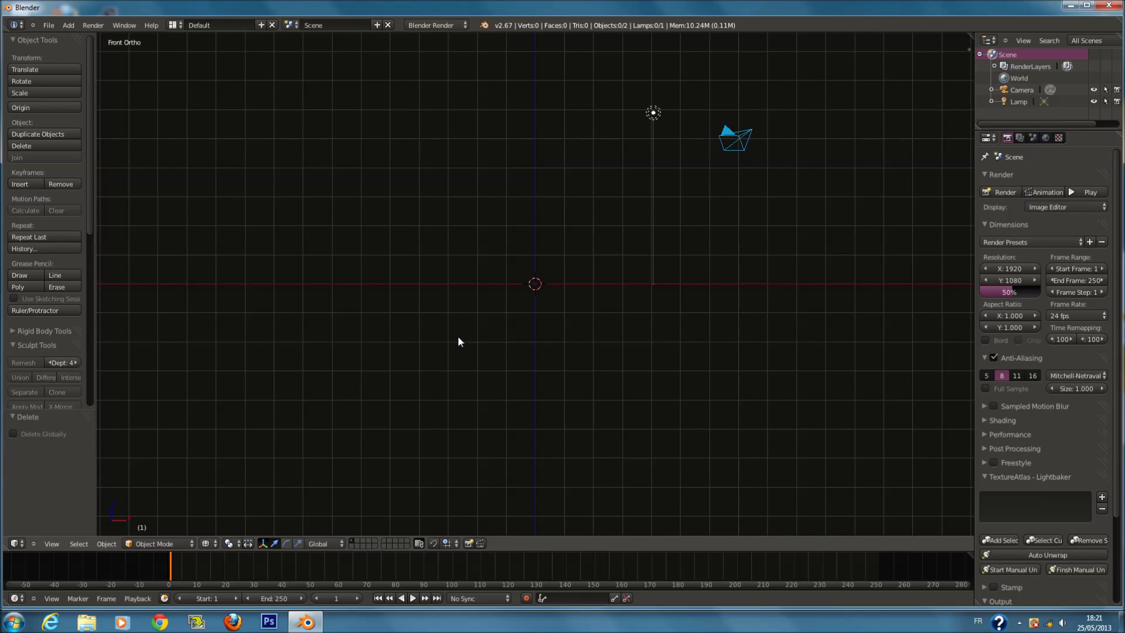
Add a cube mesh at the scene origin with nothing else selected.
{"action": "scroll", "coordinate": [517, 340], "scroll_direction": "up", "scroll_amount": 2, "text": "ctrl"}
{"action": "scroll", "coordinate": [517, 340], "scroll_direction": "up", "scroll_amount": 2, "text": "shift"}
{"action": "key", "text": "a"}
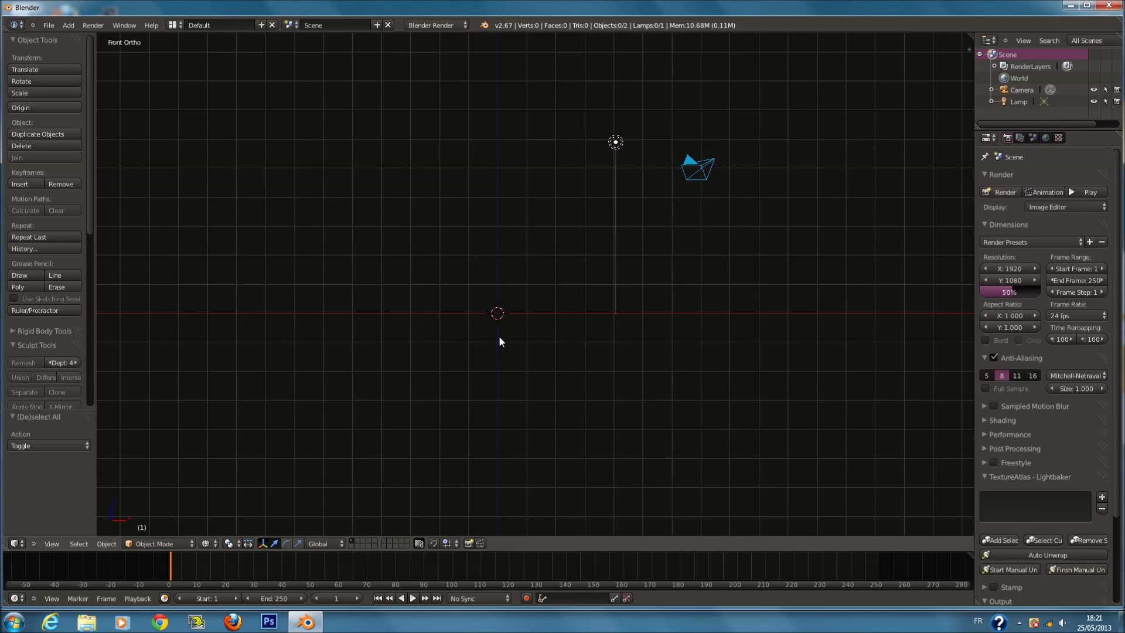
{"action": "key", "text": "a"}
{"action": "scroll", "coordinate": [482, 317], "scroll_direction": "up", "scroll_amount": 1}
{"action": "key", "text": "shift+a"}
{"action": "mouse_move", "coordinate": [488, 306]}
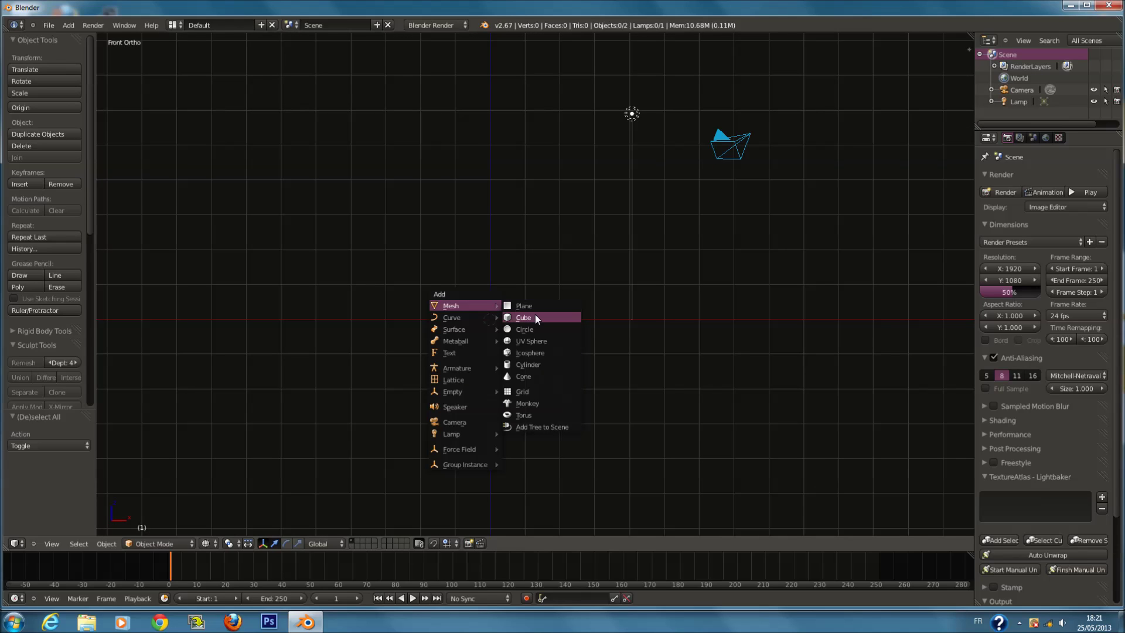
{"action": "left_click", "coordinate": [536, 318]}
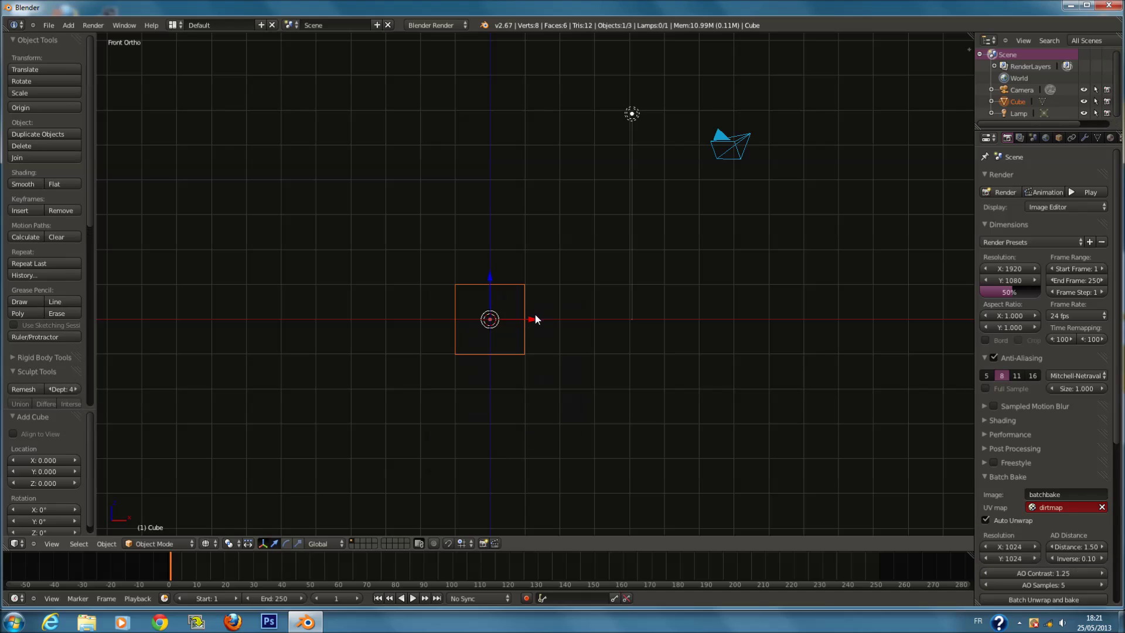
Scale the cube along Y by about 0.07 to flatten it into a thin slab.
{"action": "key", "text": "KP_3"}
{"action": "scroll", "coordinate": [645, 282], "scroll_direction": "up", "scroll_amount": 8}
{"action": "scroll", "coordinate": [733, 266], "scroll_direction": "down", "scroll_amount": 3}
{"action": "key", "text": "s"}
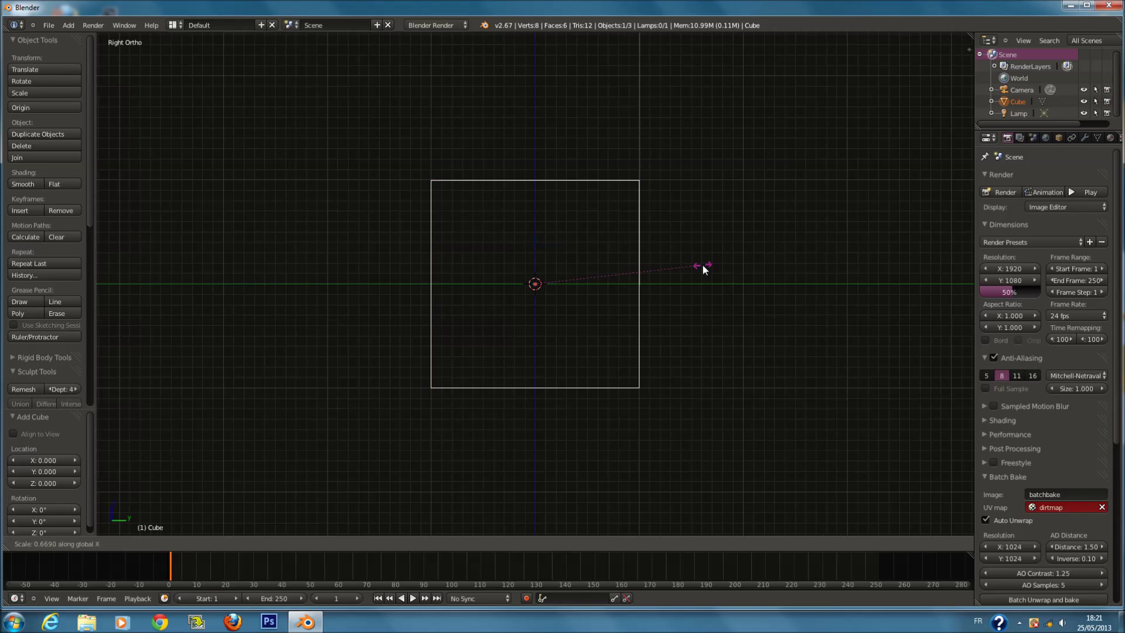
{"action": "key", "text": "y"}
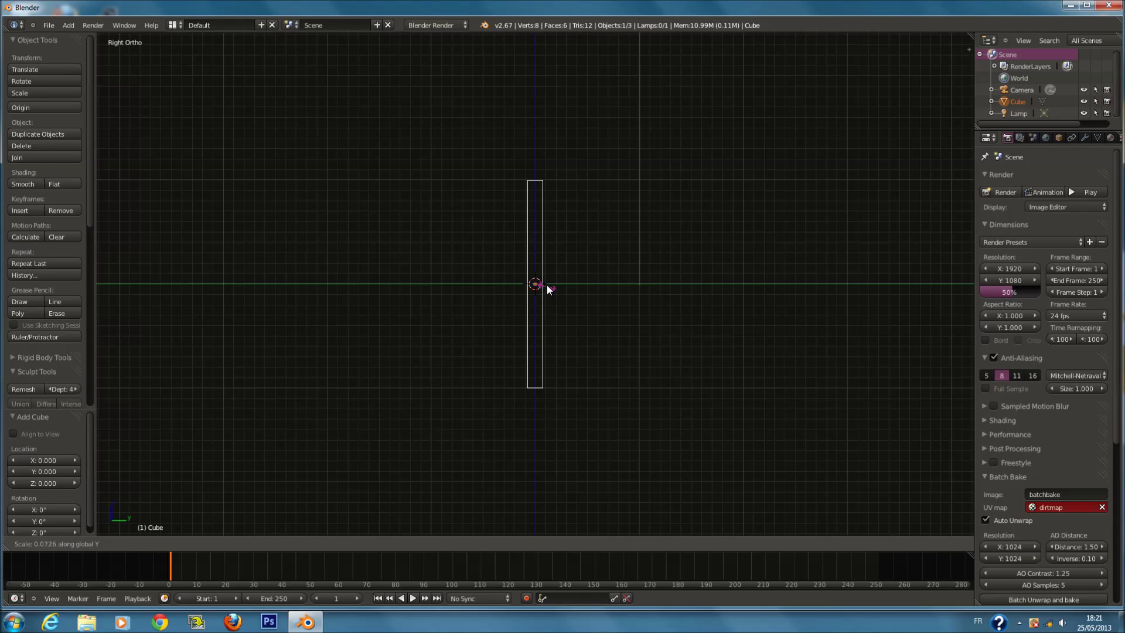
{"action": "left_click", "coordinate": [547, 288]}
Stretch the slab slightly along Z so that it is taller than it is wide.
{"action": "key", "text": "KP_1"}
{"action": "type", "text": "s2"}
{"action": "key", "text": "Escape"}
{"action": "key", "text": "s"}
{"action": "key", "text": "z"}
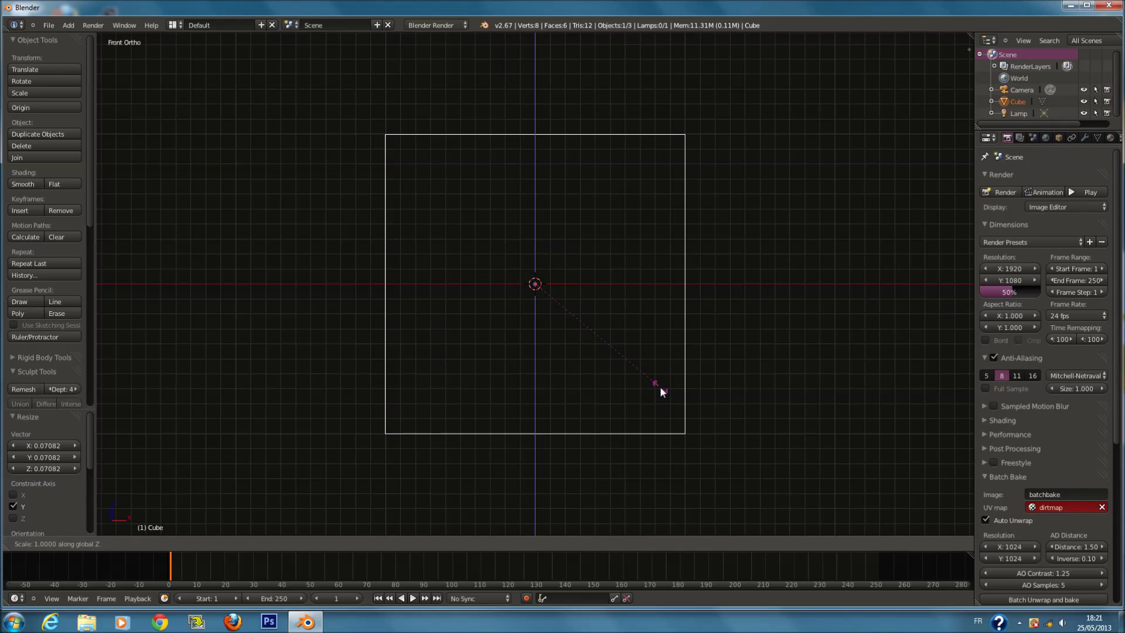
{"action": "left_click", "coordinate": [669, 403]}
{"action": "key", "text": "a"}
{"action": "key", "text": "shift+a"}
Extrude the slab's front face in place and scale it to about 0.831 to form an inner border.
{"action": "mouse_move", "coordinate": [598, 342]}
{"action": "right_click", "coordinate": [680, 202]}
{"action": "key", "text": "Tab"}
{"action": "key", "text": "z"}
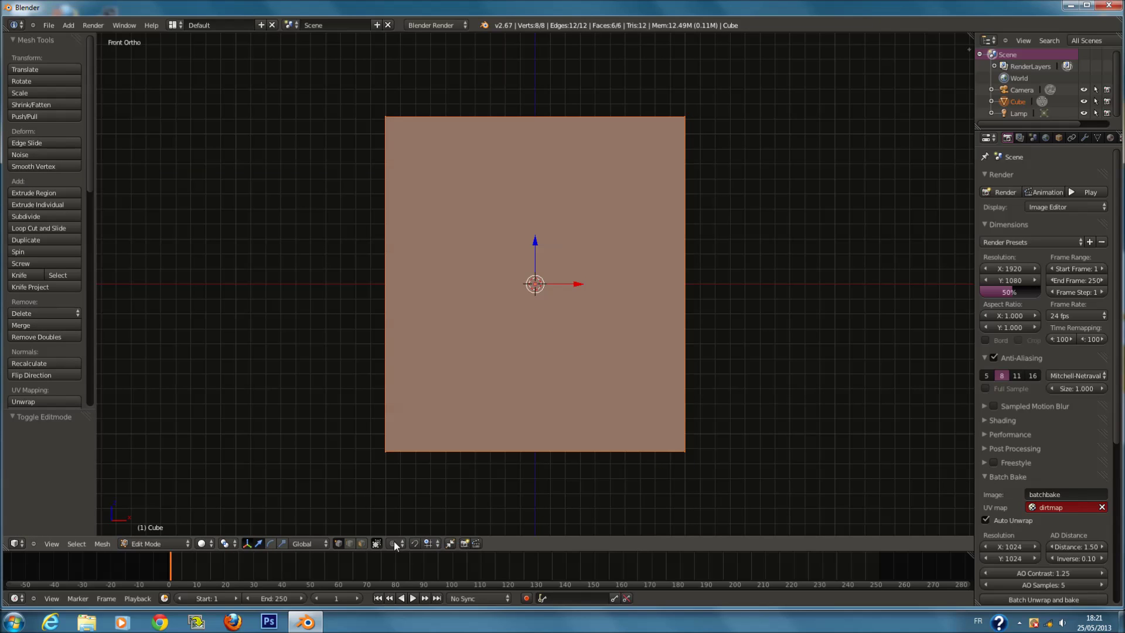
{"action": "right_click", "coordinate": [560, 265]}
{"action": "scroll", "coordinate": [645, 299], "scroll_direction": "up", "scroll_amount": 2, "text": "shift"}
{"action": "key", "text": "e"}
{"action": "left_click", "coordinate": [692, 302]}
{"action": "key", "text": "s"}
{"action": "left_click", "coordinate": [678, 297]}
Extrude the inner front face about 0.08 into the slab to create a recess.
{"action": "key", "text": "KP_5"}
{"action": "middle_click_drag", "start_coordinate": [653, 311], "coordinate": [582, 289]}
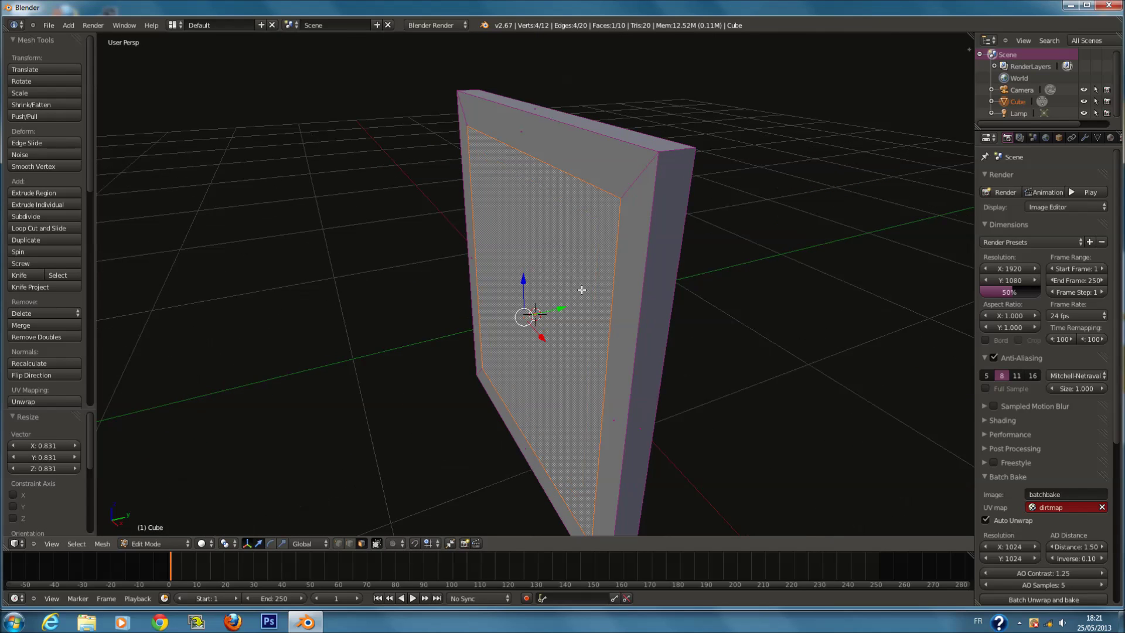
{"action": "key", "text": "e"}
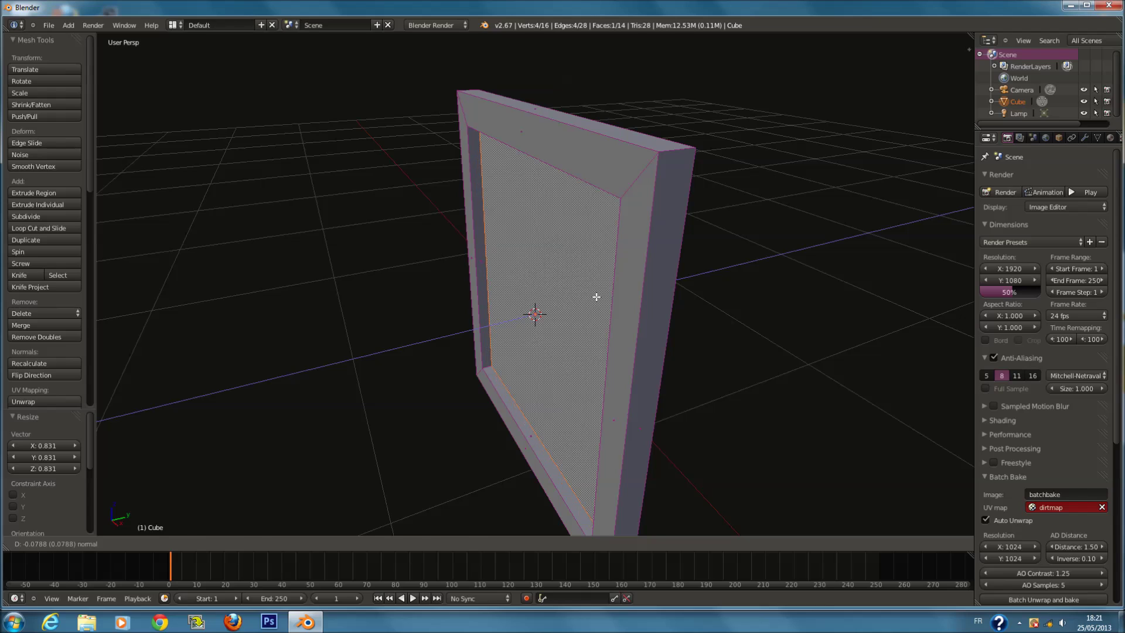
{"action": "left_click", "coordinate": [596, 297]}
Extrude and shrink the recessed face to about 0.90 and push it deeper to give the recess sloped edges.
{"action": "key", "text": "s"}
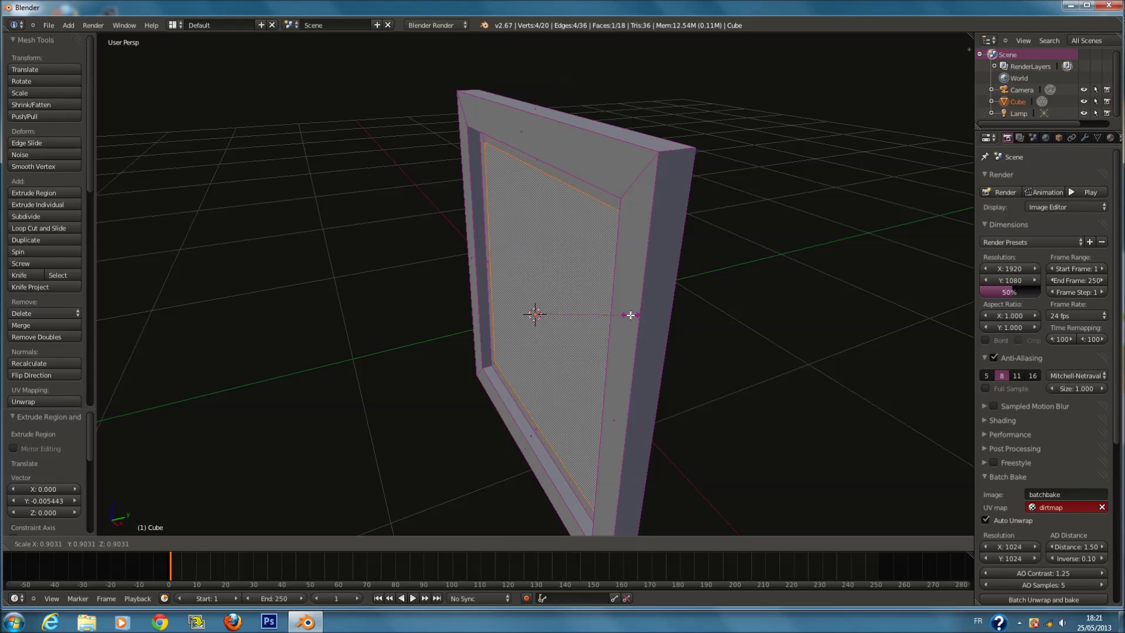
{"action": "left_click", "coordinate": [631, 315]}
{"action": "key", "text": "e"}
{"action": "left_click", "coordinate": [565, 310]}
{"action": "middle_click_drag", "start_coordinate": [565, 310], "coordinate": [561, 368]}
{"action": "key", "text": "a"}
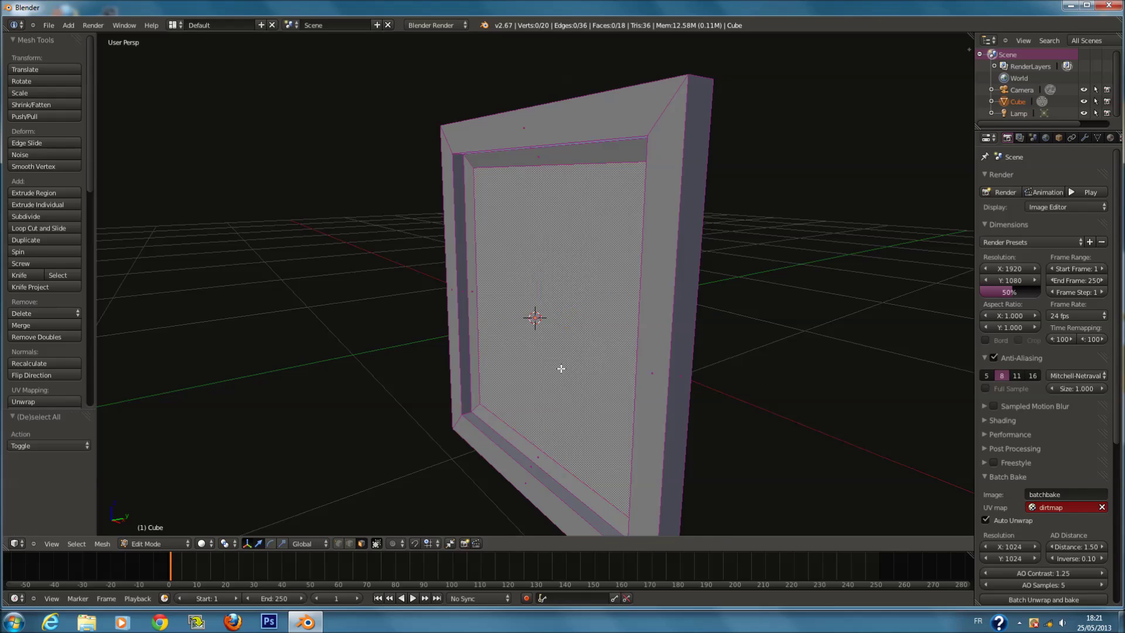
Bevel the four corner edges of the recess with an offset of about 0.104.
{"action": "middle_click_drag", "start_coordinate": [466, 144], "coordinate": [639, 204]}
{"action": "right_click", "coordinate": [469, 170]}
{"action": "right_click", "coordinate": [688, 166], "text": "shift"}
{"action": "middle_click_drag", "start_coordinate": [689, 166], "coordinate": [610, 304]}
{"action": "key", "text": "ctrl+b"}
{"action": "left_click", "coordinate": [639, 323]}
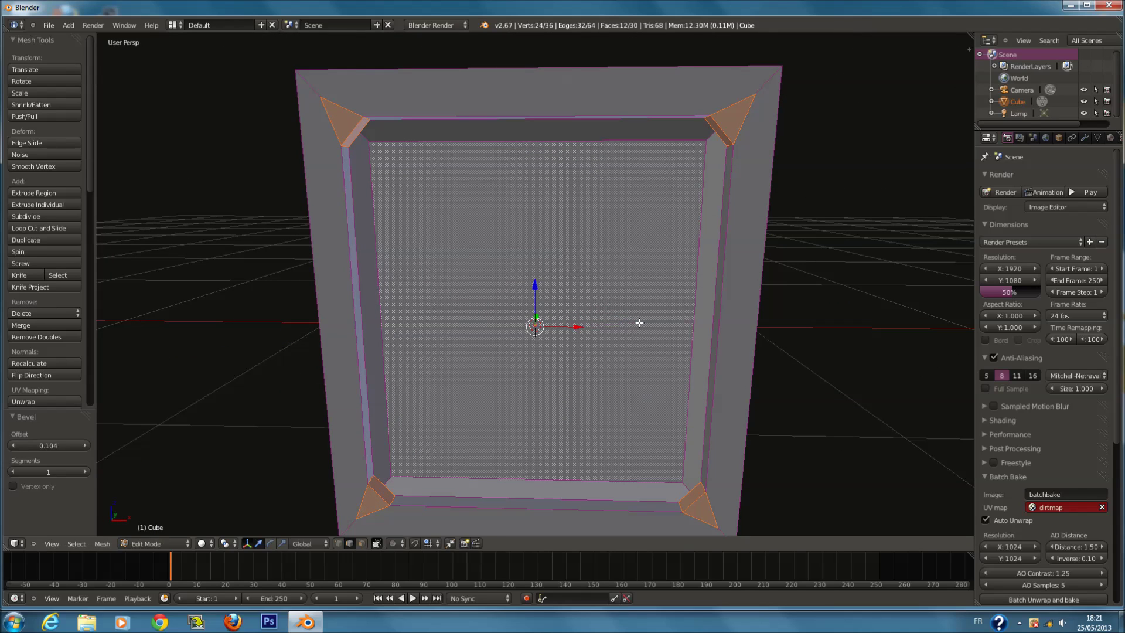
Save the scene as Game_futuriste.blend in the blender save system folder.
{"action": "key", "text": "ctrl+s"}
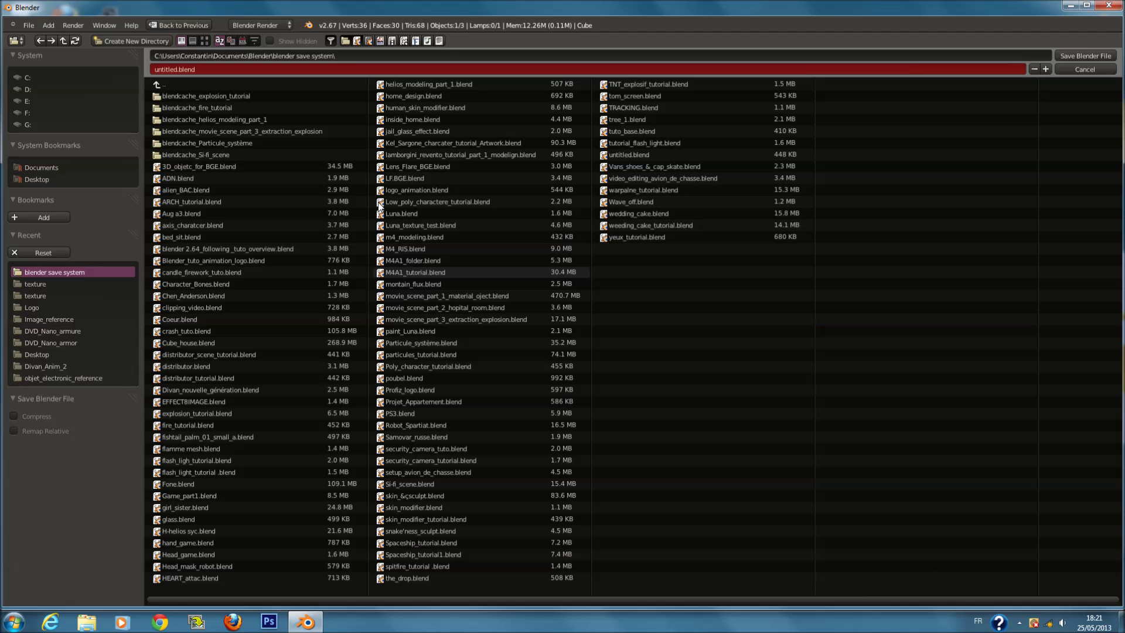
{"action": "left_click", "coordinate": [355, 68]}
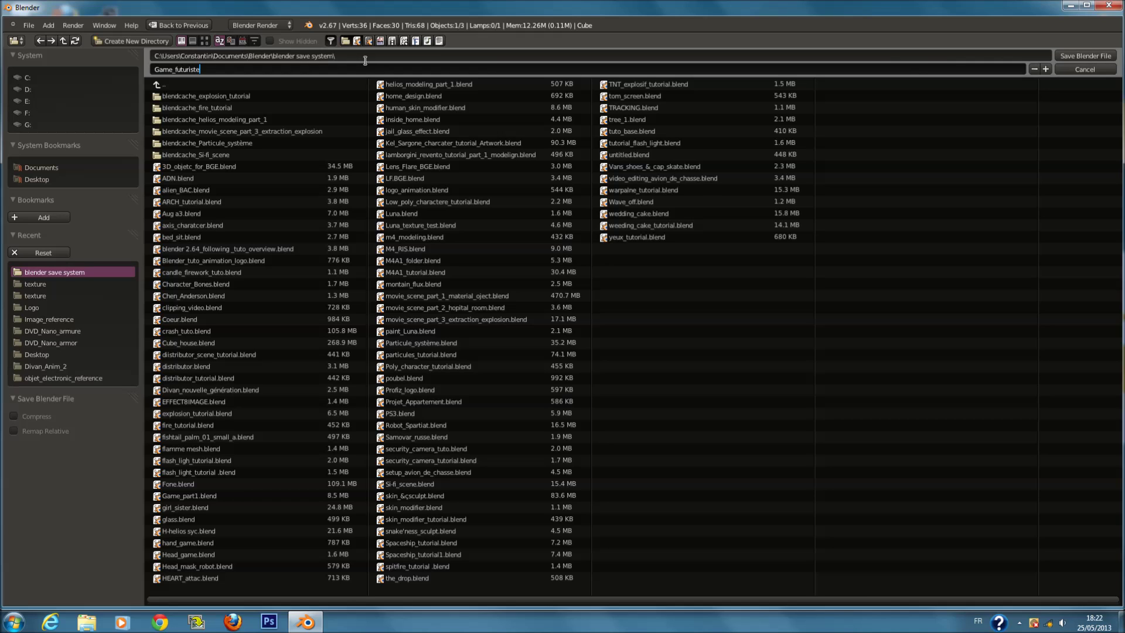
{"action": "key", "text": "Return"}
{"action": "left_click", "coordinate": [1082, 53]}
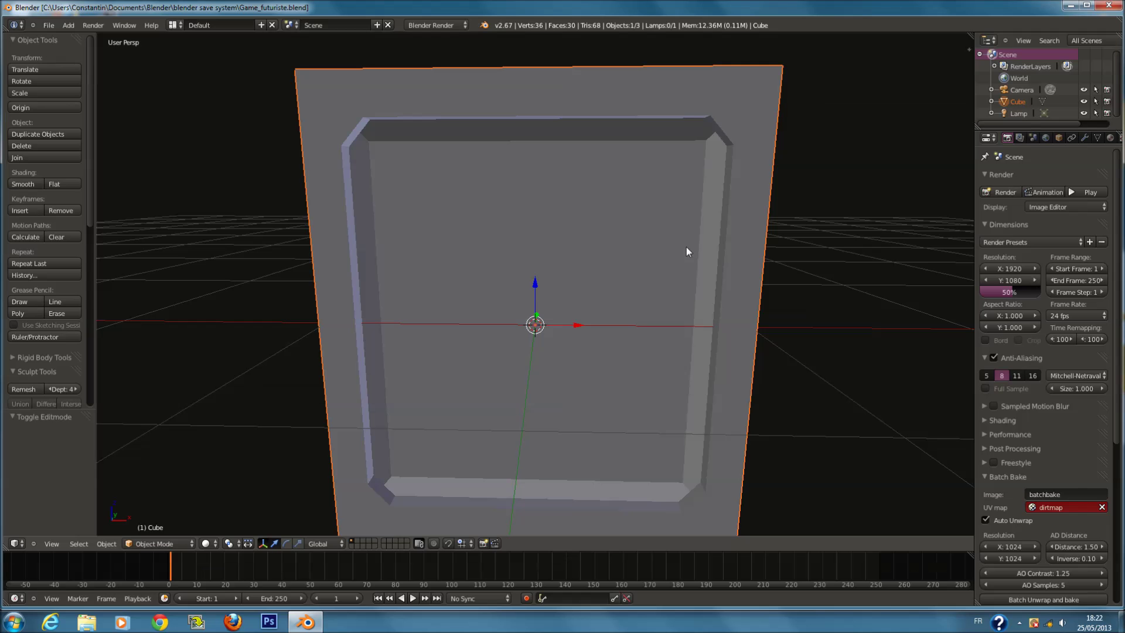
Add a second cube in front wireframe view and scale it to about 0.217.
{"action": "key", "text": "z"}
{"action": "key", "text": "a"}
{"action": "scroll", "coordinate": [638, 304], "scroll_direction": "down", "scroll_amount": 1}
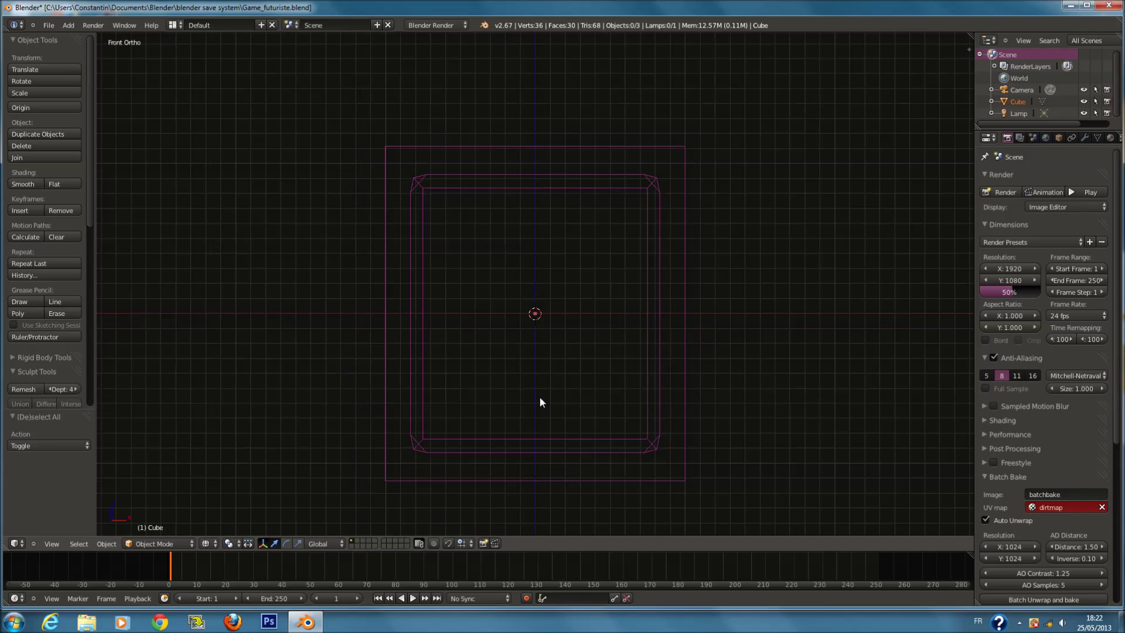
{"action": "key", "text": "shift+a"}
{"action": "mouse_move", "coordinate": [546, 362]}
{"action": "left_click", "coordinate": [591, 375]}
{"action": "key", "text": "s"}
{"action": "left_click", "coordinate": [580, 319]}
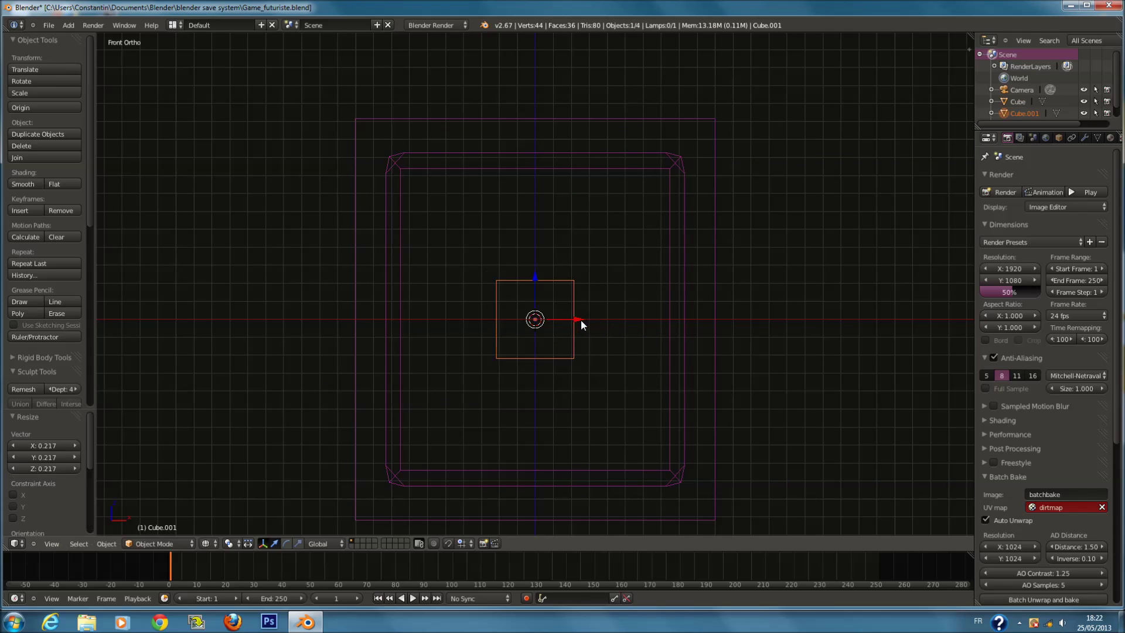
Add a Mirror modifier to the small cube.
{"action": "left_click", "coordinate": [1085, 138]}
{"action": "left_click", "coordinate": [1070, 176]}
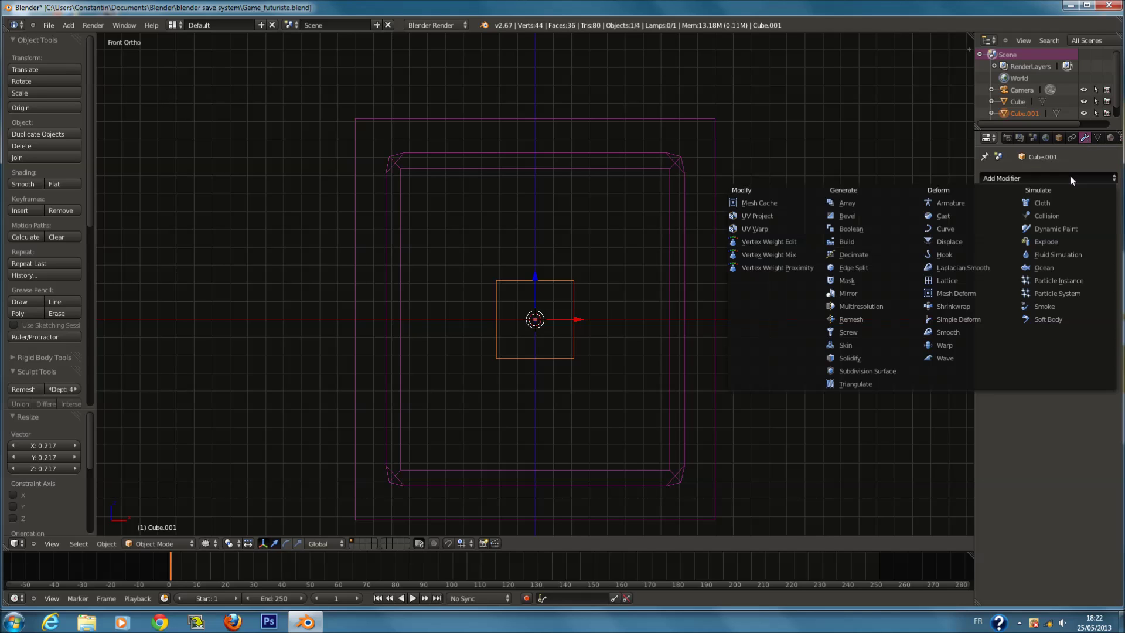
{"action": "left_click", "coordinate": [881, 297]}
{"action": "scroll", "coordinate": [646, 343], "scroll_direction": "up", "scroll_amount": 1}
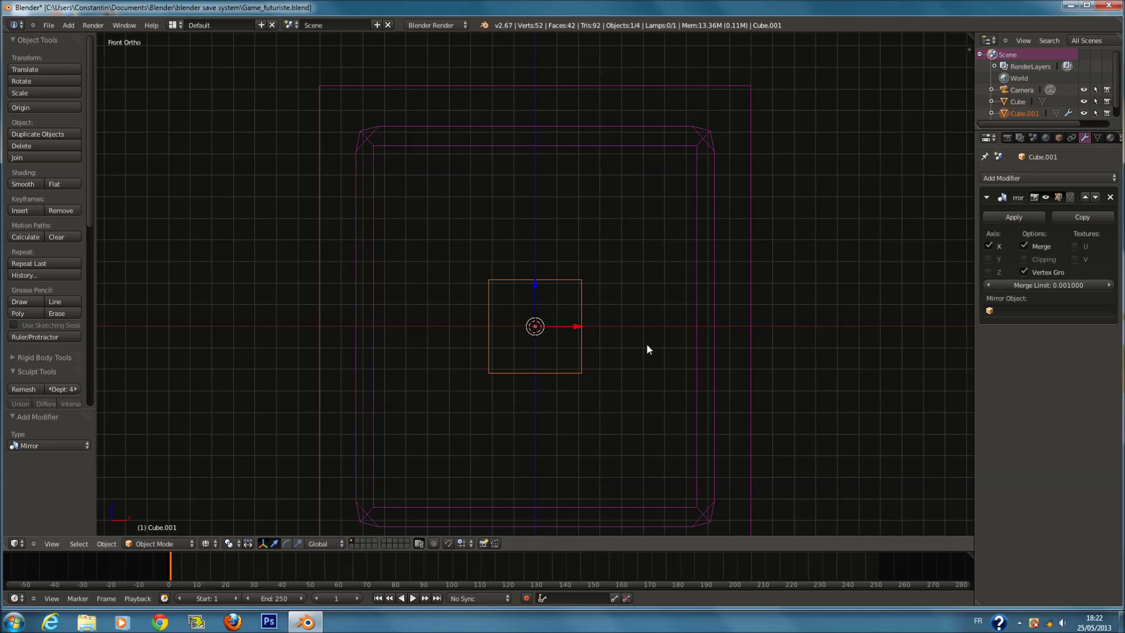
Move the small cube's mesh about 0.72 along negative X in Edit Mode, over the door's side border.
{"action": "key", "text": "Tab"}
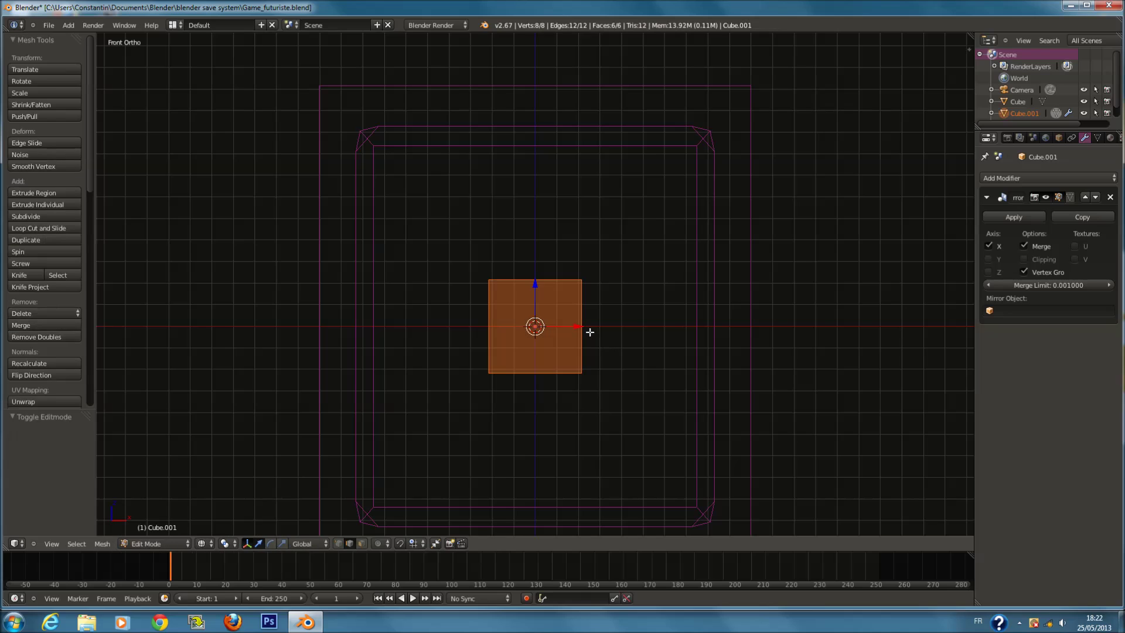
{"action": "key", "text": "g"}
{"action": "key", "text": "x"}
{"action": "left_click", "coordinate": [420, 335]}
Scale the small cube's mesh to about 0.321 along Z and about 0.336 along Y to form a bar.
{"action": "key", "text": "s"}
{"action": "key", "text": "z"}
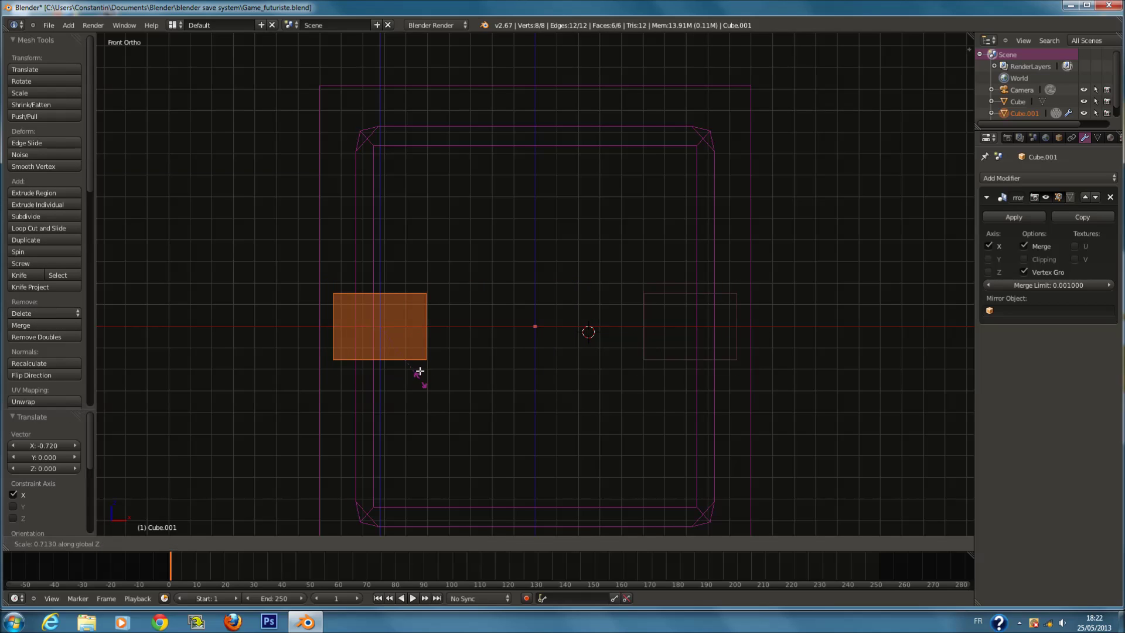
{"action": "left_click", "coordinate": [408, 339]}
{"action": "key", "text": "KP_3"}
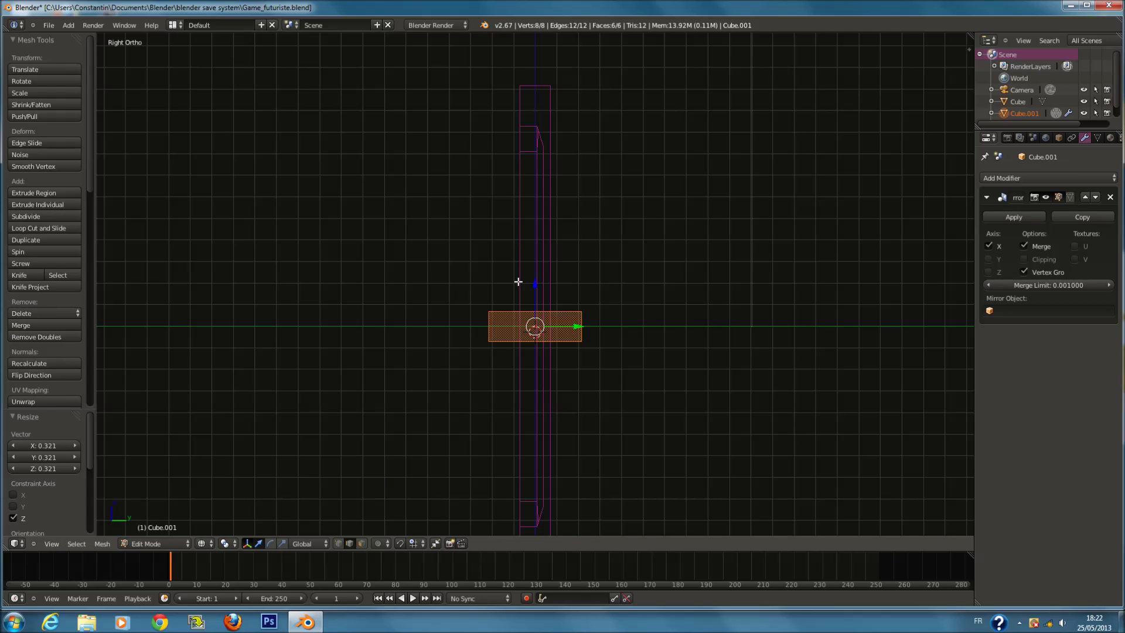
{"action": "key", "text": "s"}
{"action": "key", "text": "y"}
{"action": "left_click", "coordinate": [557, 329]}
Cut two horizontal edge loops into the bar and spread them apart along Z.
{"action": "key", "text": "KP_1"}
{"action": "scroll", "coordinate": [453, 330], "scroll_direction": "up", "scroll_amount": 2}
{"action": "key", "text": "z"}
{"action": "key", "text": "z"}
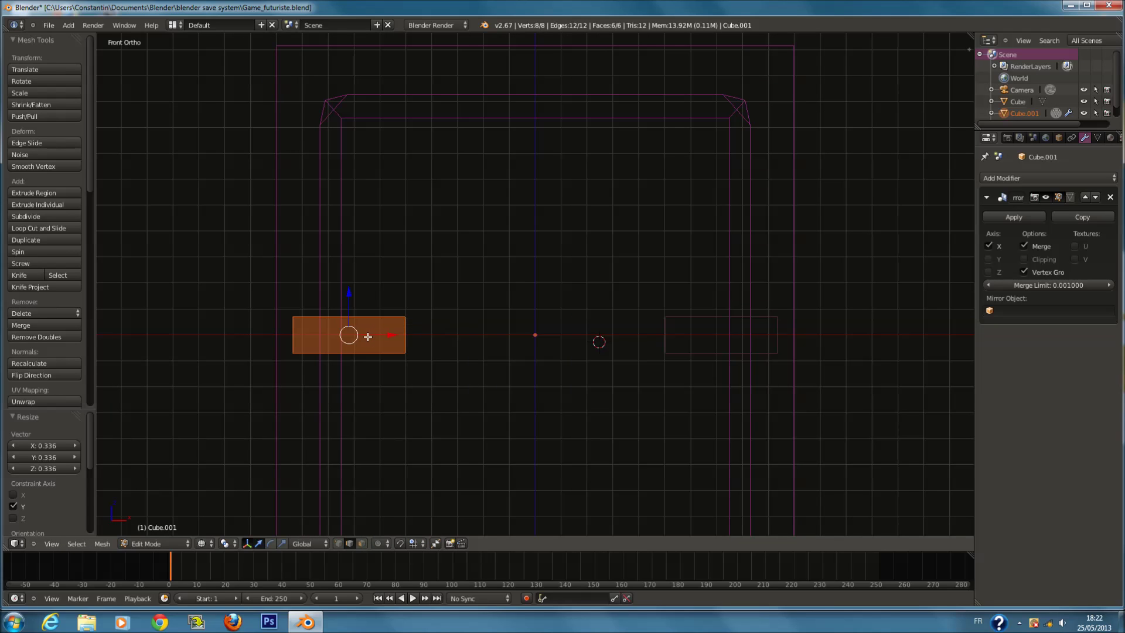
{"action": "key", "text": "a"}
{"action": "key", "text": "ctrl+r"}
{"action": "scroll", "coordinate": [398, 330], "scroll_direction": "up", "scroll_amount": 1}
{"action": "left_click", "coordinate": [399, 329]}
{"action": "right_click", "coordinate": [398, 330]}
{"action": "key", "text": "s"}
{"action": "key", "text": "z"}
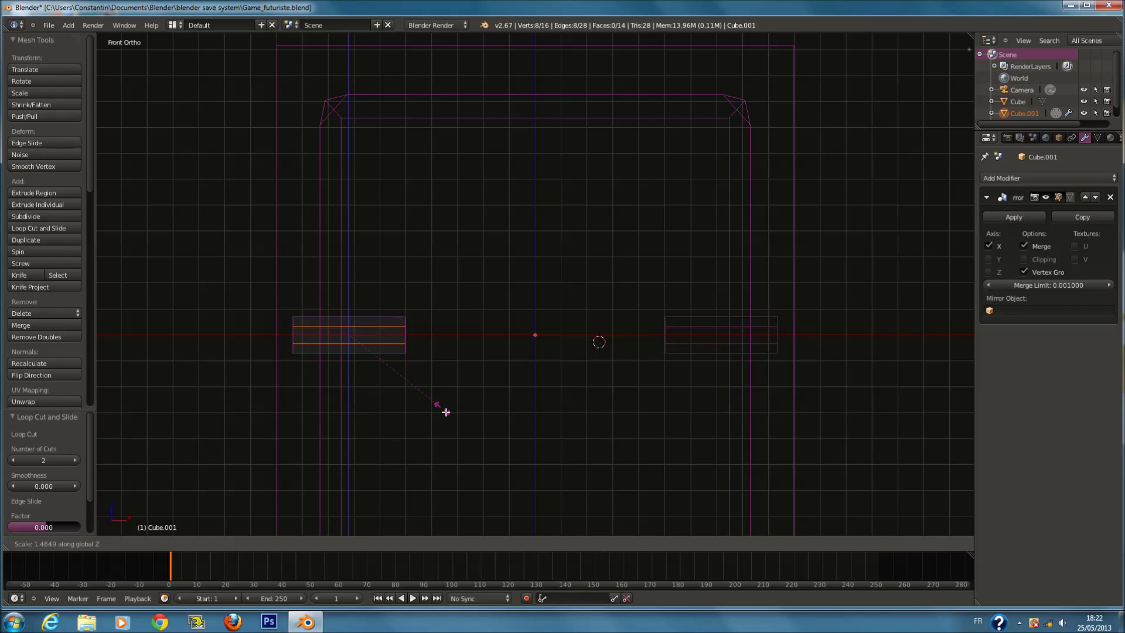
{"action": "left_click", "coordinate": [440, 408]}
Push the middle face of the bar's inner end toward the door's side to form a notch.
{"action": "scroll", "coordinate": [447, 417], "scroll_direction": "up", "scroll_amount": 1}
{"action": "key", "text": "a"}
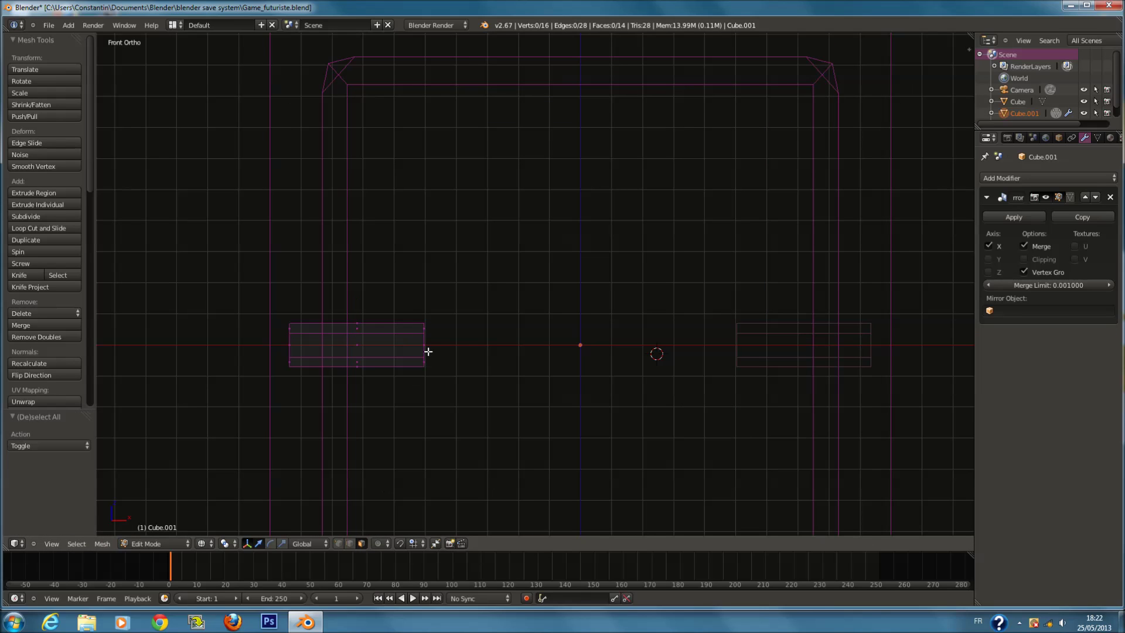
{"action": "key", "text": "g"}
{"action": "left_click", "coordinate": [427, 346]}
{"action": "key", "text": "Tab"}
{"action": "scroll", "coordinate": [445, 352], "scroll_direction": "down", "scroll_amount": 1}
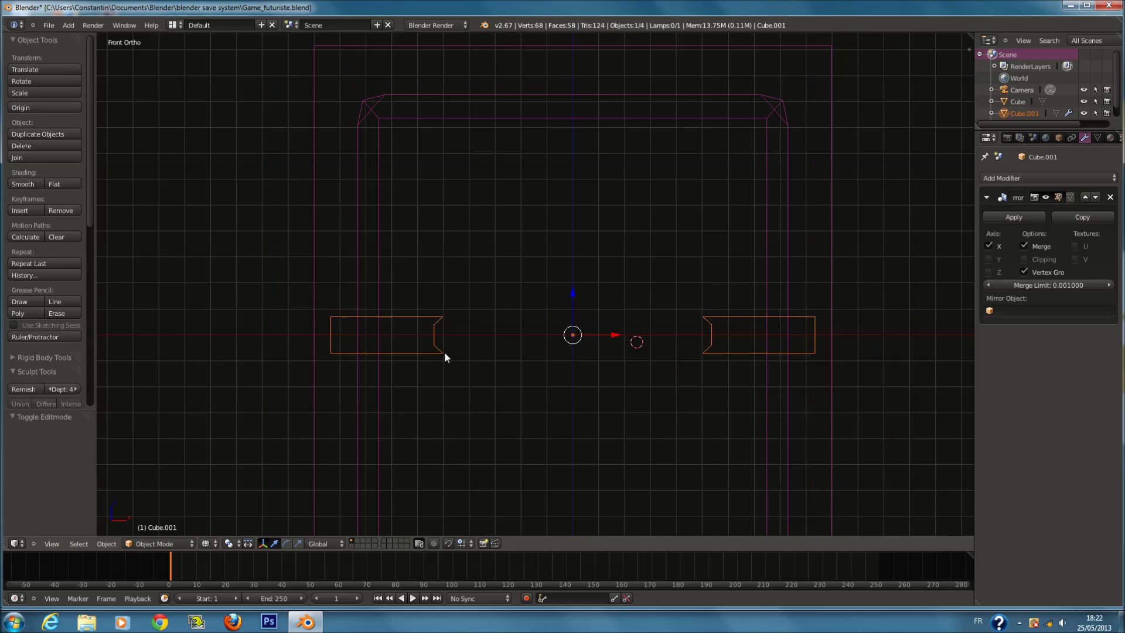
Select the bar's front middle face and shift the mirrored bars slightly forward along Y.
{"action": "key", "text": "Tab"}
{"action": "right_click", "coordinate": [408, 335]}
{"action": "middle_click_drag", "start_coordinate": [408, 335], "coordinate": [427, 359]}
{"action": "key", "text": "z"}
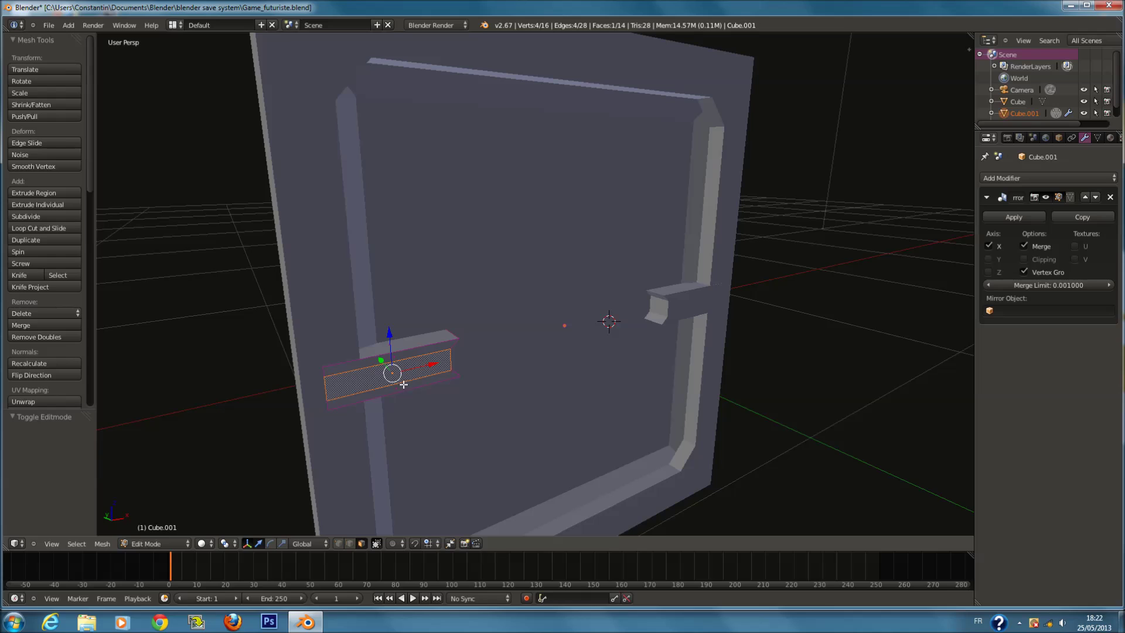
{"action": "left_click_drag", "start_coordinate": [377, 364], "coordinate": [381, 368]}
{"action": "key", "text": "Tab"}
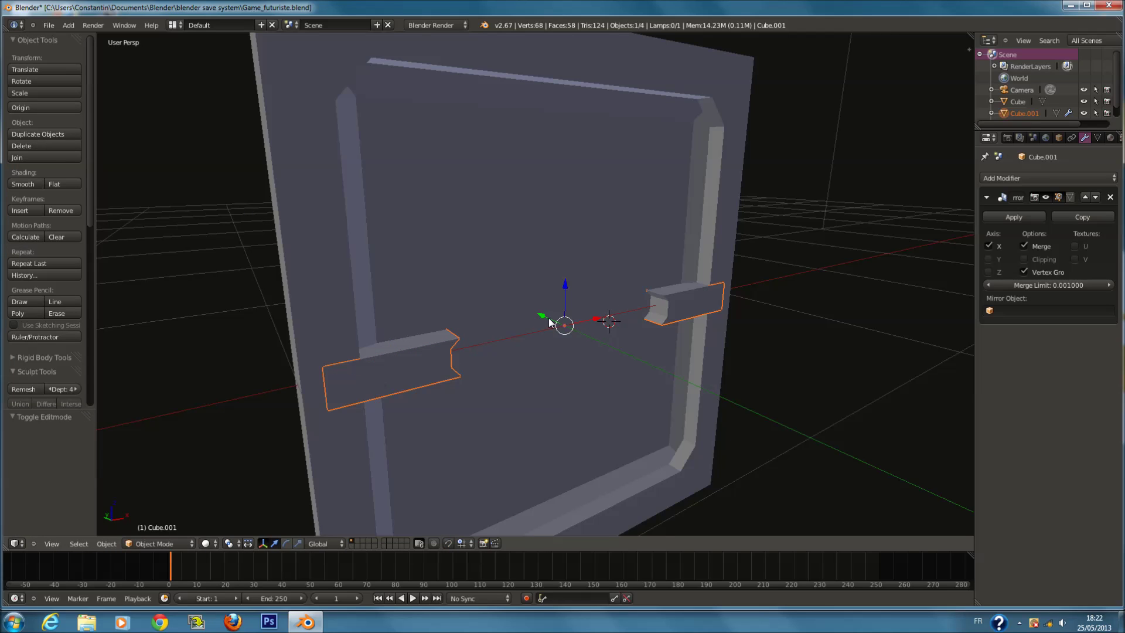
{"action": "key", "text": "Tab"}
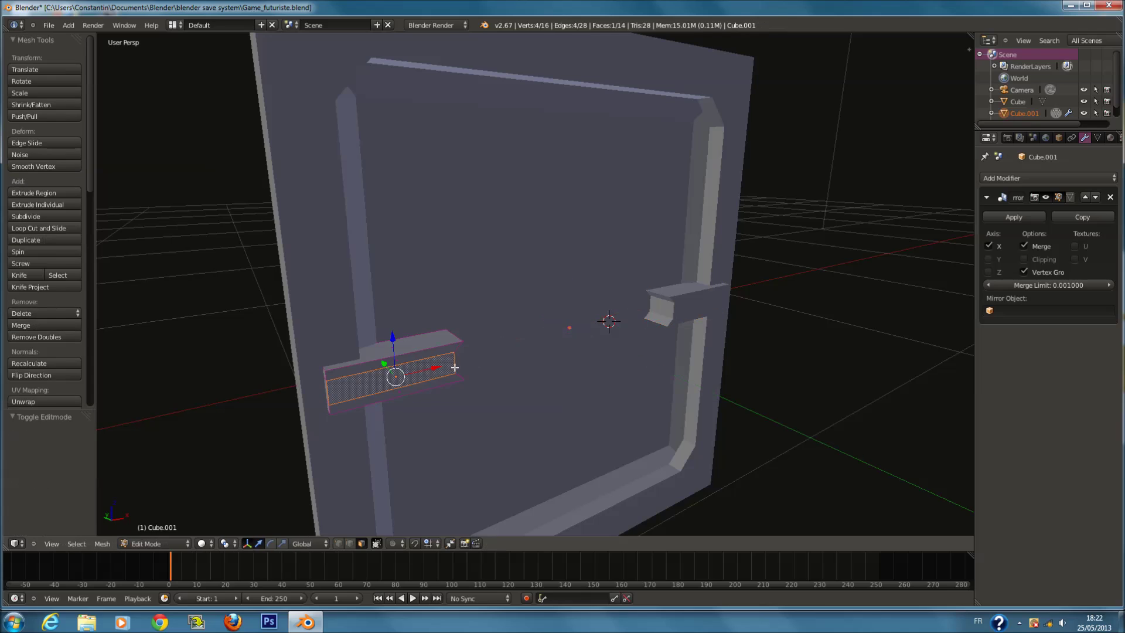
Extrude the bar's front middle face inward and scale it to about 0.878 to form a groove.
{"action": "key", "text": "e"}
{"action": "left_click", "coordinate": [383, 362]}
{"action": "key", "text": "s"}
{"action": "left_click", "coordinate": [503, 346]}
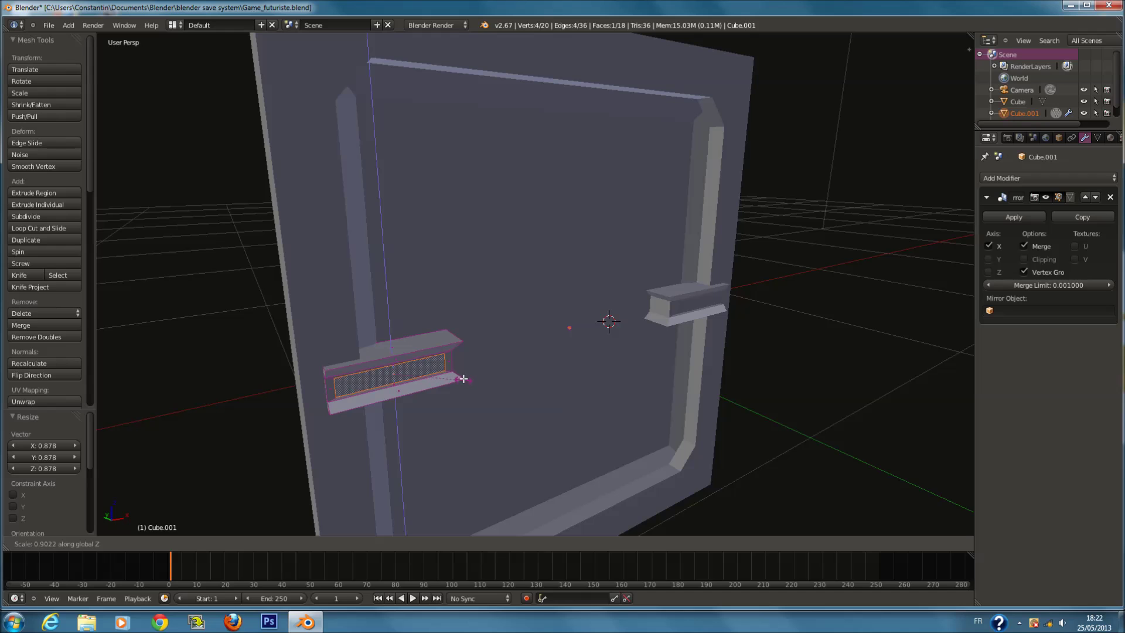
Leave Edit Mode and save the current file with the finished bars.
{"action": "key", "text": "Tab"}
{"action": "key", "text": "KP_1"}
{"action": "key", "text": "ctrl+s"}
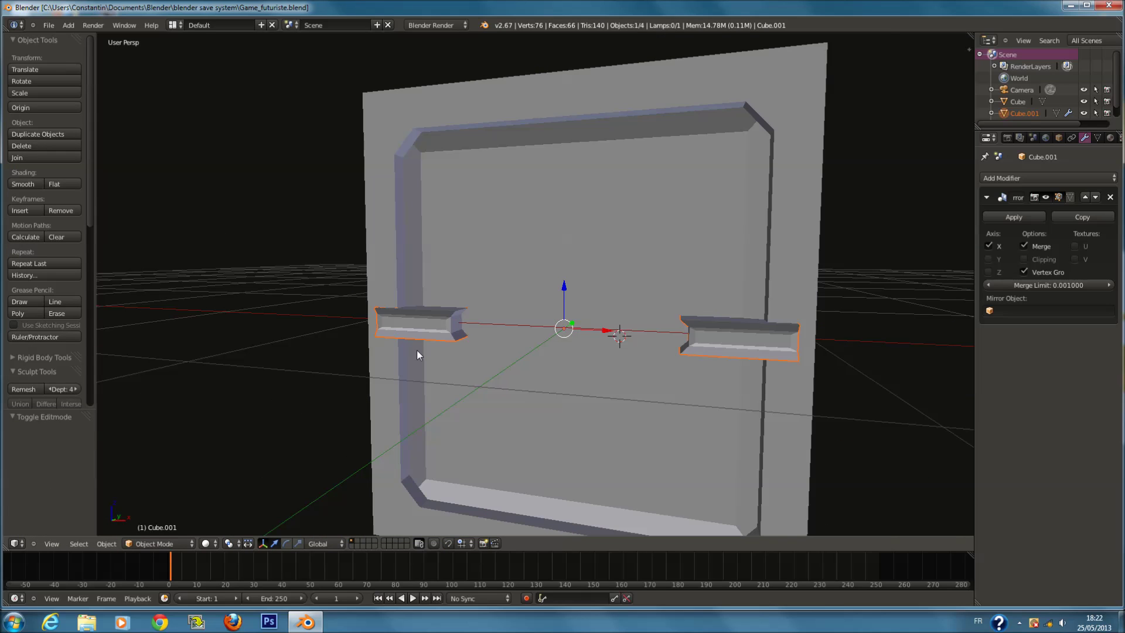
Add an Array modifier to the mirrored bars in front orthographic wireframe view.
{"action": "key", "text": "KP_5"}
{"action": "key", "text": "z"}
{"action": "left_click", "coordinate": [1001, 178]}
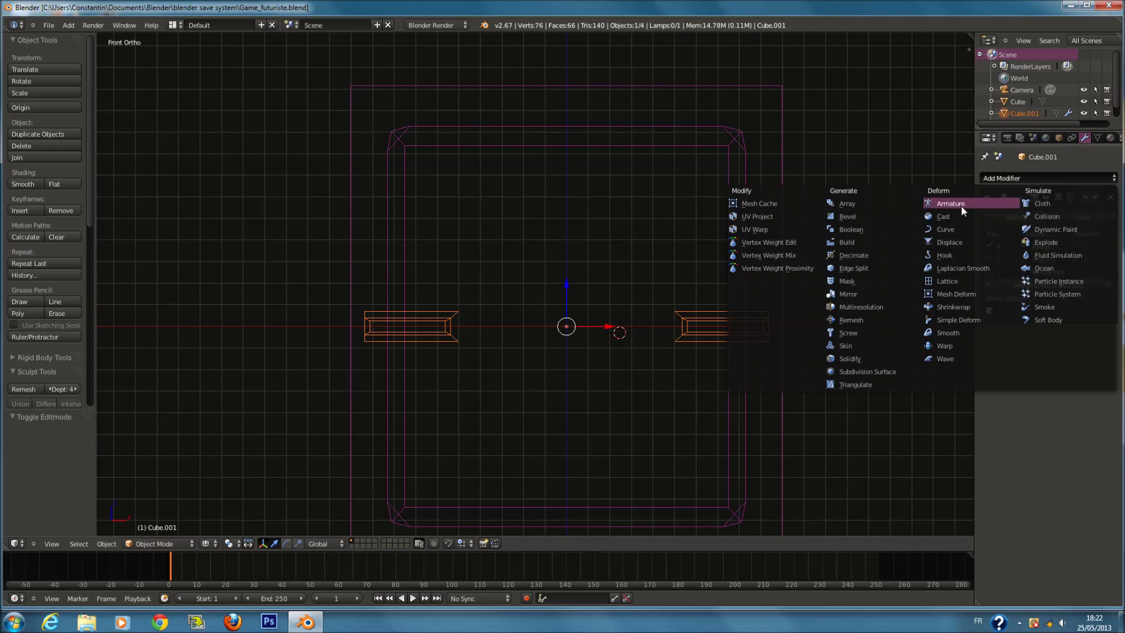
{"action": "left_click", "coordinate": [875, 205]}
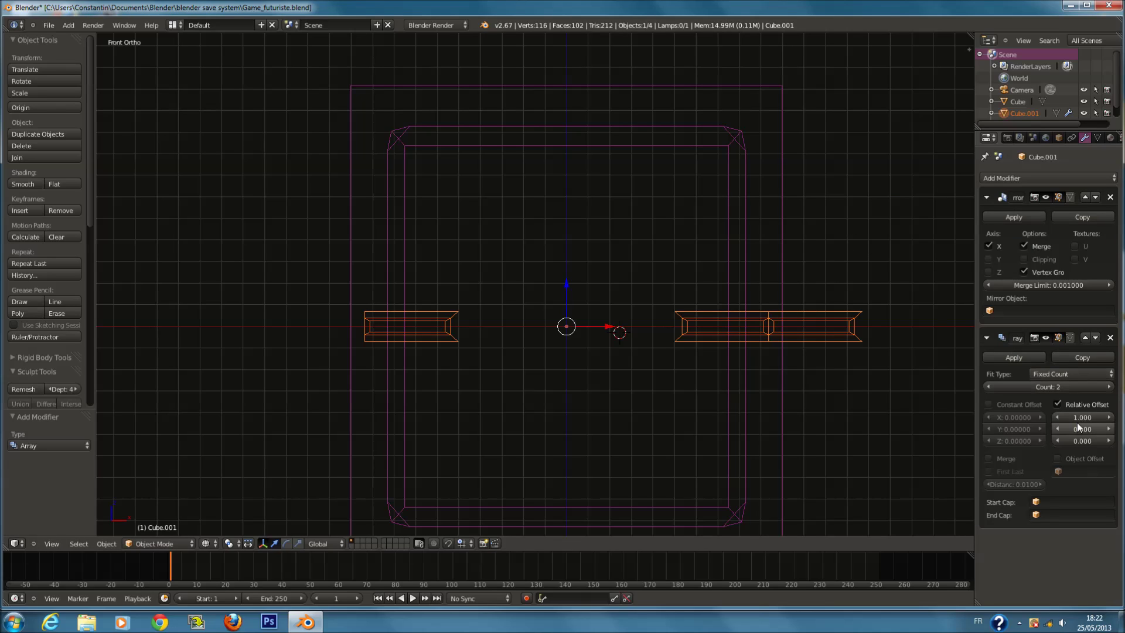
Set the array's relative offset to 1 in Z and 0 in X so the copies stack vertically.
{"action": "left_click", "coordinate": [1086, 441]}
{"action": "type", "text": "&"}
{"action": "type", "text": "1"}
{"action": "key", "text": "Return"}
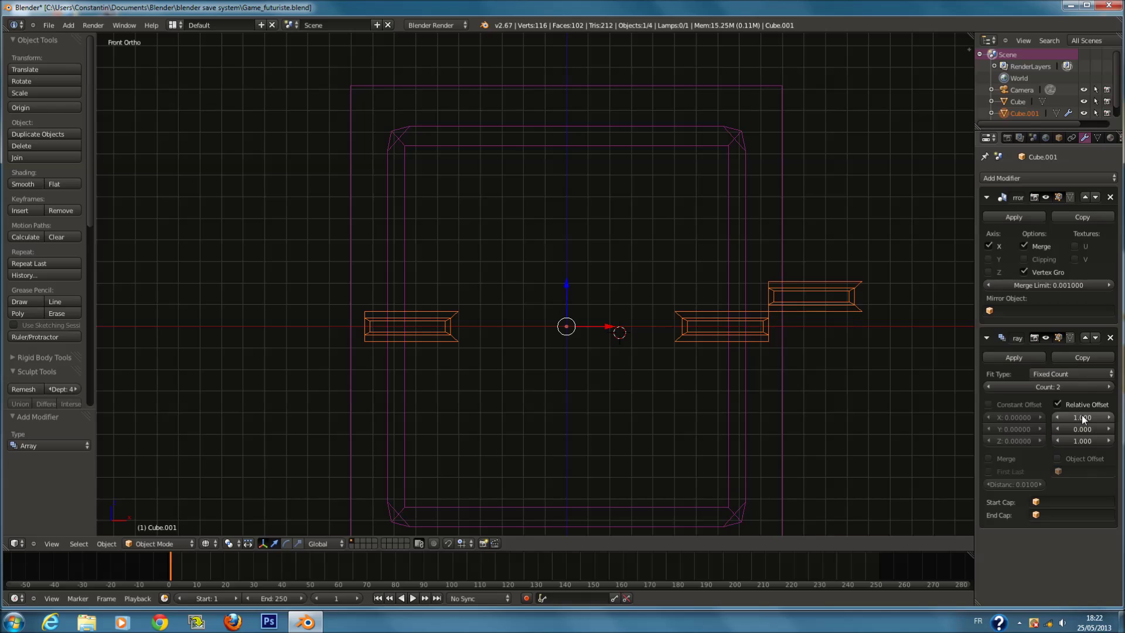
{"action": "key", "text": "BackSpace"}
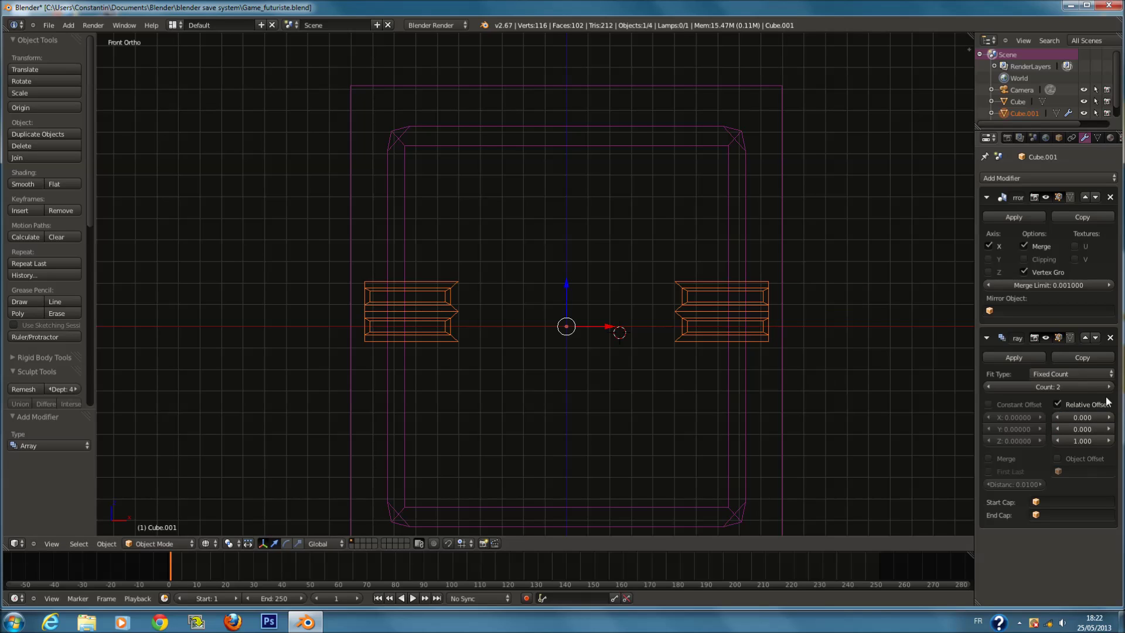
Raise the array count to 6 and set its relative Z offset to 1.5 to space the bars apart.
{"action": "left_click", "coordinate": [1109, 387]}
{"action": "left_click", "coordinate": [1109, 387]}
{"action": "left_click", "coordinate": [1109, 386]}
{"action": "left_click", "coordinate": [1109, 387]}
{"action": "left_click", "coordinate": [1109, 440]}
{"action": "left_click", "coordinate": [1110, 441]}
{"action": "left_click", "coordinate": [1109, 440]}
{"action": "left_click", "coordinate": [1109, 441]}
{"action": "left_click", "coordinate": [1109, 440]}
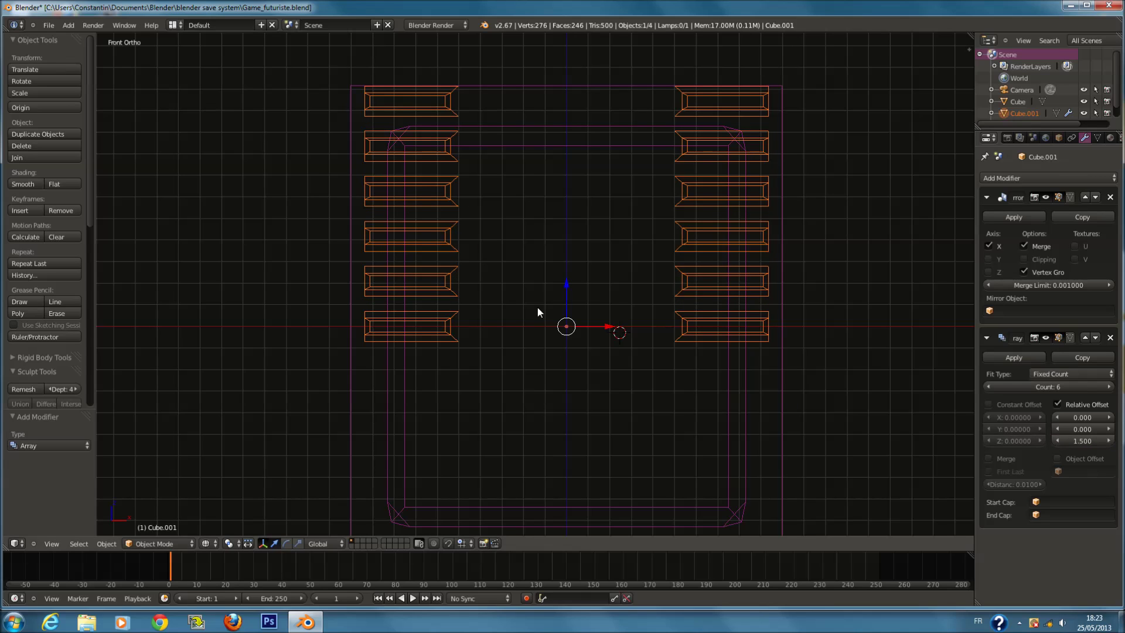
Move the stacked bars down about 0.728 along Z towards the lower edge of the recess.
{"action": "key", "text": "g"}
{"action": "key", "text": "z"}
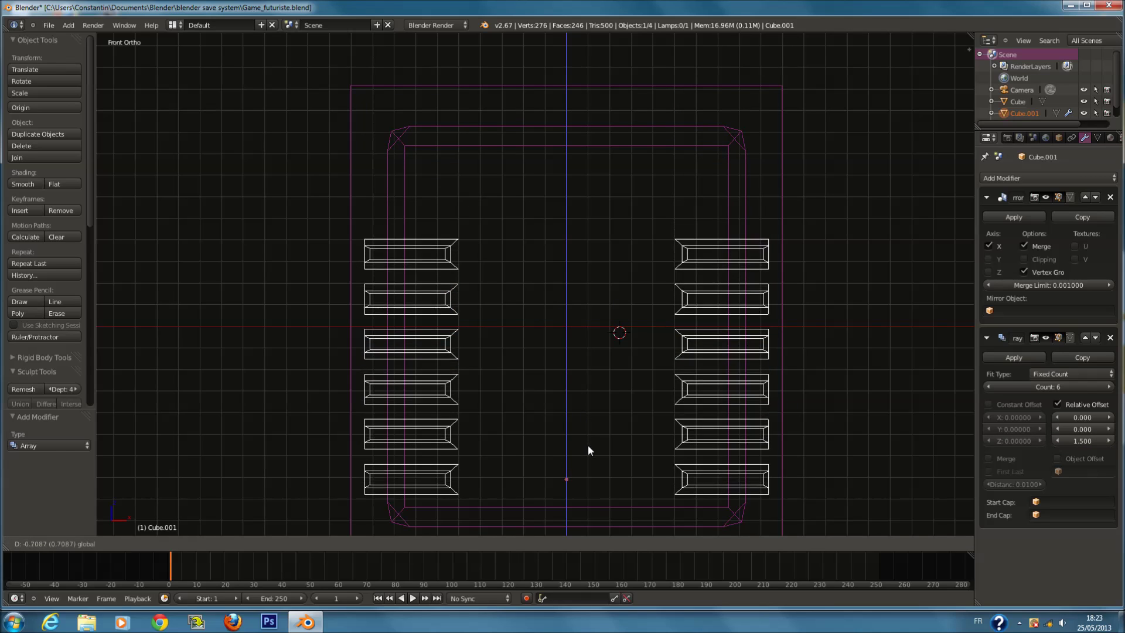
{"action": "left_click", "coordinate": [590, 456]}
{"action": "left_click", "coordinate": [1109, 441]}
{"action": "left_click", "coordinate": [1109, 440]}
{"action": "left_click", "coordinate": [1109, 440]}
{"action": "left_click", "coordinate": [1109, 441]}
{"action": "left_click", "coordinate": [1109, 440]}
{"action": "left_click", "coordinate": [1109, 441]}
{"action": "left_click", "coordinate": [1109, 440]}
{"action": "left_click", "coordinate": [1059, 441]}
{"action": "left_click", "coordinate": [1059, 442]}
{"action": "left_click", "coordinate": [1058, 441]}
{"action": "left_click", "coordinate": [1059, 441]}
{"action": "left_click", "coordinate": [1059, 442]}
{"action": "left_click", "coordinate": [1059, 441]}
{"action": "left_click", "coordinate": [1059, 442]}
Increase the array count to 9 and lower the bars by about 0.09 in total along Z to fit the recess.
{"action": "left_click", "coordinate": [1108, 387]}
{"action": "left_click", "coordinate": [1109, 387]}
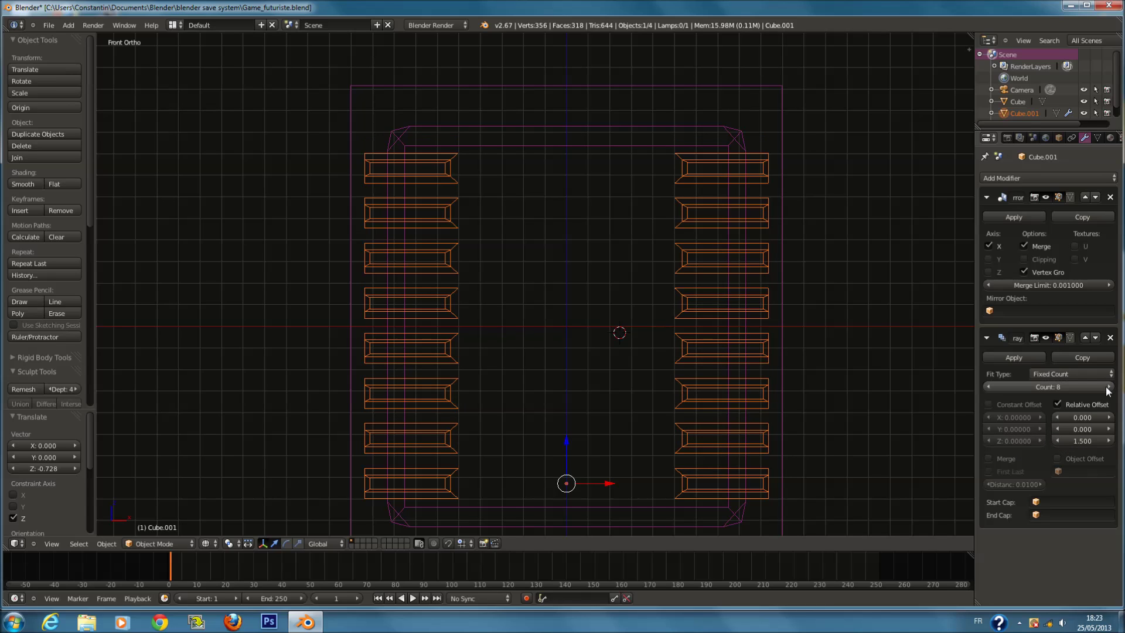
{"action": "key", "text": "g"}
{"action": "key", "text": "z"}
{"action": "left_click", "coordinate": [572, 448]}
{"action": "left_click", "coordinate": [1108, 388]}
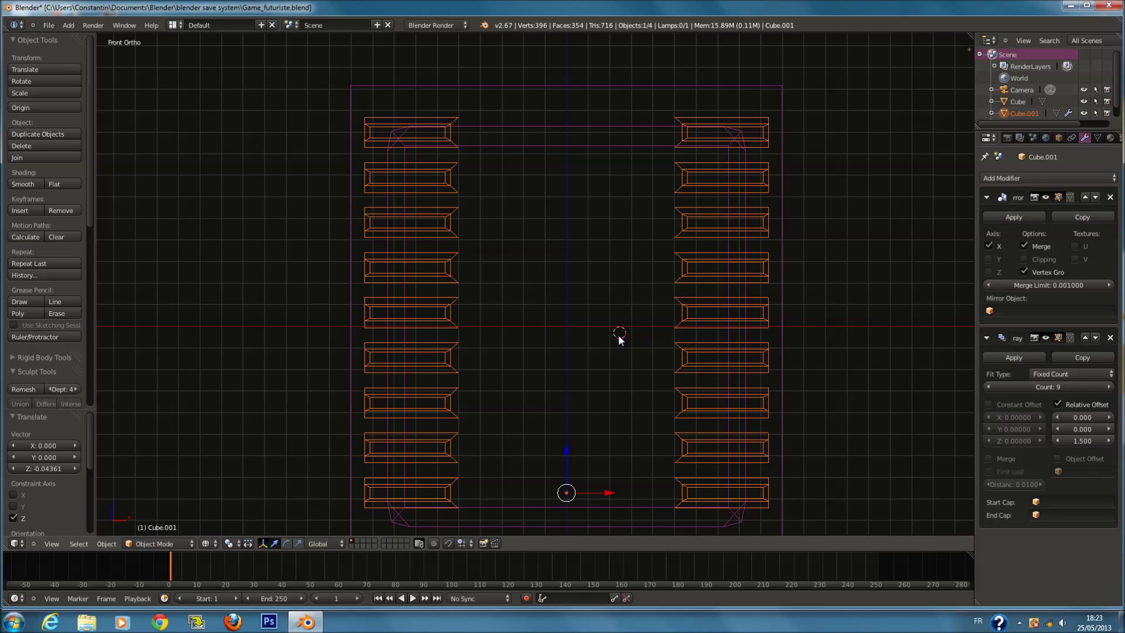
{"action": "left_click_drag", "start_coordinate": [567, 458], "coordinate": [568, 465]}
{"action": "key", "text": "z"}
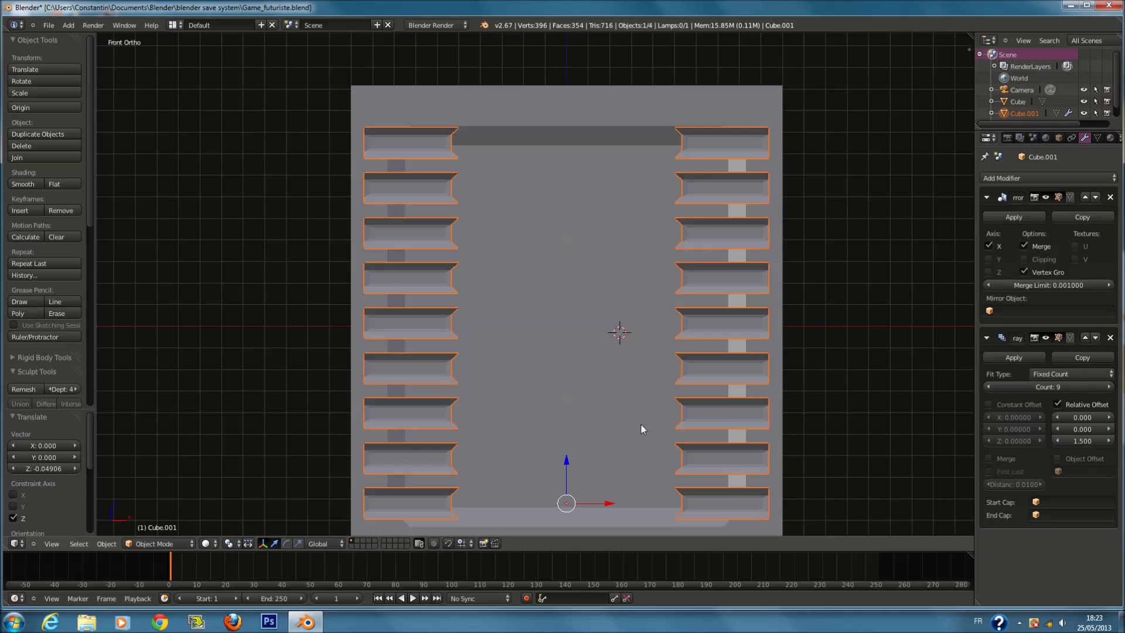
Reduce the array count to 7 and set its relative Z offset to 1.9.
{"action": "scroll", "coordinate": [653, 382], "scroll_direction": "down", "scroll_amount": 1}
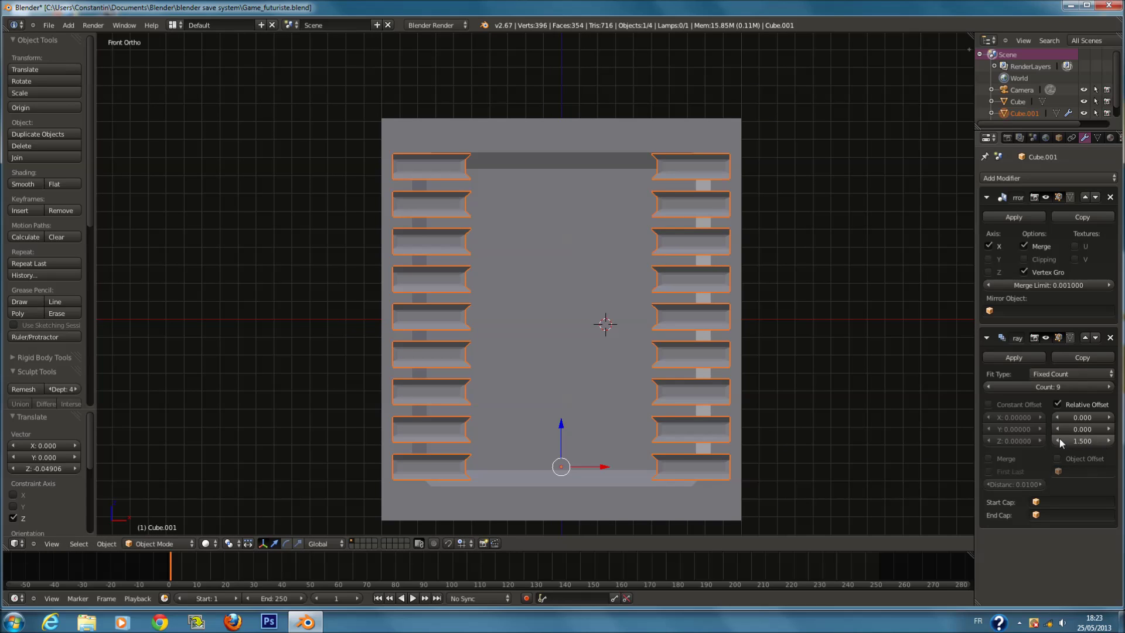
{"action": "left_click", "coordinate": [996, 385]}
{"action": "left_click", "coordinate": [996, 385]}
{"action": "left_click", "coordinate": [996, 385]}
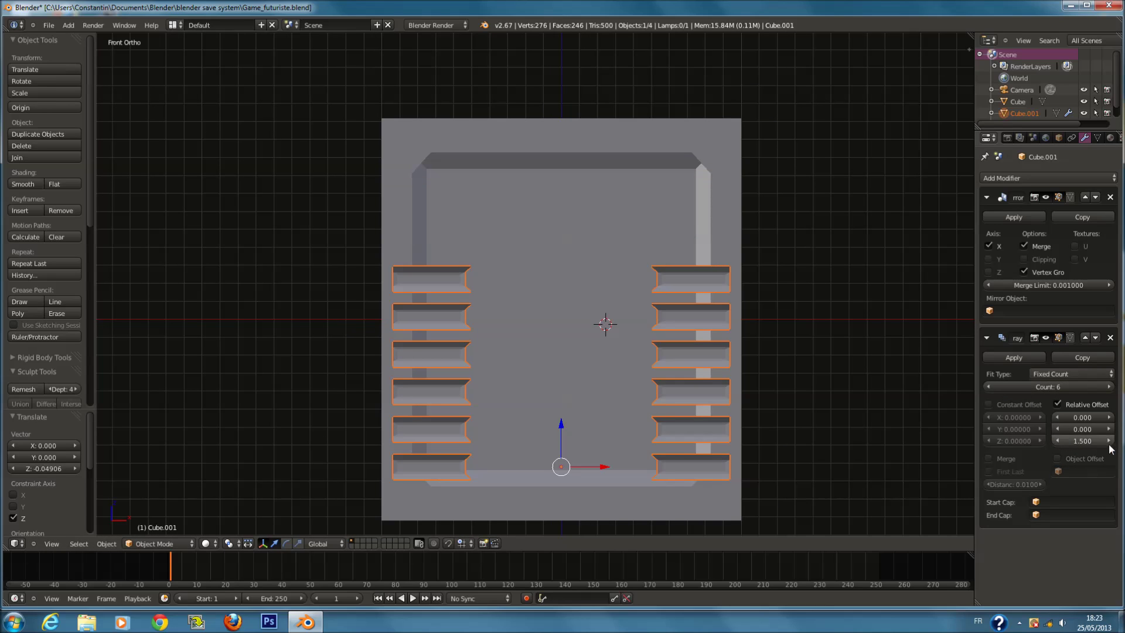
{"action": "left_click", "coordinate": [1109, 387]}
{"action": "left_click_drag", "start_coordinate": [1061, 440], "coordinate": [1043, 440]}
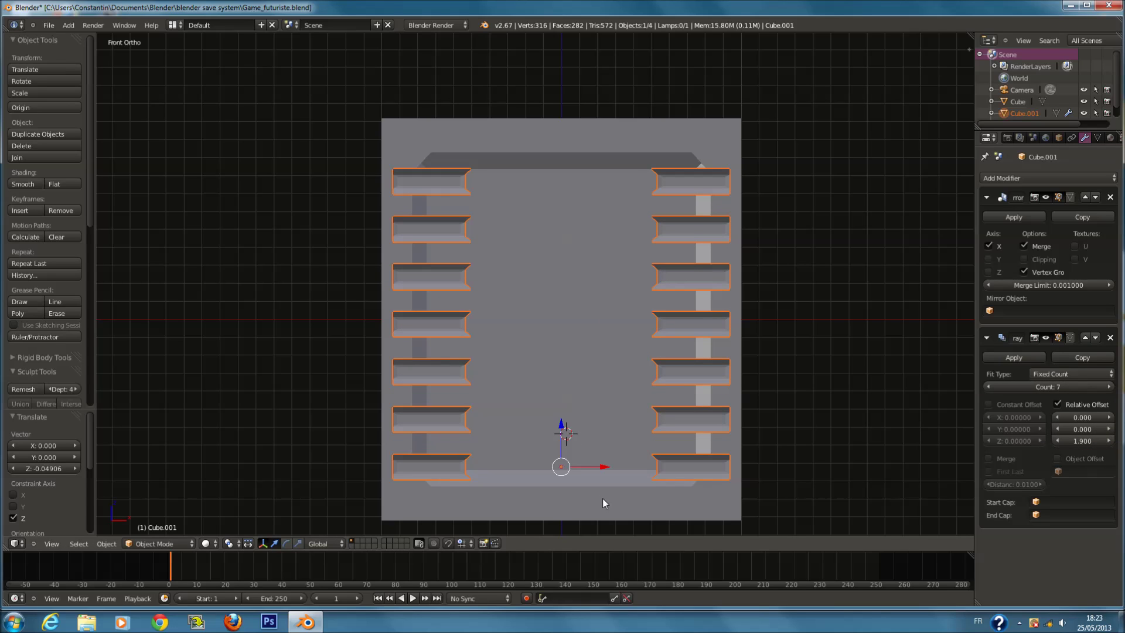
Scale the stacked bars down in height, move them up 0.196 along Z, and save the file.
{"action": "key", "text": "s"}
{"action": "left_click", "coordinate": [582, 458]}
{"action": "key", "text": "g"}
{"action": "key", "text": "z"}
{"action": "left_click", "coordinate": [561, 394]}
{"action": "key", "text": "ctrl+s"}
{"action": "left_click", "coordinate": [561, 392]}
Deselect the bars in wireframe view, add a cube mesh, and scale it down to a small block.
{"action": "key", "text": "z"}
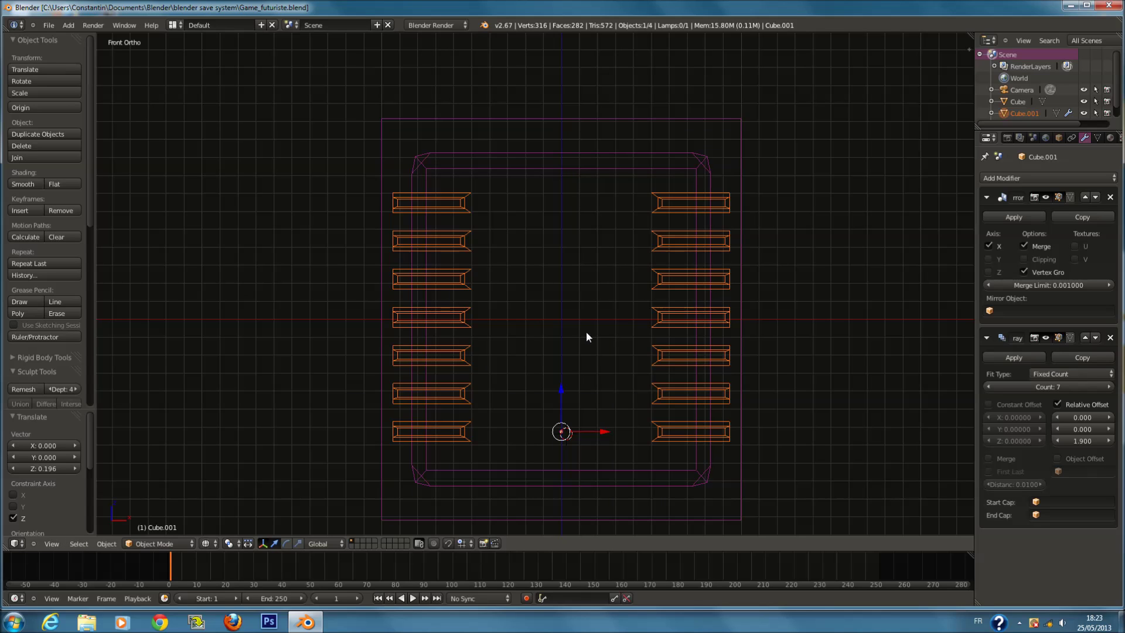
{"action": "key", "text": "a"}
{"action": "key", "text": "a"}
{"action": "key", "text": "a"}
{"action": "key", "text": "shift+a"}
{"action": "mouse_move", "coordinate": [558, 357]}
{"action": "left_click", "coordinate": [605, 370]}
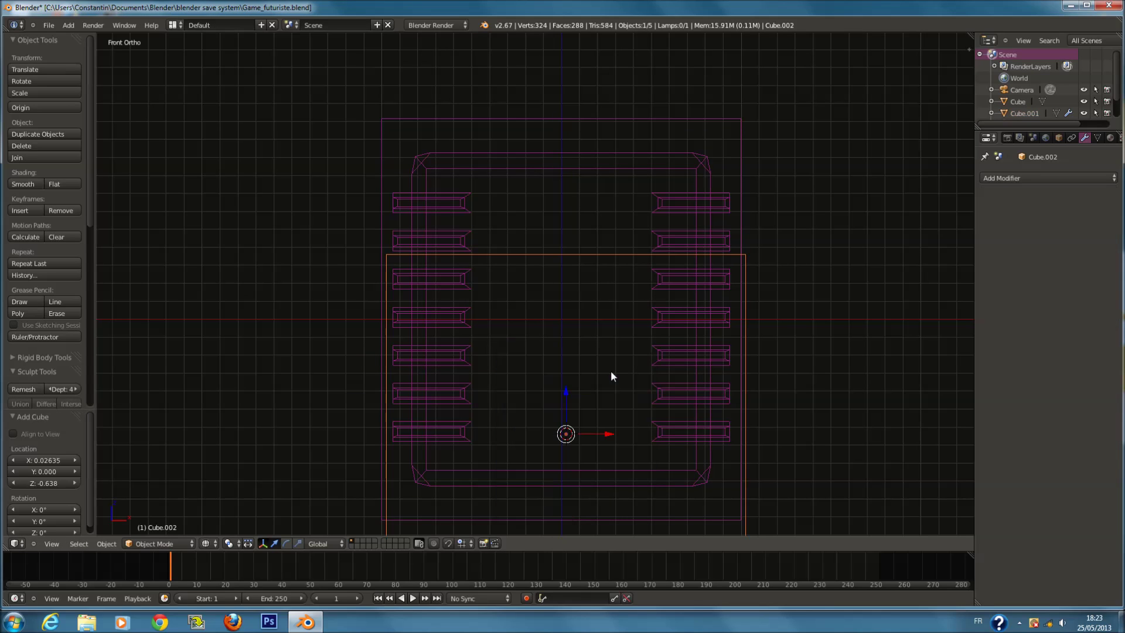
{"action": "key", "text": "s"}
{"action": "left_click", "coordinate": [570, 406]}
Move the small block up along Z into the upper half of the recess and flatten its height.
{"action": "key", "text": "g"}
{"action": "key", "text": "z"}
{"action": "left_click", "coordinate": [565, 217]}
{"action": "key", "text": "s"}
{"action": "key", "text": "z"}
{"action": "left_click", "coordinate": [586, 277]}
Enter Edit Mode on the block, select its front face, and bevel that face's edges.
{"action": "key", "text": "Tab"}
{"action": "key", "text": "z"}
{"action": "middle_click_drag", "start_coordinate": [608, 242], "coordinate": [645, 299]}
{"action": "right_click", "coordinate": [644, 299]}
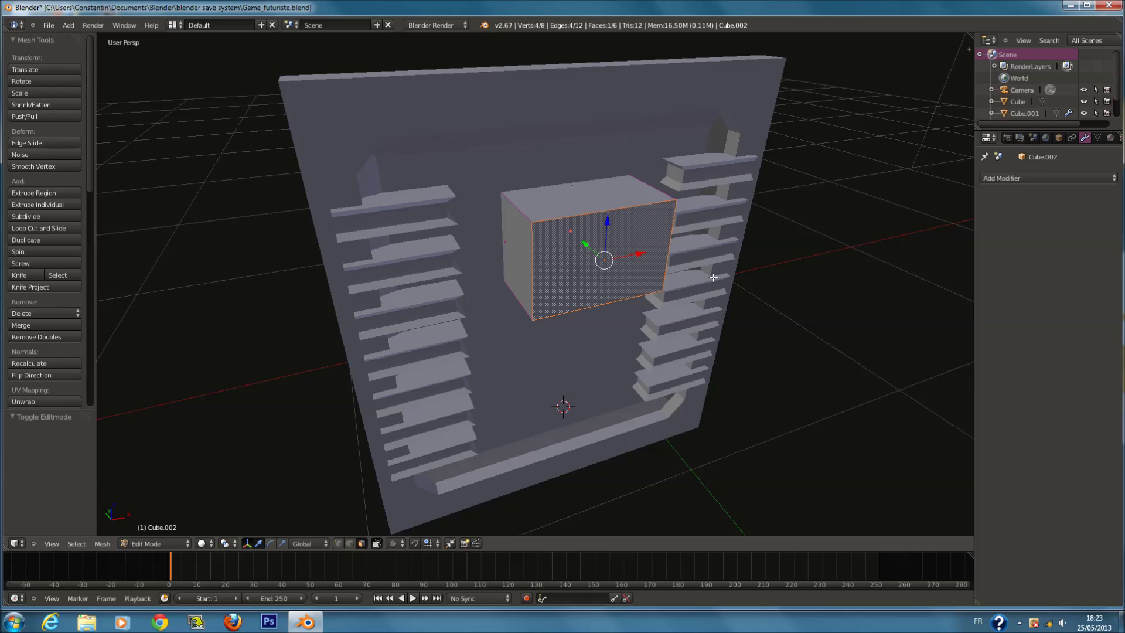
{"action": "key", "text": "ctrl+b"}
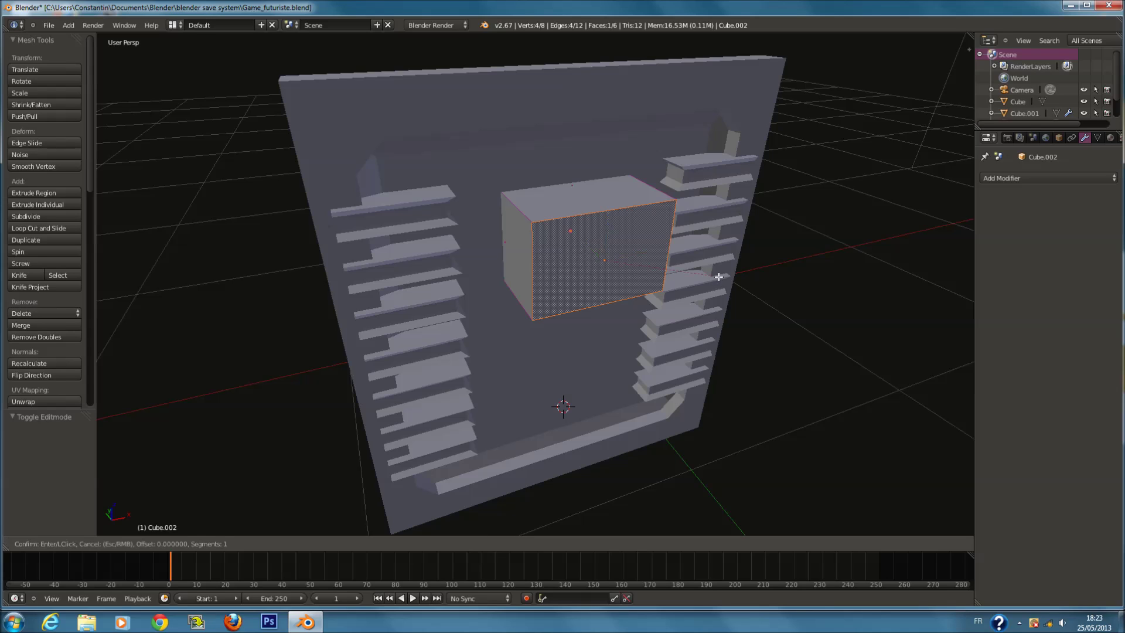
{"action": "left_click", "coordinate": [750, 329]}
Extrude the block's front face in place, scale it inward, and scale it to 0.3 along Z into a narrow slot.
{"action": "key", "text": "e"}
{"action": "key", "text": "Escape"}
{"action": "key", "text": "s"}
{"action": "left_click", "coordinate": [659, 308]}
{"action": "key", "text": "s"}
{"action": "key", "text": "z"}
{"action": "left_click", "coordinate": [650, 310]}
Extrude the slot face about 0.07 into the block, leave Edit Mode, and save the file.
{"action": "middle_click_drag", "start_coordinate": [650, 305], "coordinate": [649, 276]}
{"action": "key", "text": "e"}
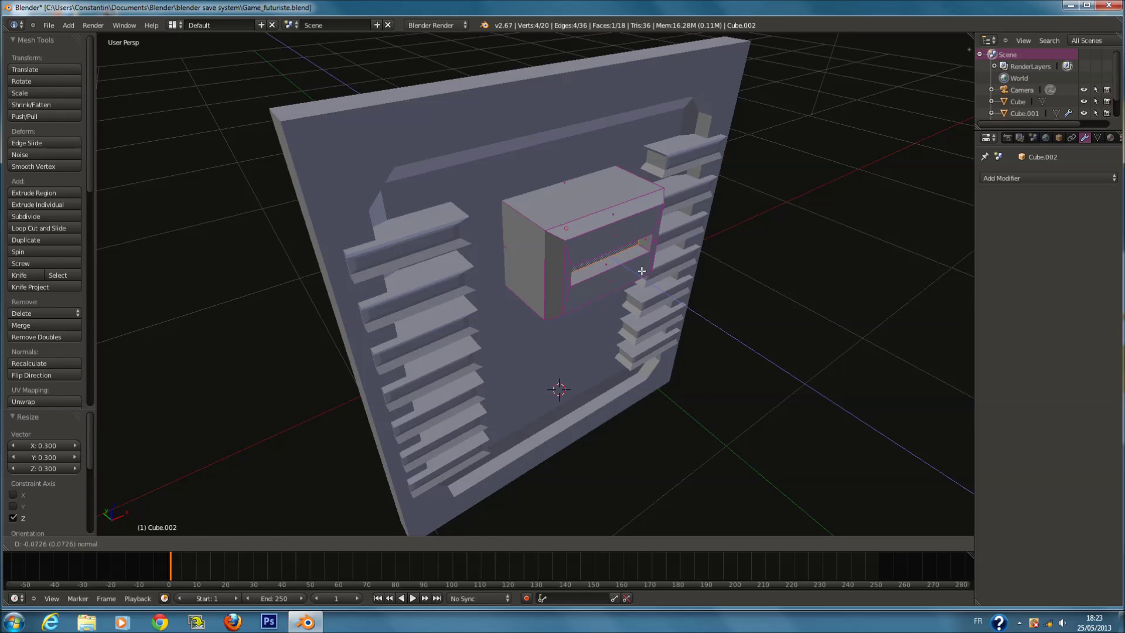
{"action": "left_click", "coordinate": [642, 272]}
{"action": "key", "text": "Tab"}
{"action": "key", "text": "ctrl+s"}
Scale the slotted block down in front orthographic view and move it -0.636 along X to the upper left bars.
{"action": "key", "text": "KP_1"}
{"action": "key", "text": "KP_5"}
{"action": "key", "text": "z"}
{"action": "scroll", "coordinate": [674, 253], "scroll_direction": "up", "scroll_amount": 1}
{"action": "key", "text": "s"}
{"action": "left_click", "coordinate": [651, 234]}
{"action": "key", "text": "z"}
{"action": "key", "text": "g"}
{"action": "key", "text": "x"}
{"action": "left_click", "coordinate": [471, 241]}
Scale the slotted block to 0.313 along Y in side view to match the panel's thickness.
{"action": "key", "text": "KP_3"}
{"action": "key", "text": "z"}
{"action": "key", "text": "s"}
{"action": "key", "text": "y"}
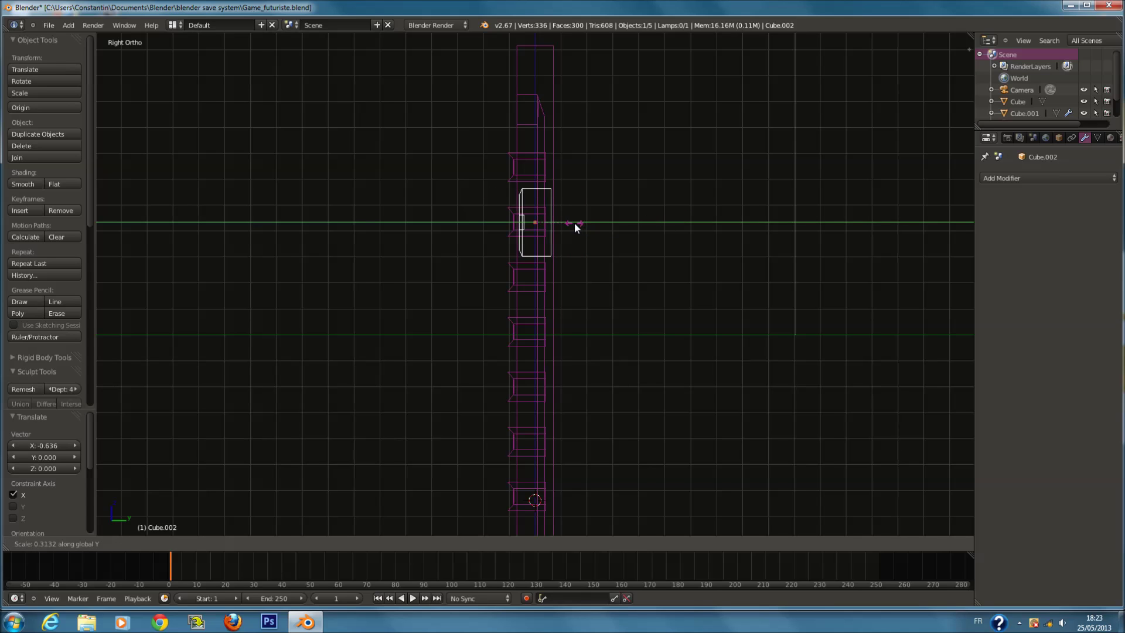
{"action": "left_click", "coordinate": [575, 223]}
Raise the slotted block about 0.111 along Z between the top two left bars and save the file.
{"action": "key", "text": "z"}
{"action": "key", "text": "KP_1"}
{"action": "key", "text": "g"}
{"action": "key", "text": "z"}
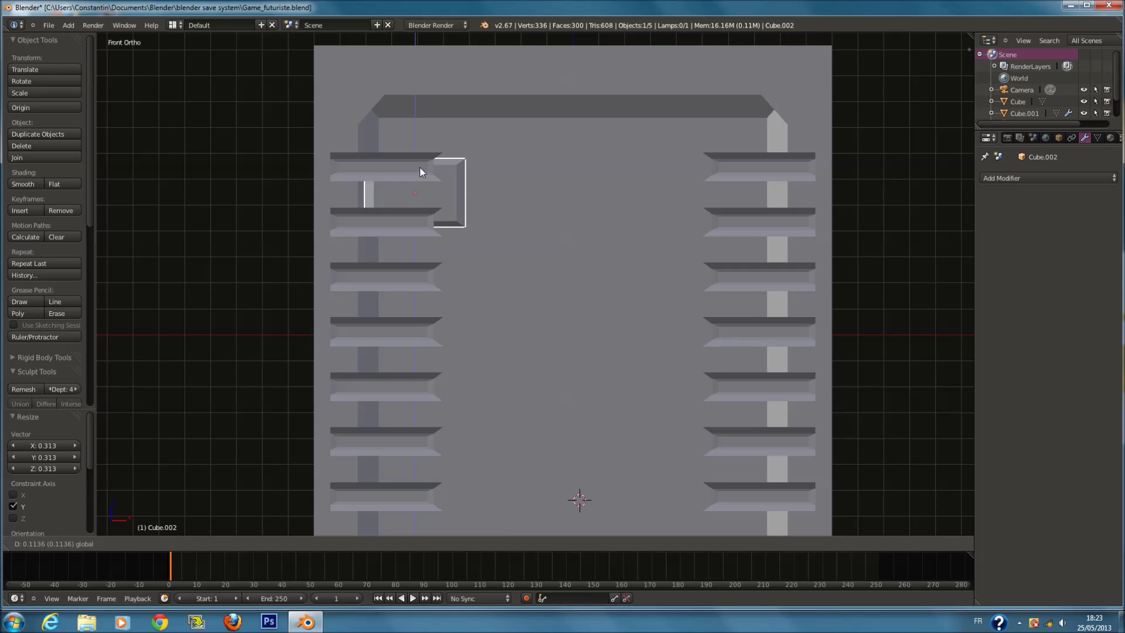
{"action": "left_click", "coordinate": [420, 167]}
{"action": "middle_click_drag", "start_coordinate": [434, 181], "coordinate": [494, 219]}
{"action": "key", "text": "ctrl+s"}
{"action": "left_click", "coordinate": [493, 219]}
Duplicate the slotted block in front wireframe view and place the copy over the middle of the right-hand bars.
{"action": "key", "text": "z"}
{"action": "key", "text": "KP_1"}
{"action": "scroll", "coordinate": [381, 218], "scroll_direction": "down", "scroll_amount": 2}
{"action": "scroll", "coordinate": [381, 218], "scroll_direction": "down", "scroll_amount": 2, "text": "shift"}
{"action": "key", "text": "shift+d"}
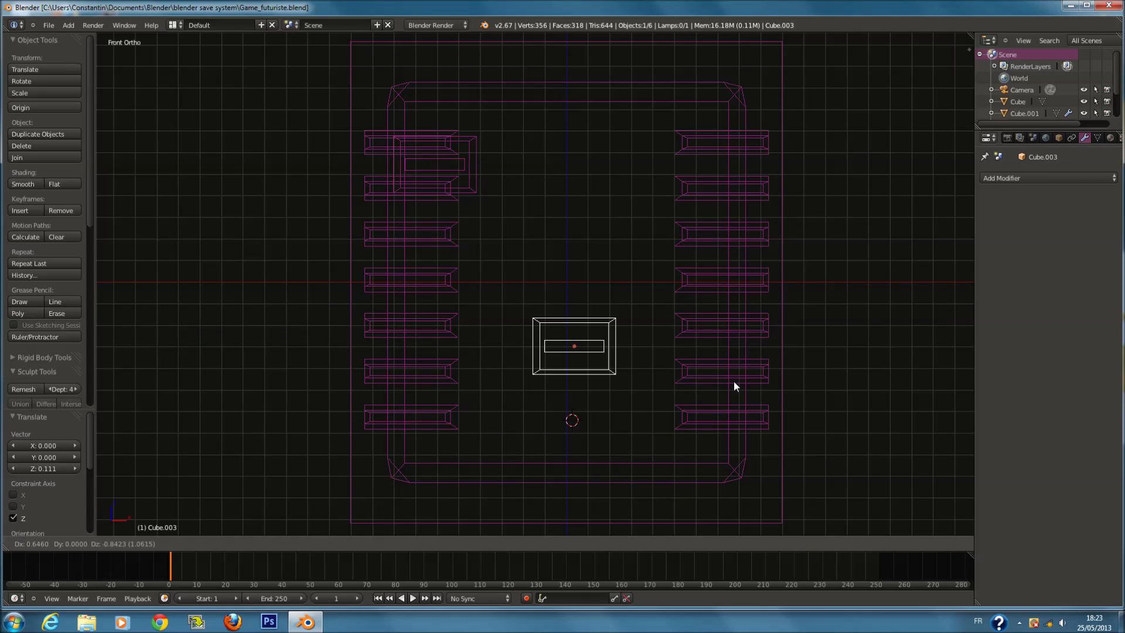
{"action": "left_click", "coordinate": [811, 301]}
Duplicate the right-hand block, move the copy straight down just below it, and save the file.
{"action": "key", "text": "shift+d"}
{"action": "right_click", "coordinate": [808, 361]}
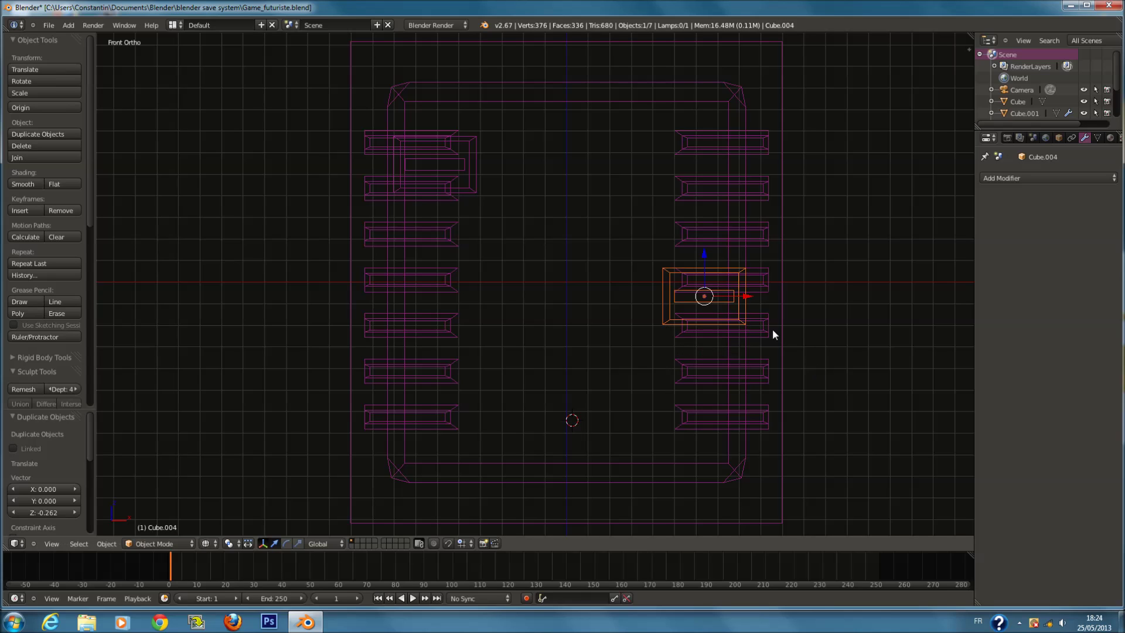
{"action": "left_click_drag", "start_coordinate": [715, 259], "coordinate": [712, 322]}
{"action": "key", "text": "z"}
{"action": "key", "text": "ctrl+s"}
Deselect everything in wireframe view and add another cube mesh.
{"action": "key", "text": "z"}
{"action": "key", "text": "a"}
{"action": "key", "text": "shift+a"}
{"action": "mouse_move", "coordinate": [558, 286]}
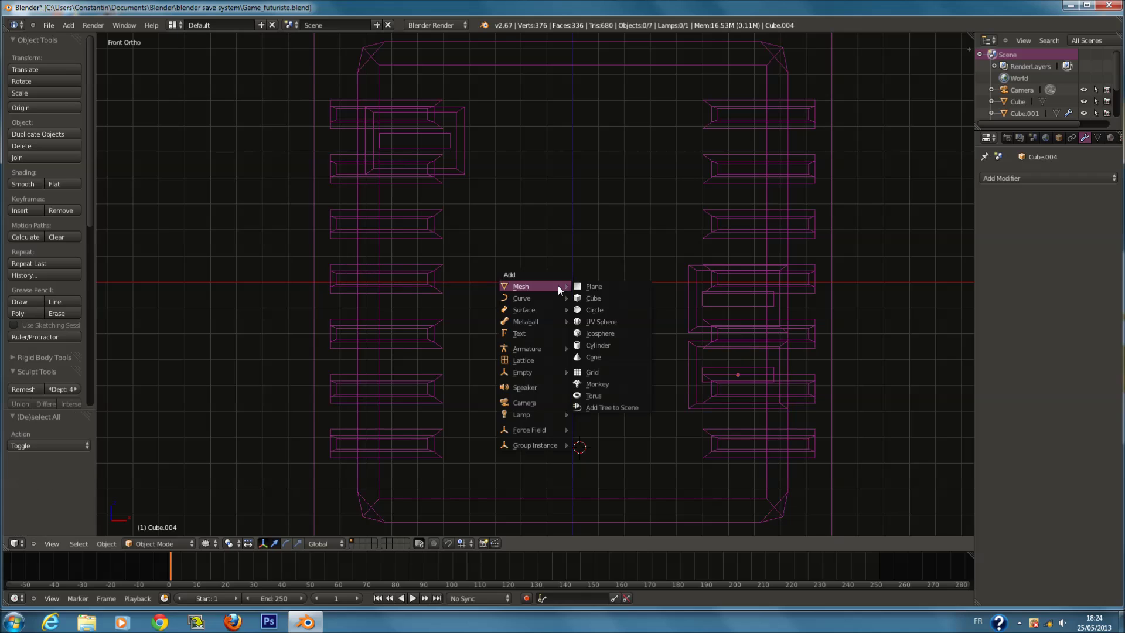
{"action": "left_click", "coordinate": [598, 297]}
{"action": "scroll", "coordinate": [743, 375], "scroll_direction": "down", "scroll_amount": 2}
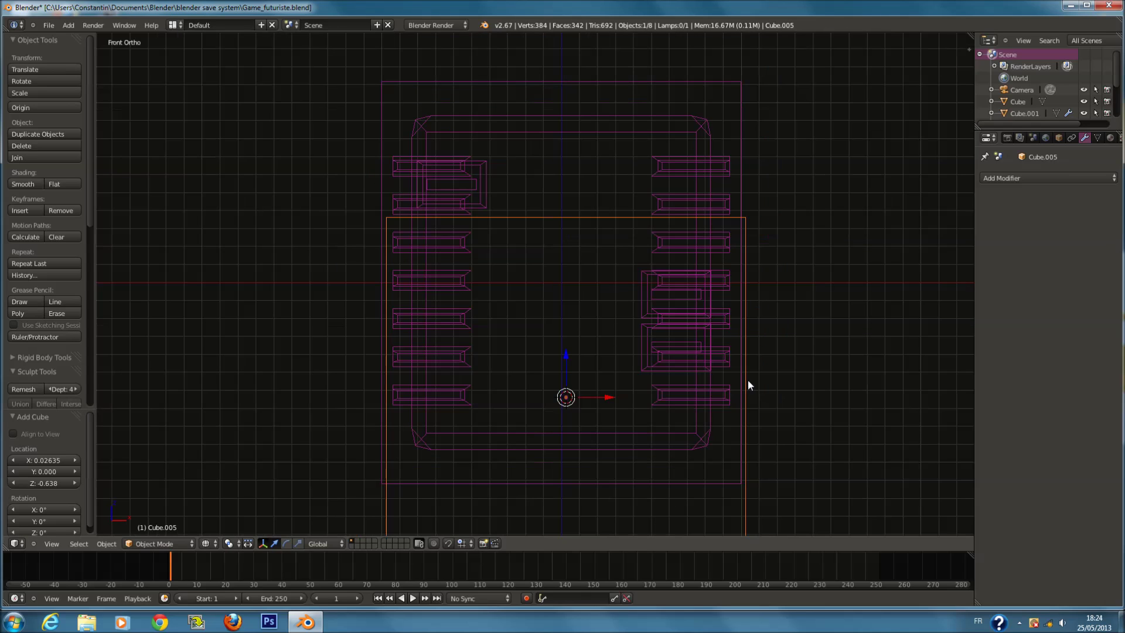
Flatten the new cube along Y in side view with two scalings, the first to 0.129.
{"action": "key", "text": "KP_3"}
{"action": "key", "text": "s"}
{"action": "key", "text": "y"}
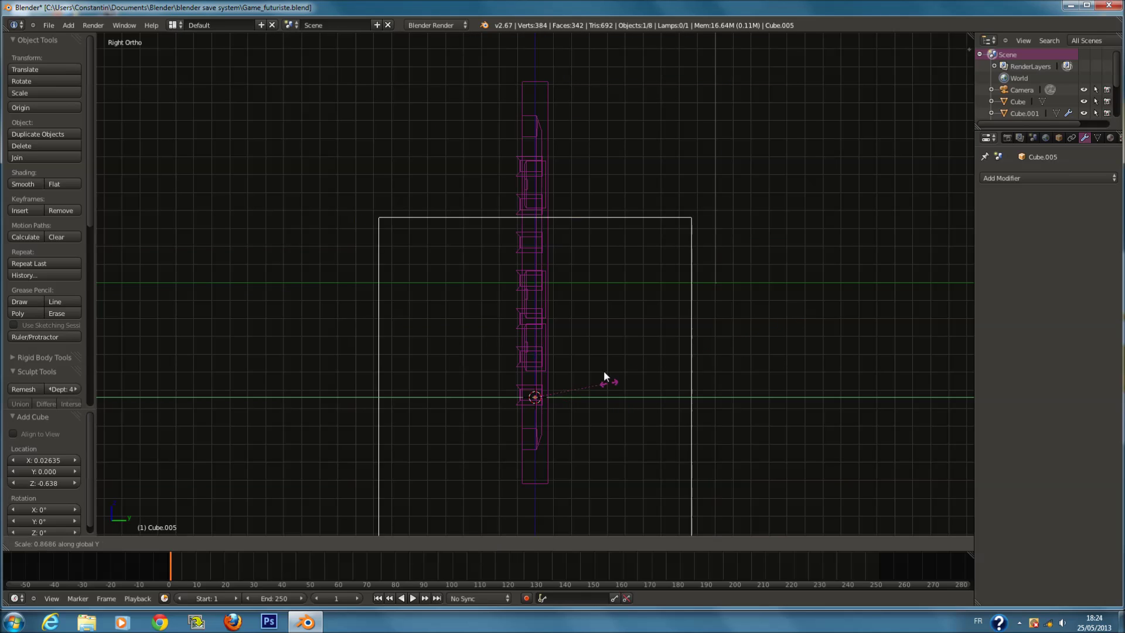
{"action": "left_click", "coordinate": [544, 404]}
{"action": "key", "text": "s"}
{"action": "key", "text": "y"}
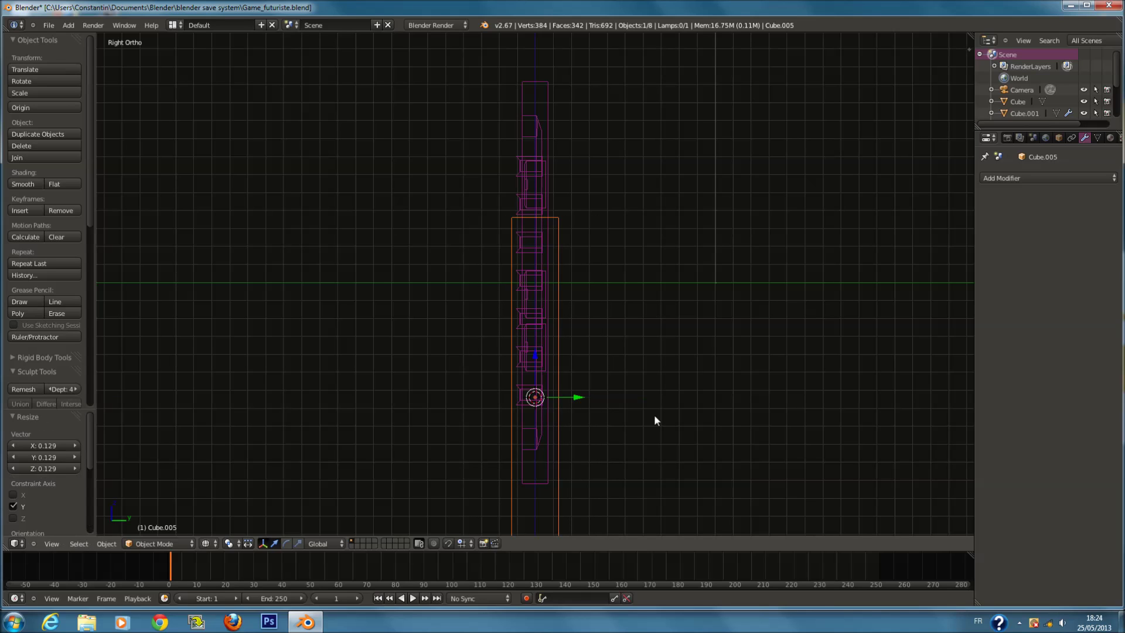
{"action": "left_click", "coordinate": [583, 414]}
Move the flattened cube up along Z to the middle of the panel and scale it down.
{"action": "left_click_drag", "start_coordinate": [543, 346], "coordinate": [544, 219]}
{"action": "key", "text": "s"}
{"action": "key", "text": "KP_1"}
{"action": "scroll", "coordinate": [622, 346], "scroll_direction": "up", "scroll_amount": 2}
{"action": "left_click", "coordinate": [637, 396]}
Scale the flattened cube to 0.363 along Z and 0.42 along X.
{"action": "key", "text": "s"}
{"action": "key", "text": "z"}
{"action": "left_click", "coordinate": [603, 310]}
{"action": "key", "text": "s"}
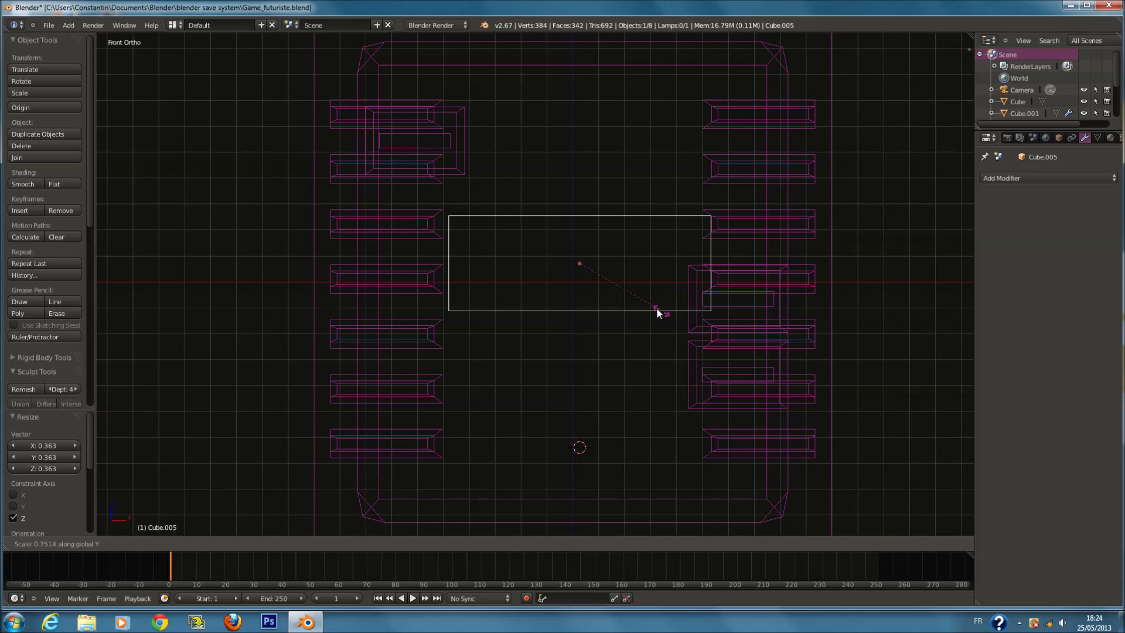
{"action": "key", "text": "x"}
{"action": "left_click", "coordinate": [588, 299]}
Move the flattened cube up and to the left so it meets the upper left slotted block.
{"action": "scroll", "coordinate": [588, 299], "scroll_direction": "up", "scroll_amount": 1}
{"action": "key", "text": "g"}
{"action": "key", "text": "Escape"}
{"action": "scroll", "coordinate": [590, 261], "scroll_direction": "up", "scroll_amount": 2, "text": "shift"}
{"action": "key", "text": "g"}
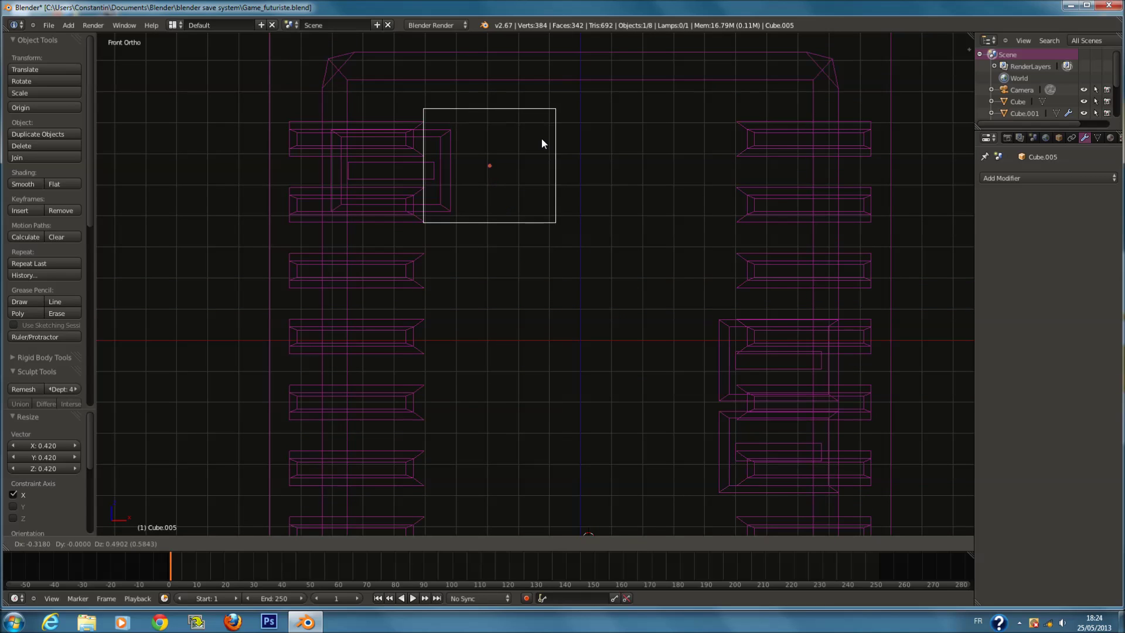
{"action": "left_click", "coordinate": [543, 150]}
Select the cube's right face in Edit Mode and move it inward along X to narrow the cube.
{"action": "key", "text": "z"}
{"action": "key", "text": "Tab"}
{"action": "key", "text": "z"}
{"action": "right_click", "coordinate": [576, 169]}
{"action": "key", "text": "g"}
{"action": "key", "text": "x"}
{"action": "left_click", "coordinate": [526, 163]}
{"action": "key", "text": "g"}
{"action": "key", "text": "x"}
{"action": "left_click", "coordinate": [501, 174]}
Extrude the right face 0.786 along X and lower it 0.596 along Z to form a diagonal arm.
{"action": "key", "text": "e"}
{"action": "left_click", "coordinate": [751, 222]}
{"action": "key", "text": "g"}
{"action": "key", "text": "z"}
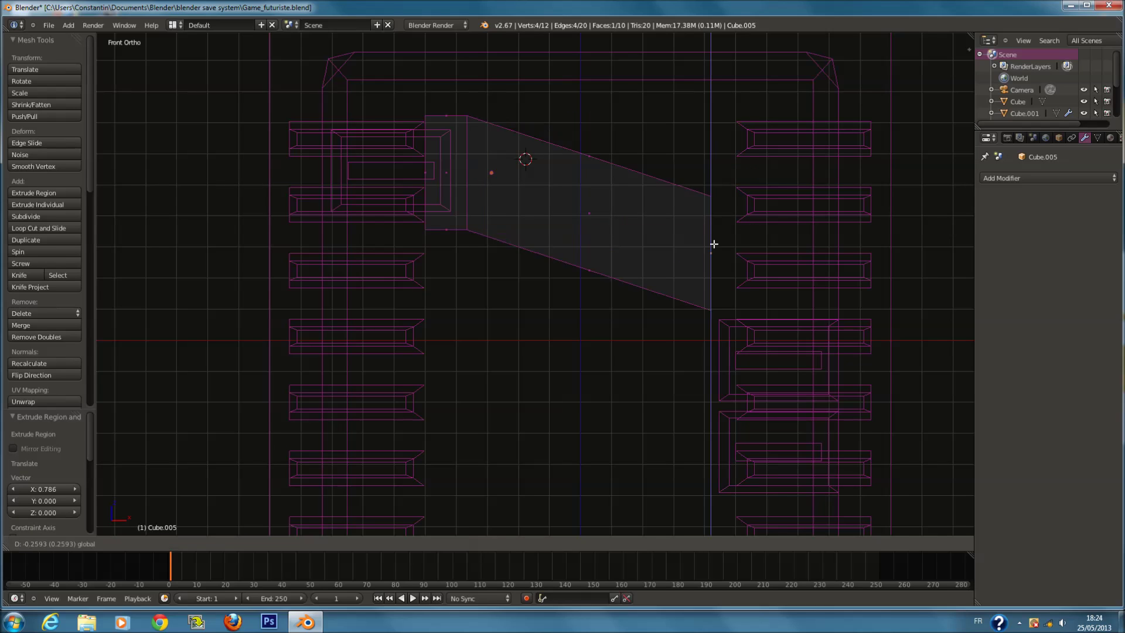
{"action": "left_click", "coordinate": [722, 310]}
Extrude the diagonal arm's lower right end about 0.11 outward along X and lower the end slightly along Z.
{"action": "key", "text": "e"}
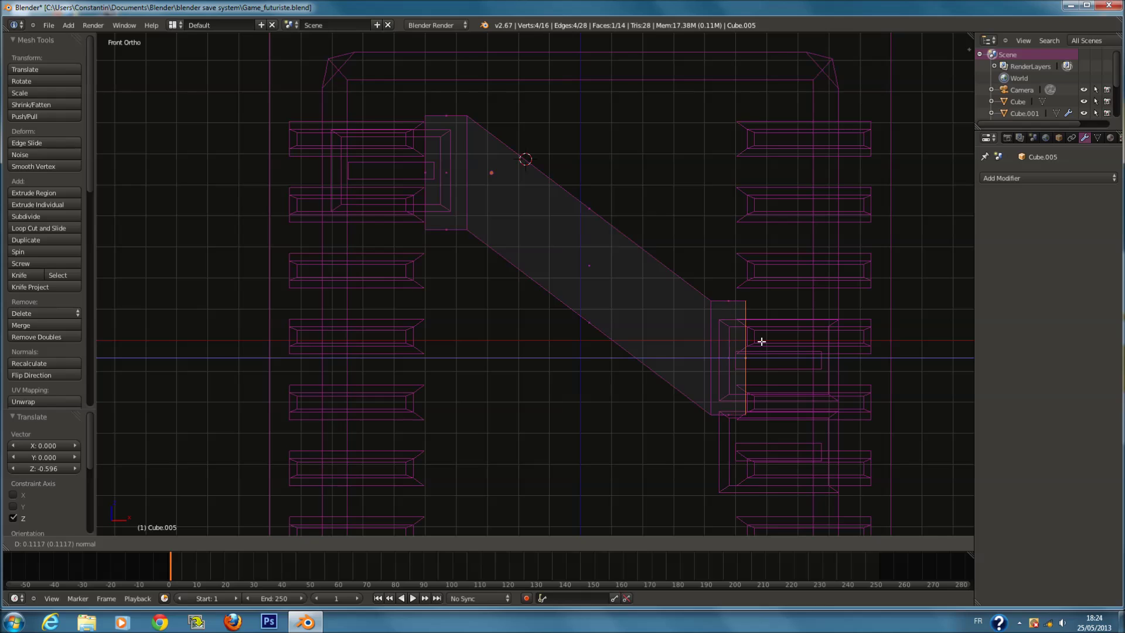
{"action": "left_click", "coordinate": [762, 346]}
{"action": "key", "text": "a"}
{"action": "scroll", "coordinate": [739, 320], "scroll_direction": "down", "scroll_amount": 1, "text": "shift"}
{"action": "mouse_move", "coordinate": [738, 291]}
{"action": "left_mouse_down"}
{"action": "mouse_move", "coordinate": [731, 389]}
{"action": "mouse_move", "coordinate": [729, 339]}
{"action": "left_mouse_up"}
{"action": "right_click", "coordinate": [728, 340]}
{"action": "key", "text": "g"}
{"action": "key", "text": "z"}
{"action": "left_click", "coordinate": [738, 376]}
{"action": "key", "text": "Tab"}
Move the lowest right slotted block down 0.06246 along Z.
{"action": "right_click", "coordinate": [723, 435]}
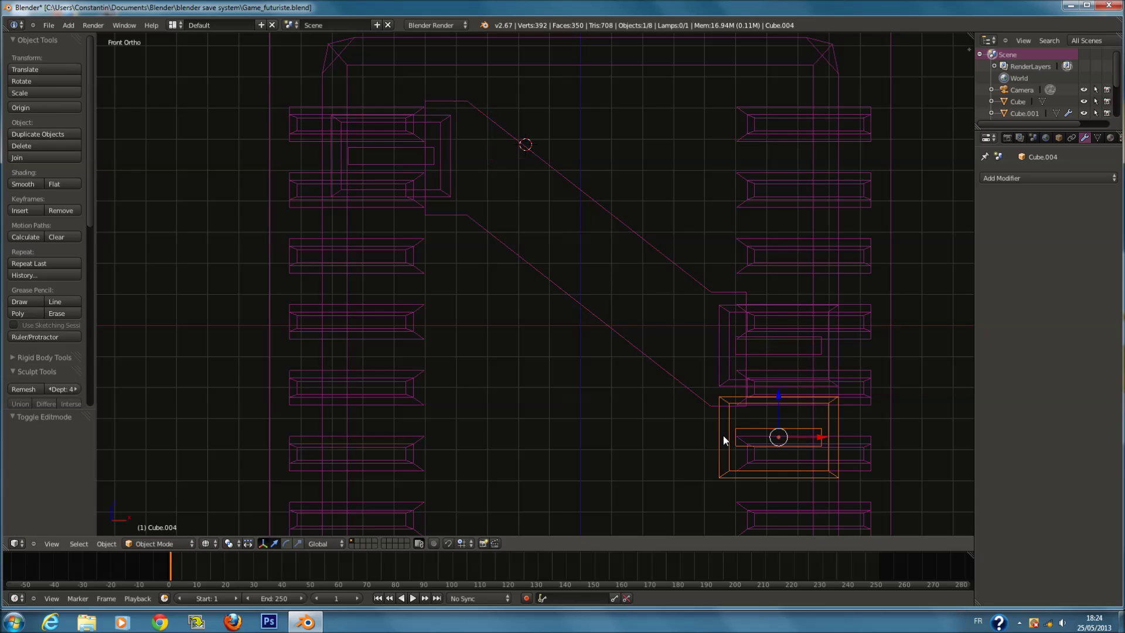
{"action": "key", "text": "g"}
{"action": "key", "text": "z"}
{"action": "left_click", "coordinate": [778, 421]}
{"action": "key", "text": "z"}
{"action": "key", "text": "z"}
Check the diagonal arm in shaded perspective, return to the front wireframe view, and save the file over the existing one.
{"action": "right_click", "coordinate": [651, 250]}
{"action": "middle_click_drag", "start_coordinate": [651, 251], "coordinate": [564, 284]}
{"action": "key", "text": "z"}
{"action": "scroll", "coordinate": [580, 203], "scroll_direction": "down", "scroll_amount": 3}
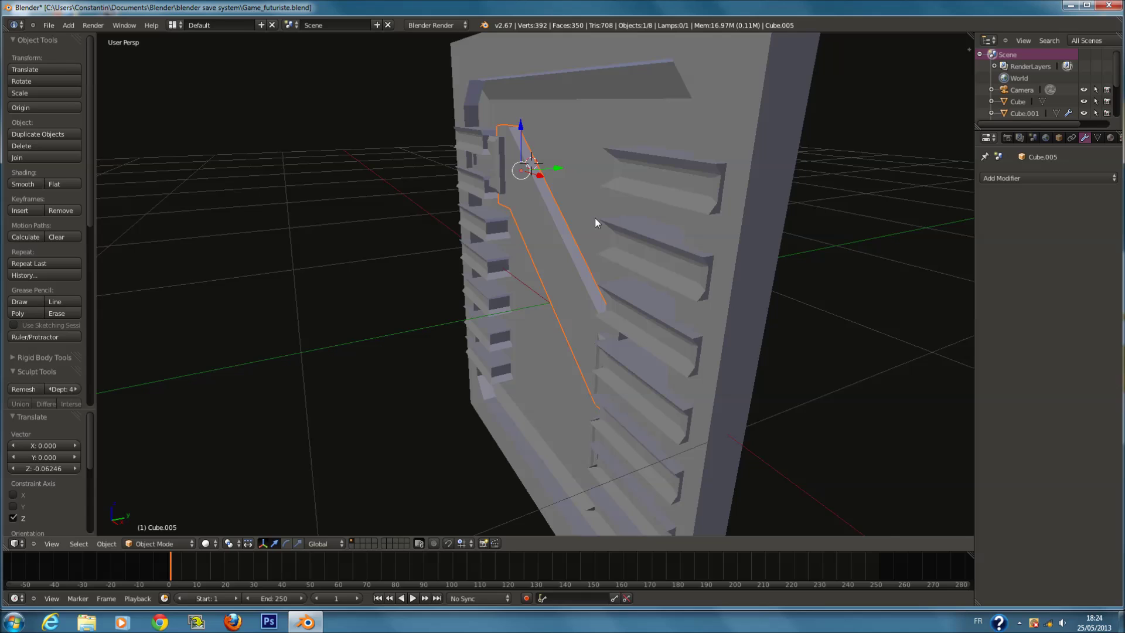
{"action": "key", "text": "KP_1"}
{"action": "key", "text": "KP_5"}
{"action": "key", "text": "z"}
{"action": "key", "text": "ctrl+s"}
{"action": "left_click", "coordinate": [595, 290]}
Create a copy of the diagonal arm rotated 180° about Z and moved 0.616 along X and -0.998 along Z.
{"action": "key", "text": "shift+d"}
{"action": "key", "text": "Escape"}
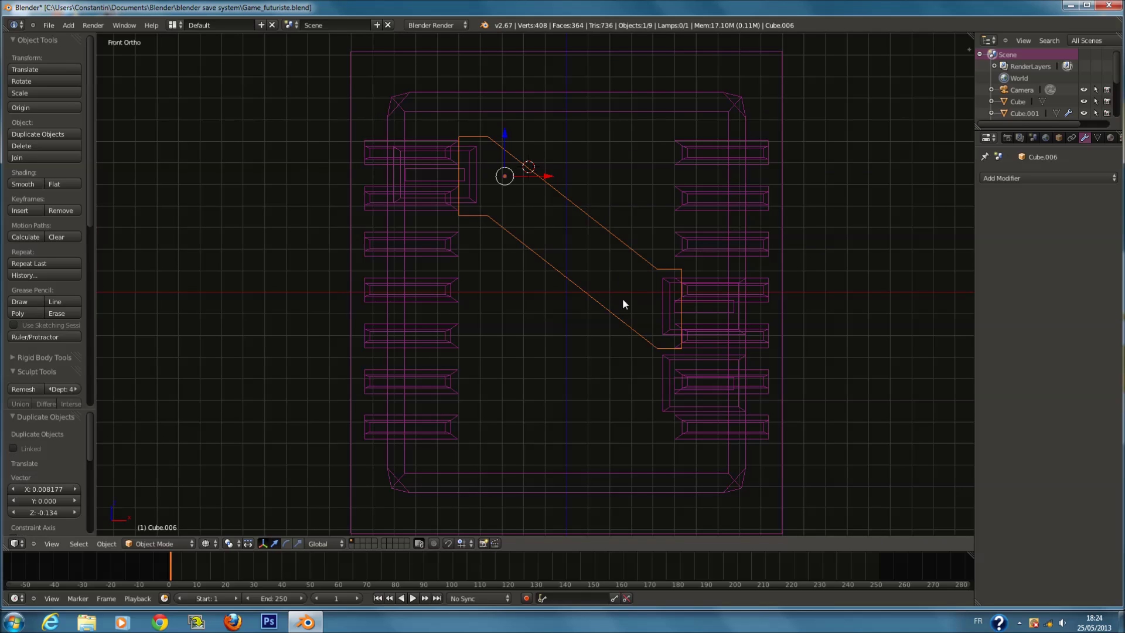
{"action": "key", "text": "Tab"}
{"action": "key", "text": "Tab"}
{"action": "type", "text": "rz180"}
{"action": "key", "text": "Return"}
{"action": "key", "text": "g"}
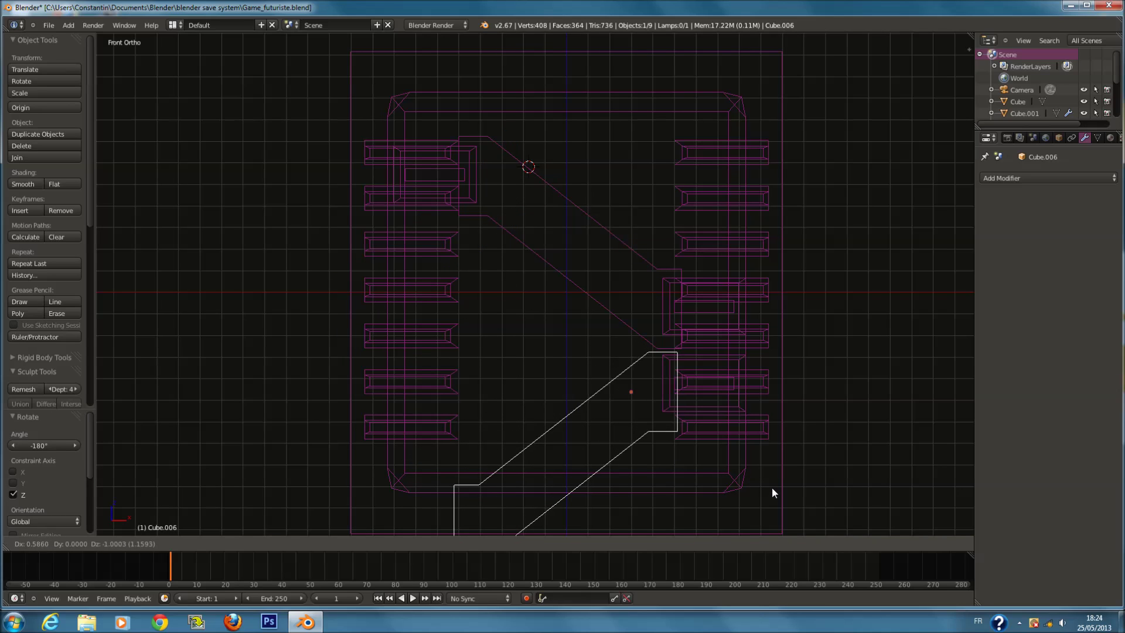
{"action": "left_click", "coordinate": [778, 486]}
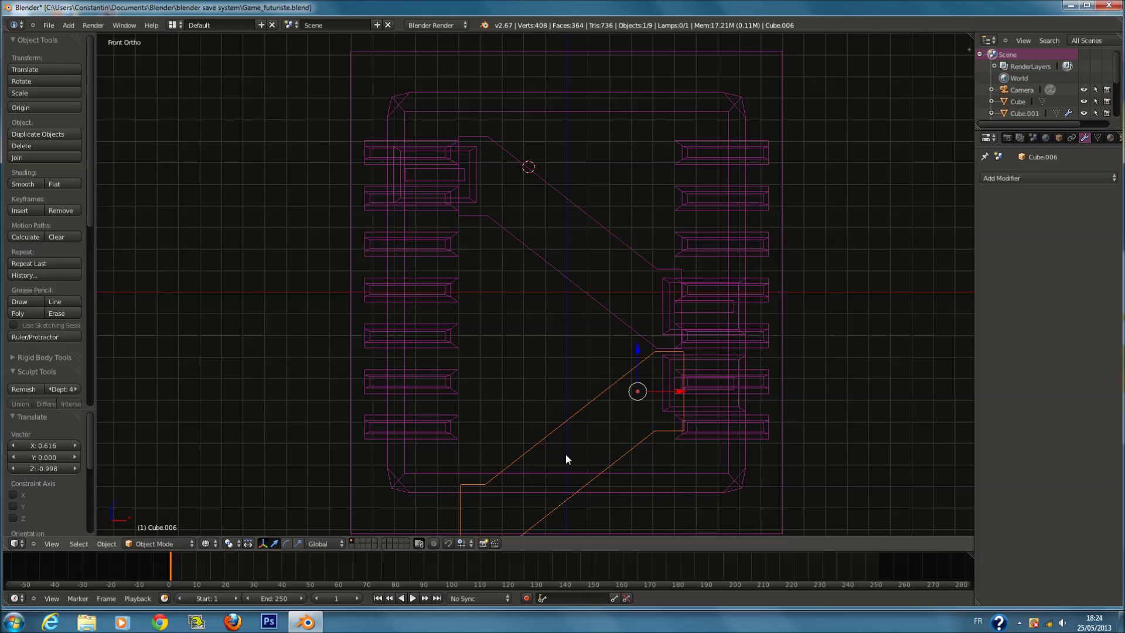
Delete the faces of the short left end segment on the copied arm.
{"action": "scroll", "coordinate": [566, 459], "scroll_direction": "down", "scroll_amount": 2}
{"action": "key", "text": "Tab"}
{"action": "key", "text": "a"}
{"action": "key", "text": "c"}
{"action": "left_click", "coordinate": [475, 454]}
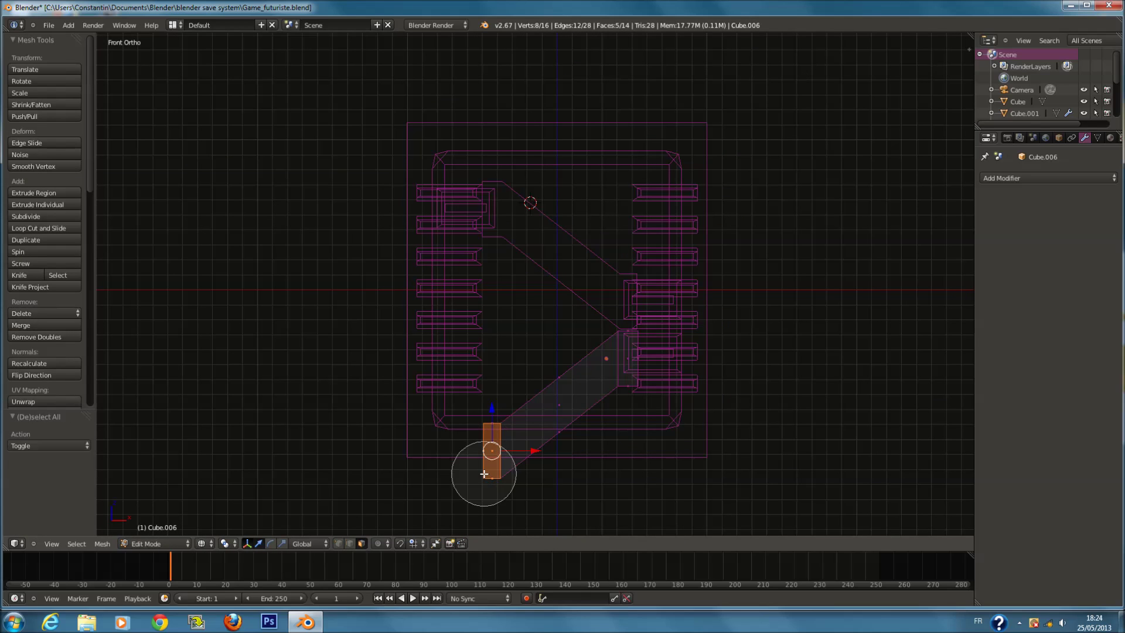
{"action": "key", "text": "Escape"}
{"action": "key", "text": "x"}
{"action": "left_click", "coordinate": [486, 497]}
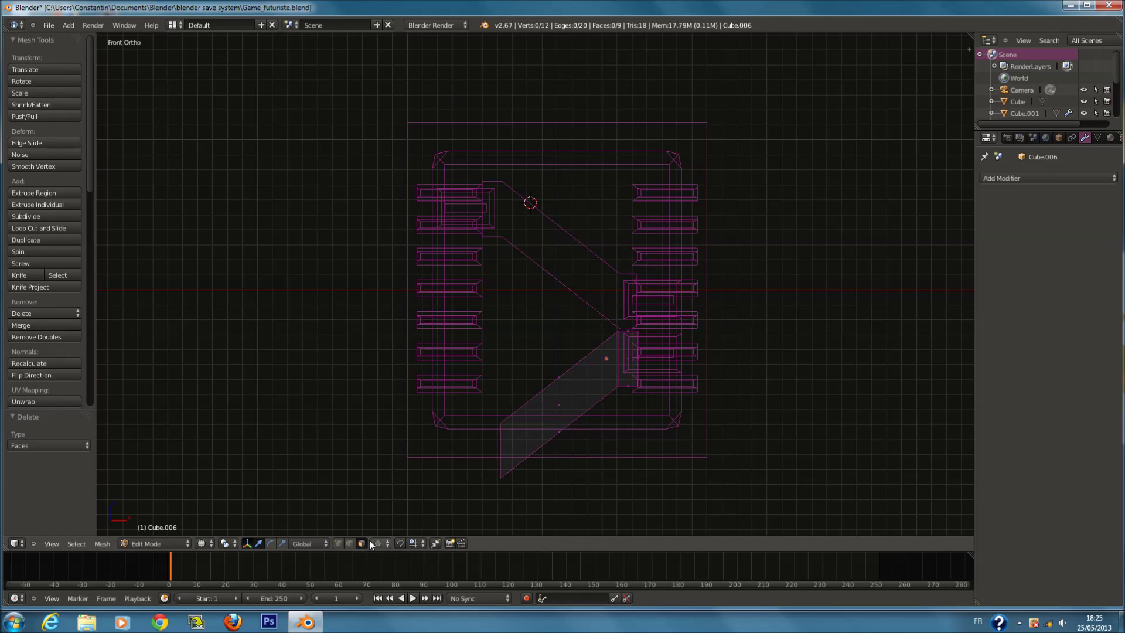
Move the copied arm's open left end vertices outward and slightly up to the door's lower left corner, and save the file.
{"action": "key", "text": "c"}
{"action": "left_click", "coordinate": [501, 451]}
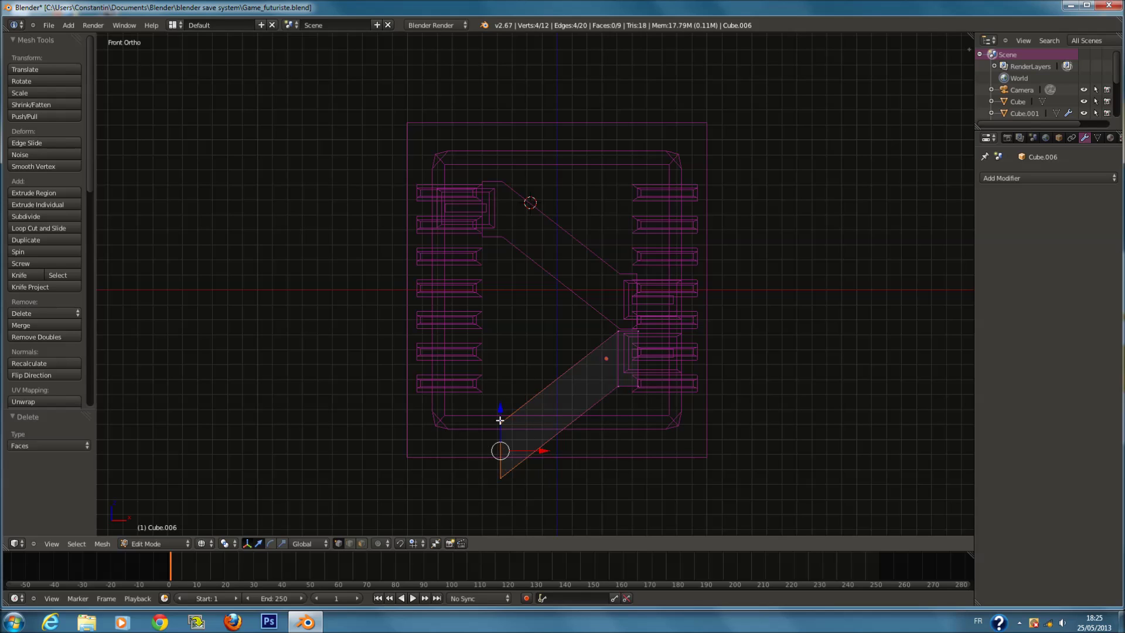
{"action": "key", "text": "Escape"}
{"action": "key", "text": "g"}
{"action": "key", "text": "z"}
{"action": "left_click", "coordinate": [515, 412]}
{"action": "key", "text": "z"}
{"action": "scroll", "coordinate": [566, 293], "scroll_direction": "up", "scroll_amount": 2}
{"action": "key", "text": "z"}
{"action": "key", "text": "Tab"}
{"action": "key", "text": "ctrl+s"}
{"action": "left_click", "coordinate": [632, 381]}
Extrude the front face of the lower arm and scale it inward.
{"action": "key", "text": "Tab"}
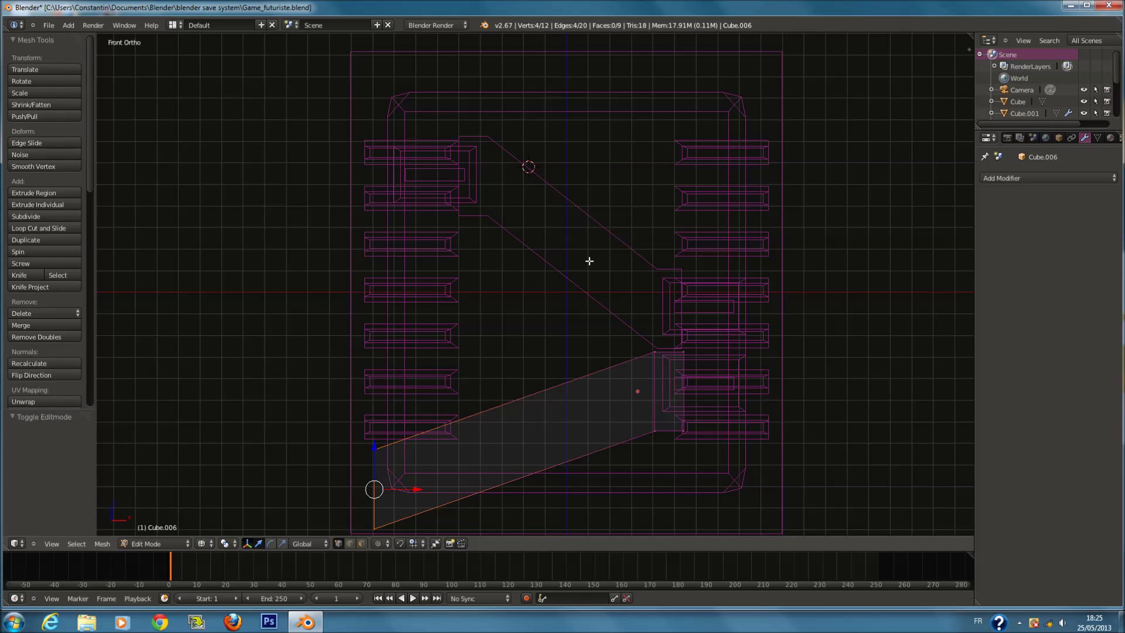
{"action": "key", "text": "z"}
{"action": "right_click", "coordinate": [463, 456]}
{"action": "middle_click_drag", "start_coordinate": [463, 456], "coordinate": [548, 452]}
{"action": "key", "text": "e"}
{"action": "left_click", "coordinate": [593, 435]}
{"action": "key", "text": "s"}
{"action": "left_click", "coordinate": [653, 375]}
Form a smaller stepped panel on the lower arm by extruding -0.01967 along Y, scaling the face down and extruding again.
{"action": "key", "text": "e"}
{"action": "left_click", "coordinate": [658, 348]}
{"action": "key", "text": "s"}
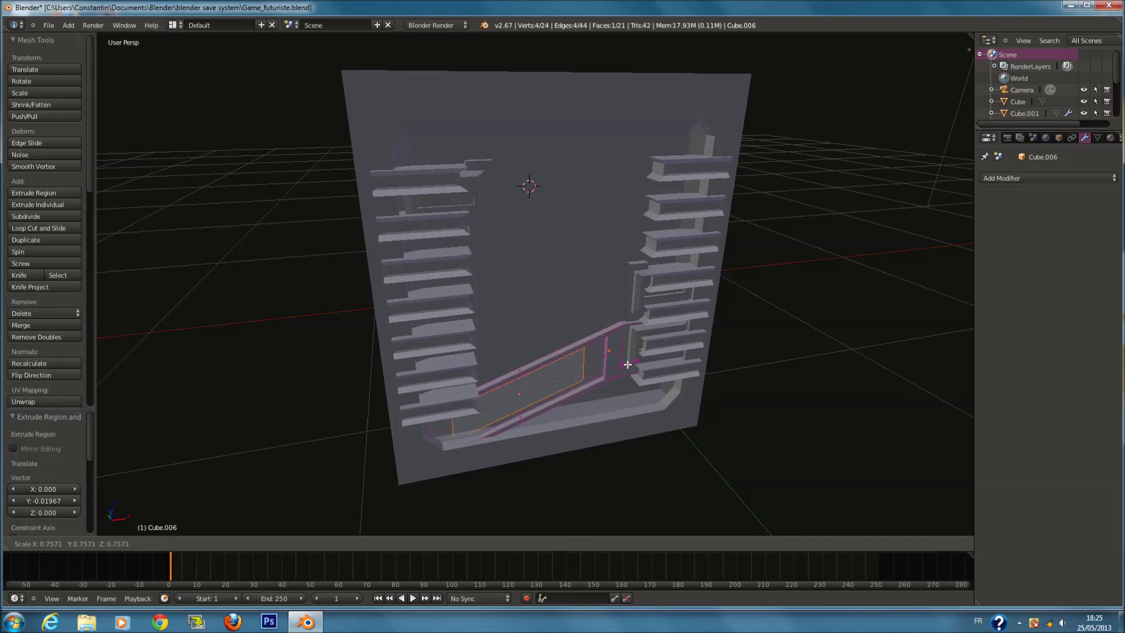
{"action": "left_click", "coordinate": [590, 384]}
{"action": "key", "text": "e"}
{"action": "left_click", "coordinate": [593, 387]}
Leave Edit Mode, view the lower arm at an angle, and save the file.
{"action": "key", "text": "Tab"}
{"action": "middle_click_drag", "start_coordinate": [641, 366], "coordinate": [594, 354]}
{"action": "key", "text": "ctrl+s"}
{"action": "left_click", "coordinate": [595, 354]}
Add a cylinder, rotated 90° about X and scaled to 0.333, in the front wireframe view.
{"action": "key", "text": "KP_1"}
{"action": "key", "text": "z"}
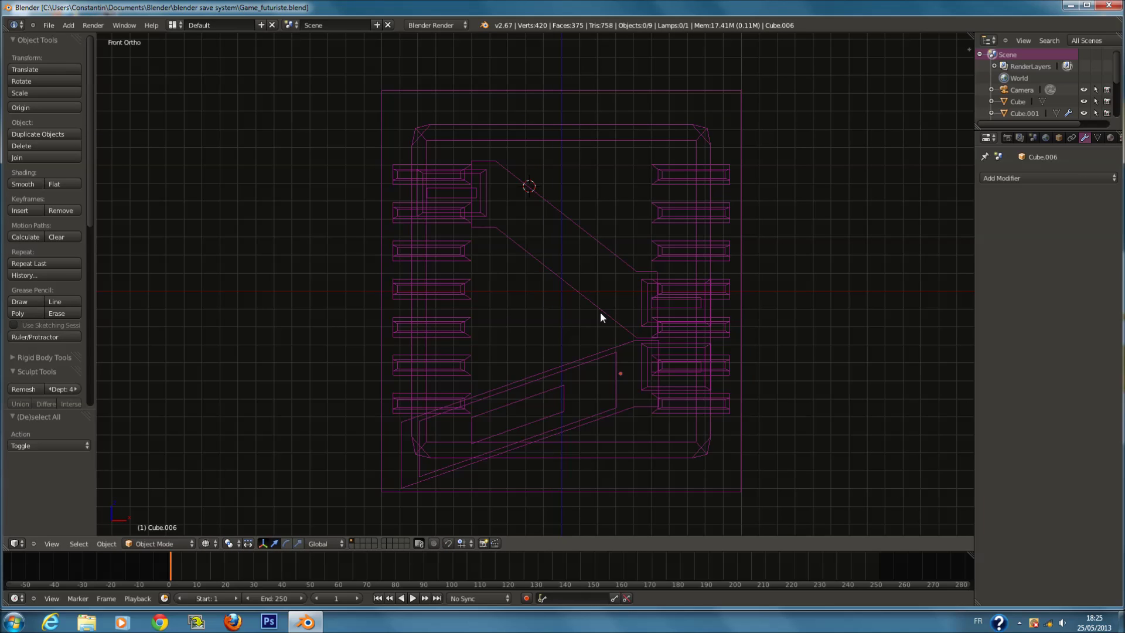
{"action": "scroll", "coordinate": [600, 312], "scroll_direction": "up", "scroll_amount": 2}
{"action": "key", "text": "shift+a"}
{"action": "mouse_move", "coordinate": [561, 329]}
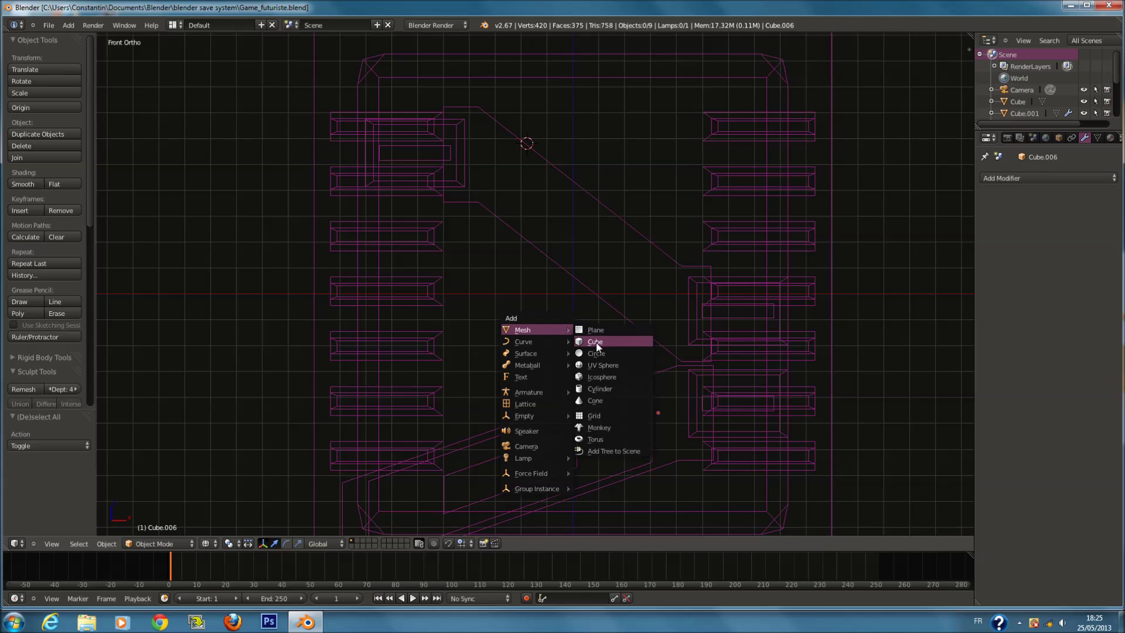
{"action": "left_click", "coordinate": [610, 388]}
{"action": "scroll", "coordinate": [610, 332], "scroll_direction": "down", "scroll_amount": 1}
{"action": "type", "text": "rx90"}
{"action": "key", "text": "Return"}
{"action": "type", "text": "s0.333"}
{"action": "key", "text": "Return"}
Flatten the cylinder by scaling it to 0.08238 along Y in the side view.
{"action": "key", "text": "KP_3"}
{"action": "key", "text": "s"}
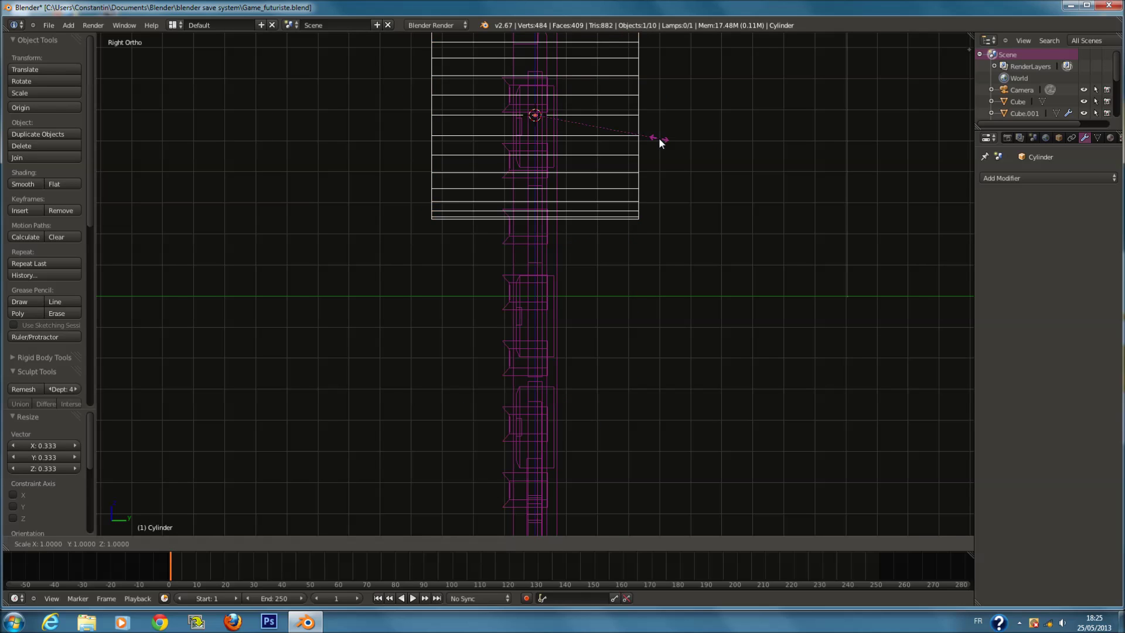
{"action": "key", "text": "y"}
{"action": "left_click", "coordinate": [543, 107]}
Place the cylinder above the diagonal arm near the upper right bars, scaling it by 0.678 and again by 0.945.
{"action": "key", "text": "KP_1"}
{"action": "key", "text": "s"}
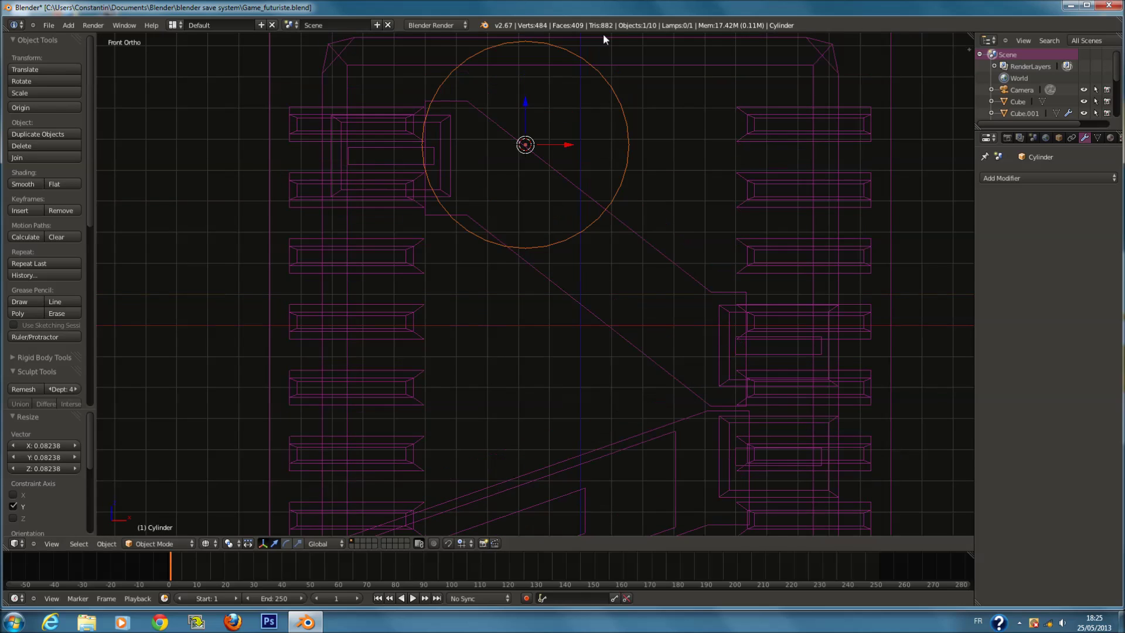
{"action": "left_click", "coordinate": [680, 138]}
{"action": "key", "text": "g"}
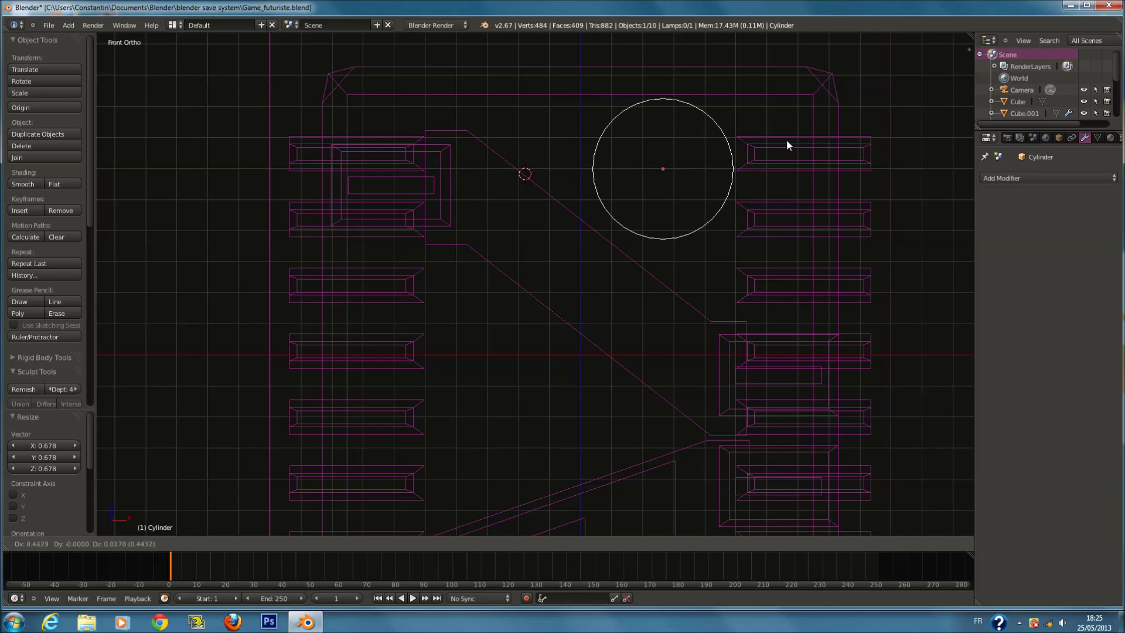
{"action": "left_click", "coordinate": [783, 145]}
{"action": "key", "text": "s"}
{"action": "left_click", "coordinate": [814, 162]}
Duplicate the cylinder -0.469 along X and -0.729 along Z, below the diagonal arm.
{"action": "key", "text": "shift+d"}
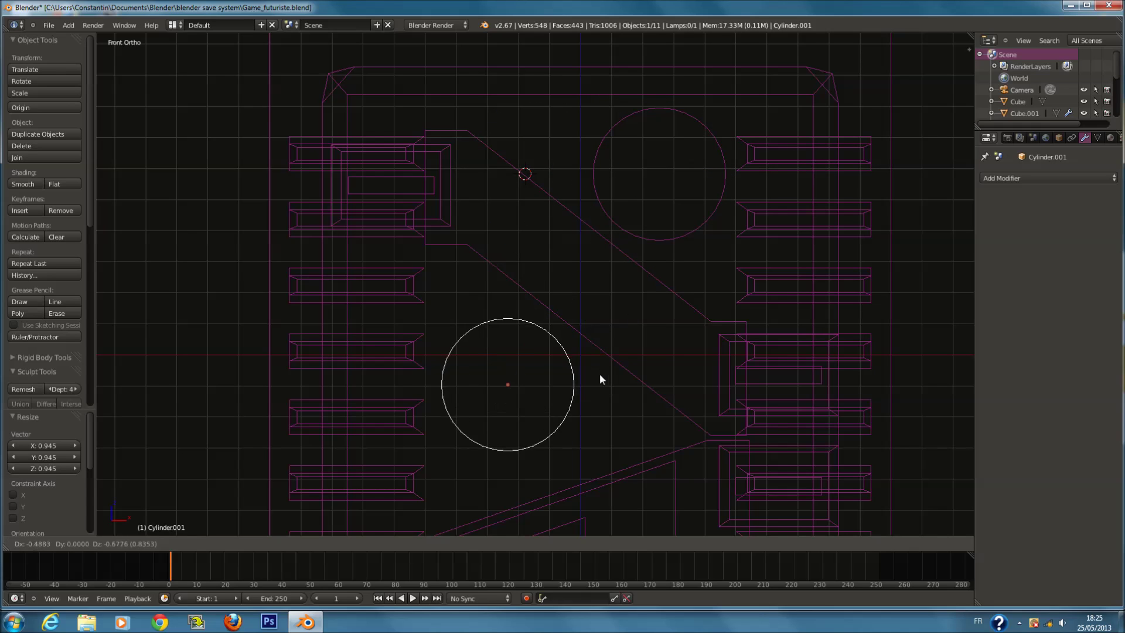
{"action": "left_click", "coordinate": [606, 386]}
{"action": "key", "text": "z"}
{"action": "key", "text": "z"}
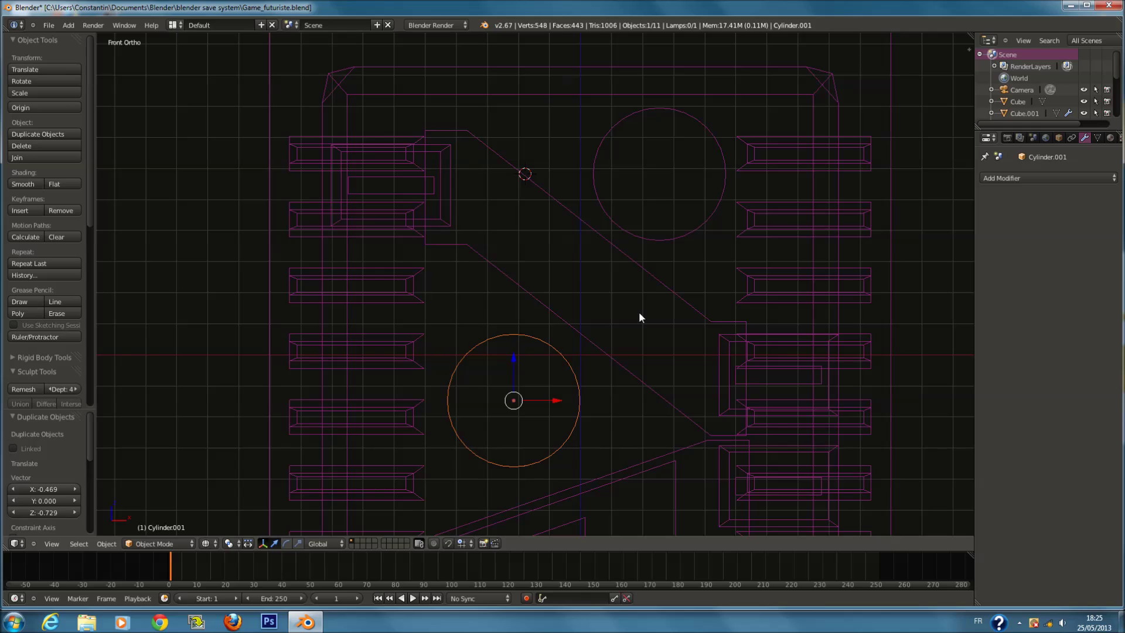
{"action": "key", "text": "a"}
{"action": "key", "text": "shift+a"}
{"action": "mouse_move", "coordinate": [647, 316]}
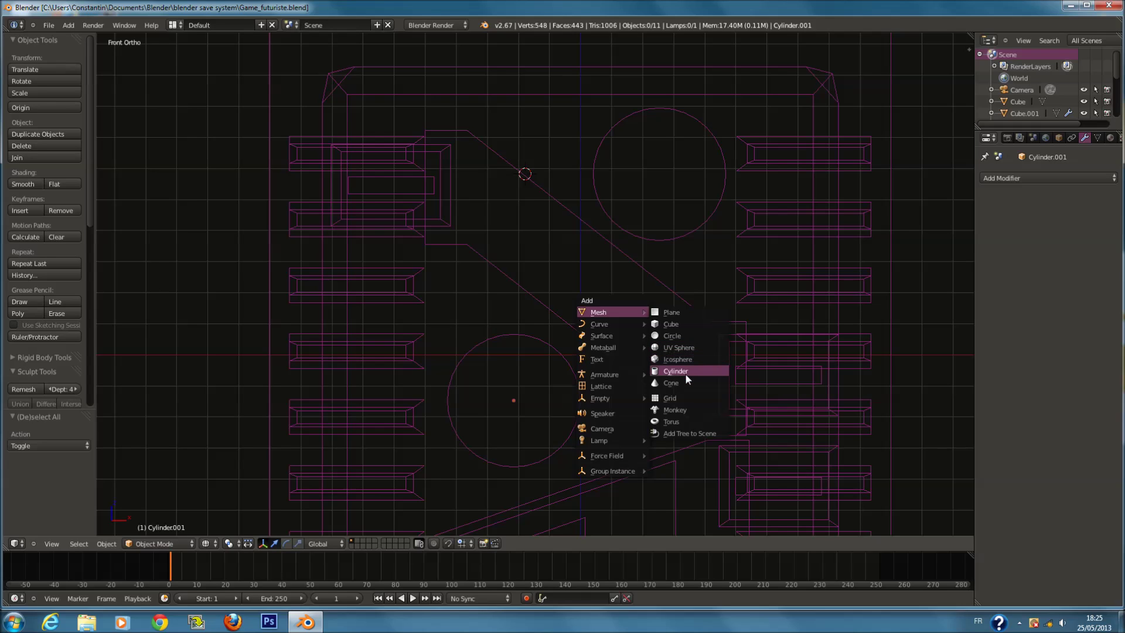
{"action": "right_click", "coordinate": [716, 206]}
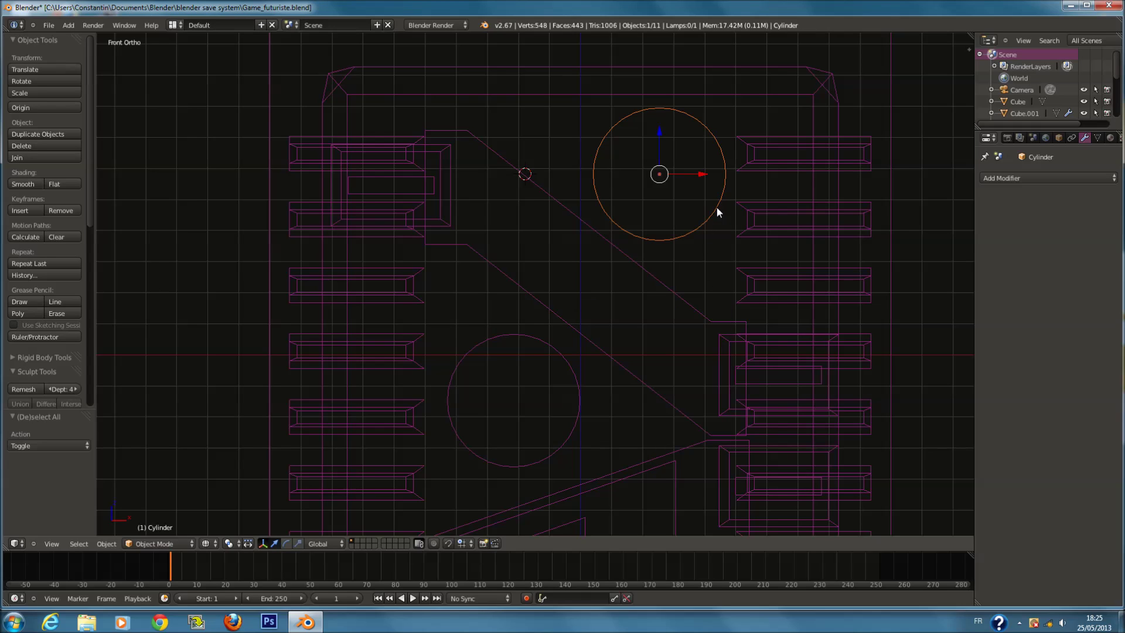
Add a cube and scale it down to about 0.28.
{"action": "key", "text": "a"}
{"action": "key", "text": "shift+a"}
{"action": "mouse_move", "coordinate": [698, 273]}
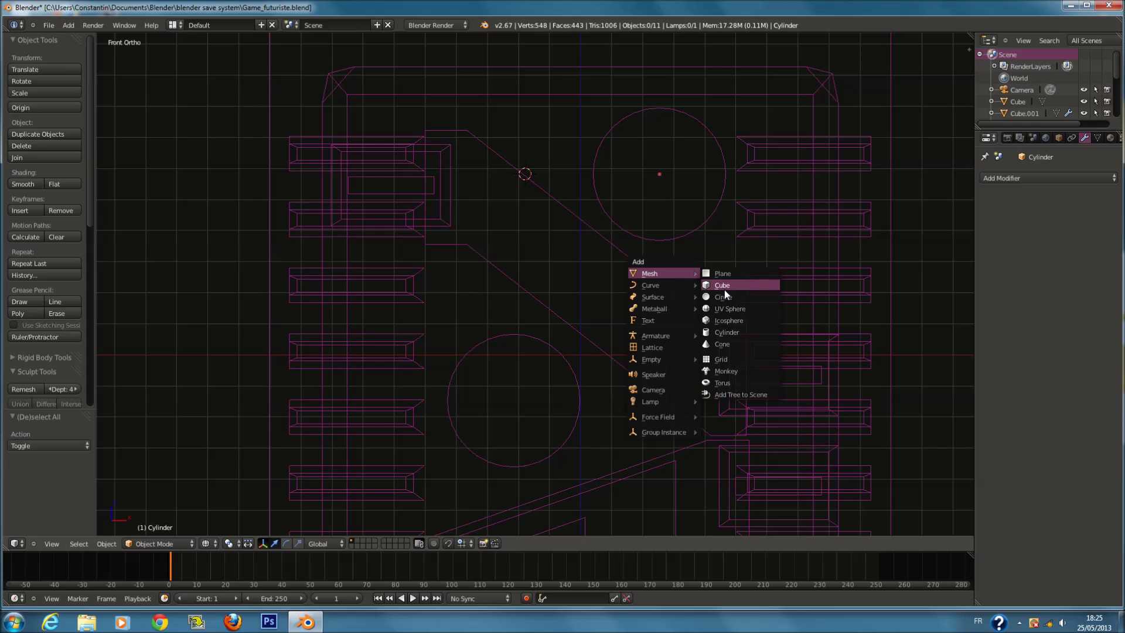
{"action": "left_click", "coordinate": [727, 289]}
{"action": "key", "text": "s"}
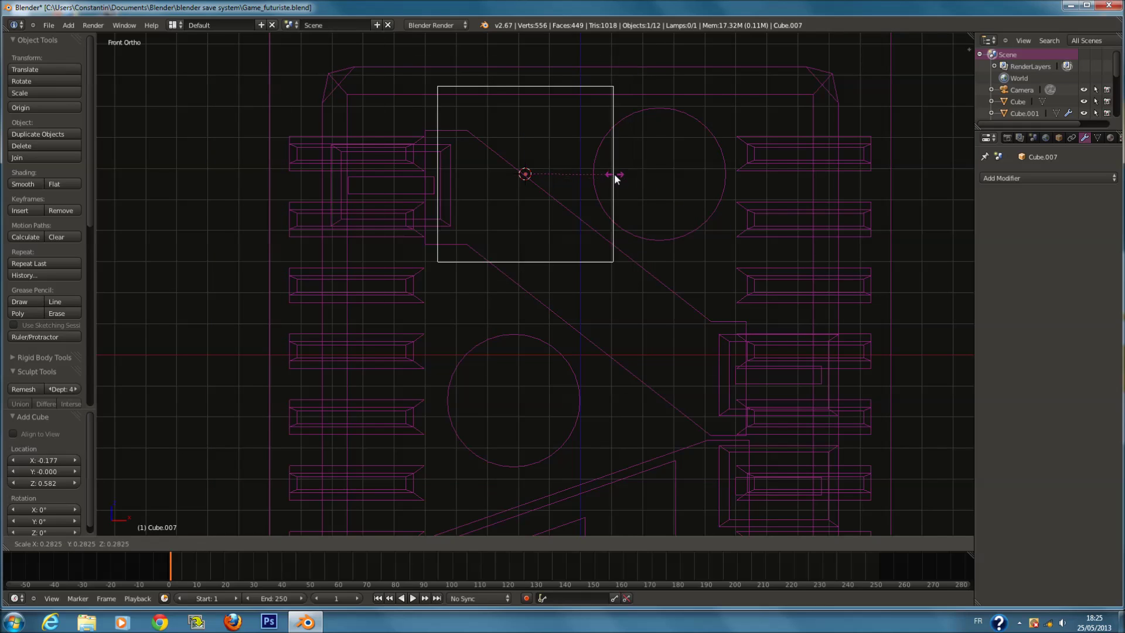
{"action": "left_click", "coordinate": [614, 173]}
{"action": "key", "text": "g"}
{"action": "right_click", "coordinate": [764, 198]}
Snap the cube to the centre of the upper right cylinder using the 3D cursor and scale it by 0.423.
{"action": "right_click", "coordinate": [719, 175]}
{"action": "key", "text": "shift+s"}
{"action": "left_click", "coordinate": [720, 195]}
{"action": "right_click", "coordinate": [616, 154]}
{"action": "key", "text": "shift+s"}
{"action": "left_click", "coordinate": [618, 140]}
{"action": "key", "text": "s"}
{"action": "left_click", "coordinate": [705, 174]}
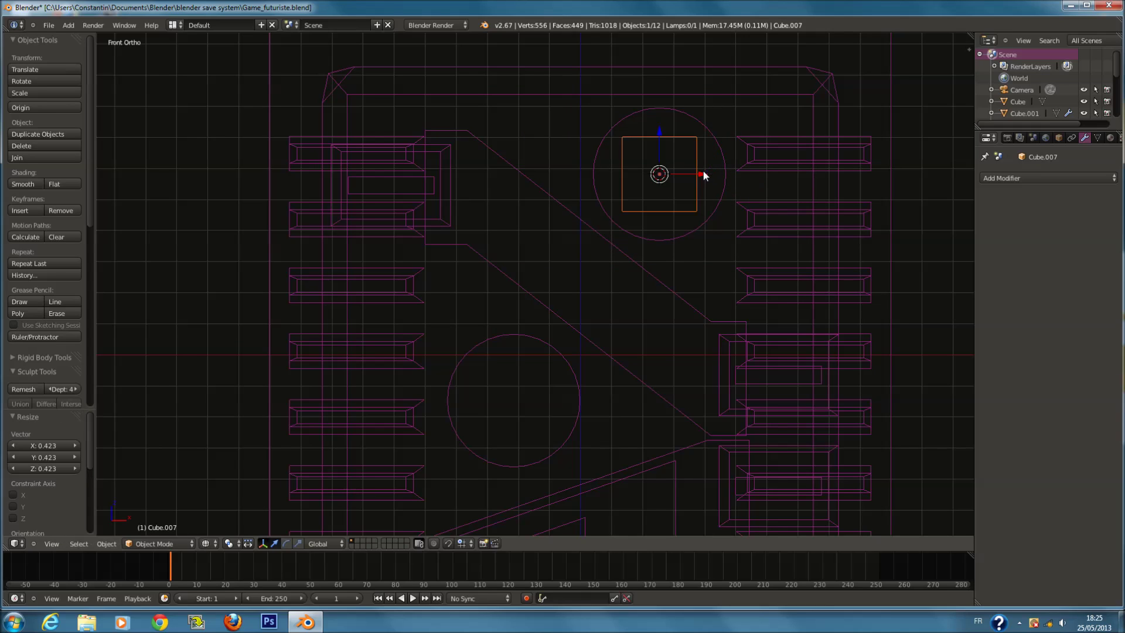
Bevel the cube's front face edges in Edit Mode.
{"action": "key", "text": "Tab"}
{"action": "key", "text": "a"}
{"action": "key", "text": "z"}
{"action": "right_click", "coordinate": [680, 180]}
{"action": "key", "text": "g"}
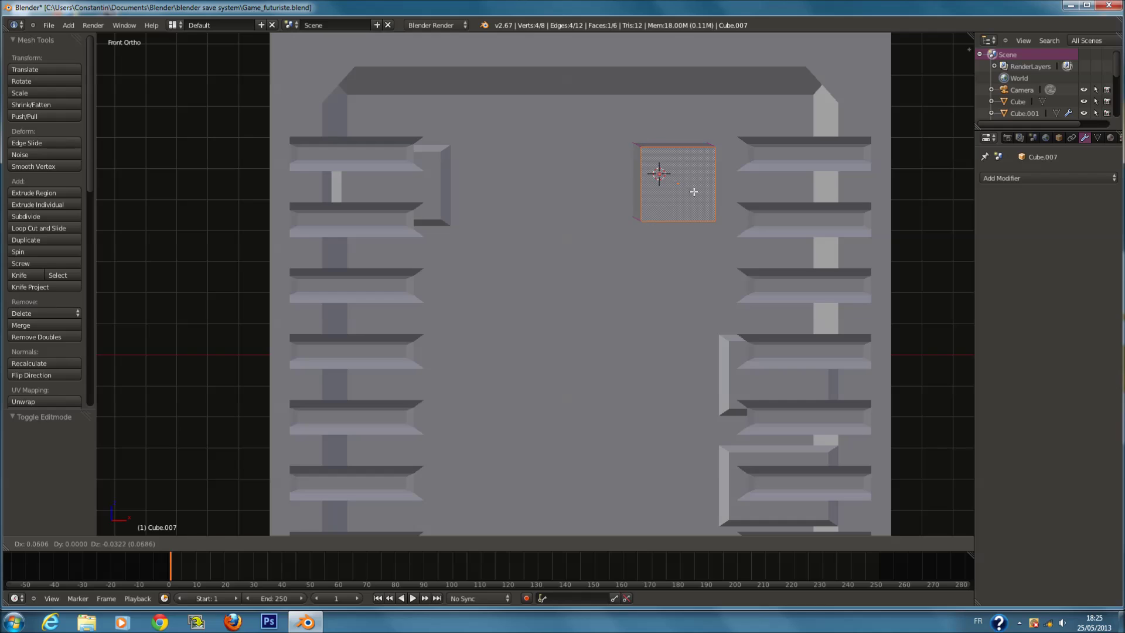
{"action": "key", "text": "Escape"}
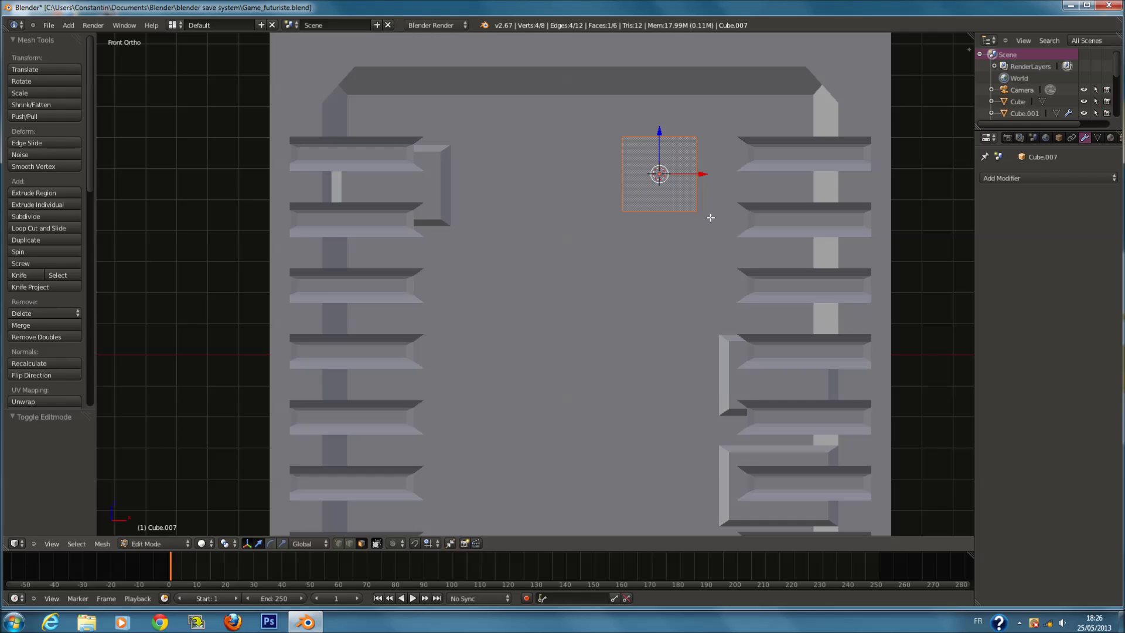
{"action": "key", "text": "ctrl+b"}
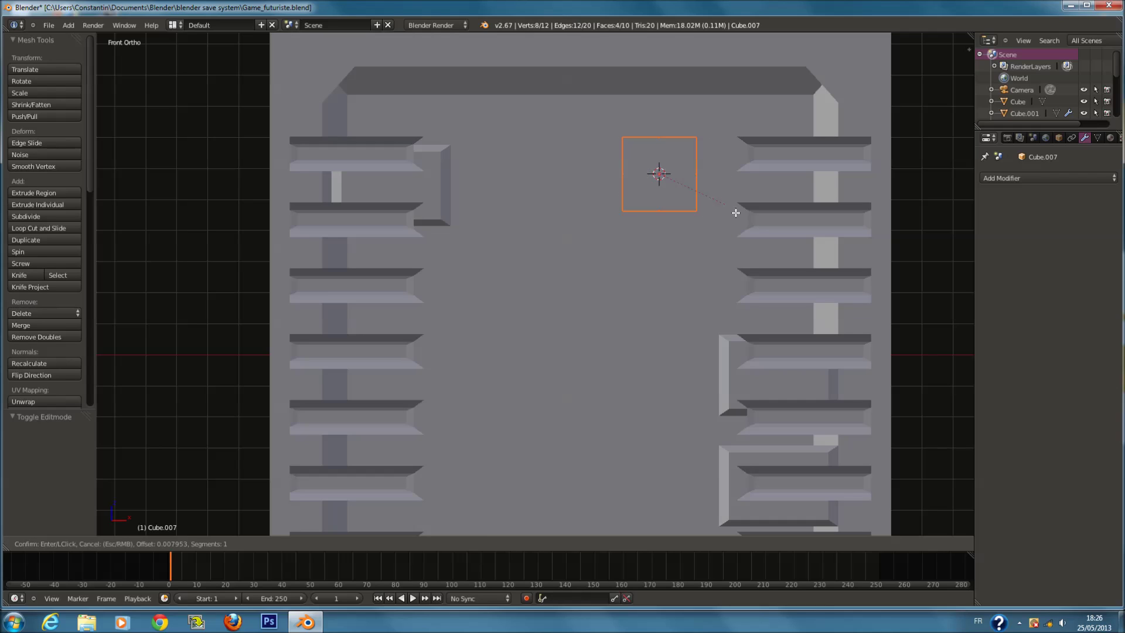
{"action": "left_click", "coordinate": [793, 320]}
{"action": "key", "text": "z"}
{"action": "key", "text": "Tab"}
Select the upper cylinder together with the bevelled cube, scale them along Y, and shift them along Y in the side view.
{"action": "right_click", "coordinate": [713, 208]}
{"action": "right_click", "coordinate": [677, 186], "text": "shift"}
{"action": "key", "text": "KP_3"}
{"action": "scroll", "coordinate": [683, 136], "scroll_direction": "up", "scroll_amount": 3}
{"action": "key", "text": "s"}
{"action": "key", "text": "y"}
{"action": "left_click", "coordinate": [592, 124]}
{"action": "middle_click_drag", "start_coordinate": [582, 116], "coordinate": [581, 162], "text": "shift"}
{"action": "left_click_drag", "start_coordinate": [581, 167], "coordinate": [507, 151]}
Try a further scaling of the selected parts along Y.
{"action": "key", "text": "s"}
{"action": "key", "text": "y"}
{"action": "left_click", "coordinate": [740, 225]}
{"action": "key", "text": "ctrl+z"}
Shift the cylinder and bevelled cube along Y relative to the door and join them into one object.
{"action": "key", "text": "z"}
{"action": "mouse_move", "coordinate": [524, 171]}
{"action": "middle_mouse_down"}
{"action": "mouse_move", "coordinate": [575, 198]}
{"action": "mouse_move", "coordinate": [575, 218]}
{"action": "middle_mouse_up"}
{"action": "left_click_drag", "start_coordinate": [607, 244], "coordinate": [661, 237]}
{"action": "key", "text": "ctrl+j"}
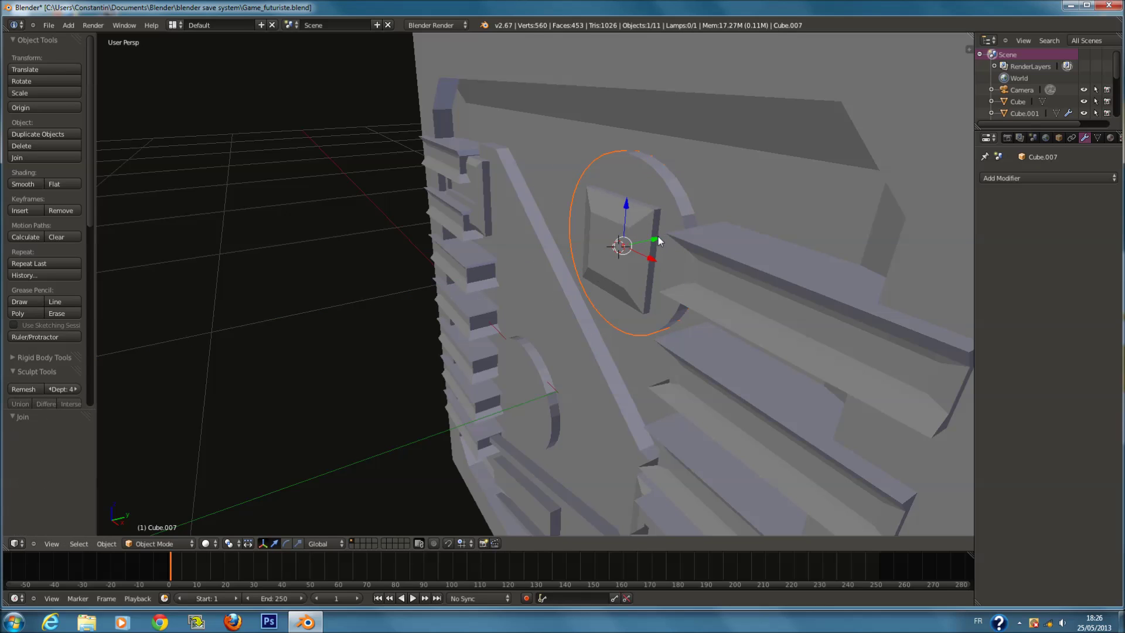
Replace the plain lower cylinder with a copy of the joined knob, offset about -0.47 along X and -0.73 along Z.
{"action": "left_click", "coordinate": [523, 364]}
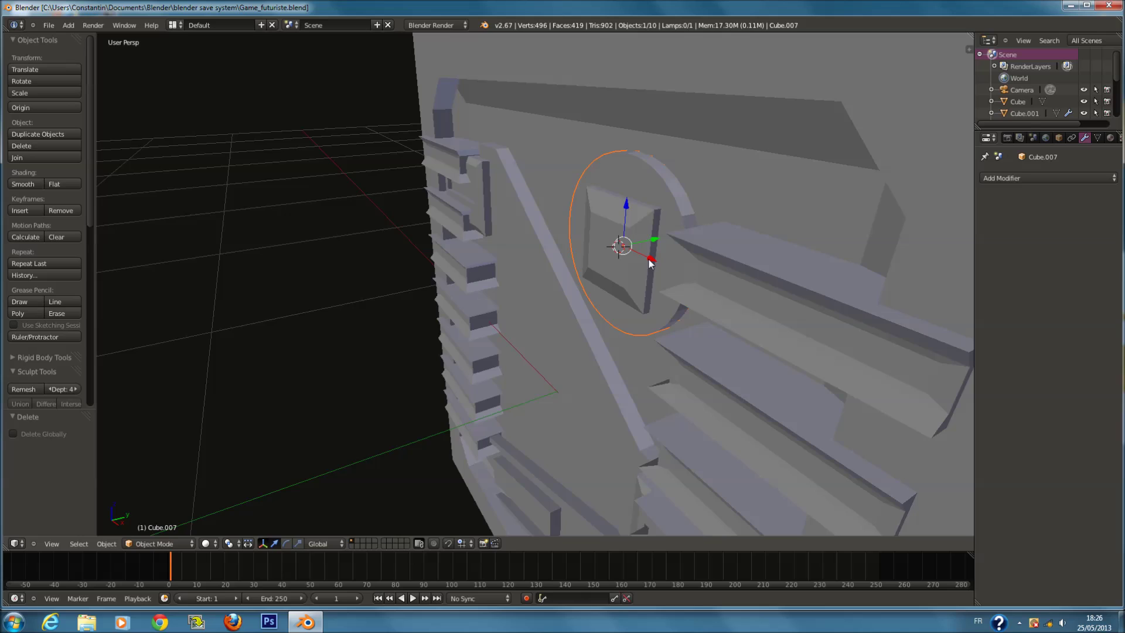
{"action": "key", "text": "z"}
{"action": "key", "text": "KP_1"}
{"action": "key", "text": "shift+d"}
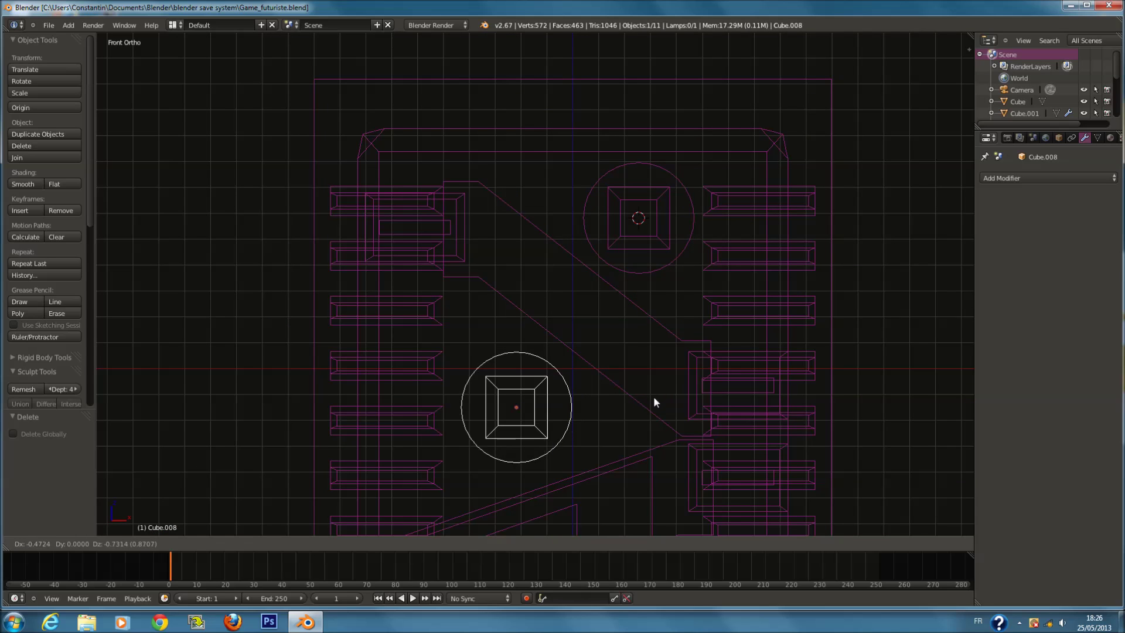
{"action": "left_click", "coordinate": [653, 396]}
{"action": "key", "text": "a"}
{"action": "scroll", "coordinate": [637, 343], "scroll_direction": "down", "scroll_amount": 2}
{"action": "scroll", "coordinate": [635, 339], "scroll_direction": "down", "scroll_amount": 4, "text": "shift"}
{"action": "key", "text": "shift+a"}
{"action": "mouse_move", "coordinate": [589, 353]}
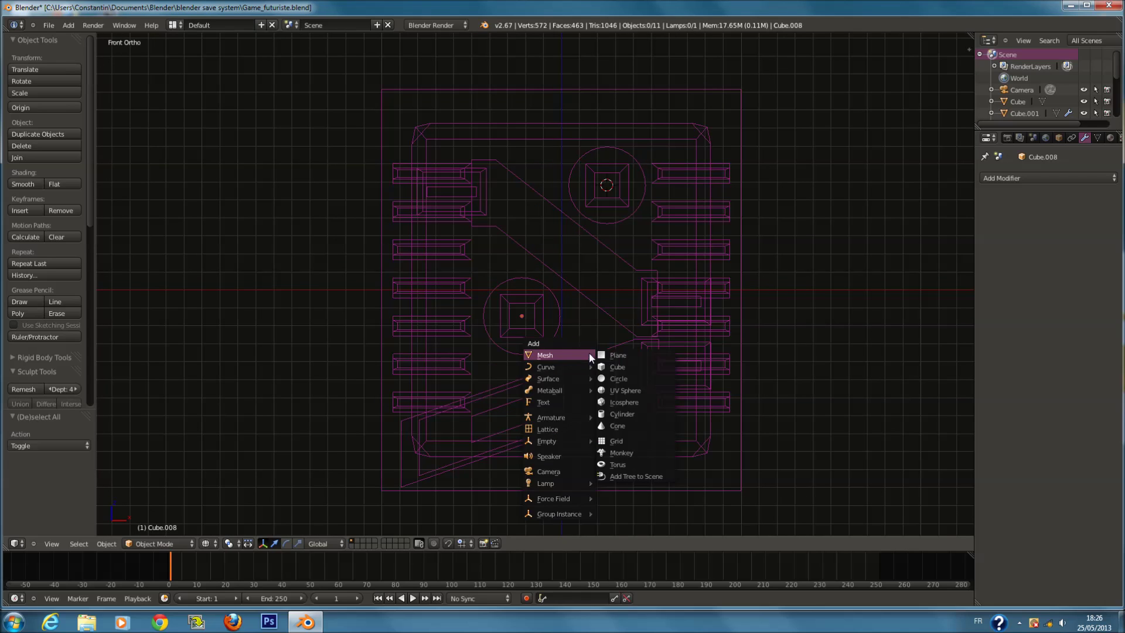
{"action": "left_click", "coordinate": [617, 367]}
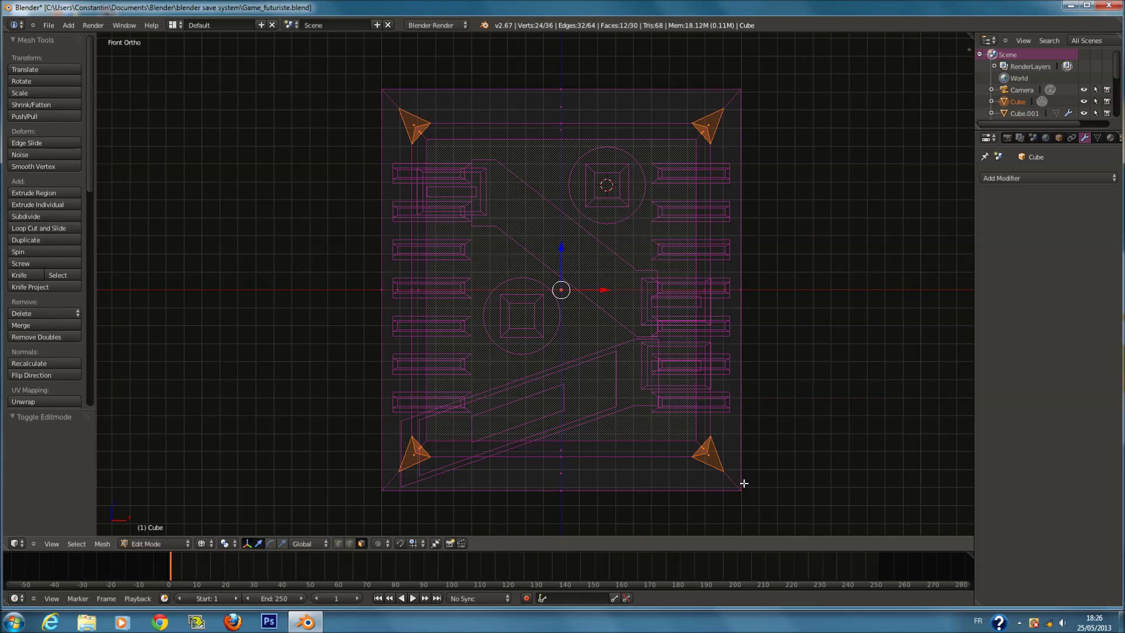
Bevel the door panel's four outer corner edges with extra segments so they are rounded, and save the file.
{"action": "key", "text": "a"}
{"action": "right_click", "coordinate": [366, 494]}
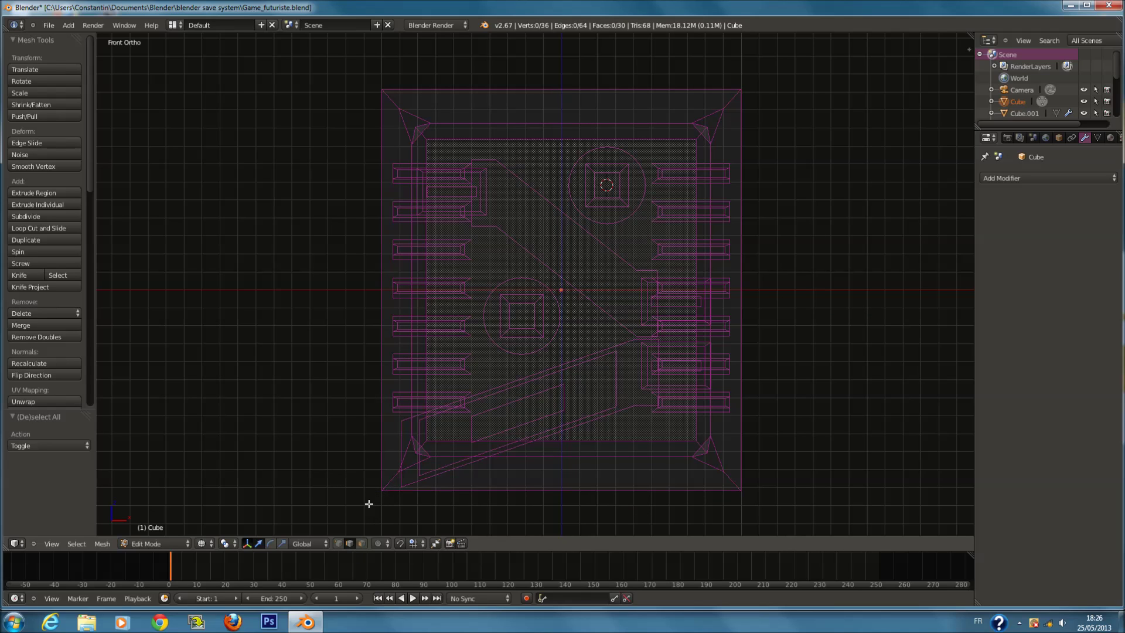
{"action": "middle_click_drag", "start_coordinate": [367, 480], "coordinate": [429, 503]}
{"action": "middle_click_drag", "start_coordinate": [410, 461], "coordinate": [582, 186]}
{"action": "middle_click_drag", "start_coordinate": [581, 229], "coordinate": [677, 455]}
{"action": "key", "text": "ctrl+b"}
{"action": "scroll", "coordinate": [641, 388], "scroll_direction": "up", "scroll_amount": 2}
{"action": "left_click", "coordinate": [642, 388]}
{"action": "key", "text": "Tab"}
{"action": "key", "text": "ctrl+s"}
Select all the door parts in the front view and try to join them into one object.
{"action": "key", "text": "KP_1"}
{"action": "key", "text": "KP_5"}
{"action": "key", "text": "z"}
{"action": "key", "text": "z"}
{"action": "key", "text": "a"}
{"action": "key", "text": "a"}
{"action": "key", "text": "a"}
{"action": "key", "text": "c"}
{"action": "scroll", "coordinate": [519, 214], "scroll_direction": "down", "scroll_amount": 6}
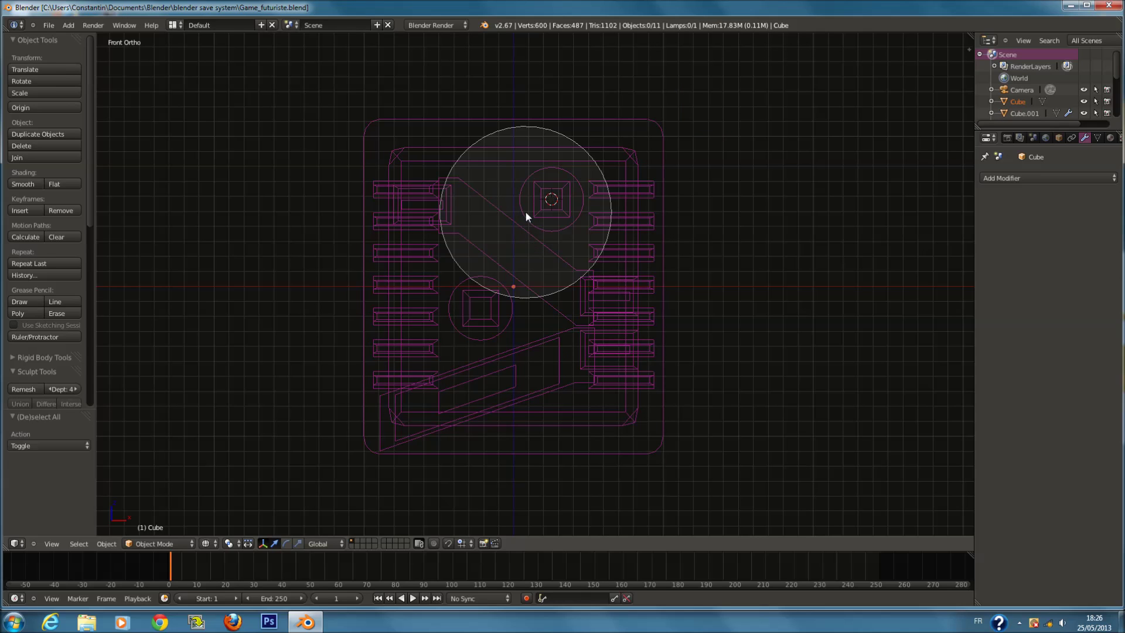
{"action": "left_click", "coordinate": [526, 221]}
{"action": "right_click", "coordinate": [557, 237]}
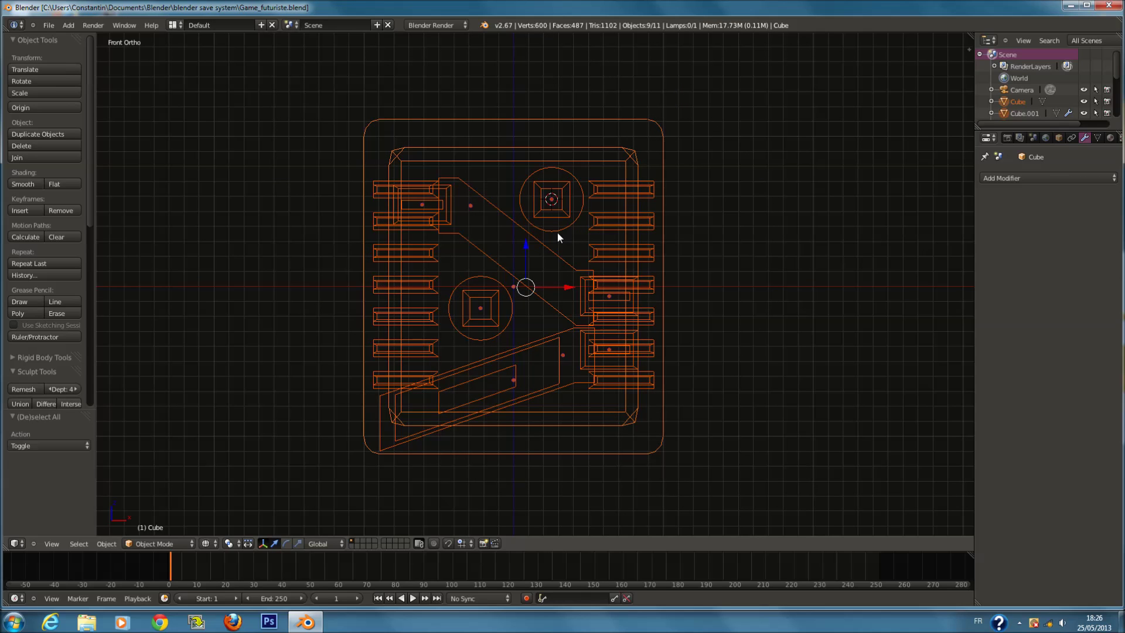
{"action": "key", "text": "x"}
{"action": "left_click", "coordinate": [553, 247]}
{"action": "key", "text": "Tab"}
{"action": "key", "text": "a"}
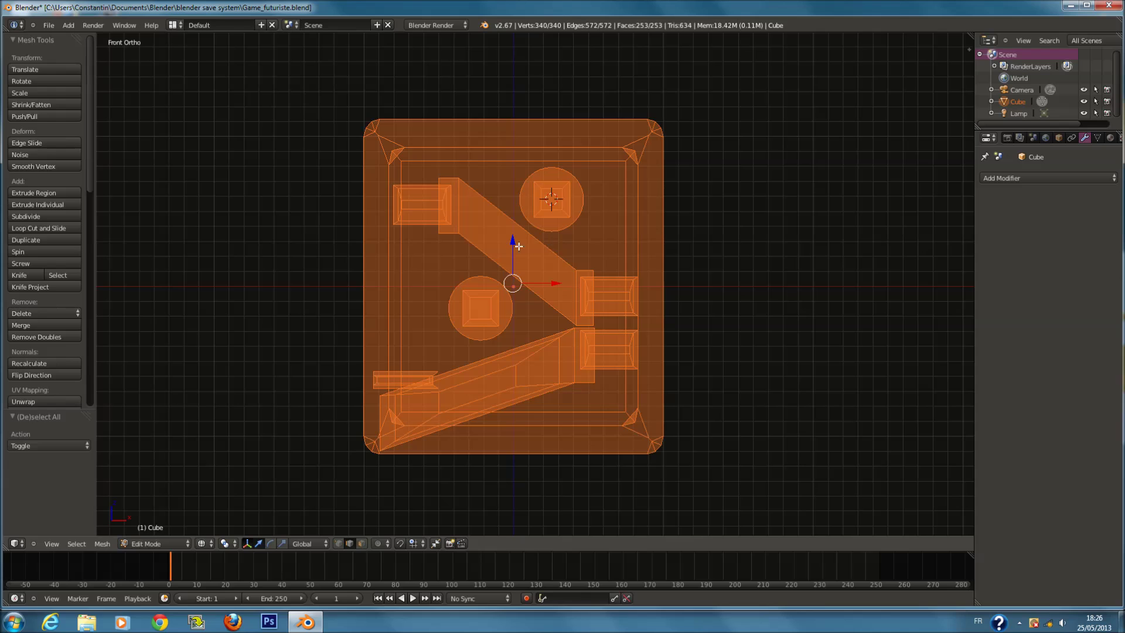
Undo the join of the door parts.
{"action": "key", "text": "ctrl+z"}
{"action": "key", "text": "ctrl+z"}
{"action": "key", "text": "ctrl+z"}
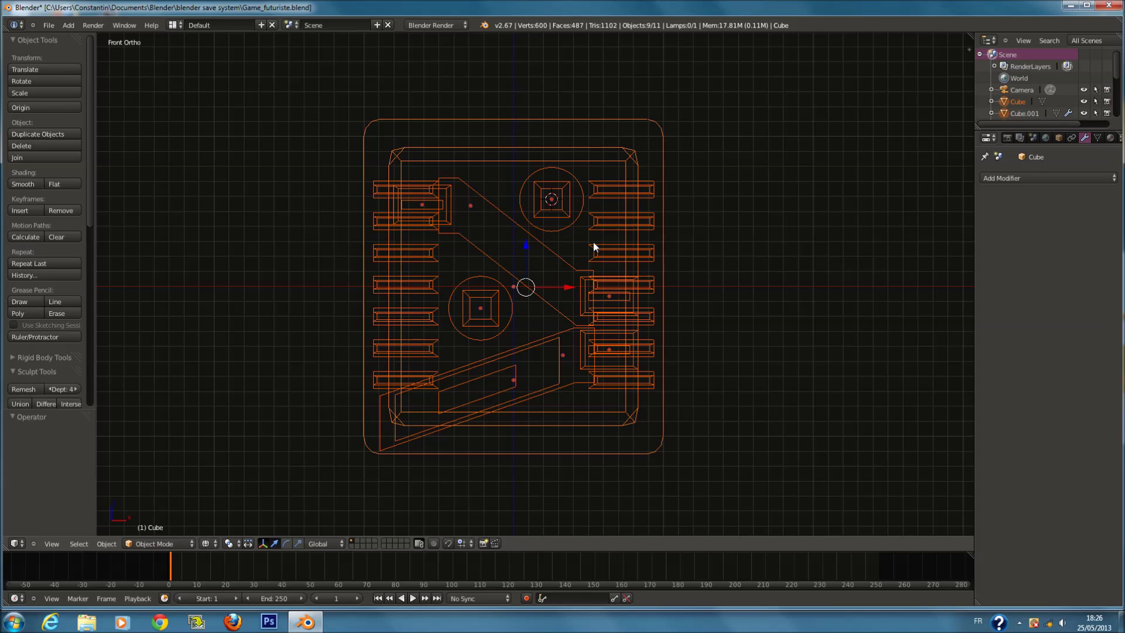
Apply the grooved bars' modifiers, including the Array, and check the other door parts for unapplied modifiers.
{"action": "left_click", "coordinate": [1012, 216]}
{"action": "left_click", "coordinate": [1011, 216]}
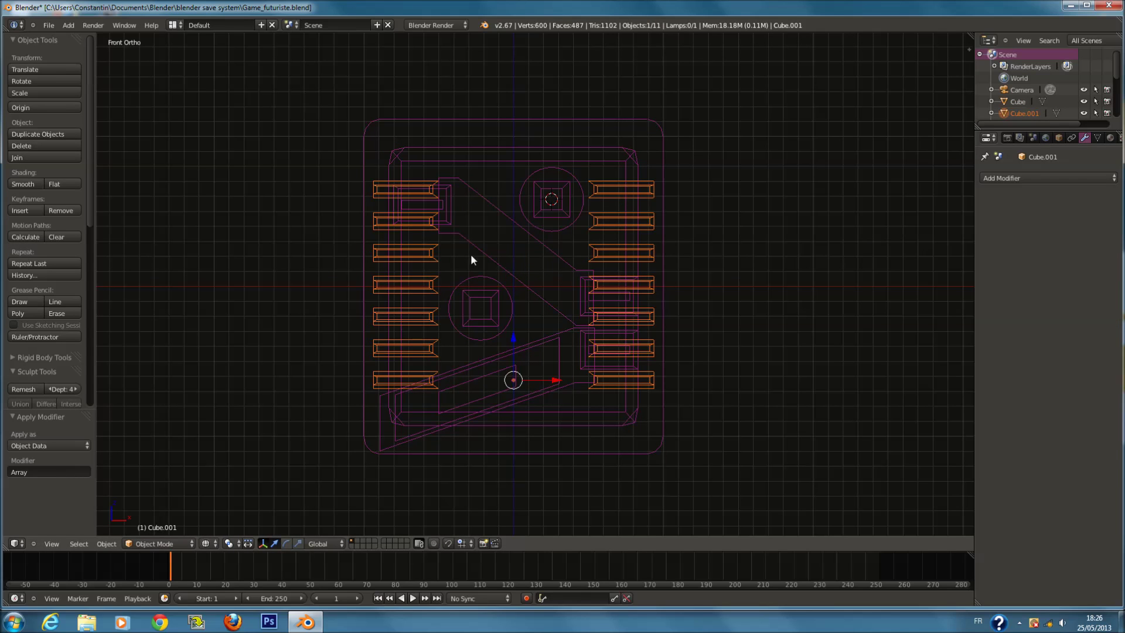
{"action": "right_click", "coordinate": [447, 202]}
{"action": "right_click", "coordinate": [545, 209]}
{"action": "right_click", "coordinate": [504, 315]}
{"action": "right_click", "coordinate": [546, 396]}
Select all the door parts with the main panel as the active object and join them.
{"action": "right_click", "coordinate": [638, 237]}
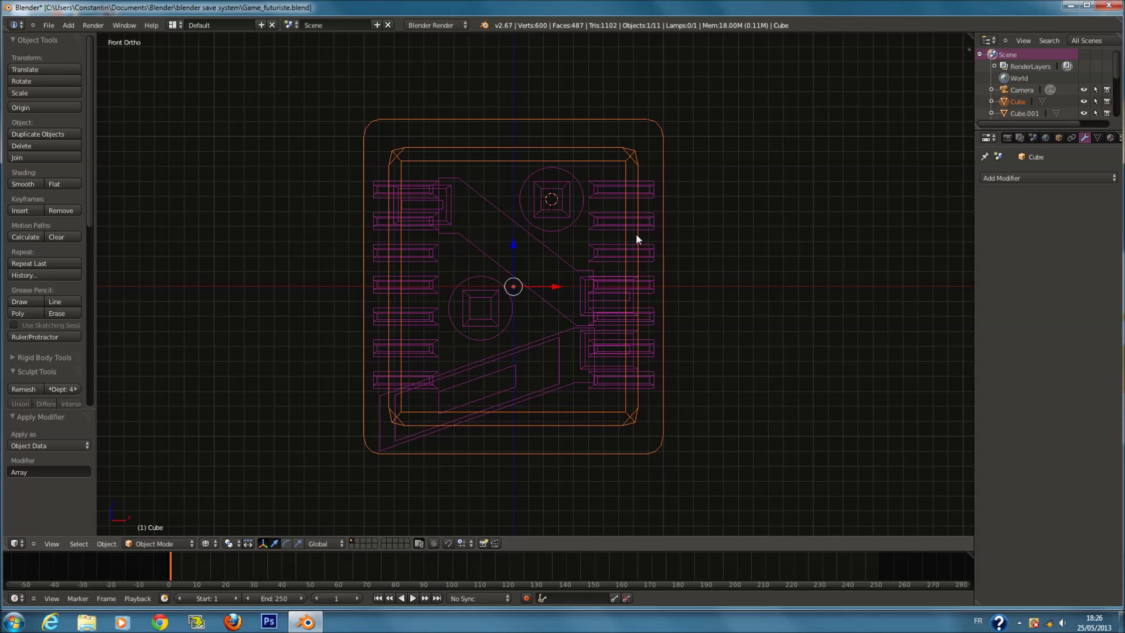
{"action": "key", "text": "c"}
{"action": "left_click", "coordinate": [505, 234]}
{"action": "key", "text": "Escape"}
{"action": "key", "text": "ctrl+j"}
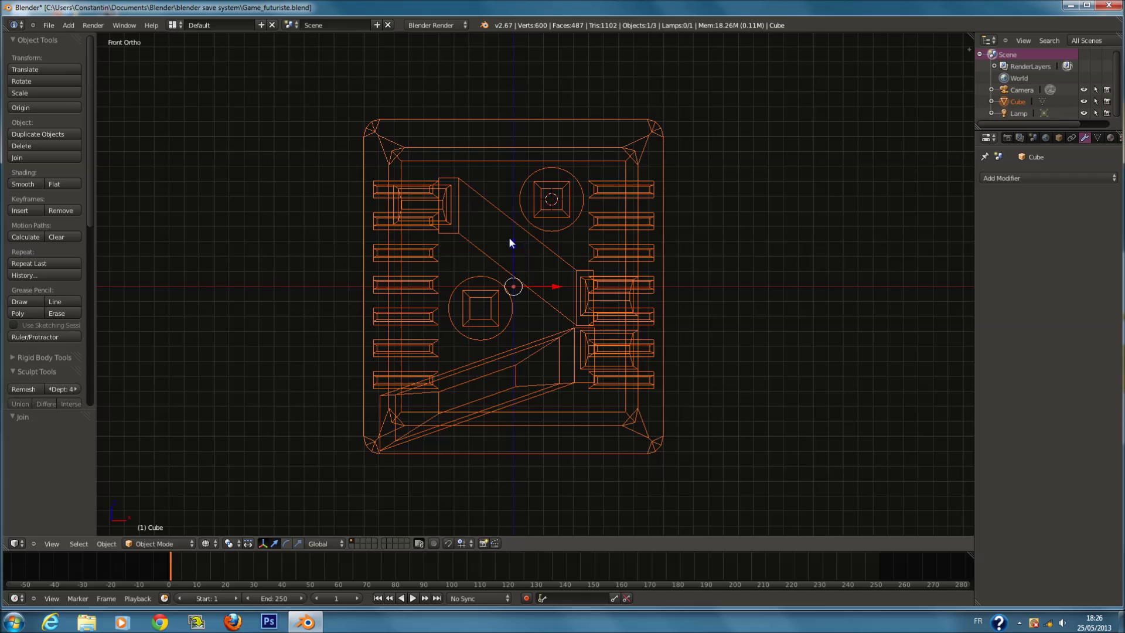
Remove doubles on all vertices of the joined door mesh, save the file, and deselect the door.
{"action": "scroll", "coordinate": [529, 264], "scroll_direction": "up", "scroll_amount": 1}
{"action": "key", "text": "Tab"}
{"action": "key", "text": "a"}
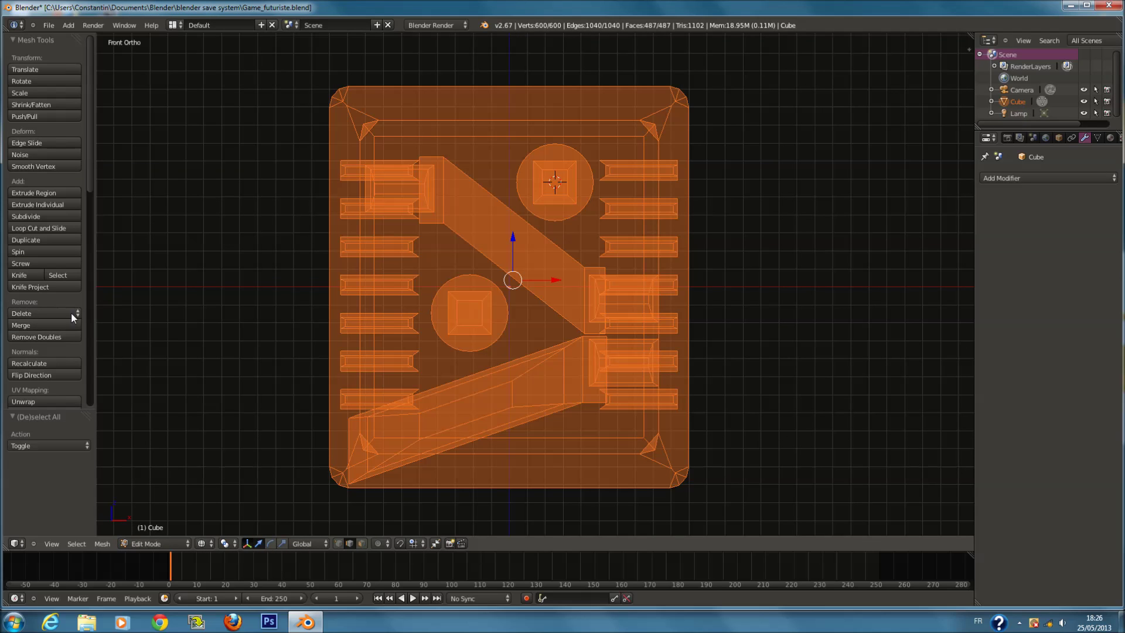
{"action": "left_click", "coordinate": [59, 337]}
{"action": "key", "text": "Tab"}
{"action": "scroll", "coordinate": [525, 233], "scroll_direction": "down", "scroll_amount": 2}
{"action": "key", "text": "ctrl+s"}
{"action": "left_click", "coordinate": [525, 233]}
{"action": "key", "text": "z"}
{"action": "key", "text": "z"}
{"action": "key", "text": "a"}
{"action": "key", "text": "shift+a"}
{"action": "mouse_move", "coordinate": [487, 255]}
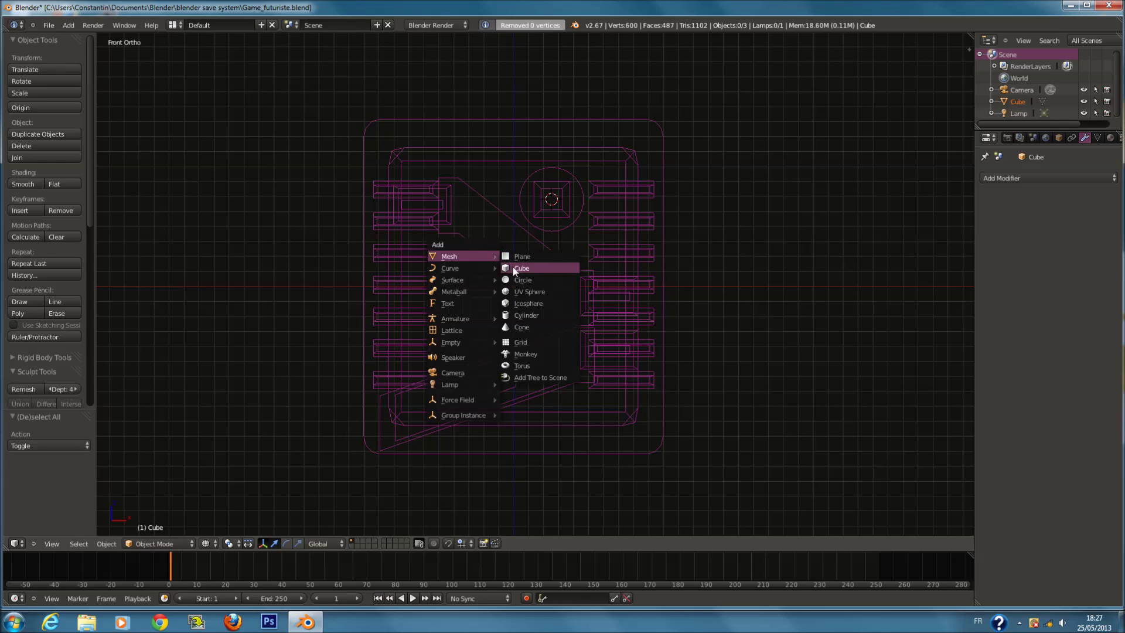
{"action": "left_click", "coordinate": [525, 264]}
{"action": "key", "text": "x"}
{"action": "left_click", "coordinate": [706, 257]}
Reset the 3D cursor to the world origin, add a cube there, scale it to 0.225, and move it -1.052 along X.
{"action": "key", "text": "Home"}
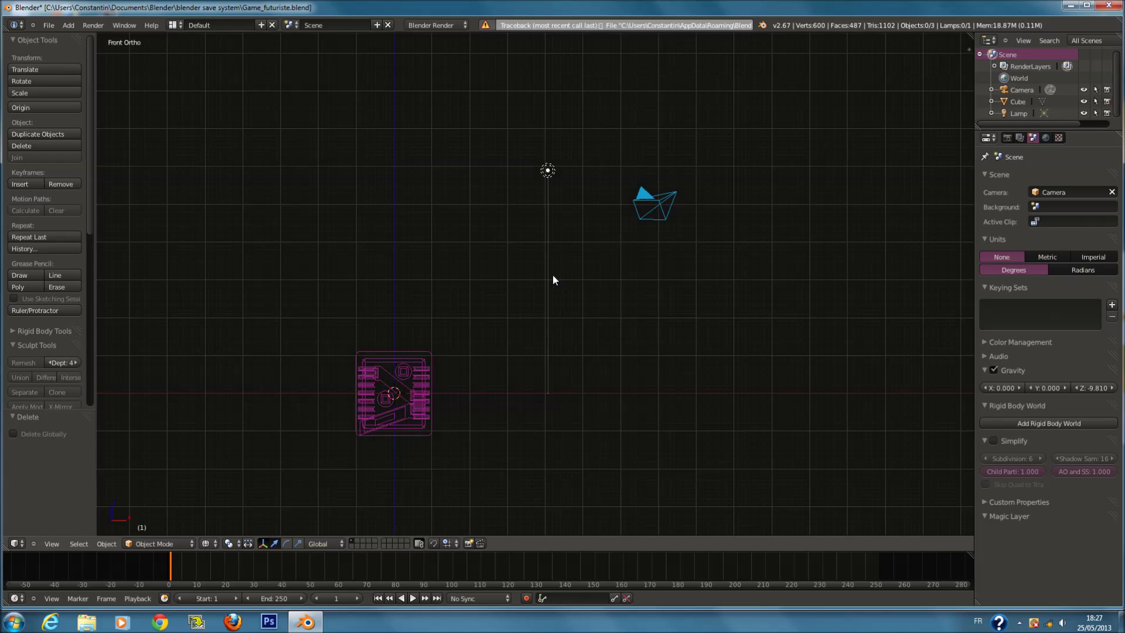
{"action": "scroll", "coordinate": [527, 276], "scroll_direction": "up", "scroll_amount": 8}
{"action": "key", "text": "shift+a"}
{"action": "mouse_move", "coordinate": [504, 272]}
{"action": "left_click", "coordinate": [557, 284]}
{"action": "scroll", "coordinate": [582, 278], "scroll_direction": "up", "scroll_amount": 5, "text": "shift"}
{"action": "key", "text": "s"}
{"action": "left_click", "coordinate": [562, 310]}
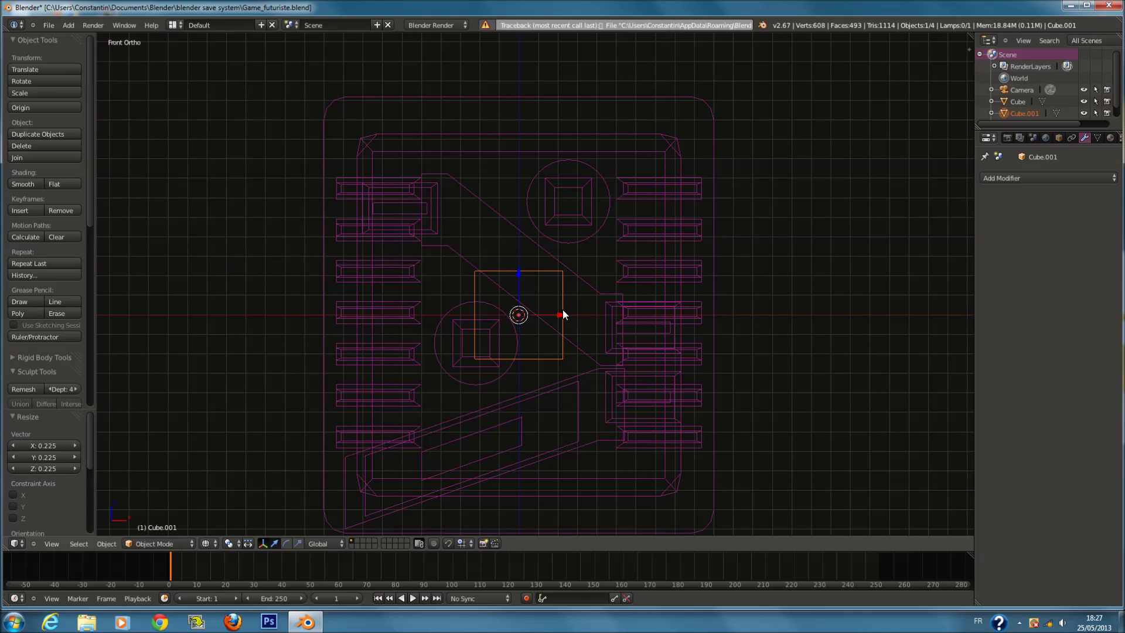
{"action": "key", "text": "g"}
{"action": "left_click", "coordinate": [340, 305]}
Add a Mirror modifier to the small cube and open its mesh for editing.
{"action": "left_click", "coordinate": [1022, 178]}
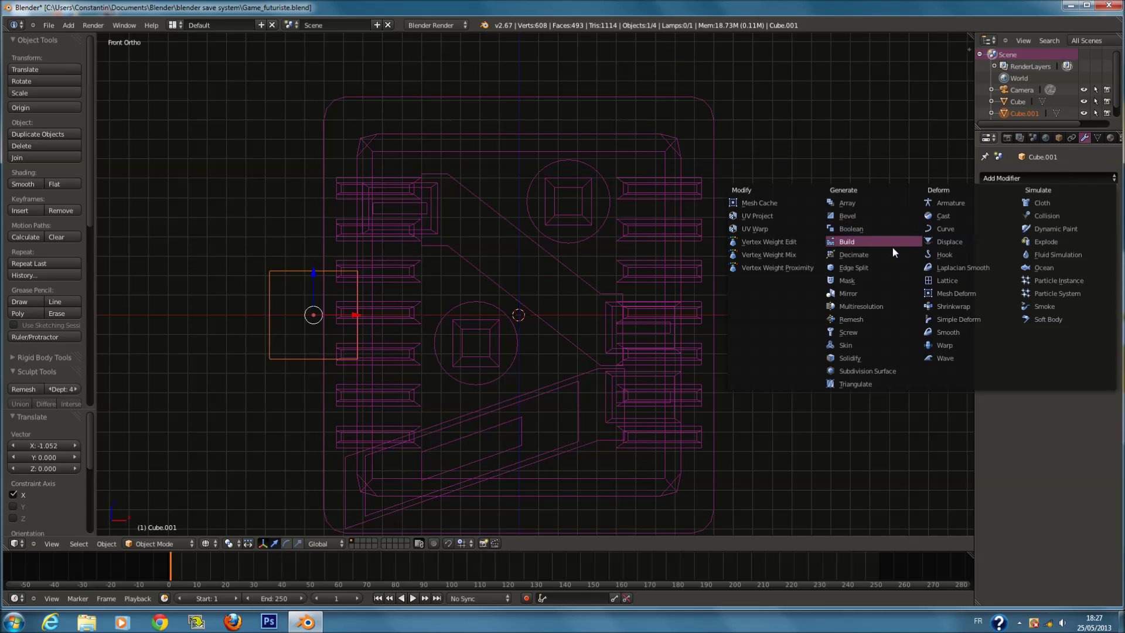
{"action": "left_click", "coordinate": [885, 291]}
{"action": "scroll", "coordinate": [582, 268], "scroll_direction": "up", "scroll_amount": 5, "text": "ctrl"}
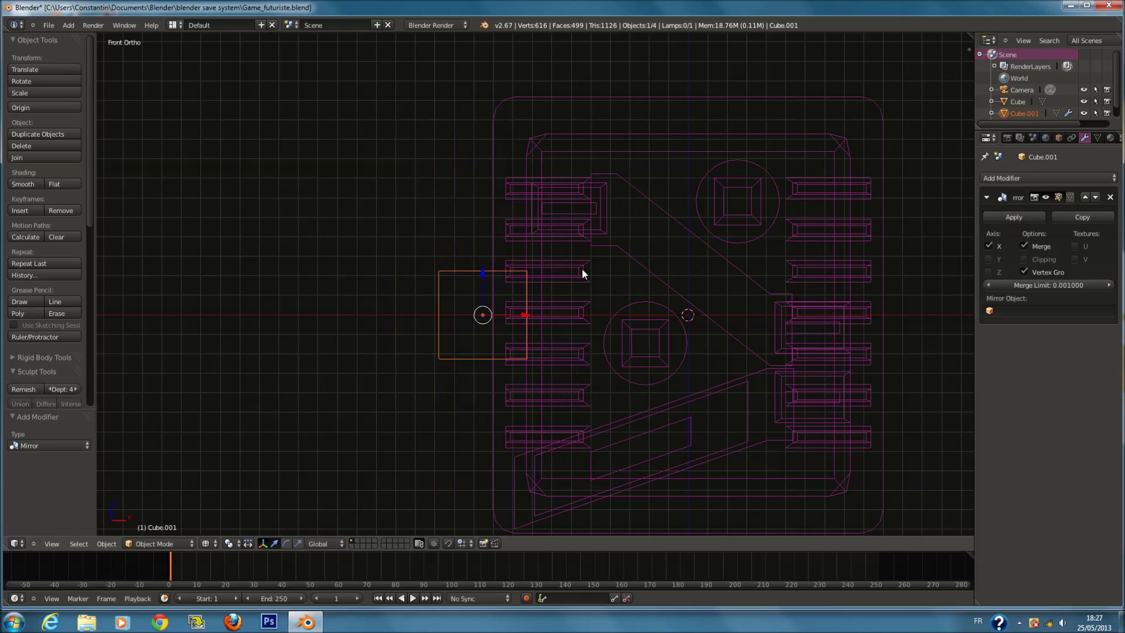
{"action": "key", "text": "Tab"}
Try moving the cube's mesh up 0.621 along Z.
{"action": "key", "text": "g"}
{"action": "key", "text": "z"}
{"action": "key", "text": "Return"}
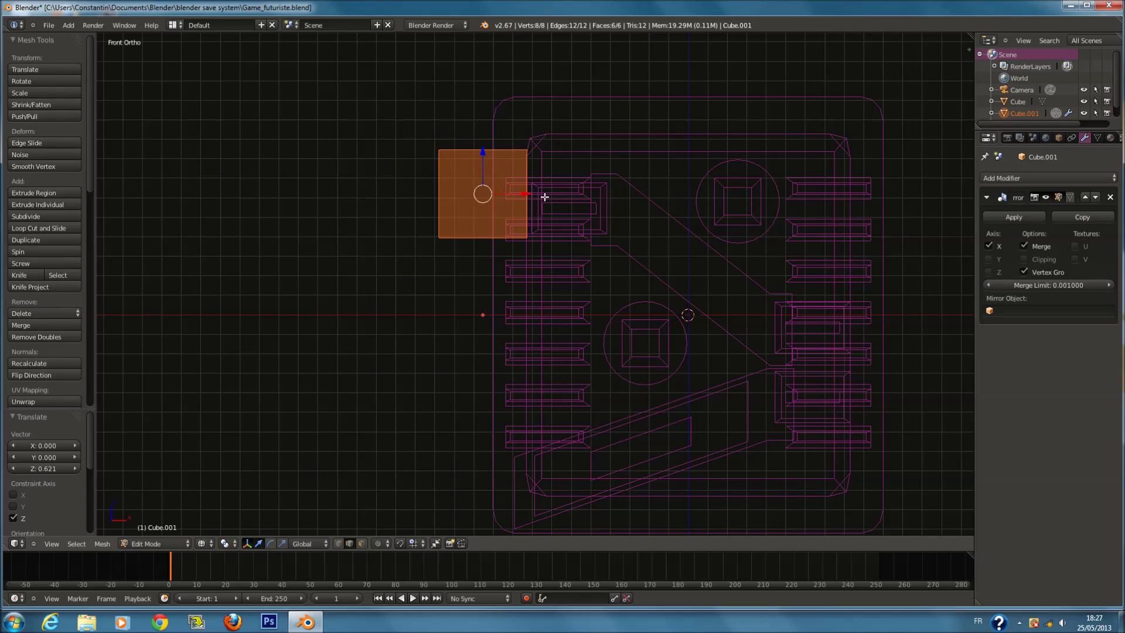
{"action": "key", "text": "ctrl+z"}
Set the Mirror modifier to mirror across Z only and move the cube's mesh up about 0.71 along Z.
{"action": "left_click", "coordinate": [990, 271]}
{"action": "left_click", "coordinate": [989, 247]}
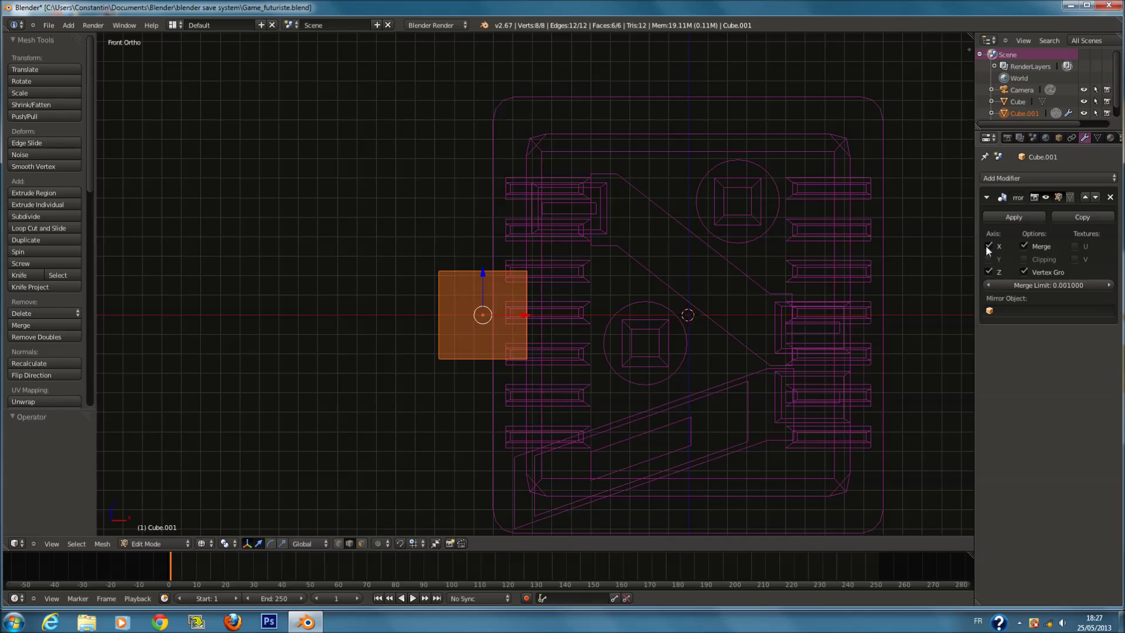
{"action": "key", "text": "g"}
{"action": "key", "text": "z"}
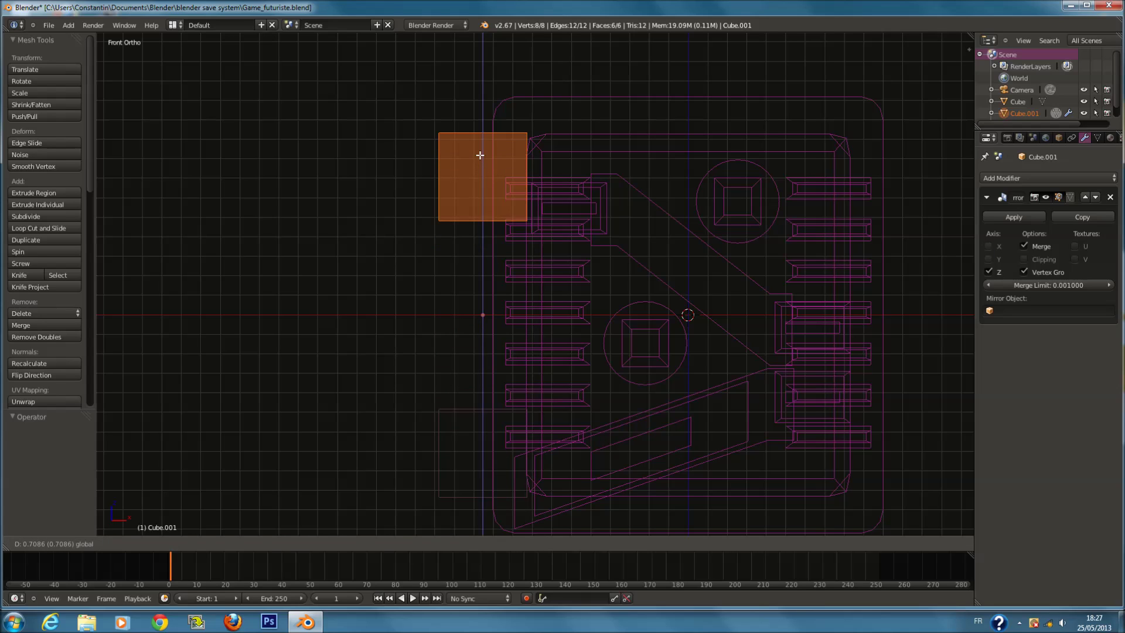
{"action": "key", "text": "Return"}
Turn the mirrored cube into a slim upright block beside the door's upper side edge, adjusting it along X and scaling it along Y.
{"action": "key", "text": "g"}
{"action": "key", "text": "x"}
{"action": "left_click", "coordinate": [521, 187]}
{"action": "key", "text": "KP_3"}
{"action": "key", "text": "KP_Decimal"}
{"action": "scroll", "coordinate": [586, 129], "scroll_direction": "down", "scroll_amount": 4}
{"action": "key", "text": "s"}
{"action": "right_click", "coordinate": [658, 203]}
{"action": "key", "text": "s"}
{"action": "key", "text": "y"}
{"action": "left_click", "coordinate": [580, 232]}
{"action": "mouse_move", "coordinate": [578, 284]}
{"action": "left_mouse_down"}
{"action": "mouse_move", "coordinate": [603, 291]}
{"action": "mouse_move", "coordinate": [566, 285]}
{"action": "left_mouse_up"}
{"action": "key", "text": "z"}
{"action": "middle_click_drag", "start_coordinate": [566, 286], "coordinate": [634, 297]}
Return to the front wireframe view and shift the whole block along X slightly away from the door edge.
{"action": "key", "text": "a"}
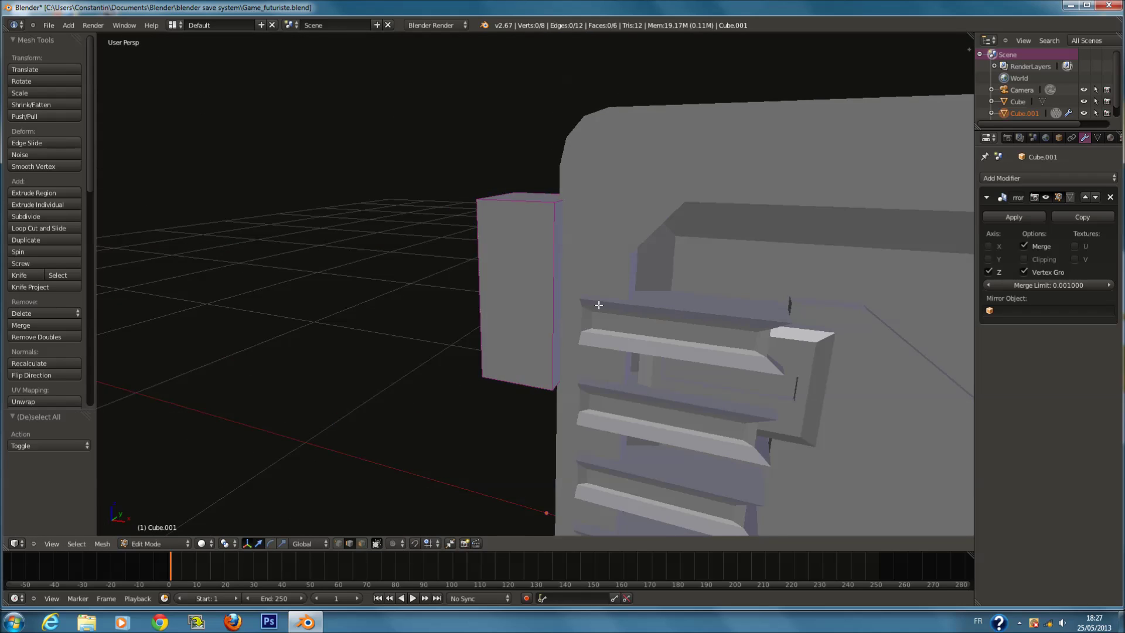
{"action": "key", "text": "ctrl+KP_1"}
{"action": "key", "text": "KP_3"}
{"action": "key", "text": "KP_1"}
{"action": "key", "text": "z"}
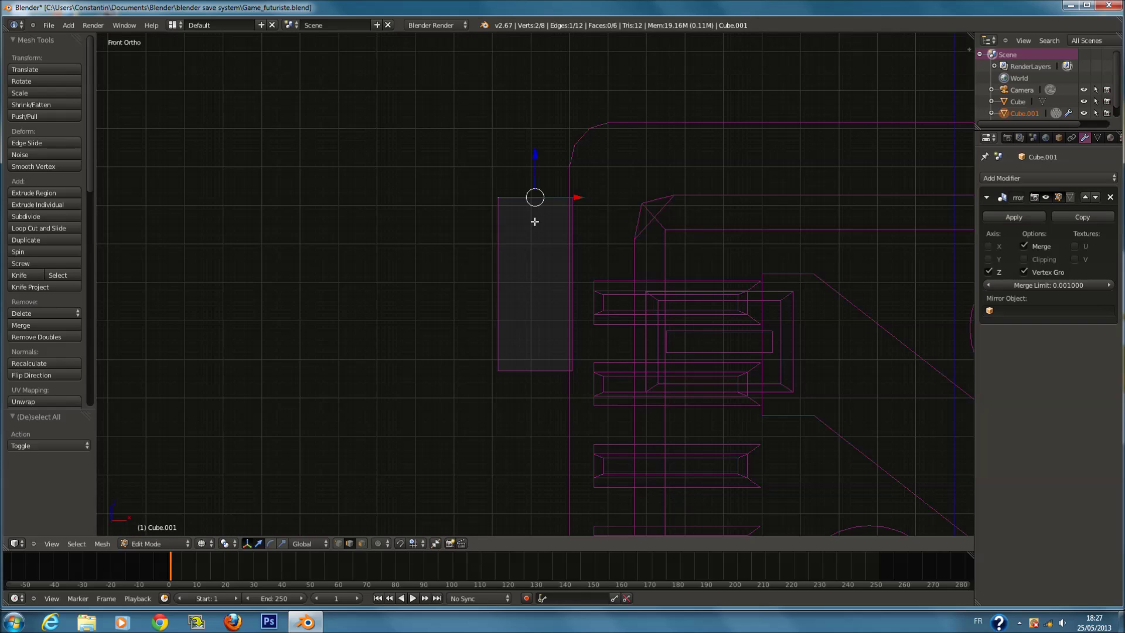
{"action": "key", "text": "a"}
{"action": "left_click_drag", "start_coordinate": [577, 285], "coordinate": [544, 284]}
Duplicate the block, scale the copy down slightly, and move it 0.179 along X toward the door.
{"action": "key", "text": "e"}
{"action": "key", "text": "Escape"}
{"action": "key", "text": "s"}
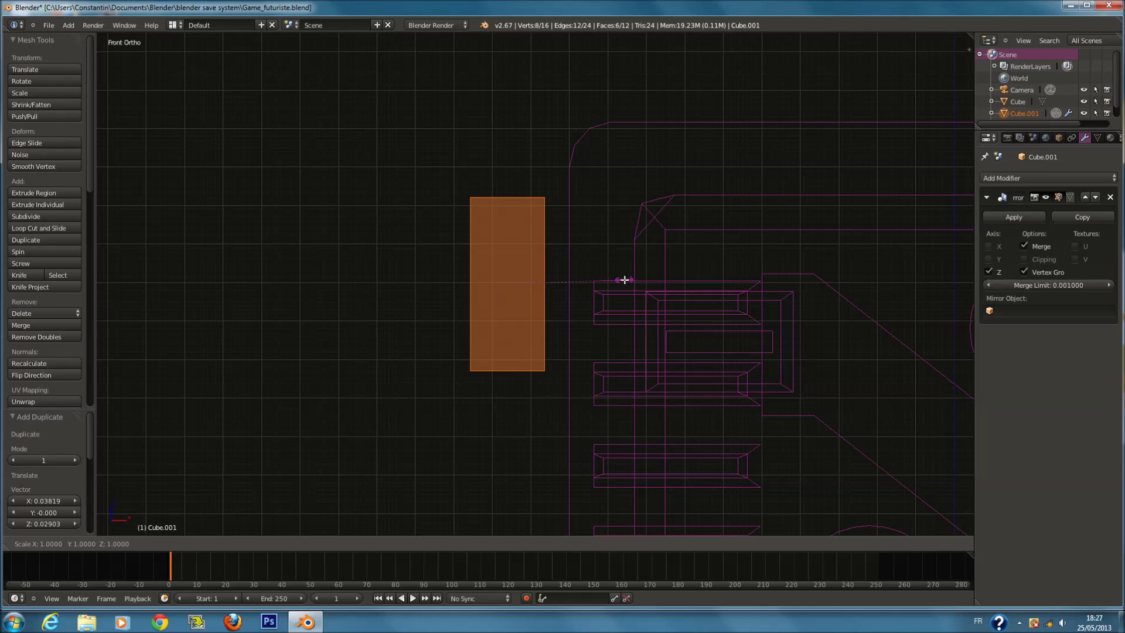
{"action": "left_click", "coordinate": [590, 284]}
{"action": "left_click_drag", "start_coordinate": [556, 287], "coordinate": [622, 291]}
{"action": "key", "text": "s"}
{"action": "key", "text": "y"}
{"action": "key", "text": "Escape"}
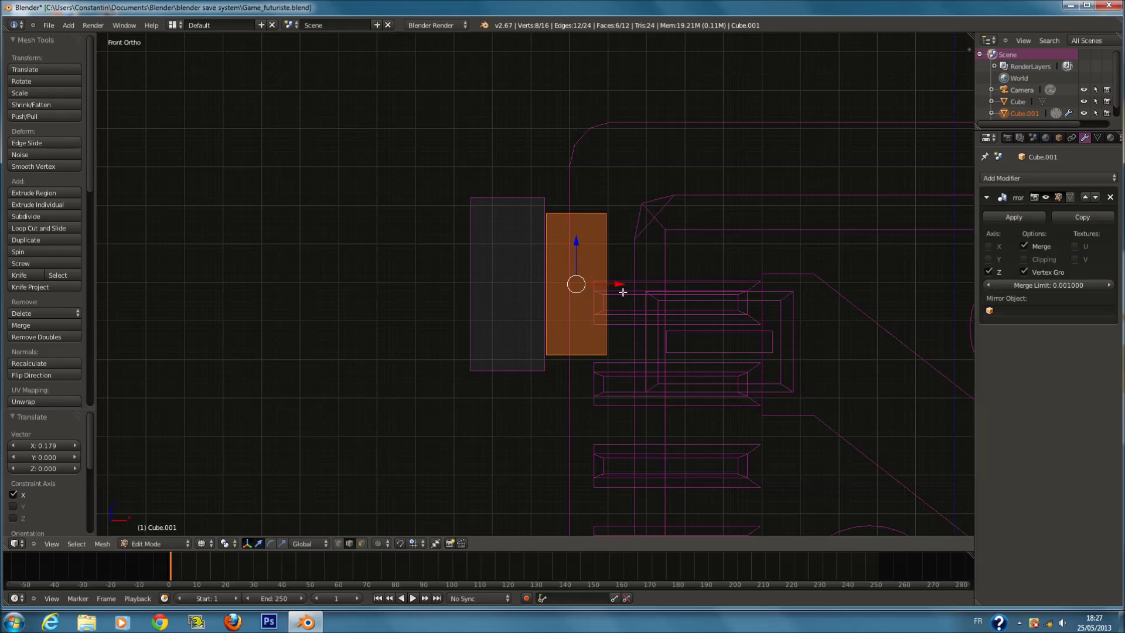
Scale the smaller block to 0.563 along X and save the file.
{"action": "key", "text": "s"}
{"action": "key", "text": "x"}
{"action": "left_click", "coordinate": [603, 295]}
{"action": "key", "text": "z"}
{"action": "key", "text": "z"}
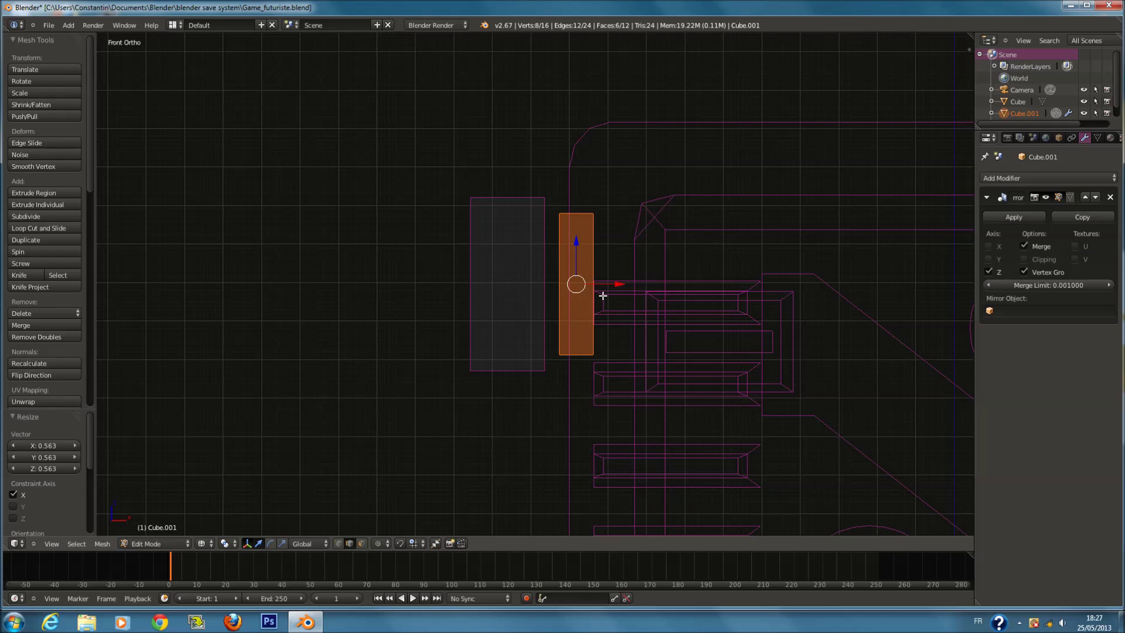
{"action": "key", "text": "ctrl+s"}
{"action": "left_click", "coordinate": [554, 273]}
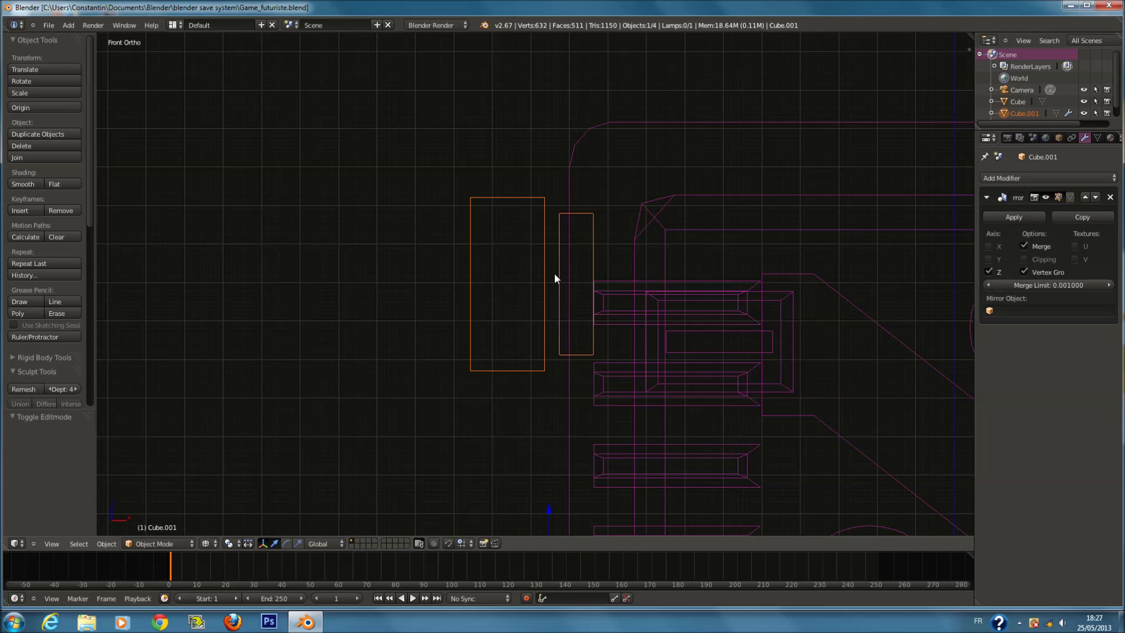
Snap the 3D cursor to the mirrored hinge blocks' origin and add a 32-vertex cylinder there.
{"action": "scroll", "coordinate": [522, 305], "scroll_direction": "down", "scroll_amount": 4}
{"action": "key", "text": "a"}
{"action": "scroll", "coordinate": [525, 309], "scroll_direction": "up", "scroll_amount": 2}
{"action": "key", "text": "shift+a"}
{"action": "right_click", "coordinate": [537, 239]}
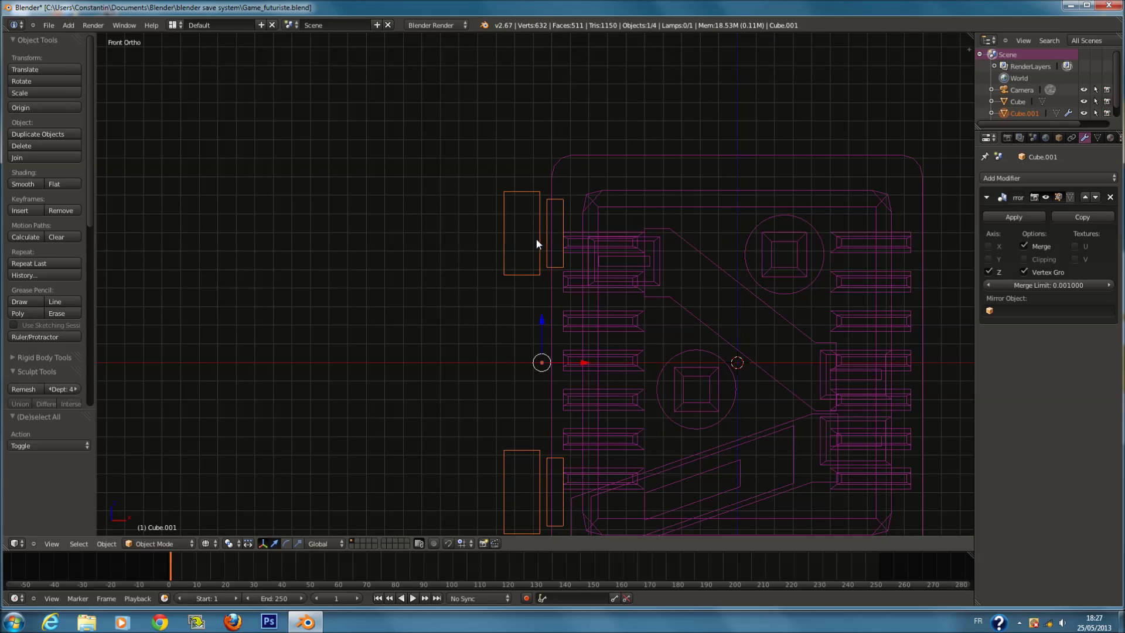
{"action": "key", "text": "shift+s"}
{"action": "left_click", "coordinate": [507, 309]}
{"action": "key", "text": "shift+a"}
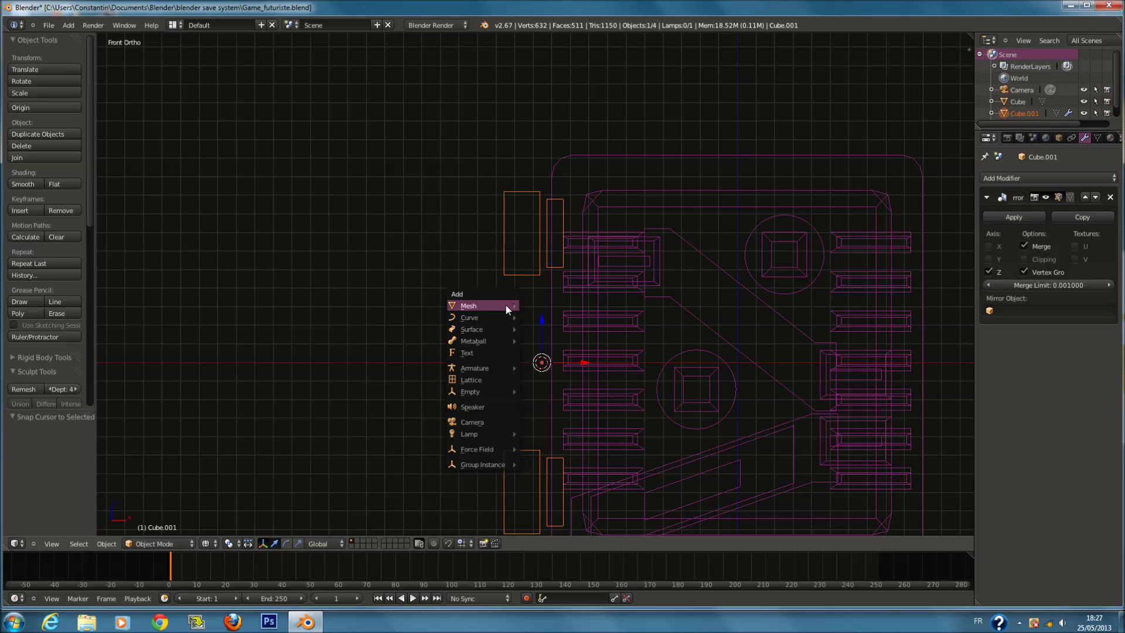
{"action": "mouse_move", "coordinate": [505, 303]}
{"action": "left_click", "coordinate": [563, 364]}
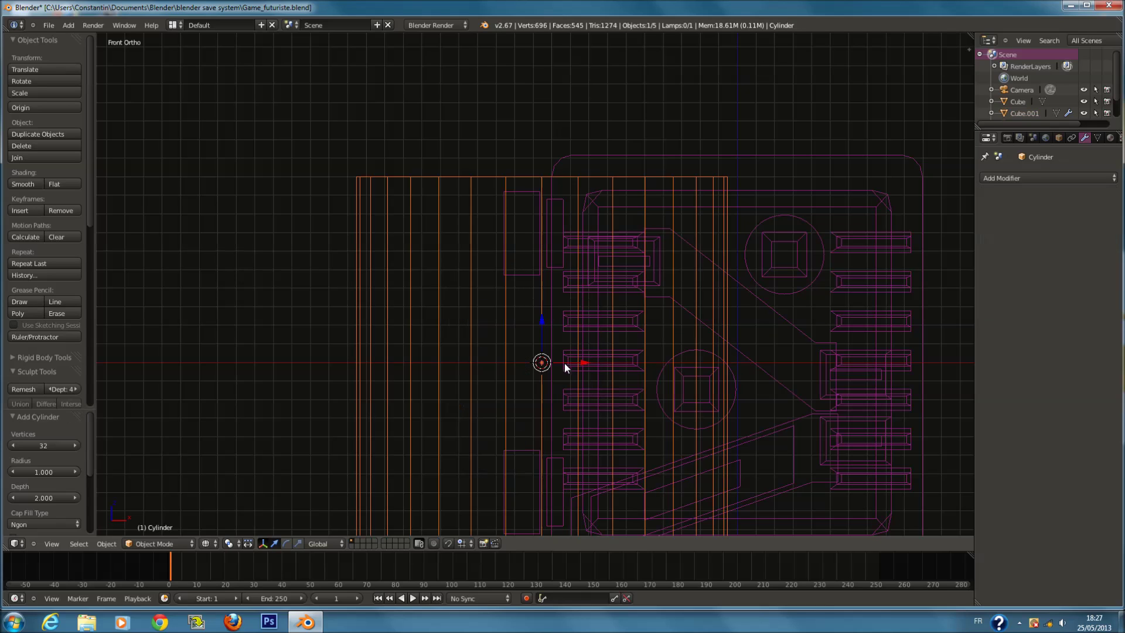
Scale the cylinder down to about the hinge block's width and stretch it by 6.478 along Z.
{"action": "key", "text": "s"}
{"action": "left_click", "coordinate": [563, 375]}
{"action": "key", "text": "s"}
{"action": "key", "text": "z"}
{"action": "left_click", "coordinate": [591, 436]}
Move the cylinder about -0.1 along X between the two outer hinge blocks, resize it slightly, and readjust its X position.
{"action": "key", "text": "g"}
{"action": "key", "text": "x"}
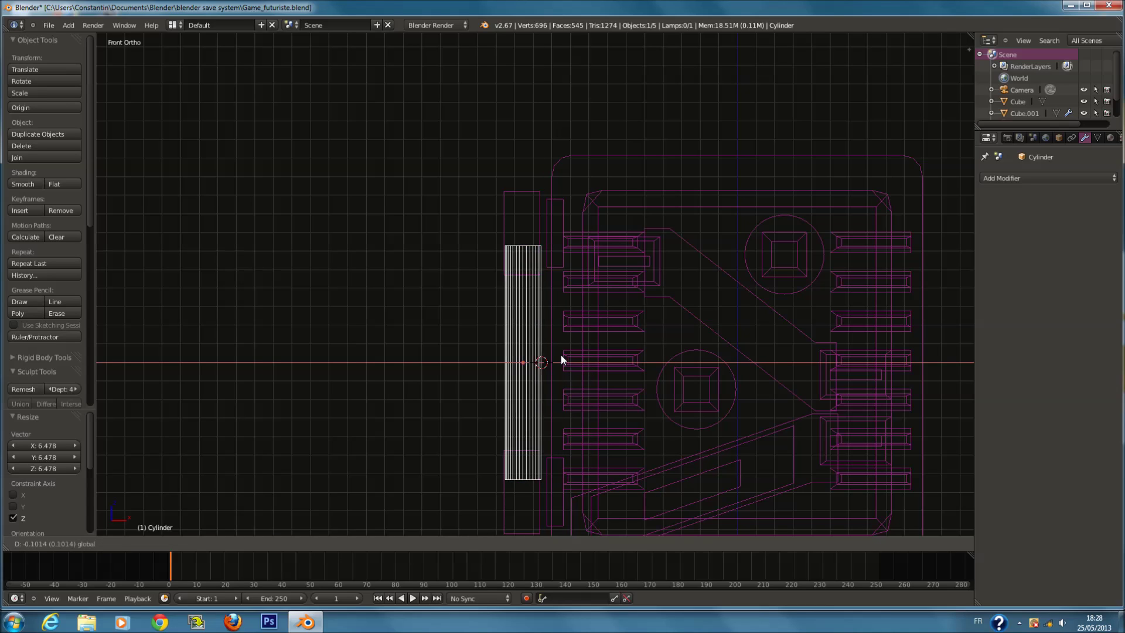
{"action": "left_click", "coordinate": [559, 354]}
{"action": "key", "text": "s"}
{"action": "left_click", "coordinate": [578, 363]}
{"action": "key", "text": "g"}
{"action": "key", "text": "x"}
{"action": "left_click", "coordinate": [563, 358]}
Check the cylinder against the hinge blocks from above and nudge it 0.0015 along X to centre it.
{"action": "scroll", "coordinate": [551, 376], "scroll_direction": "down", "scroll_amount": 3}
{"action": "key", "text": "z"}
{"action": "scroll", "coordinate": [551, 371], "scroll_direction": "up", "scroll_amount": 3}
{"action": "mouse_move", "coordinate": [551, 347]}
{"action": "middle_mouse_down"}
{"action": "mouse_move", "coordinate": [610, 351]}
{"action": "mouse_move", "coordinate": [670, 311]}
{"action": "middle_mouse_up"}
{"action": "key", "text": "KP_7"}
{"action": "key", "text": "z"}
{"action": "scroll", "coordinate": [621, 257], "scroll_direction": "up", "scroll_amount": 3}
{"action": "key", "text": "g"}
{"action": "key", "text": "y"}
{"action": "key", "text": "Escape"}
{"action": "key", "text": "g"}
{"action": "key", "text": "x"}
{"action": "left_click", "coordinate": [543, 293]}
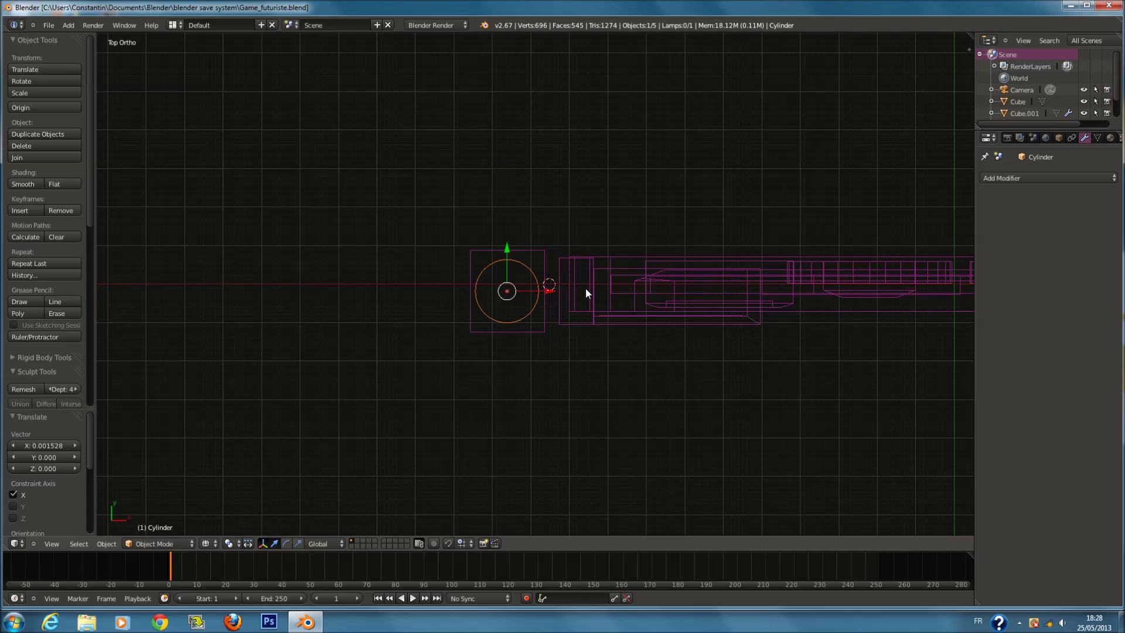
{"action": "key", "text": "KP_1"}
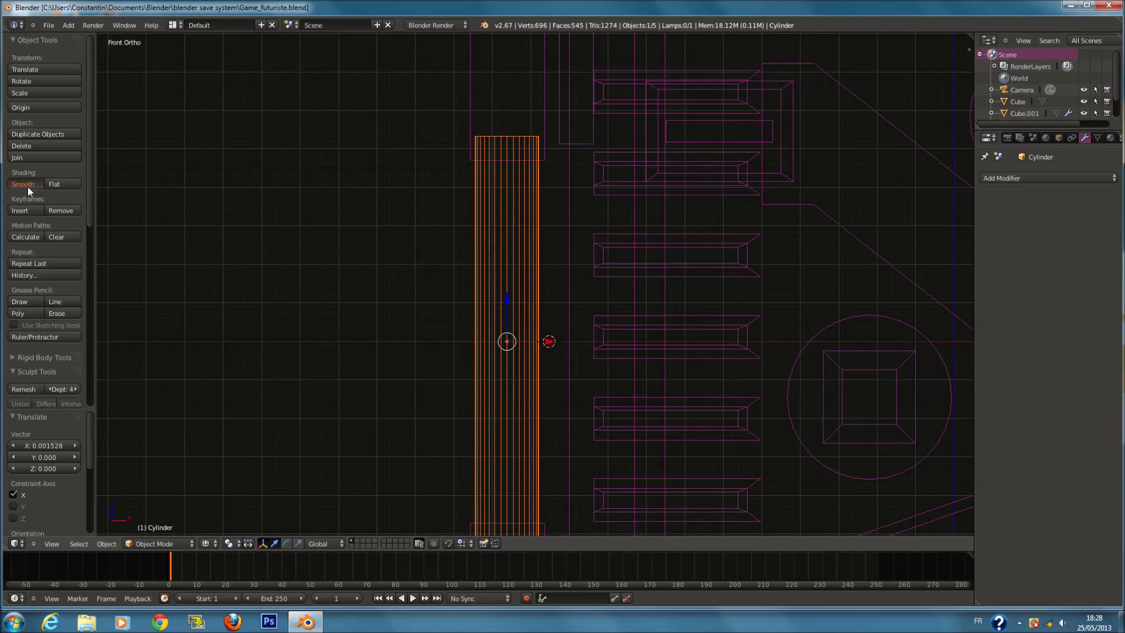
{"action": "key", "text": "a"}
{"action": "key", "text": "z"}
{"action": "scroll", "coordinate": [655, 241], "scroll_direction": "down", "scroll_amount": 2}
{"action": "key", "text": "z"}
{"action": "scroll", "coordinate": [571, 233], "scroll_direction": "up", "scroll_amount": 1}
{"action": "scroll", "coordinate": [551, 205], "scroll_direction": "up", "scroll_amount": 3, "text": "shift"}
{"action": "right_click", "coordinate": [550, 214]}
{"action": "key", "text": "a"}
{"action": "key", "text": "shift+a"}
{"action": "mouse_move", "coordinate": [550, 228]}
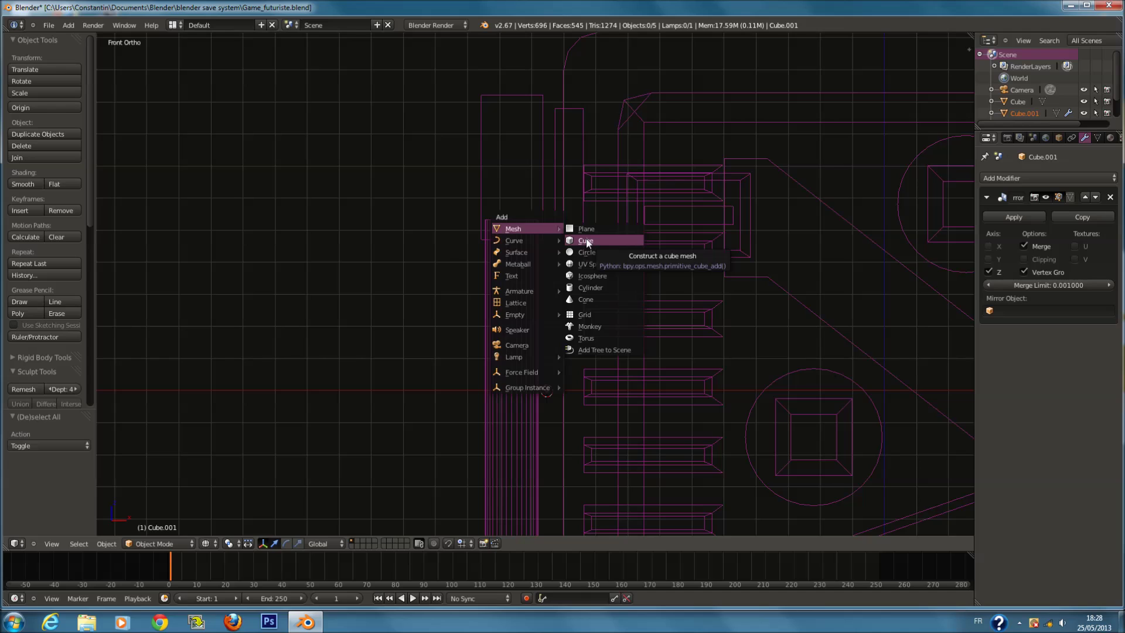
Duplicate the long hinge cylinder in place and scale the copy to 0.248.
{"action": "right_click", "coordinate": [514, 409]}
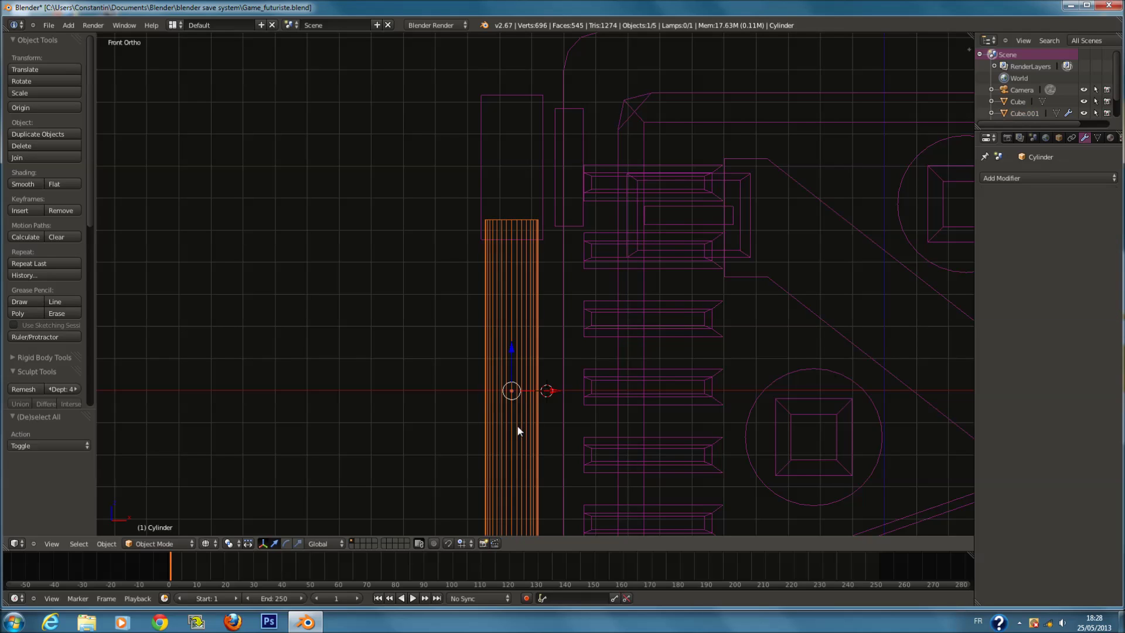
{"action": "key", "text": "shift+d"}
{"action": "key", "text": "Escape"}
{"action": "key", "text": "s"}
{"action": "left_click", "coordinate": [552, 405]}
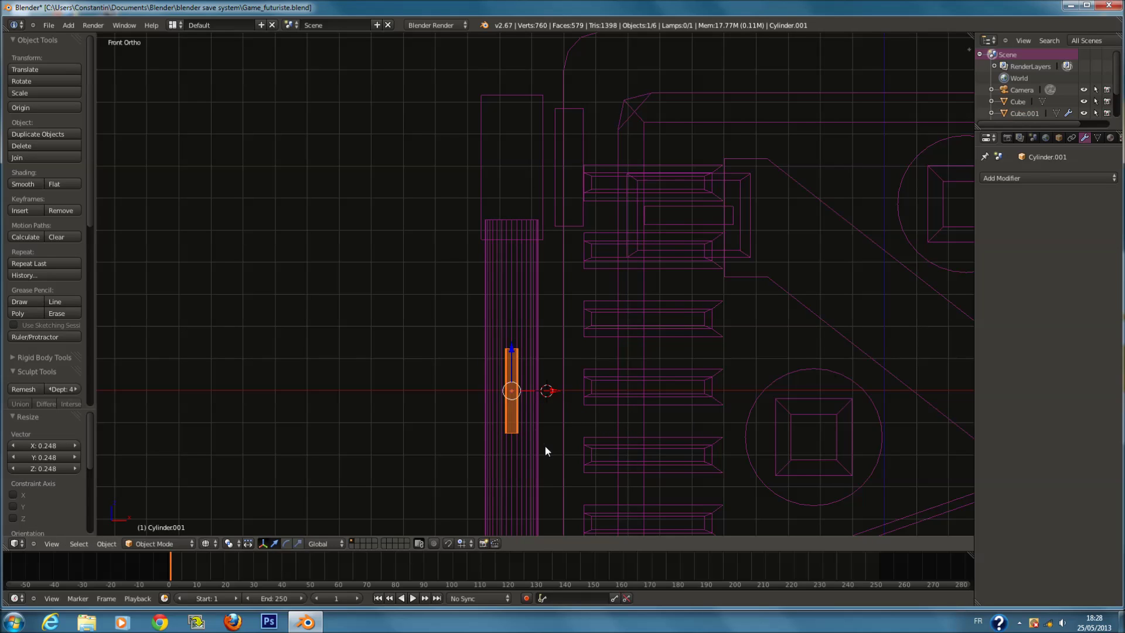
Move the small cylinder up along Z to the upper hinge block, resize it along Z, and scale it by 1.747.
{"action": "key", "text": "g"}
{"action": "key", "text": "z"}
{"action": "left_click", "coordinate": [542, 100]}
{"action": "key", "text": "s"}
{"action": "key", "text": "z"}
{"action": "left_click", "coordinate": [544, 174]}
{"action": "key", "text": "s"}
{"action": "left_click", "coordinate": [561, 184]}
Move the small cylinder -0.121 along Y to the front of the hinge block and check it in solid shading.
{"action": "key", "text": "KP_7"}
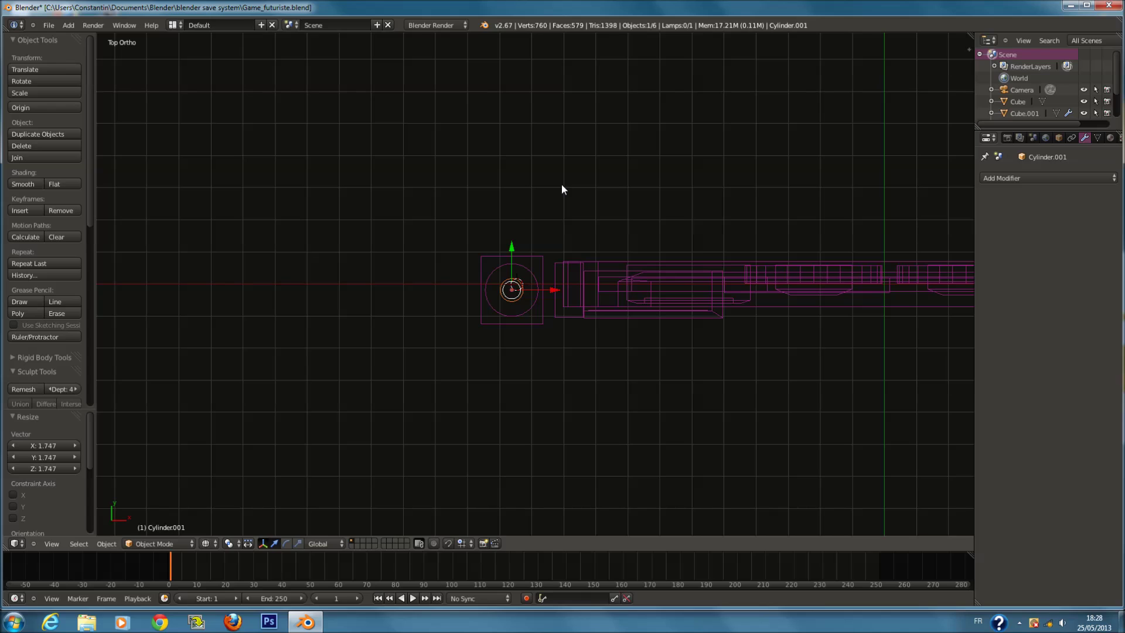
{"action": "key", "text": "g"}
{"action": "key", "text": "y"}
{"action": "left_click", "coordinate": [532, 303]}
{"action": "key", "text": "KP_1"}
{"action": "key", "text": "z"}
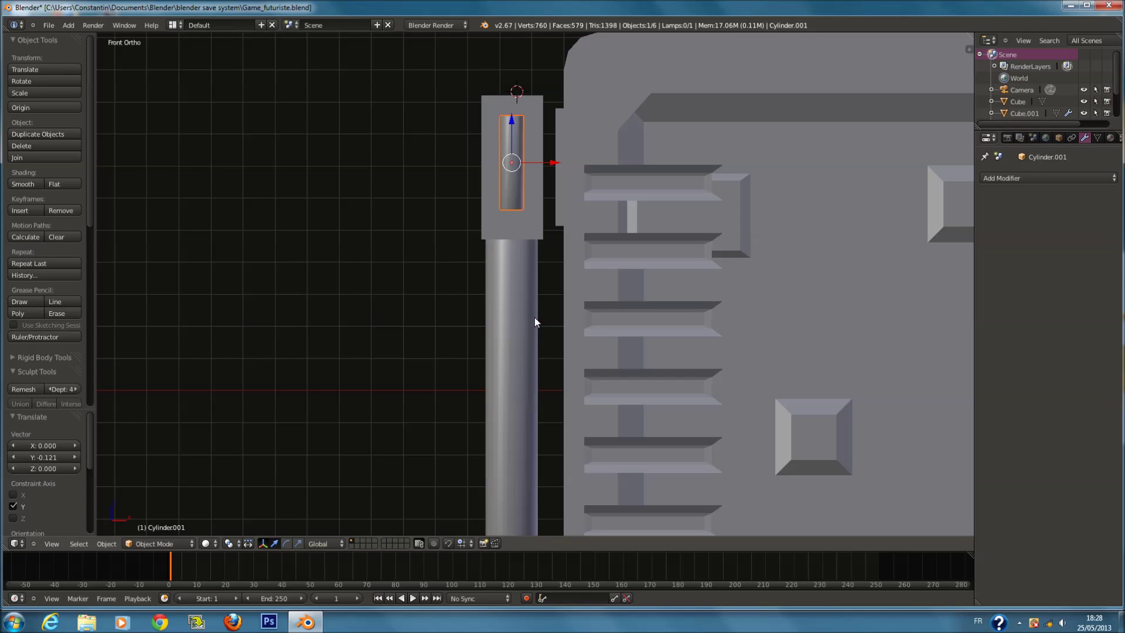
Snap the 3D cursor to the small cylinder's origin.
{"action": "key", "text": "z"}
{"action": "key", "text": "shift+s"}
{"action": "left_click", "coordinate": [486, 253]}
Add a cube at the 3D cursor and scale it down uniformly around the small cylinder.
{"action": "key", "text": "shift+a"}
{"action": "mouse_move", "coordinate": [512, 213]}
{"action": "left_click", "coordinate": [572, 228]}
{"action": "key", "text": "s"}
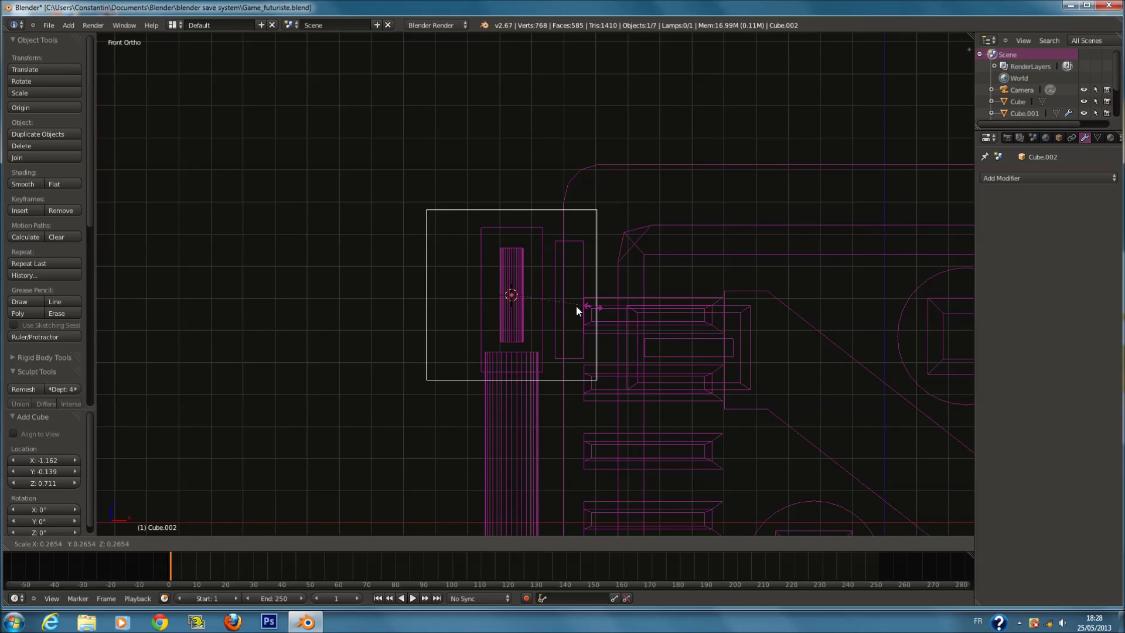
{"action": "left_click", "coordinate": [586, 309]}
{"action": "key", "text": "KP_Decimal"}
Narrow the cube along X, shorten it along Z, and shift it along X toward the door.
{"action": "key", "text": "s"}
{"action": "key", "text": "x"}
{"action": "left_click", "coordinate": [520, 326]}
{"action": "key", "text": "s"}
{"action": "key", "text": "z"}
{"action": "left_click", "coordinate": [519, 316]}
{"action": "key", "text": "g"}
{"action": "key", "text": "x"}
{"action": "left_click", "coordinate": [536, 329]}
Scale the cube by 0.179 along Y in the top view and offset it slightly forward of the small cylinder.
{"action": "key", "text": "KP_7"}
{"action": "key", "text": "z"}
{"action": "key", "text": "z"}
{"action": "scroll", "coordinate": [514, 411], "scroll_direction": "down", "scroll_amount": 2}
{"action": "key", "text": "s"}
{"action": "key", "text": "y"}
{"action": "left_click", "coordinate": [516, 392]}
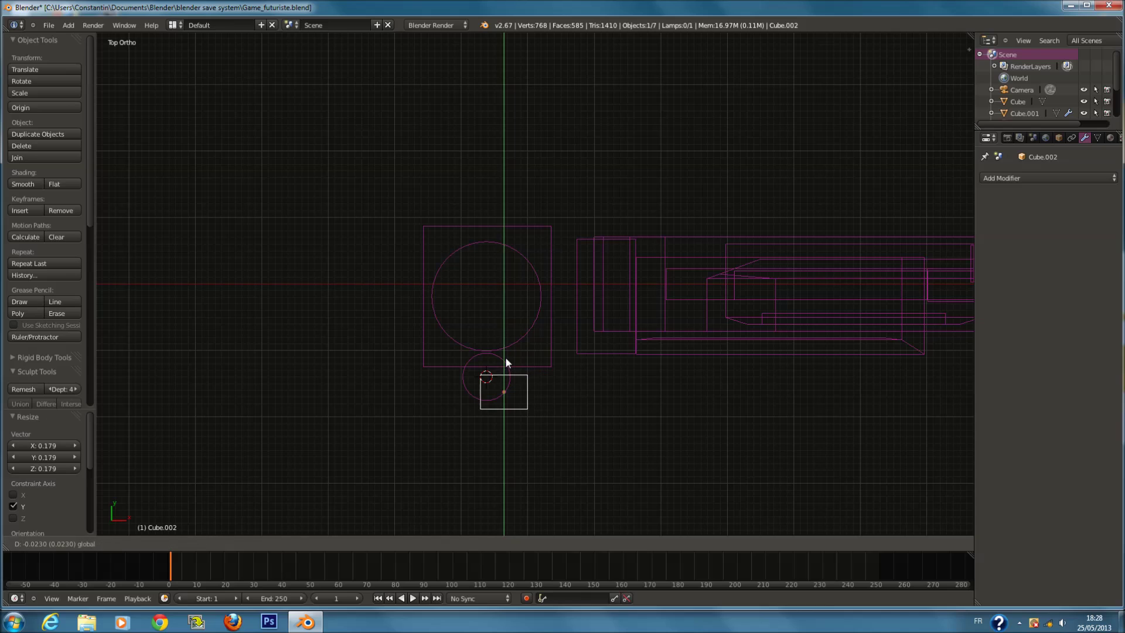
Extrude the cube's door-side edge and extend it 0.07367 along X toward the door.
{"action": "key", "text": "Tab"}
{"action": "right_click", "coordinate": [532, 395]}
{"action": "scroll", "coordinate": [545, 399], "scroll_direction": "up", "scroll_amount": 1}
{"action": "key", "text": "e"}
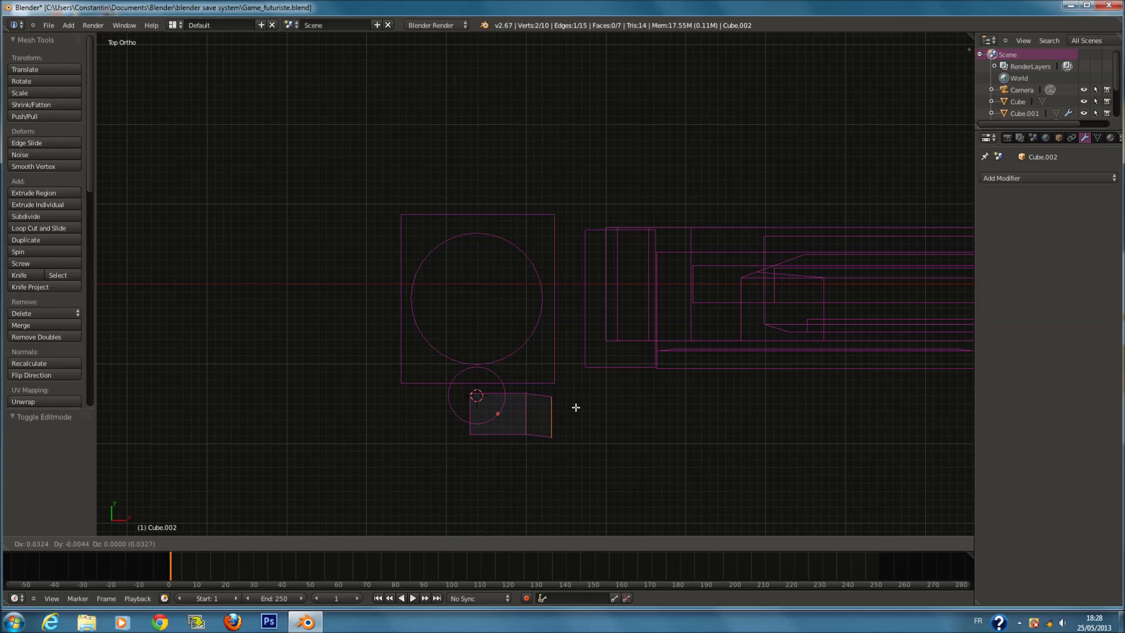
{"action": "left_click", "coordinate": [576, 408]}
{"action": "key", "text": "g"}
{"action": "key", "text": "x"}
{"action": "left_click", "coordinate": [606, 415]}
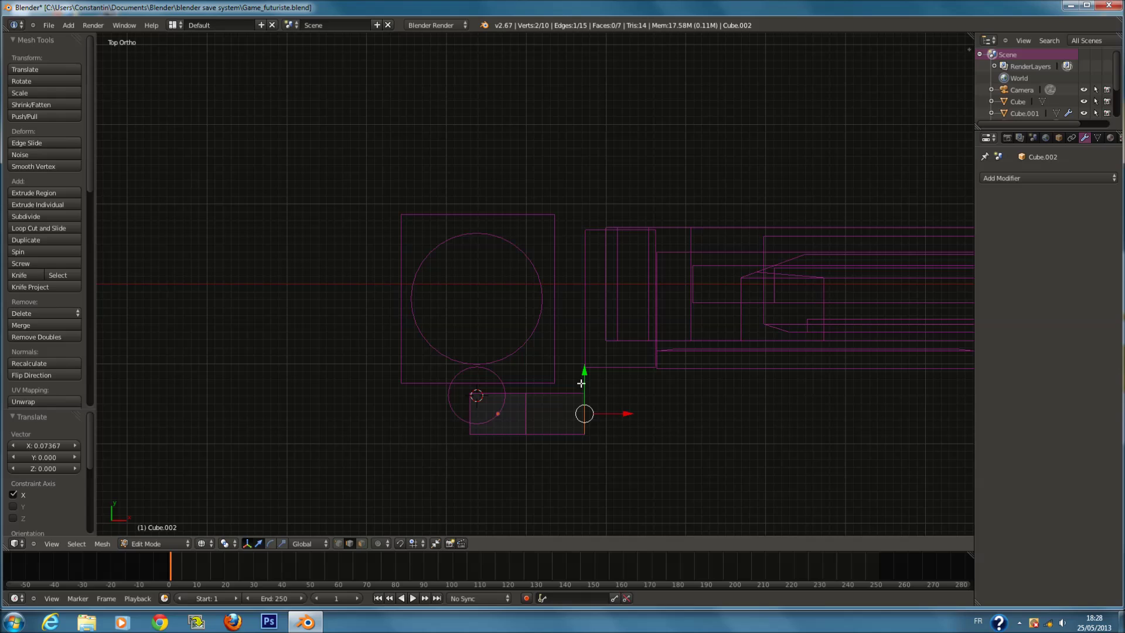
Extrude the bracket's end edge again, angle it toward the door's side block, and extrude one more segment.
{"action": "key", "text": "e"}
{"action": "left_click", "coordinate": [597, 414]}
{"action": "key", "text": "g"}
{"action": "right_click", "coordinate": [669, 419]}
{"action": "left_click_drag", "start_coordinate": [575, 380], "coordinate": [658, 398]}
{"action": "key", "text": "r"}
{"action": "left_click", "coordinate": [656, 359]}
{"action": "key", "text": "e"}
{"action": "left_click", "coordinate": [681, 356]}
Flatten the bracket's end edge by scaling it to 0 along Y.
{"action": "key", "text": "r"}
{"action": "key", "text": "s"}
{"action": "key", "text": "x"}
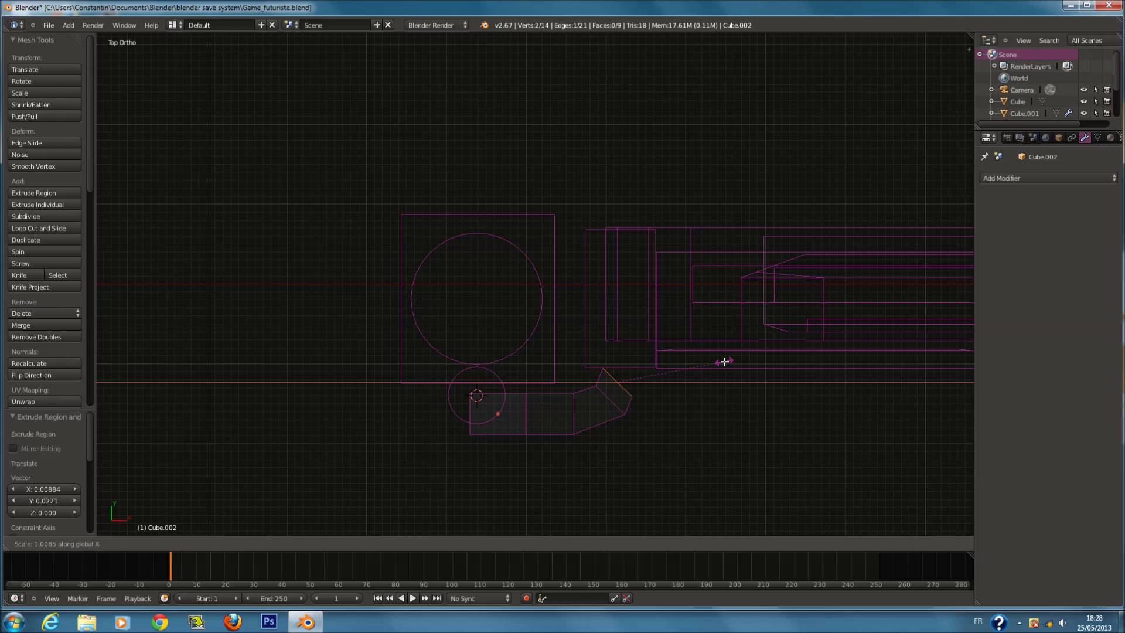
{"action": "key", "text": "z"}
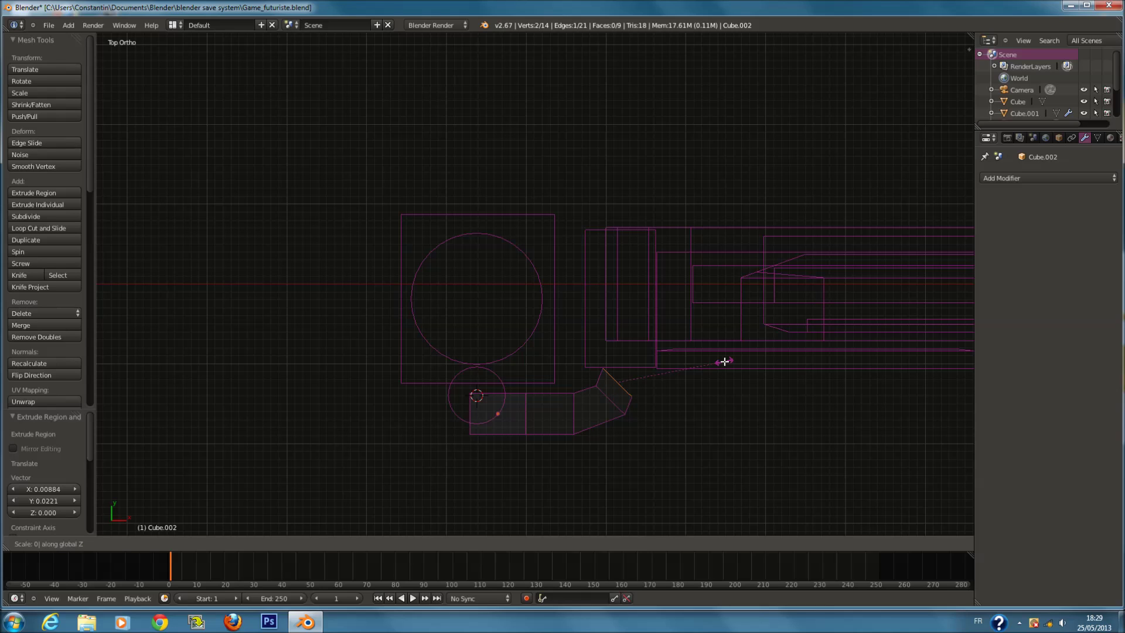
{"action": "key", "text": "x"}
{"action": "key", "text": "y"}
{"action": "left_click", "coordinate": [725, 362]}
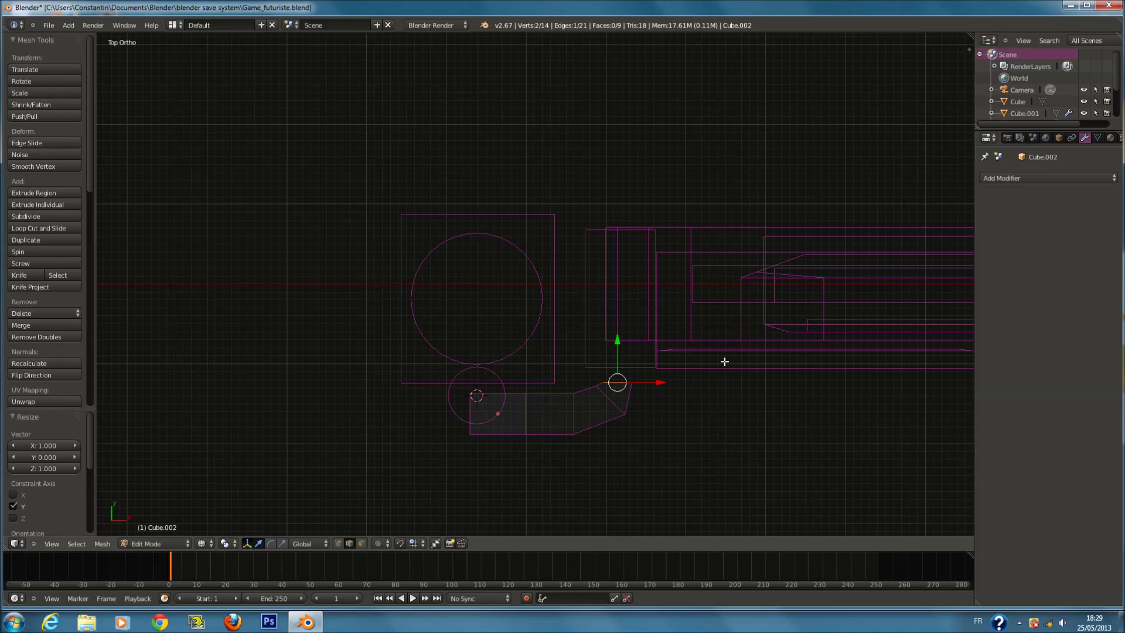
Check the bracket from the front, discard its geometry, and delete the leftover cube object.
{"action": "key", "text": "KP_1"}
{"action": "key", "text": "z"}
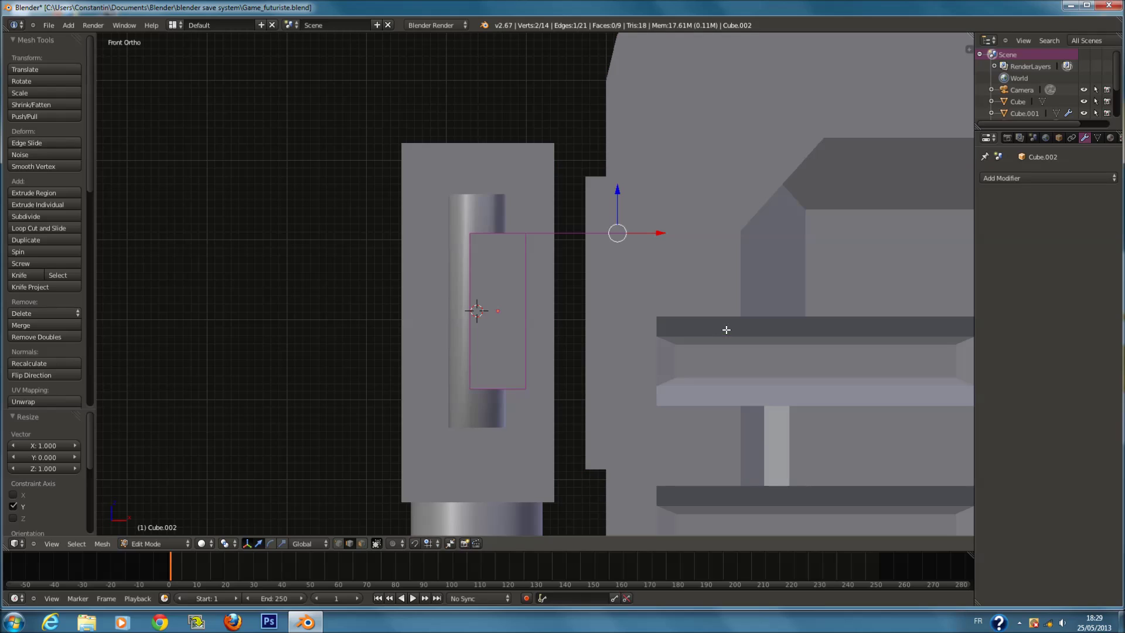
{"action": "key", "text": "ctrl+z"}
{"action": "key", "text": "Tab"}
{"action": "key", "text": "z"}
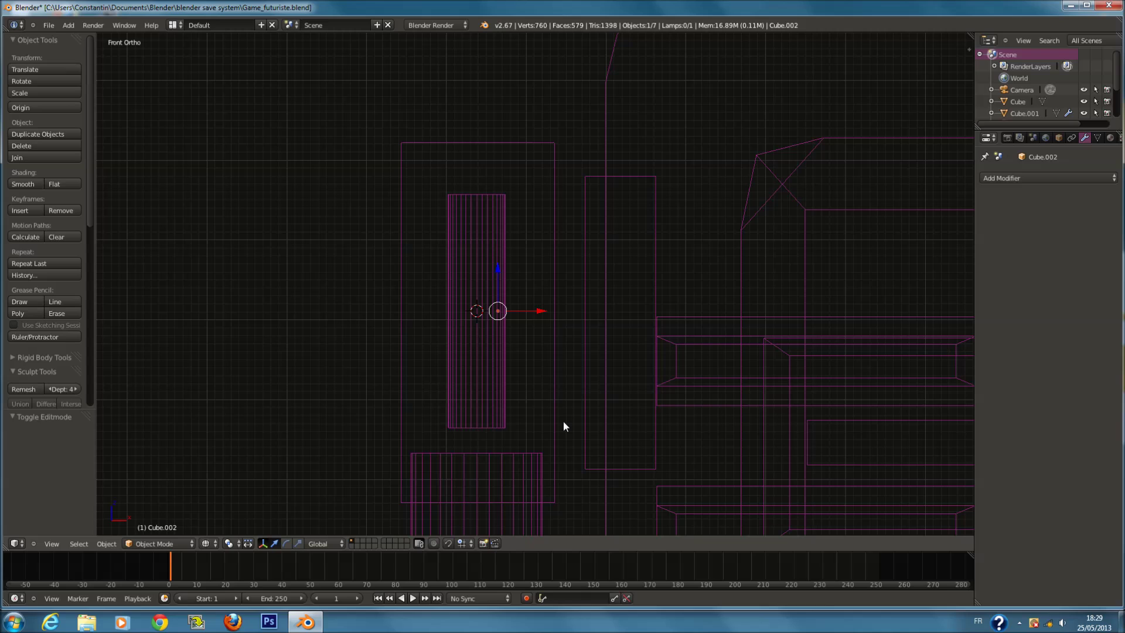
{"action": "key", "text": "Tab"}
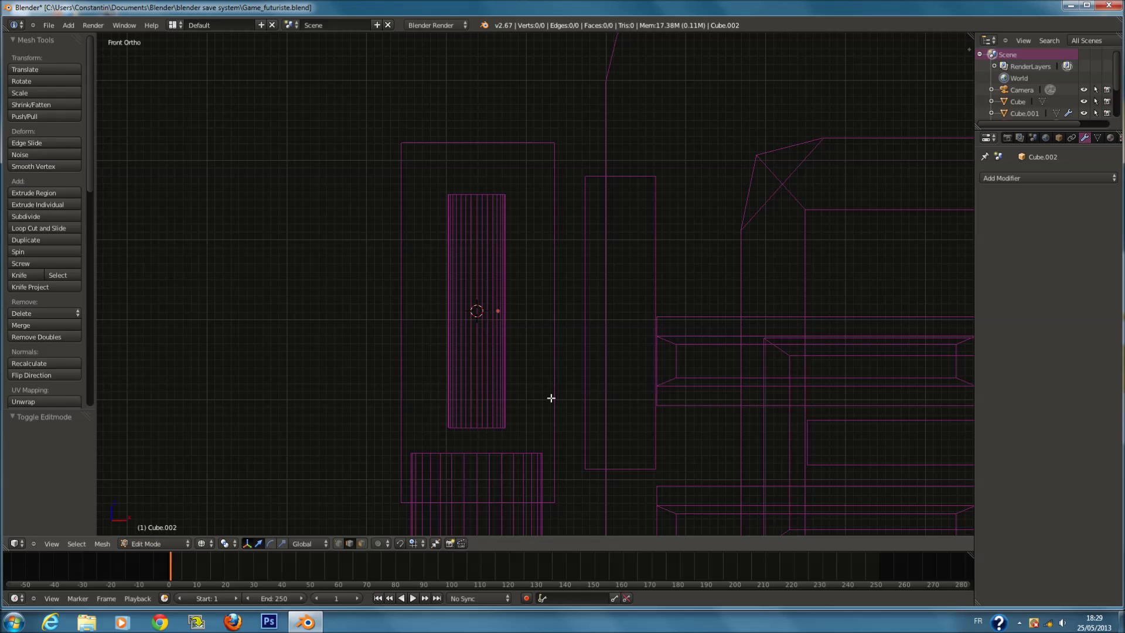
{"action": "scroll", "coordinate": [551, 398], "scroll_direction": "down", "scroll_amount": 1}
{"action": "key", "text": "Tab"}
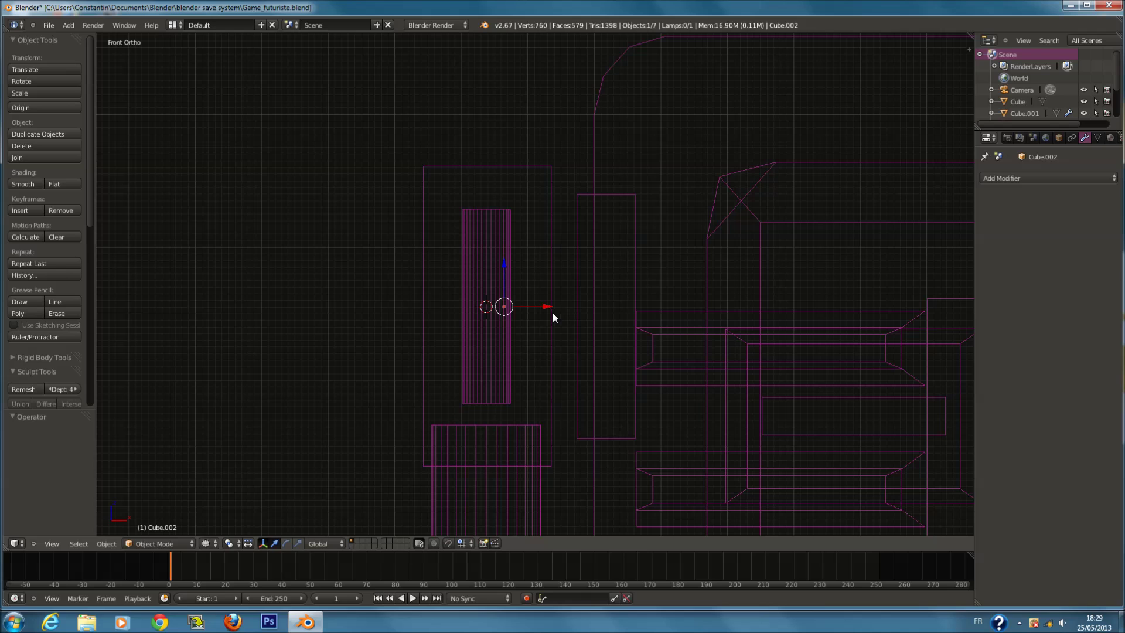
{"action": "right_click", "coordinate": [508, 304]}
{"action": "key", "text": "a"}
{"action": "right_click", "coordinate": [507, 307]}
{"action": "key", "text": "x"}
{"action": "left_click", "coordinate": [551, 321]}
Add a new cube at the 3D cursor and scale it down to about the long cylinder's width.
{"action": "scroll", "coordinate": [563, 360], "scroll_direction": "down", "scroll_amount": 6}
{"action": "scroll", "coordinate": [554, 339], "scroll_direction": "up", "scroll_amount": 6}
{"action": "key", "text": "shift+a"}
{"action": "mouse_move", "coordinate": [552, 318]}
{"action": "left_click", "coordinate": [586, 330]}
{"action": "key", "text": "s"}
{"action": "left_click", "coordinate": [533, 335]}
Select the new cube's door-side face in face select mode and return to Object Mode.
{"action": "key", "text": "Tab"}
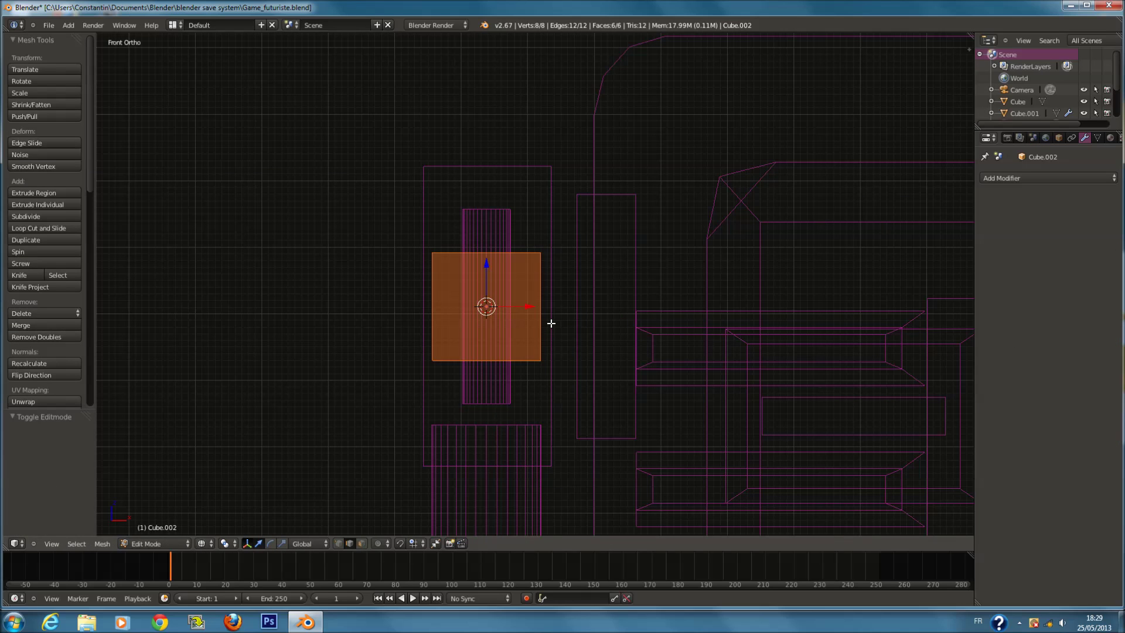
{"action": "key", "text": "a"}
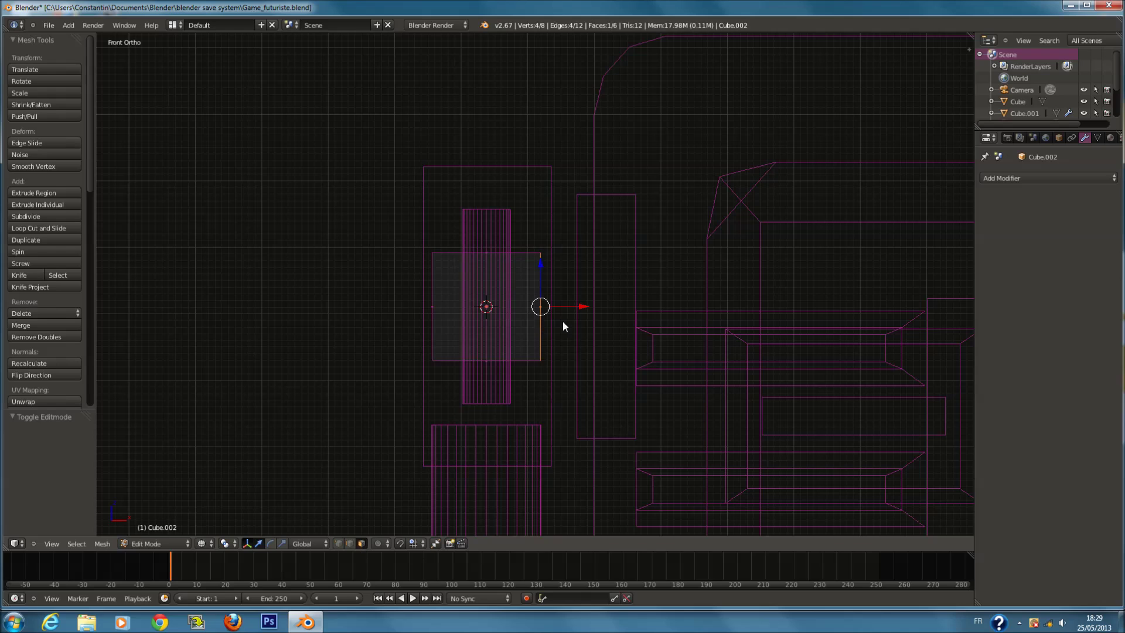
{"action": "key", "text": "Tab"}
Scale the cube down along X in the front view and along Y in the top view.
{"action": "key", "text": "s"}
{"action": "key", "text": "x"}
{"action": "left_click", "coordinate": [589, 310]}
{"action": "key", "text": "KP_7"}
{"action": "scroll", "coordinate": [588, 311], "scroll_direction": "up", "scroll_amount": 2}
{"action": "key", "text": "s"}
{"action": "key", "text": "y"}
{"action": "left_click", "coordinate": [468, 379]}
Move the cube forward along Y and 0.03744 along X beside the small cylinder, and narrow it along X.
{"action": "left_click_drag", "start_coordinate": [468, 379], "coordinate": [467, 410]}
{"action": "left_click_drag", "start_coordinate": [512, 445], "coordinate": [545, 434]}
{"action": "key", "text": "s"}
{"action": "key", "text": "x"}
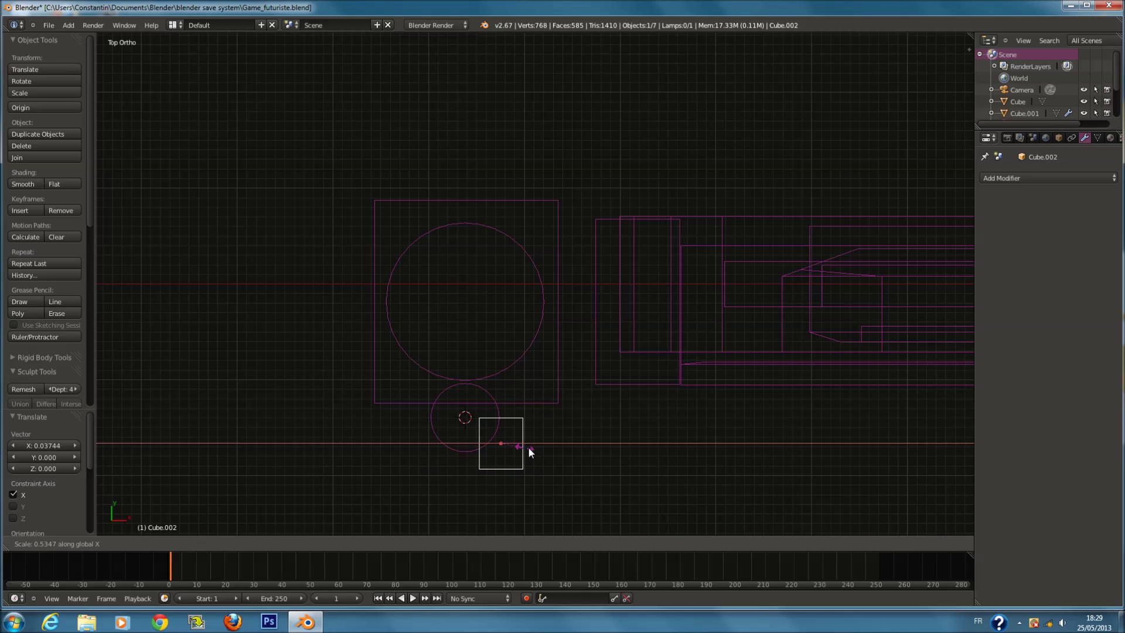
{"action": "left_click", "coordinate": [539, 455]}
Duplicate the cube, shrink the copy, rotate it into a diamond, and place it against the small cylinder's front.
{"action": "key", "text": "shift+d"}
{"action": "right_click", "coordinate": [494, 441]}
{"action": "key", "text": "s"}
{"action": "left_click", "coordinate": [537, 448]}
{"action": "key", "text": "g"}
{"action": "left_click", "coordinate": [470, 441]}
{"action": "key", "text": "r"}
{"action": "left_click", "coordinate": [518, 466]}
{"action": "key", "text": "g"}
{"action": "left_click", "coordinate": [519, 442]}
Scale the rotated copy by 1.282 along Z and reselect the original bracket cube in the top view.
{"action": "key", "text": "KP_1"}
{"action": "key", "text": "s"}
{"action": "key", "text": "z"}
{"action": "left_click", "coordinate": [516, 417]}
{"action": "key", "text": "z"}
{"action": "key", "text": "z"}
{"action": "right_click", "coordinate": [534, 295], "text": "alt"}
{"action": "left_click", "coordinate": [534, 296]}
{"action": "key", "text": "KP_7"}
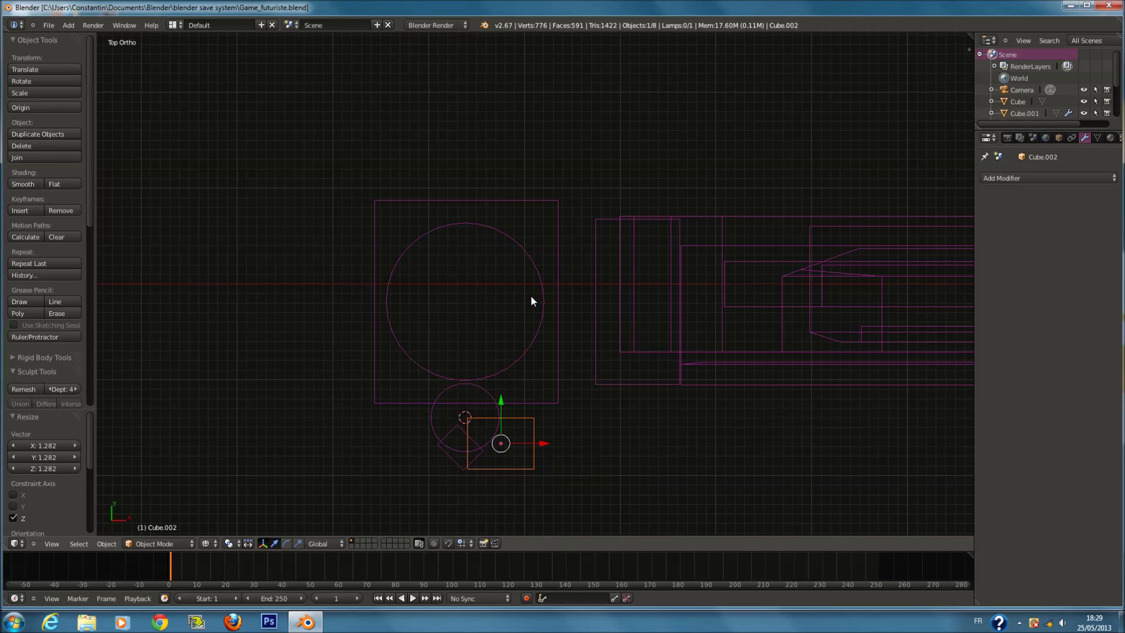
Extrude the bracket cube's door-side face twice toward the door.
{"action": "key", "text": "Tab"}
{"action": "key", "text": "e"}
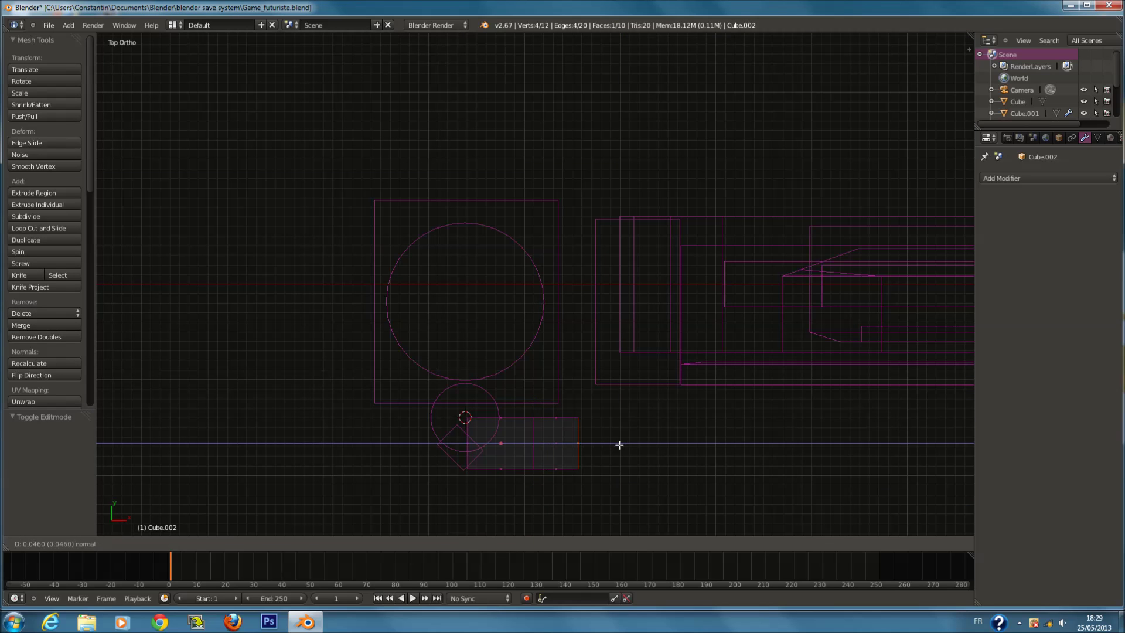
{"action": "left_click", "coordinate": [622, 444]}
{"action": "key", "text": "e"}
{"action": "left_click", "coordinate": [692, 434]}
Rotate the extruded end face by -50.61° and shift it along Y toward the door's side block.
{"action": "key", "text": "r"}
{"action": "left_click", "coordinate": [663, 345]}
{"action": "key", "text": "g"}
{"action": "key", "text": "y"}
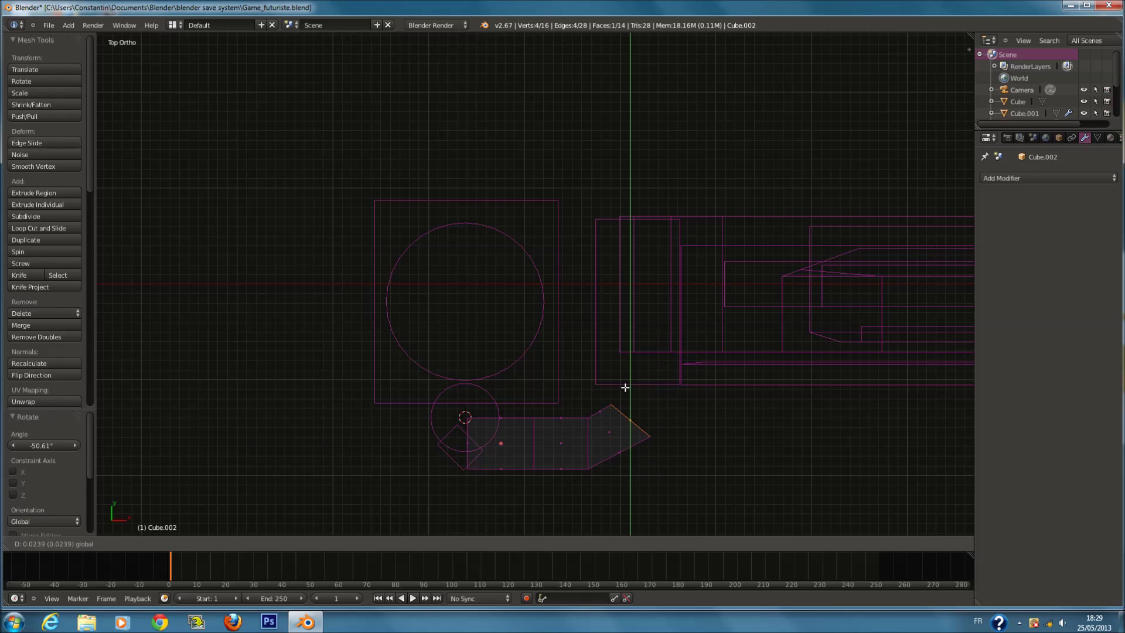
{"action": "left_click", "coordinate": [626, 398]}
Extrude the angled end face toward the side block and flatten it by scaling to 0 along Y.
{"action": "key", "text": "e"}
{"action": "left_click", "coordinate": [658, 352]}
{"action": "key", "text": "s"}
{"action": "key", "text": "x"}
{"action": "key", "text": "0"}
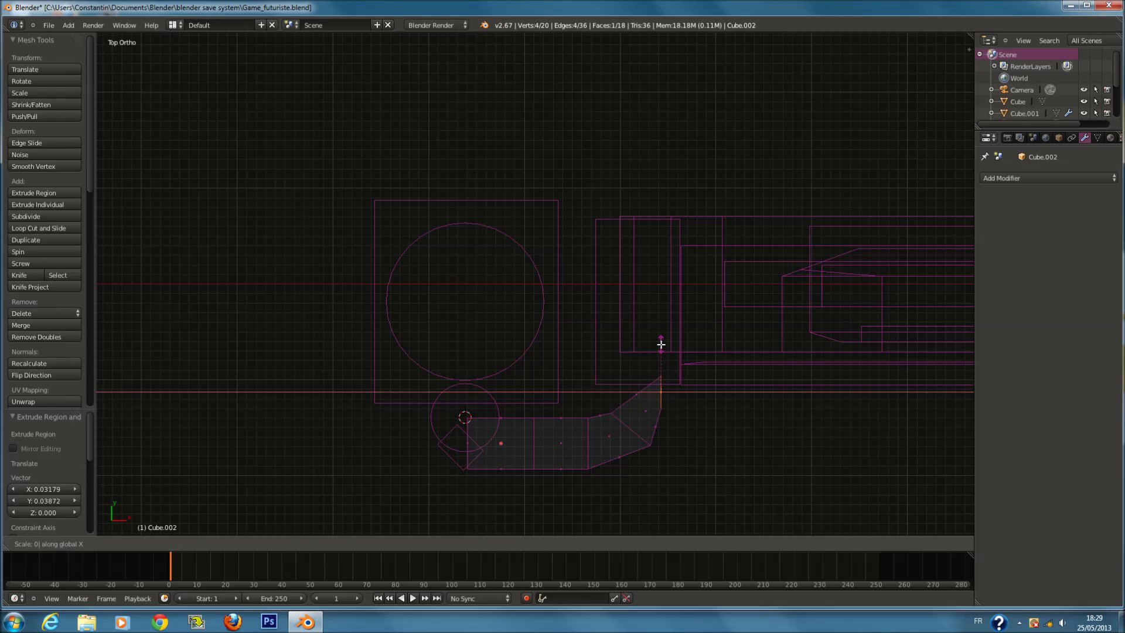
{"action": "key", "text": "y"}
{"action": "left_click", "coordinate": [661, 345]}
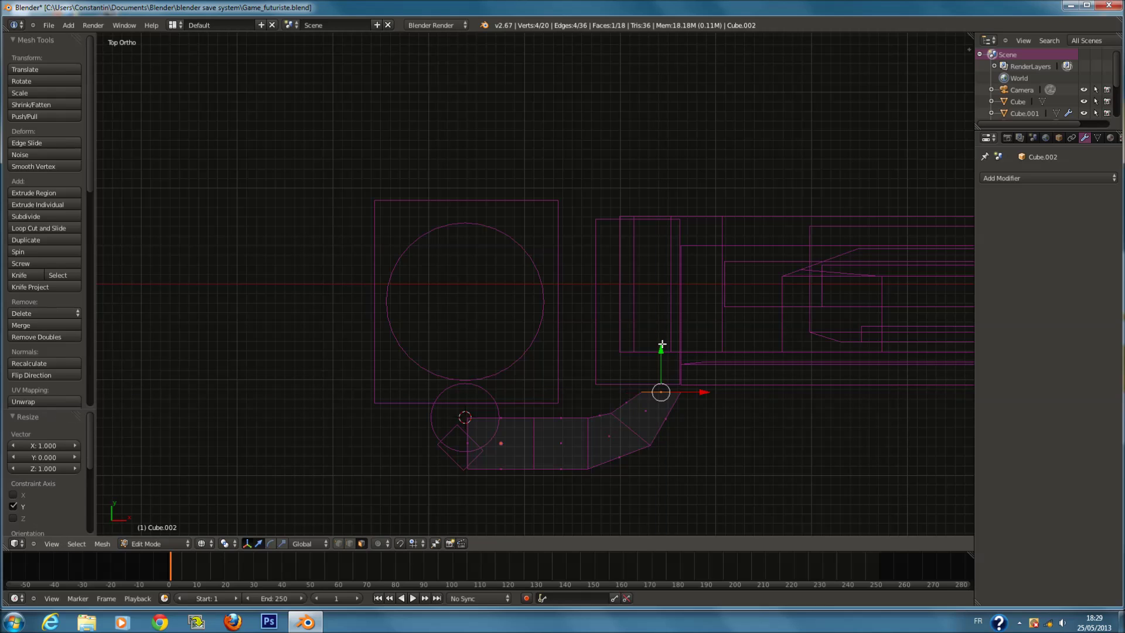
Move the flattened end face -0.027 along X and scale it by 2.286 along X to match the side block's width.
{"action": "key", "text": "KP_1"}
{"action": "key", "text": "KP_7"}
{"action": "key", "text": "g"}
{"action": "key", "text": "x"}
{"action": "left_click", "coordinate": [667, 390]}
{"action": "key", "text": "s"}
{"action": "key", "text": "x"}
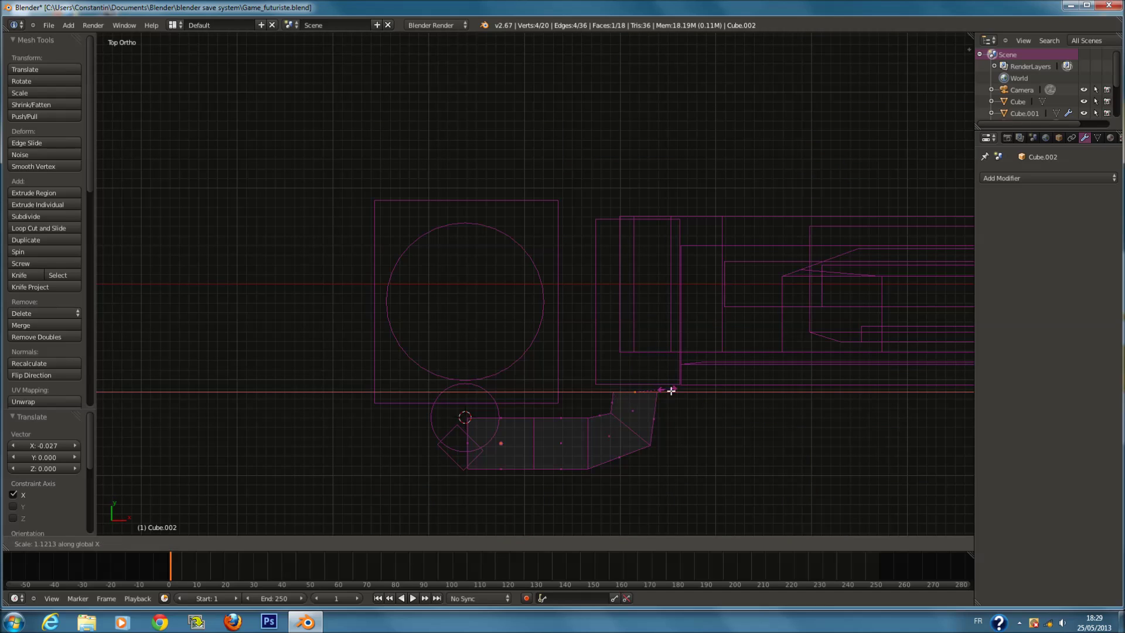
{"action": "left_click", "coordinate": [702, 404]}
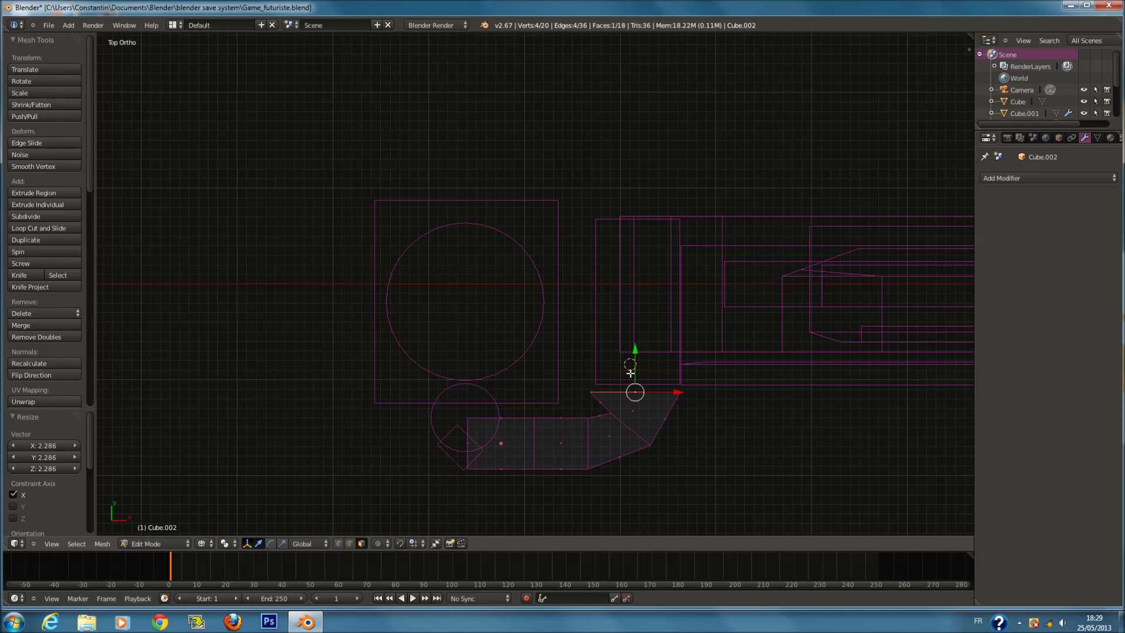
Move the bracket's end face along Y against the side block, narrowing and centring it along X on the block.
{"action": "left_click_drag", "start_coordinate": [634, 354], "coordinate": [634, 346]}
{"action": "left_click", "coordinate": [634, 346]}
{"action": "key", "text": "s"}
{"action": "key", "text": "x"}
{"action": "left_click", "coordinate": [709, 385]}
{"action": "key", "text": "g"}
{"action": "key", "text": "x"}
{"action": "left_click", "coordinate": [683, 385]}
{"action": "key", "text": "Tab"}
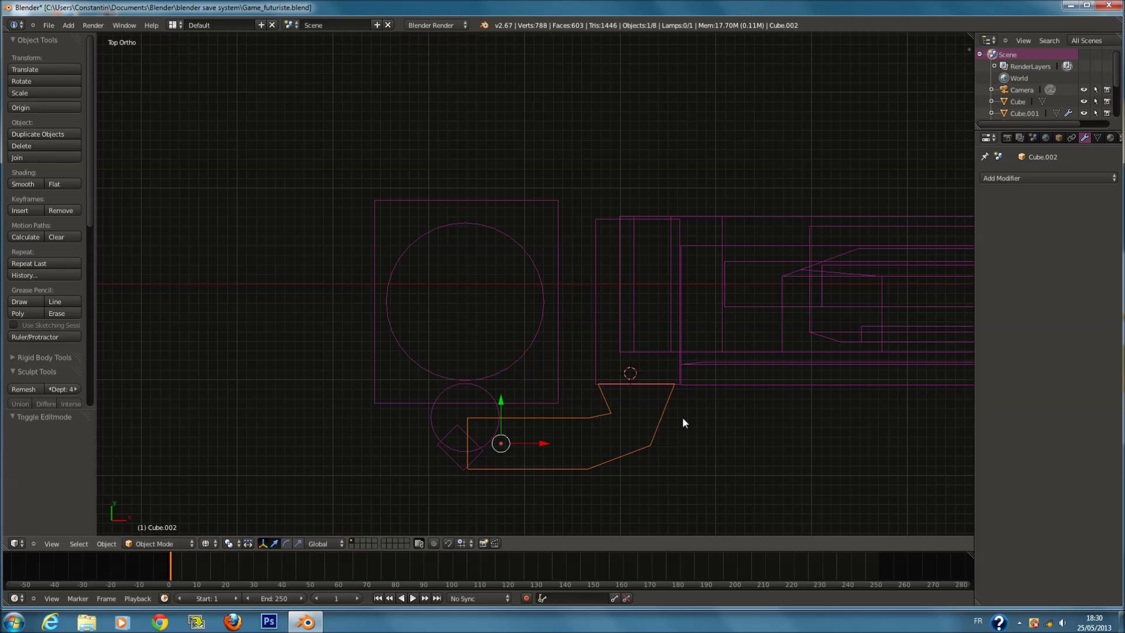
Check the finished bracket arm in shaded and front views and save the file.
{"action": "key", "text": "z"}
{"action": "key", "text": "z"}
{"action": "key", "text": "KP_1"}
{"action": "key", "text": "z"}
{"action": "key", "text": "z"}
{"action": "key", "text": "a"}
{"action": "key", "text": "ctrl+s"}
{"action": "left_click", "coordinate": [609, 297]}
{"action": "right_click", "coordinate": [568, 240]}
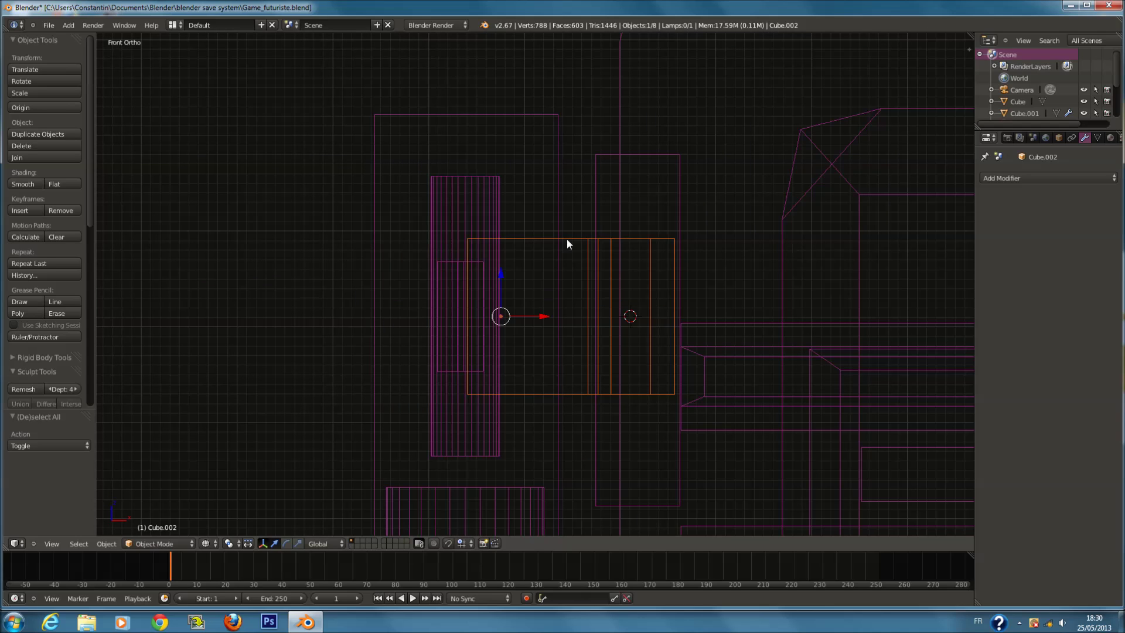
{"action": "scroll", "coordinate": [577, 287], "scroll_direction": "down", "scroll_amount": 6}
{"action": "key", "text": "shift+d"}
{"action": "left_click", "coordinate": [547, 240]}
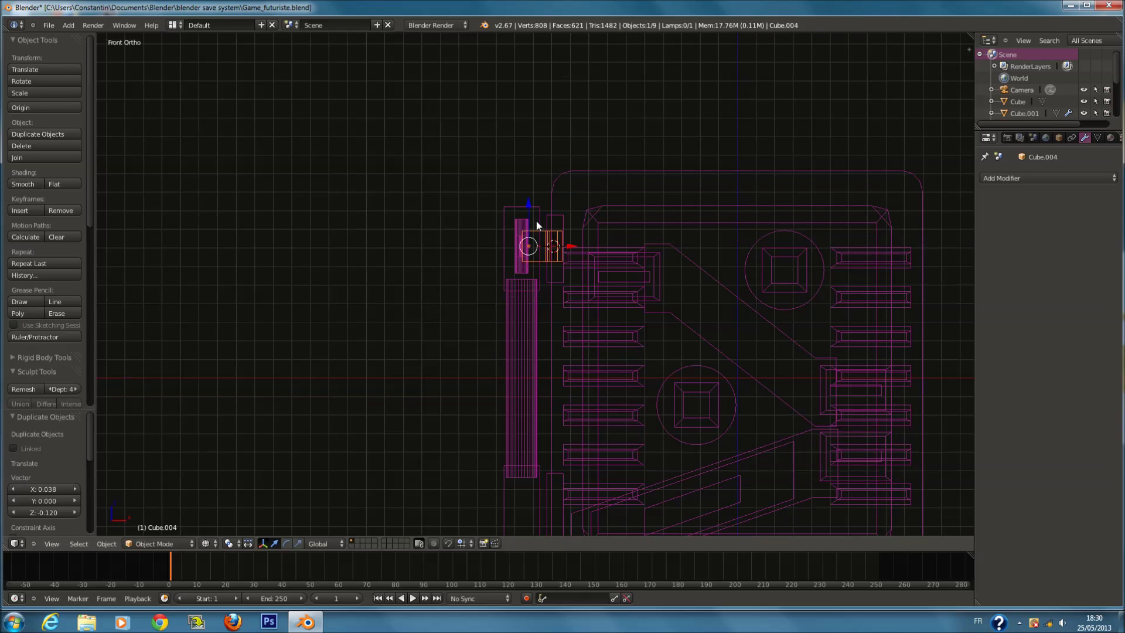
{"action": "middle_click_drag", "start_coordinate": [548, 240], "coordinate": [522, 147], "text": "shift"}
{"action": "key", "text": "g"}
{"action": "key", "text": "z"}
{"action": "left_click", "coordinate": [574, 390]}
{"action": "key", "text": "x"}
{"action": "left_click", "coordinate": [576, 279]}
Duplicate the upper bracket arm together with its pin pieces and move the copy -1.413 along Z onto the lower hinge block.
{"action": "key", "text": "c"}
{"action": "scroll", "coordinate": [539, 159], "scroll_direction": "up", "scroll_amount": 12}
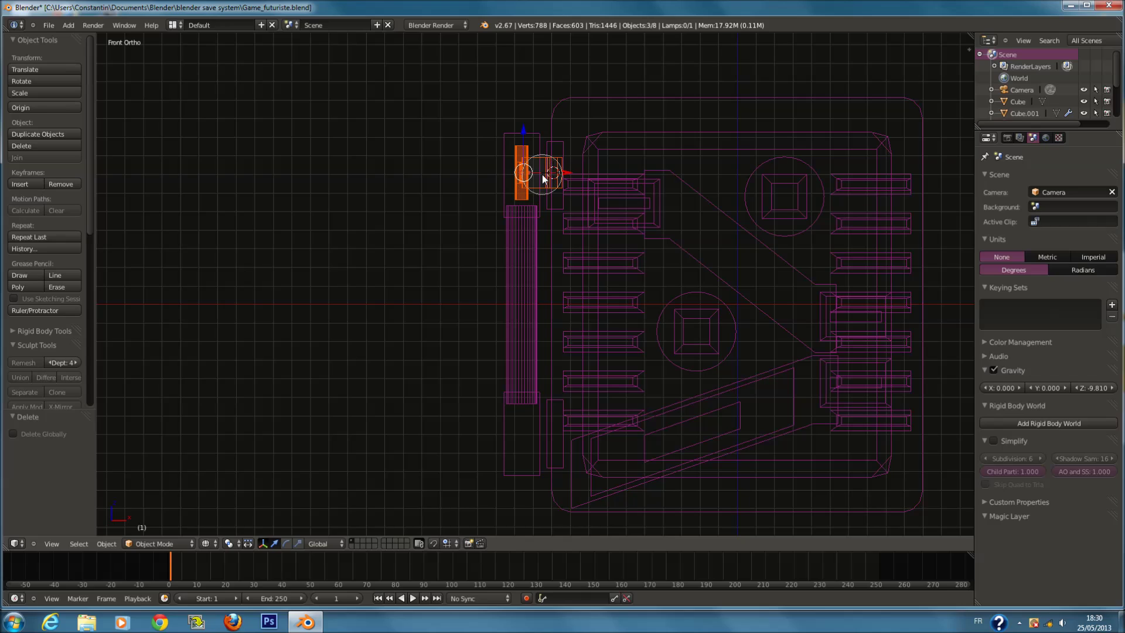
{"action": "key", "text": "Escape"}
{"action": "key", "text": "shift+d"}
{"action": "key", "text": "z"}
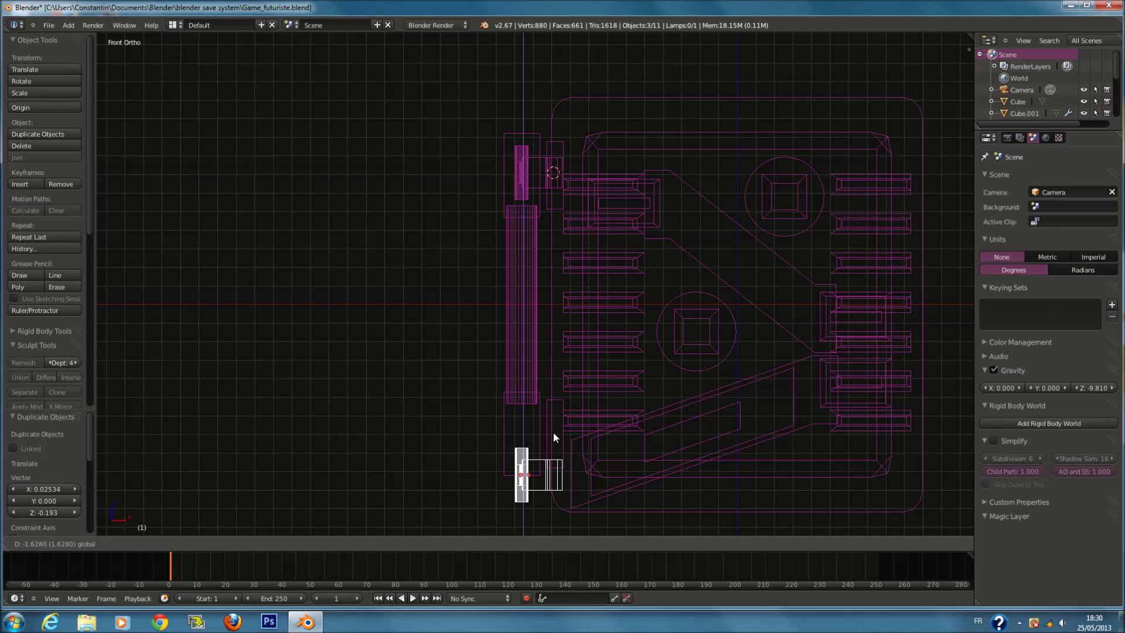
{"action": "left_click", "coordinate": [554, 391]}
Check the lower bracket copy in shaded display, deselect everything and save the file.
{"action": "key", "text": "z"}
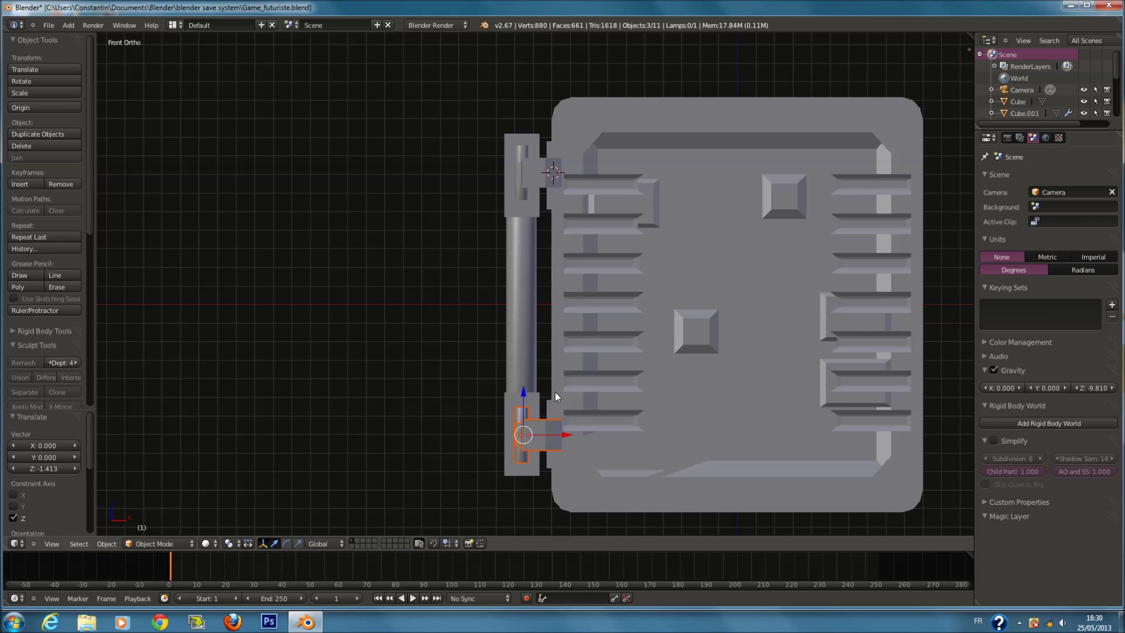
{"action": "key", "text": "z"}
{"action": "key", "text": "a"}
{"action": "key", "text": "ctrl+s"}
{"action": "left_click", "coordinate": [551, 384]}
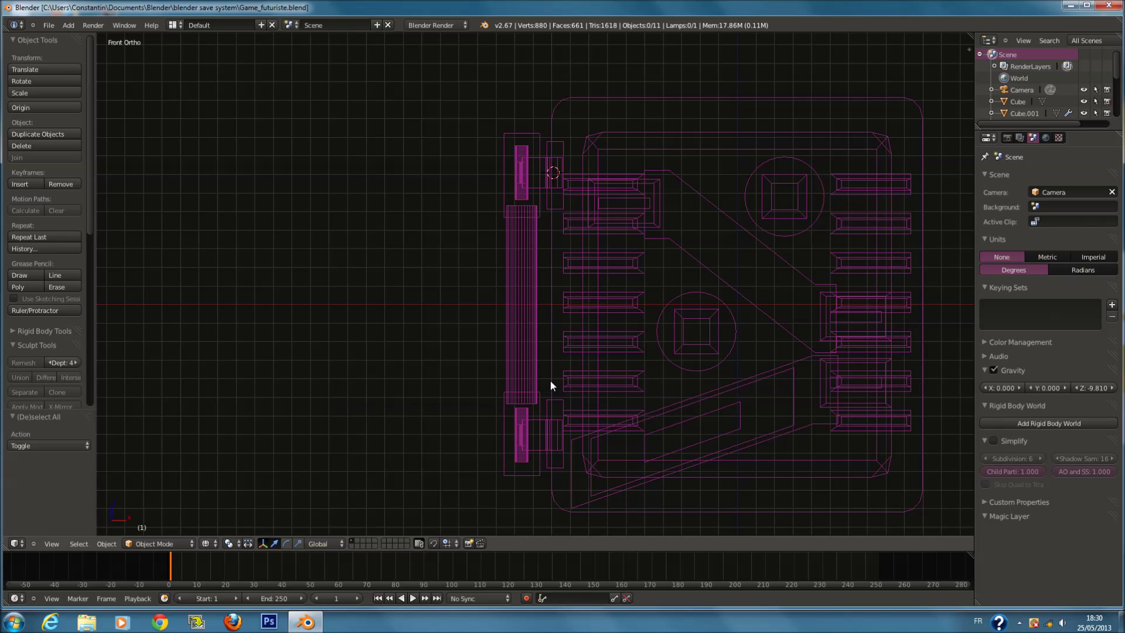
Snap the 3D cursor to the hinge's small pin cylinder and add a cube there.
{"action": "key", "text": "KP_7"}
{"action": "scroll", "coordinate": [618, 335], "scroll_direction": "up", "scroll_amount": 6}
{"action": "right_click", "coordinate": [546, 357]}
{"action": "scroll", "coordinate": [539, 378], "scroll_direction": "up", "scroll_amount": 2}
{"action": "key", "text": "Tab"}
{"action": "key", "text": "Tab"}
{"action": "right_click", "coordinate": [557, 371]}
{"action": "scroll", "coordinate": [527, 410], "scroll_direction": "up", "scroll_amount": 2, "text": "ctrl"}
{"action": "right_click", "coordinate": [543, 385]}
{"action": "key", "text": "shift+s"}
{"action": "left_click", "coordinate": [542, 385]}
{"action": "key", "text": "shift+a"}
{"action": "left_click", "coordinate": [567, 398]}
Scale the new cube down to slightly wider than the pin, finishing with a uniform factor of 0.379.
{"action": "key", "text": "s"}
{"action": "key", "text": "z"}
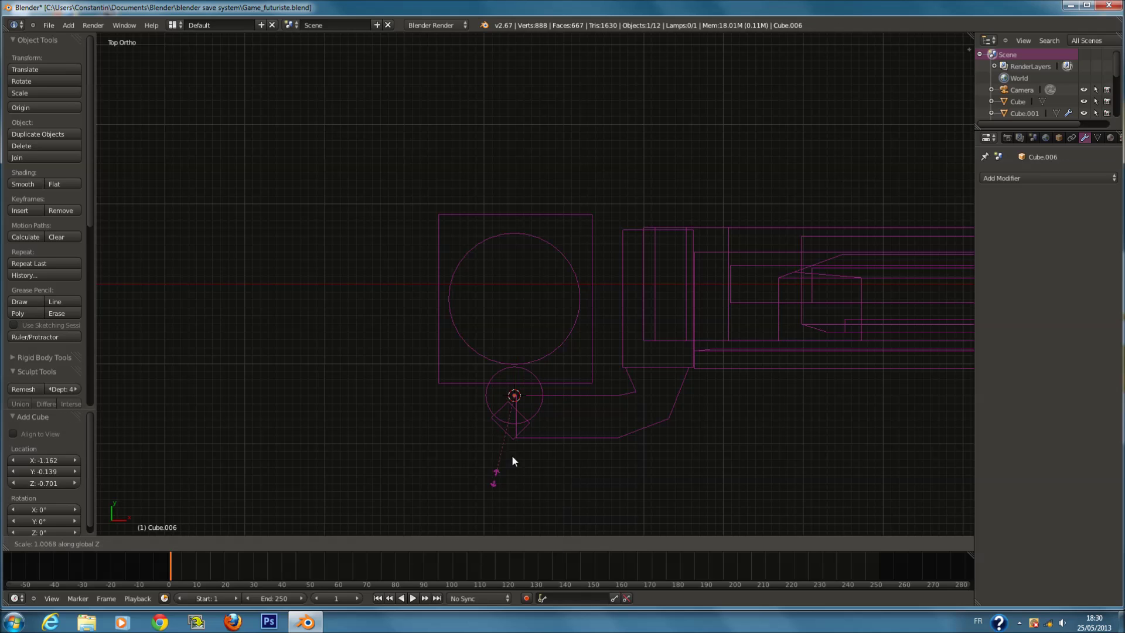
{"action": "left_click", "coordinate": [745, 410]}
{"action": "scroll", "coordinate": [743, 386], "scroll_direction": "down", "scroll_amount": 4}
{"action": "key", "text": "s"}
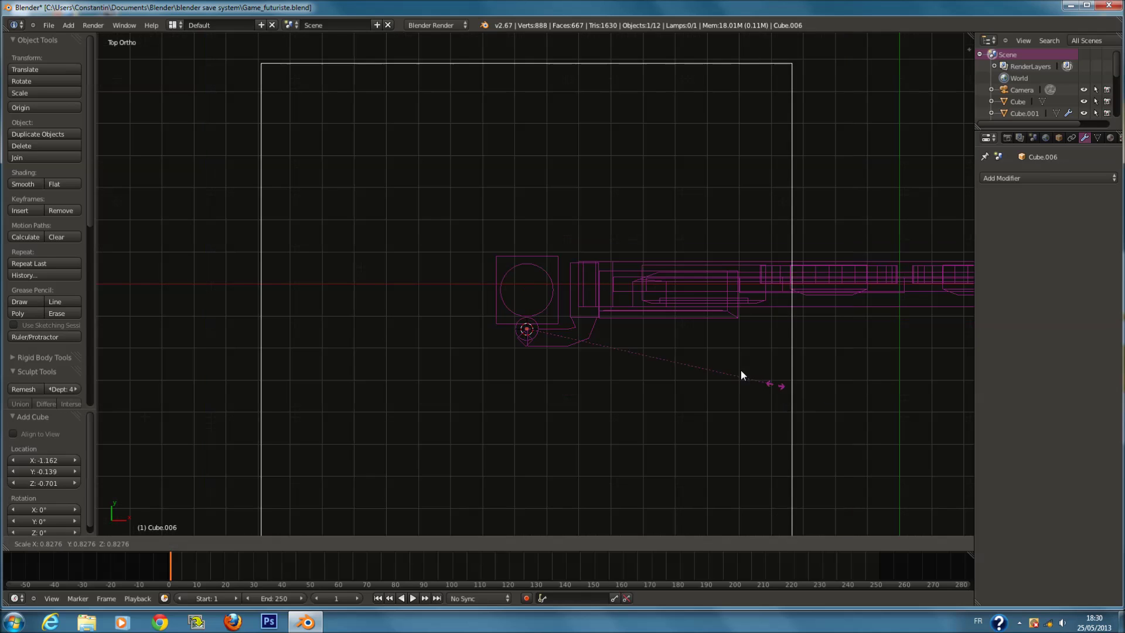
{"action": "left_click", "coordinate": [572, 382]}
{"action": "scroll", "coordinate": [676, 410], "scroll_direction": "up", "scroll_amount": 7}
{"action": "key", "text": "s"}
{"action": "left_click", "coordinate": [571, 442]}
{"action": "scroll", "coordinate": [571, 442], "scroll_direction": "down", "scroll_amount": 3, "text": "shift"}
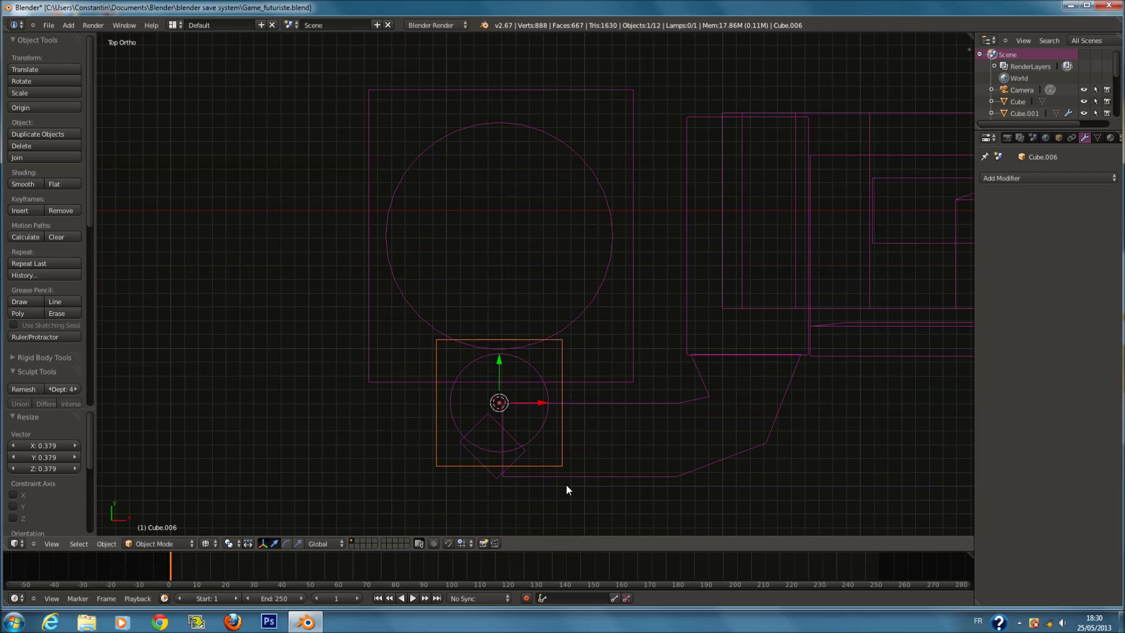
Flatten the cube into a thin plate by scaling 0.09529 along Y and move it 0.01407 along Y behind the pin.
{"action": "key", "text": "s"}
{"action": "key", "text": "y"}
{"action": "left_click", "coordinate": [507, 407]}
{"action": "key", "text": "g"}
{"action": "key", "text": "y"}
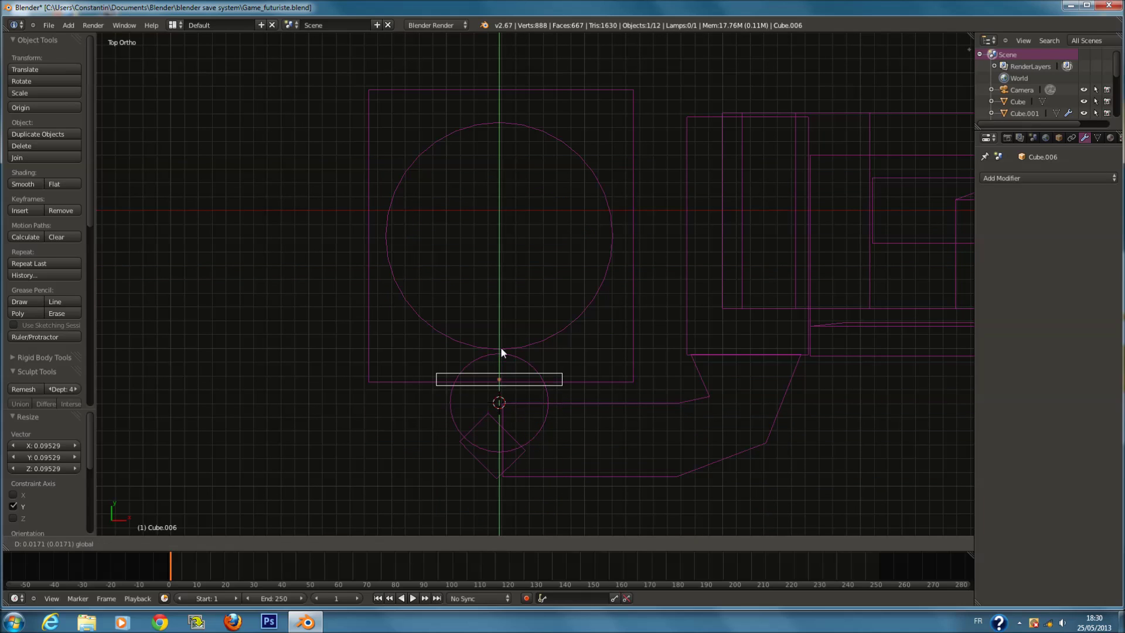
{"action": "left_click", "coordinate": [501, 351]}
Stretch the thin plate along Z until it extends past both ends of the lower pin.
{"action": "key", "text": "KP_1"}
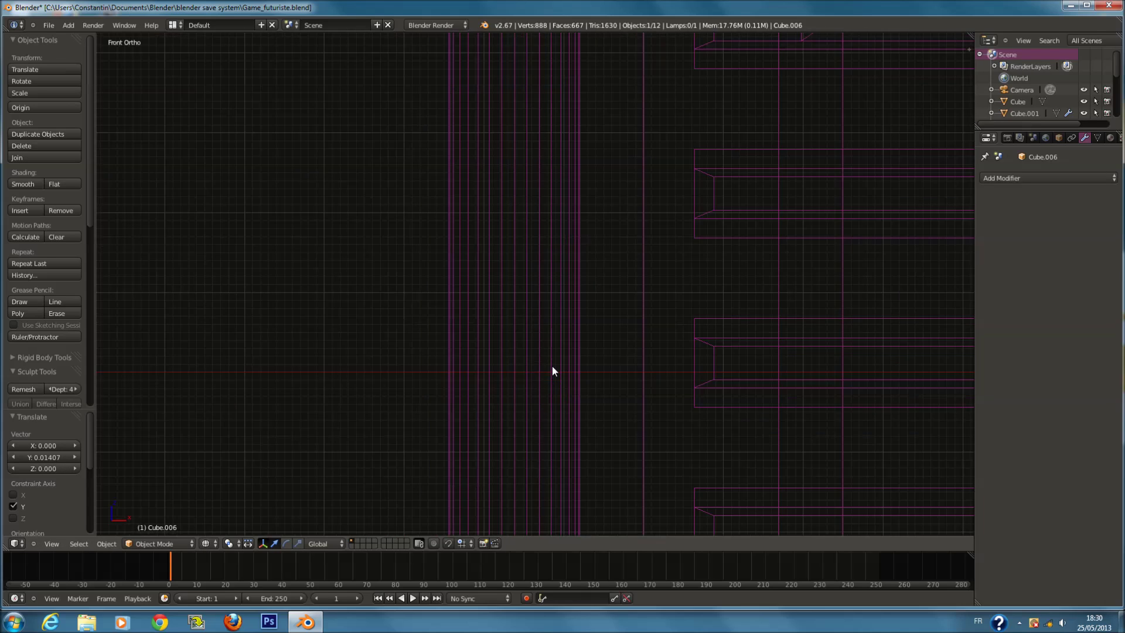
{"action": "scroll", "coordinate": [553, 414], "scroll_direction": "down", "scroll_amount": 3, "text": "shift"}
{"action": "key", "text": "s"}
{"action": "key", "text": "z"}
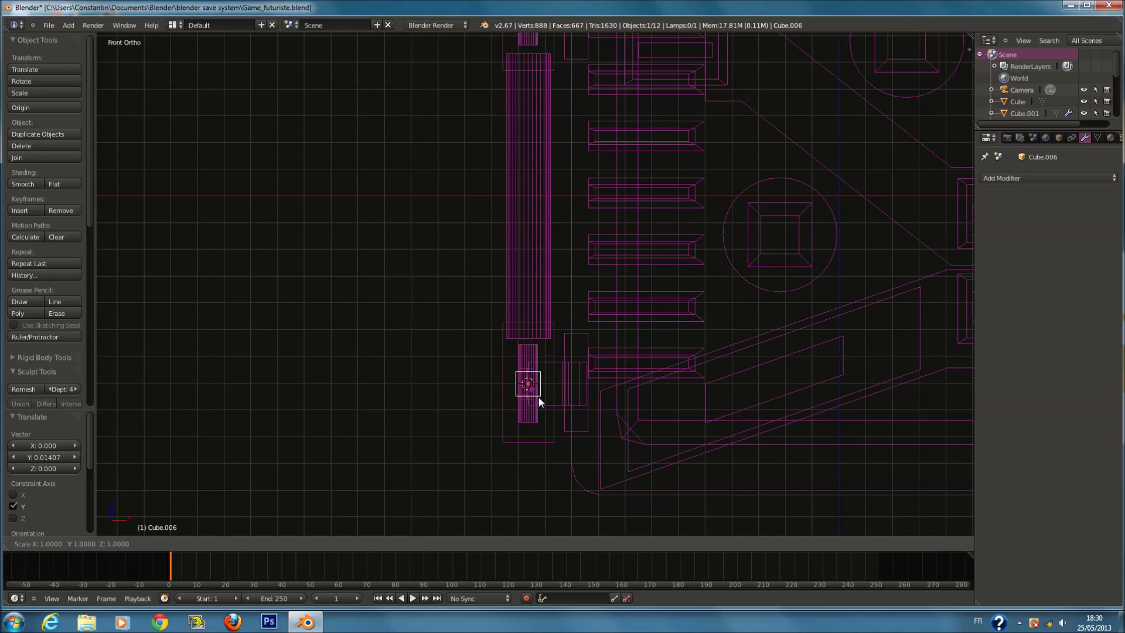
{"action": "left_click", "coordinate": [575, 415]}
Duplicate the backing plate and move the copy up along Z to the upper hinge pin.
{"action": "scroll", "coordinate": [573, 407], "scroll_direction": "up", "scroll_amount": 1, "text": "shift"}
{"action": "key", "text": "shift+d"}
{"action": "left_click", "coordinate": [571, 400]}
{"action": "scroll", "coordinate": [557, 400], "scroll_direction": "up", "scroll_amount": 3, "text": "shift"}
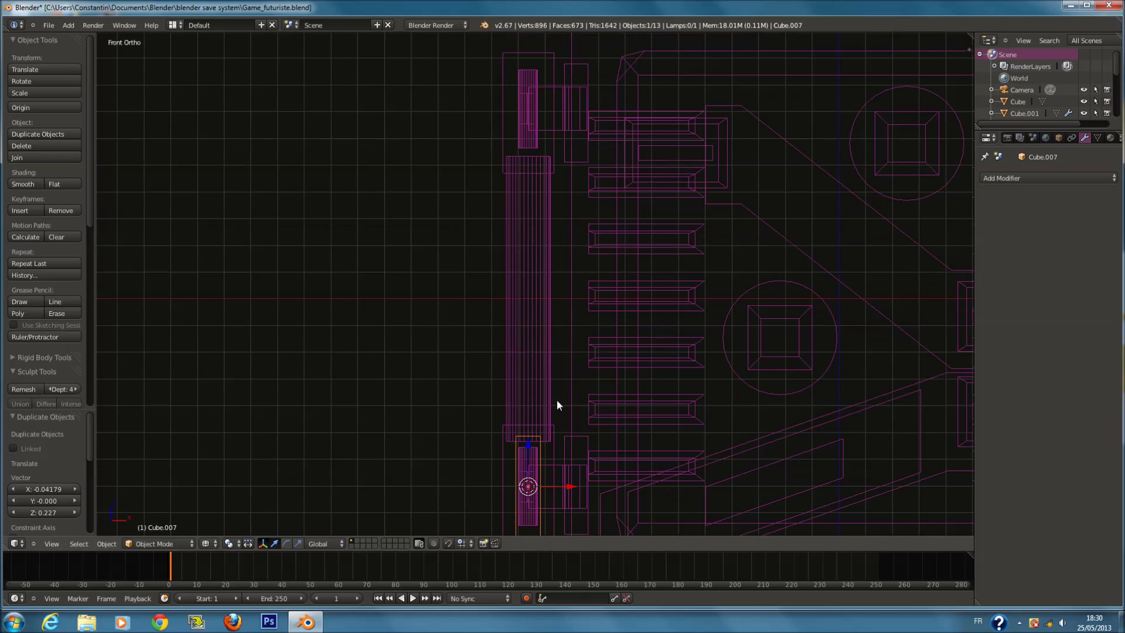
{"action": "left_click_drag", "start_coordinate": [526, 465], "coordinate": [531, 76]}
{"action": "key", "text": "z"}
{"action": "key", "text": "a"}
Adjust the upper backing plate's height along Z behind the upper pin and save the file.
{"action": "middle_click_drag", "start_coordinate": [564, 244], "coordinate": [531, 127]}
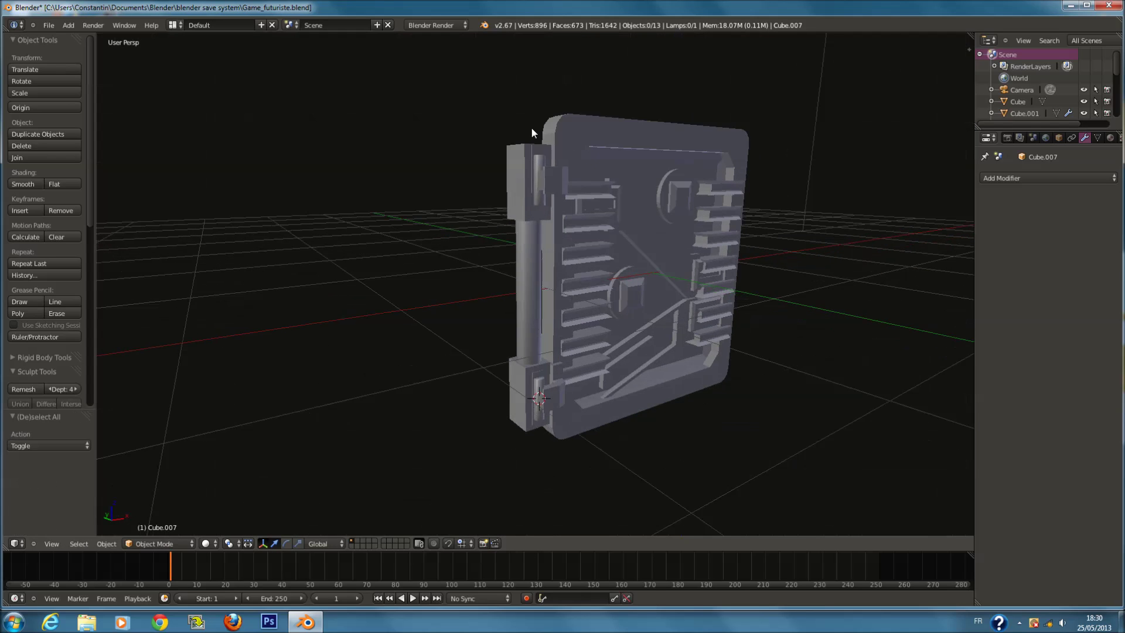
{"action": "scroll", "coordinate": [519, 133], "scroll_direction": "up", "scroll_amount": 4}
{"action": "scroll", "coordinate": [524, 124], "scroll_direction": "down", "scroll_amount": 4}
{"action": "right_click", "coordinate": [534, 129]}
{"action": "key", "text": "g"}
{"action": "key", "text": "z"}
{"action": "left_click", "coordinate": [536, 133]}
{"action": "middle_click_drag", "start_coordinate": [537, 134], "coordinate": [578, 371]}
{"action": "key", "text": "a"}
{"action": "scroll", "coordinate": [624, 346], "scroll_direction": "down", "scroll_amount": 2}
{"action": "scroll", "coordinate": [612, 368], "scroll_direction": "up", "scroll_amount": 1}
{"action": "key", "text": "ctrl+s"}
Examine the whole door and its hinge from the front and right side in shaded and wireframe display.
{"action": "key", "text": "ctrl+KP_1"}
{"action": "key", "text": "z"}
{"action": "key", "text": "KP_3"}
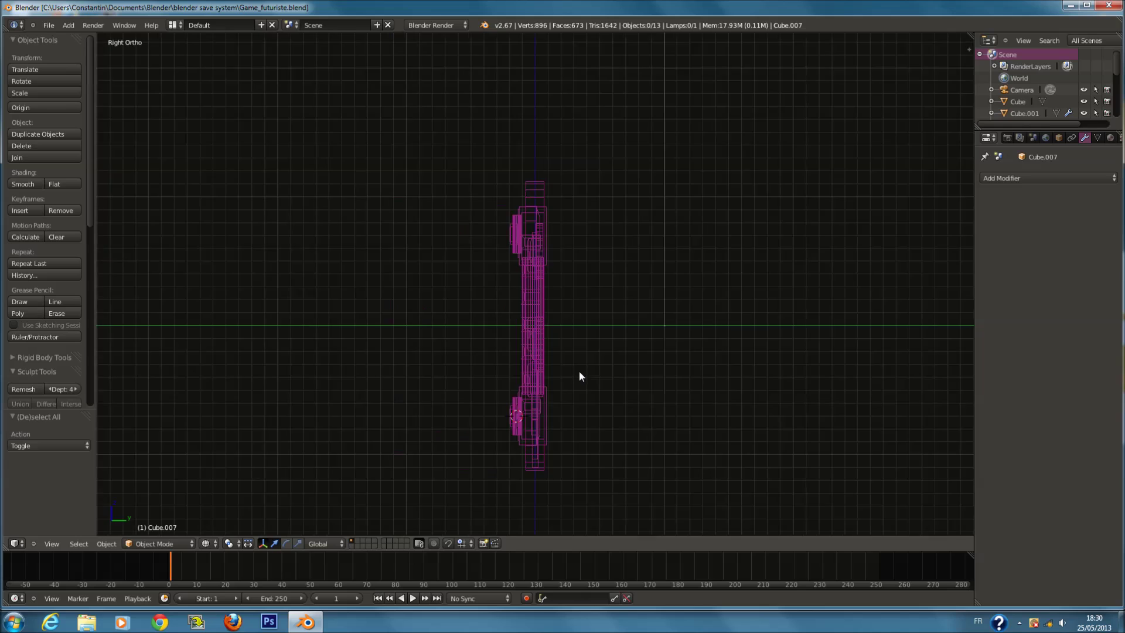
{"action": "key", "text": "KP_1"}
{"action": "key", "text": "z"}
{"action": "key", "text": "ctrl+KP_6"}
{"action": "key", "text": "z"}
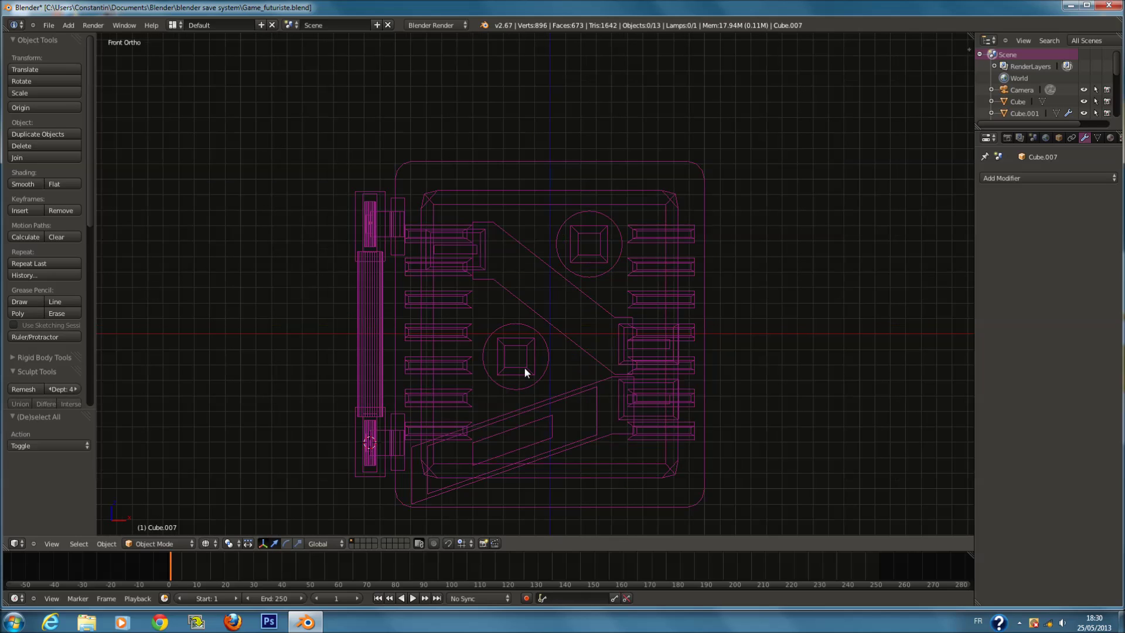
{"action": "key", "text": "ctrl+KP_4"}
{"action": "key", "text": "ctrl+KP_2"}
{"action": "key", "text": "ctrl+KP_6"}
Try to join the door panel's parts into one object.
{"action": "key", "text": "a"}
{"action": "key", "text": "a"}
{"action": "right_click", "coordinate": [571, 371]}
{"action": "key", "text": "c"}
{"action": "scroll", "coordinate": [571, 135], "scroll_direction": "down", "scroll_amount": 3}
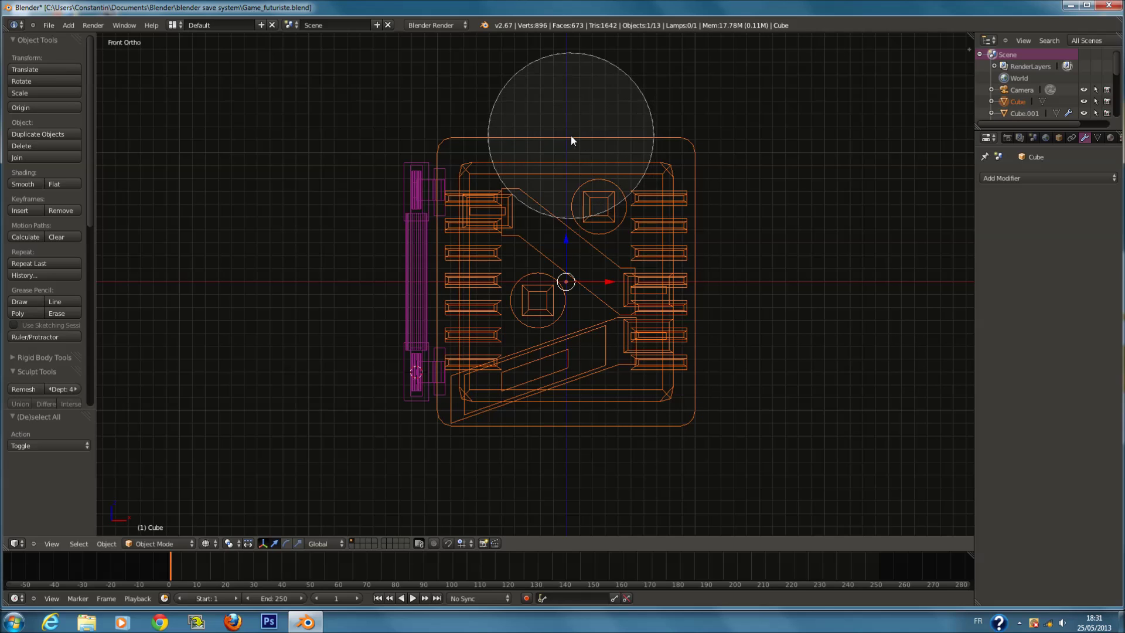
{"action": "right_click", "coordinate": [608, 325]}
{"action": "key", "text": "ctrl+j"}
{"action": "key", "text": "a"}
{"action": "right_click", "coordinate": [624, 316]}
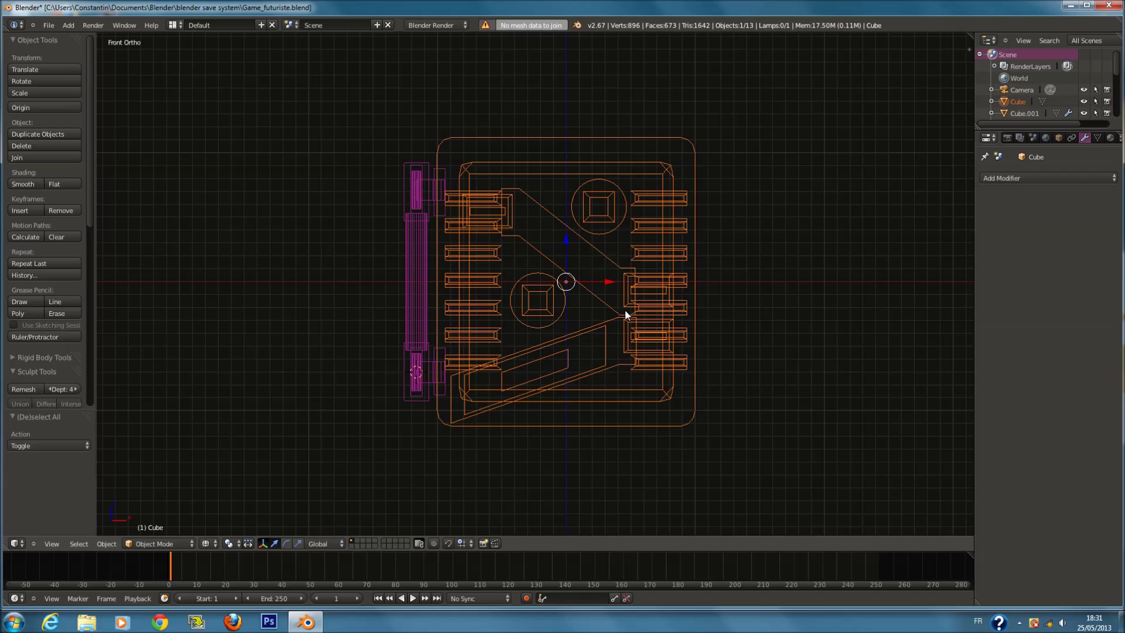
Try to join all the hinge parts into one object and undo the join.
{"action": "scroll", "coordinate": [405, 109], "scroll_direction": "up", "scroll_amount": 2}
{"action": "key", "text": "a"}
{"action": "key", "text": "c"}
{"action": "mouse_move", "coordinate": [345, 126]}
{"action": "left_mouse_down"}
{"action": "mouse_move", "coordinate": [352, 379]}
{"action": "mouse_move", "coordinate": [368, 186]}
{"action": "left_mouse_up"}
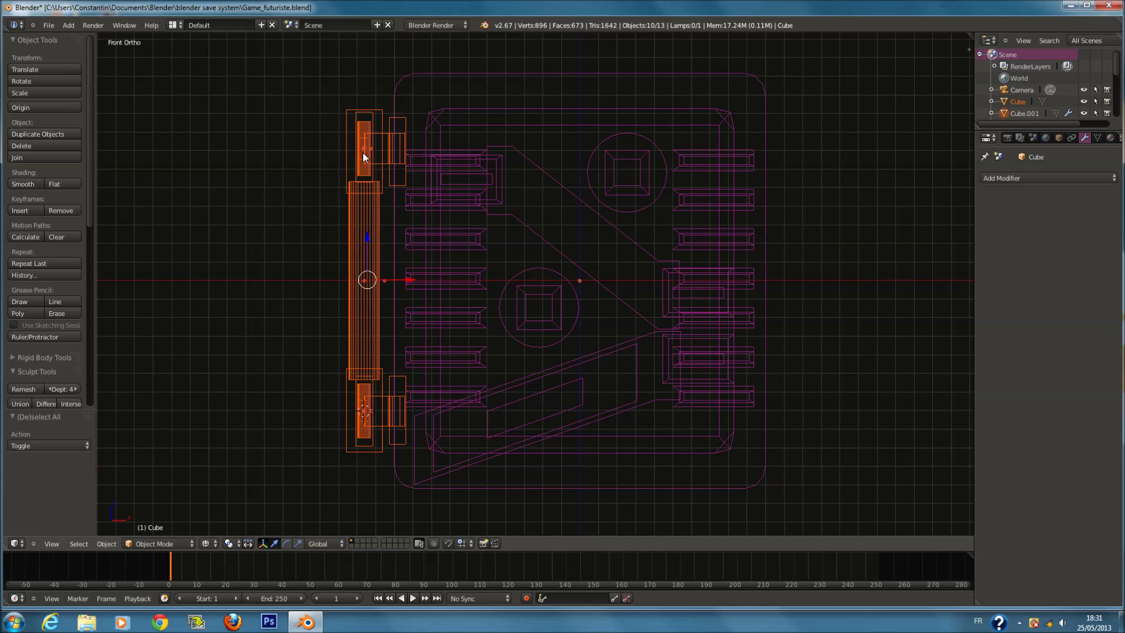
{"action": "key", "text": "ctrl+j"}
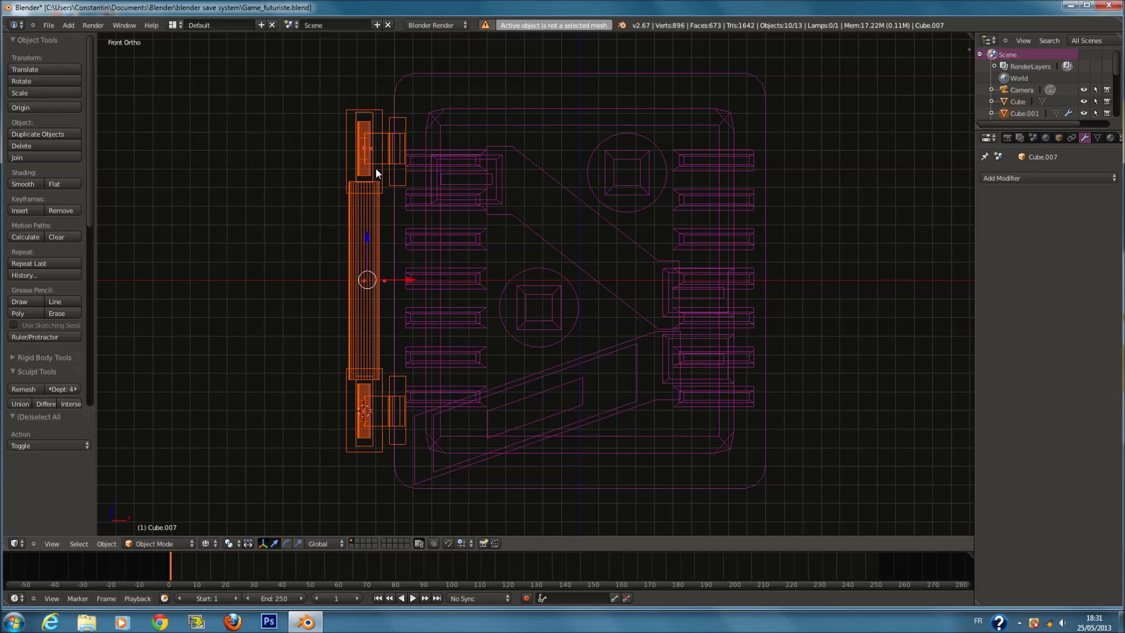
{"action": "right_click", "coordinate": [375, 167], "text": "shift"}
{"action": "key", "text": "ctrl+j"}
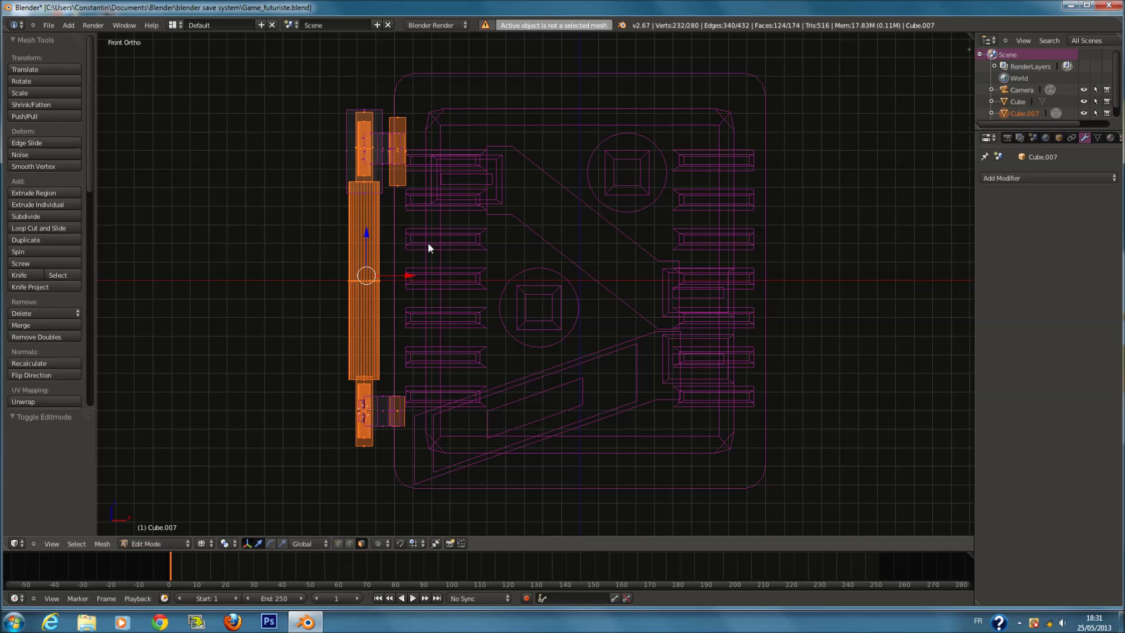
{"action": "key", "text": "ctrl+z"}
{"action": "key", "text": "z"}
{"action": "key", "text": "ctrl+z"}
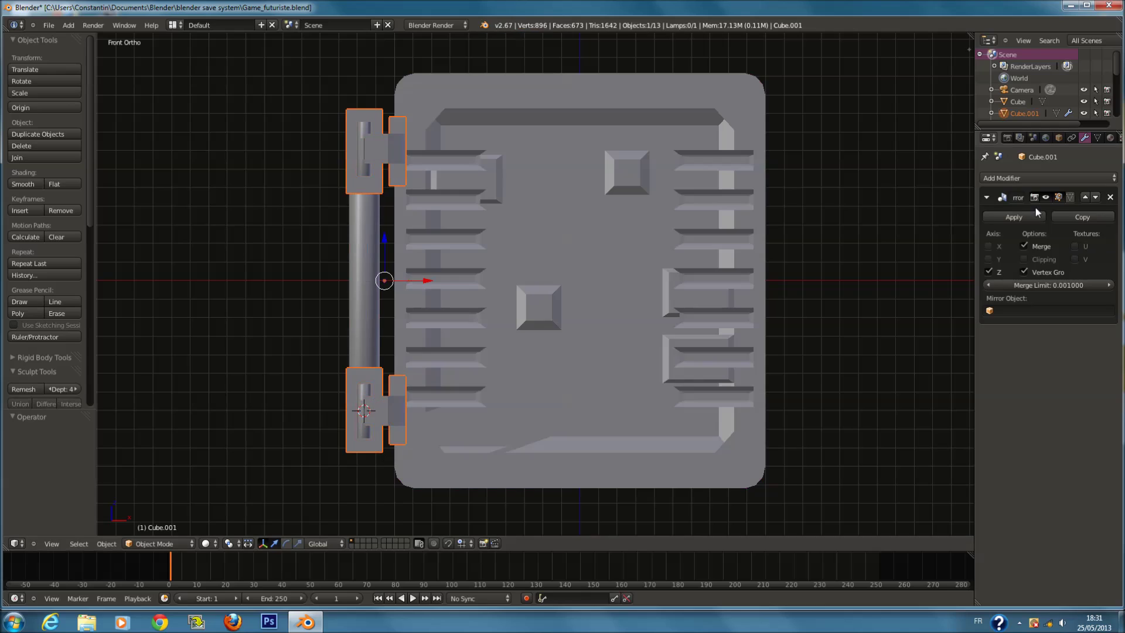
Apply the Mirror modifier on the hinge blocks and join all hinge parts into the connecting cylinder's object.
{"action": "left_click", "coordinate": [1014, 217]}
{"action": "right_click", "coordinate": [375, 351]}
{"action": "right_click", "coordinate": [361, 403]}
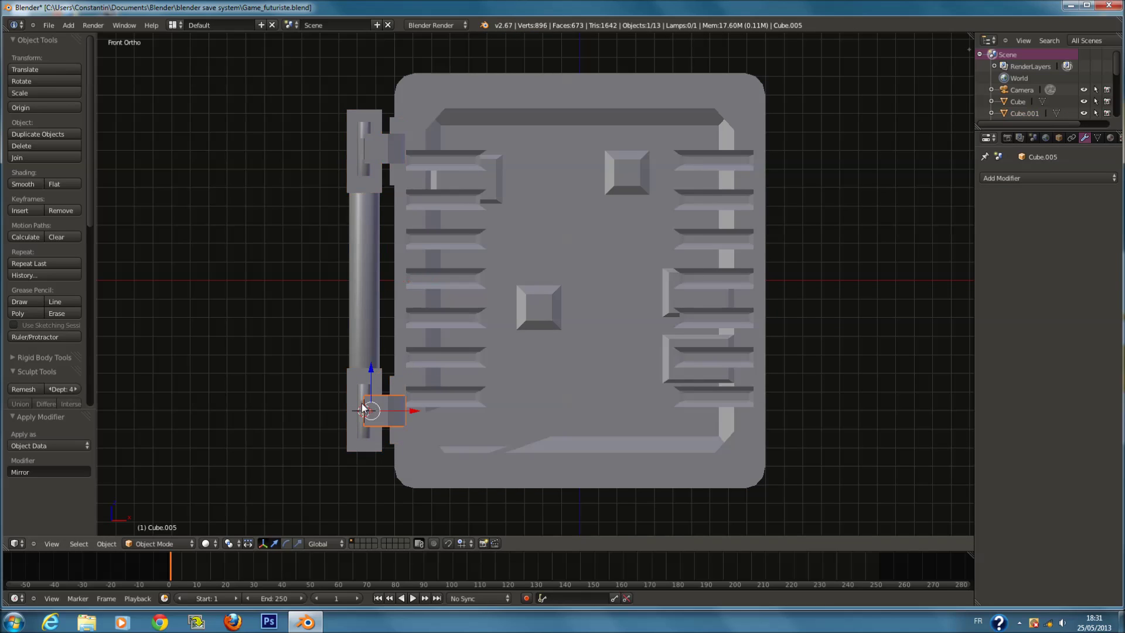
{"action": "right_click", "coordinate": [374, 350]}
{"action": "key", "text": "z"}
{"action": "key", "text": "c"}
{"action": "mouse_move", "coordinate": [356, 134]}
{"action": "left_mouse_down"}
{"action": "mouse_move", "coordinate": [359, 490]}
{"action": "mouse_move", "coordinate": [379, 125]}
{"action": "left_mouse_up"}
{"action": "right_click", "coordinate": [378, 117]}
{"action": "key", "text": "ctrl+j"}
Remove doubles across the entire joined hinge mesh and save the file.
{"action": "left_click", "coordinate": [352, 231]}
{"action": "key", "text": "Tab"}
{"action": "key", "text": "a"}
{"action": "left_click", "coordinate": [26, 337]}
{"action": "key", "text": "Tab"}
{"action": "key", "text": "z"}
{"action": "key", "text": "ctrl+s"}
{"action": "left_click", "coordinate": [535, 271]}
{"action": "key", "text": "a"}
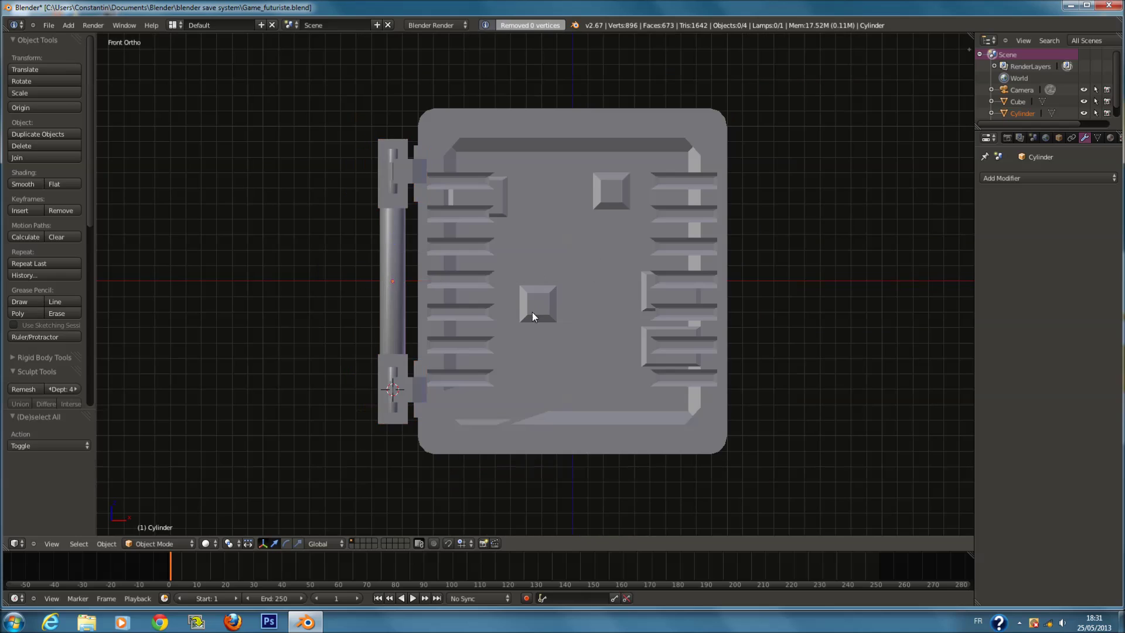
Move the hinge blocks' rear faces about -0.0165 along Y, level with the door's rear side, and save the file.
{"action": "key", "text": "z"}
{"action": "key", "text": "KP_7"}
{"action": "key", "text": "a"}
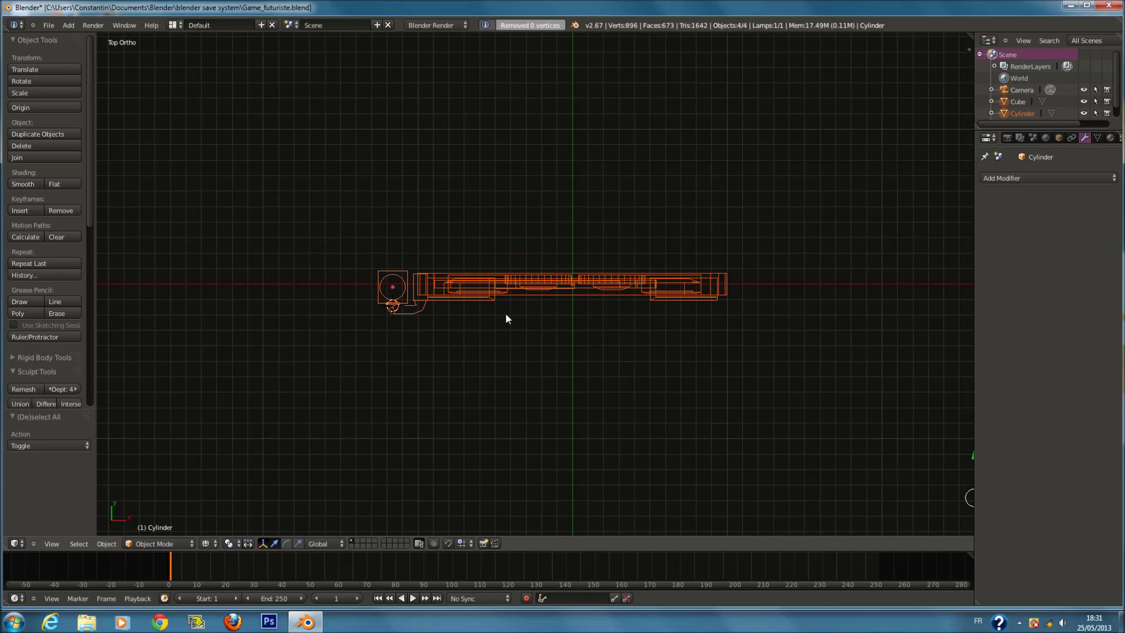
{"action": "scroll", "coordinate": [343, 278], "scroll_direction": "up", "scroll_amount": 2}
{"action": "left_click", "coordinate": [337, 275]}
{"action": "scroll", "coordinate": [390, 271], "scroll_direction": "up", "scroll_amount": 2}
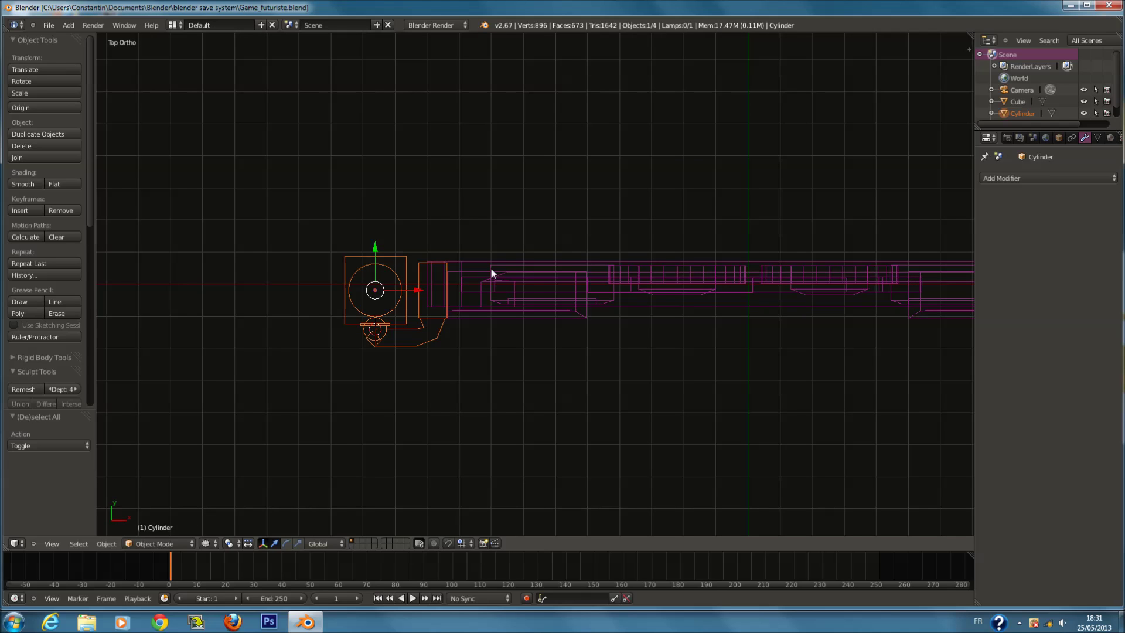
{"action": "key", "text": "Tab"}
{"action": "scroll", "coordinate": [360, 234], "scroll_direction": "up", "scroll_amount": 2}
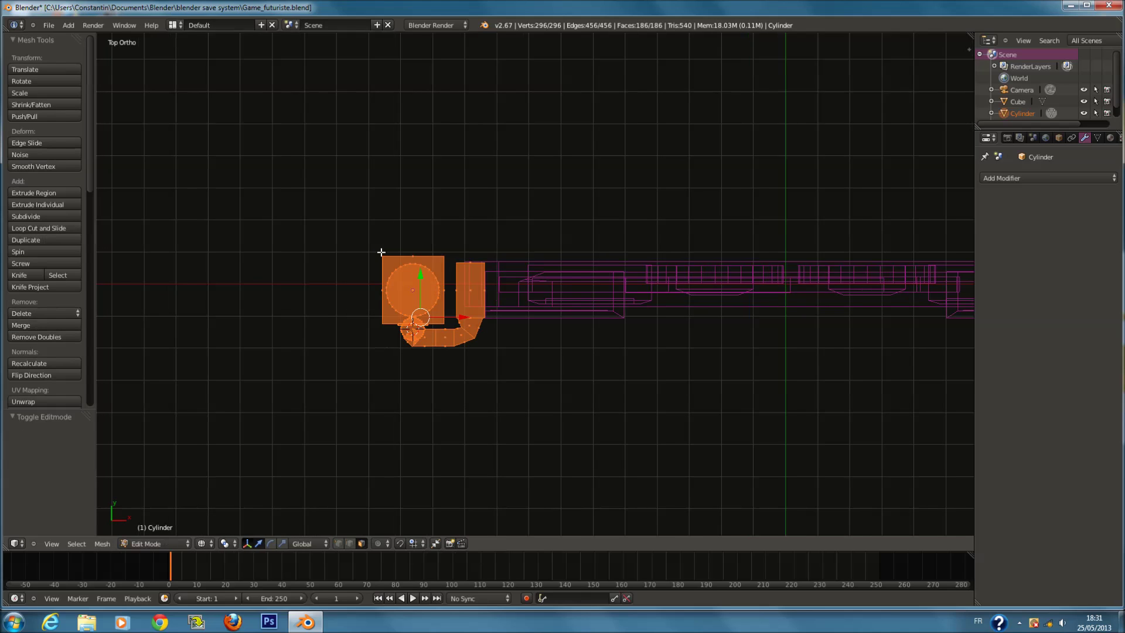
{"action": "key", "text": "a"}
{"action": "key", "text": "c"}
{"action": "left_click", "coordinate": [361, 235]}
{"action": "key", "text": "Escape"}
{"action": "key", "text": "g"}
{"action": "key", "text": "y"}
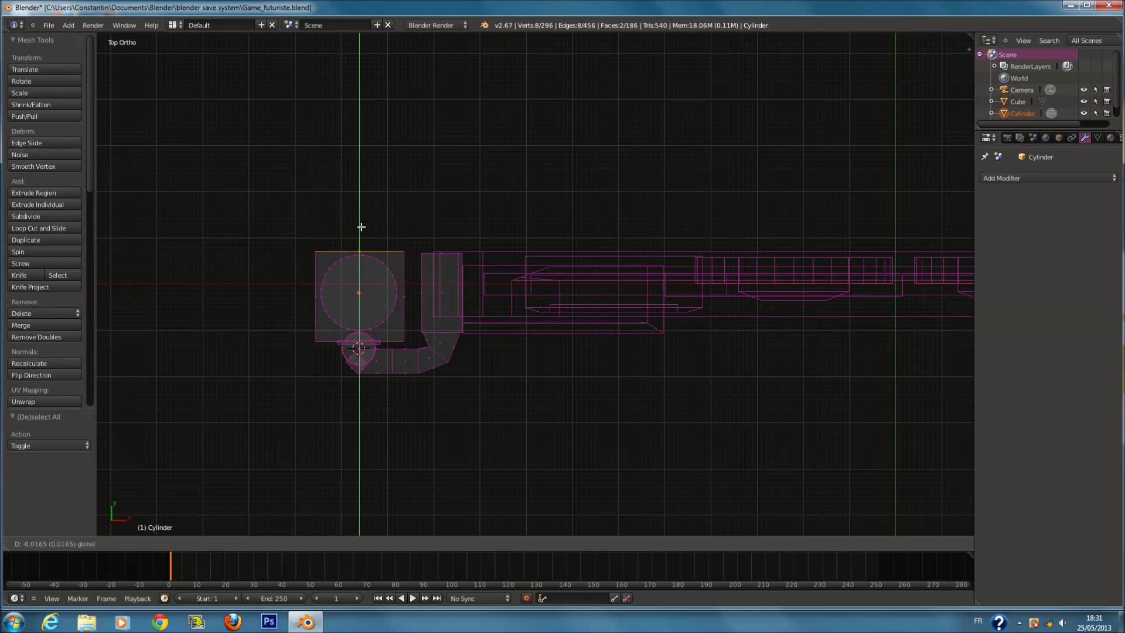
{"action": "left_click", "coordinate": [363, 229]}
{"action": "key", "text": "Tab"}
{"action": "key", "text": "ctrl+s"}
{"action": "key", "text": "KP_1"}
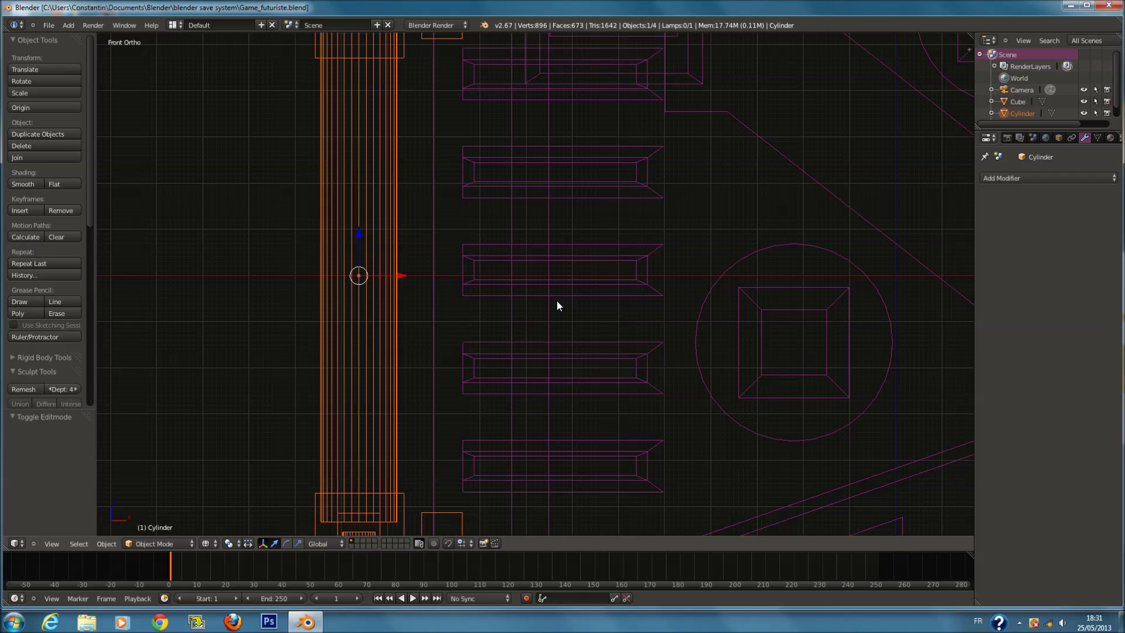
{"action": "key", "text": "z"}
{"action": "scroll", "coordinate": [522, 327], "scroll_direction": "down", "scroll_amount": 5}
{"action": "key", "text": "z"}
{"action": "key", "text": "a"}
{"action": "key", "text": "shift+a"}
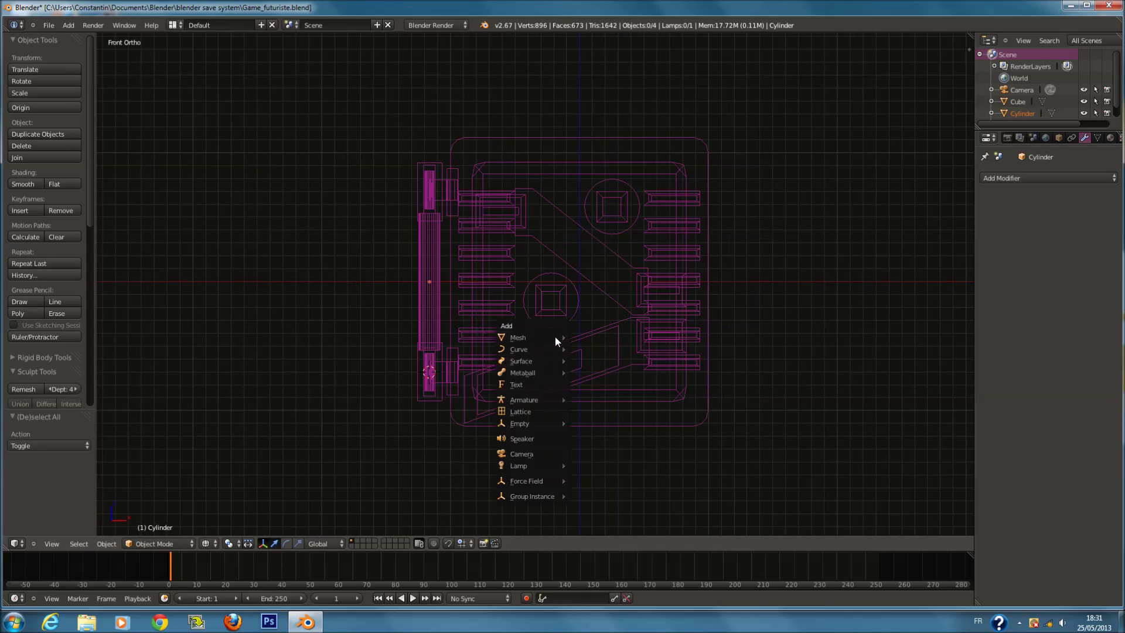
{"action": "mouse_move", "coordinate": [518, 338]}
{"action": "left_click", "coordinate": [590, 350]}
{"action": "scroll", "coordinate": [573, 345], "scroll_direction": "down", "scroll_amount": 5}
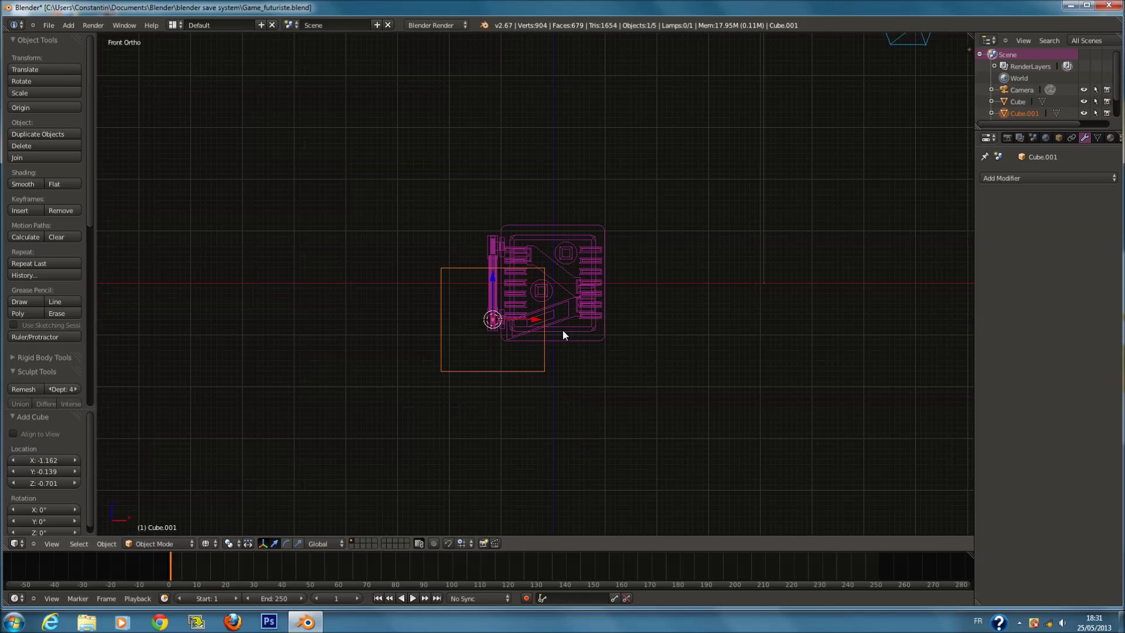
{"action": "key", "text": "Delete"}
{"action": "scroll", "coordinate": [483, 323], "scroll_direction": "down", "scroll_amount": 3}
{"action": "scroll", "coordinate": [519, 350], "scroll_direction": "up", "scroll_amount": 5}
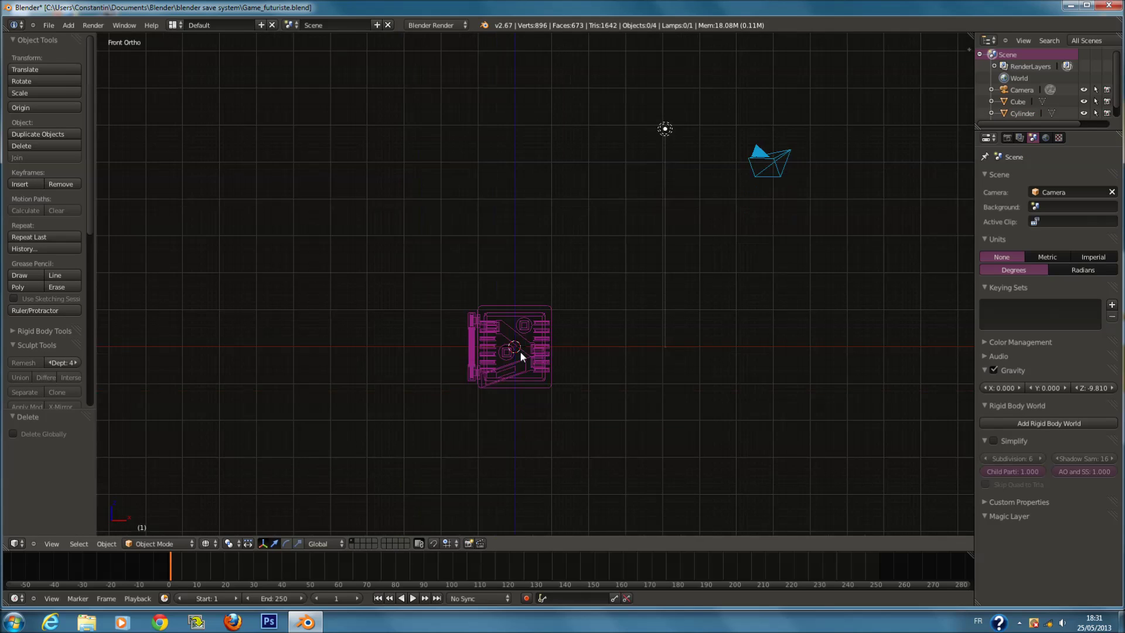
{"action": "key", "text": "shift+a"}
{"action": "left_click", "coordinate": [557, 350]}
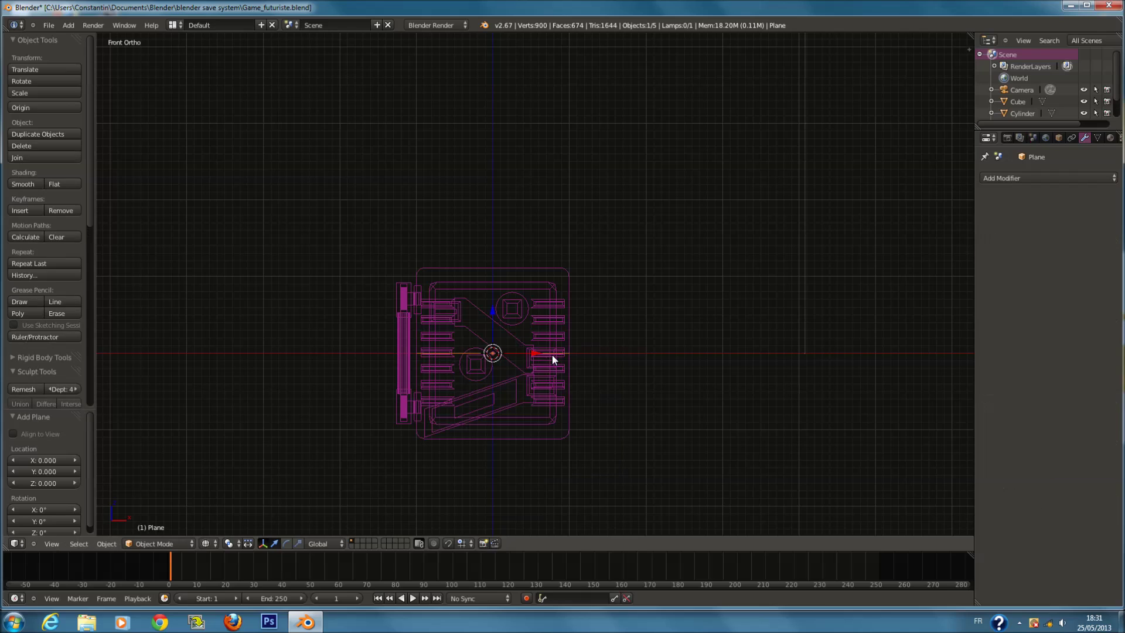
{"action": "key", "text": "Delete"}
Add a cube at the scene's centre and scale it uniformly by about 1.994 to serve as the room.
{"action": "key", "text": "shift+a"}
{"action": "left_click", "coordinate": [595, 361]}
{"action": "key", "text": "s"}
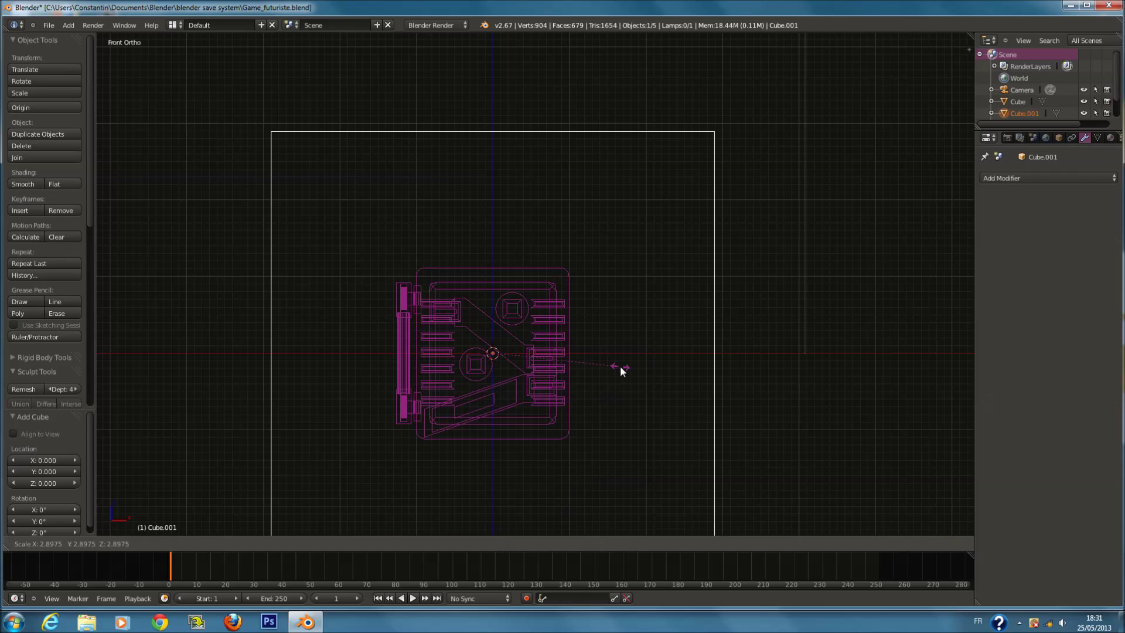
{"action": "right_click", "coordinate": [620, 366]}
{"action": "key", "text": "s"}
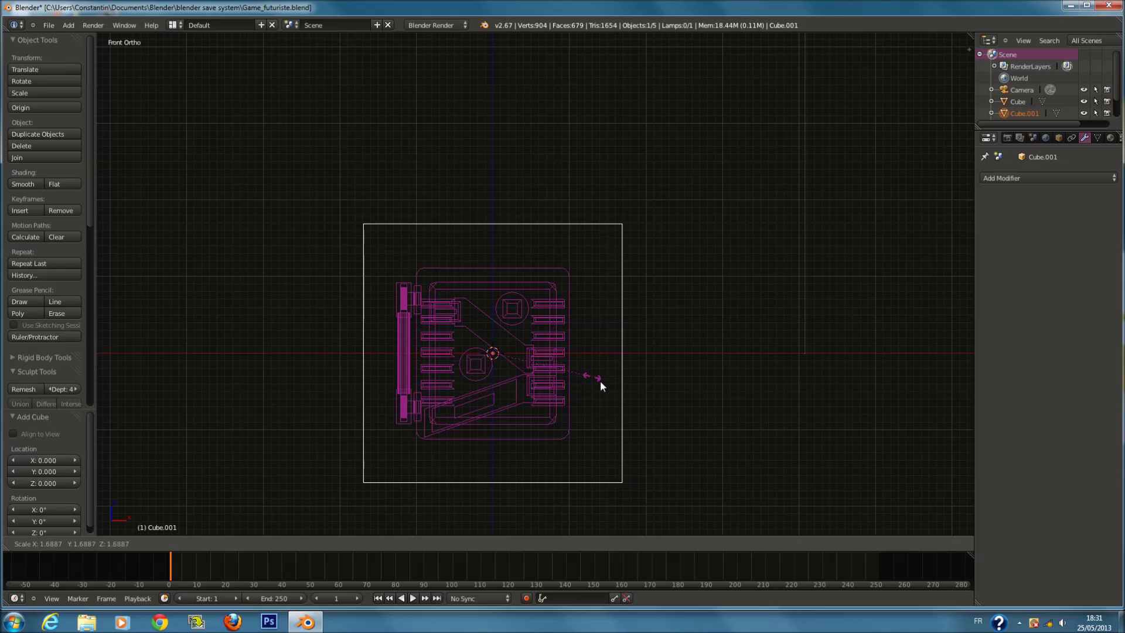
{"action": "left_click", "coordinate": [608, 392]}
Move the room cube forward along negative Y until its rear wall is level with the door's rear side, and save the file.
{"action": "key", "text": "KP_7"}
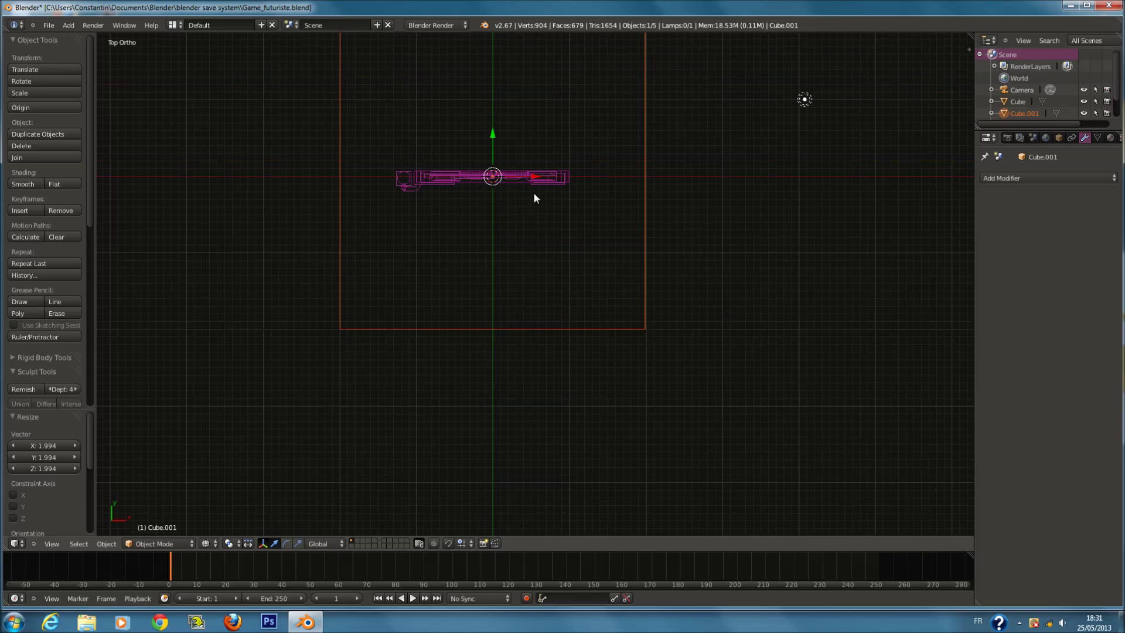
{"action": "key", "text": "g"}
{"action": "key", "text": "y"}
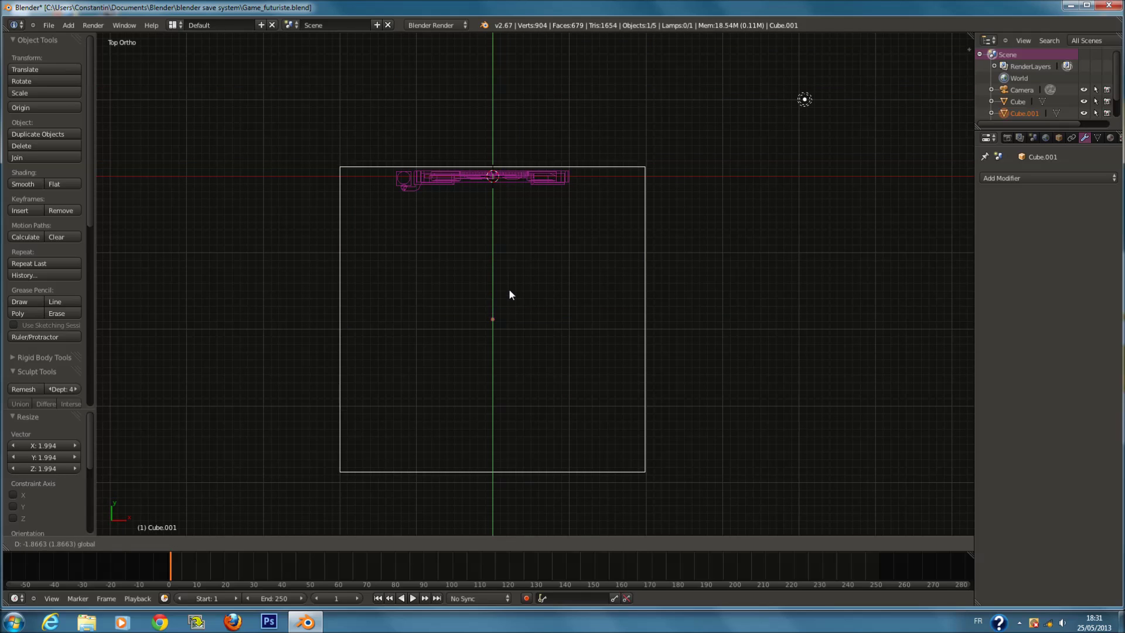
{"action": "left_click", "coordinate": [511, 293]}
{"action": "key", "text": "ctrl+s"}
Shift the room cube slightly along negative X and stretch it along Y.
{"action": "key", "text": "g"}
{"action": "key", "text": "x"}
{"action": "left_click", "coordinate": [485, 319]}
{"action": "key", "text": "s"}
{"action": "key", "text": "y"}
{"action": "left_click", "coordinate": [492, 328]}
Realign the room cube's rear wall with the door's rear side along Y and move the cube about 0.046 along X.
{"action": "key", "text": "g"}
{"action": "key", "text": "y"}
{"action": "left_click", "coordinate": [449, 297]}
{"action": "key", "text": "g"}
{"action": "key", "text": "y"}
{"action": "left_click", "coordinate": [448, 296]}
{"action": "scroll", "coordinate": [469, 323], "scroll_direction": "down", "scroll_amount": 2}
{"action": "middle_click_drag", "start_coordinate": [494, 327], "coordinate": [533, 319], "text": "shift"}
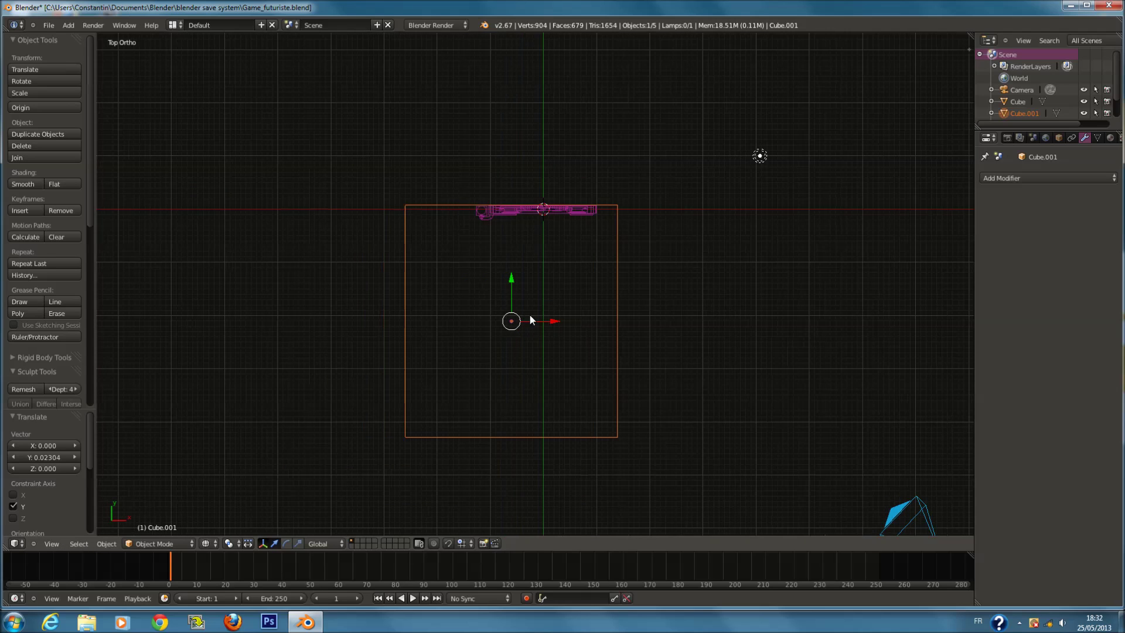
{"action": "scroll", "coordinate": [560, 319], "scroll_direction": "up", "scroll_amount": 2}
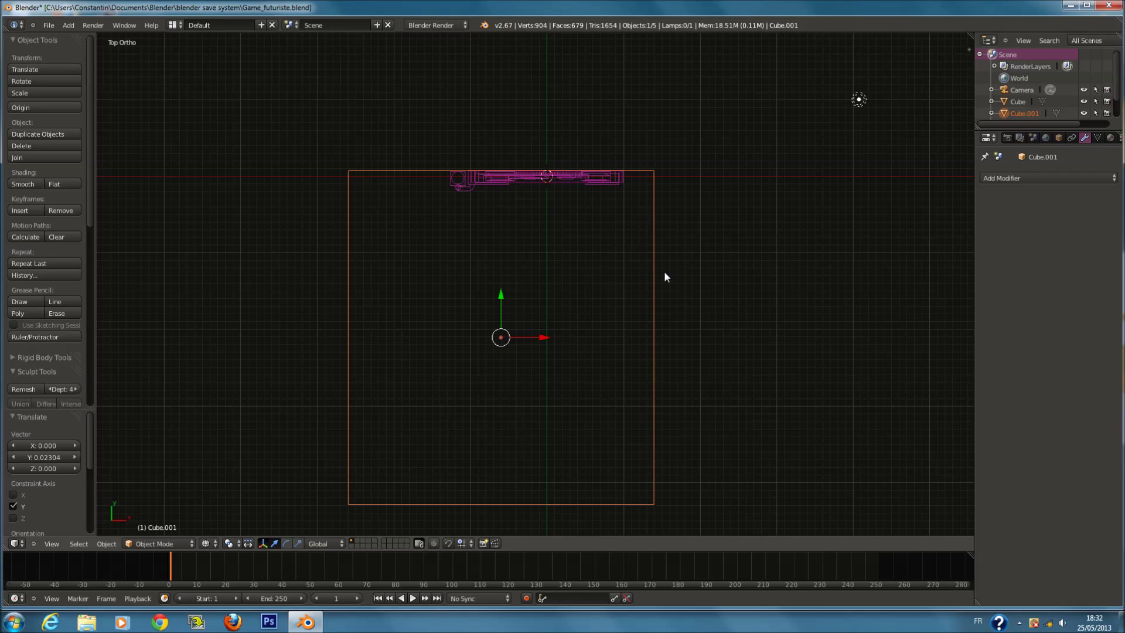
{"action": "key", "text": "g"}
{"action": "key", "text": "x"}
{"action": "left_click", "coordinate": [536, 338]}
{"action": "middle_click_drag", "start_coordinate": [536, 339], "coordinate": [494, 251]}
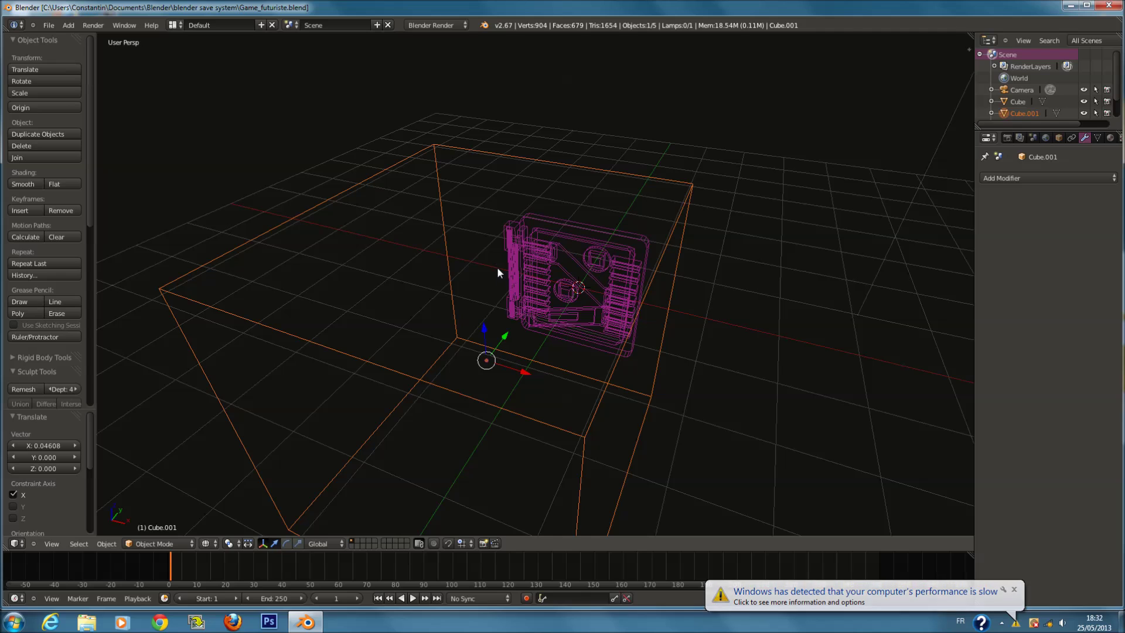
Raise the room cube by about 0.614 along Z, seen from the front.
{"action": "key", "text": "KP_7"}
{"action": "key", "text": "KP_1"}
{"action": "key", "text": "g"}
{"action": "key", "text": "z"}
{"action": "left_click", "coordinate": [495, 268]}
Reduce the room cube's height along Z and lower it by about 0.246 so its floor lies just below the door.
{"action": "key", "text": "s"}
{"action": "key", "text": "z"}
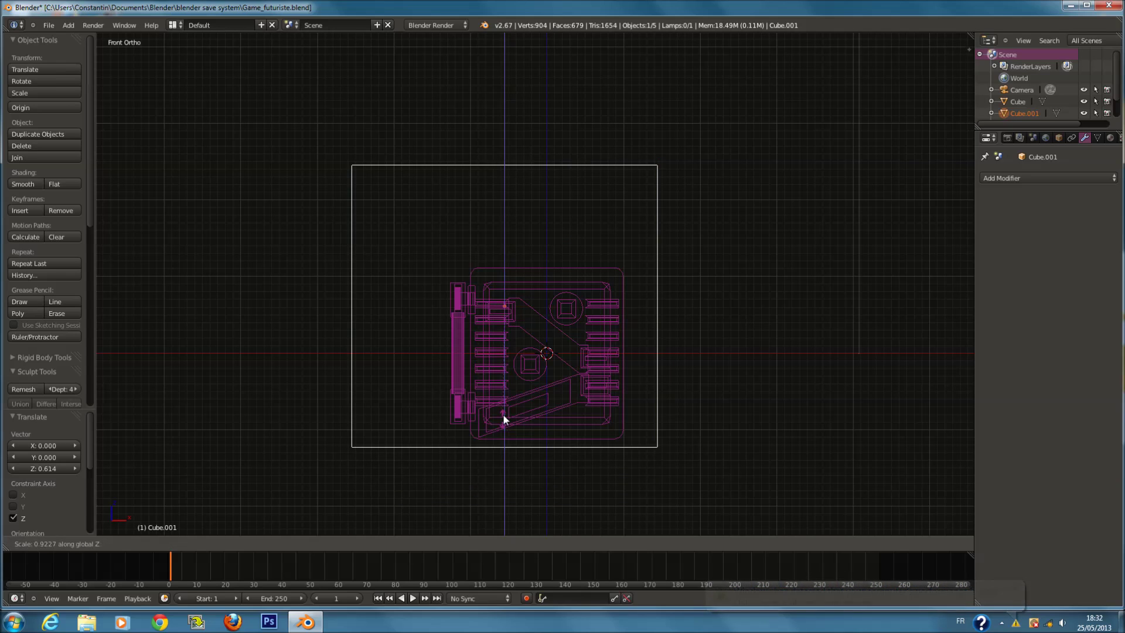
{"action": "left_click", "coordinate": [497, 399]}
{"action": "key", "text": "g"}
{"action": "key", "text": "z"}
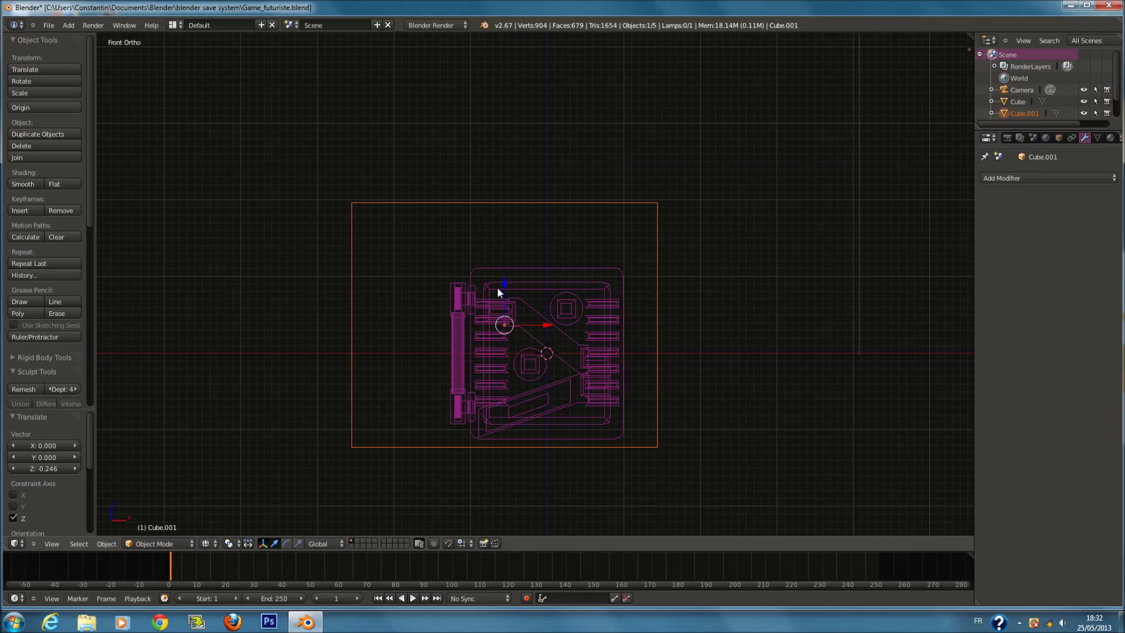
{"action": "left_click", "coordinate": [506, 294]}
Widen the room cube by about 1.347 along X, shift it along negative X, and save the file.
{"action": "key", "text": "KP_7"}
{"action": "key", "text": "s"}
{"action": "key", "text": "x"}
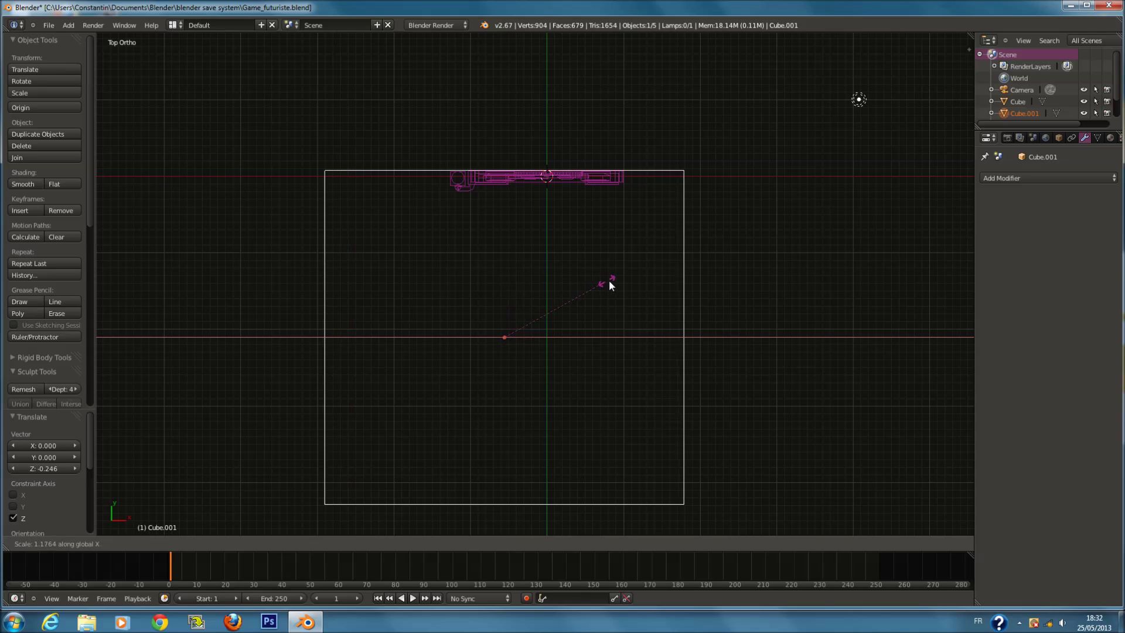
{"action": "left_click", "coordinate": [627, 286]}
{"action": "key", "text": "g"}
{"action": "key", "text": "x"}
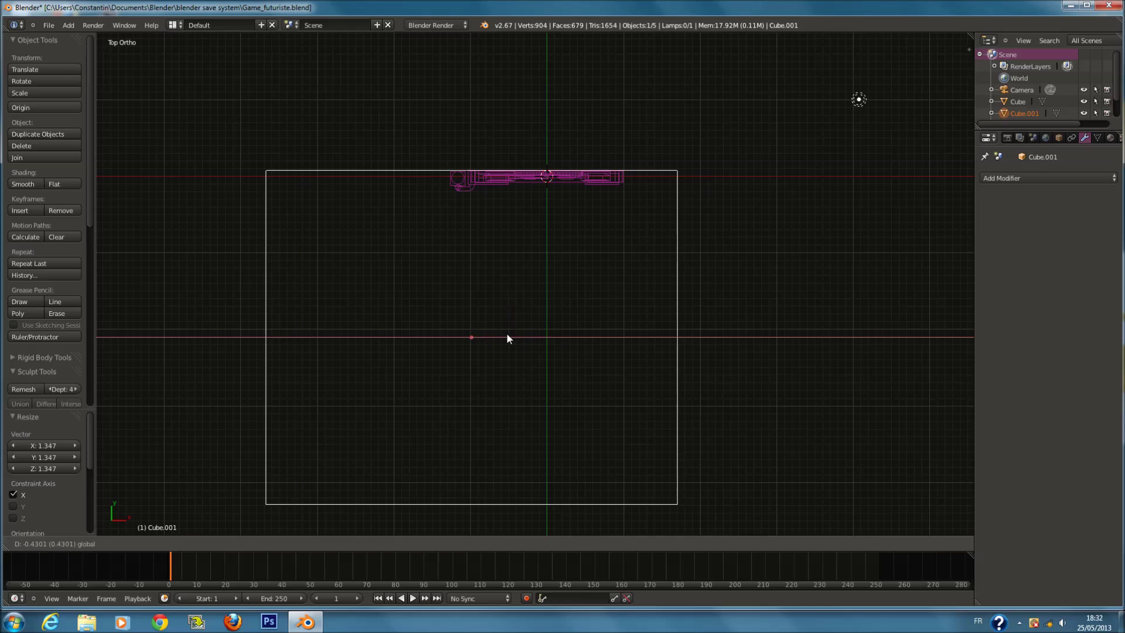
{"action": "left_click", "coordinate": [508, 340]}
{"action": "key", "text": "a"}
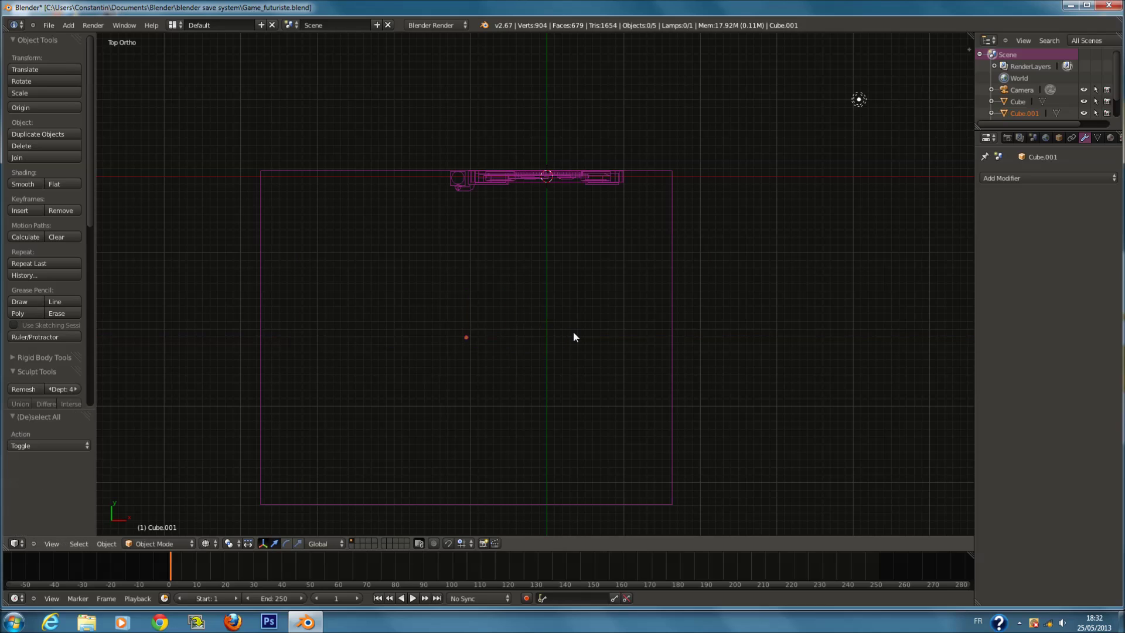
{"action": "key", "text": "ctrl+KP_4"}
{"action": "key", "text": "ctrl+s"}
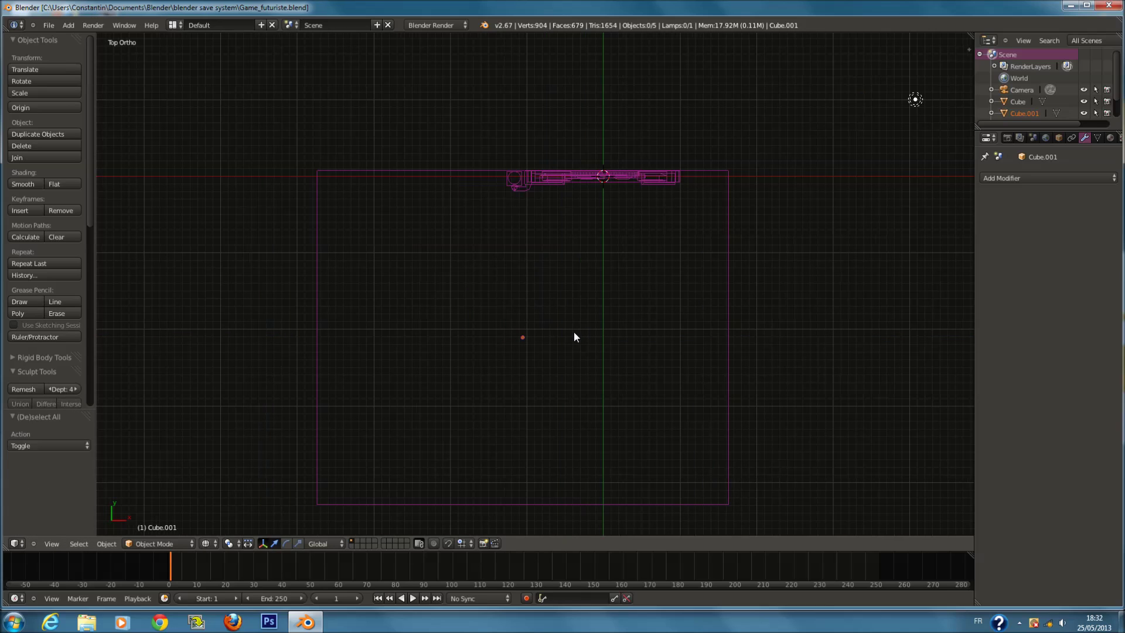
Join the hinge into the door object and add a Mirror modifier to it on the X axis.
{"action": "right_click", "coordinate": [598, 195]}
{"action": "right_click", "coordinate": [526, 188], "text": "shift"}
{"action": "key", "text": "ctrl+s"}
{"action": "key", "text": "Return"}
{"action": "left_click", "coordinate": [1017, 178]}
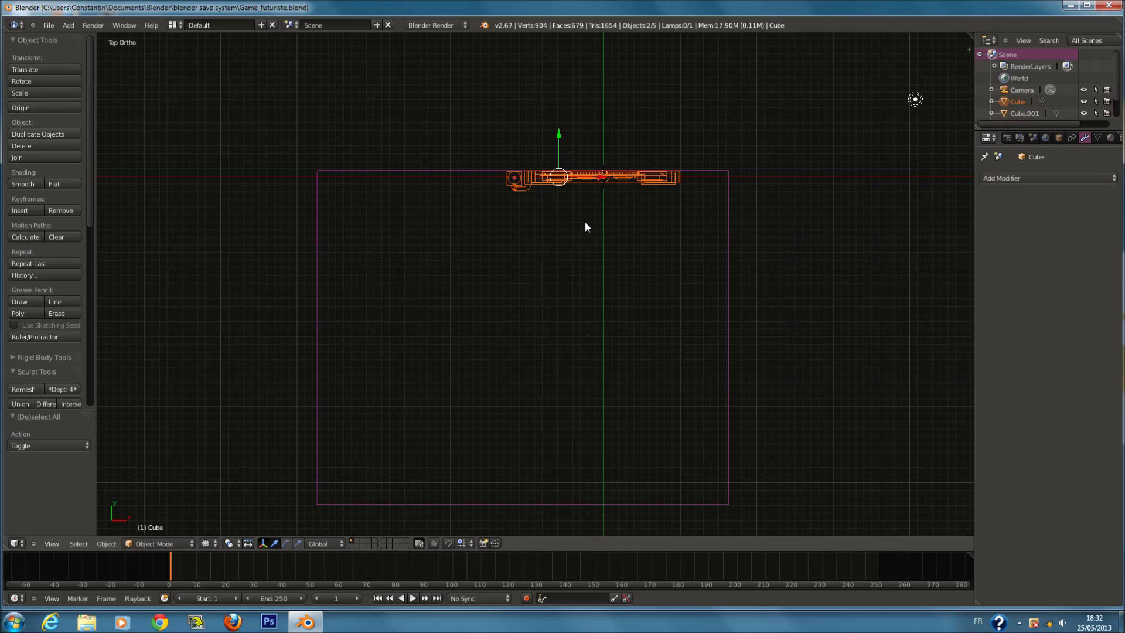
{"action": "key", "text": "ctrl+j"}
{"action": "left_click", "coordinate": [1039, 178]}
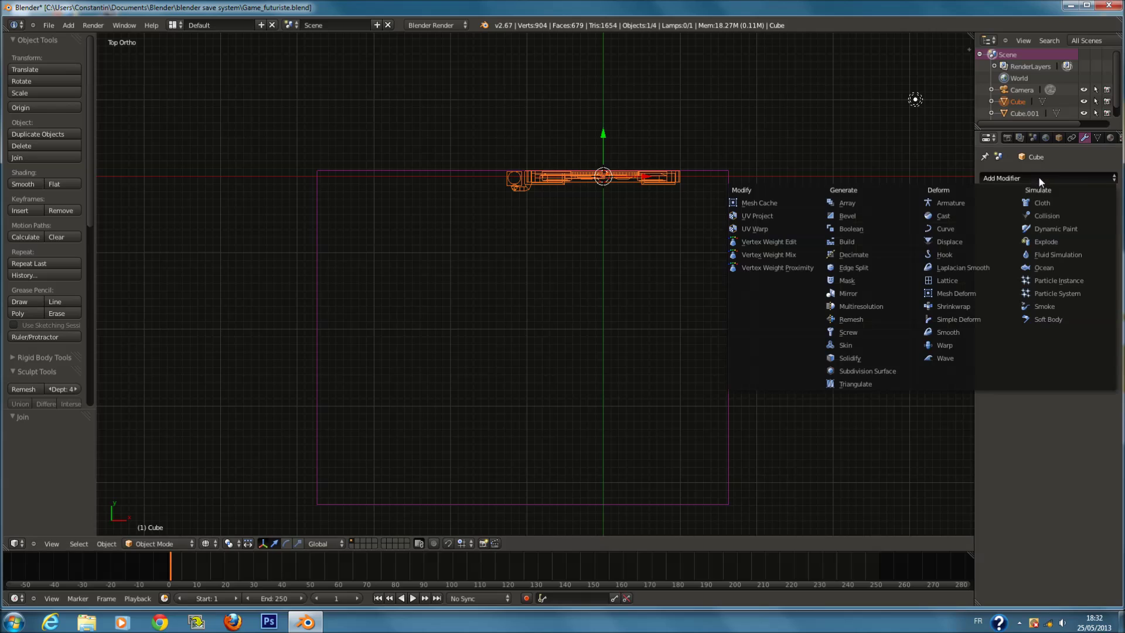
{"action": "left_click", "coordinate": [891, 294]}
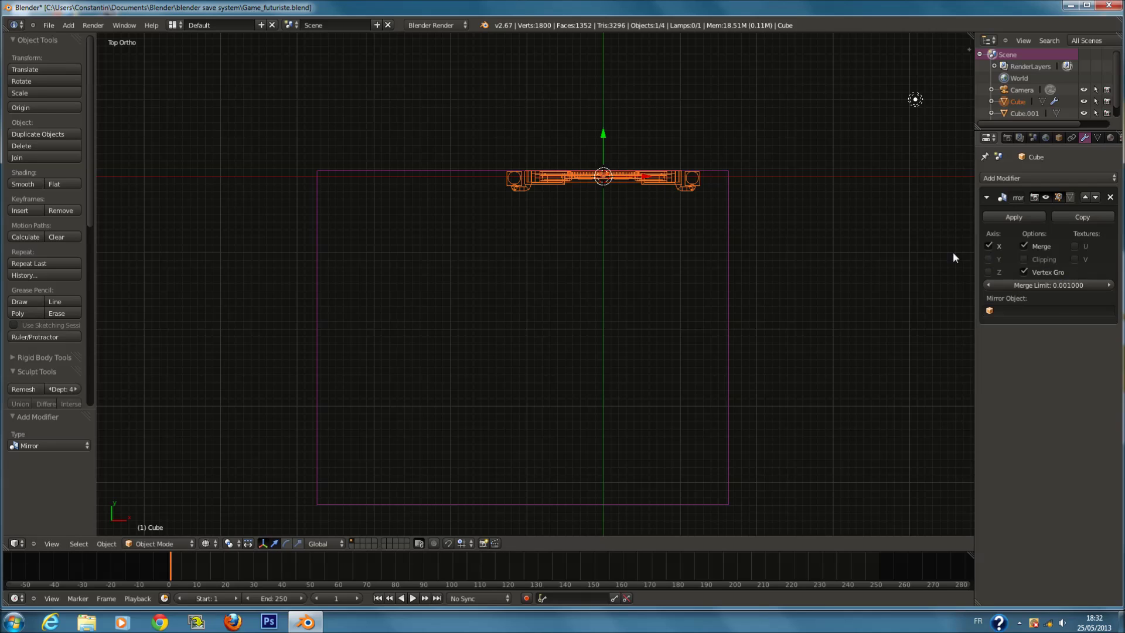
In Edit Mode, move the whole door mesh along negative Y, rotate it 90 degrees, and shift it toward the room's negative X wall.
{"action": "key", "text": "Tab"}
{"action": "key", "text": "a"}
{"action": "key", "text": "a"}
{"action": "left_click_drag", "start_coordinate": [575, 140], "coordinate": [574, 274]}
{"action": "type", "text": "r90"}
{"action": "key", "text": "Return"}
{"action": "left_click_drag", "start_coordinate": [618, 312], "coordinate": [435, 299]}
{"action": "key", "text": "Tab"}
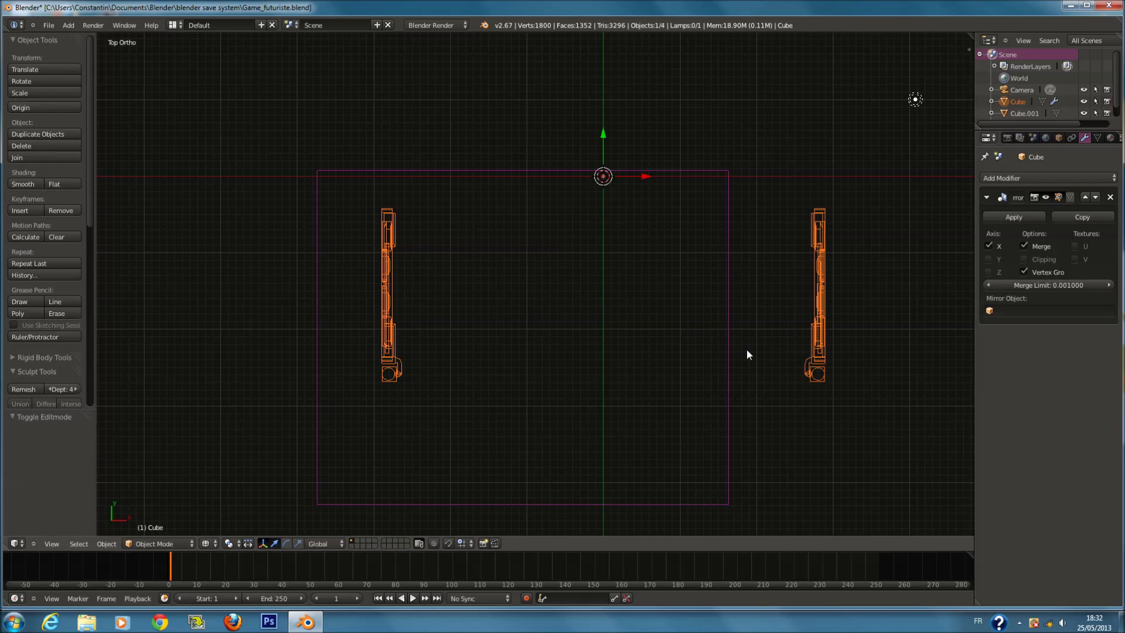
{"action": "right_click", "coordinate": [725, 349]}
{"action": "key", "text": "shift+d"}
{"action": "key", "text": "Escape"}
{"action": "key", "text": "x"}
{"action": "key", "text": "Return"}
Snap the 3D cursor to the room cube's centre and snap the mirrored door object to the cursor.
{"action": "right_click", "coordinate": [726, 345]}
{"action": "key", "text": "shift+s"}
{"action": "left_click", "coordinate": [725, 345]}
{"action": "right_click", "coordinate": [828, 333]}
{"action": "left_click", "coordinate": [816, 323]}
{"action": "scroll", "coordinate": [567, 334], "scroll_direction": "down", "scroll_amount": 1}
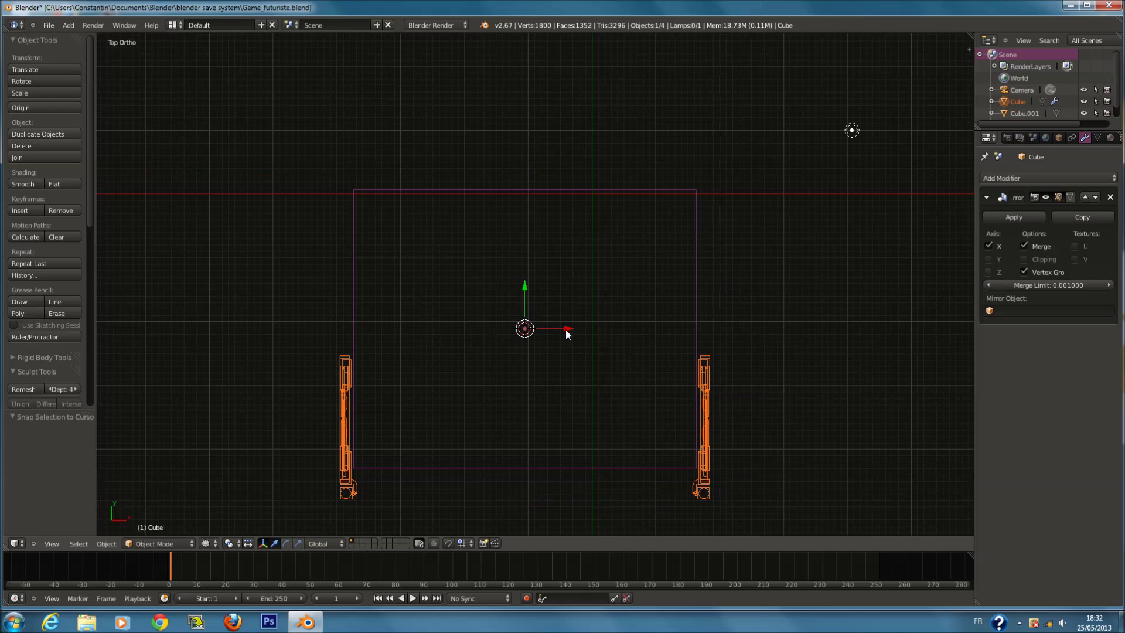
Turn the mirrored doors about Z to lie along the room's front and rear walls, and move the mesh about 0.719 along Y.
{"action": "key", "text": "Tab"}
{"action": "key", "text": "Tab"}
{"action": "key", "text": "r"}
{"action": "key", "text": "y"}
{"action": "type", "text": "z180"}
{"action": "key", "text": "Escape"}
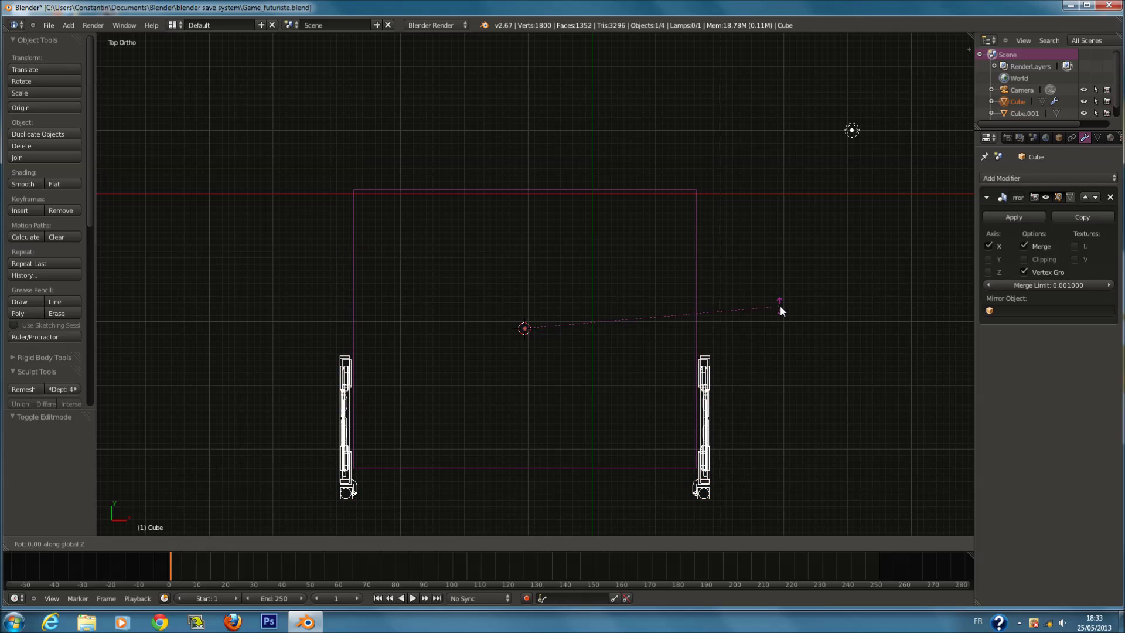
{"action": "key", "text": "Tab"}
{"action": "left_click_drag", "start_coordinate": [638, 465], "coordinate": [639, 421]}
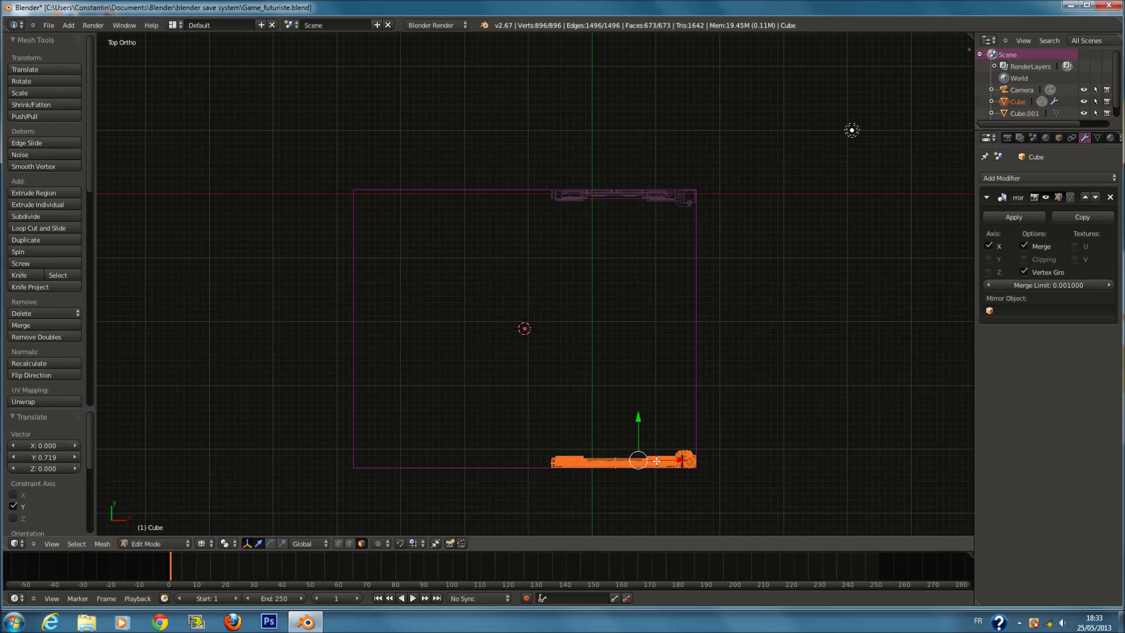
Rotate the mirrored door object 180 degrees about the Z axis in Object Mode.
{"action": "key", "text": "Tab"}
{"action": "type", "text": "rz41.8"}
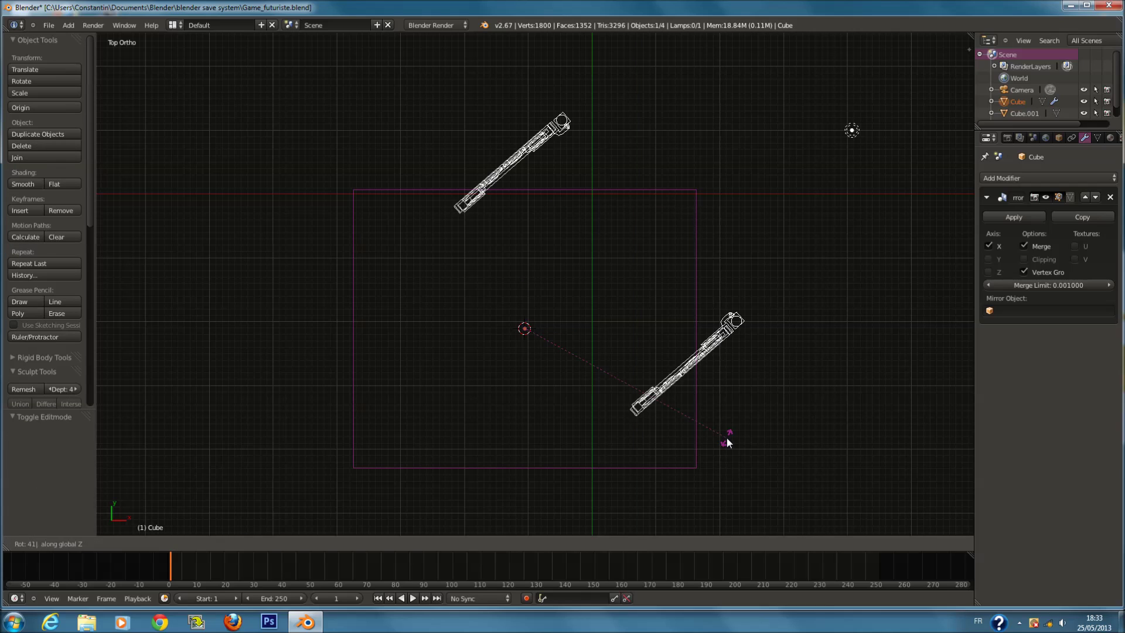
{"action": "key", "text": "BackSpace"}
{"action": "key", "text": "BackSpace"}
{"action": "key", "text": "BackSpace"}
{"action": "key", "text": "BackSpace"}
{"action": "type", "text": "180"}
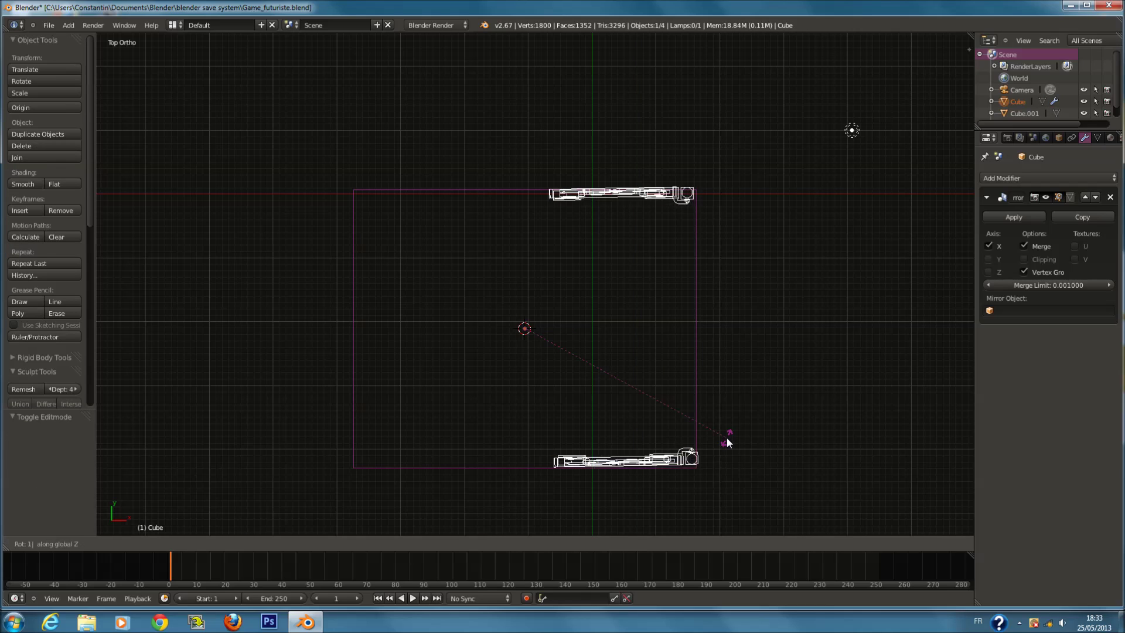
{"action": "key", "text": "Return"}
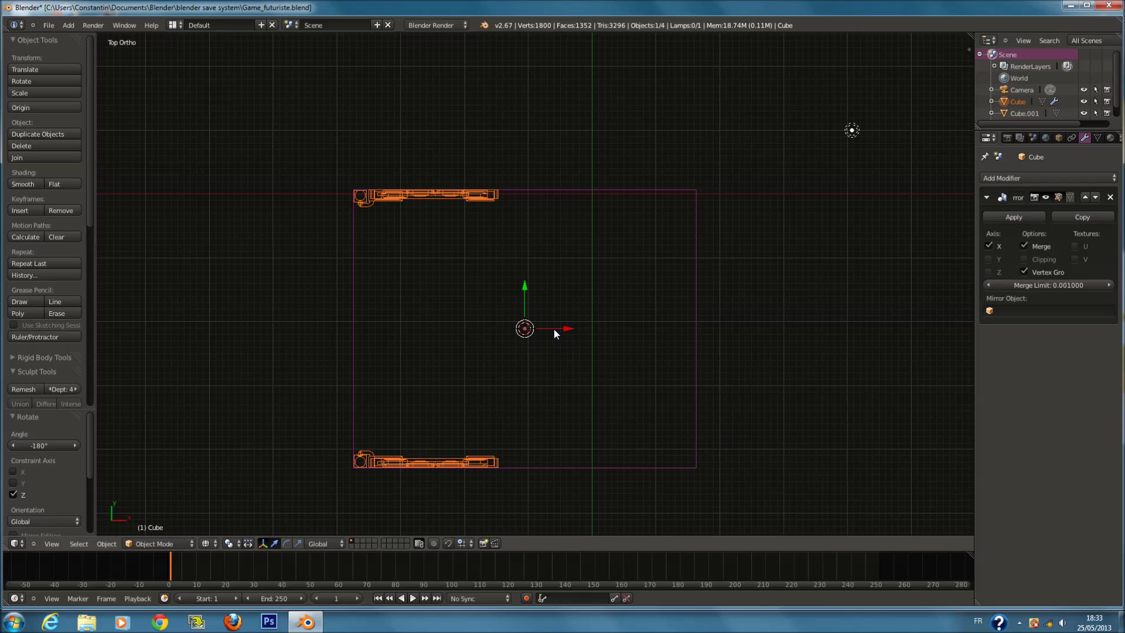
Move the mirrored doors about 2.792 along X, switch to solid shading, and save the file.
{"action": "key", "text": "g"}
{"action": "key", "text": "x"}
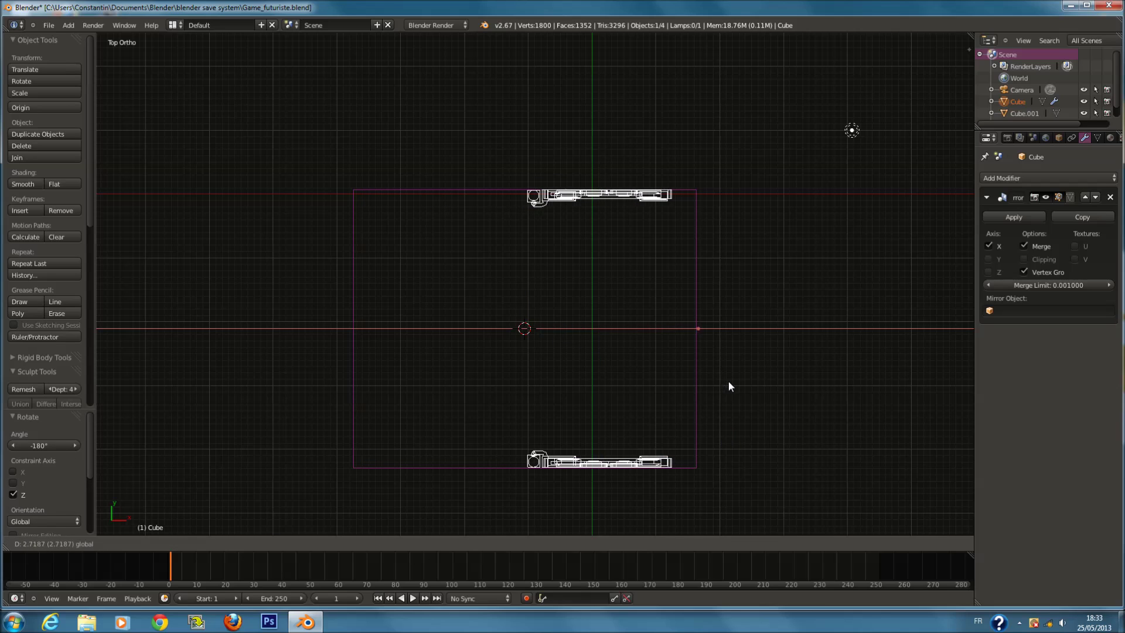
{"action": "left_click", "coordinate": [728, 393]}
{"action": "key", "text": "z"}
{"action": "middle_click_drag", "start_coordinate": [728, 395], "coordinate": [713, 337]}
{"action": "key", "text": "ctrl+s"}
Scale the room cube by about 2.010 along the Y axis.
{"action": "scroll", "coordinate": [713, 336], "scroll_direction": "up", "scroll_amount": 10}
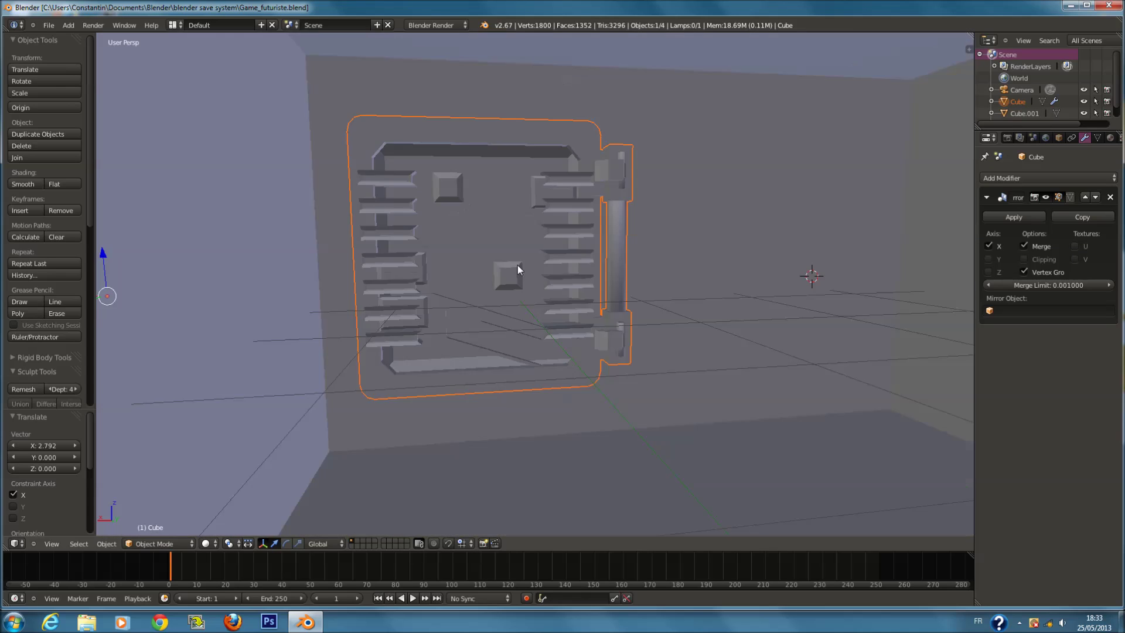
{"action": "middle_click_drag", "start_coordinate": [518, 265], "coordinate": [500, 360]}
{"action": "right_click", "coordinate": [489, 396]}
{"action": "middle_click_drag", "start_coordinate": [489, 399], "coordinate": [514, 421]}
{"action": "key", "text": "s"}
{"action": "key", "text": "Escape"}
{"action": "key", "text": "s"}
{"action": "key", "text": "y"}
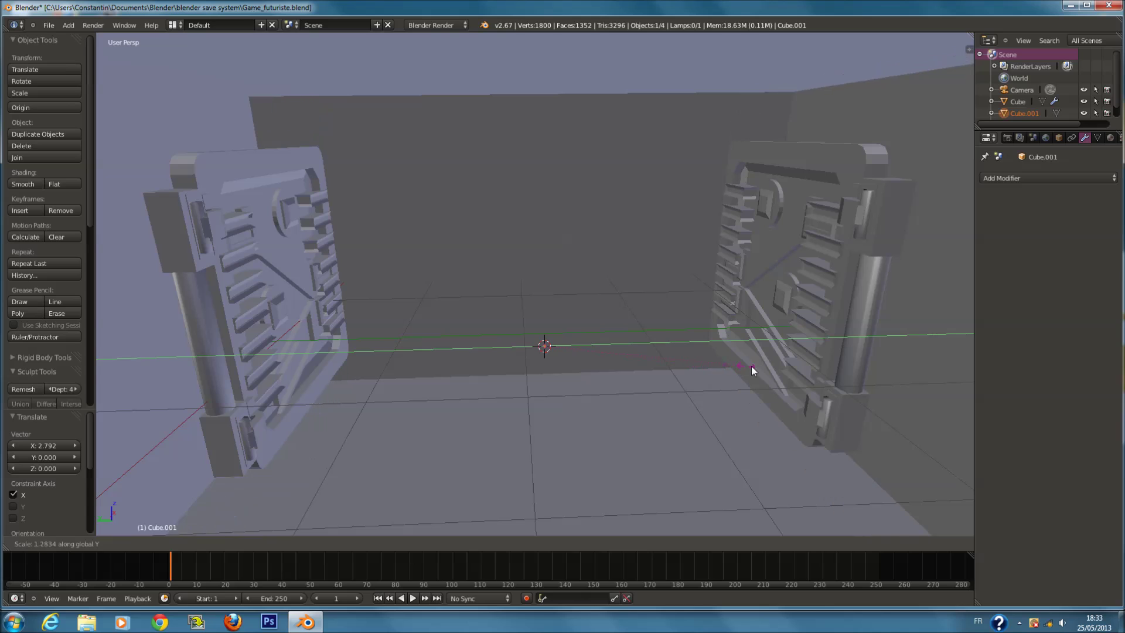
{"action": "left_click", "coordinate": [862, 385]}
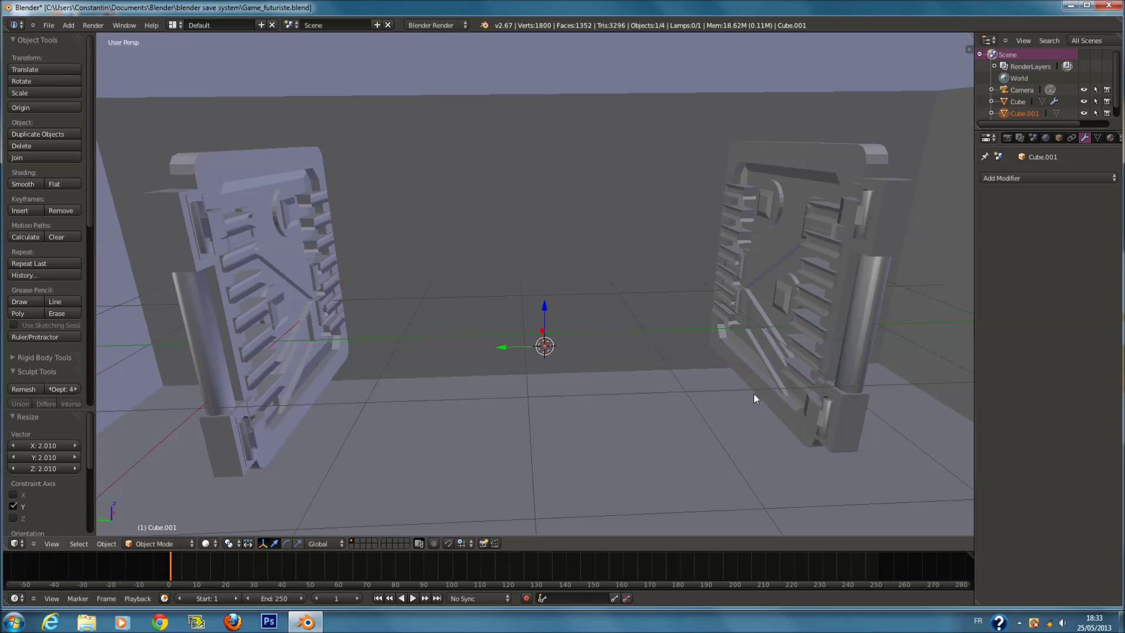
In Edit Mode, move the door mesh along Y until it sits against the lengthened room's rear wall.
{"action": "key", "text": "KP_7"}
{"action": "key", "text": "z"}
{"action": "key", "text": "Tab"}
{"action": "key", "text": "Tab"}
{"action": "right_click", "coordinate": [554, 189]}
{"action": "key", "text": "Tab"}
{"action": "scroll", "coordinate": [554, 188], "scroll_direction": "up", "scroll_amount": 2, "text": "shift"}
{"action": "left_click_drag", "start_coordinate": [528, 202], "coordinate": [520, 97]}
{"action": "left_click", "coordinate": [521, 95]}
{"action": "key", "text": "Tab"}
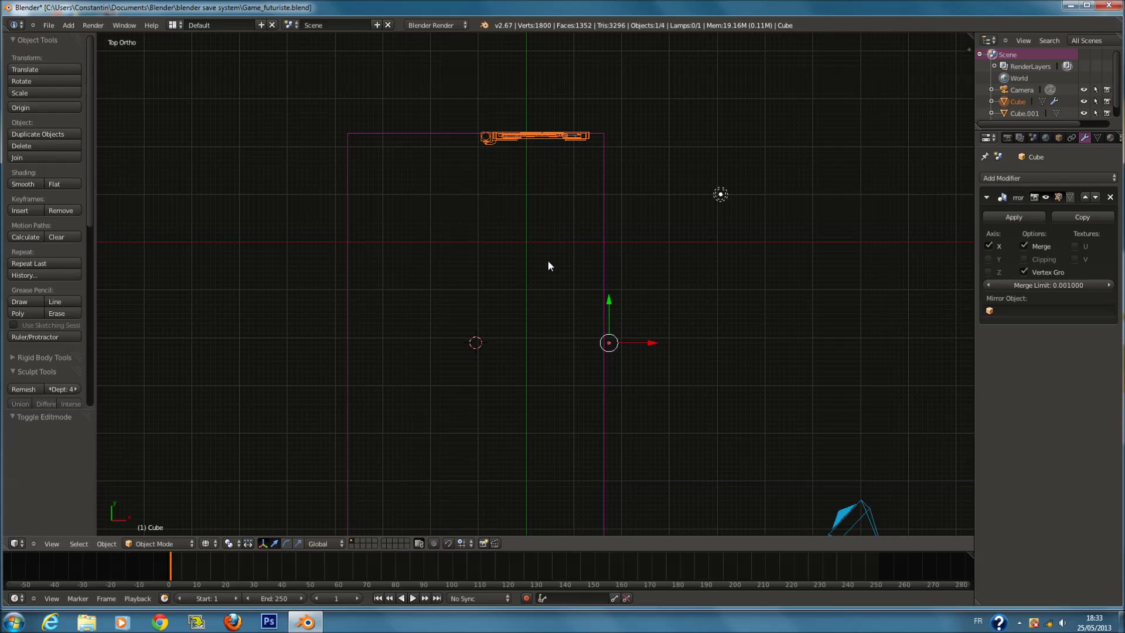
Scale the room cube by about 1.36 along the X axis in solid shading.
{"action": "key", "text": "KP_5"}
{"action": "key", "text": "z"}
{"action": "mouse_move", "coordinate": [550, 248]}
{"action": "middle_mouse_down"}
{"action": "mouse_move", "coordinate": [574, 122]}
{"action": "mouse_move", "coordinate": [636, 105]}
{"action": "mouse_move", "coordinate": [505, 160]}
{"action": "middle_mouse_up"}
{"action": "scroll", "coordinate": [510, 170], "scroll_direction": "down", "scroll_amount": 8}
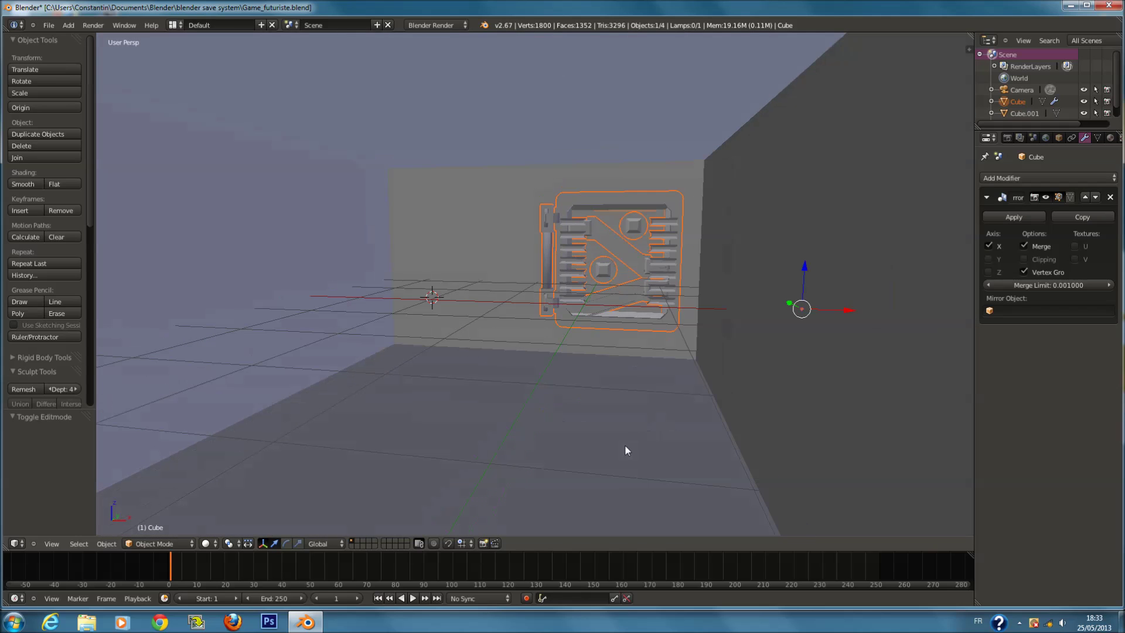
{"action": "right_click", "coordinate": [626, 449]}
{"action": "key", "text": "s"}
{"action": "key", "text": "x"}
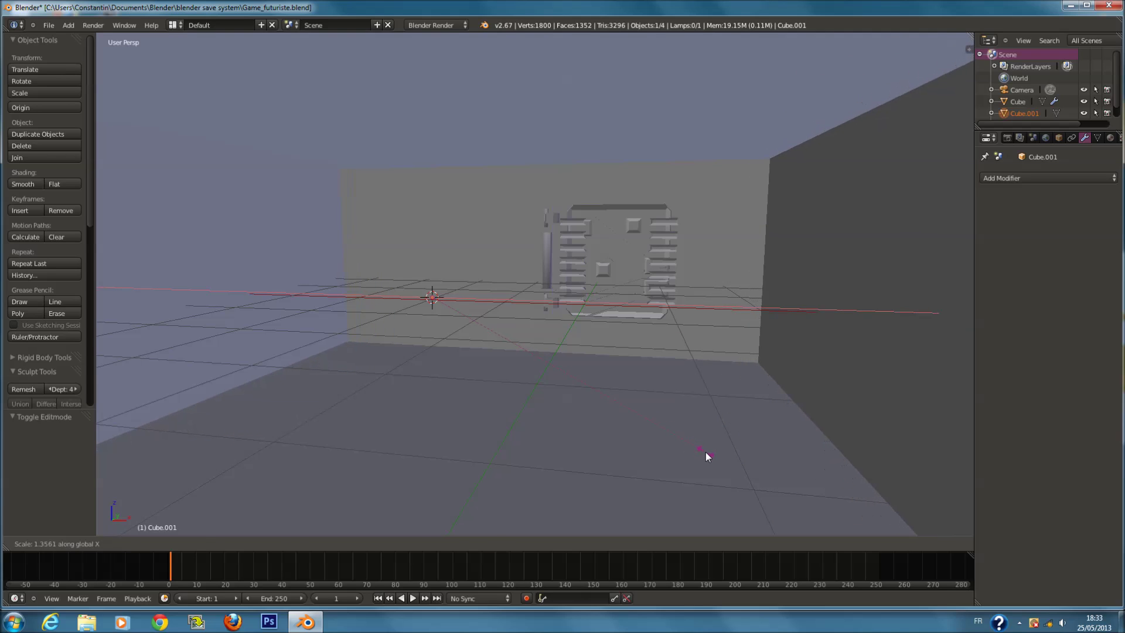
{"action": "left_click", "coordinate": [706, 452]}
Move the room cube -0.779 along X, raise it along Z until its floor meets the doors' base, and save the file.
{"action": "key", "text": "g"}
{"action": "key", "text": "x"}
{"action": "left_click", "coordinate": [621, 438]}
{"action": "middle_click_drag", "start_coordinate": [621, 438], "coordinate": [640, 406]}
{"action": "key", "text": "g"}
{"action": "key", "text": "z"}
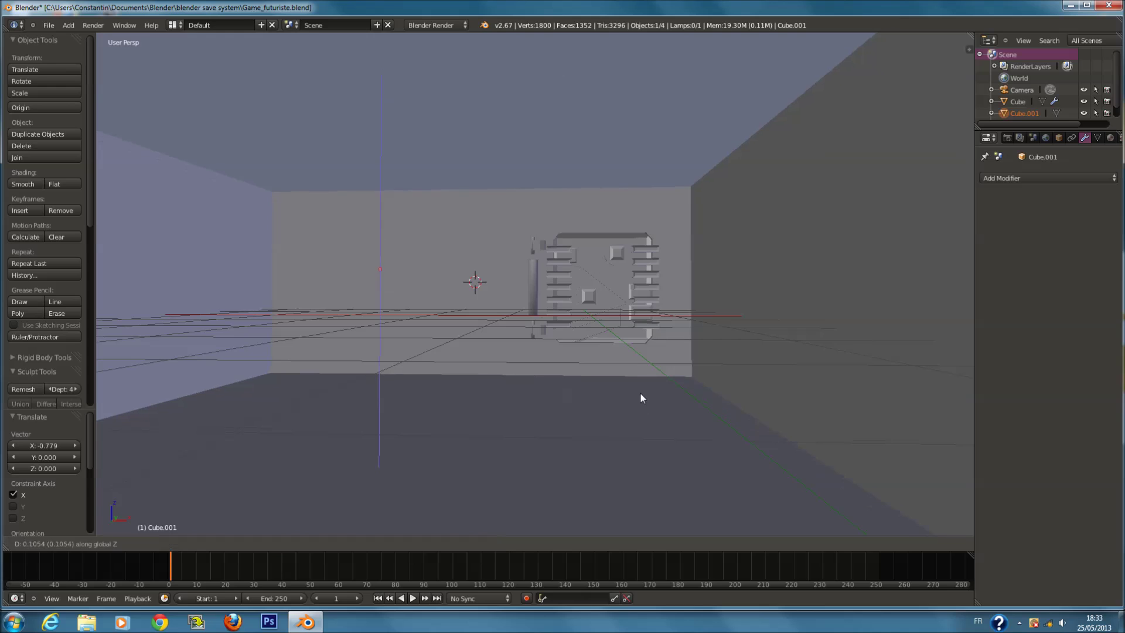
{"action": "left_click", "coordinate": [638, 347]}
{"action": "key", "text": "ctrl+s"}
{"action": "left_click", "coordinate": [634, 345]}
Deselect all objects, show the whole room from the top, and save the file.
{"action": "middle_click_drag", "start_coordinate": [634, 345], "coordinate": [748, 379]}
{"action": "key", "text": "a"}
{"action": "key", "text": "KP_7"}
{"action": "scroll", "coordinate": [589, 381], "scroll_direction": "down", "scroll_amount": 5}
{"action": "key", "text": "shift+c"}
{"action": "scroll", "coordinate": [579, 326], "scroll_direction": "up", "scroll_amount": 4, "text": "ctrl"}
{"action": "scroll", "coordinate": [579, 331], "scroll_direction": "up", "scroll_amount": 3}
{"action": "key", "text": "ctrl+s"}
{"action": "left_click", "coordinate": [578, 332]}
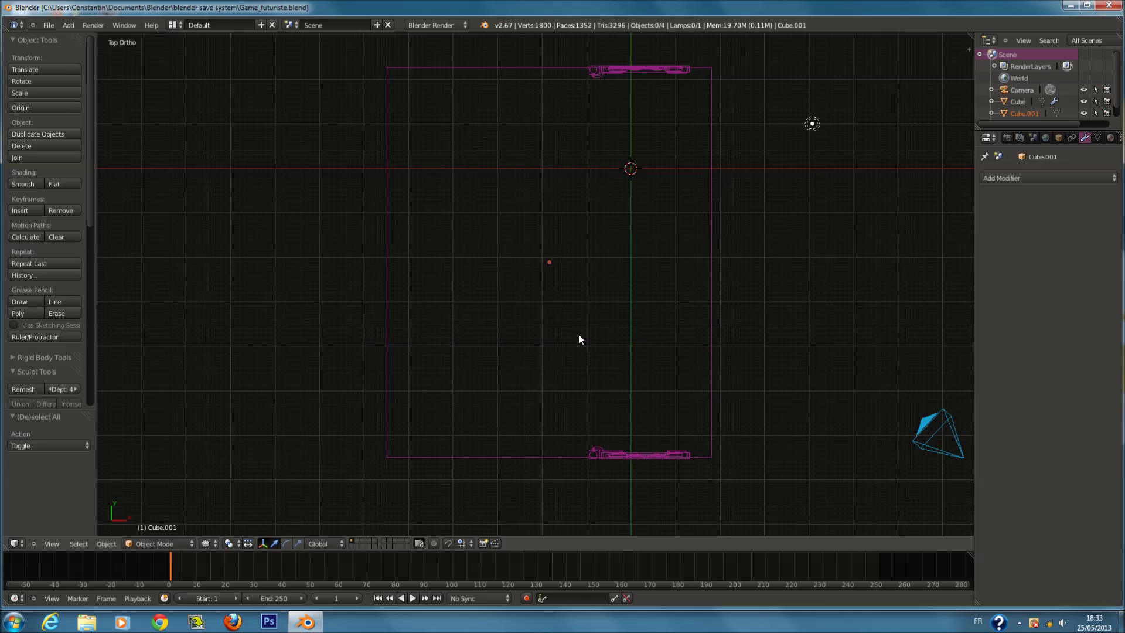
Add a path curve at the 3D cursor and rotate it 90° about the Z axis.
{"action": "key", "text": "shift+a"}
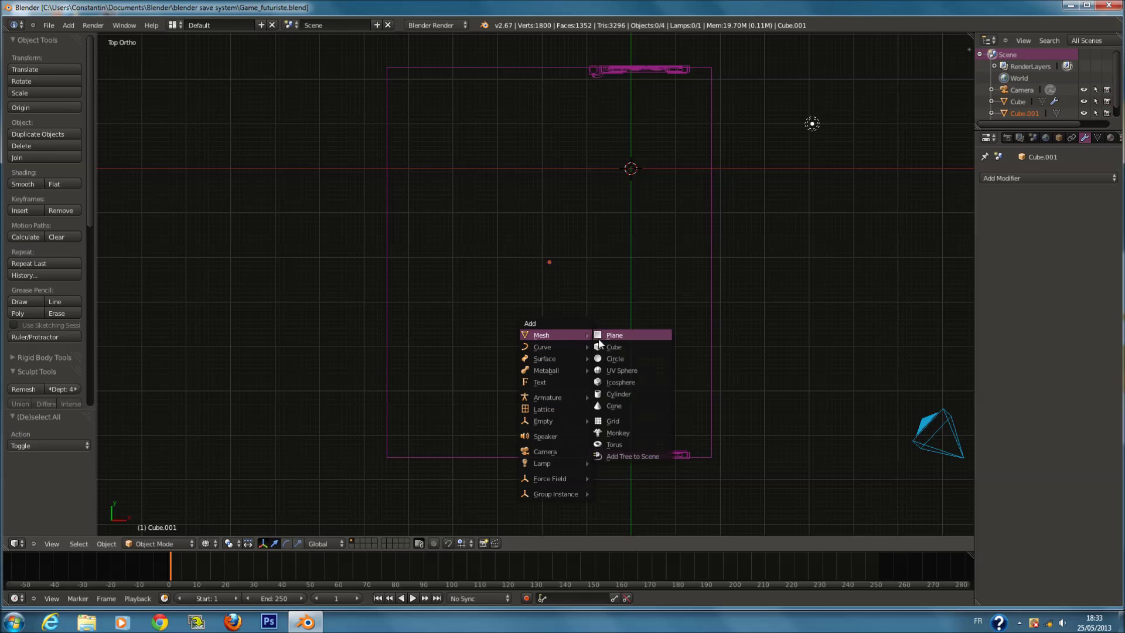
{"action": "mouse_move", "coordinate": [556, 335]}
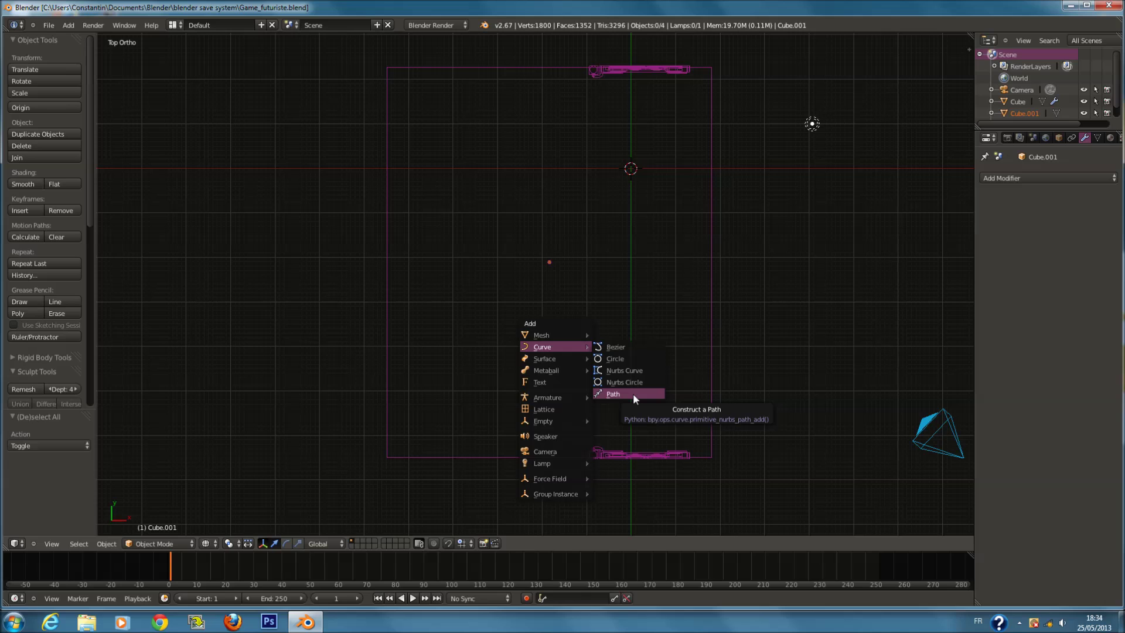
{"action": "left_click", "coordinate": [633, 392]}
{"action": "key", "text": "KP_3"}
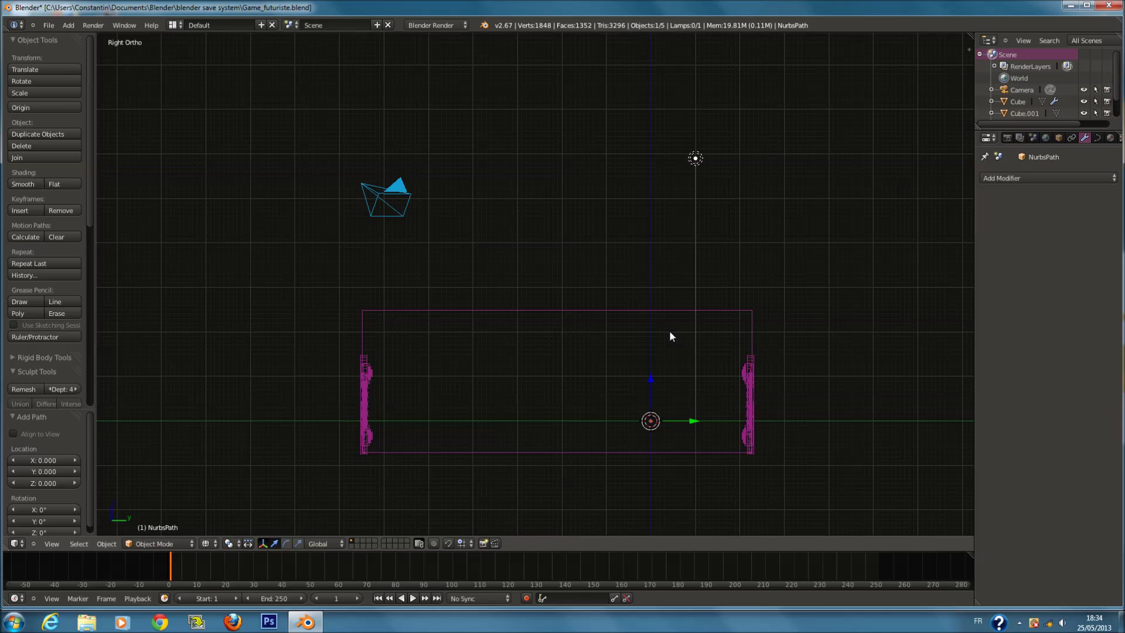
{"action": "key", "text": "KP_Decimal"}
{"action": "type", "text": "r"}
{"action": "type", "text": "90"}
{"action": "key", "text": "Return"}
Scale the new path uniformly by about 0.352.
{"action": "scroll", "coordinate": [643, 293], "scroll_direction": "up", "scroll_amount": 2}
{"action": "key", "text": "s"}
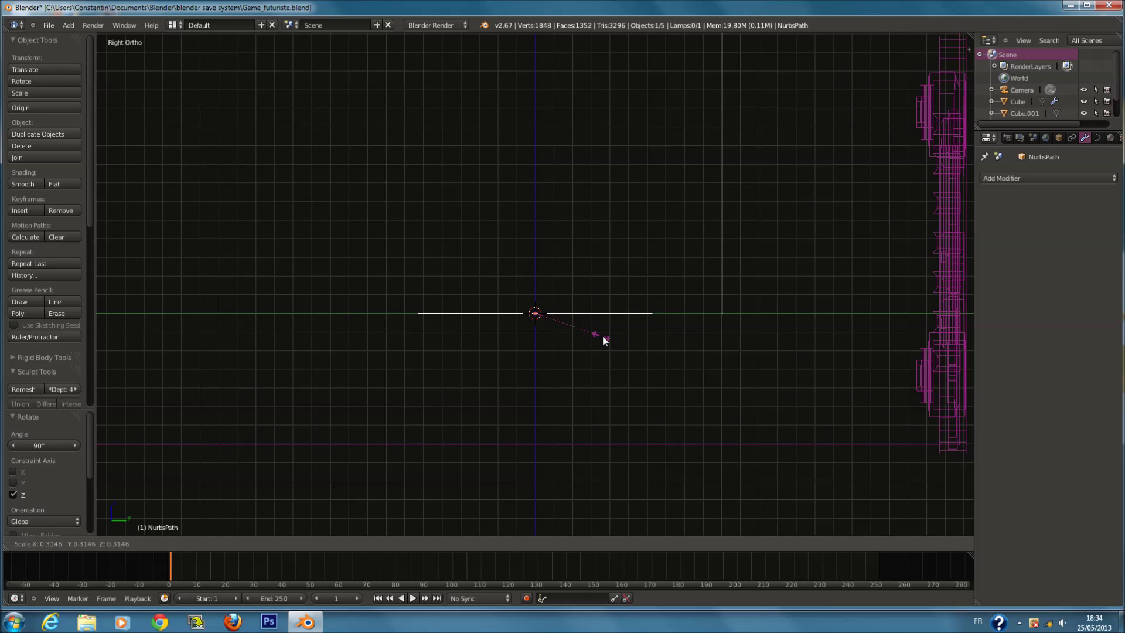
{"action": "left_click", "coordinate": [603, 335]}
Turn the path into a tube with Full fill, a bevel depth of 0.100 and a bevel resolution of 3.
{"action": "left_click", "coordinate": [1099, 138]}
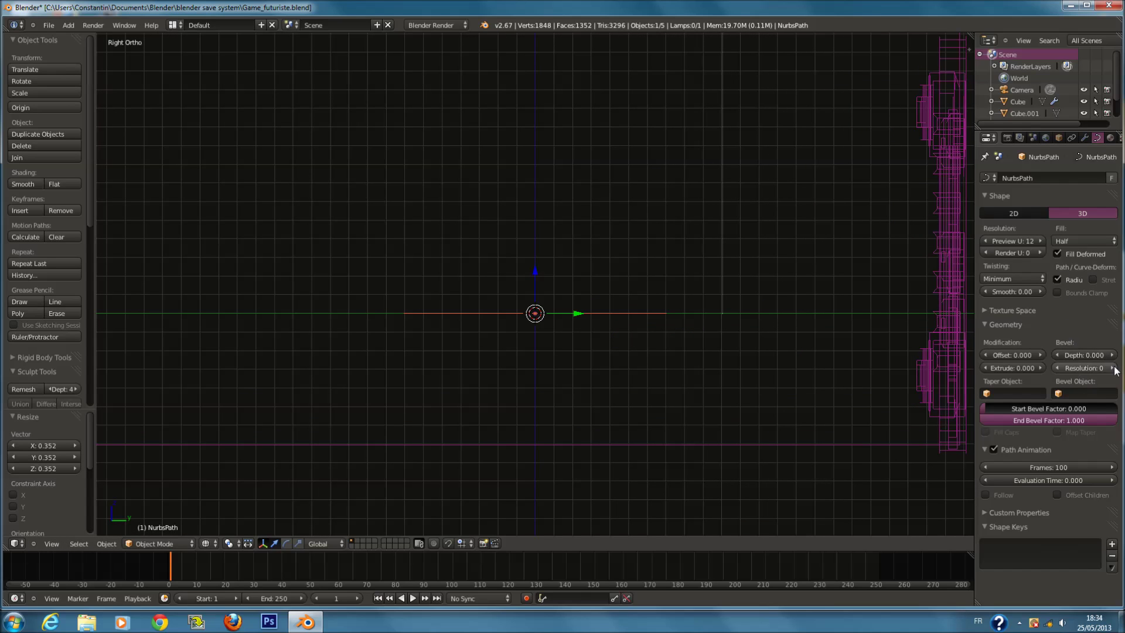
{"action": "left_click", "coordinate": [1096, 244]}
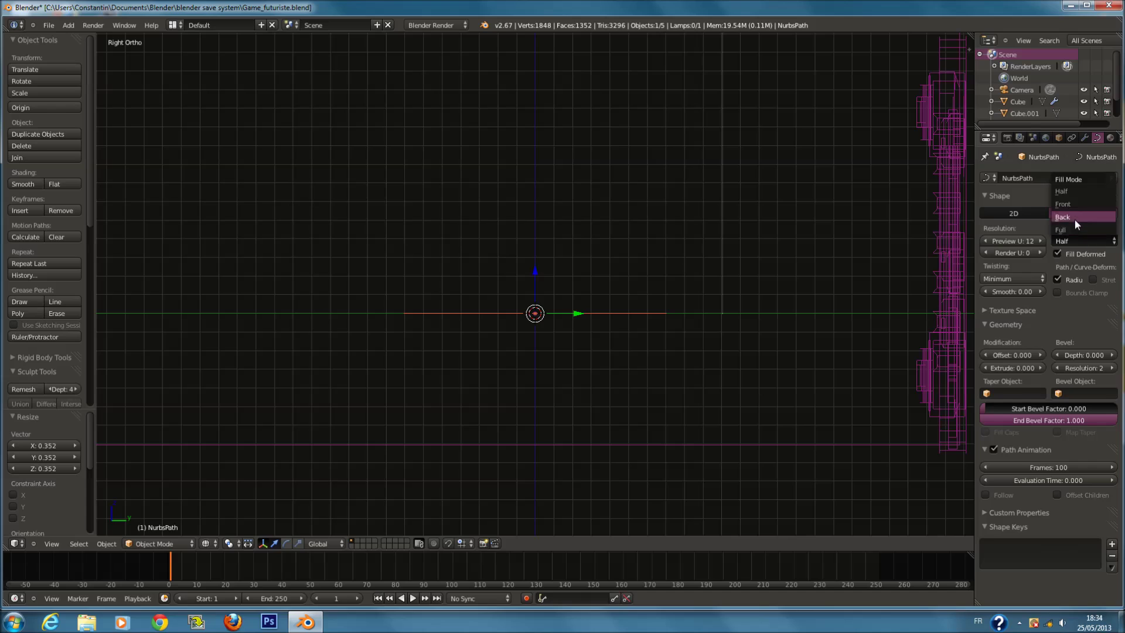
{"action": "left_click", "coordinate": [1074, 219]}
{"action": "left_click_drag", "start_coordinate": [1102, 355], "coordinate": [1116, 360]}
{"action": "left_click", "coordinate": [1112, 368]}
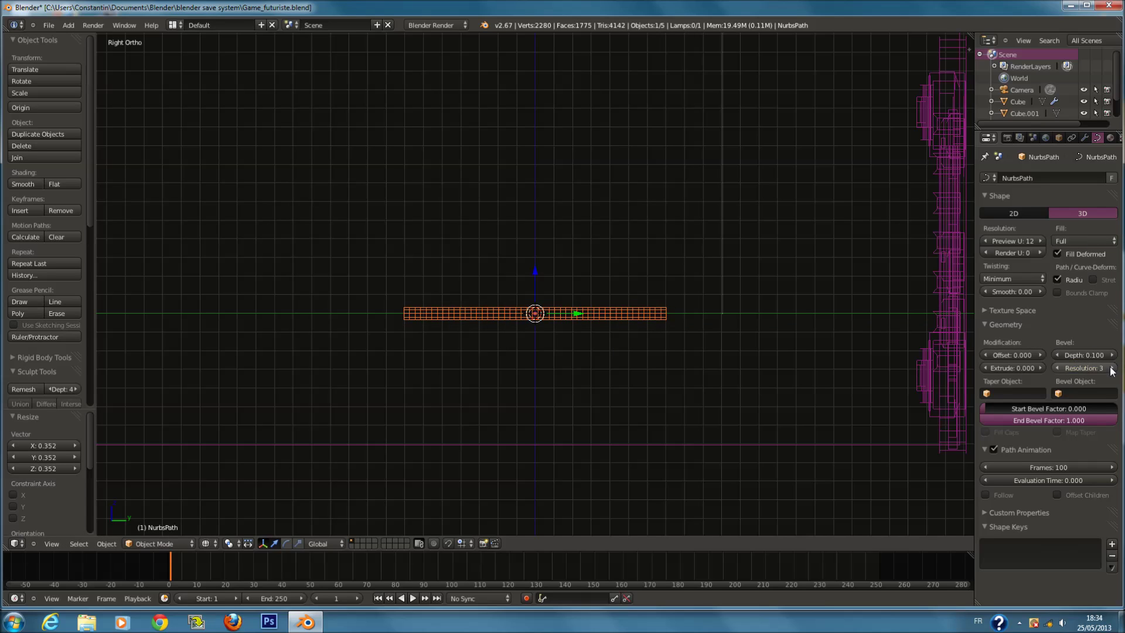
{"action": "middle_click_drag", "start_coordinate": [540, 371], "coordinate": [584, 385]}
{"action": "key", "text": "z"}
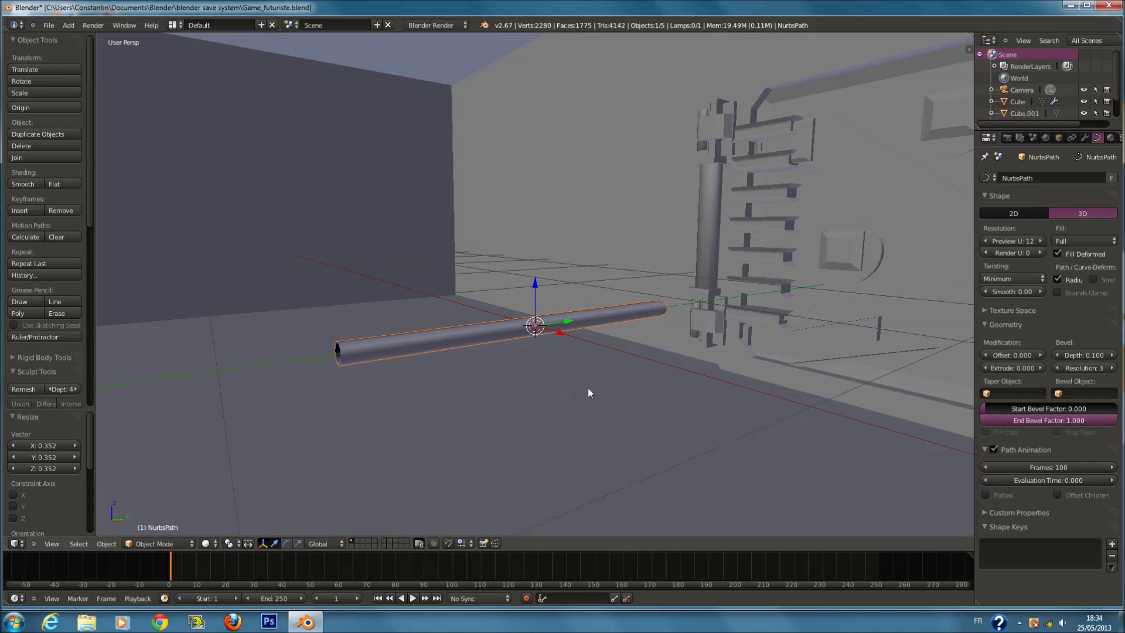
{"action": "key", "text": "z"}
{"action": "key", "text": "KP_3"}
In Edit Mode, lower the path's two end control points along Z to bend the tube into an arch.
{"action": "key", "text": "Tab"}
{"action": "key", "text": "a"}
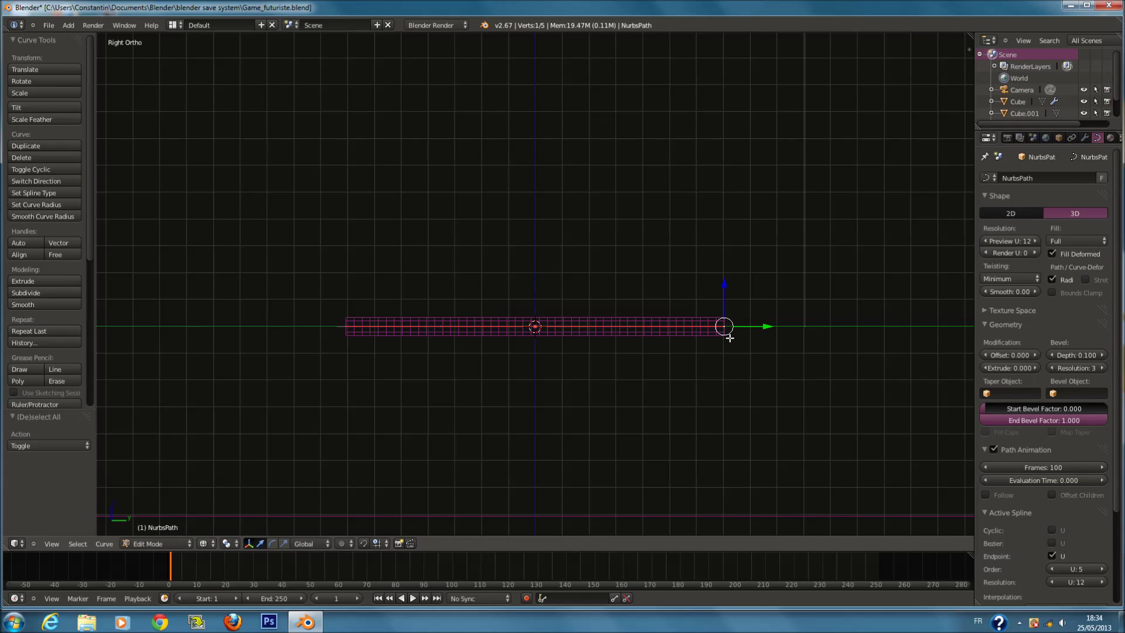
{"action": "key", "text": "g"}
{"action": "key", "text": "z"}
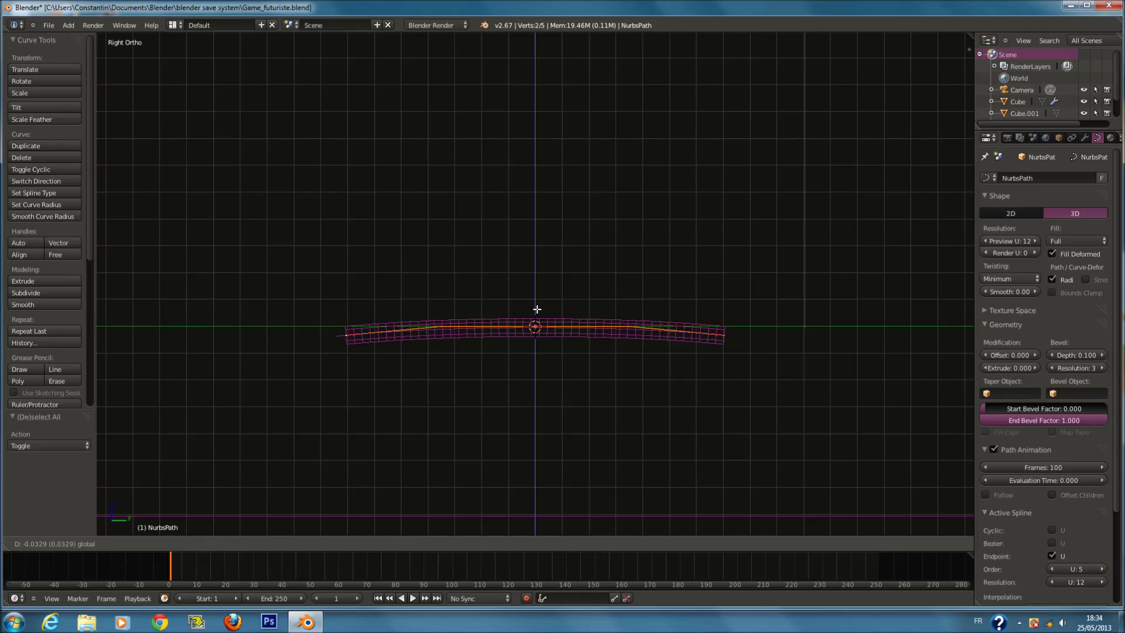
{"action": "left_click", "coordinate": [548, 466]}
Subdivide all segments of the arched path with one cut.
{"action": "key", "text": "a"}
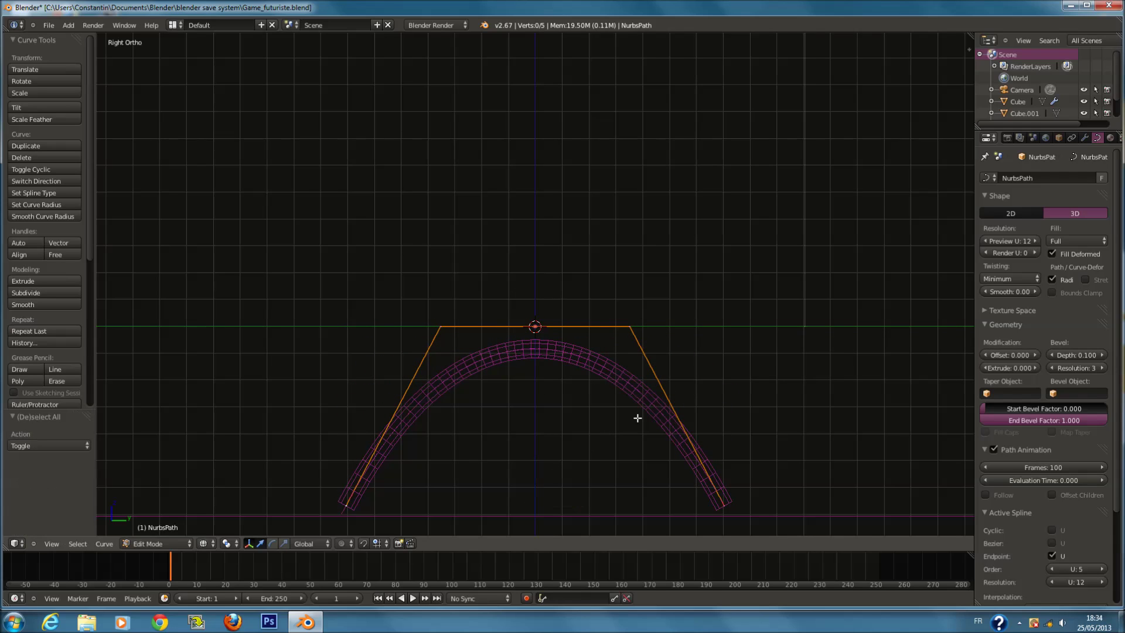
{"action": "key", "text": "w"}
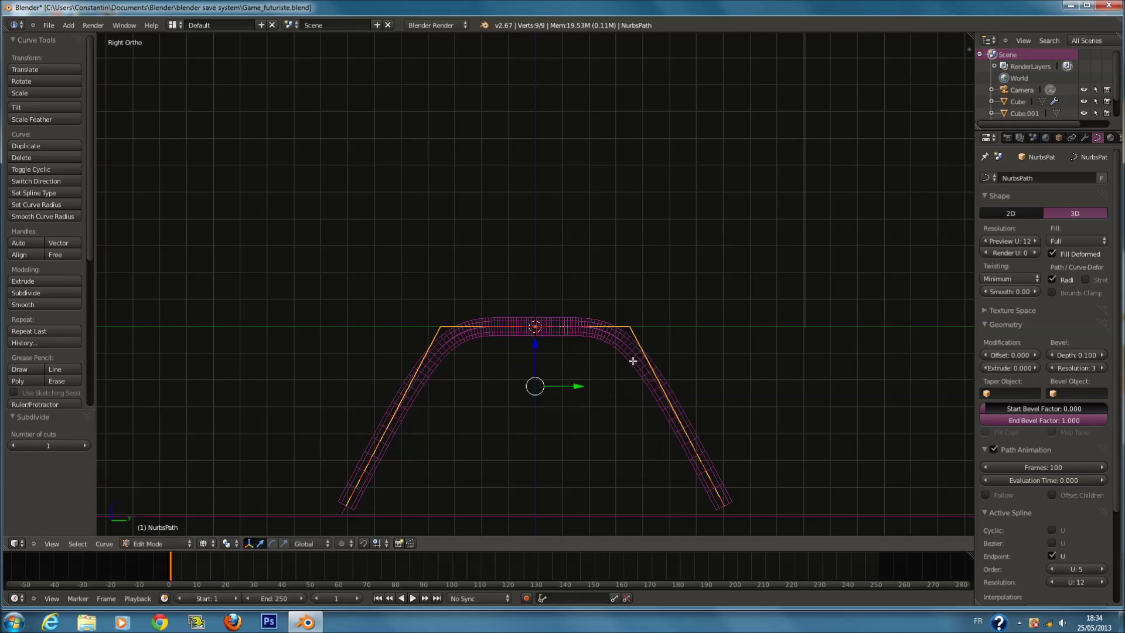
{"action": "key", "text": "a"}
Straighten the arch's leg on the positive Y side by scaling its three control points to 0.
{"action": "right_click", "coordinate": [675, 413]}
{"action": "right_click", "coordinate": [630, 326]}
{"action": "key", "text": "c"}
{"action": "left_click_drag", "start_coordinate": [660, 347], "coordinate": [727, 492]}
{"action": "key", "text": "Escape"}
{"action": "key", "text": "r"}
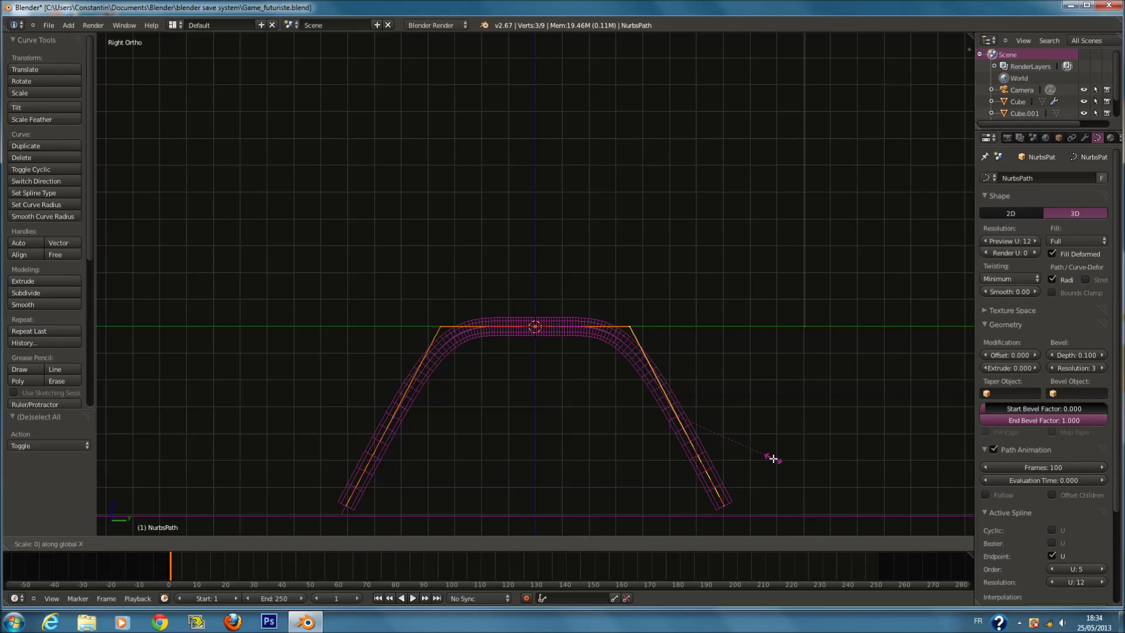
{"action": "key", "text": "Return"}
Straighten the leg on the negative Y side by scaling its control points to 0 along Y.
{"action": "key", "text": "a"}
{"action": "key", "text": "c"}
{"action": "mouse_move", "coordinate": [439, 327]}
{"action": "left_mouse_down"}
{"action": "mouse_move", "coordinate": [346, 452]}
{"action": "mouse_move", "coordinate": [338, 515]}
{"action": "left_mouse_up"}
{"action": "key", "text": "Escape"}
{"action": "key", "text": "s"}
{"action": "key", "text": "y"}
{"action": "key", "text": "0"}
{"action": "key", "text": "Return"}
{"action": "key", "text": "a"}
{"action": "key", "text": "c"}
{"action": "mouse_move", "coordinate": [447, 319]}
{"action": "left_mouse_down"}
{"action": "mouse_move", "coordinate": [649, 335]}
{"action": "mouse_move", "coordinate": [643, 457]}
{"action": "mouse_move", "coordinate": [445, 352]}
{"action": "left_mouse_up"}
{"action": "key", "text": "Escape"}
{"action": "key", "text": "s"}
{"action": "key", "text": "x"}
{"action": "key", "text": "y"}
{"action": "key", "text": "Escape"}
Widen the whole arch by scaling all its control points along Y, and clear the selection.
{"action": "key", "text": "a"}
{"action": "key", "text": "a"}
{"action": "key", "text": "s"}
{"action": "key", "text": "y"}
{"action": "left_click", "coordinate": [736, 432]}
{"action": "key", "text": "a"}
{"action": "key", "text": "c"}
{"action": "key", "text": "Escape"}
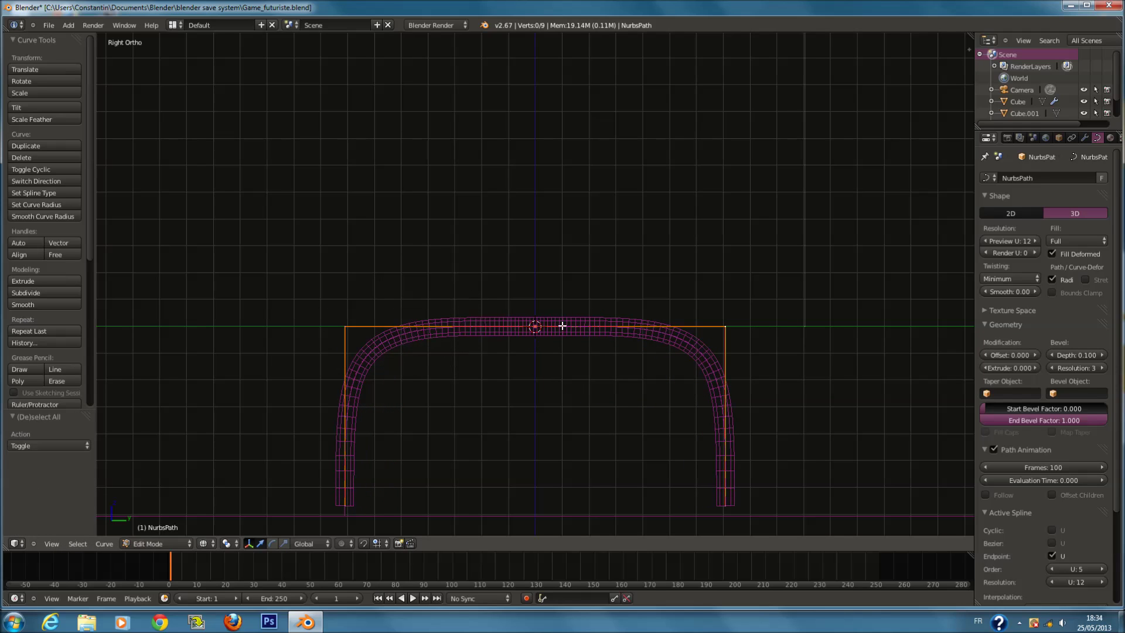
Tighten the arch's corners by scaling the two inner control points of its horizontal span by 2.797 along Y.
{"action": "right_click", "coordinate": [589, 325]}
{"action": "right_click", "coordinate": [680, 326]}
{"action": "right_click", "coordinate": [602, 322]}
{"action": "right_click", "coordinate": [525, 317]}
{"action": "right_click", "coordinate": [463, 322], "text": "shift"}
{"action": "right_click", "coordinate": [401, 325], "text": "shift"}
{"action": "right_click", "coordinate": [600, 325], "text": "shift"}
{"action": "right_click", "coordinate": [467, 327], "text": "shift"}
{"action": "key", "text": "s"}
{"action": "key", "text": "Escape"}
{"action": "key", "text": "s"}
{"action": "key", "text": "y"}
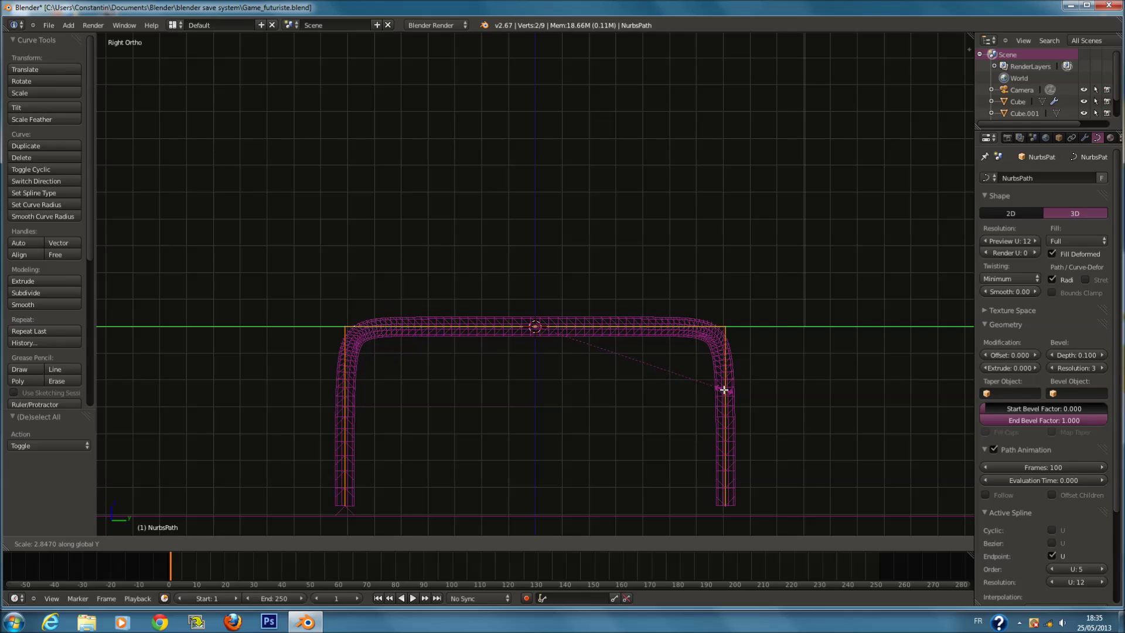
{"action": "left_click", "coordinate": [720, 391]}
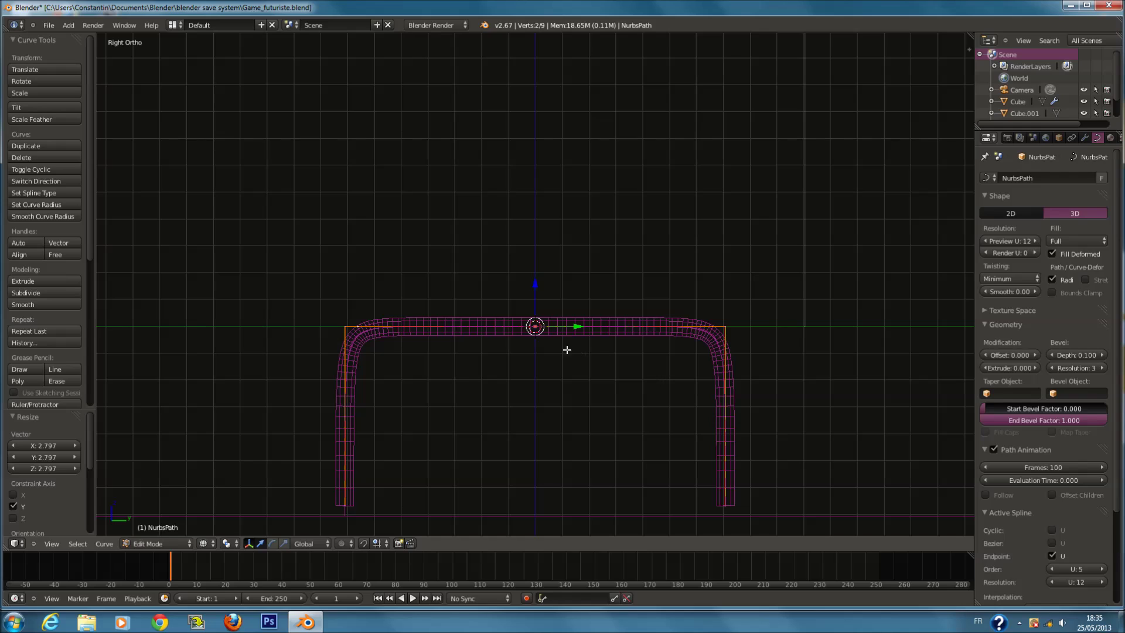
Set the arch's bevel depth to 0.0576 and lower both leg ends along Z to the room floor.
{"action": "key", "text": "Tab"}
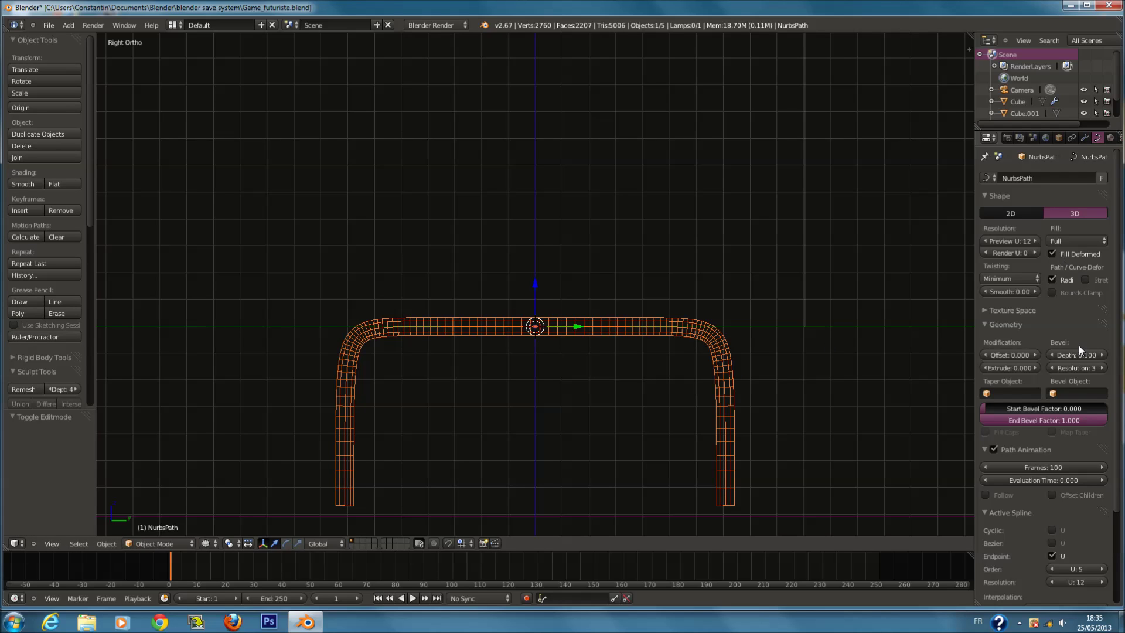
{"action": "left_click_drag", "start_coordinate": [1079, 350], "coordinate": [1073, 352]}
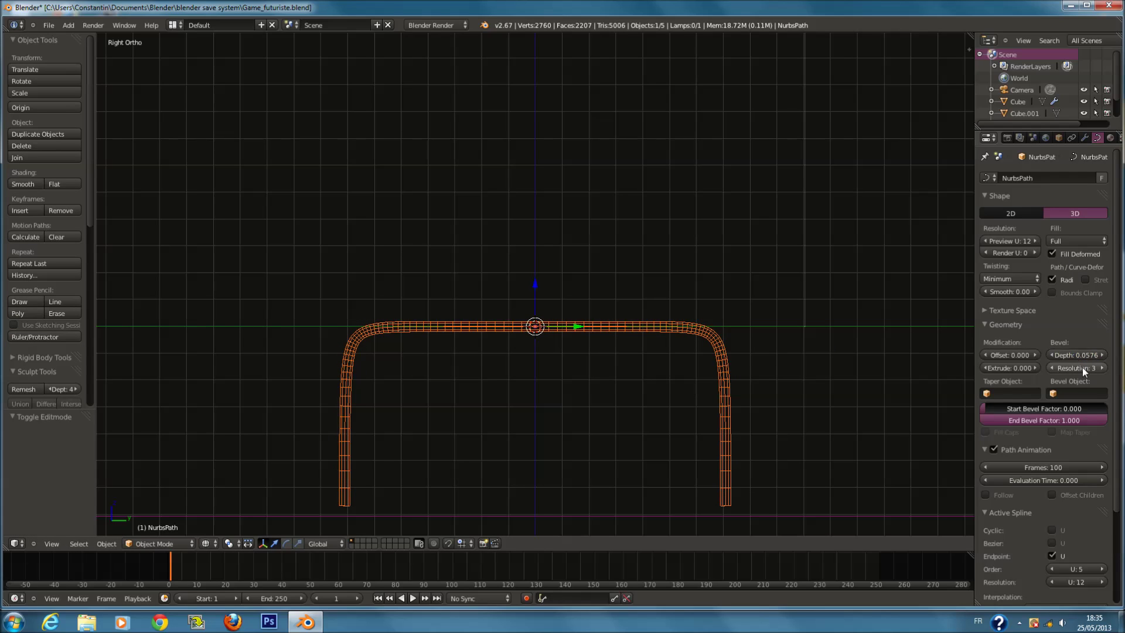
{"action": "key", "text": "Tab"}
{"action": "right_click", "coordinate": [729, 506]}
{"action": "scroll", "coordinate": [504, 490], "scroll_direction": "down", "scroll_amount": 4, "text": "shift"}
{"action": "right_click", "coordinate": [354, 448], "text": "shift"}
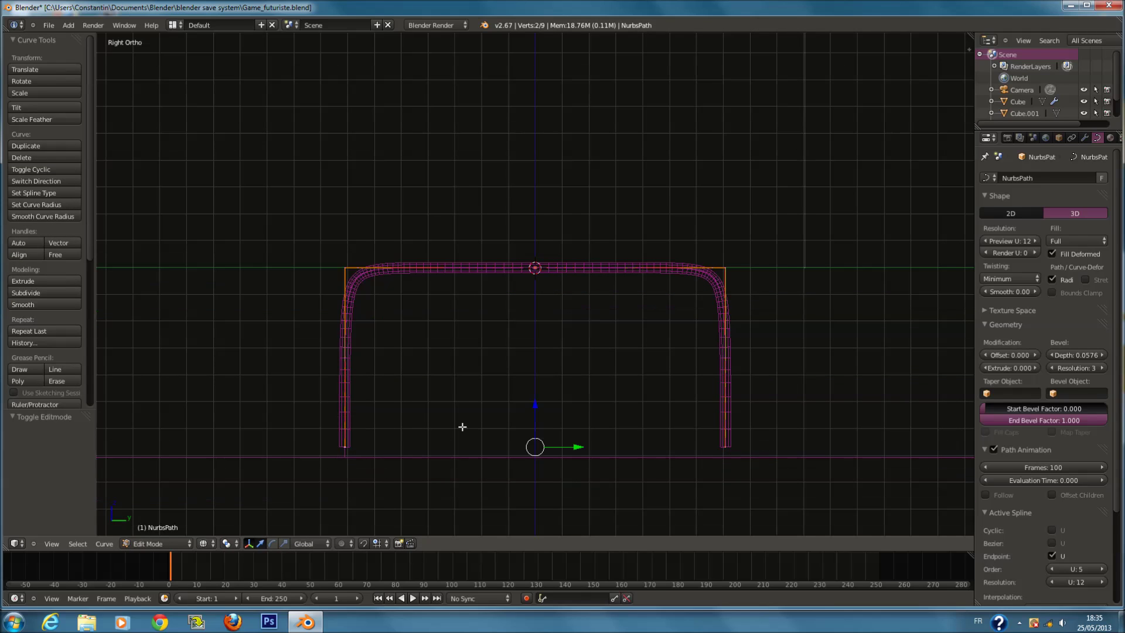
{"action": "left_click_drag", "start_coordinate": [526, 409], "coordinate": [537, 415]}
{"action": "left_click", "coordinate": [539, 421]}
{"action": "key", "text": "Tab"}
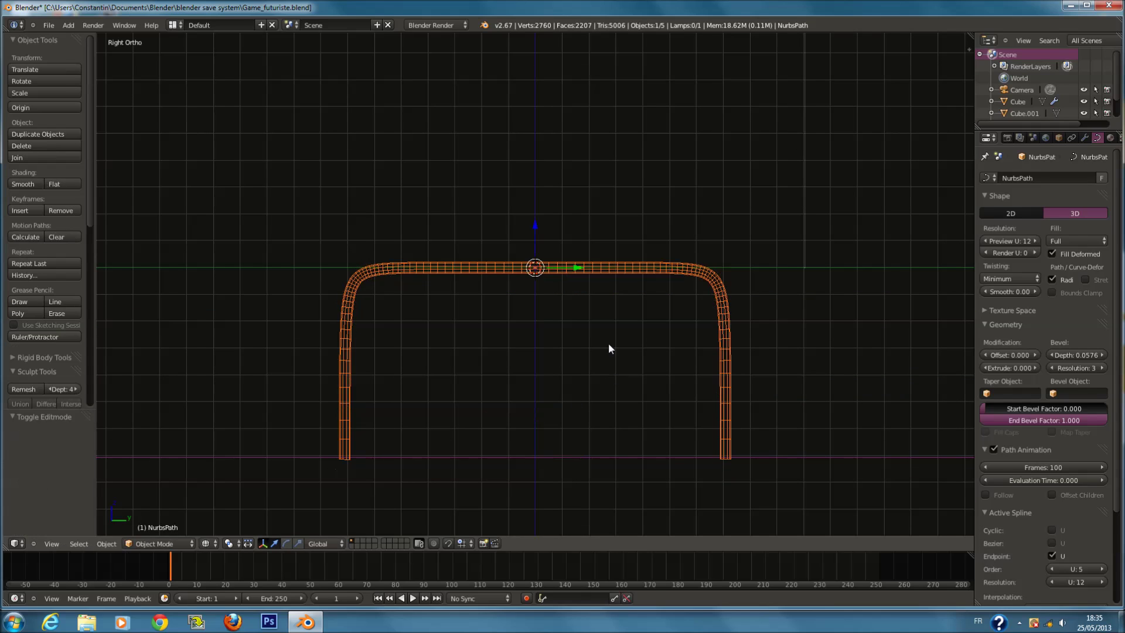
Add a second path curve and lower it along Z between the arch's legs in moves of -0.09494 and -0.173.
{"action": "scroll", "coordinate": [603, 330], "scroll_direction": "up", "scroll_amount": 1}
{"action": "key", "text": "a"}
{"action": "key", "text": "a"}
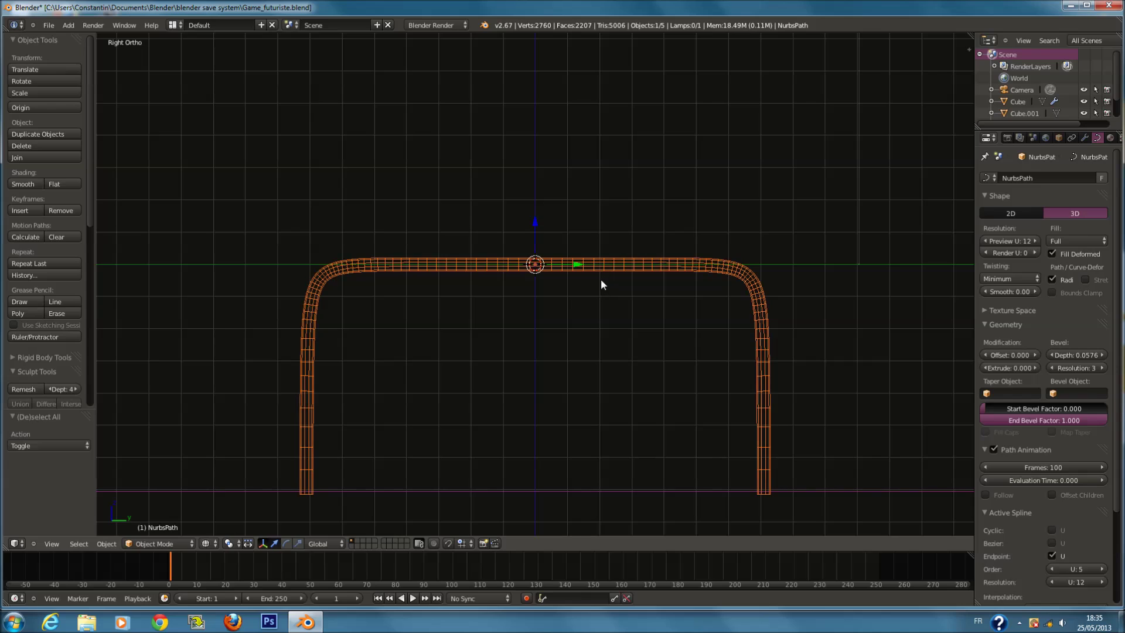
{"action": "key", "text": "shift+a"}
{"action": "mouse_move", "coordinate": [568, 303]}
{"action": "left_click", "coordinate": [610, 350]}
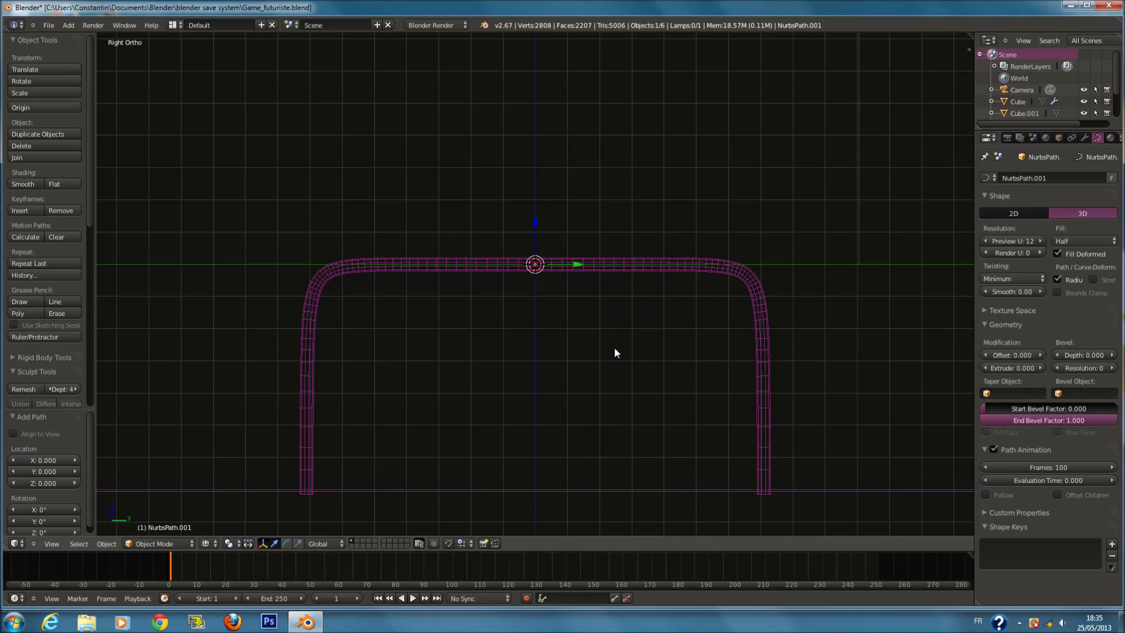
{"action": "left_click", "coordinate": [541, 229]}
{"action": "key", "text": "g"}
{"action": "key", "text": "z"}
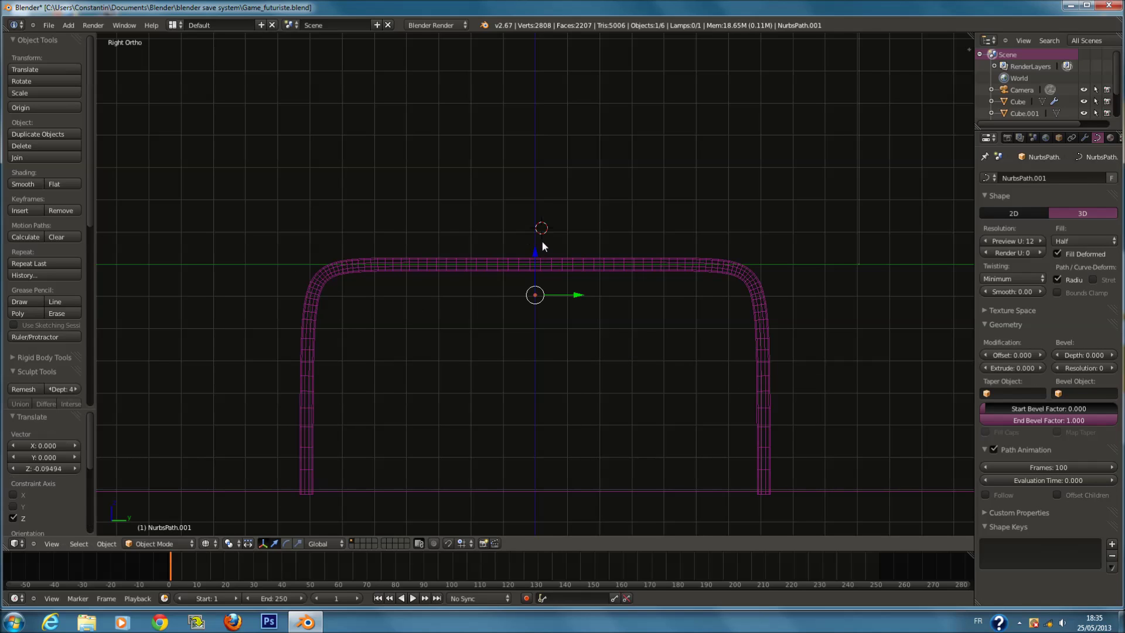
{"action": "left_click", "coordinate": [595, 326]}
Rotate the second path 90° about Z and scale it by about 0.354 to span the arch's legs.
{"action": "type", "text": "rz"}
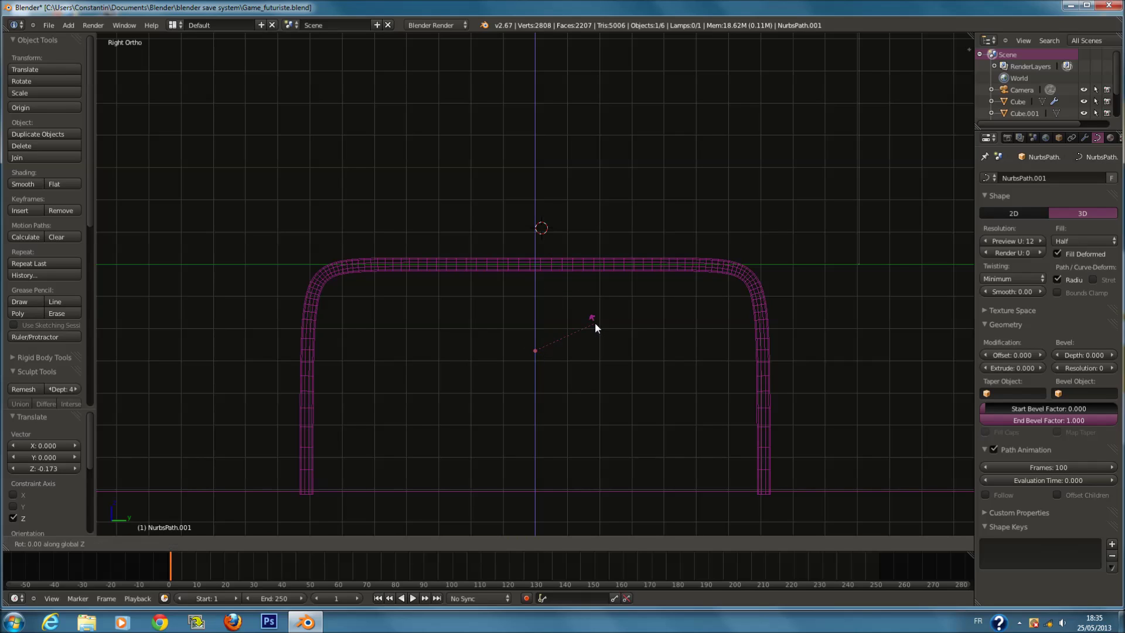
{"action": "type", "text": "90"}
{"action": "key", "text": "Return"}
{"action": "key", "text": "s"}
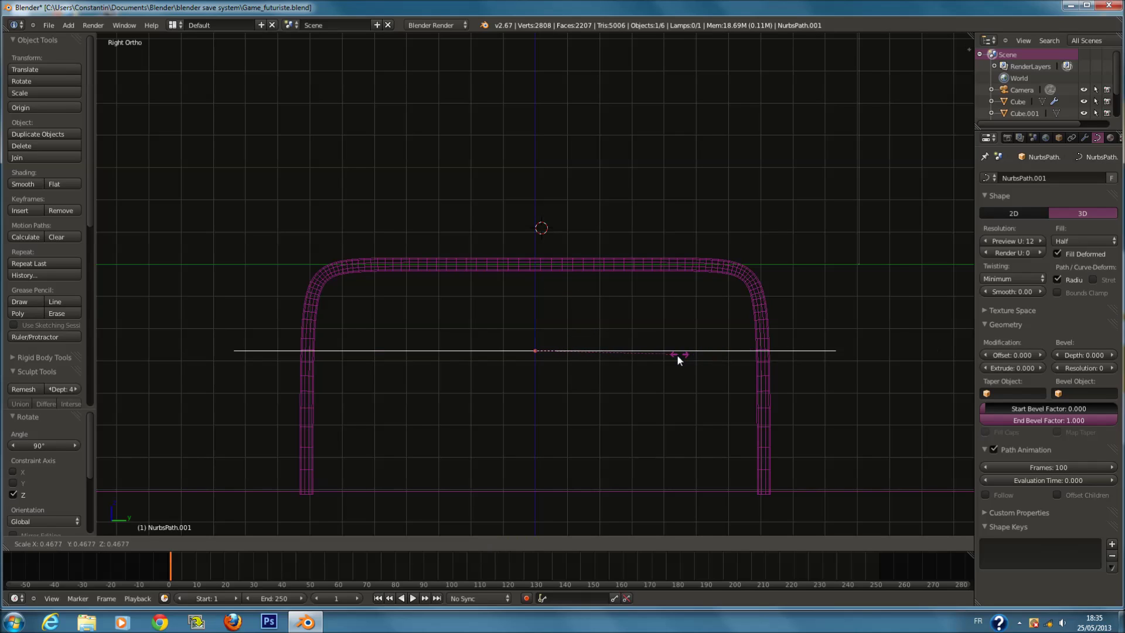
{"action": "left_click", "coordinate": [646, 353]}
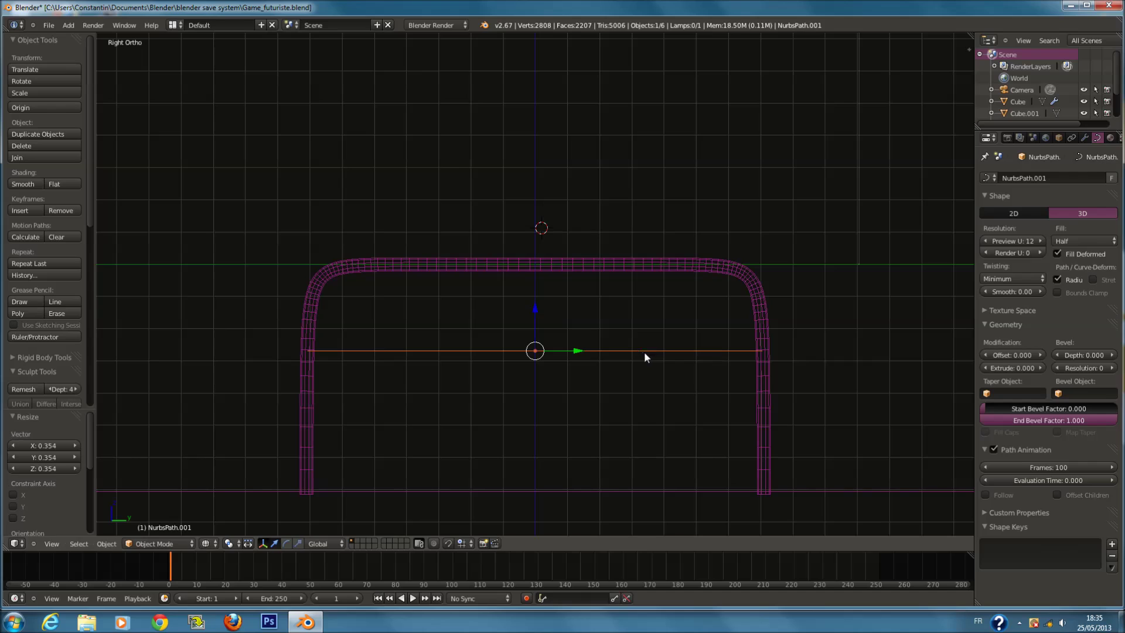
Turn the second path into a crossbar tube with Full fill, bevel depth 0.032 and bevel resolution 3.
{"action": "left_click", "coordinate": [1078, 241]}
{"action": "left_click", "coordinate": [1062, 230]}
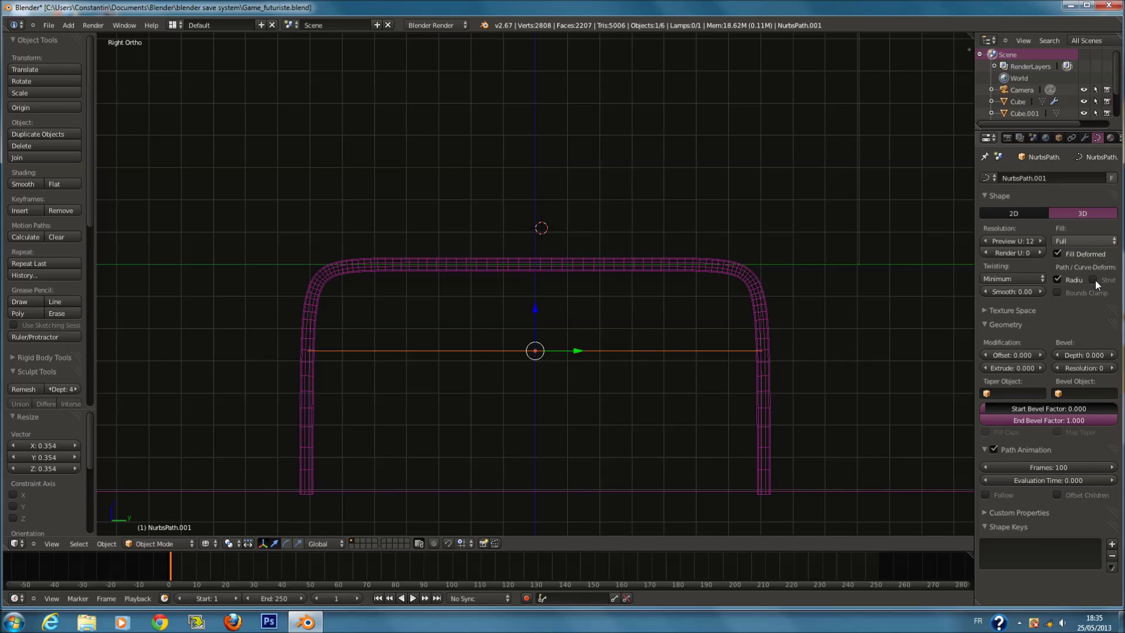
{"action": "left_click_drag", "start_coordinate": [1084, 355], "coordinate": [1116, 366]}
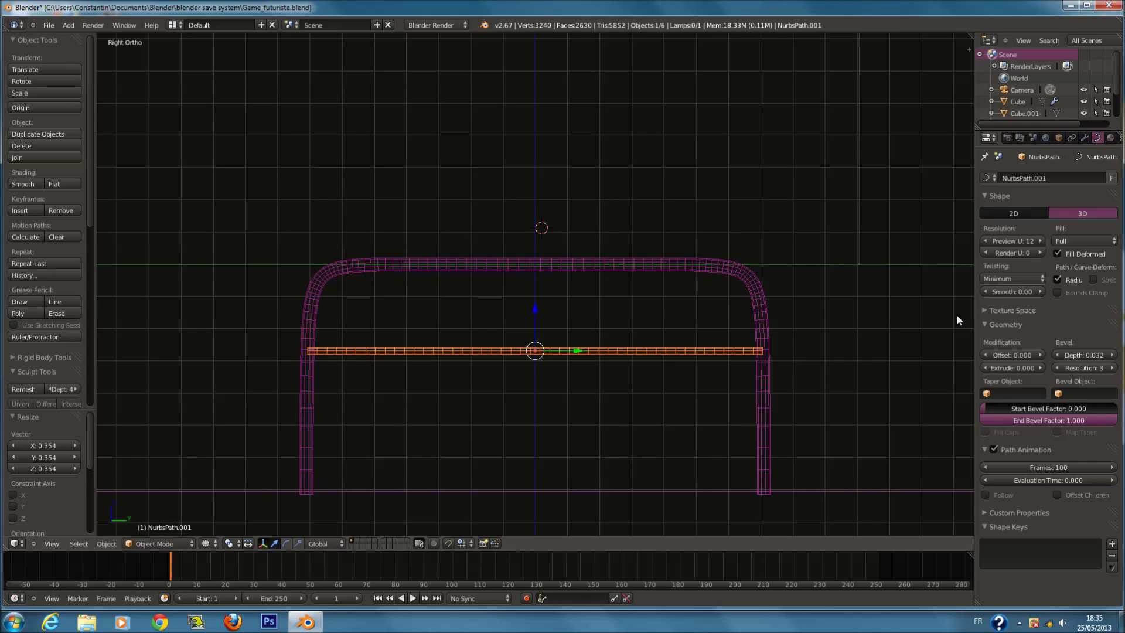
{"action": "middle_click_drag", "start_coordinate": [698, 376], "coordinate": [614, 368]}
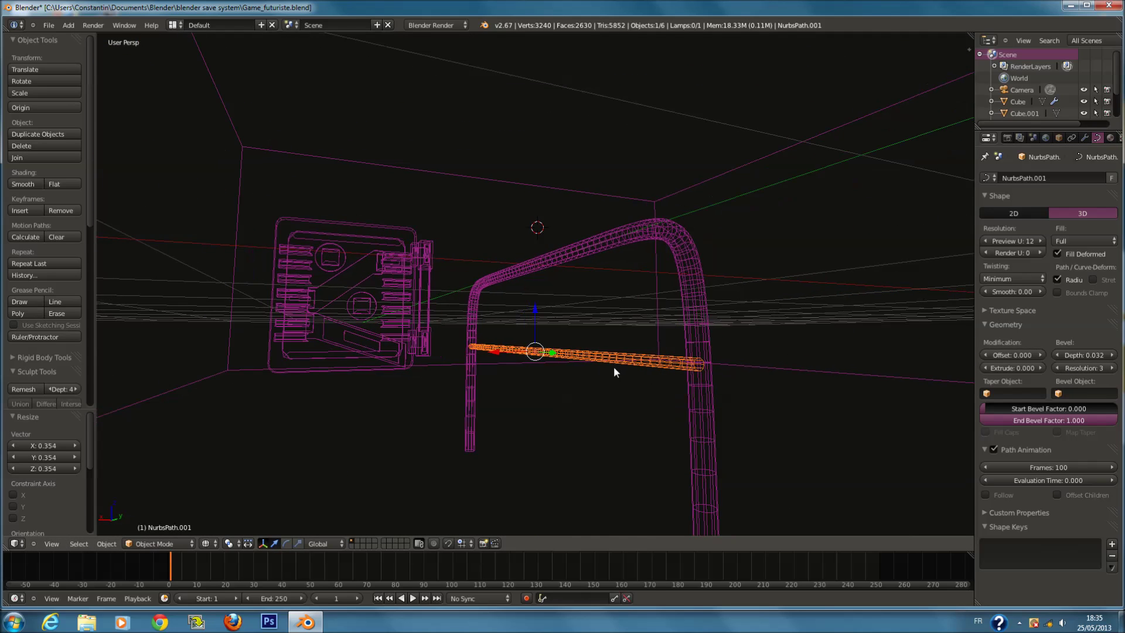
Thicken the crossbar by scaling it uniformly by about 1.385.
{"action": "key", "text": "KP_1"}
{"action": "key", "text": "KP_3"}
{"action": "key", "text": "s"}
{"action": "left_click", "coordinate": [851, 349]}
{"action": "key", "text": "s"}
{"action": "left_click", "coordinate": [821, 350]}
Shorten the crossbar along Y so it fits between the arch's legs, and check the fit in solid shading.
{"action": "key", "text": "s"}
{"action": "key", "text": "y"}
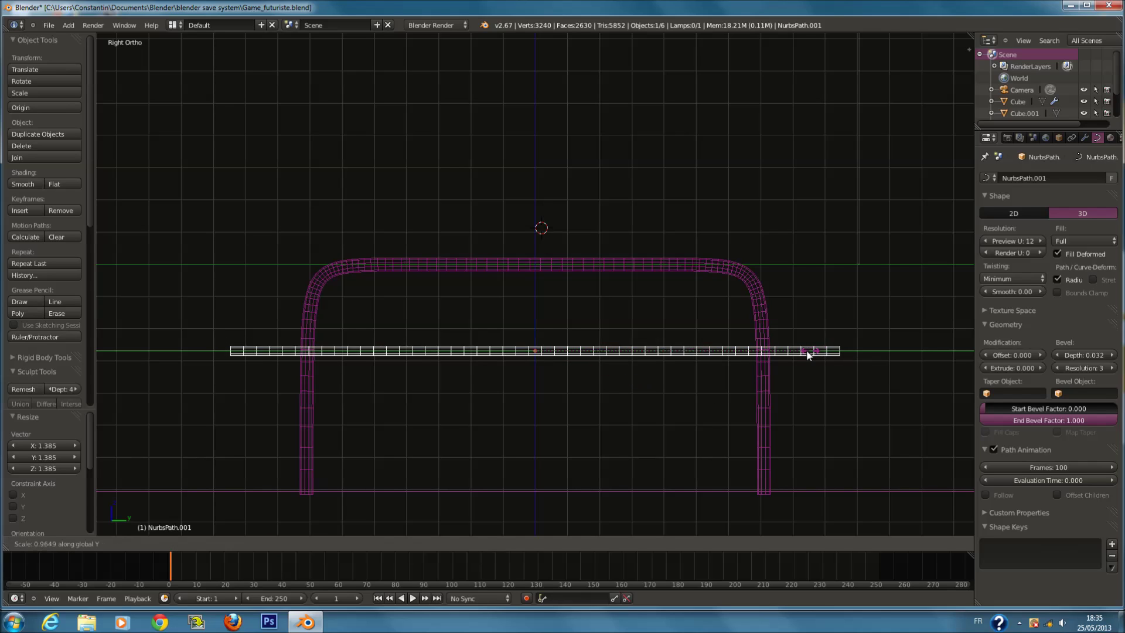
{"action": "left_click", "coordinate": [740, 378]}
{"action": "key", "text": "s"}
{"action": "key", "text": "y"}
{"action": "left_click", "coordinate": [734, 389]}
{"action": "mouse_move", "coordinate": [733, 389]}
{"action": "middle_mouse_down"}
{"action": "mouse_move", "coordinate": [659, 408]}
{"action": "mouse_move", "coordinate": [623, 398]}
{"action": "middle_mouse_up"}
{"action": "key", "text": "z"}
{"action": "key", "text": "KP_5"}
{"action": "key", "text": "z"}
{"action": "key", "text": "KP_3"}
Duplicate the crossbar and move the copy -0.263 along Z to form a lower bar.
{"action": "key", "text": "shift+d"}
{"action": "left_click", "coordinate": [597, 411]}
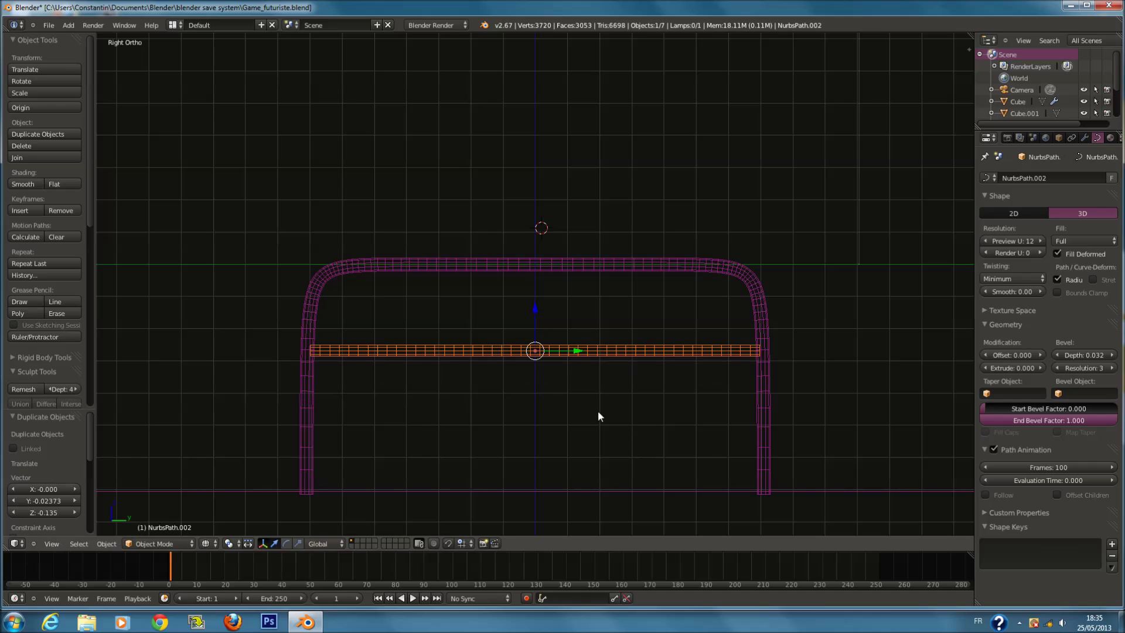
{"action": "key", "text": "g"}
{"action": "key", "text": "z"}
{"action": "left_click", "coordinate": [569, 397]}
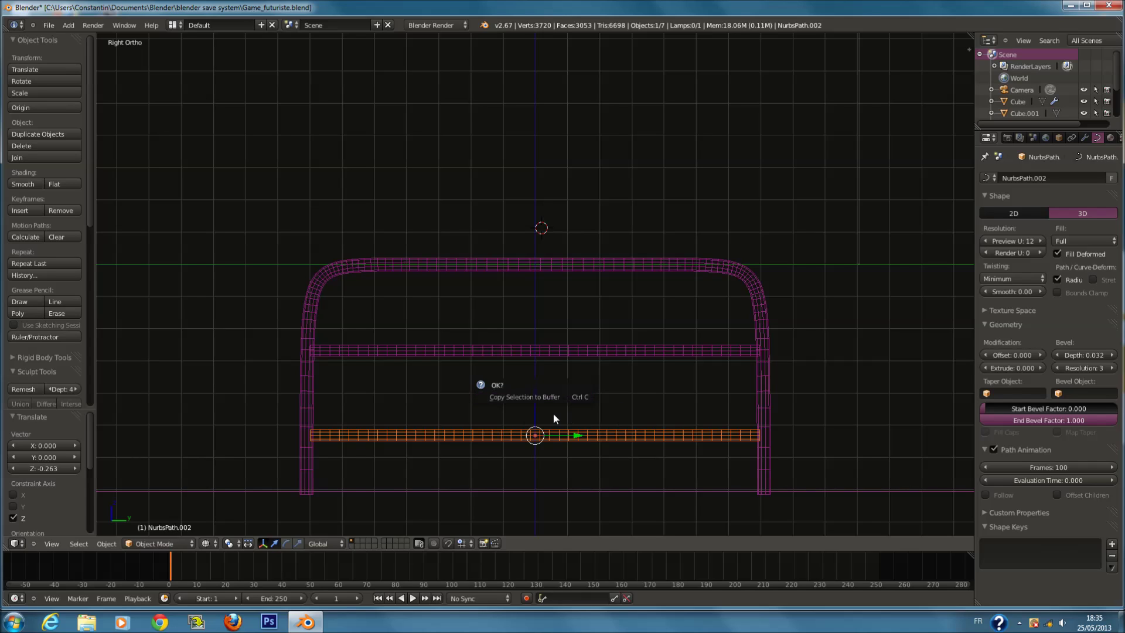
Convert the lower crossbar, the upper crossbar and the arch from curves to meshes.
{"action": "key", "text": "alt+c"}
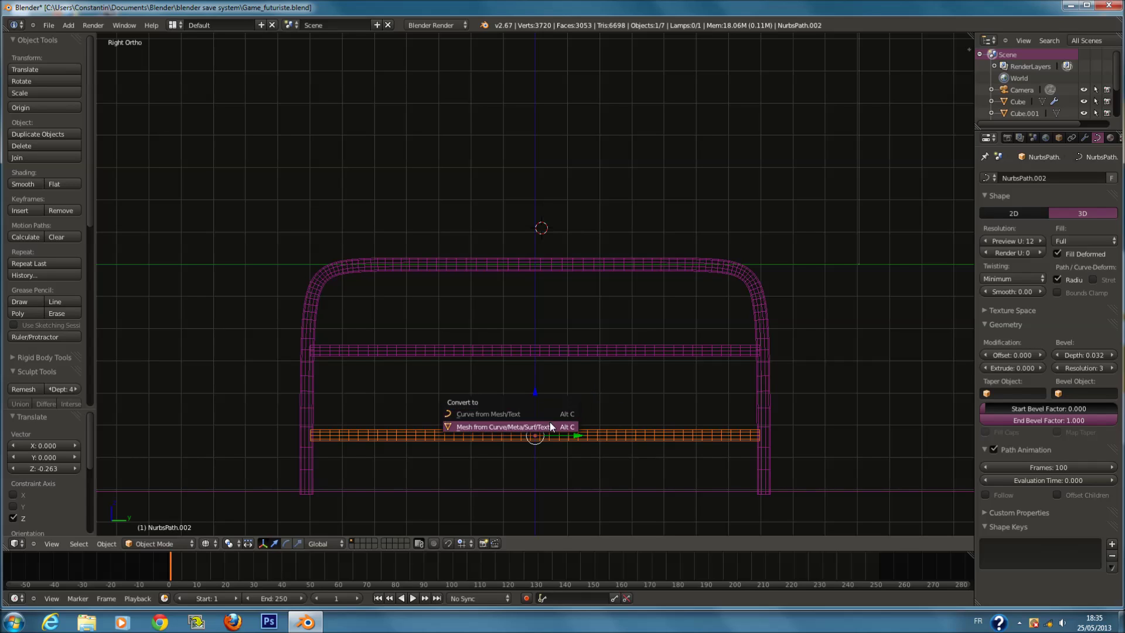
{"action": "left_click", "coordinate": [551, 429]}
{"action": "key", "text": "alt+c"}
{"action": "left_click", "coordinate": [568, 350]}
{"action": "right_click", "coordinate": [593, 269]}
{"action": "key", "text": "alt+c"}
{"action": "left_click", "coordinate": [594, 267]}
Join the arch and both crossbars into one railing object, check its mesh in Edit Mode, and save the file.
{"action": "right_click", "coordinate": [616, 351], "text": "shift"}
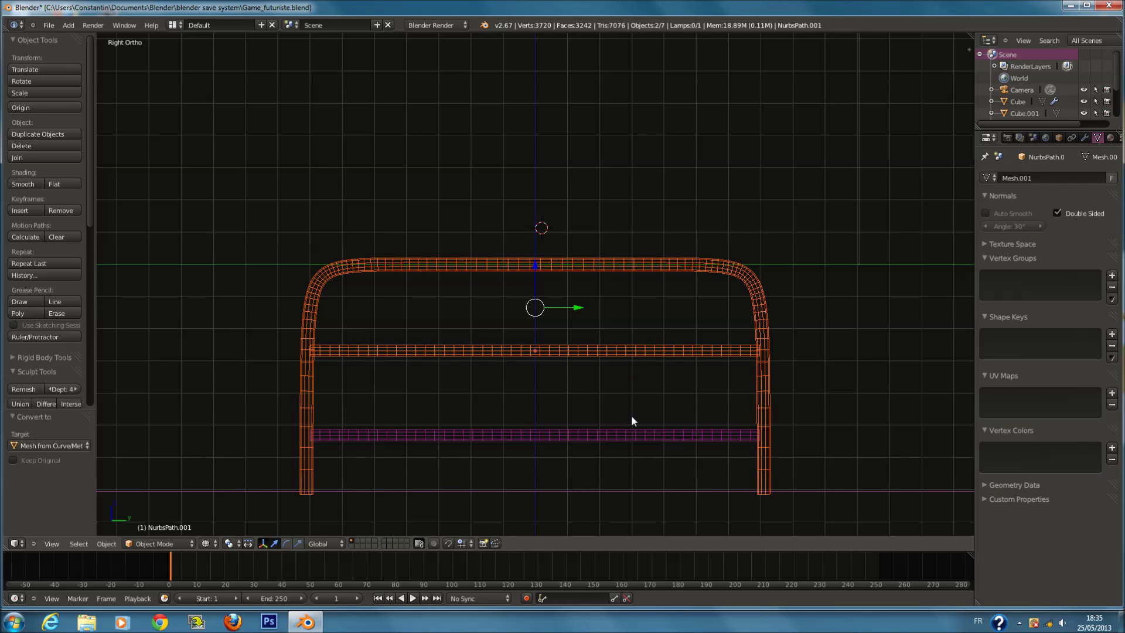
{"action": "right_click", "coordinate": [635, 435], "text": "shift"}
{"action": "right_click", "coordinate": [635, 439]}
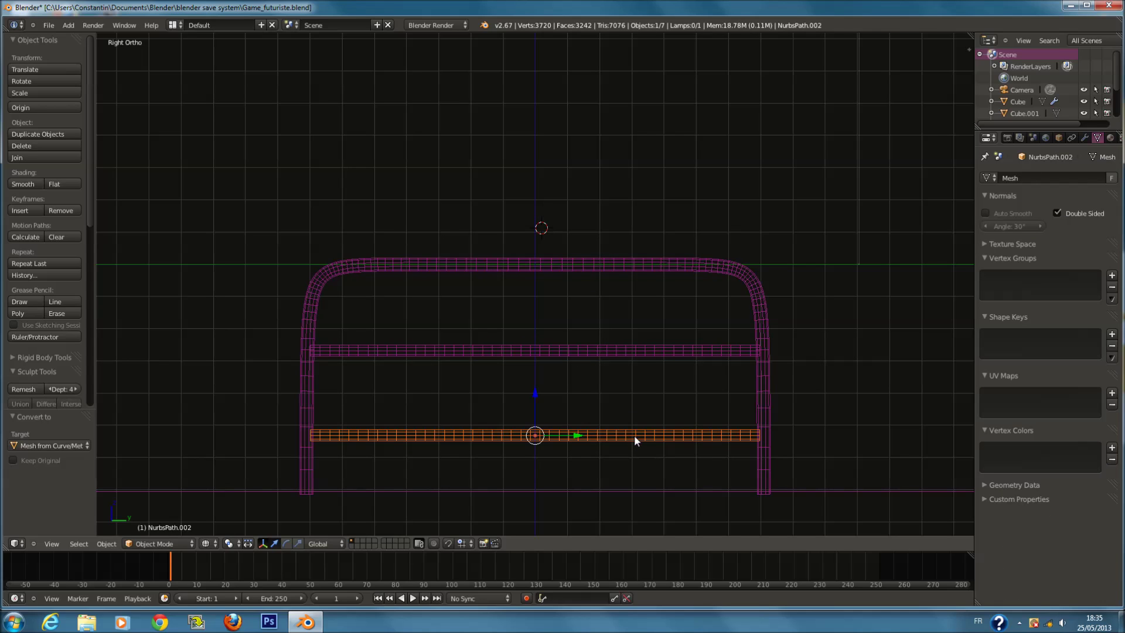
{"action": "right_click", "coordinate": [625, 349], "text": "shift"}
{"action": "right_click", "coordinate": [610, 271], "text": "shift"}
{"action": "key", "text": "ctrl+j"}
{"action": "scroll", "coordinate": [610, 275], "scroll_direction": "down", "scroll_amount": 2}
{"action": "key", "text": "Tab"}
{"action": "key", "text": "a"}
{"action": "key", "text": "a"}
{"action": "key", "text": "a"}
{"action": "scroll", "coordinate": [613, 295], "scroll_direction": "up", "scroll_amount": 1}
{"action": "scroll", "coordinate": [613, 295], "scroll_direction": "up", "scroll_amount": 1}
{"action": "key", "text": "Tab"}
{"action": "key", "text": "ctrl+s"}
In top view, move the railing -1.429 along X and save the file.
{"action": "scroll", "coordinate": [615, 273], "scroll_direction": "down", "scroll_amount": 2}
{"action": "scroll", "coordinate": [614, 272], "scroll_direction": "down", "scroll_amount": 1}
{"action": "key", "text": "a"}
{"action": "key", "text": "KP_1"}
{"action": "key", "text": "KP_7"}
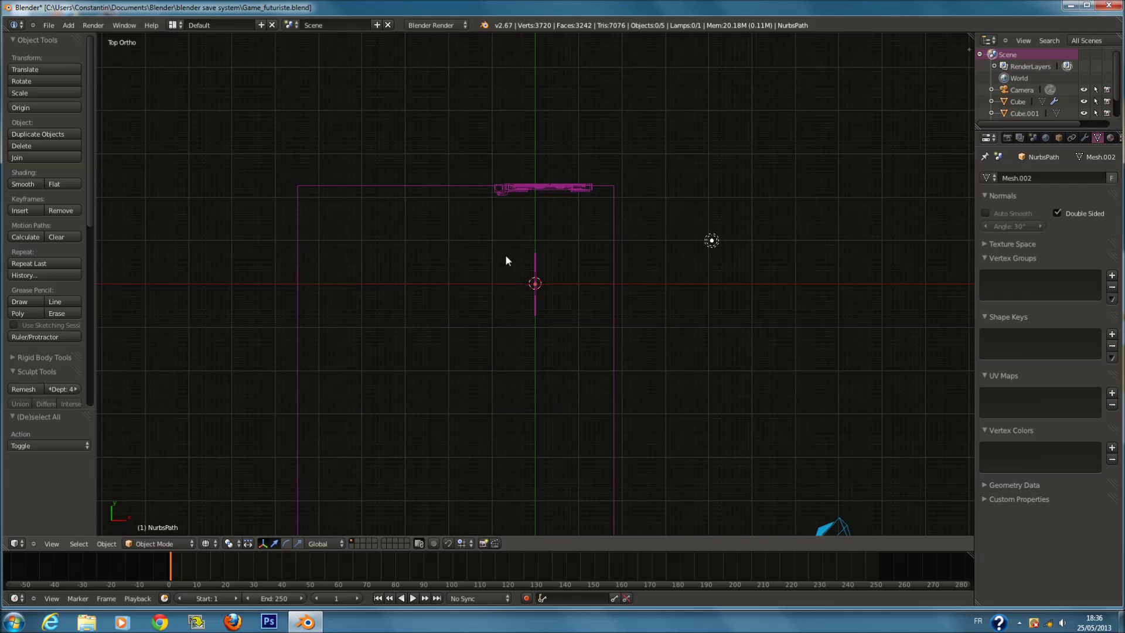
{"action": "scroll", "coordinate": [522, 261], "scroll_direction": "up", "scroll_amount": 3}
{"action": "right_click", "coordinate": [536, 262]}
{"action": "middle_click_drag", "start_coordinate": [536, 261], "coordinate": [567, 329], "text": "shift"}
{"action": "key", "text": "g"}
{"action": "key", "text": "x"}
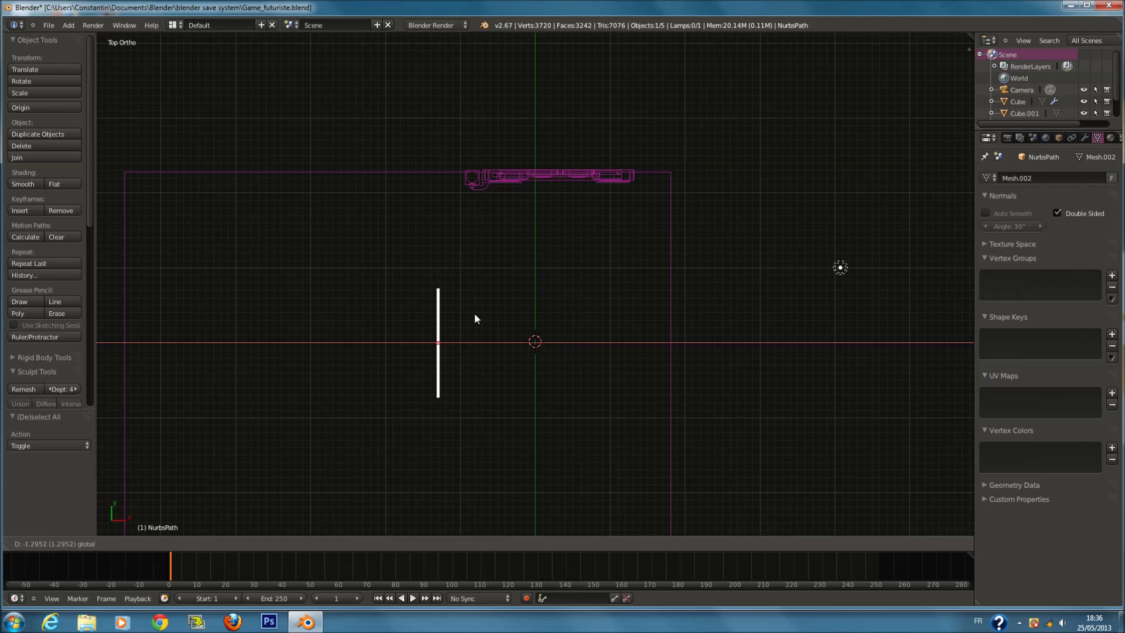
{"action": "left_click", "coordinate": [467, 316]}
{"action": "scroll", "coordinate": [467, 316], "scroll_direction": "down", "scroll_amount": 1}
{"action": "key", "text": "ctrl+s"}
{"action": "left_click", "coordinate": [467, 316]}
Scale the railing uniformly by about 1.821, move it 0.763 along Y, and save the file.
{"action": "key", "text": "s"}
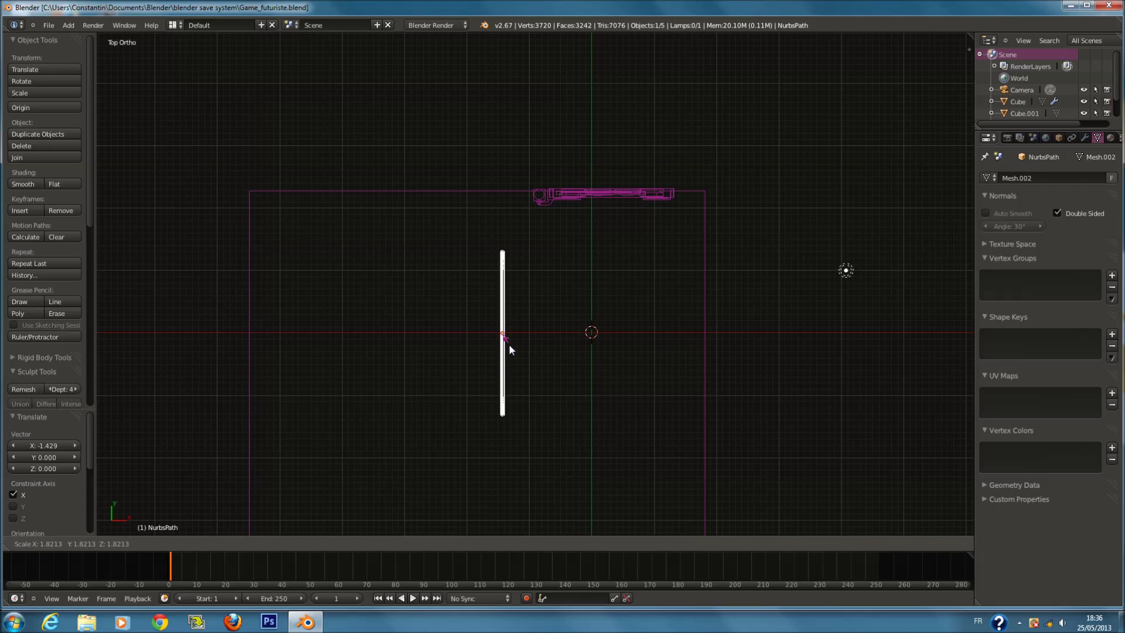
{"action": "left_click", "coordinate": [509, 344]}
{"action": "key", "text": "g"}
{"action": "key", "text": "y"}
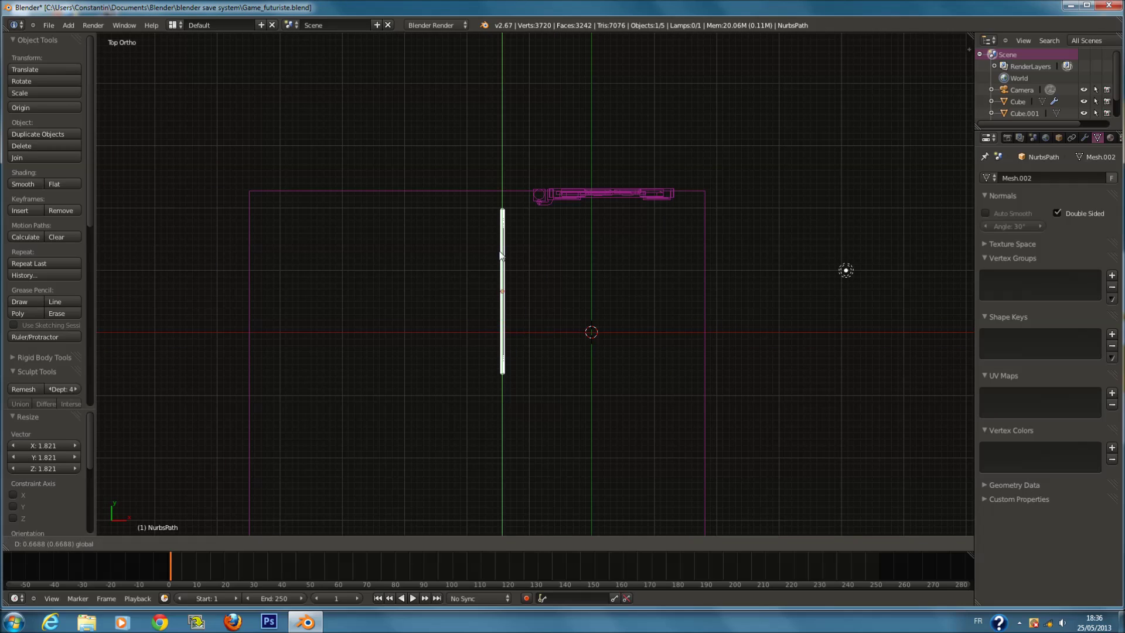
{"action": "left_click", "coordinate": [503, 251]}
{"action": "key", "text": "ctrl+s"}
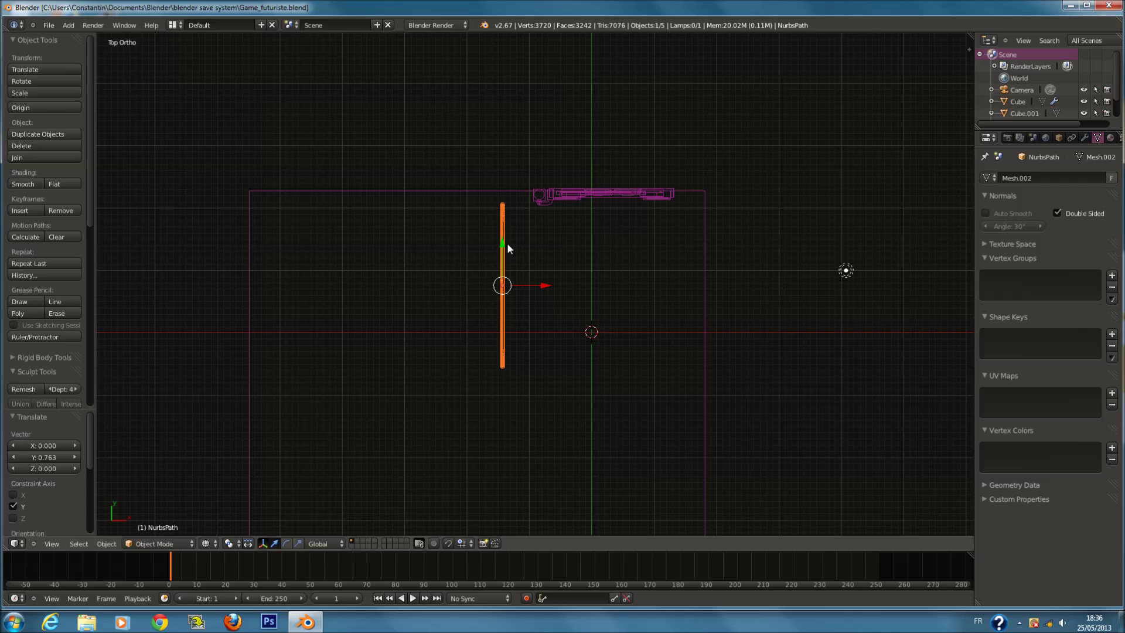
In right view, raise the railing 0.316 along Z, scale it uniformly by about 0.896, and save the file.
{"action": "key", "text": "KP_3"}
{"action": "scroll", "coordinate": [530, 249], "scroll_direction": "up", "scroll_amount": 5}
{"action": "key", "text": "g"}
{"action": "key", "text": "z"}
{"action": "left_click", "coordinate": [534, 268]}
{"action": "key", "text": "s"}
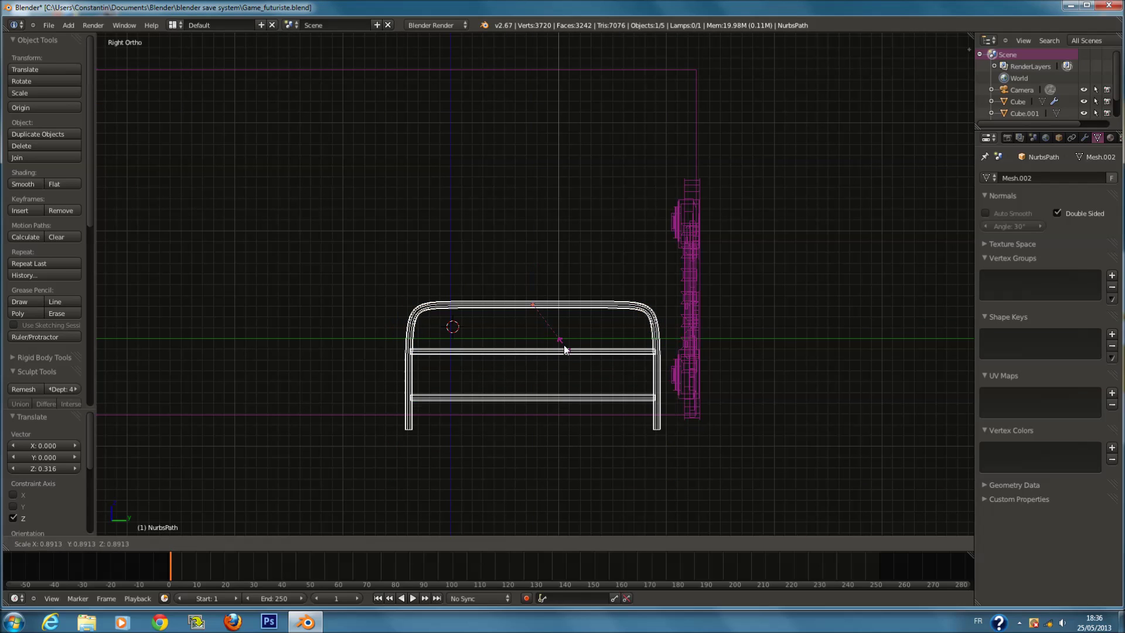
{"action": "left_click", "coordinate": [566, 351]}
{"action": "key", "text": "ctrl+s"}
UV map only the railing's arch with Cylinder Projection.
{"action": "scroll", "coordinate": [566, 351], "scroll_direction": "up", "scroll_amount": 2}
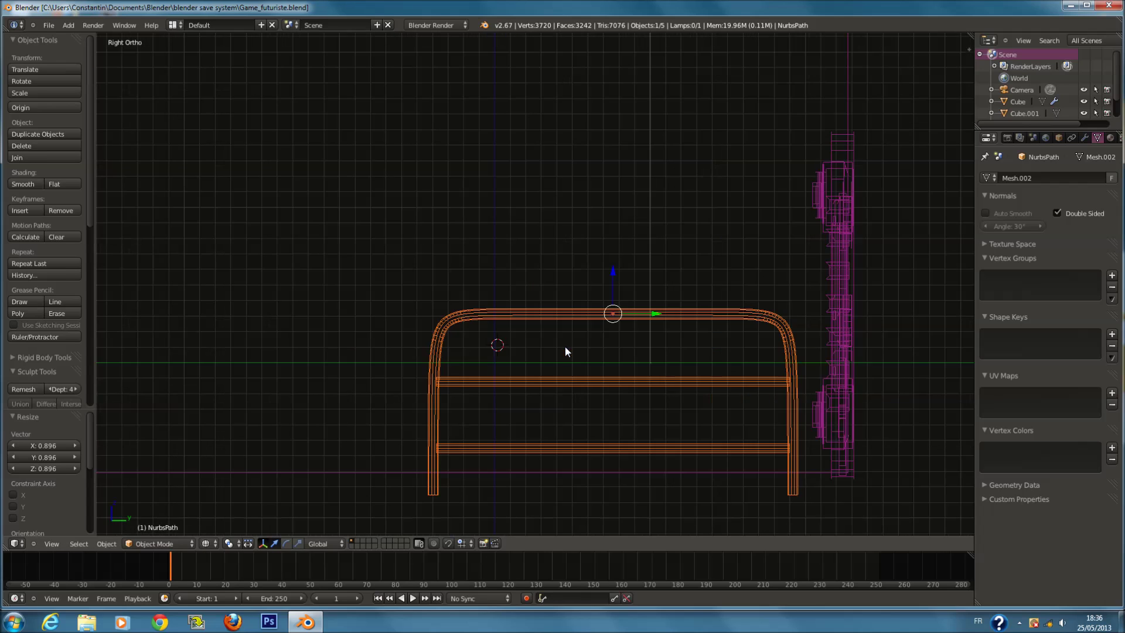
{"action": "scroll", "coordinate": [566, 351], "scroll_direction": "up", "scroll_amount": 1}
{"action": "key", "text": "Tab"}
{"action": "key", "text": "a"}
{"action": "key", "text": "l"}
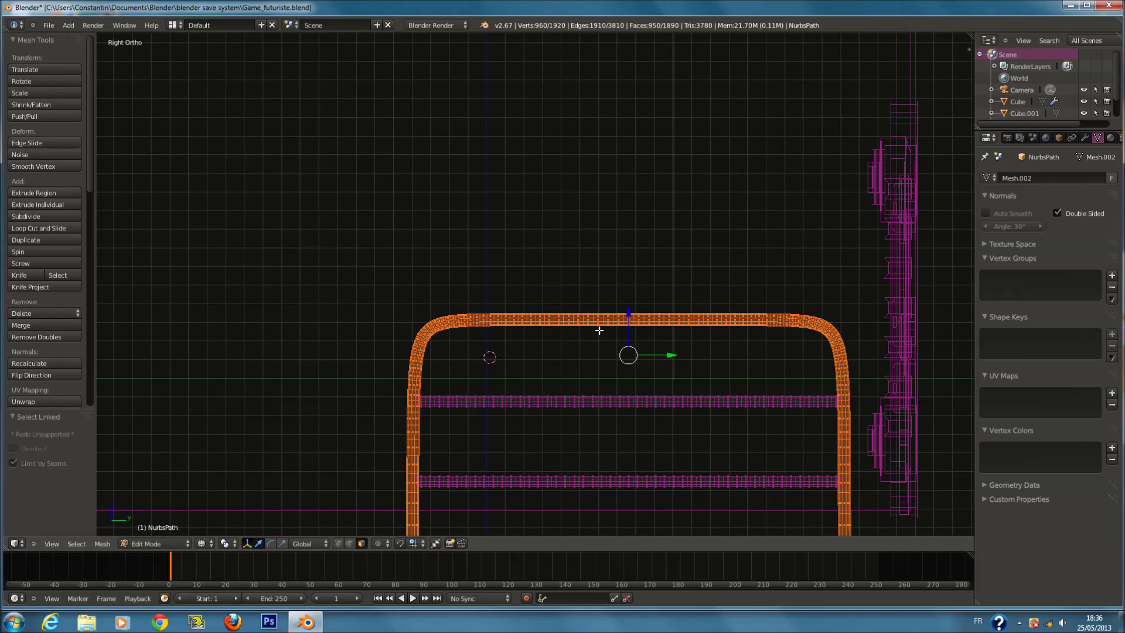
{"action": "key", "text": "u"}
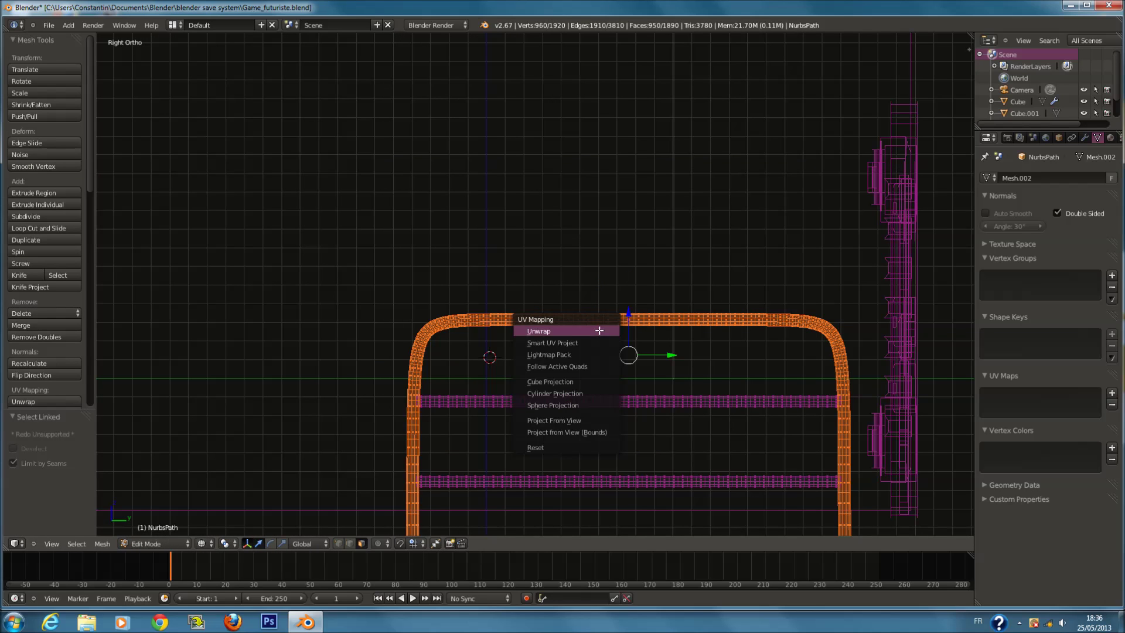
{"action": "left_click", "coordinate": [603, 394]}
UV map the upper and lower crossbars separately with Cylinder Projection and return to Object Mode.
{"action": "key", "text": "a"}
{"action": "key", "text": "l"}
{"action": "key", "text": "u"}
{"action": "left_click", "coordinate": [615, 412]}
{"action": "right_click", "coordinate": [627, 479]}
{"action": "key", "text": "l"}
{"action": "key", "text": "u"}
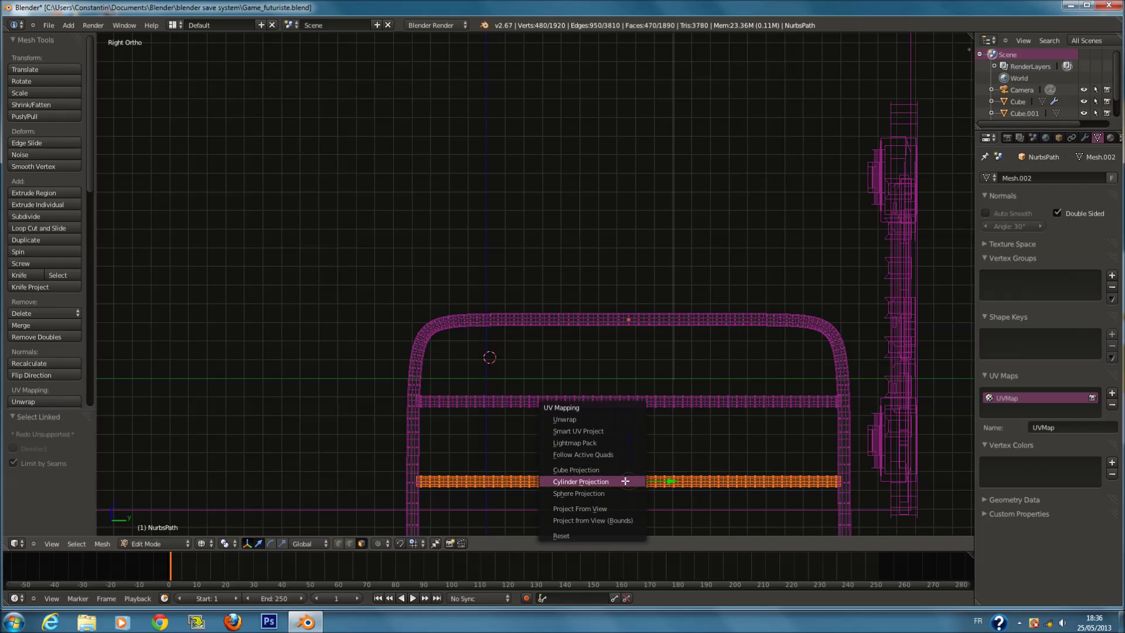
{"action": "left_click", "coordinate": [625, 480]}
{"action": "key", "text": "Tab"}
Try the standard Unwrap on the whole door mesh in front view.
{"action": "scroll", "coordinate": [526, 382], "scroll_direction": "down", "scroll_amount": 4}
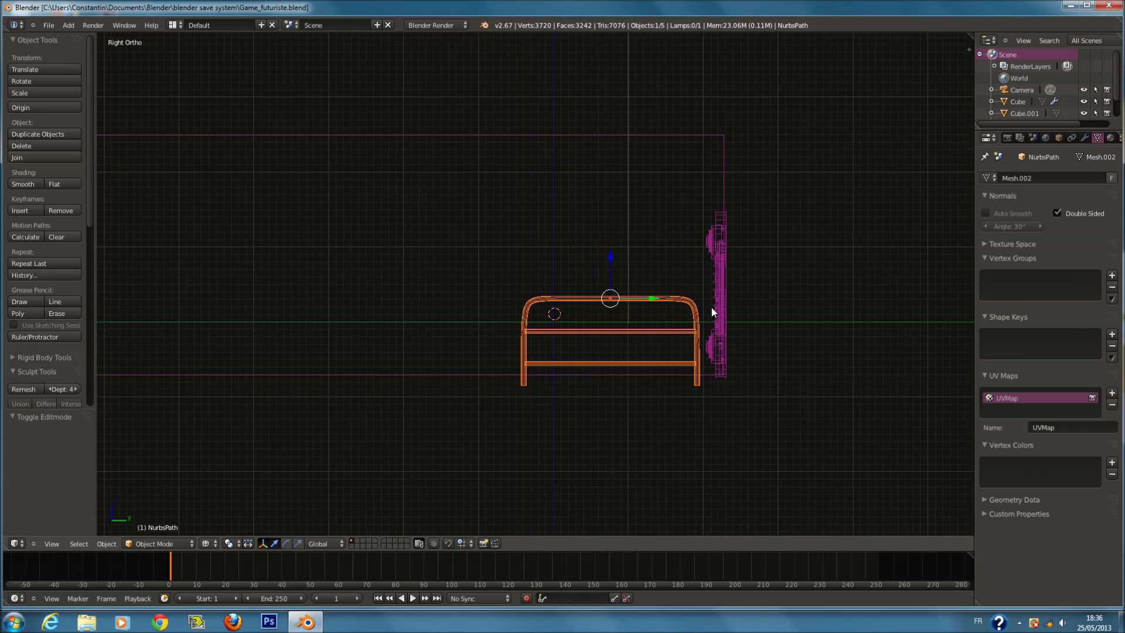
{"action": "right_click", "coordinate": [711, 308]}
{"action": "key", "text": "KP_1"}
{"action": "key", "text": "Tab"}
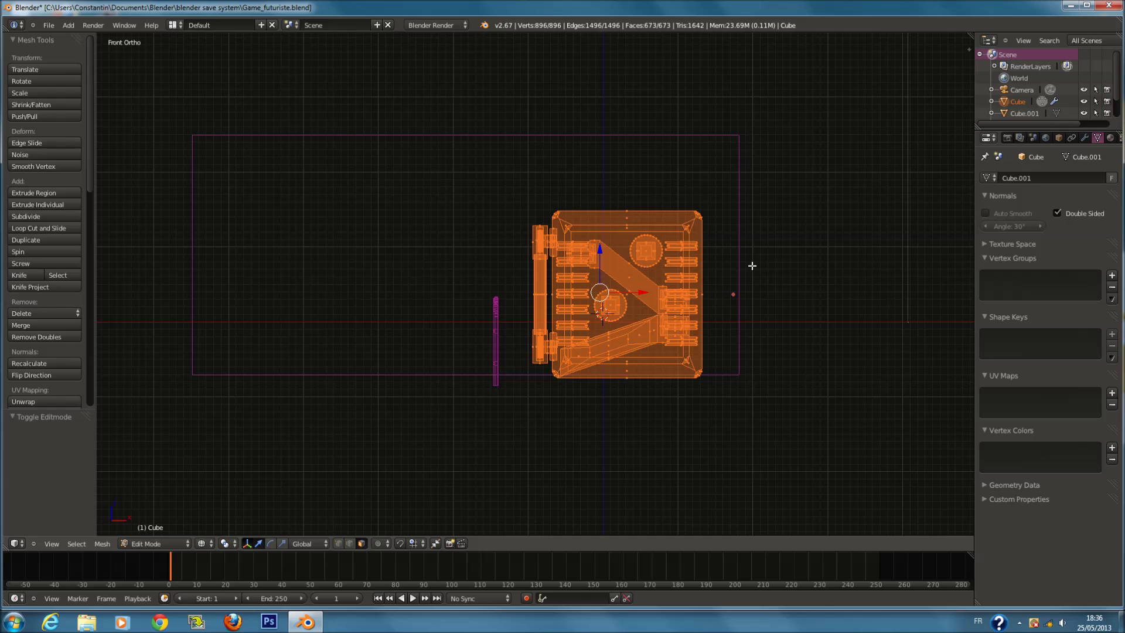
{"action": "key", "text": "u"}
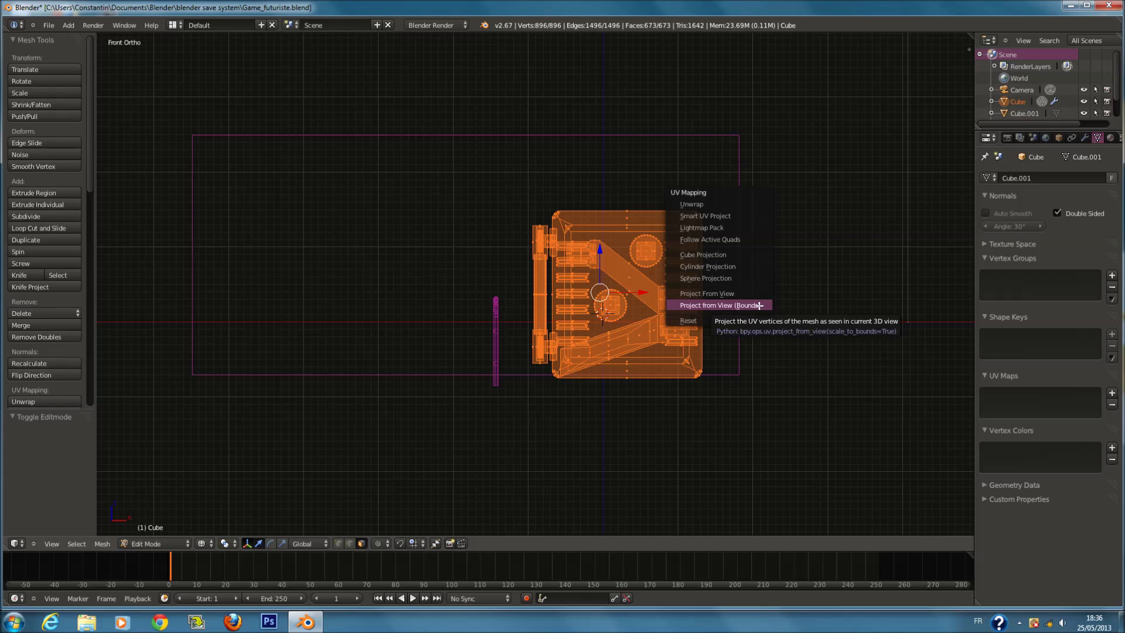
{"action": "left_click", "coordinate": [759, 206]}
{"action": "key", "text": "Tab"}
Split the 3D view, turn the new area into a UV/Image Editor, and show the door's UVs in Edit Mode.
{"action": "left_click_drag", "start_coordinate": [969, 40], "coordinate": [631, 538]}
{"action": "left_click", "coordinate": [646, 543]}
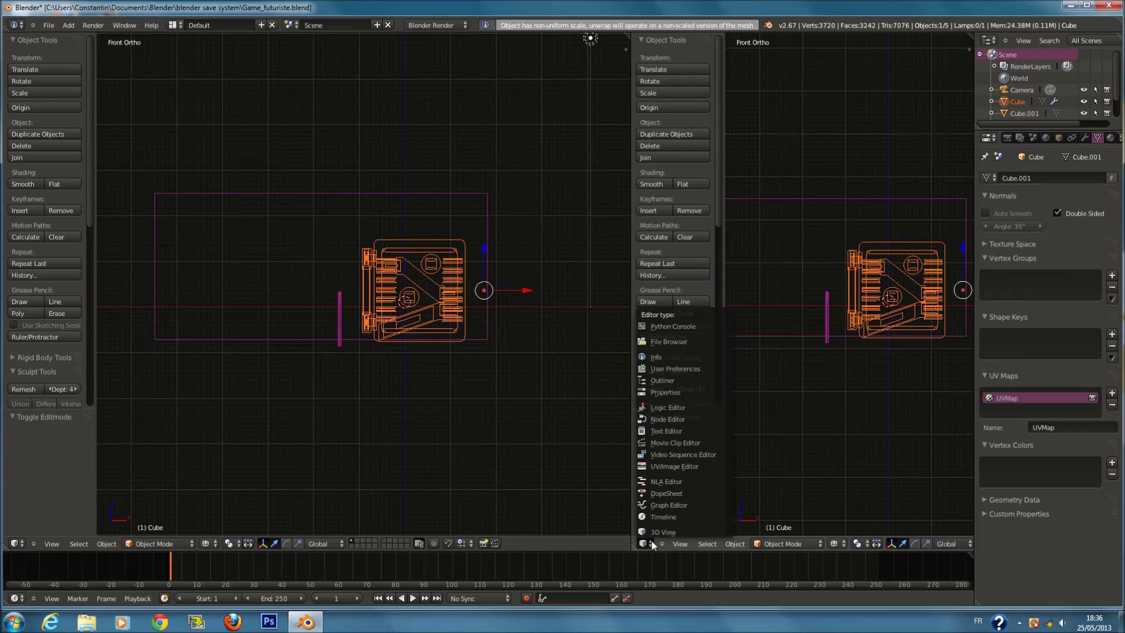
{"action": "left_click", "coordinate": [675, 465]}
{"action": "key", "text": "Tab"}
{"action": "scroll", "coordinate": [748, 306], "scroll_direction": "up", "scroll_amount": 2}
{"action": "scroll", "coordinate": [552, 321], "scroll_direction": "up", "scroll_amount": 2}
Try Smart UV Project on the door with angle limit 66, and Lightmap Pack with image size 512, quality 12 and margin 0.10.
{"action": "key", "text": "u"}
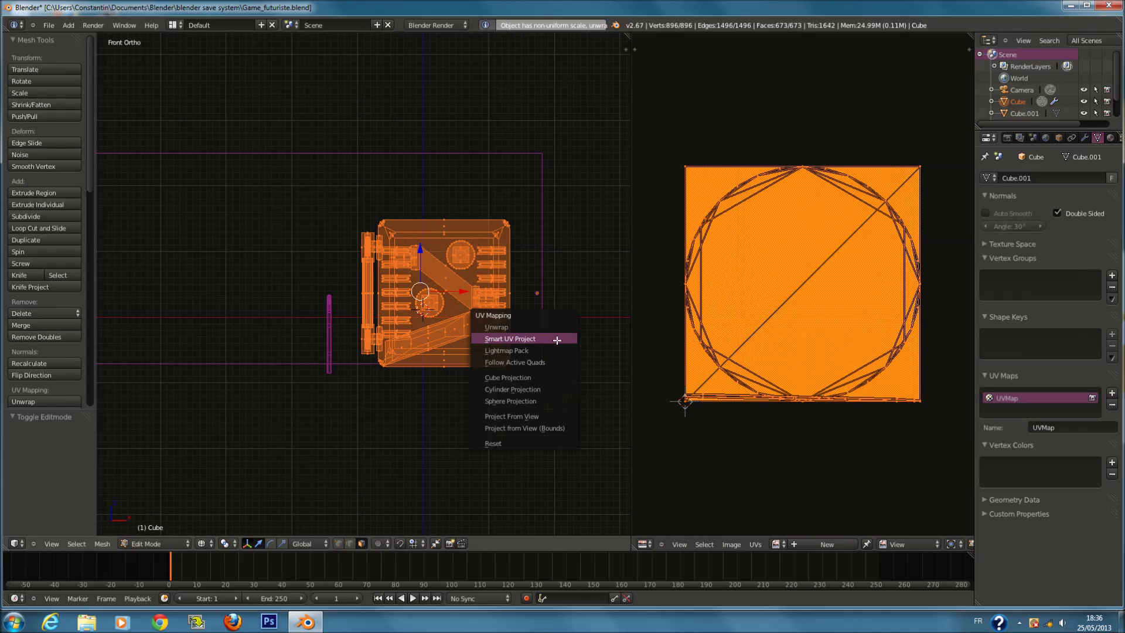
{"action": "left_click", "coordinate": [516, 336]}
{"action": "left_click", "coordinate": [578, 398]}
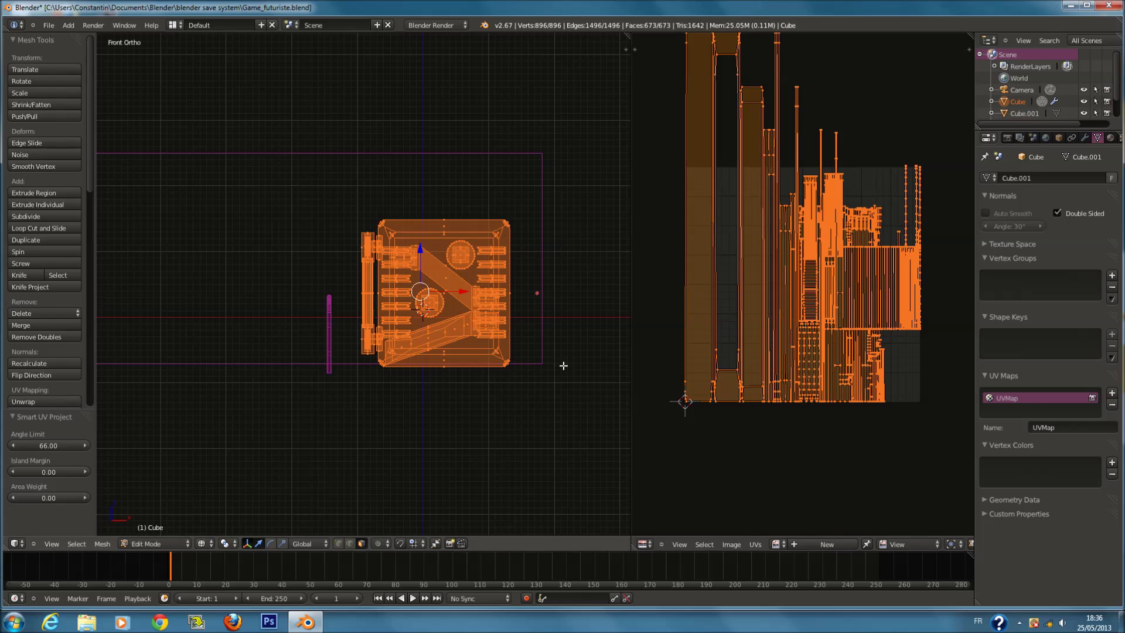
{"action": "scroll", "coordinate": [563, 365], "scroll_direction": "up", "scroll_amount": 1}
{"action": "key", "text": "u"}
{"action": "left_click", "coordinate": [545, 374]}
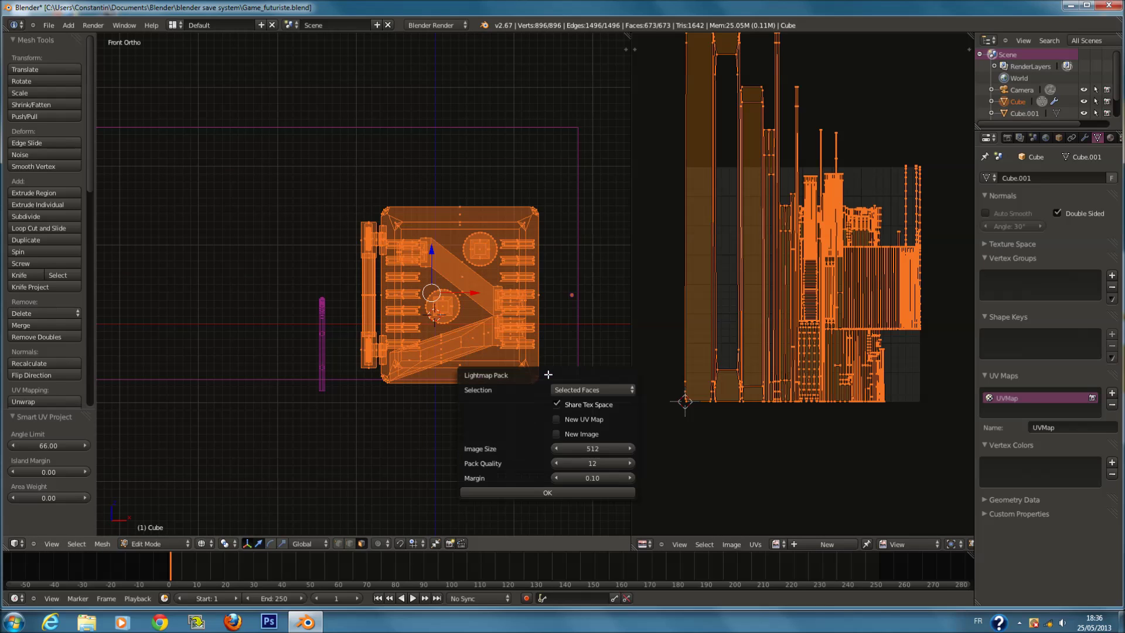
{"action": "left_click", "coordinate": [567, 489]}
Try other mappings on the door, including Follow Active Quads with Length Average and Project From View.
{"action": "key", "text": "u"}
{"action": "left_click", "coordinate": [450, 387]}
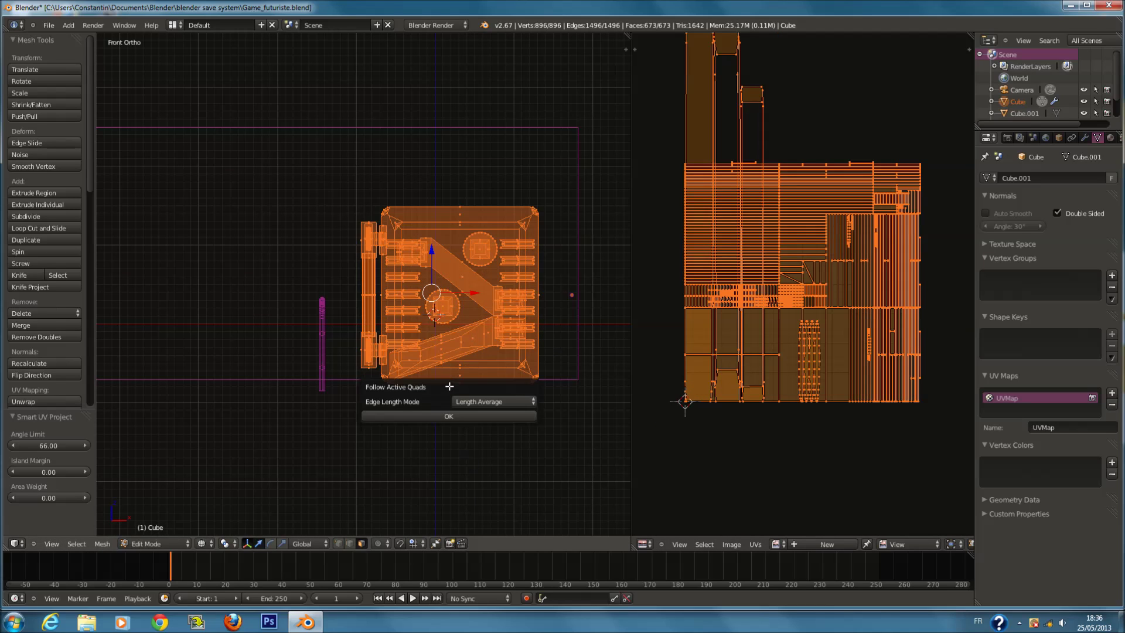
{"action": "left_click", "coordinate": [471, 416]}
{"action": "key", "text": "u"}
{"action": "left_click", "coordinate": [515, 437]}
{"action": "key", "text": "u"}
{"action": "left_click", "coordinate": [531, 470]}
{"action": "key", "text": "u"}
{"action": "left_click", "coordinate": [552, 390]}
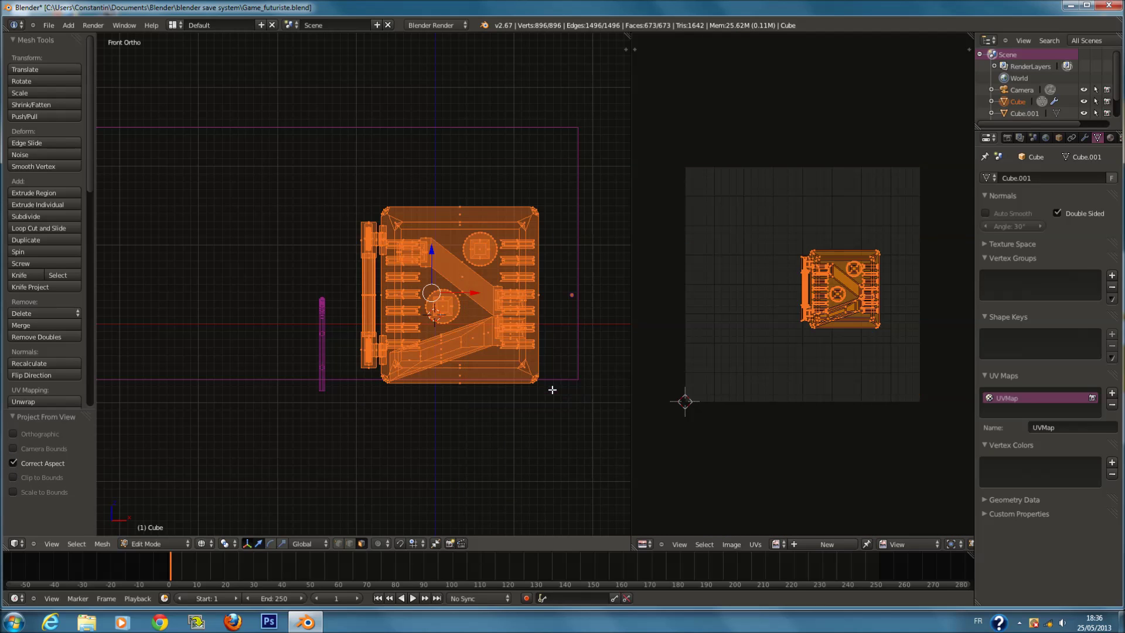
Try Follow Active Quads on the door again with the Length Average edge mode.
{"action": "scroll", "coordinate": [552, 327], "scroll_direction": "up", "scroll_amount": 1}
{"action": "key", "text": "u"}
{"action": "left_click", "coordinate": [551, 271]}
{"action": "left_click", "coordinate": [559, 304]}
Try Smart UV Project on the door with an angle limit of 1.00.
{"action": "key", "text": "u"}
{"action": "left_click", "coordinate": [516, 279]}
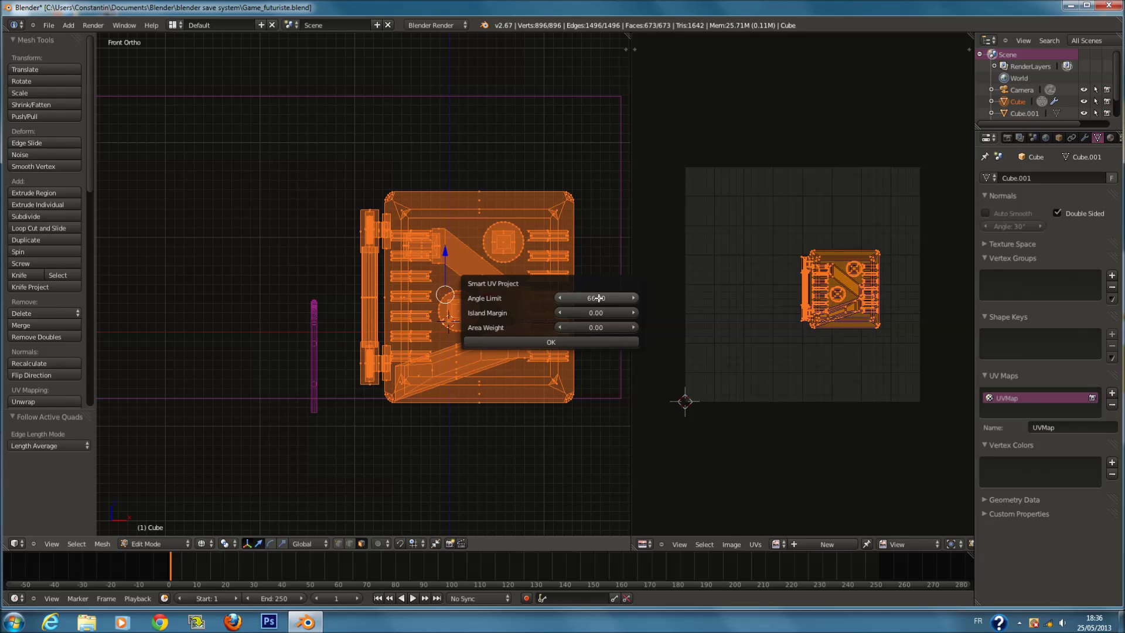
{"action": "left_click_drag", "start_coordinate": [240, 328], "coordinate": [105, 351]}
{"action": "left_click", "coordinate": [551, 342]}
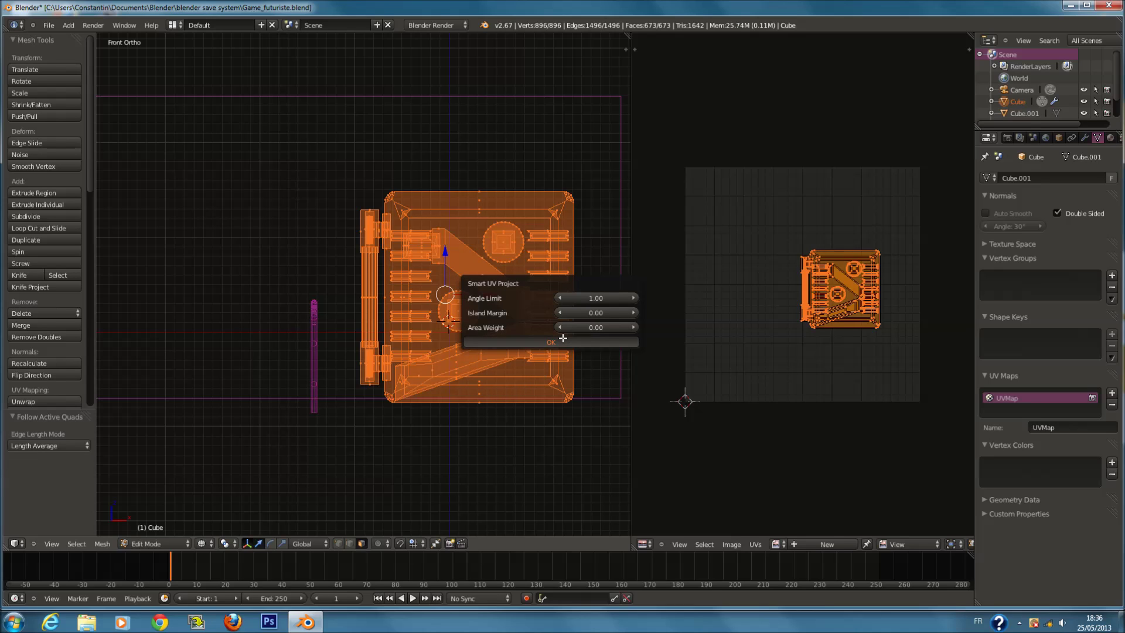
Try Smart UV Project on the door with angle limit 66 and area weight 1.00.
{"action": "middle_click_drag", "start_coordinate": [930, 258], "coordinate": [937, 307]}
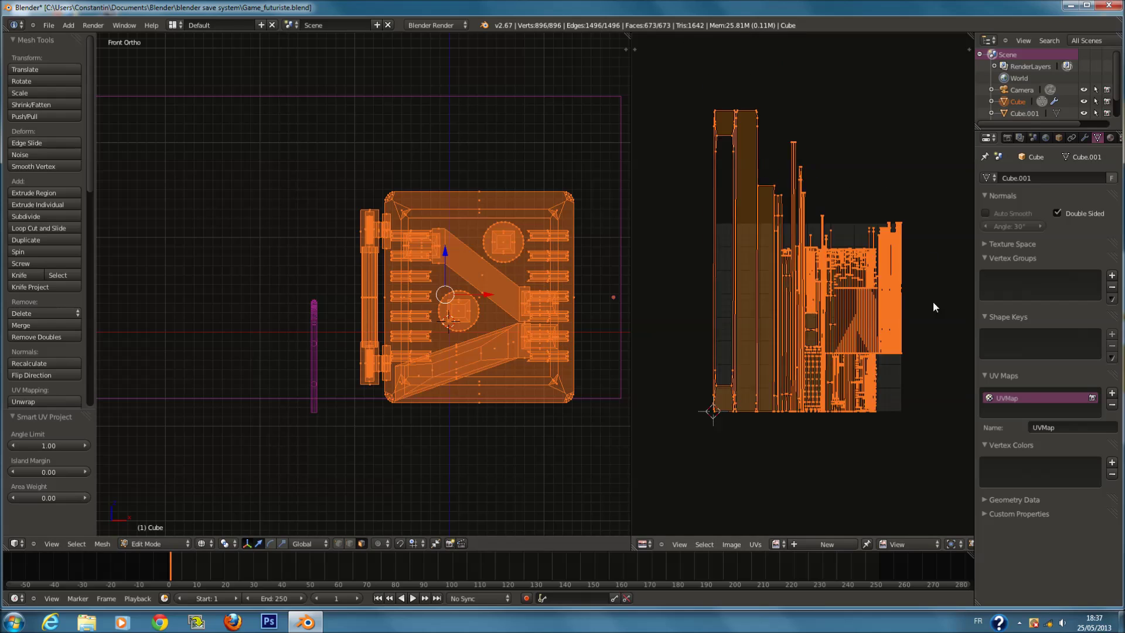
{"action": "key", "text": "u"}
{"action": "left_click", "coordinate": [554, 324]}
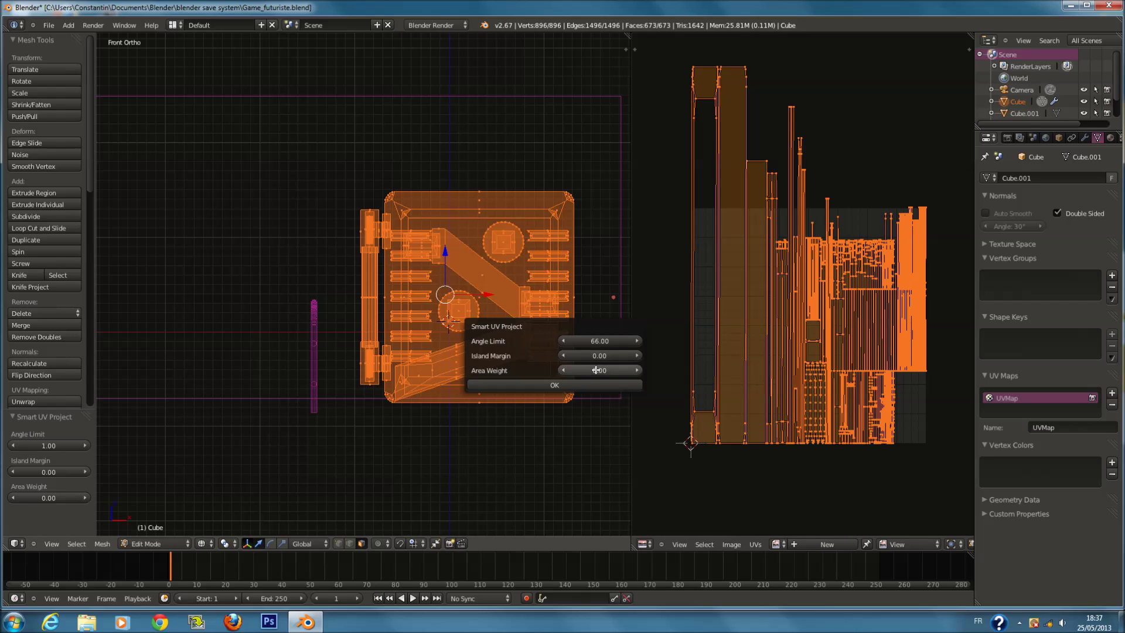
{"action": "left_click", "coordinate": [565, 383]}
Rerun Smart UV Project on the door with area weight 0.00, trying an island margin of 0.13.
{"action": "key", "text": "u"}
{"action": "left_click", "coordinate": [565, 379]}
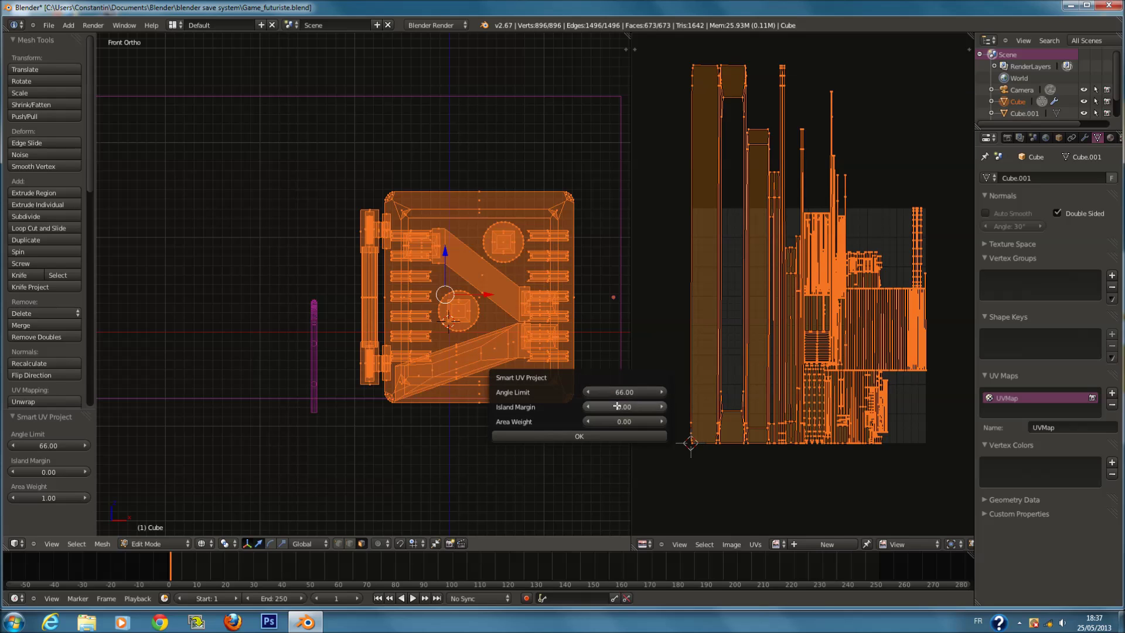
{"action": "left_click", "coordinate": [603, 436]}
{"action": "scroll", "coordinate": [656, 422], "scroll_direction": "up", "scroll_amount": 2}
{"action": "key", "text": "u"}
{"action": "left_click", "coordinate": [543, 387]}
{"action": "left_click", "coordinate": [616, 419]}
{"action": "left_click", "coordinate": [580, 446]}
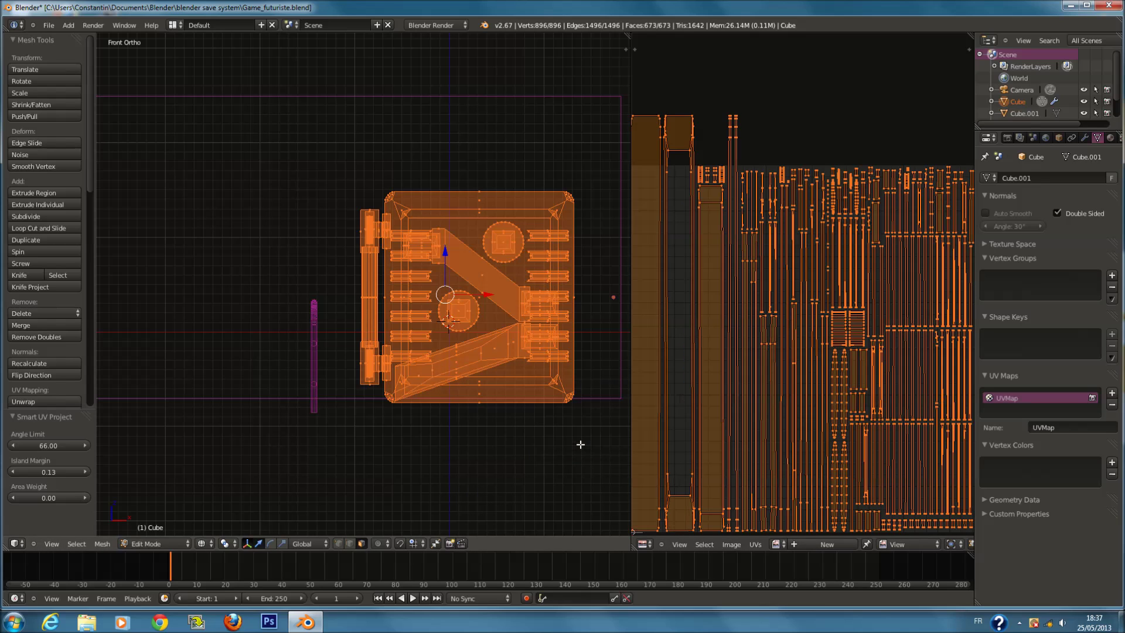
Unwrap the door with Smart UV Project using an island margin of 0.038, return to Object Mode, and save the file.
{"action": "key", "text": "u"}
{"action": "left_click", "coordinate": [603, 393]}
{"action": "left_click", "coordinate": [680, 423]}
{"action": "type", "text": "0.038"}
{"action": "key", "text": "Return"}
{"action": "left_click", "coordinate": [656, 451]}
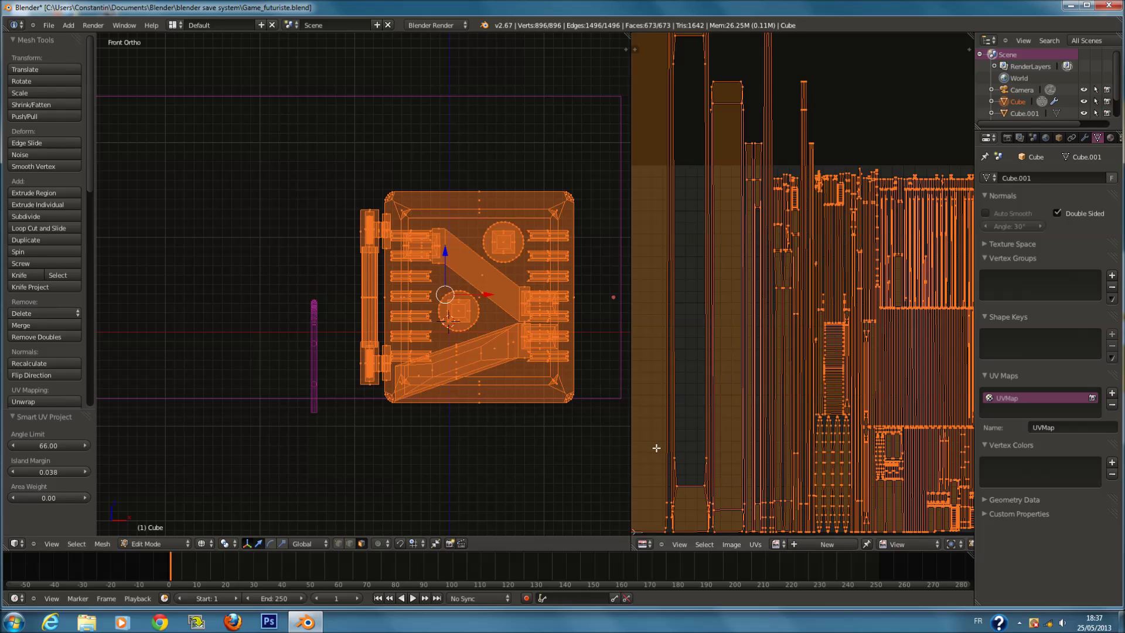
{"action": "key", "text": "Tab"}
{"action": "key", "text": "z"}
{"action": "key", "text": "ctrl+s"}
Select the door in solid shading and give it a new material named Portes.
{"action": "left_click", "coordinate": [465, 320]}
{"action": "key", "text": "z"}
{"action": "scroll", "coordinate": [286, 364], "scroll_direction": "up", "scroll_amount": 2}
{"action": "right_click", "coordinate": [286, 364]}
{"action": "key", "text": "a"}
{"action": "key", "text": "z"}
{"action": "mouse_move", "coordinate": [364, 357]}
{"action": "middle_mouse_down"}
{"action": "mouse_move", "coordinate": [351, 378]}
{"action": "mouse_move", "coordinate": [165, 371]}
{"action": "mouse_move", "coordinate": [352, 334]}
{"action": "mouse_move", "coordinate": [321, 316]}
{"action": "mouse_move", "coordinate": [501, 276]}
{"action": "middle_mouse_up"}
{"action": "right_click", "coordinate": [501, 276]}
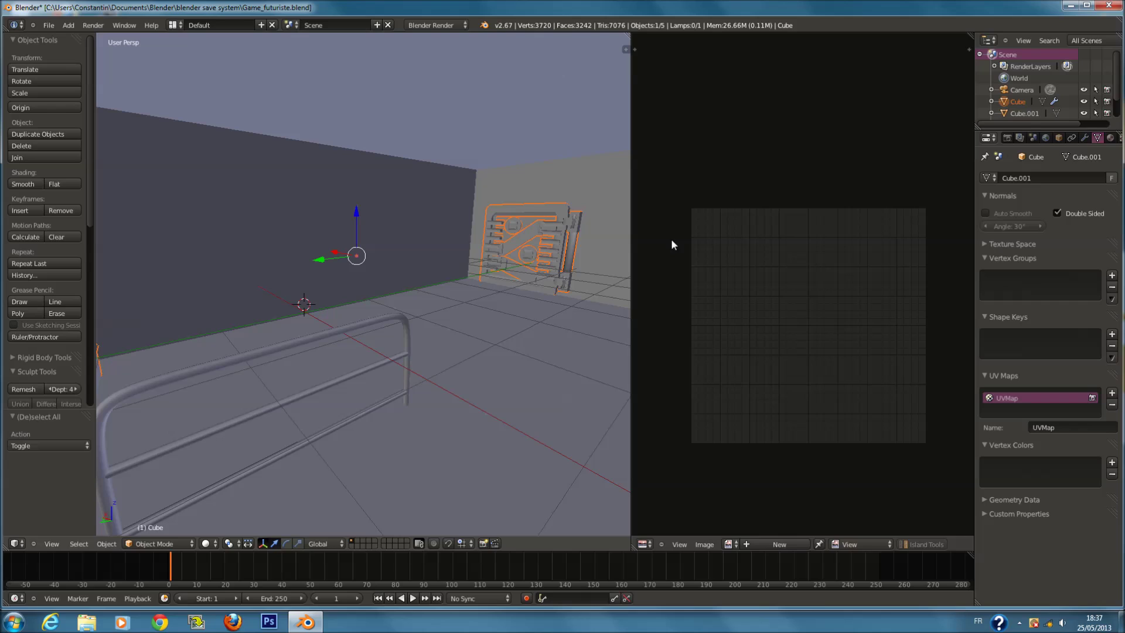
{"action": "left_click", "coordinate": [1112, 138]}
{"action": "left_click", "coordinate": [1041, 214]}
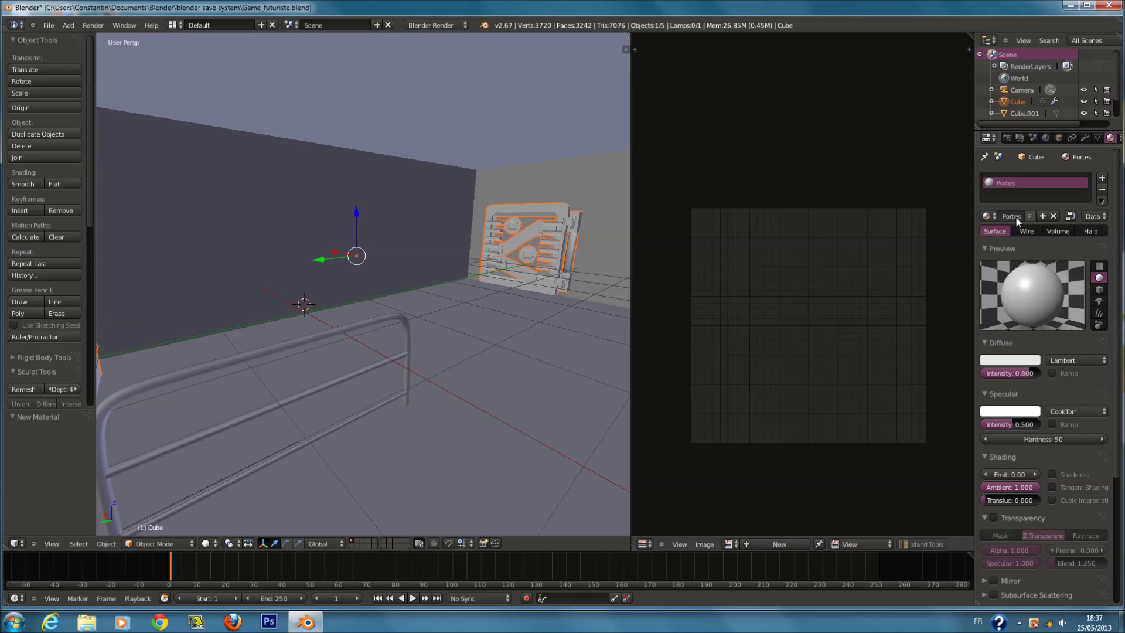
Give the railing a new material named rampe.
{"action": "right_click", "coordinate": [412, 322]}
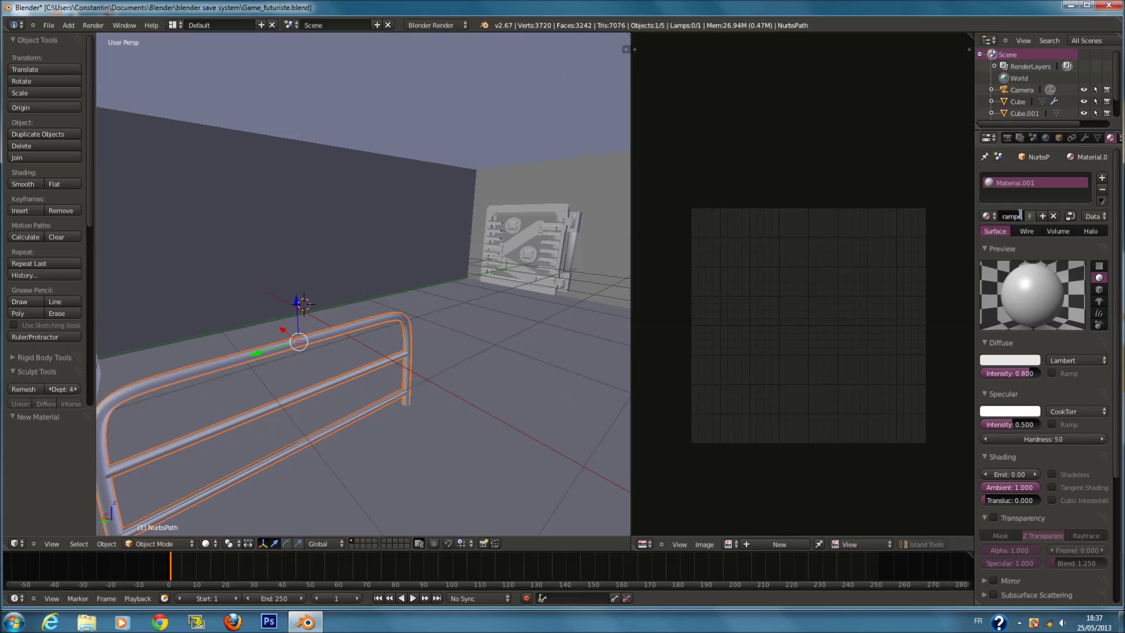
{"action": "middle_click_drag", "start_coordinate": [583, 333], "coordinate": [485, 304]}
Give the room box a new material named niveaux and save the file.
{"action": "right_click", "coordinate": [504, 275]}
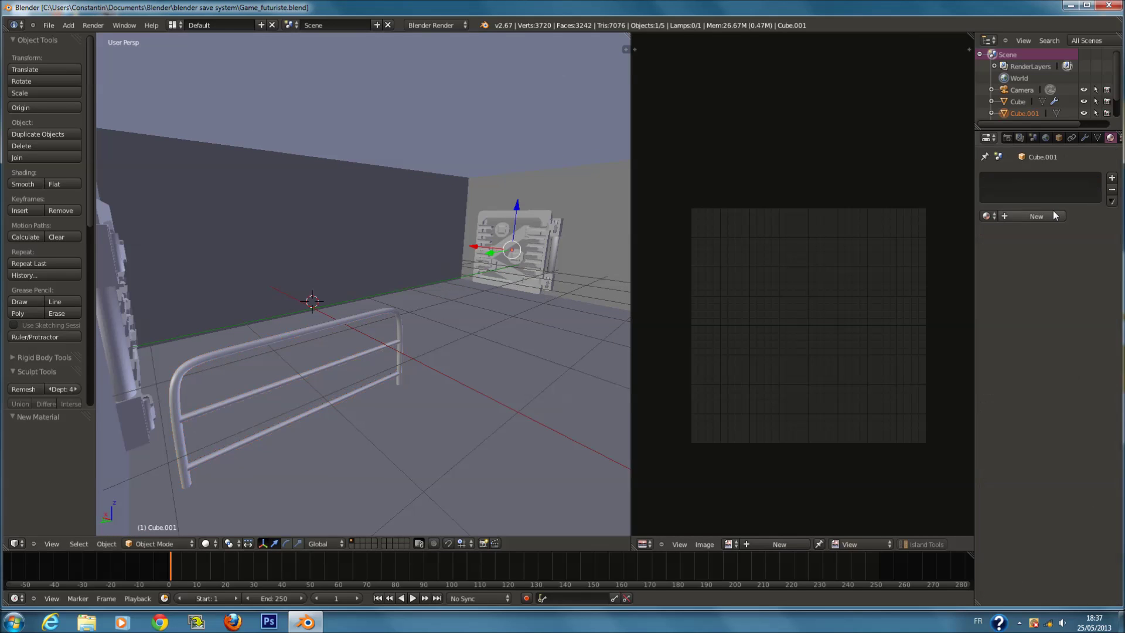
{"action": "left_click", "coordinate": [1036, 216]}
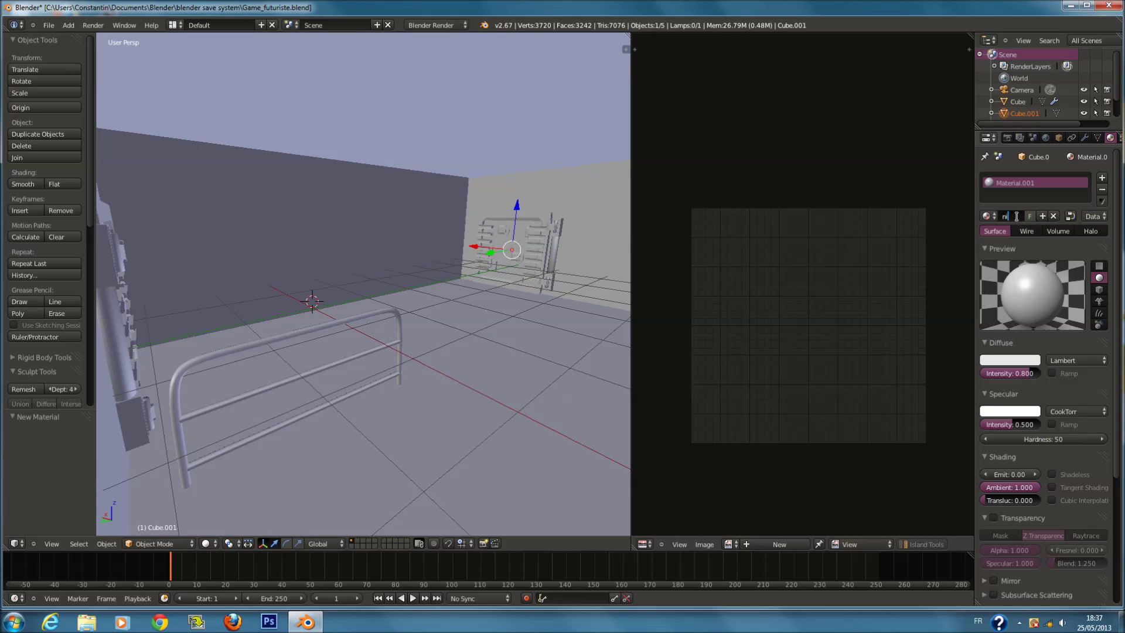
{"action": "left_click", "coordinate": [1017, 216]}
{"action": "type", "text": "niveaux"}
{"action": "key", "text": "Return"}
{"action": "key", "text": "ctrl+s"}
{"action": "left_click", "coordinate": [571, 273]}
In Edit Mode, add a second material slot to the room box and assign a new material named plafond to the ceiling.
{"action": "middle_click_drag", "start_coordinate": [473, 220], "coordinate": [489, 176]}
{"action": "key", "text": "Tab"}
{"action": "left_click", "coordinate": [1103, 180]}
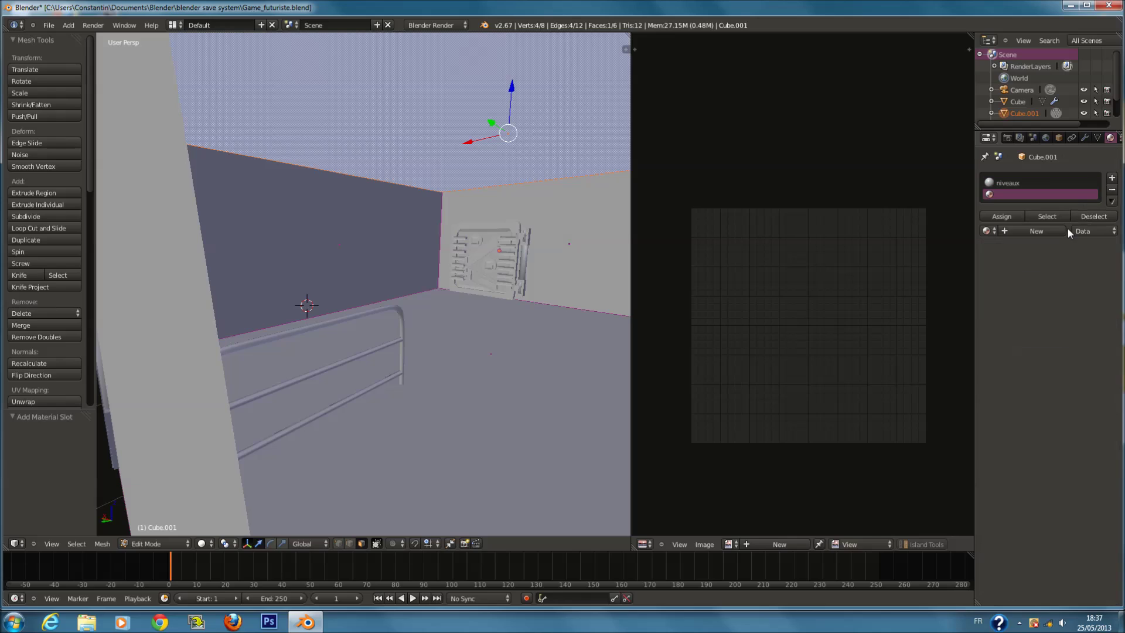
{"action": "left_click", "coordinate": [1043, 230]}
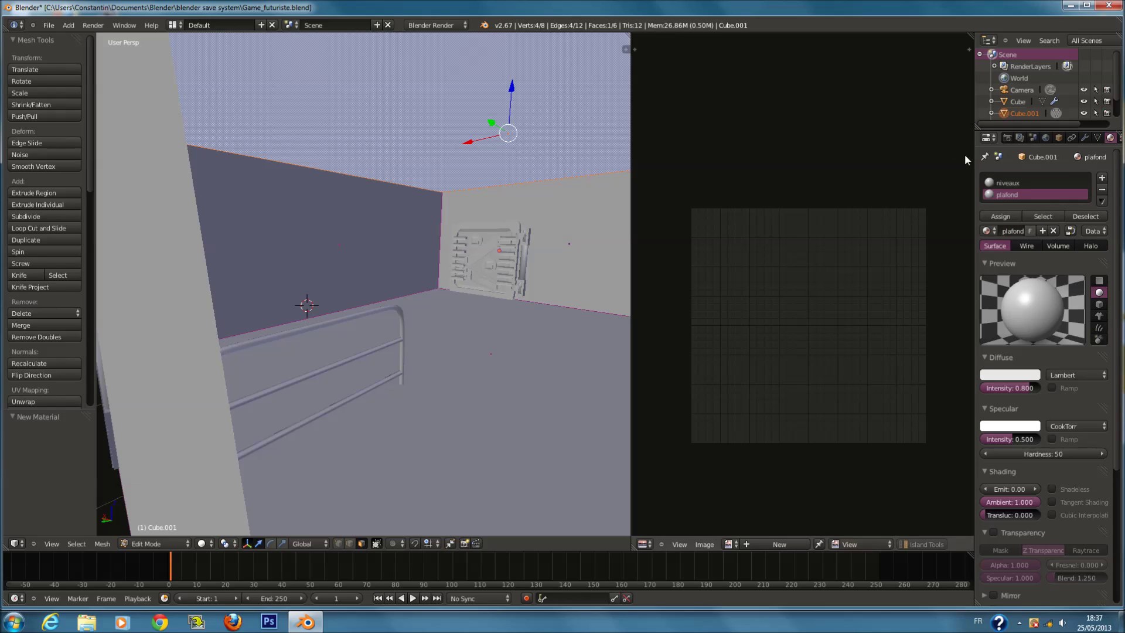
Add a third material slot to the room box and assign a new material named sol to the floor face.
{"action": "left_click", "coordinate": [1102, 178]}
{"action": "left_click", "coordinate": [1042, 238]}
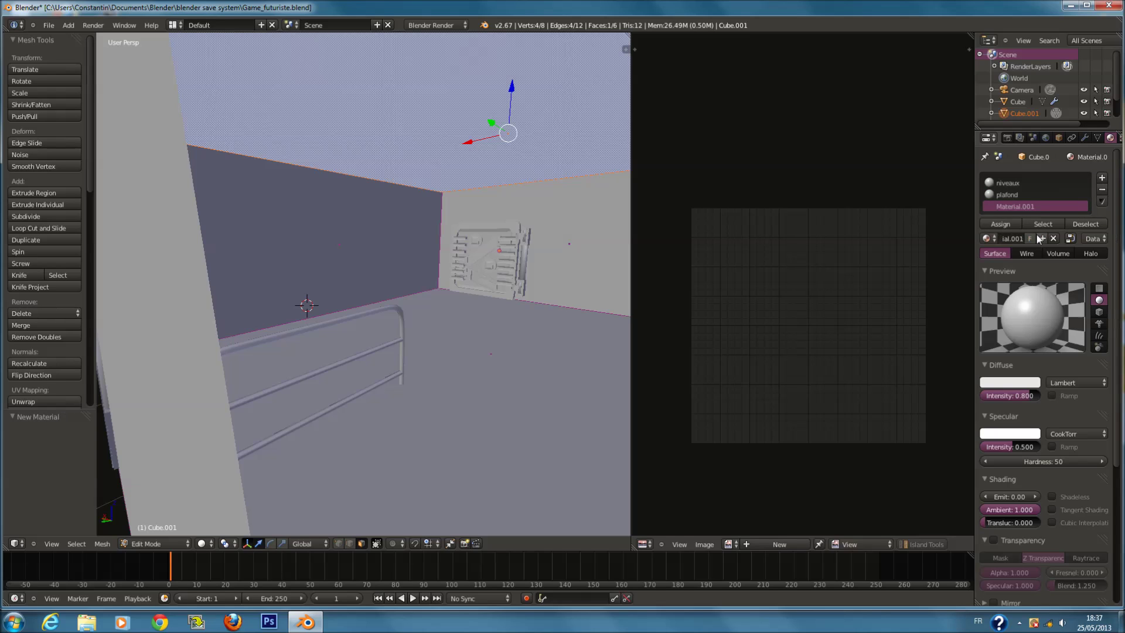
{"action": "double_click", "coordinate": [1020, 237]}
{"action": "key", "text": "ctrl+z"}
{"action": "left_click", "coordinate": [1007, 183]}
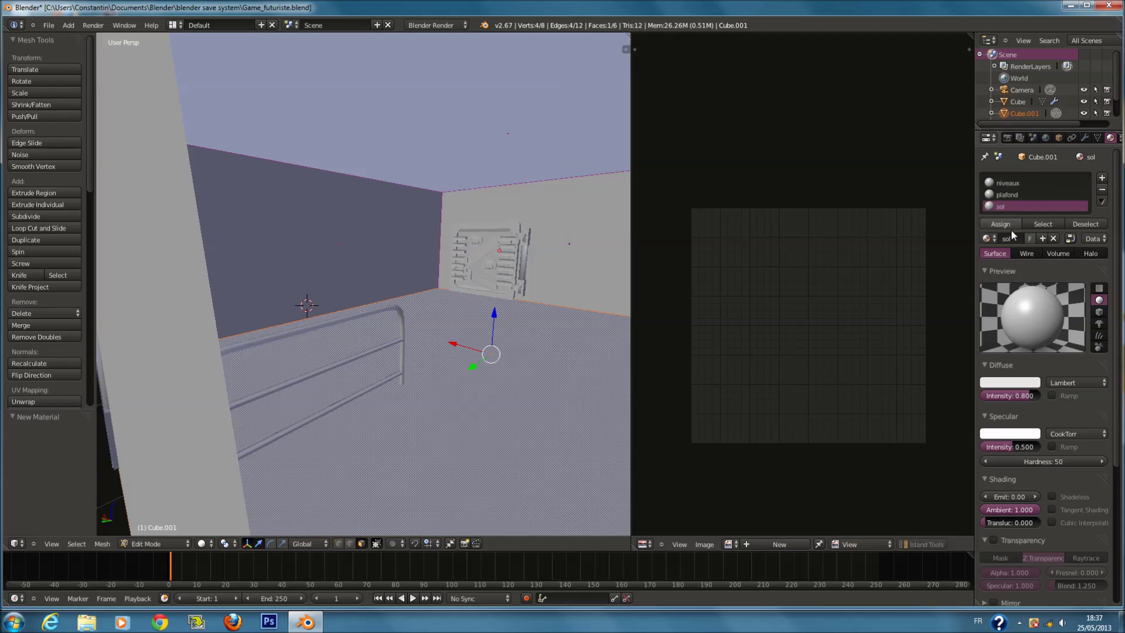
Return to Object Mode, show the scene in wireframe with nothing selected, and save the file.
{"action": "key", "text": "Tab"}
{"action": "middle_click_drag", "start_coordinate": [473, 314], "coordinate": [399, 312]}
{"action": "key", "text": "ctrl+s"}
{"action": "left_click", "coordinate": [199, 305]}
{"action": "key", "text": "a"}
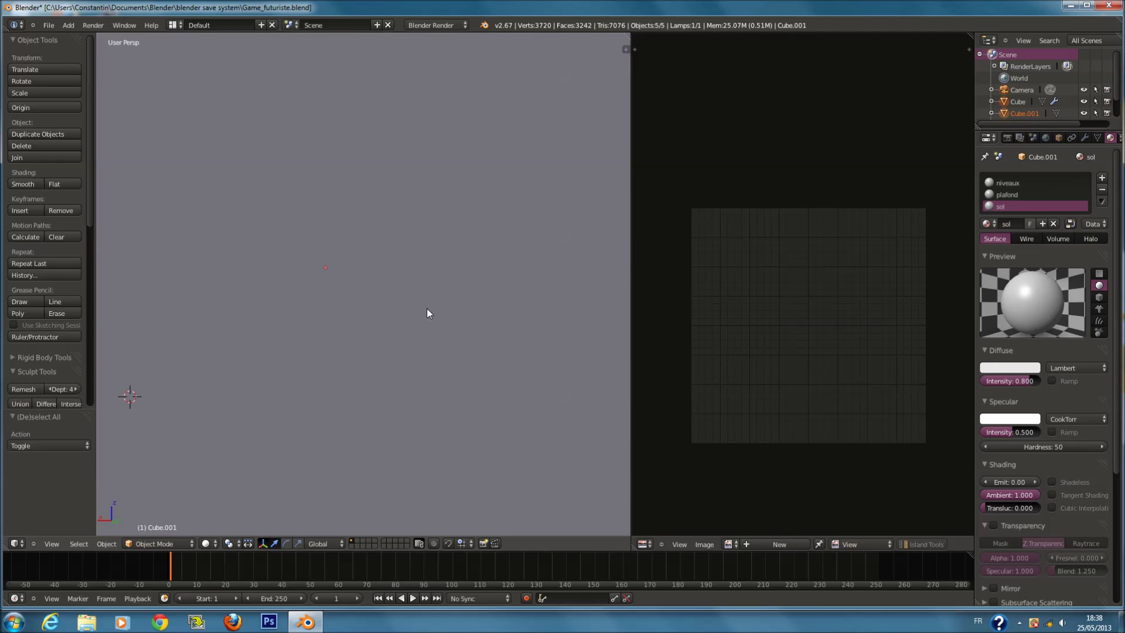
{"action": "key", "text": "z"}
{"action": "key", "text": "a"}
{"action": "key", "text": "ctrl+s"}
{"action": "left_click", "coordinate": [454, 323]}
Add a cube in the top view and scale it to about 0.397 along X.
{"action": "key", "text": "KP_7"}
{"action": "scroll", "coordinate": [453, 328], "scroll_direction": "down", "scroll_amount": 4}
{"action": "scroll", "coordinate": [452, 327], "scroll_direction": "up", "scroll_amount": 2, "text": "ctrl"}
{"action": "key", "text": "shift+a"}
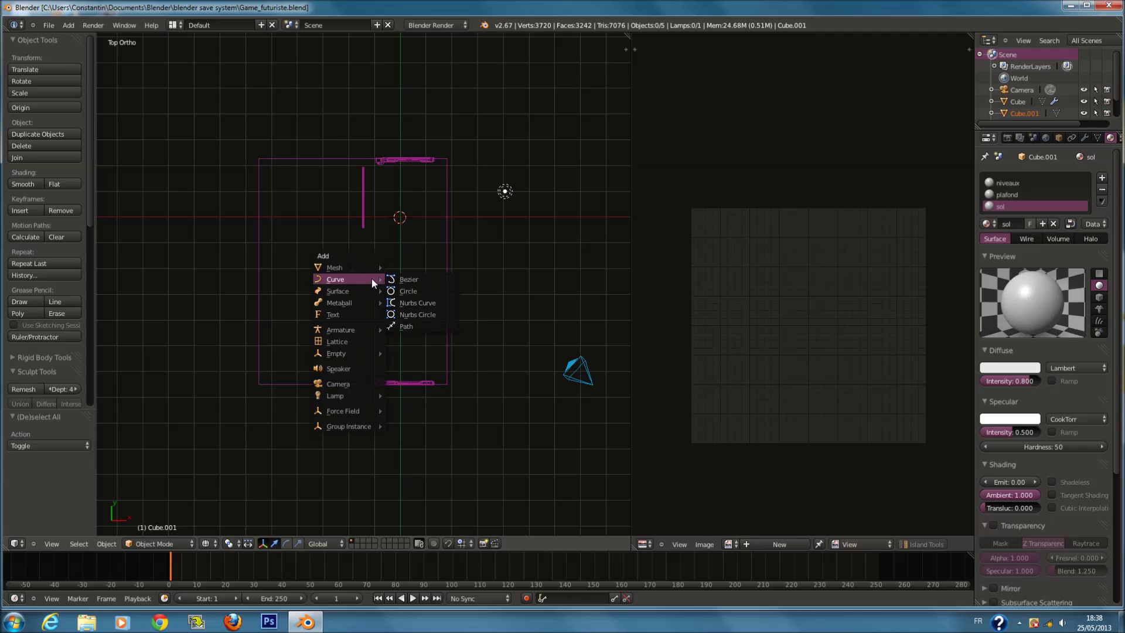
{"action": "mouse_move", "coordinate": [374, 268]}
{"action": "left_click", "coordinate": [417, 273]}
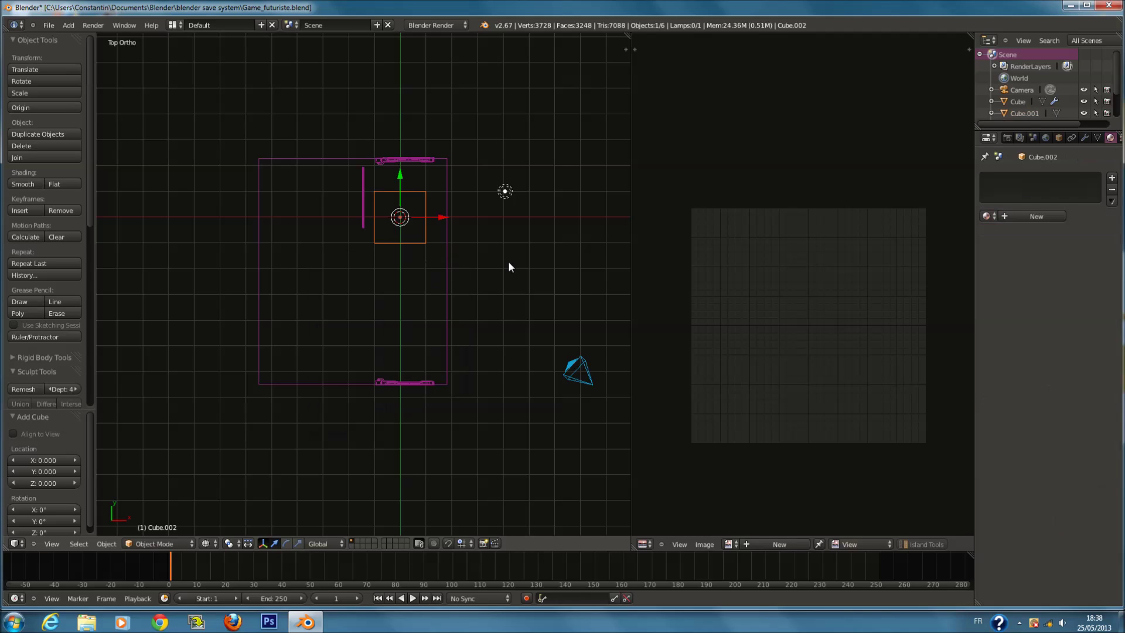
{"action": "scroll", "coordinate": [509, 266], "scroll_direction": "up", "scroll_amount": 2}
{"action": "key", "text": "s"}
{"action": "key", "text": "x"}
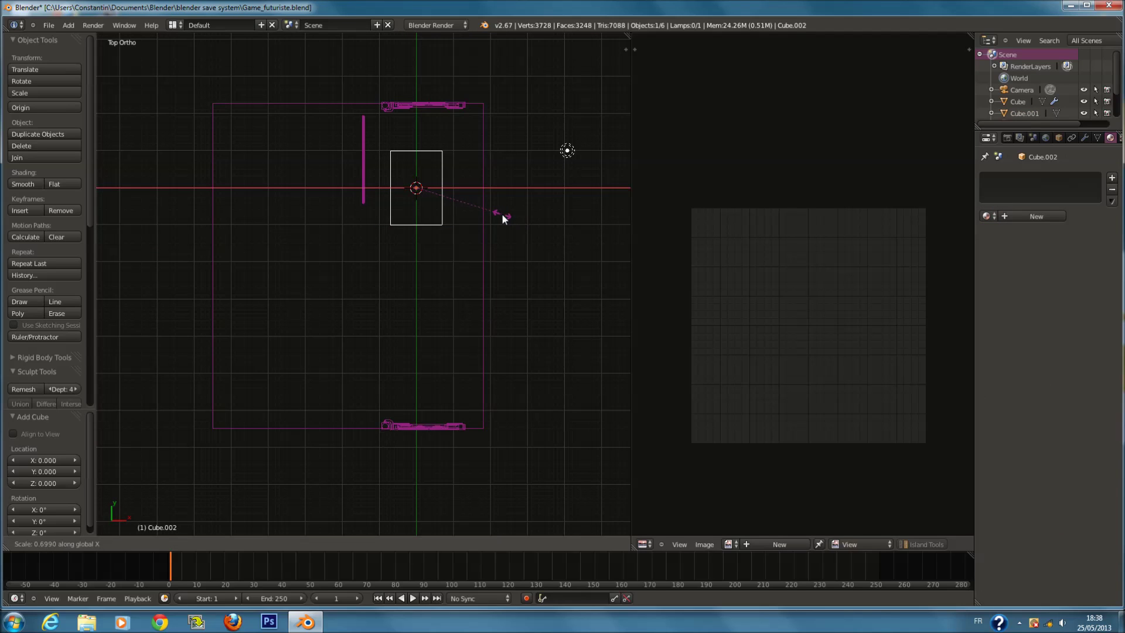
{"action": "left_click", "coordinate": [460, 212]}
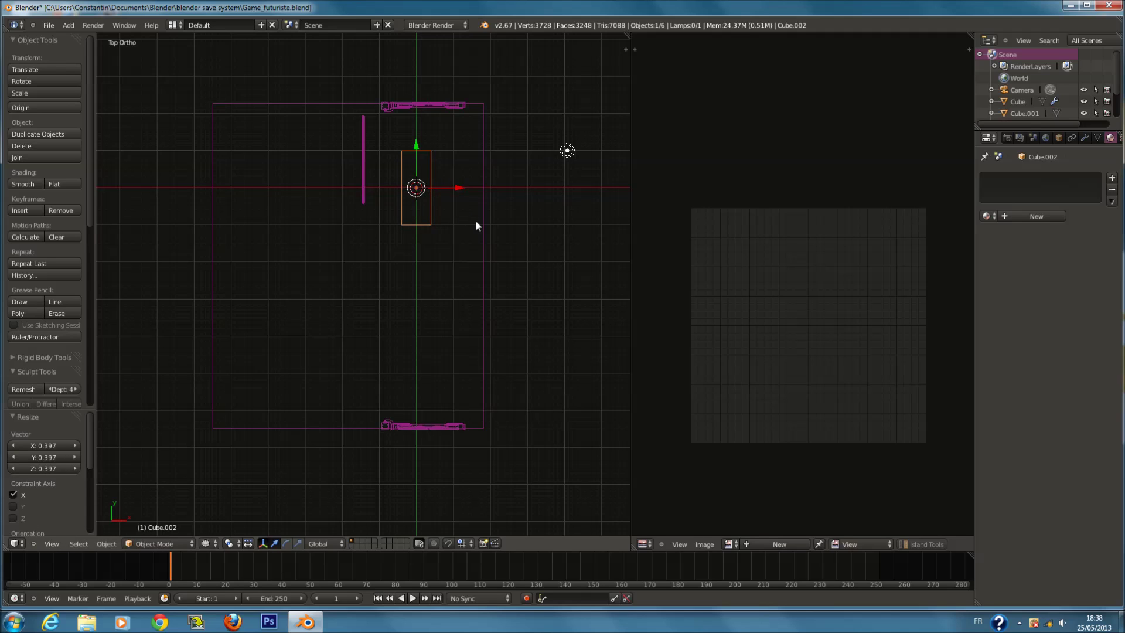
In the front view, move the new block along Z and X so it sits on the floor against the room's side wall.
{"action": "key", "text": "KP_1"}
{"action": "left_click_drag", "start_coordinate": [461, 420], "coordinate": [536, 435]}
{"action": "key", "text": "g"}
{"action": "key", "text": "z"}
{"action": "left_click", "coordinate": [499, 371]}
{"action": "key", "text": "g"}
{"action": "key", "text": "x"}
{"action": "left_click", "coordinate": [527, 414]}
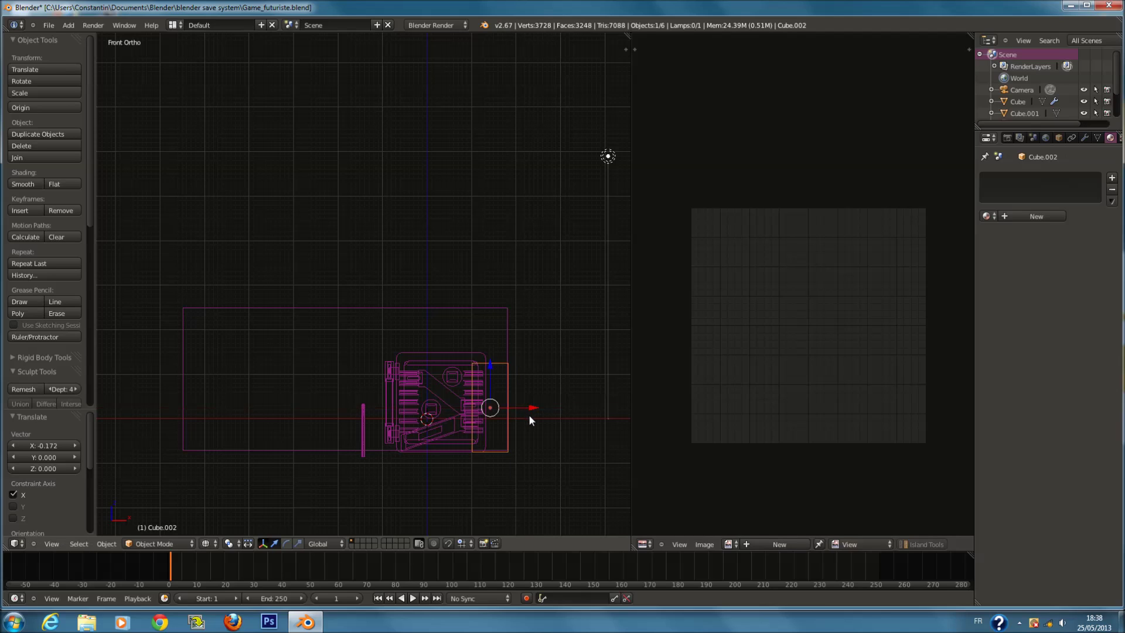
In the side view, scale the block along Y to lengthen it along the wall.
{"action": "key", "text": "KP_3"}
{"action": "left_click_drag", "start_coordinate": [529, 413], "coordinate": [442, 409]}
{"action": "key", "text": "s"}
{"action": "key", "text": "y"}
{"action": "left_click", "coordinate": [600, 436]}
In Edit Mode, cut a horizontal edge loop around the block and slide it slightly above mid-height.
{"action": "key", "text": "KP_1"}
{"action": "key", "text": "Tab"}
{"action": "key", "text": "a"}
{"action": "scroll", "coordinate": [411, 463], "scroll_direction": "up", "scroll_amount": 3}
{"action": "left_click", "coordinate": [338, 544]}
{"action": "key", "text": "c"}
{"action": "mouse_move", "coordinate": [453, 371]}
{"action": "left_mouse_down"}
{"action": "mouse_move", "coordinate": [465, 330]}
{"action": "mouse_move", "coordinate": [505, 377]}
{"action": "left_mouse_up"}
{"action": "right_click", "coordinate": [505, 377]}
{"action": "key", "text": "g"}
{"action": "key", "text": "g"}
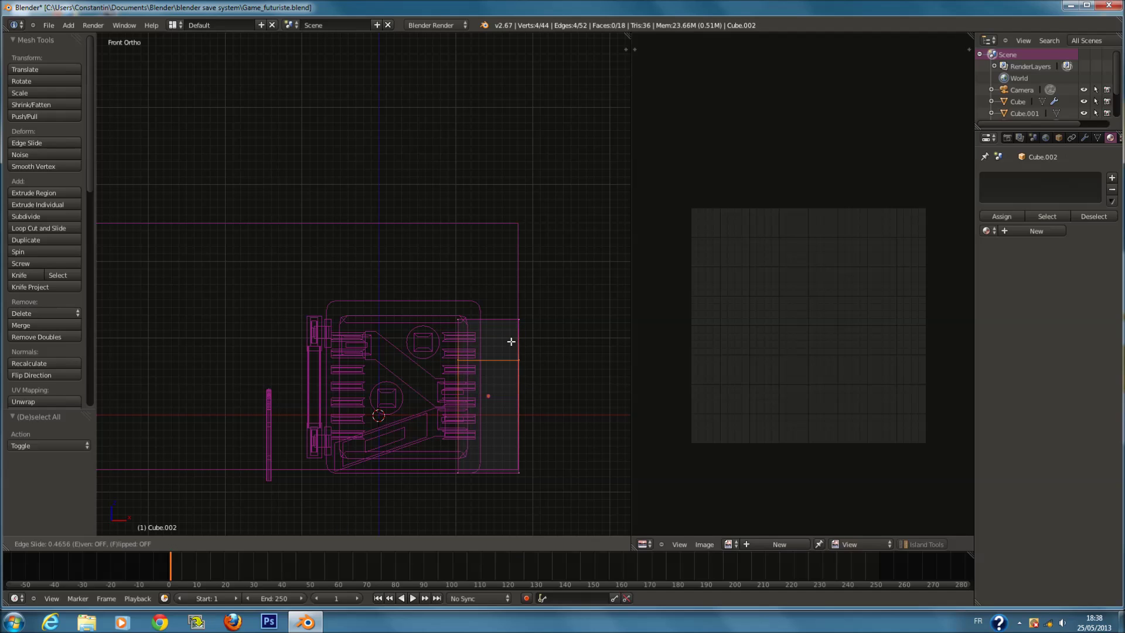
{"action": "left_click", "coordinate": [503, 348]}
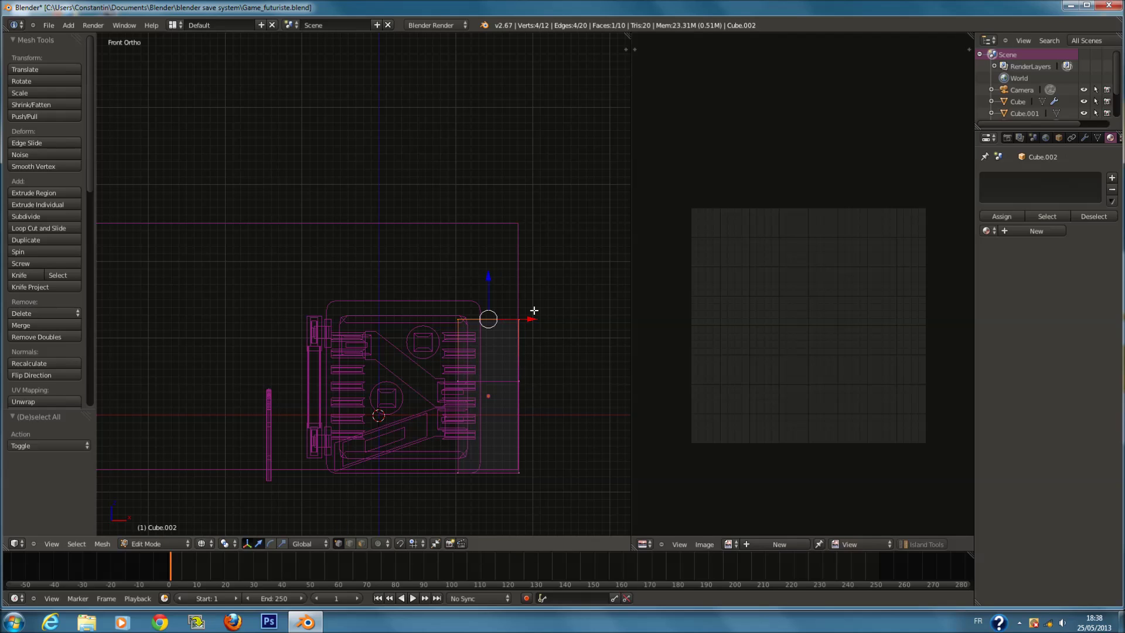
Move the block's upper front vertices along X towards the wall to slope the front above the edge loop.
{"action": "key", "text": "c"}
{"action": "left_click", "coordinate": [455, 318]}
{"action": "right_click", "coordinate": [454, 319]}
{"action": "key", "text": "g"}
{"action": "key", "text": "x"}
{"action": "left_click", "coordinate": [551, 343]}
Raise the block's top vertices along Z to make the sloped console taller.
{"action": "key", "text": "c"}
{"action": "right_click", "coordinate": [533, 318]}
{"action": "key", "text": "g"}
{"action": "key", "text": "z"}
{"action": "left_click", "coordinate": [506, 301]}
{"action": "key", "text": "a"}
{"action": "key", "text": "c"}
{"action": "right_click", "coordinate": [481, 304]}
{"action": "key", "text": "a"}
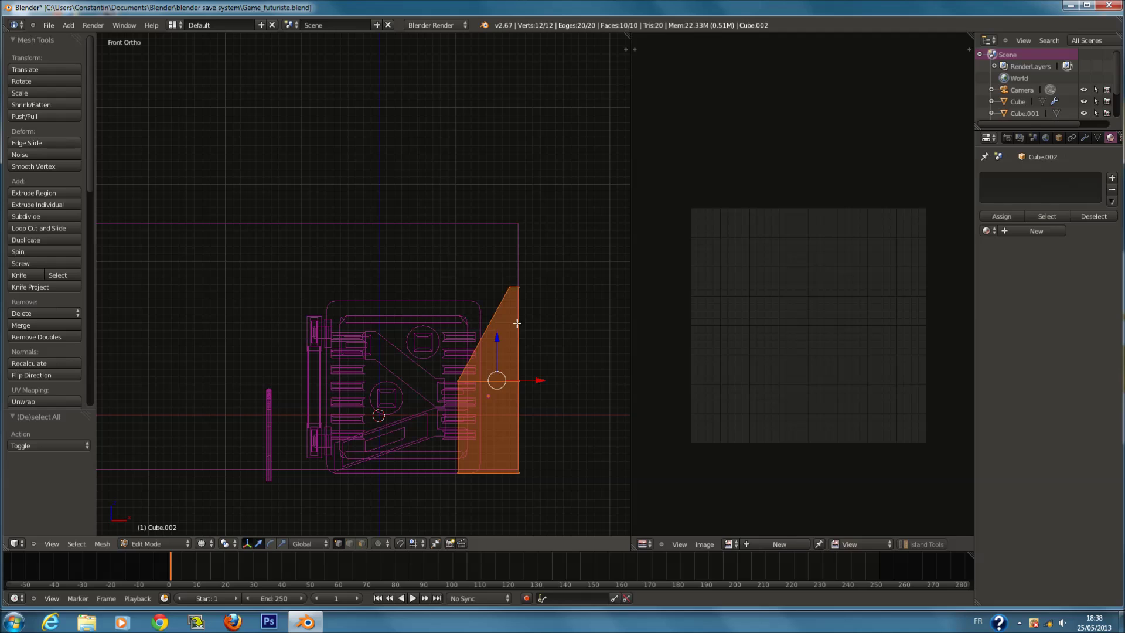
Add an edge loop near the console's top and shift its front vertices along X to bend the slope.
{"action": "key", "text": "ctrl+r"}
{"action": "left_click", "coordinate": [516, 307]}
{"action": "left_click", "coordinate": [521, 284]}
{"action": "key", "text": "c"}
{"action": "left_click", "coordinate": [492, 311]}
{"action": "right_click", "coordinate": [498, 311]}
{"action": "key", "text": "g"}
{"action": "key", "text": "x"}
{"action": "left_click", "coordinate": [548, 332]}
In Object Mode with solid shading, narrow the console along Y and place a duplicate beside it along the wall.
{"action": "mouse_move", "coordinate": [548, 332]}
{"action": "middle_mouse_down"}
{"action": "mouse_move", "coordinate": [602, 339]}
{"action": "mouse_move", "coordinate": [447, 324]}
{"action": "mouse_move", "coordinate": [420, 339]}
{"action": "mouse_move", "coordinate": [508, 324]}
{"action": "mouse_move", "coordinate": [610, 327]}
{"action": "middle_mouse_up"}
{"action": "key", "text": "z"}
{"action": "key", "text": "Tab"}
{"action": "key", "text": "s"}
{"action": "key", "text": "y"}
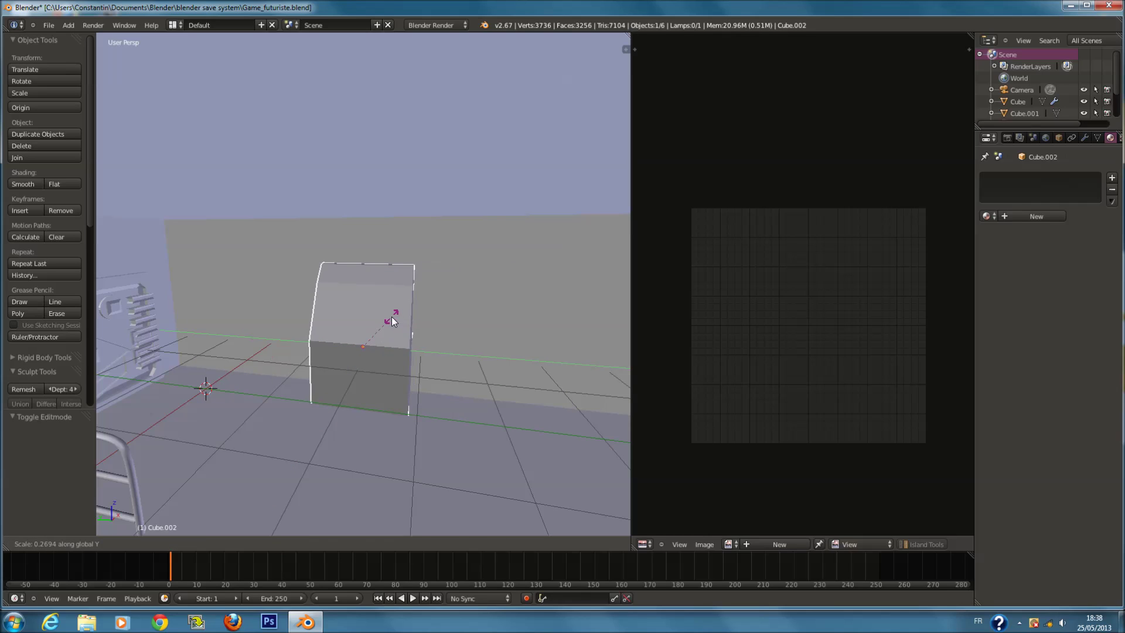
{"action": "left_click", "coordinate": [391, 317]}
{"action": "key", "text": "shift+d"}
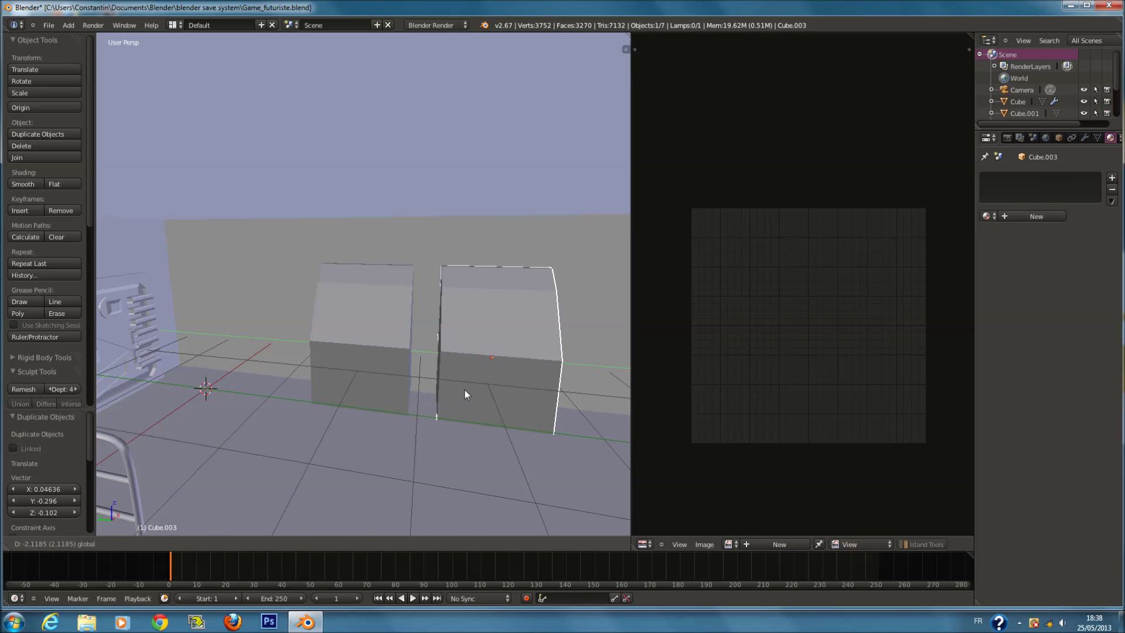
{"action": "left_click", "coordinate": [479, 390]}
{"action": "middle_click_drag", "start_coordinate": [481, 392], "coordinate": [361, 356]}
Select the original console and snap the 3D cursor to it.
{"action": "key", "text": "a"}
{"action": "right_click", "coordinate": [364, 345]}
{"action": "key", "text": "a"}
{"action": "key", "text": "shift+a"}
{"action": "mouse_move", "coordinate": [361, 357]}
{"action": "key", "text": "Escape"}
{"action": "right_click", "coordinate": [400, 366]}
{"action": "key", "text": "shift+s"}
{"action": "left_click", "coordinate": [402, 365]}
{"action": "key", "text": "ctrl+z"}
{"action": "key", "text": "shift+s"}
{"action": "left_click", "coordinate": [406, 377]}
Add a cylinder at the 3D cursor, scale it to 0.29, and rotate it 90° about X.
{"action": "key", "text": "shift+a"}
{"action": "mouse_move", "coordinate": [407, 375]}
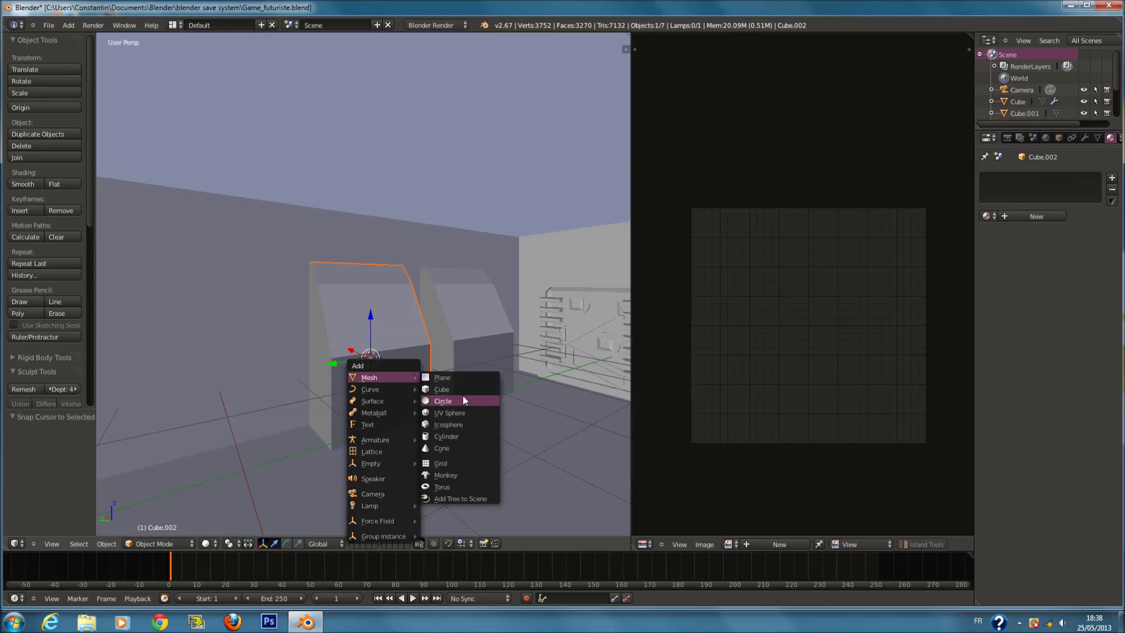
{"action": "left_click", "coordinate": [460, 436]}
{"action": "key", "text": "s"}
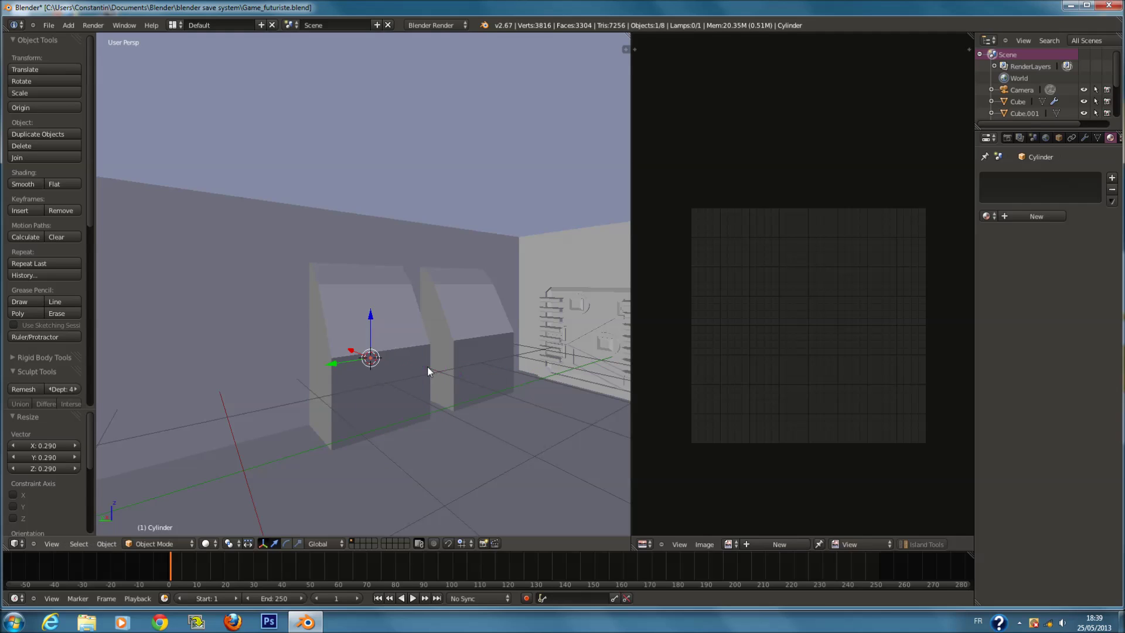
{"action": "left_click", "coordinate": [431, 370]}
{"action": "middle_click_drag", "start_coordinate": [431, 371], "coordinate": [409, 363]}
{"action": "key", "text": "r"}
{"action": "key", "text": "x"}
{"action": "key", "text": "0"}
{"action": "key", "text": "Return"}
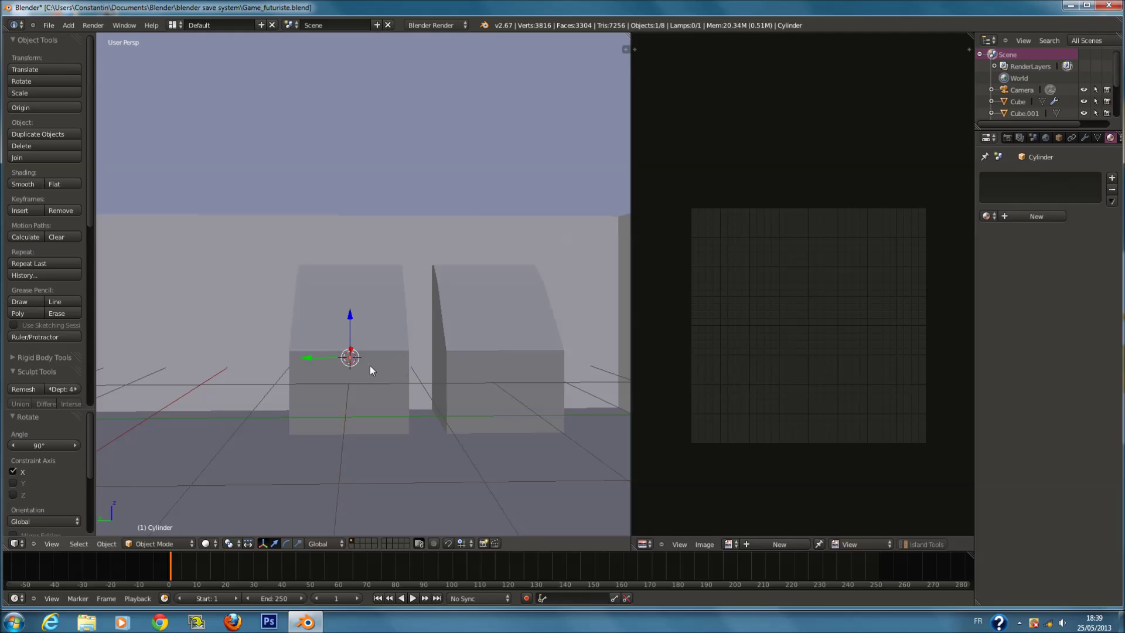
Move the cylinder about -1.215 along Y between the two consoles, then thin and stretch it into a connecting tube.
{"action": "left_click_drag", "start_coordinate": [320, 358], "coordinate": [404, 357]}
{"action": "scroll", "coordinate": [481, 383], "scroll_direction": "up", "scroll_amount": 1}
{"action": "key", "text": "s"}
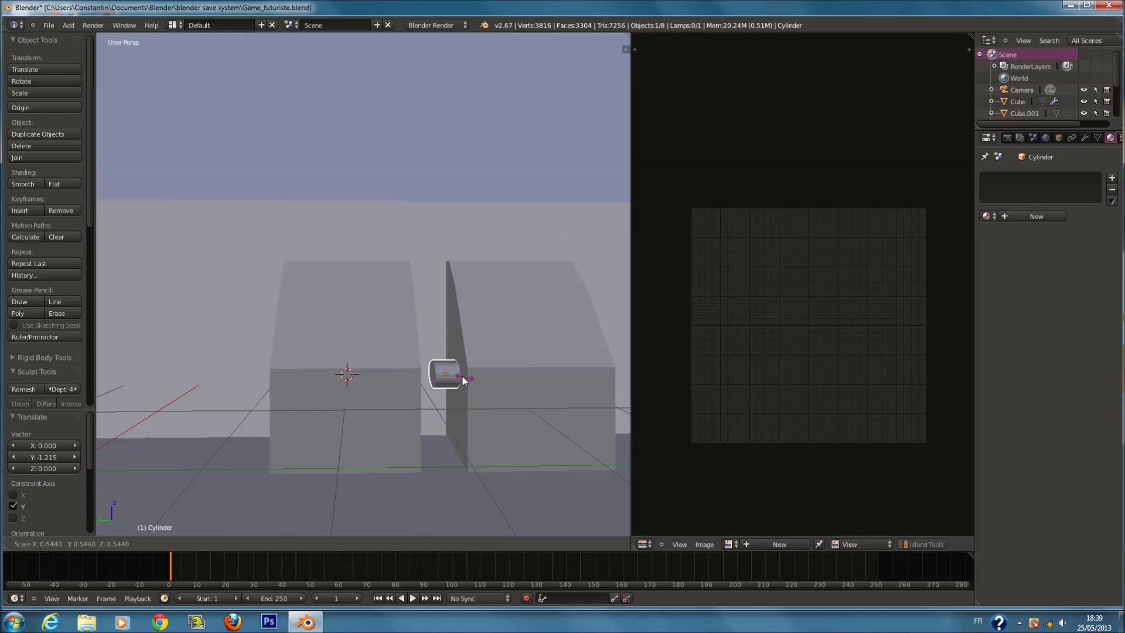
{"action": "key", "text": "y"}
{"action": "left_click", "coordinate": [673, 413]}
{"action": "mouse_move", "coordinate": [466, 385]}
{"action": "middle_mouse_down"}
{"action": "mouse_move", "coordinate": [536, 361]}
{"action": "mouse_move", "coordinate": [438, 373]}
{"action": "mouse_move", "coordinate": [455, 401]}
{"action": "middle_mouse_up"}
Duplicate the connecting tube four times along Z to stack five tubes between the consoles.
{"action": "key", "text": "shift+d"}
{"action": "key", "text": "z"}
{"action": "left_click", "coordinate": [424, 352]}
{"action": "key", "text": "shift+d"}
{"action": "key", "text": "z"}
{"action": "left_click", "coordinate": [428, 404]}
{"action": "key", "text": "shift+d"}
{"action": "key", "text": "z"}
{"action": "left_click", "coordinate": [428, 413]}
{"action": "key", "text": "shift+d"}
{"action": "key", "text": "z"}
{"action": "left_click", "coordinate": [427, 413]}
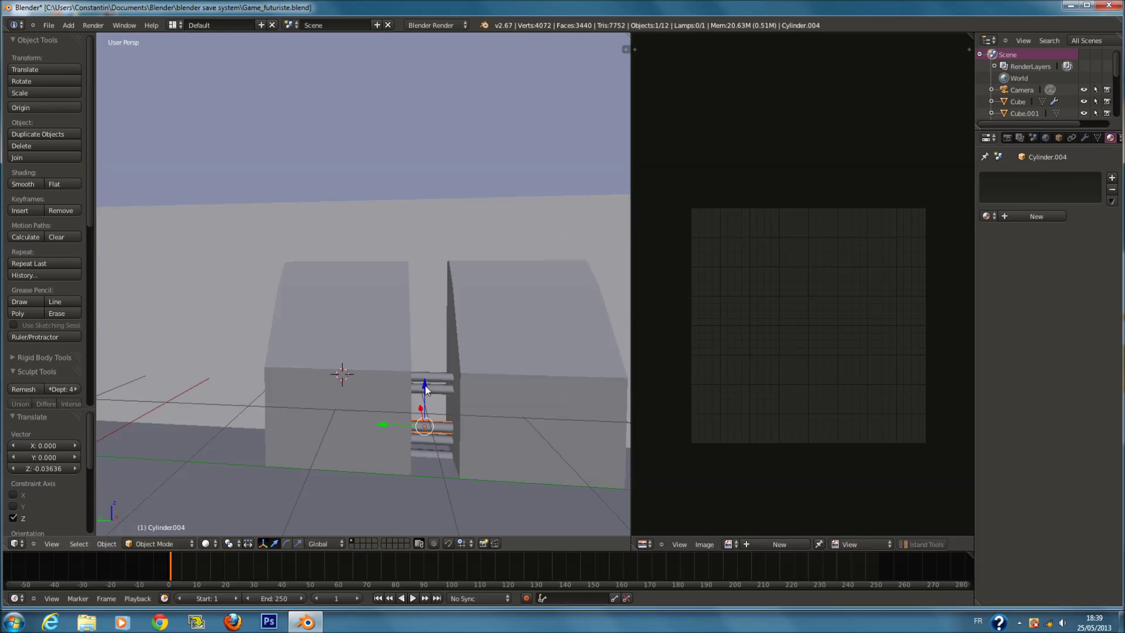
Deselect everything and save the file over the existing Game_futuriste.blend.
{"action": "key", "text": "a"}
{"action": "scroll", "coordinate": [407, 388], "scroll_direction": "down", "scroll_amount": 2}
{"action": "key", "text": "ctrl+s"}
{"action": "left_click", "coordinate": [407, 388]}
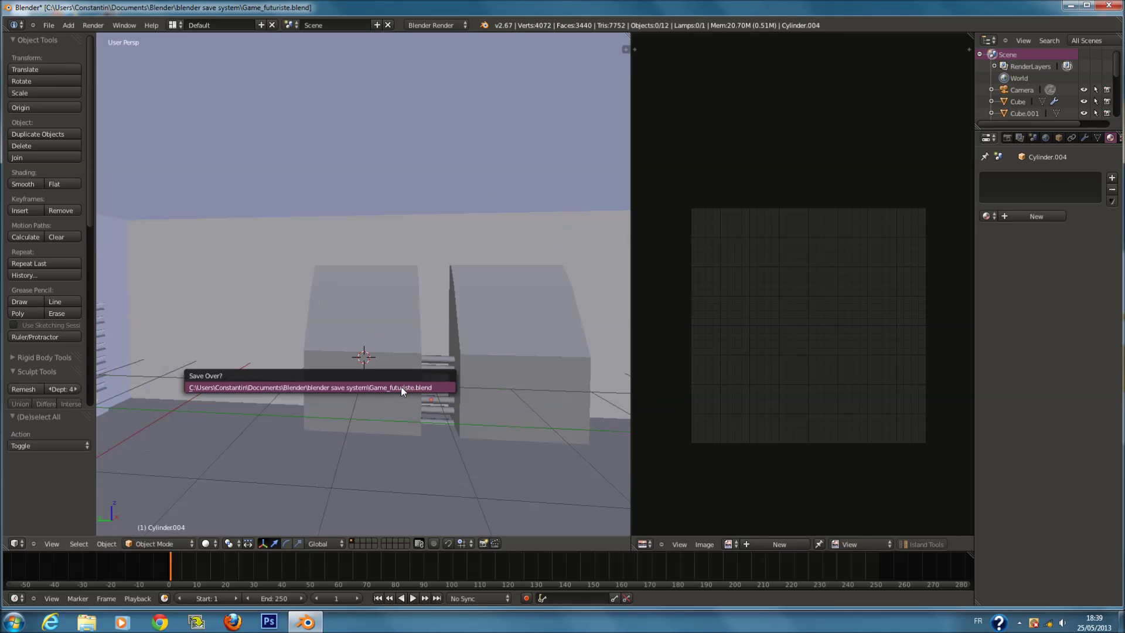
{"action": "left_click", "coordinate": [401, 385]}
Join the two consoles into one object and give it a new material named ordianteur.
{"action": "right_click", "coordinate": [399, 361]}
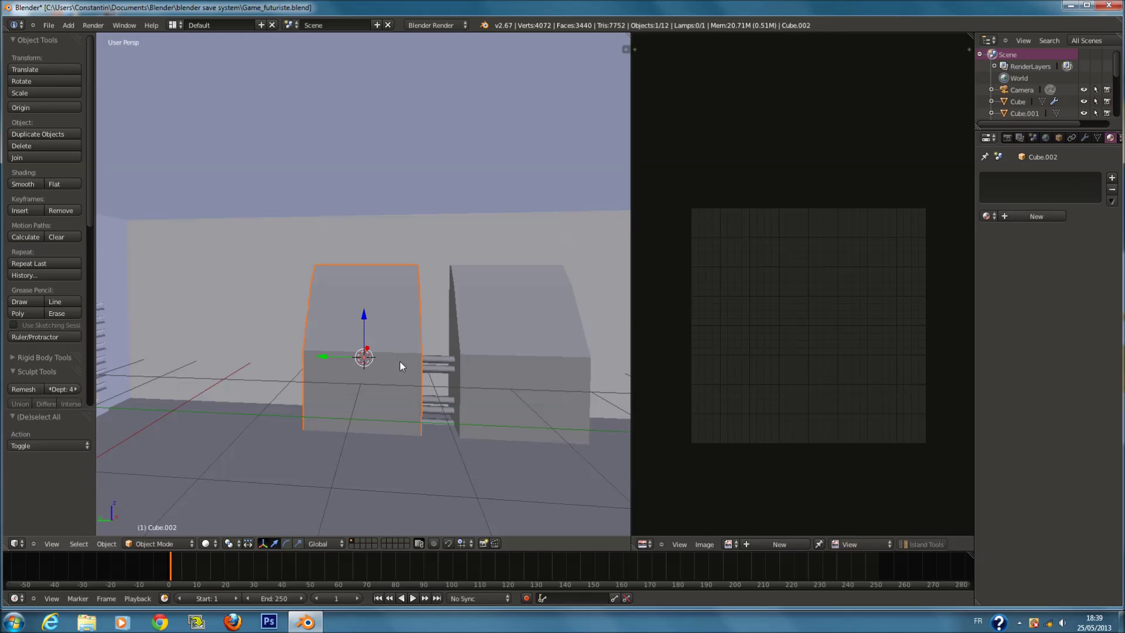
{"action": "key", "text": "ctrl+j"}
{"action": "left_click", "coordinate": [1010, 216]}
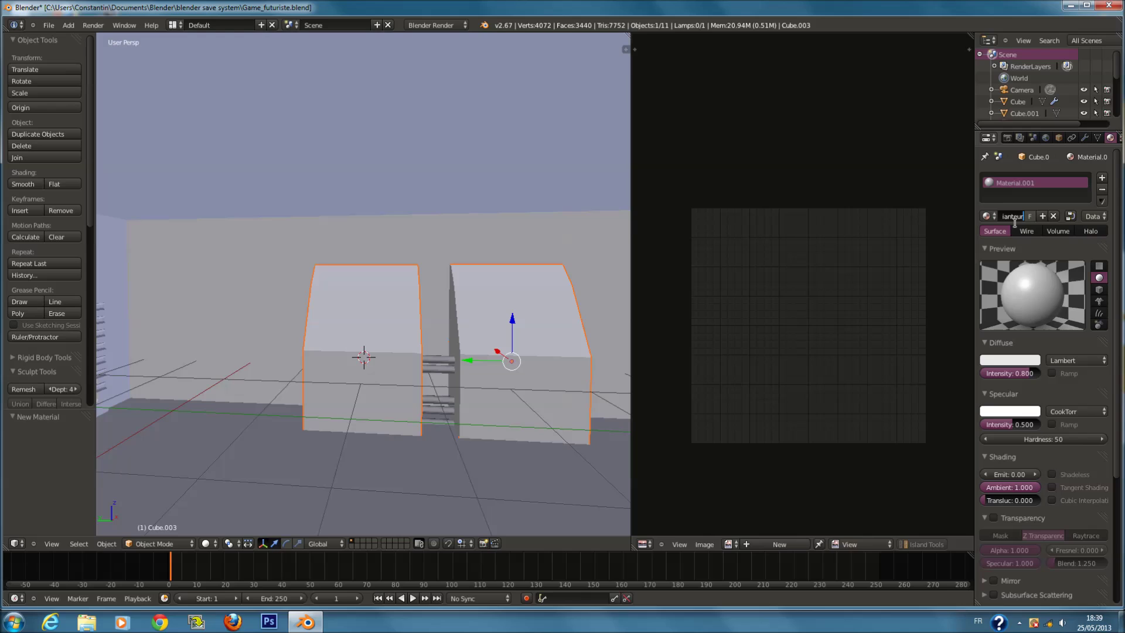
In wireframe, select the five connecting tubes with one of them active and join them into a single object.
{"action": "key", "text": "a"}
{"action": "key", "text": "z"}
{"action": "key", "text": "c"}
{"action": "left_click_drag", "start_coordinate": [438, 365], "coordinate": [433, 415]}
{"action": "key", "text": "Escape"}
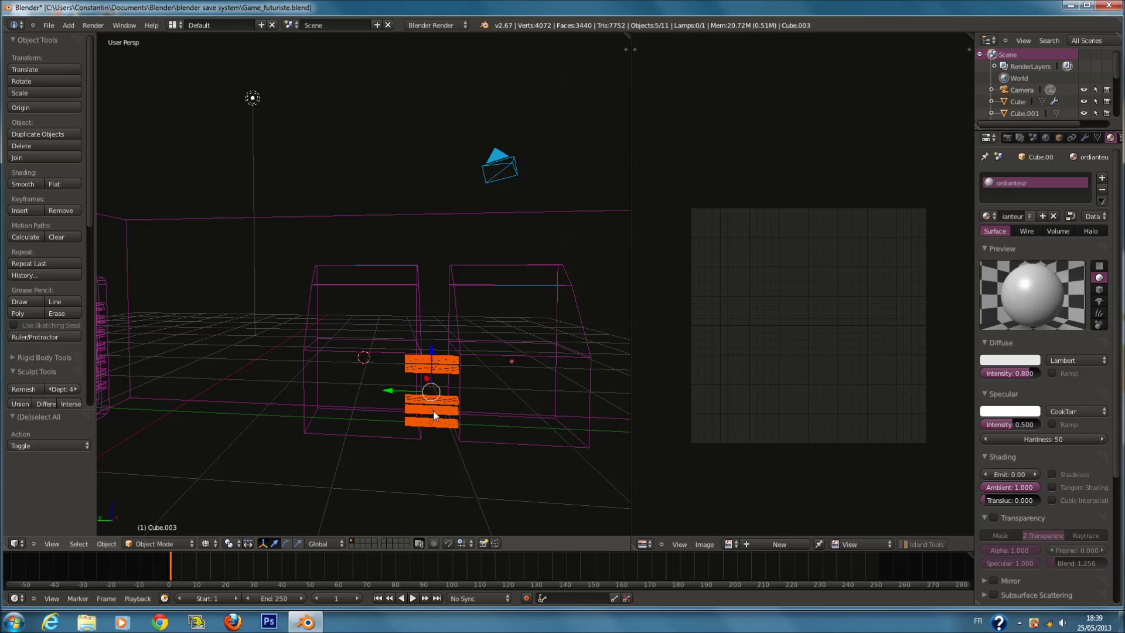
{"action": "key", "text": "ctrl+j"}
{"action": "right_click", "coordinate": [435, 366], "text": "shift"}
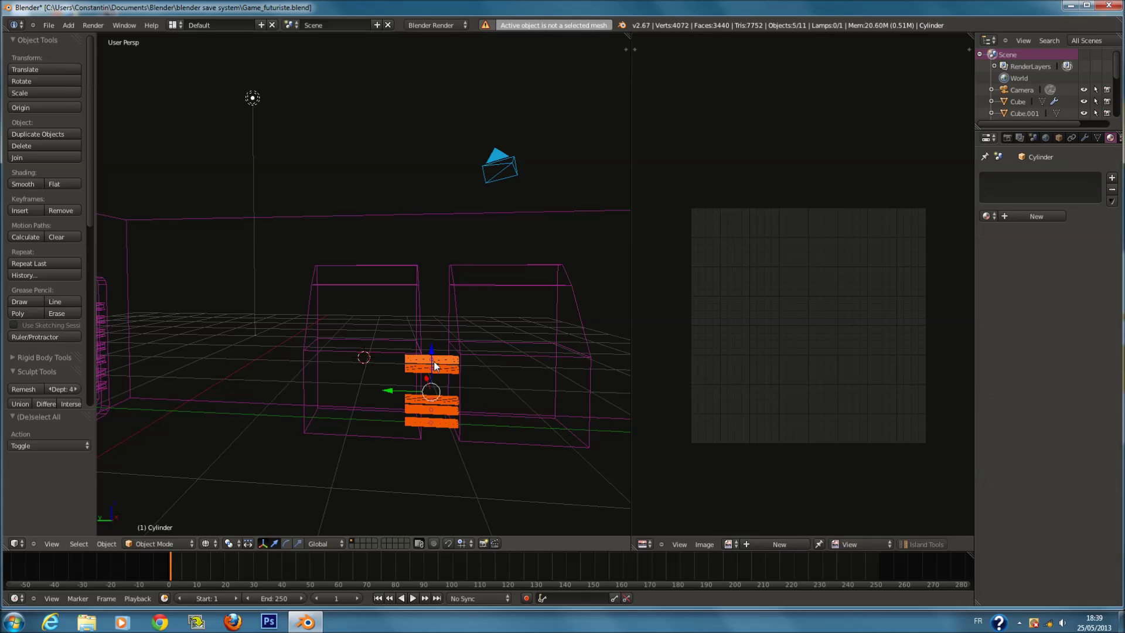
{"action": "key", "text": "ctrl+j"}
Deselect everything, save the file, and show the scene as wireframe in the orthographic front view.
{"action": "key", "text": "z"}
{"action": "key", "text": "a"}
{"action": "key", "text": "ctrl+s"}
{"action": "key", "text": "KP_1"}
{"action": "key", "text": "KP_5"}
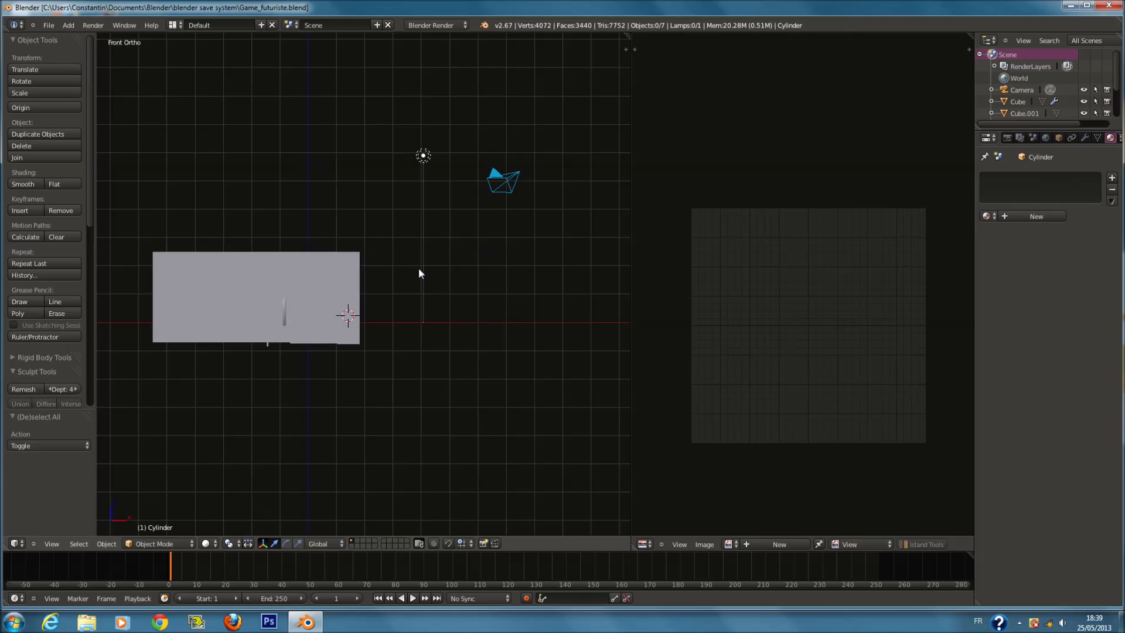
{"action": "key", "text": "z"}
{"action": "scroll", "coordinate": [406, 286], "scroll_direction": "up", "scroll_amount": 4}
{"action": "key", "text": "ctrl+s"}
Add a new cube at the 3D cursor beside the consoles.
{"action": "right_click", "coordinate": [503, 219]}
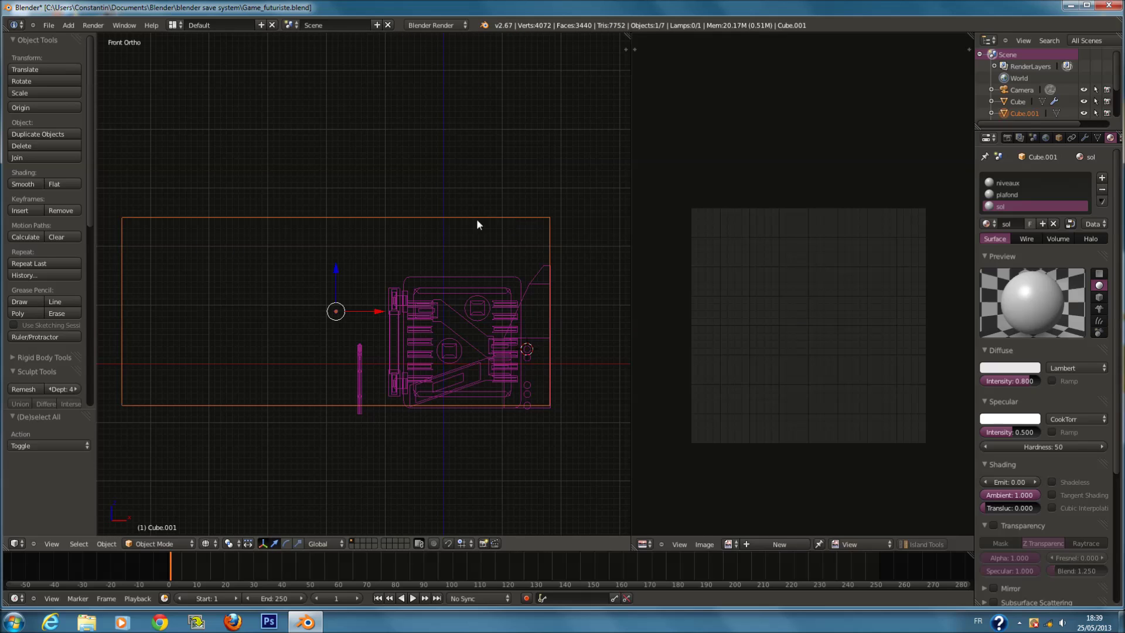
{"action": "key", "text": "shift+a"}
{"action": "mouse_move", "coordinate": [421, 245]}
{"action": "left_click", "coordinate": [462, 257]}
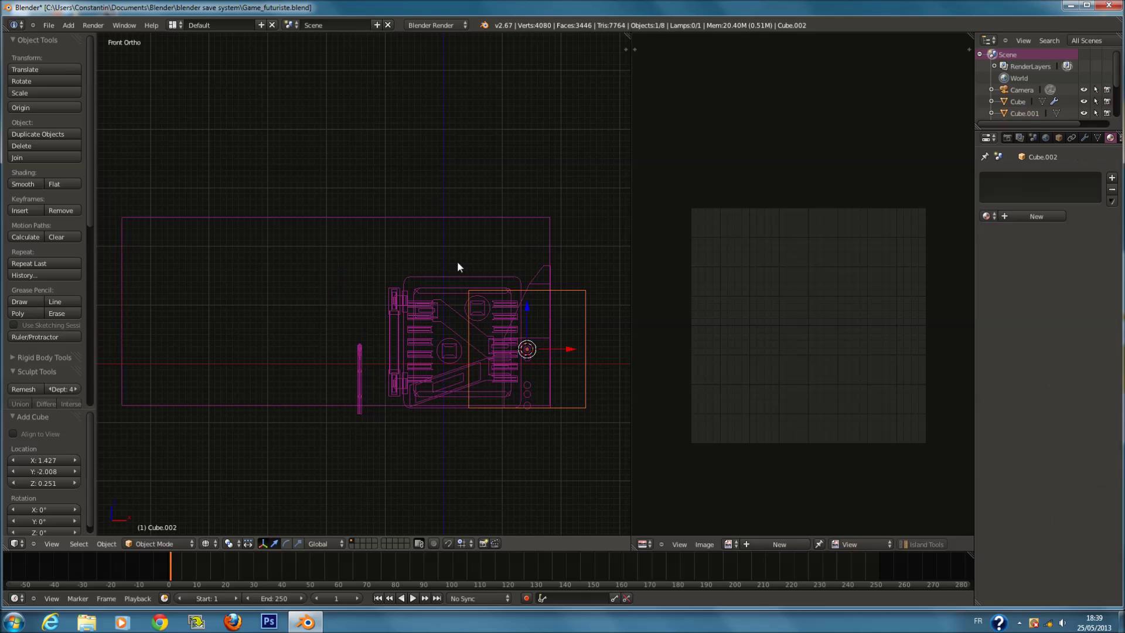
Delete the cube beside the consoles and add a new cube at the world origin.
{"action": "key", "text": "Delete"}
{"action": "scroll", "coordinate": [449, 323], "scroll_direction": "down", "scroll_amount": 3}
{"action": "scroll", "coordinate": [427, 319], "scroll_direction": "up", "scroll_amount": 3}
{"action": "key", "text": "shift+a"}
{"action": "mouse_move", "coordinate": [427, 321]}
{"action": "left_click", "coordinate": [464, 333]}
Snap the 3D cursor to the room object, and snap the new cube to the cursor.
{"action": "key", "text": "shift+s"}
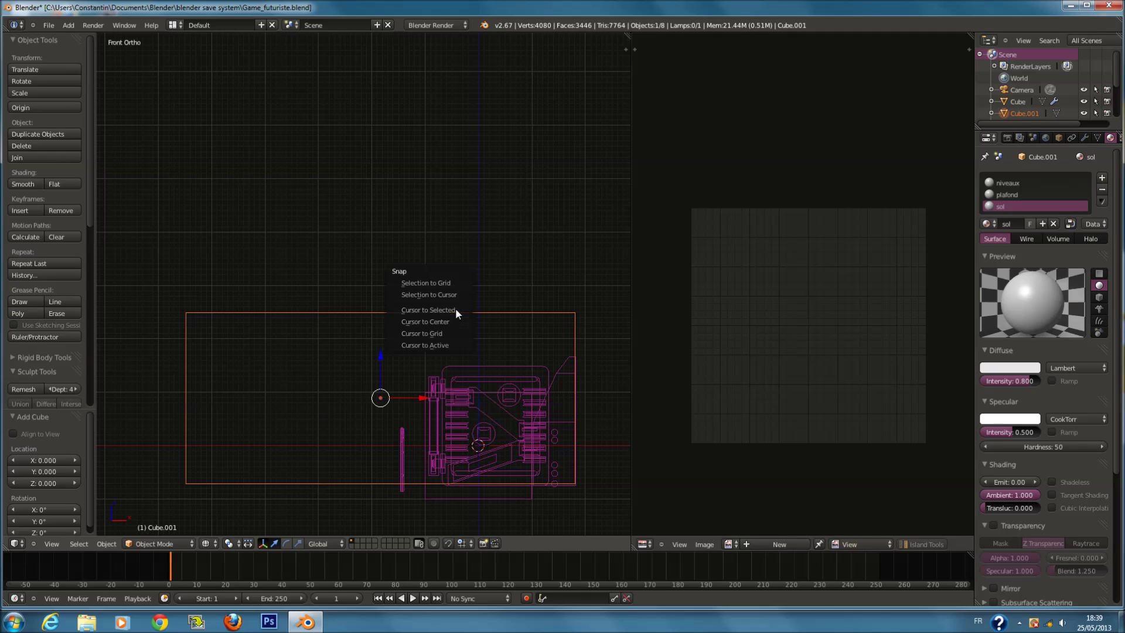
{"action": "left_click", "coordinate": [459, 321]}
{"action": "right_click", "coordinate": [445, 496]}
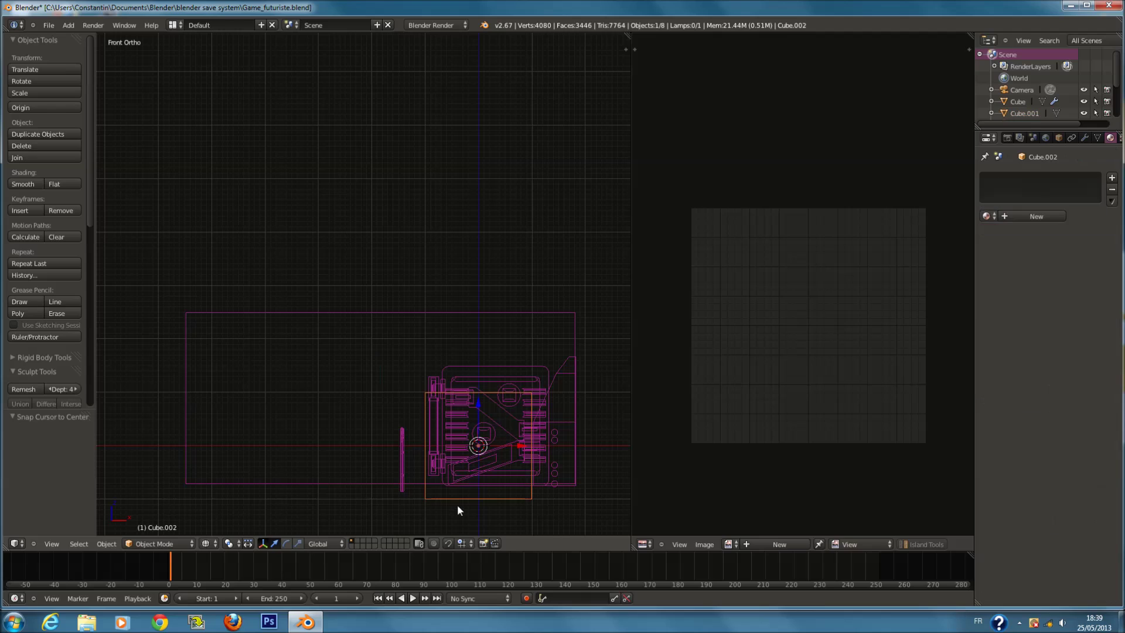
{"action": "key", "text": "shift+s"}
{"action": "right_click", "coordinate": [384, 312]}
{"action": "key", "text": "shift+s"}
{"action": "left_click", "coordinate": [406, 321]}
{"action": "right_click", "coordinate": [424, 495]}
{"action": "key", "text": "shift+s"}
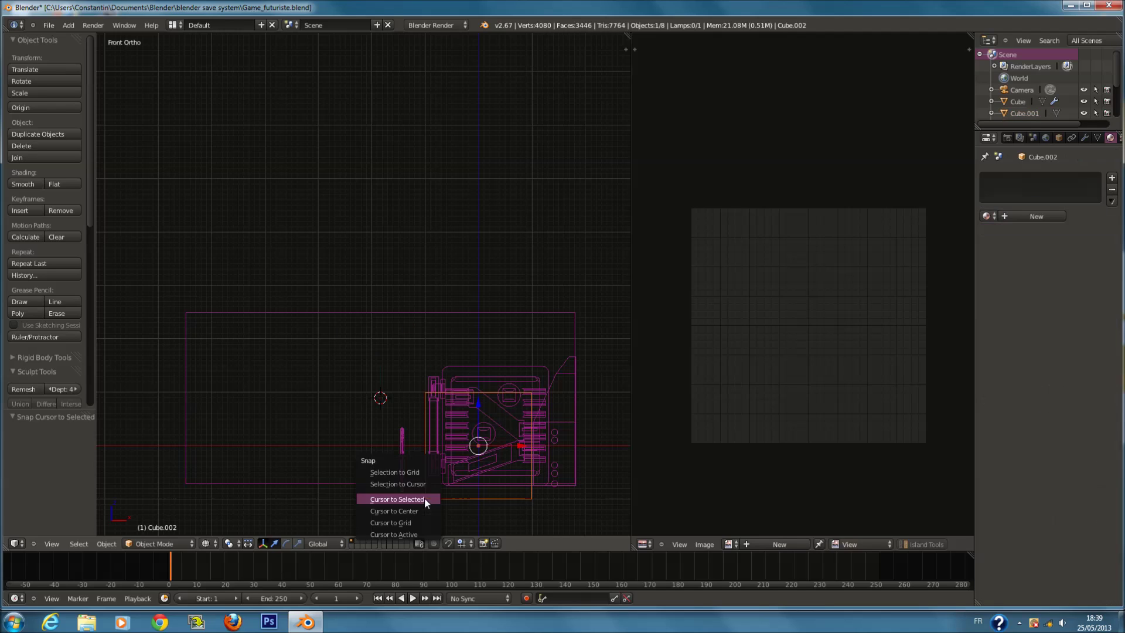
{"action": "left_click", "coordinate": [427, 480]}
Flatten the cube along Z to about 0.064 and scale the resulting slab up about 3.8 times.
{"action": "key", "text": "s"}
{"action": "key", "text": "z"}
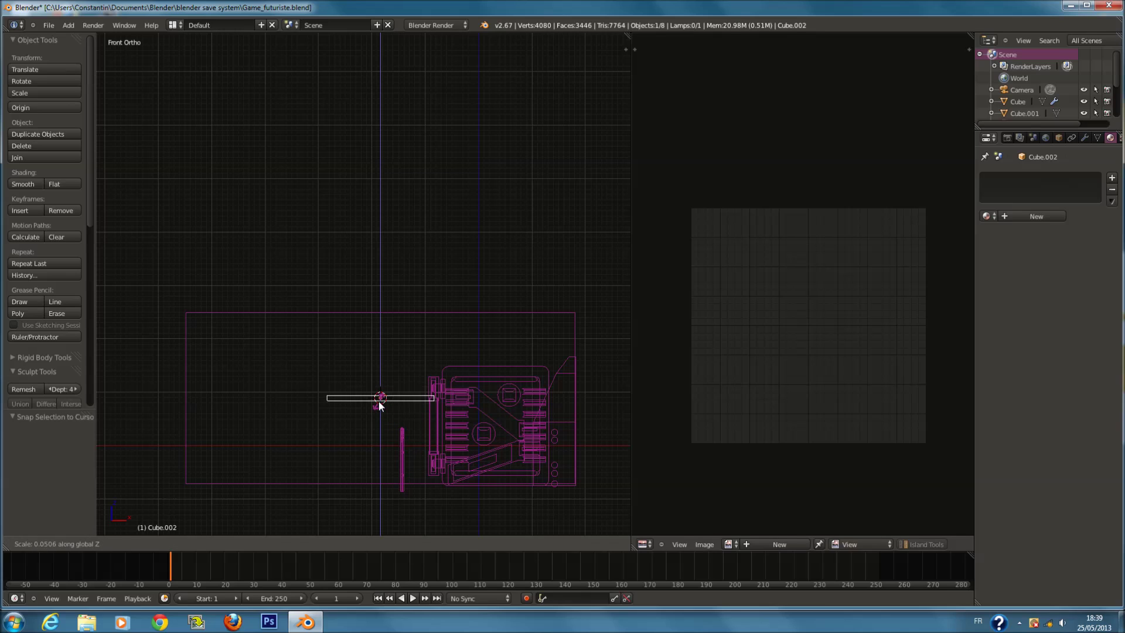
{"action": "left_click", "coordinate": [380, 404]}
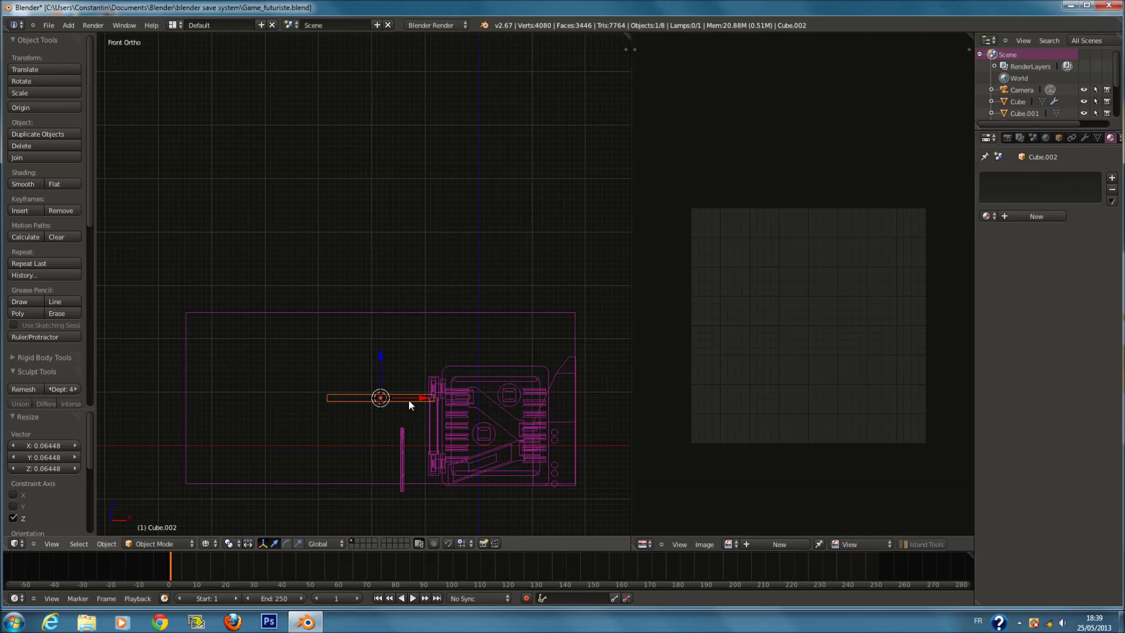
{"action": "middle_click_drag", "start_coordinate": [405, 406], "coordinate": [439, 417]}
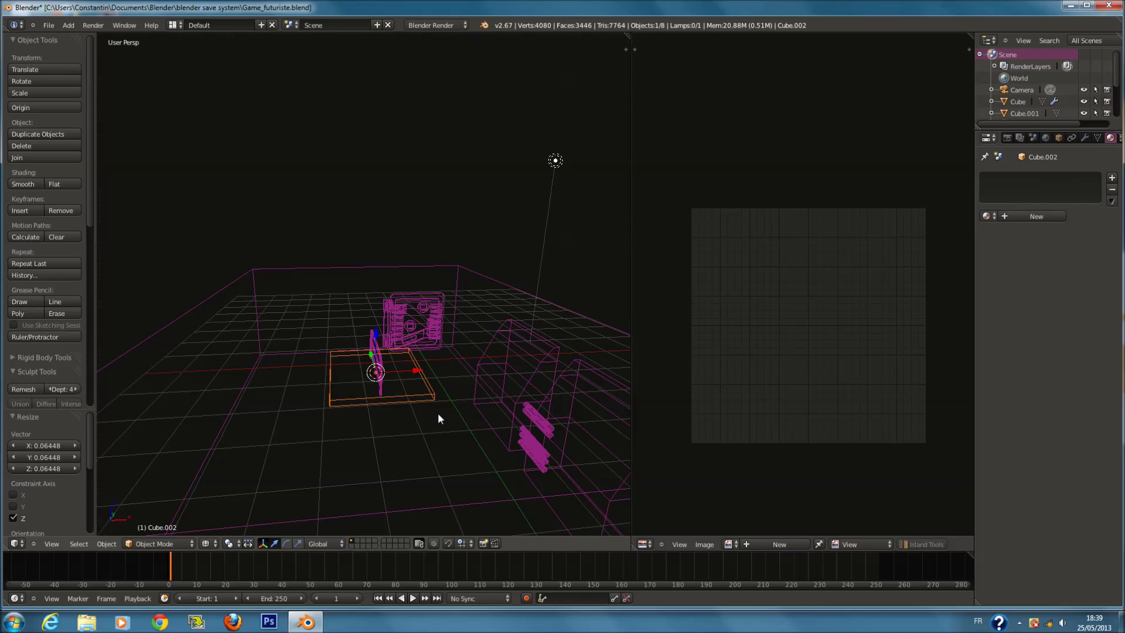
{"action": "key", "text": "KP_1"}
{"action": "key", "text": "s"}
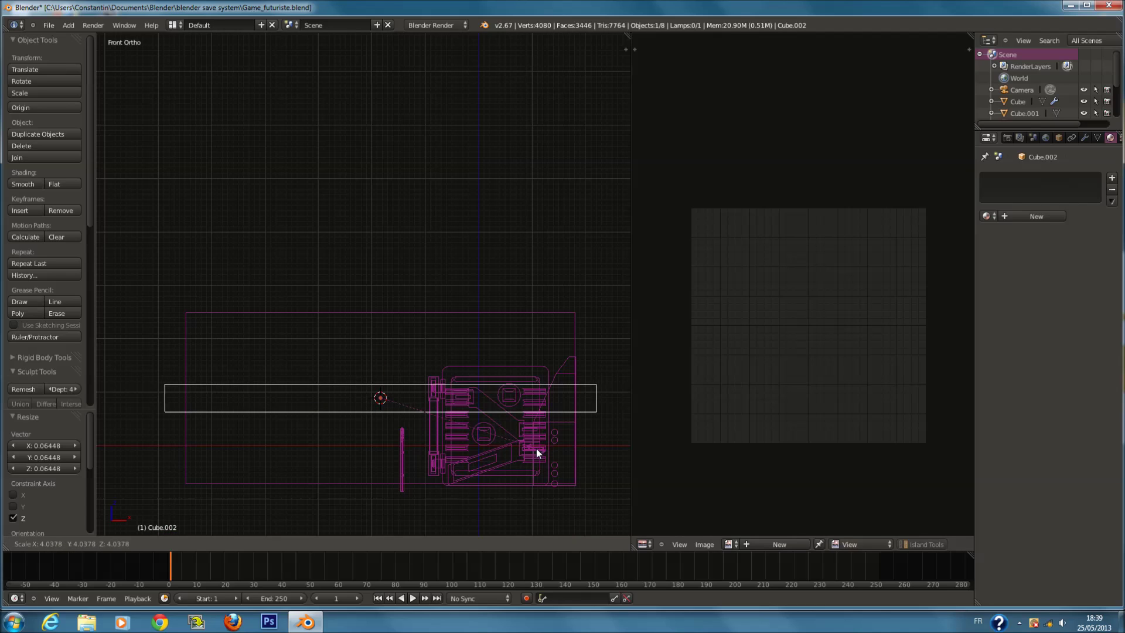
{"action": "left_click", "coordinate": [529, 444]}
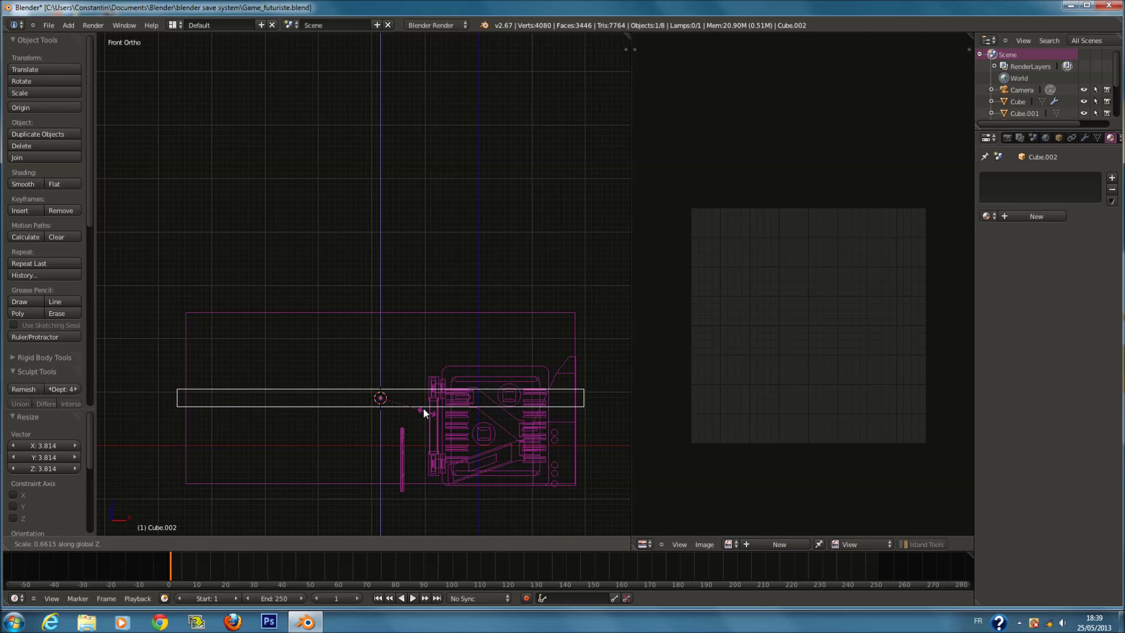
Thin the slab further, lower it to the room's floor line and scale it to slightly overlap the room's width.
{"action": "left_click_drag", "start_coordinate": [379, 361], "coordinate": [382, 454]}
{"action": "key", "text": "s"}
{"action": "left_click", "coordinate": [392, 466]}
{"action": "left_click", "coordinate": [382, 455]}
{"action": "key", "text": "s"}
{"action": "left_click", "coordinate": [577, 479]}
In the top view, stretch the slab along Y by about 1.196 so it slightly overlaps the room's depth.
{"action": "key", "text": "KP_7"}
{"action": "key", "text": "Tab"}
{"action": "key", "text": "Tab"}
{"action": "key", "text": "s"}
{"action": "key", "text": "y"}
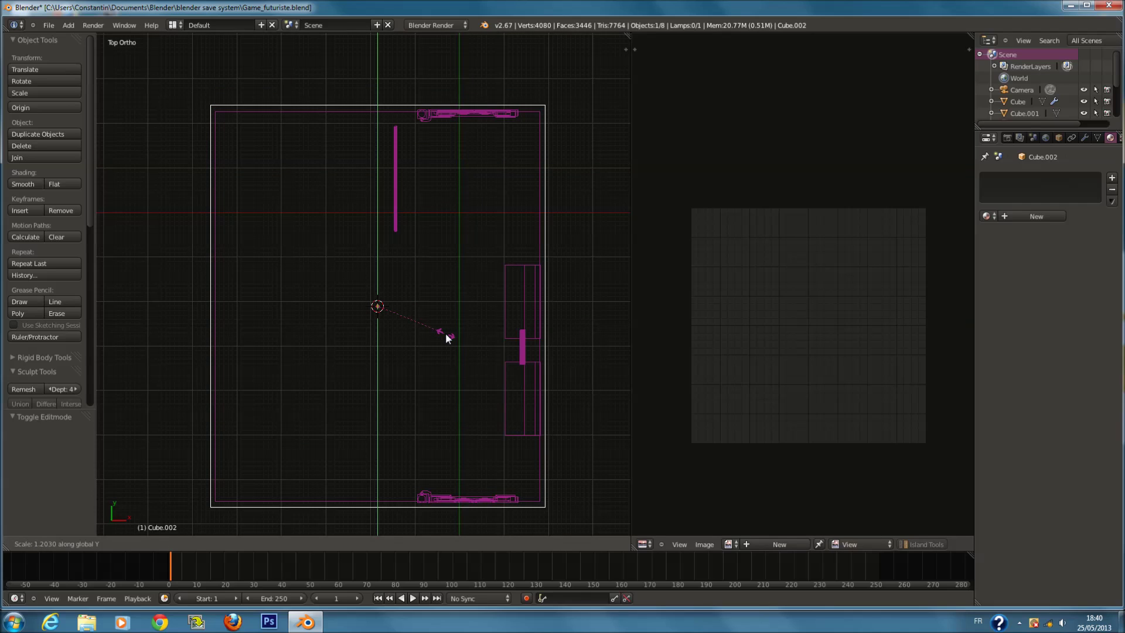
{"action": "left_click", "coordinate": [445, 332]}
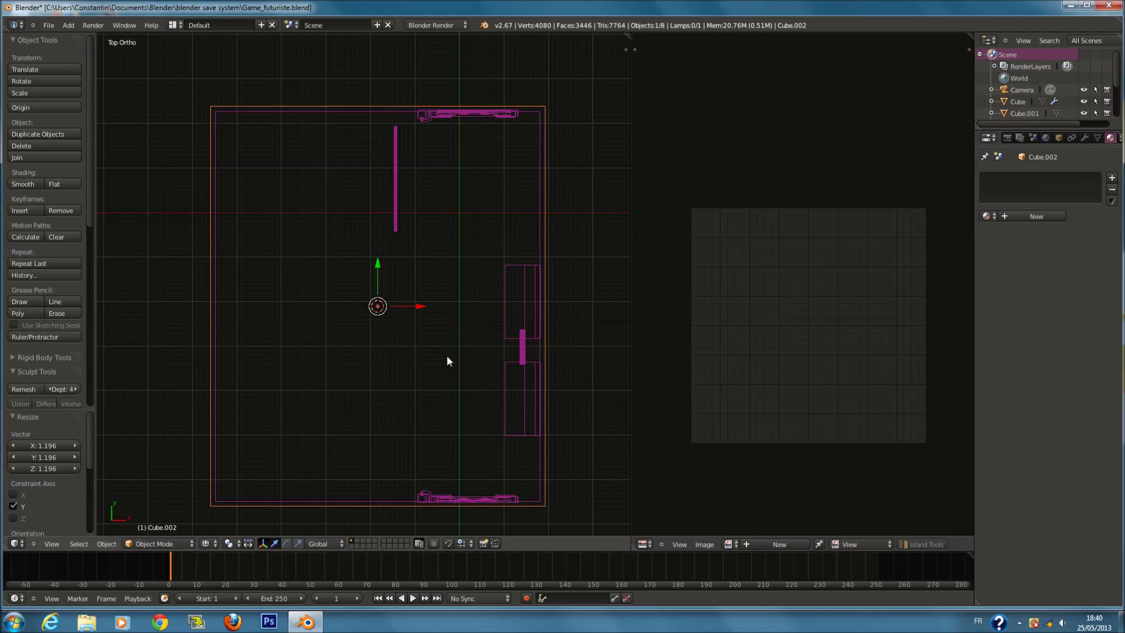
Extrude the slab's top and bottom faces and scale them inward to about 0.94.
{"action": "key", "text": "Tab"}
{"action": "key", "text": "a"}
{"action": "key", "text": "a"}
{"action": "key", "text": "e"}
{"action": "left_click", "coordinate": [617, 327]}
{"action": "key", "text": "s"}
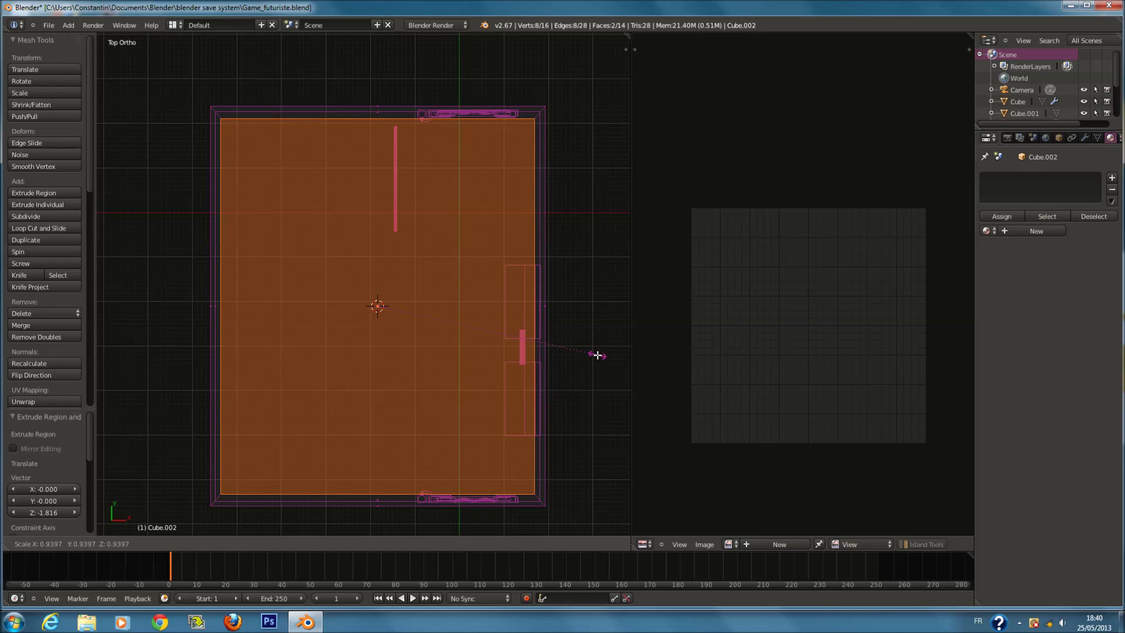
{"action": "left_click", "coordinate": [598, 354]}
Delete the inset faces and fill one open inner side of the border frame with a new face.
{"action": "middle_click_drag", "start_coordinate": [548, 364], "coordinate": [326, 515]}
{"action": "key", "text": "x"}
{"action": "left_click", "coordinate": [308, 266]}
{"action": "key", "text": "z"}
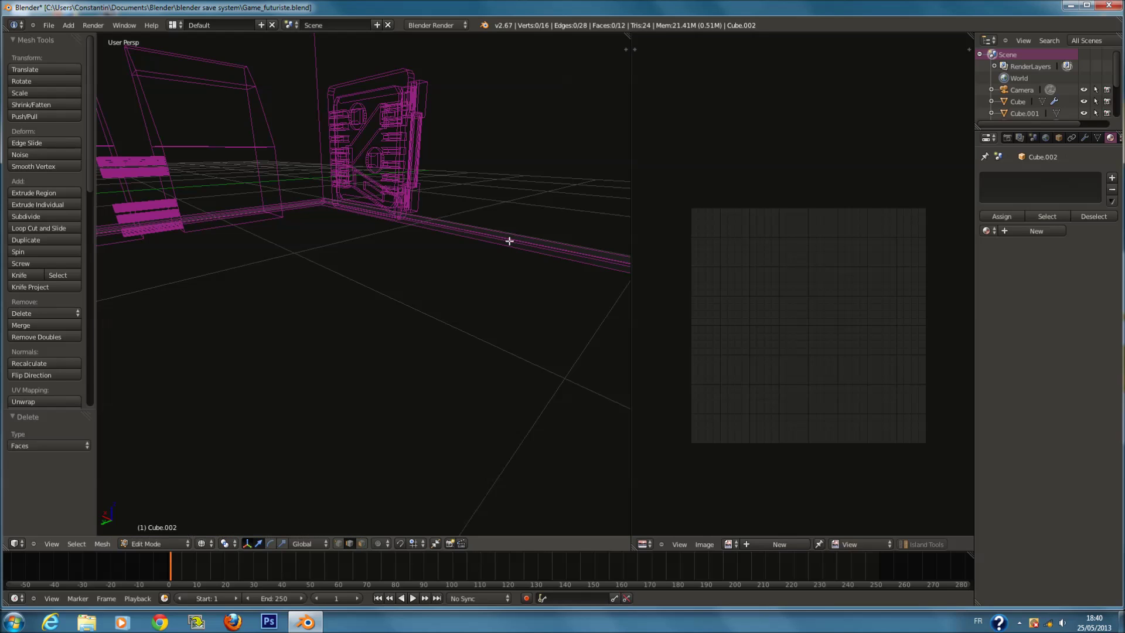
{"action": "right_click", "coordinate": [508, 249], "text": "shift"}
{"action": "key", "text": "z"}
{"action": "key", "text": "f"}
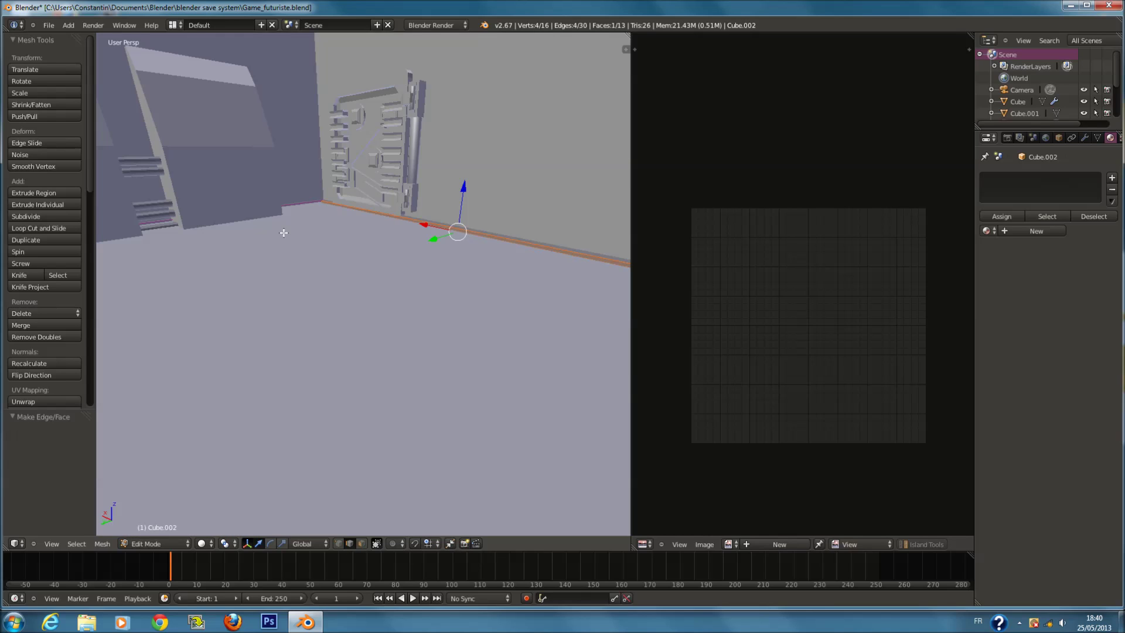
Isolate the border frame and fill its adjacent inner side with a face between the two edges.
{"action": "key", "text": "z"}
{"action": "right_click", "coordinate": [215, 217]}
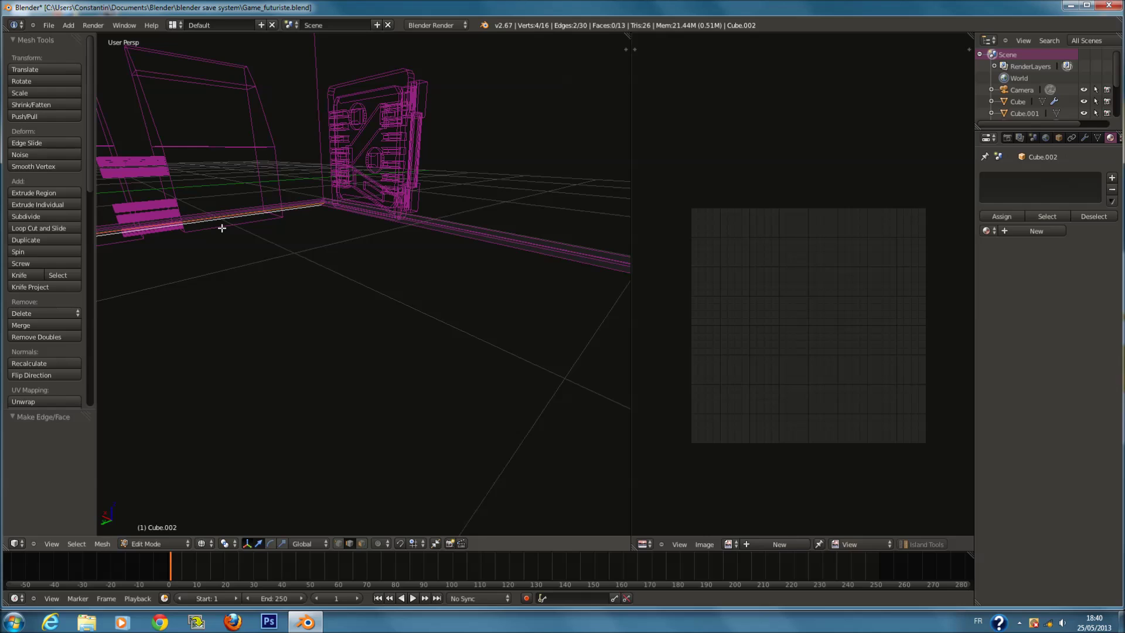
{"action": "key", "text": "KP_Divide"}
{"action": "key", "text": "z"}
{"action": "right_click", "coordinate": [437, 241], "text": "shift"}
{"action": "key", "text": "z"}
{"action": "key", "text": "f"}
Fill the third inner side of the border frame with a face, and return to the full scene in Object Mode.
{"action": "mouse_move", "coordinate": [438, 241]}
{"action": "middle_mouse_down"}
{"action": "mouse_move", "coordinate": [566, 248]}
{"action": "mouse_move", "coordinate": [573, 224]}
{"action": "middle_mouse_up"}
{"action": "right_click", "coordinate": [555, 193]}
{"action": "right_click", "coordinate": [555, 188], "text": "shift"}
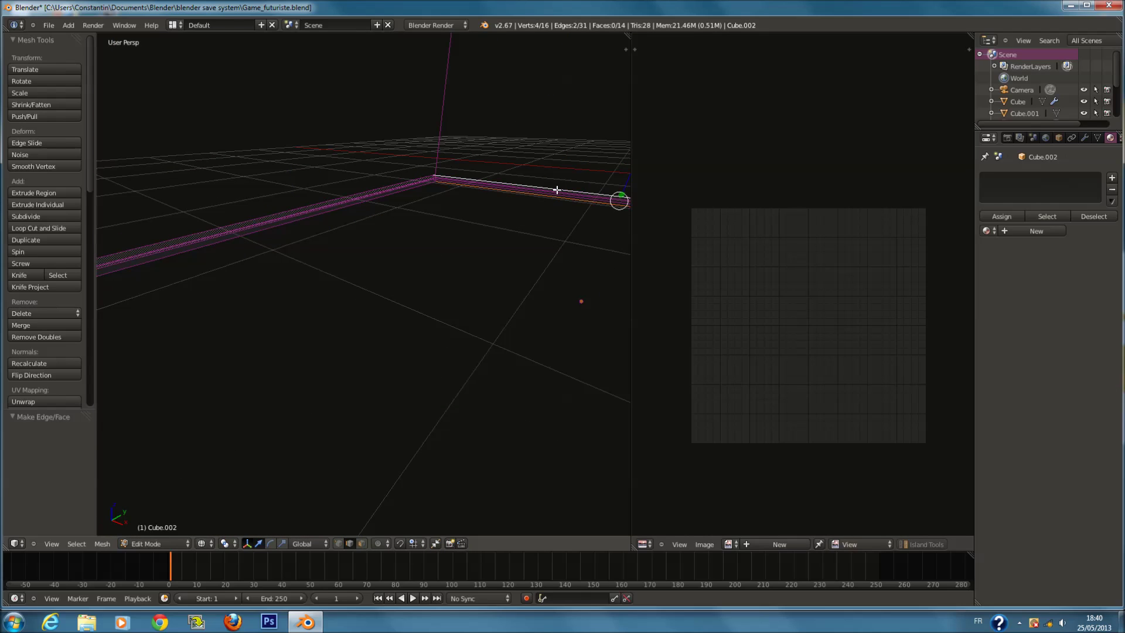
{"action": "key", "text": "f"}
{"action": "key", "text": "z"}
{"action": "key", "text": "Tab"}
{"action": "key", "text": "KP_Divide"}
Give the floor border a new material named bordure and save the file over the existing one.
{"action": "key", "text": "a"}
{"action": "middle_click_drag", "start_coordinate": [551, 285], "coordinate": [354, 276]}
{"action": "key", "text": "ctrl+s"}
{"action": "right_click", "coordinate": [528, 335]}
{"action": "right_click", "coordinate": [529, 336]}
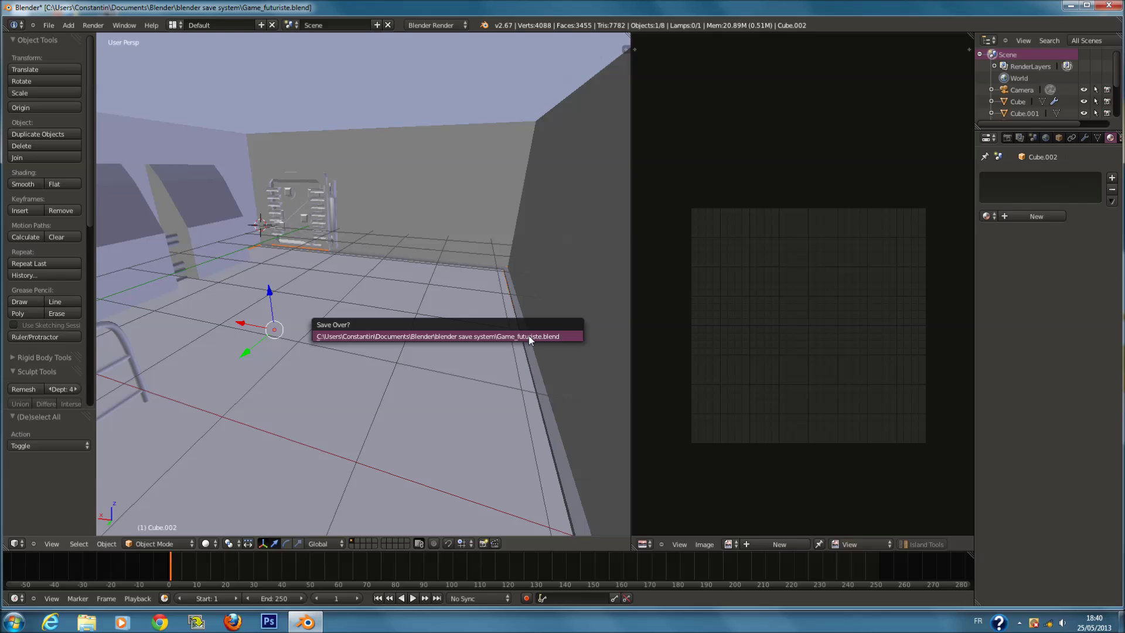
{"action": "key", "text": "z"}
{"action": "left_click", "coordinate": [1031, 218]}
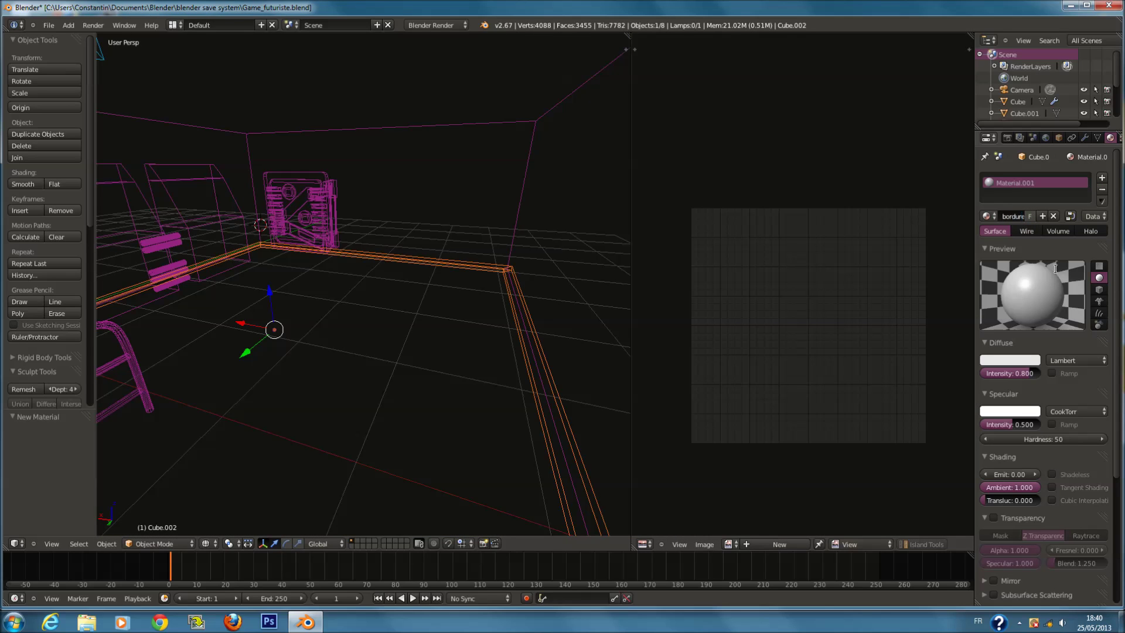
{"action": "key", "text": "Return"}
{"action": "key", "text": "ctrl+s"}
{"action": "key", "text": "Return"}
Deselect everything in solid shading, add a cube at the 3D cursor and scale it to about 0.485.
{"action": "key", "text": "z"}
{"action": "scroll", "coordinate": [322, 241], "scroll_direction": "down", "scroll_amount": 2}
{"action": "middle_click_drag", "start_coordinate": [323, 241], "coordinate": [447, 311]}
{"action": "key", "text": "a"}
{"action": "key", "text": "shift+a"}
{"action": "mouse_move", "coordinate": [403, 336]}
{"action": "left_click", "coordinate": [466, 345]}
{"action": "key", "text": "s"}
{"action": "left_click", "coordinate": [472, 275]}
Move the new cube down along the Z axis toward the floor.
{"action": "scroll", "coordinate": [470, 277], "scroll_direction": "up", "scroll_amount": 5}
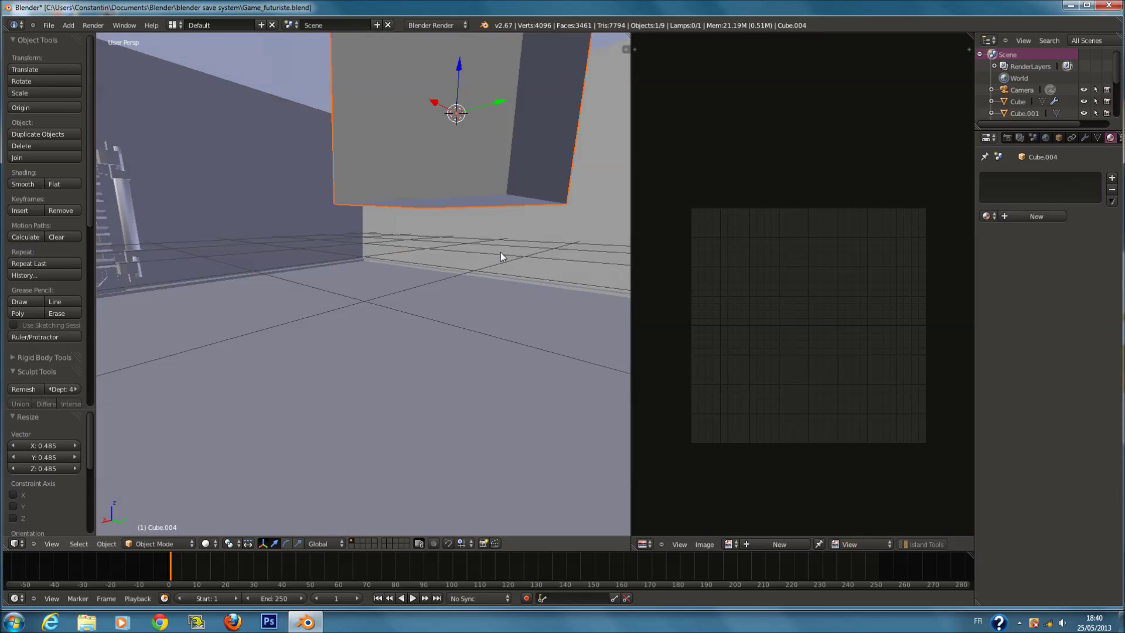
{"action": "middle_click_drag", "start_coordinate": [500, 252], "coordinate": [490, 156]}
{"action": "key", "text": "g"}
{"action": "key", "text": "z"}
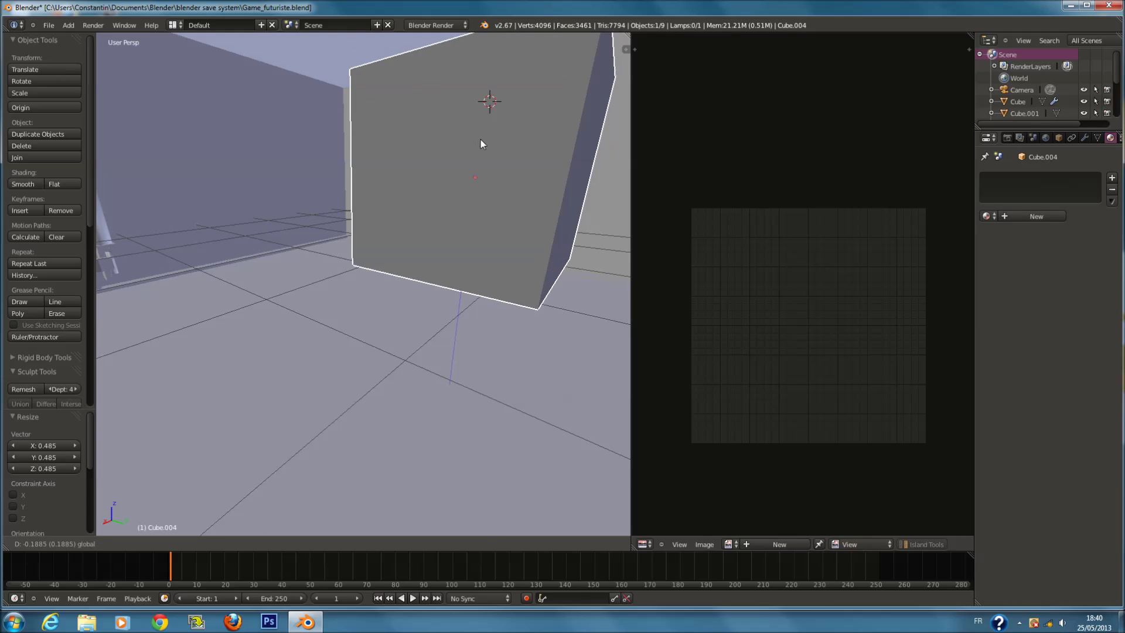
{"action": "left_click", "coordinate": [486, 194]}
Scale the cube down and stretch it along Y by about 3.08 into a long box.
{"action": "scroll", "coordinate": [528, 206], "scroll_direction": "down", "scroll_amount": 3}
{"action": "key", "text": "s"}
{"action": "key", "text": "y"}
{"action": "right_click", "coordinate": [480, 222]}
{"action": "key", "text": "s"}
{"action": "left_click", "coordinate": [414, 273]}
{"action": "middle_click_drag", "start_coordinate": [414, 273], "coordinate": [462, 287]}
{"action": "scroll", "coordinate": [462, 287], "scroll_direction": "up", "scroll_amount": 2}
{"action": "key", "text": "s"}
{"action": "key", "text": "y"}
{"action": "right_click", "coordinate": [484, 299]}
{"action": "key", "text": "s"}
{"action": "key", "text": "y"}
{"action": "left_click", "coordinate": [577, 354]}
{"action": "middle_click_drag", "start_coordinate": [577, 355], "coordinate": [523, 308]}
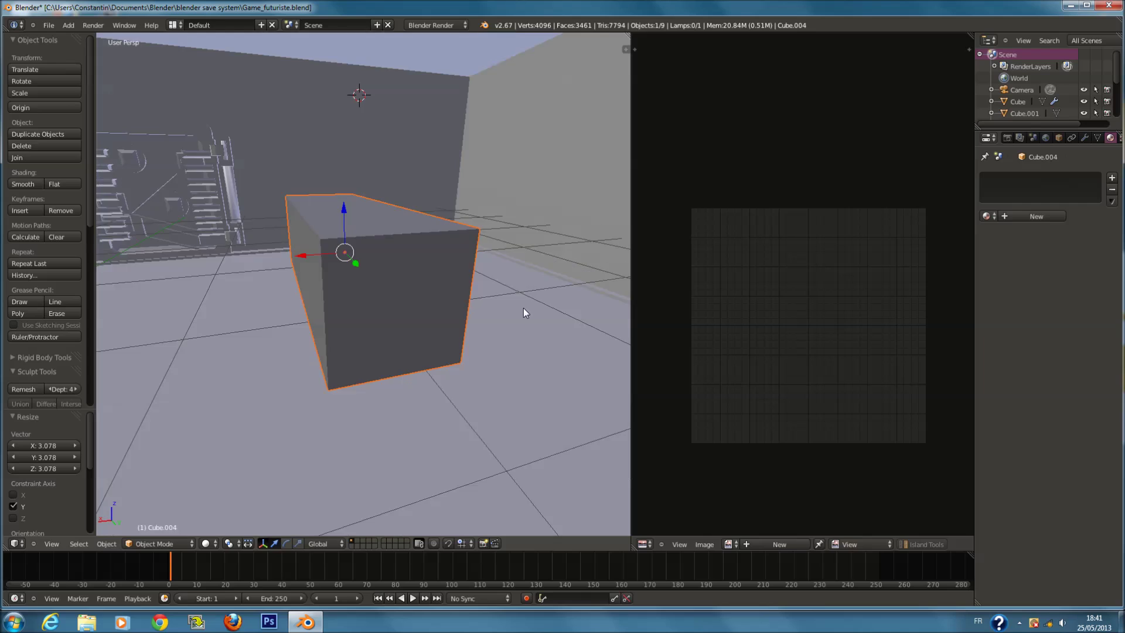
Lower the long box along Z onto the room's floor.
{"action": "key", "text": "g"}
{"action": "key", "text": "z"}
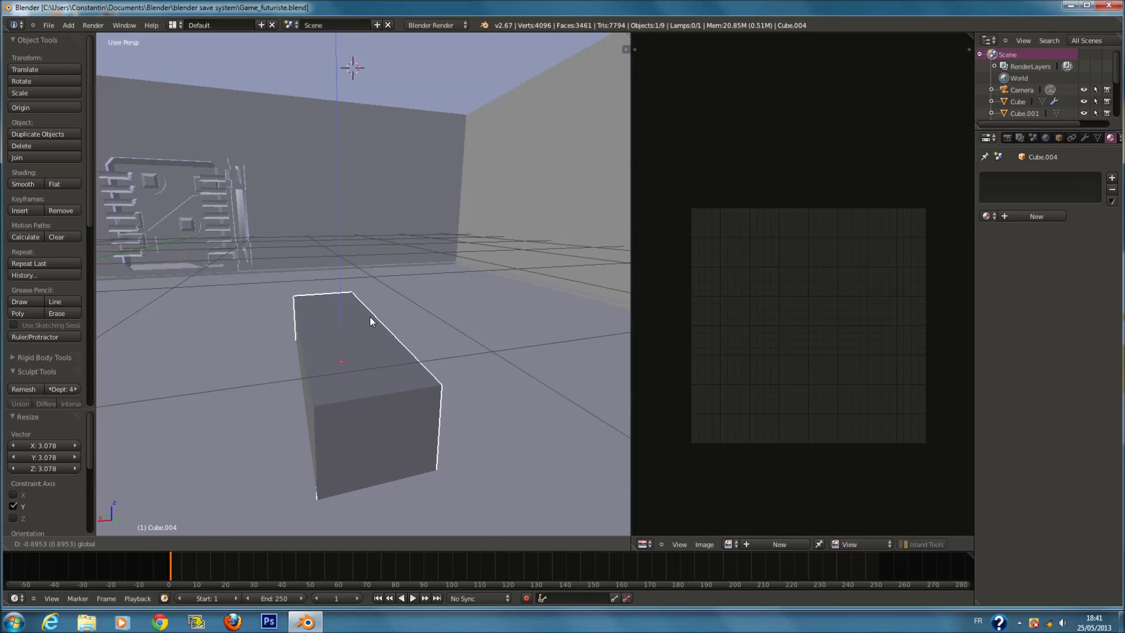
{"action": "key", "text": "z"}
{"action": "left_click", "coordinate": [413, 361]}
{"action": "key", "text": "Tab"}
{"action": "key", "text": "Tab"}
{"action": "scroll", "coordinate": [412, 361], "scroll_direction": "down", "scroll_amount": 4}
{"action": "middle_click_drag", "start_coordinate": [413, 361], "coordinate": [551, 384]}
{"action": "scroll", "coordinate": [490, 329], "scroll_direction": "up", "scroll_amount": 4}
{"action": "scroll", "coordinate": [490, 332], "scroll_direction": "down", "scroll_amount": 4}
{"action": "middle_click_drag", "start_coordinate": [488, 314], "coordinate": [437, 323]}
Adjust the long box's height and move it along X toward the side wall opposite the consoles.
{"action": "key", "text": "s"}
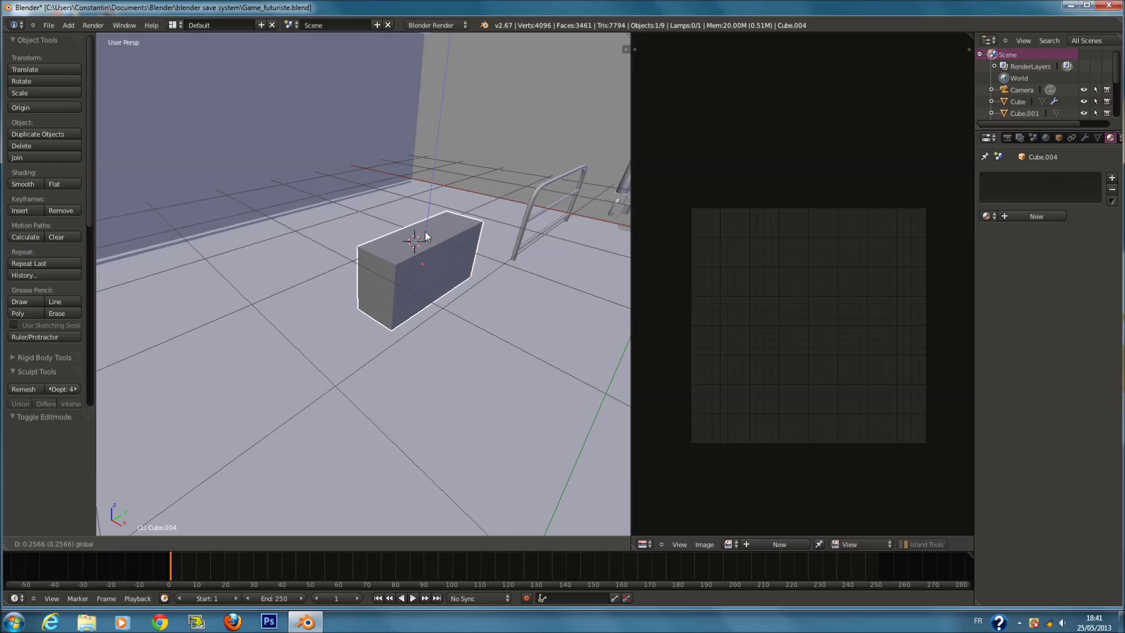
{"action": "left_click", "coordinate": [480, 340]}
{"action": "key", "text": "g"}
{"action": "key", "text": "x"}
{"action": "left_click", "coordinate": [359, 243]}
{"action": "middle_click_drag", "start_coordinate": [359, 244], "coordinate": [500, 250]}
{"action": "key", "text": "g"}
{"action": "left_click", "coordinate": [463, 249]}
Extrude the long box's top face in place and scale it inward to 0.9 to form a rim.
{"action": "key", "text": "Tab"}
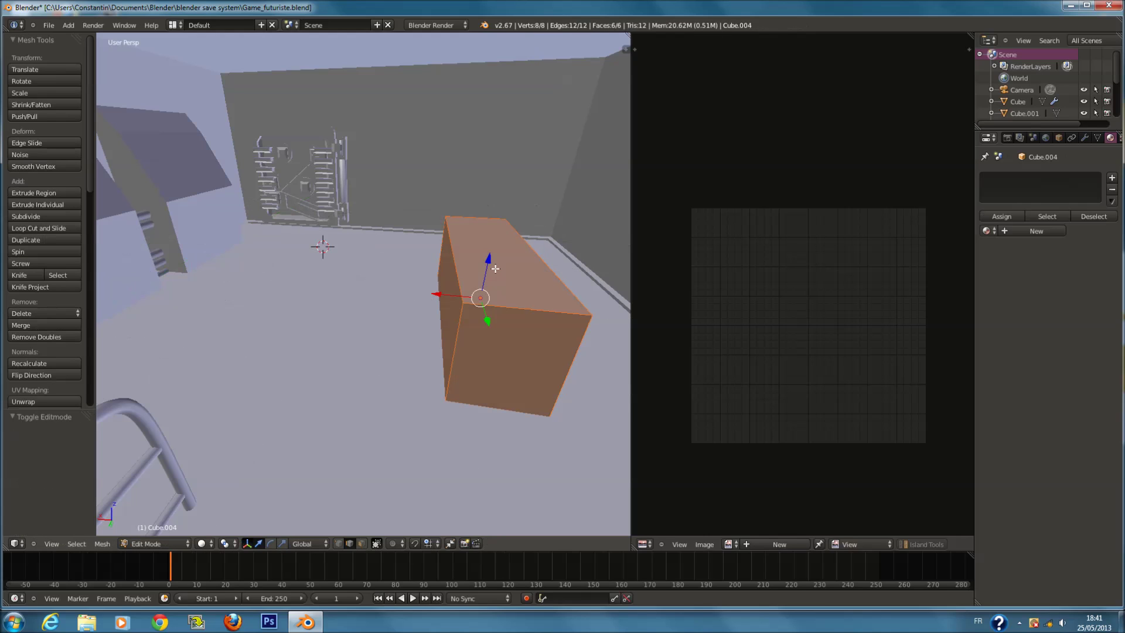
{"action": "left_click", "coordinate": [362, 544]}
{"action": "key", "text": "a"}
{"action": "right_click", "coordinate": [498, 258]}
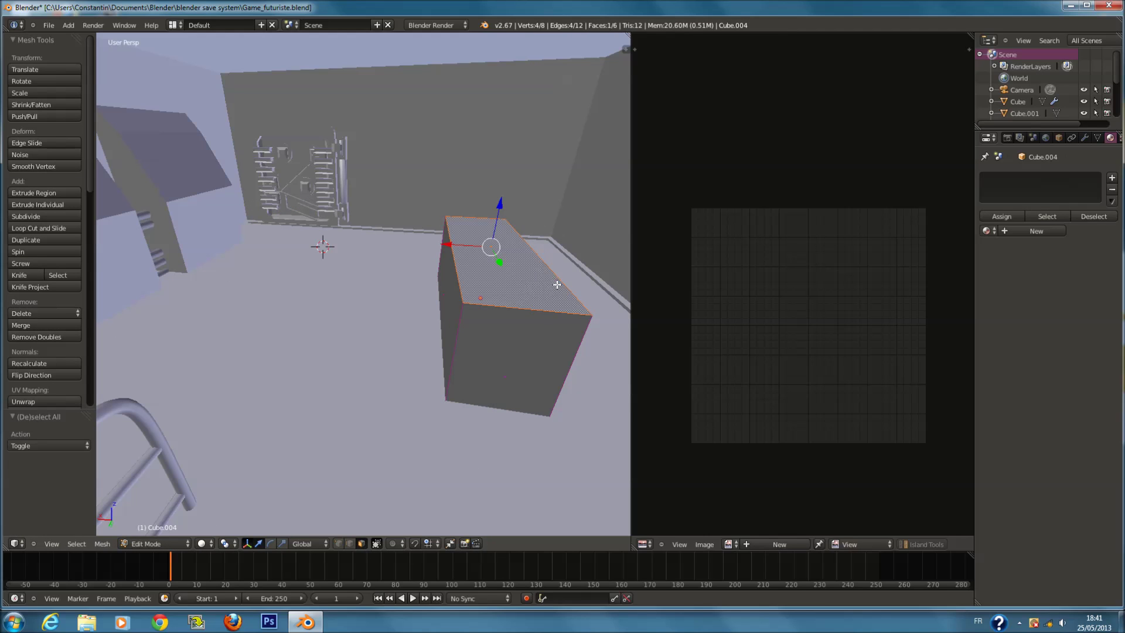
{"action": "key", "text": "e"}
{"action": "left_click", "coordinate": [583, 268]}
{"action": "key", "text": "s"}
{"action": "left_click", "coordinate": [576, 266]}
Extrude the inner top face downward about 0.08, then extrude it again in place and scale it inward to about 0.84.
{"action": "key", "text": "e"}
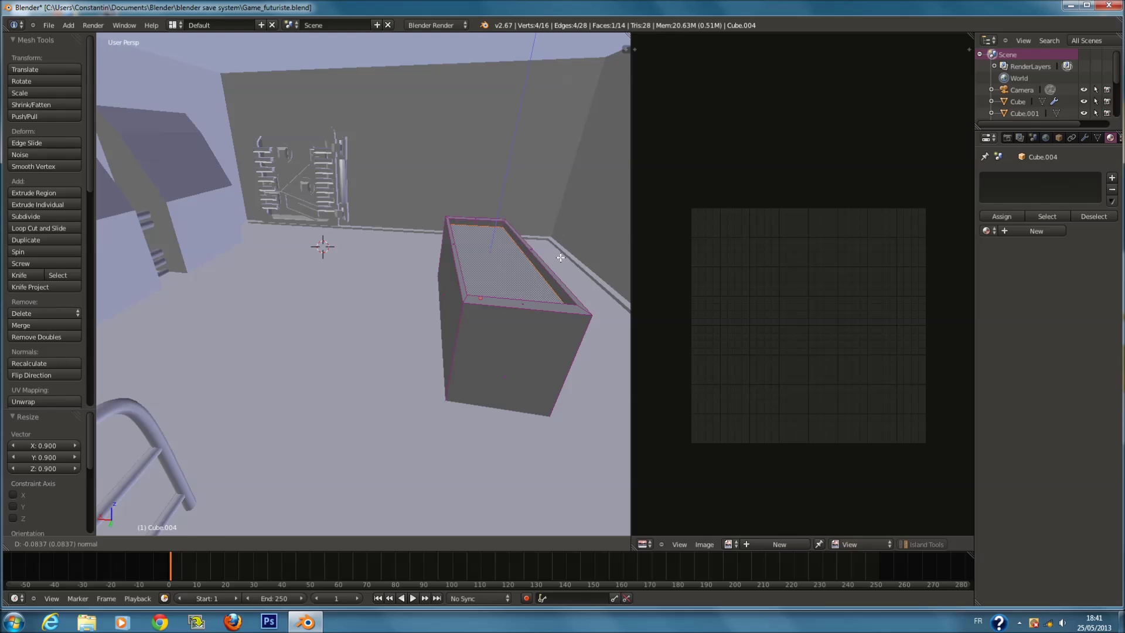
{"action": "left_click", "coordinate": [579, 268]}
{"action": "key", "text": "s"}
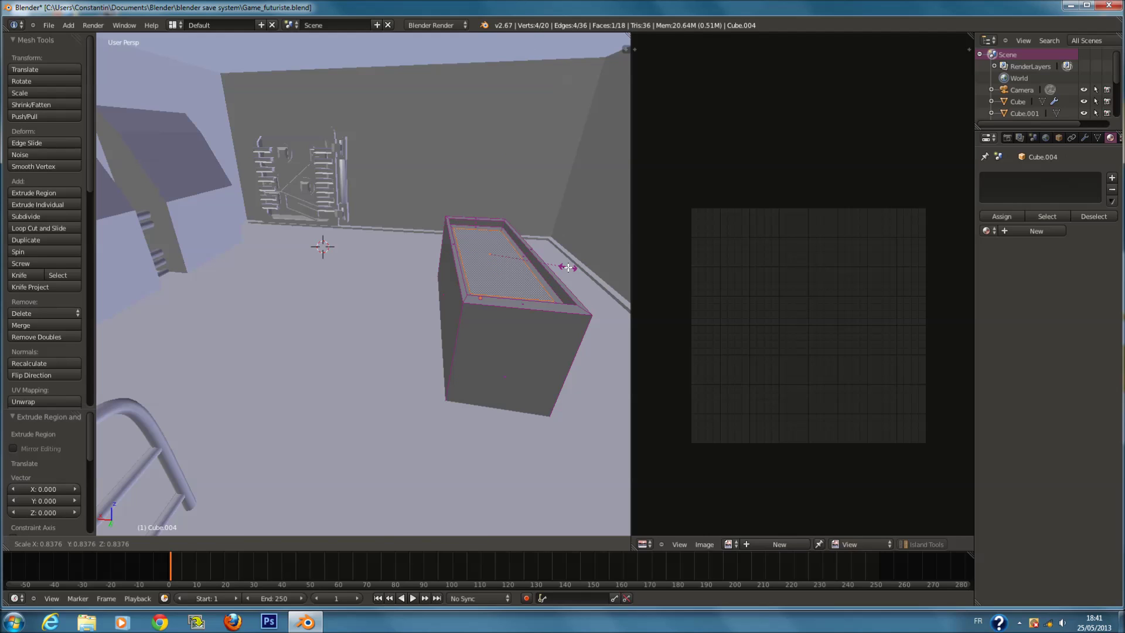
{"action": "left_click", "coordinate": [567, 267]}
{"action": "key", "text": "Tab"}
In the orthographic front view, raise the box about 0.221 along Z to rest on the floor line.
{"action": "middle_click_drag", "start_coordinate": [536, 283], "coordinate": [562, 297]}
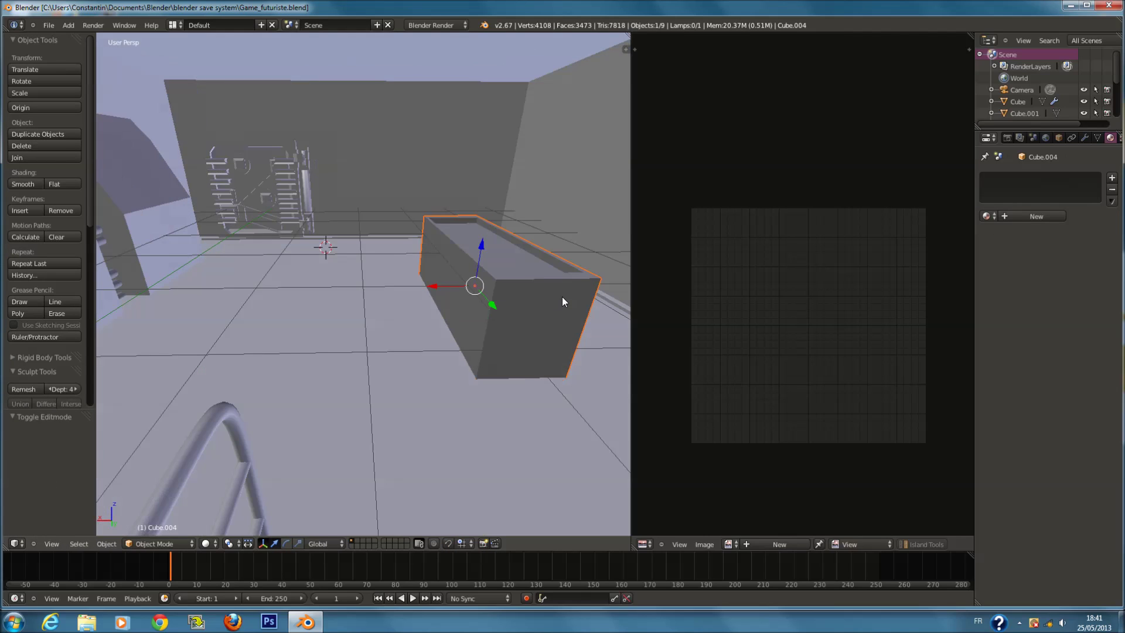
{"action": "key", "text": "KP_1"}
{"action": "key", "text": "KP_5"}
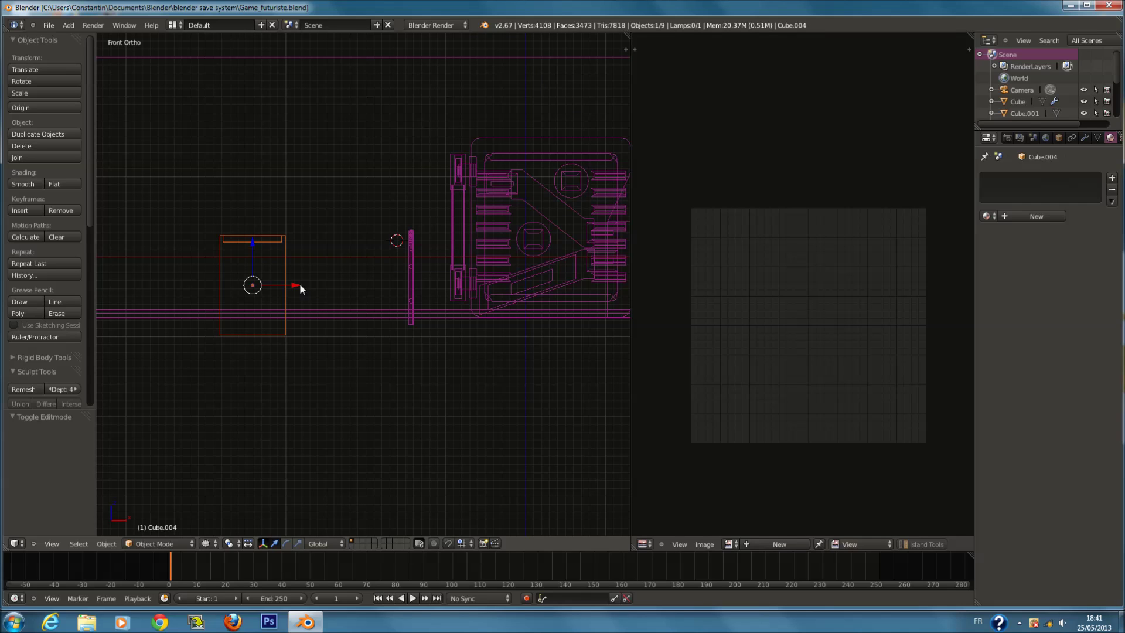
{"action": "left_click_drag", "start_coordinate": [253, 244], "coordinate": [255, 228]}
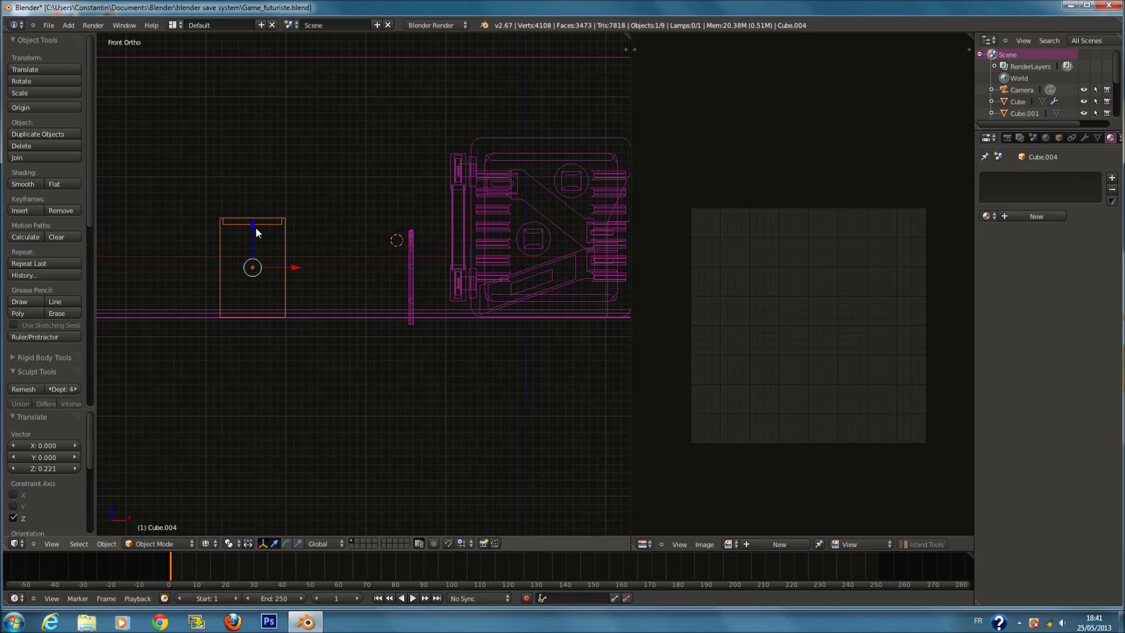
Move the box to the second layer and show only that layer in the right view as wireframe.
{"action": "key", "text": "m"}
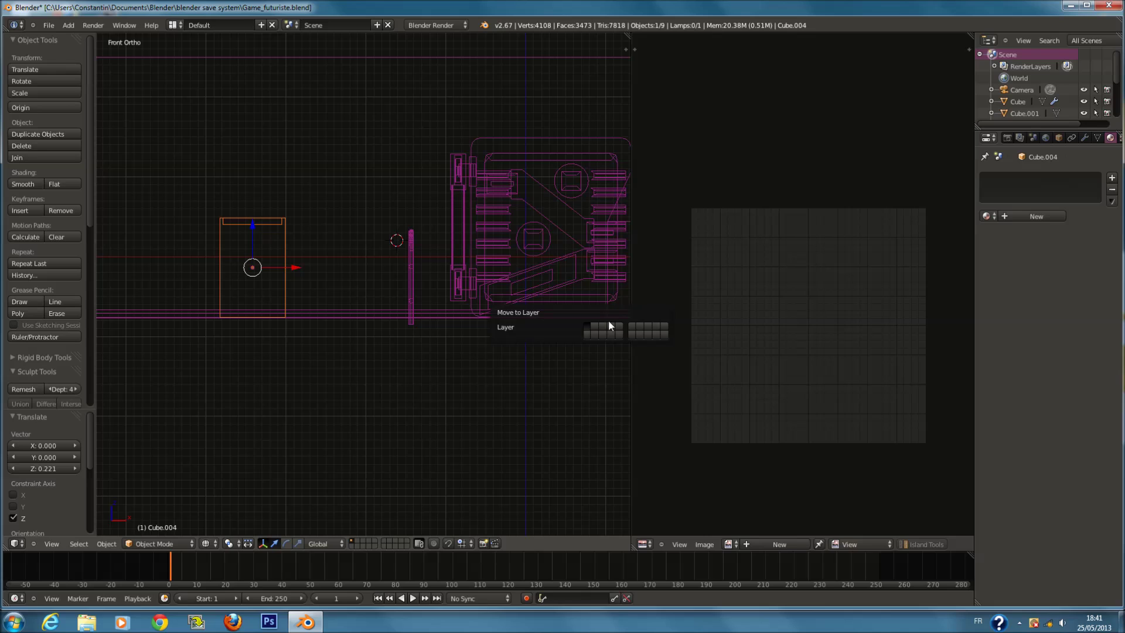
{"action": "left_click", "coordinate": [597, 324]}
{"action": "left_click", "coordinate": [356, 541]}
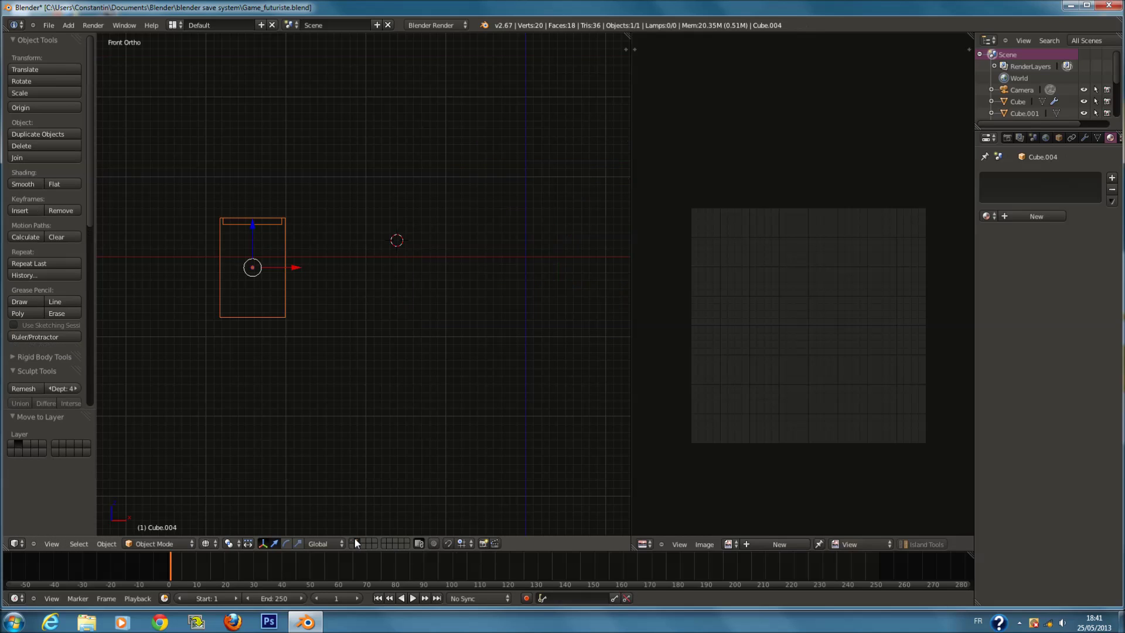
{"action": "key", "text": "z"}
{"action": "key", "text": "KP_3"}
{"action": "scroll", "coordinate": [358, 417], "scroll_direction": "up", "scroll_amount": 3}
{"action": "key", "text": "z"}
{"action": "middle_click_drag", "start_coordinate": [423, 239], "coordinate": [421, 320], "text": "shift"}
Snap the 3D cursor to the box.
{"action": "key", "text": "a"}
{"action": "key", "text": "shift+a"}
{"action": "key", "text": "Escape"}
{"action": "scroll", "coordinate": [441, 281], "scroll_direction": "down", "scroll_amount": 3}
{"action": "middle_click_drag", "start_coordinate": [441, 282], "coordinate": [520, 259], "text": "shift"}
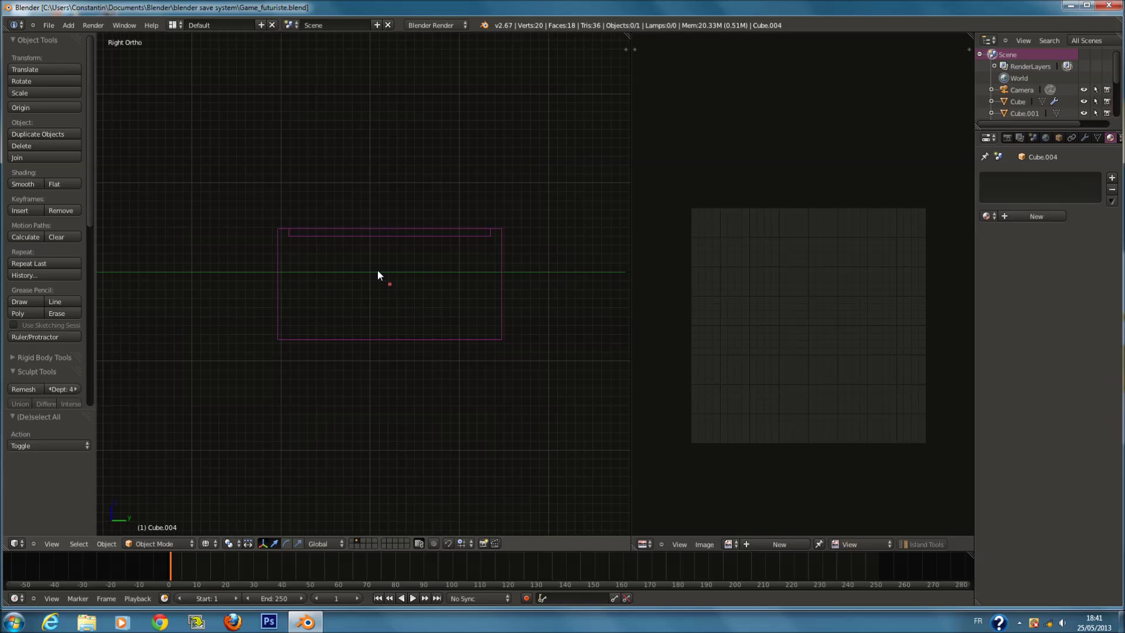
{"action": "right_click", "coordinate": [458, 230]}
{"action": "key", "text": "shift+s"}
{"action": "left_click", "coordinate": [456, 244]}
Add a cube at the 3D cursor and scale it down to a small block inside the box.
{"action": "scroll", "coordinate": [455, 244], "scroll_direction": "up", "scroll_amount": 3}
{"action": "key", "text": "shift+a"}
{"action": "mouse_move", "coordinate": [455, 243]}
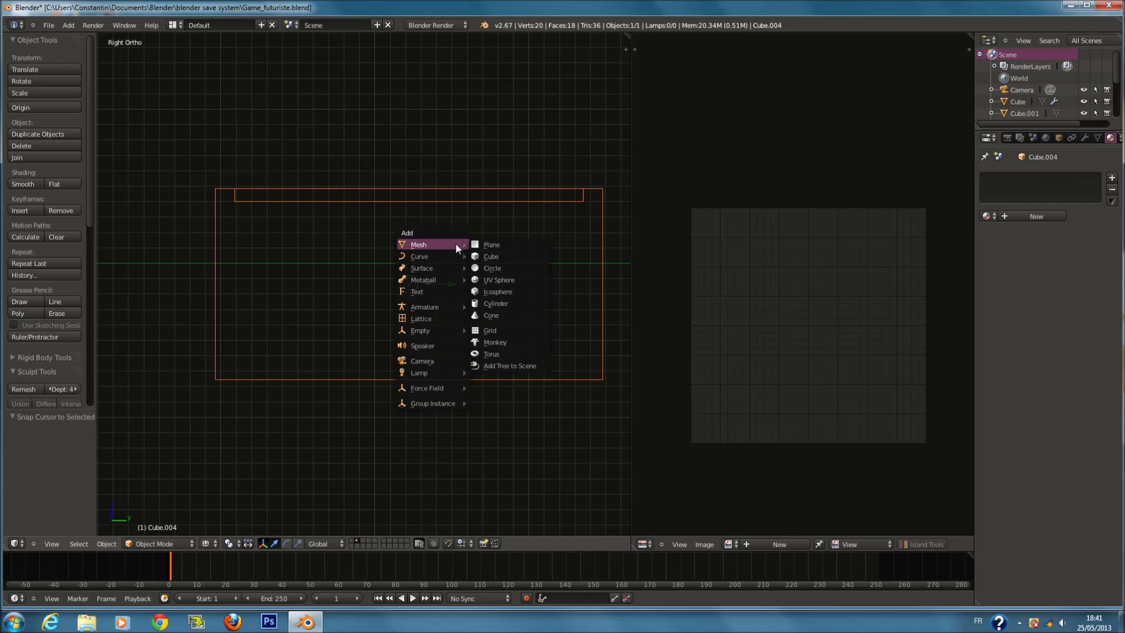
{"action": "left_click", "coordinate": [503, 259]}
{"action": "scroll", "coordinate": [505, 261], "scroll_direction": "up", "scroll_amount": 2, "text": "shift"}
{"action": "key", "text": "s"}
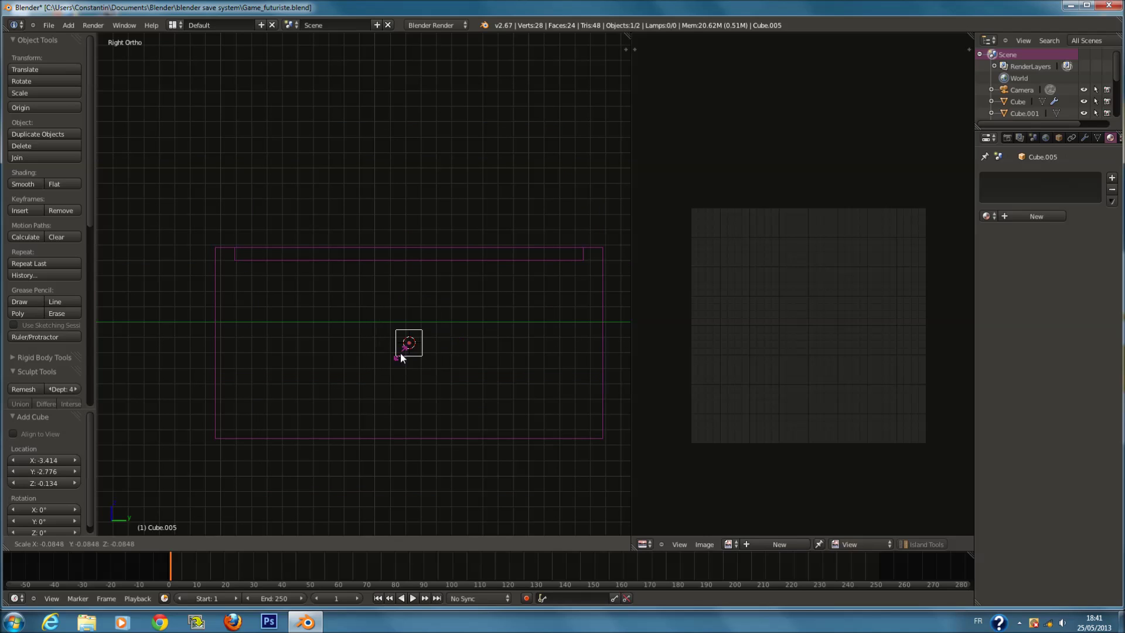
{"action": "left_click", "coordinate": [436, 354]}
{"action": "scroll", "coordinate": [439, 351], "scroll_direction": "up", "scroll_amount": 1}
{"action": "key", "text": "Tab"}
{"action": "key", "text": "Tab"}
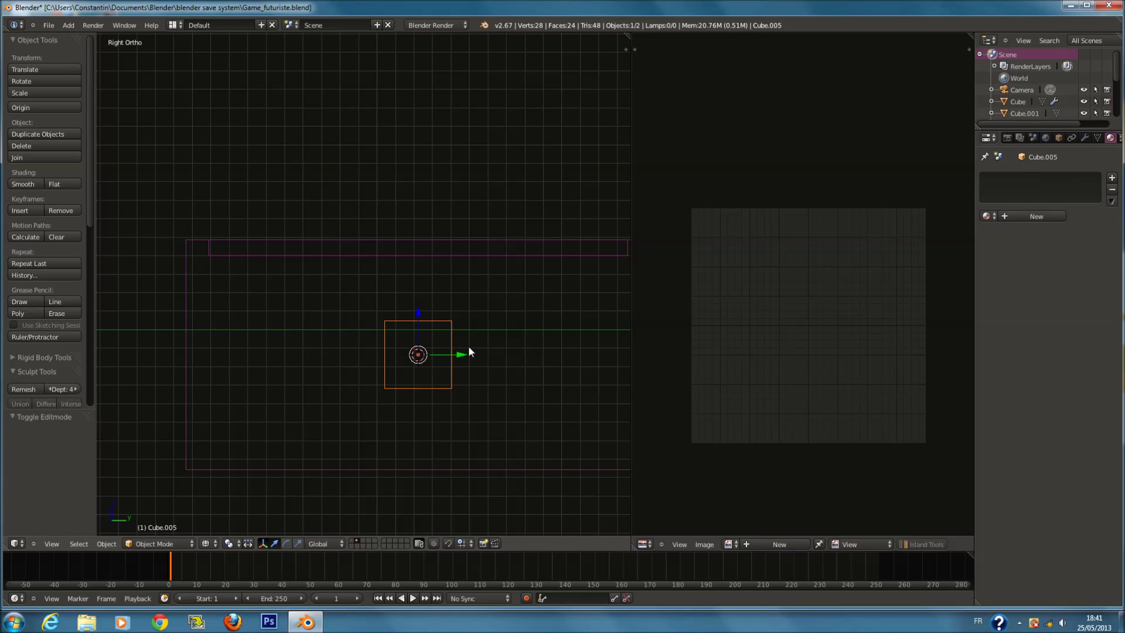
Bevel the small cube's upper +Y edge with one segment, cutting a slope across about half of its top.
{"action": "key", "text": "Tab"}
{"action": "scroll", "coordinate": [404, 410], "scroll_direction": "up", "scroll_amount": 1}
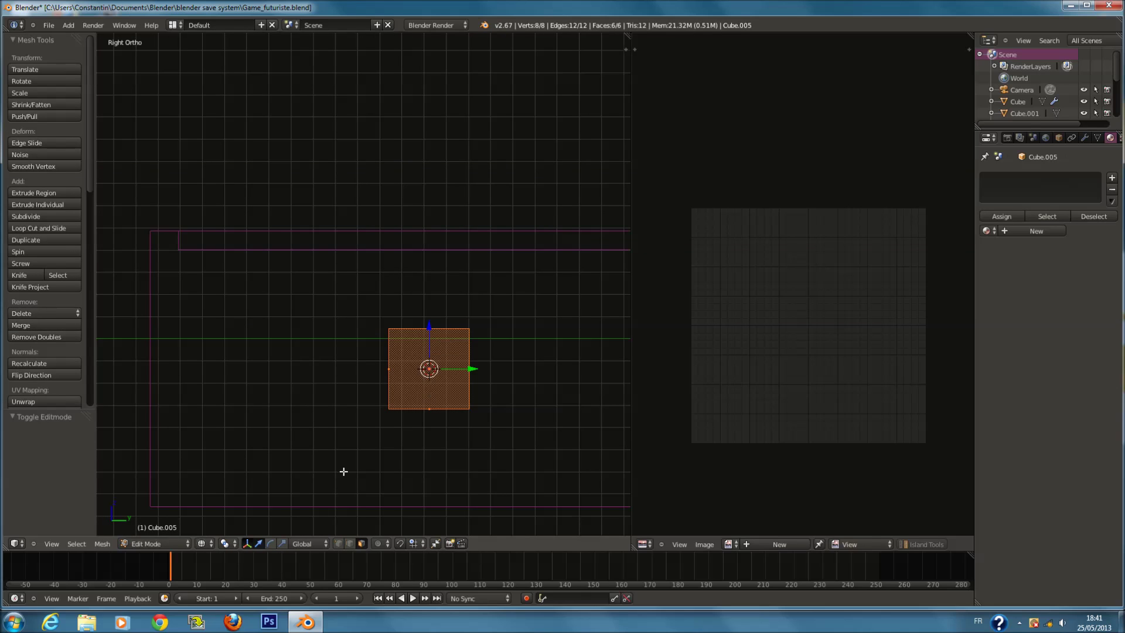
{"action": "middle_click_drag", "start_coordinate": [347, 534], "coordinate": [423, 254]}
{"action": "right_click", "coordinate": [421, 254]}
{"action": "key", "text": "KP_Decimal"}
{"action": "key", "text": "KP_1"}
{"action": "key", "text": "KP_3"}
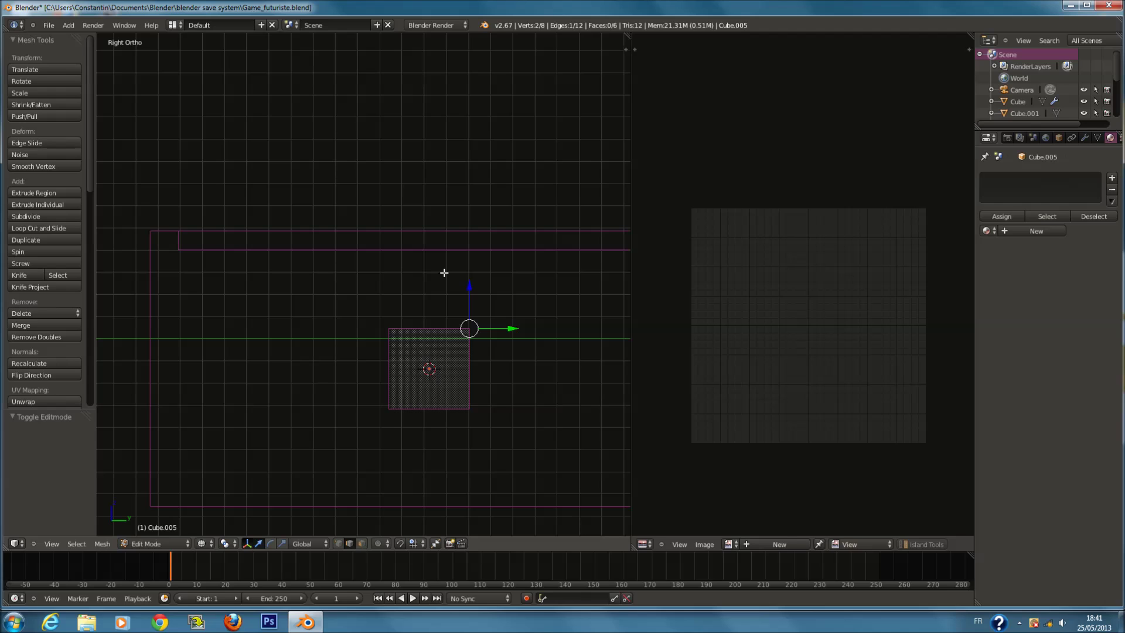
{"action": "key", "text": "KP_4"}
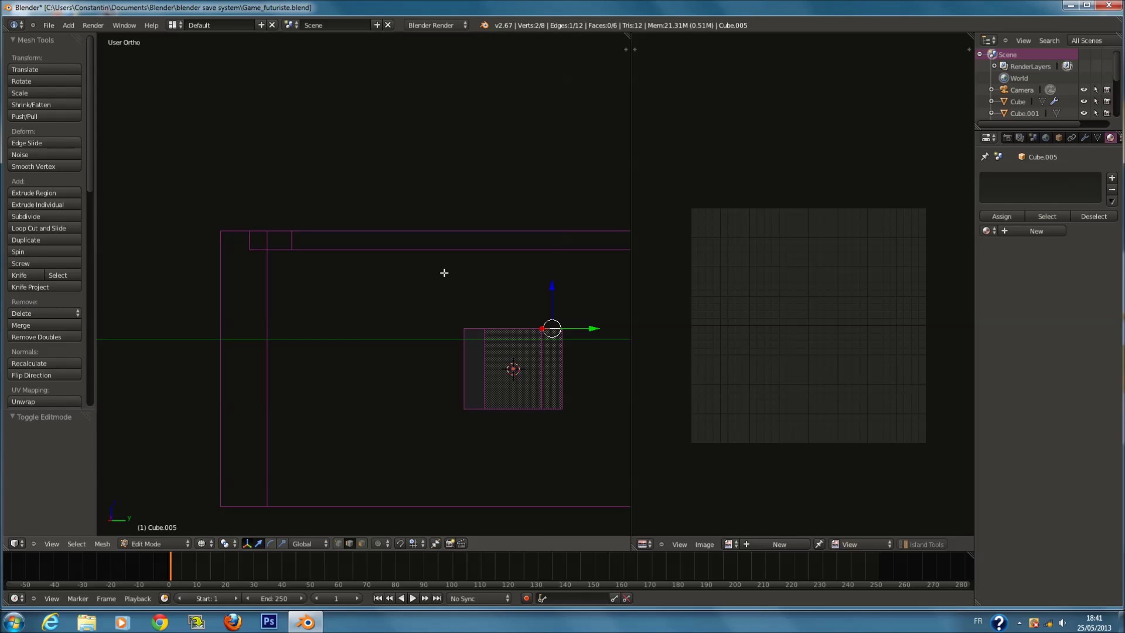
{"action": "key", "text": "KP_1"}
{"action": "key", "text": "KP_3"}
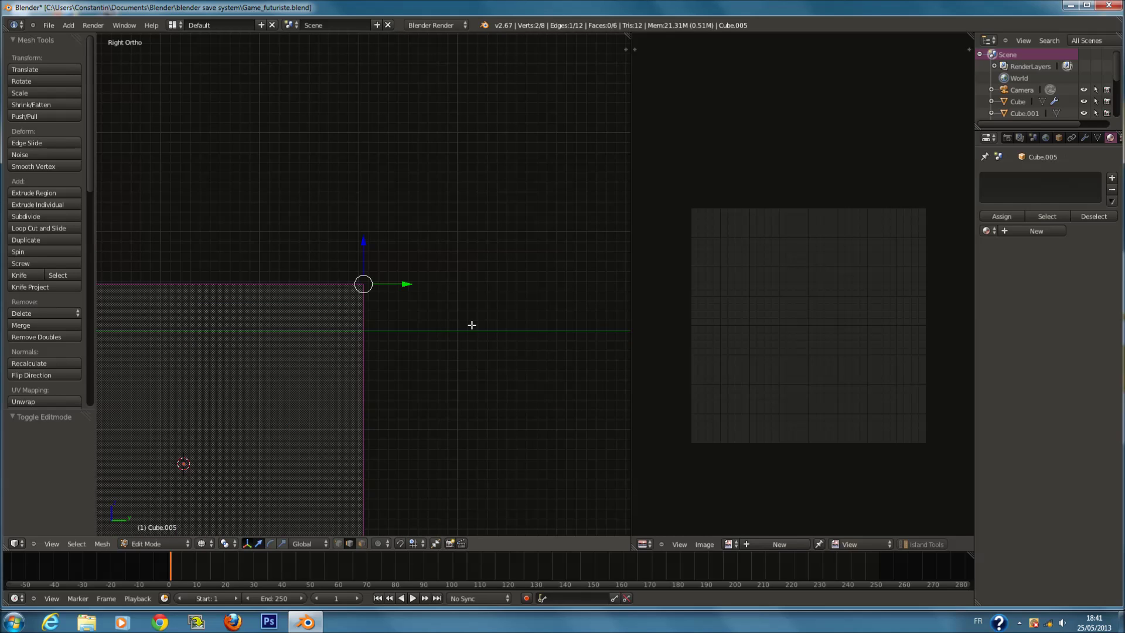
{"action": "scroll", "coordinate": [440, 329], "scroll_direction": "down", "scroll_amount": 5}
{"action": "key", "text": "ctrl+b"}
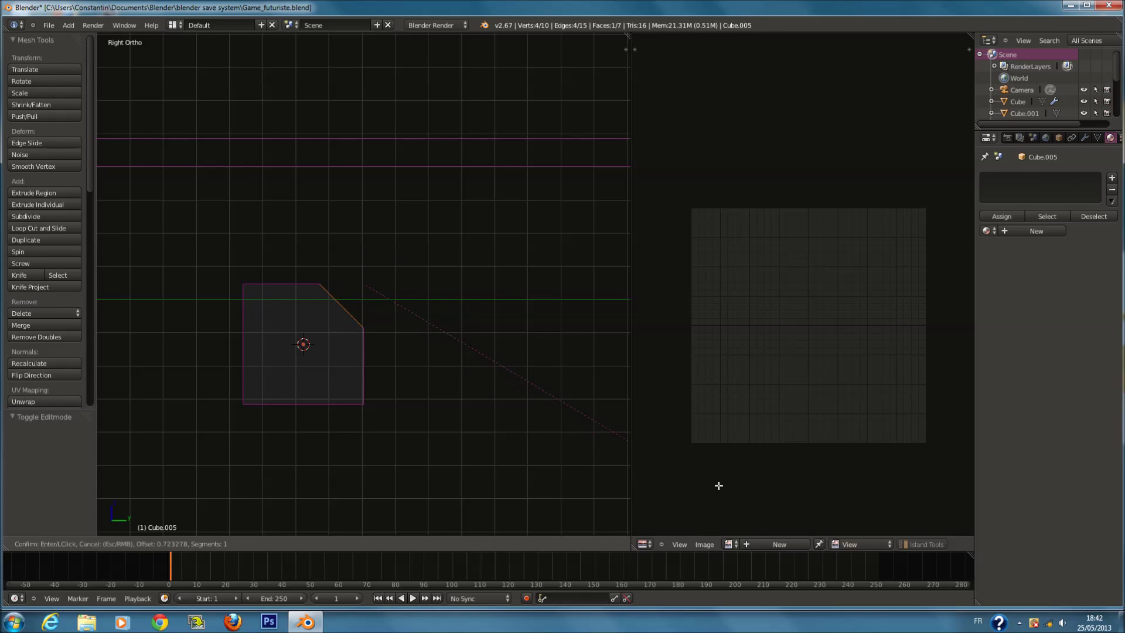
{"action": "left_click", "coordinate": [776, 501]}
Bevel the block's upper -Y edge with five segments into a large rounded corner.
{"action": "key", "text": "ctrl+KP_4"}
{"action": "key", "text": "a"}
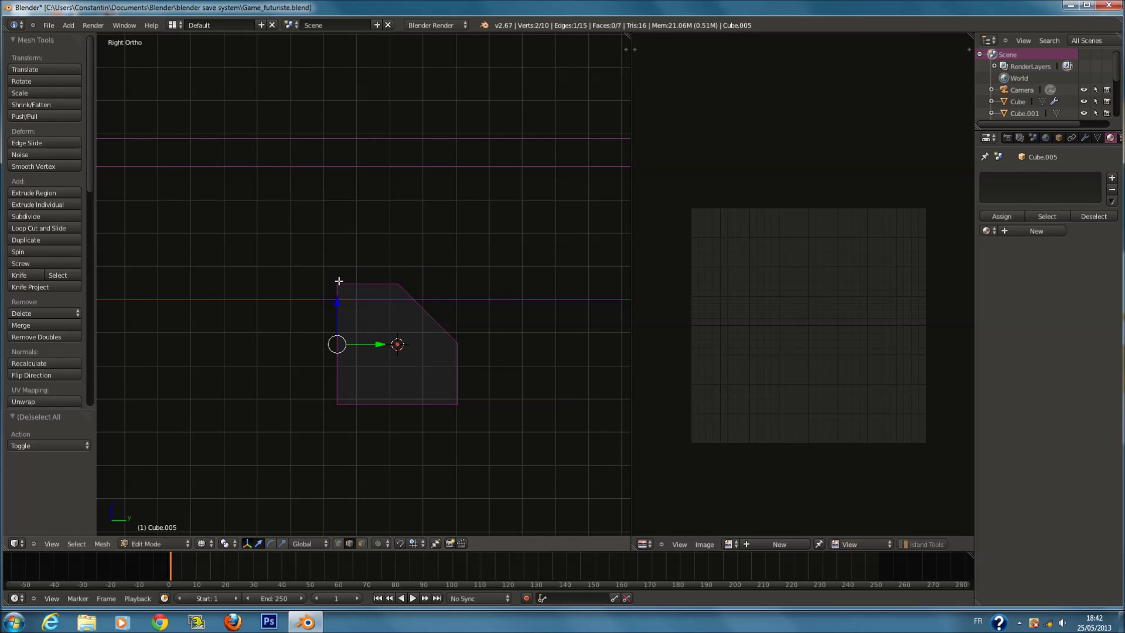
{"action": "middle_click_drag", "start_coordinate": [339, 281], "coordinate": [355, 299]}
{"action": "key", "text": "KP_3"}
{"action": "key", "text": "ctrl+b"}
{"action": "scroll", "coordinate": [457, 343], "scroll_direction": "up", "scroll_amount": 4}
{"action": "left_click", "coordinate": [607, 361]}
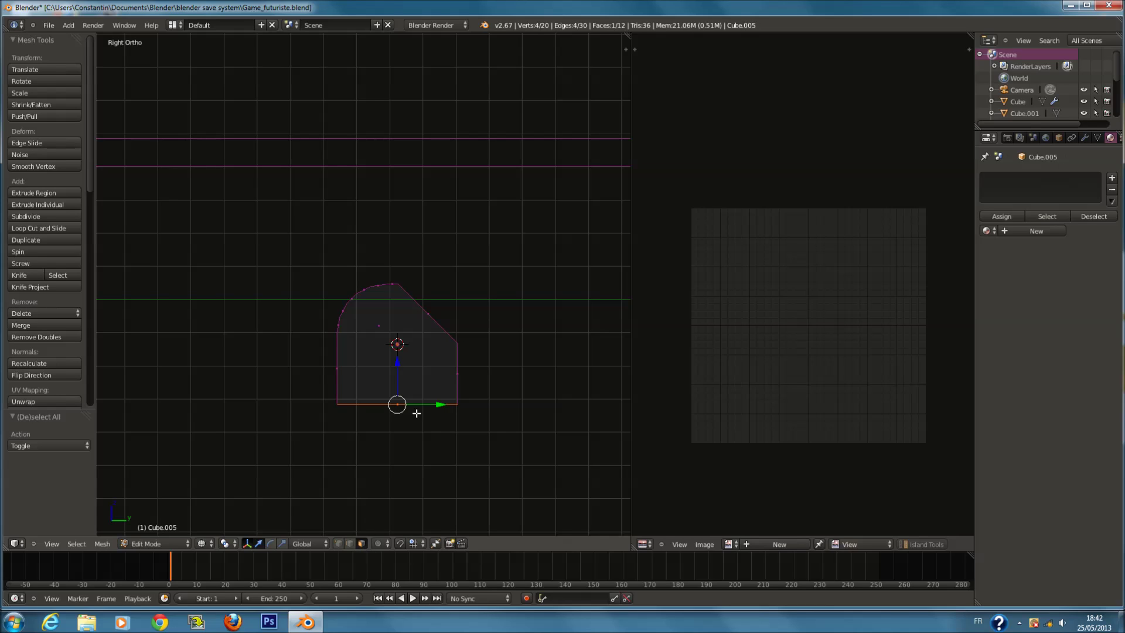
Build a wider base under the block by extruding and enlarging its bottom face, then extruding it about 0.08 downward.
{"action": "key", "text": "e"}
{"action": "left_click", "coordinate": [397, 368]}
{"action": "key", "text": "s"}
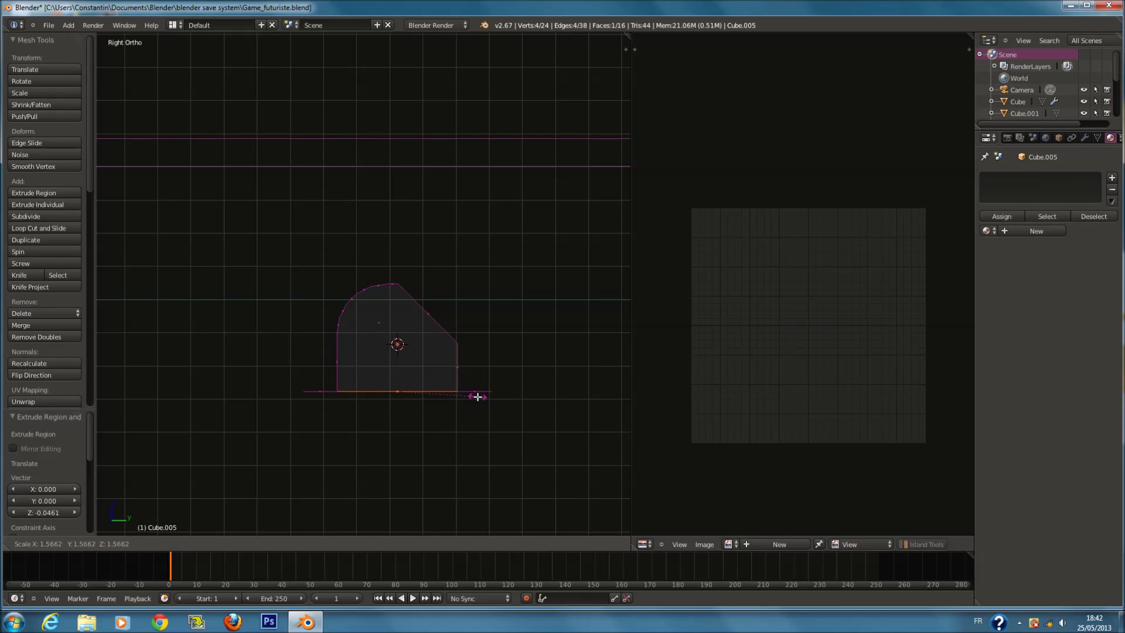
{"action": "left_click", "coordinate": [472, 395]}
{"action": "key", "text": "e"}
{"action": "left_click", "coordinate": [477, 422]}
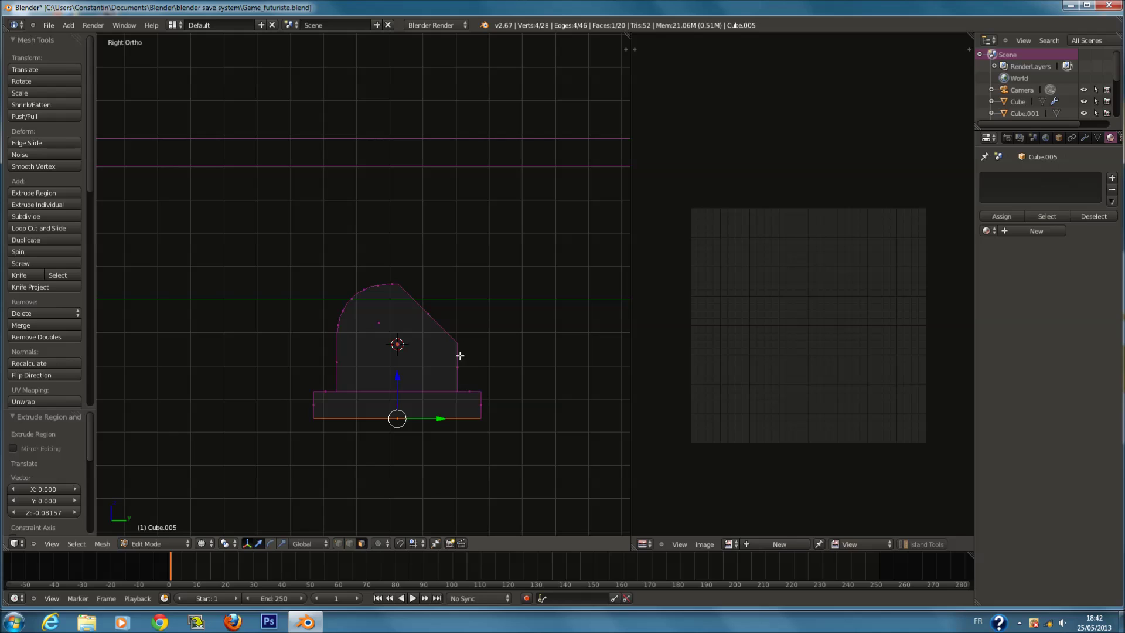
Snap the 3D cursor to the block's sloped face, add a cylinder there and scale it down to the slope's size.
{"action": "key", "text": "shift+s"}
{"action": "left_click", "coordinate": [441, 326]}
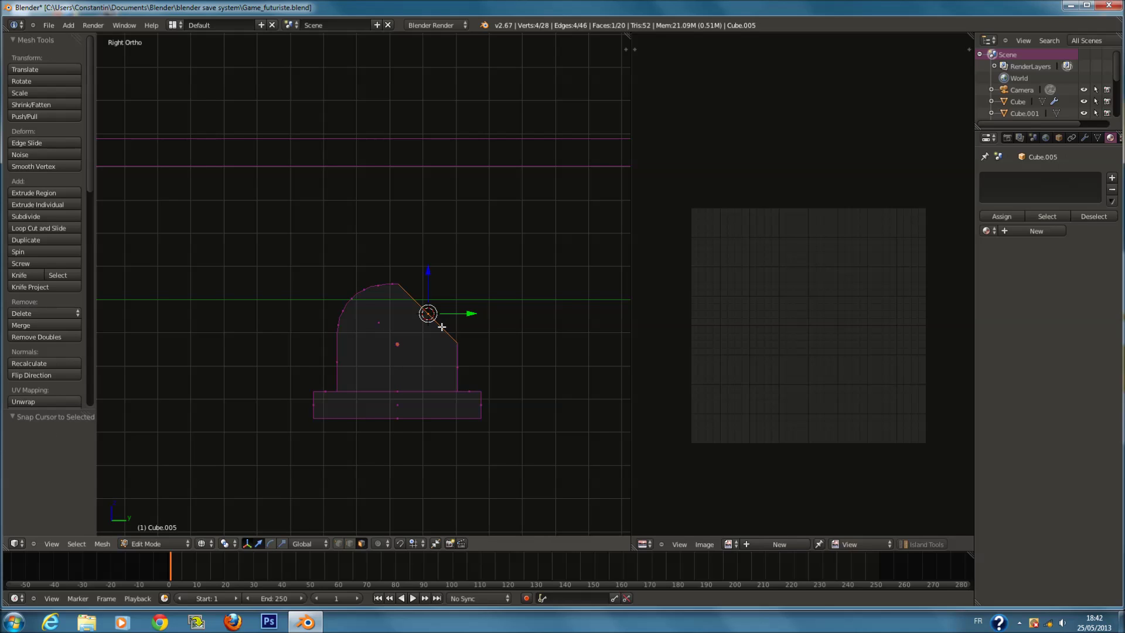
{"action": "key", "text": "shift+a"}
{"action": "left_click", "coordinate": [439, 386]}
{"action": "key", "text": "s"}
{"action": "left_click", "coordinate": [462, 334]}
{"action": "key", "text": "s"}
{"action": "left_click", "coordinate": [440, 319]}
Rotate the cylinder 90° so its axis lies along Y, and scale it along Y to about 0.48.
{"action": "key", "text": "r"}
{"action": "key", "text": "z"}
{"action": "key", "text": "0"}
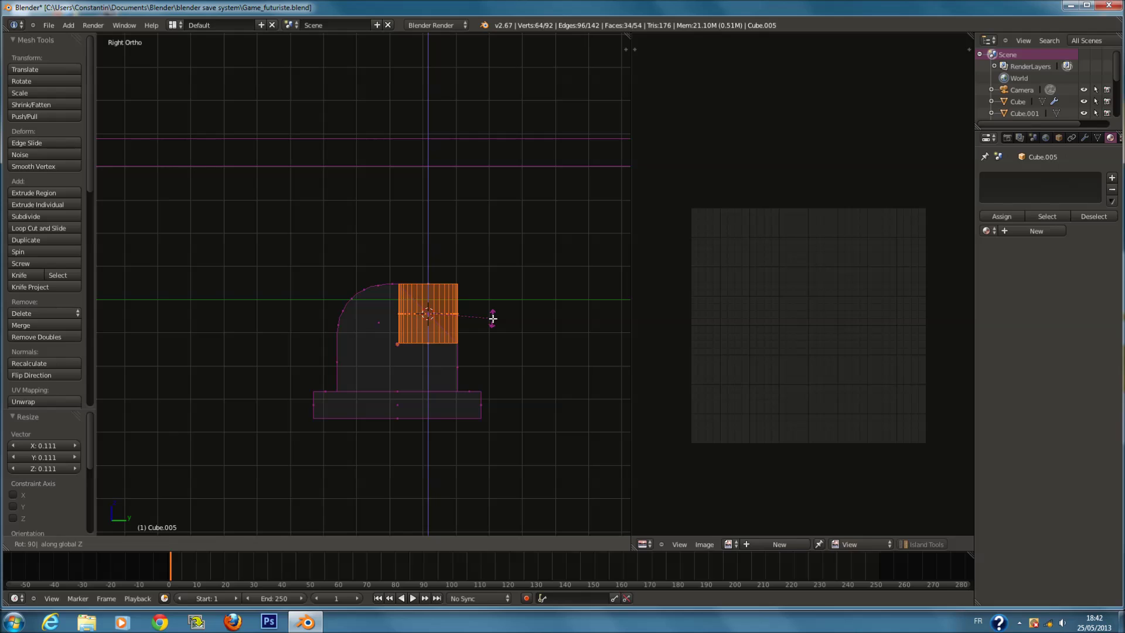
{"action": "key", "text": "r"}
{"action": "key", "text": "r"}
{"action": "key", "text": "z"}
{"action": "key", "text": "Return"}
{"action": "key", "text": "r"}
{"action": "key", "text": "Escape"}
{"action": "key", "text": "s"}
{"action": "key", "text": "y"}
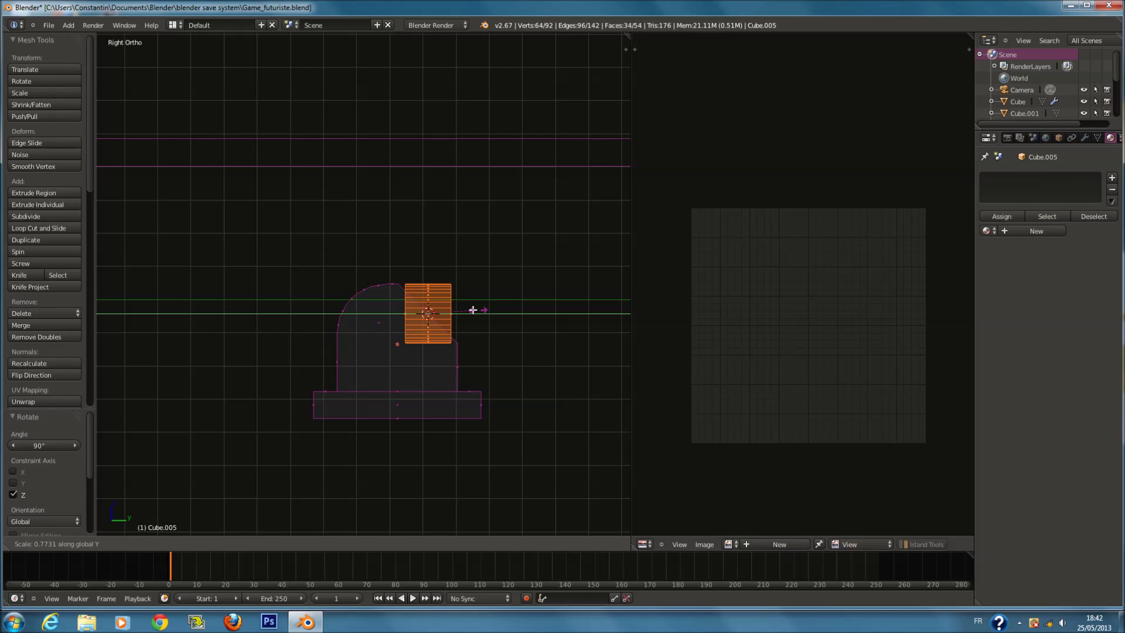
{"action": "left_click", "coordinate": [469, 312]}
Extrude the cylinder's +Y end face three times, scaling it between extrusions to form a stepped, narrowing end.
{"action": "right_click", "coordinate": [447, 314]}
{"action": "scroll", "coordinate": [494, 322], "scroll_direction": "up", "scroll_amount": 2}
{"action": "key", "text": "e"}
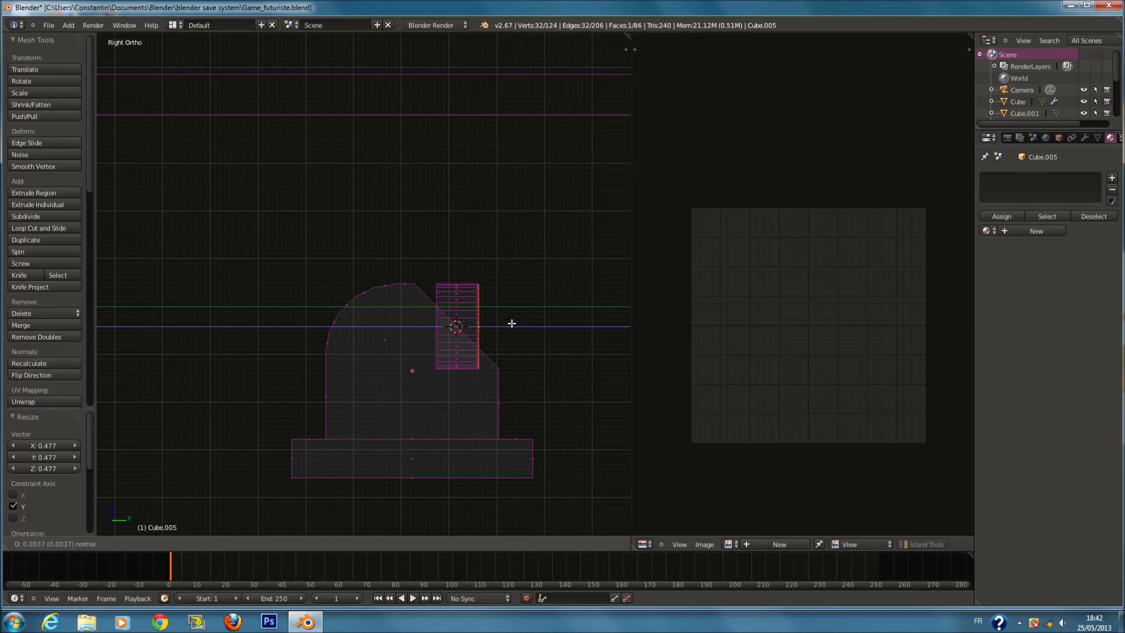
{"action": "left_click", "coordinate": [520, 325]}
{"action": "key", "text": "s"}
{"action": "left_click", "coordinate": [515, 322]}
{"action": "key", "text": "e"}
{"action": "left_click", "coordinate": [511, 321]}
{"action": "key", "text": "s"}
{"action": "left_click", "coordinate": [506, 323]}
{"action": "key", "text": "e"}
{"action": "left_click", "coordinate": [499, 320]}
{"action": "key", "text": "Tab"}
{"action": "key", "text": "Tab"}
Select the whole linked cylinder, tilt it to follow the slope and move it about -0.028 in Y and 0.033 in Z.
{"action": "right_click", "coordinate": [487, 310]}
{"action": "key", "text": "l"}
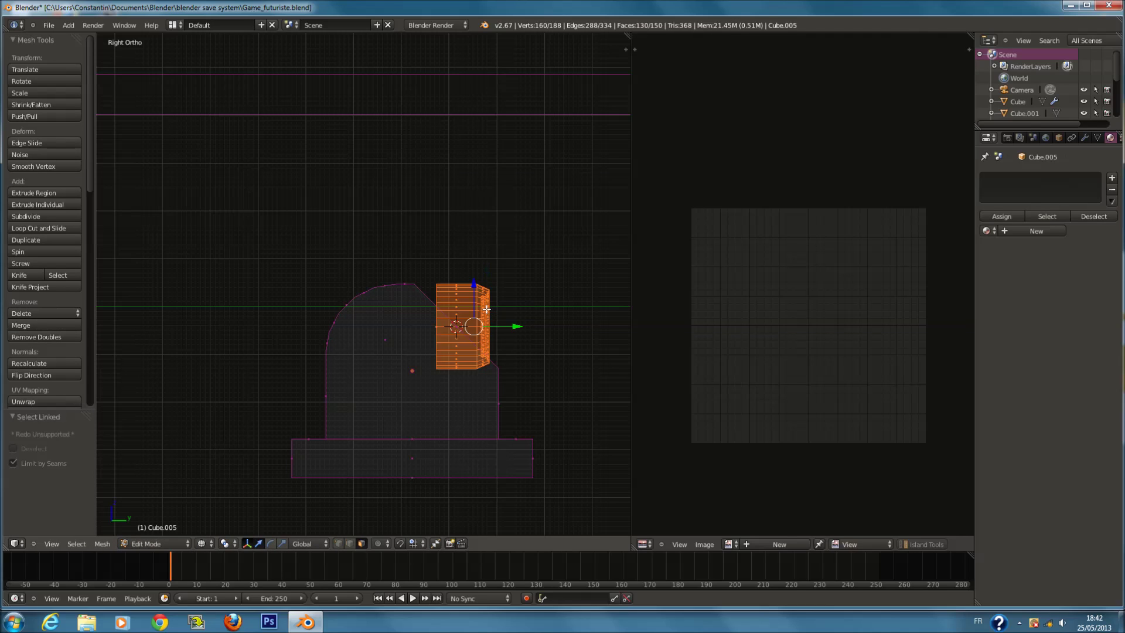
{"action": "key", "text": "r"}
{"action": "left_click", "coordinate": [484, 297]}
{"action": "key", "text": "g"}
{"action": "left_click", "coordinate": [473, 280]}
Fine-tune the cylinder's seat on the slope by moving it about 0.014 in Y and -0.005 in Z and rotating it about -1.4°.
{"action": "key", "text": "r"}
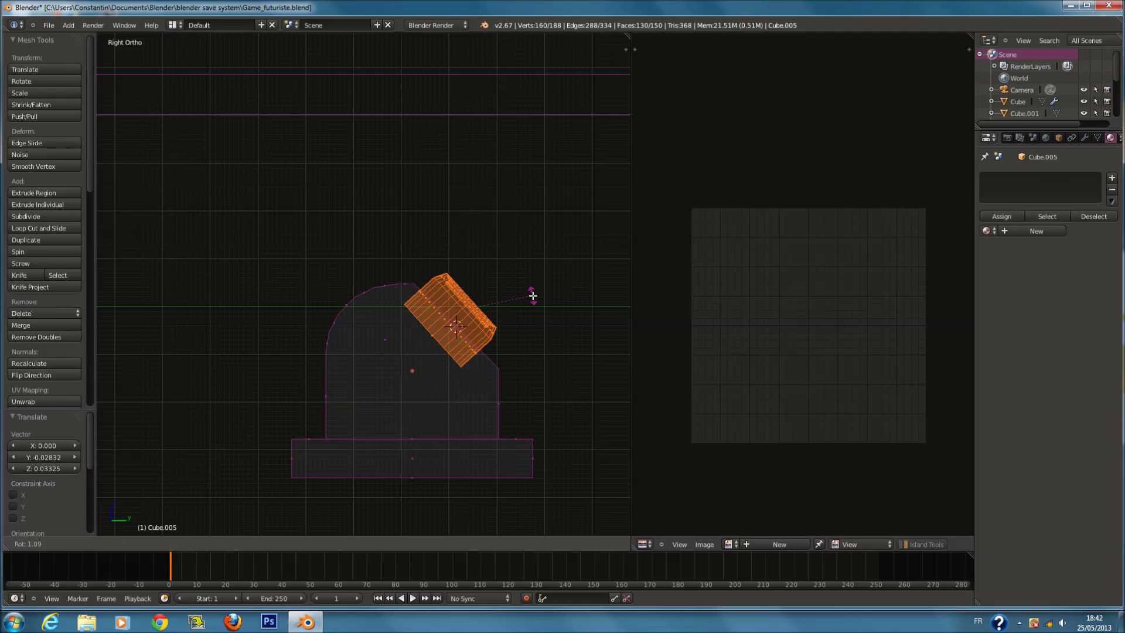
{"action": "left_click", "coordinate": [533, 296]}
{"action": "key", "text": "g"}
{"action": "left_click", "coordinate": [542, 301]}
{"action": "key", "text": "r"}
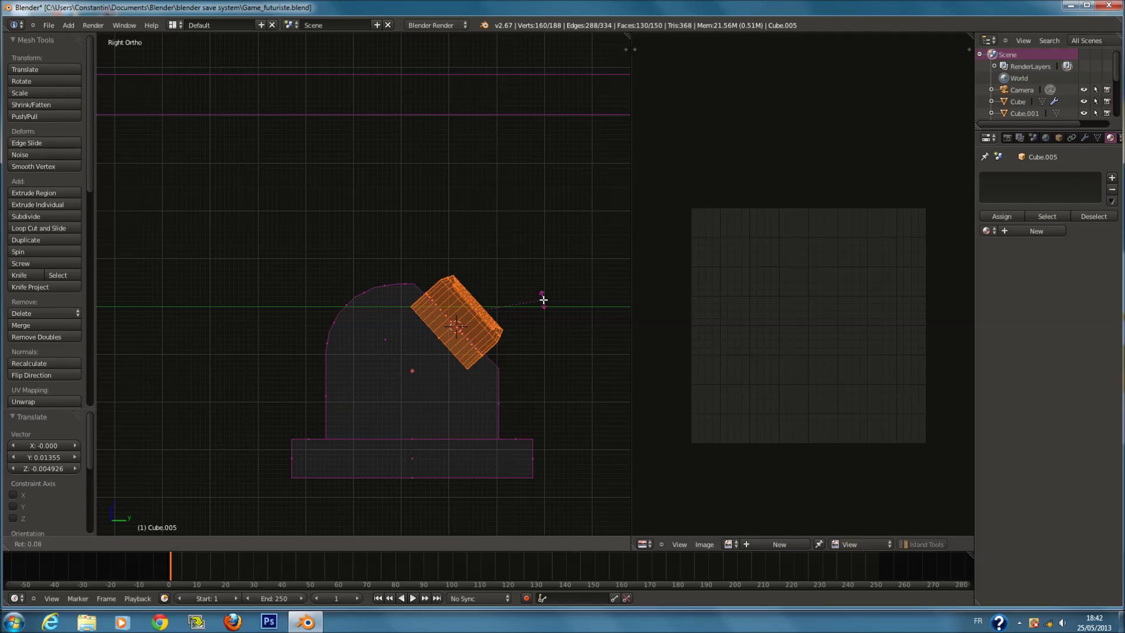
{"action": "left_click", "coordinate": [543, 298]}
{"action": "right_click", "coordinate": [498, 354]}
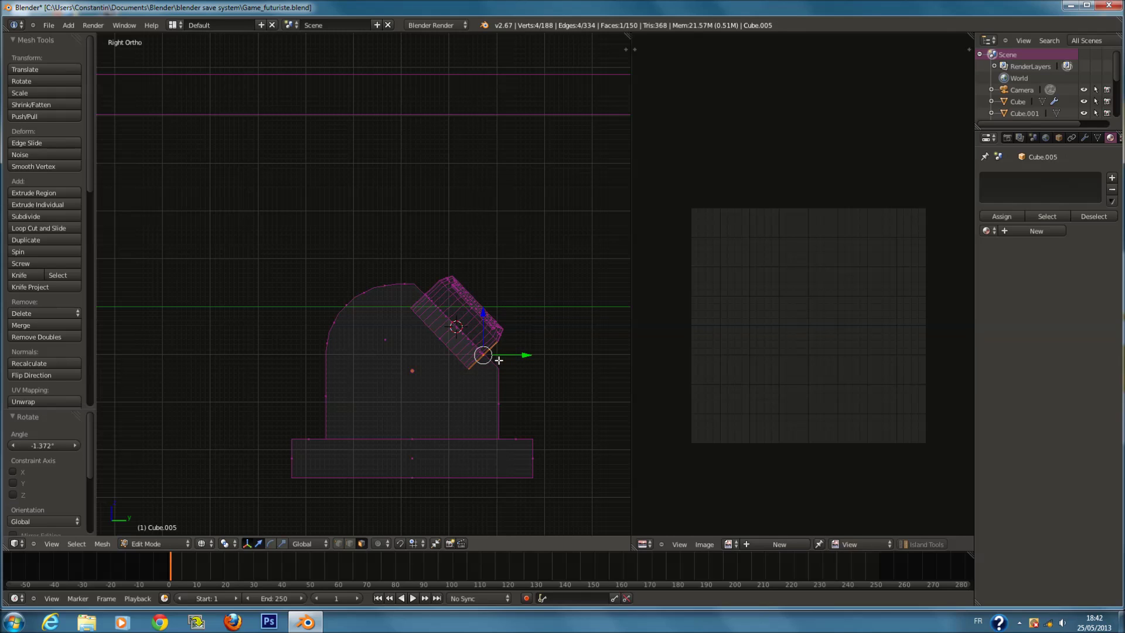
Inset the domed body's slanted face to a scale of 0.639 and extrude it inward by about 0.05.
{"action": "middle_click_drag", "start_coordinate": [494, 361], "coordinate": [434, 387]}
{"action": "right_click", "coordinate": [434, 413]}
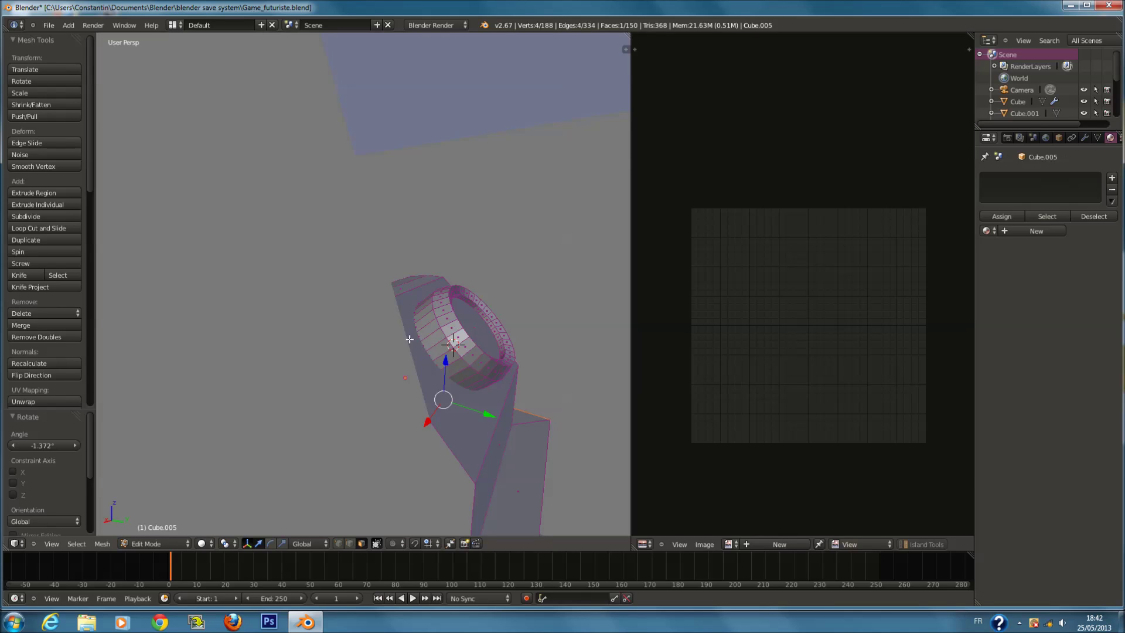
{"action": "key", "text": "KP_1"}
{"action": "key", "text": "KP_3"}
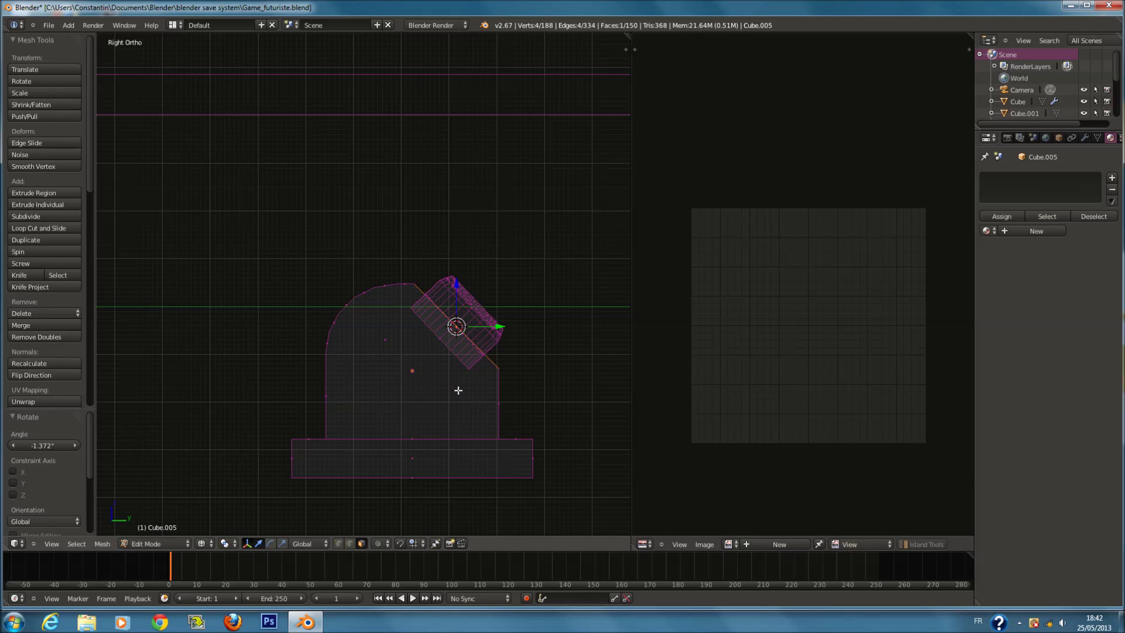
{"action": "key", "text": "e"}
{"action": "left_click", "coordinate": [516, 346]}
{"action": "key", "text": "s"}
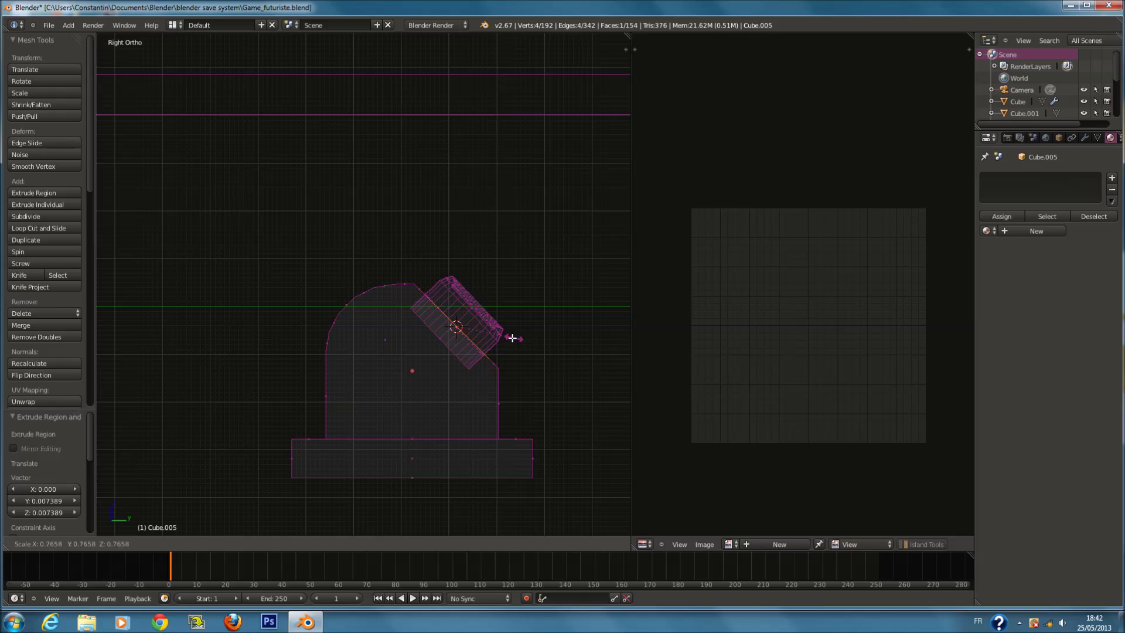
{"action": "left_click", "coordinate": [504, 335]}
{"action": "key", "text": "e"}
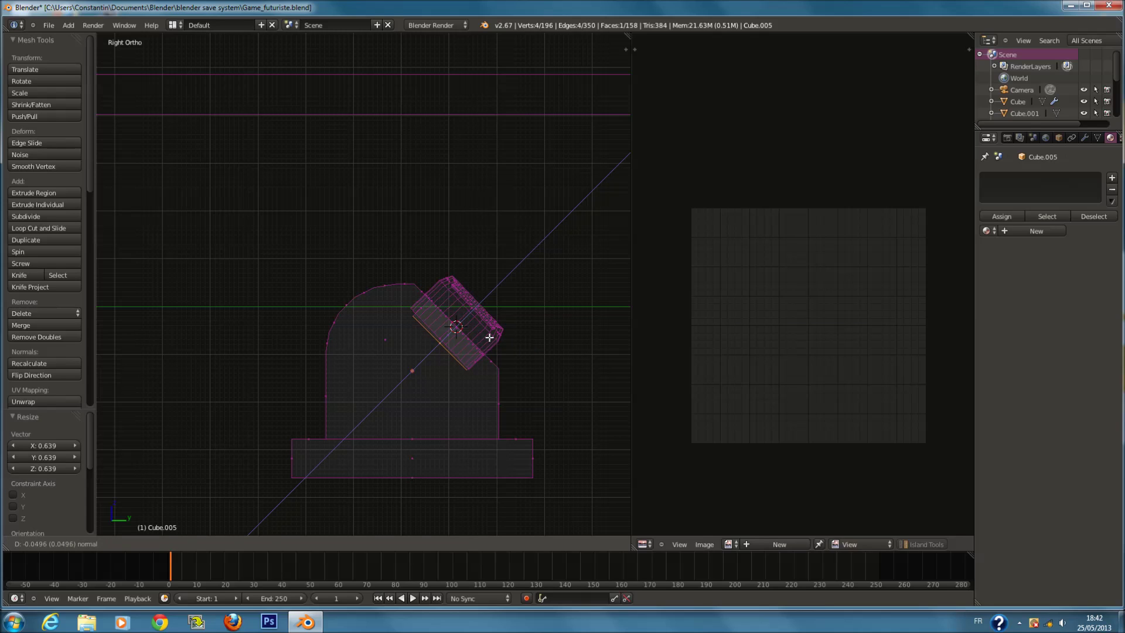
{"action": "left_click", "coordinate": [489, 338]}
Select the linked ring cylinder, scale it to 0.816, and rotate and move it to fit the slanted recess.
{"action": "key", "text": "ctrl+l"}
{"action": "key", "text": "s"}
{"action": "left_click", "coordinate": [524, 311]}
{"action": "key", "text": "r"}
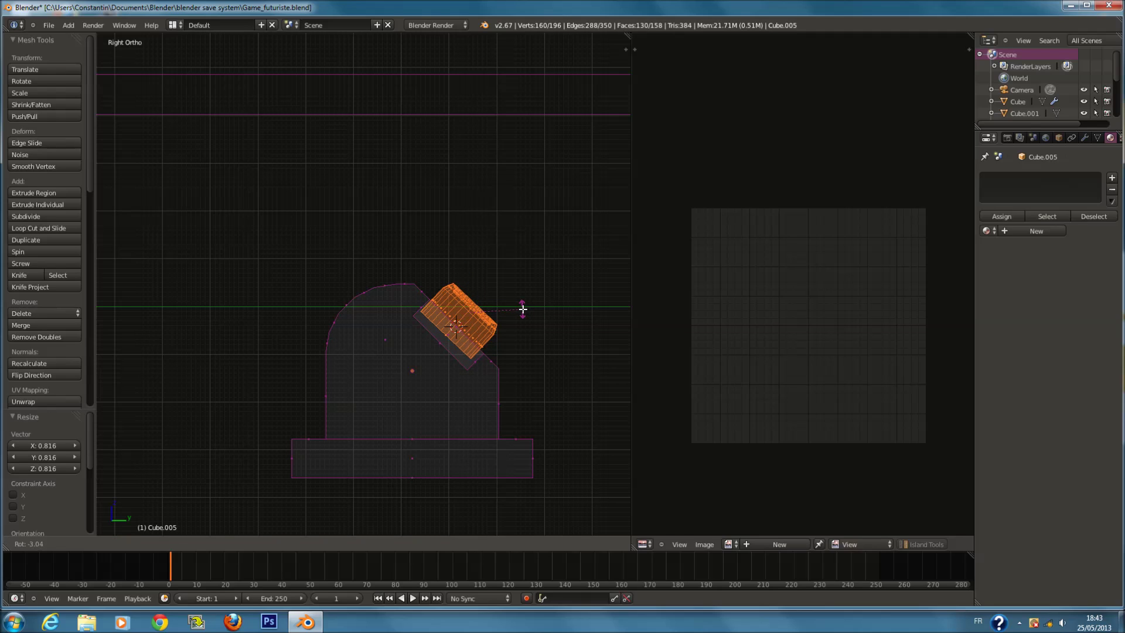
{"action": "left_click", "coordinate": [524, 310]}
{"action": "key", "text": "g"}
{"action": "left_click", "coordinate": [521, 318]}
{"action": "key", "text": "r"}
{"action": "left_click", "coordinate": [531, 321]}
Leave mesh editing and scale the whole domed fixture down uniformly.
{"action": "key", "text": "Tab"}
{"action": "scroll", "coordinate": [519, 326], "scroll_direction": "down", "scroll_amount": 3}
{"action": "middle_click_drag", "start_coordinate": [502, 325], "coordinate": [391, 389]}
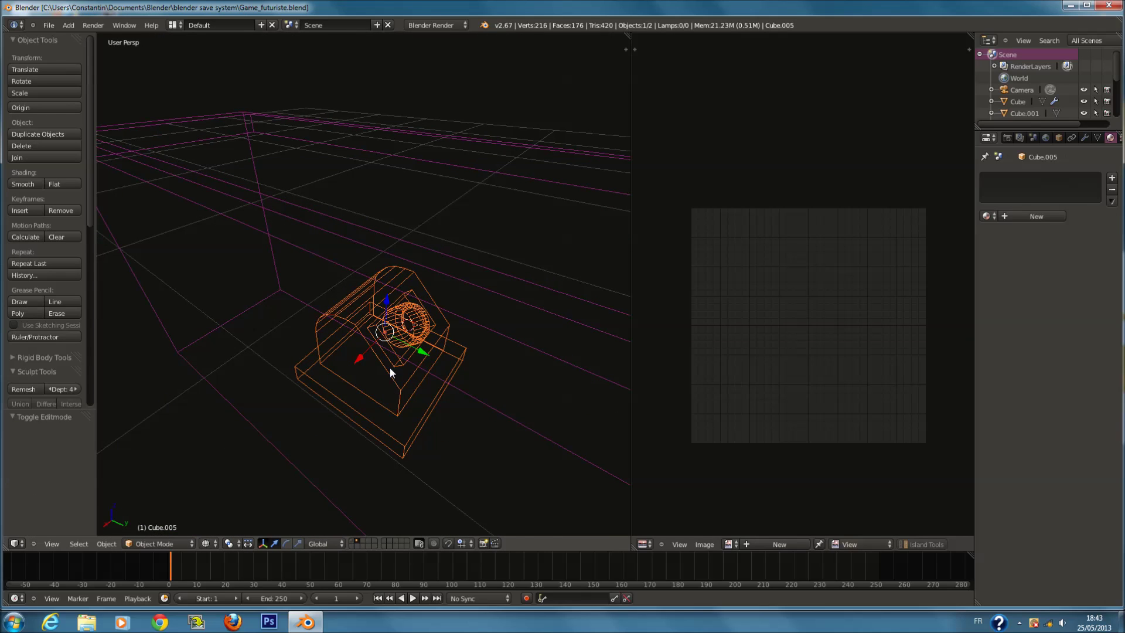
{"action": "key", "text": "KP_3"}
{"action": "key", "text": "KP_1"}
{"action": "key", "text": "s"}
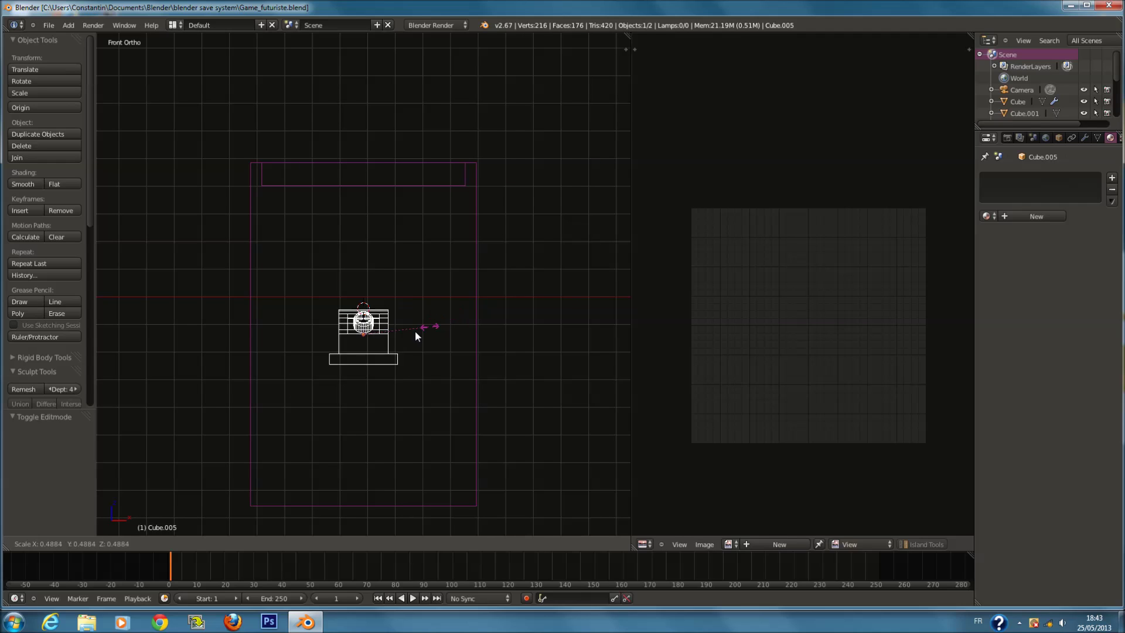
{"action": "left_click", "coordinate": [388, 343]}
Move the domed fixture along Y and X in top view to a corner of the large box.
{"action": "key", "text": "KP_7"}
{"action": "scroll", "coordinate": [414, 265], "scroll_direction": "down", "scroll_amount": 2}
{"action": "scroll", "coordinate": [357, 253], "scroll_direction": "up", "scroll_amount": 2, "text": "shift"}
{"action": "scroll", "coordinate": [361, 294], "scroll_direction": "up", "scroll_amount": 2}
{"action": "left_click_drag", "start_coordinate": [361, 297], "coordinate": [304, 29]}
{"action": "key", "text": "g"}
{"action": "key", "text": "x"}
{"action": "left_click", "coordinate": [328, 65]}
Try to rotate the domed fixture in top view and undo the rotation.
{"action": "key", "text": "r"}
{"action": "left_click", "coordinate": [411, 59]}
{"action": "key", "text": "KP_Decimal"}
{"action": "scroll", "coordinate": [431, 219], "scroll_direction": "down", "scroll_amount": 3}
{"action": "key", "text": "ctrl+z"}
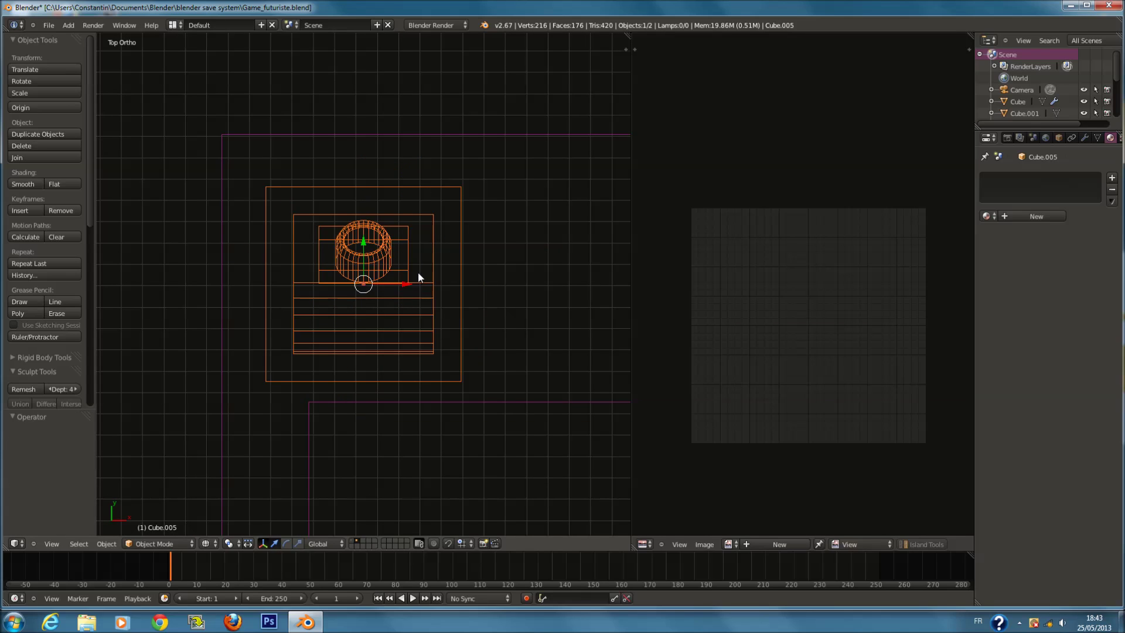
{"action": "key", "text": "Tab"}
{"action": "key", "text": "shift+a"}
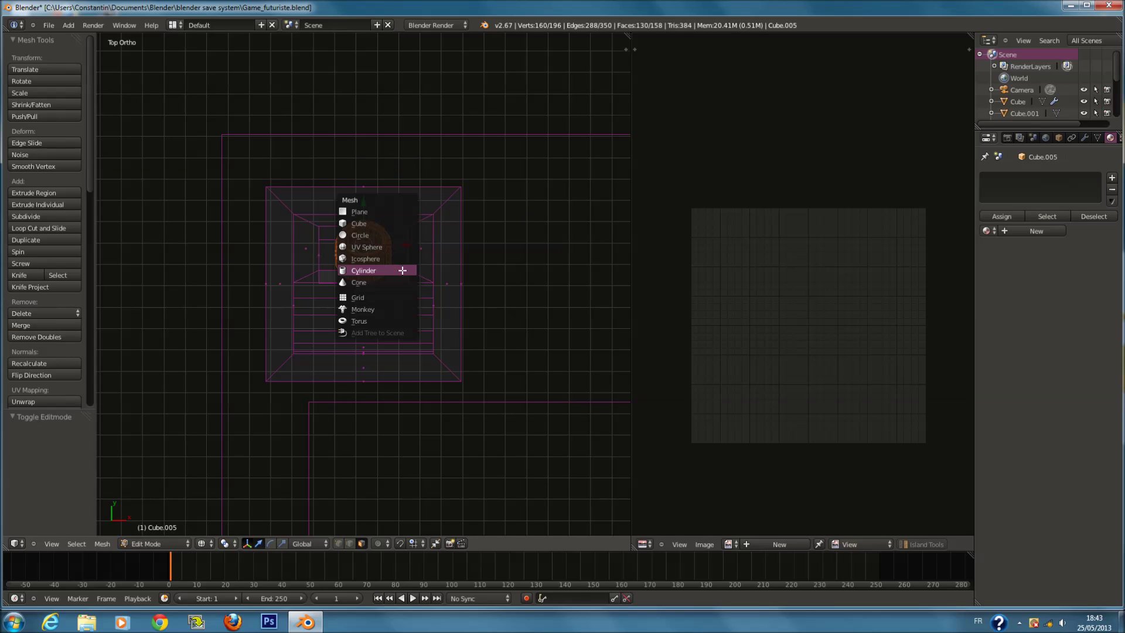
{"action": "left_click", "coordinate": [402, 266]}
{"action": "key", "text": "x"}
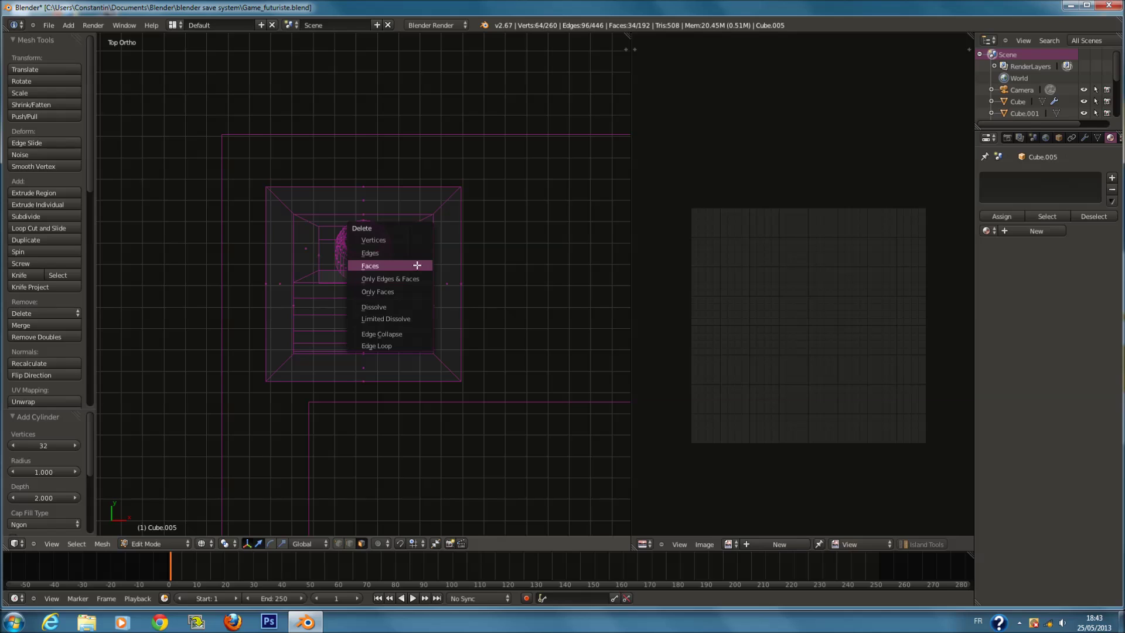
{"action": "left_click", "coordinate": [402, 264]}
Snap the 3D cursor to the fixture's entire selected mesh and add a 32-vertex cylinder there.
{"action": "right_click", "coordinate": [422, 263]}
{"action": "key", "text": "a"}
{"action": "key", "text": "shift+s"}
{"action": "left_click", "coordinate": [424, 264]}
{"action": "key", "text": "shift+a"}
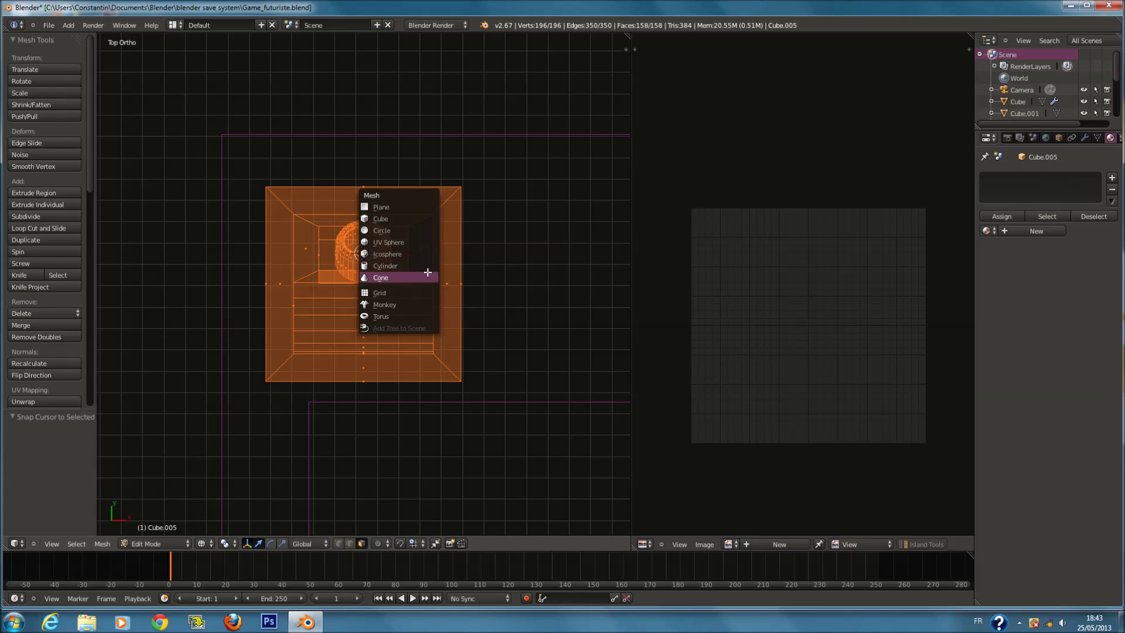
{"action": "left_click", "coordinate": [426, 267]}
Scale the cylinder slightly wider than the square base and centre it around the base along Y.
{"action": "key", "text": "s"}
{"action": "left_click", "coordinate": [402, 261]}
{"action": "key", "text": "s"}
{"action": "left_click", "coordinate": [426, 282]}
{"action": "key", "text": "g"}
{"action": "key", "text": "y"}
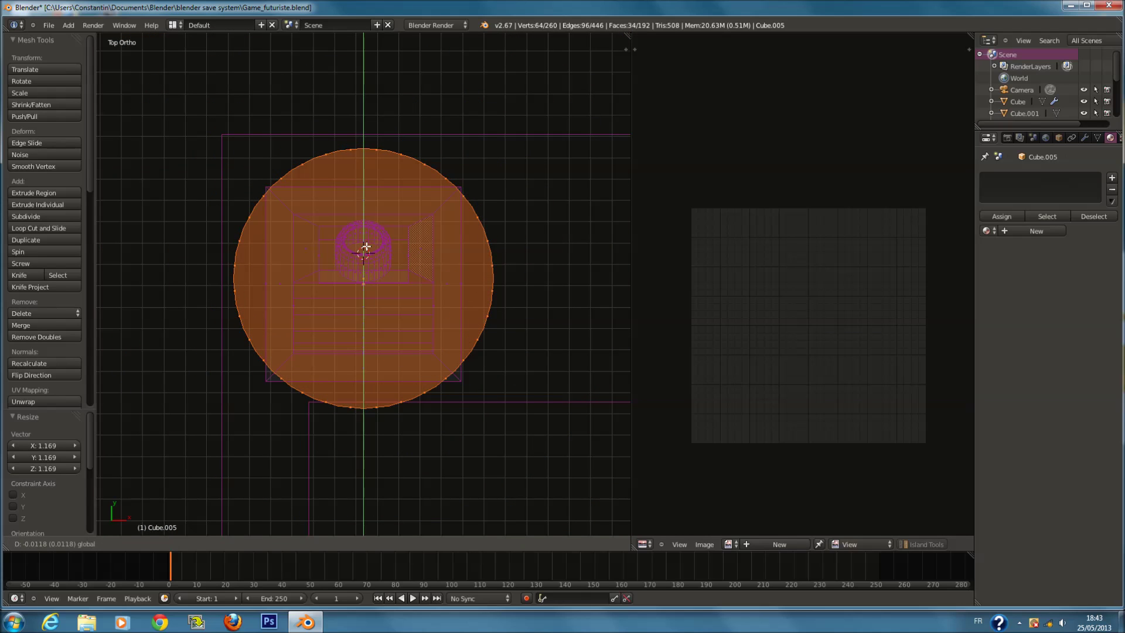
{"action": "left_click", "coordinate": [445, 269]}
{"action": "key", "text": "s"}
{"action": "left_click", "coordinate": [451, 277]}
Flatten the cylinder along Z to a scale of 0.07445 and lower it to the fixture's base.
{"action": "key", "text": "KP_1"}
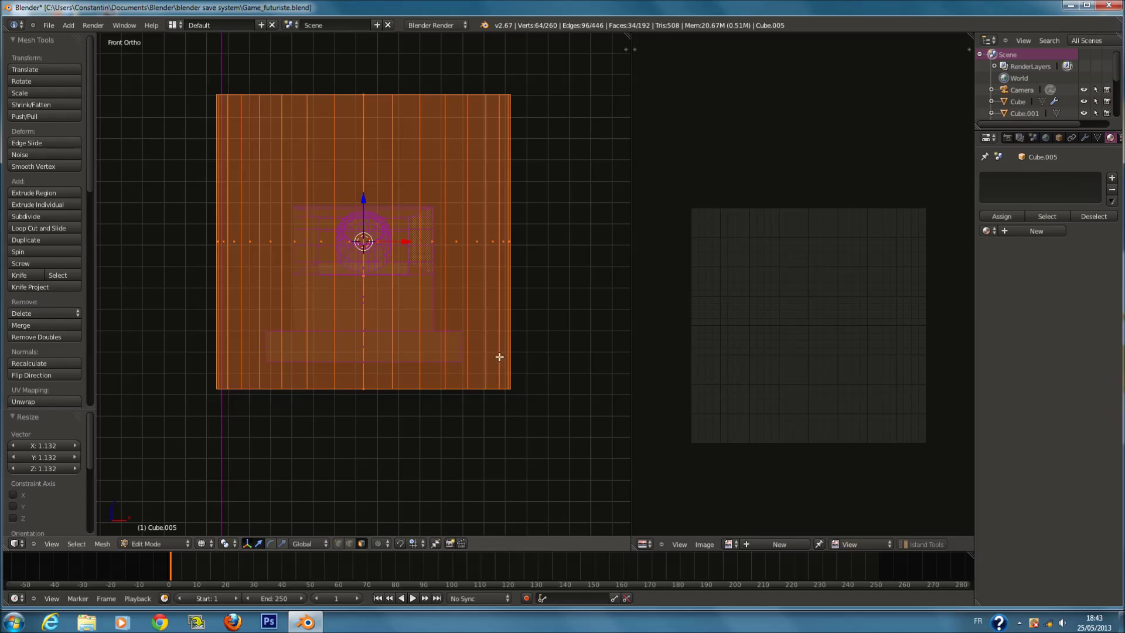
{"action": "key", "text": "s"}
{"action": "key", "text": "z"}
{"action": "left_click", "coordinate": [365, 206]}
{"action": "key", "text": "g"}
{"action": "key", "text": "z"}
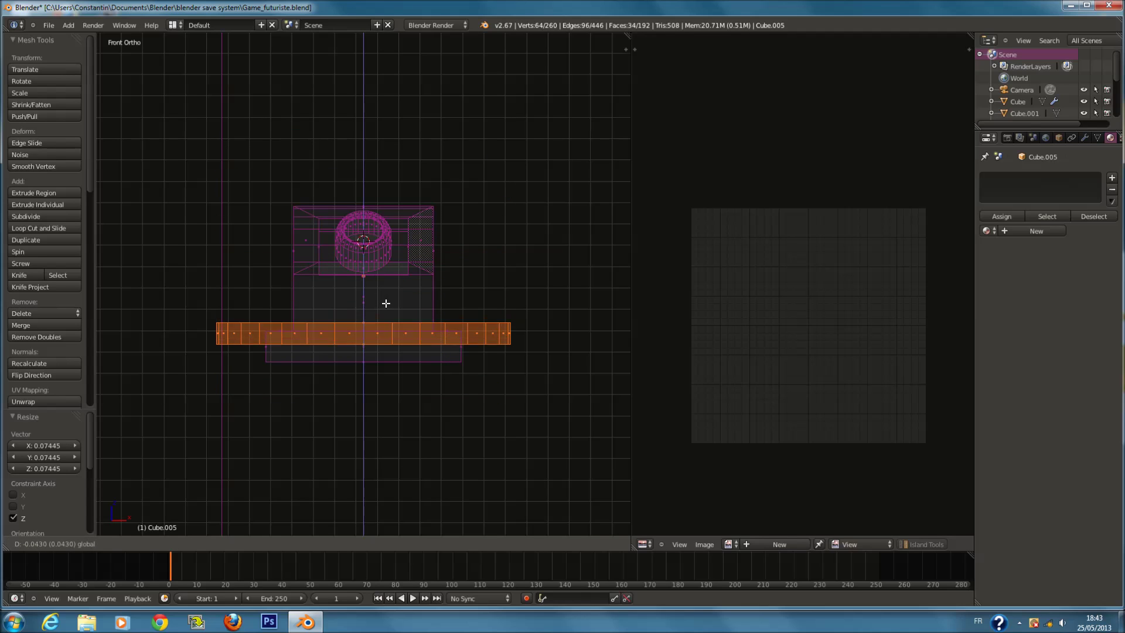
{"action": "left_click", "coordinate": [392, 327]}
Scale the whole fixture to 0.717 in object mode and save the file over the existing one.
{"action": "key", "text": "KP_7"}
{"action": "key", "text": "Tab"}
{"action": "key", "text": "s"}
{"action": "left_click", "coordinate": [497, 269]}
{"action": "key", "text": "z"}
{"action": "key", "text": "z"}
{"action": "middle_click_drag", "start_coordinate": [499, 274], "coordinate": [394, 231]}
{"action": "key", "text": "ctrl+s"}
{"action": "left_click", "coordinate": [390, 283]}
Rotate the fixture 180° about the Z axis and save the file again.
{"action": "key", "text": "KP_7"}
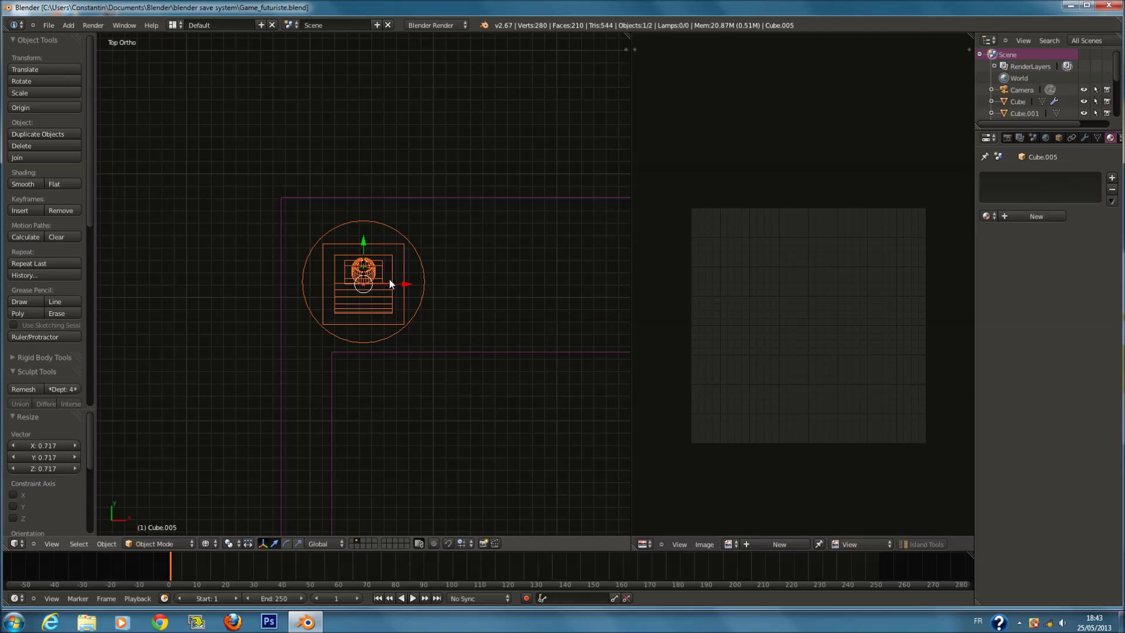
{"action": "type", "text": "rz"}
{"action": "type", "text": "180"}
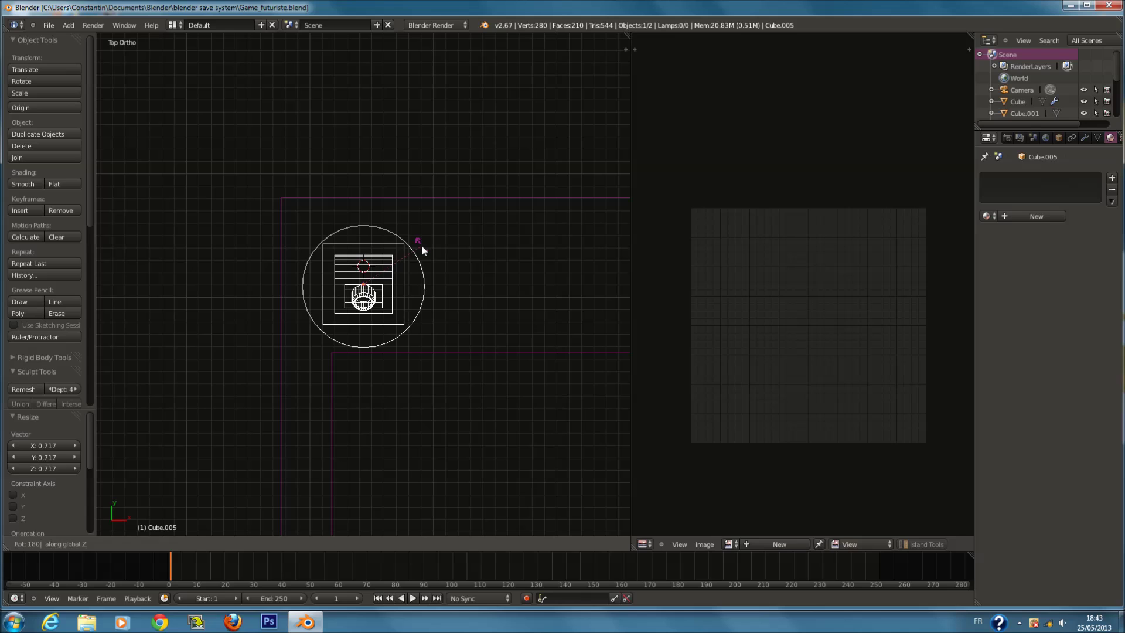
{"action": "key", "text": "Return"}
{"action": "scroll", "coordinate": [481, 279], "scroll_direction": "down", "scroll_amount": 1}
{"action": "key", "text": "ctrl+s"}
{"action": "left_click", "coordinate": [485, 281]}
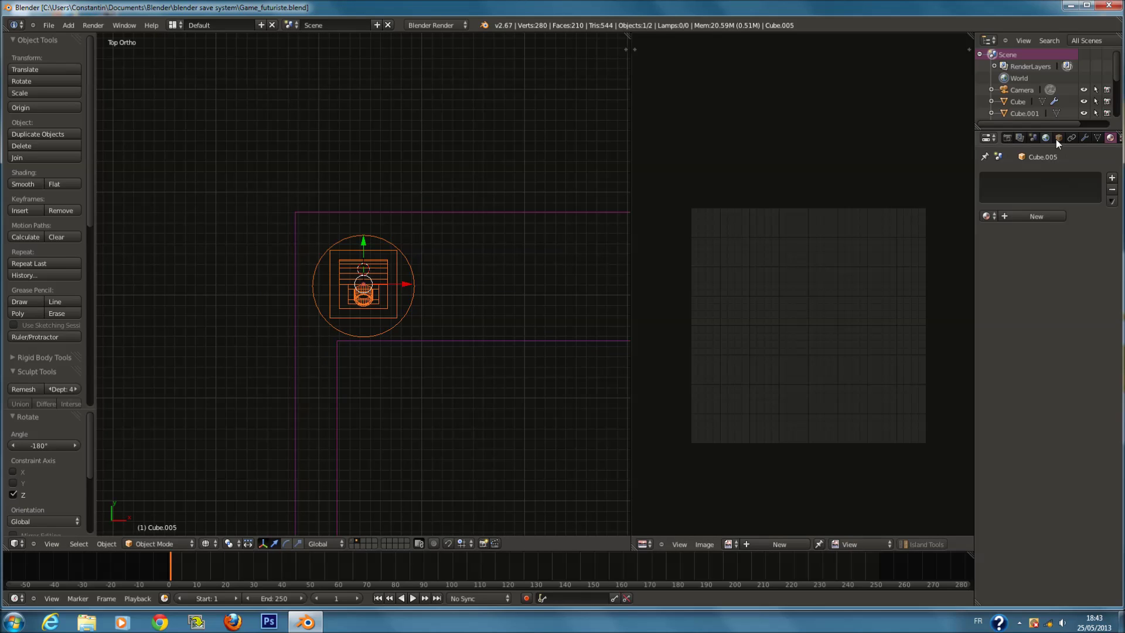
{"action": "left_click", "coordinate": [1082, 141]}
{"action": "left_click", "coordinate": [1028, 179]}
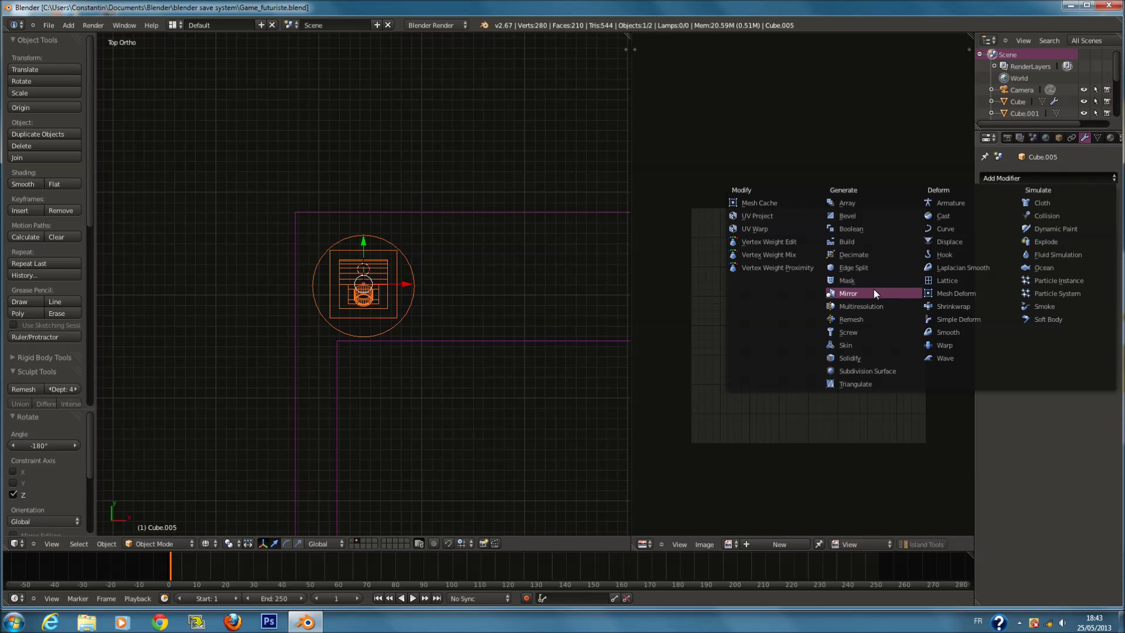
{"action": "left_click", "coordinate": [848, 293]}
{"action": "scroll", "coordinate": [532, 291], "scroll_direction": "down", "scroll_amount": 5}
{"action": "key", "text": "Tab"}
{"action": "key", "text": "g"}
{"action": "key", "text": "x"}
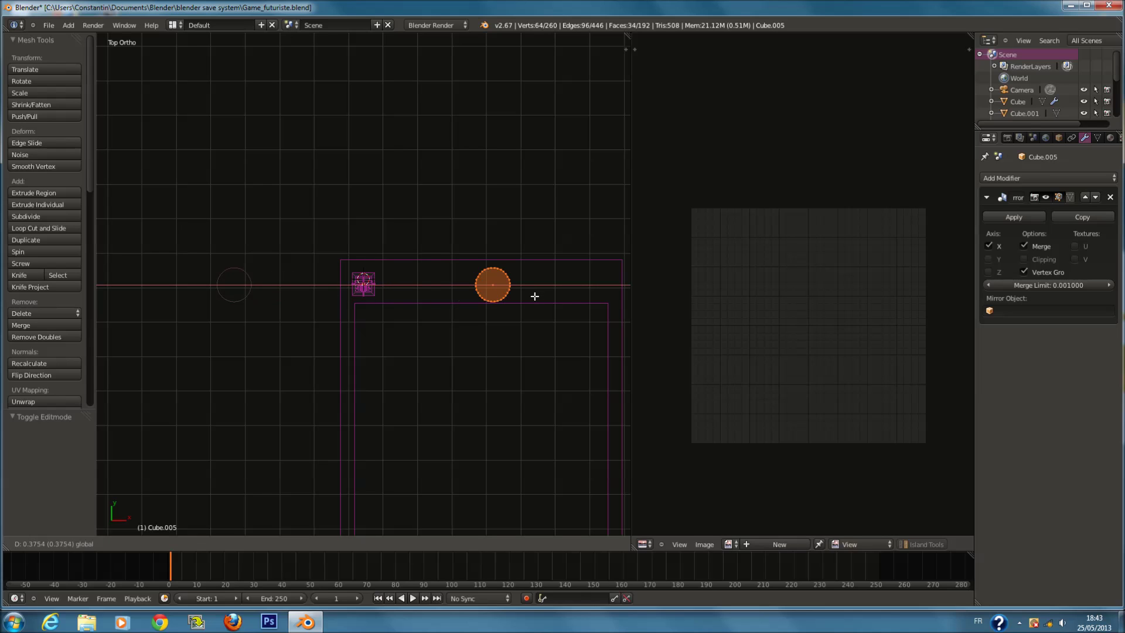
{"action": "right_click", "coordinate": [508, 289]}
{"action": "scroll", "coordinate": [507, 288], "scroll_direction": "up", "scroll_amount": 4}
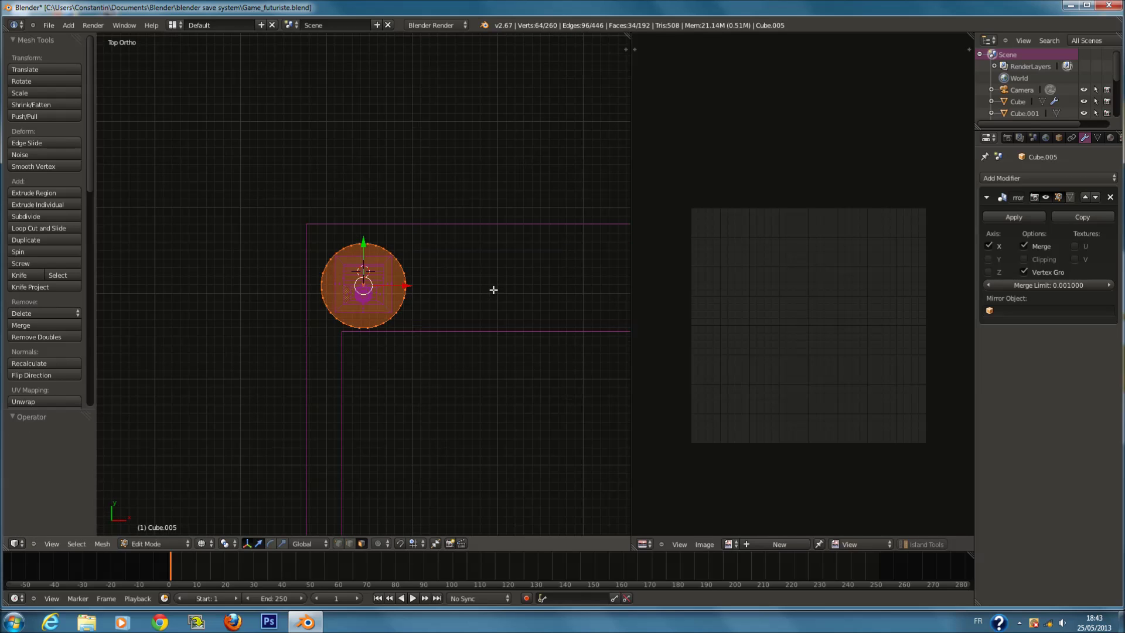
{"action": "left_click", "coordinate": [1109, 198]}
{"action": "key", "text": "Tab"}
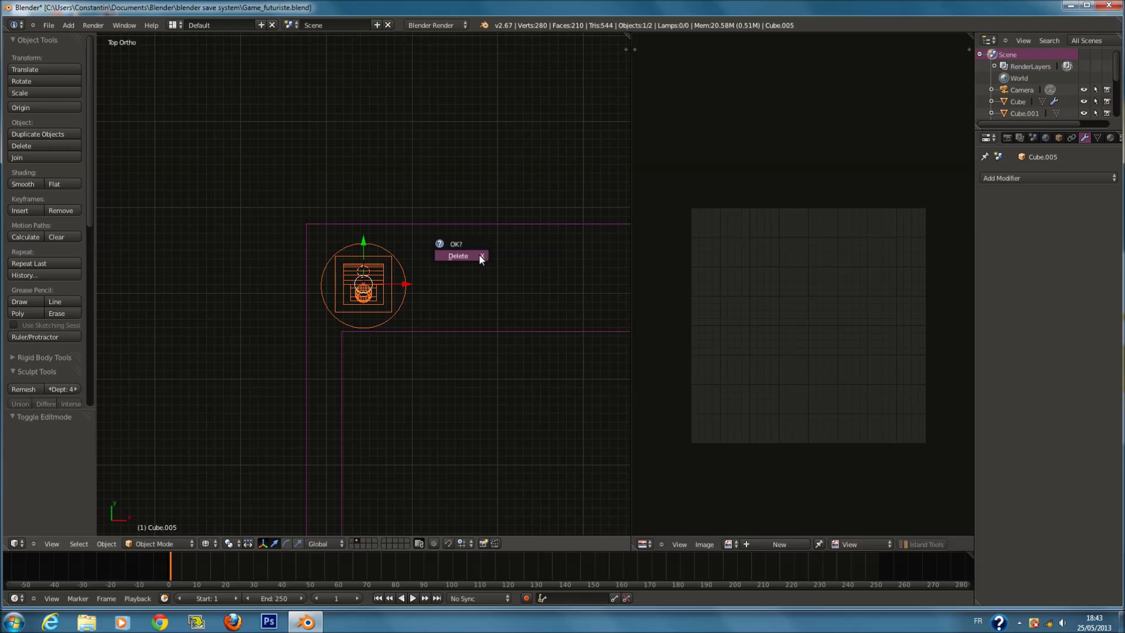
{"action": "right_click", "coordinate": [388, 289]}
Select the fixture's entire mesh and add a Mirror modifier on the X axis.
{"action": "key", "text": "Tab"}
{"action": "key", "text": "Tab"}
{"action": "key", "text": "Tab"}
{"action": "key", "text": "a"}
{"action": "key", "text": "Tab"}
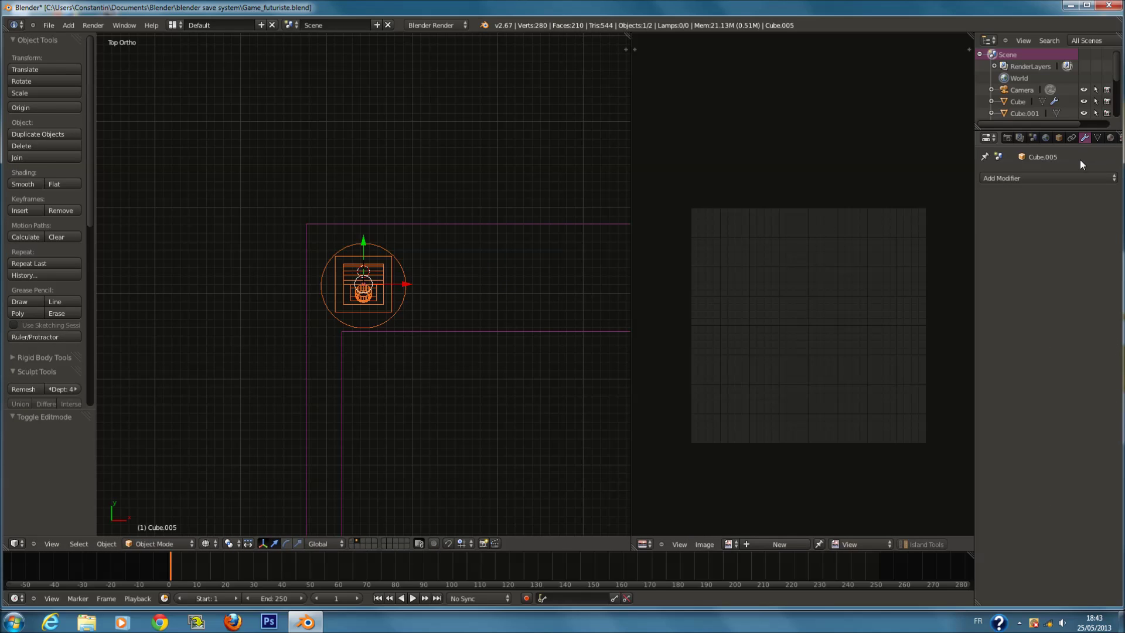
{"action": "left_click", "coordinate": [996, 177]}
{"action": "left_click", "coordinate": [859, 293]}
Move the fixture's entire mesh along X away from its origin to separate it from the mirrored copy.
{"action": "key", "text": "Tab"}
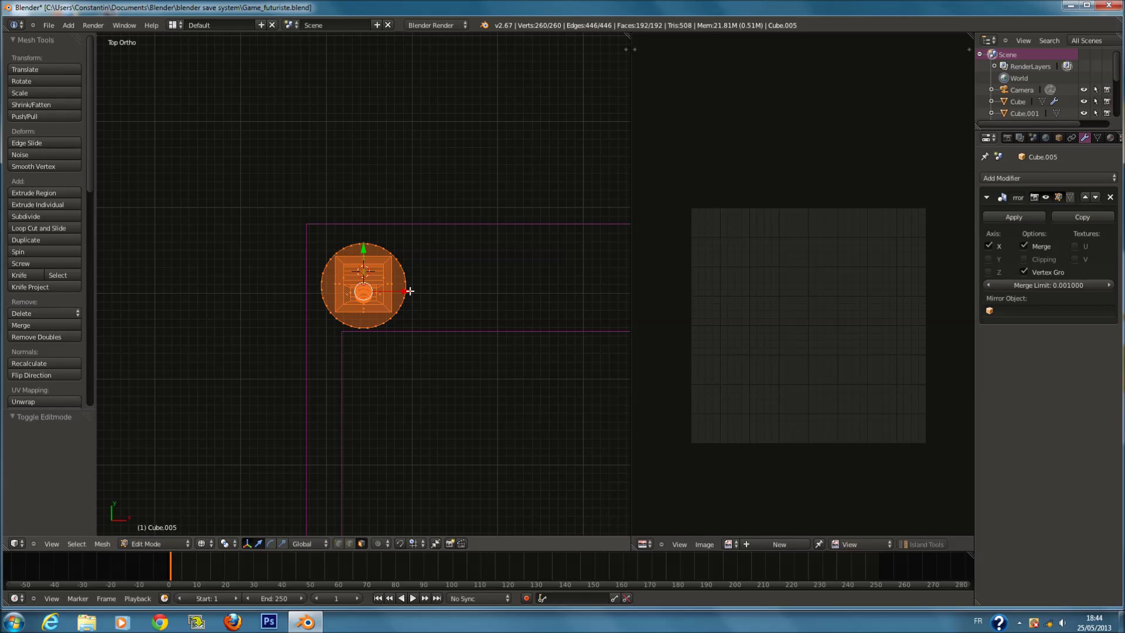
{"action": "left_click_drag", "start_coordinate": [409, 292], "coordinate": [495, 293]}
{"action": "scroll", "coordinate": [504, 292], "scroll_direction": "down", "scroll_amount": 5}
{"action": "middle_click_drag", "start_coordinate": [513, 289], "coordinate": [418, 287], "text": "shift"}
{"action": "left_click_drag", "start_coordinate": [314, 284], "coordinate": [349, 295]}
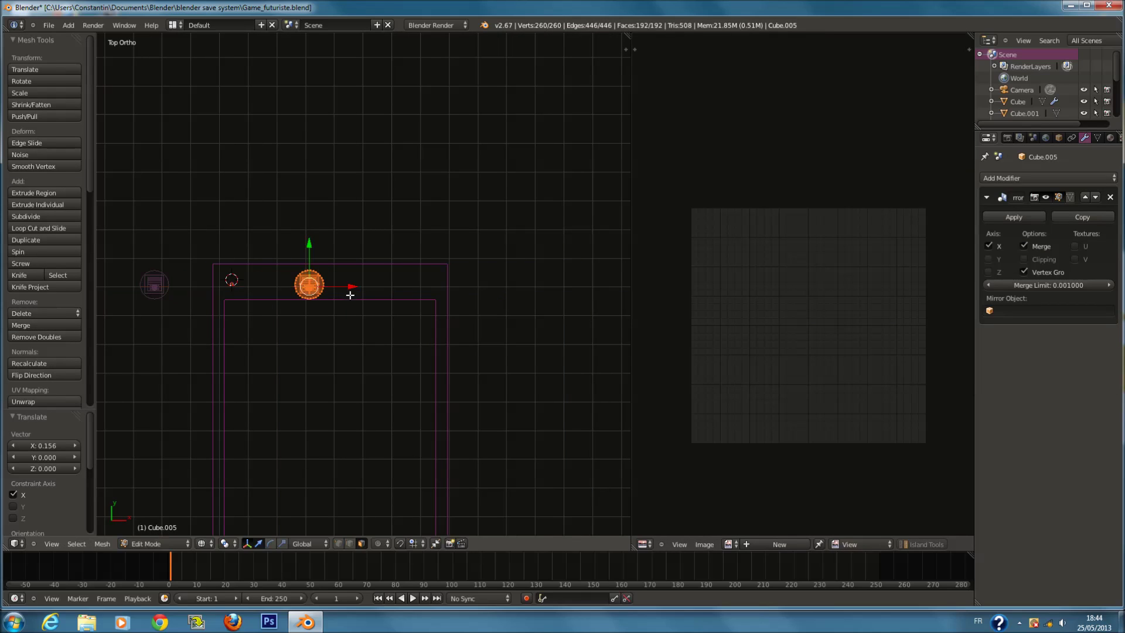
Centre the object along X on the box and shift its mesh so both copies sit in the end corners.
{"action": "key", "text": "Tab"}
{"action": "left_click_drag", "start_coordinate": [267, 286], "coordinate": [373, 298]}
{"action": "key", "text": "Tab"}
{"action": "left_click_drag", "start_coordinate": [447, 284], "coordinate": [466, 293]}
{"action": "scroll", "coordinate": [435, 292], "scroll_direction": "down", "scroll_amount": 3}
{"action": "scroll", "coordinate": [410, 293], "scroll_direction": "up", "scroll_amount": 2}
{"action": "key", "text": "Tab"}
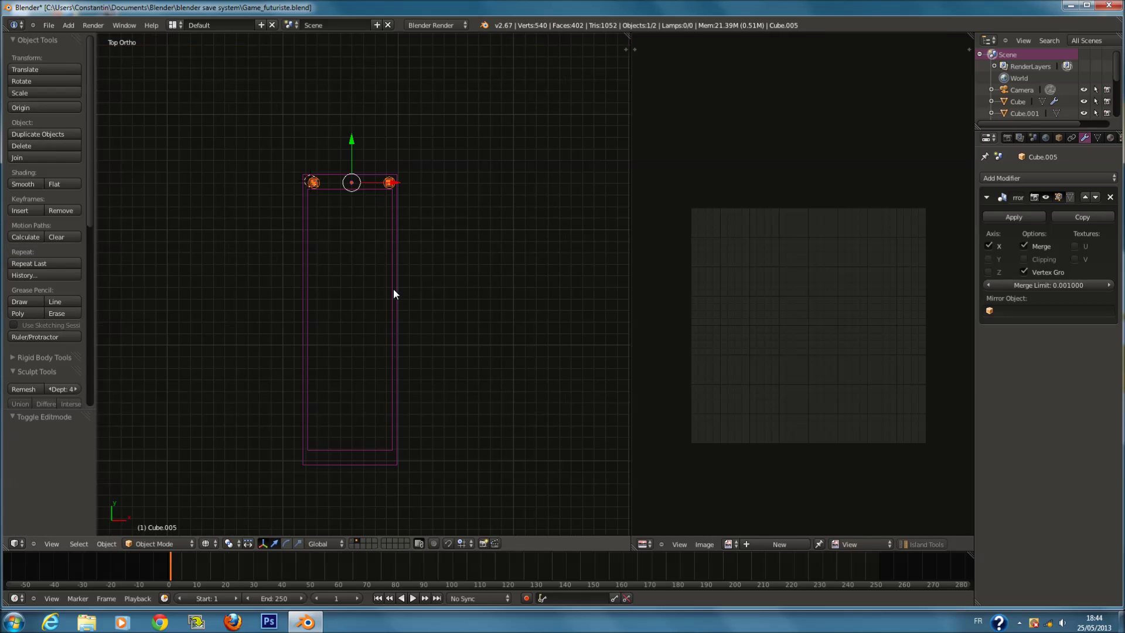
Snap the 3D cursor to the box's centre and snap the fixture object to the cursor.
{"action": "key", "text": "Tab"}
{"action": "key", "text": "shift+s"}
{"action": "left_click", "coordinate": [396, 281]}
{"action": "key", "text": "Tab"}
{"action": "key", "text": "shift+s"}
{"action": "left_click", "coordinate": [393, 169]}
Enable Y-axis mirroring and move the fixture's mesh along Y into the box's end corner.
{"action": "key", "text": "Tab"}
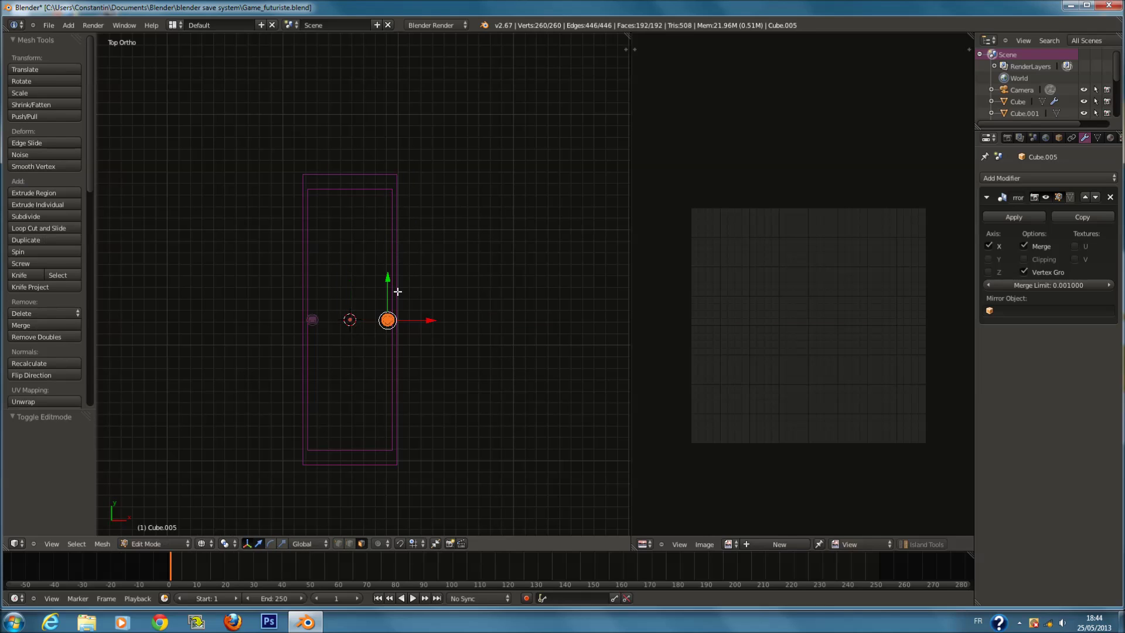
{"action": "left_click", "coordinate": [990, 259]}
{"action": "left_click_drag", "start_coordinate": [392, 285], "coordinate": [392, 149]}
{"action": "key", "text": "a"}
{"action": "key", "text": "KP_Decimal"}
{"action": "scroll", "coordinate": [452, 233], "scroll_direction": "down", "scroll_amount": 3}
{"action": "left_click_drag", "start_coordinate": [361, 240], "coordinate": [361, 241]}
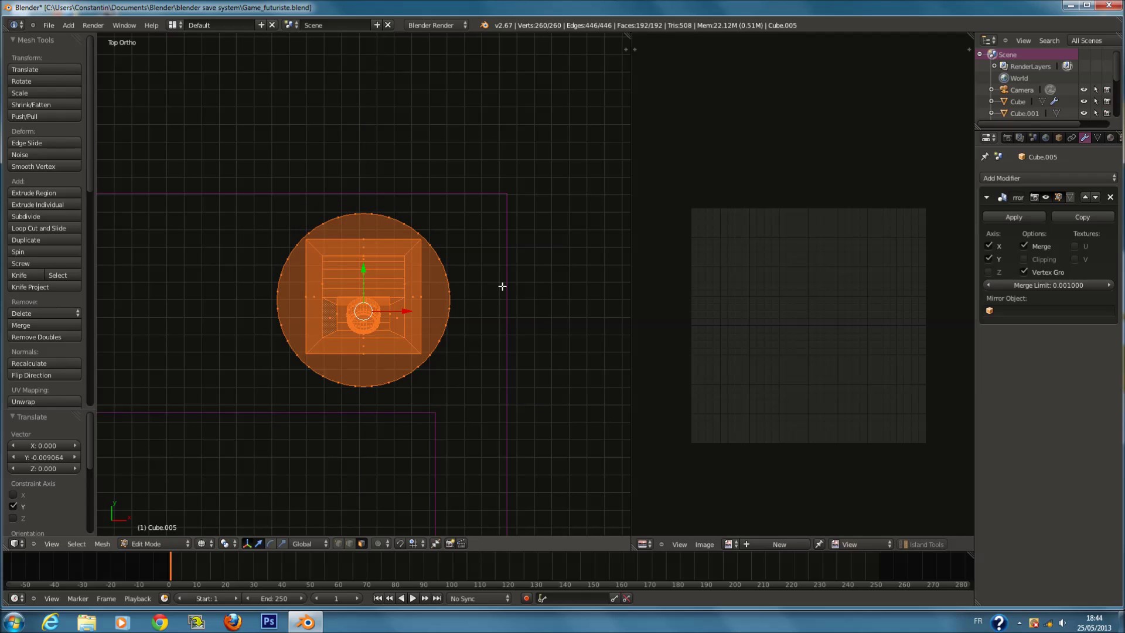
Rotate the fixture's mesh by about 35° in top view and leave mesh editing.
{"action": "scroll", "coordinate": [516, 258], "scroll_direction": "down", "scroll_amount": 3}
{"action": "key", "text": "r"}
{"action": "left_click", "coordinate": [427, 316]}
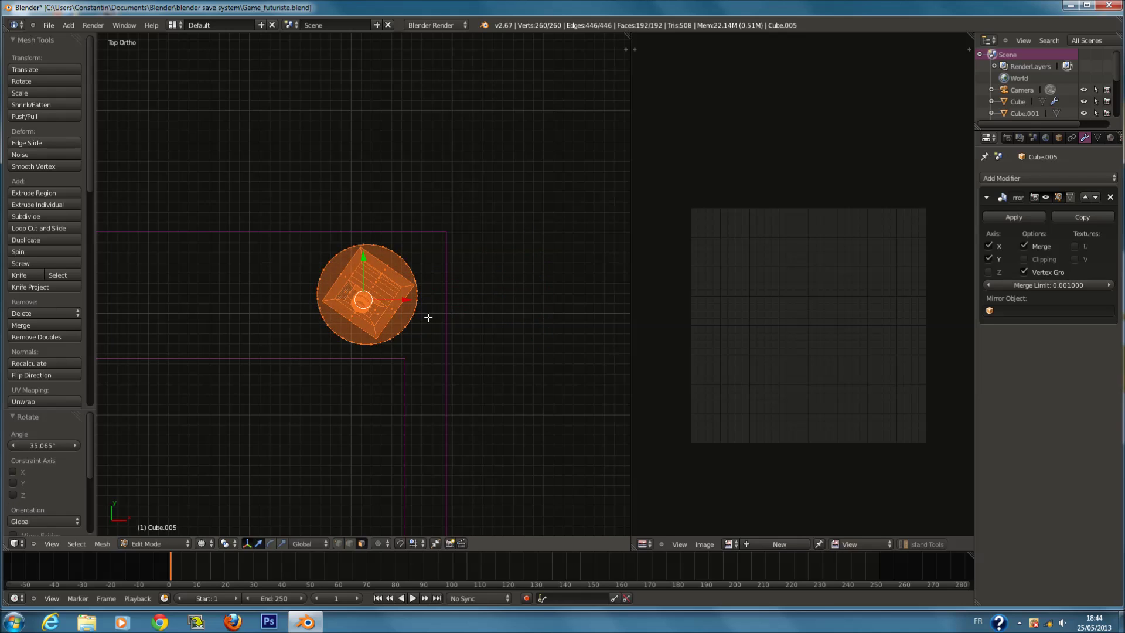
{"action": "key", "text": "Tab"}
Raise the mirrored fixtures along Z by 0.630 onto the box's top corners.
{"action": "scroll", "coordinate": [434, 334], "scroll_direction": "down", "scroll_amount": 5}
{"action": "middle_click_drag", "start_coordinate": [399, 325], "coordinate": [508, 200]}
{"action": "scroll", "coordinate": [527, 313], "scroll_direction": "down", "scroll_amount": 3}
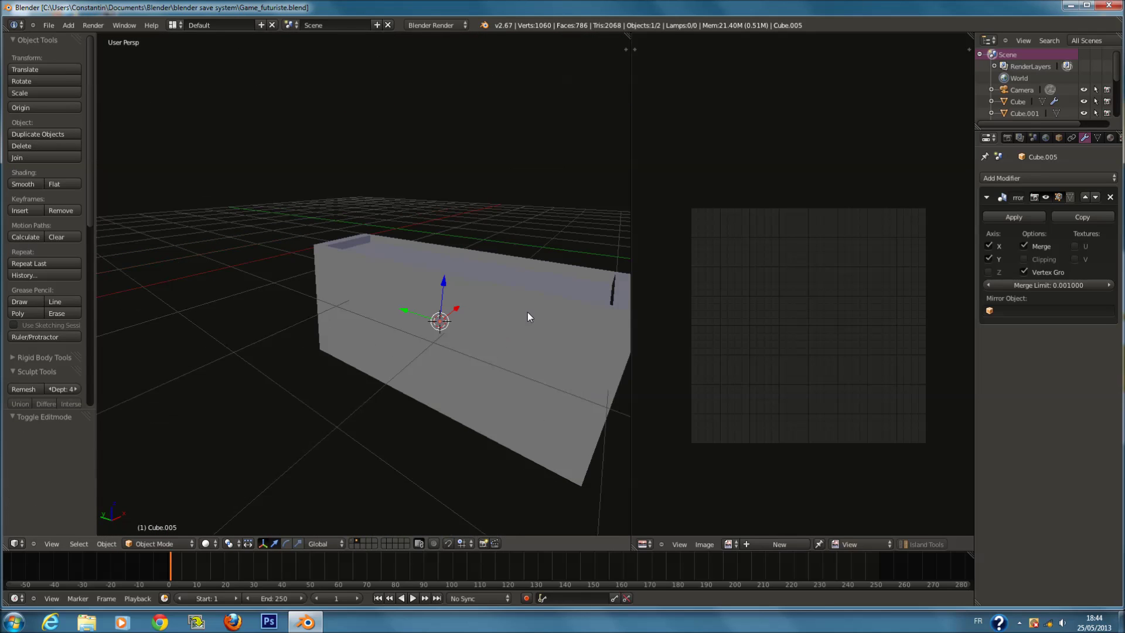
{"action": "key", "text": "g"}
{"action": "key", "text": "z"}
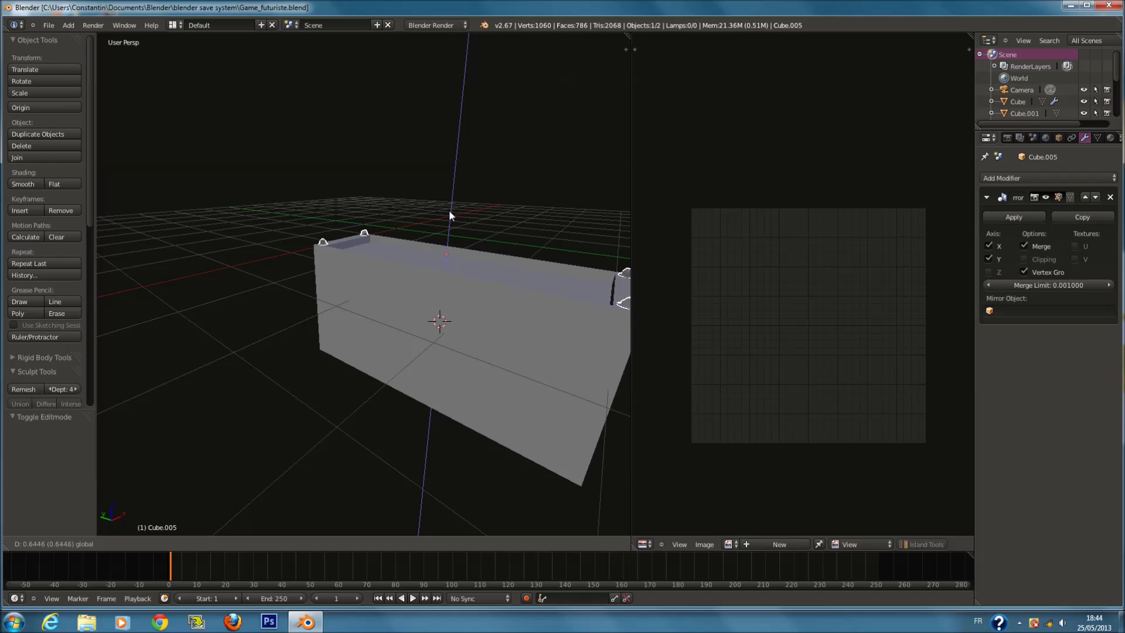
{"action": "left_click", "coordinate": [449, 209]}
{"action": "scroll", "coordinate": [448, 287], "scroll_direction": "down", "scroll_amount": 2}
{"action": "middle_click_drag", "start_coordinate": [448, 287], "coordinate": [405, 281]}
{"action": "key", "text": "a"}
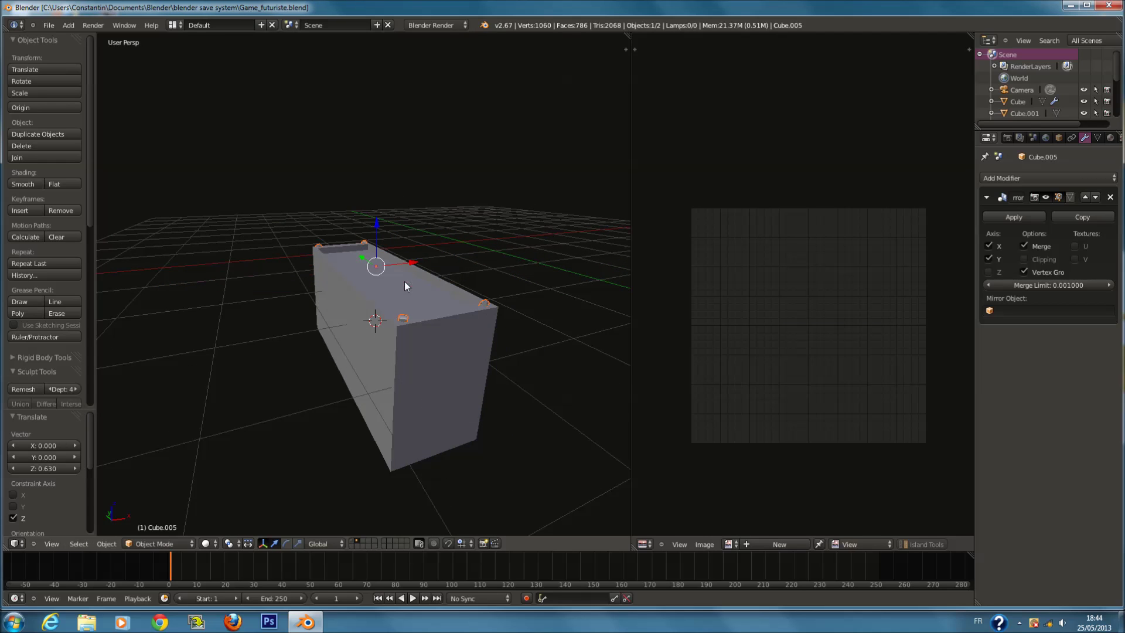
Add two evenly spaced horizontal loop cuts around the sides of the large box.
{"action": "right_click", "coordinate": [404, 281]}
{"action": "scroll", "coordinate": [365, 357], "scroll_direction": "up", "scroll_amount": 2}
{"action": "key", "text": "KP_3"}
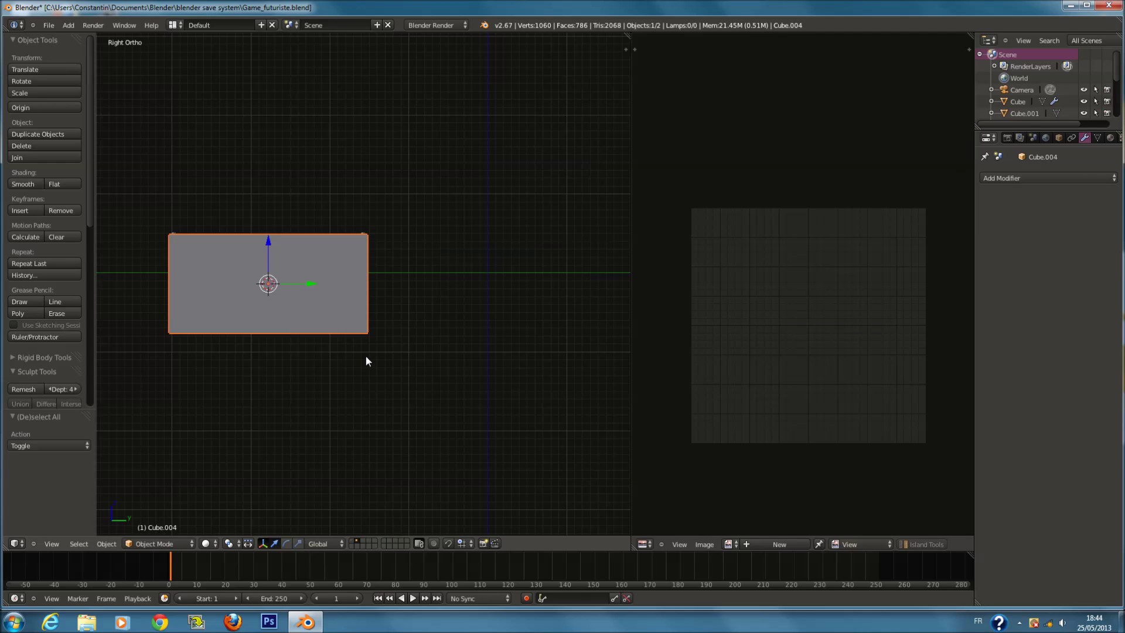
{"action": "key", "text": "Tab"}
{"action": "scroll", "coordinate": [387, 294], "scroll_direction": "up", "scroll_amount": 1}
{"action": "scroll", "coordinate": [502, 303], "scroll_direction": "up", "scroll_amount": 1}
{"action": "scroll", "coordinate": [501, 303], "scroll_direction": "up", "scroll_amount": 2}
{"action": "key", "text": "ctrl+r"}
{"action": "scroll", "coordinate": [565, 246], "scroll_direction": "up", "scroll_amount": 1}
{"action": "left_click", "coordinate": [565, 246]}
{"action": "right_click", "coordinate": [564, 247]}
Extrude the middle faces on both long sides of the box in place, scale them smaller, and narrow them along Z.
{"action": "left_click", "coordinate": [361, 543]}
{"action": "key", "text": "a"}
{"action": "key", "text": "a"}
{"action": "right_click", "coordinate": [373, 278]}
{"action": "key", "text": "z"}
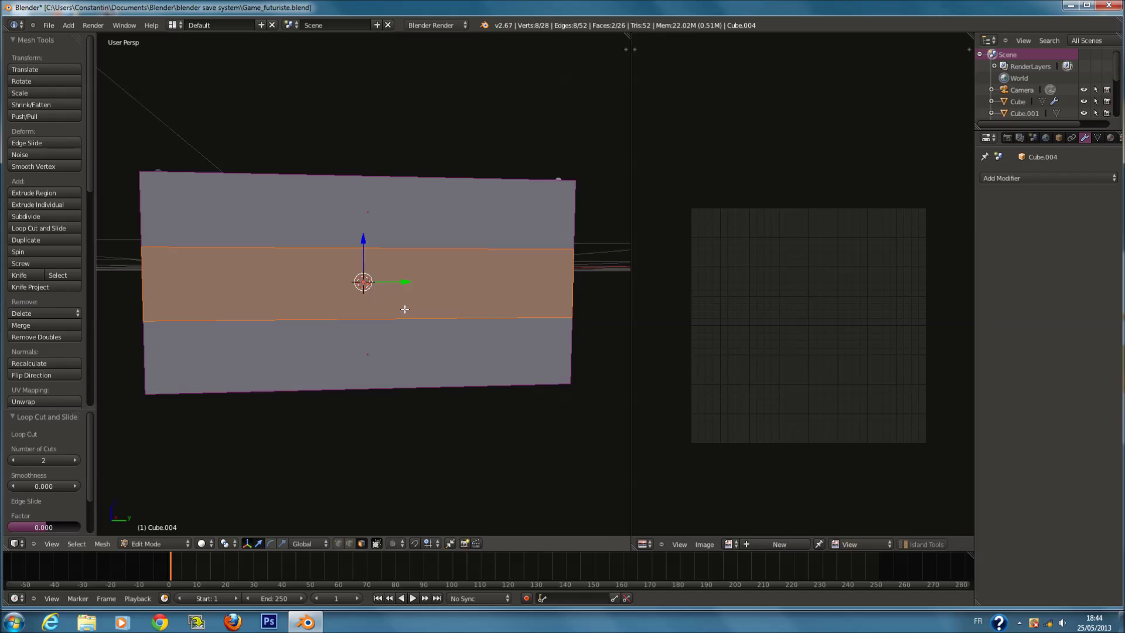
{"action": "middle_click_drag", "start_coordinate": [410, 309], "coordinate": [419, 326]}
{"action": "key", "text": "e"}
{"action": "left_click", "coordinate": [455, 309]}
{"action": "key", "text": "s"}
{"action": "left_click", "coordinate": [439, 326]}
{"action": "key", "text": "s"}
{"action": "key", "text": "z"}
{"action": "left_click", "coordinate": [432, 304]}
Extrude the two inset side faces again and sink them into the box by scaling about 0.86 along X.
{"action": "middle_click_drag", "start_coordinate": [432, 304], "coordinate": [457, 307]}
{"action": "key", "text": "e"}
{"action": "left_click", "coordinate": [452, 306]}
{"action": "key", "text": "s"}
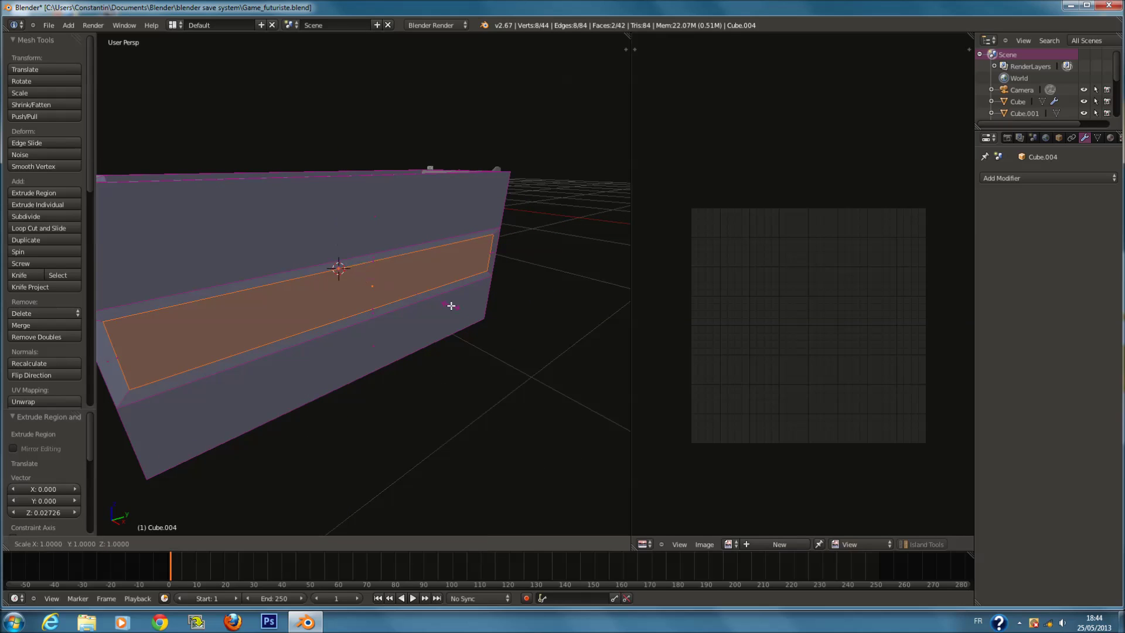
{"action": "key", "text": "y"}
{"action": "key", "text": "x"}
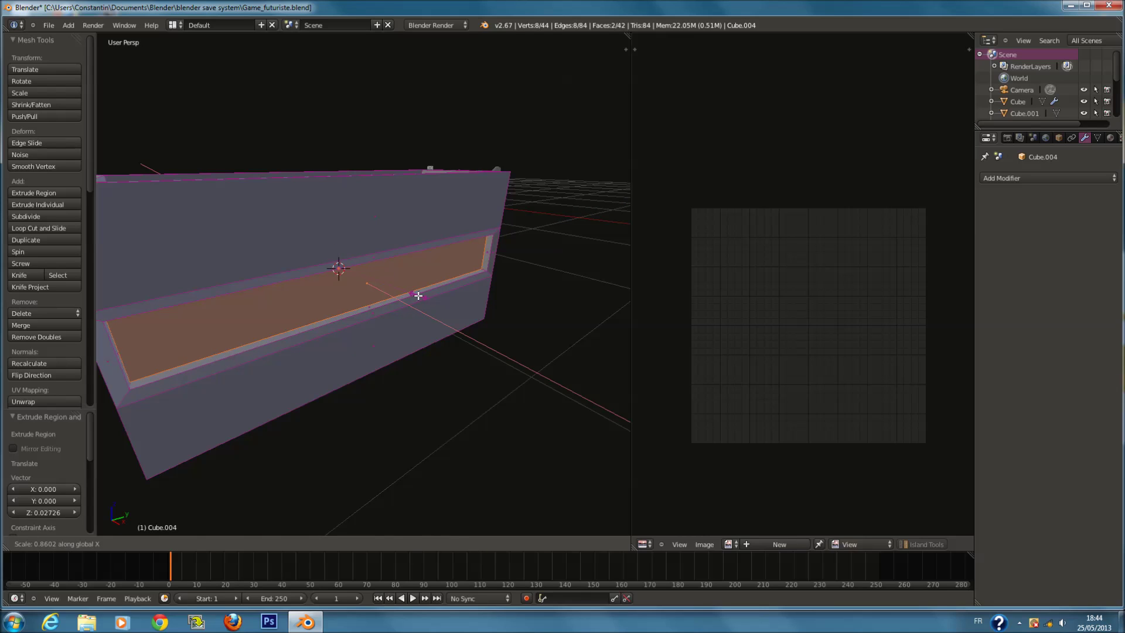
{"action": "left_click", "coordinate": [413, 295]}
Extrude the recessed side faces, scale them 1.541 along X into protruding bars, narrow them along Z, and leave mesh editing.
{"action": "key", "text": "e"}
{"action": "left_click", "coordinate": [408, 300]}
{"action": "key", "text": "s"}
{"action": "key", "text": "x"}
{"action": "left_click", "coordinate": [434, 321]}
{"action": "key", "text": "s"}
{"action": "key", "text": "z"}
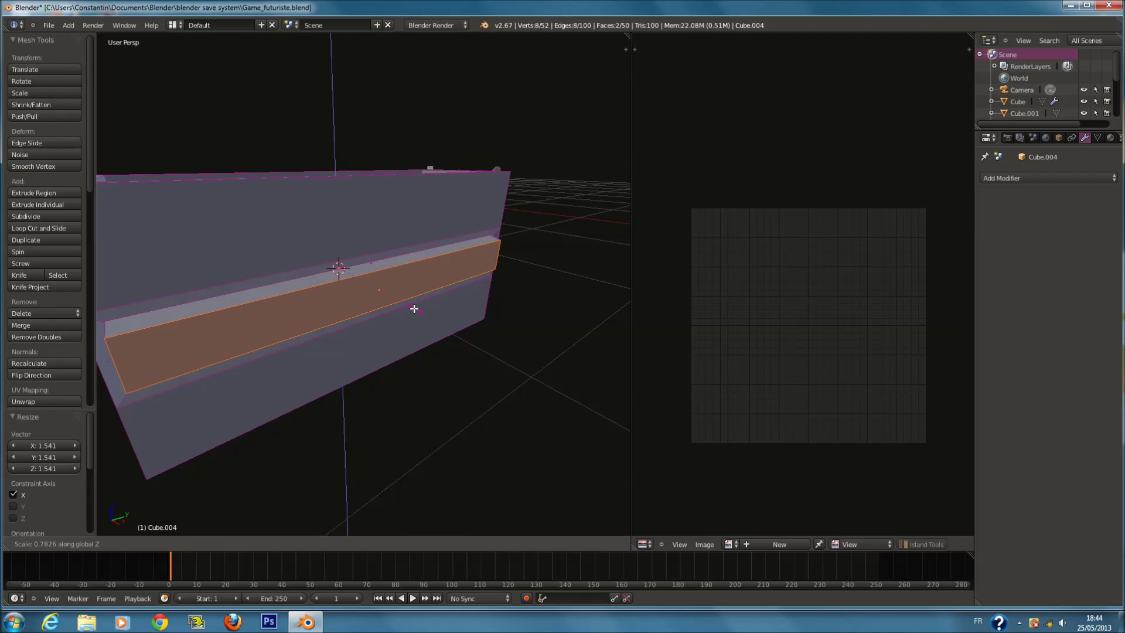
{"action": "left_click", "coordinate": [403, 306]}
{"action": "key", "text": "Tab"}
Flare the box's base by scaling its bottom end edges outward along Y.
{"action": "middle_click_drag", "start_coordinate": [403, 306], "coordinate": [281, 530]}
{"action": "key", "text": "Tab"}
{"action": "key", "text": "a"}
{"action": "right_click", "coordinate": [397, 361]}
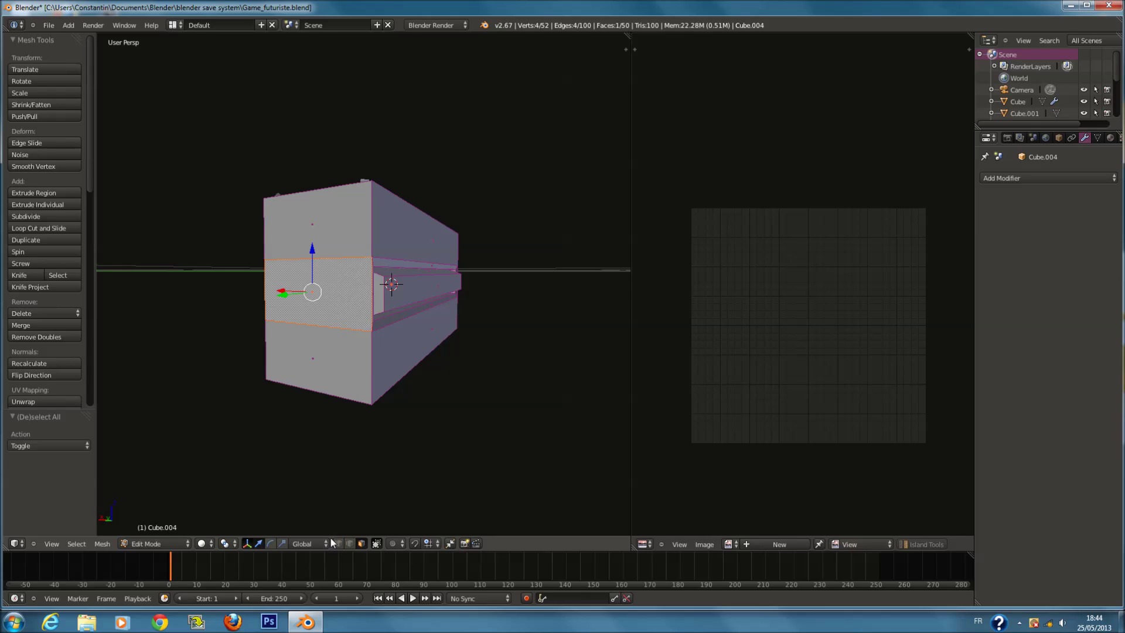
{"action": "right_click", "coordinate": [318, 404]}
{"action": "middle_click_drag", "start_coordinate": [317, 404], "coordinate": [492, 369]}
{"action": "key", "text": "s"}
{"action": "key", "text": "y"}
{"action": "left_click", "coordinate": [513, 378]}
Widen the end edges above the middle band slightly along Y, leave mesh editing, and save the file.
{"action": "mouse_move", "coordinate": [466, 316]}
{"action": "middle_mouse_down"}
{"action": "mouse_move", "coordinate": [464, 336]}
{"action": "mouse_move", "coordinate": [247, 303]}
{"action": "mouse_move", "coordinate": [352, 316]}
{"action": "mouse_move", "coordinate": [280, 309]}
{"action": "mouse_move", "coordinate": [459, 310]}
{"action": "middle_mouse_up"}
{"action": "right_click", "coordinate": [460, 341]}
{"action": "right_click", "coordinate": [453, 332]}
{"action": "key", "text": "Tab"}
{"action": "key", "text": "a"}
{"action": "key", "text": "ctrl+s"}
Unwrap the box's entire mesh with Smart UV Project at an angle limit of 66 and zero island margin.
{"action": "key", "text": "KP_1"}
{"action": "key", "text": "z"}
{"action": "key", "text": "a"}
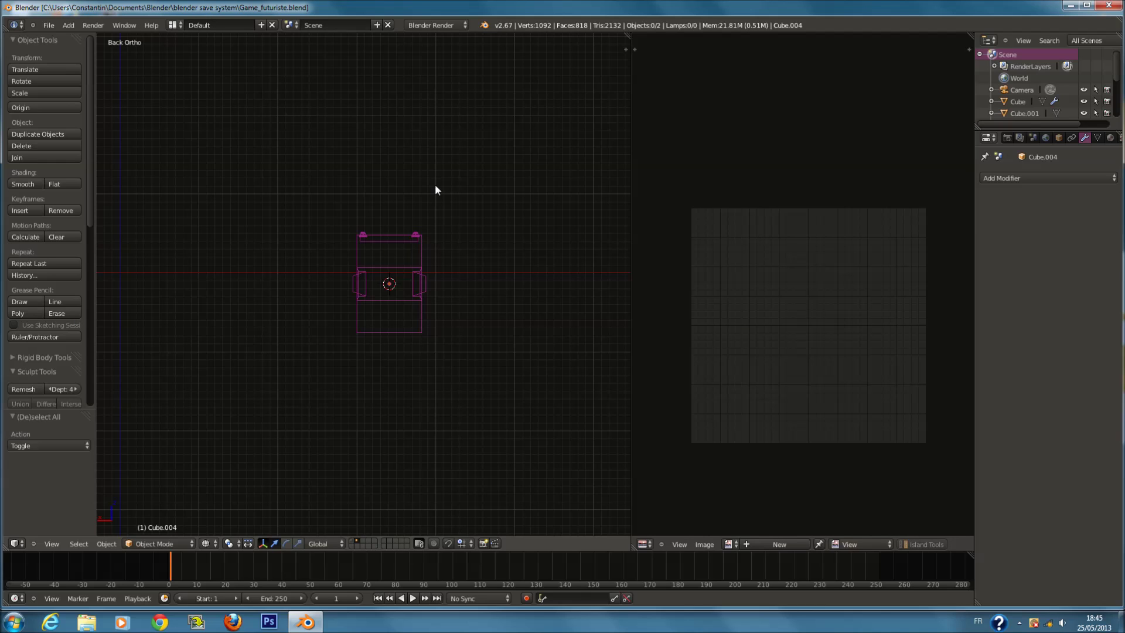
{"action": "key", "text": "KP_3"}
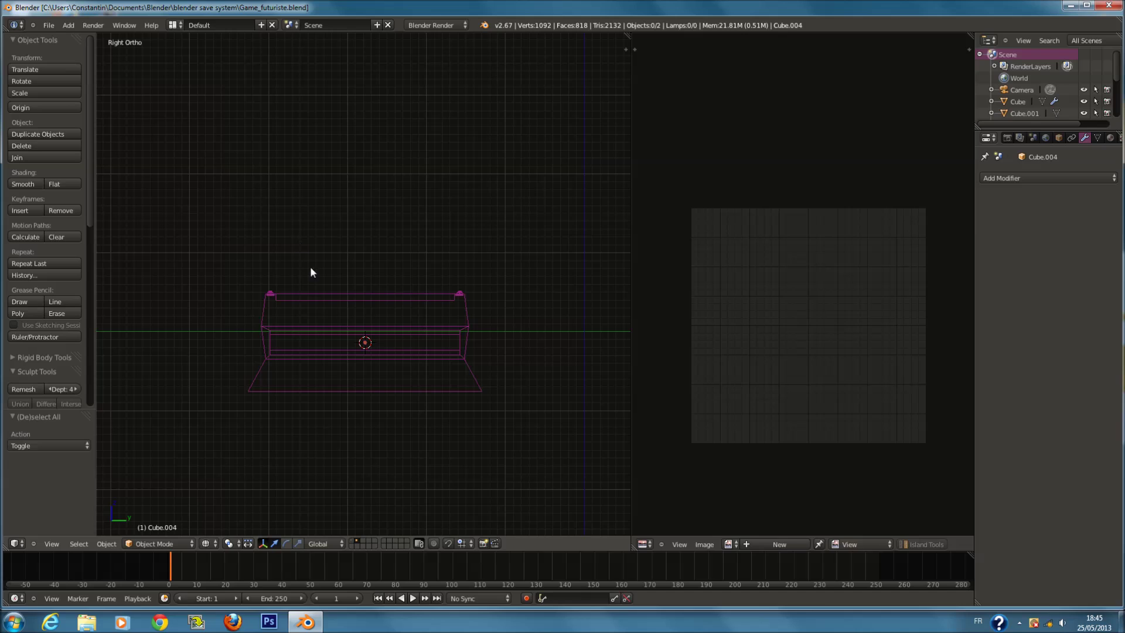
{"action": "key", "text": "ctrl+KP_4"}
{"action": "right_click", "coordinate": [394, 312]}
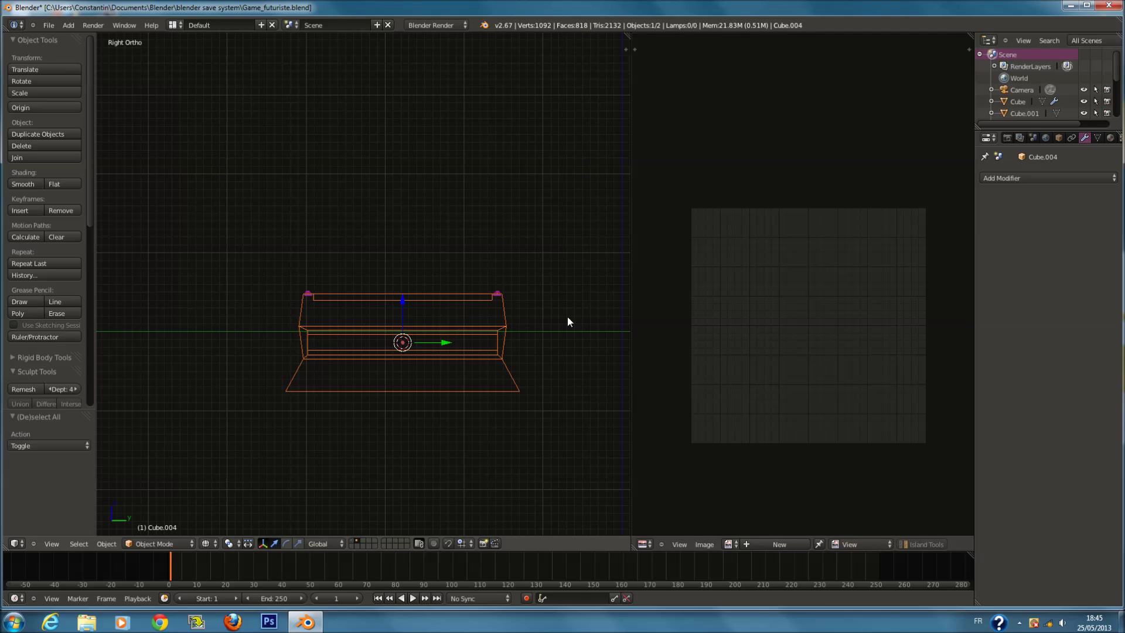
{"action": "right_click", "coordinate": [487, 294]}
{"action": "key", "text": "Tab"}
{"action": "key", "text": "a"}
{"action": "key", "text": "u"}
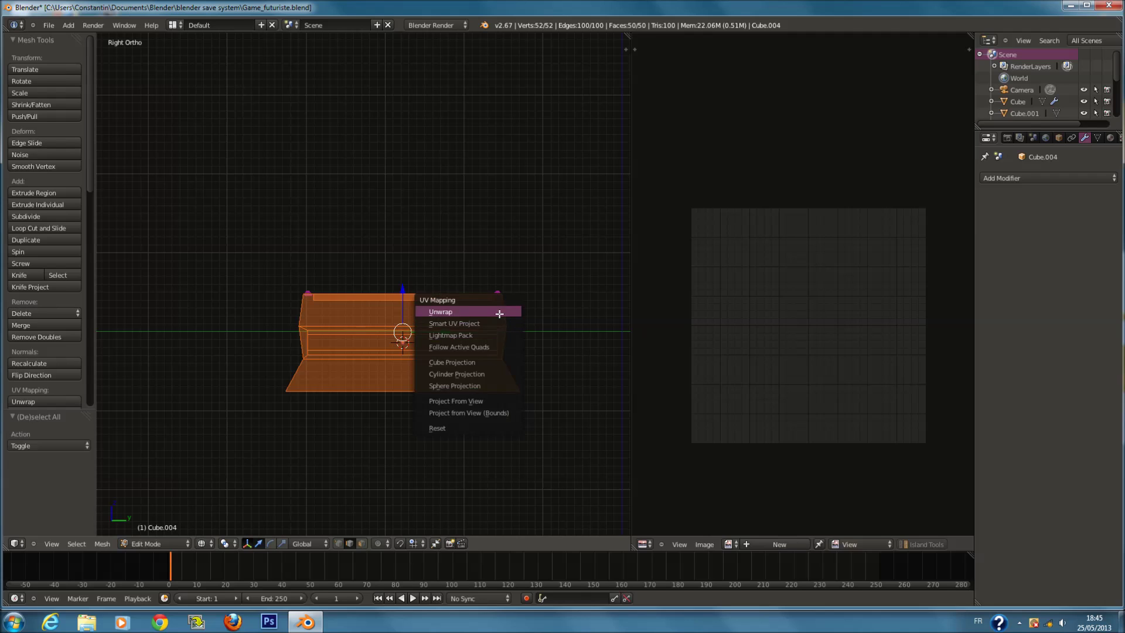
{"action": "left_click", "coordinate": [499, 314]}
{"action": "key", "text": "u"}
{"action": "left_click", "coordinate": [500, 324]}
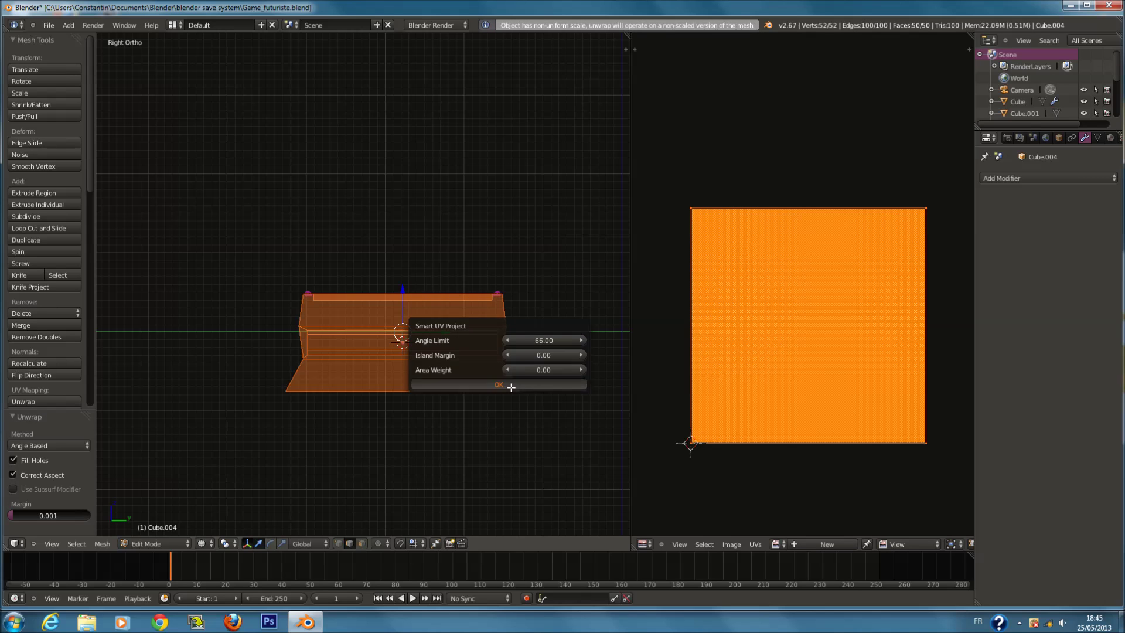
{"action": "left_click", "coordinate": [510, 384]}
{"action": "key", "text": "Tab"}
Unwrap the corner fixture's mesh with Smart UV Project at an angle limit of 66, then leave mesh editing.
{"action": "scroll", "coordinate": [569, 302], "scroll_direction": "up", "scroll_amount": 2}
{"action": "right_click", "coordinate": [563, 296]}
{"action": "key", "text": "Tab"}
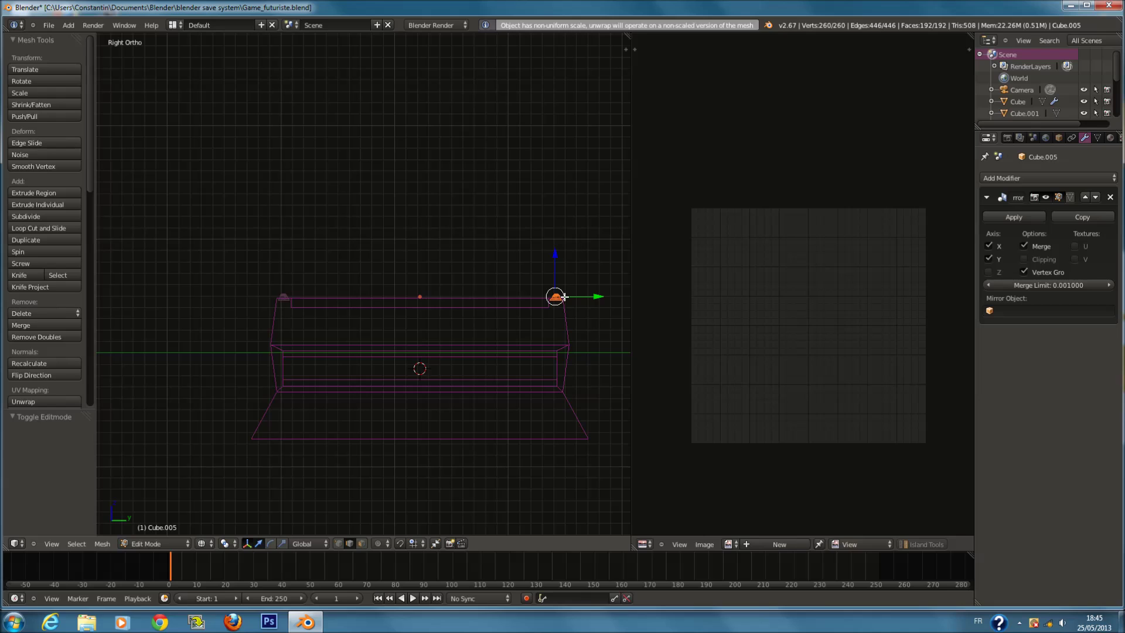
{"action": "key", "text": "u"}
{"action": "left_click", "coordinate": [564, 298]}
{"action": "key", "text": "u"}
{"action": "left_click", "coordinate": [571, 354]}
{"action": "left_click", "coordinate": [569, 415]}
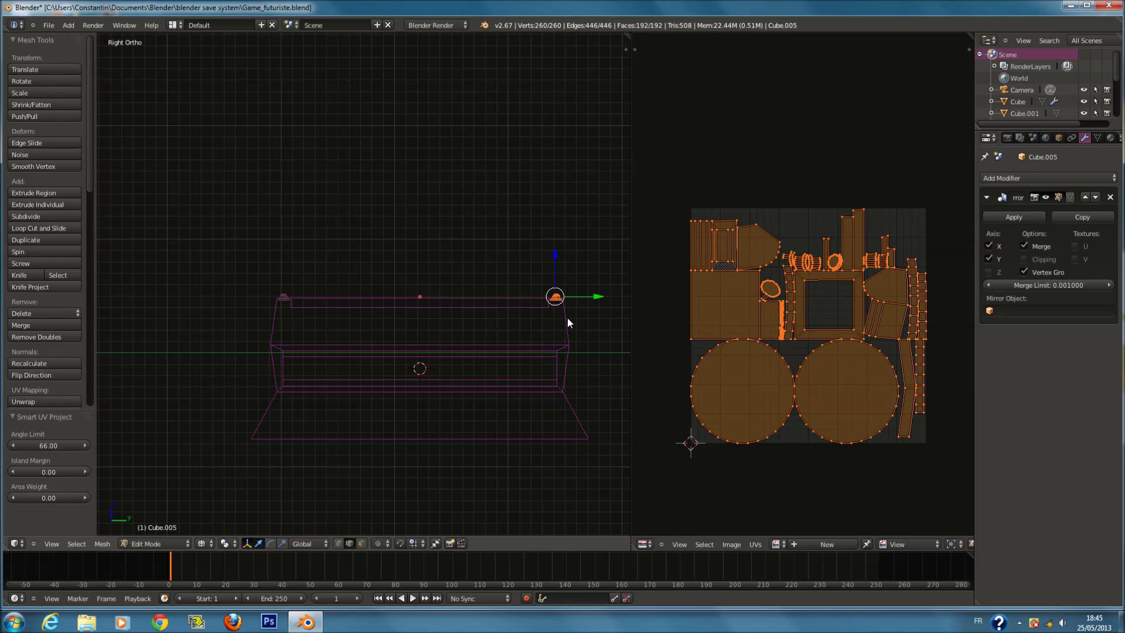
{"action": "key", "text": "Tab"}
Apply the corner fixtures' Mirror modifier and save the file.
{"action": "left_click", "coordinate": [1033, 218]}
{"action": "key", "text": "ctrl+s"}
{"action": "left_click", "coordinate": [592, 310]}
{"action": "key", "text": "Tab"}
{"action": "key", "text": "a"}
{"action": "key", "text": "Tab"}
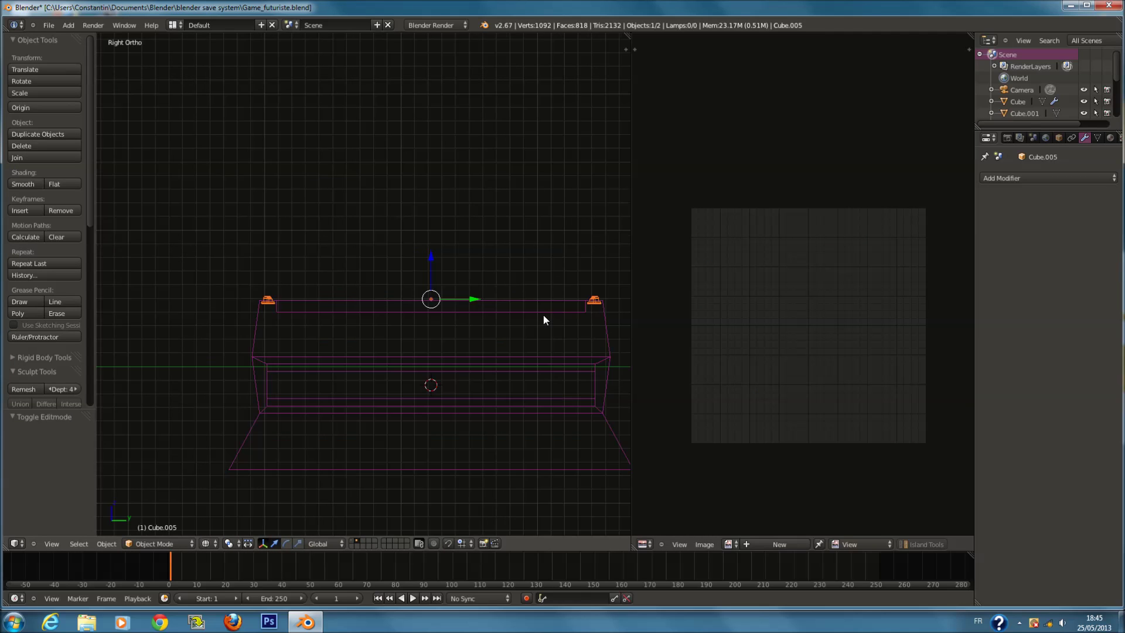
{"action": "right_click", "coordinate": [551, 336]}
{"action": "key", "text": "ctrl+KP_6"}
{"action": "key", "text": "ctrl+s"}
{"action": "left_click", "coordinate": [548, 328]}
Give the box a new material named "holo".
{"action": "right_click", "coordinate": [507, 324]}
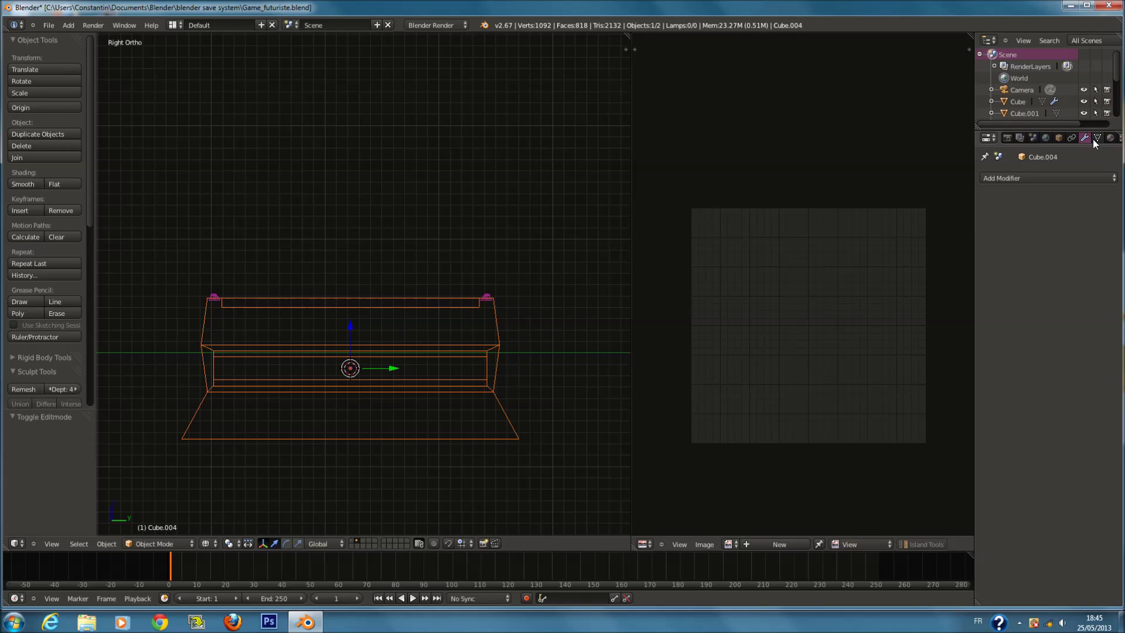
{"action": "left_click", "coordinate": [1109, 137]}
{"action": "left_click", "coordinate": [1043, 216]}
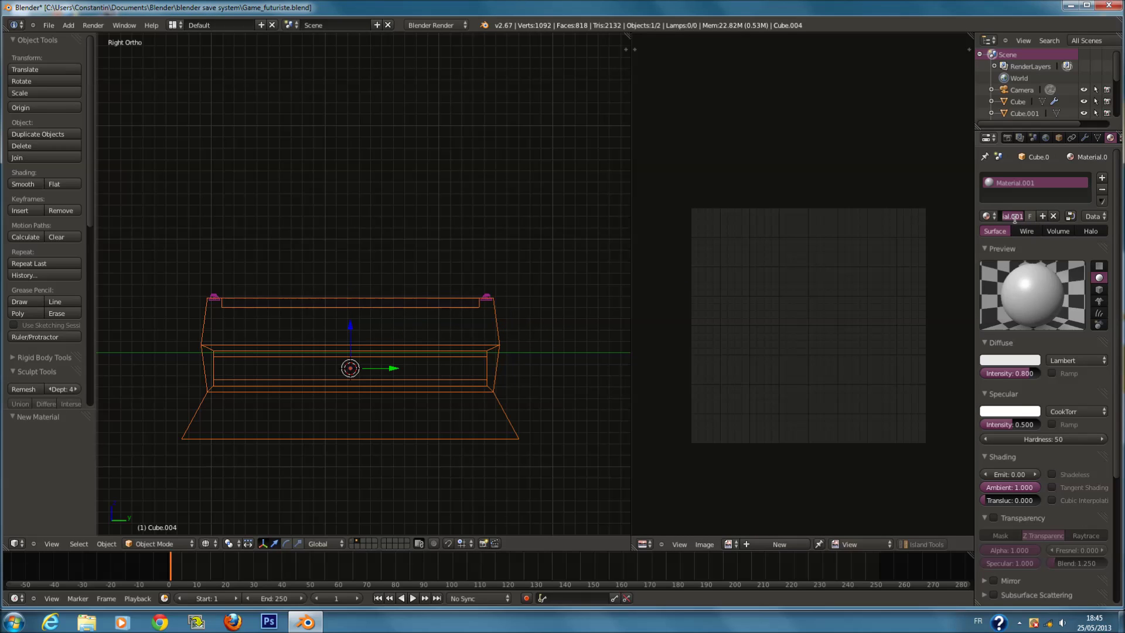
{"action": "key", "text": "Return"}
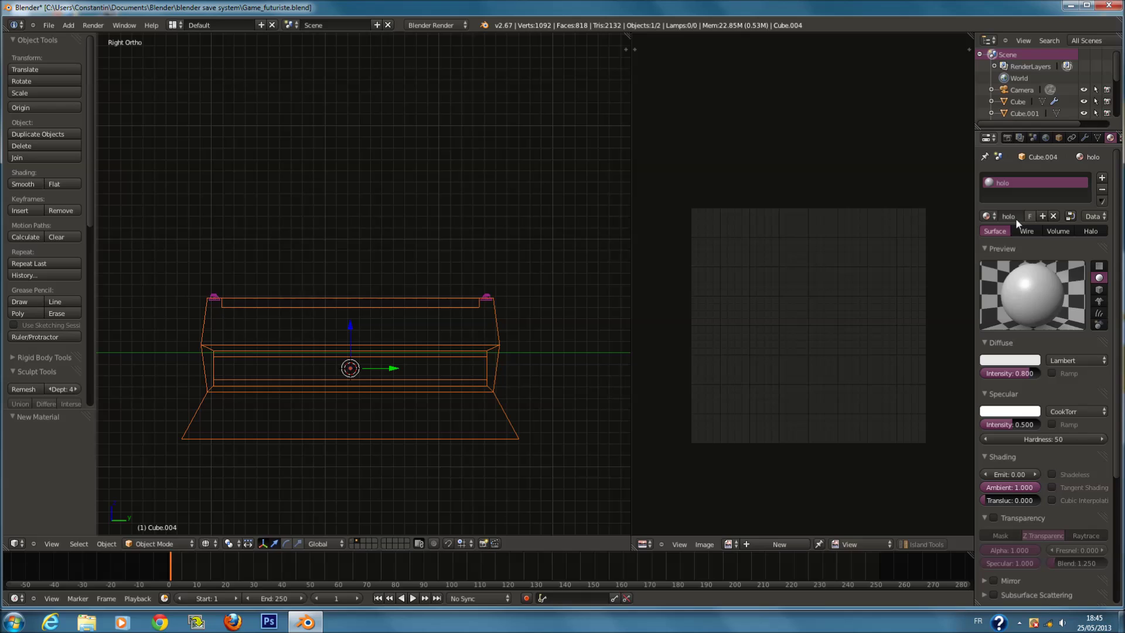
Give the corner fixtures a new material named "projecteur" and save the file.
{"action": "right_click", "coordinate": [476, 304]}
{"action": "left_click", "coordinate": [1039, 220]}
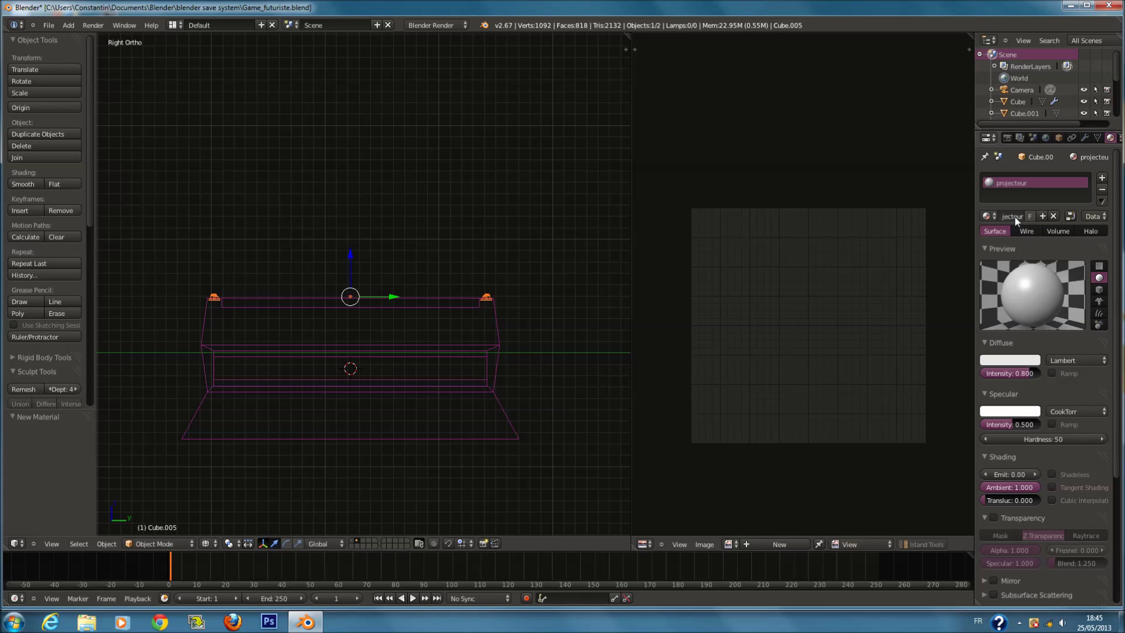
{"action": "key", "text": "ctrl+s"}
Move the box and its corner fixtures to the first layer, show that layer in solid shading, and save the file.
{"action": "right_click", "coordinate": [478, 336], "text": "shift"}
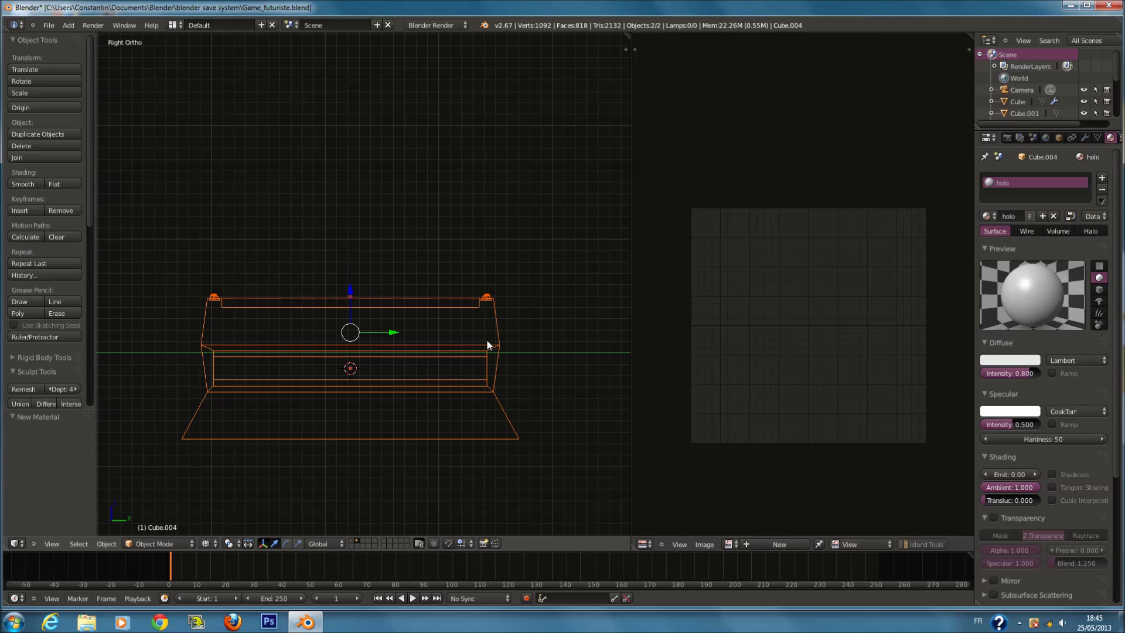
{"action": "key", "text": "m"}
{"action": "left_click", "coordinate": [584, 365]}
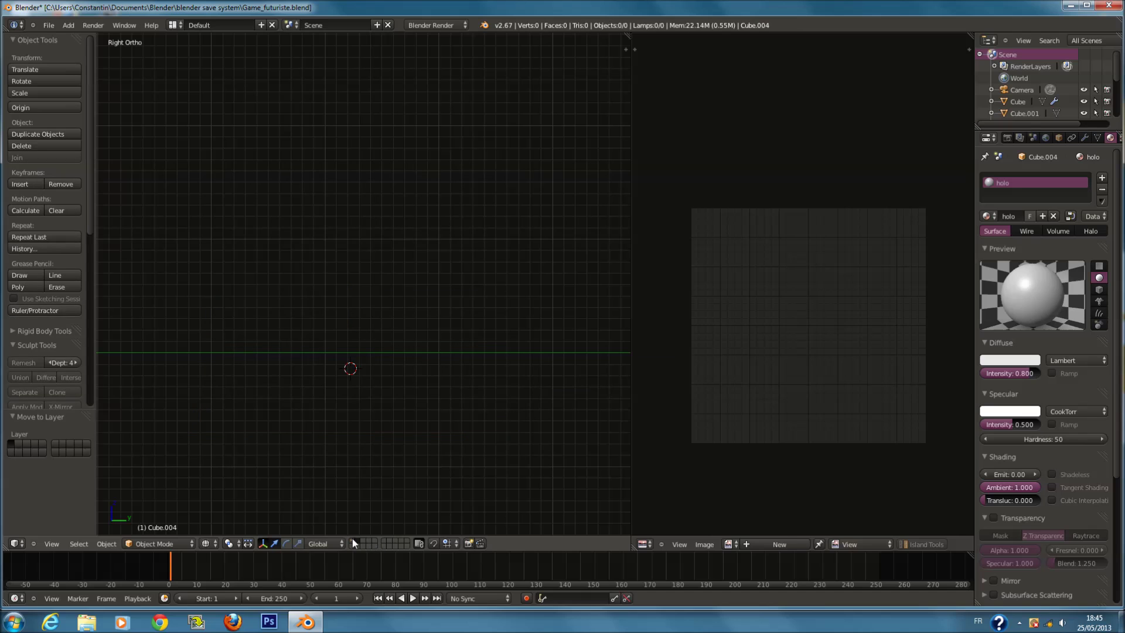
{"action": "key", "text": "ctrl+z"}
{"action": "mouse_move", "coordinate": [441, 389]}
{"action": "middle_mouse_down"}
{"action": "mouse_move", "coordinate": [347, 384]}
{"action": "mouse_move", "coordinate": [390, 367]}
{"action": "mouse_move", "coordinate": [442, 317]}
{"action": "mouse_move", "coordinate": [506, 321]}
{"action": "mouse_move", "coordinate": [617, 297]}
{"action": "middle_mouse_up"}
{"action": "key", "text": "z"}
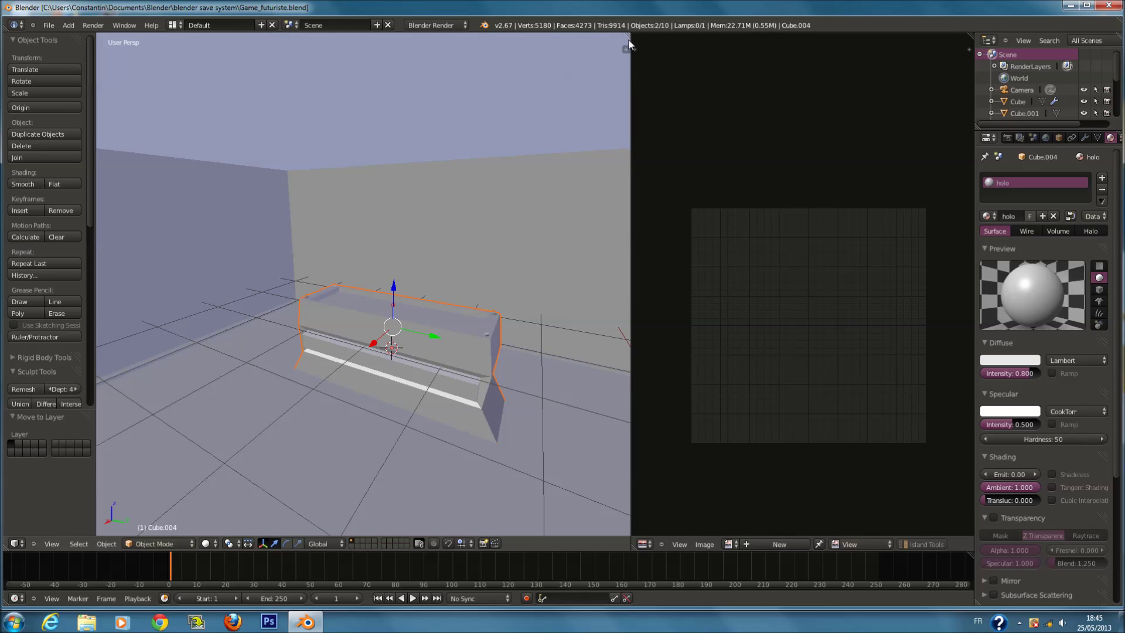
Remove the image editor by merging its area into the 3D view.
{"action": "left_click_drag", "start_coordinate": [627, 38], "coordinate": [692, 58]}
{"action": "key", "text": "KP_Decimal"}
{"action": "scroll", "coordinate": [621, 252], "scroll_direction": "down", "scroll_amount": 6}
{"action": "key", "text": "a"}
{"action": "scroll", "coordinate": [553, 284], "scroll_direction": "up", "scroll_amount": 6}
{"action": "key", "text": "a"}
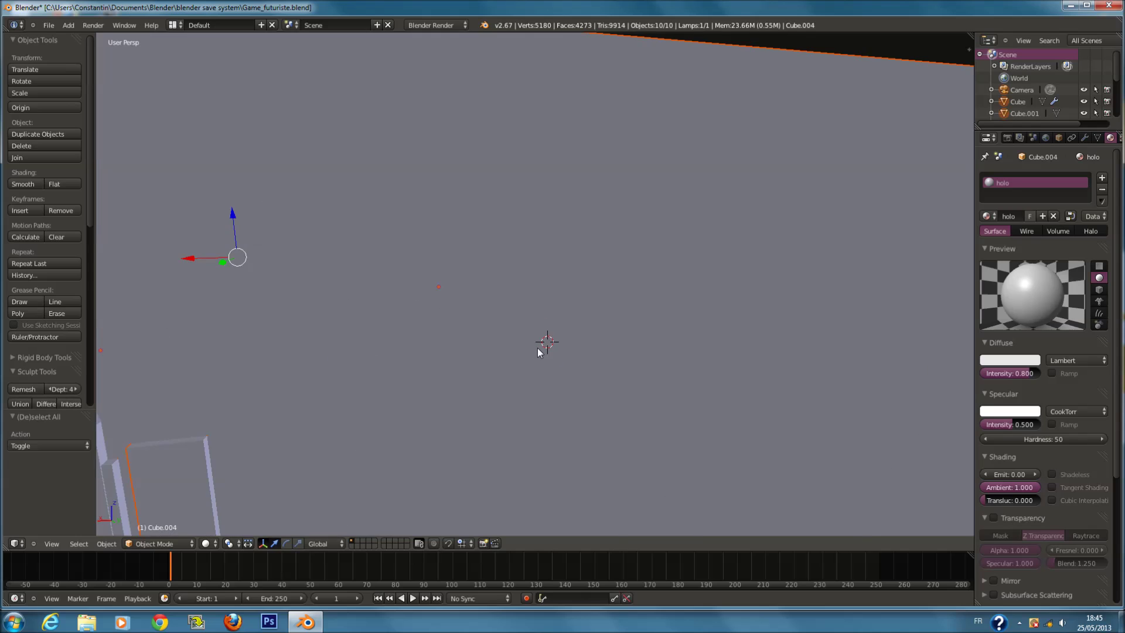
Set the 3D view to wireframe top view, reset the 3D cursor to the origin, and switch to the empty second layer.
{"action": "key", "text": "z"}
{"action": "key", "text": "Home"}
{"action": "key", "text": "a"}
{"action": "key", "text": "z"}
{"action": "key", "text": "KP_7"}
{"action": "key", "text": "z"}
{"action": "key", "text": "shift+c"}
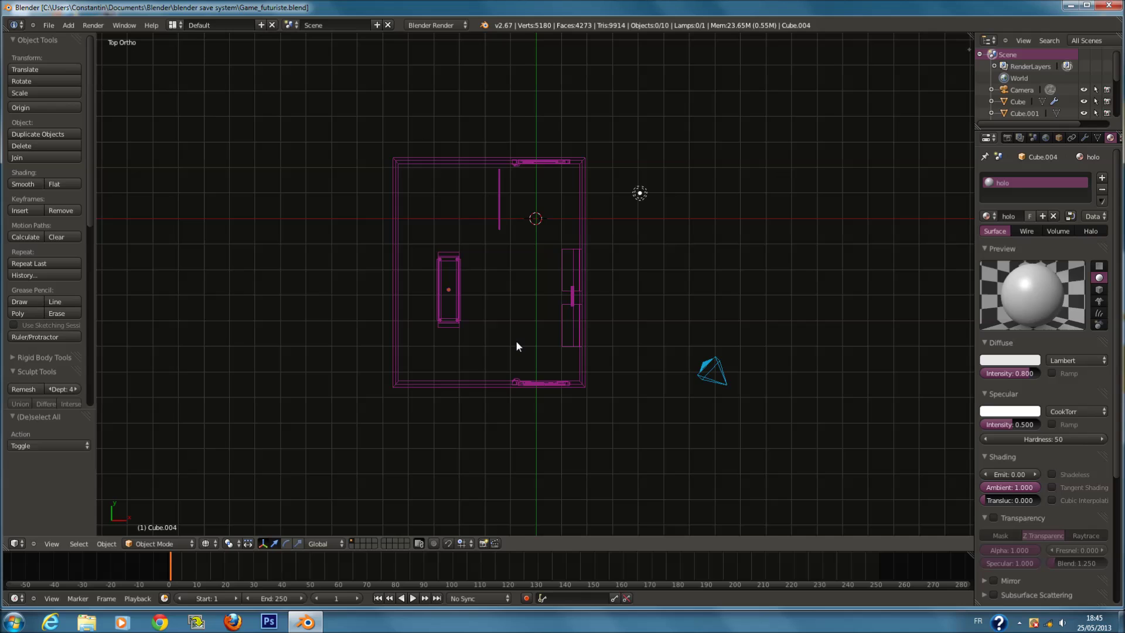
{"action": "left_click", "coordinate": [356, 541]}
{"action": "key", "text": "shift+c"}
{"action": "key", "text": "shift+a"}
{"action": "left_click", "coordinate": [564, 256]}
{"action": "key", "text": "x"}
{"action": "left_click", "coordinate": [571, 270]}
Add a mesh plane at the origin of the empty layer.
{"action": "key", "text": "shift+a"}
{"action": "mouse_move", "coordinate": [568, 281]}
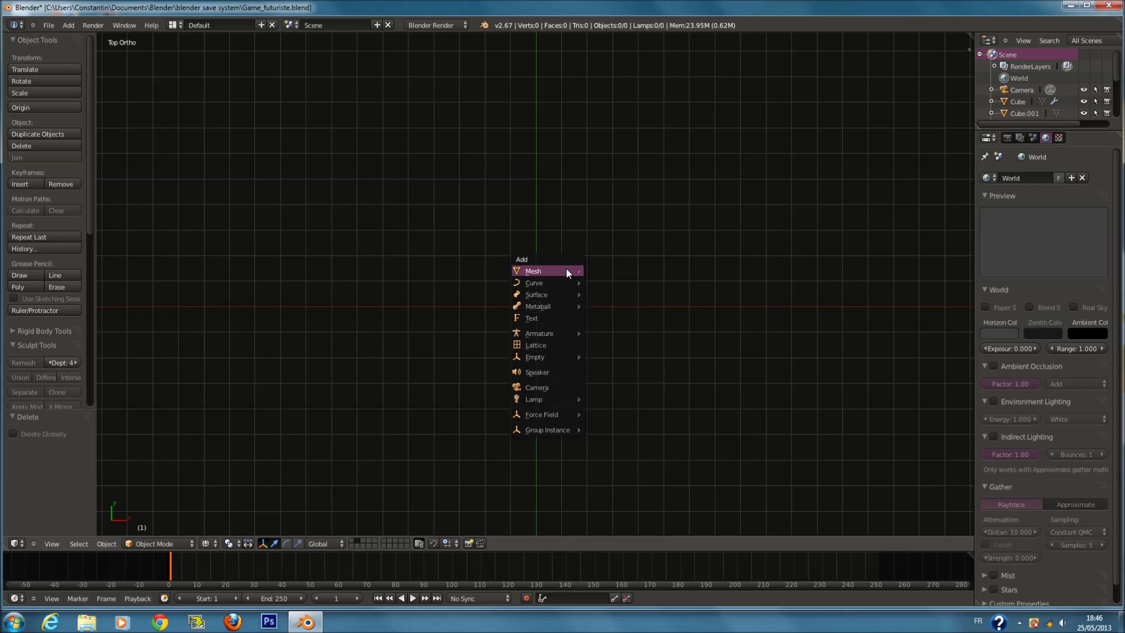
{"action": "left_click", "coordinate": [605, 272]}
{"action": "scroll", "coordinate": [610, 280], "scroll_direction": "up", "scroll_amount": 4}
{"action": "scroll", "coordinate": [610, 280], "scroll_direction": "up", "scroll_amount": 5}
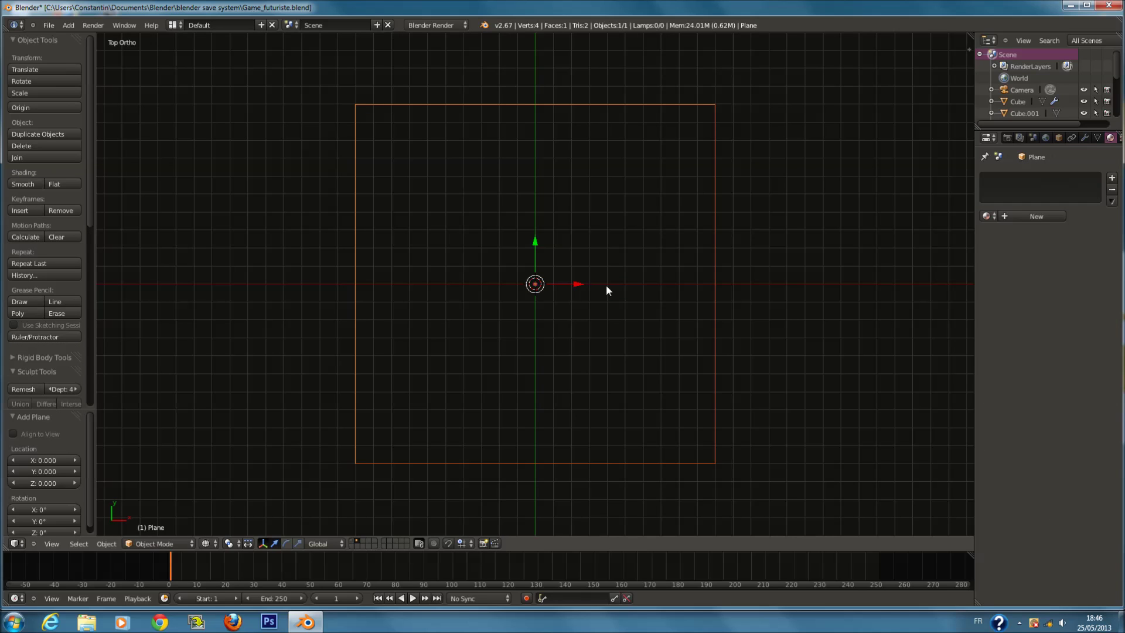
{"action": "key", "text": "KP_7"}
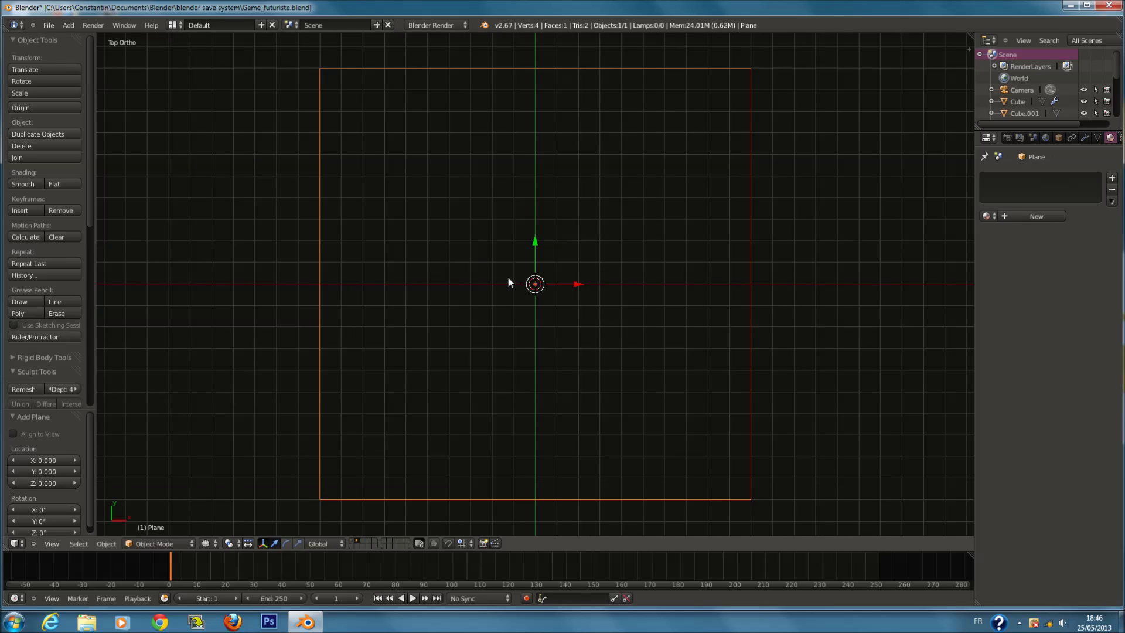
Inset the plane's face by extruding it in place and scaling it to 0.866.
{"action": "key", "text": "Tab"}
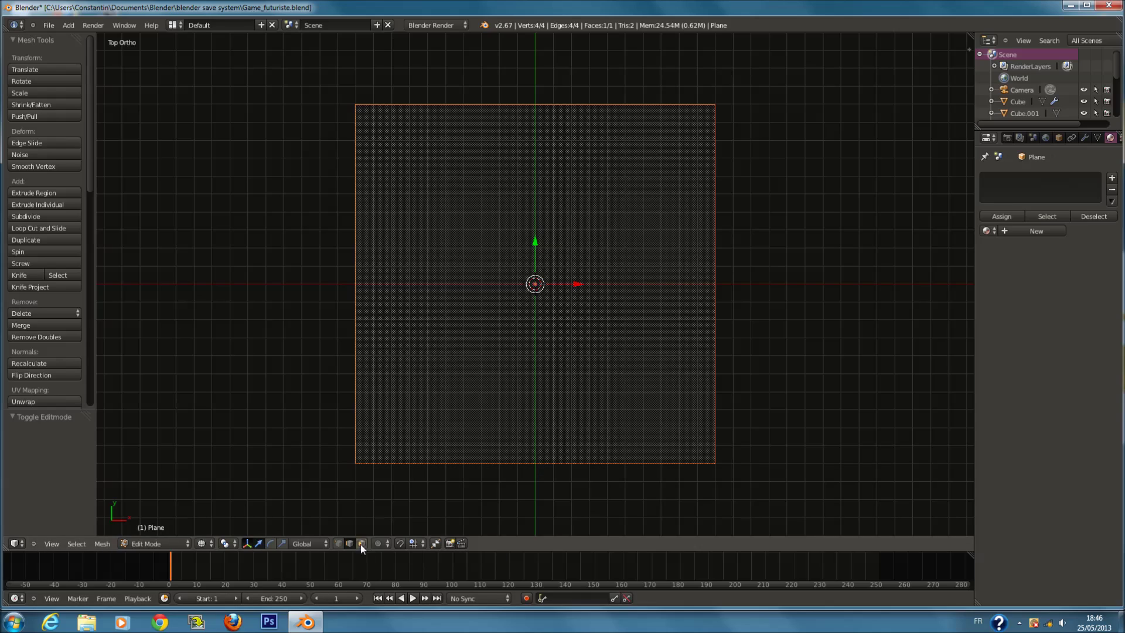
{"action": "key", "text": "e"}
{"action": "key", "text": "Escape"}
{"action": "key", "text": "s"}
{"action": "left_click", "coordinate": [743, 276]}
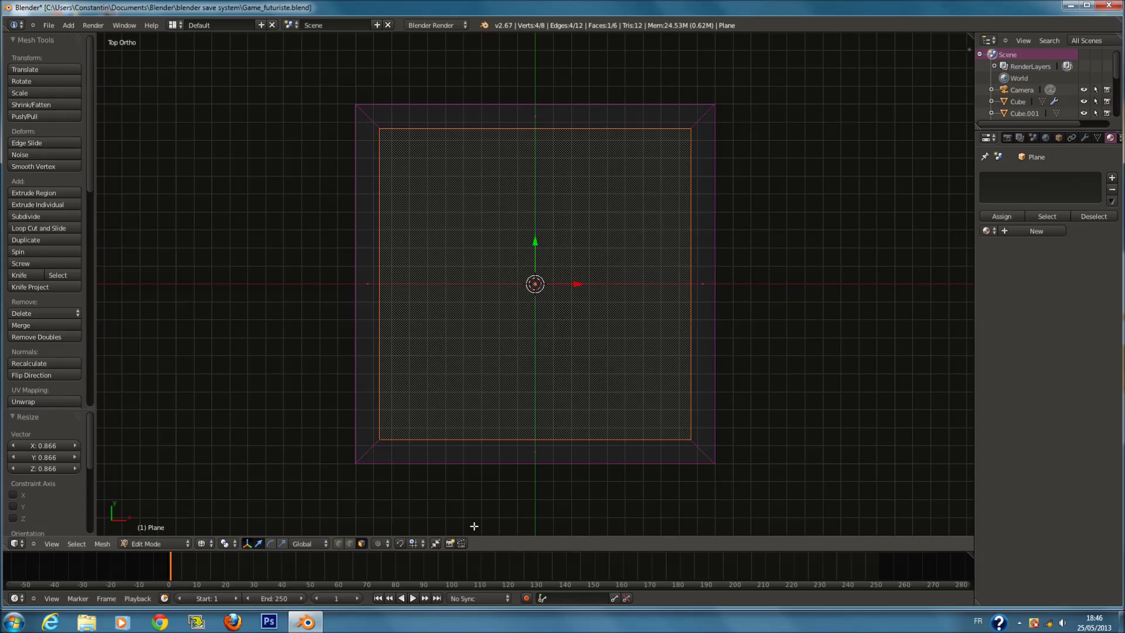
Extrude the plane's inner face along Z and lower it by 0.504 to form a recess beneath the frame.
{"action": "key", "text": "e"}
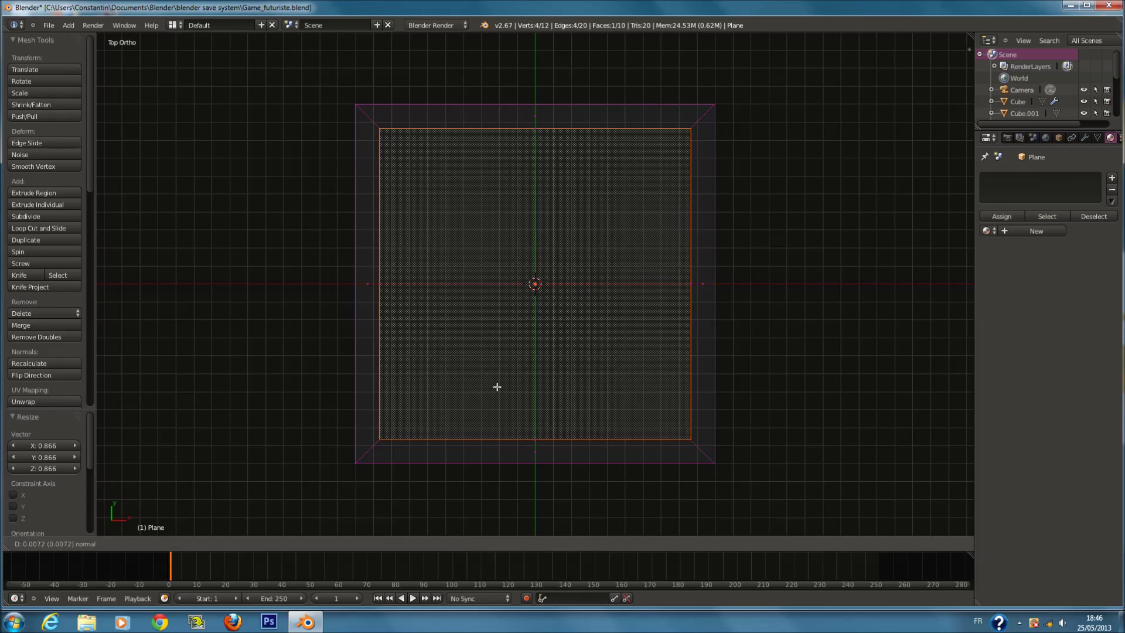
{"action": "left_click", "coordinate": [518, 427]}
{"action": "middle_click_drag", "start_coordinate": [520, 432], "coordinate": [557, 283]}
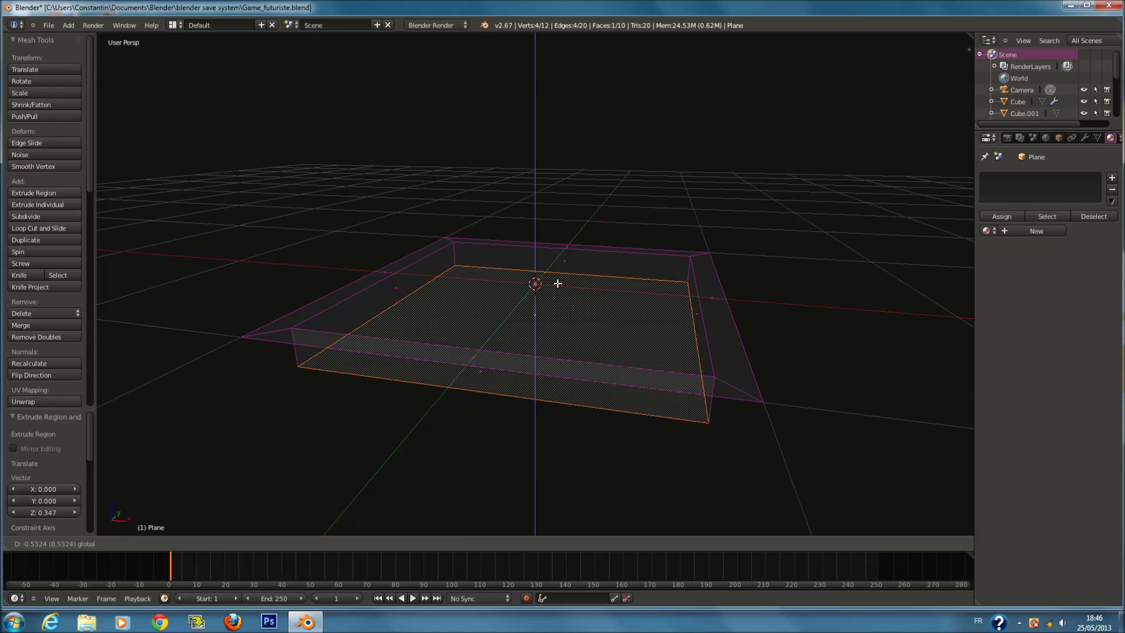
{"action": "left_click", "coordinate": [558, 277]}
Bevel the recess's four vertical corner edges by about 0.13 with one segment and leave mesh editing.
{"action": "right_click", "coordinate": [293, 349]}
{"action": "right_click", "coordinate": [294, 337]}
{"action": "right_click", "coordinate": [712, 400], "text": "shift"}
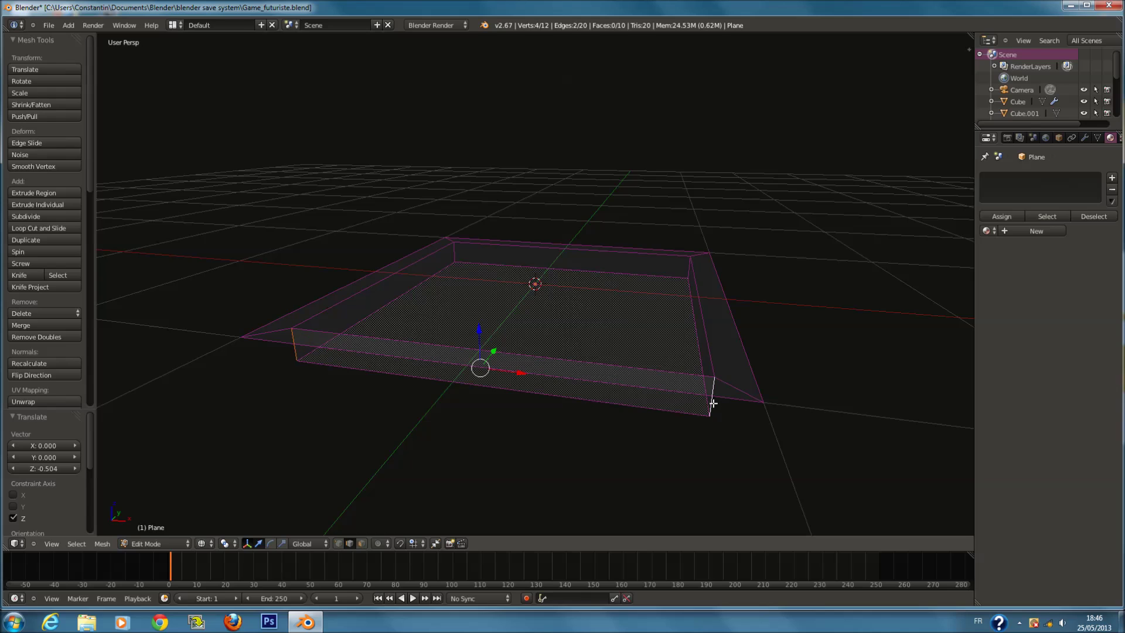
{"action": "scroll", "coordinate": [469, 234], "scroll_direction": "up", "scroll_amount": 4}
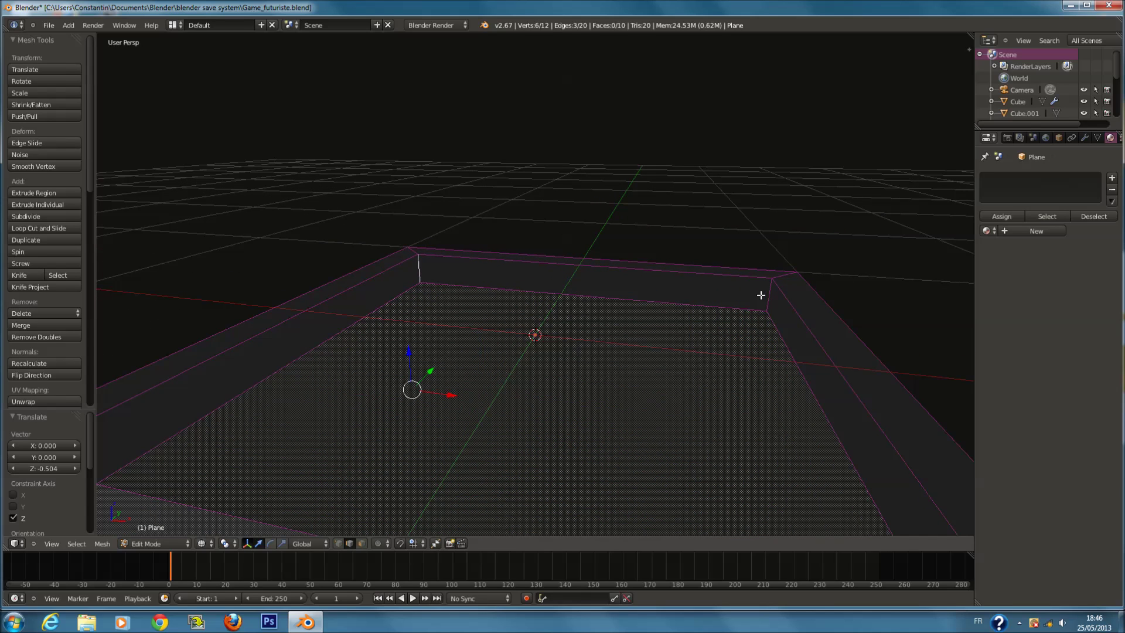
{"action": "right_click", "coordinate": [761, 295], "text": "shift"}
{"action": "scroll", "coordinate": [756, 315], "scroll_direction": "down", "scroll_amount": 1}
{"action": "key", "text": "ctrl+b"}
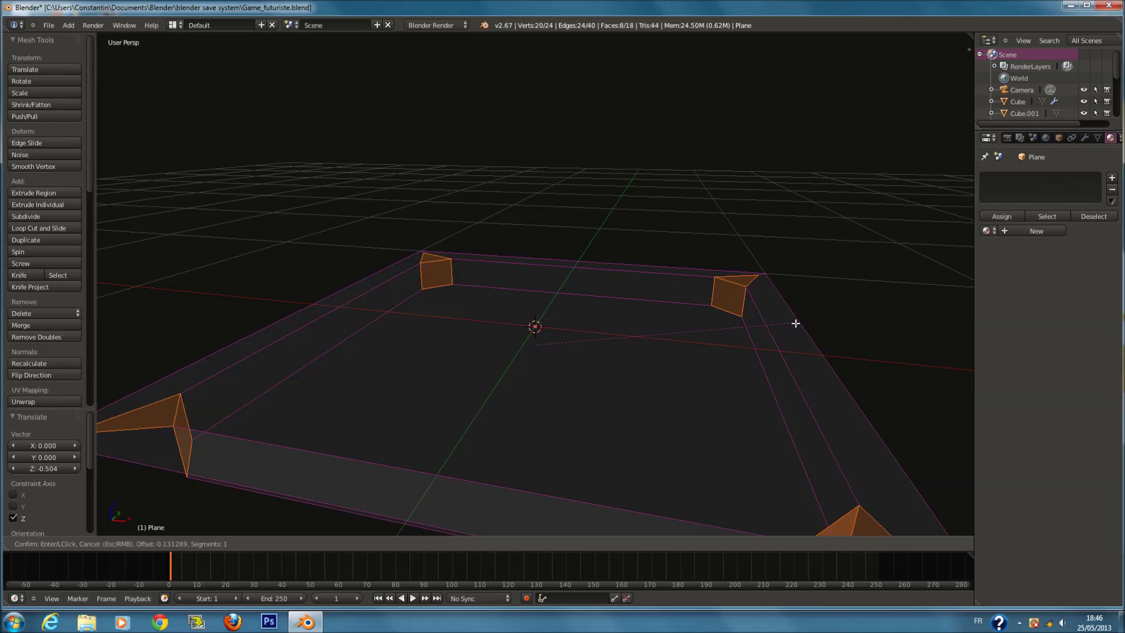
{"action": "left_click", "coordinate": [755, 355]}
{"action": "key", "text": "Tab"}
Add a mesh cube at the origin, scale it to about 0.693 and flatten it along Z into a slab.
{"action": "key", "text": "KP_7"}
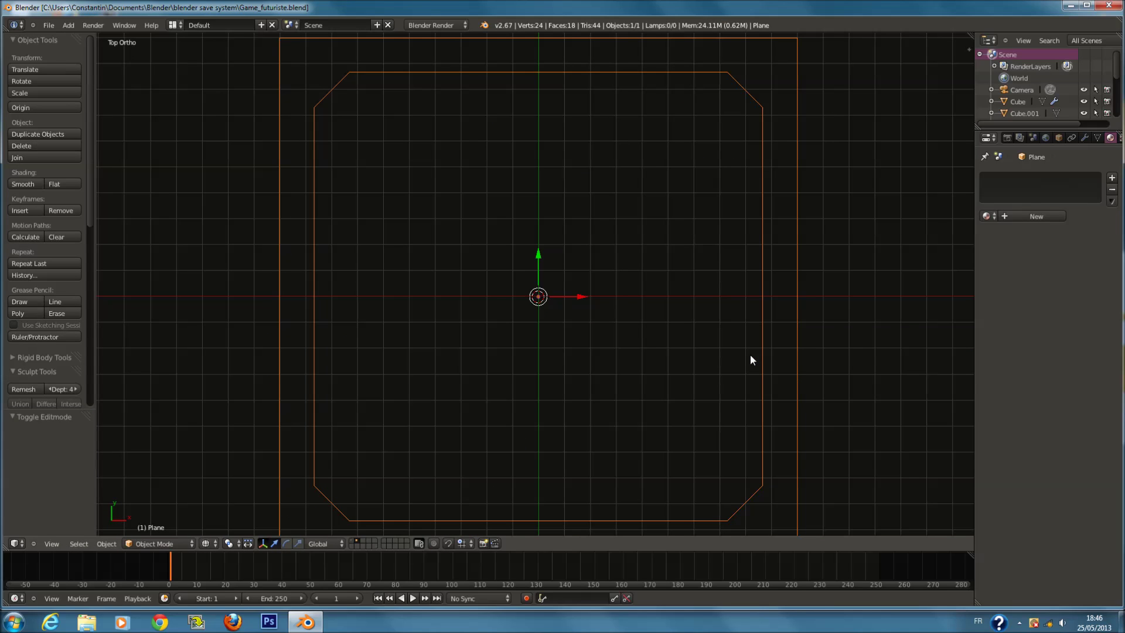
{"action": "scroll", "coordinate": [752, 360], "scroll_direction": "down", "scroll_amount": 1}
{"action": "key", "text": "shift+a"}
{"action": "mouse_move", "coordinate": [648, 347]}
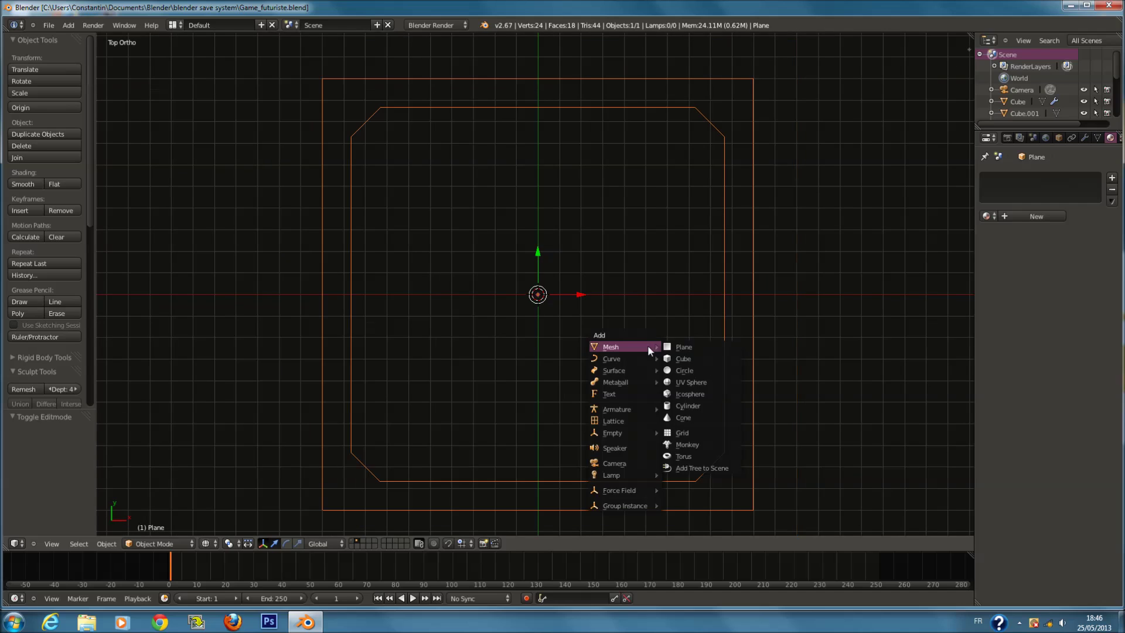
{"action": "left_click", "coordinate": [684, 359]}
{"action": "key", "text": "KP_1"}
{"action": "key", "text": "s"}
{"action": "key", "text": "z"}
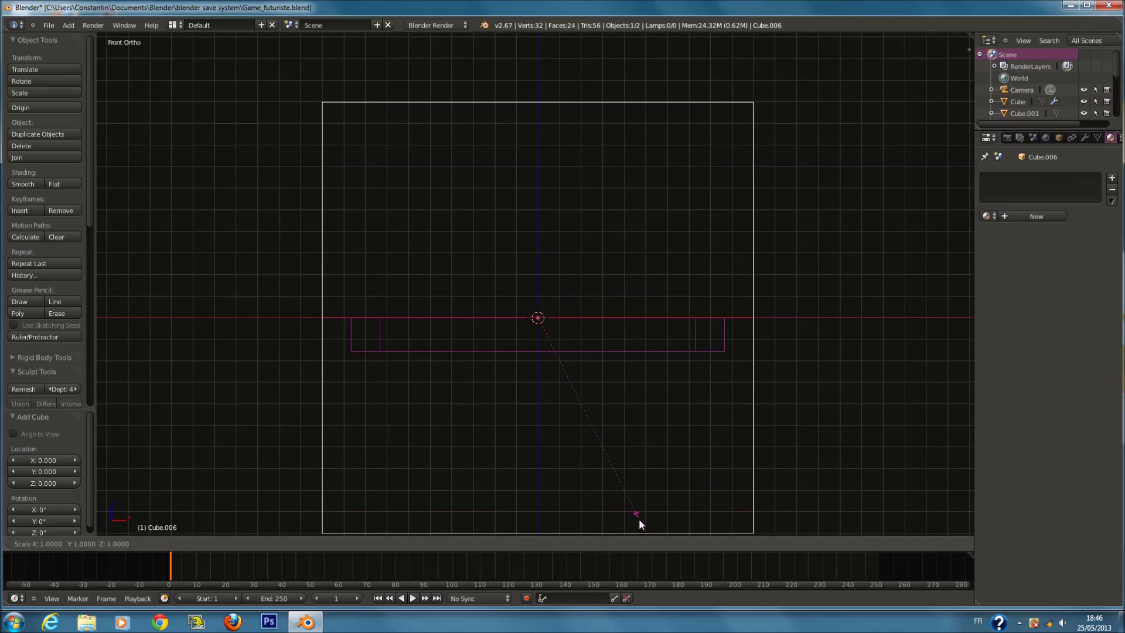
{"action": "left_click", "coordinate": [636, 340]}
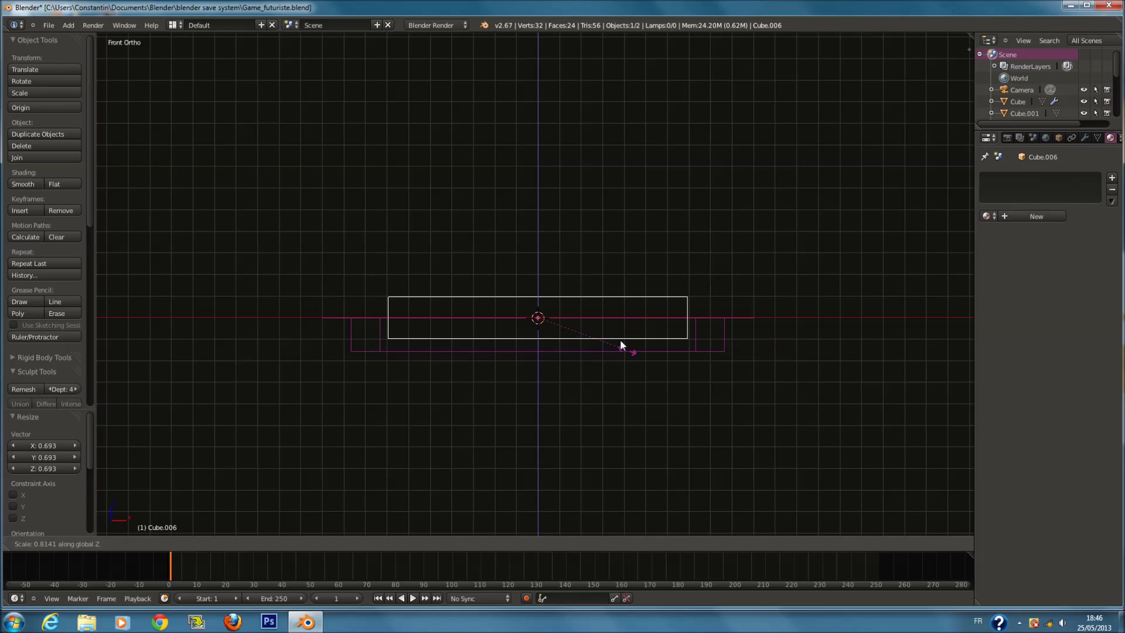
Shrink the slab to fit inside the recess, lower it onto the recess floor and deselect everything.
{"action": "key", "text": "s"}
{"action": "left_click", "coordinate": [645, 354]}
{"action": "key", "text": "KP_7"}
{"action": "key", "text": "KP_7"}
{"action": "key", "text": "a"}
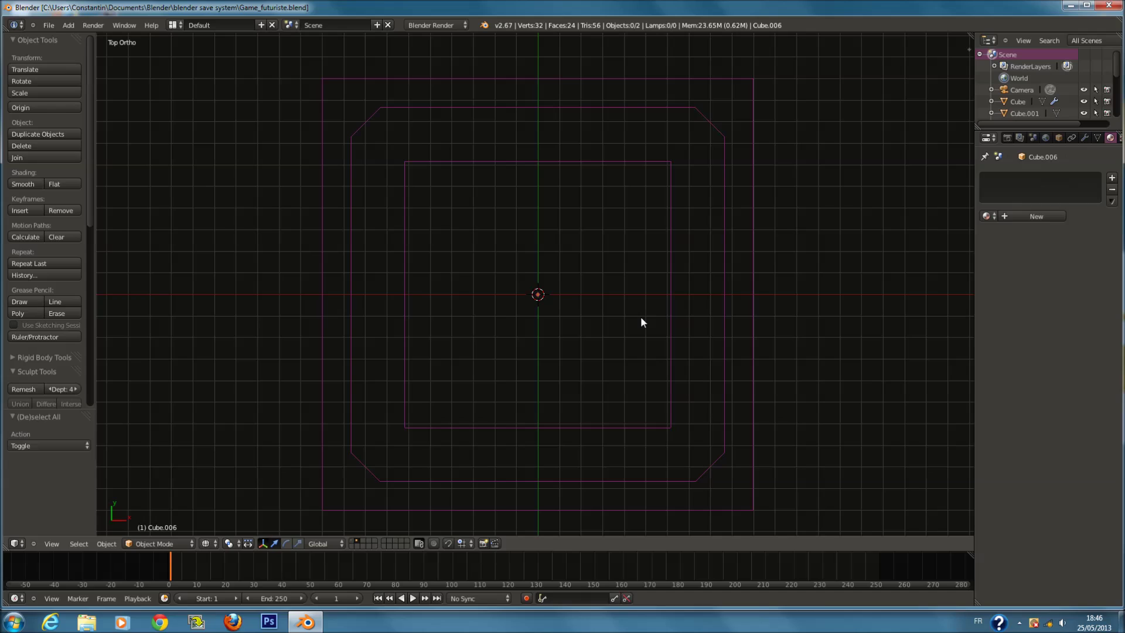
Add a second mesh cube at the origin and flatten it along Z.
{"action": "right_click", "coordinate": [727, 209]}
{"action": "key", "text": "shift+a"}
{"action": "mouse_move", "coordinate": [665, 283]}
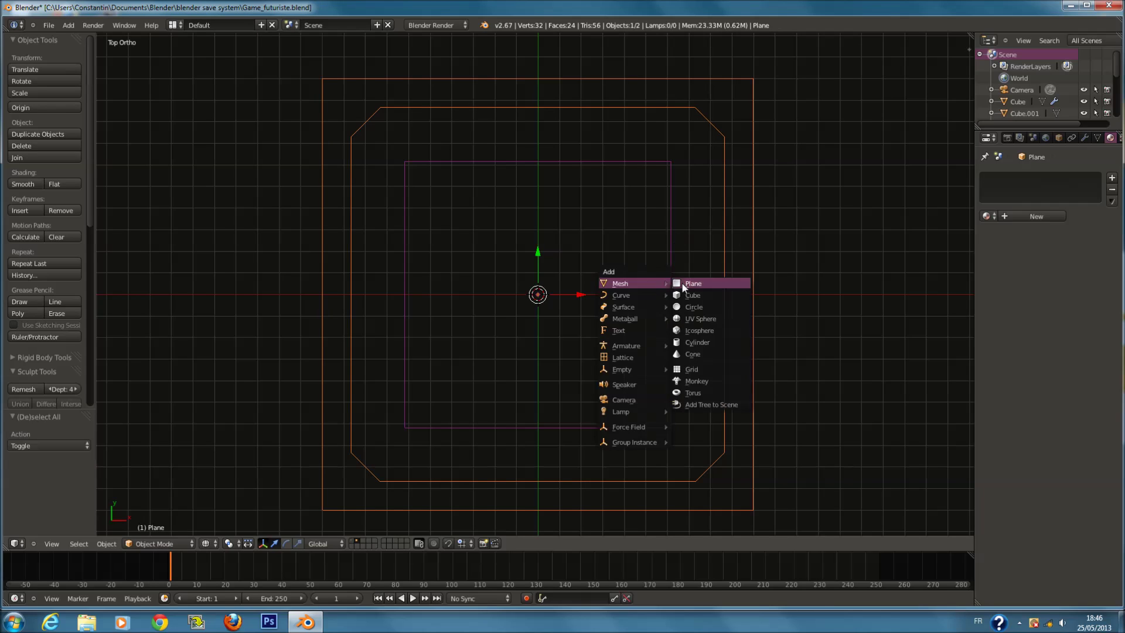
{"action": "left_click", "coordinate": [698, 296]}
{"action": "key", "text": "KP_1"}
{"action": "key", "text": "s"}
{"action": "key", "text": "z"}
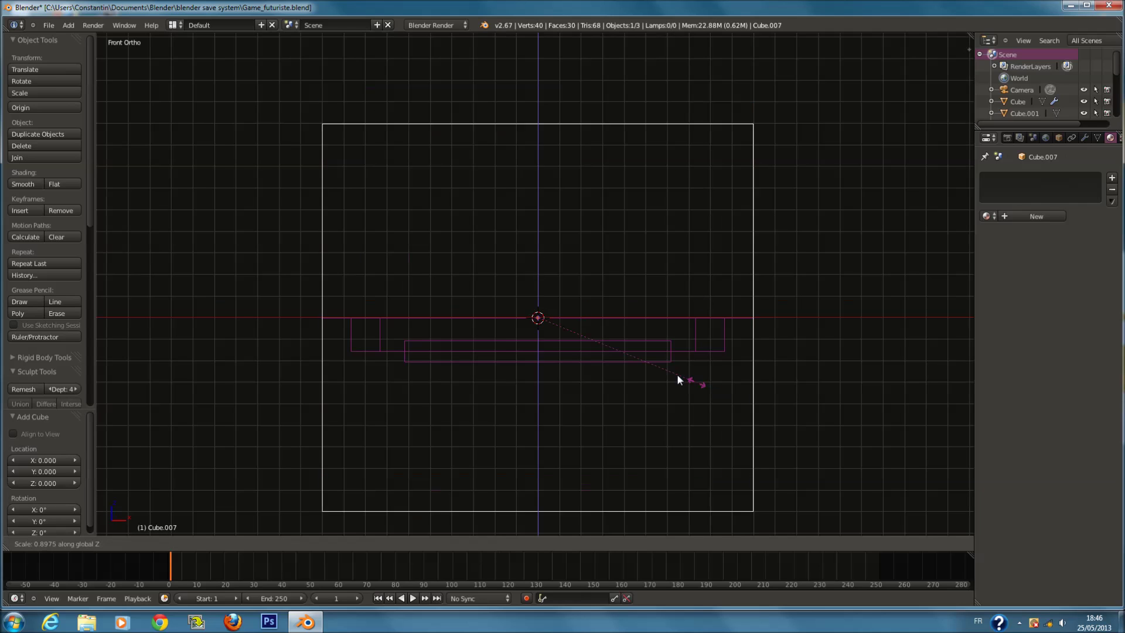
{"action": "key", "text": "z"}
{"action": "key", "text": "z"}
{"action": "left_click", "coordinate": [710, 307]}
Scale the second flattened cube by 0.438 so that it fits well inside the slab's outline.
{"action": "key", "text": "KP_7"}
{"action": "scroll", "coordinate": [656, 264], "scroll_direction": "down", "scroll_amount": 2}
{"action": "scroll", "coordinate": [785, 299], "scroll_direction": "up", "scroll_amount": 1}
{"action": "key", "text": "s"}
{"action": "left_click", "coordinate": [664, 370]}
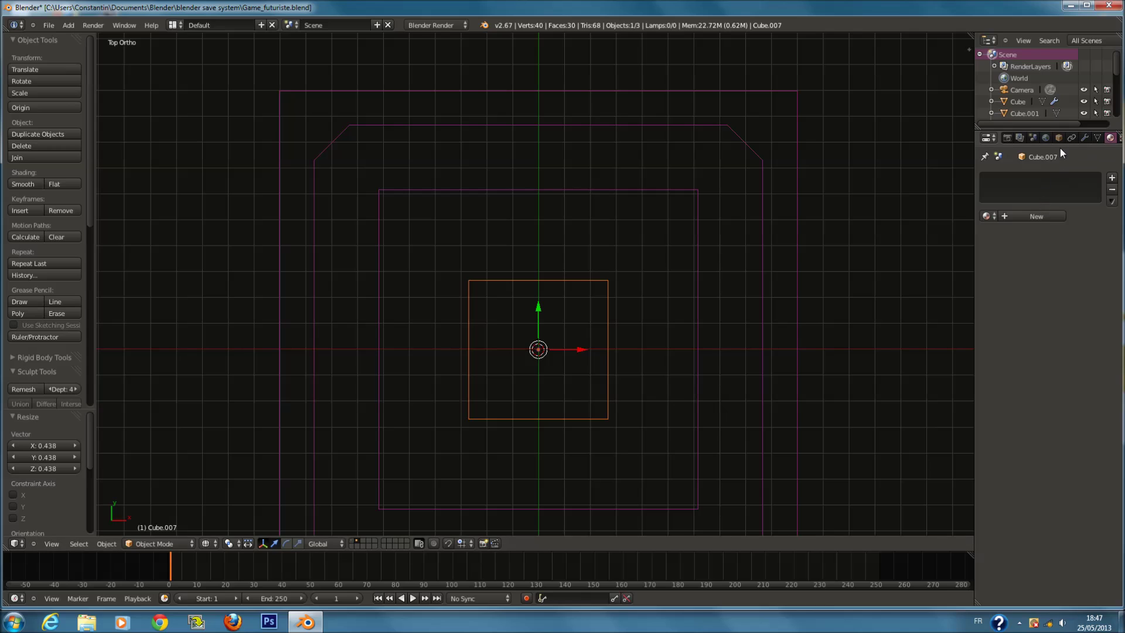
Add a Mirror modifier on the X axis to the small cube.
{"action": "left_click", "coordinate": [1084, 137]}
{"action": "left_click", "coordinate": [1018, 178]}
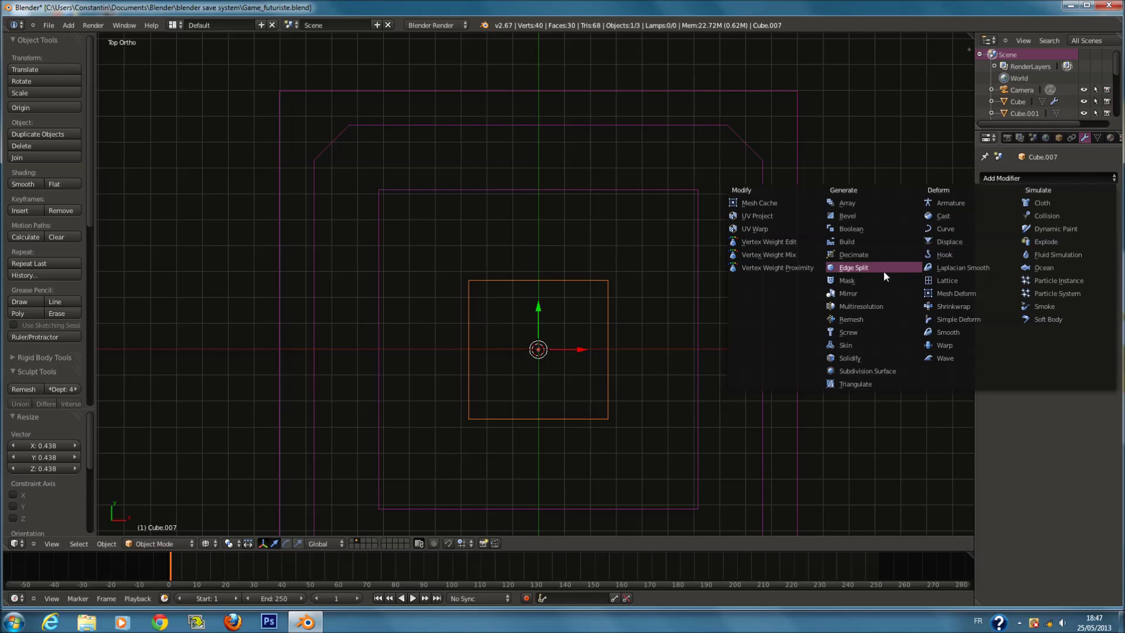
{"action": "left_click", "coordinate": [869, 298]}
Scale the small cube's mesh to 0.201 along X and move it 0.661 along X to the slab's edge.
{"action": "key", "text": "Tab"}
{"action": "key", "text": "s"}
{"action": "key", "text": "x"}
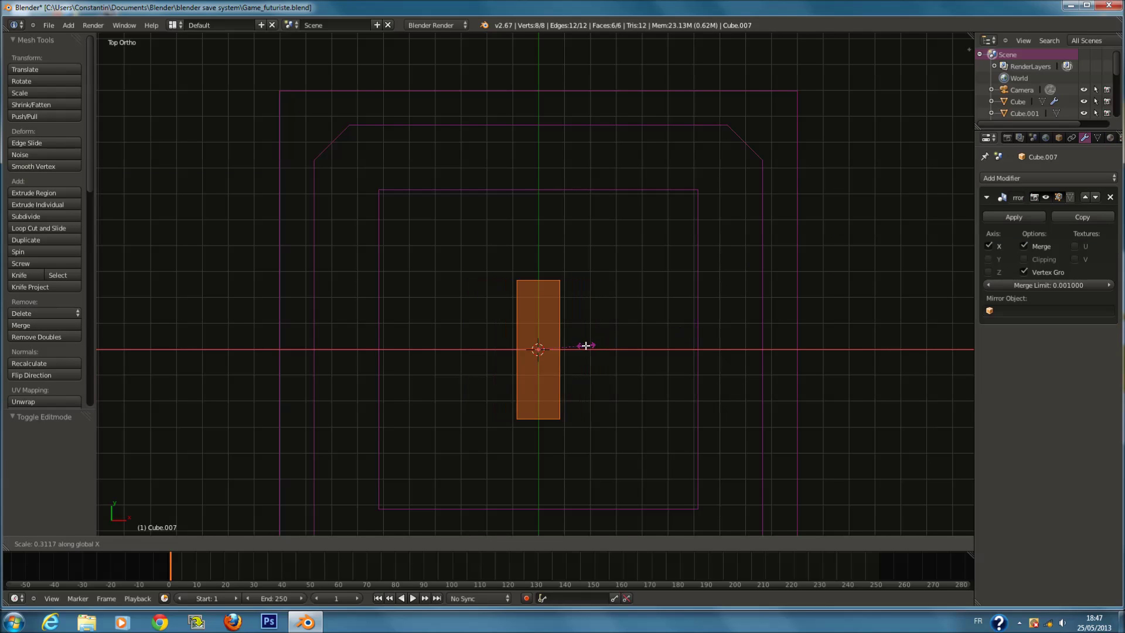
{"action": "left_click", "coordinate": [569, 351]}
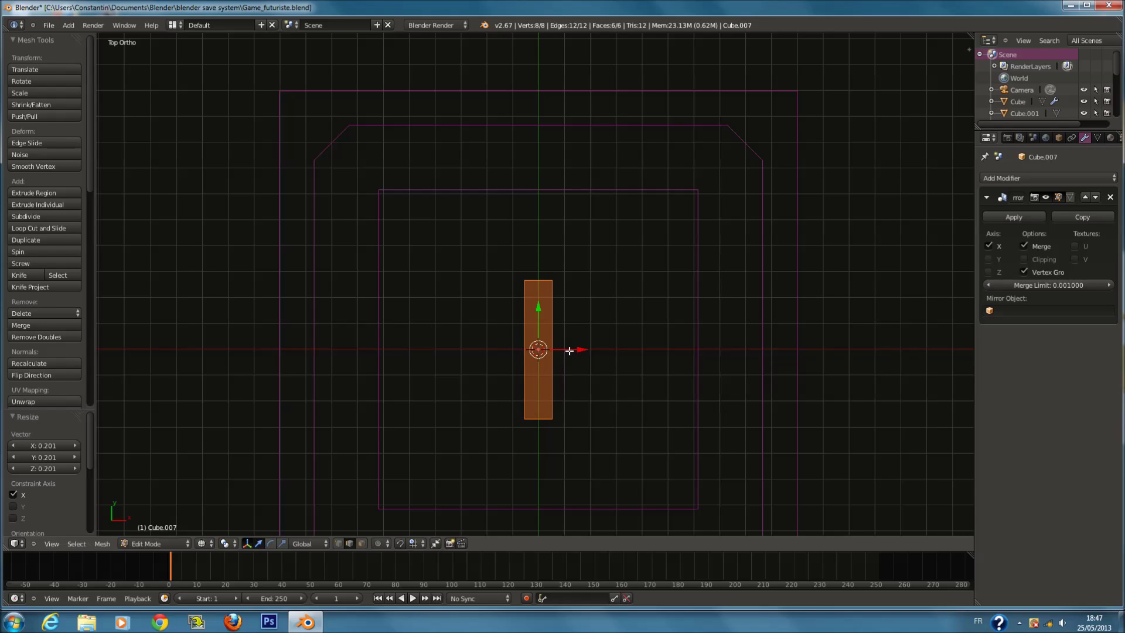
{"action": "key", "text": "g"}
{"action": "key", "text": "x"}
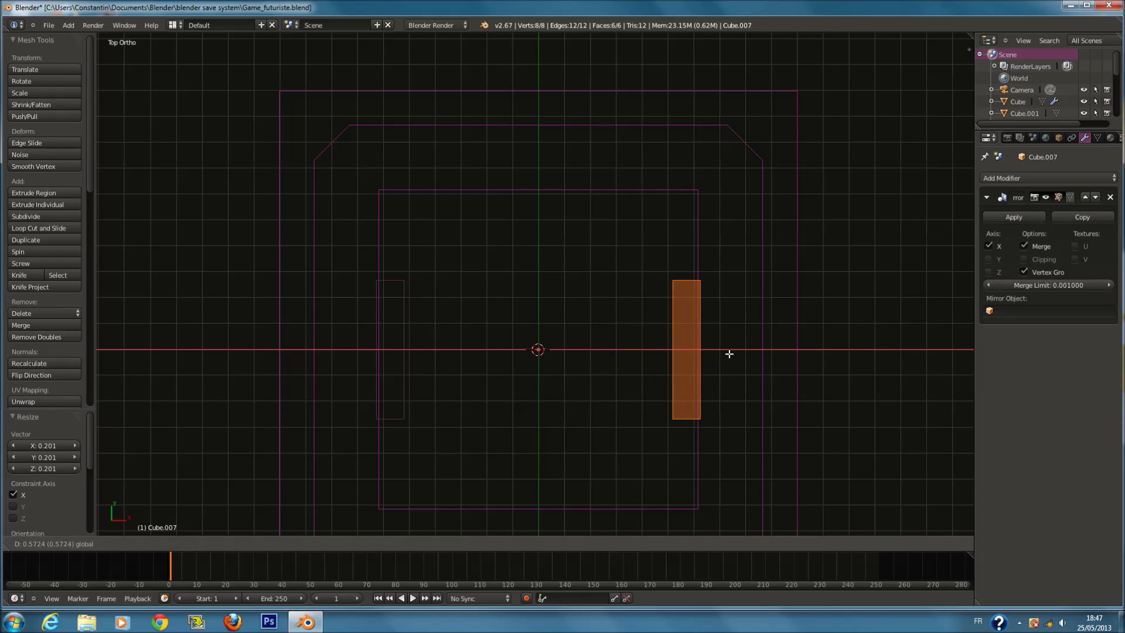
{"action": "left_click", "coordinate": [750, 353]}
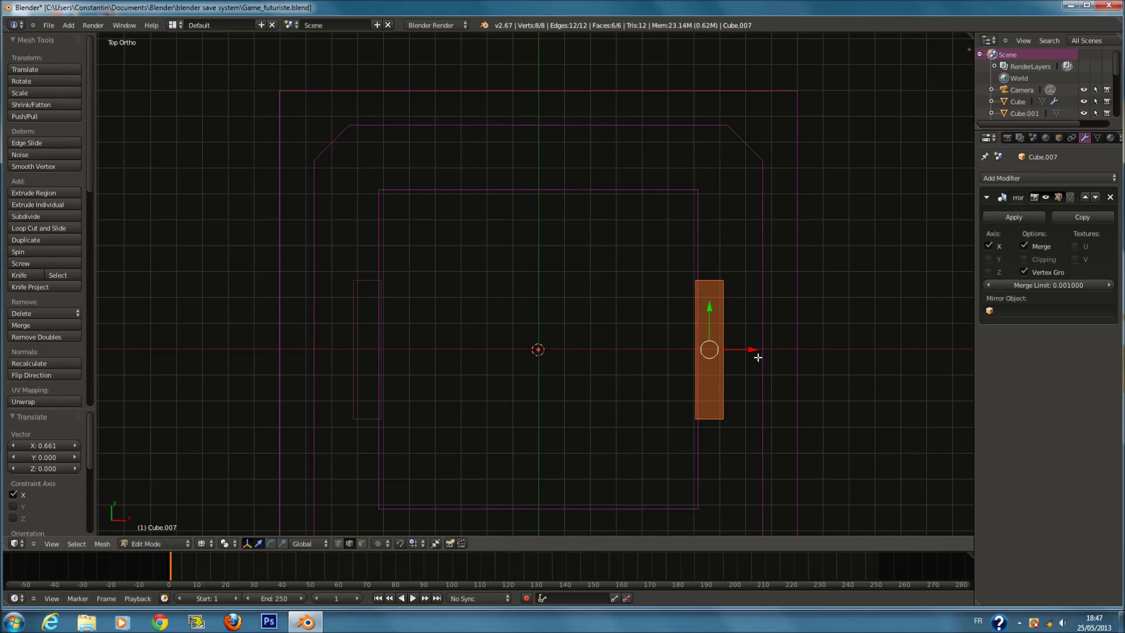
{"action": "key", "text": "Tab"}
{"action": "key", "text": "r"}
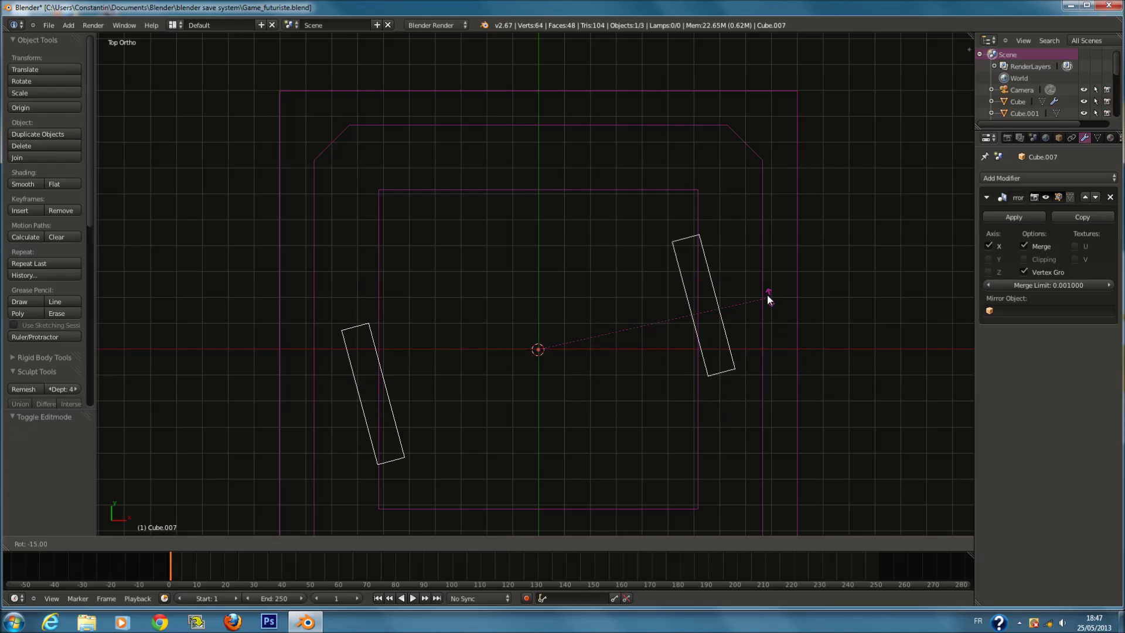
{"action": "key", "text": "Escape"}
{"action": "key", "text": "Tab"}
{"action": "key", "text": "r"}
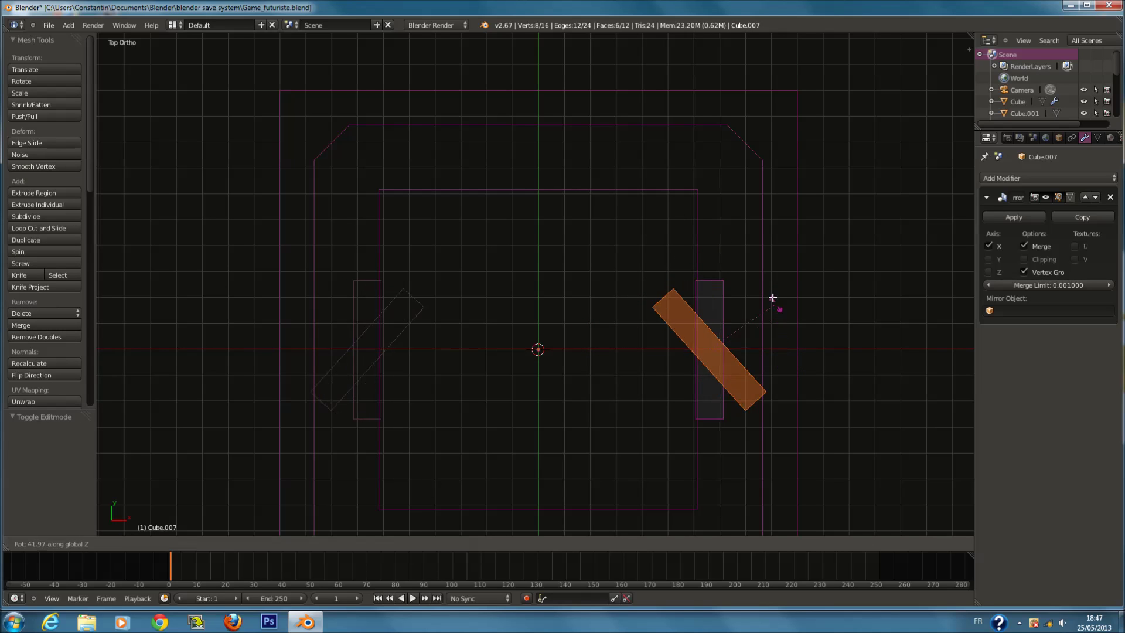
{"action": "key", "text": "Escape"}
{"action": "key", "text": "x"}
{"action": "left_click", "coordinate": [783, 409]}
{"action": "key", "text": "a"}
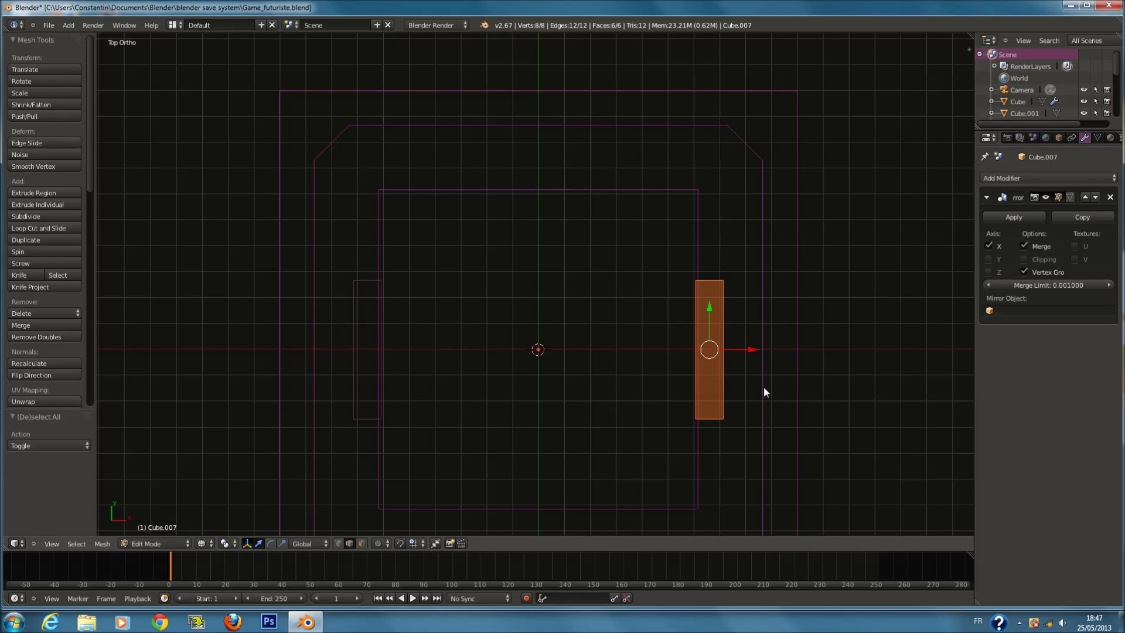
Duplicate the mirrored pair of bars and rotate the copy 90 degrees about Z.
{"action": "key", "text": "Tab"}
{"action": "key", "text": "shift+d"}
{"action": "left_click", "coordinate": [762, 364]}
{"action": "key", "text": "r"}
{"action": "key", "text": "z"}
{"action": "key", "text": "9"}
{"action": "key", "text": "0"}
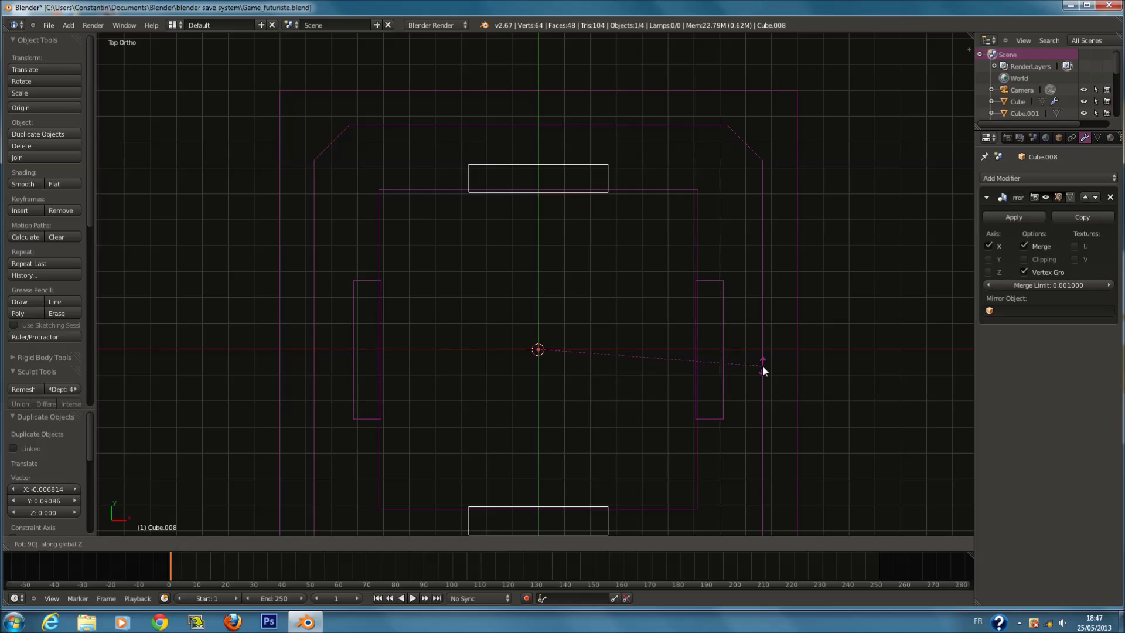
{"action": "key", "text": "Return"}
Apply the Mirror modifier on both pairs of bars and save the file.
{"action": "left_click", "coordinate": [724, 334], "text": "shift"}
{"action": "scroll", "coordinate": [723, 337], "scroll_direction": "down", "scroll_amount": 2}
{"action": "left_click", "coordinate": [999, 218]}
{"action": "left_click", "coordinate": [657, 325]}
{"action": "left_click", "coordinate": [657, 324]}
{"action": "left_click", "coordinate": [601, 257]}
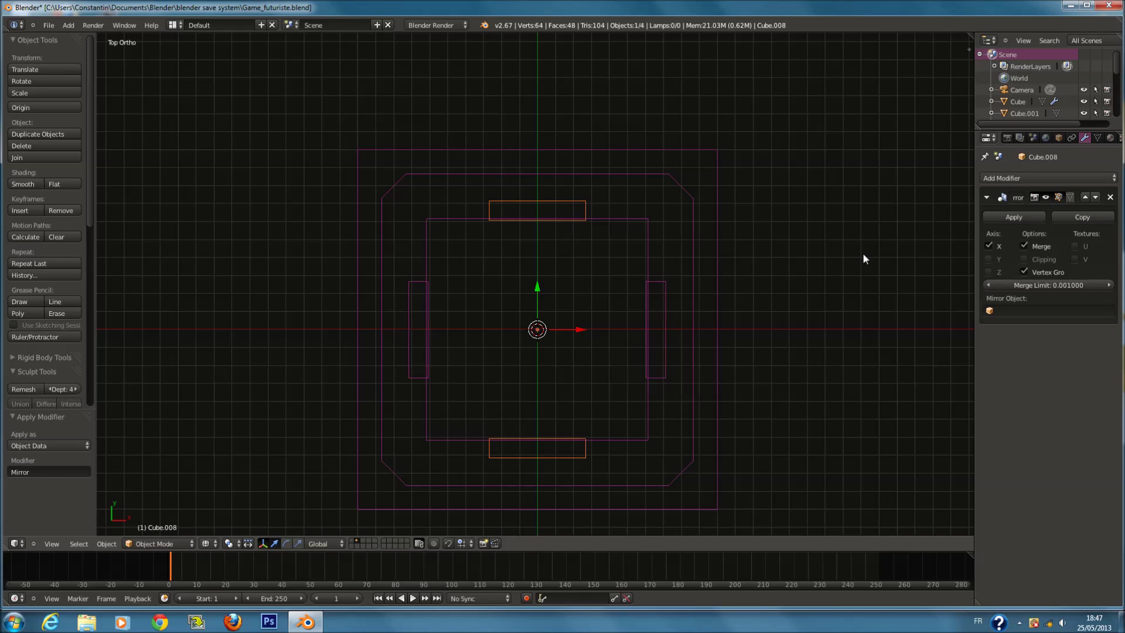
{"action": "left_click", "coordinate": [1016, 217]}
{"action": "right_click", "coordinate": [647, 233]}
{"action": "scroll", "coordinate": [647, 234], "scroll_direction": "up", "scroll_amount": 1}
{"action": "key", "text": "ctrl+s"}
{"action": "left_click", "coordinate": [658, 273]}
Select the outer frame object and open its mesh for editing in face selection mode.
{"action": "scroll", "coordinate": [640, 207], "scroll_direction": "up", "scroll_amount": 1}
{"action": "right_click", "coordinate": [573, 112]}
{"action": "scroll", "coordinate": [580, 117], "scroll_direction": "up", "scroll_amount": 4, "text": "shift"}
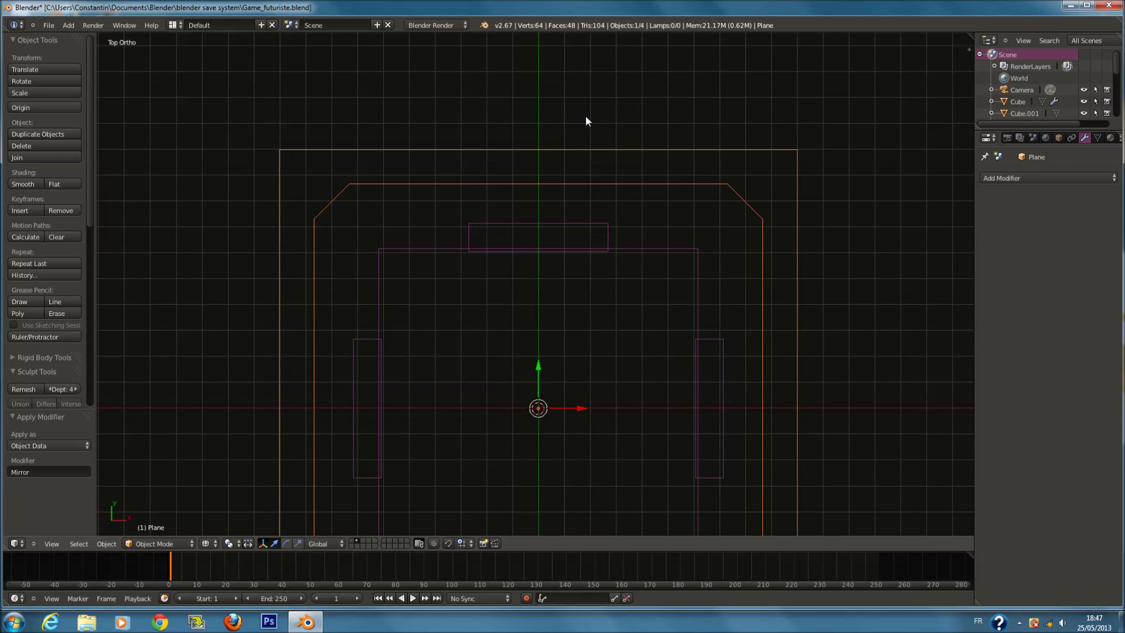
{"action": "key", "text": "Tab"}
{"action": "key", "text": "Tab"}
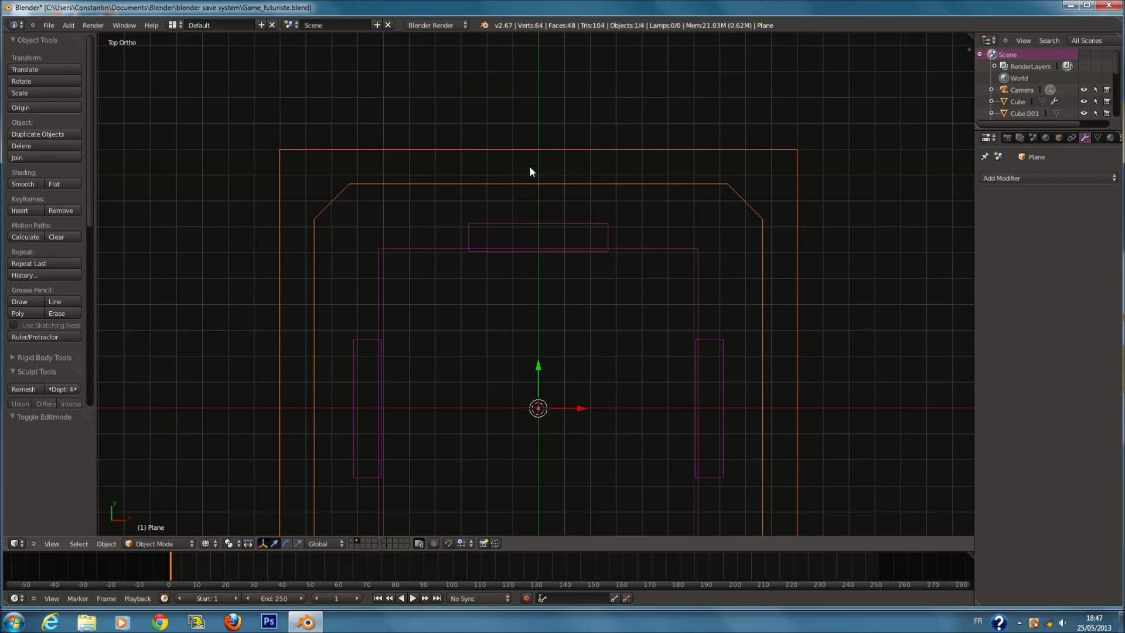
{"action": "key", "text": "Tab"}
{"action": "scroll", "coordinate": [641, 293], "scroll_direction": "down", "scroll_amount": 2}
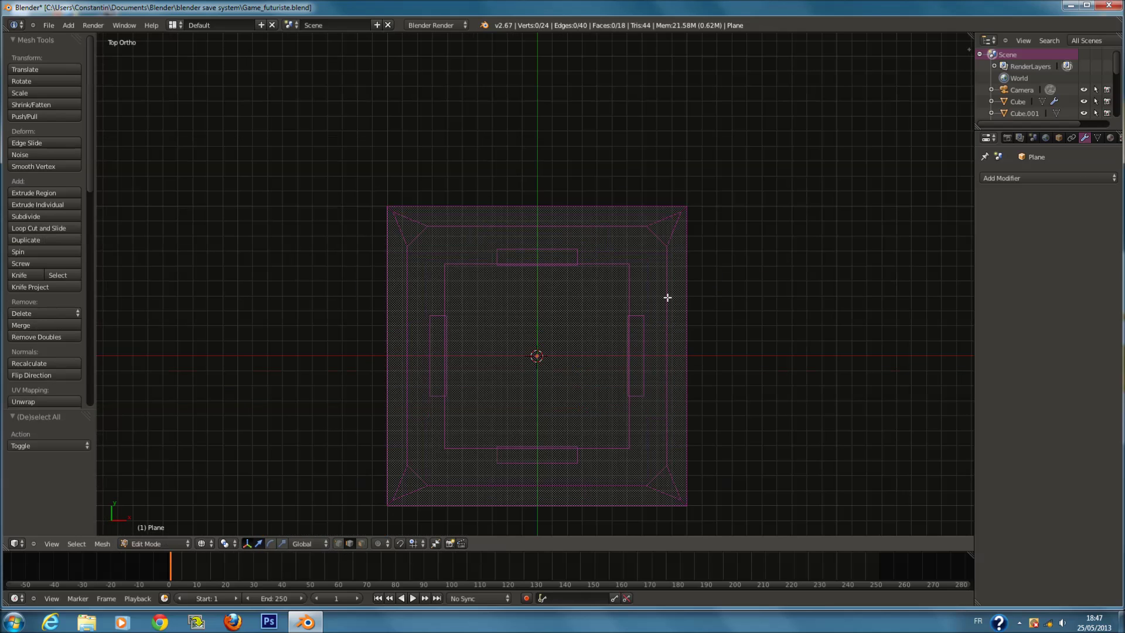
{"action": "key", "text": "a"}
{"action": "left_click", "coordinate": [361, 543]}
{"action": "scroll", "coordinate": [518, 454], "scroll_direction": "down", "scroll_amount": 4, "text": "shift"}
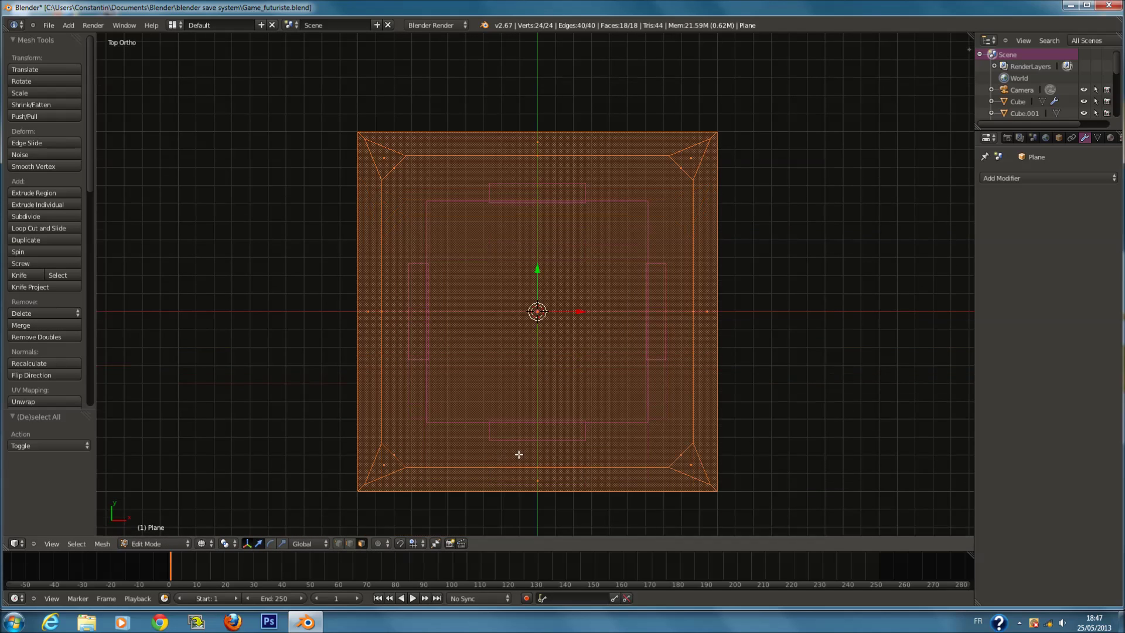
{"action": "scroll", "coordinate": [480, 445], "scroll_direction": "down", "scroll_amount": 1}
Extrude the frame's four rim faces separately, the front one by about -0.049 along Z and the others in place.
{"action": "right_click", "coordinate": [440, 439]}
{"action": "key", "text": "z"}
{"action": "key", "text": "z"}
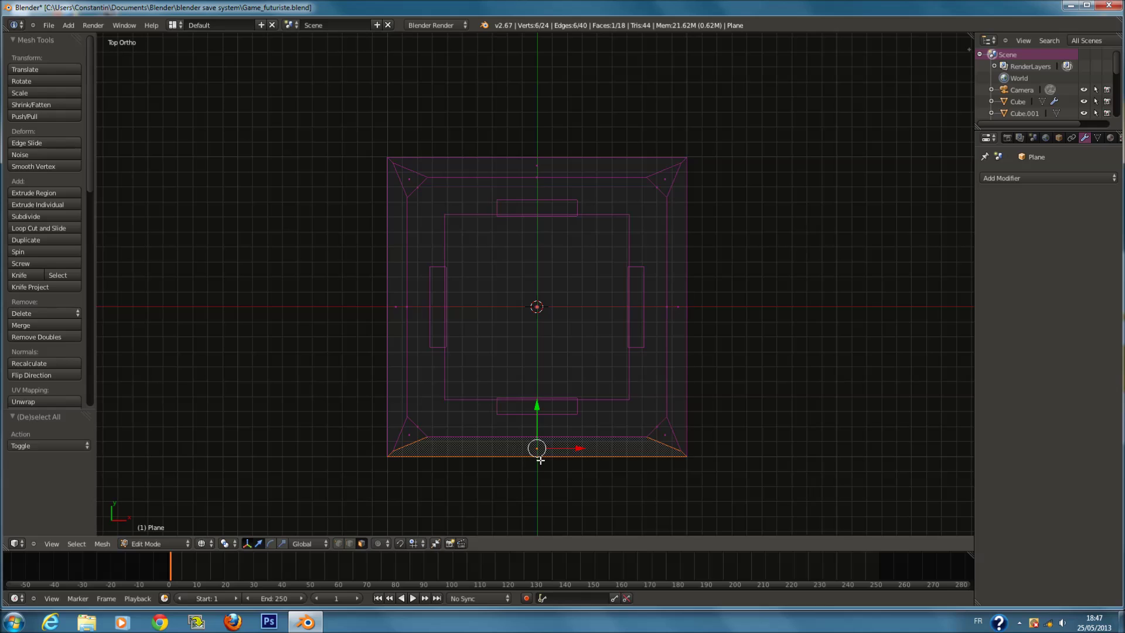
{"action": "scroll", "coordinate": [401, 511], "scroll_direction": "up", "scroll_amount": 1}
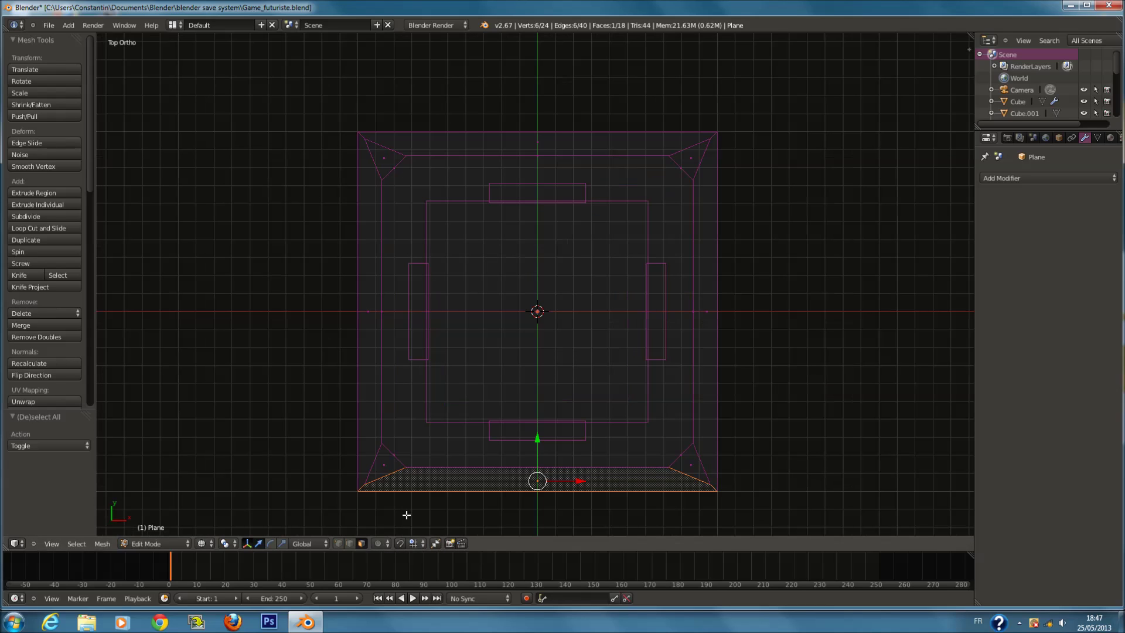
{"action": "key", "text": "a"}
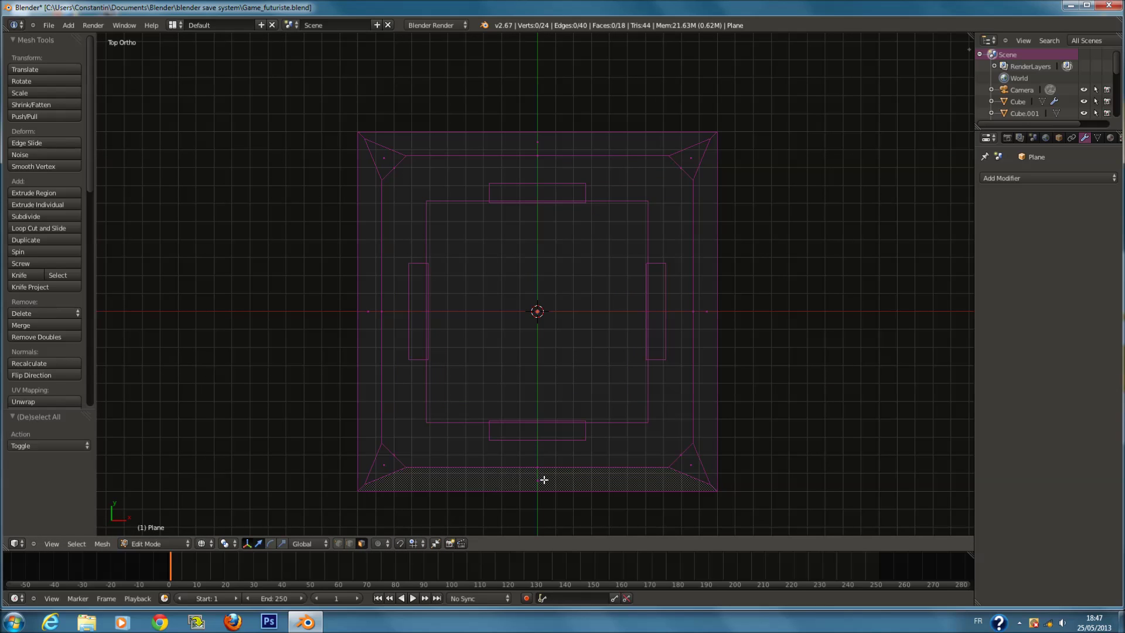
{"action": "right_click", "coordinate": [544, 480]}
{"action": "key", "text": "e"}
{"action": "left_click", "coordinate": [665, 447]}
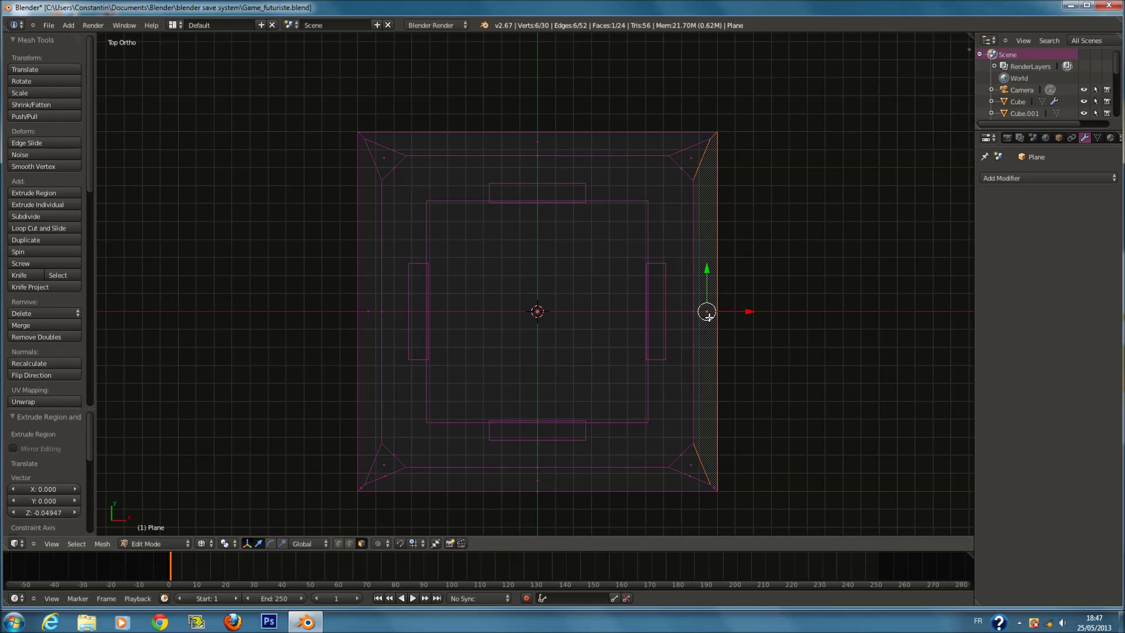
{"action": "right_click", "coordinate": [566, 142]}
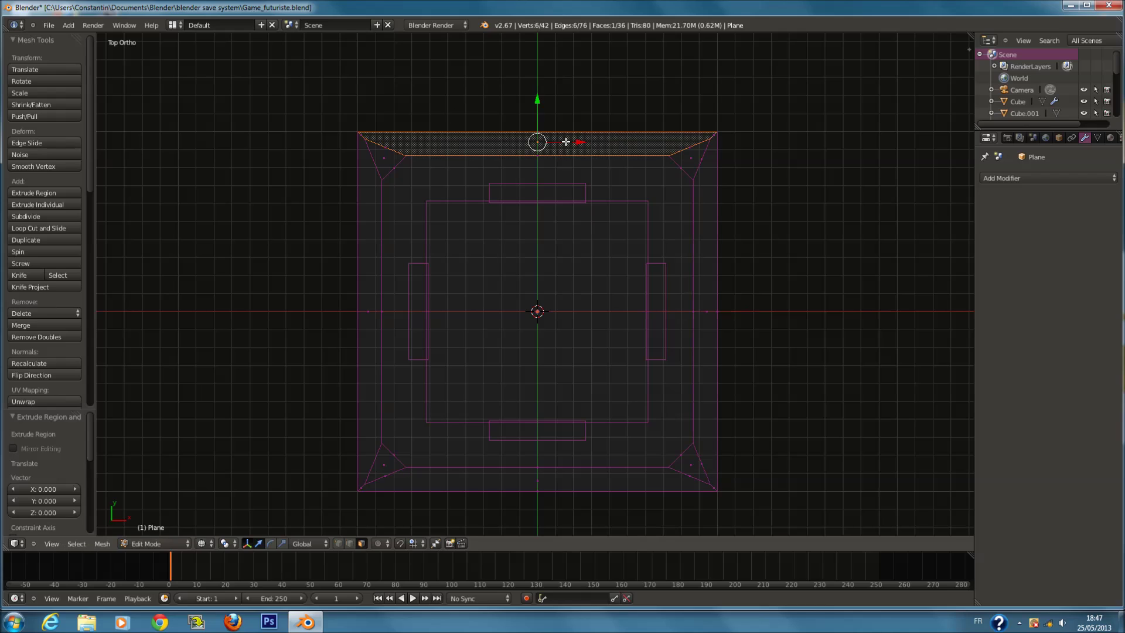
{"action": "right_click", "coordinate": [367, 288]}
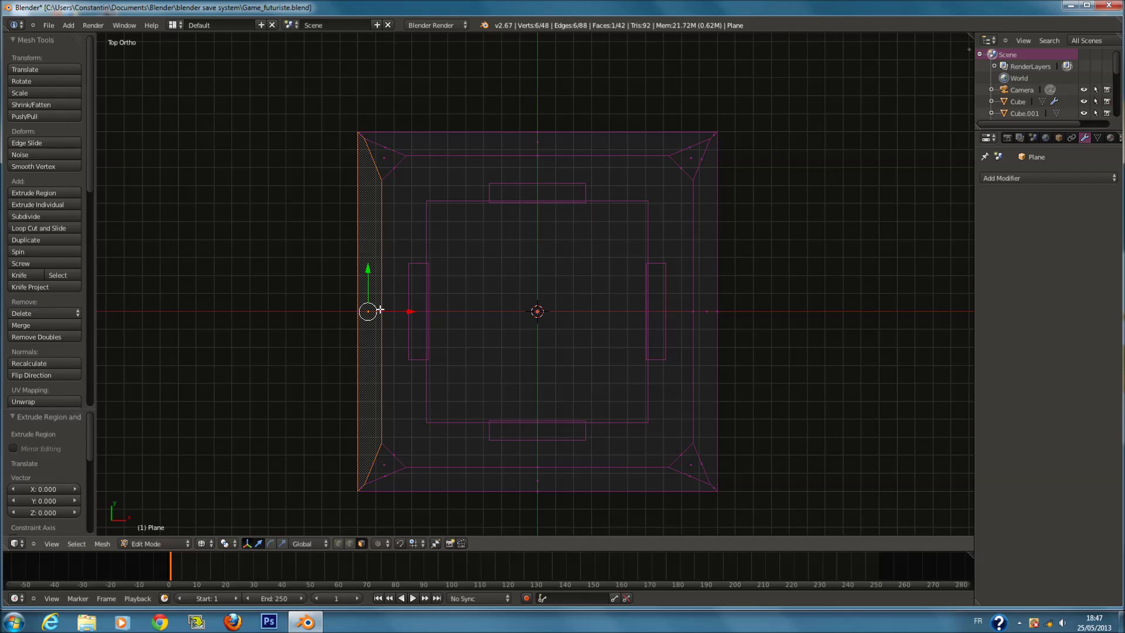
Select all four extruded rim faces and scale them to 0.726 about their individual origins.
{"action": "right_click", "coordinate": [547, 470], "text": "shift"}
{"action": "right_click", "coordinate": [710, 326], "text": "shift"}
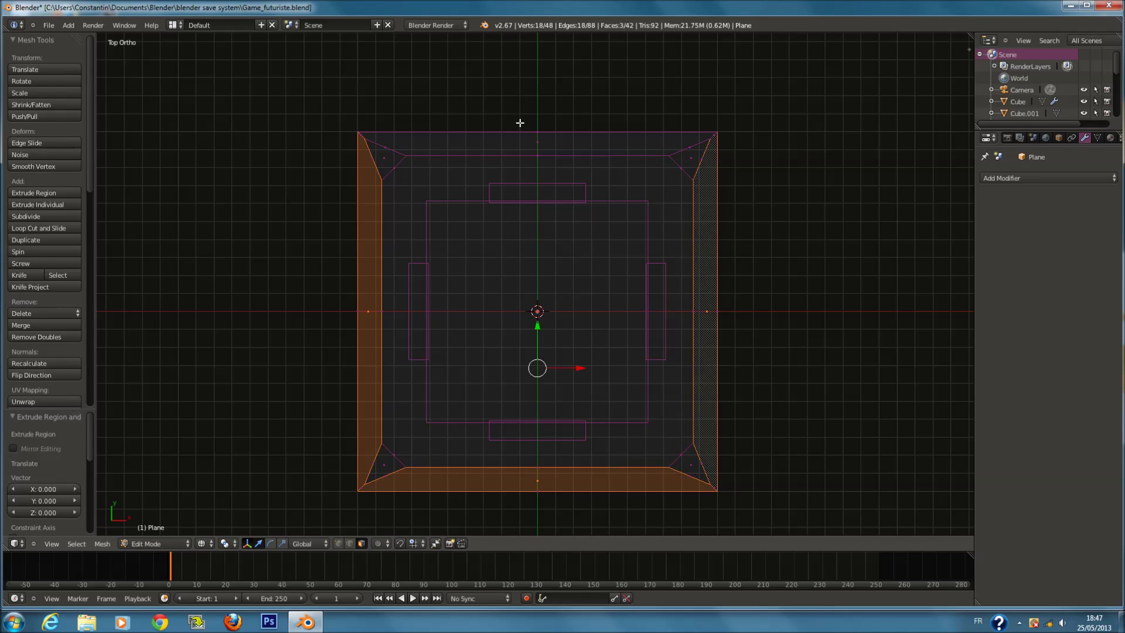
{"action": "right_click", "coordinate": [532, 153], "text": "shift"}
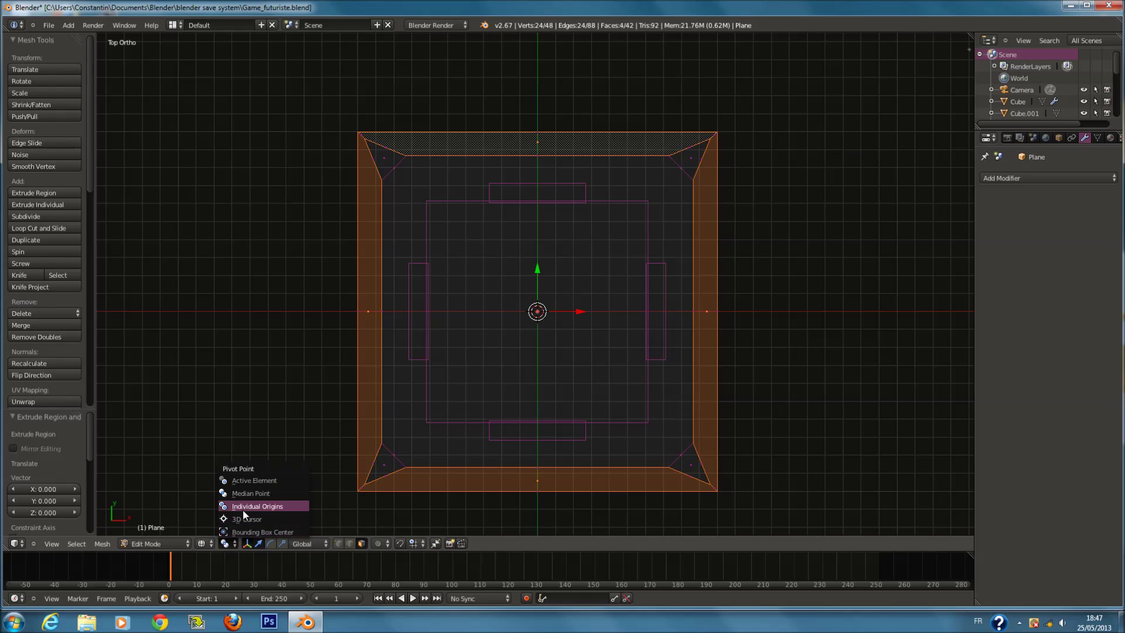
{"action": "left_click", "coordinate": [243, 507]}
{"action": "key", "text": "s"}
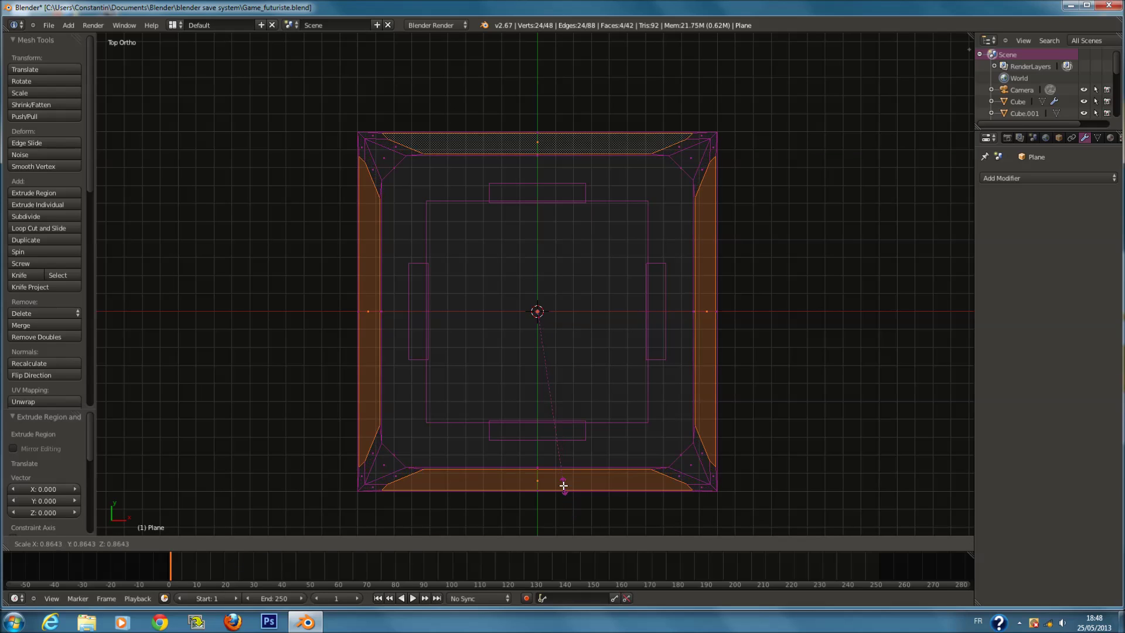
{"action": "left_click", "coordinate": [552, 457]}
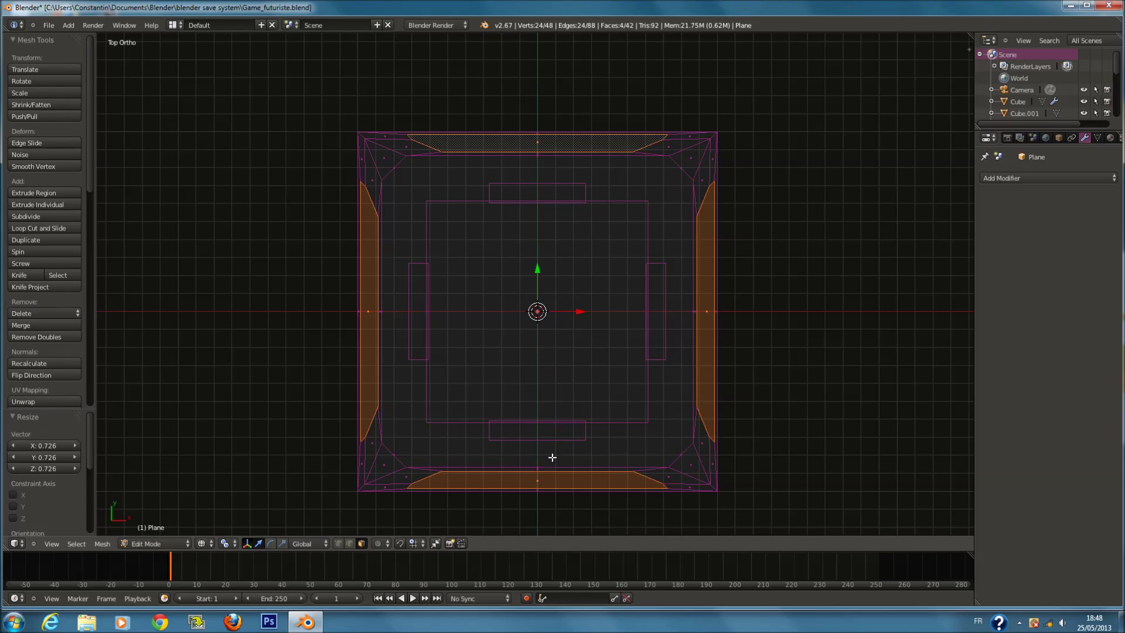
Extrude the four narrowed rim faces downward by about 0.08, leave mesh editing and save the file.
{"action": "key", "text": "KP_1"}
{"action": "key", "text": "z"}
{"action": "key", "text": "e"}
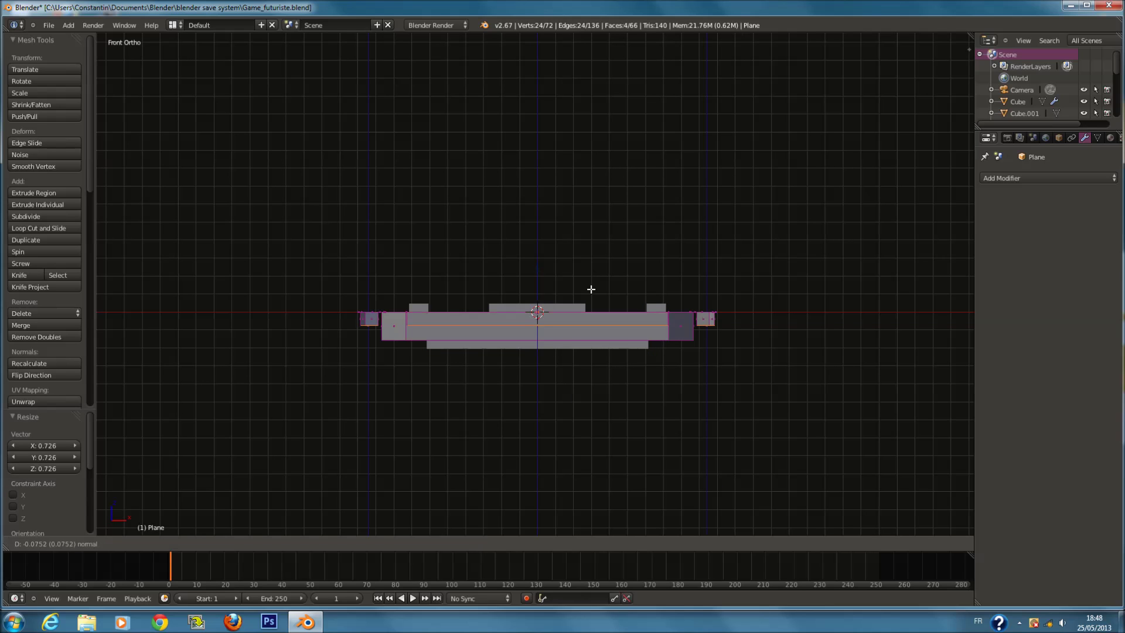
{"action": "left_click", "coordinate": [591, 286]}
{"action": "middle_click_drag", "start_coordinate": [591, 286], "coordinate": [687, 415]}
{"action": "key", "text": "Tab"}
{"action": "key", "text": "ctrl+s"}
{"action": "key", "text": "g"}
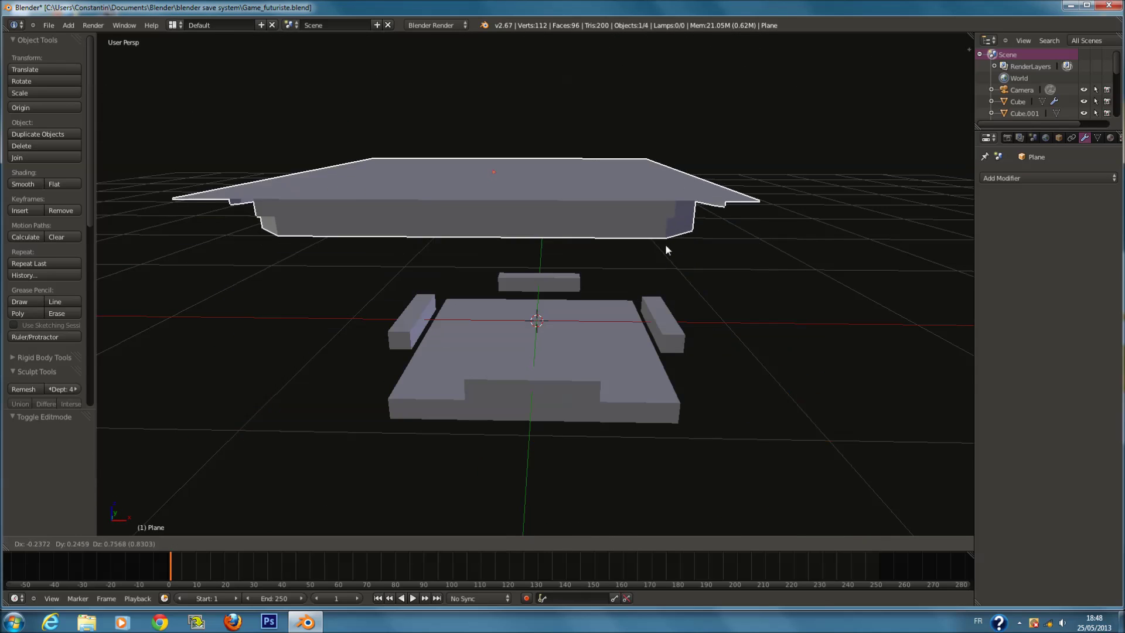
{"action": "left_click", "coordinate": [720, 339]}
{"action": "middle_click_drag", "start_coordinate": [721, 339], "coordinate": [558, 426]}
Delete the frame's large flat covering face, leave mesh editing and save the file.
{"action": "key", "text": "Tab"}
{"action": "middle_click_drag", "start_coordinate": [463, 440], "coordinate": [384, 442]}
{"action": "right_click", "coordinate": [385, 443]}
{"action": "key", "text": "x"}
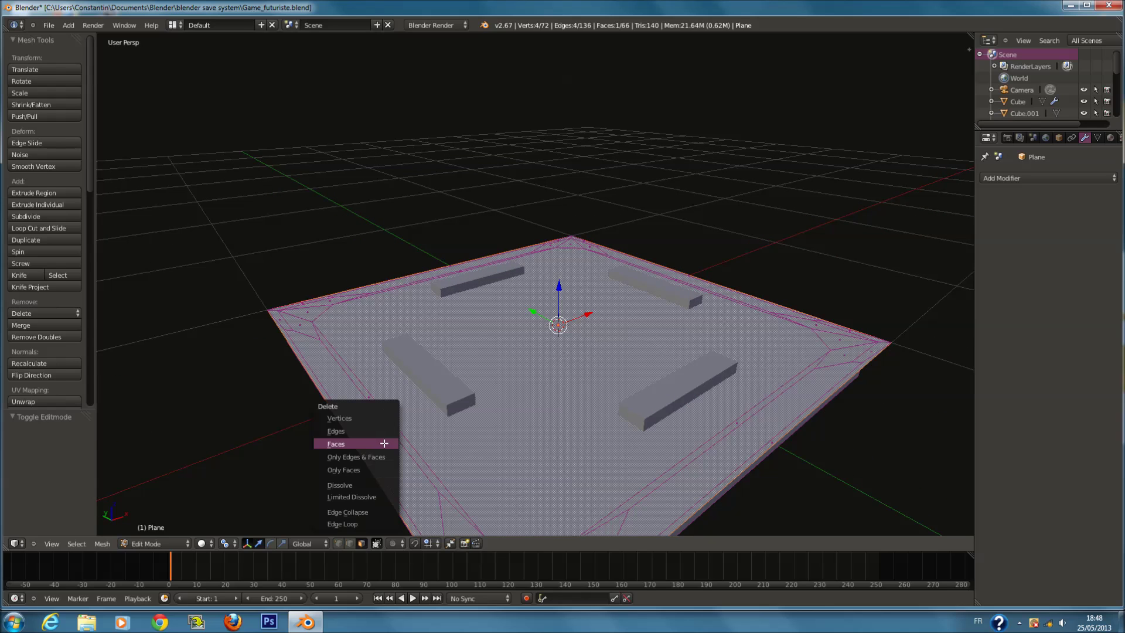
{"action": "left_click", "coordinate": [384, 443]}
{"action": "left_click", "coordinate": [595, 399]}
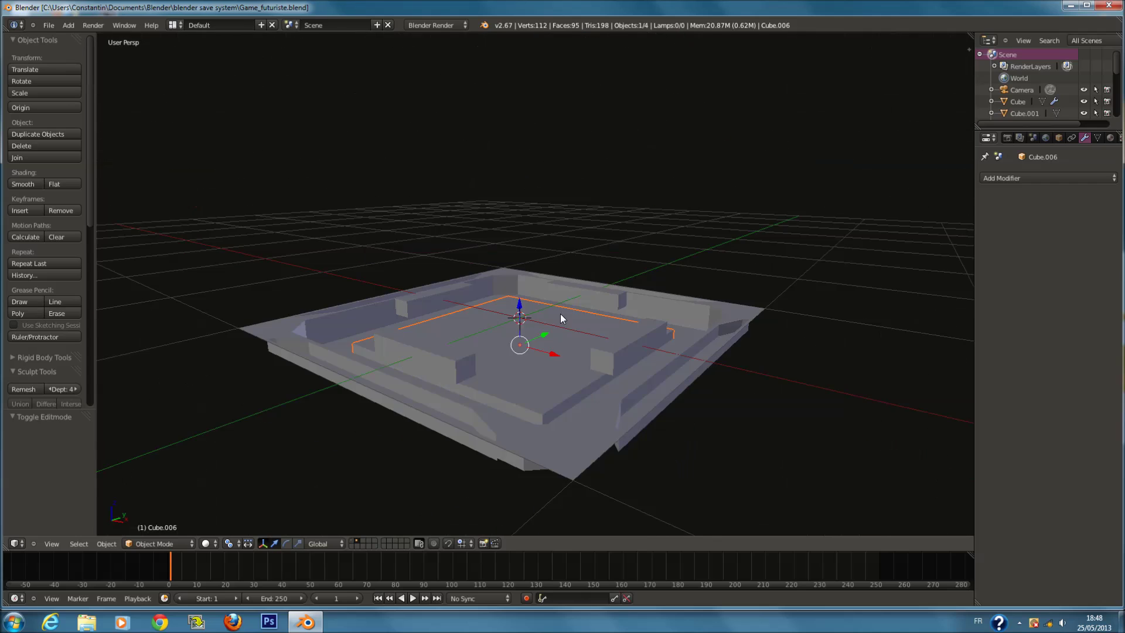
Select only the two mirrored bar pairs in a wireframe top view, leaving the slab and the frame unselected.
{"action": "mouse_move", "coordinate": [561, 319]}
{"action": "middle_mouse_down"}
{"action": "mouse_move", "coordinate": [540, 327]}
{"action": "mouse_move", "coordinate": [564, 350]}
{"action": "middle_mouse_up"}
{"action": "key", "text": "KP_7"}
{"action": "key", "text": "KP_5"}
{"action": "key", "text": "z"}
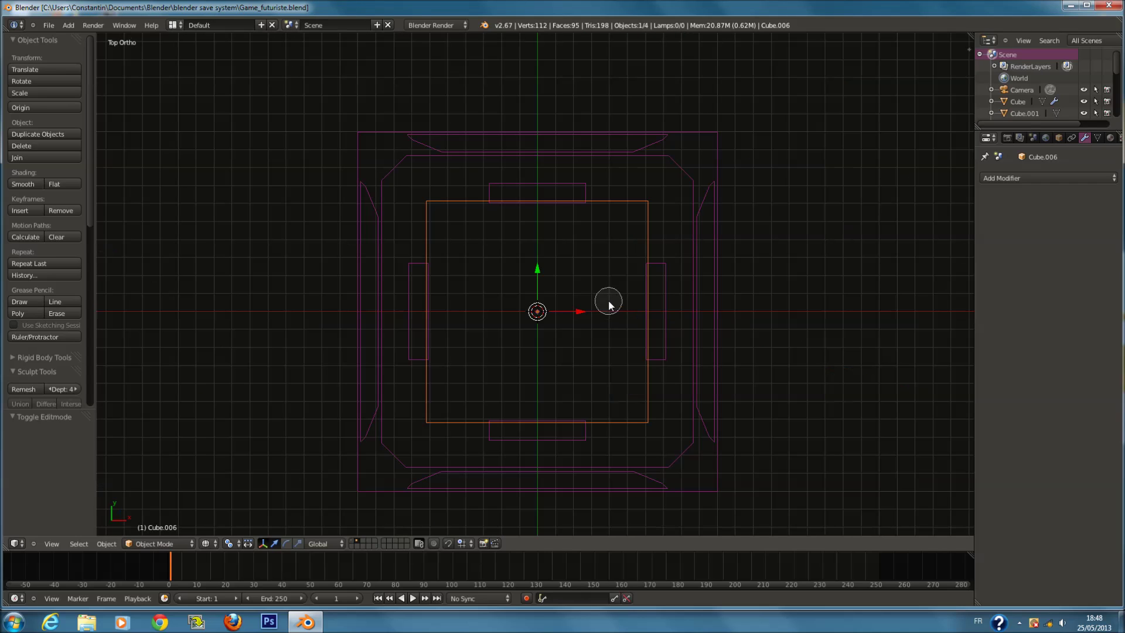
{"action": "scroll", "coordinate": [615, 306], "scroll_direction": "down", "scroll_amount": 10}
{"action": "left_click_drag", "start_coordinate": [562, 214], "coordinate": [554, 351]}
{"action": "key", "text": "Escape"}
{"action": "right_click", "coordinate": [717, 356], "text": "shift"}
{"action": "right_click", "coordinate": [717, 357], "text": "shift"}
Lower the four bars along the Z axis in front view so they sit inside the recessed frame.
{"action": "key", "text": "KP_2"}
{"action": "key", "text": "KP_1"}
{"action": "key", "text": "z"}
{"action": "key", "text": "z"}
{"action": "scroll", "coordinate": [556, 408], "scroll_direction": "up", "scroll_amount": 3}
{"action": "middle_click", "coordinate": [554, 407]}
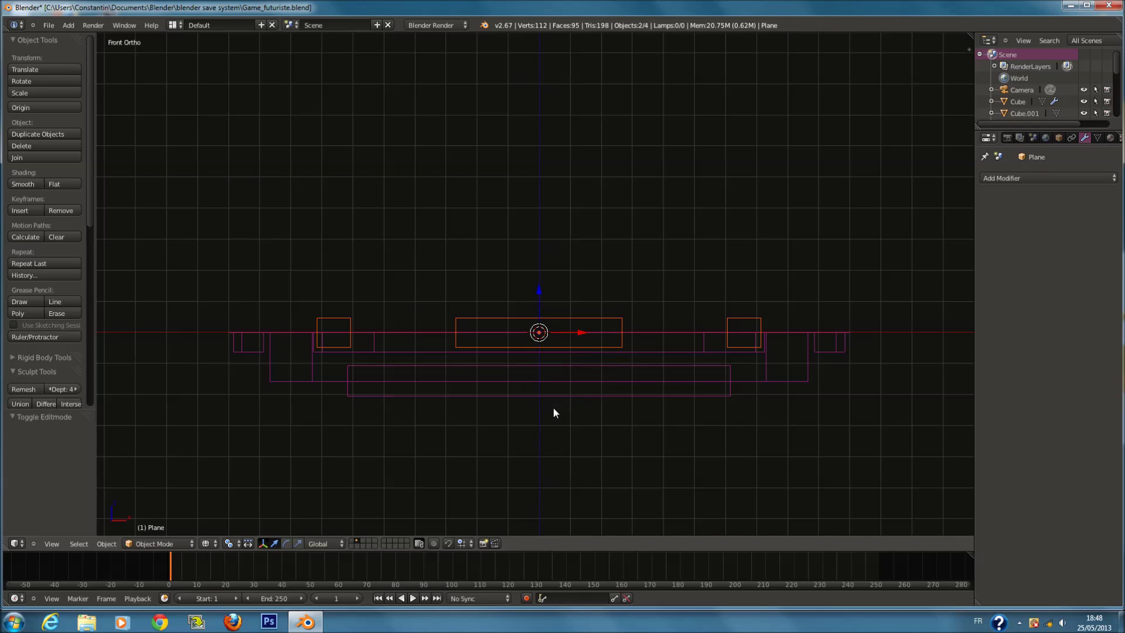
{"action": "left_click_drag", "start_coordinate": [537, 297], "coordinate": [556, 337]}
{"action": "key", "text": "z"}
{"action": "left_click", "coordinate": [623, 355]}
{"action": "key", "text": "KP_5"}
{"action": "middle_click_drag", "start_coordinate": [625, 360], "coordinate": [458, 431]}
Select all four objects of the panel, join them into one object and save the file.
{"action": "key", "text": "a"}
{"action": "key", "text": "KP_7"}
{"action": "key", "text": "z"}
{"action": "key", "text": "a"}
{"action": "key", "text": "a"}
{"action": "key", "text": "shift+a"}
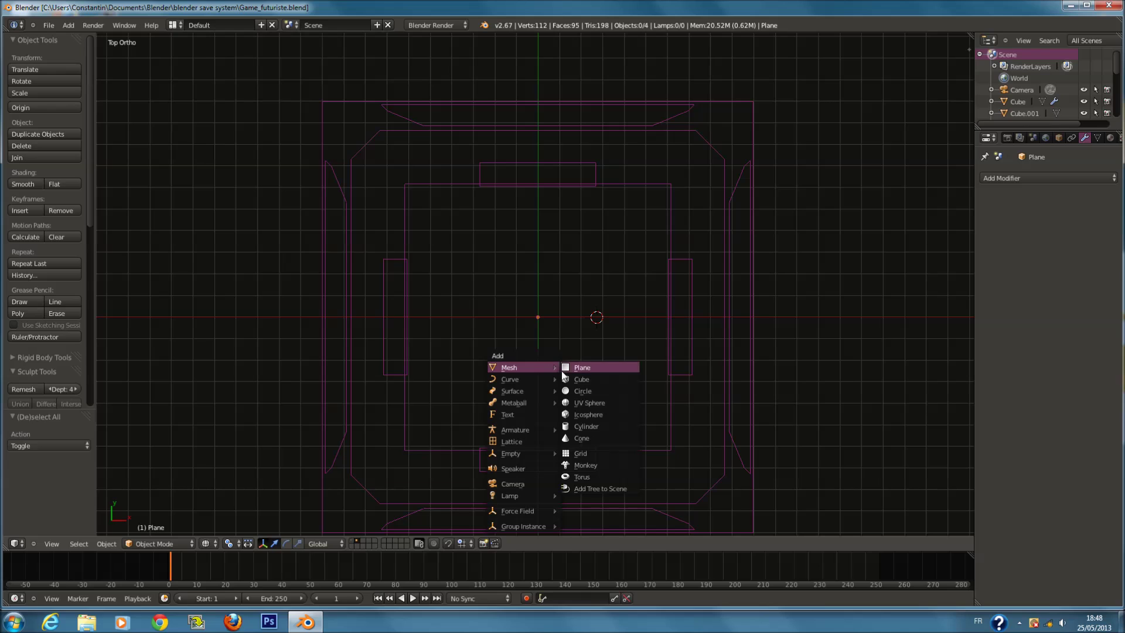
{"action": "key", "text": "Escape"}
{"action": "scroll", "coordinate": [648, 342], "scroll_direction": "down", "scroll_amount": 3}
{"action": "key", "text": "a"}
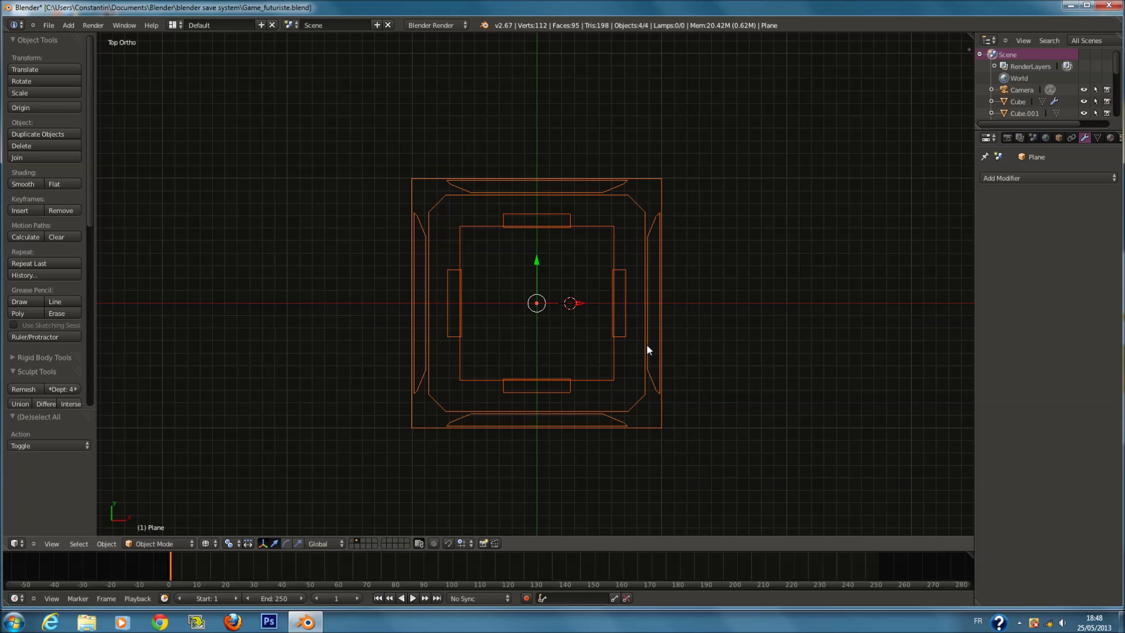
{"action": "key", "text": "ctrl+j"}
{"action": "key", "text": "ctrl+s"}
{"action": "left_click", "coordinate": [646, 332]}
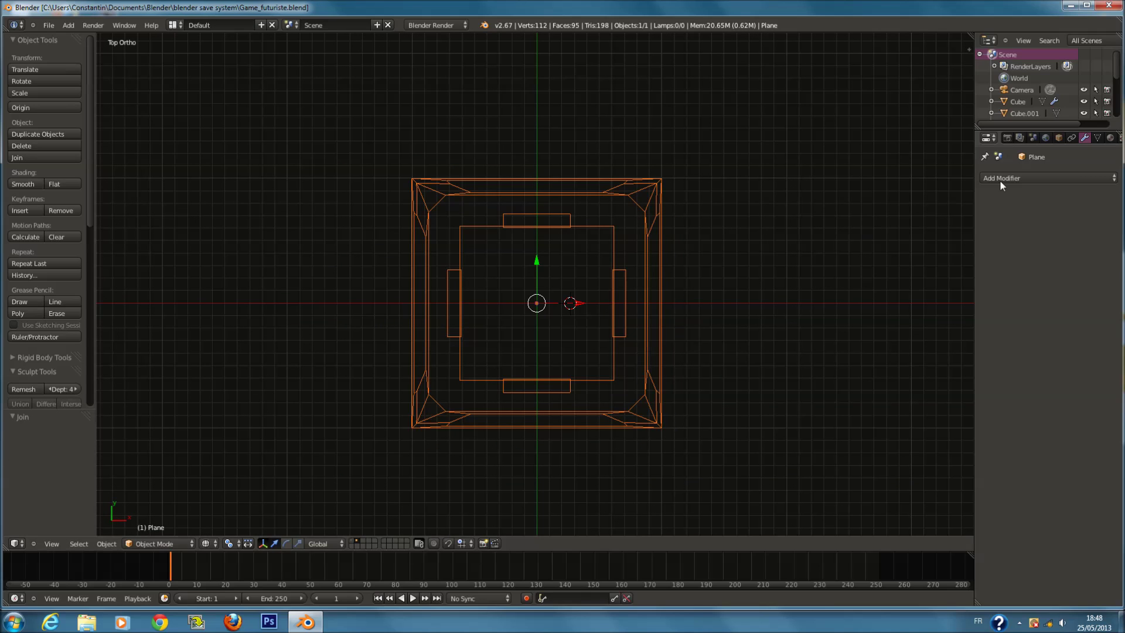
Scale the joined panel to 0.316 and add an Array modifier with a count of 5 along X.
{"action": "scroll", "coordinate": [719, 317], "scroll_direction": "down", "scroll_amount": 6}
{"action": "left_click", "coordinate": [996, 177]}
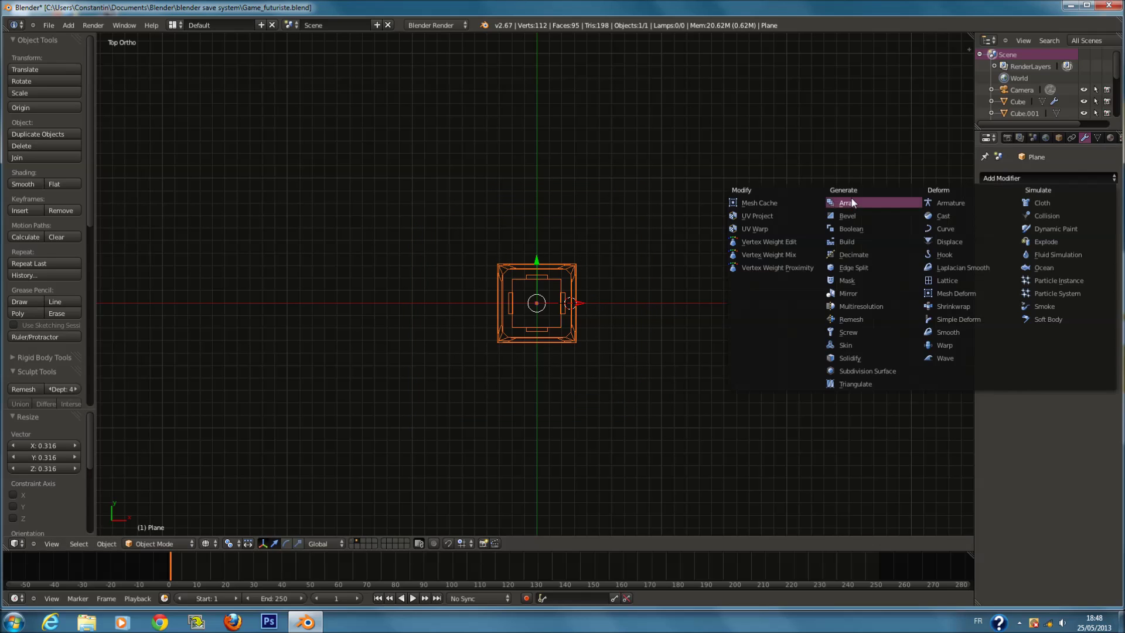
{"action": "left_click", "coordinate": [852, 201]}
{"action": "left_click", "coordinate": [1109, 246]}
{"action": "left_click", "coordinate": [1109, 246]}
{"action": "left_click", "coordinate": [1109, 246]}
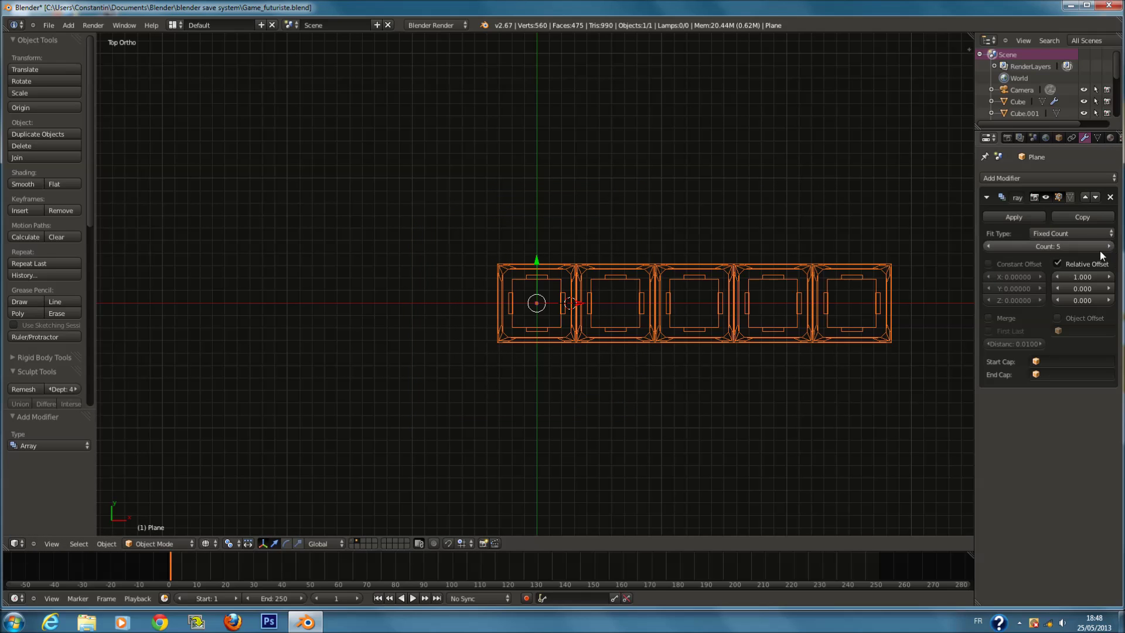
{"action": "scroll", "coordinate": [820, 293], "scroll_direction": "down", "scroll_amount": 3, "text": "ctrl"}
Add a second Array modifier with a relative offset of 0 in X and 1 in Y.
{"action": "left_click", "coordinate": [1019, 178]}
{"action": "left_click", "coordinate": [881, 204]}
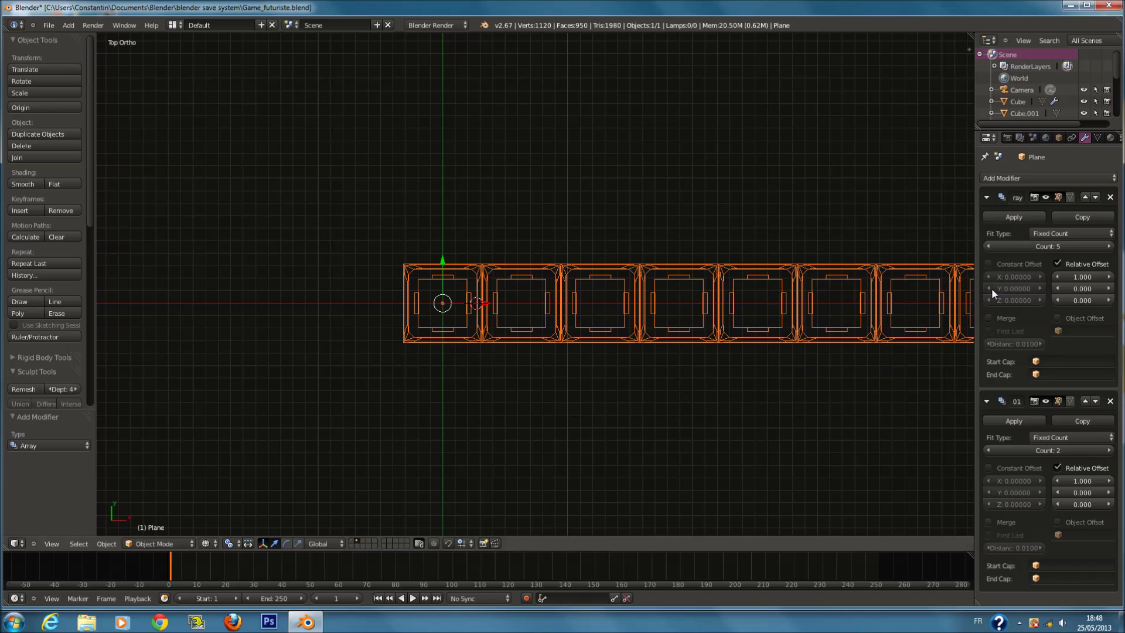
{"action": "left_click", "coordinate": [986, 198]}
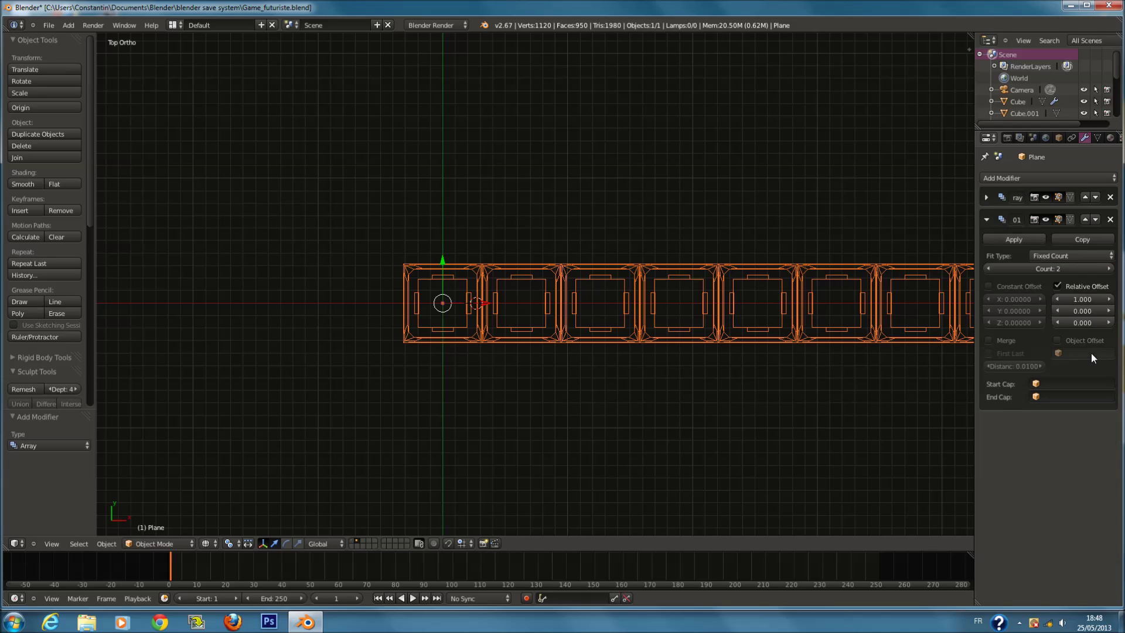
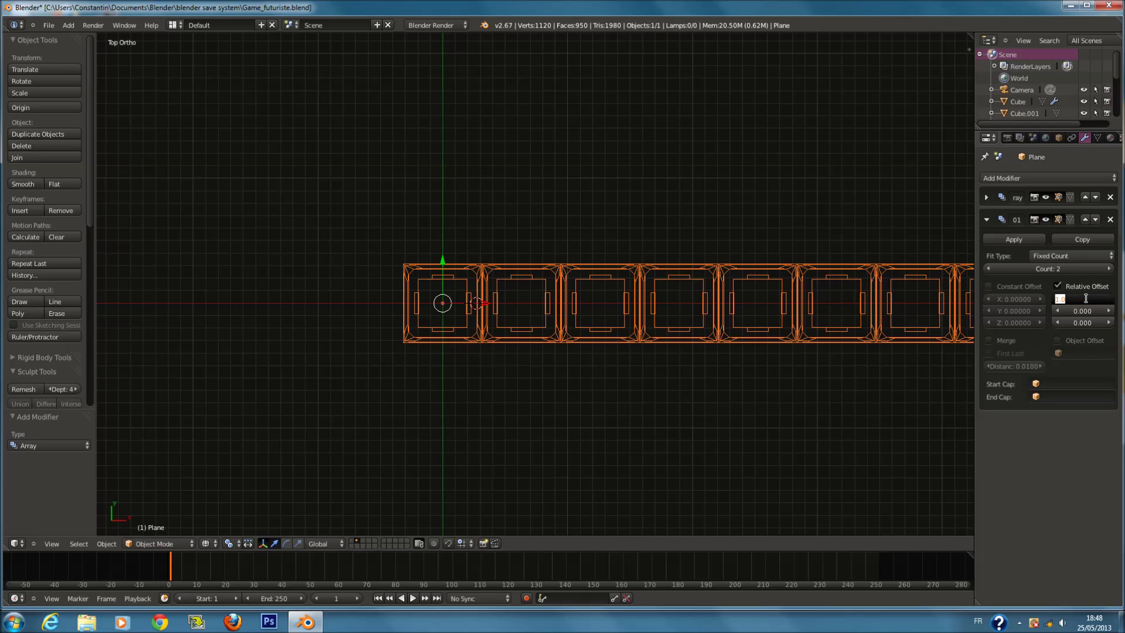
{"action": "key", "text": "Return"}
{"action": "type", "text": "1"}
{"action": "key", "text": "Return"}
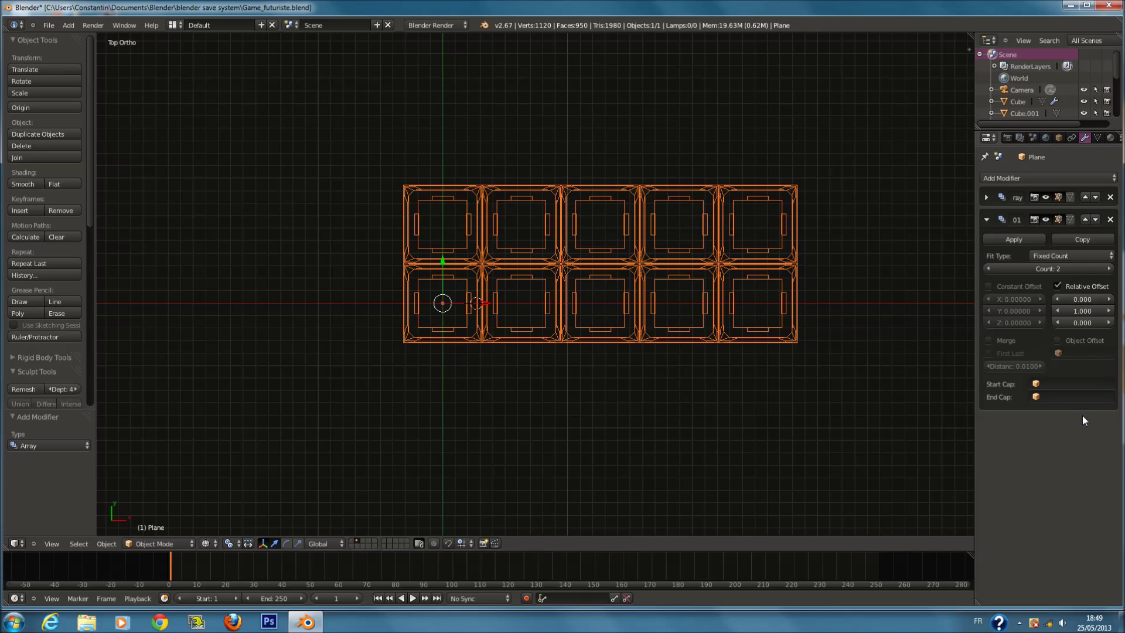
Set the second array's count to 6.
{"action": "left_click", "coordinate": [1102, 269]}
{"action": "left_click", "coordinate": [1102, 270]}
{"action": "left_click", "coordinate": [1102, 270]}
{"action": "left_click", "coordinate": [1102, 269]}
{"action": "scroll", "coordinate": [798, 334], "scroll_direction": "up", "scroll_amount": 2, "text": "shift"}
{"action": "scroll", "coordinate": [798, 334], "scroll_direction": "down", "scroll_amount": 3}
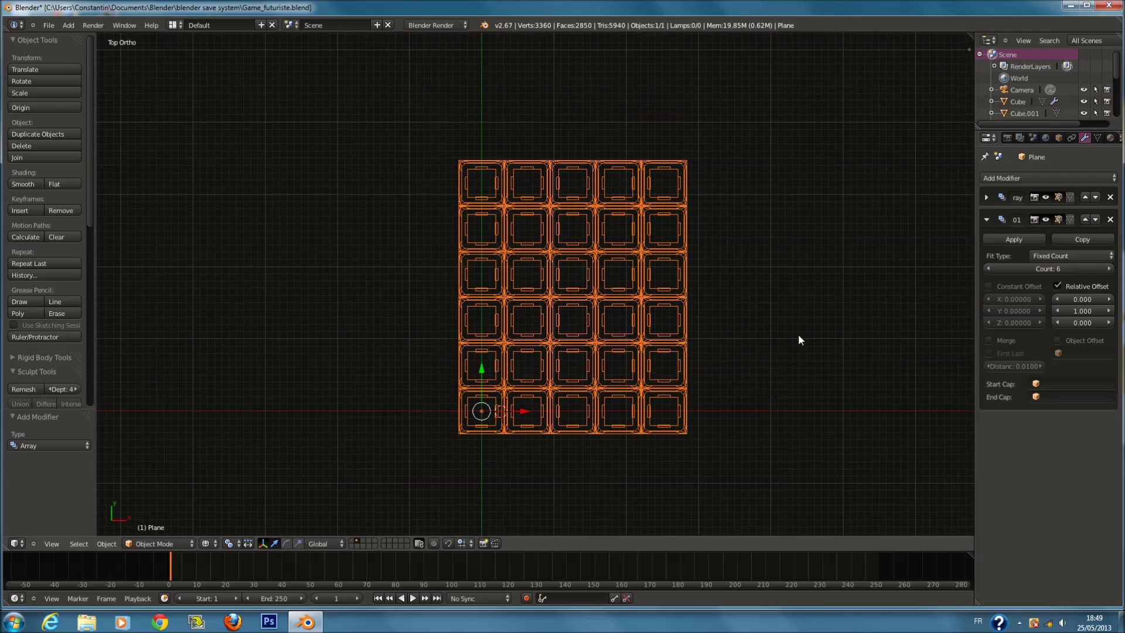
Set the first array's count to 10 and save the file.
{"action": "left_click", "coordinate": [986, 220]}
{"action": "left_click", "coordinate": [989, 197]}
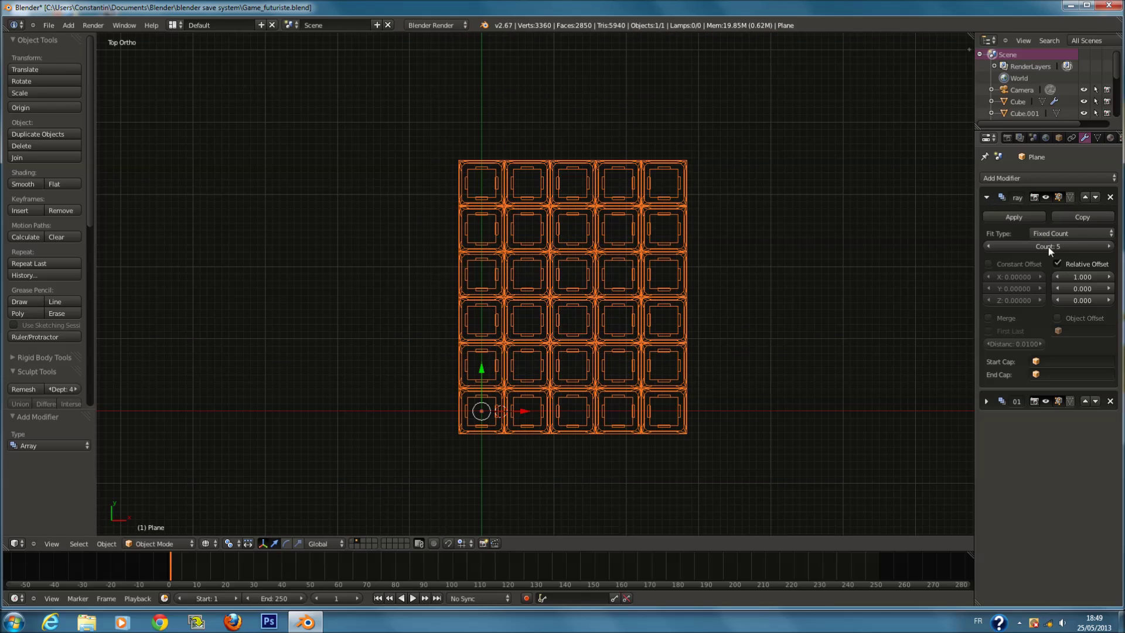
{"action": "left_click", "coordinate": [1102, 246]}
{"action": "left_click", "coordinate": [1102, 246]}
{"action": "left_click", "coordinate": [1102, 246]}
{"action": "left_click", "coordinate": [1102, 246]}
{"action": "left_click", "coordinate": [1102, 246]}
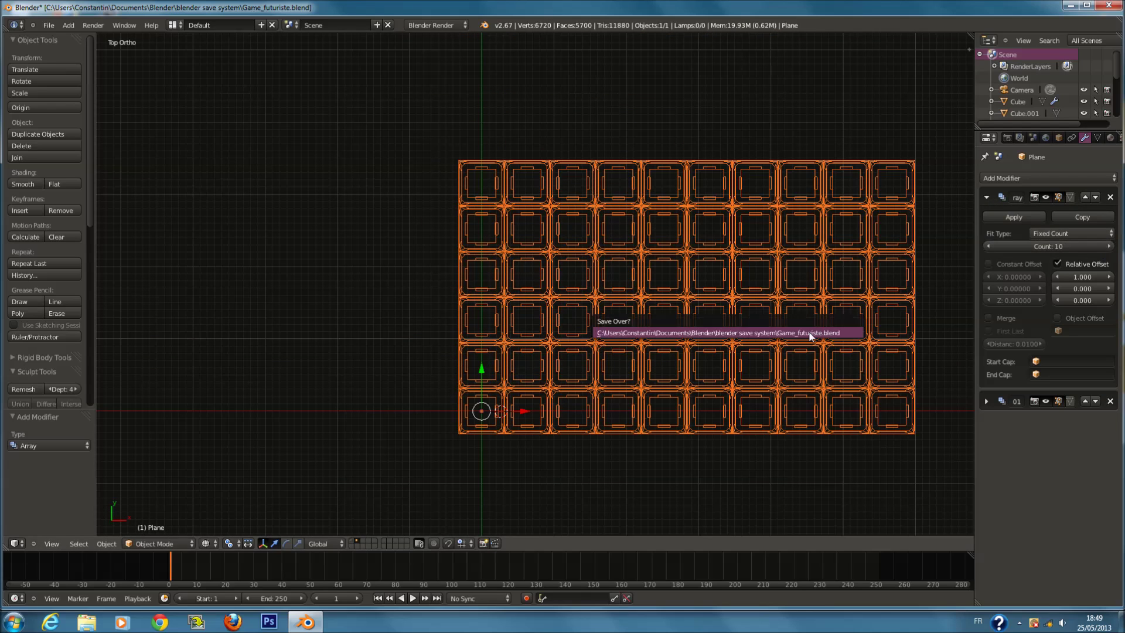
{"action": "scroll", "coordinate": [805, 345], "scroll_direction": "down", "scroll_amount": 1}
{"action": "key", "text": "ctrl+s"}
Move the tile grid to the first layer, display that layer and shift the grid about -5.27 in X and -1.12 in Y over the room.
{"action": "left_click", "coordinate": [941, 370]}
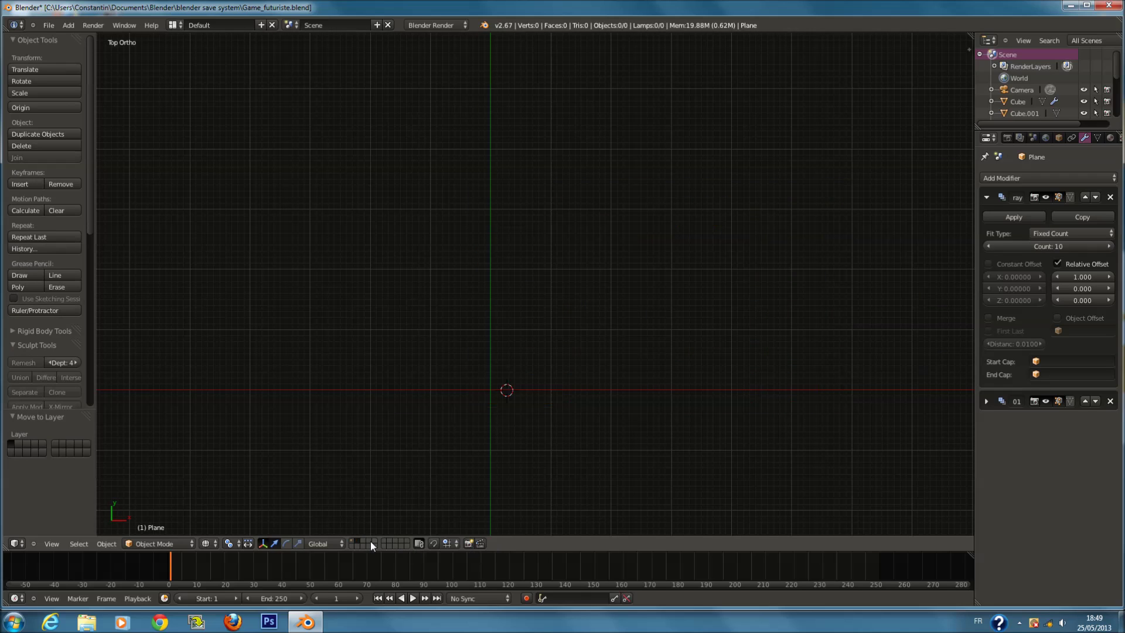
{"action": "left_click", "coordinate": [355, 542]}
{"action": "scroll", "coordinate": [535, 285], "scroll_direction": "down", "scroll_amount": 2}
{"action": "middle_click_drag", "start_coordinate": [504, 352], "coordinate": [579, 352], "text": "shift"}
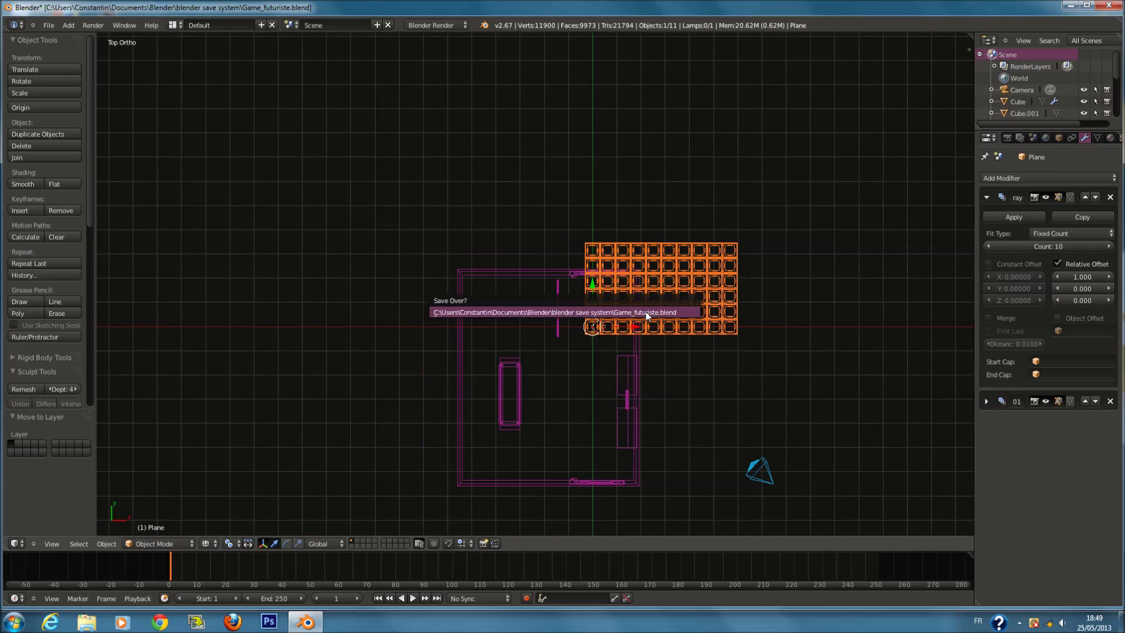
{"action": "key", "text": "g"}
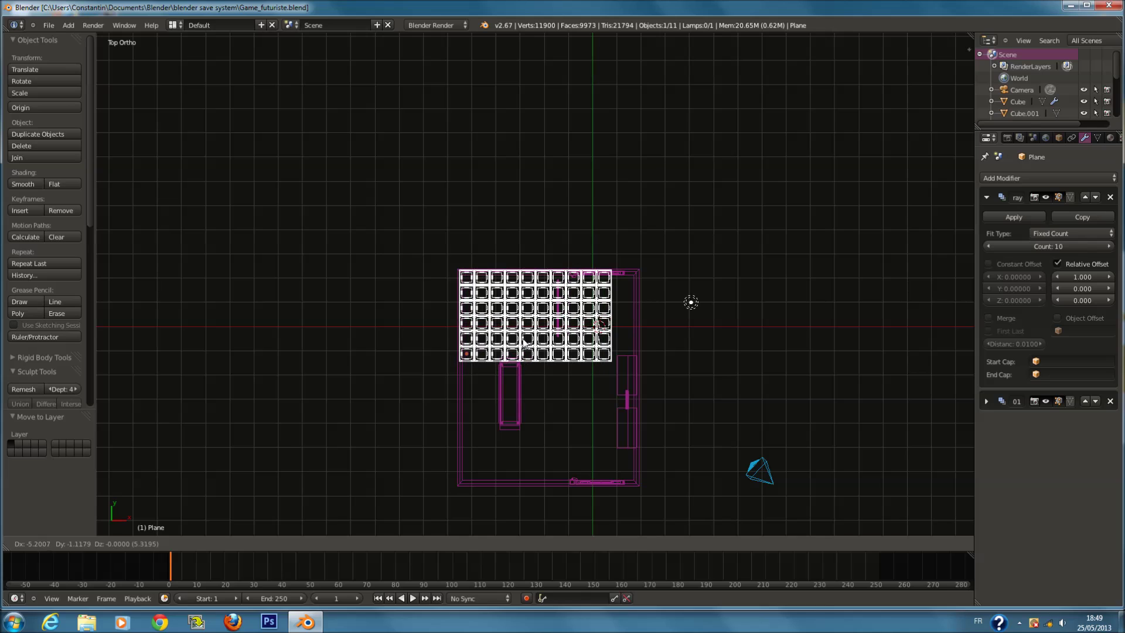
{"action": "left_click", "coordinate": [522, 342]}
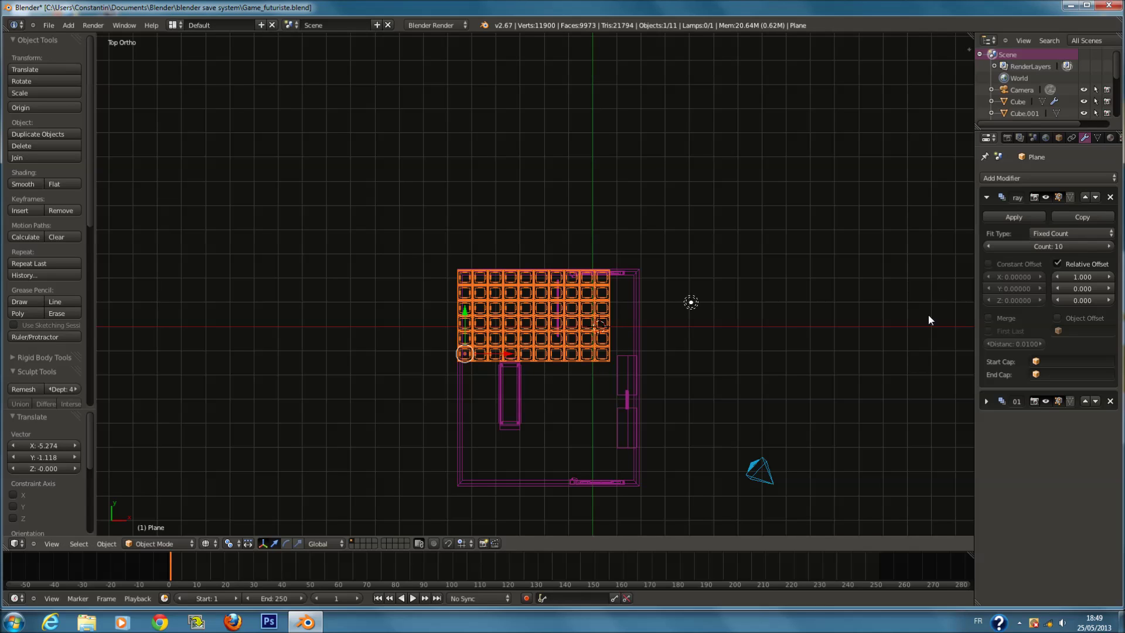
Fit the tile grid to the room with 12 tiles along X and 14 along Y, moving it about -5.10 along Y.
{"action": "left_click", "coordinate": [987, 197]}
{"action": "left_click", "coordinate": [987, 219]}
{"action": "left_click", "coordinate": [1109, 268]}
{"action": "left_click", "coordinate": [1109, 269]}
{"action": "key", "text": "g"}
{"action": "key", "text": "y"}
{"action": "left_click", "coordinate": [796, 424]}
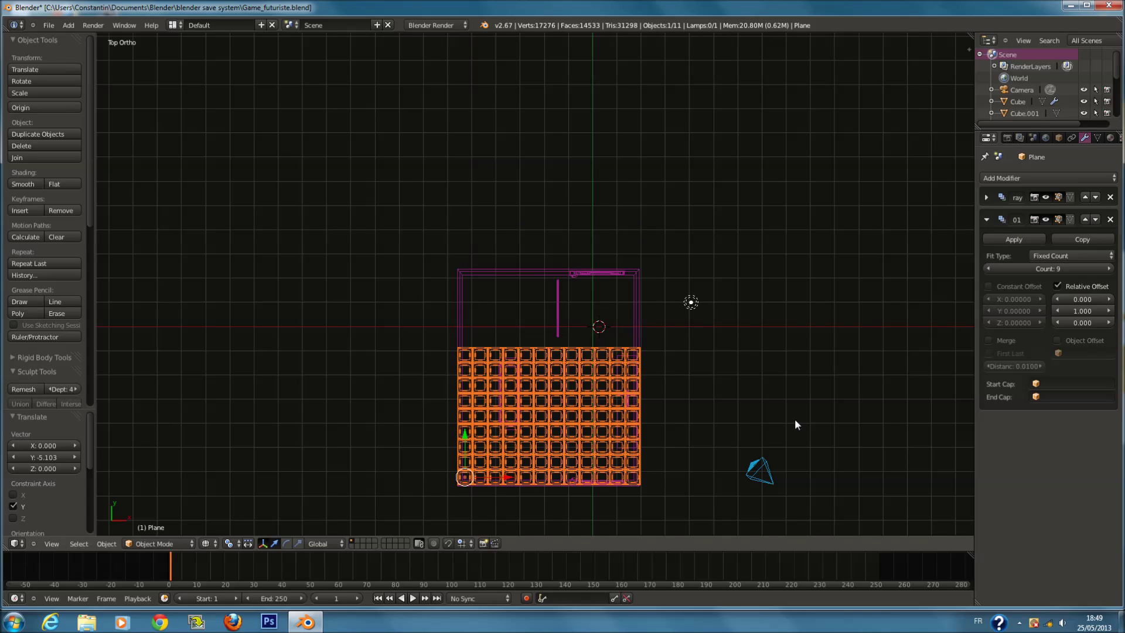
{"action": "left_click", "coordinate": [1108, 269]}
{"action": "left_click", "coordinate": [1108, 269]}
{"action": "left_click", "coordinate": [1108, 269]}
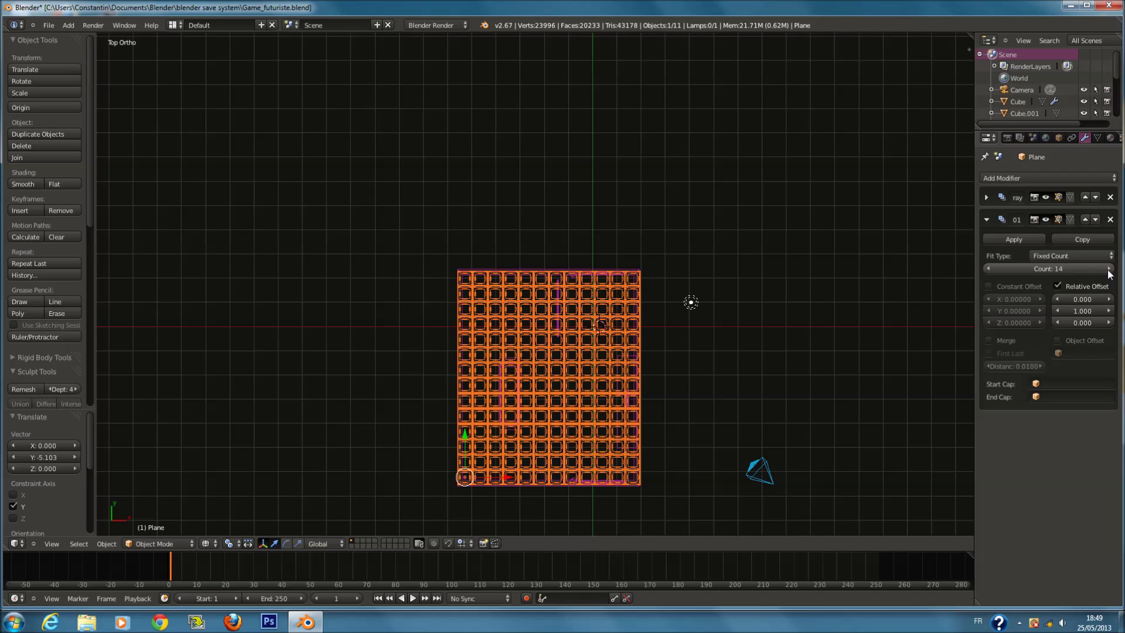
Raise the tile grid about 2.47 along Z in front view to the top of the room walls as a ceiling.
{"action": "scroll", "coordinate": [565, 391], "scroll_direction": "up", "scroll_amount": 3}
{"action": "key", "text": "z"}
{"action": "key", "text": "KP_5"}
{"action": "middle_click_drag", "start_coordinate": [572, 399], "coordinate": [546, 283]}
{"action": "key", "text": "KP_1"}
{"action": "key", "text": "z"}
{"action": "scroll", "coordinate": [419, 277], "scroll_direction": "up", "scroll_amount": 4}
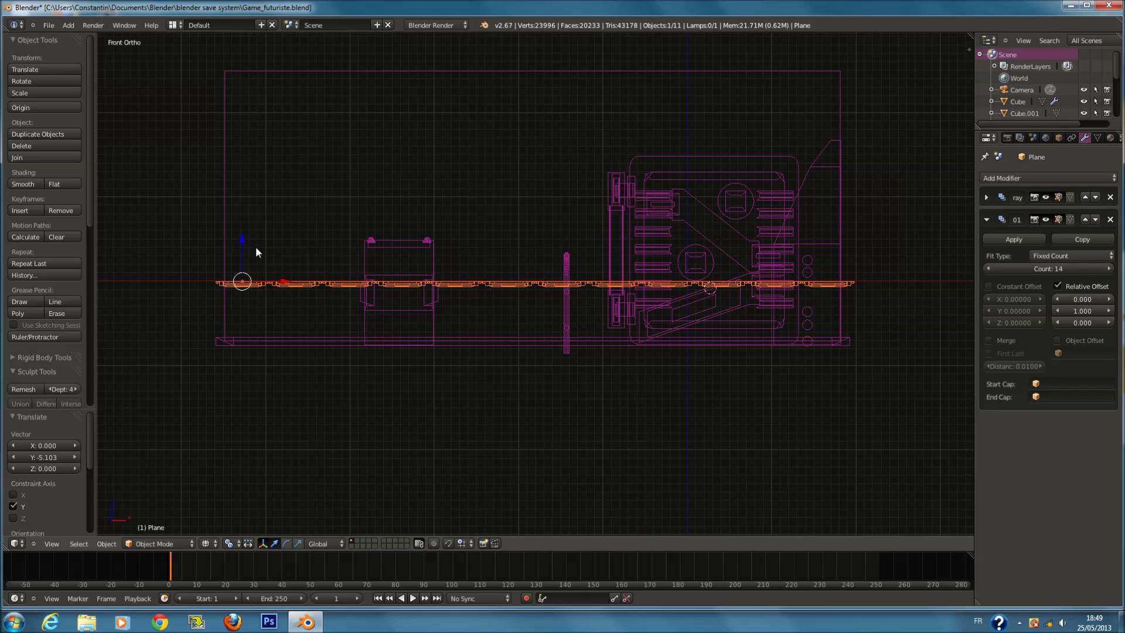
{"action": "key", "text": "g"}
{"action": "key", "text": "z"}
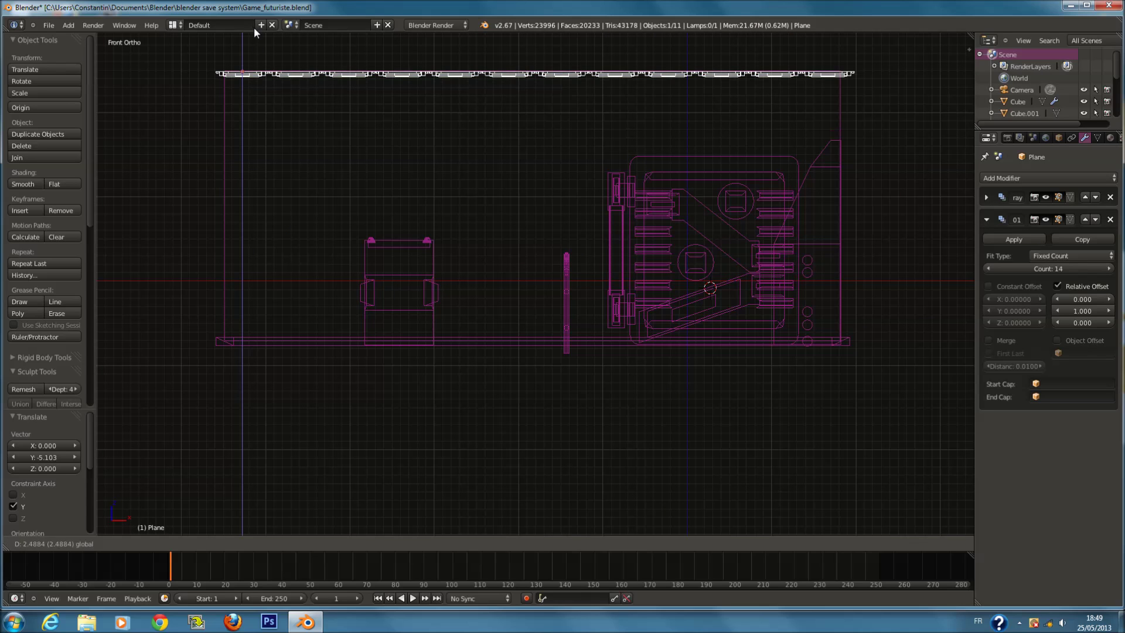
{"action": "left_click", "coordinate": [255, 27]}
{"action": "key", "text": "KP_5"}
{"action": "key", "text": "z"}
{"action": "mouse_move", "coordinate": [276, 121]}
{"action": "middle_mouse_down"}
{"action": "mouse_move", "coordinate": [518, 261]}
{"action": "mouse_move", "coordinate": [477, 236]}
{"action": "mouse_move", "coordinate": [442, 269]}
{"action": "mouse_move", "coordinate": [193, 289]}
{"action": "middle_mouse_up"}
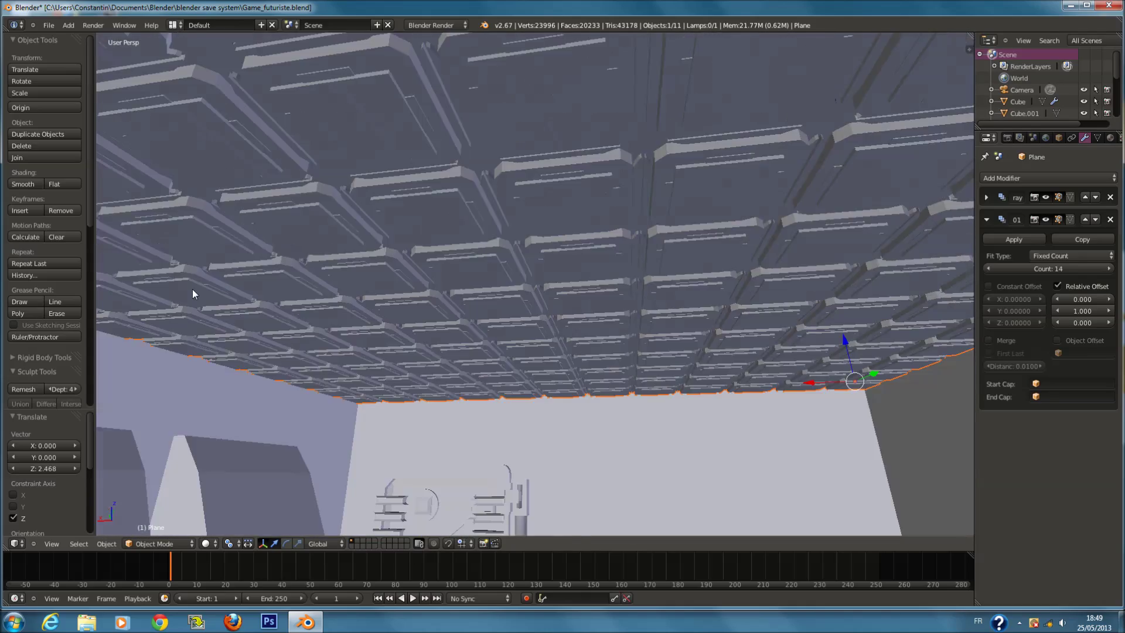
Deselect everything, save the file and inspect the tiled ceiling from inside the room.
{"action": "scroll", "coordinate": [192, 290], "scroll_direction": "down", "scroll_amount": 3}
{"action": "key", "text": "a"}
{"action": "key", "text": "ctrl+s"}
{"action": "scroll", "coordinate": [425, 321], "scroll_direction": "up", "scroll_amount": 4}
{"action": "scroll", "coordinate": [492, 312], "scroll_direction": "down", "scroll_amount": 4}
{"action": "scroll", "coordinate": [476, 265], "scroll_direction": "up", "scroll_amount": 4}
{"action": "scroll", "coordinate": [477, 262], "scroll_direction": "down", "scroll_amount": 4}
Select the tiled ceiling, clear the selection within its mesh, return to object mode and save the file.
{"action": "right_click", "coordinate": [486, 272]}
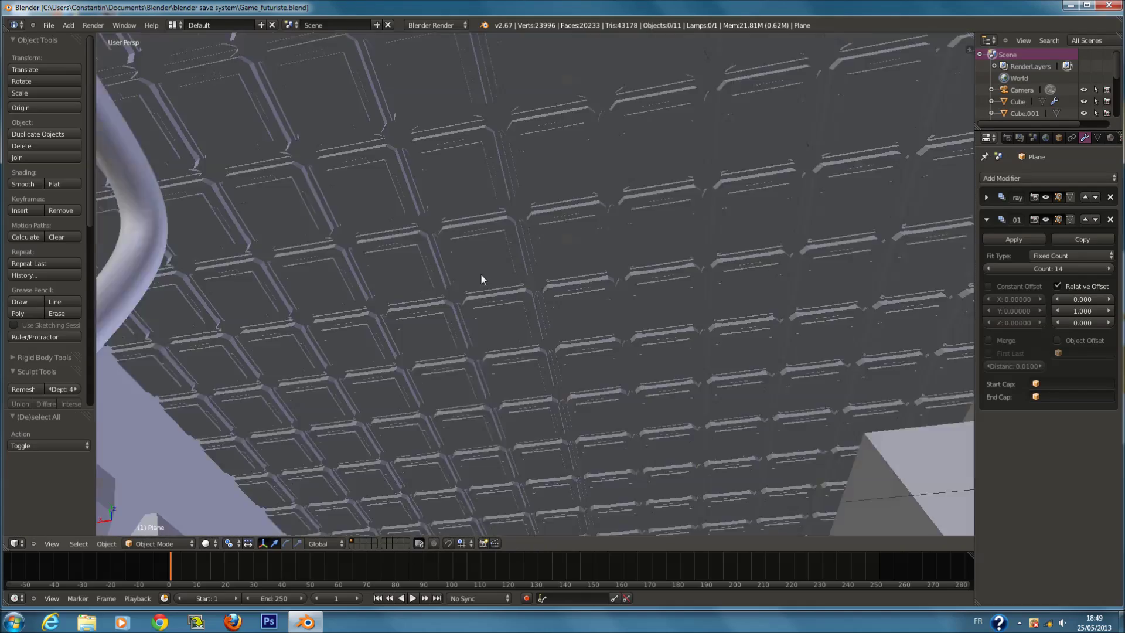
{"action": "middle_click_drag", "start_coordinate": [485, 273], "coordinate": [557, 338]}
{"action": "key", "text": "Tab"}
{"action": "scroll", "coordinate": [557, 338], "scroll_direction": "down", "scroll_amount": 6}
{"action": "key", "text": "a"}
{"action": "key", "text": "ctrl+s"}
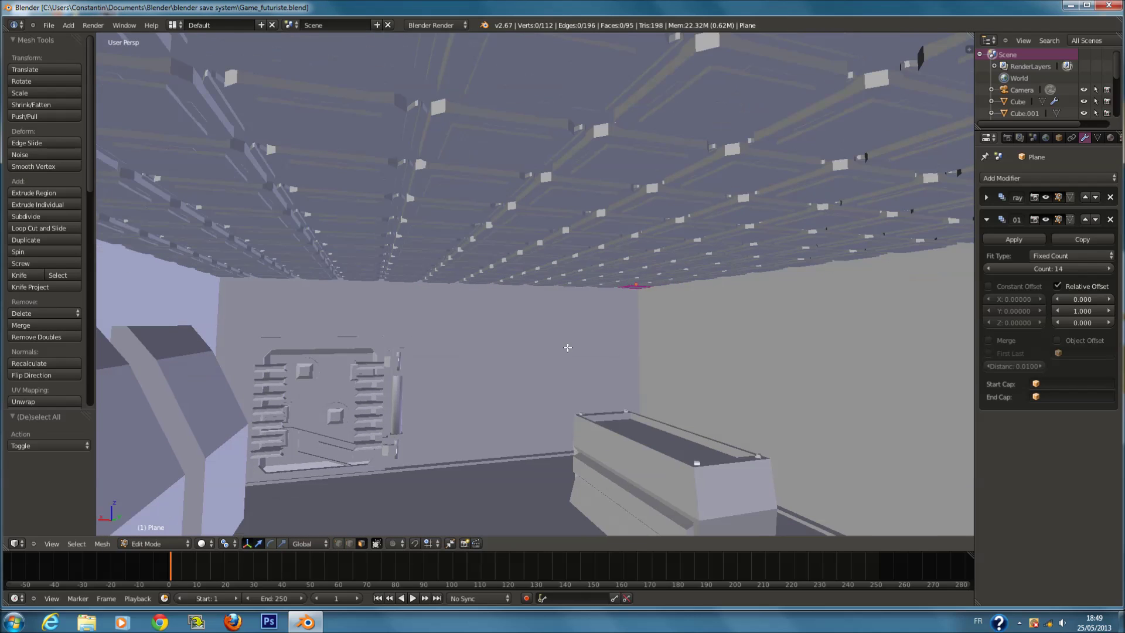
{"action": "key", "text": "KP_5"}
{"action": "key", "text": "Tab"}
{"action": "key", "text": "ctrl+s"}
{"action": "left_click", "coordinate": [585, 347]}
{"action": "scroll", "coordinate": [576, 325], "scroll_direction": "up", "scroll_amount": 4}
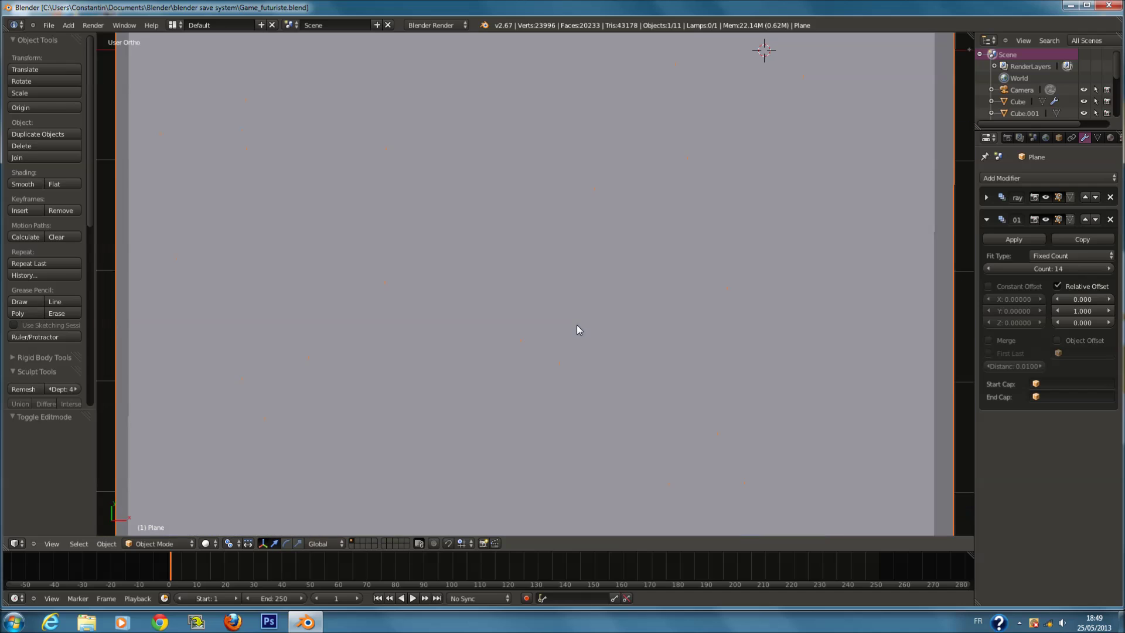
Unwrap the ceiling tile's entire mesh from the top with Project From View (Bounds), leave mesh editing and save the file.
{"action": "key", "text": "Tab"}
{"action": "key", "text": "KP_7"}
{"action": "key", "text": "z"}
{"action": "key", "text": "a"}
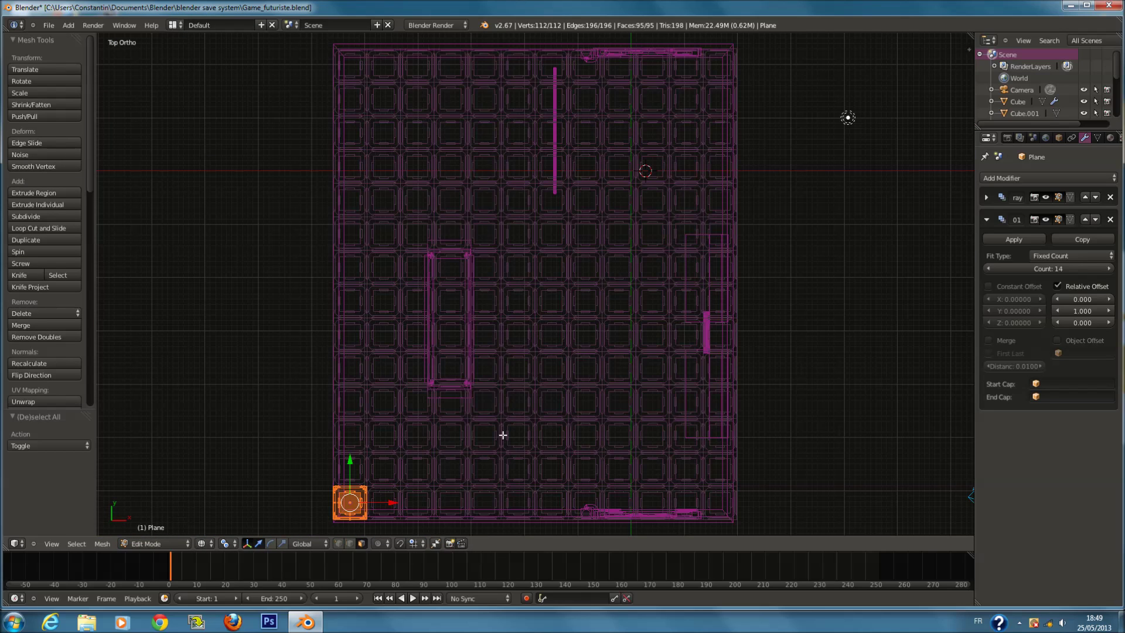
{"action": "key", "text": "u"}
{"action": "left_click", "coordinate": [511, 547]}
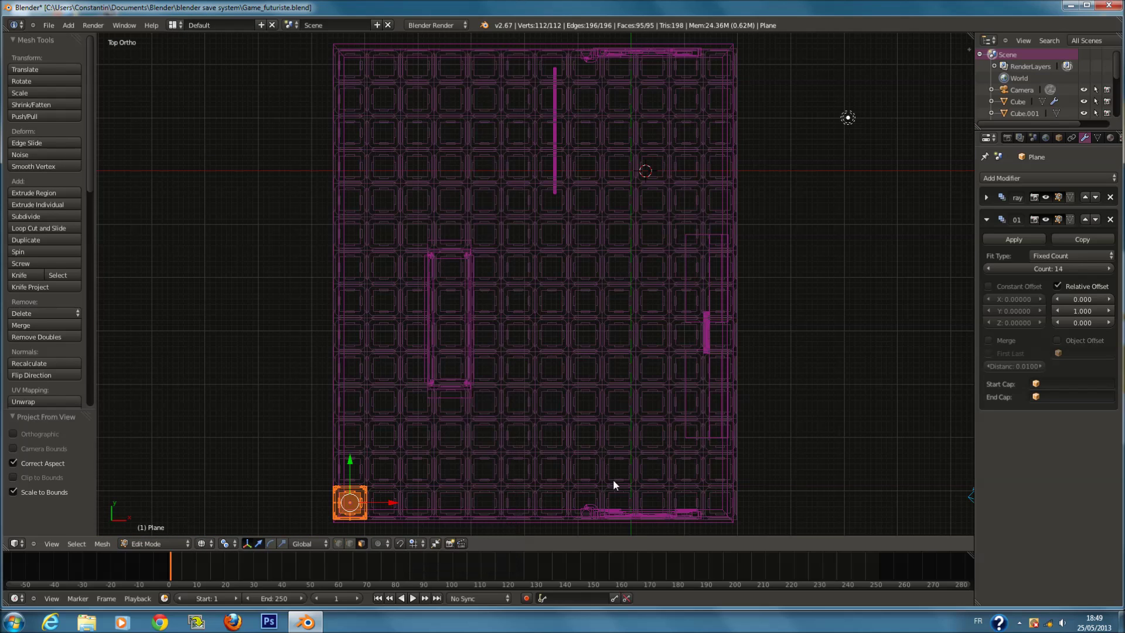
{"action": "key", "text": "Tab"}
{"action": "key", "text": "ctrl+s"}
Select the camera and rotate it by about -175 degrees in top view.
{"action": "key", "text": "z"}
{"action": "key", "text": "KP_0"}
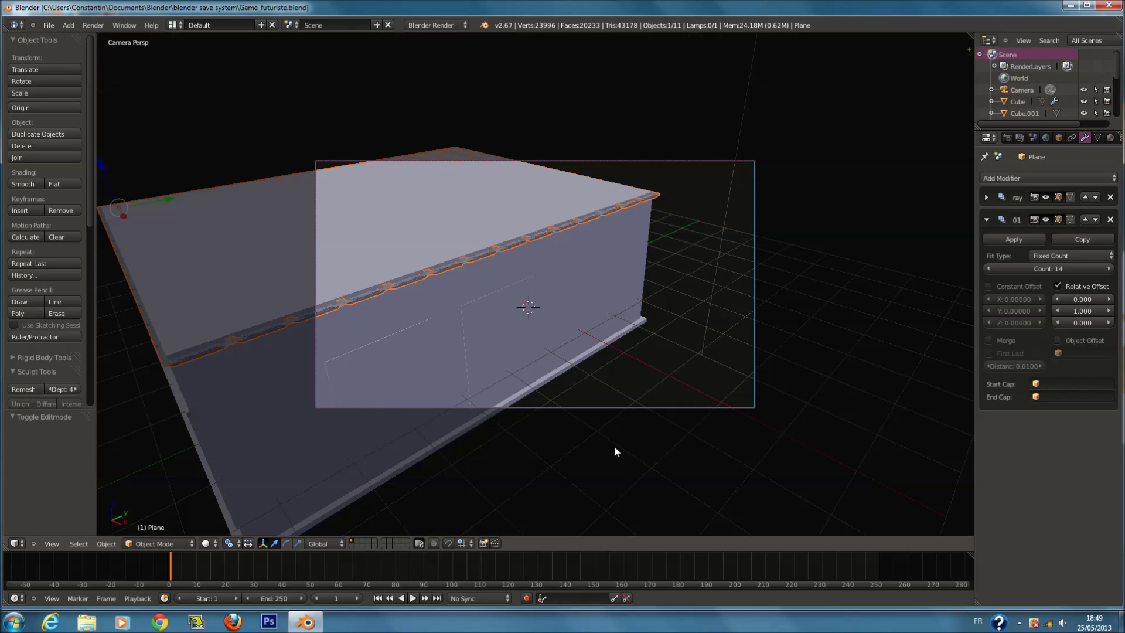
{"action": "middle_click_drag", "start_coordinate": [615, 445], "coordinate": [614, 446]}
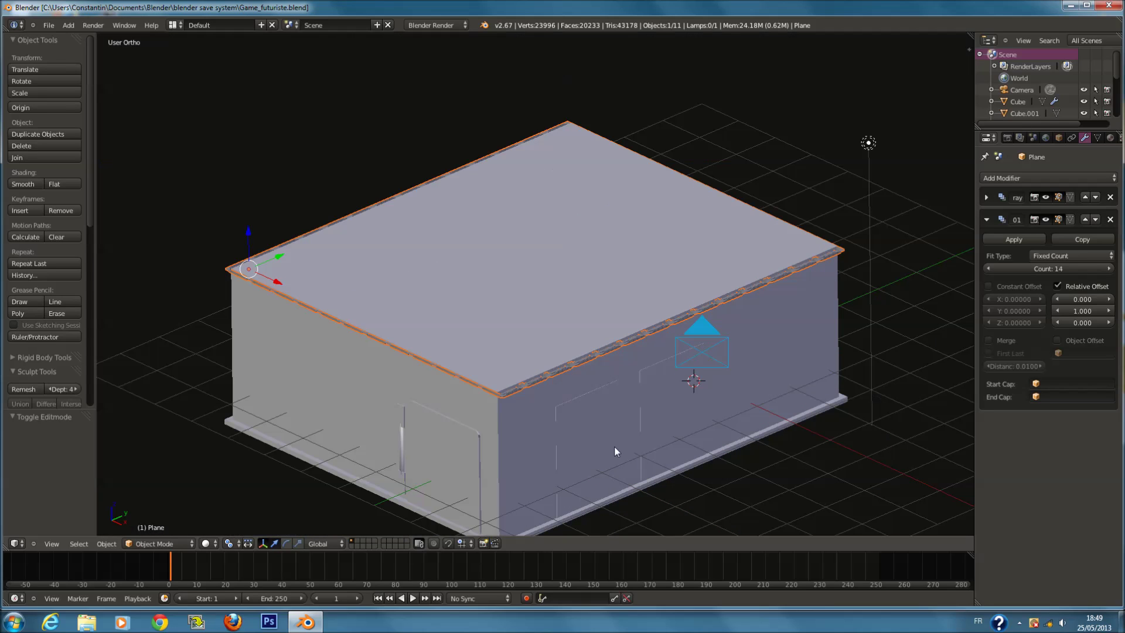
{"action": "right_click", "coordinate": [719, 374]}
{"action": "right_click", "coordinate": [719, 373]}
{"action": "key", "text": "KP_7"}
{"action": "key", "text": "z"}
{"action": "scroll", "coordinate": [722, 370], "scroll_direction": "down", "scroll_amount": 3}
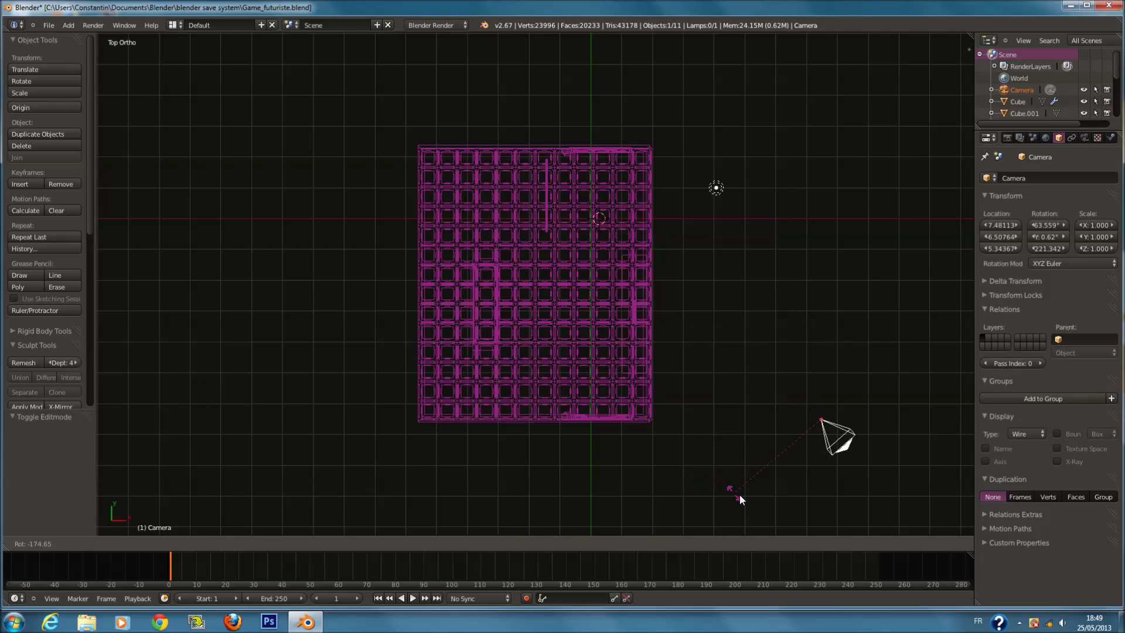
{"action": "left_click", "coordinate": [737, 496]}
Move the camera -12.758 in X and 8.143 in Y over the room's corner, and lower it beneath the ceiling in camera view.
{"action": "key", "text": "g"}
{"action": "left_click", "coordinate": [358, 234]}
{"action": "key", "text": "KP_0"}
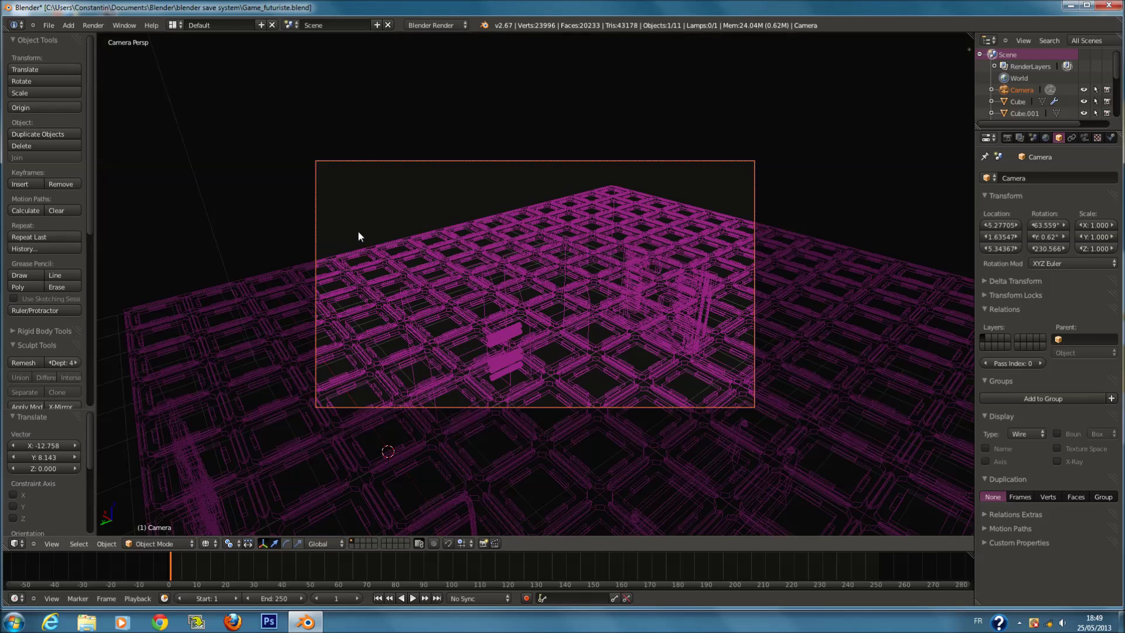
{"action": "key", "text": "g"}
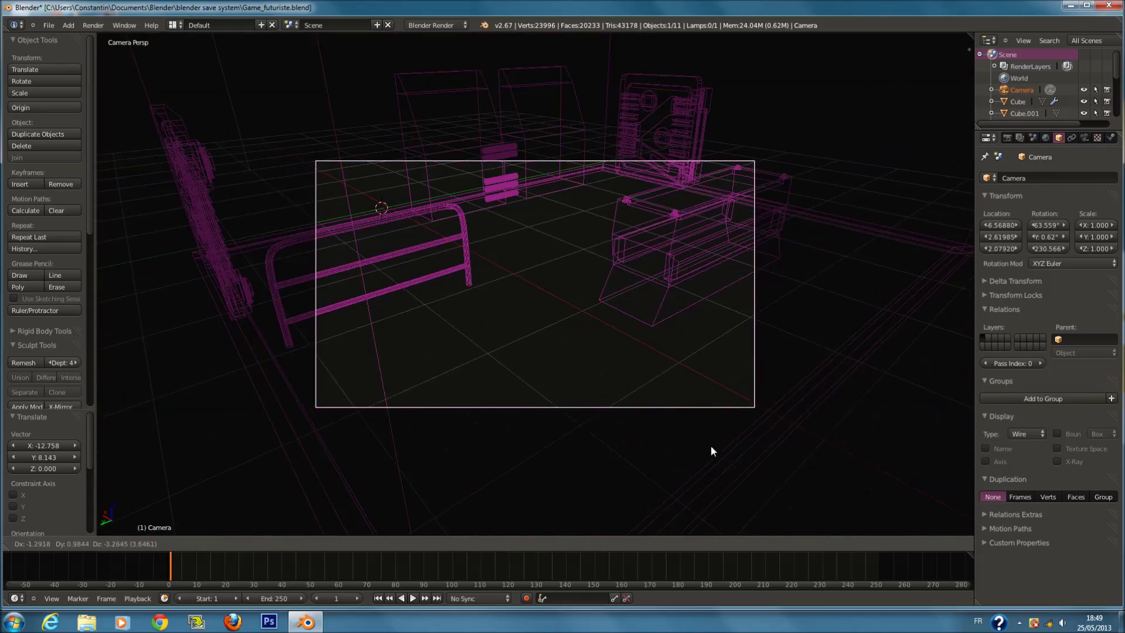
{"action": "left_click", "coordinate": [696, 452]}
Move the camera forward along its local Z axis and show the scene in solid shading.
{"action": "key", "text": "g"}
{"action": "key", "text": "z"}
{"action": "key", "text": "z"}
{"action": "left_click", "coordinate": [666, 414]}
{"action": "key", "text": "z"}
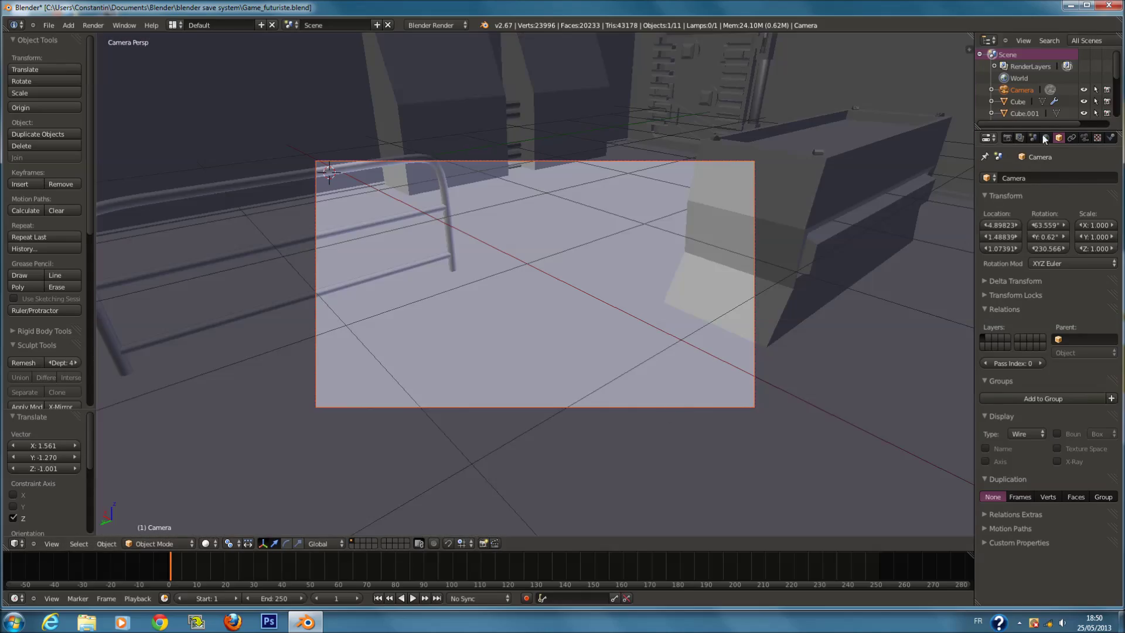
Set the camera's focal length to 12 mm.
{"action": "left_click", "coordinate": [1020, 138]}
{"action": "left_click", "coordinate": [1007, 138]}
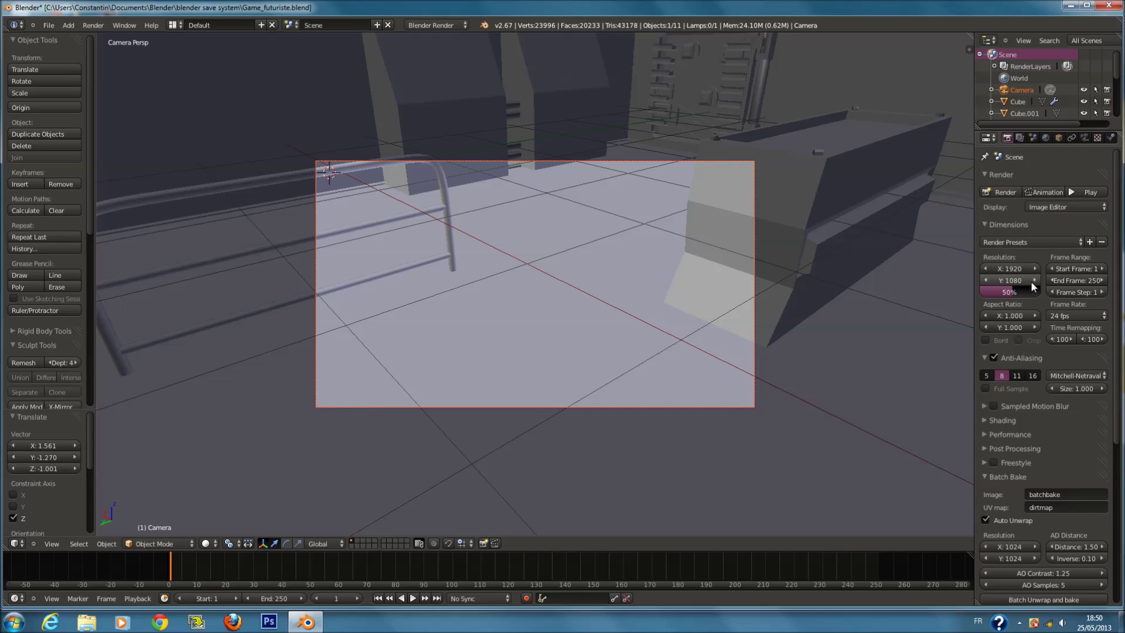
{"action": "left_click", "coordinate": [1085, 138]}
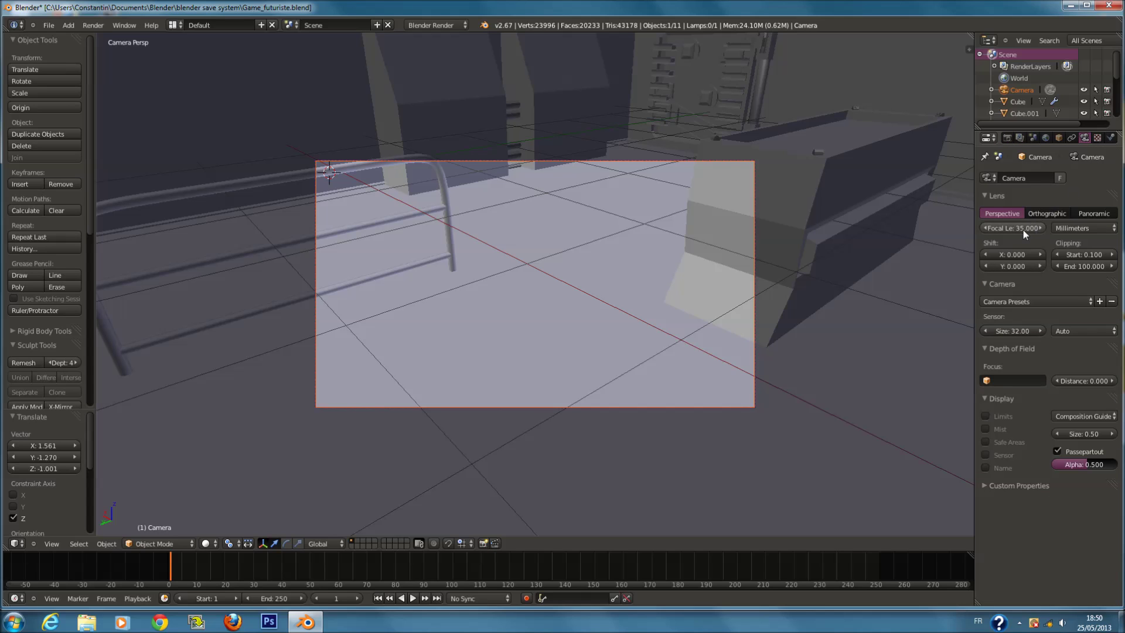
{"action": "type", "text": "12"}
{"action": "key", "text": "Return"}
{"action": "scroll", "coordinate": [656, 315], "scroll_direction": "up", "scroll_amount": 3}
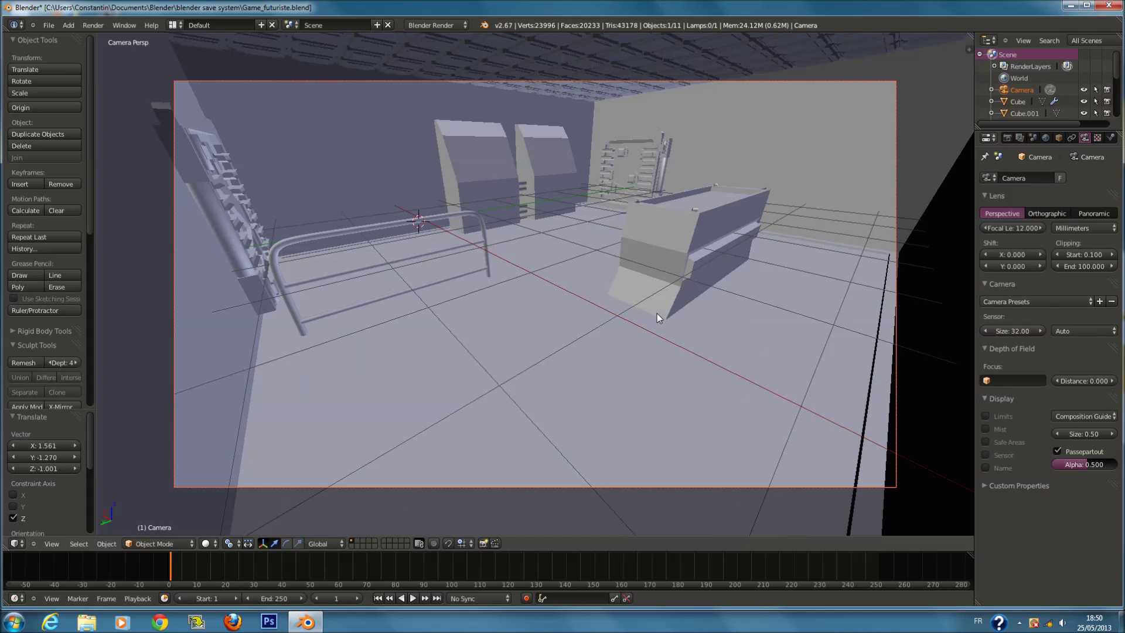
Rotate the camera -8.867° about X, then -17.592° and -5.362° about Y to frame the room and ceiling.
{"action": "key", "text": "r"}
{"action": "key", "text": "x"}
{"action": "left_click", "coordinate": [676, 292]}
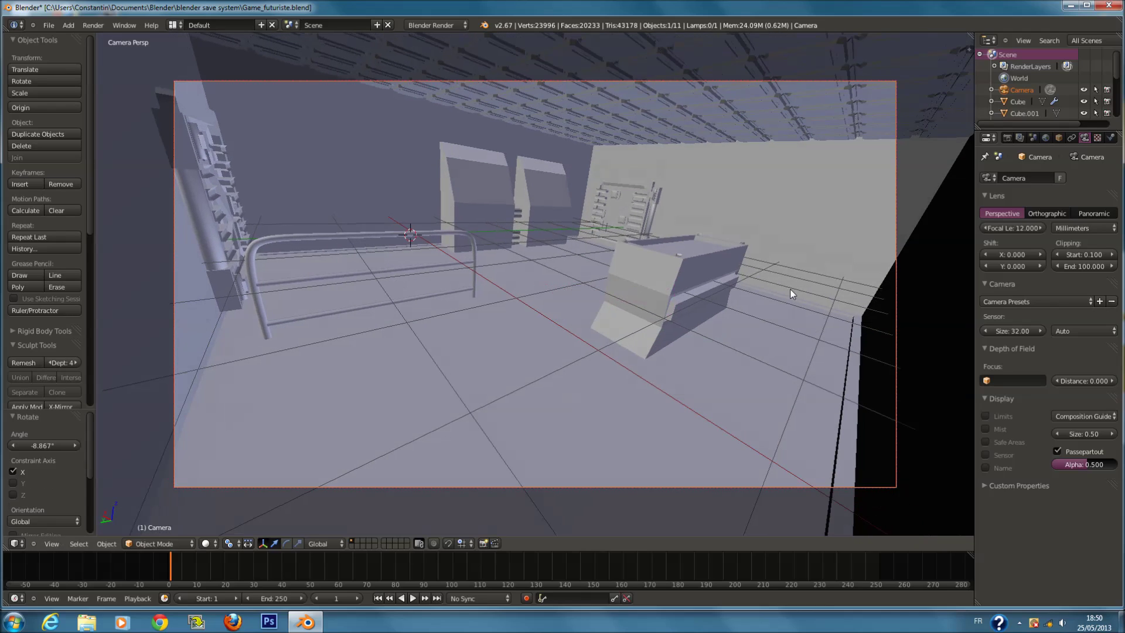
{"action": "key", "text": "r"}
{"action": "key", "text": "y"}
{"action": "left_click", "coordinate": [794, 378]}
{"action": "key", "text": "r"}
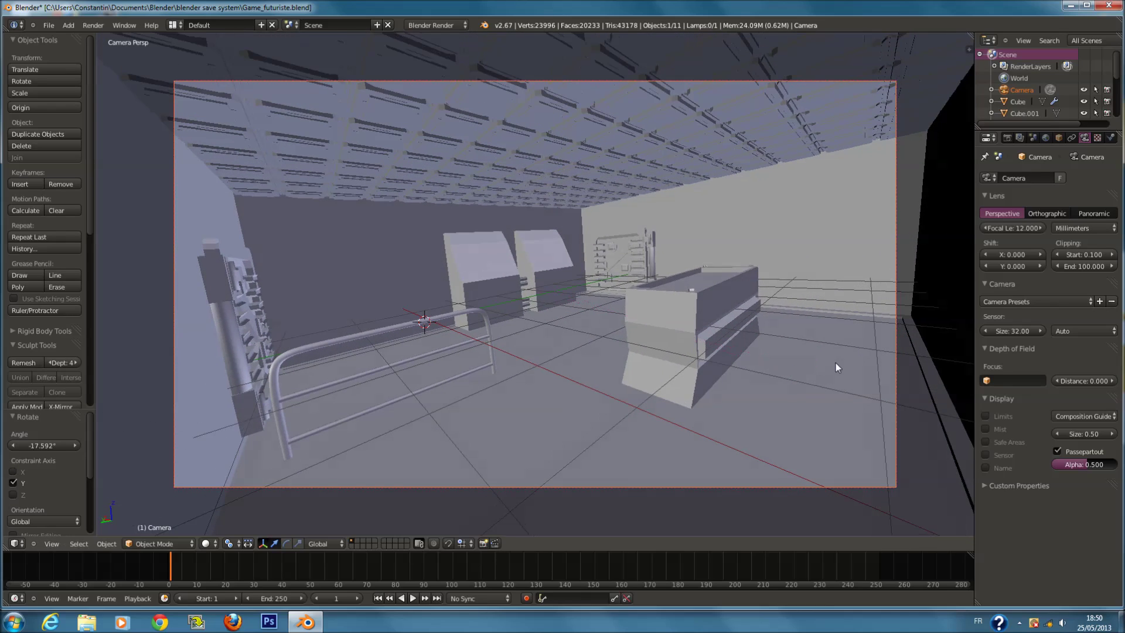
{"action": "left_click", "coordinate": [839, 334]}
Move the camera forward about 0.33 along its local Z axis and check the room from outside.
{"action": "key", "text": "g"}
{"action": "key", "text": "z"}
{"action": "key", "text": "z"}
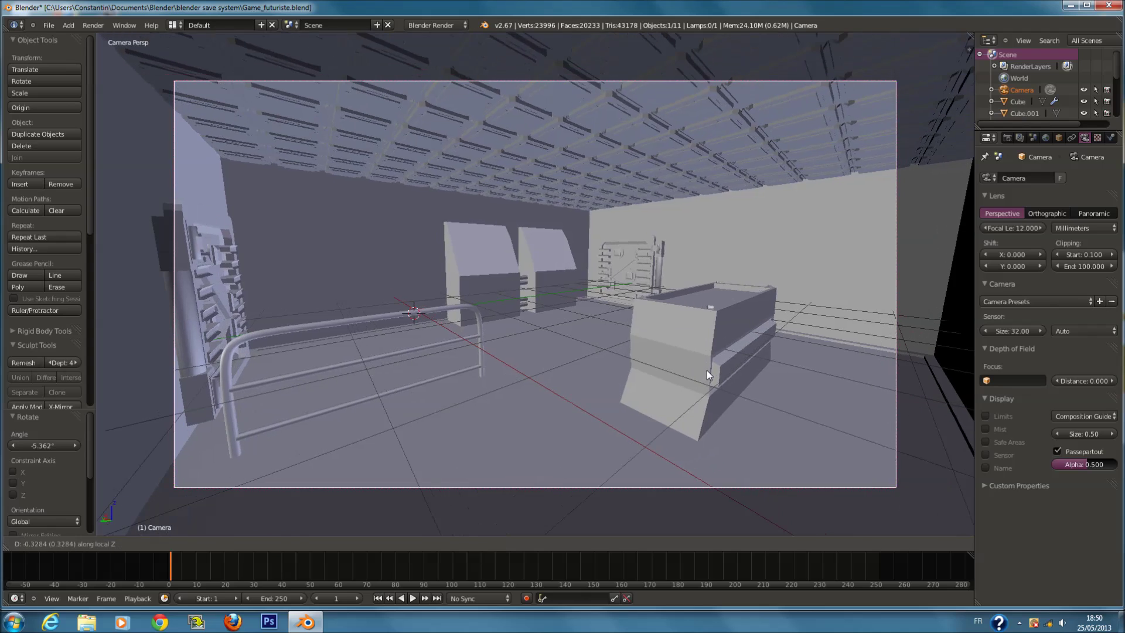
{"action": "left_click", "coordinate": [711, 374]}
{"action": "scroll", "coordinate": [711, 374], "scroll_direction": "down", "scroll_amount": 3}
{"action": "scroll", "coordinate": [733, 368], "scroll_direction": "down", "scroll_amount": 4}
{"action": "right_click", "coordinate": [799, 346]}
{"action": "key", "text": "KP_Decimal"}
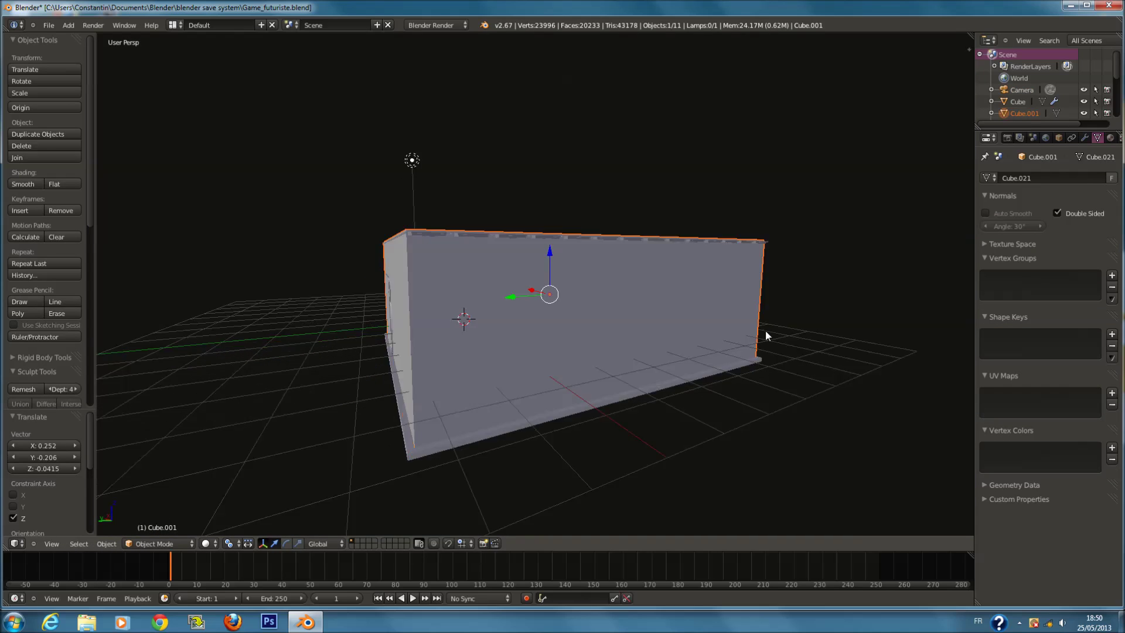
{"action": "key", "text": "KP_0"}
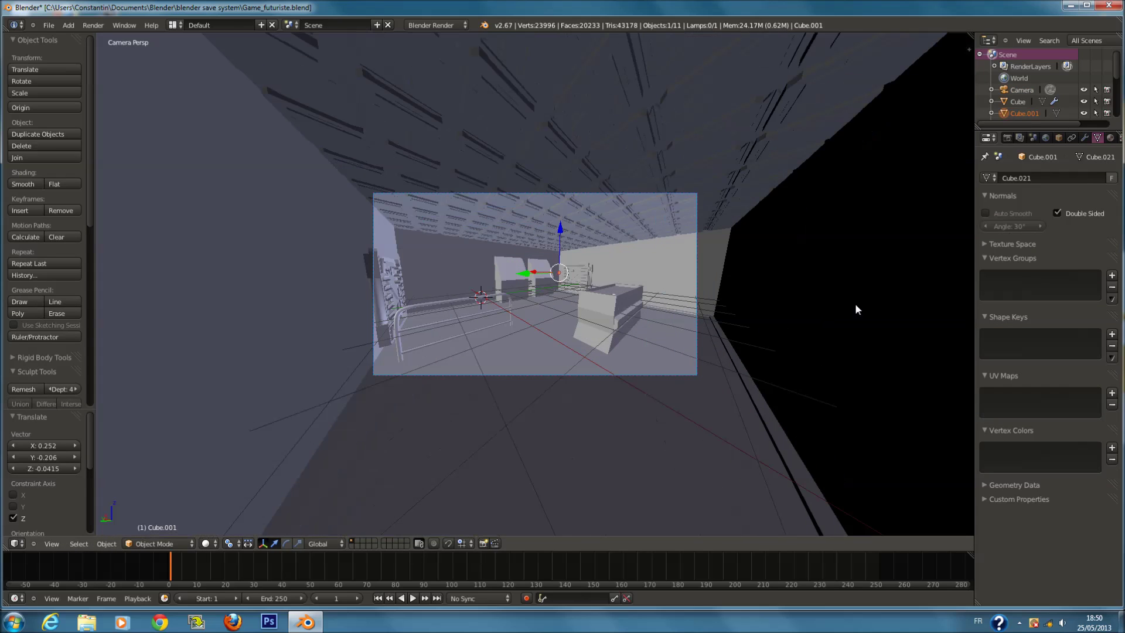
Set the camera's focal length to 22 mm and pull the camera back about 1.03 along its local Z axis.
{"action": "right_click", "coordinate": [696, 258]}
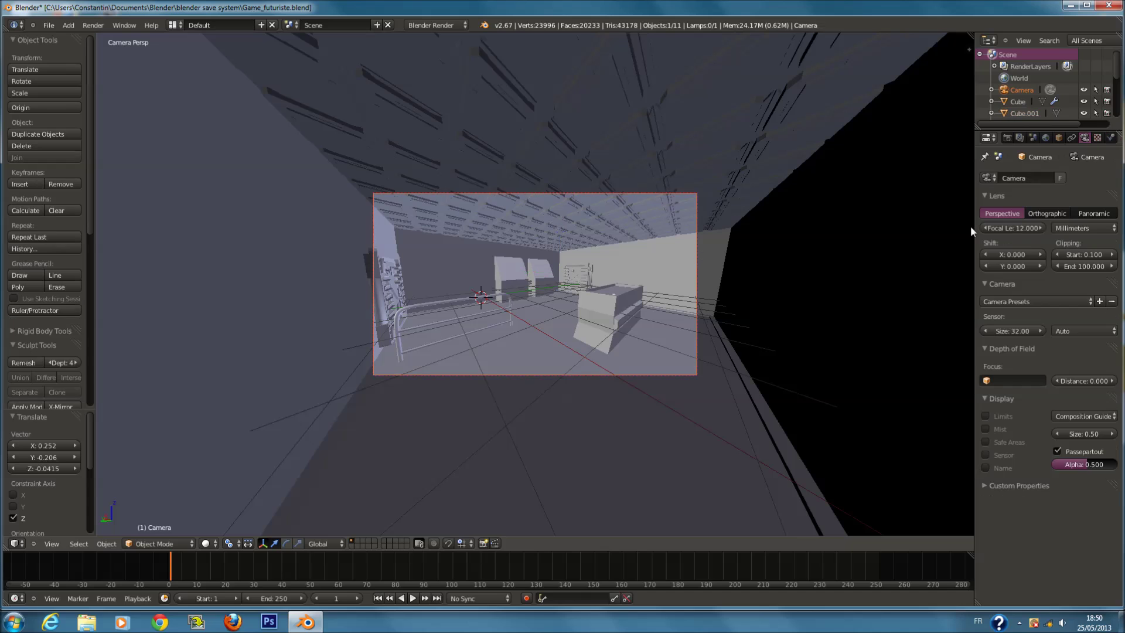
{"action": "left_click", "coordinate": [1021, 227]}
{"action": "type", "text": "22"}
{"action": "key", "text": "Return"}
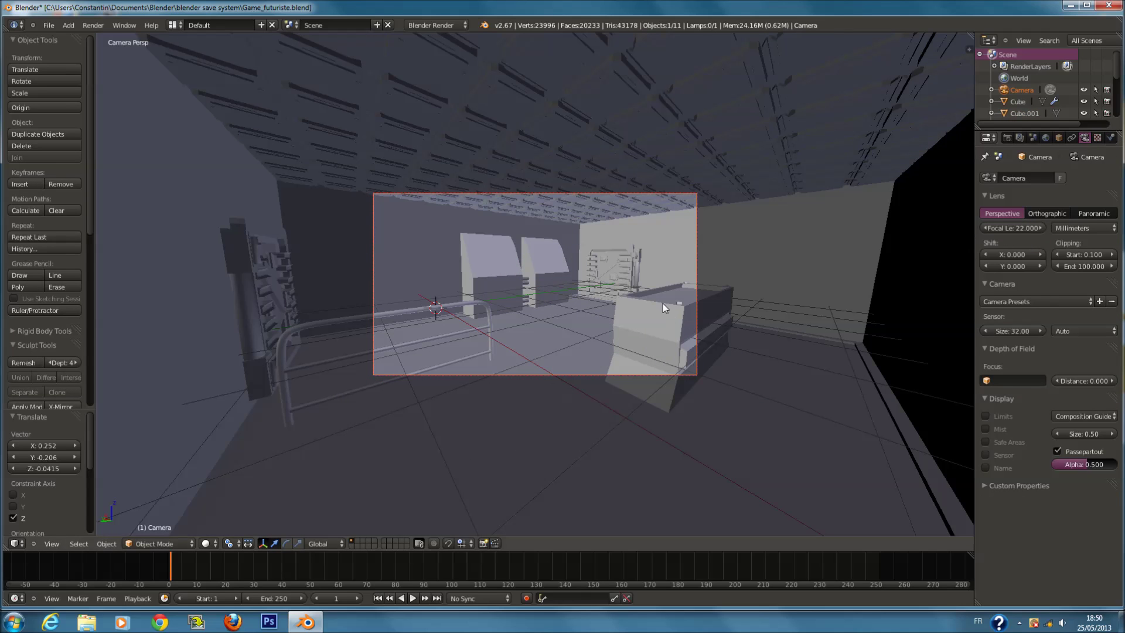
{"action": "key", "text": "g"}
{"action": "key", "text": "z"}
{"action": "key", "text": "z"}
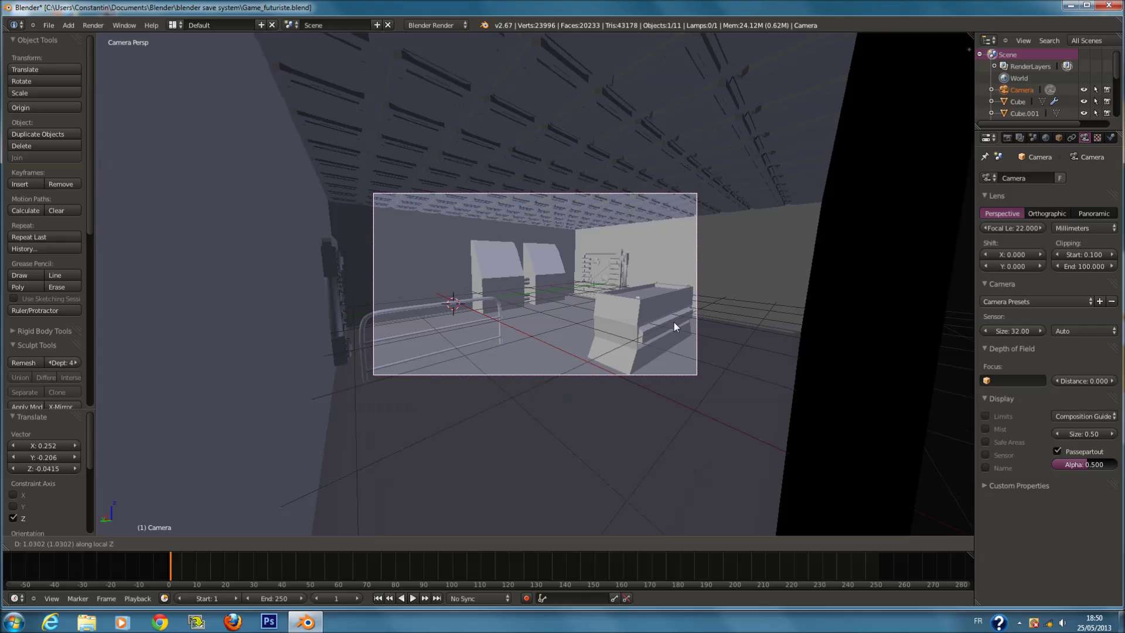
{"action": "left_click", "coordinate": [674, 322]}
{"action": "scroll", "coordinate": [671, 325], "scroll_direction": "up", "scroll_amount": 3}
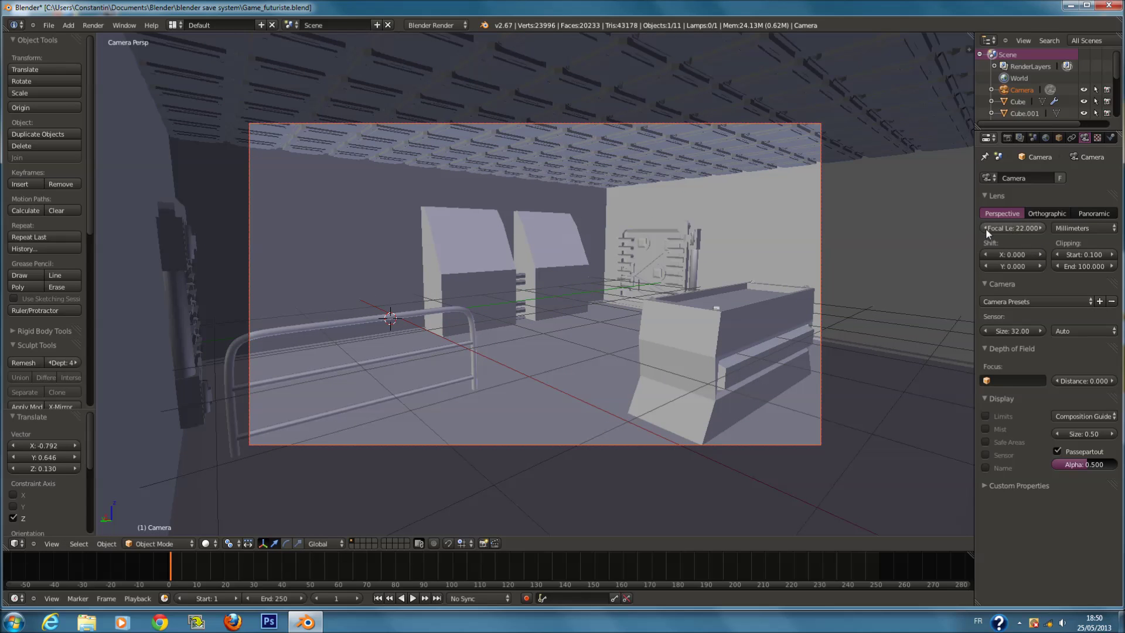
Reduce the camera's focal length to about 16.94 mm and move the camera slightly forward along its local Z axis.
{"action": "left_click_drag", "start_coordinate": [985, 228], "coordinate": [971, 223]}
{"action": "key", "text": "g"}
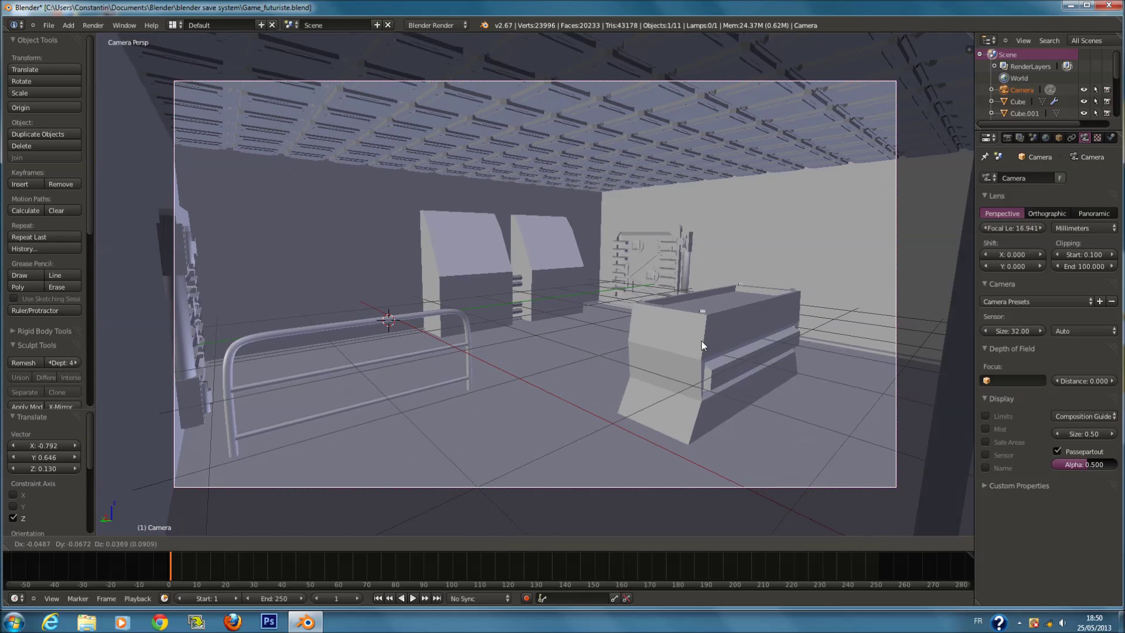
{"action": "key", "text": "z"}
{"action": "key", "text": "z"}
{"action": "left_click", "coordinate": [698, 319]}
Deselect everything and save the file.
{"action": "key", "text": "a"}
{"action": "key", "text": "a"}
{"action": "key", "text": "a"}
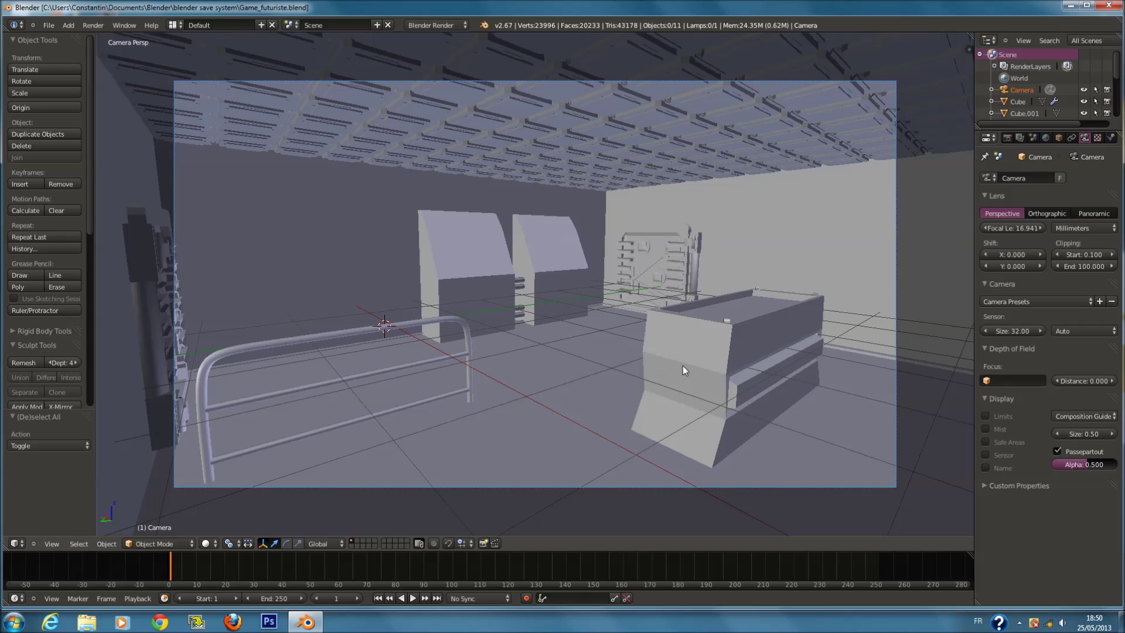
Duplicate the railing in top view and move the copy along negative Y toward the opposite end of the room.
{"action": "key", "text": "KP_0"}
{"action": "scroll", "coordinate": [716, 352], "scroll_direction": "up", "scroll_amount": 10}
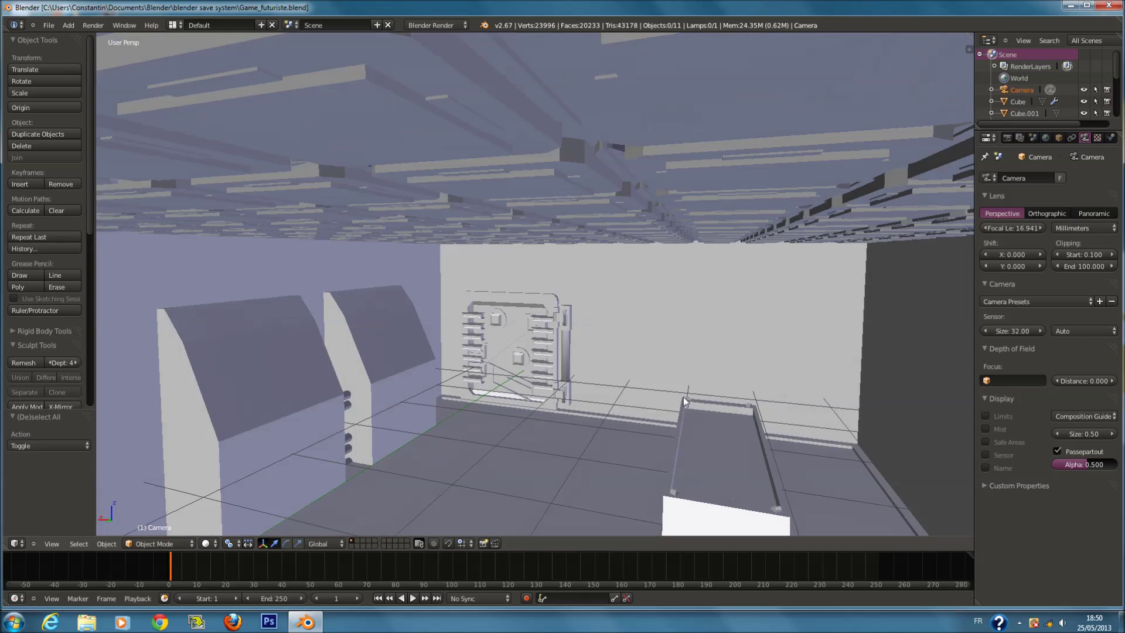
{"action": "middle_click_drag", "start_coordinate": [684, 396], "coordinate": [652, 415]}
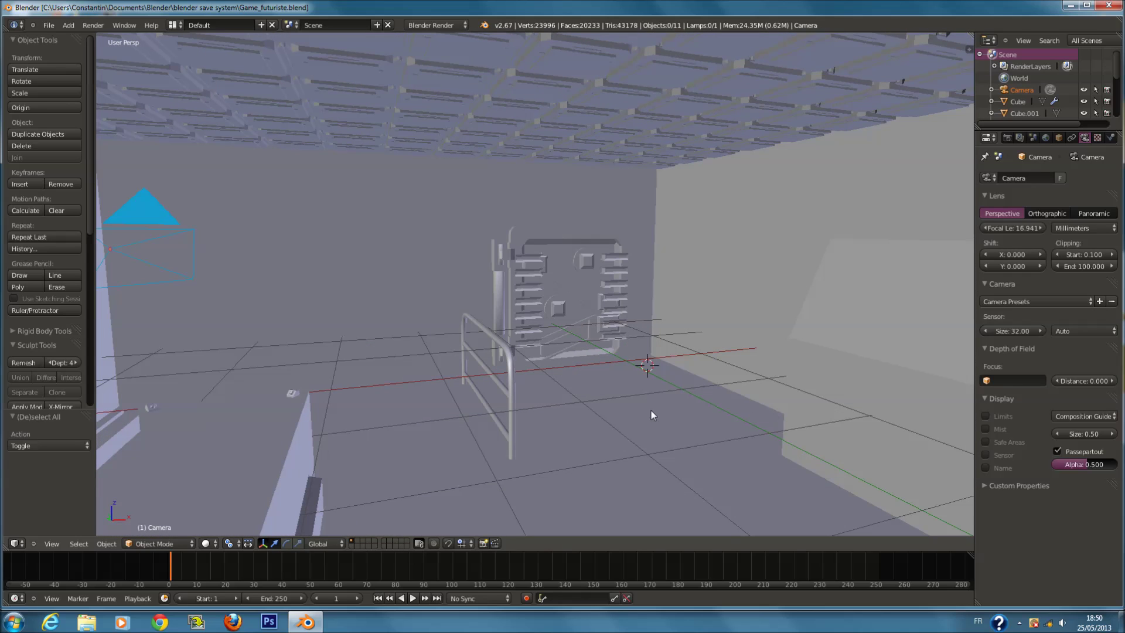
{"action": "right_click", "coordinate": [499, 368]}
{"action": "key", "text": "z"}
{"action": "key", "text": "KP_7"}
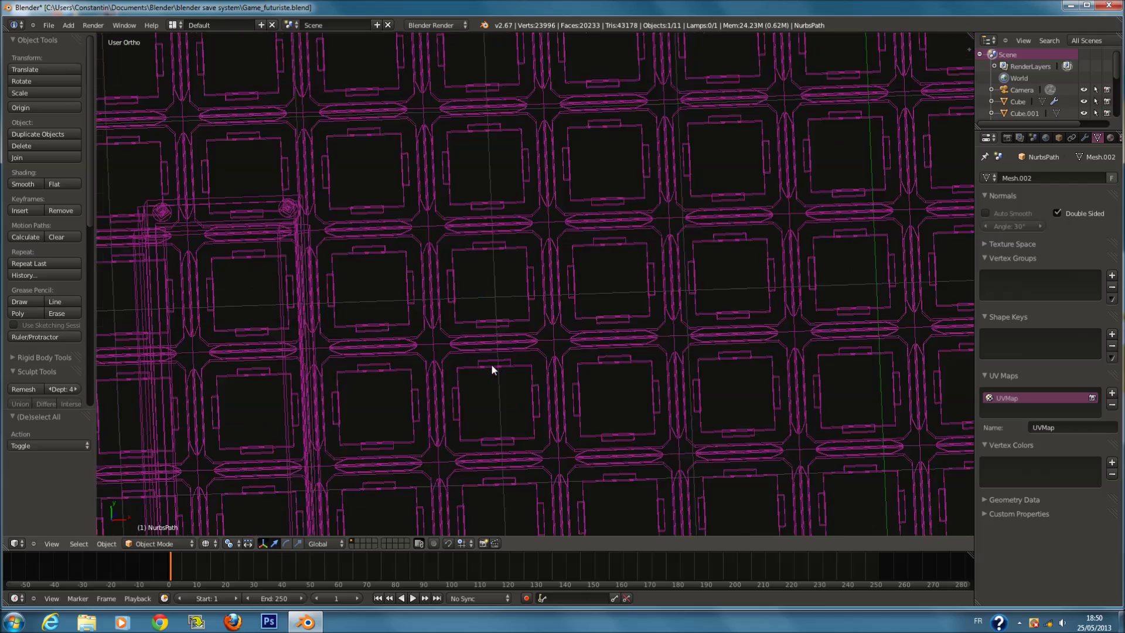
{"action": "scroll", "coordinate": [536, 319], "scroll_direction": "down", "scroll_amount": 3}
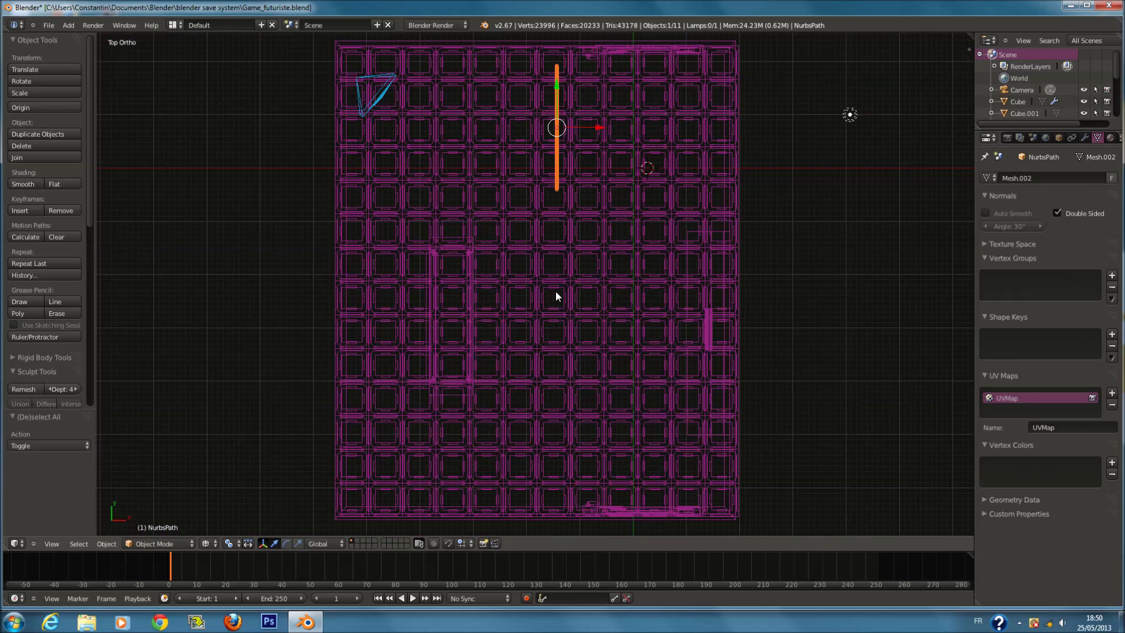
{"action": "left_click", "coordinate": [1110, 137]}
{"action": "key", "text": "shift+d"}
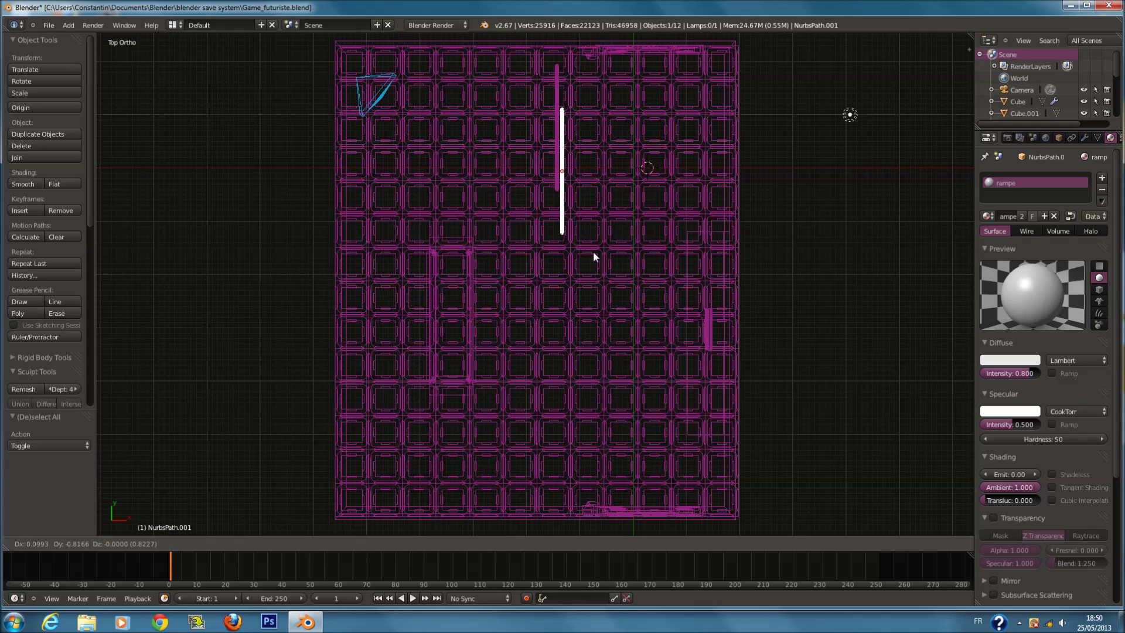
{"action": "left_click", "coordinate": [550, 72]}
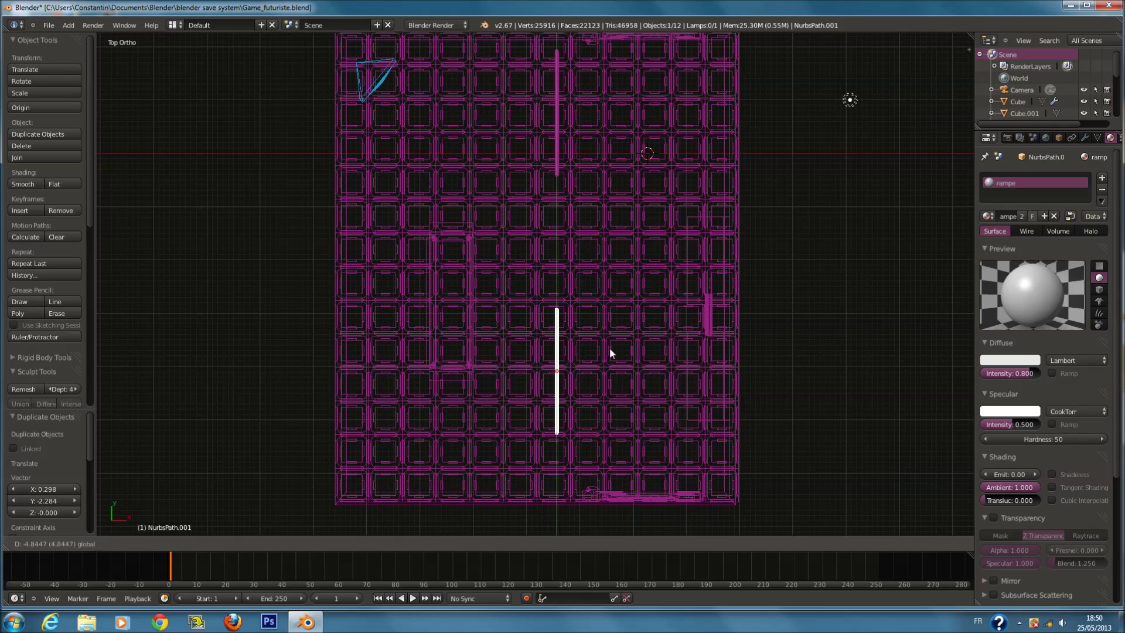
Duplicate the copied railing in place, rotate the new one 90° about Z and move it -1.302 in X and 1.137 in Y.
{"action": "key", "text": "shift+d"}
{"action": "right_click", "coordinate": [623, 369]}
{"action": "type", "text": "r90"}
{"action": "key", "text": "Return"}
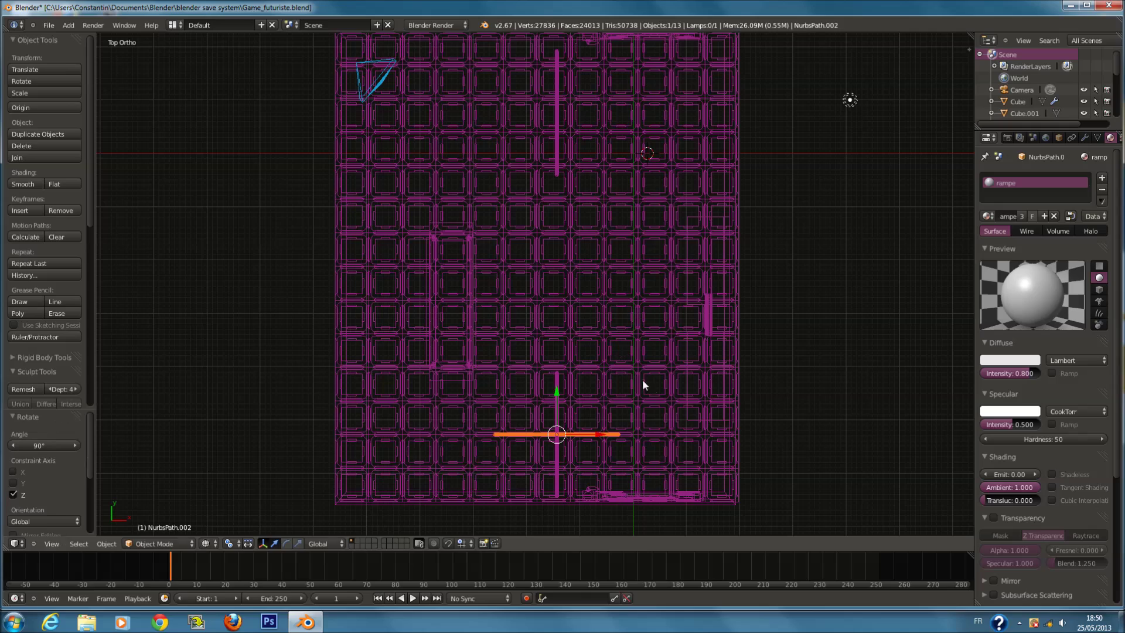
{"action": "key", "text": "g"}
{"action": "left_click", "coordinate": [581, 323]}
Move the rotated railing -0.950 along Y to line it up with the other copy.
{"action": "middle_click_drag", "start_coordinate": [581, 322], "coordinate": [634, 311]}
{"action": "key", "text": "KP_Decimal"}
{"action": "key", "text": "z"}
{"action": "scroll", "coordinate": [634, 311], "scroll_direction": "down", "scroll_amount": 5}
{"action": "middle_click_drag", "start_coordinate": [712, 314], "coordinate": [559, 313]}
{"action": "key", "text": "KP_Decimal"}
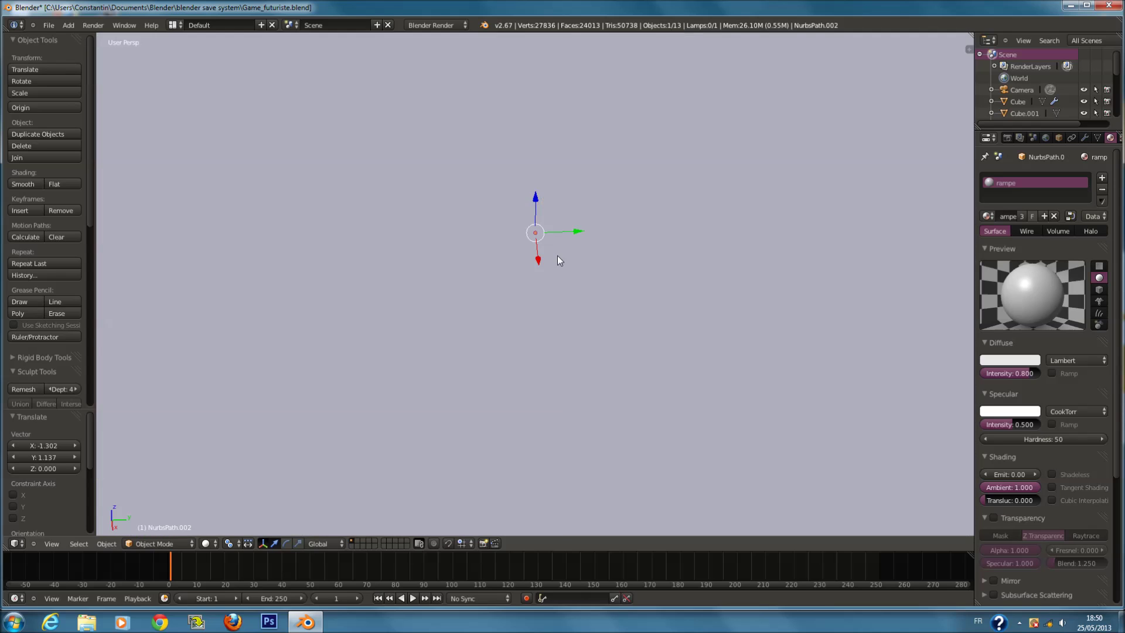
{"action": "scroll", "coordinate": [557, 255], "scroll_direction": "down", "scroll_amount": 3}
{"action": "key", "text": "g"}
{"action": "key", "text": "y"}
{"action": "left_click", "coordinate": [378, 199]}
Delete the wall-side end section of the unrotated railing copy's mesh, selecting it in right-view wireframe.
{"action": "middle_click_drag", "start_coordinate": [379, 199], "coordinate": [466, 340]}
{"action": "right_click", "coordinate": [479, 311]}
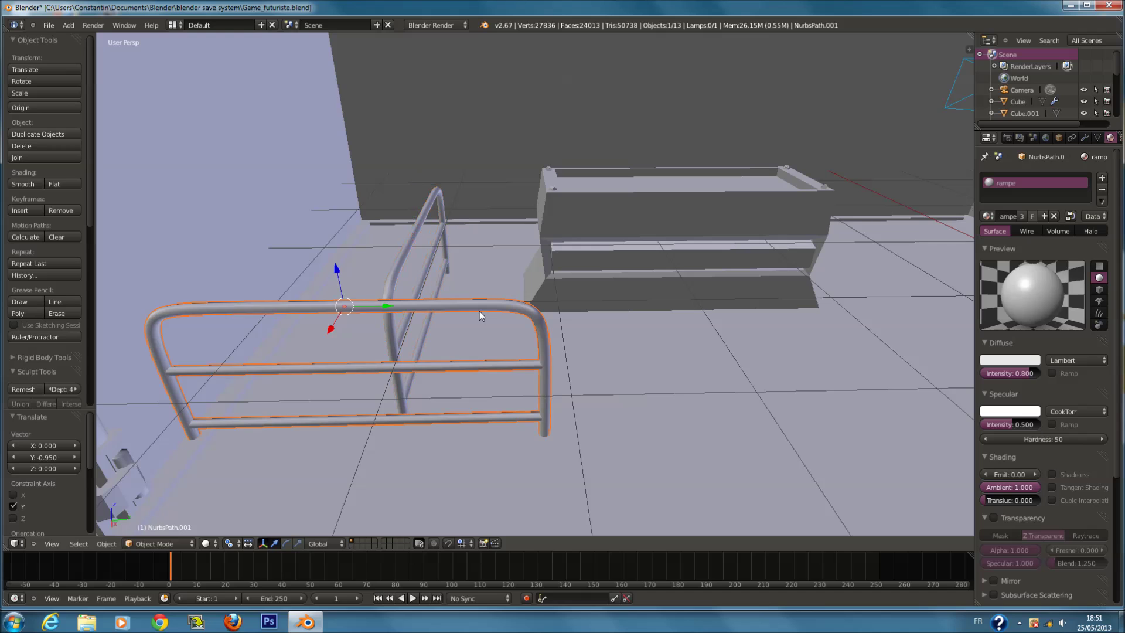
{"action": "key", "text": "Tab"}
{"action": "key", "text": "KP_3"}
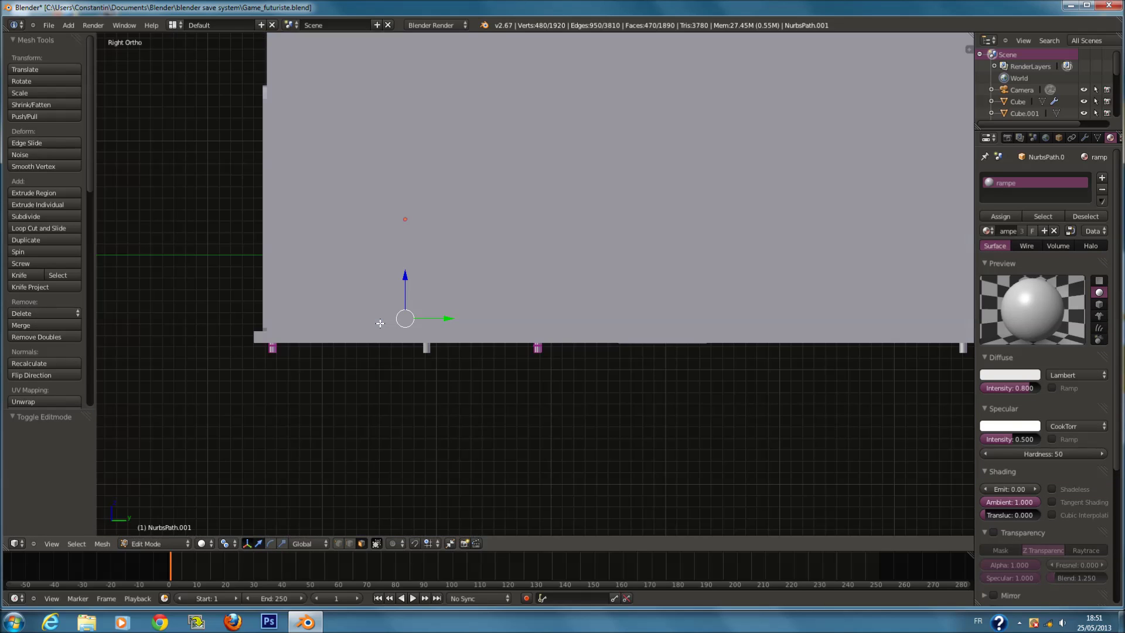
{"action": "key", "text": "z"}
{"action": "key", "text": "a"}
{"action": "mouse_move", "coordinate": [211, 181]}
{"action": "left_mouse_down"}
{"action": "mouse_move", "coordinate": [188, 226]}
{"action": "mouse_move", "coordinate": [193, 376]}
{"action": "left_mouse_up"}
{"action": "key", "text": "Escape"}
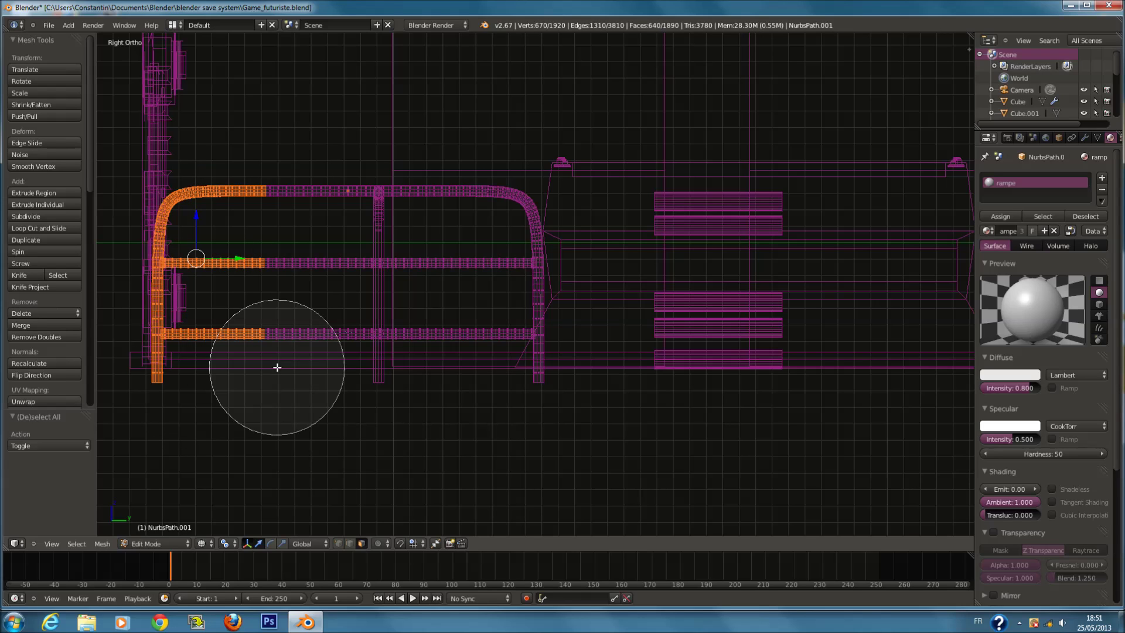
{"action": "key", "text": "x"}
Move the shortened railing along negative Y against the wall, deselect it in solid shading and save over the existing file.
{"action": "left_click_drag", "start_coordinate": [390, 191], "coordinate": [231, 191]}
{"action": "key", "text": "z"}
{"action": "mouse_move", "coordinate": [253, 180]}
{"action": "middle_mouse_down"}
{"action": "mouse_move", "coordinate": [227, 219]}
{"action": "mouse_move", "coordinate": [252, 258]}
{"action": "mouse_move", "coordinate": [634, 238]}
{"action": "mouse_move", "coordinate": [687, 250]}
{"action": "mouse_move", "coordinate": [791, 237]}
{"action": "mouse_move", "coordinate": [810, 246]}
{"action": "mouse_move", "coordinate": [805, 224]}
{"action": "mouse_move", "coordinate": [740, 236]}
{"action": "middle_mouse_up"}
{"action": "key", "text": "a"}
{"action": "key", "text": "ctrl+s"}
{"action": "left_click", "coordinate": [529, 248]}
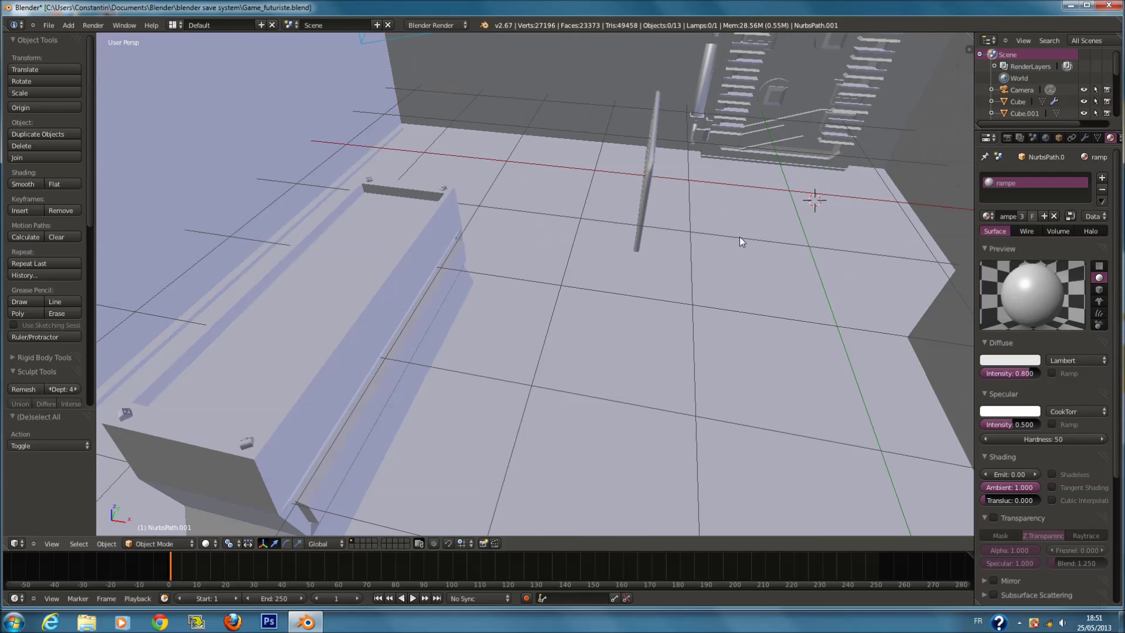
Select both crossbars of the railing standing apart from the other two and add a second material named black.
{"action": "middle_click_drag", "start_coordinate": [648, 206], "coordinate": [736, 304]}
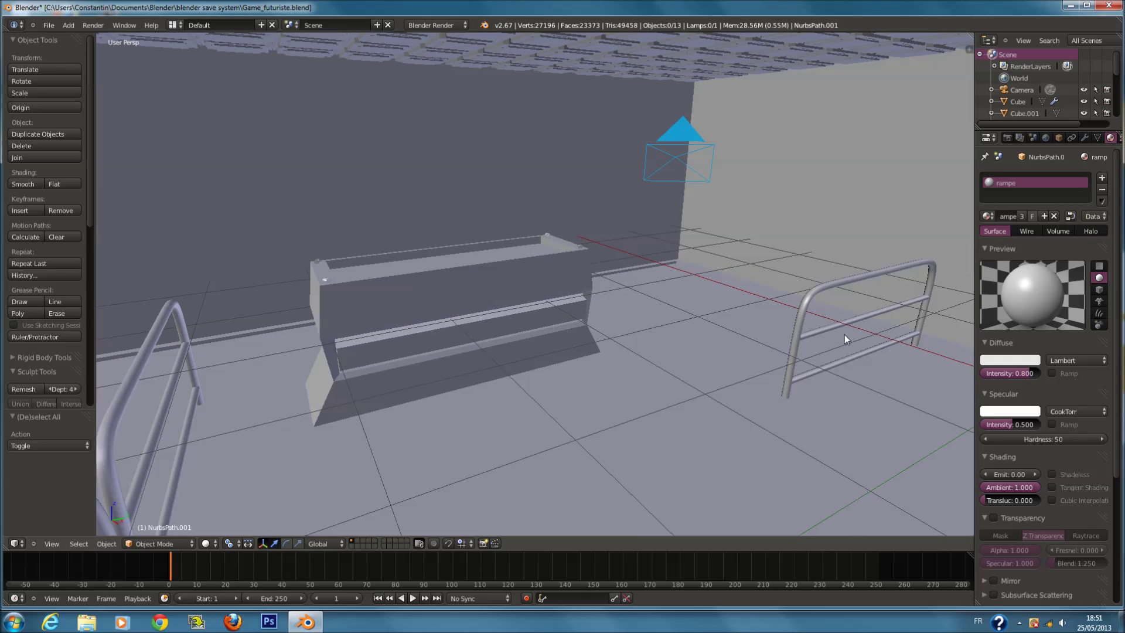
{"action": "middle_click_drag", "start_coordinate": [845, 335], "coordinate": [842, 331]}
{"action": "right_click", "coordinate": [836, 316]}
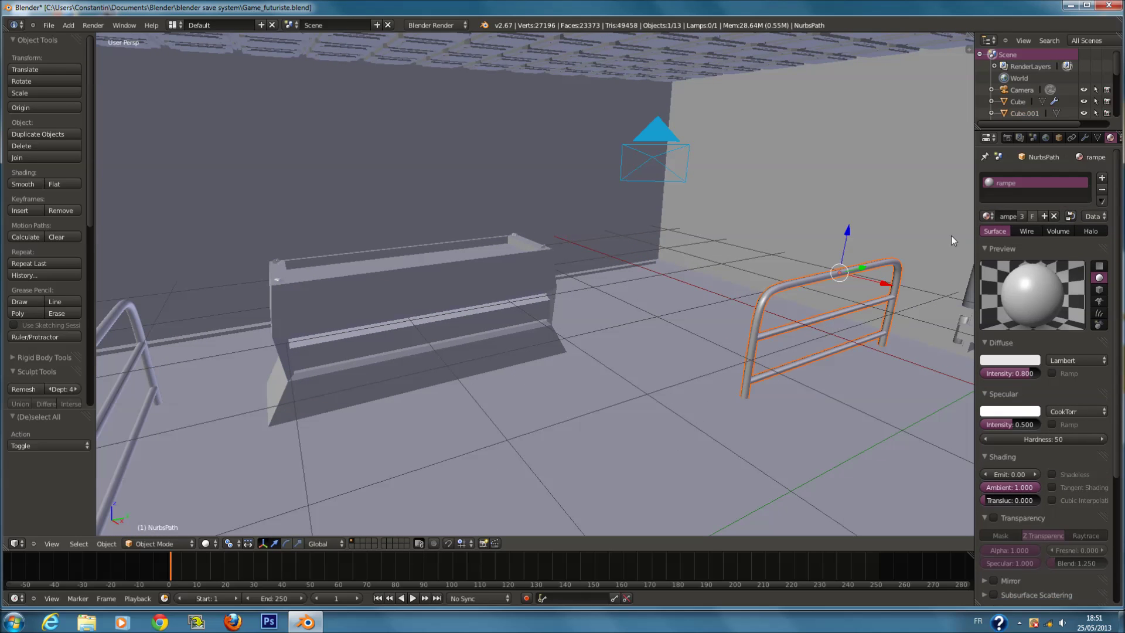
{"action": "key", "text": "Tab"}
{"action": "key", "text": "KP_Decimal"}
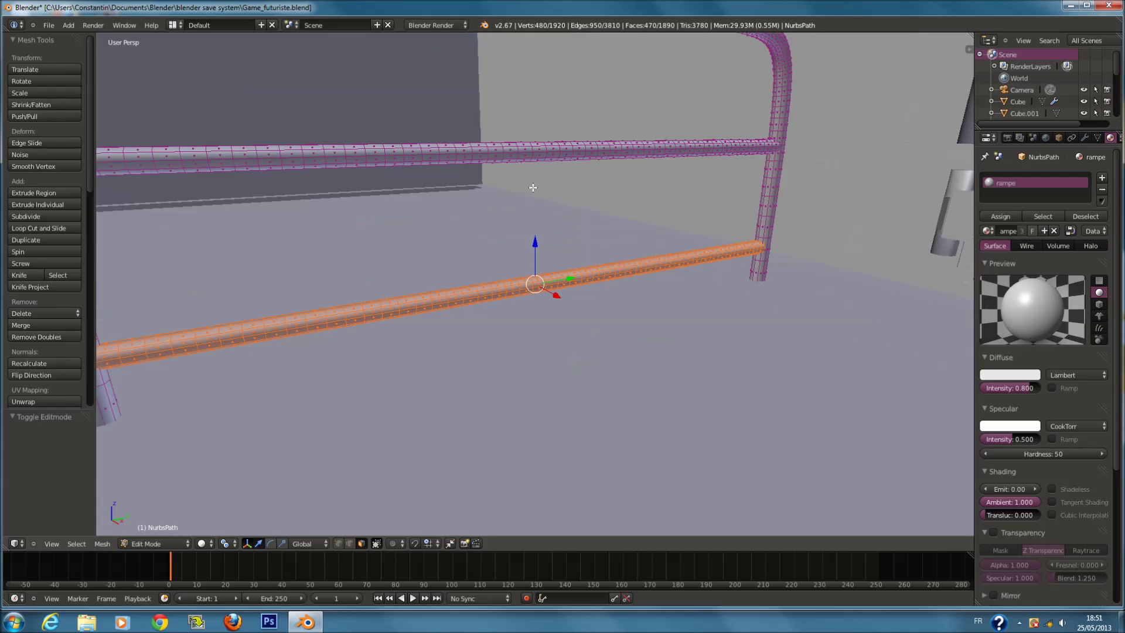
{"action": "key", "text": "l"}
{"action": "key", "text": "KP_Decimal"}
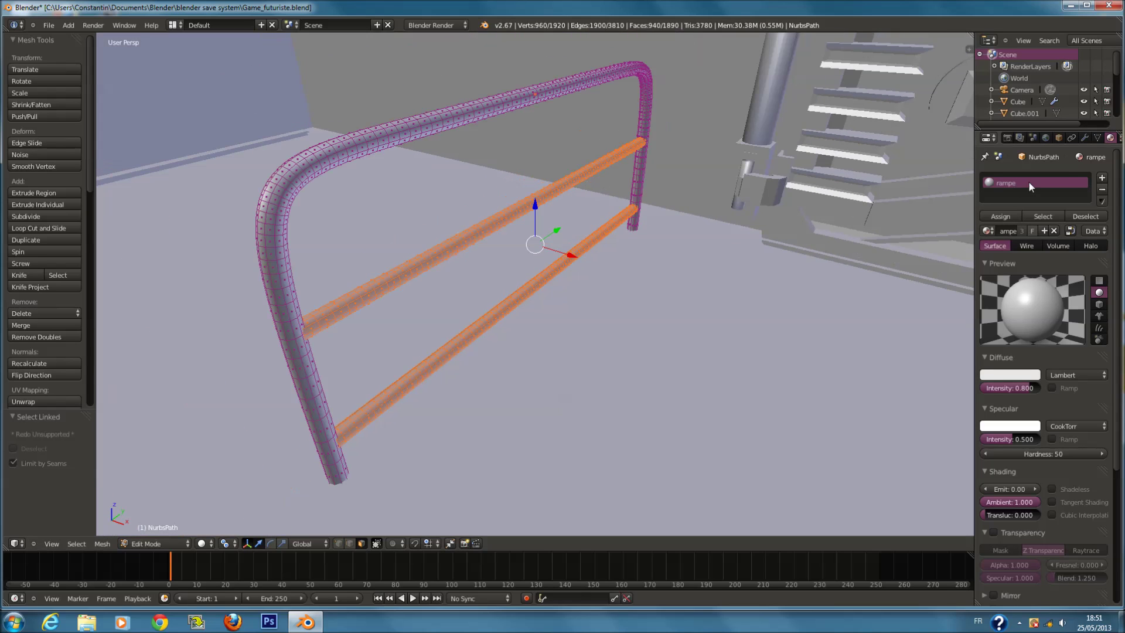
{"action": "left_click", "coordinate": [1100, 179]}
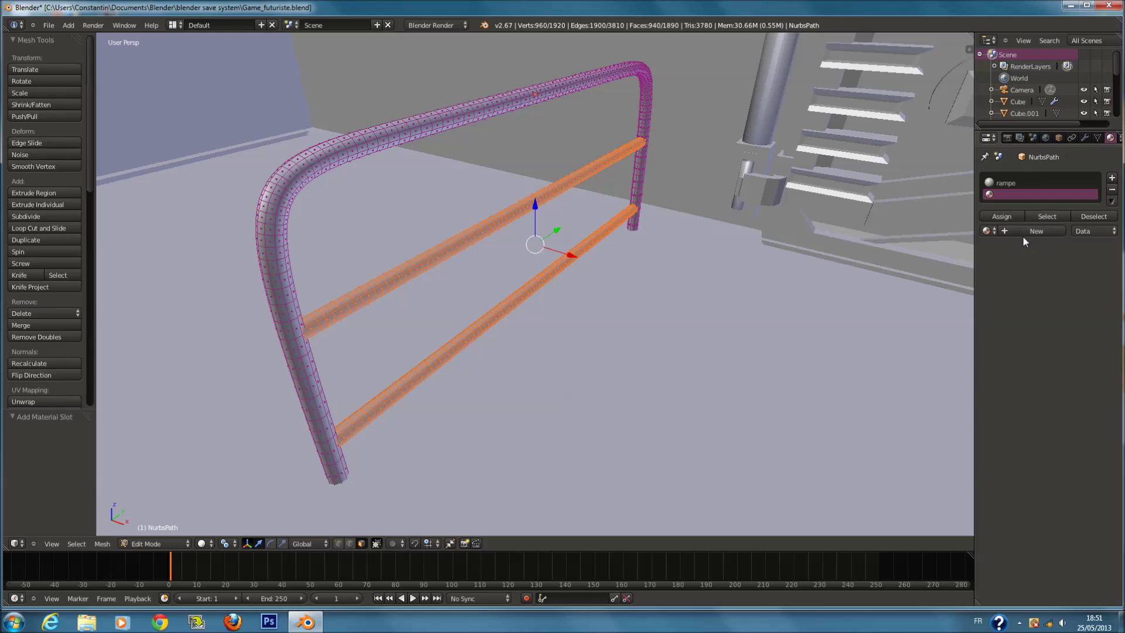
{"action": "left_click", "coordinate": [1022, 234]}
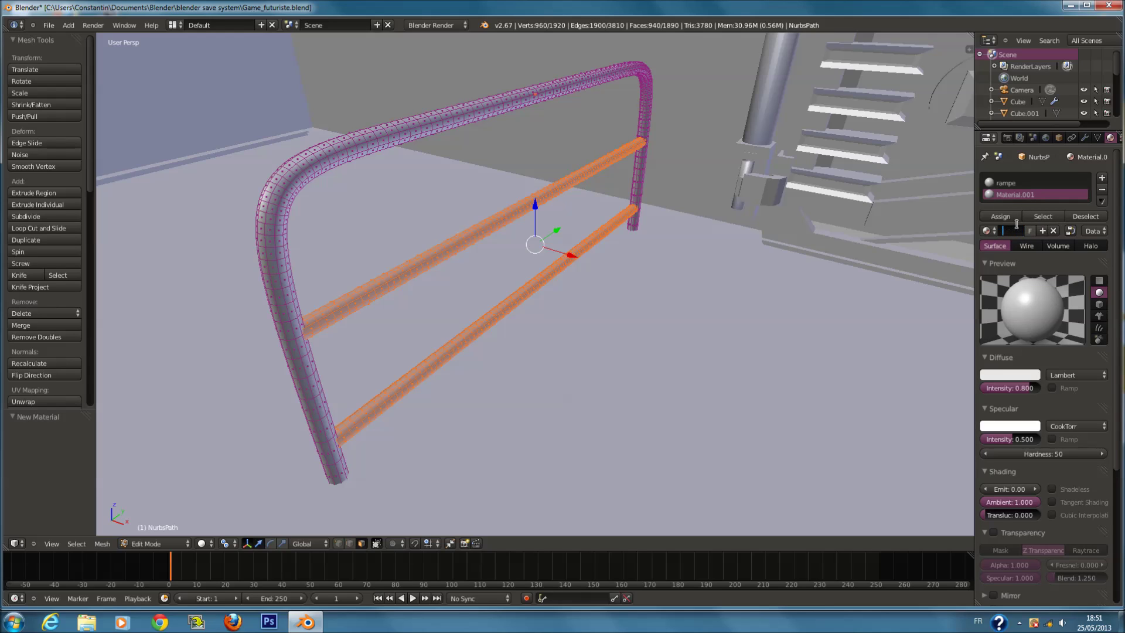
{"action": "type", "text": "black"}
{"action": "key", "text": "Return"}
Set the black material's diffuse colour to pure black and assign it to the selected crossbars.
{"action": "left_click", "coordinate": [1012, 374]}
{"action": "left_click", "coordinate": [1031, 303]}
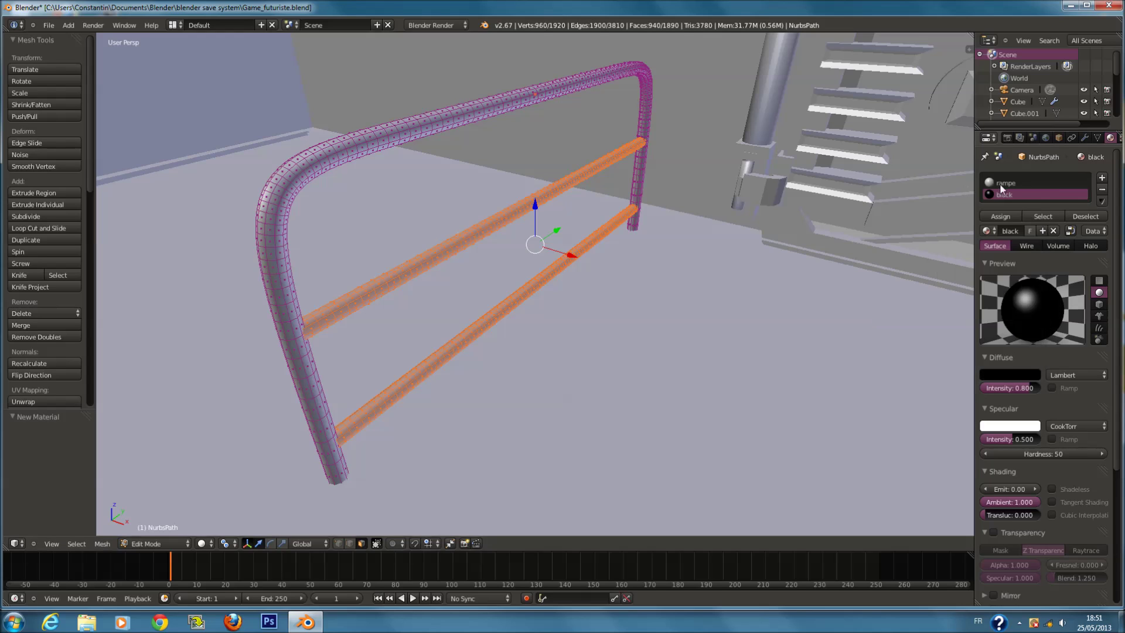
{"action": "left_click", "coordinate": [1008, 214]}
{"action": "key", "text": "Tab"}
Set the rampe material's diffuse colour to yellow, R 0.800, G 0.642, B 0.000.
{"action": "left_click", "coordinate": [1014, 182]}
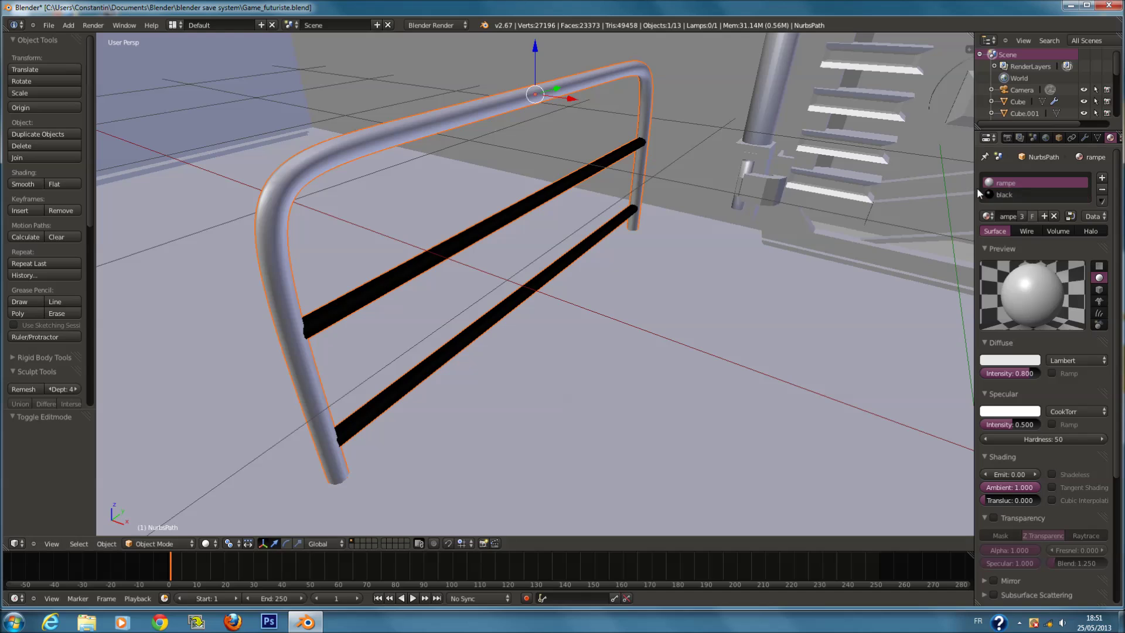
{"action": "left_click", "coordinate": [1019, 360]}
{"action": "left_click", "coordinate": [941, 251]}
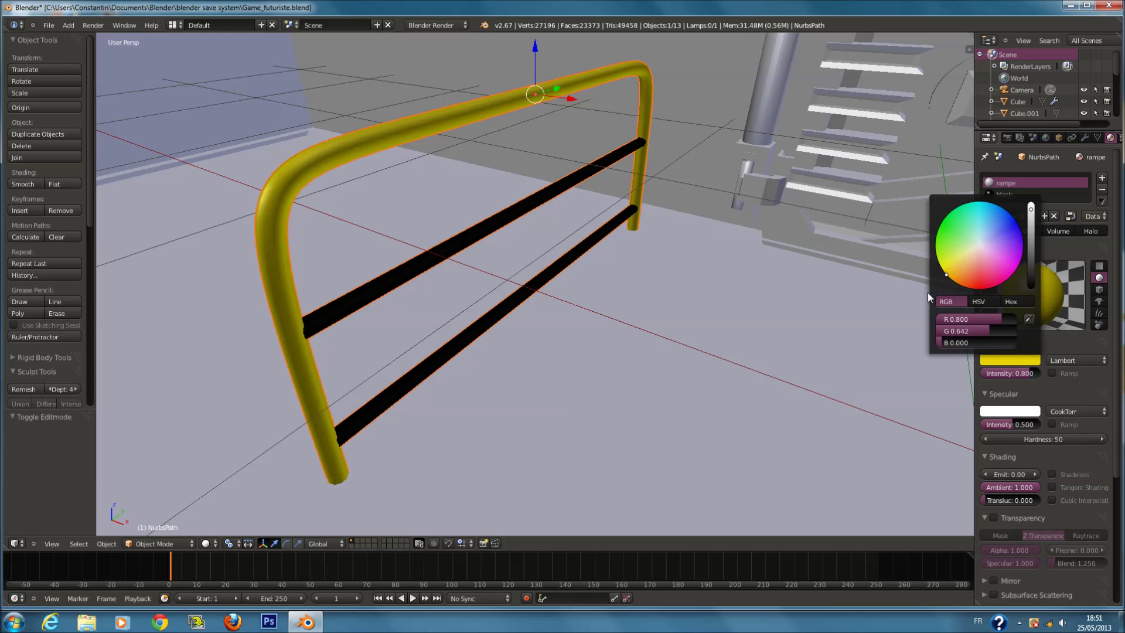
Add the existing black material in a second slot on the full-length railing copy across the room and assign it to both crossbars.
{"action": "middle_click_drag", "start_coordinate": [364, 290], "coordinate": [878, 135]}
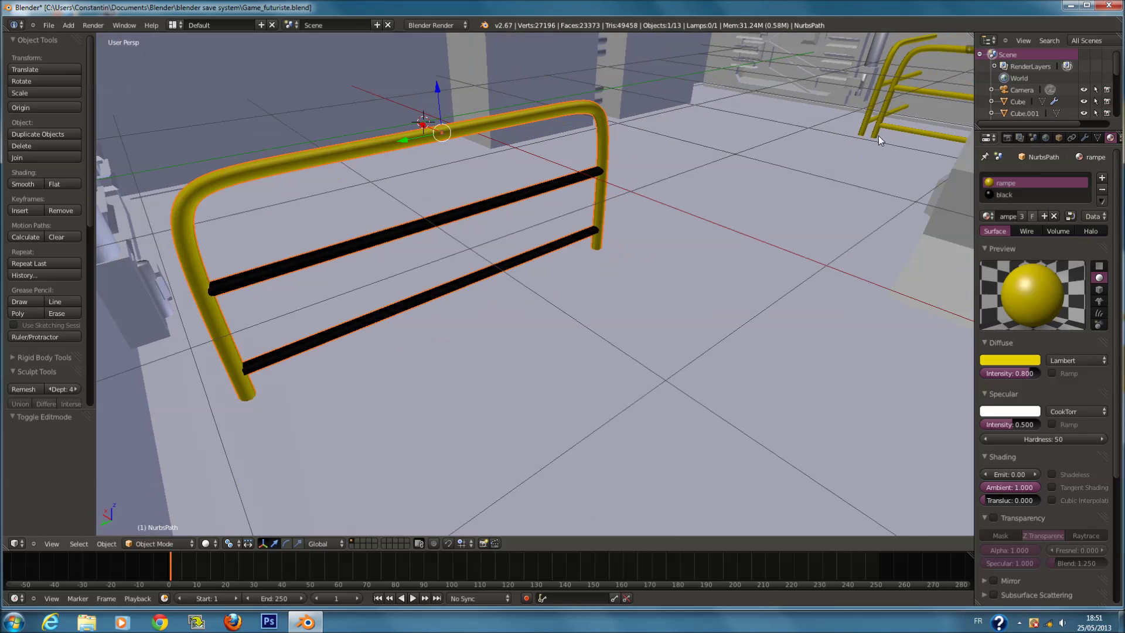
{"action": "right_click", "coordinate": [892, 82]}
{"action": "key", "text": "KP_Decimal"}
{"action": "middle_click_drag", "start_coordinate": [674, 317], "coordinate": [565, 339]}
{"action": "key", "text": "Tab"}
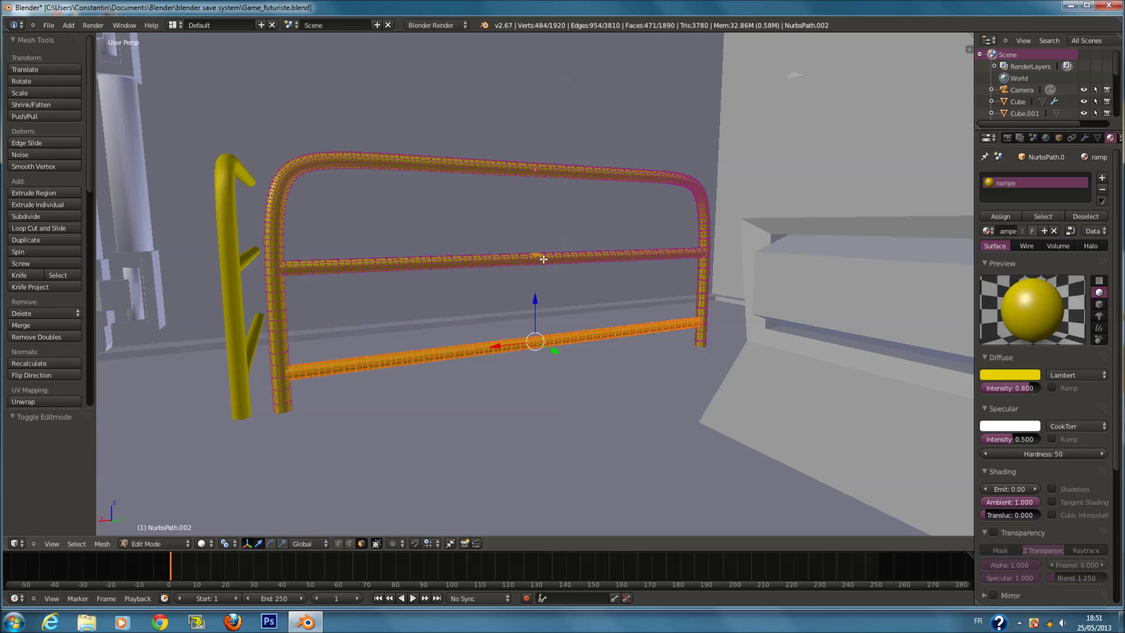
{"action": "key", "text": "l"}
{"action": "left_click", "coordinate": [1102, 177]}
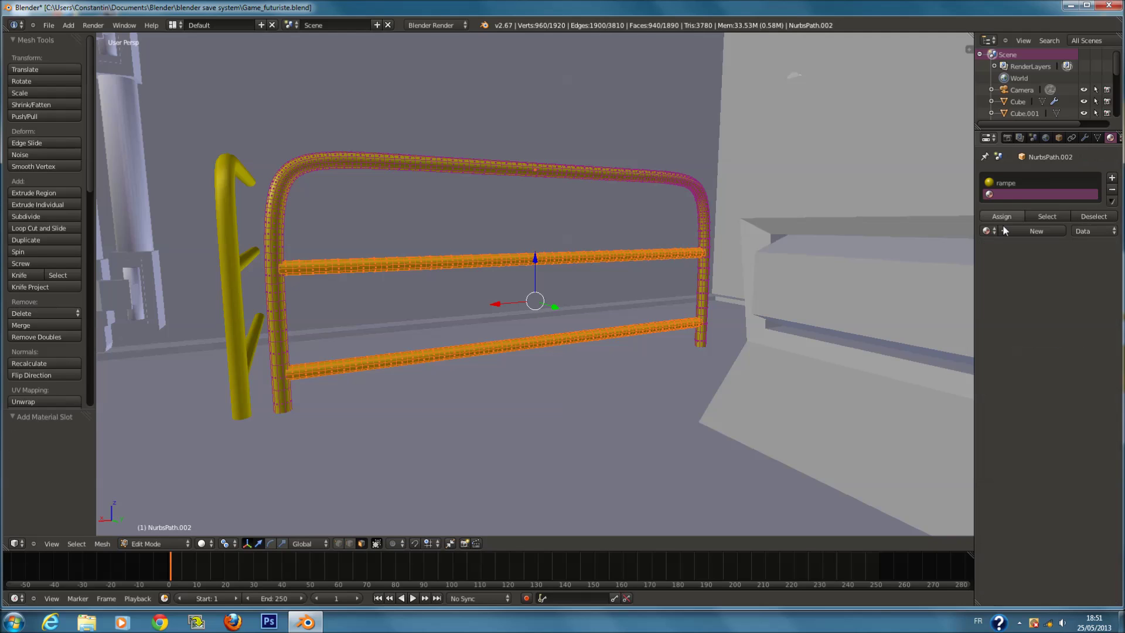
{"action": "left_click", "coordinate": [996, 233]}
{"action": "left_click", "coordinate": [1014, 247]}
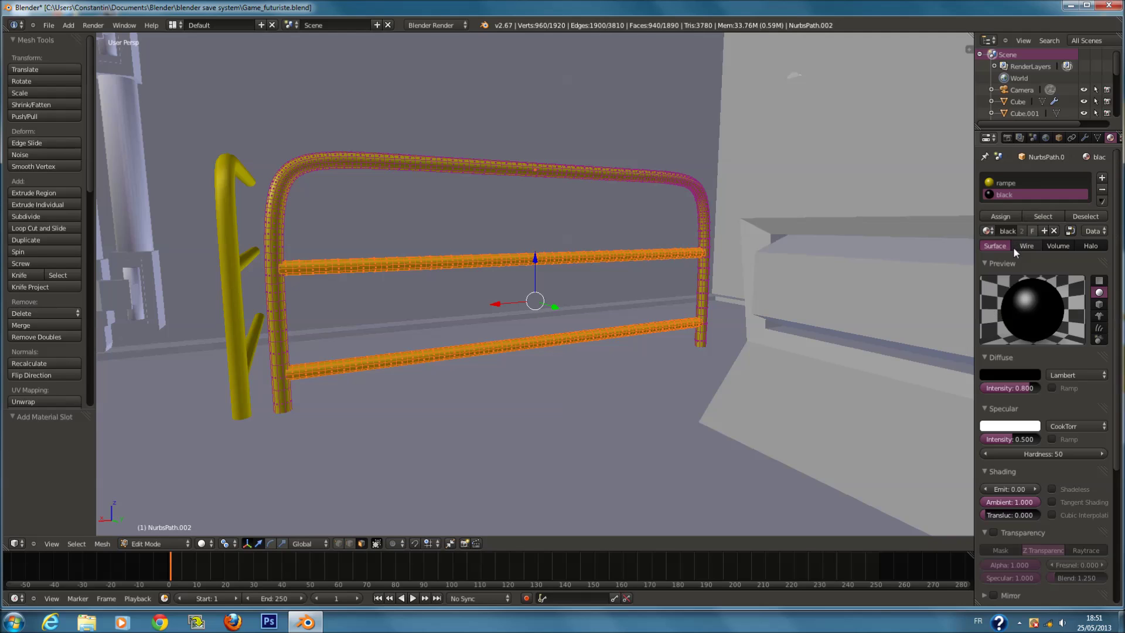
{"action": "left_click", "coordinate": [1000, 217]}
{"action": "middle_click_drag", "start_coordinate": [410, 287], "coordinate": [521, 284]}
{"action": "key", "text": "Tab"}
Give the shortened railing copy a second slot with the black material and assign it to its two crossbars.
{"action": "right_click", "coordinate": [388, 259]}
{"action": "key", "text": "Tab"}
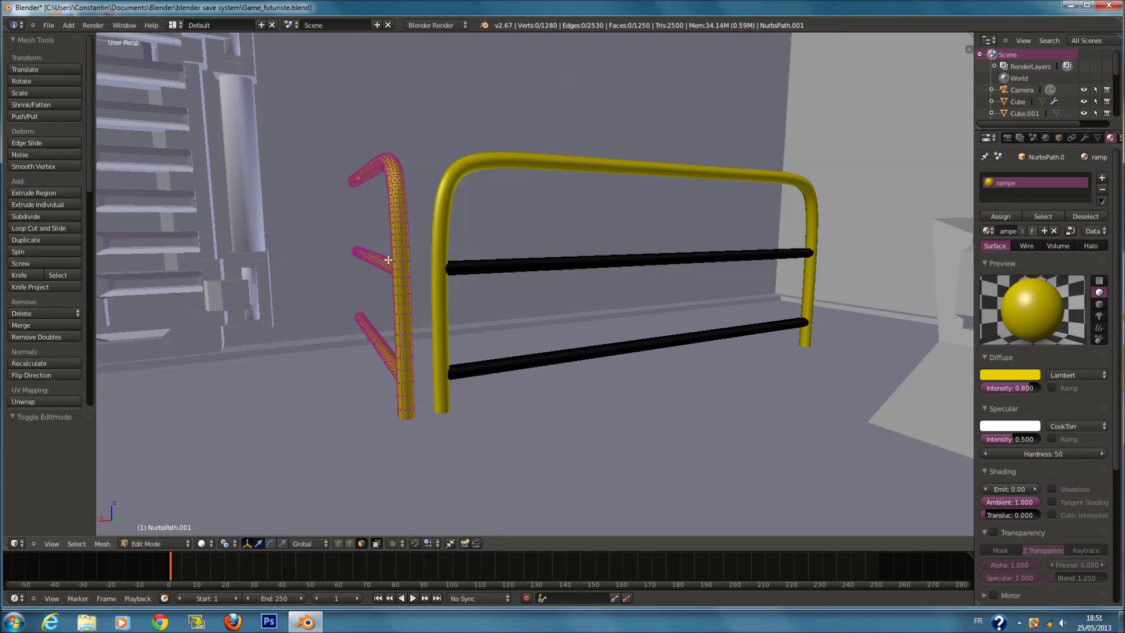
{"action": "middle_click_drag", "start_coordinate": [382, 260], "coordinate": [434, 276]}
{"action": "key", "text": "l"}
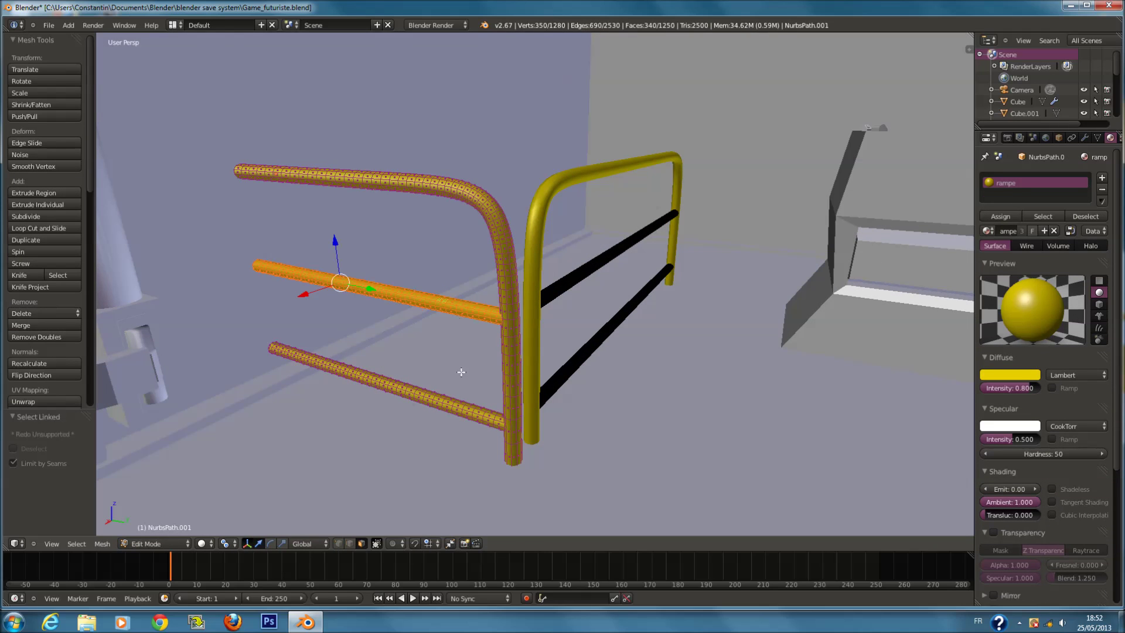
{"action": "key", "text": "l"}
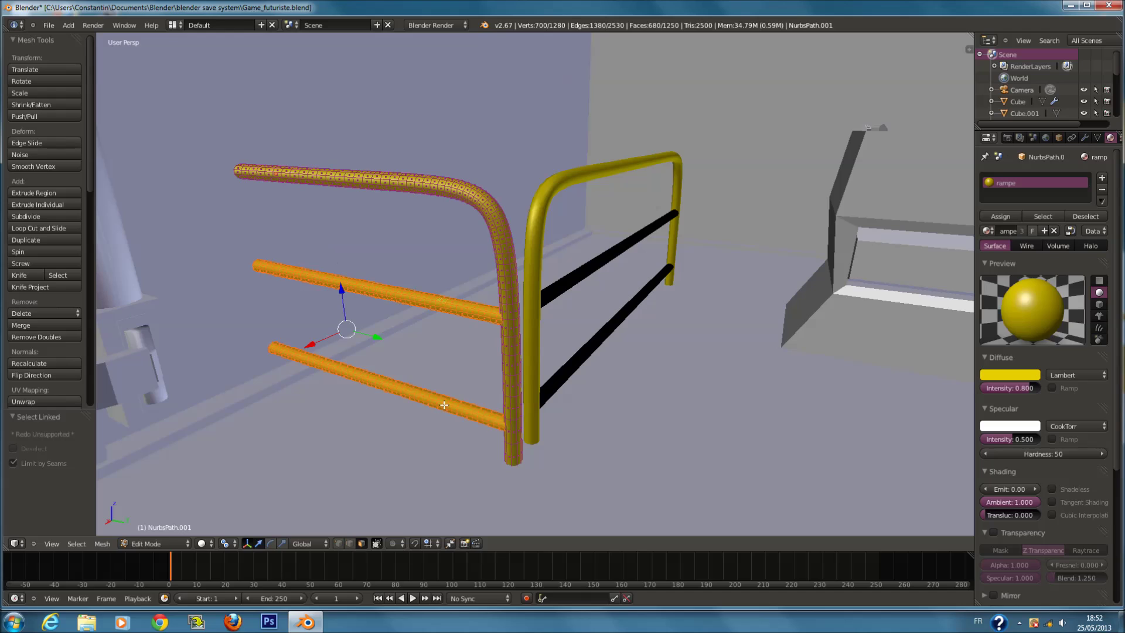
{"action": "left_click", "coordinate": [1103, 177]}
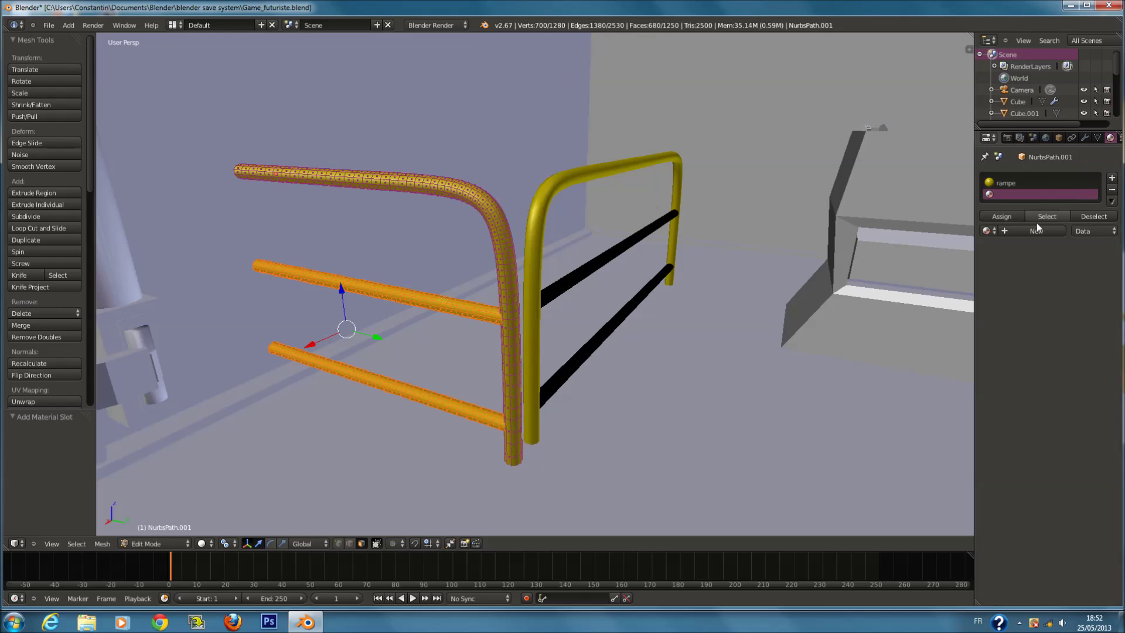
{"action": "left_click", "coordinate": [989, 231]}
{"action": "left_click", "coordinate": [1015, 250]}
{"action": "left_click", "coordinate": [1003, 217]}
{"action": "key", "text": "Tab"}
Save the scene over the existing file and deselect all objects.
{"action": "scroll", "coordinate": [637, 335], "scroll_direction": "down", "scroll_amount": 2}
{"action": "middle_click_drag", "start_coordinate": [638, 335], "coordinate": [779, 330]}
{"action": "right_click", "coordinate": [852, 318]}
{"action": "key", "text": "Return"}
{"action": "scroll", "coordinate": [481, 335], "scroll_direction": "down", "scroll_amount": 3}
{"action": "key", "text": "a"}
{"action": "key", "text": "a"}
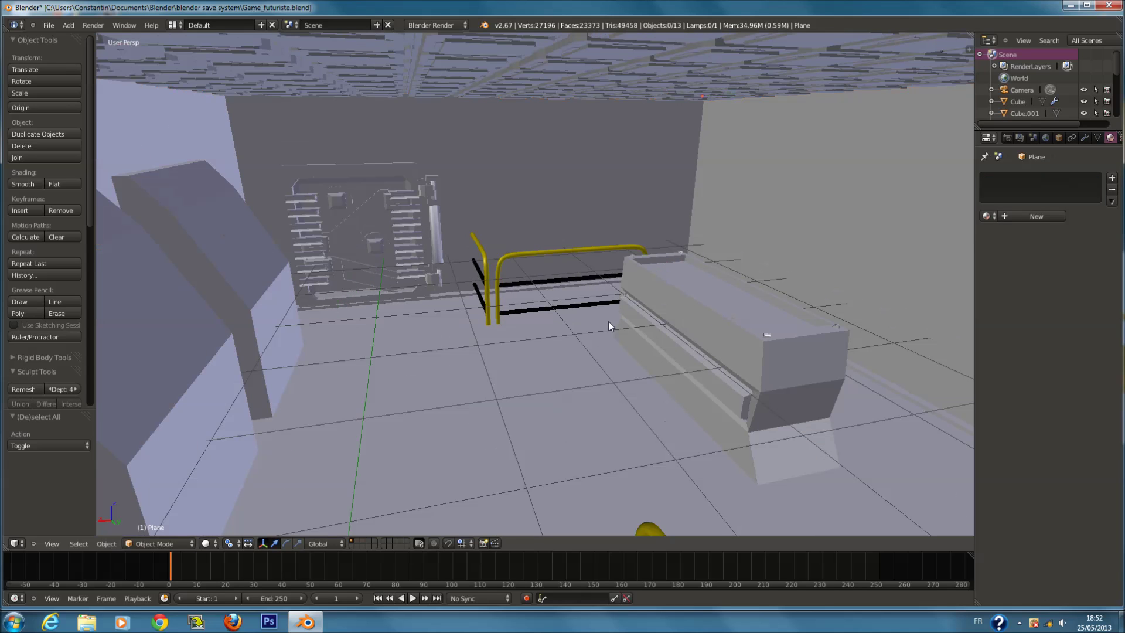
{"action": "right_click", "coordinate": [577, 367]}
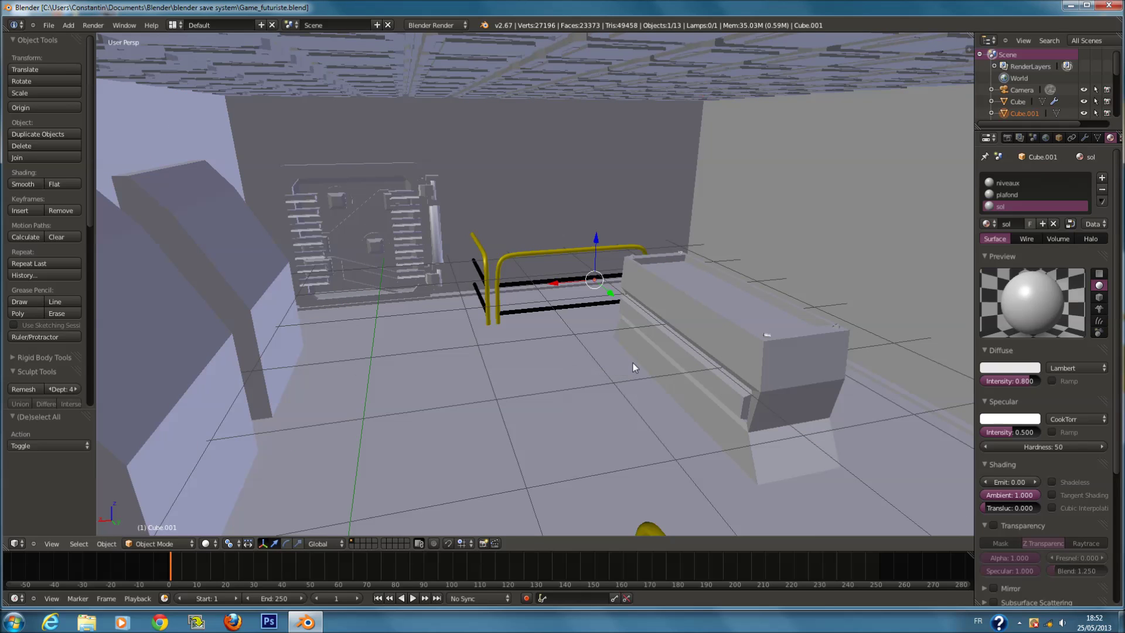
{"action": "scroll", "coordinate": [633, 366], "scroll_direction": "up", "scroll_amount": 5}
{"action": "scroll", "coordinate": [649, 373], "scroll_direction": "down", "scroll_amount": 4}
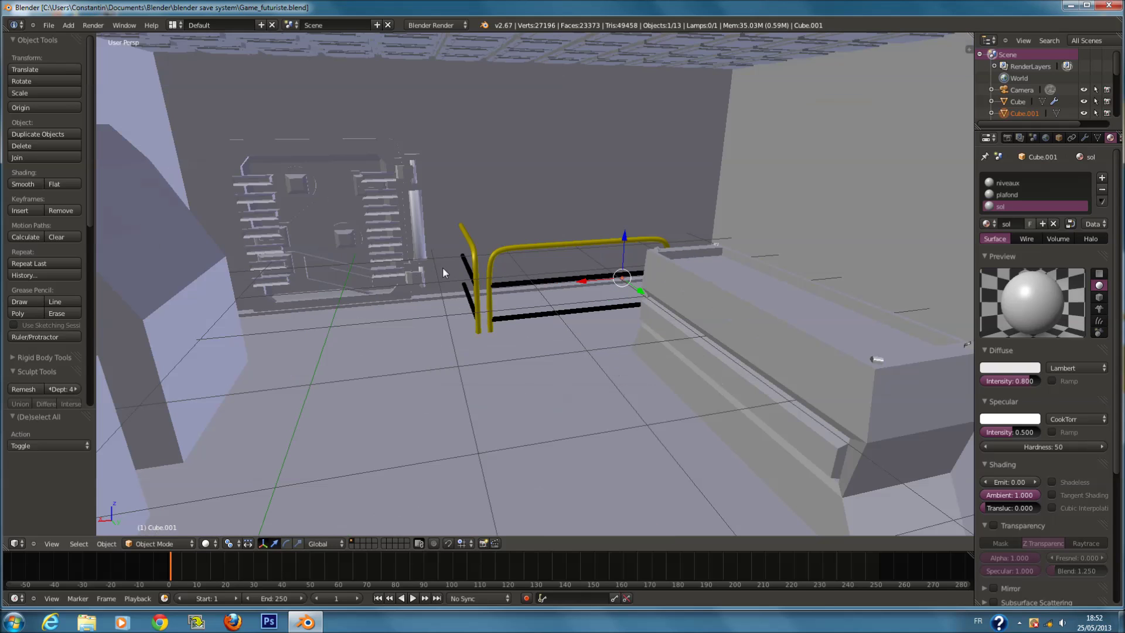
{"action": "right_click", "coordinate": [378, 177]}
{"action": "middle_click_drag", "start_coordinate": [412, 214], "coordinate": [368, 201]}
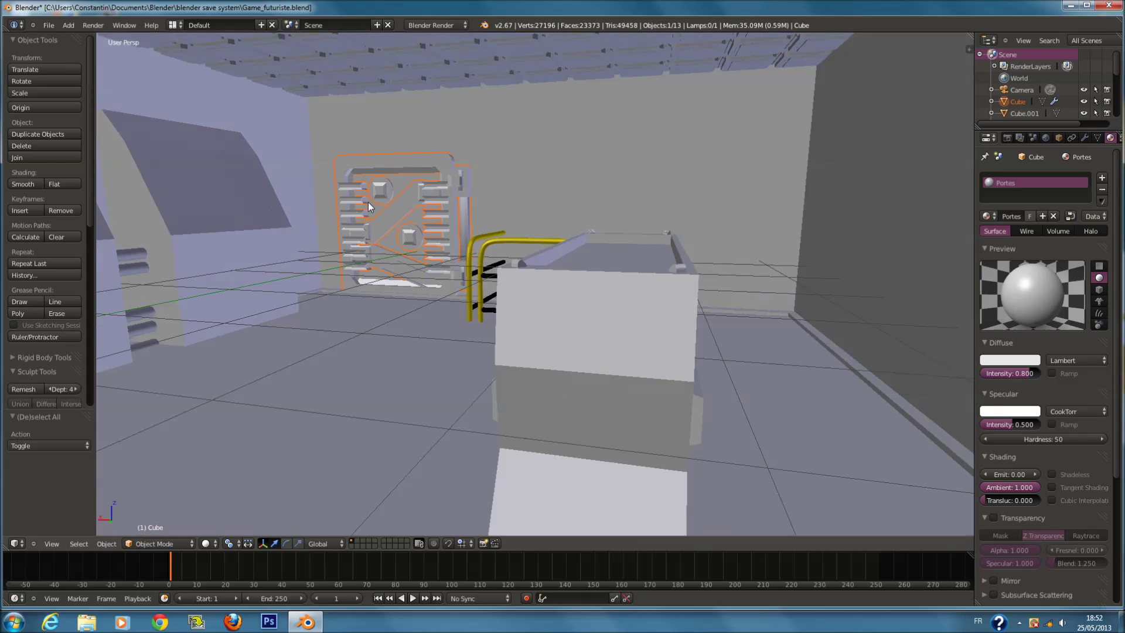
{"action": "key", "text": "ctrl+o"}
{"action": "left_click", "coordinate": [363, 199]}
{"action": "key", "text": "ctrl+o"}
{"action": "key", "text": "Escape"}
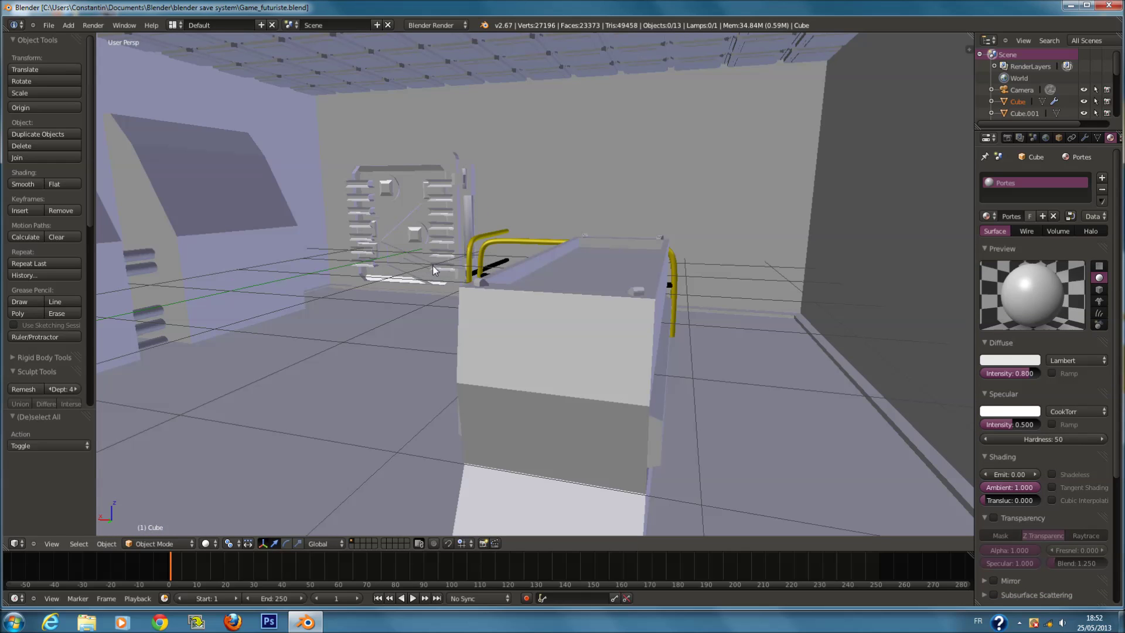
Select the door on the far wall, widen the properties editor and save over the existing file.
{"action": "right_click", "coordinate": [410, 241]}
{"action": "key", "text": "ctrl+o"}
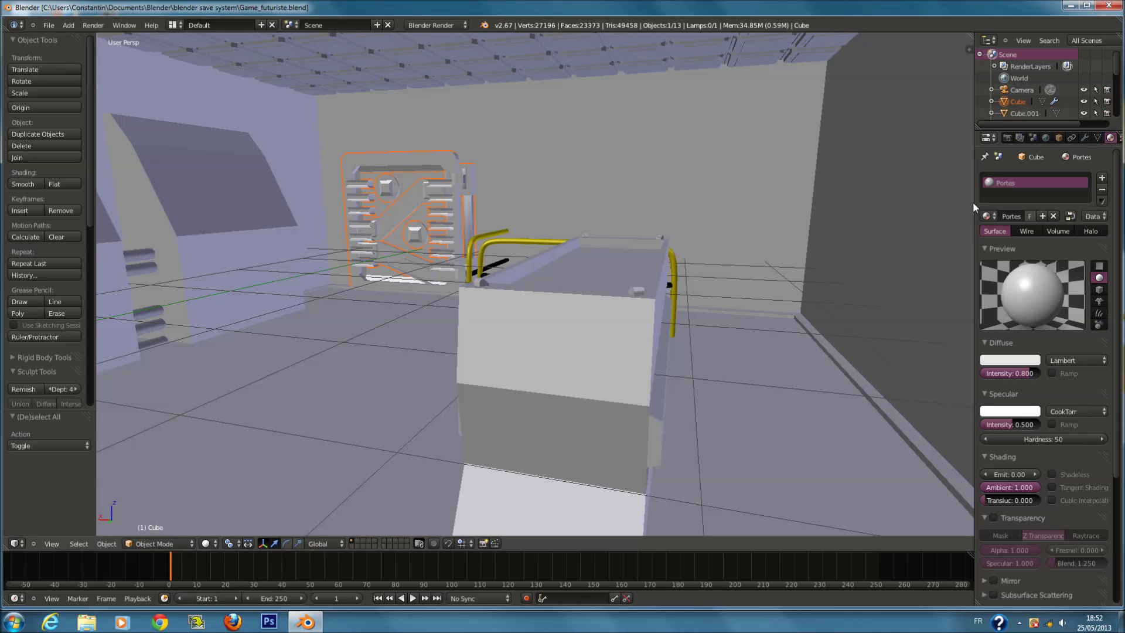
{"action": "left_click_drag", "start_coordinate": [974, 203], "coordinate": [799, 206]}
{"action": "key", "text": "ctrl+s"}
{"action": "left_click", "coordinate": [796, 207]}
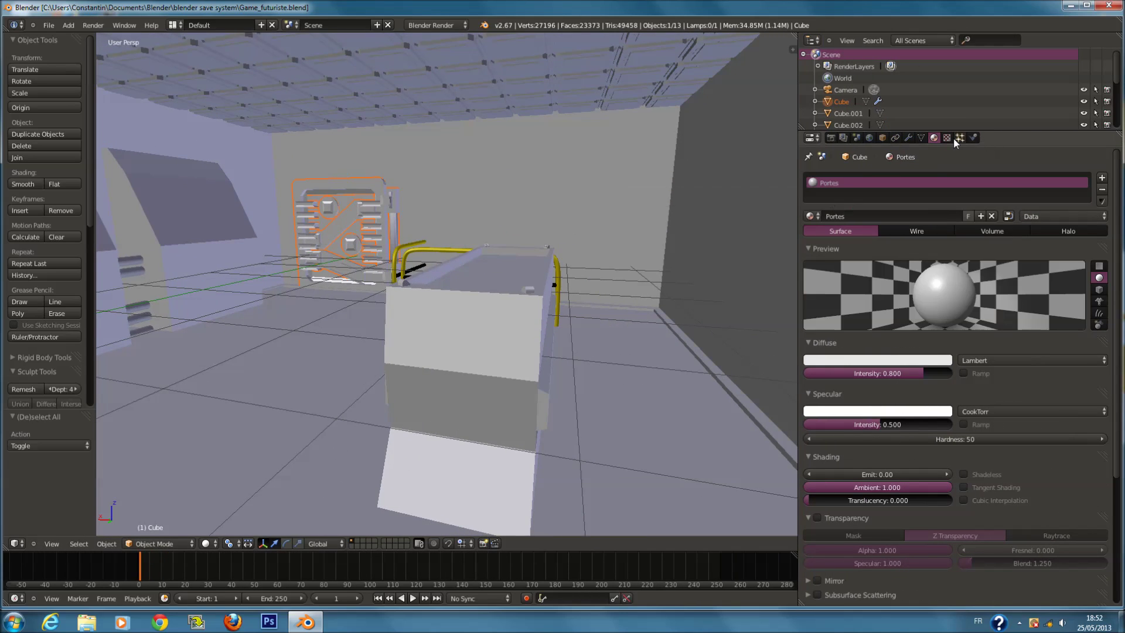
Add a new texture of type Image or Movie to the door's Portes material and set its mapping coordinates to UV.
{"action": "left_click", "coordinate": [947, 137]}
{"action": "left_click", "coordinate": [930, 262]}
{"action": "left_click", "coordinate": [926, 279]}
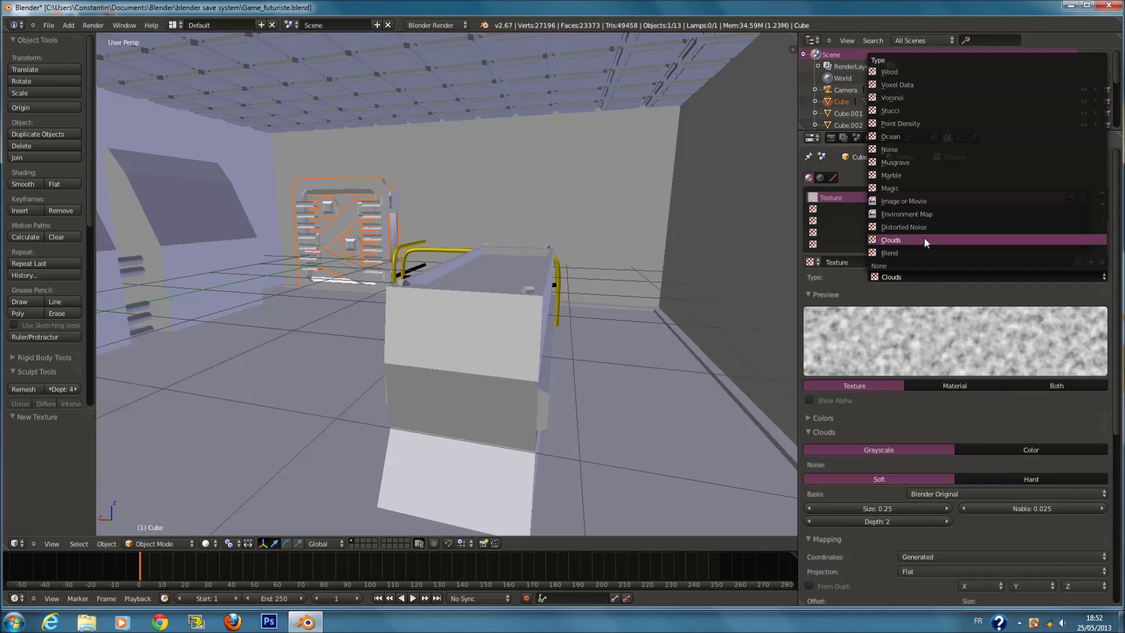
{"action": "left_click", "coordinate": [925, 203]}
{"action": "scroll", "coordinate": [958, 504], "scroll_direction": "down", "scroll_amount": 2}
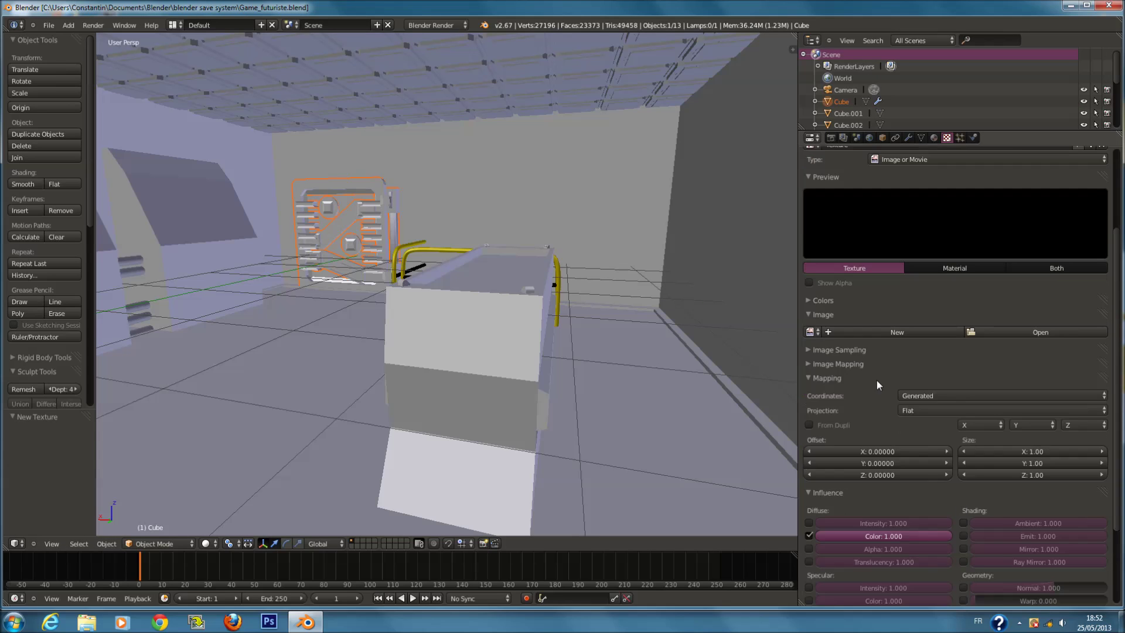
{"action": "left_click", "coordinate": [832, 386]}
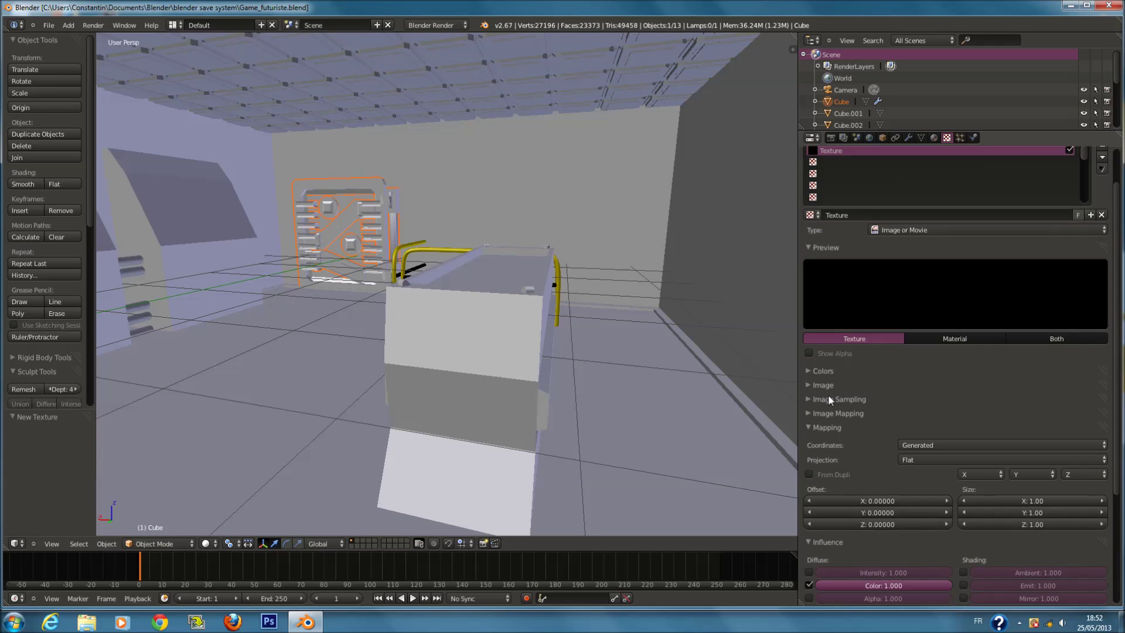
{"action": "left_click", "coordinate": [959, 444]}
{"action": "left_click", "coordinate": [945, 400]}
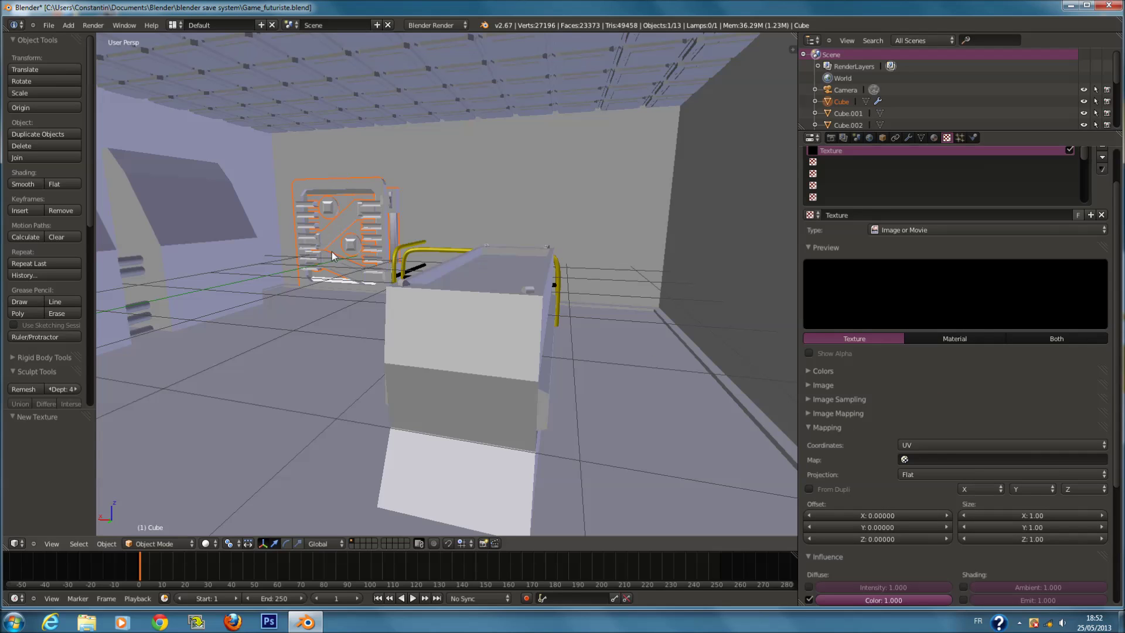
Save the scene with the door's new texture settings.
{"action": "scroll", "coordinate": [332, 243], "scroll_direction": "down", "scroll_amount": 3}
{"action": "middle_click_drag", "start_coordinate": [332, 244], "coordinate": [424, 254], "text": "shift"}
{"action": "scroll", "coordinate": [424, 254], "scroll_direction": "up", "scroll_amount": 4}
{"action": "scroll", "coordinate": [424, 254], "scroll_direction": "down", "scroll_amount": 5}
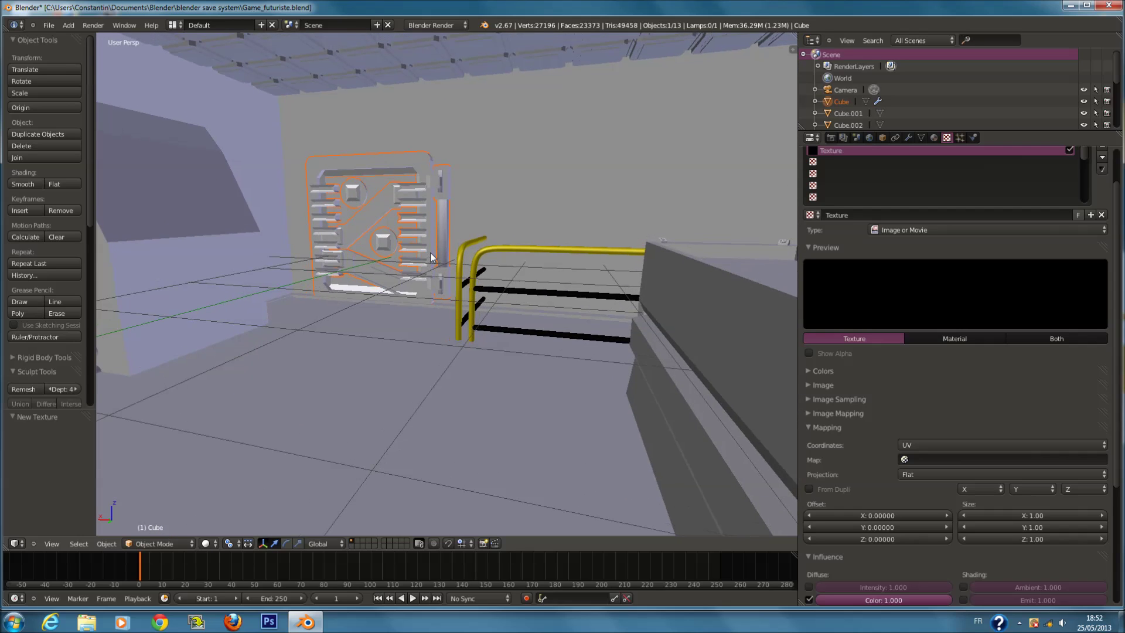
{"action": "scroll", "coordinate": [431, 257], "scroll_direction": "up", "scroll_amount": 3}
{"action": "scroll", "coordinate": [345, 359], "scroll_direction": "down", "scroll_amount": 1}
{"action": "key", "text": "ctrl+s"}
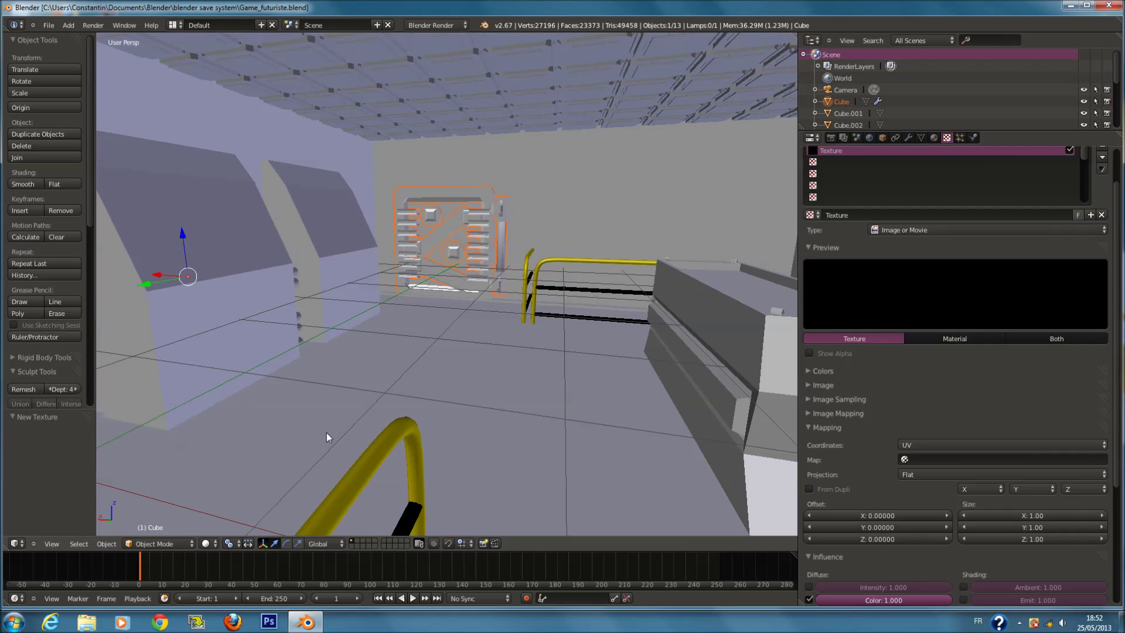
Set the pivot point to Median Point and switch the viewport shading to Textured.
{"action": "left_click", "coordinate": [226, 543]}
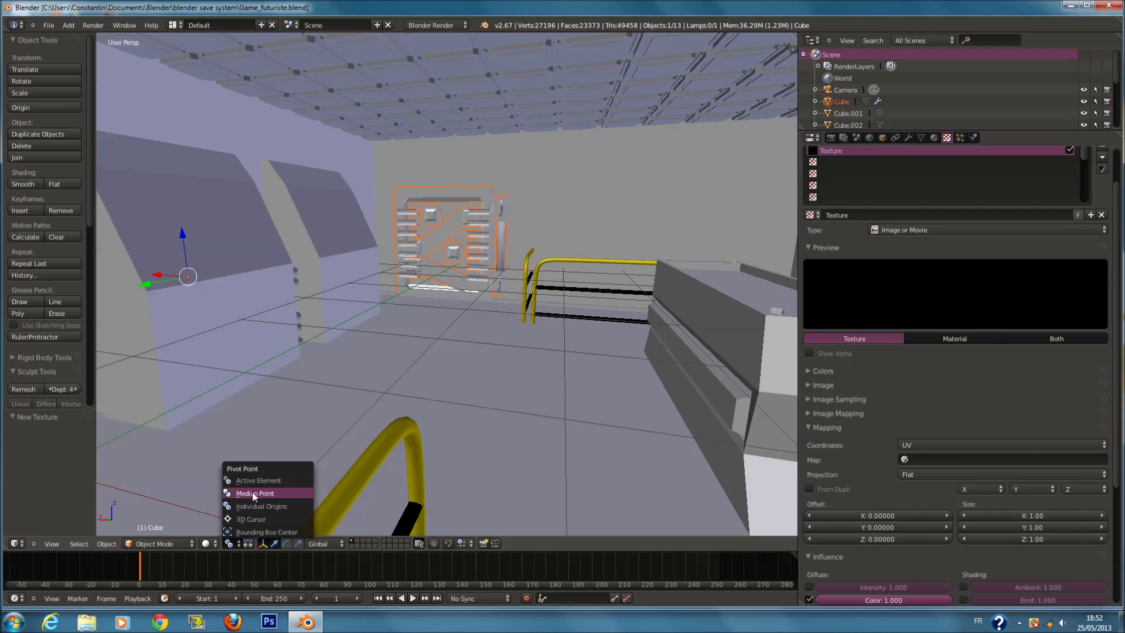
{"action": "left_click", "coordinate": [252, 493]}
{"action": "left_click", "coordinate": [205, 543]}
{"action": "left_click", "coordinate": [221, 494]}
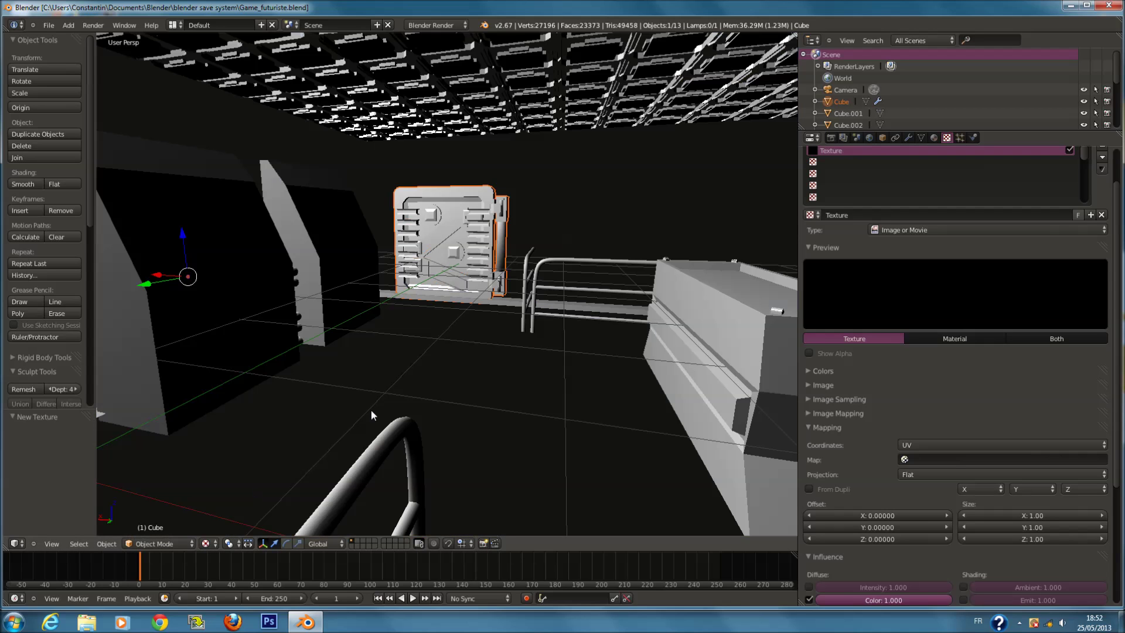
Set the viewport's Display shading mode to GLSL and reframe the view towards the door.
{"action": "key", "text": "shift+f"}
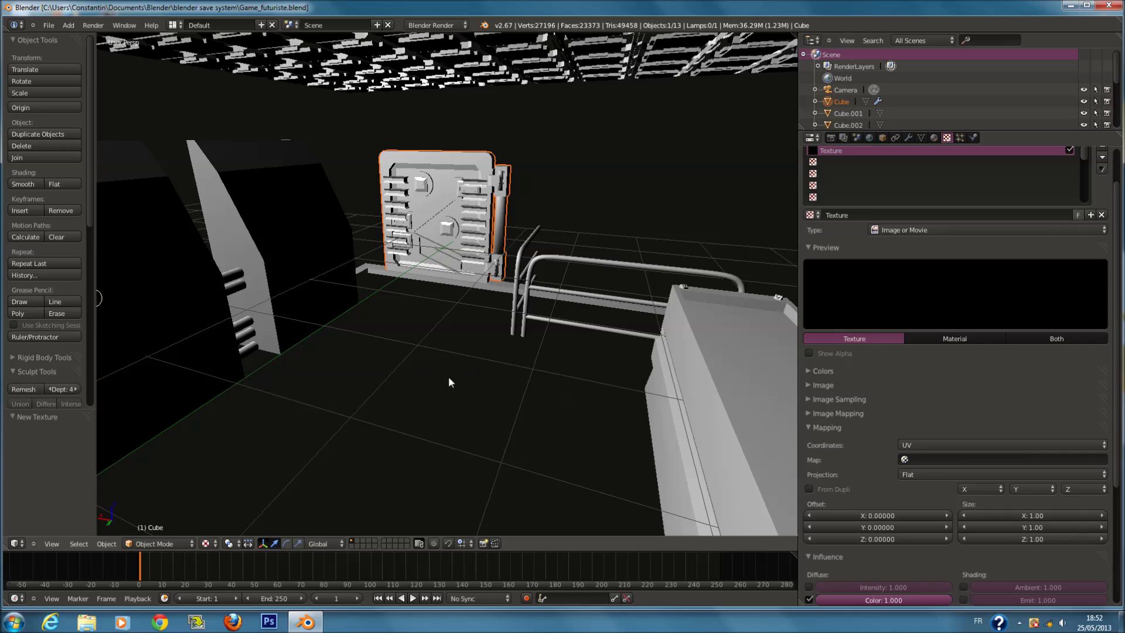
{"action": "key", "text": "n"}
{"action": "scroll", "coordinate": [730, 163], "scroll_direction": "down", "scroll_amount": 5}
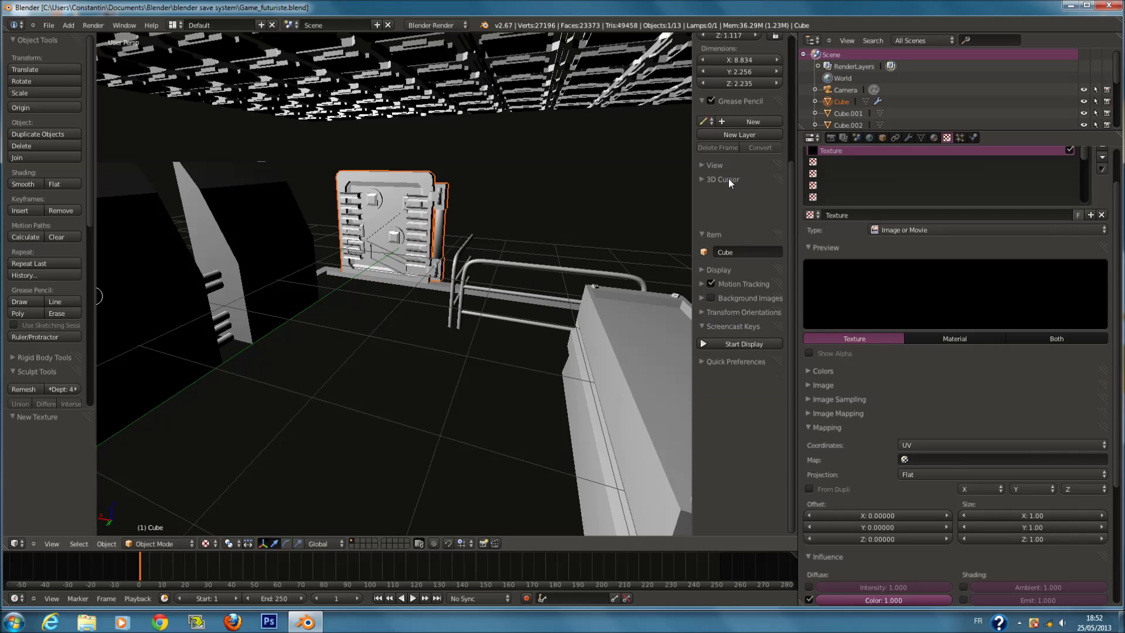
{"action": "left_click", "coordinate": [731, 205]}
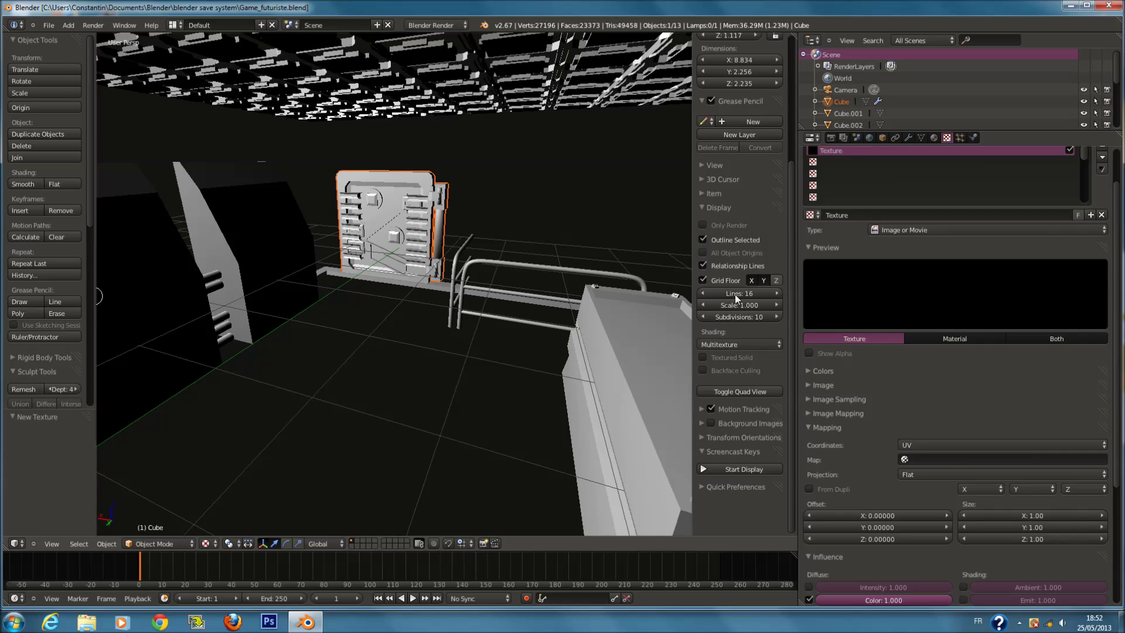
{"action": "left_click", "coordinate": [742, 343]}
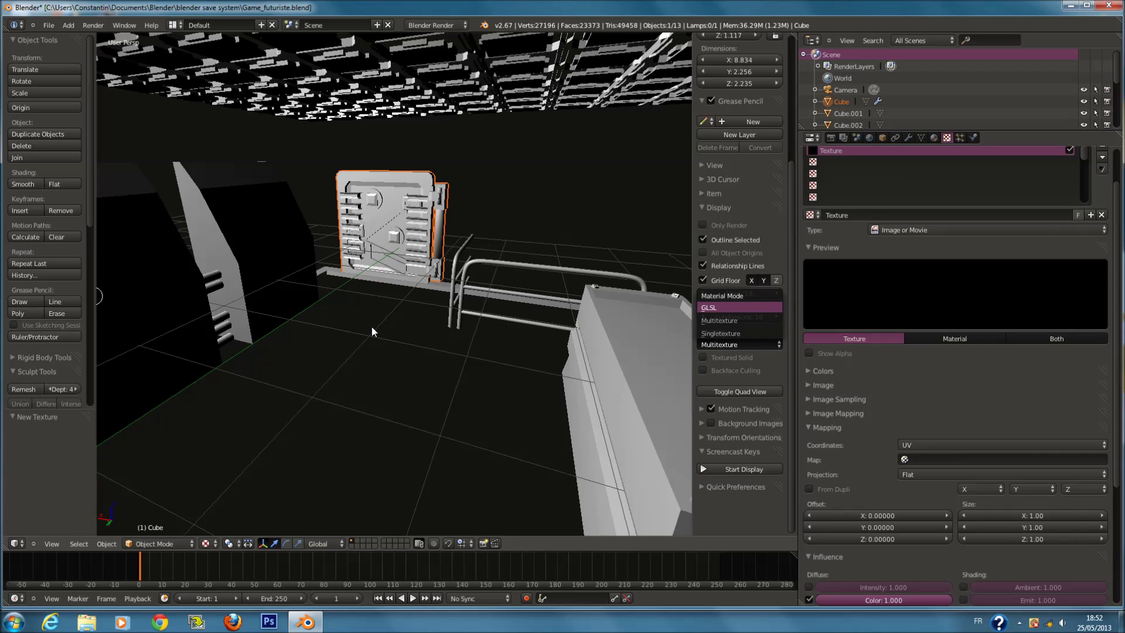
{"action": "key", "text": "Return"}
{"action": "key", "text": "n"}
{"action": "mouse_move", "coordinate": [326, 344]}
{"action": "middle_mouse_down"}
{"action": "mouse_move", "coordinate": [380, 340]}
{"action": "mouse_move", "coordinate": [369, 329]}
{"action": "mouse_move", "coordinate": [255, 333]}
{"action": "mouse_move", "coordinate": [370, 329]}
{"action": "middle_mouse_up"}
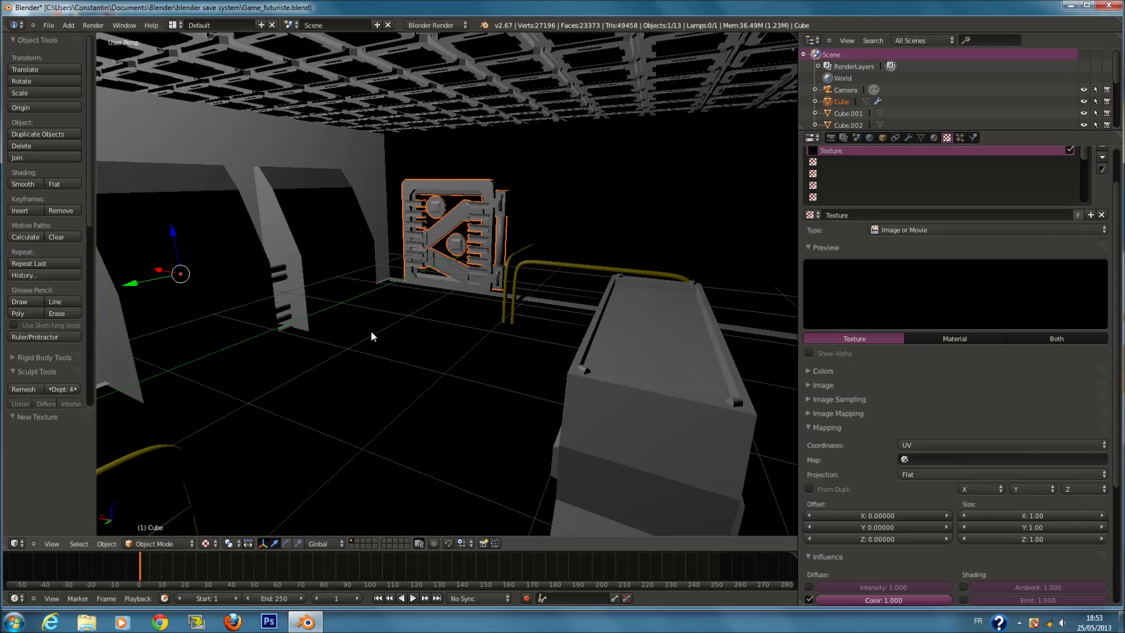
Save the scene over Game_futuriste.blend and briefly preview the room in rendered viewport shading.
{"action": "key", "text": "ctrl+s"}
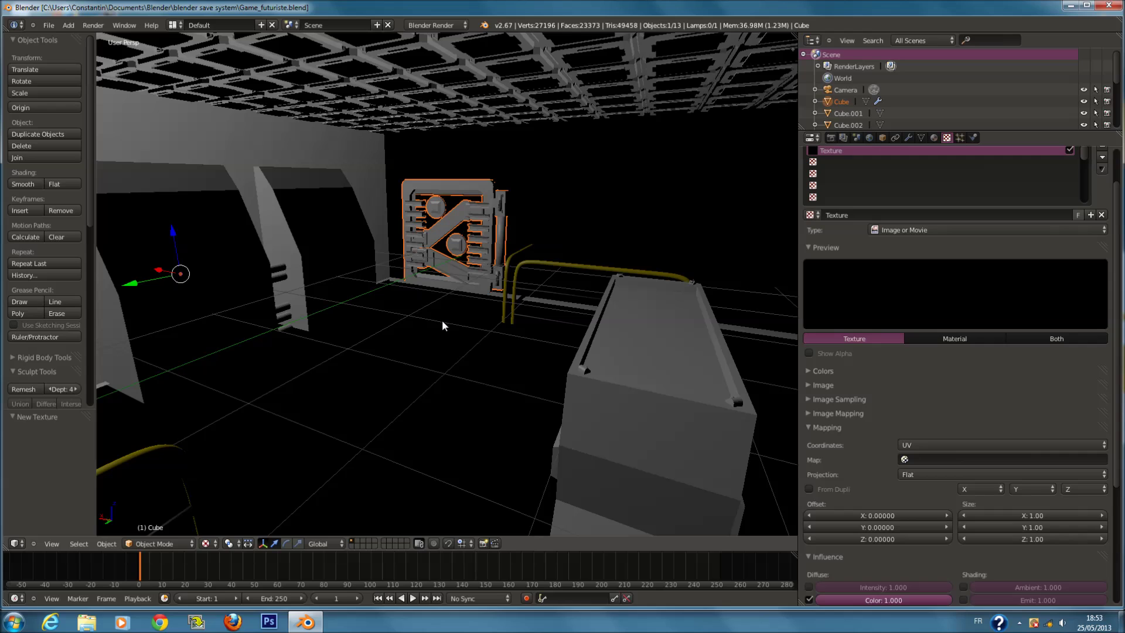
{"action": "left_click", "coordinate": [448, 338]}
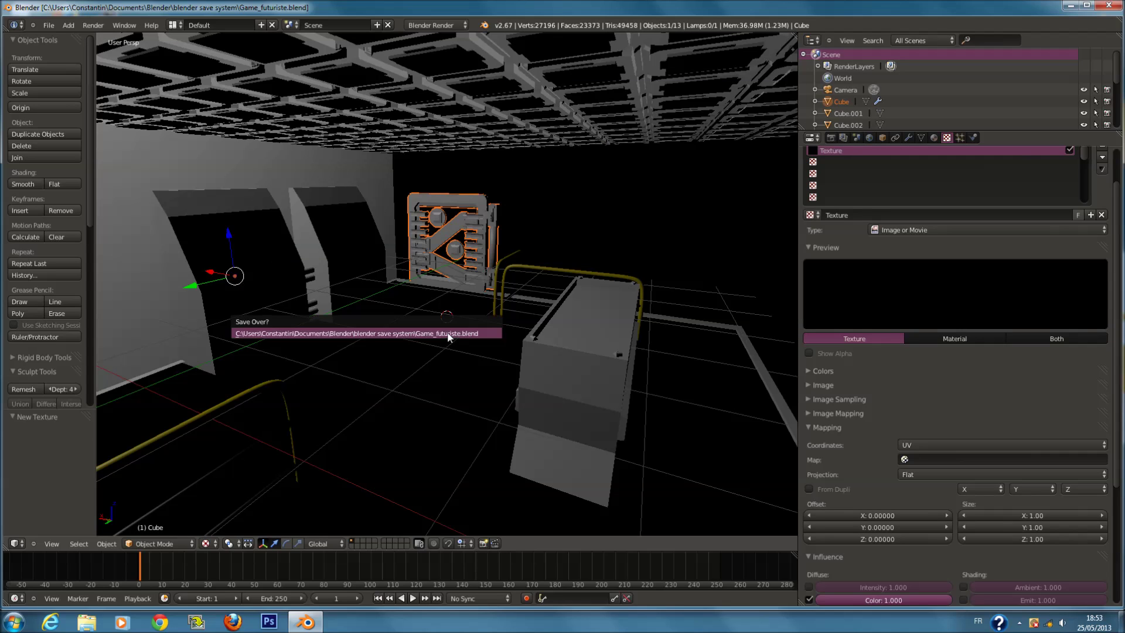
{"action": "key", "text": "shift+z"}
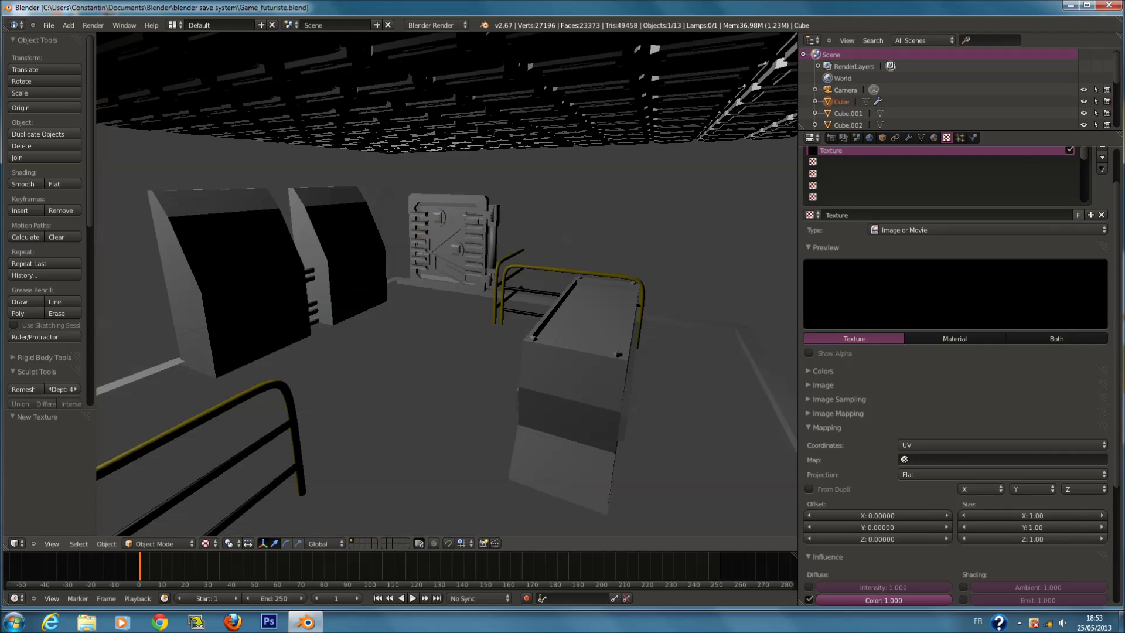
{"action": "key", "text": "shift+z"}
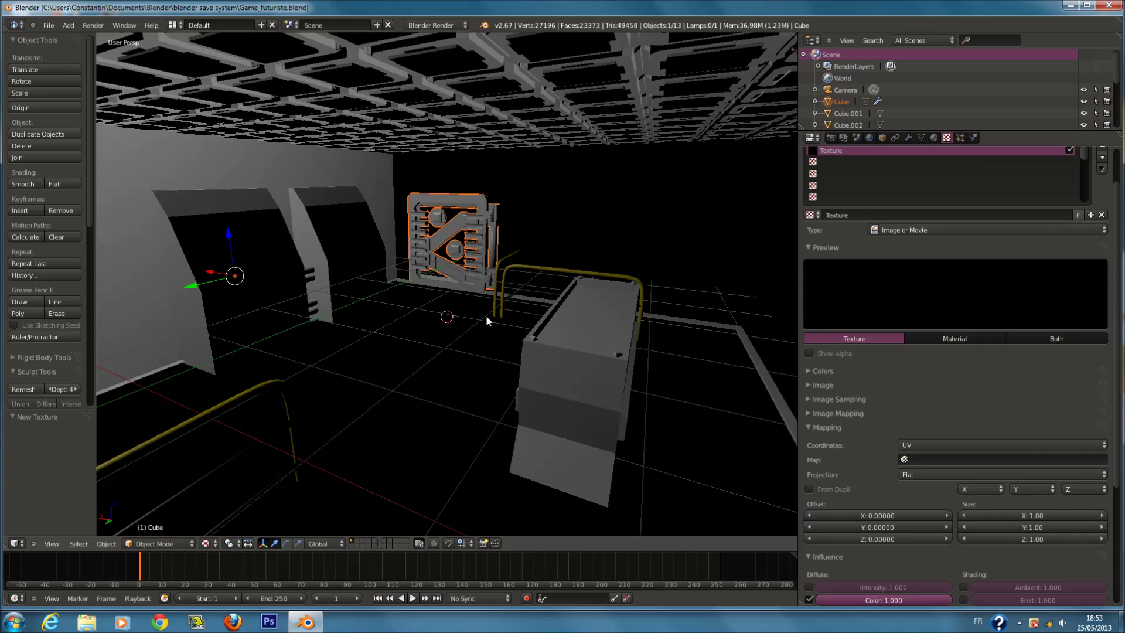
Enter Edit Mode on the room's outer box with all its faces selected and display the face normals.
{"action": "scroll", "coordinate": [611, 233], "scroll_direction": "down", "scroll_amount": 8}
{"action": "key", "text": "Tab"}
{"action": "key", "text": "Tab"}
{"action": "right_click", "coordinate": [521, 318]}
{"action": "key", "text": "Tab"}
{"action": "key", "text": "a"}
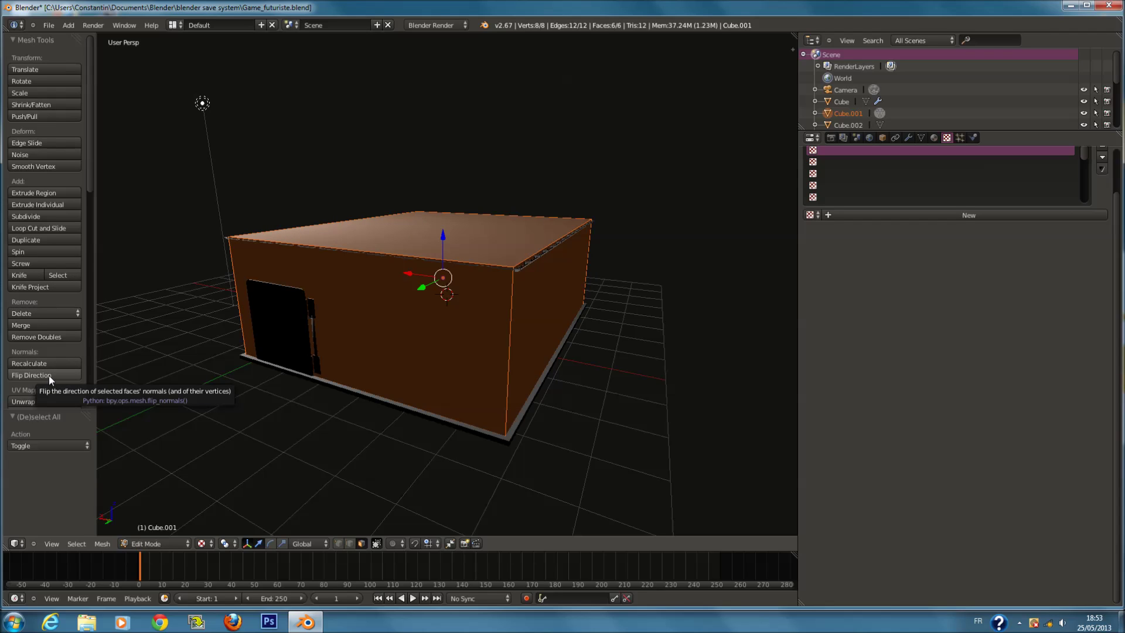
{"action": "key", "text": "n"}
{"action": "scroll", "coordinate": [727, 319], "scroll_direction": "down", "scroll_amount": 8}
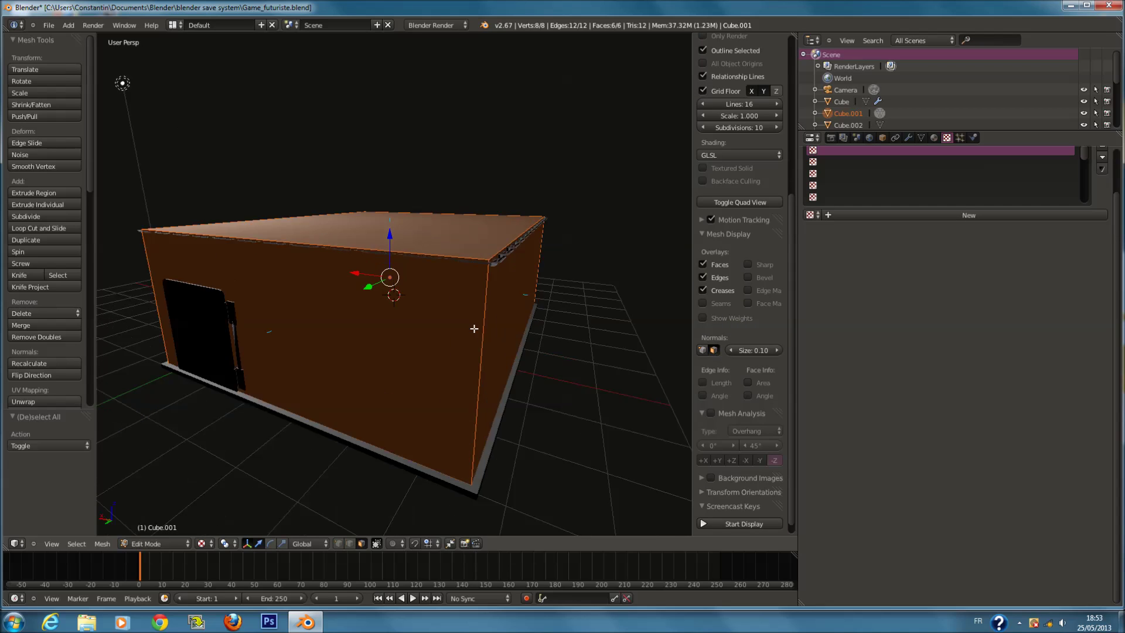
{"action": "scroll", "coordinate": [514, 324], "scroll_direction": "up", "scroll_amount": 4}
{"action": "middle_click_drag", "start_coordinate": [516, 264], "coordinate": [456, 325]}
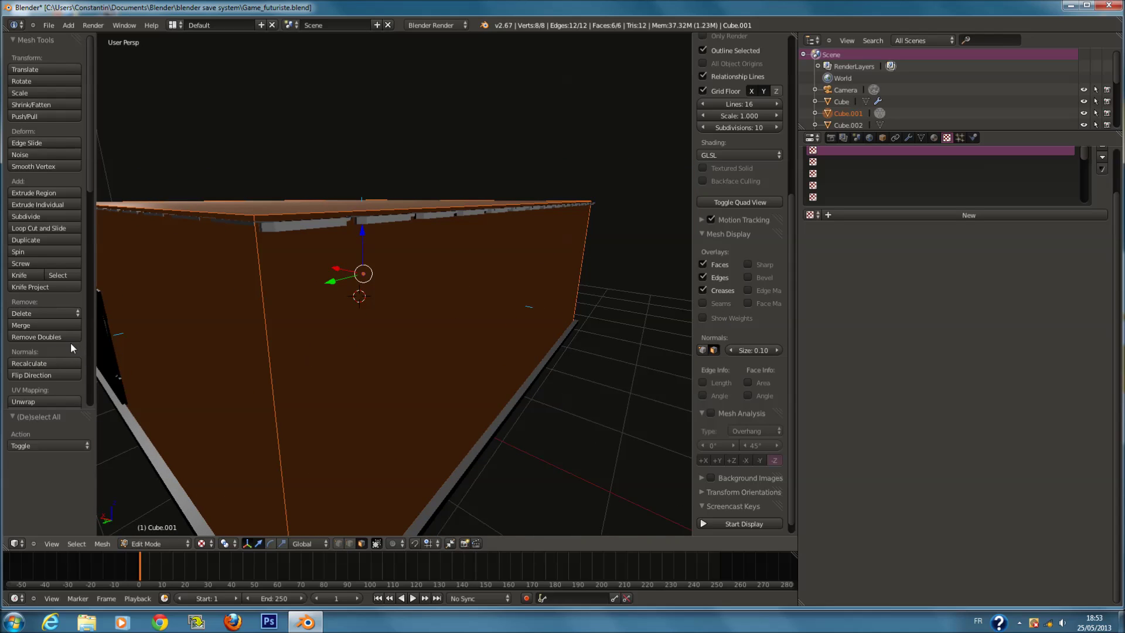
Flip the normals of the room box, return to Object Mode, deselect everything and view through the camera.
{"action": "left_click", "coordinate": [45, 375]}
{"action": "scroll", "coordinate": [355, 342], "scroll_direction": "down", "scroll_amount": 5}
{"action": "key", "text": "Tab"}
{"action": "key", "text": "a"}
{"action": "key", "text": "KP_0"}
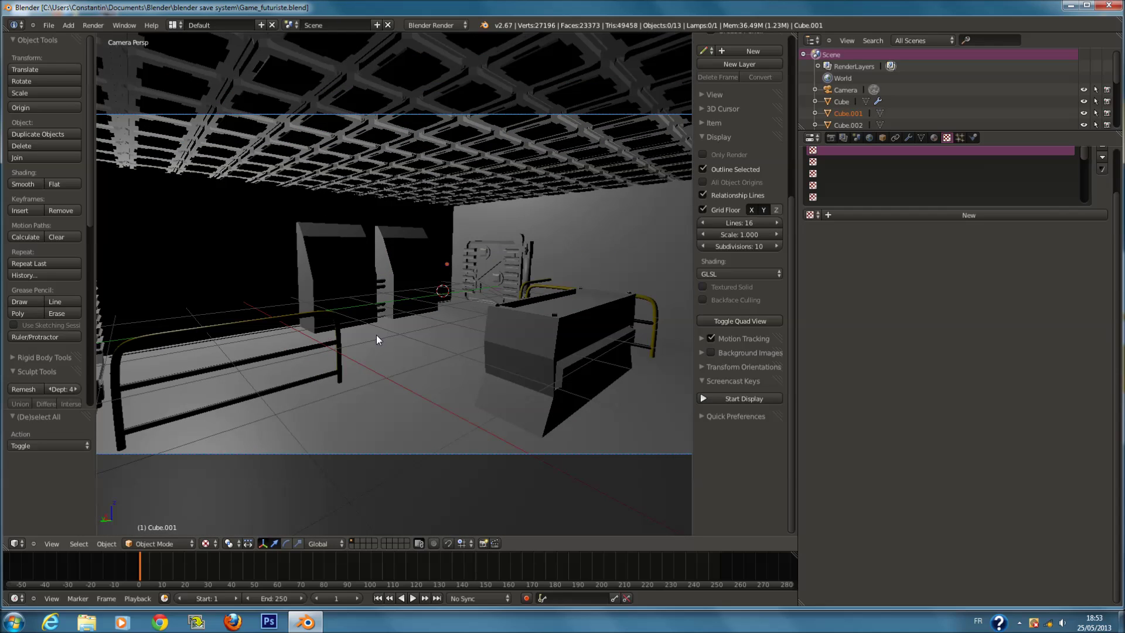
Hide both viewport side panels and move the lamp along the X axis until it sits over the building.
{"action": "key", "text": "n"}
{"action": "key", "text": "t"}
{"action": "middle_click_drag", "start_coordinate": [392, 337], "coordinate": [364, 282]}
{"action": "scroll", "coordinate": [364, 288], "scroll_direction": "down", "scroll_amount": 5}
{"action": "right_click", "coordinate": [180, 160]}
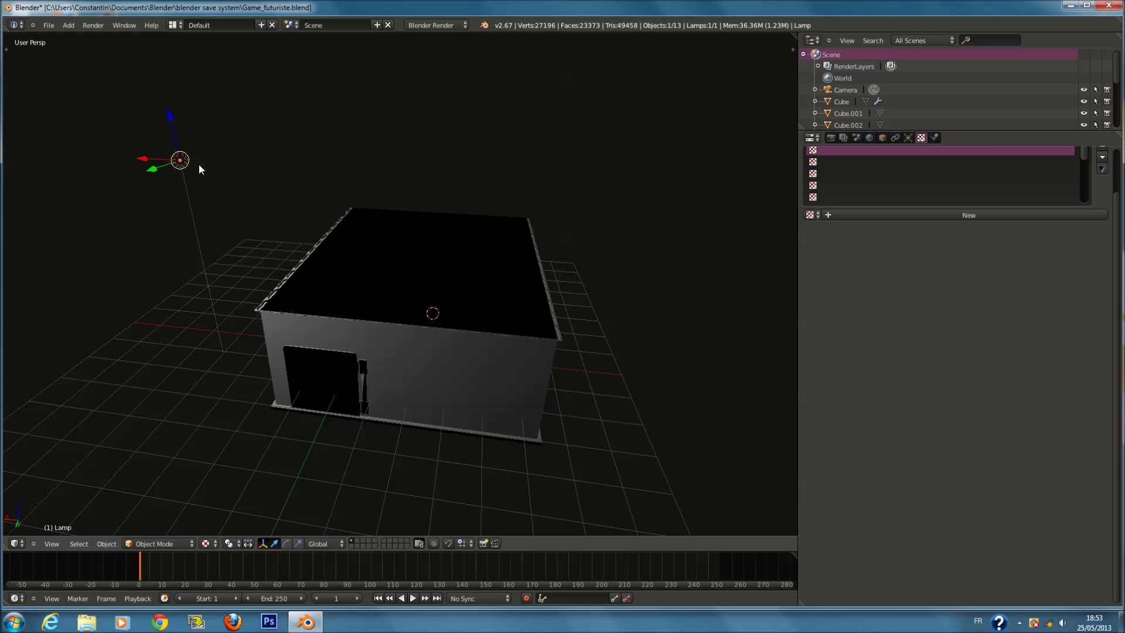
{"action": "key", "text": "g"}
{"action": "key", "text": "x"}
{"action": "left_click", "coordinate": [433, 221]}
Reposition the lamp over the room's floor plan in a top wireframe view.
{"action": "key", "text": "KP_7"}
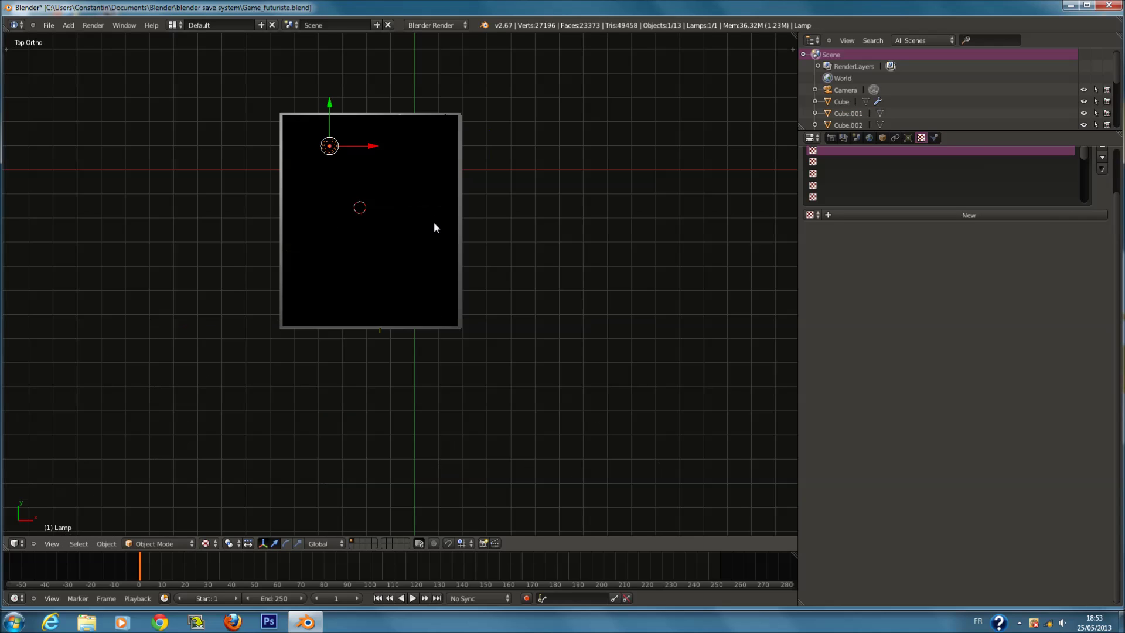
{"action": "key", "text": "z"}
{"action": "scroll", "coordinate": [443, 150], "scroll_direction": "up", "scroll_amount": 5}
{"action": "scroll", "coordinate": [444, 157], "scroll_direction": "up", "scroll_amount": 2, "text": "shift"}
{"action": "scroll", "coordinate": [445, 157], "scroll_direction": "down", "scroll_amount": 1}
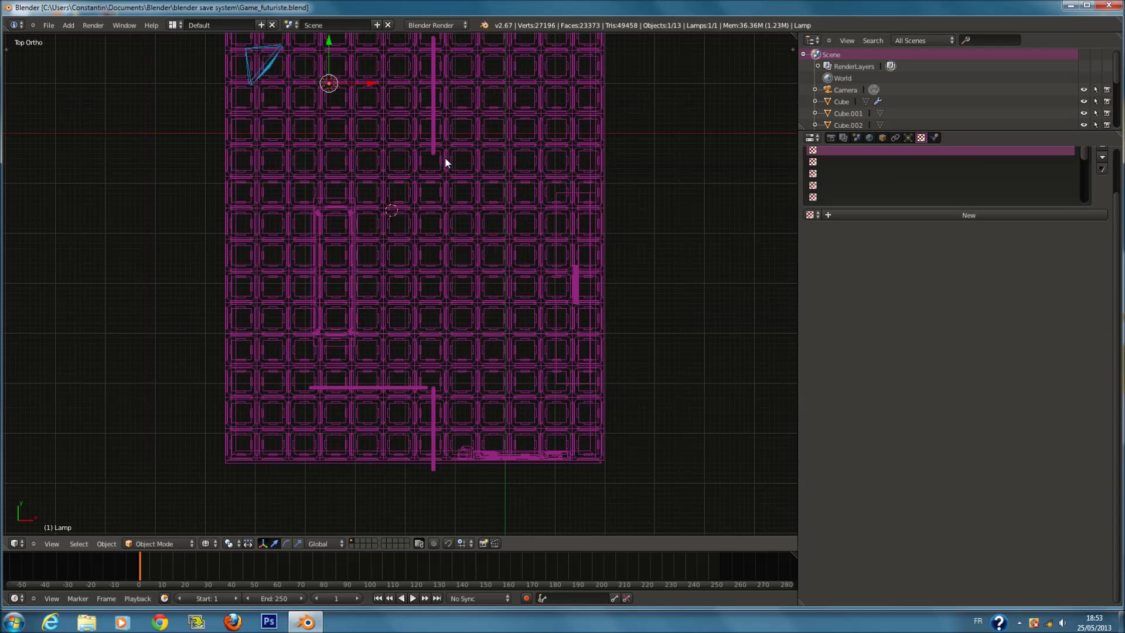
{"action": "scroll", "coordinate": [446, 156], "scroll_direction": "up", "scroll_amount": 3, "text": "shift"}
{"action": "key", "text": "g"}
{"action": "left_click", "coordinate": [398, 195]}
Lower the lamp along the Z axis to just beneath the ceiling grid and check its height from the side.
{"action": "key", "text": "KP_1"}
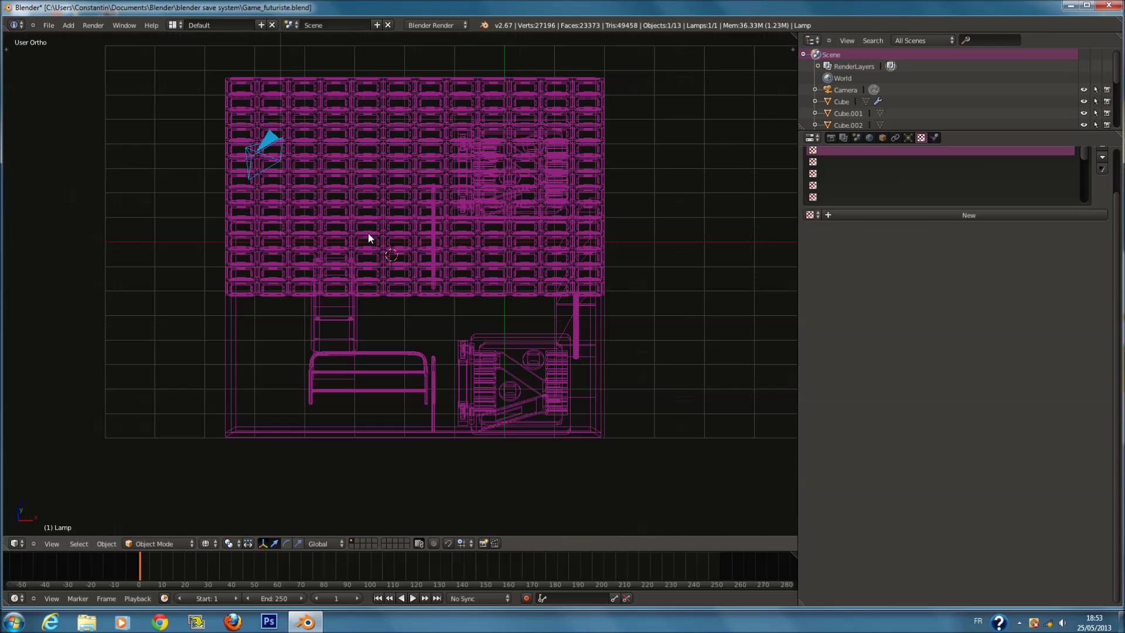
{"action": "scroll", "coordinate": [372, 146], "scroll_direction": "up", "scroll_amount": 2, "text": "shift"}
{"action": "scroll", "coordinate": [286, 54], "scroll_direction": "down", "scroll_amount": 1}
{"action": "key", "text": "g"}
{"action": "key", "text": "z"}
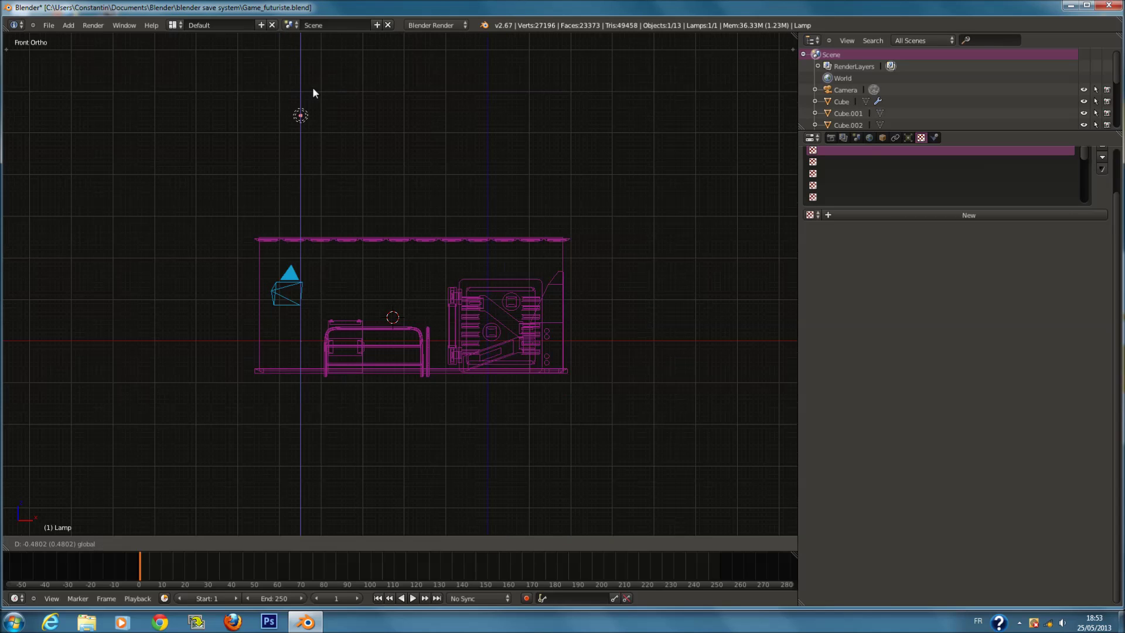
{"action": "left_click", "coordinate": [323, 216]}
{"action": "key", "text": "KP_3"}
{"action": "scroll", "coordinate": [351, 235], "scroll_direction": "up", "scroll_amount": 3}
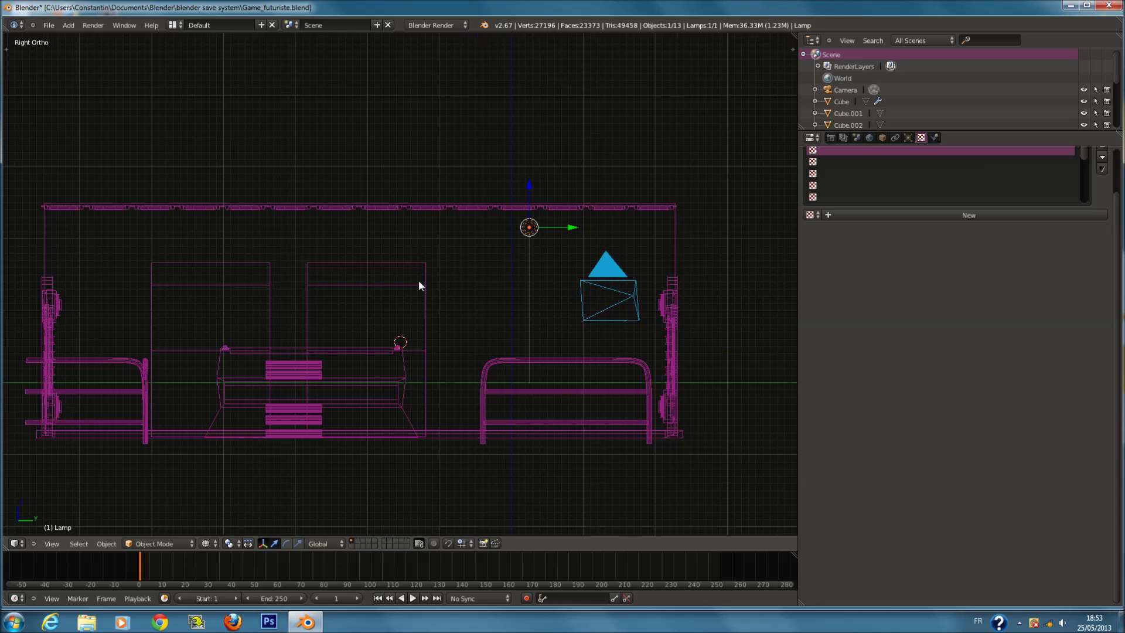
Return to the camera view in solid shading and select the door on the far wall.
{"action": "key", "text": "a"}
{"action": "key", "text": "a"}
{"action": "key", "text": "a"}
{"action": "key", "text": "KP_0"}
{"action": "key", "text": "z"}
{"action": "right_click", "coordinate": [526, 278]}
{"action": "key", "text": "z"}
{"action": "key", "text": "z"}
{"action": "key", "text": "ctrl+z"}
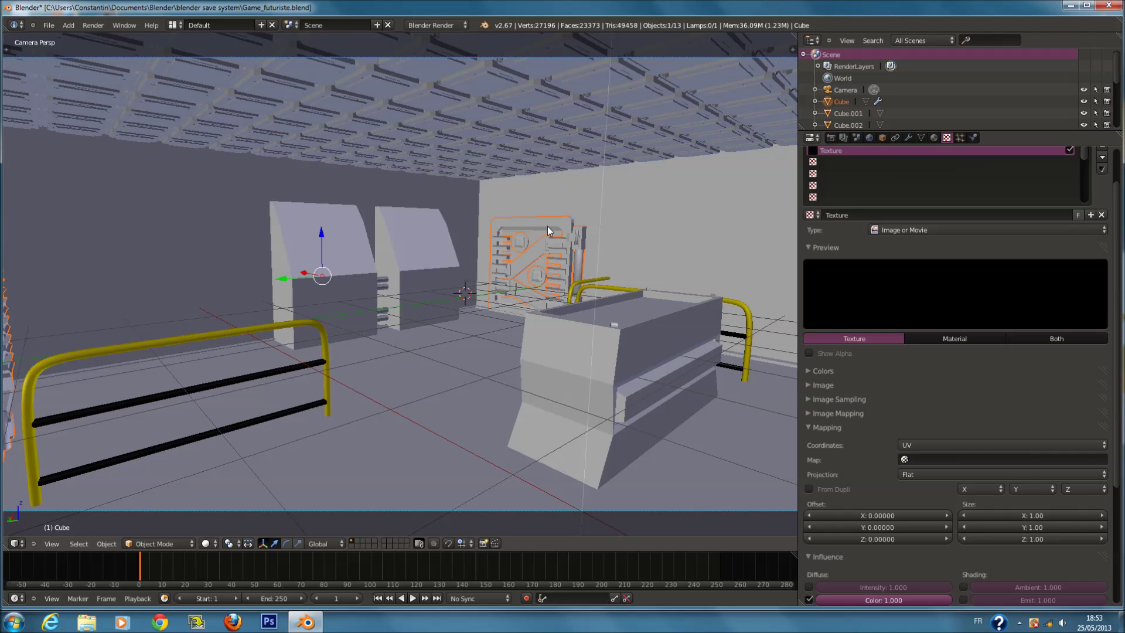
{"action": "key", "text": "ctrl+z"}
{"action": "key", "text": "ctrl+shift+z"}
{"action": "key", "text": "ctrl+shift+z"}
{"action": "key", "text": "Tab"}
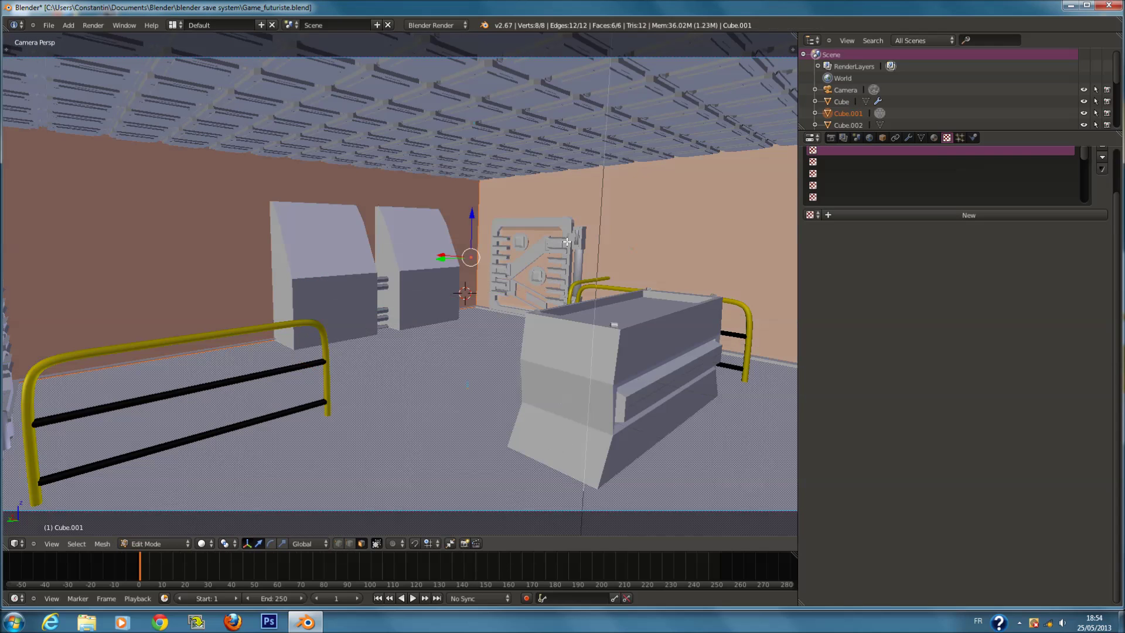
{"action": "key", "text": "ctrl+z"}
Review the door texture's Mapping, Image Mapping and Influence settings.
{"action": "scroll", "coordinate": [951, 467], "scroll_direction": "down", "scroll_amount": 2}
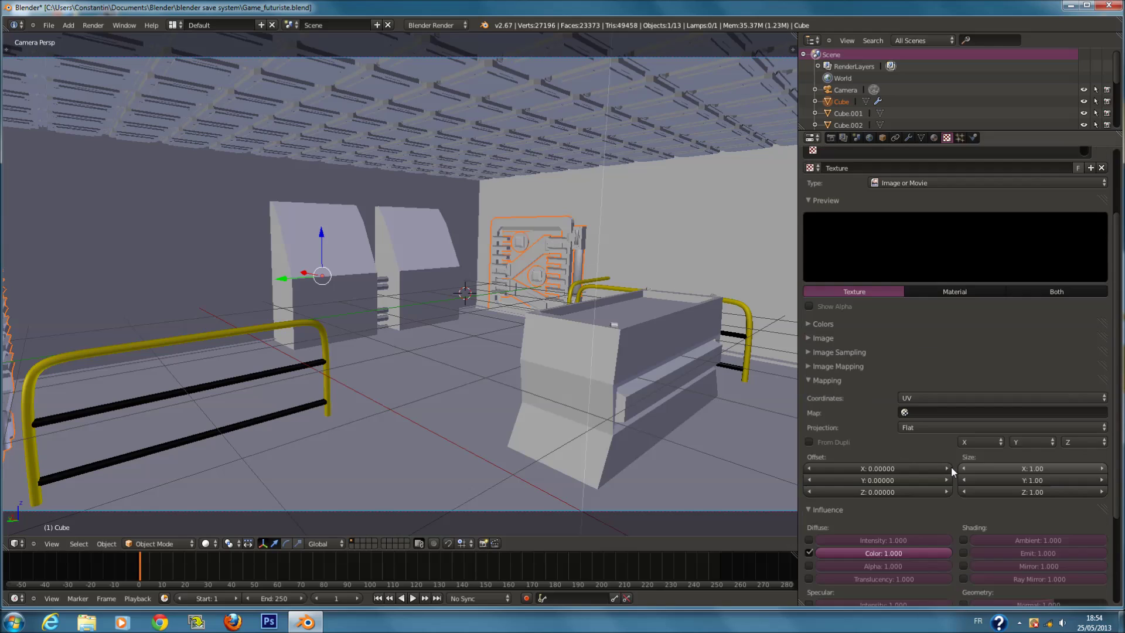
{"action": "left_click", "coordinate": [844, 382]}
{"action": "left_click", "coordinate": [853, 396]}
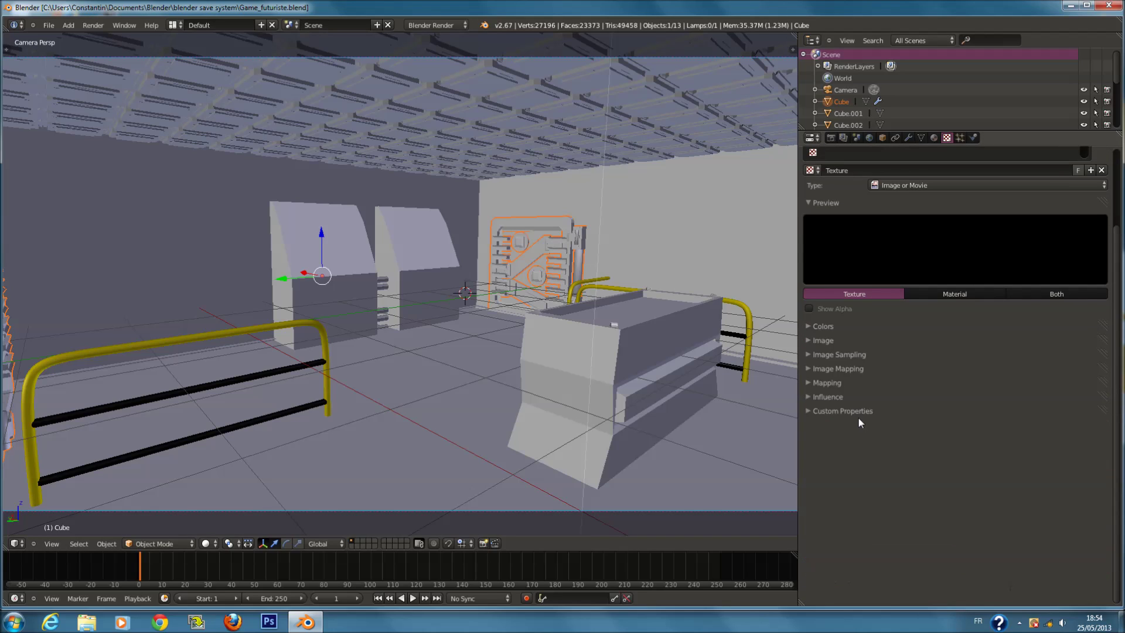
{"action": "left_click", "coordinate": [855, 385]}
{"action": "left_click", "coordinate": [902, 370]}
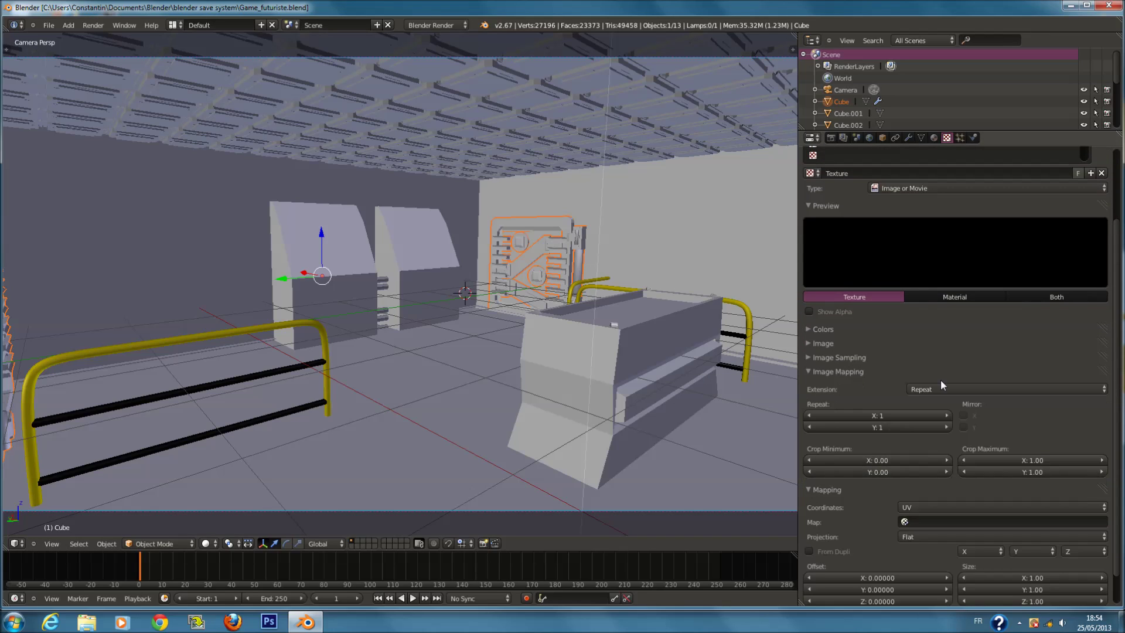
{"action": "left_click", "coordinate": [853, 371]}
{"action": "left_click", "coordinate": [854, 383]}
{"action": "left_click", "coordinate": [857, 416]}
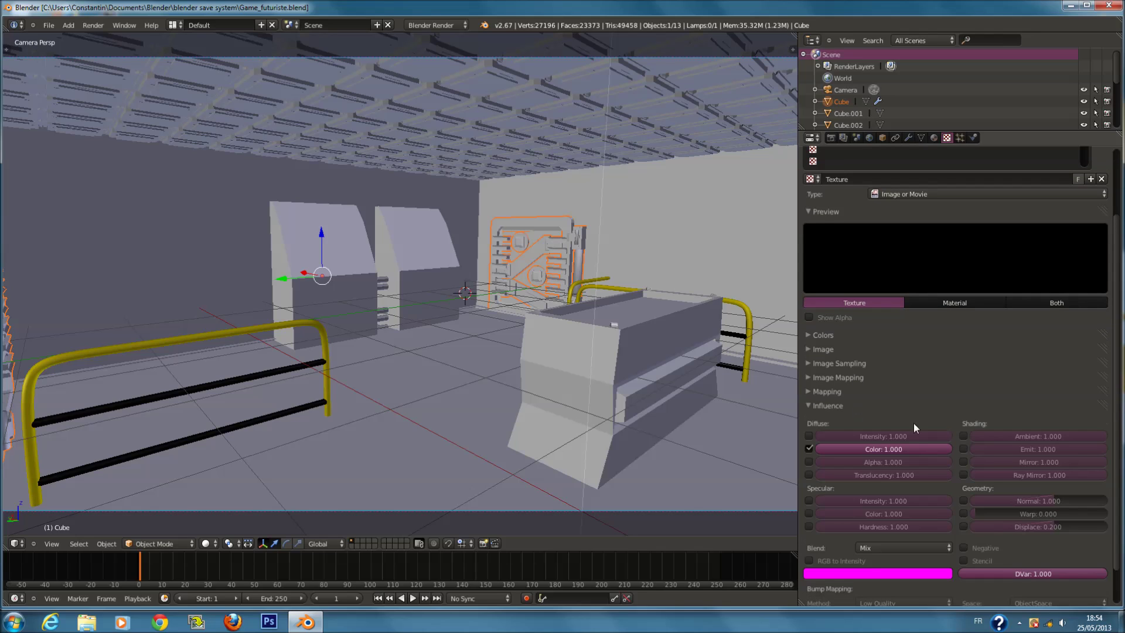
{"action": "left_click", "coordinate": [848, 378]}
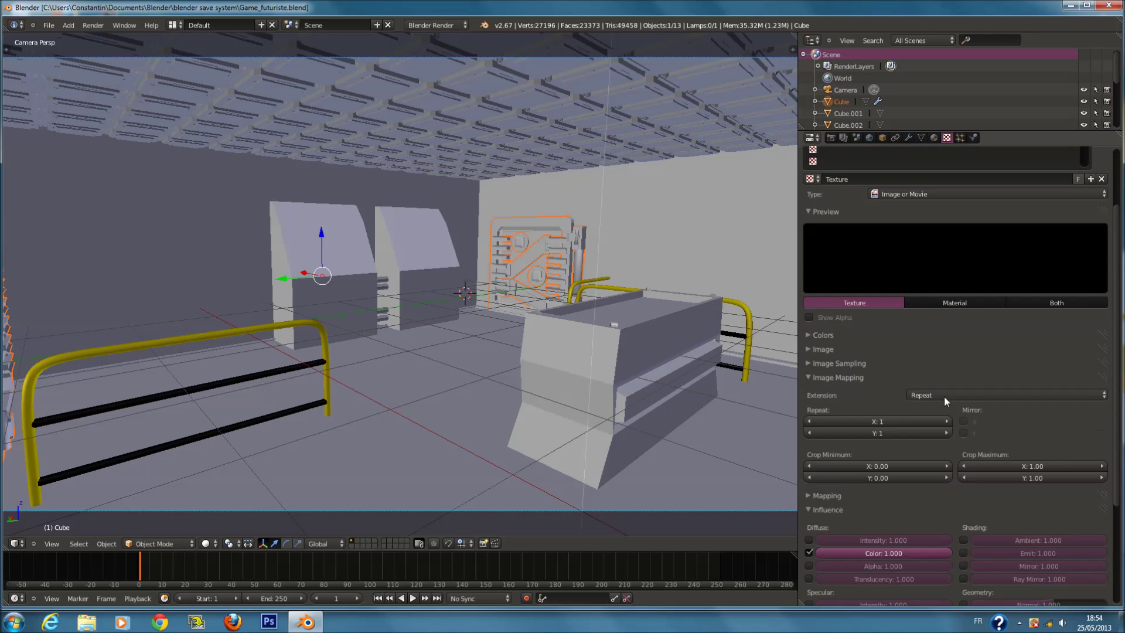
Start opening an image for the door texture, go to the Documents texture folder and show its files as thumbnails.
{"action": "left_click", "coordinate": [846, 350]}
{"action": "left_click", "coordinate": [1036, 367]}
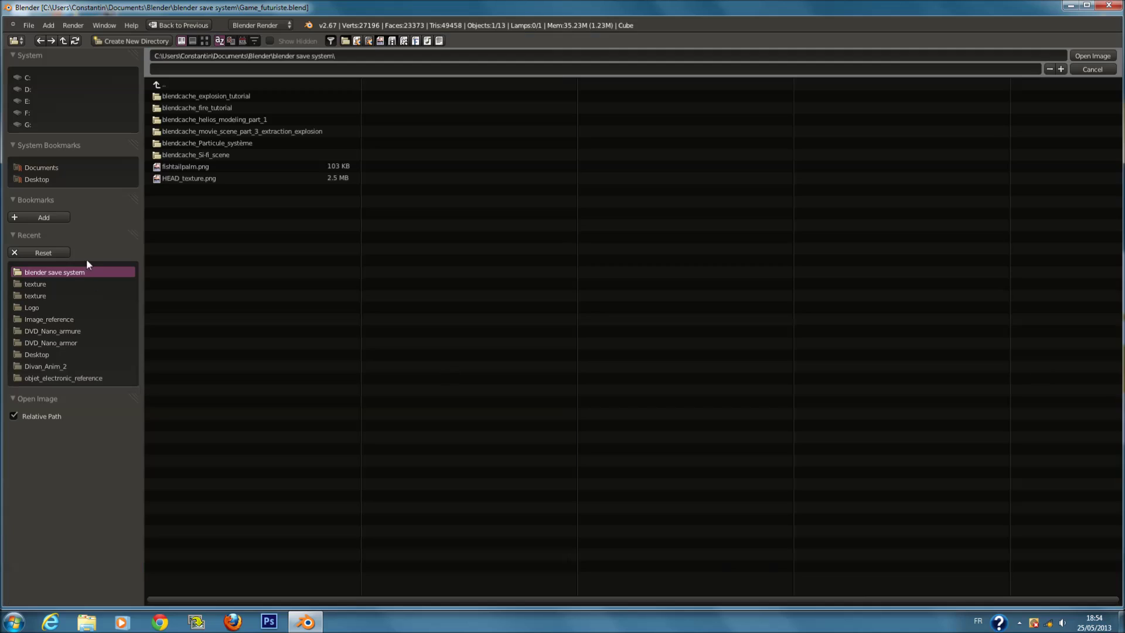
{"action": "left_click", "coordinate": [52, 167]}
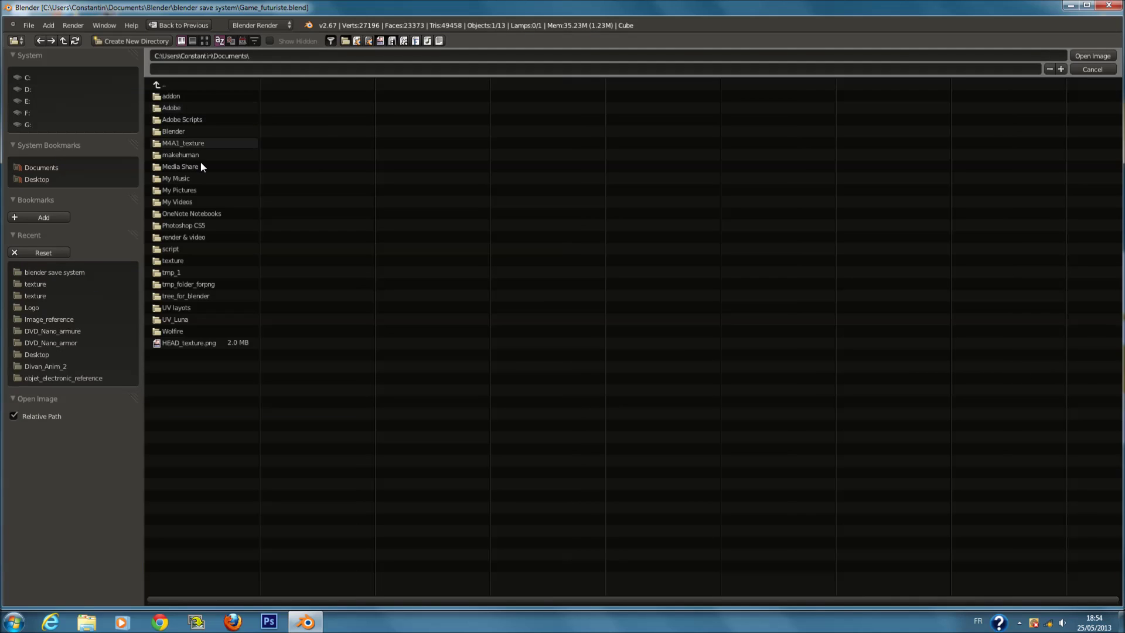
{"action": "left_click", "coordinate": [194, 260]}
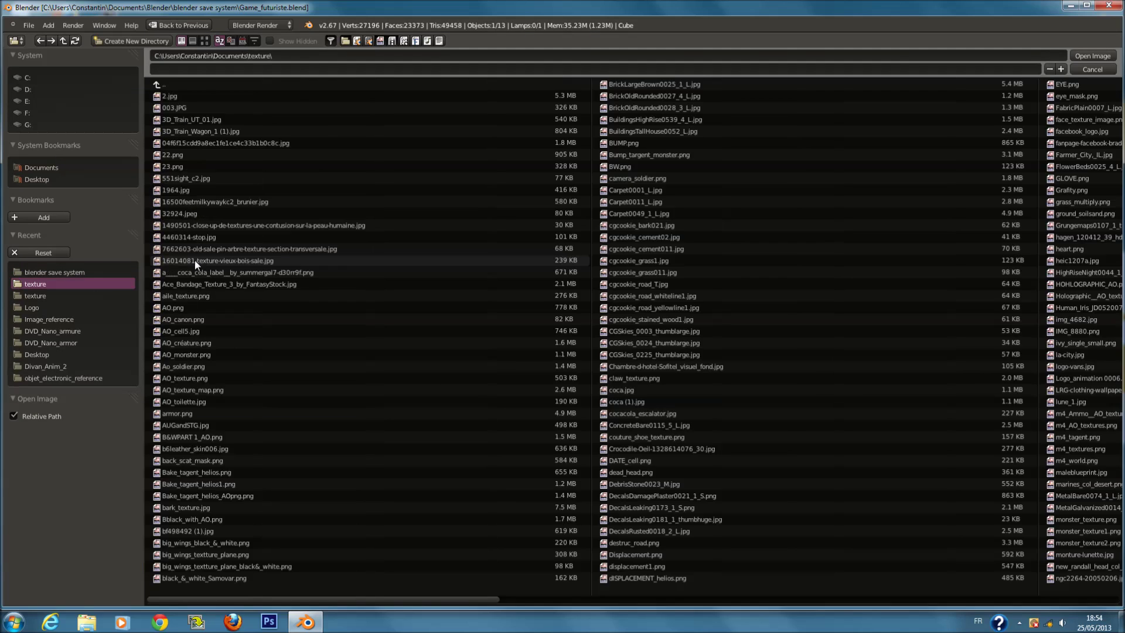
{"action": "left_click", "coordinate": [206, 41]}
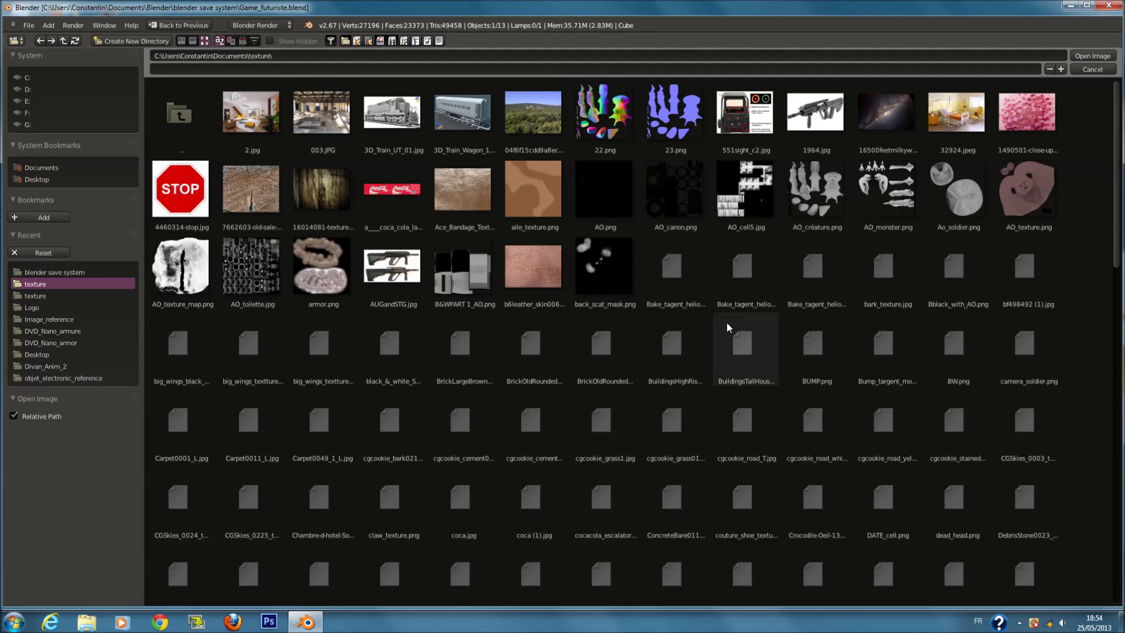
Browse the thumbnails in the Documents texture folder for an image suited to the door.
{"action": "scroll", "coordinate": [739, 317], "scroll_direction": "down", "scroll_amount": 1}
{"action": "scroll", "coordinate": [748, 311], "scroll_direction": "down", "scroll_amount": 5}
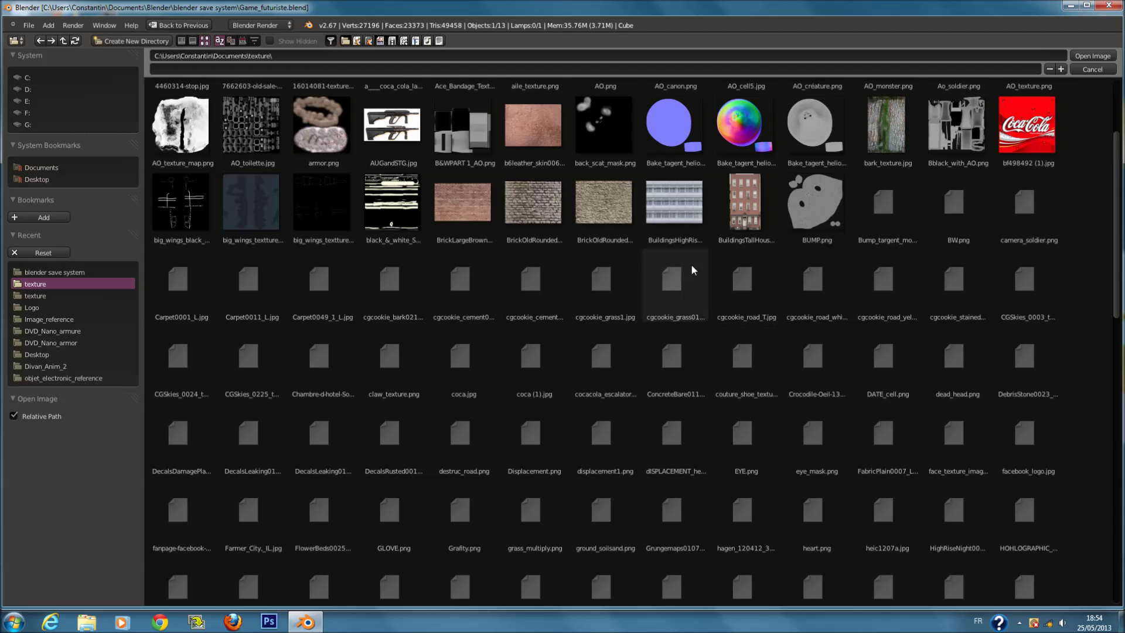
{"action": "scroll", "coordinate": [744, 319], "scroll_direction": "down", "scroll_amount": 1}
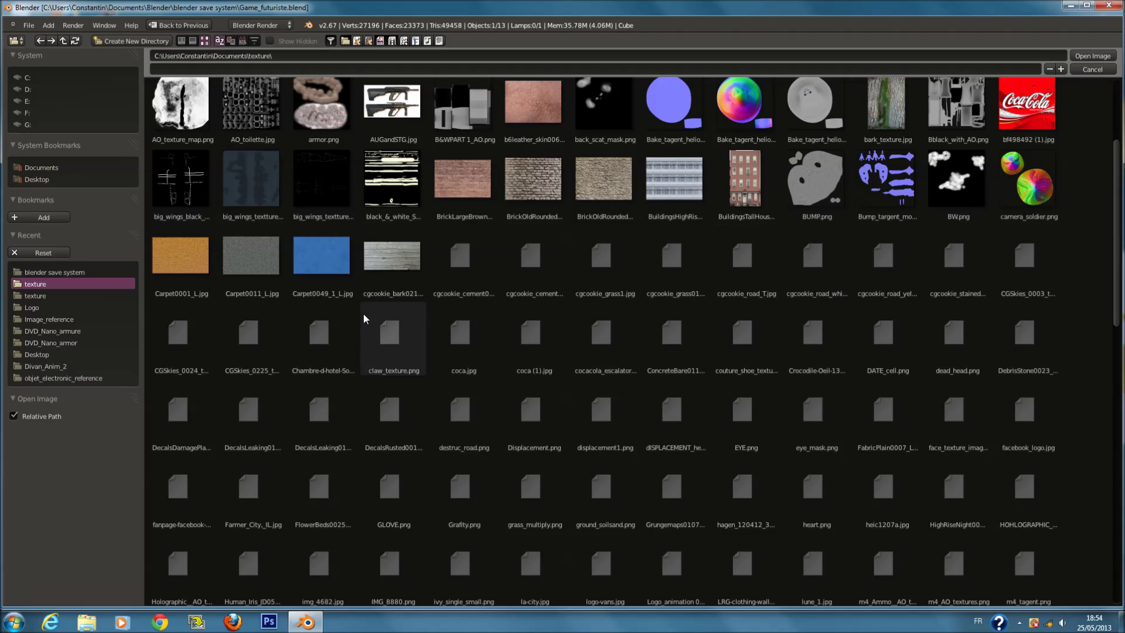
{"action": "scroll", "coordinate": [381, 311], "scroll_direction": "down", "scroll_amount": 6}
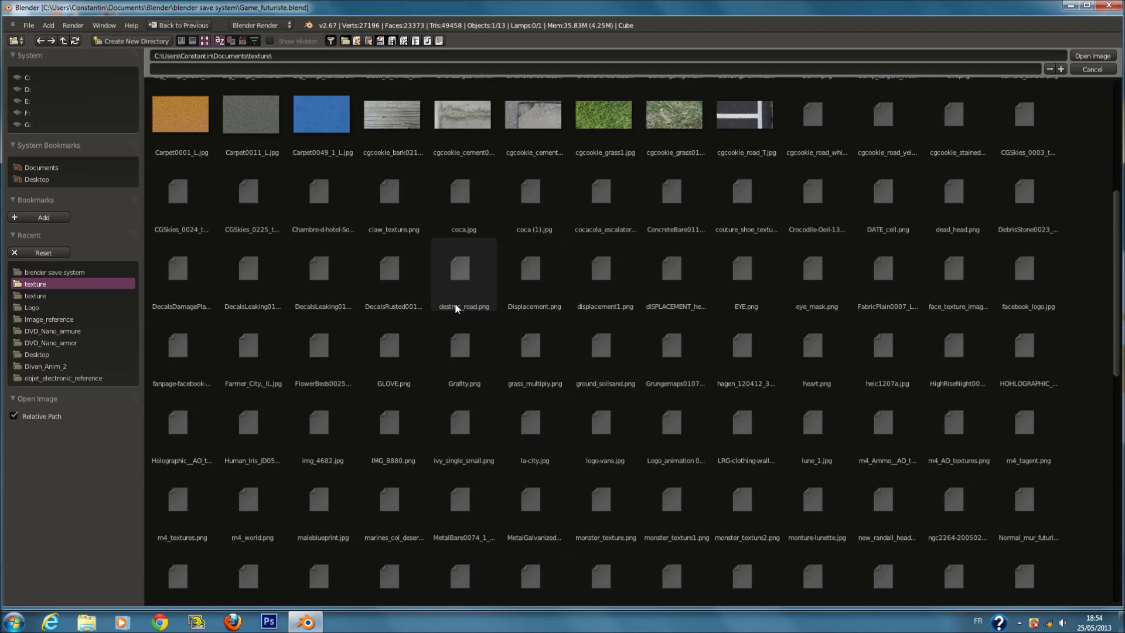
{"action": "scroll", "coordinate": [460, 310], "scroll_direction": "down", "scroll_amount": 15}
{"action": "scroll", "coordinate": [525, 268], "scroll_direction": "up", "scroll_amount": 14}
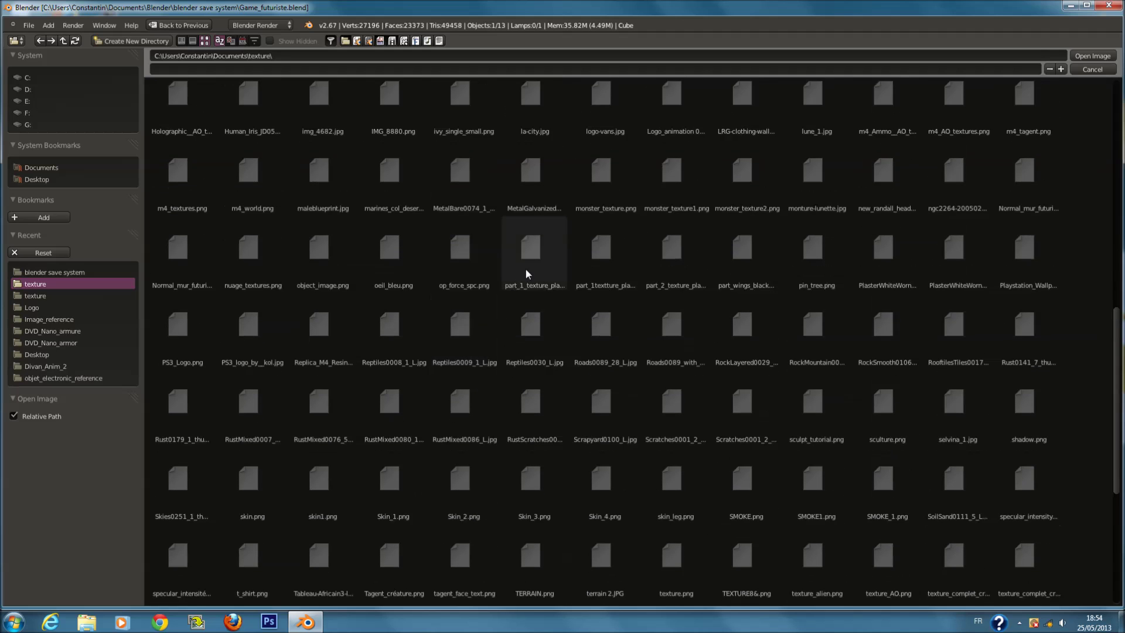
{"action": "scroll", "coordinate": [623, 290], "scroll_direction": "up", "scroll_amount": 2}
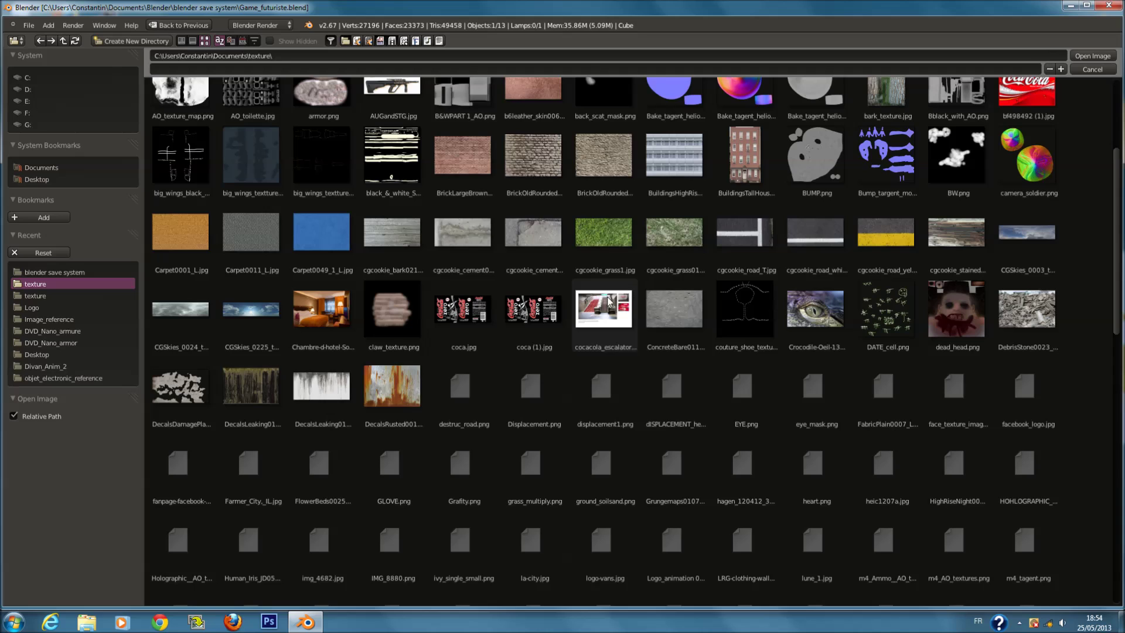
{"action": "scroll", "coordinate": [590, 306], "scroll_direction": "up", "scroll_amount": 1}
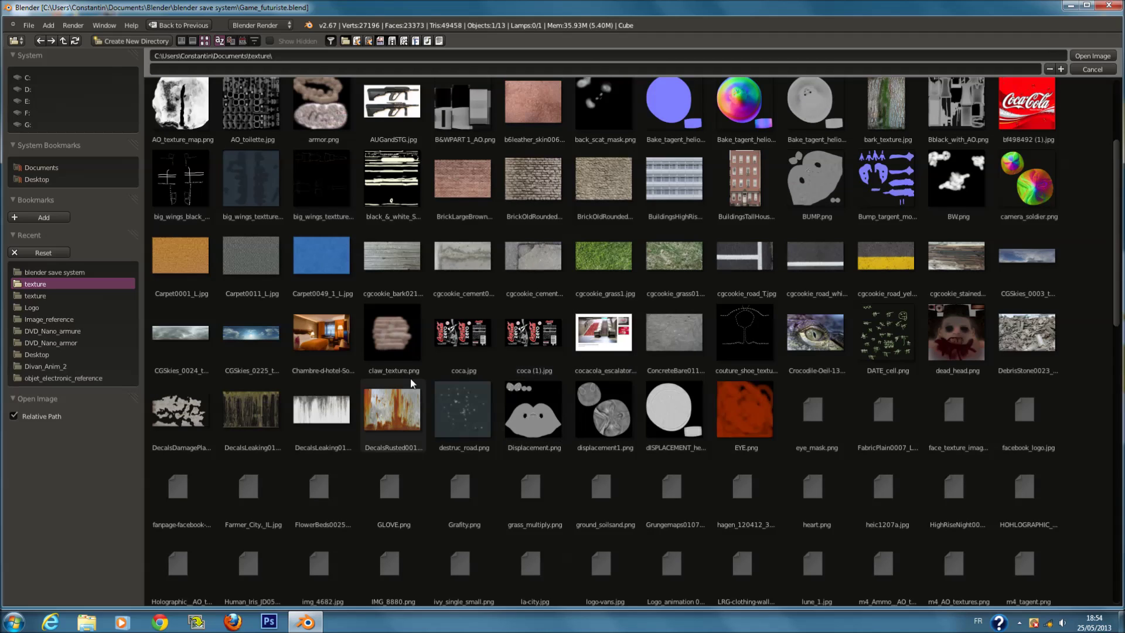
Load MetalBare0074_1_L.jpg from the Desktop folder texture\fer\metal as the door texture's image.
{"action": "left_click", "coordinate": [59, 180]}
{"action": "left_click", "coordinate": [266, 202]}
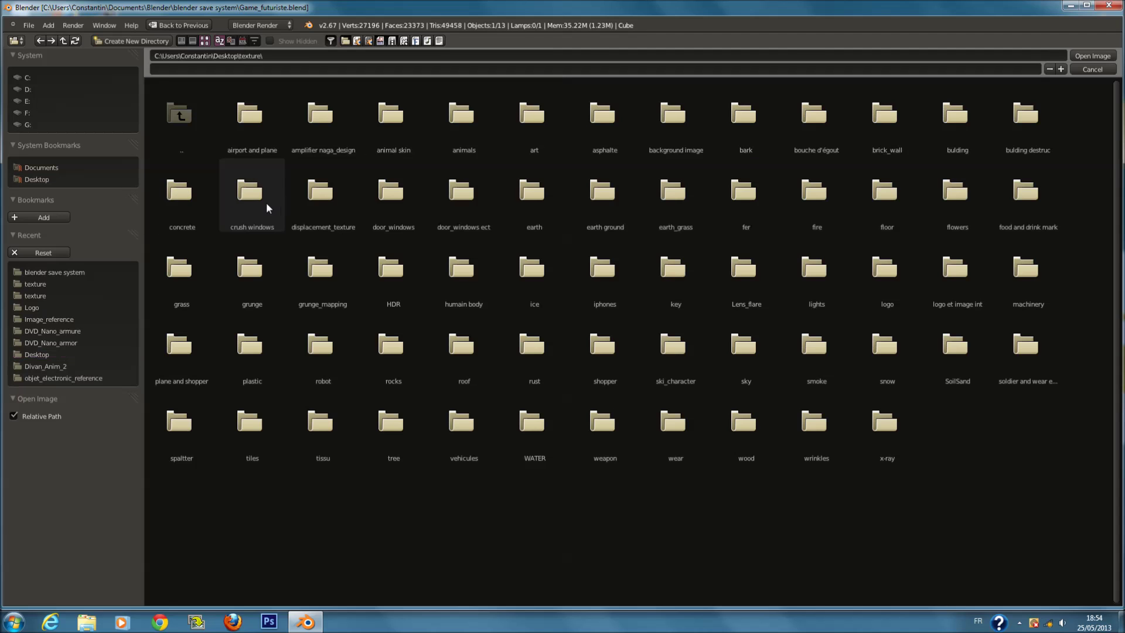
{"action": "left_click", "coordinate": [742, 202]}
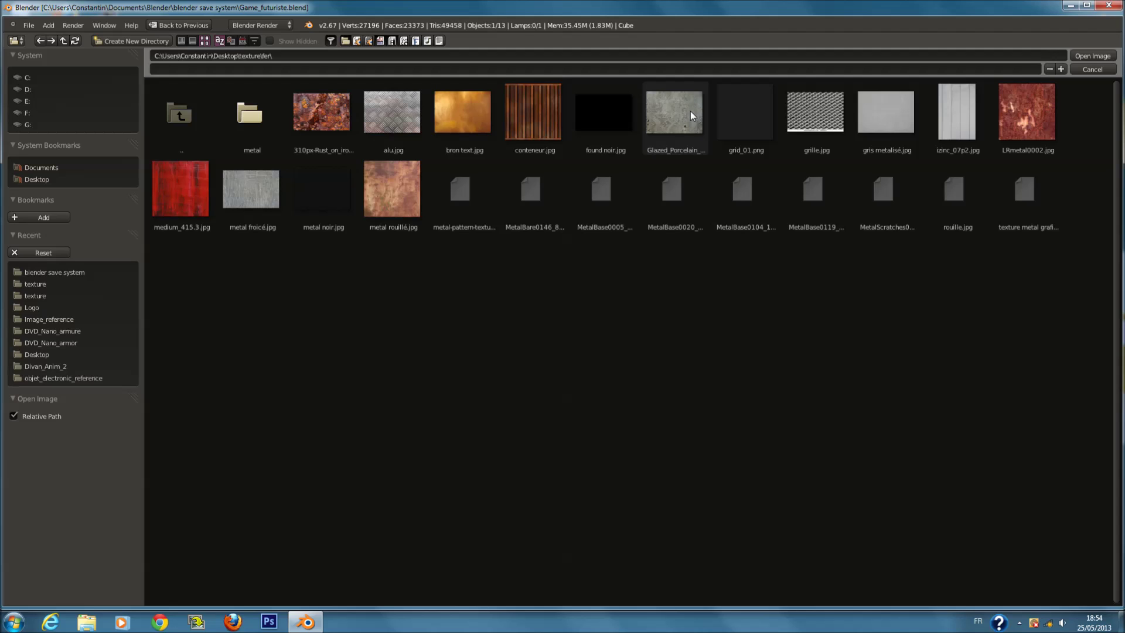
{"action": "left_click", "coordinate": [688, 126]}
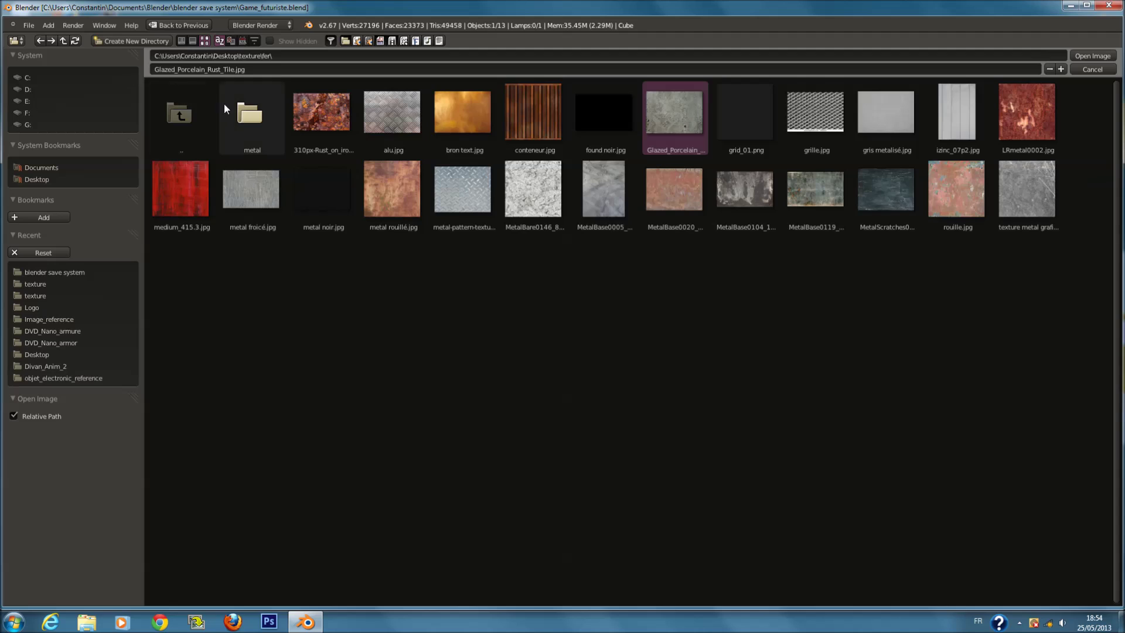
{"action": "left_click", "coordinate": [246, 117]}
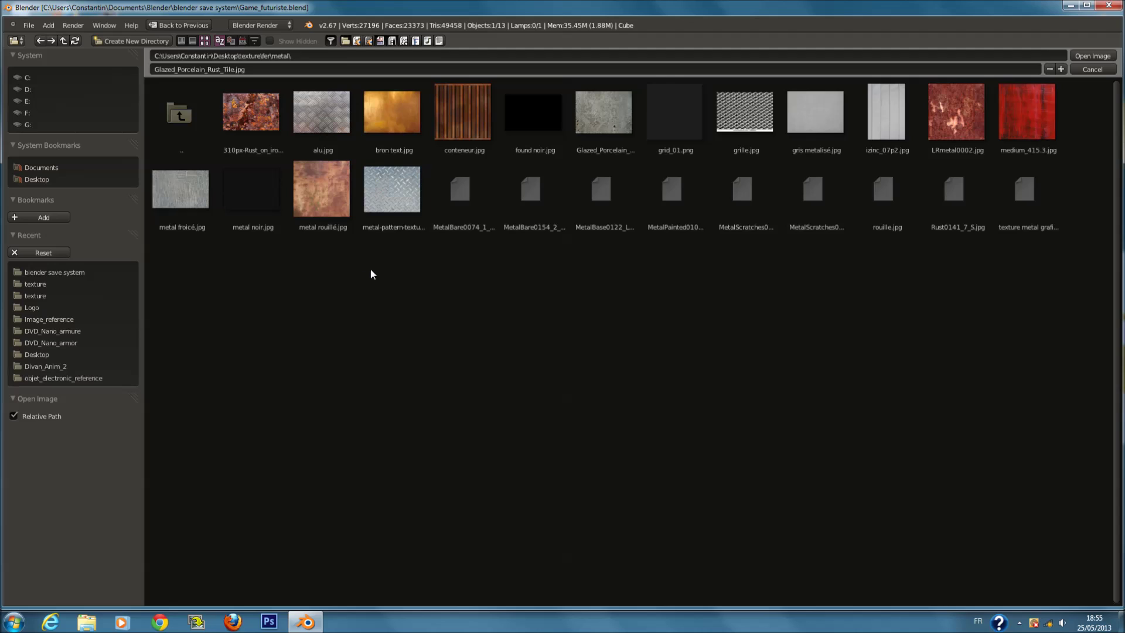
{"action": "left_click", "coordinate": [477, 191]}
{"action": "left_click", "coordinate": [1090, 57]}
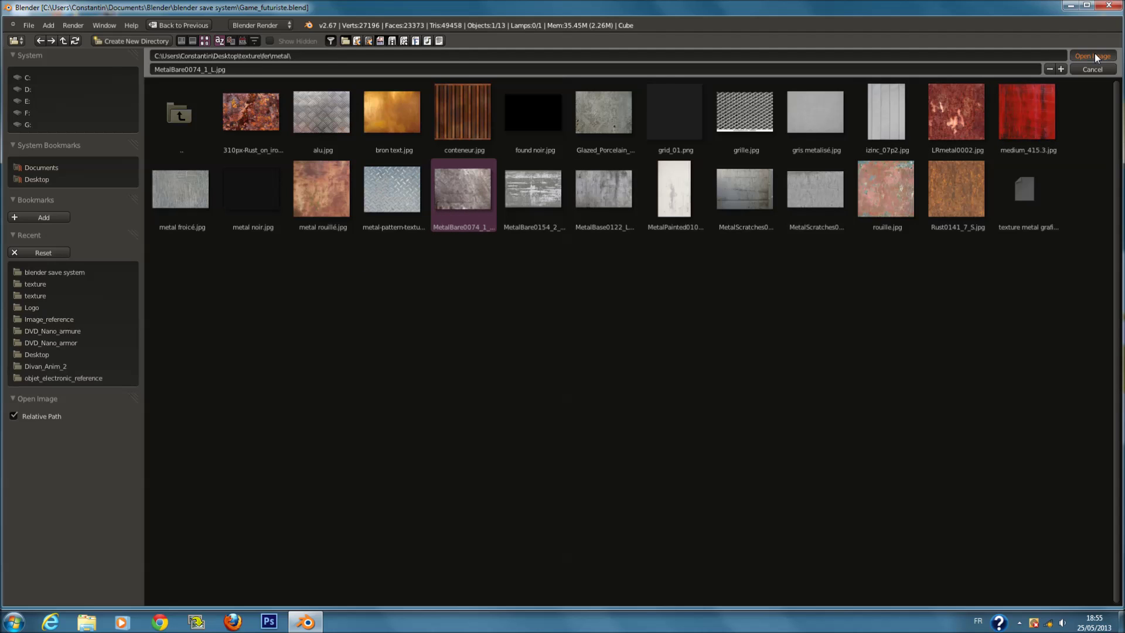
Save the file and collapse the door texture's Image, Image Mapping and Influence settings.
{"action": "key", "text": "ctrl+s"}
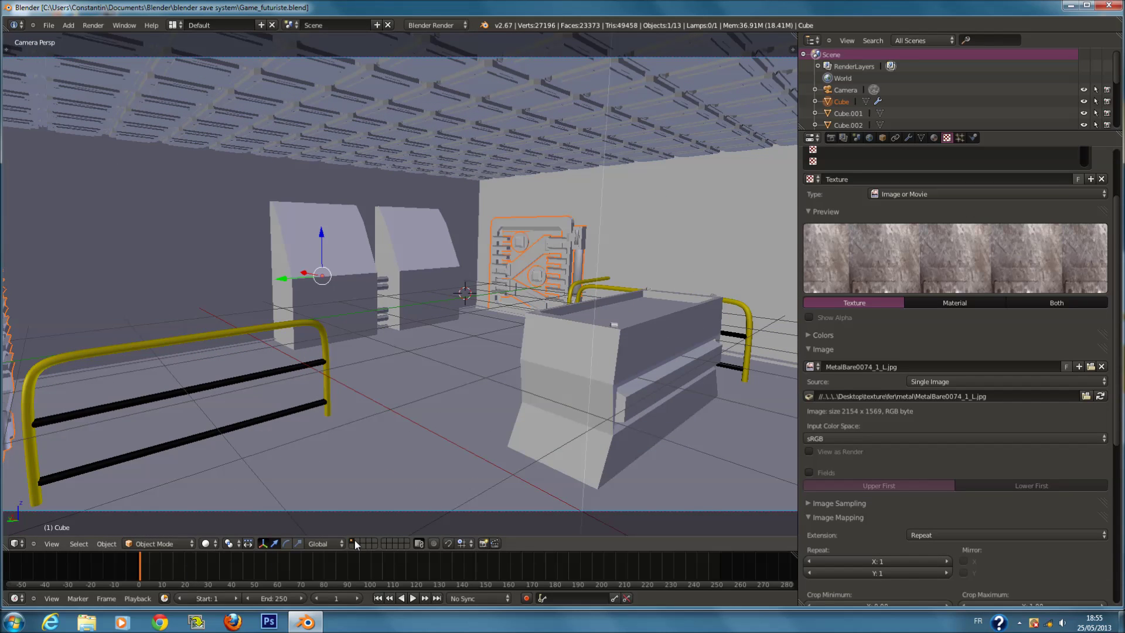
{"action": "left_click", "coordinate": [858, 350]}
{"action": "left_click", "coordinate": [866, 378]}
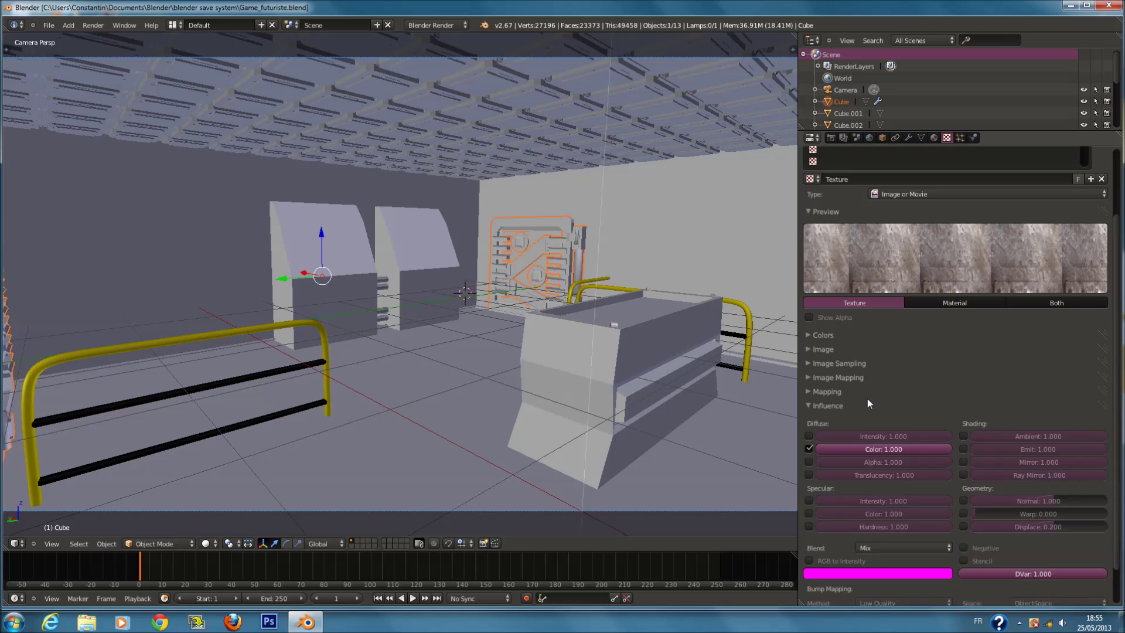
{"action": "left_click", "coordinate": [864, 410]}
Add a new texture in the door material's second slot and rename the first texture Metal_porte.
{"action": "left_click", "coordinate": [824, 208]}
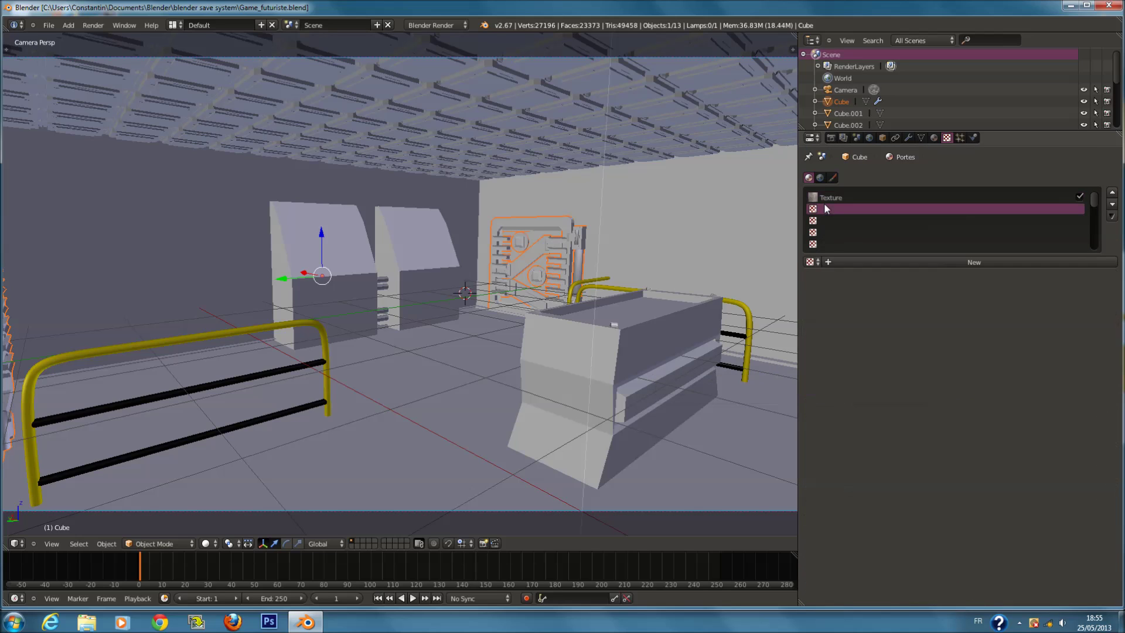
{"action": "left_click", "coordinate": [906, 264]}
{"action": "left_click", "coordinate": [878, 199]}
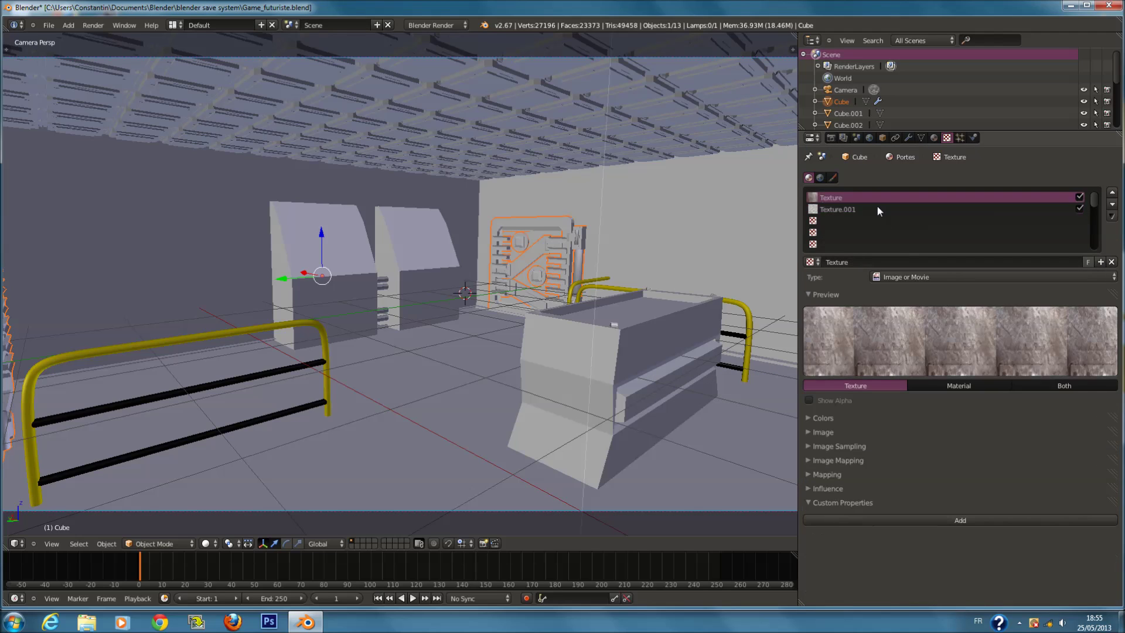
{"action": "left_click", "coordinate": [894, 262]}
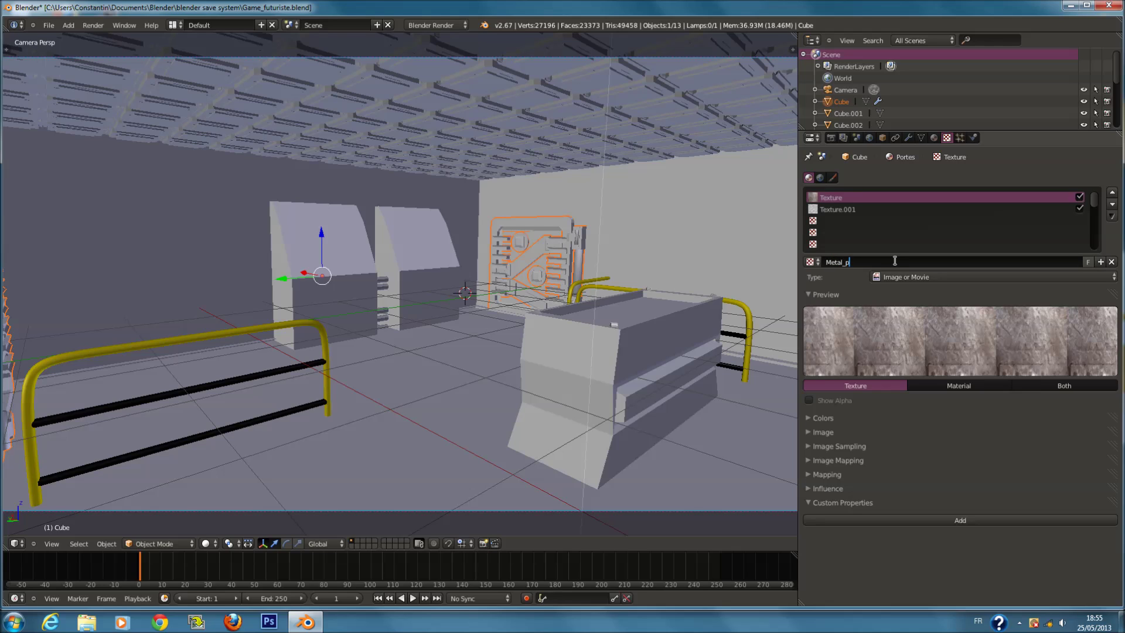
{"action": "key", "text": "Return"}
Change the type of the door material's second texture to Image or Movie.
{"action": "left_click", "coordinate": [912, 211]}
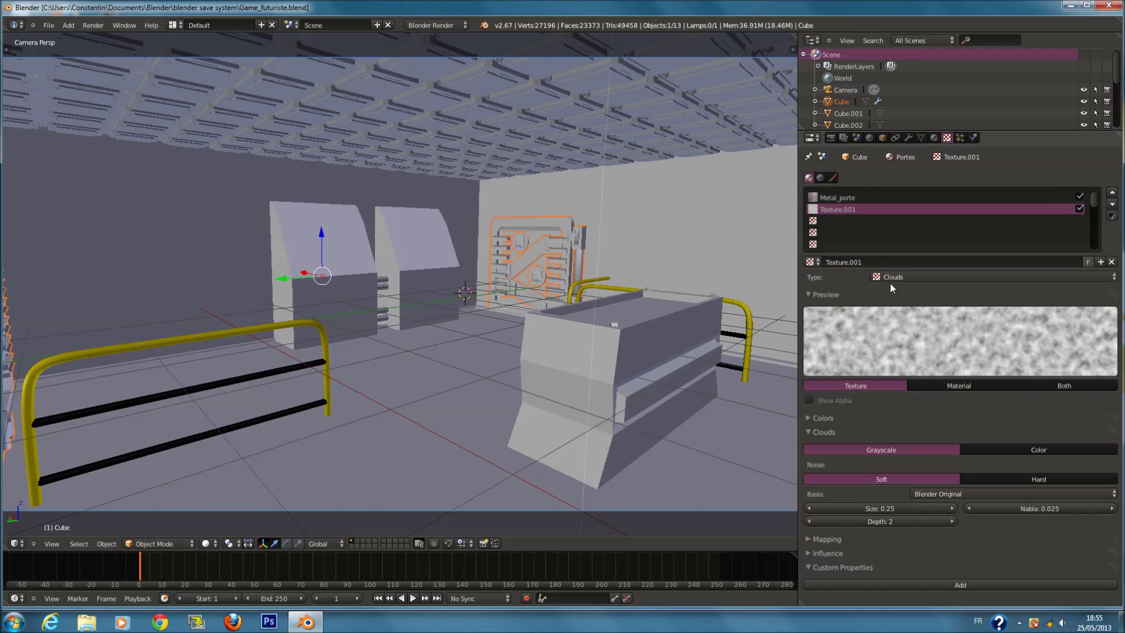
{"action": "left_click", "coordinate": [891, 277]}
{"action": "left_click", "coordinate": [903, 201]}
{"action": "left_click", "coordinate": [874, 418]}
{"action": "left_click", "coordinate": [874, 417]}
{"action": "left_click", "coordinate": [870, 273]}
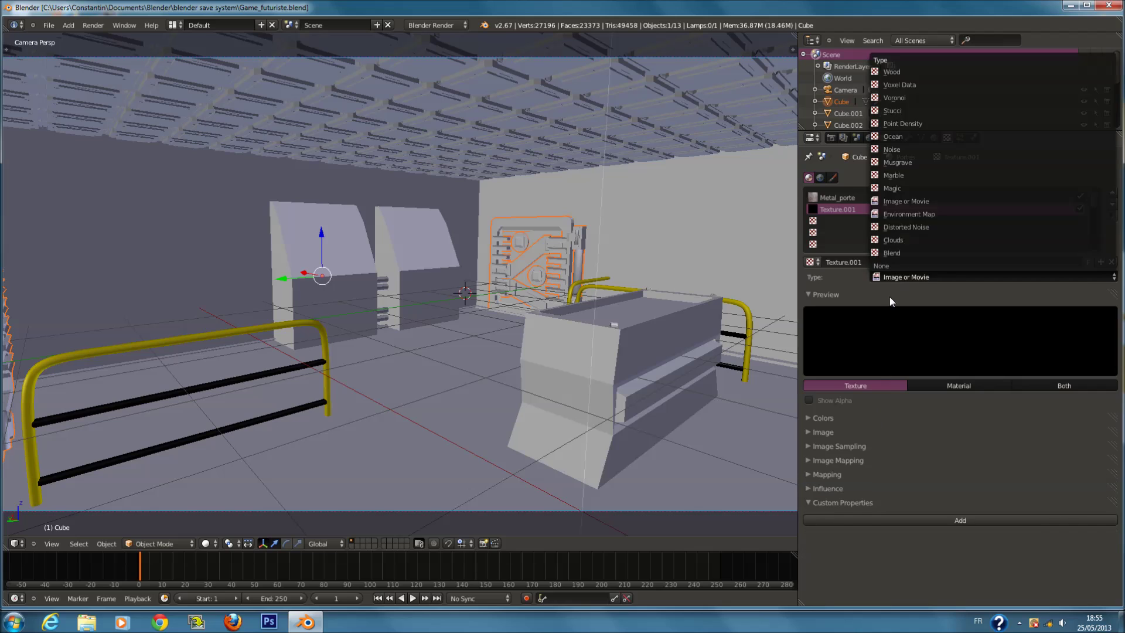
Load Glazed_Porcelain_Rust_Tile.jpg from the recent metal folder as the second texture's image, browsing the files as thumbnails.
{"action": "left_click", "coordinate": [872, 436]}
{"action": "left_click", "coordinate": [1045, 449]}
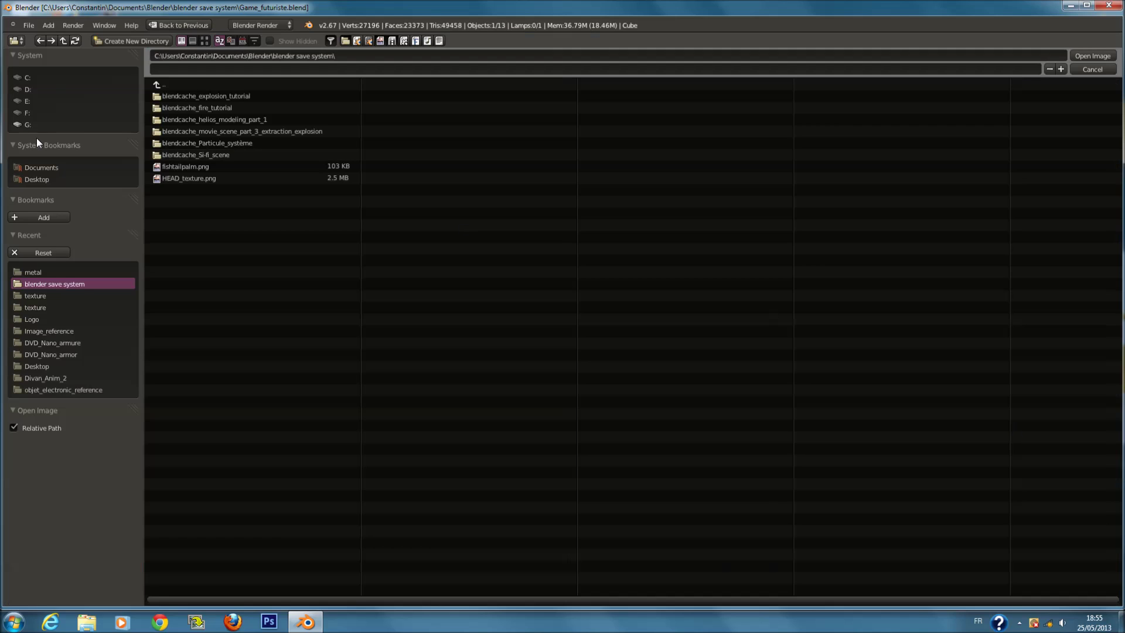
{"action": "left_click", "coordinate": [61, 270]}
{"action": "left_click", "coordinate": [204, 41]}
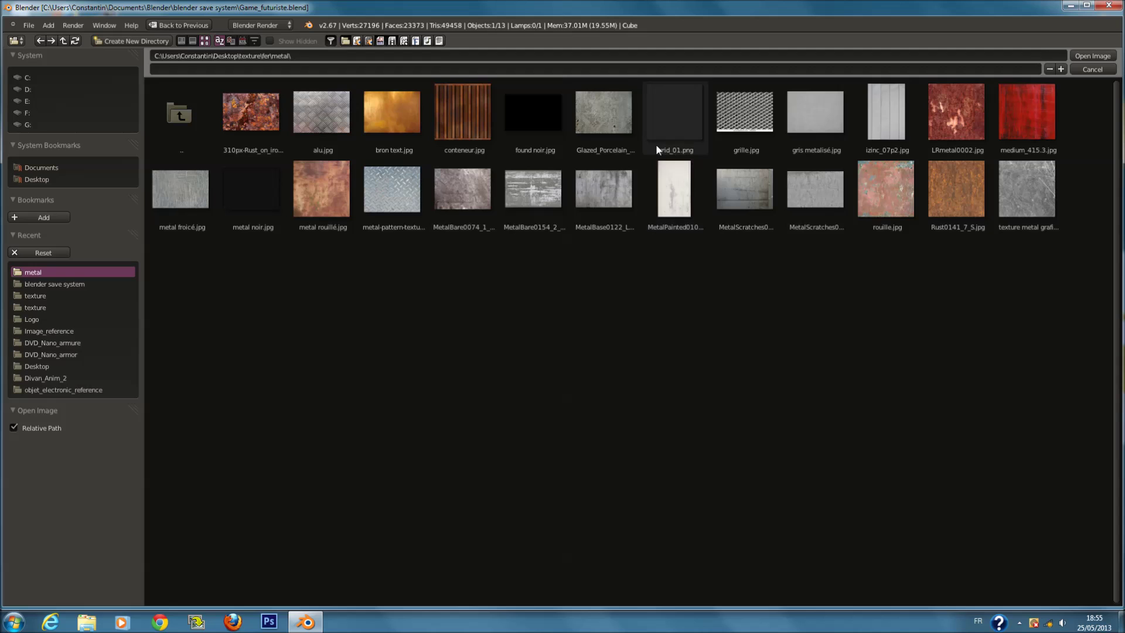
{"action": "left_click", "coordinate": [604, 114]}
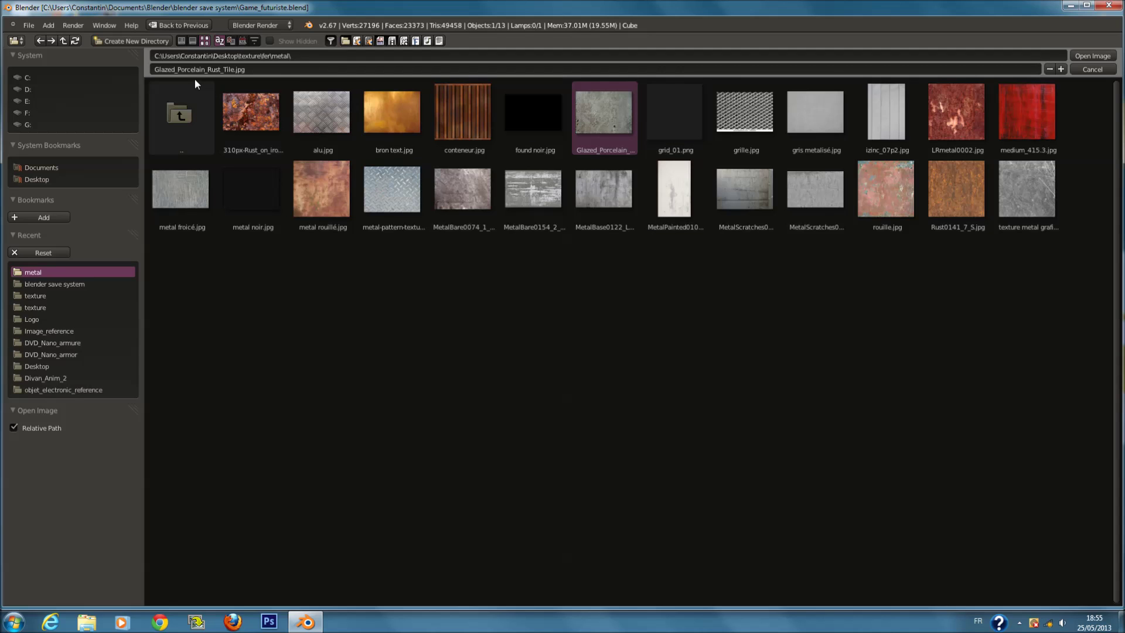
{"action": "left_click", "coordinate": [1109, 57]}
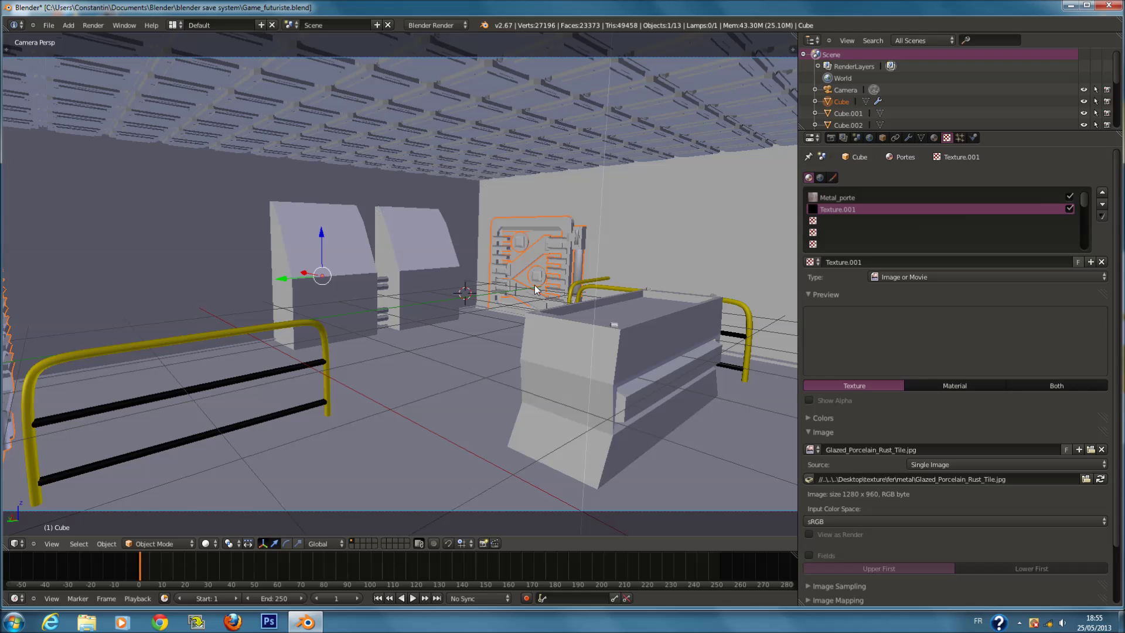
Switch the viewport to Texture shading and inspect the textured door up close.
{"action": "left_click", "coordinate": [208, 543]}
{"action": "left_click", "coordinate": [235, 493]}
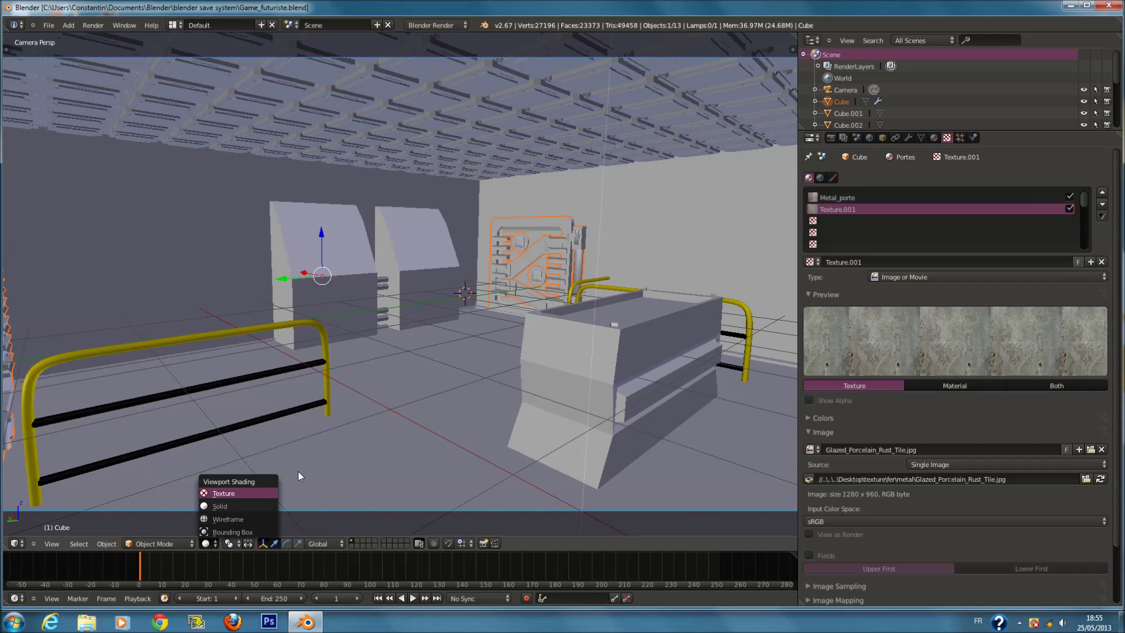
{"action": "scroll", "coordinate": [479, 361], "scroll_direction": "down", "scroll_amount": 10}
{"action": "scroll", "coordinate": [479, 360], "scroll_direction": "up", "scroll_amount": 12}
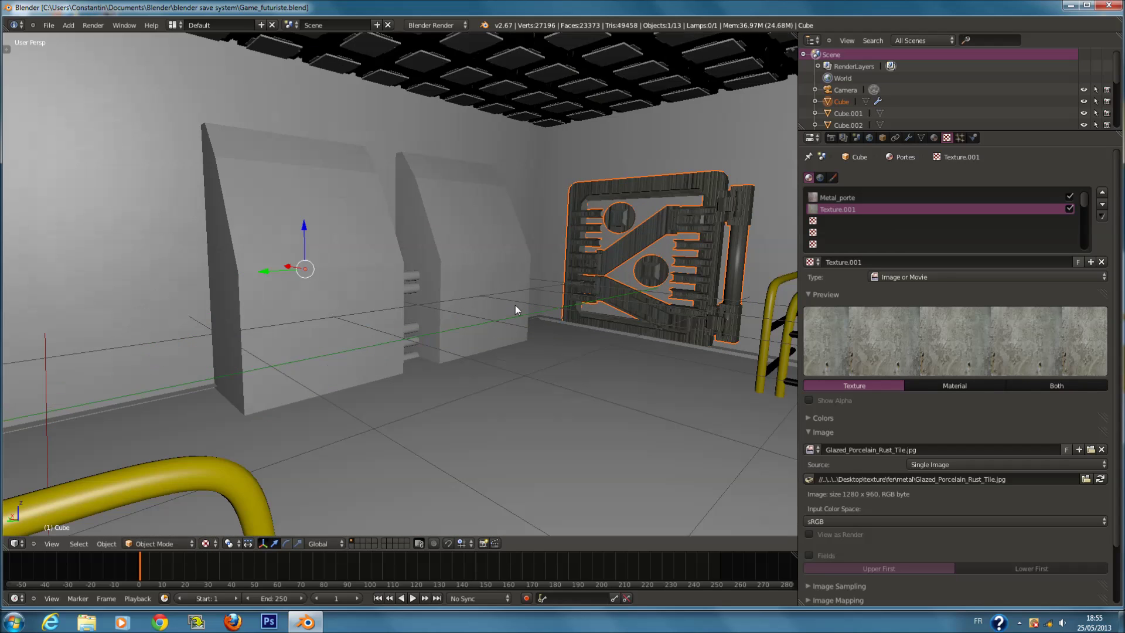
{"action": "scroll", "coordinate": [596, 289], "scroll_direction": "up", "scroll_amount": 6}
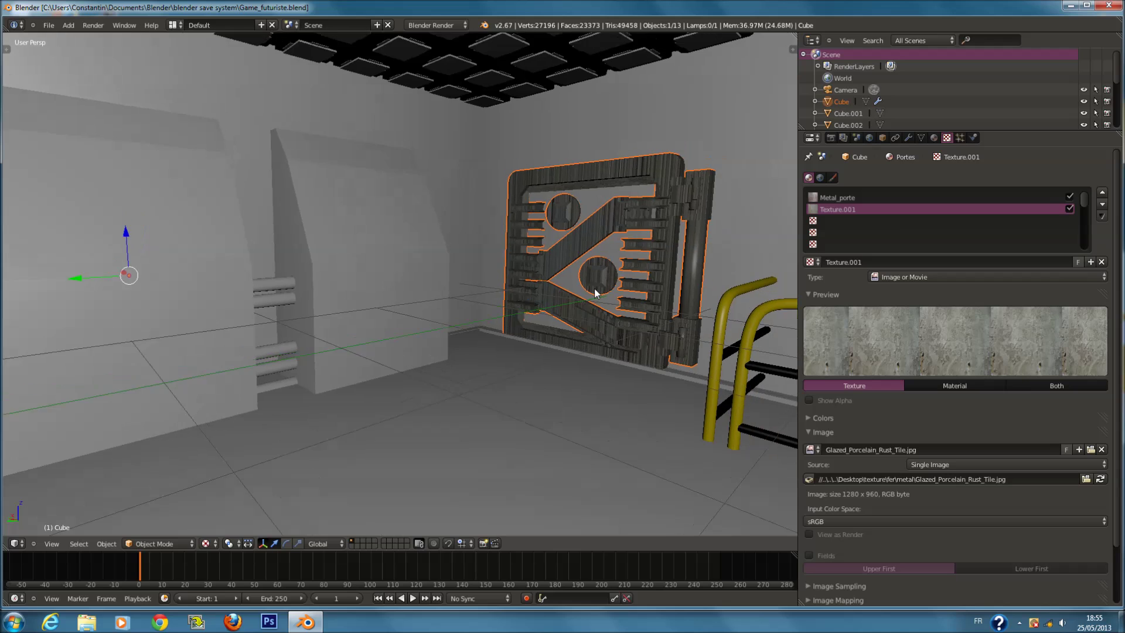
{"action": "scroll", "coordinate": [597, 292], "scroll_direction": "down", "scroll_amount": 8}
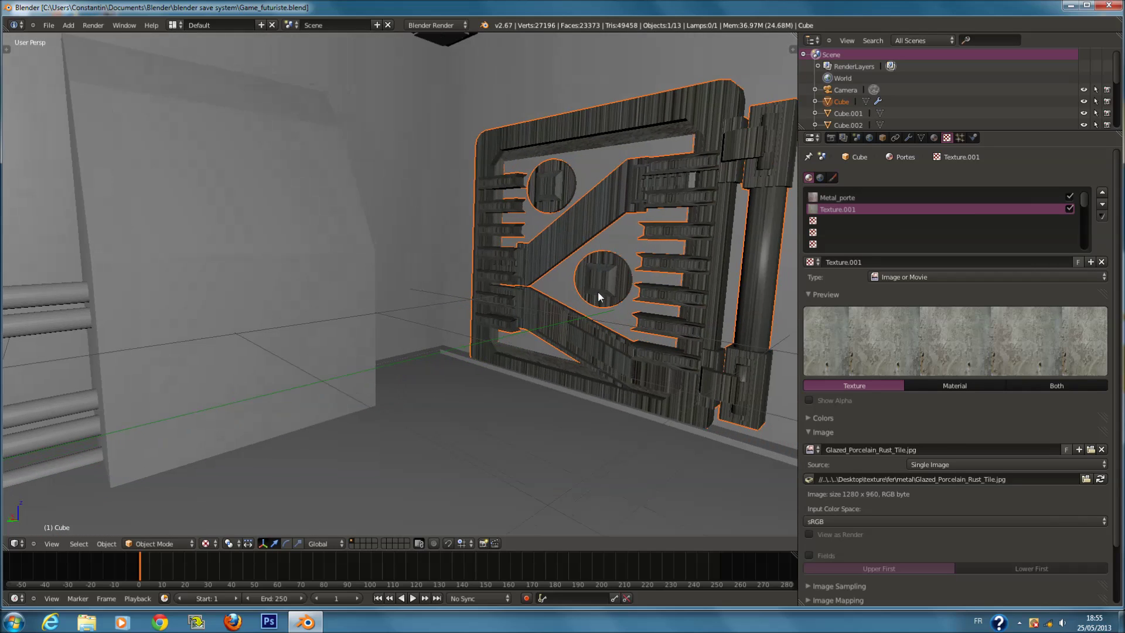
{"action": "scroll", "coordinate": [623, 315], "scroll_direction": "down", "scroll_amount": 5}
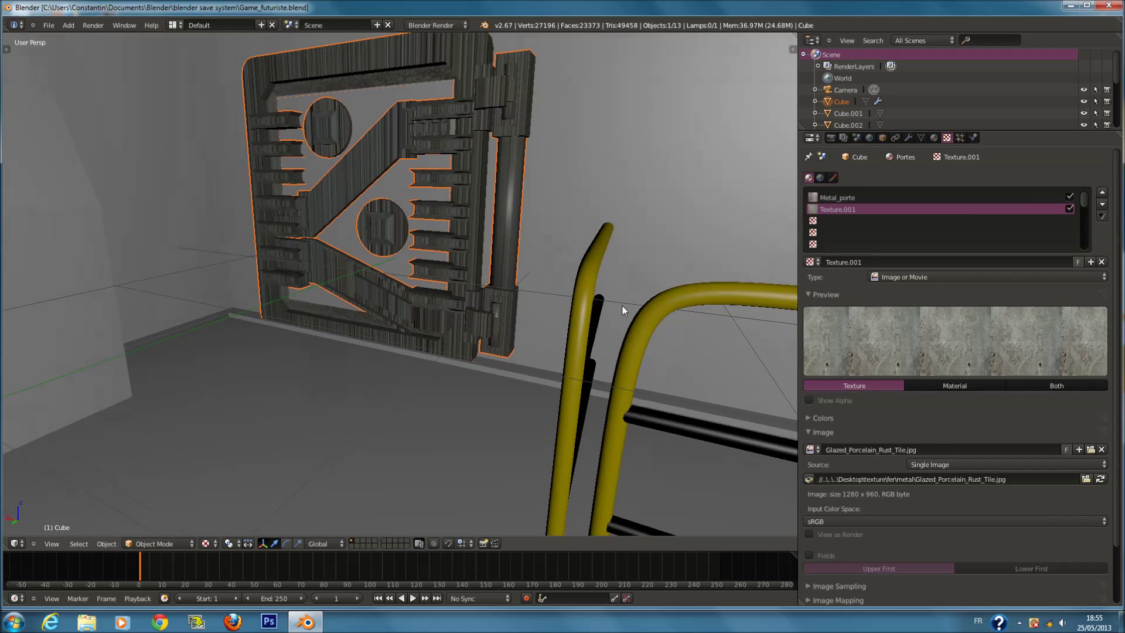
Set the second texture's mapping coordinates to UV.
{"action": "left_click", "coordinate": [879, 293]}
{"action": "left_click", "coordinate": [864, 322]}
{"action": "left_click", "coordinate": [866, 364]}
{"action": "left_click", "coordinate": [924, 383]}
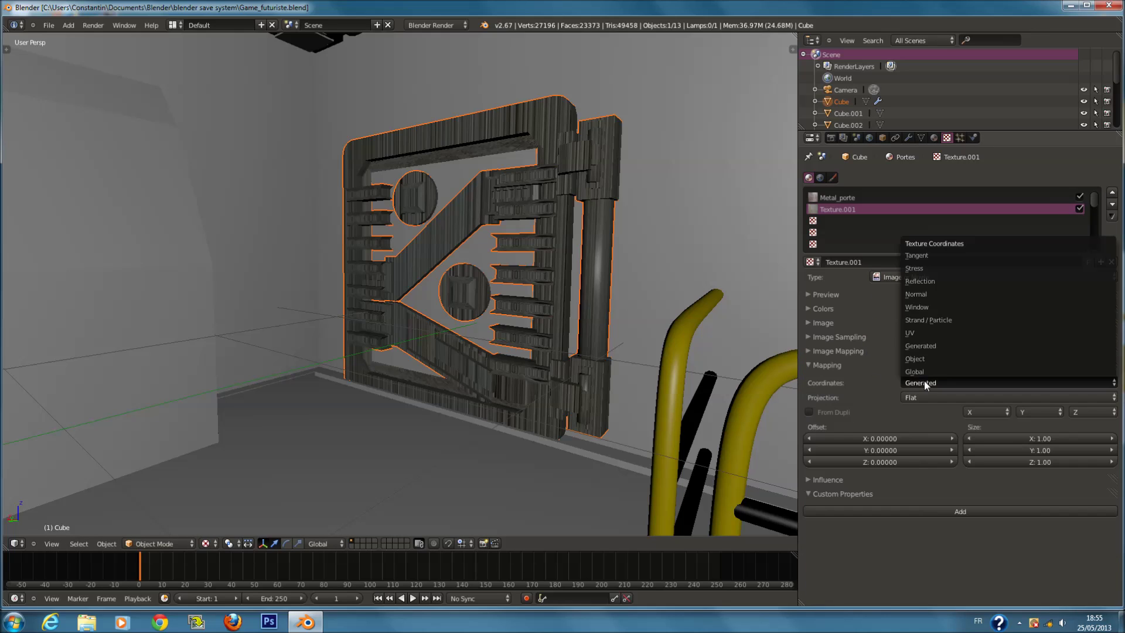
{"action": "left_click", "coordinate": [921, 332]}
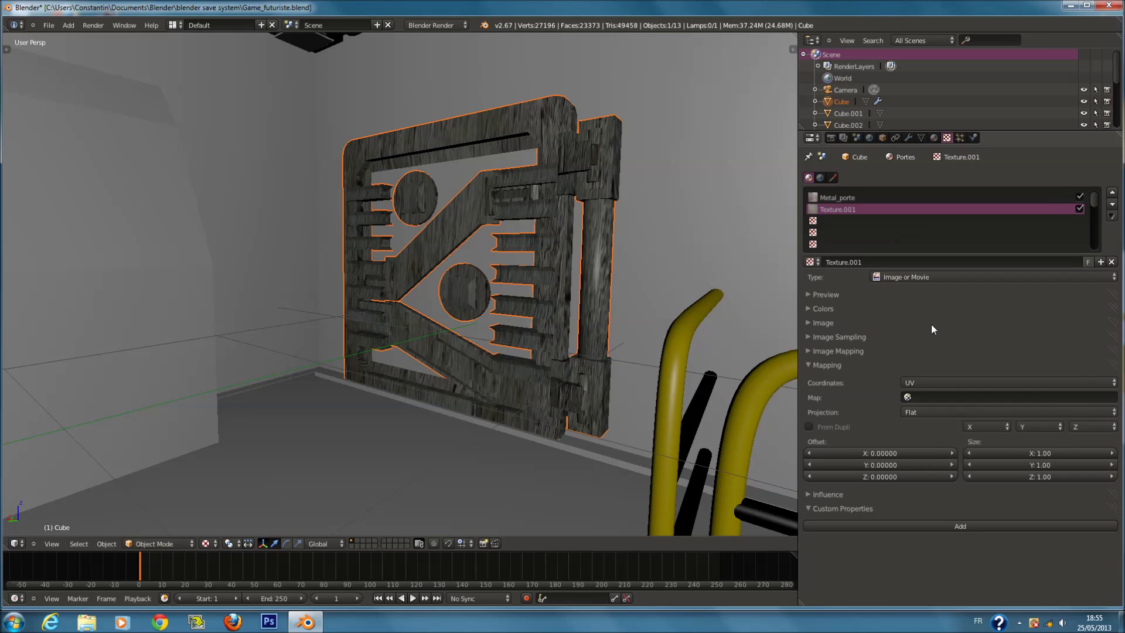
Review the Metal_porte texture's Influence and Mapping settings and compare them with the second texture's.
{"action": "left_click", "coordinate": [861, 197]}
{"action": "left_click", "coordinate": [837, 365]}
{"action": "left_click", "coordinate": [850, 381]}
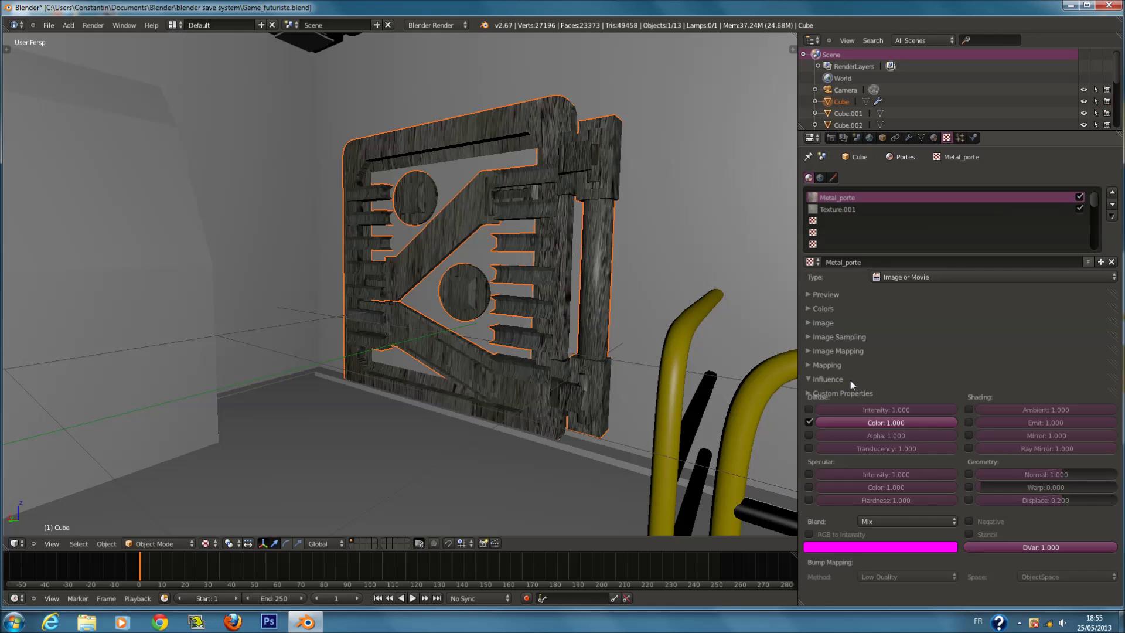
{"action": "left_click", "coordinate": [860, 380]}
{"action": "left_click", "coordinate": [852, 365]}
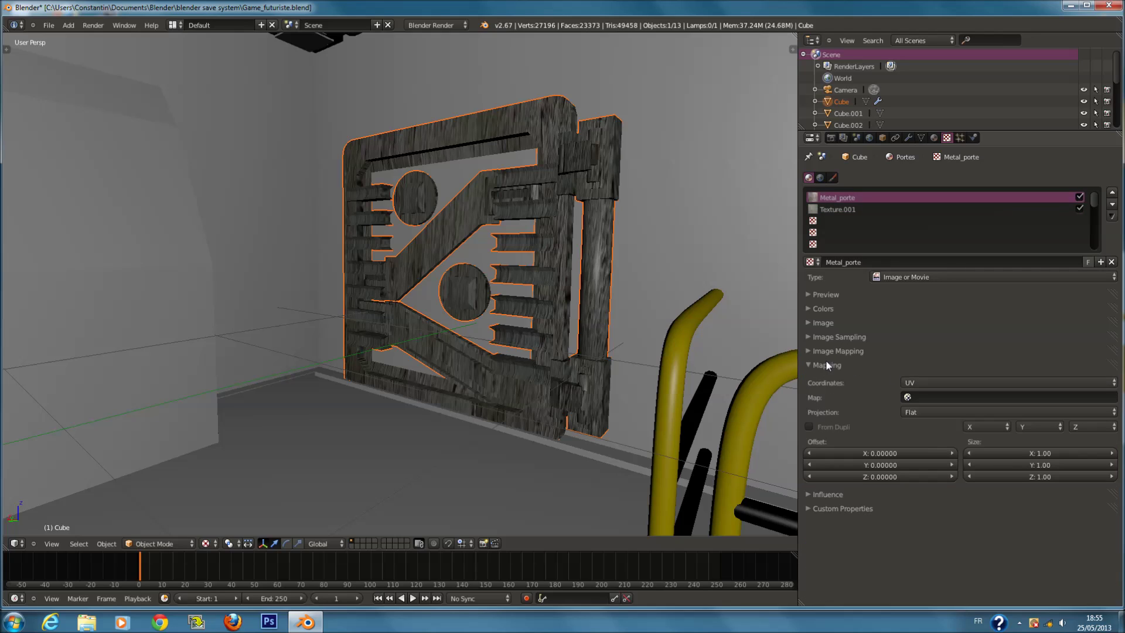
{"action": "left_click", "coordinate": [825, 362]}
{"action": "left_click", "coordinate": [842, 335]}
{"action": "left_click", "coordinate": [857, 318], "text": "ctrl"}
{"action": "left_click", "coordinate": [857, 319]}
{"action": "left_click", "coordinate": [859, 351]}
{"action": "left_click", "coordinate": [862, 365], "text": "ctrl"}
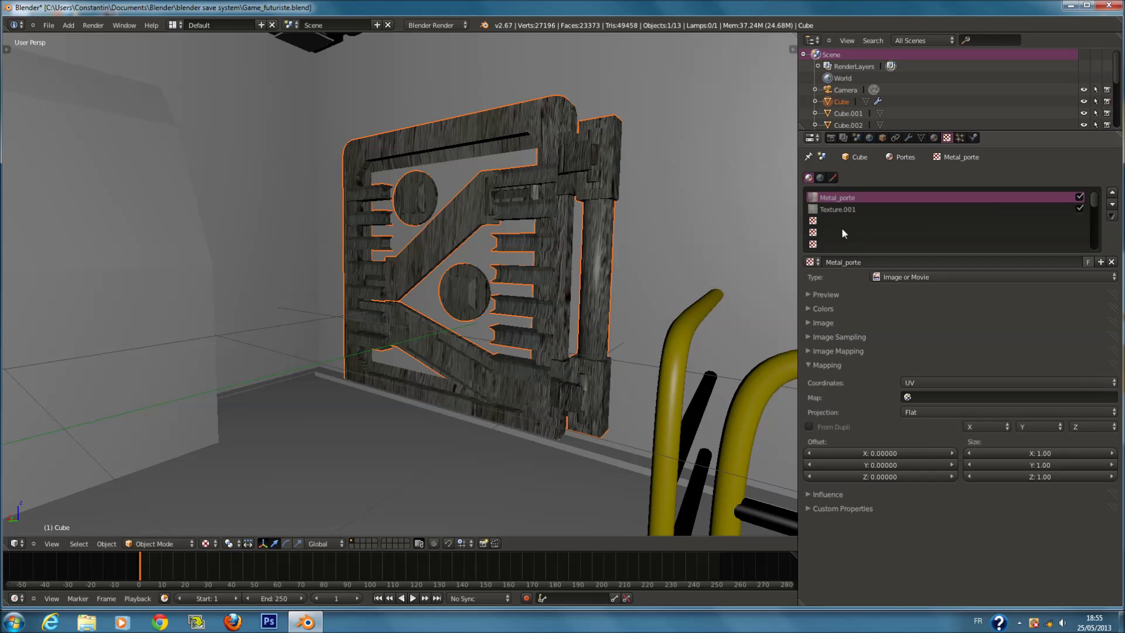
{"action": "left_click", "coordinate": [845, 212]}
{"action": "left_click", "coordinate": [847, 198]}
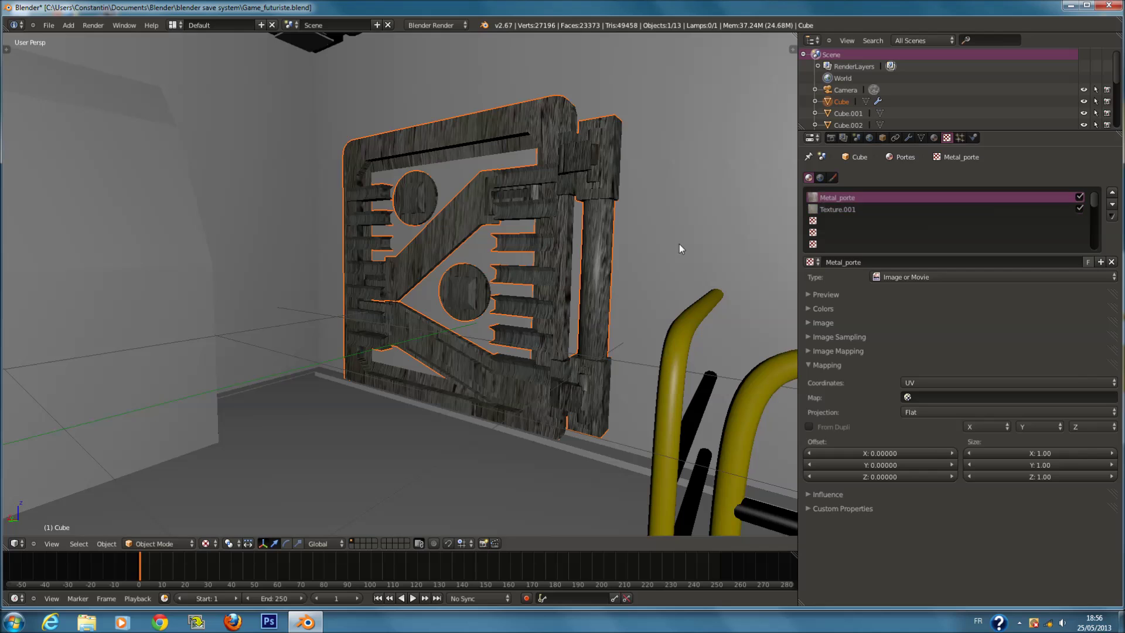
Enter Edit Mode on the door and select its whole mesh.
{"action": "scroll", "coordinate": [680, 244], "scroll_direction": "up", "scroll_amount": 4}
{"action": "scroll", "coordinate": [550, 289], "scroll_direction": "down", "scroll_amount": 3}
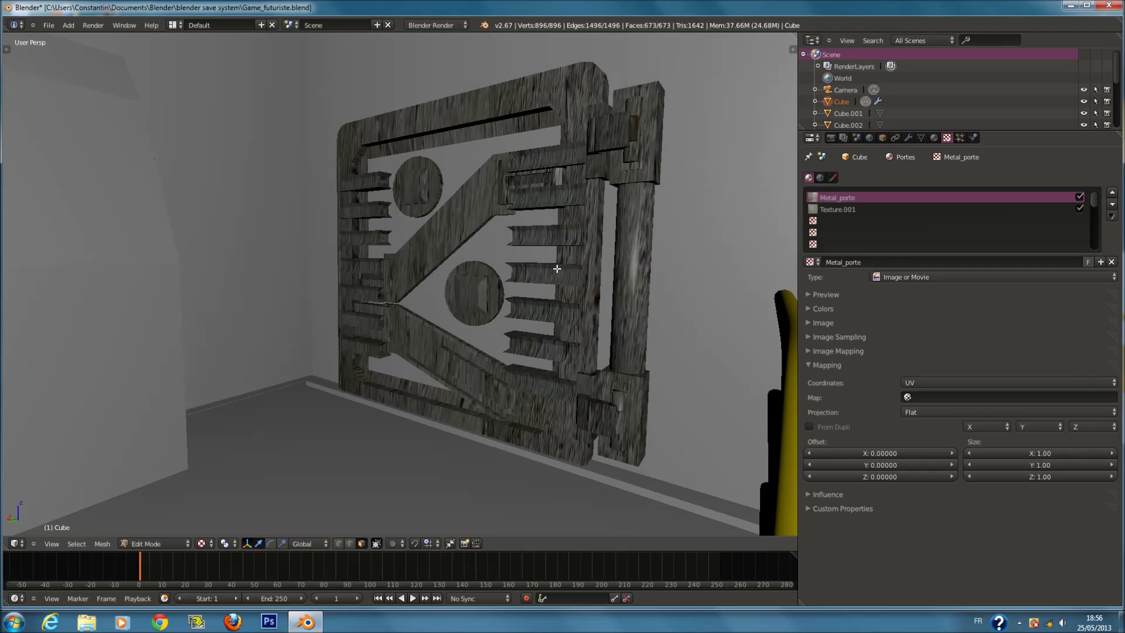
{"action": "middle_click_drag", "start_coordinate": [551, 288], "coordinate": [273, 348]}
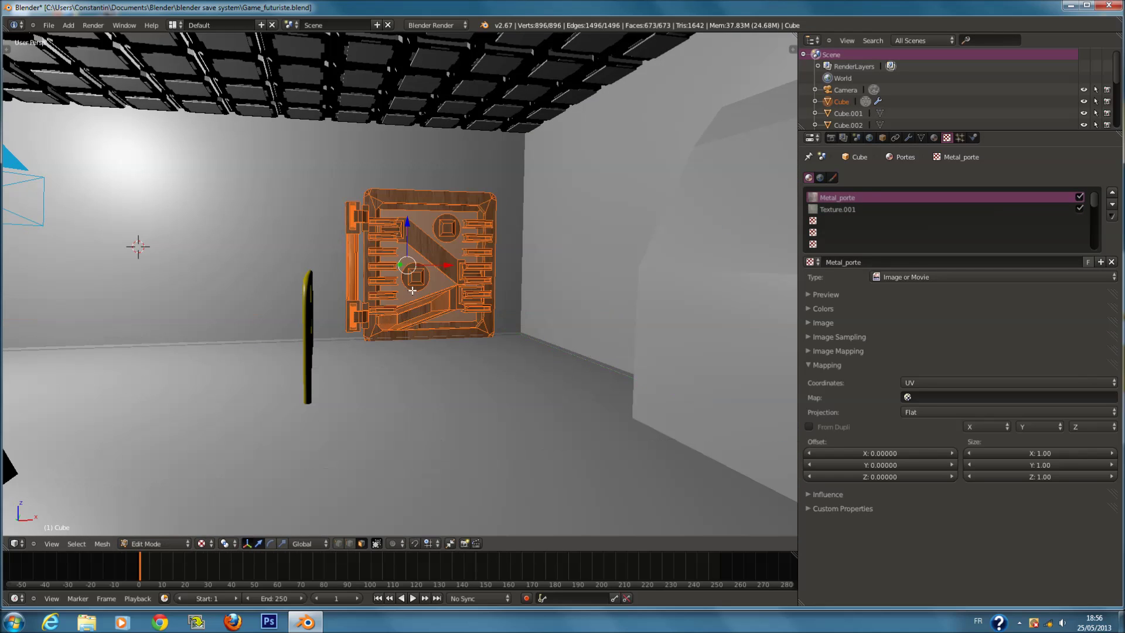
From the straight back view, project the whole door's UVs with Project from View (Bounds) and check the front side.
{"action": "scroll", "coordinate": [403, 245], "scroll_direction": "up", "scroll_amount": 8}
{"action": "scroll", "coordinate": [404, 246], "scroll_direction": "down", "scroll_amount": 3}
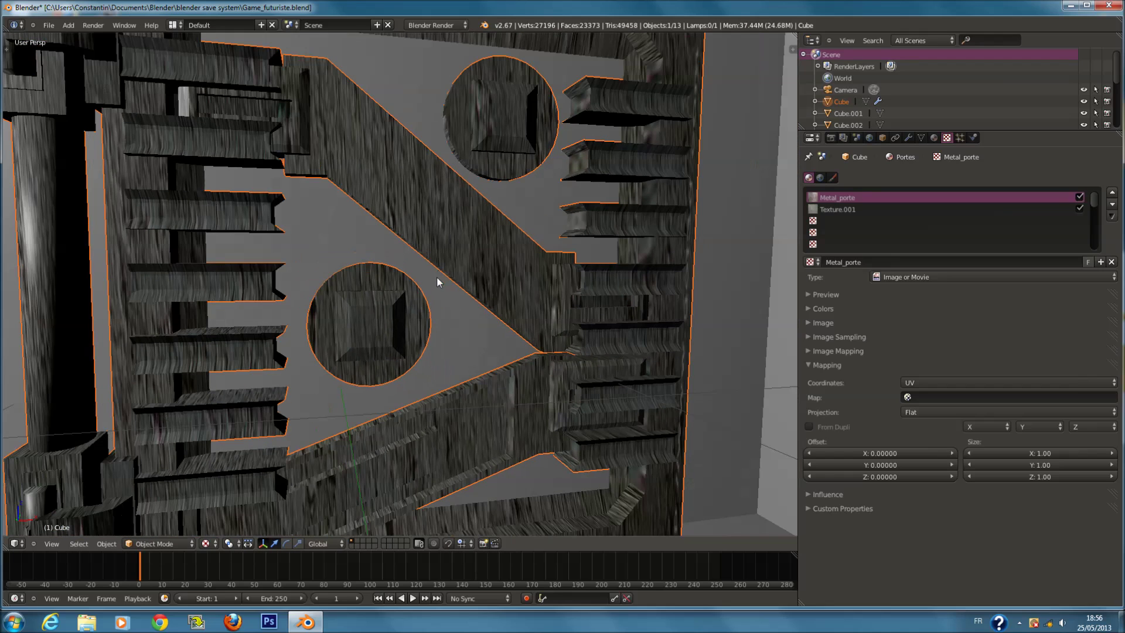
{"action": "key", "text": "Tab"}
{"action": "key", "text": "KP_3"}
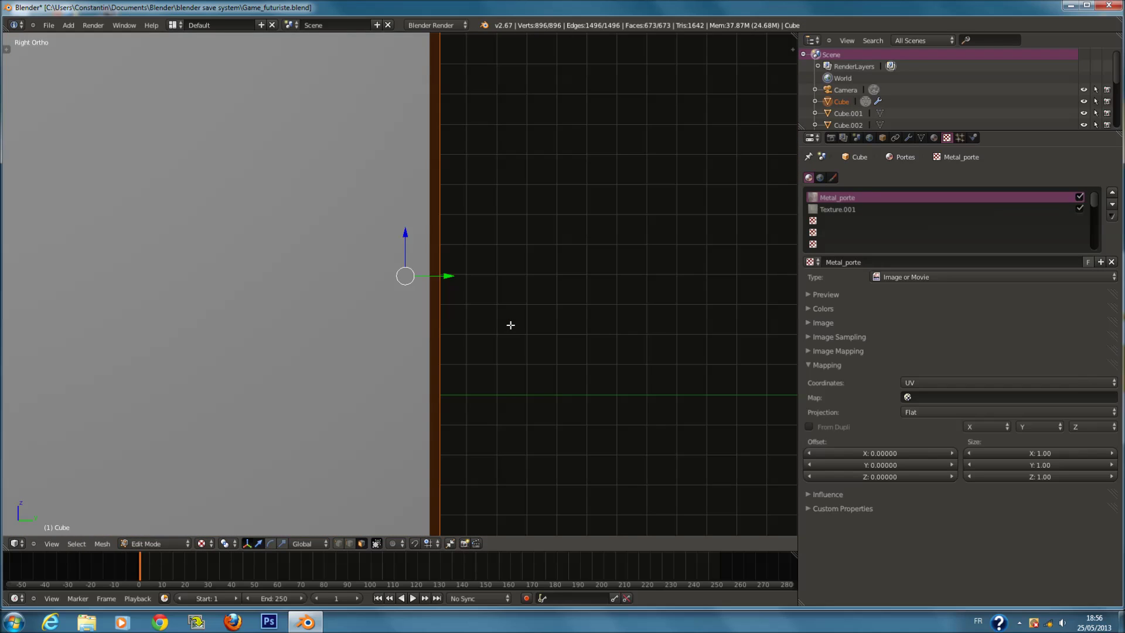
{"action": "key", "text": "ctrl+KP_1"}
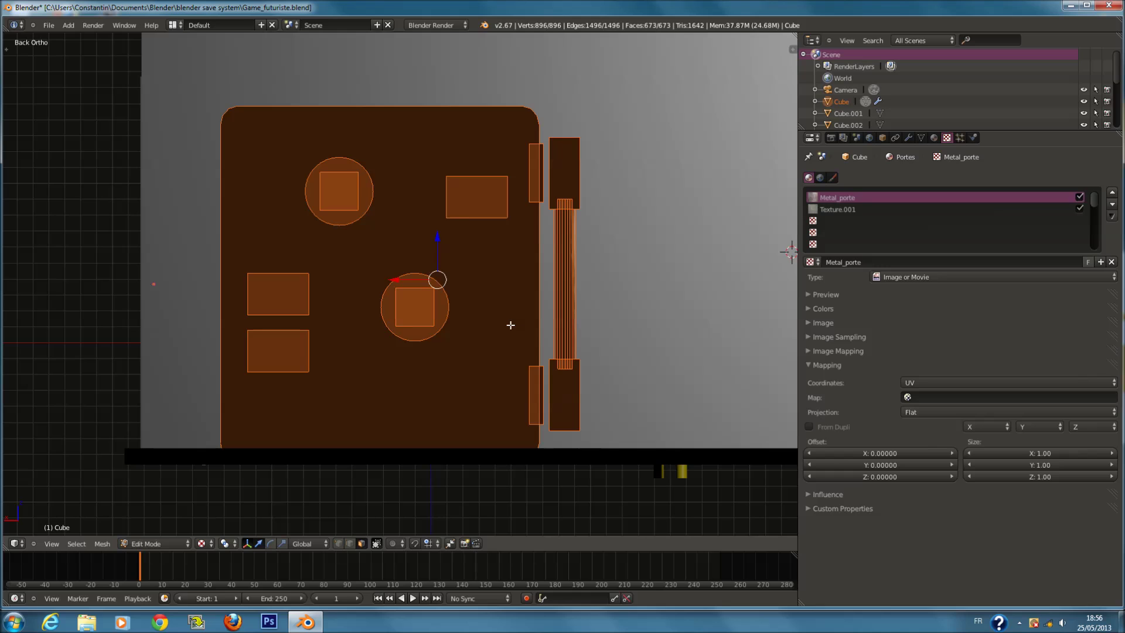
{"action": "key", "text": "u"}
{"action": "left_click", "coordinate": [511, 326]}
{"action": "key", "text": "a"}
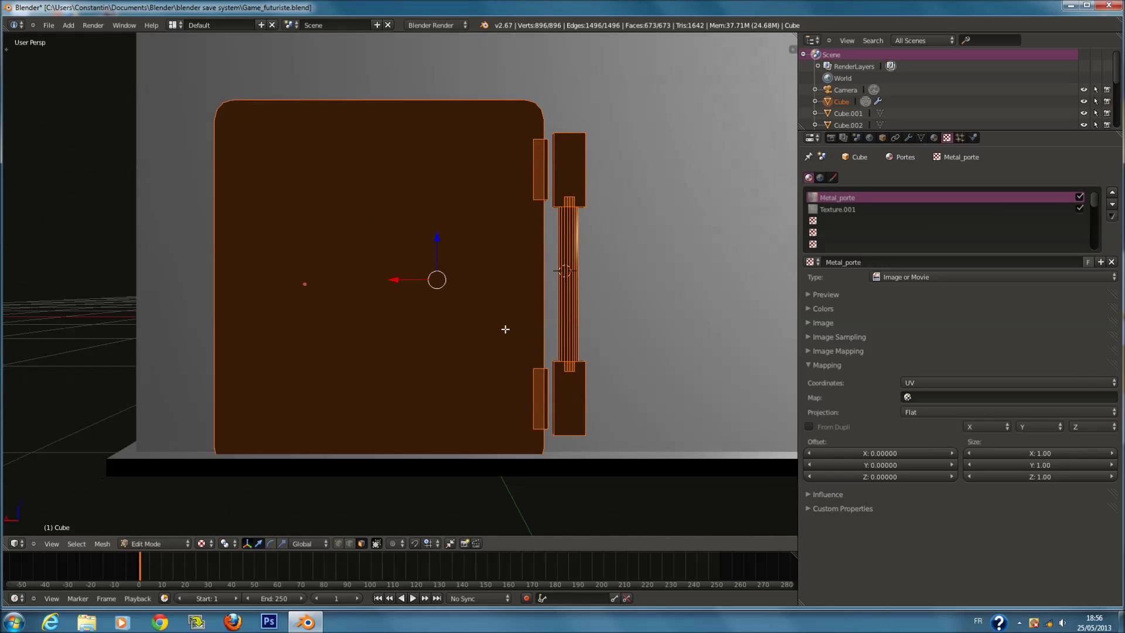
{"action": "key", "text": "KP_1"}
{"action": "key", "text": "KP_5"}
{"action": "key", "text": "a"}
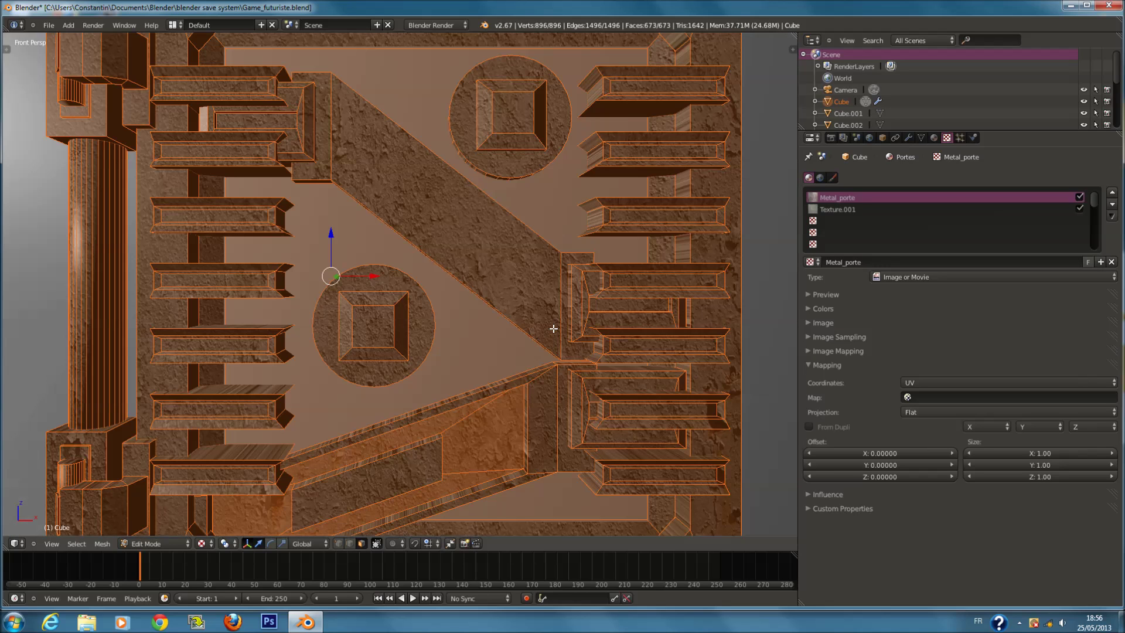
Return to Object Mode to check the door's texture from an angle and save over the current file.
{"action": "key", "text": "Tab"}
{"action": "scroll", "coordinate": [580, 278], "scroll_direction": "down", "scroll_amount": 3}
{"action": "middle_click_drag", "start_coordinate": [539, 296], "coordinate": [614, 311]}
{"action": "key", "text": "ctrl+s"}
{"action": "left_click", "coordinate": [591, 315]}
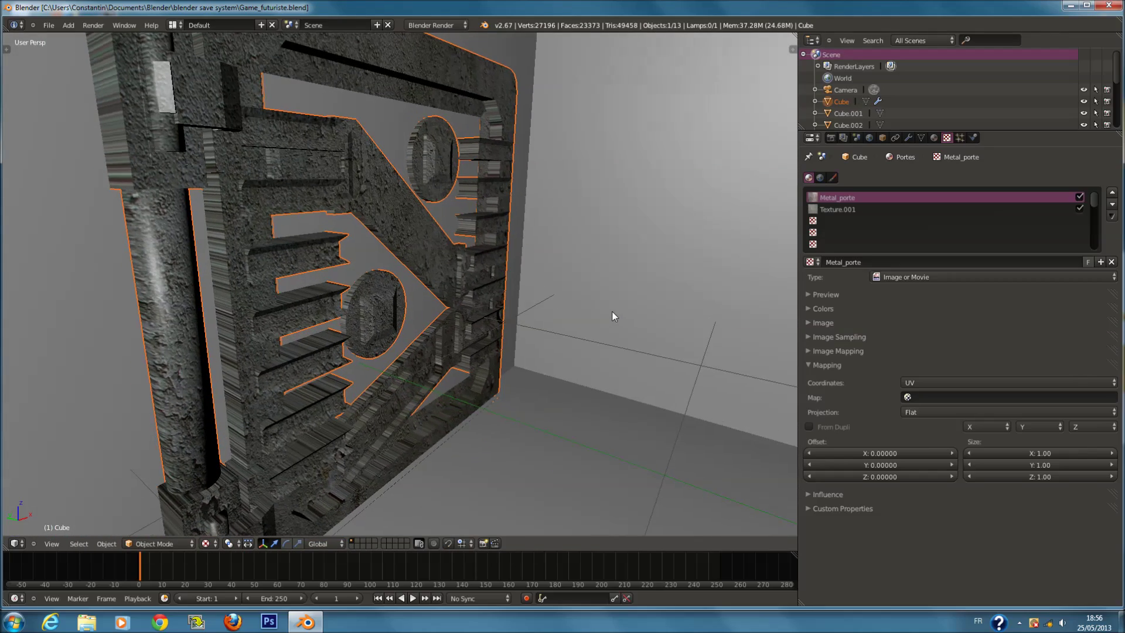
Try Smart UV Project on the whole door mesh and check the texture in Object Mode.
{"action": "key", "text": "Tab"}
{"action": "key", "text": "u"}
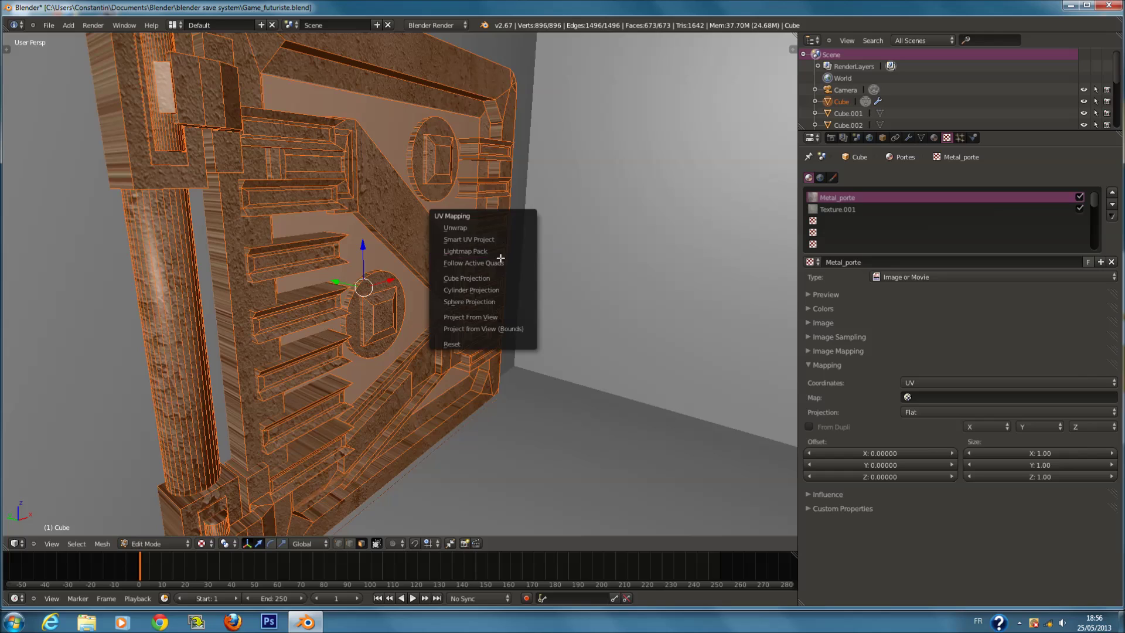
{"action": "left_click", "coordinate": [501, 259]}
{"action": "key", "text": "u"}
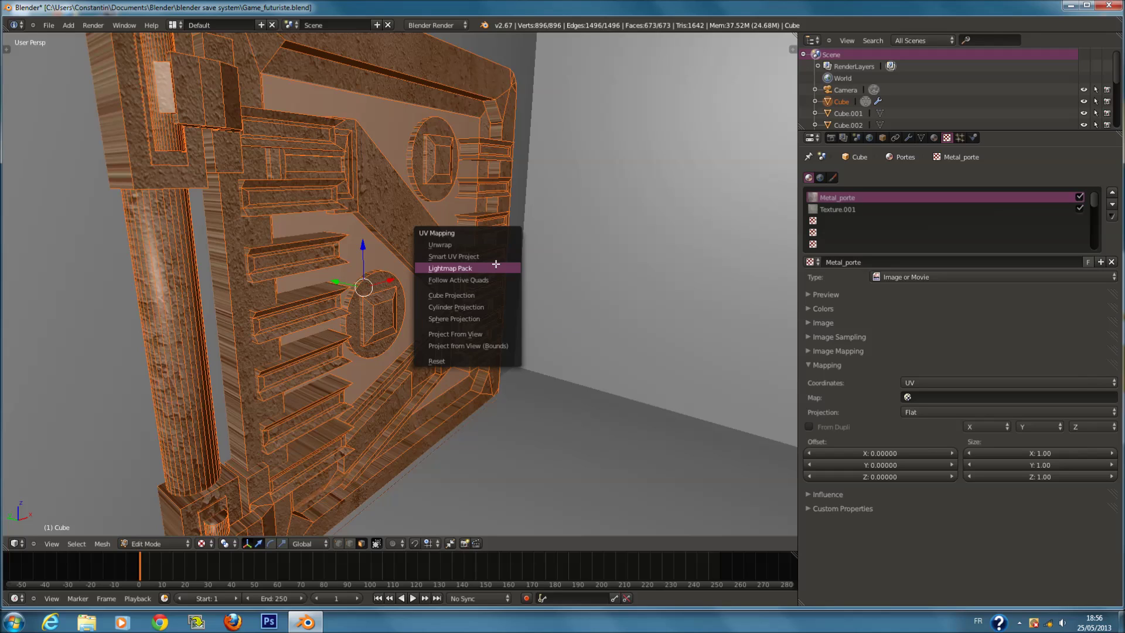
{"action": "left_click", "coordinate": [496, 264]}
{"action": "left_click", "coordinate": [507, 382]}
{"action": "key", "text": "u"}
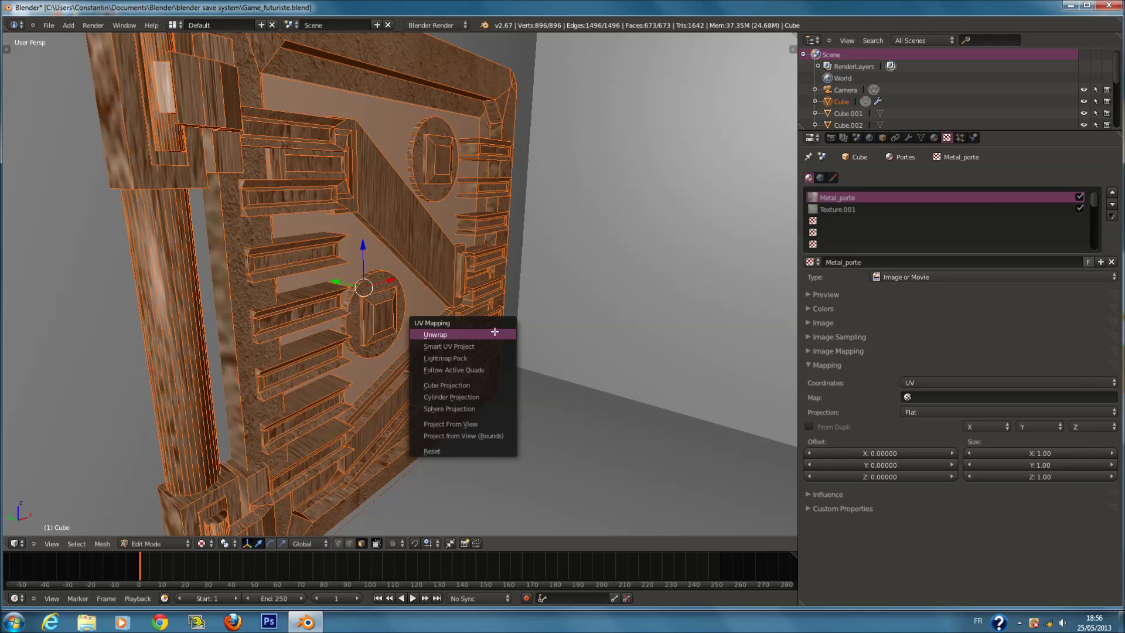
{"action": "left_click", "coordinate": [495, 344]}
{"action": "left_click", "coordinate": [505, 405]}
{"action": "mouse_move", "coordinate": [505, 404]}
{"action": "middle_mouse_down"}
{"action": "mouse_move", "coordinate": [395, 388]}
{"action": "mouse_move", "coordinate": [399, 377]}
{"action": "mouse_move", "coordinate": [393, 397]}
{"action": "middle_mouse_up"}
{"action": "key", "text": "Tab"}
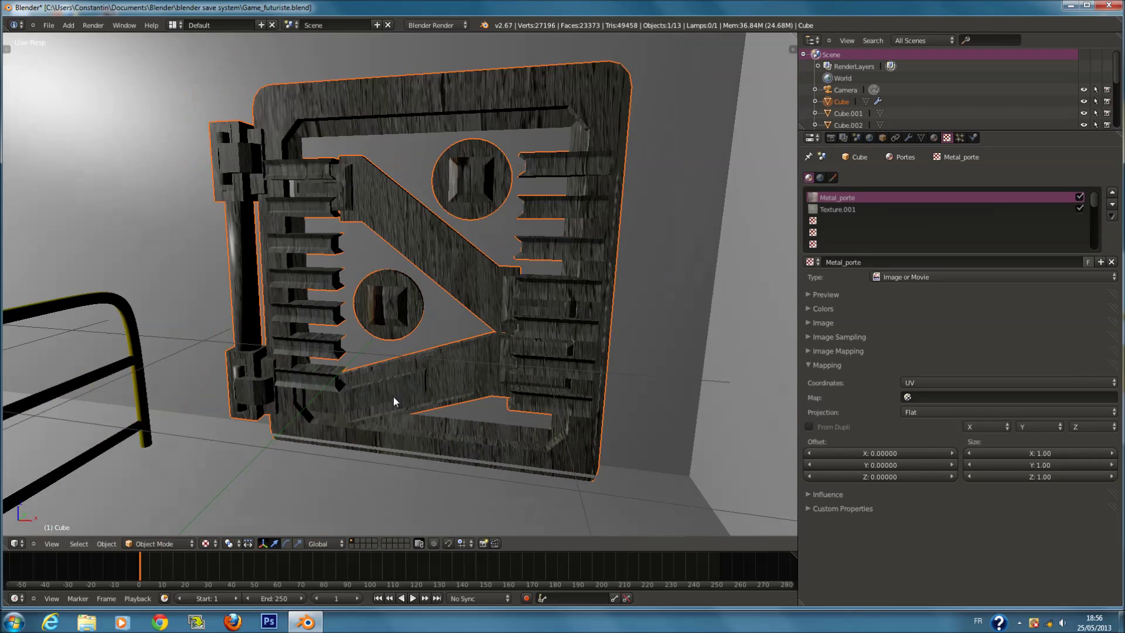
Reproject the whole door's UVs from the back view in wireframe using Project from View (Bounds).
{"action": "key", "text": "ctrl+KP_1"}
{"action": "key", "text": "z"}
{"action": "key", "text": "Tab"}
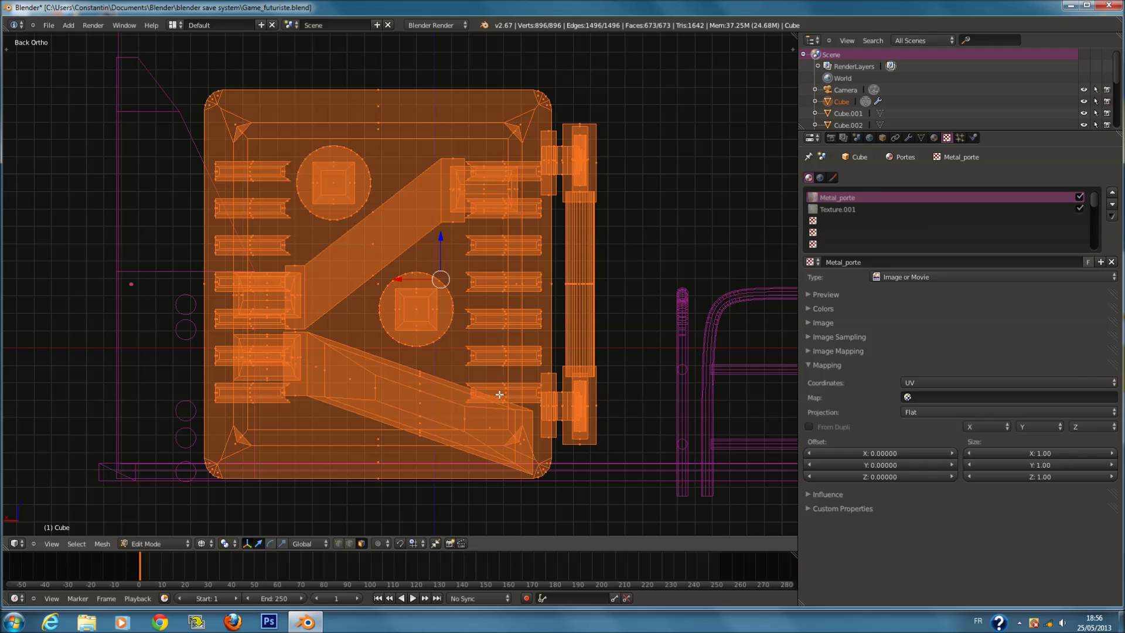
{"action": "key", "text": "u"}
{"action": "left_click", "coordinate": [507, 484]}
{"action": "key", "text": "z"}
Select only the linked geometry of the hinge rod and apply a Cube Projection to its UVs.
{"action": "right_click", "coordinate": [586, 280]}
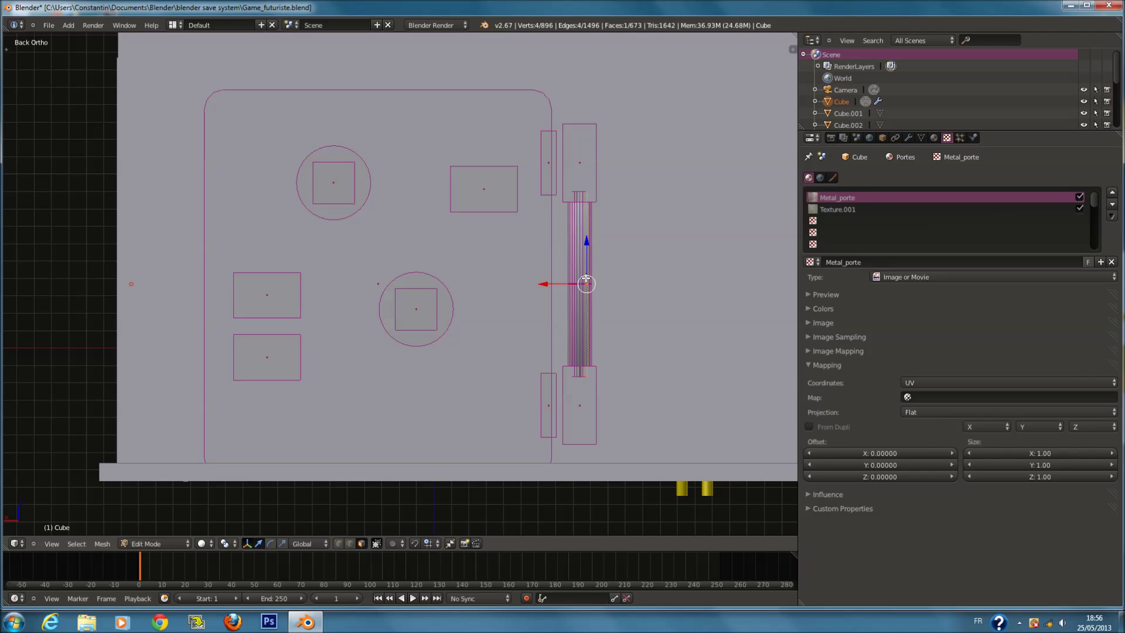
{"action": "key", "text": "ctrl+l"}
{"action": "key", "text": "u"}
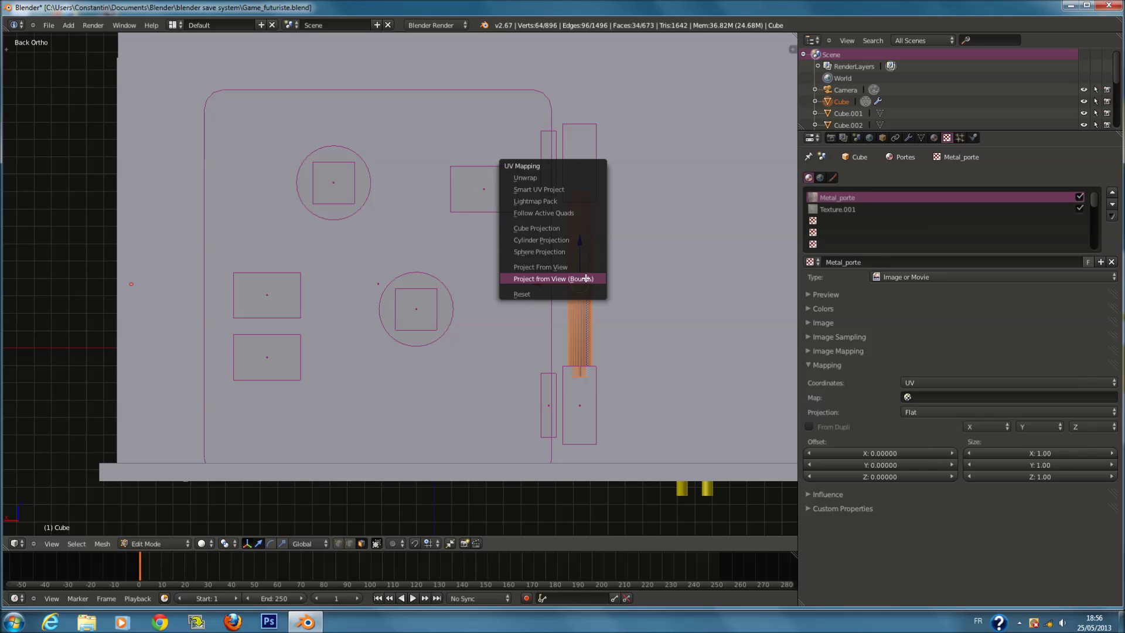
{"action": "left_click", "coordinate": [575, 229]}
Reselect the whole door mesh and set the viewport back to Texture shading in Object Mode.
{"action": "key", "text": "z"}
{"action": "right_click", "coordinate": [434, 293]}
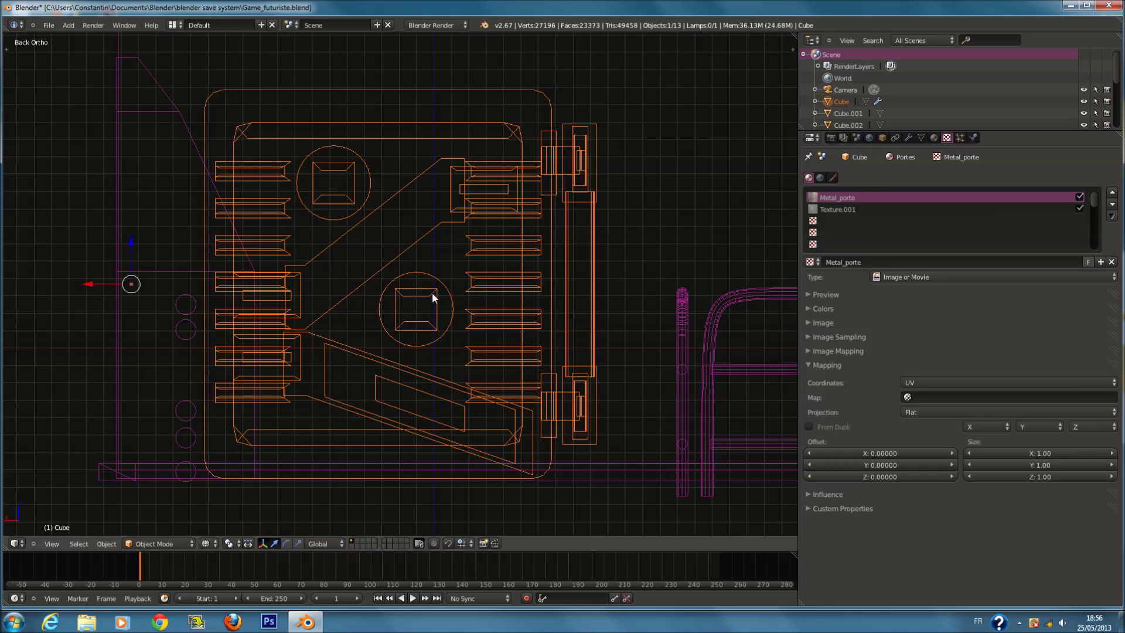
{"action": "scroll", "coordinate": [442, 280], "scroll_direction": "up", "scroll_amount": 2}
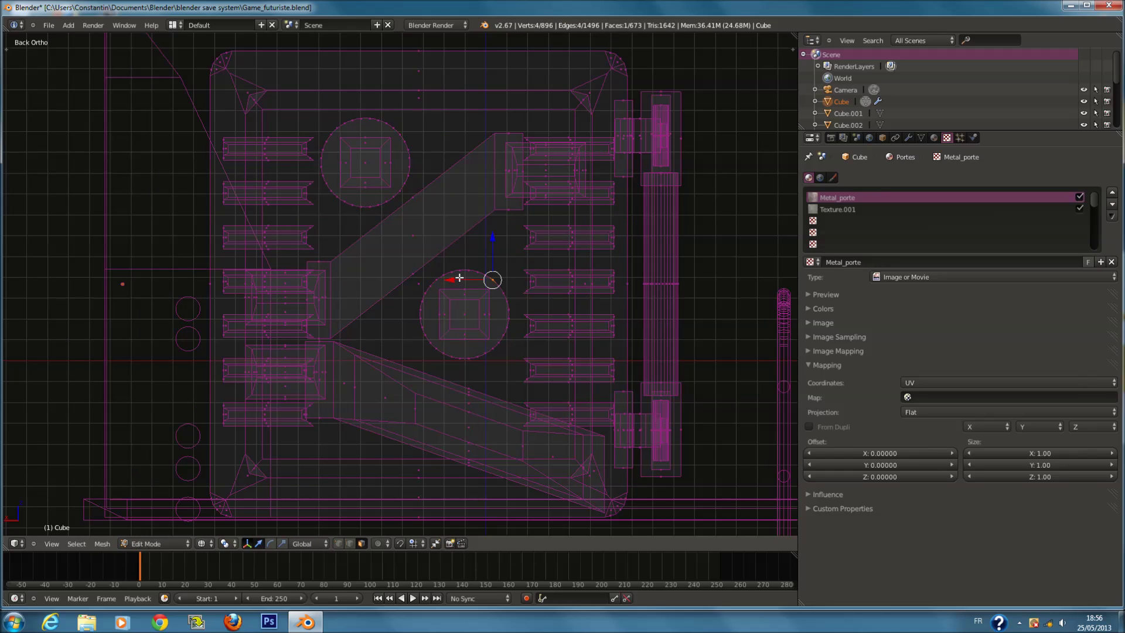
{"action": "key", "text": "KP_3"}
{"action": "key", "text": "a"}
{"action": "key", "text": "z"}
{"action": "key", "text": "KP_5"}
{"action": "scroll", "coordinate": [430, 203], "scroll_direction": "down", "scroll_amount": 5}
{"action": "middle_click_drag", "start_coordinate": [435, 206], "coordinate": [375, 281]}
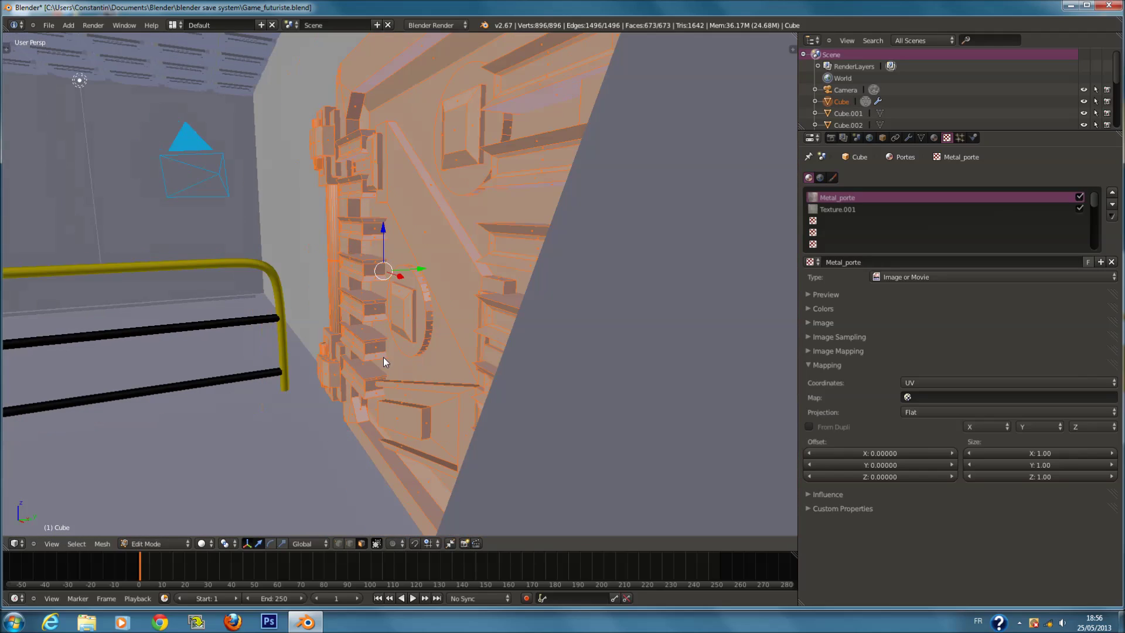
{"action": "key", "text": "Tab"}
{"action": "left_click", "coordinate": [214, 544]}
{"action": "left_click", "coordinate": [229, 495]}
{"action": "mouse_move", "coordinate": [427, 364]}
{"action": "middle_mouse_down"}
{"action": "mouse_move", "coordinate": [575, 354]}
{"action": "mouse_move", "coordinate": [234, 333]}
{"action": "middle_mouse_up"}
Unwrap only the hinge rod's linked geometry with Smart UV Project and inspect it in Object Mode.
{"action": "key", "text": "Tab"}
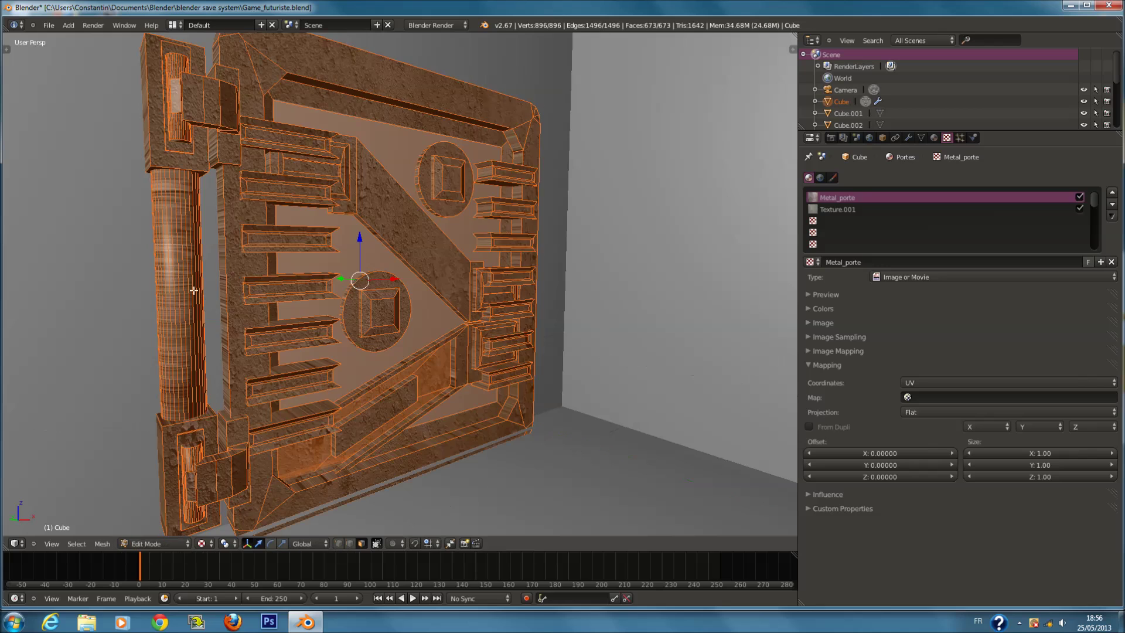
{"action": "key", "text": "a"}
{"action": "key", "text": "l"}
{"action": "key", "text": "u"}
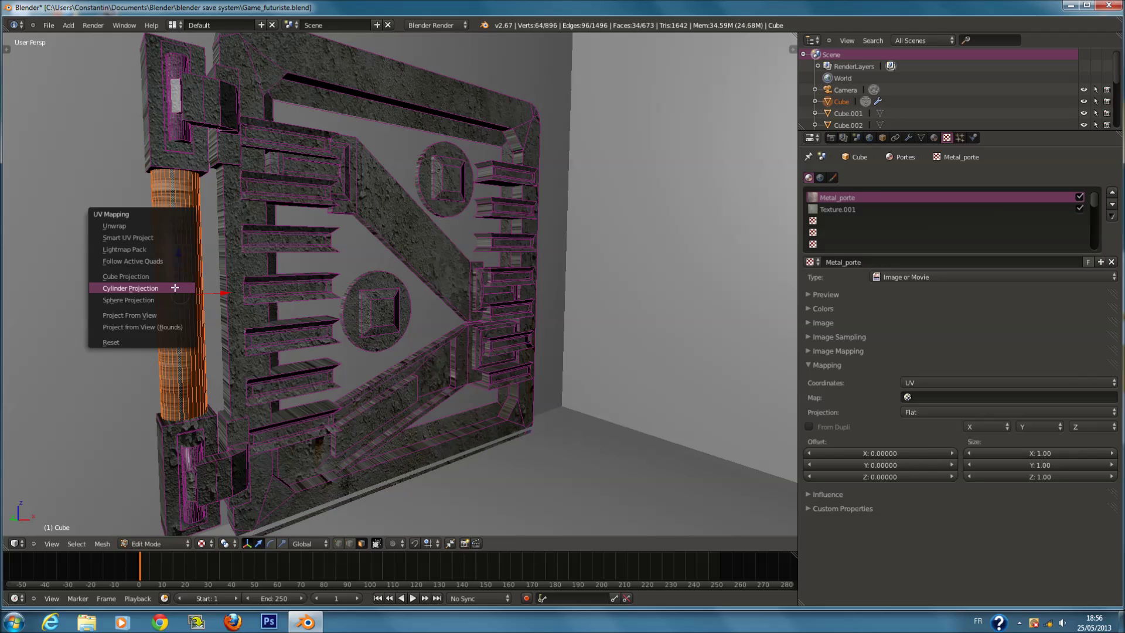
{"action": "left_click", "coordinate": [165, 237]}
{"action": "left_click", "coordinate": [214, 300]}
{"action": "middle_click_drag", "start_coordinate": [214, 300], "coordinate": [315, 469]}
{"action": "key", "text": "Tab"}
{"action": "scroll", "coordinate": [236, 323], "scroll_direction": "up", "scroll_amount": 3}
{"action": "scroll", "coordinate": [253, 322], "scroll_direction": "down", "scroll_amount": 3}
Select the outer side faces of the hinge blocks and the door edge together.
{"action": "key", "text": "Tab"}
{"action": "right_click", "coordinate": [281, 172]}
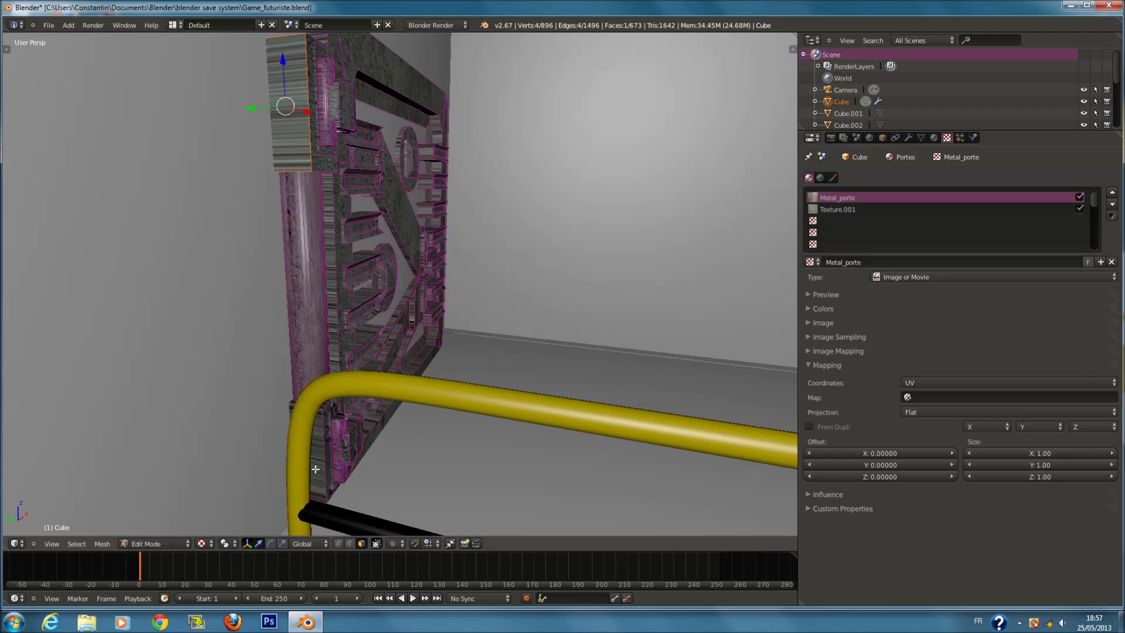
{"action": "middle_click_drag", "start_coordinate": [503, 377], "coordinate": [605, 326]}
{"action": "right_click", "coordinate": [601, 355], "text": "shift"}
{"action": "right_click", "coordinate": [747, 86], "text": "shift"}
{"action": "right_click", "coordinate": [747, 86], "text": "shift"}
{"action": "middle_click_drag", "start_coordinate": [748, 87], "coordinate": [617, 423]}
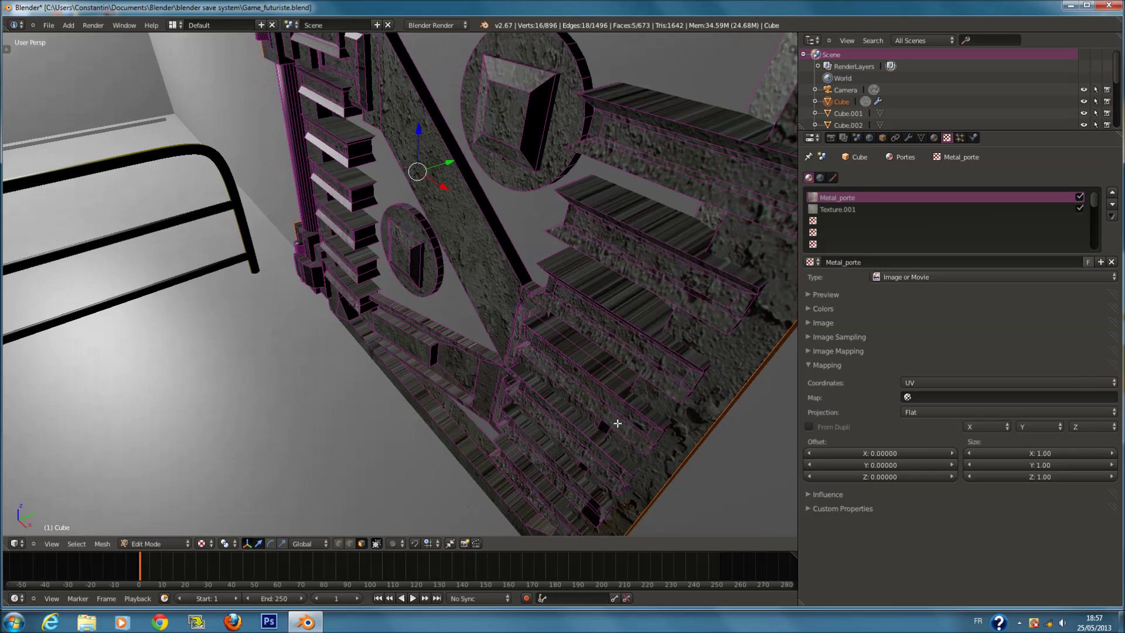
Select the whole door mesh and unwrap it with Smart UV Project.
{"action": "key", "text": "a"}
{"action": "key", "text": "u"}
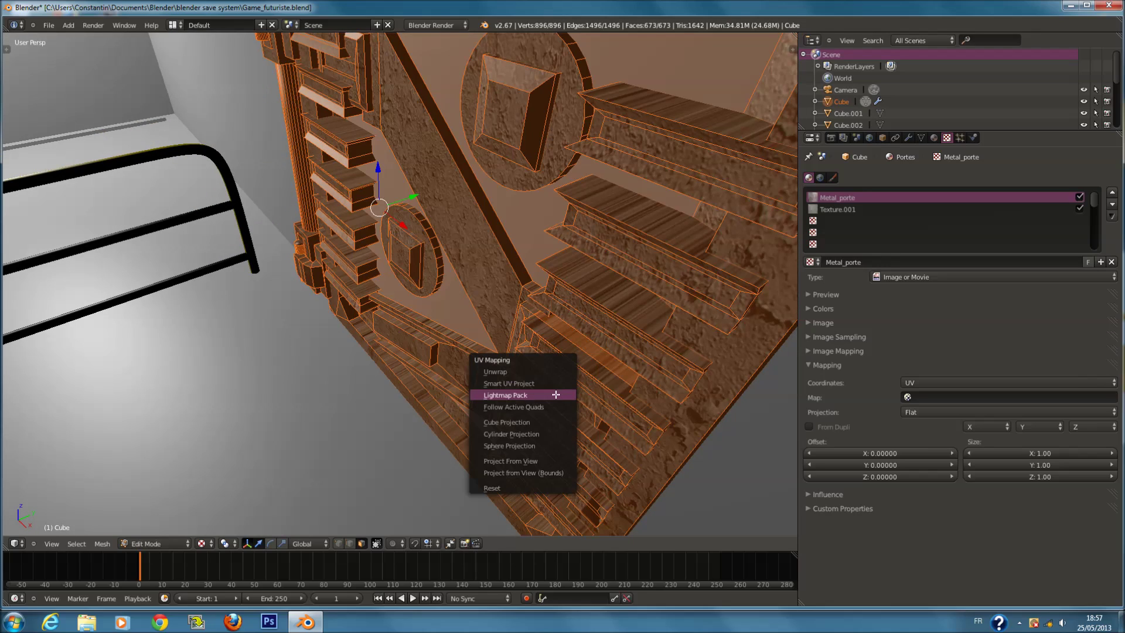
{"action": "left_click", "coordinate": [555, 383]}
{"action": "left_click", "coordinate": [532, 445]}
{"action": "middle_click_drag", "start_coordinate": [385, 394], "coordinate": [408, 325]}
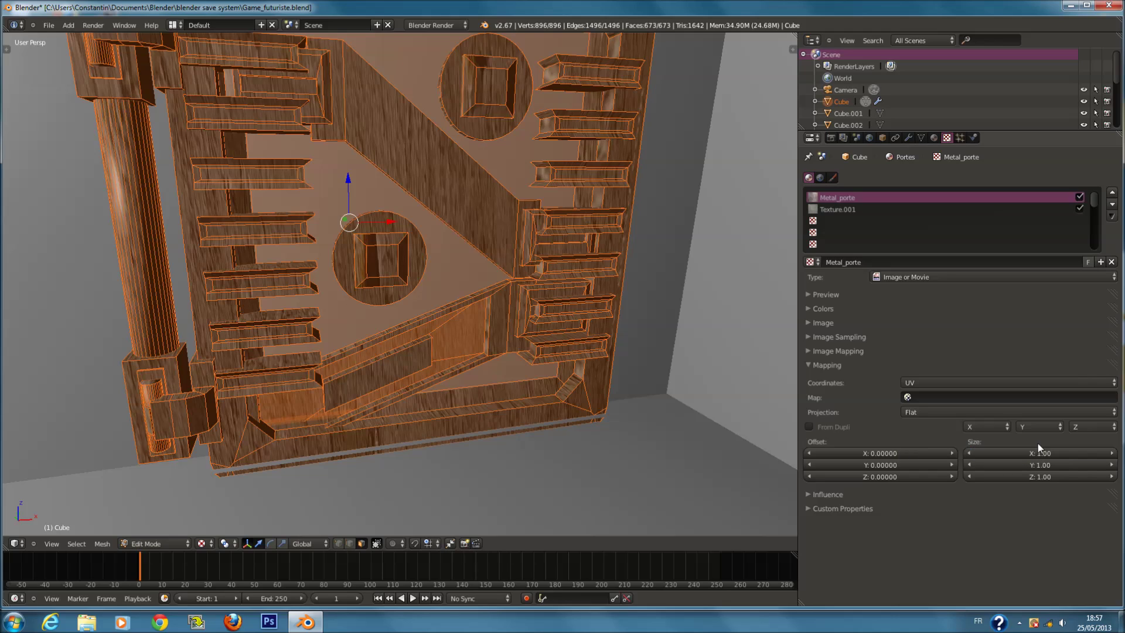
Set the Metal_porte texture's mapping size to 2 on X, Y and Z and return to Object Mode.
{"action": "key", "text": "Escape"}
{"action": "key", "text": "Return"}
{"action": "left_click", "coordinate": [1040, 463]}
{"action": "left_click", "coordinate": [1040, 476]}
{"action": "type", "text": "2"}
{"action": "key", "text": "Tab"}
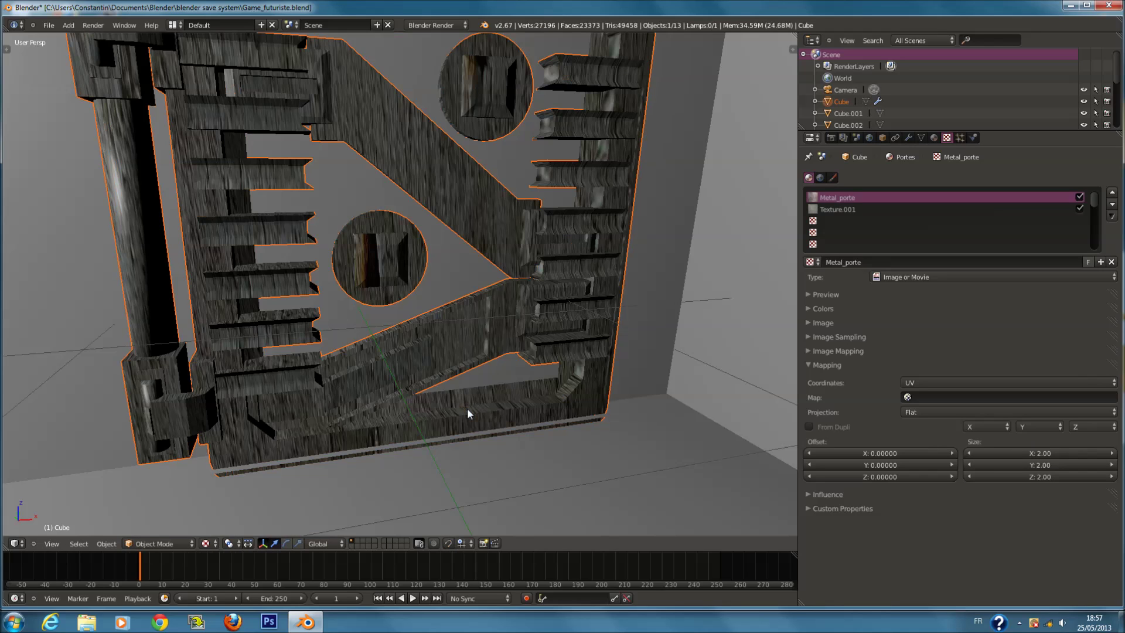
Set the Metal_porte texture's mapping size to 12 on X, Y and Z.
{"action": "left_click", "coordinate": [1053, 456]}
{"action": "type", "text": "12"}
{"action": "key", "text": "Tab"}
{"action": "type", "text": "12"}
{"action": "key", "text": "Tab"}
{"action": "key", "text": "Return"}
{"action": "left_click", "coordinate": [1044, 478]}
{"action": "type", "text": "12"}
{"action": "key", "text": "Return"}
Disable Texture.001 and set the Metal_porte texture's mapping size to 1 on X and Y.
{"action": "left_click", "coordinate": [882, 210]}
{"action": "left_click", "coordinate": [1080, 209]}
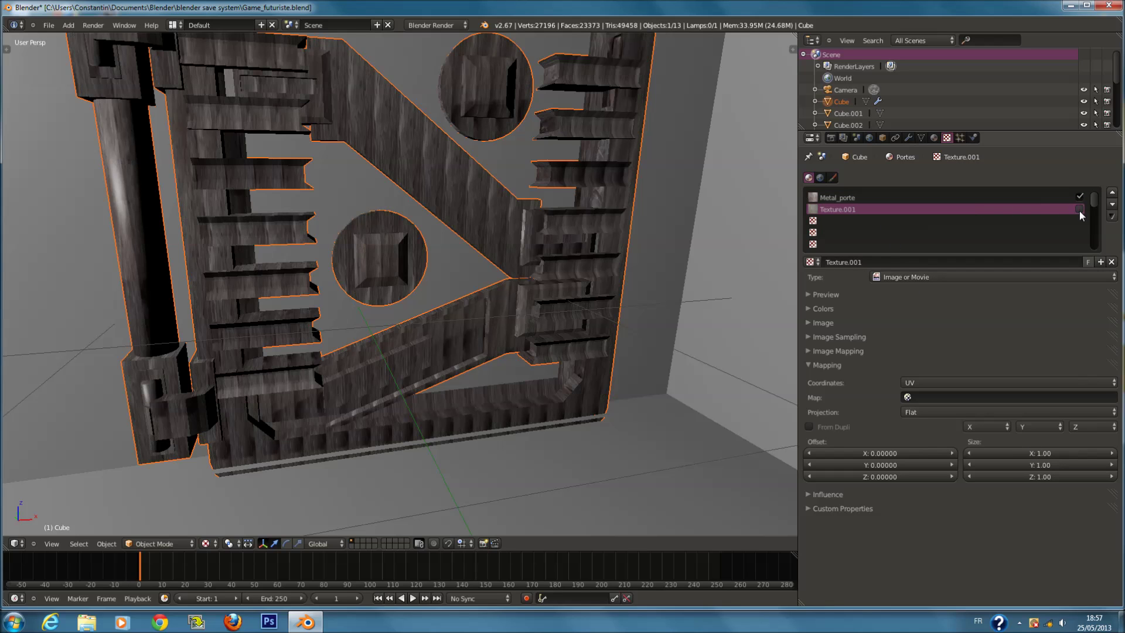
{"action": "left_click", "coordinate": [968, 198]}
{"action": "scroll", "coordinate": [547, 286], "scroll_direction": "up", "scroll_amount": 4}
{"action": "type", "text": "1"}
{"action": "key", "text": "Tab"}
{"action": "type", "text": "1"}
{"action": "key", "text": "Return"}
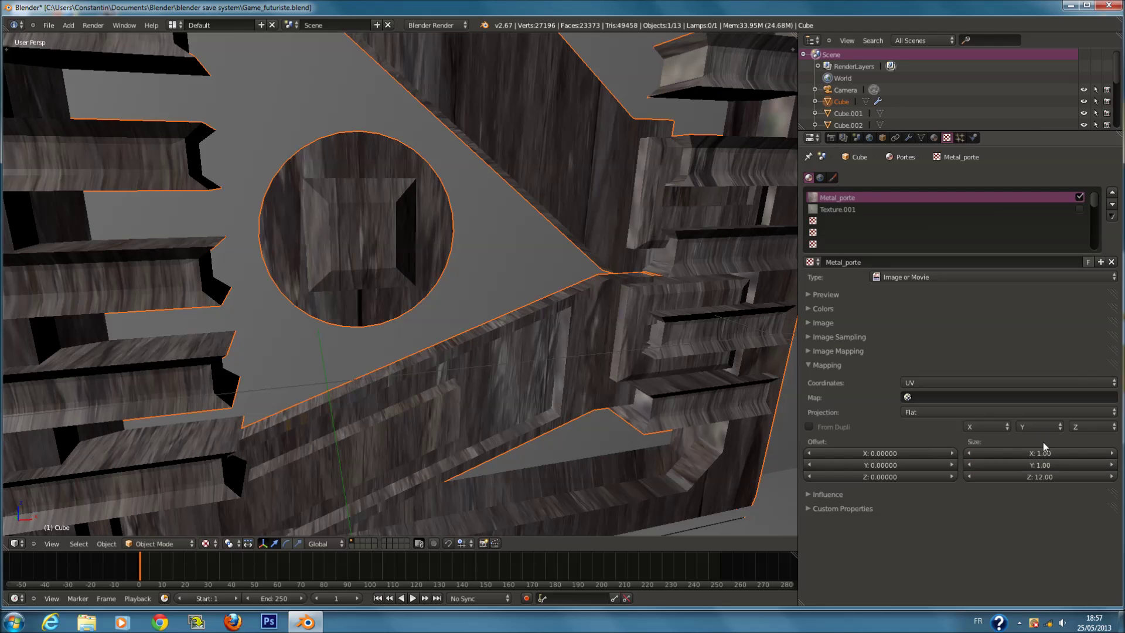
{"action": "scroll", "coordinate": [505, 362], "scroll_direction": "down", "scroll_amount": 5}
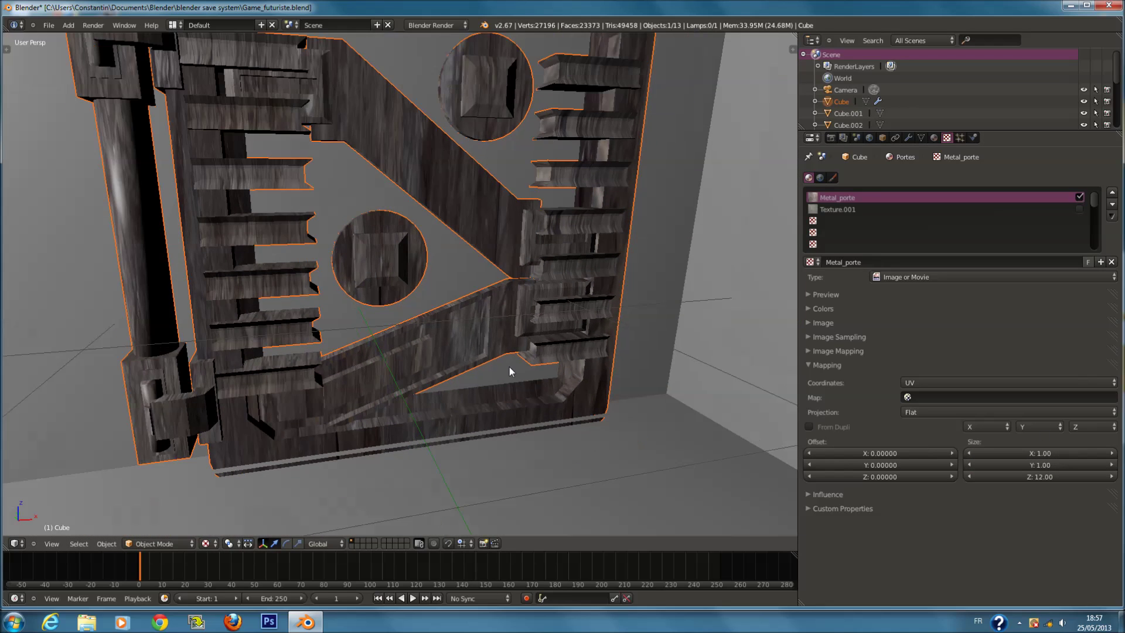
Lower the Metal_porte mapping size to 0.80 on X and 11.90 on Z, reduce Y as well, and save the file.
{"action": "left_click", "coordinate": [969, 453]}
{"action": "left_click", "coordinate": [970, 453]}
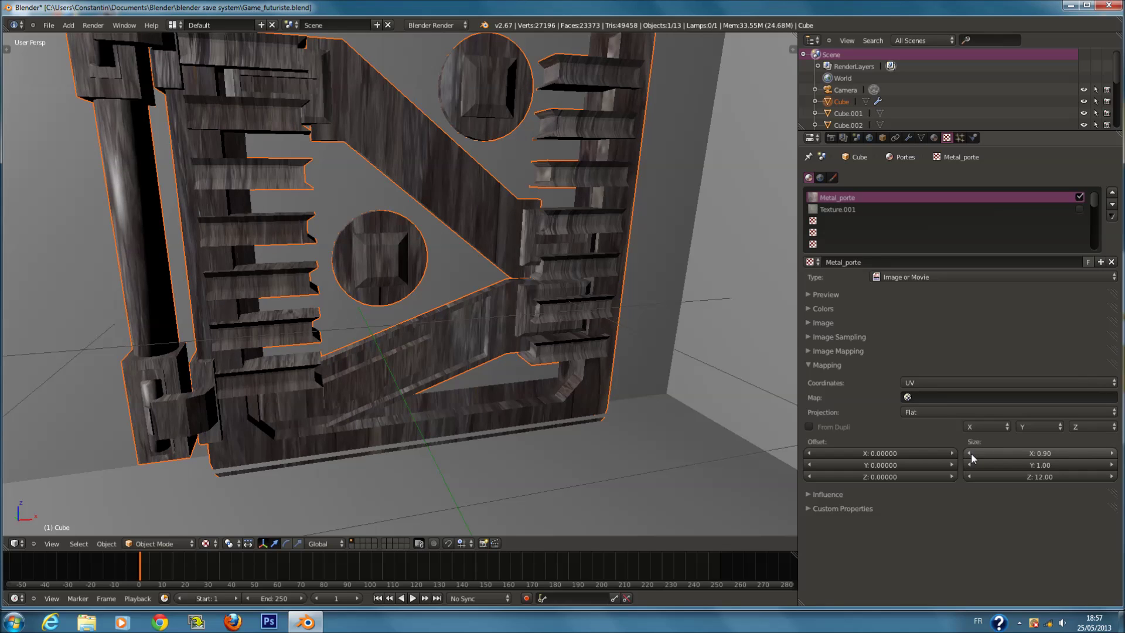
{"action": "left_click", "coordinate": [969, 467]}
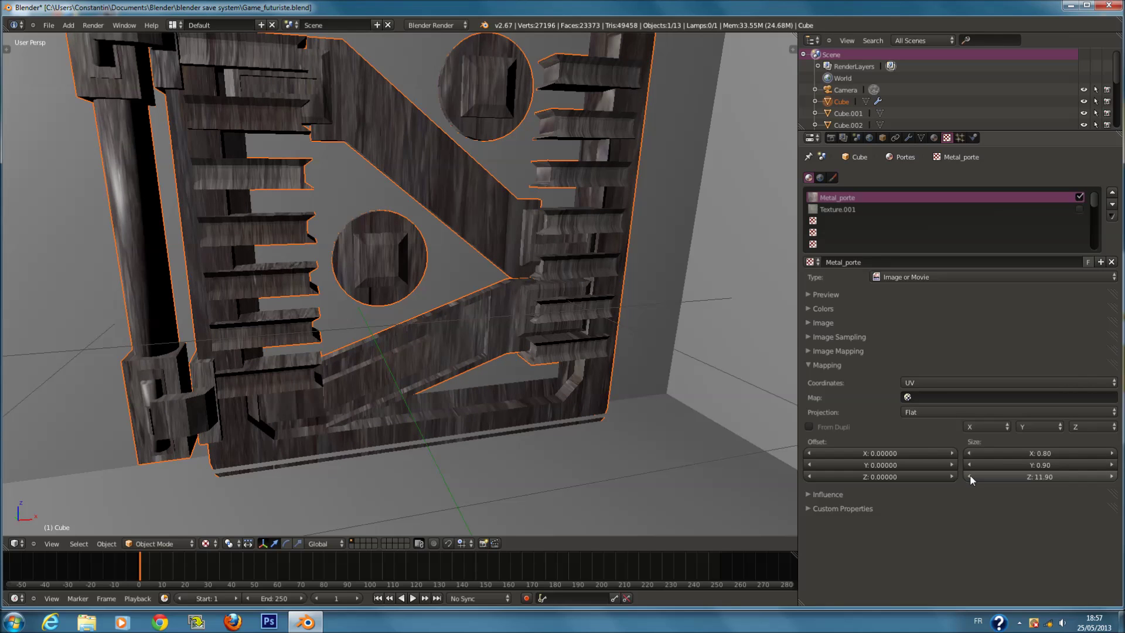
{"action": "left_click", "coordinate": [970, 465]}
{"action": "key", "text": "ctrl+s"}
{"action": "left_click", "coordinate": [317, 317]}
Re-enable Texture.001 and show its Influence settings in place of its mapping settings.
{"action": "left_click", "coordinate": [849, 210]}
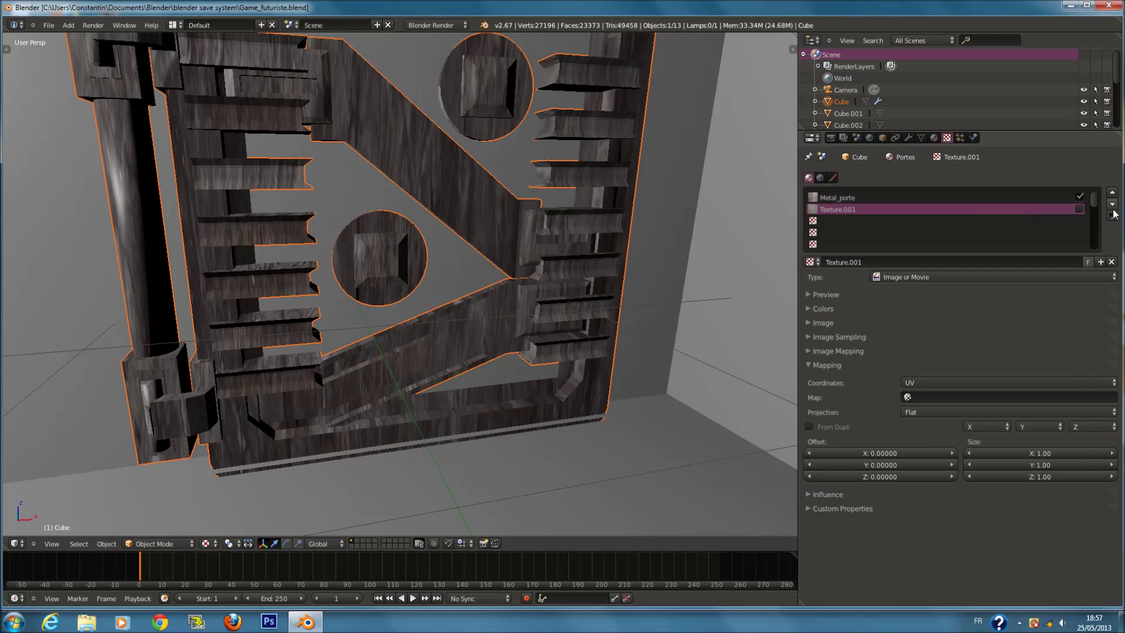
{"action": "left_click", "coordinate": [1079, 209]}
{"action": "left_click", "coordinate": [826, 365]}
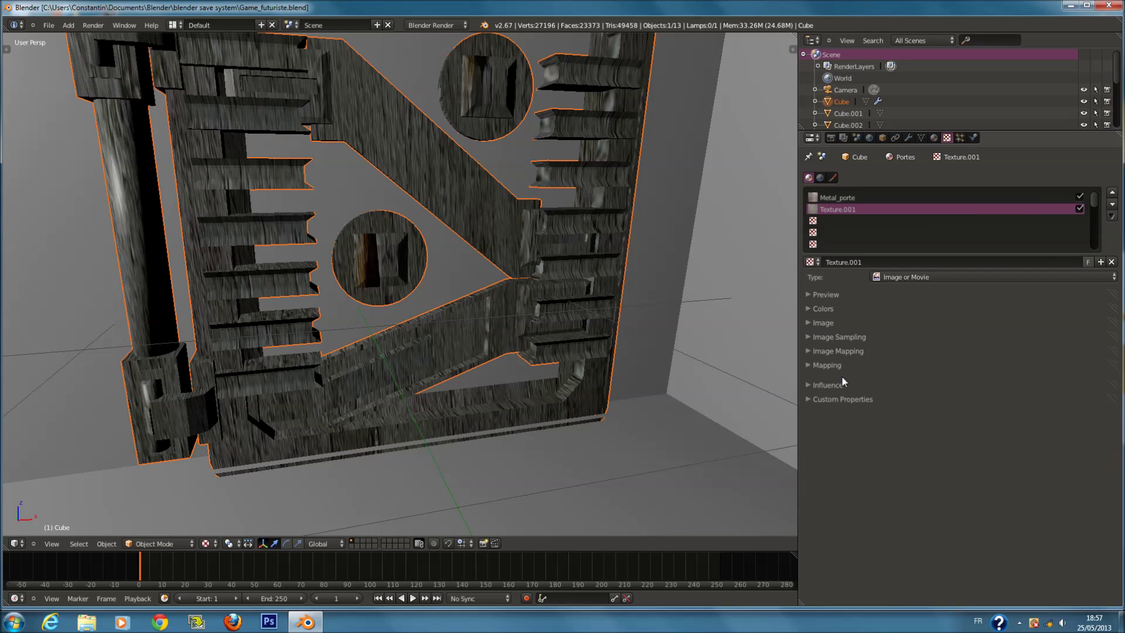
{"action": "left_click", "coordinate": [838, 378], "text": "ctrl"}
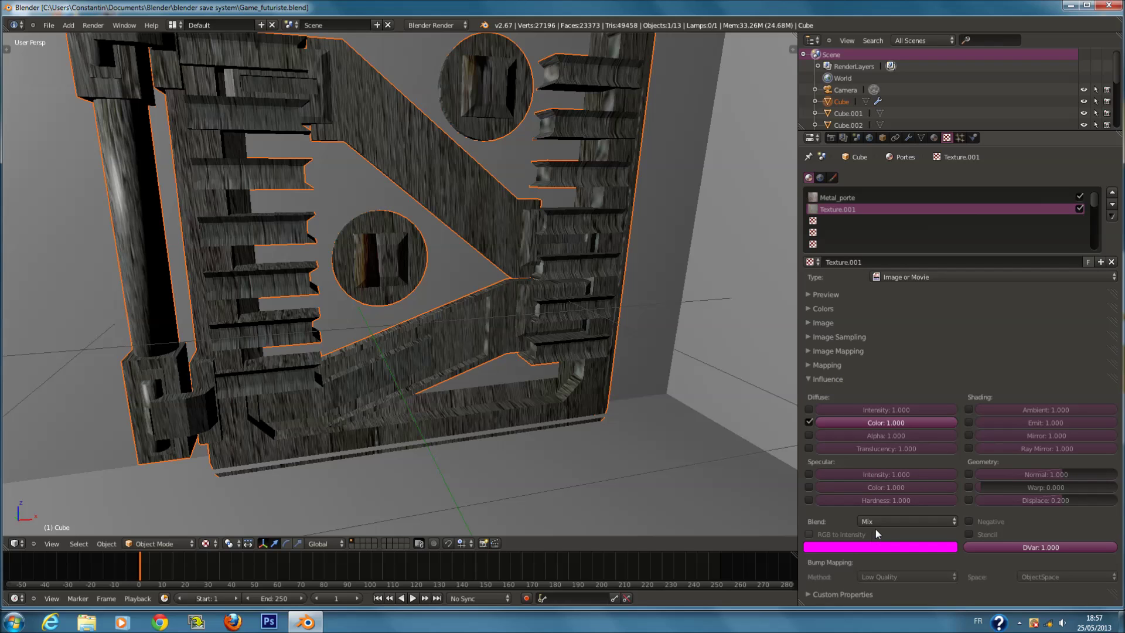
Try the Divide and Multiply blend modes on Texture.001, switching RGB to Intensity on and off again.
{"action": "left_click", "coordinate": [875, 522]}
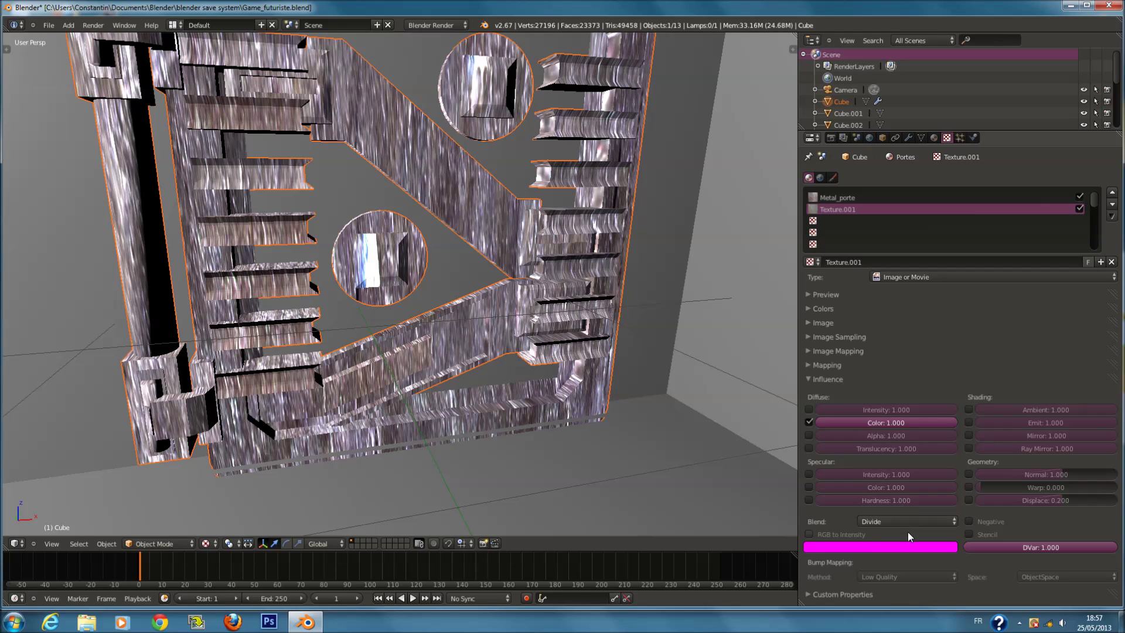
{"action": "left_click", "coordinate": [905, 522]}
{"action": "left_click", "coordinate": [897, 464]}
{"action": "left_click", "coordinate": [809, 534]}
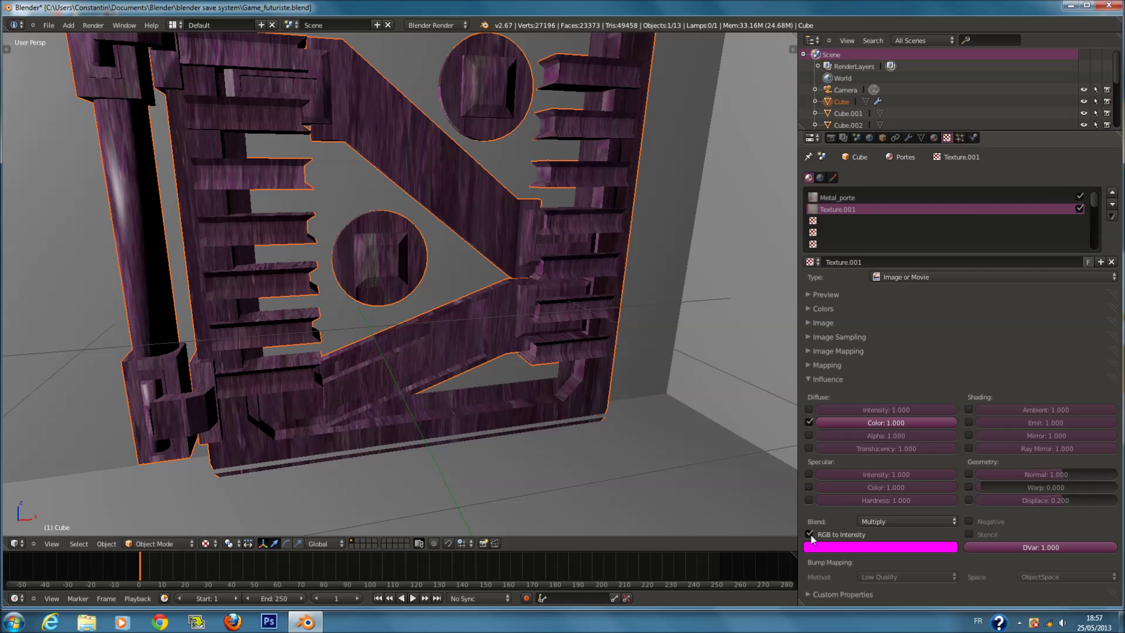
{"action": "left_click", "coordinate": [809, 534]}
Compare Screen with other blend modes for Texture.001 and settle on Overlay.
{"action": "left_click", "coordinate": [885, 521]}
{"action": "left_click", "coordinate": [901, 457]}
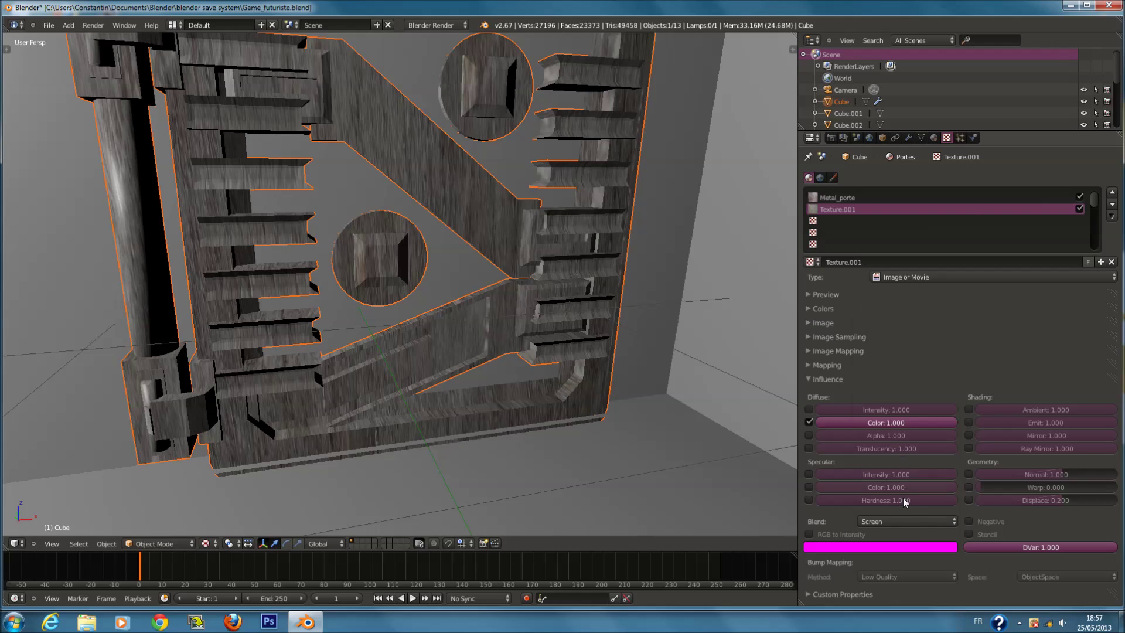
{"action": "left_click", "coordinate": [907, 519]}
{"action": "left_click", "coordinate": [900, 484]}
{"action": "left_click", "coordinate": [902, 521]}
{"action": "left_click", "coordinate": [891, 445]}
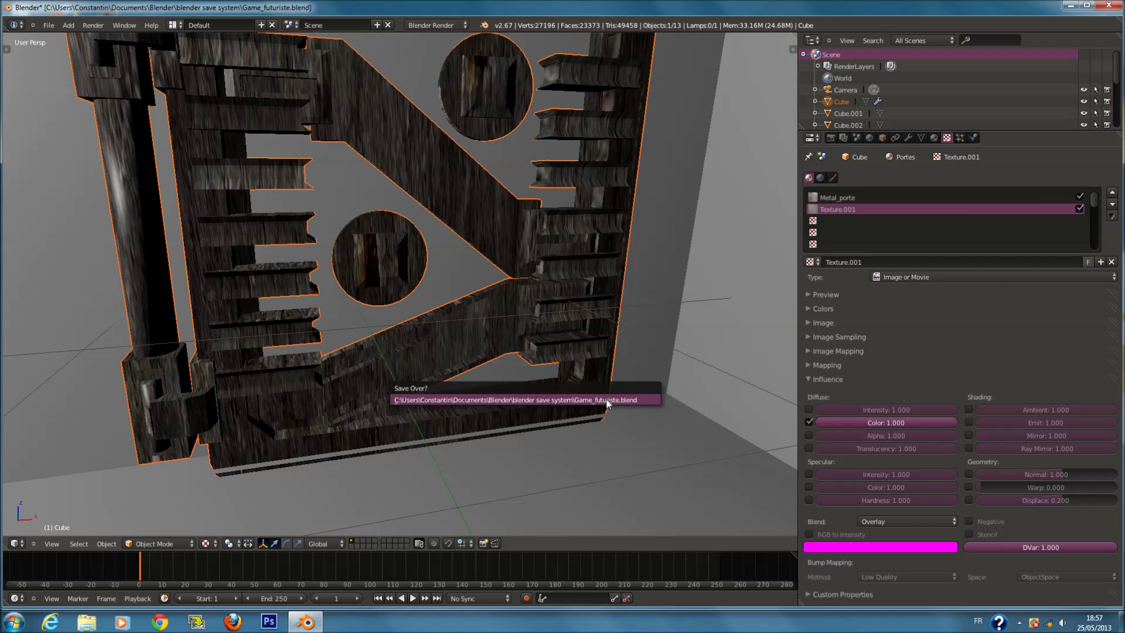
Compare the Darken and Color blend modes for Texture.001 and settle on Mix.
{"action": "left_click", "coordinate": [928, 514]}
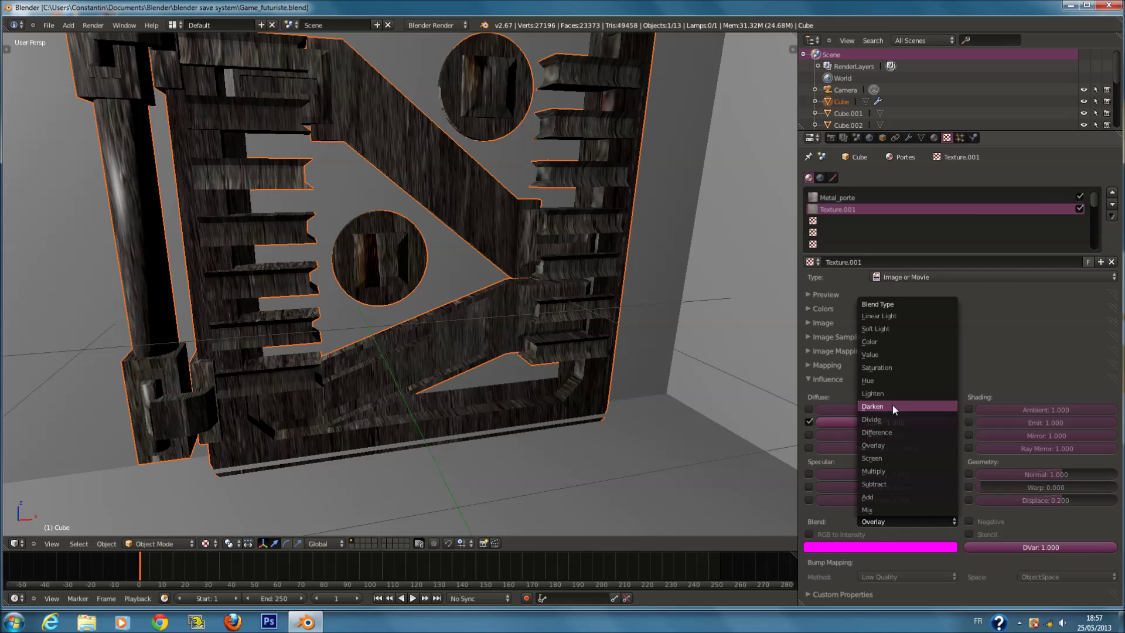
{"action": "left_click", "coordinate": [891, 406]}
{"action": "left_click", "coordinate": [909, 514]}
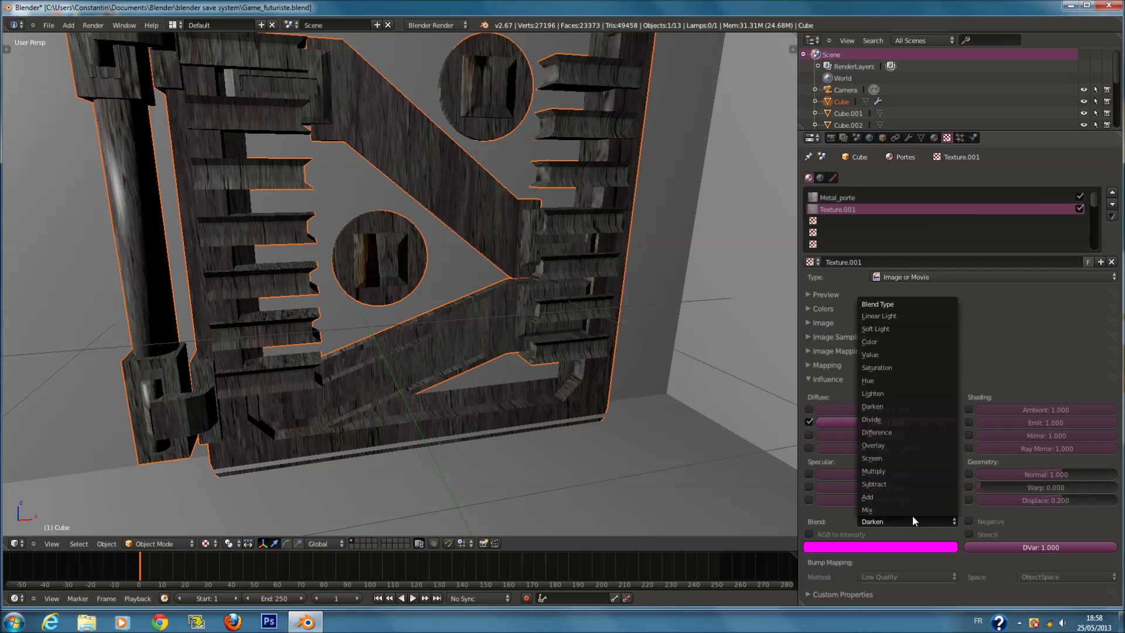
{"action": "left_click", "coordinate": [894, 344]}
{"action": "left_click", "coordinate": [878, 522]}
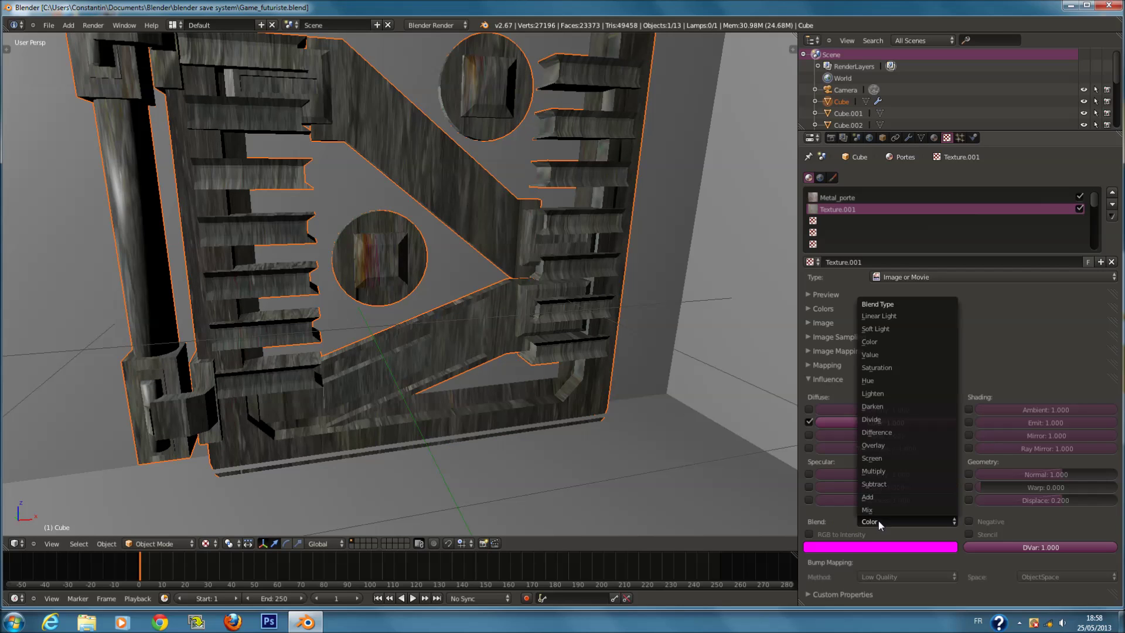
{"action": "left_click", "coordinate": [878, 510]}
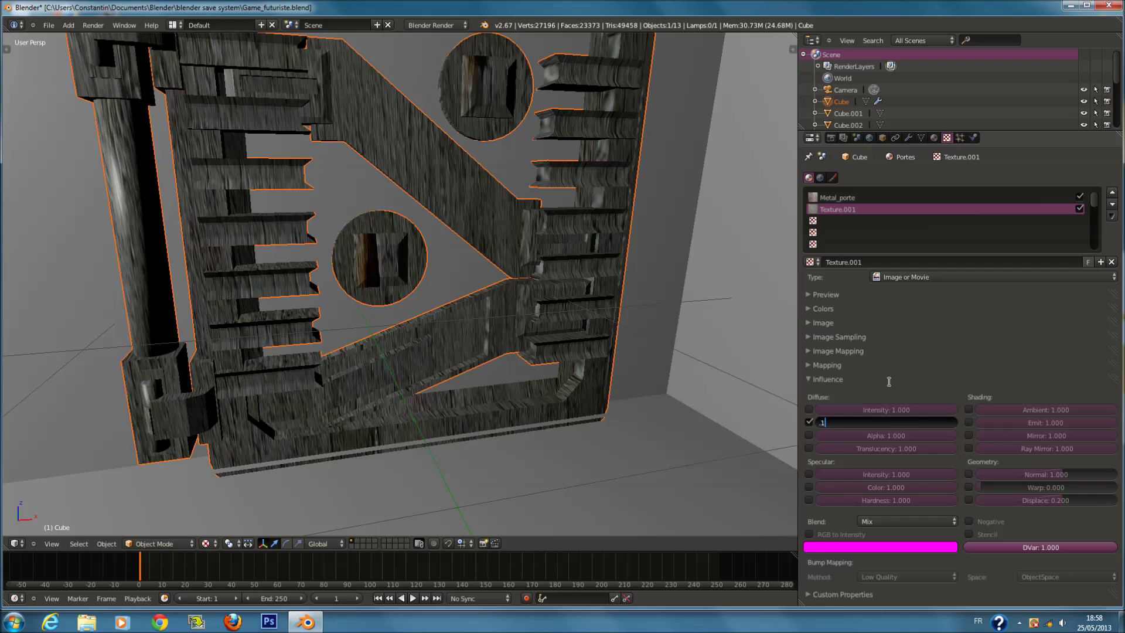
Try diffuse Color influences of 0.1 and 0.2 for Texture.001 and save the file.
{"action": "key", "text": "Return"}
{"action": "scroll", "coordinate": [578, 388], "scroll_direction": "up", "scroll_amount": 6}
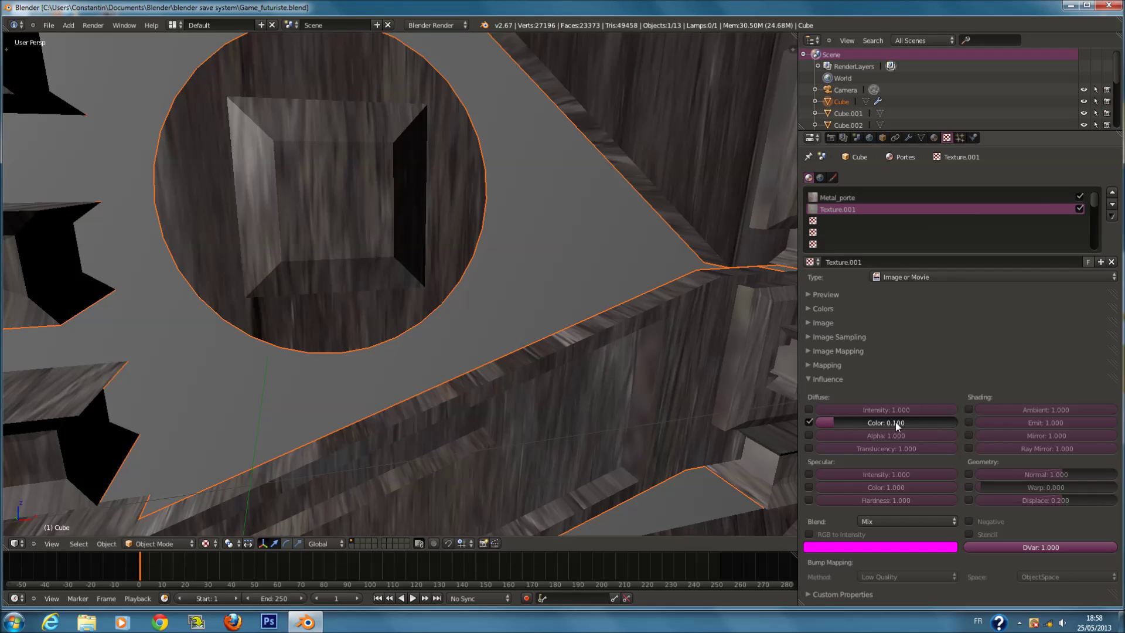
{"action": "left_click", "coordinate": [895, 422]}
{"action": "key", "text": "BackSpace"}
{"action": "type", "text": ".2"}
{"action": "key", "text": "Return"}
{"action": "scroll", "coordinate": [557, 385], "scroll_direction": "down", "scroll_amount": 4}
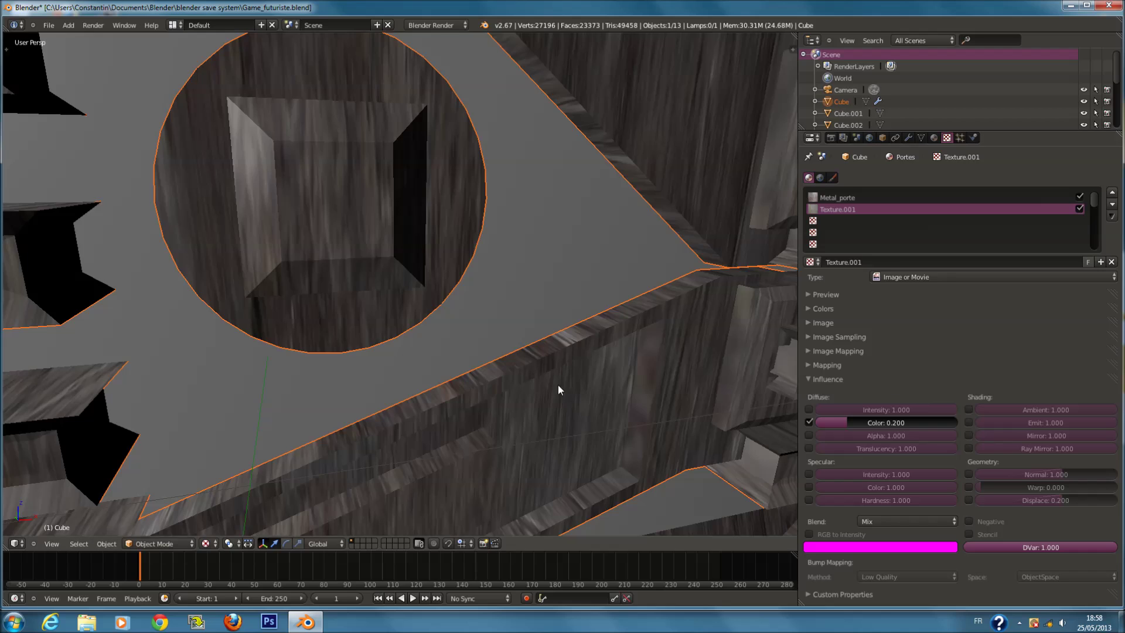
{"action": "key", "text": "ctrl+s"}
Try a diffuse Color influence of 0.5 for Texture.001 and settle on 0.4.
{"action": "left_click", "coordinate": [892, 428]}
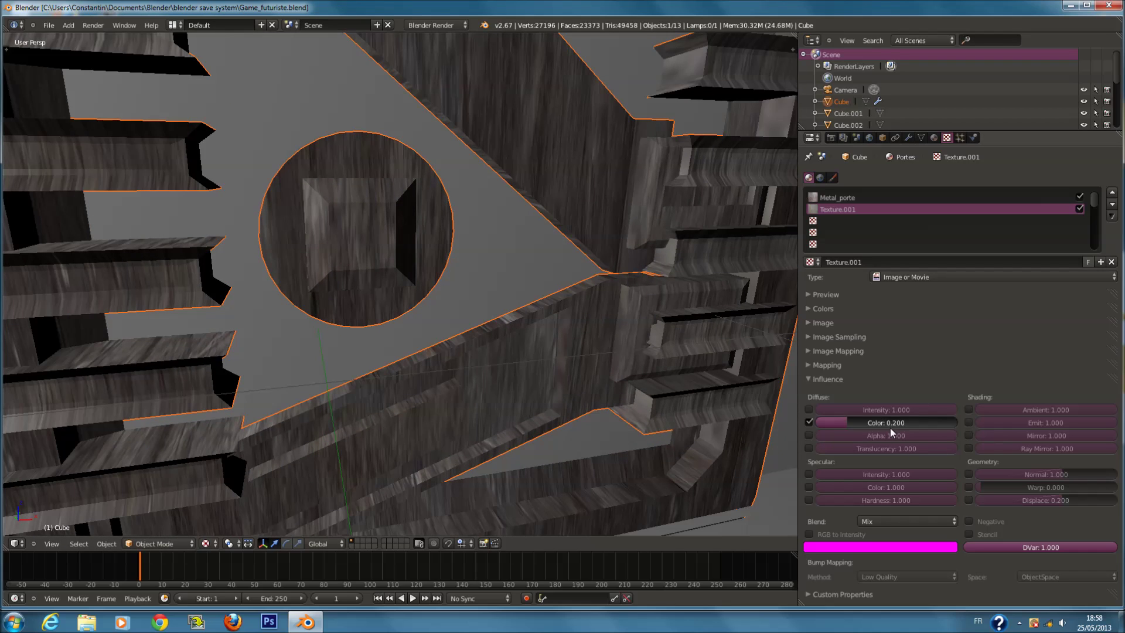
{"action": "key", "text": "Return"}
{"action": "scroll", "coordinate": [511, 376], "scroll_direction": "down", "scroll_amount": 5}
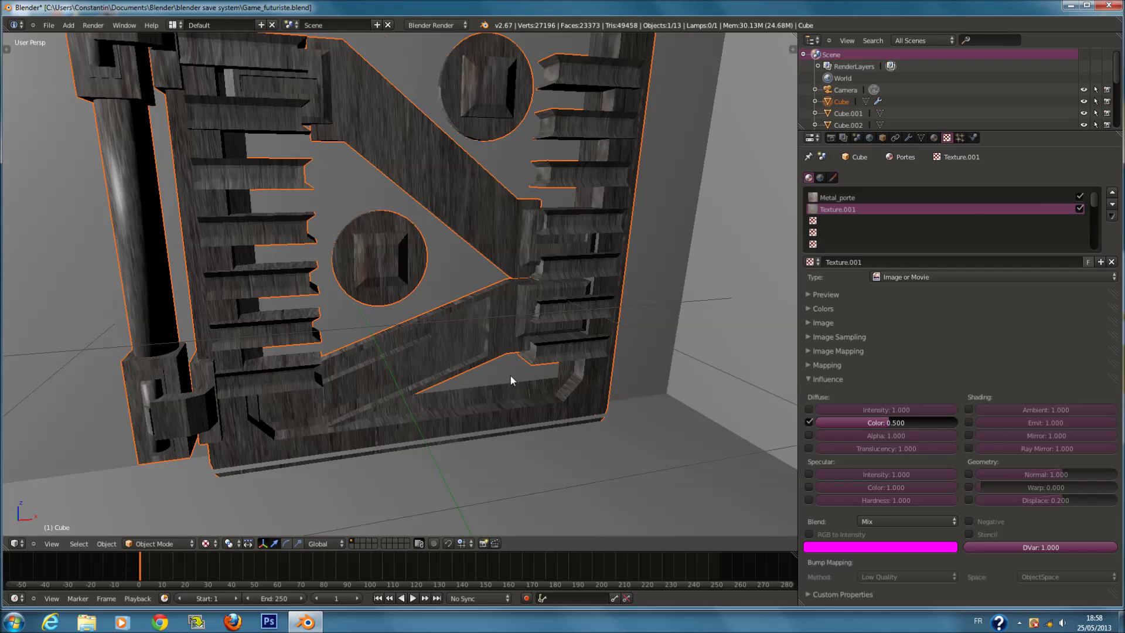
{"action": "scroll", "coordinate": [511, 375], "scroll_direction": "up", "scroll_amount": 4}
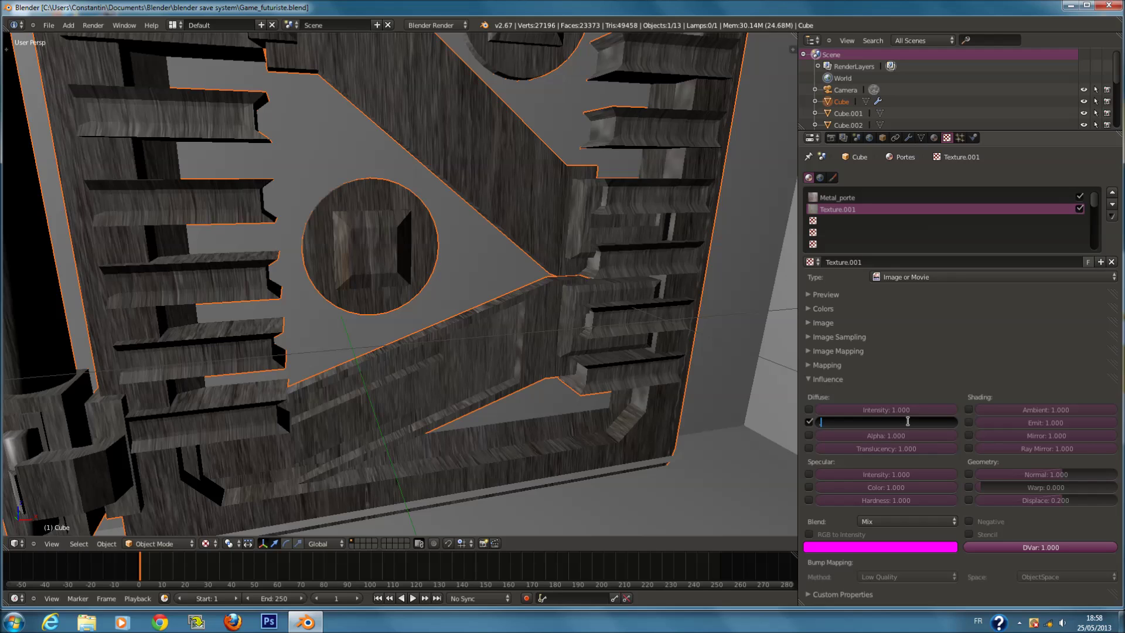
{"action": "key", "text": "Return"}
Redo the whole door mesh's UVs with Unwrap and Project from View (Bounds), and save the file.
{"action": "key", "text": "Tab"}
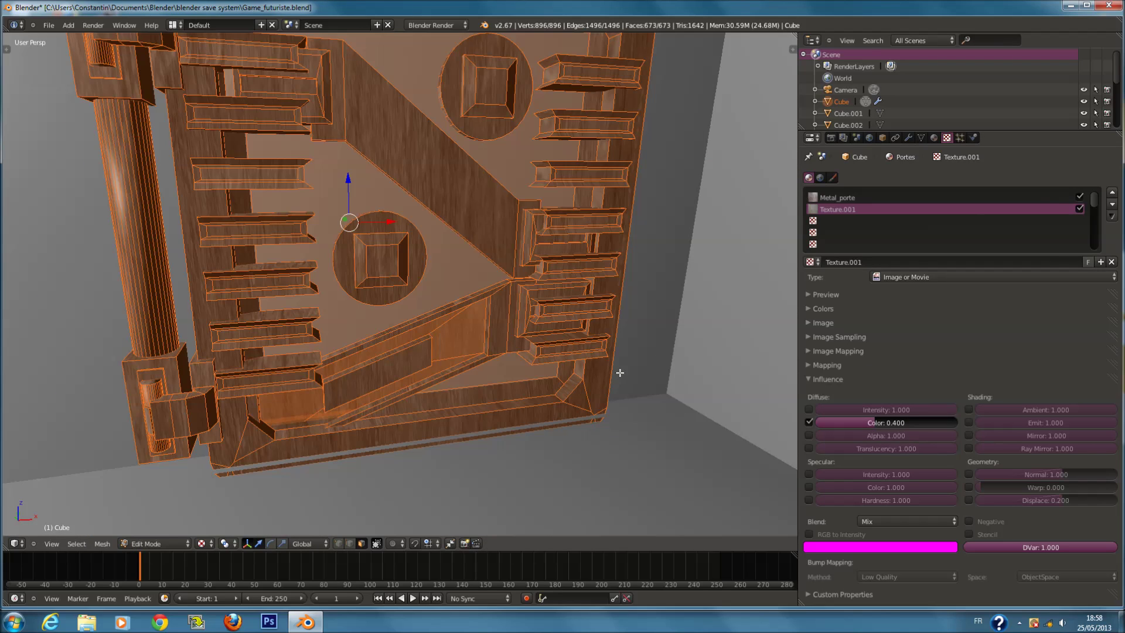
{"action": "key", "text": "u"}
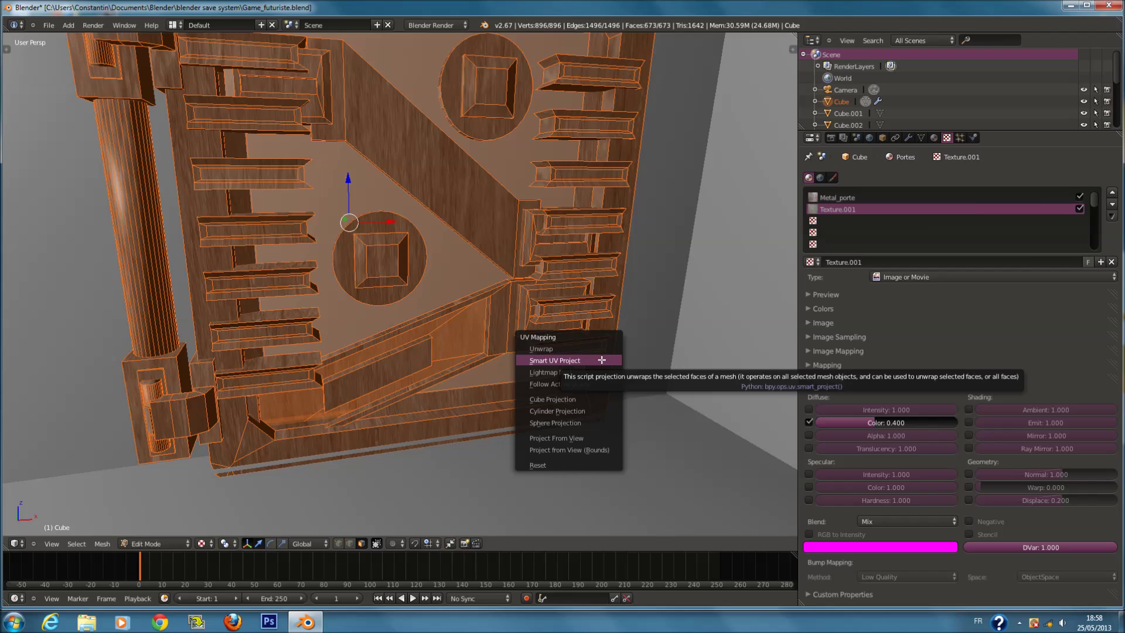
{"action": "left_click", "coordinate": [590, 348]}
{"action": "key", "text": "u"}
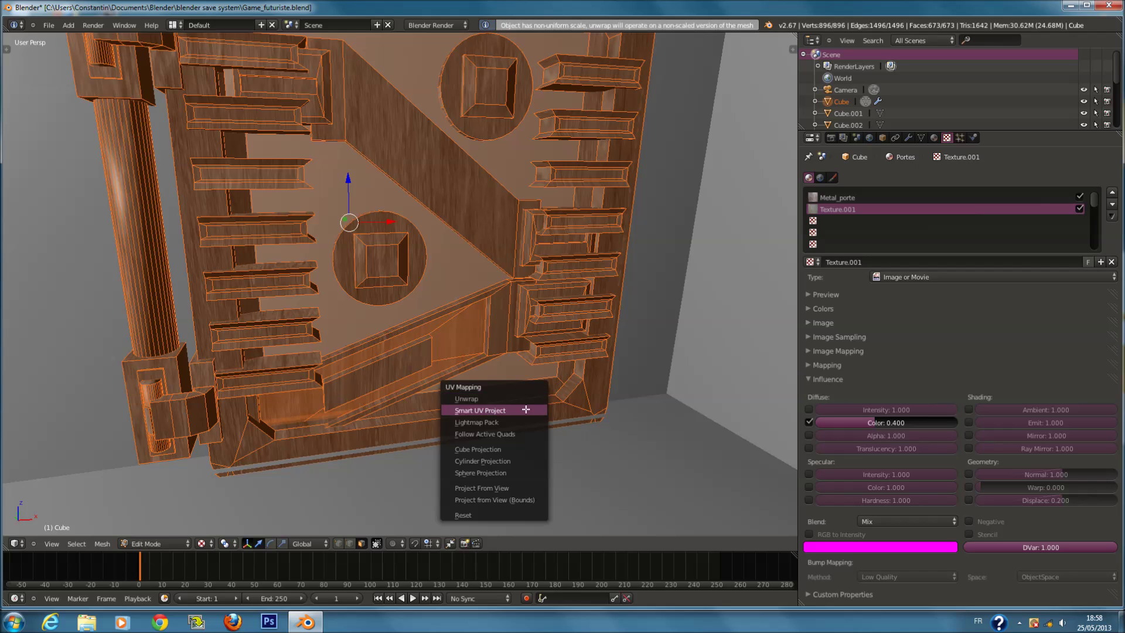
{"action": "left_click", "coordinate": [528, 499]}
{"action": "scroll", "coordinate": [526, 394], "scroll_direction": "up", "scroll_amount": 2}
{"action": "key", "text": "Tab"}
{"action": "mouse_move", "coordinate": [522, 389]}
{"action": "middle_mouse_down"}
{"action": "mouse_move", "coordinate": [459, 351]}
{"action": "mouse_move", "coordinate": [522, 380]}
{"action": "middle_mouse_up"}
{"action": "scroll", "coordinate": [522, 380], "scroll_direction": "down", "scroll_amount": 6}
{"action": "middle_click_drag", "start_coordinate": [391, 372], "coordinate": [511, 359]}
{"action": "key", "text": "ctrl+s"}
{"action": "left_click", "coordinate": [384, 376]}
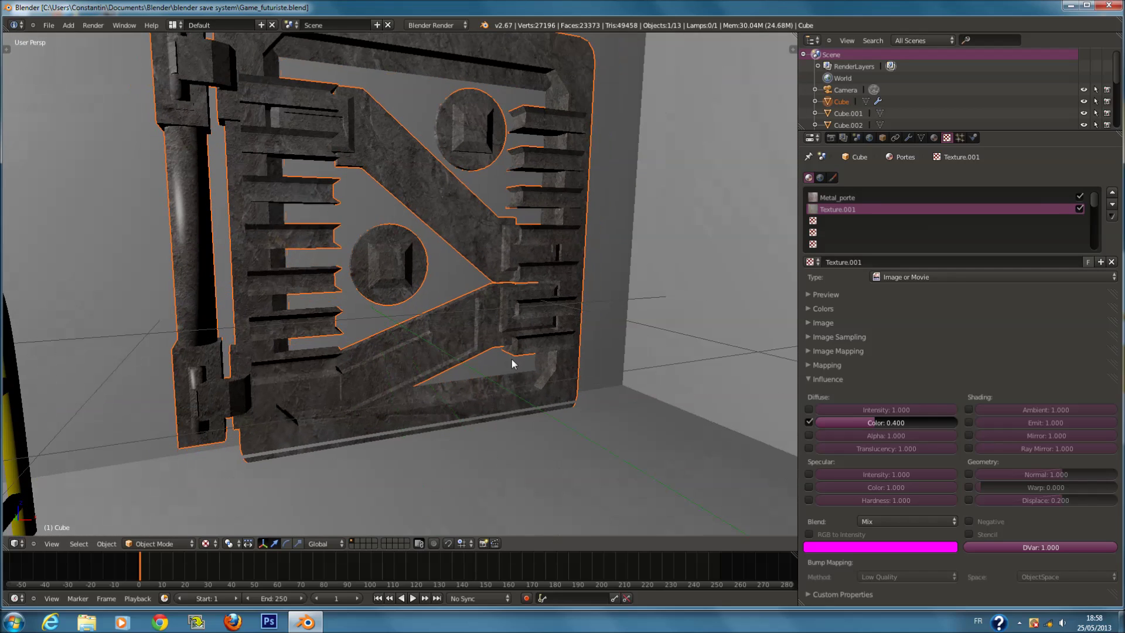
Set the Portes material's specular intensity to 0.1 with the WardIso shader and save the file.
{"action": "left_click", "coordinate": [865, 380]}
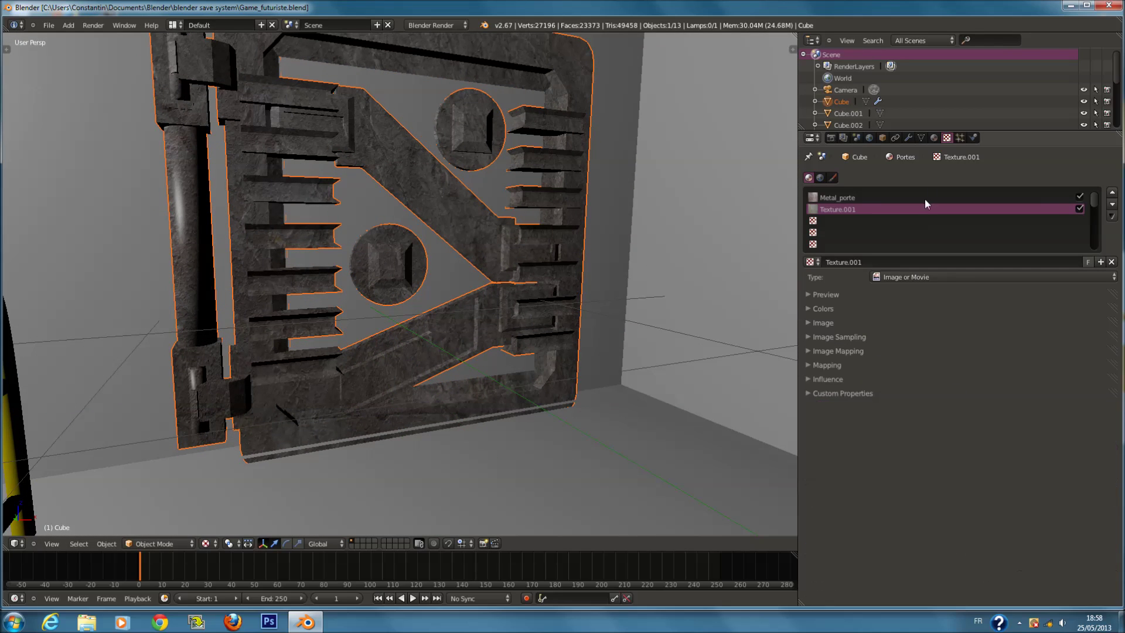
{"action": "left_click", "coordinate": [934, 138]}
{"action": "scroll", "coordinate": [906, 360], "scroll_direction": "down", "scroll_amount": 2}
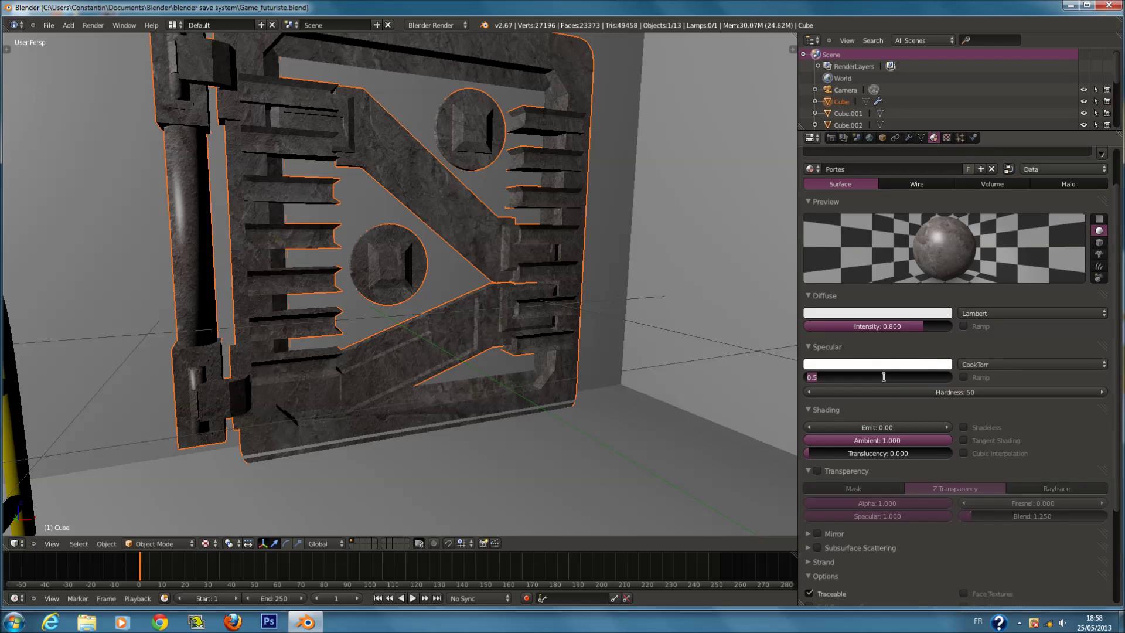
{"action": "key", "text": "Return"}
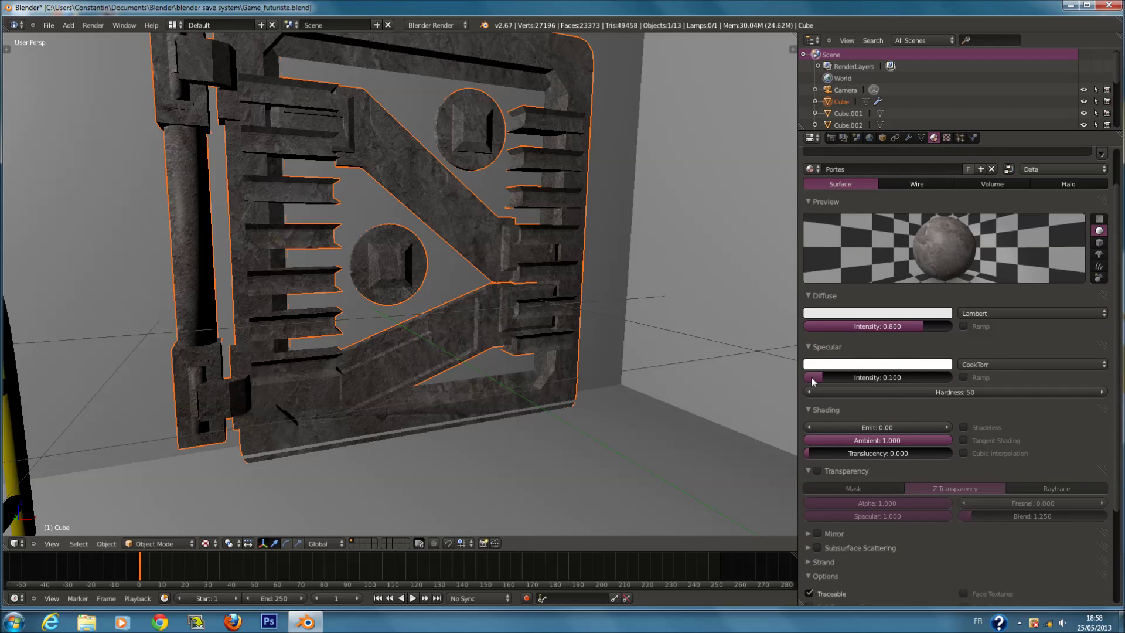
{"action": "left_click", "coordinate": [1002, 364]}
{"action": "left_click", "coordinate": [999, 301]}
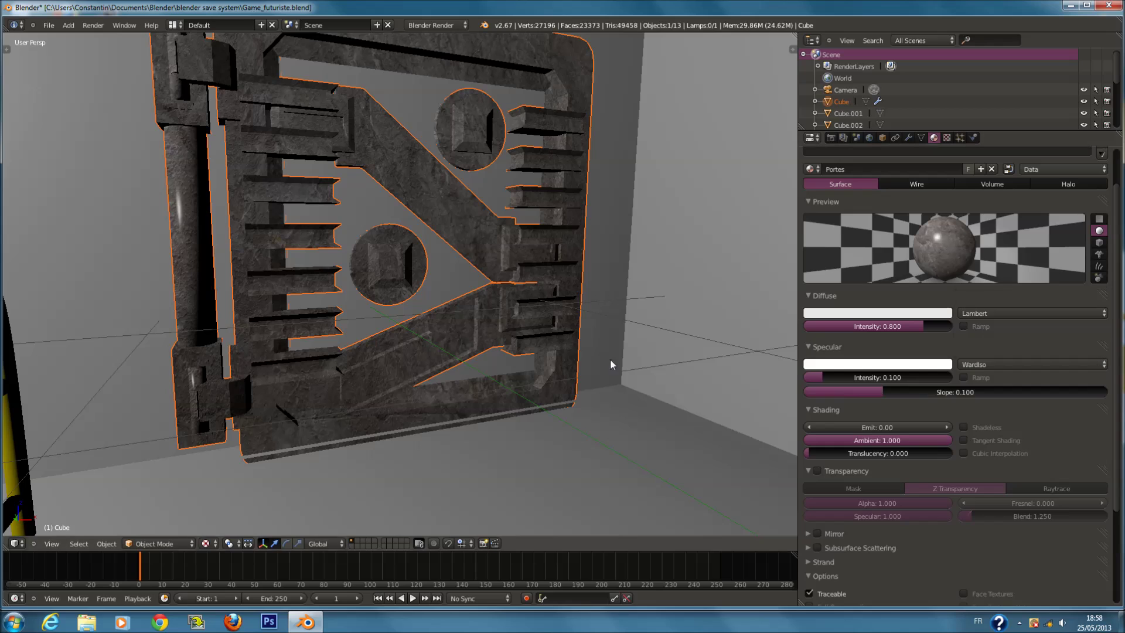
{"action": "key", "text": "ctrl+s"}
Tint the Portes material's specular color pale cream and lower its specular intensity to 0.05.
{"action": "left_click", "coordinate": [844, 363]}
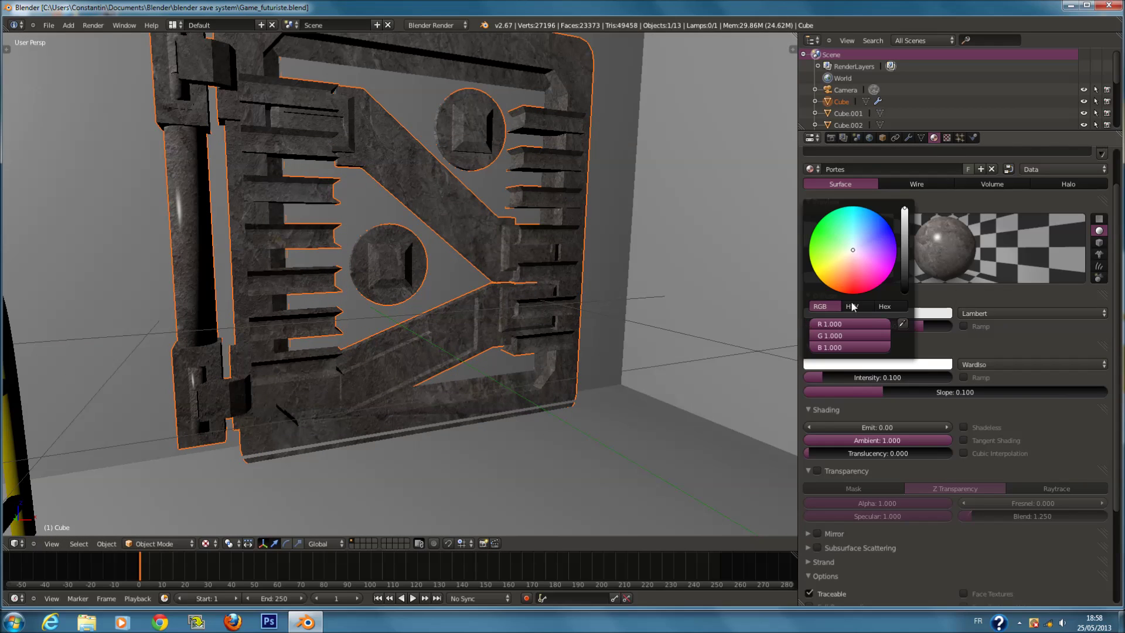
{"action": "left_click_drag", "start_coordinate": [843, 256], "coordinate": [845, 260]}
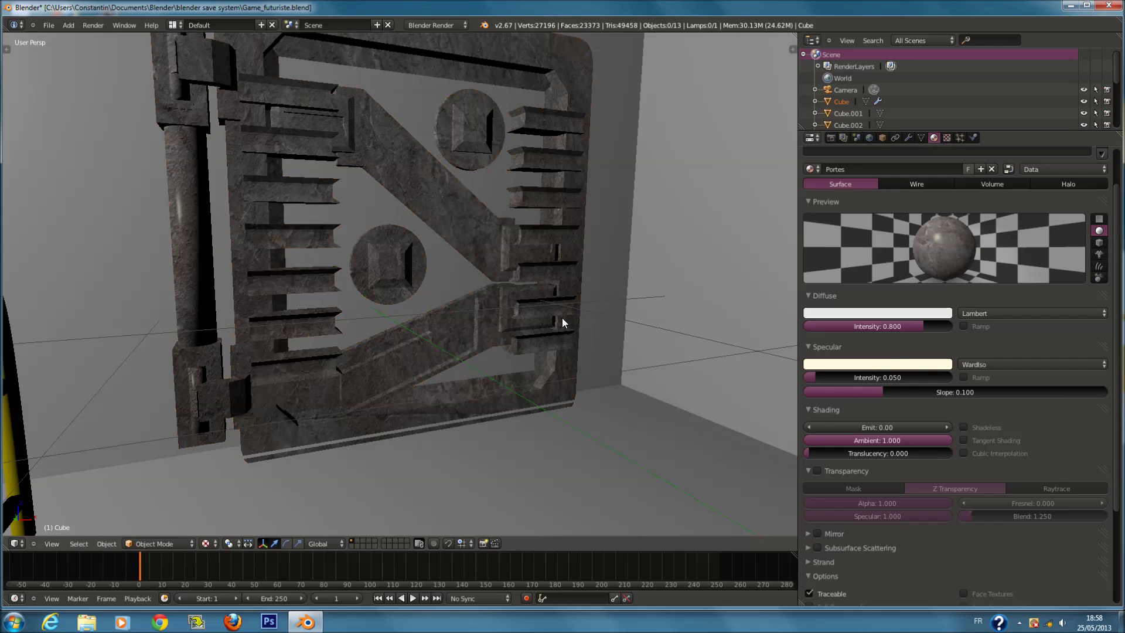
Try a Normal influence of 0.1 on Texture.001 and switch the Normal influence off again.
{"action": "left_click", "coordinate": [947, 138]}
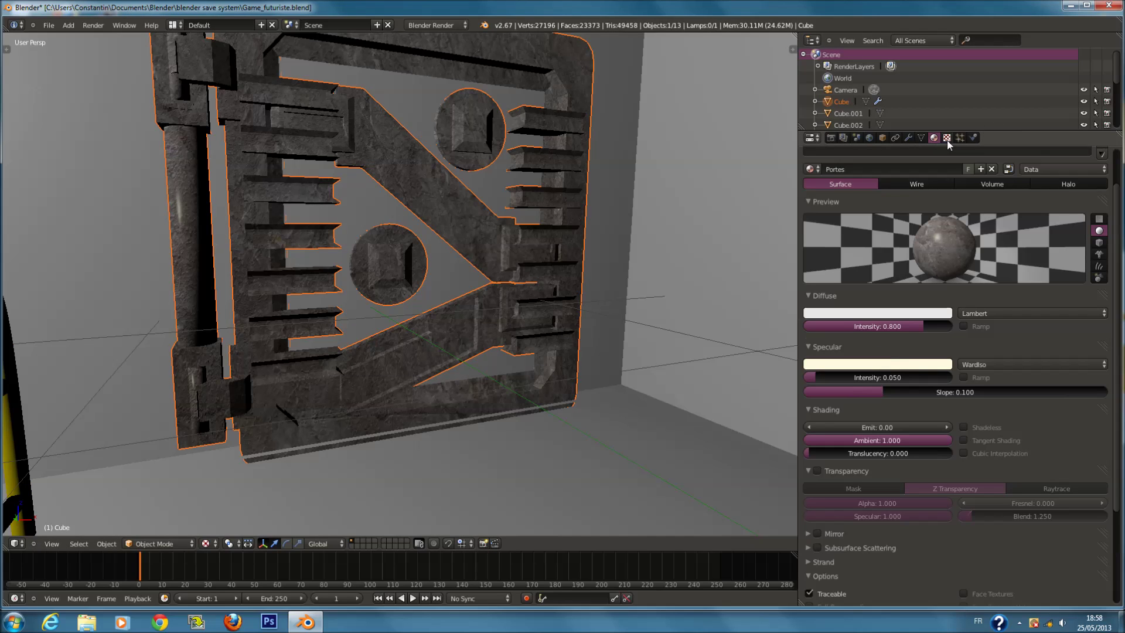
{"action": "left_click", "coordinate": [875, 392]}
{"action": "left_click", "coordinate": [882, 379], "text": "ctrl"}
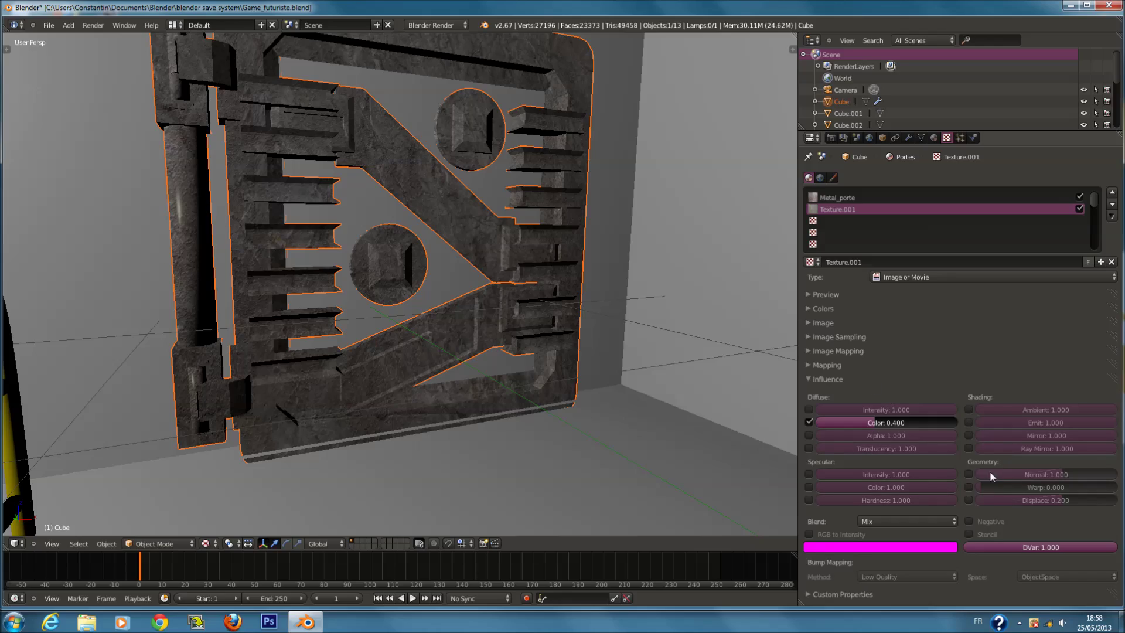
{"action": "left_click", "coordinate": [970, 473]}
{"action": "scroll", "coordinate": [497, 430], "scroll_direction": "up", "scroll_amount": 3}
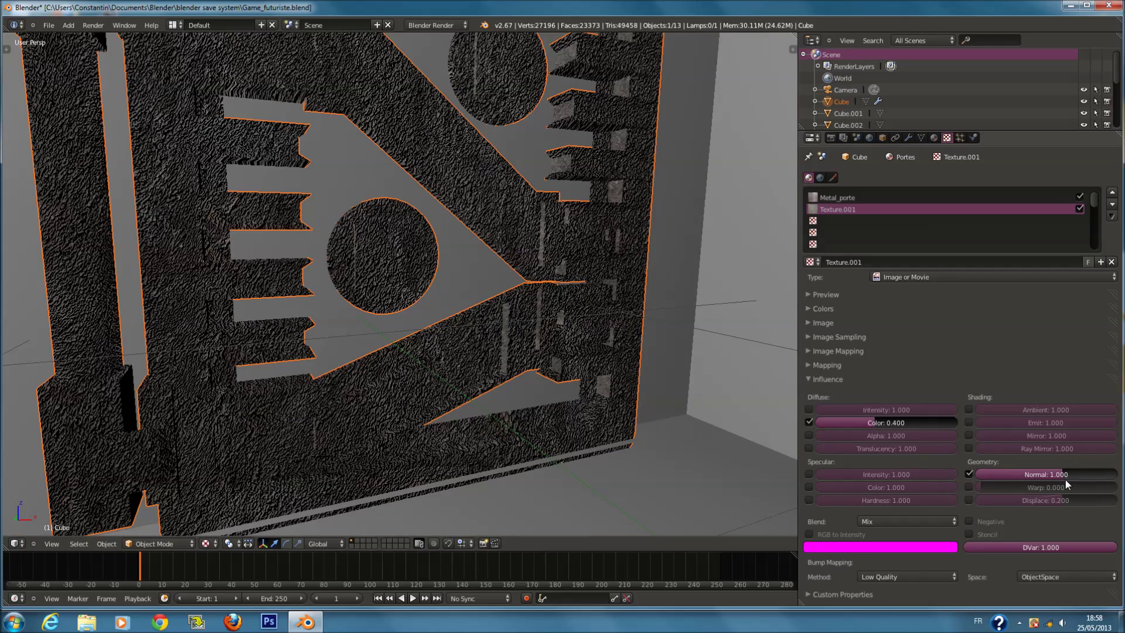
{"action": "type", "text": ".1"}
{"action": "key", "text": "Return"}
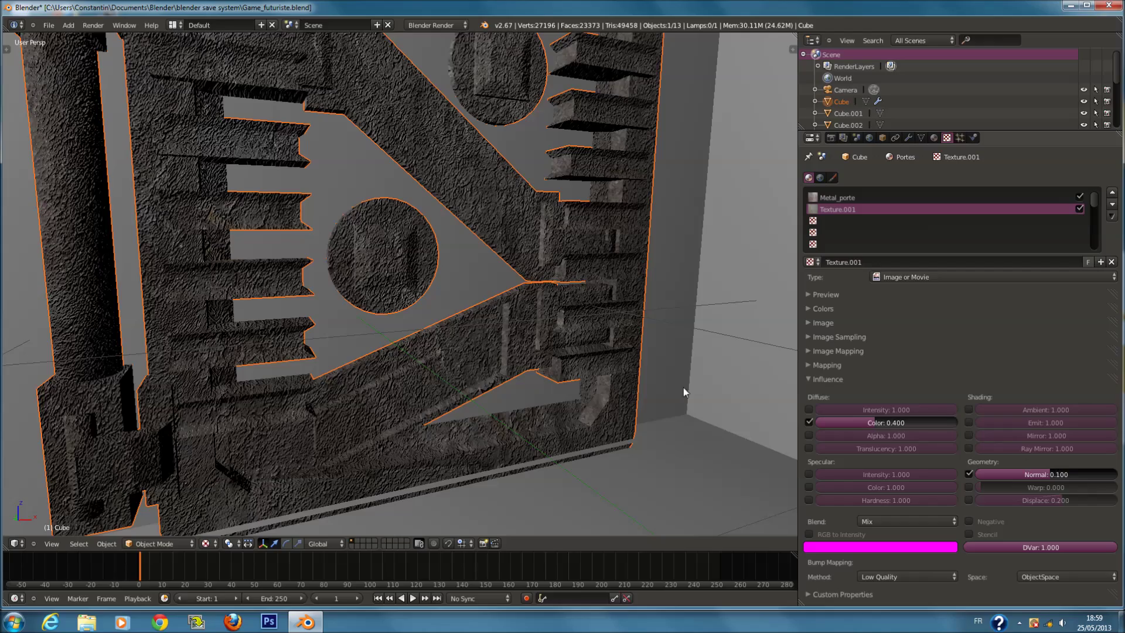
{"action": "scroll", "coordinate": [638, 380], "scroll_direction": "down", "scroll_amount": 3}
{"action": "scroll", "coordinate": [638, 381], "scroll_direction": "up", "scroll_amount": 3}
{"action": "left_click", "coordinate": [970, 474]}
Examine the textured door up close and from several angles, and deselect it.
{"action": "middle_click_drag", "start_coordinate": [674, 434], "coordinate": [458, 405]}
{"action": "scroll", "coordinate": [457, 403], "scroll_direction": "up", "scroll_amount": 2}
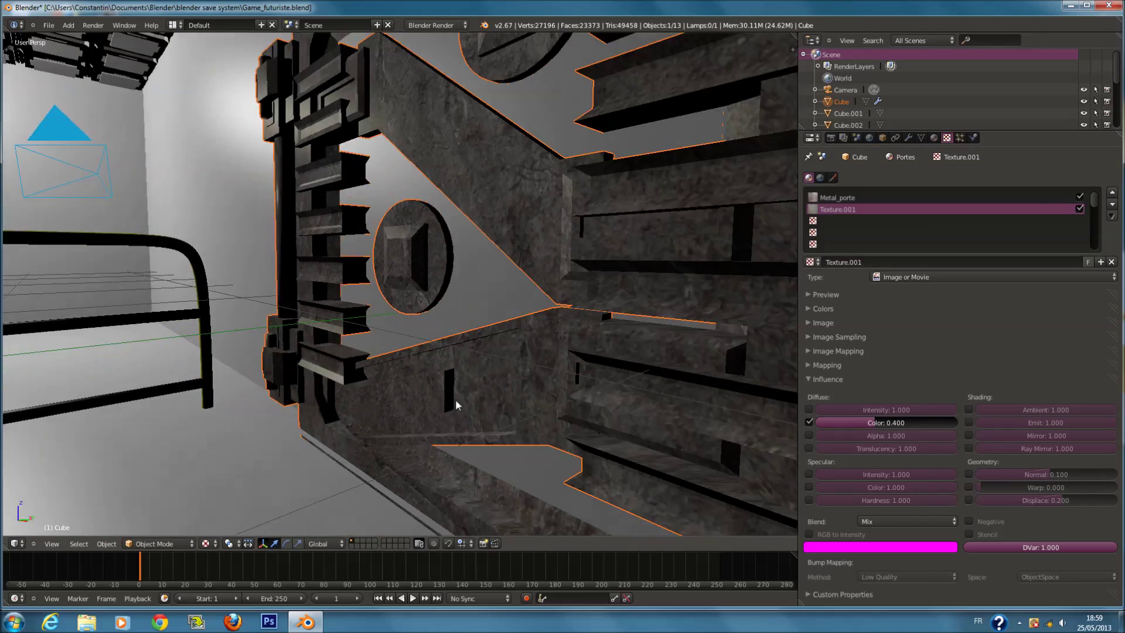
{"action": "scroll", "coordinate": [455, 399], "scroll_direction": "down", "scroll_amount": 4}
{"action": "right_click", "coordinate": [615, 301]}
{"action": "middle_click_drag", "start_coordinate": [615, 301], "coordinate": [585, 322]}
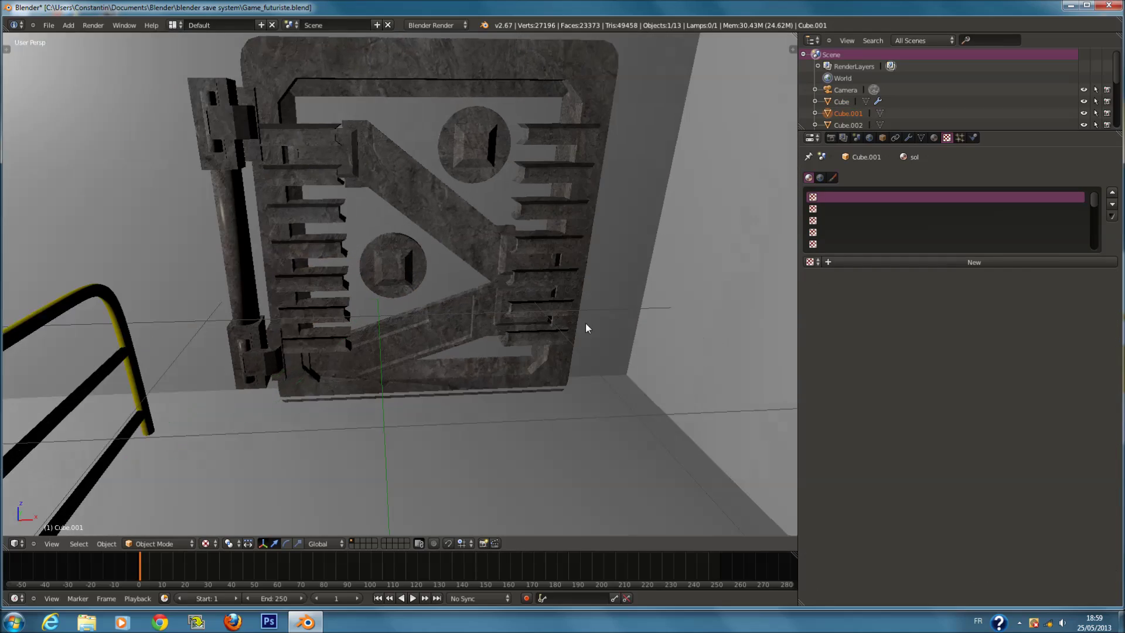
{"action": "scroll", "coordinate": [515, 270], "scroll_direction": "up", "scroll_amount": 2}
{"action": "right_click", "coordinate": [513, 274]}
{"action": "scroll", "coordinate": [514, 274], "scroll_direction": "up", "scroll_amount": 3}
{"action": "mouse_move", "coordinate": [553, 293]}
{"action": "middle_mouse_down"}
{"action": "mouse_move", "coordinate": [596, 241]}
{"action": "mouse_move", "coordinate": [581, 223]}
{"action": "mouse_move", "coordinate": [512, 244]}
{"action": "mouse_move", "coordinate": [526, 276]}
{"action": "mouse_move", "coordinate": [697, 312]}
{"action": "mouse_move", "coordinate": [741, 309]}
{"action": "mouse_move", "coordinate": [458, 285]}
{"action": "mouse_move", "coordinate": [387, 304]}
{"action": "mouse_move", "coordinate": [258, 293]}
{"action": "mouse_move", "coordinate": [542, 286]}
{"action": "middle_mouse_up"}
{"action": "scroll", "coordinate": [527, 276], "scroll_direction": "down", "scroll_amount": 3}
{"action": "scroll", "coordinate": [741, 309], "scroll_direction": "up", "scroll_amount": 3}
{"action": "scroll", "coordinate": [387, 305], "scroll_direction": "up", "scroll_amount": 2}
{"action": "key", "text": "x"}
{"action": "key", "text": "a"}
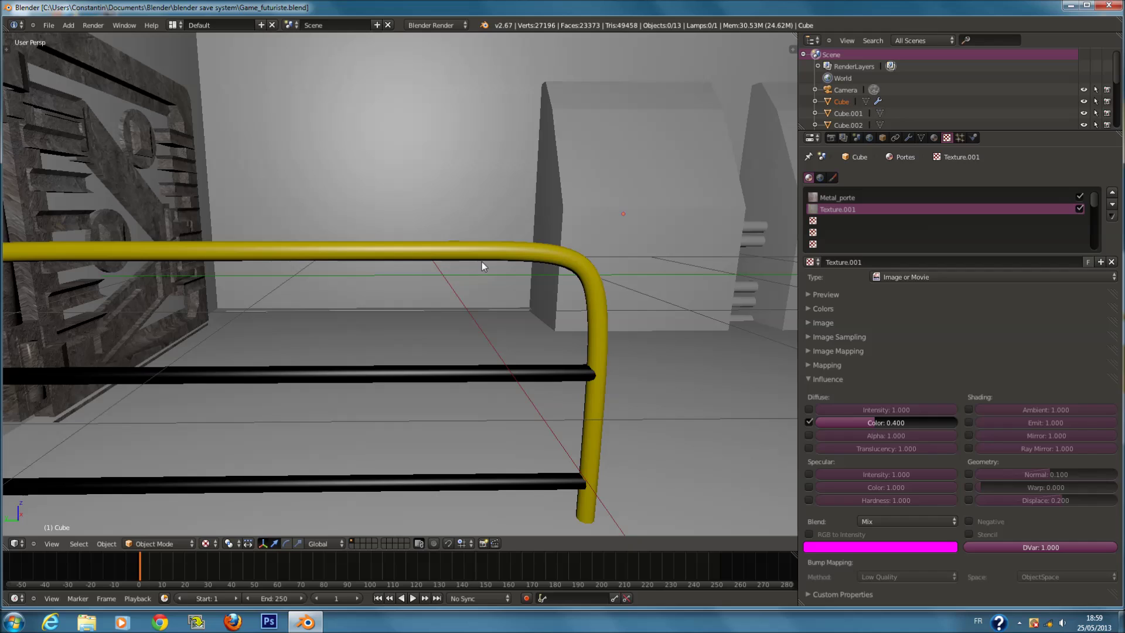
Select the room mesh's floor face in edit mode and bring up the texture slots of its sol material.
{"action": "right_click", "coordinate": [481, 267]}
{"action": "middle_click_drag", "start_coordinate": [505, 281], "coordinate": [617, 382]}
{"action": "key", "text": "Tab"}
{"action": "right_click", "coordinate": [638, 391]}
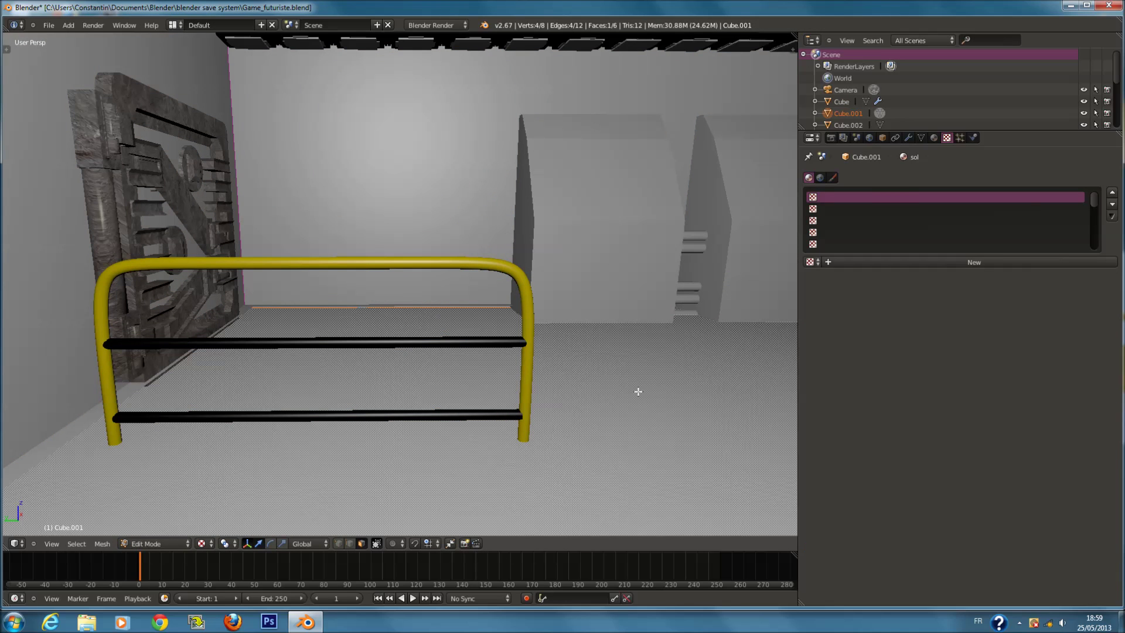
{"action": "left_click", "coordinate": [934, 137]}
{"action": "scroll", "coordinate": [947, 210], "scroll_direction": "up", "scroll_amount": 2}
{"action": "left_click", "coordinate": [883, 223]}
{"action": "left_click", "coordinate": [947, 137]}
Check the floor face from above in wireframe and frame it in solid shading.
{"action": "key", "text": "KP_7"}
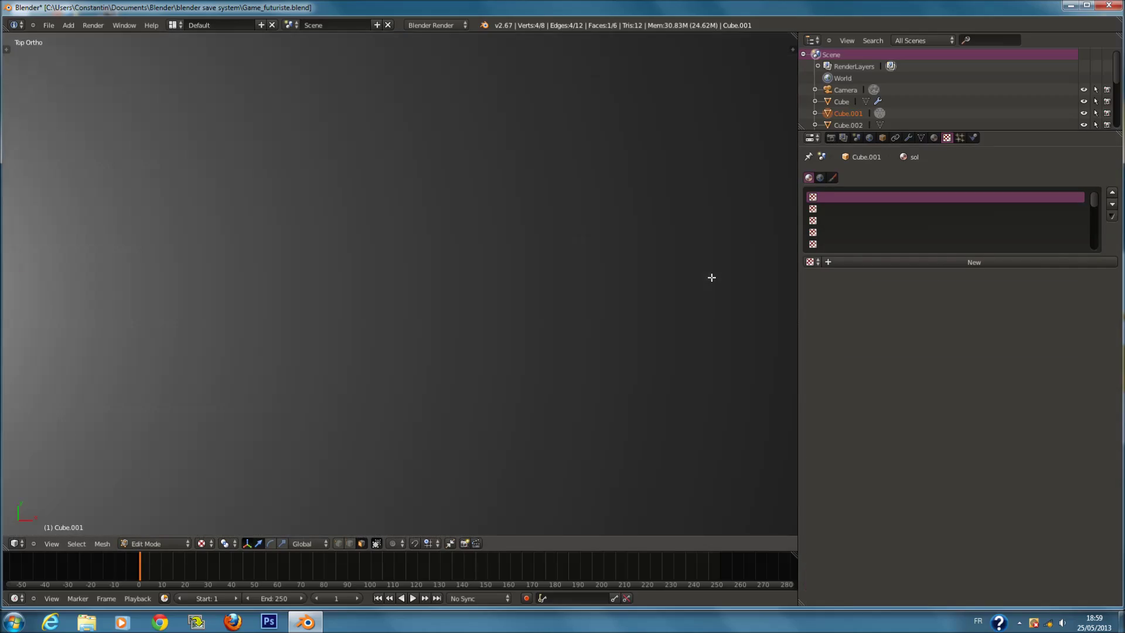
{"action": "key", "text": "z"}
{"action": "scroll", "coordinate": [509, 295], "scroll_direction": "down", "scroll_amount": 5}
{"action": "key", "text": "shift+s"}
{"action": "key", "text": "Escape"}
{"action": "key", "text": "KP_Decimal"}
{"action": "scroll", "coordinate": [516, 329], "scroll_direction": "up", "scroll_amount": 2}
{"action": "key", "text": "z"}
{"action": "mouse_move", "coordinate": [518, 304]}
{"action": "middle_mouse_down"}
{"action": "mouse_move", "coordinate": [477, 170]}
{"action": "mouse_move", "coordinate": [483, 233]}
{"action": "mouse_move", "coordinate": [468, 263]}
{"action": "middle_mouse_up"}
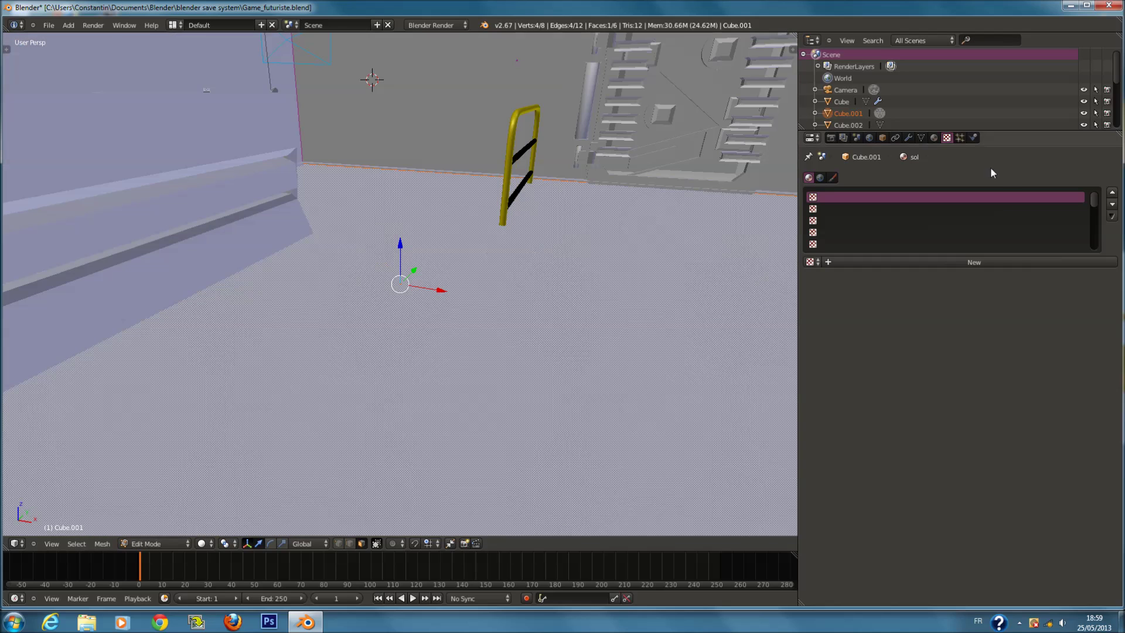
Add a new texture to the sol material and set its type to Image or Movie.
{"action": "left_click", "coordinate": [936, 138]}
{"action": "left_click", "coordinate": [953, 138]}
{"action": "left_click", "coordinate": [952, 259]}
{"action": "left_click", "coordinate": [951, 275]}
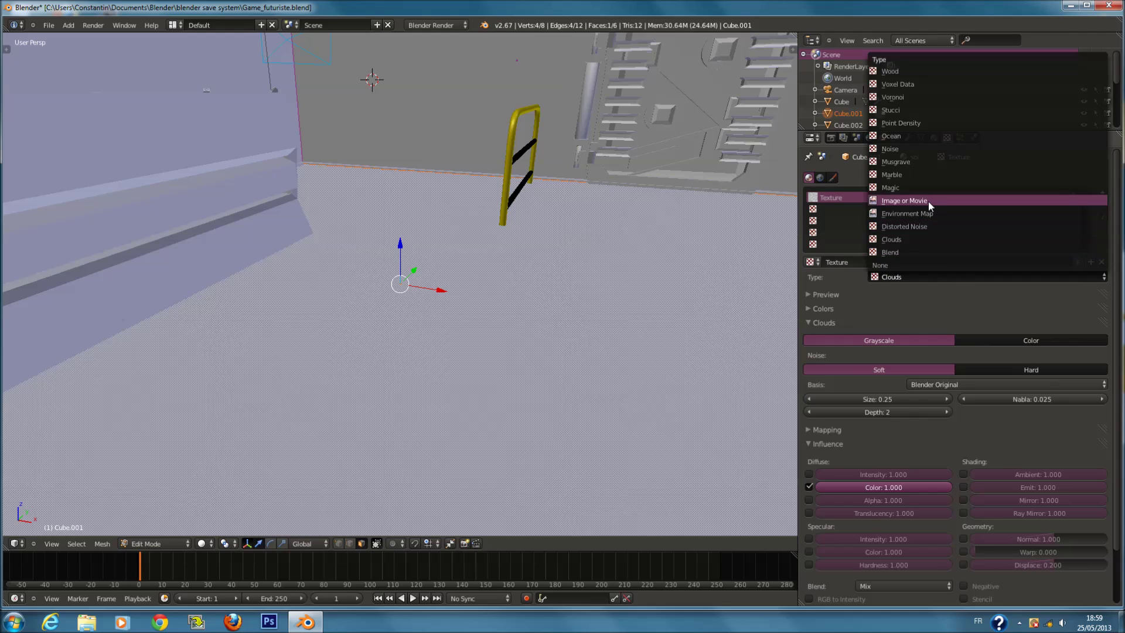
{"action": "left_click", "coordinate": [929, 200]}
{"action": "left_click", "coordinate": [876, 379]}
{"action": "left_click", "coordinate": [918, 351]}
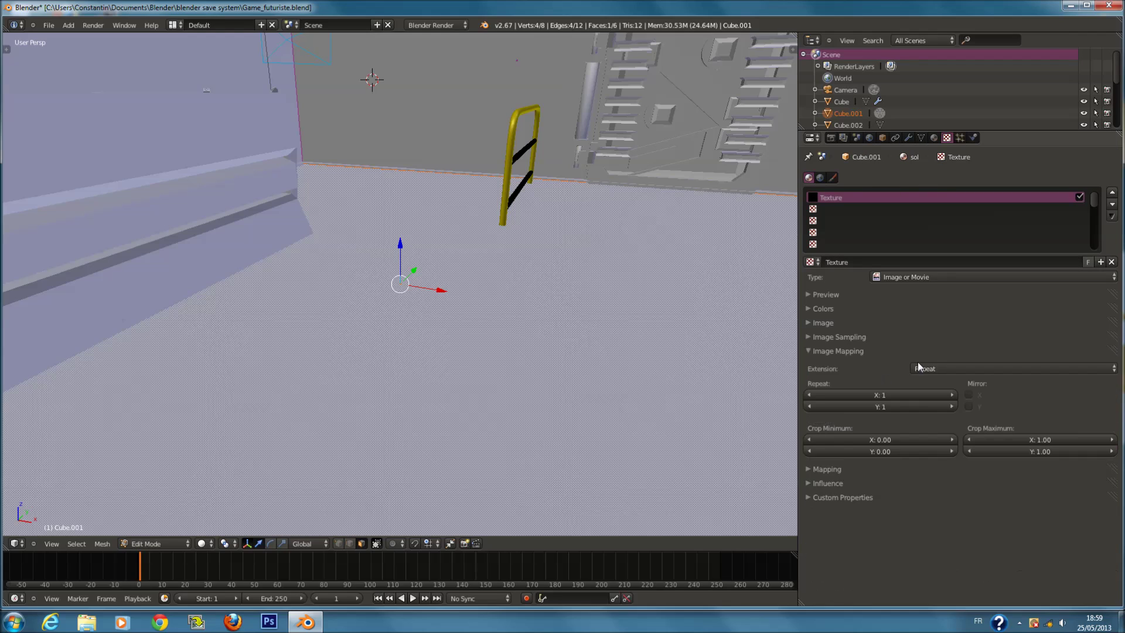
Set the new floor texture's mapping coordinates to UV.
{"action": "left_click", "coordinate": [863, 351]}
{"action": "left_click", "coordinate": [863, 337]}
{"action": "left_click", "coordinate": [863, 338]}
{"action": "left_click", "coordinate": [864, 352]}
{"action": "left_click", "coordinate": [864, 353]}
{"action": "left_click", "coordinate": [864, 365]}
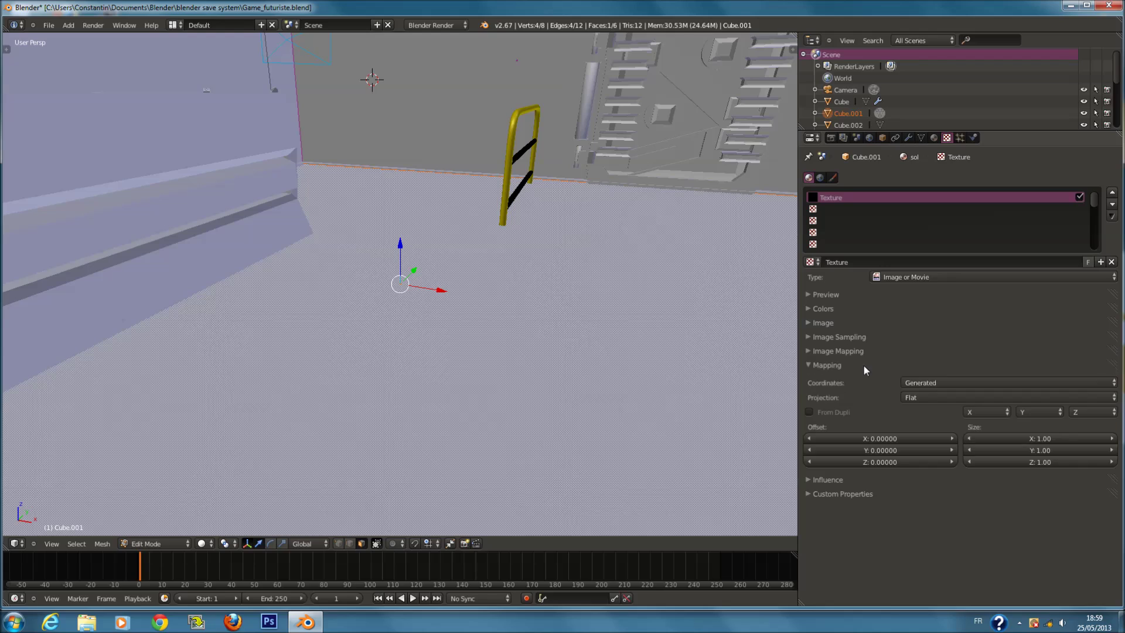
{"action": "left_click", "coordinate": [933, 383]}
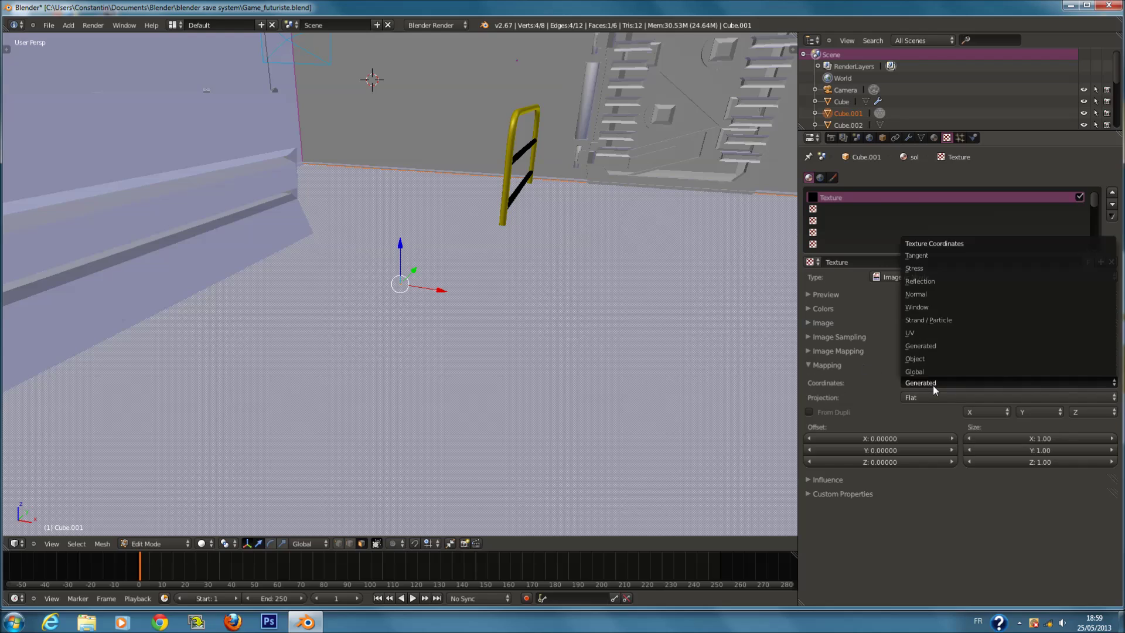
{"action": "left_click", "coordinate": [927, 337]}
Load metal-pattern-texture-54d499.jpg from the metal folder as the floor texture's image.
{"action": "left_click", "coordinate": [860, 365]}
{"action": "left_click", "coordinate": [863, 378]}
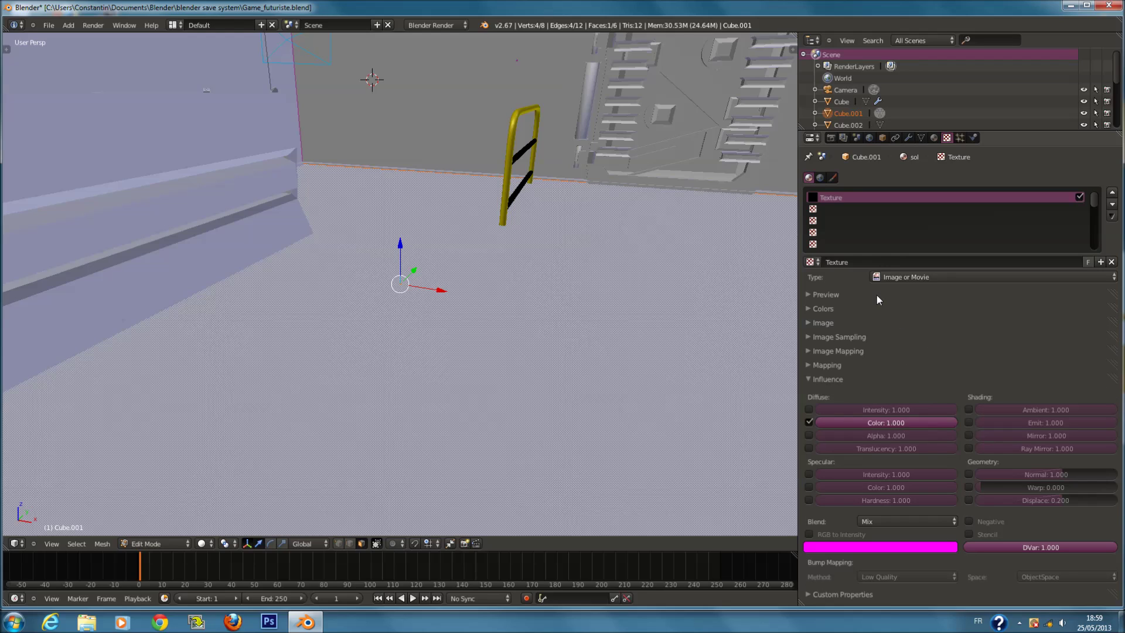
{"action": "left_click", "coordinate": [874, 321]}
{"action": "left_click", "coordinate": [1076, 339]}
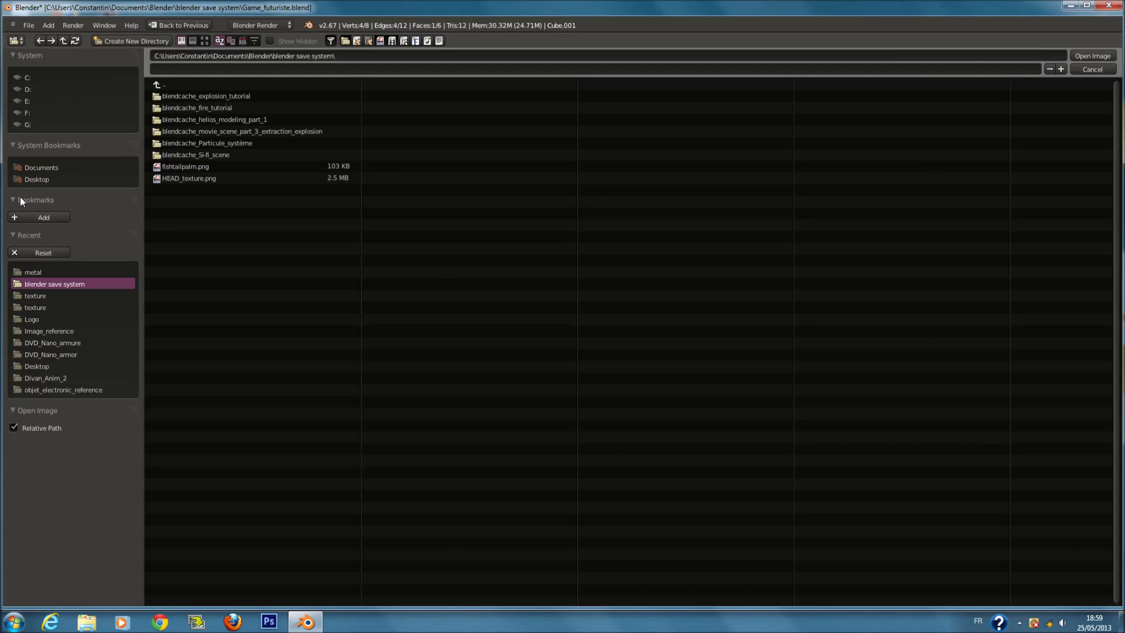
{"action": "left_click", "coordinate": [33, 272]}
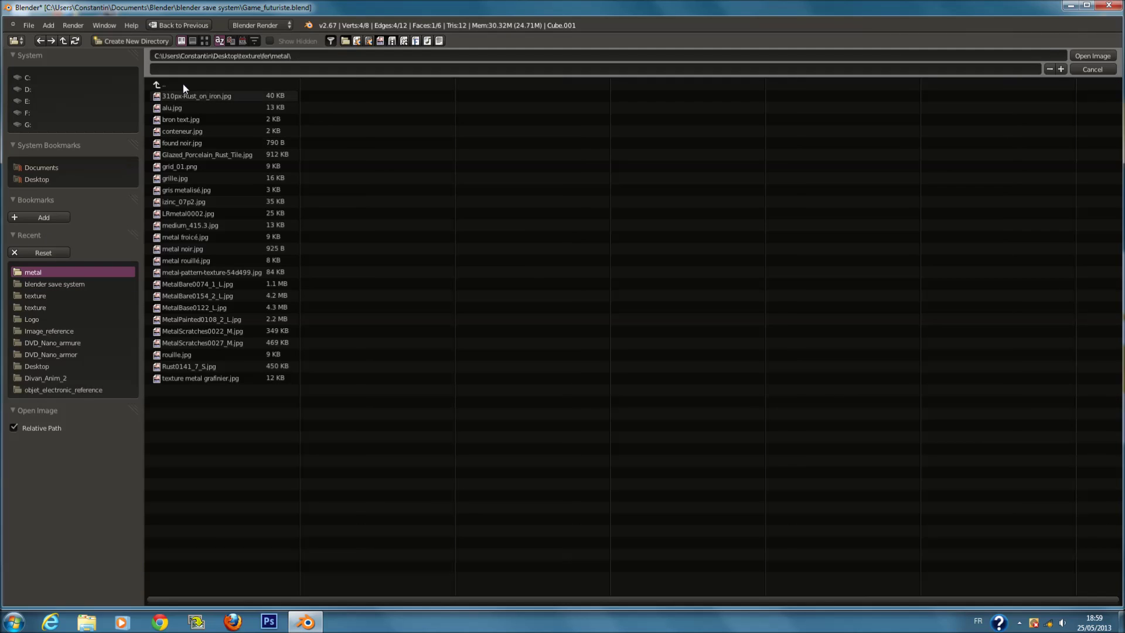
{"action": "left_click", "coordinate": [209, 40]}
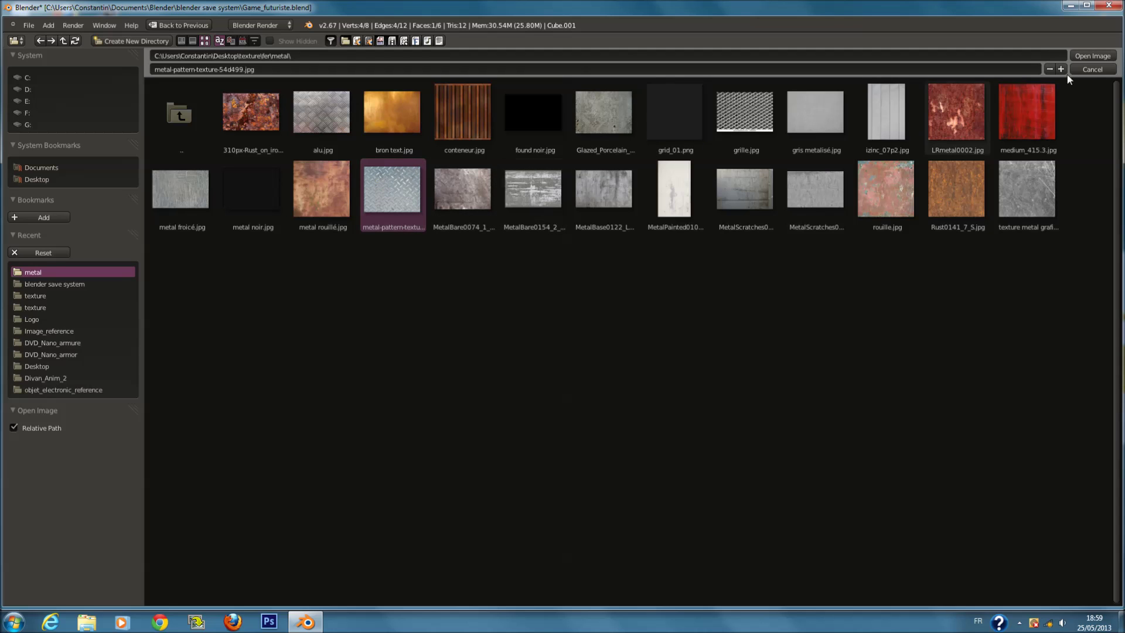
{"action": "left_click", "coordinate": [1093, 56]}
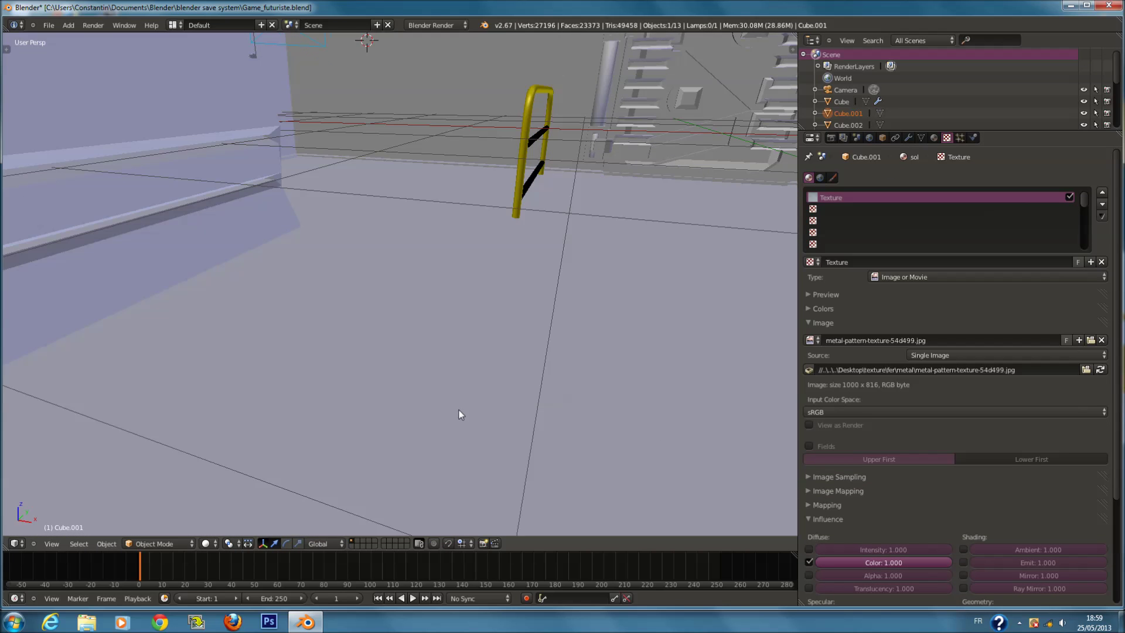
Switch the viewport to textured shading and save the blend file.
{"action": "scroll", "coordinate": [831, 355], "scroll_direction": "down", "scroll_amount": 1}
{"action": "left_click", "coordinate": [843, 298]}
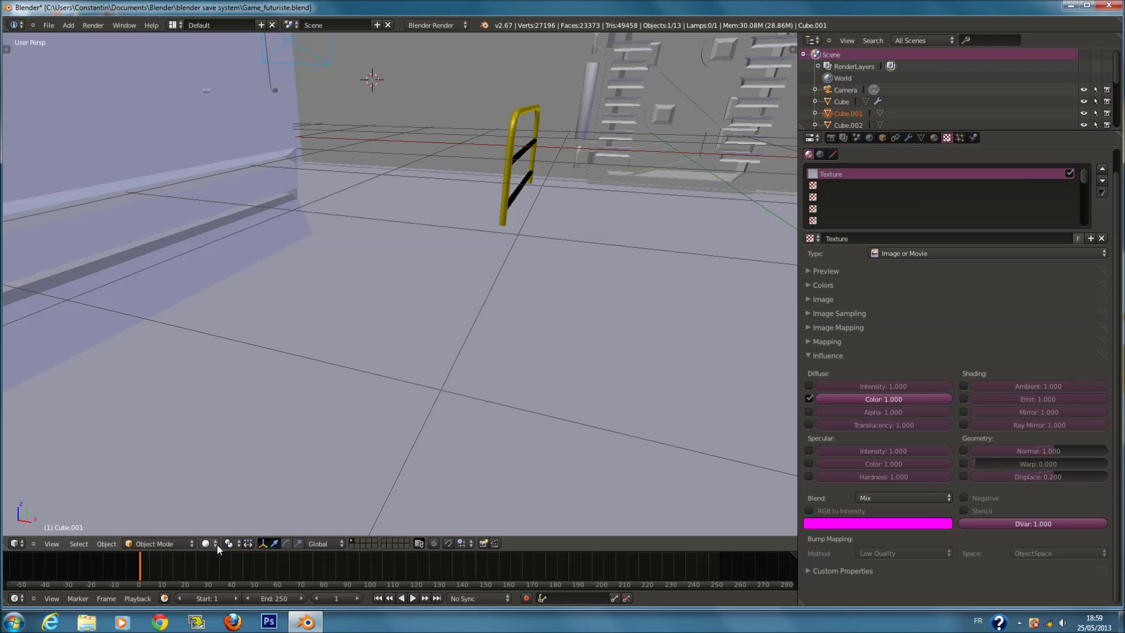
{"action": "left_click", "coordinate": [231, 494]}
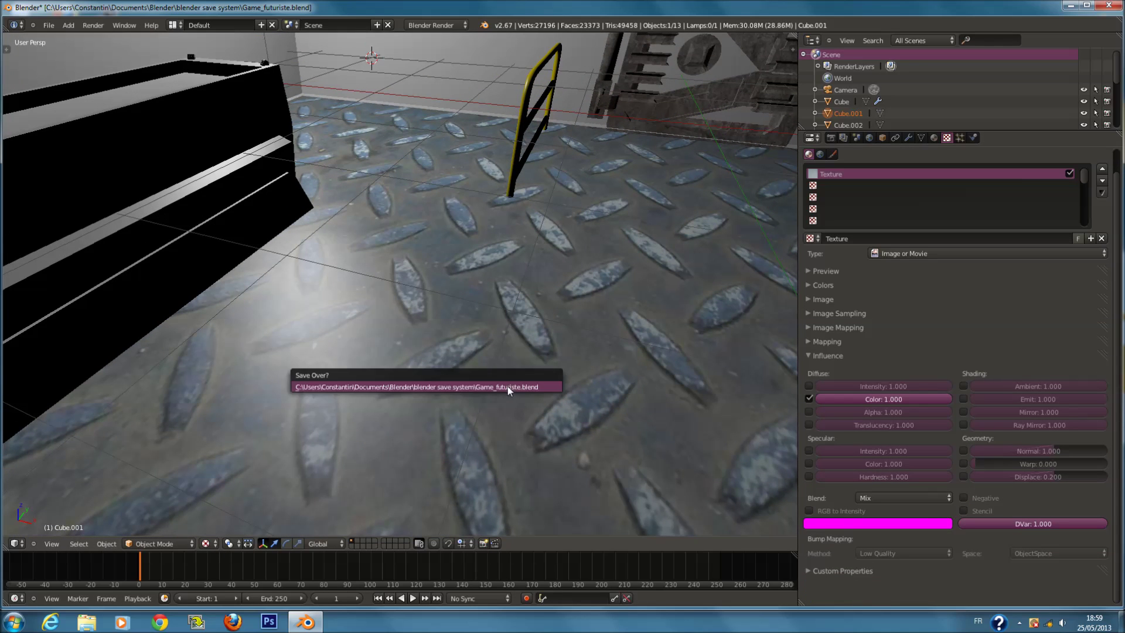
Set the floor texture's mapping size to 12 in X and Y.
{"action": "left_click", "coordinate": [860, 342]}
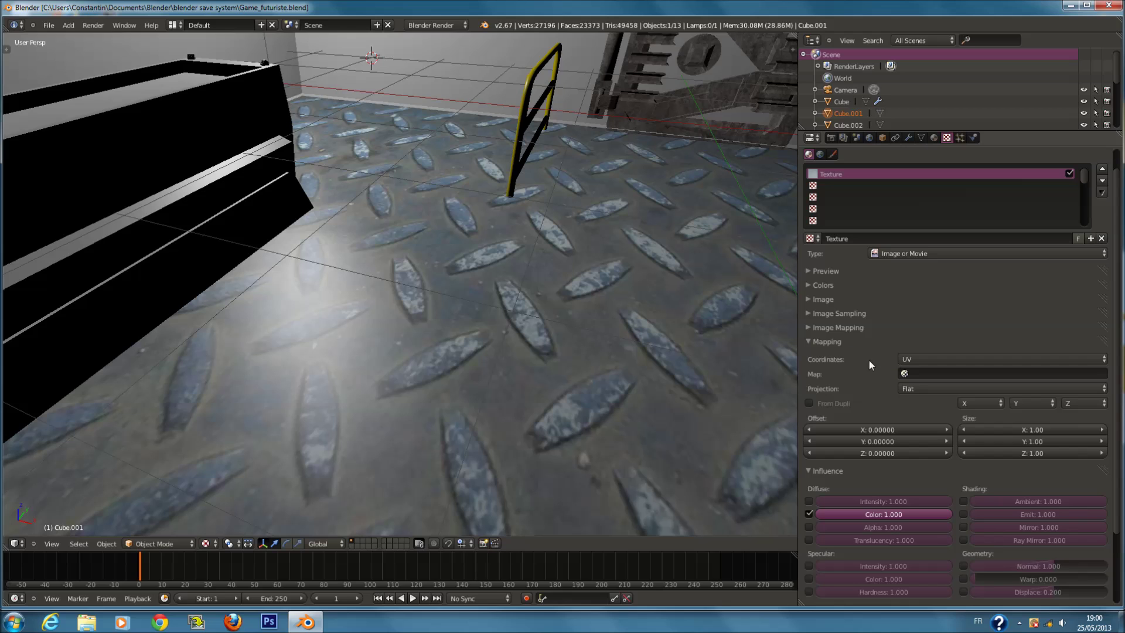
{"action": "left_click", "coordinate": [1031, 441]}
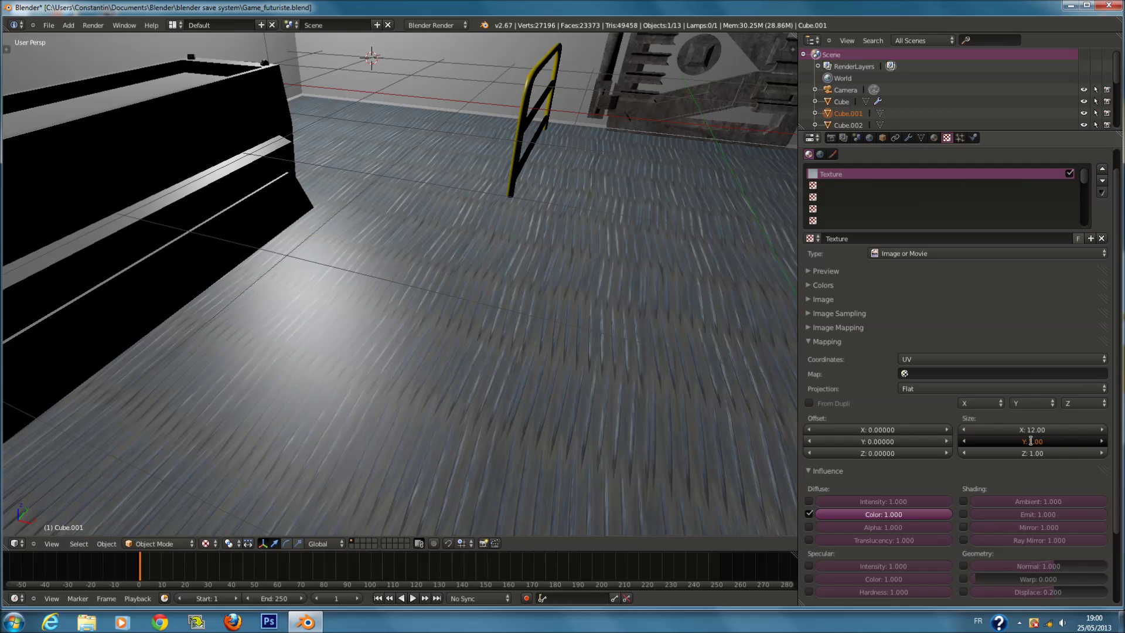
{"action": "type", "text": "12"}
{"action": "key", "text": "Return"}
{"action": "scroll", "coordinate": [667, 381], "scroll_direction": "up", "scroll_amount": 5}
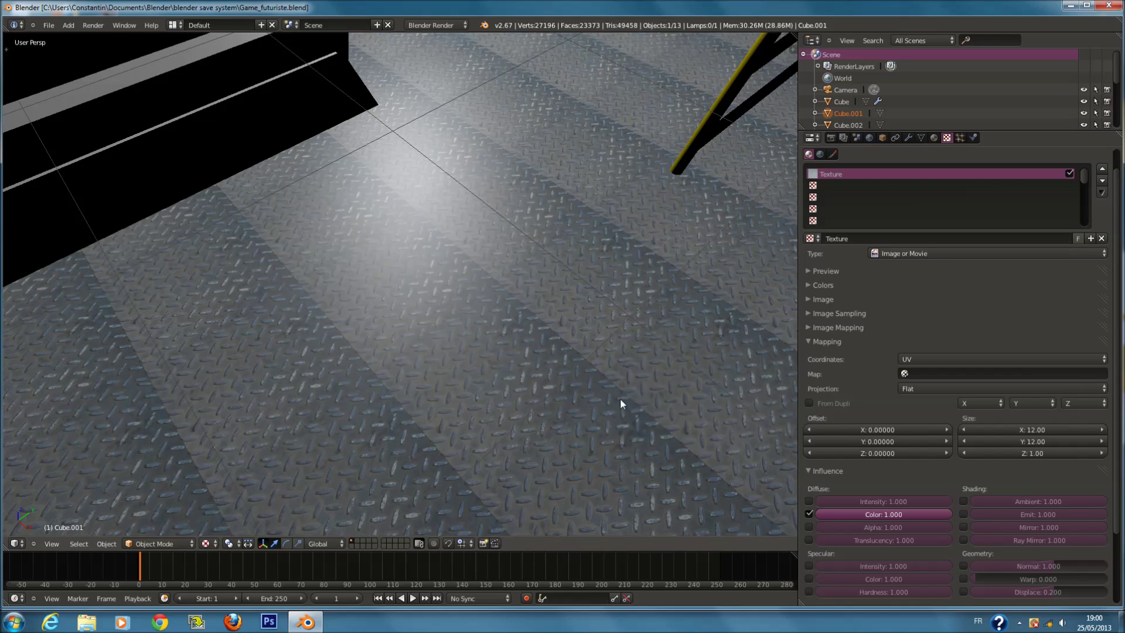
Try a mapping size of 5 in X and Y for the floor texture and check the pattern around the room.
{"action": "type", "text": "5"}
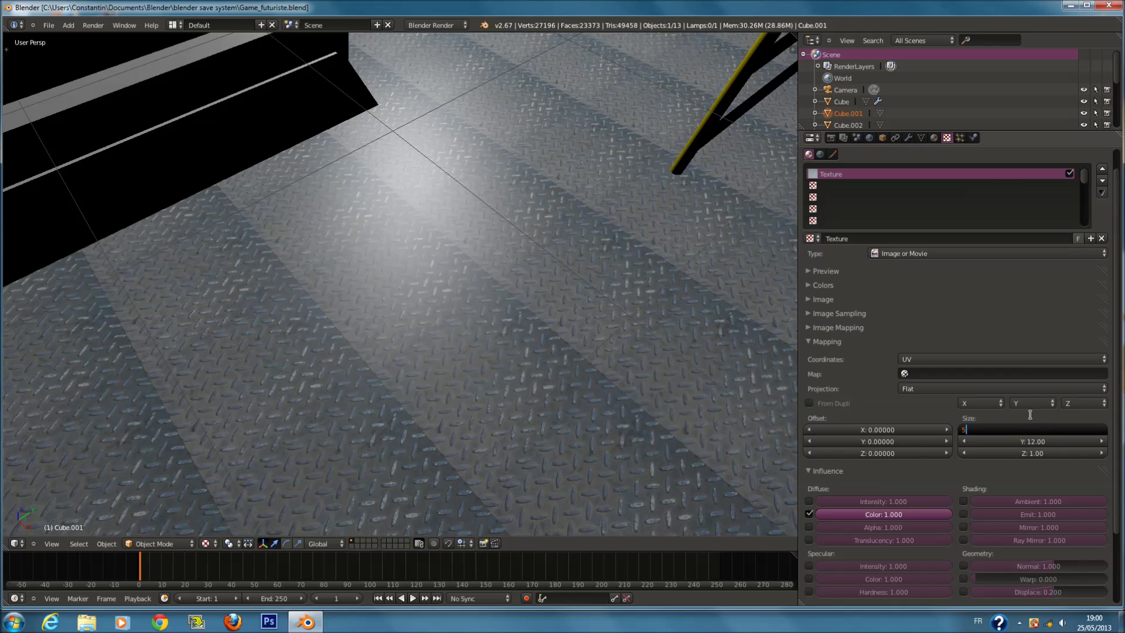
{"action": "key", "text": "Tab"}
{"action": "type", "text": "5"}
{"action": "key", "text": "Return"}
{"action": "middle_click_drag", "start_coordinate": [588, 364], "coordinate": [456, 337]}
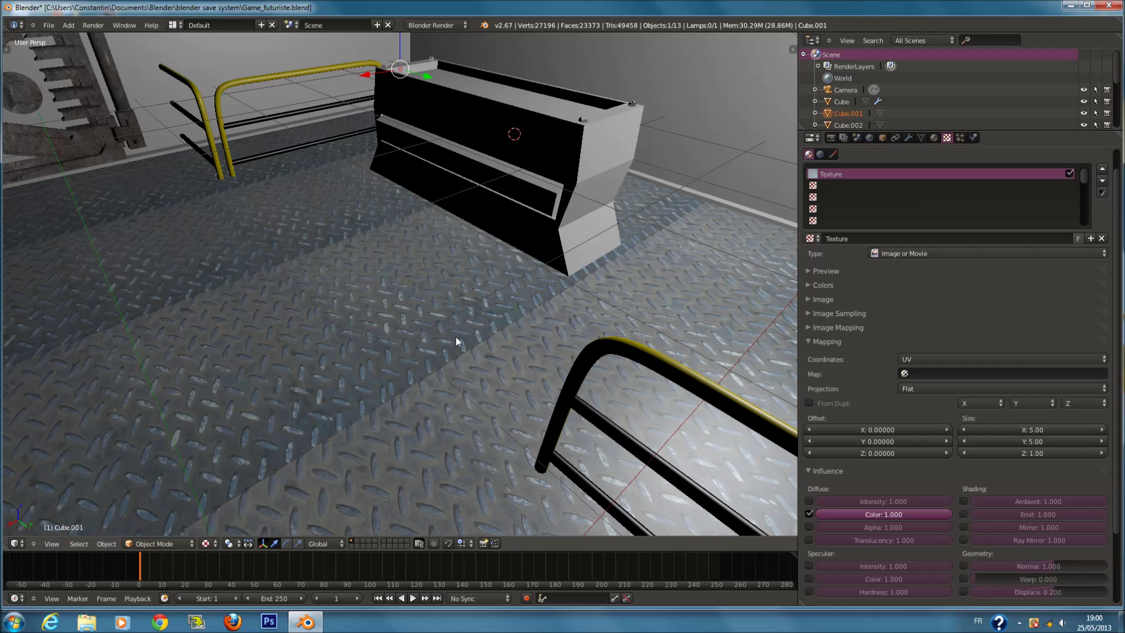
Return the floor texture's mapping size to 12 in both X and Y.
{"action": "left_click", "coordinate": [1032, 430]}
{"action": "type", "text": "12"}
{"action": "key", "text": "Return"}
{"action": "left_click", "coordinate": [1038, 442]}
{"action": "type", "text": "2"}
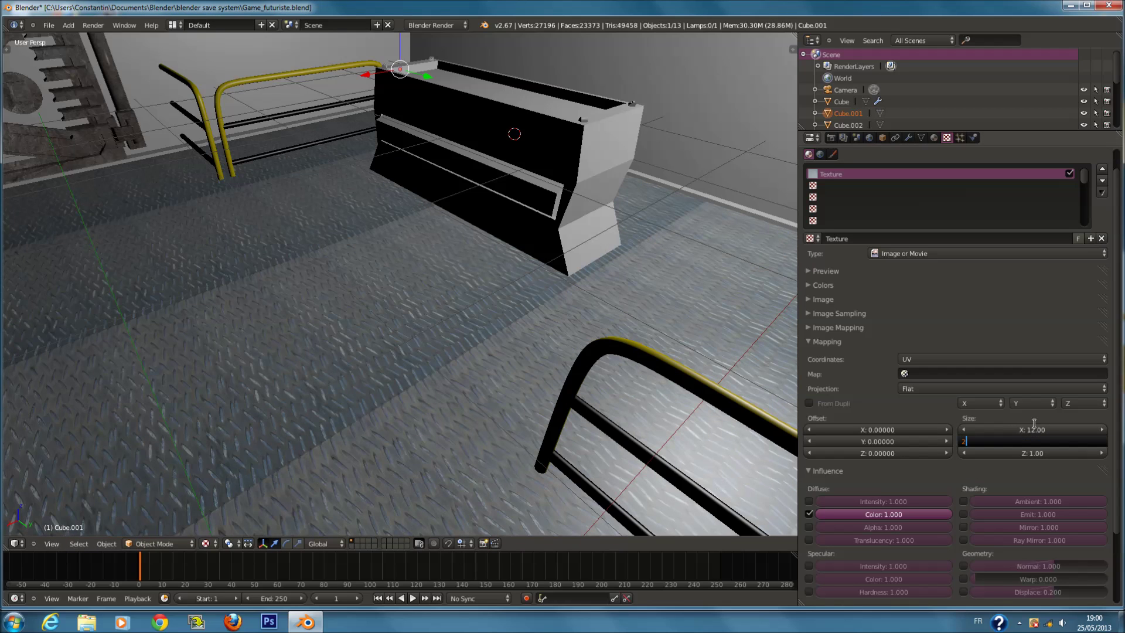
{"action": "key", "text": "Return"}
{"action": "left_click", "coordinate": [1035, 440]}
{"action": "type", "text": "12"}
{"action": "key", "text": "Return"}
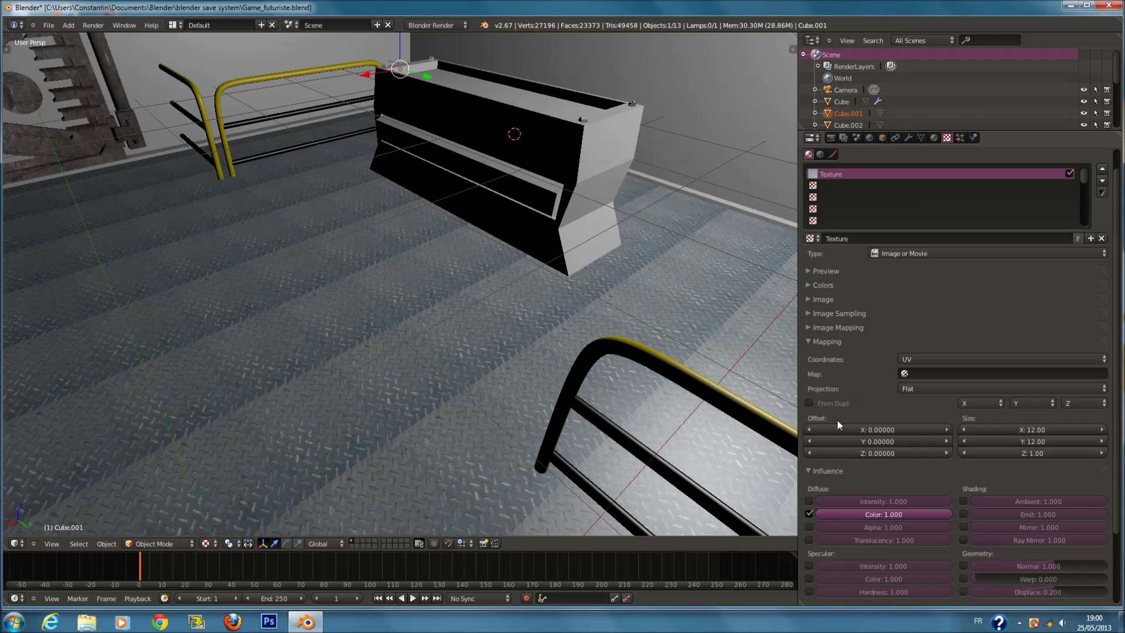
Save the blend file and reselect the room mesh.
{"action": "key", "text": "a"}
{"action": "middle_click_drag", "start_coordinate": [515, 399], "coordinate": [515, 361]}
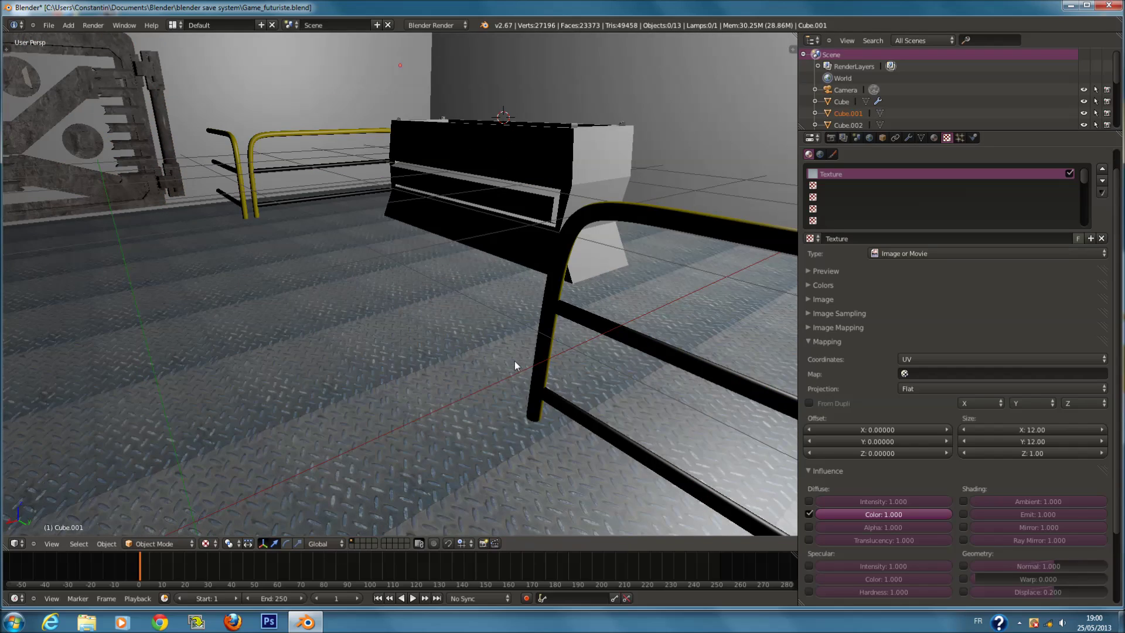
{"action": "key", "text": "ctrl+s"}
{"action": "middle_click_drag", "start_coordinate": [488, 415], "coordinate": [652, 426]}
{"action": "left_click", "coordinate": [479, 416]}
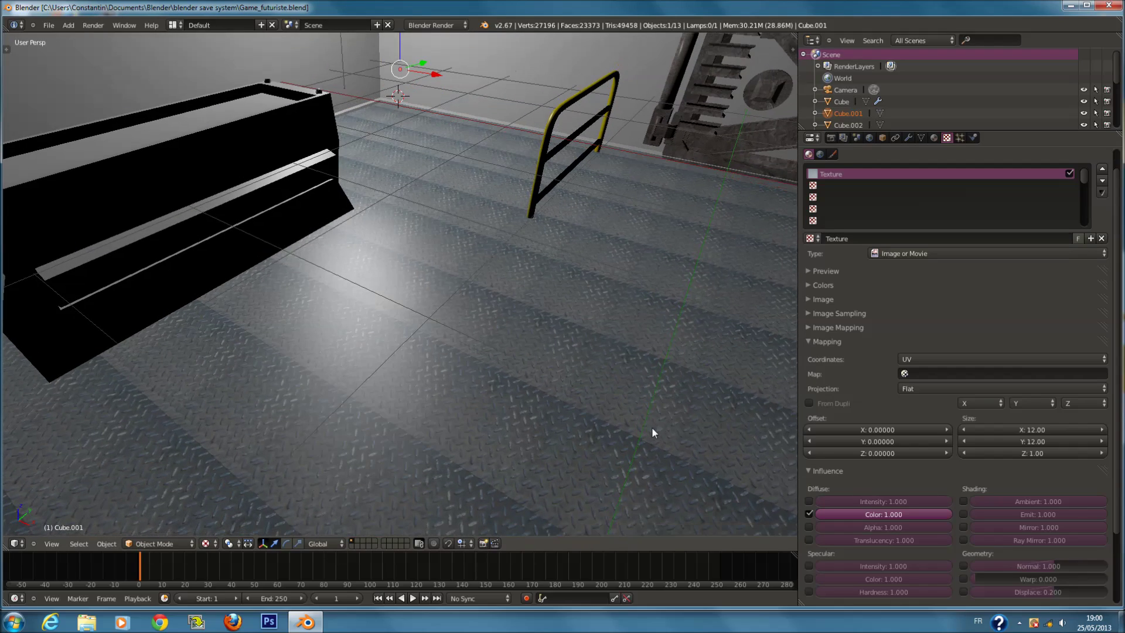
Set the sol material's specular intensity to 0.1 and change its specular shader model.
{"action": "left_click", "coordinate": [934, 138]}
{"action": "left_click", "coordinate": [887, 422]}
{"action": "left_click", "coordinate": [880, 434]}
{"action": "key", "text": "BackSpace"}
{"action": "type", "text": ".1"}
{"action": "key", "text": "Return"}
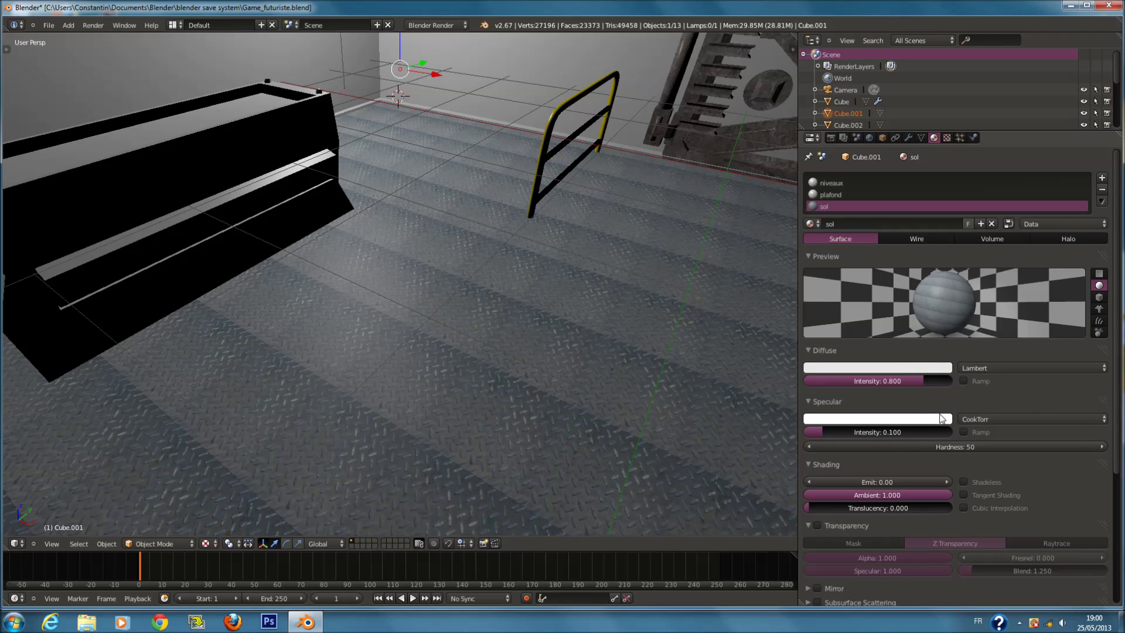
{"action": "left_click", "coordinate": [1035, 419]}
{"action": "left_click", "coordinate": [1004, 355]}
Select the yellow guardrail, frame it in the view and save the blend file.
{"action": "middle_click_drag", "start_coordinate": [564, 303], "coordinate": [336, 285]}
{"action": "key", "text": "a"}
{"action": "middle_click_drag", "start_coordinate": [434, 276], "coordinate": [569, 350]}
{"action": "scroll", "coordinate": [530, 270], "scroll_direction": "up", "scroll_amount": 2}
{"action": "right_click", "coordinate": [656, 237]}
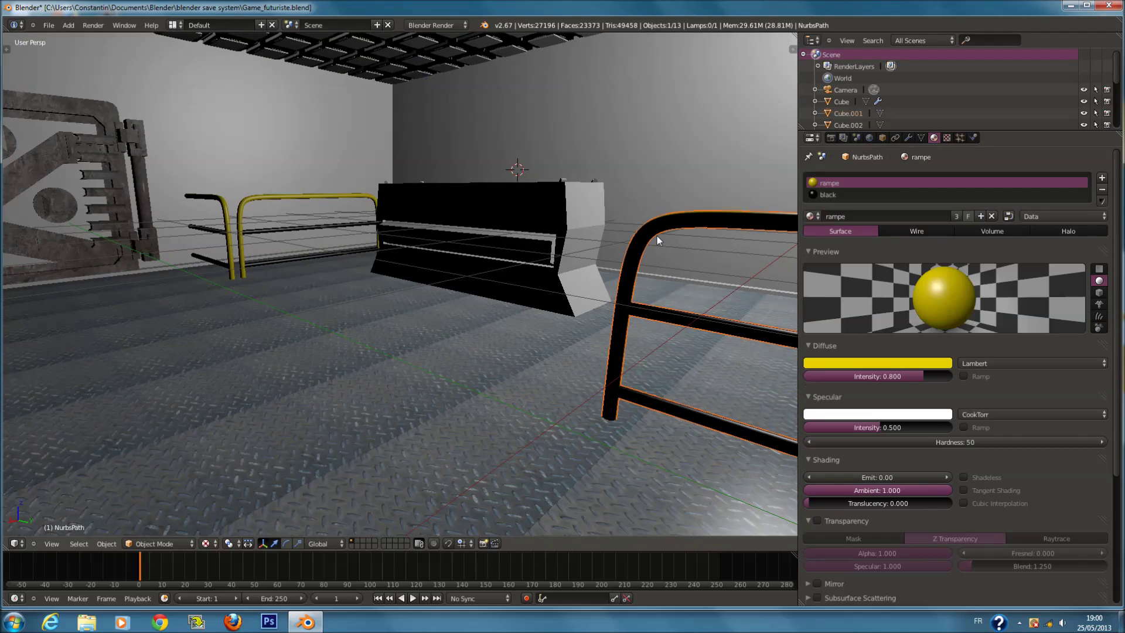
{"action": "key", "text": "KP_Decimal"}
{"action": "middle_click_drag", "start_coordinate": [653, 240], "coordinate": [646, 326]}
{"action": "key", "text": "ctrl+s"}
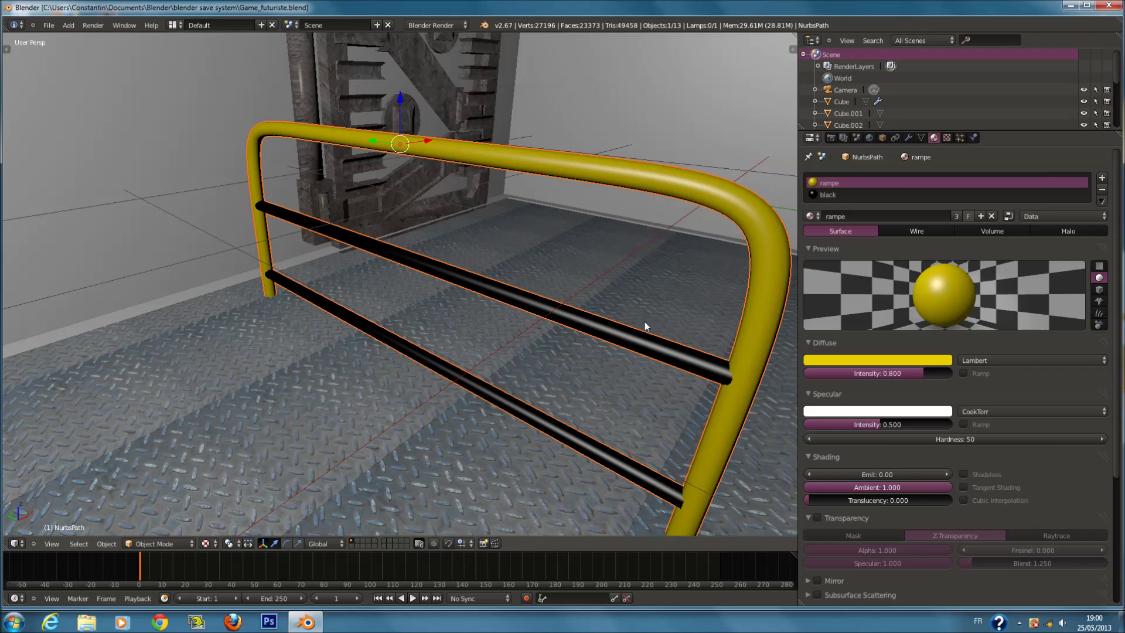
Add a new Image or Movie texture to the guardrail's rampe material and save the blend file.
{"action": "left_click", "coordinate": [948, 137]}
{"action": "left_click", "coordinate": [969, 262]}
{"action": "left_click", "coordinate": [951, 276]}
{"action": "left_click", "coordinate": [926, 199]}
{"action": "key", "text": "ctrl+s"}
Set the guardrail texture's mapping coordinates to UV.
{"action": "left_click", "coordinate": [955, 381]}
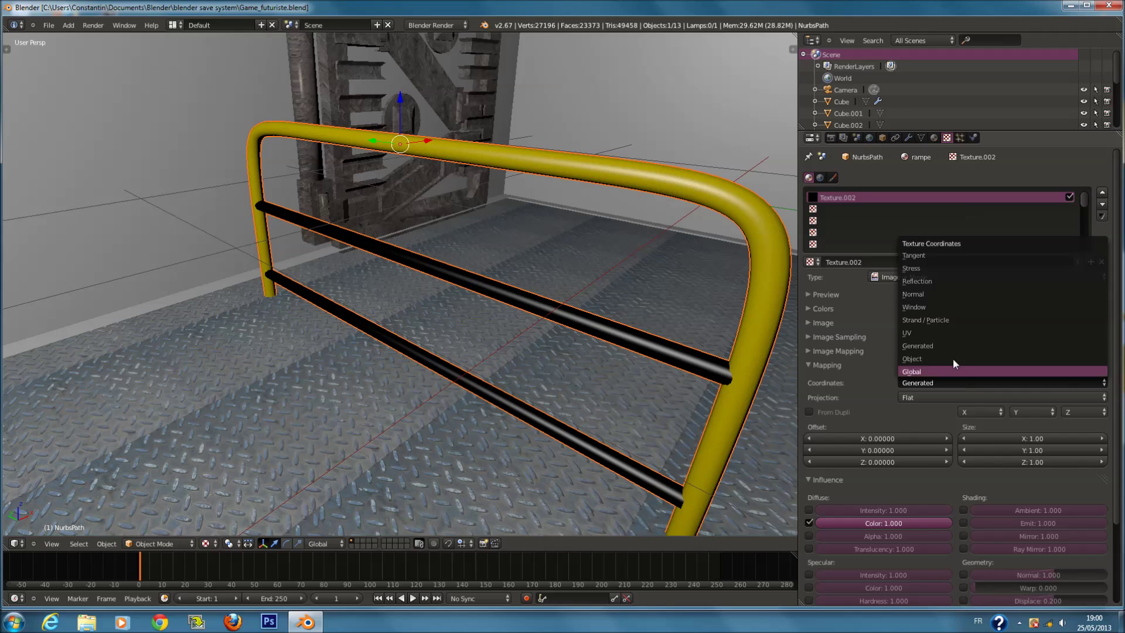
{"action": "left_click", "coordinate": [937, 333]}
{"action": "left_click", "coordinate": [844, 365]}
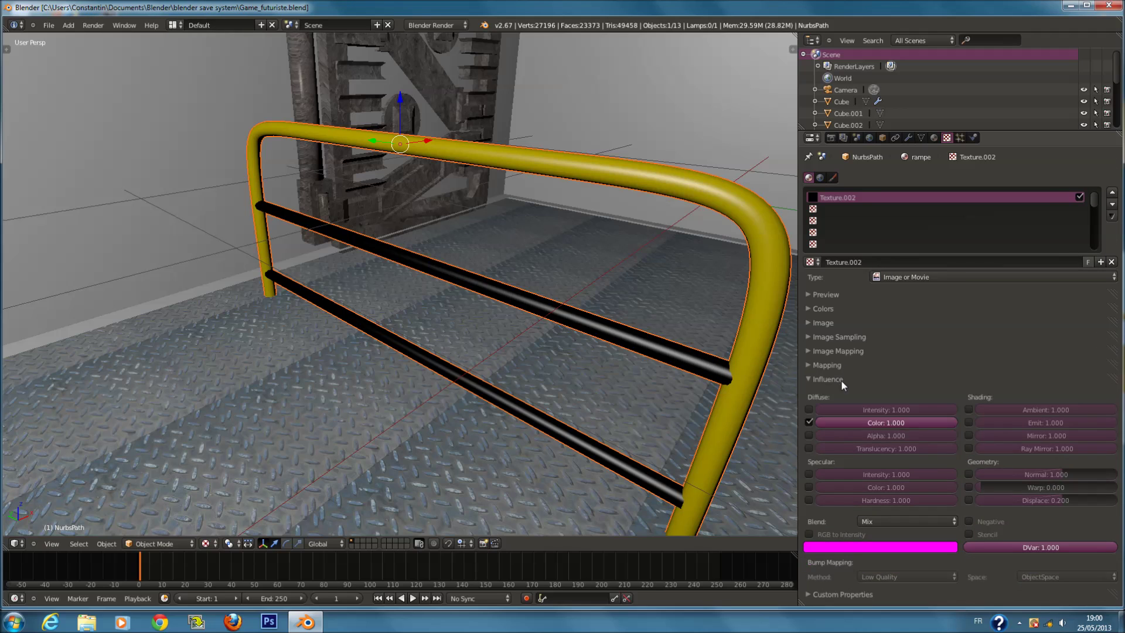
Load MetalBare0074_1_L.jpg from the metal folder as the guardrail texture's image.
{"action": "left_click", "coordinate": [845, 322]}
{"action": "left_click", "coordinate": [973, 340]}
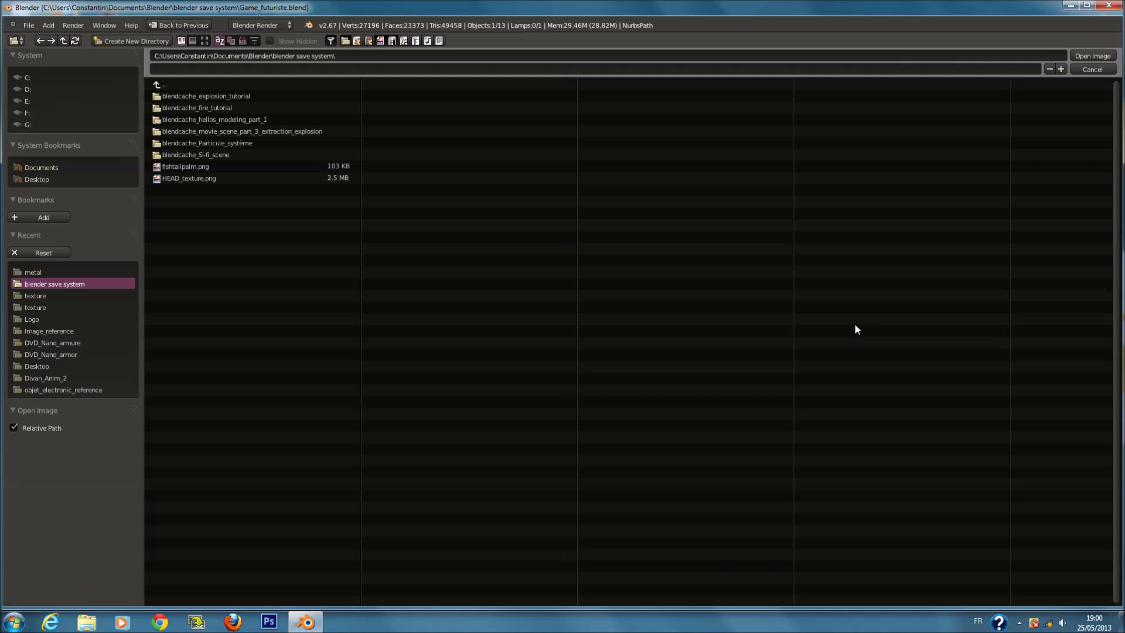
{"action": "left_click", "coordinate": [33, 272]}
{"action": "left_click", "coordinate": [205, 40]}
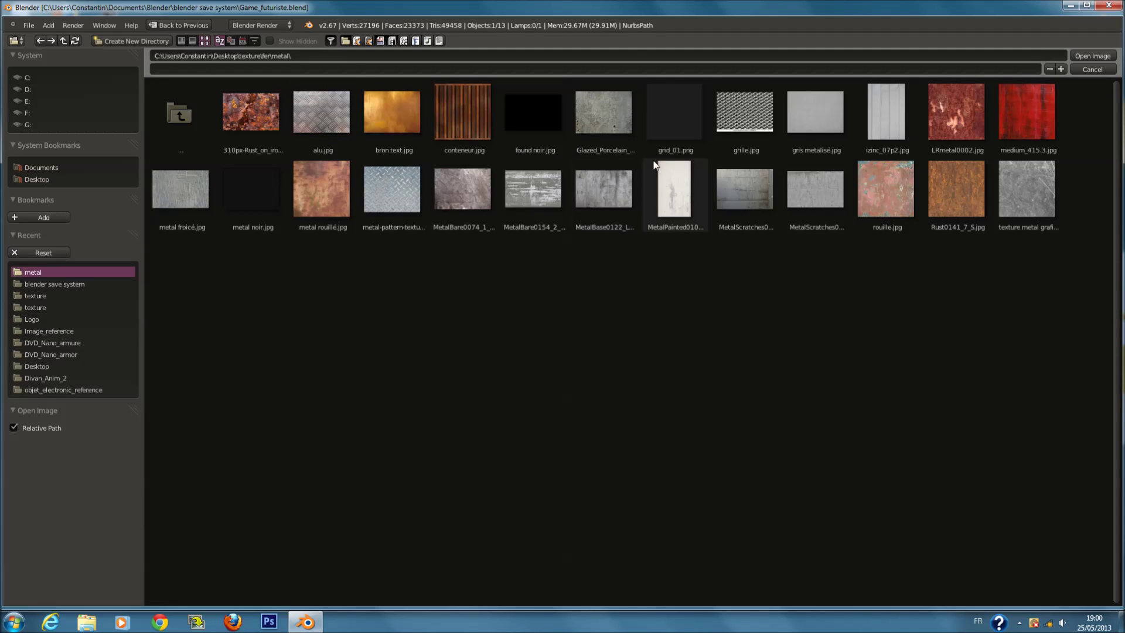
{"action": "left_click", "coordinate": [459, 189]}
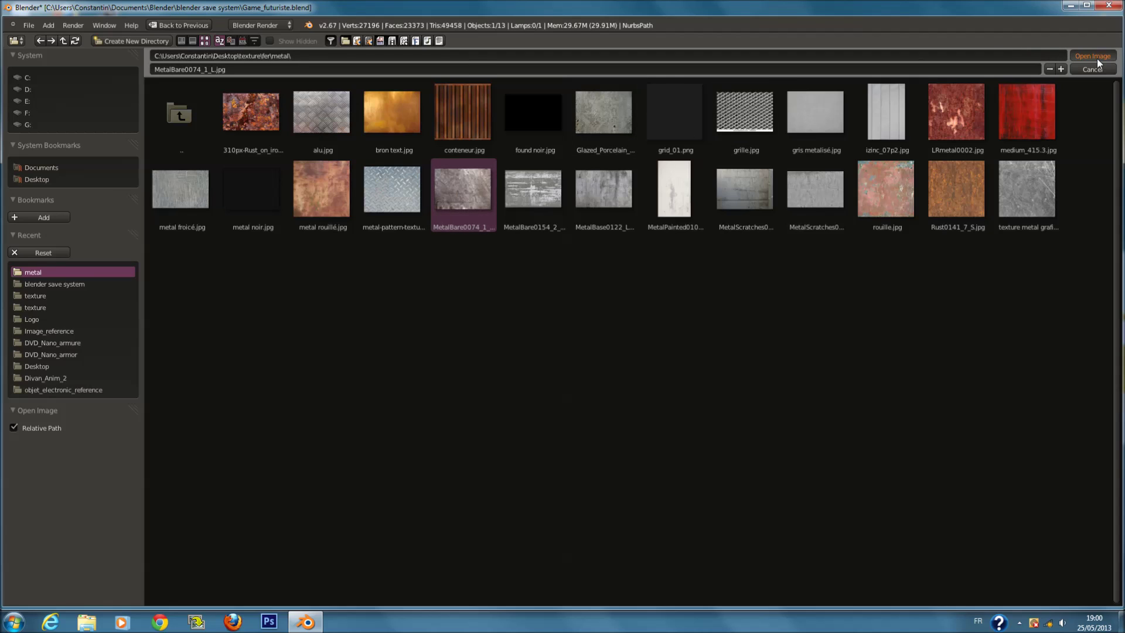
{"action": "left_click", "coordinate": [1097, 59]}
Inspect how the metal image lies on the guardrail and look through its image sampling and mapping settings.
{"action": "middle_click_drag", "start_coordinate": [659, 220], "coordinate": [694, 292]}
{"action": "key", "text": "Tab"}
{"action": "scroll", "coordinate": [546, 260], "scroll_direction": "up", "scroll_amount": 3}
{"action": "scroll", "coordinate": [547, 259], "scroll_direction": "down", "scroll_amount": 3}
{"action": "key", "text": "Tab"}
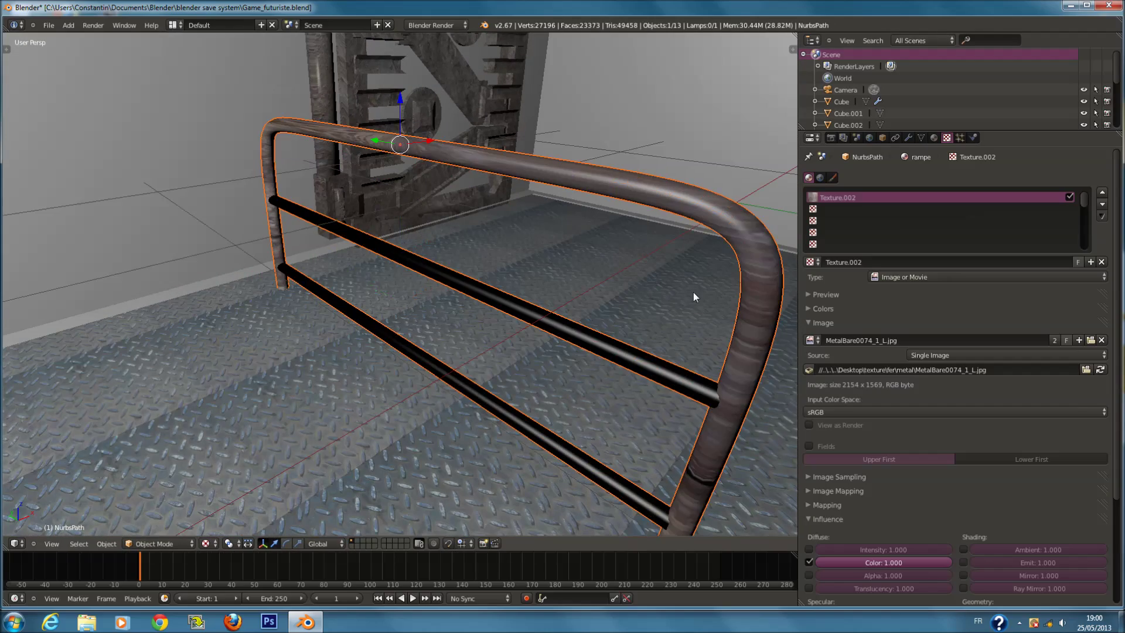
{"action": "left_click", "coordinate": [820, 322]}
{"action": "left_click", "coordinate": [870, 350]}
{"action": "left_click", "coordinate": [870, 349]}
{"action": "left_click", "coordinate": [867, 338]}
{"action": "left_click", "coordinate": [867, 337]}
{"action": "left_click", "coordinate": [871, 350]}
{"action": "left_click", "coordinate": [868, 351]}
Unwrap the guardrail mesh in edit mode and return to object mode.
{"action": "key", "text": "Tab"}
{"action": "mouse_move", "coordinate": [448, 273]}
{"action": "middle_mouse_down"}
{"action": "mouse_move", "coordinate": [578, 275]}
{"action": "mouse_move", "coordinate": [396, 274]}
{"action": "mouse_move", "coordinate": [470, 287]}
{"action": "mouse_move", "coordinate": [563, 278]}
{"action": "mouse_move", "coordinate": [625, 319]}
{"action": "mouse_move", "coordinate": [798, 343]}
{"action": "middle_mouse_up"}
{"action": "key", "text": "w"}
{"action": "left_click", "coordinate": [566, 271]}
{"action": "key", "text": "Tab"}
Examine the guardrail texture's preview, colors, image, sampling, image mapping and mapping settings.
{"action": "left_click", "coordinate": [855, 323]}
{"action": "left_click", "coordinate": [826, 309]}
{"action": "left_click", "coordinate": [839, 336]}
{"action": "left_click", "coordinate": [866, 337]}
{"action": "left_click", "coordinate": [863, 346]}
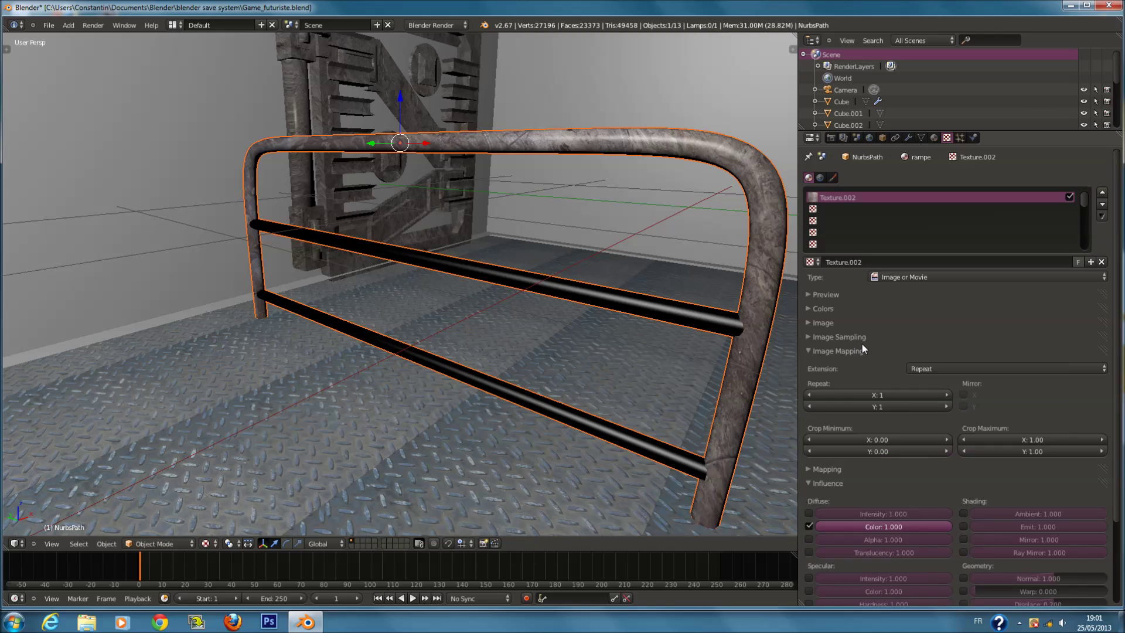
{"action": "left_click", "coordinate": [865, 353]}
{"action": "left_click", "coordinate": [870, 365]}
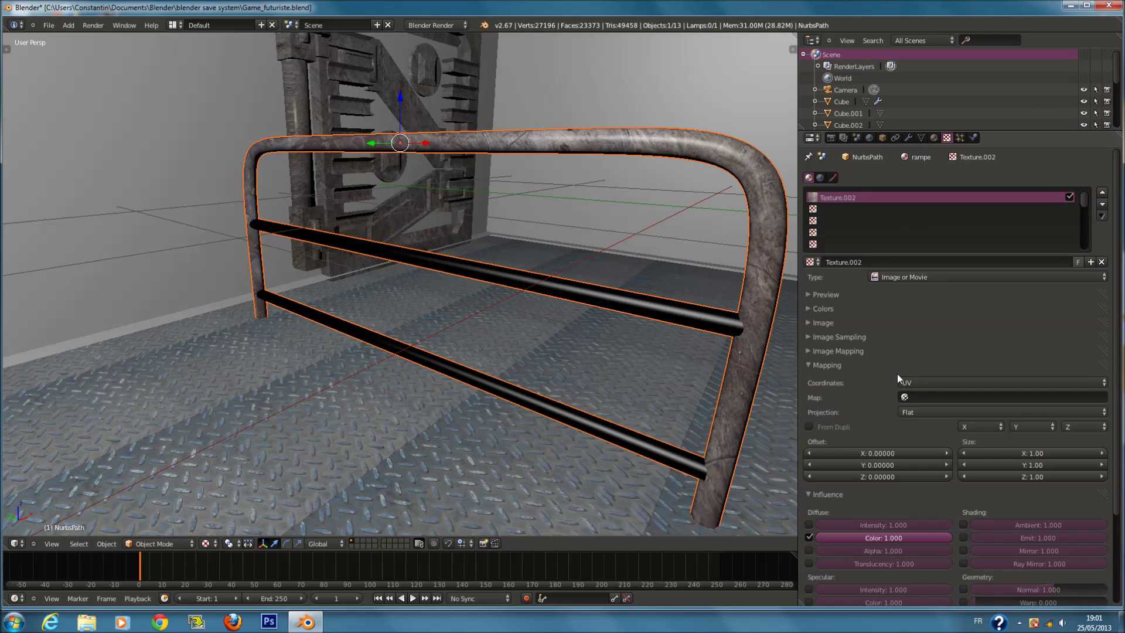
{"action": "left_click", "coordinate": [877, 364]}
{"action": "left_click", "coordinate": [872, 353]}
{"action": "left_click", "coordinate": [871, 352]}
{"action": "left_click", "coordinate": [864, 340]}
{"action": "left_click", "coordinate": [862, 339]}
{"action": "left_click", "coordinate": [857, 322]}
{"action": "left_click", "coordinate": [854, 322]}
{"action": "left_click", "coordinate": [849, 293]}
{"action": "left_click", "coordinate": [849, 294]}
{"action": "left_click", "coordinate": [852, 308]}
{"action": "left_click", "coordinate": [852, 307]}
{"action": "left_click", "coordinate": [860, 322]}
{"action": "left_click", "coordinate": [860, 323]}
{"action": "left_click", "coordinate": [863, 339]}
{"action": "left_click", "coordinate": [863, 339]}
{"action": "left_click", "coordinate": [870, 363]}
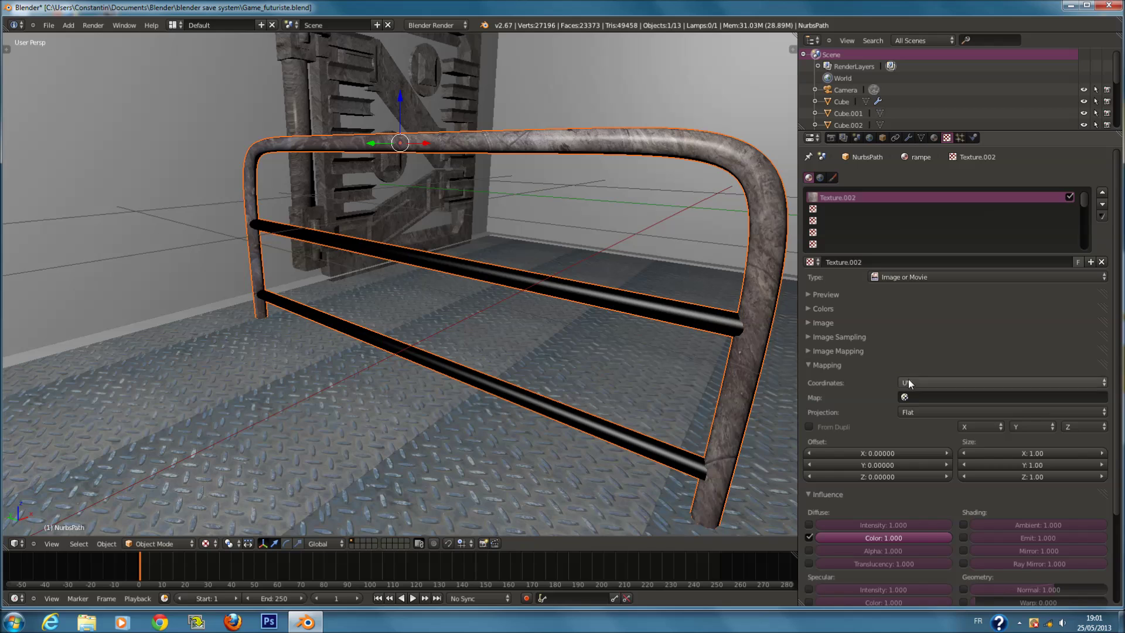
Try Reflection as the guardrail texture's mapping coordinates and check the tubes up close.
{"action": "left_click", "coordinate": [906, 381]}
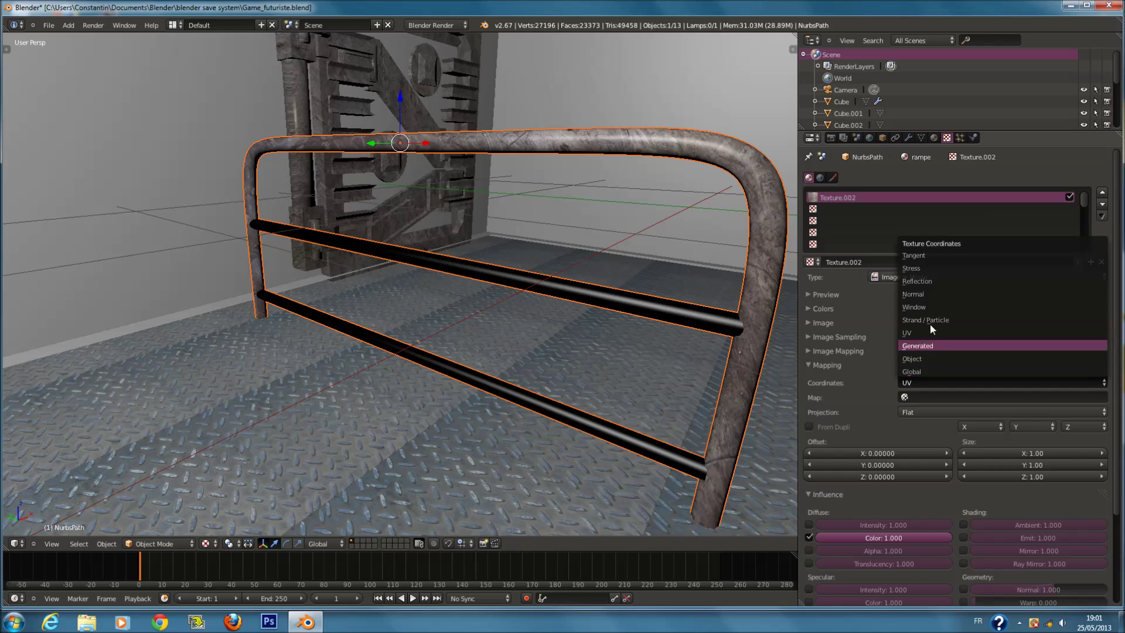
{"action": "left_click", "coordinate": [934, 281]}
{"action": "middle_click_drag", "start_coordinate": [613, 271], "coordinate": [579, 275]}
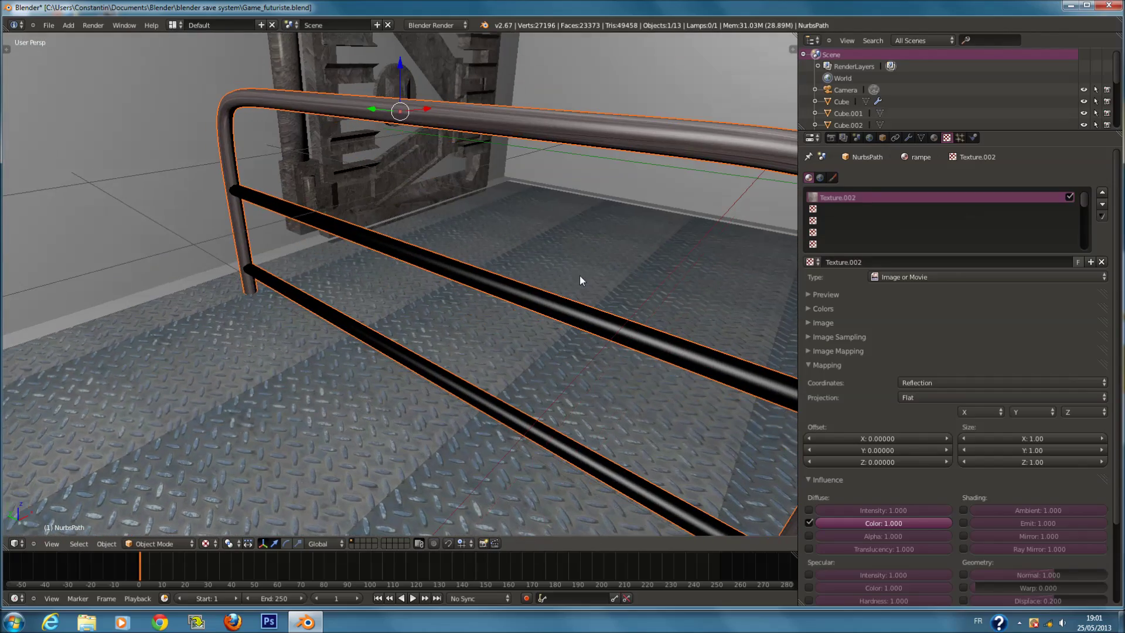
Switch the guardrail texture's mapping coordinates back to UV and save the blend file.
{"action": "left_click", "coordinate": [981, 382]}
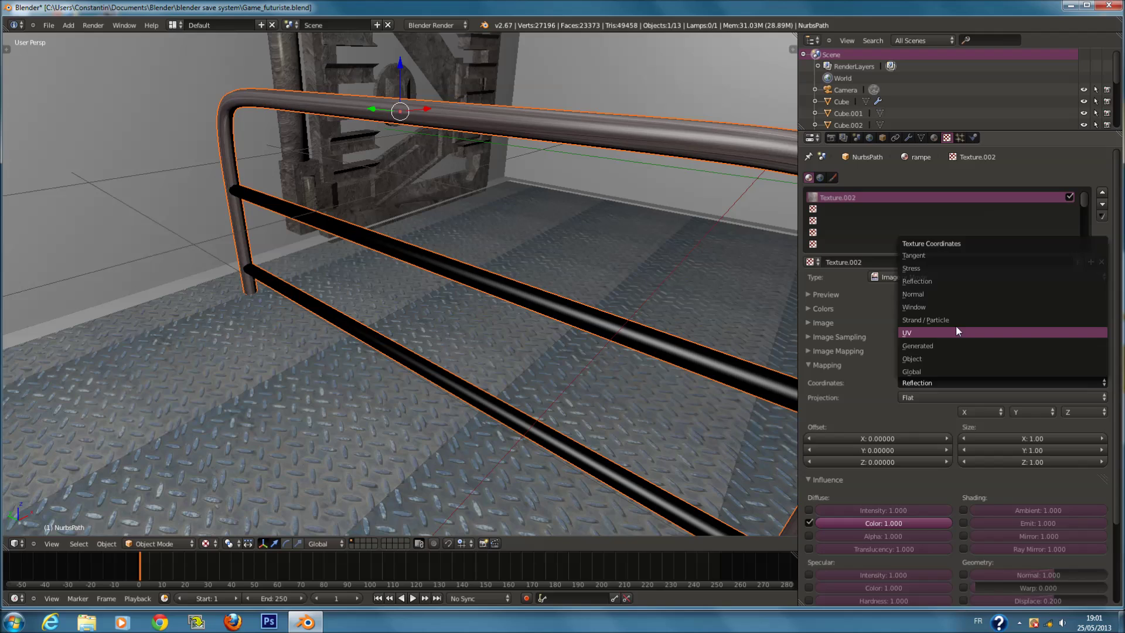
{"action": "left_click", "coordinate": [955, 331]}
{"action": "key", "text": "ctrl+s"}
Select the second, empty texture slot of the rampe material.
{"action": "left_click", "coordinate": [839, 208]}
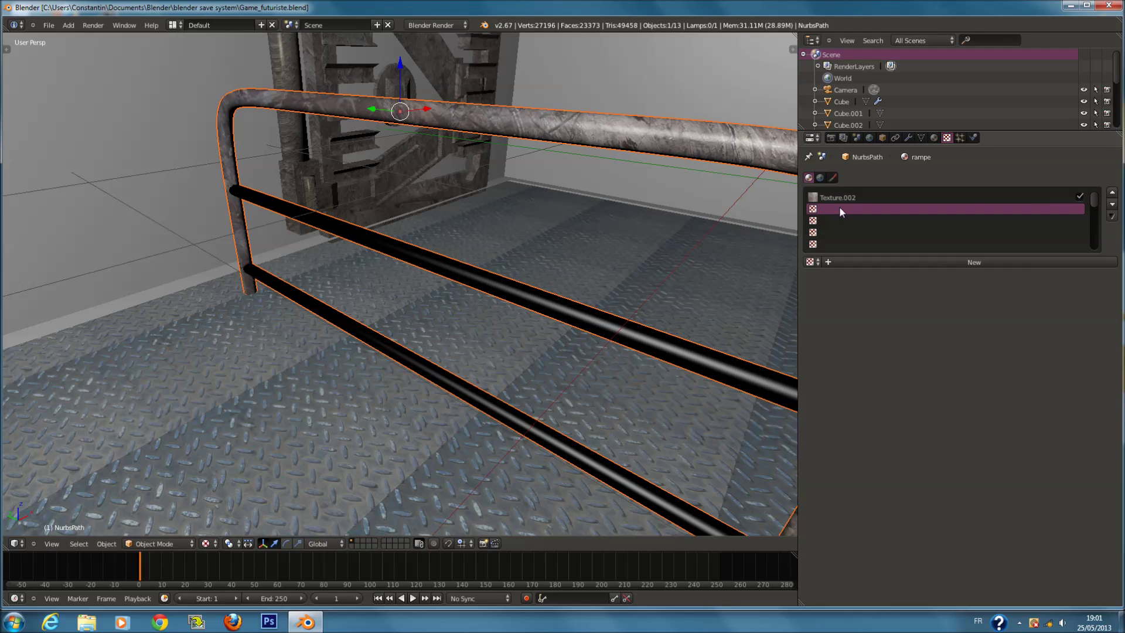
Add a new Image or Movie texture in the rampe material's second texture slot and save the file.
{"action": "left_click", "coordinate": [970, 262]}
{"action": "left_click", "coordinate": [944, 276]}
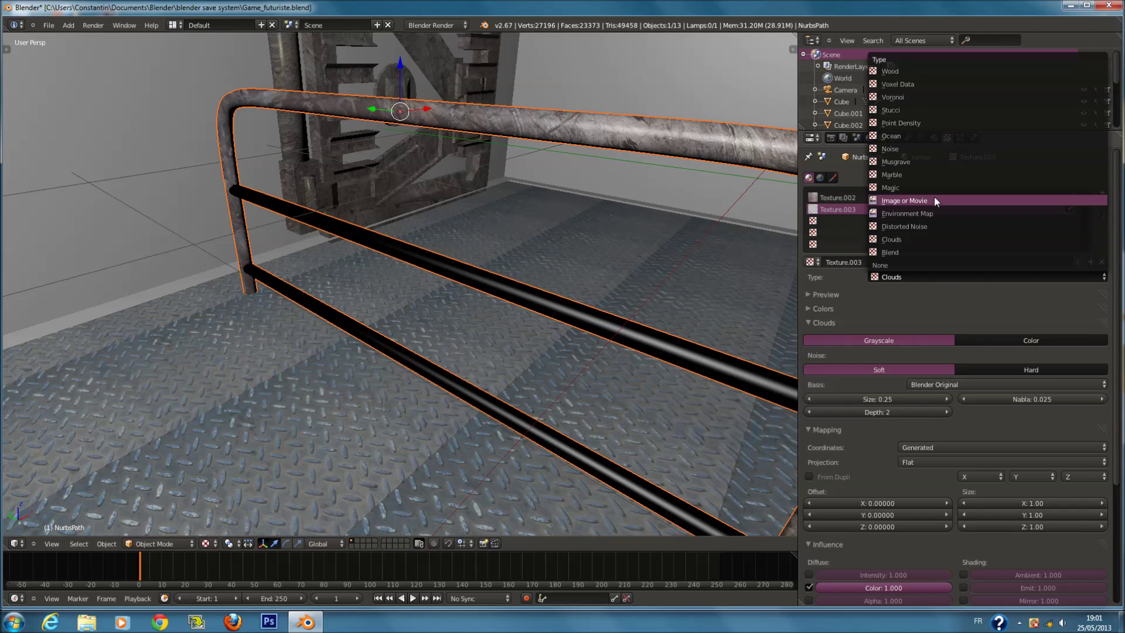
{"action": "left_click", "coordinate": [936, 200]}
{"action": "key", "text": "ctrl+s"}
Set the new texture's mapping coordinates to Reflection and save the file.
{"action": "left_click", "coordinate": [955, 383]}
{"action": "left_click", "coordinate": [941, 333]}
{"action": "left_click", "coordinate": [948, 382]}
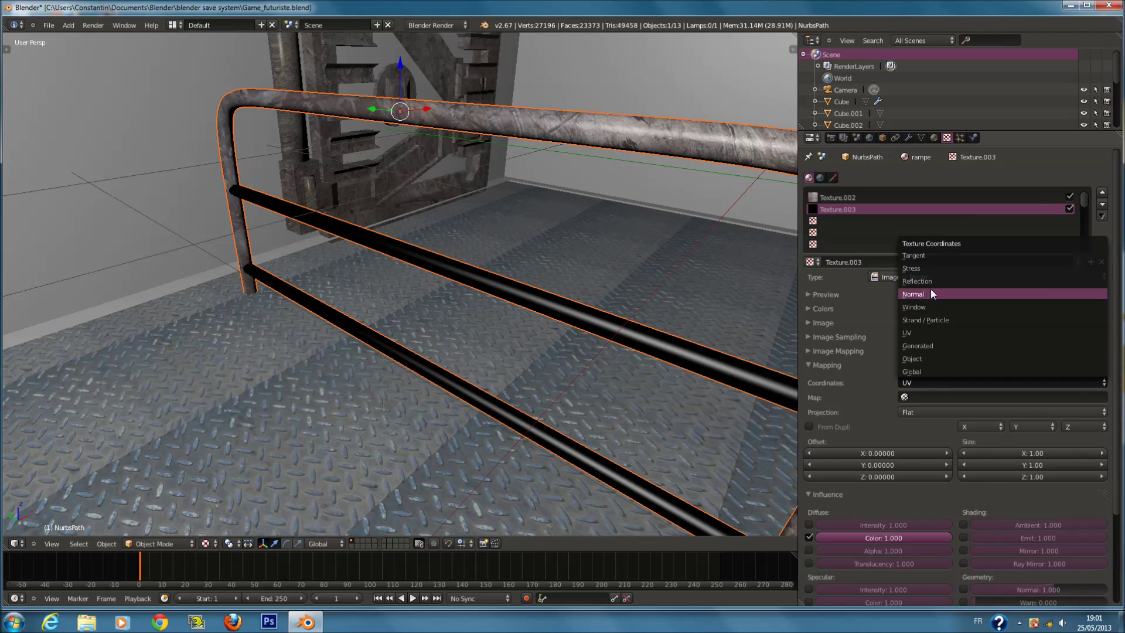
{"action": "key", "text": "Escape"}
{"action": "key", "text": "ctrl+s"}
Start opening an image for the texture, go to the metal folder and show its files as thumbnails.
{"action": "left_click", "coordinate": [897, 319]}
{"action": "left_click", "coordinate": [846, 366]}
{"action": "left_click", "coordinate": [848, 323]}
{"action": "left_click", "coordinate": [1010, 337]}
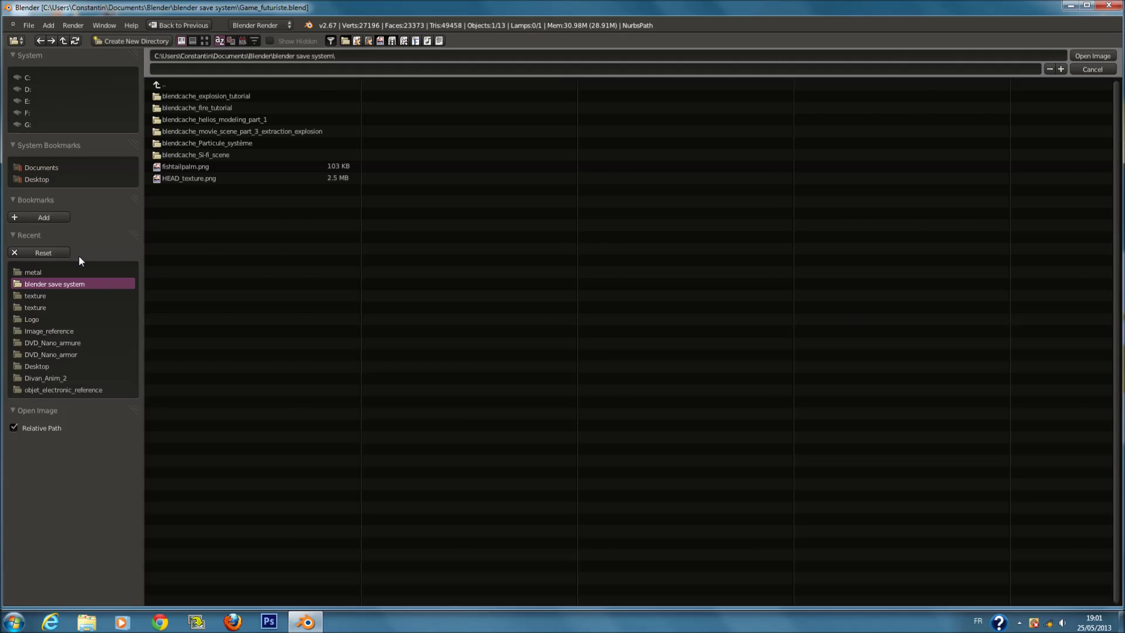
{"action": "left_click", "coordinate": [58, 272]}
{"action": "left_click", "coordinate": [205, 40]}
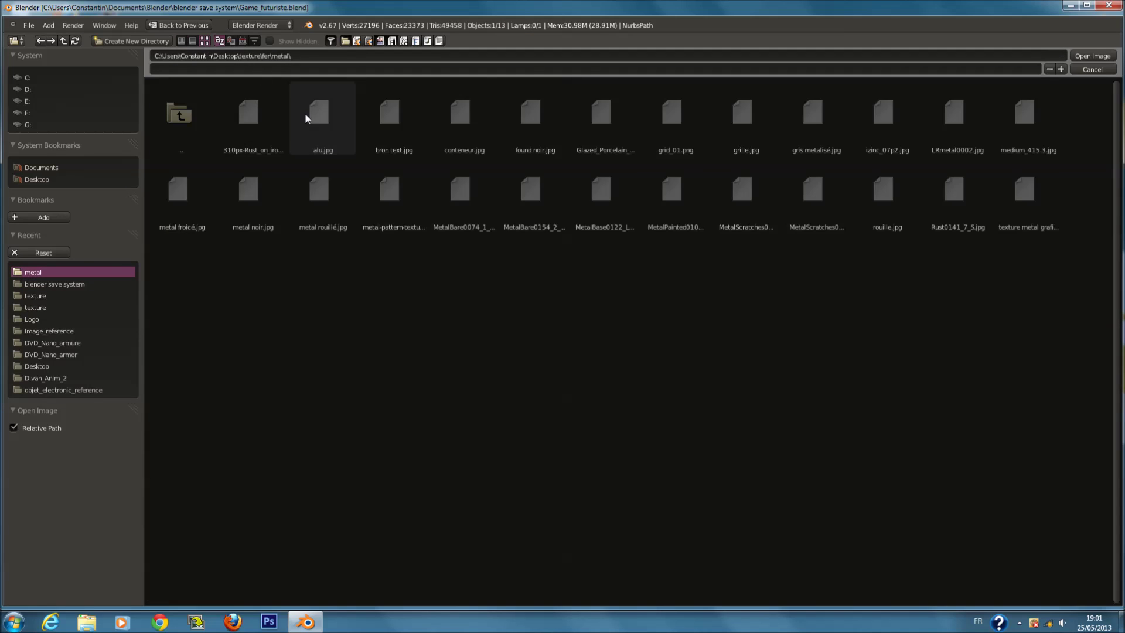
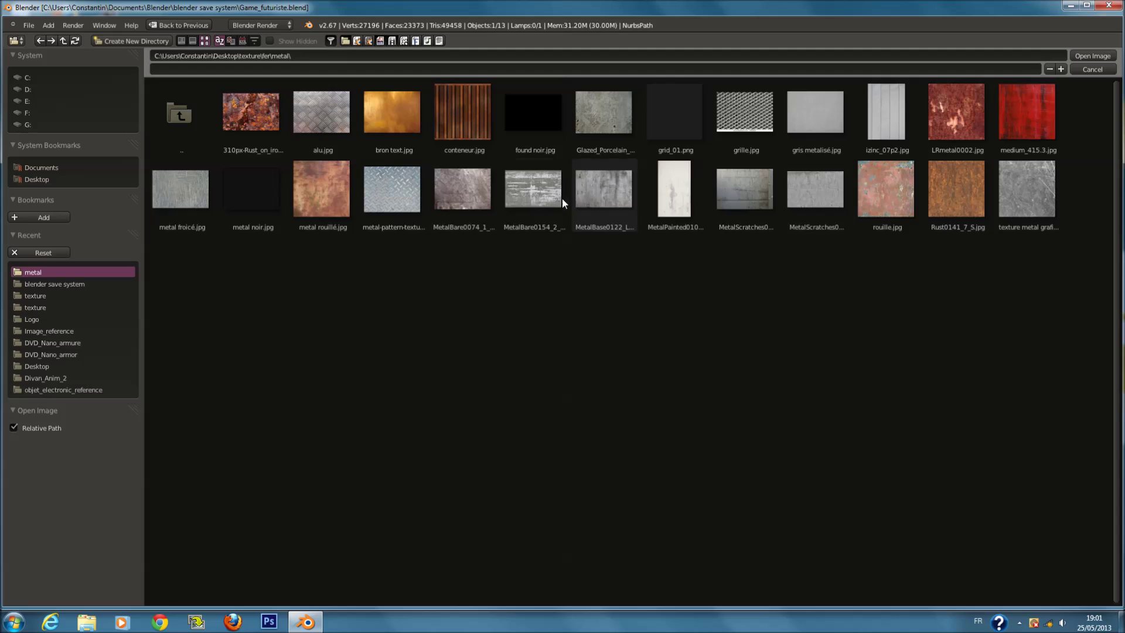
Compare the images in the parent fer folder, return to the metal folder and load MetalBase0122_L.jpg.
{"action": "key", "text": "BackSpace"}
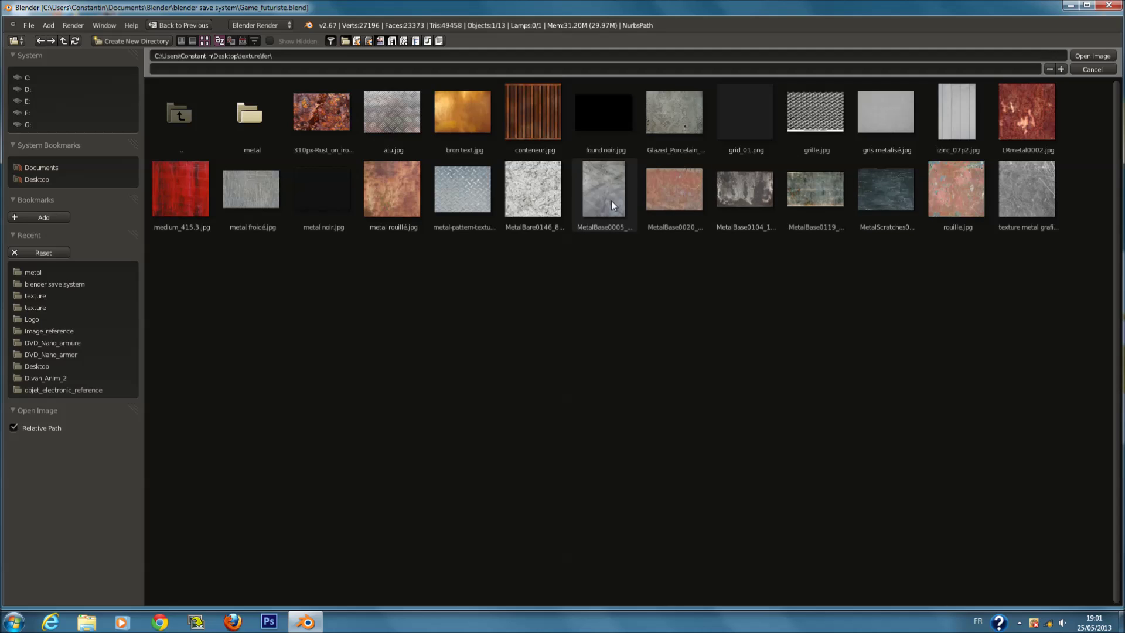
{"action": "left_click", "coordinate": [248, 116]}
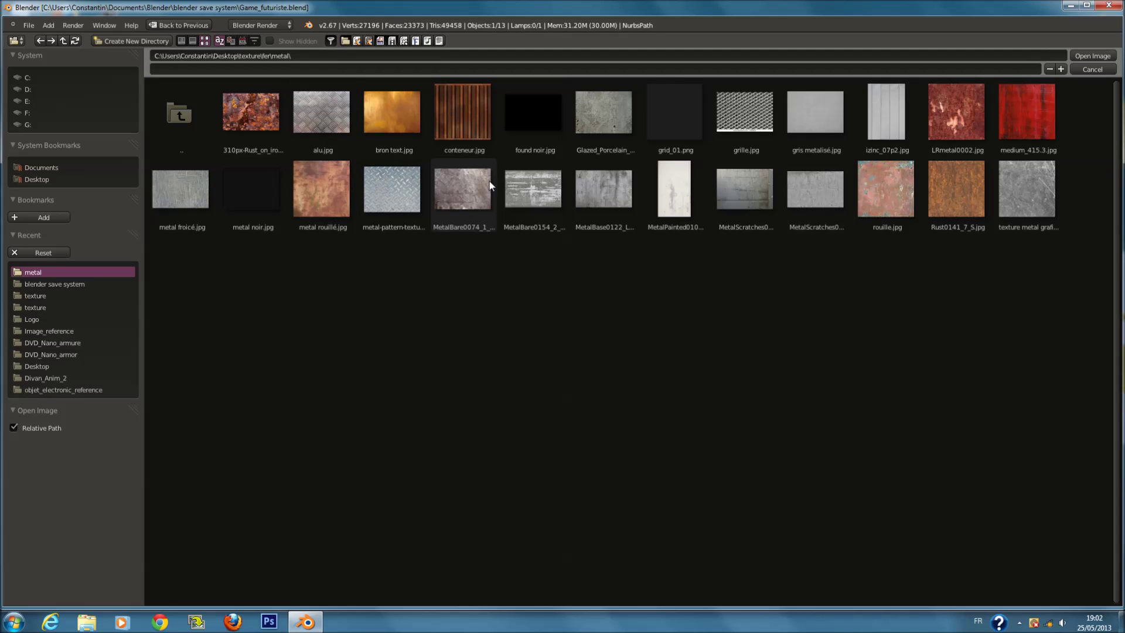
{"action": "left_click", "coordinate": [599, 177]}
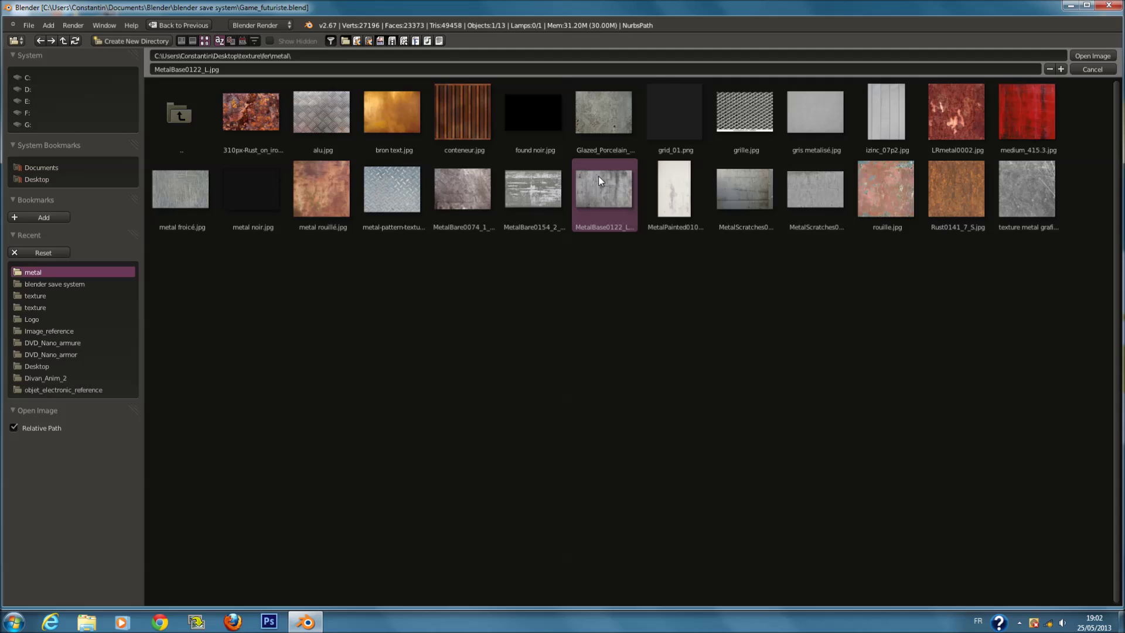
{"action": "left_click", "coordinate": [1108, 57]}
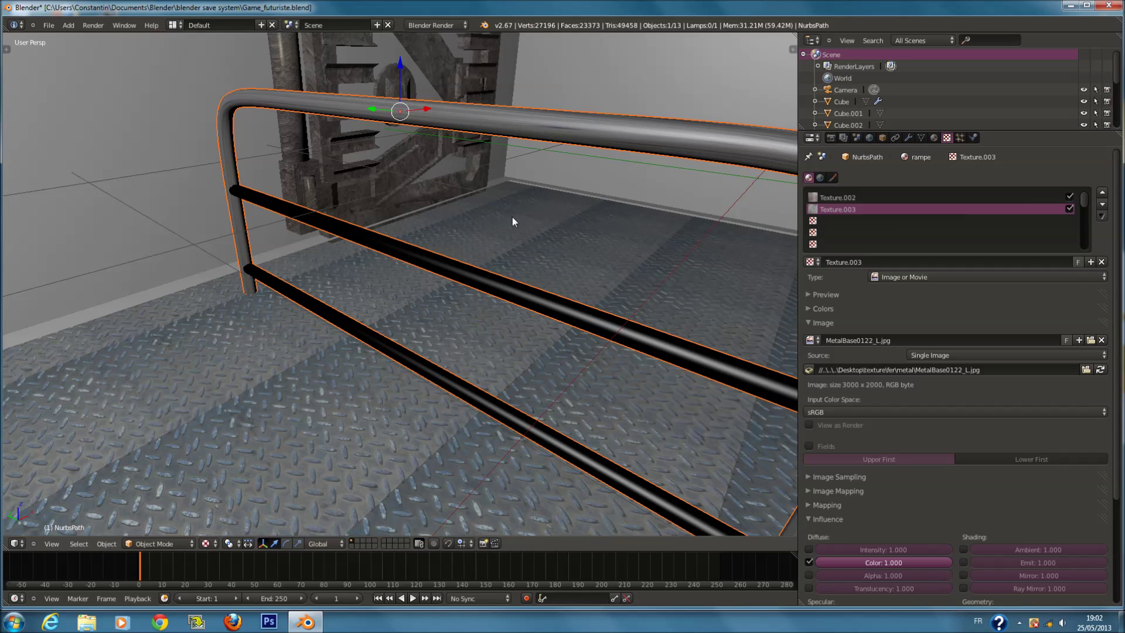
Try Normal as the mapping coordinates of Texture.003 and inspect the railing from another angle.
{"action": "mouse_move", "coordinate": [512, 217]}
{"action": "middle_mouse_down"}
{"action": "mouse_move", "coordinate": [514, 230]}
{"action": "mouse_move", "coordinate": [469, 255]}
{"action": "mouse_move", "coordinate": [514, 237]}
{"action": "middle_mouse_up"}
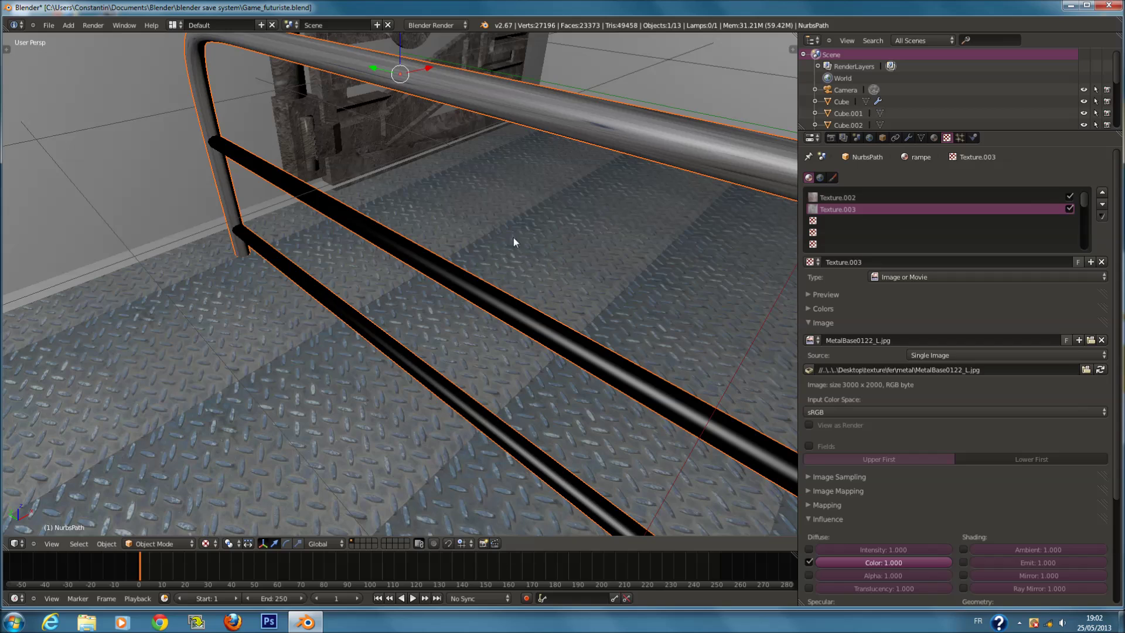
{"action": "left_click", "coordinate": [843, 322]}
{"action": "left_click", "coordinate": [859, 350]}
{"action": "left_click", "coordinate": [862, 351]}
{"action": "left_click", "coordinate": [863, 363]}
{"action": "left_click", "coordinate": [939, 383]}
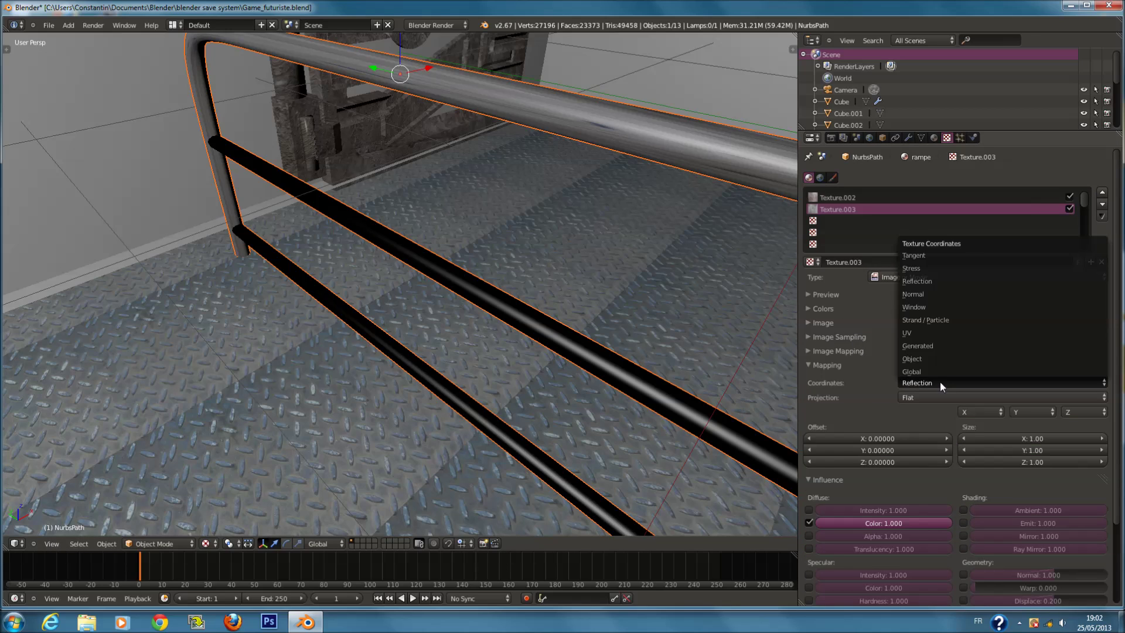
{"action": "left_click", "coordinate": [940, 294]}
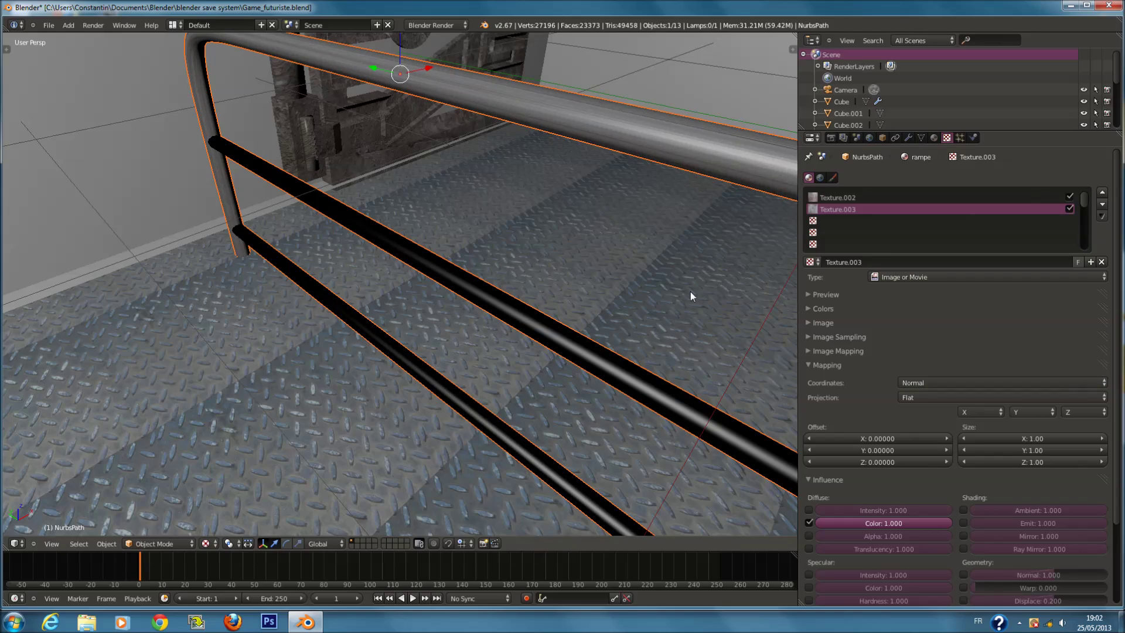
{"action": "middle_click_drag", "start_coordinate": [690, 290], "coordinate": [661, 287]}
Set Texture.003's mapping coordinates back to Reflection.
{"action": "left_click", "coordinate": [947, 380]}
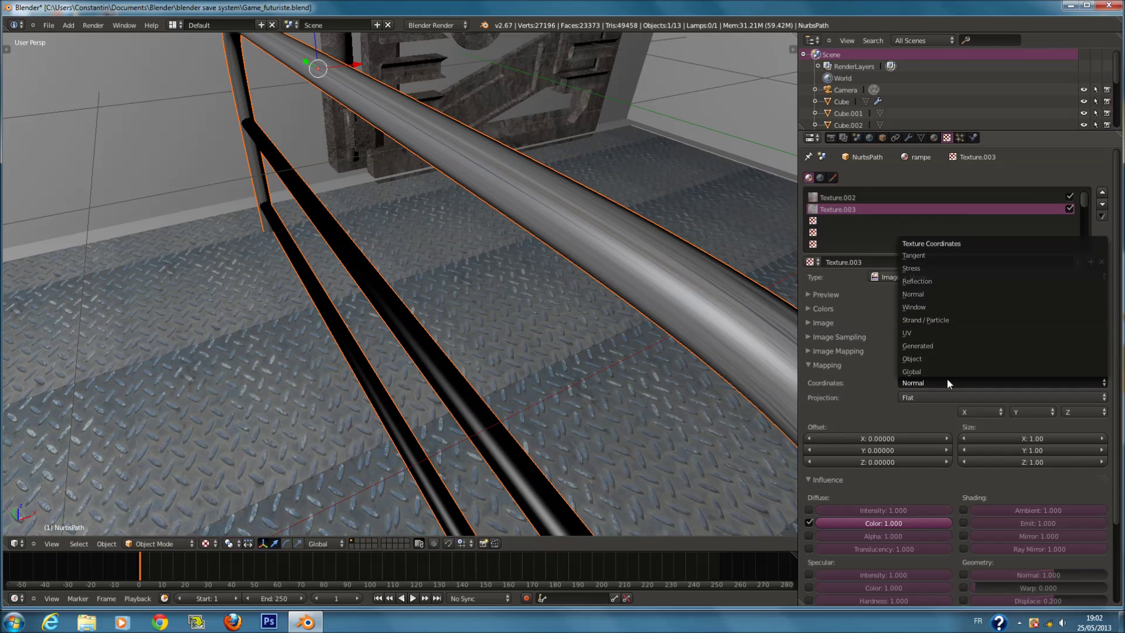
{"action": "left_click", "coordinate": [931, 280]}
{"action": "key", "text": "KP_Decimal"}
Set Texture.003's diffuse color influence to 0.5, check the railing up close and save the file.
{"action": "left_click", "coordinate": [856, 364]}
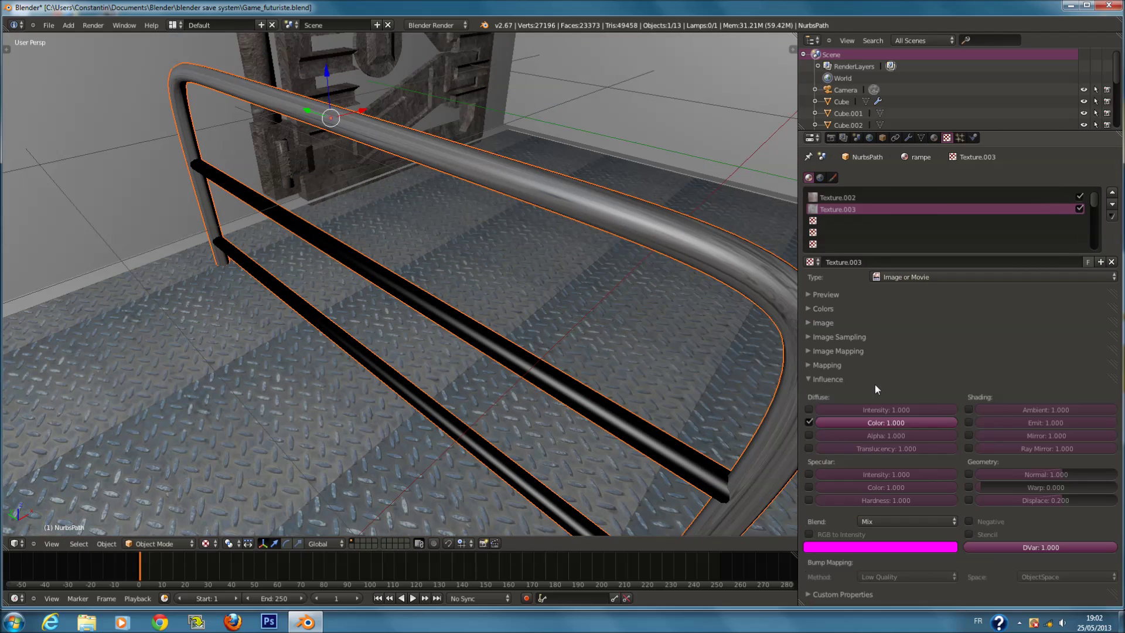
{"action": "left_click", "coordinate": [897, 423]}
{"action": "key", "text": "BackSpace"}
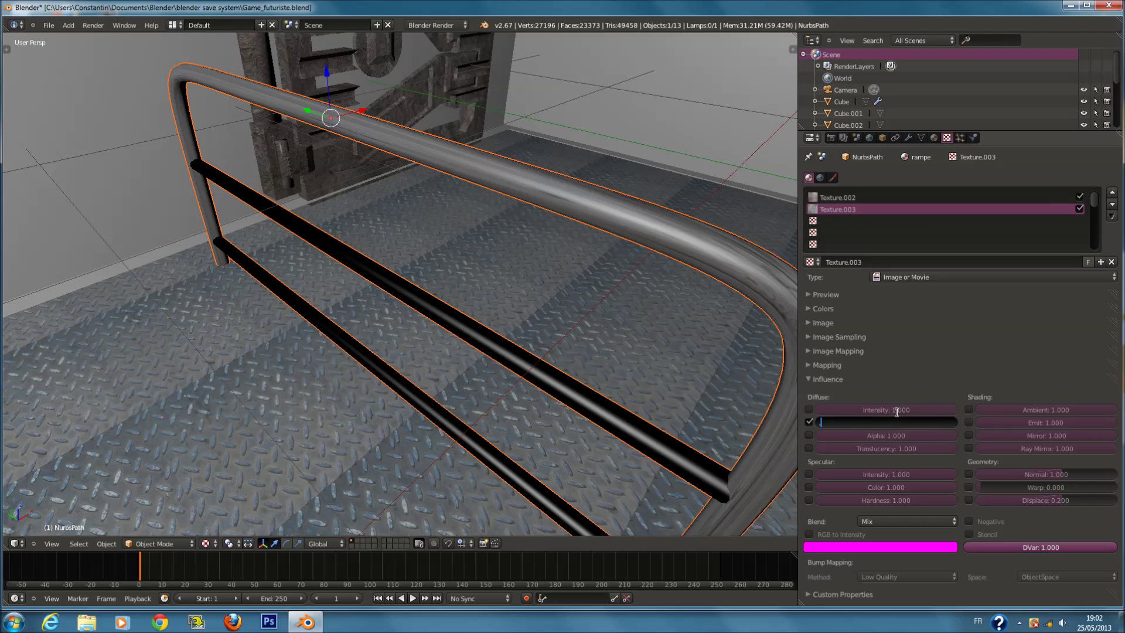
{"action": "type", "text": "0.5"}
{"action": "key", "text": "Return"}
{"action": "middle_click_drag", "start_coordinate": [611, 344], "coordinate": [566, 337]}
{"action": "key", "text": "ctrl+s"}
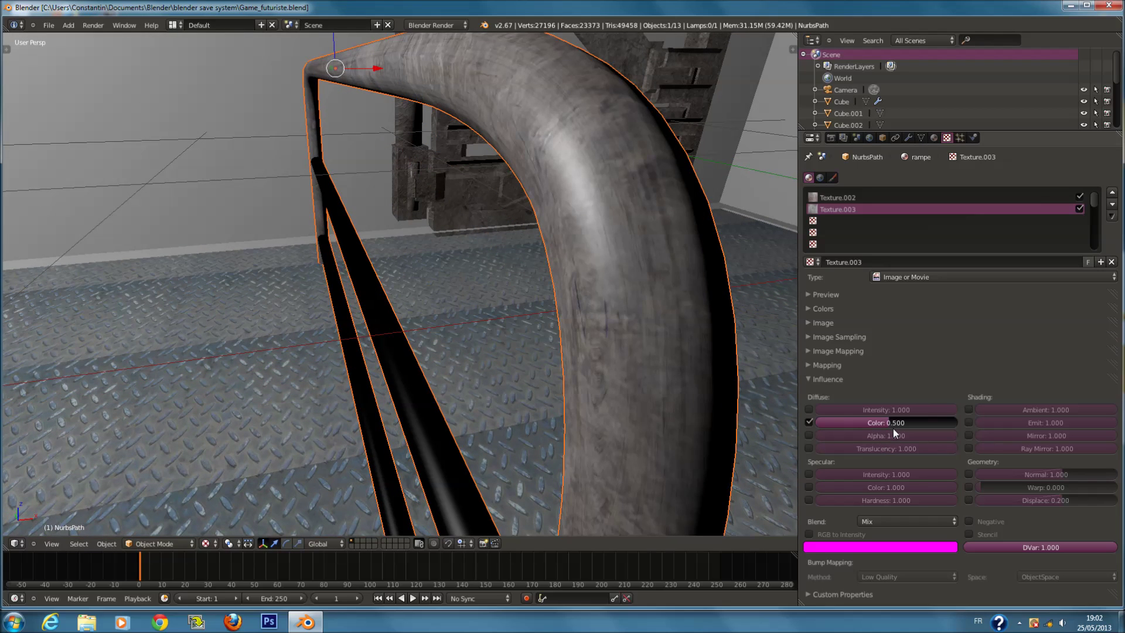
Set Texture.003's diffuse color influence to 0.7.
{"action": "left_click", "coordinate": [892, 421]}
{"action": "key", "text": "BackSpace"}
{"action": "type", "text": ".7"}
{"action": "key", "text": "Return"}
Try the Multiply blend mode on Texture.003 and inspect its effect on the railing.
{"action": "left_click", "coordinate": [878, 521]}
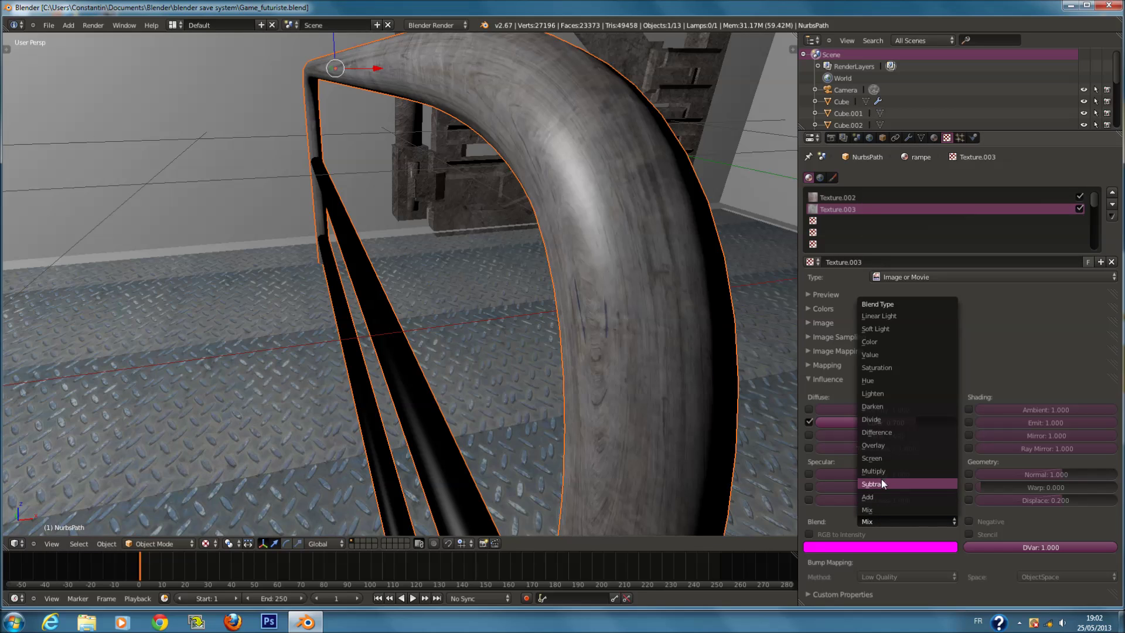
{"action": "left_click", "coordinate": [884, 473]}
{"action": "key", "text": "ctrl+s"}
{"action": "scroll", "coordinate": [684, 436], "scroll_direction": "up", "scroll_amount": 3}
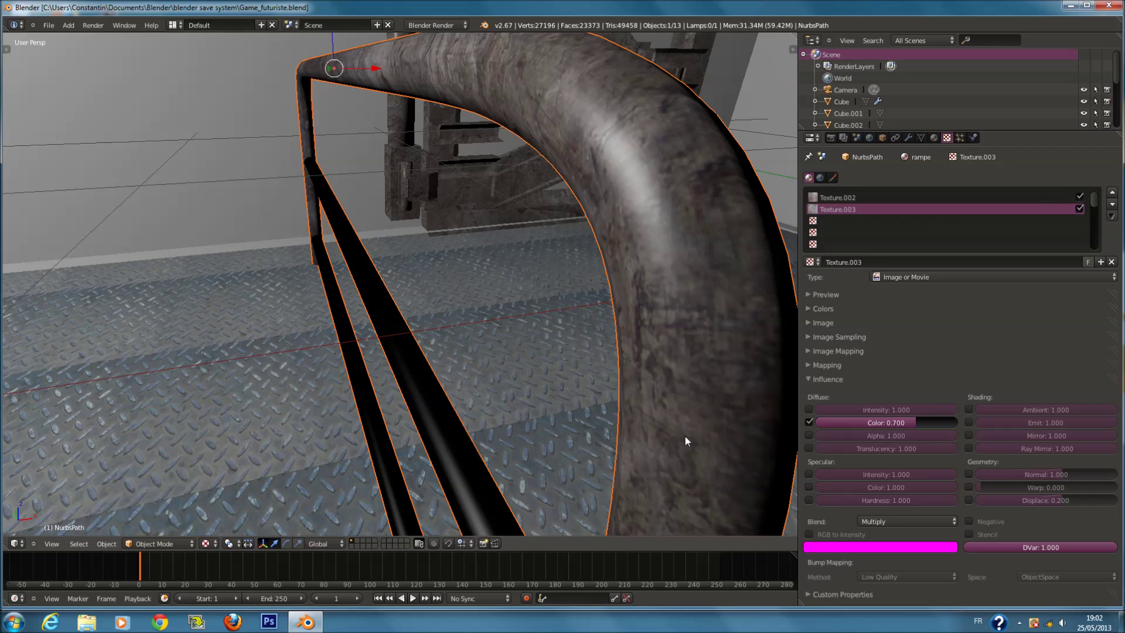
{"action": "middle_click_drag", "start_coordinate": [688, 440], "coordinate": [686, 449]}
{"action": "scroll", "coordinate": [684, 449], "scroll_direction": "up", "scroll_amount": 3}
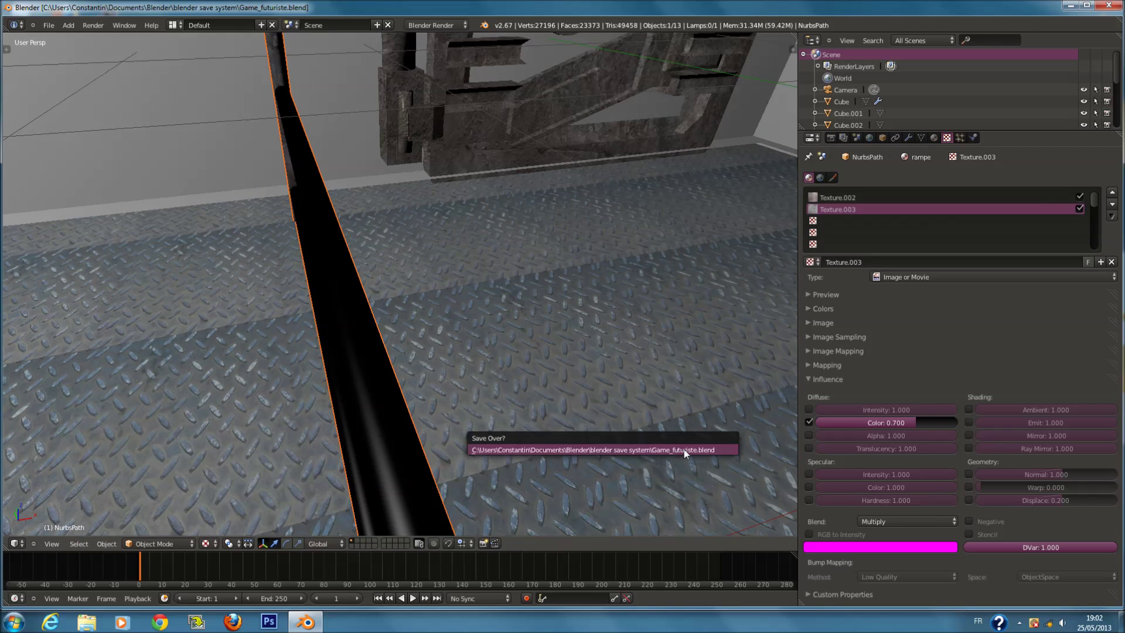
Try the Add blend mode on Texture.003 and view the railing's surface.
{"action": "left_click", "coordinate": [930, 519]}
{"action": "key", "text": "Return"}
{"action": "scroll", "coordinate": [518, 421], "scroll_direction": "down", "scroll_amount": 5}
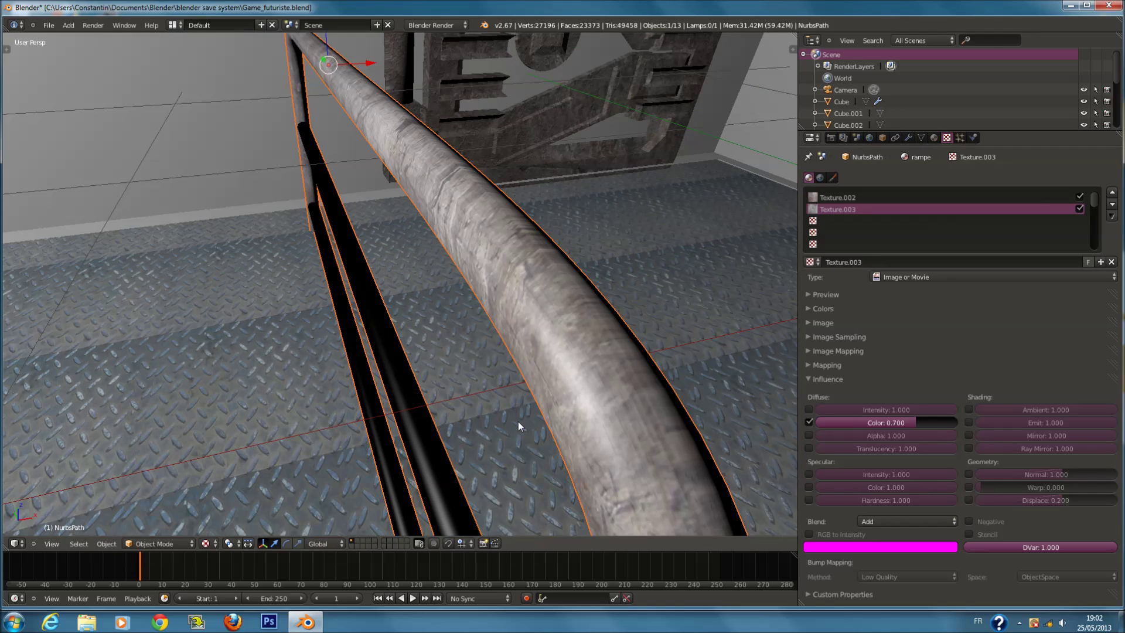
{"action": "key", "text": "ctrl+s"}
Set Texture.003's blend mode back to Mix and its diffuse color influence to 0.6.
{"action": "left_click", "coordinate": [889, 519]}
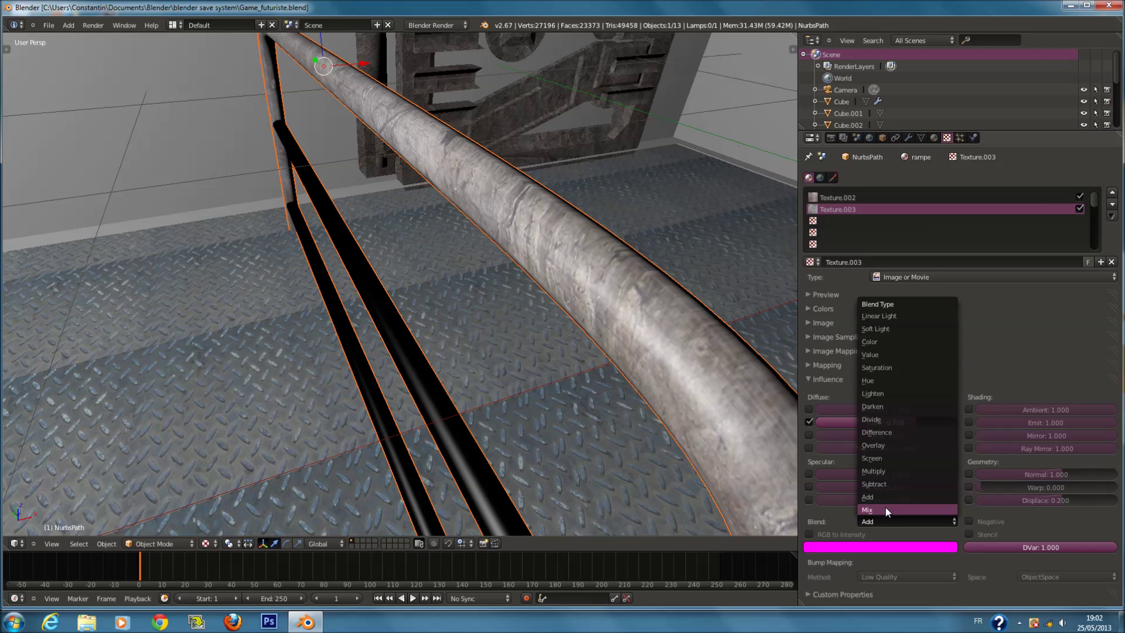
{"action": "left_click", "coordinate": [885, 508]}
{"action": "key", "text": "ctrl+s"}
{"action": "mouse_move", "coordinate": [905, 423]}
{"action": "left_mouse_down"}
{"action": "mouse_move", "coordinate": [893, 423]}
{"action": "mouse_move", "coordinate": [905, 422]}
{"action": "left_mouse_up"}
{"action": "scroll", "coordinate": [868, 219], "scroll_direction": "up", "scroll_amount": 1, "text": "ctrl"}
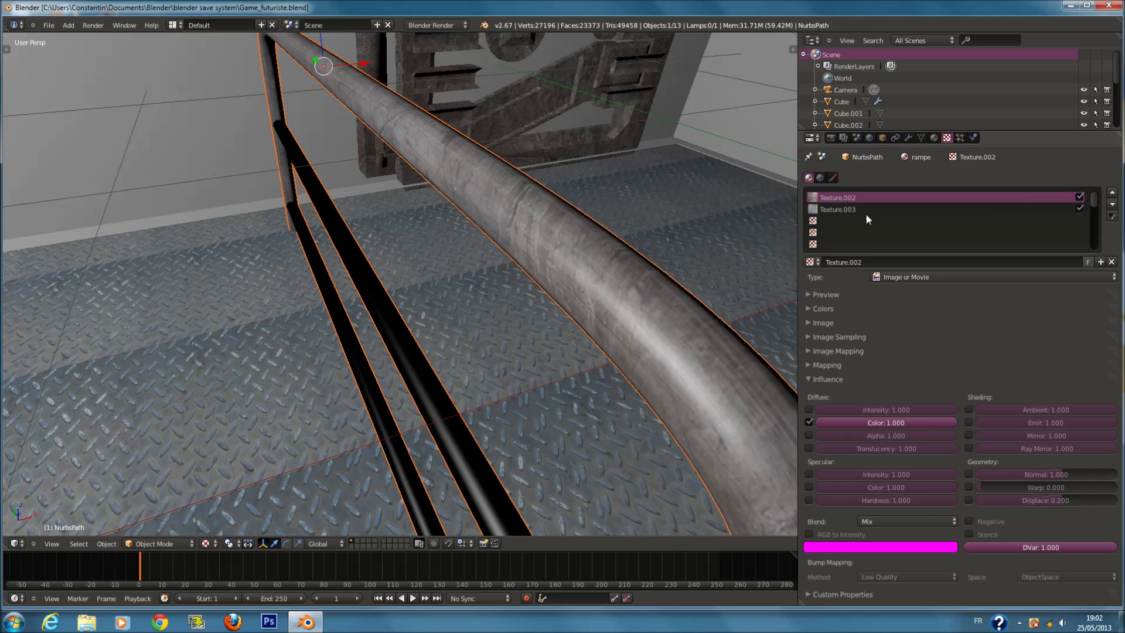
Enable RGB to Intensity for Texture.002 and set its color to yellow.
{"action": "left_click", "coordinate": [821, 533]}
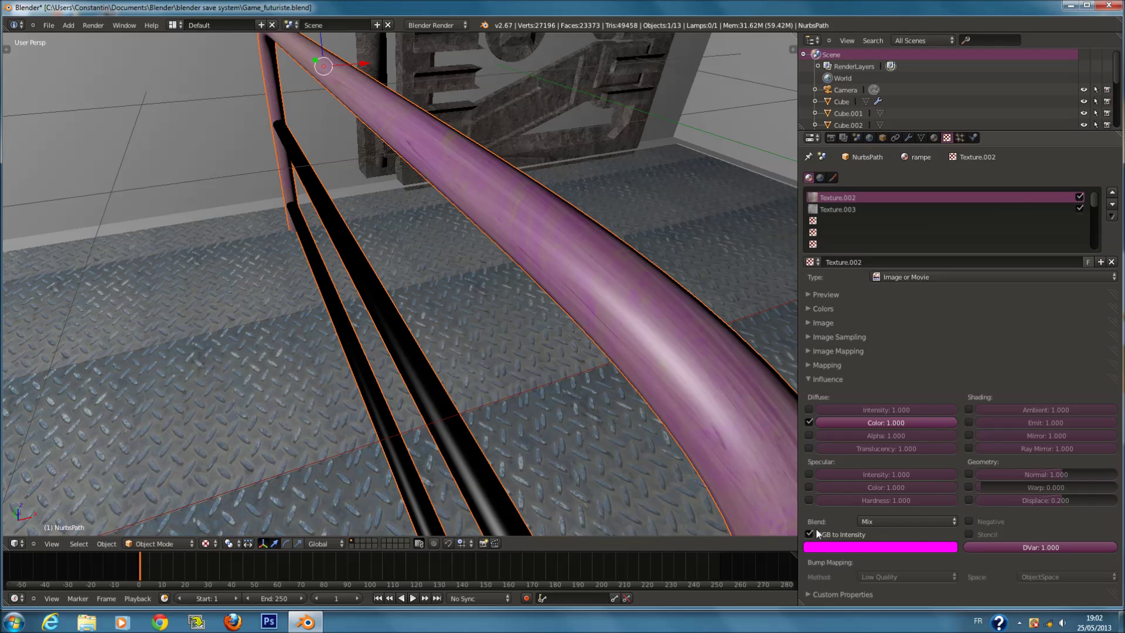
{"action": "left_click", "coordinate": [832, 547]}
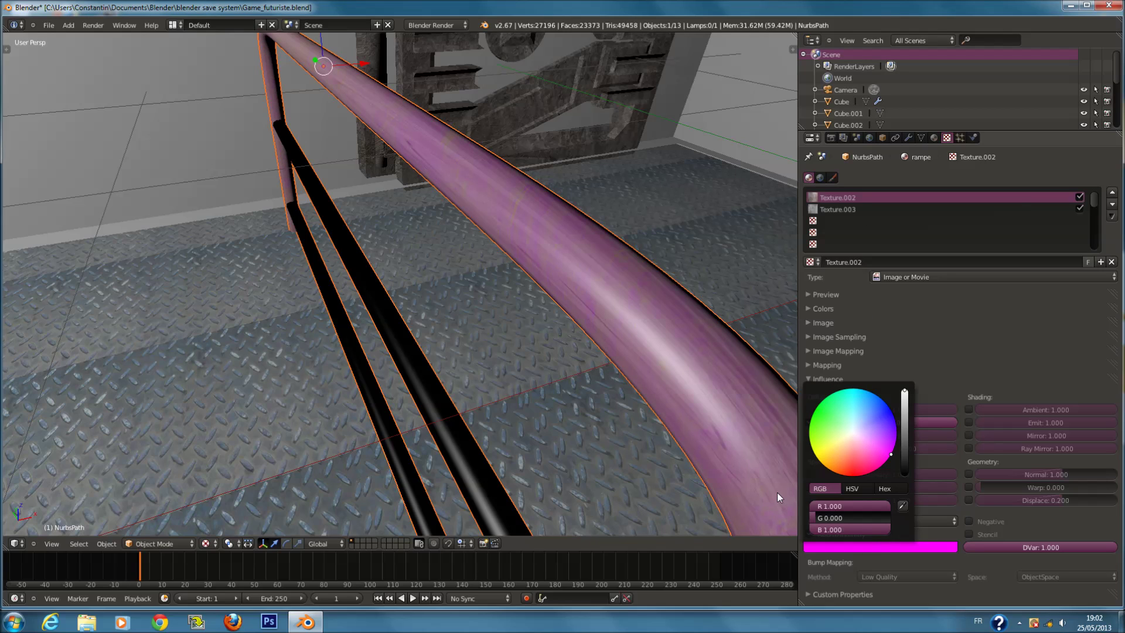
{"action": "left_click", "coordinate": [832, 459]}
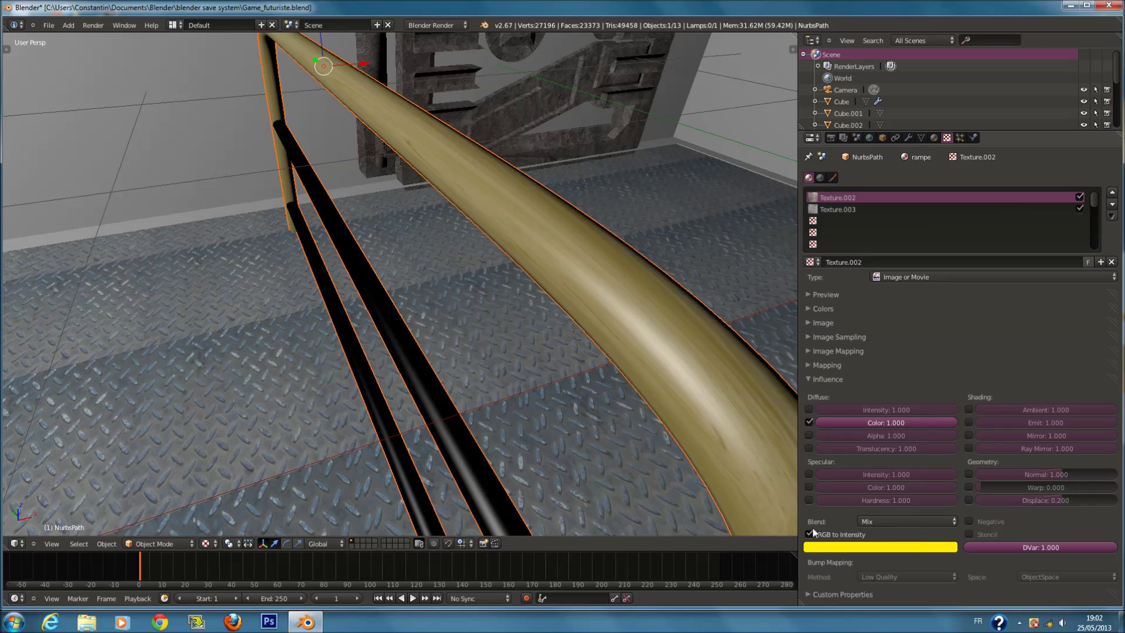
Turn off RGB to Intensity for Texture.002 and set its blend mode to Add.
{"action": "left_click", "coordinate": [810, 533]}
{"action": "left_click", "coordinate": [877, 521]}
{"action": "left_click", "coordinate": [891, 491]}
{"action": "scroll", "coordinate": [692, 407], "scroll_direction": "down", "scroll_amount": 6}
{"action": "scroll", "coordinate": [714, 404], "scroll_direction": "up", "scroll_amount": 4}
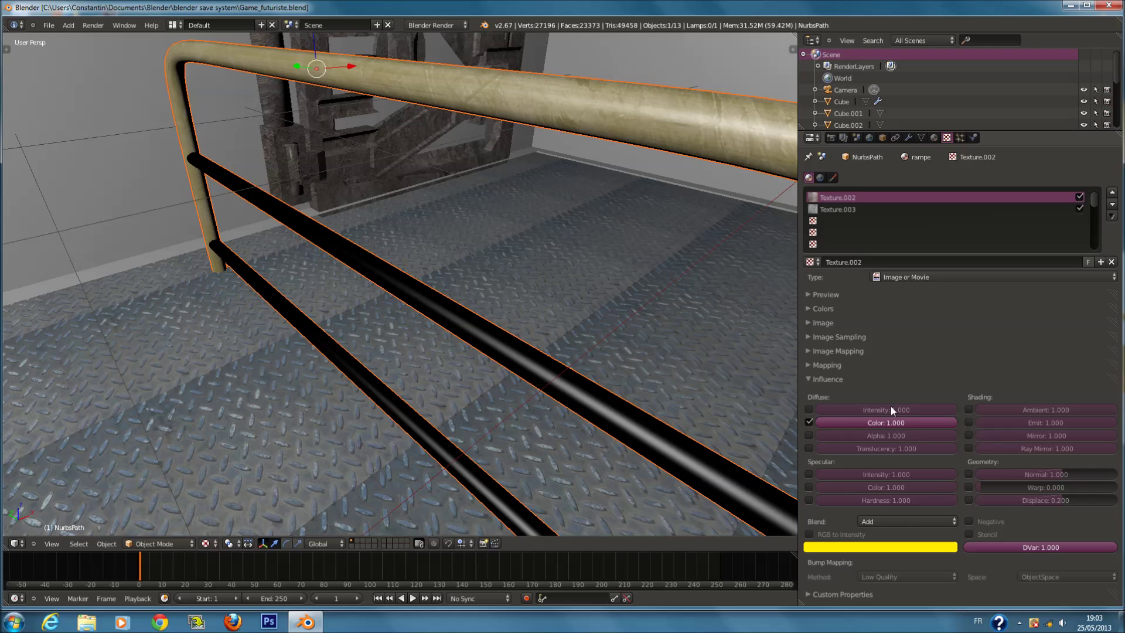
Lower Texture.002's diffuse color influence to 0.6, then to 0.5, and check the railing.
{"action": "left_click", "coordinate": [895, 423]}
{"action": "type", "text": "0.6"}
{"action": "key", "text": "Return"}
{"action": "left_click_drag", "start_coordinate": [892, 423], "coordinate": [878, 423]}
{"action": "middle_click_drag", "start_coordinate": [687, 364], "coordinate": [606, 368]}
Turn RGB to Intensity back on for Texture.002, view the yellow railing and save the file.
{"action": "left_click", "coordinate": [810, 534]}
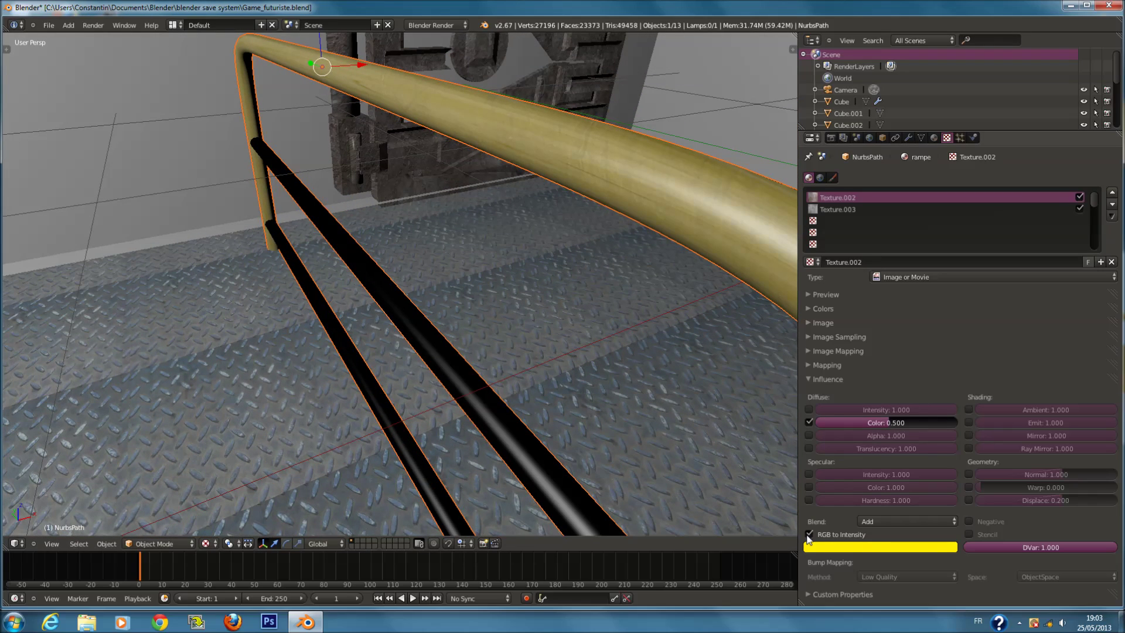
{"action": "middle_click_drag", "start_coordinate": [605, 354], "coordinate": [584, 297]}
{"action": "key", "text": "ctrl+s"}
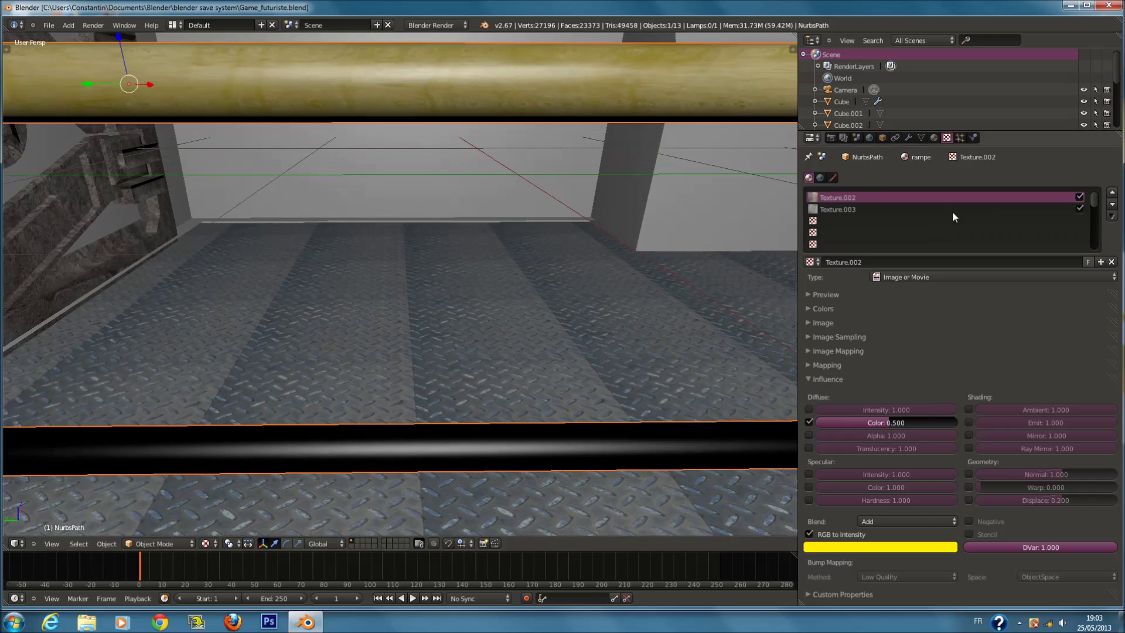
Rename Texture.002 of the rampe material as Metal_rampe.
{"action": "left_click", "coordinate": [860, 210]}
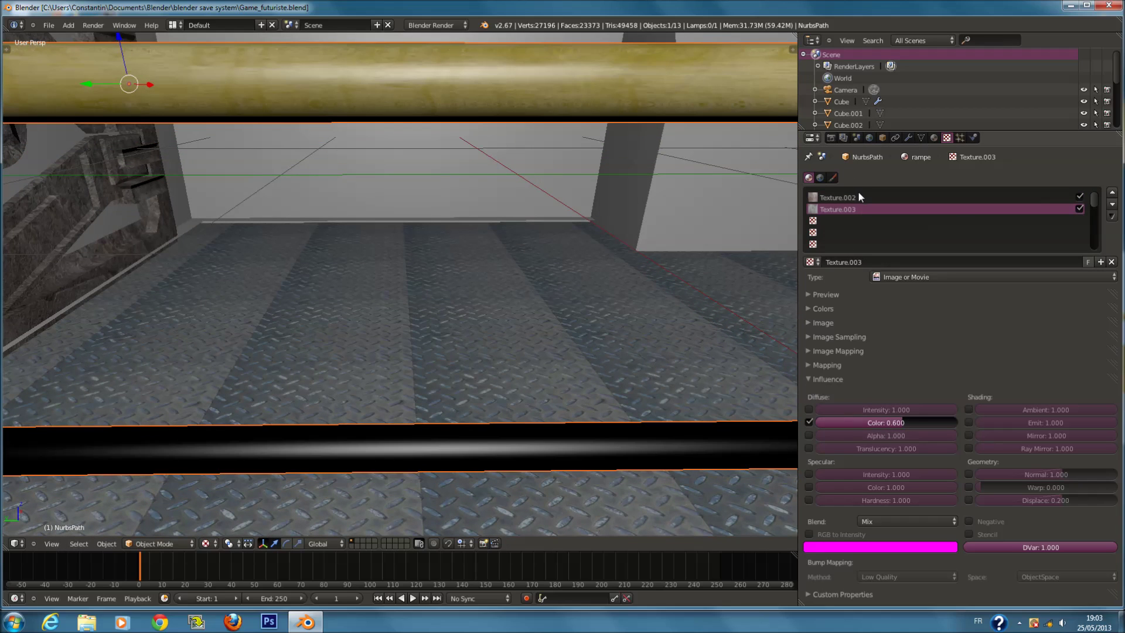
{"action": "left_click", "coordinate": [857, 198]}
{"action": "left_click", "coordinate": [875, 262]}
{"action": "type", "text": "TEXTUR"}
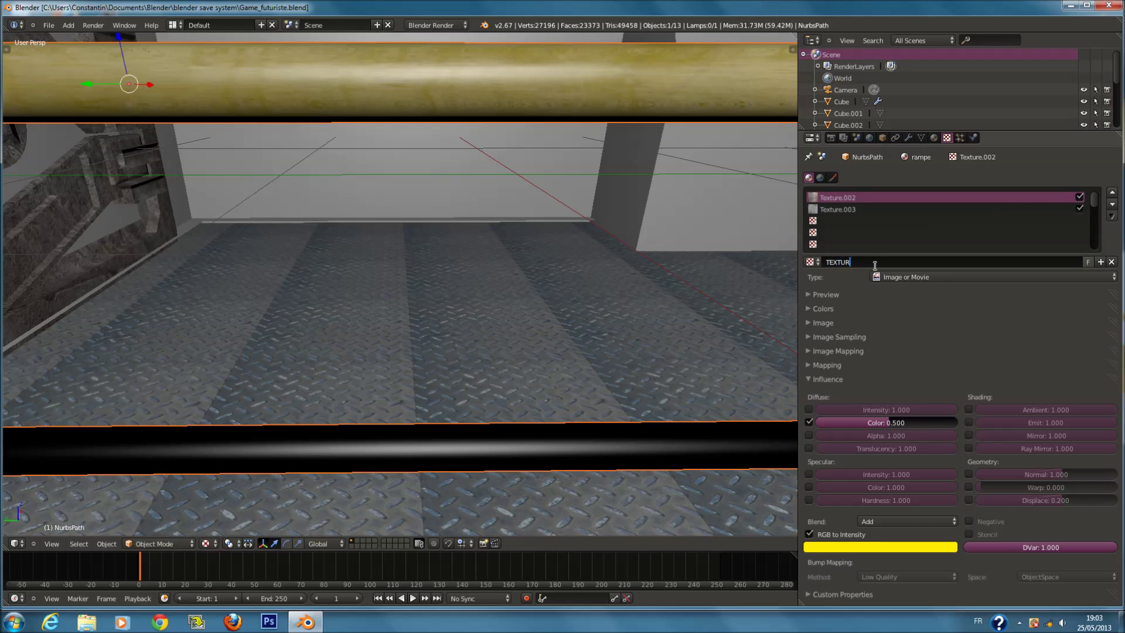
{"action": "type", "text": "E"}
{"action": "key", "text": "ctrl+BackSpace"}
{"action": "type", "text": "T"}
{"action": "key", "text": "BackSpace"}
{"action": "key", "text": "BackSpace"}
{"action": "key", "text": "BackSpace"}
{"action": "key", "text": "BackSpace"}
{"action": "key", "text": "BackSpace"}
{"action": "key", "text": "BackSpace"}
{"action": "key", "text": "BackSpace"}
{"action": "key", "text": "BackSpace"}
{"action": "key", "text": "BackSpace"}
{"action": "key", "text": "BackSpace"}
{"action": "key", "text": "BackSpace"}
{"action": "type", "text": "Metal_rampe"}
{"action": "key", "text": "Return"}
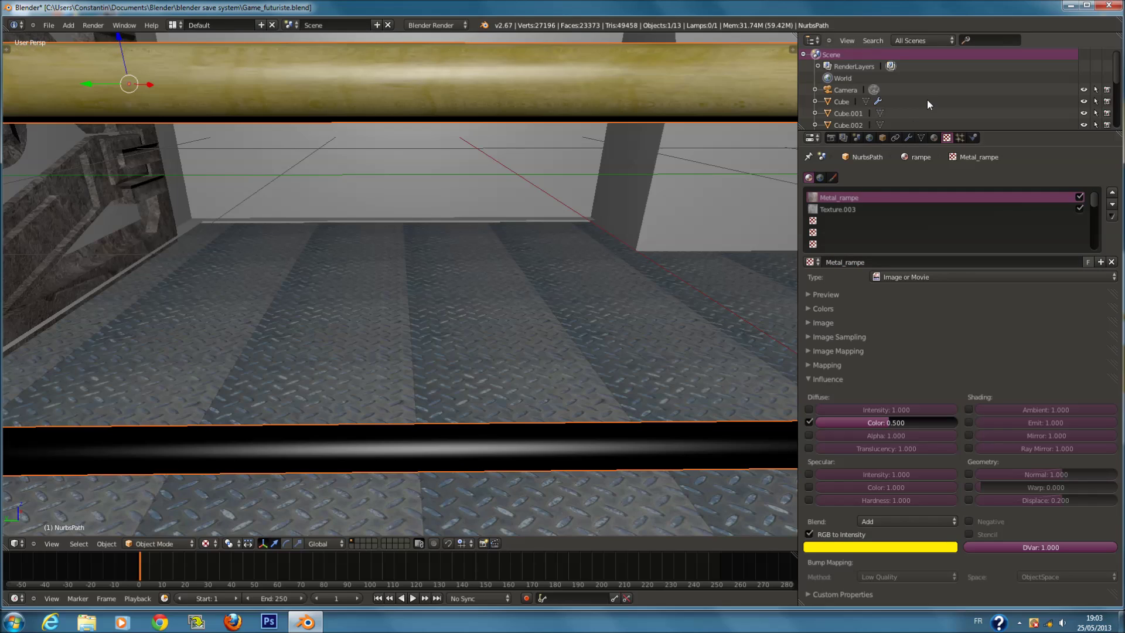
Rename Texture.003 of the rampe material as reflection.
{"action": "left_click", "coordinate": [843, 209]}
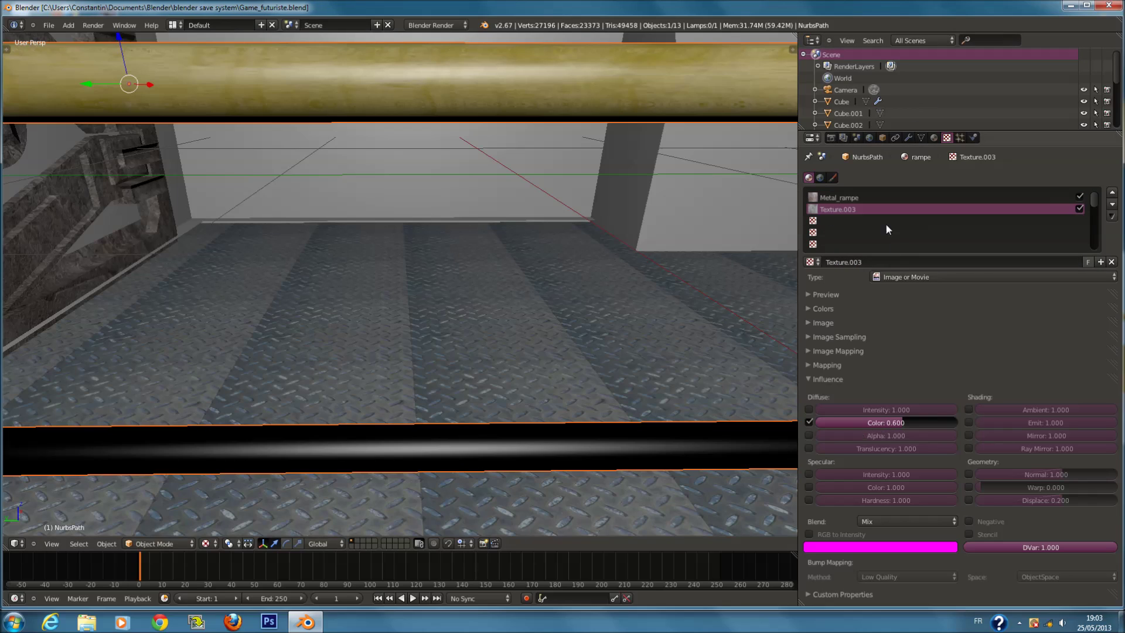
{"action": "left_click", "coordinate": [902, 262]}
{"action": "type", "text": "re"}
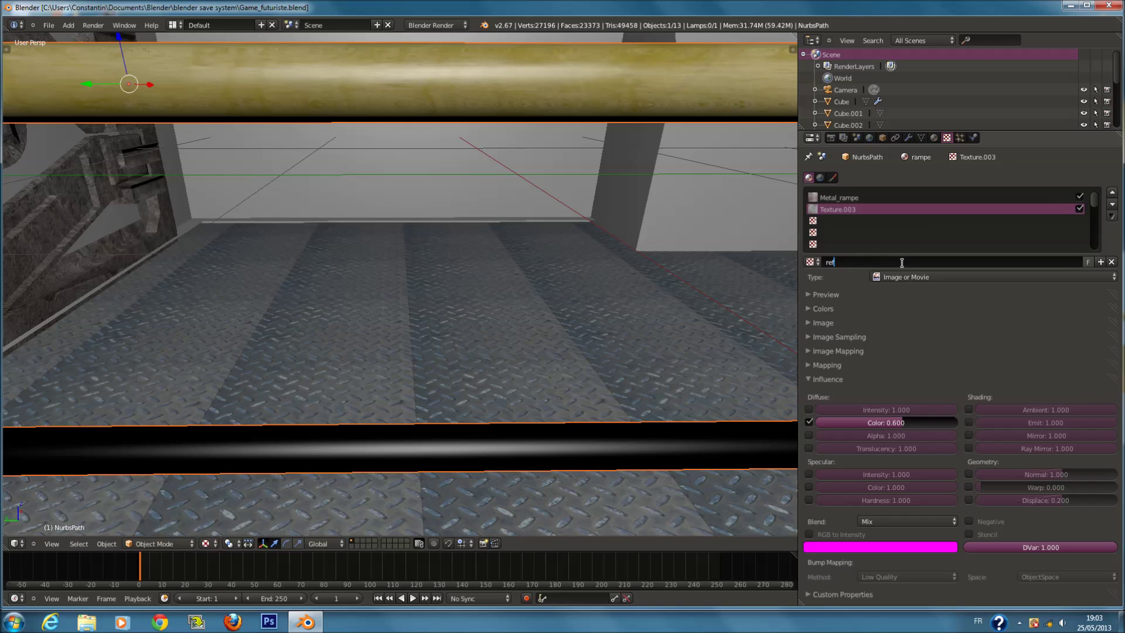
{"action": "type", "text": "flection"}
{"action": "key", "text": "Return"}
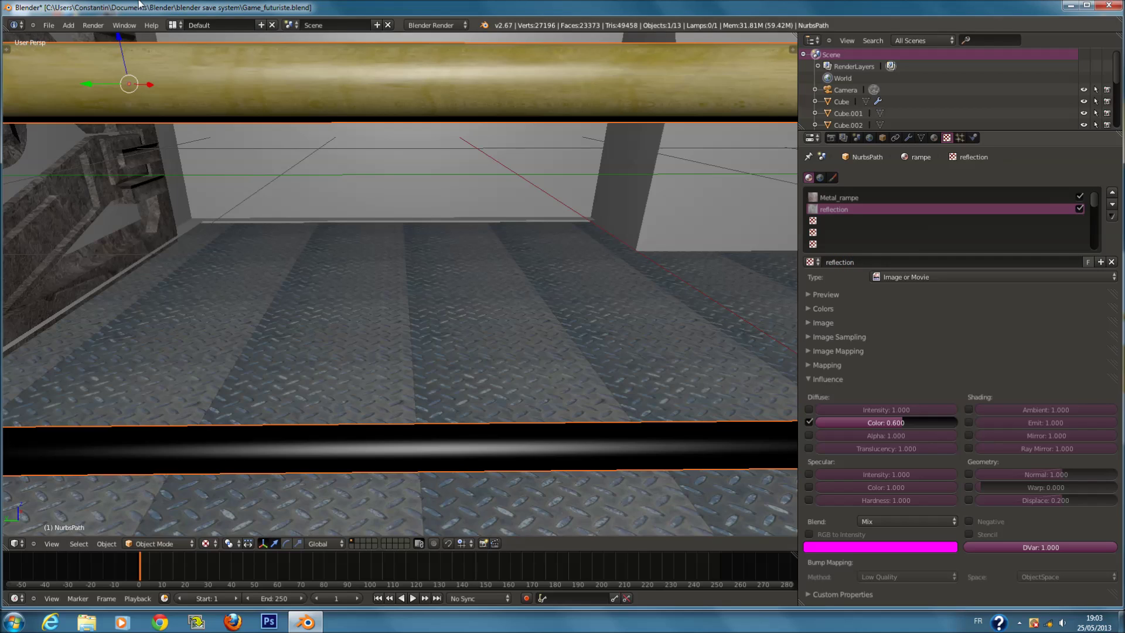
Rename Texture.001 of the door's Portes material as texture_porte_rust.
{"action": "scroll", "coordinate": [170, 228], "scroll_direction": "down", "scroll_amount": 3}
{"action": "right_click", "coordinate": [170, 227]}
{"action": "left_click", "coordinate": [890, 261]}
{"action": "type", "text": "texture_porte"}
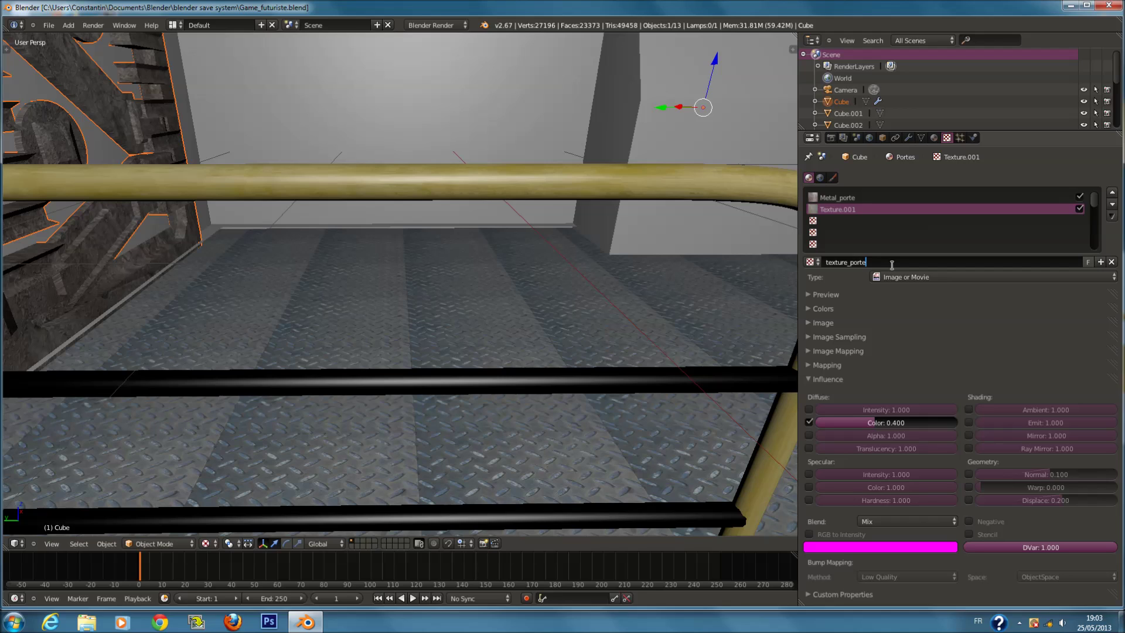
{"action": "type", "text": "_rust"}
{"action": "key", "text": "Return"}
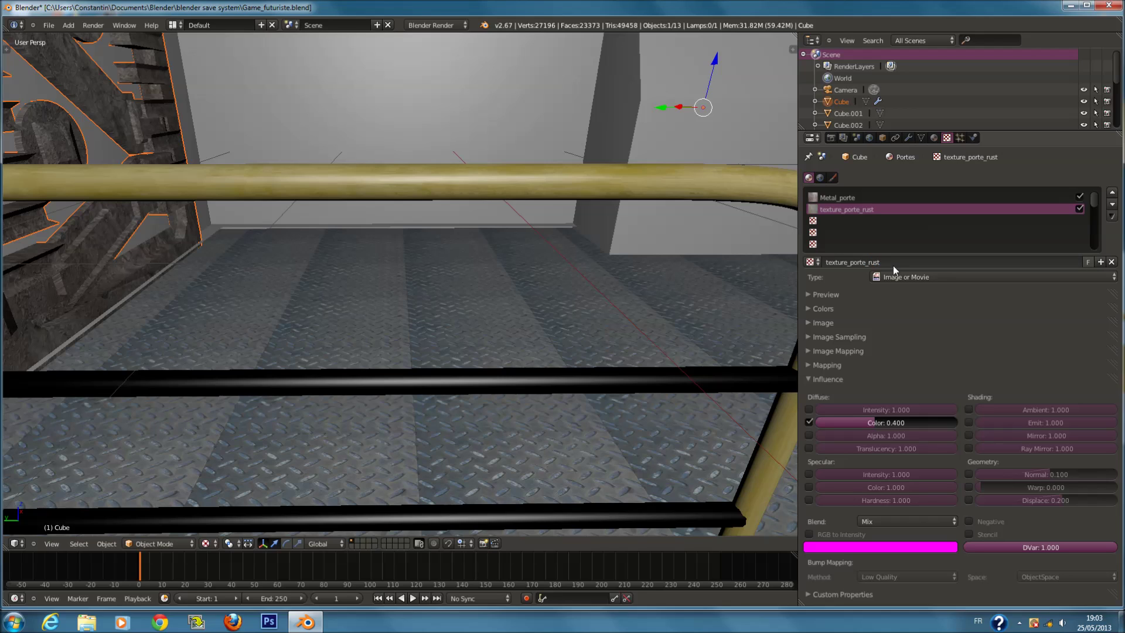
Assign the existing Metal_rampe texture to the first texture slot of the railing's black material.
{"action": "key", "text": "a"}
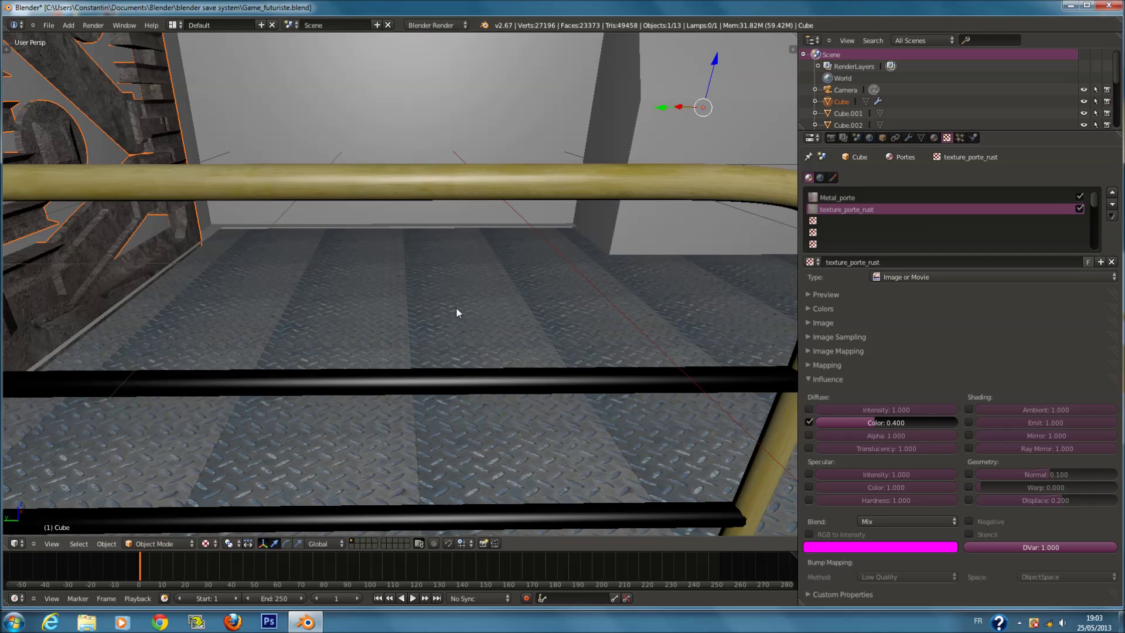
{"action": "scroll", "coordinate": [456, 308], "scroll_direction": "down", "scroll_amount": 5}
{"action": "scroll", "coordinate": [515, 334], "scroll_direction": "up", "scroll_amount": 2}
{"action": "right_click", "coordinate": [535, 331]}
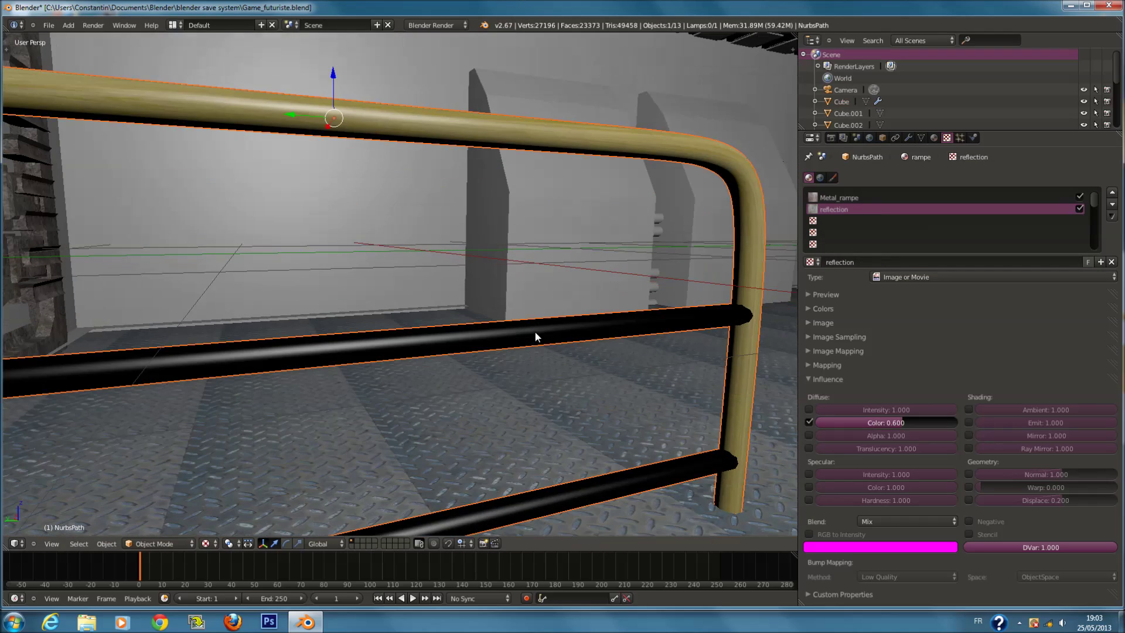
{"action": "scroll", "coordinate": [542, 357], "scroll_direction": "up", "scroll_amount": 5}
{"action": "scroll", "coordinate": [534, 356], "scroll_direction": "down", "scroll_amount": 3}
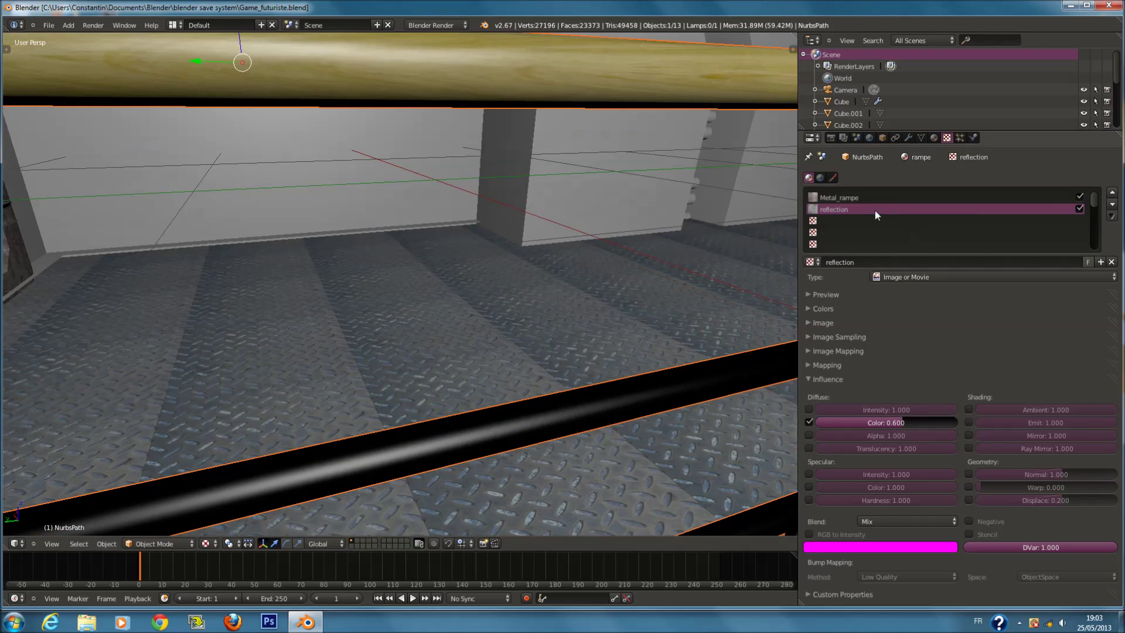
{"action": "left_click", "coordinate": [934, 138]}
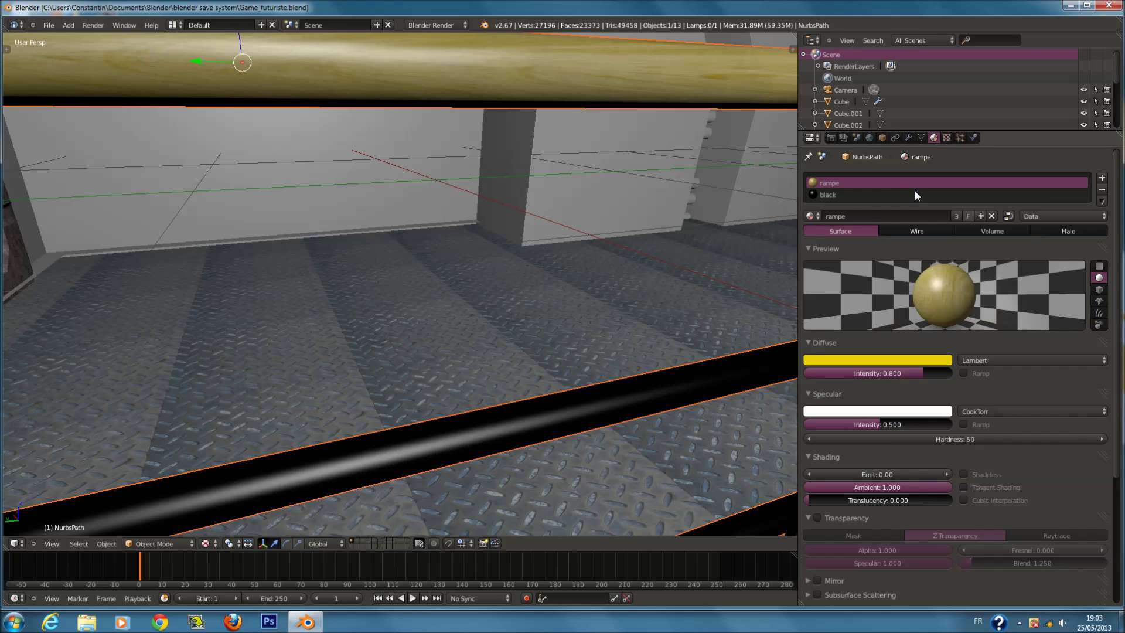
{"action": "left_click", "coordinate": [916, 193]}
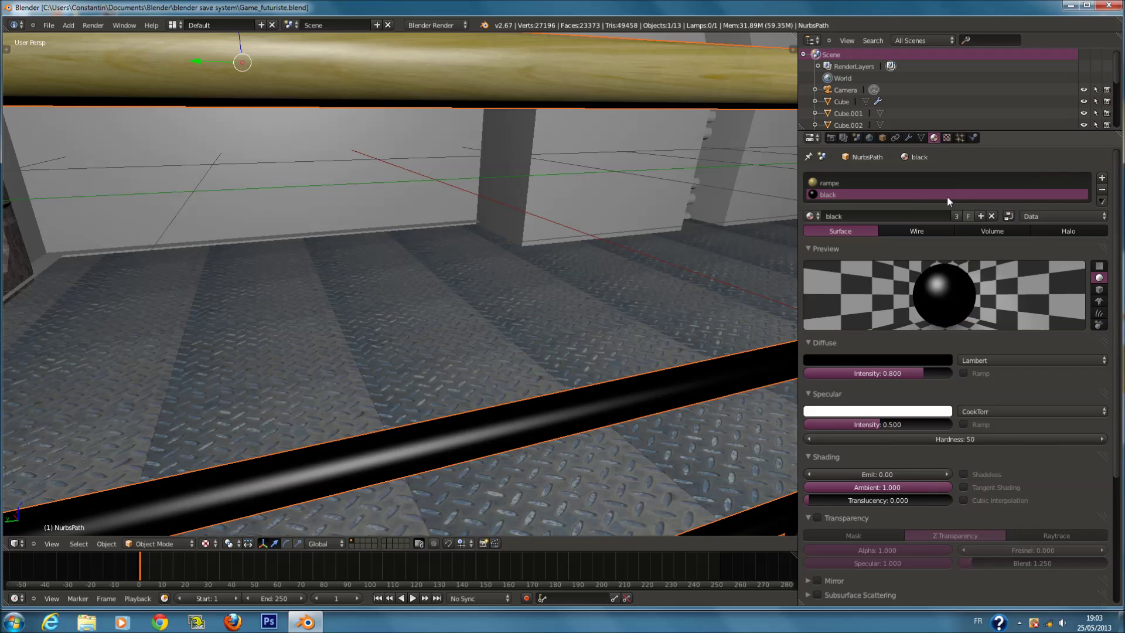
{"action": "left_click", "coordinate": [947, 138]}
{"action": "left_click", "coordinate": [813, 262]}
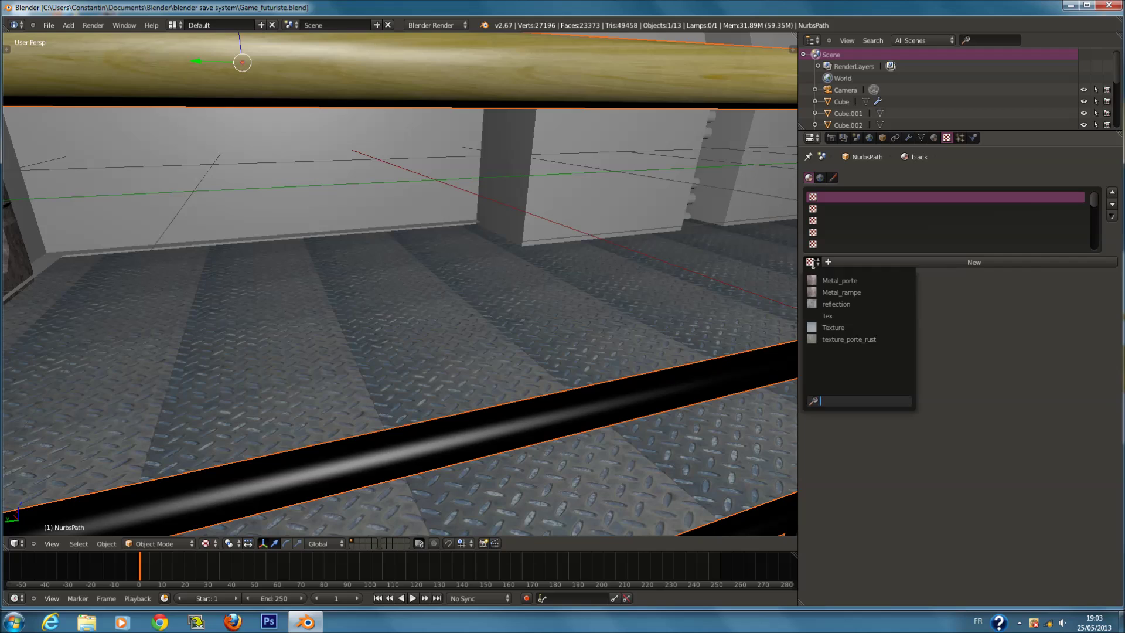
{"action": "left_click", "coordinate": [877, 293]}
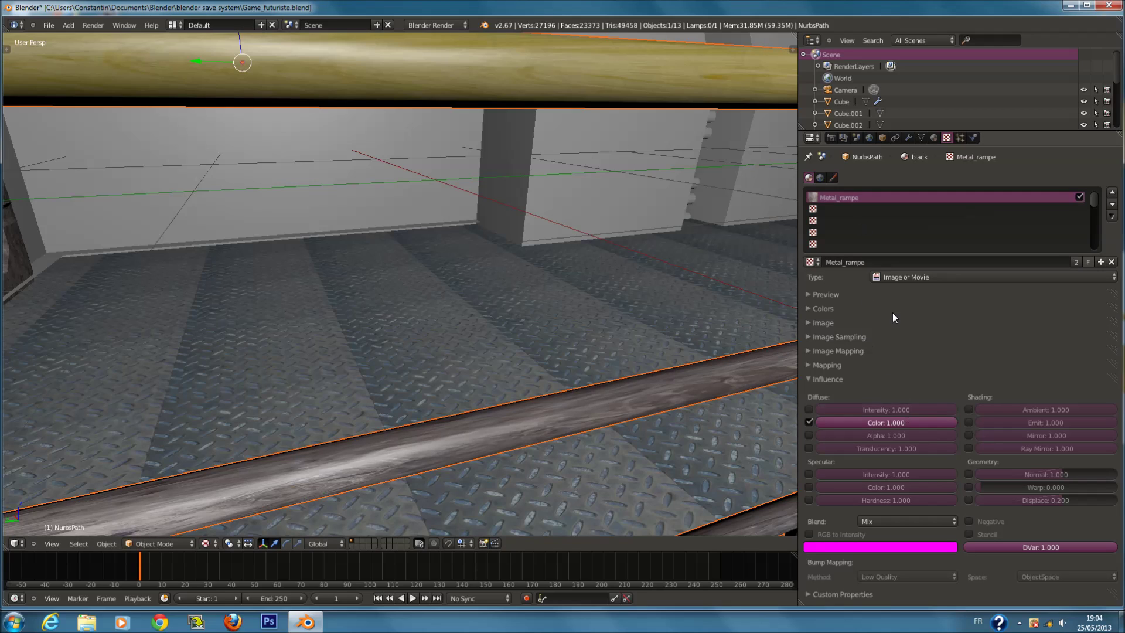
Set the mapping coordinates of Metal_rampe in the black material to UV.
{"action": "left_click", "coordinate": [898, 423]}
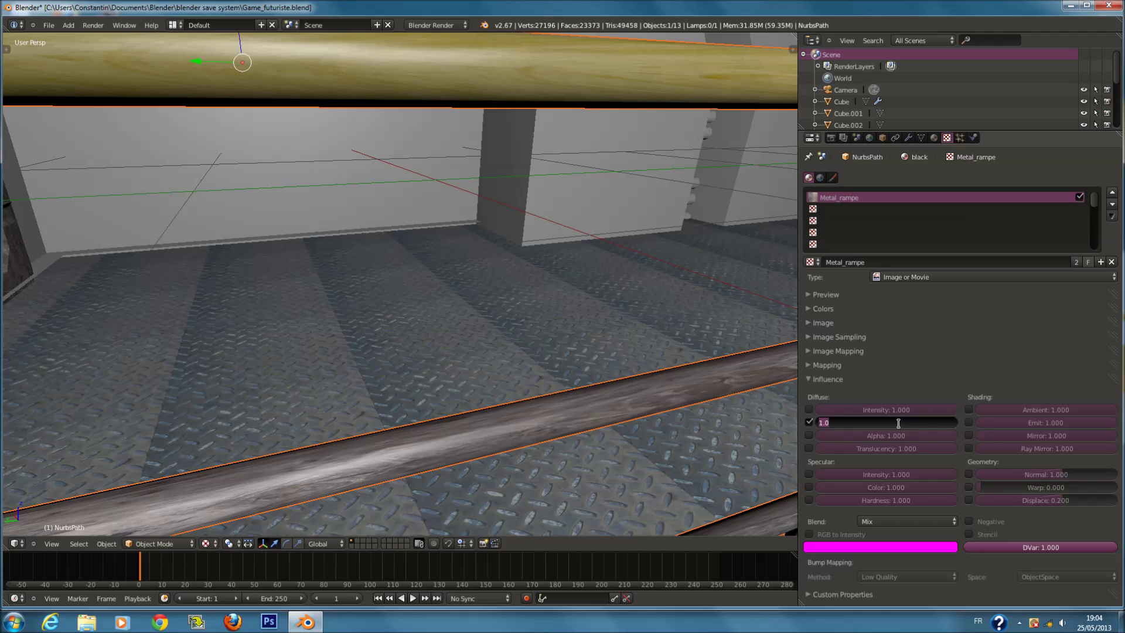
{"action": "key", "text": "Return"}
{"action": "left_click", "coordinate": [877, 365]}
{"action": "left_click", "coordinate": [924, 383]}
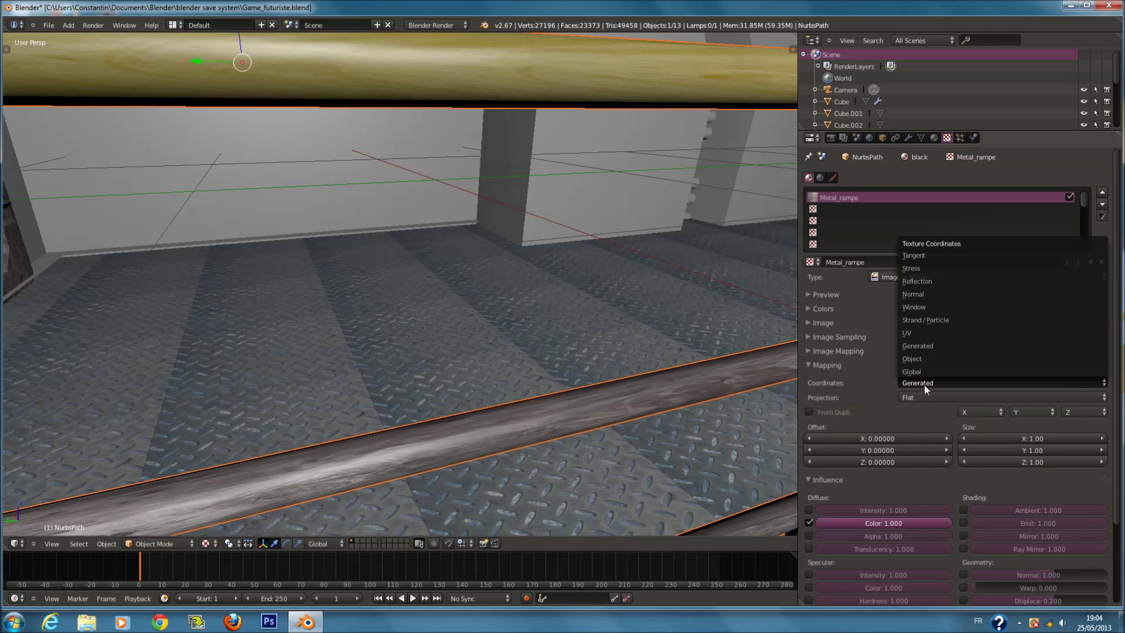
{"action": "left_click", "coordinate": [927, 333]}
{"action": "left_click", "coordinate": [859, 365]}
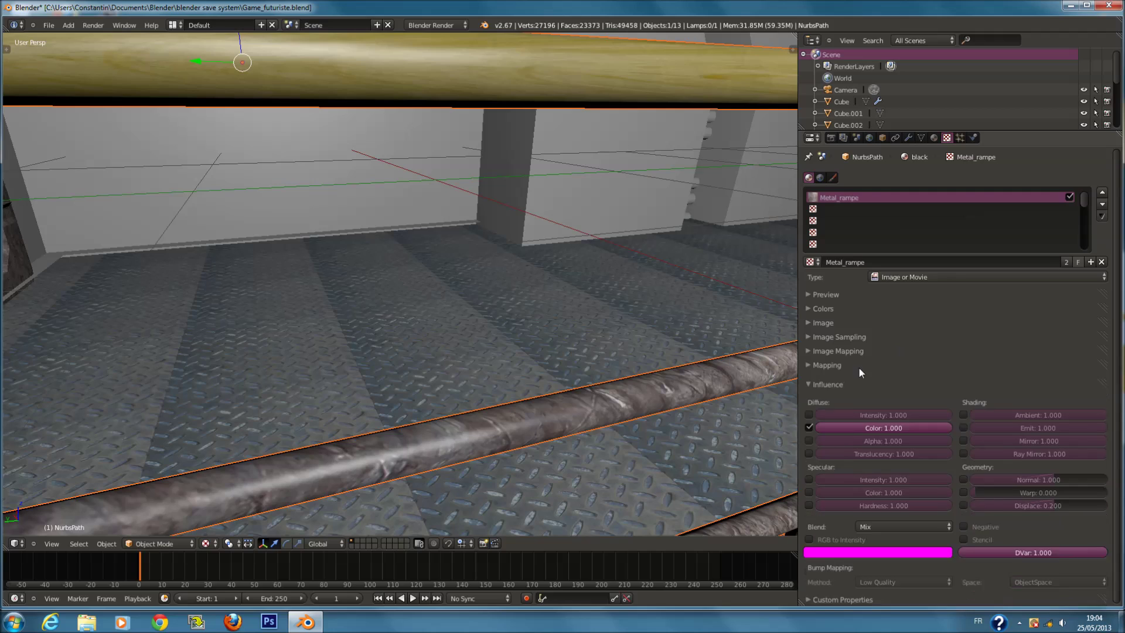
Set the diffuse color influence of Metal_rampe in the black material to 0.6.
{"action": "left_click", "coordinate": [890, 421]}
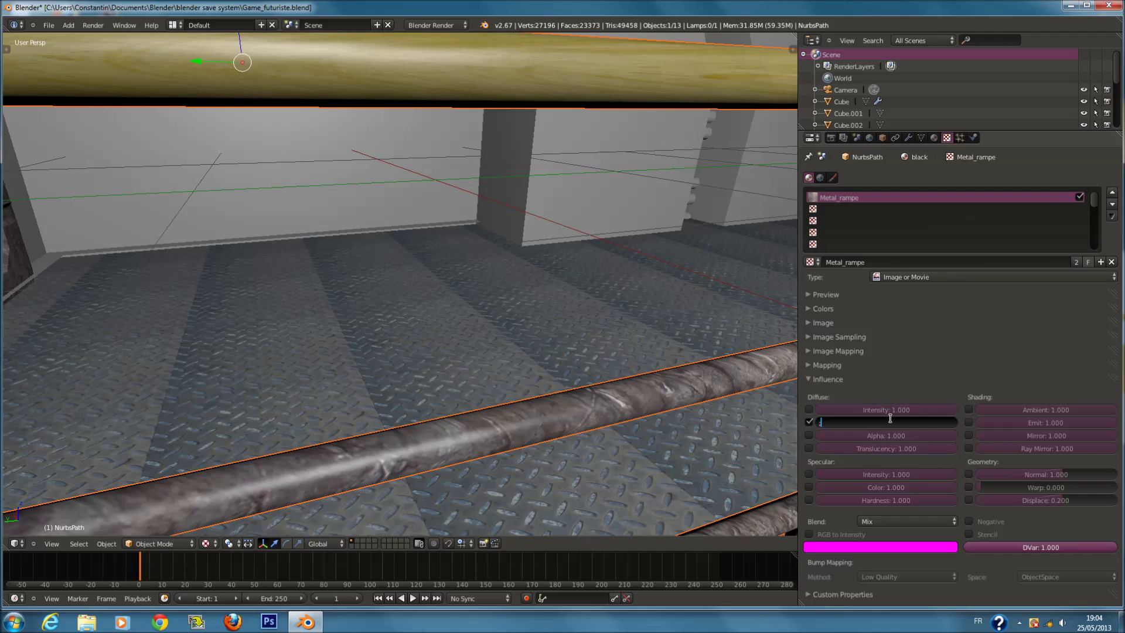
{"action": "key", "text": "Escape"}
{"action": "left_click", "coordinate": [892, 427]}
{"action": "type", "text": "0.6"}
{"action": "key", "text": "Return"}
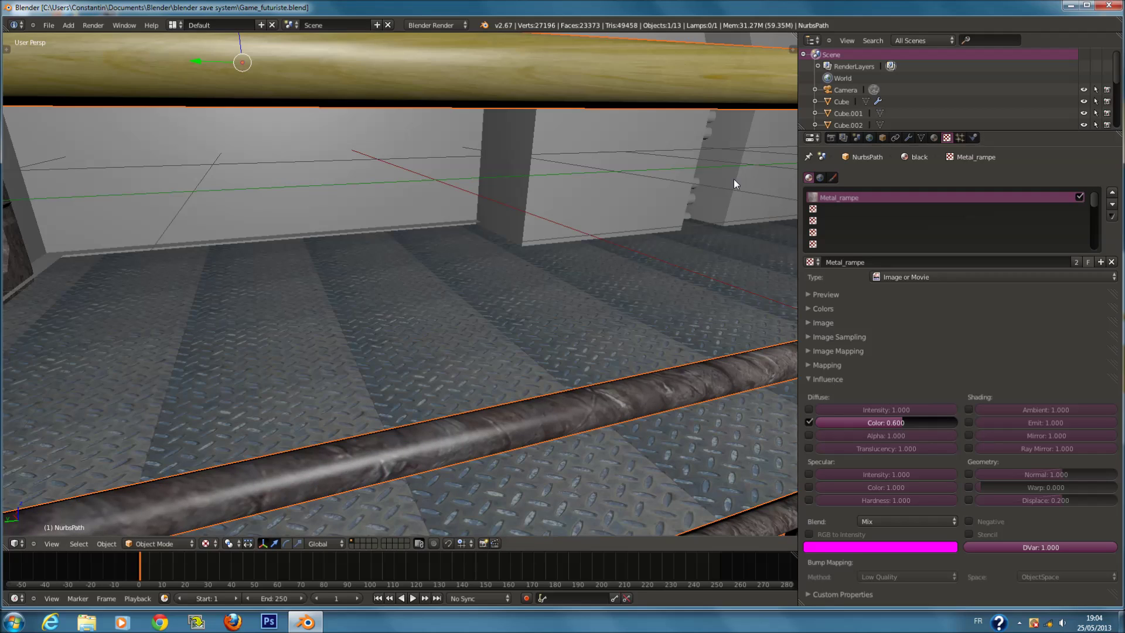
Review the influence settings of the rampe material's Metal_rampe and reflection textures, and return to the black material's texture.
{"action": "right_click", "coordinate": [708, 167]}
{"action": "right_click", "coordinate": [725, 374]}
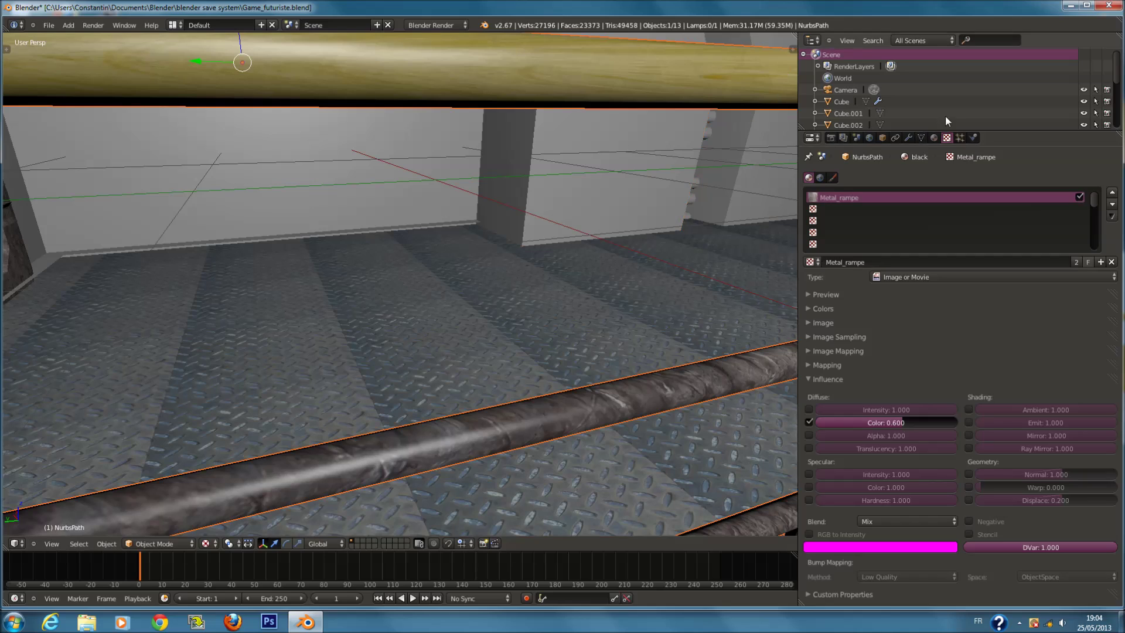
{"action": "left_click", "coordinate": [935, 138]}
{"action": "left_click", "coordinate": [948, 138]}
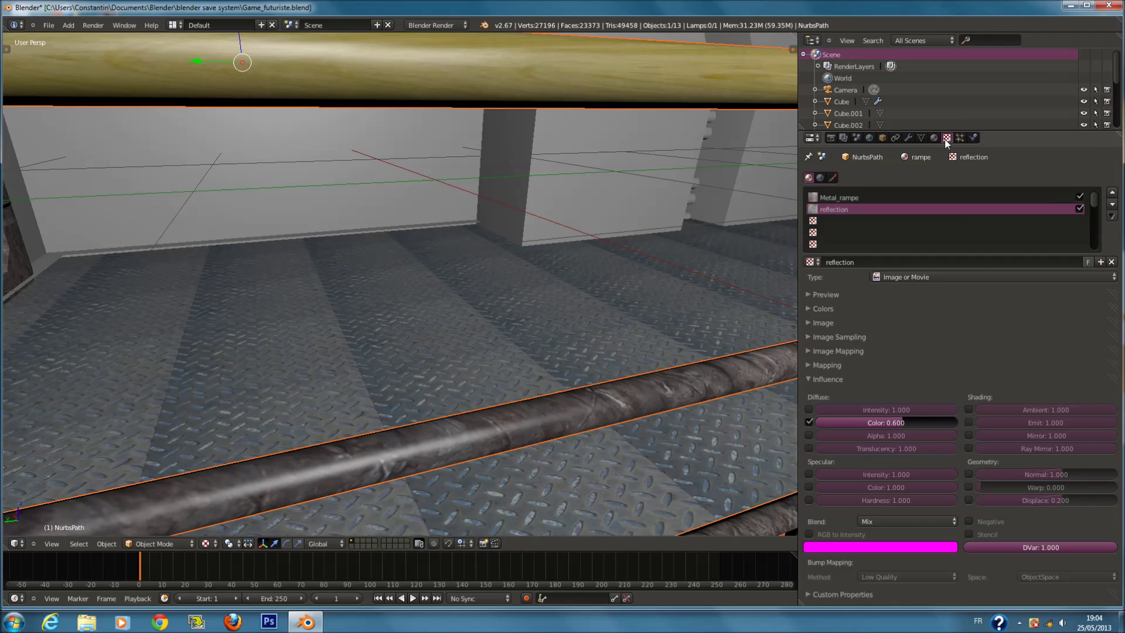
{"action": "left_click", "coordinate": [900, 198]}
{"action": "left_click", "coordinate": [905, 209]}
{"action": "left_click", "coordinate": [903, 197]}
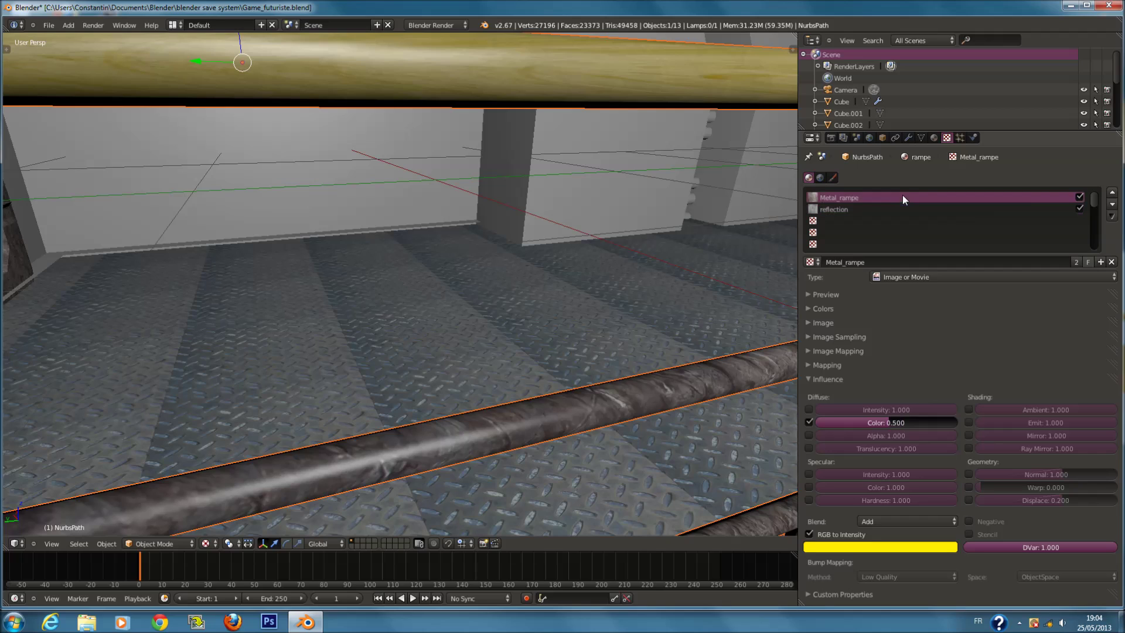
{"action": "right_click", "coordinate": [776, 356]}
{"action": "left_click", "coordinate": [935, 139]}
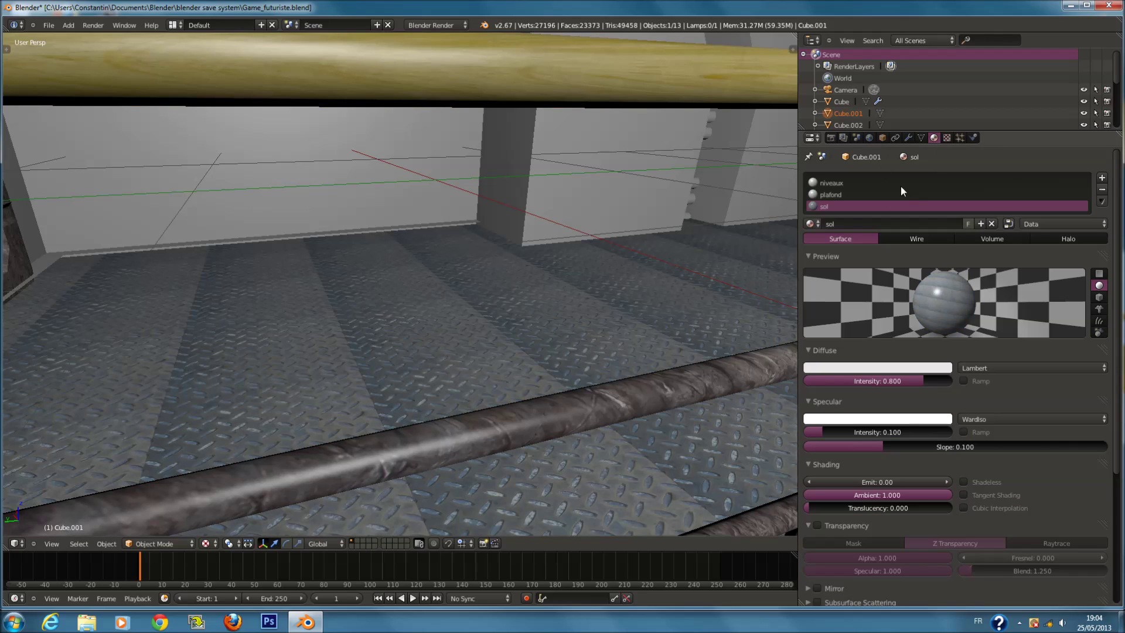
{"action": "right_click", "coordinate": [752, 359]}
{"action": "left_click", "coordinate": [947, 138]}
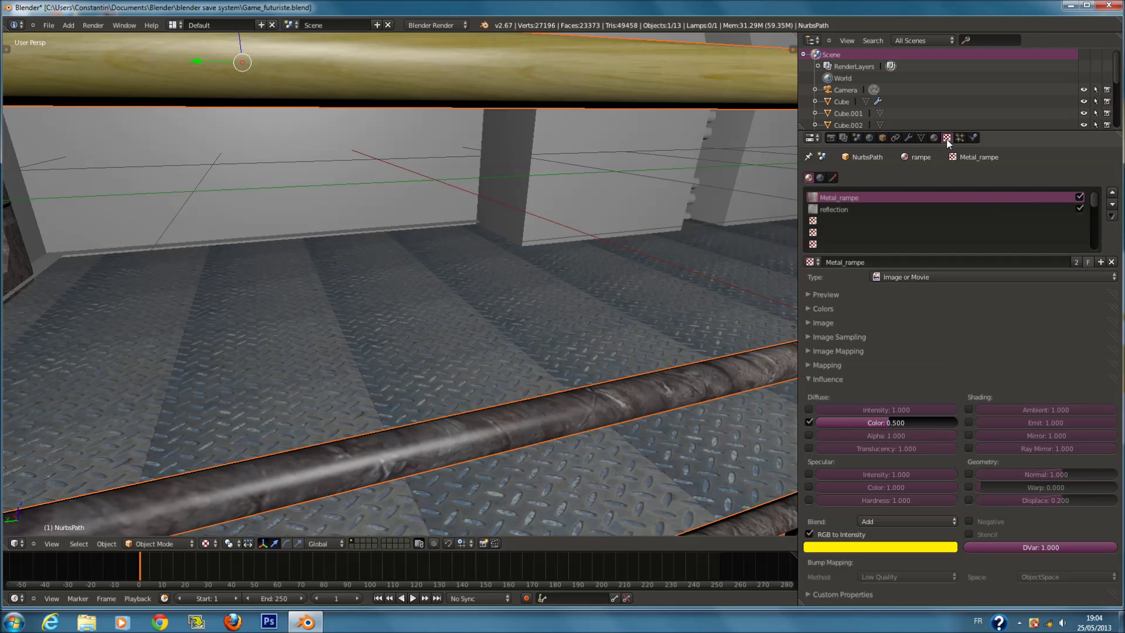
{"action": "left_click", "coordinate": [879, 210]}
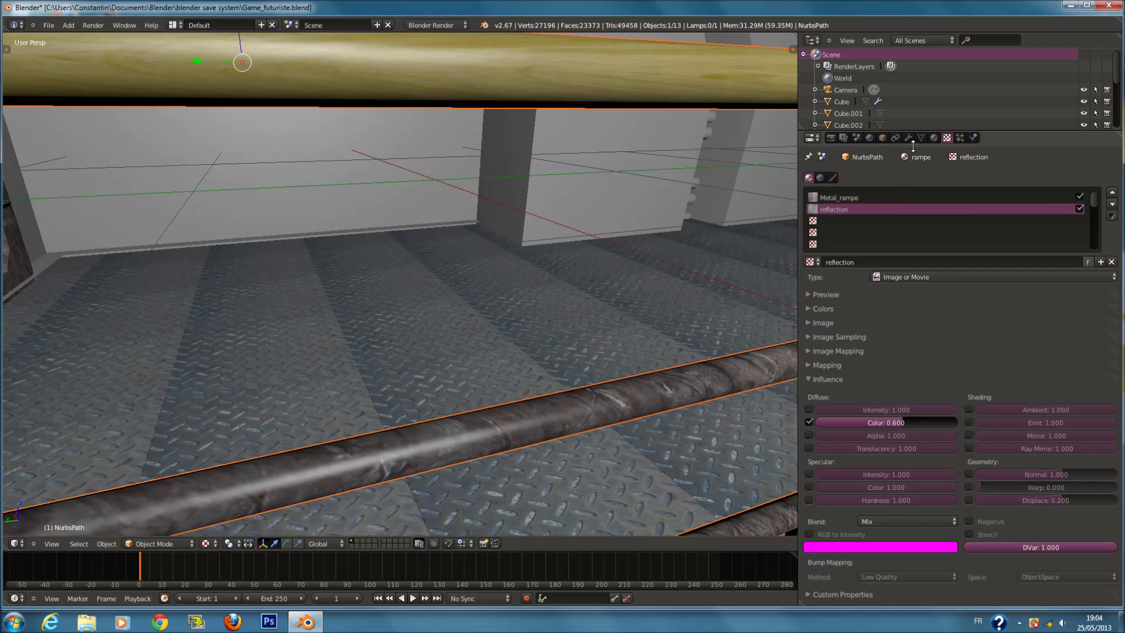
{"action": "left_click", "coordinate": [934, 137]}
{"action": "left_click", "coordinate": [897, 194]}
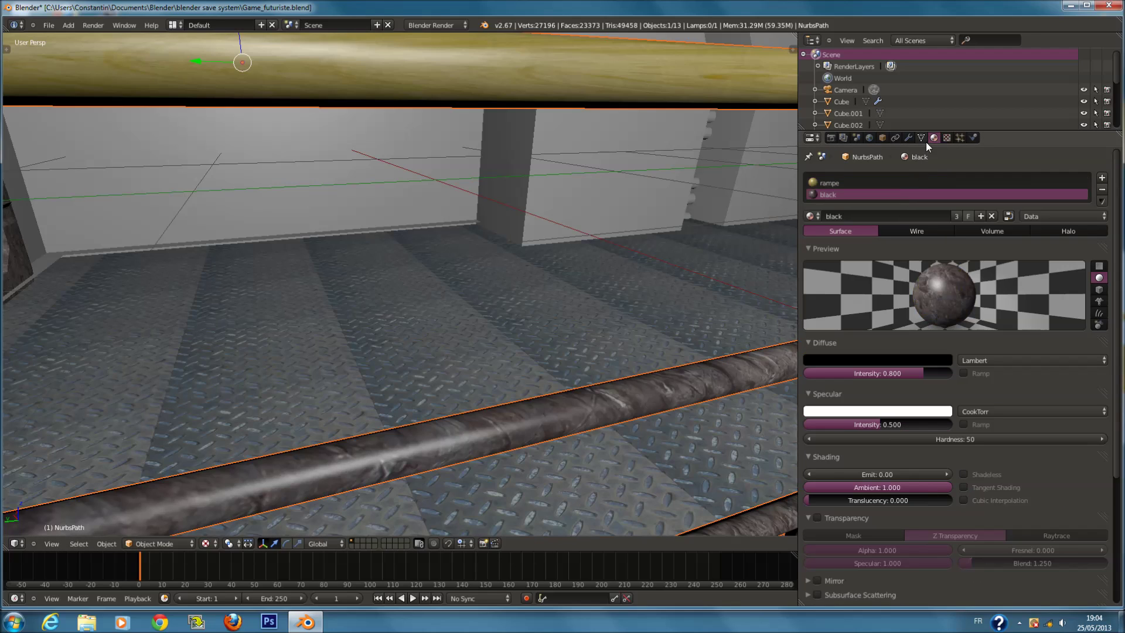
{"action": "left_click", "coordinate": [947, 139]}
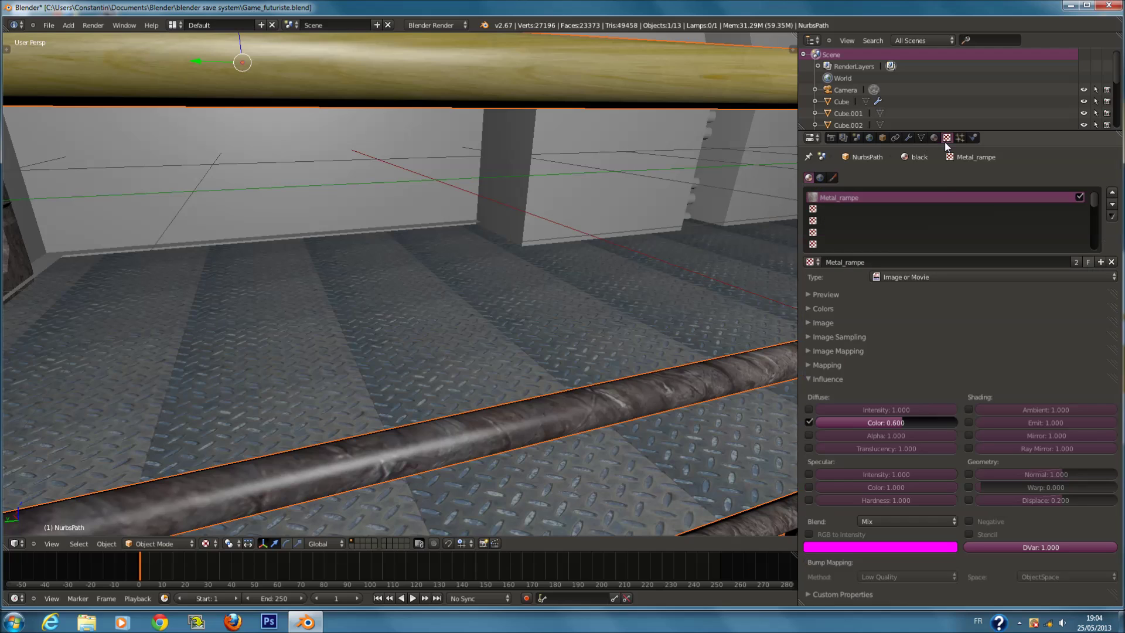
Set the black material's Metal_rampe texture to Add blending with a diffuse color influence of 0.1.
{"action": "left_click", "coordinate": [912, 521]}
{"action": "left_click", "coordinate": [890, 497]}
{"action": "middle_click_drag", "start_coordinate": [674, 445], "coordinate": [762, 423]}
{"action": "left_click_drag", "start_coordinate": [901, 422], "coordinate": [852, 423]}
{"action": "left_click", "coordinate": [875, 424]}
{"action": "key", "text": "BackSpace"}
{"action": "type", "text": ".1"}
{"action": "key", "text": "Return"}
Inspect the dark bars and lower Metal_rampe's diffuse color influence to 0.05.
{"action": "middle_click_drag", "start_coordinate": [645, 445], "coordinate": [630, 410]}
{"action": "scroll", "coordinate": [630, 409], "scroll_direction": "up", "scroll_amount": 2}
{"action": "left_click", "coordinate": [879, 420]}
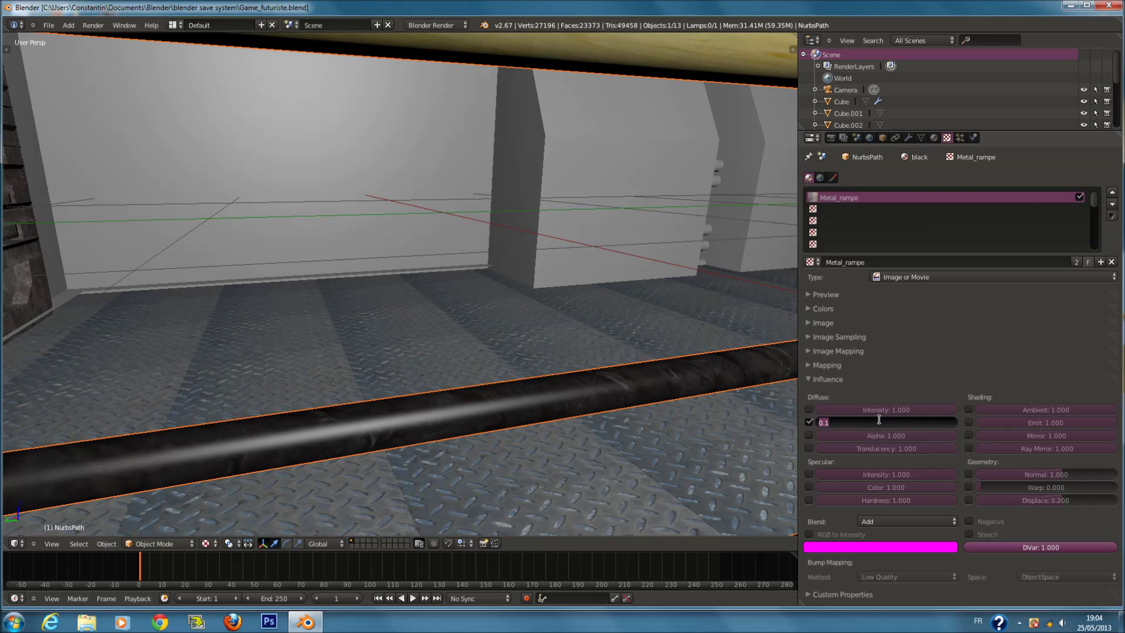
{"action": "type", "text": ".05"}
{"action": "key", "text": "Return"}
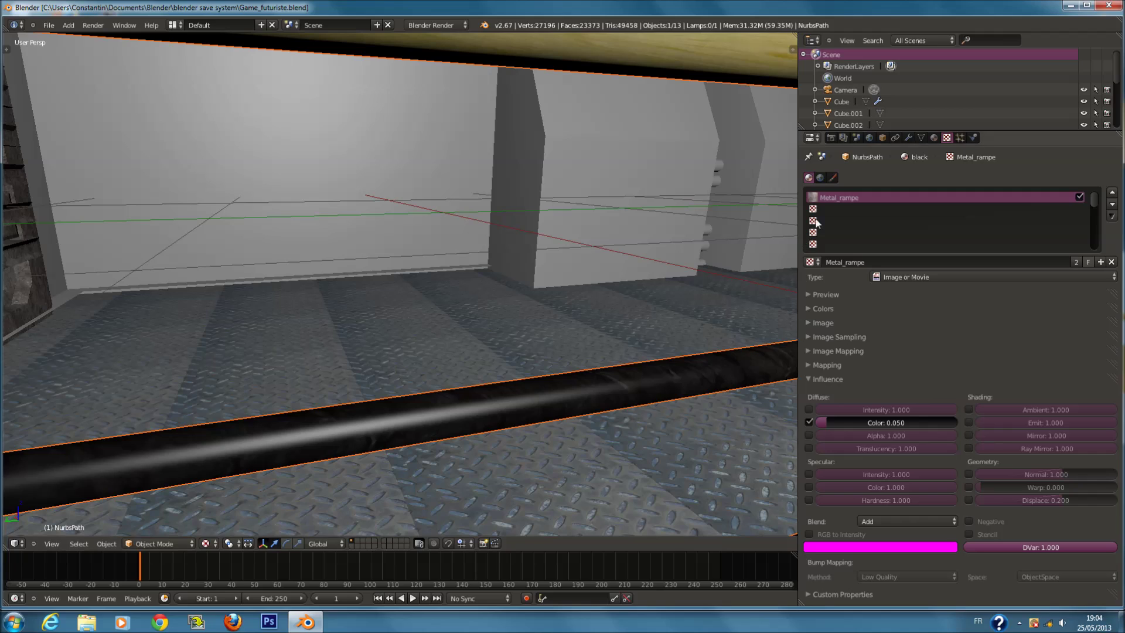
Assign the reflection texture to the black material's second slot with a diffuse color influence of 0.5.
{"action": "left_click", "coordinate": [817, 210]}
{"action": "left_click", "coordinate": [811, 262]}
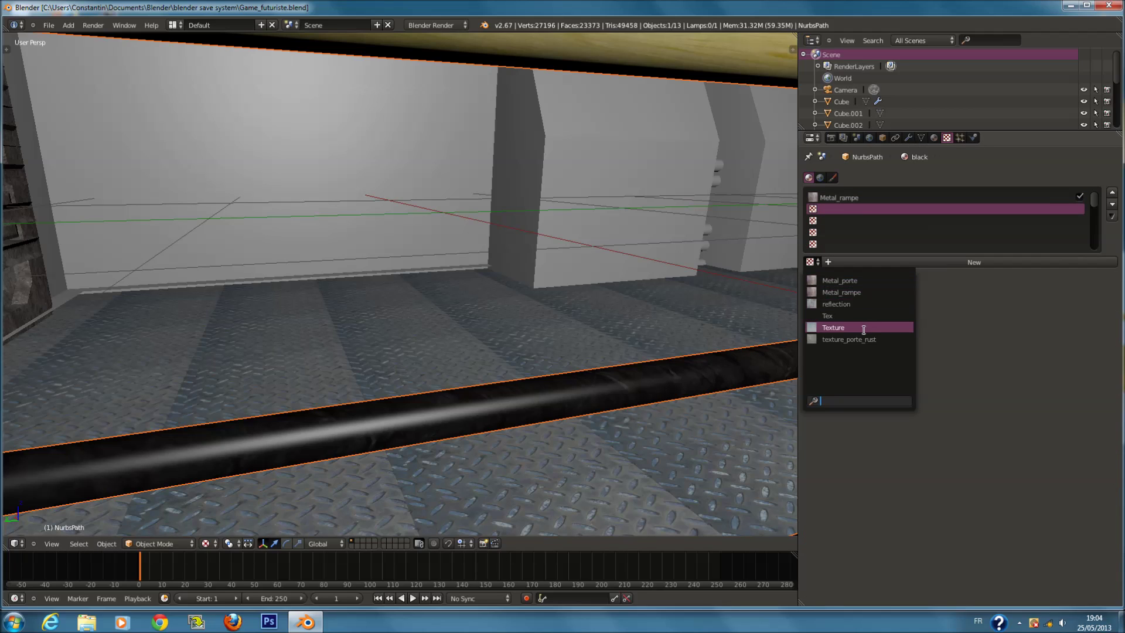
{"action": "left_click", "coordinate": [838, 304]}
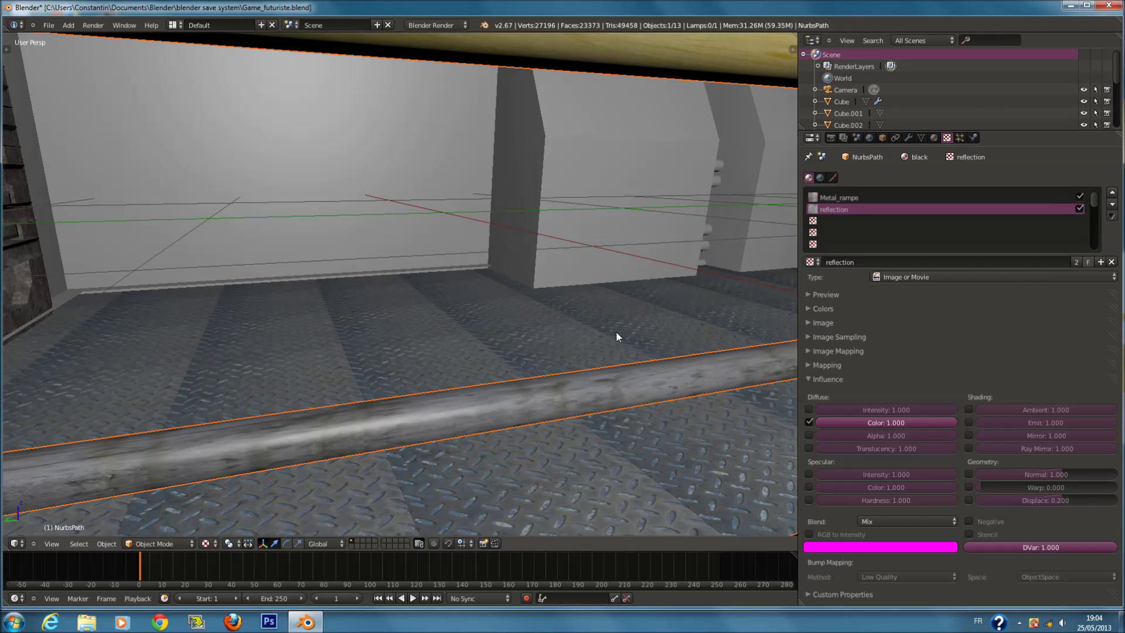
{"action": "left_click", "coordinate": [883, 424]}
{"action": "type", "text": "0.5"}
{"action": "key", "text": "Return"}
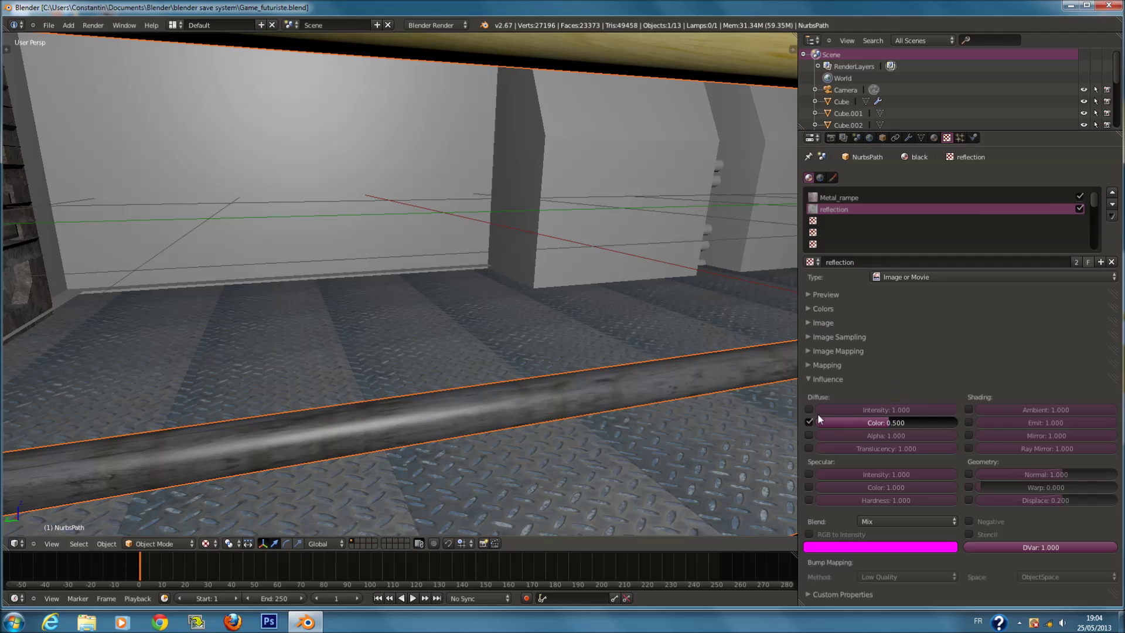
{"action": "left_click", "coordinate": [868, 419]}
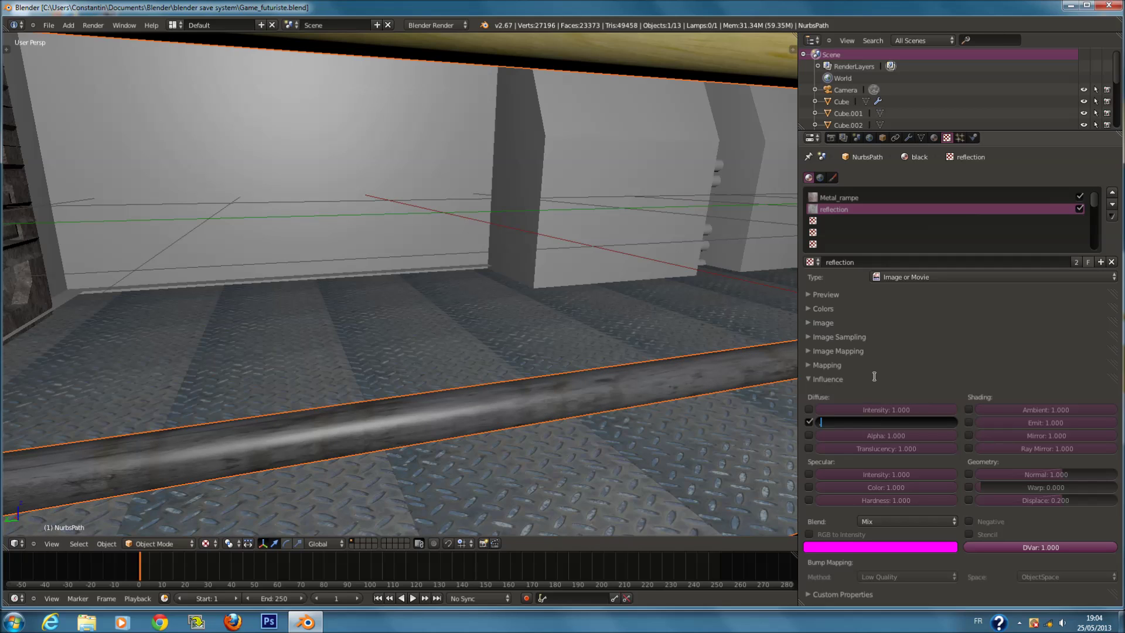
{"action": "key", "text": "Escape"}
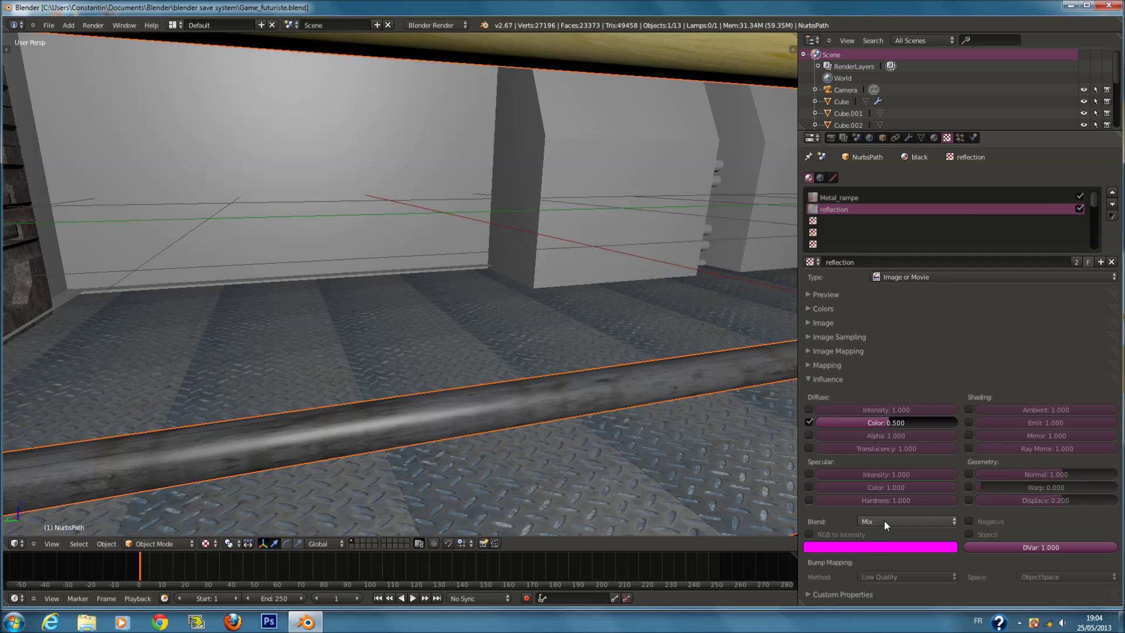
Try Add and other blend modes on the black material's reflection texture and return it to Mix.
{"action": "left_click", "coordinate": [885, 520]}
{"action": "left_click", "coordinate": [881, 496]}
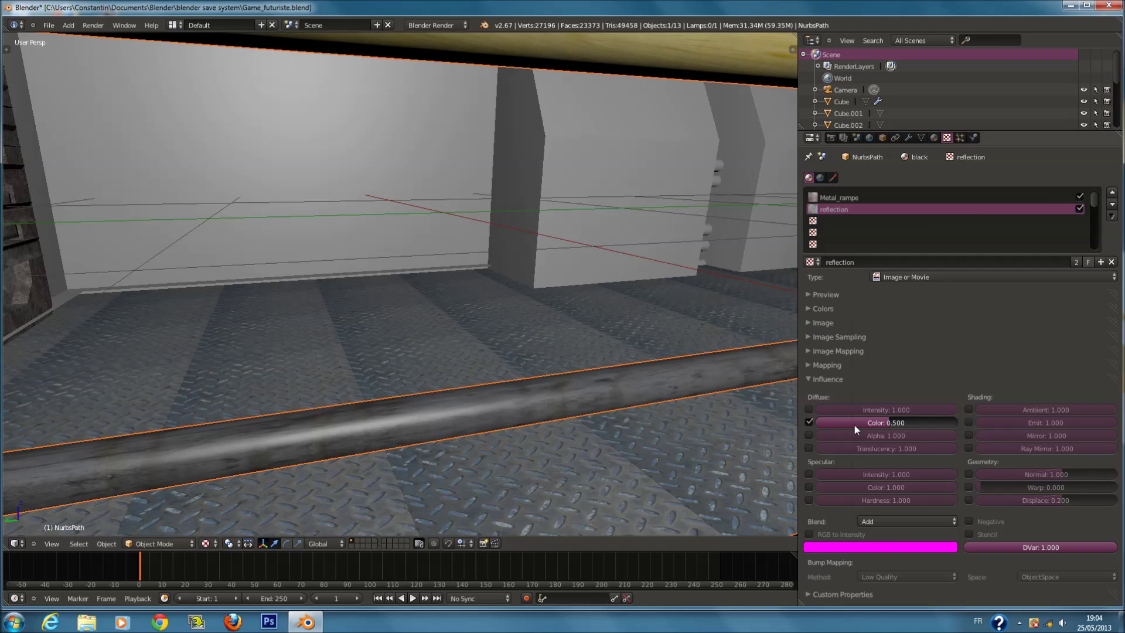
{"action": "left_click", "coordinate": [895, 519]}
{"action": "left_click", "coordinate": [893, 484]}
{"action": "left_click", "coordinate": [902, 519]}
{"action": "left_click", "coordinate": [895, 457]}
{"action": "left_click", "coordinate": [902, 522]}
{"action": "left_click", "coordinate": [899, 507]}
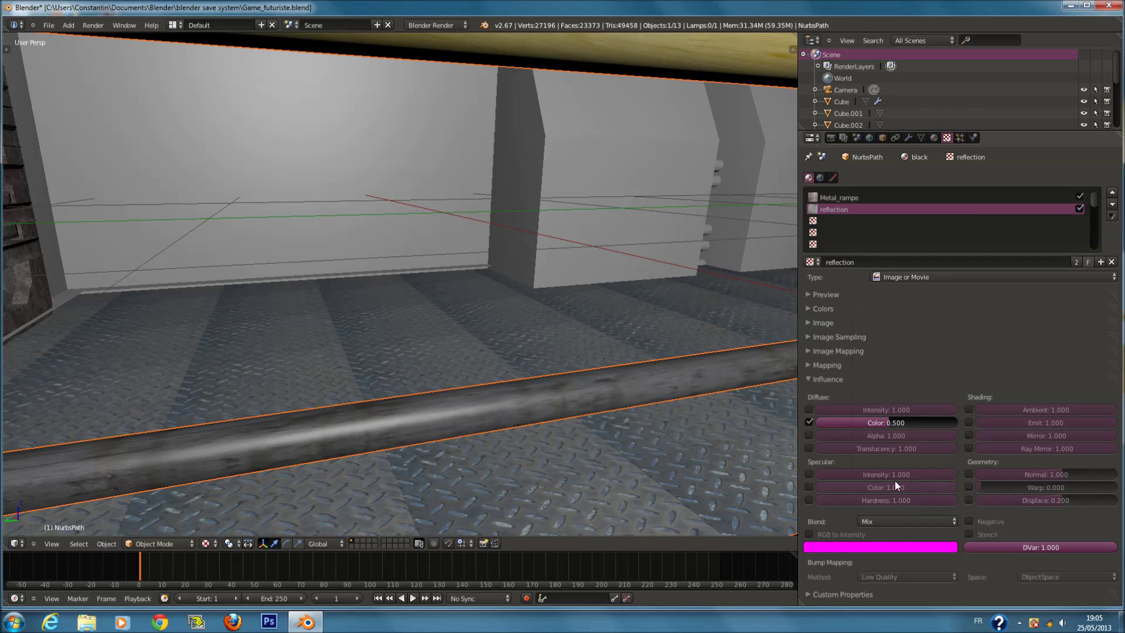
Lower the reflection texture's diffuse color influence to 0.1 and finally 0.01, and inspect the dark railing bars.
{"action": "left_click", "coordinate": [885, 416]}
{"action": "key", "text": "BackSpace"}
{"action": "type", "text": "1"}
{"action": "key", "text": "Return"}
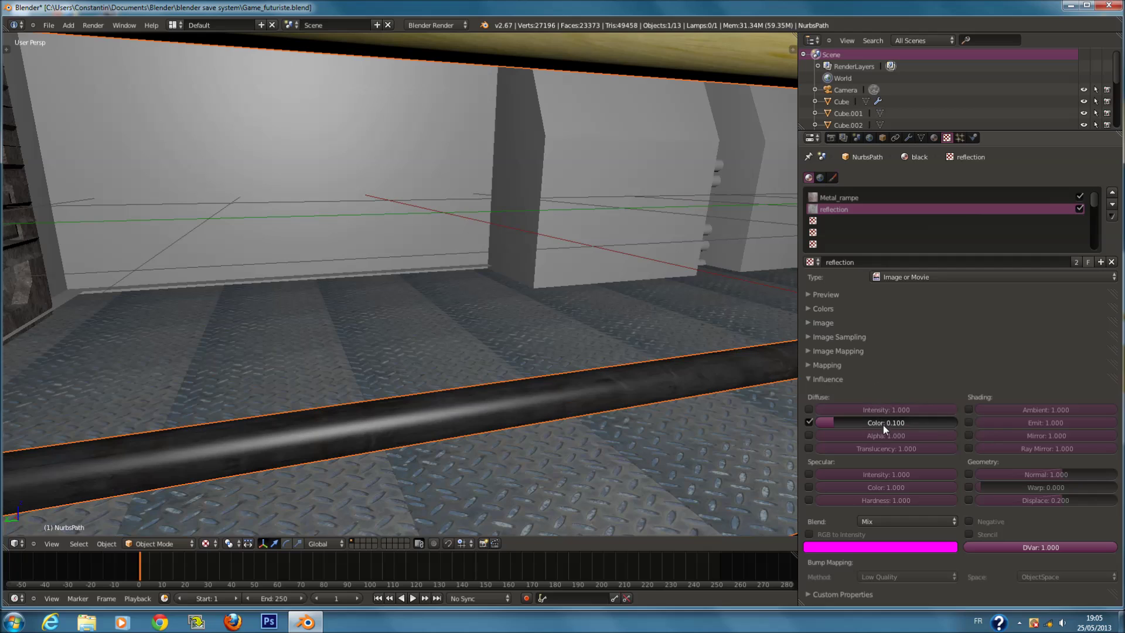
{"action": "left_click", "coordinate": [879, 422]}
{"action": "type", "text": ".01"}
{"action": "key", "text": "Return"}
{"action": "scroll", "coordinate": [378, 435], "scroll_direction": "down", "scroll_amount": 5}
{"action": "scroll", "coordinate": [377, 436], "scroll_direction": "up", "scroll_amount": 7}
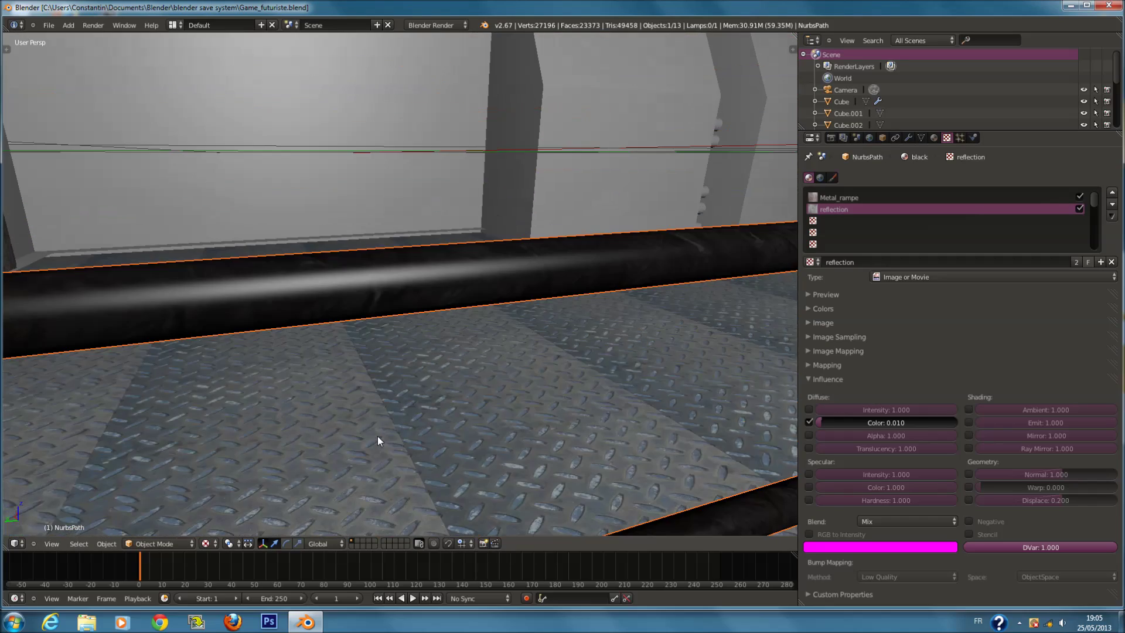
{"action": "scroll", "coordinate": [377, 436], "scroll_direction": "up", "scroll_amount": 6}
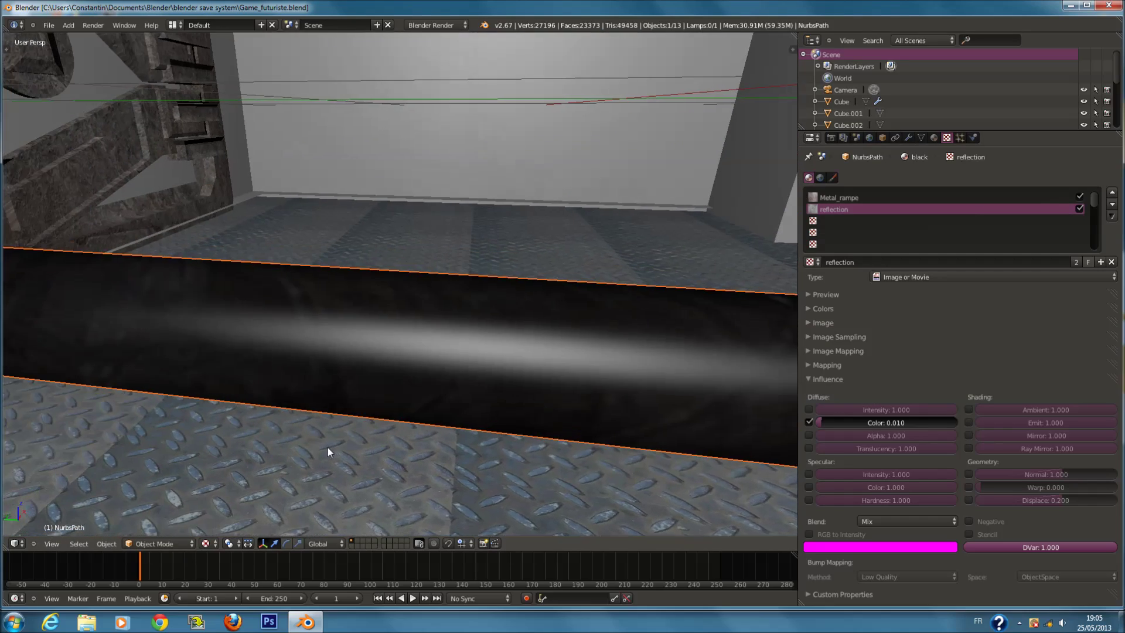
{"action": "scroll", "coordinate": [319, 448], "scroll_direction": "down", "scroll_amount": 8}
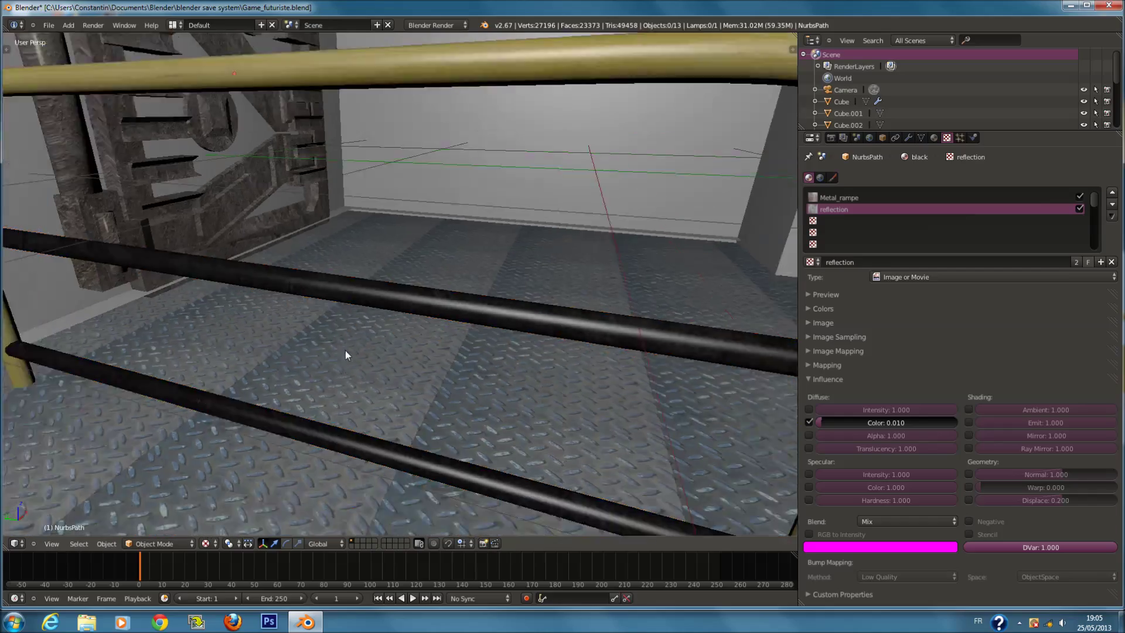
Save the scene, select the railing and inspect its yellow and black bars up close.
{"action": "middle_click_drag", "start_coordinate": [345, 351], "coordinate": [308, 365]}
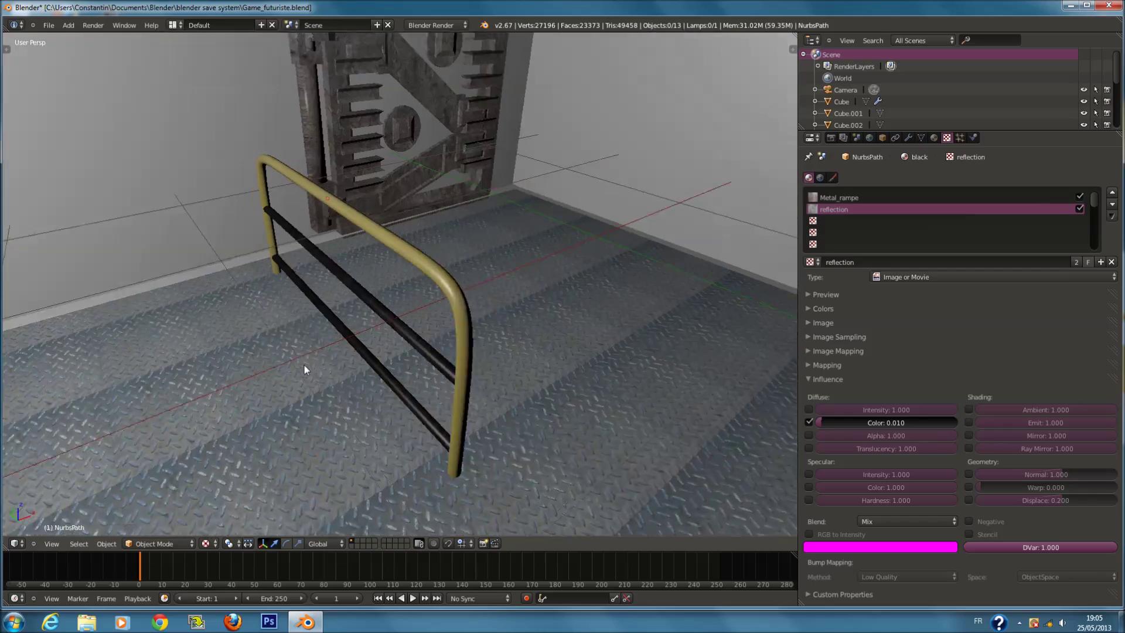
{"action": "scroll", "coordinate": [309, 365], "scroll_direction": "up", "scroll_amount": 8}
{"action": "key", "text": "ctrl+s"}
{"action": "right_click", "coordinate": [487, 287]}
{"action": "middle_click_drag", "start_coordinate": [487, 287], "coordinate": [656, 298]}
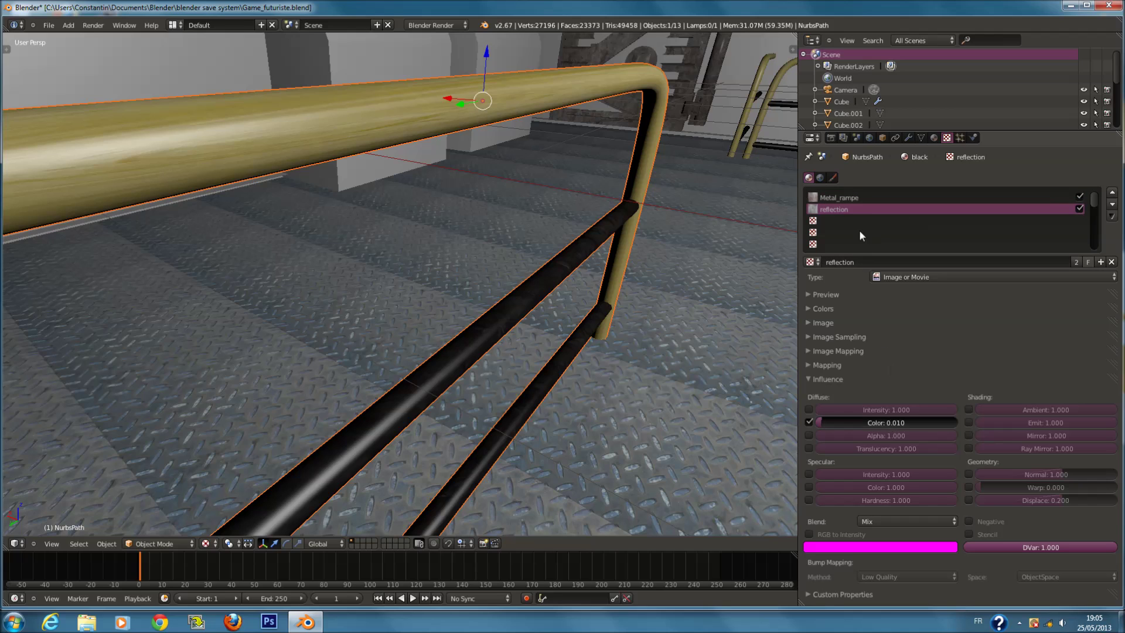
{"action": "middle_click_drag", "start_coordinate": [681, 208], "coordinate": [500, 255]}
{"action": "scroll", "coordinate": [500, 258], "scroll_direction": "up", "scroll_amount": 2}
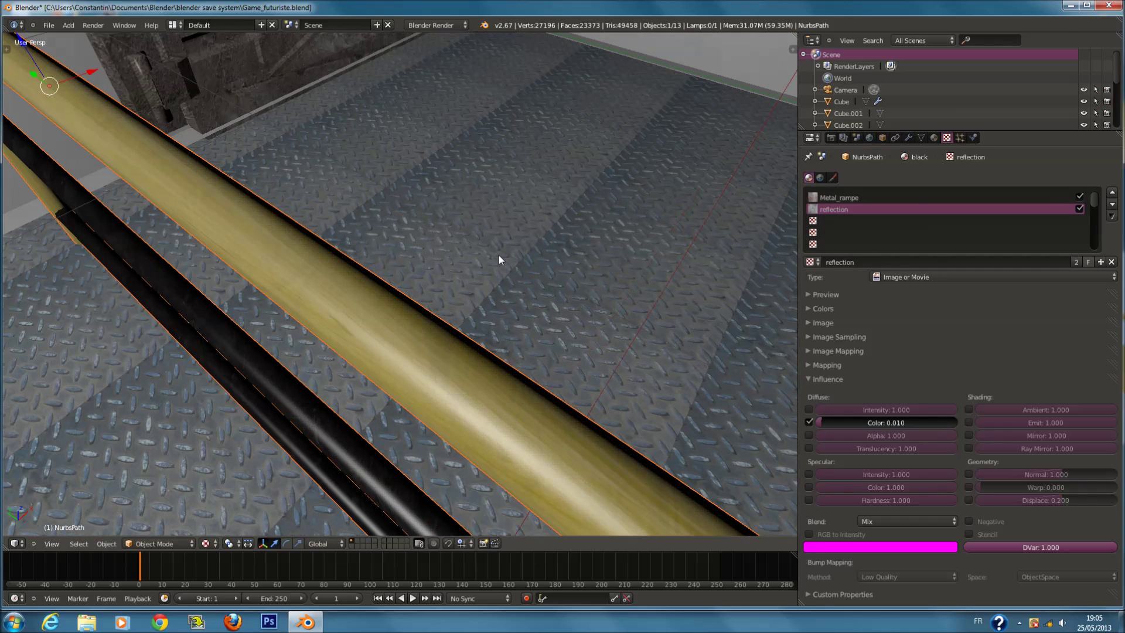
Adjust the diffuse color influence of the rampe material's reflection texture and save the scene.
{"action": "left_click", "coordinate": [934, 138]}
{"action": "left_click", "coordinate": [947, 137]}
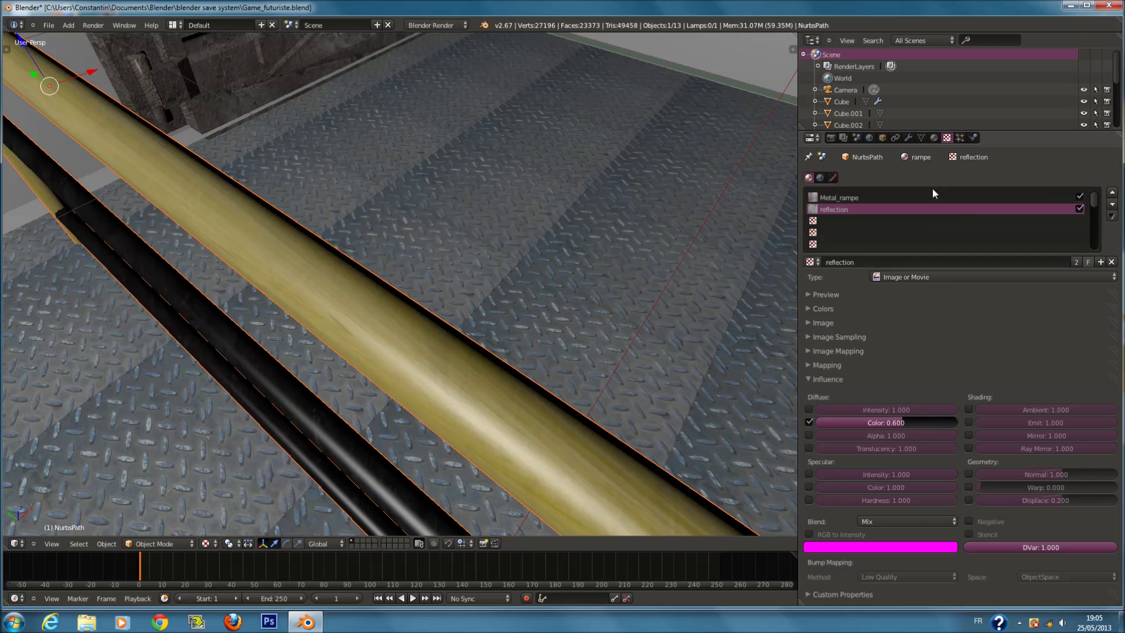
{"action": "left_click_drag", "start_coordinate": [903, 424], "coordinate": [875, 424]}
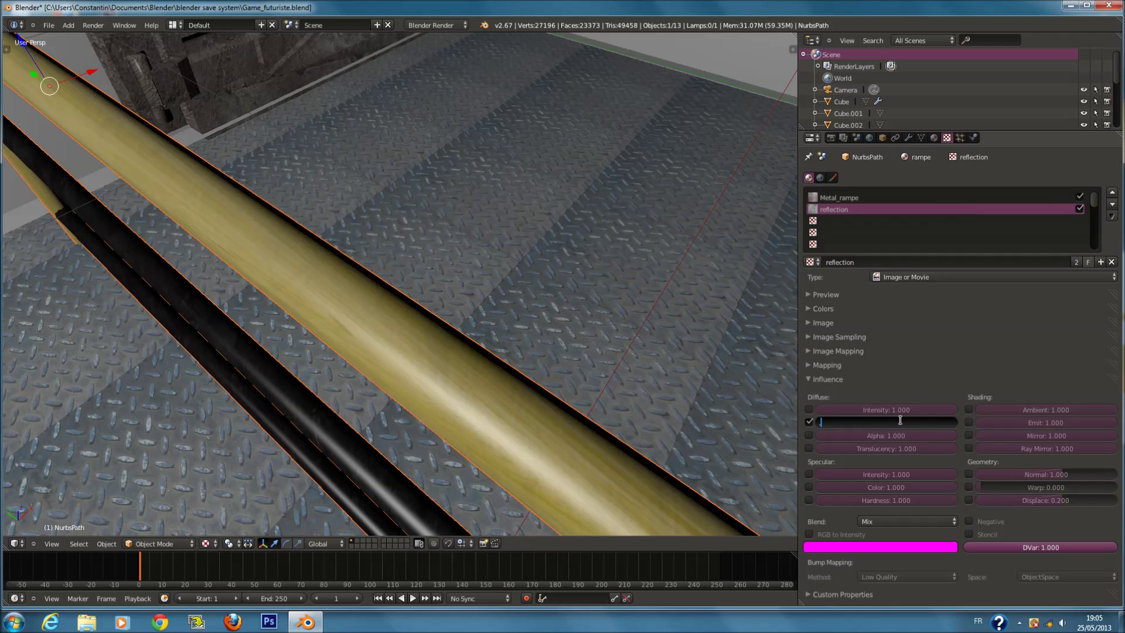
{"action": "middle_click_drag", "start_coordinate": [557, 385], "coordinate": [627, 371]}
{"action": "key", "text": "a"}
{"action": "key", "text": "ctrl+s"}
Select the room object and start editing its mesh in a front orthographic wireframe view.
{"action": "right_click", "coordinate": [544, 420]}
{"action": "middle_click_drag", "start_coordinate": [543, 420], "coordinate": [655, 397]}
{"action": "key", "text": "KP_Decimal"}
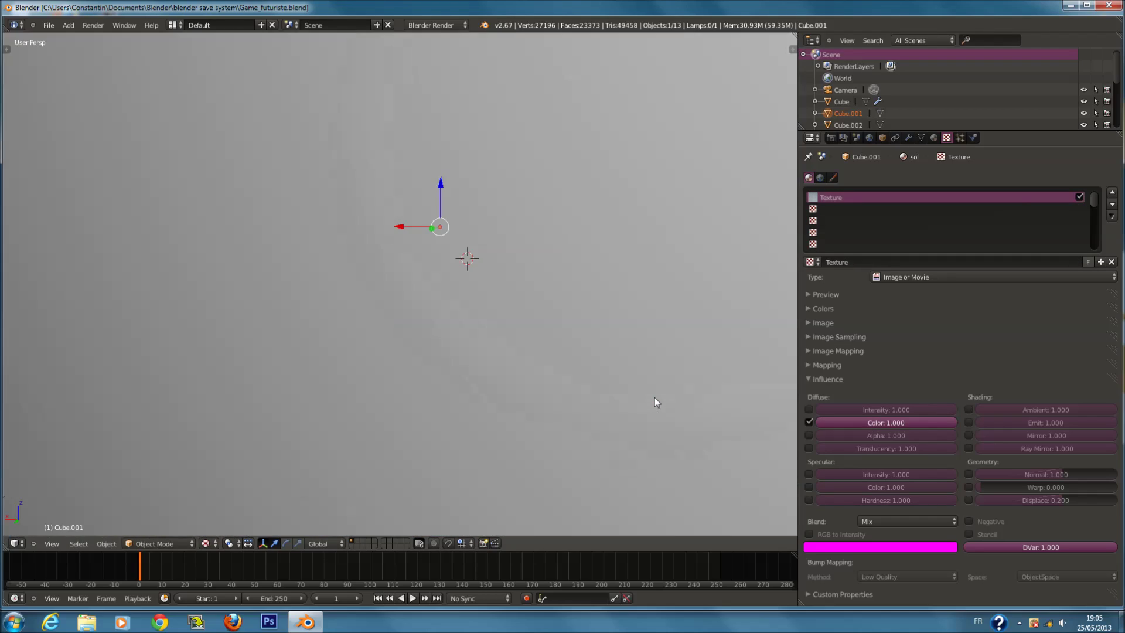
{"action": "key", "text": "KP_5"}
{"action": "key", "text": "KP_8"}
{"action": "key", "text": "KP_8"}
{"action": "key", "text": "KP_6"}
{"action": "key", "text": "KP_6"}
{"action": "key", "text": "KP_1"}
{"action": "key", "text": "Tab"}
{"action": "key", "text": "z"}
Circle-select the room's four wall faces, leaving out the ceiling and floor.
{"action": "key", "text": "c"}
{"action": "scroll", "coordinate": [137, 228], "scroll_direction": "up", "scroll_amount": 4}
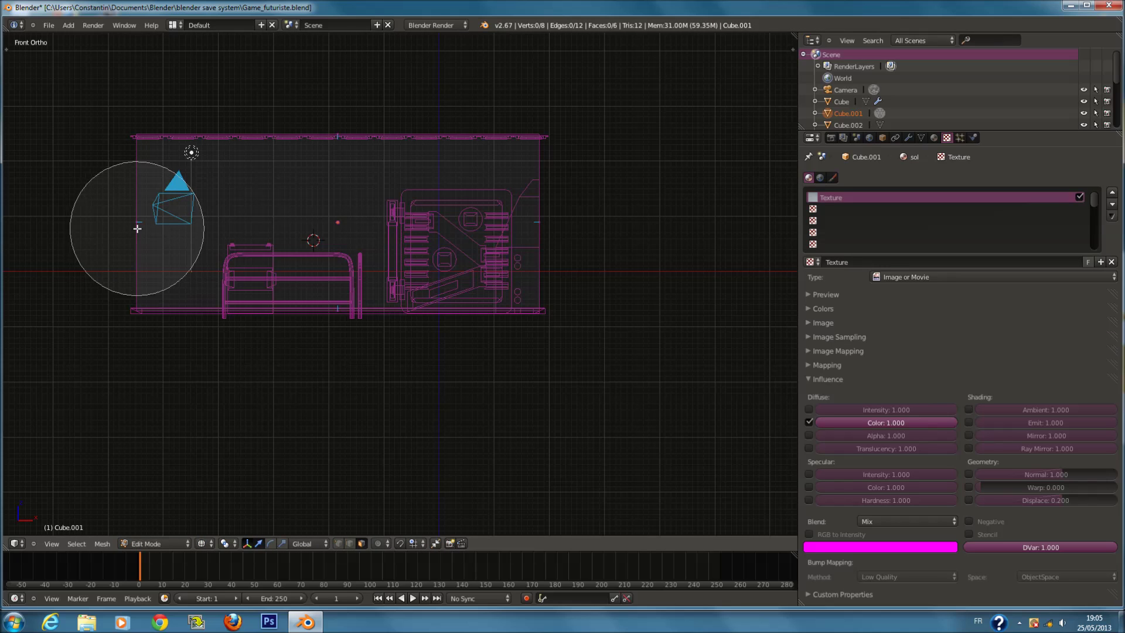
{"action": "left_click", "coordinate": [329, 191]}
{"action": "right_click", "coordinate": [553, 216]}
{"action": "scroll", "coordinate": [553, 217], "scroll_direction": "up", "scroll_amount": 1}
{"action": "key", "text": "c"}
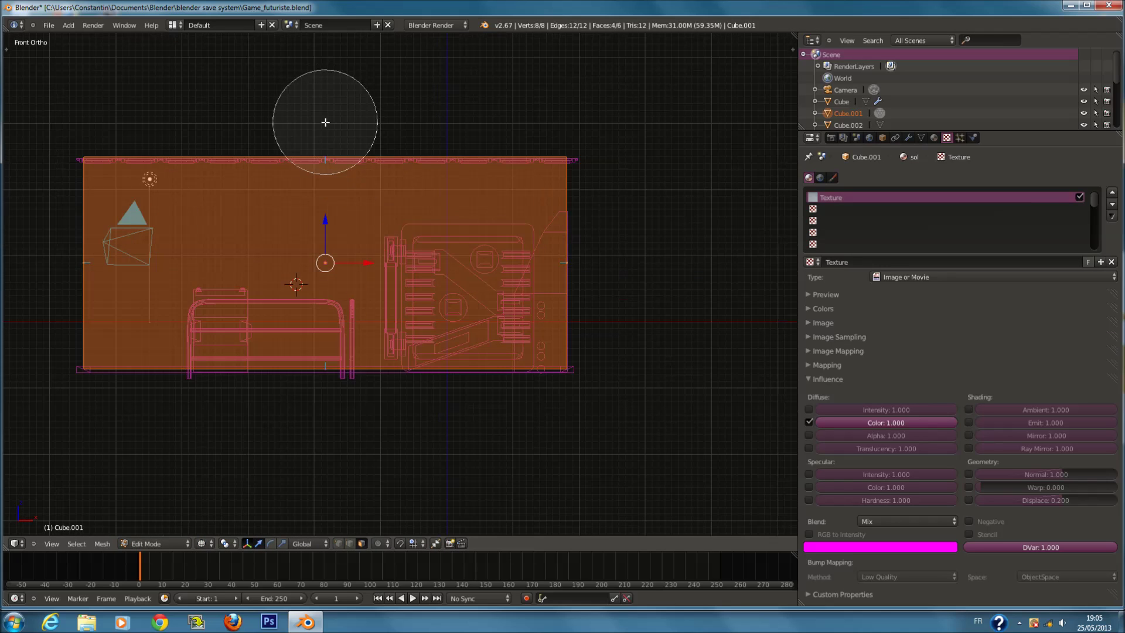
{"action": "middle_click_drag", "start_coordinate": [326, 121], "coordinate": [302, 427]}
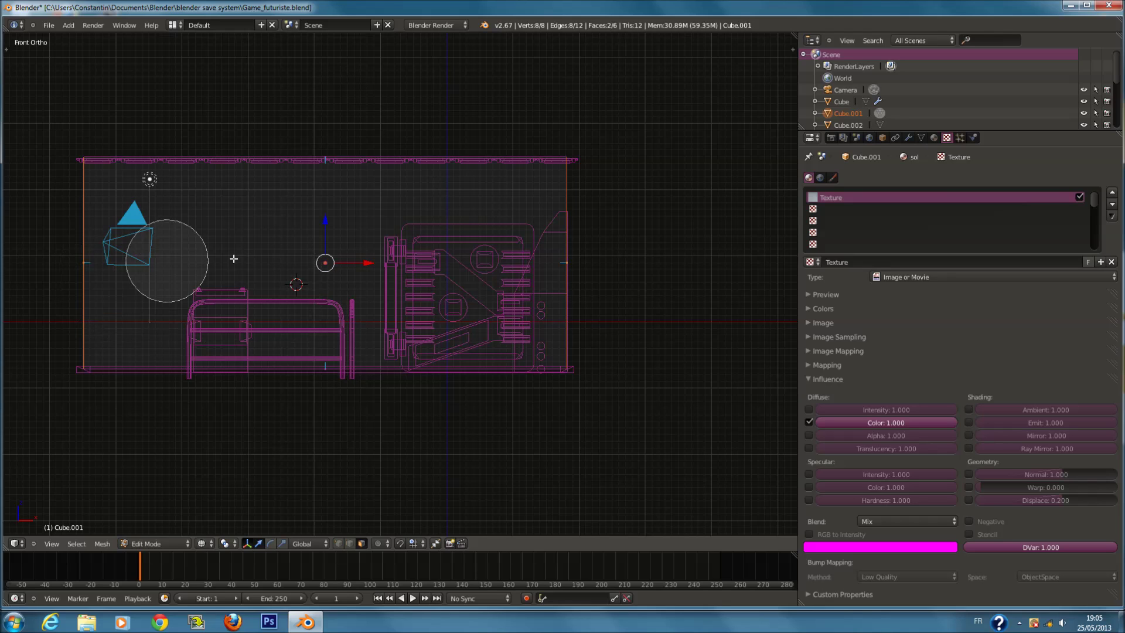
{"action": "left_click_drag", "start_coordinate": [150, 251], "coordinate": [326, 263]}
{"action": "right_click", "coordinate": [598, 259]}
Rename the niveaux material to Mur, assign it to the selected wall faces and return to Object Mode.
{"action": "left_click", "coordinate": [935, 138]}
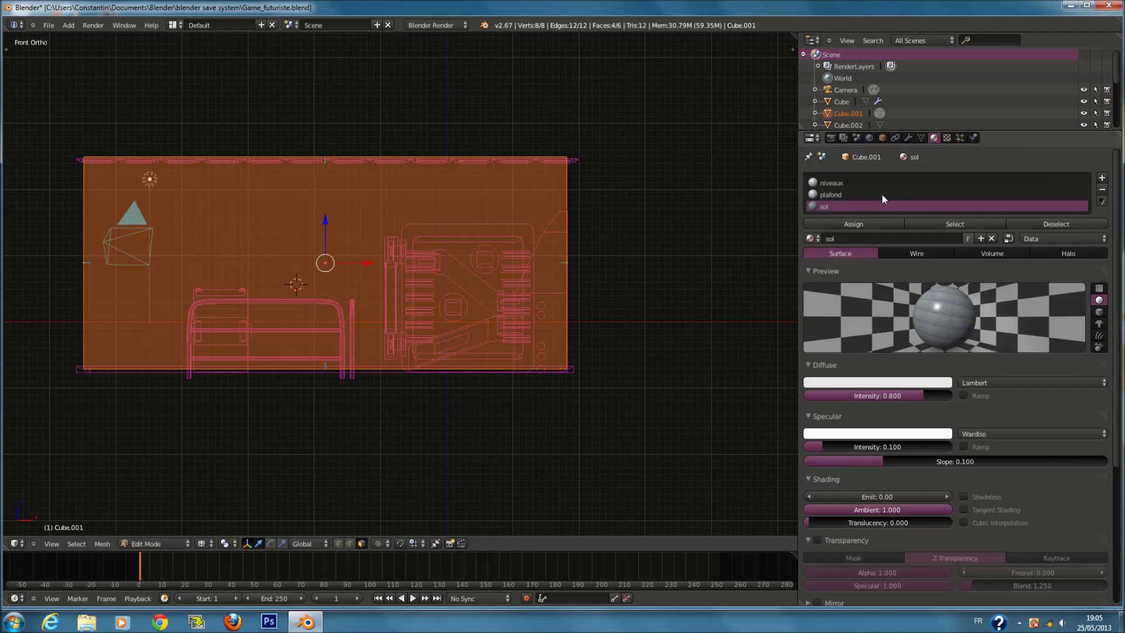
{"action": "left_click", "coordinate": [855, 185]}
{"action": "left_click", "coordinate": [874, 237]}
{"action": "type", "text": "mu"}
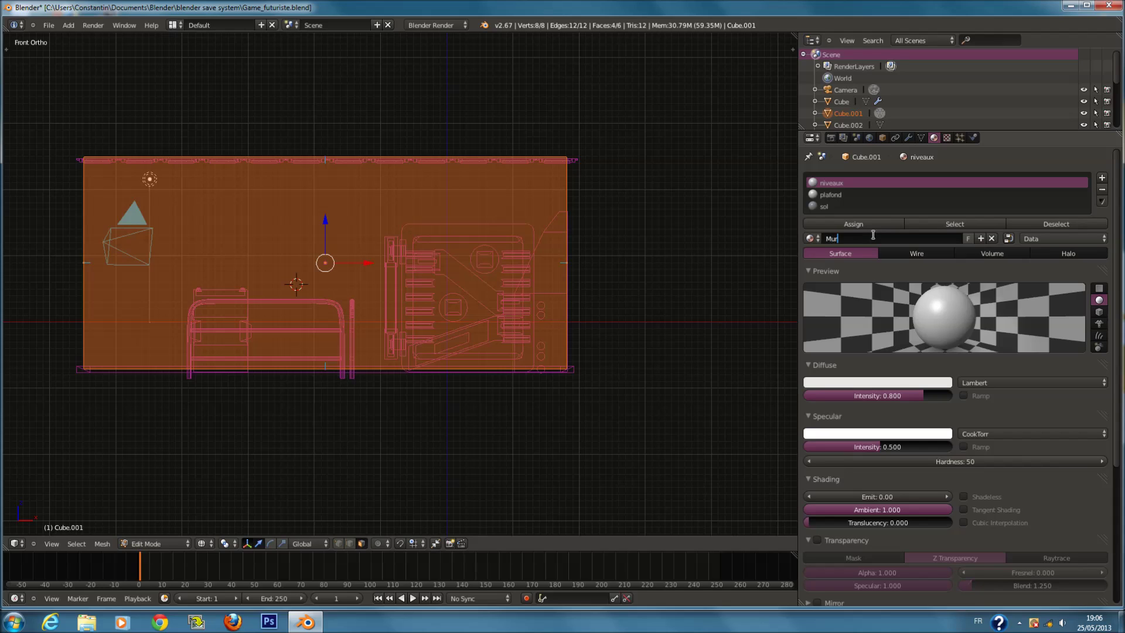
{"action": "key", "text": "Return"}
{"action": "left_click", "coordinate": [855, 223]}
{"action": "key", "text": "Tab"}
Add a new texture of type Image or Movie to the Mur material.
{"action": "left_click", "coordinate": [946, 138]}
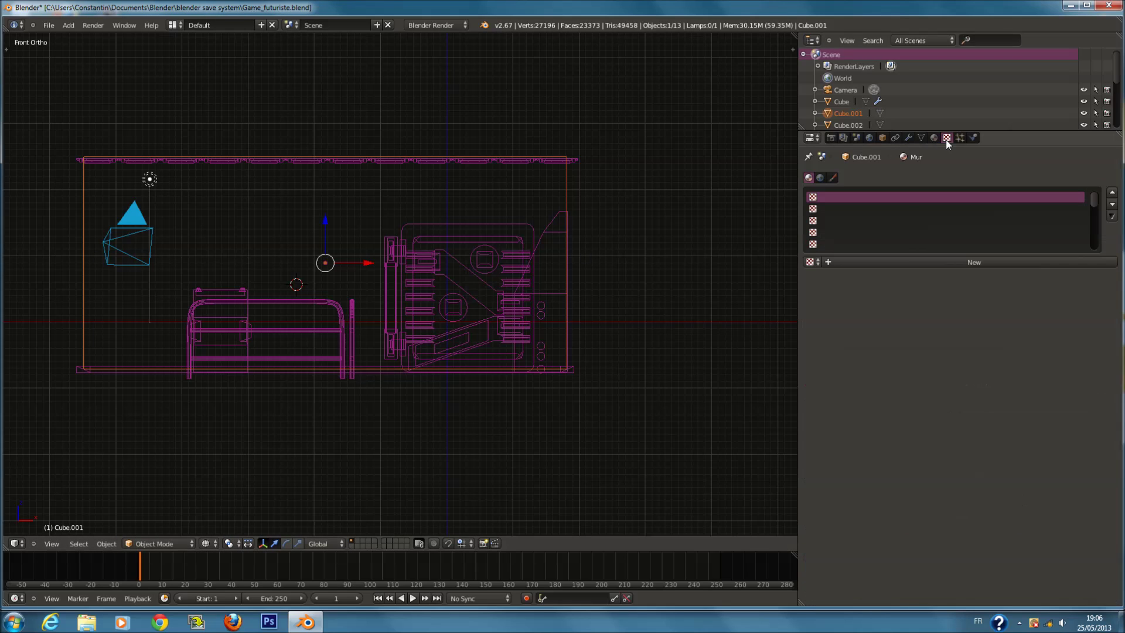
{"action": "left_click", "coordinate": [937, 263]}
{"action": "left_click", "coordinate": [935, 277]}
{"action": "left_click", "coordinate": [926, 240]}
{"action": "left_click", "coordinate": [923, 276]}
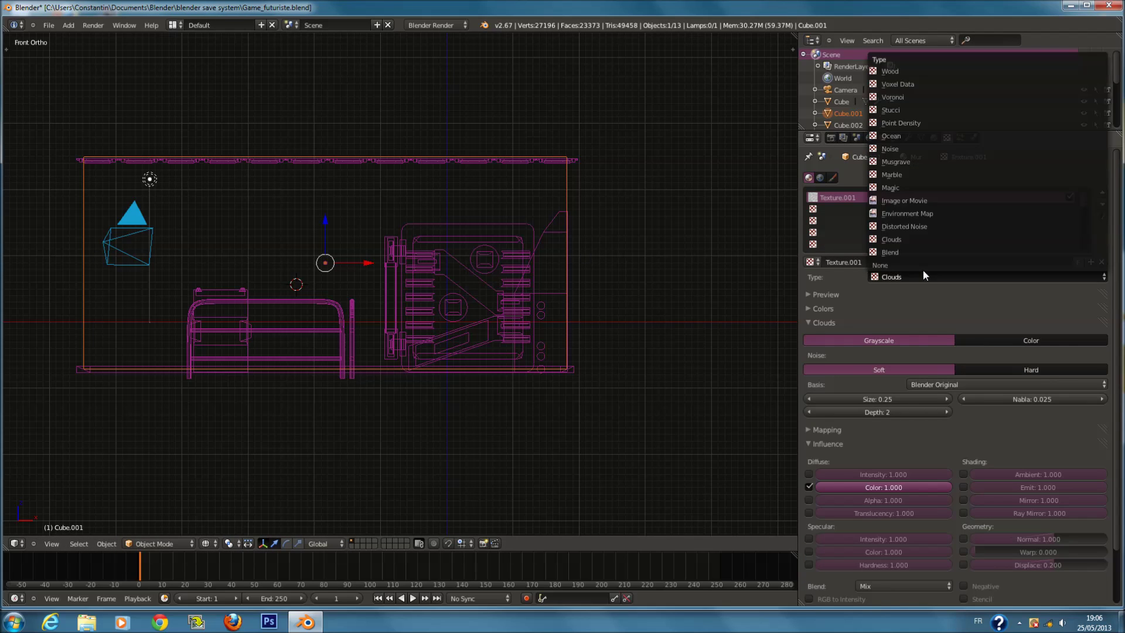
{"action": "left_click", "coordinate": [917, 200]}
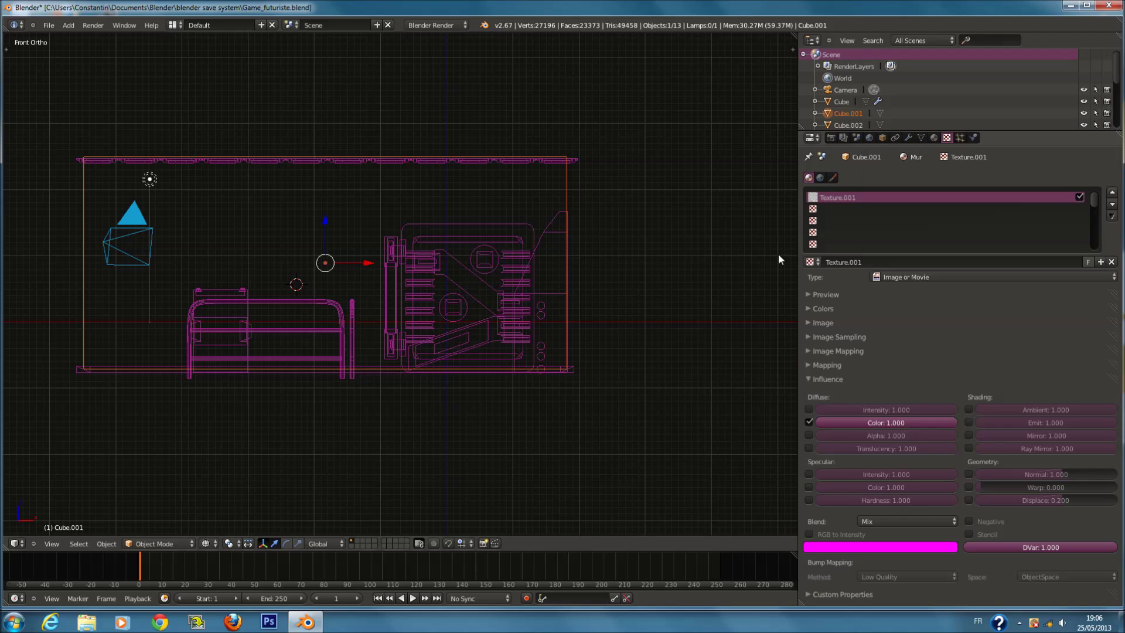
Set the wall texture's mapping coordinates to UV.
{"action": "left_click", "coordinate": [871, 378]}
{"action": "left_click", "coordinate": [879, 365]}
{"action": "left_click", "coordinate": [906, 383]}
{"action": "left_click", "coordinate": [935, 332]}
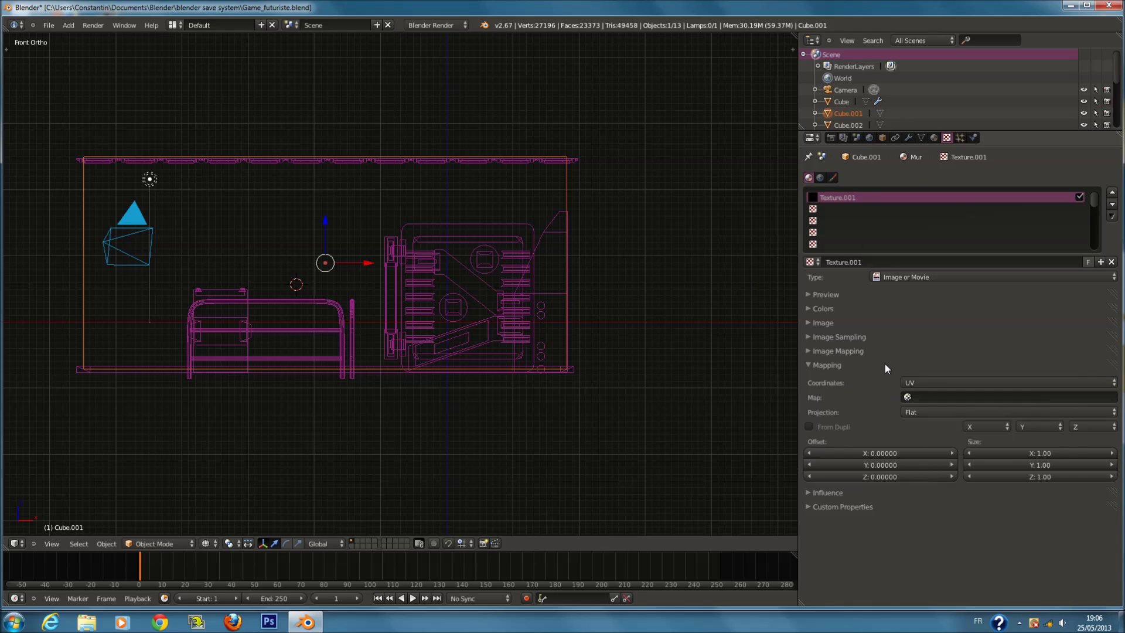
{"action": "left_click", "coordinate": [864, 366]}
Save the scene and load Grungemaps0124_2_thumbhuge.jpg from the texture library's grunge folder as the wall texture's image.
{"action": "left_click", "coordinate": [846, 321]}
{"action": "key", "text": "ctrl+s"}
{"action": "left_click", "coordinate": [957, 338]}
{"action": "left_click", "coordinate": [1027, 341]}
{"action": "left_click", "coordinate": [63, 272]}
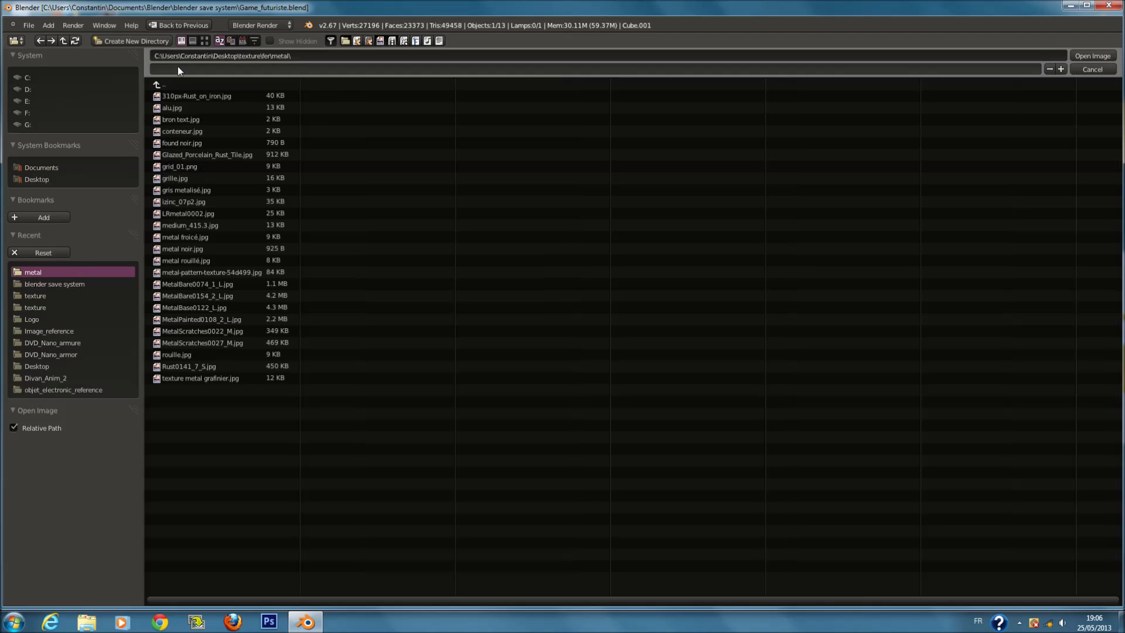
{"action": "left_click", "coordinate": [204, 41]}
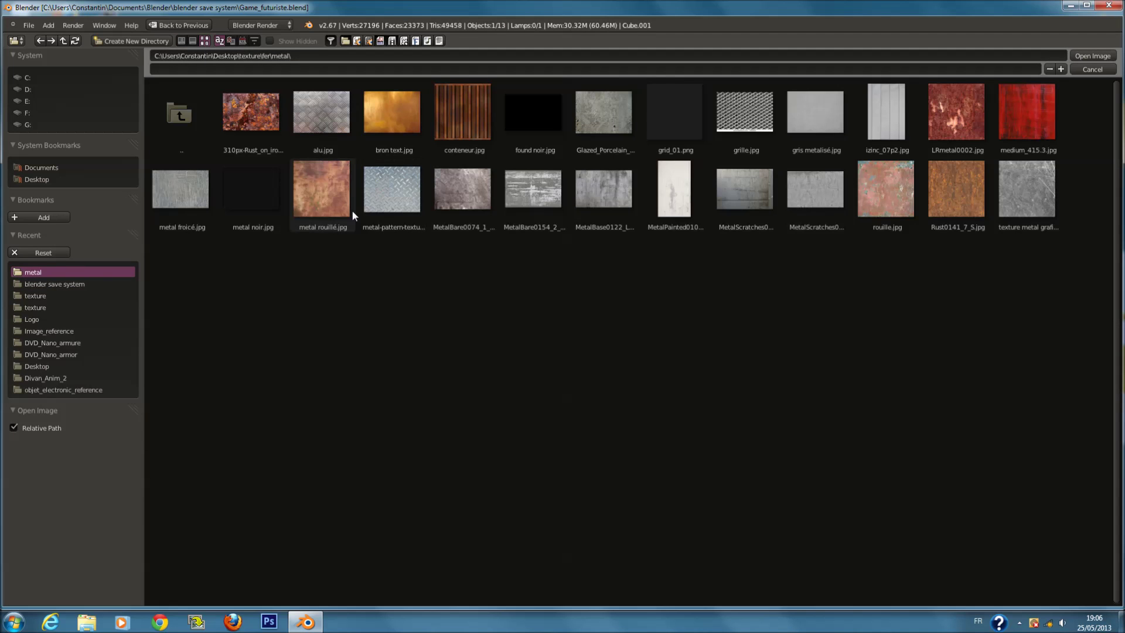
{"action": "left_click", "coordinate": [180, 114]}
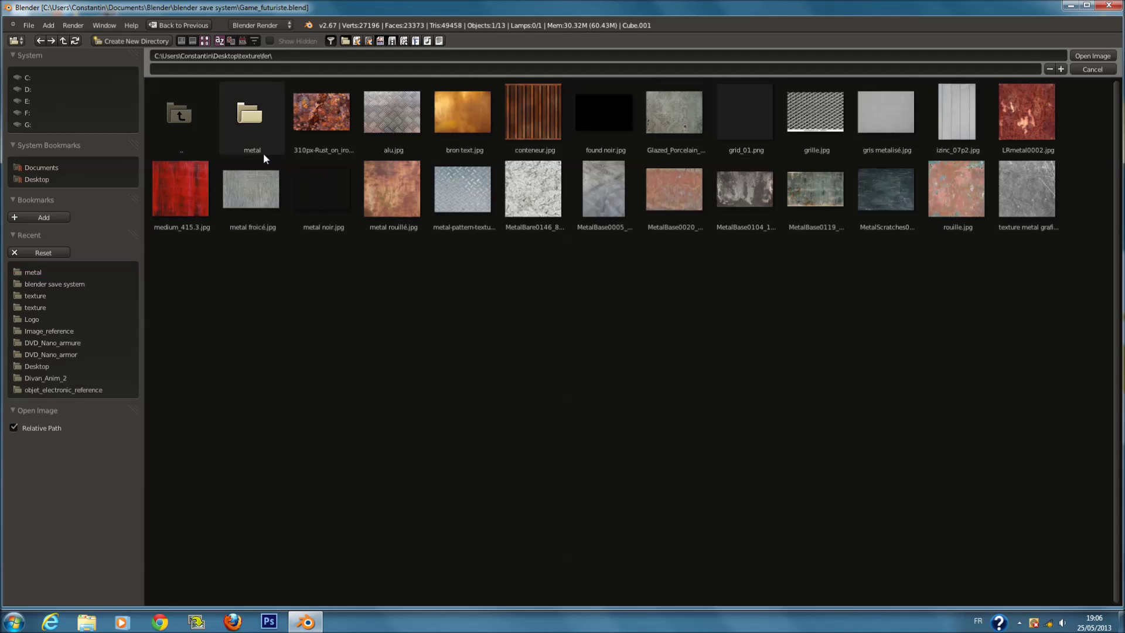
{"action": "left_click", "coordinate": [195, 121]}
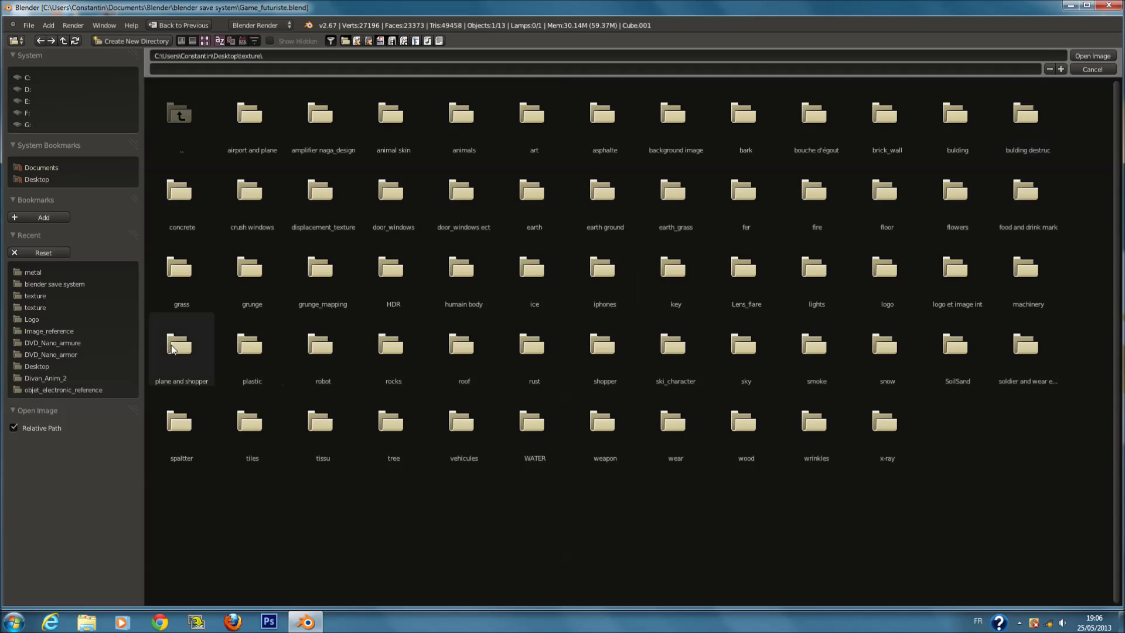
{"action": "left_click", "coordinate": [272, 281]}
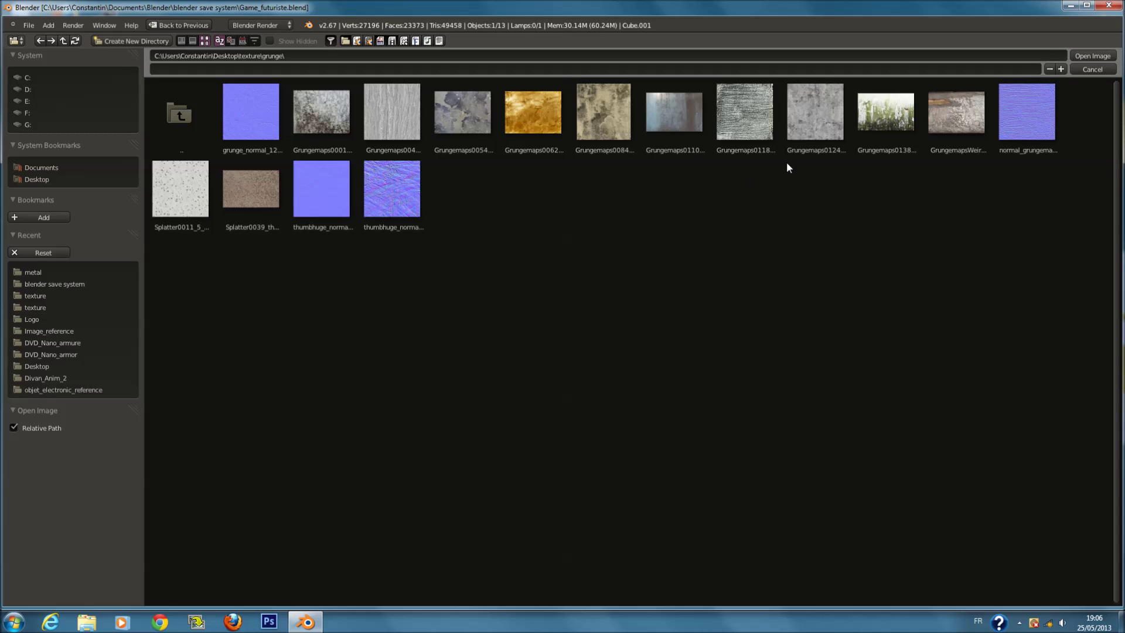
{"action": "left_click", "coordinate": [815, 135]}
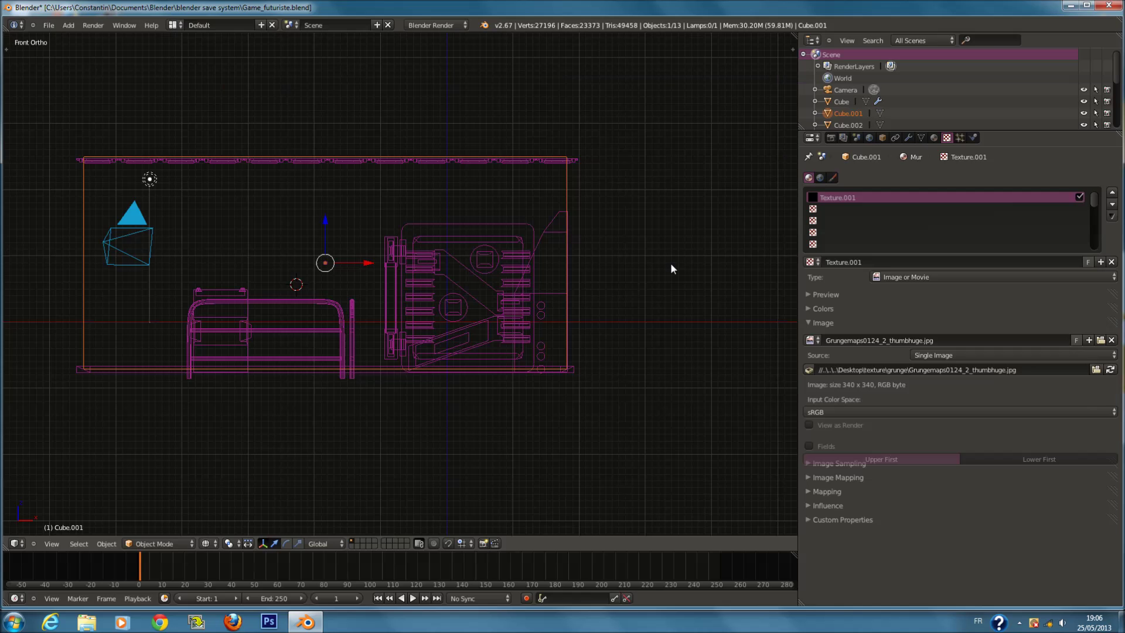
{"action": "left_click", "coordinate": [1079, 59]}
Display the scene in textured shading through the camera and check the wall texture's mapping settings.
{"action": "left_click", "coordinate": [206, 544]}
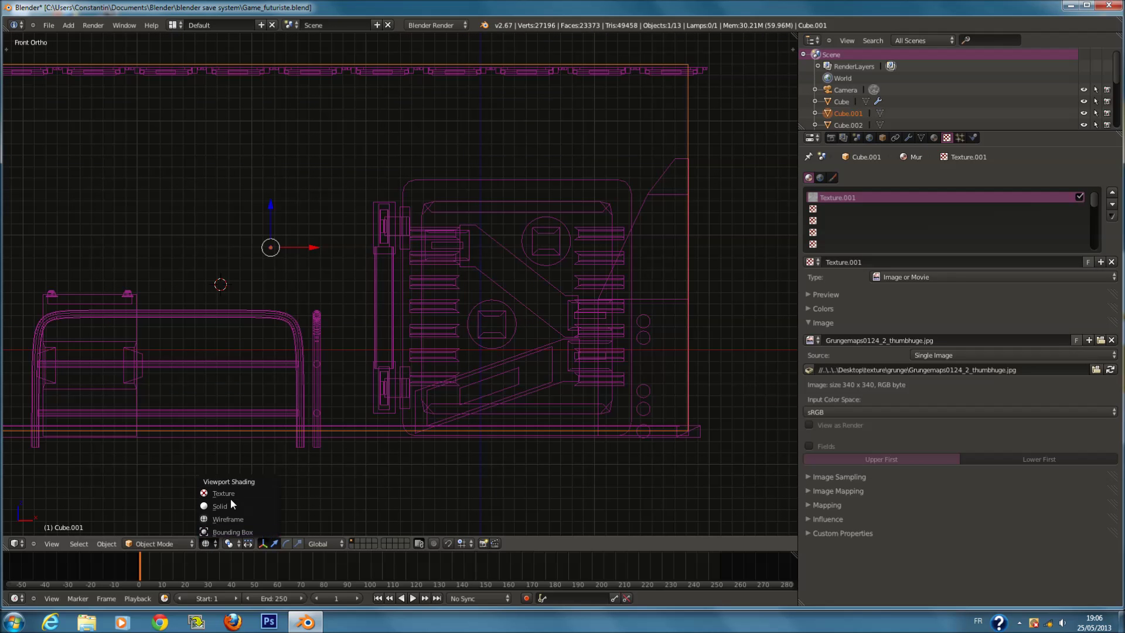
{"action": "left_click", "coordinate": [261, 487]}
{"action": "key", "text": "KP_0"}
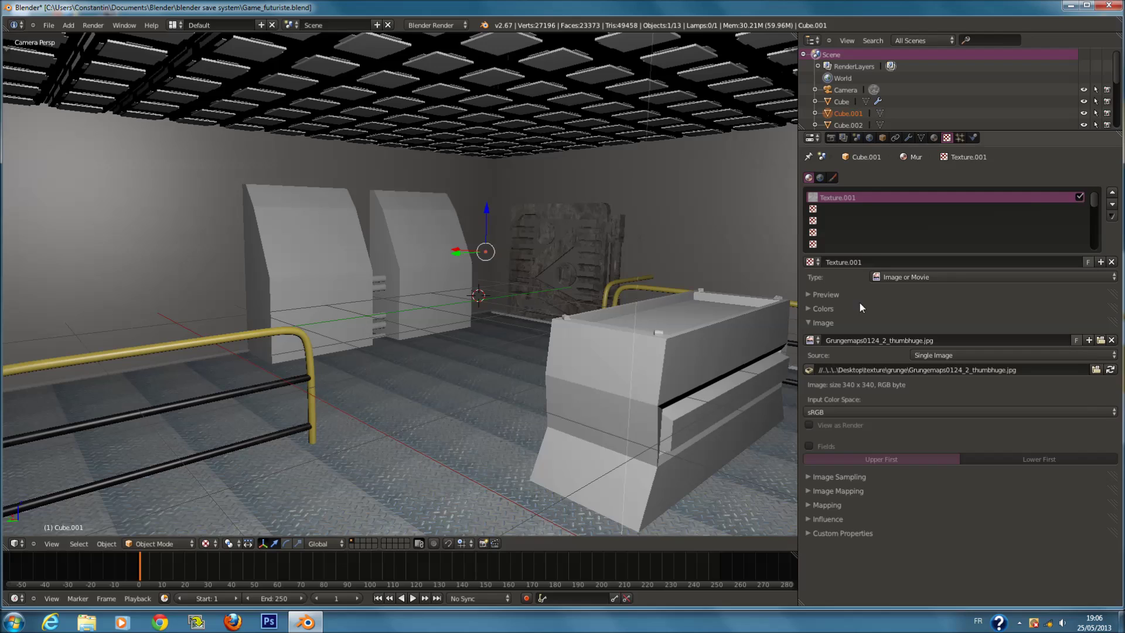
{"action": "left_click", "coordinate": [863, 323]}
{"action": "left_click", "coordinate": [861, 364]}
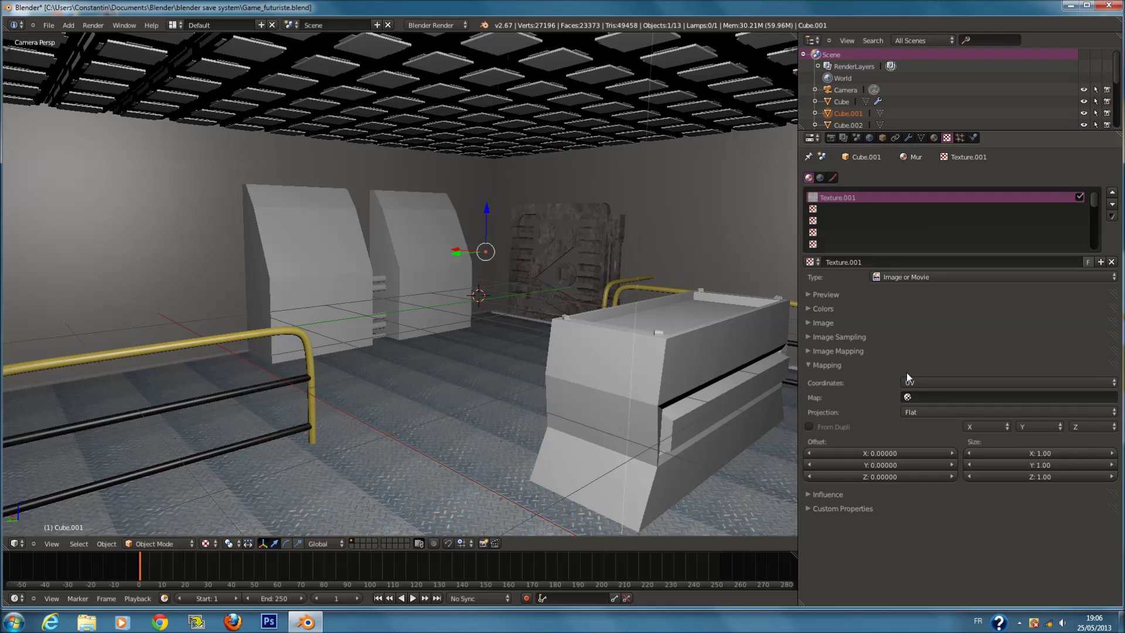
{"action": "left_click", "coordinate": [871, 361]}
Set the Mur material's specular intensity to 0.01 and save the scene.
{"action": "left_click", "coordinate": [933, 139]}
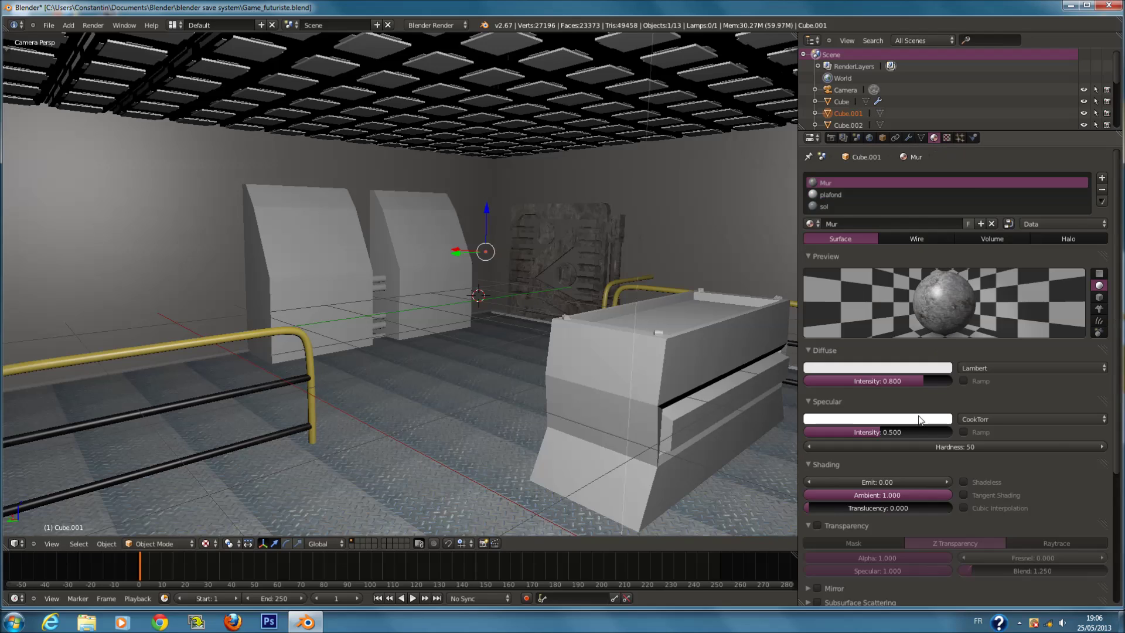
{"action": "left_click", "coordinate": [888, 433]}
{"action": "key", "text": "Escape"}
{"action": "left_click", "coordinate": [885, 433]}
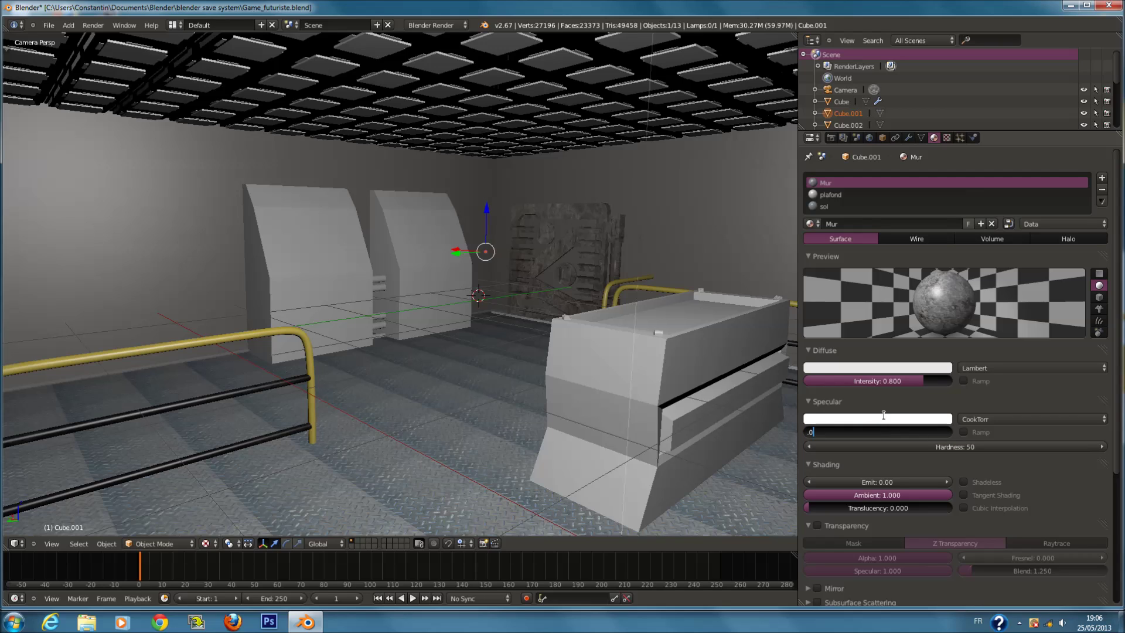
{"action": "type", "text": ".01"}
{"action": "key", "text": "Return"}
{"action": "key", "text": "ctrl+s"}
Enter Edit Mode on the room and UV-unwrap its wall faces from the front orthographic view.
{"action": "left_click", "coordinate": [459, 382]}
{"action": "middle_click_drag", "start_coordinate": [459, 382], "coordinate": [470, 398]}
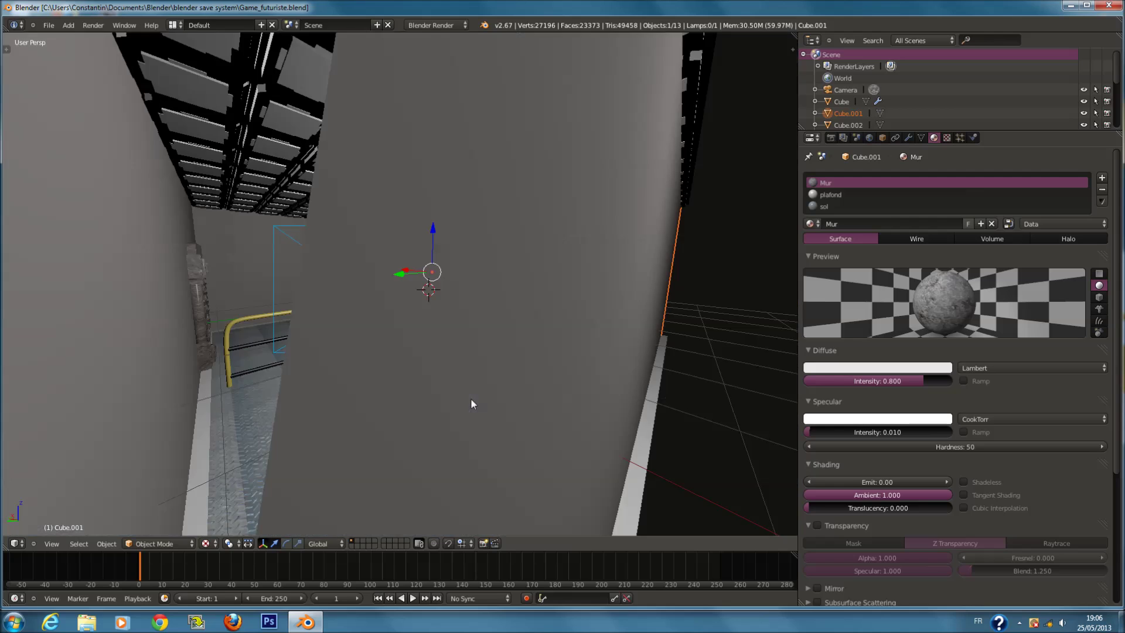
{"action": "scroll", "coordinate": [470, 398], "scroll_direction": "down", "scroll_amount": 6}
{"action": "key", "text": "Tab"}
{"action": "key", "text": "KP_1"}
{"action": "key", "text": "KP_5"}
{"action": "key", "text": "u"}
{"action": "left_click", "coordinate": [528, 399]}
Select the room's two side wall faces in the right orthographic wireframe view.
{"action": "scroll", "coordinate": [526, 355], "scroll_direction": "up", "scroll_amount": 2}
{"action": "key", "text": "KP_3"}
{"action": "key", "text": "z"}
{"action": "key", "text": "a"}
{"action": "key", "text": "c"}
{"action": "key", "text": "Escape"}
{"action": "key", "text": "a"}
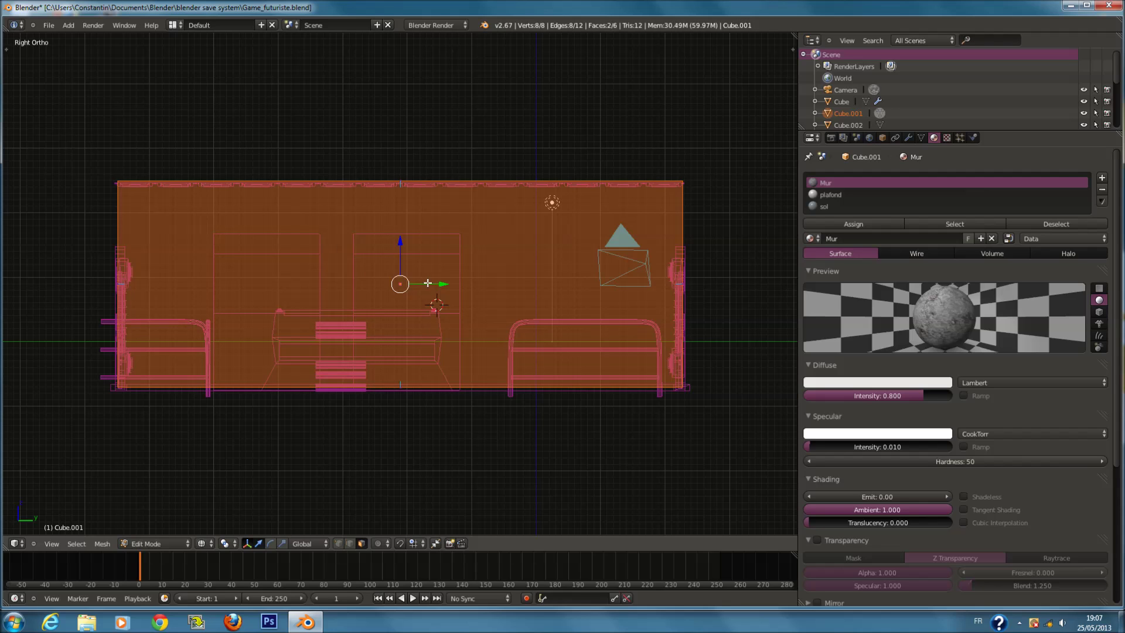
Return to Object Mode and show the room through the camera in textured shading.
{"action": "key", "text": "Tab"}
{"action": "key", "text": "KP_0"}
{"action": "key", "text": "z"}
{"action": "left_click", "coordinate": [208, 544]}
{"action": "left_click", "coordinate": [224, 493]}
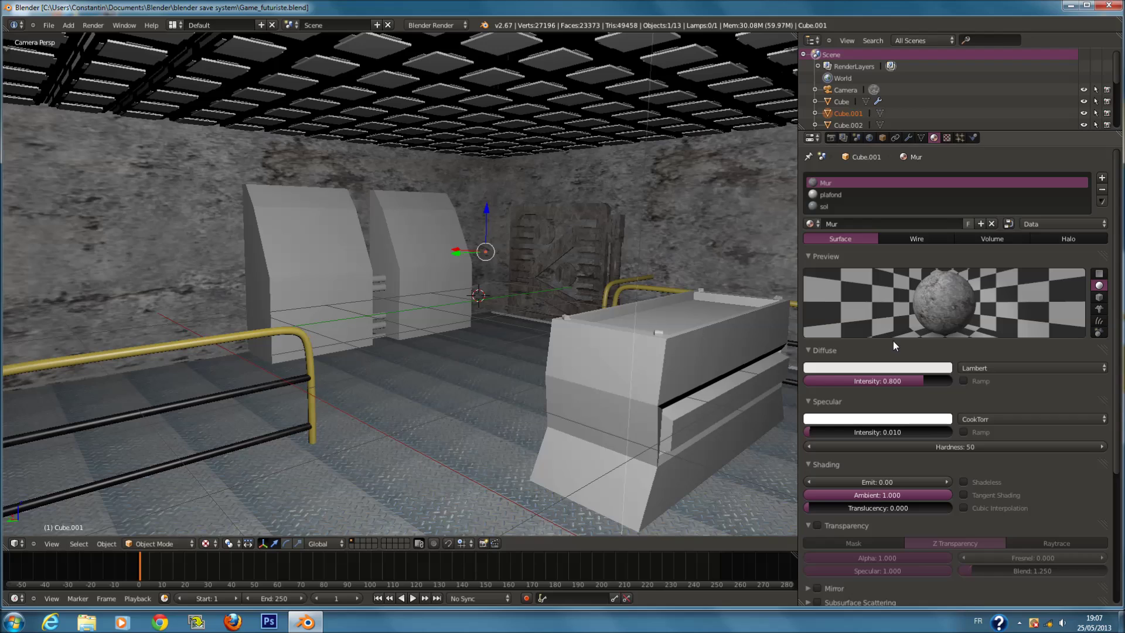
Try a mapping size of 12 in X and Y on the Mur material's wall texture.
{"action": "scroll", "coordinate": [893, 340], "scroll_direction": "down", "scroll_amount": 3}
{"action": "left_click", "coordinate": [947, 138]}
{"action": "left_click", "coordinate": [862, 365]}
{"action": "left_click", "coordinate": [1022, 453]}
{"action": "type", "text": "12"}
{"action": "key", "text": "Return"}
{"action": "left_click", "coordinate": [1035, 464]}
{"action": "type", "text": "12"}
{"action": "key", "text": "Return"}
{"action": "left_click", "coordinate": [1028, 462]}
{"action": "type", "text": "1"}
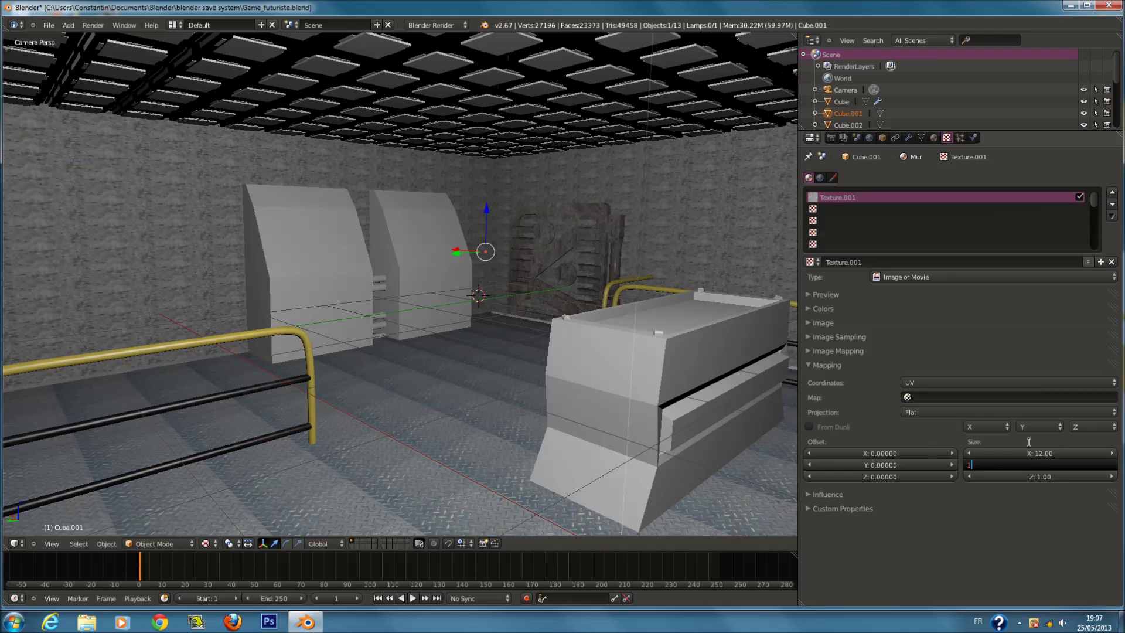
Try a mapping size of 4 in X and Y on the wall texture.
{"action": "left_click", "coordinate": [1032, 453]}
{"action": "type", "text": "4"}
{"action": "key", "text": "Tab"}
{"action": "type", "text": "4"}
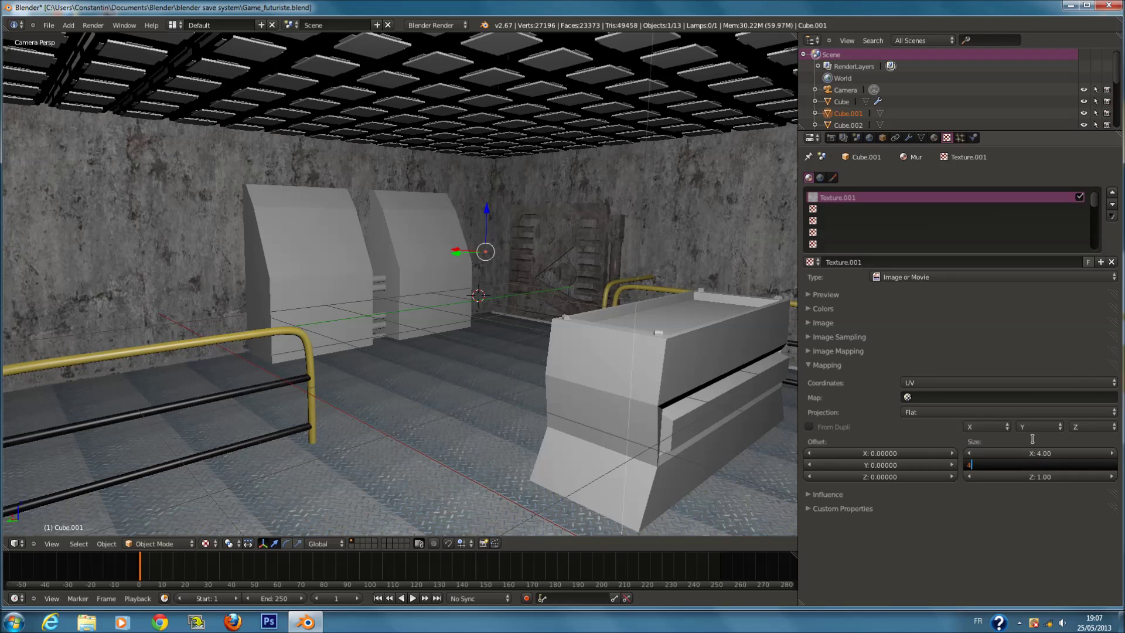
{"action": "key", "text": "Return"}
Set the wall texture's mapping size to 2 in Y and X, inspect the walls and save the scene.
{"action": "left_click", "coordinate": [1055, 462]}
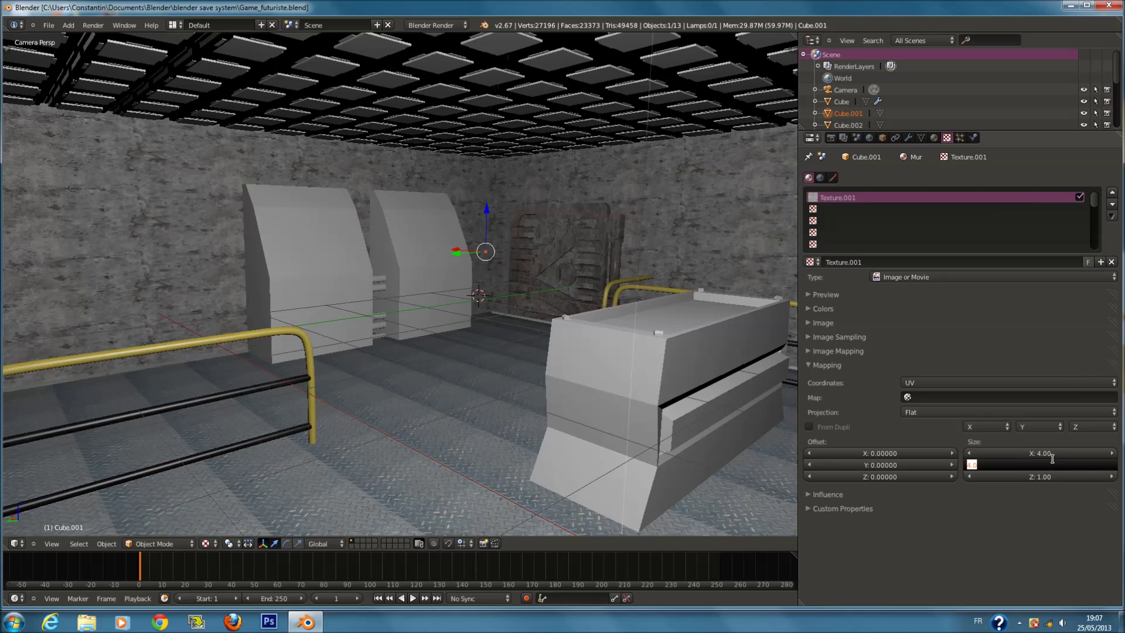
{"action": "type", "text": "2"}
{"action": "key", "text": "Return"}
{"action": "left_click", "coordinate": [1043, 453]}
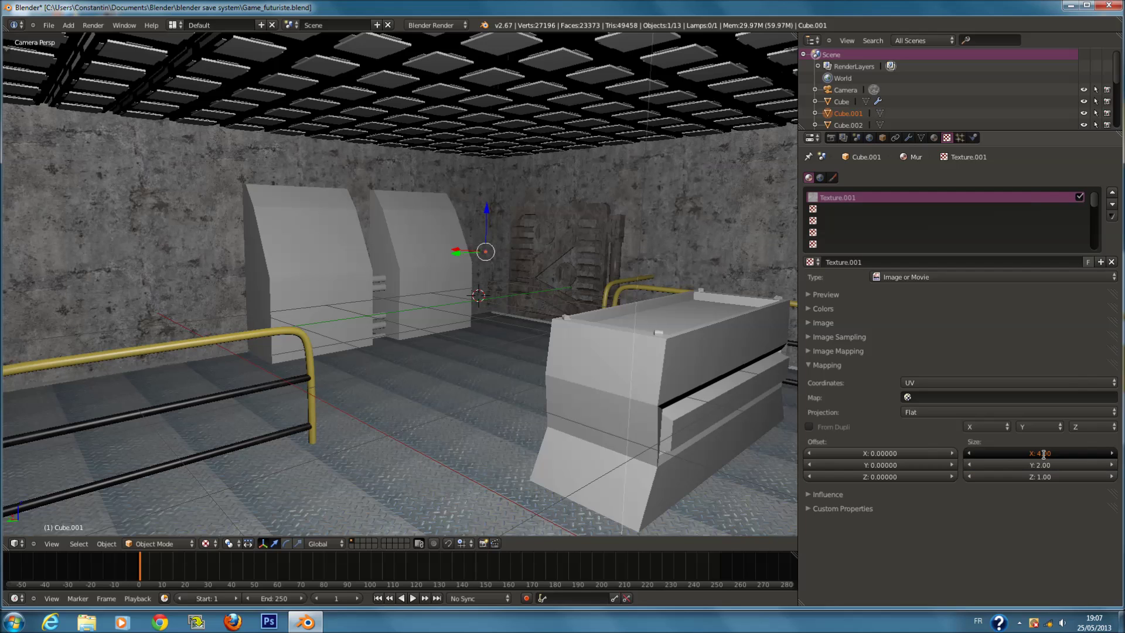
{"action": "type", "text": "2"}
{"action": "key", "text": "Return"}
{"action": "key", "text": "ctrl+s"}
{"action": "left_click", "coordinate": [603, 407]}
{"action": "middle_click_drag", "start_coordinate": [604, 404], "coordinate": [659, 352]}
{"action": "key", "text": "ctrl+s"}
Try a diffuse color influence of 0.4 on the Mur material's wall texture and save the scene.
{"action": "left_click", "coordinate": [593, 411]}
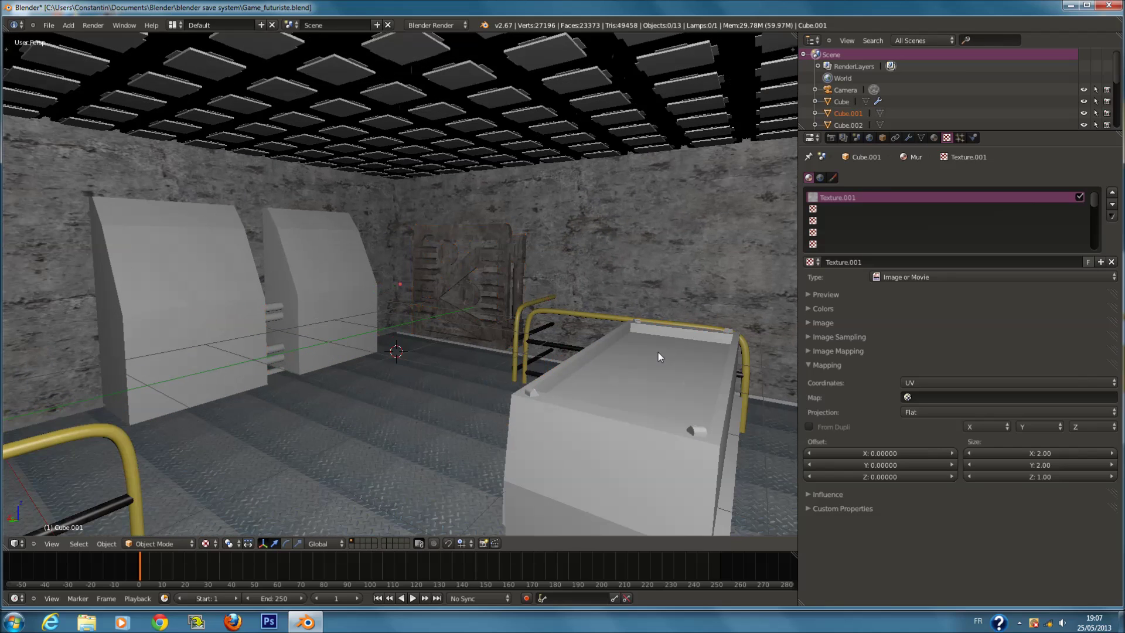
{"action": "left_click", "coordinate": [934, 137]}
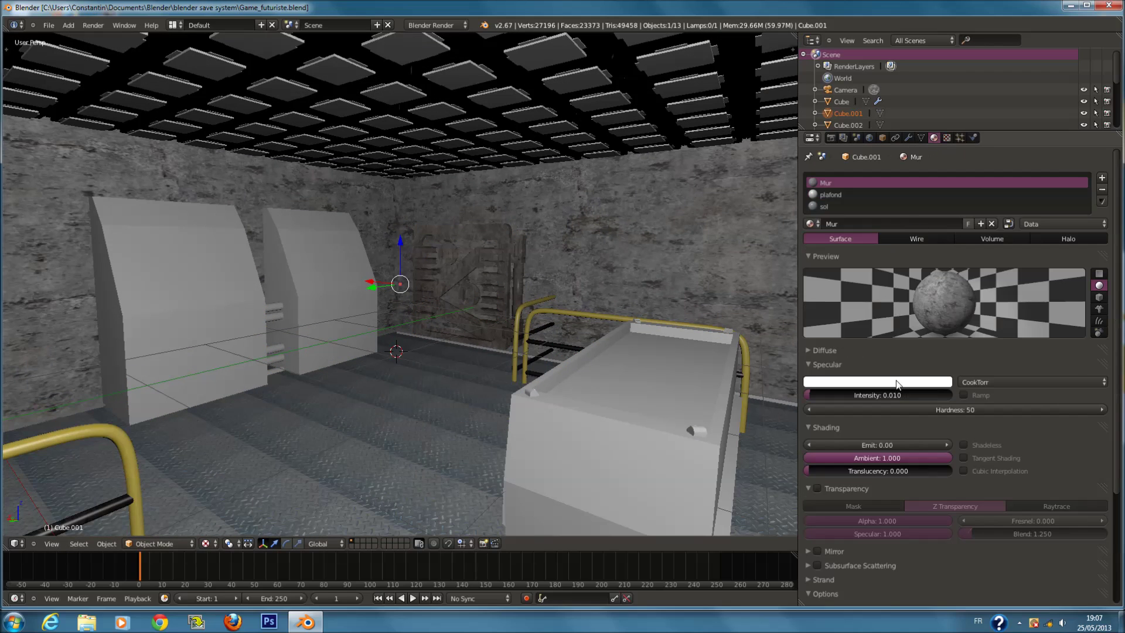
{"action": "left_click", "coordinate": [897, 381]}
{"action": "left_click", "coordinate": [947, 137]}
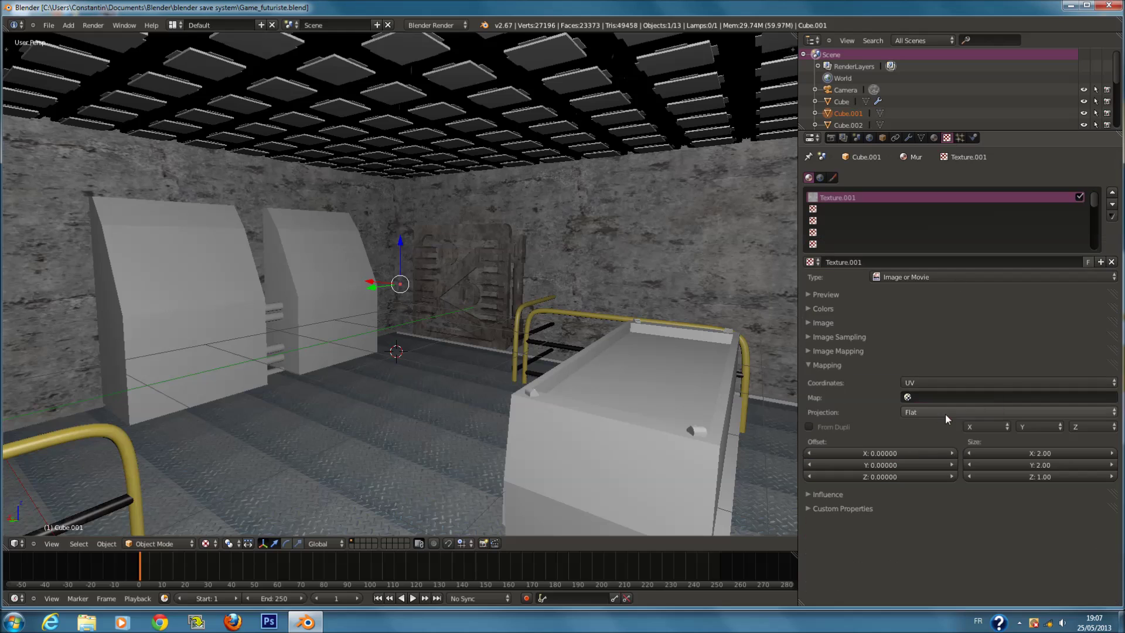
{"action": "left_click", "coordinate": [843, 364]}
{"action": "left_click", "coordinate": [844, 380]}
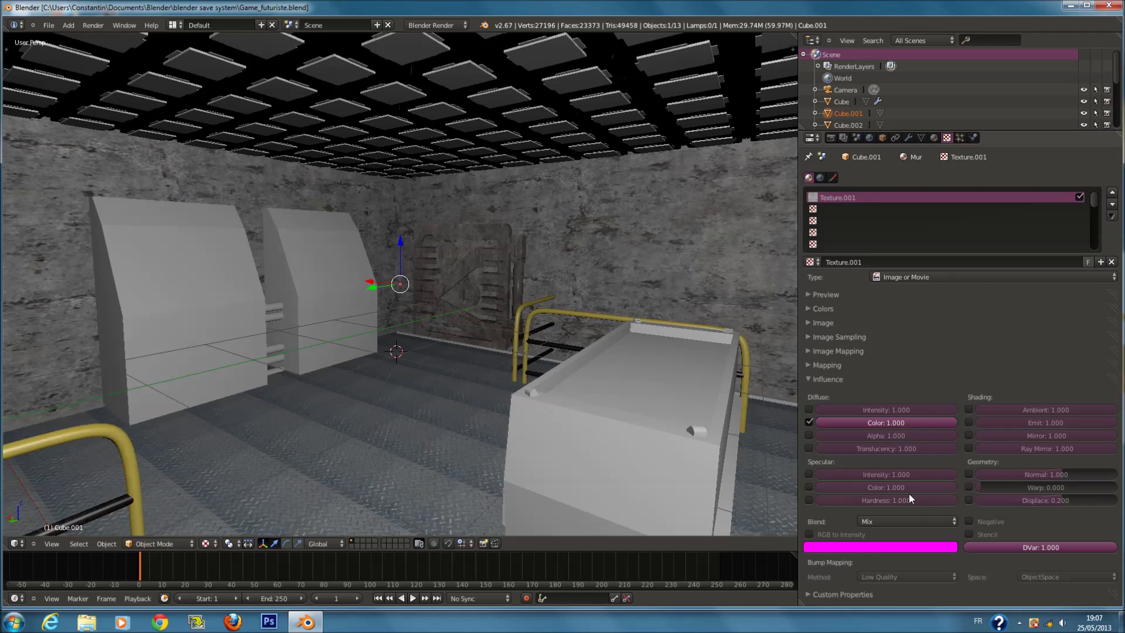
{"action": "left_click", "coordinate": [891, 422]}
{"action": "type", "text": "0.4"}
{"action": "key", "text": "Return"}
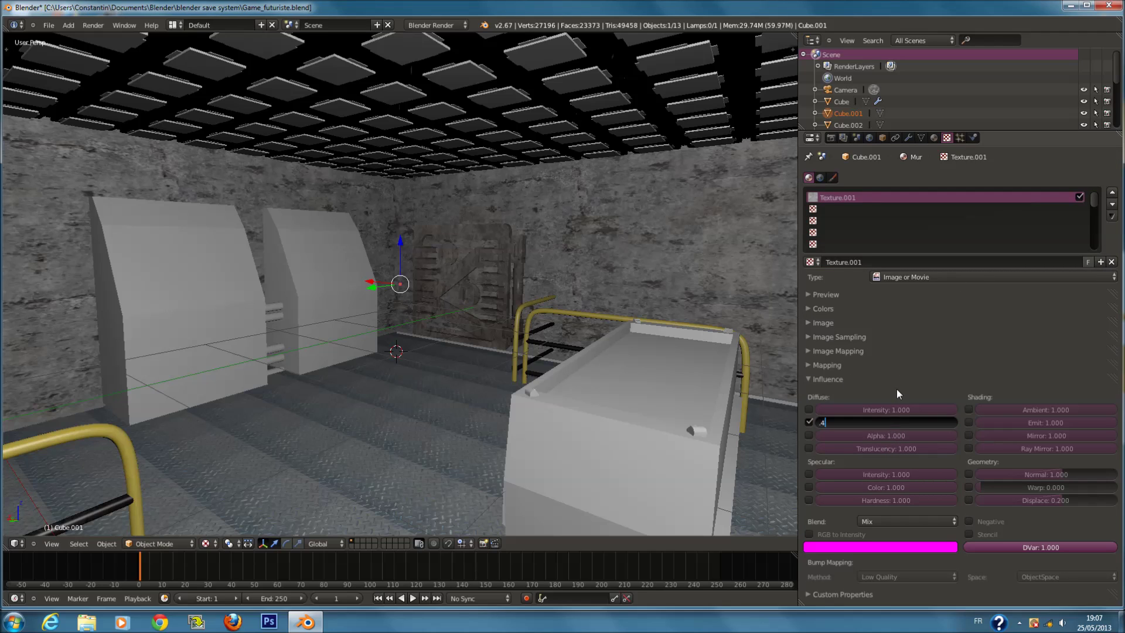
{"action": "key", "text": "ctrl+s"}
Set the wall texture's diffuse color influence to 0.6.
{"action": "left_click", "coordinate": [906, 422]}
{"action": "type", "text": ".6"}
{"action": "key", "text": "Return"}
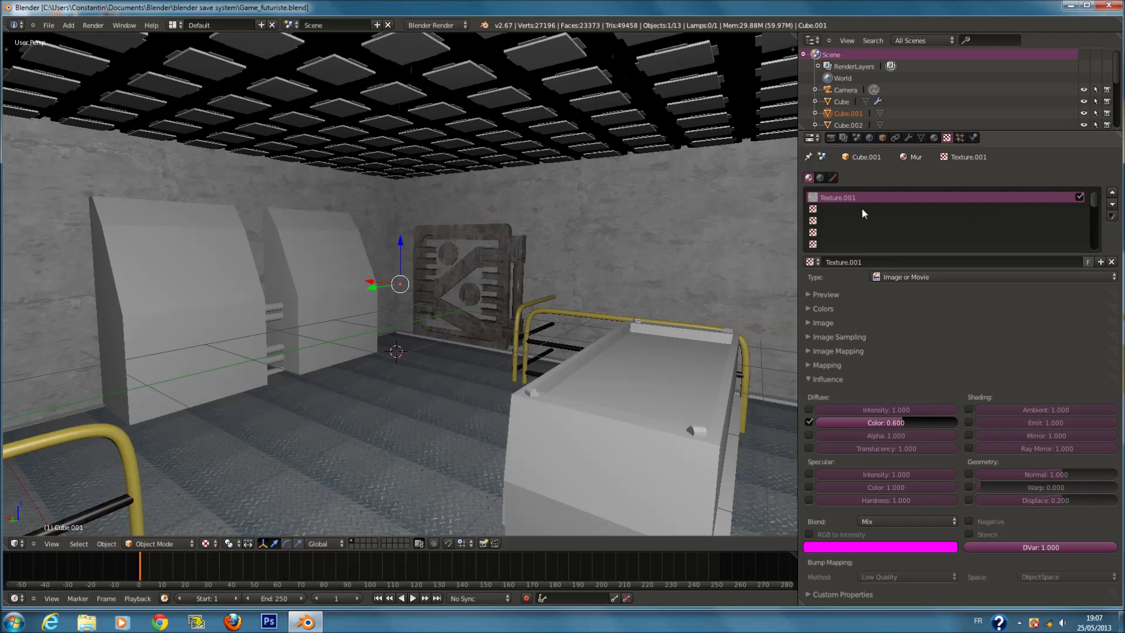
Rename the wall texture as texture_mur.
{"action": "left_click", "coordinate": [882, 263]}
{"action": "type", "text": "TEXTGU"}
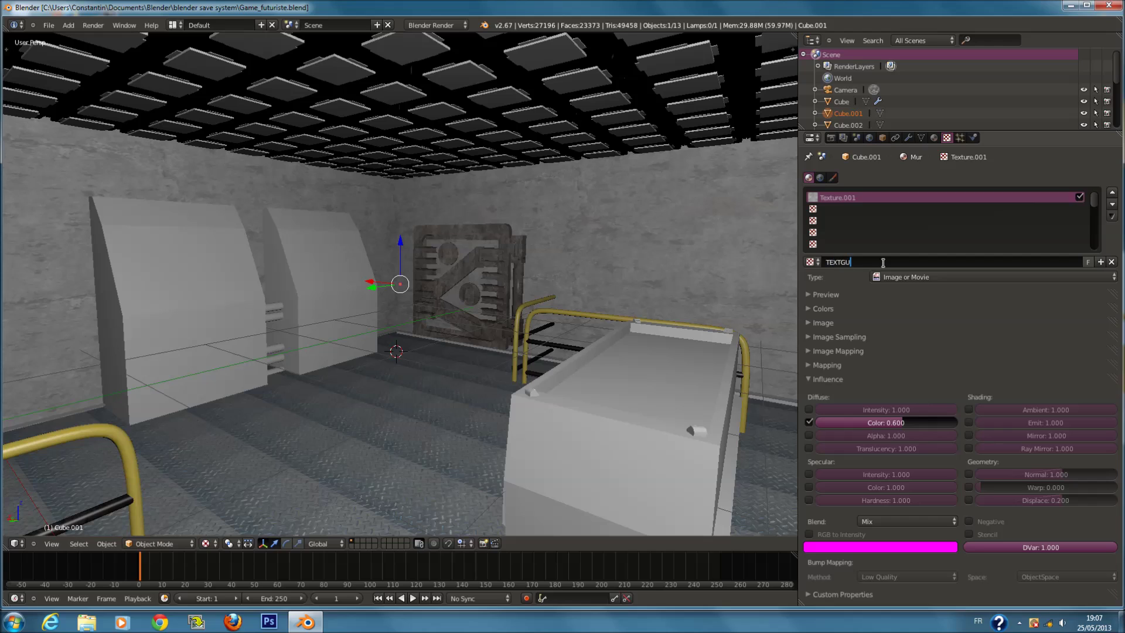
{"action": "key", "text": "BackSpace"}
{"action": "key", "text": "BackSpace"}
{"action": "key", "text": "BackSpace"}
{"action": "key", "text": "BackSpace"}
{"action": "key", "text": "BackSpace"}
{"action": "type", "text": "texture_mur"}
{"action": "key", "text": "Return"}
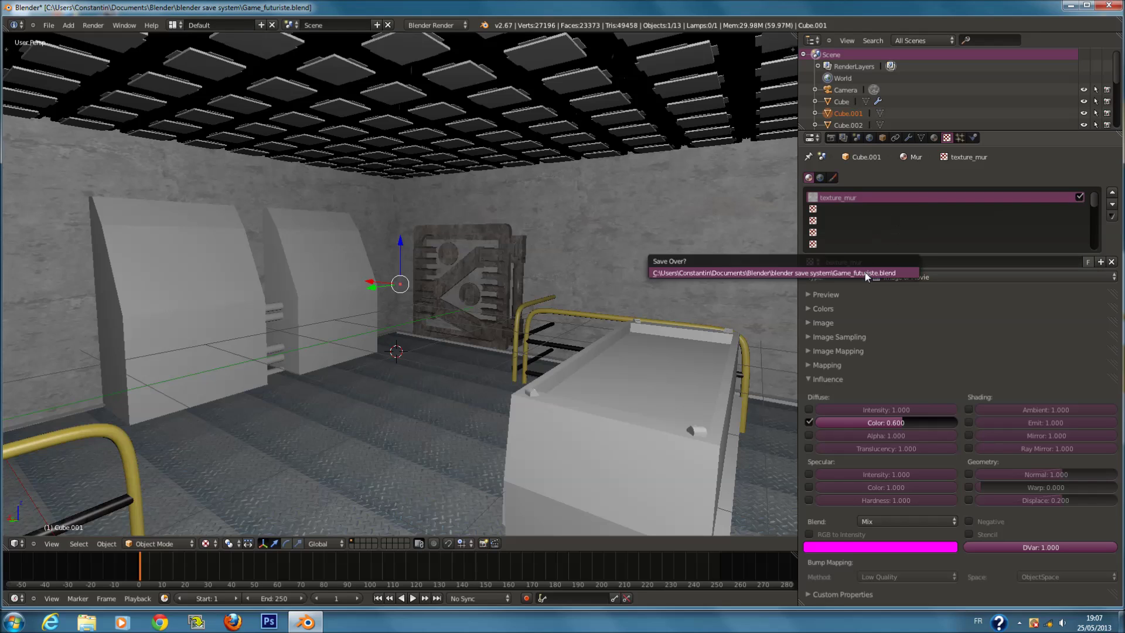
Add a second texture of type Image or Movie to the Mur material and save the scene.
{"action": "left_click", "coordinate": [851, 295]}
{"action": "left_click", "coordinate": [851, 295]}
{"action": "left_click", "coordinate": [859, 323]}
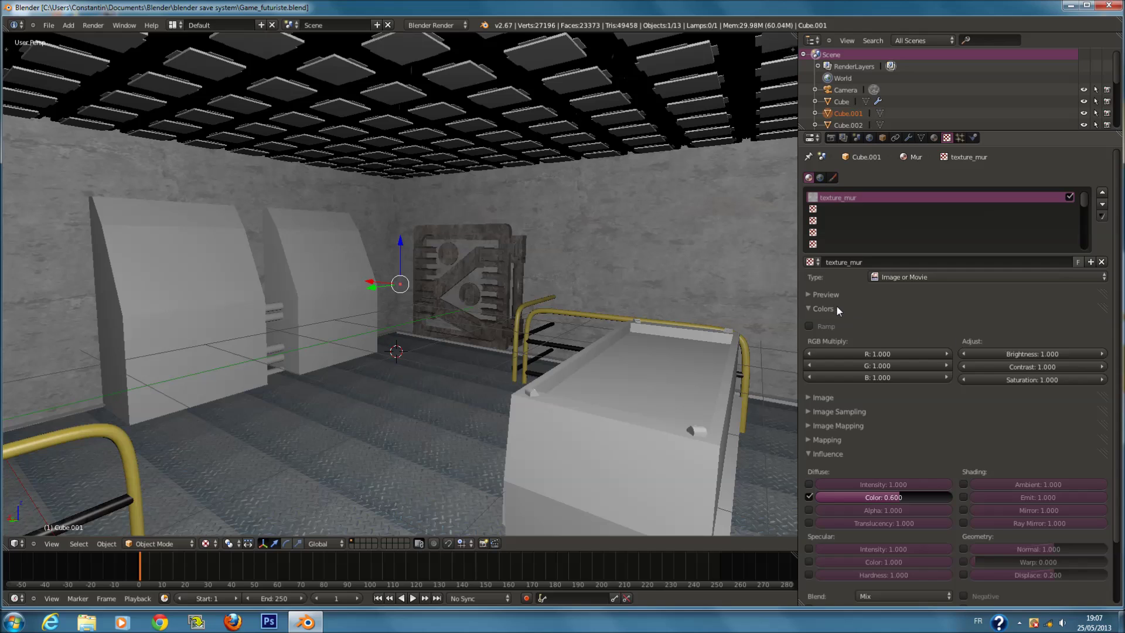
{"action": "left_click", "coordinate": [846, 211]}
{"action": "left_click", "coordinate": [959, 262]}
{"action": "left_click", "coordinate": [958, 278]}
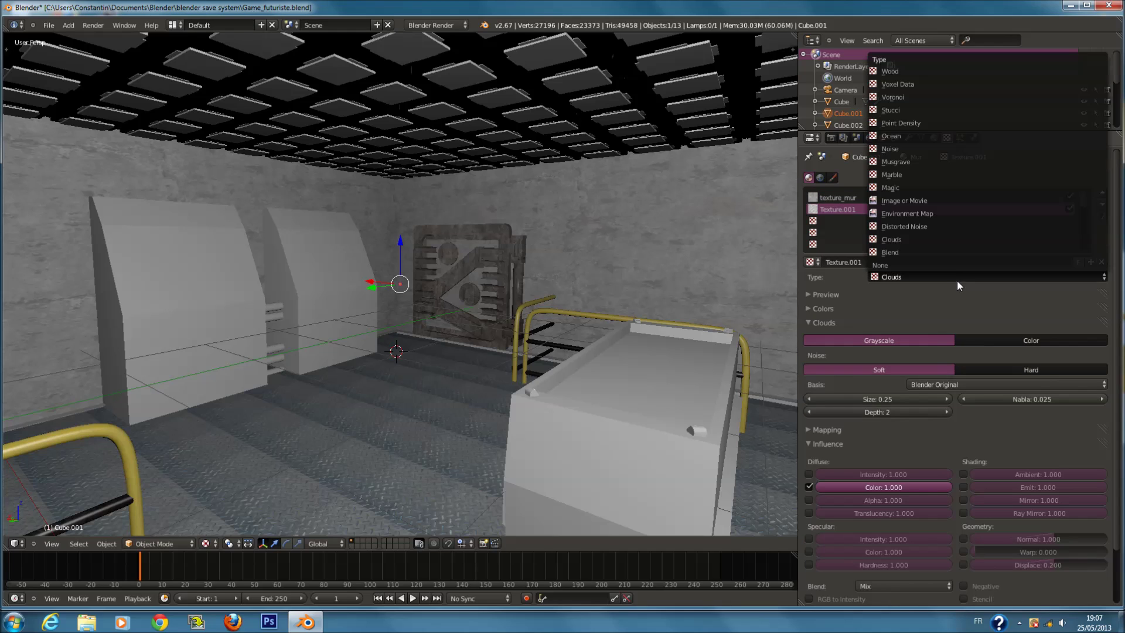
{"action": "left_click", "coordinate": [926, 201]}
{"action": "key", "text": "ctrl+s"}
Set the second wall texture's mapping coordinates to UV and save the scene.
{"action": "left_click", "coordinate": [884, 380]}
{"action": "left_click", "coordinate": [868, 364]}
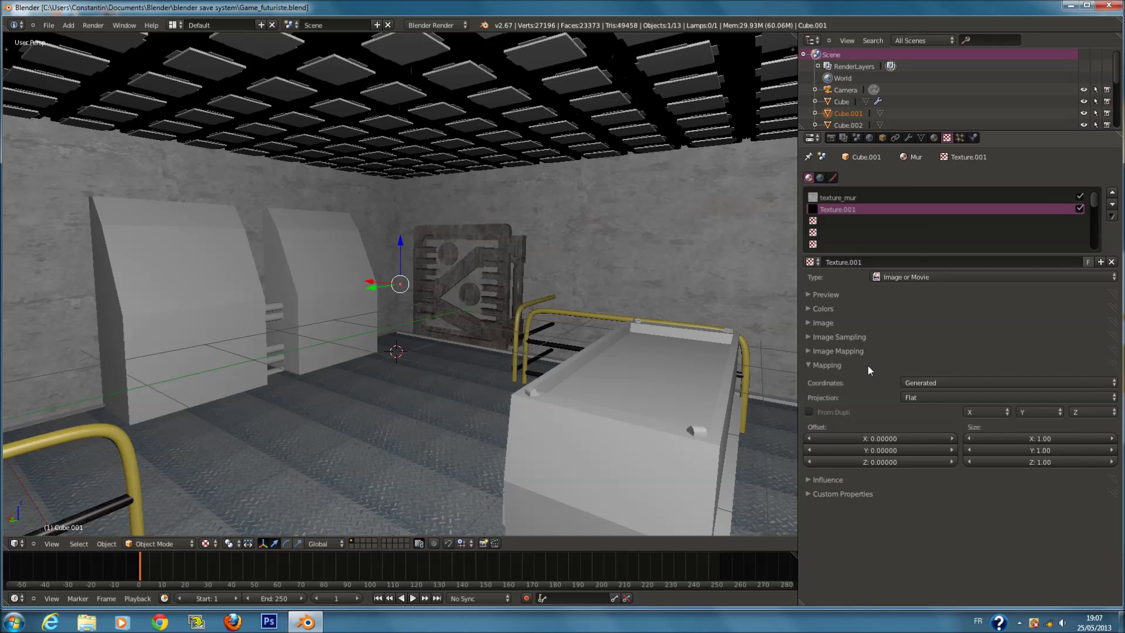
{"action": "left_click", "coordinate": [955, 381]}
{"action": "left_click", "coordinate": [942, 339]}
{"action": "key", "text": "ctrl+s"}
{"action": "left_click", "coordinate": [846, 381]}
{"action": "left_click", "coordinate": [842, 364]}
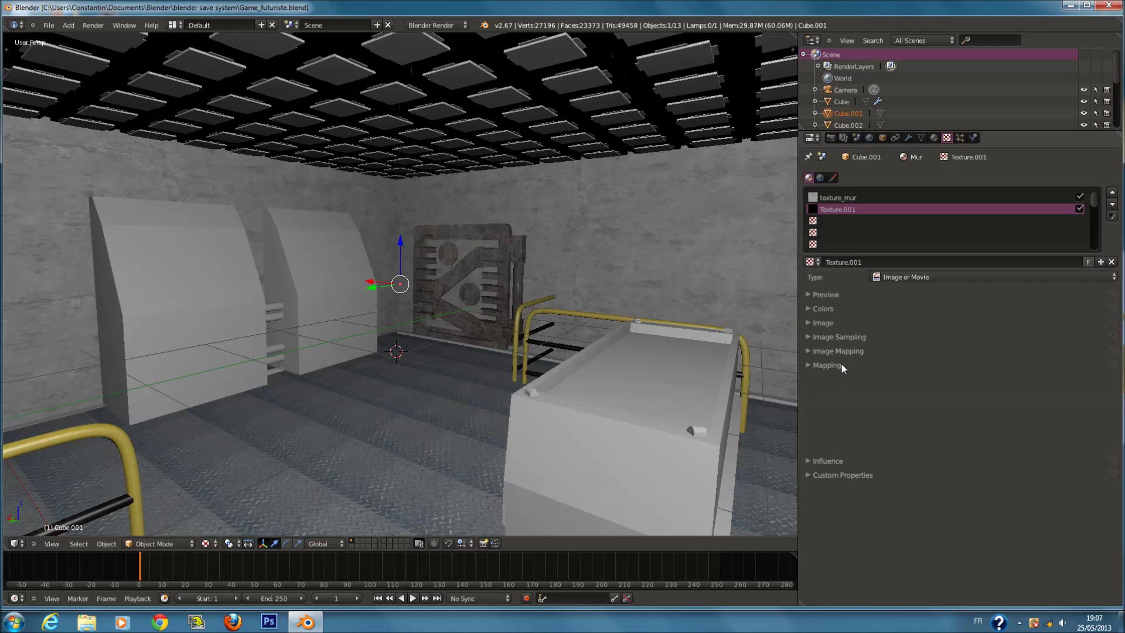
Load ConcreteStucco0142_2_S_COLOR.png from the grunge_mapping folder into the second wall texture and save the scene.
{"action": "left_click", "coordinate": [826, 322]}
{"action": "left_click", "coordinate": [1031, 339]}
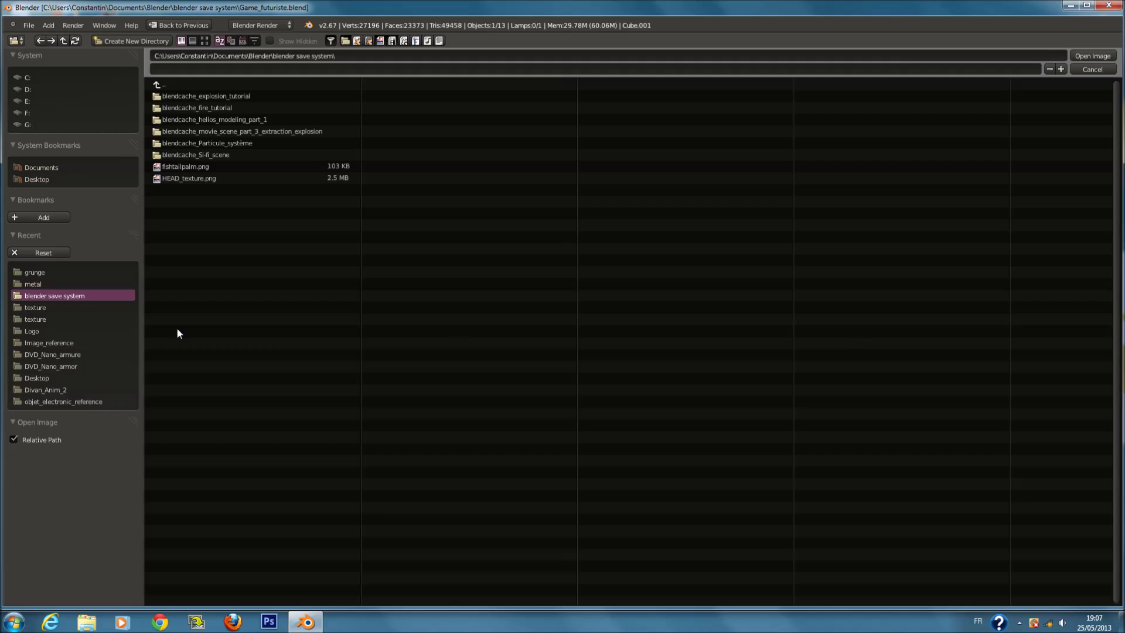
{"action": "left_click", "coordinate": [45, 284]}
{"action": "left_click", "coordinate": [205, 41]}
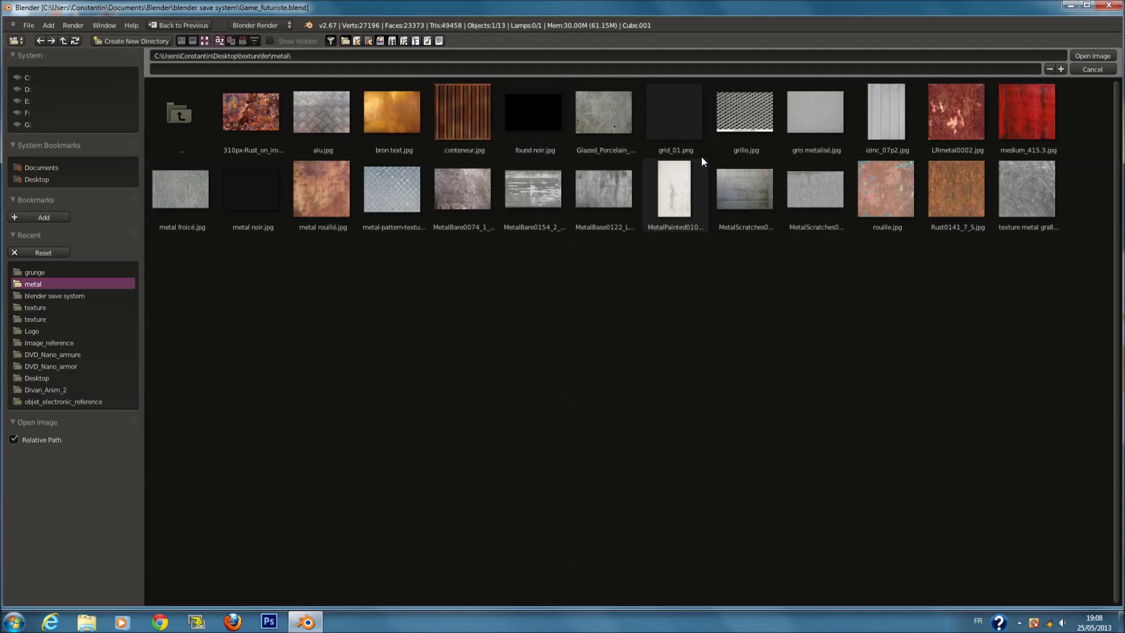
{"action": "left_click", "coordinate": [208, 117]}
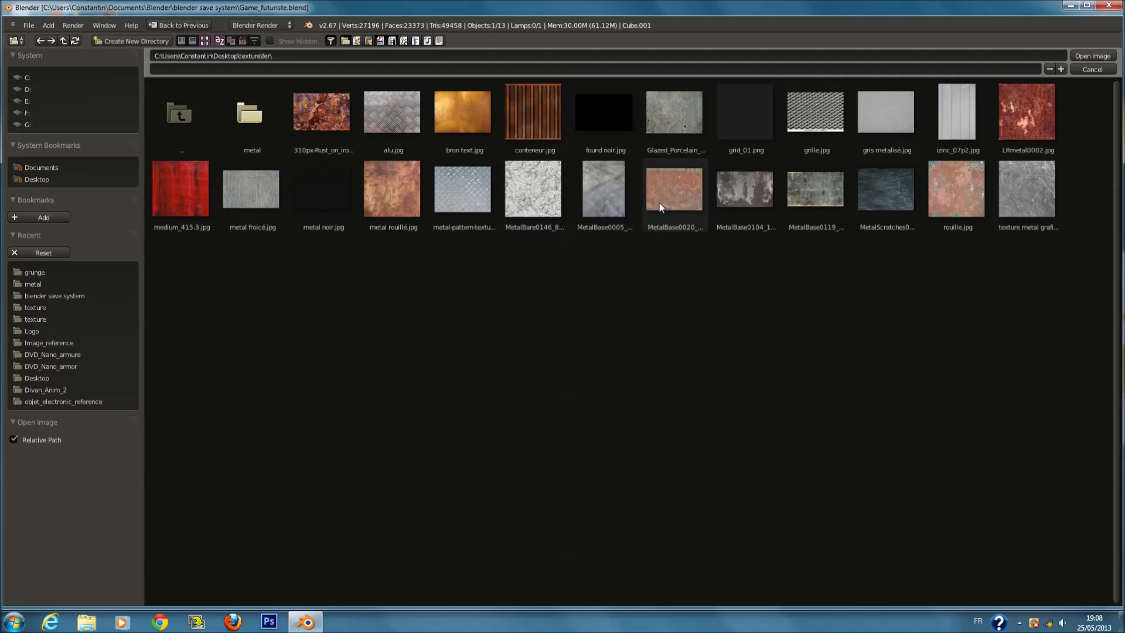
{"action": "left_click", "coordinate": [177, 118]}
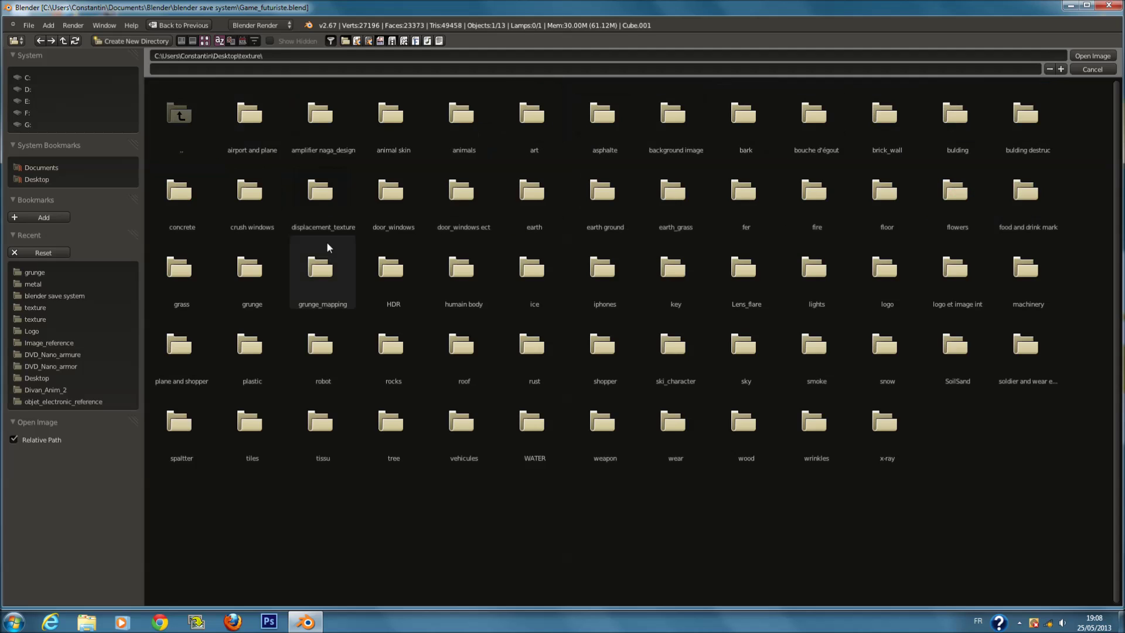
{"action": "left_click", "coordinate": [300, 272]}
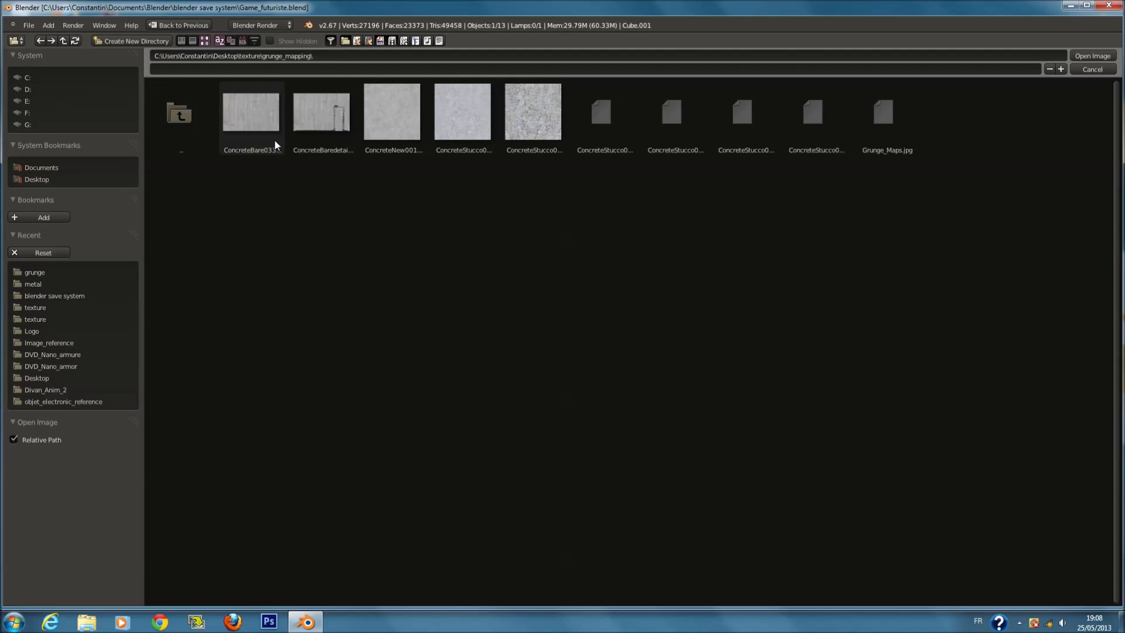
{"action": "left_click", "coordinate": [510, 125]}
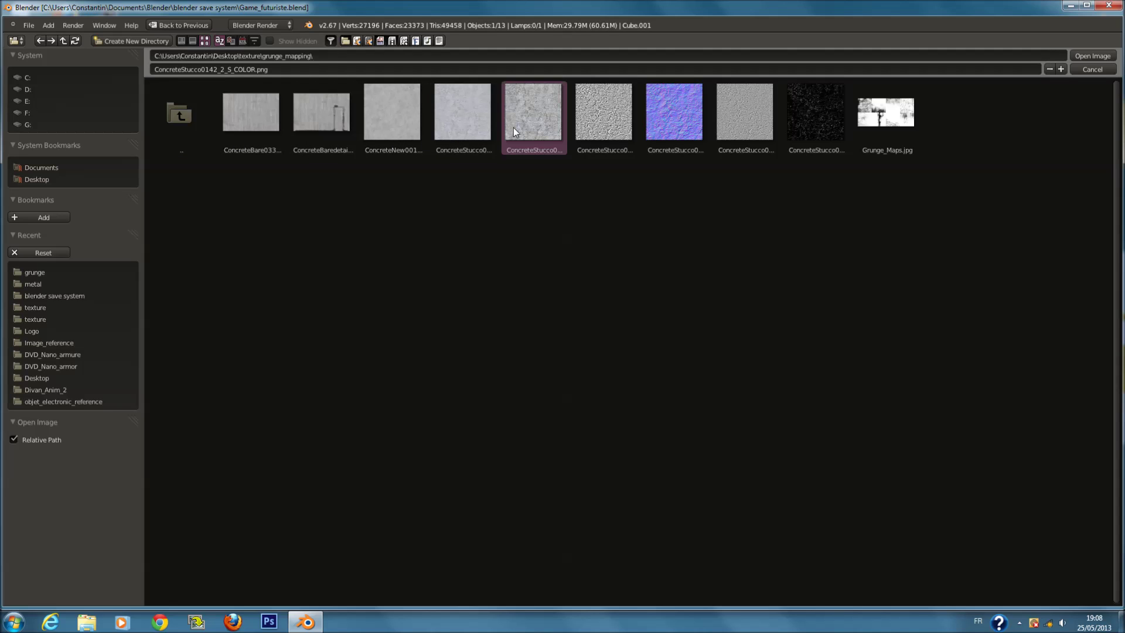
{"action": "left_click", "coordinate": [1099, 63]}
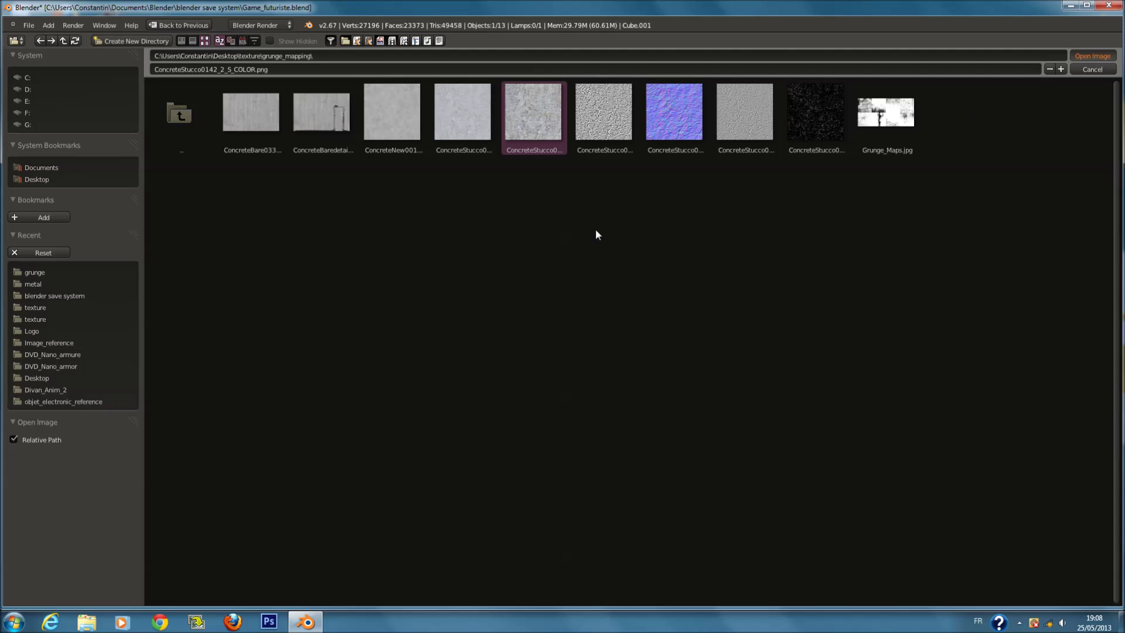
{"action": "scroll", "coordinate": [436, 297], "scroll_direction": "up", "scroll_amount": 3}
{"action": "scroll", "coordinate": [436, 298], "scroll_direction": "up", "scroll_amount": 1}
{"action": "key", "text": "ctrl+s"}
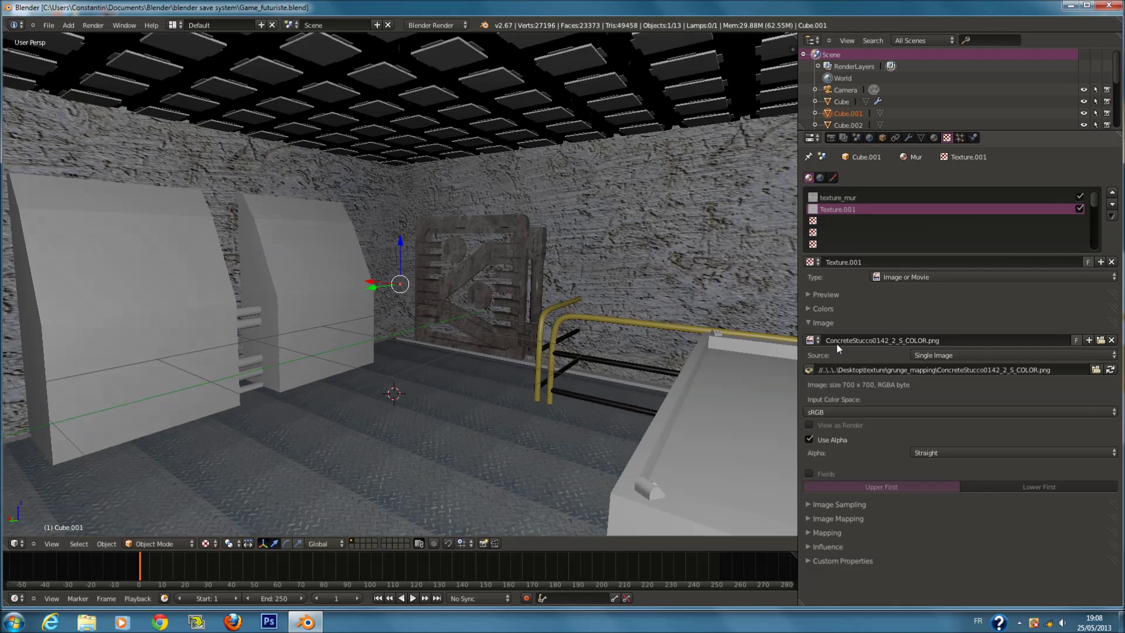
Try a mapping size of 2 in X and Y on the concrete stucco texture.
{"action": "left_click", "coordinate": [823, 323]}
{"action": "left_click", "coordinate": [851, 378]}
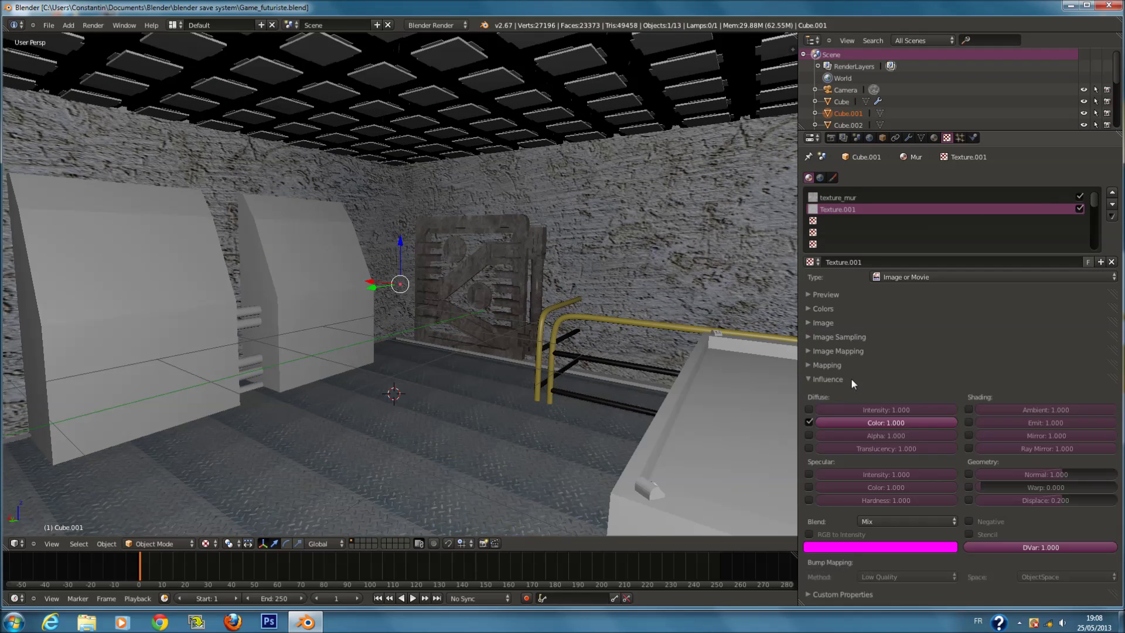
{"action": "left_click", "coordinate": [850, 378]}
{"action": "left_click", "coordinate": [851, 365]}
{"action": "left_click", "coordinate": [1031, 450]}
{"action": "type", "text": "2"}
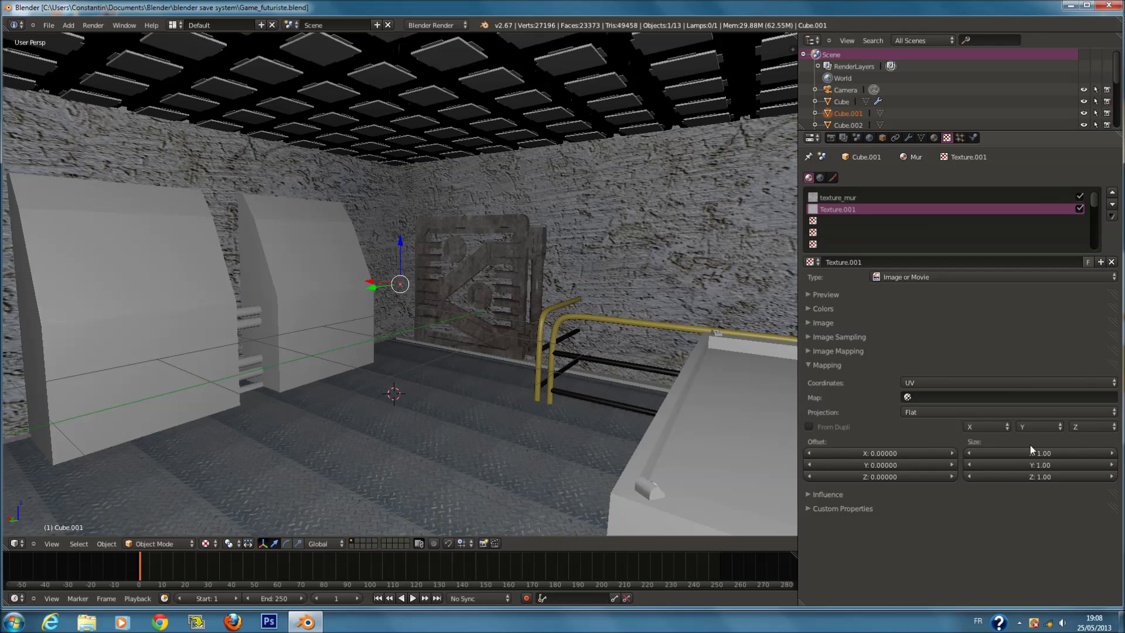
{"action": "key", "text": "Return"}
{"action": "left_click", "coordinate": [1035, 465]}
{"action": "type", "text": "2"}
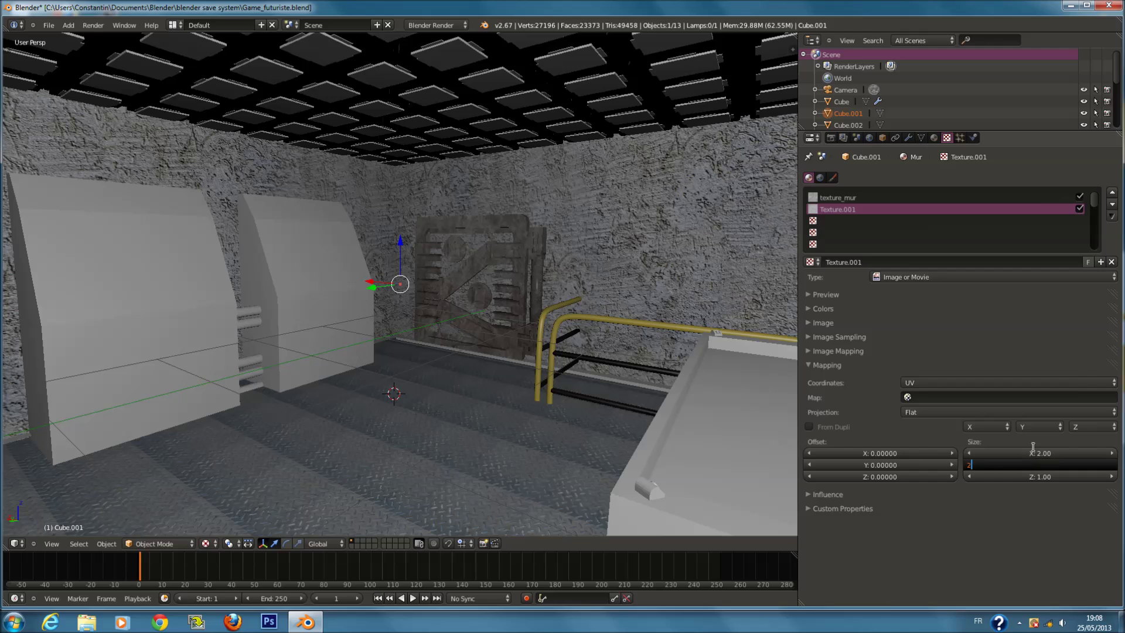
{"action": "key", "text": "Return"}
Set the concrete stucco texture's mapping size to 4 in X and Y and save the scene.
{"action": "left_click", "coordinate": [1015, 450]}
{"action": "type", "text": "4"}
{"action": "key", "text": "Return"}
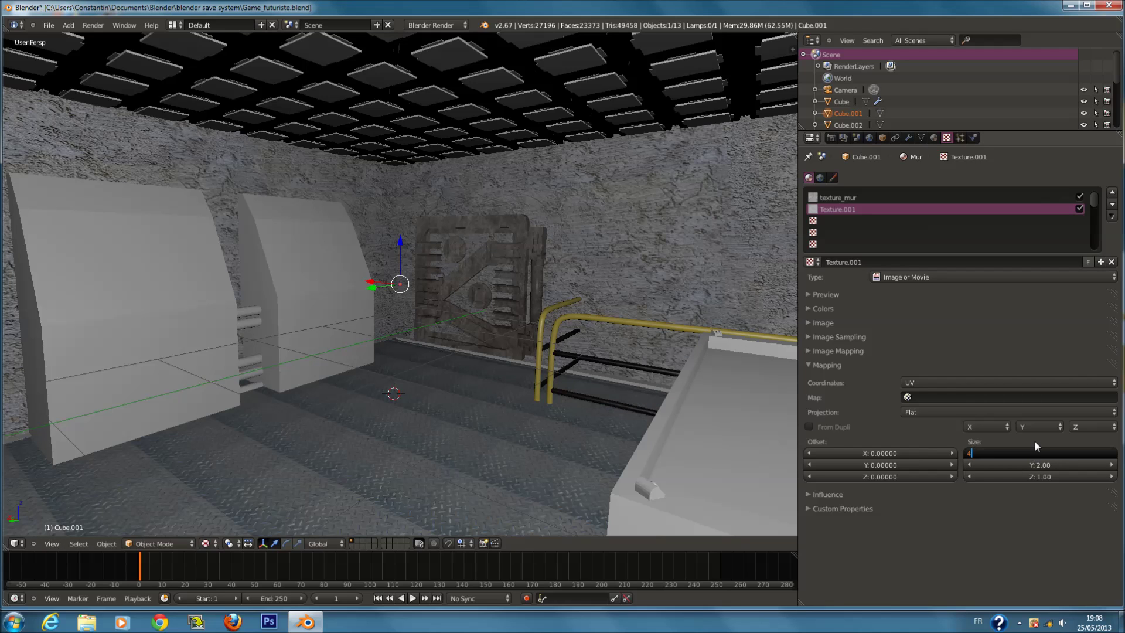
{"action": "left_click", "coordinate": [1038, 466]}
{"action": "type", "text": "4"}
{"action": "key", "text": "Return"}
{"action": "key", "text": "ctrl+s"}
{"action": "scroll", "coordinate": [600, 368], "scroll_direction": "up", "scroll_amount": 3}
{"action": "left_click", "coordinate": [861, 366]}
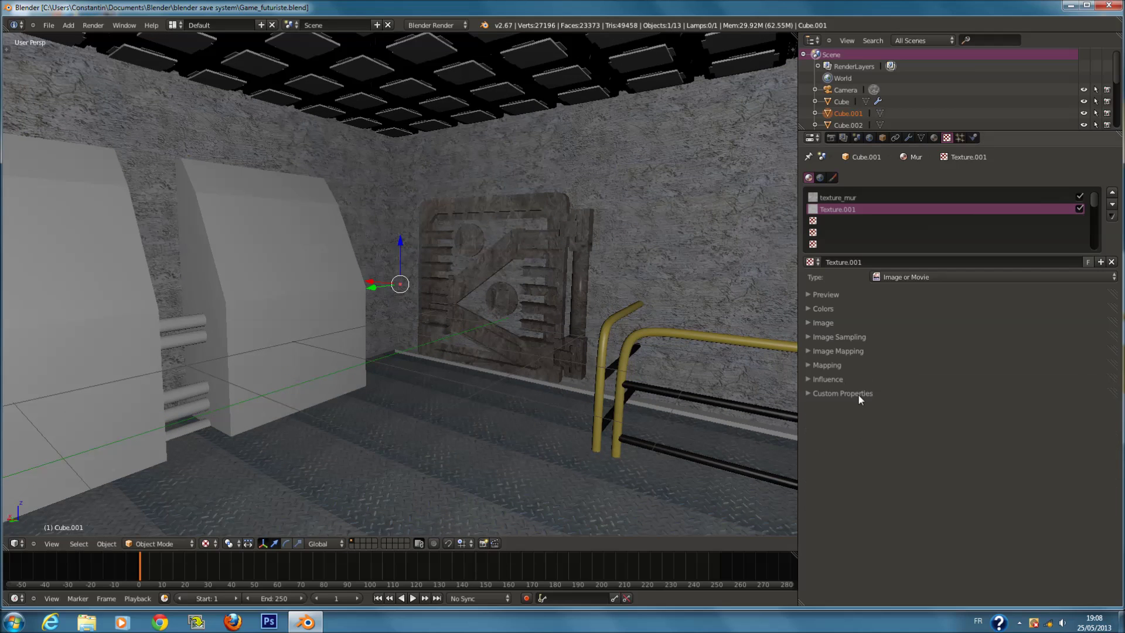
Try the Subtract and Divide blend types for the concrete stucco texture's influence.
{"action": "left_click", "coordinate": [856, 380]}
{"action": "left_click", "coordinate": [885, 520]}
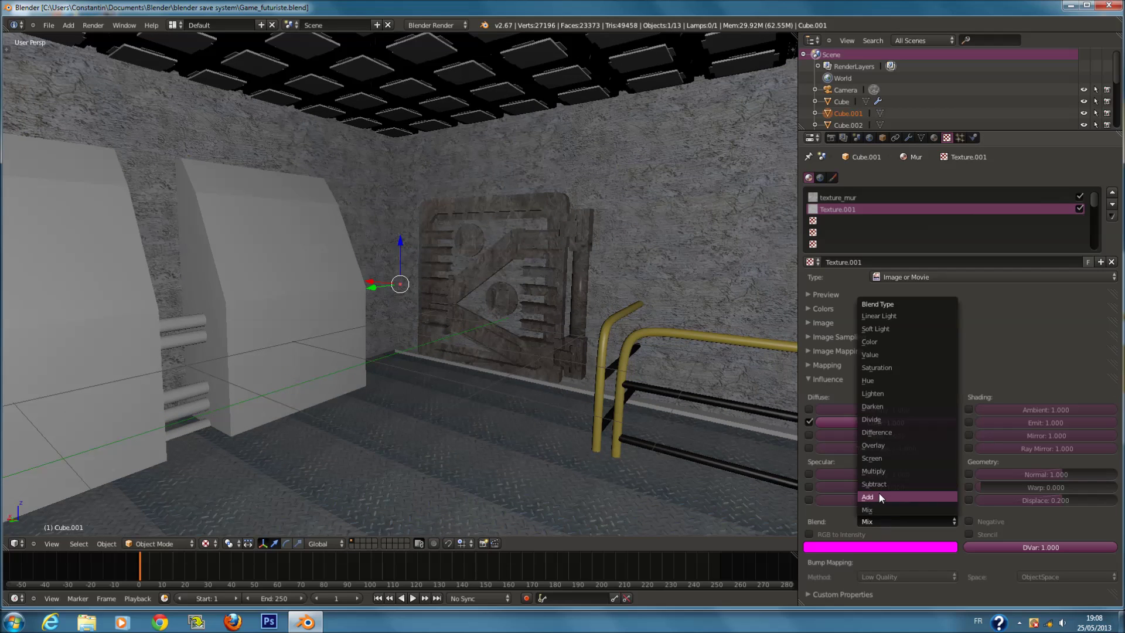
{"action": "left_click", "coordinate": [882, 484]}
{"action": "left_click", "coordinate": [889, 516]}
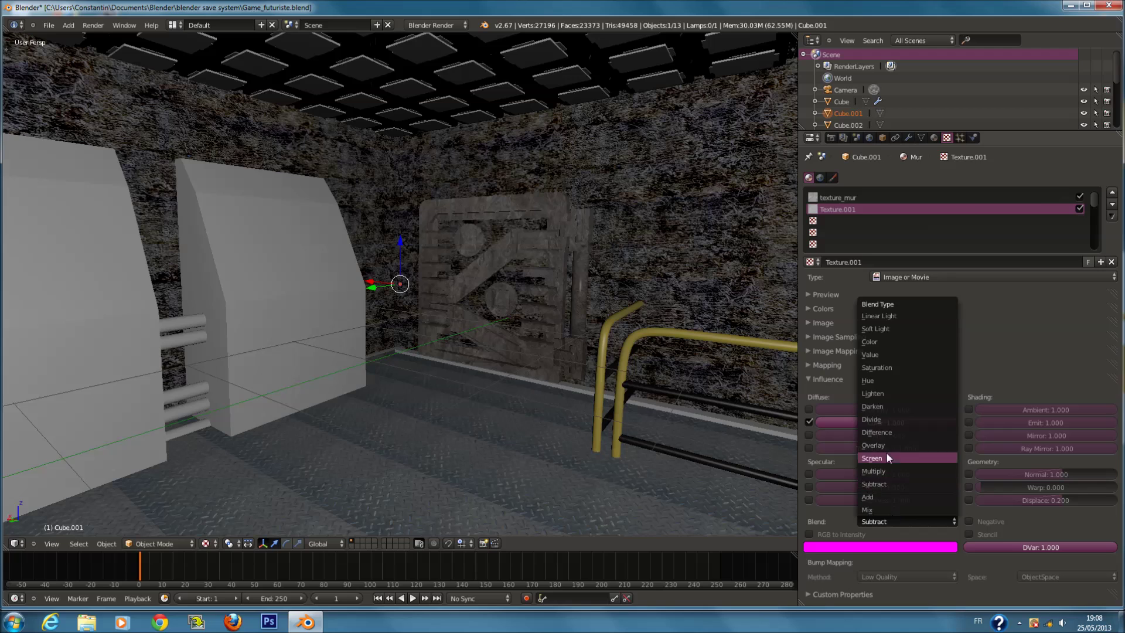
{"action": "left_click", "coordinate": [885, 418]}
{"action": "left_click", "coordinate": [908, 520]}
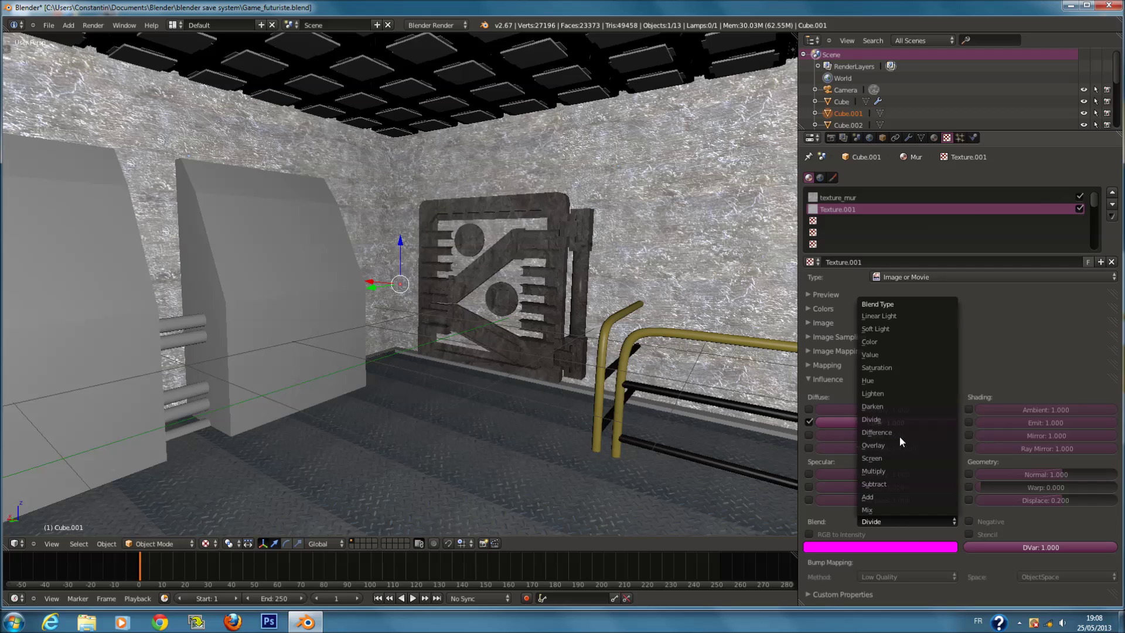
Try the Saturation and Hue blend types on the concrete stucco texture.
{"action": "left_click", "coordinate": [888, 392]}
{"action": "left_click", "coordinate": [899, 516]}
{"action": "left_click", "coordinate": [897, 368]}
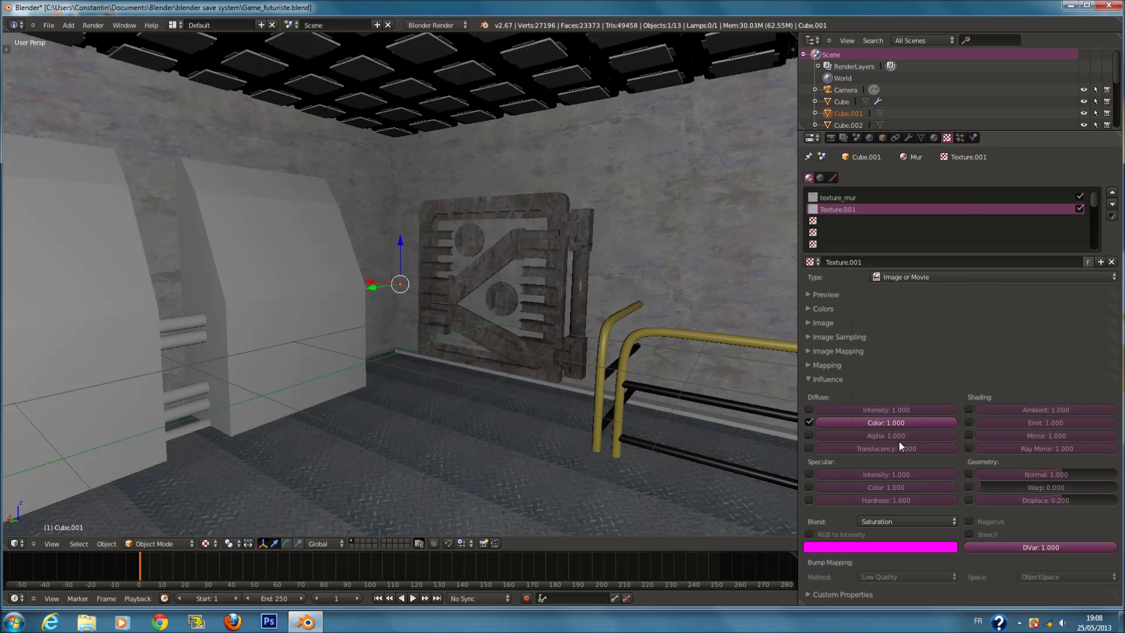
{"action": "left_click", "coordinate": [899, 520]}
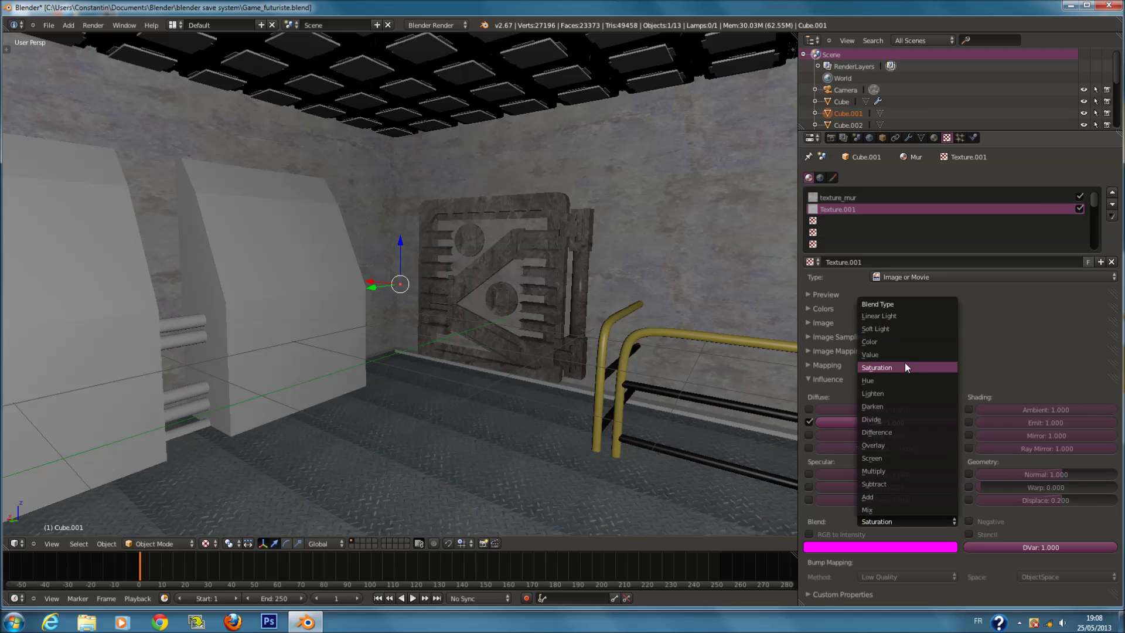
{"action": "left_click", "coordinate": [898, 393]}
Blend the concrete stucco texture with Add at a diffuse color influence of 0.5.
{"action": "left_click", "coordinate": [898, 522]}
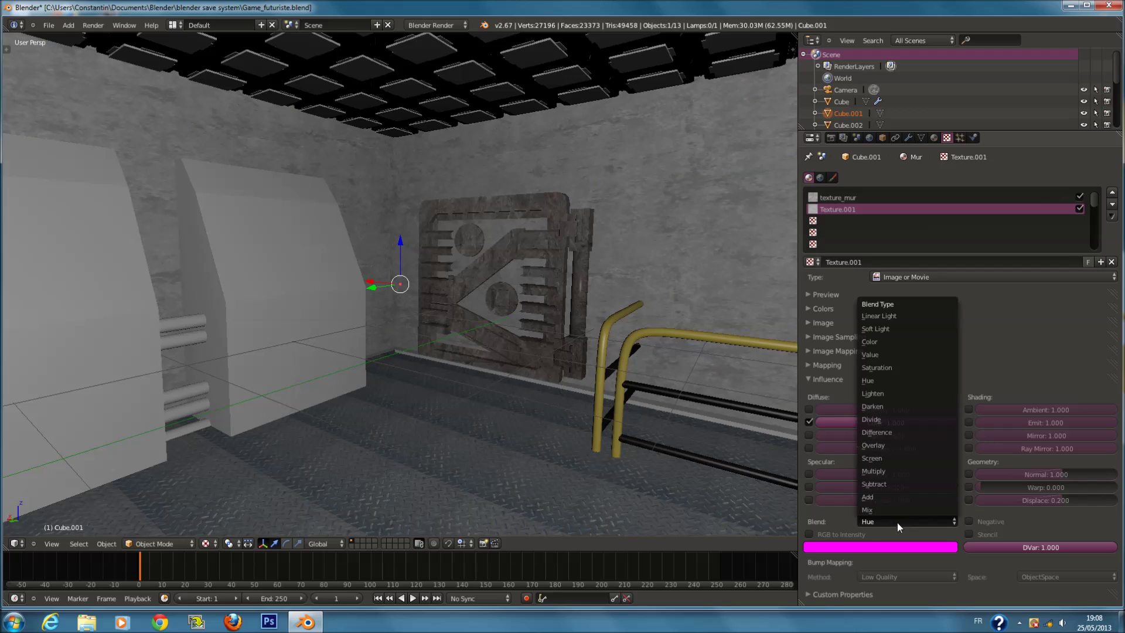
{"action": "left_click", "coordinate": [899, 498]}
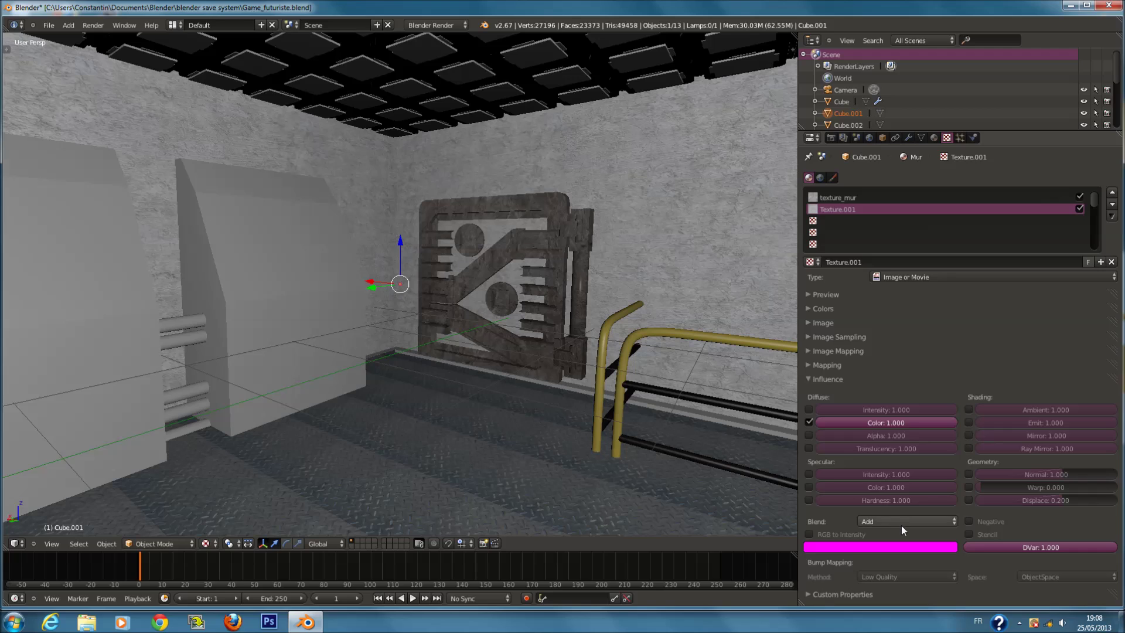
{"action": "left_click", "coordinate": [902, 423]}
{"action": "type", "text": "0.5"}
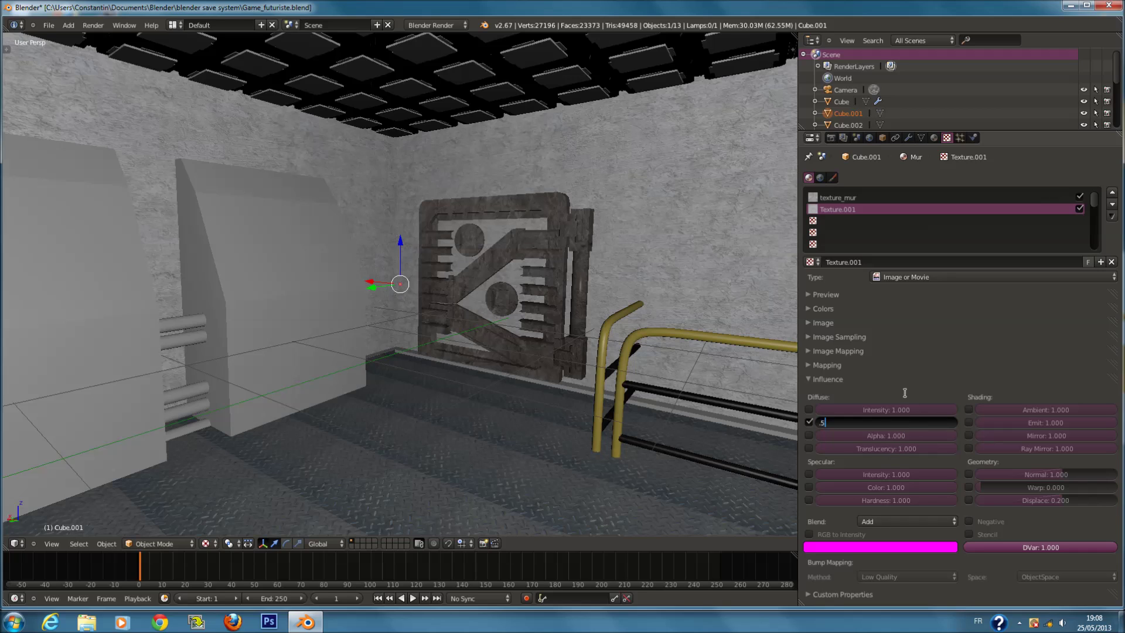
{"action": "key", "text": "Return"}
Try RGB to Intensity on the concrete stucco texture and change its influence color to white.
{"action": "left_click", "coordinate": [810, 534]}
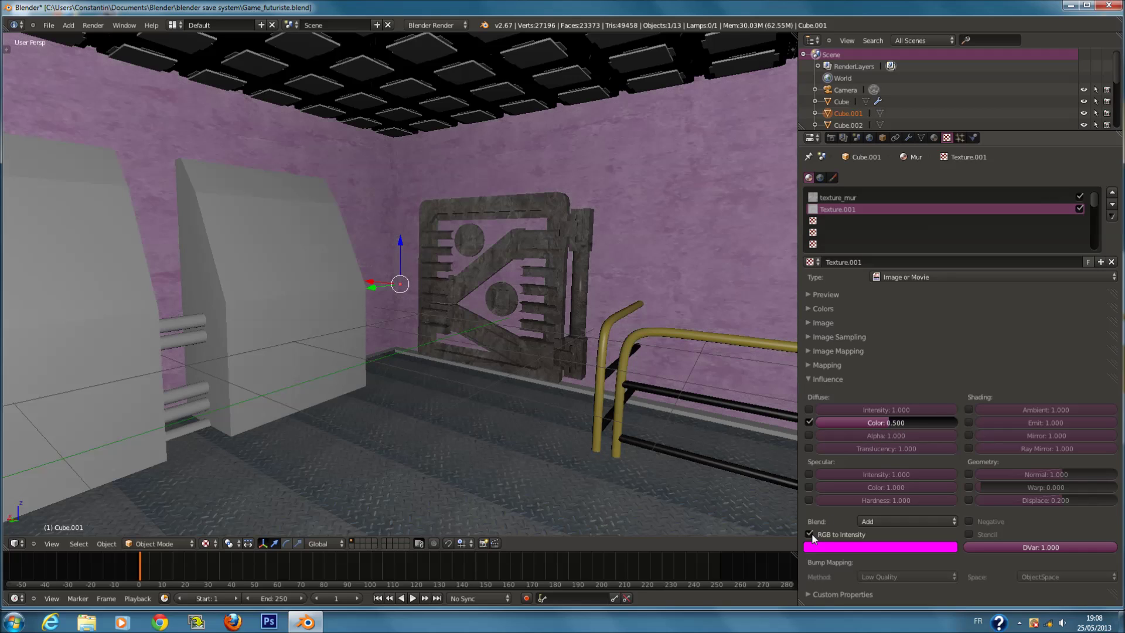
{"action": "left_click", "coordinate": [830, 547]}
{"action": "mouse_move", "coordinate": [848, 420]}
{"action": "left_mouse_down"}
{"action": "mouse_move", "coordinate": [855, 434]}
{"action": "mouse_move", "coordinate": [865, 415]}
{"action": "mouse_move", "coordinate": [853, 435]}
{"action": "left_mouse_up"}
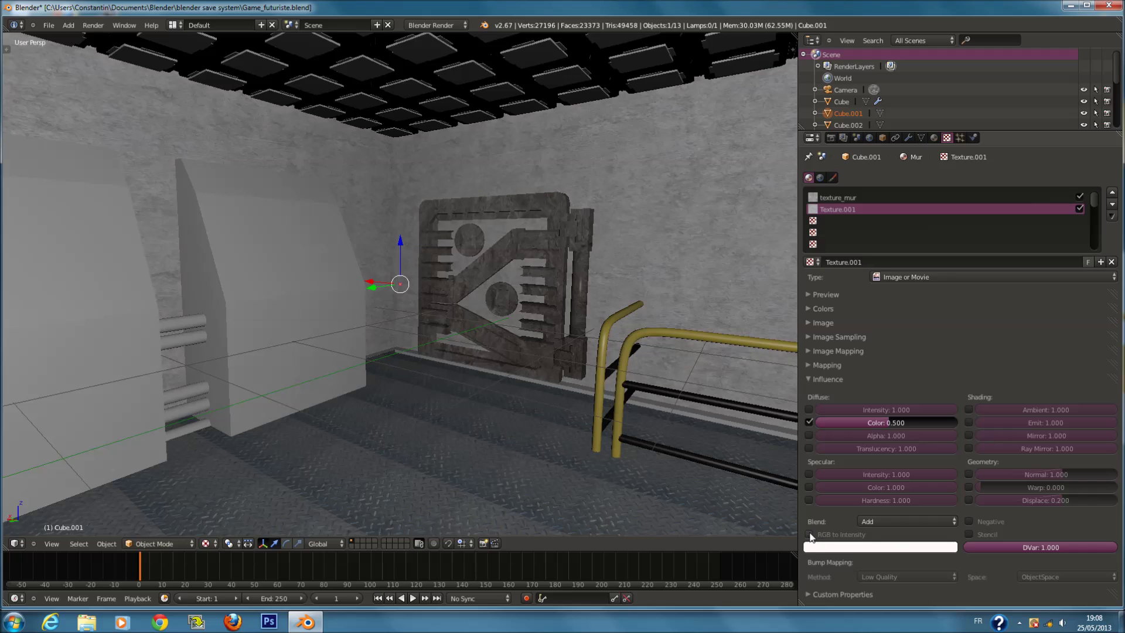
Save the scene over the existing Game_futuriste.blend file.
{"action": "key", "text": "ctrl+s"}
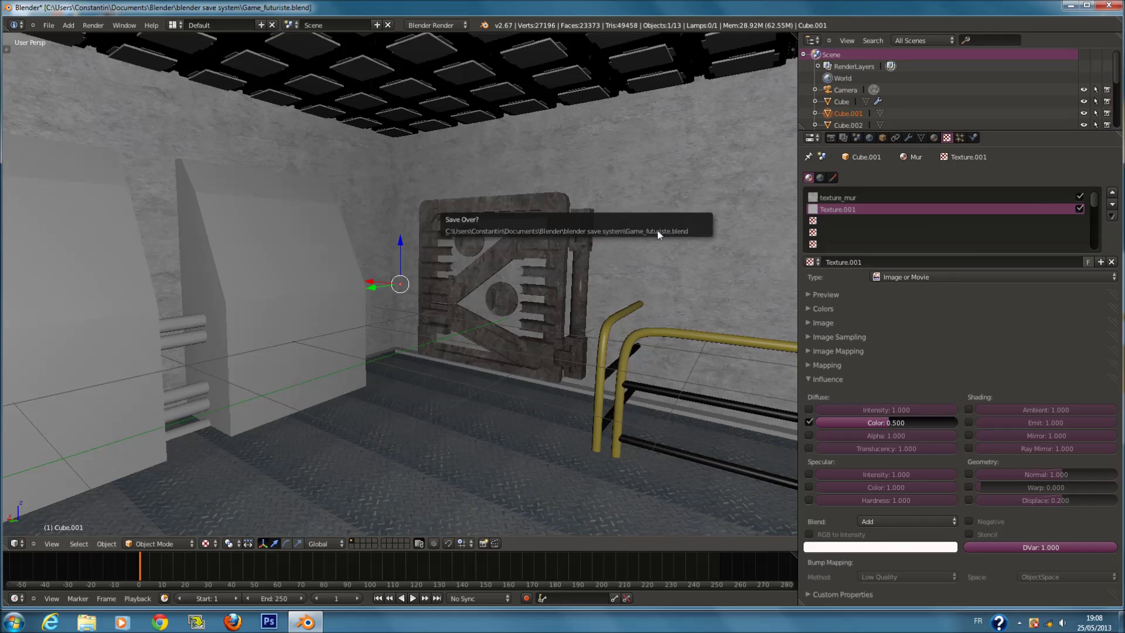
{"action": "middle_click_drag", "start_coordinate": [727, 281], "coordinate": [400, 236]}
Examine the door's mesh in Edit Mode, return to Object Mode and deselect everything.
{"action": "right_click", "coordinate": [539, 248]}
{"action": "scroll", "coordinate": [540, 258], "scroll_direction": "down", "scroll_amount": 5}
{"action": "key", "text": "Tab"}
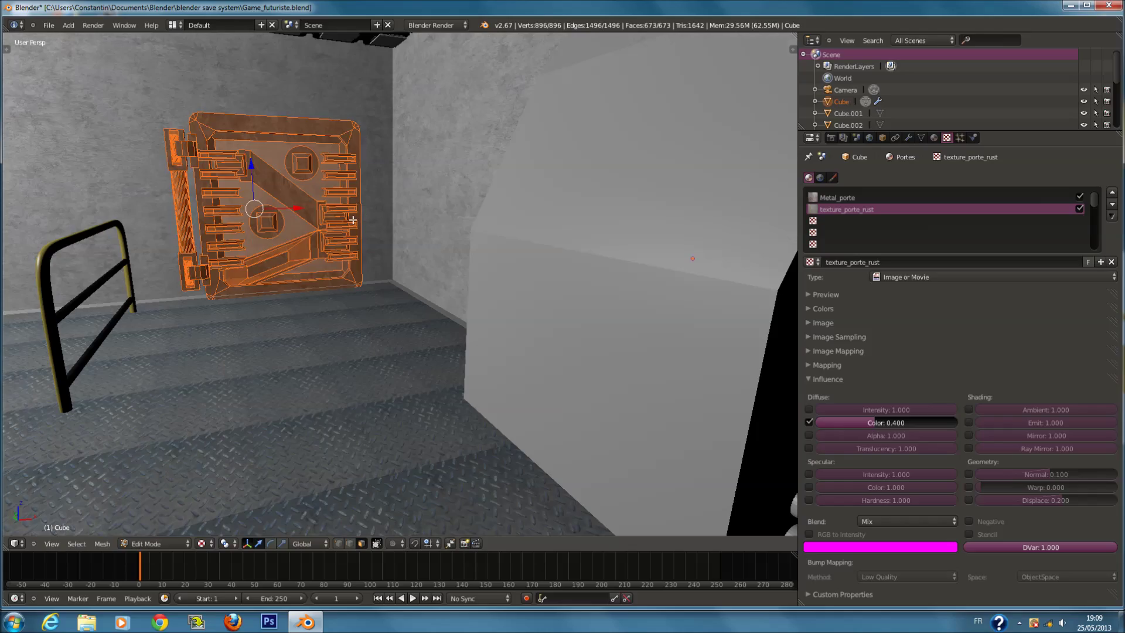
{"action": "scroll", "coordinate": [354, 219], "scroll_direction": "up", "scroll_amount": 5}
{"action": "middle_click_drag", "start_coordinate": [341, 282], "coordinate": [538, 85]}
{"action": "key", "text": "Tab"}
{"action": "scroll", "coordinate": [462, 322], "scroll_direction": "down", "scroll_amount": 5}
{"action": "key", "text": "a"}
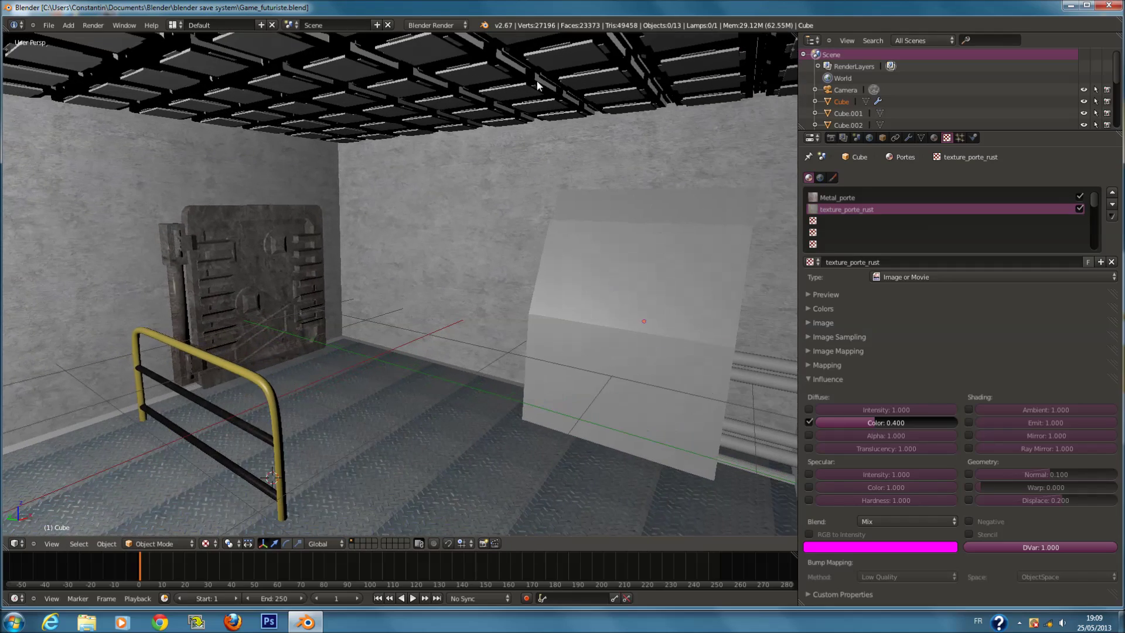
Open the ceiling panel object in Edit Mode, select its entire mesh and view it from below in Solid shading.
{"action": "right_click", "coordinate": [537, 156]}
{"action": "key", "text": "KP_Decimal"}
{"action": "middle_click_drag", "start_coordinate": [535, 231], "coordinate": [565, 271]}
{"action": "key", "text": "Tab"}
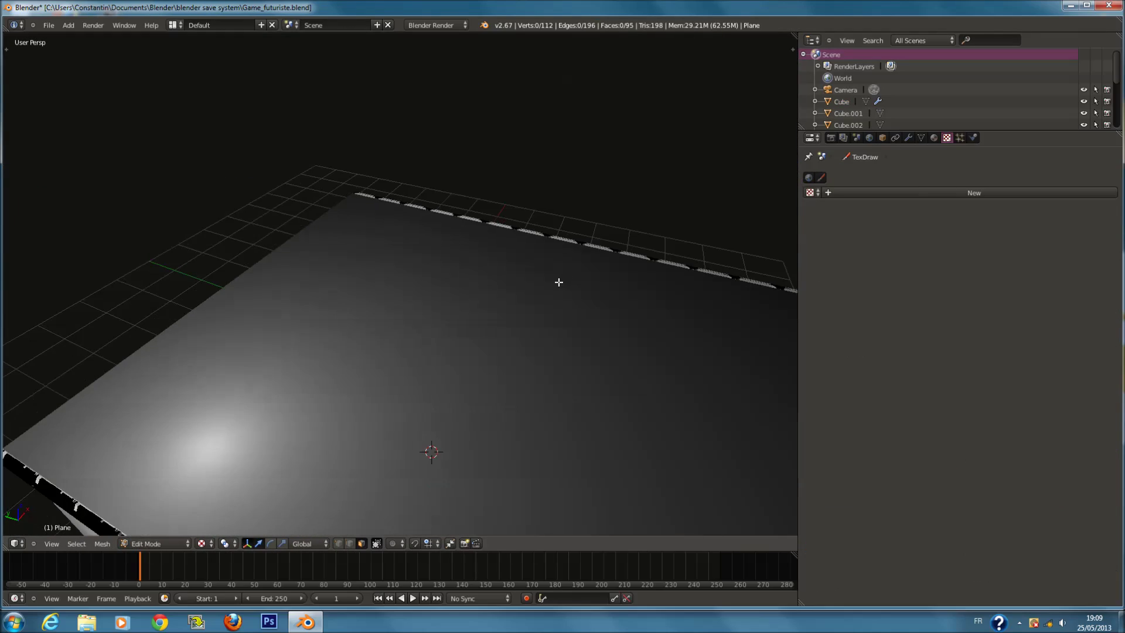
{"action": "key", "text": "a"}
{"action": "middle_click_drag", "start_coordinate": [557, 282], "coordinate": [359, 154]}
{"action": "key", "text": "z"}
{"action": "key", "text": "z"}
{"action": "scroll", "coordinate": [359, 154], "scroll_direction": "up", "scroll_amount": 5}
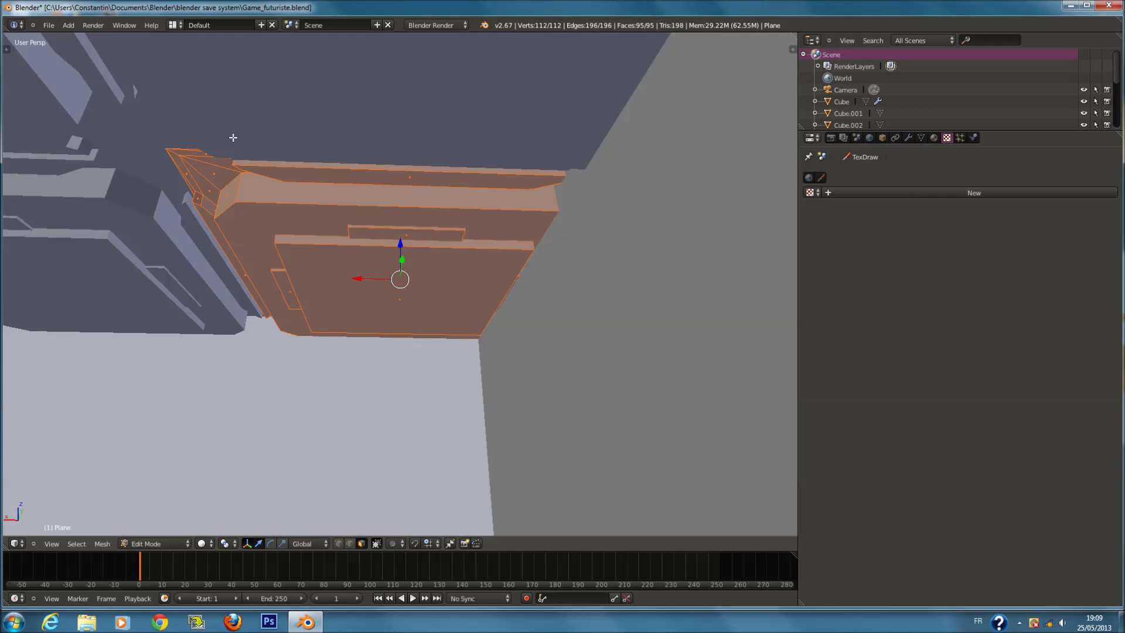
Return the ceiling to Object Mode, save the file and set the viewport shading to Texture.
{"action": "key", "text": "Tab"}
{"action": "key", "text": "ctrl+s"}
{"action": "left_click", "coordinate": [211, 544]}
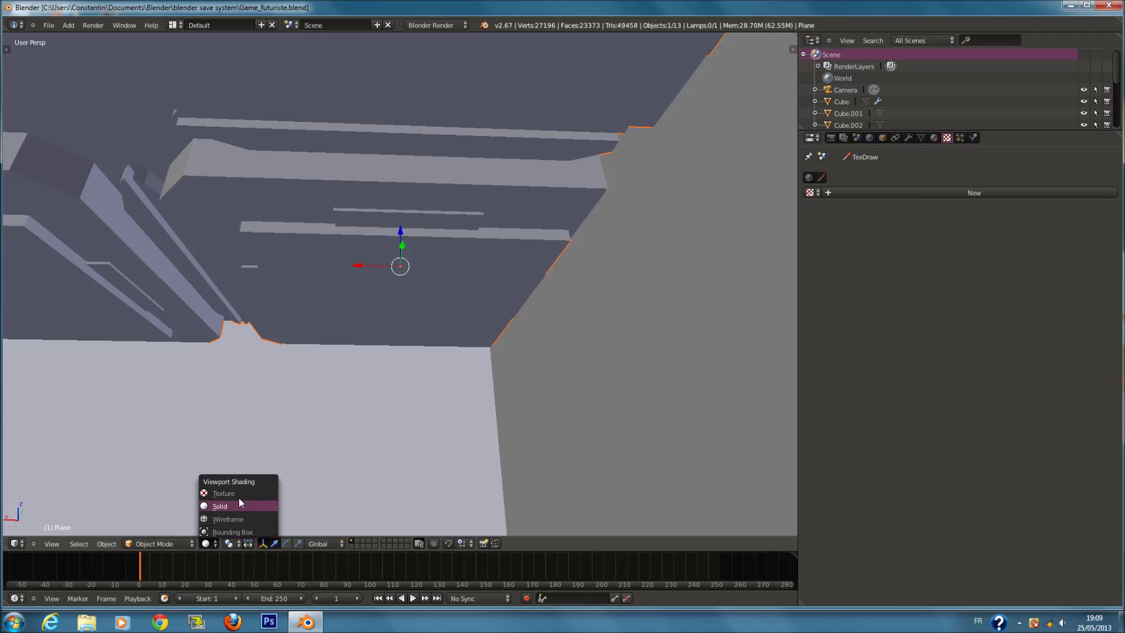
{"action": "left_click", "coordinate": [237, 492]}
Assign the existing plafond material to the ceiling object and save the file.
{"action": "left_click", "coordinate": [934, 137]}
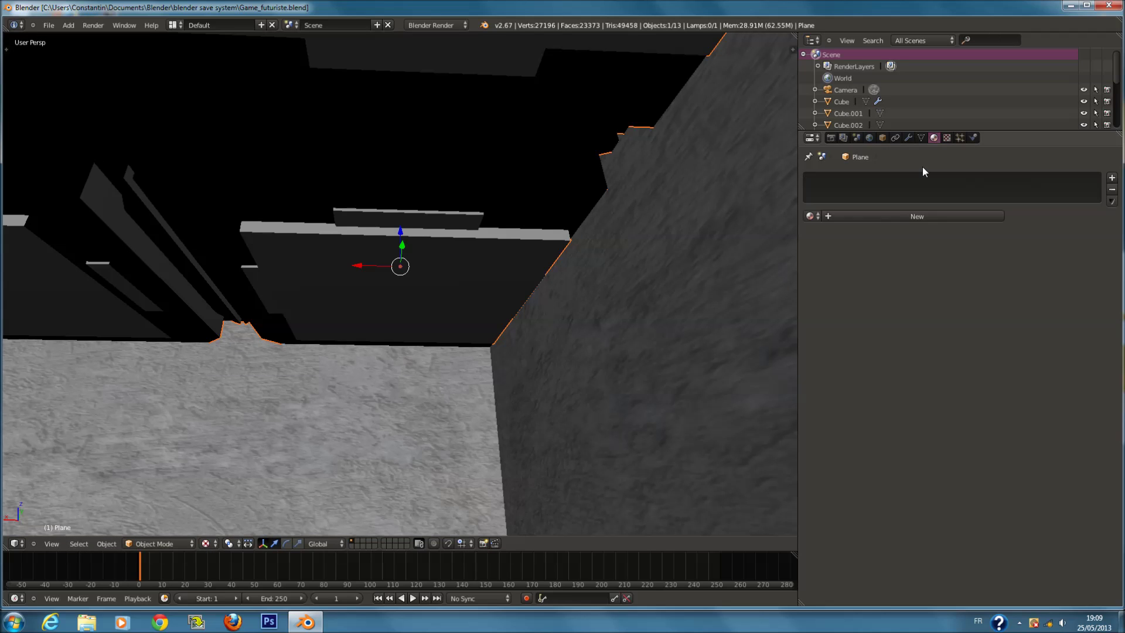
{"action": "left_click", "coordinate": [810, 215]}
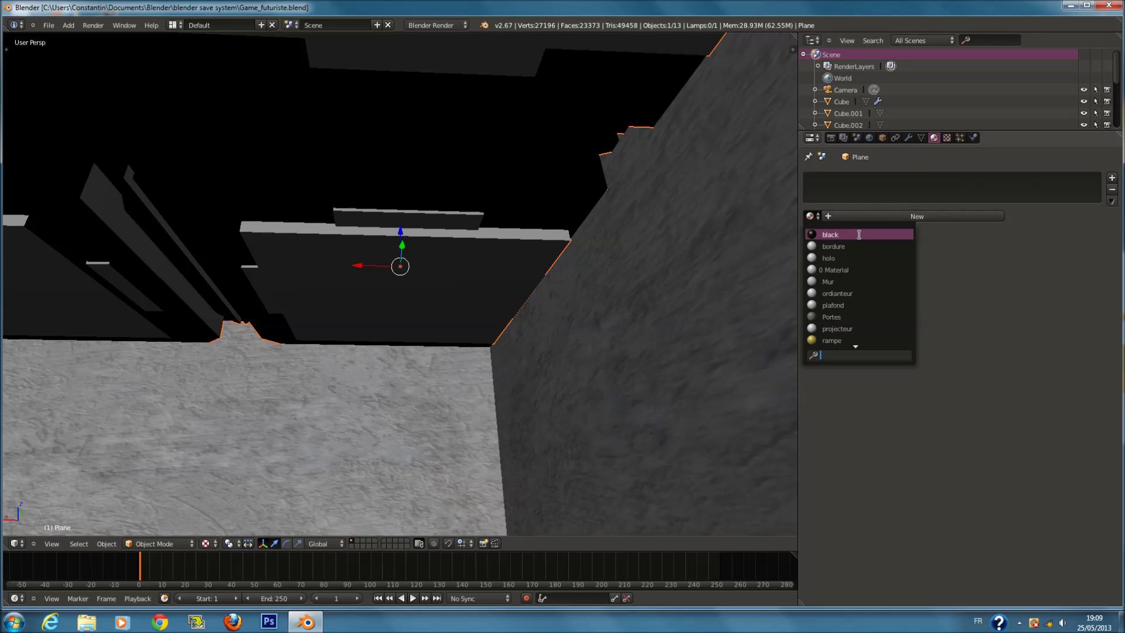
{"action": "type", "text": "p"}
{"action": "left_click", "coordinate": [860, 234]}
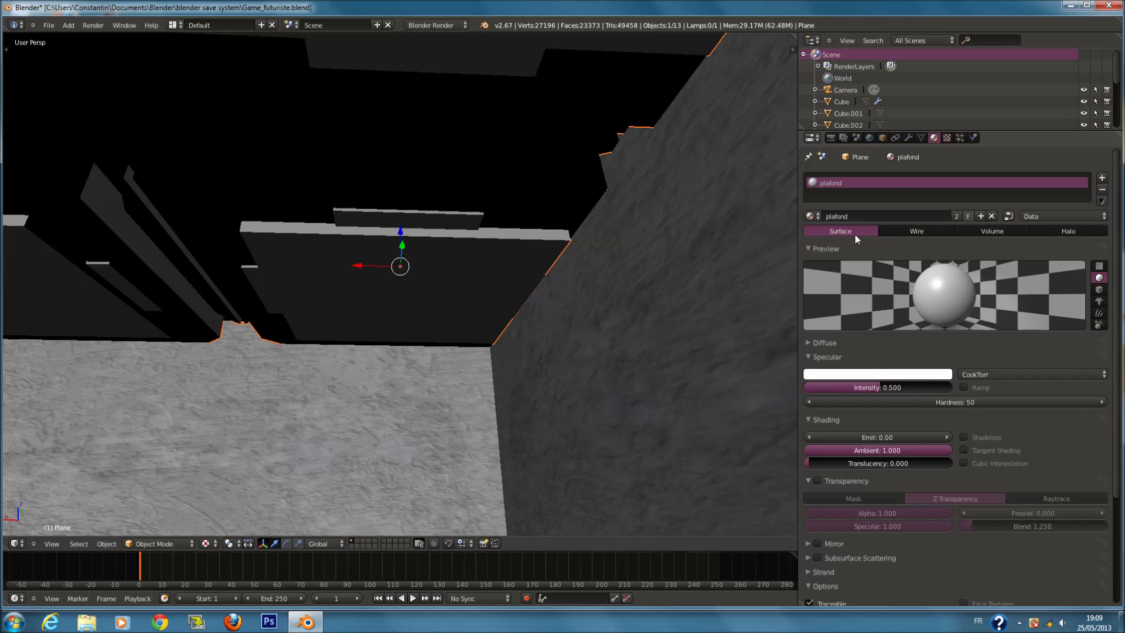
{"action": "key", "text": "ctrl+s"}
{"action": "key", "text": "Return"}
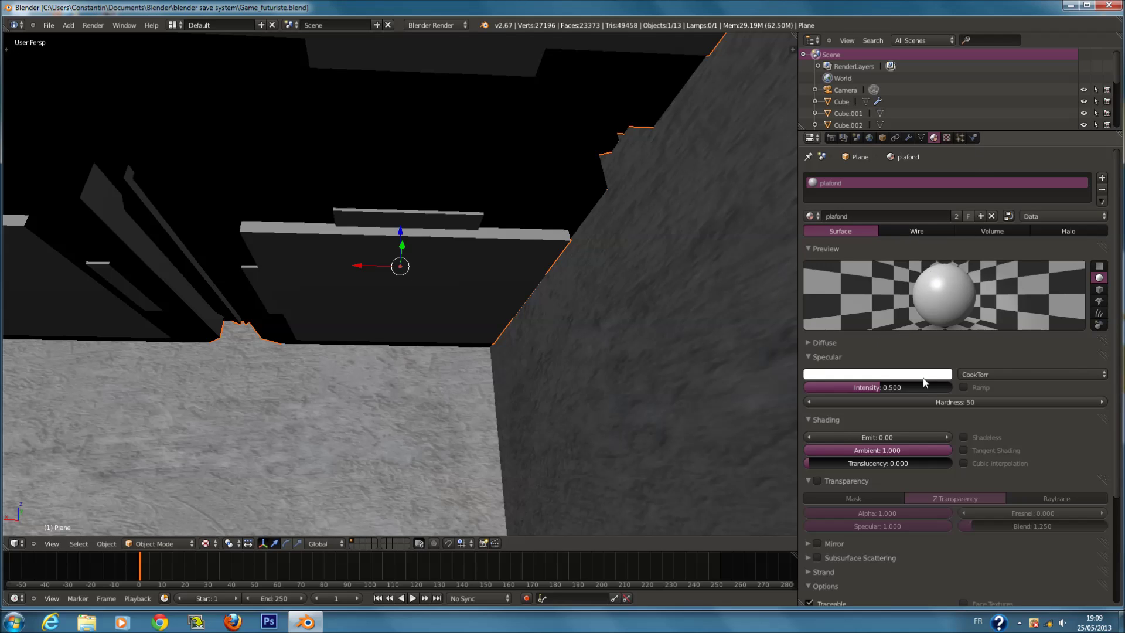
Set the plafond material's specular intensity to 0.
{"action": "left_click", "coordinate": [885, 388]}
{"action": "key", "text": "BackSpace"}
{"action": "type", "text": "0"}
Add a new Image or Movie texture to the plafond material and save the file.
{"action": "left_click", "coordinate": [947, 138]}
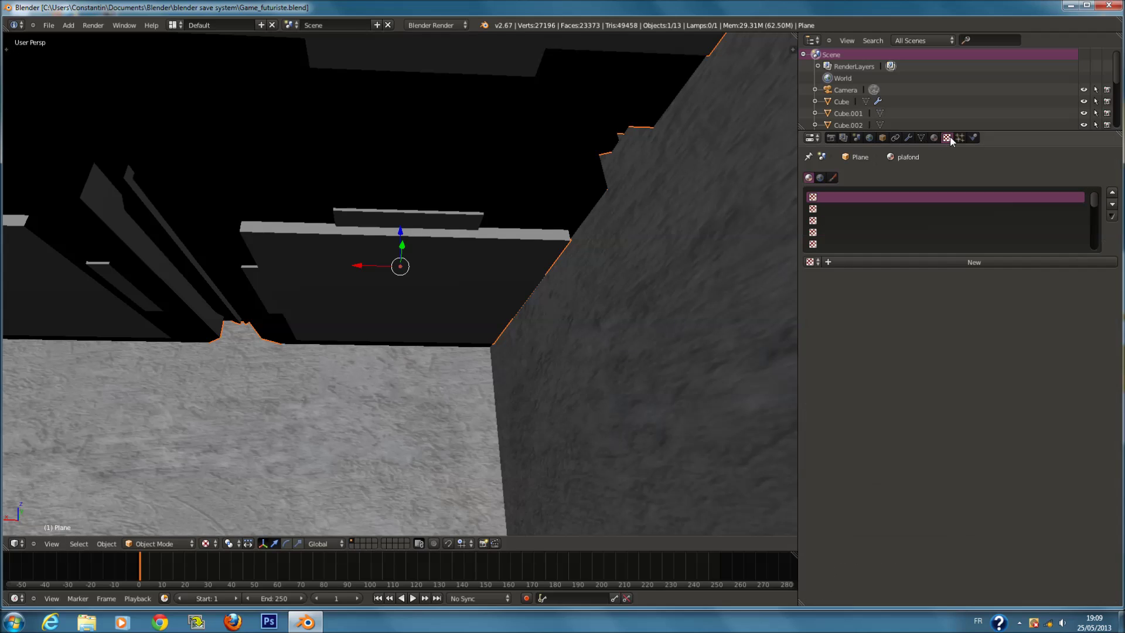
{"action": "left_click", "coordinate": [974, 262]}
{"action": "left_click", "coordinate": [810, 262]}
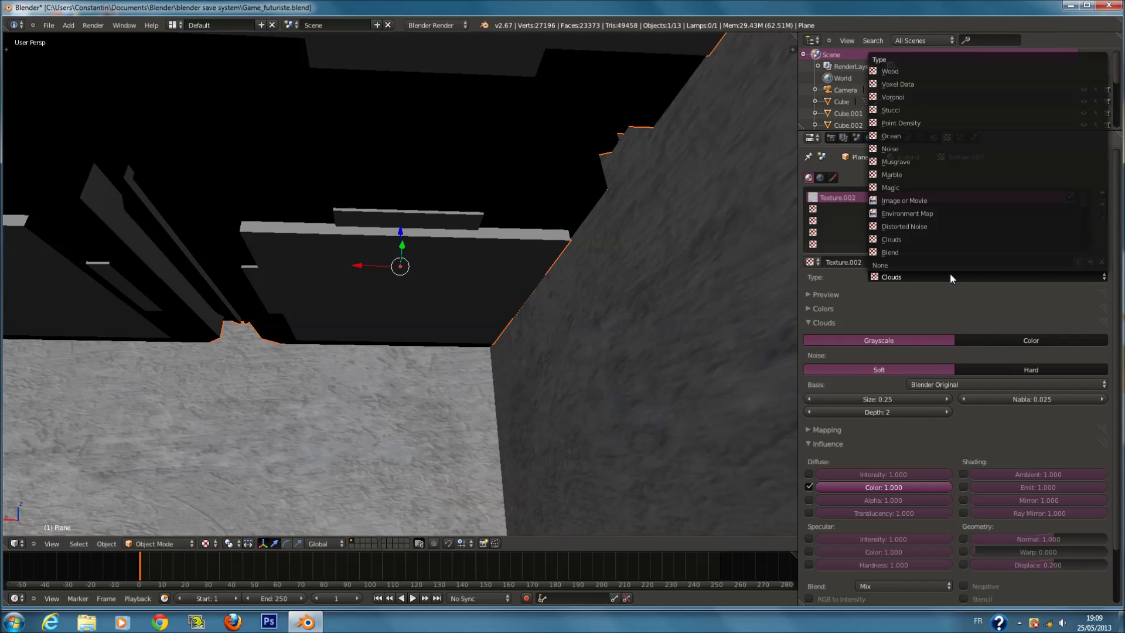
{"action": "left_click", "coordinate": [931, 203]}
{"action": "key", "text": "ctrl+s"}
Start opening an image for the ceiling texture and show the grunge_mapping folder as thumbnails.
{"action": "left_click", "coordinate": [842, 381]}
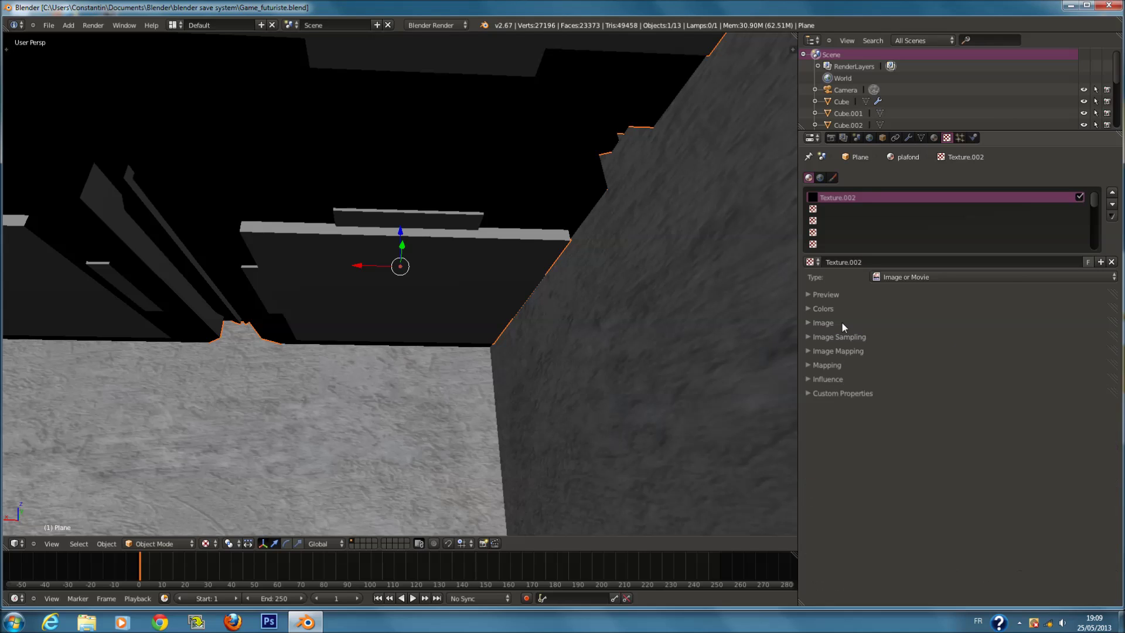
{"action": "left_click", "coordinate": [843, 310]}
{"action": "left_click", "coordinate": [844, 308]}
{"action": "left_click", "coordinate": [870, 322]}
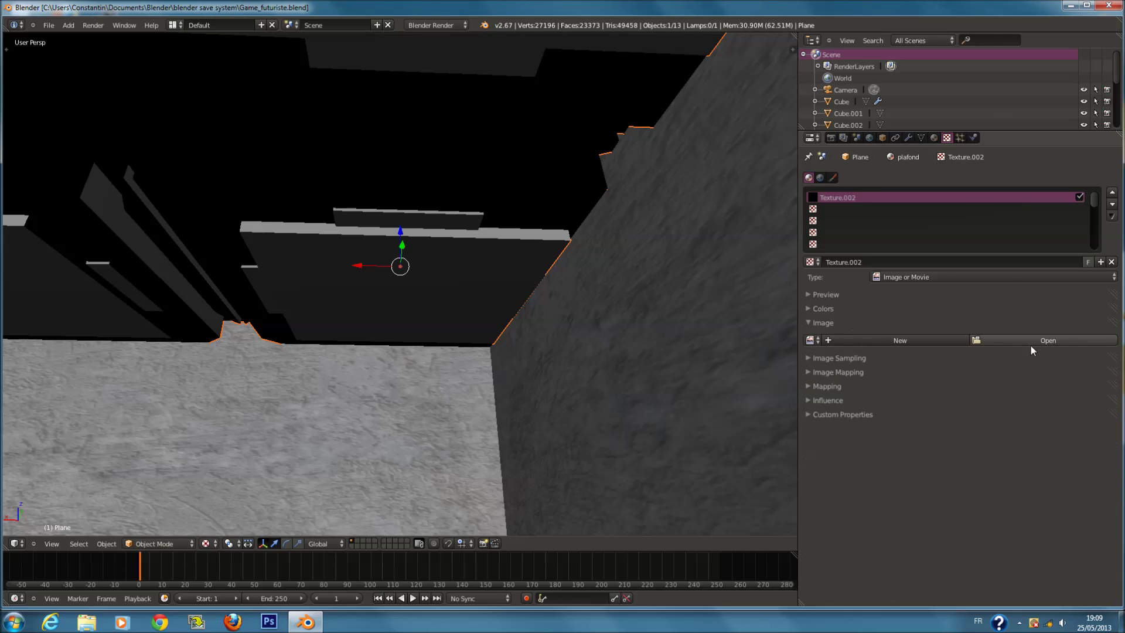
{"action": "left_click", "coordinate": [871, 339]}
{"action": "left_click", "coordinate": [55, 272]}
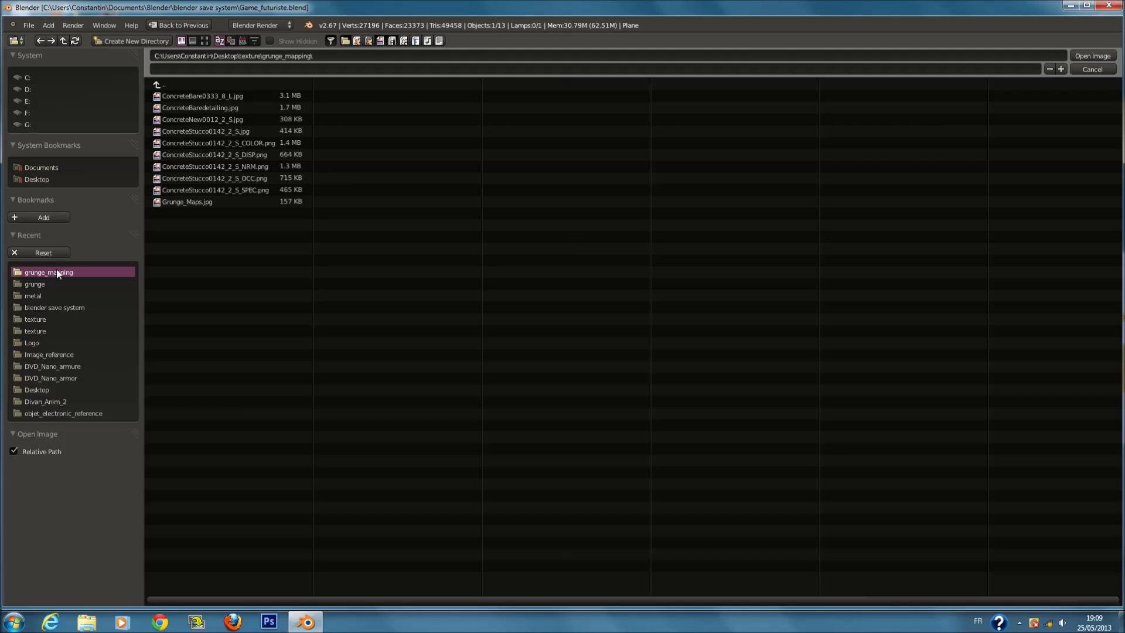
{"action": "left_click", "coordinate": [205, 40]}
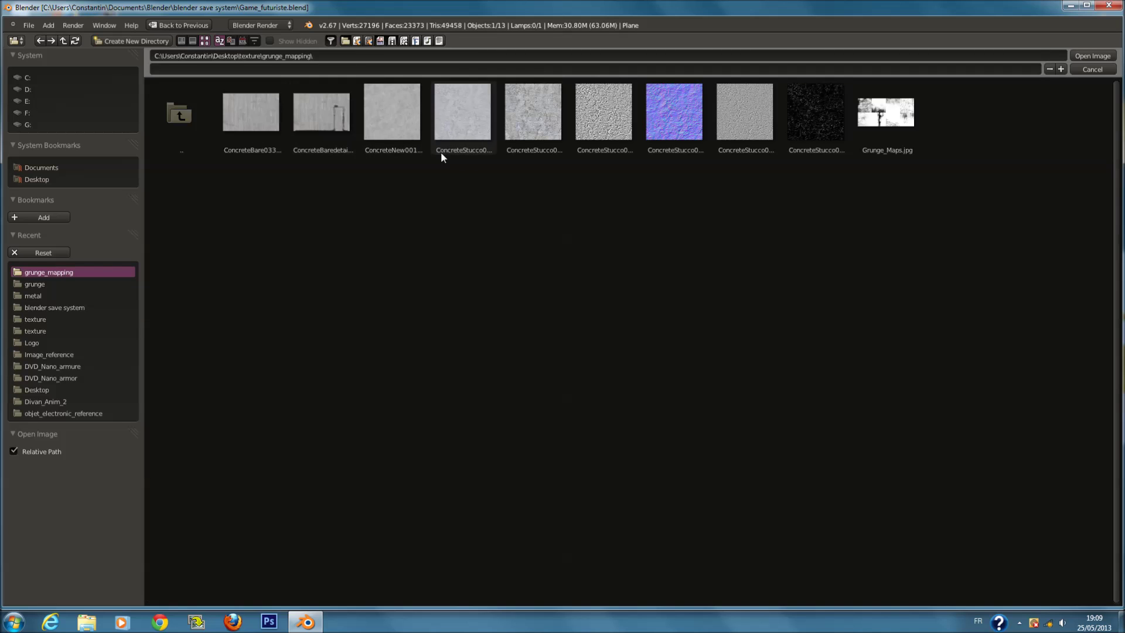
Find the rust folder among the texture folders and load PlasterWhiteWorn0126_2_thumbhuge.jpg as the ceiling texture's image.
{"action": "left_click", "coordinate": [181, 112]}
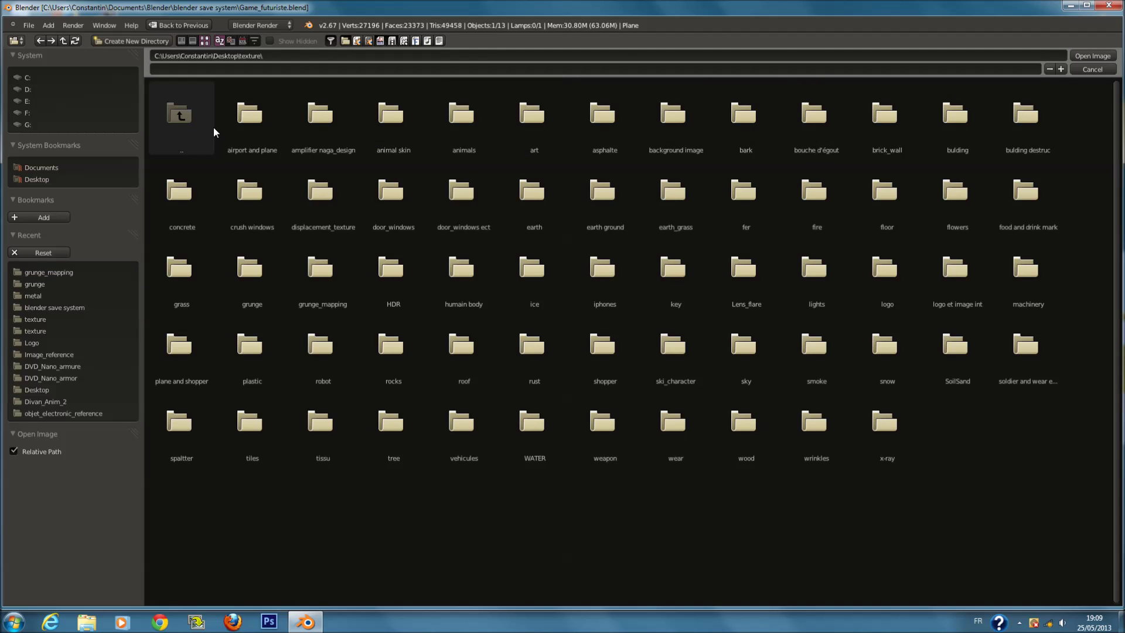
{"action": "left_click", "coordinate": [1018, 140]}
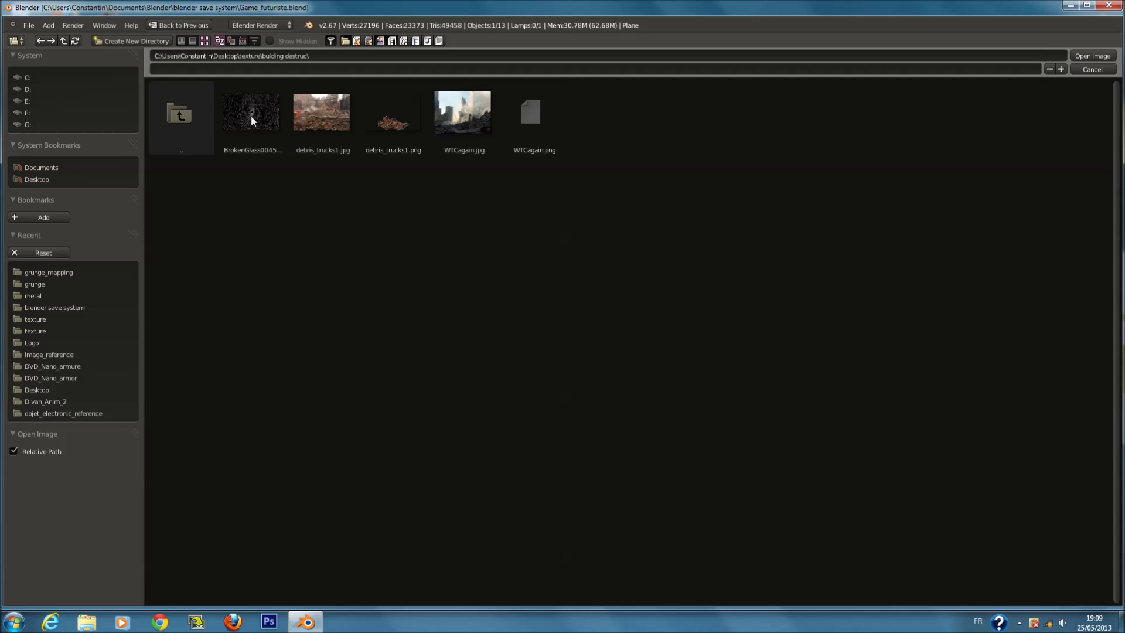
{"action": "left_click", "coordinate": [182, 118]}
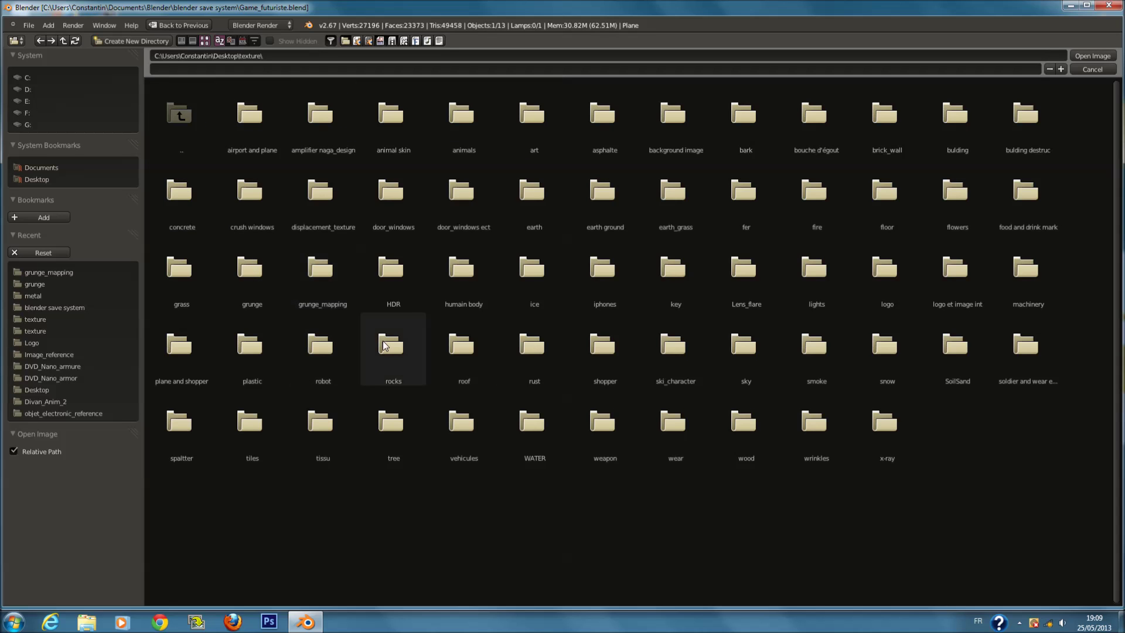
{"action": "left_click", "coordinate": [520, 370]}
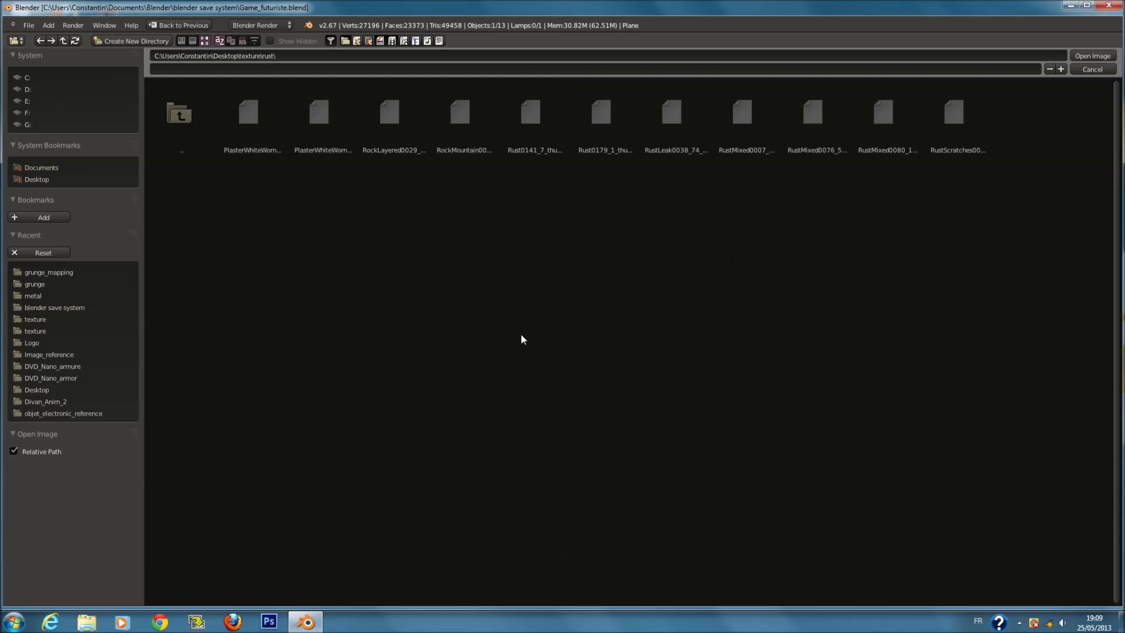
{"action": "left_click", "coordinate": [261, 123]}
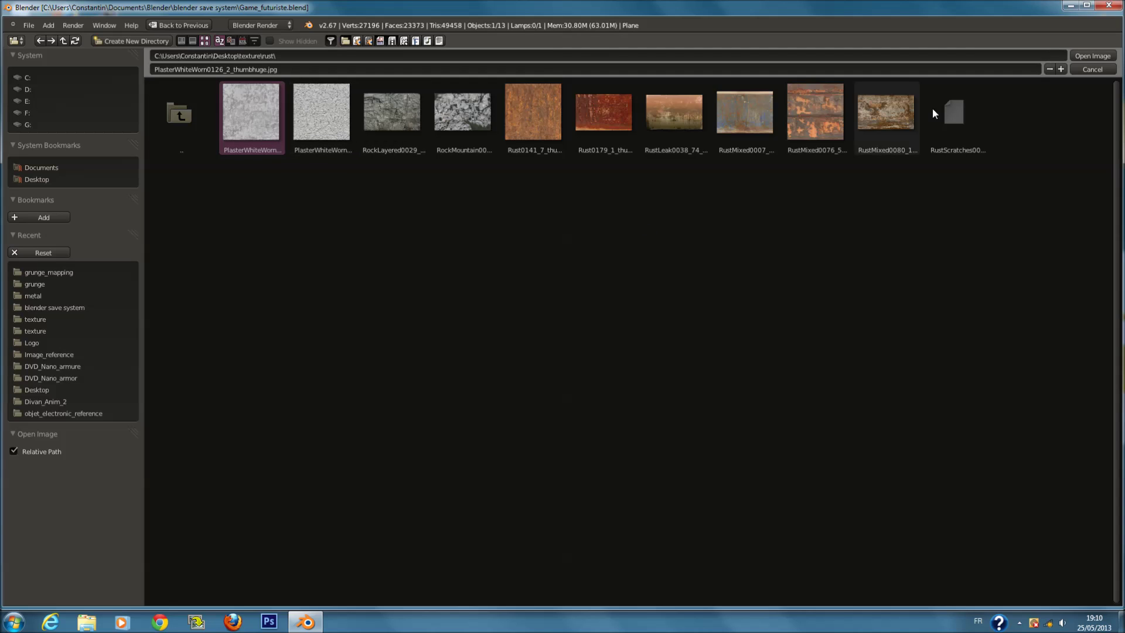
{"action": "left_click", "coordinate": [1086, 55]}
{"action": "mouse_move", "coordinate": [606, 203]}
{"action": "middle_mouse_down"}
{"action": "mouse_move", "coordinate": [602, 150]}
{"action": "mouse_move", "coordinate": [603, 206]}
{"action": "middle_mouse_up"}
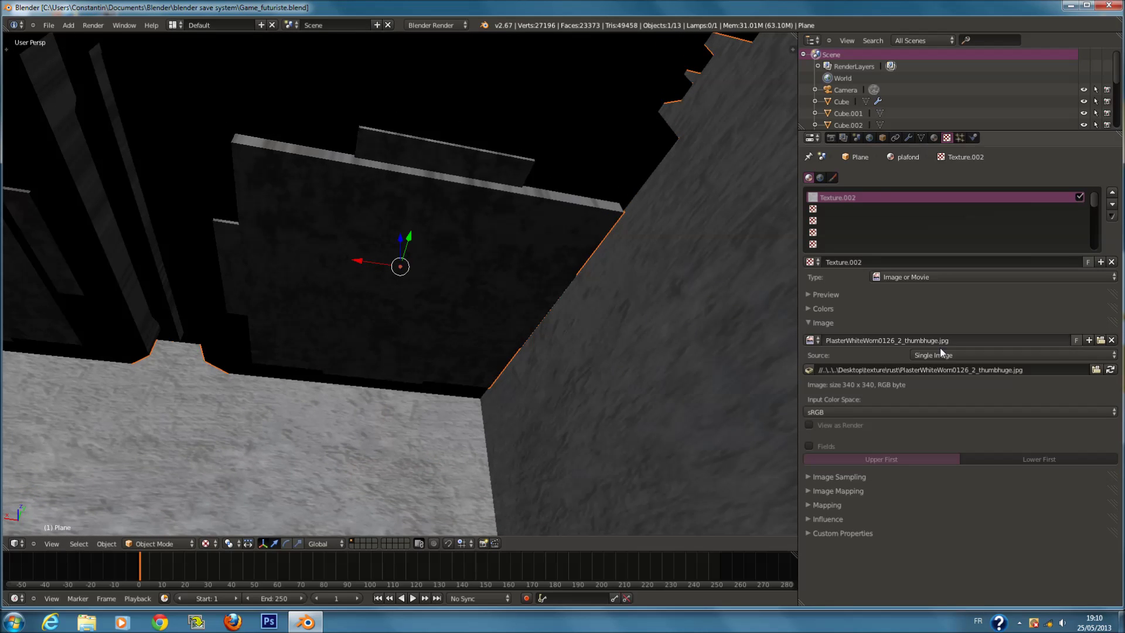
Rename the ceiling texture as texture_plafond.
{"action": "left_click", "coordinate": [882, 261]}
{"action": "type", "text": "TEXT"}
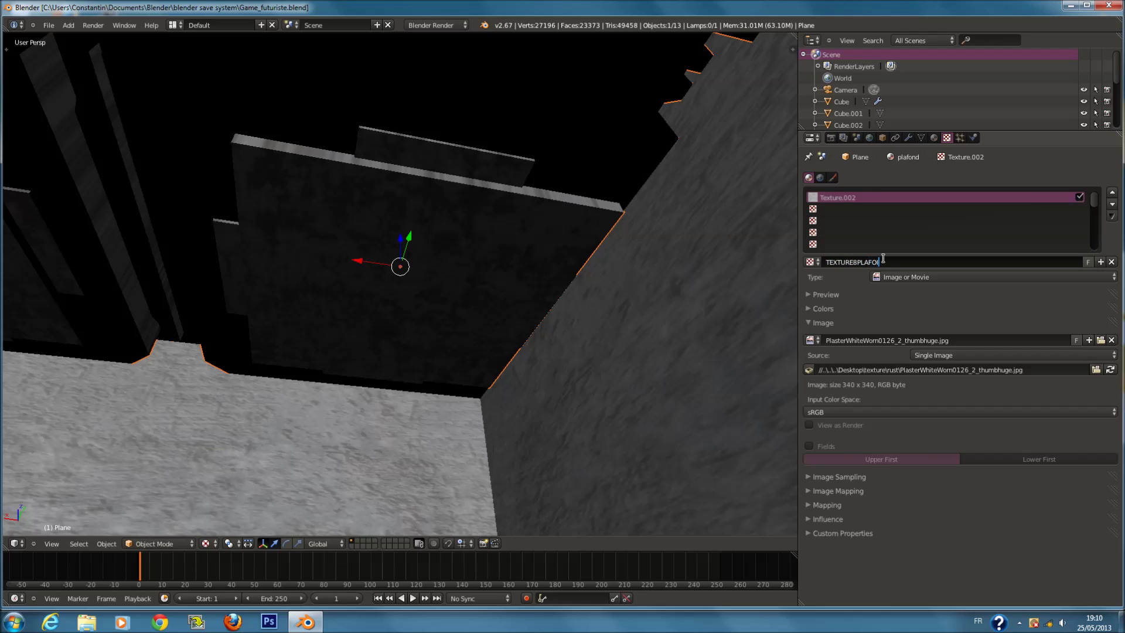
{"action": "type", "text": "URE8PLAFO"}
{"action": "key", "text": "BackSpace"}
{"action": "key", "text": "BackSpace"}
{"action": "key", "text": "BackSpace"}
{"action": "key", "text": "BackSpace"}
{"action": "key", "text": "BackSpace"}
{"action": "key", "text": "BackSpace"}
{"action": "key", "text": "BackSpace"}
{"action": "key", "text": "BackSpace"}
{"action": "key", "text": "BackSpace"}
{"action": "key", "text": "BackSpace"}
{"action": "key", "text": "BackSpace"}
{"action": "type", "text": "d"}
{"action": "key", "text": "Return"}
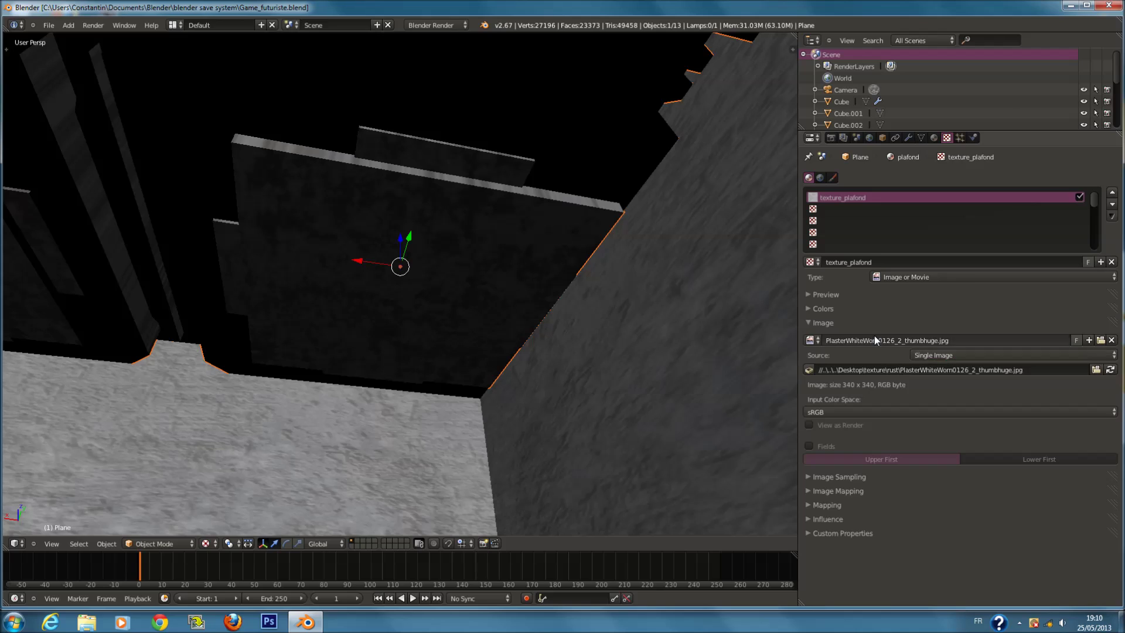
Set the mapping coordinates of texture_plafond to UV.
{"action": "left_click", "coordinate": [873, 324]}
{"action": "left_click", "coordinate": [872, 350]}
{"action": "left_click", "coordinate": [872, 350]}
{"action": "left_click", "coordinate": [869, 364]}
{"action": "left_click", "coordinate": [922, 383]}
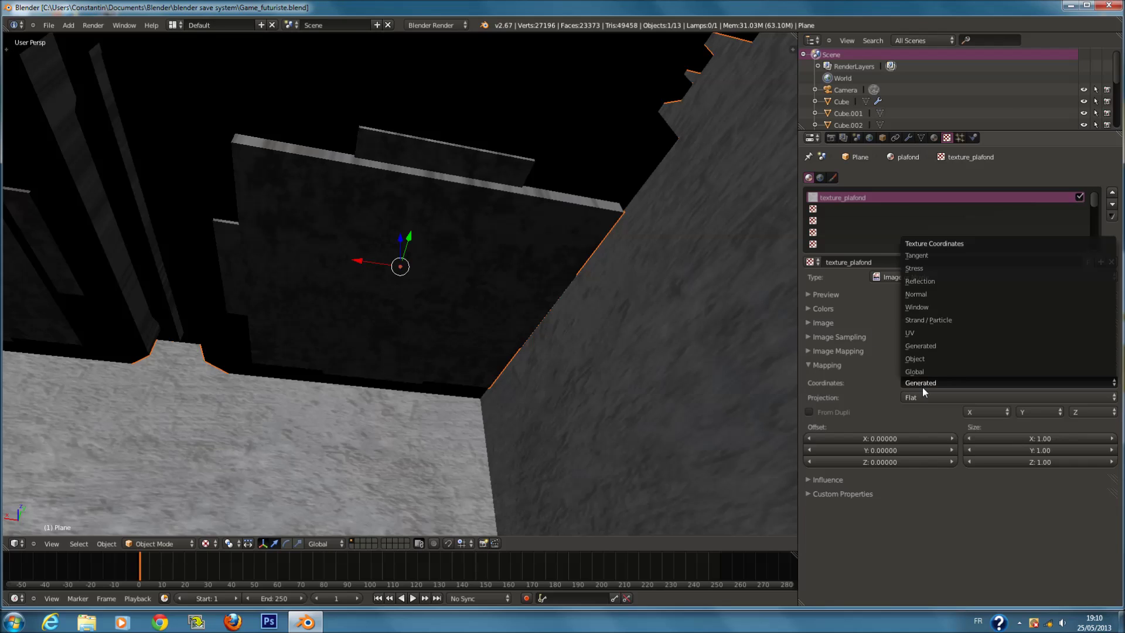
{"action": "left_click", "coordinate": [933, 335]}
{"action": "left_click", "coordinate": [883, 364]}
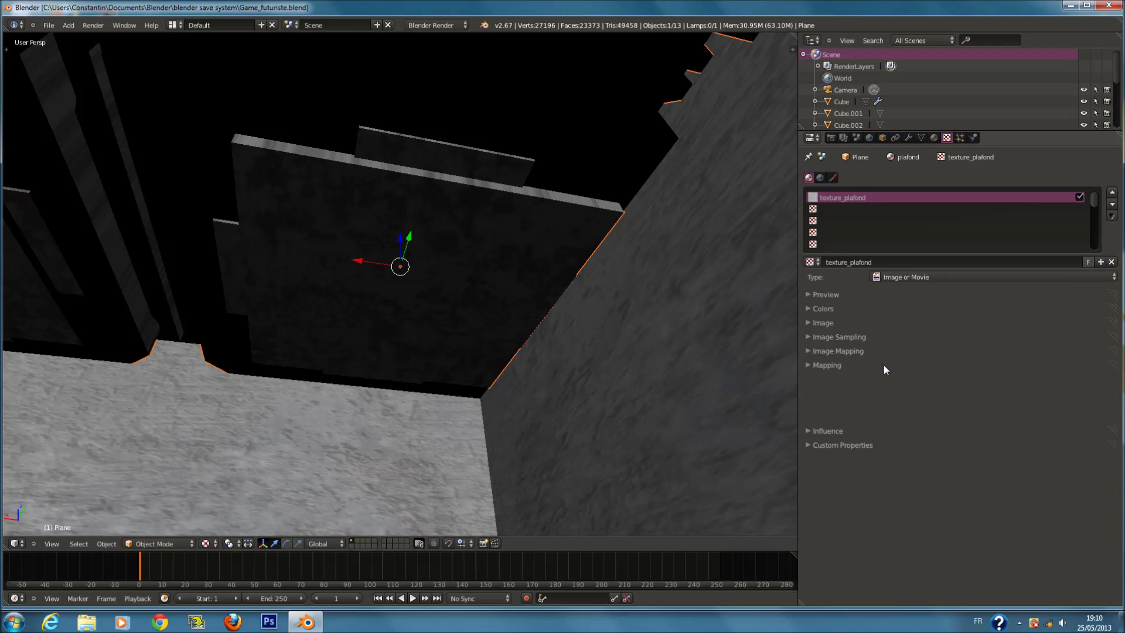
Add a second texture to the plafond material's next slot and set its type to Image or Movie.
{"action": "left_click", "coordinate": [853, 209]}
{"action": "left_click", "coordinate": [879, 262]}
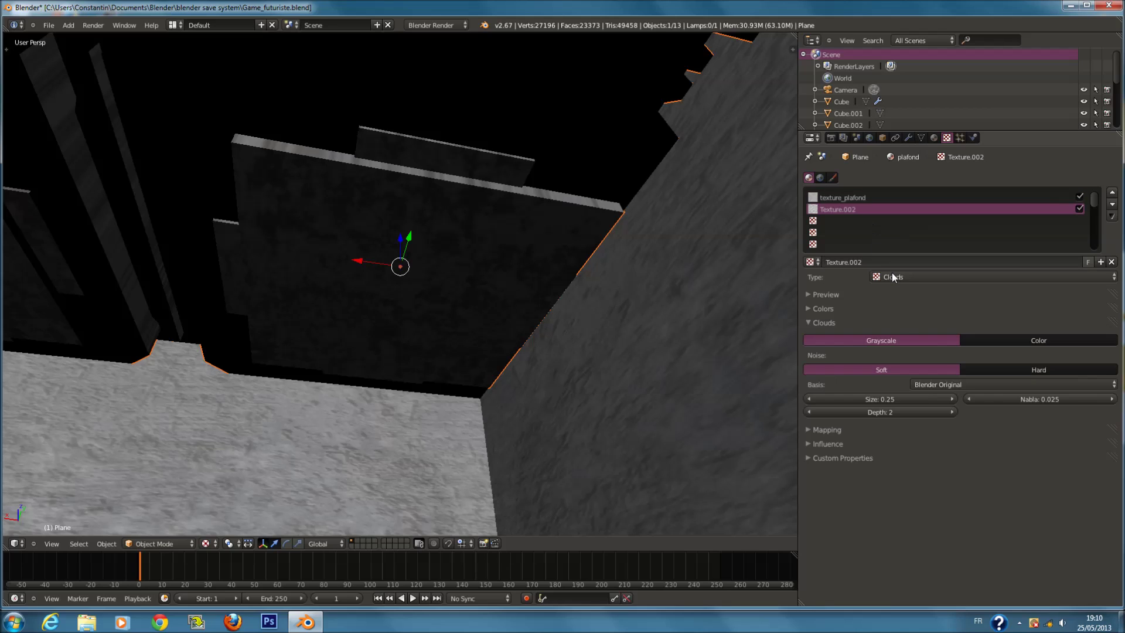
{"action": "left_click", "coordinate": [869, 309]}
{"action": "left_click", "coordinate": [867, 314]}
{"action": "left_click", "coordinate": [861, 322]}
{"action": "left_click", "coordinate": [871, 323]}
{"action": "left_click", "coordinate": [871, 322]}
{"action": "left_click", "coordinate": [894, 278]}
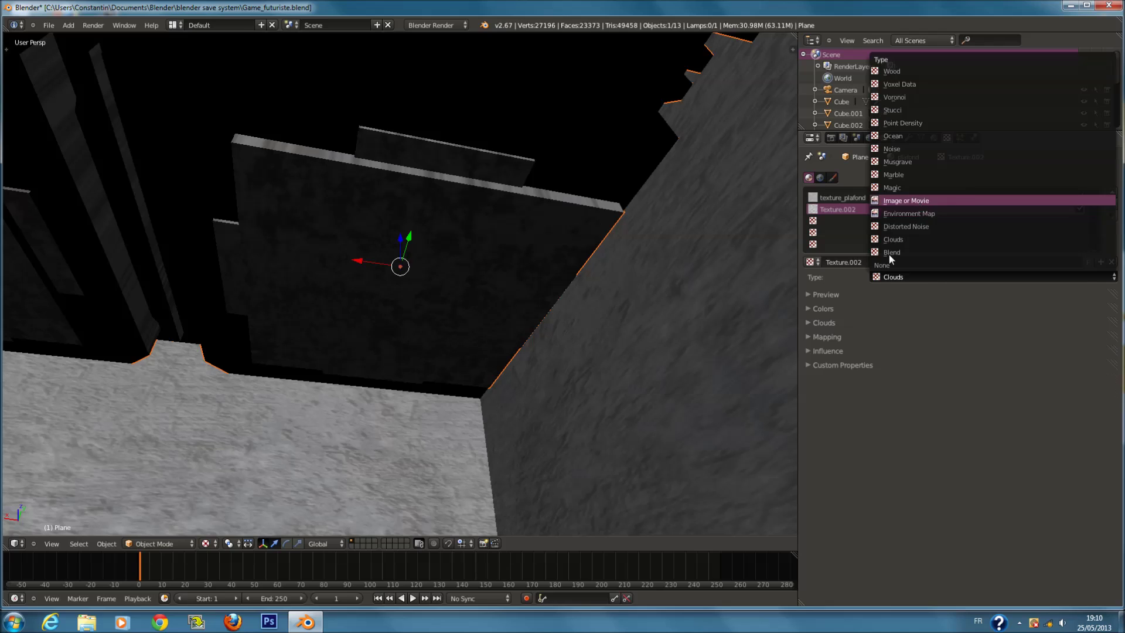
{"action": "left_click", "coordinate": [902, 201]}
Load RustMixed0080_1_thumbhuge.jpg from the rust folder into the second ceiling texture and check it on the ceiling.
{"action": "left_click", "coordinate": [974, 342]}
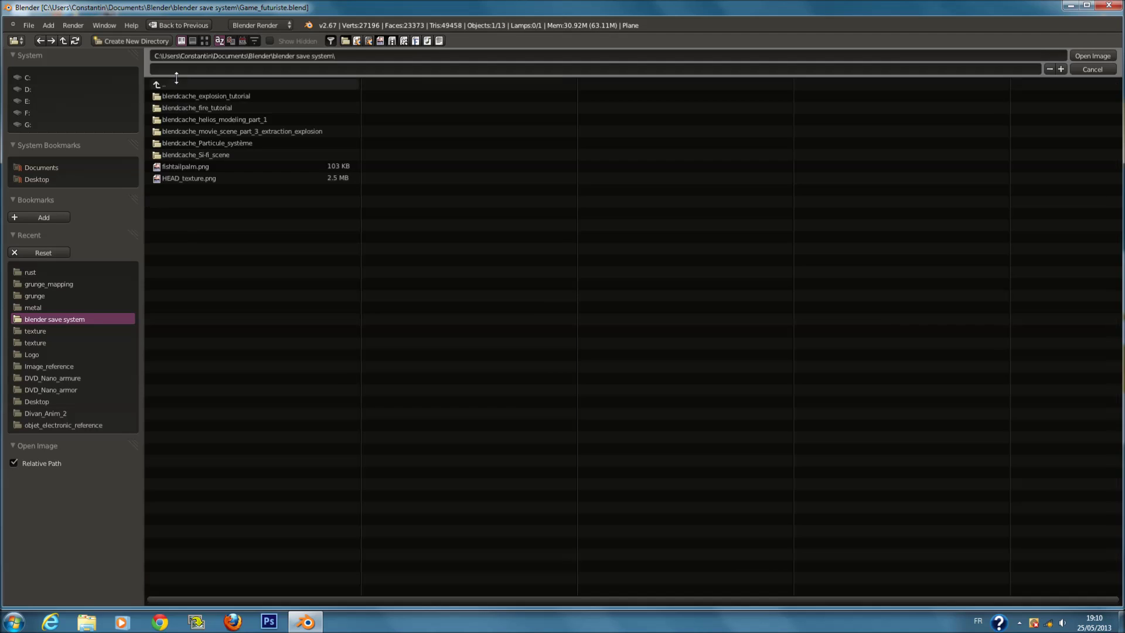
{"action": "left_click", "coordinate": [205, 40]}
{"action": "left_click", "coordinate": [70, 271]}
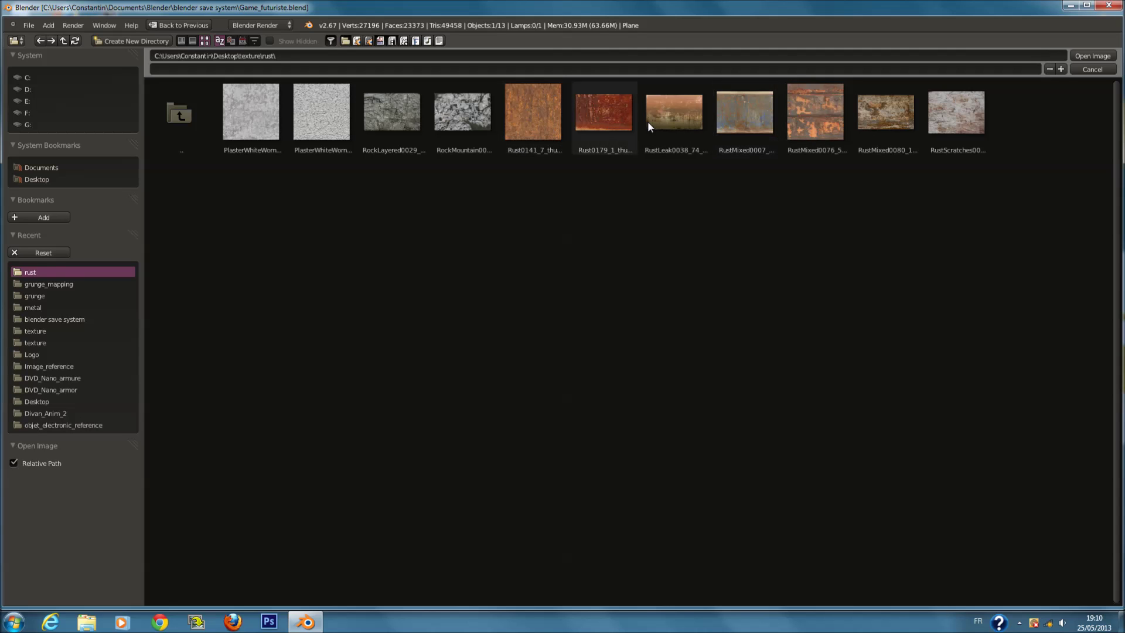
{"action": "double_click", "coordinate": [895, 111]}
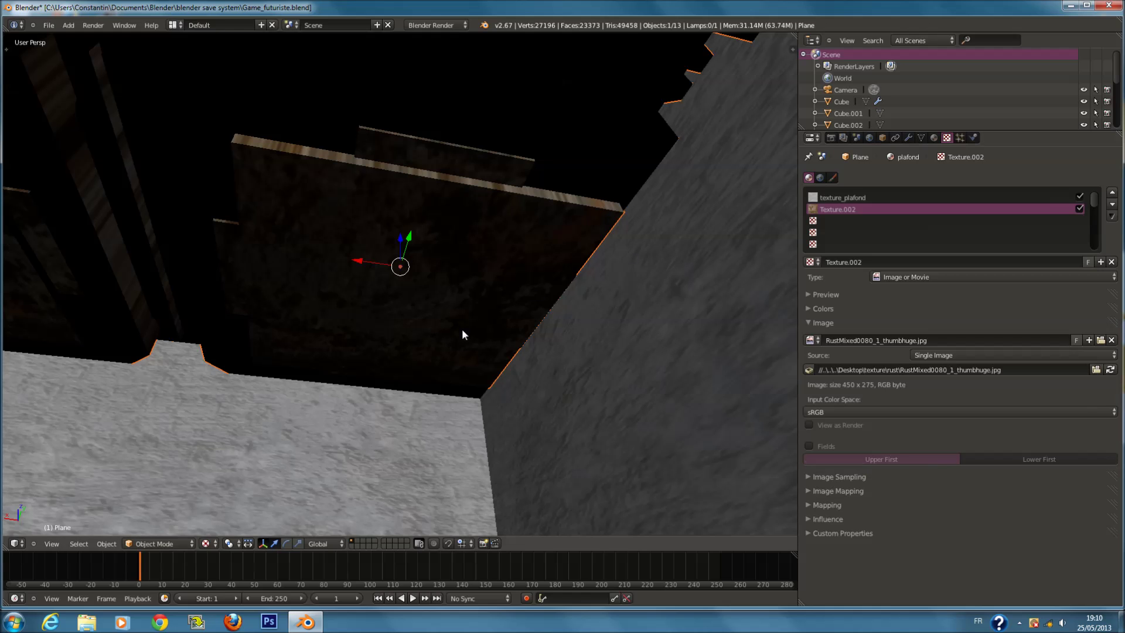
{"action": "middle_click_drag", "start_coordinate": [462, 329], "coordinate": [558, 357]}
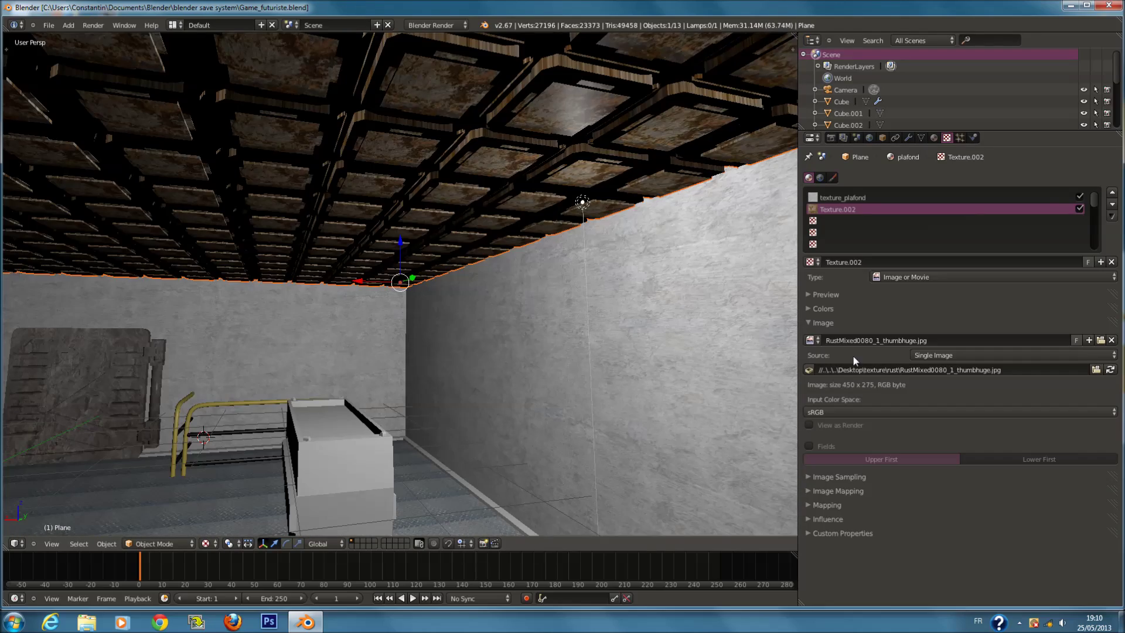
Set the rust texture's mapping coordinates to UV.
{"action": "left_click", "coordinate": [823, 323]}
{"action": "left_click", "coordinate": [851, 351]}
{"action": "left_click", "coordinate": [850, 353]}
{"action": "left_click", "coordinate": [846, 363]}
{"action": "left_click", "coordinate": [913, 381]}
{"action": "left_click", "coordinate": [913, 333]}
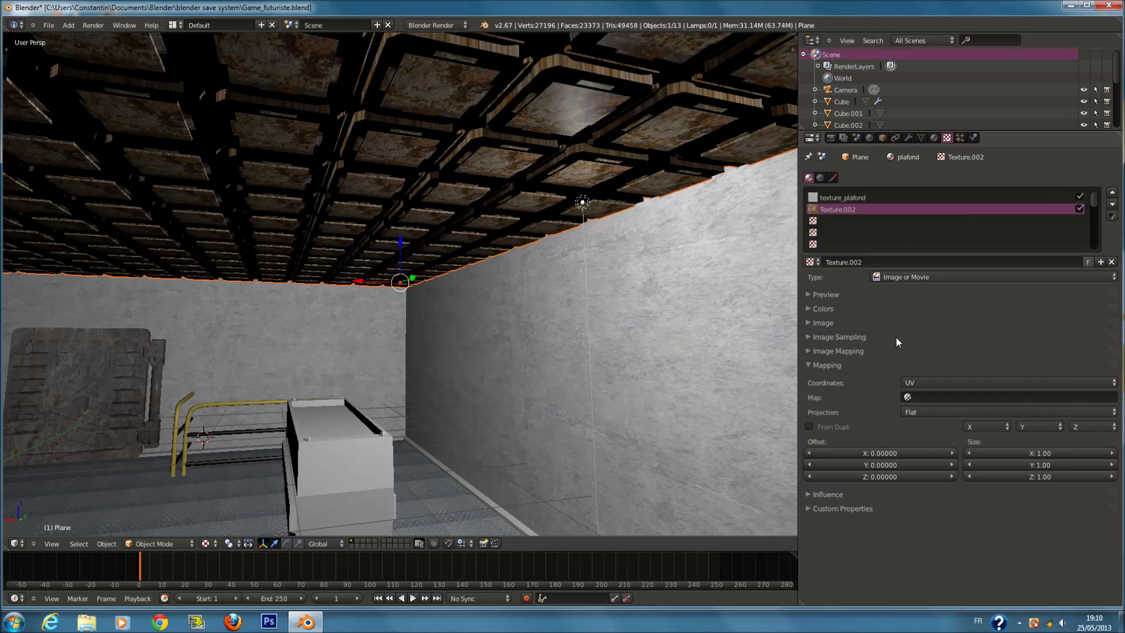
{"action": "left_click", "coordinate": [843, 365]}
Set the diffuse color influence of the rust texture on the ceiling to 0.2.
{"action": "left_click", "coordinate": [845, 378]}
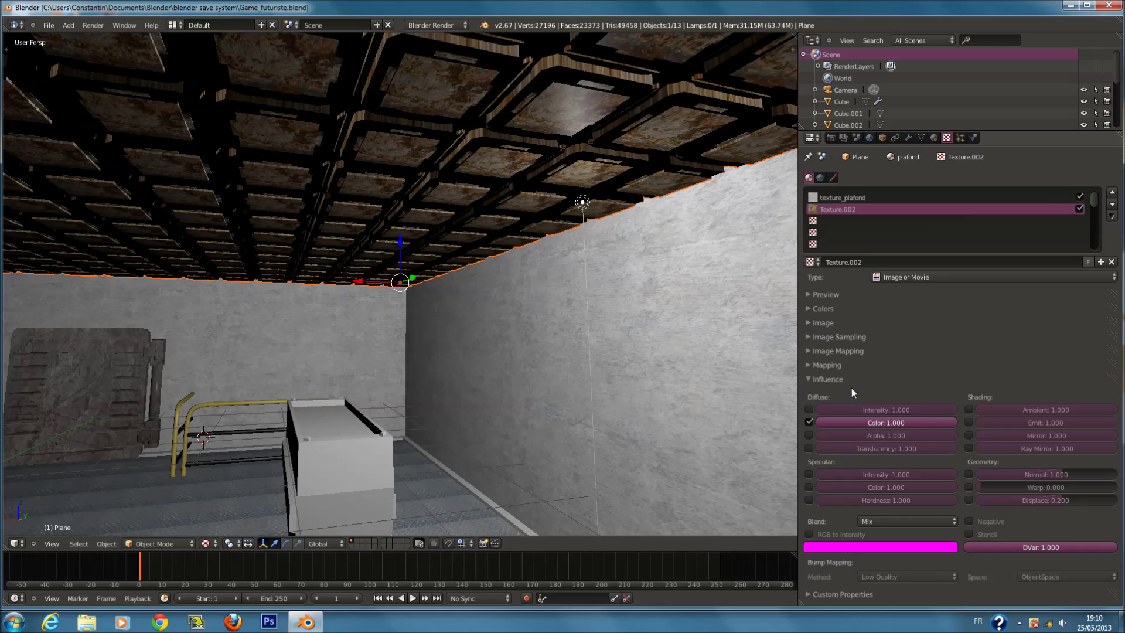
{"action": "left_click", "coordinate": [878, 421]}
{"action": "key", "text": "BackSpace"}
{"action": "type", "text": "1"}
{"action": "key", "text": "Return"}
{"action": "left_click", "coordinate": [884, 417]}
{"action": "type", "text": "0.2"}
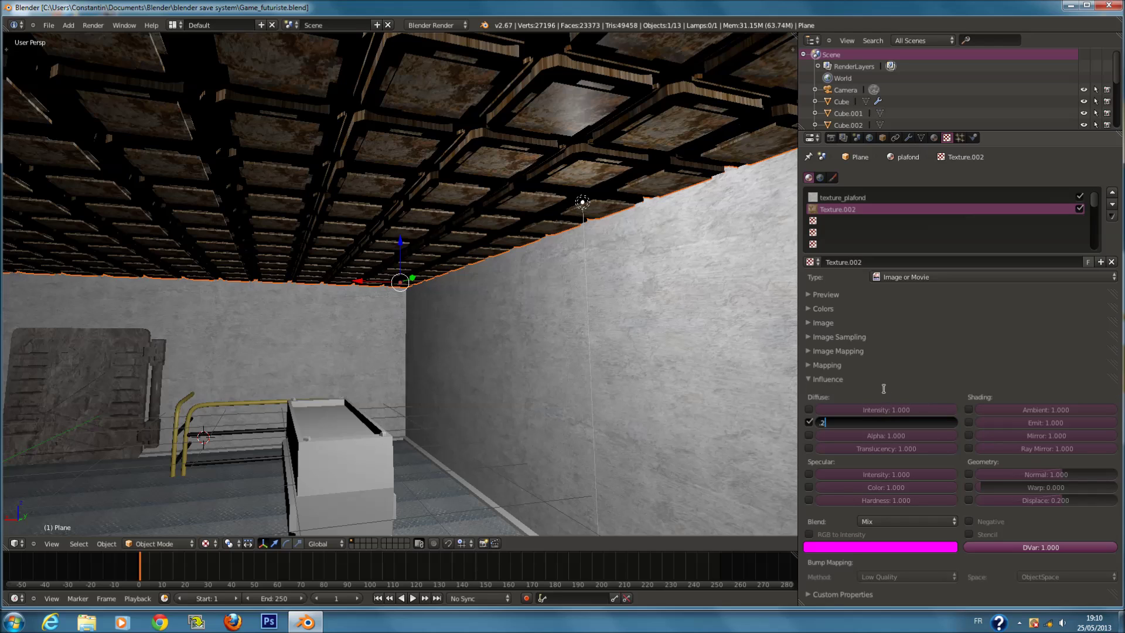
{"action": "key", "text": "Return"}
{"action": "scroll", "coordinate": [685, 370], "scroll_direction": "up", "scroll_amount": 3}
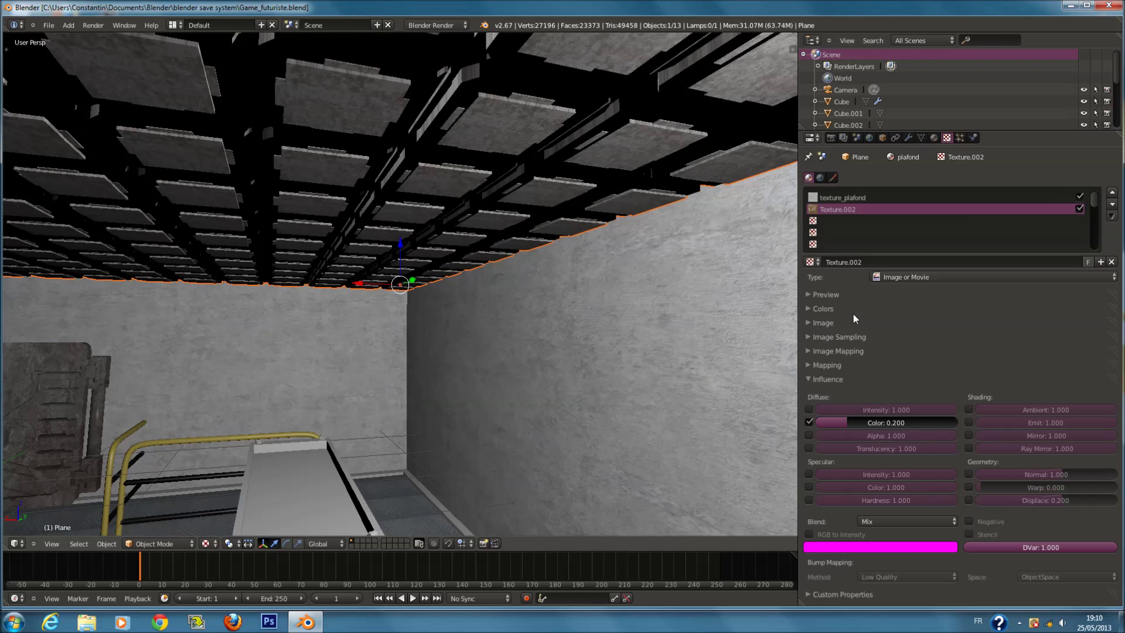
Set the diffuse color influence of texture_plafond to 0.6 and save the scene file.
{"action": "left_click", "coordinate": [894, 197]}
{"action": "left_click_drag", "start_coordinate": [898, 421], "coordinate": [873, 423]}
{"action": "left_click", "coordinate": [881, 423]}
{"action": "type", "text": "0.6"}
{"action": "key", "text": "Return"}
{"action": "key", "text": "ctrl+s"}
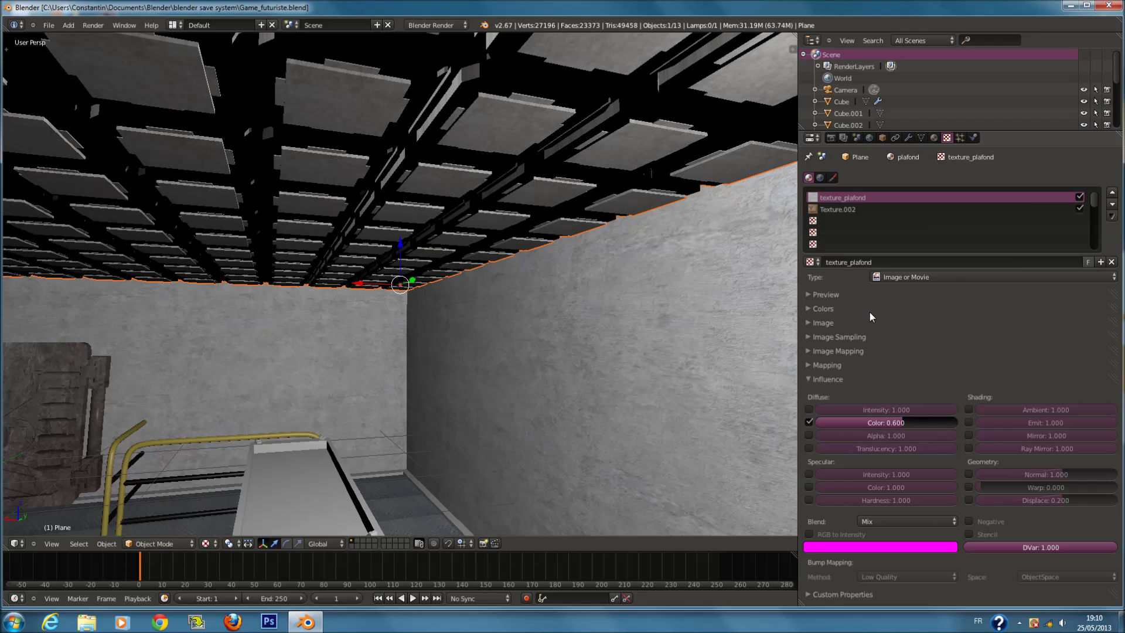
Try the Multiply, Subtract and Add blend modes on the ceiling's rust texture.
{"action": "left_click", "coordinate": [845, 210]}
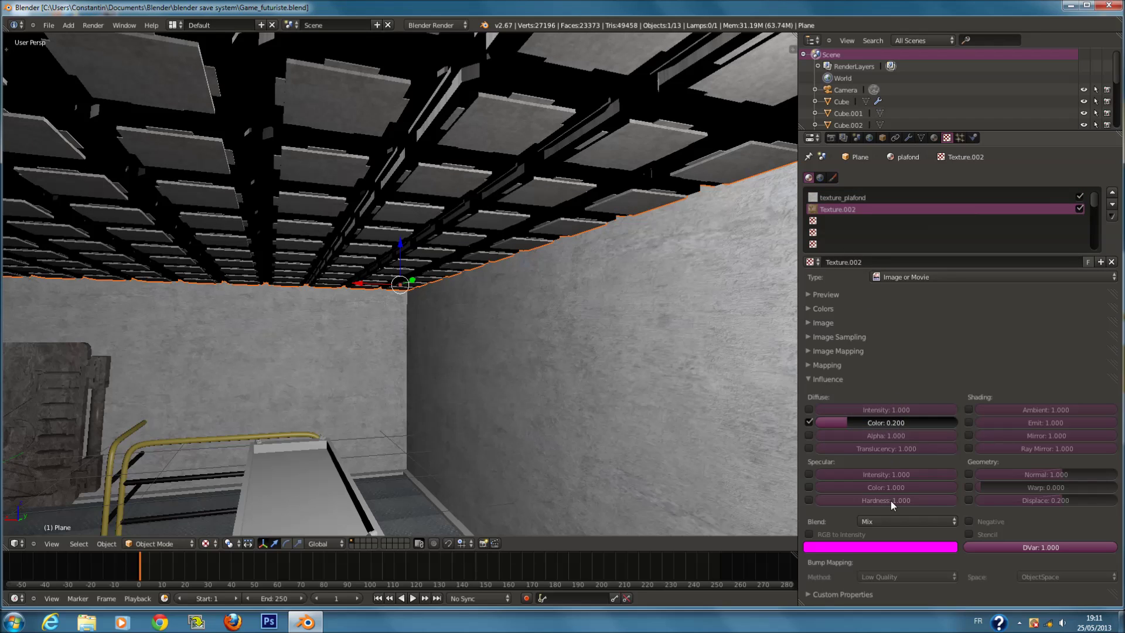
{"action": "left_click", "coordinate": [893, 521]}
{"action": "left_click", "coordinate": [893, 472]}
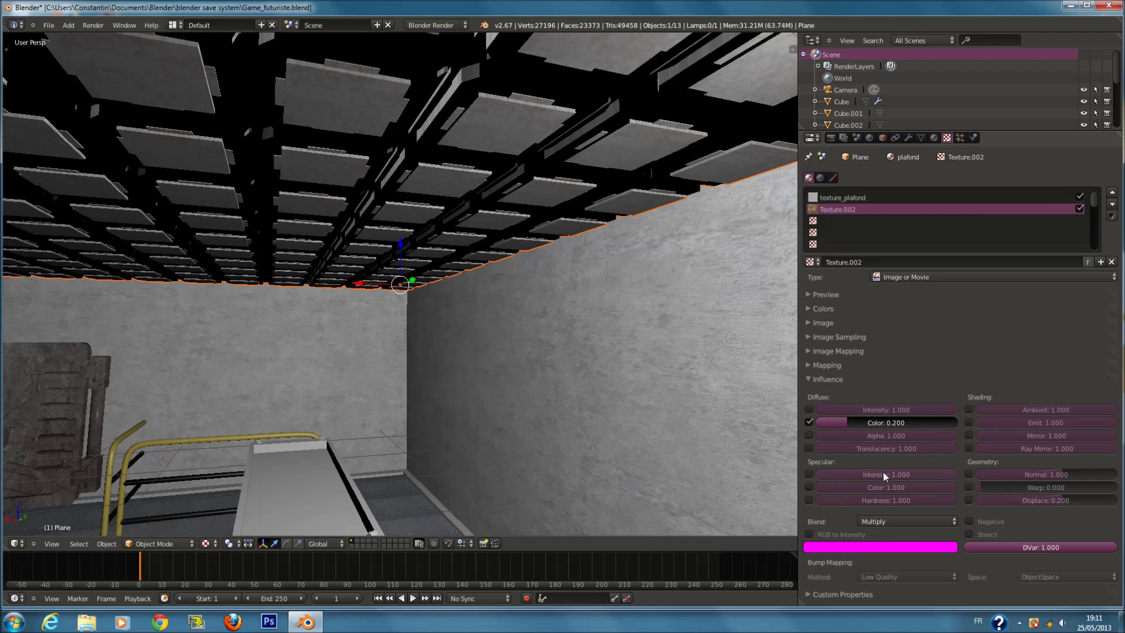
{"action": "left_click", "coordinate": [892, 522]}
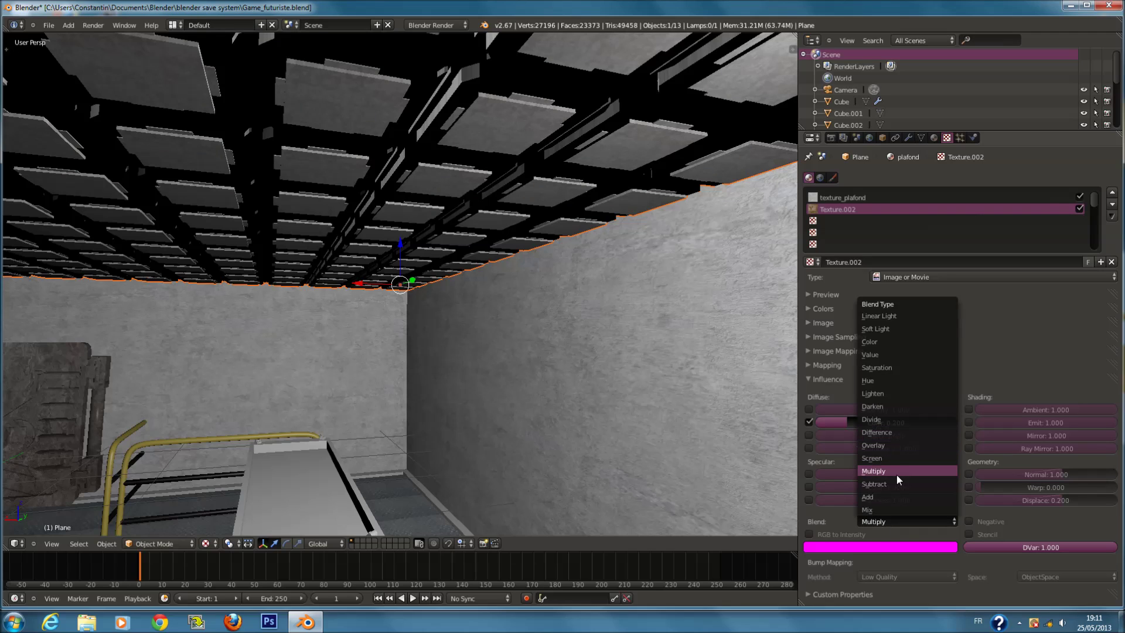
{"action": "left_click", "coordinate": [898, 482]}
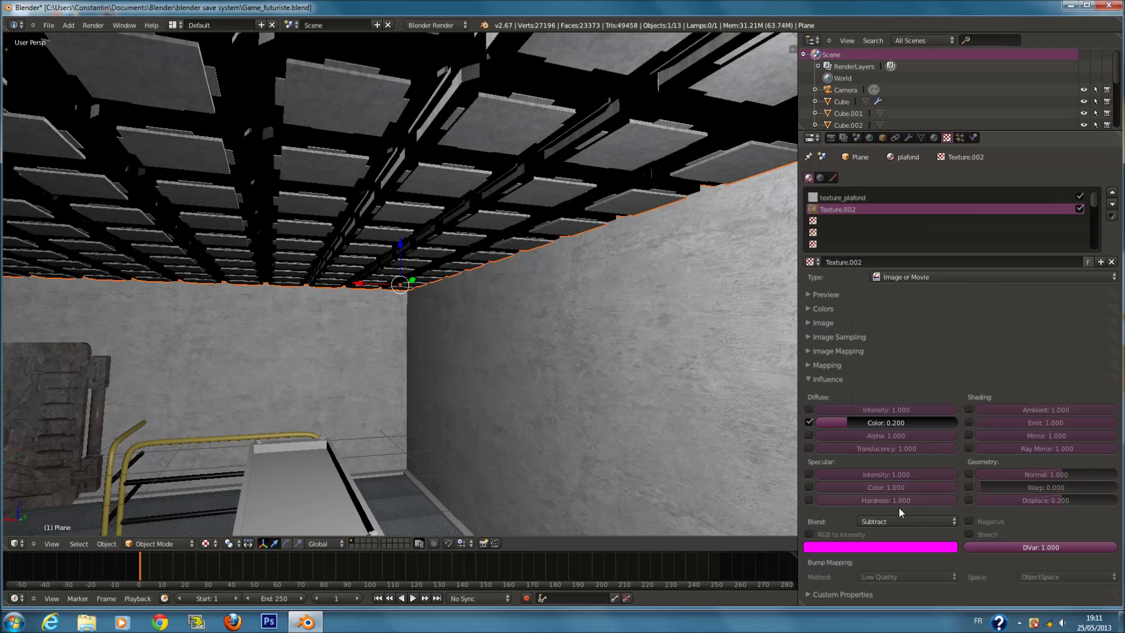
{"action": "left_click", "coordinate": [902, 521]}
{"action": "left_click", "coordinate": [888, 496]}
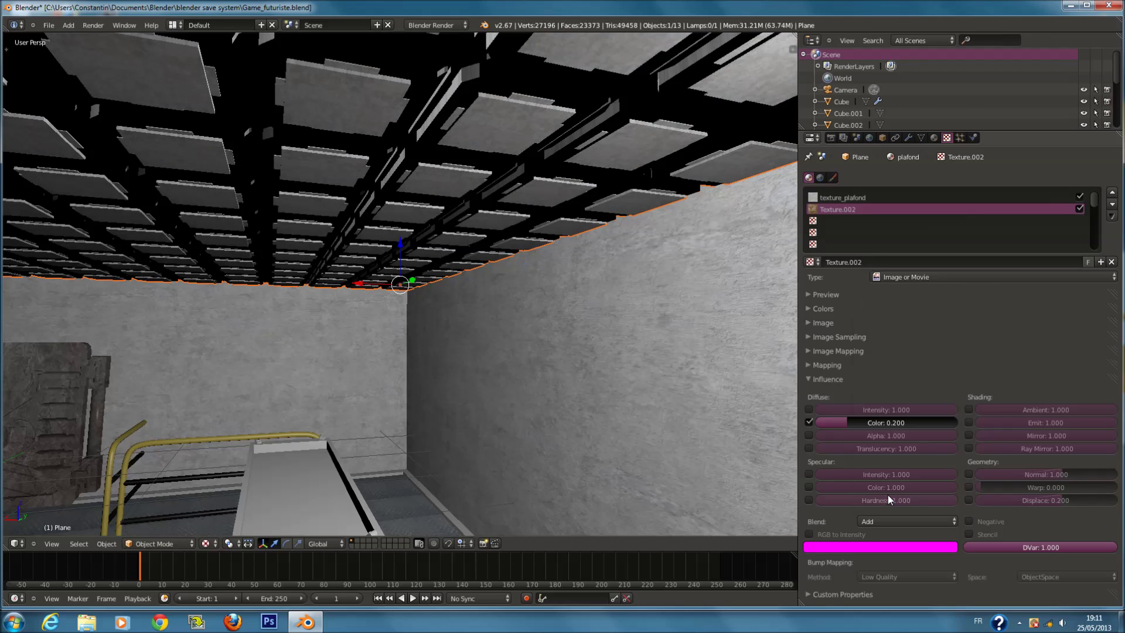
Raise the rust texture's diffuse color influence to 1.0 under Add blending, check the ceiling and save.
{"action": "left_click_drag", "start_coordinate": [880, 428], "coordinate": [1005, 427]}
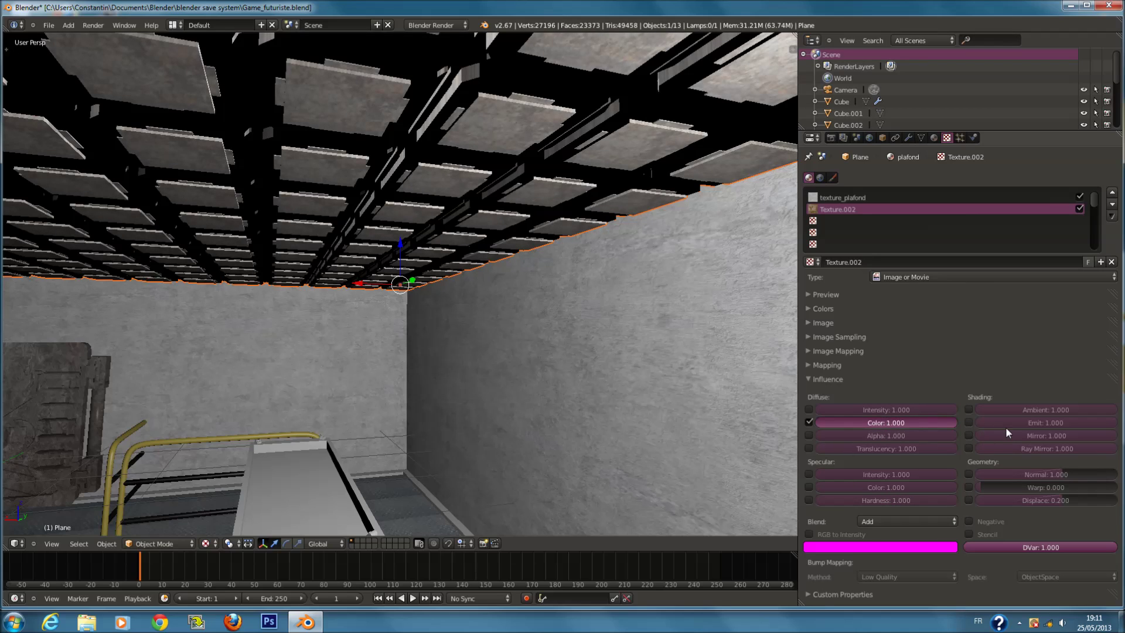
{"action": "mouse_move", "coordinate": [488, 354]}
{"action": "middle_mouse_down"}
{"action": "mouse_move", "coordinate": [487, 325]}
{"action": "mouse_move", "coordinate": [484, 353]}
{"action": "middle_mouse_up"}
{"action": "key", "text": "ctrl+s"}
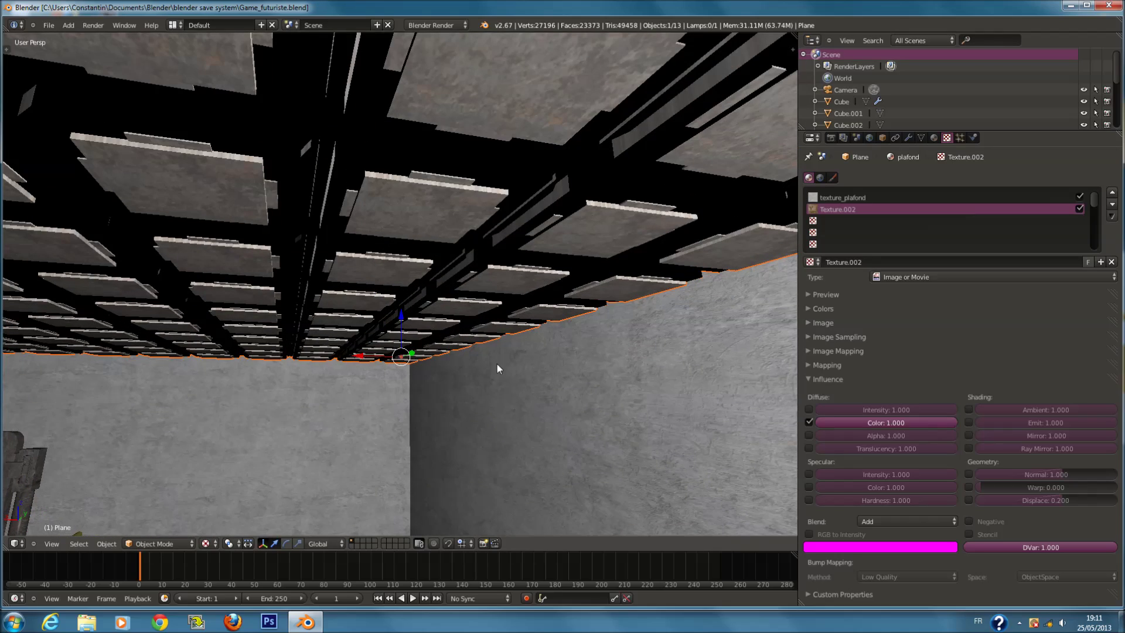
Set the rust texture's blend mode to Multiply with a diffuse color influence of 0.4, and save.
{"action": "left_click", "coordinate": [900, 521]}
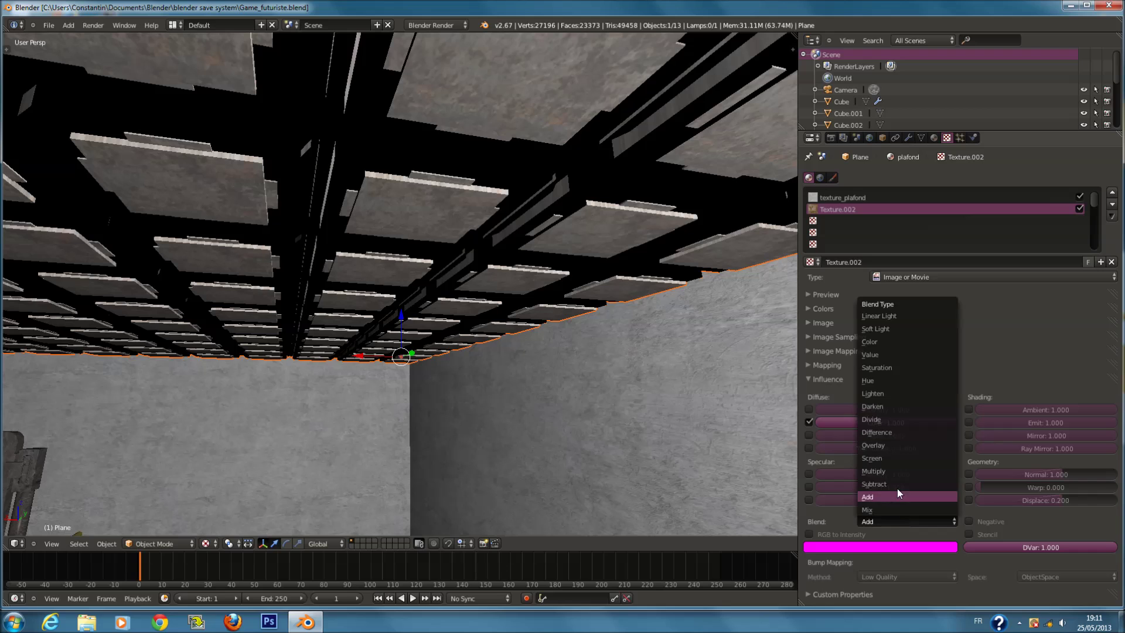
{"action": "left_click", "coordinate": [894, 470]}
{"action": "middle_click_drag", "start_coordinate": [415, 413], "coordinate": [691, 410]}
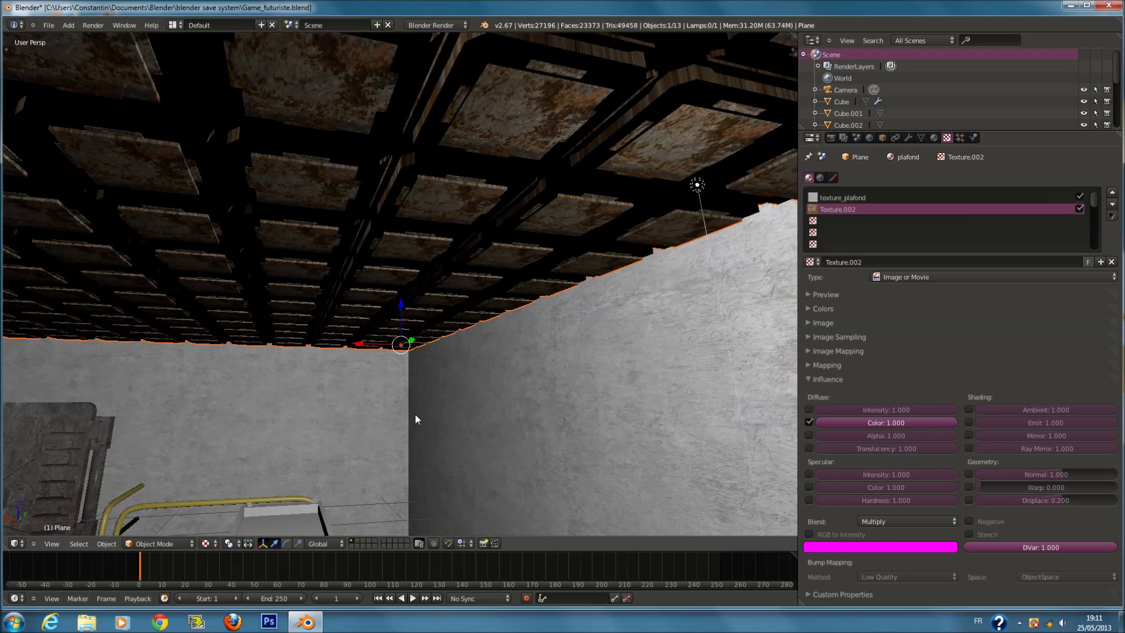
{"action": "left_click", "coordinate": [888, 423]}
{"action": "type", "text": "0.4"}
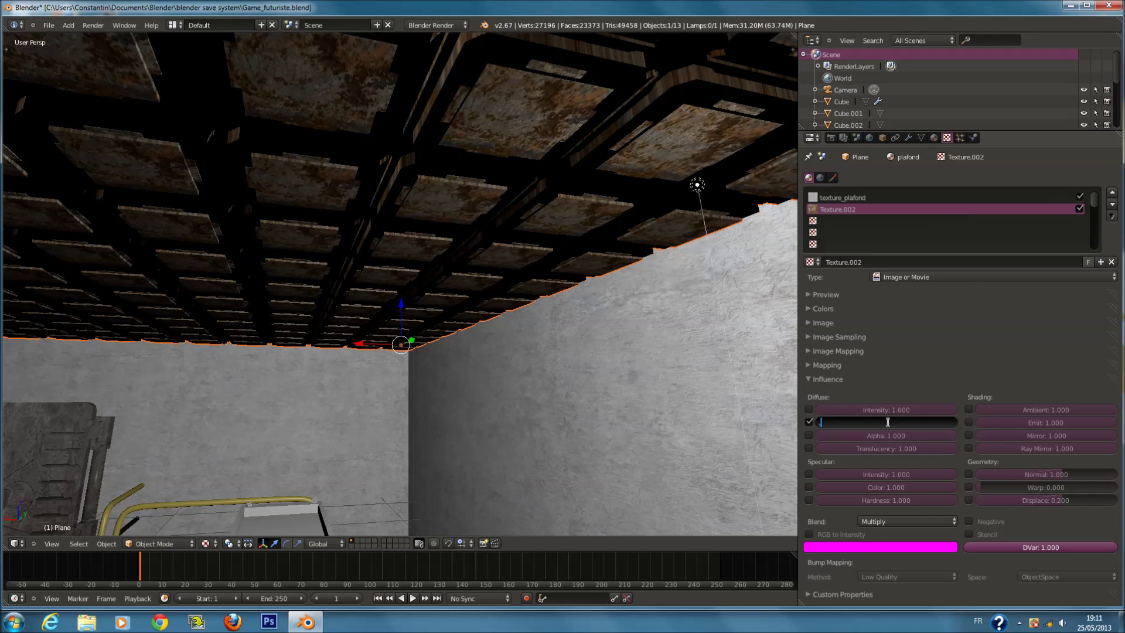
{"action": "key", "text": "Return"}
{"action": "key", "text": "ctrl+s"}
Set the diffuse color influence of the ceiling's rust texture to 0.6.
{"action": "left_click", "coordinate": [819, 364]}
{"action": "left_click", "coordinate": [891, 423]}
{"action": "type", "text": "0.6"}
{"action": "key", "text": "Return"}
Deselect everything, switch to the camera view to check the blended ceiling, and save the scene file.
{"action": "middle_click_drag", "start_coordinate": [596, 378], "coordinate": [494, 405]}
{"action": "key", "text": "a"}
{"action": "key", "text": "a"}
{"action": "scroll", "coordinate": [494, 420], "scroll_direction": "down", "scroll_amount": 3}
{"action": "scroll", "coordinate": [495, 405], "scroll_direction": "down", "scroll_amount": 5}
{"action": "scroll", "coordinate": [480, 414], "scroll_direction": "up", "scroll_amount": 5}
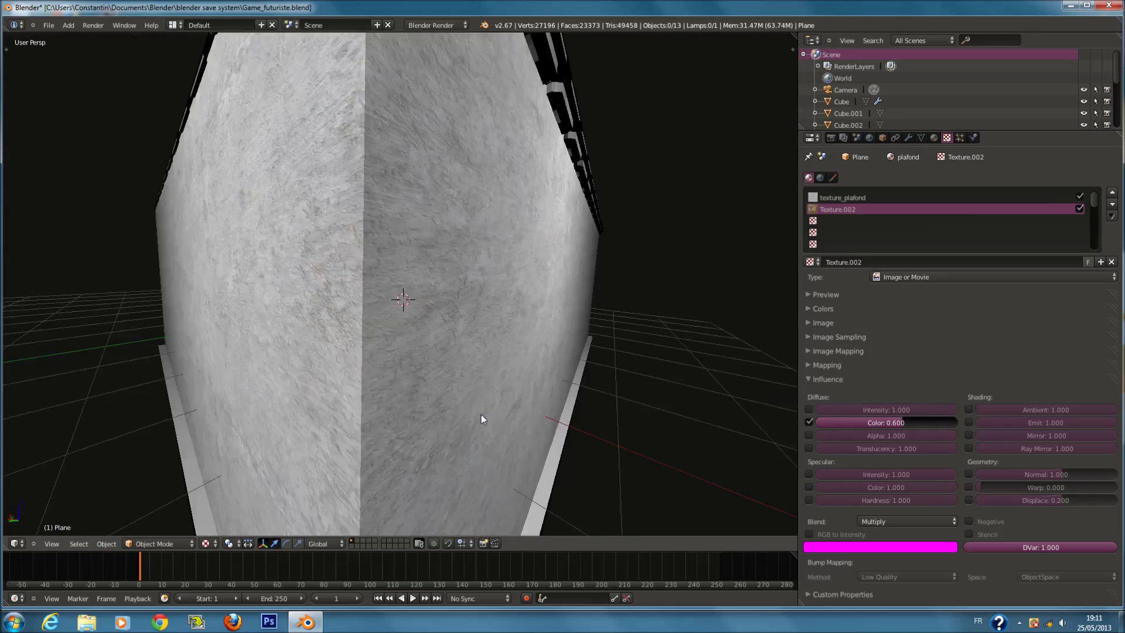
{"action": "key", "text": "KP_0"}
{"action": "key", "text": "a"}
{"action": "key", "text": "a"}
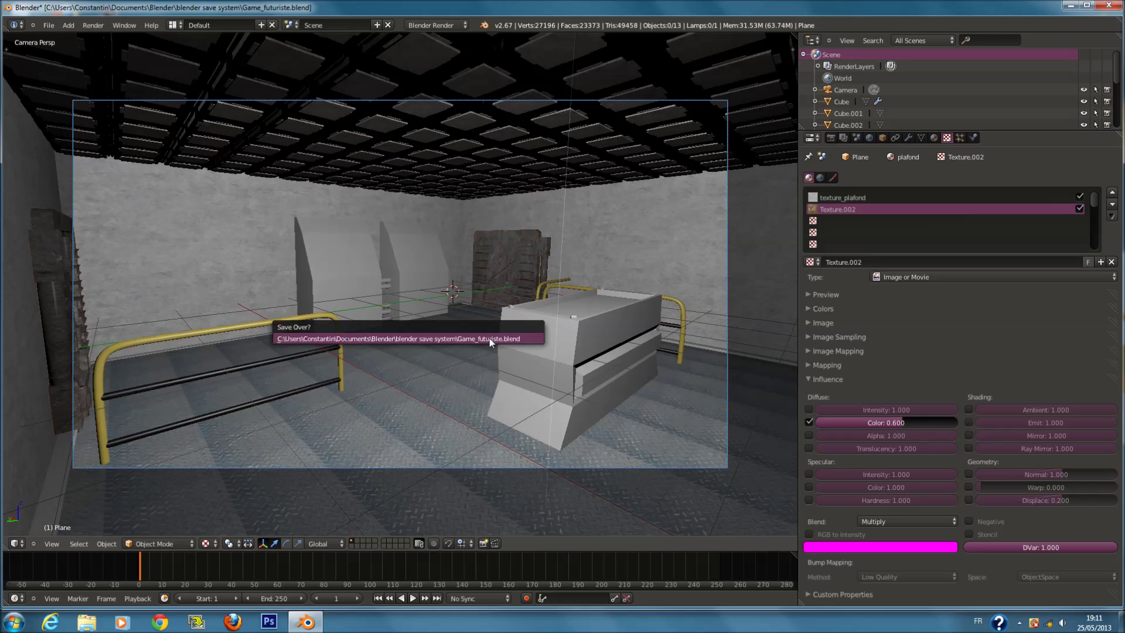
{"action": "key", "text": "Home"}
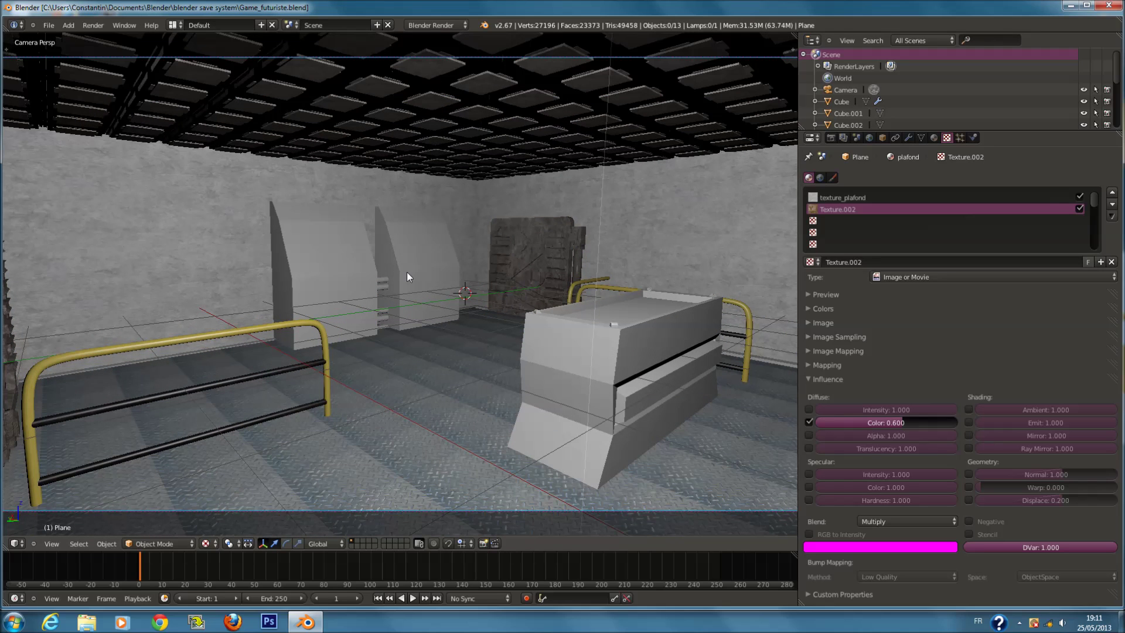
Look over the central console, walls and floor from the camera view, save the scene and minimize the window.
{"action": "right_click", "coordinate": [408, 273]}
{"action": "right_click", "coordinate": [547, 357]}
{"action": "scroll", "coordinate": [614, 368], "scroll_direction": "down", "scroll_amount": 1}
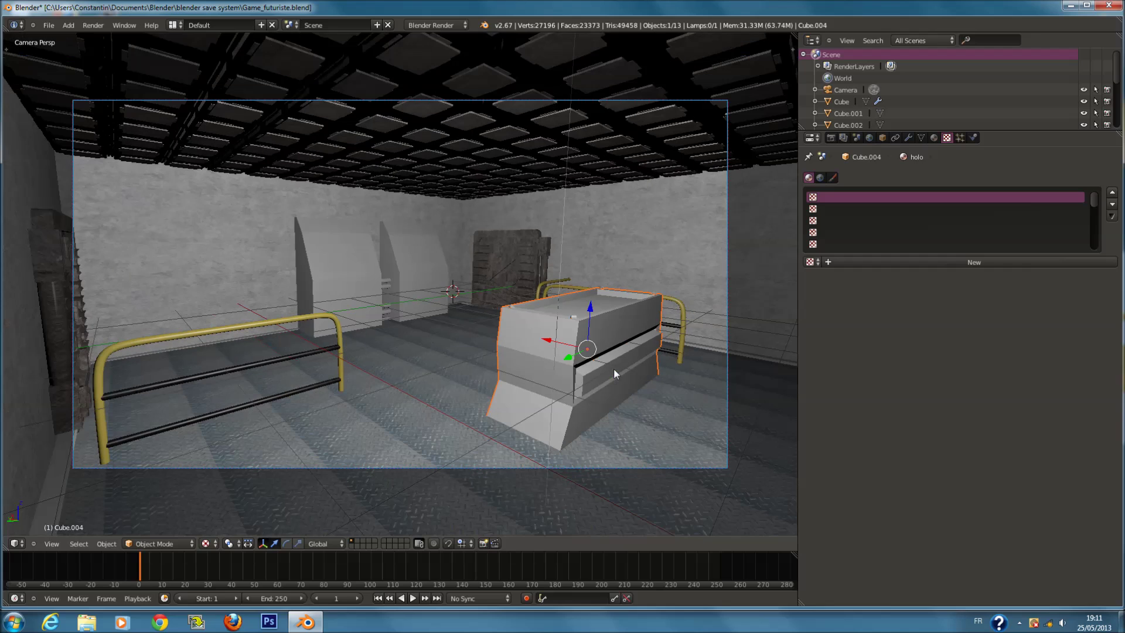
{"action": "key", "text": "a"}
{"action": "key", "text": "ctrl+s"}
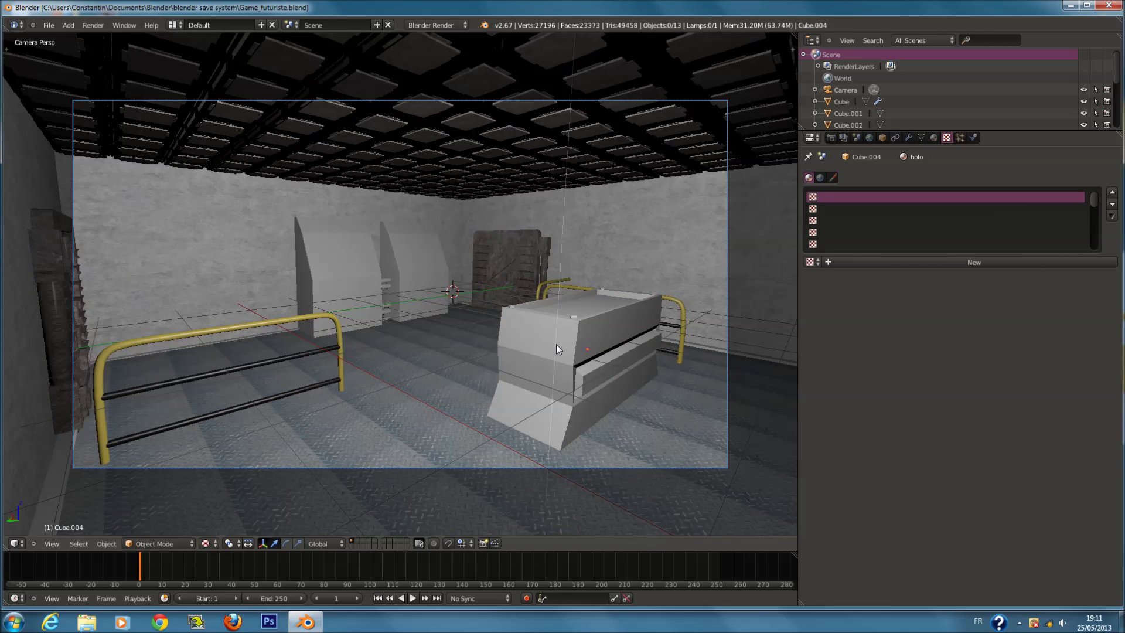
{"action": "scroll", "coordinate": [550, 347], "scroll_direction": "up", "scroll_amount": 1}
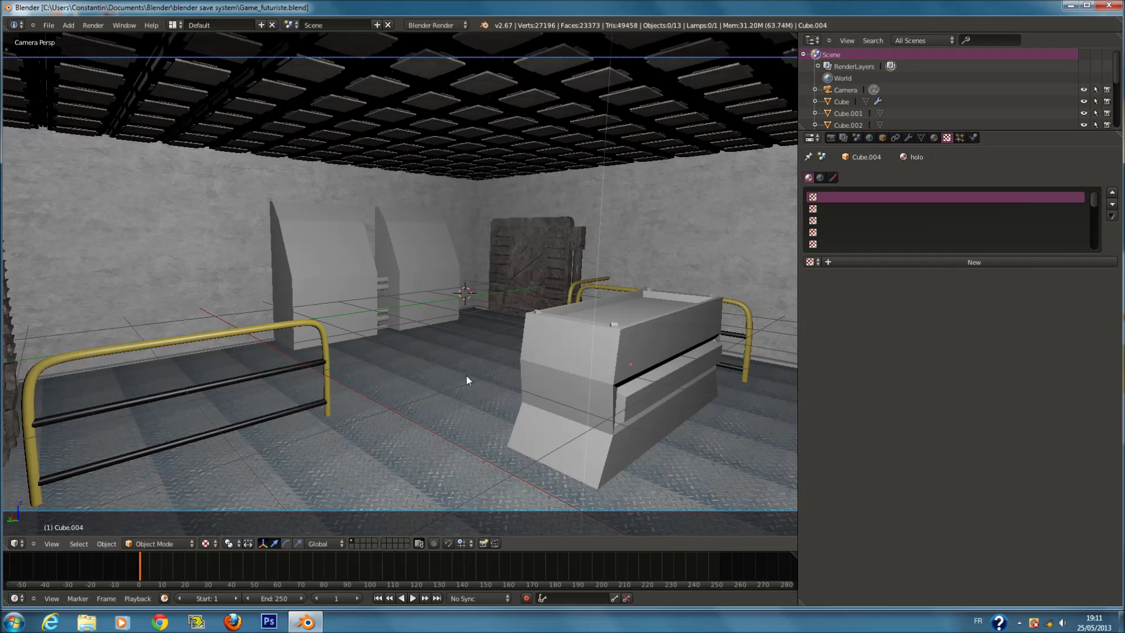
{"action": "right_click", "coordinate": [441, 411]}
{"action": "key", "text": "a"}
{"action": "key", "text": "ctrl+s"}
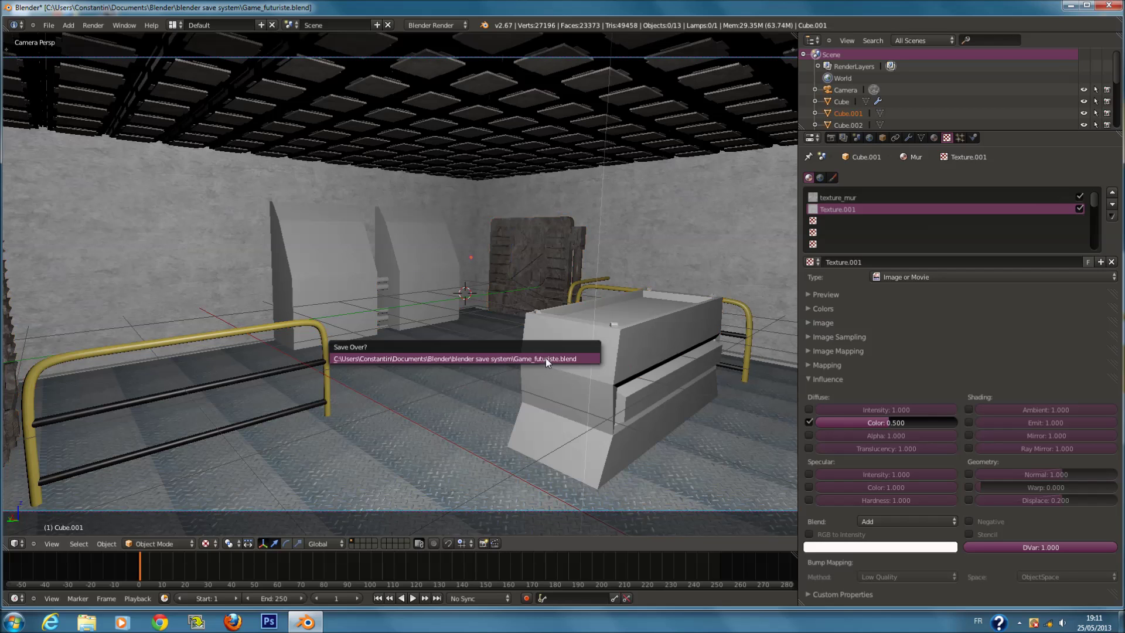
{"action": "key", "text": "ctrl+s"}
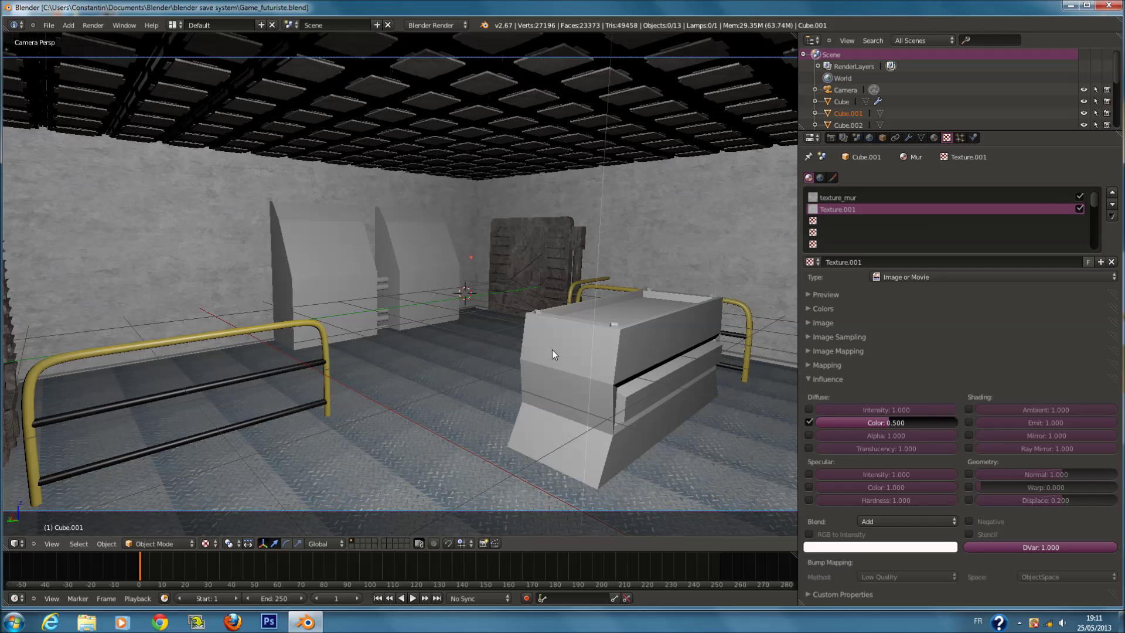
{"action": "key", "text": "p"}
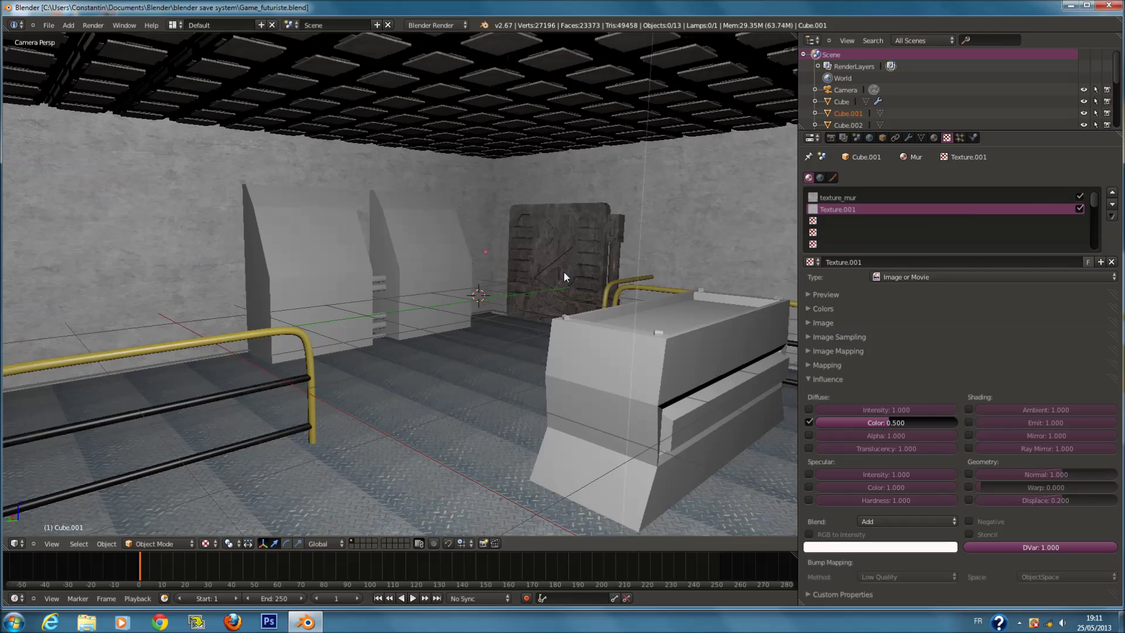
{"action": "key", "text": "Escape"}
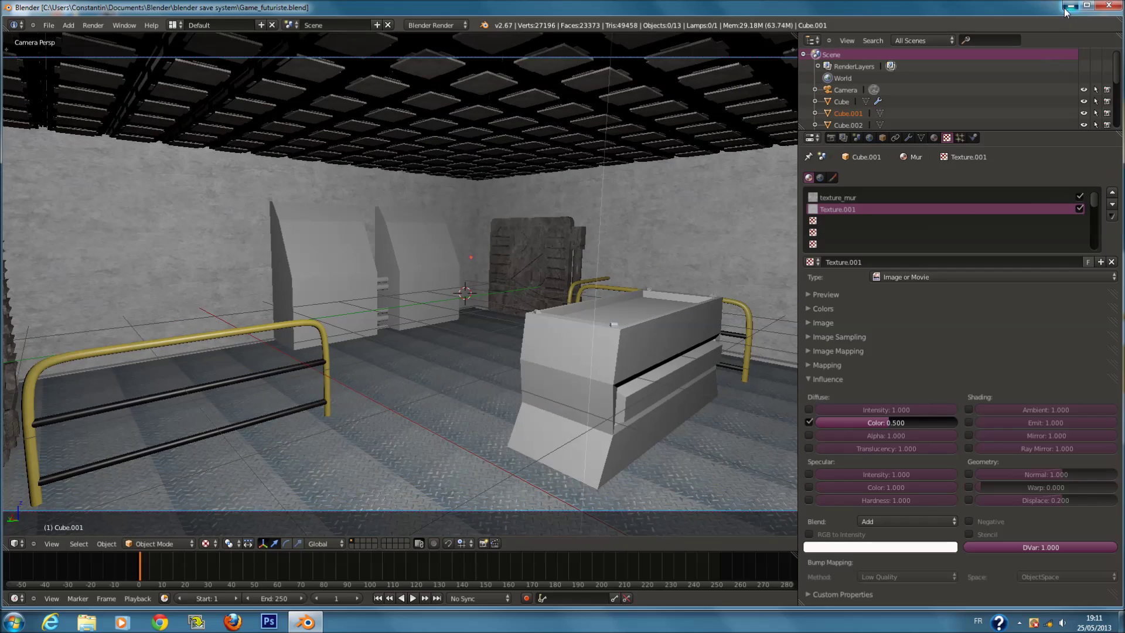
{"action": "left_click", "coordinate": [1071, 5]}
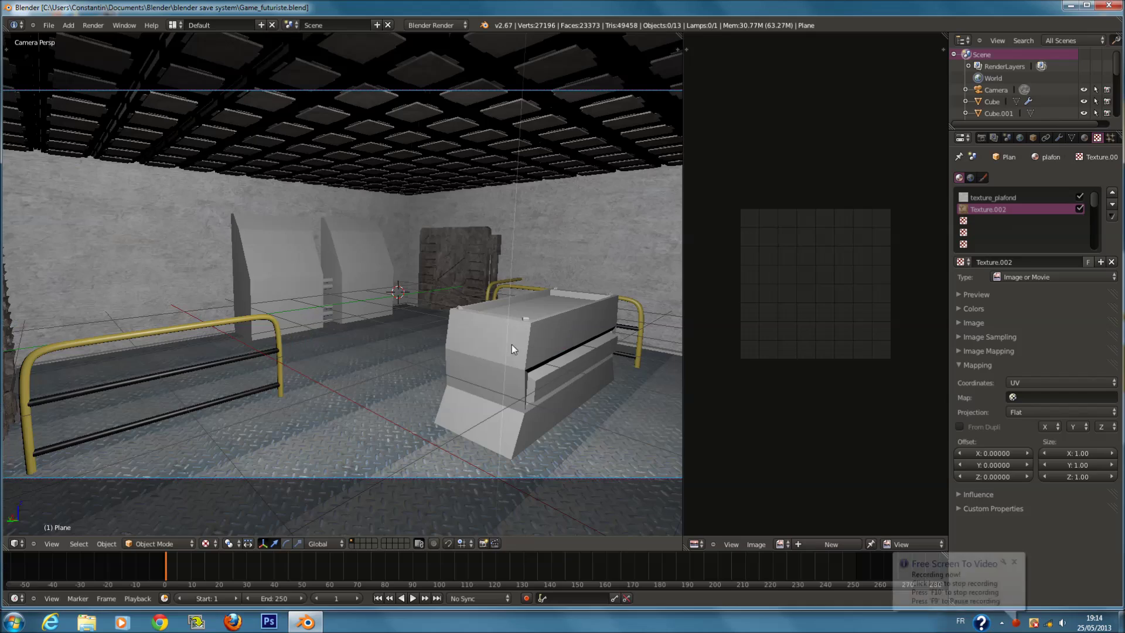
Examine the UV layouts of the ceiling and of the room's walls and floor in Edit Mode, saving the file.
{"action": "scroll", "coordinate": [416, 241], "scroll_direction": "down", "scroll_amount": 2}
{"action": "scroll", "coordinate": [428, 247], "scroll_direction": "up", "scroll_amount": 2}
{"action": "key", "text": "Tab"}
{"action": "scroll", "coordinate": [540, 265], "scroll_direction": "up", "scroll_amount": 1}
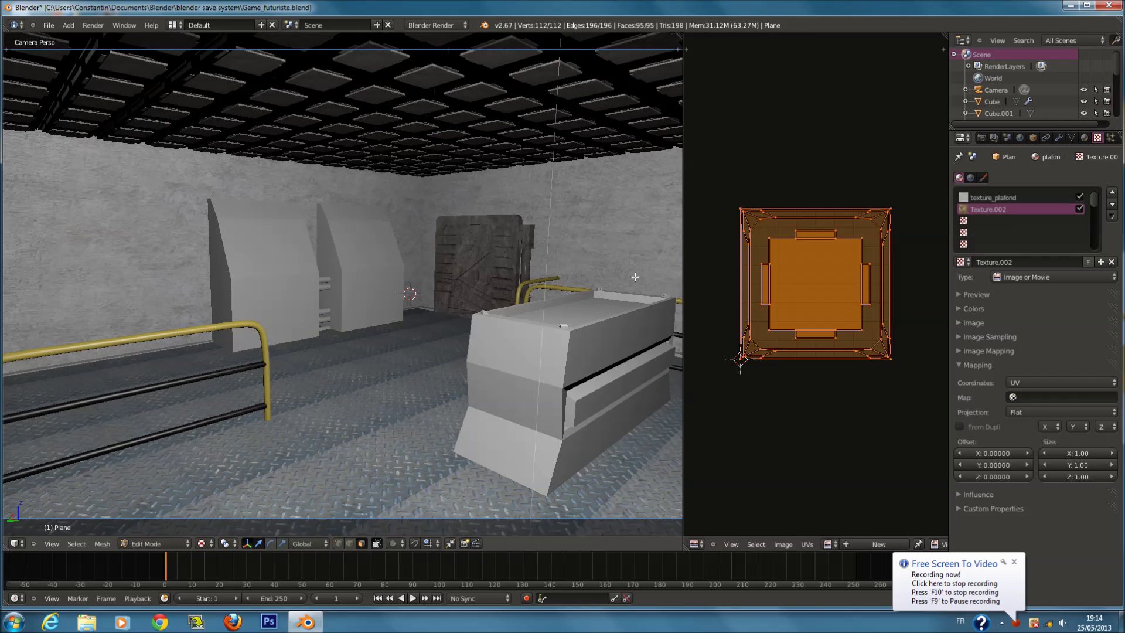
{"action": "key", "text": "Tab"}
{"action": "right_click", "coordinate": [609, 252]}
{"action": "key", "text": "Tab"}
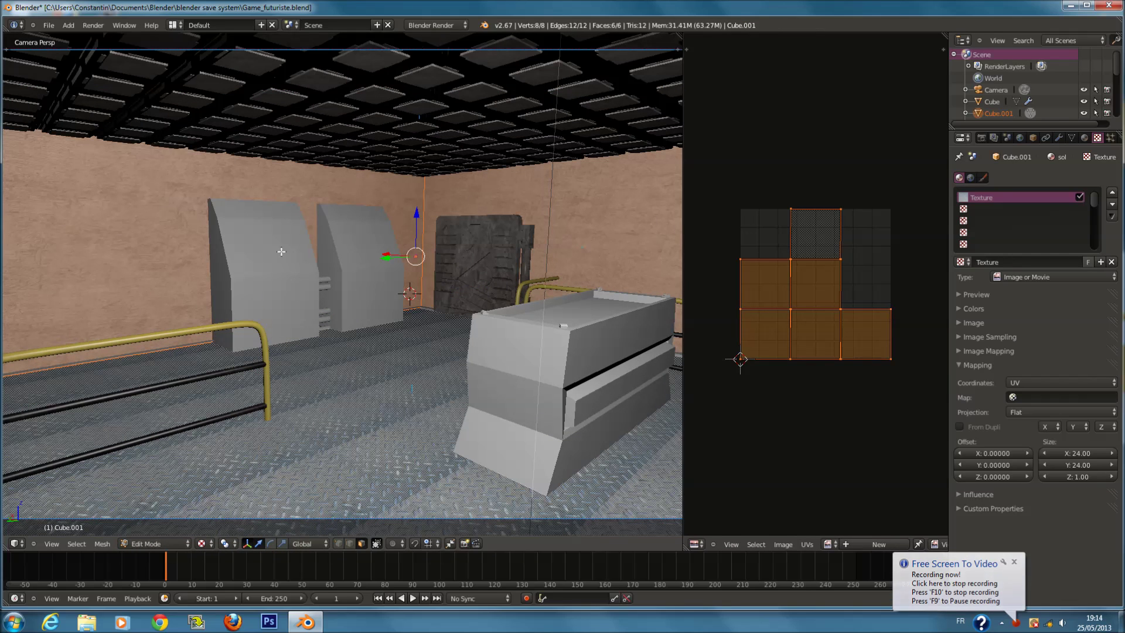
{"action": "key", "text": "ctrl+s"}
{"action": "key", "text": "Return"}
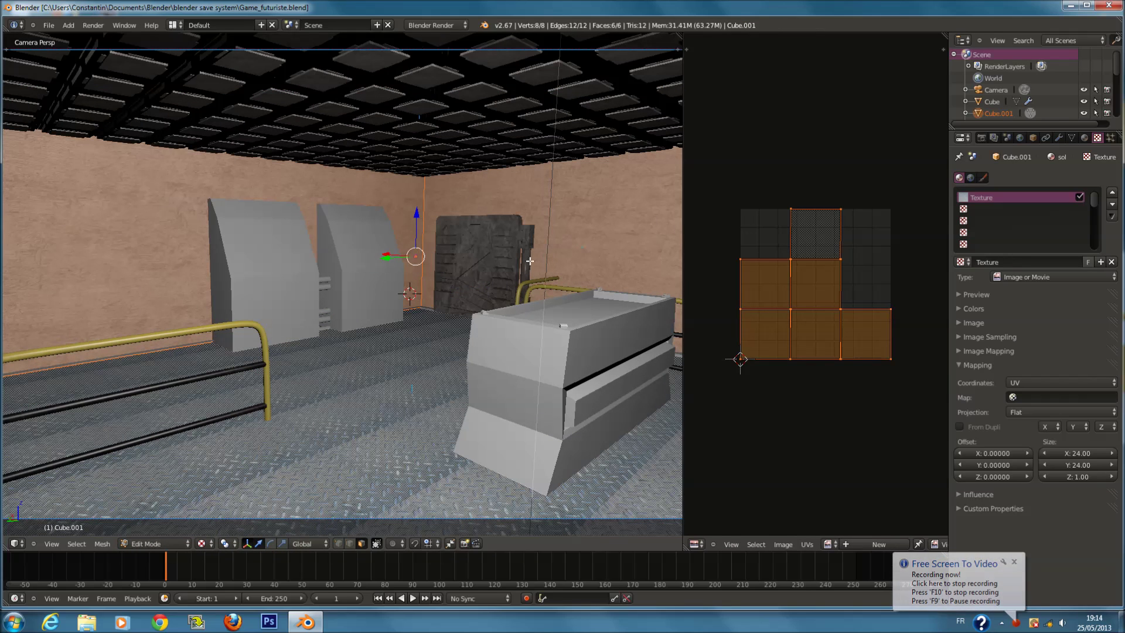
{"action": "key", "text": "u"}
{"action": "left_click", "coordinate": [630, 287]}
{"action": "key", "text": "Tab"}
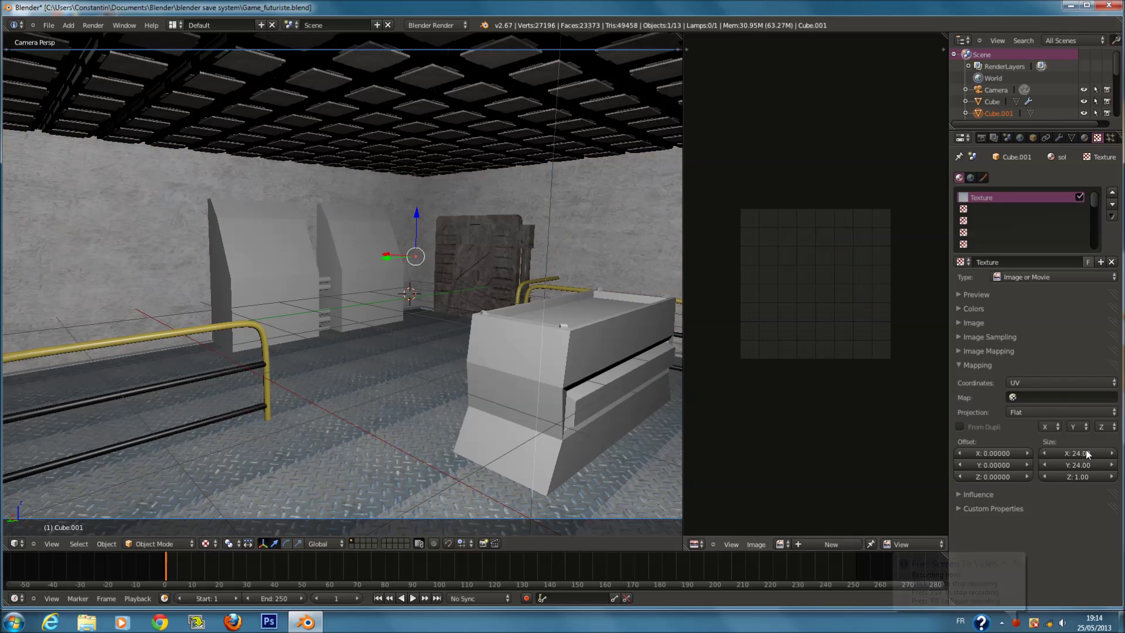
Set the floor texture's mapping size to 25 in both X and Y.
{"action": "left_click", "coordinate": [1088, 453]}
{"action": "type", "text": "2"}
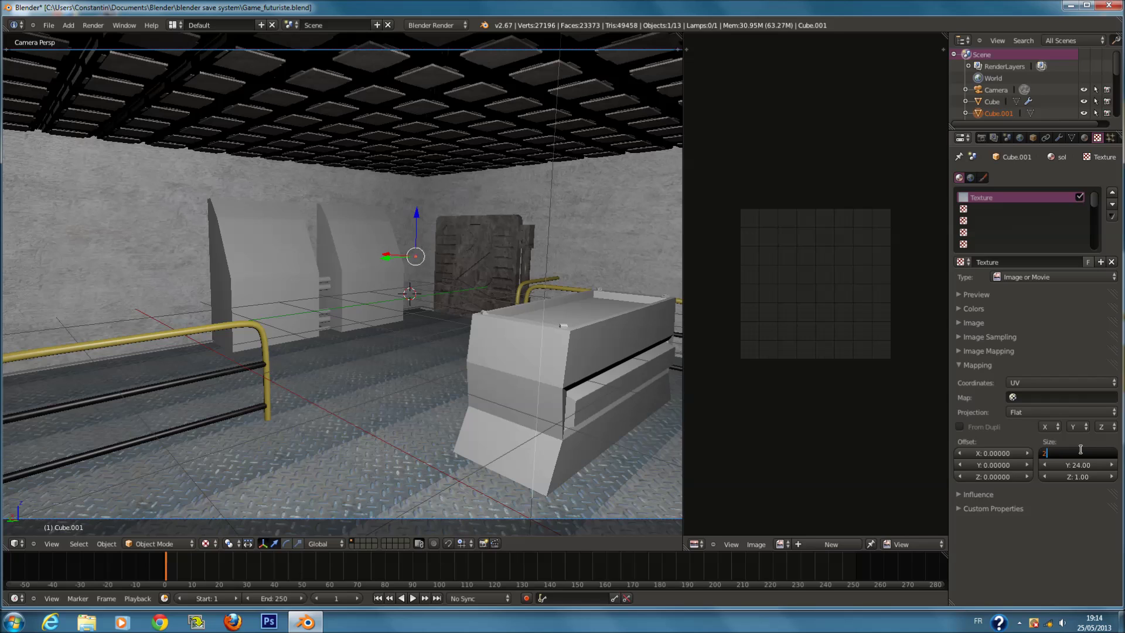
{"action": "type", "text": "5"}
{"action": "key", "text": "Return"}
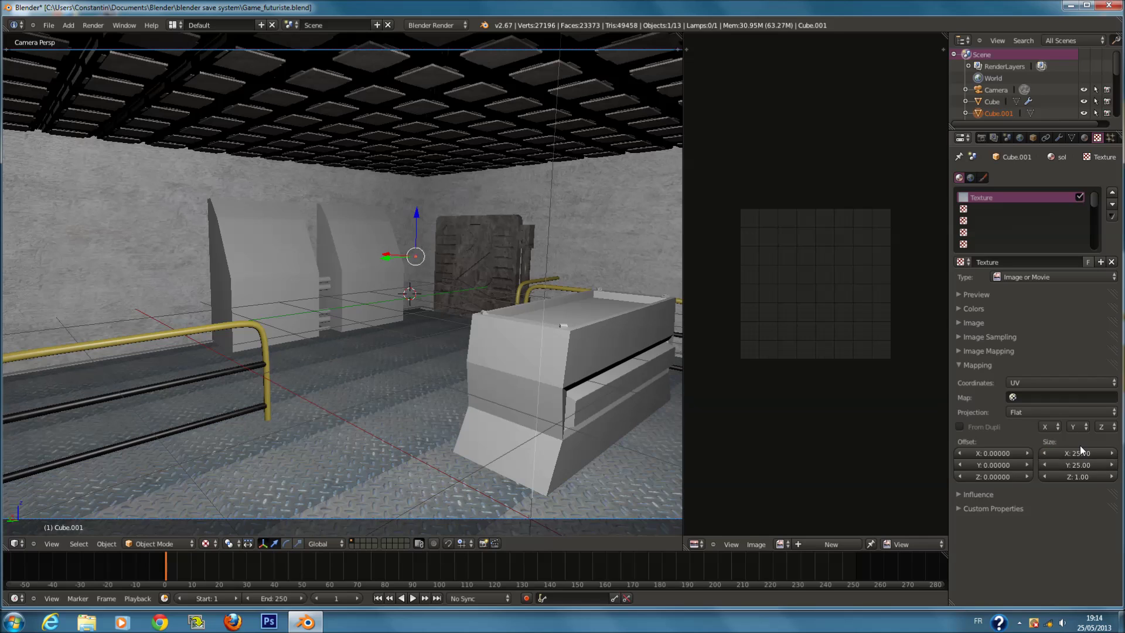
Set the floor texture's mapping size to 30 in both X and Y.
{"action": "left_click", "coordinate": [1079, 452]}
{"action": "type", "text": "30"}
{"action": "key", "text": "BackSpace"}
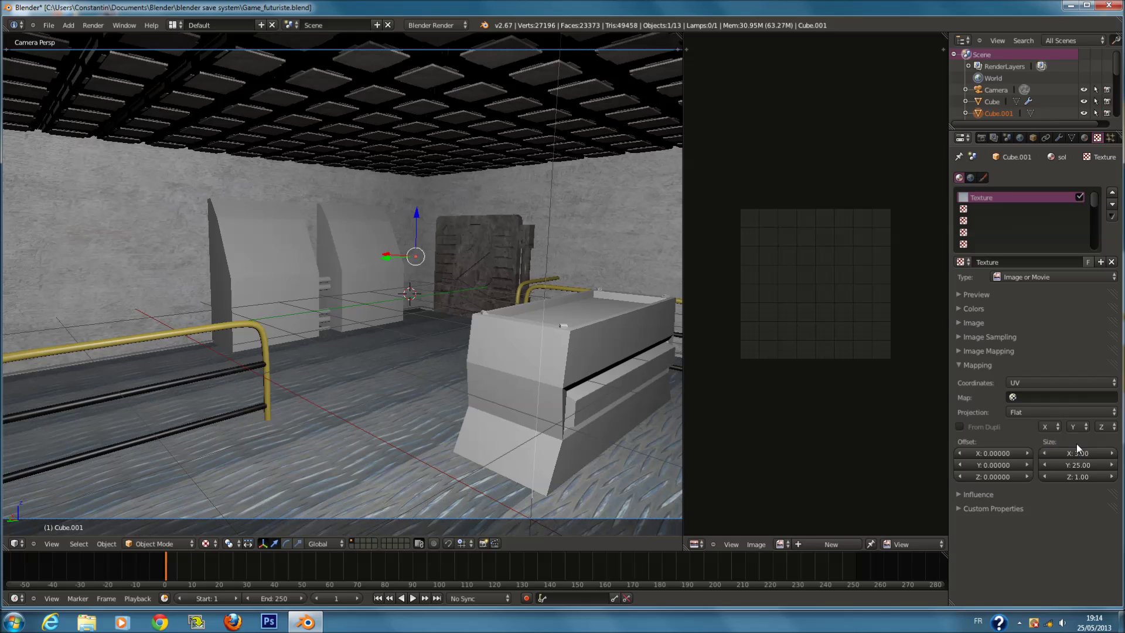
{"action": "type", "text": "0"}
{"action": "key", "text": "Return"}
{"action": "left_click", "coordinate": [1078, 463]}
{"action": "type", "text": "30"}
{"action": "key", "text": "Return"}
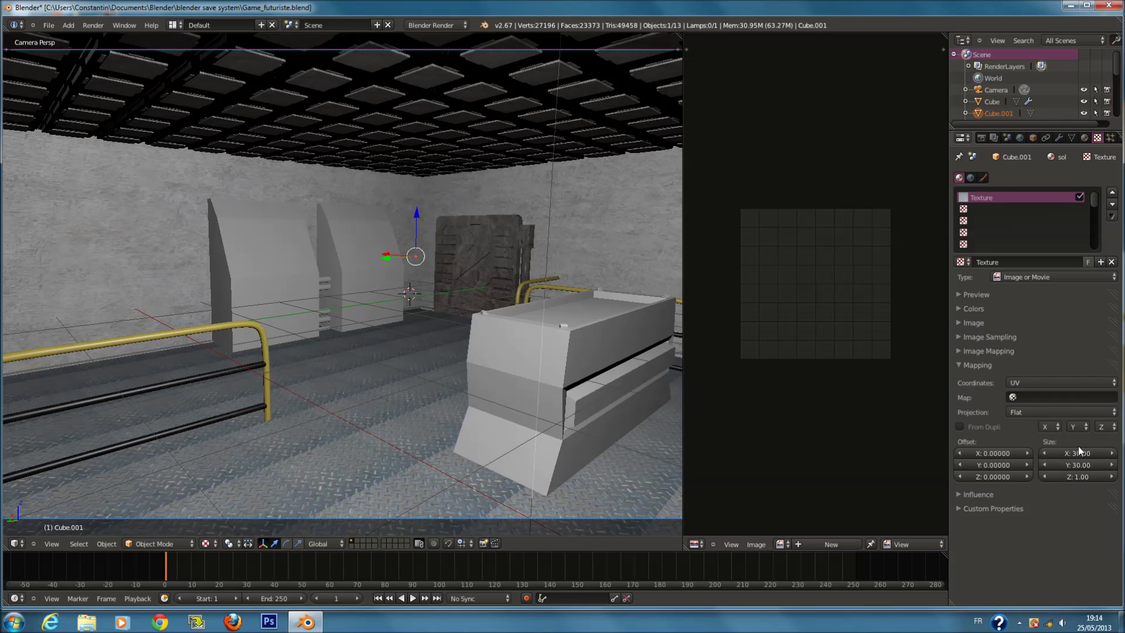
Set the floor texture's mapping size to 15 in both X and Y.
{"action": "left_click", "coordinate": [1075, 451]}
{"action": "type", "text": "15"}
{"action": "key", "text": "Return"}
{"action": "left_click", "coordinate": [1080, 465]}
{"action": "type", "text": "15"}
{"action": "key", "text": "Return"}
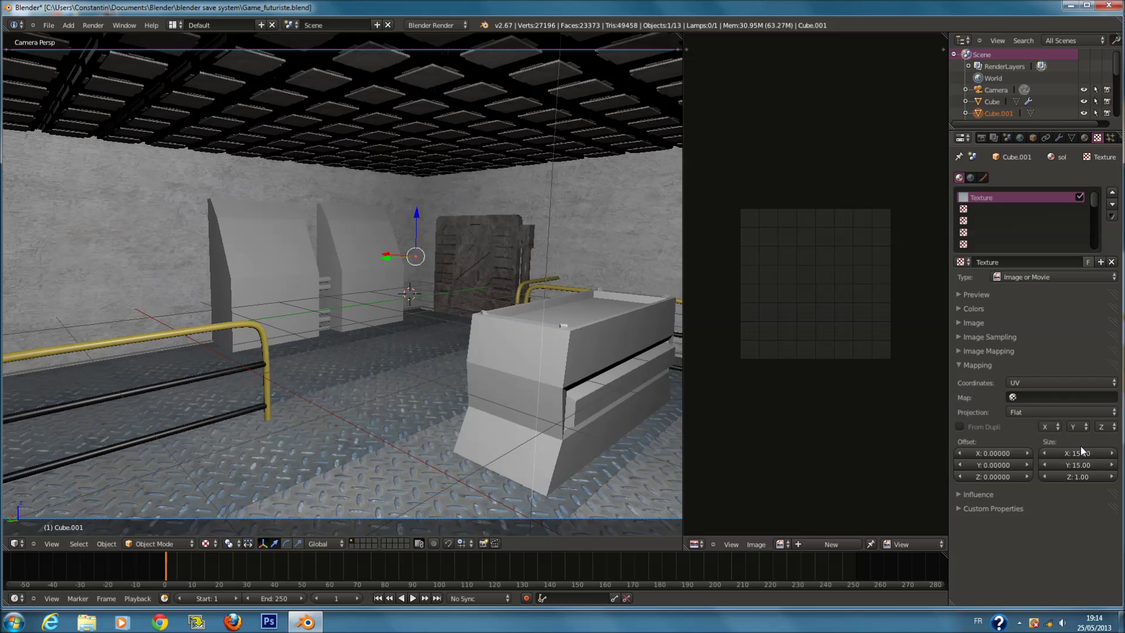
Set the floor texture's mapping size to 45 in both X and Y.
{"action": "type", "text": "45"}
{"action": "key", "text": "Return"}
{"action": "left_click", "coordinate": [1081, 463]}
{"action": "type", "text": "5"}
{"action": "key", "text": "BackSpace"}
{"action": "type", "text": "45"}
{"action": "key", "text": "Return"}
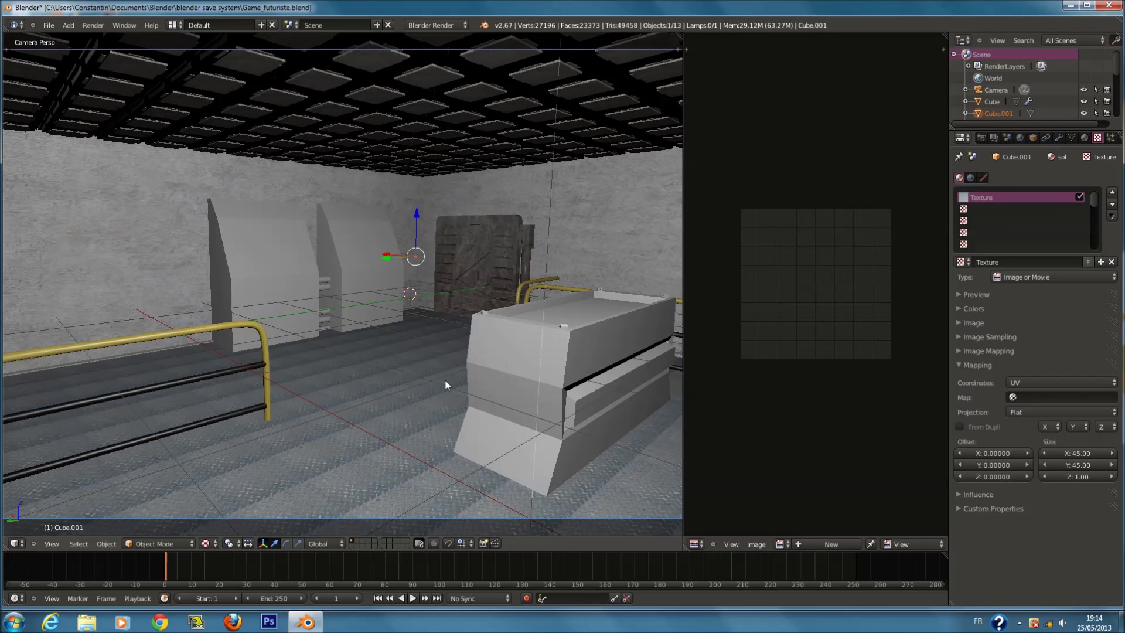
Create a new blank 1024 x 1024 image named AO_sol for the room's UV layout.
{"action": "key", "text": "Tab"}
{"action": "scroll", "coordinate": [762, 324], "scroll_direction": "up", "scroll_amount": 2}
{"action": "scroll", "coordinate": [776, 357], "scroll_direction": "up", "scroll_amount": 1}
{"action": "scroll", "coordinate": [783, 365], "scroll_direction": "down", "scroll_amount": 2}
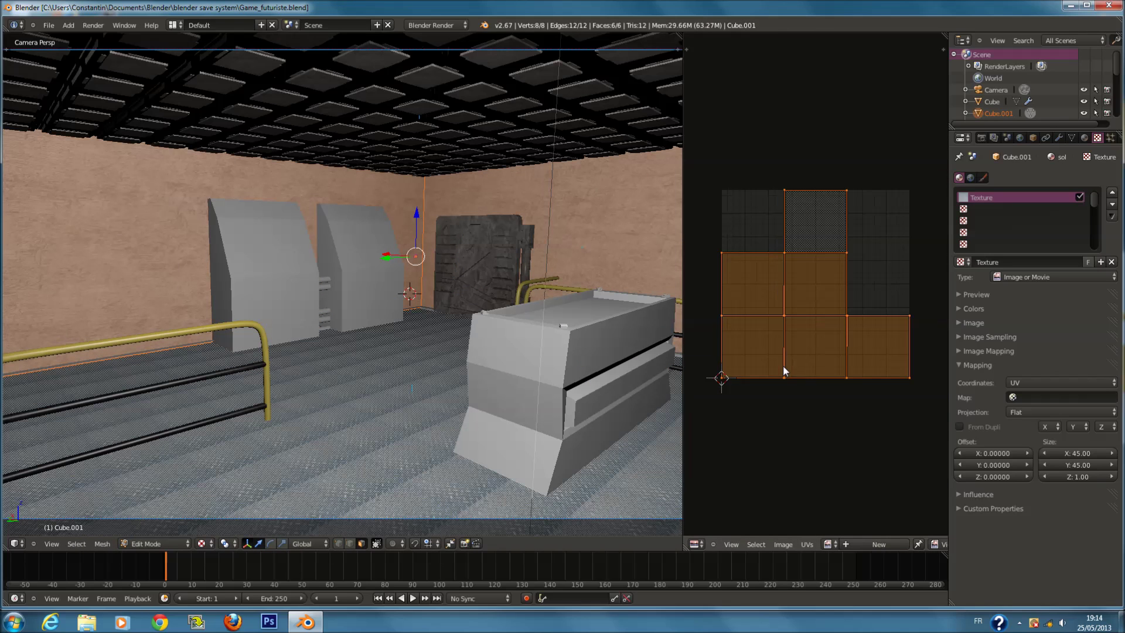
{"action": "left_click", "coordinate": [784, 545]}
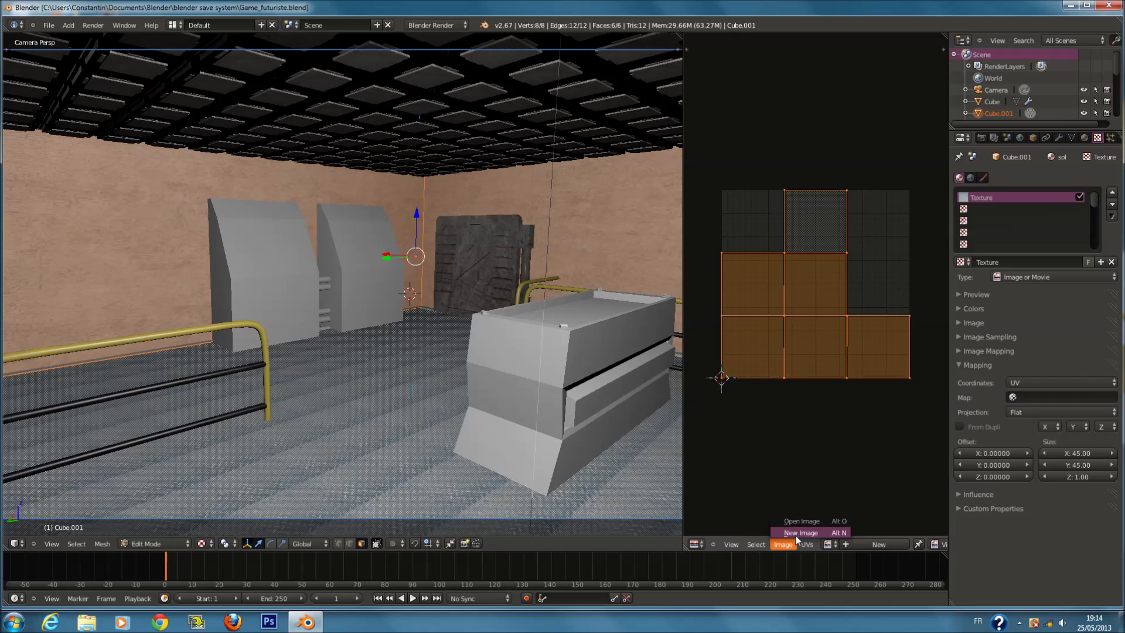
{"action": "left_click", "coordinate": [796, 533]}
{"action": "left_click", "coordinate": [835, 488]}
{"action": "key", "text": "BackSpace"}
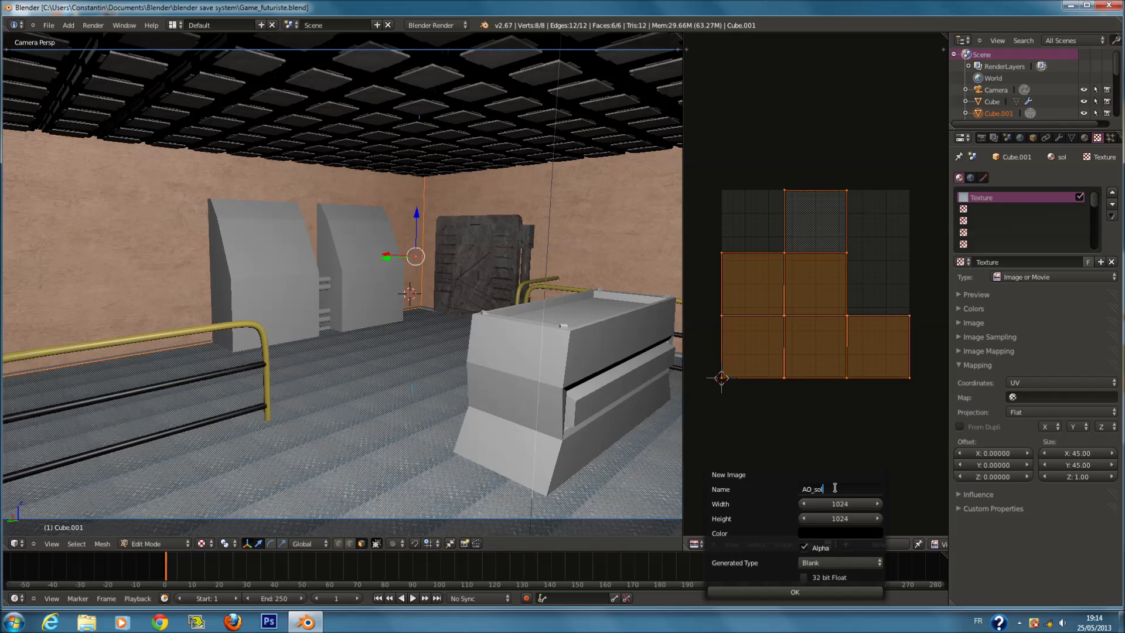
{"action": "type", "text": "AO_sol"}
{"action": "left_click", "coordinate": [822, 593]}
{"action": "scroll", "coordinate": [817, 341], "scroll_direction": "down", "scroll_amount": 3}
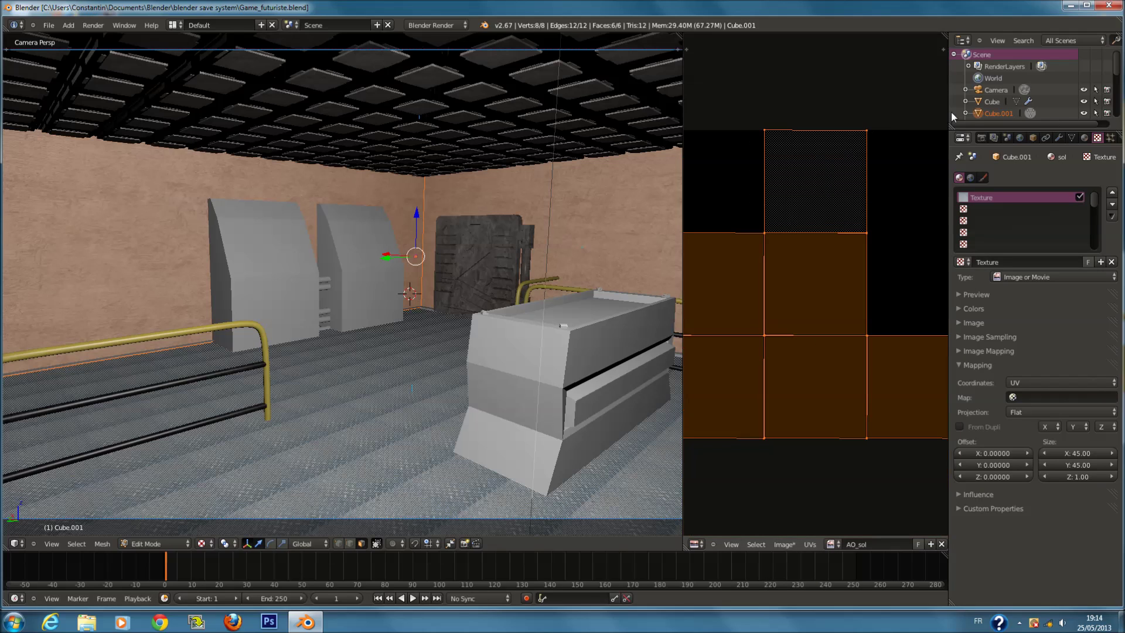
Set the render bake mode to Ambient Occlusion, collapsing the render settings sections that are not needed.
{"action": "left_click", "coordinate": [982, 137]}
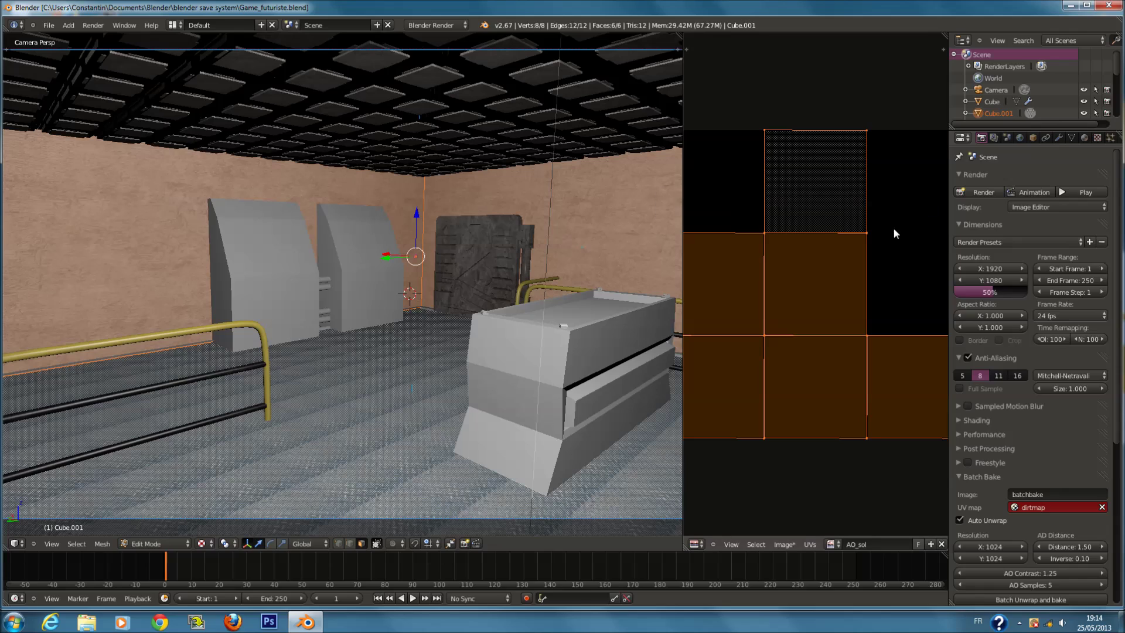
{"action": "left_click", "coordinate": [992, 226]}
{"action": "left_click", "coordinate": [994, 238]}
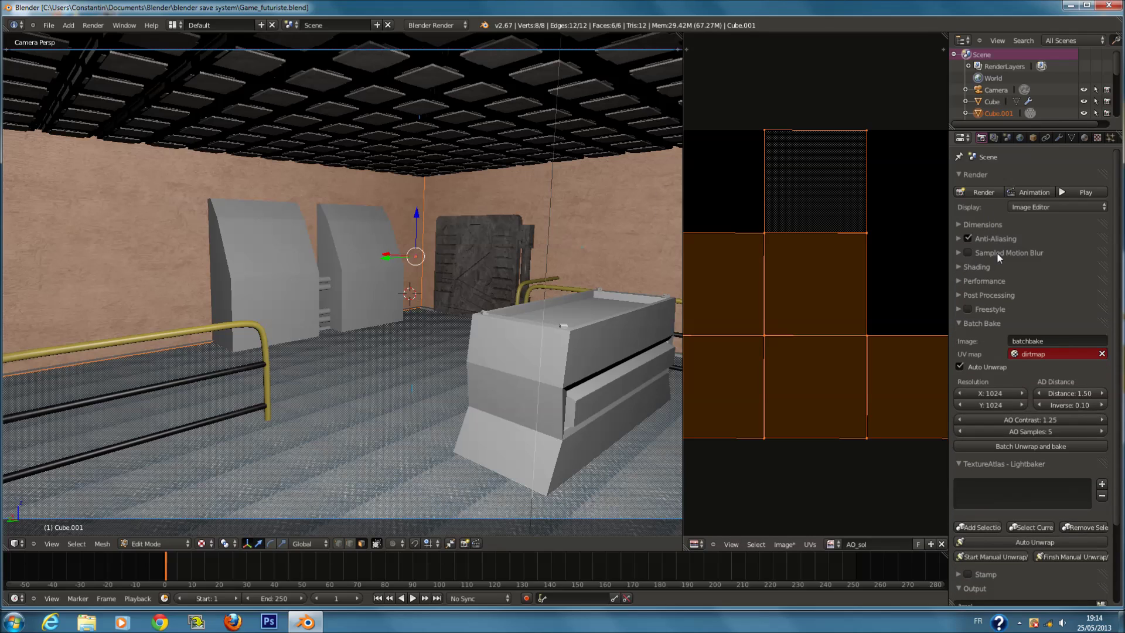
{"action": "left_click", "coordinate": [1002, 324]}
{"action": "left_click", "coordinate": [1004, 335]}
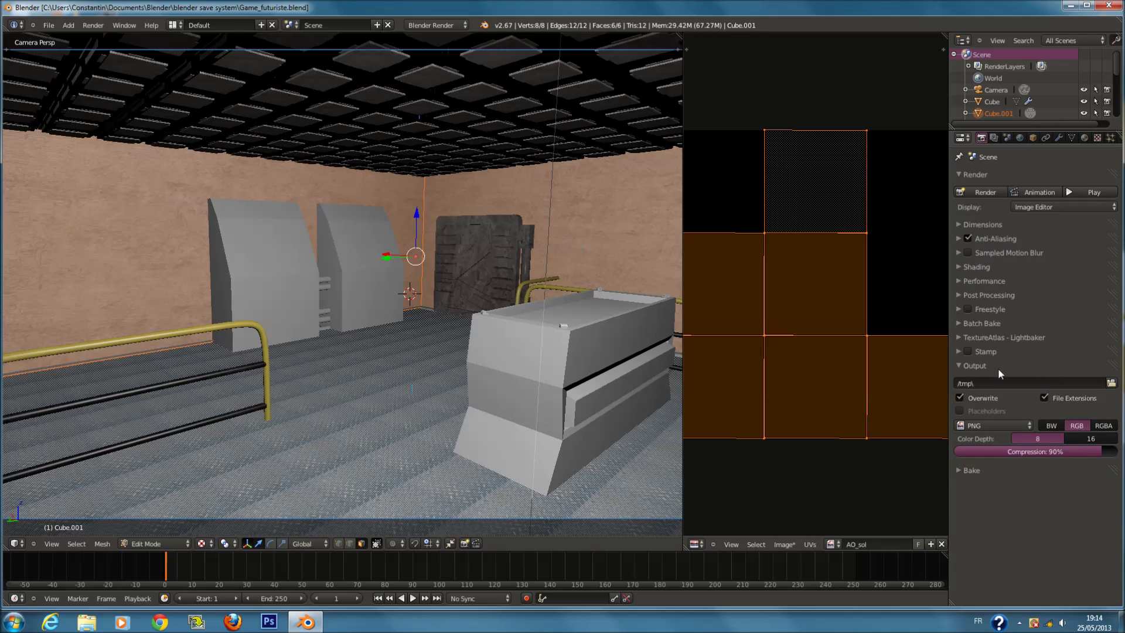
{"action": "left_click", "coordinate": [997, 368]}
{"action": "left_click", "coordinate": [986, 380]}
{"action": "left_click", "coordinate": [1025, 412]}
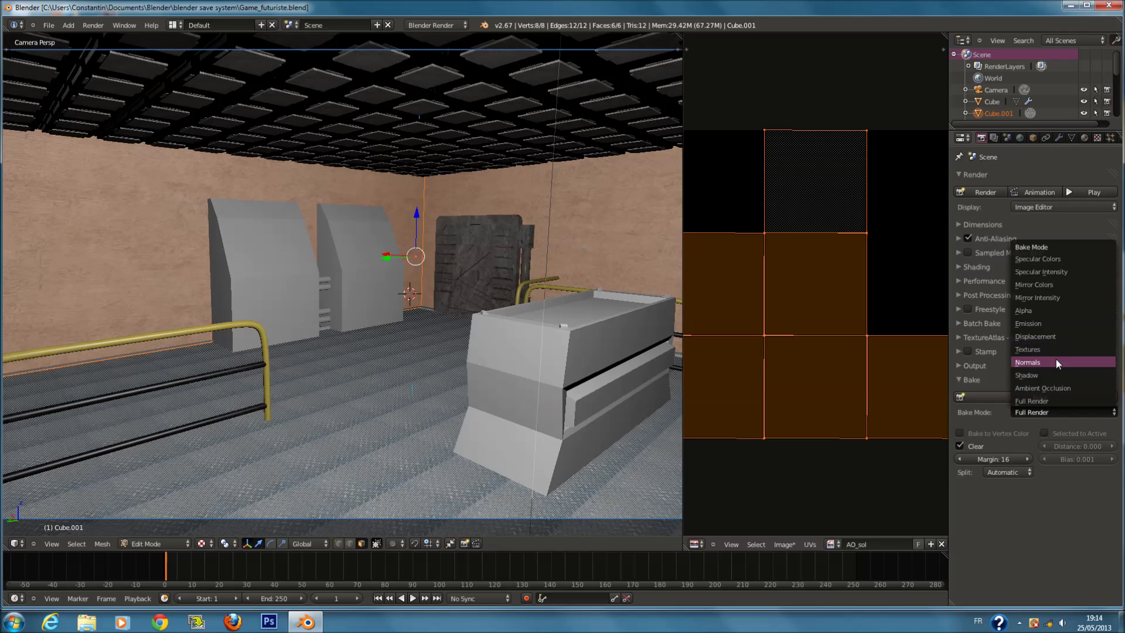
{"action": "left_click", "coordinate": [1061, 388]}
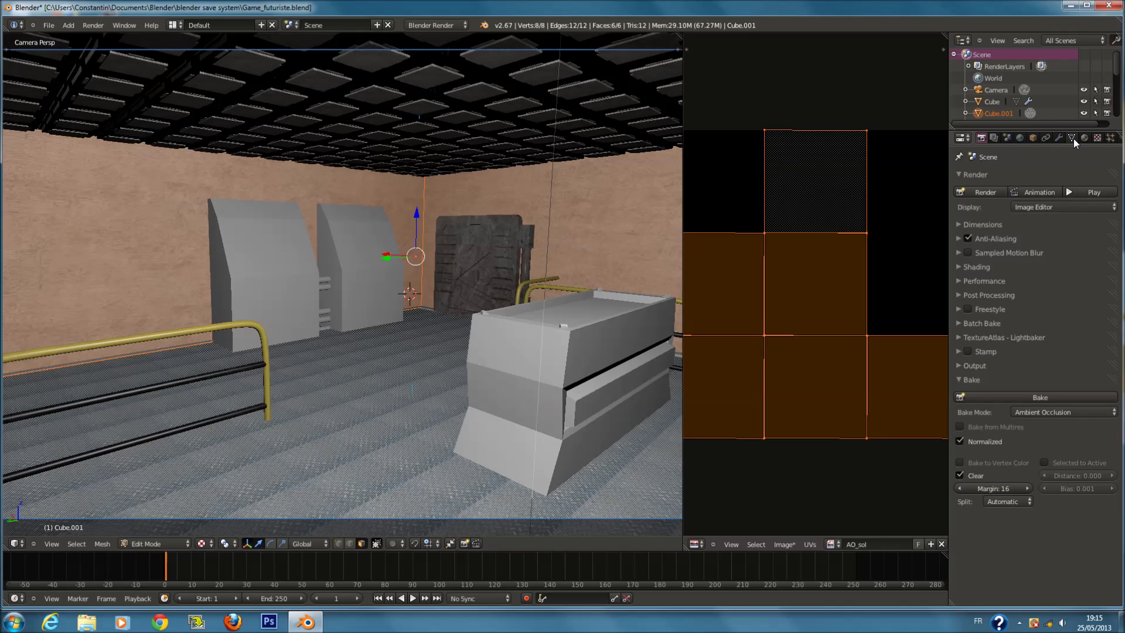
Enable the world's ambient occlusion with falloff at strength 10 and save the file.
{"action": "left_click", "coordinate": [1021, 142]}
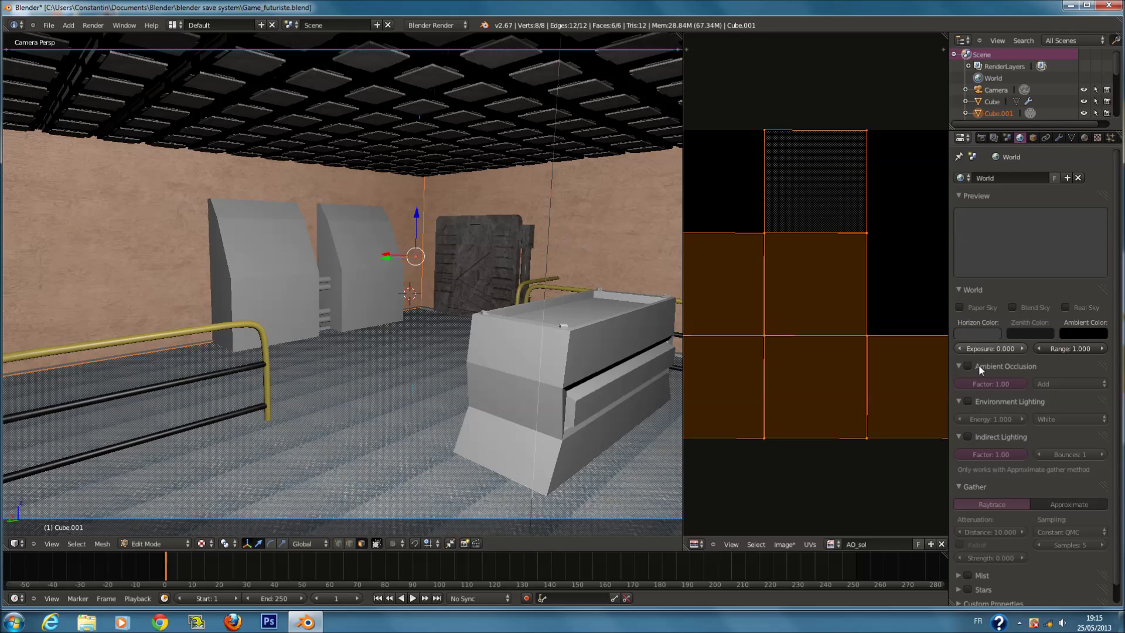
{"action": "scroll", "coordinate": [976, 366], "scroll_direction": "down", "scroll_amount": 1}
{"action": "left_click", "coordinate": [967, 348]}
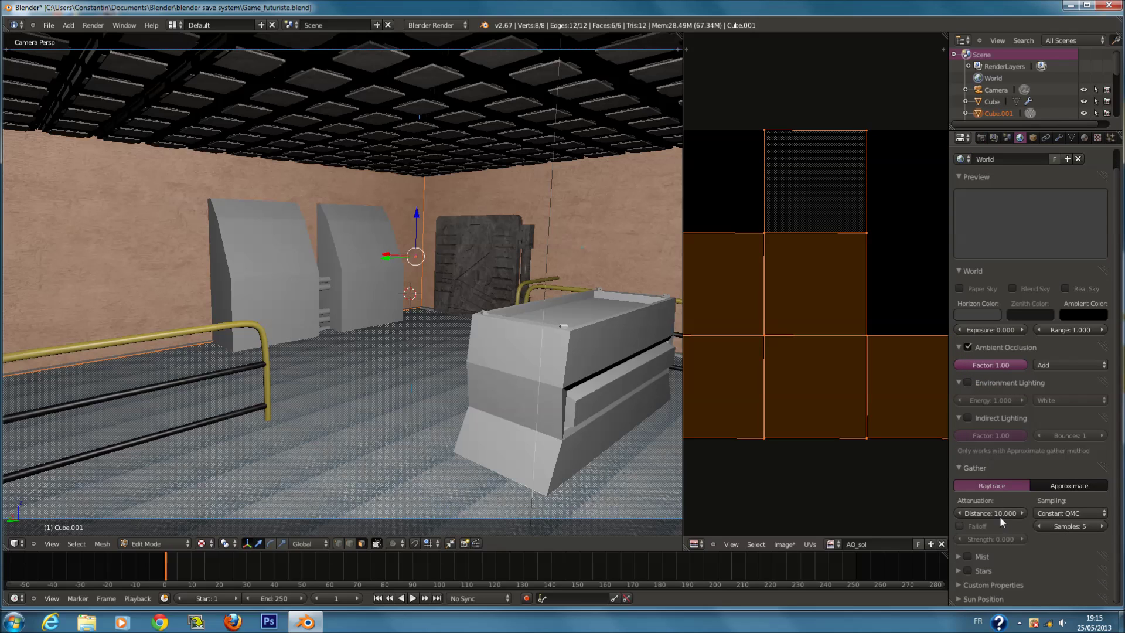
{"action": "left_click", "coordinate": [966, 525]}
{"action": "left_click", "coordinate": [984, 538]}
{"action": "key", "text": "Return"}
{"action": "left_click", "coordinate": [989, 536]}
{"action": "type", "text": "10"}
{"action": "key", "text": "Return"}
{"action": "key", "text": "ctrl+s"}
Bake the room's ambient occlusion into the AO_sol image and inspect the bake up close.
{"action": "left_click", "coordinate": [829, 454]}
{"action": "scroll", "coordinate": [860, 354], "scroll_direction": "down", "scroll_amount": 1}
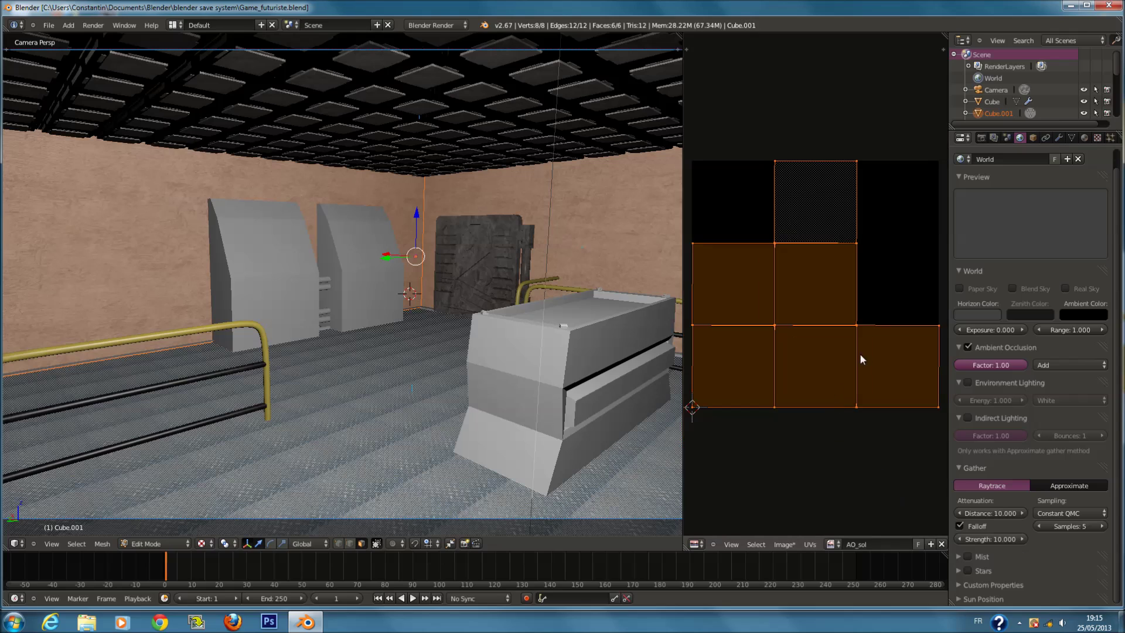
{"action": "left_click", "coordinate": [982, 138]}
{"action": "left_click", "coordinate": [1029, 395]}
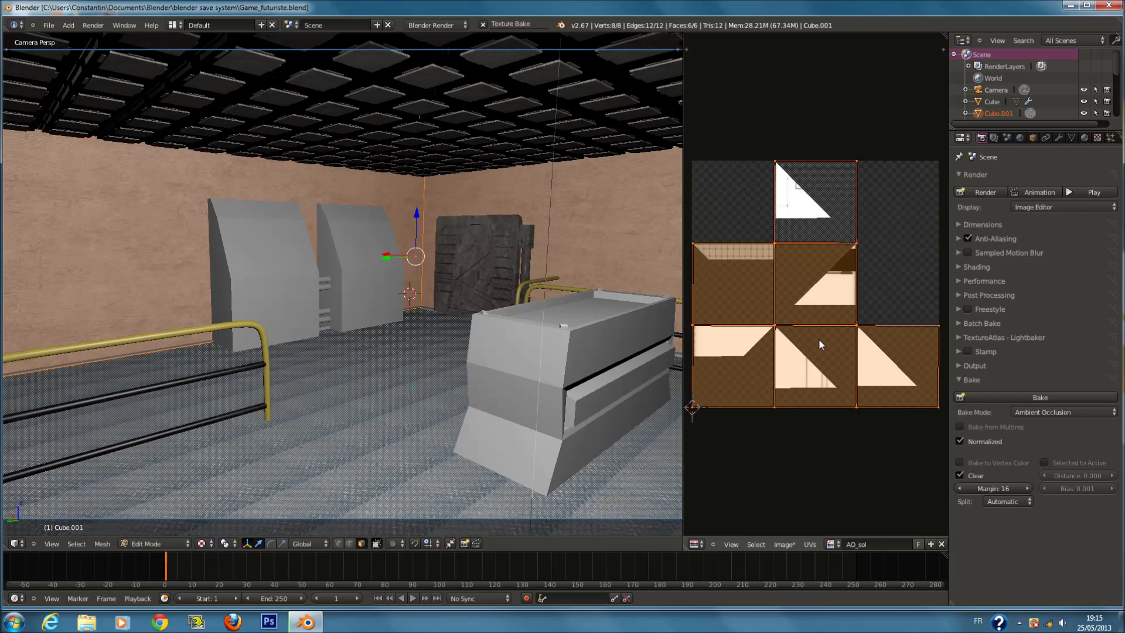
{"action": "scroll", "coordinate": [806, 321], "scroll_direction": "up", "scroll_amount": 5}
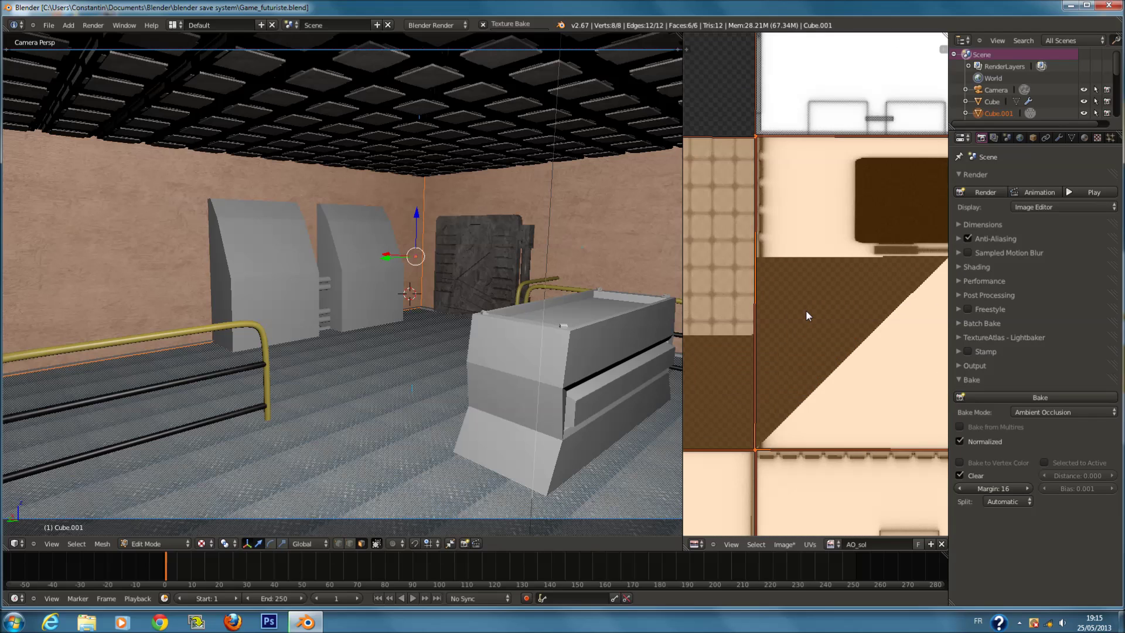
{"action": "scroll", "coordinate": [809, 326], "scroll_direction": "down", "scroll_amount": 5}
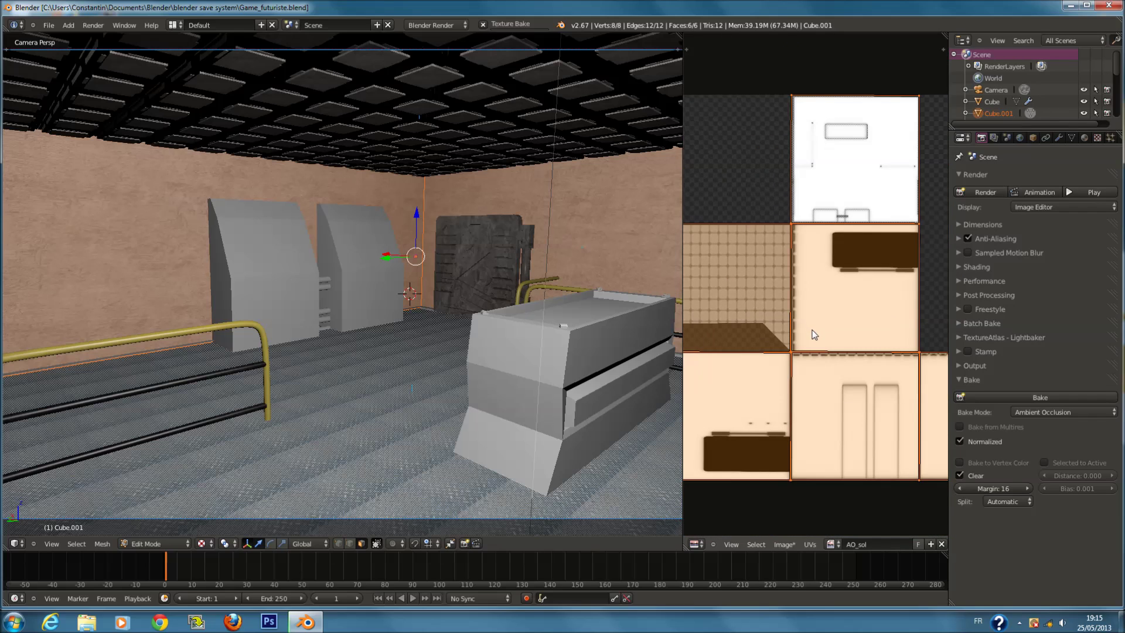
{"action": "scroll", "coordinate": [813, 331], "scroll_direction": "up", "scroll_amount": 7}
{"action": "scroll", "coordinate": [815, 334], "scroll_direction": "down", "scroll_amount": 5}
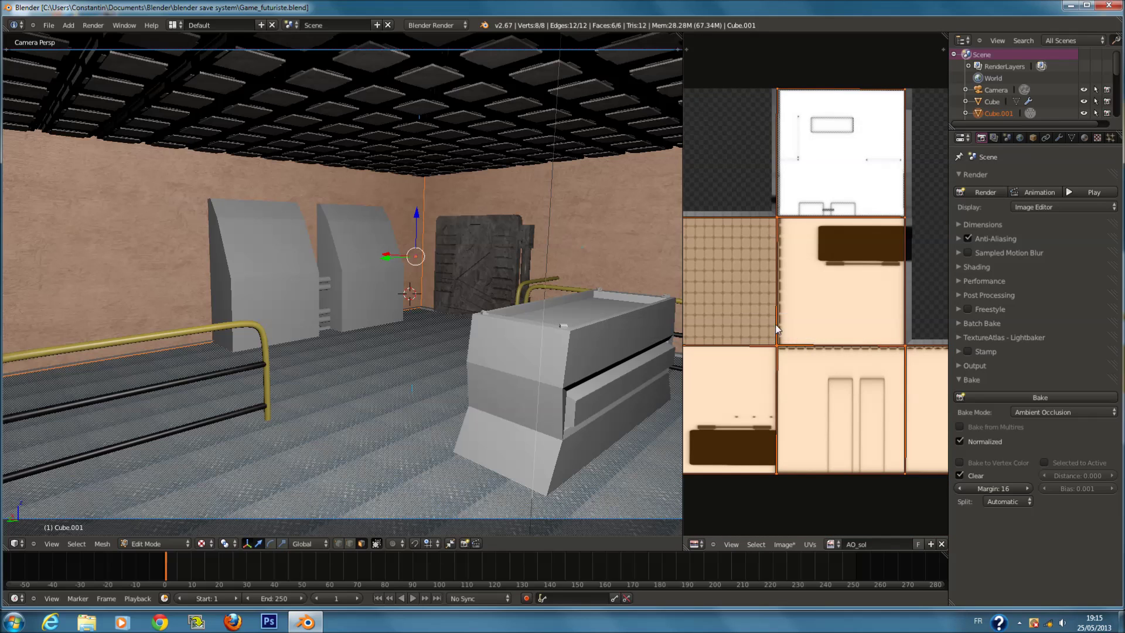
Start saving the baked image as a file, creating and opening a Desktop folder named gAME8FUTURISTE.
{"action": "key", "text": "Tab"}
{"action": "scroll", "coordinate": [802, 328], "scroll_direction": "up", "scroll_amount": 2}
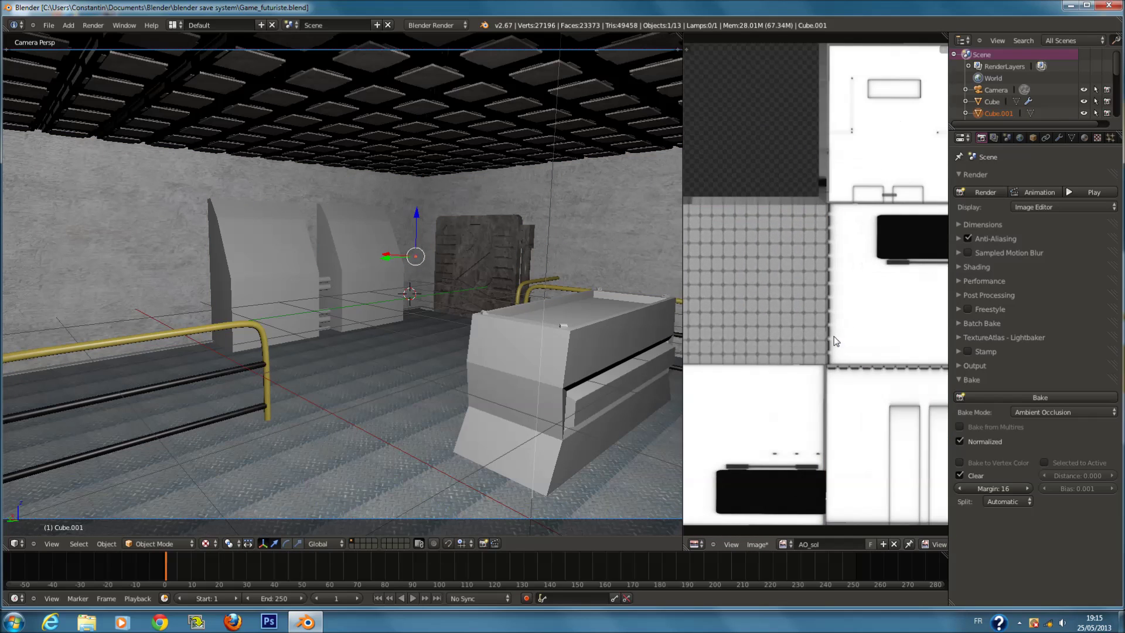
{"action": "scroll", "coordinate": [808, 327], "scroll_direction": "down", "scroll_amount": 1}
{"action": "left_click", "coordinate": [756, 545]}
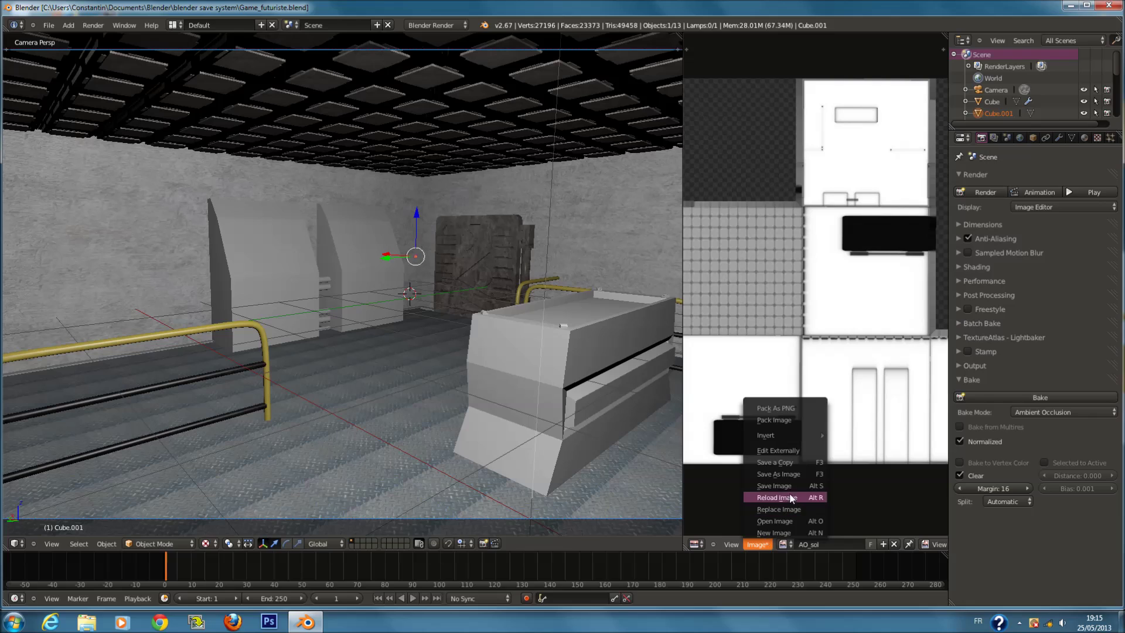
{"action": "left_click", "coordinate": [773, 473]}
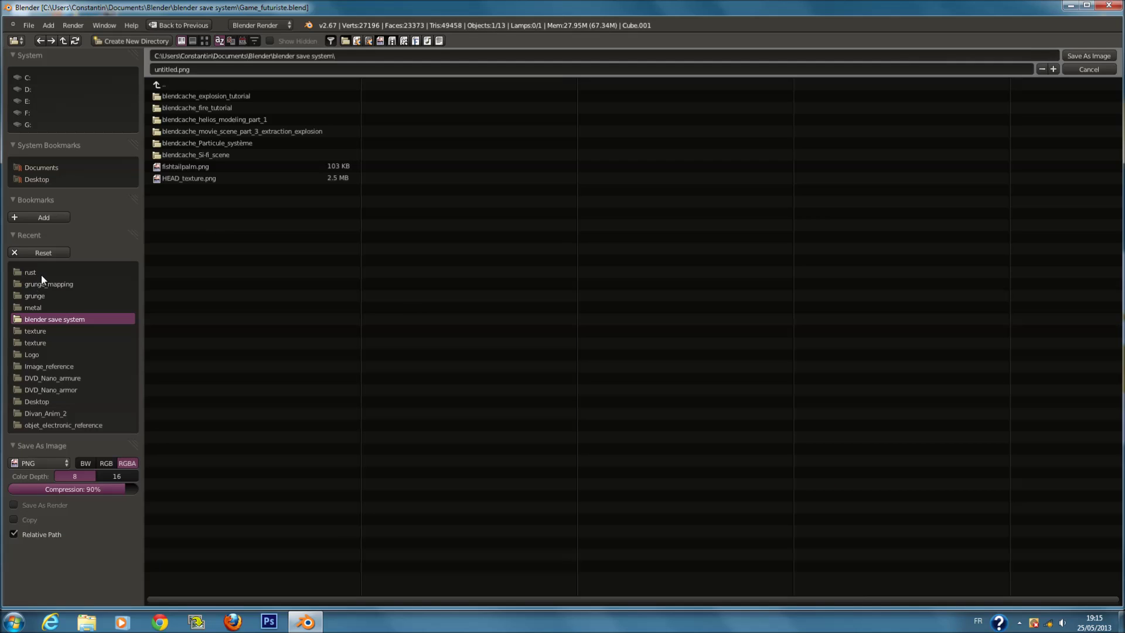
{"action": "left_click", "coordinate": [42, 180]}
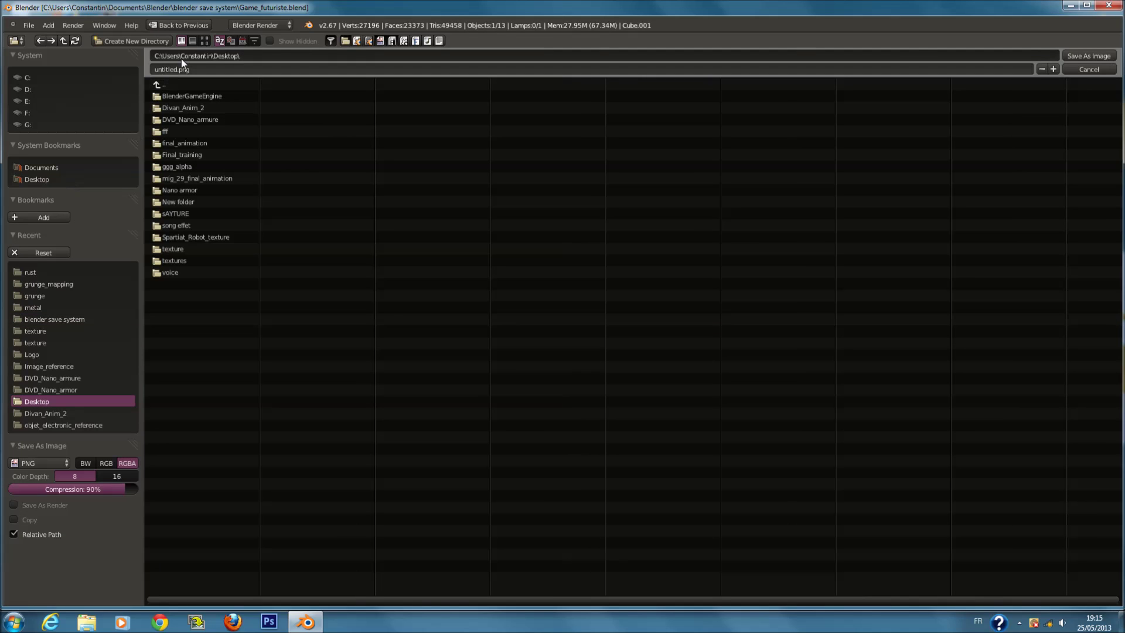
{"action": "left_click", "coordinate": [19, 41]}
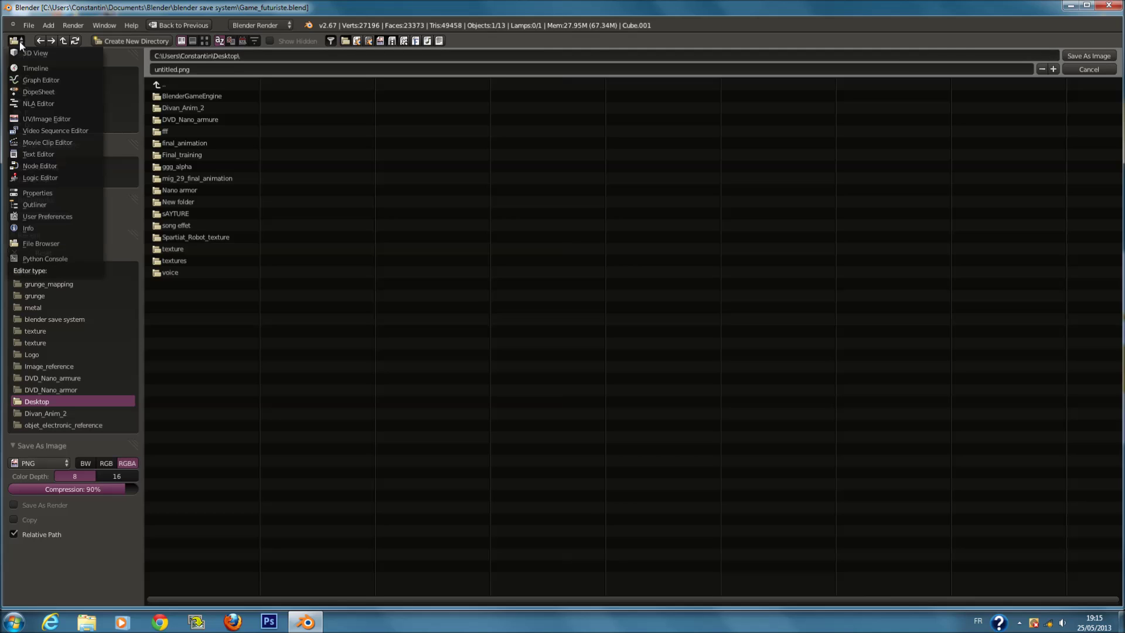
{"action": "left_click", "coordinate": [143, 40]}
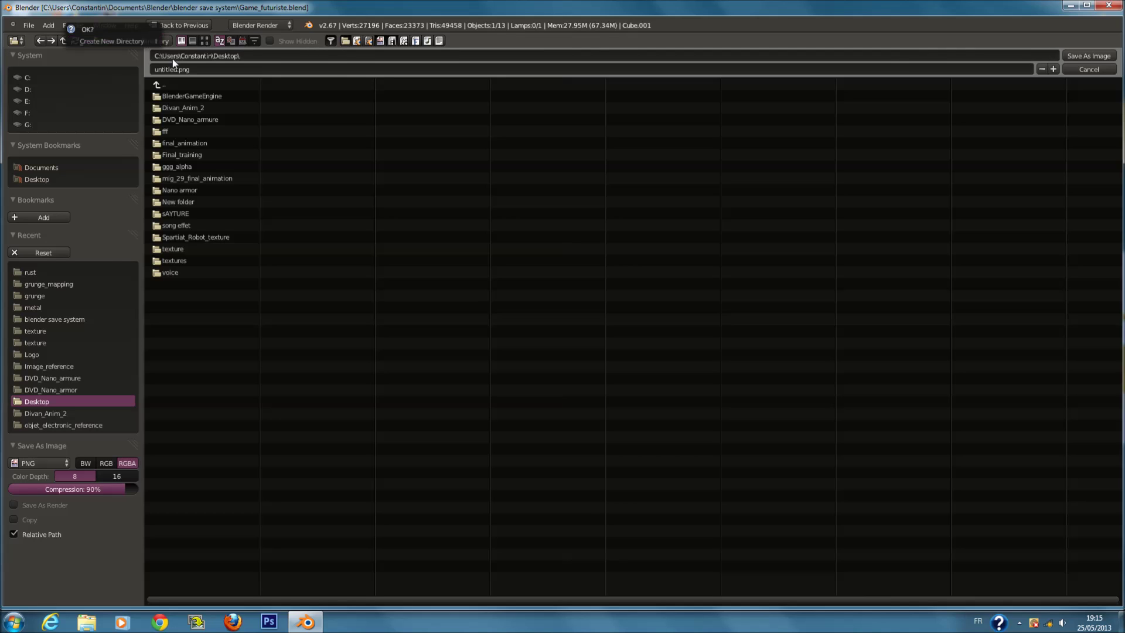
{"action": "left_click", "coordinate": [138, 43]}
{"action": "type", "text": "gAME8F"}
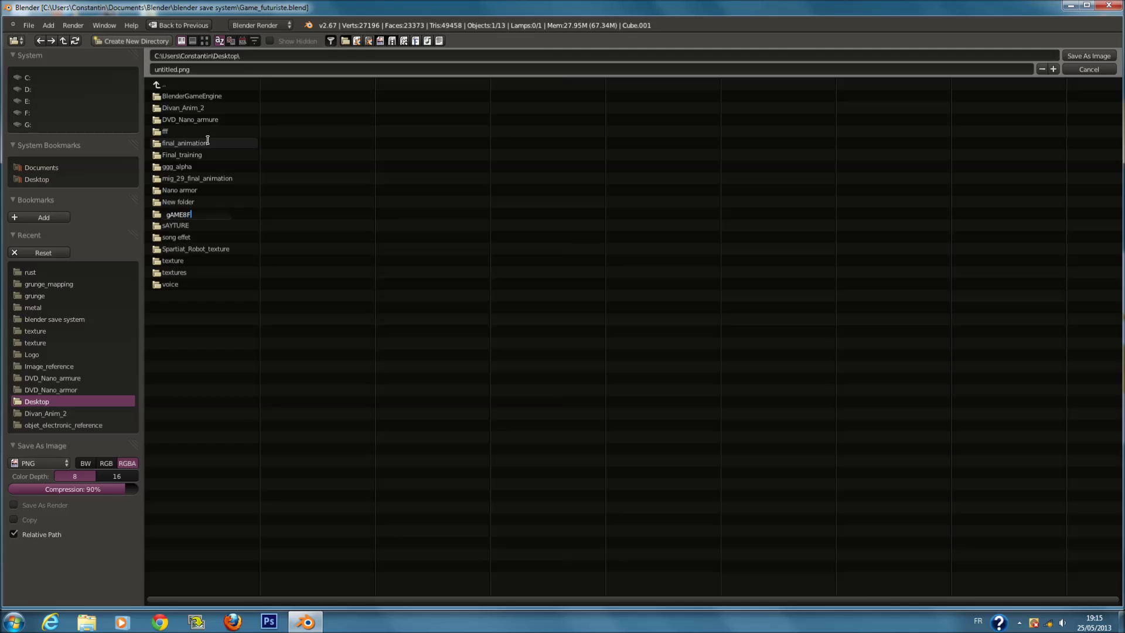
{"action": "type", "text": "UTURISTE"}
{"action": "key", "text": "Return"}
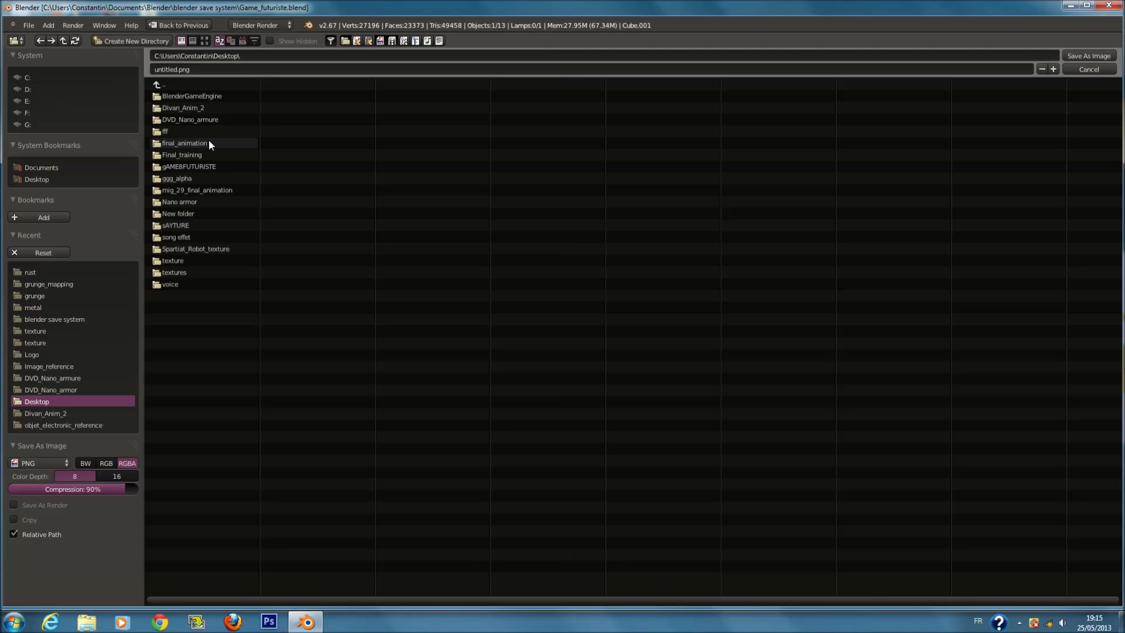
{"action": "double_click", "coordinate": [216, 163]}
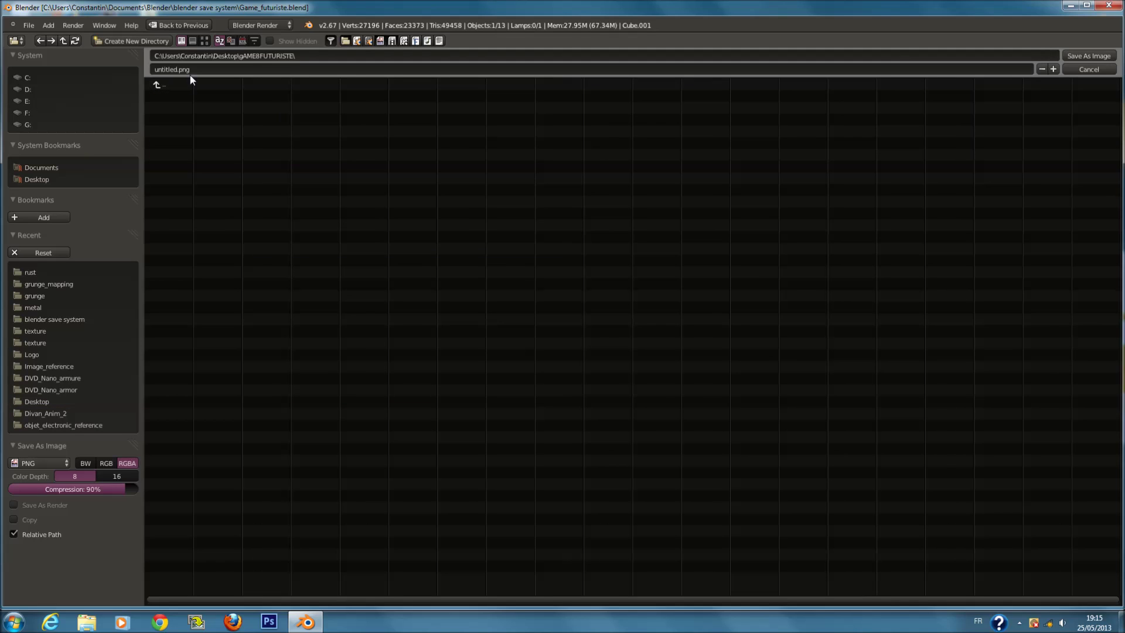
Name the baked ambient occlusion image and save it as an RGB PNG with increased compression in the new folder.
{"action": "left_click", "coordinate": [191, 70]}
{"action": "type", "text": "ao"}
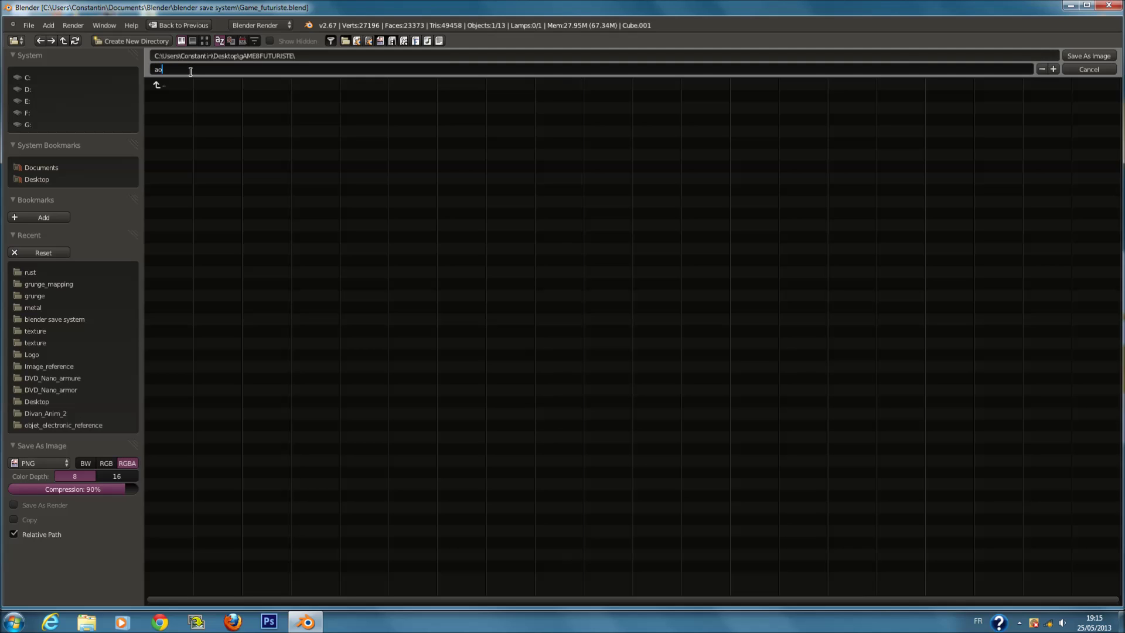
{"action": "key", "text": "BackSpace"}
{"action": "key", "text": "BackSpace"}
{"action": "key", "text": "BackSpace"}
{"action": "key", "text": "BackSpace"}
{"action": "key", "text": "BackSpace"}
{"action": "key", "text": "Return"}
{"action": "left_click", "coordinate": [106, 463]}
{"action": "left_click_drag", "start_coordinate": [111, 489], "coordinate": [327, 467]}
{"action": "left_click", "coordinate": [1099, 56]}
Save the file and rename the Mur material's second texture as texture_mur_1.
{"action": "right_click", "coordinate": [498, 387]}
{"action": "left_click", "coordinate": [1084, 138]}
{"action": "key", "text": "ctrl+s"}
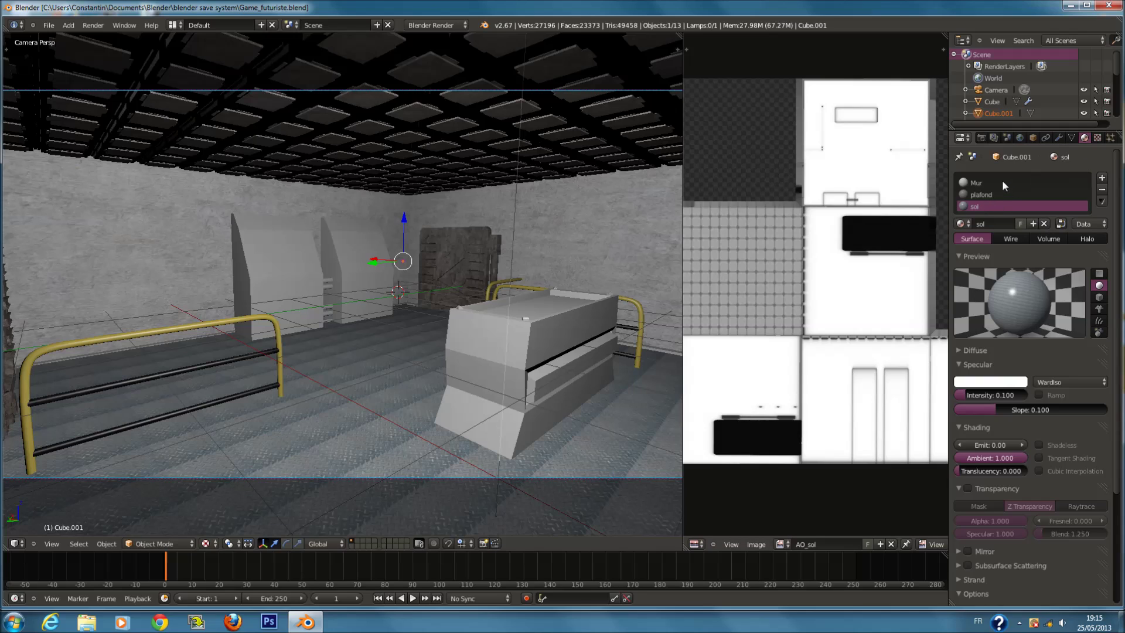
{"action": "left_click", "coordinate": [1002, 182]}
{"action": "left_click", "coordinate": [1097, 139]}
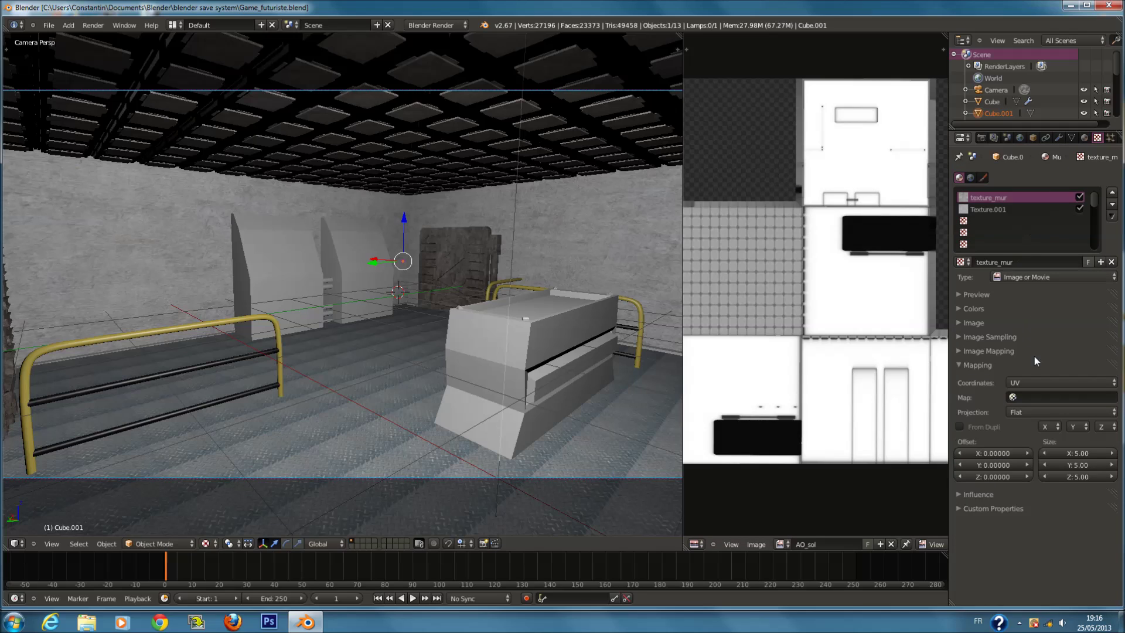
{"action": "left_click", "coordinate": [997, 209]}
{"action": "left_click", "coordinate": [963, 262]}
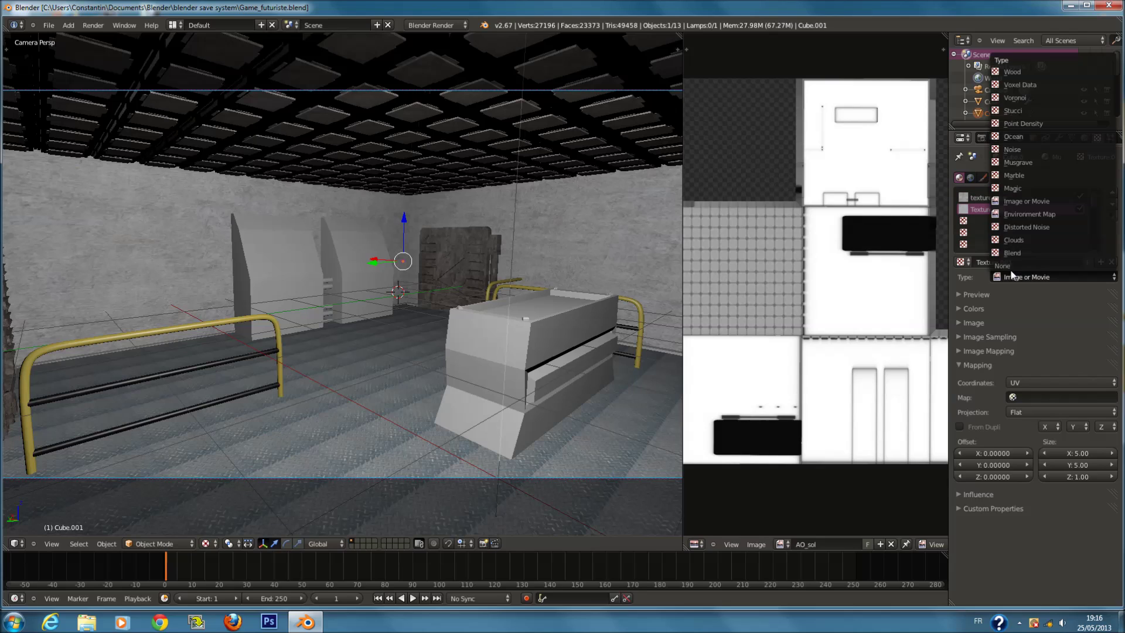
{"action": "left_click", "coordinate": [1018, 262]}
{"action": "type", "text": "tex"}
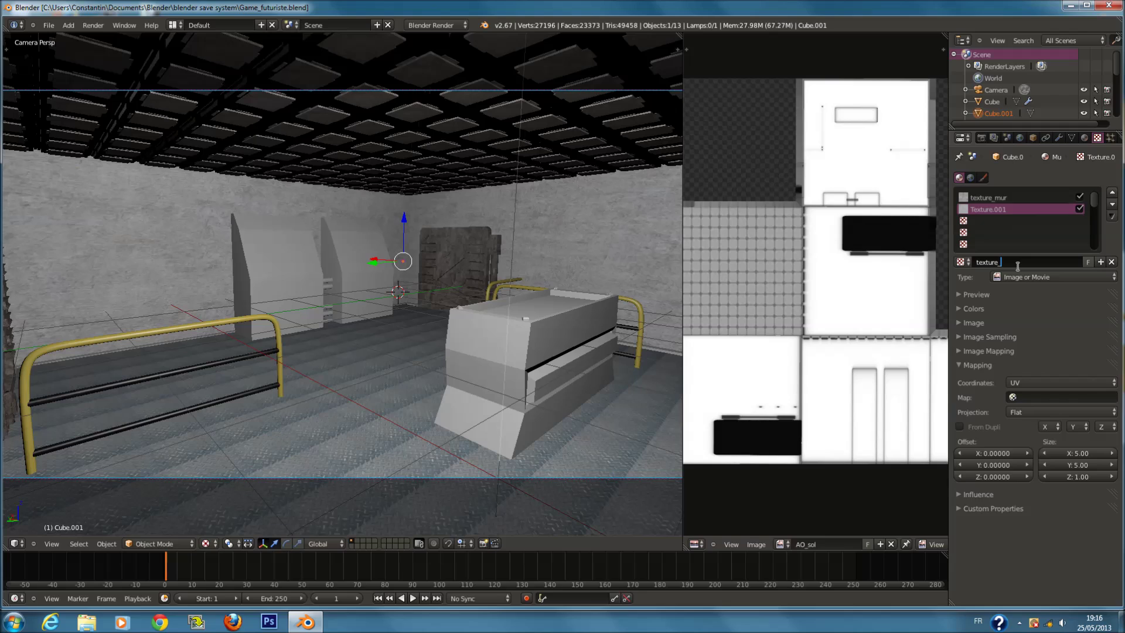
{"action": "type", "text": "ture_mur_1"}
{"action": "key", "text": "Return"}
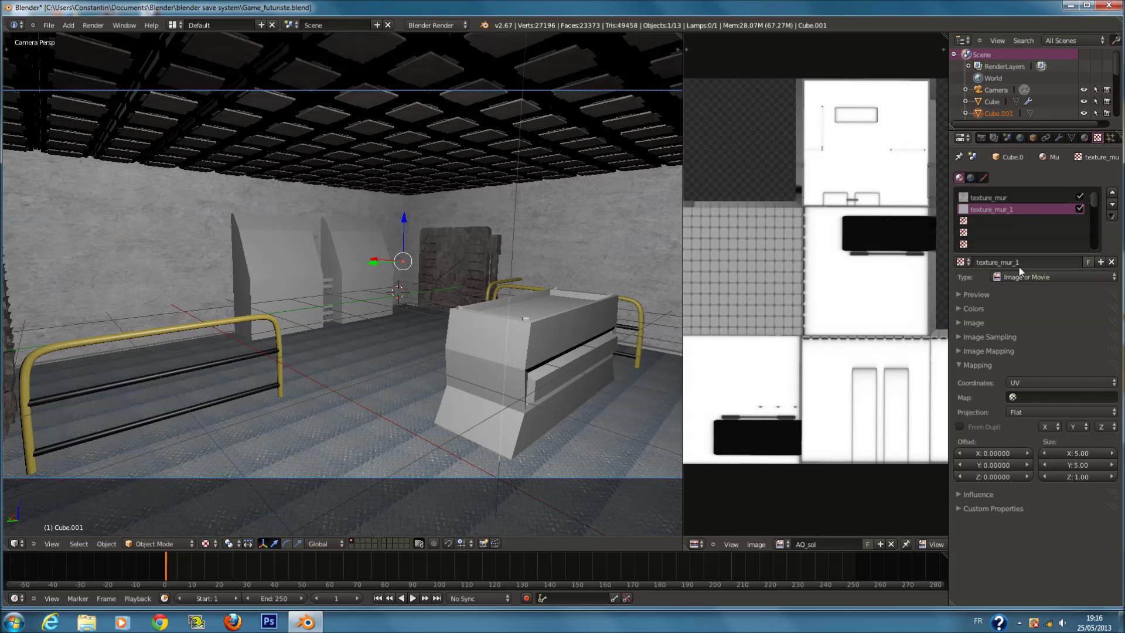
Add a third texture named AO_mur to the Mur material and save the file.
{"action": "left_click", "coordinate": [991, 220]}
{"action": "left_click", "coordinate": [1007, 262]}
{"action": "left_click", "coordinate": [1013, 262]}
{"action": "type", "text": "AO_mu"}
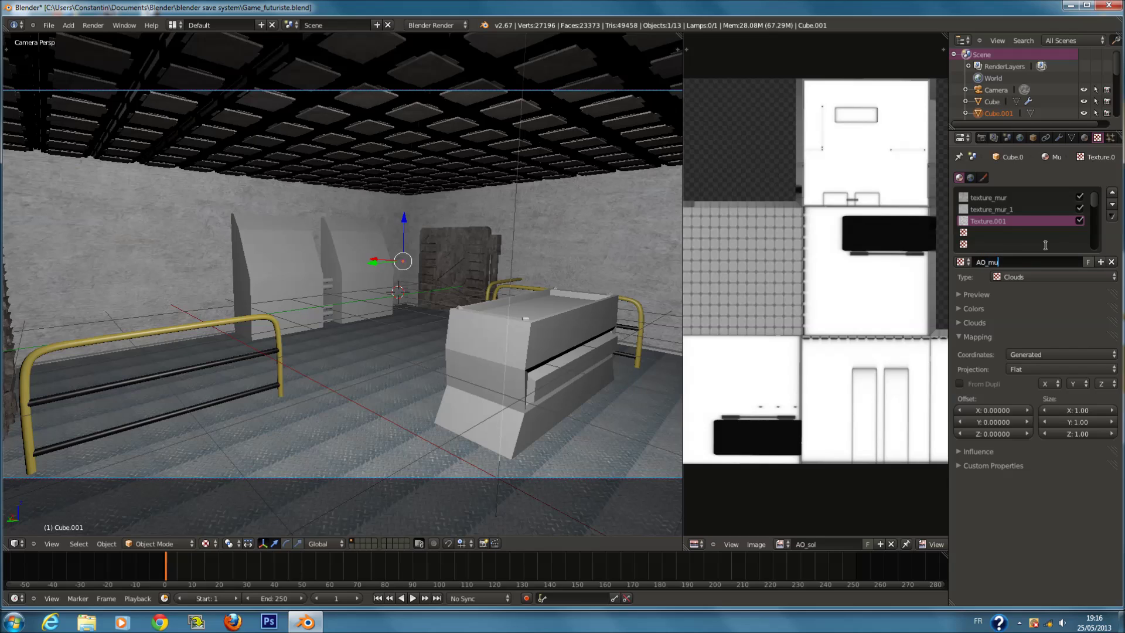
{"action": "key", "text": "Return"}
{"action": "key", "text": "ctrl+s"}
Set the AO_mur texture's mapping coordinates to UV and its type to Image or Movie.
{"action": "left_click", "coordinate": [1026, 300]}
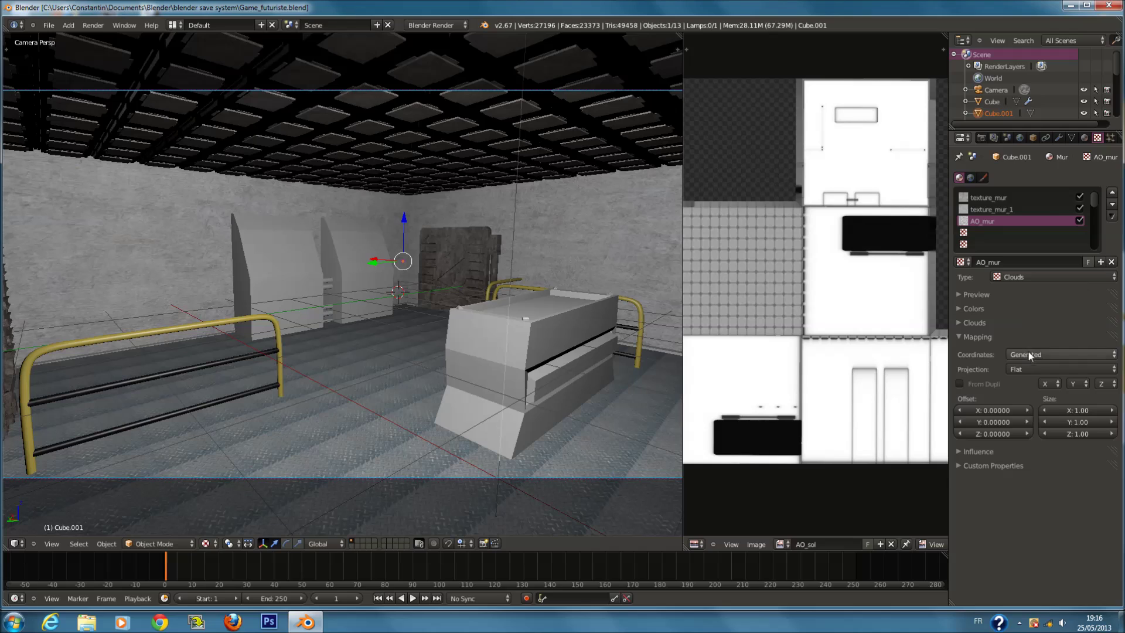
{"action": "left_click", "coordinate": [1027, 355]}
{"action": "left_click", "coordinate": [1026, 305]}
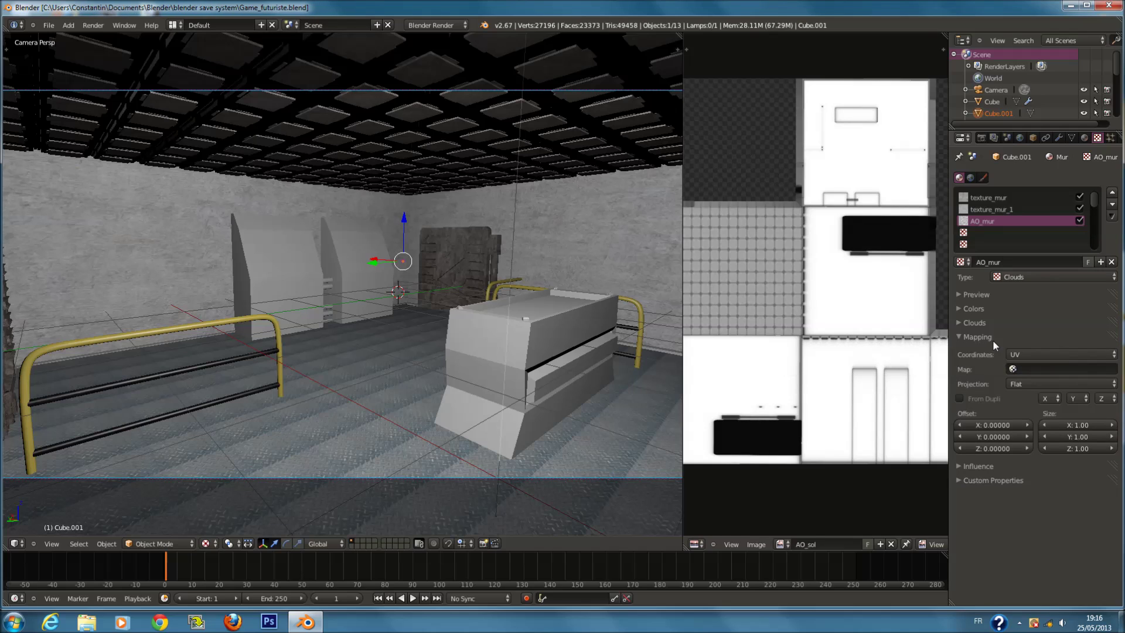
{"action": "left_click", "coordinate": [993, 337]}
{"action": "left_click", "coordinate": [1021, 281]}
{"action": "left_click", "coordinate": [1036, 212]}
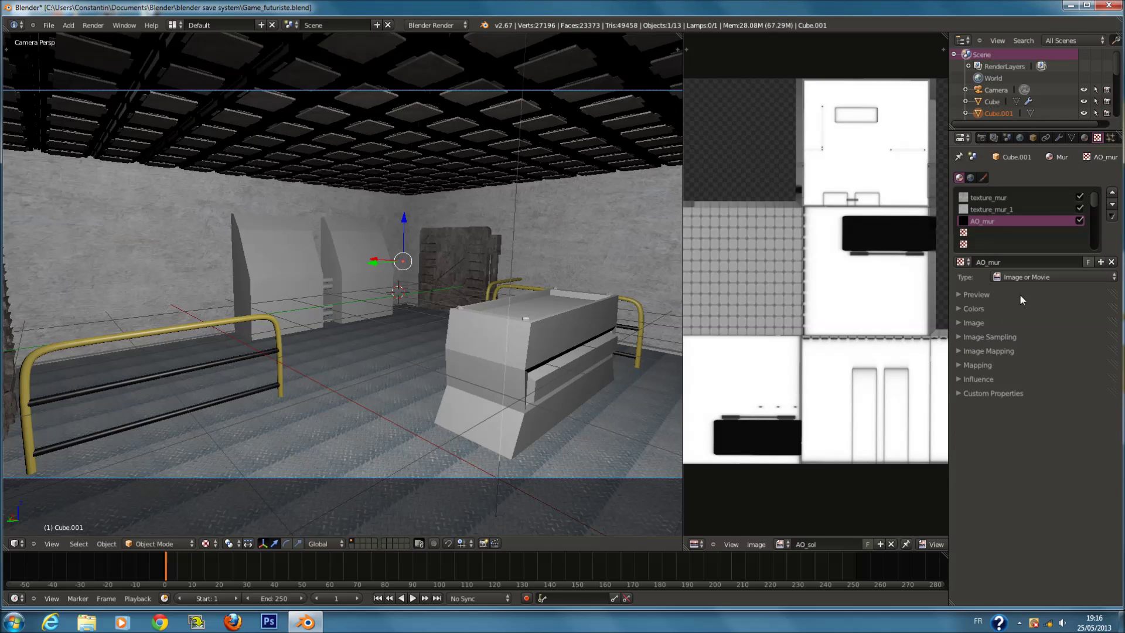
Load AO_sol.png from the texture folder on the Desktop into the AO_mur texture and save the file.
{"action": "left_click", "coordinate": [1061, 345]}
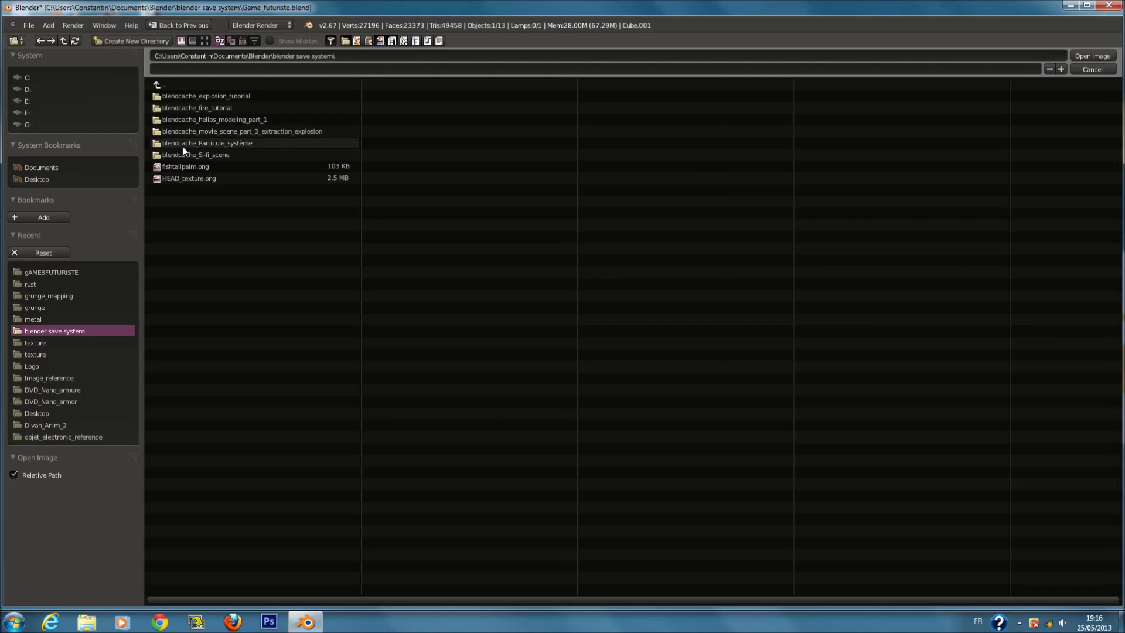
{"action": "left_click", "coordinate": [77, 179]}
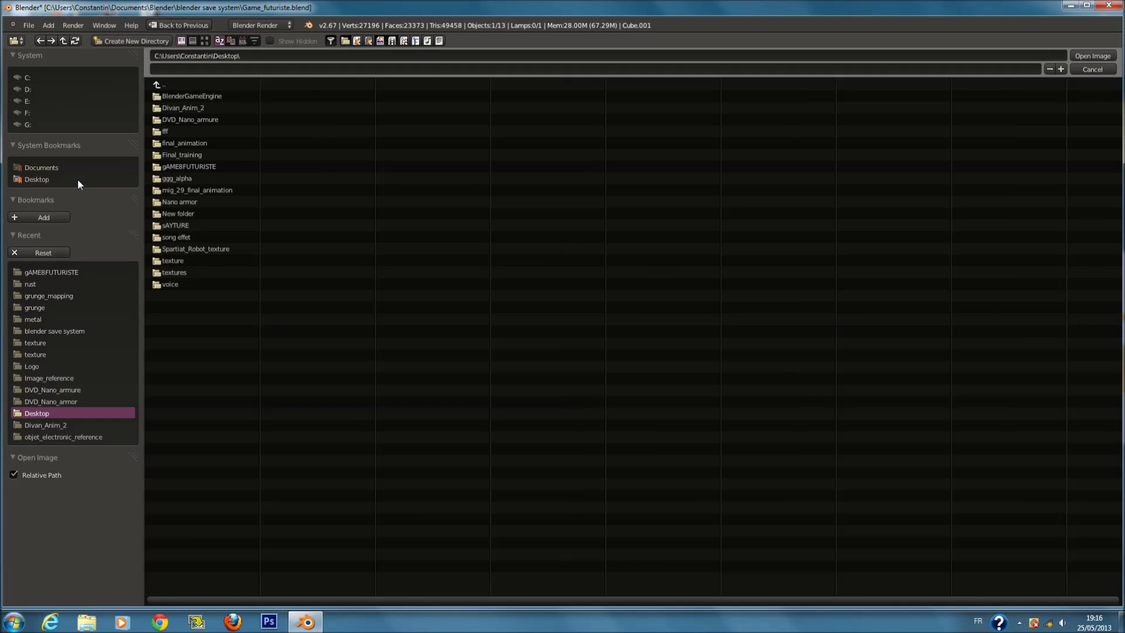
{"action": "left_click", "coordinate": [189, 167]}
{"action": "left_click", "coordinate": [187, 96]}
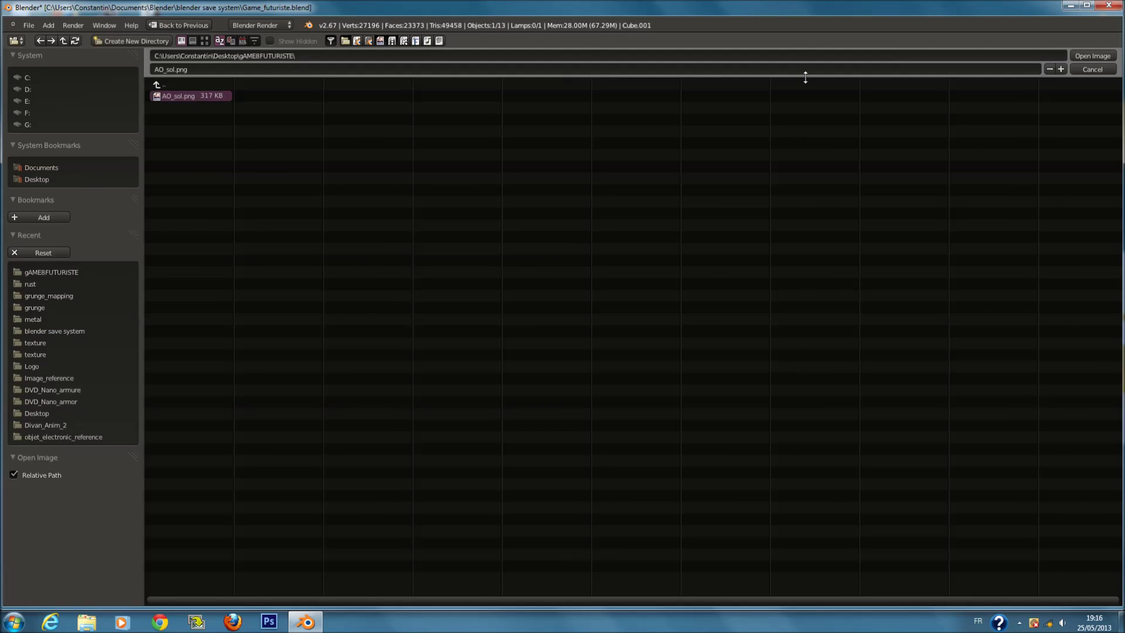
{"action": "left_click", "coordinate": [1093, 56]}
{"action": "key", "text": "ctrl+s"}
{"action": "left_click", "coordinate": [458, 351]}
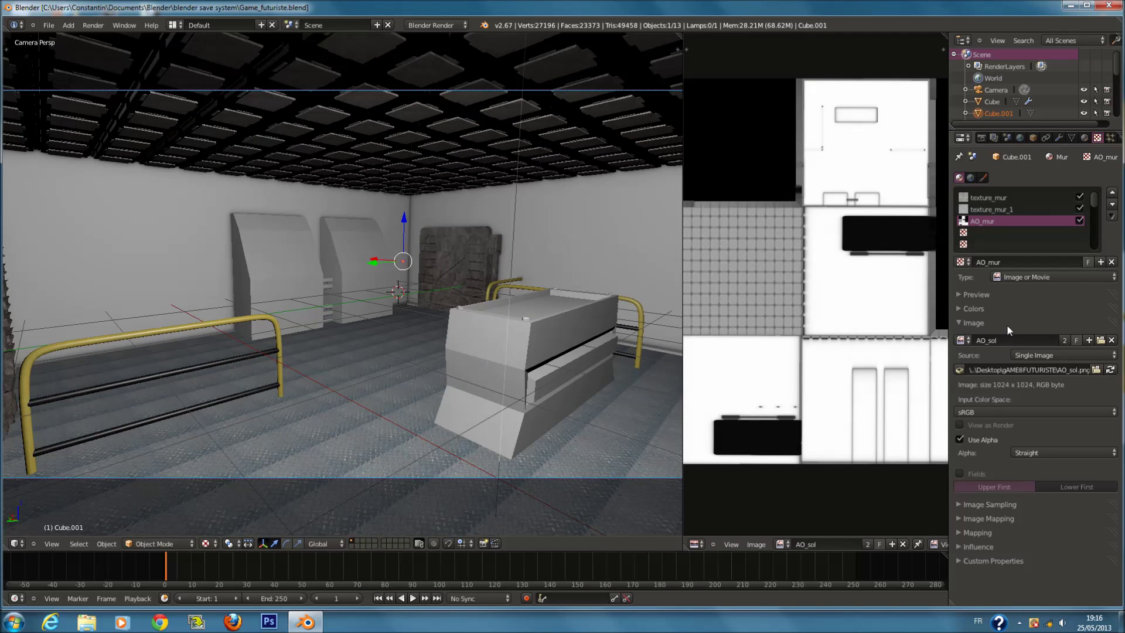
Check the AO_mur texture's mapping coordinates.
{"action": "left_click", "coordinate": [988, 327]}
{"action": "left_click", "coordinate": [987, 338]}
{"action": "left_click", "coordinate": [987, 338]}
{"action": "left_click", "coordinate": [993, 364]}
{"action": "left_click", "coordinate": [1018, 381]}
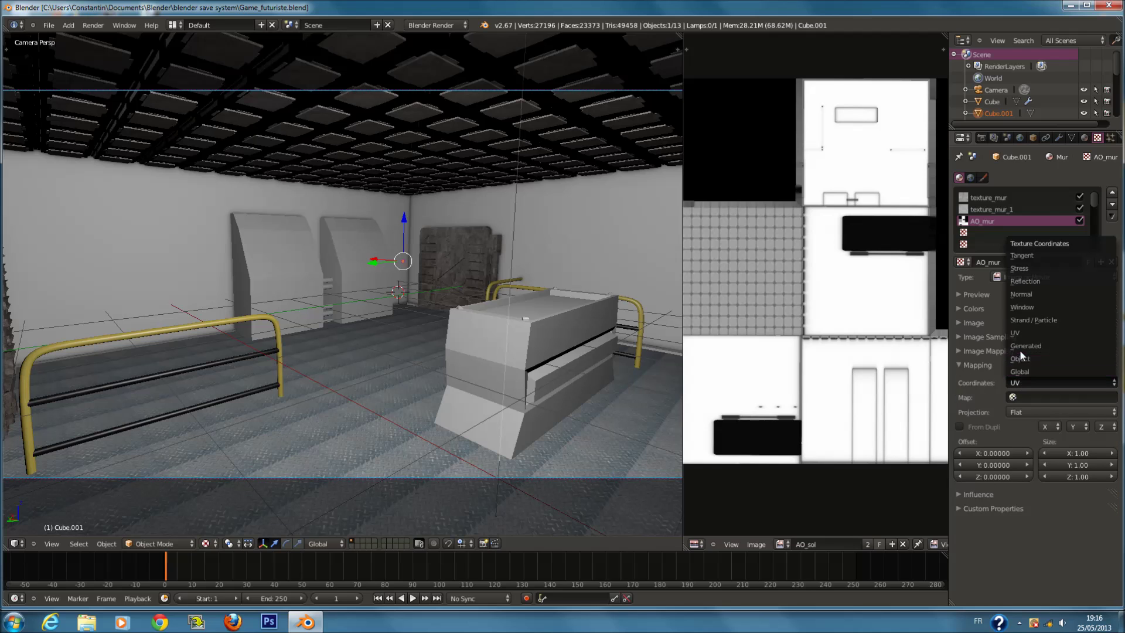
{"action": "left_click", "coordinate": [990, 364]}
Examine the ambient occlusion on the walls by temporarily shifting the room mesh and cancelling each move.
{"action": "scroll", "coordinate": [399, 356], "scroll_direction": "up", "scroll_amount": 4}
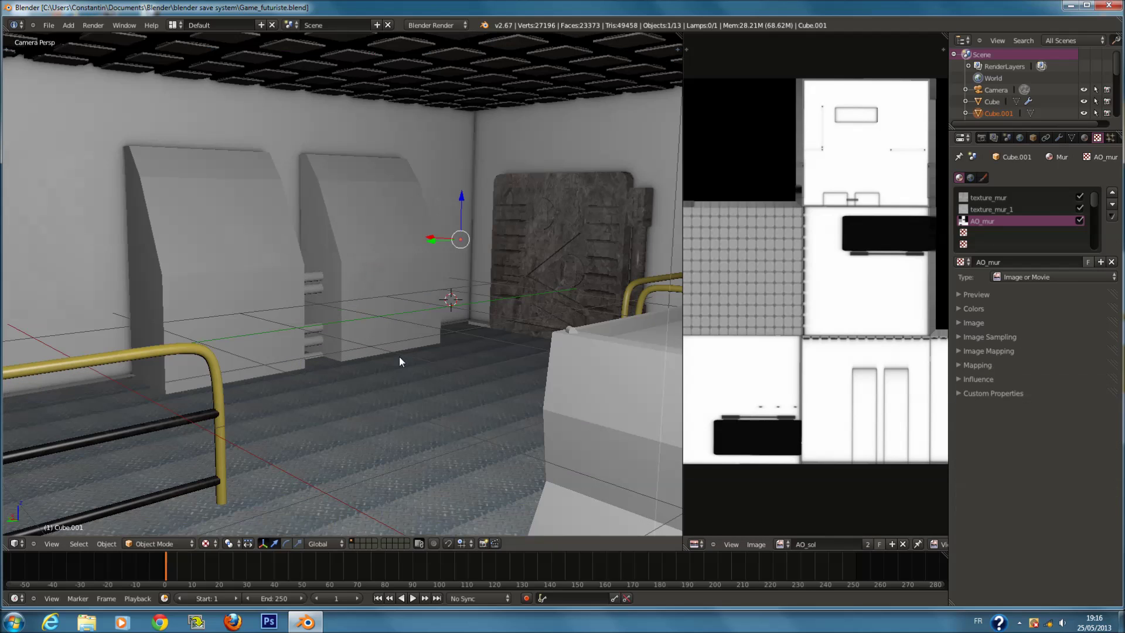
{"action": "scroll", "coordinate": [399, 355], "scroll_direction": "down", "scroll_amount": 3}
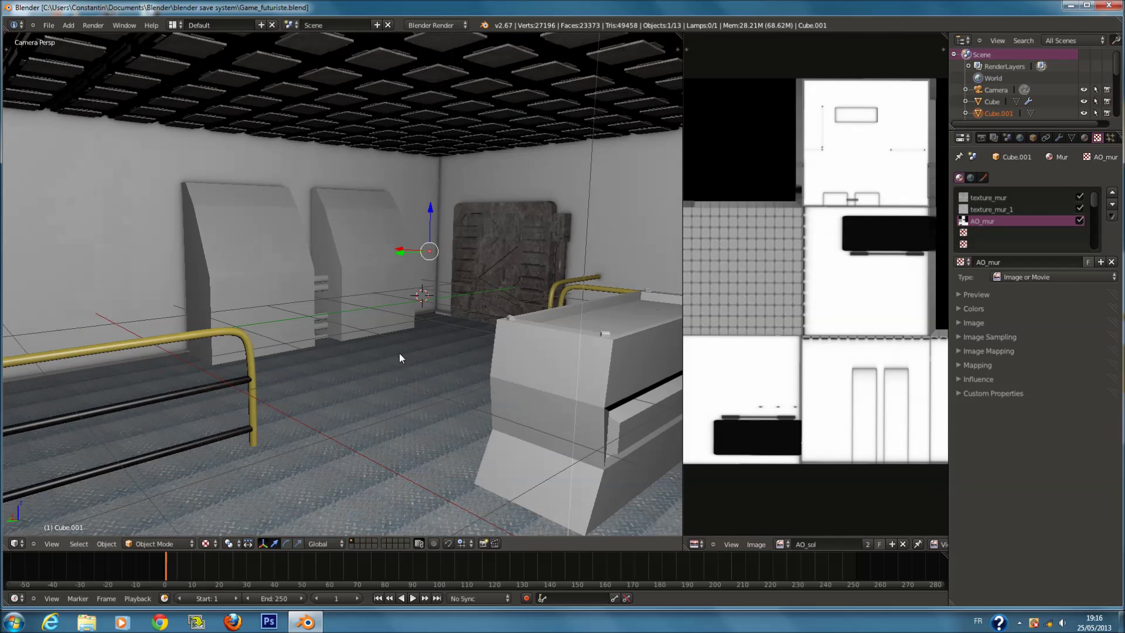
{"action": "key", "text": "g"}
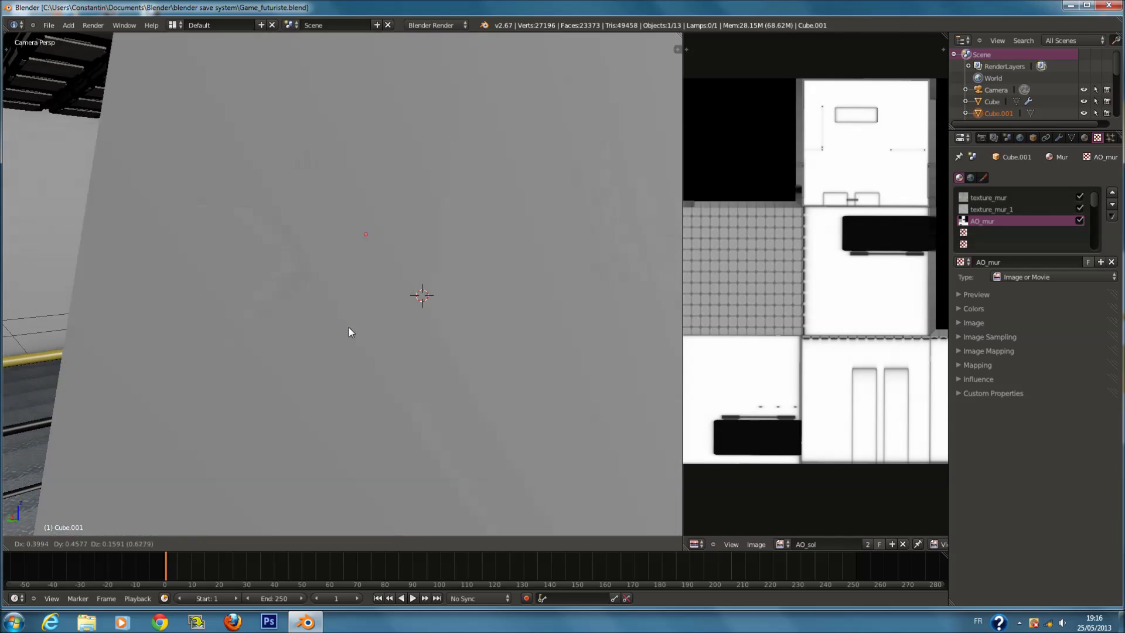
{"action": "key", "text": "Escape"}
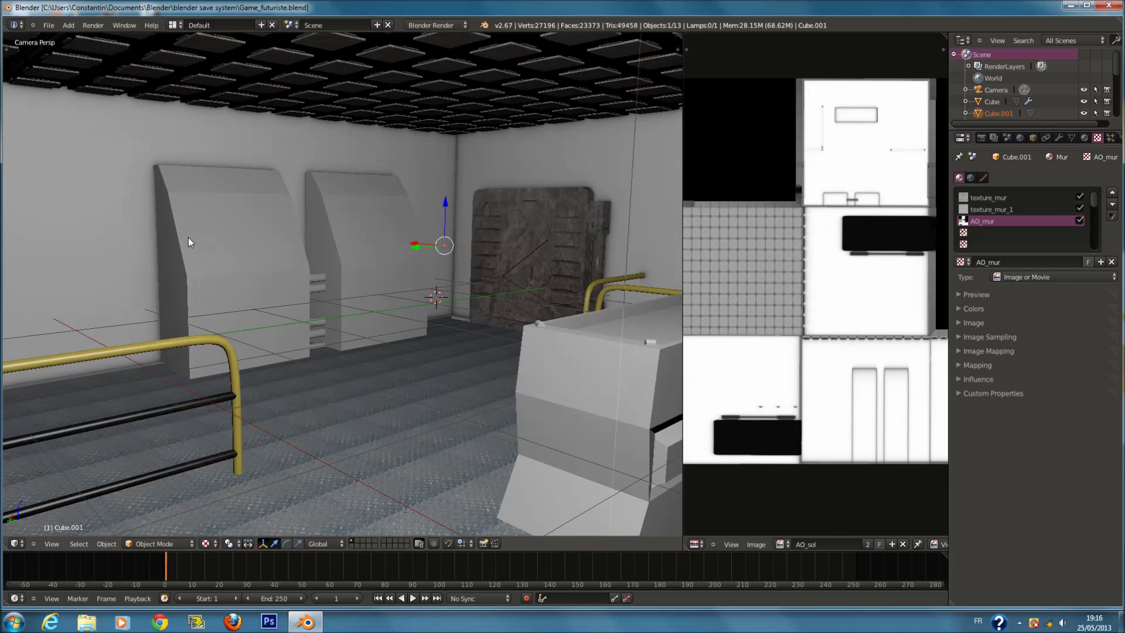
{"action": "scroll", "coordinate": [379, 227], "scroll_direction": "down", "scroll_amount": 2}
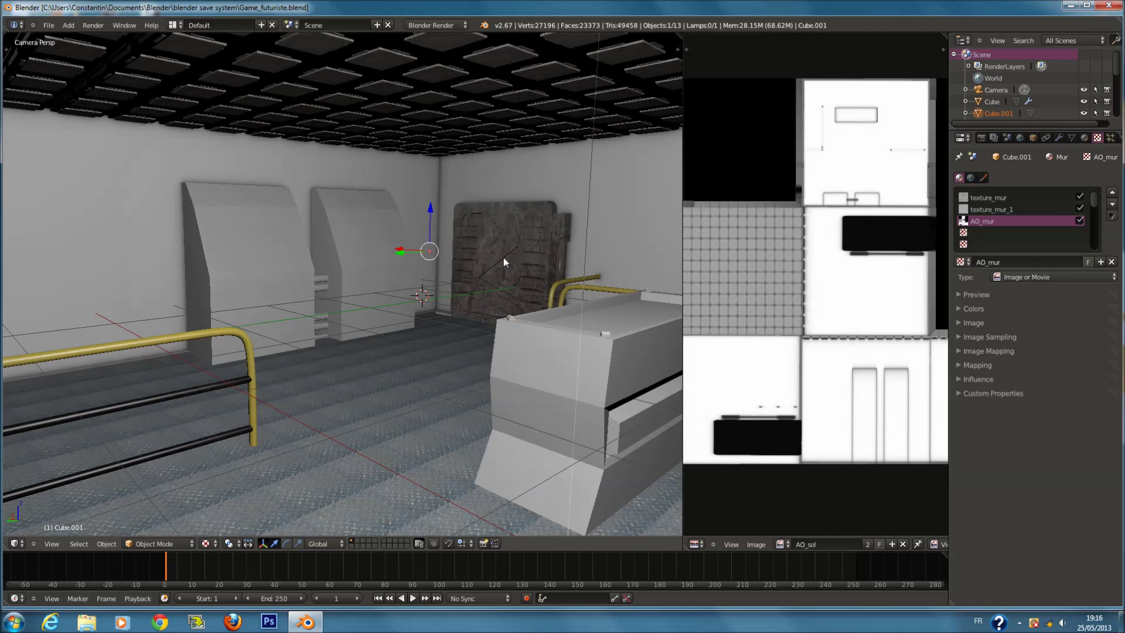
{"action": "key", "text": "g"}
{"action": "right_click", "coordinate": [480, 234]}
{"action": "scroll", "coordinate": [614, 243], "scroll_direction": "up", "scroll_amount": 2}
{"action": "scroll", "coordinate": [608, 237], "scroll_direction": "down", "scroll_amount": 2}
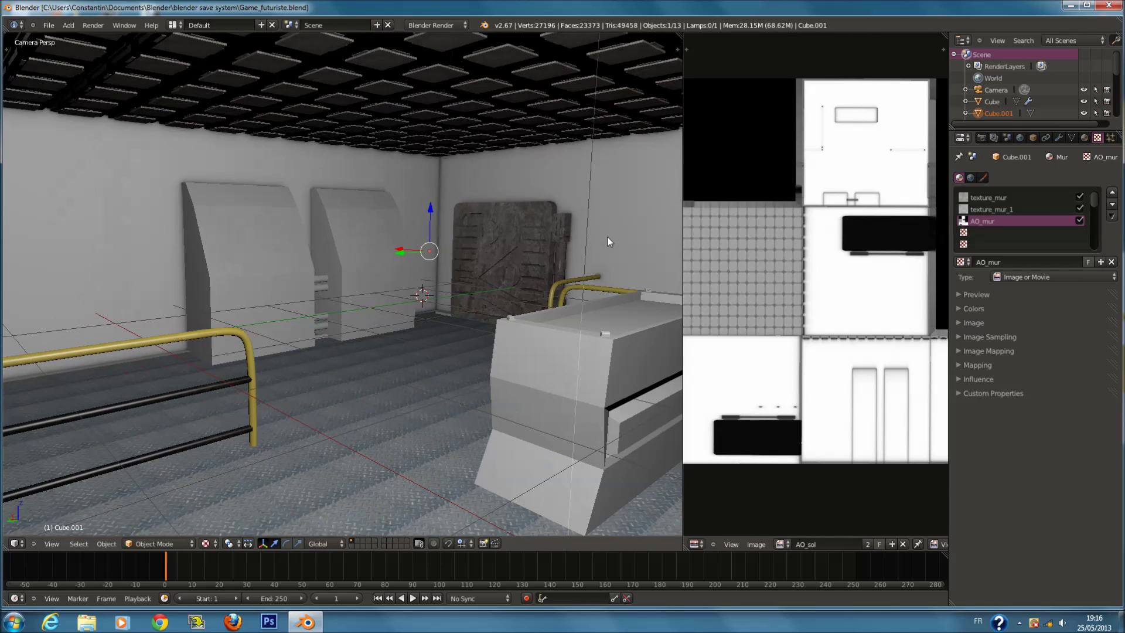
{"action": "key", "text": "g"}
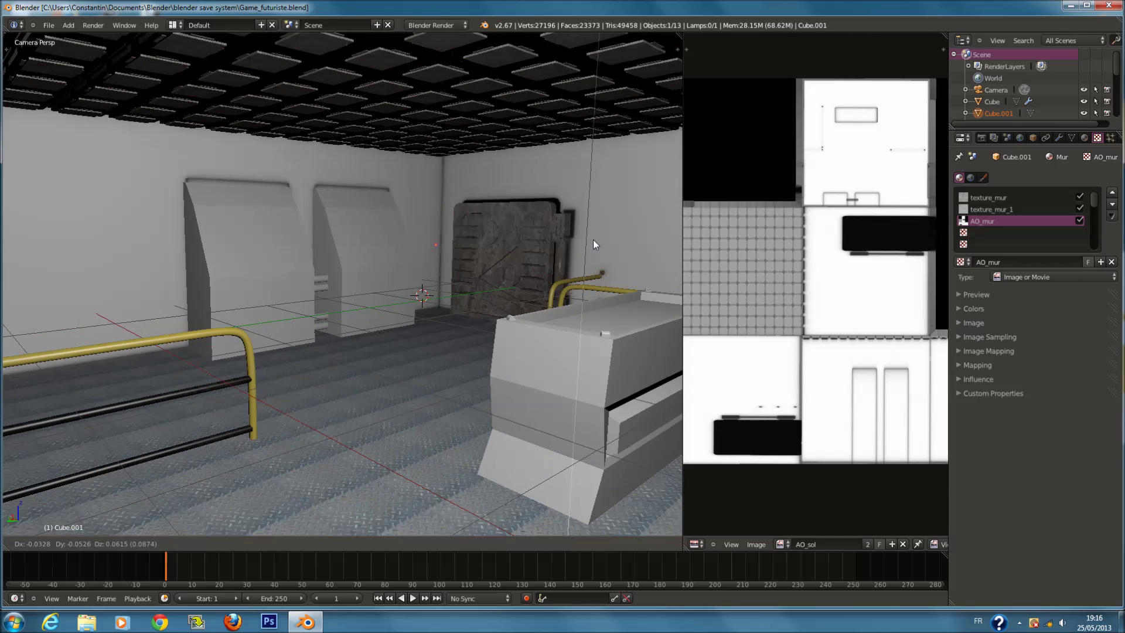
{"action": "right_click", "coordinate": [557, 217]}
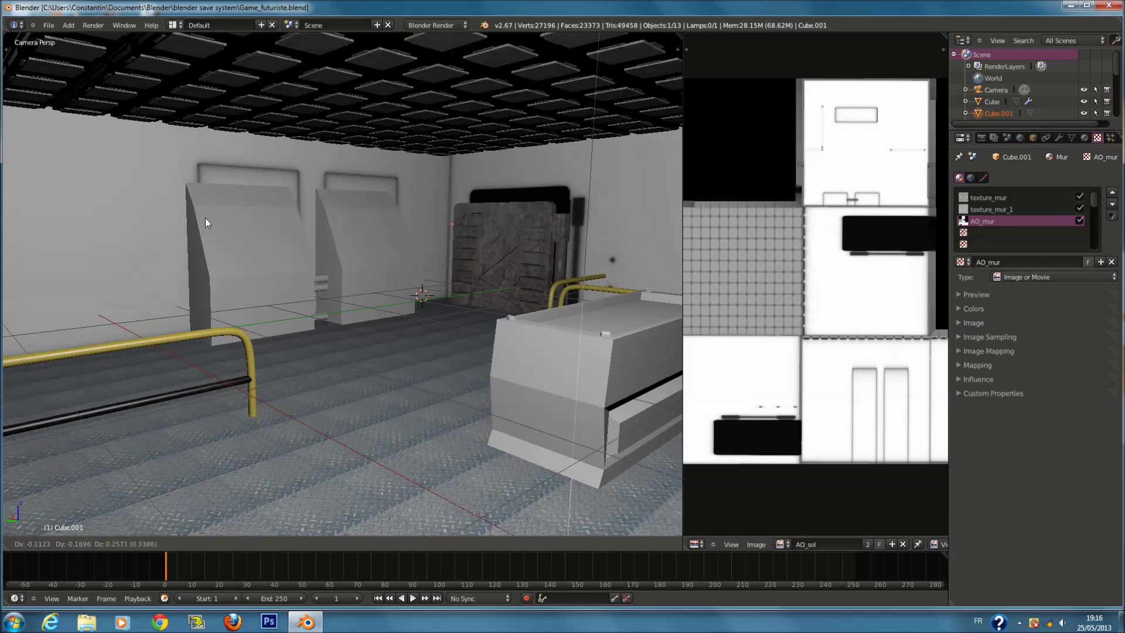
{"action": "scroll", "coordinate": [367, 353], "scroll_direction": "down", "scroll_amount": 2}
{"action": "key", "text": "g"}
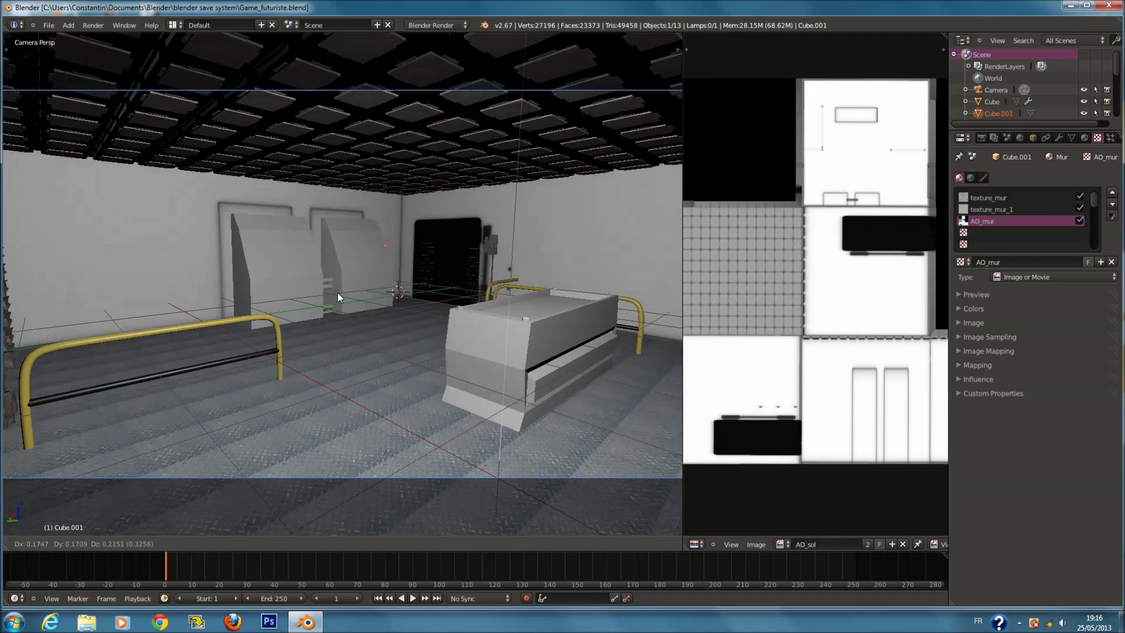
{"action": "right_click", "coordinate": [338, 293]}
{"action": "scroll", "coordinate": [334, 292], "scroll_direction": "up", "scroll_amount": 1}
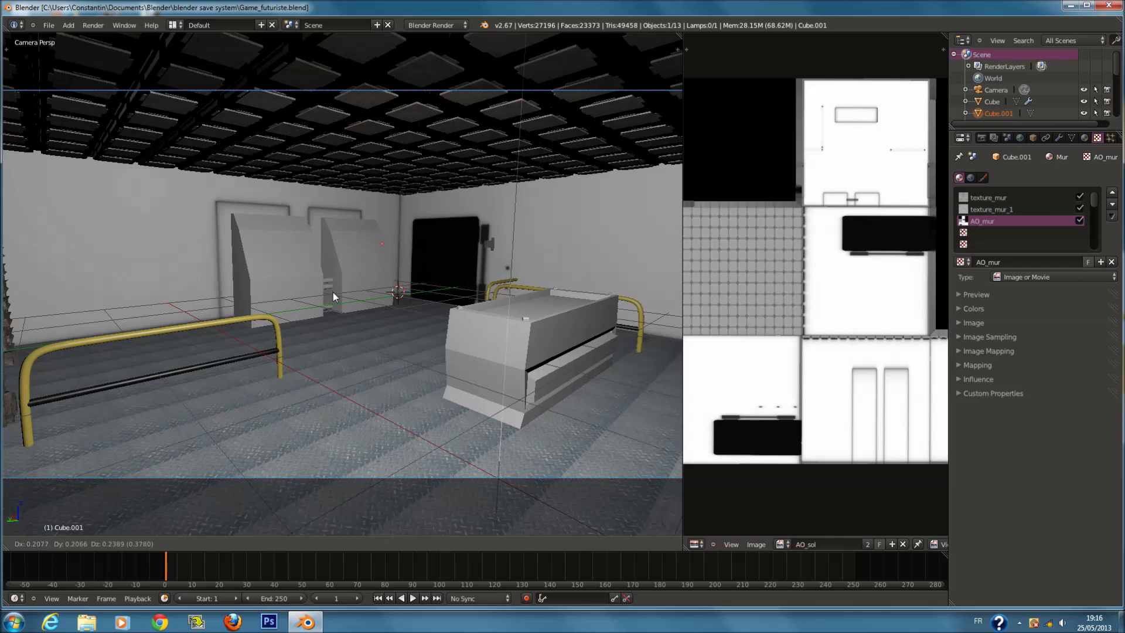
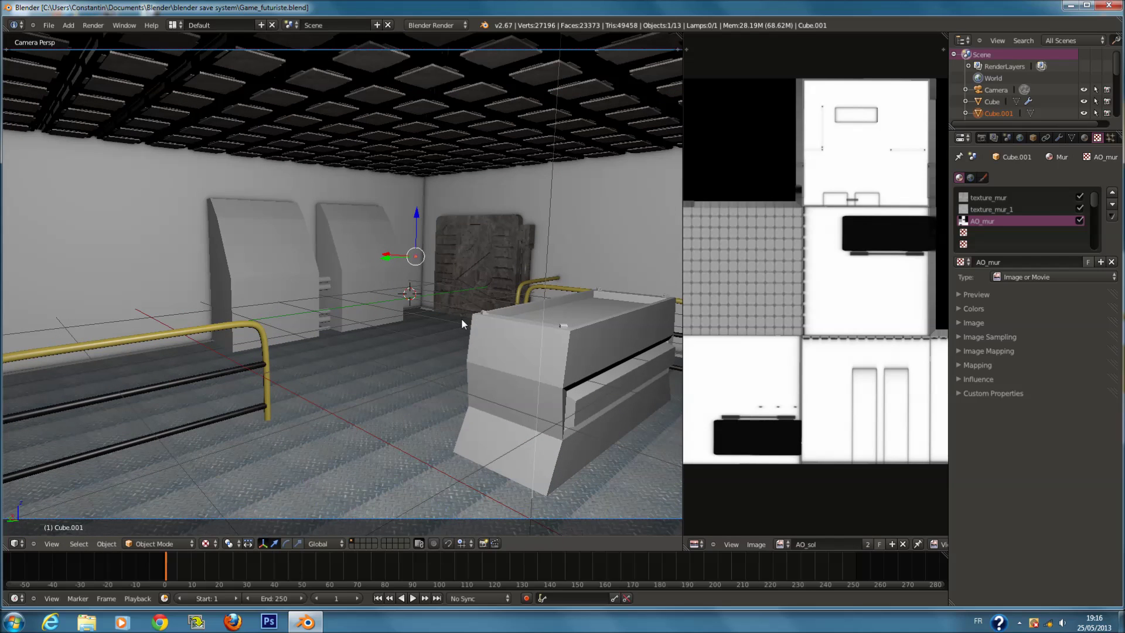
{"action": "scroll", "coordinate": [173, 203], "scroll_direction": "up", "scroll_amount": 1}
{"action": "scroll", "coordinate": [254, 199], "scroll_direction": "down", "scroll_amount": 1}
Switch to the plafond material and rename its second texture as texture_rouille_plafond.
{"action": "left_click", "coordinate": [1085, 138]}
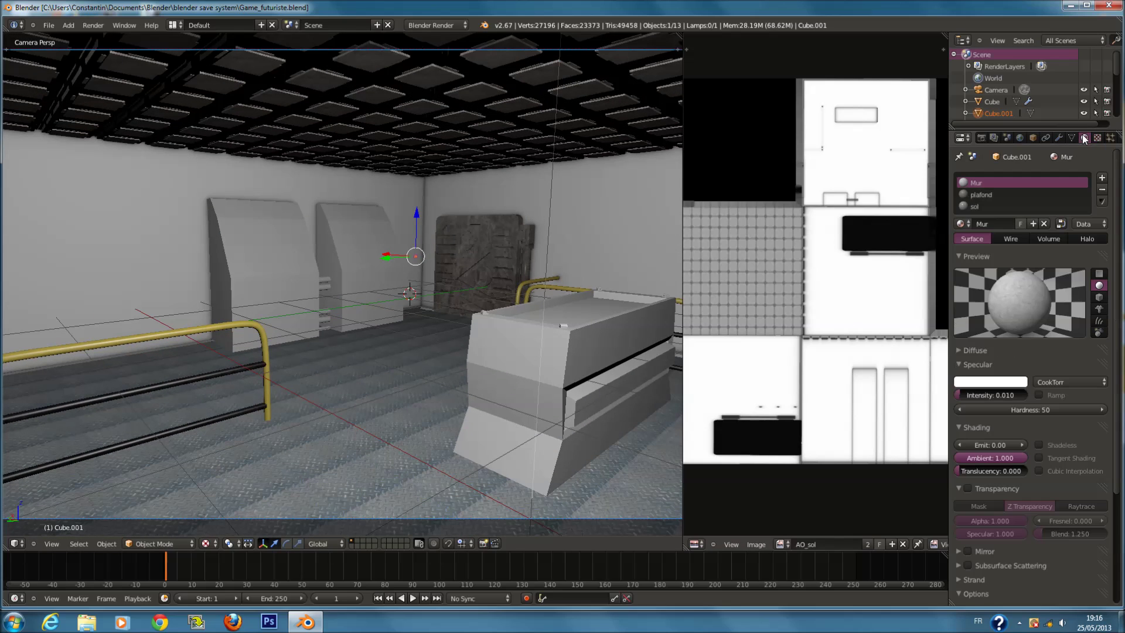
{"action": "left_click", "coordinate": [1003, 188]}
{"action": "left_click", "coordinate": [1097, 138]}
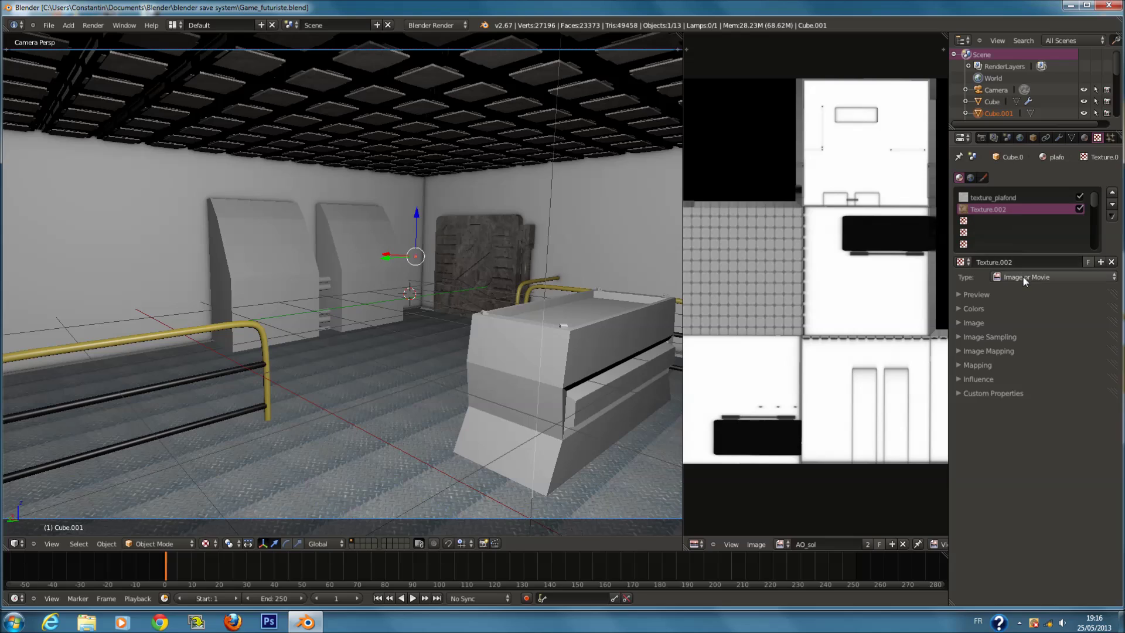
{"action": "left_click", "coordinate": [982, 221]}
{"action": "left_click", "coordinate": [990, 209]}
{"action": "left_click", "coordinate": [986, 260]}
{"action": "type", "text": "te"}
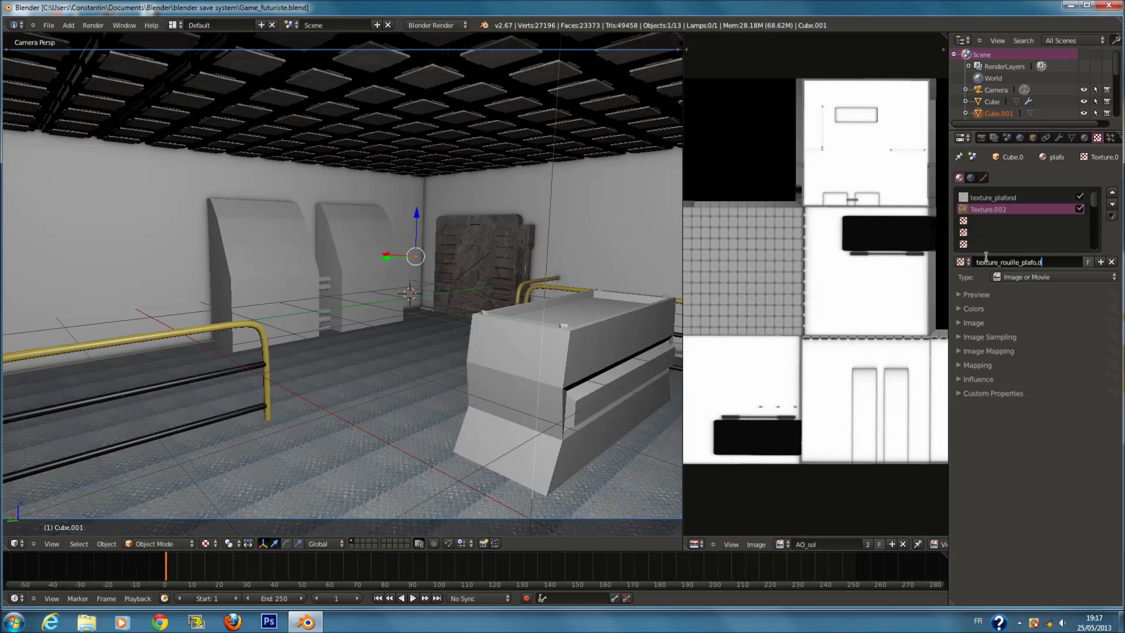
{"action": "key", "text": "Return"}
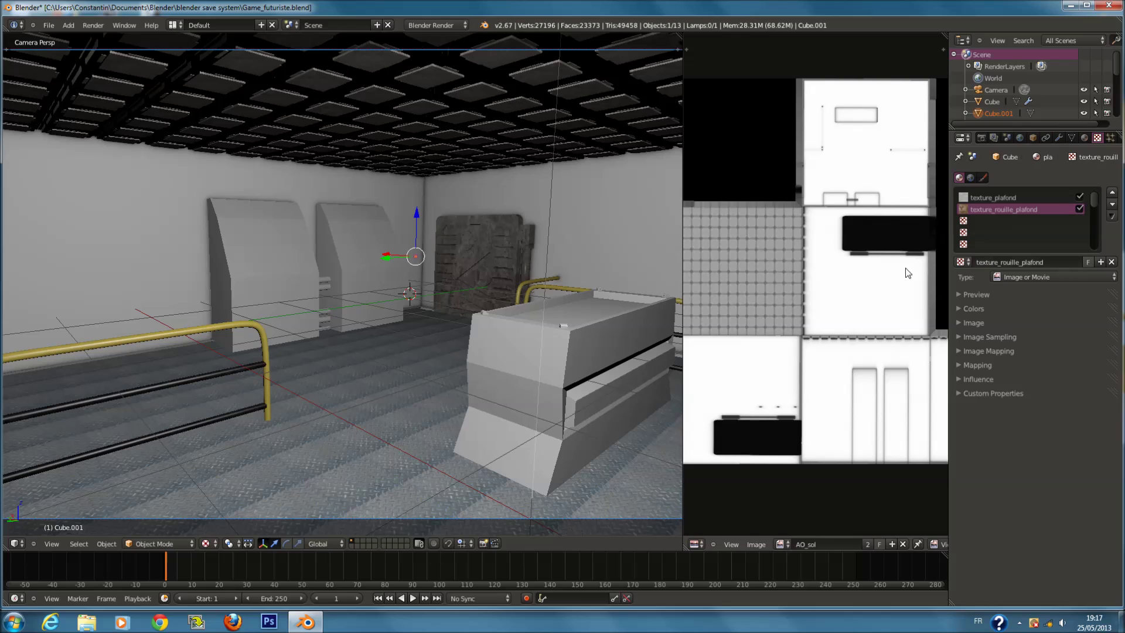
{"action": "left_click", "coordinate": [999, 321]}
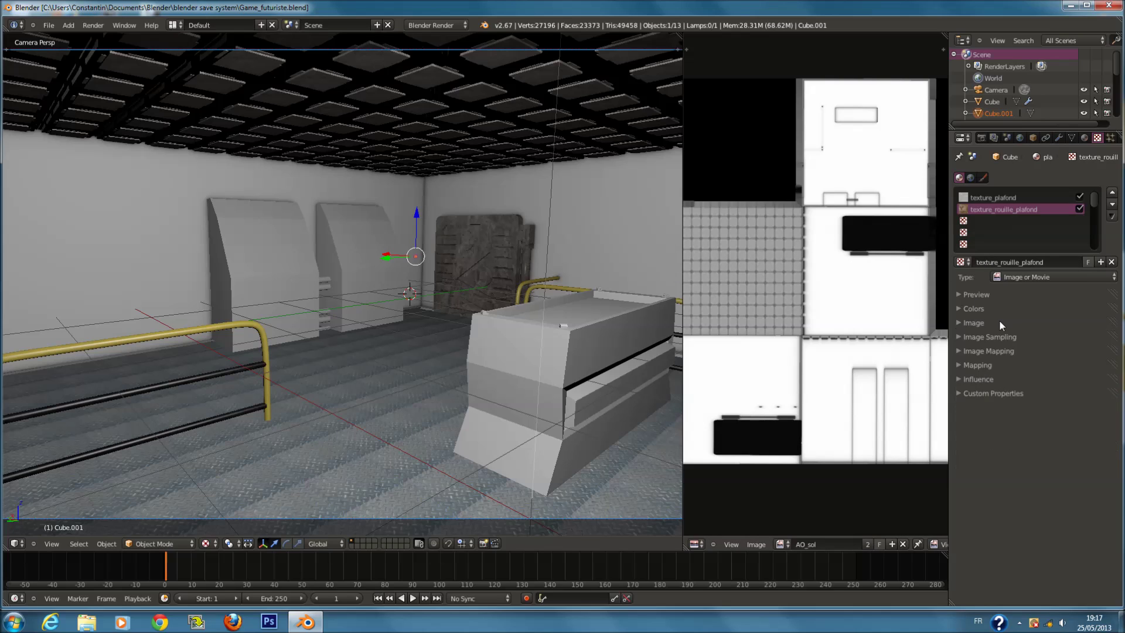
{"action": "left_click", "coordinate": [1000, 323]}
Add a third texture of type Image or Movie named AO_plafond to the plafond material.
{"action": "left_click", "coordinate": [984, 221]}
{"action": "left_click", "coordinate": [1014, 262]}
{"action": "left_click", "coordinate": [1022, 277]}
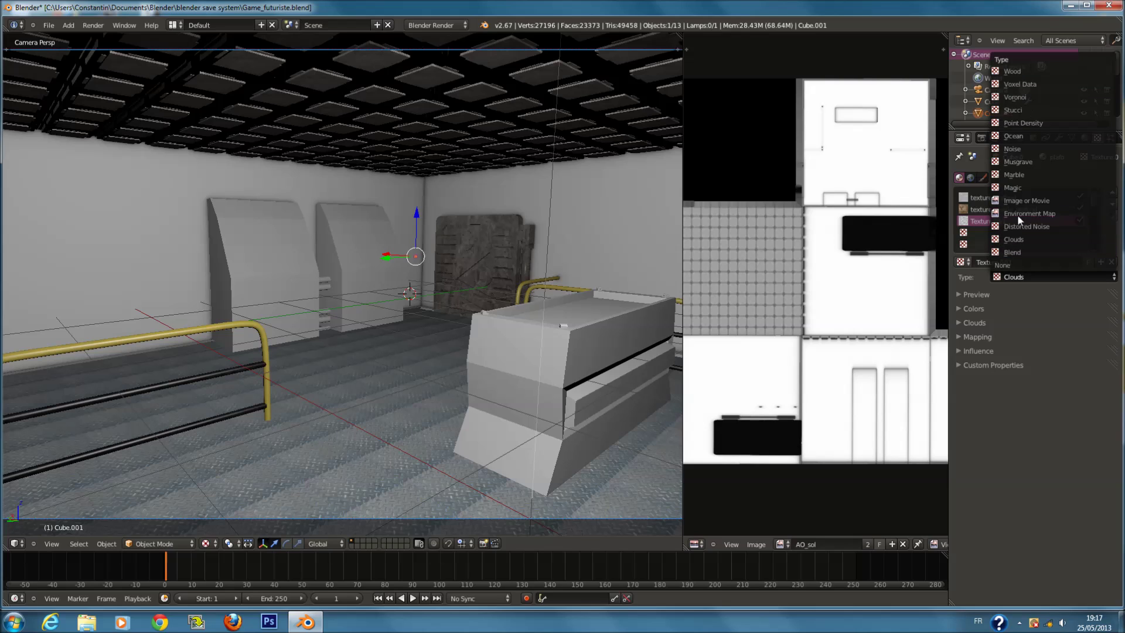
{"action": "left_click", "coordinate": [1023, 200]}
{"action": "left_click", "coordinate": [1009, 261]}
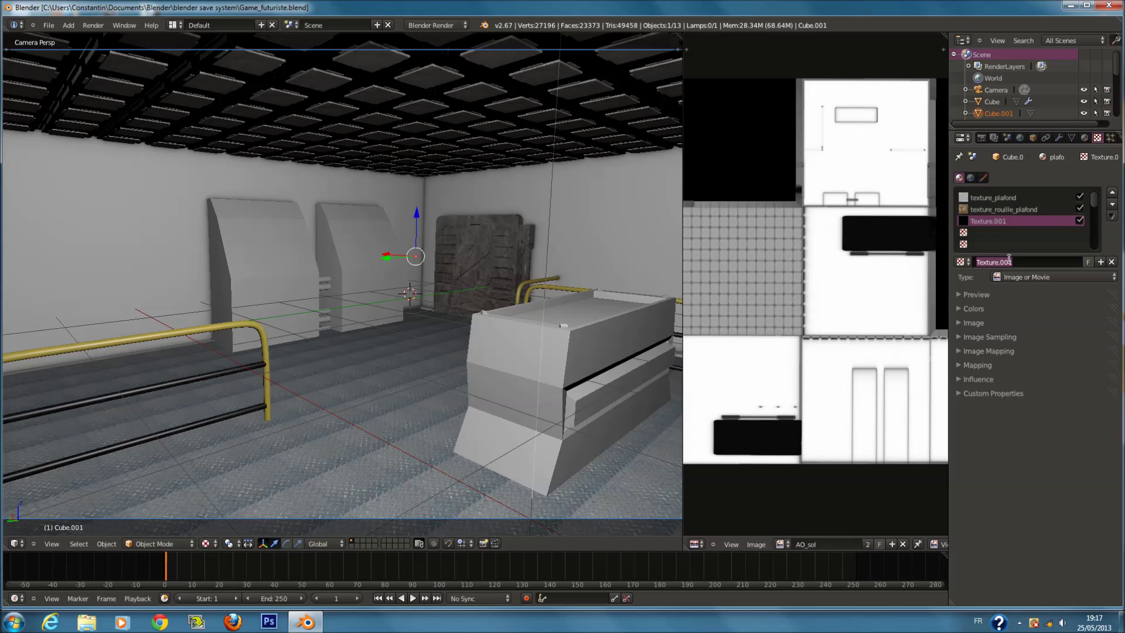
{"action": "type", "text": "AO_plafond"}
{"action": "key", "text": "Return"}
Assign the existing AO_sol image to the AO_plafond texture and set its mapping coordinates to UV.
{"action": "left_click", "coordinate": [993, 323]}
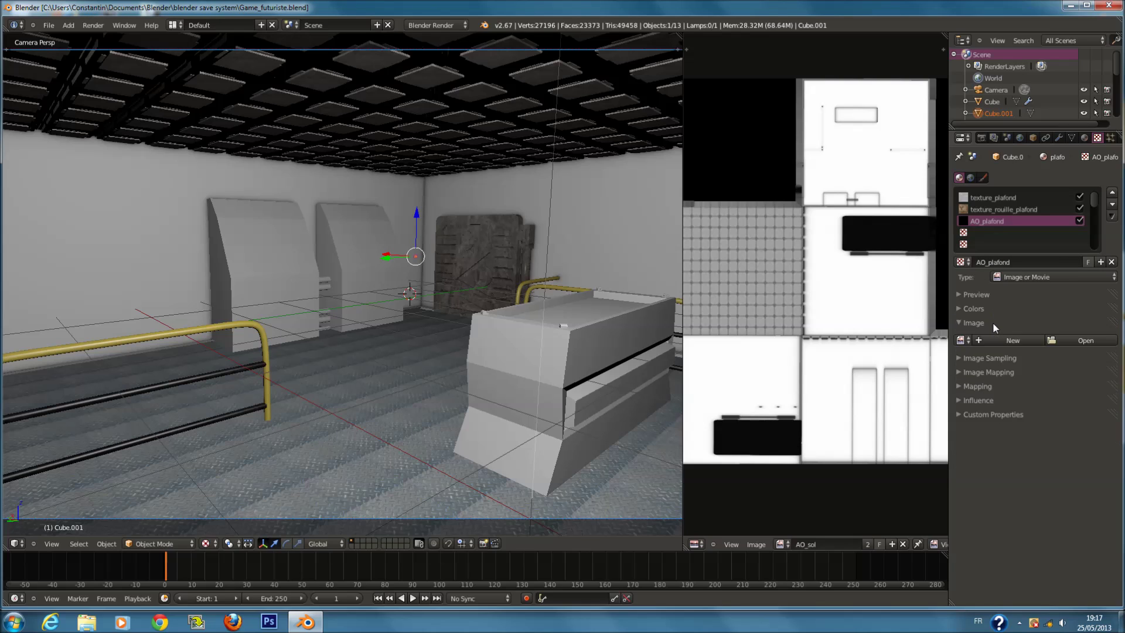
{"action": "left_click", "coordinate": [962, 340]}
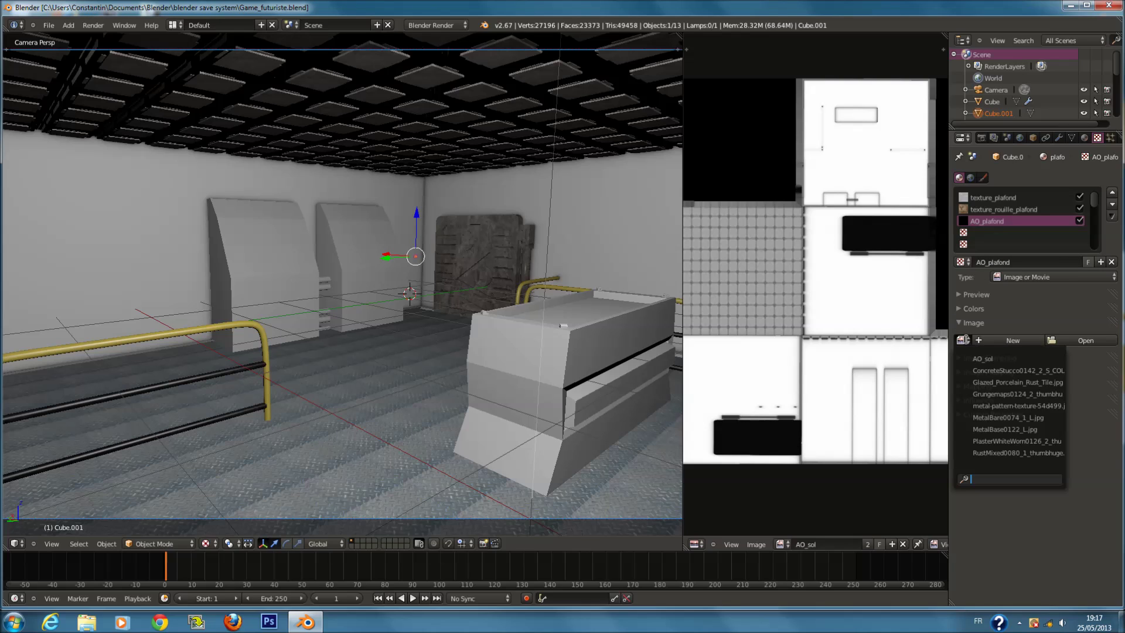
{"action": "left_click", "coordinate": [995, 359]}
{"action": "left_click", "coordinate": [992, 323]}
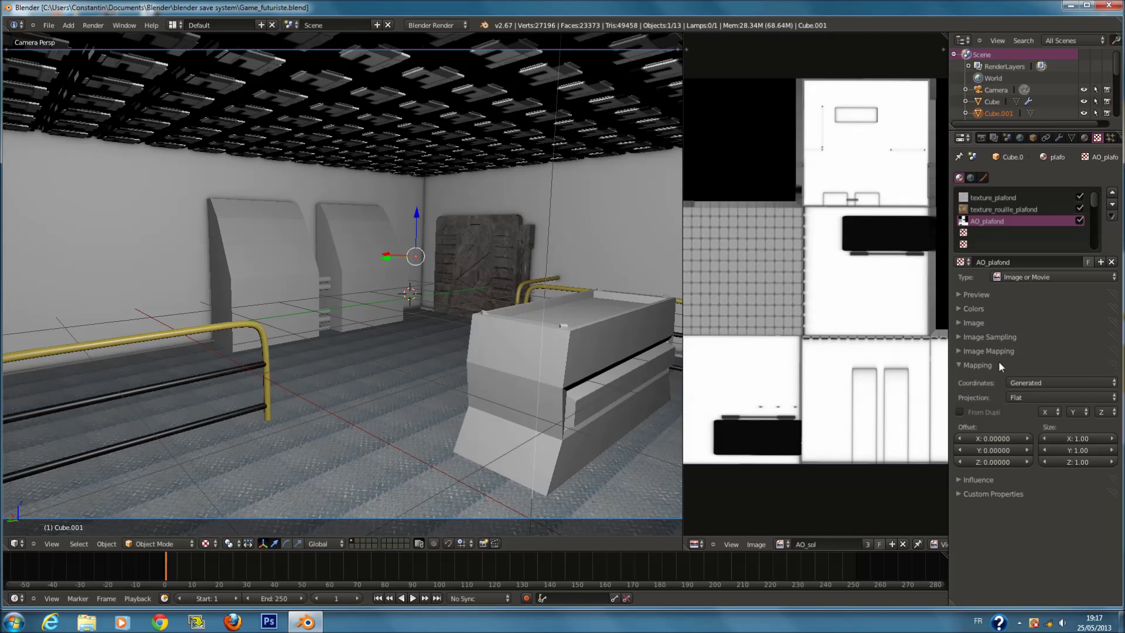
{"action": "left_click", "coordinate": [1055, 383]}
{"action": "left_click", "coordinate": [1032, 332]}
Disable the AO_plafond texture in the plafond material.
{"action": "middle_click_drag", "start_coordinate": [382, 251], "coordinate": [557, 162]}
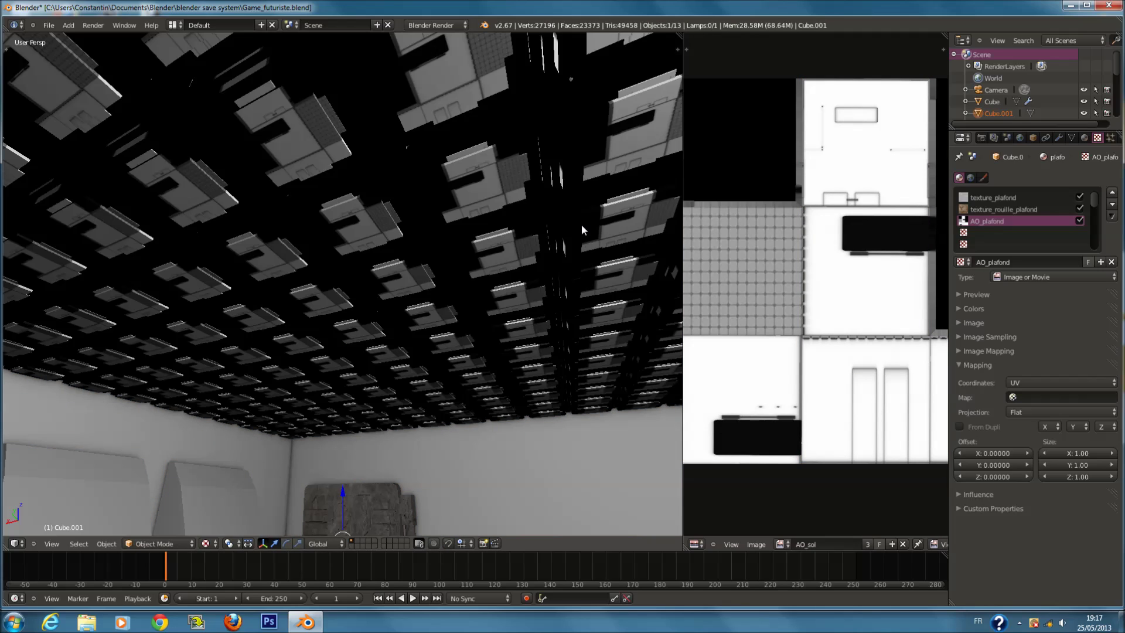
{"action": "left_click", "coordinate": [1079, 221]}
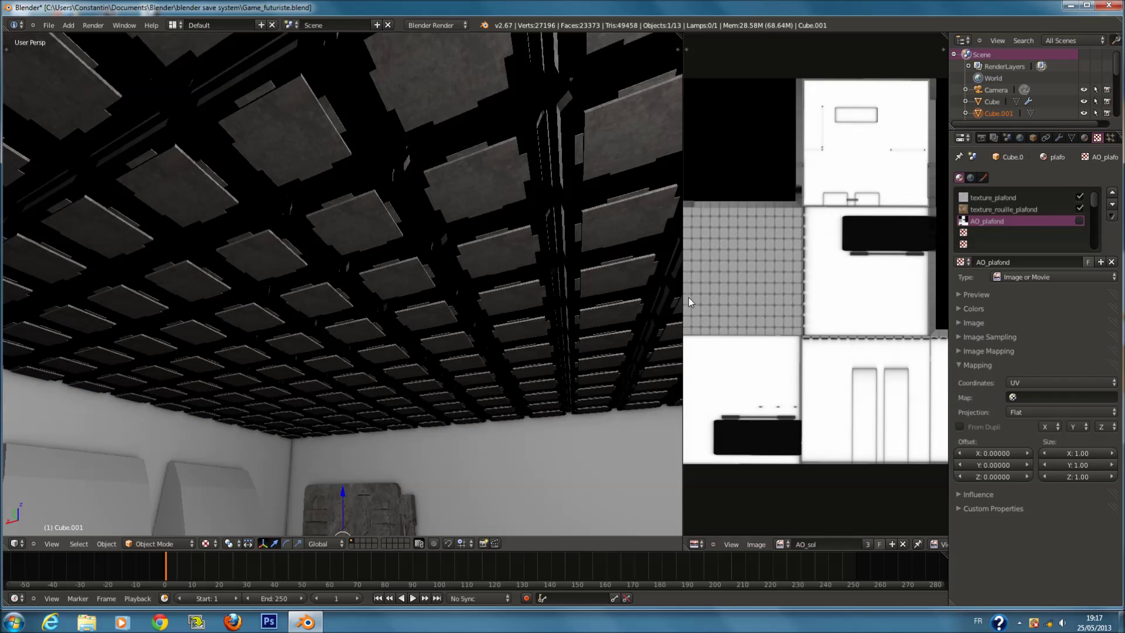
Select the ceiling plane and inspect the top of the room and its edges from outside.
{"action": "middle_click_drag", "start_coordinate": [548, 370], "coordinate": [525, 446]}
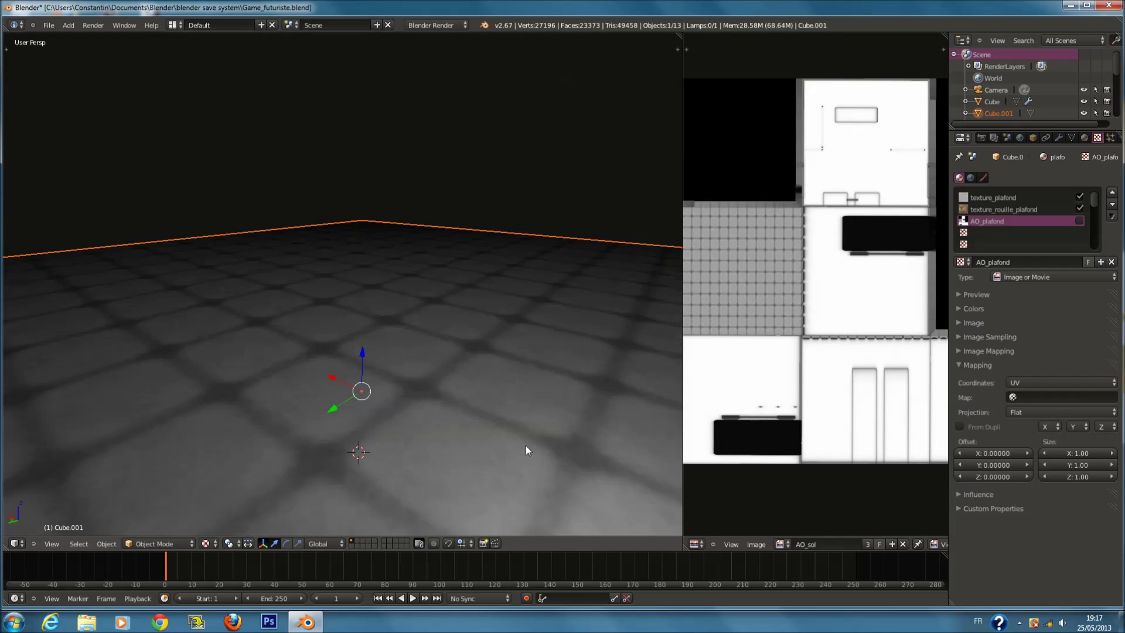
{"action": "scroll", "coordinate": [508, 354], "scroll_direction": "down", "scroll_amount": 5}
{"action": "middle_click_drag", "start_coordinate": [508, 354], "coordinate": [511, 386]}
{"action": "scroll", "coordinate": [511, 383], "scroll_direction": "up", "scroll_amount": 5}
{"action": "right_click", "coordinate": [511, 381]}
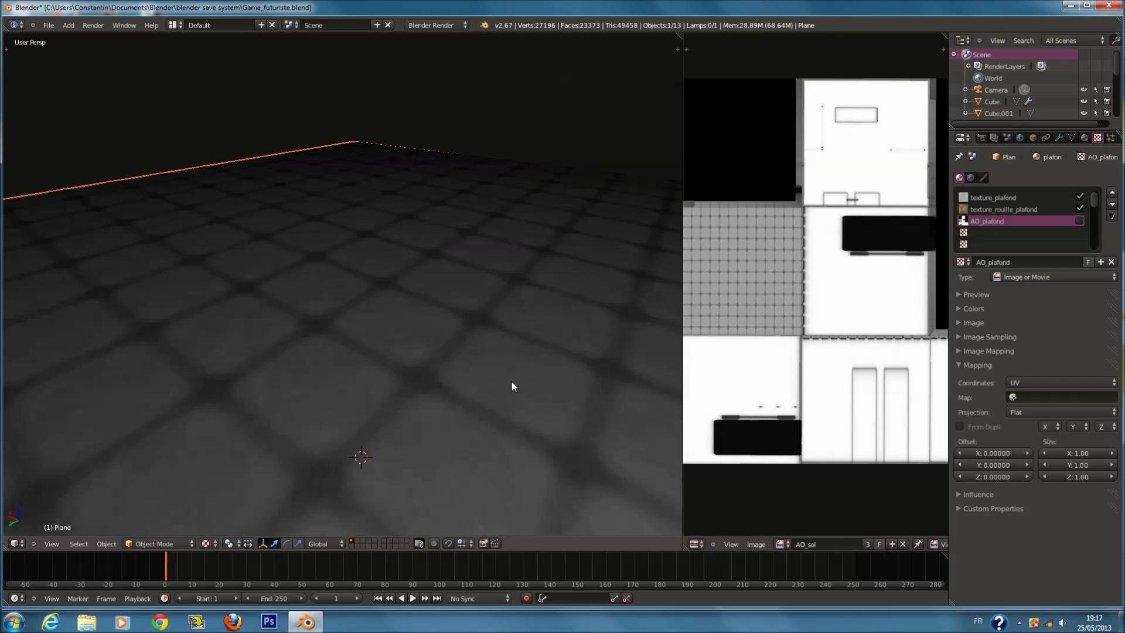
{"action": "scroll", "coordinate": [511, 386], "scroll_direction": "down", "scroll_amount": 6}
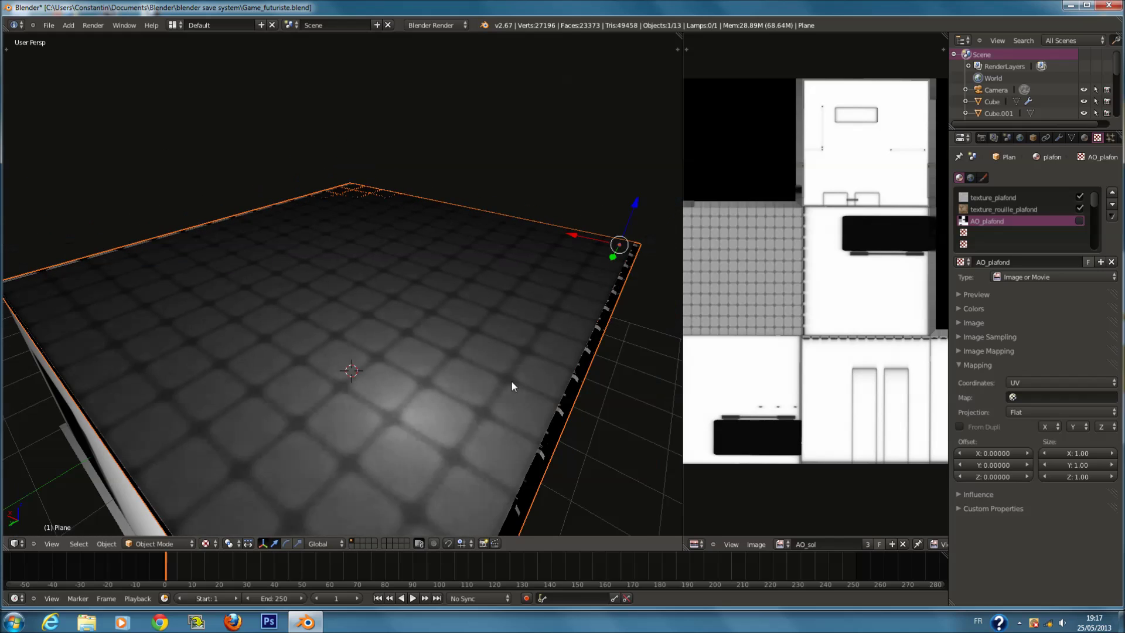
{"action": "middle_click_drag", "start_coordinate": [513, 380], "coordinate": [511, 323]}
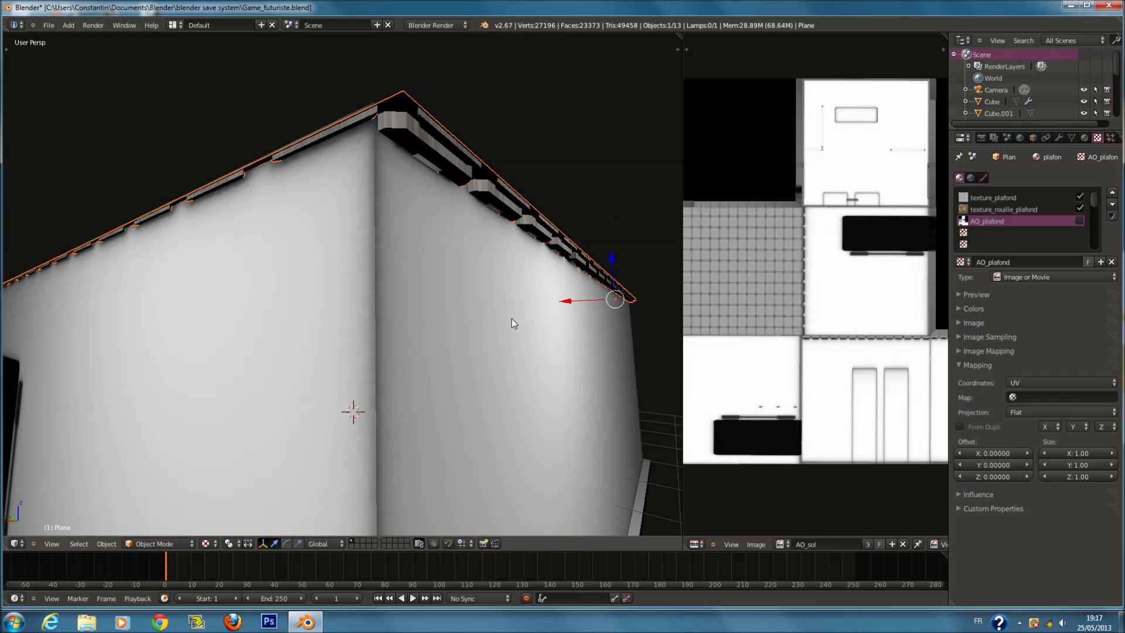
Return to the camera view and examine the room's shading by temporarily shifting the room mesh.
{"action": "key", "text": "KP_0"}
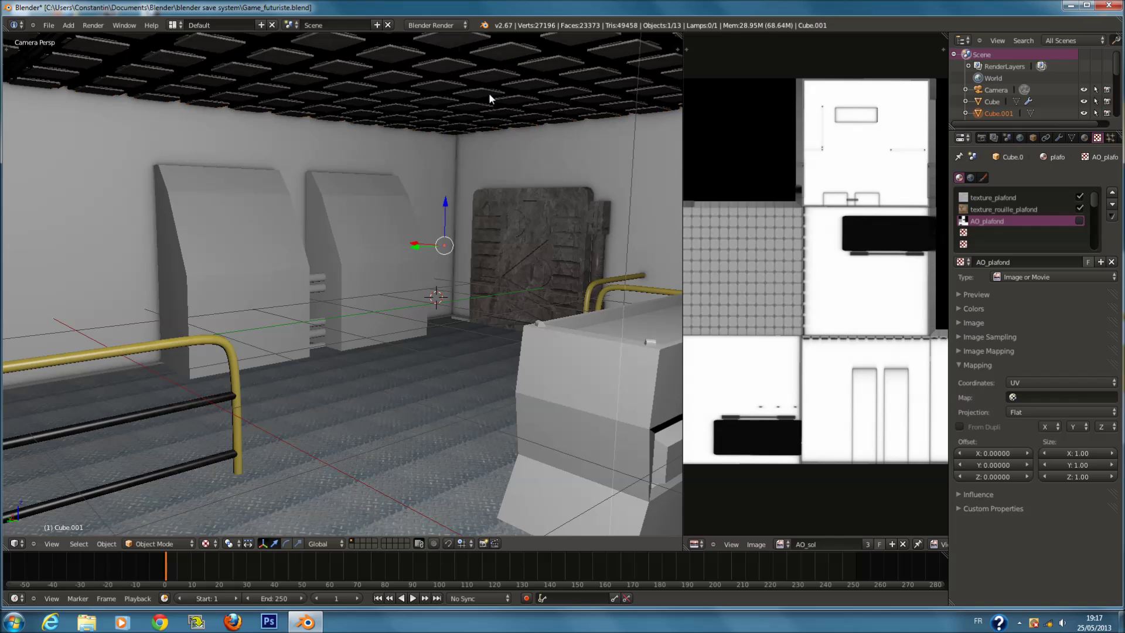
{"action": "scroll", "coordinate": [506, 146], "scroll_direction": "down", "scroll_amount": 2}
{"action": "scroll", "coordinate": [444, 128], "scroll_direction": "down", "scroll_amount": 4}
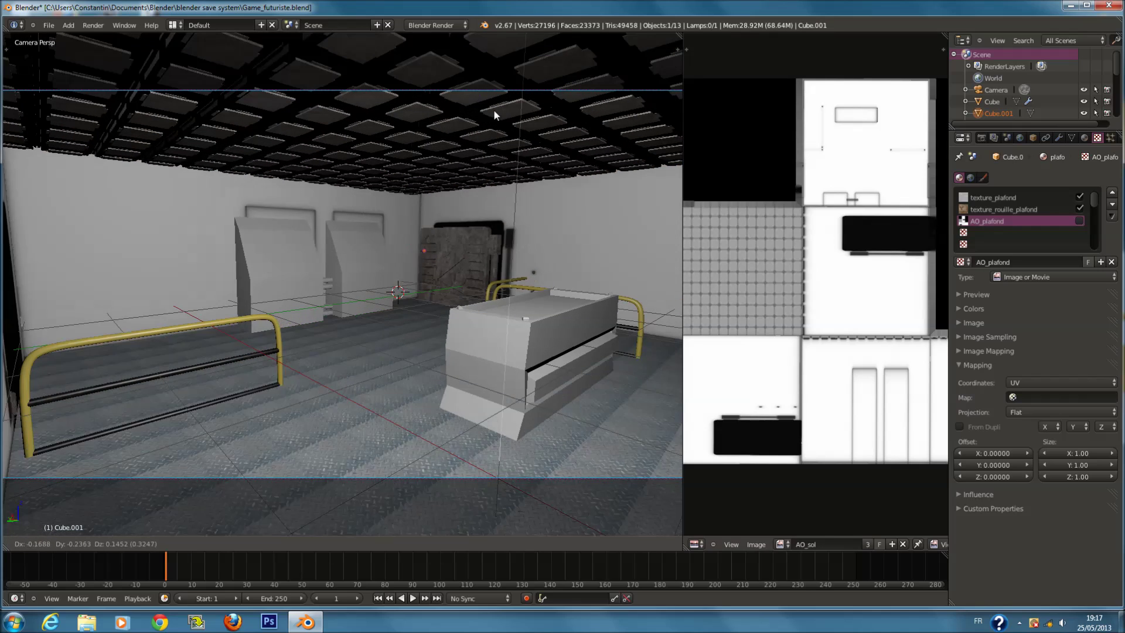
{"action": "right_click", "coordinate": [483, 105]}
{"action": "scroll", "coordinate": [483, 105], "scroll_direction": "up", "scroll_amount": 2}
{"action": "right_click", "coordinate": [387, 355]}
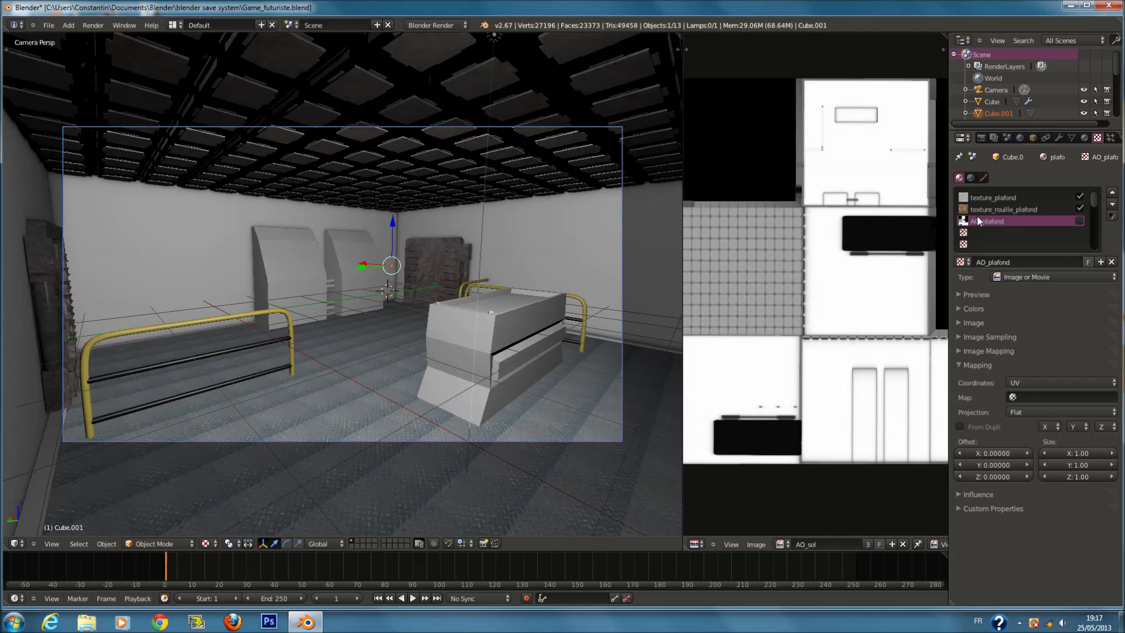
Open the sol material's textures and rename its existing texture to Texture_sol.
{"action": "left_click", "coordinate": [1085, 137]}
{"action": "left_click", "coordinate": [983, 207]}
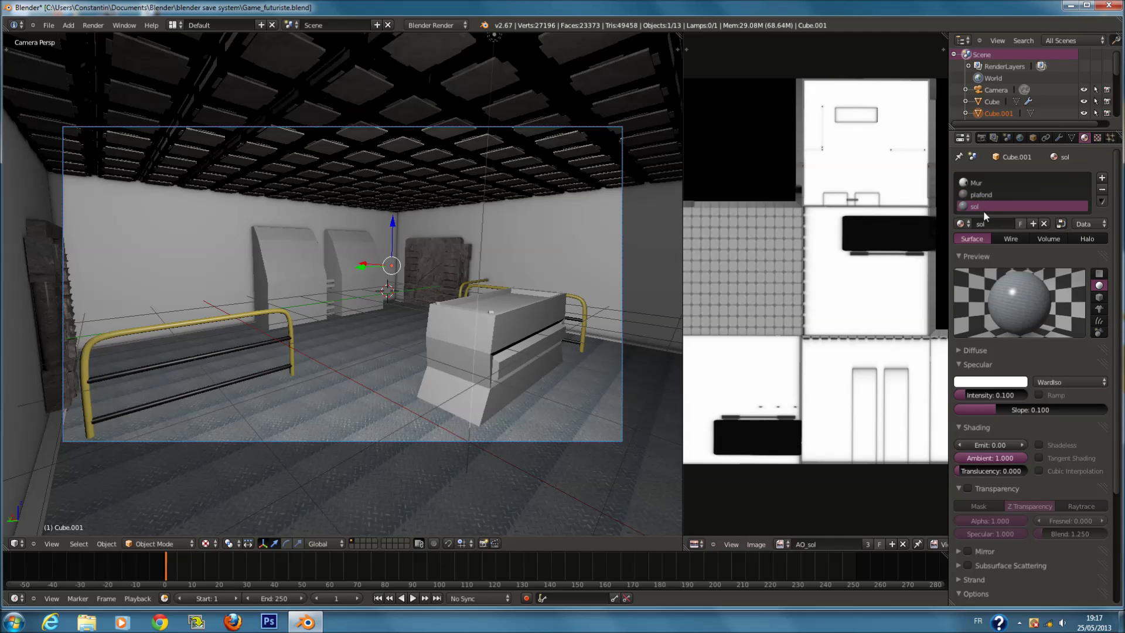
{"action": "left_click", "coordinate": [1098, 137]}
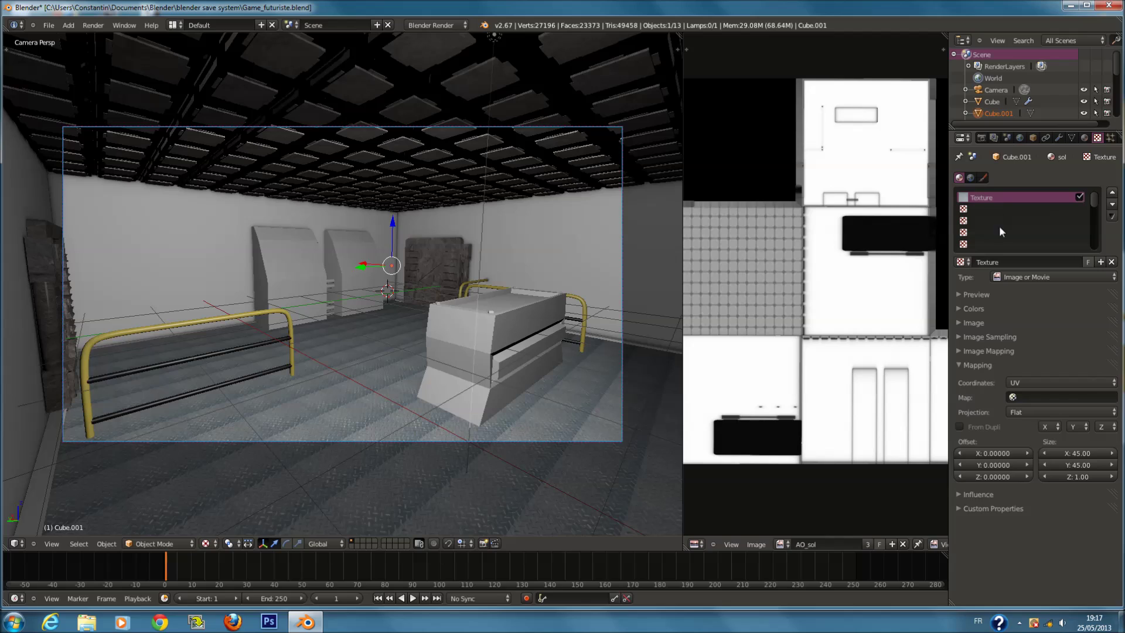
{"action": "left_click", "coordinate": [1005, 262]}
{"action": "left_click", "coordinate": [1006, 262]}
{"action": "type", "text": "_sol"}
{"action": "key", "text": "Return"}
Add a second texture to the sol material and name it AO_sol.
{"action": "left_click", "coordinate": [972, 210]}
{"action": "left_click", "coordinate": [1007, 259]}
{"action": "left_click", "coordinate": [1008, 262]}
{"action": "type", "text": "AO"}
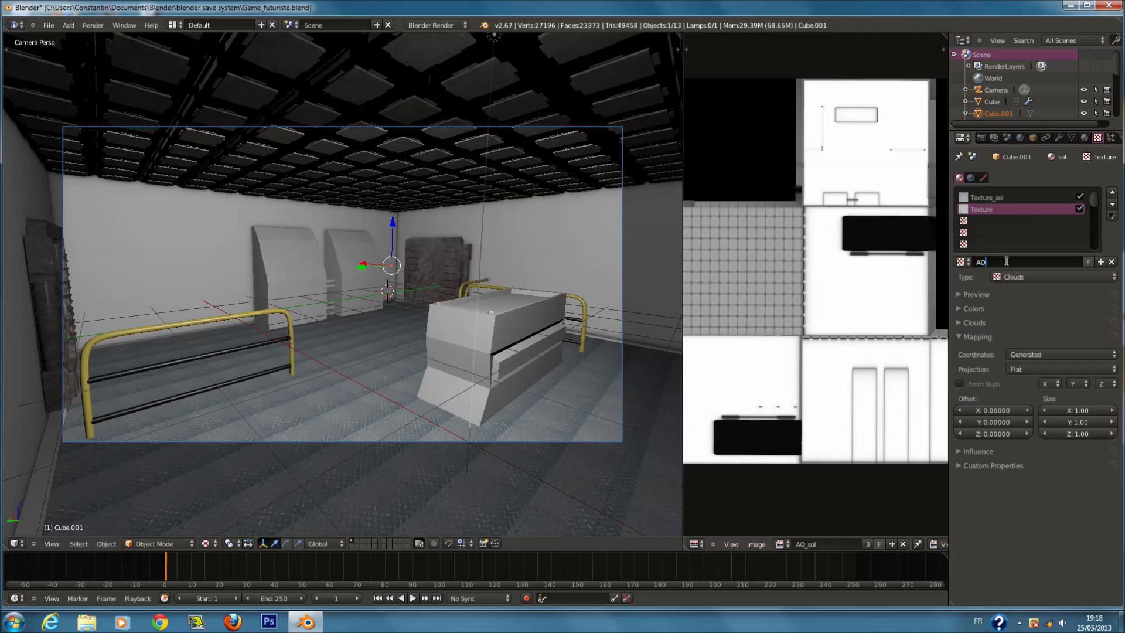
{"action": "type", "text": "_sol"}
{"action": "key", "text": "Return"}
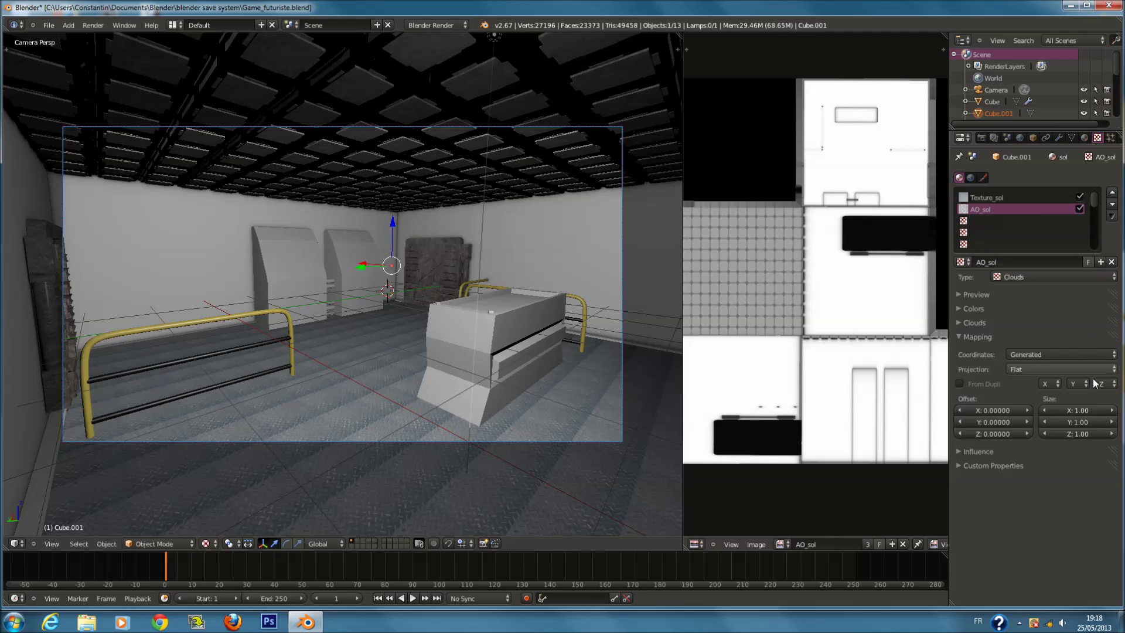
Set the AO_sol texture's mapping coordinates to UV and its type to Image or Movie, and assign the existing AO_sol image.
{"action": "left_click", "coordinate": [1064, 354]}
{"action": "left_click", "coordinate": [1044, 307]}
{"action": "left_click", "coordinate": [1023, 335]}
{"action": "left_click", "coordinate": [993, 311]}
{"action": "left_click", "coordinate": [1011, 279]}
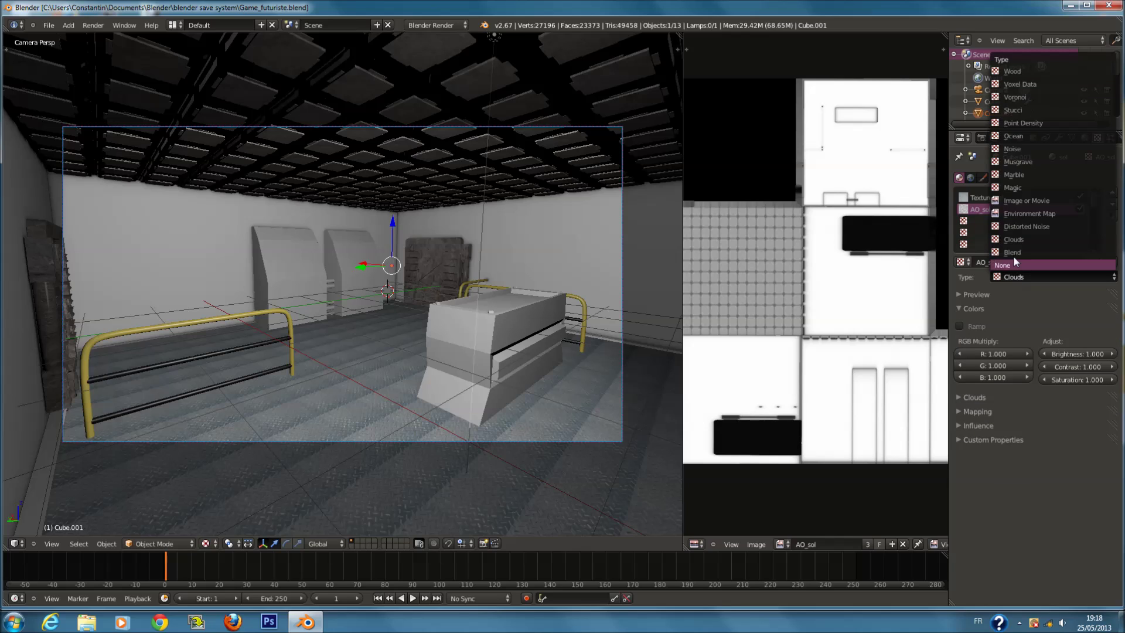
{"action": "left_click", "coordinate": [1026, 200]}
{"action": "left_click", "coordinate": [984, 308]}
{"action": "left_click", "coordinate": [973, 330]}
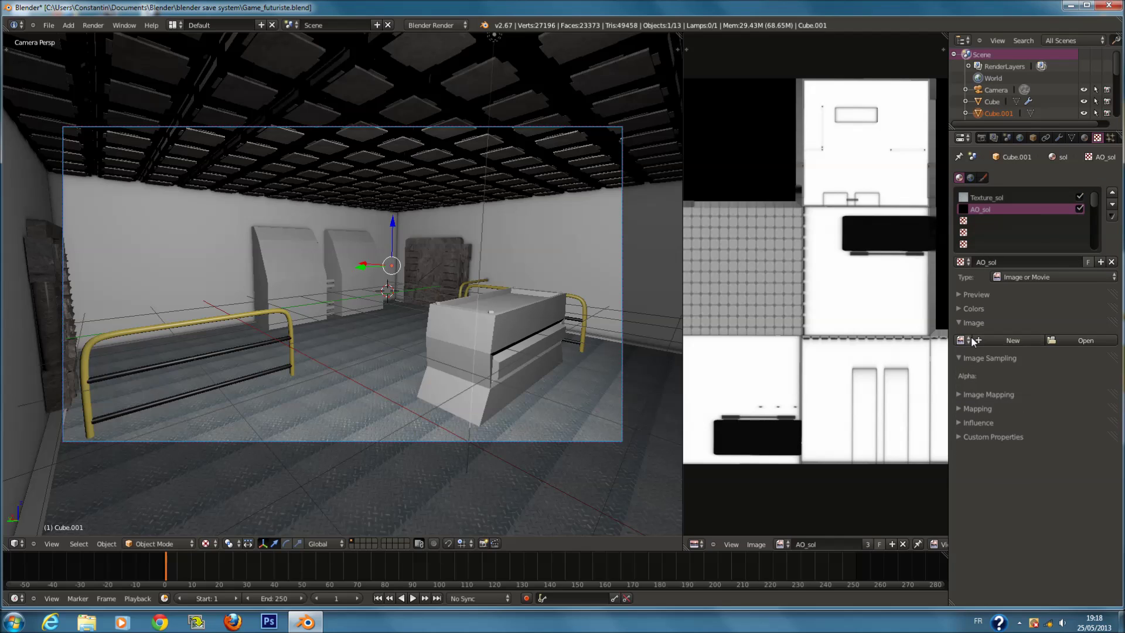
{"action": "left_click", "coordinate": [962, 340]}
{"action": "left_click", "coordinate": [996, 358]}
Examine the ambient occlusion on the floor by temporarily shifting the room mesh, and save the file.
{"action": "scroll", "coordinate": [458, 412], "scroll_direction": "up", "scroll_amount": 2}
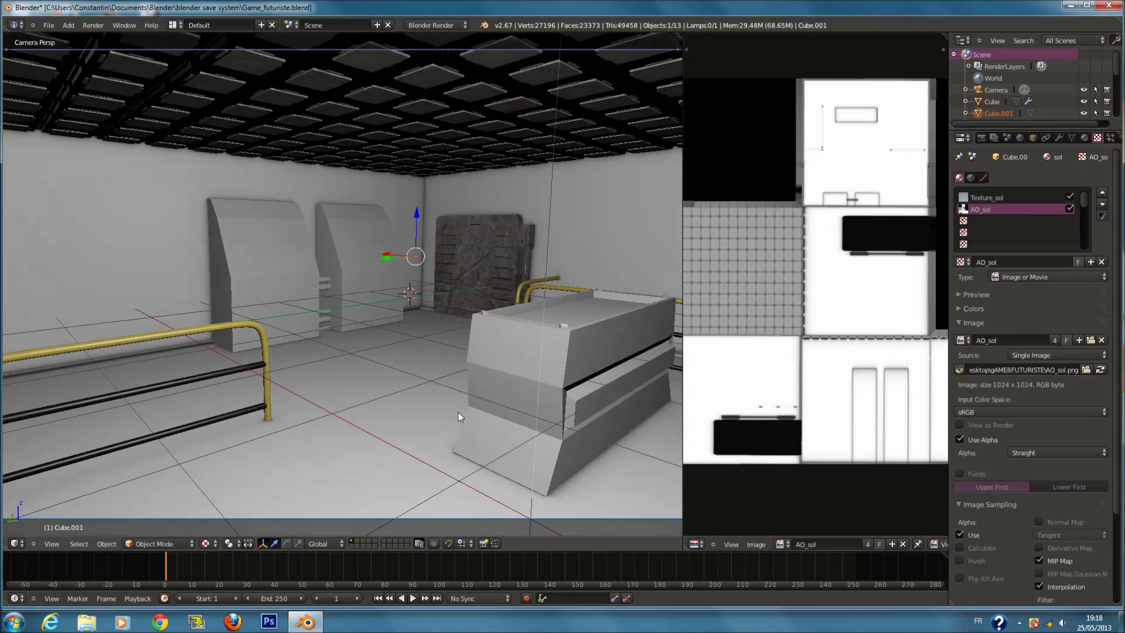
{"action": "key", "text": "a"}
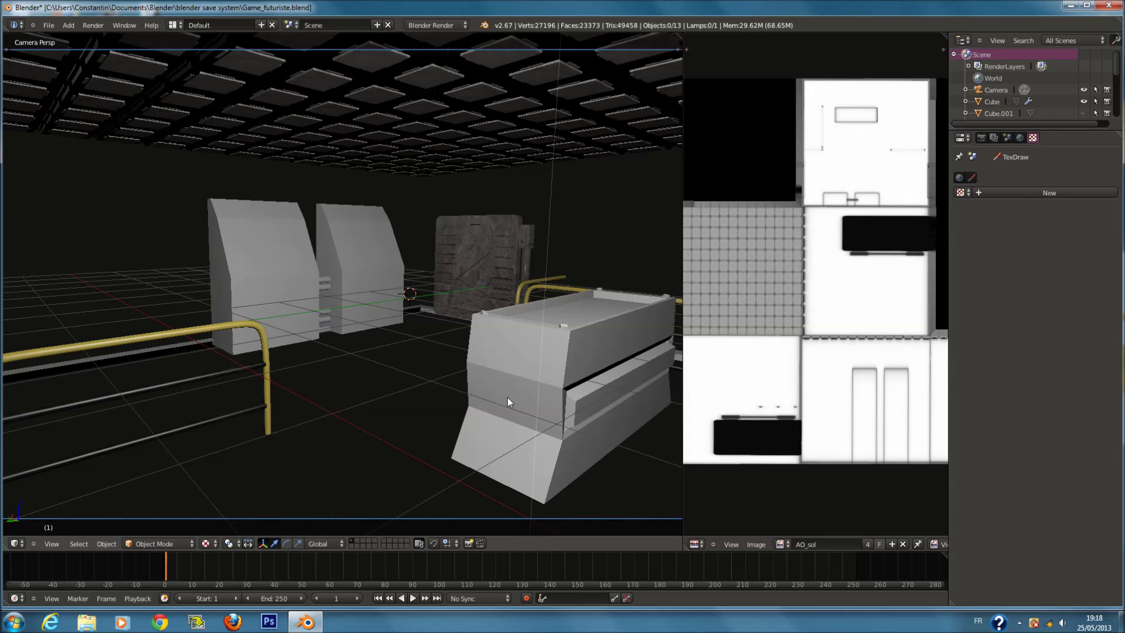
{"action": "right_click", "coordinate": [556, 368]}
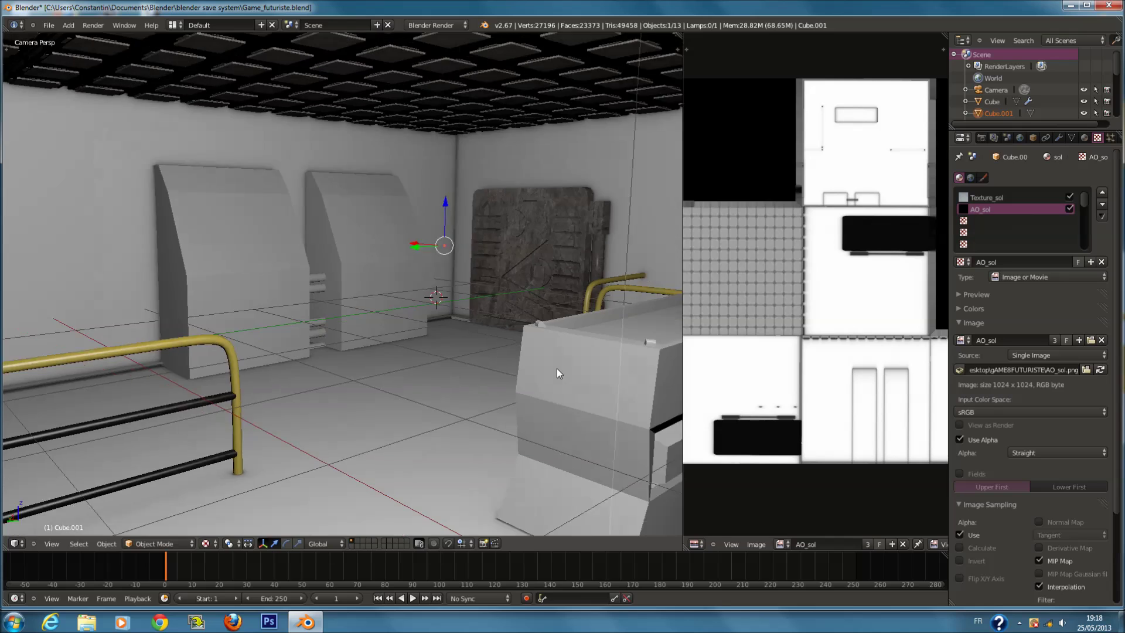
{"action": "key", "text": "g"}
{"action": "left_click", "coordinate": [530, 390]}
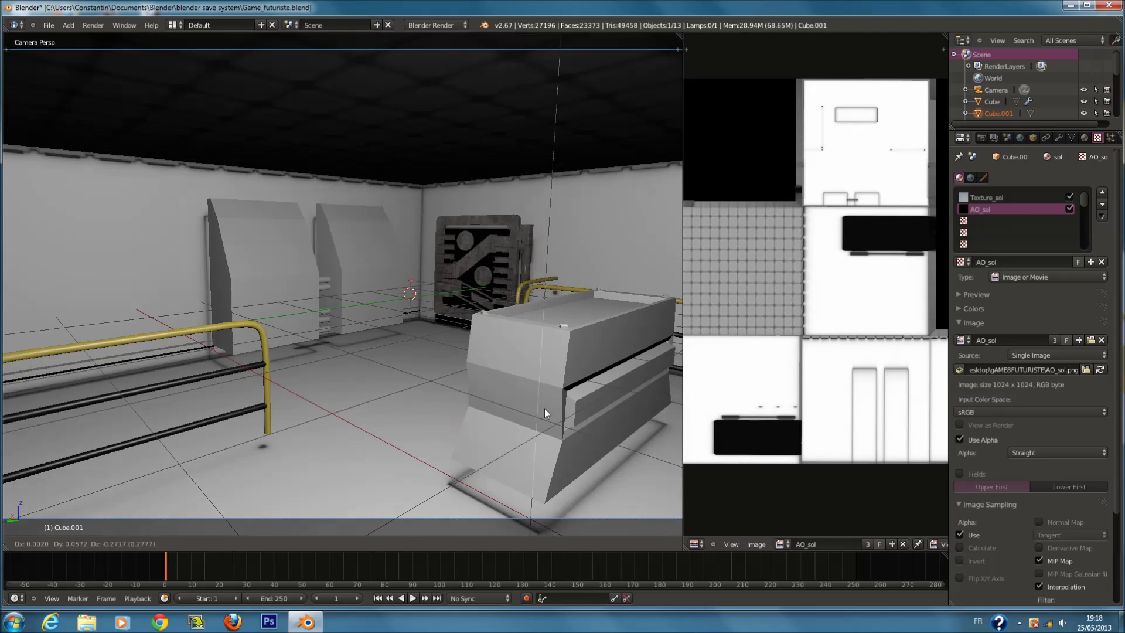
{"action": "key", "text": "ctrl+s"}
{"action": "left_click", "coordinate": [547, 406]}
Set the AO_sol texture's influence blend type to Multiply.
{"action": "left_click", "coordinate": [984, 321]}
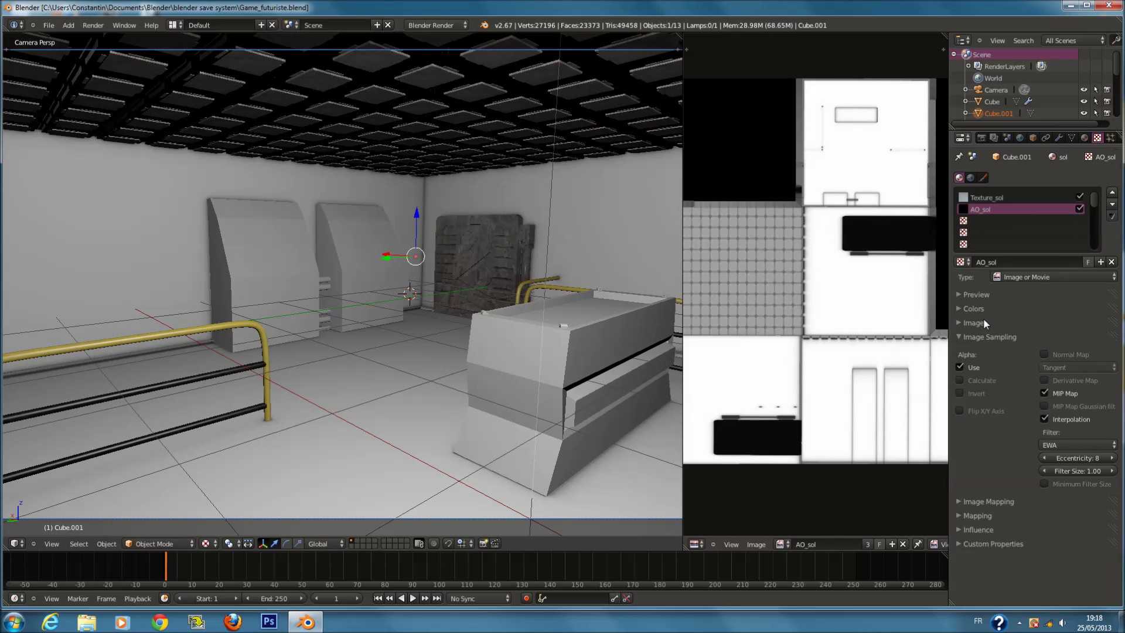
{"action": "left_click", "coordinate": [989, 337]}
{"action": "left_click", "coordinate": [990, 352]}
{"action": "left_click", "coordinate": [990, 355]}
{"action": "left_click", "coordinate": [990, 355]}
{"action": "left_click", "coordinate": [993, 366]}
{"action": "left_click", "coordinate": [1017, 384]}
{"action": "left_click", "coordinate": [979, 366]}
{"action": "left_click", "coordinate": [991, 380]}
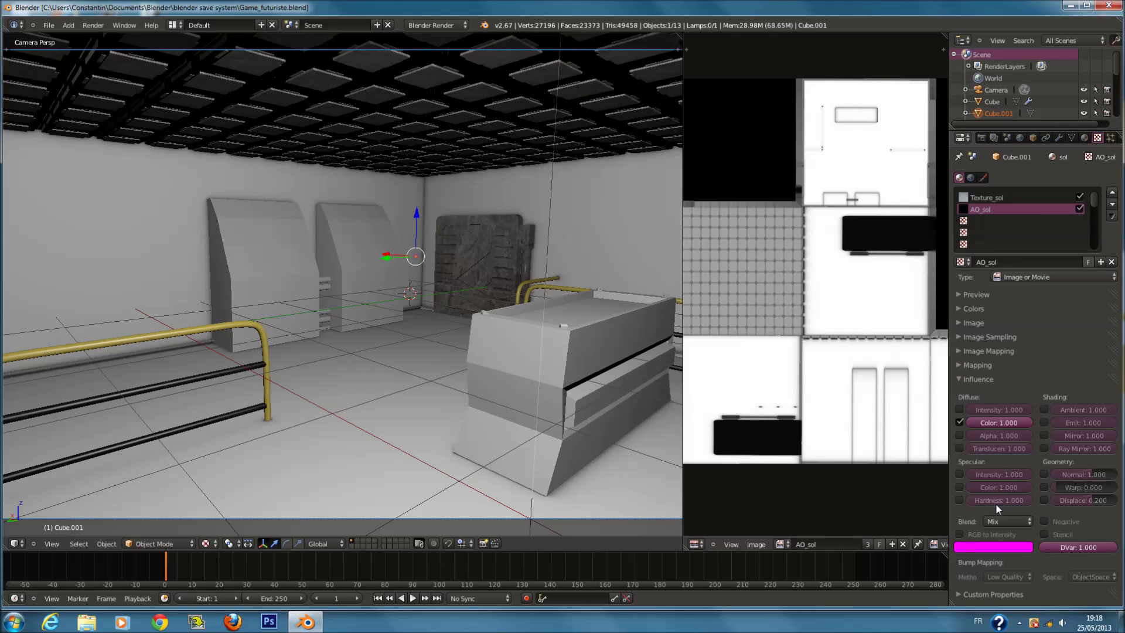
{"action": "left_click", "coordinate": [1001, 520]}
{"action": "left_click", "coordinate": [1001, 472]}
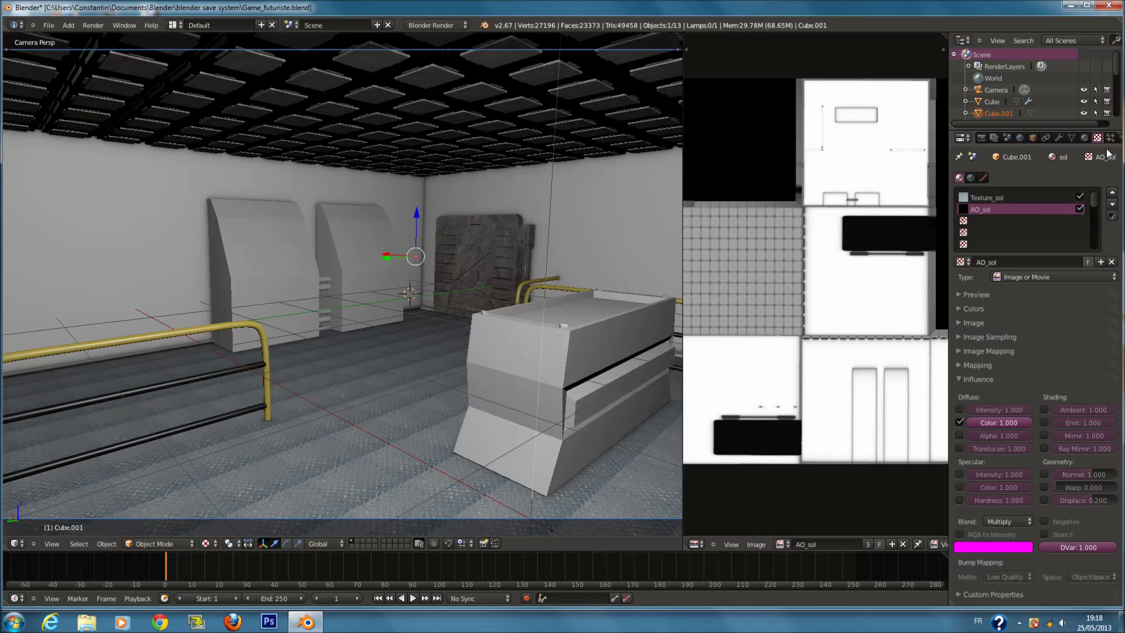
In the Mur material, set the AO_mur texture's influence blend type to Multiply.
{"action": "left_click", "coordinate": [1085, 138]}
{"action": "left_click", "coordinate": [1032, 178]}
{"action": "left_click", "coordinate": [1097, 138]}
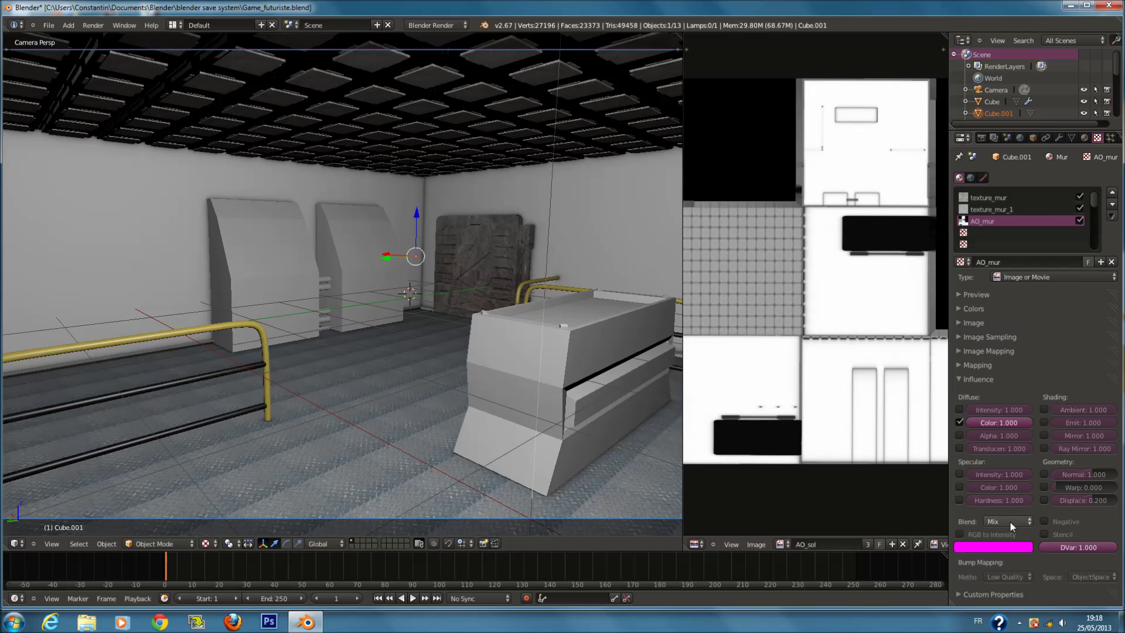
{"action": "left_click", "coordinate": [1010, 521]}
{"action": "left_click", "coordinate": [1008, 470]}
{"action": "key", "text": "ctrl+s"}
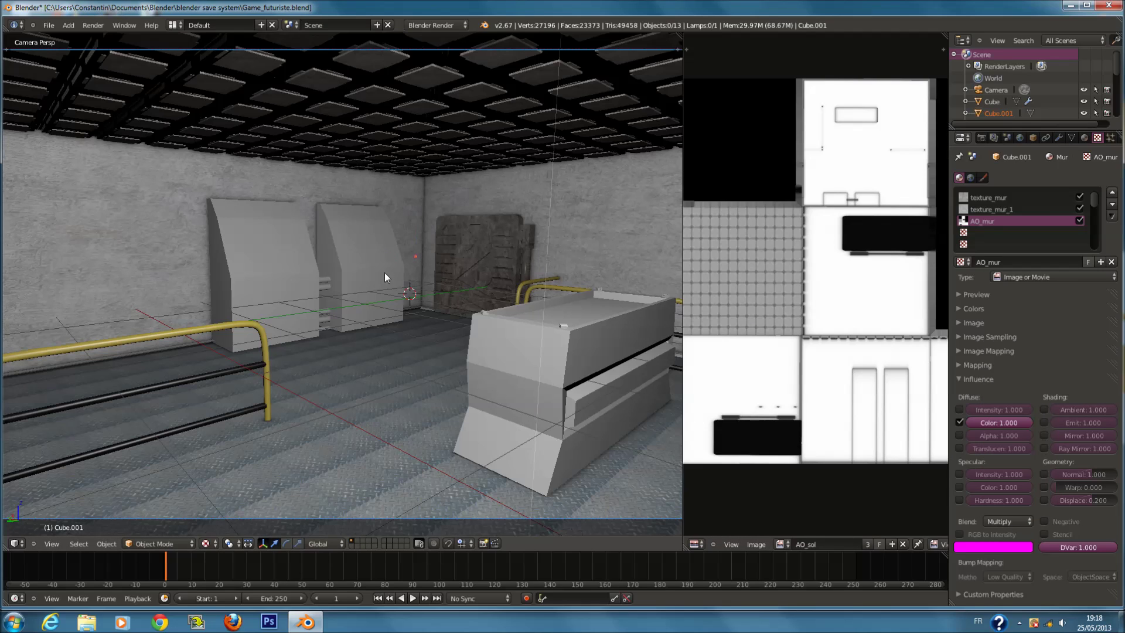
Try Overlay as the AO_mur texture's blend type, and switch it back to Multiply.
{"action": "left_click", "coordinate": [1010, 522]}
{"action": "left_click", "coordinate": [1006, 445]}
{"action": "key", "text": "ctrl+s"}
{"action": "left_click", "coordinate": [999, 522]}
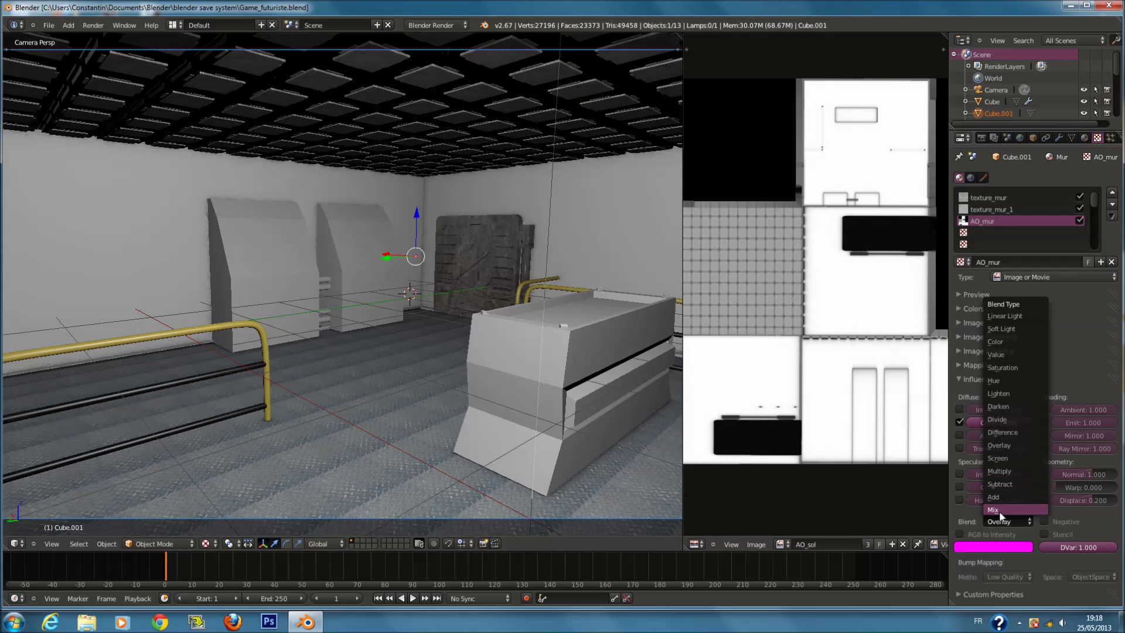
{"action": "left_click", "coordinate": [1000, 471]}
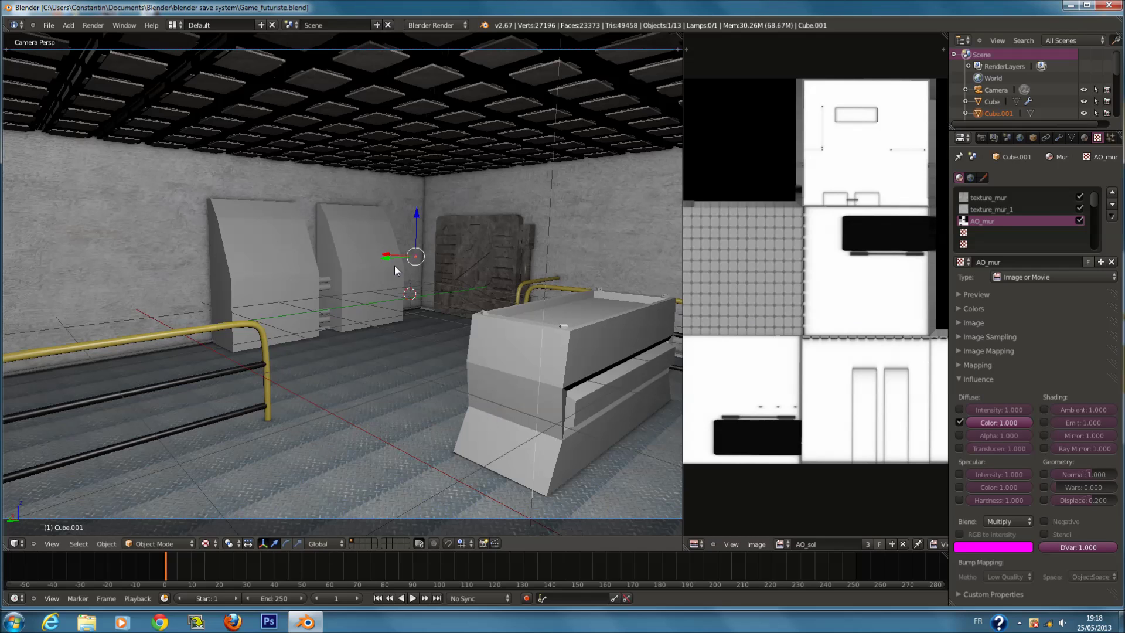
Clear the object selection, save the file and view the whole room around the camera frame.
{"action": "key", "text": "a"}
{"action": "key", "text": "ctrl+s"}
{"action": "left_click", "coordinate": [399, 338]}
{"action": "scroll", "coordinate": [504, 350], "scroll_direction": "down", "scroll_amount": 4}
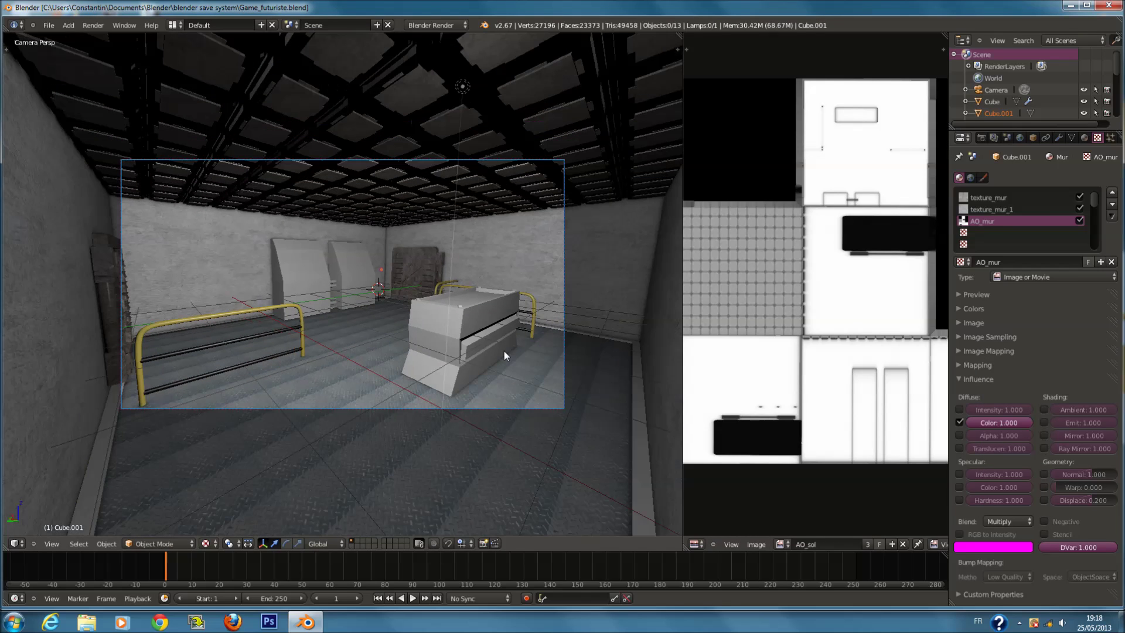
{"action": "scroll", "coordinate": [378, 358], "scroll_direction": "down", "scroll_amount": 2}
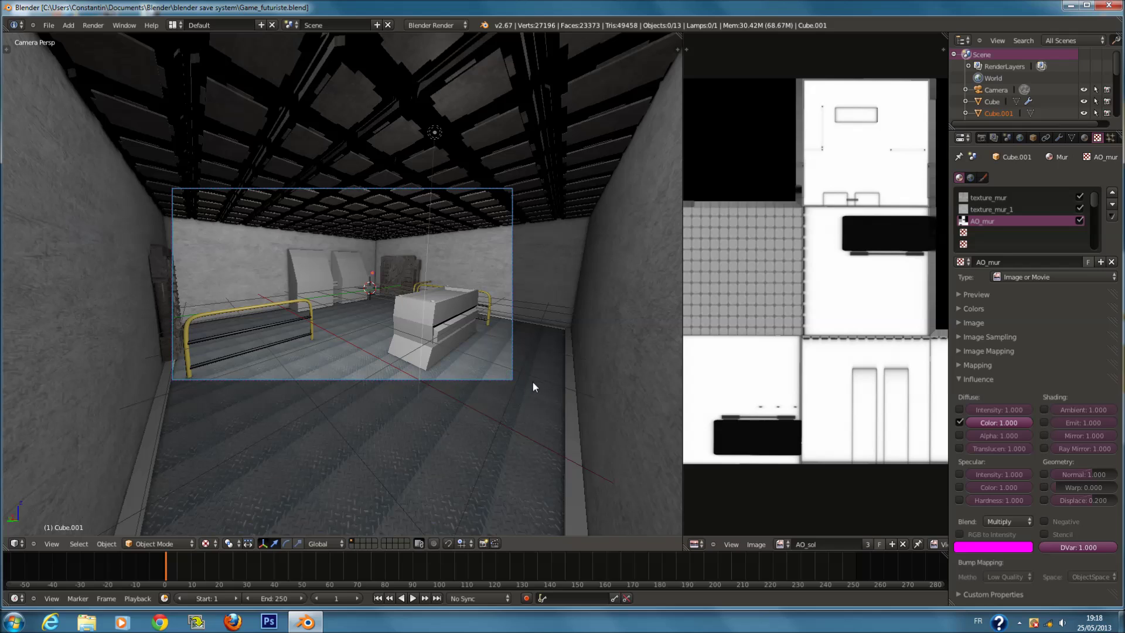
Select the border trim along the base of the walls and unwrap all its faces by projecting them from the top view.
{"action": "right_click", "coordinate": [571, 397]}
{"action": "key", "text": "g"}
{"action": "left_click", "coordinate": [551, 387]}
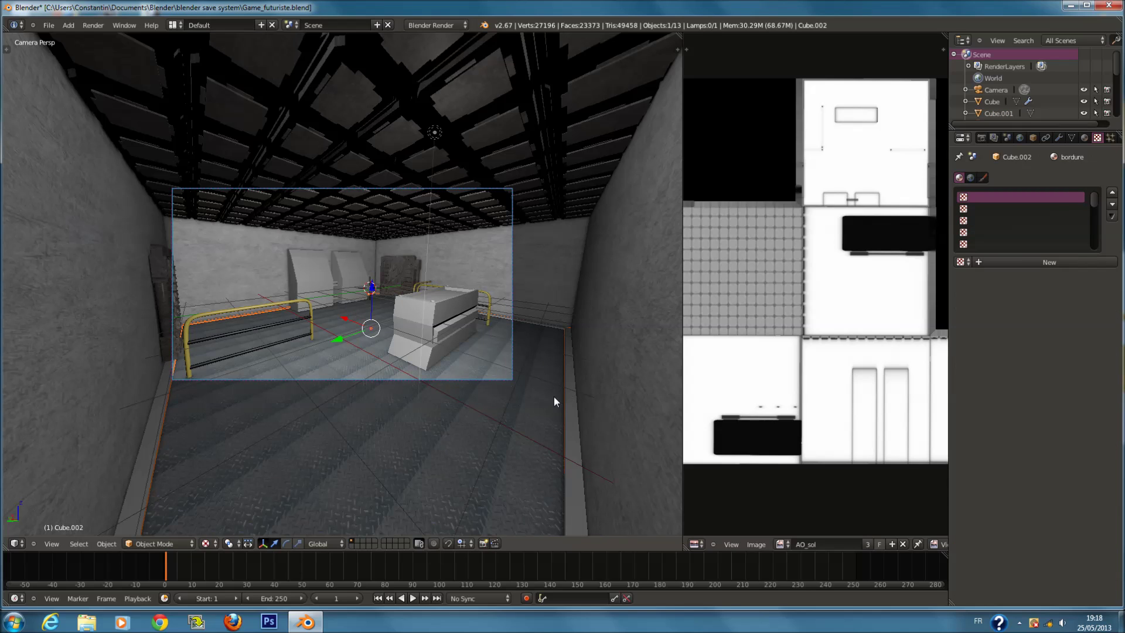
{"action": "key", "text": "Tab"}
{"action": "scroll", "coordinate": [543, 391], "scroll_direction": "up", "scroll_amount": 2}
{"action": "key", "text": "a"}
{"action": "key", "text": "a"}
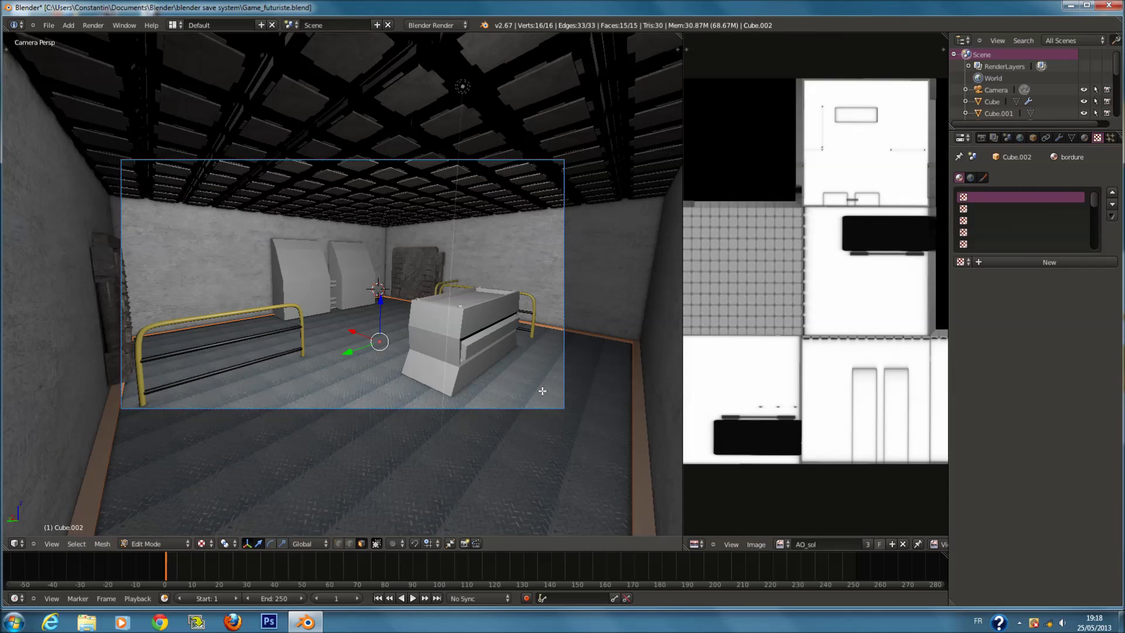
{"action": "key", "text": "KP_7"}
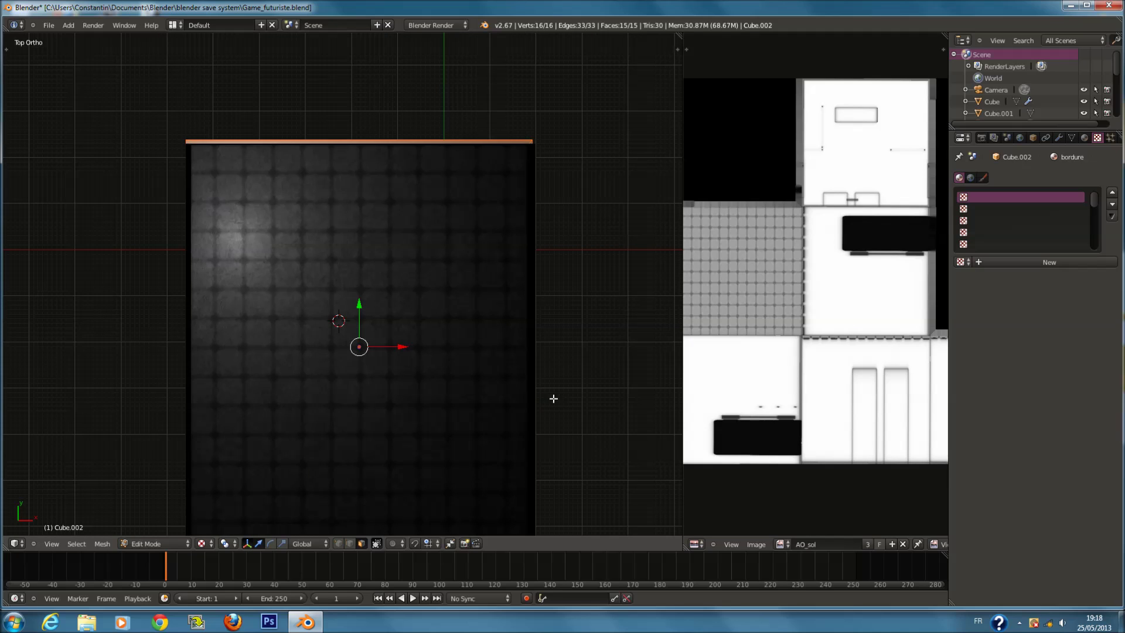
{"action": "key", "text": "u"}
{"action": "left_click", "coordinate": [566, 487]}
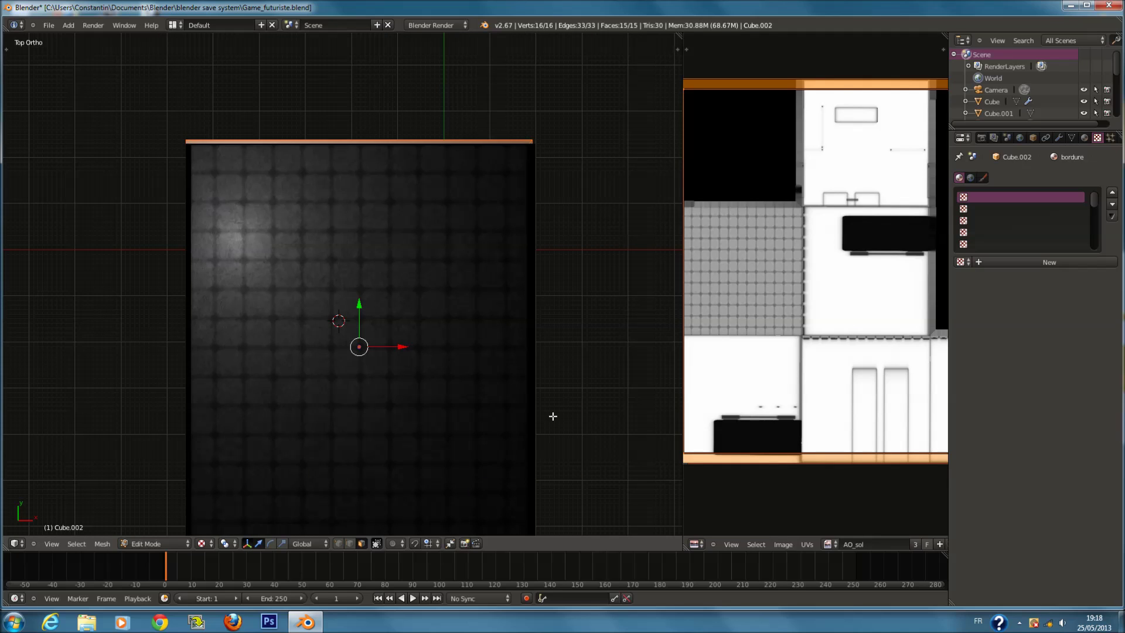
{"action": "scroll", "coordinate": [462, 244], "scroll_direction": "up", "scroll_amount": 8}
{"action": "key", "text": "Tab"}
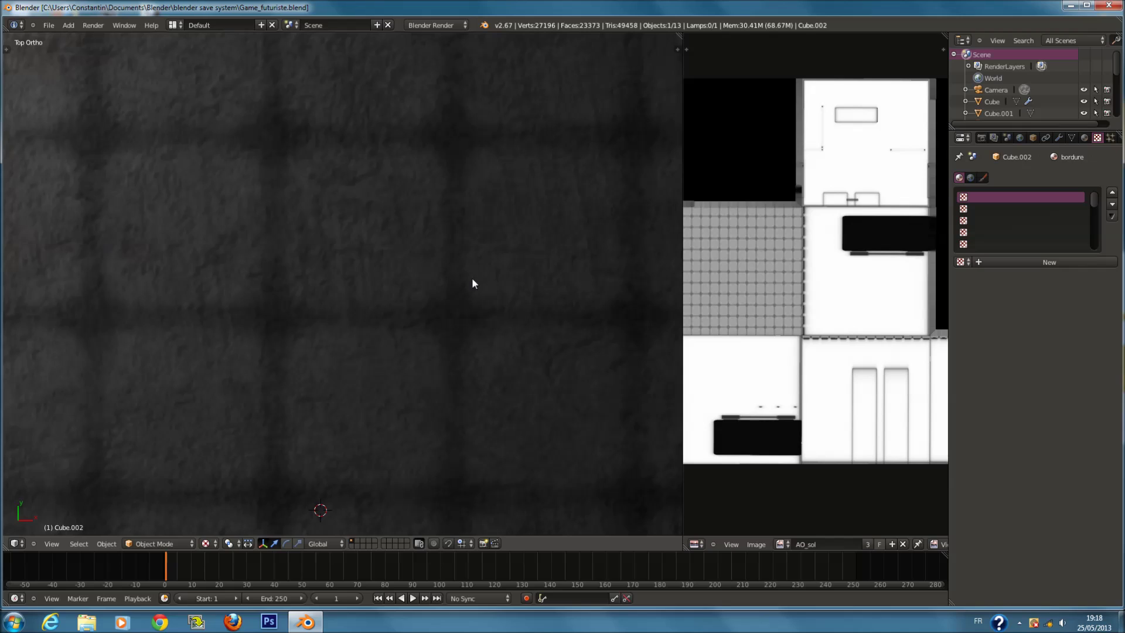
Return to the camera view, temporarily shift the ceiling plane to examine what lies above it, and save the file.
{"action": "key", "text": "KP_0"}
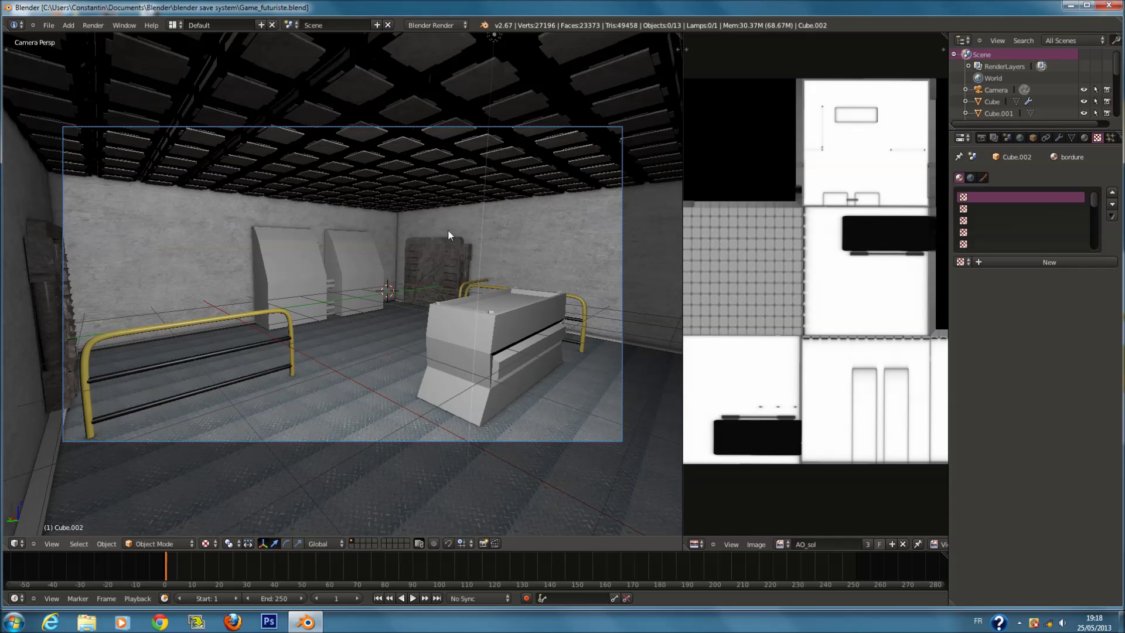
{"action": "right_click", "coordinate": [446, 137]}
{"action": "key", "text": "g"}
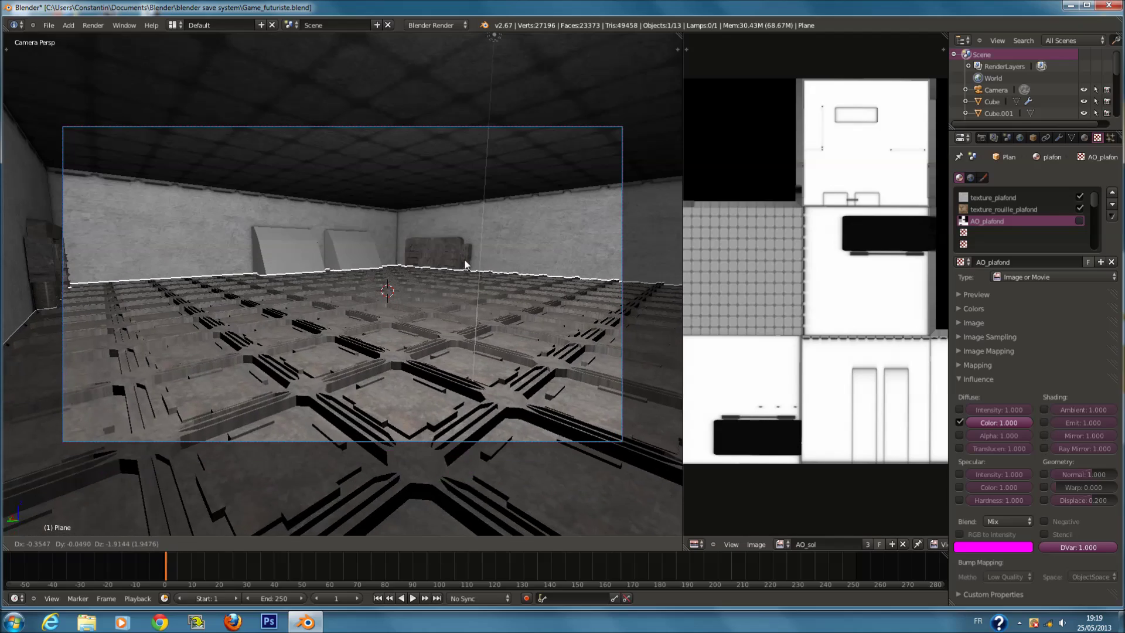
{"action": "right_click", "coordinate": [460, 243]}
{"action": "scroll", "coordinate": [469, 257], "scroll_direction": "up", "scroll_amount": 2}
{"action": "key", "text": "ctrl+s"}
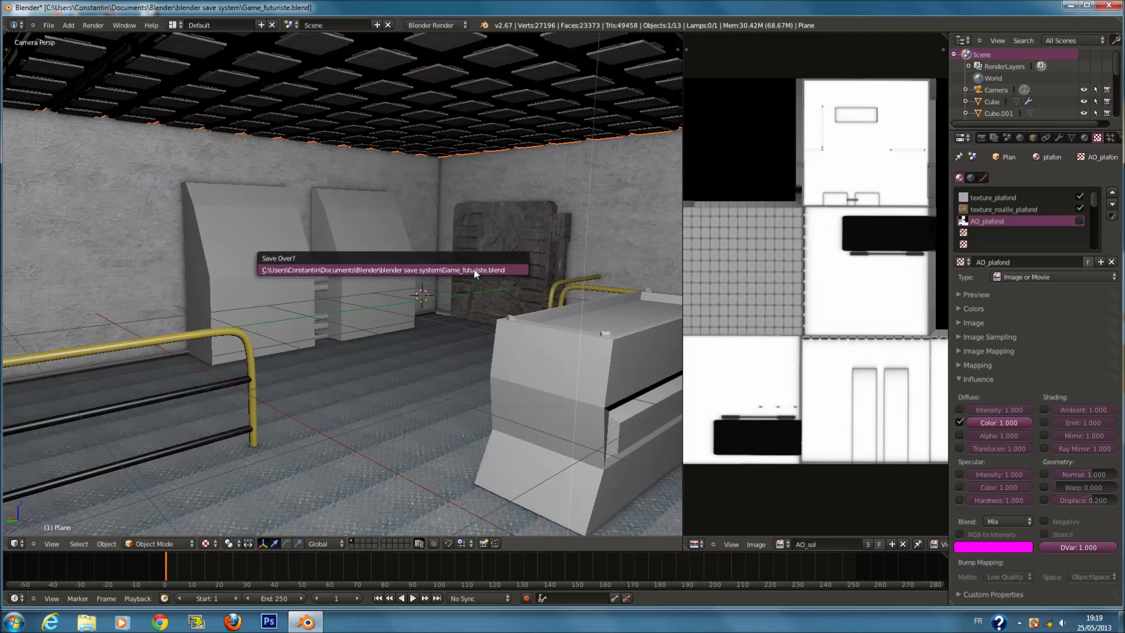
{"action": "left_click", "coordinate": [475, 270]}
Inspect the materials of the central console, the room, the wall computers and the door by selecting each object in turn.
{"action": "scroll", "coordinate": [469, 338], "scroll_direction": "down", "scroll_amount": 3}
{"action": "right_click", "coordinate": [477, 363]}
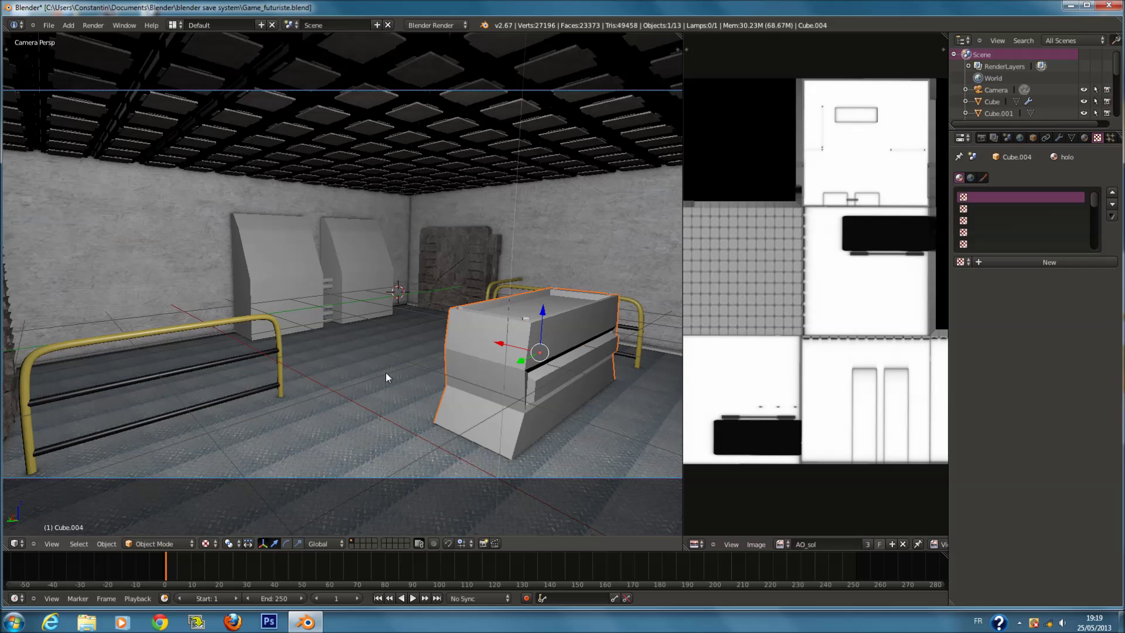
{"action": "right_click", "coordinate": [281, 356]}
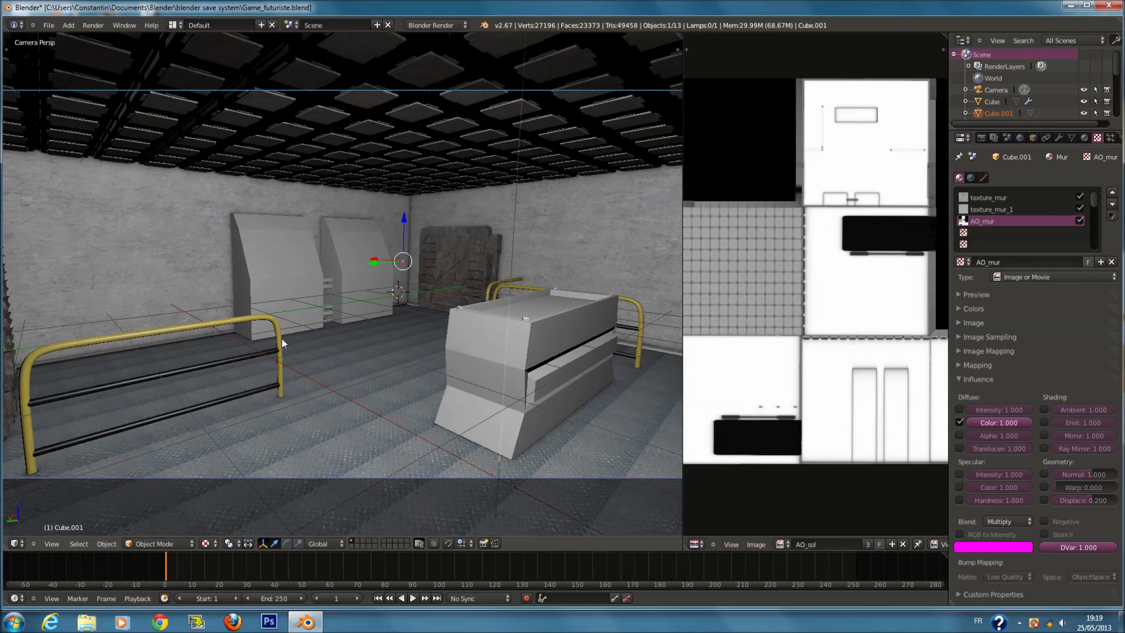
{"action": "right_click", "coordinate": [283, 345]}
{"action": "right_click", "coordinate": [318, 266]}
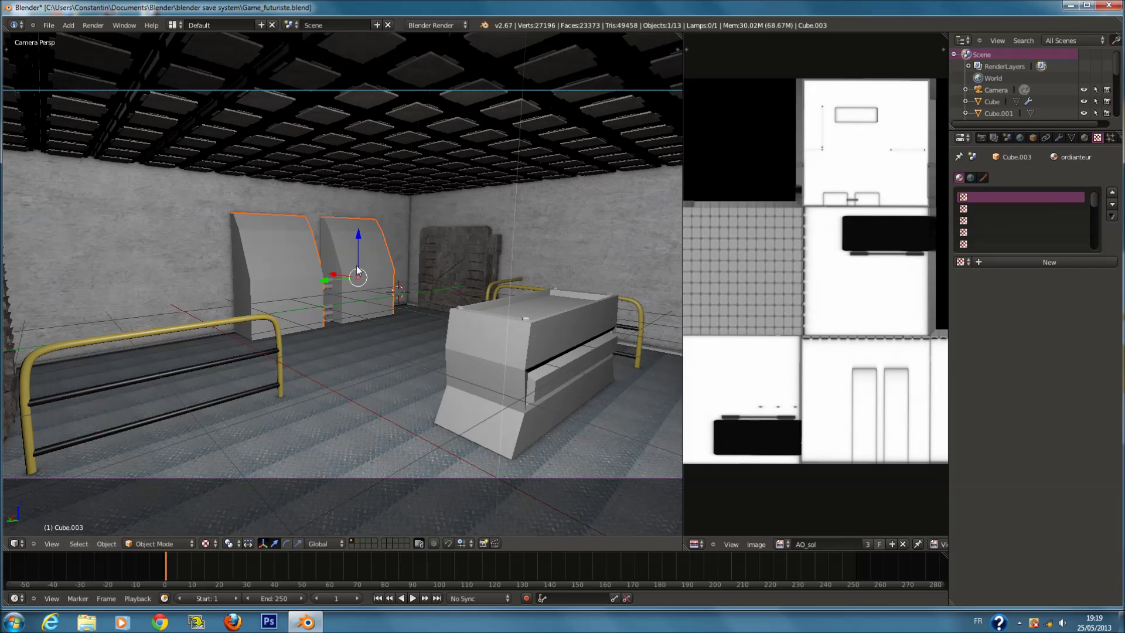
{"action": "right_click", "coordinate": [445, 257]}
{"action": "key", "text": "g"}
{"action": "right_click", "coordinate": [472, 265]}
{"action": "key", "text": "a"}
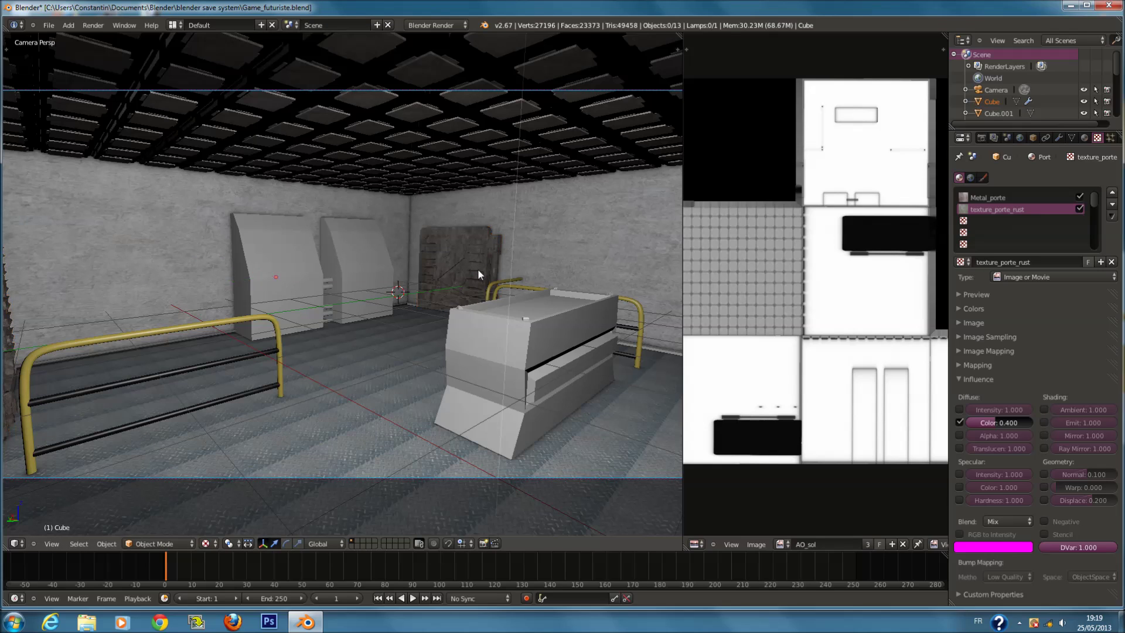
Select the room mesh and save the scene over the existing Game_futuriste.blend file.
{"action": "key", "text": "ctrl+s"}
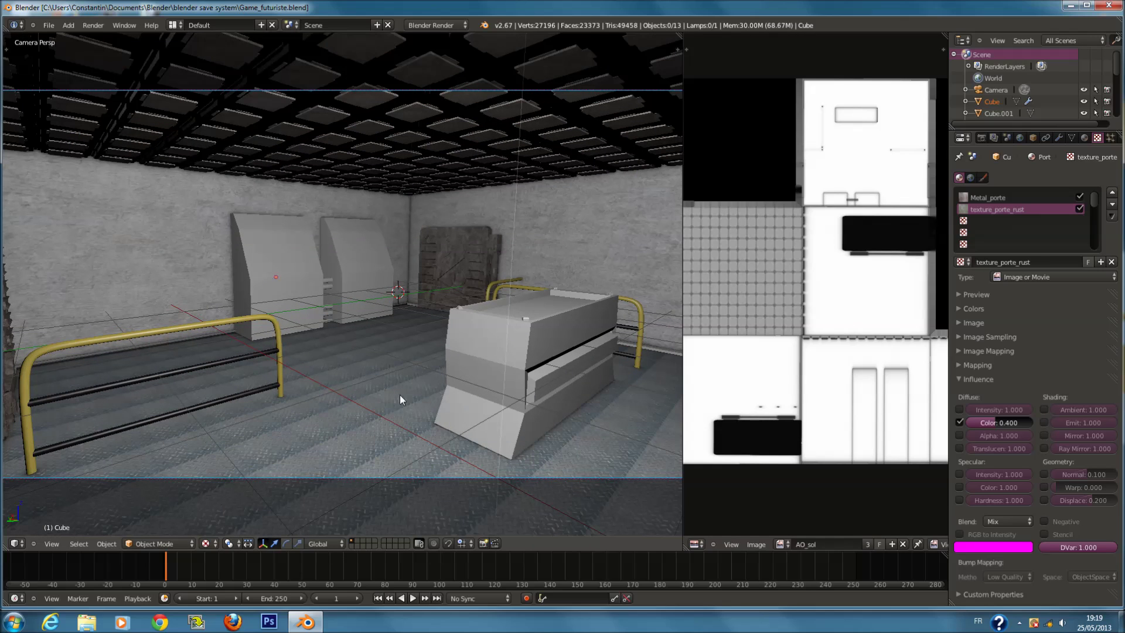
{"action": "key", "text": "ctrl+s"}
{"action": "left_click", "coordinate": [411, 416]}
{"action": "key", "text": "ctrl+s"}
{"action": "left_click", "coordinate": [452, 409]}
{"action": "right_click", "coordinate": [417, 439]}
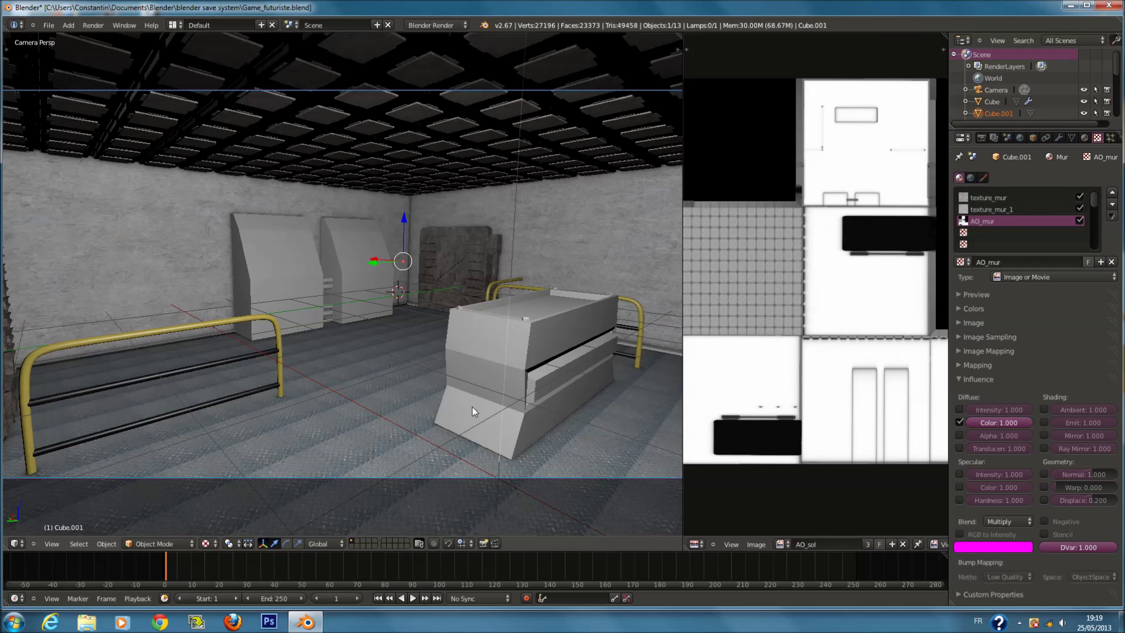
{"action": "key", "text": "Tab"}
{"action": "key", "text": "Tab"}
{"action": "key", "text": "ctrl+s"}
{"action": "left_click", "coordinate": [492, 395]}
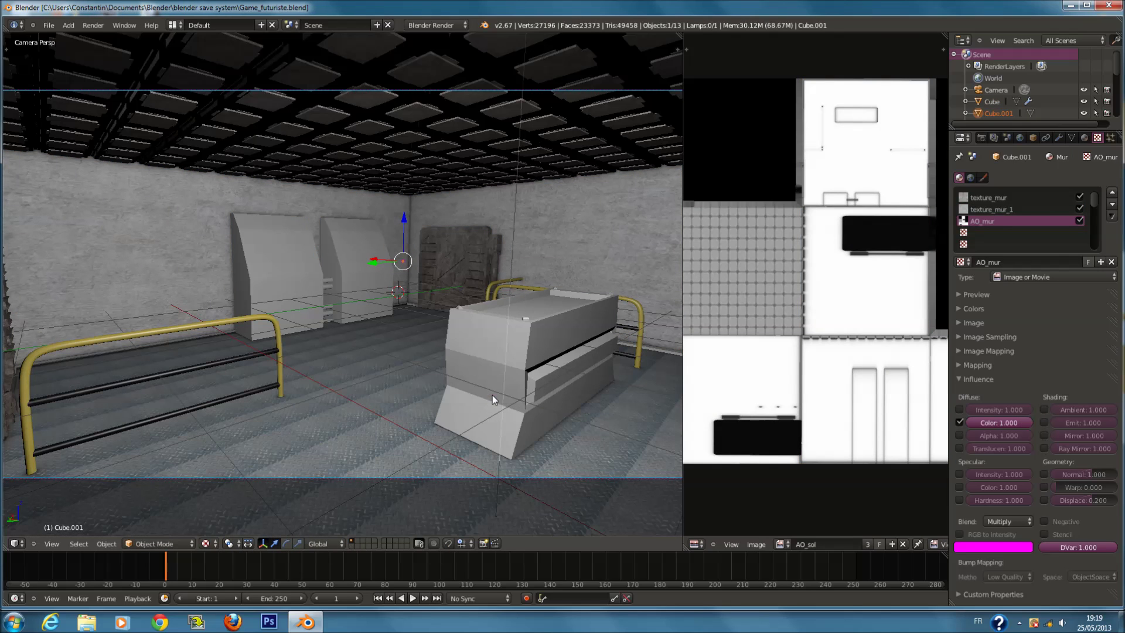
{"action": "key", "text": "ctrl+s"}
{"action": "left_click", "coordinate": [445, 388]}
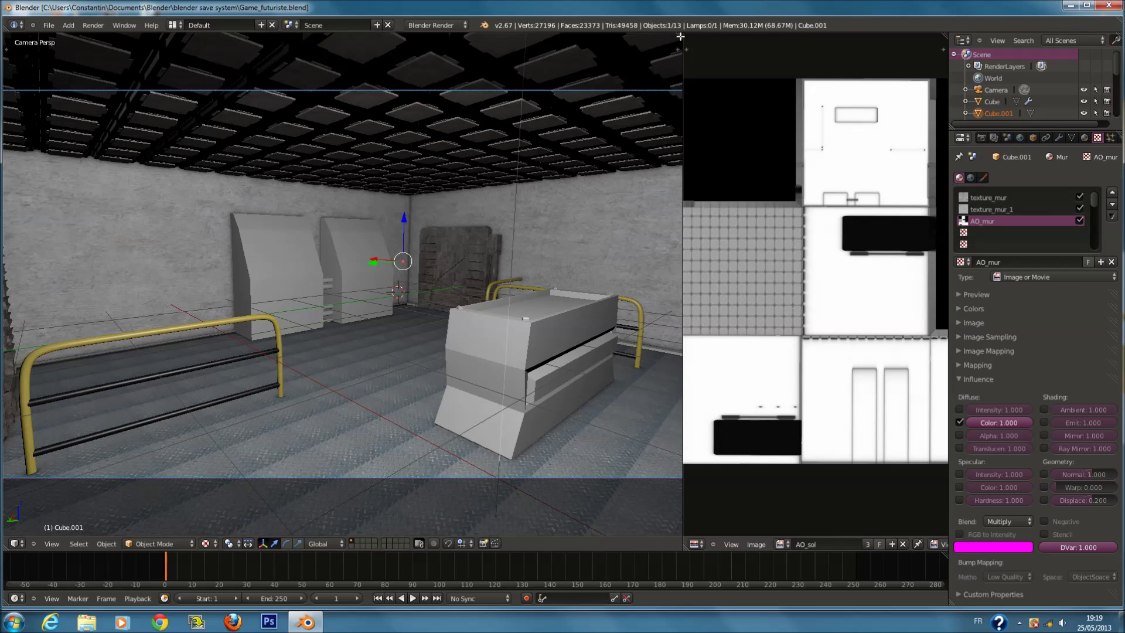
Merge the image editor area into the 3D view, deselect everything and save the scene.
{"action": "left_click_drag", "start_coordinate": [680, 36], "coordinate": [728, 154]}
{"action": "key", "text": "a"}
{"action": "key", "text": "ctrl+s"}
{"action": "left_click", "coordinate": [680, 273]}
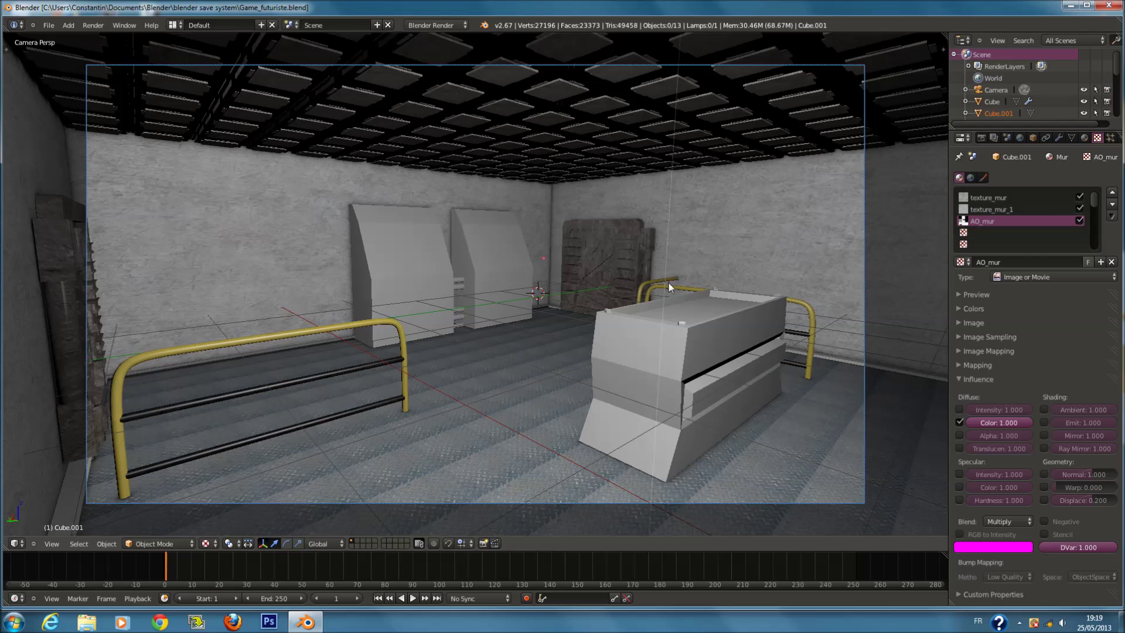
{"action": "key", "text": "ctrl+s"}
{"action": "left_click", "coordinate": [794, 283]}
{"action": "left_click", "coordinate": [1070, 5]}
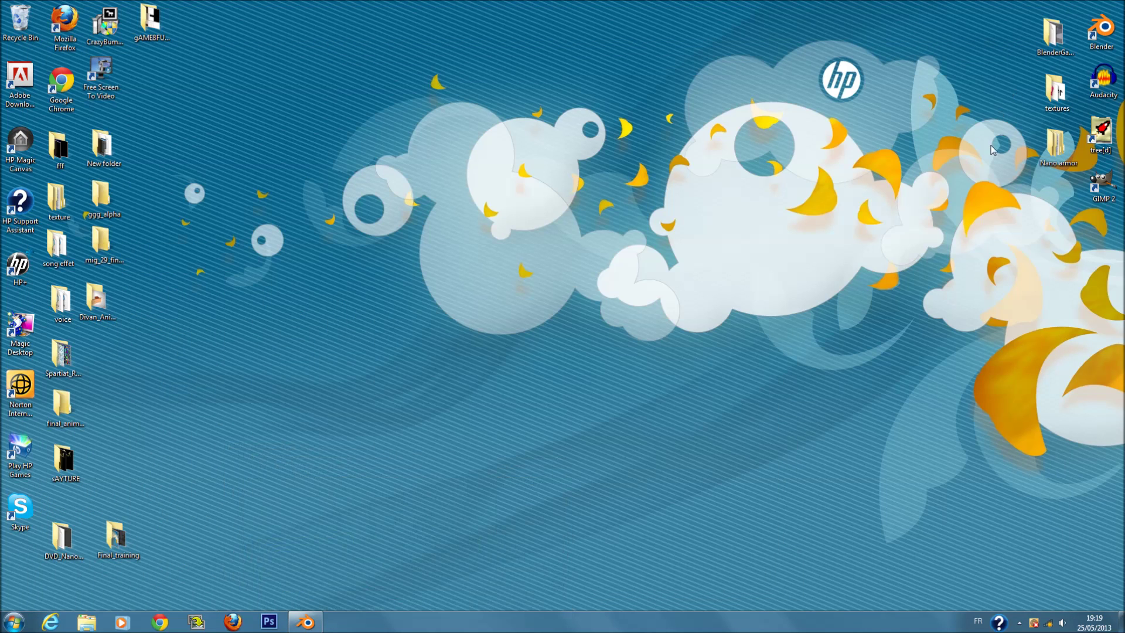
{"action": "left_click", "coordinate": [305, 622]}
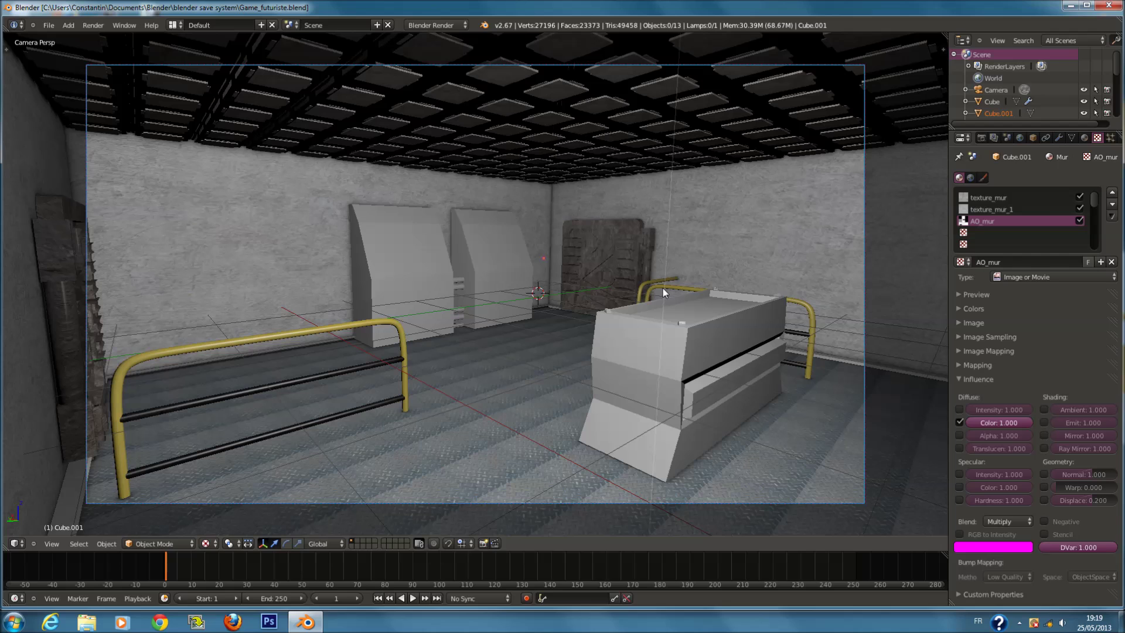
{"action": "scroll", "coordinate": [598, 324], "scroll_direction": "up", "scroll_amount": 3}
{"action": "key", "text": "a"}
{"action": "key", "text": "a"}
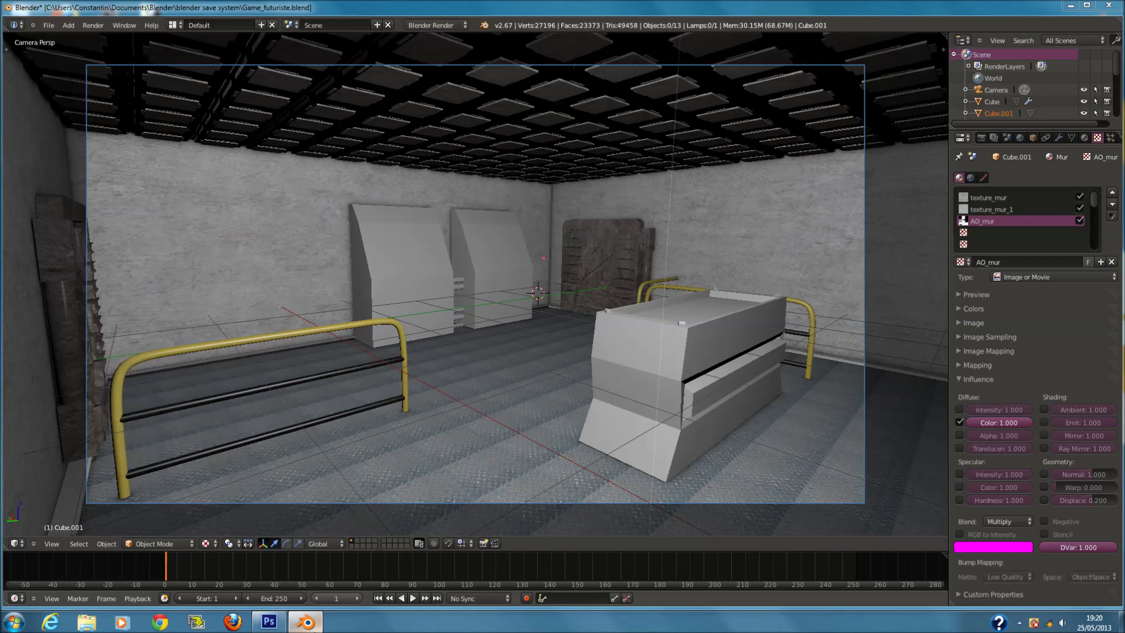
{"action": "left_click", "coordinate": [667, 323]}
{"action": "key", "text": "2"}
{"action": "key", "text": "1"}
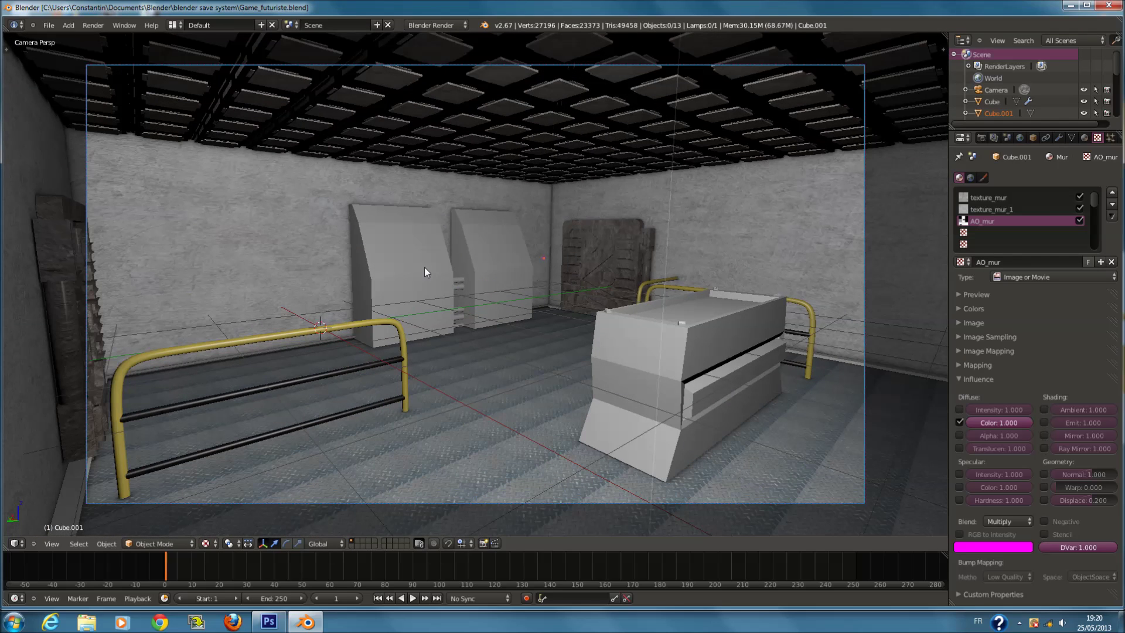
Check the wall computers, the door, the central console and the railing by selecting each one in turn and temporarily shifting it.
{"action": "right_click", "coordinate": [477, 268]}
{"action": "key", "text": "g"}
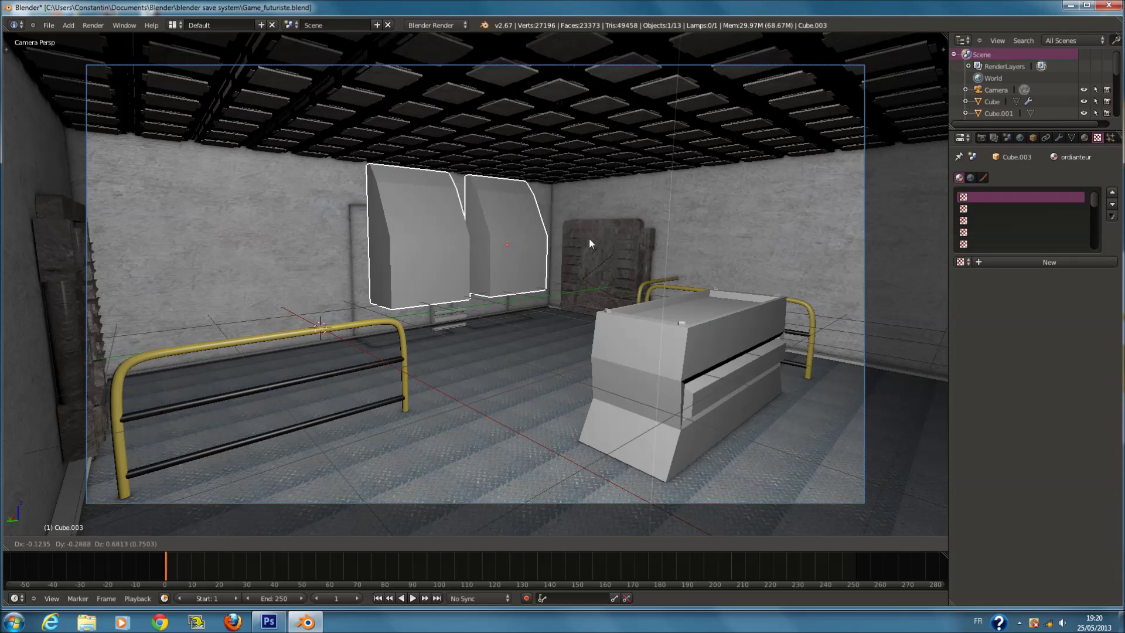
{"action": "key", "text": "Escape"}
{"action": "right_click", "coordinate": [620, 261]}
{"action": "key", "text": "g"}
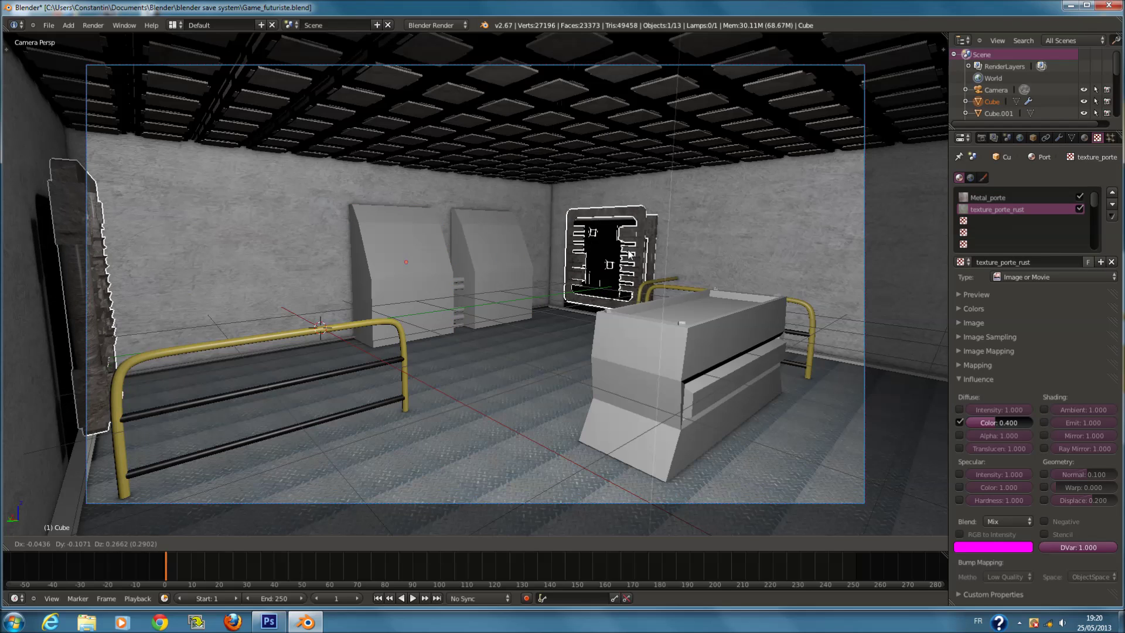
{"action": "key", "text": "Escape"}
{"action": "right_click", "coordinate": [651, 318]}
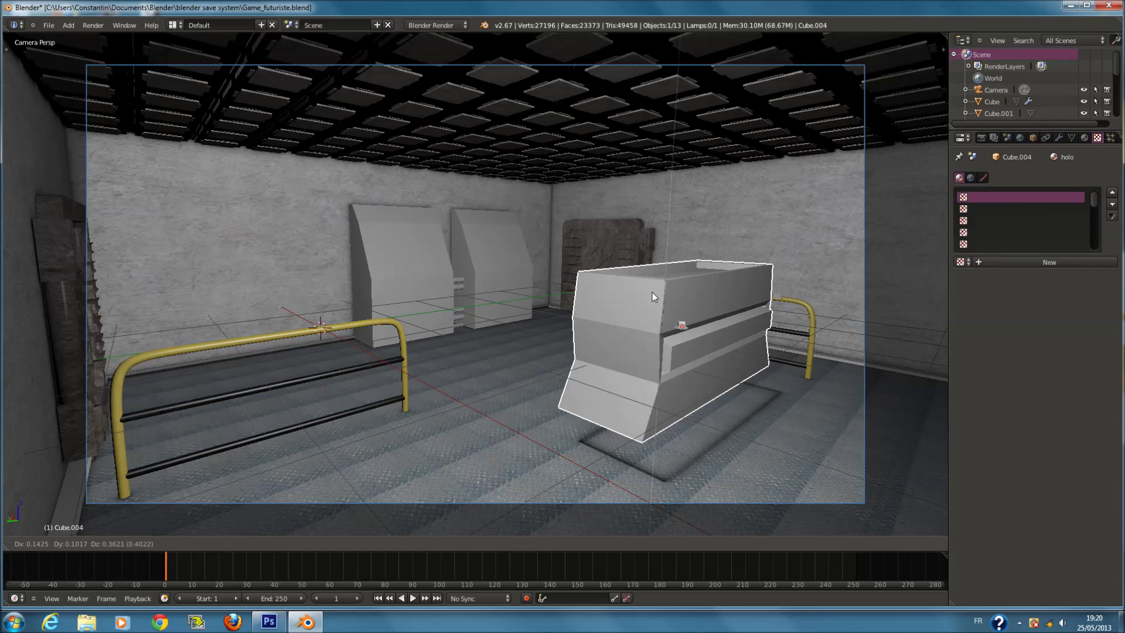
{"action": "right_click", "coordinate": [807, 318]}
{"action": "right_click", "coordinate": [811, 317]}
{"action": "key", "text": "a"}
{"action": "right_click", "coordinate": [821, 316]}
Deselect all objects and save the Game_futuriste.blend file.
{"action": "key", "text": "a"}
{"action": "key", "text": "a"}
{"action": "key", "text": "a"}
{"action": "key", "text": "ctrl+s"}
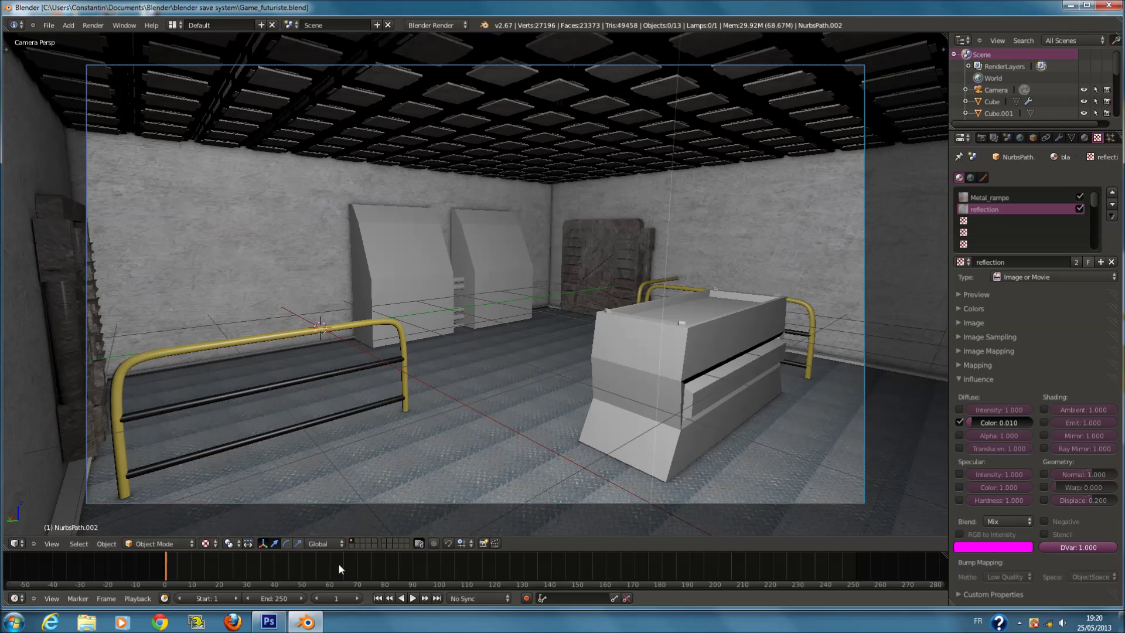
Save the scene again and switch to Photoshop with the MetalBare0074_1_L.jpg metal texture.
{"action": "left_click", "coordinate": [269, 622]}
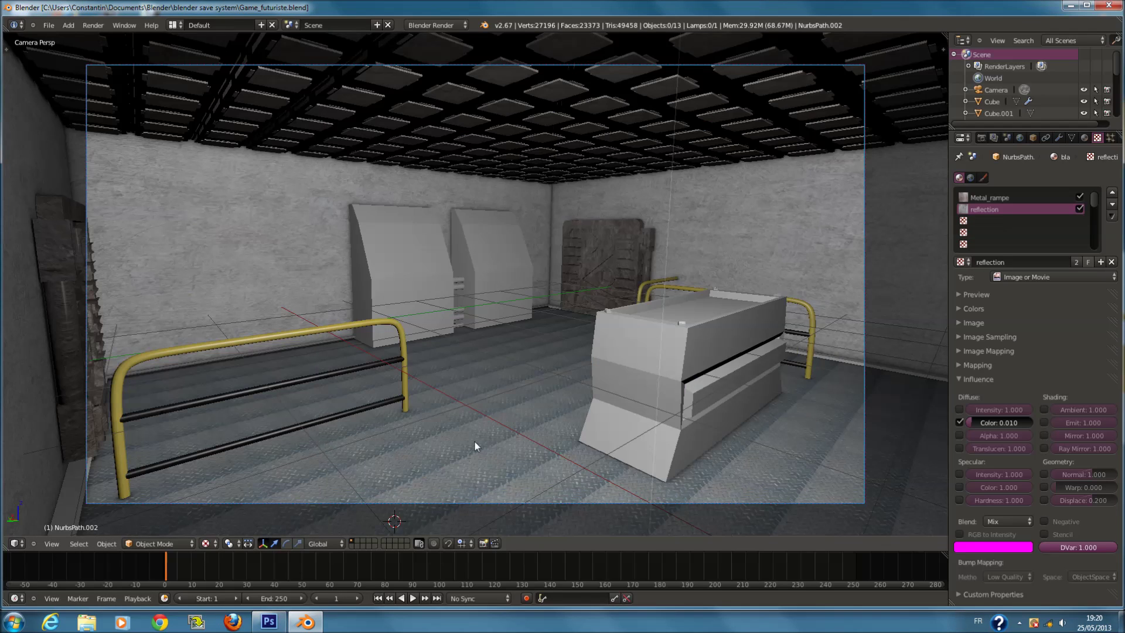
{"action": "scroll", "coordinate": [475, 441], "scroll_direction": "up", "scroll_amount": 2}
{"action": "key", "text": "ctrl+s"}
{"action": "left_click", "coordinate": [475, 443]}
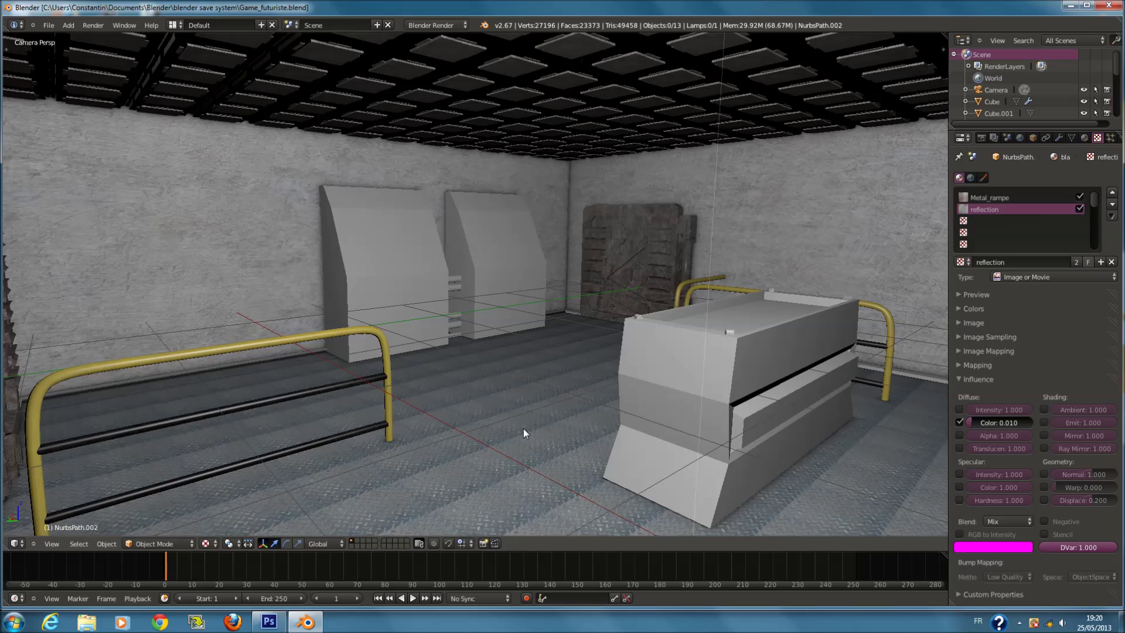
{"action": "scroll", "coordinate": [522, 432], "scroll_direction": "down", "scroll_amount": 2}
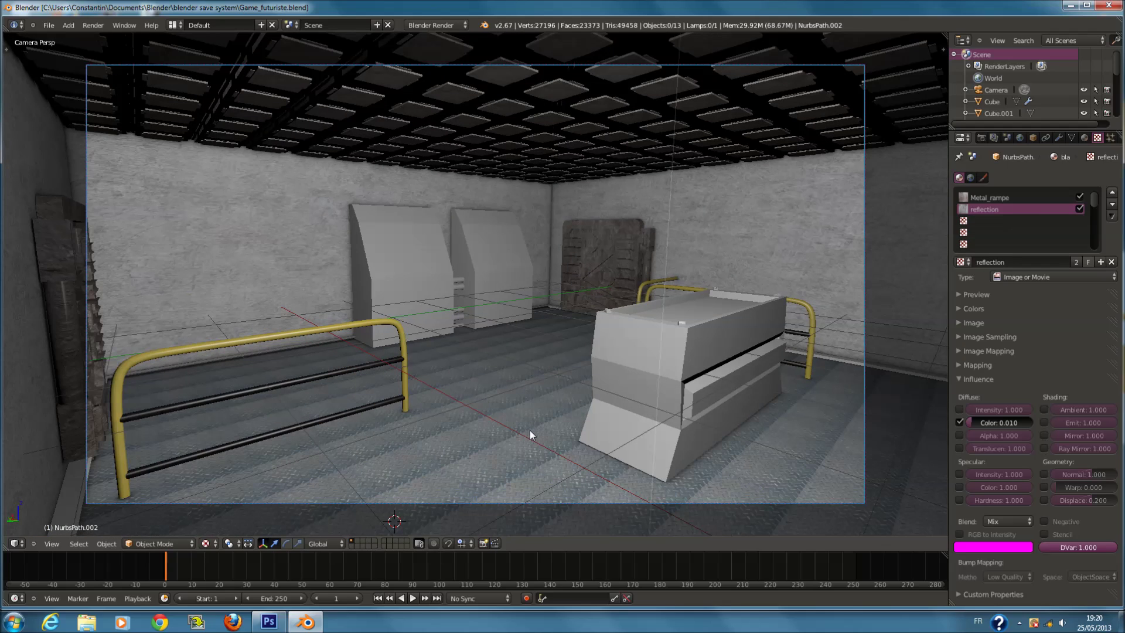
{"action": "scroll", "coordinate": [514, 420], "scroll_direction": "up", "scroll_amount": 3}
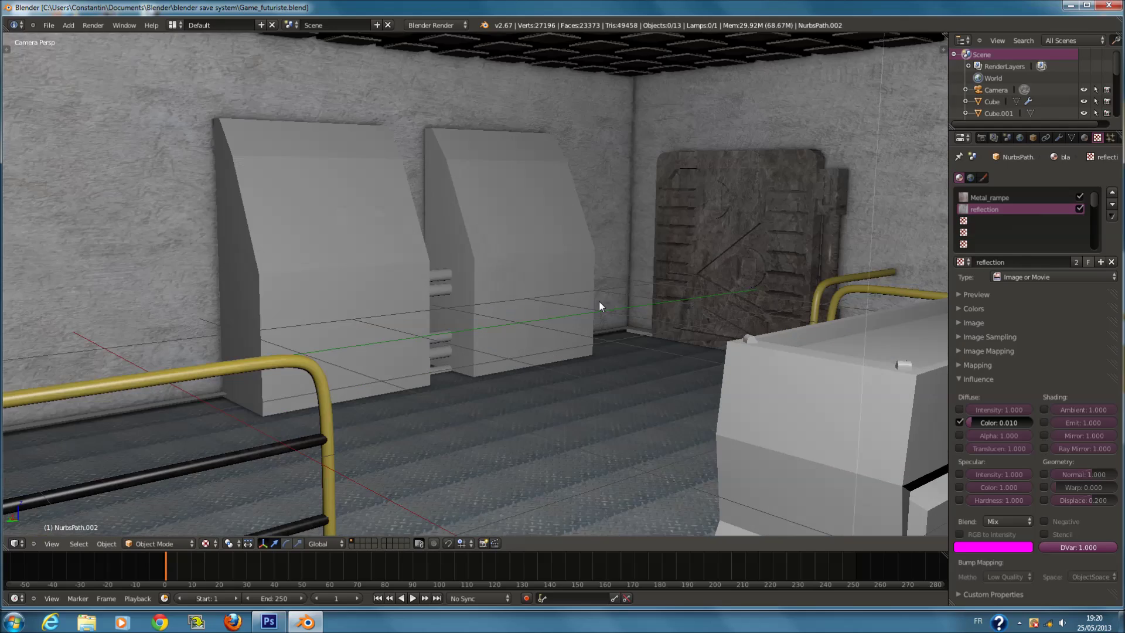
{"action": "scroll", "coordinate": [634, 295], "scroll_direction": "down", "scroll_amount": 4}
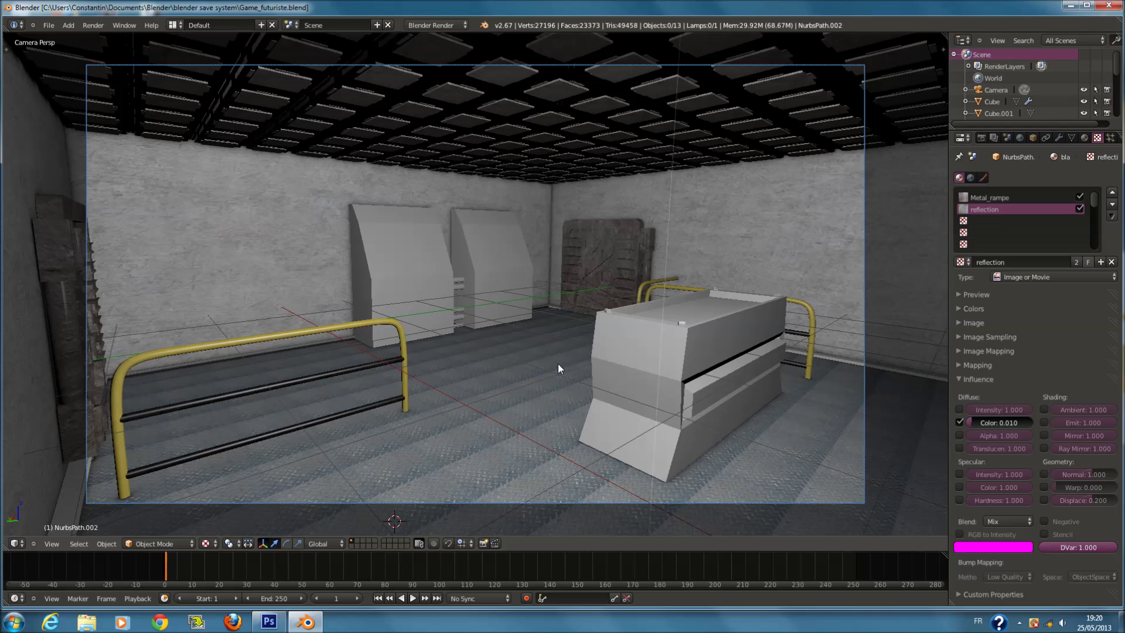
{"action": "mouse_move", "coordinate": [282, 629]}
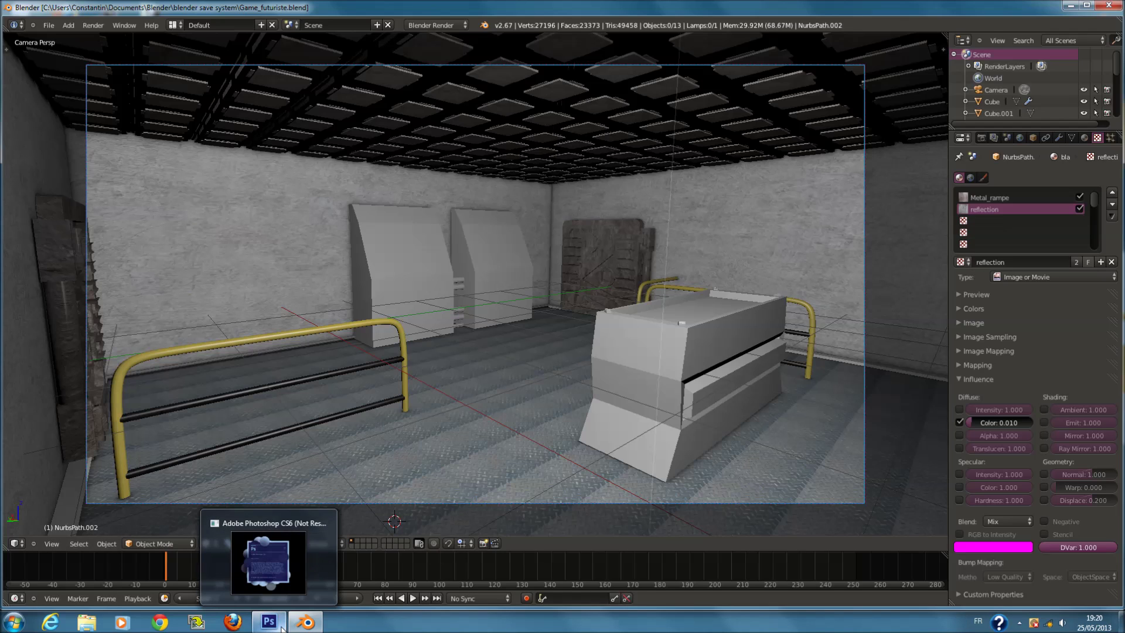
{"action": "scroll", "coordinate": [545, 416], "scroll_direction": "down", "scroll_amount": 2}
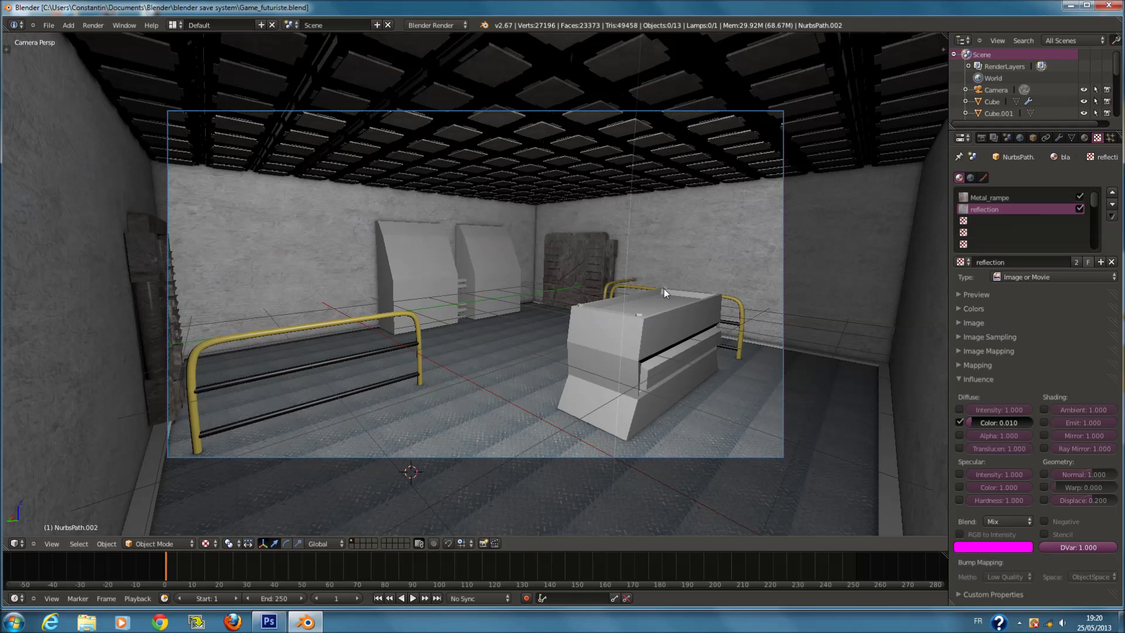
{"action": "scroll", "coordinate": [511, 333], "scroll_direction": "up", "scroll_amount": 1}
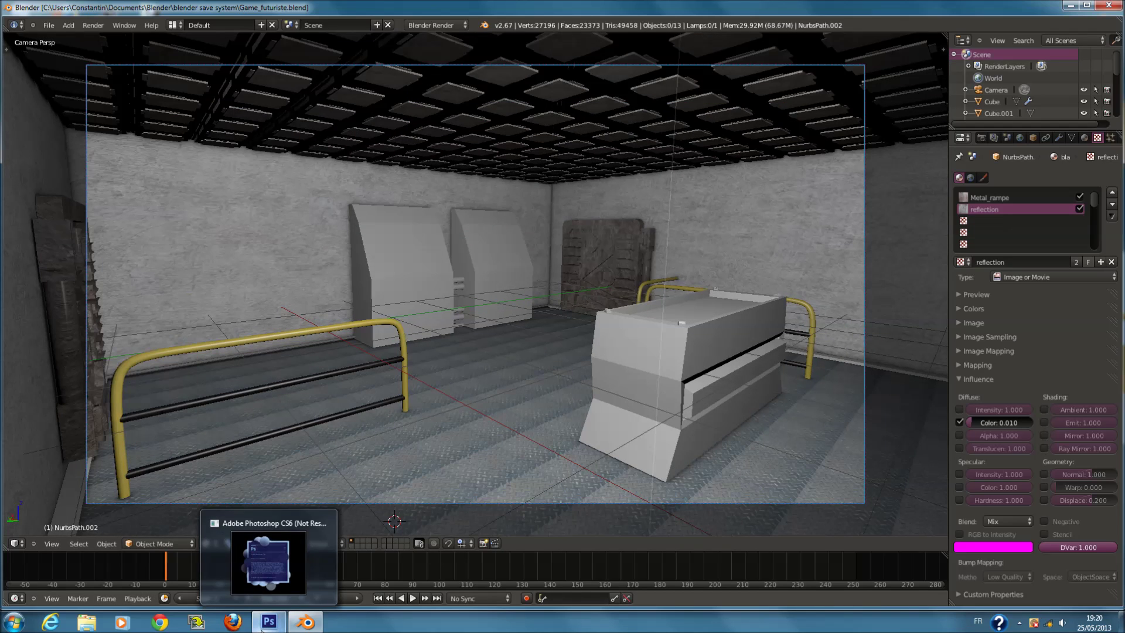
{"action": "mouse_move", "coordinate": [283, 556]}
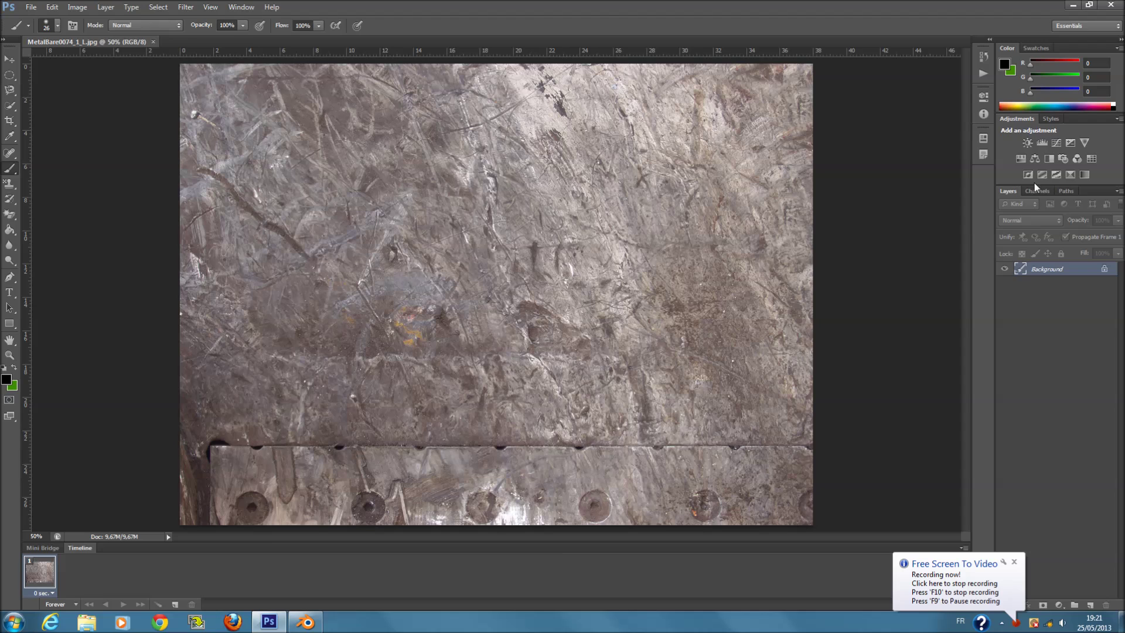
Add Black & White and Curves adjustments to the metal texture, darkening it with a point at input 231, output 187 and white input 251.
{"action": "left_click", "coordinate": [1057, 159]}
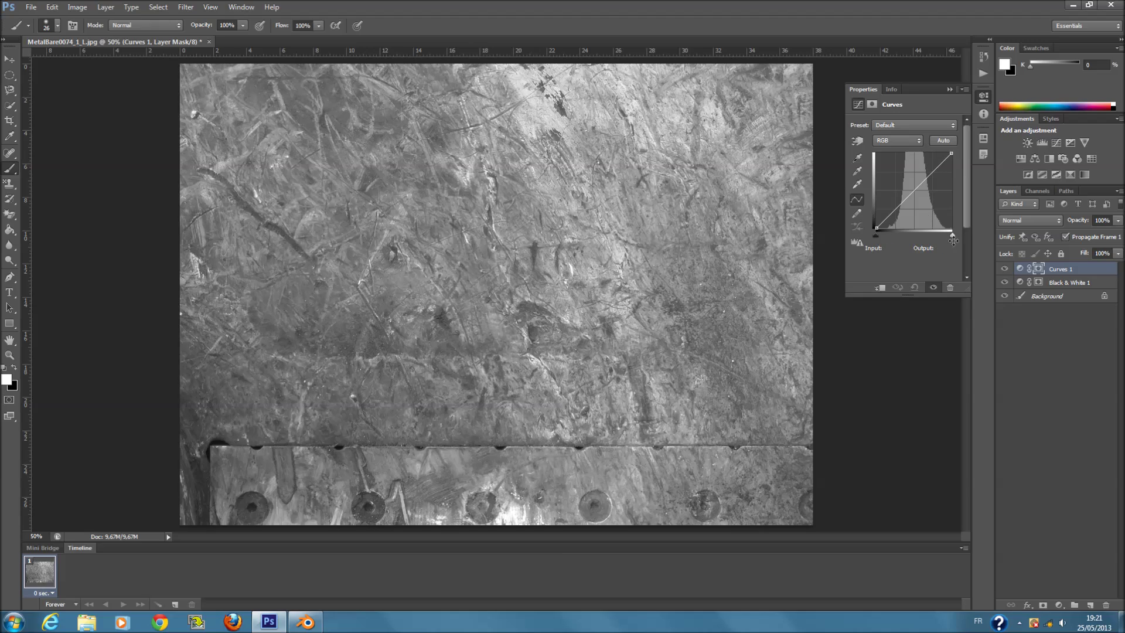
{"action": "left_click_drag", "start_coordinate": [933, 167], "coordinate": [944, 172]}
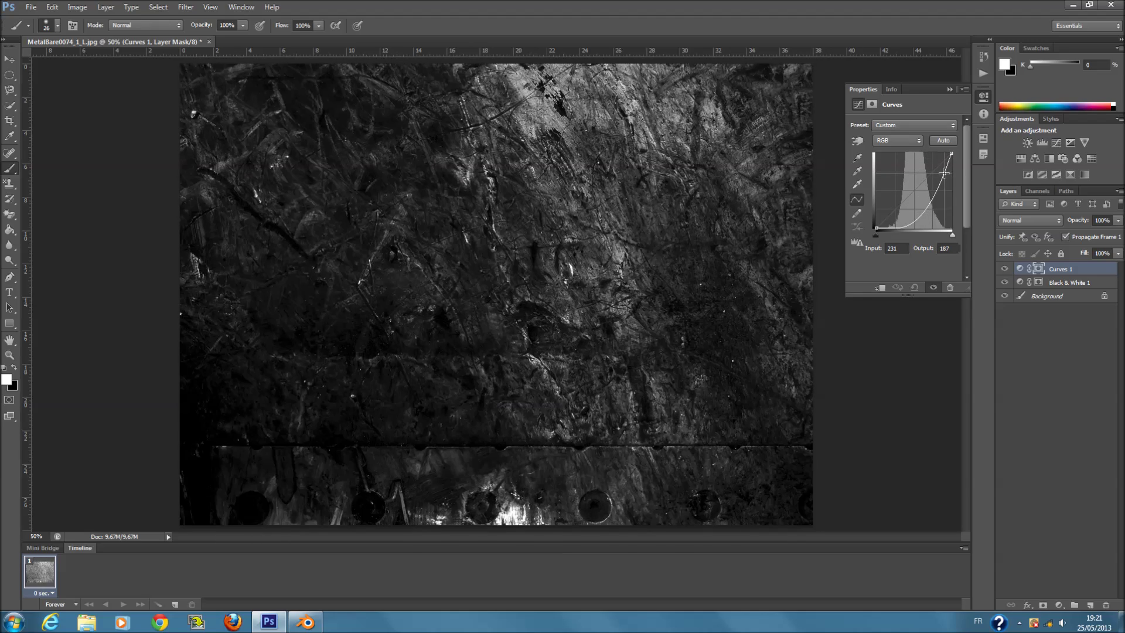
{"action": "left_click", "coordinate": [874, 235]}
{"action": "left_click_drag", "start_coordinate": [953, 235], "coordinate": [951, 235], "text": "alt"}
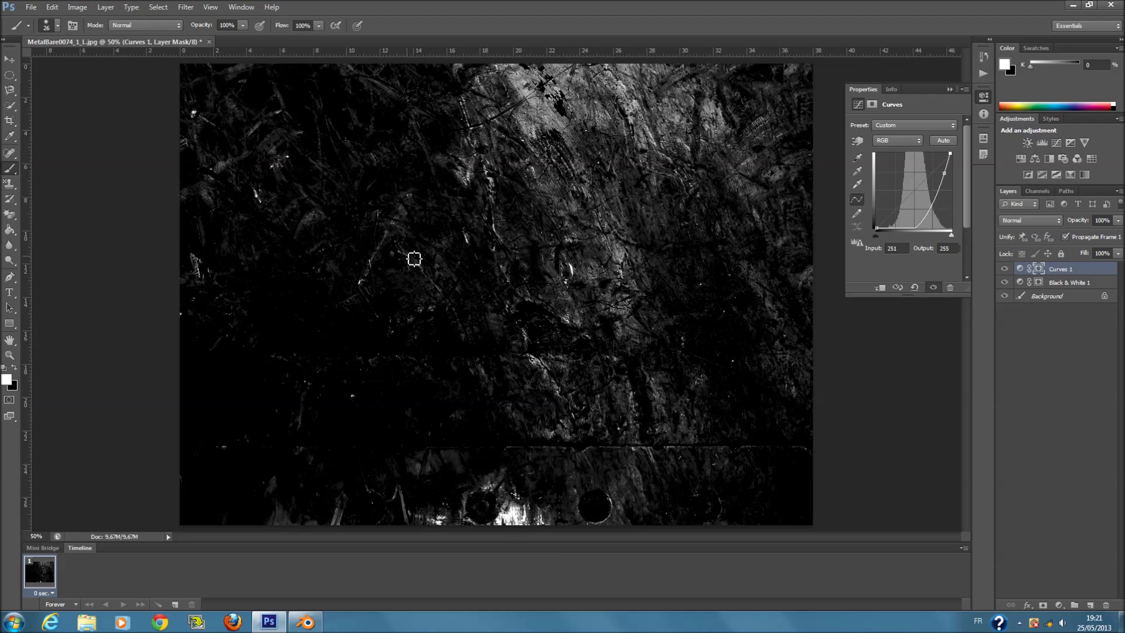
{"action": "left_click", "coordinate": [950, 89]}
{"action": "left_click", "coordinate": [31, 7]}
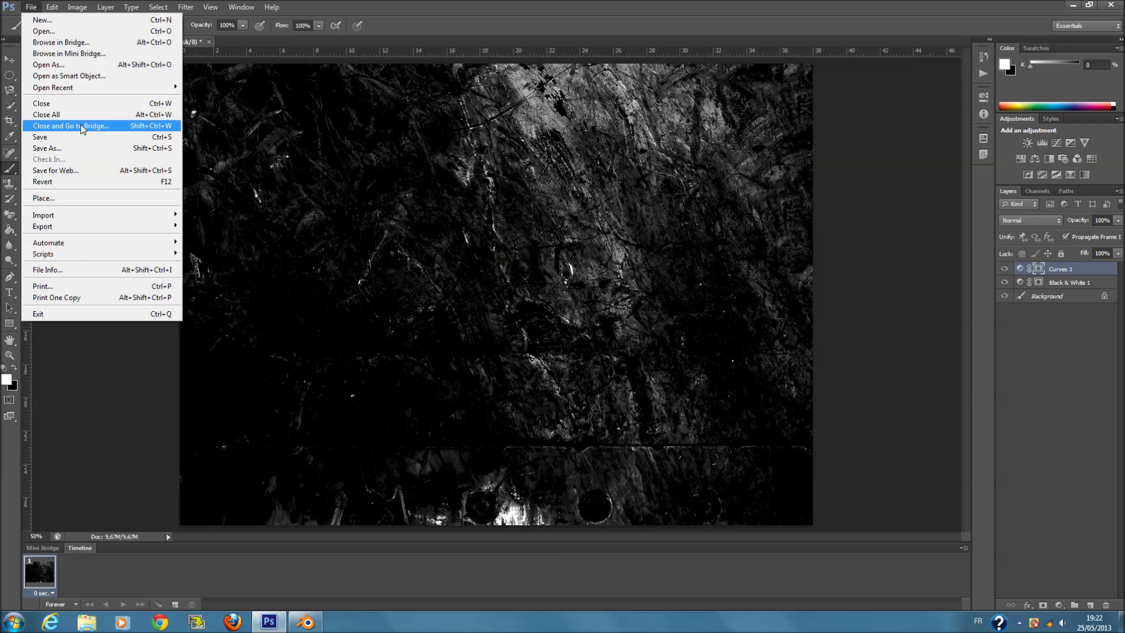
{"action": "left_click", "coordinate": [93, 150]}
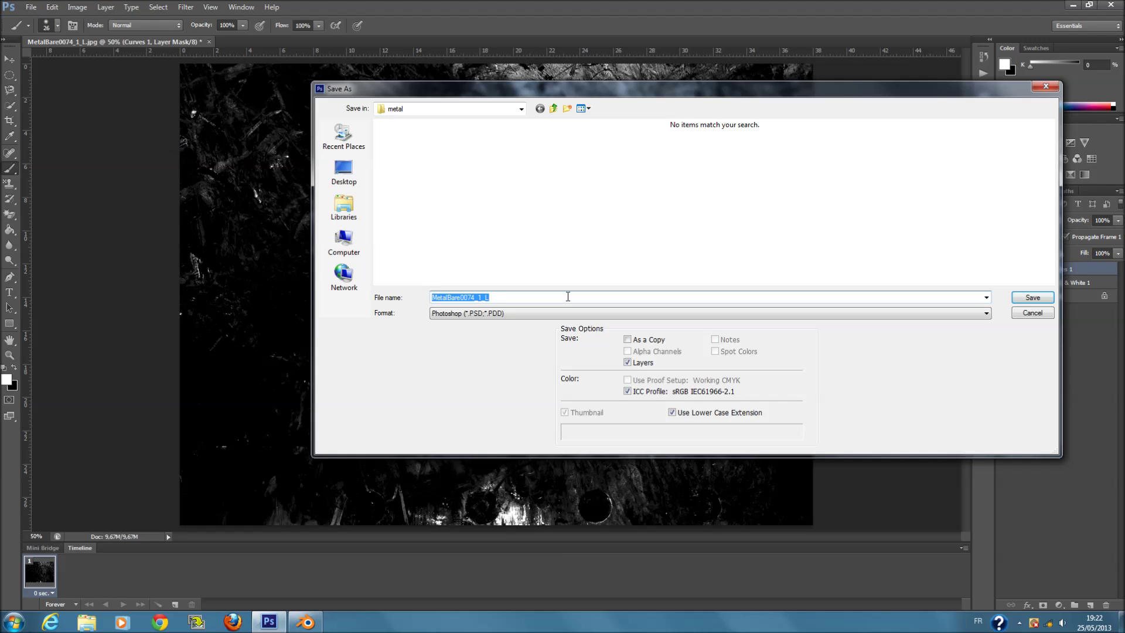
{"action": "left_click", "coordinate": [343, 214]}
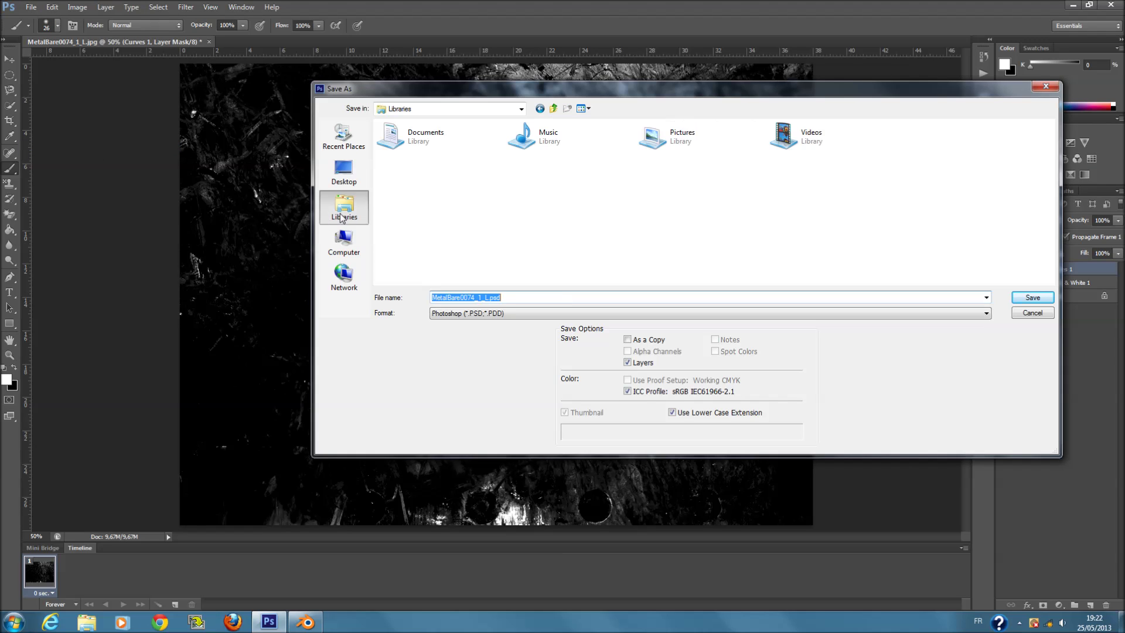
{"action": "double_click", "coordinate": [448, 140]}
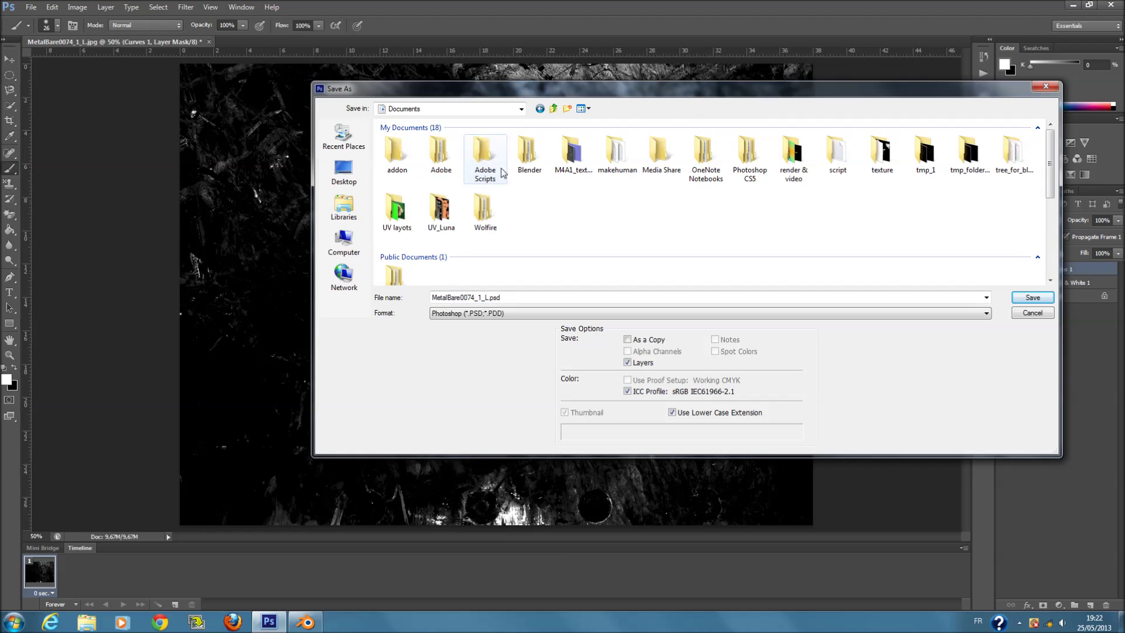
{"action": "scroll", "coordinate": [437, 235], "scroll_direction": "down", "scroll_amount": 5}
{"action": "scroll", "coordinate": [434, 245], "scroll_direction": "up", "scroll_amount": 5}
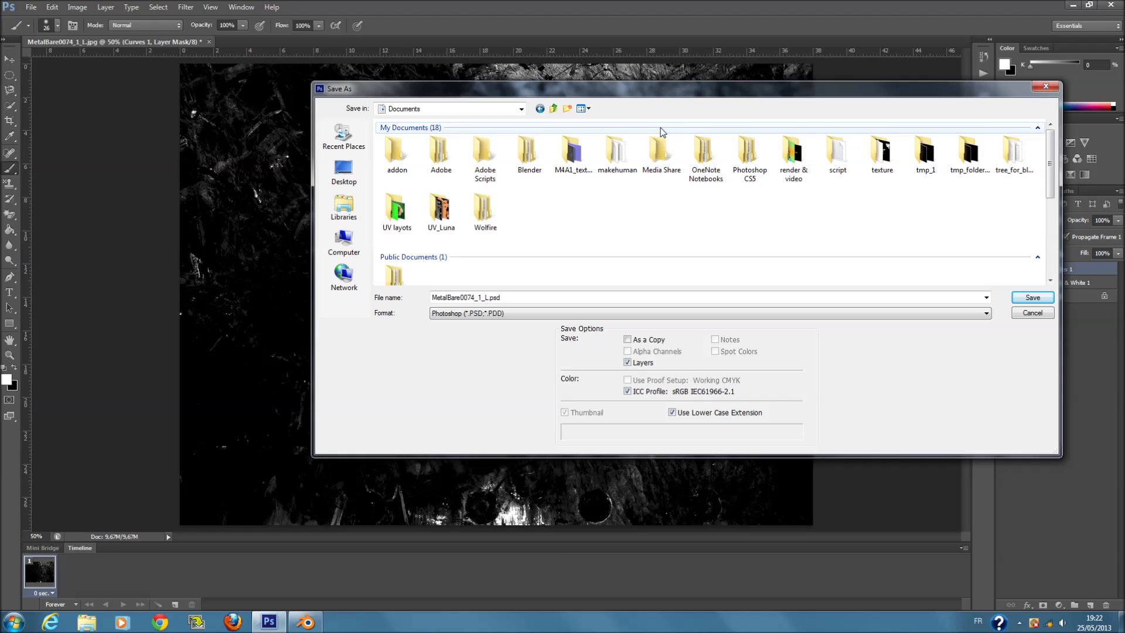
{"action": "left_click", "coordinate": [323, 176]}
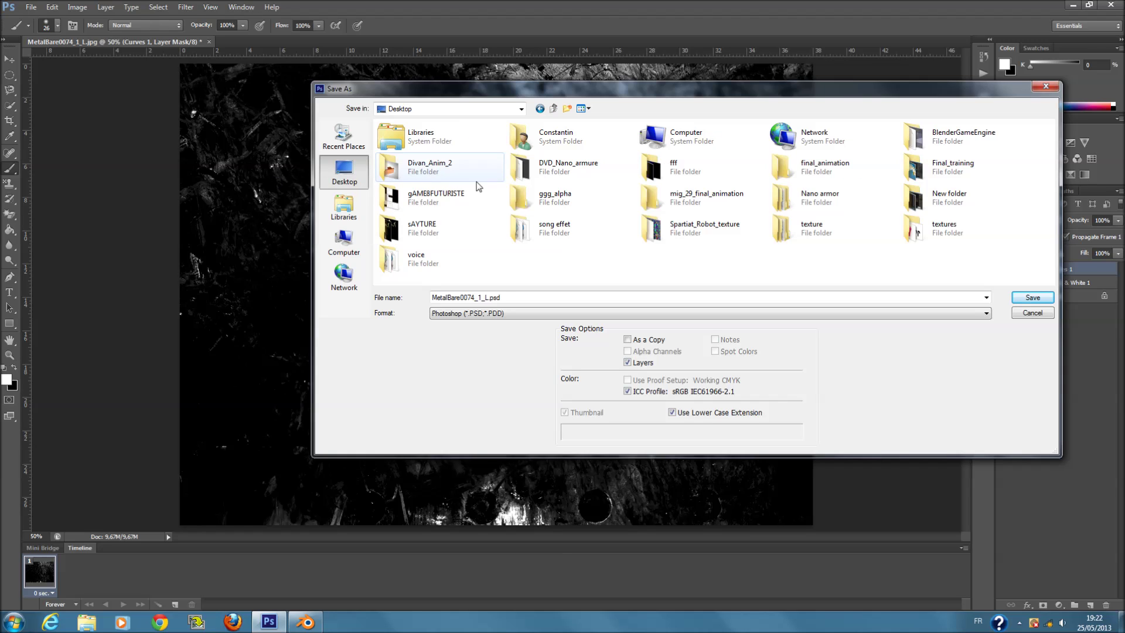
{"action": "double_click", "coordinate": [474, 207]}
{"action": "left_click", "coordinate": [545, 299]}
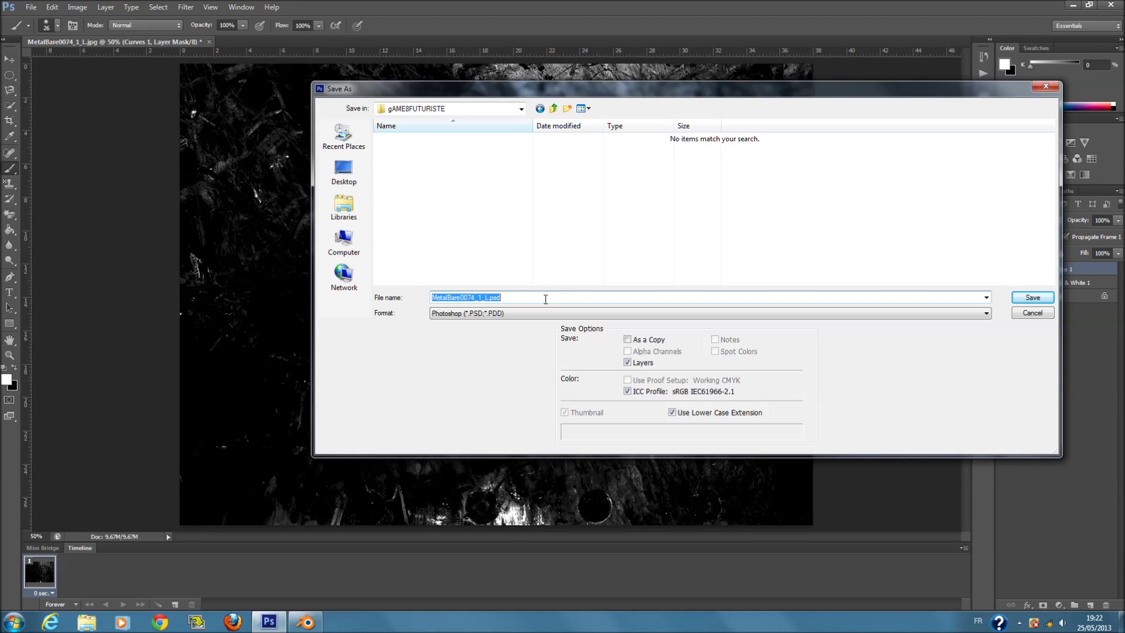
{"action": "left_click", "coordinate": [587, 297]}
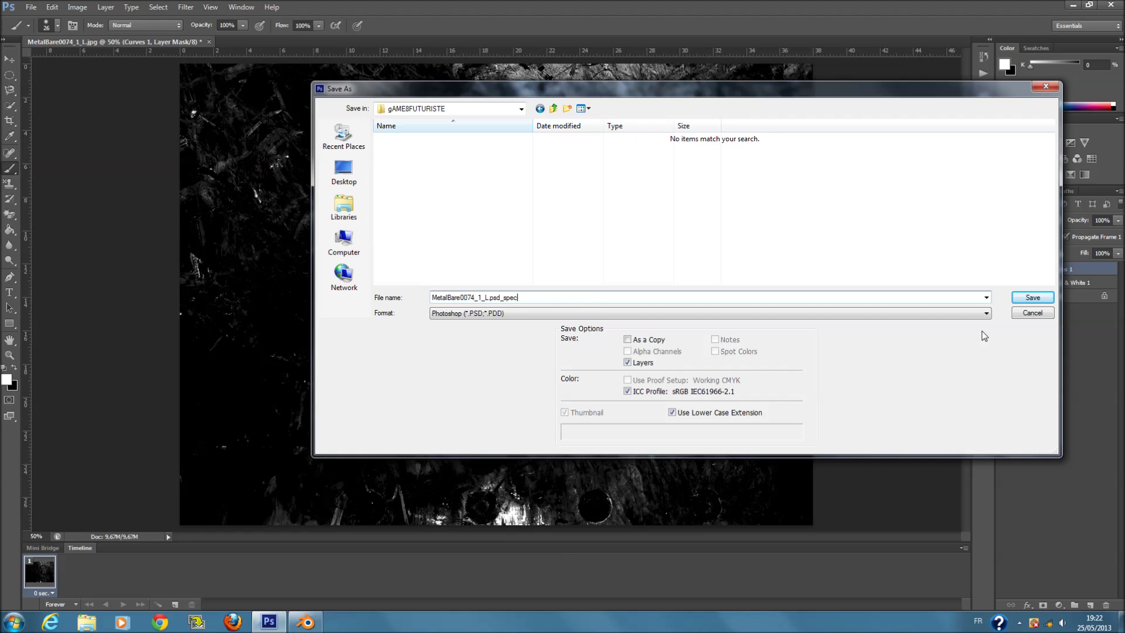
{"action": "left_click", "coordinate": [1033, 298]}
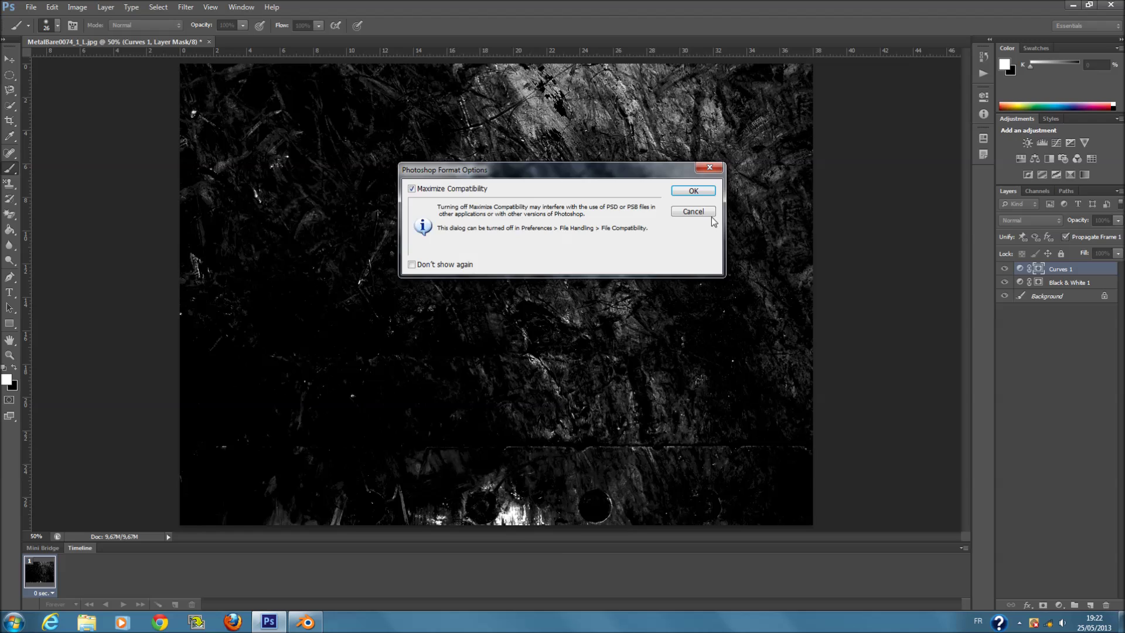
{"action": "key", "text": "Return"}
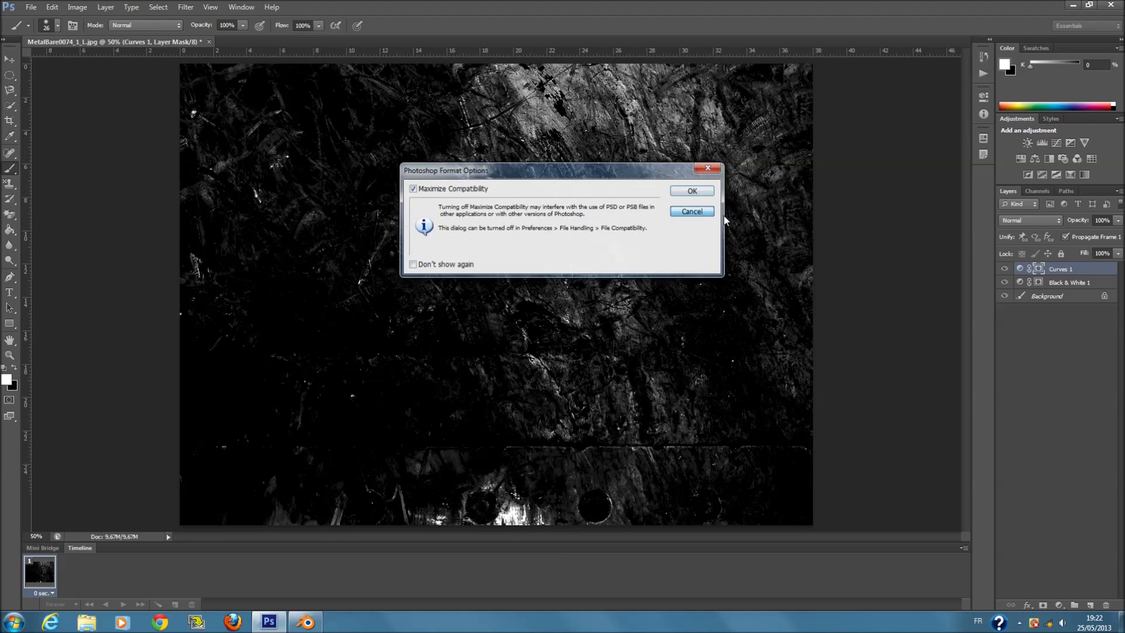
Save the darkened metal texture as a PNG copy in the metal folder, with smallest compression and no interlacing.
{"action": "left_click", "coordinate": [31, 7]}
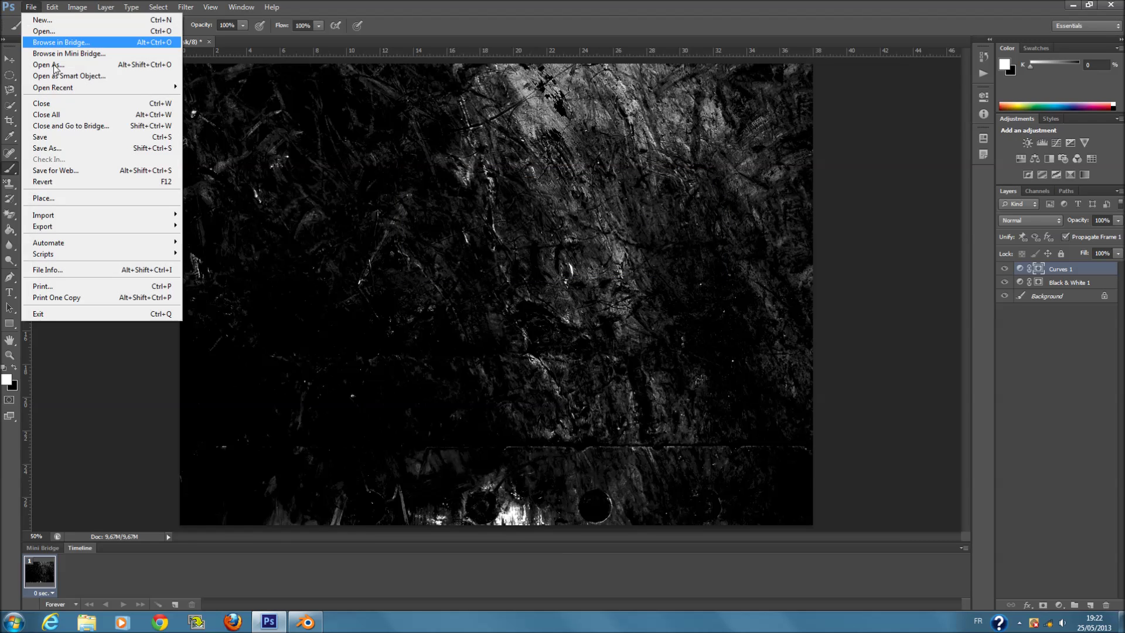
{"action": "left_click", "coordinate": [96, 148]}
{"action": "left_click", "coordinate": [633, 314]}
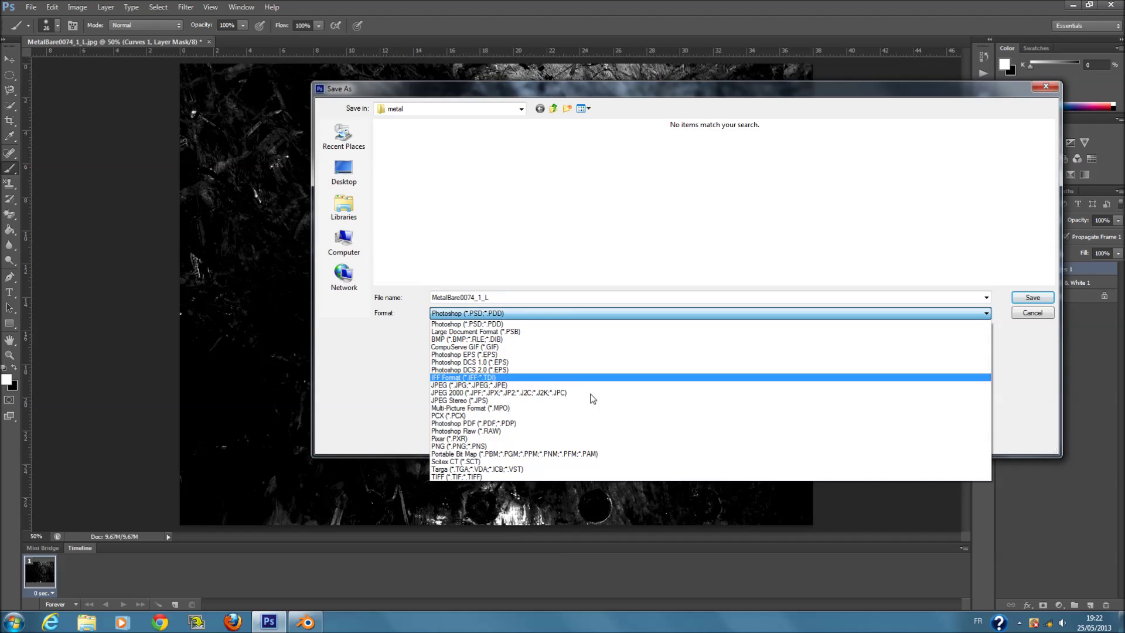
{"action": "left_click", "coordinate": [604, 450]}
{"action": "left_click", "coordinate": [570, 299]}
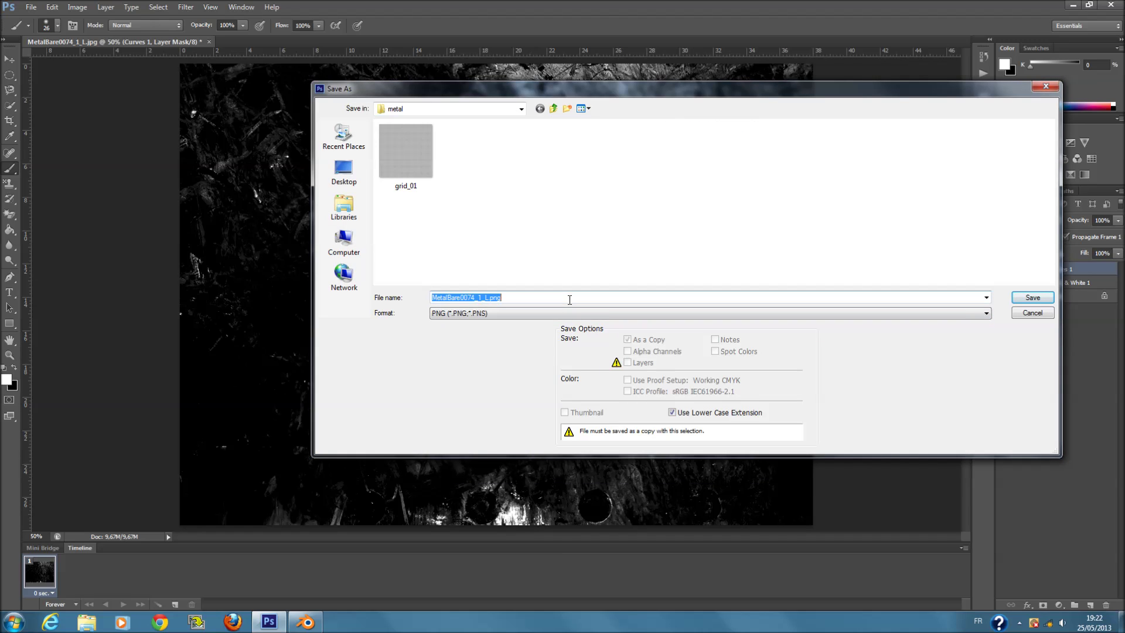
{"action": "left_click", "coordinate": [572, 300]}
{"action": "left_click", "coordinate": [1033, 298]}
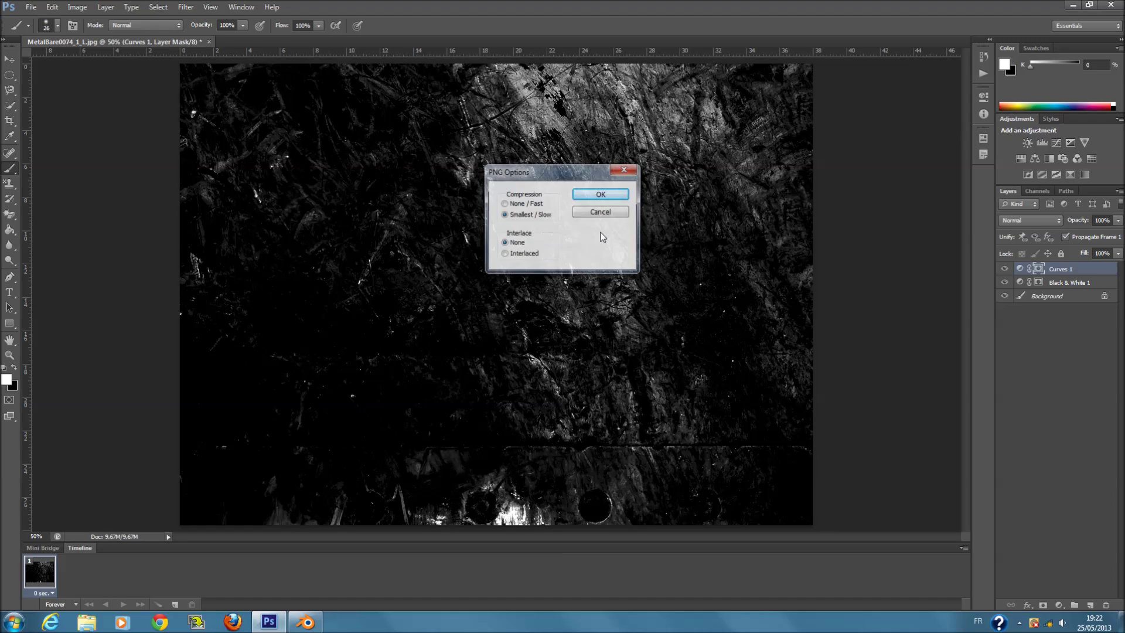
{"action": "left_click", "coordinate": [602, 195]}
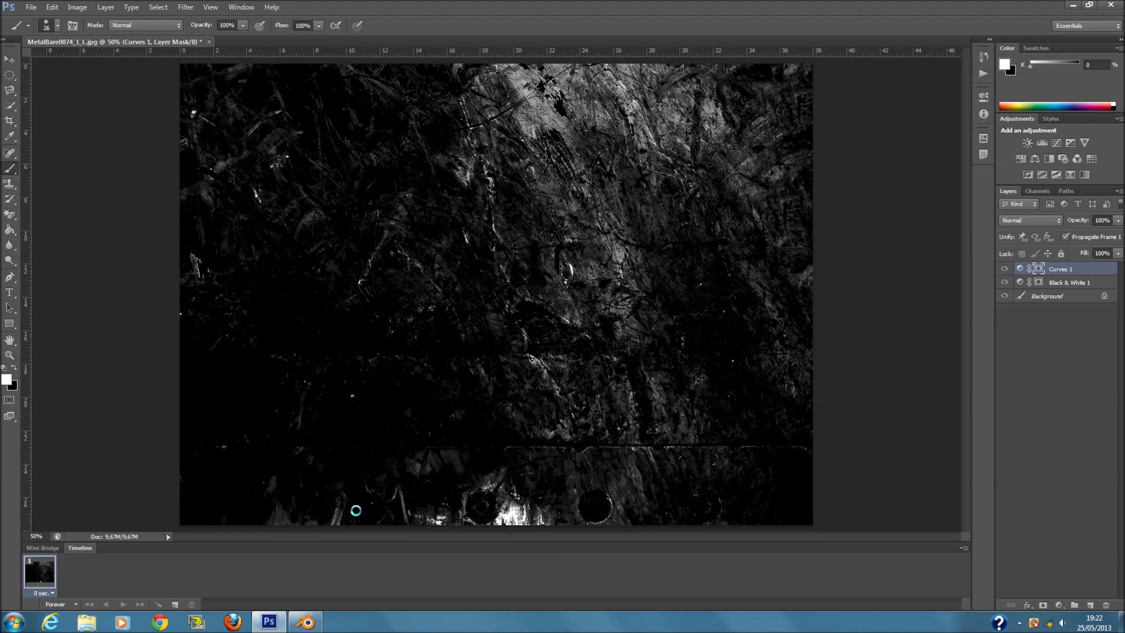
Switch to Blender, select the door, get a close view of it and save the scene.
{"action": "left_click", "coordinate": [322, 625]}
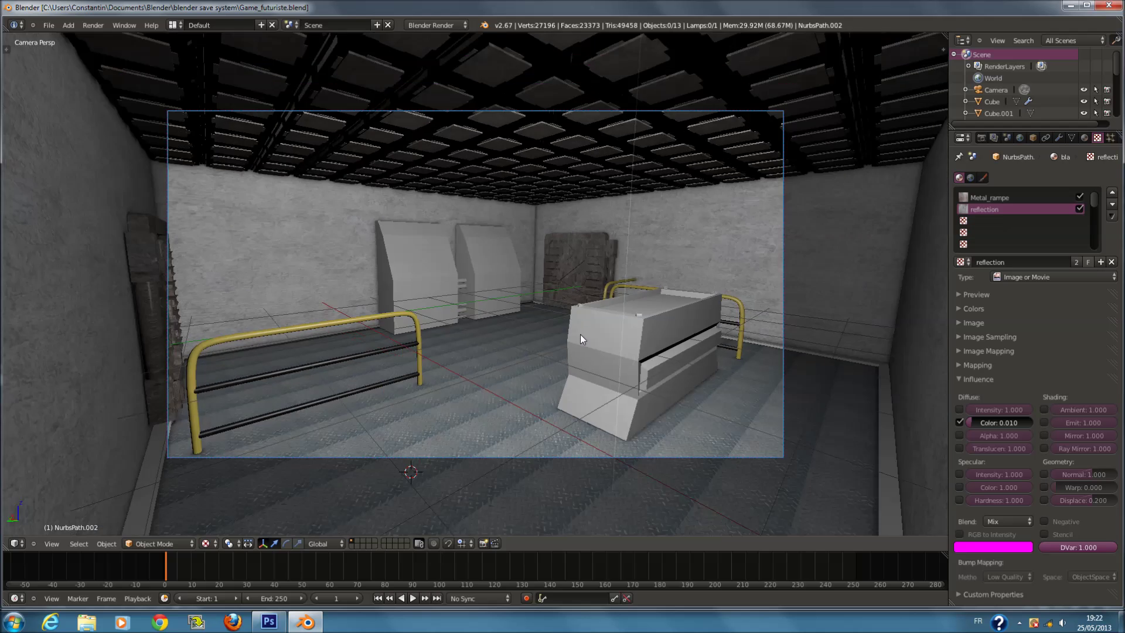
{"action": "middle_click_drag", "start_coordinate": [580, 335], "coordinate": [616, 259]}
{"action": "right_click", "coordinate": [628, 244]}
{"action": "key", "text": "shift+f"}
{"action": "scroll", "coordinate": [354, 287], "scroll_direction": "up", "scroll_amount": 3}
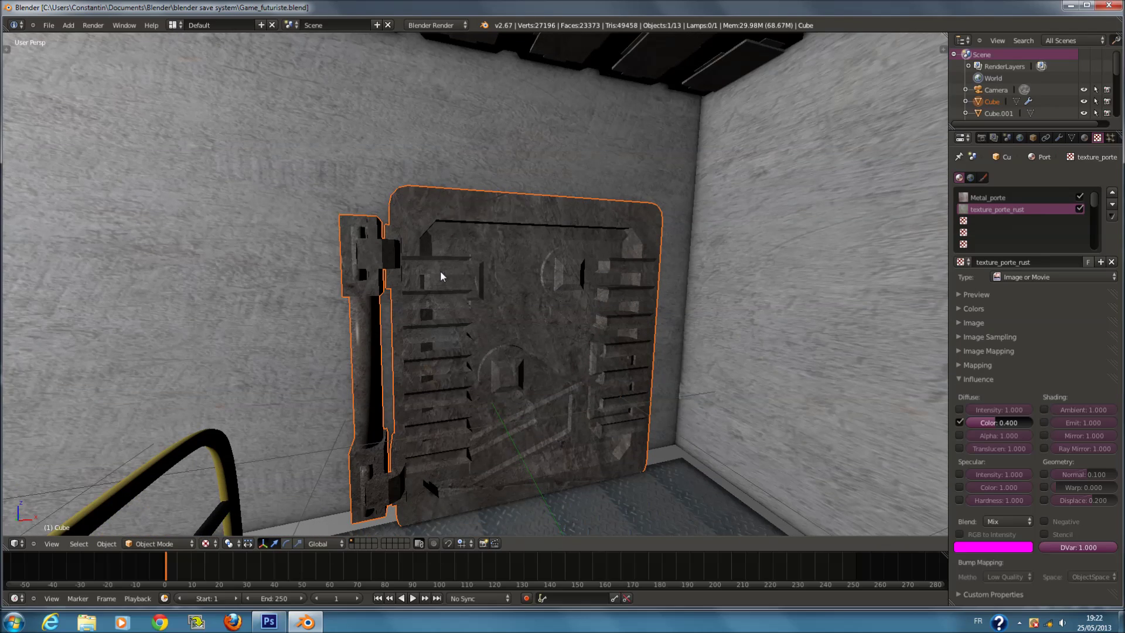
{"action": "key", "text": "ctrl+s"}
Add a new texture named AO_porte in the third texture slot of the door's material.
{"action": "left_click", "coordinate": [1001, 220]}
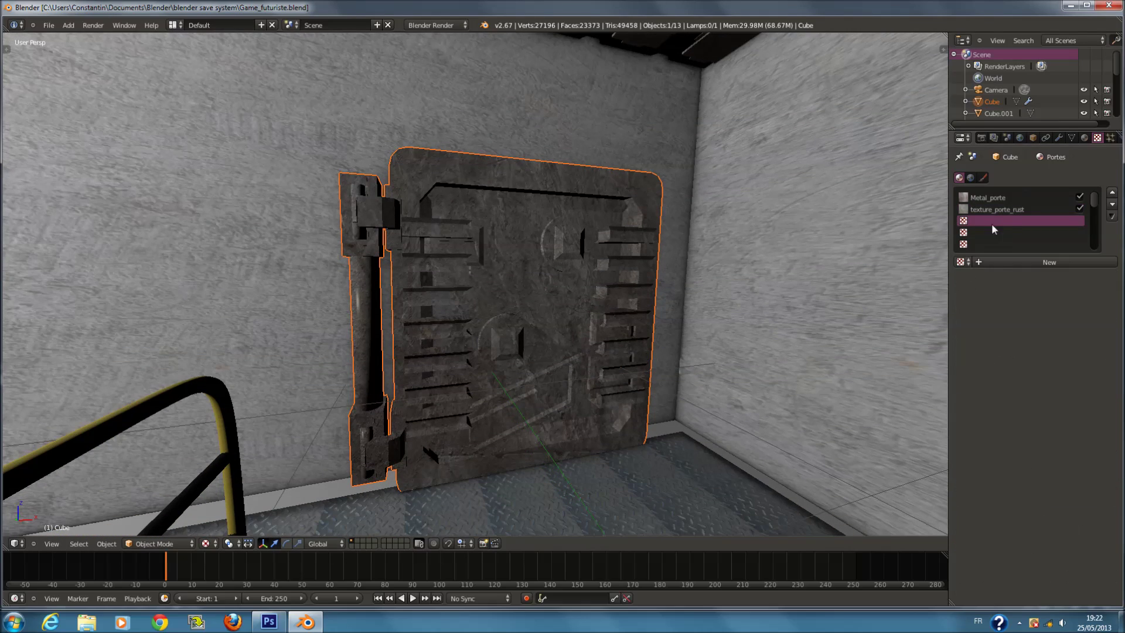
{"action": "left_click", "coordinate": [997, 261]}
{"action": "double_click", "coordinate": [1007, 261]}
{"action": "type", "text": "A"}
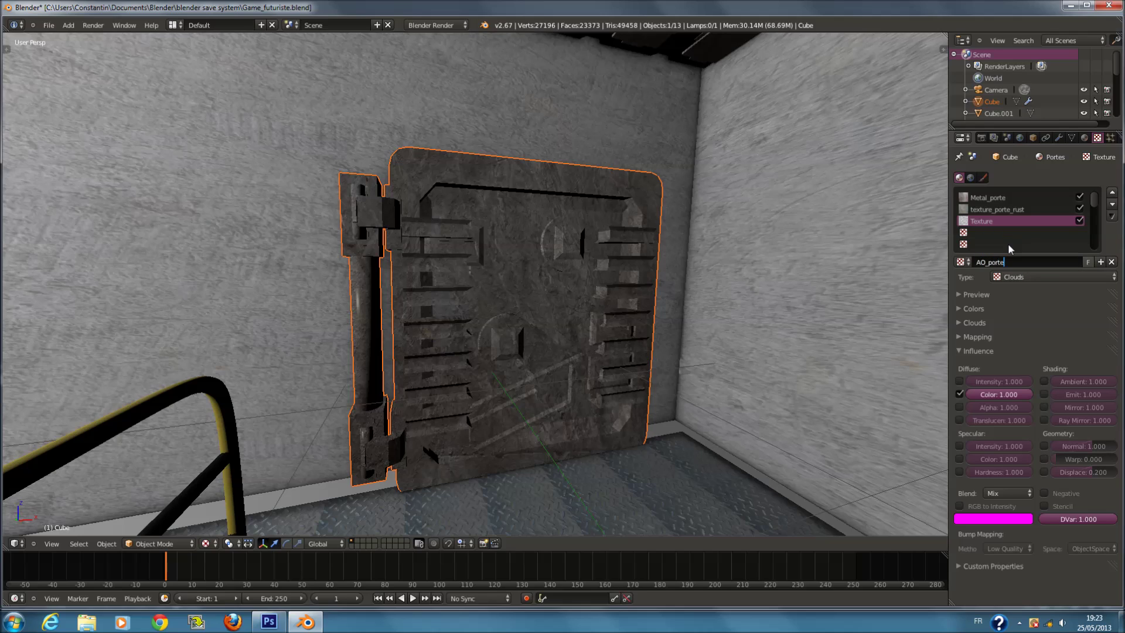
{"action": "type", "text": "O_porte"}
{"action": "key", "text": "Return"}
Add a texture named Spec_porte in the door material's fourth slot and save the scene.
{"action": "left_click", "coordinate": [980, 243]}
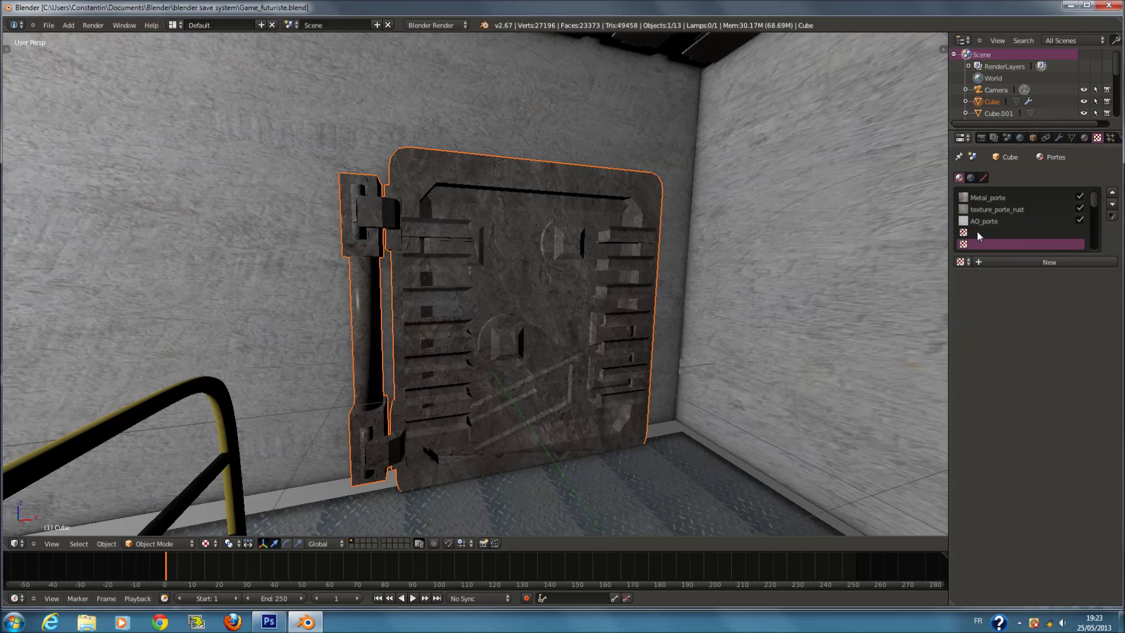
{"action": "left_click", "coordinate": [979, 233]}
{"action": "left_click", "coordinate": [1007, 262]}
{"action": "double_click", "coordinate": [1010, 263]}
{"action": "type", "text": "Sp"}
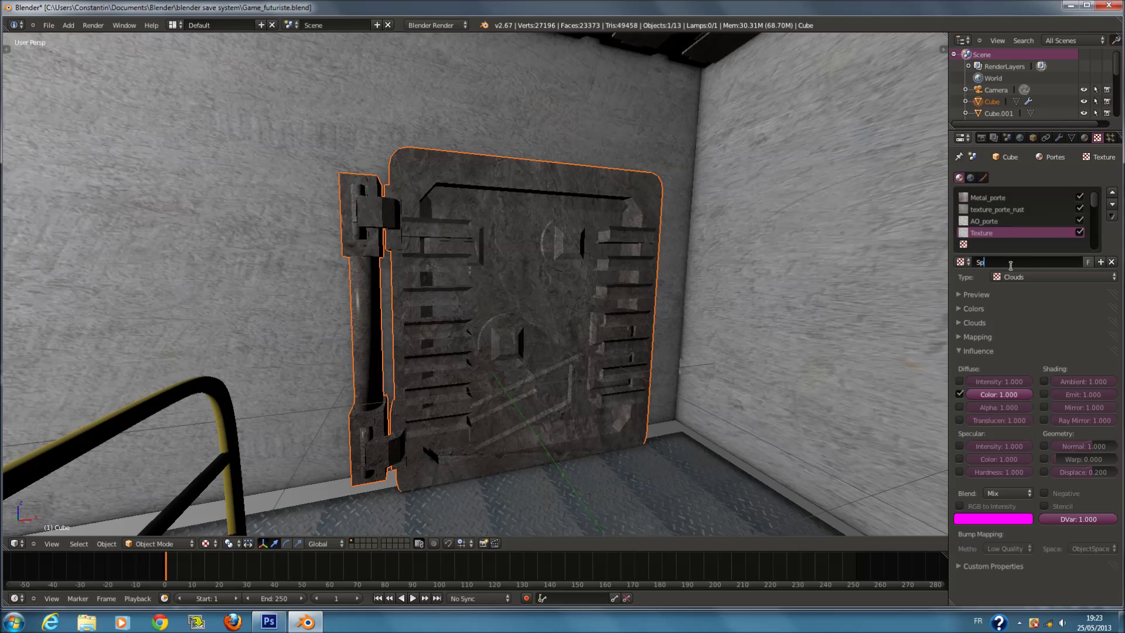
{"action": "type", "text": "ec_porte"}
{"action": "key", "text": "Return"}
{"action": "key", "text": "ctrl+s"}
{"action": "left_click", "coordinate": [696, 281]}
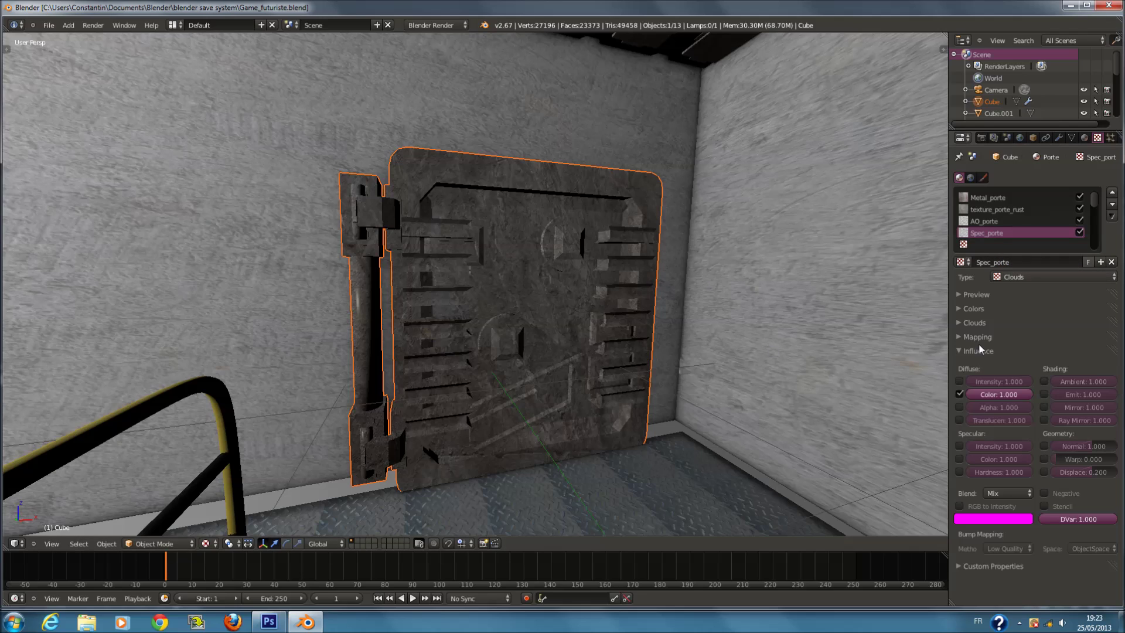
Set the Spec_porte texture's mapping coordinates to UV and its type to Image or Movie.
{"action": "left_click", "coordinate": [979, 350]}
{"action": "left_click", "coordinate": [980, 337]}
{"action": "left_click", "coordinate": [1023, 354]}
{"action": "left_click", "coordinate": [1022, 310]}
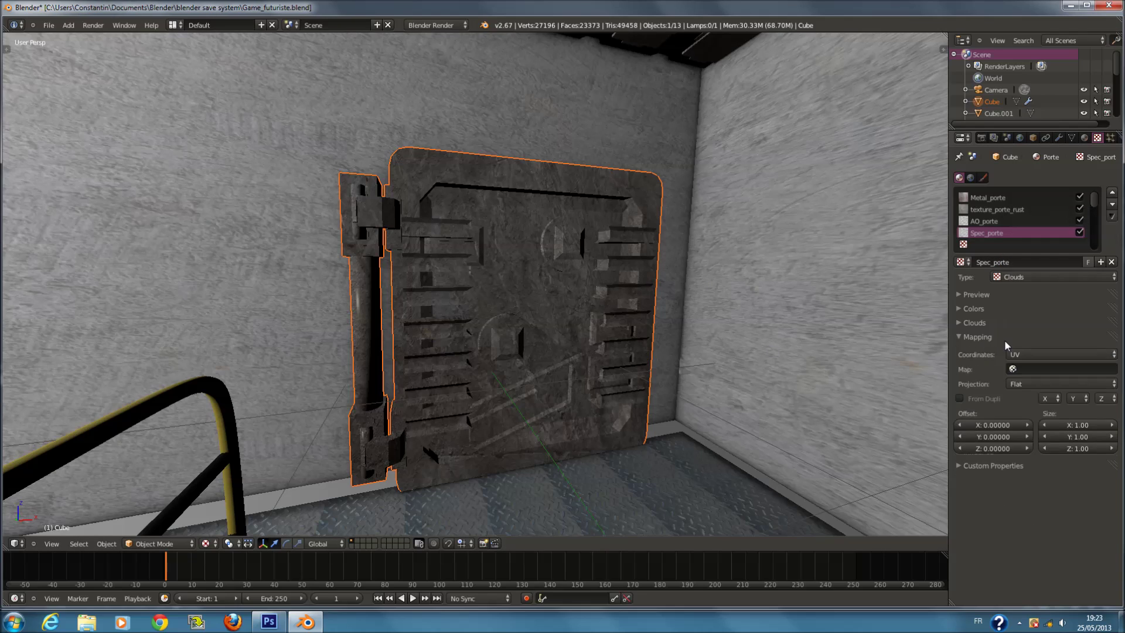
{"action": "left_click", "coordinate": [1000, 338]}
{"action": "left_click", "coordinate": [987, 322]}
{"action": "left_click", "coordinate": [1052, 276]}
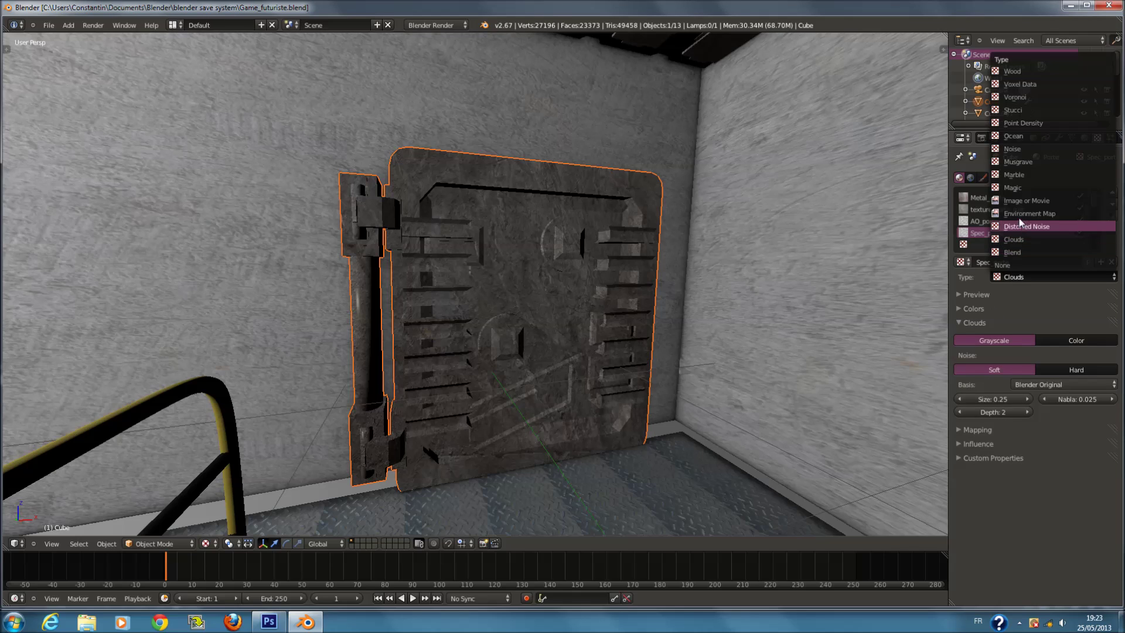
{"action": "left_click", "coordinate": [1025, 200]}
Start loading an image for Spec_porte and browse the gAME8FUTURISTE desktop folder with thumbnail previews.
{"action": "left_click", "coordinate": [1008, 321]}
{"action": "left_click", "coordinate": [1055, 340]}
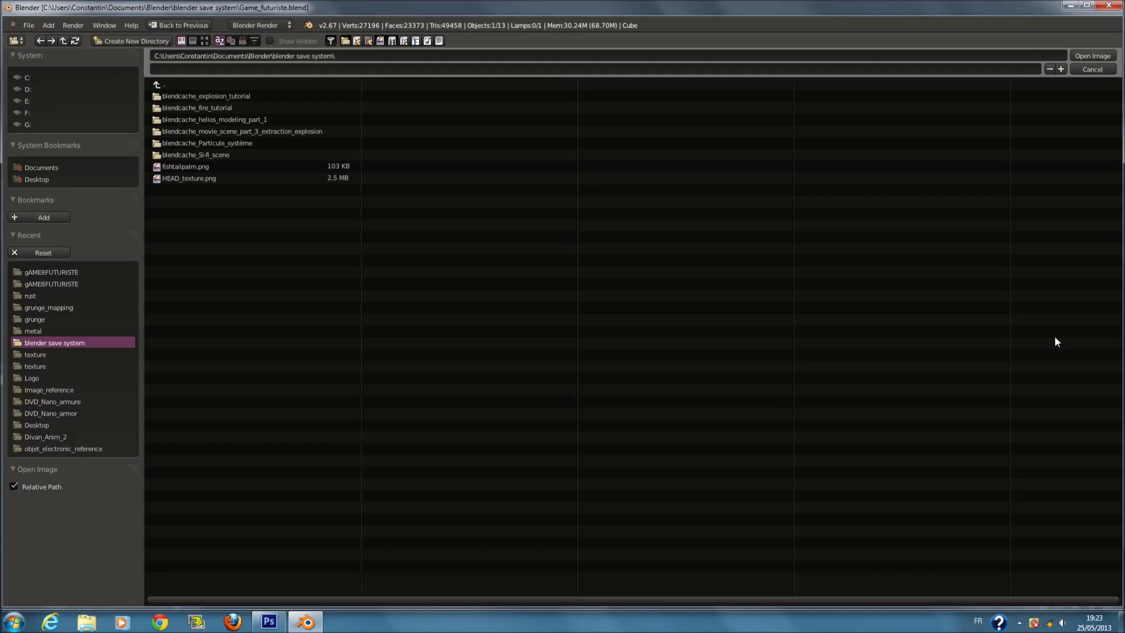
{"action": "left_click", "coordinate": [56, 272]}
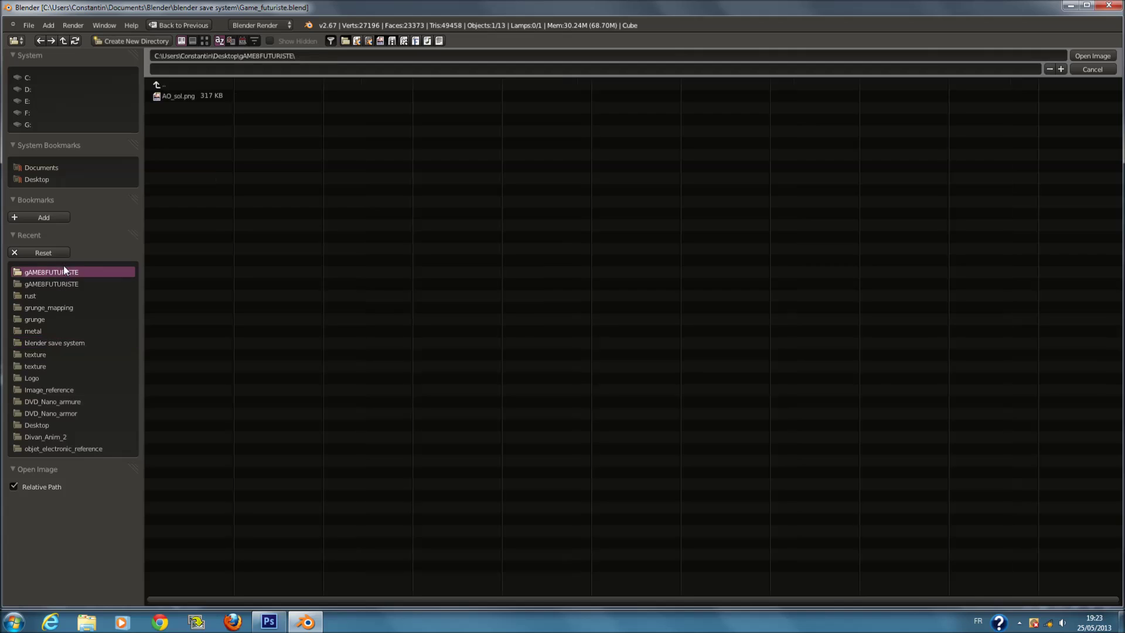
{"action": "left_click", "coordinate": [205, 41]}
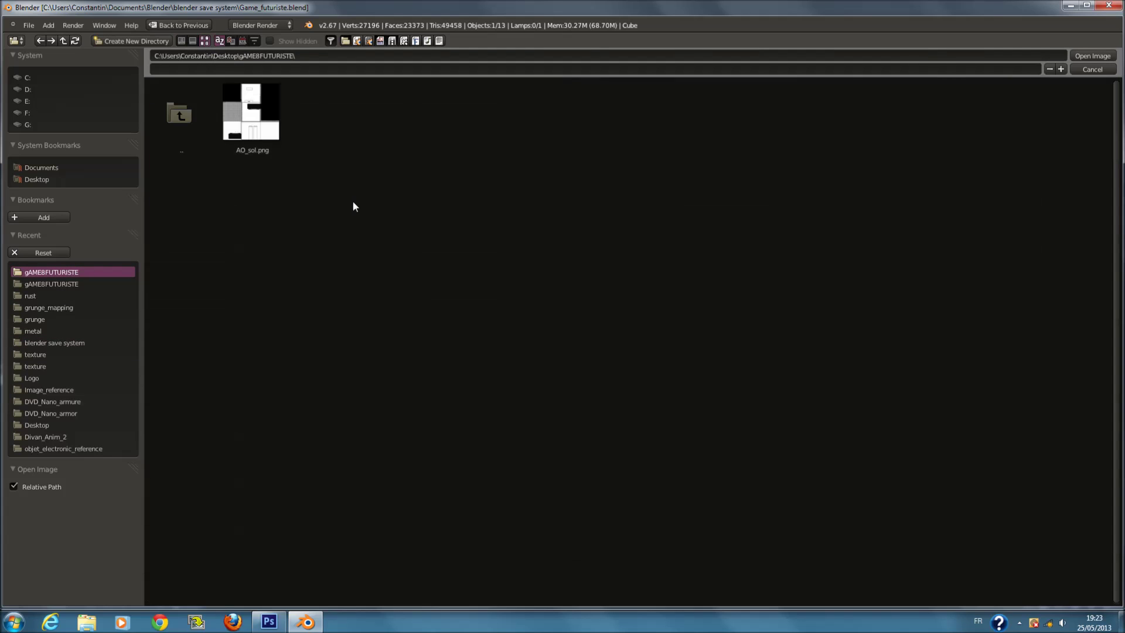
{"action": "left_click", "coordinate": [64, 272]}
{"action": "left_click", "coordinate": [269, 622]}
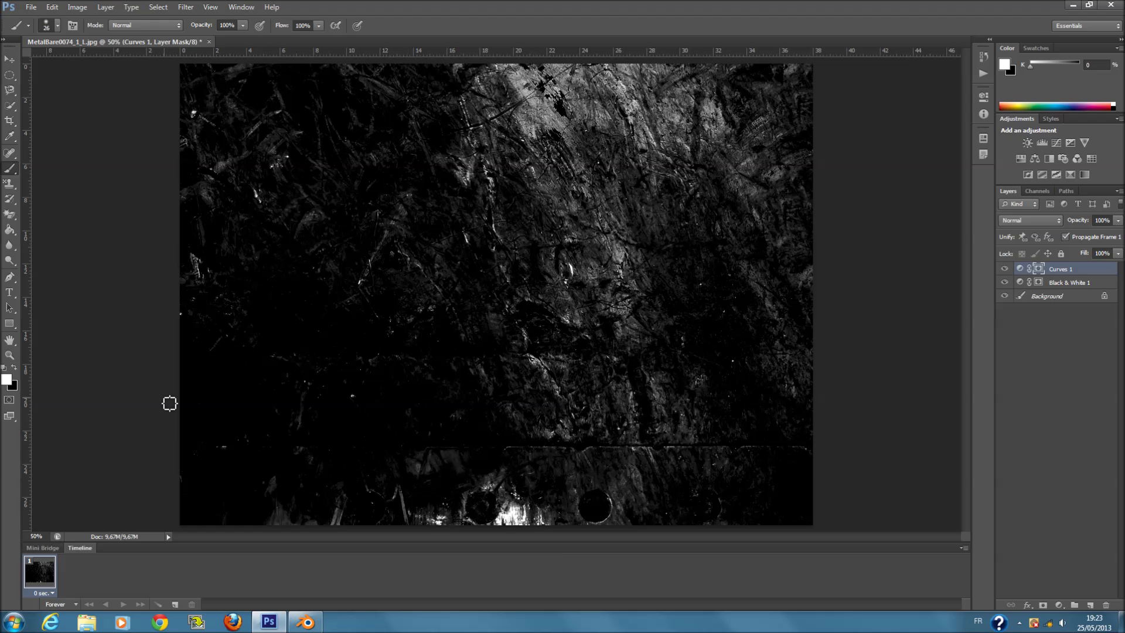
{"action": "left_click", "coordinate": [305, 622]}
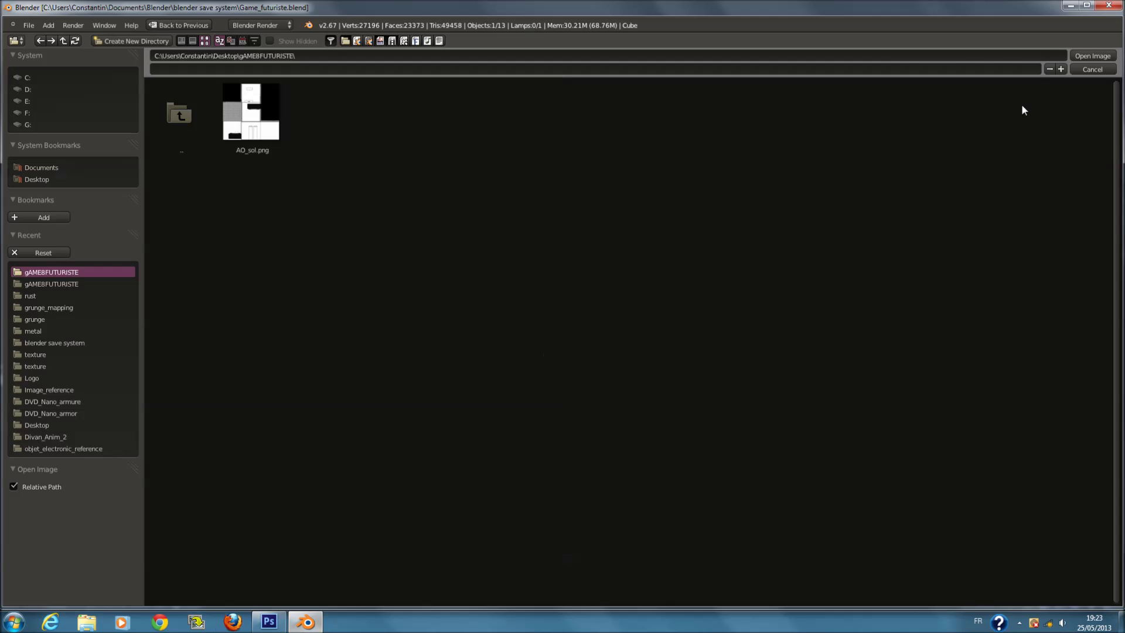
{"action": "left_click", "coordinate": [1092, 70]}
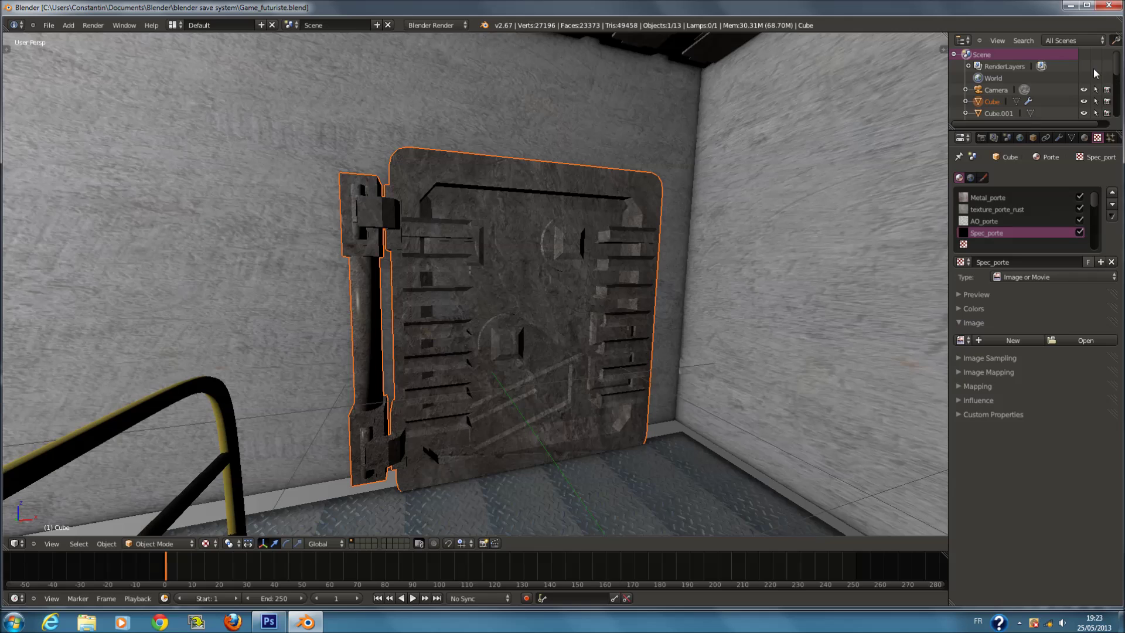
{"action": "left_click", "coordinate": [1082, 341]}
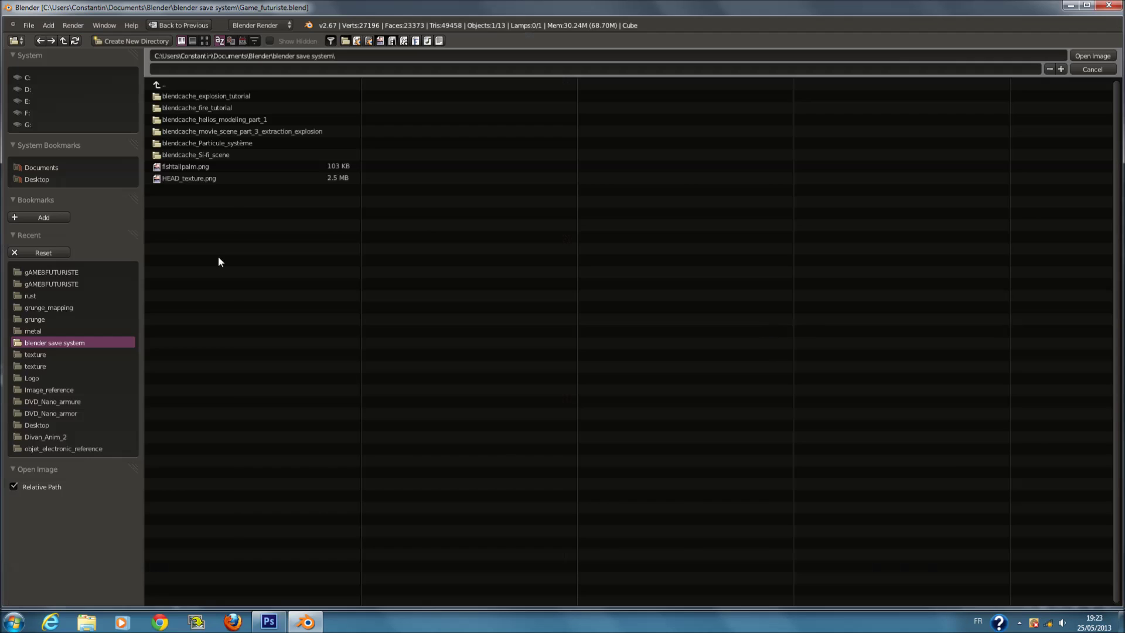
{"action": "left_click", "coordinate": [74, 272]}
{"action": "left_click", "coordinate": [1093, 69]}
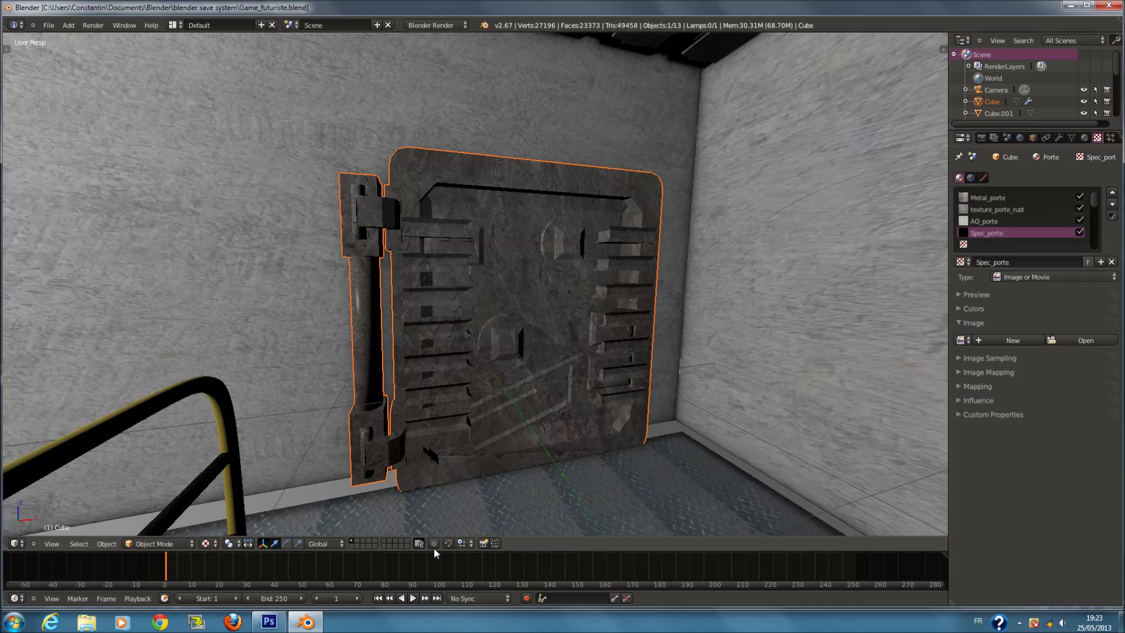
Switch to Photoshop and start saving the black-and-white metal image under a new name in the gAMEBFUTURISTE folder on the desktop.
{"action": "left_click", "coordinate": [269, 622]}
{"action": "left_click", "coordinate": [30, 7]}
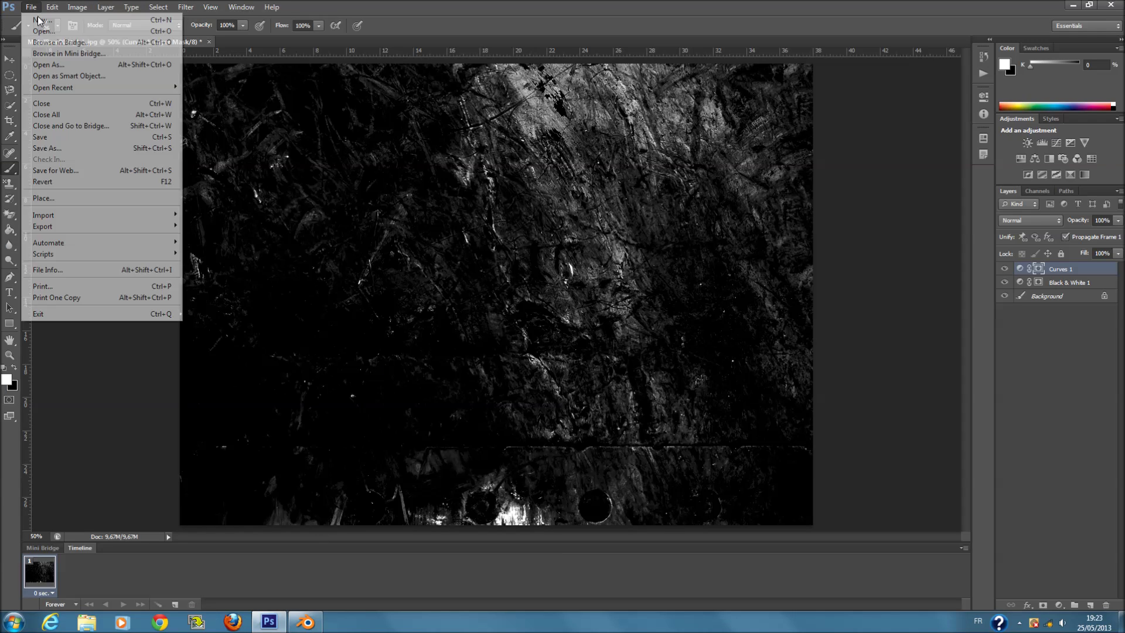
{"action": "left_click", "coordinate": [47, 148]}
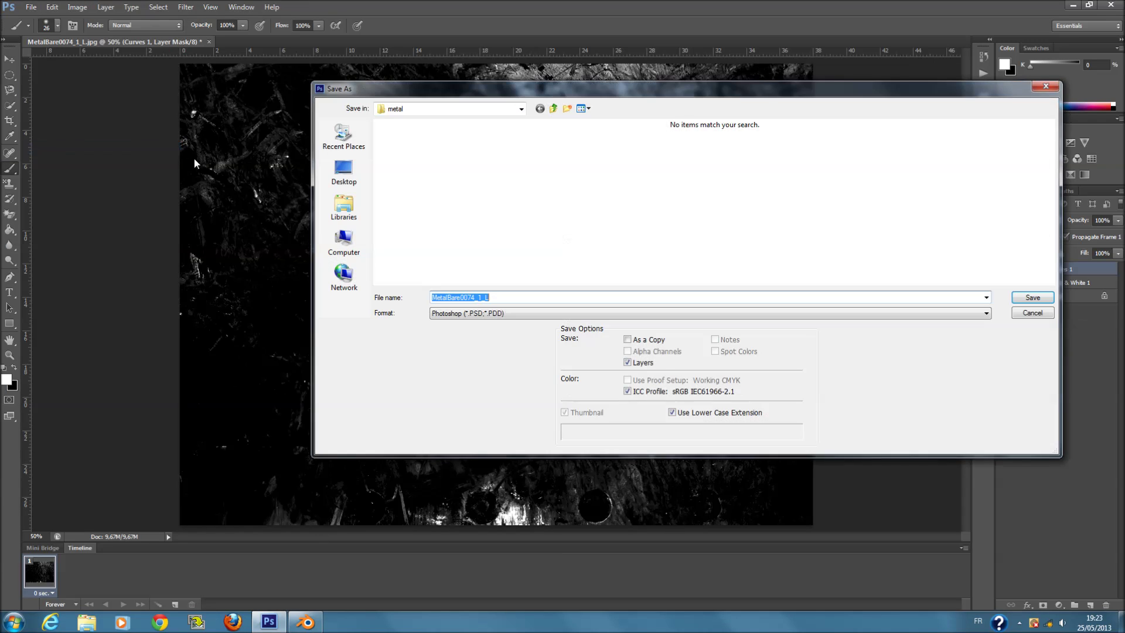
{"action": "left_click", "coordinate": [344, 171]}
{"action": "left_click", "coordinate": [456, 201]}
{"action": "double_click", "coordinate": [456, 202]}
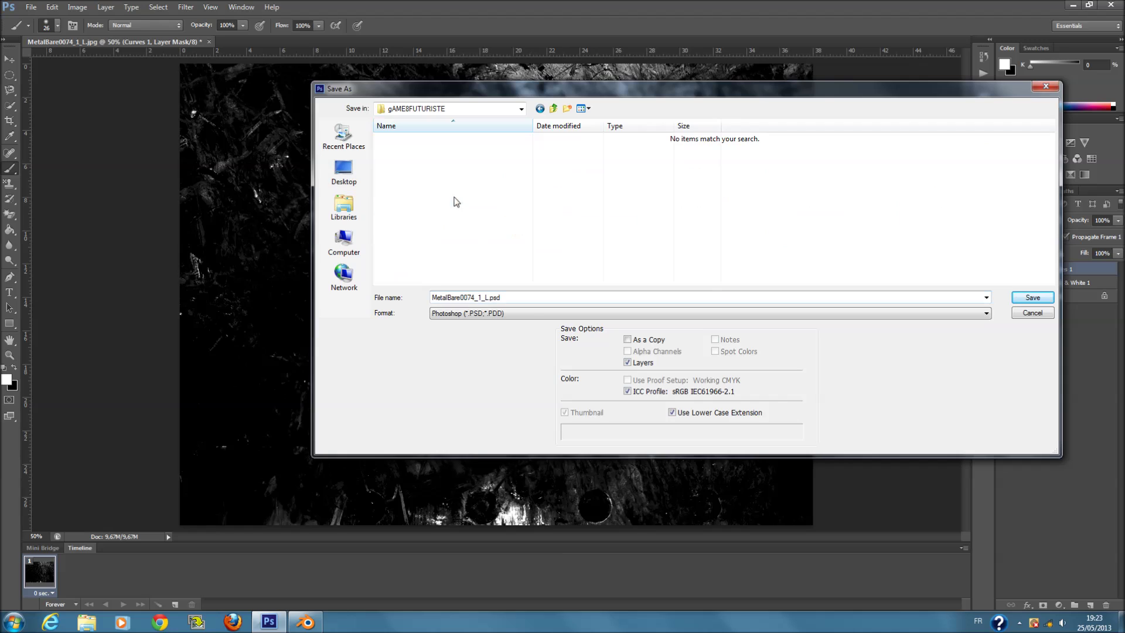
Name the file MetalBare0074_1_Lspec, choose the PNG format and save it with the offered PNG options.
{"action": "left_click", "coordinate": [530, 302]}
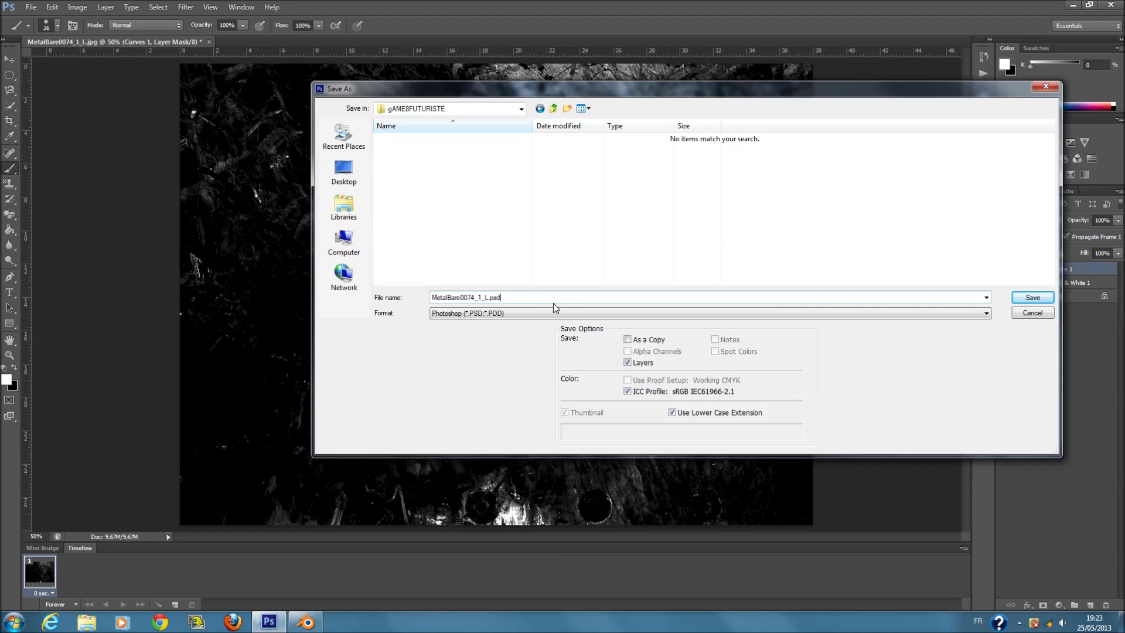
{"action": "key", "text": "BackSpace"}
{"action": "key", "text": "BackSpace"}
{"action": "key", "text": "BackSpace"}
{"action": "key", "text": "BackSpace"}
{"action": "type", "text": "p"}
{"action": "left_click", "coordinate": [562, 312]}
{"action": "left_click", "coordinate": [528, 447]}
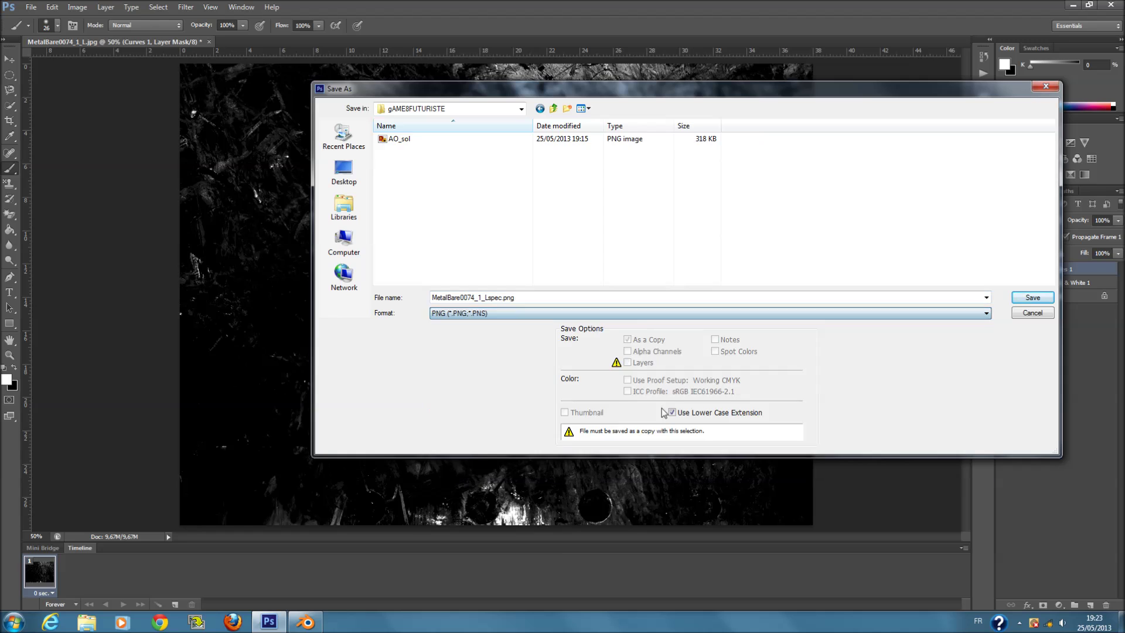
{"action": "left_click", "coordinate": [1042, 300]}
{"action": "left_click", "coordinate": [603, 195]}
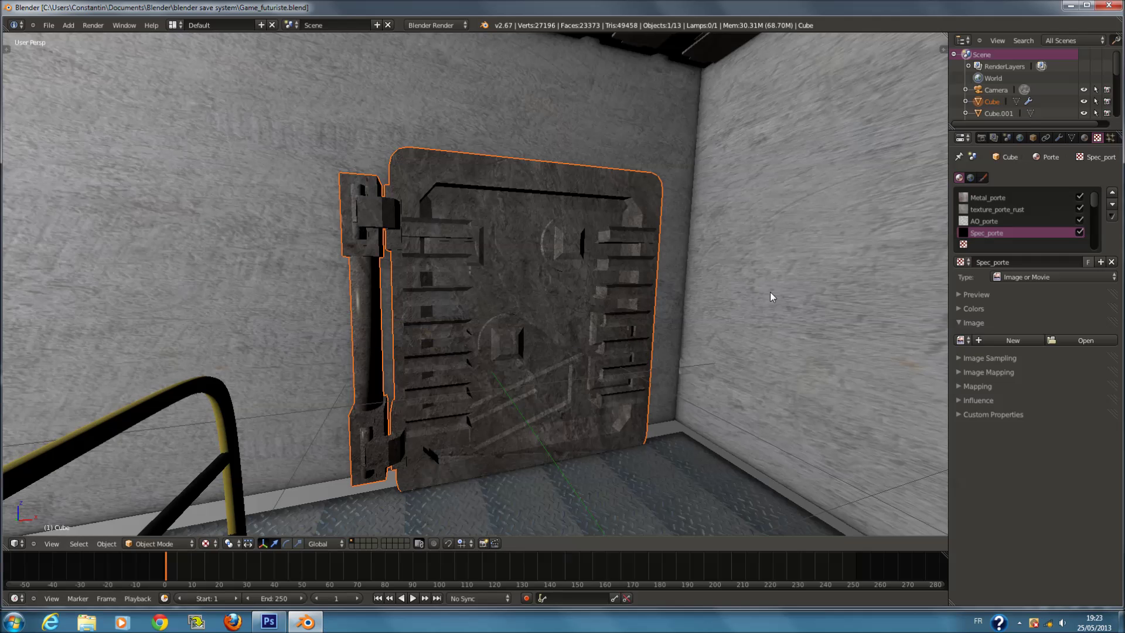
Load MetalBare0074_1_Lspec.png from the gAMEBFUTURISTE folder as the image of the Spec_porte texture.
{"action": "left_click", "coordinate": [1085, 341]}
{"action": "left_click", "coordinate": [83, 273]}
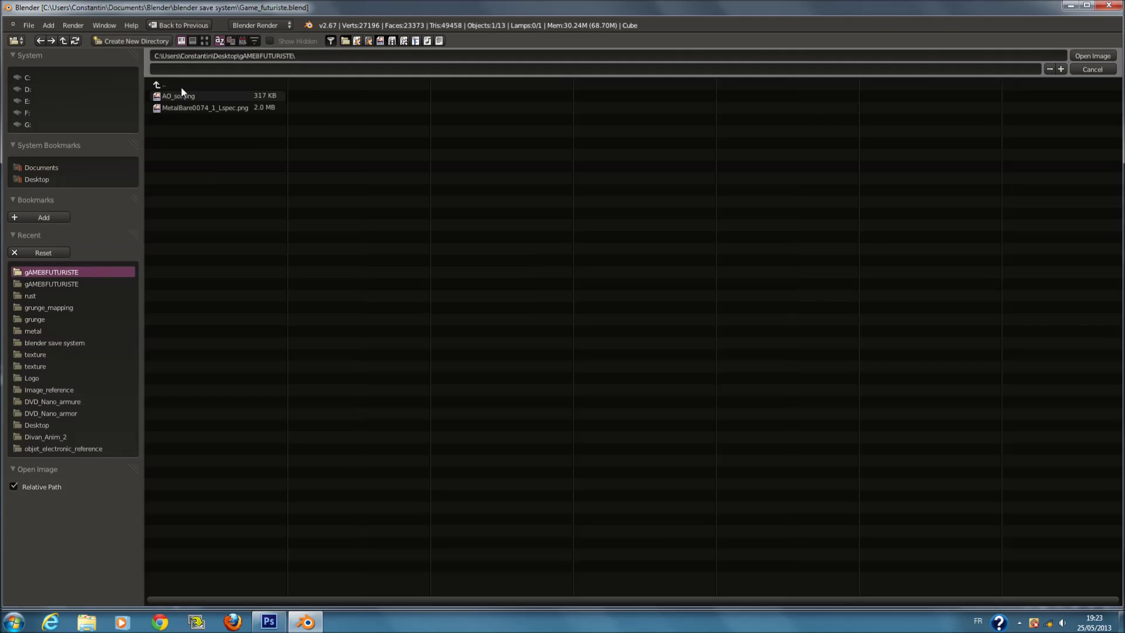
{"action": "left_click", "coordinate": [205, 40]}
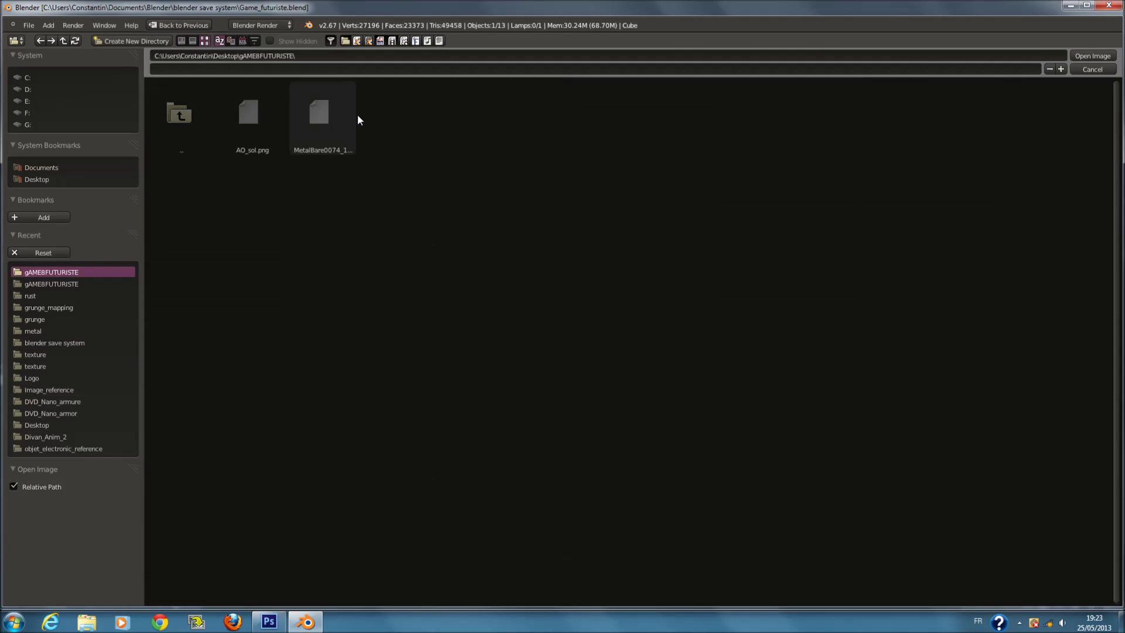
{"action": "left_click", "coordinate": [328, 131]}
{"action": "left_click", "coordinate": [1091, 56]}
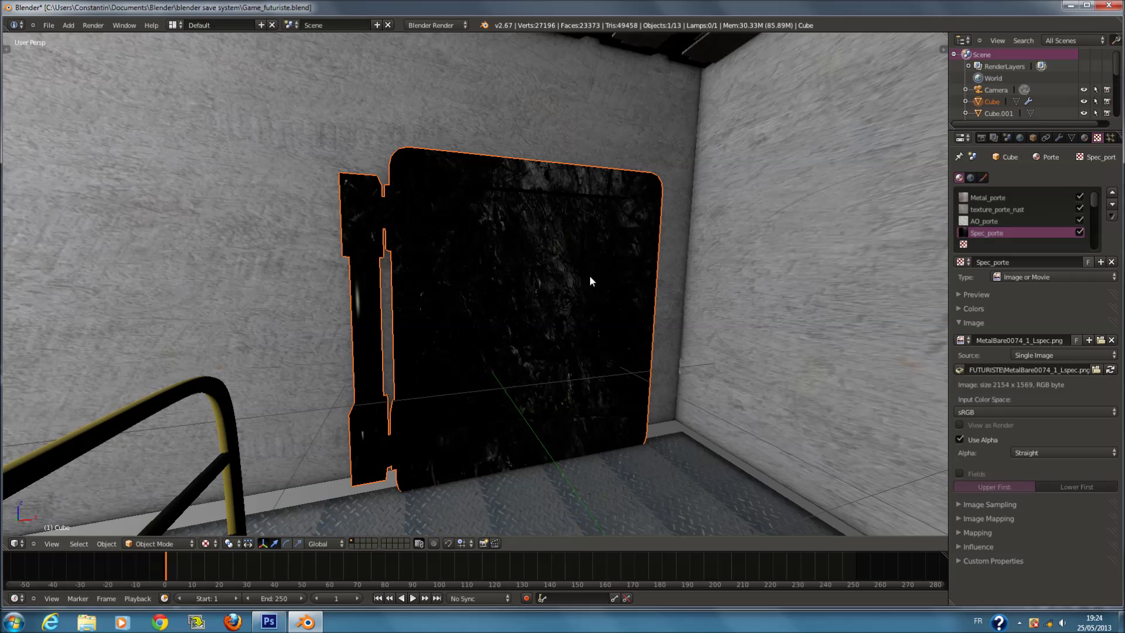
Examine the texture on the door and its mesh in Edit Mode, then return to Object Mode.
{"action": "scroll", "coordinate": [542, 251], "scroll_direction": "down", "scroll_amount": 5}
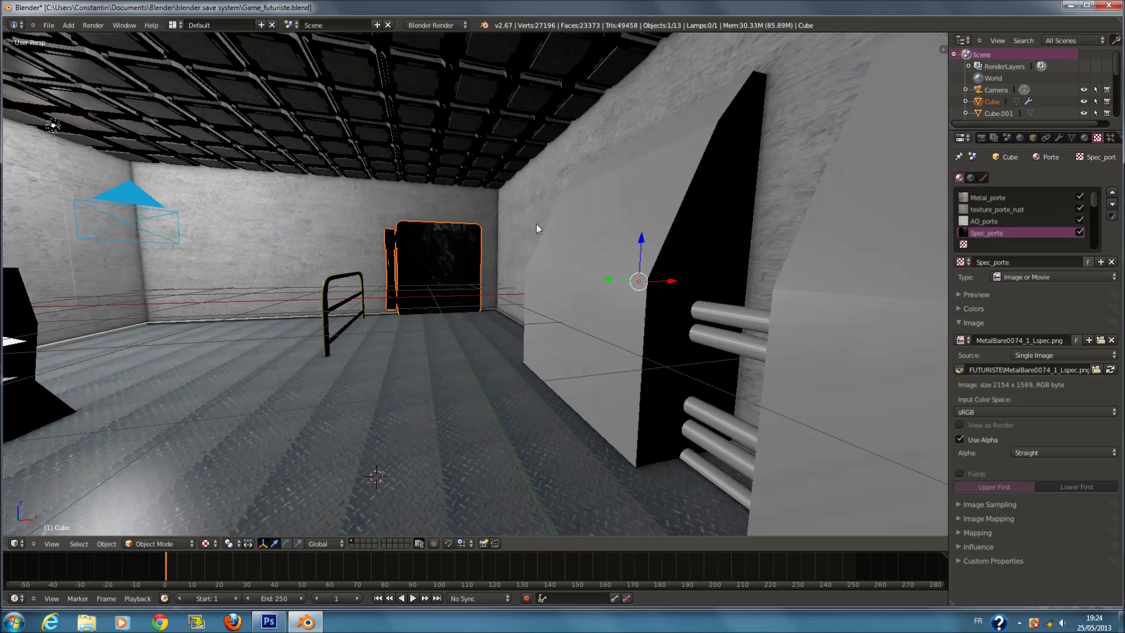
{"action": "key", "text": "Tab"}
{"action": "scroll", "coordinate": [445, 243], "scroll_direction": "up", "scroll_amount": 8}
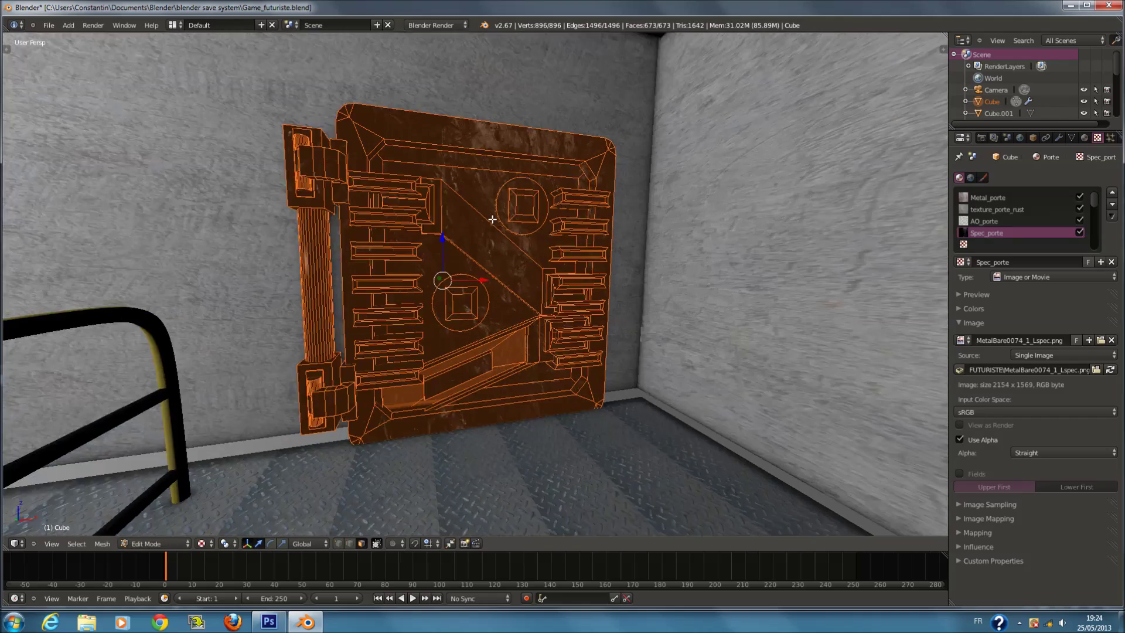
{"action": "key", "text": "Tab"}
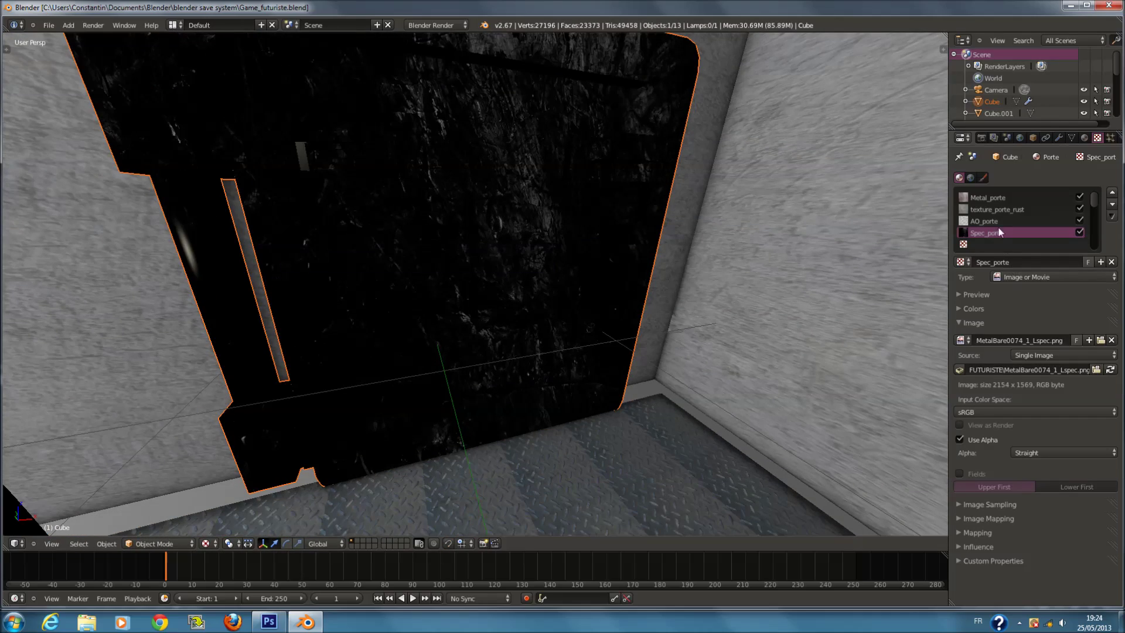
Set the Z size in the Metal_porte texture's mapping to 0 and save the Blender file.
{"action": "left_click", "coordinate": [996, 198]}
{"action": "left_click", "coordinate": [981, 310]}
{"action": "left_click_drag", "start_coordinate": [981, 309], "coordinate": [989, 341]}
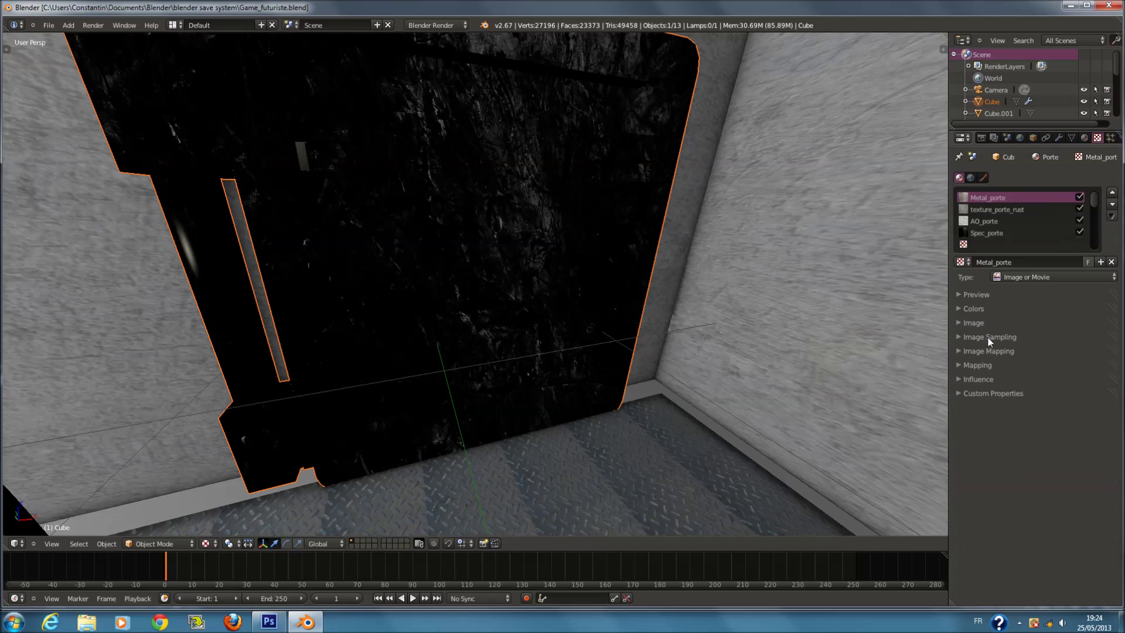
{"action": "left_click", "coordinate": [997, 367]}
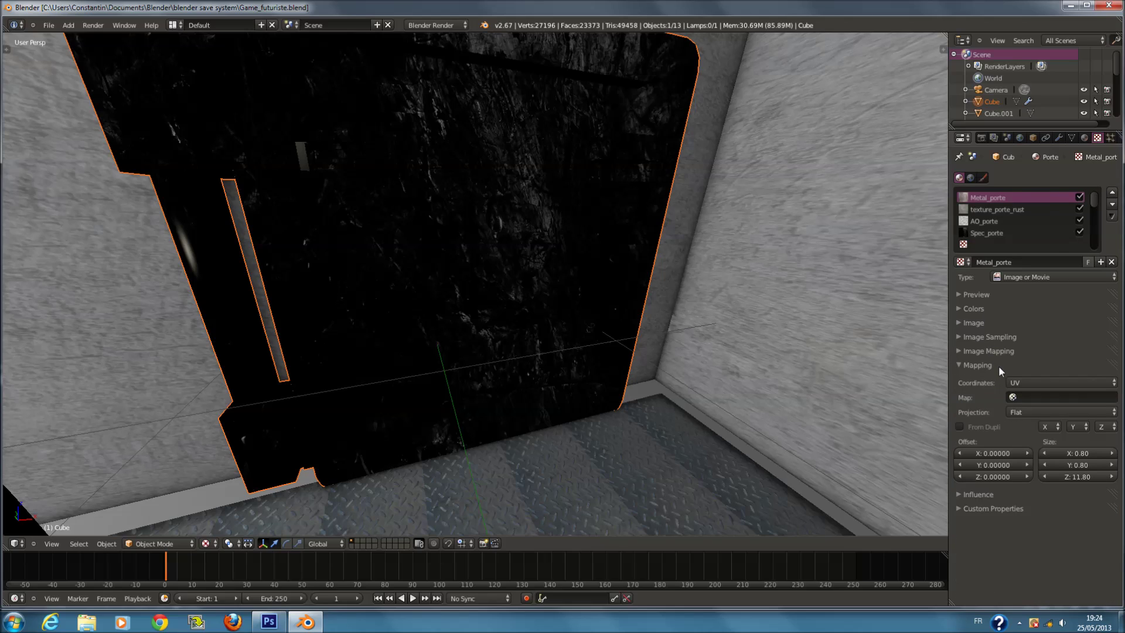
{"action": "left_click", "coordinate": [1078, 477]}
{"action": "type", "text": "0"}
{"action": "left_click", "coordinate": [1057, 476]}
{"action": "type", "text": "-0.3"}
{"action": "key", "text": "Return"}
{"action": "left_click", "coordinate": [1111, 477]}
{"action": "left_click", "coordinate": [1111, 476]}
{"action": "key", "text": "ctrl+s"}
Set the X and Y size in the Spec_porte texture's mapping to 0.80.
{"action": "left_click", "coordinate": [623, 378]}
{"action": "middle_click_drag", "start_coordinate": [589, 352], "coordinate": [547, 302]}
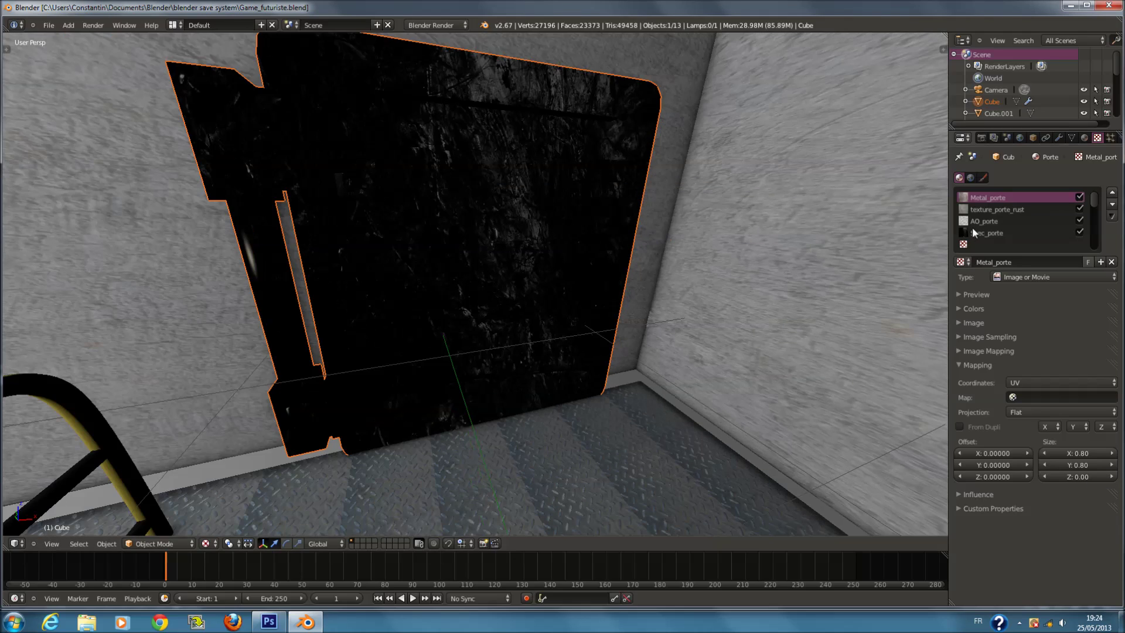
{"action": "left_click", "coordinate": [994, 233]}
{"action": "left_click", "coordinate": [1049, 453]}
{"action": "left_click", "coordinate": [1048, 452]}
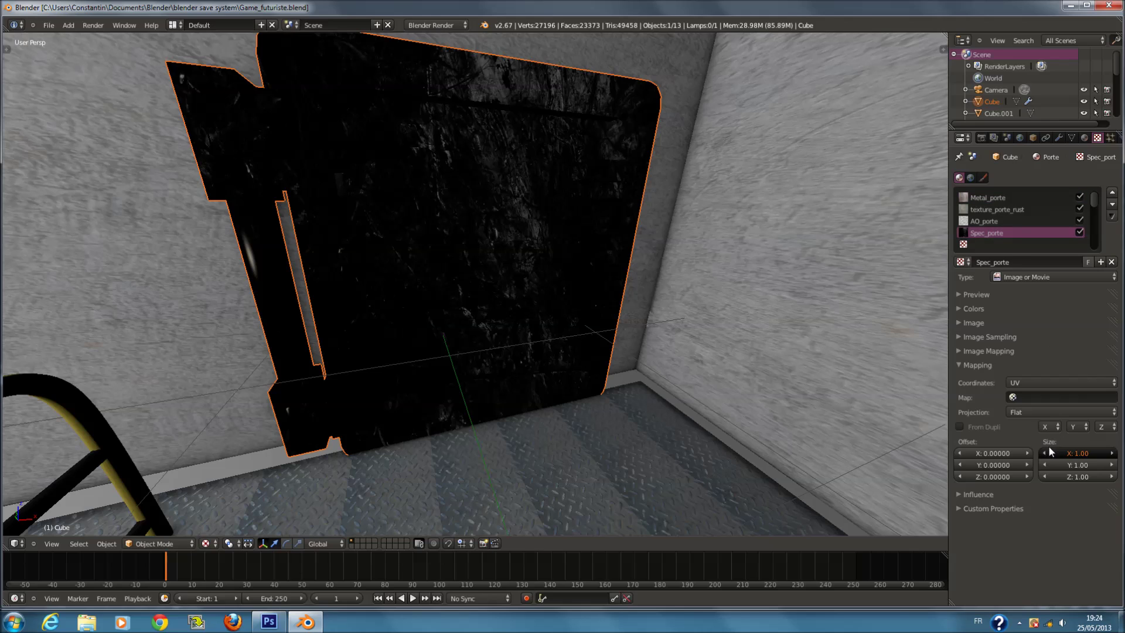
{"action": "left_click", "coordinate": [1050, 466]}
{"action": "left_click", "coordinate": [1050, 466]}
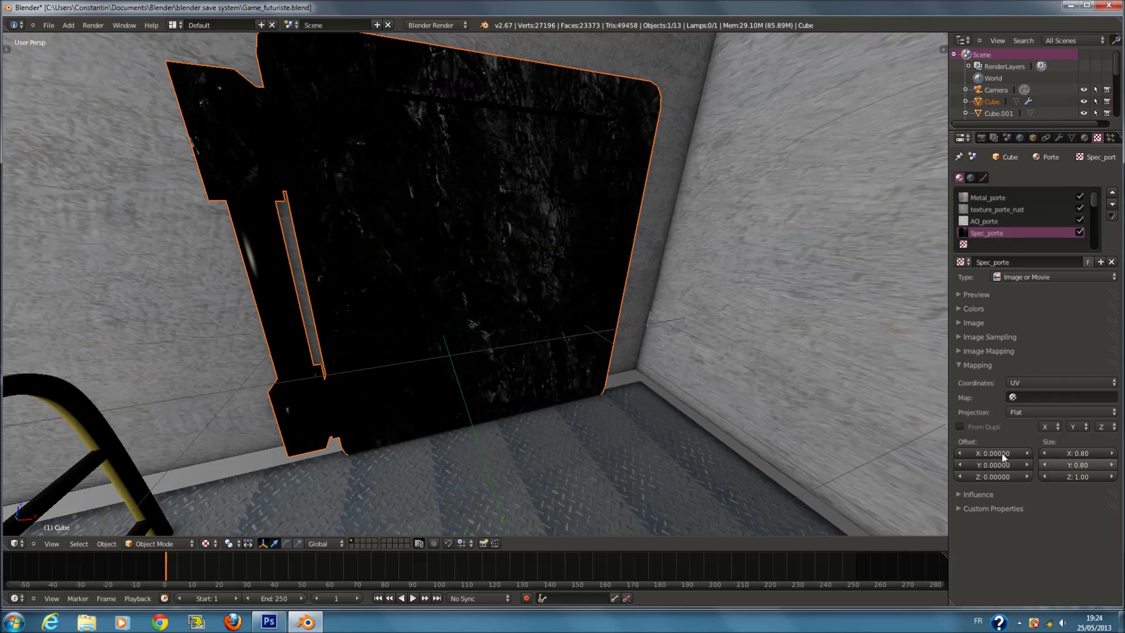
Make Spec_porte influence specular intensity, color and hardness instead of the diffuse color.
{"action": "left_click", "coordinate": [990, 366]}
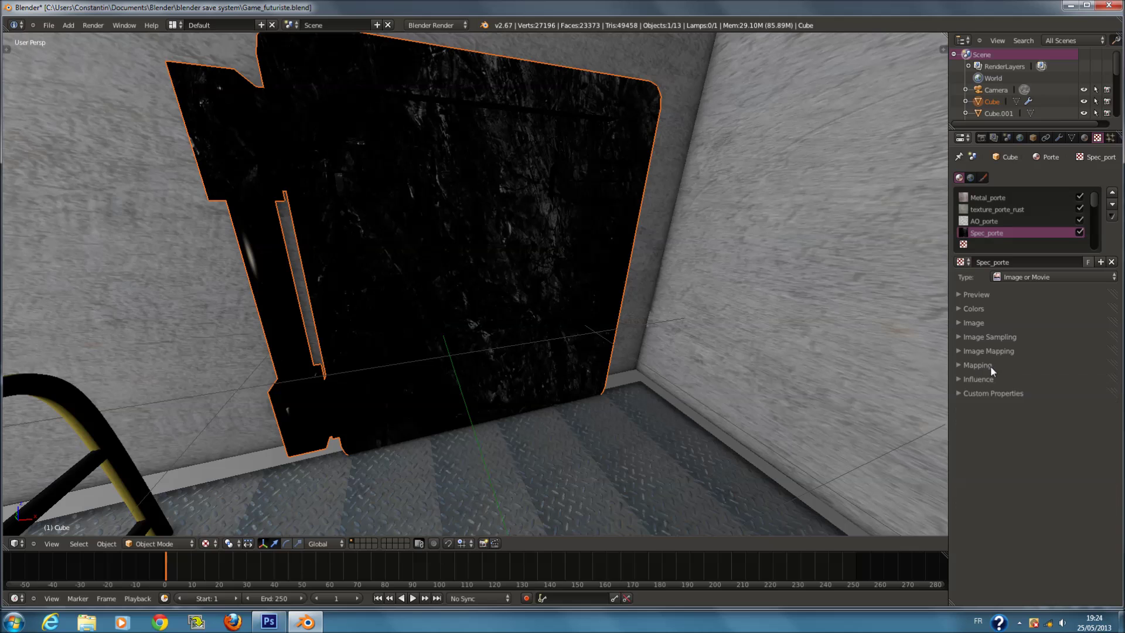
{"action": "left_click", "coordinate": [995, 381]}
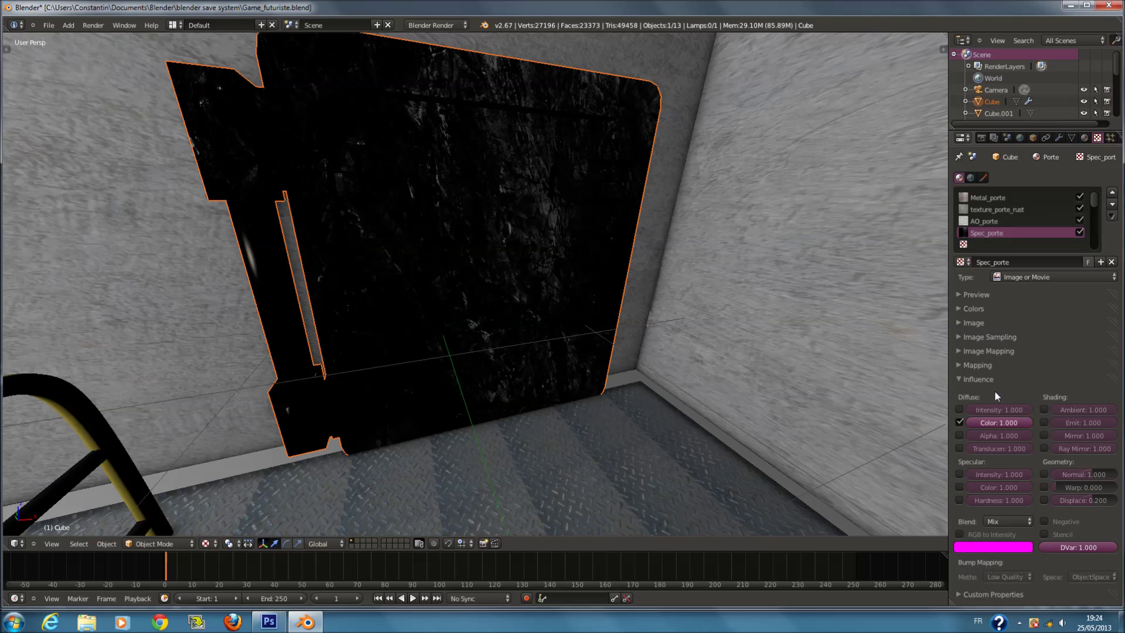
{"action": "left_click", "coordinate": [959, 422]}
{"action": "mouse_move", "coordinate": [430, 336]}
{"action": "middle_mouse_down"}
{"action": "mouse_move", "coordinate": [464, 336]}
{"action": "mouse_move", "coordinate": [448, 329]}
{"action": "middle_mouse_up"}
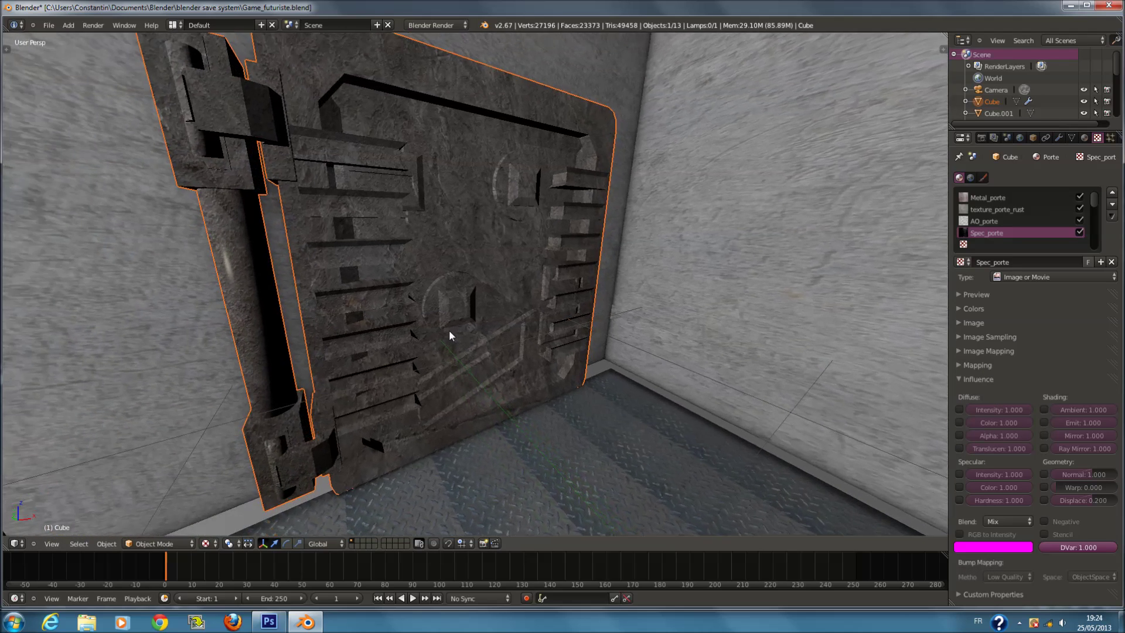
{"action": "left_click", "coordinate": [959, 500]}
{"action": "left_click", "coordinate": [959, 487]}
{"action": "left_click", "coordinate": [959, 474]}
Examine the specular effect on the door's hinge and front from close up and from several angles.
{"action": "middle_click_drag", "start_coordinate": [591, 293], "coordinate": [431, 247]}
{"action": "scroll", "coordinate": [431, 248], "scroll_direction": "up", "scroll_amount": 4}
{"action": "scroll", "coordinate": [433, 253], "scroll_direction": "up", "scroll_amount": 6}
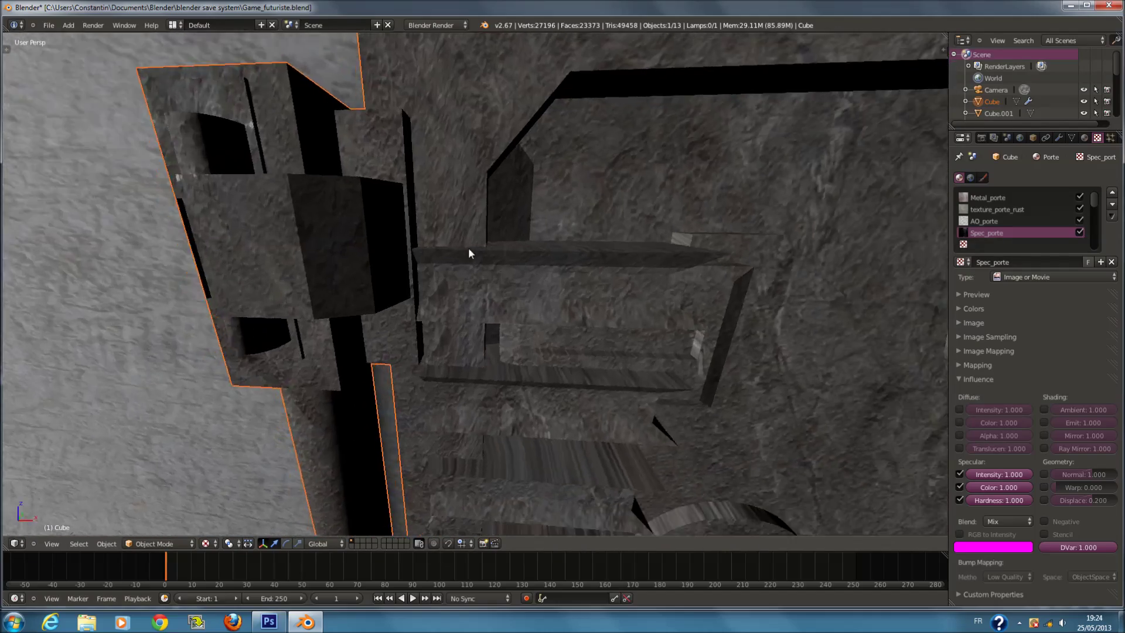
{"action": "middle_click_drag", "start_coordinate": [469, 250], "coordinate": [428, 227]}
{"action": "scroll", "coordinate": [428, 227], "scroll_direction": "down", "scroll_amount": 6}
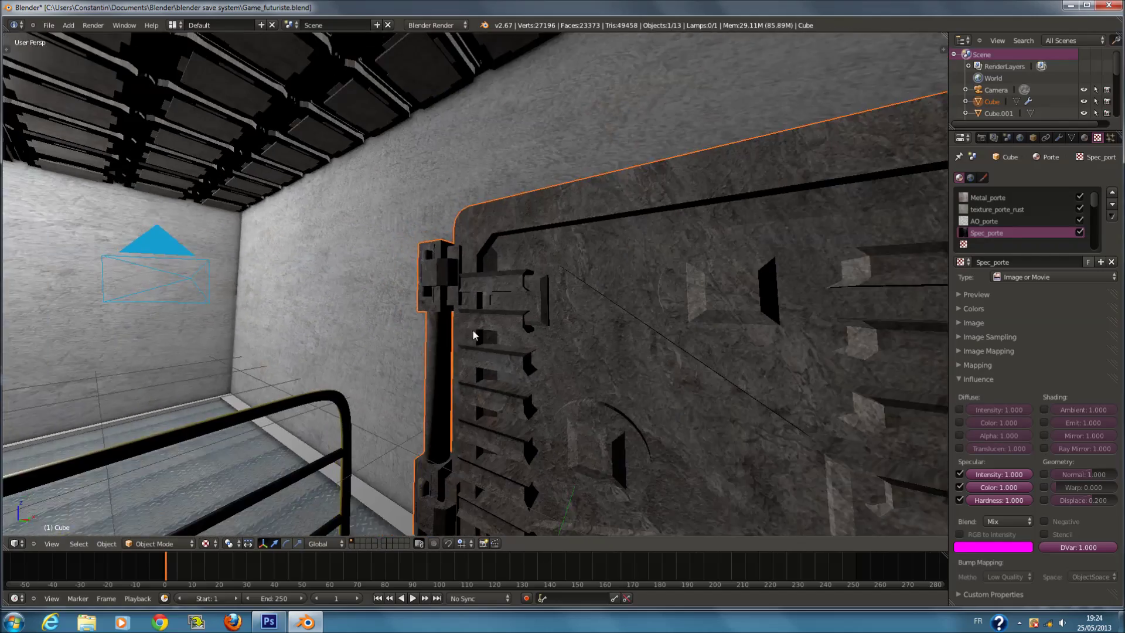
{"action": "scroll", "coordinate": [511, 353], "scroll_direction": "down", "scroll_amount": 5}
{"action": "middle_click_drag", "start_coordinate": [511, 353], "coordinate": [550, 329]}
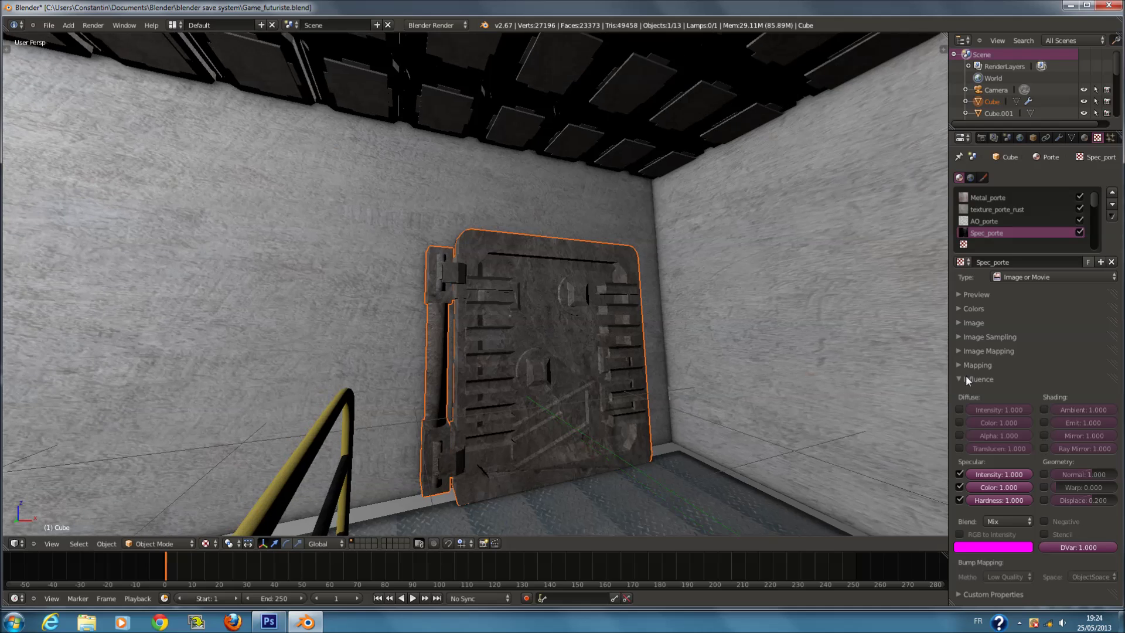
Set Spec_porte's specular influence to intensity 0.811 and color 0.821, with Negative and Stencil enabled and Multiply blending.
{"action": "mouse_move", "coordinate": [1022, 477]}
{"action": "left_mouse_down"}
{"action": "mouse_move", "coordinate": [989, 492]}
{"action": "mouse_move", "coordinate": [1014, 494]}
{"action": "left_mouse_up"}
{"action": "left_click", "coordinate": [1048, 523]}
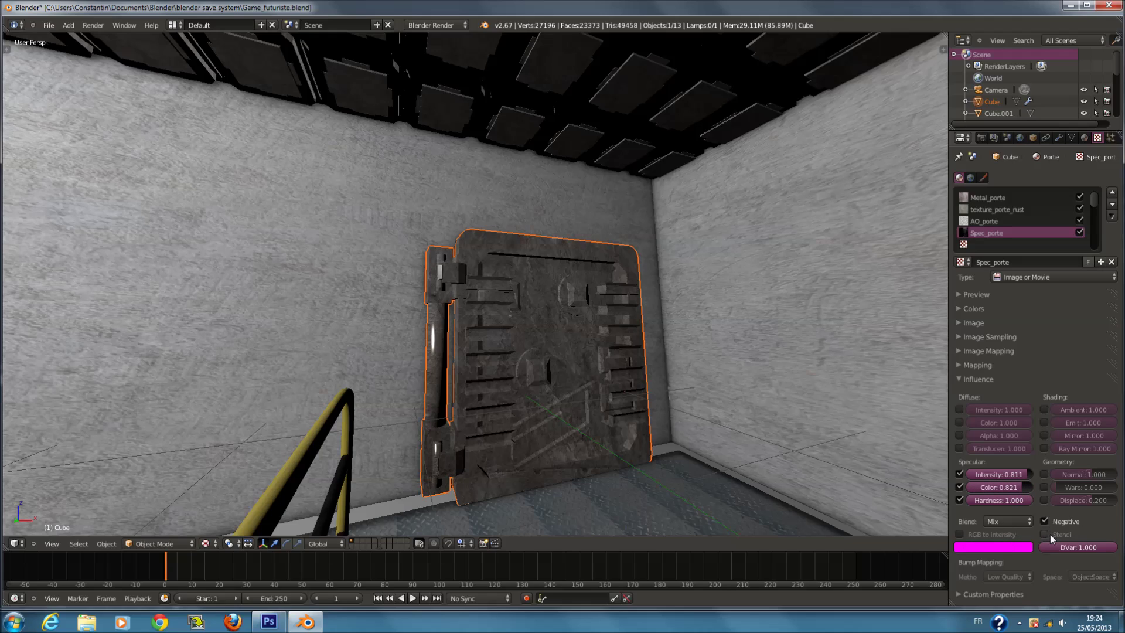
{"action": "left_click", "coordinate": [995, 522]}
{"action": "left_click", "coordinate": [1006, 482]}
{"action": "middle_click_drag", "start_coordinate": [768, 445], "coordinate": [450, 388]}
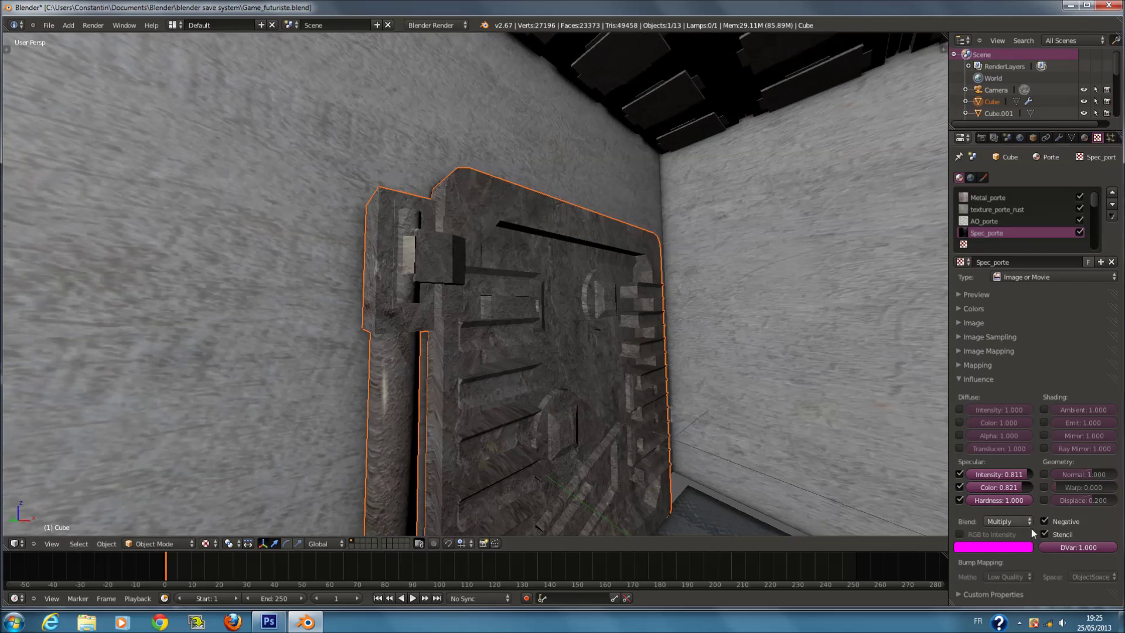
Disable Negative and Stencil for Spec_porte and set its specular intensity and color influence to 1.000.
{"action": "left_click", "coordinate": [1045, 521]}
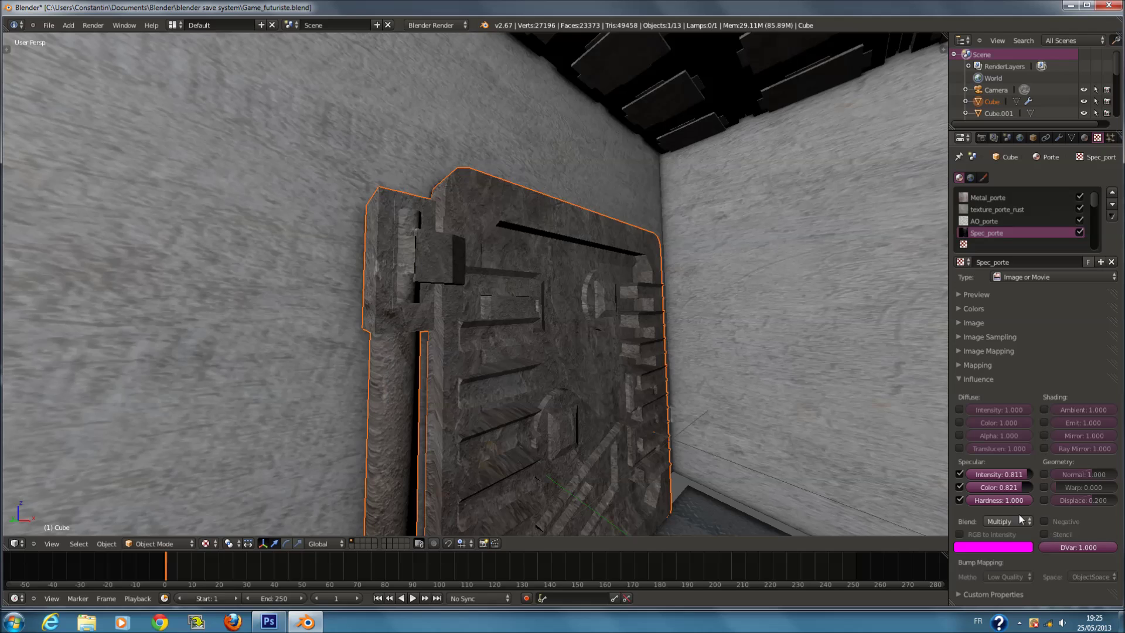
{"action": "left_click_drag", "start_coordinate": [1012, 480], "coordinate": [1058, 498]}
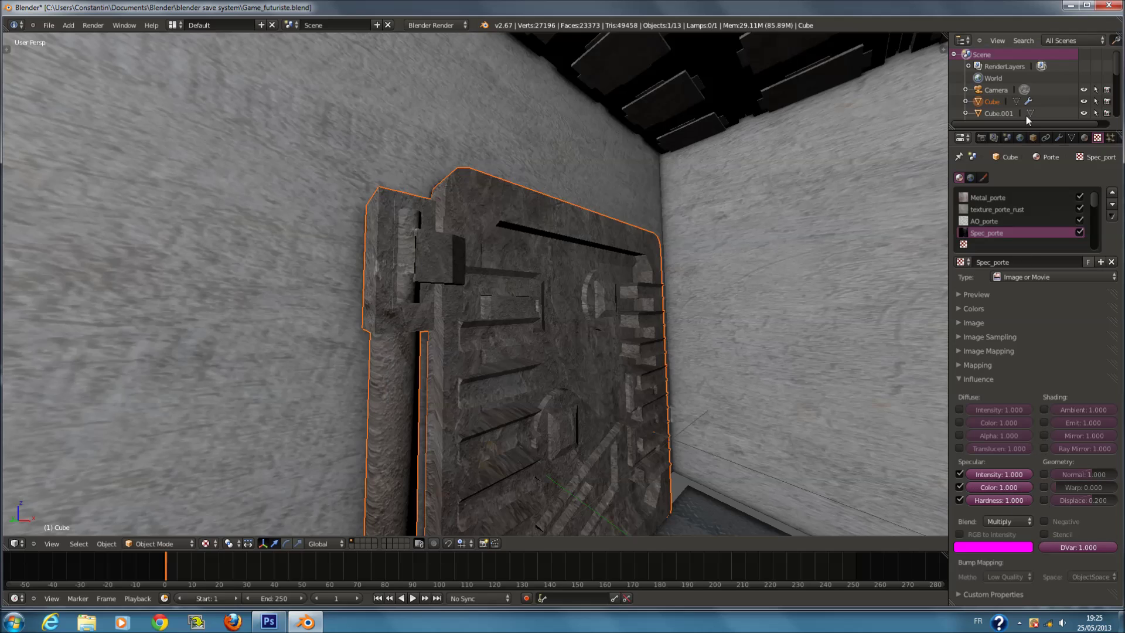
Raise the specular intensity of the door's Portes material to 1.000 and check the door's shine.
{"action": "left_click", "coordinate": [1084, 138]}
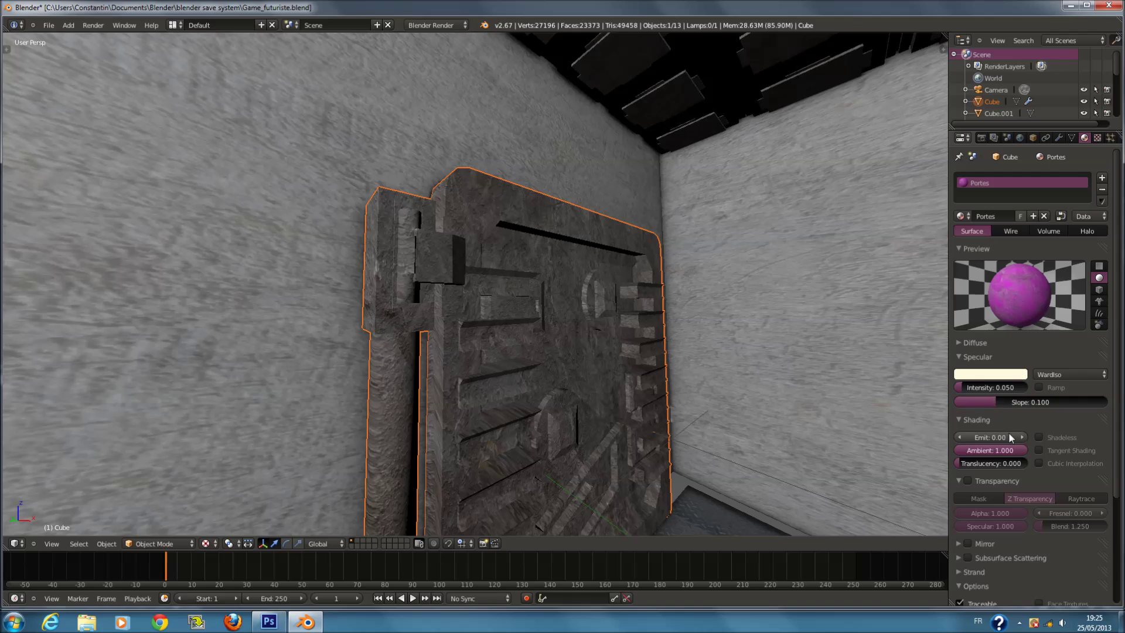
{"action": "left_click_drag", "start_coordinate": [997, 391], "coordinate": [998, 388]}
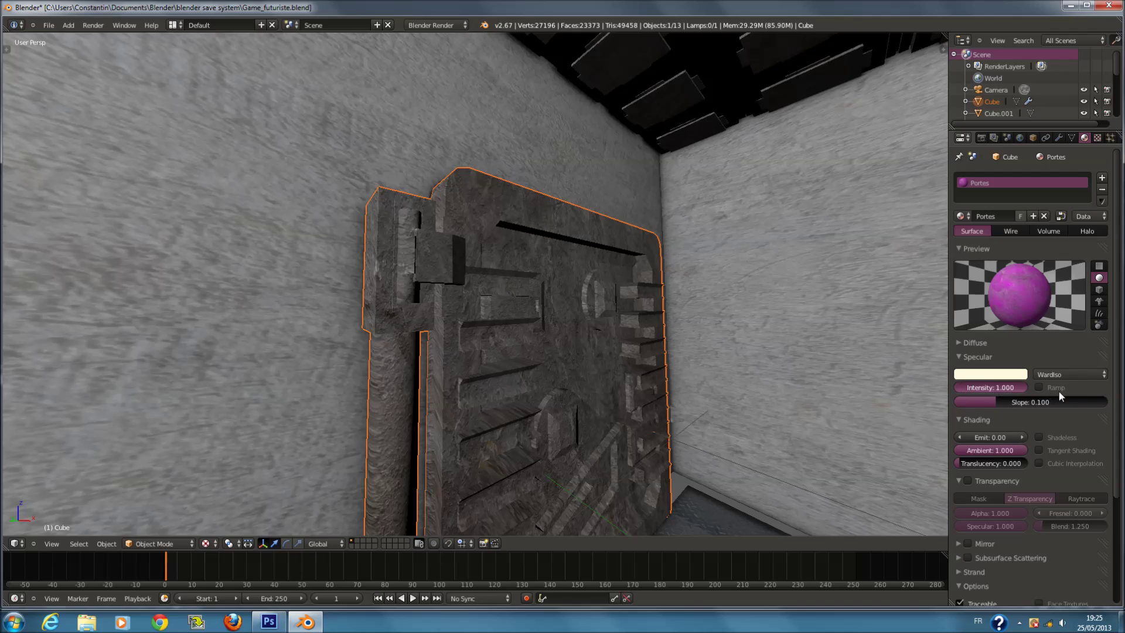
{"action": "middle_click_drag", "start_coordinate": [903, 419], "coordinate": [780, 419]}
Set Spec_porte's specular influence to color 0.972 and hardness 0.434, with Mix blending.
{"action": "left_click", "coordinate": [1098, 138]}
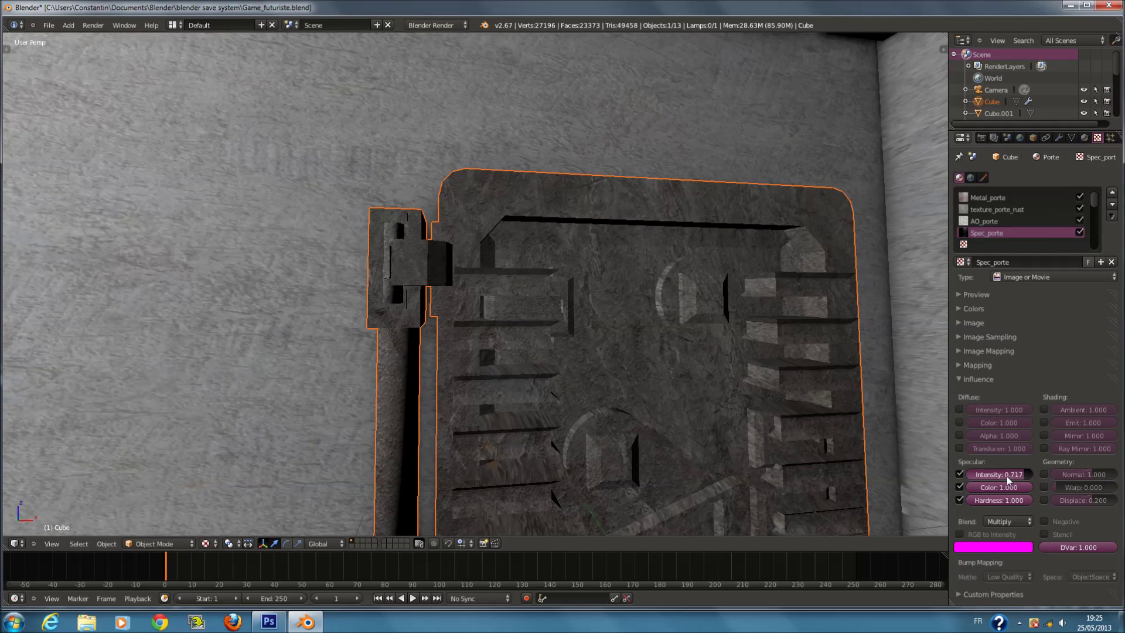
{"action": "left_click_drag", "start_coordinate": [1026, 490], "coordinate": [1019, 489]}
{"action": "middle_click_drag", "start_coordinate": [503, 384], "coordinate": [545, 331]}
{"action": "left_click", "coordinate": [1027, 522]}
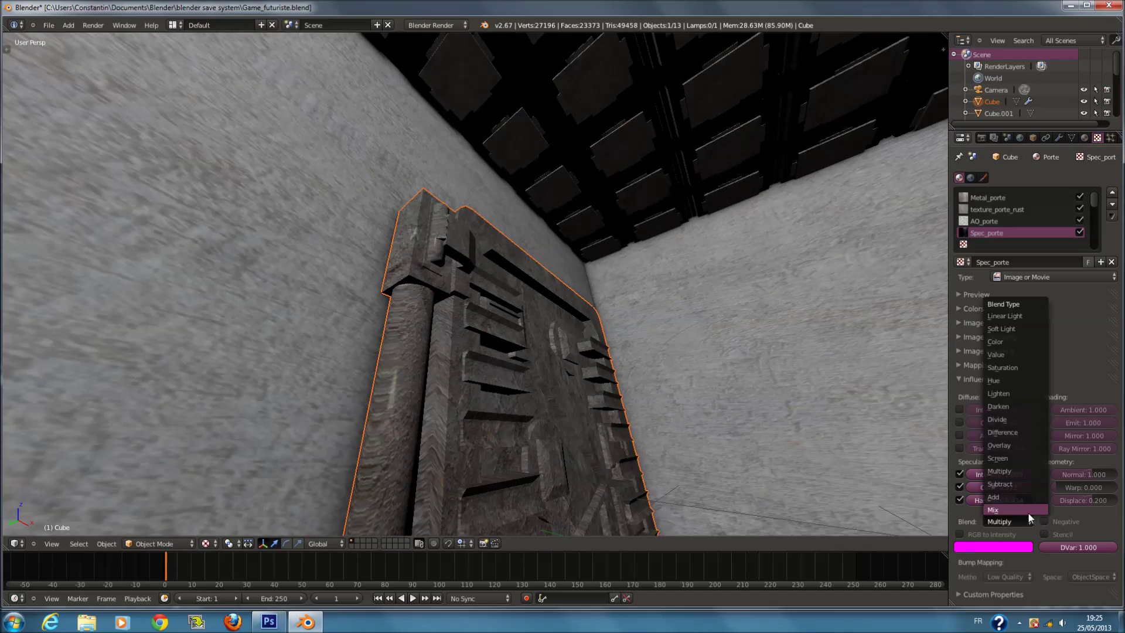
{"action": "left_click", "coordinate": [994, 510]}
Save the door's texture changes to Game_futuriste.blend and show the room through the camera.
{"action": "middle_click_drag", "start_coordinate": [789, 435], "coordinate": [543, 347]}
{"action": "key", "text": "ctrl+s"}
{"action": "left_click", "coordinate": [543, 347]}
{"action": "middle_click_drag", "start_coordinate": [950, 435], "coordinate": [757, 404]}
{"action": "key", "text": "ctrl+s"}
{"action": "left_click", "coordinate": [678, 415]}
{"action": "key", "text": "KP_0"}
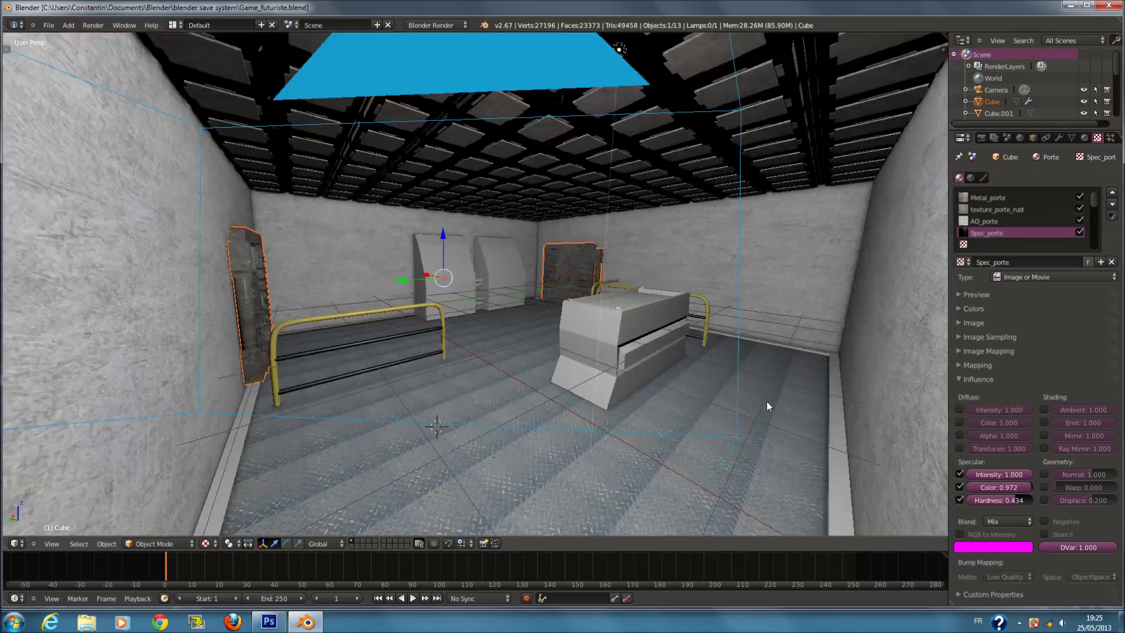
Clear the selection of the scene's objects and save the file.
{"action": "right_click", "coordinate": [288, 337]}
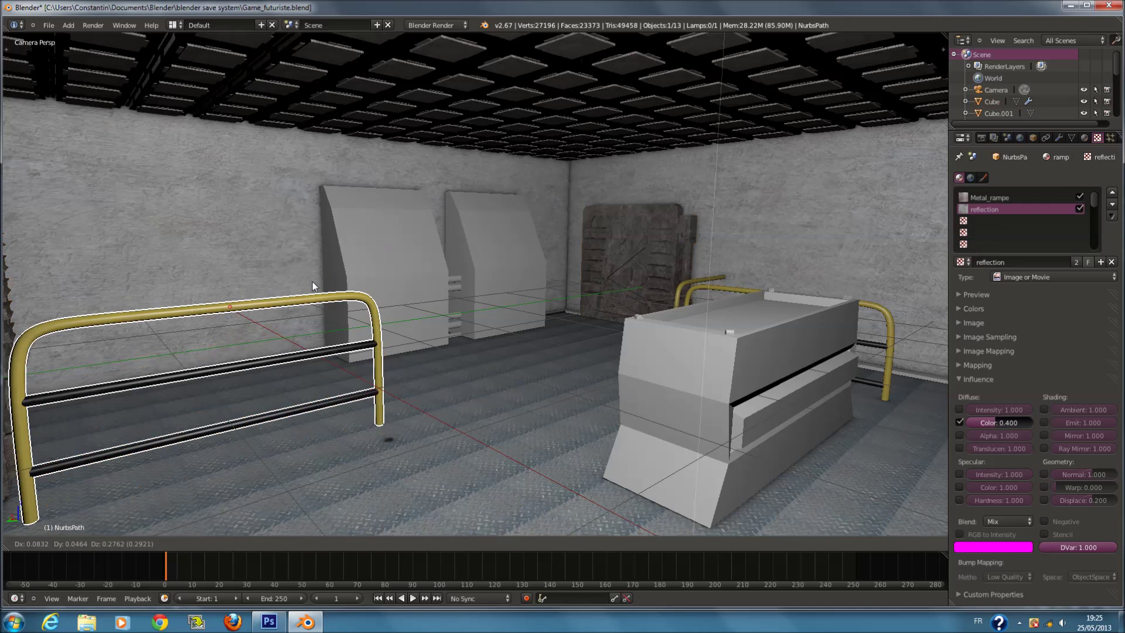
{"action": "key", "text": "a"}
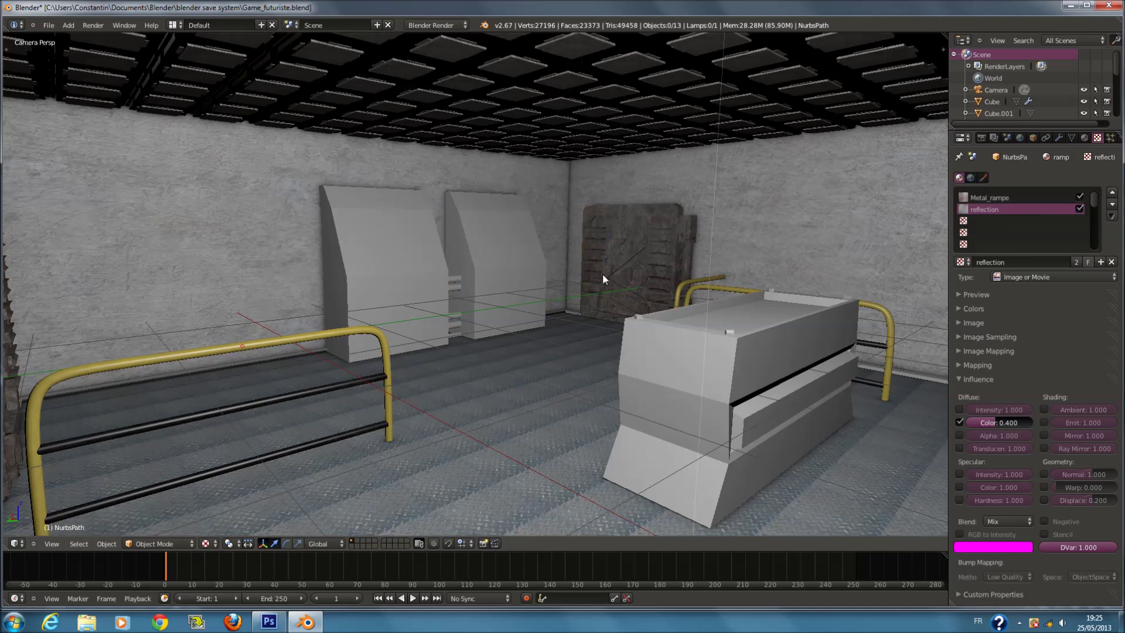
{"action": "key", "text": "a"}
{"action": "scroll", "coordinate": [630, 265], "scroll_direction": "down", "scroll_amount": 1}
{"action": "scroll", "coordinate": [630, 265], "scroll_direction": "up", "scroll_amount": 2}
{"action": "key", "text": "ctrl+s"}
{"action": "left_click", "coordinate": [631, 265]}
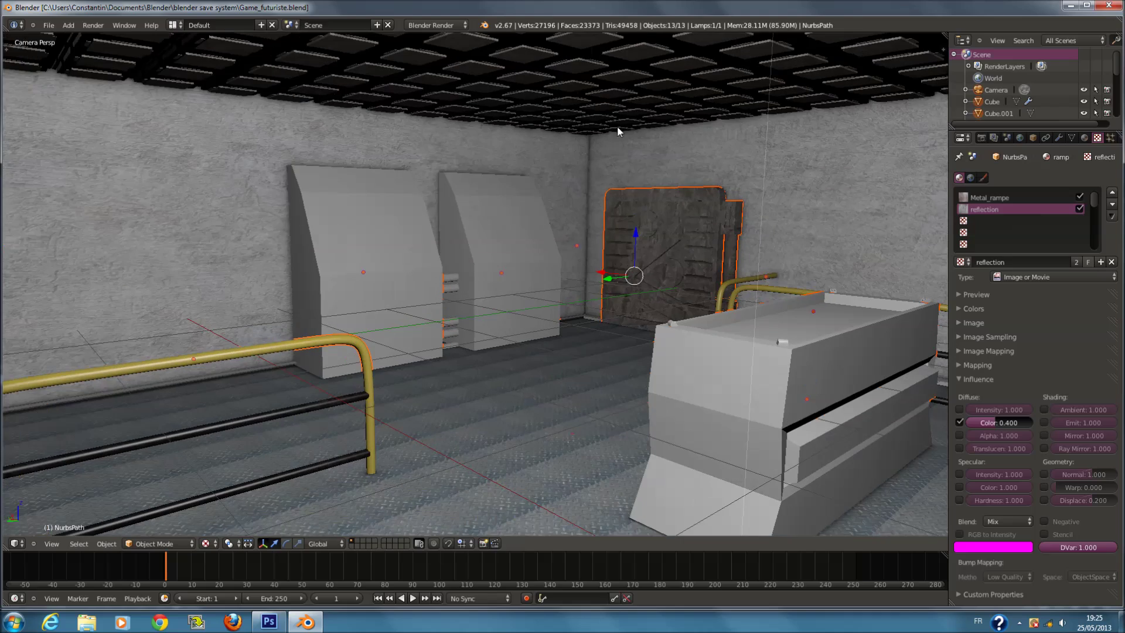
{"action": "scroll", "coordinate": [619, 135], "scroll_direction": "down", "scroll_amount": 2}
{"action": "scroll", "coordinate": [620, 163], "scroll_direction": "up", "scroll_amount": 1}
{"action": "key", "text": "a"}
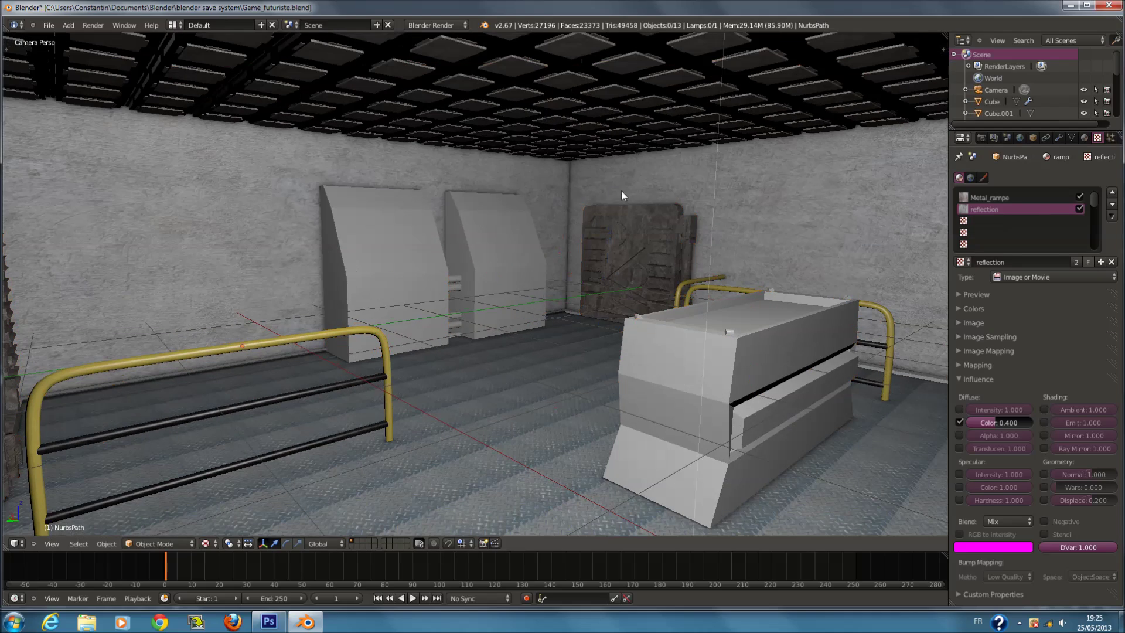
Save the scene, look over the room from a free viewpoint and return to the camera view.
{"action": "right_click", "coordinate": [793, 238]}
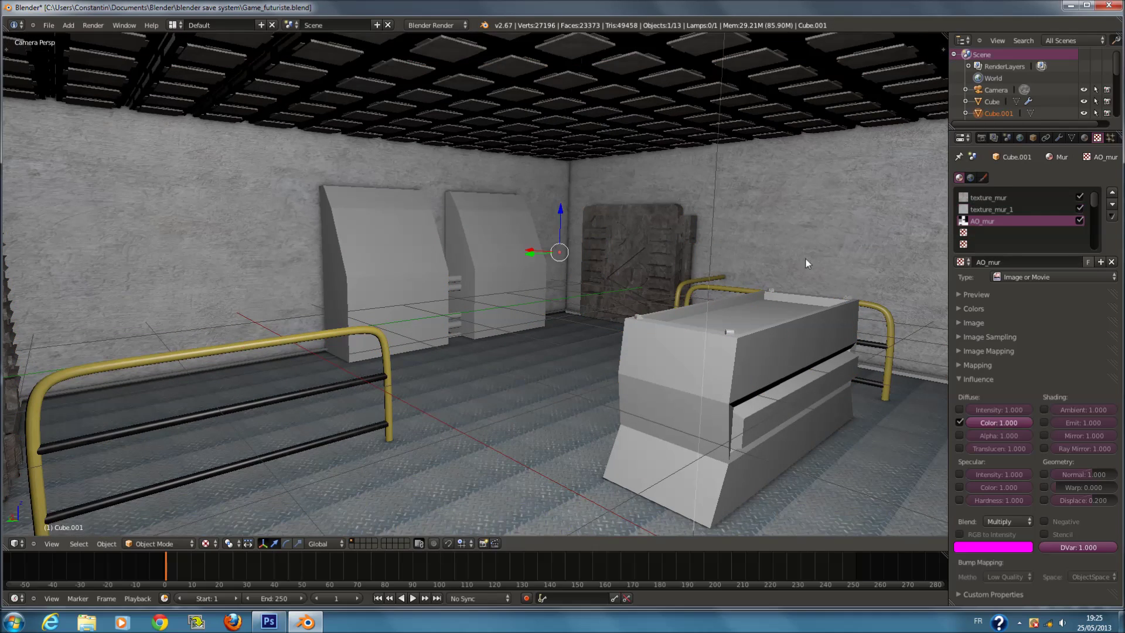
{"action": "key", "text": "ctrl+s"}
{"action": "left_click", "coordinate": [825, 233]}
{"action": "key", "text": "ctrl+s"}
{"action": "left_click", "coordinate": [574, 289]}
{"action": "middle_click_drag", "start_coordinate": [574, 289], "coordinate": [544, 237]}
{"action": "scroll", "coordinate": [541, 235], "scroll_direction": "down", "scroll_amount": 4}
{"action": "scroll", "coordinate": [544, 250], "scroll_direction": "up", "scroll_amount": 3}
{"action": "middle_click_drag", "start_coordinate": [532, 228], "coordinate": [489, 237]}
{"action": "key", "text": "KP_0"}
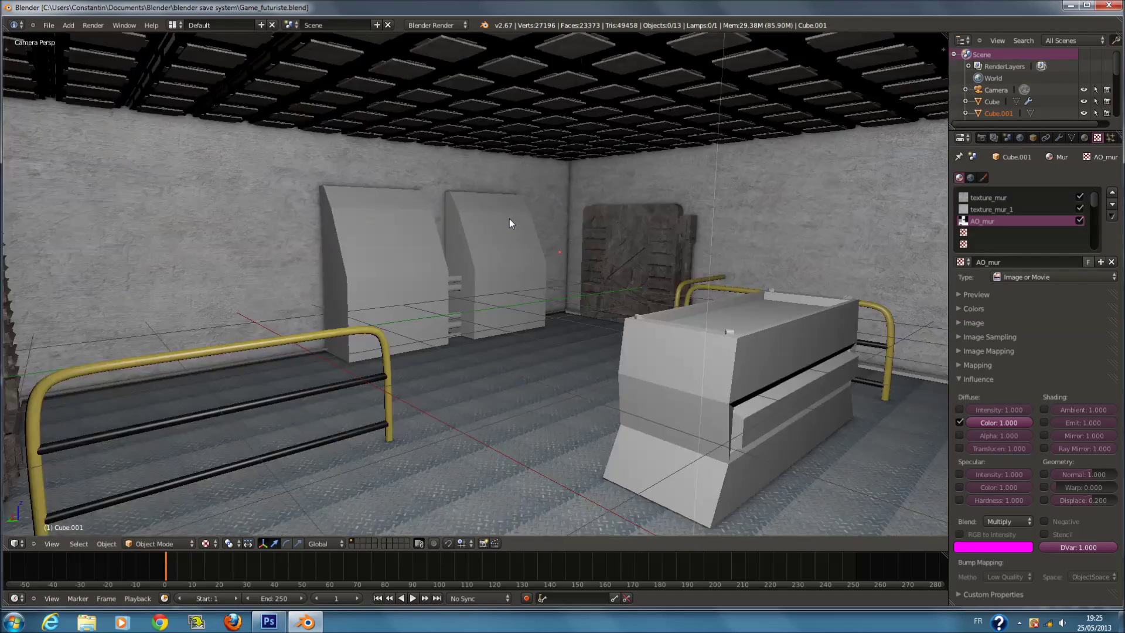
Save the Blender file and minimise the Blender and Photoshop windows.
{"action": "key", "text": "ctrl+s"}
{"action": "left_click", "coordinate": [537, 288]}
{"action": "scroll", "coordinate": [540, 317], "scroll_direction": "up", "scroll_amount": 3}
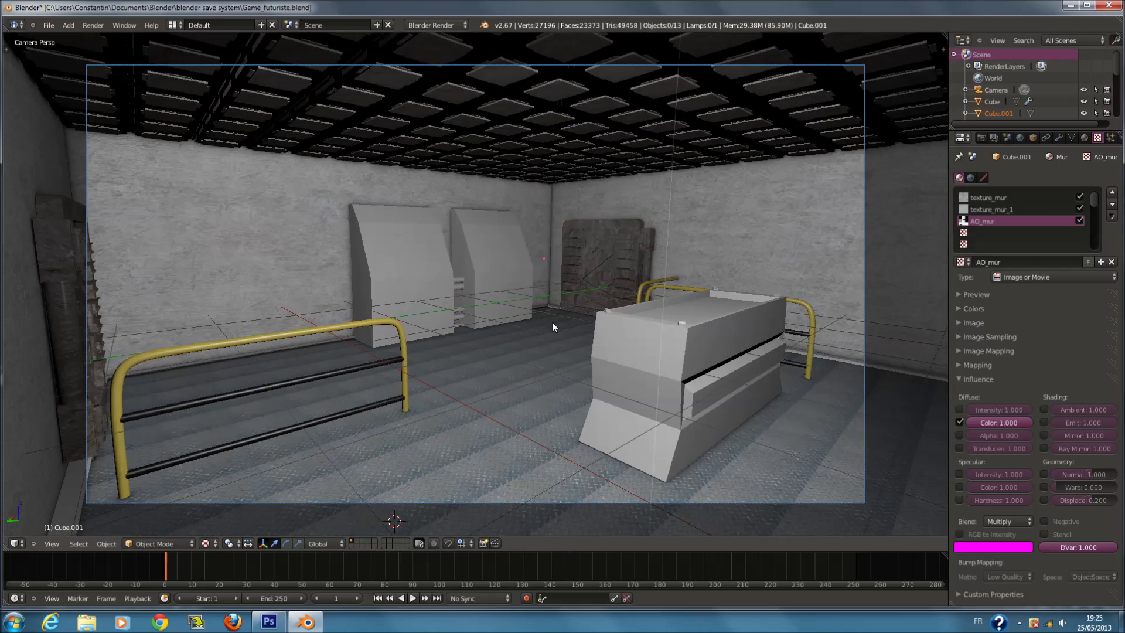
{"action": "left_click", "coordinate": [1072, 7]}
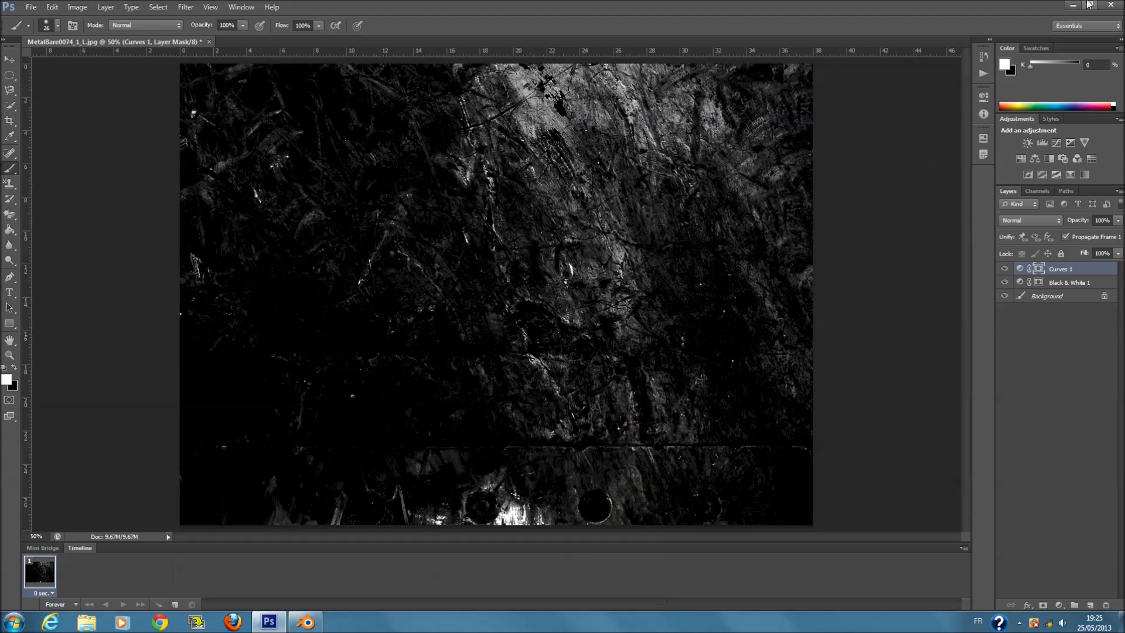
{"action": "left_click", "coordinate": [1073, 7]}
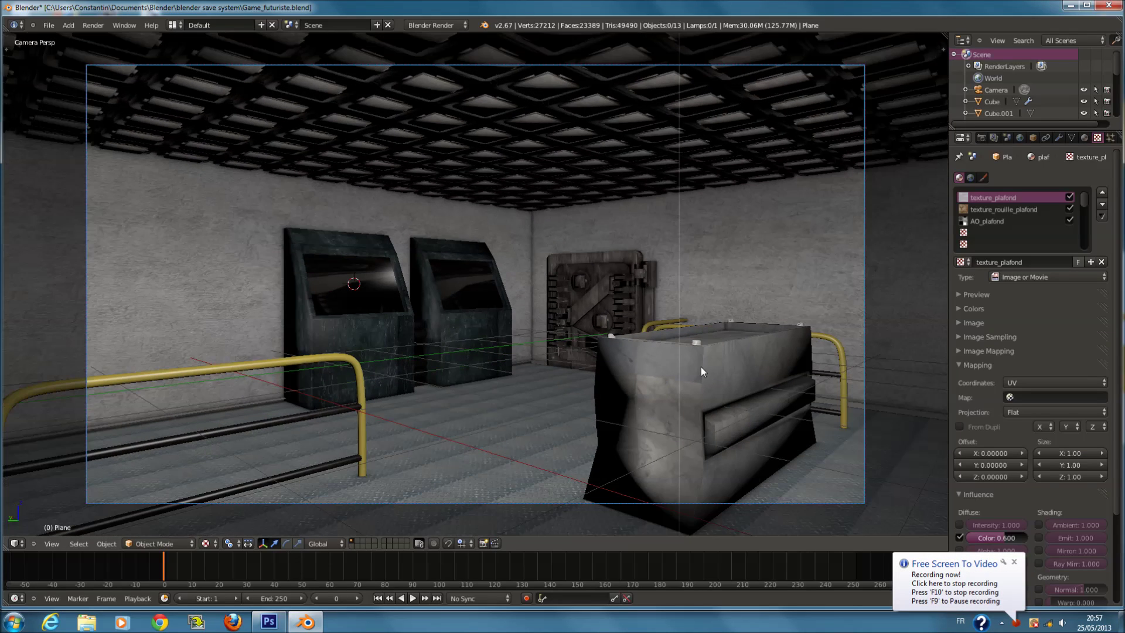
Save the scene, inspect the textured computers, doors and ceiling from a free viewpoint and return to the camera view.
{"action": "key", "text": "a"}
{"action": "key", "text": "ctrl+s"}
{"action": "left_click", "coordinate": [695, 392]}
{"action": "key", "text": "a"}
{"action": "middle_click_drag", "start_coordinate": [762, 325], "coordinate": [473, 393]}
{"action": "key", "text": "ctrl+s"}
{"action": "key", "text": "Return"}
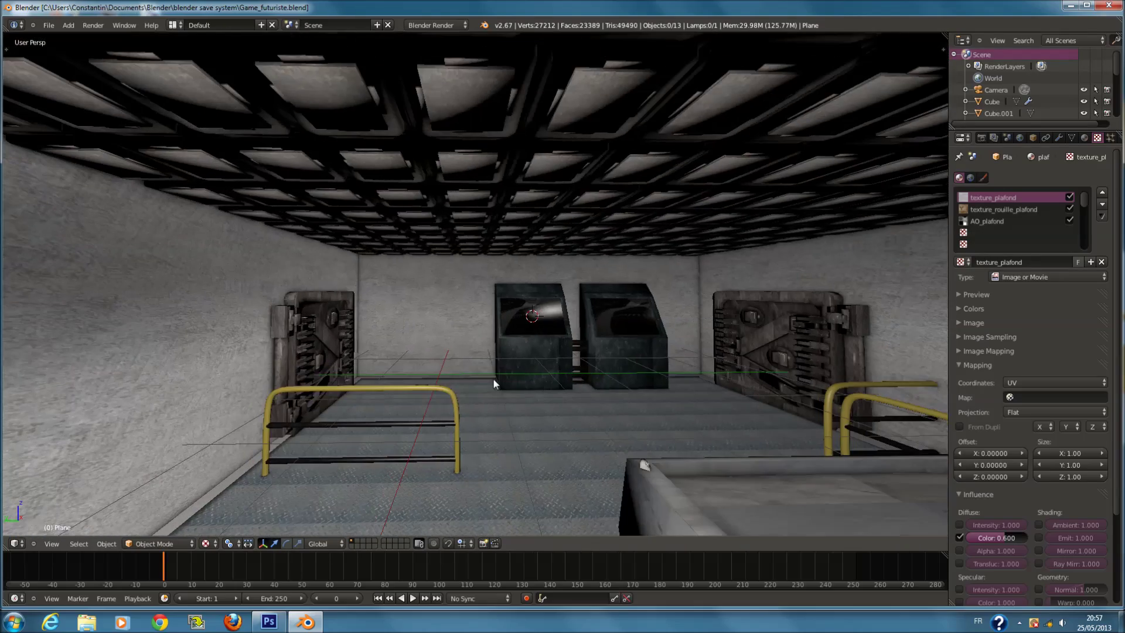
{"action": "key", "text": "KP_0"}
{"action": "scroll", "coordinate": [402, 346], "scroll_direction": "up", "scroll_amount": 2}
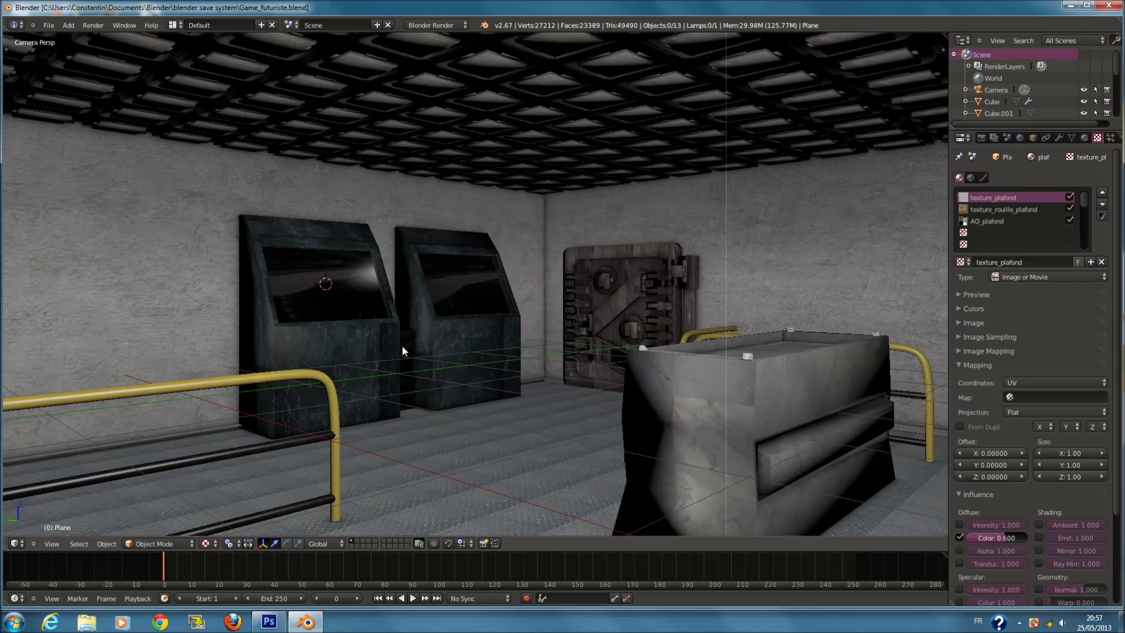
Try the Normal influence of the AO_ordinateur texture on the computers and disable it again.
{"action": "right_click", "coordinate": [398, 371]}
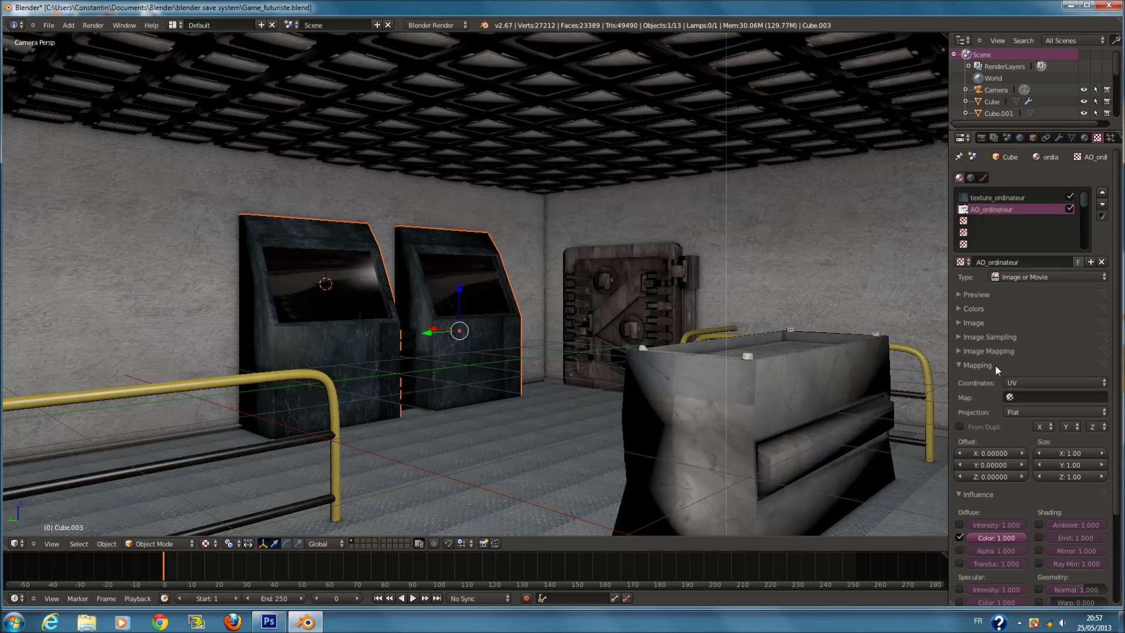
{"action": "left_click", "coordinate": [977, 365]}
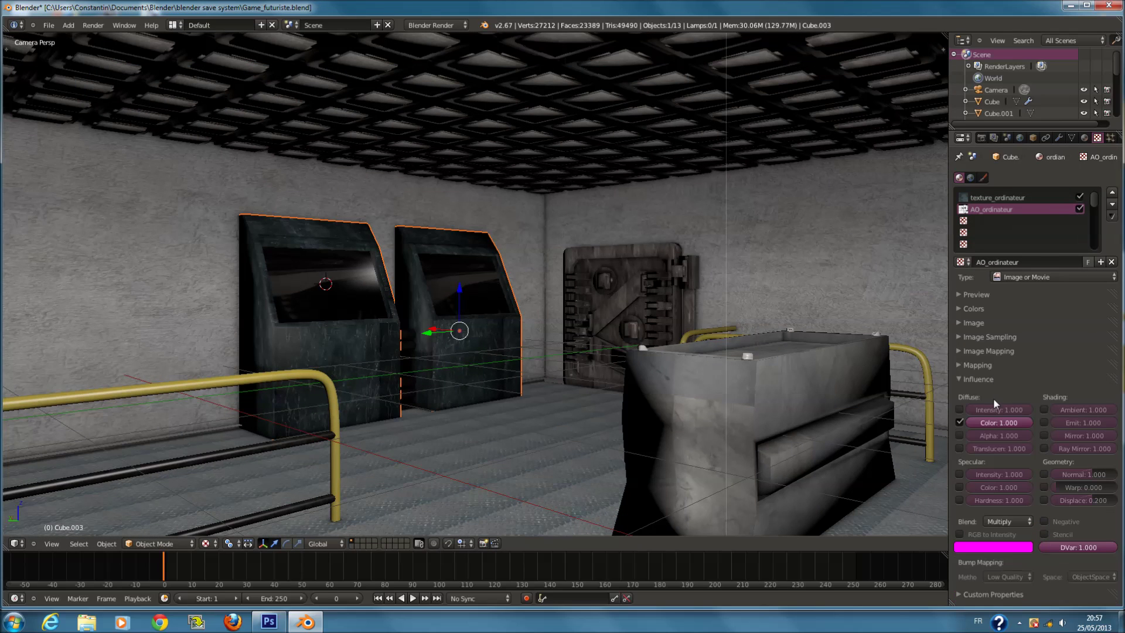
{"action": "left_click", "coordinate": [1045, 474]}
{"action": "scroll", "coordinate": [309, 437], "scroll_direction": "up", "scroll_amount": 2}
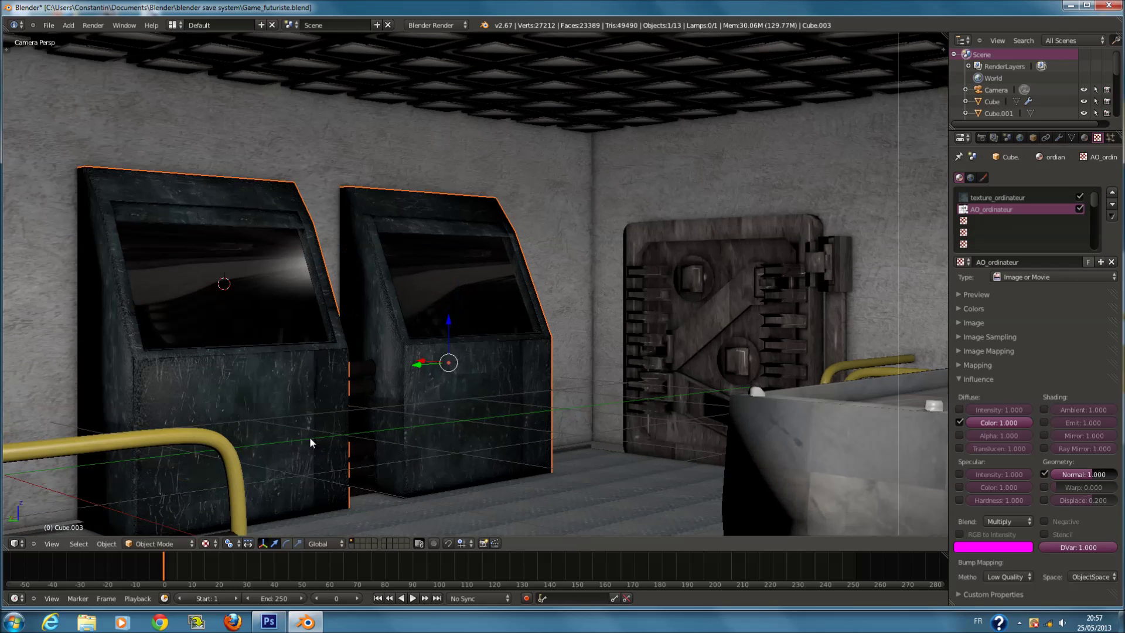
{"action": "left_click", "coordinate": [1044, 474]}
{"action": "scroll", "coordinate": [541, 371], "scroll_direction": "down", "scroll_amount": 3}
Save over Game_futuriste.blend and inspect the room from a free viewpoint before restoring the camera view.
{"action": "key", "text": "ctrl+s"}
{"action": "scroll", "coordinate": [539, 370], "scroll_direction": "down", "scroll_amount": 3}
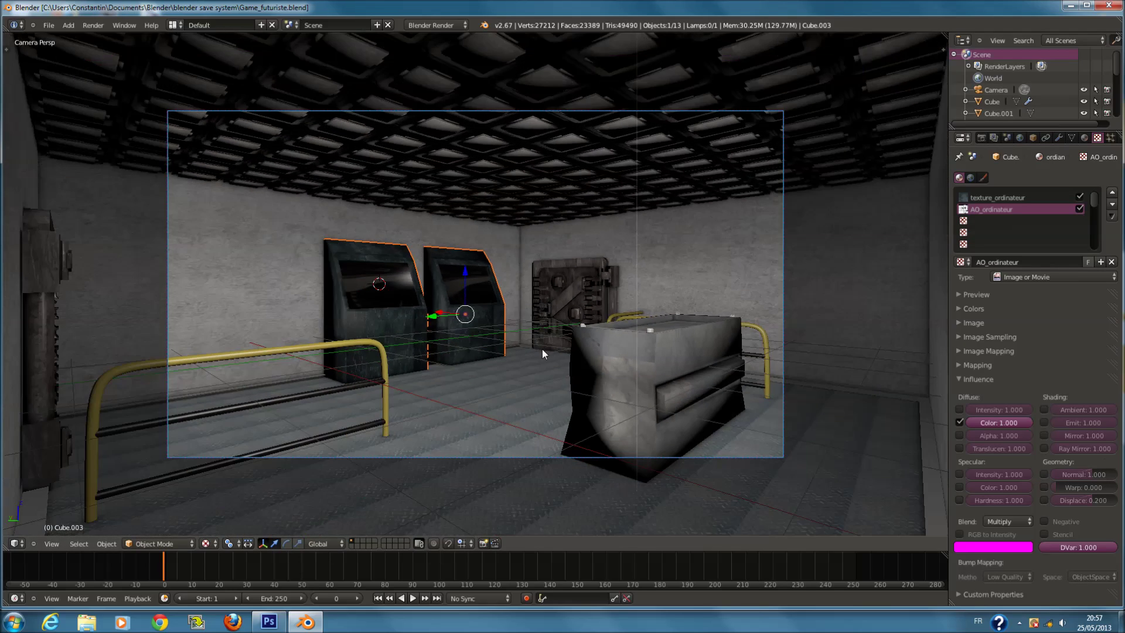
{"action": "scroll", "coordinate": [543, 349], "scroll_direction": "up", "scroll_amount": 1}
{"action": "scroll", "coordinate": [546, 352], "scroll_direction": "down", "scroll_amount": 3}
{"action": "key", "text": "ctrl+s"}
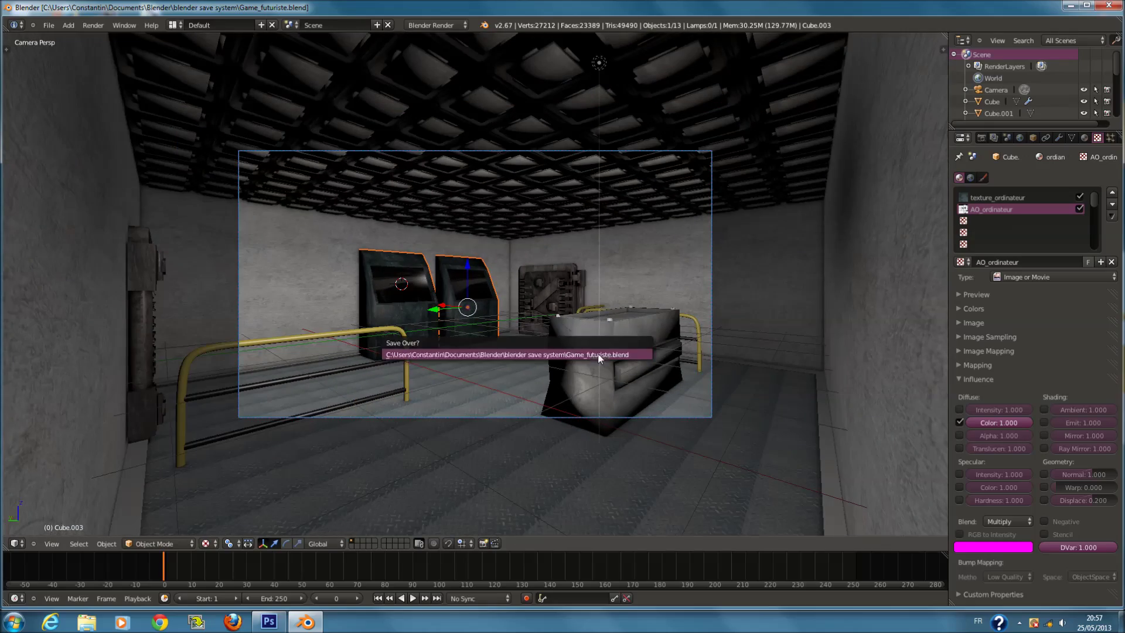
{"action": "left_click", "coordinate": [598, 353]}
{"action": "middle_click_drag", "start_coordinate": [635, 356], "coordinate": [704, 347]}
{"action": "scroll", "coordinate": [619, 353], "scroll_direction": "down", "scroll_amount": 5}
{"action": "key", "text": "ctrl+s"}
{"action": "left_click", "coordinate": [644, 351]}
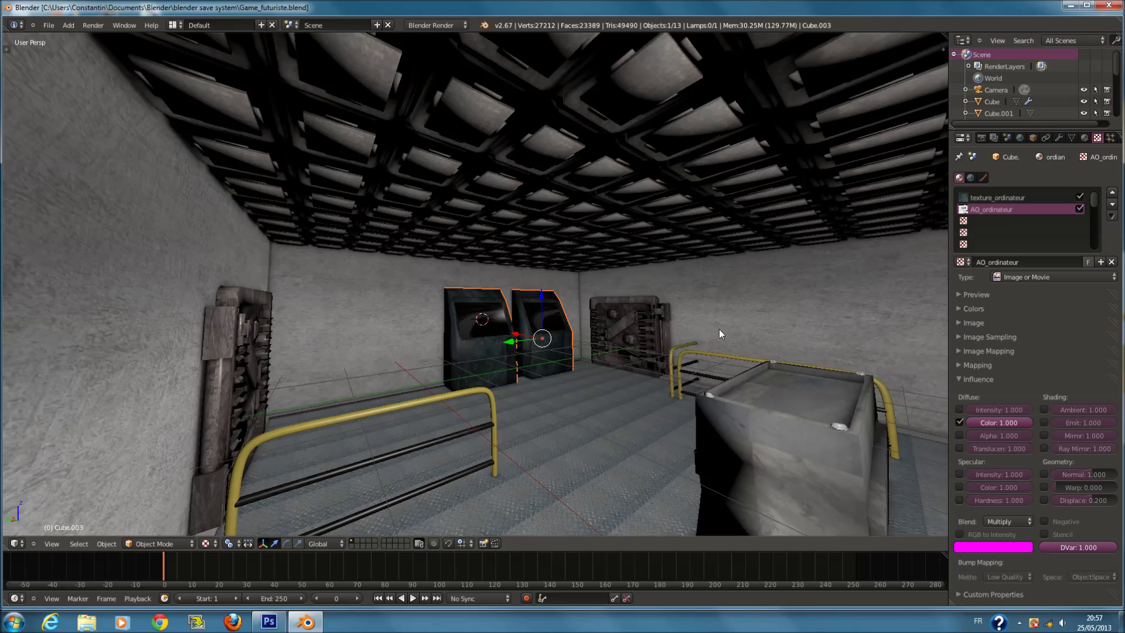
{"action": "key", "text": "KP_0"}
{"action": "scroll", "coordinate": [610, 342], "scroll_direction": "up", "scroll_amount": 2}
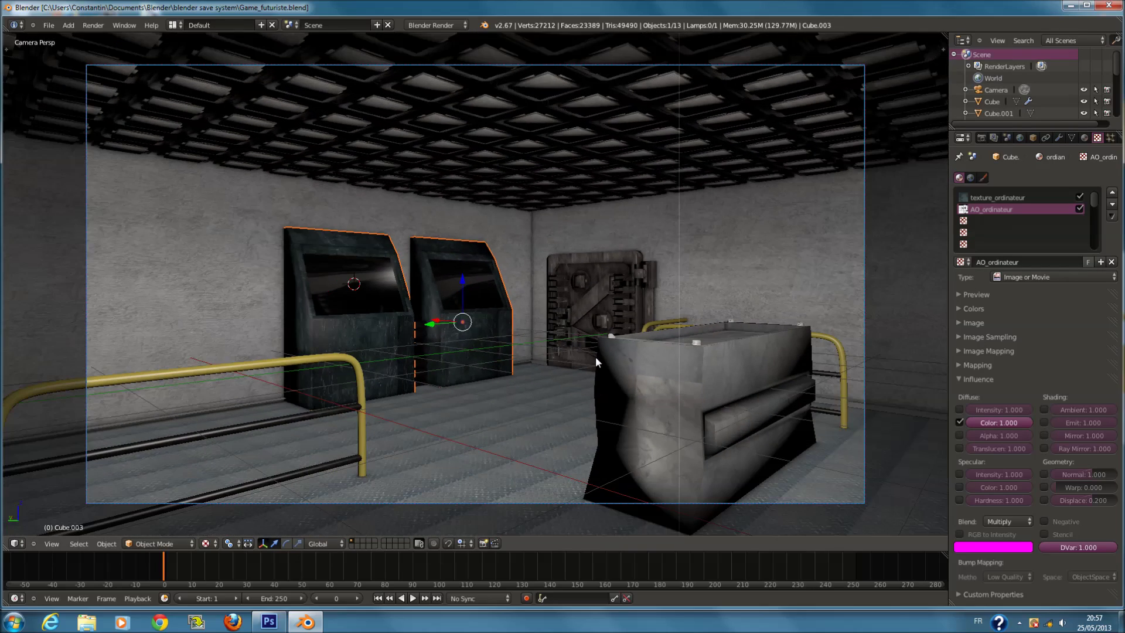
Deselect the computers, save the file and collapse the texture's Influence settings.
{"action": "key", "text": "a"}
{"action": "key", "text": "ctrl+s"}
{"action": "left_click", "coordinate": [596, 356]}
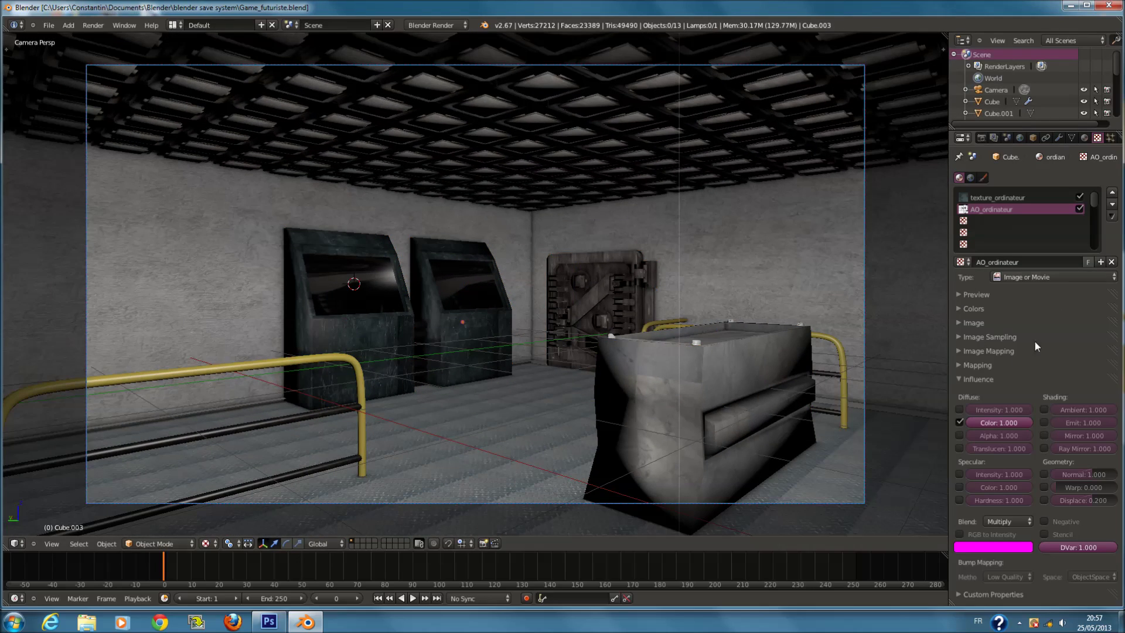
{"action": "left_click", "coordinate": [991, 379]}
{"action": "scroll", "coordinate": [444, 360], "scroll_direction": "up", "scroll_amount": 1}
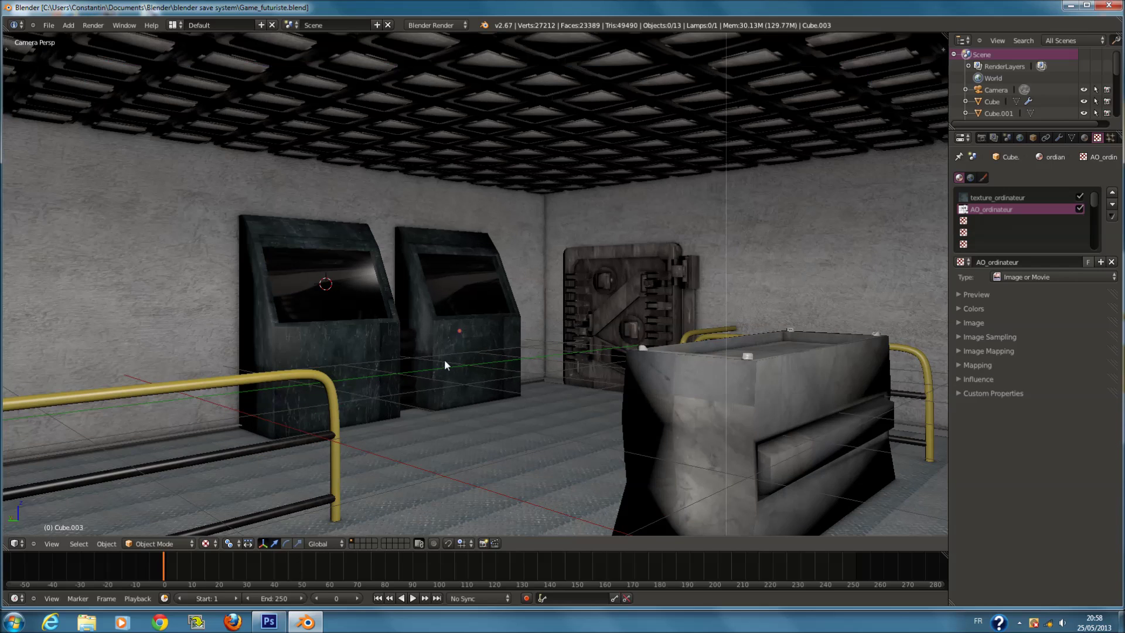
{"action": "scroll", "coordinate": [639, 269], "scroll_direction": "down", "scroll_amount": 3}
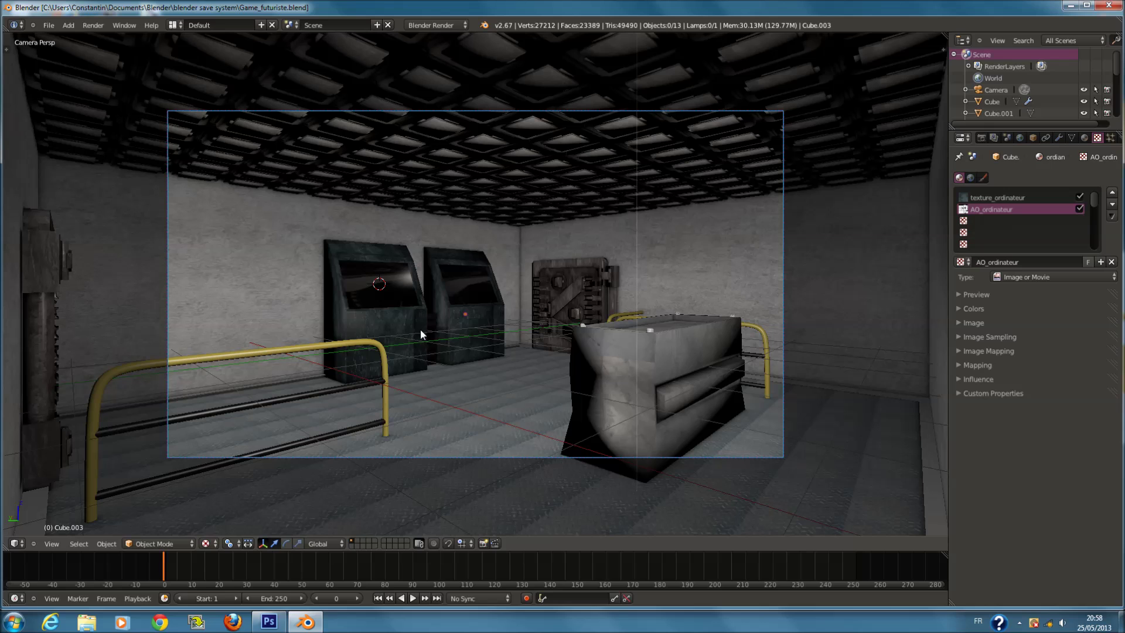
{"action": "scroll", "coordinate": [469, 350], "scroll_direction": "up", "scroll_amount": 1}
Select the hologram table to show its textures, then deselect it and save the scene.
{"action": "right_click", "coordinate": [662, 387]}
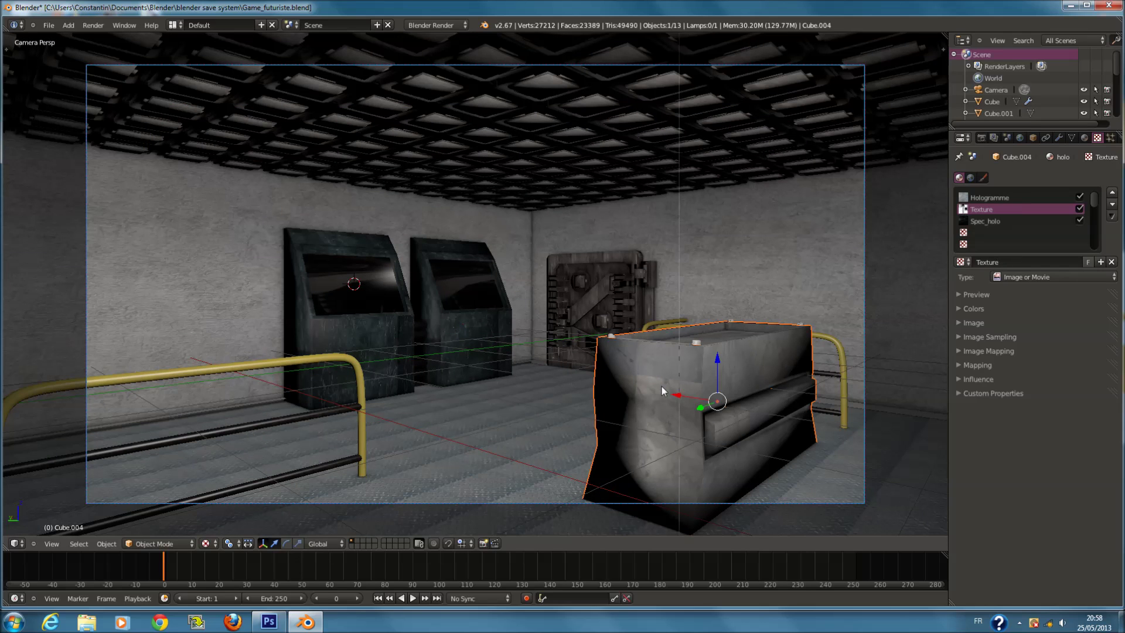
{"action": "key", "text": "ctrl+s"}
{"action": "left_click", "coordinate": [613, 372]}
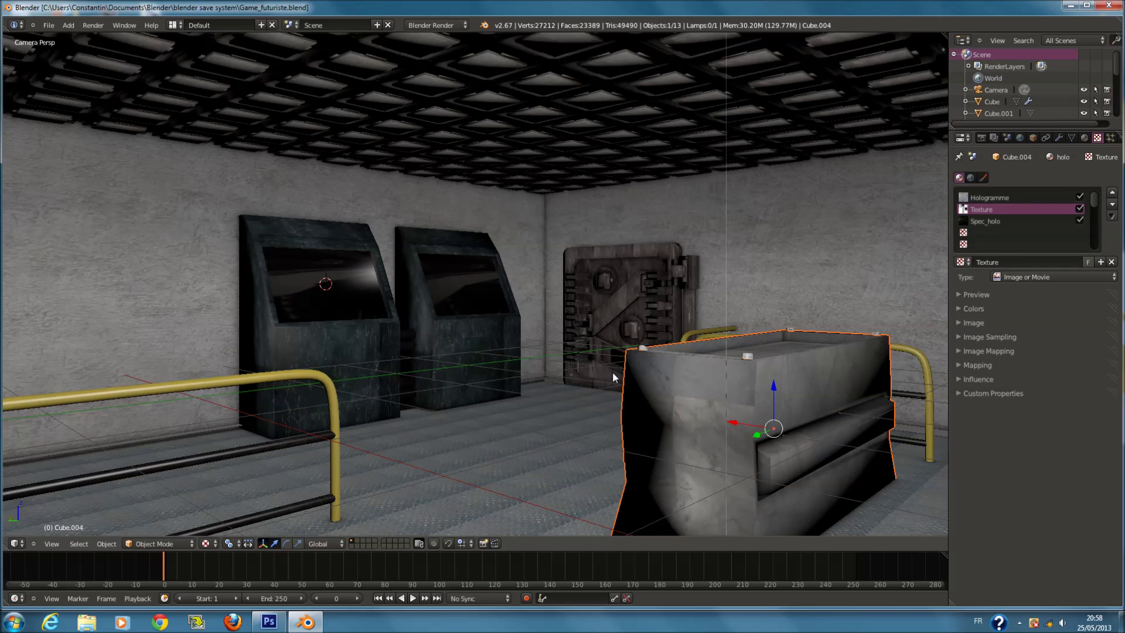
{"action": "key", "text": "a"}
{"action": "key", "text": "ctrl+s"}
{"action": "left_click", "coordinate": [614, 377]}
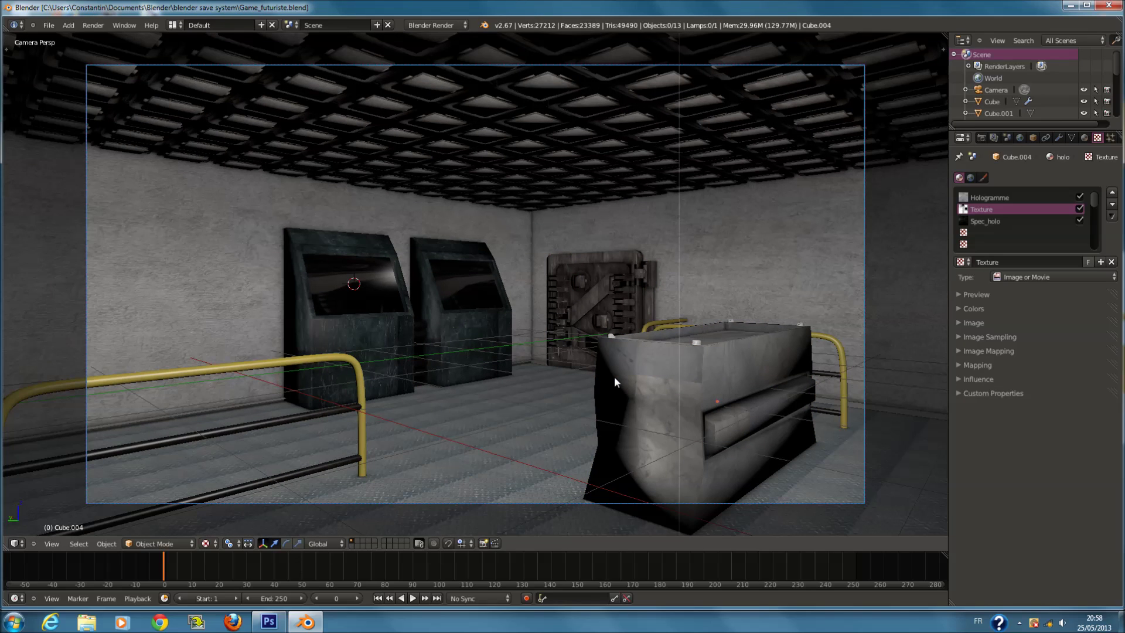
Test the scene twice in the game engine, save the file and minimise Blender.
{"action": "key", "text": "p"}
{"action": "key", "text": "Escape"}
{"action": "key", "text": "ctrl+s"}
{"action": "left_click", "coordinate": [616, 360]}
{"action": "key", "text": "p"}
{"action": "key", "text": "Escape"}
{"action": "key", "text": "KP_0"}
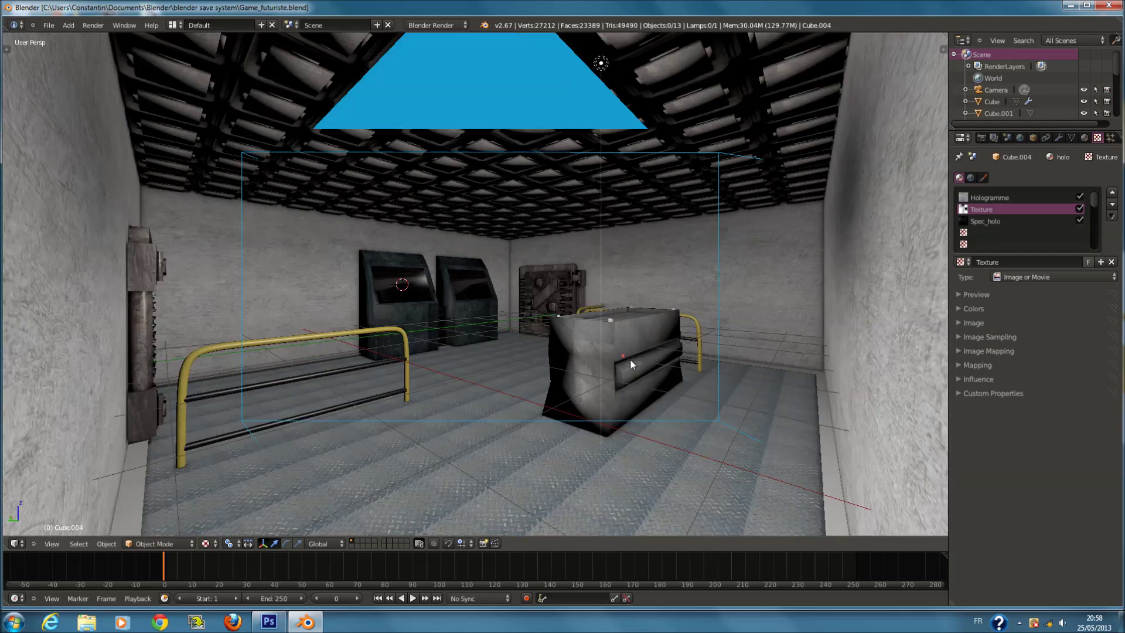
{"action": "key", "text": "ctrl+s"}
{"action": "left_click", "coordinate": [615, 360]}
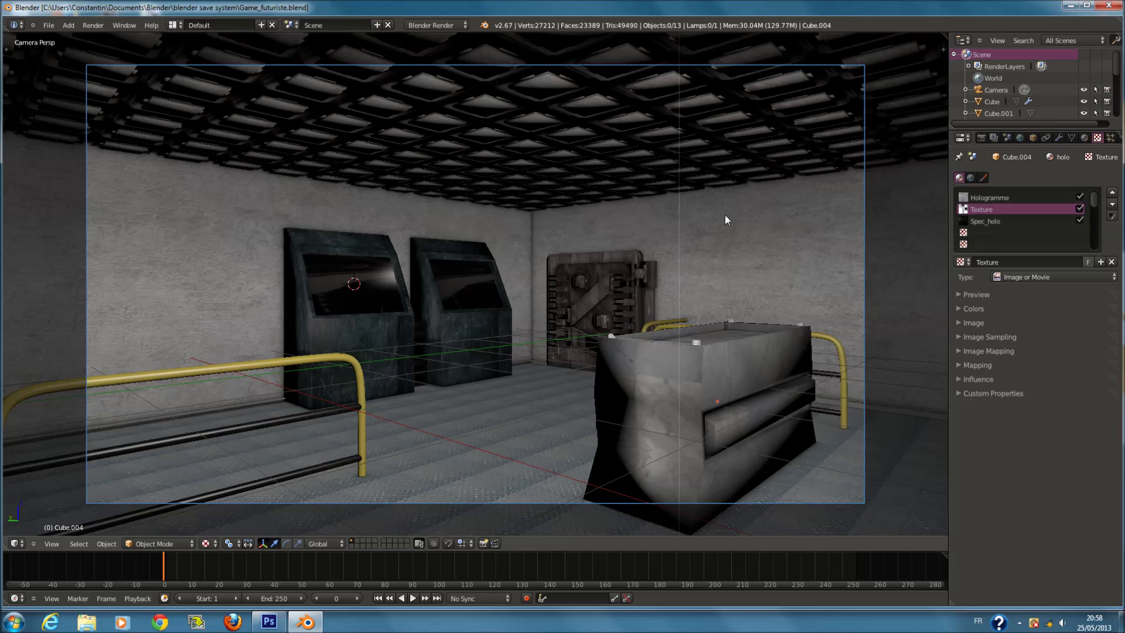
{"action": "left_click", "coordinate": [1070, 6]}
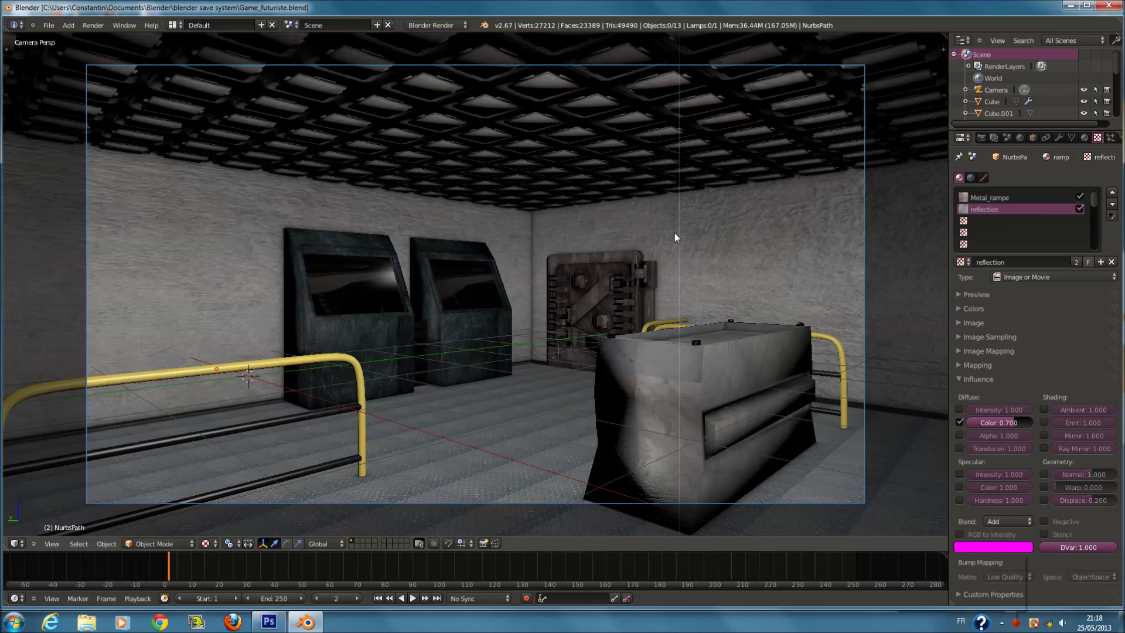
Save the scene and look around the room from a free viewpoint.
{"action": "key", "text": "ctrl+s"}
{"action": "left_click", "coordinate": [674, 233]}
{"action": "middle_click_drag", "start_coordinate": [669, 246], "coordinate": [477, 188]}
{"action": "key", "text": "ctrl+s"}
{"action": "left_click", "coordinate": [477, 186]}
Select the lamp in a wireframe top view and reposition it toward the middle of the room.
{"action": "key", "text": "KP_7"}
{"action": "key", "text": "z"}
{"action": "key", "text": "a"}
{"action": "right_click", "coordinate": [360, 274]}
{"action": "scroll", "coordinate": [372, 193], "scroll_direction": "down", "scroll_amount": 3, "text": "shift"}
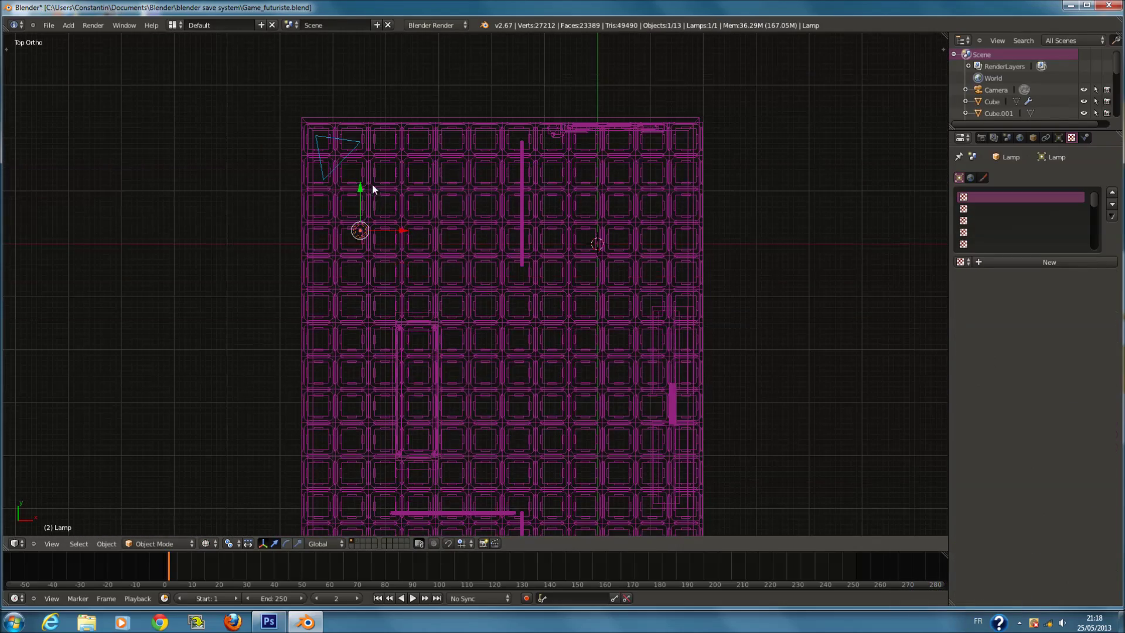
{"action": "scroll", "coordinate": [443, 227], "scroll_direction": "down", "scroll_amount": 2}
{"action": "left_click", "coordinate": [559, 327]}
Adjust the lamp's position in the solid-shaded camera view and save the file.
{"action": "key", "text": "KP_0"}
{"action": "key", "text": "z"}
{"action": "key", "text": "g"}
{"action": "left_click", "coordinate": [527, 310]}
{"action": "key", "text": "ctrl+s"}
Show the scene with Texture shading and change the lamp's type to Hemi.
{"action": "left_click", "coordinate": [208, 550]}
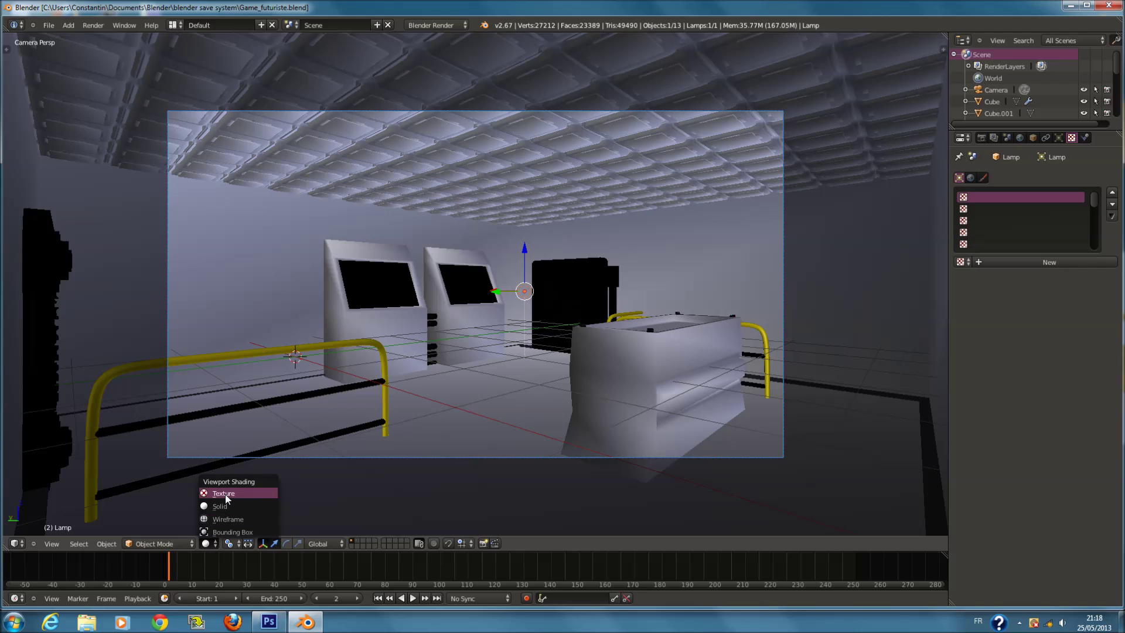
{"action": "left_click", "coordinate": [221, 496]}
{"action": "left_click", "coordinate": [1059, 138]}
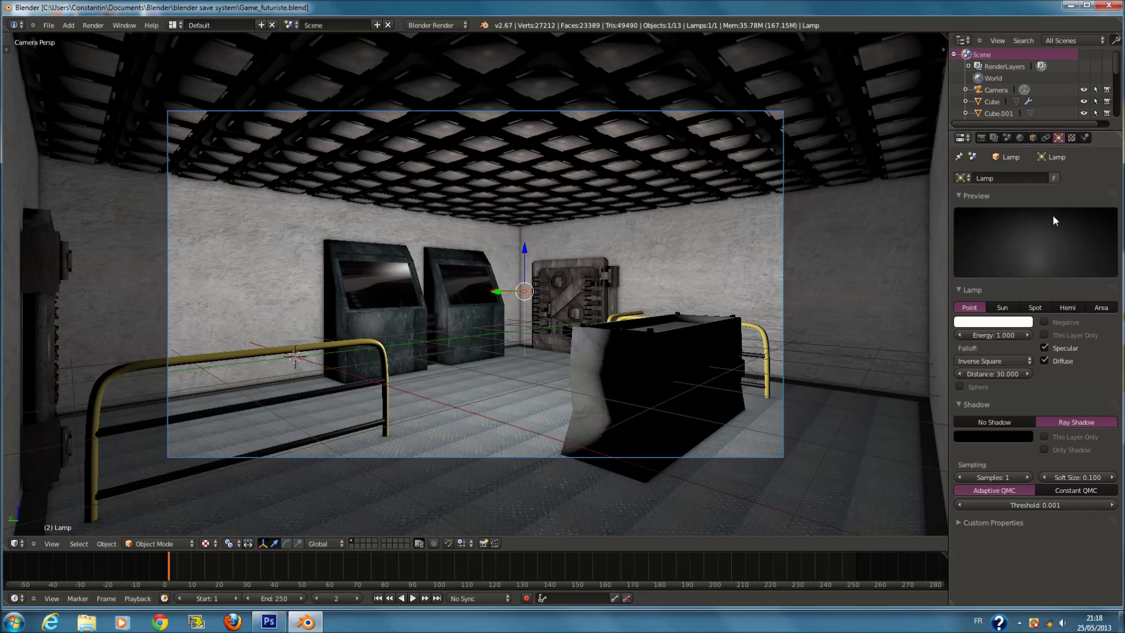
{"action": "left_click", "coordinate": [1060, 308]}
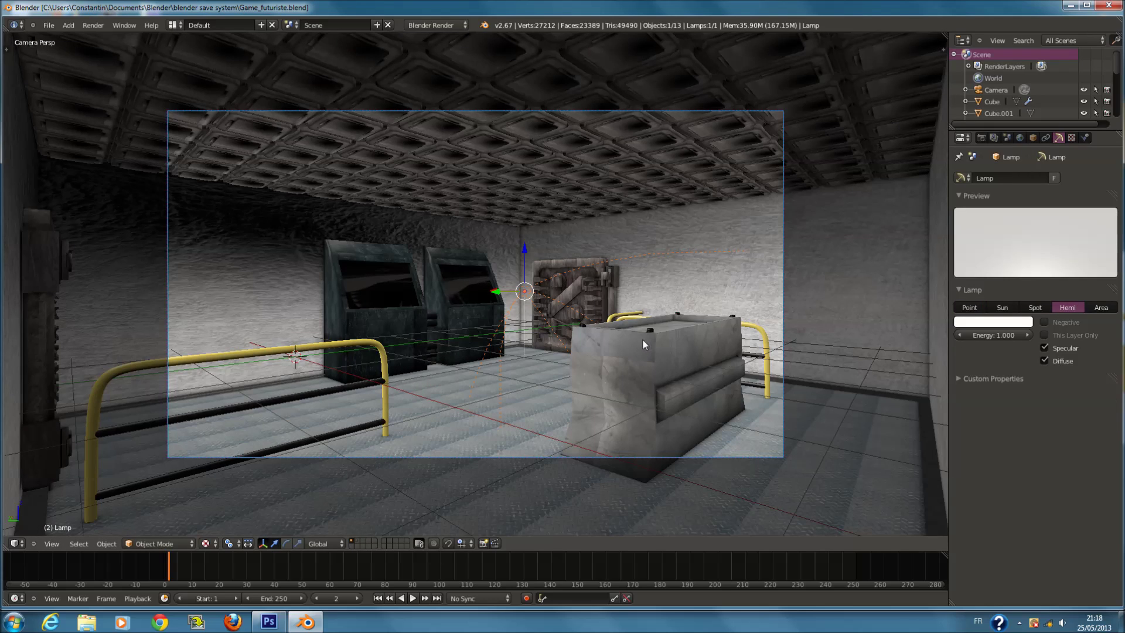
Raise the lamp slightly along the Z axis and try out a rotation of it.
{"action": "key", "text": "g"}
{"action": "key", "text": "z"}
{"action": "key", "text": "Escape"}
{"action": "key", "text": "r"}
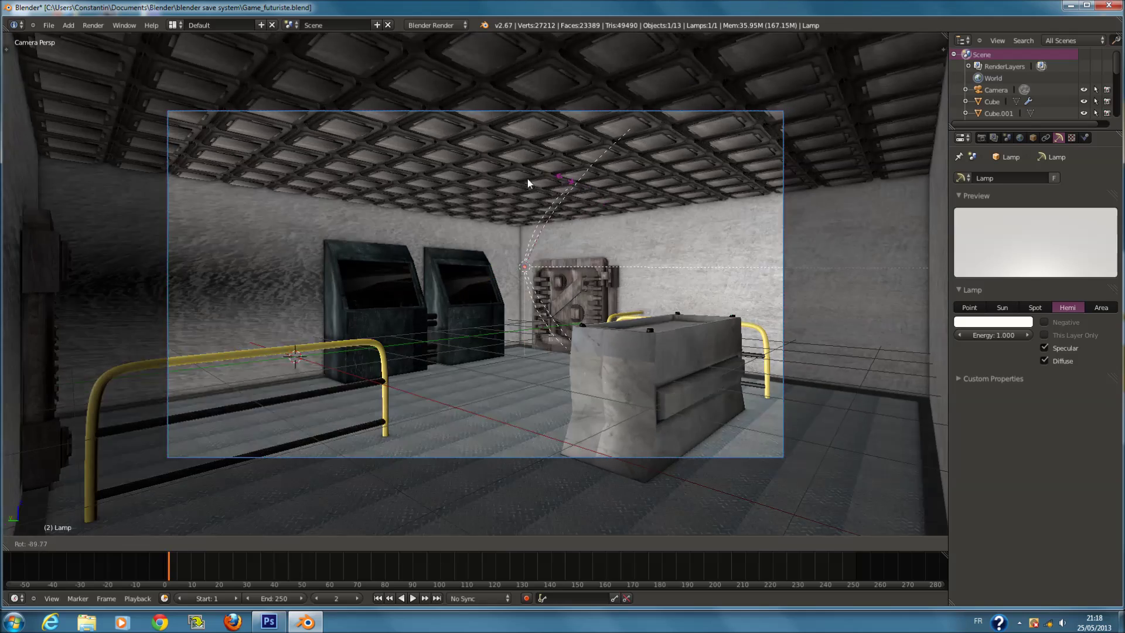
{"action": "key", "text": "Escape"}
Set the Hemi lamp's energy to 0.5 and save the file.
{"action": "left_click", "coordinate": [993, 335]}
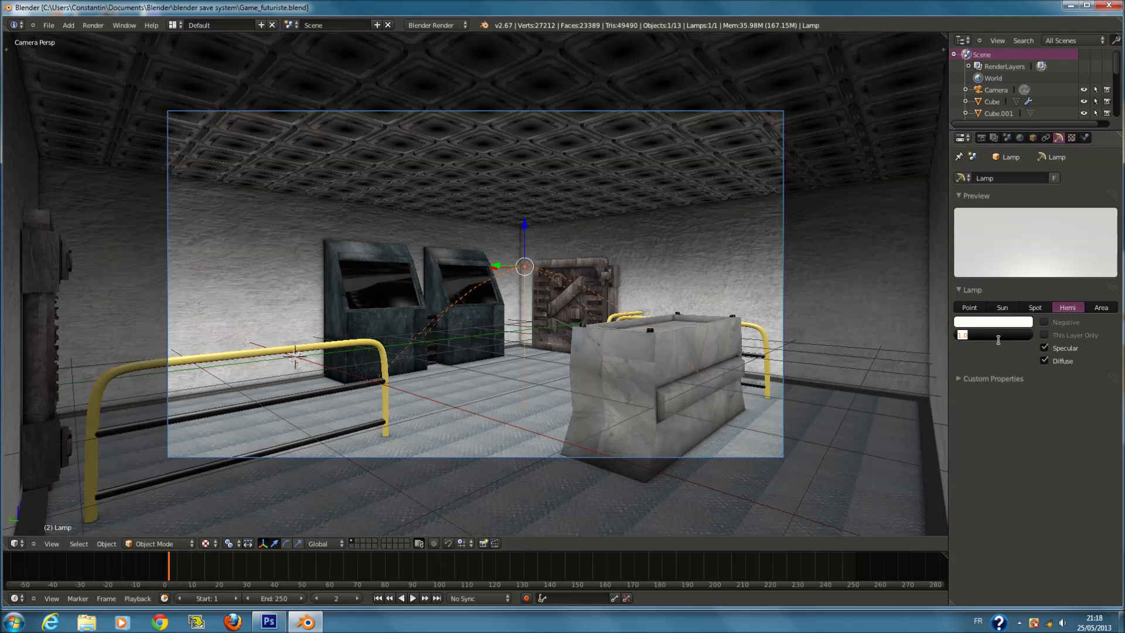
{"action": "type", "text": ".5"}
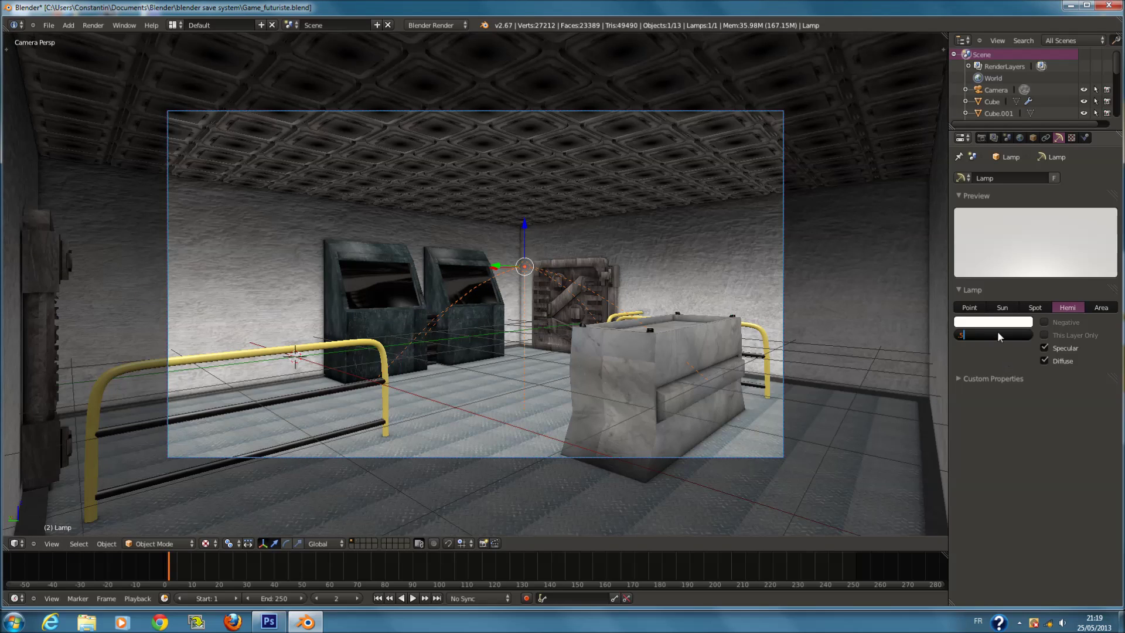
{"action": "key", "text": "Return"}
{"action": "key", "text": "ctrl+s"}
Set the lamp's energy to 0.1, save the file, and lower the lamp along the Z axis.
{"action": "left_click", "coordinate": [998, 334]}
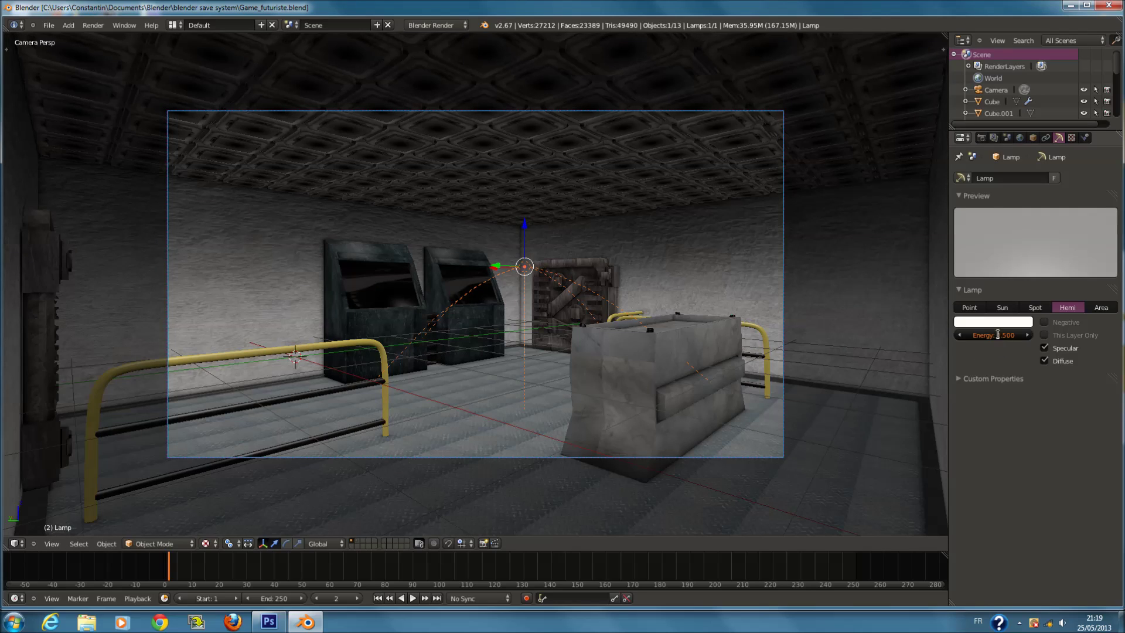
{"action": "type", "text": ".1"}
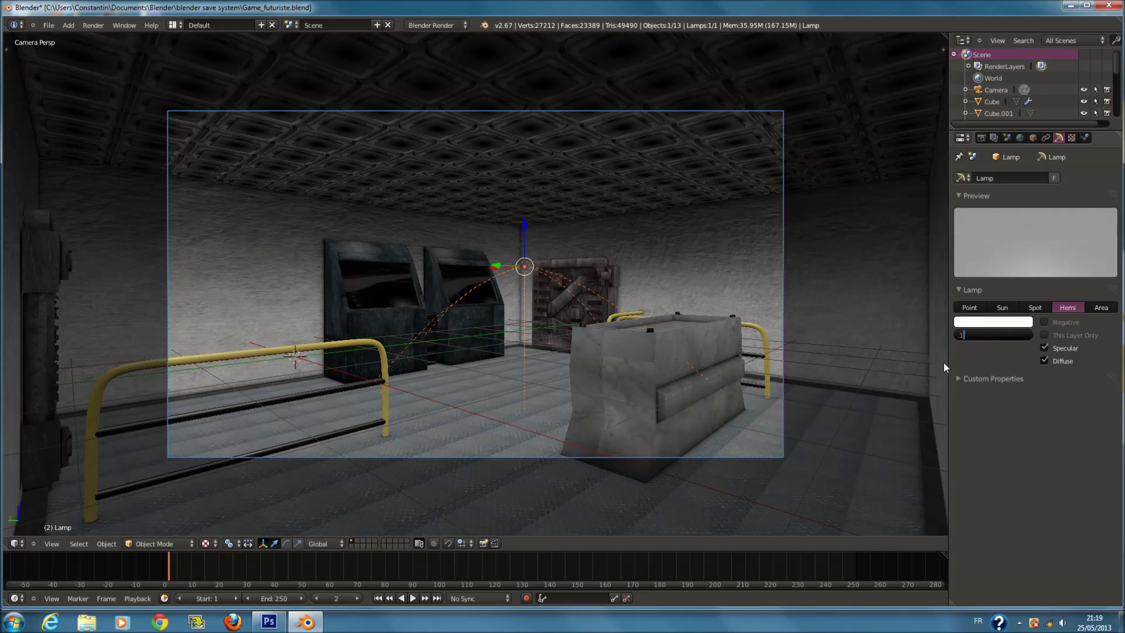
{"action": "key", "text": "Return"}
{"action": "key", "text": "ctrl+s"}
{"action": "key", "text": "g"}
{"action": "key", "text": "z"}
{"action": "left_click", "coordinate": [530, 281]}
Tint the lamp light blue (R 0.491, G 0.636, B 1.000), save, and move it along the Y axis toward the consoles.
{"action": "left_click", "coordinate": [993, 321]}
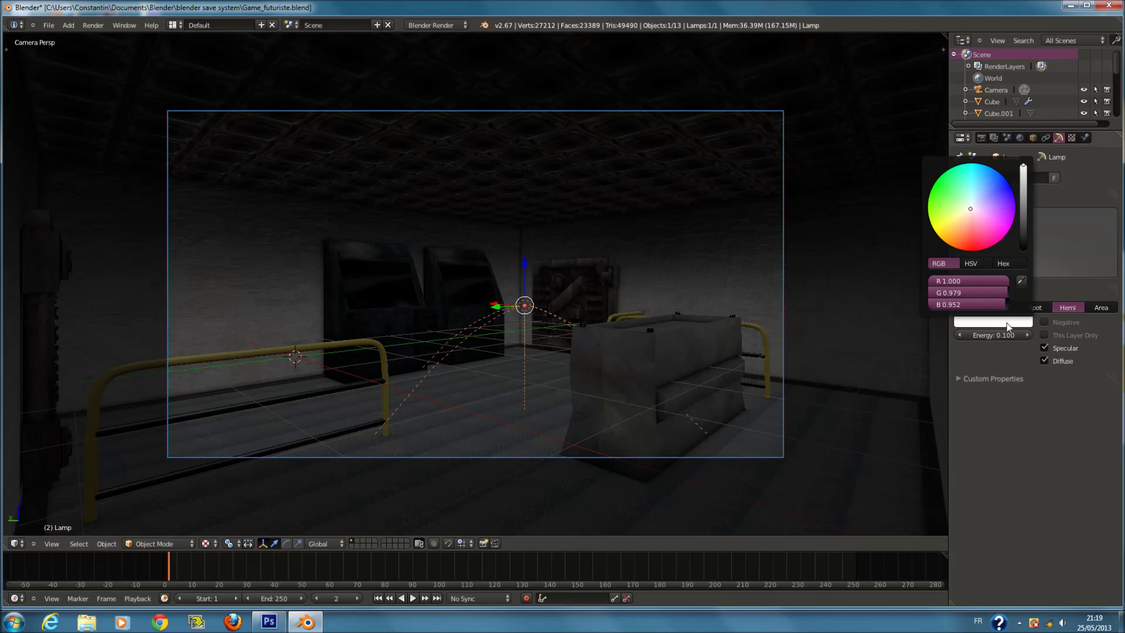
{"action": "left_click", "coordinate": [989, 195]}
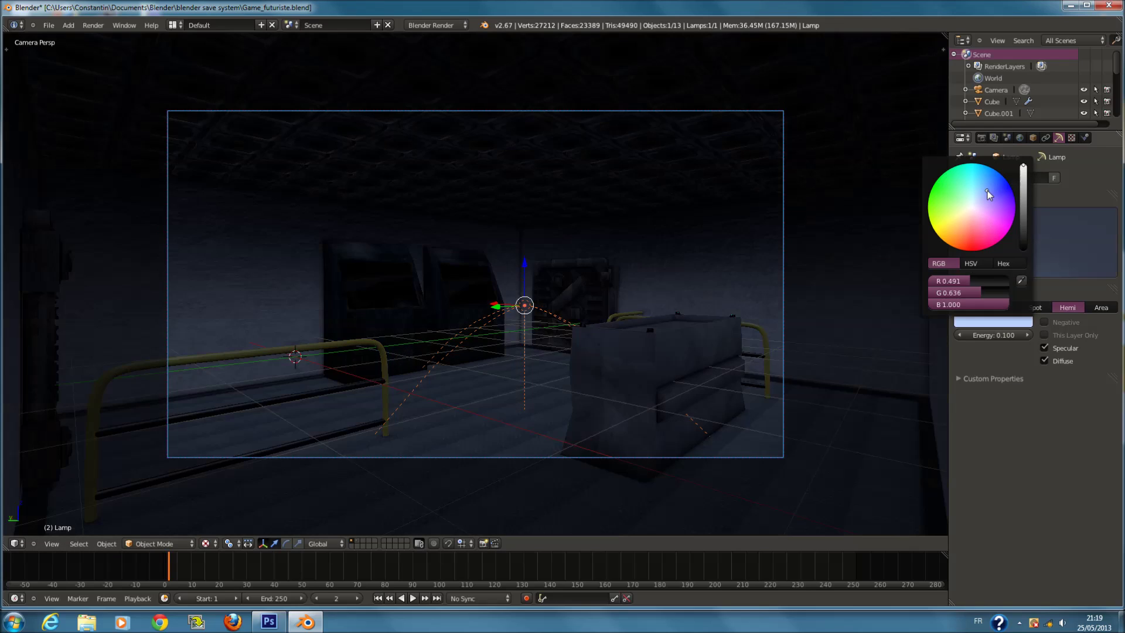
{"action": "key", "text": "ctrl+s"}
{"action": "key", "text": "g"}
{"action": "key", "text": "y"}
{"action": "left_click", "coordinate": [427, 337]}
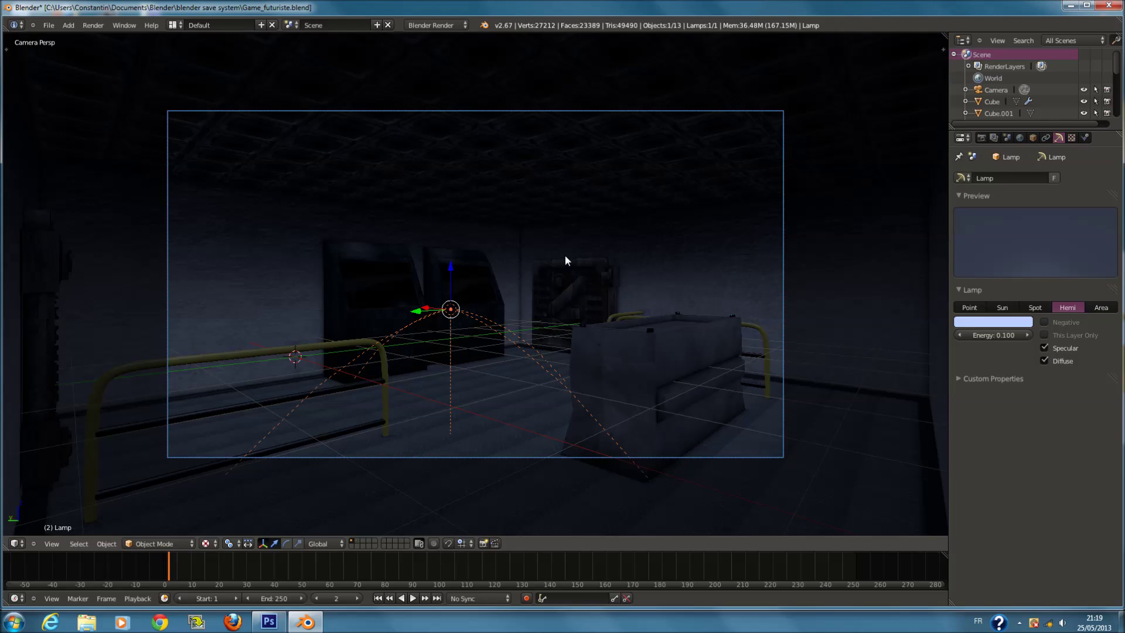
Duplicate the lamp, place the copy beside the original, and rotate the copy 180° about the Y axis.
{"action": "key", "text": "shift+d"}
{"action": "left_click", "coordinate": [521, 329]}
{"action": "type", "text": "ry180"}
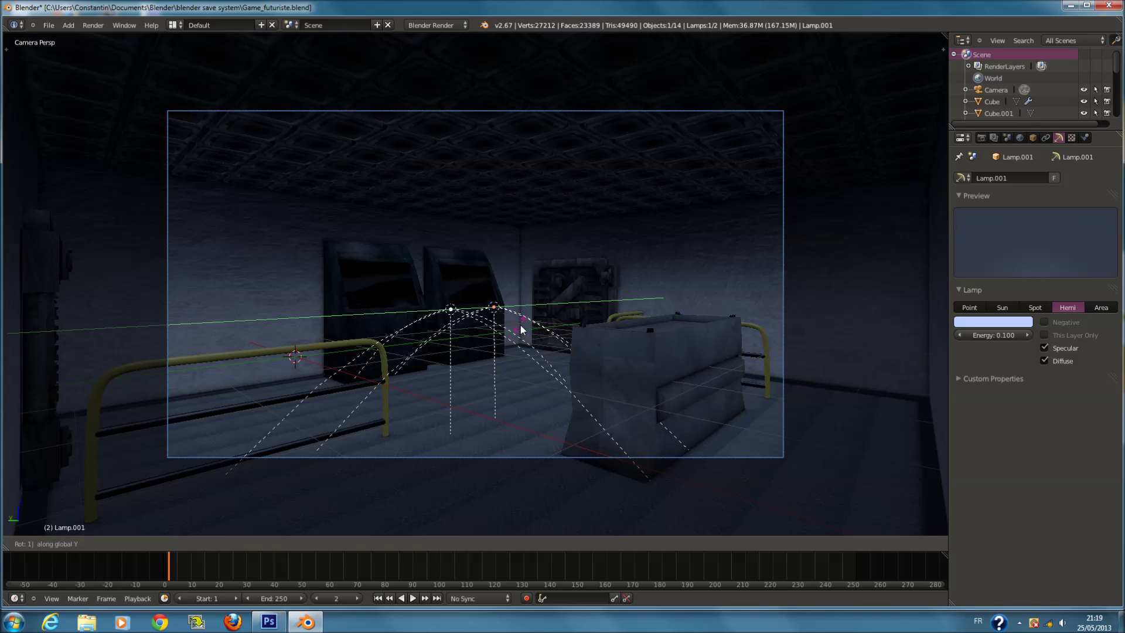
{"action": "key", "text": "Return"}
{"action": "left_click", "coordinate": [987, 335]}
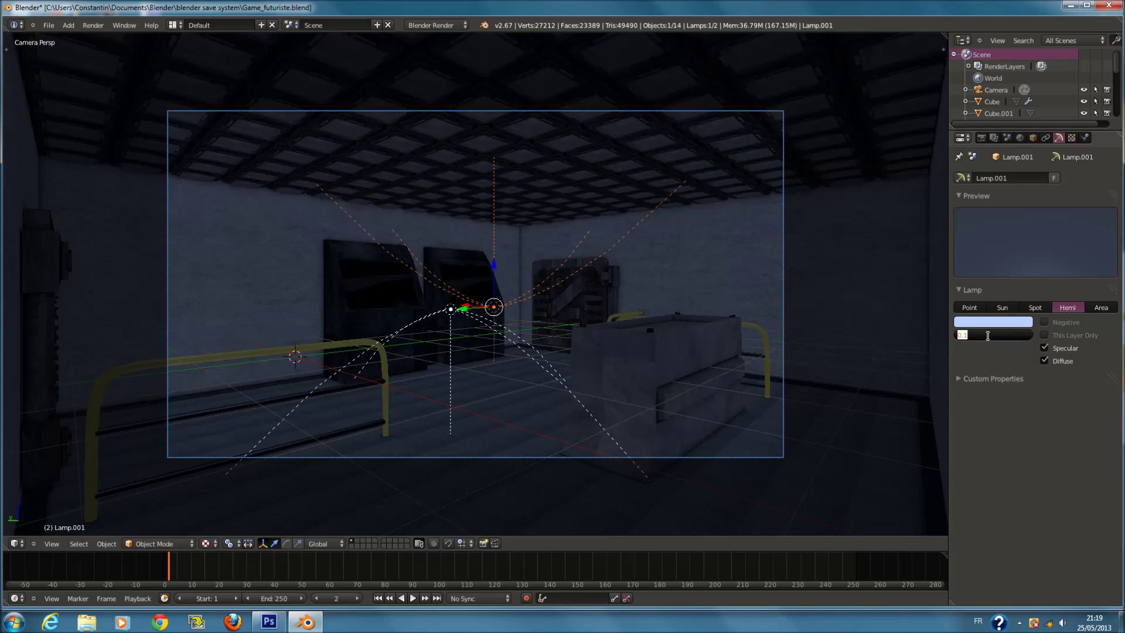
{"action": "type", "text": "-1"}
{"action": "key", "text": "Escape"}
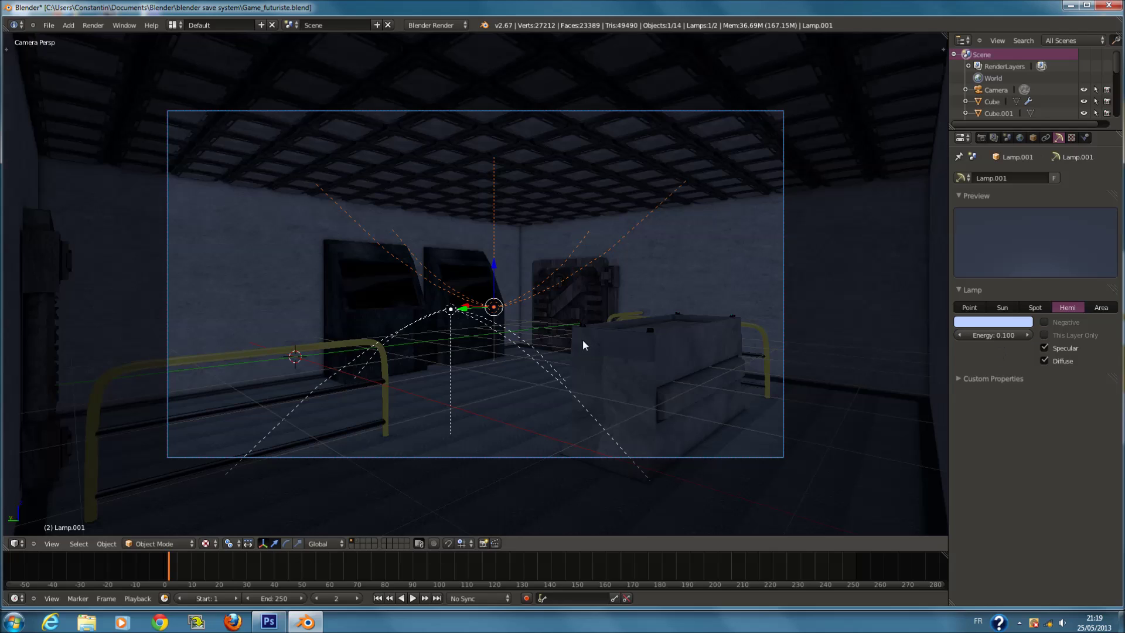
{"action": "left_click", "coordinate": [1026, 324]}
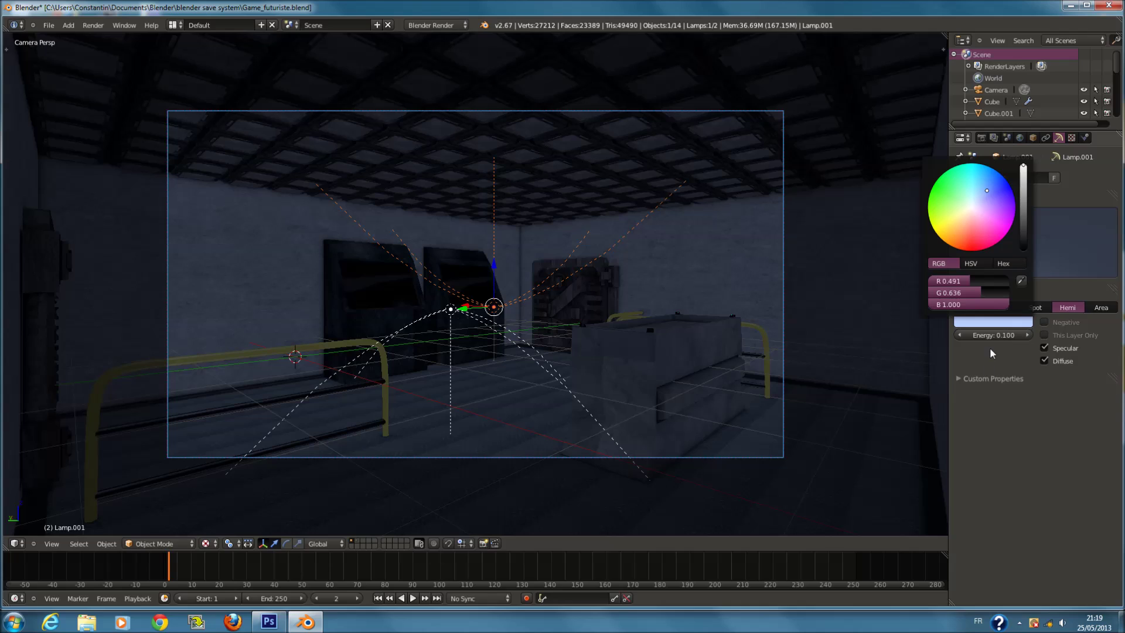
Set the duplicated lamp's energy to 0.025 and save the file.
{"action": "left_click", "coordinate": [999, 336]}
{"action": "key", "text": "BackSpace"}
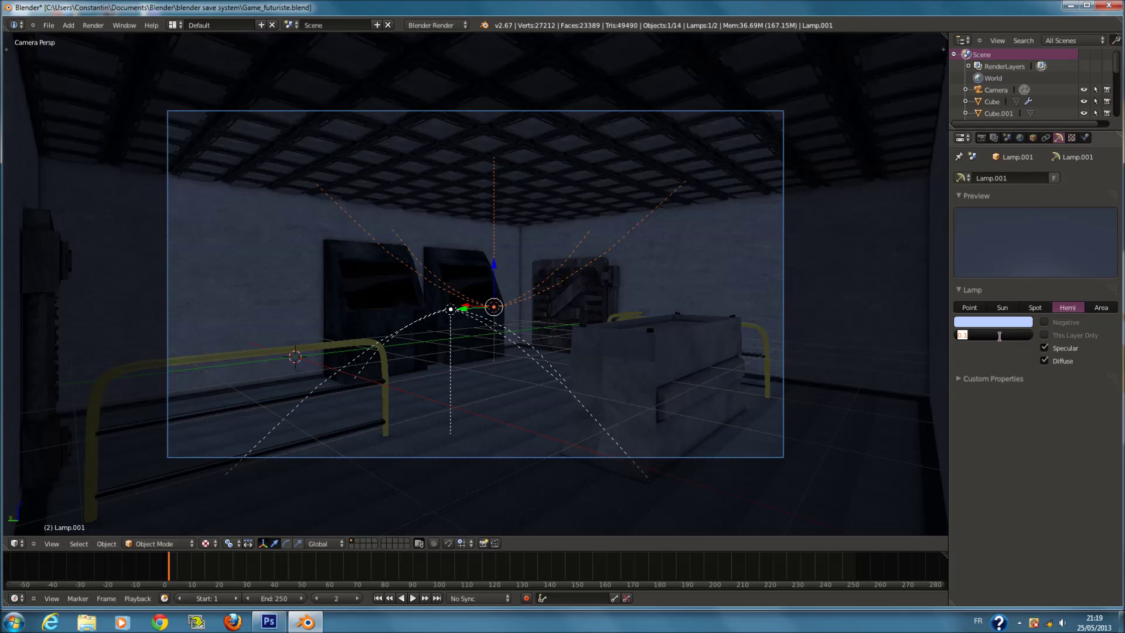
{"action": "type", "text": ".025"}
{"action": "key", "text": "Return"}
{"action": "key", "text": "ctrl+s"}
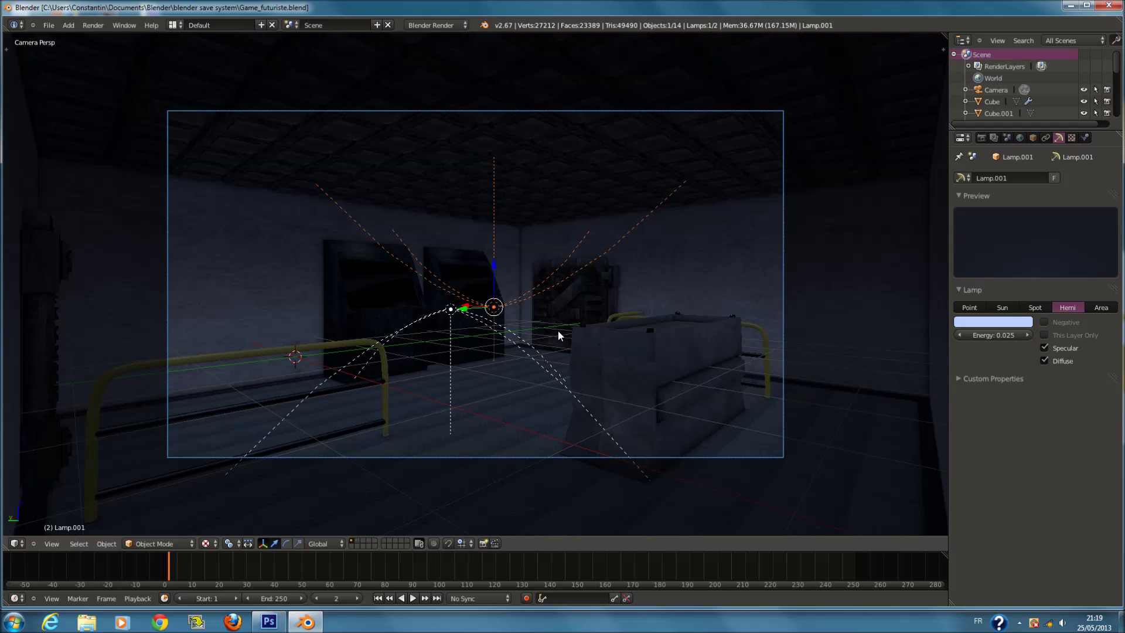
Rotate the duplicated lamp 180° about the X axis so that it points down at the floor.
{"action": "type", "text": "rx"}
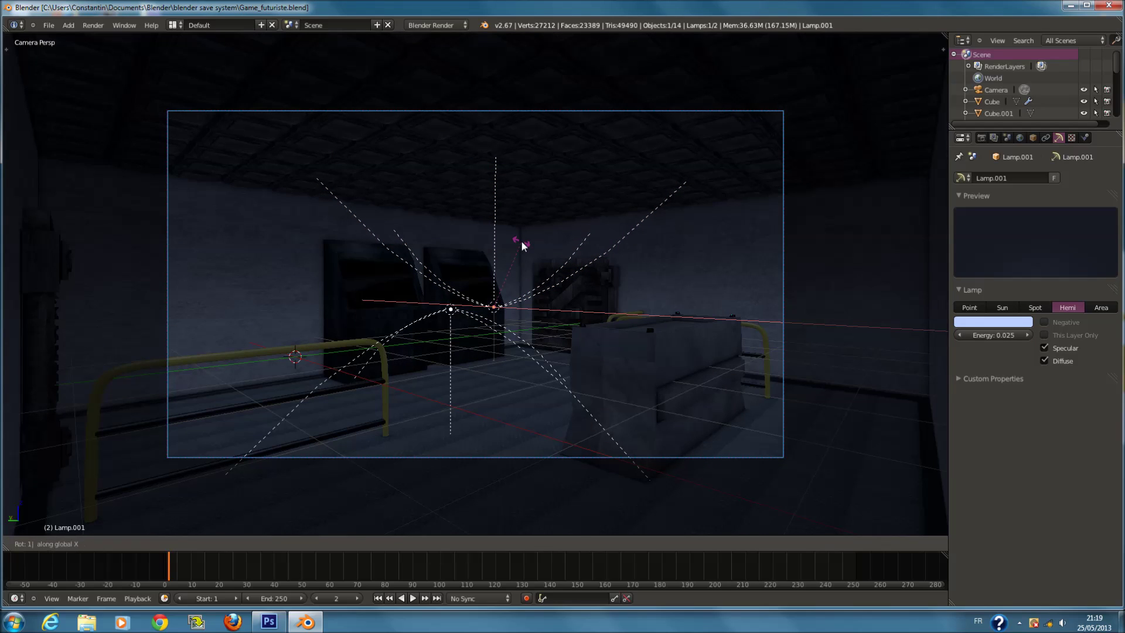
{"action": "type", "text": "90"}
{"action": "key", "text": "Return"}
Select the original lamp and rotate it 180° about the Y axis so that it points at the ceiling.
{"action": "right_click", "coordinate": [449, 314]}
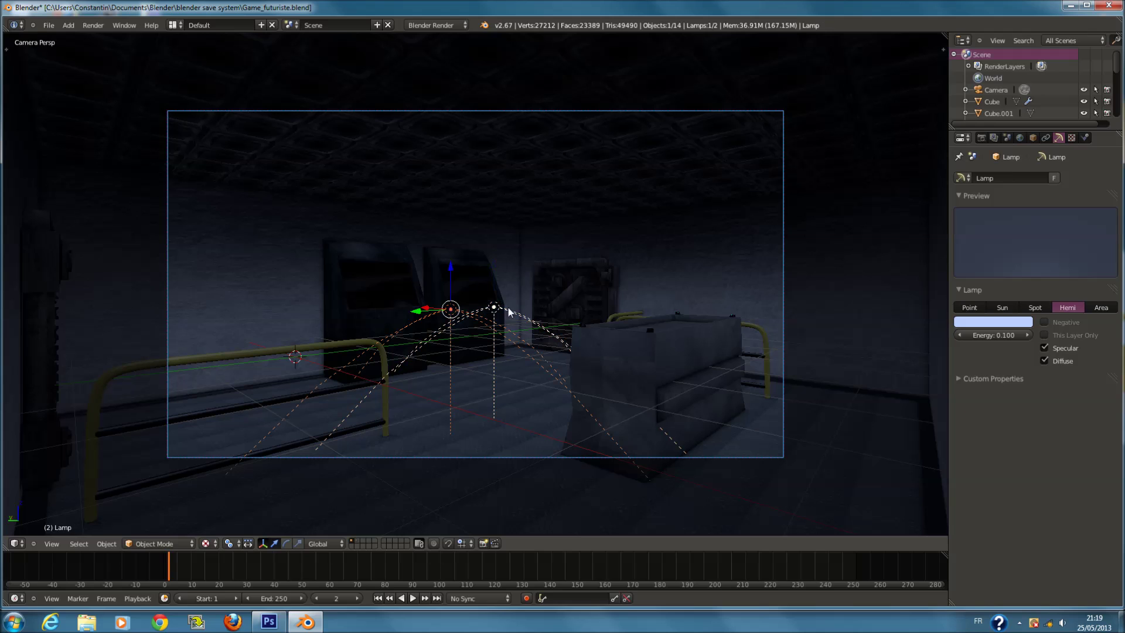
{"action": "key", "text": "r"}
{"action": "key", "text": "y"}
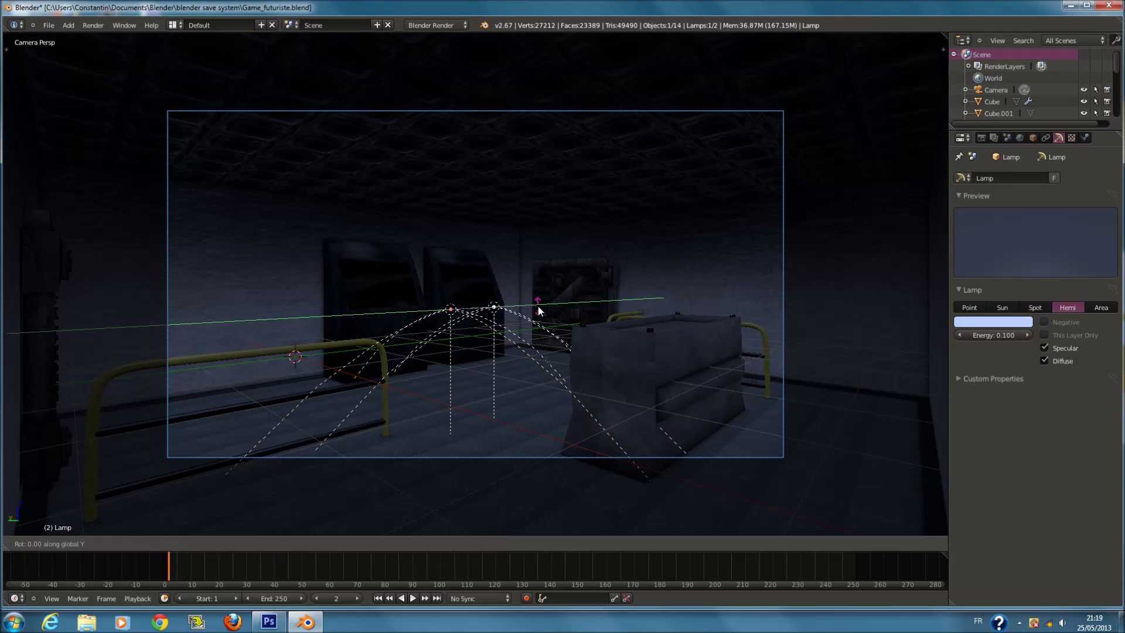
{"action": "type", "text": "180"}
{"action": "key", "text": "Return"}
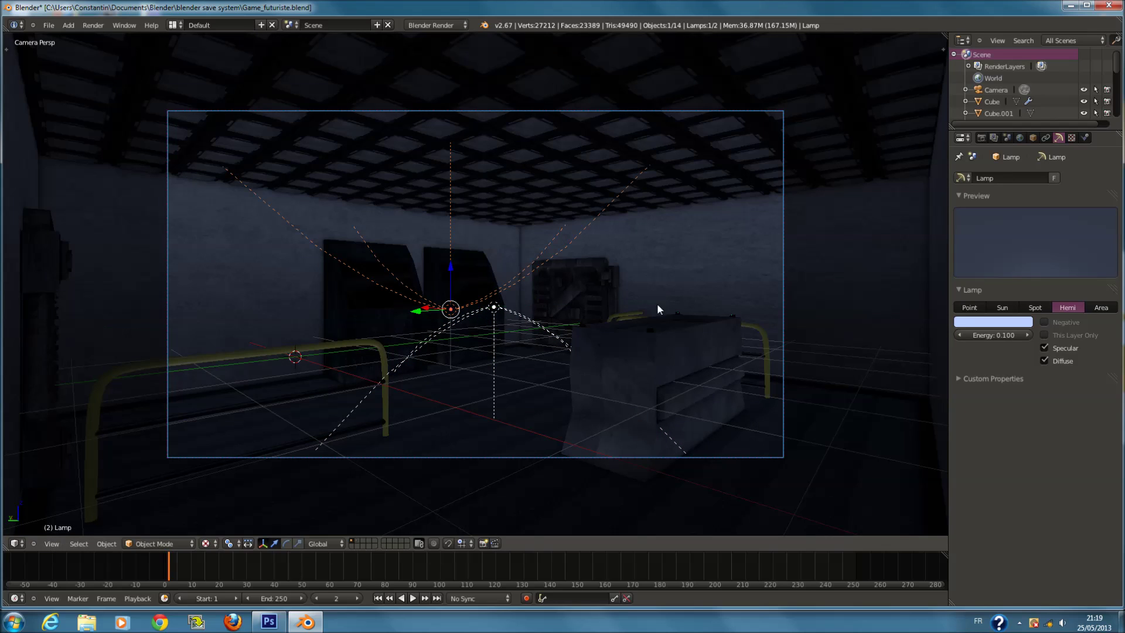
Set the original lamp's energy to 0.075 and change its colour to a very pale green.
{"action": "right_click", "coordinate": [495, 306]}
{"action": "right_click", "coordinate": [449, 309]}
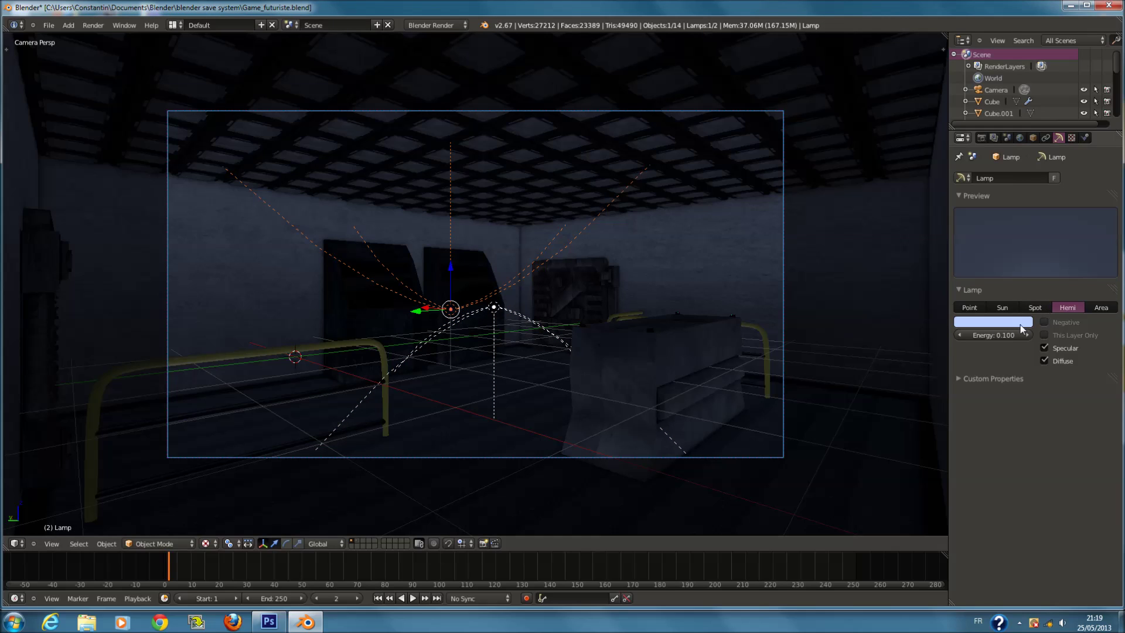
{"action": "left_click", "coordinate": [1003, 333]}
{"action": "key", "text": "BackSpace"}
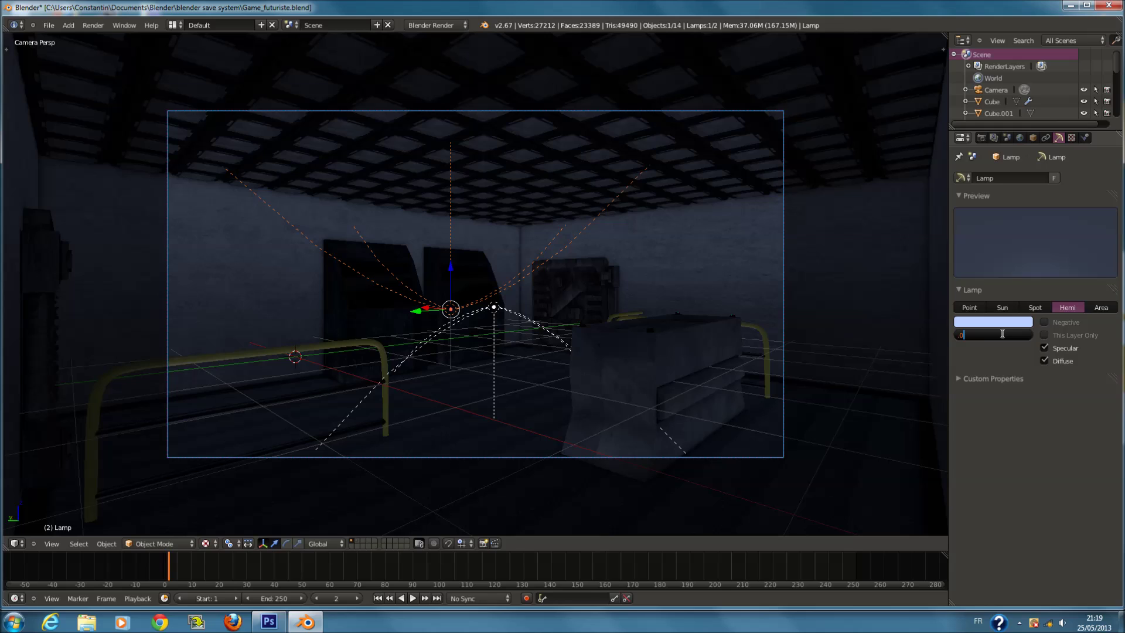
{"action": "type", "text": ".075"}
{"action": "key", "text": "Return"}
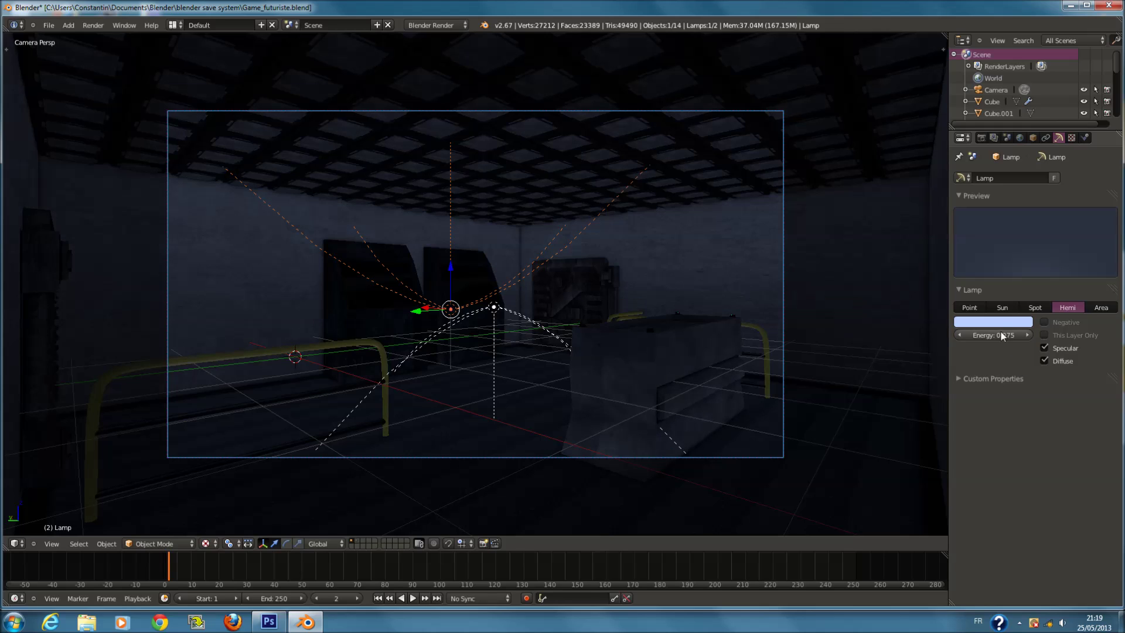
{"action": "left_click", "coordinate": [992, 322]}
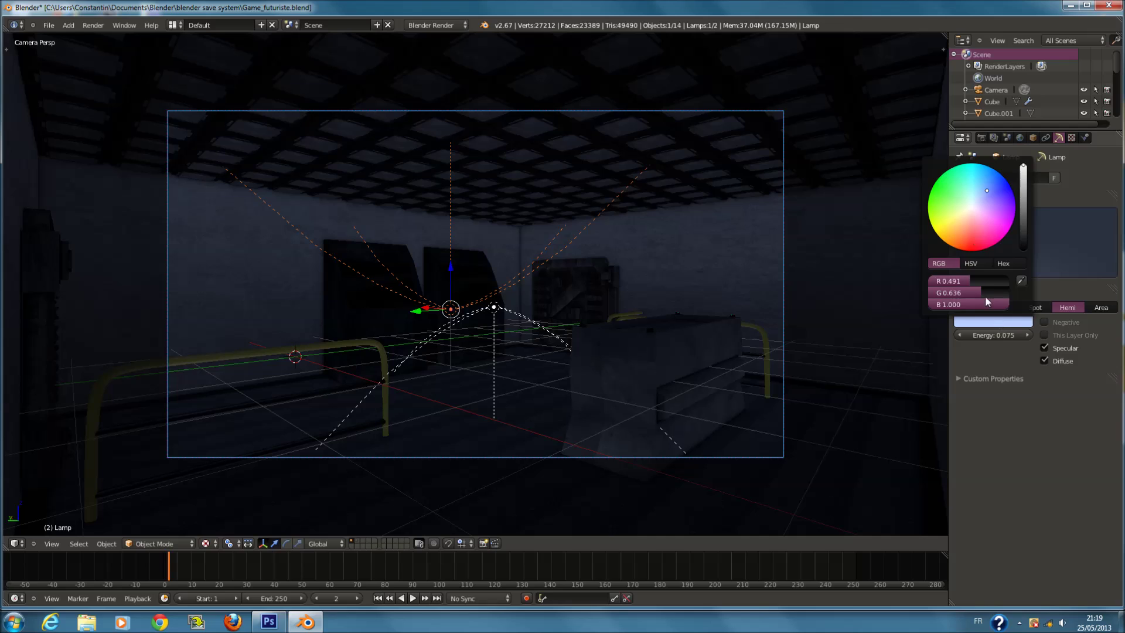
{"action": "left_click", "coordinate": [974, 218]}
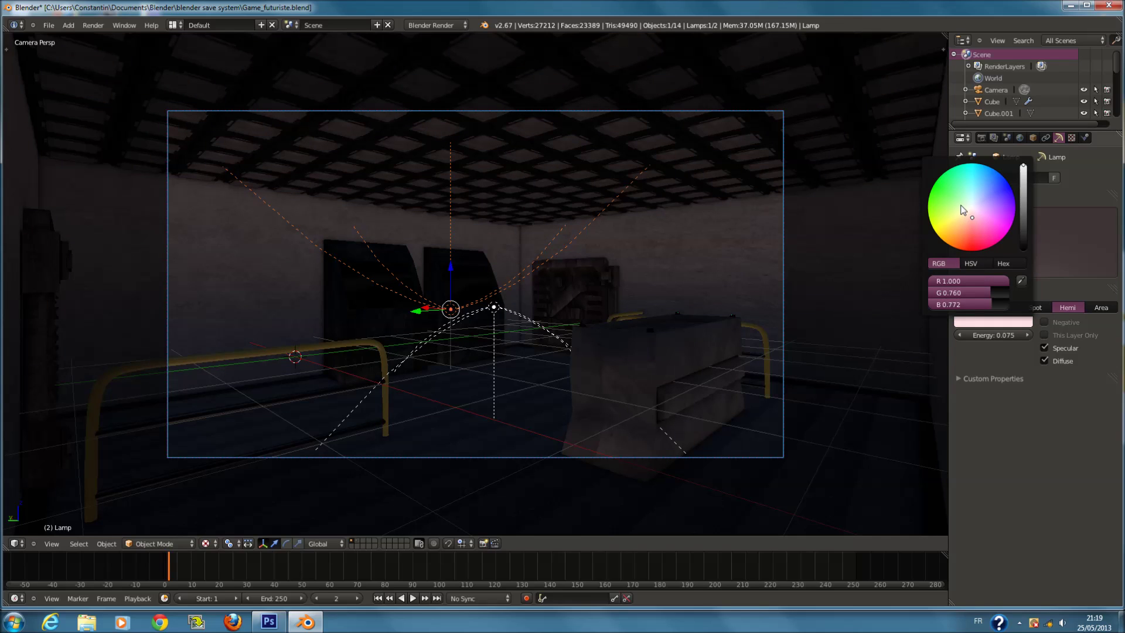
{"action": "left_click", "coordinate": [963, 209]}
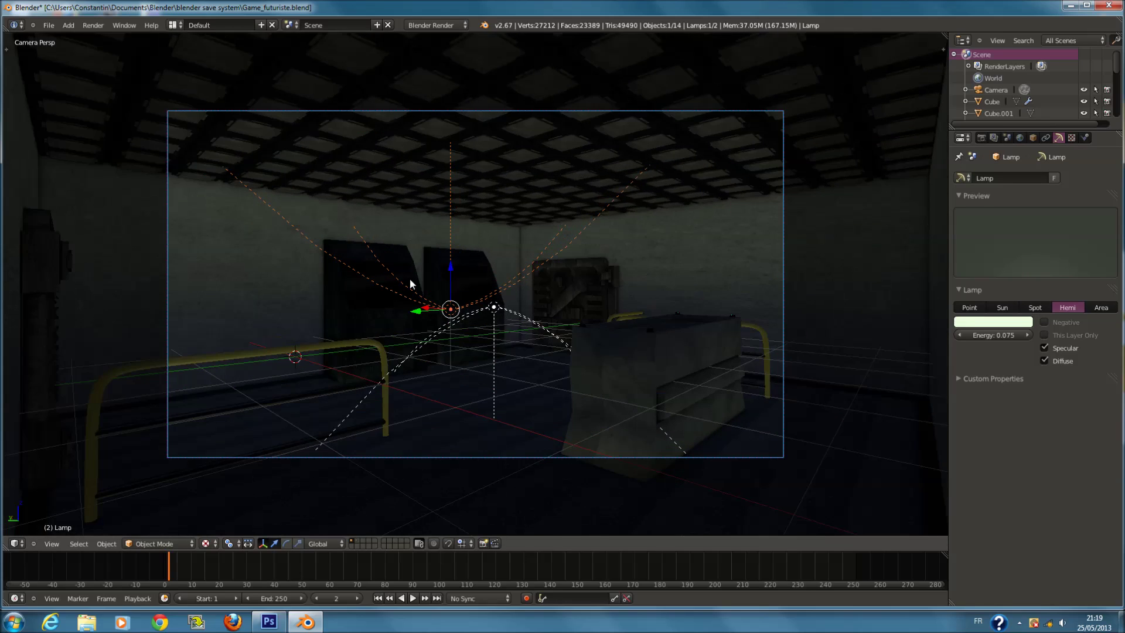
Inspect the new lighting from a free viewpoint inside the room and save the file over the existing one.
{"action": "middle_click_drag", "start_coordinate": [410, 279], "coordinate": [537, 297]}
{"action": "scroll", "coordinate": [419, 240], "scroll_direction": "up", "scroll_amount": 2}
{"action": "scroll", "coordinate": [485, 238], "scroll_direction": "down", "scroll_amount": 5}
{"action": "scroll", "coordinate": [491, 237], "scroll_direction": "up", "scroll_amount": 2}
{"action": "key", "text": "ctrl+s"}
{"action": "key", "text": "ctrl+s"}
{"action": "key", "text": "Return"}
Switch to an empty layer with Solid shading and add a cylinder mesh at the 3D cursor.
{"action": "key", "text": "shift+a"}
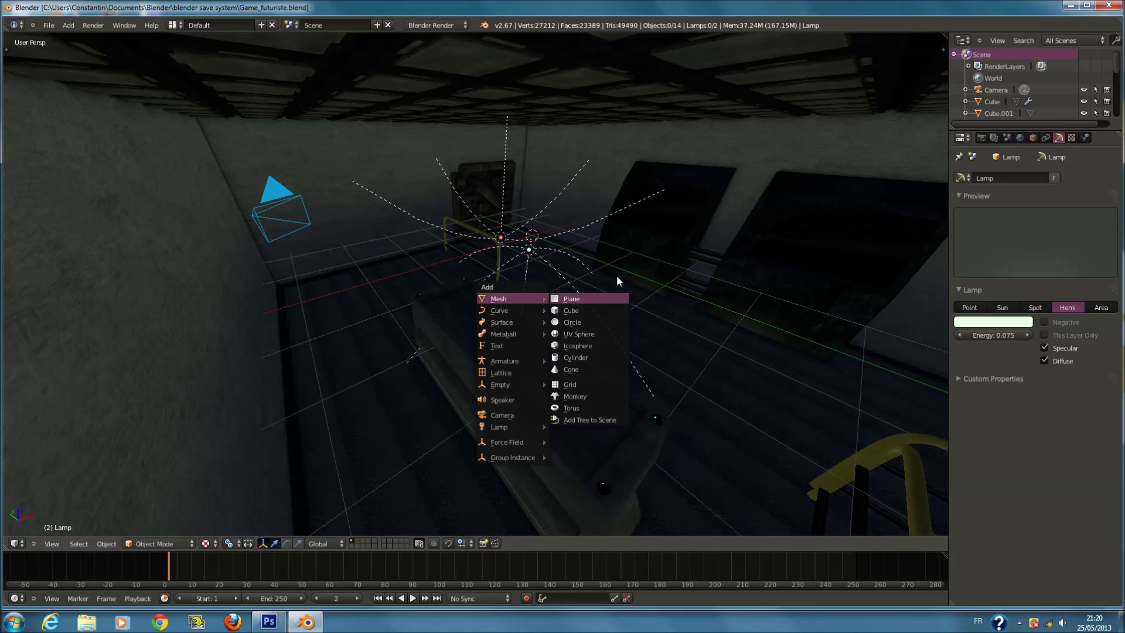
{"action": "left_click", "coordinate": [353, 544]}
{"action": "left_click", "coordinate": [205, 544]}
{"action": "left_click", "coordinate": [222, 508]}
{"action": "key", "text": "shift+a"}
{"action": "mouse_move", "coordinate": [620, 316]}
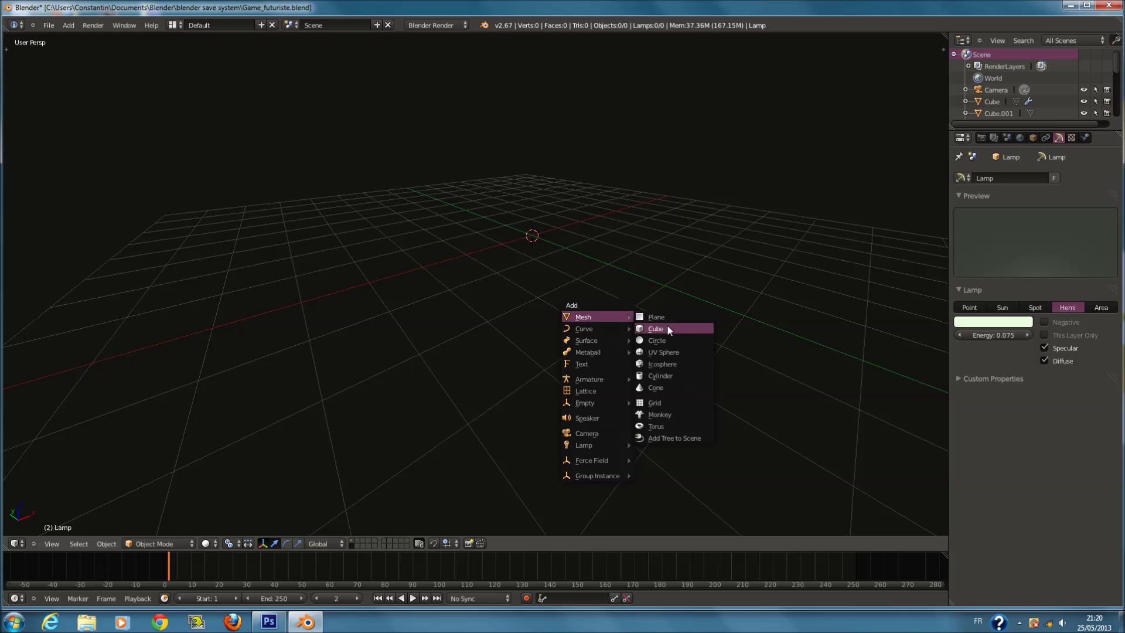
{"action": "left_click", "coordinate": [677, 376]}
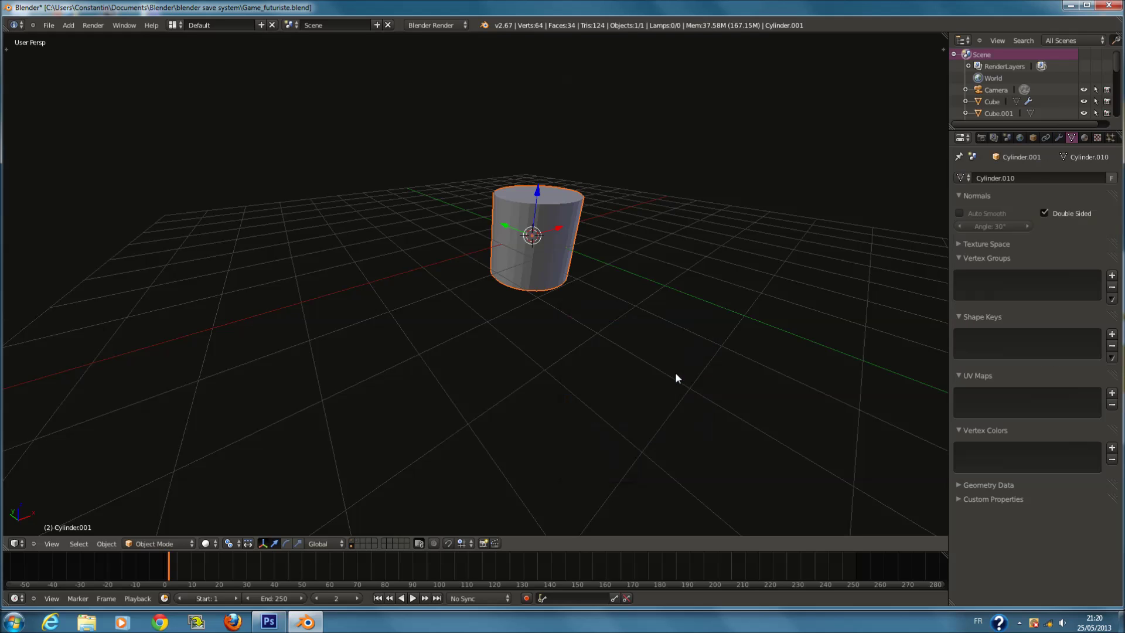
Edit the cylinder in a front orthographic wireframe view and extrude its top face a short distance upward.
{"action": "key", "text": "KP_1"}
{"action": "key", "text": "KP_5"}
{"action": "key", "text": "Tab"}
{"action": "scroll", "coordinate": [650, 360], "scroll_direction": "up", "scroll_amount": 2}
{"action": "key", "text": "z"}
{"action": "right_click", "coordinate": [612, 199]}
{"action": "scroll", "coordinate": [645, 267], "scroll_direction": "up", "scroll_amount": 3, "text": "shift"}
{"action": "key", "text": "e"}
{"action": "left_click", "coordinate": [710, 301]}
{"action": "key", "text": "s"}
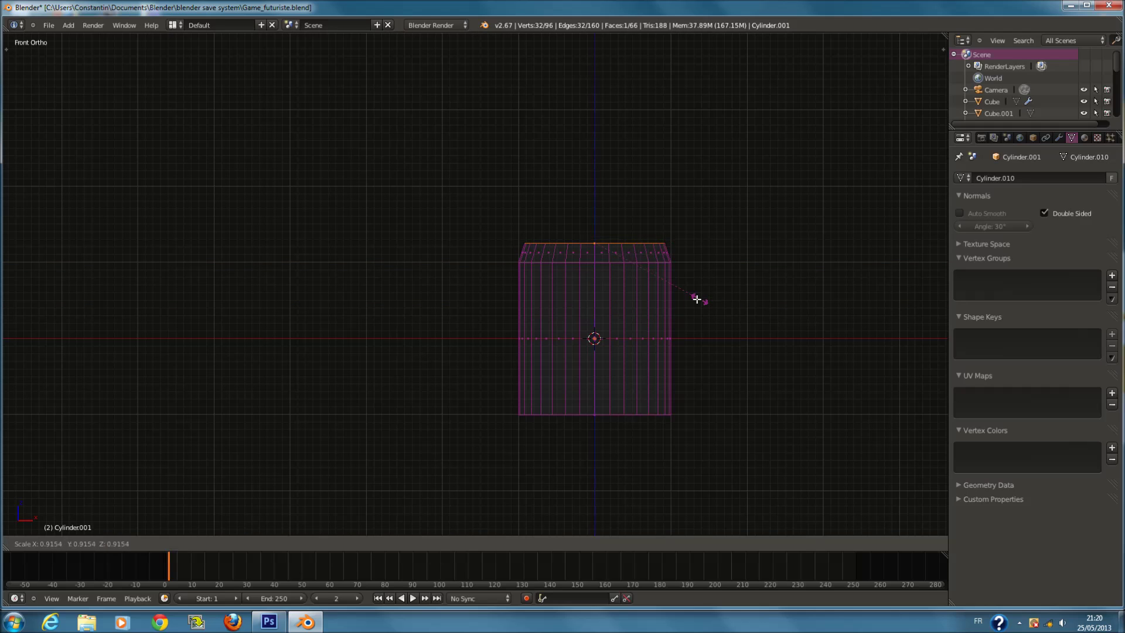
{"action": "left_click", "coordinate": [675, 289]}
{"action": "scroll", "coordinate": [675, 289], "scroll_direction": "down", "scroll_amount": 4, "text": "ctrl"}
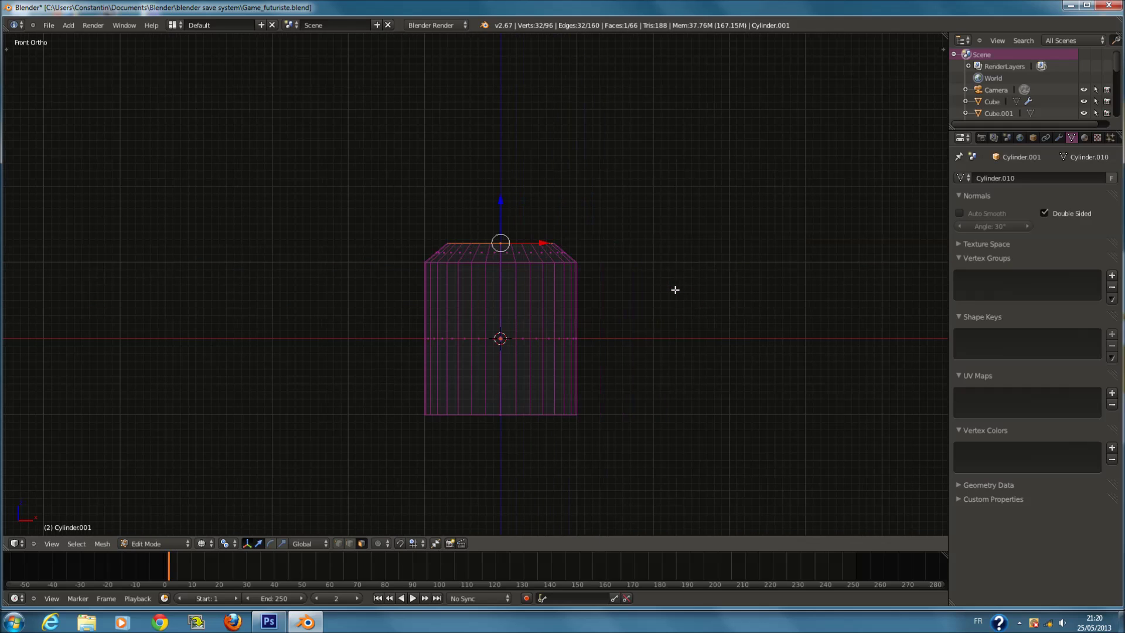
{"action": "key", "text": "ctrl+z"}
{"action": "key", "text": "w"}
{"action": "key", "text": "Escape"}
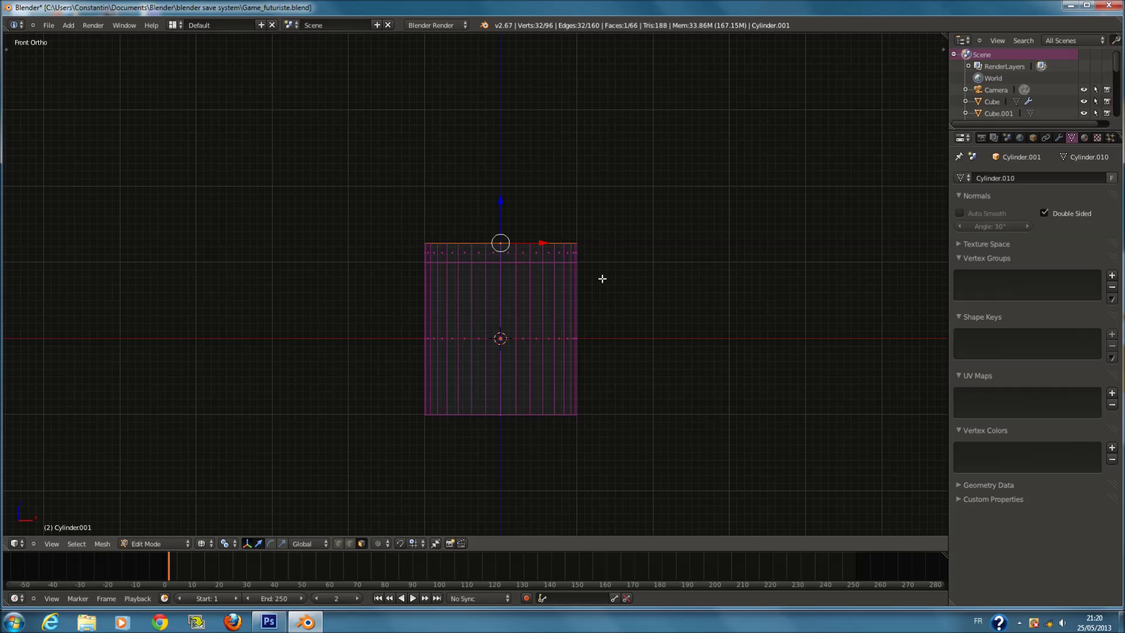
Bevel the cylinder's top face with several segments to give it a rounded rim.
{"action": "key", "text": "ctrl+b"}
{"action": "scroll", "coordinate": [636, 301], "scroll_direction": "up", "scroll_amount": 2}
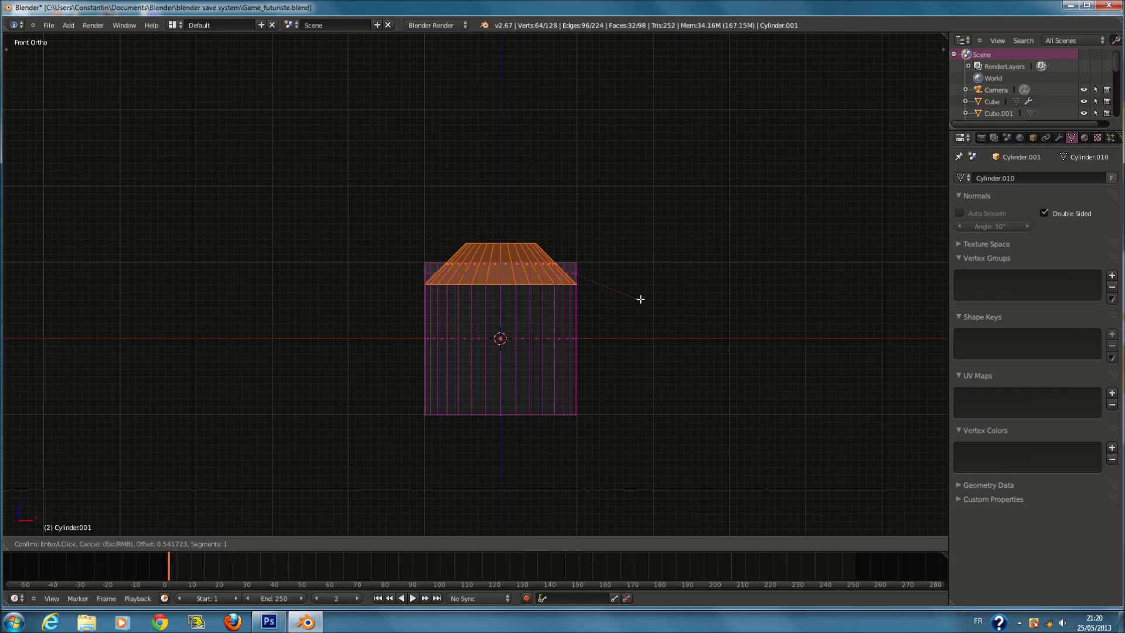
{"action": "left_click", "coordinate": [622, 266]}
Return to Object Mode and scale the cylinder down along the Z axis into a low disc.
{"action": "key", "text": "Tab"}
{"action": "key", "text": "s"}
{"action": "key", "text": "z"}
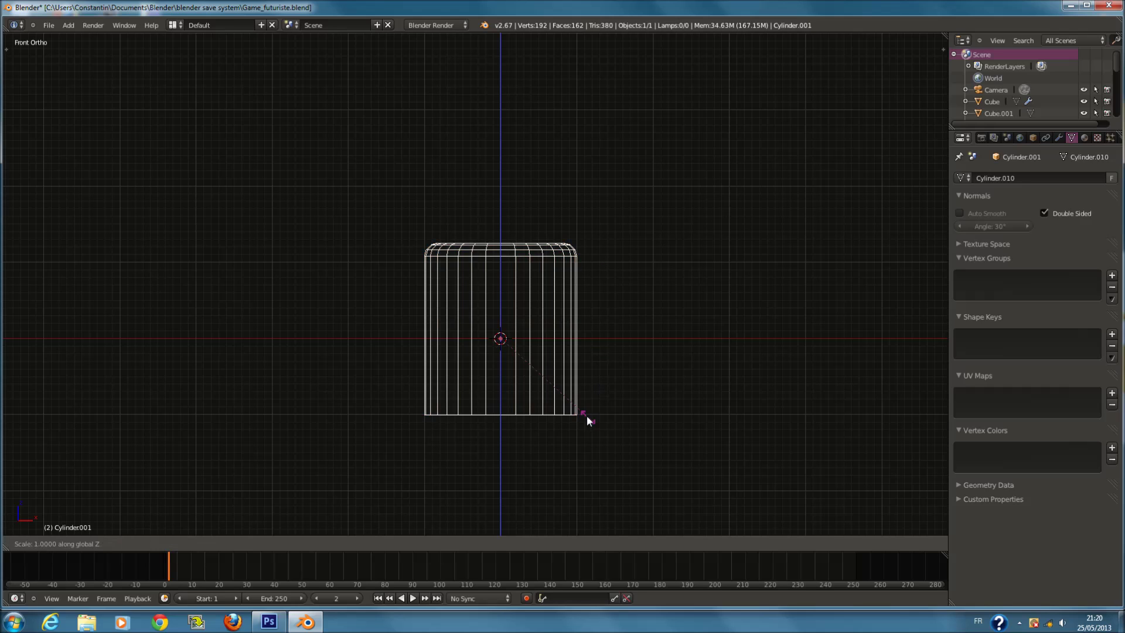
{"action": "left_click", "coordinate": [537, 345]}
{"action": "middle_click_drag", "start_coordinate": [540, 280], "coordinate": [509, 339]}
Apply smooth shading to the flattened cylinder.
{"action": "left_click", "coordinate": [1085, 137]}
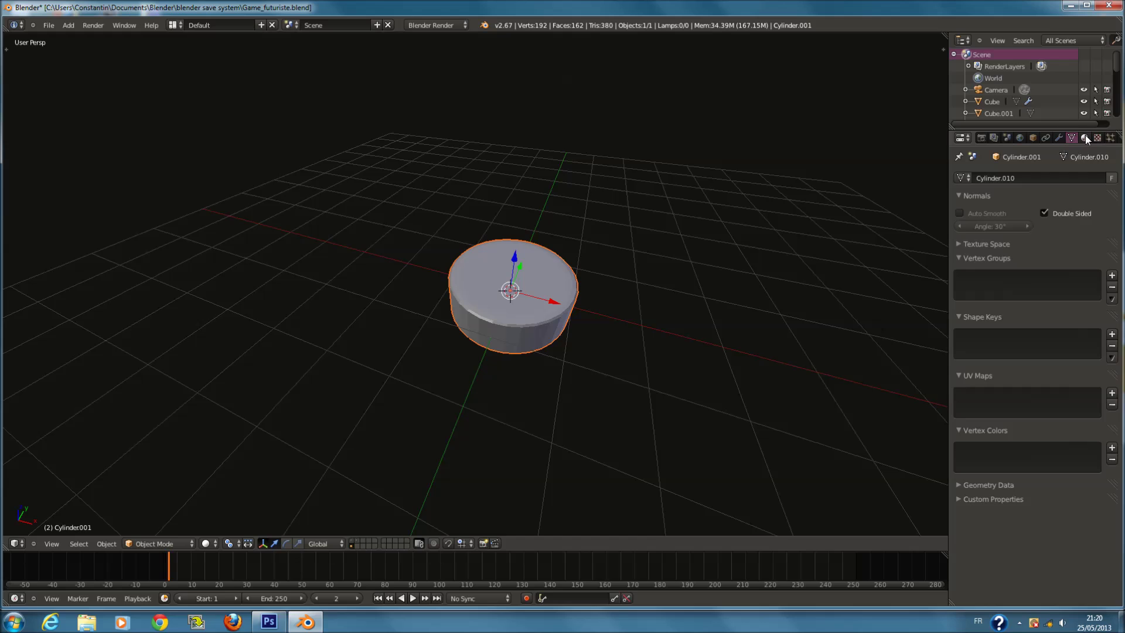
{"action": "key", "text": "t"}
{"action": "left_click", "coordinate": [24, 188]}
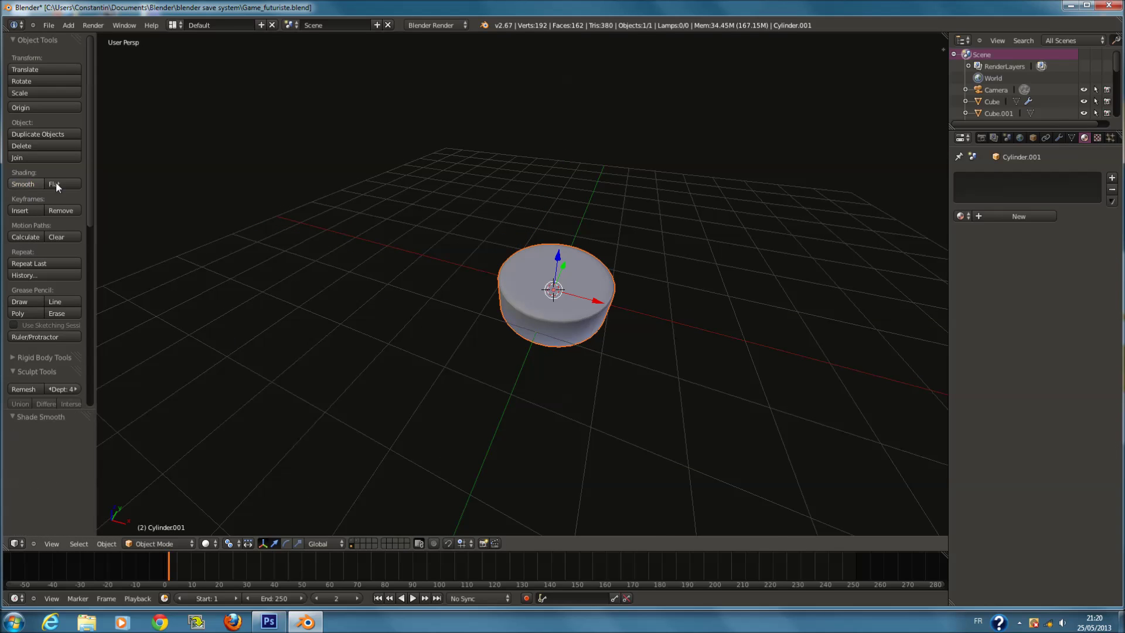
{"action": "key", "text": "t"}
Give the disc a new material with a near-black diffuse colour.
{"action": "scroll", "coordinate": [586, 263], "scroll_direction": "up", "scroll_amount": 2}
{"action": "left_click", "coordinate": [1016, 216]}
{"action": "left_click", "coordinate": [990, 360]}
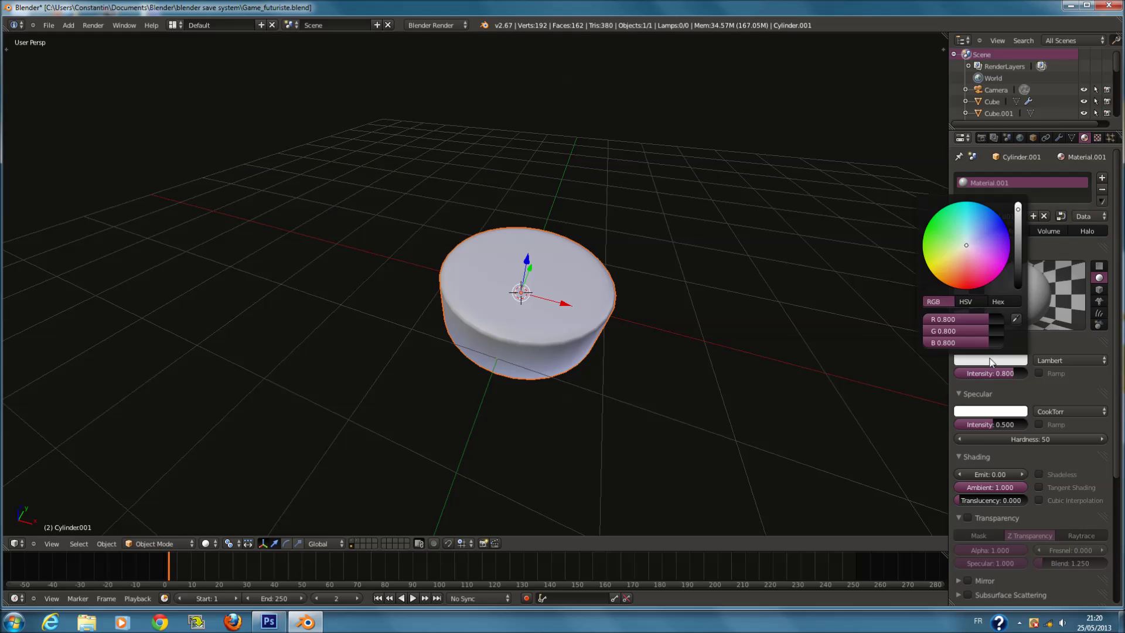
{"action": "left_click_drag", "start_coordinate": [1019, 273], "coordinate": [1019, 287]}
Select the disc's top face in Edit Mode and rename its dark material Lumière.
{"action": "key", "text": "Tab"}
{"action": "right_click", "coordinate": [528, 283]}
{"action": "left_click", "coordinate": [1005, 229]}
{"action": "type", "text": "IUMI"}
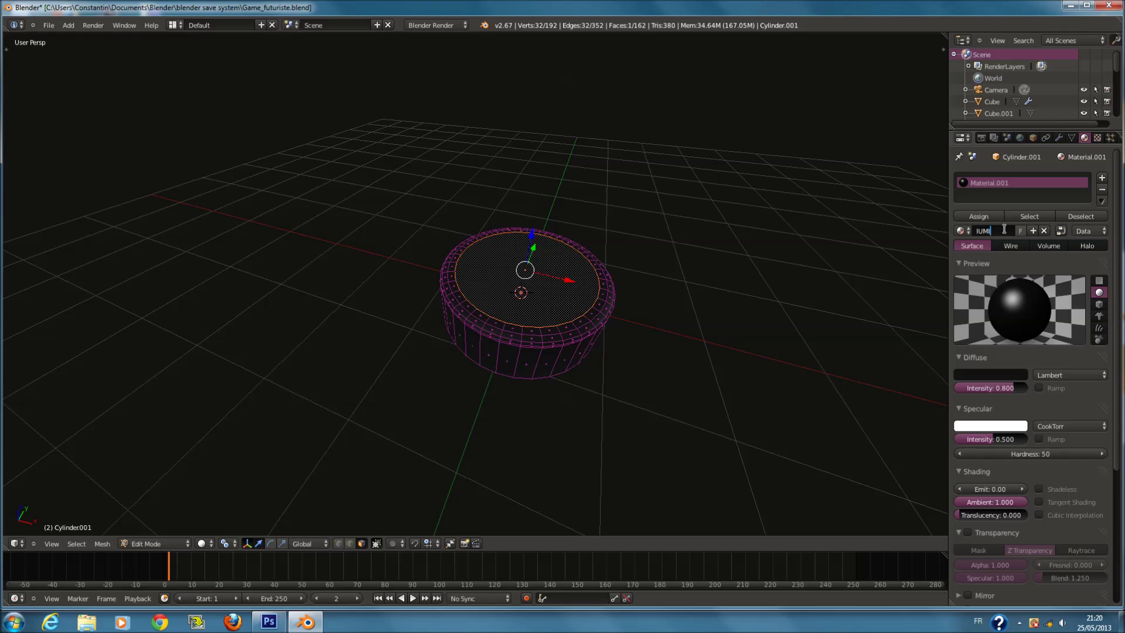
{"action": "key", "text": "BackSpace"}
{"action": "key", "text": "BackSpace"}
{"action": "key", "text": "BackSpace"}
{"action": "key", "text": "BackSpace"}
{"action": "key", "text": "BackSpace"}
{"action": "key", "text": "BackSpace"}
{"action": "type", "text": "Lumière"}
{"action": "key", "text": "Return"}
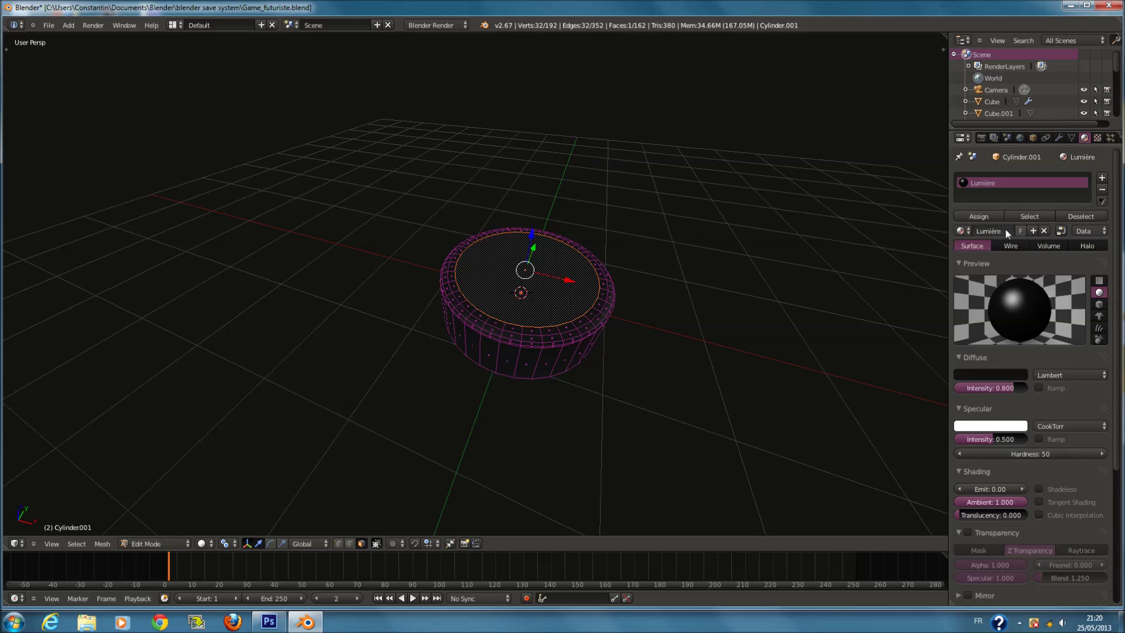
Add a second material slot, assign it to the top face, and create a pale yellow diffuse material in it.
{"action": "left_click", "coordinate": [1102, 177]}
{"action": "left_click", "coordinate": [988, 219]}
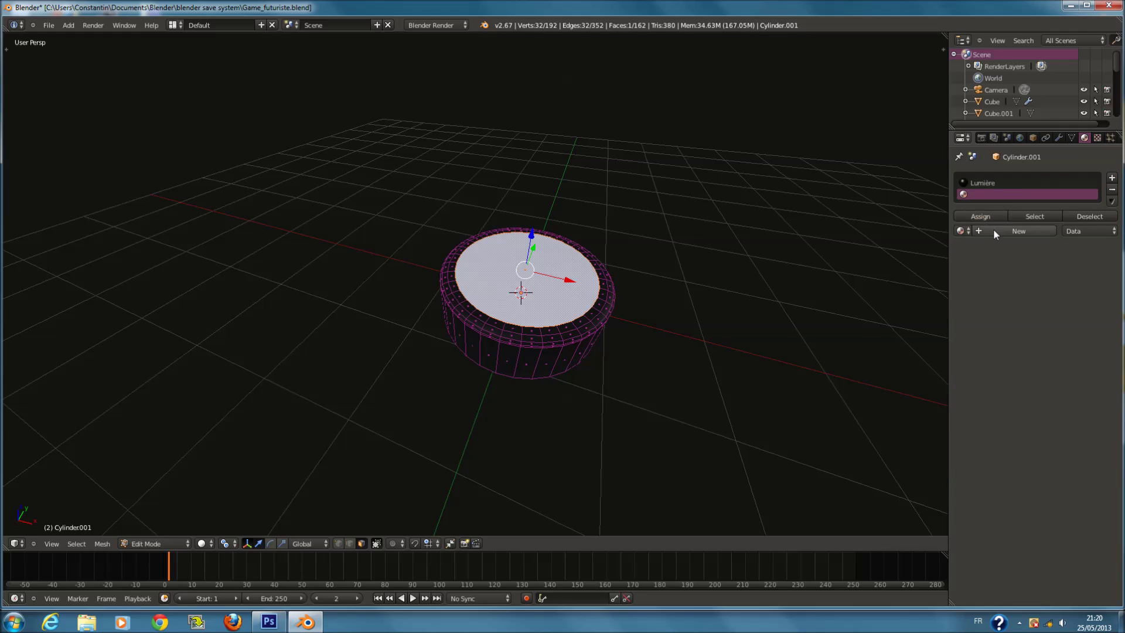
{"action": "left_click", "coordinate": [994, 230]}
{"action": "left_click", "coordinate": [991, 374]}
{"action": "left_click", "coordinate": [961, 272]}
Set the pale yellow material's Emit value to 100 and save the file.
{"action": "left_click", "coordinate": [988, 488]}
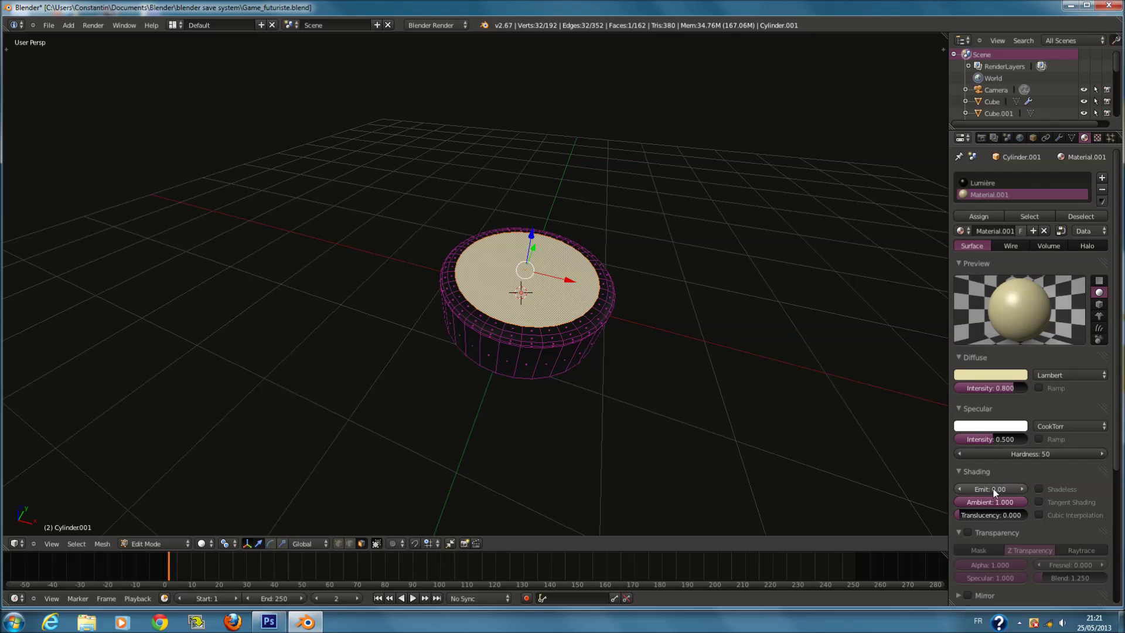
{"action": "type", "text": "100"}
{"action": "key", "text": "Return"}
{"action": "key", "text": "ctrl+s"}
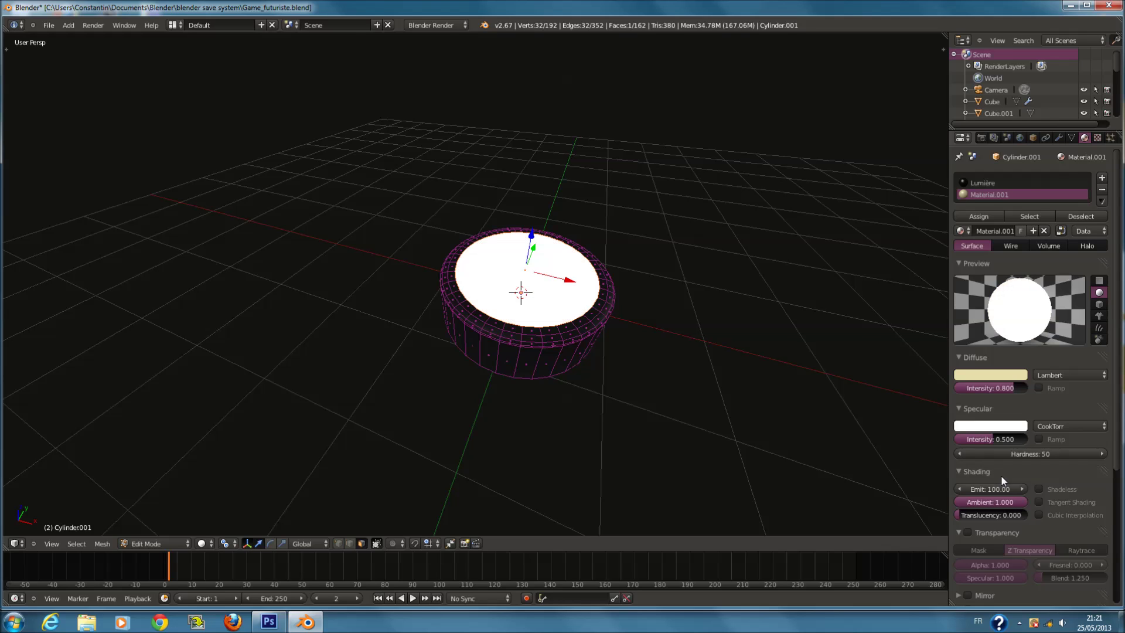
{"action": "left_click", "coordinate": [673, 356]}
{"action": "left_click", "coordinate": [995, 487]}
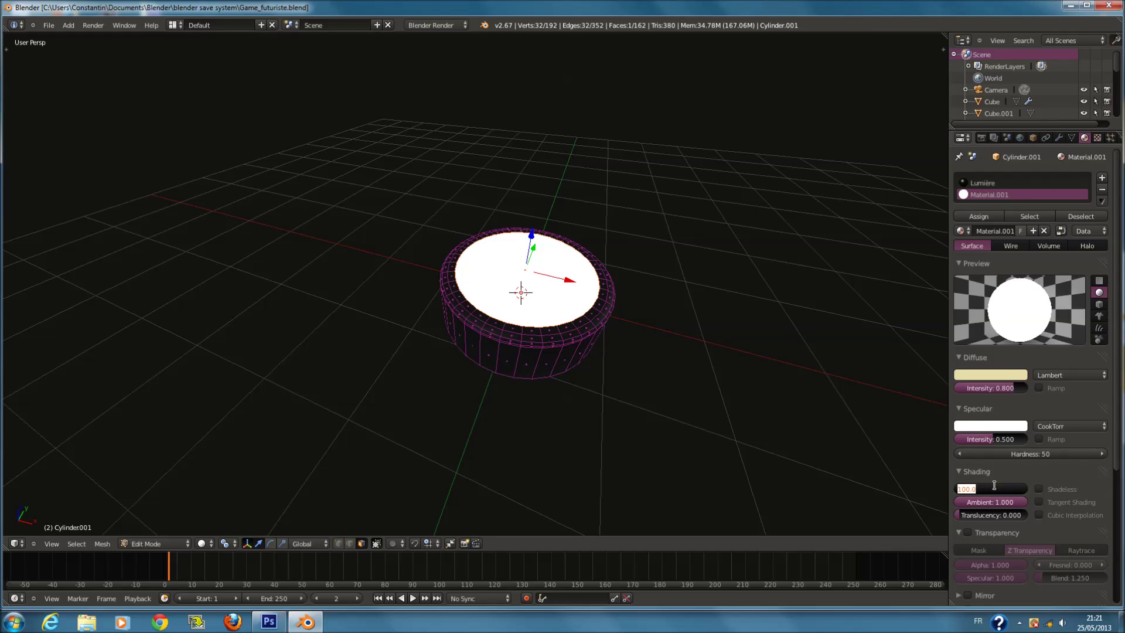
{"action": "key", "text": "Escape"}
Return to Object Mode, select the disc, and show it in a front orthographic wireframe view.
{"action": "key", "text": "Tab"}
{"action": "middle_click_drag", "start_coordinate": [670, 374], "coordinate": [569, 350]}
{"action": "key", "text": "a"}
{"action": "right_click", "coordinate": [568, 339]}
{"action": "key", "text": "KP_1"}
{"action": "key", "text": "z"}
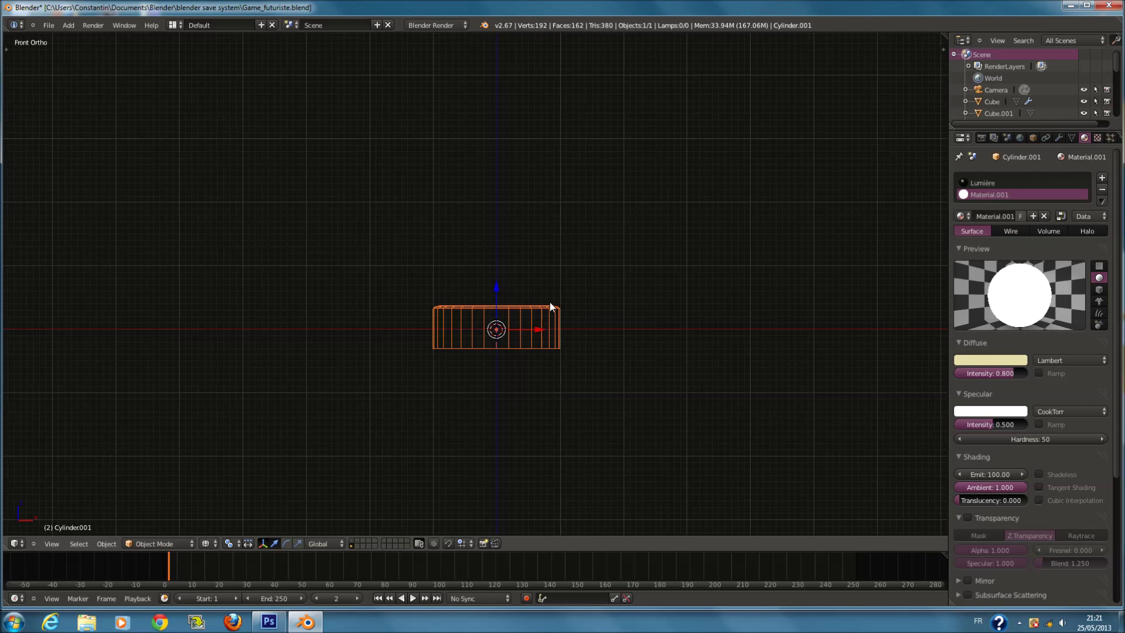
Add a Point lamp just above the disc, save the file, and enable the lamp's Sphere option.
{"action": "scroll", "coordinate": [549, 307], "scroll_direction": "up", "scroll_amount": 2}
{"action": "key", "text": "shift+a"}
{"action": "mouse_move", "coordinate": [532, 435]}
{"action": "left_click", "coordinate": [586, 437]}
{"action": "key", "text": "g"}
{"action": "key", "text": "z"}
{"action": "left_click", "coordinate": [510, 242]}
{"action": "key", "text": "ctrl+s"}
{"action": "key", "text": "Return"}
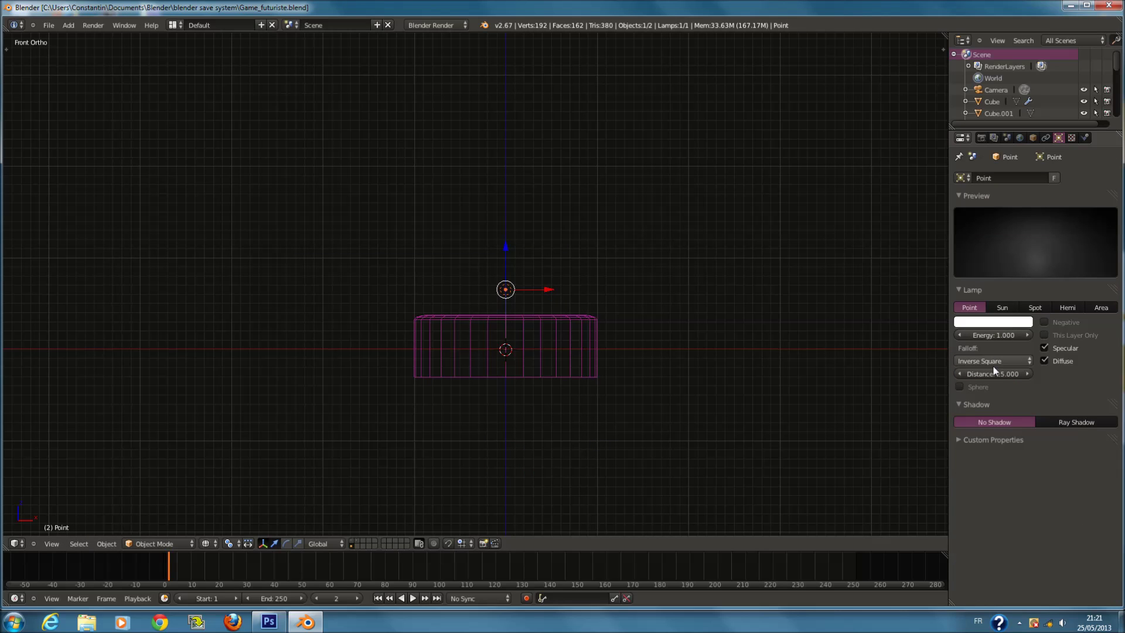
{"action": "scroll", "coordinate": [601, 301], "scroll_direction": "down", "scroll_amount": 3}
{"action": "scroll", "coordinate": [547, 335], "scroll_direction": "up", "scroll_amount": 3}
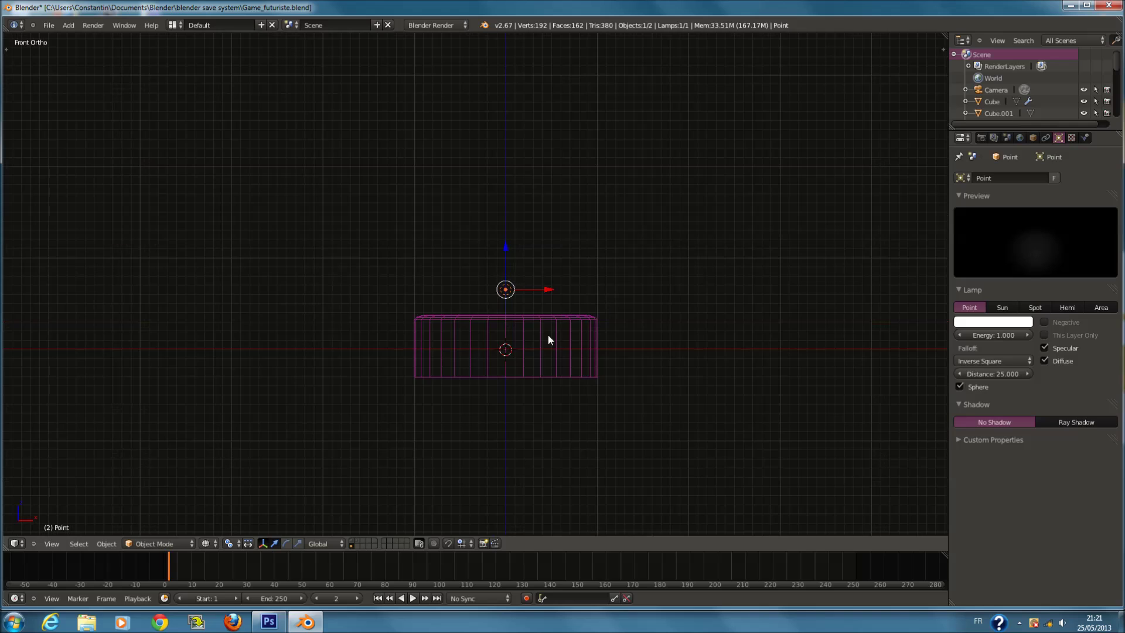
Flip the disc upside down by rotating it 180 degrees about the Y axis.
{"action": "right_click", "coordinate": [547, 335], "text": "shift"}
{"action": "key", "text": "Tab"}
{"action": "key", "text": "Tab"}
{"action": "key", "text": "Tab"}
{"action": "type", "text": "ry180"}
{"action": "key", "text": "Return"}
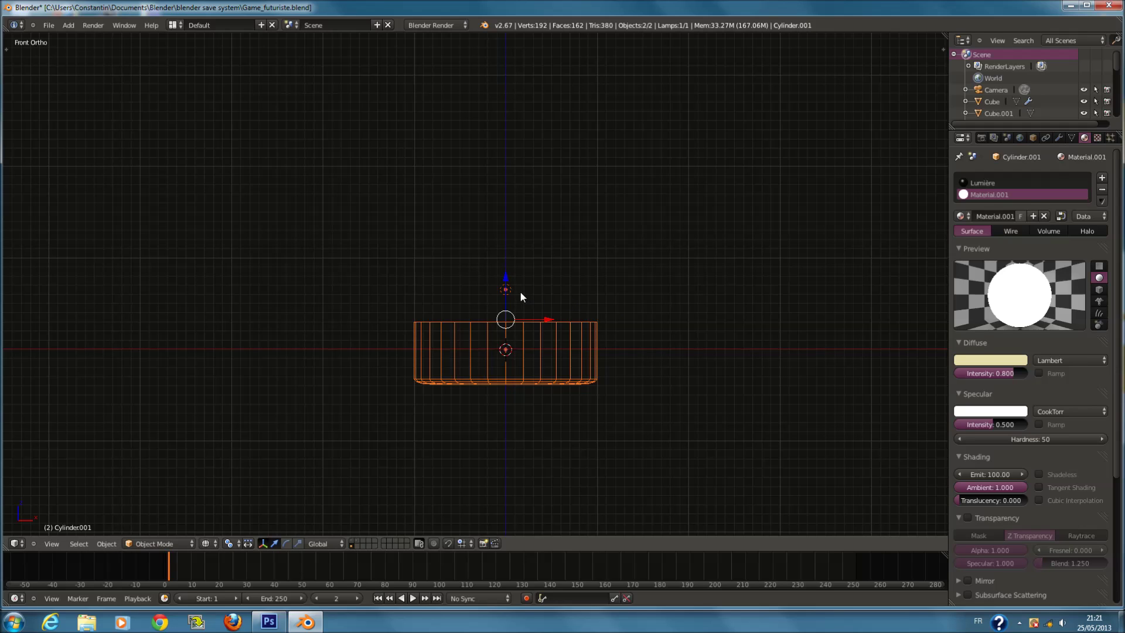
Move the Point lamp vertically to a position below the flipped disc.
{"action": "right_click", "coordinate": [519, 293]}
{"action": "key", "text": "g"}
{"action": "left_click", "coordinate": [518, 439]}
{"action": "scroll", "coordinate": [540, 372], "scroll_direction": "down", "scroll_amount": 4}
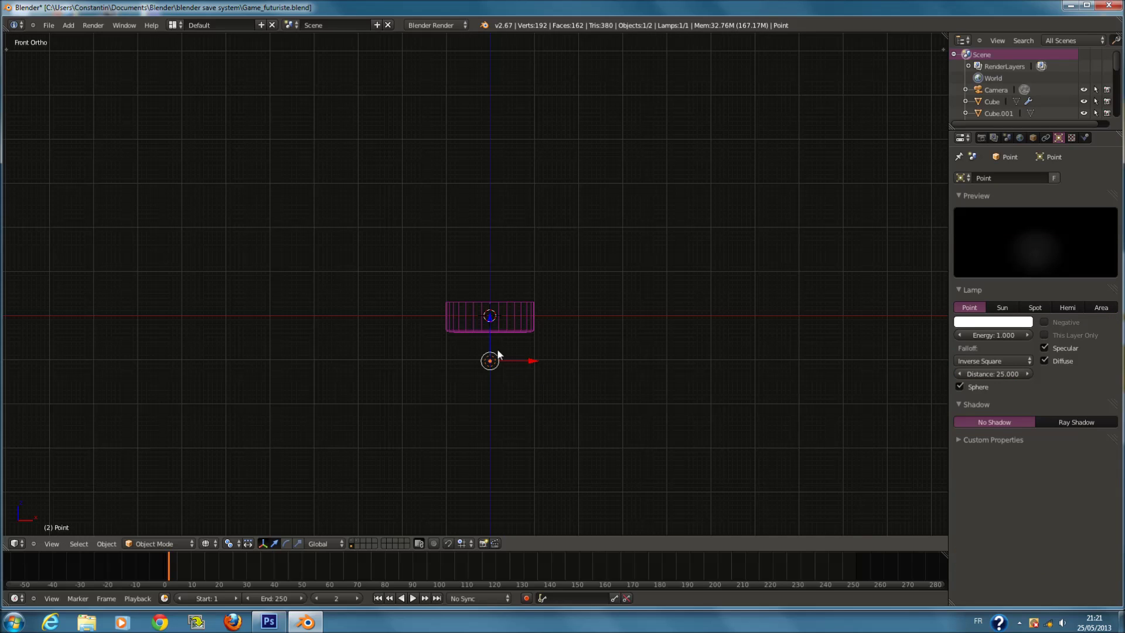
{"action": "key", "text": "g"}
{"action": "key", "text": "z"}
{"action": "left_click", "coordinate": [510, 469]}
{"action": "scroll", "coordinate": [515, 402], "scroll_direction": "down", "scroll_amount": 3}
{"action": "scroll", "coordinate": [486, 353], "scroll_direction": "up", "scroll_amount": 2}
{"action": "key", "text": "g"}
{"action": "left_click", "coordinate": [483, 339]}
{"action": "scroll", "coordinate": [483, 339], "scroll_direction": "down", "scroll_amount": 4}
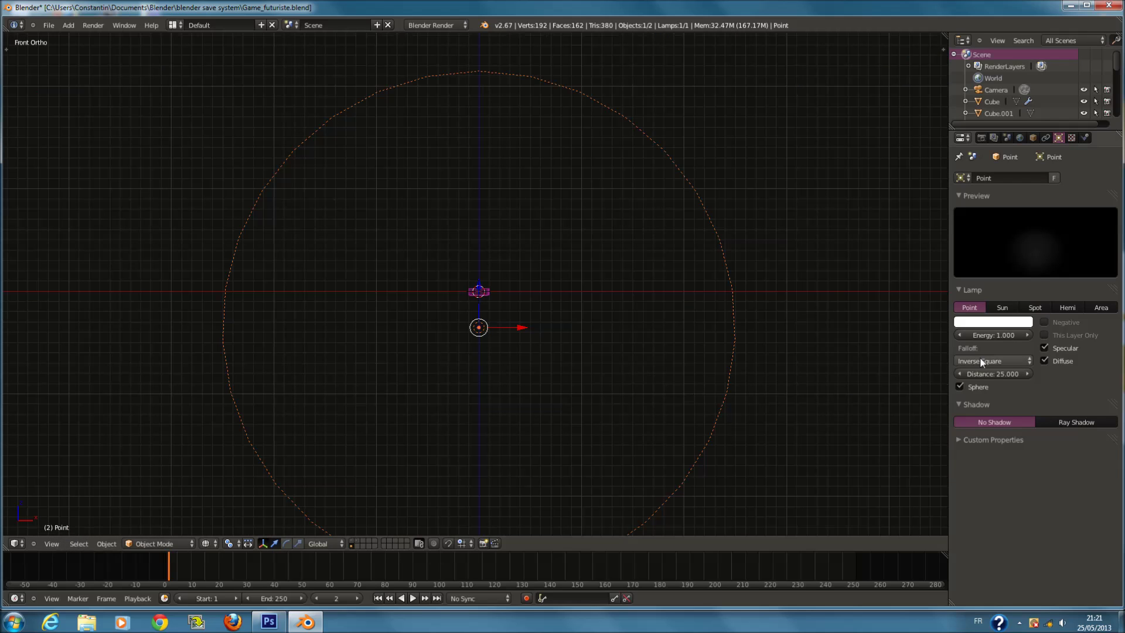
Try Point lamp distances of 0.5, 2 and 10, and set the distance back to 25.
{"action": "key", "text": "Return"}
{"action": "key", "text": "BackSpace"}
{"action": "type", "text": "0.5"}
{"action": "key", "text": "Return"}
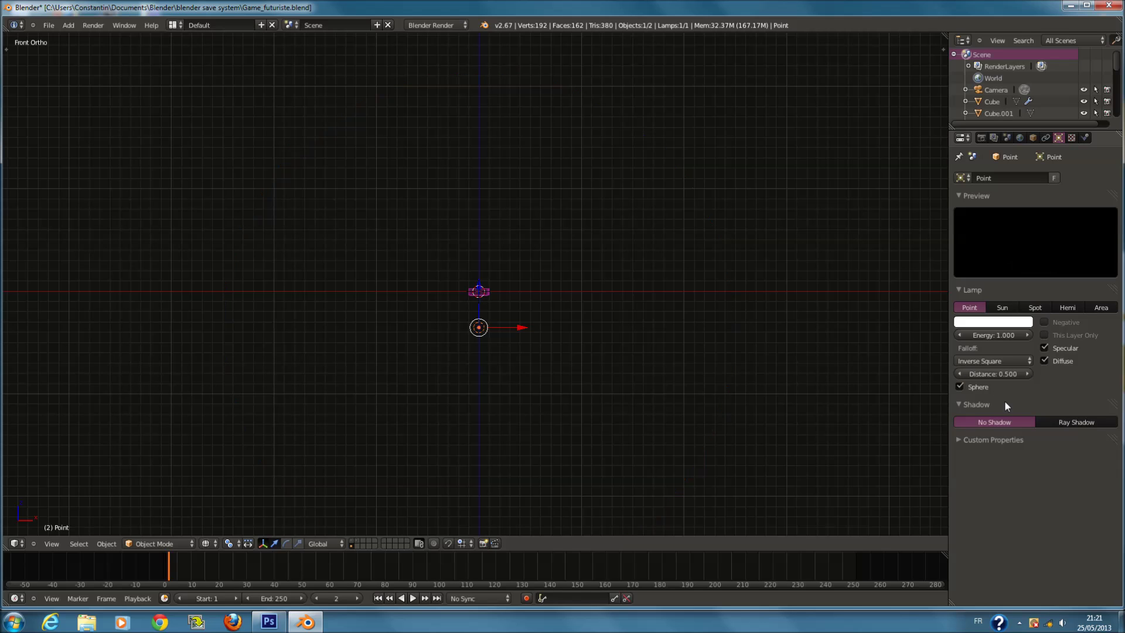
{"action": "scroll", "coordinate": [648, 360], "scroll_direction": "up", "scroll_amount": 2}
{"action": "scroll", "coordinate": [600, 368], "scroll_direction": "down", "scroll_amount": 4}
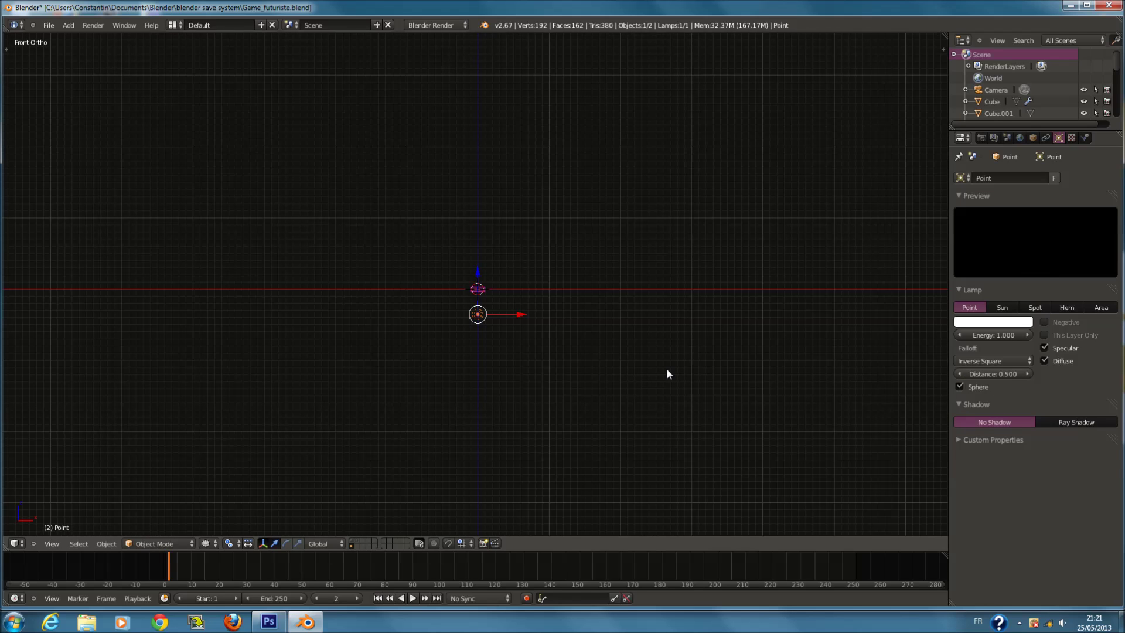
{"action": "left_click", "coordinate": [994, 373]}
{"action": "type", "text": "2"}
{"action": "key", "text": "Return"}
{"action": "mouse_move", "coordinate": [993, 374]}
{"action": "left_mouse_down"}
{"action": "mouse_move", "coordinate": [1012, 374]}
{"action": "mouse_move", "coordinate": [998, 373]}
{"action": "left_mouse_up"}
{"action": "left_click", "coordinate": [998, 373]}
{"action": "type", "text": "10"}
{"action": "key", "text": "Return"}
{"action": "left_click", "coordinate": [991, 373]}
{"action": "type", "text": "25"}
{"action": "key", "text": "Return"}
Move the Point lamp further down along the Z axis and tint its light pale yellow.
{"action": "left_click_drag", "start_coordinate": [474, 295], "coordinate": [548, 345]}
{"action": "left_click", "coordinate": [988, 322]}
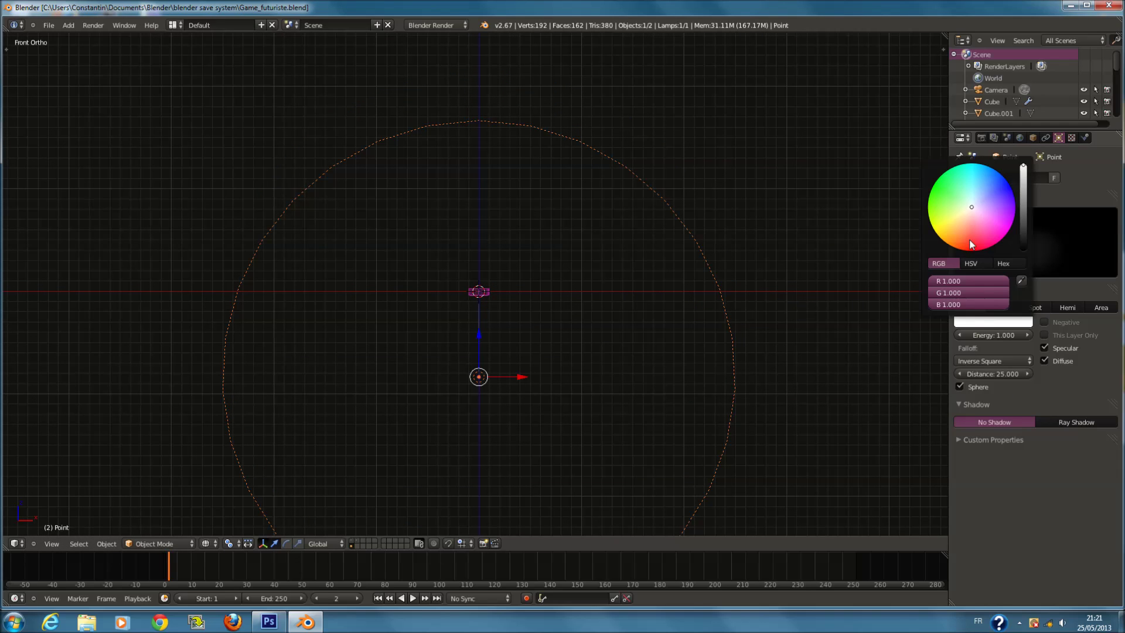
{"action": "left_click", "coordinate": [961, 220]}
Deselect everything and add a Spot lamp at the disc.
{"action": "key", "text": "a"}
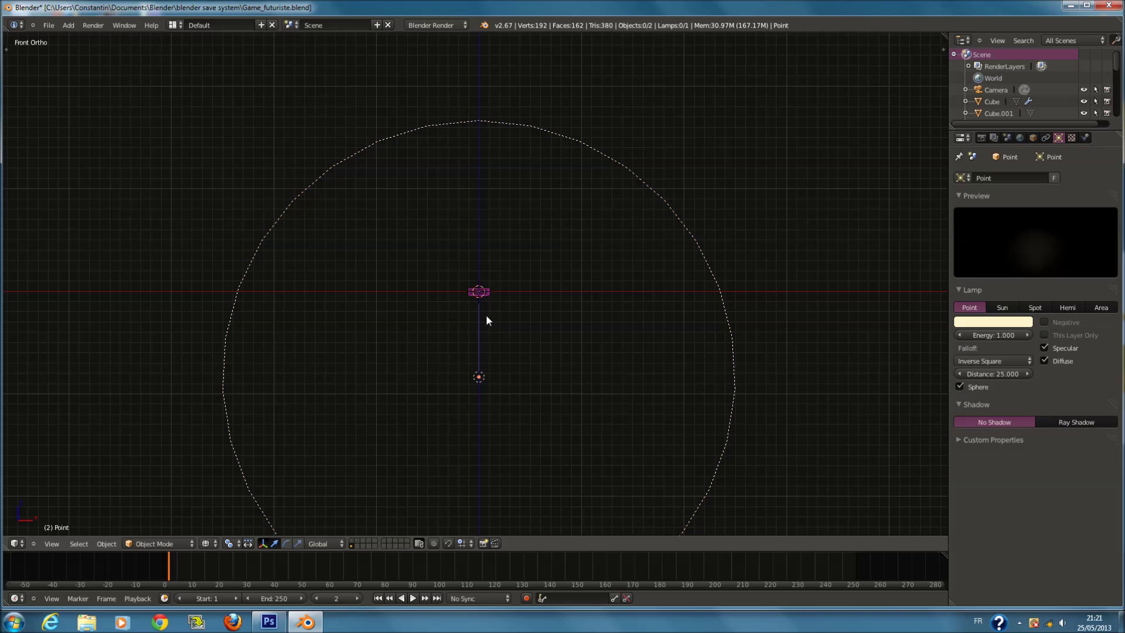
{"action": "key", "text": "shift+a"}
{"action": "mouse_move", "coordinate": [494, 316]}
{"action": "left_click", "coordinate": [537, 342]}
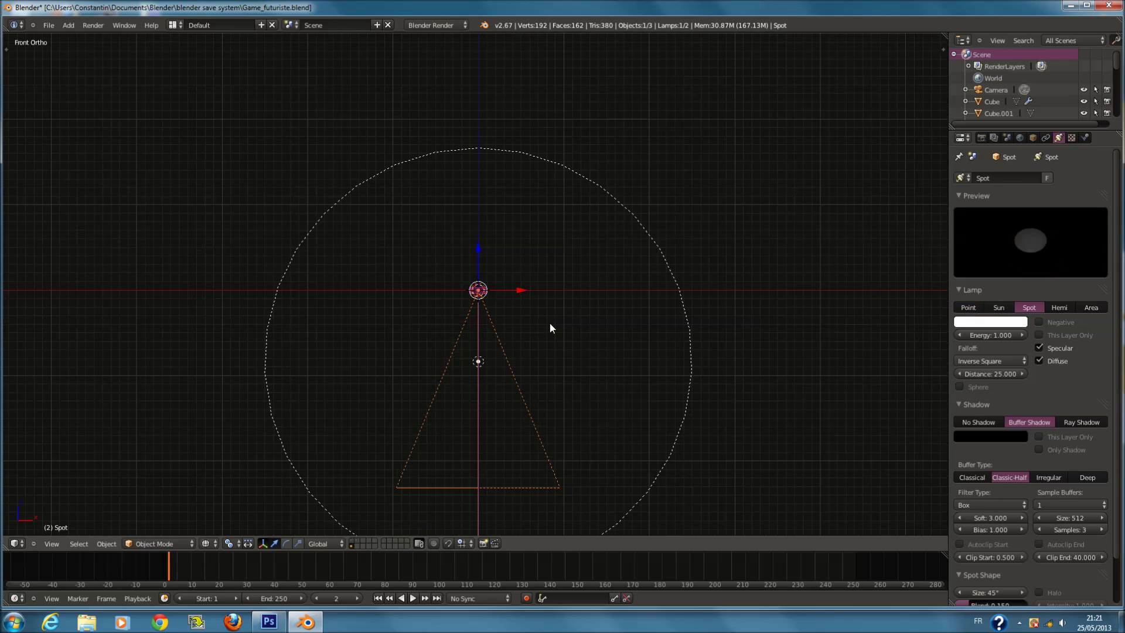
Try distances of 0.1 and 1 for the Spot lamp.
{"action": "scroll", "coordinate": [547, 321], "scroll_direction": "up", "scroll_amount": 3}
{"action": "left_click", "coordinate": [997, 372]}
{"action": "key", "text": "BackSpace"}
{"action": "type", "text": "0.1"}
{"action": "key", "text": "Return"}
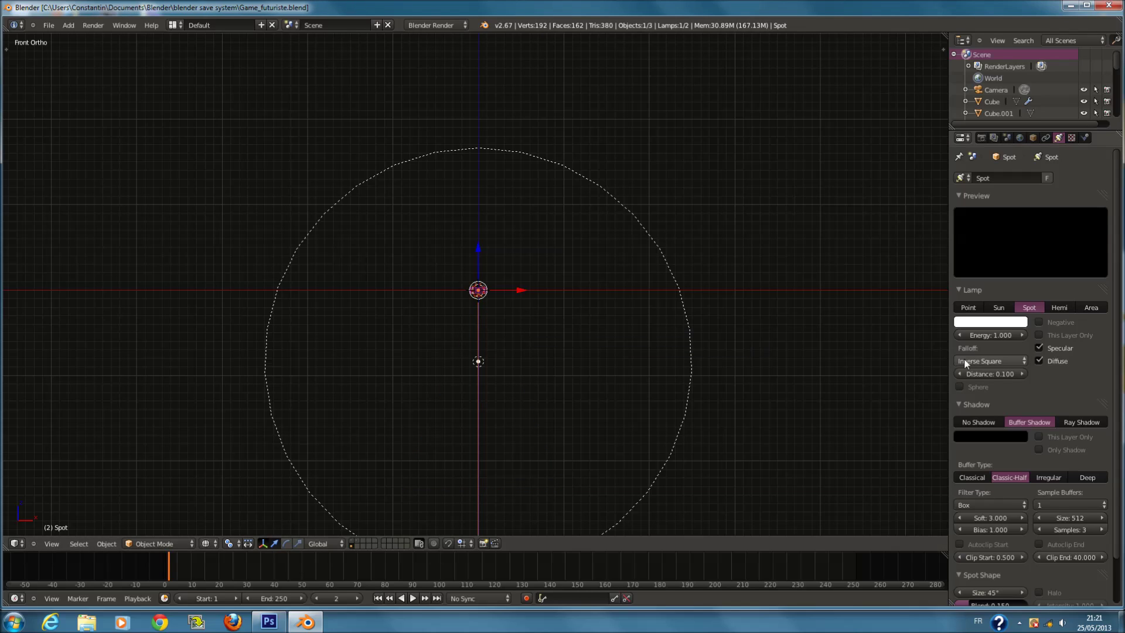
{"action": "mouse_move", "coordinate": [988, 376]}
{"action": "left_mouse_down"}
{"action": "mouse_move", "coordinate": [1018, 373]}
{"action": "mouse_move", "coordinate": [1008, 375]}
{"action": "left_mouse_up"}
{"action": "left_click", "coordinate": [1001, 374]}
{"action": "key", "text": "Escape"}
{"action": "type", "text": "1"}
{"action": "key", "text": "Return"}
Save the file and set the Spot lamp's distance to 12.
{"action": "key", "text": "ctrl+s"}
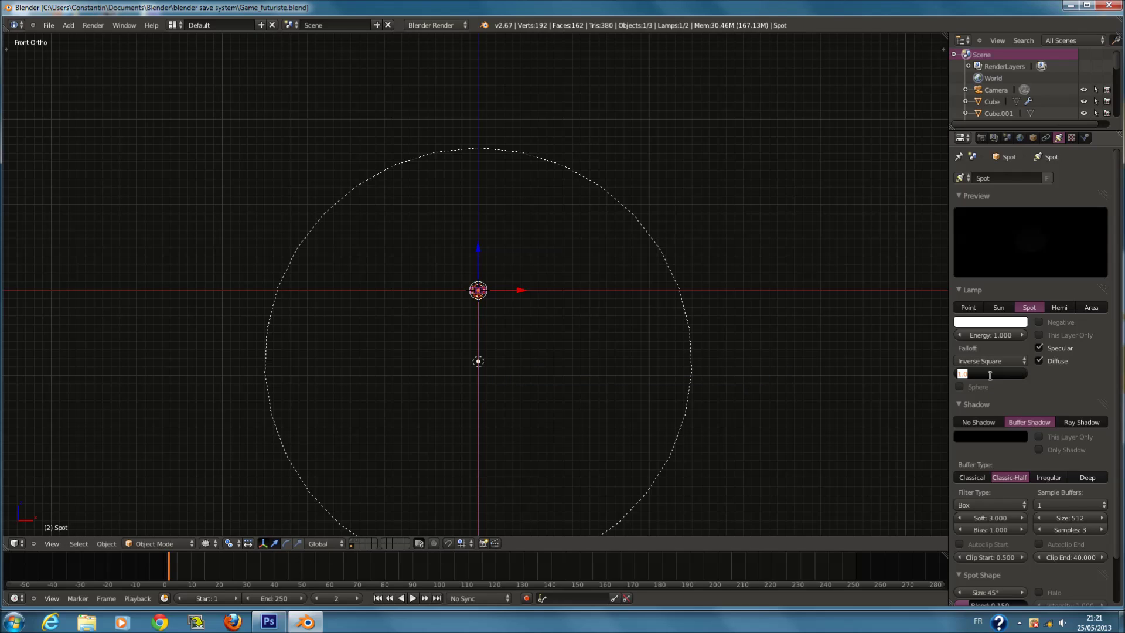
{"action": "type", "text": "12"}
{"action": "key", "text": "Return"}
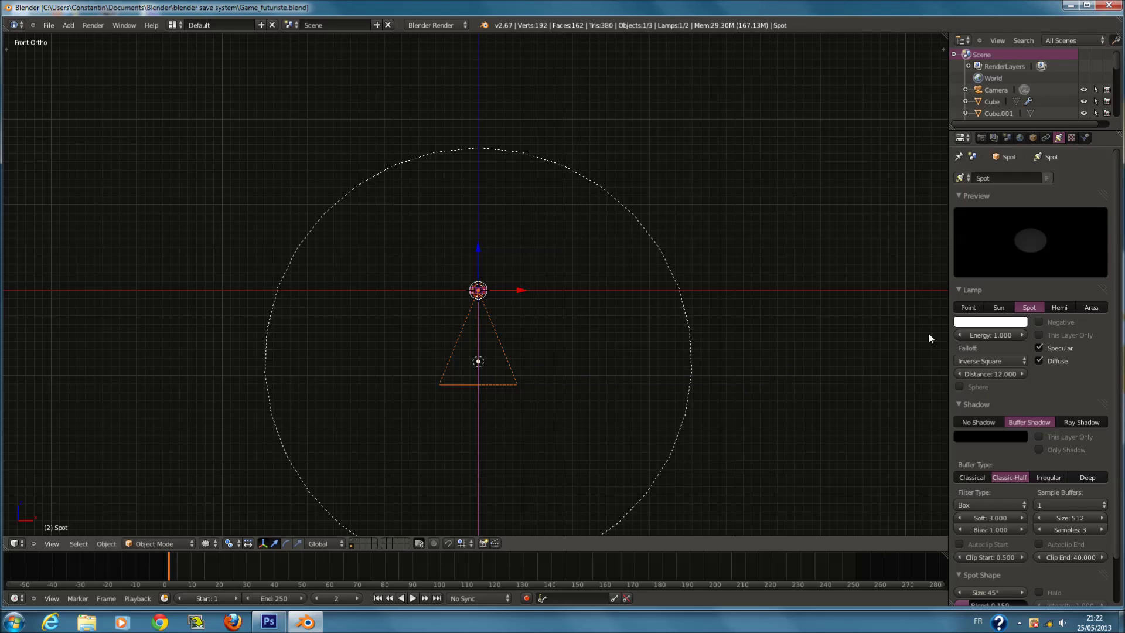
Tint the Spot lamp's light pale pink and save the file.
{"action": "scroll", "coordinate": [980, 452], "scroll_direction": "down", "scroll_amount": 2}
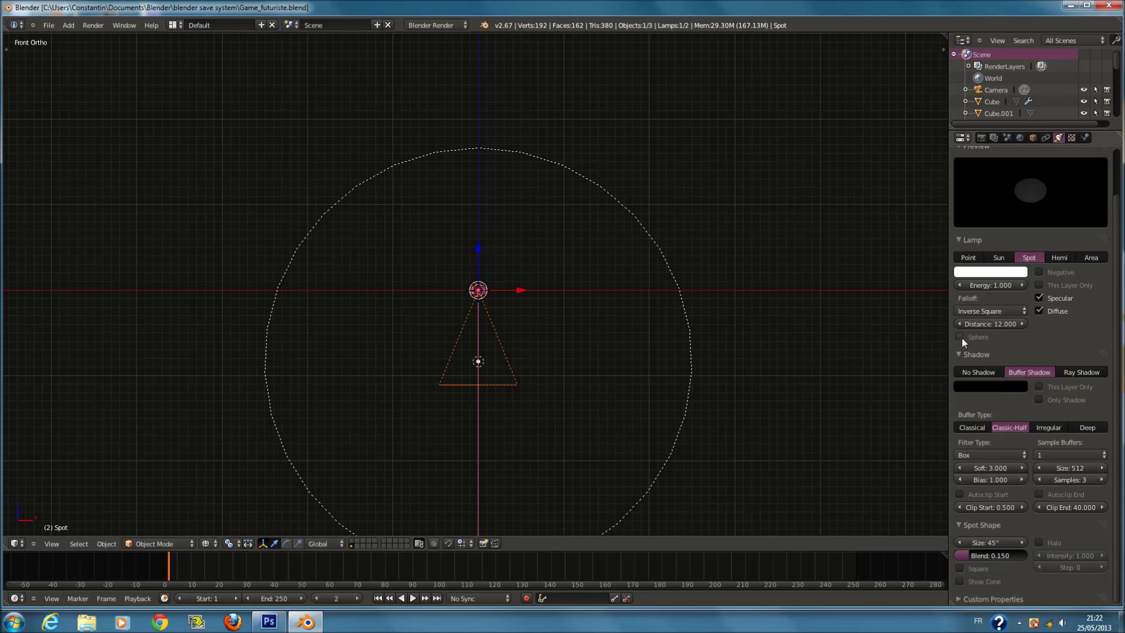
{"action": "left_click", "coordinate": [984, 270]}
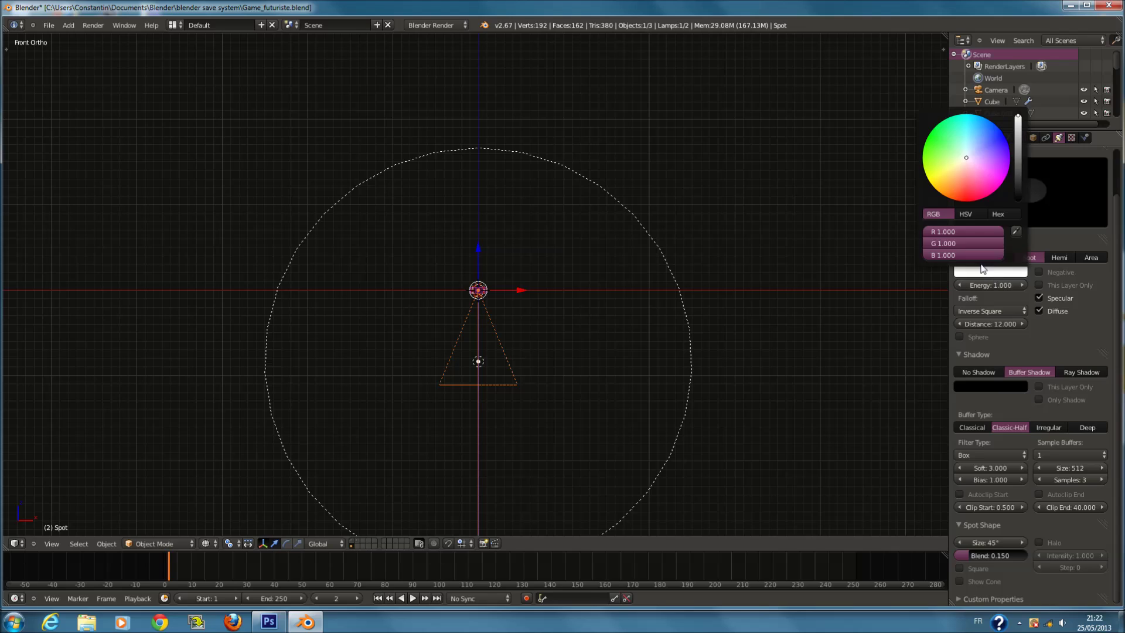
{"action": "left_click", "coordinate": [962, 165]}
{"action": "left_click", "coordinate": [991, 270]}
{"action": "left_click", "coordinate": [960, 176]}
{"action": "key", "text": "ctrl+s"}
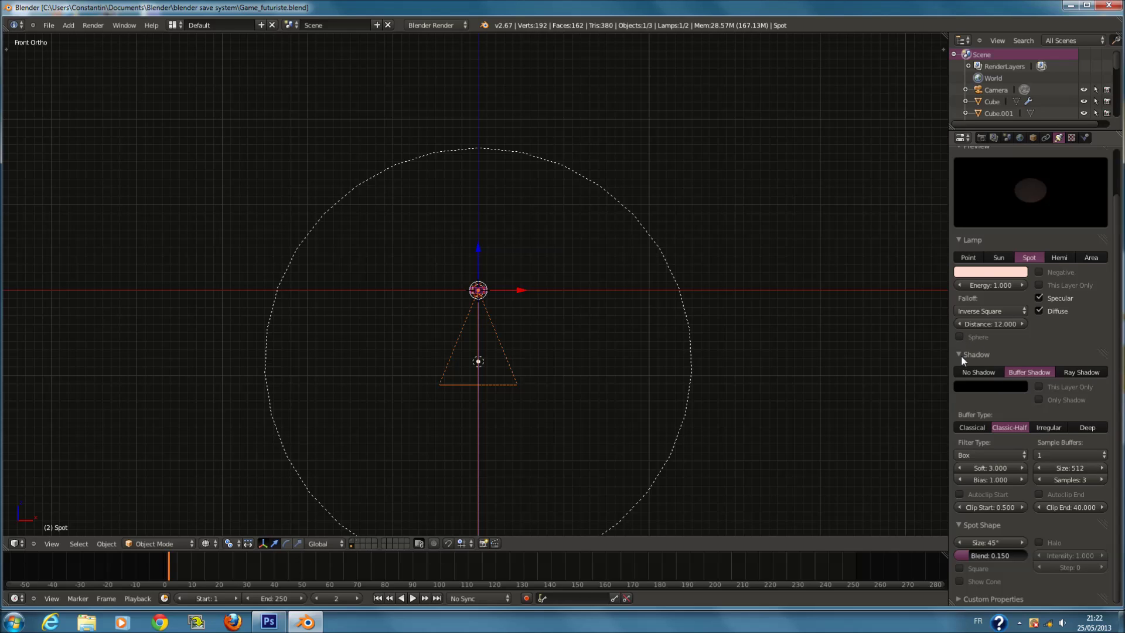
Undo a trial of Ray Shadow on the Spot lamp and switch the render engine to Blender Game.
{"action": "left_click", "coordinate": [1066, 374]}
{"action": "key", "text": "ctrl+z"}
{"action": "left_click", "coordinate": [434, 25]}
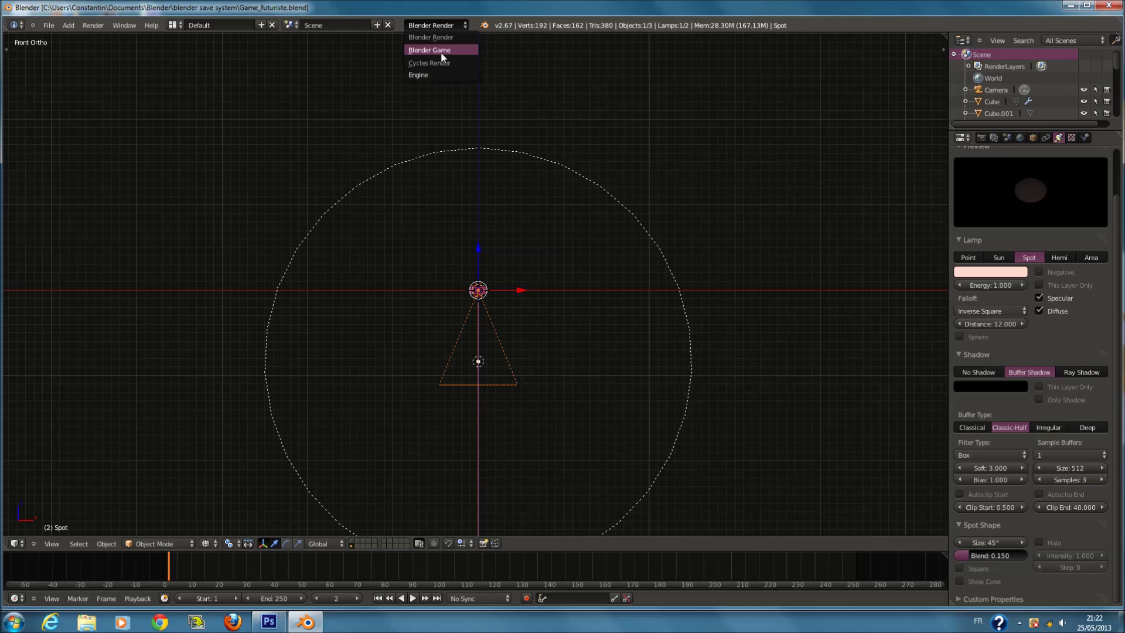
{"action": "left_click", "coordinate": [441, 50]}
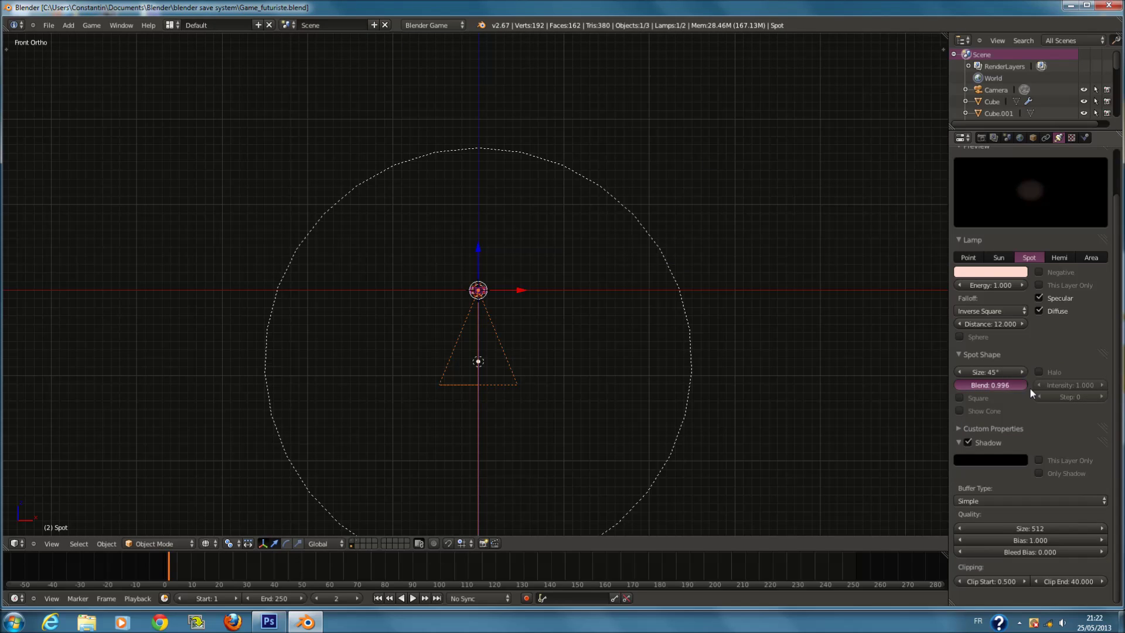
Set the Spot lamp's blend to about 0.919 and widen its cone to about 151.7°.
{"action": "left_click_drag", "start_coordinate": [1024, 389], "coordinate": [1114, 311]}
{"action": "left_click_drag", "start_coordinate": [988, 376], "coordinate": [1063, 365]}
{"action": "key", "text": "a"}
{"action": "key", "text": "c"}
{"action": "key", "text": "Escape"}
Select the disc and both lamps and move them to the first layer.
{"action": "key", "text": "a"}
{"action": "key", "text": "m"}
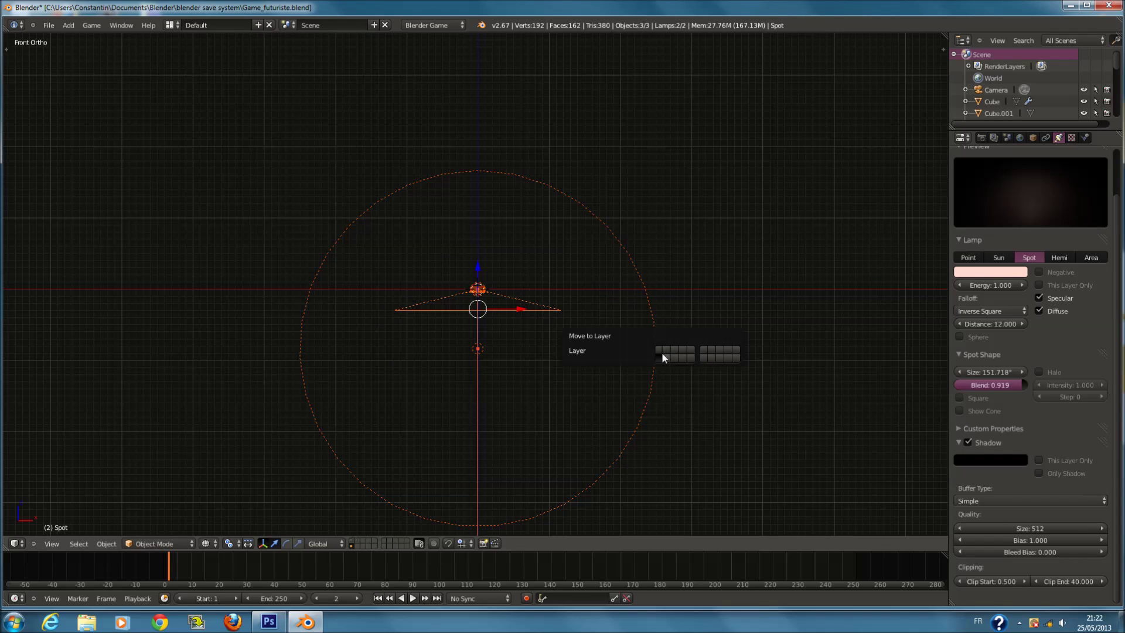
{"action": "left_click", "coordinate": [662, 354]}
Show the room's layer, scale the disc and lamps down, and move them along X outside the room.
{"action": "left_click", "coordinate": [352, 542]}
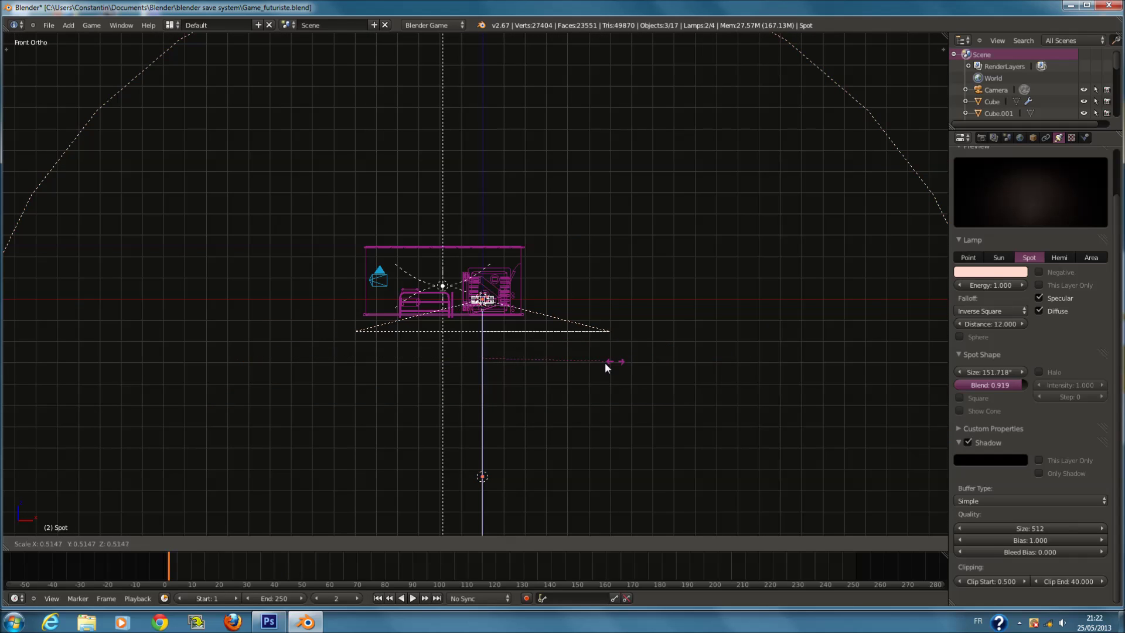
{"action": "scroll", "coordinate": [504, 422], "scroll_direction": "down", "scroll_amount": 2}
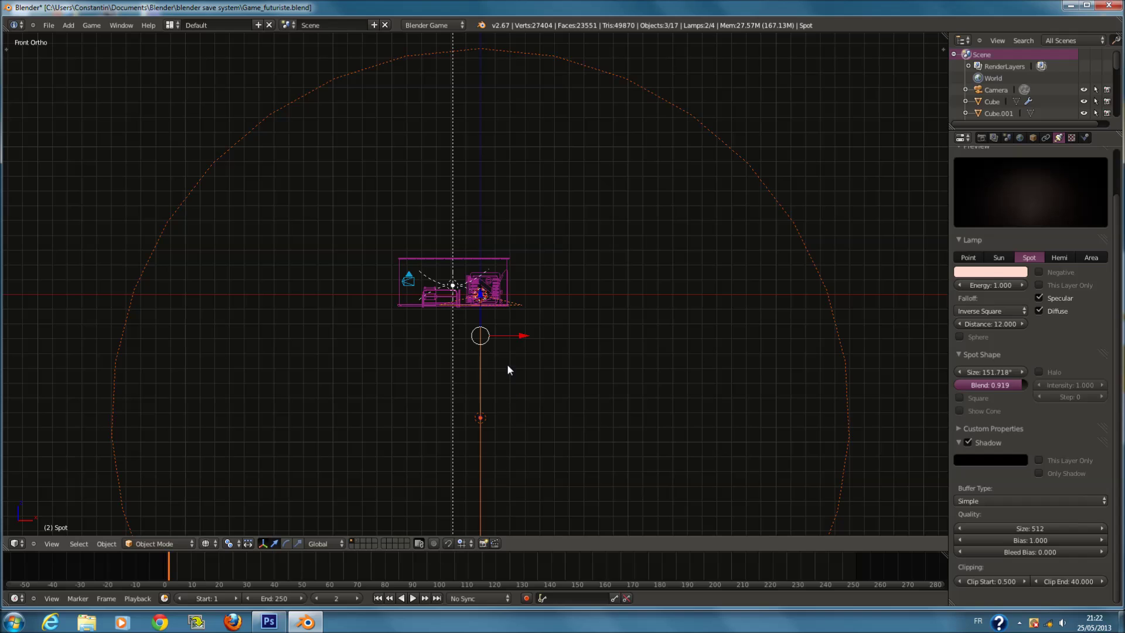
{"action": "left_click_drag", "start_coordinate": [525, 335], "coordinate": [669, 343]}
Raise the Point lamp closer beneath the disc and set its distance to 3.
{"action": "right_click", "coordinate": [629, 420]}
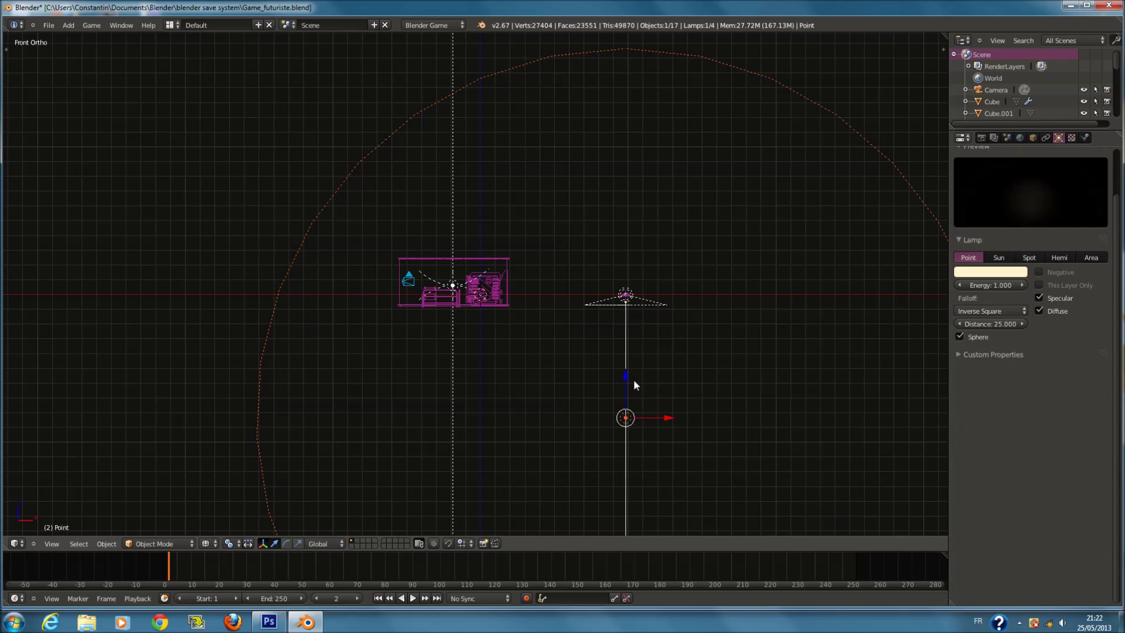
{"action": "left_click_drag", "start_coordinate": [628, 377], "coordinate": [641, 293]}
{"action": "left_click", "coordinate": [641, 296]}
{"action": "left_click", "coordinate": [998, 323]}
{"action": "type", "text": "1"}
{"action": "key", "text": "Return"}
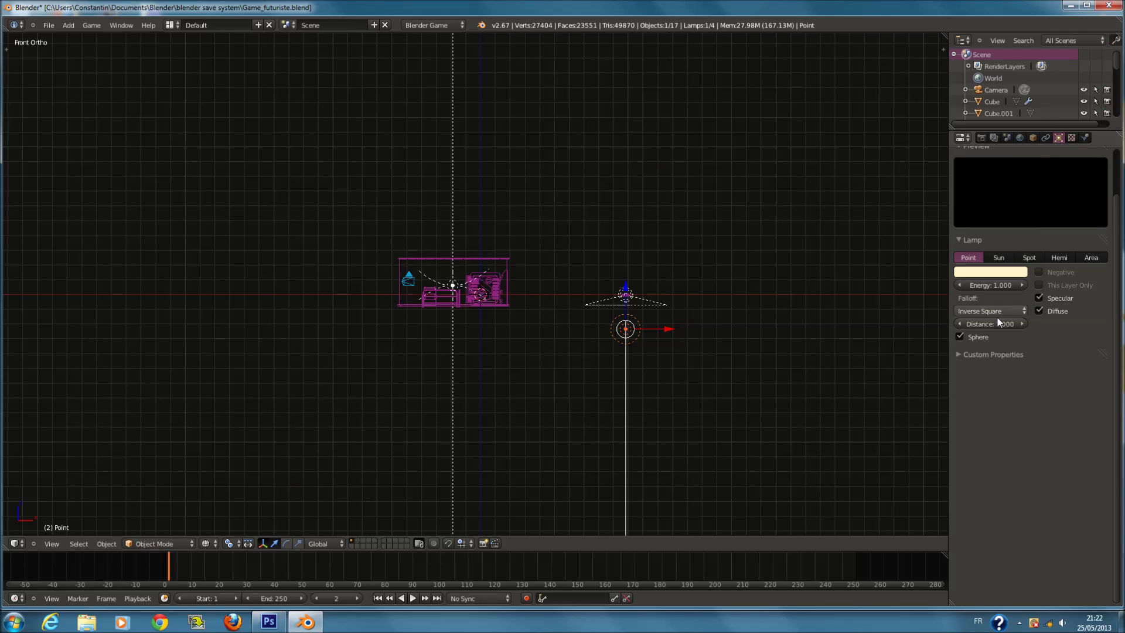
{"action": "left_click_drag", "start_coordinate": [994, 322], "coordinate": [999, 339]}
Scale the disc and both lamps down to about half and move them inside the room near the camera.
{"action": "scroll", "coordinate": [703, 345], "scroll_direction": "up", "scroll_amount": 3}
{"action": "left_click", "coordinate": [625, 293], "text": "shift"}
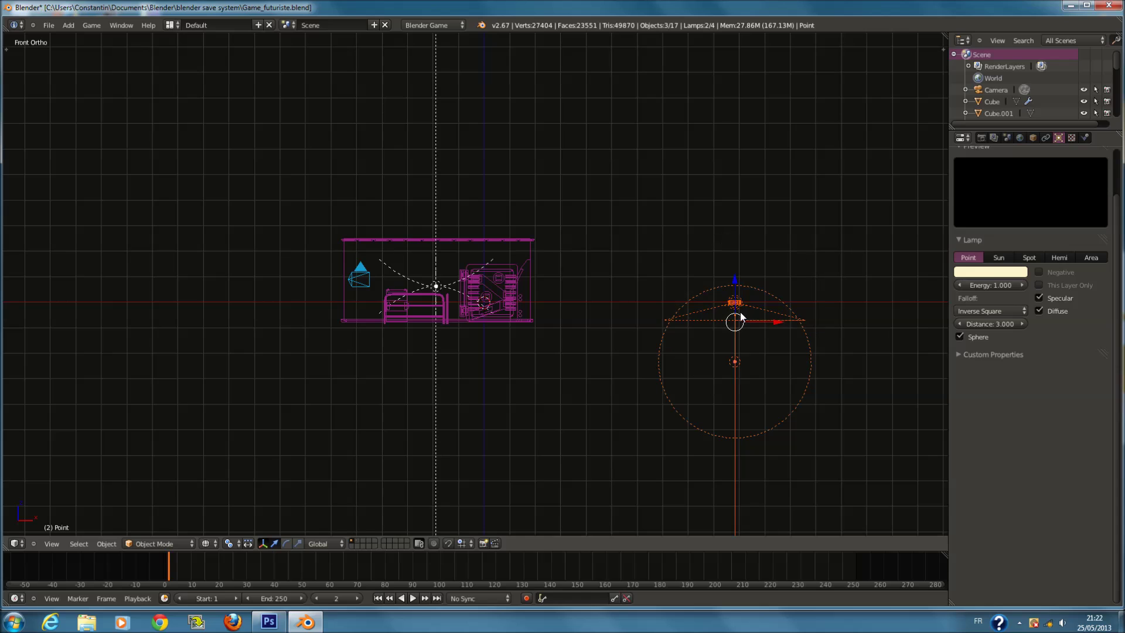
{"action": "key", "text": "KP_7"}
{"action": "scroll", "coordinate": [747, 260], "scroll_direction": "up", "scroll_amount": 1}
{"action": "key", "text": "s"}
{"action": "left_click", "coordinate": [818, 264]}
{"action": "left_click_drag", "start_coordinate": [829, 260], "coordinate": [375, 287]}
{"action": "key", "text": "KP_1"}
{"action": "scroll", "coordinate": [442, 262], "scroll_direction": "up", "scroll_amount": 6}
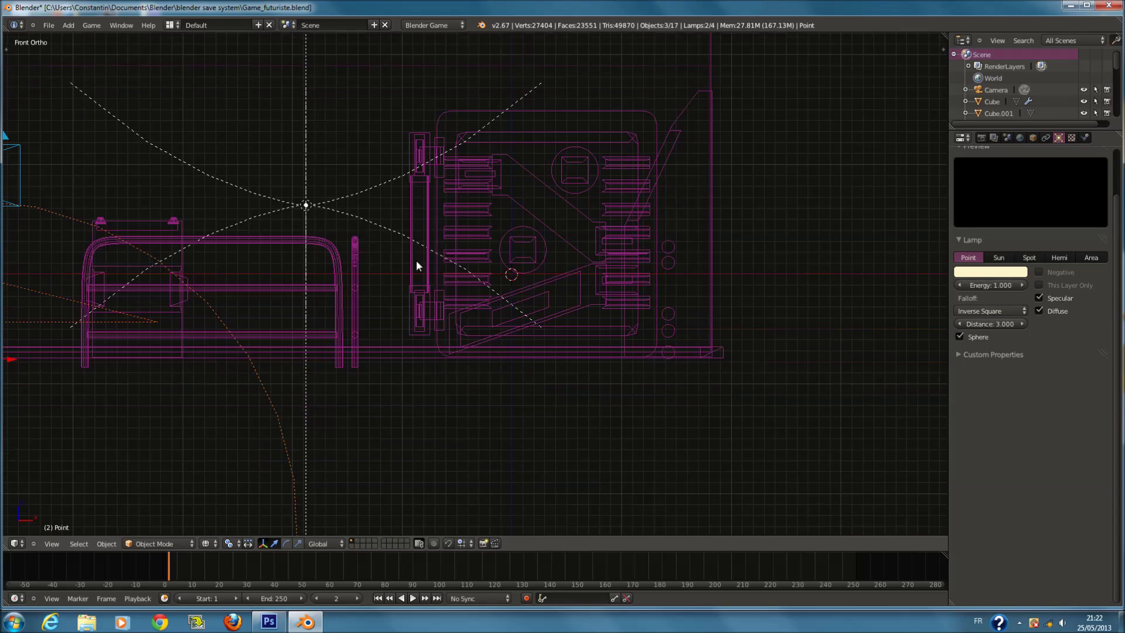
{"action": "scroll", "coordinate": [441, 254], "scroll_direction": "down", "scroll_amount": 6}
{"action": "scroll", "coordinate": [407, 272], "scroll_direction": "up", "scroll_amount": 5}
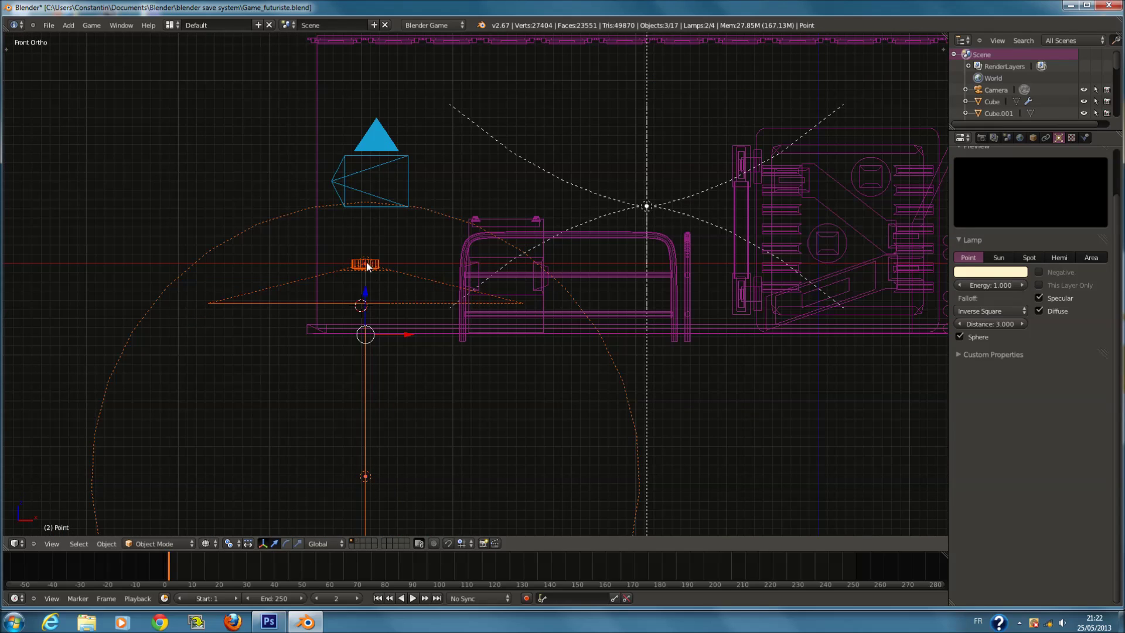
Raise the disc and lamps to the room's ceiling and scale them down slightly to fit against it.
{"action": "left_click_drag", "start_coordinate": [376, 283], "coordinate": [405, 92]}
{"action": "scroll", "coordinate": [405, 91], "scroll_direction": "up", "scroll_amount": 5, "text": "shift"}
{"action": "key", "text": "s"}
{"action": "left_click", "coordinate": [514, 235]}
{"action": "left_click_drag", "start_coordinate": [367, 259], "coordinate": [368, 234]}
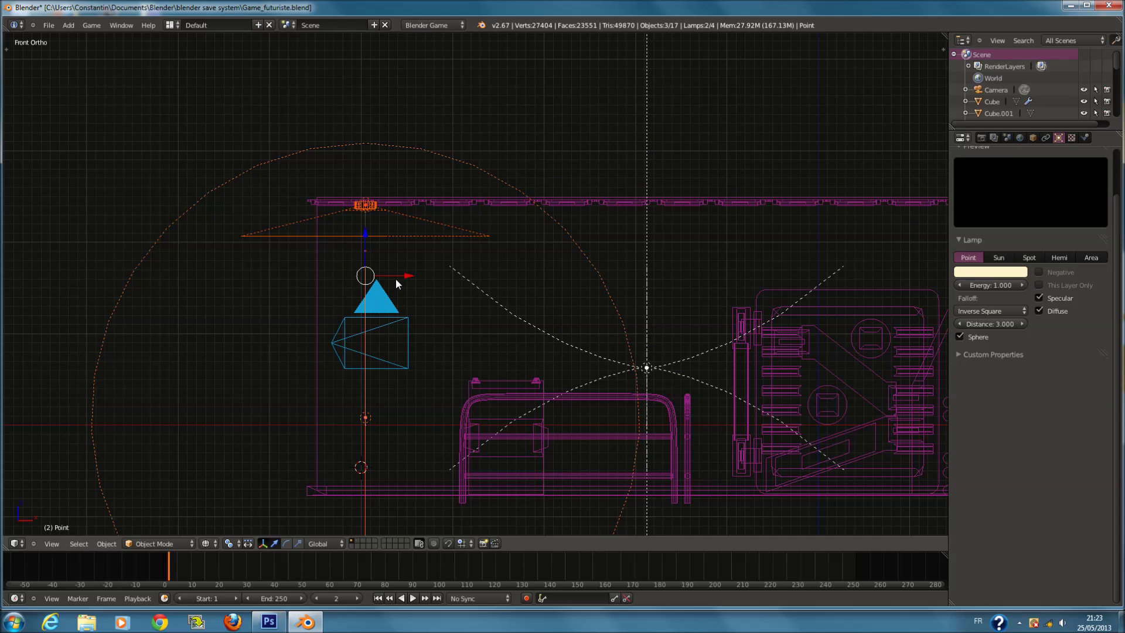
Save the file and view the room through the camera.
{"action": "key", "text": "z"}
{"action": "mouse_move", "coordinate": [428, 278]}
{"action": "middle_mouse_down"}
{"action": "mouse_move", "coordinate": [452, 269]}
{"action": "mouse_move", "coordinate": [488, 307]}
{"action": "middle_mouse_up"}
{"action": "key", "text": "ctrl+s"}
{"action": "key", "text": "z"}
{"action": "key", "text": "KP_7"}
{"action": "key", "text": "KP_0"}
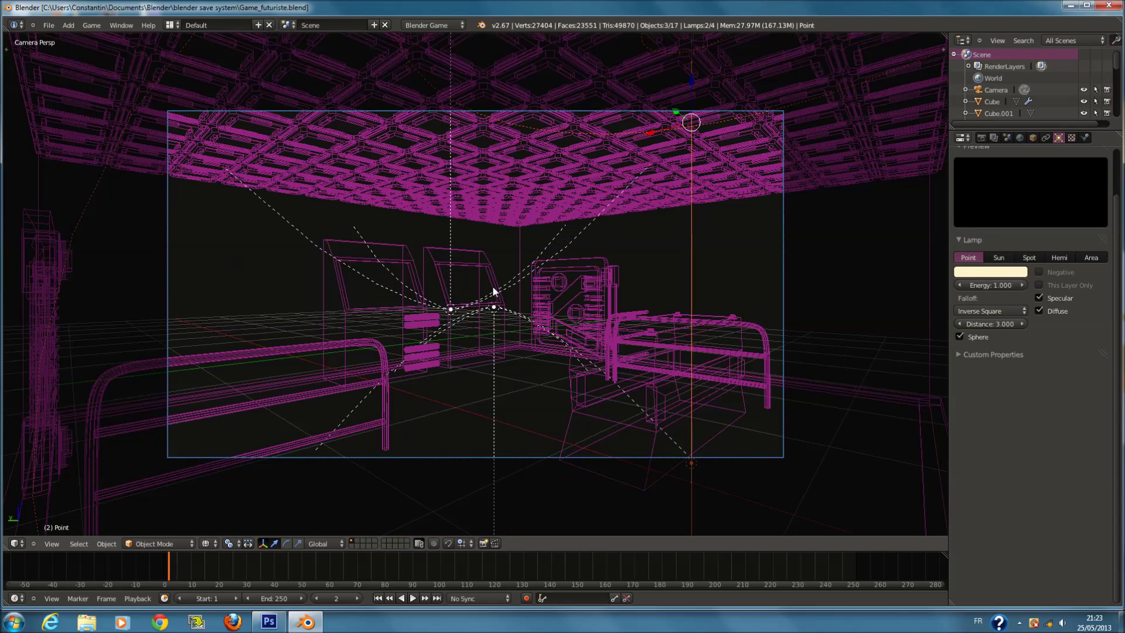
Check the room from the camera in textured shading.
{"action": "key", "text": "z"}
{"action": "left_click", "coordinate": [206, 544]}
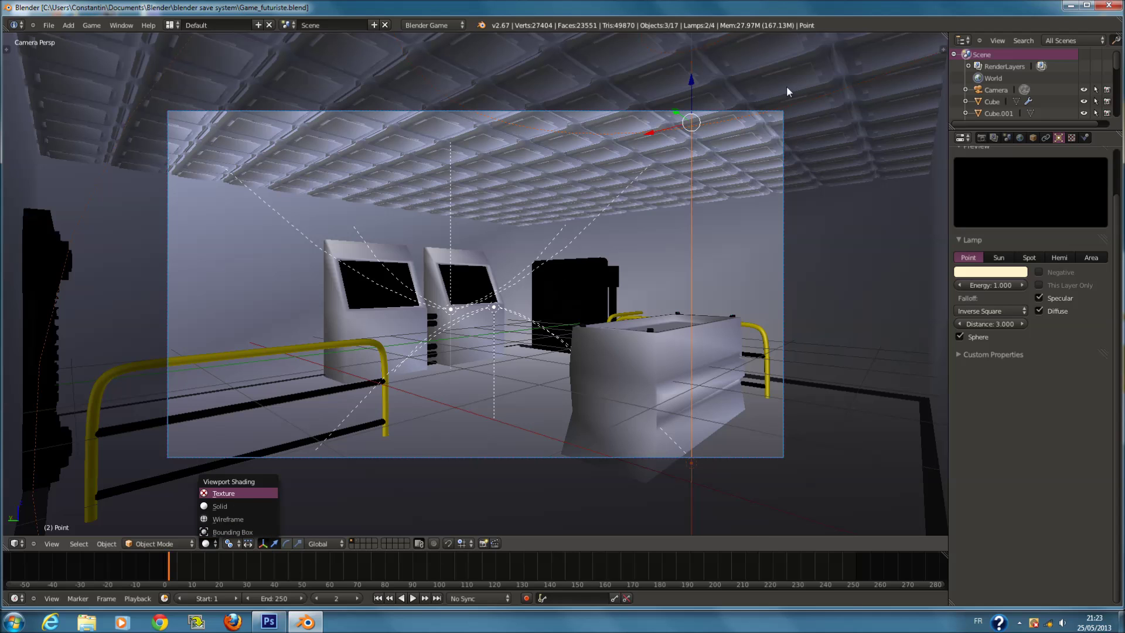
{"action": "key", "text": "Return"}
{"action": "scroll", "coordinate": [679, 208], "scroll_direction": "up", "scroll_amount": 1}
{"action": "scroll", "coordinate": [674, 217], "scroll_direction": "down", "scroll_amount": 2}
{"action": "scroll", "coordinate": [672, 220], "scroll_direction": "up", "scroll_amount": 2}
{"action": "scroll", "coordinate": [674, 221], "scroll_direction": "down", "scroll_amount": 3}
Return to a free view of the ceiling fixture and select only the Point lamp beneath it.
{"action": "key", "text": "a"}
{"action": "middle_click_drag", "start_coordinate": [676, 224], "coordinate": [520, 295]}
{"action": "key", "text": "a"}
{"action": "key", "text": "a"}
{"action": "middle_click_drag", "start_coordinate": [572, 226], "coordinate": [561, 400]}
{"action": "right_click", "coordinate": [572, 450]}
{"action": "mouse_move", "coordinate": [572, 450]}
{"action": "middle_mouse_down"}
{"action": "mouse_move", "coordinate": [591, 409]}
{"action": "mouse_move", "coordinate": [584, 467]}
{"action": "mouse_move", "coordinate": [572, 414]}
{"action": "mouse_move", "coordinate": [595, 420]}
{"action": "middle_mouse_up"}
{"action": "right_click", "coordinate": [586, 469]}
{"action": "key", "text": "z"}
{"action": "right_click", "coordinate": [561, 420]}
{"action": "key", "text": "z"}
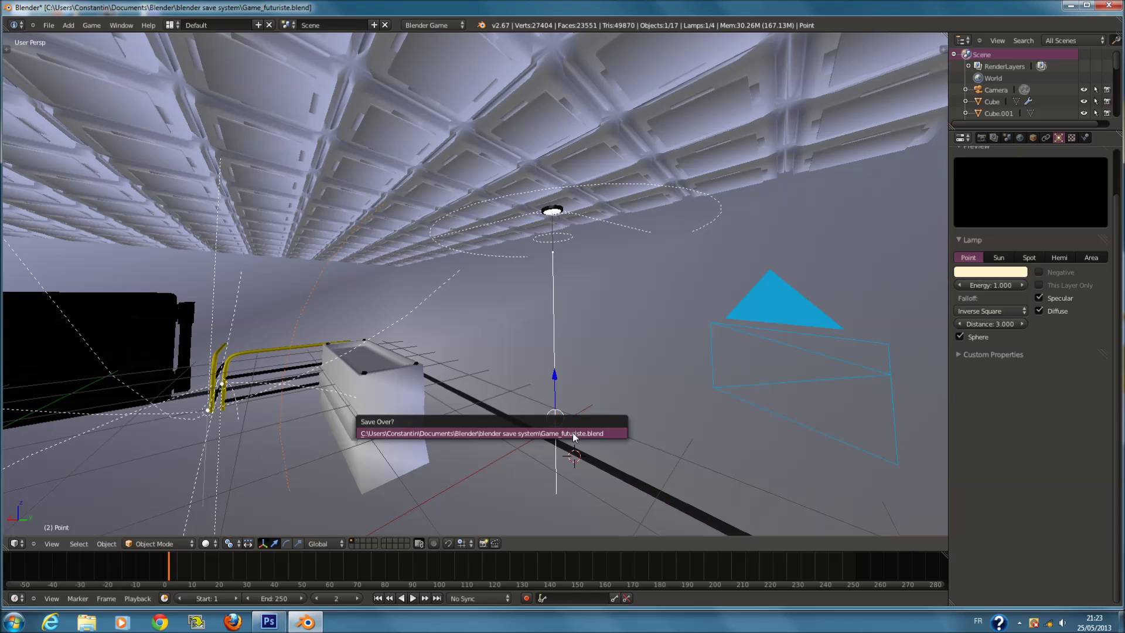
Display the scene in textured shading and raise the Point lamp closer to the disc.
{"action": "left_click", "coordinate": [205, 543]}
{"action": "left_click", "coordinate": [225, 493]}
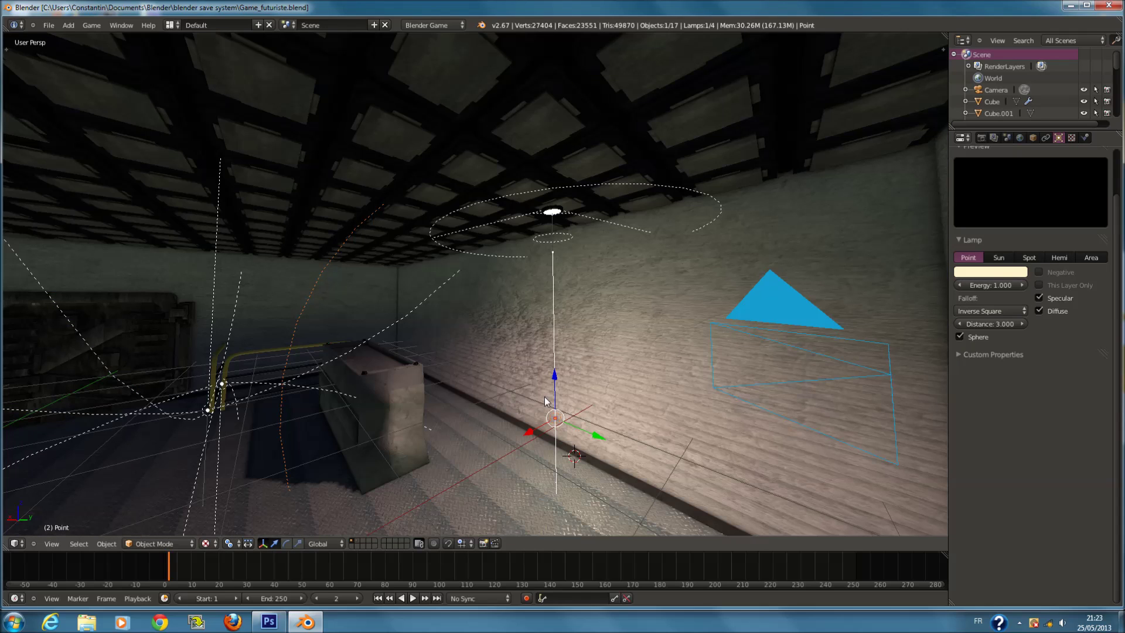
{"action": "left_click_drag", "start_coordinate": [557, 388], "coordinate": [562, 301]}
{"action": "middle_click_drag", "start_coordinate": [562, 301], "coordinate": [557, 252]}
{"action": "key", "text": "a"}
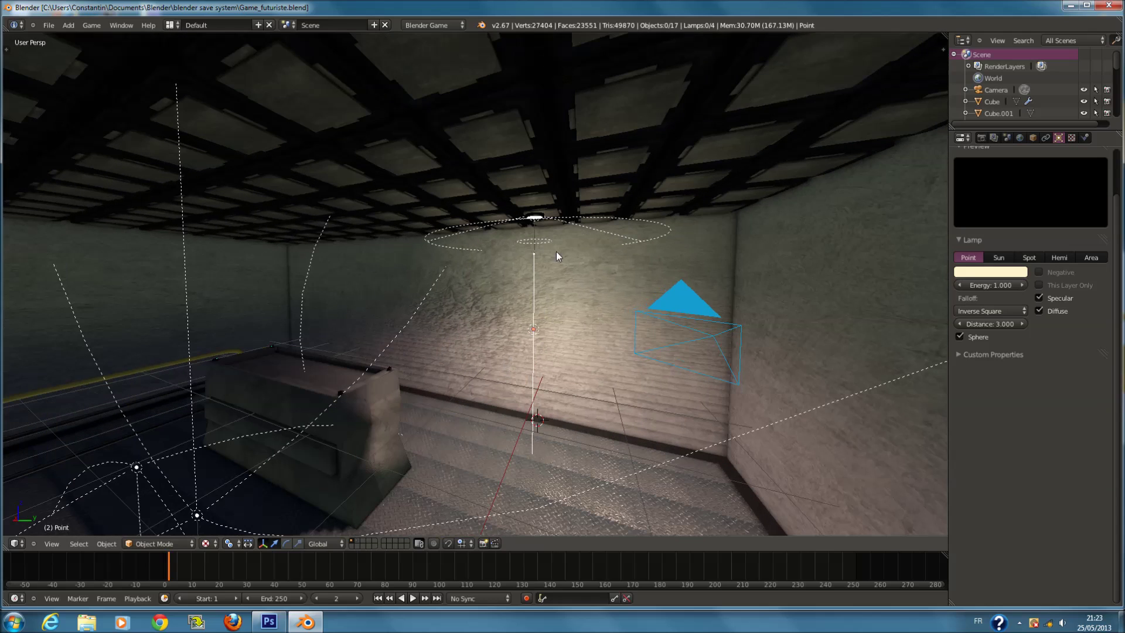
Narrow the Spot lamp's cone size to about 133° and save the file.
{"action": "right_click", "coordinate": [576, 216]}
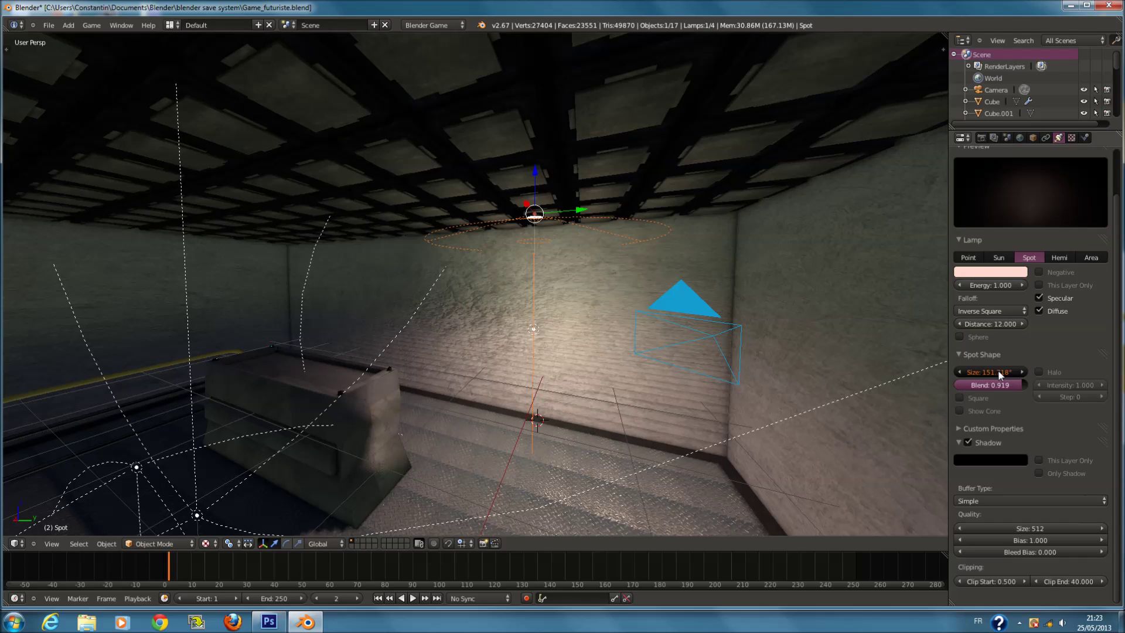
{"action": "left_click_drag", "start_coordinate": [989, 372], "coordinate": [978, 372]}
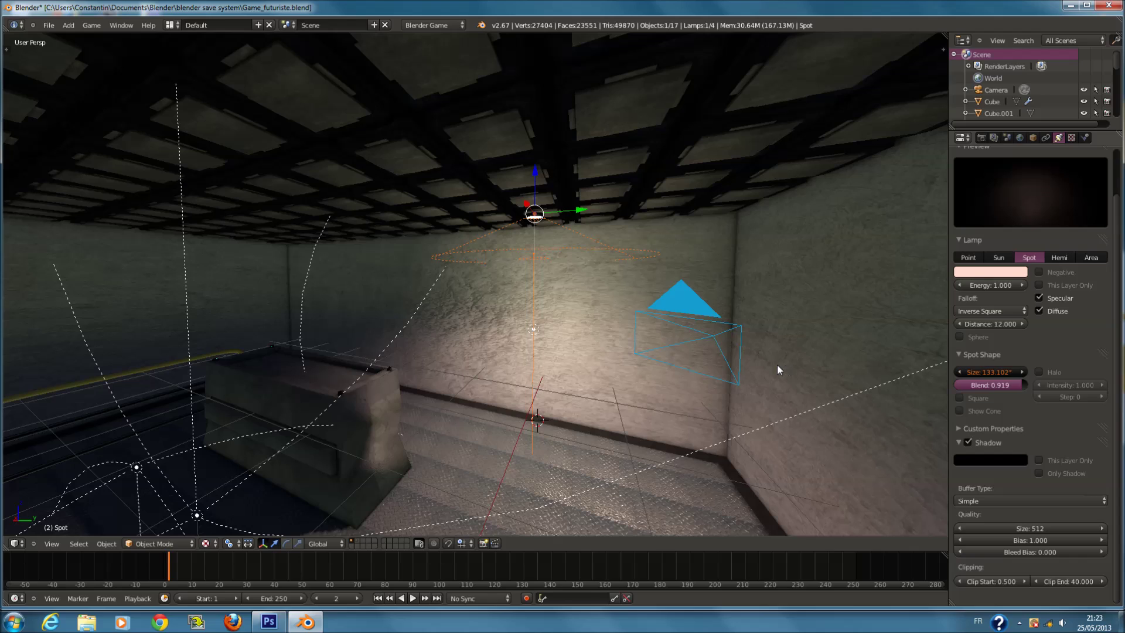
{"action": "middle_click_drag", "start_coordinate": [777, 370], "coordinate": [756, 386]}
{"action": "scroll", "coordinate": [650, 384], "scroll_direction": "down", "scroll_amount": 2}
{"action": "scroll", "coordinate": [755, 386], "scroll_direction": "up", "scroll_amount": 2}
{"action": "key", "text": "ctrl+s"}
{"action": "left_click", "coordinate": [755, 385]}
Deselect everything, save the file again and return the viewport to solid shading.
{"action": "middle_click_drag", "start_coordinate": [674, 378], "coordinate": [541, 322]}
{"action": "key", "text": "a"}
{"action": "key", "text": "ctrl+s"}
{"action": "left_click", "coordinate": [541, 324]}
{"action": "key", "text": "z"}
{"action": "left_click", "coordinate": [205, 544]}
{"action": "left_click", "coordinate": [225, 504]}
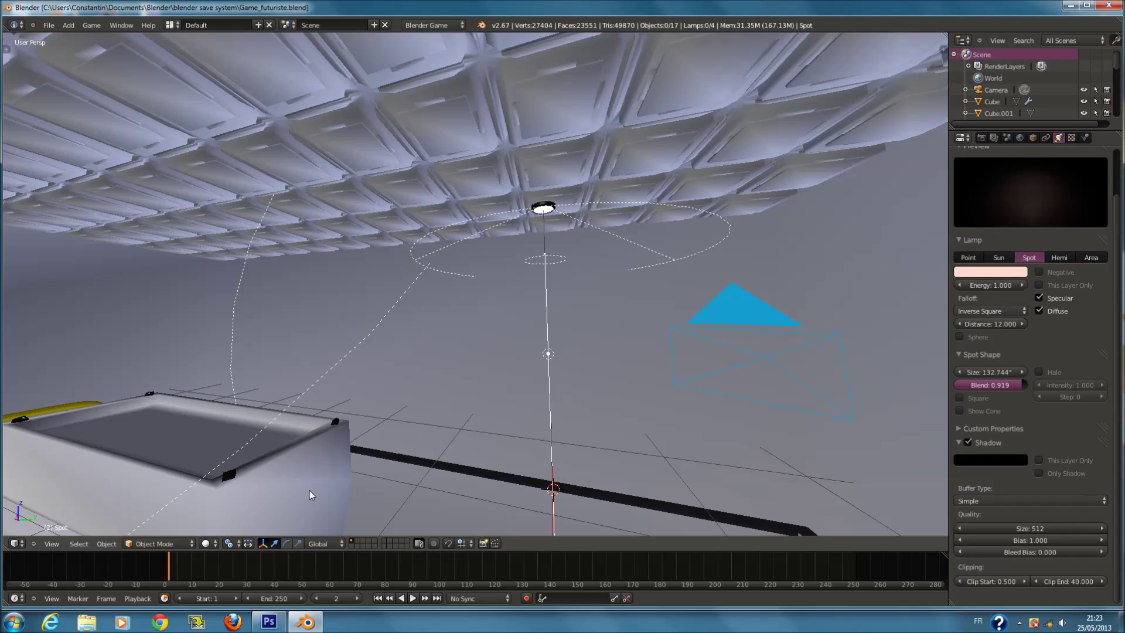
Duplicate the Point lamp and move the copy up to just beneath the ceiling disc.
{"action": "right_click", "coordinate": [547, 356]}
{"action": "key", "text": "shift+d"}
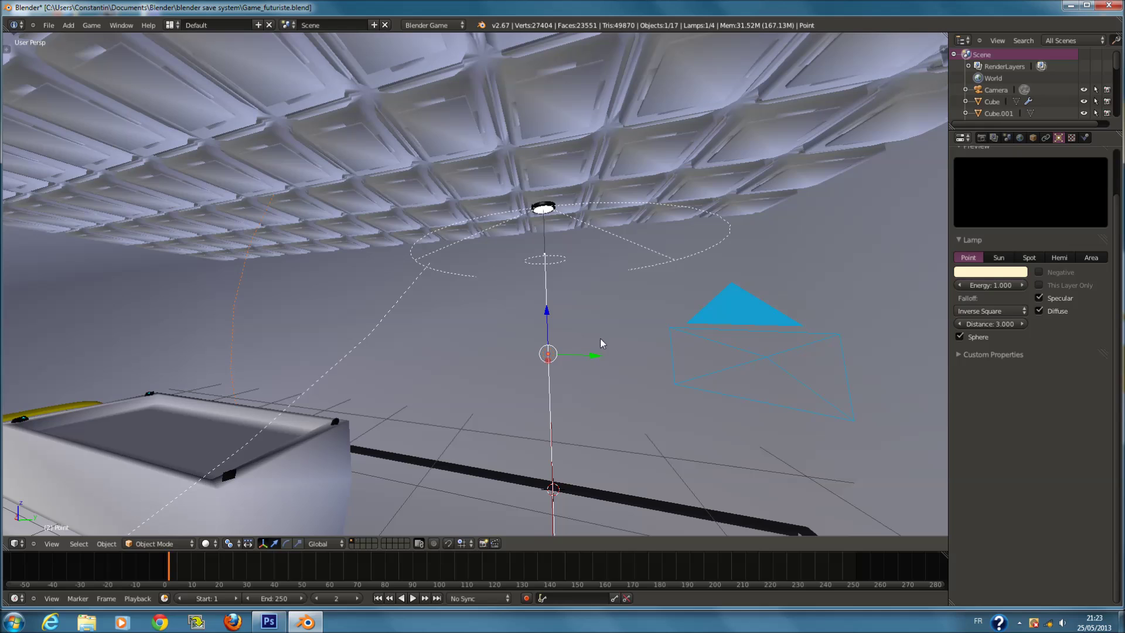
{"action": "right_click", "coordinate": [556, 321]}
{"action": "left_click", "coordinate": [542, 319]}
{"action": "key", "text": "g"}
{"action": "left_click", "coordinate": [547, 175]}
{"action": "key", "text": "z"}
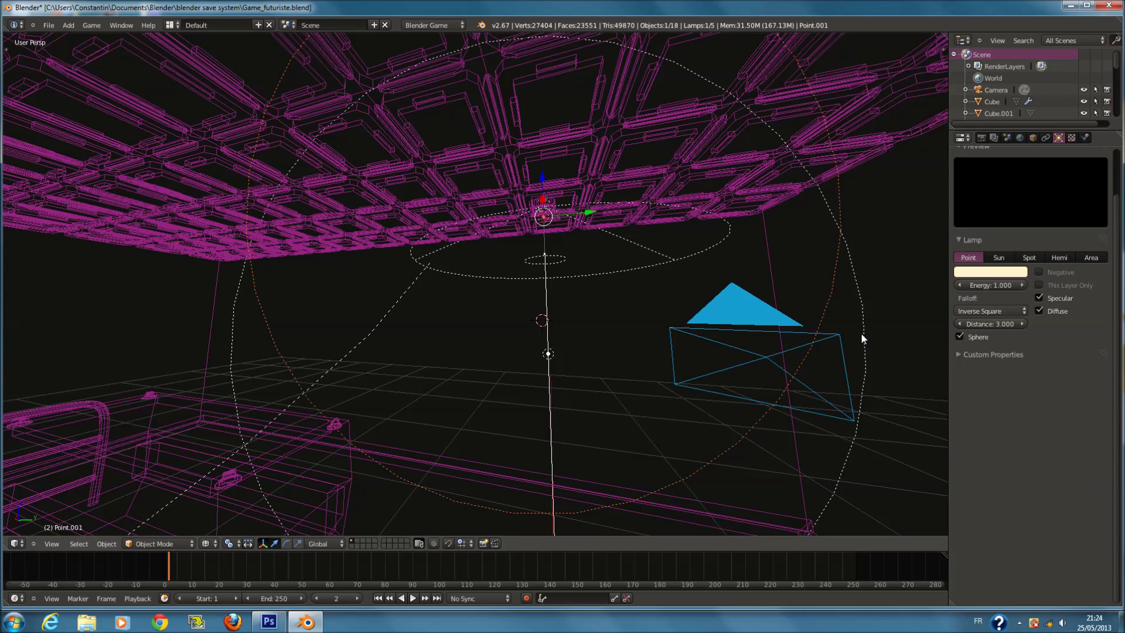
Try distances of 2, 1 and 0.2 on the duplicated Point lamp.
{"action": "left_click", "coordinate": [990, 324]}
{"action": "type", "text": "2"}
{"action": "key", "text": "Return"}
{"action": "left_click", "coordinate": [990, 324]}
{"action": "type", "text": "1"}
{"action": "key", "text": "Return"}
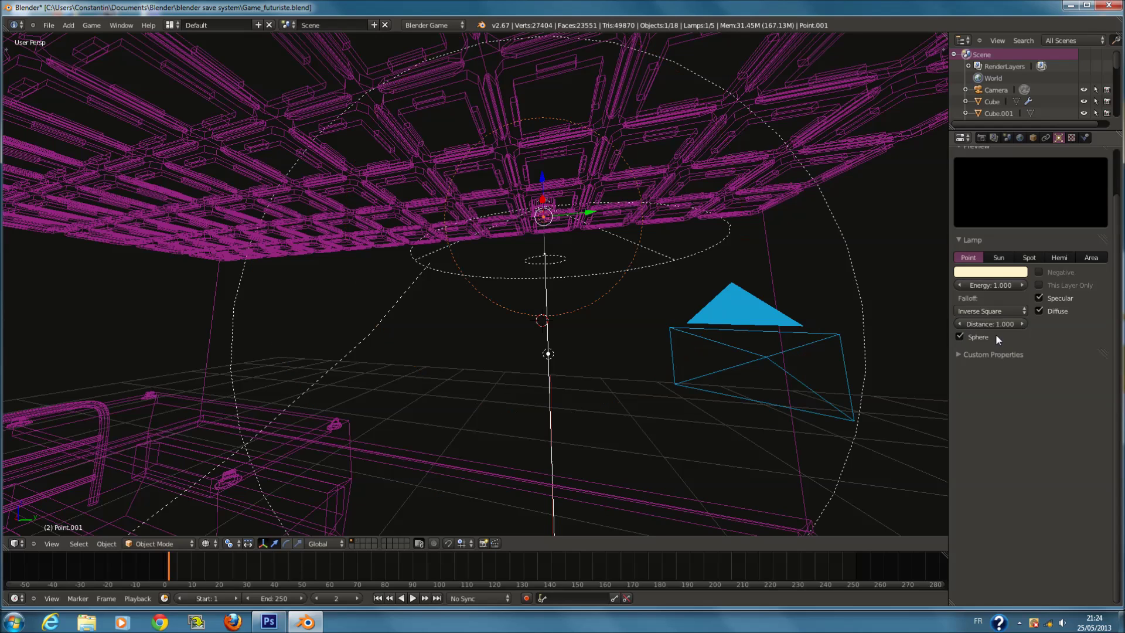
{"action": "type", "text": "0.2"}
{"action": "key", "text": "Return"}
Set the duplicated Point lamp's distance to 0.4 and save the file.
{"action": "left_click", "coordinate": [990, 324]}
{"action": "type", "text": "0.4"}
{"action": "key", "text": "Return"}
{"action": "key", "text": "ctrl+s"}
Give the duplicated Point lamp a pale warm yellow colour and an energy of 2, saving the file.
{"action": "left_click", "coordinate": [990, 271]}
{"action": "left_click", "coordinate": [1037, 159]}
{"action": "left_click", "coordinate": [995, 285]}
{"action": "type", "text": "2"}
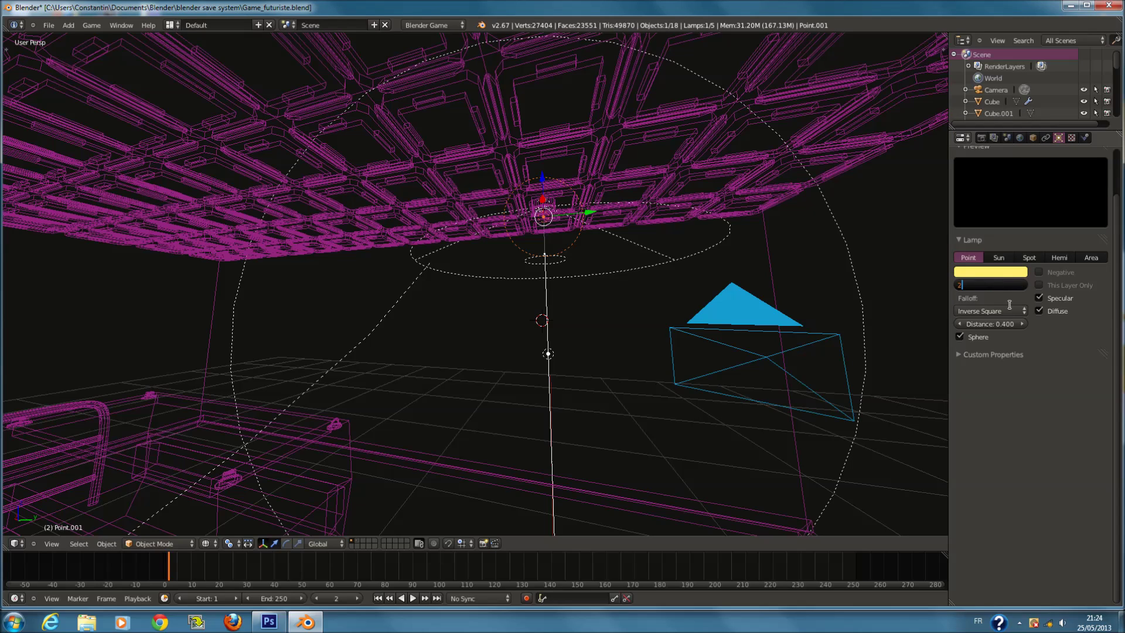
{"action": "key", "text": "Return"}
{"action": "left_click", "coordinate": [991, 273]}
{"action": "left_click", "coordinate": [961, 176]}
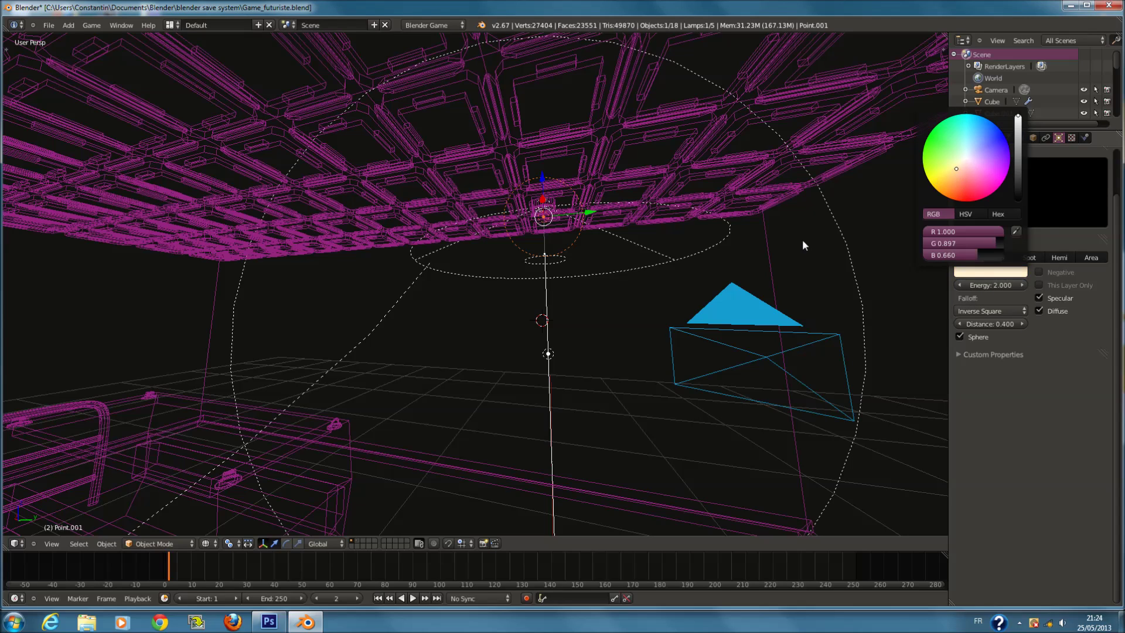
{"action": "key", "text": "ctrl+s"}
{"action": "left_click", "coordinate": [985, 272]}
{"action": "left_click", "coordinate": [951, 172]}
Switch the viewport to textured shading and lower the duplicated Point lamp slightly below the disc.
{"action": "key", "text": "z"}
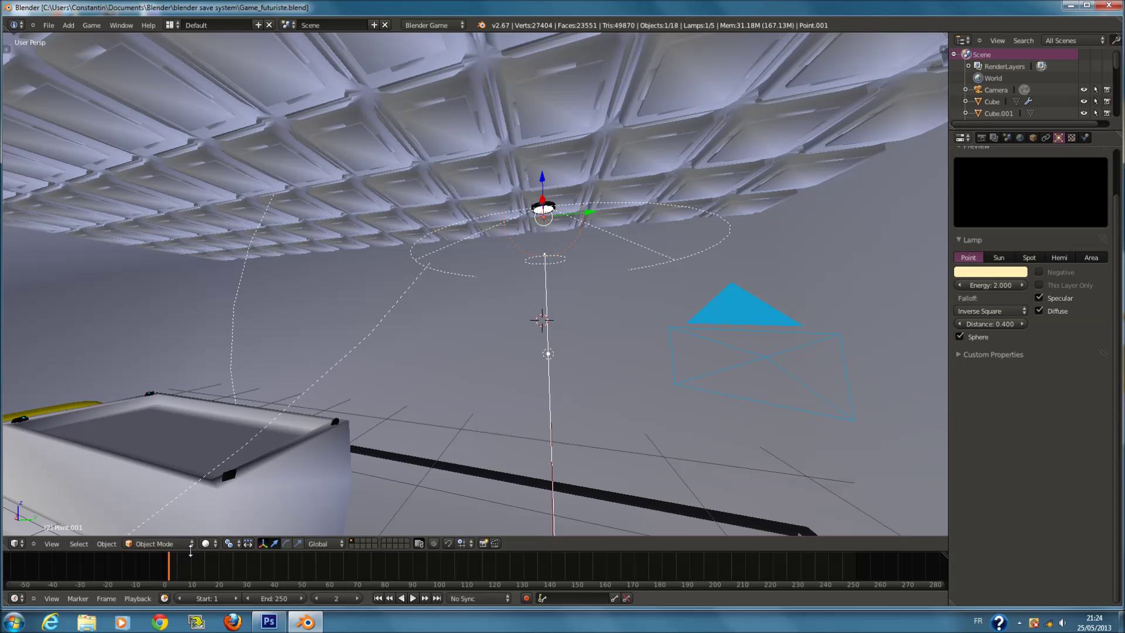
{"action": "left_click", "coordinate": [208, 544]}
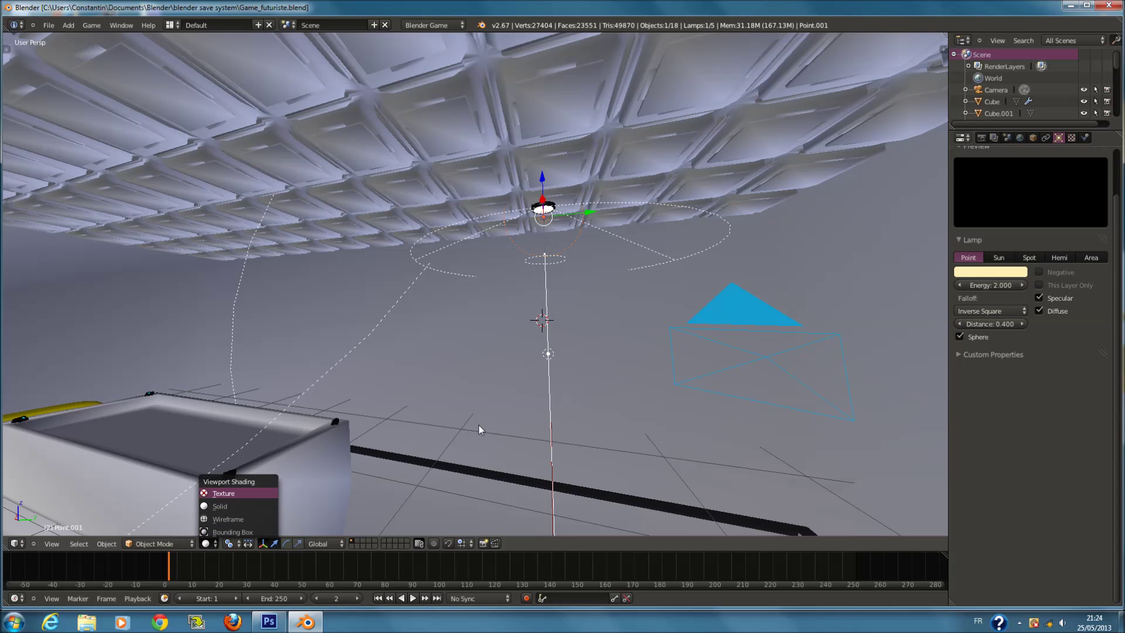
{"action": "key", "text": "Return"}
{"action": "scroll", "coordinate": [543, 311], "scroll_direction": "up", "scroll_amount": 2}
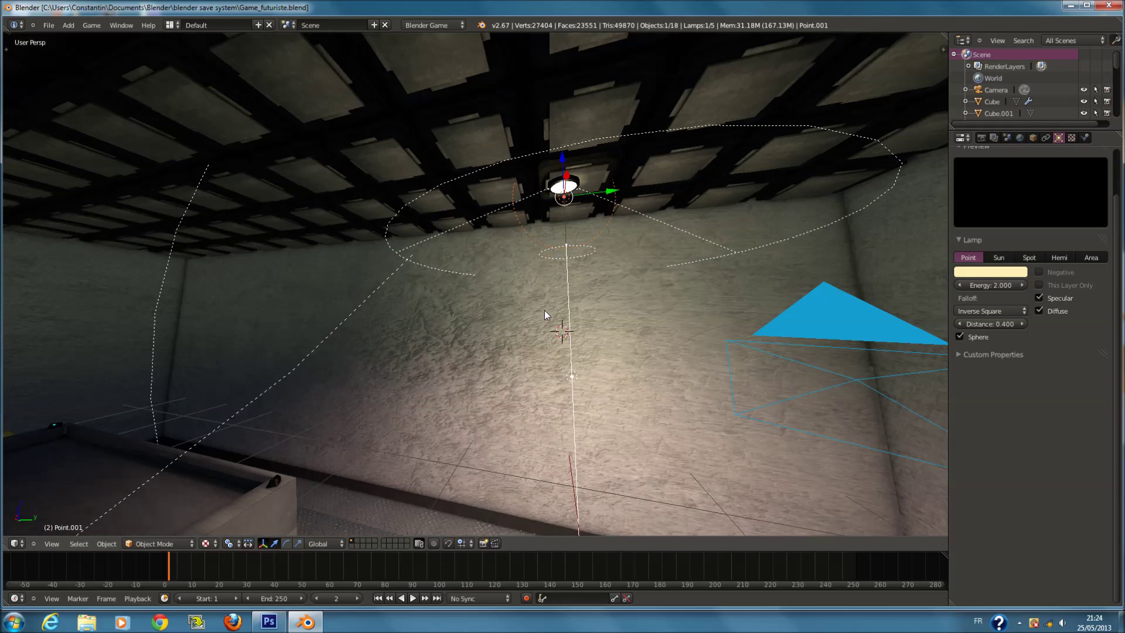
{"action": "scroll", "coordinate": [597, 211], "scroll_direction": "up", "scroll_amount": 2}
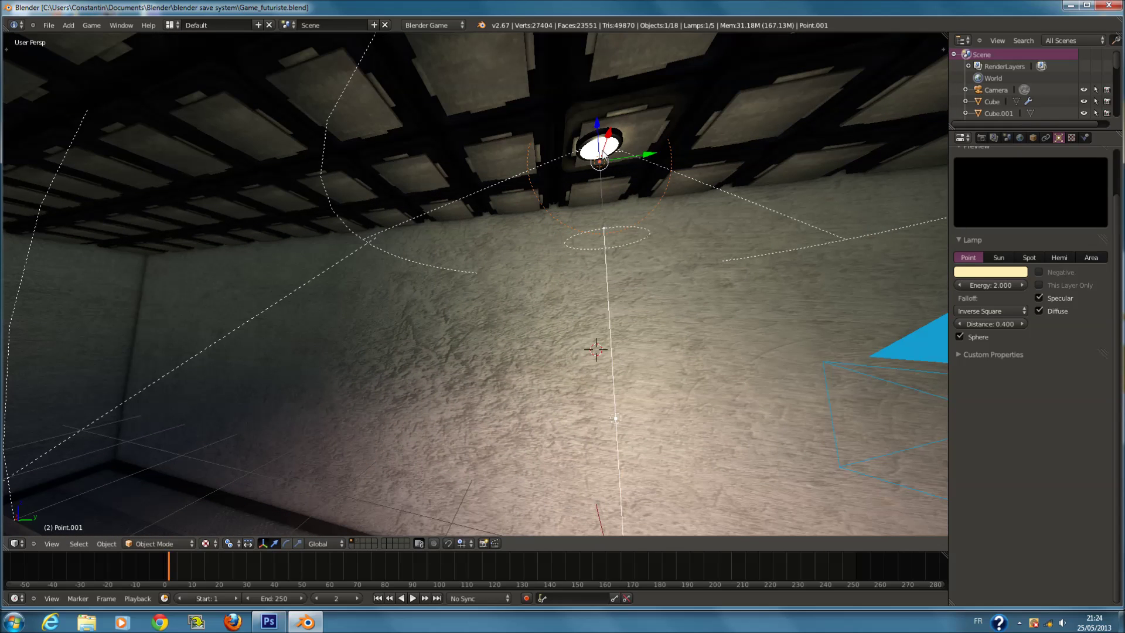
{"action": "mouse_move", "coordinate": [602, 128]}
{"action": "left_mouse_down"}
{"action": "mouse_move", "coordinate": [606, 87]}
{"action": "mouse_move", "coordinate": [607, 140]}
{"action": "left_mouse_up"}
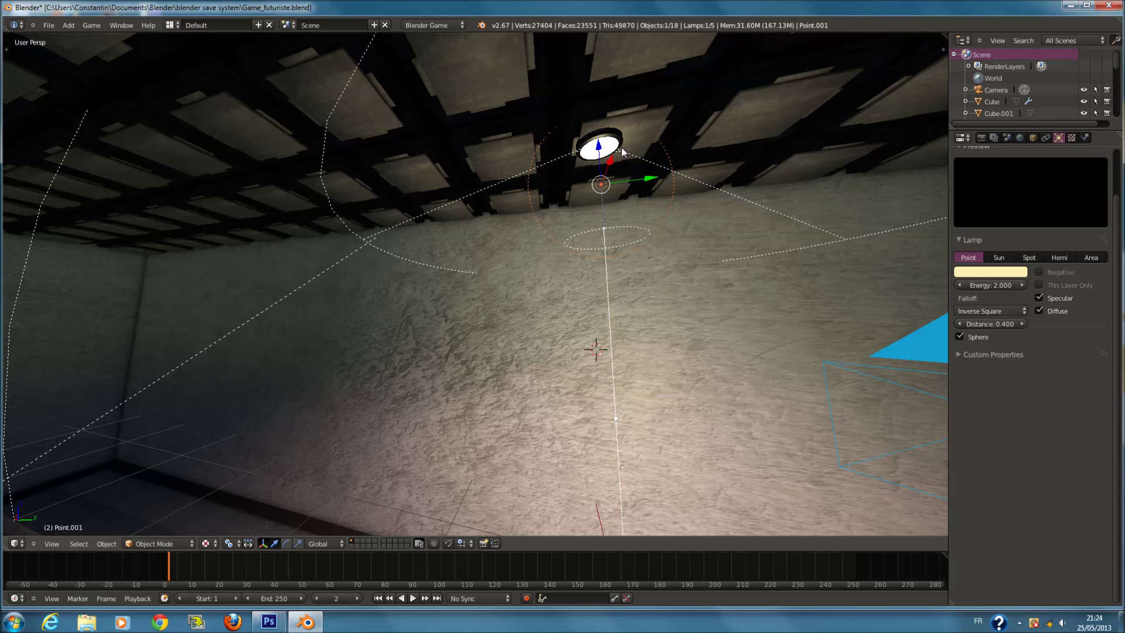
Set the duplicated Point lamp's energy to 12 and distance to 0.6, nudging it slightly upward.
{"action": "type", "text": "12"}
{"action": "key", "text": "Return"}
{"action": "key", "text": "p"}
{"action": "key", "text": "Escape"}
{"action": "left_click_drag", "start_coordinate": [595, 159], "coordinate": [603, 143]}
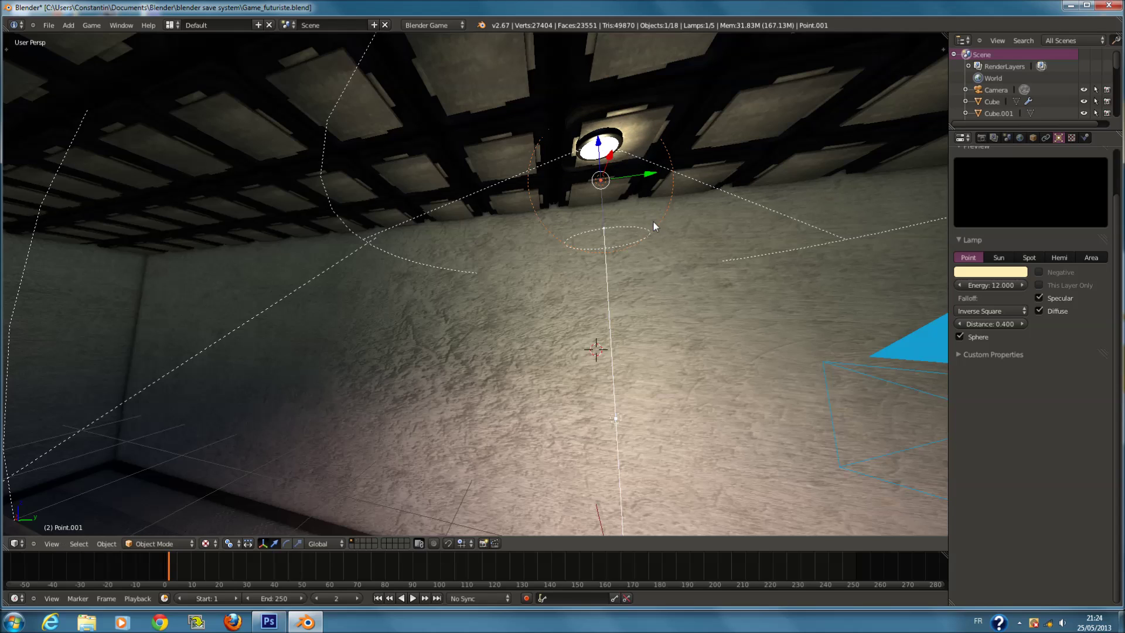
{"action": "type", "text": ".6"}
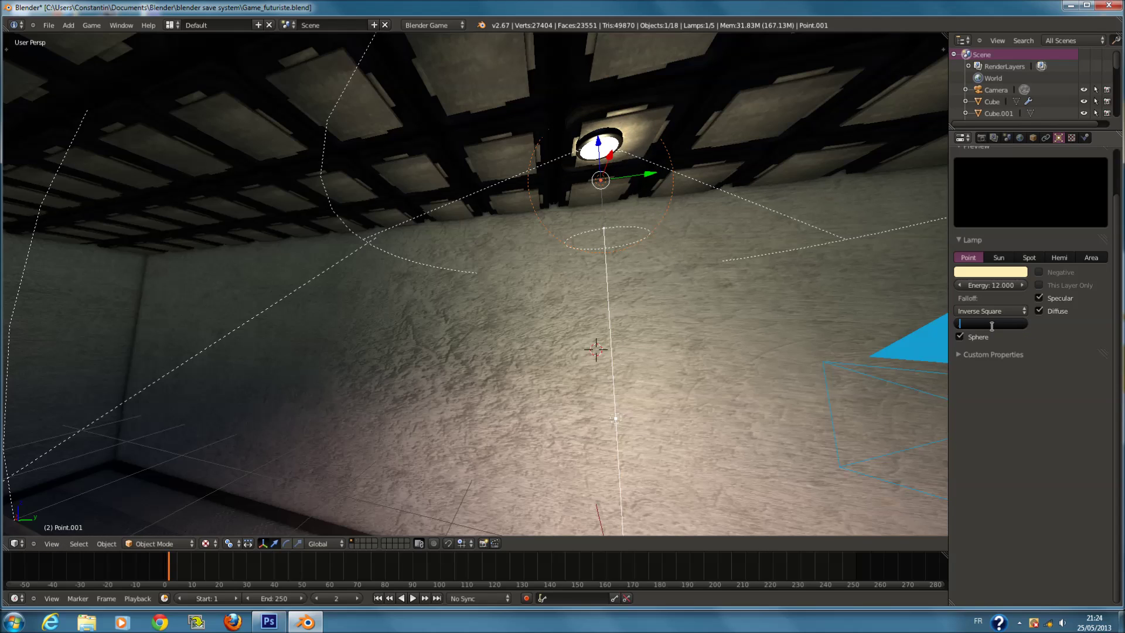
{"action": "key", "text": "Return"}
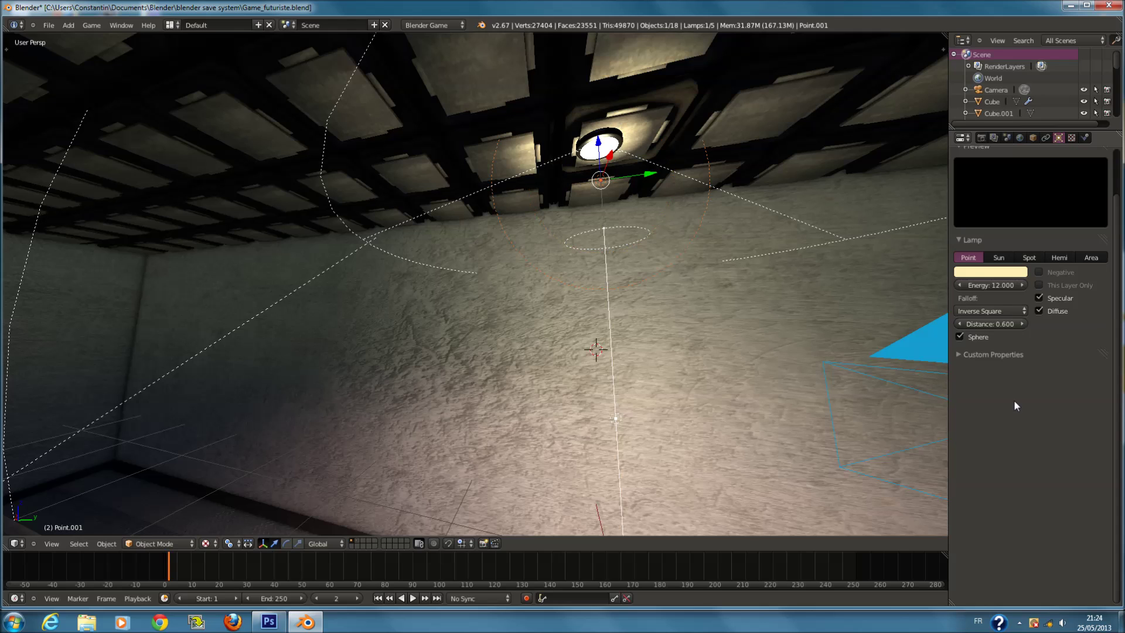
View the fixture from other angles and raise the duplicated Point lamp's energy to 55.
{"action": "middle_click_drag", "start_coordinate": [610, 238], "coordinate": [579, 91]}
{"action": "left_click_drag", "start_coordinate": [579, 91], "coordinate": [575, 77]}
{"action": "middle_click_drag", "start_coordinate": [575, 76], "coordinate": [924, 315]}
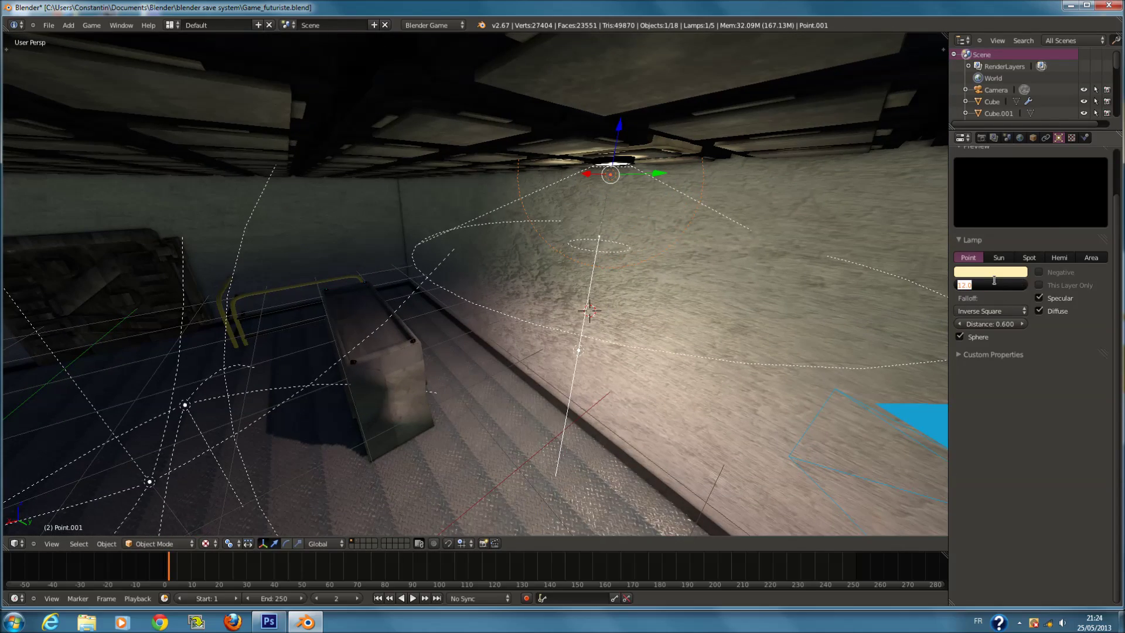
{"action": "type", "text": "55"}
{"action": "key", "text": "Return"}
Adjust the duplicated Point lamp's height beneath the disc along Z and test it with the Sphere limit off and on.
{"action": "middle_click_drag", "start_coordinate": [914, 380], "coordinate": [568, 94]}
{"action": "key", "text": "g"}
{"action": "key", "text": "z"}
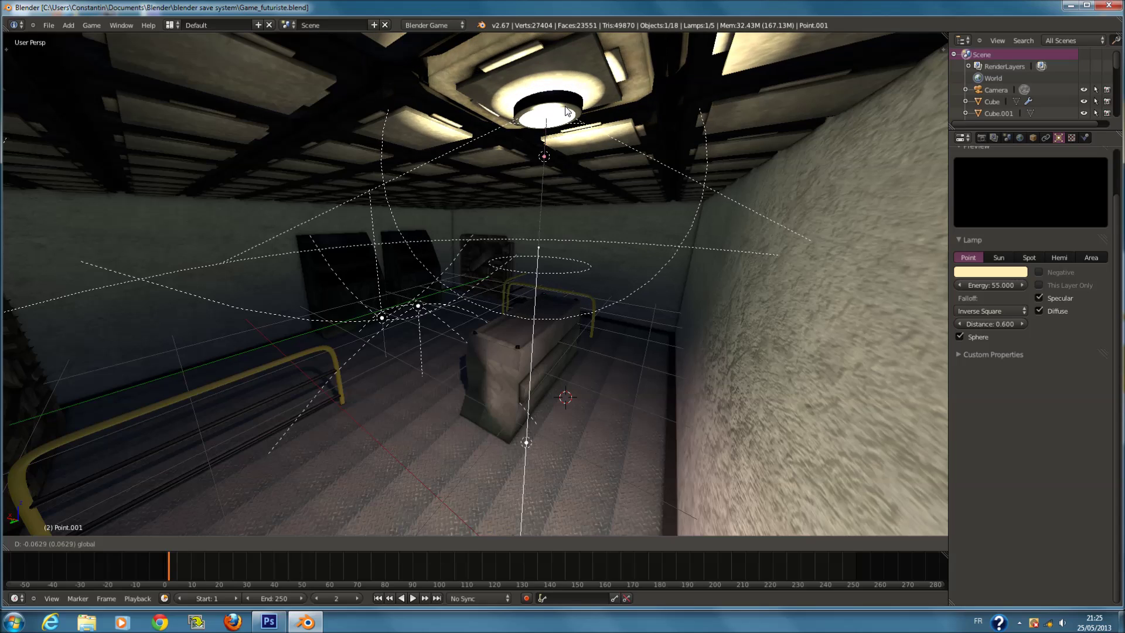
{"action": "left_click", "coordinate": [575, 209]}
{"action": "middle_click_drag", "start_coordinate": [584, 192], "coordinate": [638, 213]}
{"action": "left_click_drag", "start_coordinate": [569, 215], "coordinate": [568, 198]}
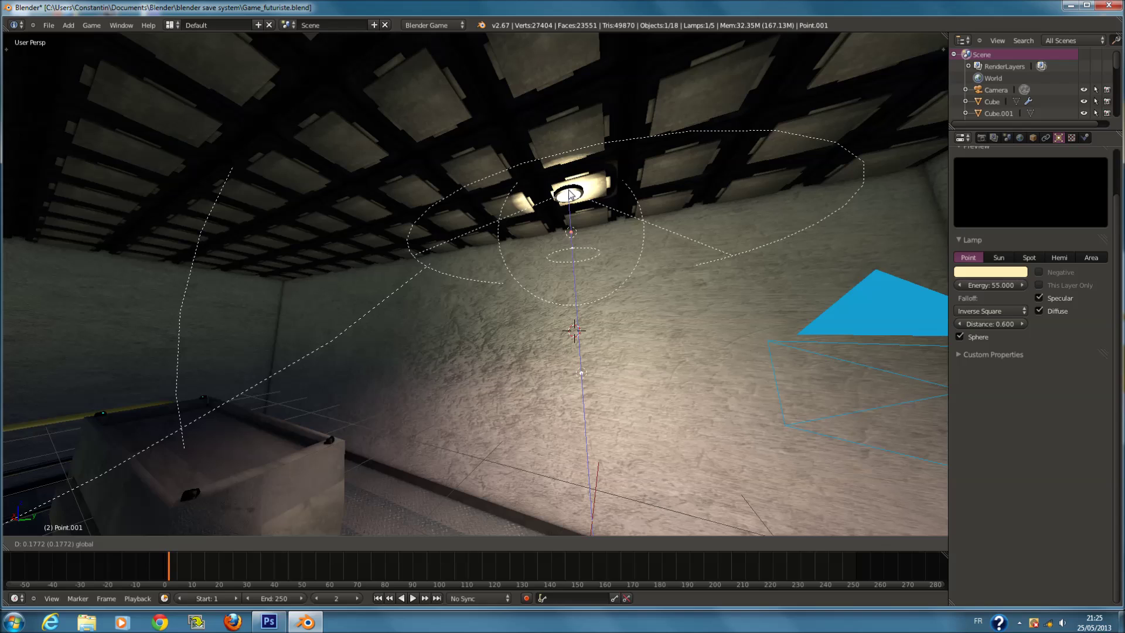
{"action": "left_click", "coordinate": [960, 337]}
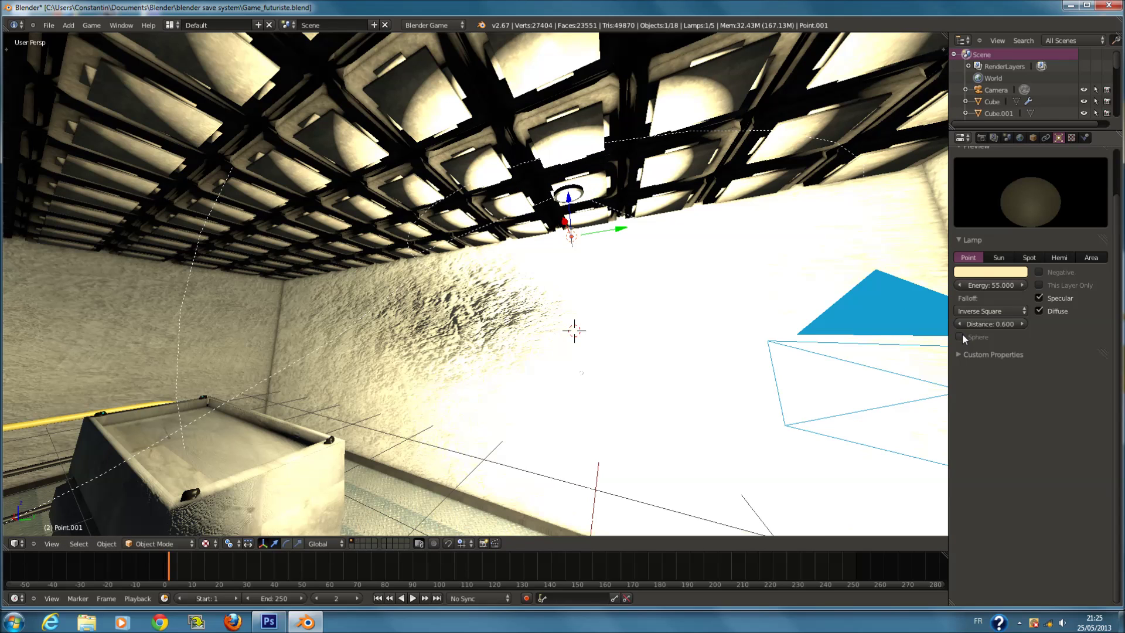
{"action": "left_click", "coordinate": [960, 337]}
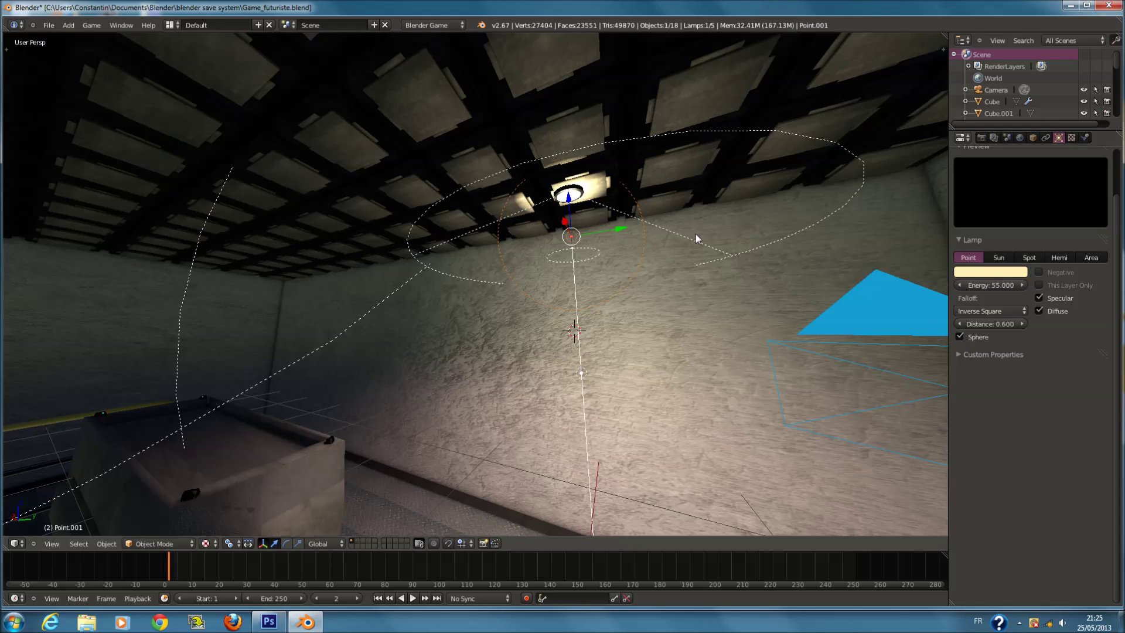
Set the duplicated Point lamp's energy to 25, fine-tune its height and save the file.
{"action": "left_click", "coordinate": [991, 286]}
{"action": "type", "text": "25"}
{"action": "left_click_drag", "start_coordinate": [569, 204], "coordinate": [567, 189]}
{"action": "middle_click_drag", "start_coordinate": [568, 189], "coordinate": [573, 281]}
{"action": "key", "text": "ctrl+s"}
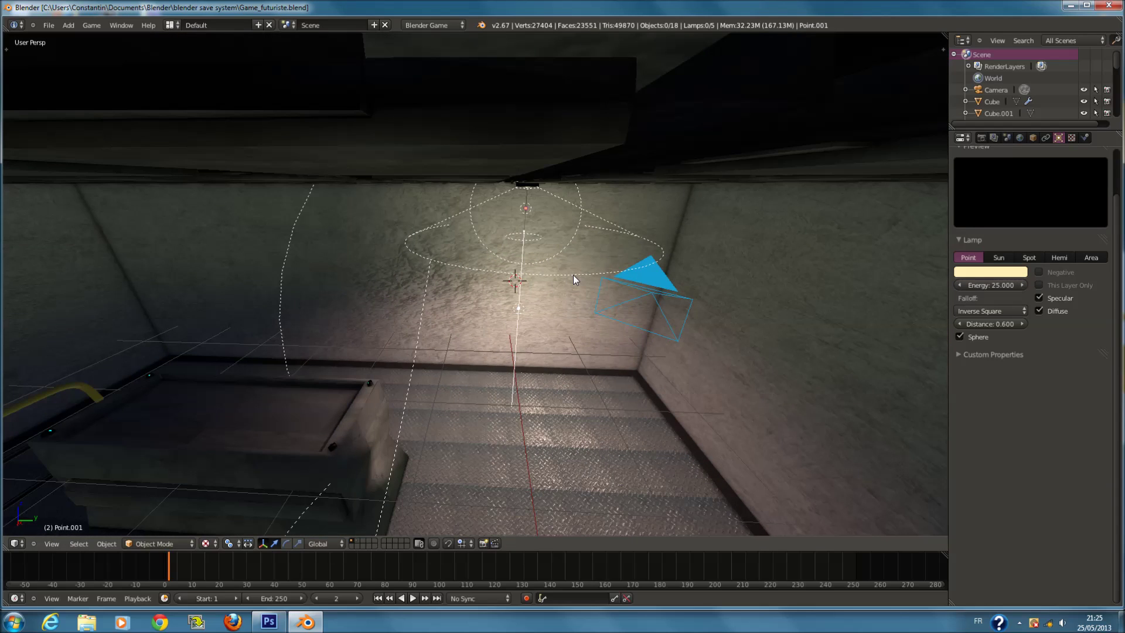
Select the Spot lamp and try warmer peach and orange tints for its colour.
{"action": "right_click", "coordinate": [573, 276]}
{"action": "scroll", "coordinate": [573, 275], "scroll_direction": "up", "scroll_amount": 1}
{"action": "left_click", "coordinate": [991, 275]}
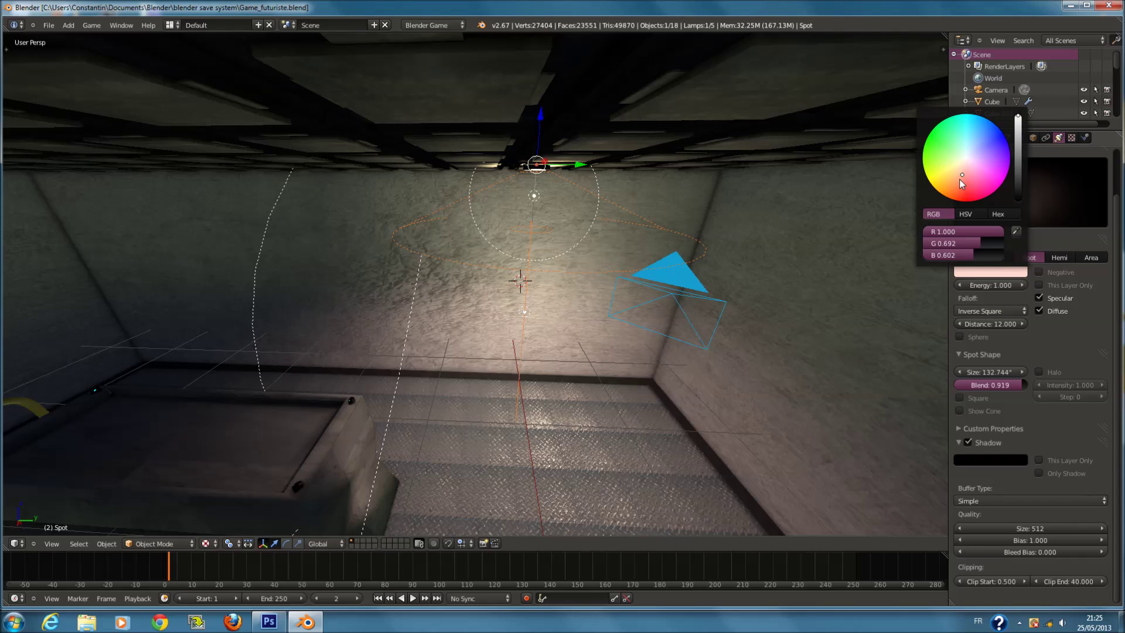
{"action": "left_click", "coordinate": [957, 177]}
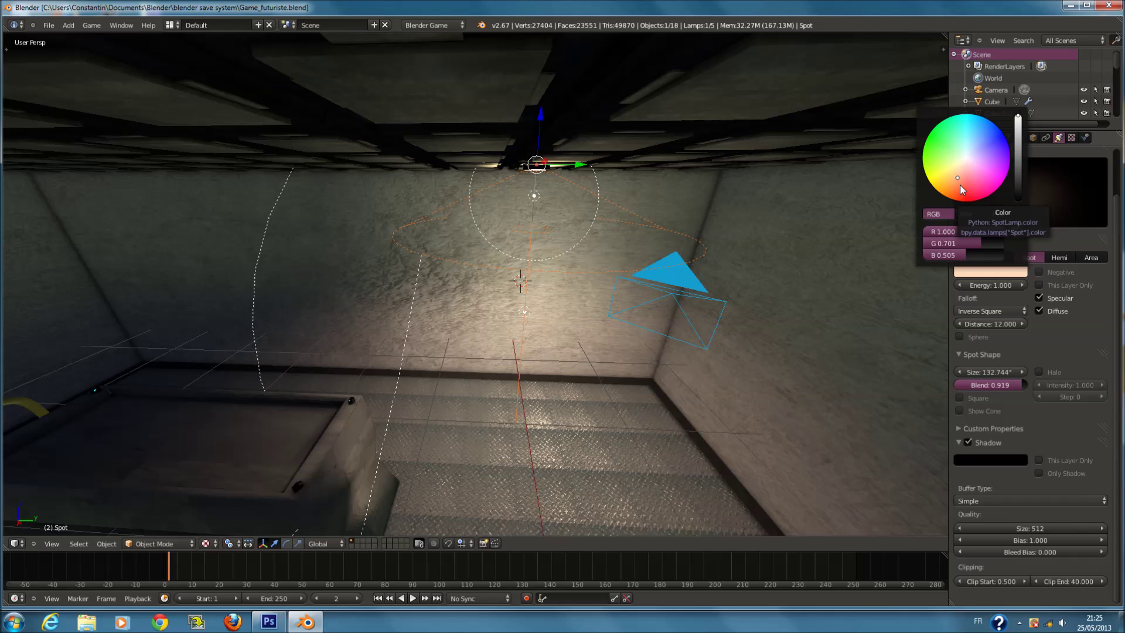
{"action": "scroll", "coordinate": [684, 245], "scroll_direction": "down", "scroll_amount": 1}
{"action": "scroll", "coordinate": [684, 245], "scroll_direction": "up", "scroll_amount": 1}
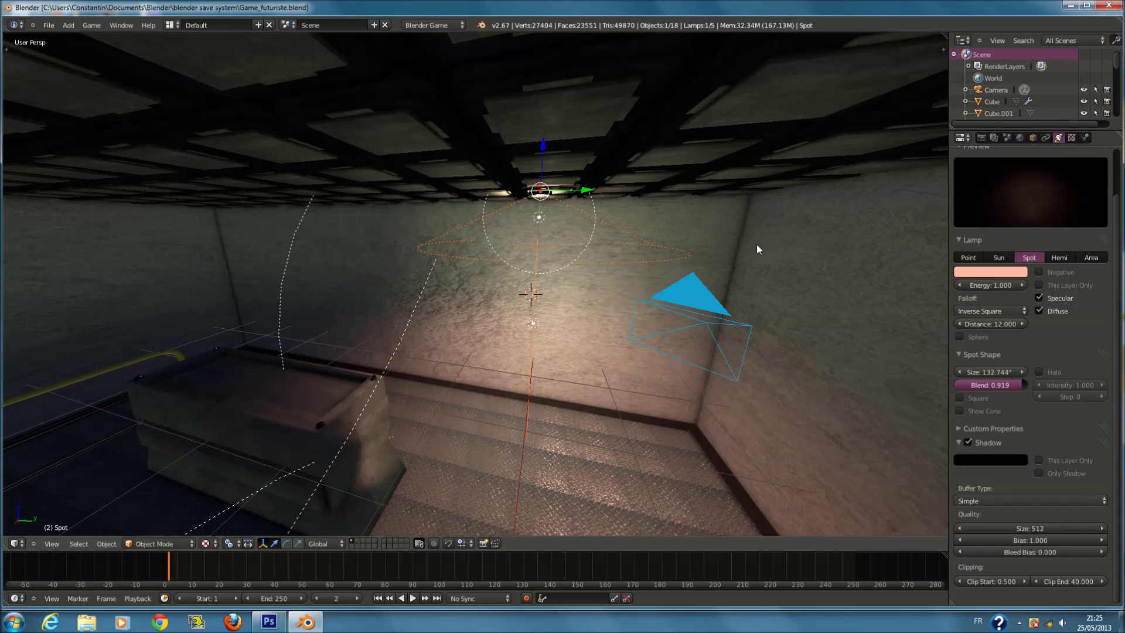
{"action": "left_click", "coordinate": [991, 273]}
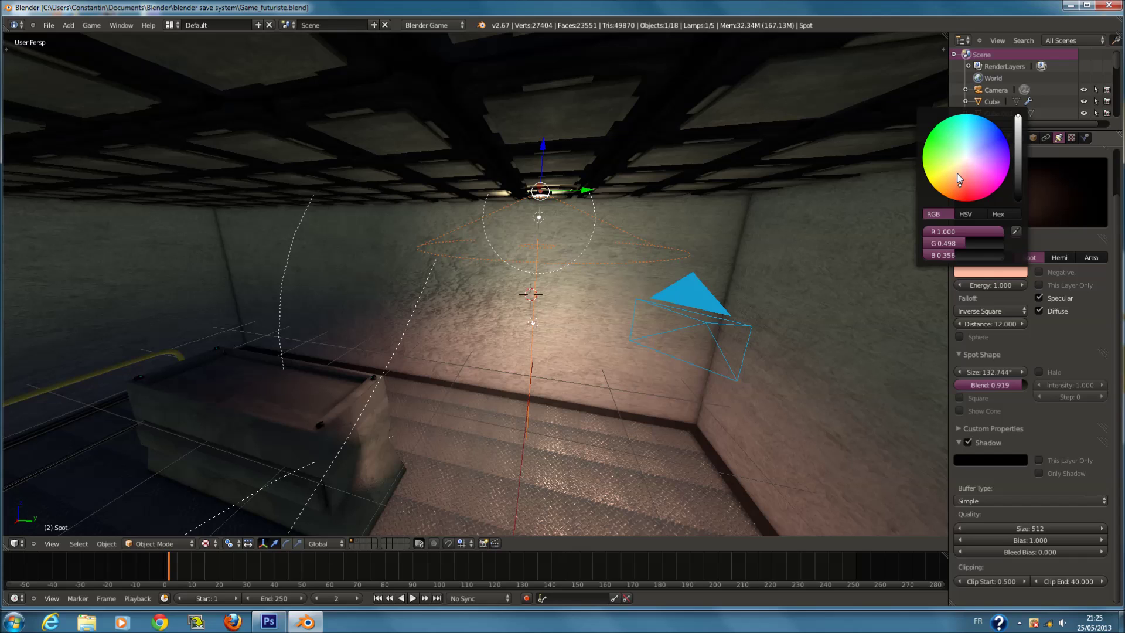
{"action": "left_click", "coordinate": [958, 174]}
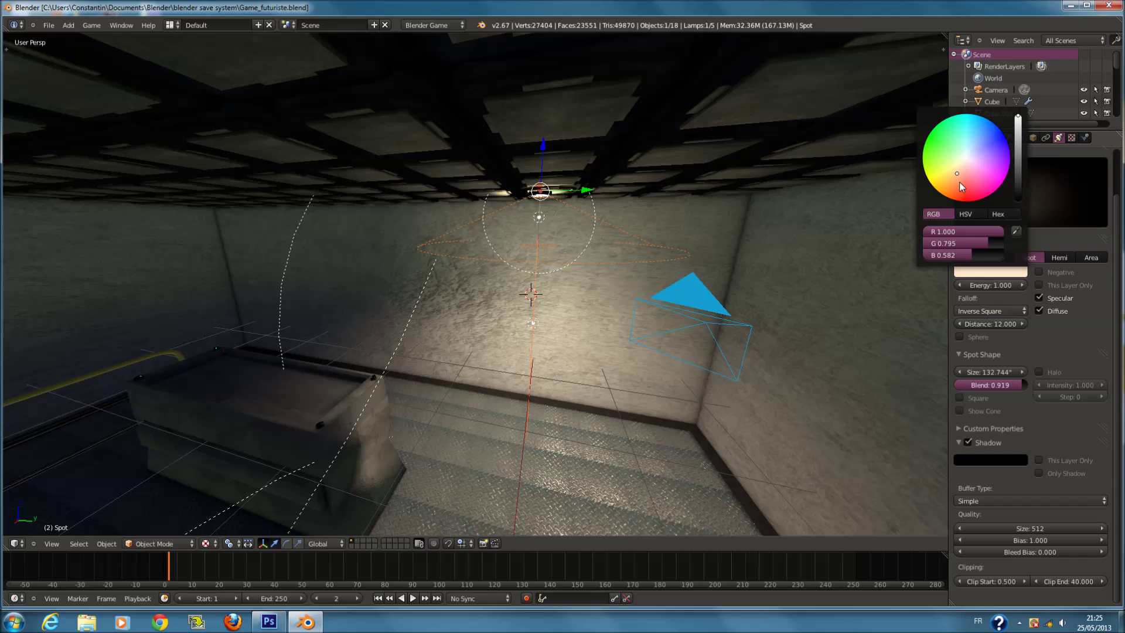
{"action": "left_click", "coordinate": [960, 183]}
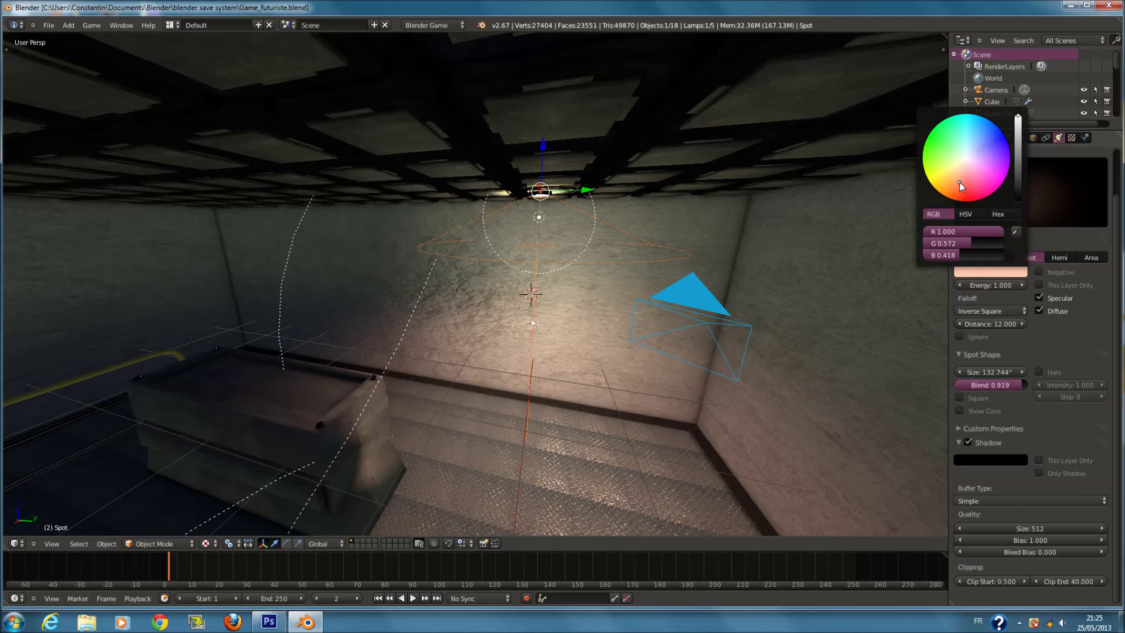
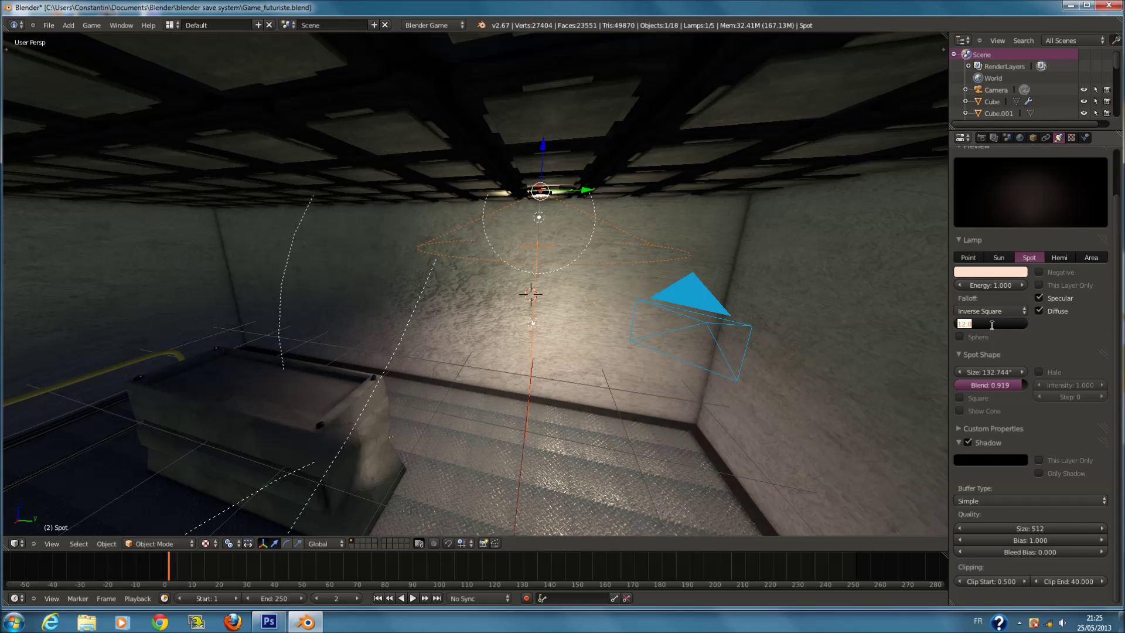
Set the Spot lamp's distance to 6 and its energy to 2, deselect everything and save the file.
{"action": "type", "text": "6"}
{"action": "key", "text": "Return"}
{"action": "double_click", "coordinate": [1001, 286]}
{"action": "type", "text": "2"}
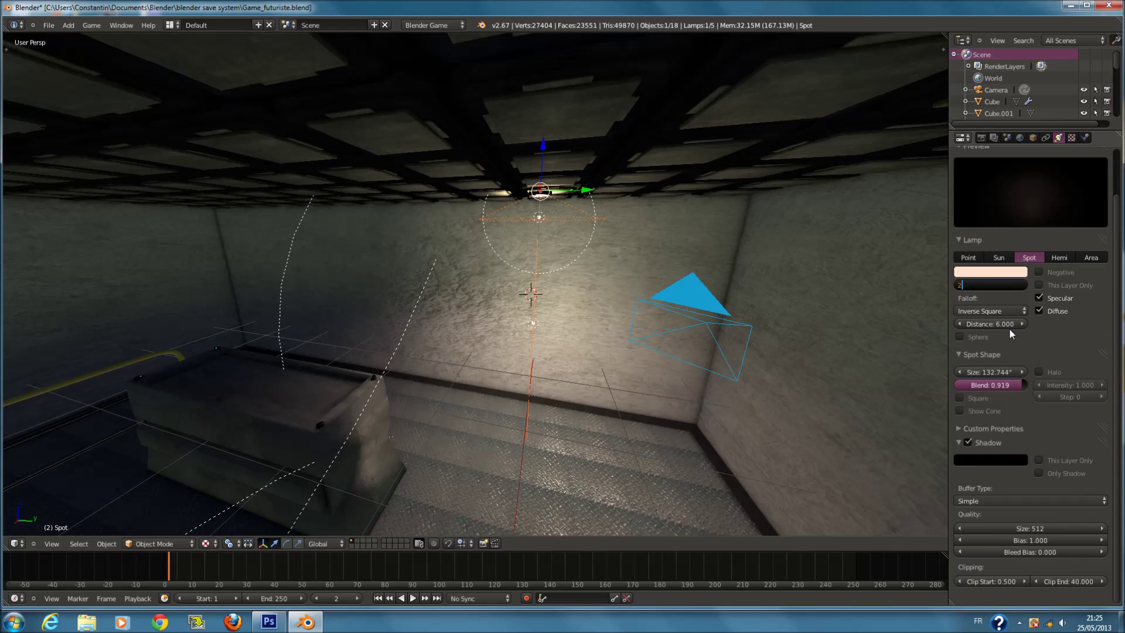
{"action": "key", "text": "Return"}
{"action": "middle_click_drag", "start_coordinate": [845, 341], "coordinate": [483, 405]}
{"action": "key", "text": "a"}
{"action": "key", "text": "ctrl+s"}
{"action": "left_click", "coordinate": [585, 348]}
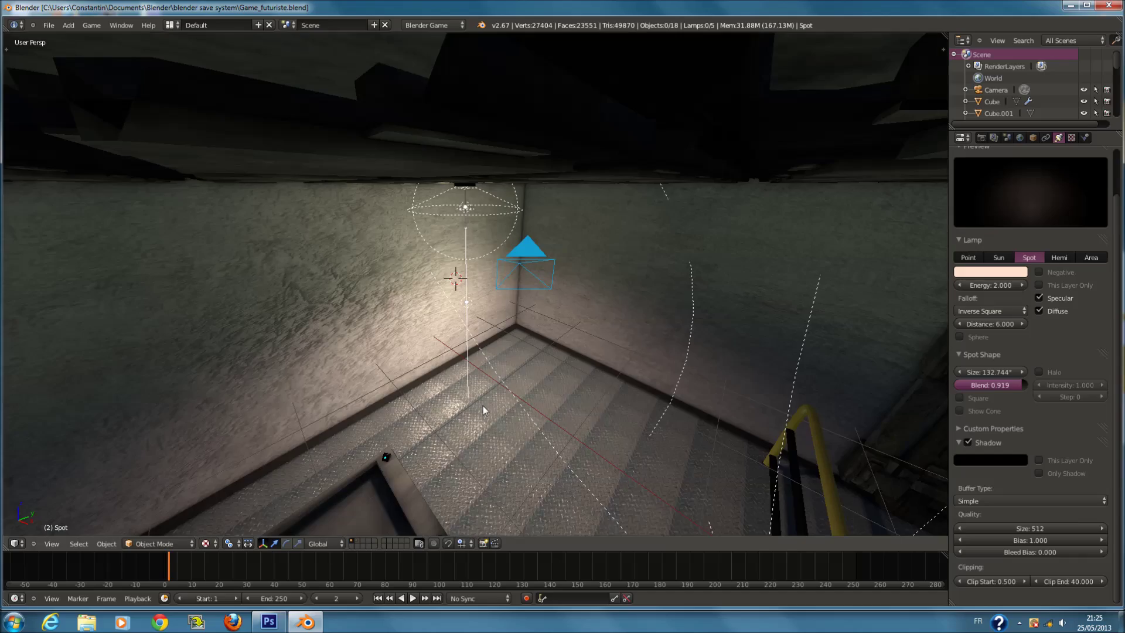
In a top wireframe view, select the ceiling fixture with its lamps and move it about 1 unit or more along Y towards the camera's corner.
{"action": "key", "text": "KP_7"}
{"action": "key", "text": "z"}
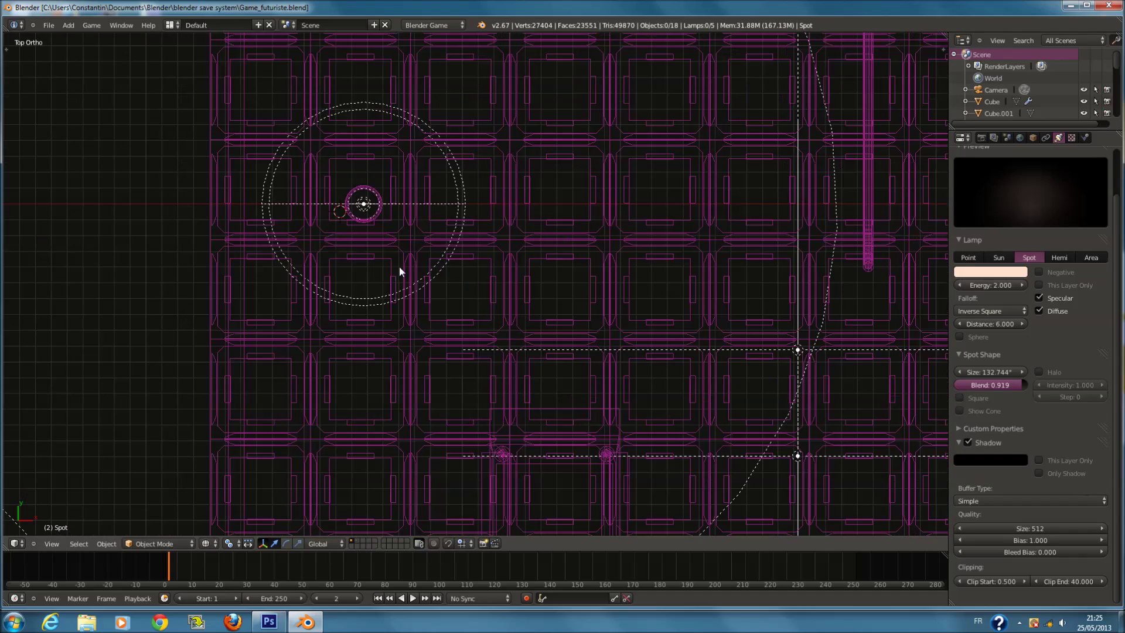
{"action": "scroll", "coordinate": [399, 266], "scroll_direction": "down", "scroll_amount": 3}
{"action": "scroll", "coordinate": [507, 300], "scroll_direction": "up", "scroll_amount": 1}
{"action": "left_click", "coordinate": [480, 256]}
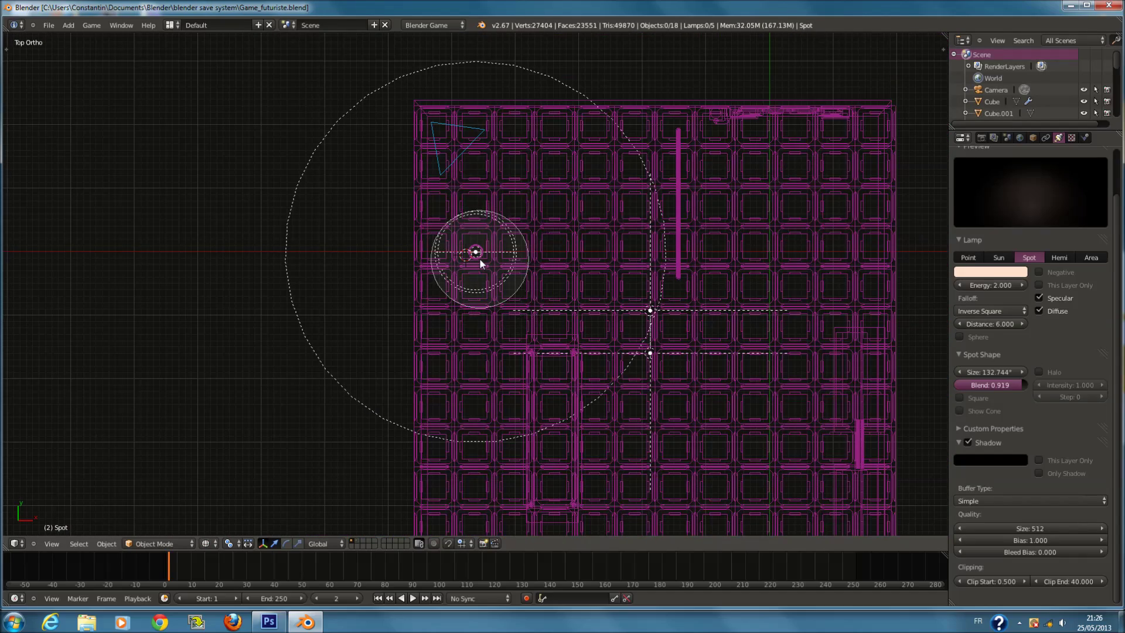
{"action": "right_click", "coordinate": [478, 252]}
{"action": "scroll", "coordinate": [500, 258], "scroll_direction": "down", "scroll_amount": 1}
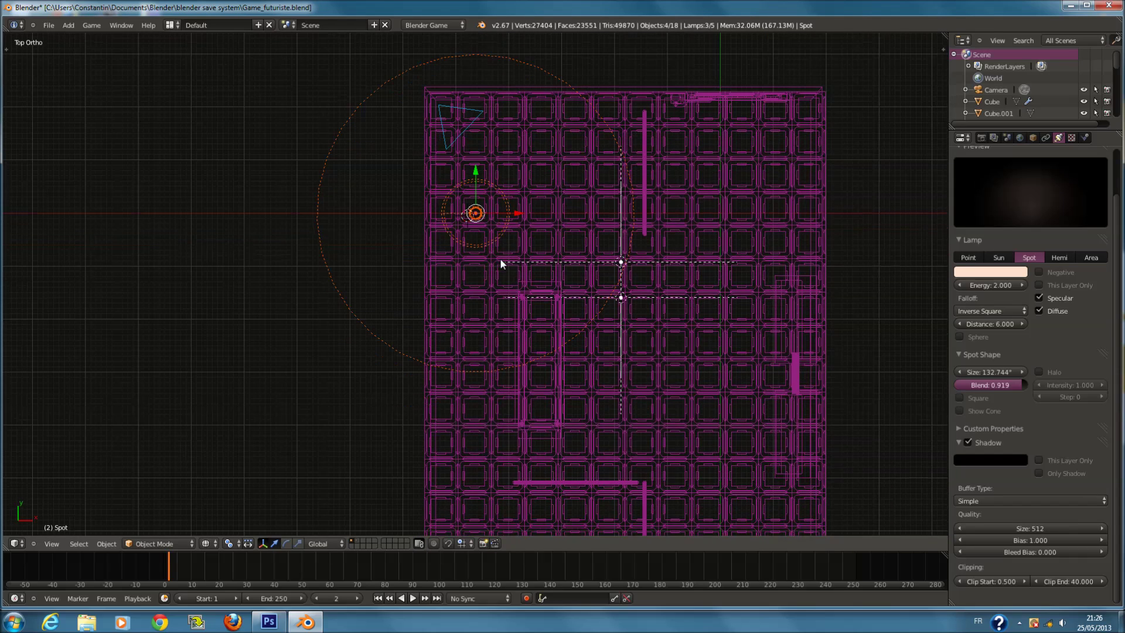
{"action": "middle_click_drag", "start_coordinate": [500, 258], "coordinate": [498, 192], "text": "shift"}
{"action": "key", "text": "g"}
{"action": "key", "text": "y"}
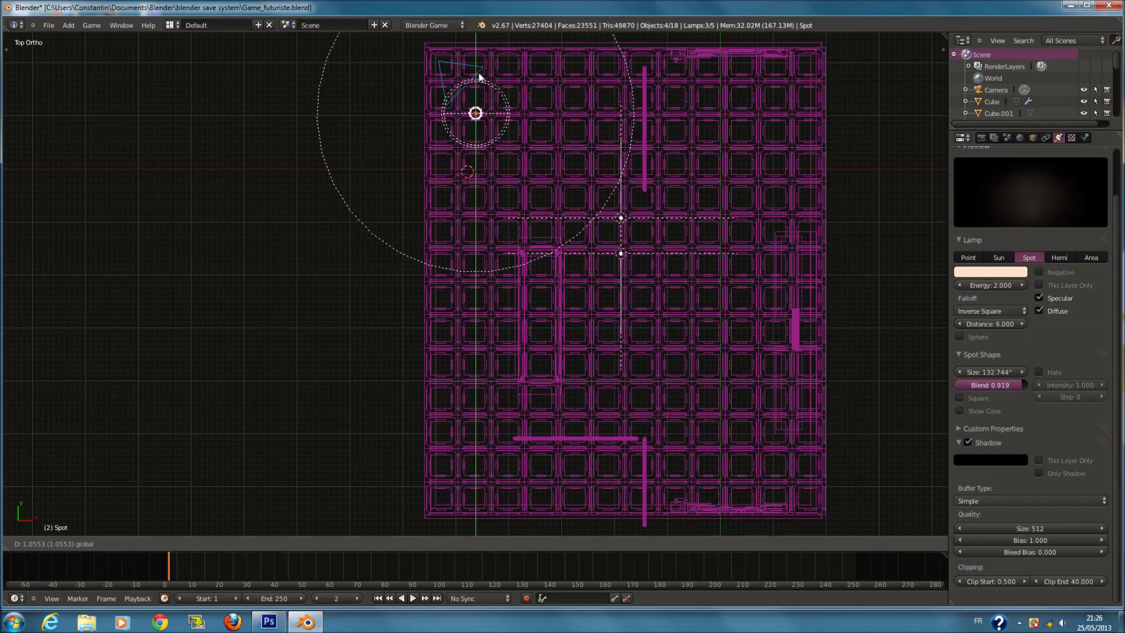
{"action": "left_click", "coordinate": [477, 95]}
Duplicate the fixture with its lamps twice along Y to form a row of three along the wall.
{"action": "key", "text": "shift+d"}
{"action": "right_click", "coordinate": [473, 94]}
{"action": "key", "text": "shift+d"}
{"action": "key", "text": "y"}
{"action": "left_click", "coordinate": [509, 424]}
{"action": "key", "text": "shift+d"}
{"action": "right_click", "coordinate": [468, 415]}
{"action": "left_click_drag", "start_coordinate": [481, 426], "coordinate": [510, 248]}
{"action": "left_click_drag", "start_coordinate": [518, 287], "coordinate": [553, 296]}
{"action": "key", "text": "a"}
{"action": "right_click", "coordinate": [477, 133]}
Examine the lighting from the three ceiling fixtures throughout the room in Texture shading.
{"action": "middle_click_drag", "start_coordinate": [543, 224], "coordinate": [513, 224]}
{"action": "middle_click_drag", "start_coordinate": [568, 301], "coordinate": [395, 494]}
{"action": "key", "text": "a"}
{"action": "left_click", "coordinate": [207, 543]}
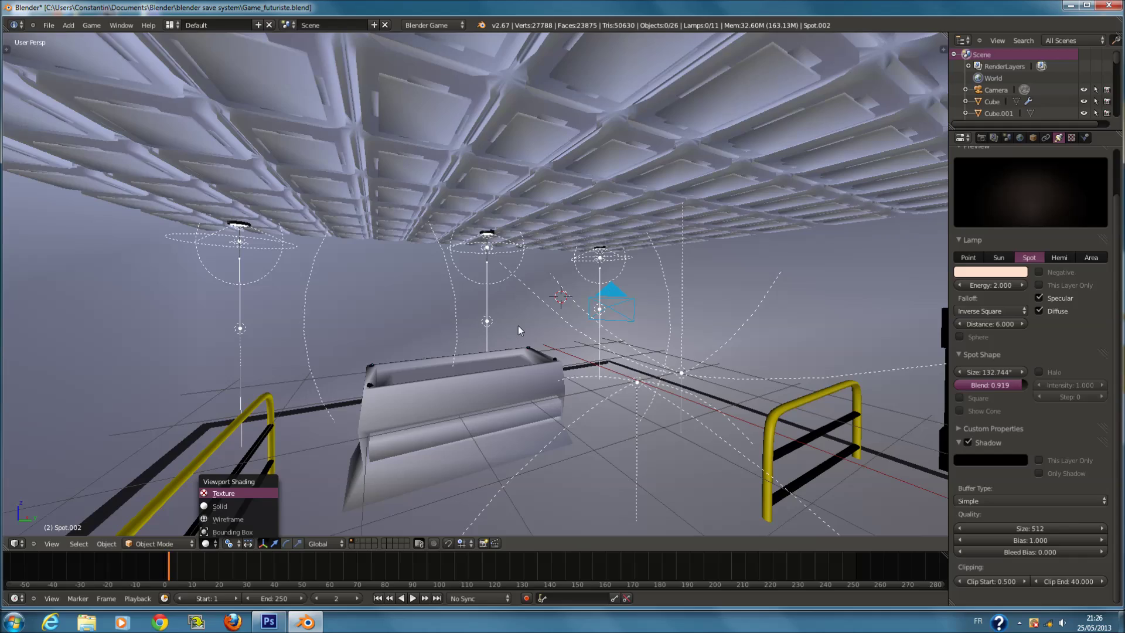
{"action": "key", "text": "Return"}
{"action": "mouse_move", "coordinate": [528, 325]}
{"action": "middle_mouse_down"}
{"action": "mouse_move", "coordinate": [624, 321]}
{"action": "mouse_move", "coordinate": [417, 324]}
{"action": "middle_mouse_up"}
{"action": "scroll", "coordinate": [418, 324], "scroll_direction": "up", "scroll_amount": 5}
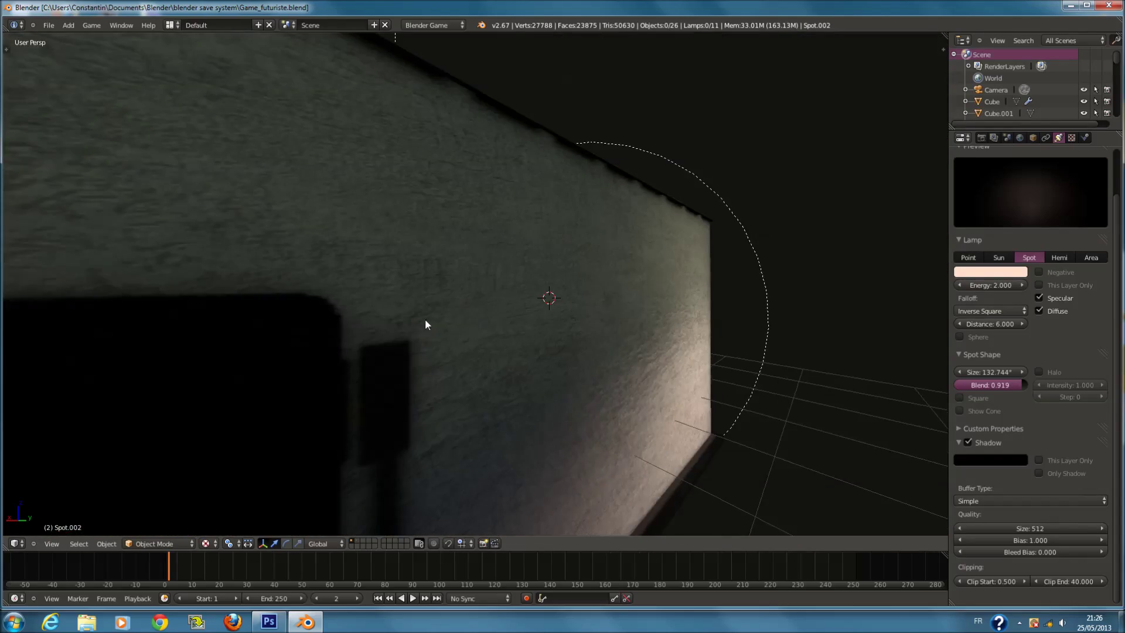
{"action": "scroll", "coordinate": [425, 324], "scroll_direction": "down", "scroll_amount": 8}
{"action": "middle_click_drag", "start_coordinate": [445, 322], "coordinate": [576, 324]}
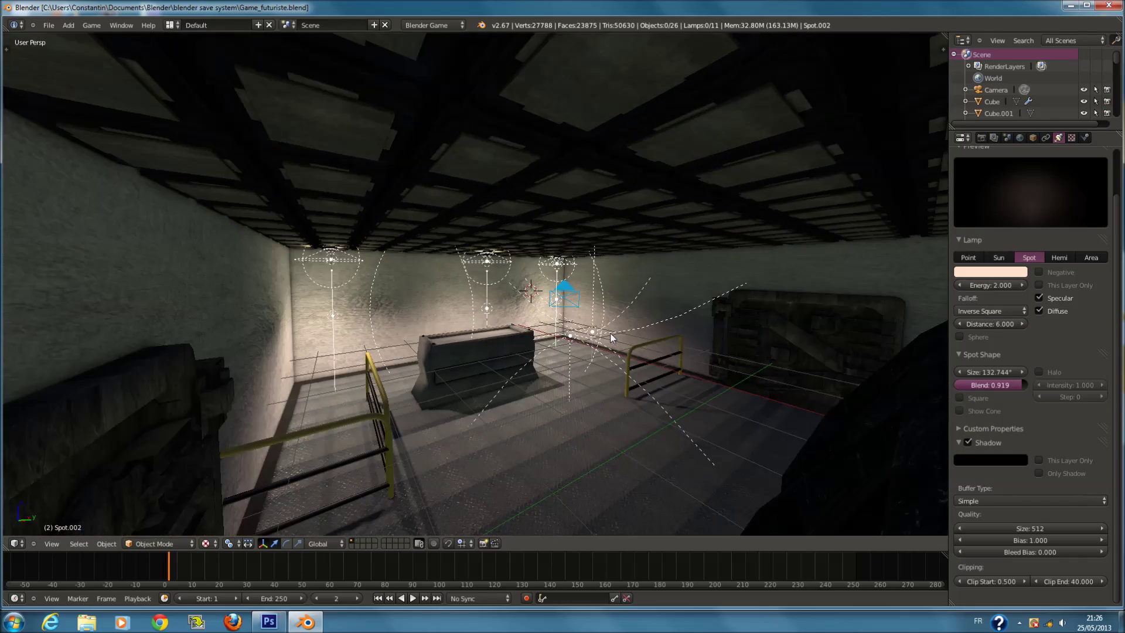
{"action": "key", "text": "a"}
{"action": "key", "text": "a"}
{"action": "middle_click_drag", "start_coordinate": [608, 337], "coordinate": [285, 290]}
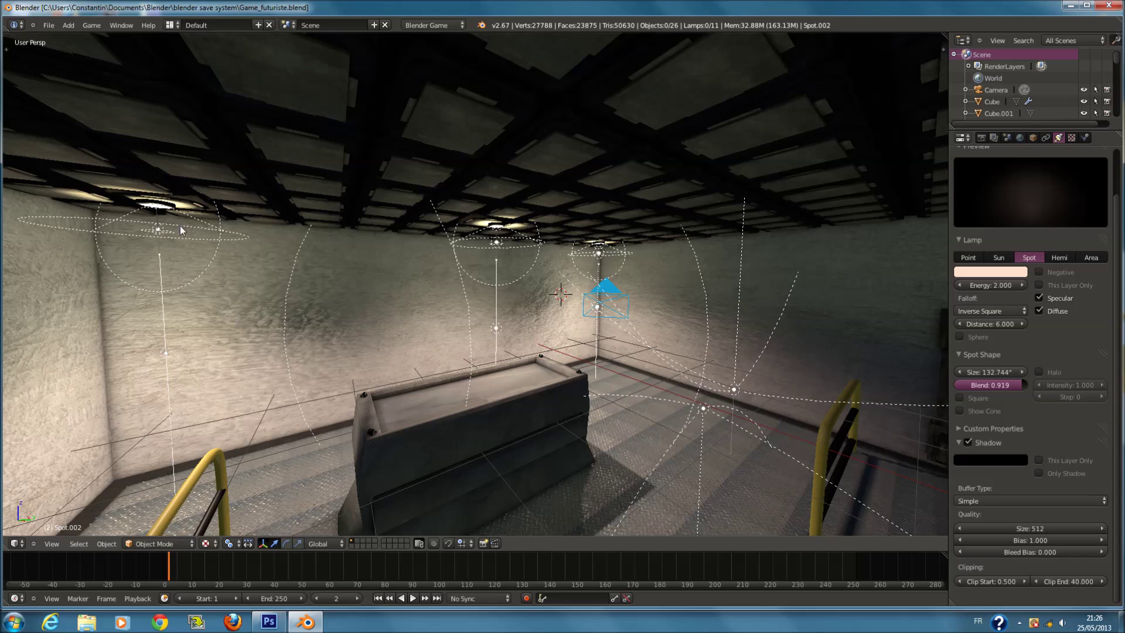
Select the Point lamp under the nearest end fixture and toggle its Diffuse option.
{"action": "right_click", "coordinate": [155, 229]}
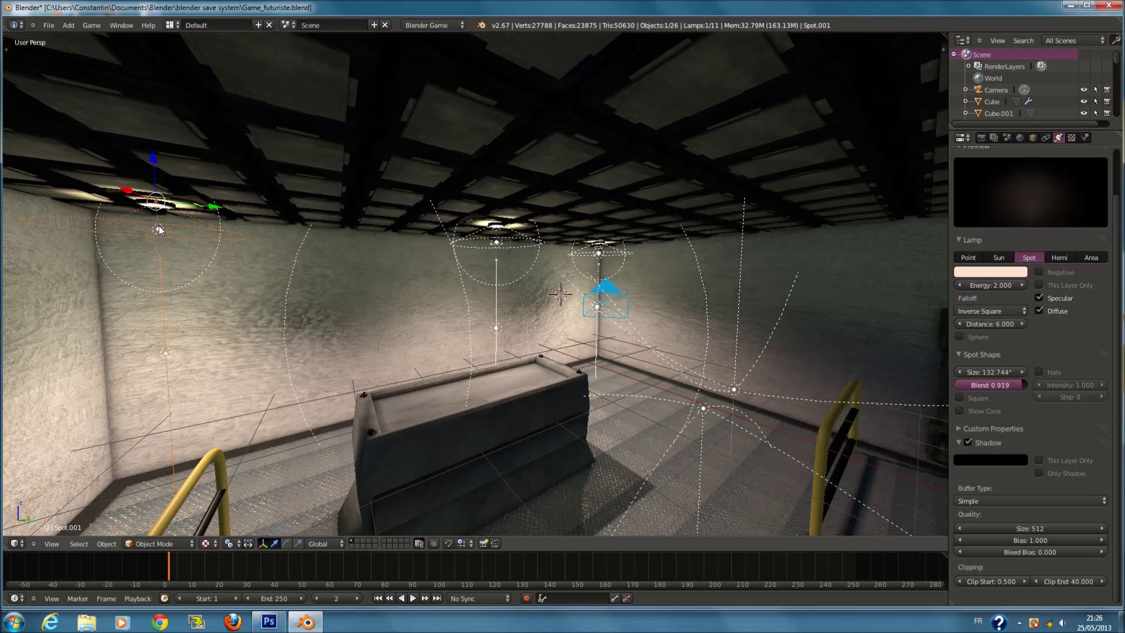
{"action": "right_click", "coordinate": [159, 229]}
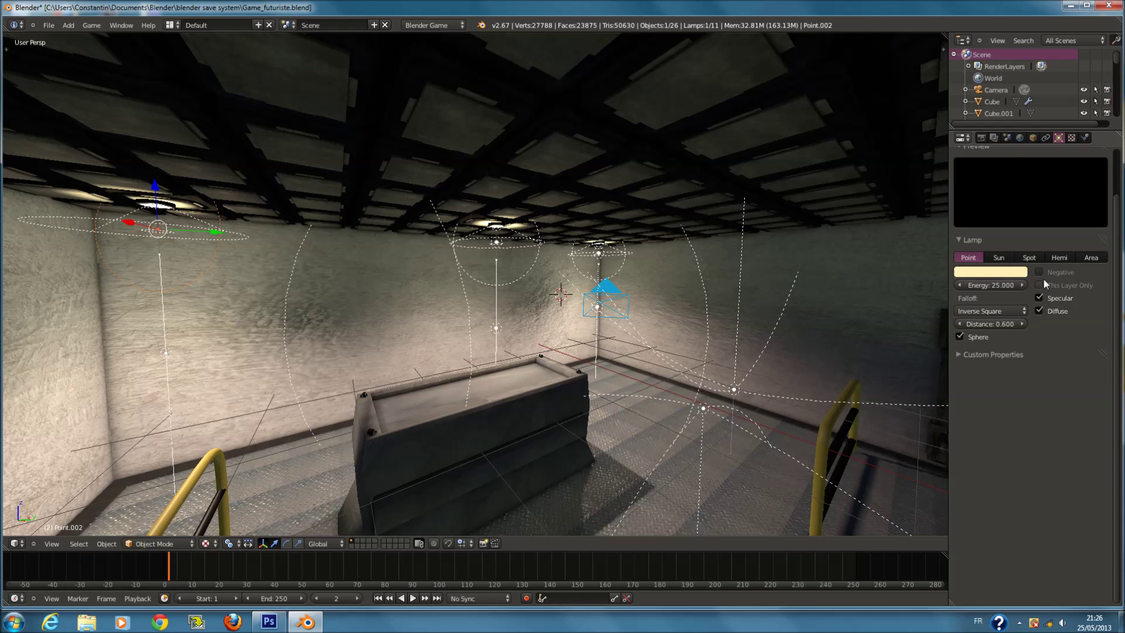
{"action": "left_click", "coordinate": [1039, 310]}
{"action": "middle_click_drag", "start_coordinate": [788, 305], "coordinate": [294, 328]}
{"action": "scroll", "coordinate": [519, 314], "scroll_direction": "up", "scroll_amount": 5}
{"action": "key", "text": "a"}
Set the bluish Hemi lamp's energy to 0.035 and save the file.
{"action": "middle_click_drag", "start_coordinate": [371, 351], "coordinate": [474, 346]}
{"action": "right_click", "coordinate": [476, 342]}
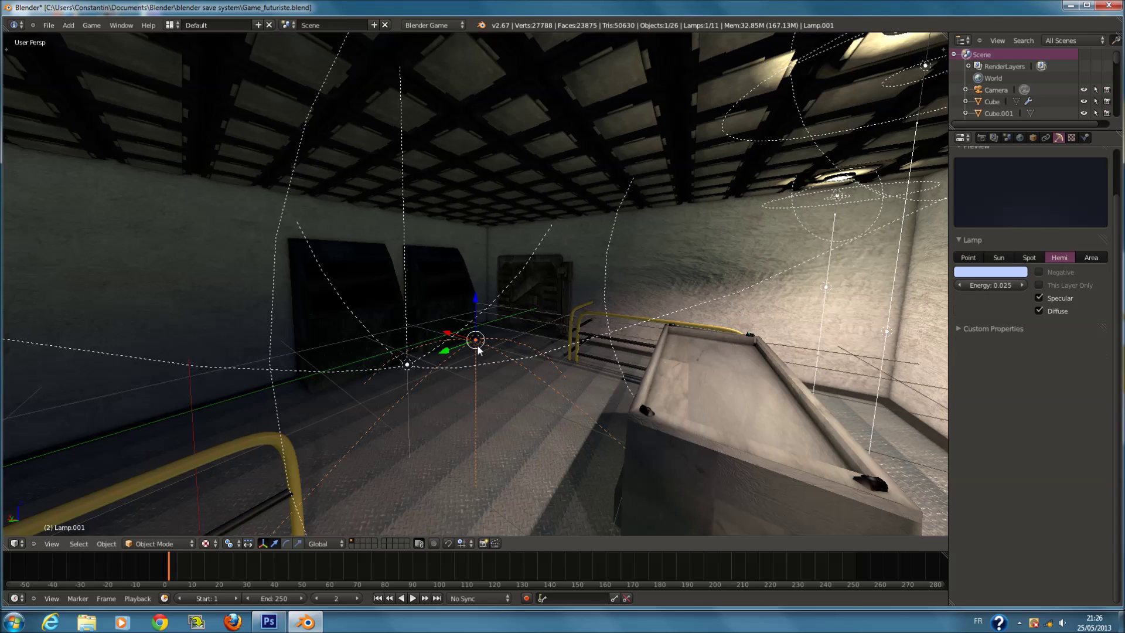
{"action": "left_click", "coordinate": [1003, 286]}
{"action": "key", "text": "BackSpace"}
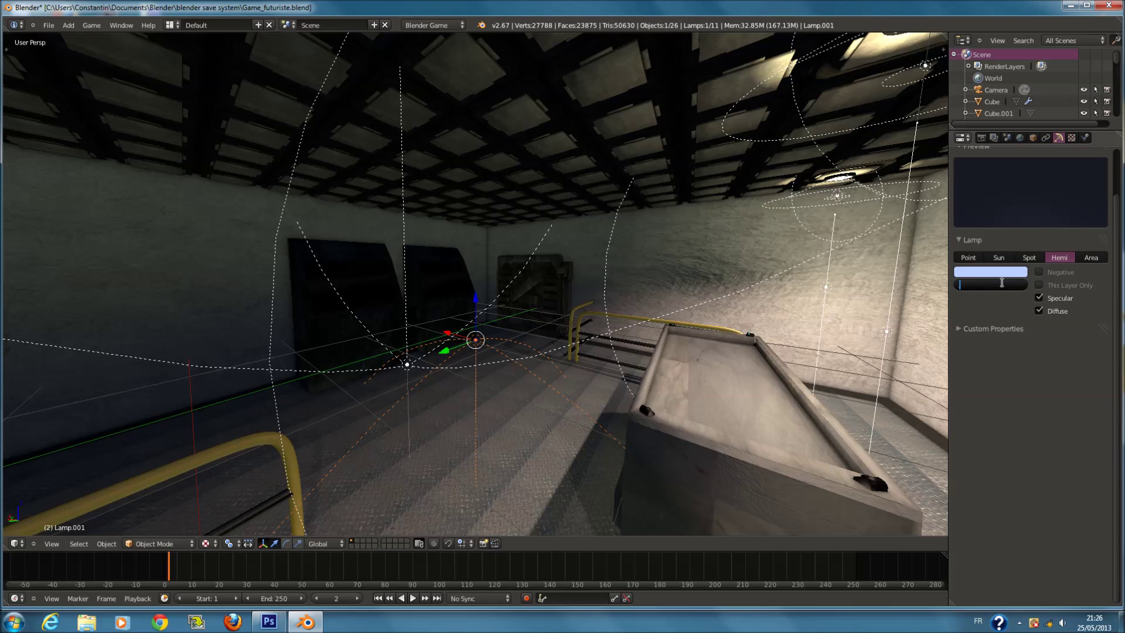
{"action": "type", "text": ".034"}
{"action": "key", "text": "Return"}
{"action": "key", "text": "ctrl+s"}
{"action": "key", "text": "Return"}
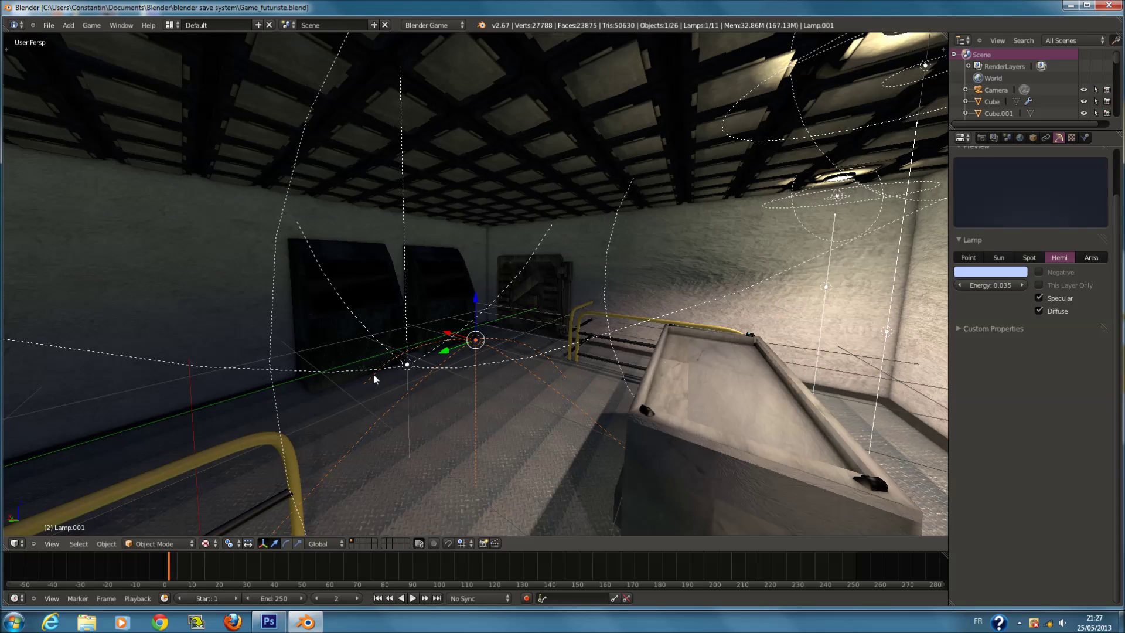
Set the pale green Hemi lamp's energy to 0.1, deselect everything and save the file.
{"action": "right_click", "coordinate": [407, 368]}
{"action": "left_click", "coordinate": [996, 284]}
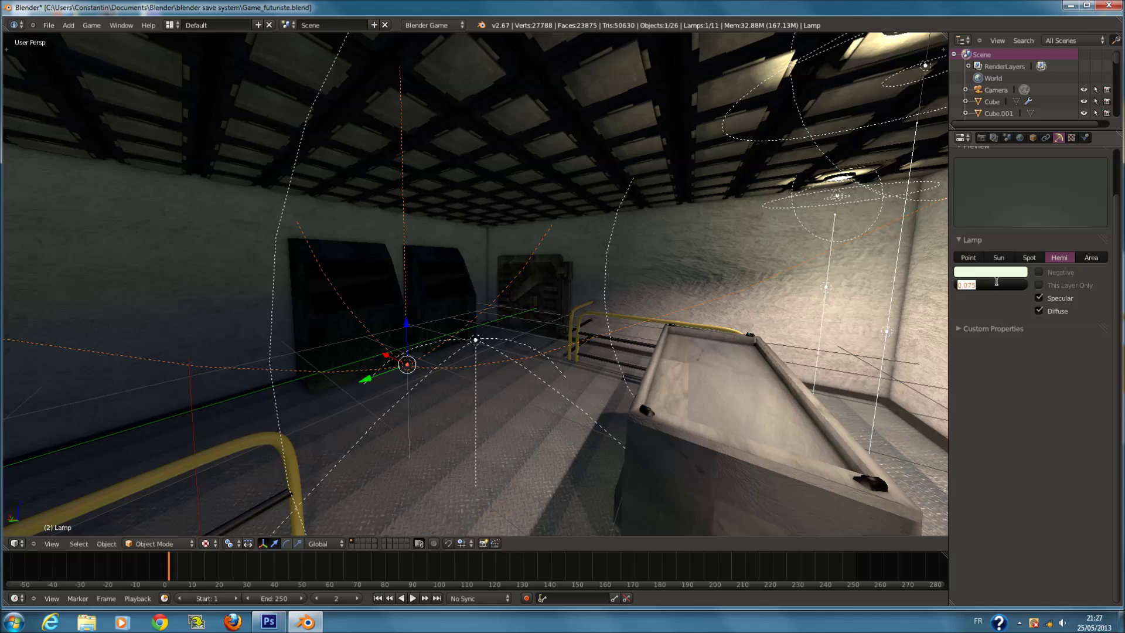
{"action": "type", "text": ".1"}
{"action": "key", "text": "Return"}
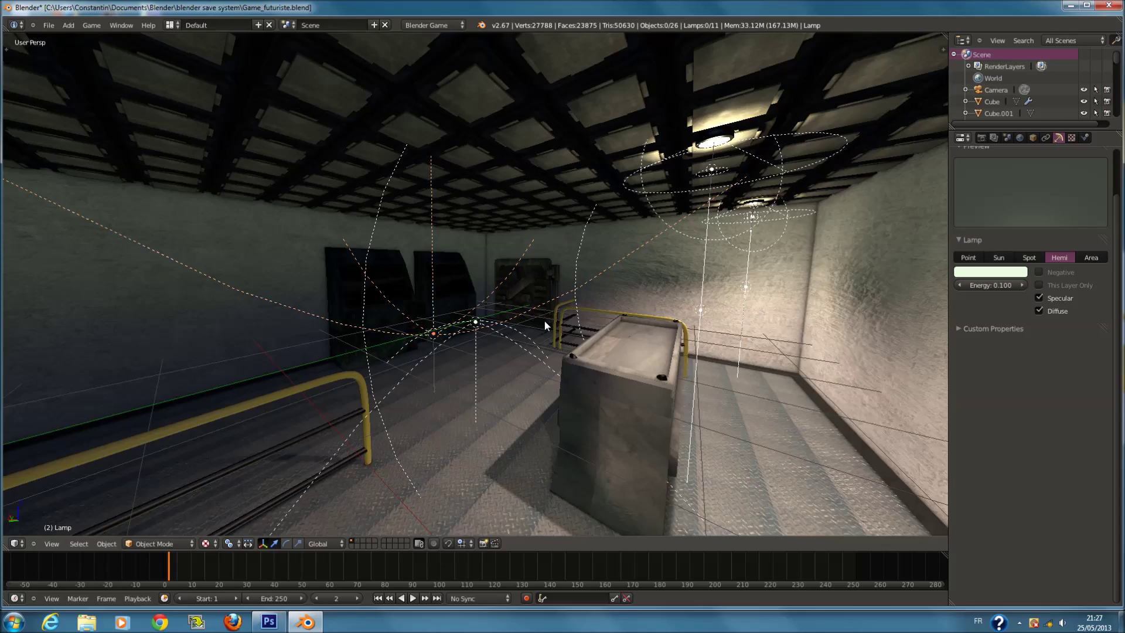
{"action": "key", "text": "a"}
{"action": "key", "text": "a"}
{"action": "key", "text": "ctrl+s"}
{"action": "mouse_move", "coordinate": [560, 319]}
{"action": "middle_mouse_down"}
{"action": "mouse_move", "coordinate": [667, 320]}
{"action": "mouse_move", "coordinate": [504, 301]}
{"action": "mouse_move", "coordinate": [463, 309]}
{"action": "mouse_move", "coordinate": [568, 321]}
{"action": "middle_mouse_up"}
{"action": "left_click", "coordinate": [583, 319]}
{"action": "key", "text": "a"}
{"action": "key", "text": "a"}
{"action": "key", "text": "ctrl+s"}
{"action": "left_click", "coordinate": [541, 317]}
{"action": "key", "text": "a"}
{"action": "key", "text": "a"}
{"action": "key", "text": "ctrl+s"}
Switch the viewport to Solid shading, deselect everything and save the file.
{"action": "left_click", "coordinate": [582, 318]}
{"action": "left_click", "coordinate": [205, 543]}
{"action": "left_click", "coordinate": [226, 516]}
{"action": "middle_click_drag", "start_coordinate": [436, 395], "coordinate": [557, 384]}
{"action": "key", "text": "a"}
{"action": "key", "text": "a"}
{"action": "key", "text": "ctrl+s"}
{"action": "left_click", "coordinate": [560, 377]}
Show only an empty layer and add a mesh cylinder, viewed from the front in orthographic projection.
{"action": "left_click", "coordinate": [350, 547]}
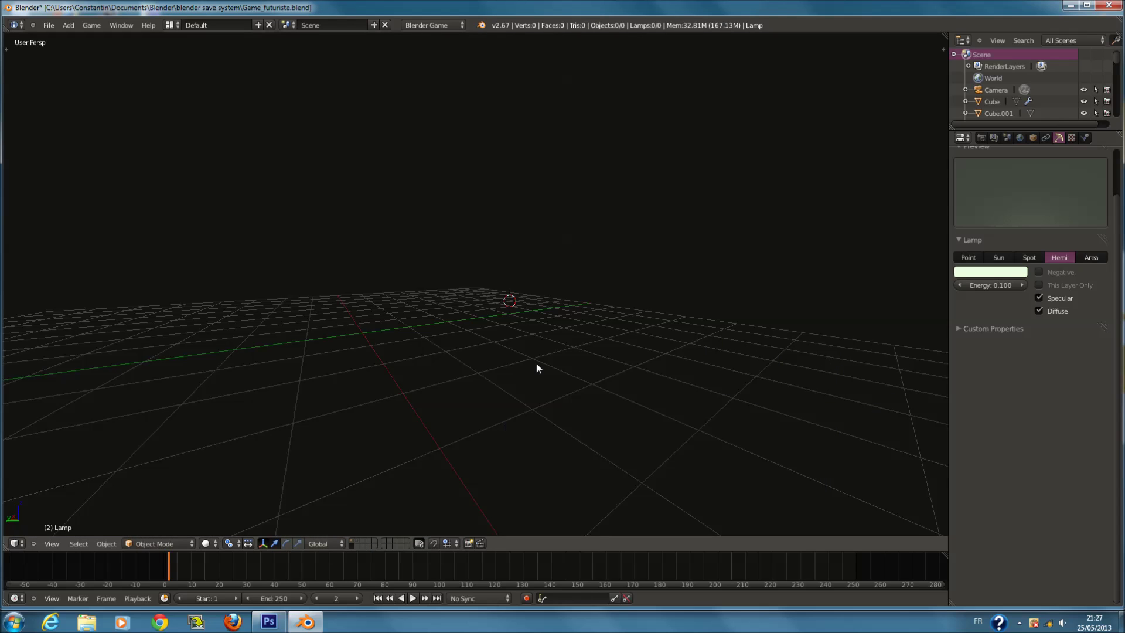
{"action": "middle_click_drag", "start_coordinate": [529, 314], "coordinate": [526, 322]}
{"action": "key", "text": "shift+a"}
{"action": "mouse_move", "coordinate": [504, 195]}
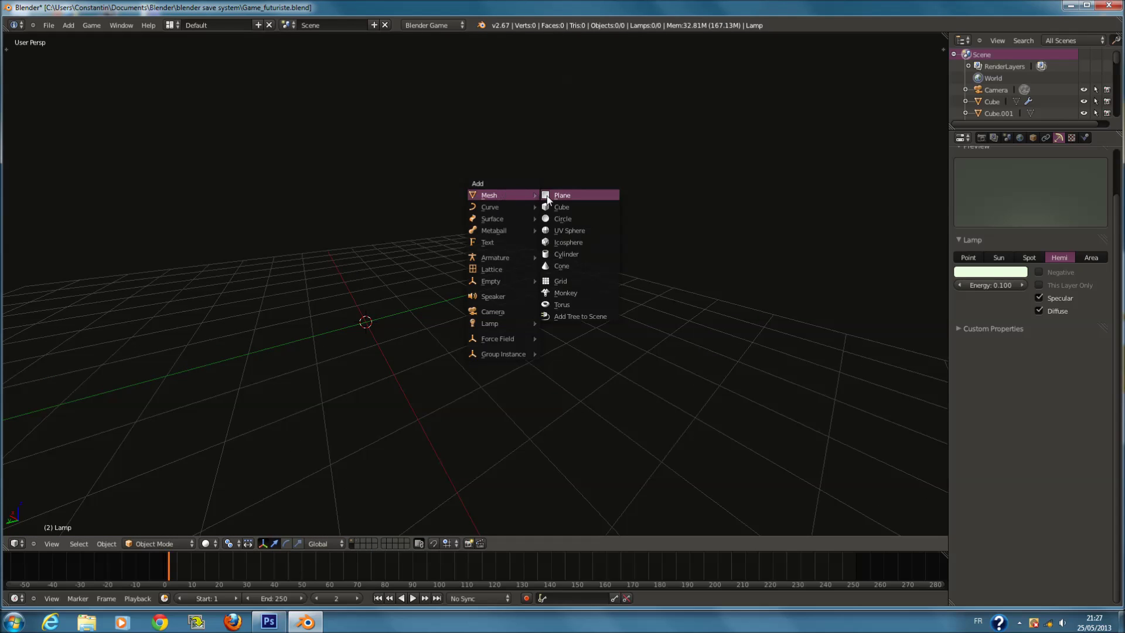
{"action": "left_click", "coordinate": [592, 254]}
{"action": "key", "text": "KP_1"}
{"action": "key", "text": "KP_5"}
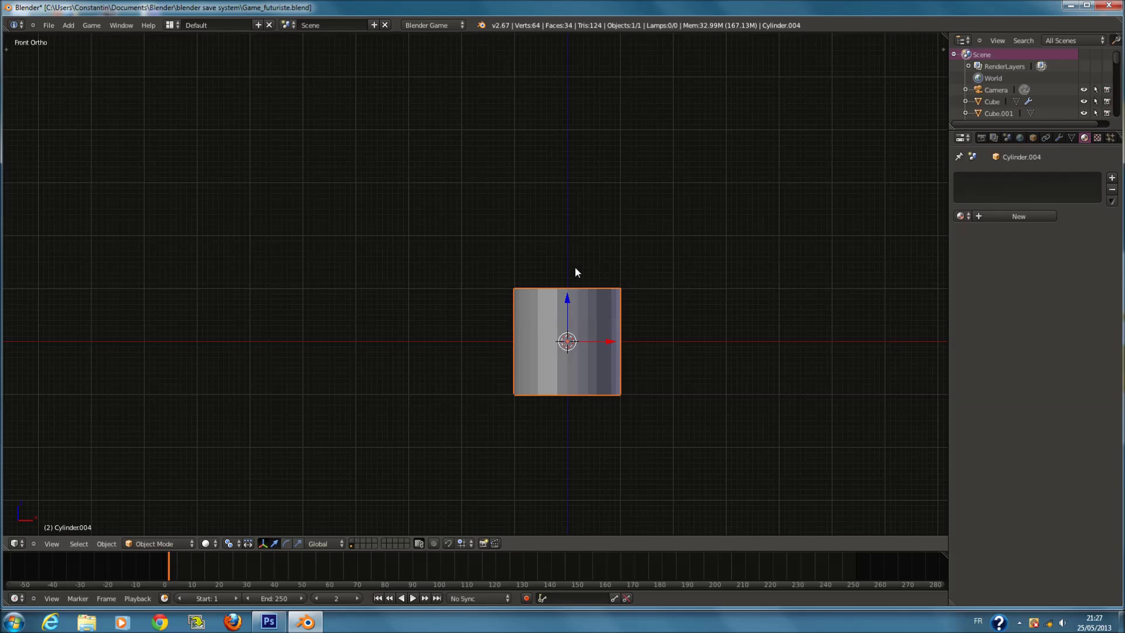
Apply smooth shading to the cylinder and scale it down uniformly.
{"action": "key", "text": "KP_Decimal"}
{"action": "scroll", "coordinate": [682, 234], "scroll_direction": "down", "scroll_amount": 2}
{"action": "key", "text": "t"}
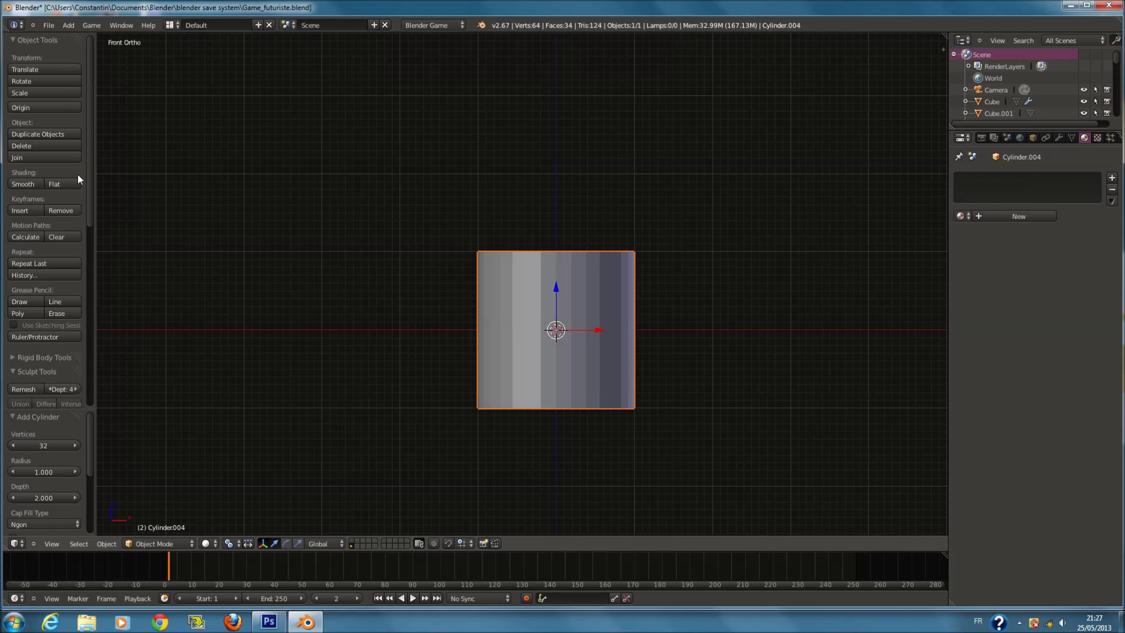
{"action": "left_click", "coordinate": [39, 183]}
{"action": "key", "text": "t"}
{"action": "scroll", "coordinate": [742, 309], "scroll_direction": "up", "scroll_amount": 1}
{"action": "scroll", "coordinate": [662, 297], "scroll_direction": "down", "scroll_amount": 3}
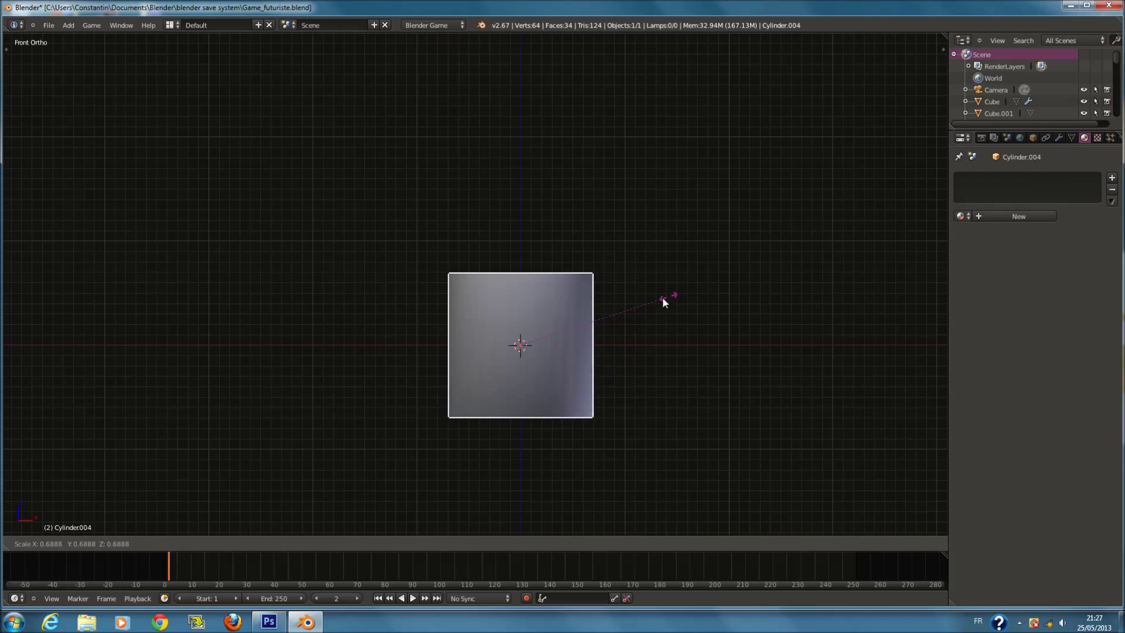
Try duplicating the cylinder's mesh in place in Edit Mode and scaling the copy from the top view.
{"action": "key", "text": "Tab"}
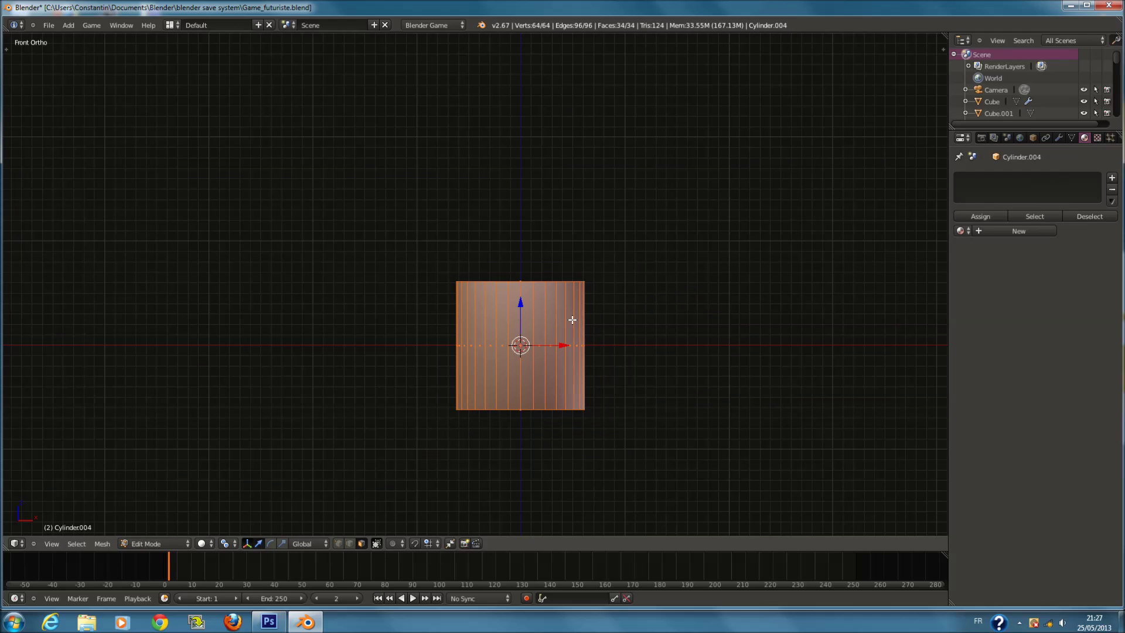
{"action": "key", "text": "KP_7"}
{"action": "scroll", "coordinate": [580, 323], "scroll_direction": "up", "scroll_amount": 2}
{"action": "key", "text": "shift+d"}
{"action": "right_click", "coordinate": [594, 330]}
{"action": "key", "text": "s"}
{"action": "right_click", "coordinate": [600, 332]}
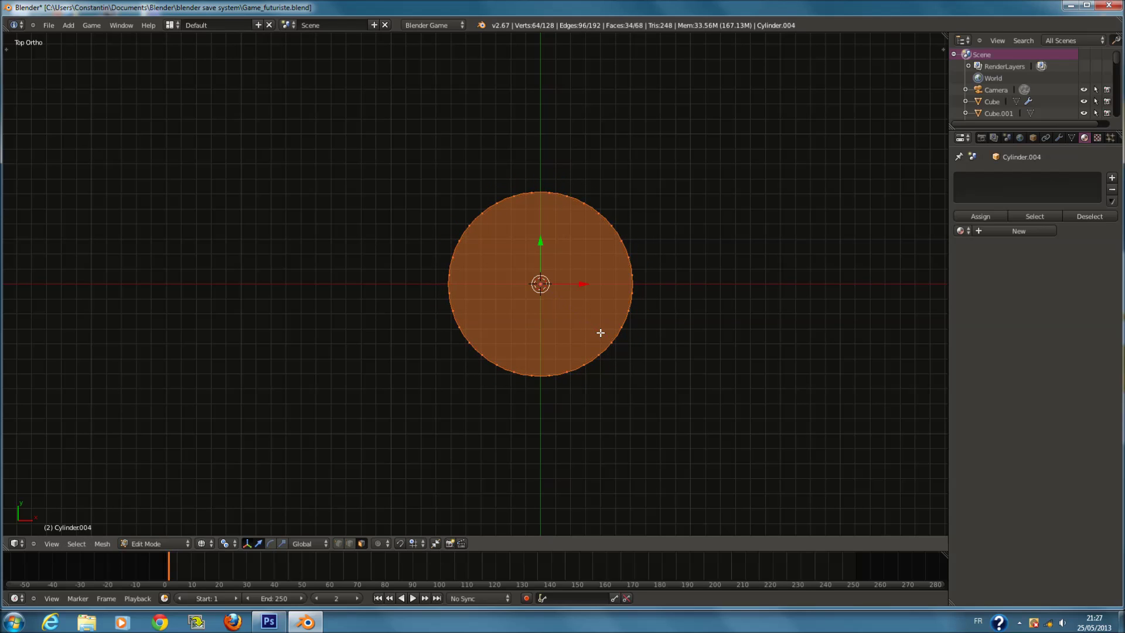
{"action": "key", "text": "s"}
{"action": "right_click", "coordinate": [633, 369]}
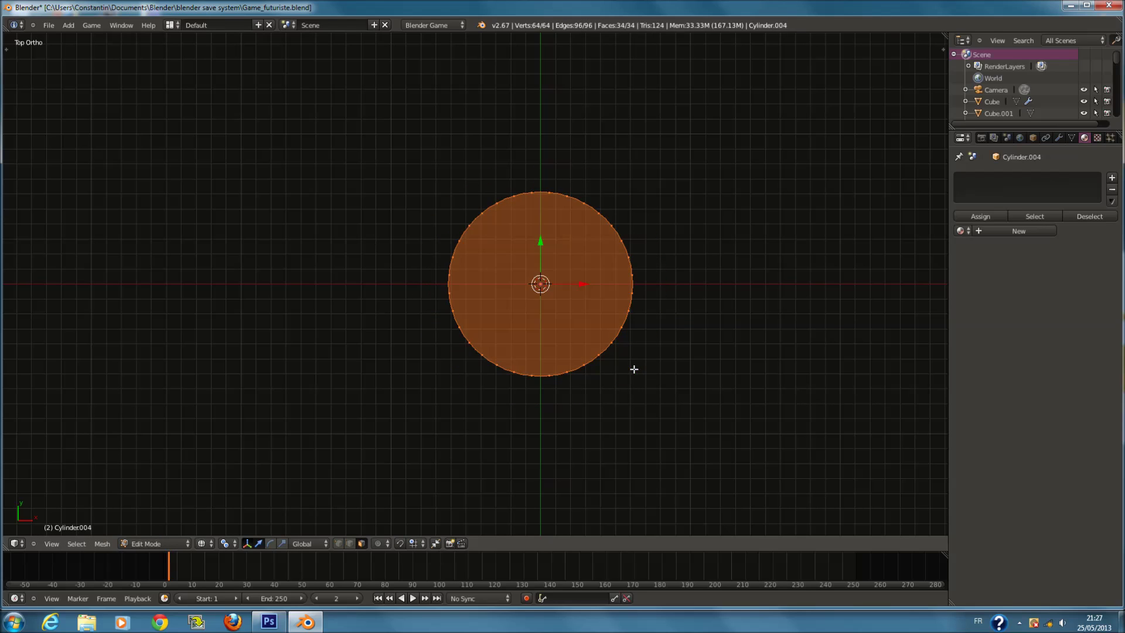
Delete the cylinder's mesh geometry and the cylinder object itself.
{"action": "key", "text": "x"}
{"action": "left_click", "coordinate": [617, 350]}
{"action": "key", "text": "Tab"}
{"action": "key", "text": "x"}
{"action": "left_click", "coordinate": [599, 345]}
Add a new mesh cylinder at the origin and scale it down uniformly.
{"action": "key", "text": "shift+a"}
{"action": "mouse_move", "coordinate": [604, 346]}
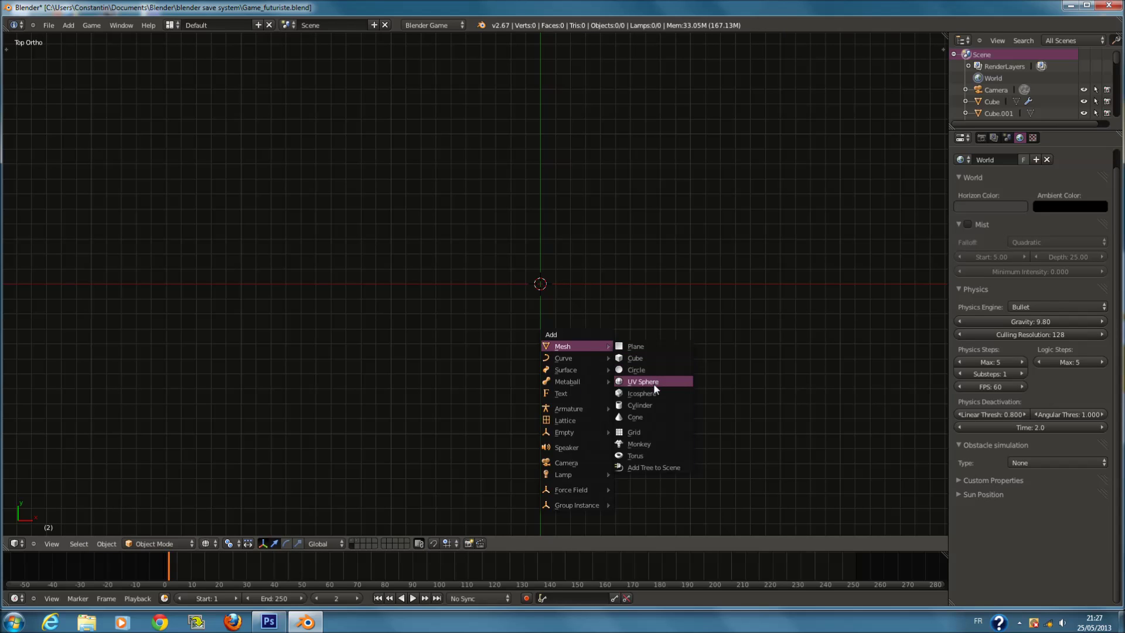
{"action": "left_click", "coordinate": [659, 404]}
{"action": "key", "text": "s"}
{"action": "left_click", "coordinate": [592, 316]}
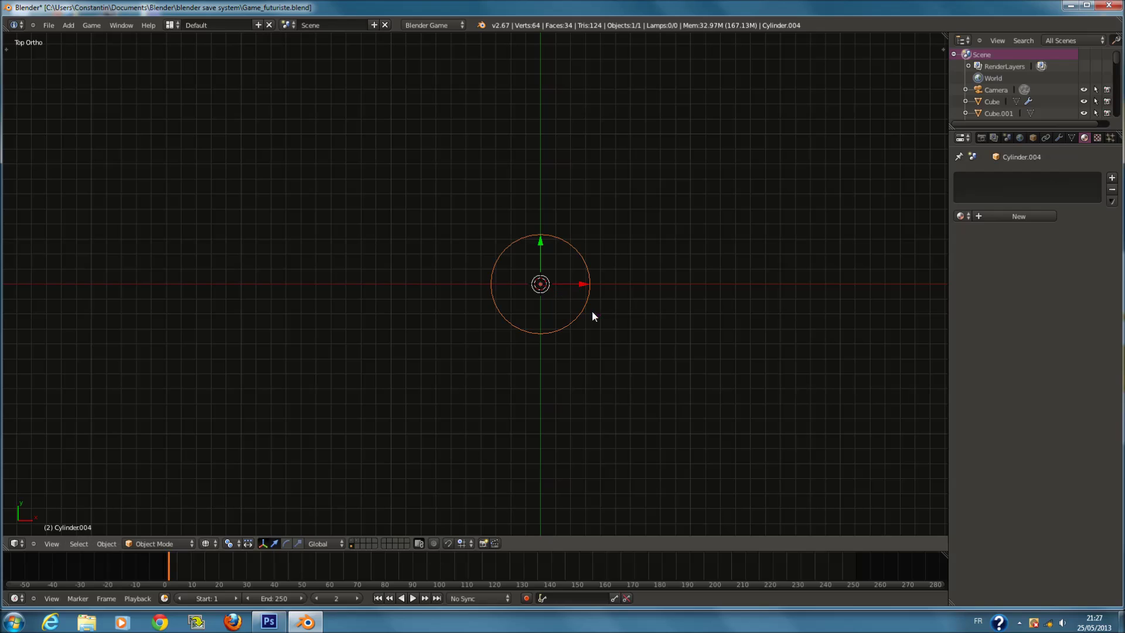
Add a mesh circle around the cylinder and scale it to nearly twice the cylinder's diameter.
{"action": "key", "text": "shift+a"}
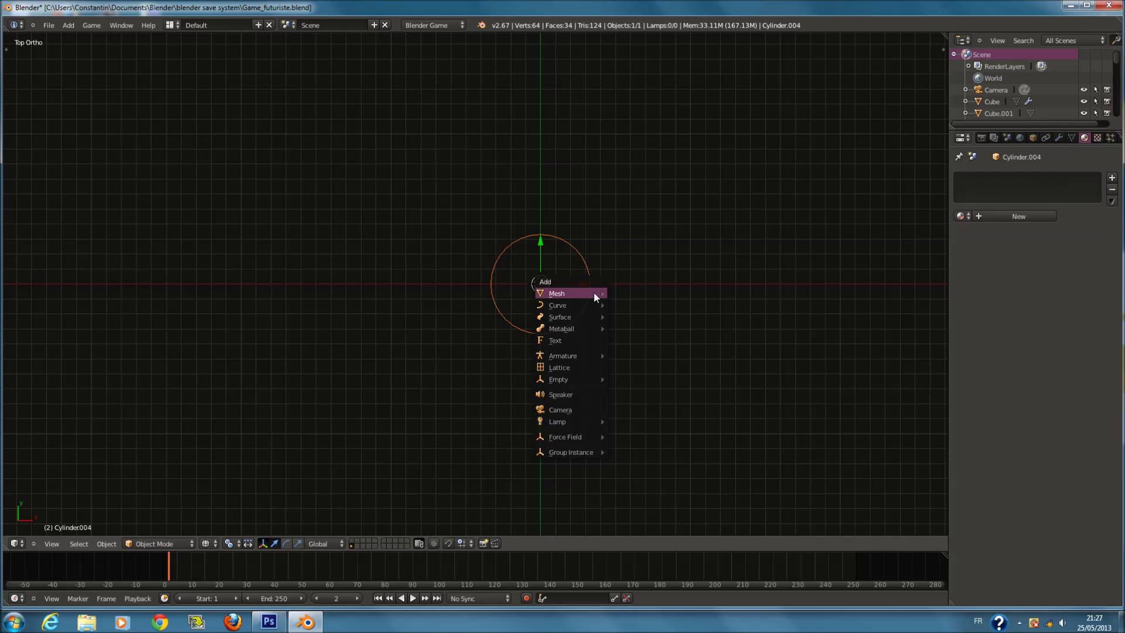
{"action": "mouse_move", "coordinate": [593, 293]}
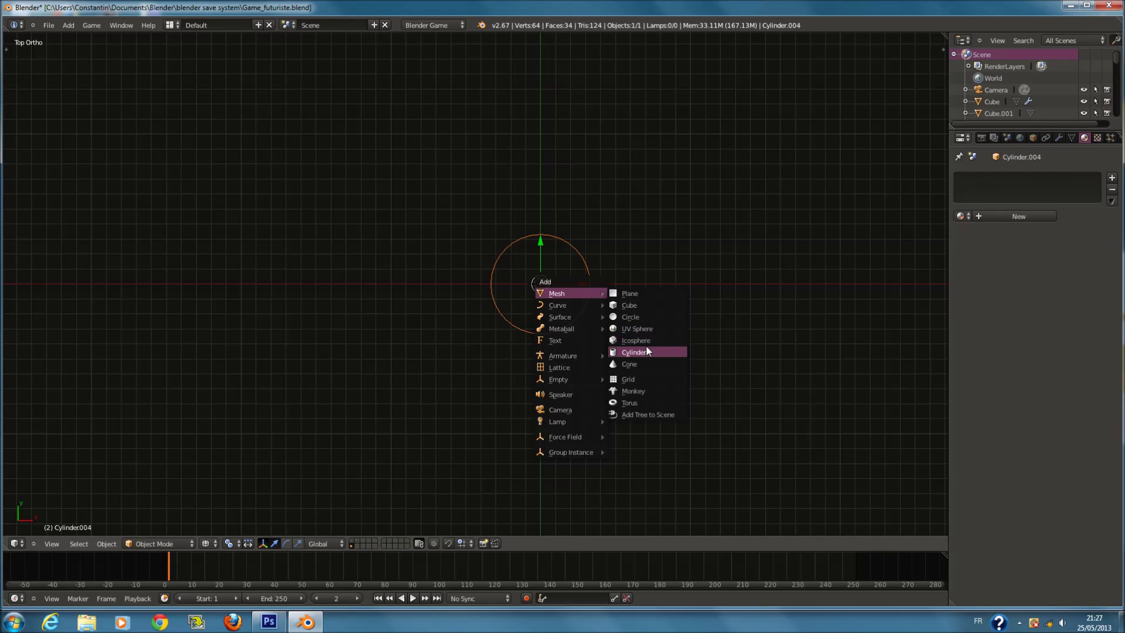
{"action": "left_click", "coordinate": [643, 315]}
{"action": "scroll", "coordinate": [624, 317], "scroll_direction": "up", "scroll_amount": 2}
{"action": "key", "text": "s"}
{"action": "left_click", "coordinate": [679, 305]}
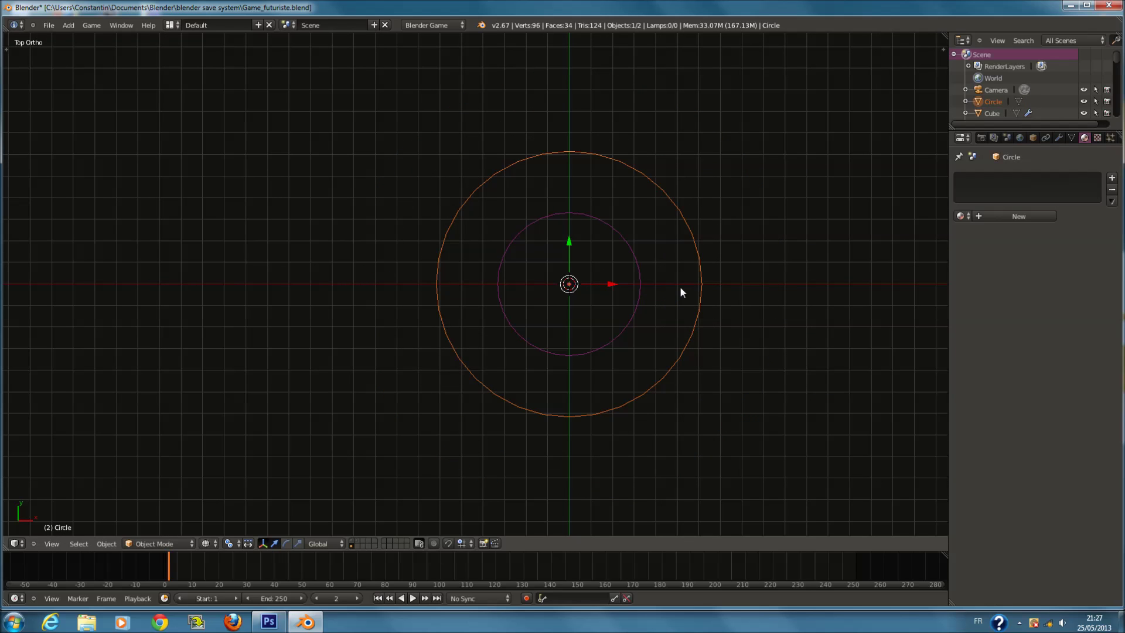
From the front view, extrude the circle's vertices downward along Z into an open tube.
{"action": "key", "text": "KP_1"}
{"action": "key", "text": "Tab"}
{"action": "scroll", "coordinate": [653, 340], "scroll_direction": "down", "scroll_amount": 2}
{"action": "scroll", "coordinate": [621, 378], "scroll_direction": "down", "scroll_amount": 2}
{"action": "scroll", "coordinate": [606, 377], "scroll_direction": "up", "scroll_amount": 1}
{"action": "scroll", "coordinate": [596, 371], "scroll_direction": "down", "scroll_amount": 1}
{"action": "scroll", "coordinate": [586, 340], "scroll_direction": "up", "scroll_amount": 1}
{"action": "scroll", "coordinate": [580, 337], "scroll_direction": "up", "scroll_amount": 1}
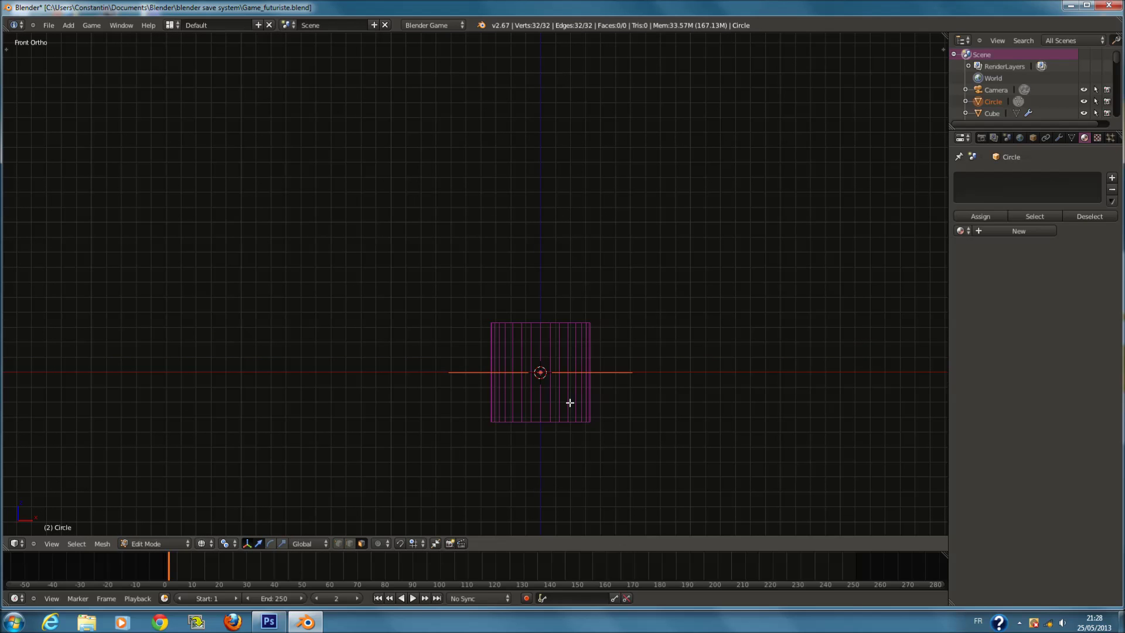
{"action": "left_click", "coordinate": [338, 544]}
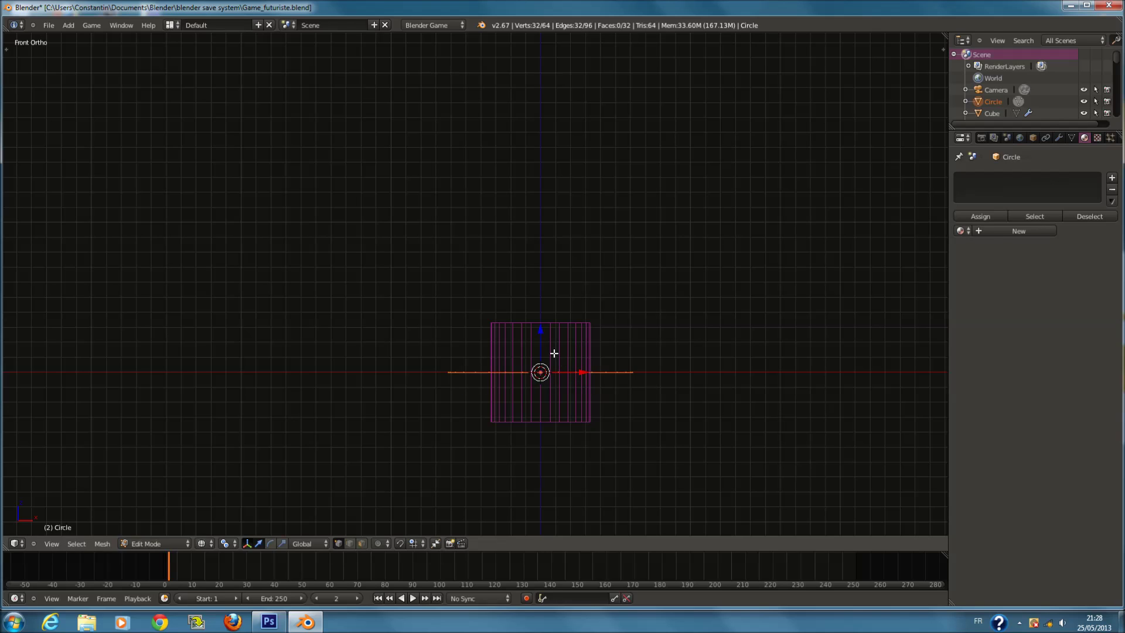
{"action": "key", "text": "e"}
{"action": "left_click", "coordinate": [542, 418]}
In Object Mode, raise the tube along Z and scale it down until it is slightly wider than the cylinder.
{"action": "key", "text": "Tab"}
{"action": "key", "text": "g"}
{"action": "left_click", "coordinate": [544, 271]}
{"action": "key", "text": "s"}
{"action": "left_click", "coordinate": [559, 284]}
{"action": "key", "text": "g"}
{"action": "left_click", "coordinate": [545, 289]}
Shorten the tube along Z and position its upper rim just above the cylinder's top, with its lower rim just above the cylinder's base.
{"action": "key", "text": "s"}
{"action": "key", "text": "z"}
{"action": "left_click", "coordinate": [576, 420]}
{"action": "key", "text": "g"}
{"action": "left_click", "coordinate": [542, 291]}
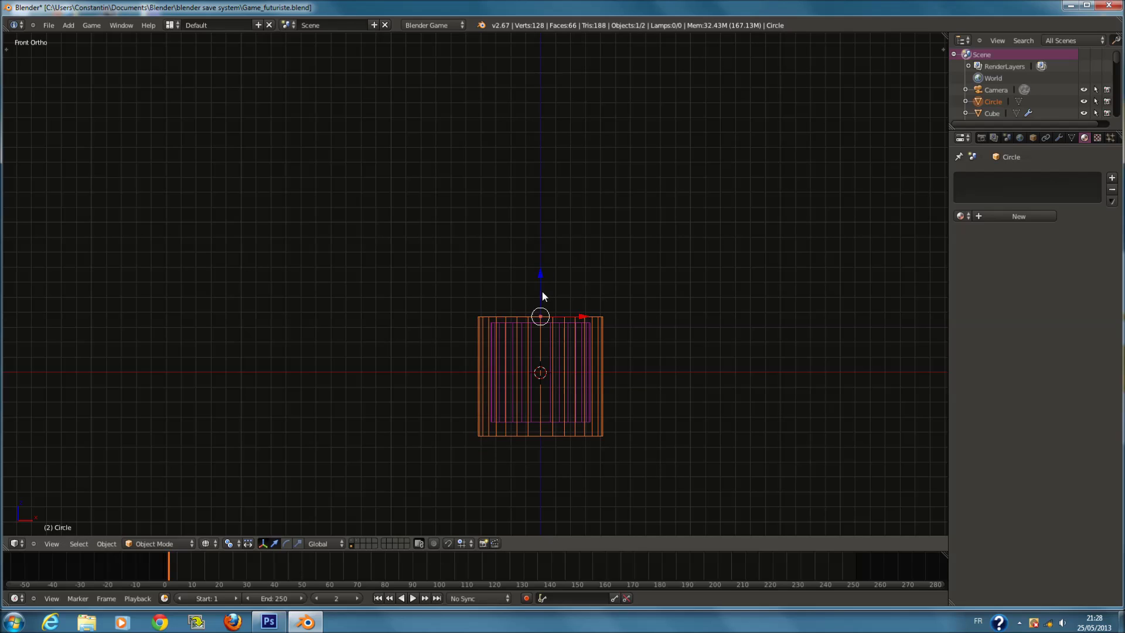
{"action": "key", "text": "s"}
{"action": "key", "text": "z"}
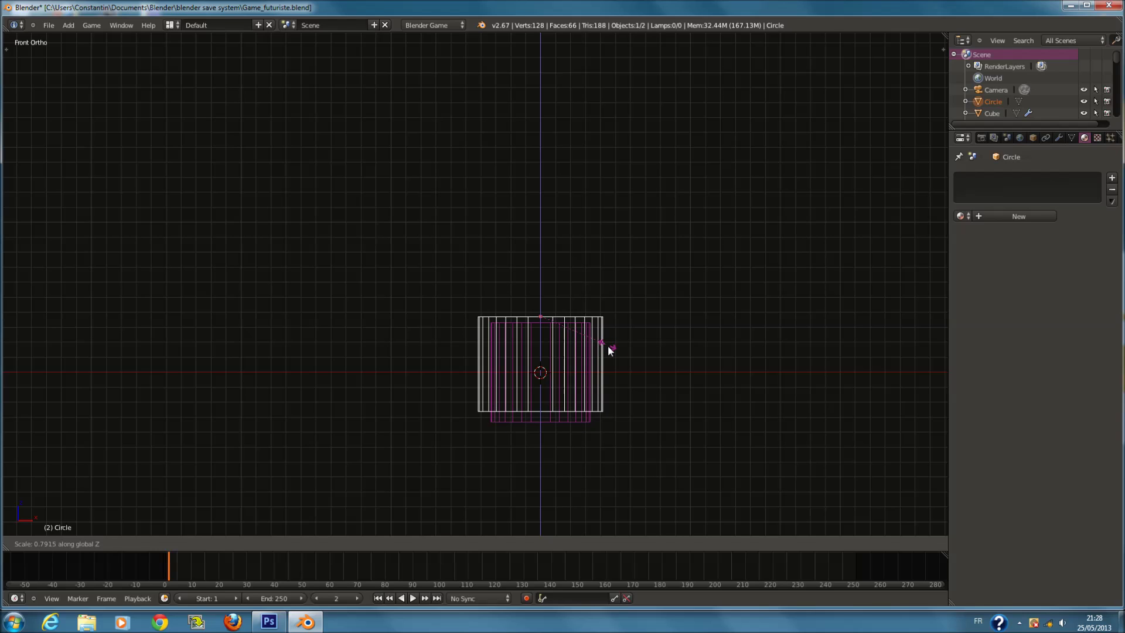
{"action": "left_click", "coordinate": [608, 346]}
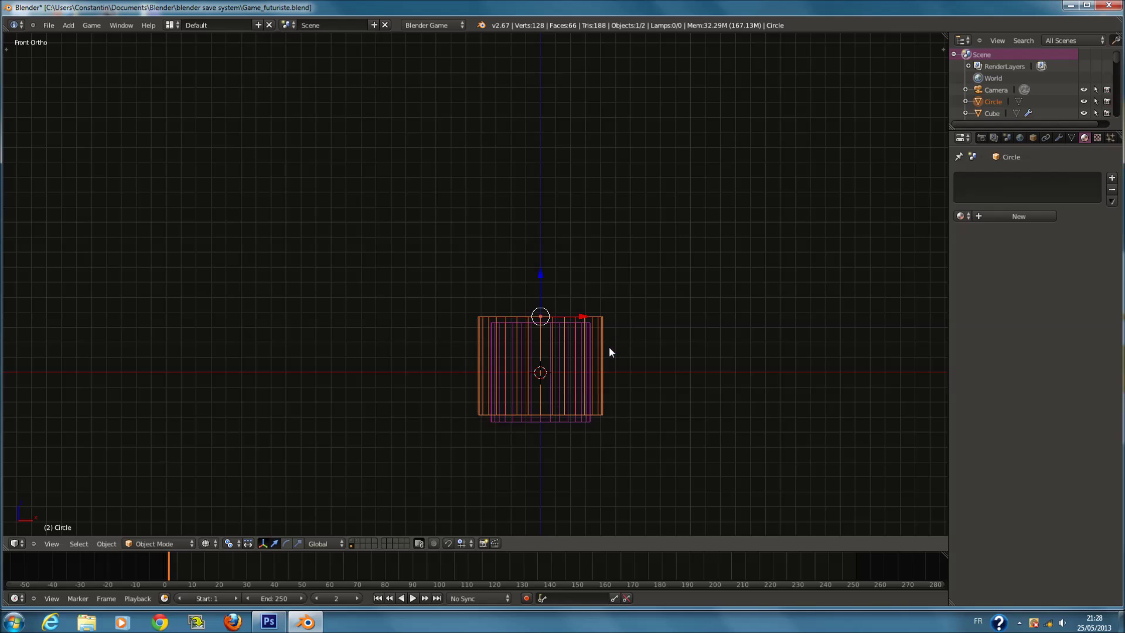
Raise the tube slightly along the Z axis relative to the cylinder.
{"action": "key", "text": "g"}
{"action": "key", "text": "z"}
{"action": "left_click", "coordinate": [543, 279]}
{"action": "key", "text": "z"}
From the top view in Edit Mode, delete groups of the tube's wall faces on its -Y and +Y sides.
{"action": "key", "text": "KP_7"}
{"action": "key", "text": "z"}
{"action": "key", "text": "Tab"}
{"action": "scroll", "coordinate": [584, 284], "scroll_direction": "up", "scroll_amount": 5}
{"action": "key", "text": "a"}
{"action": "key", "text": "a"}
{"action": "key", "text": "a"}
{"action": "key", "text": "c"}
{"action": "left_click_drag", "start_coordinate": [519, 491], "coordinate": [483, 483]}
{"action": "key", "text": "Escape"}
{"action": "key", "text": "x"}
{"action": "left_click", "coordinate": [540, 402]}
{"action": "key", "text": "c"}
{"action": "left_click_drag", "start_coordinate": [530, 161], "coordinate": [525, 164]}
{"action": "key", "text": "Escape"}
{"action": "key", "text": "x"}
{"action": "left_click", "coordinate": [551, 159]}
Delete the tube's wall faces on its +X and -X sides to leave four separate curved segments.
{"action": "key", "text": "c"}
{"action": "left_click_drag", "start_coordinate": [688, 303], "coordinate": [673, 334]}
{"action": "key", "text": "Escape"}
{"action": "key", "text": "x"}
{"action": "left_click", "coordinate": [641, 339]}
{"action": "key", "text": "c"}
{"action": "left_click_drag", "start_coordinate": [359, 321], "coordinate": [369, 322]}
{"action": "key", "text": "Escape"}
{"action": "key", "text": "x"}
{"action": "left_click", "coordinate": [368, 324]}
{"action": "key", "text": "Tab"}
{"action": "scroll", "coordinate": [557, 310], "scroll_direction": "down", "scroll_amount": 1}
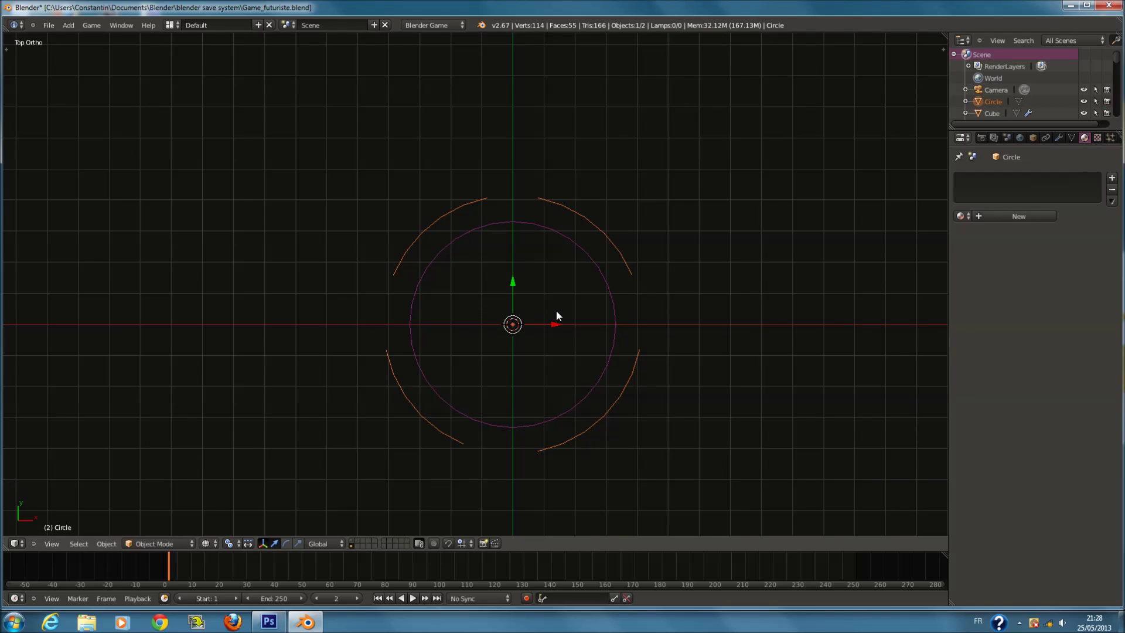
Select the inner cylinder and apply smooth shading to it.
{"action": "key", "text": "z"}
{"action": "key", "text": "z"}
{"action": "right_click", "coordinate": [613, 307]}
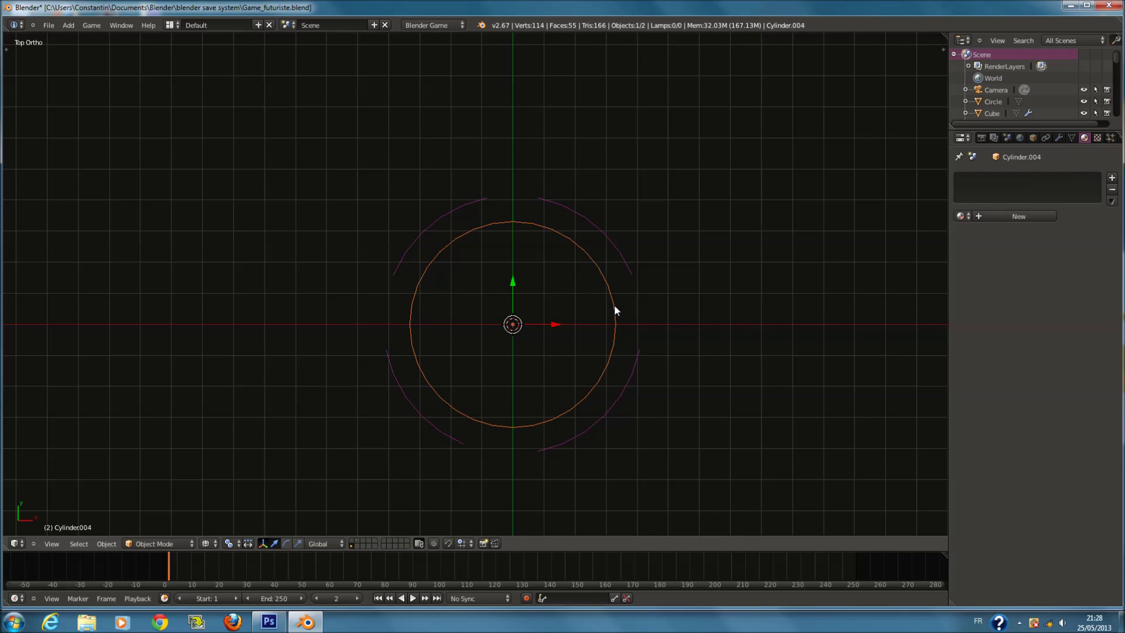
{"action": "key", "text": "t"}
{"action": "left_click", "coordinate": [21, 186]}
Create a new material on the cylinder, set its diffuse colour to black and name it lumière.
{"action": "key", "text": "a"}
{"action": "key", "text": "a"}
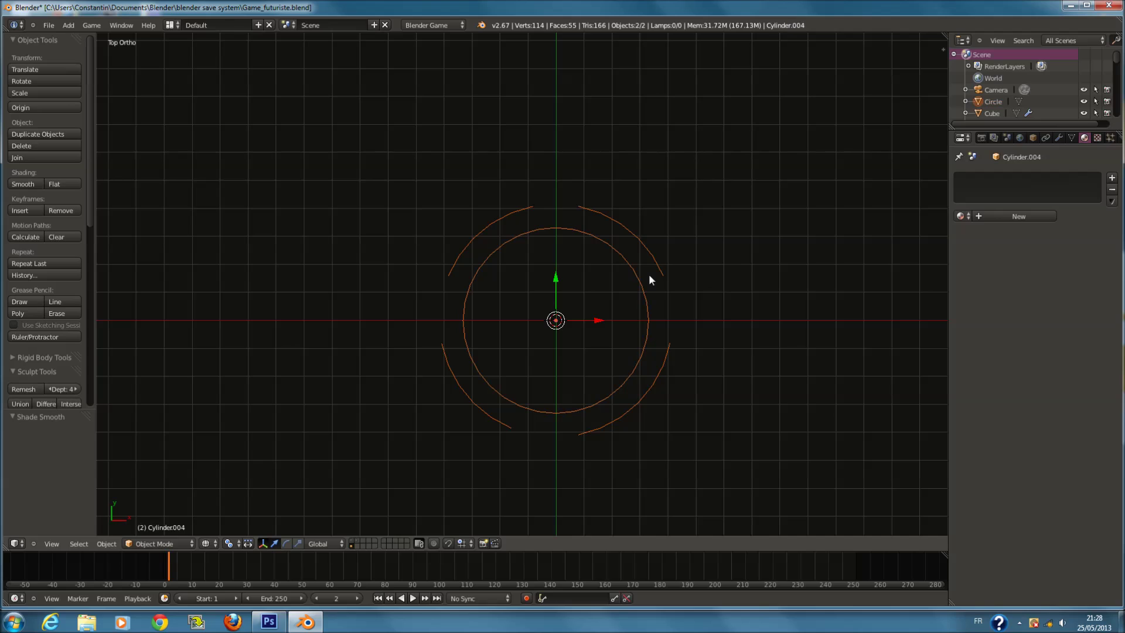
{"action": "left_click", "coordinate": [992, 217]}
{"action": "left_click", "coordinate": [1001, 359]}
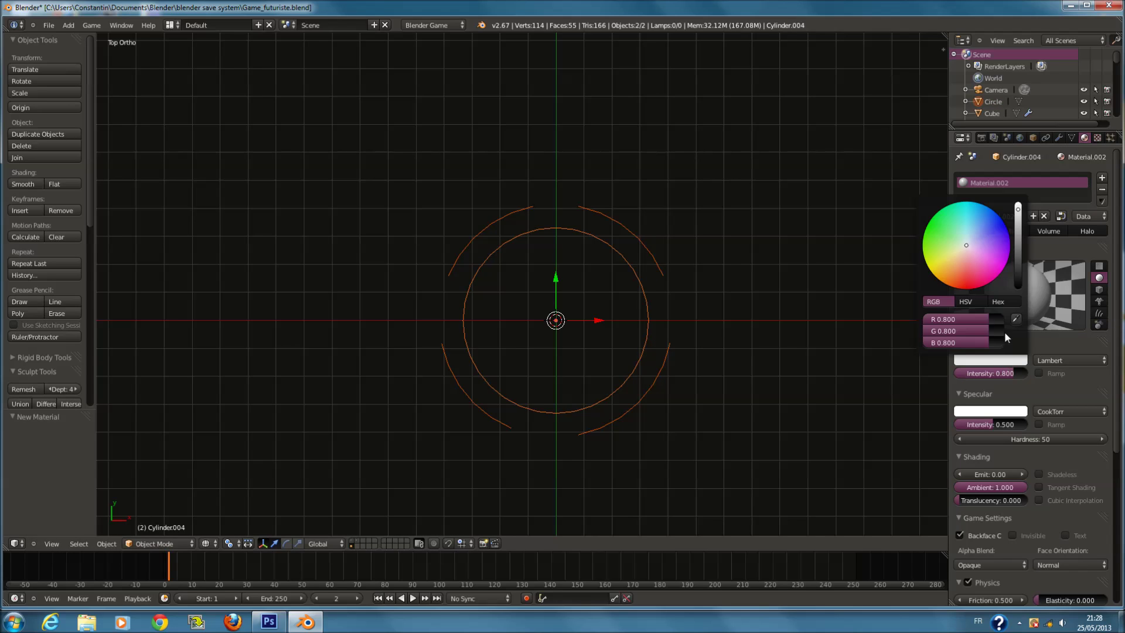
{"action": "left_click_drag", "start_coordinate": [1018, 276], "coordinate": [1022, 299]}
{"action": "type", "text": "IU"}
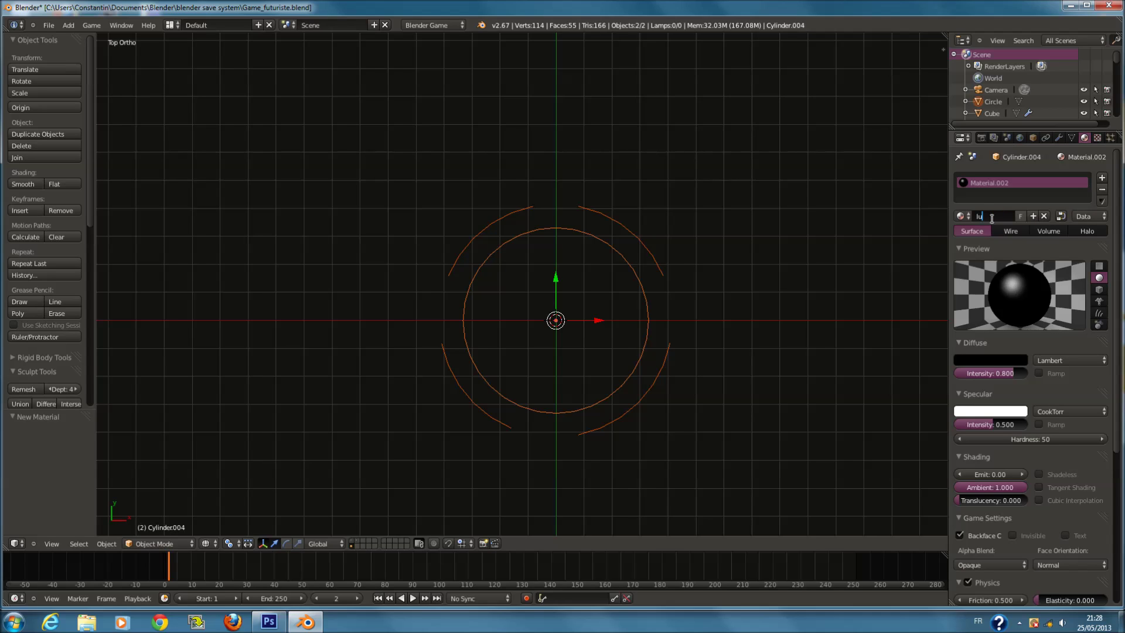
{"action": "type", "text": "ère"}
{"action": "key", "text": "Return"}
In Edit Mode, add a second material slot to the cylinder with a new material named lumière_rouge.
{"action": "key", "text": "Tab"}
{"action": "right_click", "coordinate": [637, 278]}
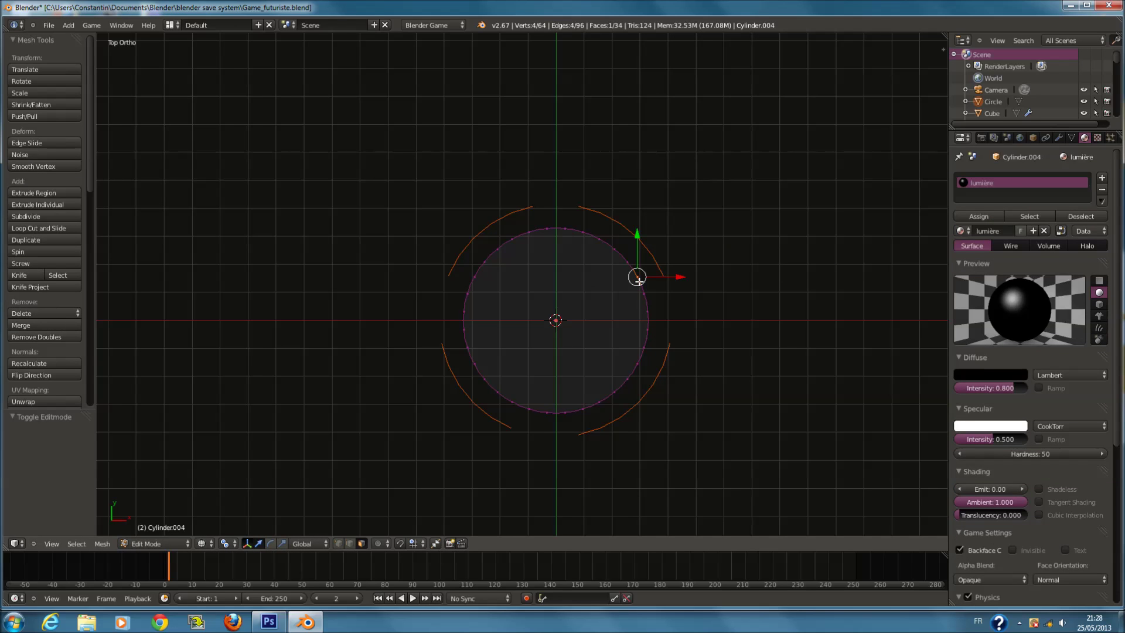
{"action": "key", "text": "a"}
{"action": "left_click", "coordinate": [1102, 178]}
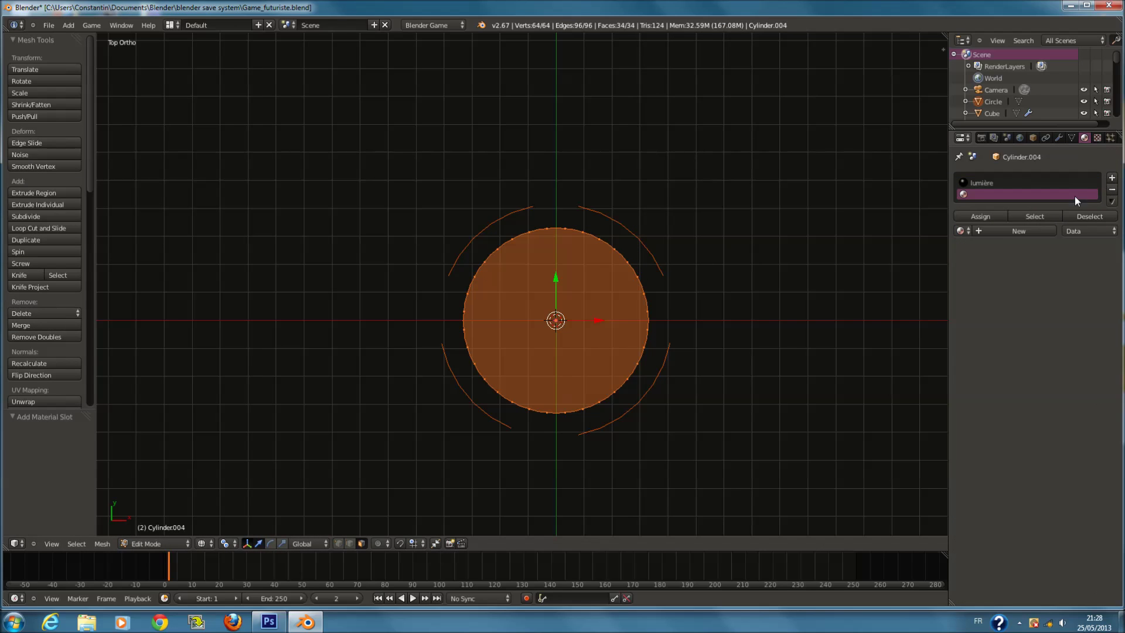
{"action": "left_click", "coordinate": [998, 230]}
{"action": "type", "text": "lumier"}
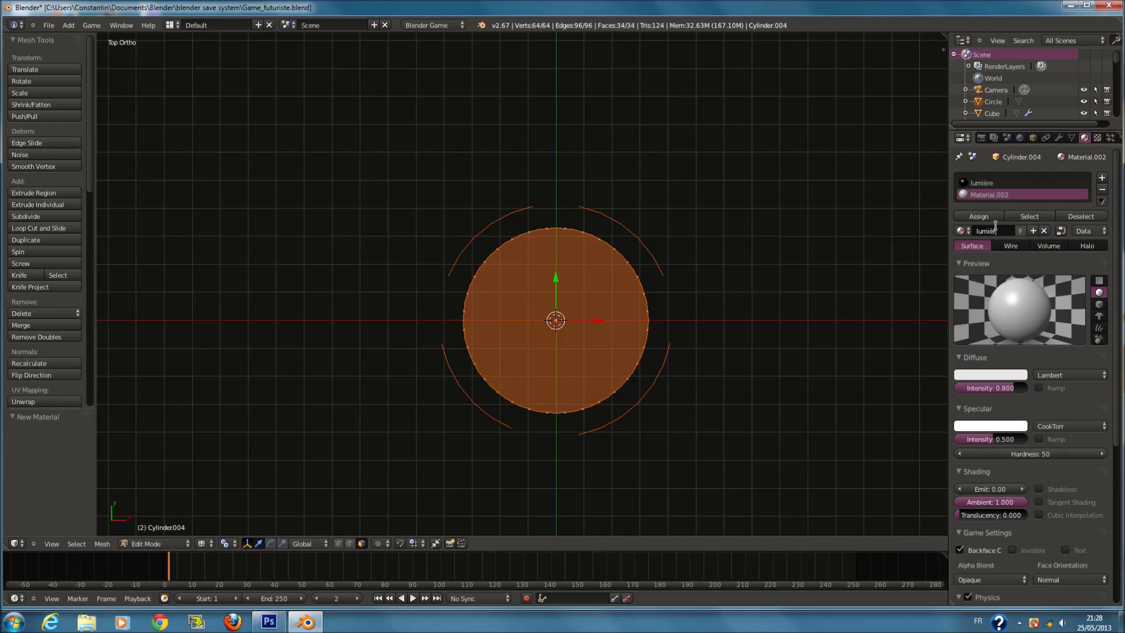
{"action": "key", "text": "Return"}
Return to Object Mode and join the curved segments and the cylinder into one object.
{"action": "right_click", "coordinate": [641, 270]}
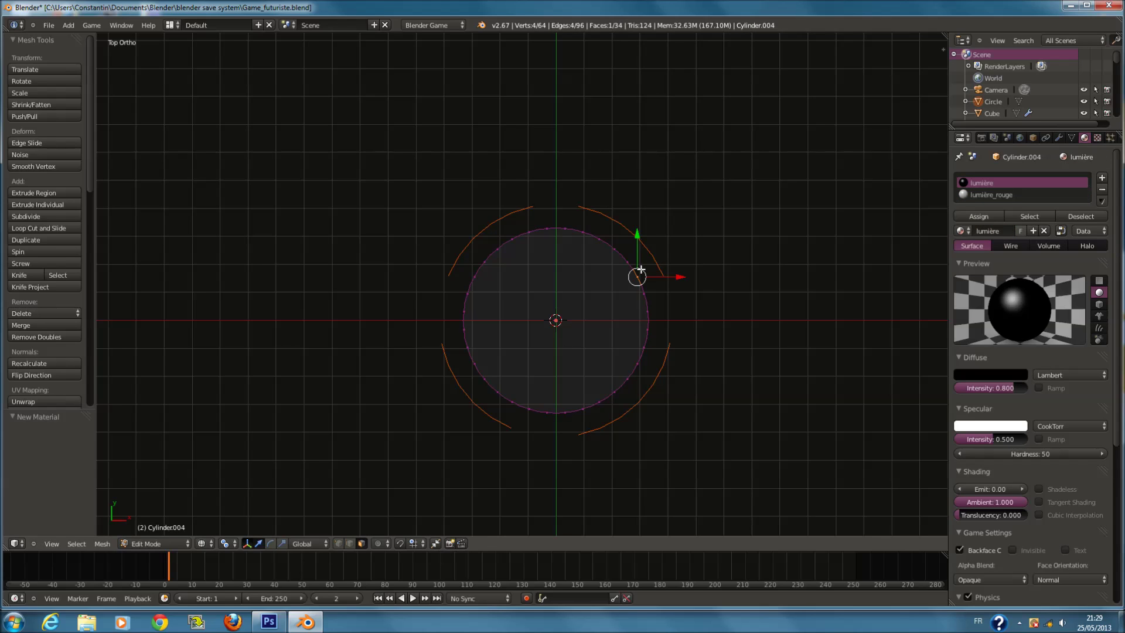
{"action": "key", "text": "Tab"}
{"action": "key", "text": "a"}
{"action": "key", "text": "a"}
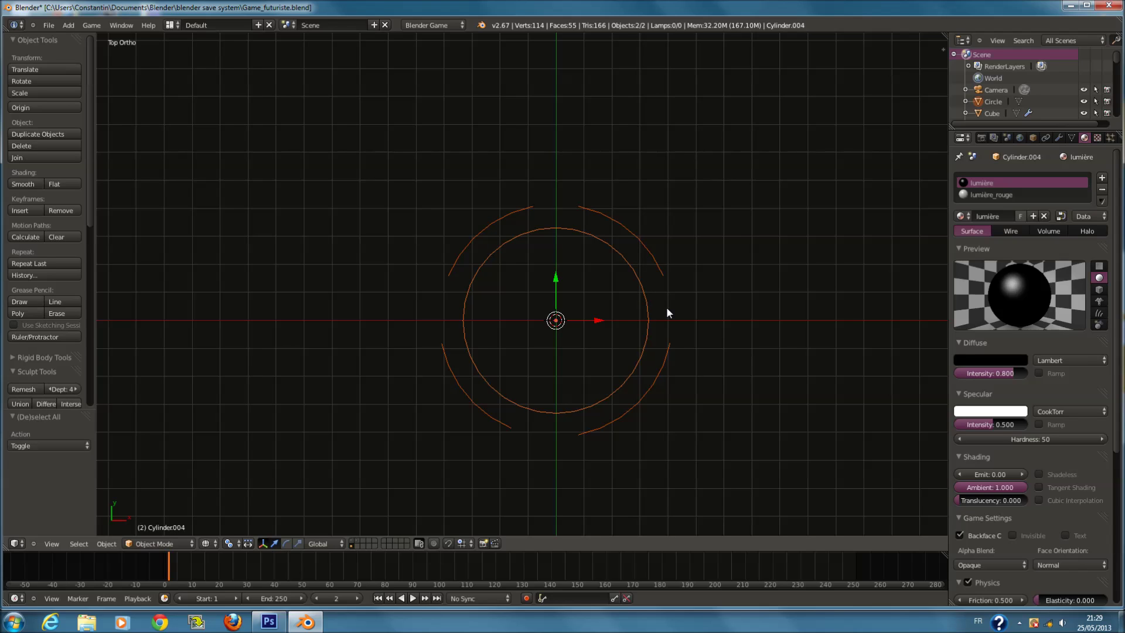
{"action": "key", "text": "ctrl+j"}
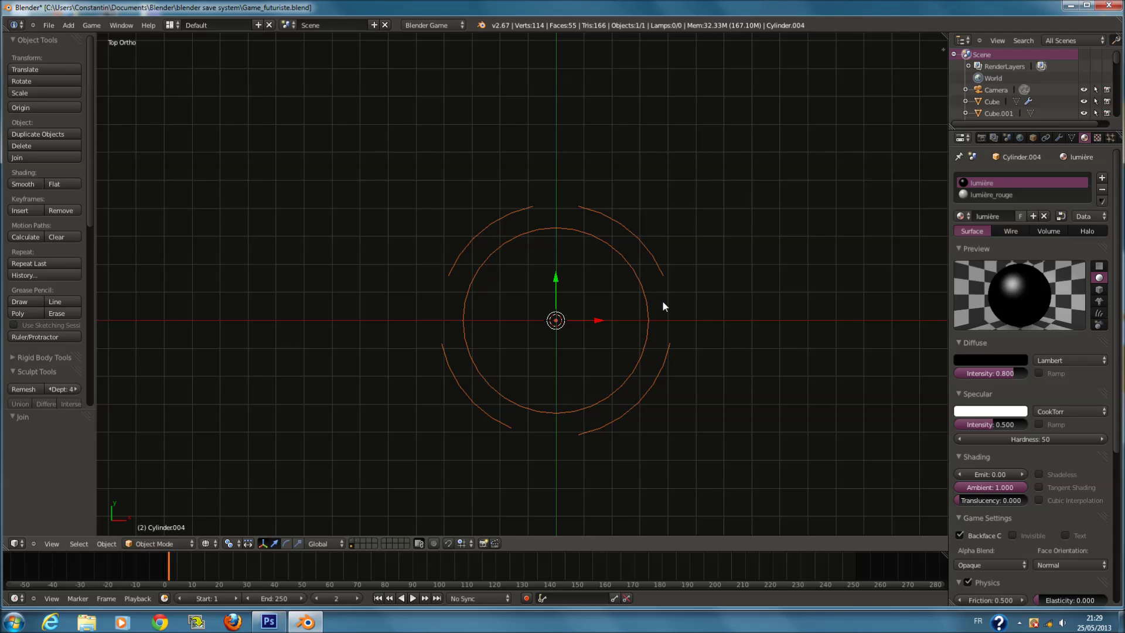
In Edit Mode, select the linked inner cylinder geometry and assign the lumière_rouge material to it.
{"action": "key", "text": "Tab"}
{"action": "key", "text": "l"}
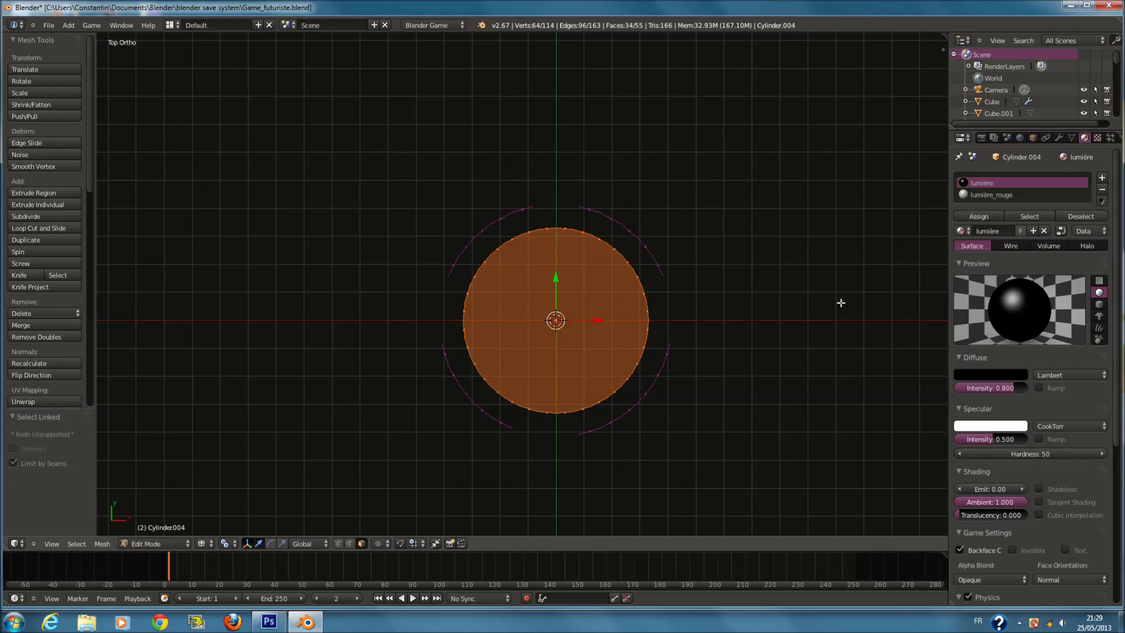
{"action": "left_click", "coordinate": [992, 195]}
{"action": "left_click", "coordinate": [993, 216]}
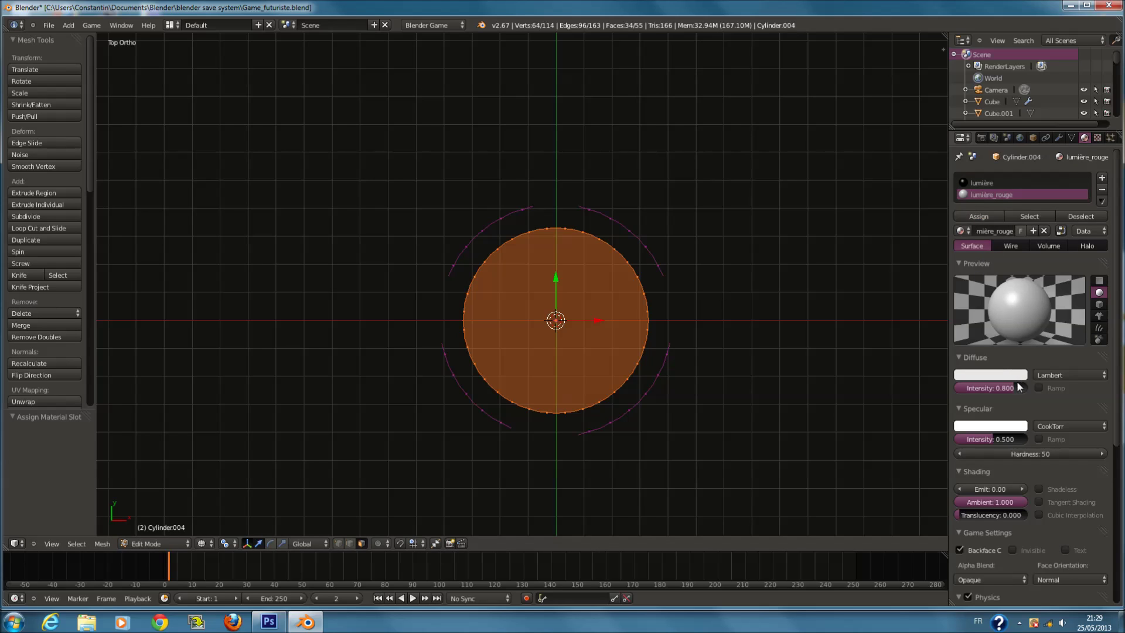
Set the lumière_rouge diffuse colour to red and its specular intensity to 1.000.
{"action": "left_click", "coordinate": [990, 374]}
{"action": "left_click", "coordinate": [964, 303]}
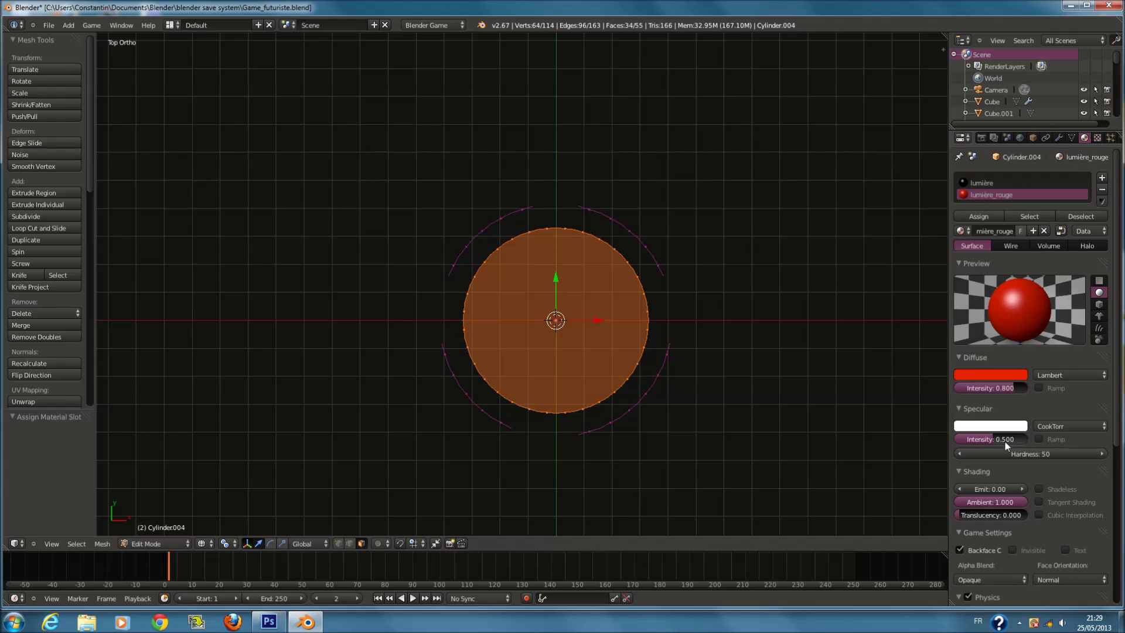
{"action": "left_click_drag", "start_coordinate": [1037, 440], "coordinate": [1057, 447]}
Try several emit values on the lumière_rouge material and settle on an emit of 3.00.
{"action": "left_click", "coordinate": [995, 490]}
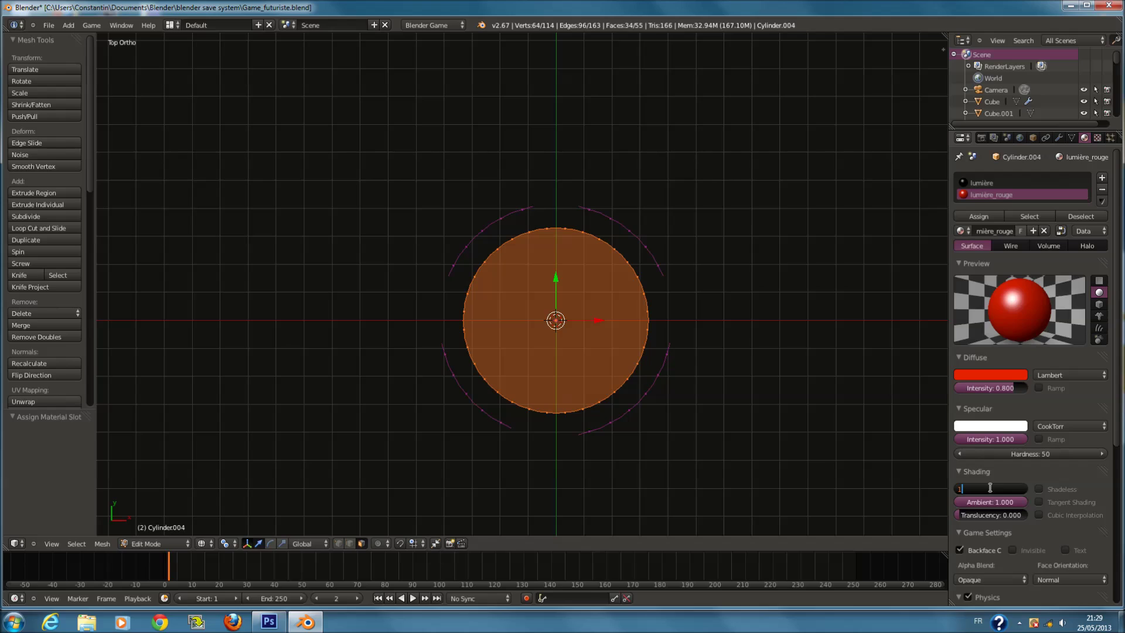
{"action": "key", "text": "Return"}
{"action": "left_click", "coordinate": [992, 488]}
{"action": "type", "text": "25"}
{"action": "key", "text": "ctrl+a"}
{"action": "type", "text": "25"}
{"action": "key", "text": "Return"}
{"action": "left_click", "coordinate": [999, 488]}
{"action": "type", "text": "0"}
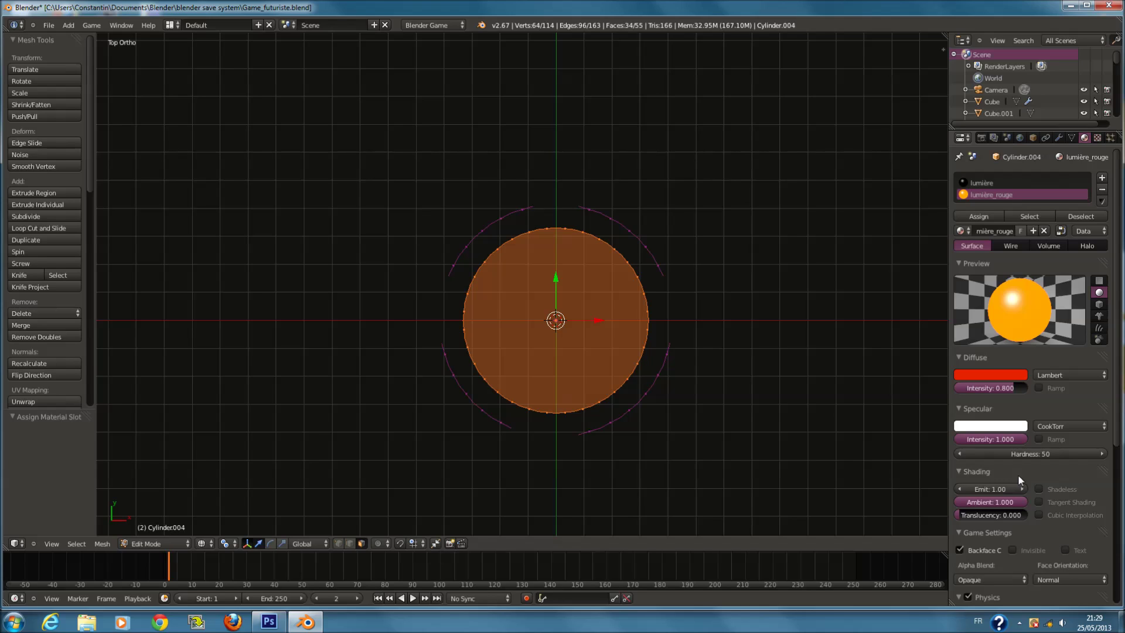
{"action": "key", "text": "Return"}
{"action": "left_click", "coordinate": [998, 489]}
{"action": "type", "text": "1"}
{"action": "key", "text": "Return"}
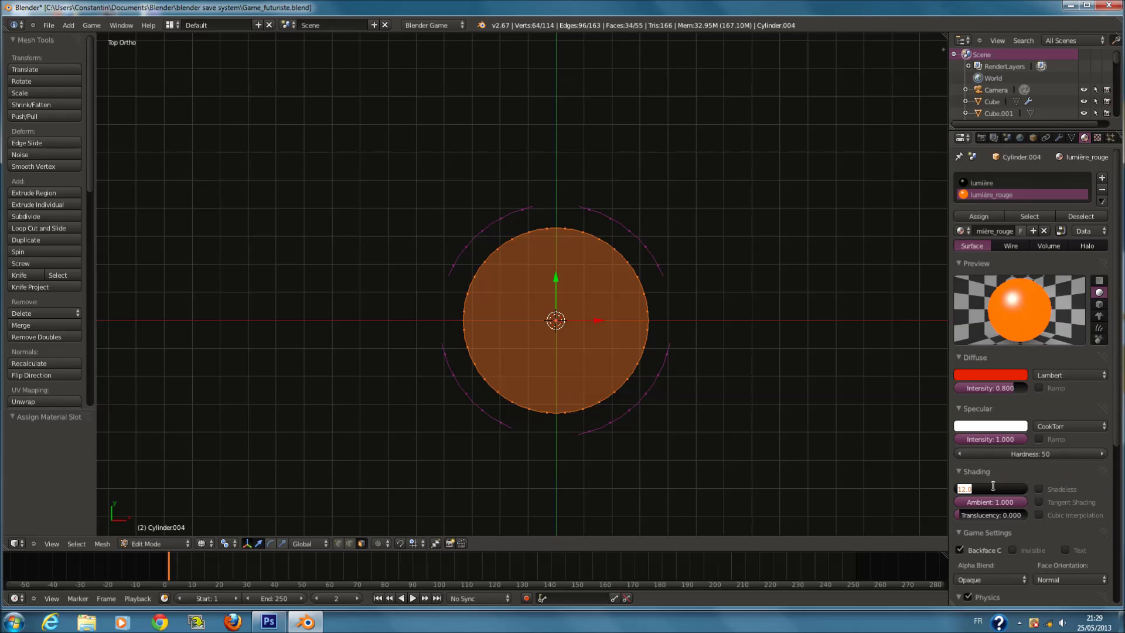
{"action": "type", "text": "0"}
{"action": "key", "text": "Return"}
{"action": "left_click", "coordinate": [995, 489]}
In Object Mode, add a Spot lamp at the centre of the cylinder from the front view.
{"action": "key", "text": "Tab"}
{"action": "middle_click_drag", "start_coordinate": [727, 434], "coordinate": [689, 388]}
{"action": "key", "text": "z"}
{"action": "key", "text": "KP_1"}
{"action": "key", "text": "z"}
{"action": "key", "text": "z"}
{"action": "key", "text": "a"}
{"action": "key", "text": "shift+a"}
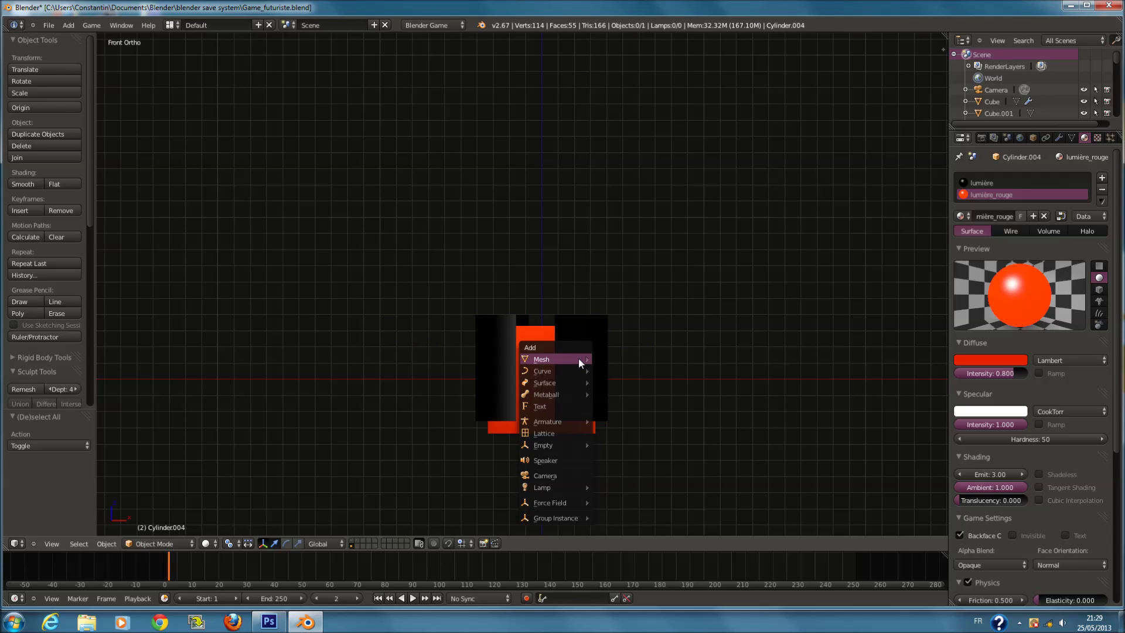
{"action": "mouse_move", "coordinate": [579, 359]}
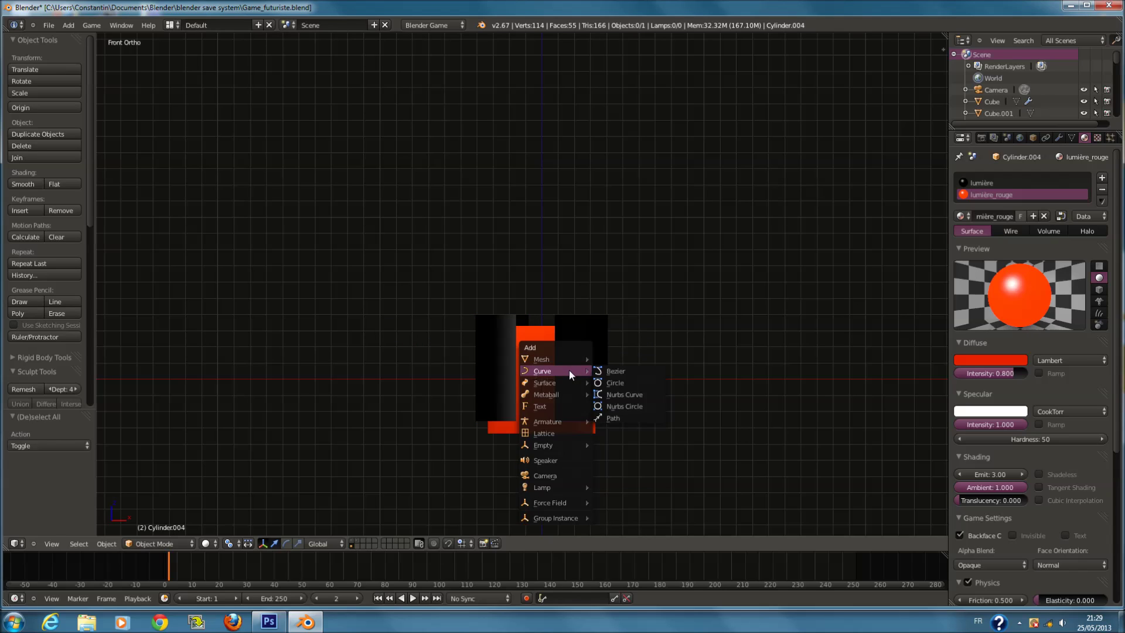
{"action": "mouse_move", "coordinate": [563, 488]}
{"action": "left_click", "coordinate": [612, 514]}
{"action": "key", "text": "z"}
{"action": "scroll", "coordinate": [651, 389], "scroll_direction": "down", "scroll_amount": 3}
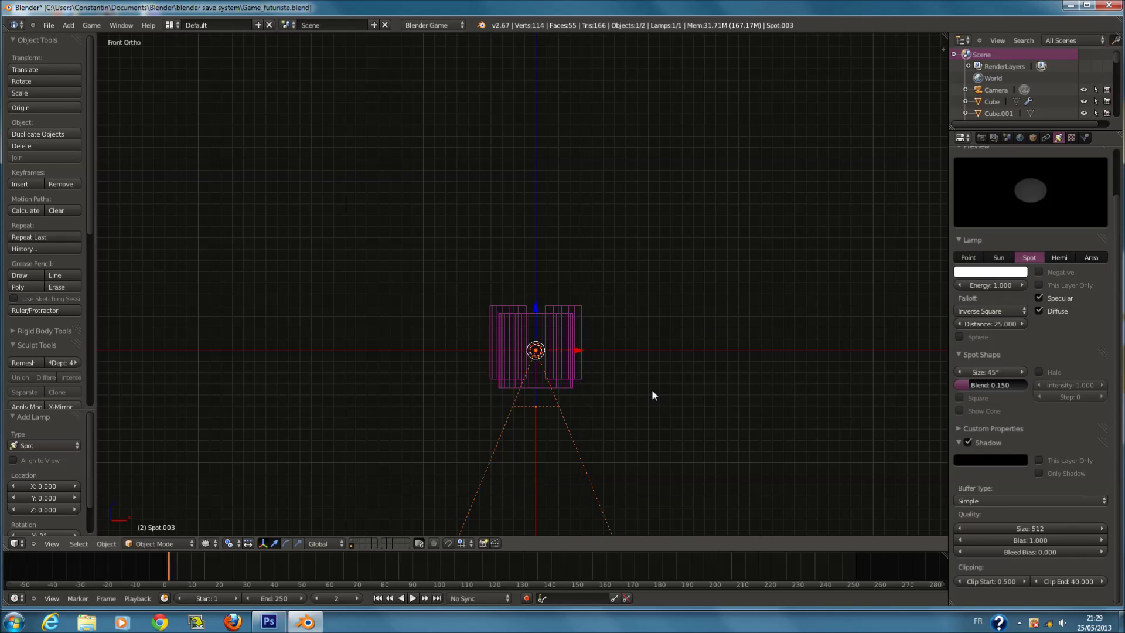
{"action": "scroll", "coordinate": [670, 360], "scroll_direction": "down", "scroll_amount": 3}
Rotate the spot lamp about -47° in the front view and raise it about 0.17 along Z, saving the file.
{"action": "key", "text": "r"}
{"action": "left_click", "coordinate": [644, 251]}
{"action": "key", "text": "z"}
{"action": "key", "text": "g"}
{"action": "key", "text": "z"}
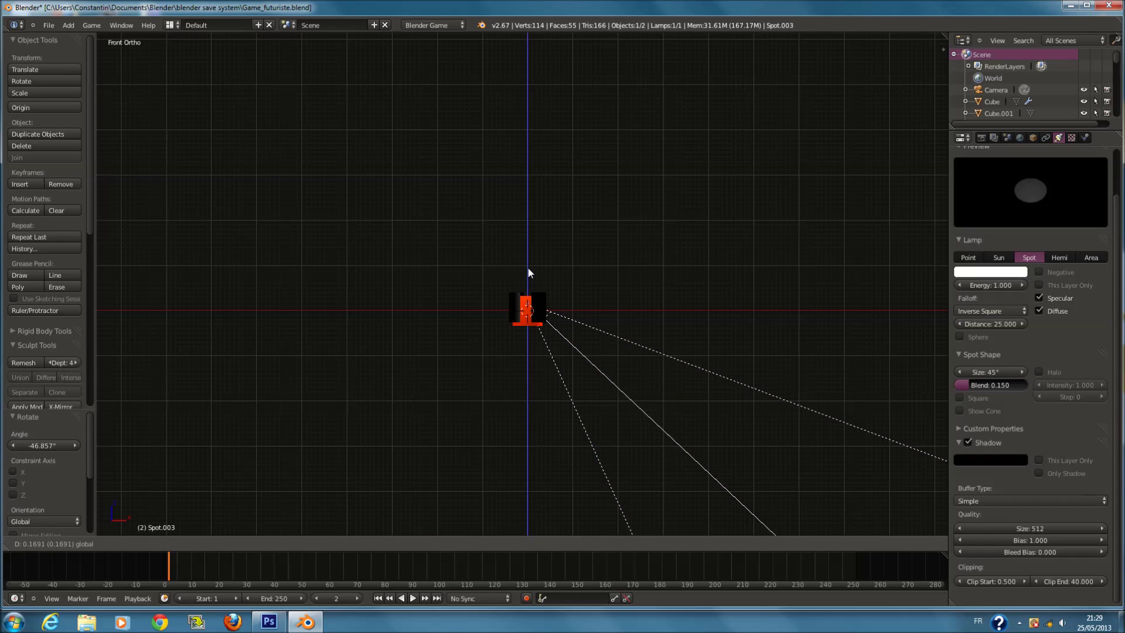
{"action": "left_click", "coordinate": [527, 268]}
{"action": "scroll", "coordinate": [551, 289], "scroll_direction": "up", "scroll_amount": 1}
{"action": "key", "text": "ctrl+s"}
From the top view in Edit Mode, select all four curved segments of the cylinder object and extrude them.
{"action": "key", "text": "KP_7"}
{"action": "key", "text": "z"}
{"action": "scroll", "coordinate": [628, 285], "scroll_direction": "up", "scroll_amount": 3}
{"action": "right_click", "coordinate": [645, 348]}
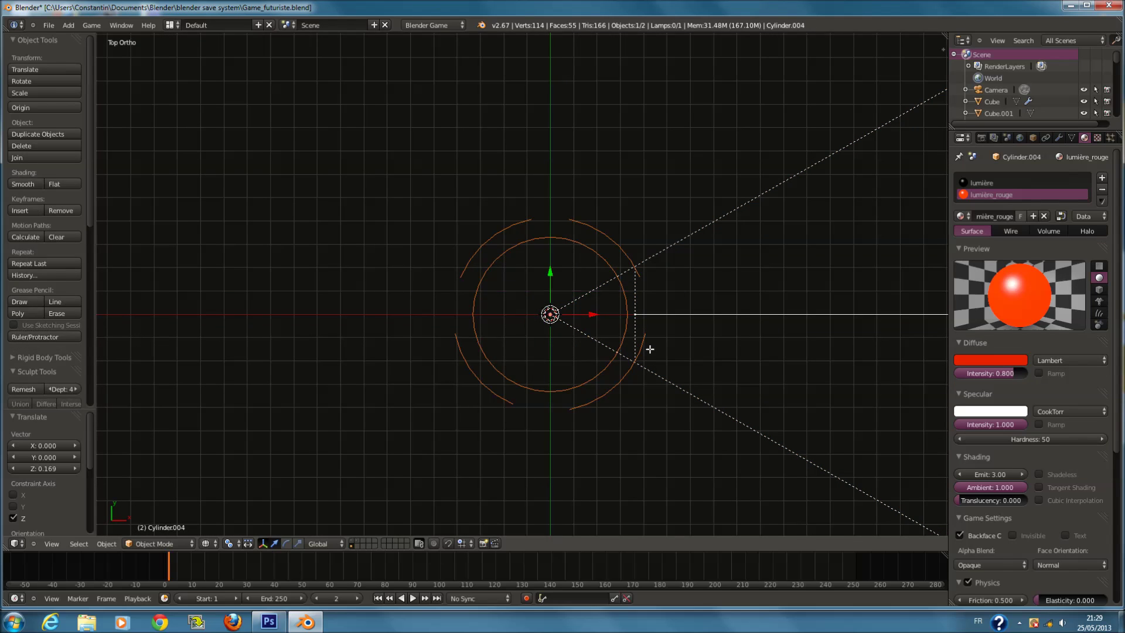
{"action": "scroll", "coordinate": [648, 352], "scroll_direction": "up", "scroll_amount": 1}
{"action": "key", "text": "z"}
{"action": "key", "text": "z"}
{"action": "key", "text": "Tab"}
{"action": "key", "text": "l"}
{"action": "key", "text": "l"}
{"action": "key", "text": "l"}
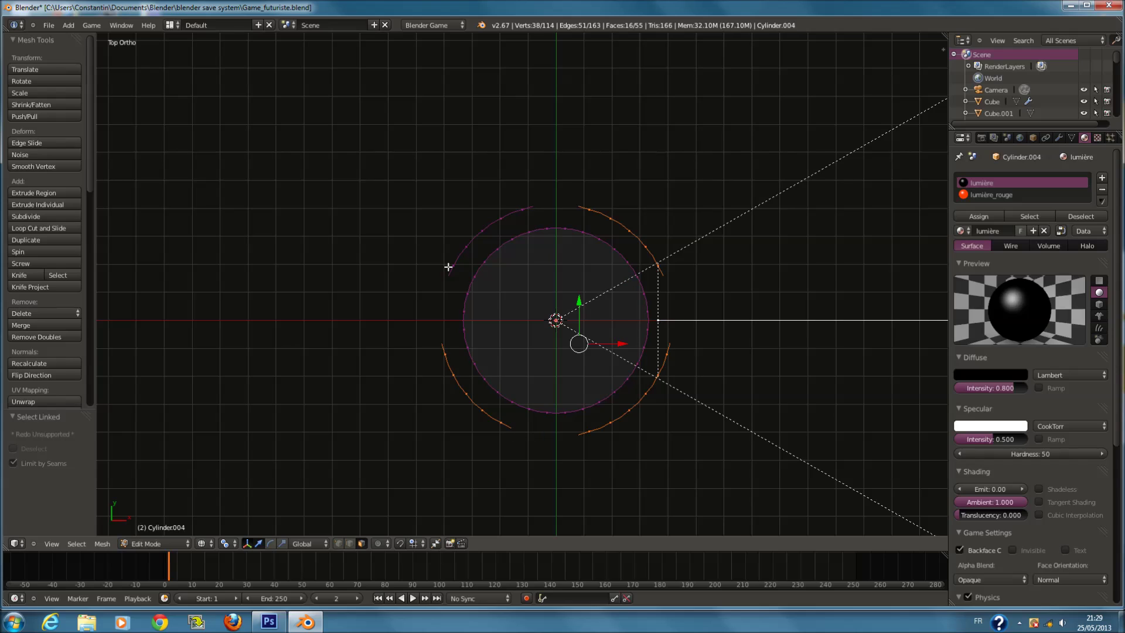
{"action": "key", "text": "l"}
{"action": "key", "text": "e"}
{"action": "left_click", "coordinate": [752, 355]}
Set the pivot to Median Point and scale the extruded faces inward to about 0.87 to give the segments thickness.
{"action": "key", "text": "s"}
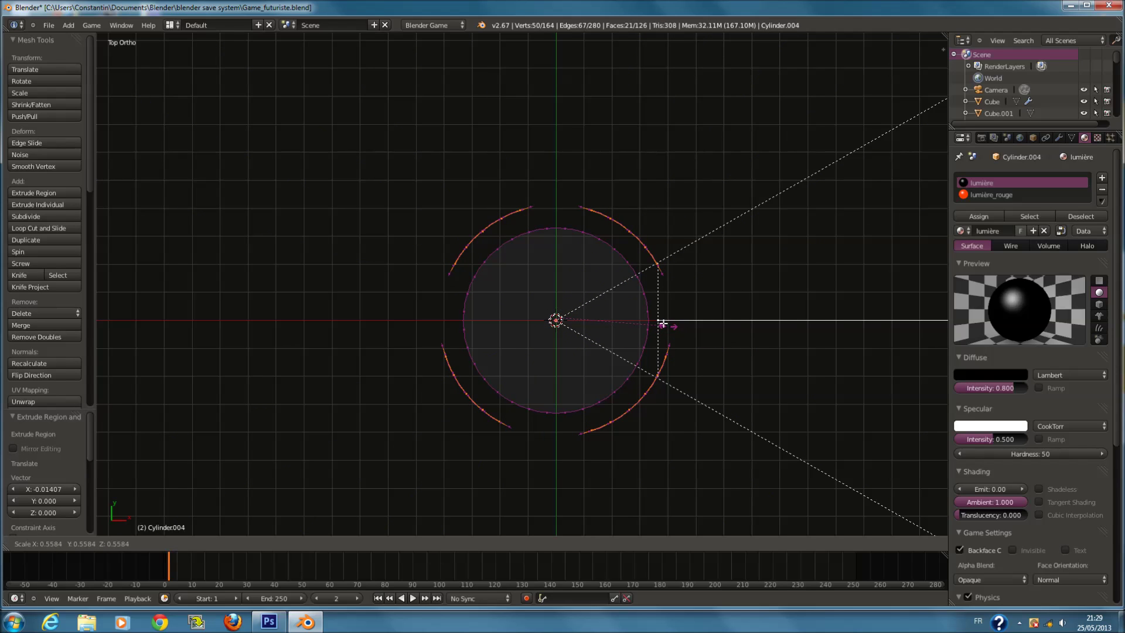
{"action": "left_click", "coordinate": [592, 282]}
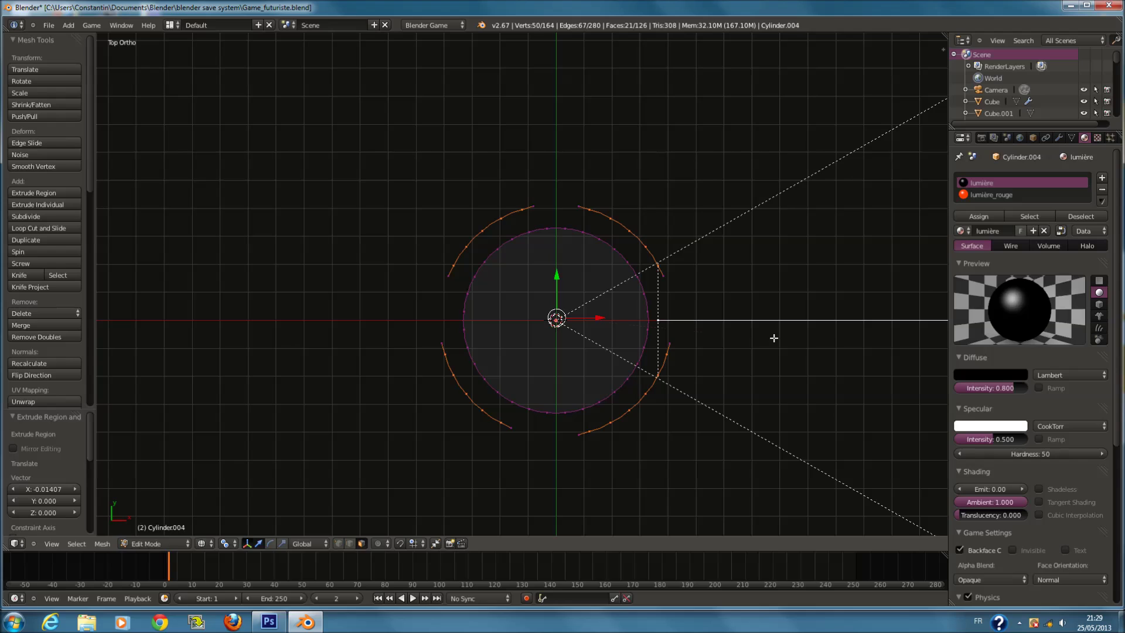
{"action": "left_click", "coordinate": [231, 547]}
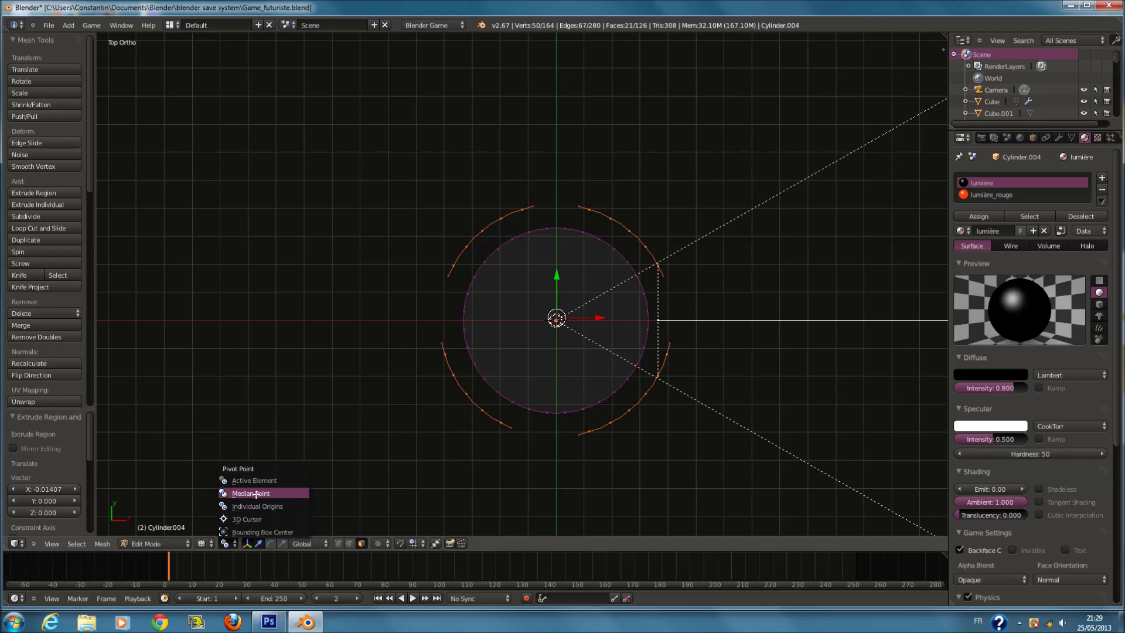
{"action": "left_click", "coordinate": [258, 495]}
{"action": "key", "text": "s"}
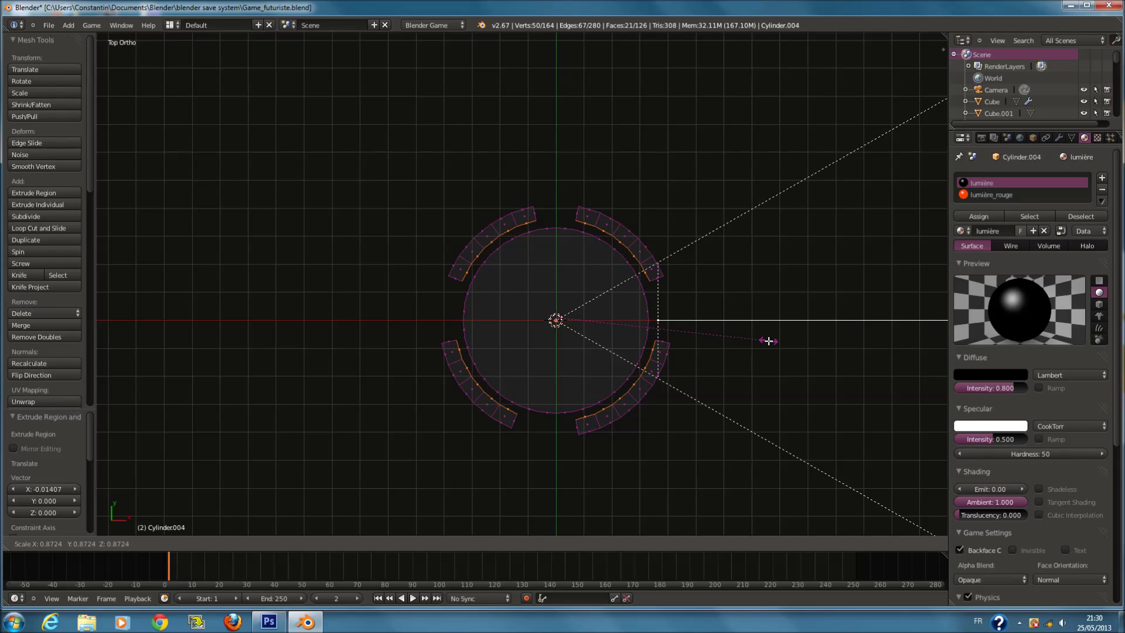
{"action": "left_click", "coordinate": [768, 340]}
{"action": "key", "text": "Tab"}
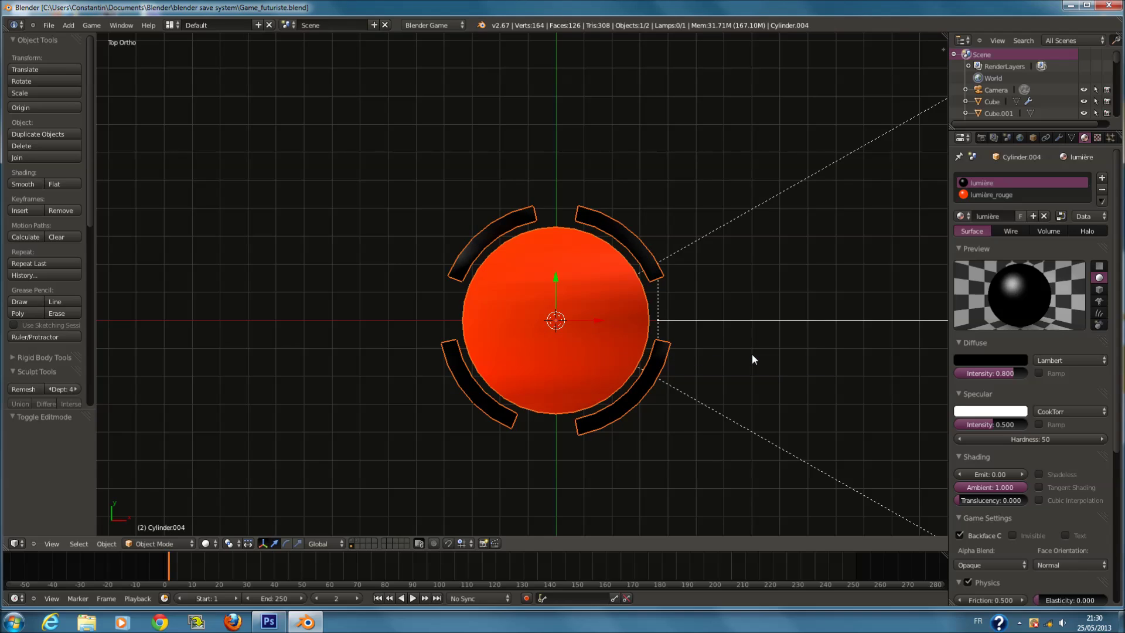
From the front view, add a cylinder inside the object's mesh in Edit Mode and scale it to 0.175.
{"action": "key", "text": "KP_1"}
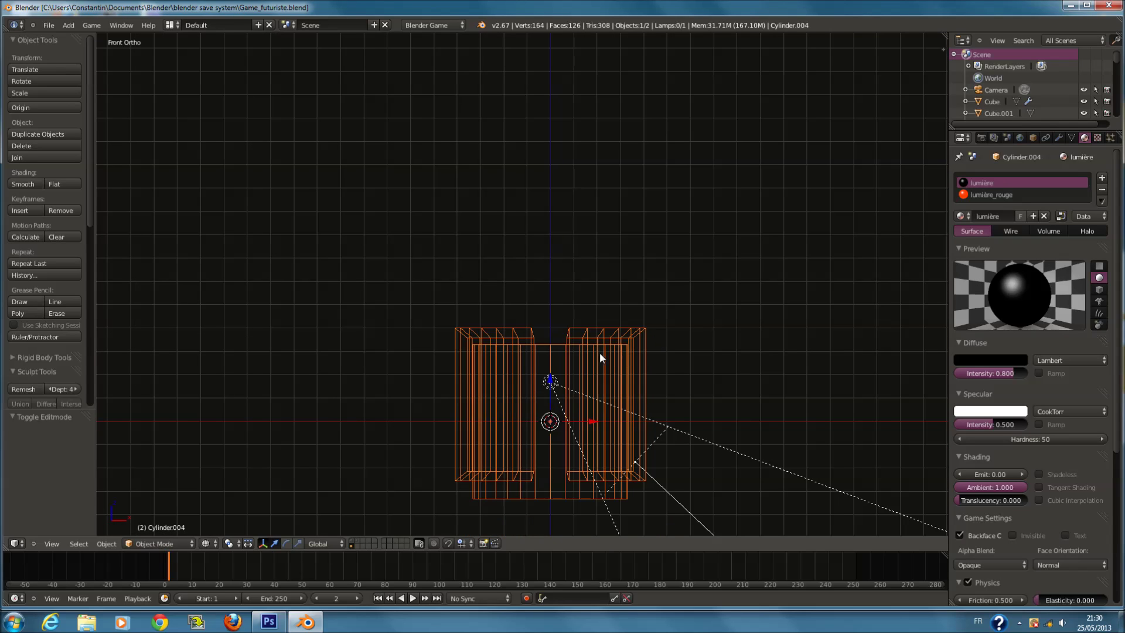
{"action": "key", "text": "a"}
{"action": "right_click", "coordinate": [546, 350]}
{"action": "key", "text": "z"}
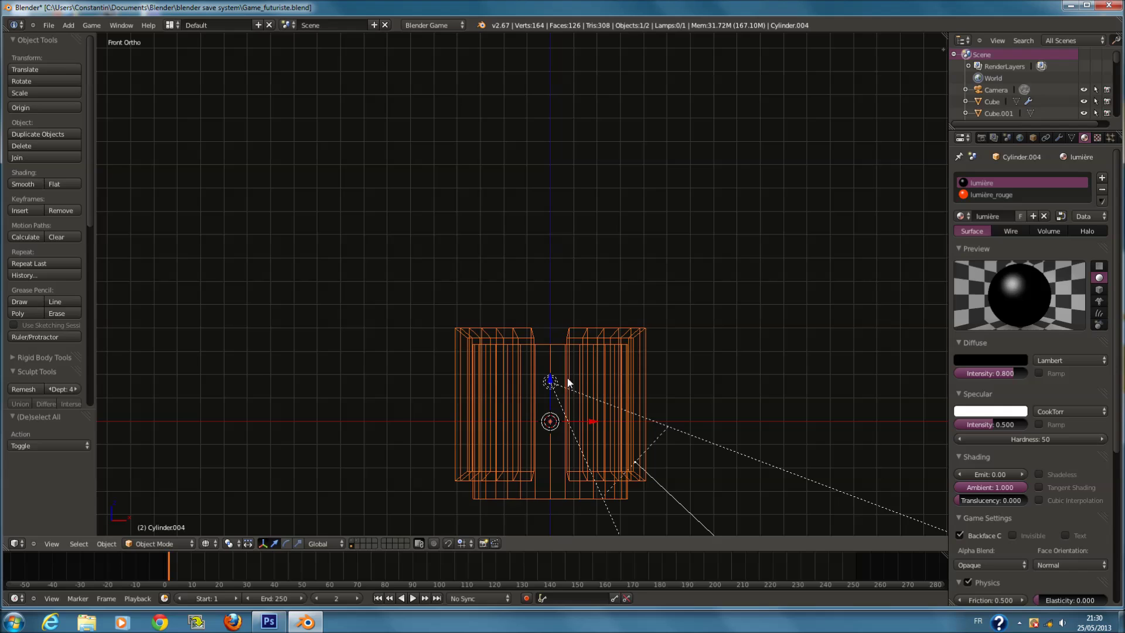
{"action": "key", "text": "Tab"}
{"action": "key", "text": "a"}
{"action": "key", "text": "shift+a"}
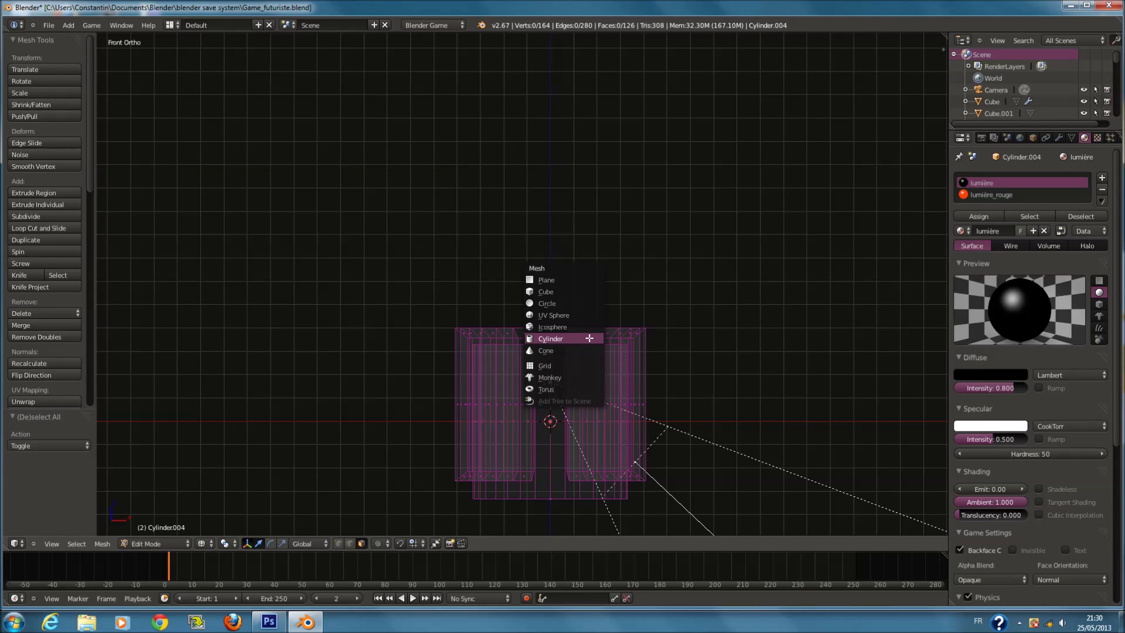
{"action": "left_click", "coordinate": [589, 335]}
{"action": "type", "text": "s.175"}
{"action": "key", "text": "Return"}
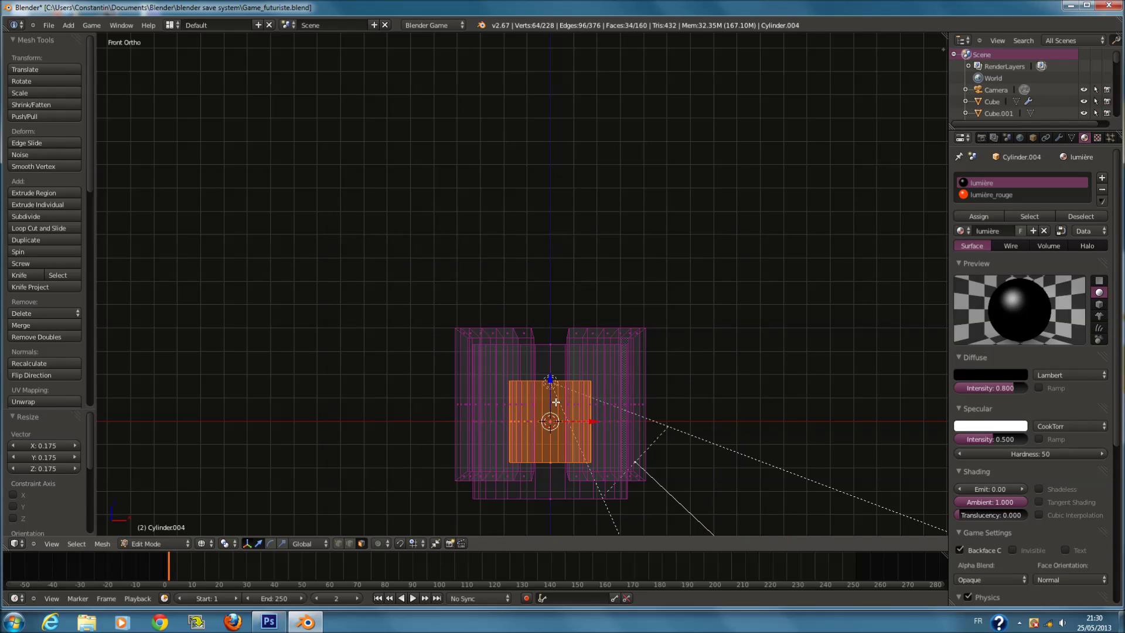
Widen the new cylinder beyond the segments, flatten it along Z and seat it on top of them as a cap.
{"action": "left_click_drag", "start_coordinate": [550, 392], "coordinate": [544, 311]}
{"action": "key", "text": "s"}
{"action": "left_click", "coordinate": [699, 408]}
{"action": "key", "text": "s"}
{"action": "key", "text": "z"}
{"action": "left_click", "coordinate": [553, 365]}
{"action": "left_click_drag", "start_coordinate": [550, 297], "coordinate": [552, 285]}
{"action": "key", "text": "z"}
{"action": "key", "text": "Tab"}
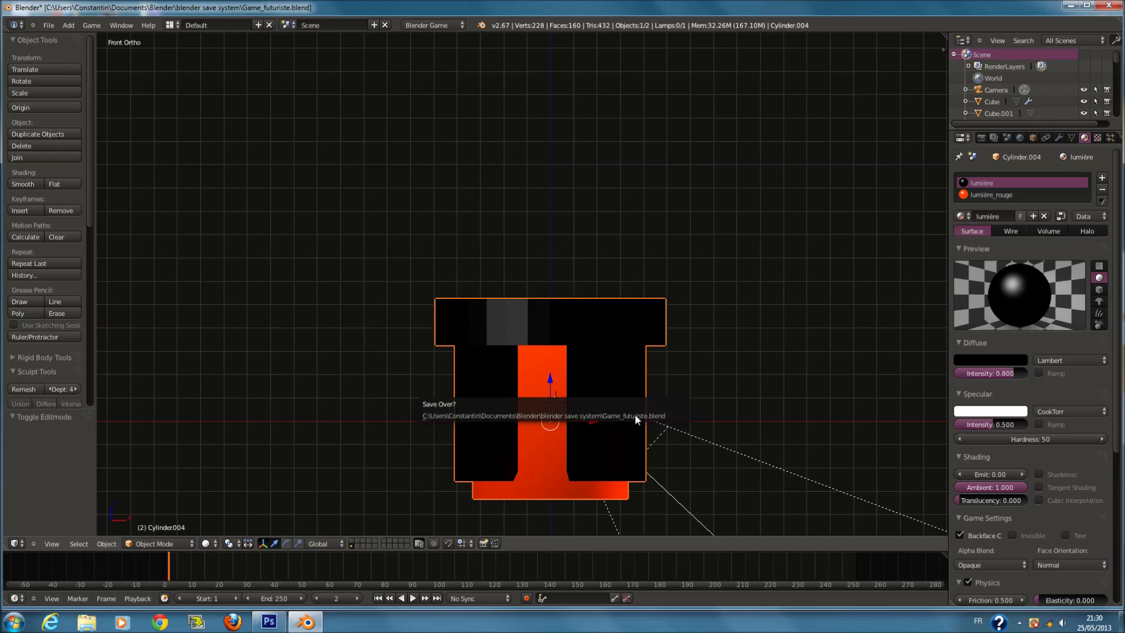
Apply smooth shading to the light object and save over Game_futuriste.blend.
{"action": "left_click", "coordinate": [23, 184]}
{"action": "middle_click_drag", "start_coordinate": [476, 372], "coordinate": [550, 410]}
{"action": "key", "text": "ctrl+s"}
{"action": "left_click", "coordinate": [550, 410]}
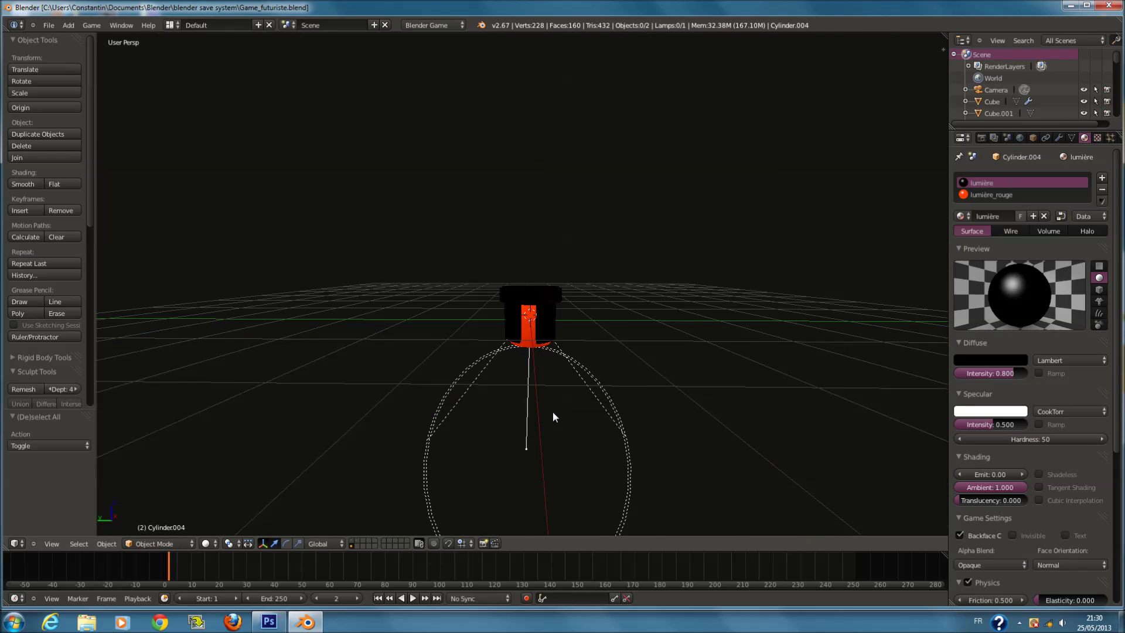
In top view, select the beacon's spot lamp and set its light colour to pure red.
{"action": "key", "text": "KP_7"}
{"action": "key", "text": "a"}
{"action": "right_click", "coordinate": [532, 251]}
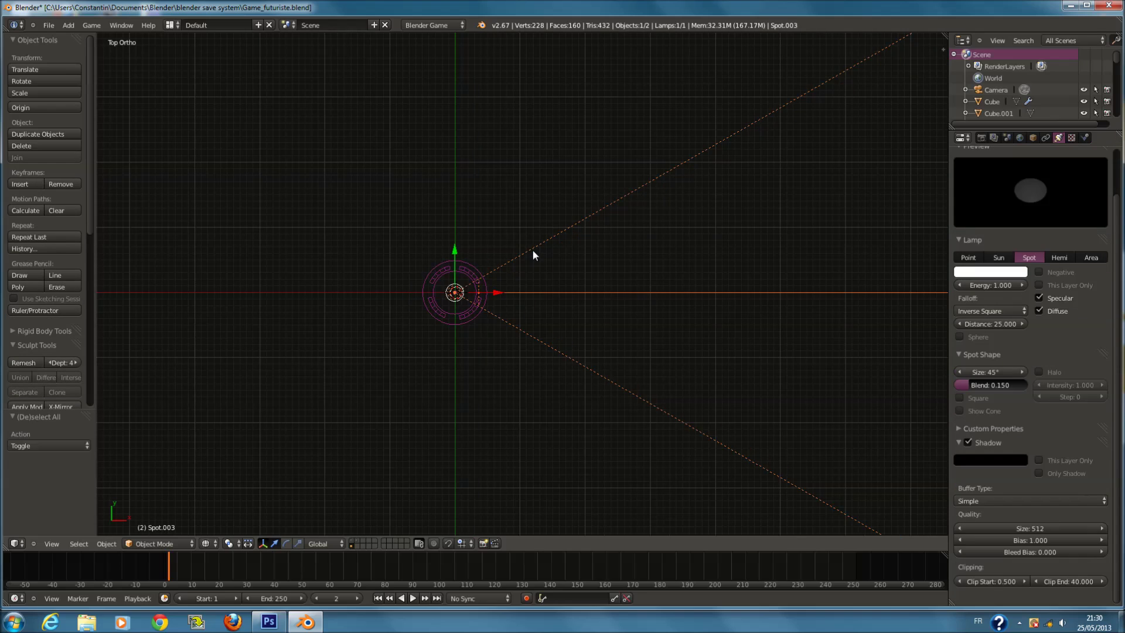
{"action": "left_click", "coordinate": [990, 271]}
{"action": "left_click", "coordinate": [961, 201]}
{"action": "left_click_drag", "start_coordinate": [960, 211], "coordinate": [965, 231]}
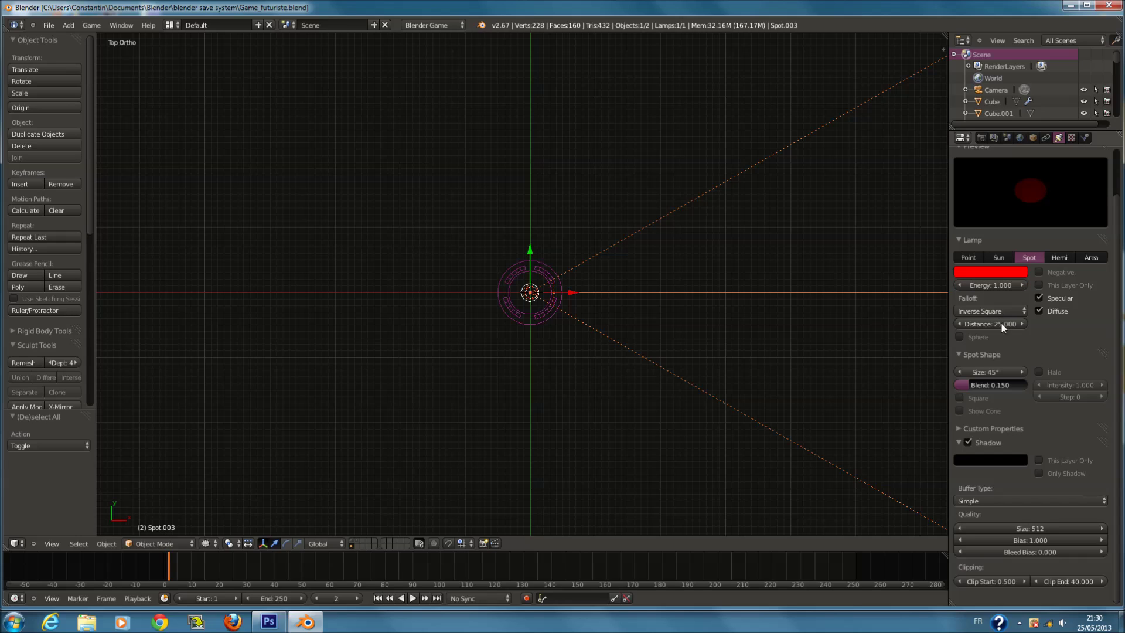
Set the red spot's blend to 1.000, narrow its cone to about 19.6° and save the file.
{"action": "left_click_drag", "start_coordinate": [1023, 391], "coordinate": [1041, 396]}
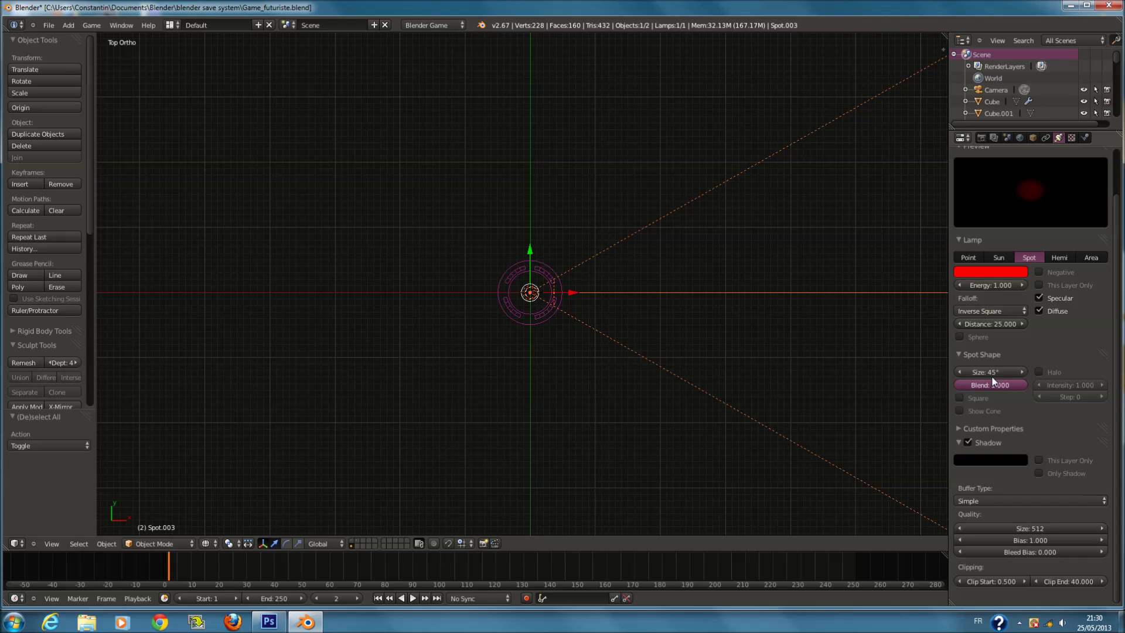
{"action": "mouse_move", "coordinate": [987, 370]}
{"action": "left_mouse_down"}
{"action": "mouse_move", "coordinate": [949, 367]}
{"action": "mouse_move", "coordinate": [983, 369]}
{"action": "left_mouse_up"}
{"action": "scroll", "coordinate": [843, 346], "scroll_direction": "down", "scroll_amount": 6}
{"action": "scroll", "coordinate": [803, 368], "scroll_direction": "up", "scroll_amount": 3}
{"action": "key", "text": "ctrl+s"}
{"action": "left_click", "coordinate": [877, 294]}
Set the red spot lamp's distance to 10, leaving its Sphere option off.
{"action": "left_click", "coordinate": [961, 338]}
{"action": "left_click", "coordinate": [961, 337]}
{"action": "left_click", "coordinate": [983, 323]}
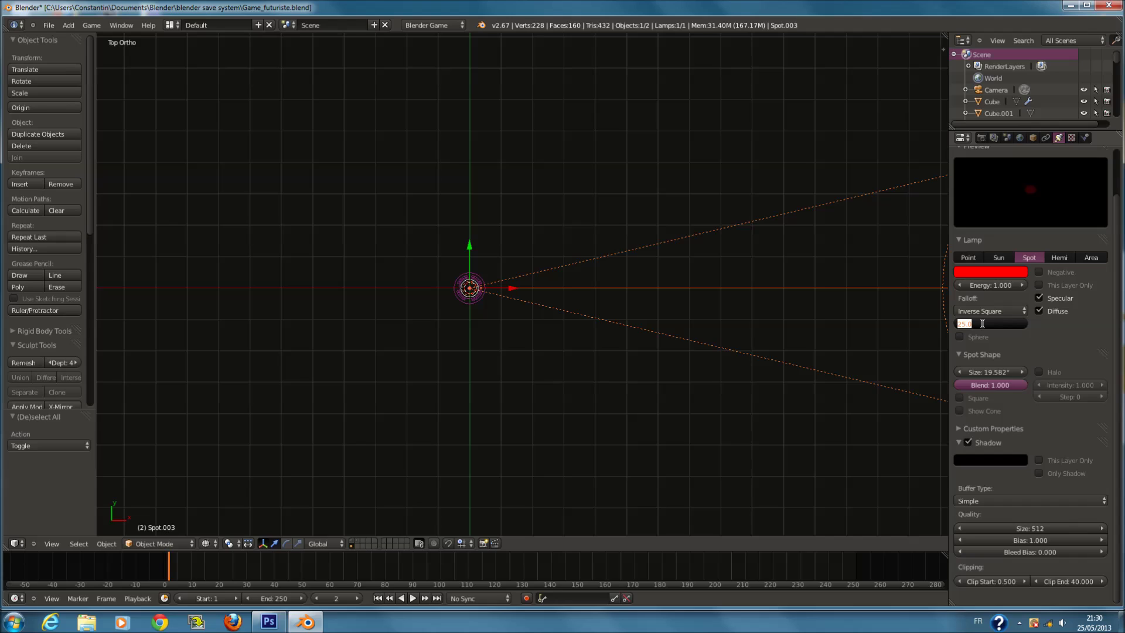
{"action": "type", "text": "5"}
{"action": "key", "text": "Return"}
{"action": "left_click", "coordinate": [990, 326]}
{"action": "type", "text": "10"}
{"action": "key", "text": "Return"}
Raise the red spot lamp's energy to 2 and save over Game_futuriste.blend.
{"action": "left_click", "coordinate": [994, 284]}
{"action": "type", "text": "2"}
{"action": "key", "text": "Return"}
{"action": "key", "text": "ctrl+s"}
{"action": "left_click", "coordinate": [794, 353]}
{"action": "scroll", "coordinate": [663, 328], "scroll_direction": "up", "scroll_amount": 2}
{"action": "scroll", "coordinate": [649, 326], "scroll_direction": "left", "scroll_amount": 3, "text": "ctrl"}
{"action": "key", "text": "ctrl+s"}
{"action": "key", "text": "Return"}
Duplicate the red spot lamp in place and rotate the copy -180° about Z so it faces the opposite way.
{"action": "key", "text": "r"}
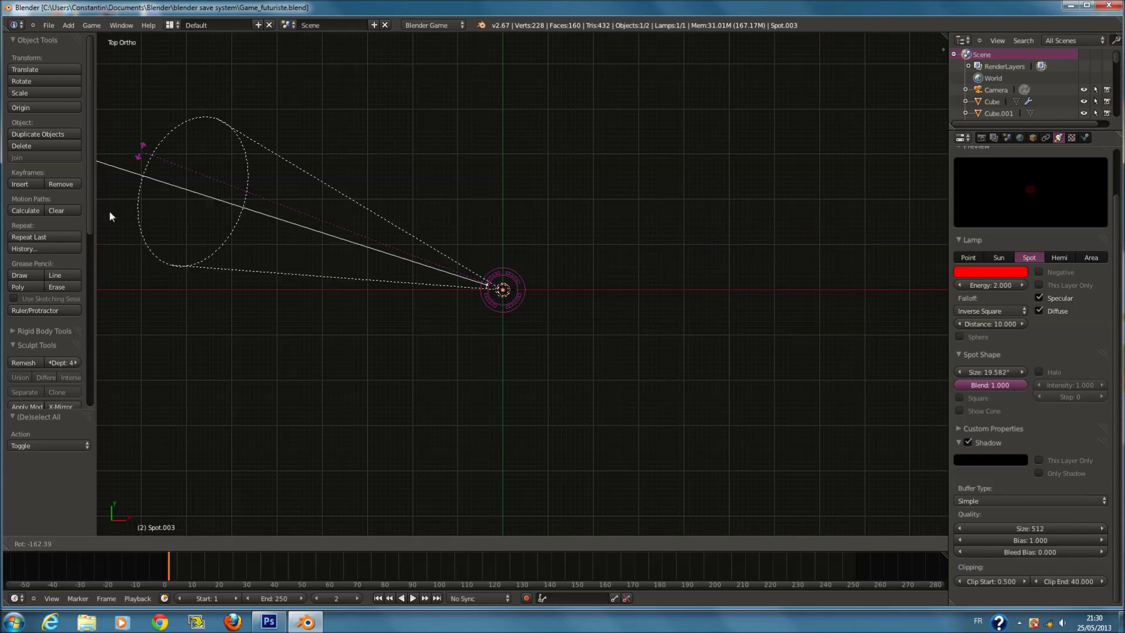
{"action": "key", "text": "Escape"}
{"action": "key", "text": "shift+d"}
{"action": "key", "text": "Escape"}
{"action": "key", "text": "ctrl+s"}
{"action": "key", "text": "Return"}
{"action": "key", "text": "shift+d"}
{"action": "key", "text": "Escape"}
{"action": "key", "text": "r"}
{"action": "key", "text": "0"}
{"action": "key", "text": "Return"}
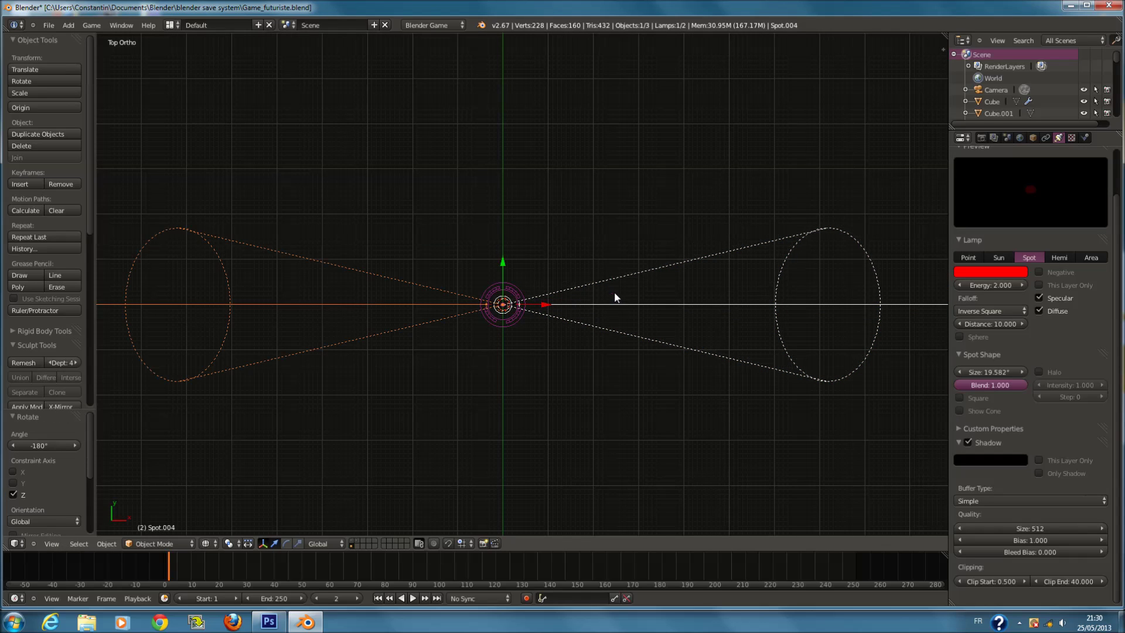
Deselect everything and save over Game_futuriste.blend.
{"action": "scroll", "coordinate": [560, 279], "scroll_direction": "down", "scroll_amount": 2}
{"action": "scroll", "coordinate": [557, 288], "scroll_direction": "up", "scroll_amount": 3}
{"action": "key", "text": "a"}
{"action": "key", "text": "ctrl+s"}
{"action": "key", "text": "Return"}
{"action": "key", "text": "a"}
{"action": "scroll", "coordinate": [612, 265], "scroll_direction": "down", "scroll_amount": 2}
{"action": "scroll", "coordinate": [612, 265], "scroll_direction": "up", "scroll_amount": 2}
{"action": "key", "text": "ctrl+s"}
{"action": "key", "text": "Return"}
{"action": "scroll", "coordinate": [593, 324], "scroll_direction": "down", "scroll_amount": 2}
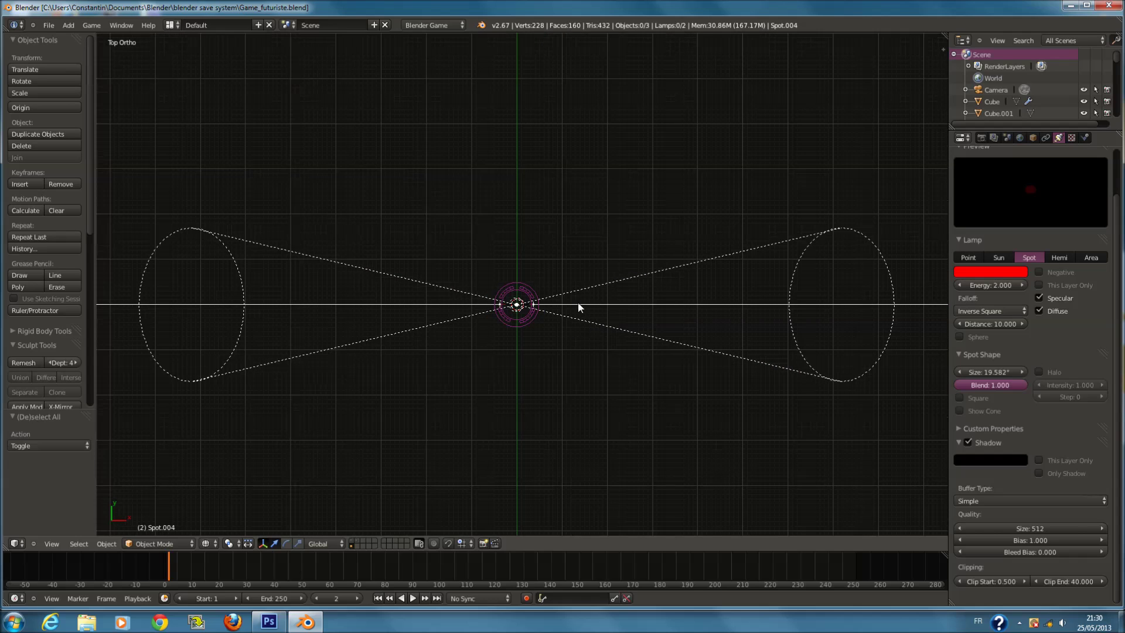
{"action": "scroll", "coordinate": [576, 301], "scroll_direction": "up", "scroll_amount": 2, "text": "ctrl"}
{"action": "key", "text": "ctrl+s"}
{"action": "key", "text": "Return"}
{"action": "scroll", "coordinate": [588, 303], "scroll_direction": "up", "scroll_amount": 2}
{"action": "scroll", "coordinate": [589, 304], "scroll_direction": "down", "scroll_amount": 3}
{"action": "middle_click_drag", "start_coordinate": [588, 304], "coordinate": [561, 231]}
{"action": "key", "text": "ctrl+s"}
{"action": "key", "text": "Return"}
Select the beacon and both spot lamps, scale them together to 0.3 and save the file.
{"action": "key", "text": "a"}
{"action": "key", "text": "ctrl+s"}
{"action": "key", "text": "Return"}
{"action": "key", "text": "s"}
{"action": "left_click", "coordinate": [603, 346]}
{"action": "key", "text": "ctrl+s"}
{"action": "key", "text": "Return"}
Move the beacon and its two spots to the first layer and display that layer.
{"action": "key", "text": "m"}
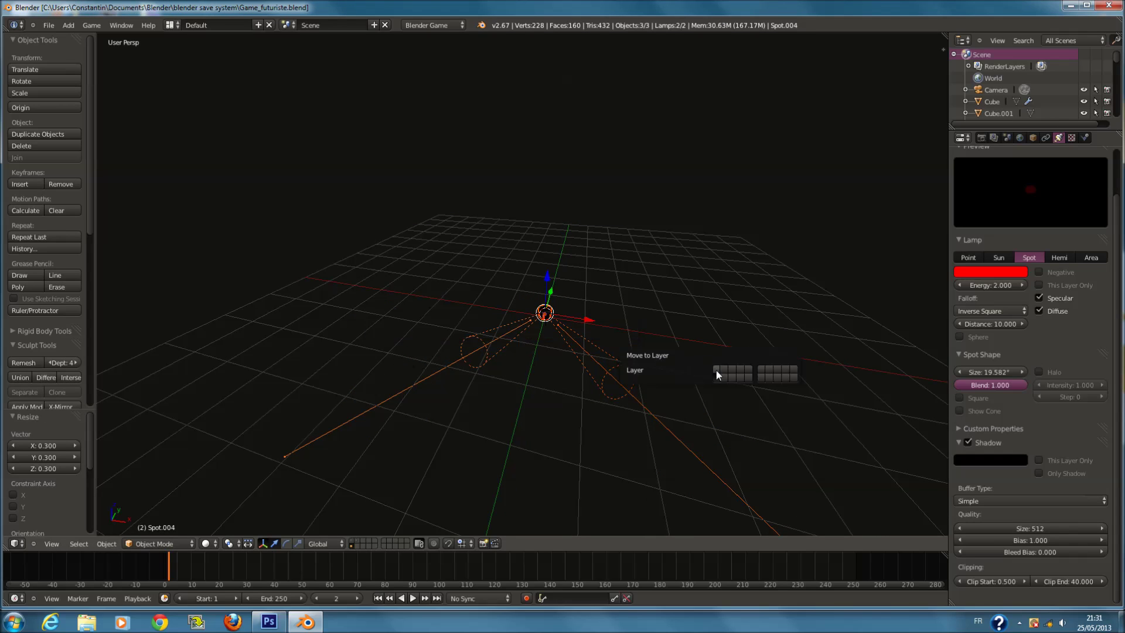
{"action": "left_click", "coordinate": [717, 373]}
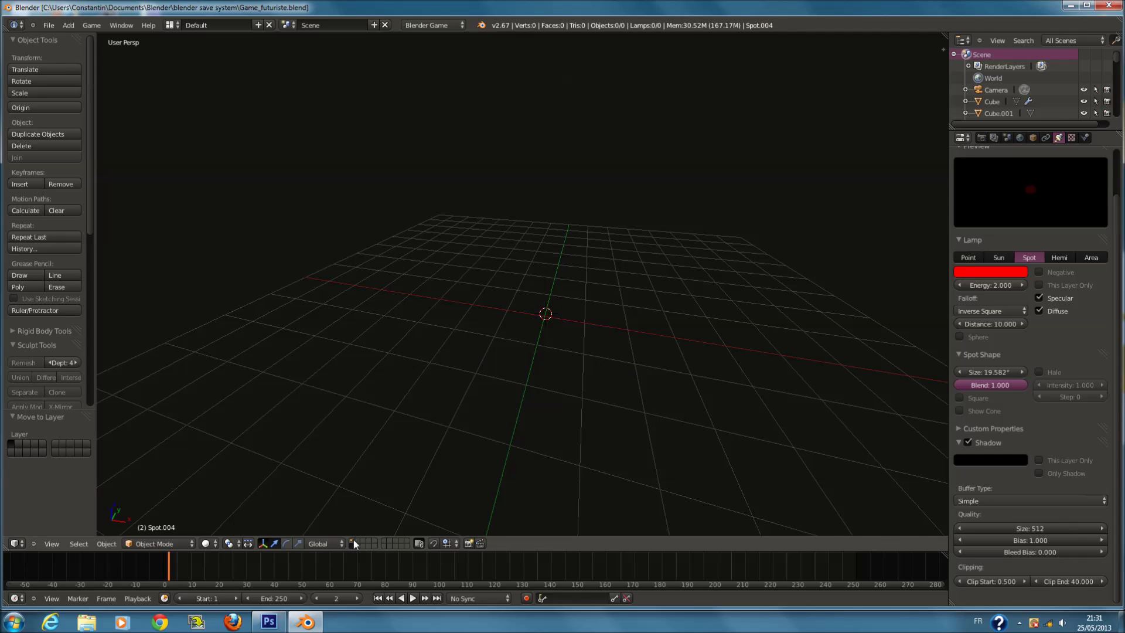
{"action": "left_click", "coordinate": [353, 543]}
In front wireframe view, scale the beacon and its spots down further and move them up to the ceiling by X -1.784 and Z 2.235.
{"action": "key", "text": "z"}
{"action": "key", "text": "KP_1"}
{"action": "scroll", "coordinate": [531, 255], "scroll_direction": "up", "scroll_amount": 3}
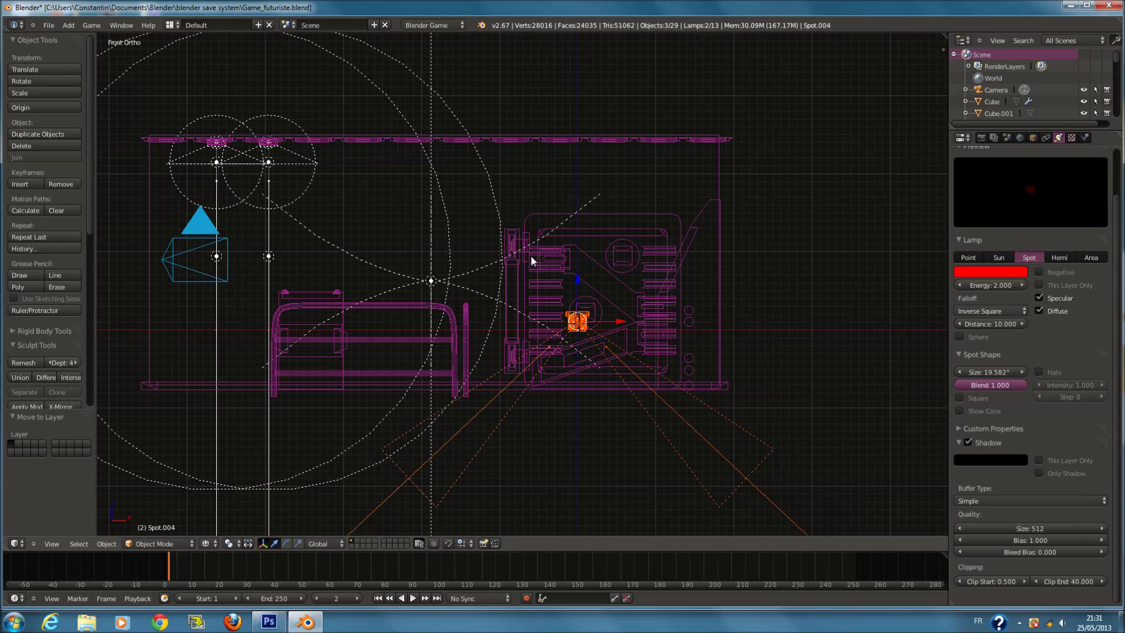
{"action": "key", "text": "s"}
{"action": "left_click", "coordinate": [683, 337]}
{"action": "key", "text": "ctrl+s"}
{"action": "scroll", "coordinate": [690, 329], "scroll_direction": "left", "scroll_amount": 3, "text": "ctrl"}
{"action": "key", "text": "g"}
{"action": "left_click", "coordinate": [572, 157]}
Examine the beacon's placement beneath the ceiling from several angles in solid and wireframe display.
{"action": "key", "text": "KP_8"}
{"action": "key", "text": "KP_8"}
{"action": "key", "text": "KP_8"}
{"action": "key", "text": "KP_8"}
{"action": "key", "text": "KP_8"}
{"action": "key", "text": "KP_8"}
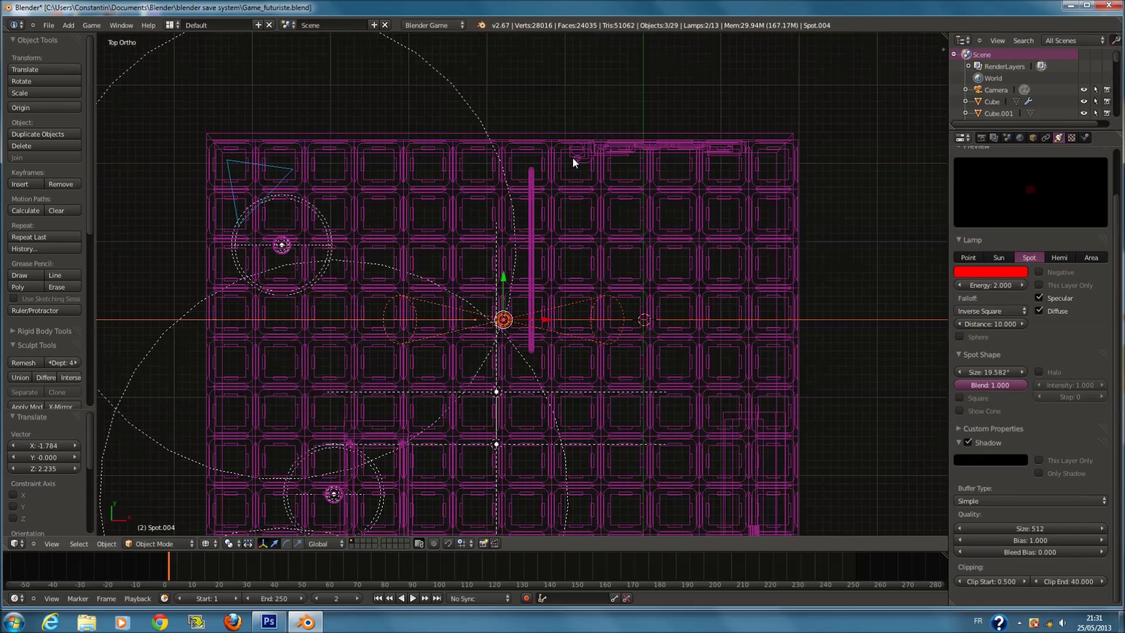
{"action": "key", "text": "KP_5"}
{"action": "mouse_move", "coordinate": [616, 154]}
{"action": "middle_mouse_down"}
{"action": "mouse_move", "coordinate": [593, 217]}
{"action": "mouse_move", "coordinate": [546, 131]}
{"action": "mouse_move", "coordinate": [521, 151]}
{"action": "middle_mouse_up"}
{"action": "key", "text": "z"}
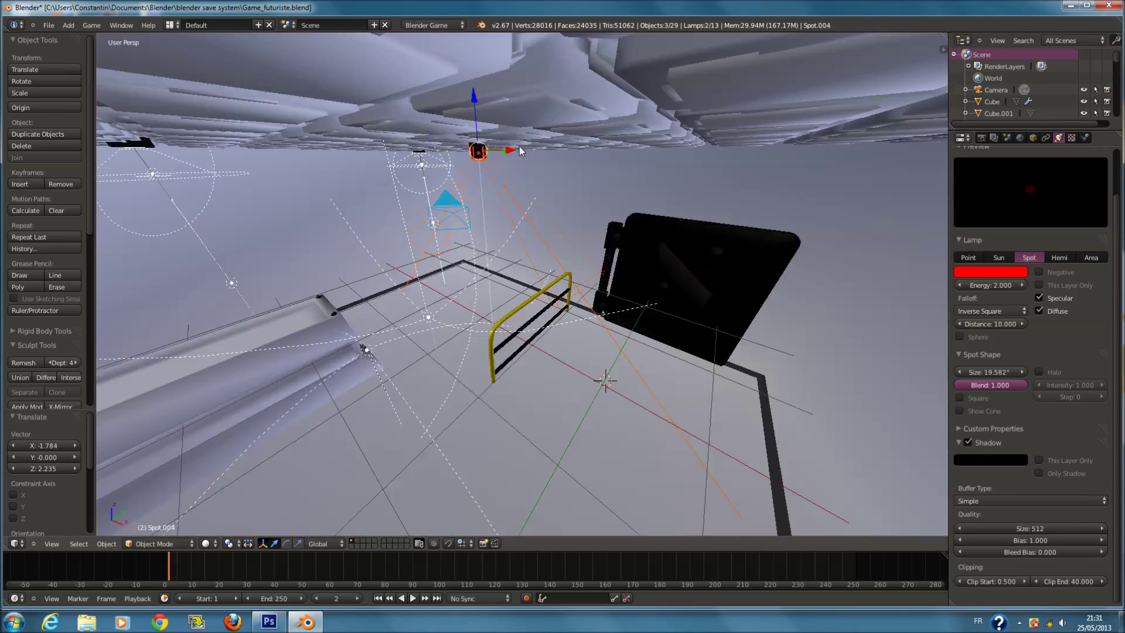
{"action": "key", "text": "KP_8"}
{"action": "key", "text": "KP_8"}
{"action": "key", "text": "KP_8"}
{"action": "key", "text": "KP_8"}
{"action": "key", "text": "z"}
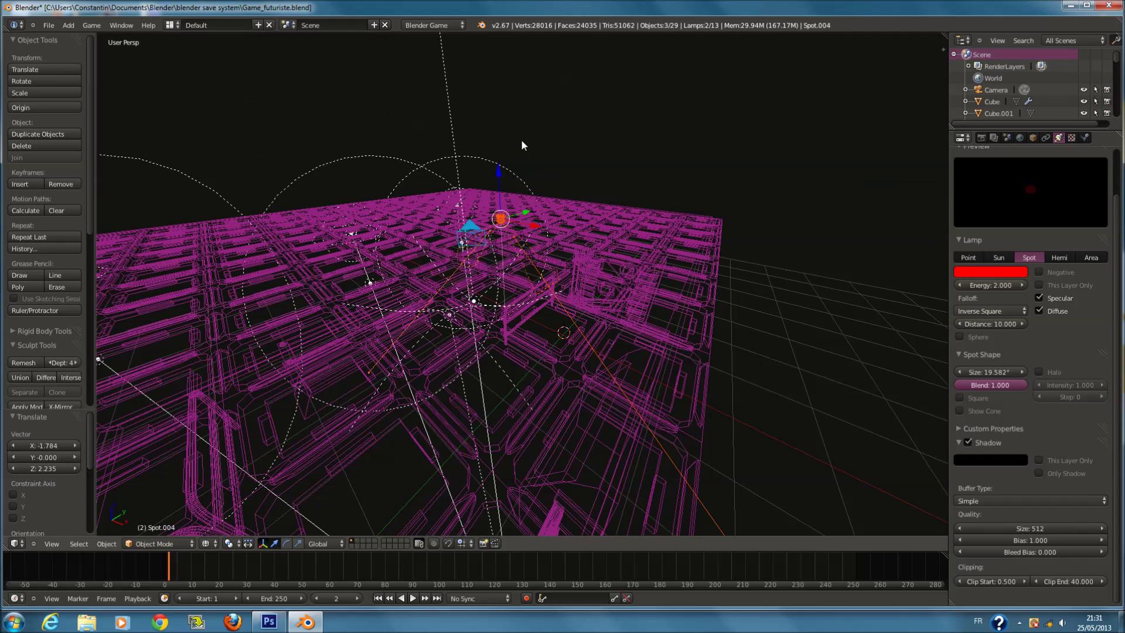
From top view, move the beacon and its spots by about X 3.052 and Y -5.337 into the room's far corner area.
{"action": "key", "text": "KP_5"}
{"action": "key", "text": "KP_7"}
{"action": "scroll", "coordinate": [521, 145], "scroll_direction": "down", "scroll_amount": 1}
{"action": "key", "text": "g"}
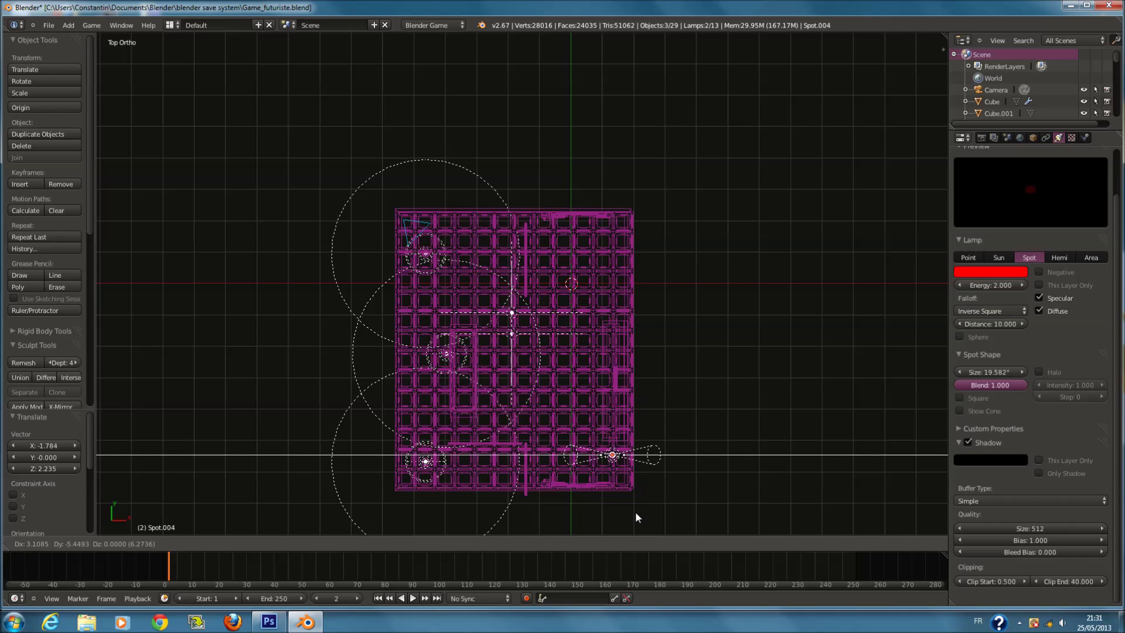
{"action": "left_click", "coordinate": [633, 508]}
Adjust the beacon's position along the Y axis in two moves under the ceiling near the door, and deselect everything.
{"action": "key", "text": "KP_Decimal"}
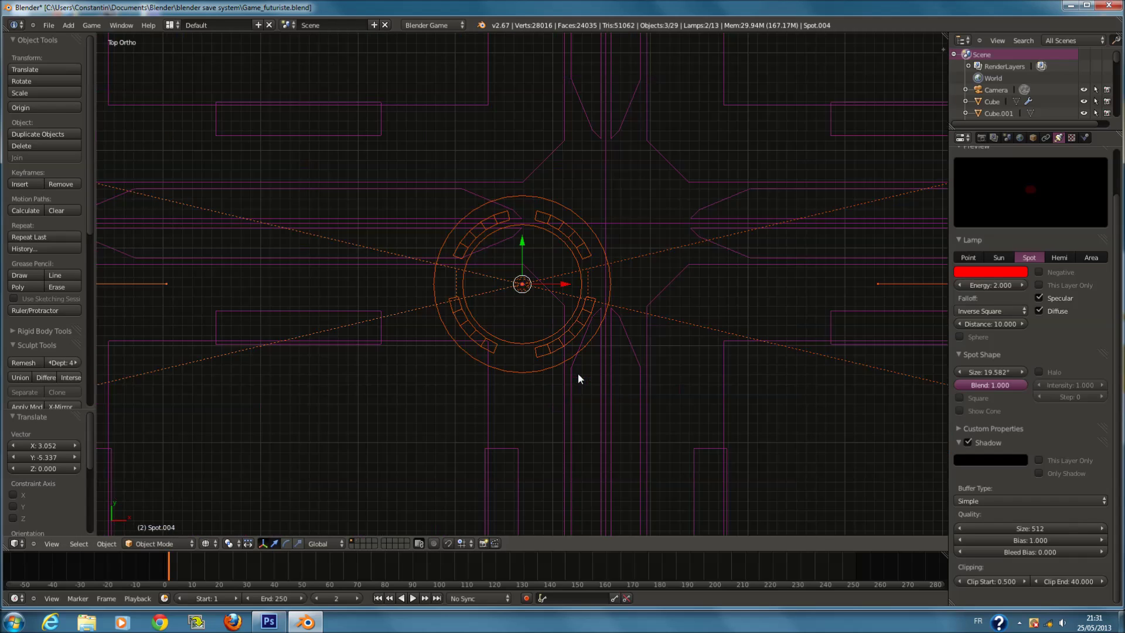
{"action": "key", "text": "KP_0"}
{"action": "key", "text": "z"}
{"action": "key", "text": "KP_Decimal"}
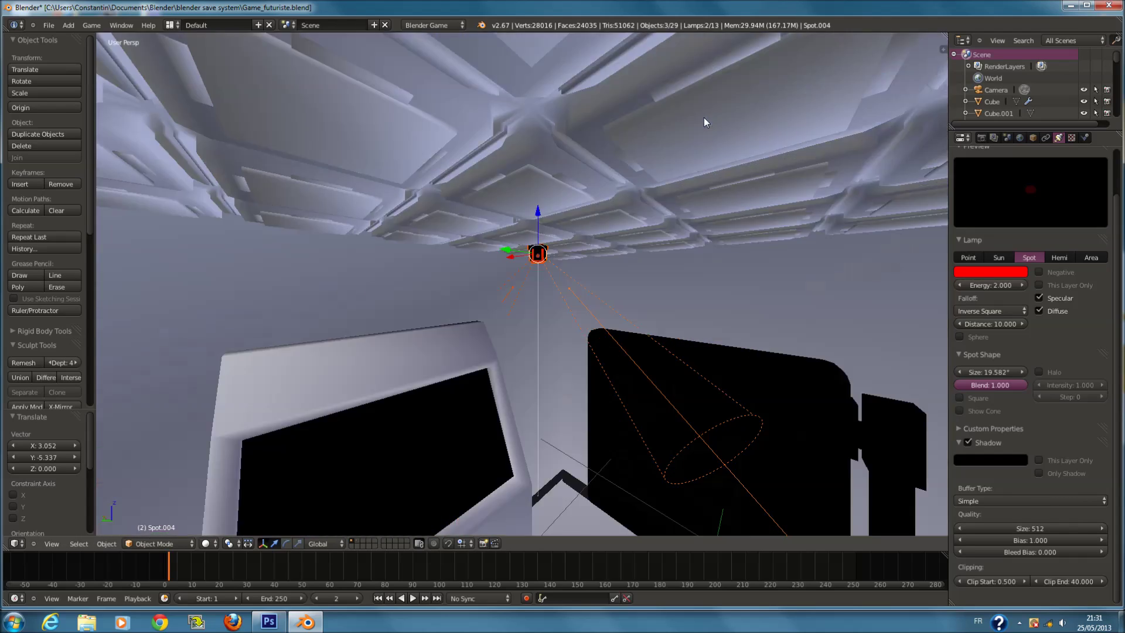
{"action": "middle_click_drag", "start_coordinate": [525, 311], "coordinate": [464, 288]}
{"action": "key", "text": "g"}
{"action": "key", "text": "y"}
{"action": "left_click", "coordinate": [506, 298]}
{"action": "scroll", "coordinate": [505, 298], "scroll_direction": "down", "scroll_amount": 5}
{"action": "middle_click_drag", "start_coordinate": [538, 346], "coordinate": [498, 404]}
{"action": "scroll", "coordinate": [627, 402], "scroll_direction": "down", "scroll_amount": 2}
{"action": "key", "text": "g"}
{"action": "key", "text": "y"}
{"action": "left_click", "coordinate": [532, 296]}
{"action": "key", "text": "a"}
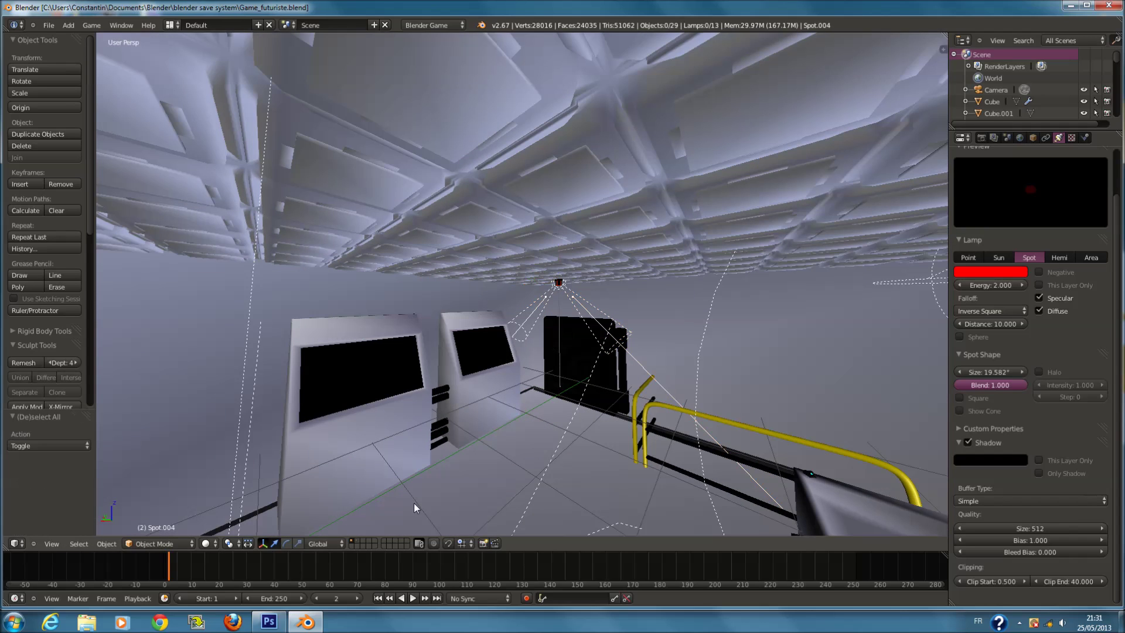
Switch the viewport shading to Texture to preview the red lights in the room.
{"action": "left_click", "coordinate": [218, 541]}
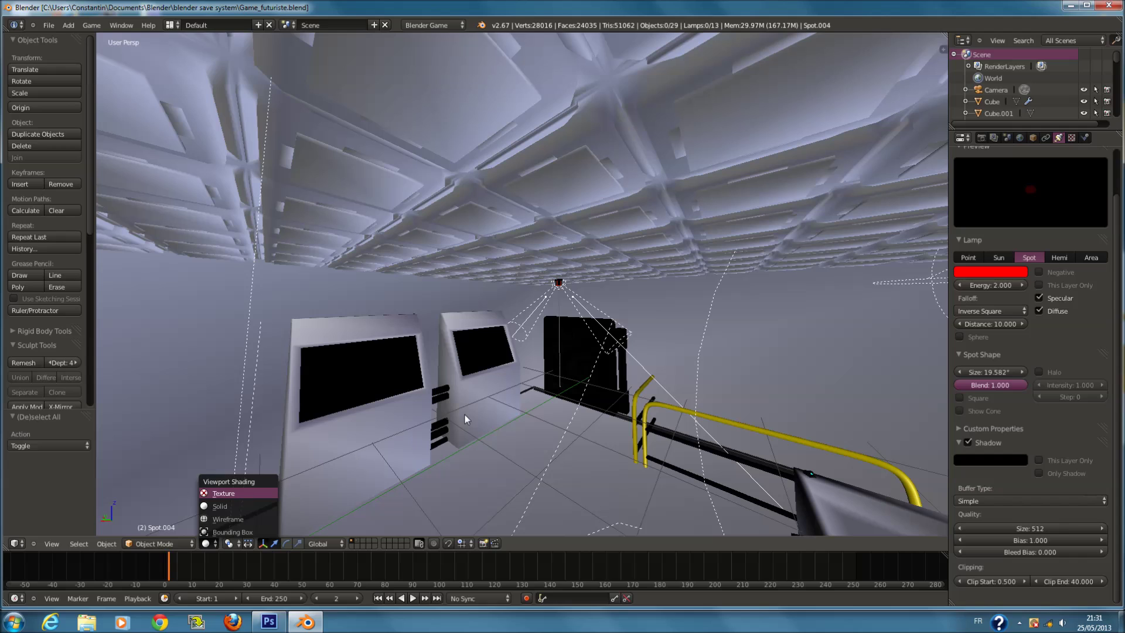
{"action": "key", "text": "Return"}
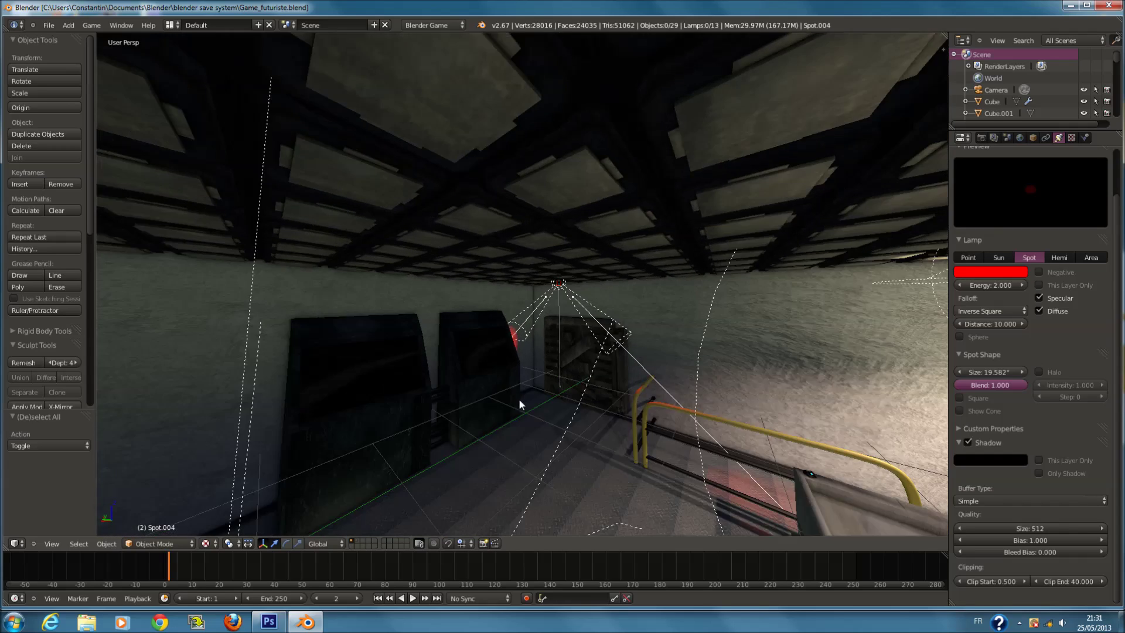
{"action": "middle_click_drag", "start_coordinate": [519, 398], "coordinate": [657, 337]}
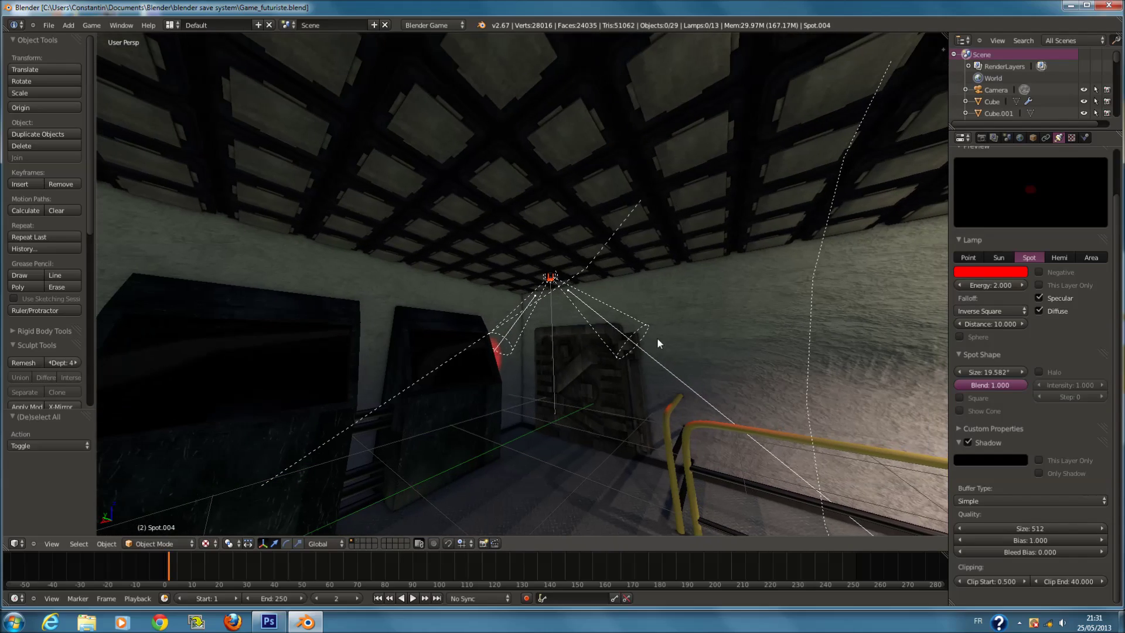
Select Spot.004, the red lamp aimed toward the yellow railing, and set its spot size to 55°.
{"action": "right_click", "coordinate": [648, 331]}
{"action": "middle_click_drag", "start_coordinate": [762, 361], "coordinate": [990, 384]}
{"action": "left_click", "coordinate": [989, 370]}
{"action": "type", "text": "55"}
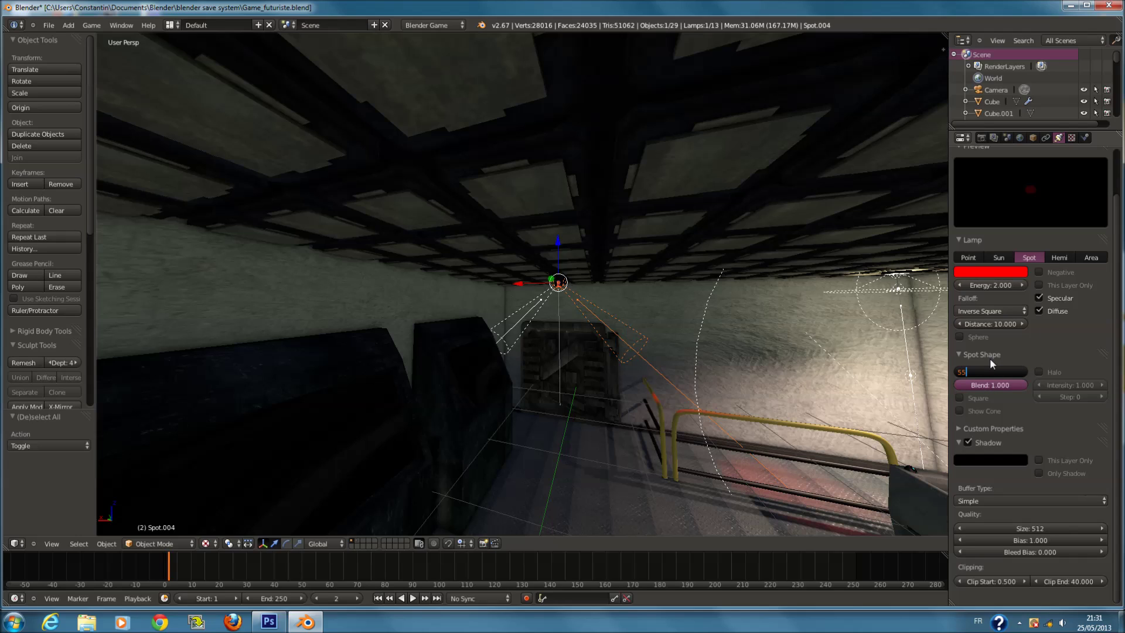
{"action": "key", "text": "Return"}
Set the spot size of Spot.003, the red lamp aimed toward the consoles, to 55°.
{"action": "middle_click_drag", "start_coordinate": [914, 370], "coordinate": [768, 380]}
{"action": "right_click", "coordinate": [527, 302]}
{"action": "left_click", "coordinate": [987, 371]}
{"action": "type", "text": "55"}
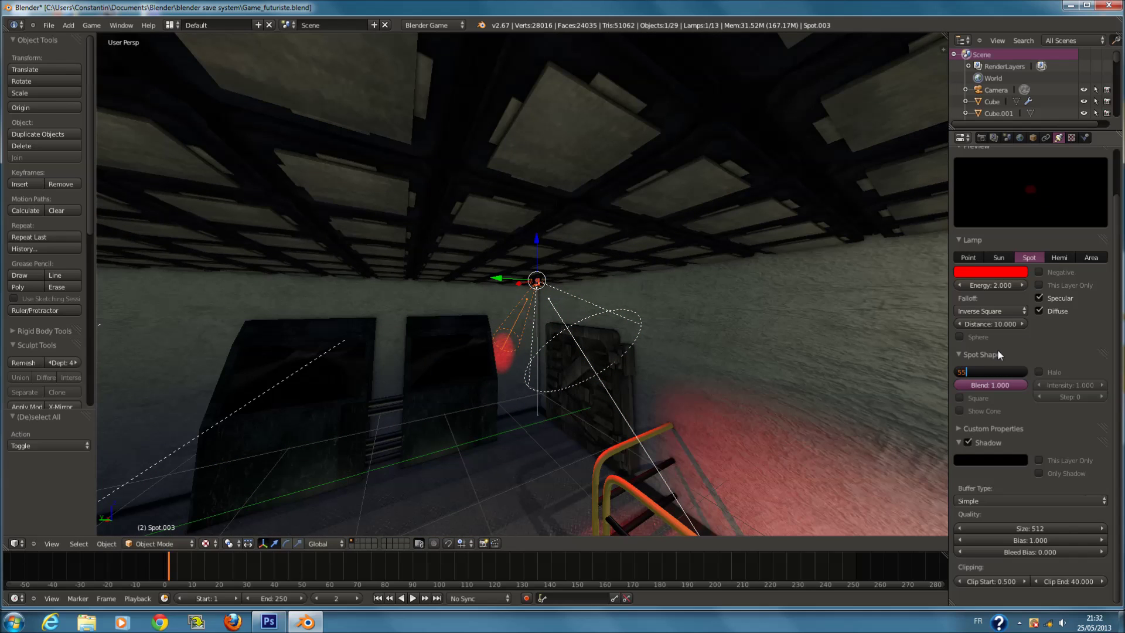
{"action": "key", "text": "Return"}
Deselect all objects and save over the existing blend file.
{"action": "middle_click_drag", "start_coordinate": [905, 382], "coordinate": [597, 319]}
{"action": "key", "text": "ctrl+s"}
{"action": "left_click", "coordinate": [718, 423]}
{"action": "key", "text": "a"}
{"action": "key", "text": "ctrl+s"}
{"action": "left_click", "coordinate": [662, 388]}
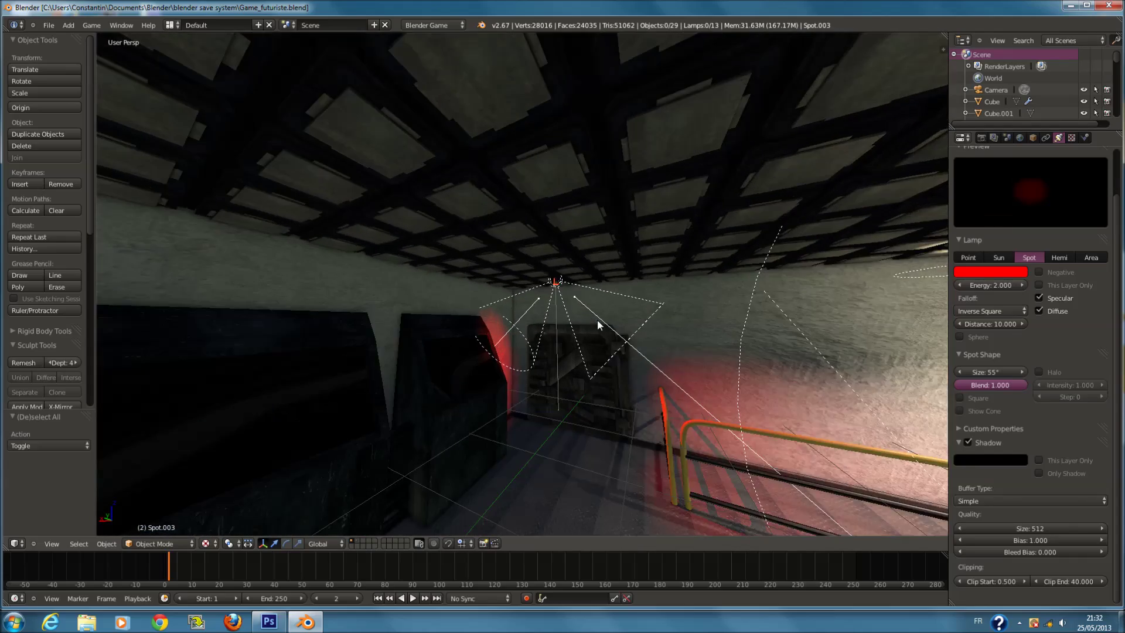
Select the railing-side lamp Spot.004 and reduce its distance to 6.
{"action": "right_click", "coordinate": [564, 310]}
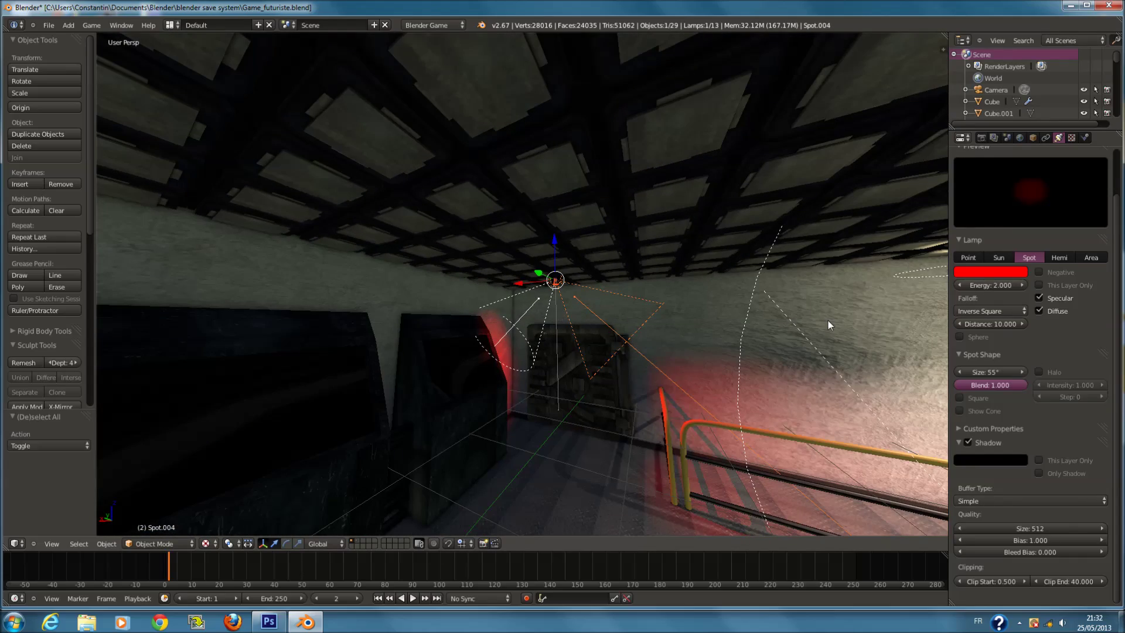
{"action": "left_click", "coordinate": [993, 322]}
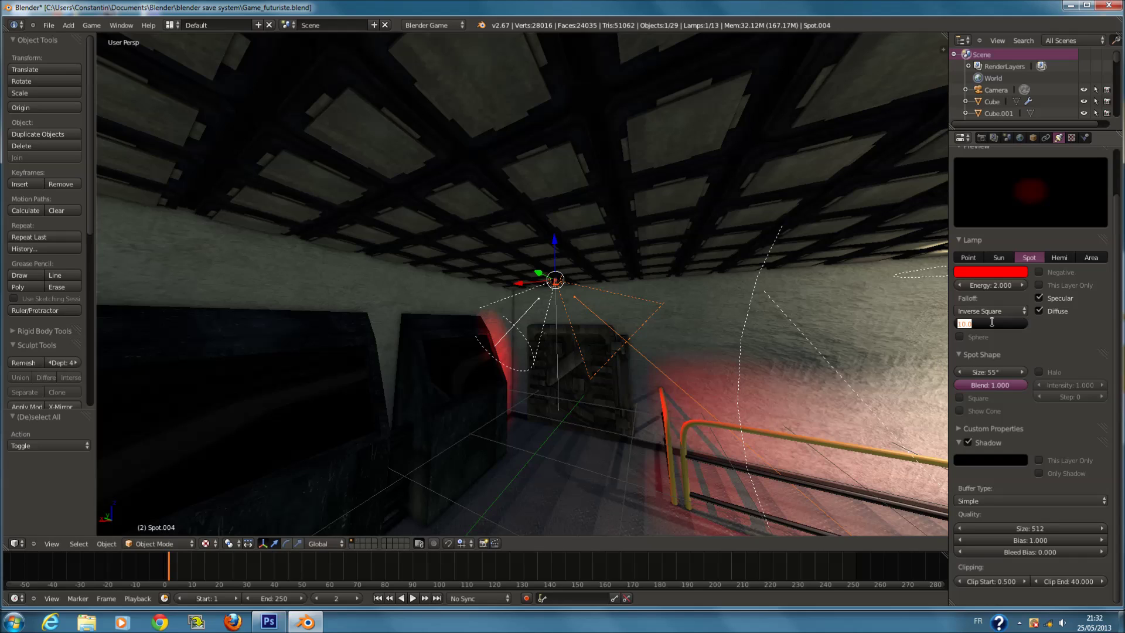
{"action": "type", "text": "4"}
{"action": "key", "text": "BackSpace"}
{"action": "type", "text": "6"}
{"action": "key", "text": "Return"}
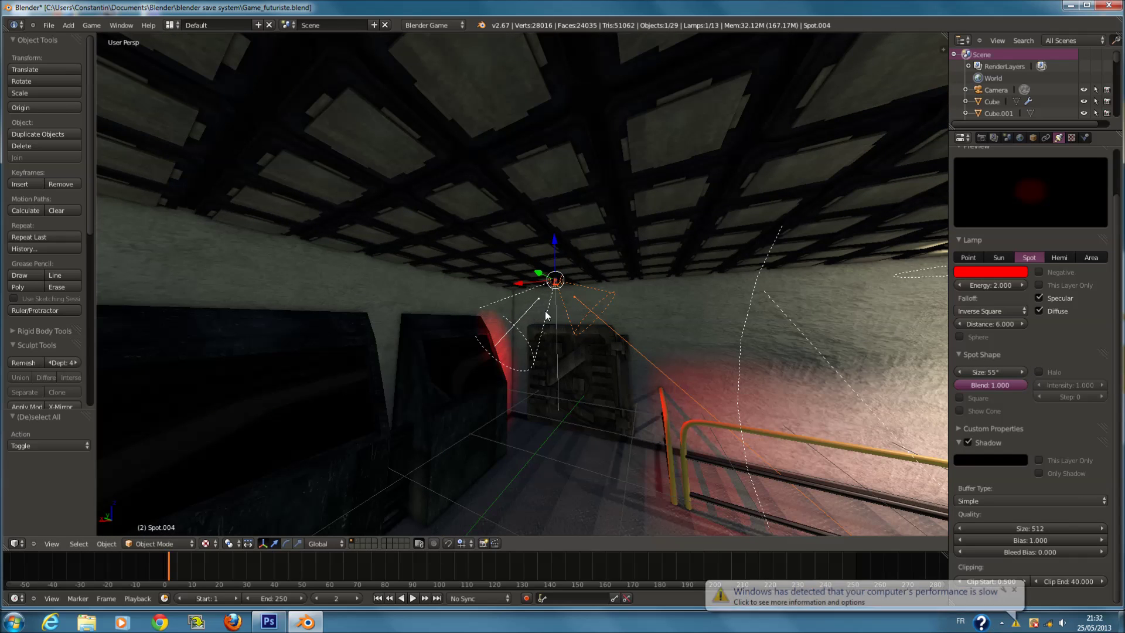
Select the console-side lamp Spot.003 and reduce its distance to 6.
{"action": "right_click", "coordinate": [546, 315]}
{"action": "double_click", "coordinate": [990, 324]}
{"action": "type", "text": "6"}
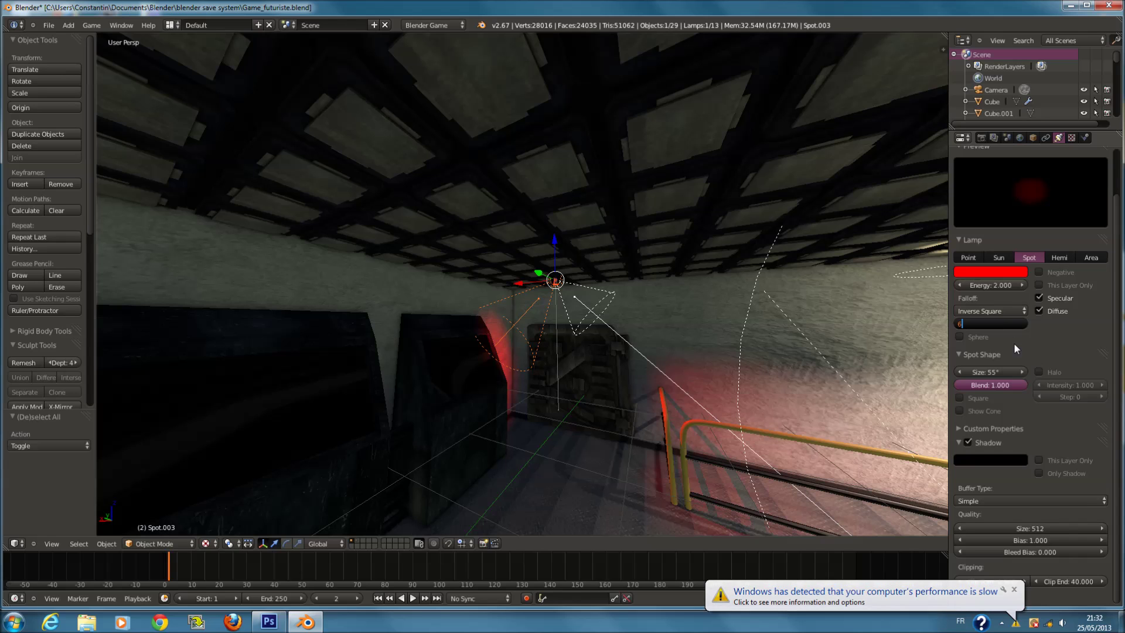
{"action": "key", "text": "Return"}
Lower the energy of the console-side lamp Spot.003 to 1.
{"action": "middle_click_drag", "start_coordinate": [762, 366], "coordinate": [718, 358]}
{"action": "double_click", "coordinate": [1001, 285]}
{"action": "type", "text": "1"}
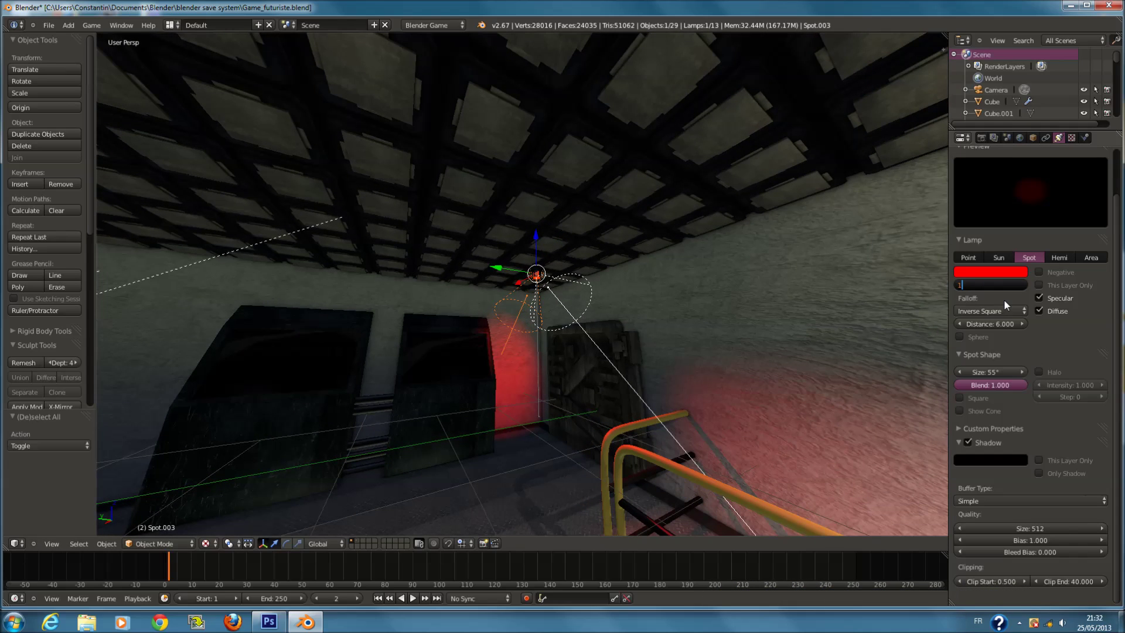
{"action": "key", "text": "Return"}
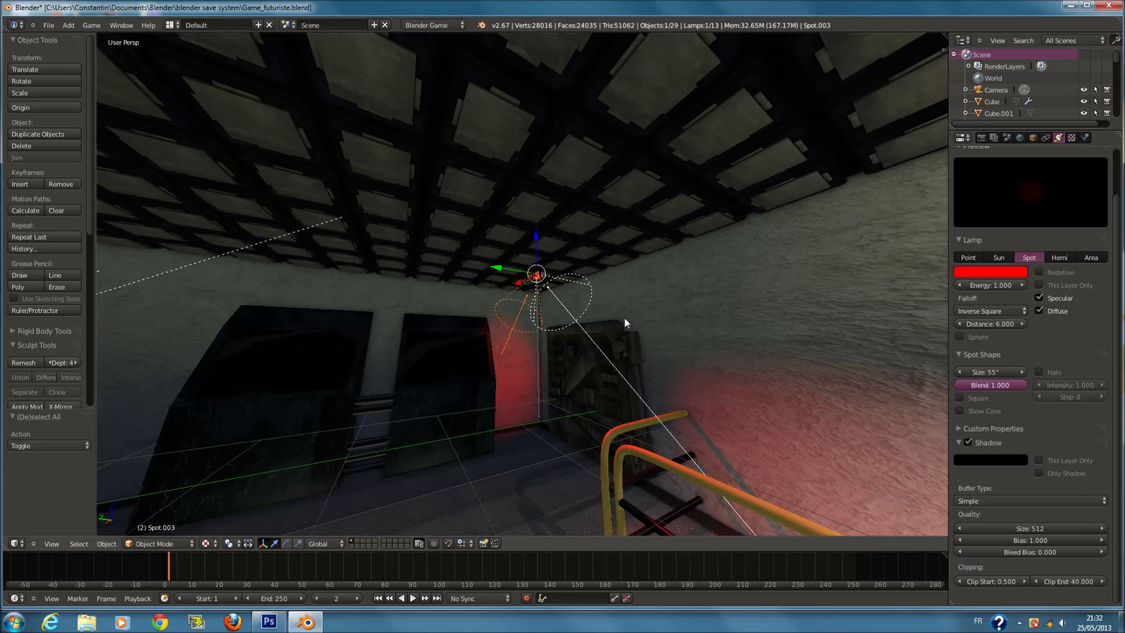
Try a distance of 1 on the railing-side lamp Spot.004 and set it back to 6.
{"action": "right_click", "coordinate": [588, 279]}
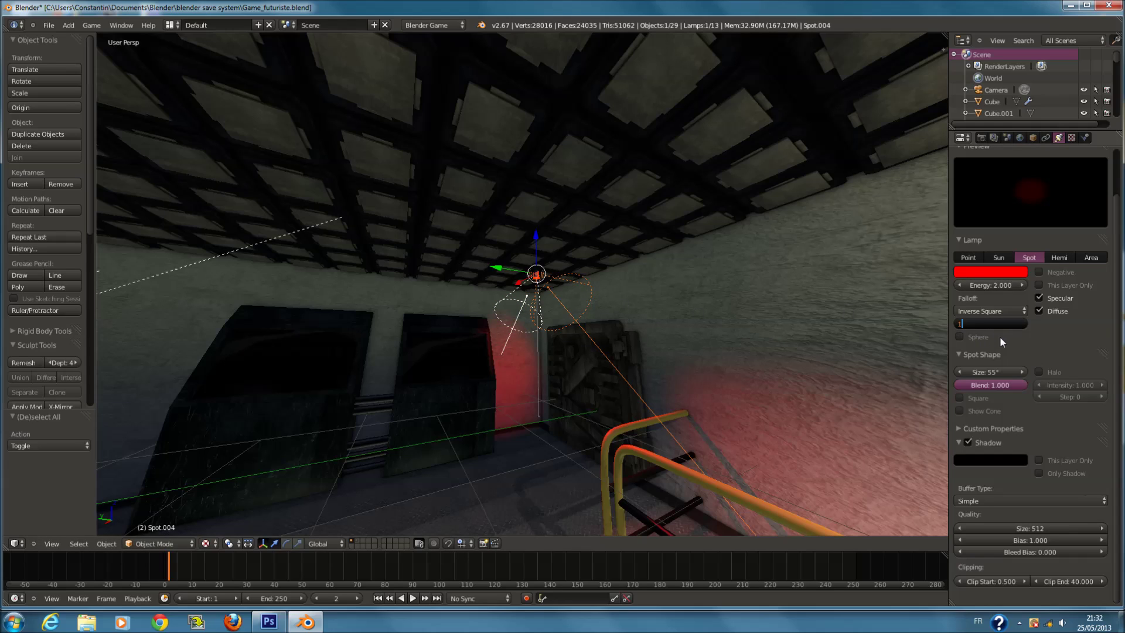
{"action": "type", "text": "1"}
{"action": "key", "text": "Return"}
{"action": "middle_click_drag", "start_coordinate": [776, 348], "coordinate": [635, 318]}
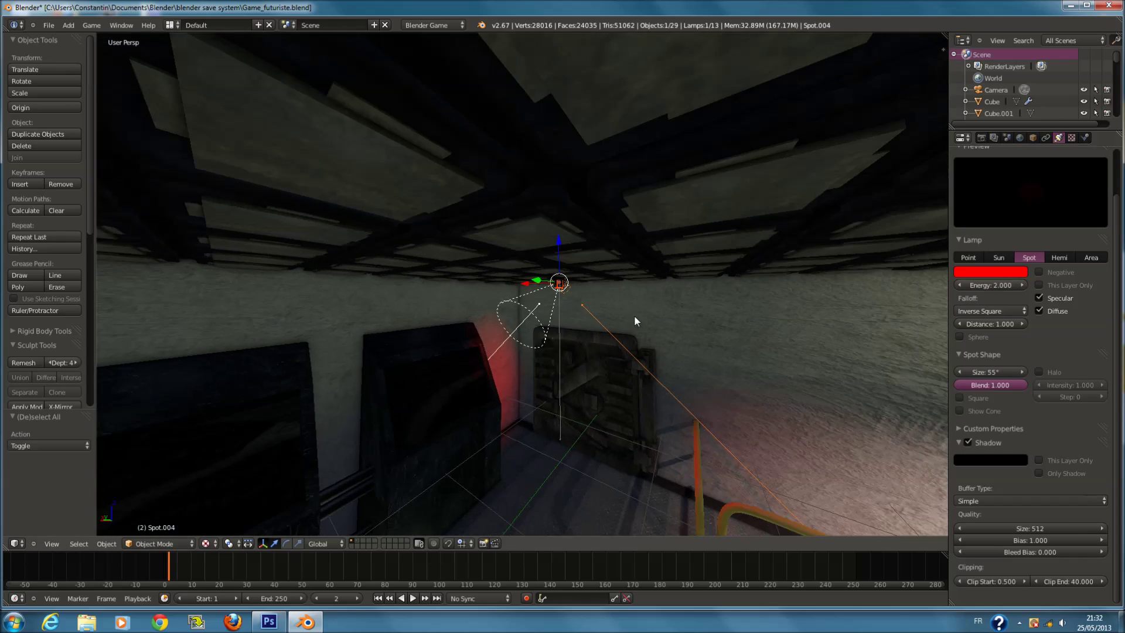
{"action": "left_click", "coordinate": [987, 325]}
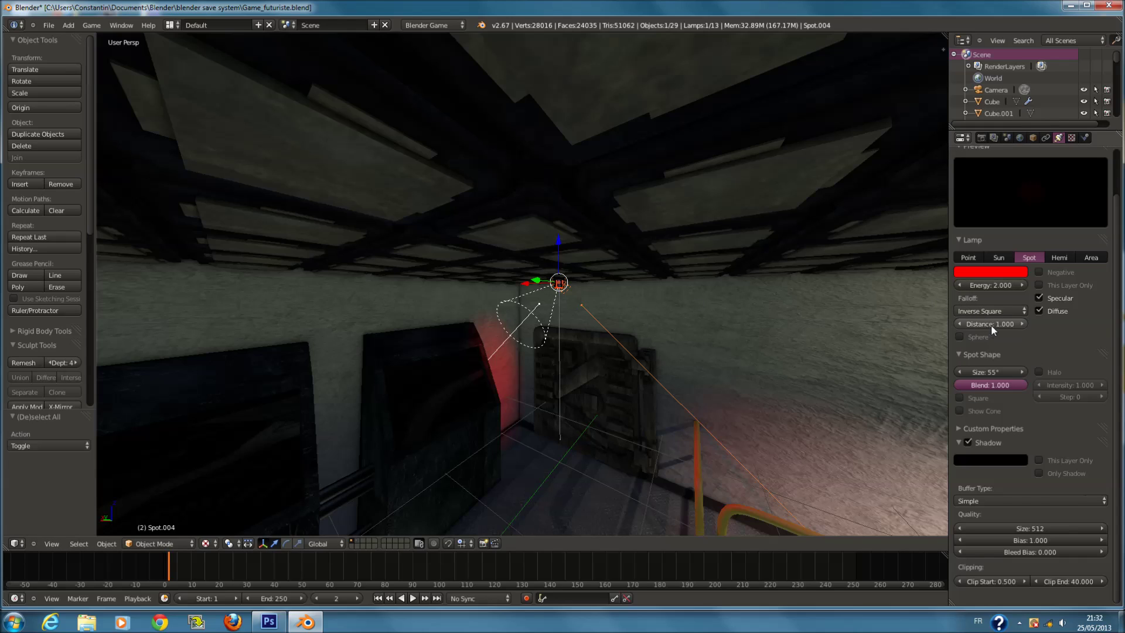
{"action": "type", "text": "6"}
{"action": "key", "text": "Return"}
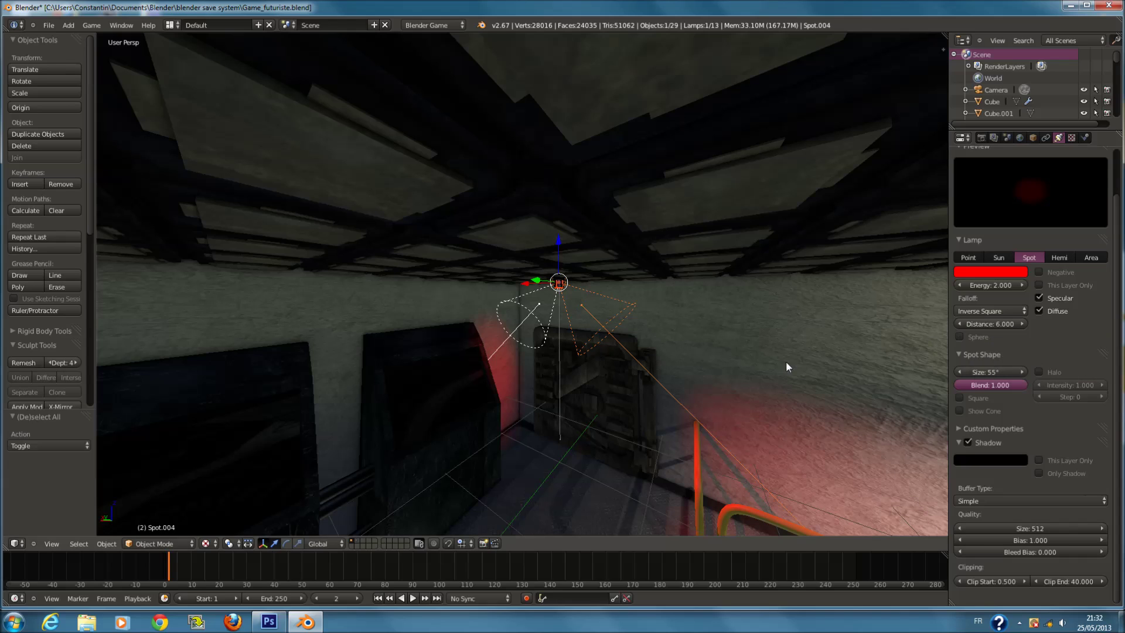
{"action": "middle_click_drag", "start_coordinate": [786, 361], "coordinate": [938, 437]}
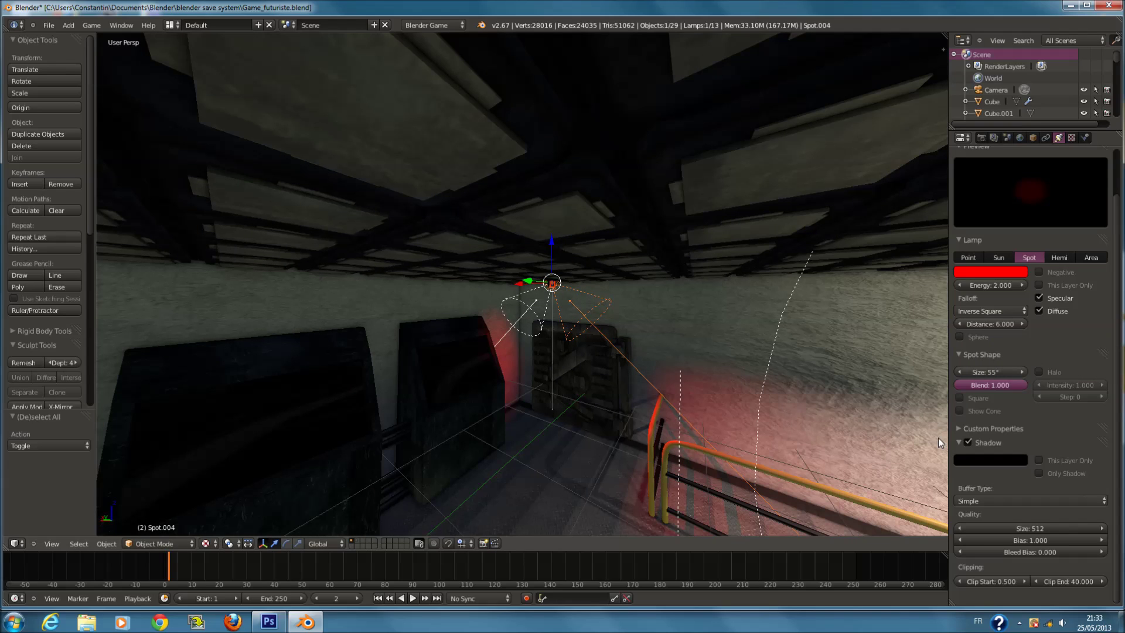
Widen the spot size of the railing-side lamp Spot.004 to 100°.
{"action": "type", "text": "8"}
{"action": "left_click", "coordinate": [993, 372]}
{"action": "type", "text": "100"}
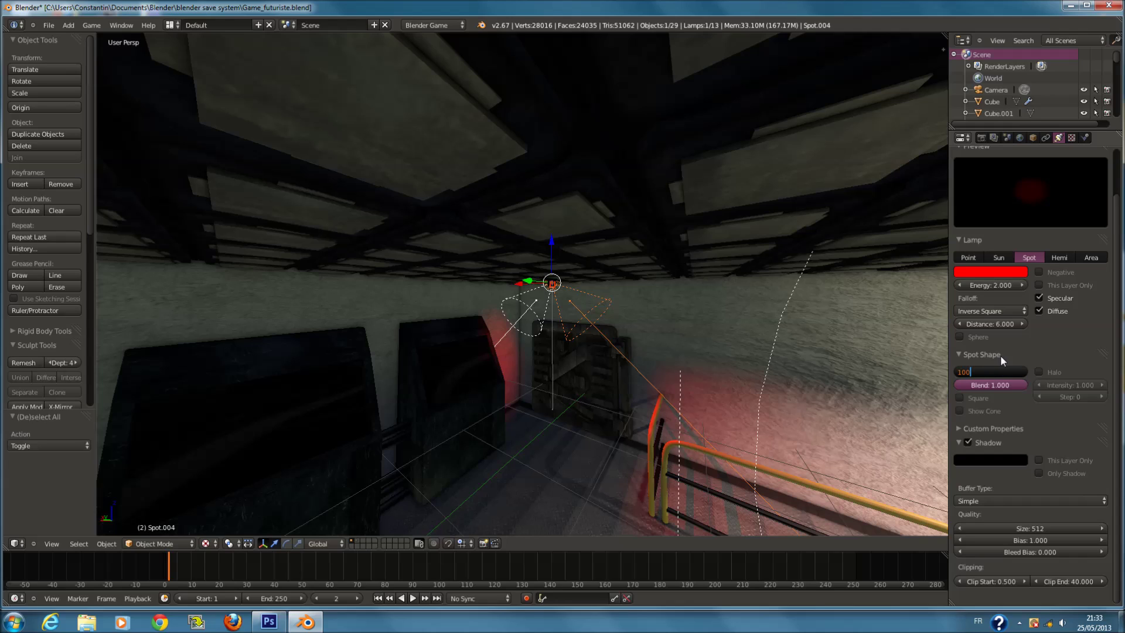
{"action": "key", "text": "Return"}
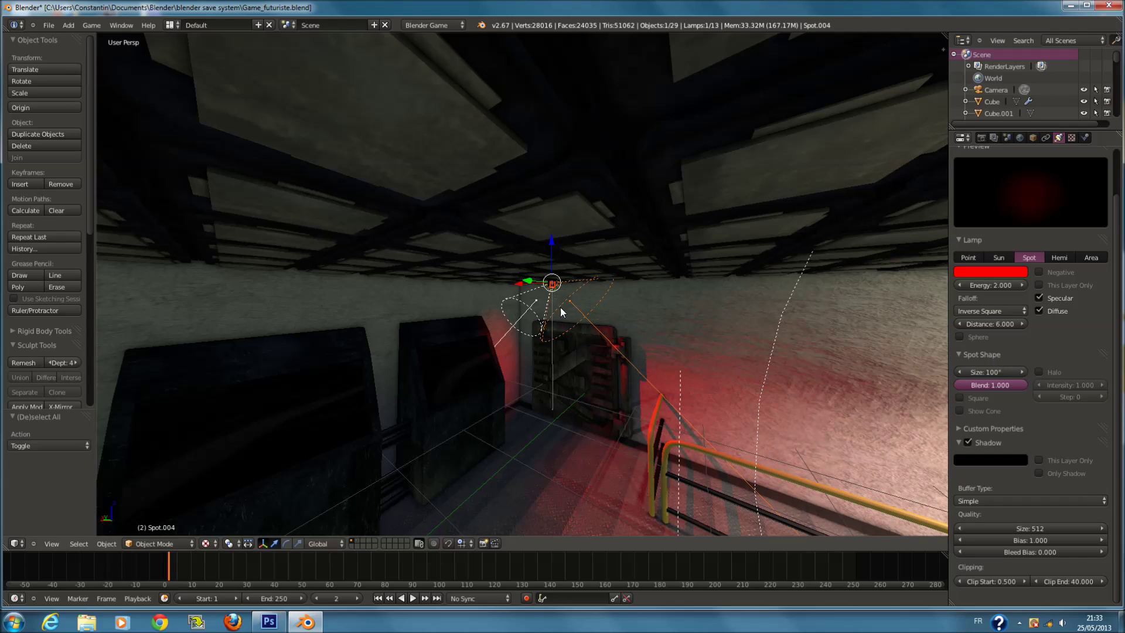
Select the console-side lamp Spot.003 and set its spot size to 100°.
{"action": "right_click", "coordinate": [534, 289]}
{"action": "left_click", "coordinate": [992, 371]}
{"action": "type", "text": "10"}
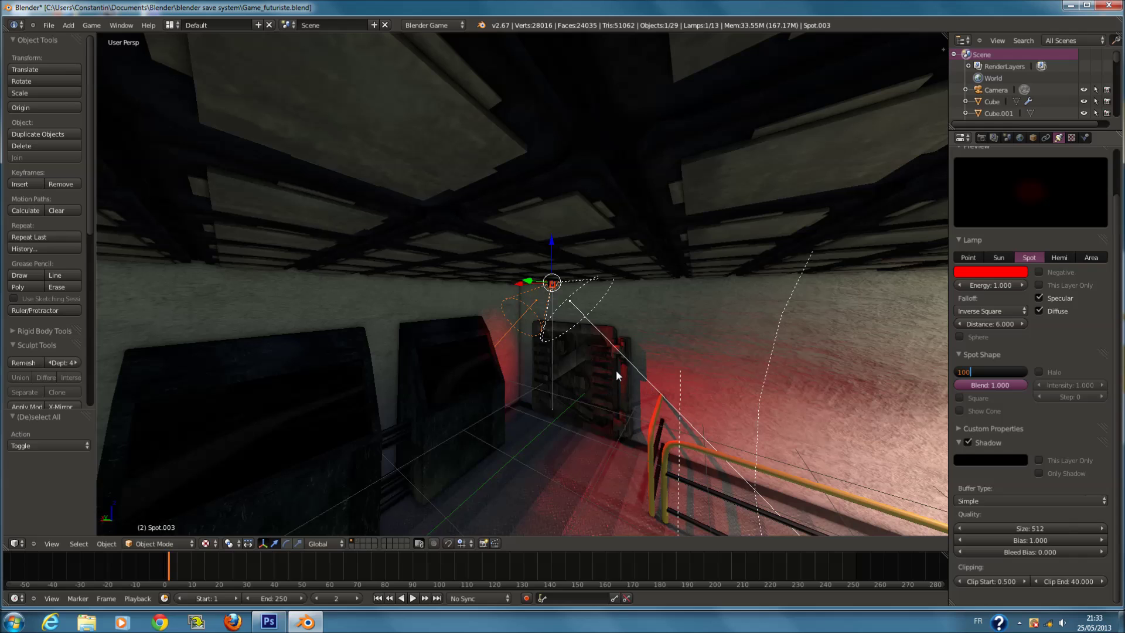
{"action": "type", "text": "0"}
{"action": "key", "text": "Return"}
Try an energy of 1 on the railing-side lamp Spot.004.
{"action": "middle_click_drag", "start_coordinate": [616, 370], "coordinate": [598, 317]}
{"action": "right_click", "coordinate": [581, 306]}
{"action": "left_click", "coordinate": [995, 285]}
{"action": "type", "text": "1"}
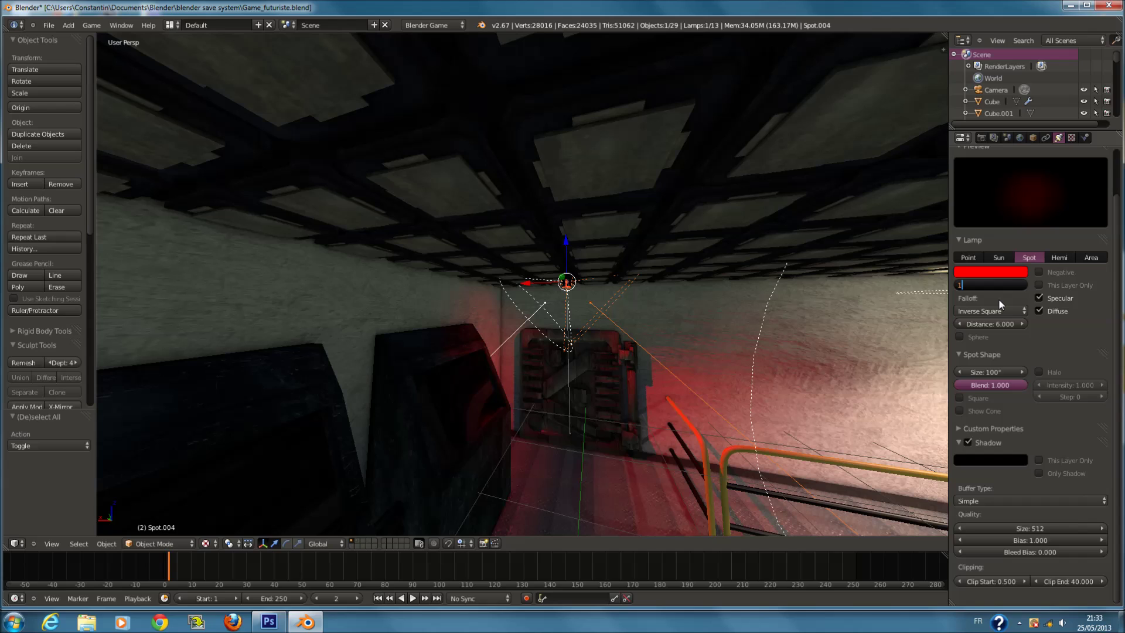
{"action": "key", "text": "Return"}
{"action": "key", "text": "ctrl+s"}
Set the distance of both red lamps, Spot.003 and Spot.004, to 3.
{"action": "right_click", "coordinate": [544, 336]}
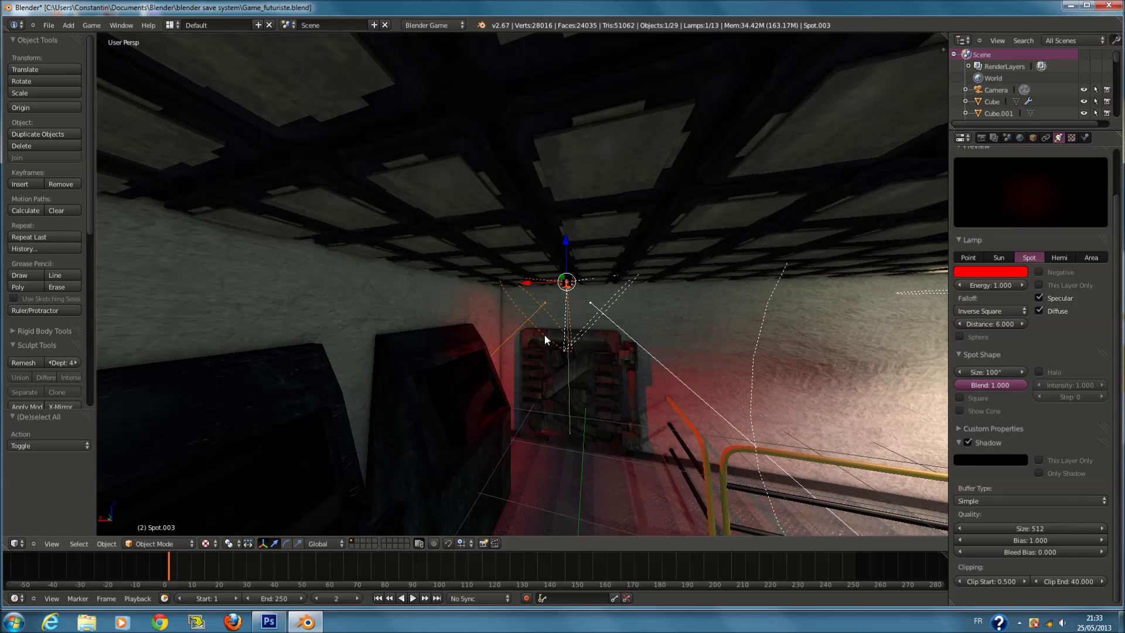
{"action": "left_click", "coordinate": [994, 323]}
{"action": "type", "text": "3"}
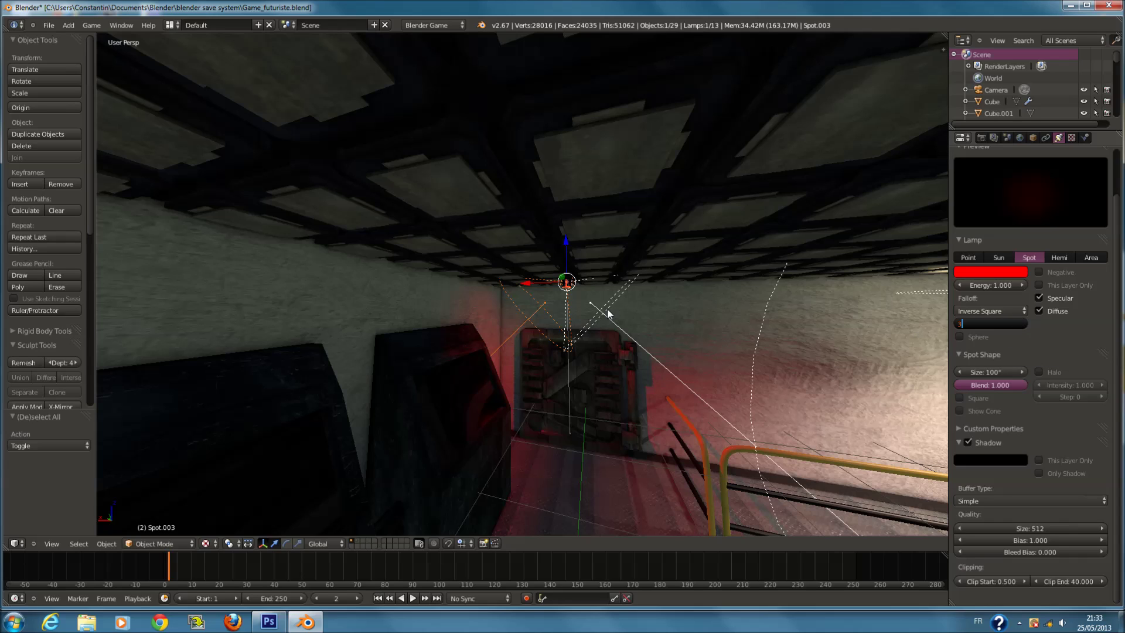
{"action": "right_click", "coordinate": [607, 303]}
{"action": "left_click", "coordinate": [996, 322]}
{"action": "type", "text": "3"}
{"action": "key", "text": "Return"}
Set the energy of both red lamps, Spot.004 and Spot.003, to 3.
{"action": "left_click", "coordinate": [992, 286]}
{"action": "type", "text": "3"}
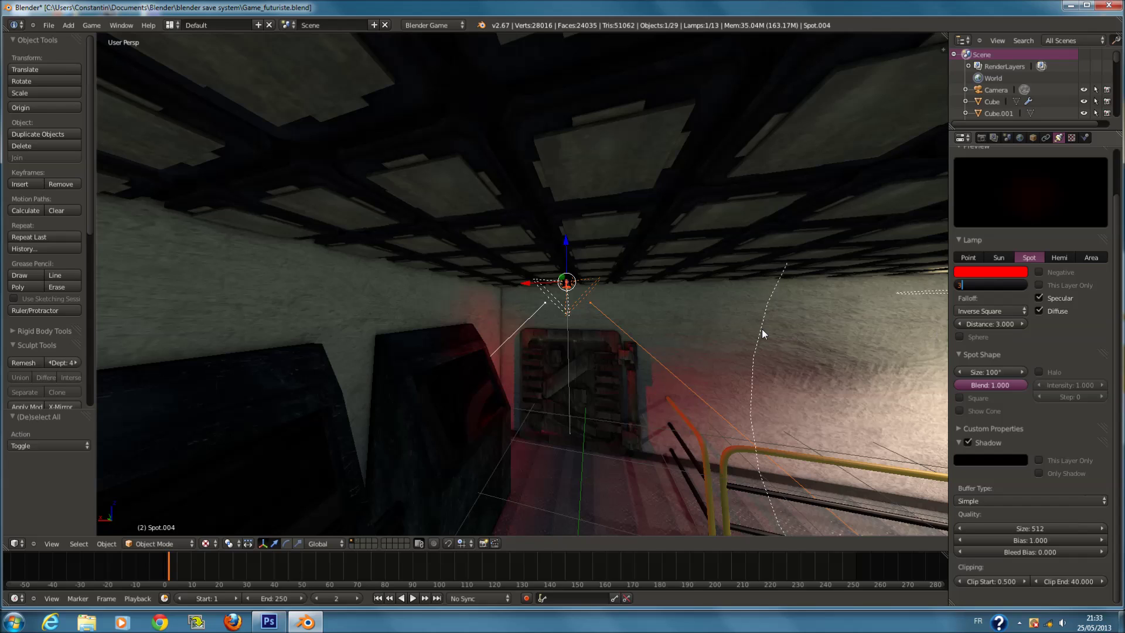
{"action": "key", "text": "Return"}
{"action": "right_click", "coordinate": [537, 290]}
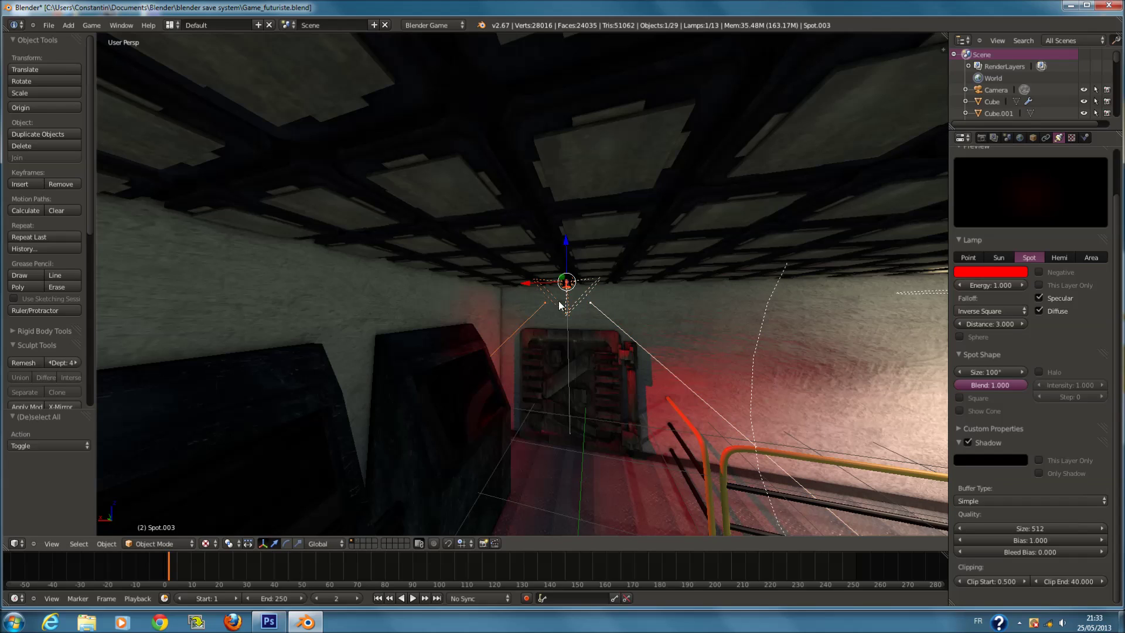
{"action": "left_click", "coordinate": [999, 284]}
{"action": "type", "text": "3"}
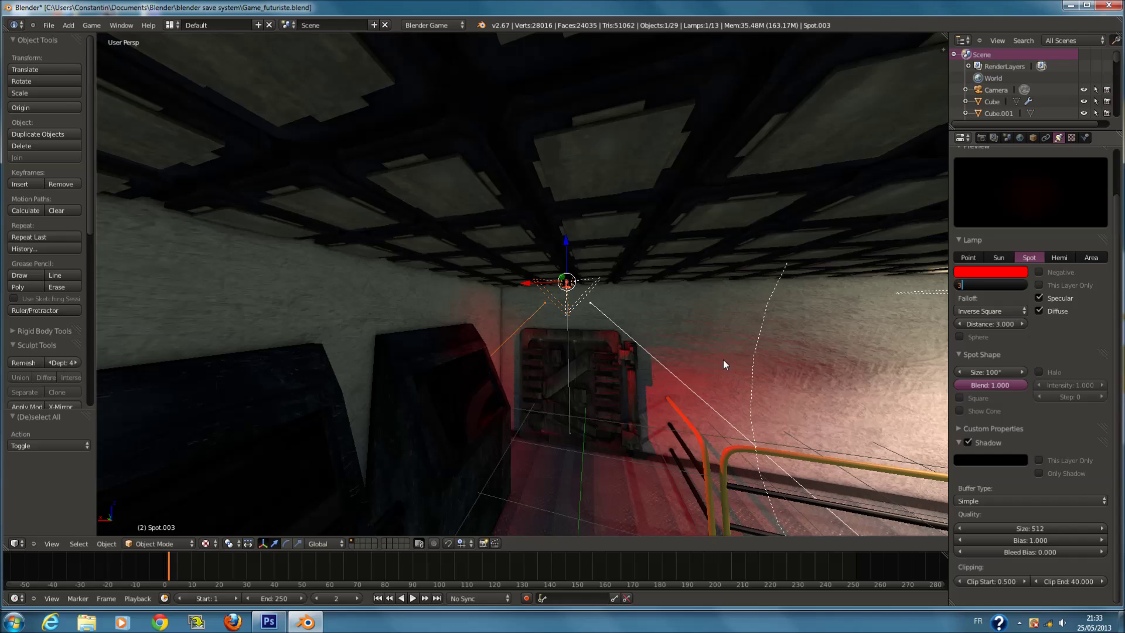
{"action": "key", "text": "Return"}
Deselect the lamps and save the scene over the existing file.
{"action": "middle_click_drag", "start_coordinate": [701, 359], "coordinate": [627, 375]}
{"action": "key", "text": "a"}
{"action": "scroll", "coordinate": [677, 406], "scroll_direction": "down", "scroll_amount": 5}
{"action": "key", "text": "ctrl+s"}
{"action": "left_click", "coordinate": [663, 402]}
Show the room in wireframe, deselect all objects and save the file again.
{"action": "key", "text": "a"}
{"action": "key", "text": "z"}
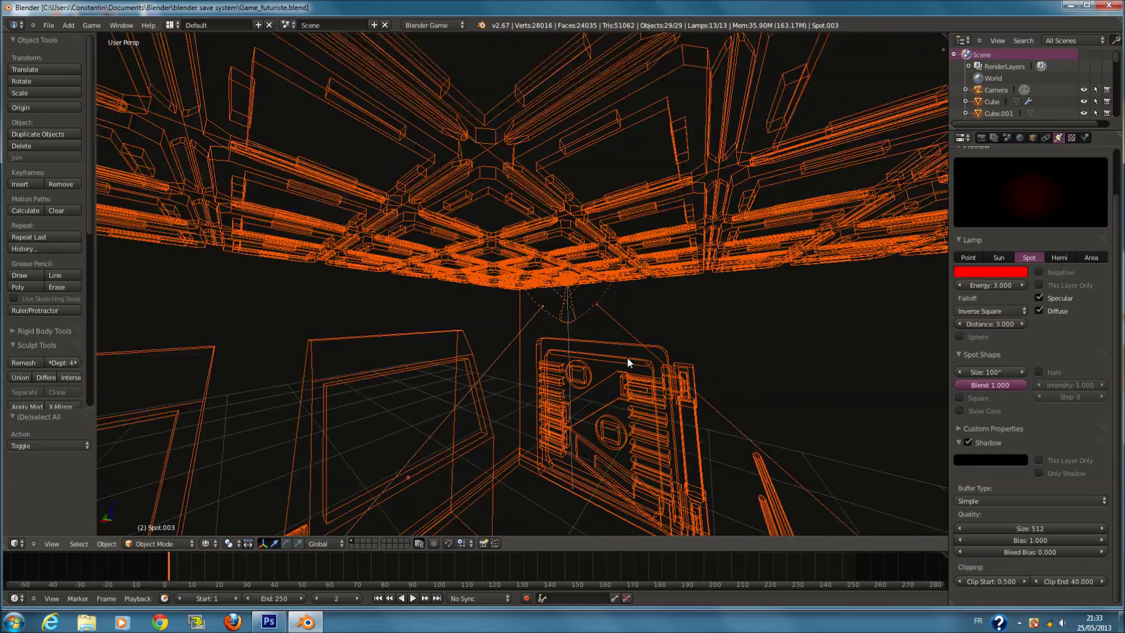
{"action": "key", "text": "a"}
{"action": "key", "text": "ctrl+s"}
{"action": "left_click", "coordinate": [615, 358]}
{"action": "middle_click_drag", "start_coordinate": [615, 357], "coordinate": [599, 338]}
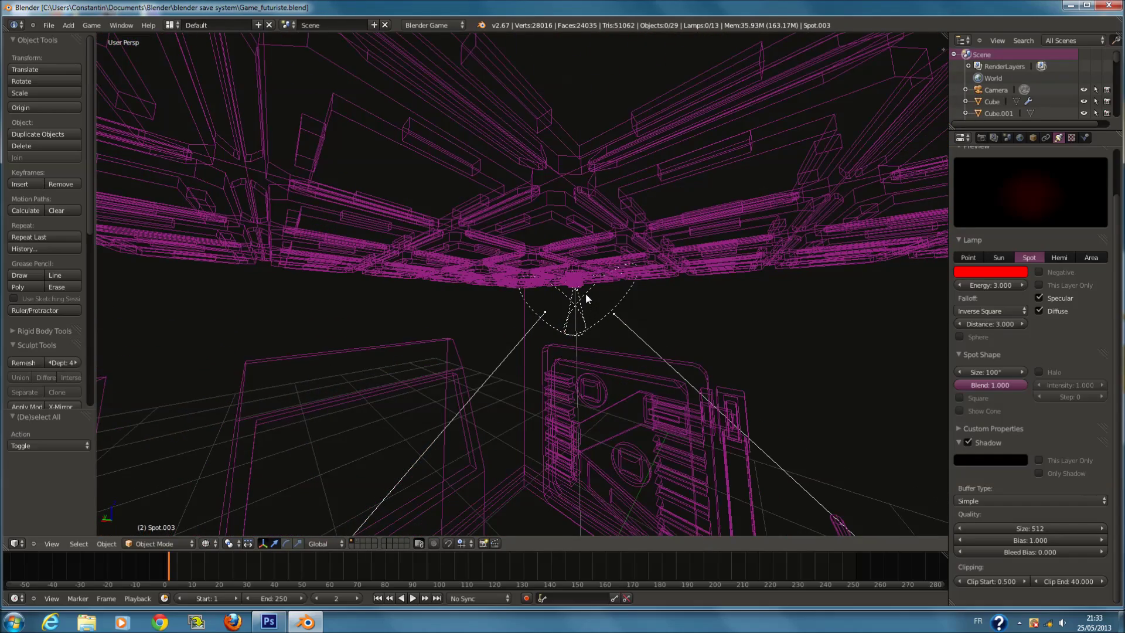
Examine the ceiling beacon and its lamps in wireframe and textured display, saving the file in between.
{"action": "right_click", "coordinate": [586, 293]}
{"action": "key", "text": "z"}
{"action": "key", "text": "z"}
{"action": "key", "text": "ctrl+s"}
{"action": "left_click", "coordinate": [588, 308]}
{"action": "key", "text": "z"}
{"action": "middle_click_drag", "start_coordinate": [588, 309], "coordinate": [655, 424]}
{"action": "key", "text": "a"}
{"action": "key", "text": "a"}
{"action": "key", "text": "ctrl+s"}
{"action": "left_click", "coordinate": [689, 412]}
{"action": "scroll", "coordinate": [688, 424], "scroll_direction": "down", "scroll_amount": 3}
{"action": "key", "text": "a"}
{"action": "key", "text": "z"}
{"action": "key", "text": "ctrl+s"}
{"action": "left_click", "coordinate": [687, 428]}
Switch to an empty layer, centre the 3D cursor and add a plane there.
{"action": "left_click", "coordinate": [354, 547]}
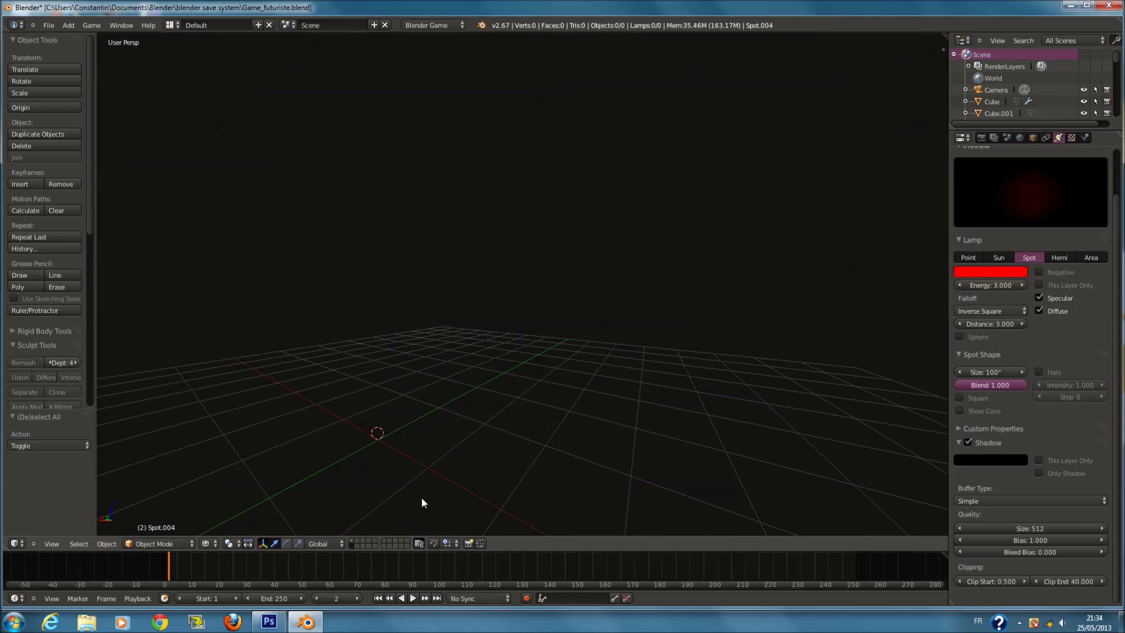
{"action": "key", "text": "shift+c"}
{"action": "key", "text": "shift+a"}
{"action": "mouse_move", "coordinate": [507, 256]}
{"action": "left_click", "coordinate": [549, 247]}
In front orthographic view, rotate the plane 90° about X and stretch it along X to about 1.75 times.
{"action": "key", "text": "KP_1"}
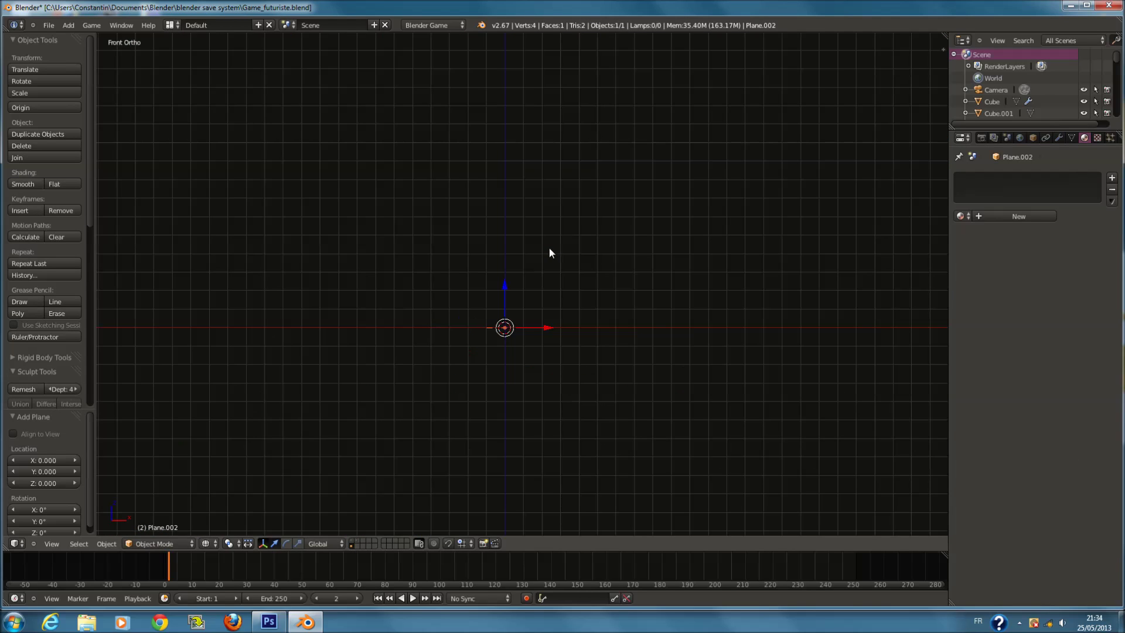
{"action": "key", "text": "KP_5"}
{"action": "key", "text": "r"}
{"action": "type", "text": "x"}
{"action": "type", "text": "90"}
{"action": "key", "text": "Return"}
{"action": "scroll", "coordinate": [589, 274], "scroll_direction": "up", "scroll_amount": 4}
{"action": "key", "text": "s"}
{"action": "key", "text": "x"}
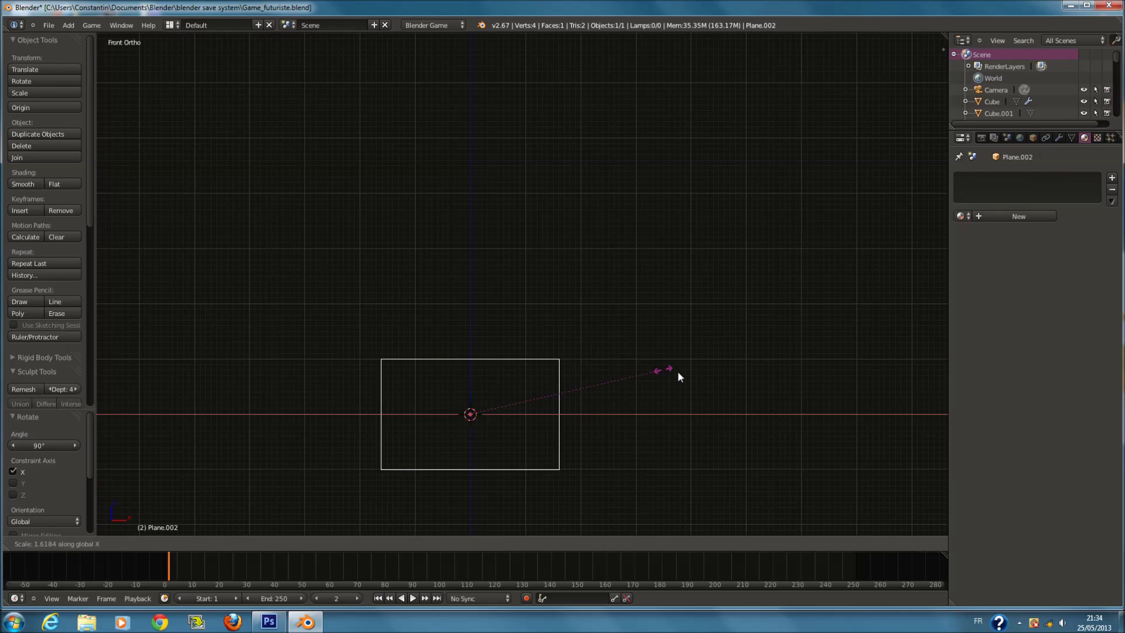
{"action": "left_click", "coordinate": [679, 375]}
UV-map the plane's face from the front view with Project from View (Bounds).
{"action": "key", "text": "Tab"}
{"action": "middle_click_drag", "start_coordinate": [621, 375], "coordinate": [696, 346], "text": "shift"}
{"action": "key", "text": "u"}
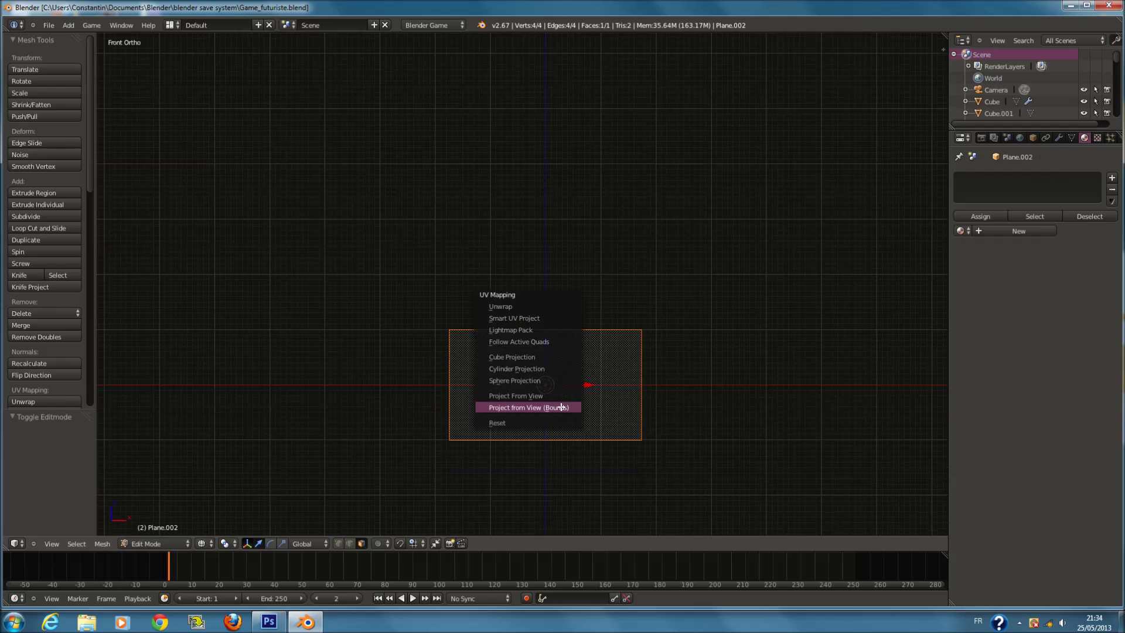
{"action": "left_click", "coordinate": [561, 407]}
{"action": "key", "text": "Tab"}
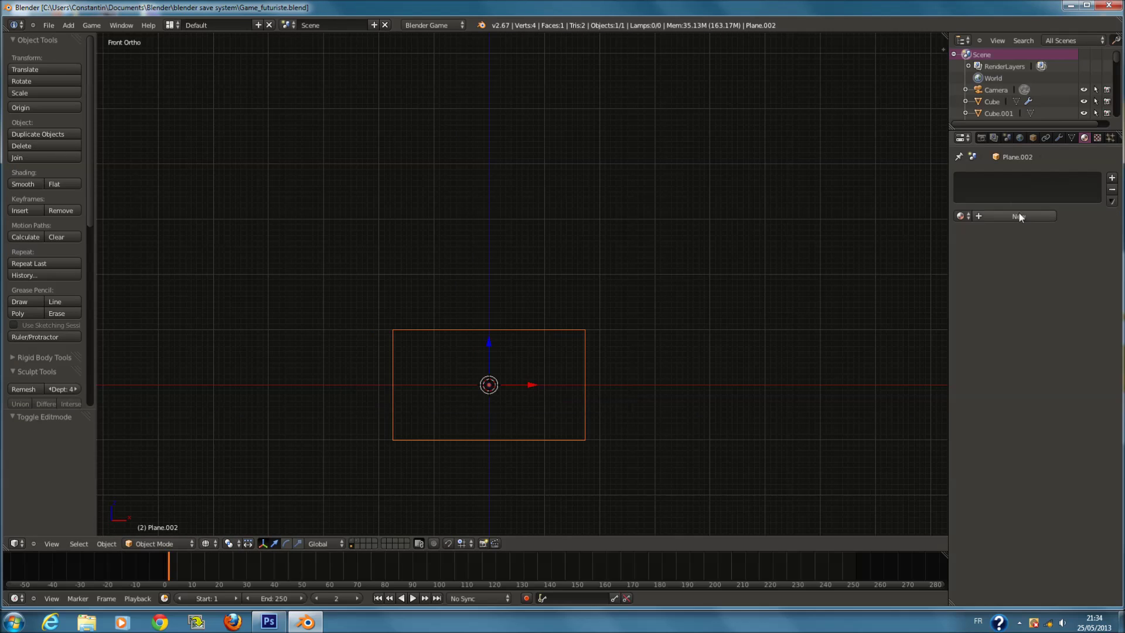
Give the plane a new material named hOLO and save the file.
{"action": "left_click", "coordinate": [1018, 216]}
{"action": "left_click", "coordinate": [994, 215]}
{"action": "type", "text": "hOLO"}
{"action": "key", "text": "Return"}
{"action": "key", "text": "ctrl+s"}
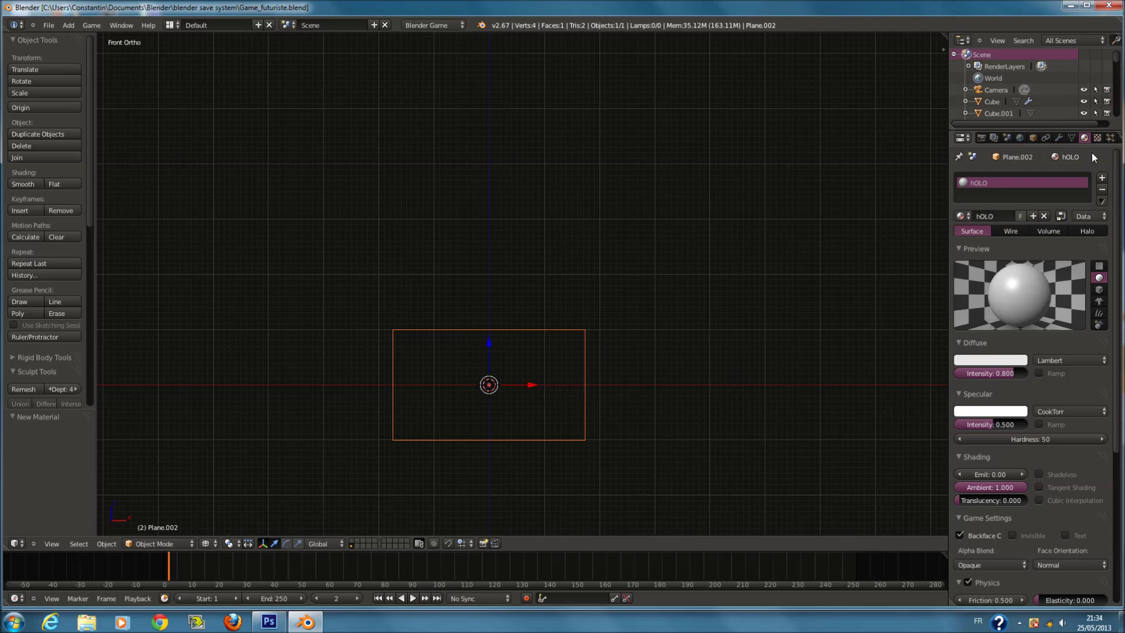
Add an Image or Movie texture to the hOLO material and set its mapping coordinates to UV.
{"action": "left_click", "coordinate": [1097, 138]}
{"action": "left_click", "coordinate": [1055, 262]}
{"action": "left_click", "coordinate": [1031, 278]}
{"action": "left_click", "coordinate": [1022, 223]}
{"action": "key", "text": "ctrl+s"}
{"action": "left_click", "coordinate": [999, 380]}
{"action": "left_click", "coordinate": [999, 365]}
{"action": "left_click", "coordinate": [1031, 382]}
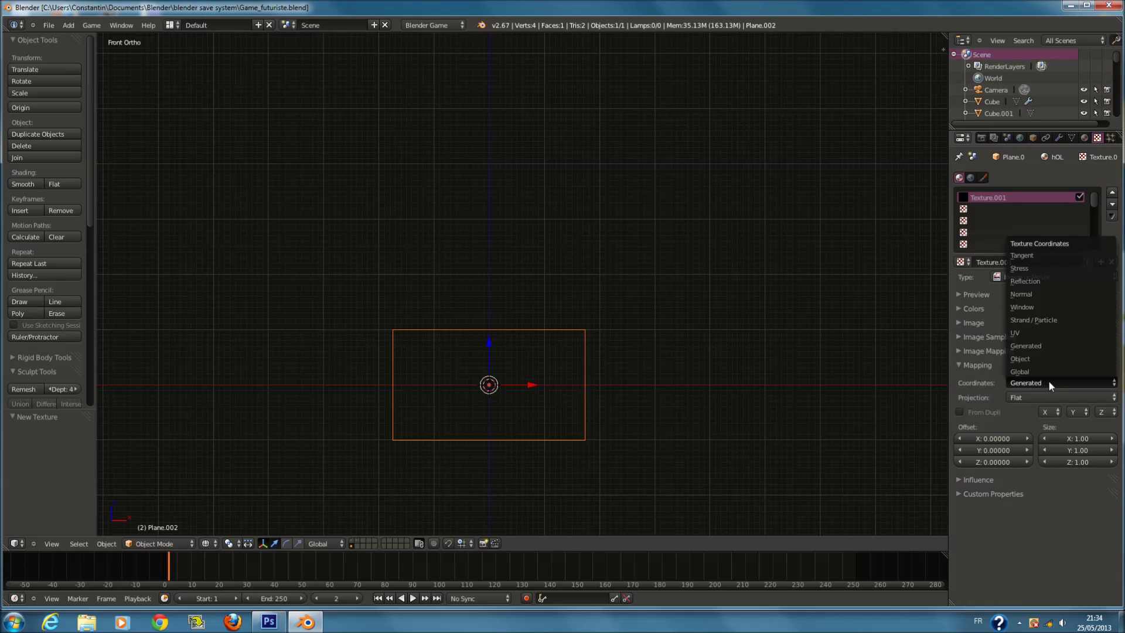
{"action": "left_click", "coordinate": [1046, 330]}
{"action": "left_click", "coordinate": [1019, 363]}
Load the nebula image Sans titre-.png from the desktop game folder into the texture.
{"action": "left_click", "coordinate": [1010, 323]}
{"action": "left_click", "coordinate": [1056, 336]}
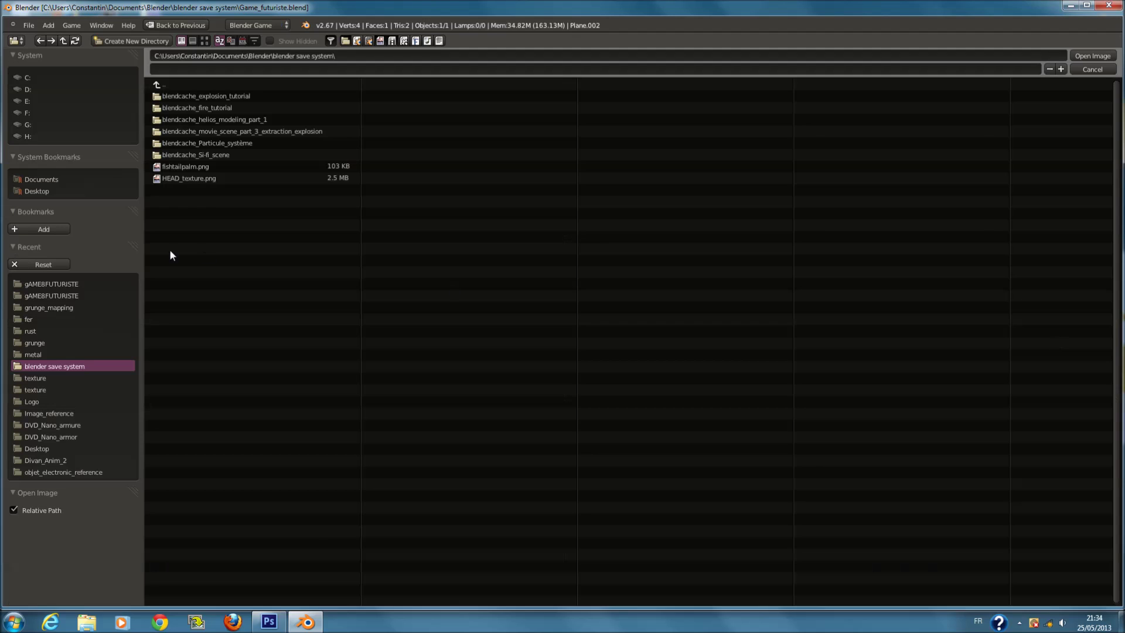
{"action": "left_click", "coordinate": [88, 283]}
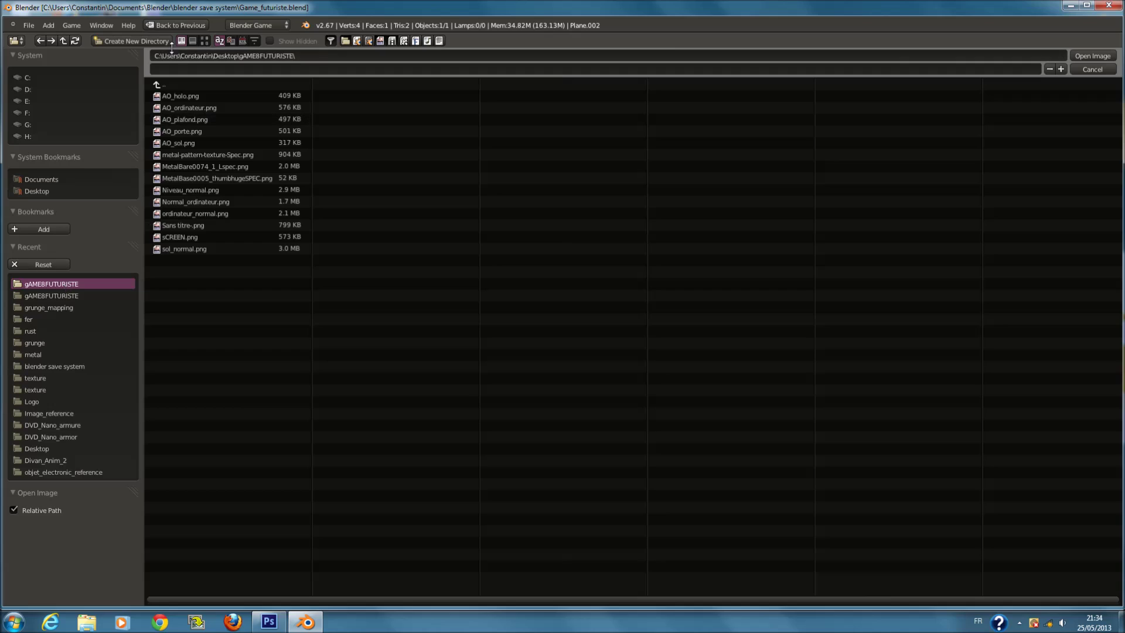
{"action": "left_click", "coordinate": [204, 41]}
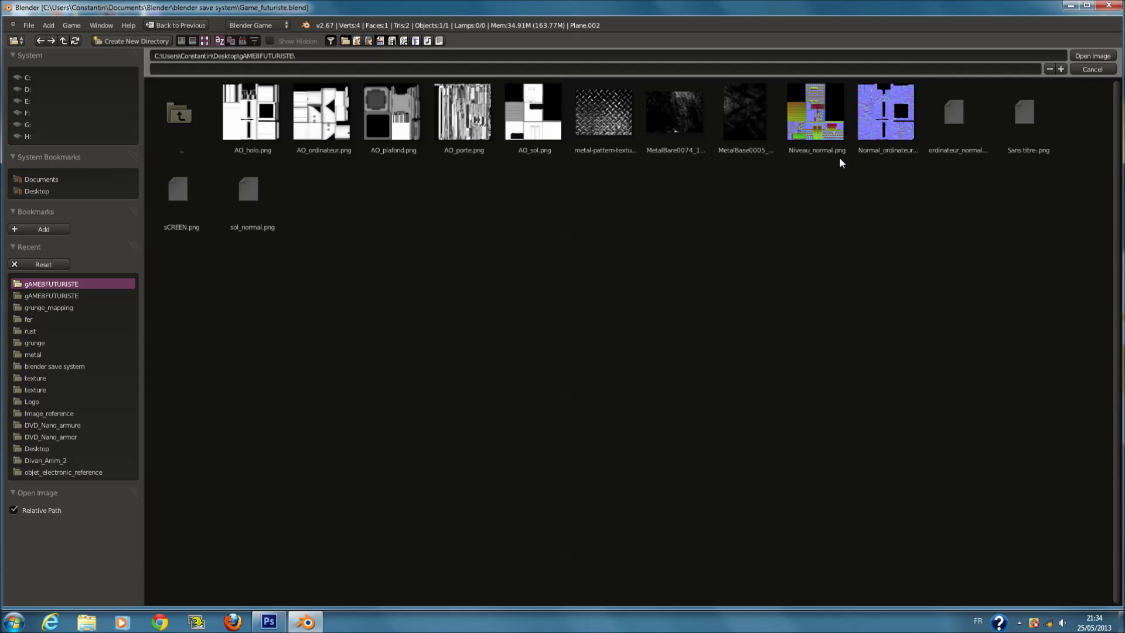
{"action": "left_click", "coordinate": [1029, 113]}
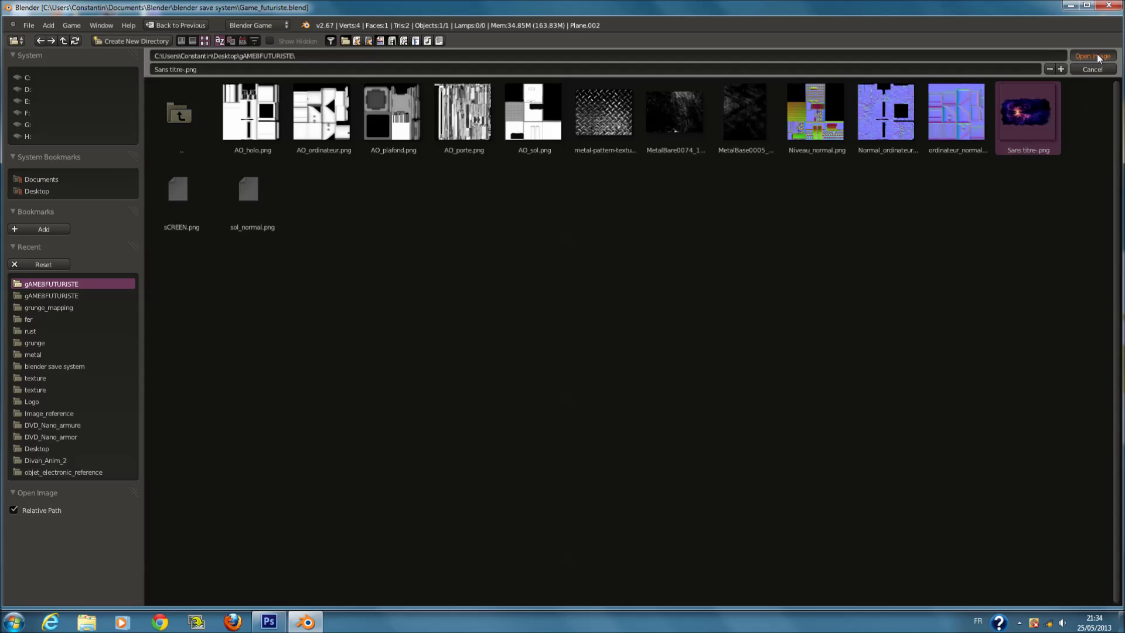
{"action": "left_click", "coordinate": [1094, 56]}
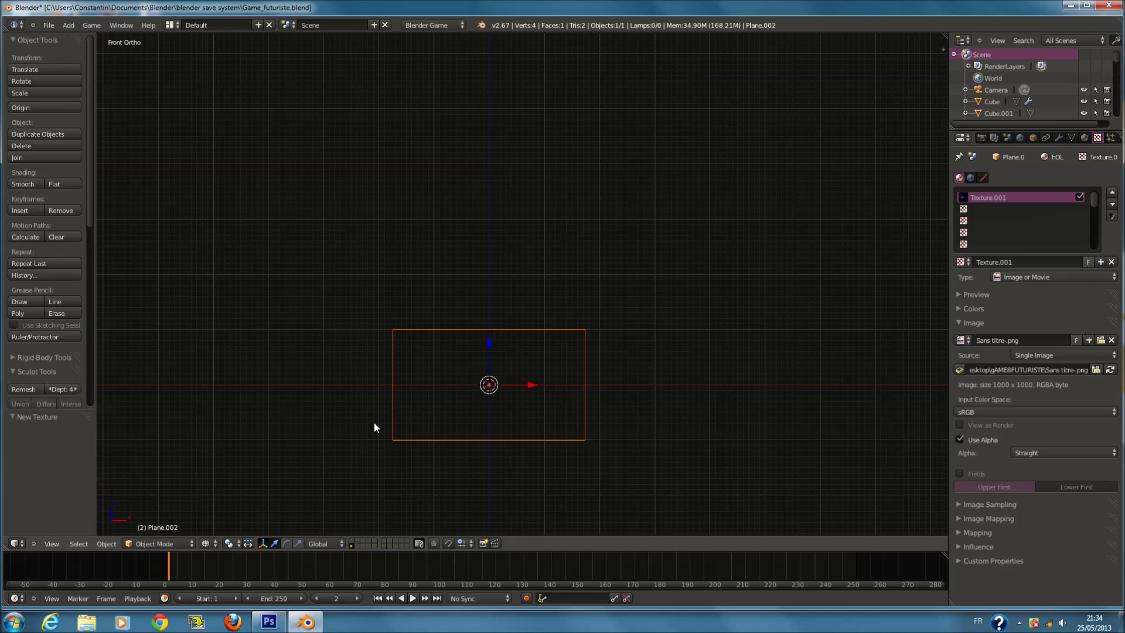
Display the viewport with Texture shading and rename the plane's texture hOLO.
{"action": "left_click", "coordinate": [207, 542]}
{"action": "left_click", "coordinate": [222, 494]}
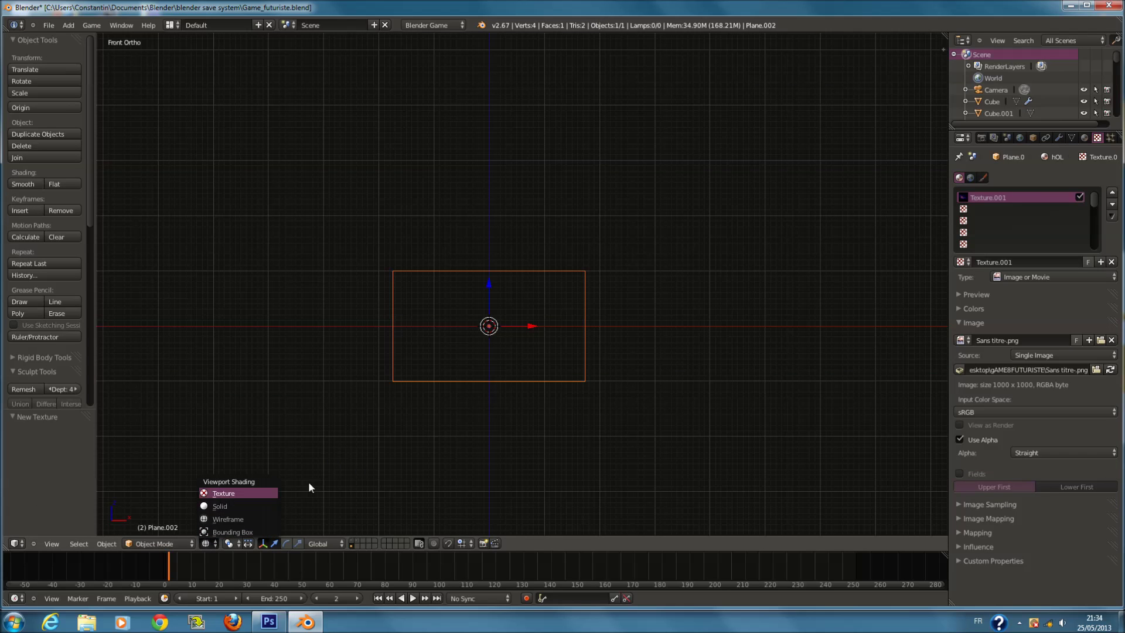
{"action": "left_click", "coordinate": [990, 322]}
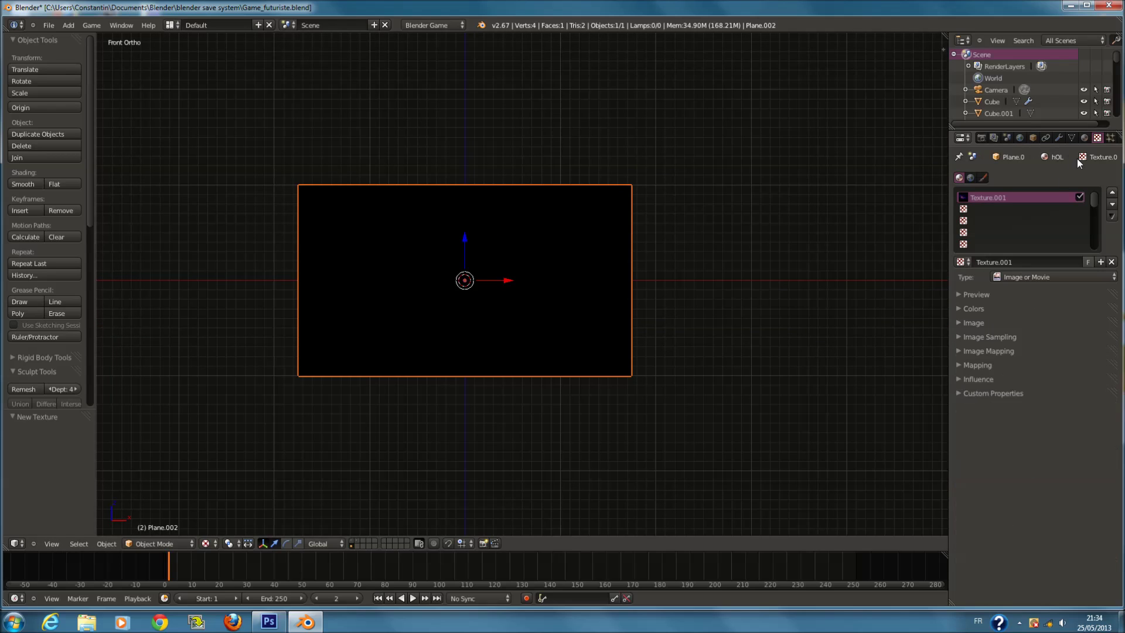
{"action": "left_click", "coordinate": [1012, 262]}
{"action": "type", "text": "hOLO"}
{"action": "key", "text": "Return"}
Enable Z Transparency on the hOLO material and lower its alpha to 0.
{"action": "left_click", "coordinate": [1085, 138]}
{"action": "scroll", "coordinate": [1004, 448], "scroll_direction": "down", "scroll_amount": 3}
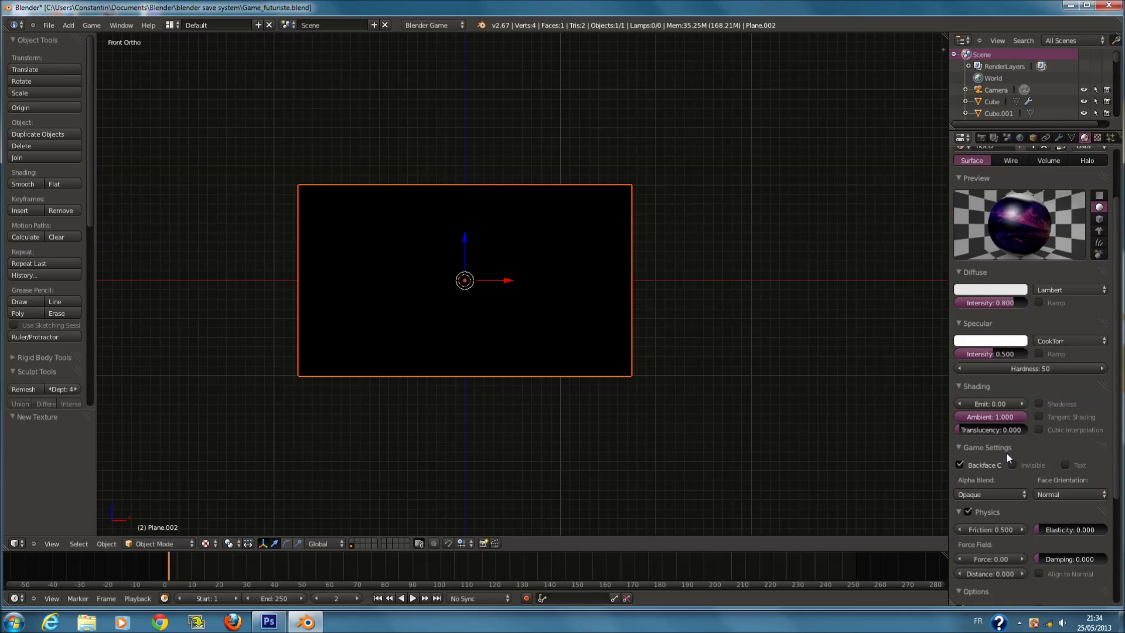
{"action": "scroll", "coordinate": [1008, 445], "scroll_direction": "down", "scroll_amount": 2}
{"action": "left_click", "coordinate": [991, 338]}
{"action": "left_click", "coordinate": [990, 353]}
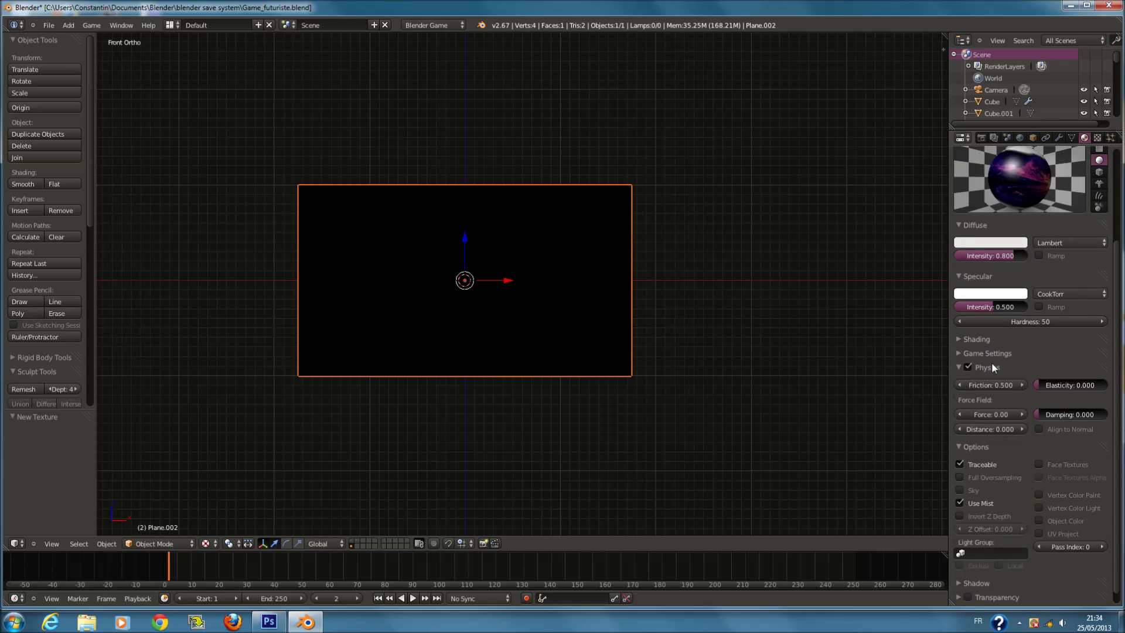
{"action": "left_click", "coordinate": [993, 368]}
{"action": "left_click", "coordinate": [994, 381]}
{"action": "left_click", "coordinate": [978, 396]}
{"action": "left_click", "coordinate": [977, 397]}
{"action": "left_click", "coordinate": [968, 410]}
{"action": "left_click", "coordinate": [990, 409]}
{"action": "left_click_drag", "start_coordinate": [1074, 443], "coordinate": [891, 450]}
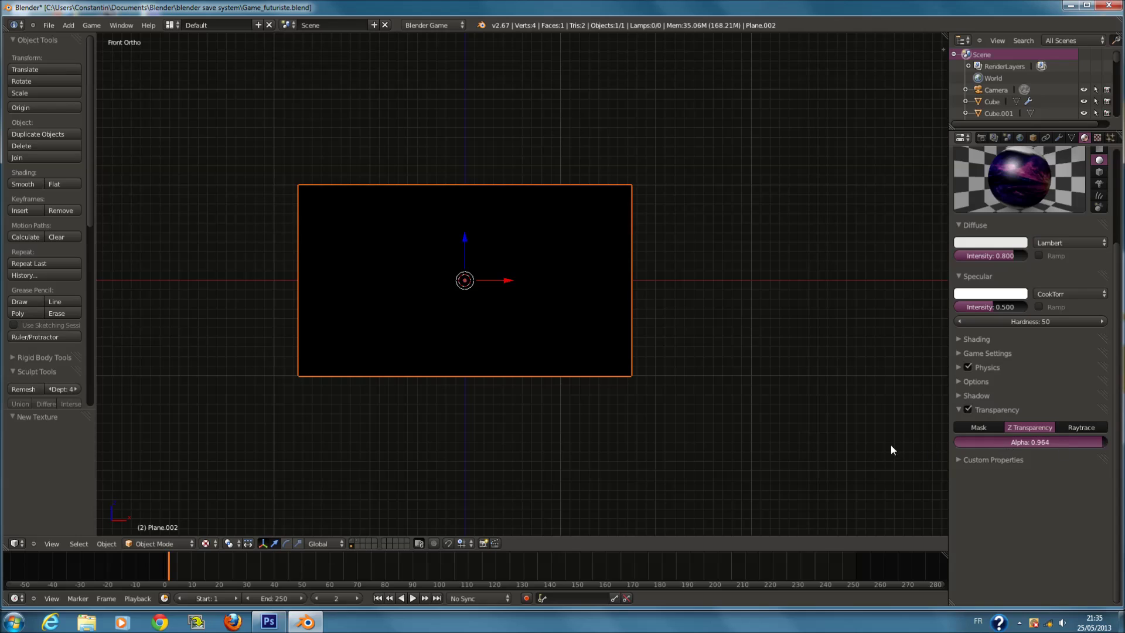
Make the hOLO texture influence the material's alpha as well as its colour.
{"action": "left_click", "coordinate": [1097, 138]}
{"action": "left_click", "coordinate": [1009, 361]}
{"action": "left_click", "coordinate": [979, 362]}
{"action": "left_click", "coordinate": [981, 390]}
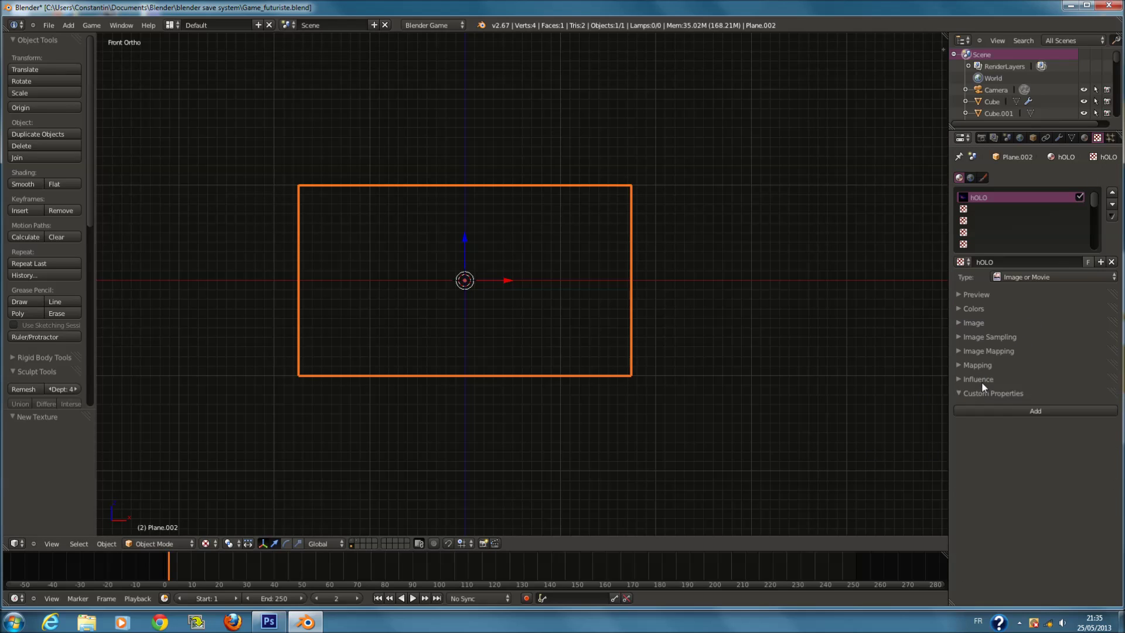
{"action": "left_click", "coordinate": [983, 380]}
{"action": "left_click", "coordinate": [959, 435]}
{"action": "scroll", "coordinate": [551, 289], "scroll_direction": "up", "scroll_amount": 3}
Stretch the hologram plane along Z by about 1.285.
{"action": "middle_click_drag", "start_coordinate": [550, 289], "coordinate": [588, 349]}
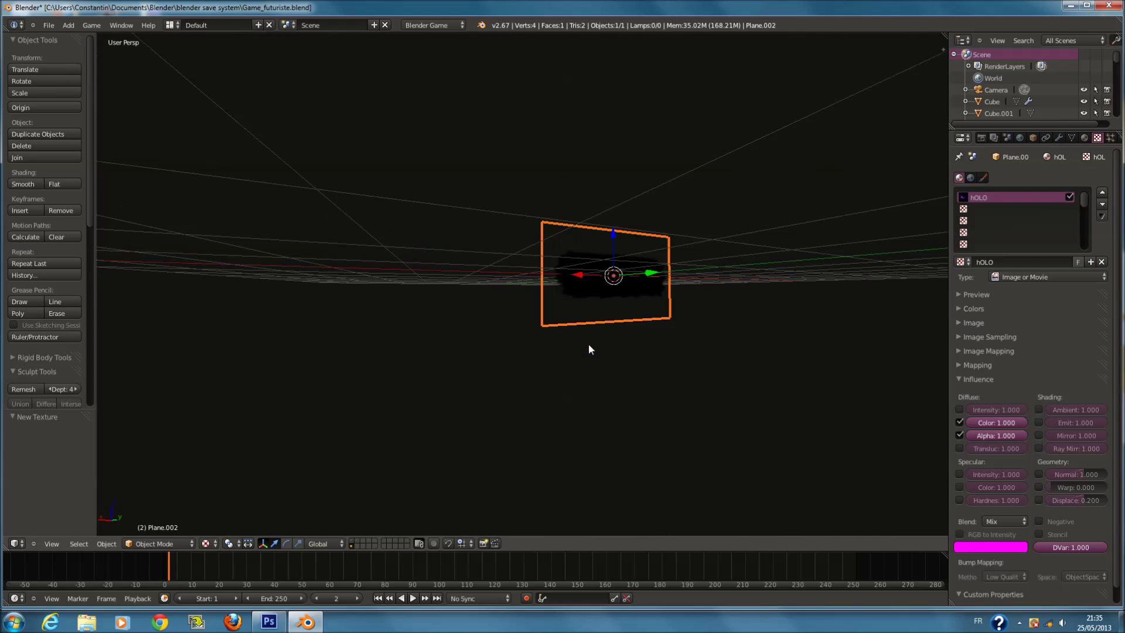
{"action": "scroll", "coordinate": [591, 339], "scroll_direction": "up", "scroll_amount": 6}
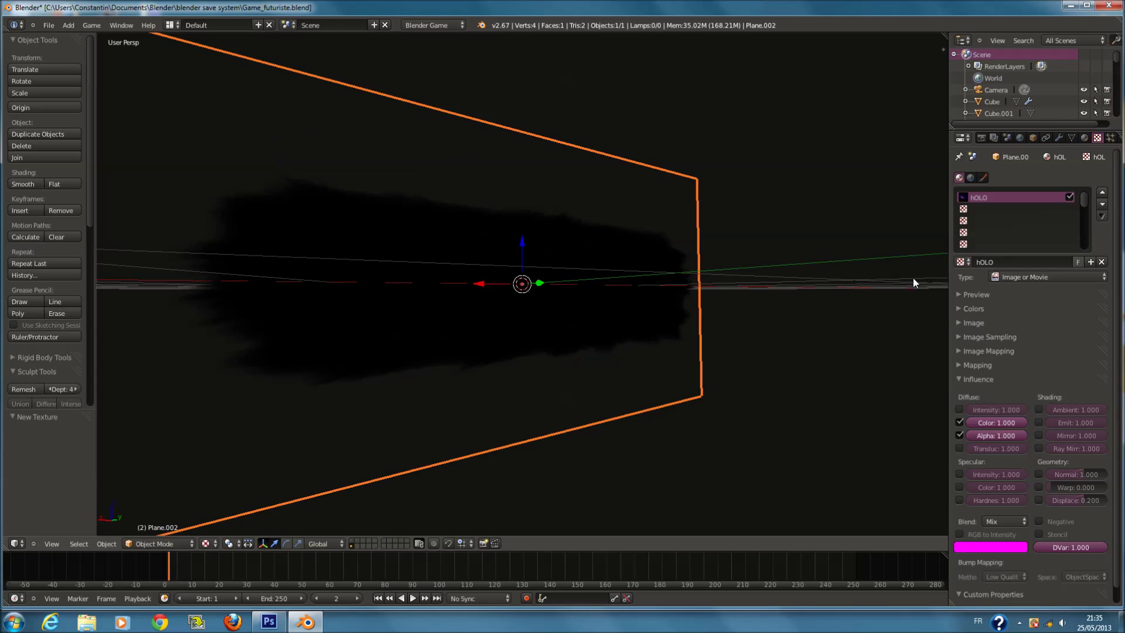
{"action": "middle_click_drag", "start_coordinate": [850, 280], "coordinate": [769, 329]}
{"action": "key", "text": "s"}
{"action": "key", "text": "z"}
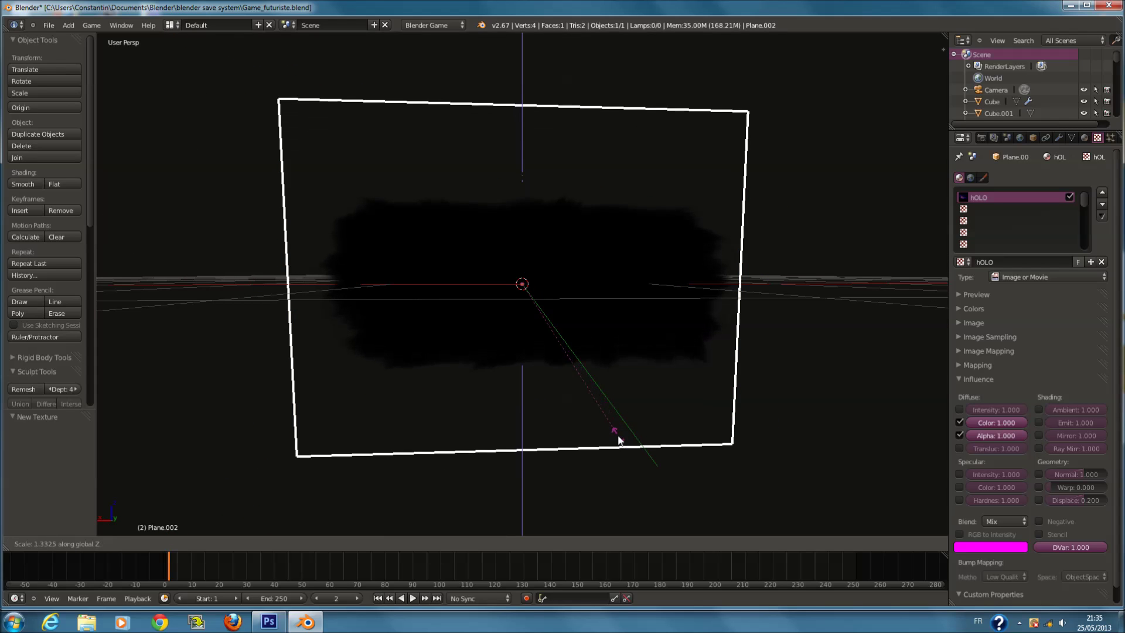
{"action": "left_click", "coordinate": [613, 432]}
Preview the hOLO texture and make the hOLO material shadeless.
{"action": "left_click", "coordinate": [987, 323]}
{"action": "left_click", "coordinate": [987, 322]}
{"action": "left_click", "coordinate": [989, 297]}
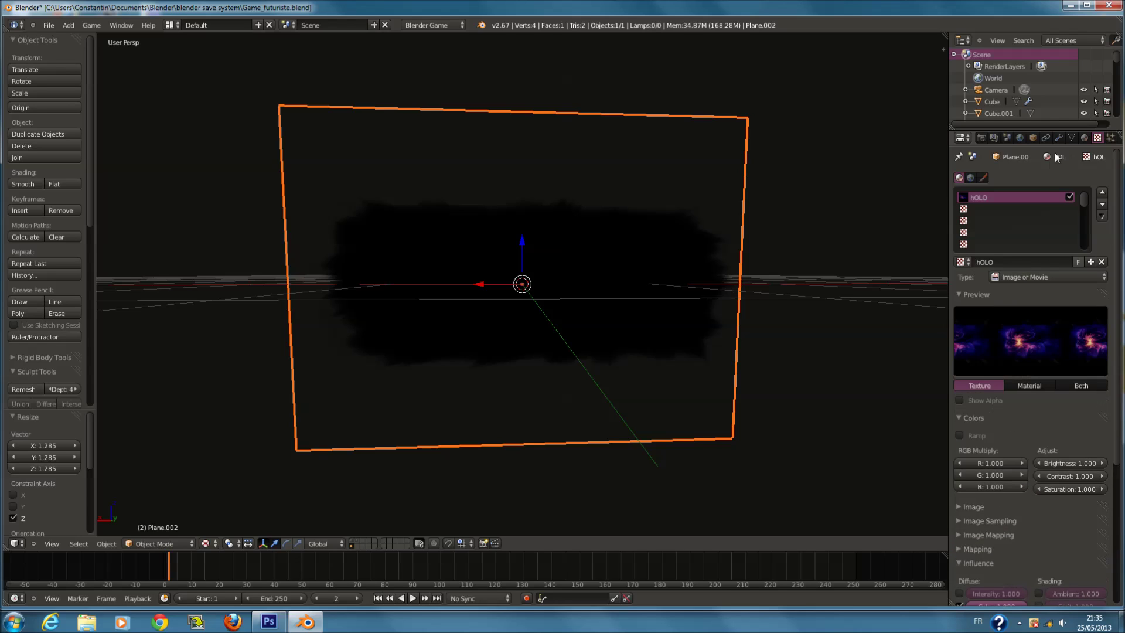
{"action": "left_click", "coordinate": [1084, 138]}
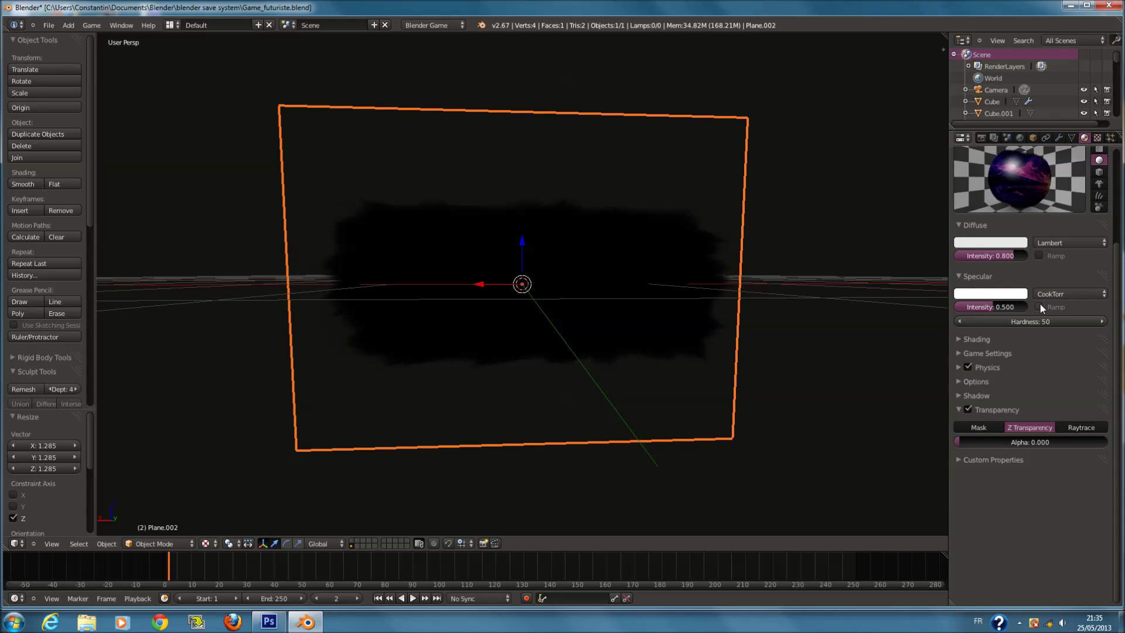
{"action": "left_click", "coordinate": [1013, 338]}
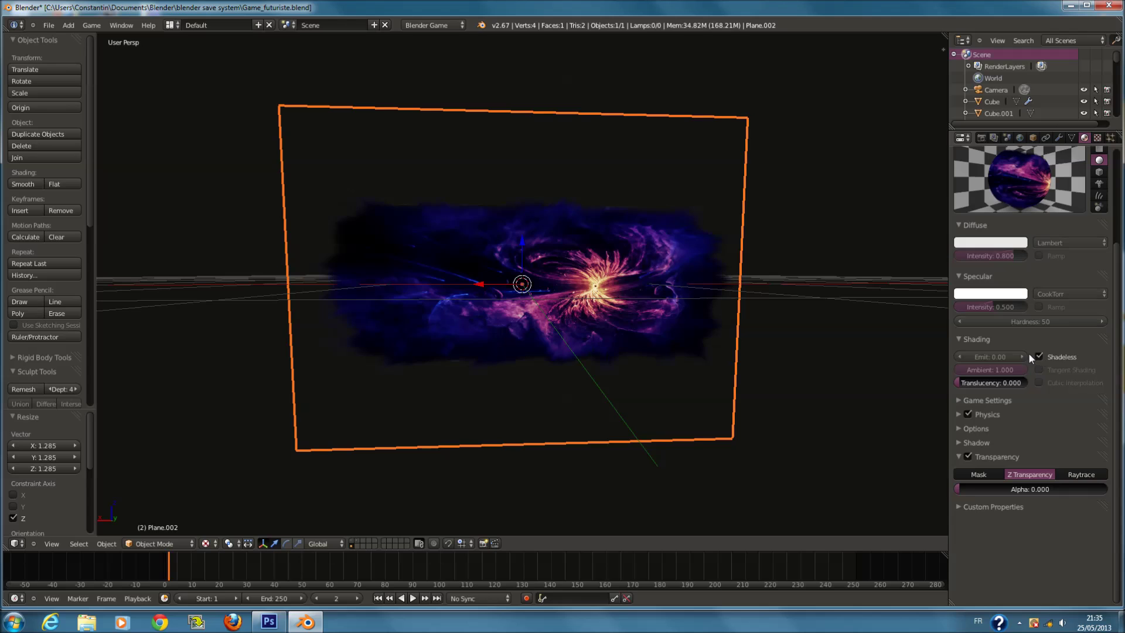
Deselect the hologram plane and save the project over Game_futuriste.blend.
{"action": "scroll", "coordinate": [687, 331], "scroll_direction": "up", "scroll_amount": 5}
{"action": "scroll", "coordinate": [688, 330], "scroll_direction": "down", "scroll_amount": 5}
{"action": "key", "text": "a"}
{"action": "key", "text": "ctrl+s"}
{"action": "left_click", "coordinate": [687, 329]}
{"action": "mouse_move", "coordinate": [639, 226]}
{"action": "middle_mouse_down"}
{"action": "mouse_move", "coordinate": [618, 236]}
{"action": "mouse_move", "coordinate": [643, 233]}
{"action": "middle_mouse_up"}
{"action": "key", "text": "ctrl+s"}
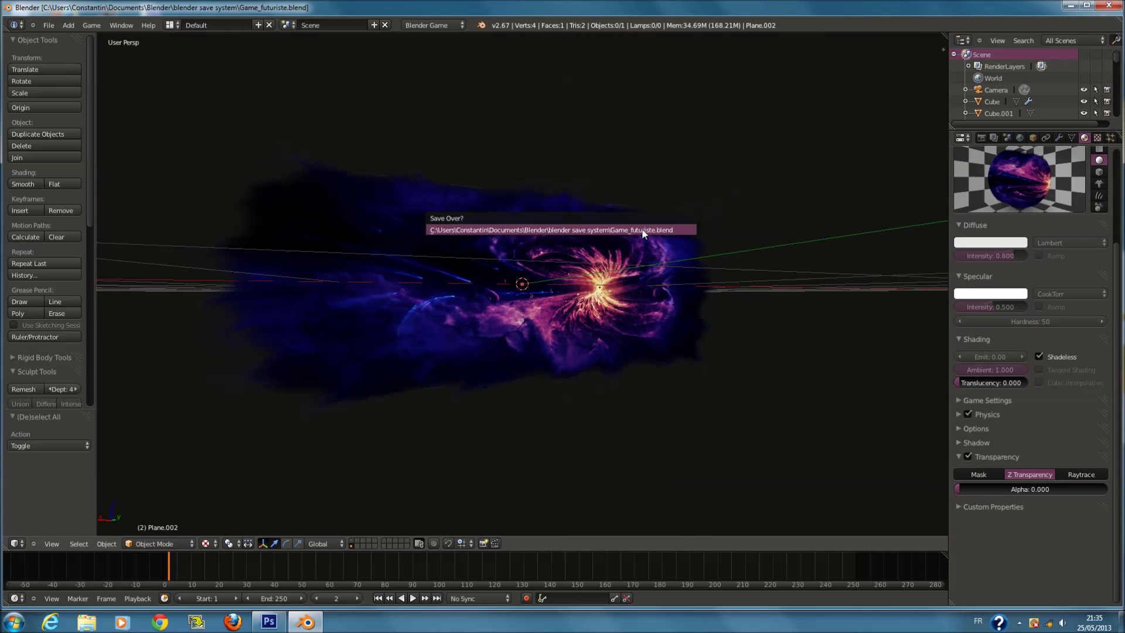
{"action": "left_click", "coordinate": [643, 230]}
Give the hOLO material's diffuse colour a pale blue-grey tint.
{"action": "left_click", "coordinate": [991, 242]}
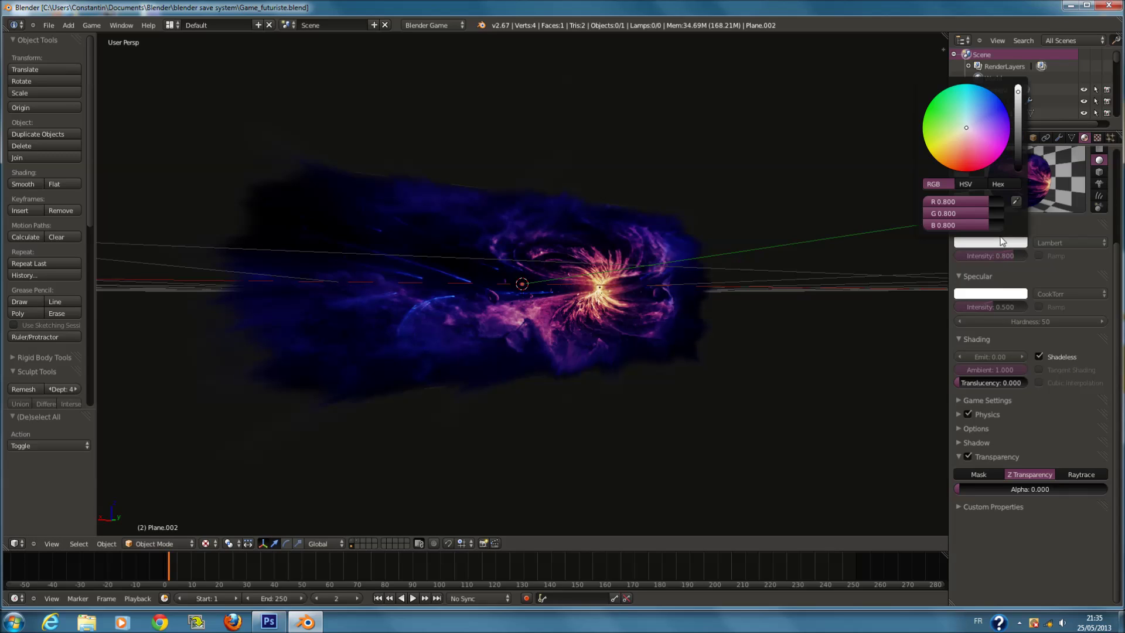
{"action": "left_click", "coordinate": [985, 105]}
{"action": "left_click_drag", "start_coordinate": [943, 201], "coordinate": [1021, 222]}
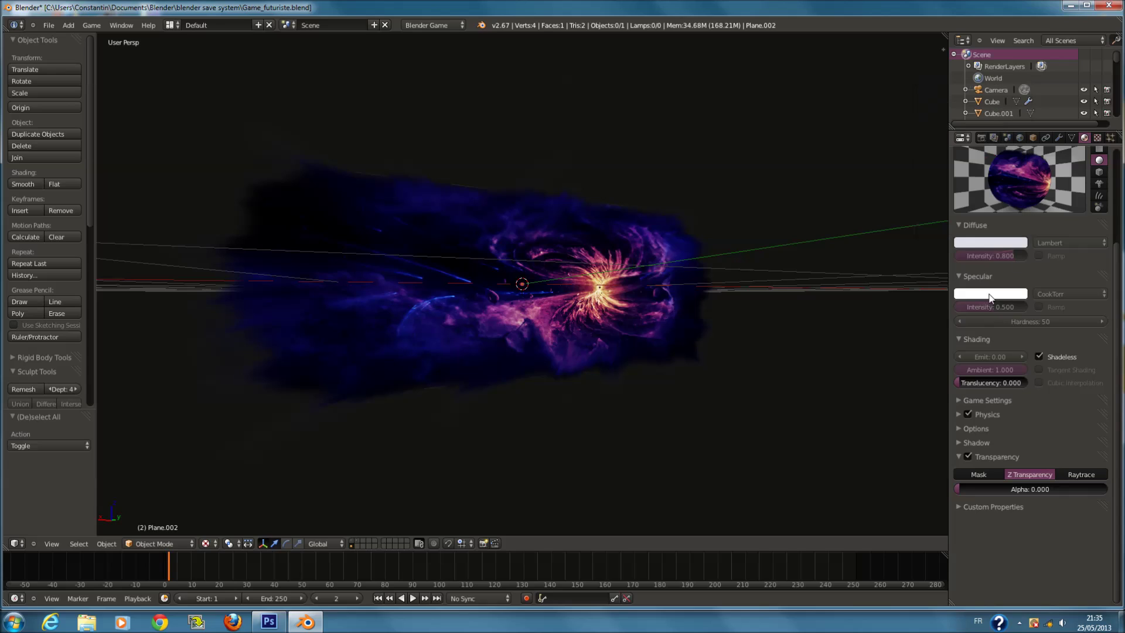
Turn off Shadeless on the hOLO material and set its Emit to 1.
{"action": "left_click", "coordinate": [1038, 357]}
{"action": "left_click_drag", "start_coordinate": [1009, 357], "coordinate": [1010, 357]}
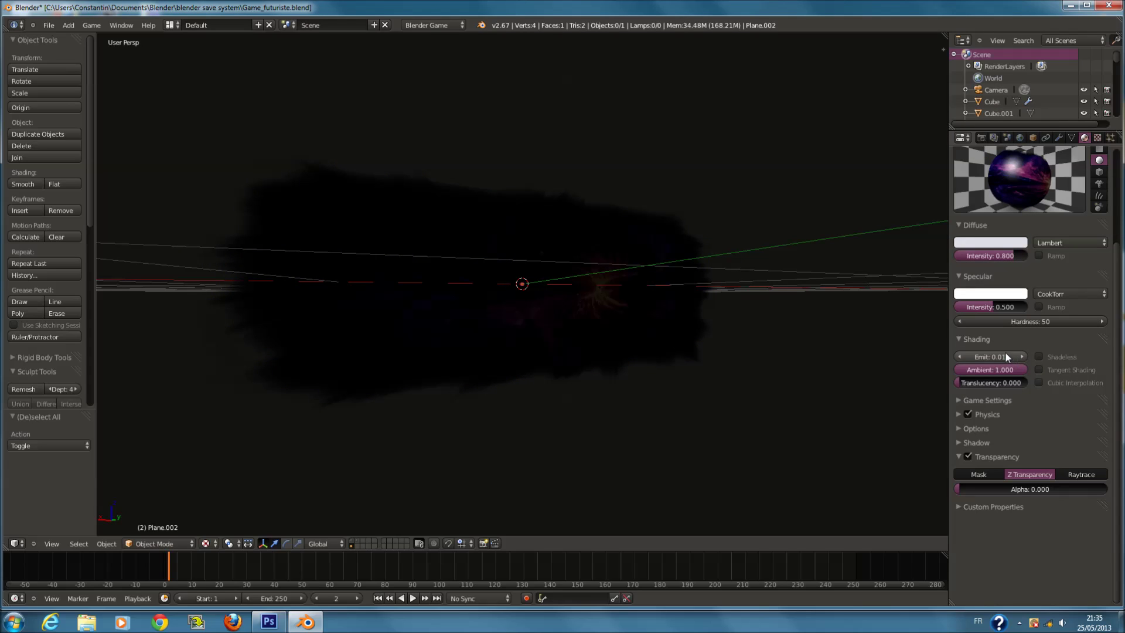
{"action": "type", "text": "1"}
{"action": "key", "text": "Return"}
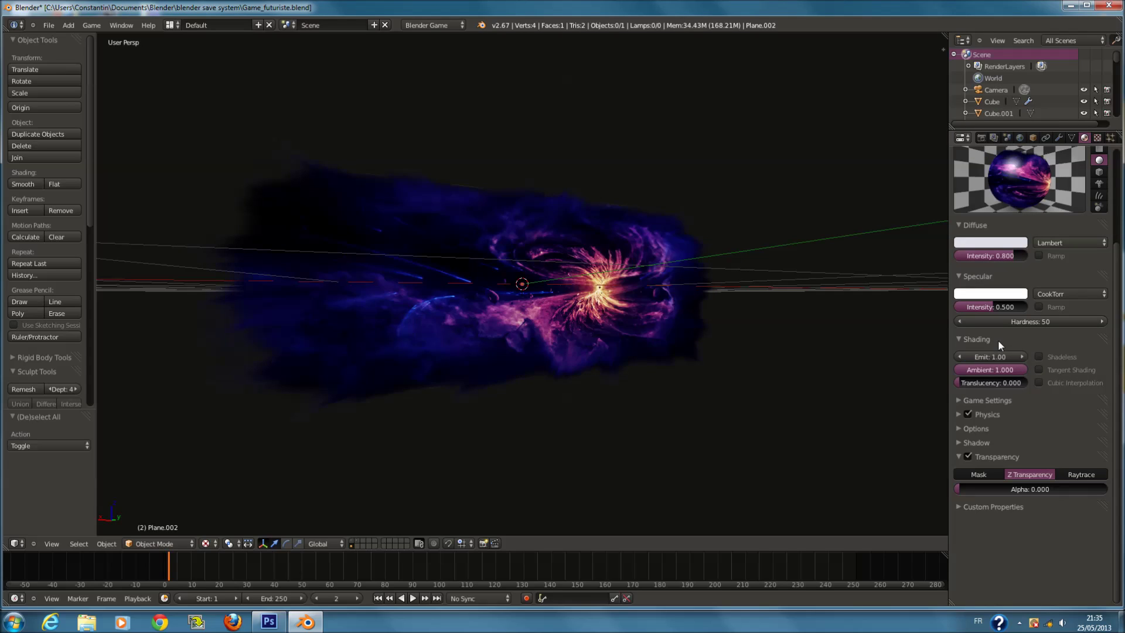
Make the hOLO material's diffuse colour off-white and its specular colour light blue, and save the file.
{"action": "left_click", "coordinate": [999, 247]}
{"action": "left_click_drag", "start_coordinate": [989, 123], "coordinate": [987, 153]}
{"action": "left_click", "coordinate": [990, 293]}
{"action": "mouse_move", "coordinate": [656, 316]}
{"action": "middle_mouse_down"}
{"action": "mouse_move", "coordinate": [602, 341]}
{"action": "mouse_move", "coordinate": [546, 395]}
{"action": "mouse_move", "coordinate": [382, 461]}
{"action": "middle_mouse_up"}
{"action": "key", "text": "ctrl+s"}
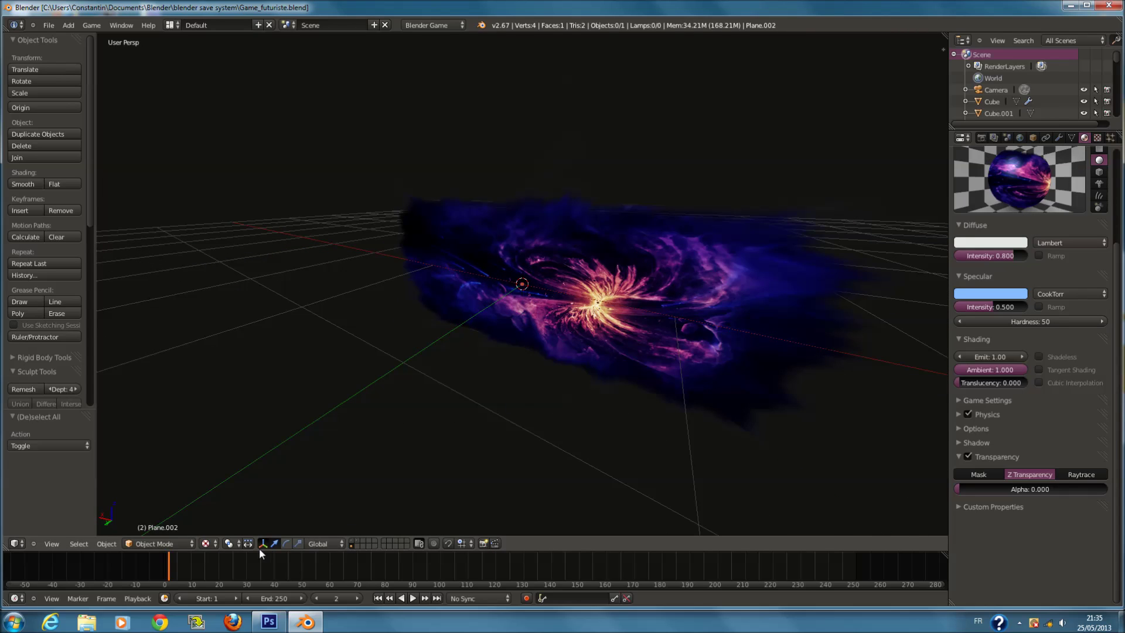
Select the hologram plane, set the hOLO texture's alpha influence to 0.5, and save the file.
{"action": "left_click", "coordinate": [205, 543]}
{"action": "left_click", "coordinate": [220, 507]}
{"action": "key", "text": "z"}
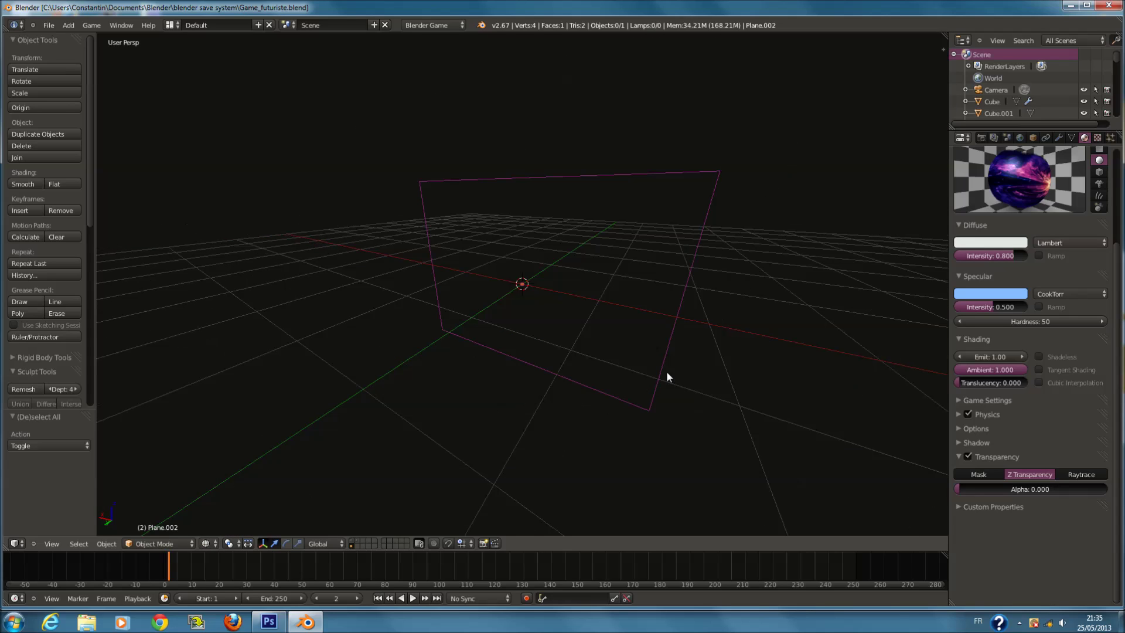
{"action": "right_click", "coordinate": [686, 294]}
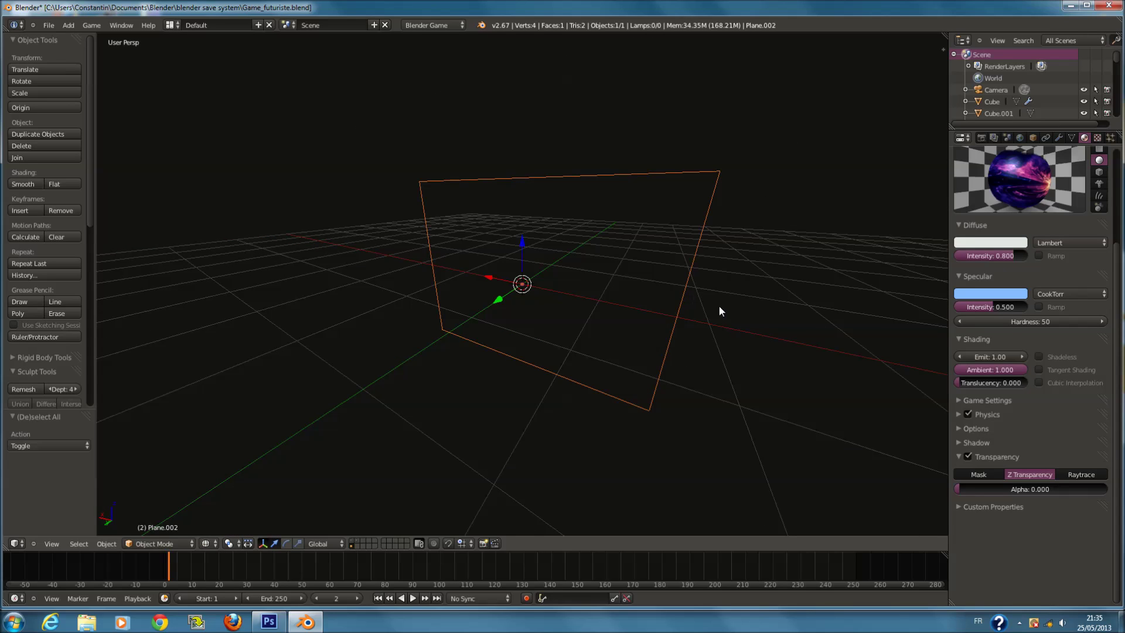
{"action": "left_click", "coordinate": [1098, 137]}
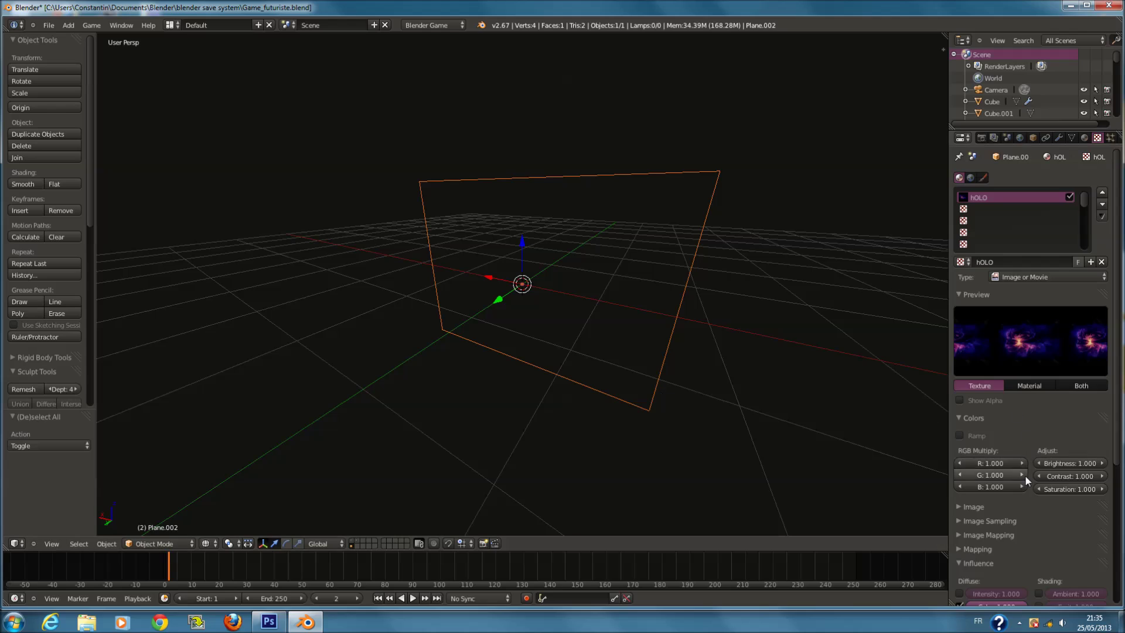
{"action": "scroll", "coordinate": [1025, 475], "scroll_direction": "down", "scroll_amount": 6}
{"action": "left_click", "coordinate": [1008, 477]}
{"action": "key", "text": "BackSpace"}
{"action": "type", "text": "0.5"}
{"action": "key", "text": "Return"}
{"action": "key", "text": "ctrl+s"}
Check the semi-transparent hologram in Texture viewport shading, deselect the plane, and save the file.
{"action": "left_click", "coordinate": [205, 543]}
{"action": "left_click", "coordinate": [221, 494]}
{"action": "middle_click_drag", "start_coordinate": [380, 441], "coordinate": [621, 280]}
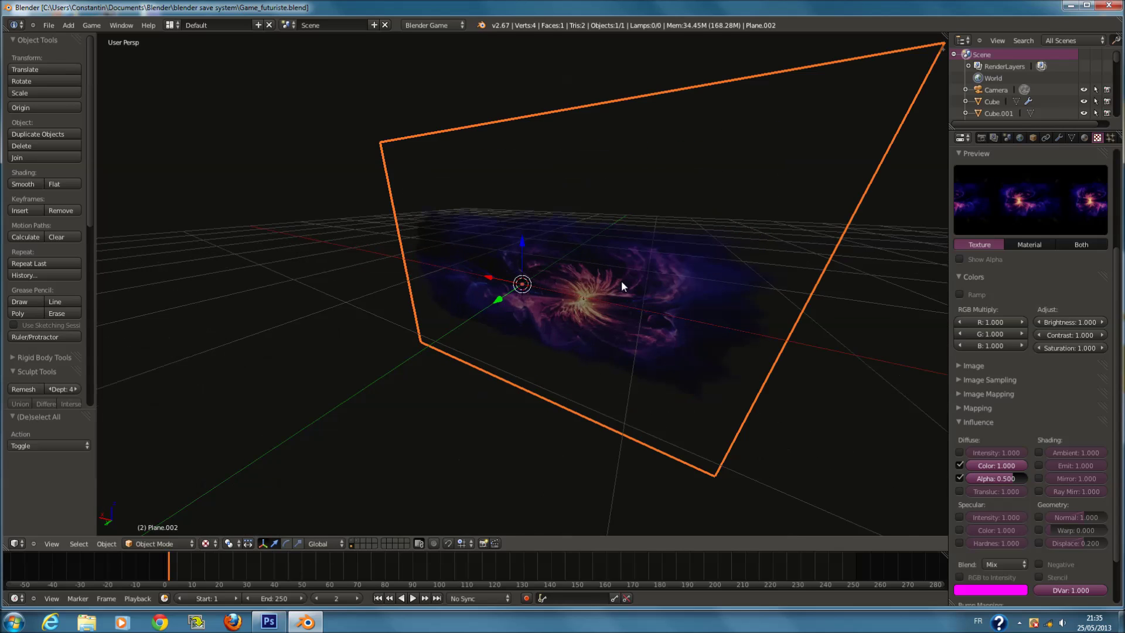
{"action": "middle_click_drag", "start_coordinate": [658, 335], "coordinate": [667, 320]}
{"action": "key", "text": "a"}
{"action": "key", "text": "ctrl+s"}
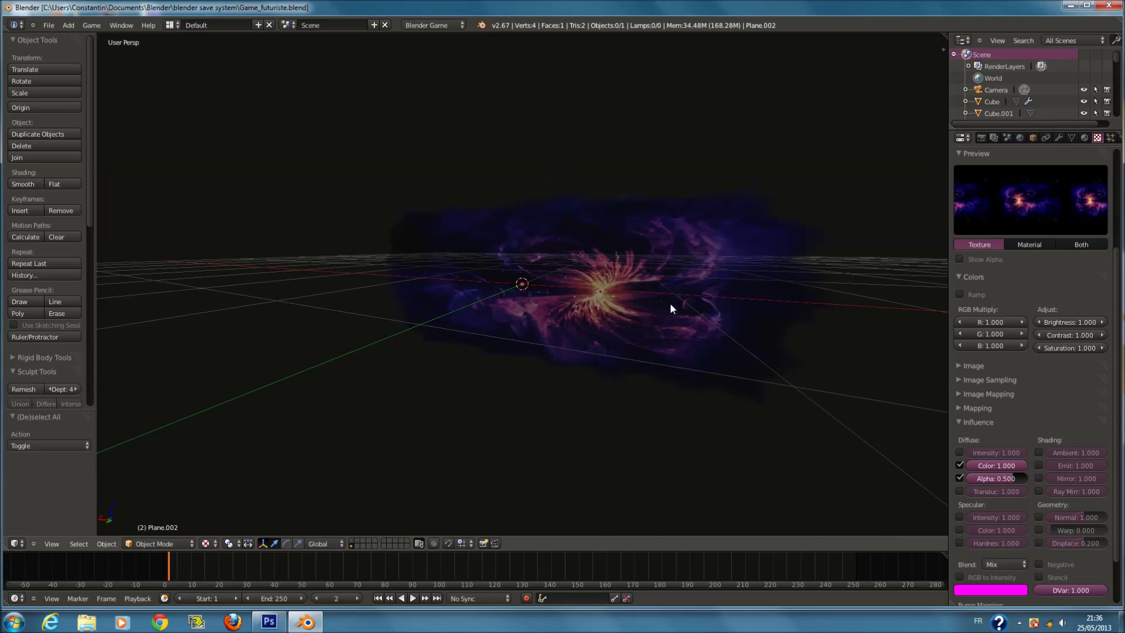
Try to move the hologram plane to layer 1 in Solid viewport shading.
{"action": "left_click", "coordinate": [206, 544]}
{"action": "left_click", "coordinate": [216, 508]}
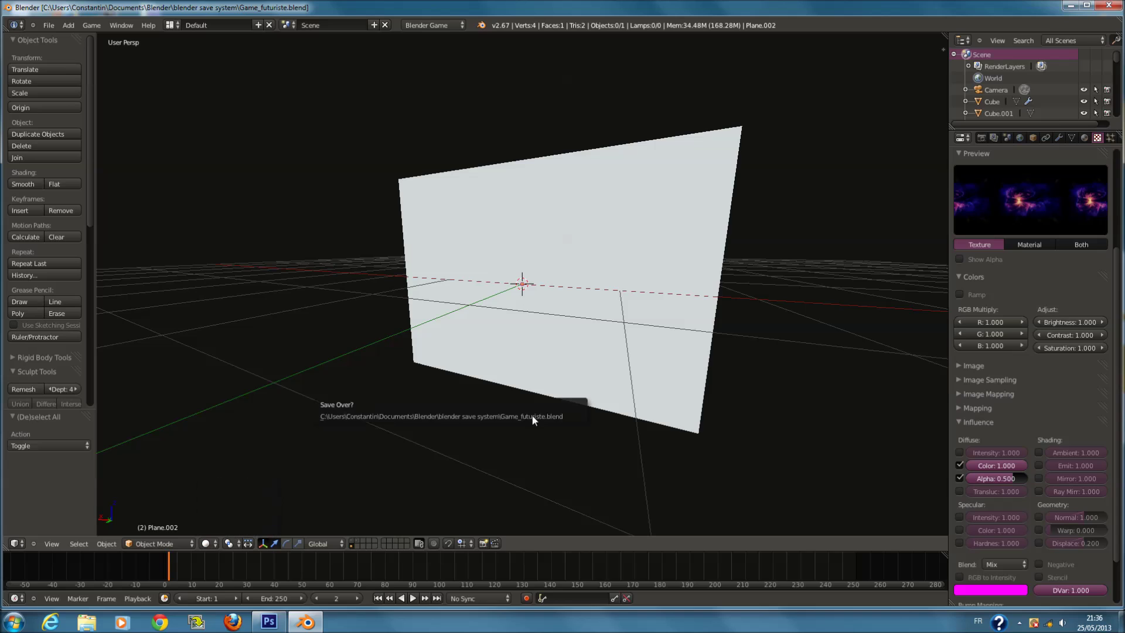
{"action": "key", "text": "m"}
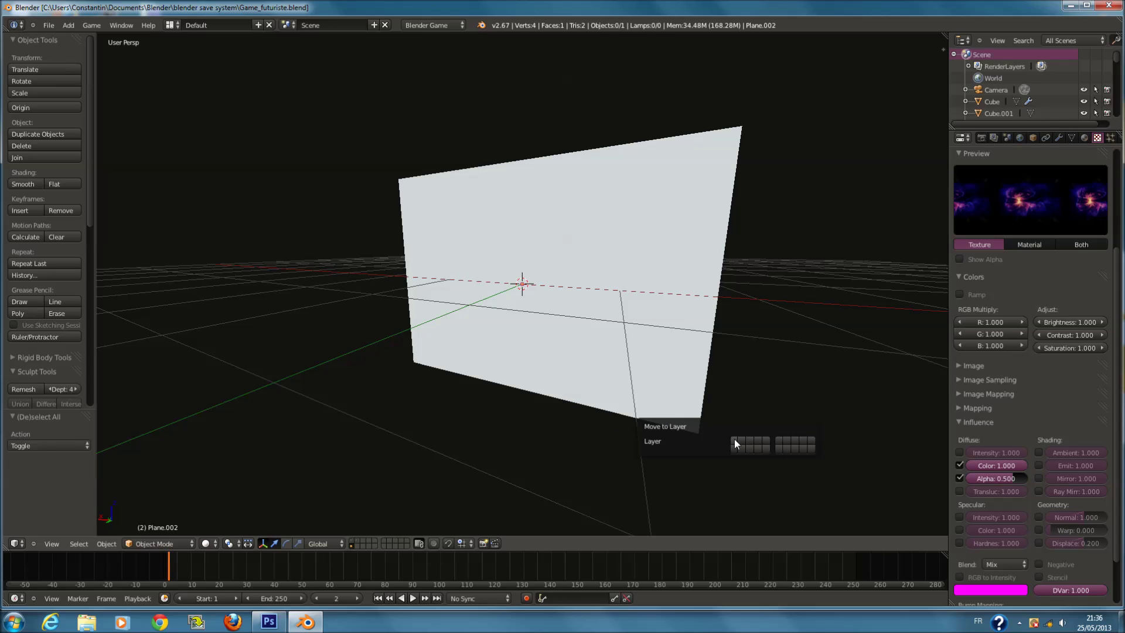
{"action": "left_click", "coordinate": [734, 439]}
Examine the room on layer 1 in solid and wireframe shading to locate the hologram plane.
{"action": "left_click", "coordinate": [353, 540]}
{"action": "scroll", "coordinate": [537, 413], "scroll_direction": "down", "scroll_amount": 5}
{"action": "middle_click_drag", "start_coordinate": [537, 413], "coordinate": [525, 373]}
{"action": "key", "text": "z"}
{"action": "scroll", "coordinate": [585, 301], "scroll_direction": "up", "scroll_amount": 3}
{"action": "key", "text": "z"}
{"action": "scroll", "coordinate": [585, 300], "scroll_direction": "down", "scroll_amount": 3}
{"action": "key", "text": "z"}
{"action": "scroll", "coordinate": [658, 216], "scroll_direction": "up", "scroll_amount": 3}
{"action": "key", "text": "z"}
{"action": "scroll", "coordinate": [695, 192], "scroll_direction": "up", "scroll_amount": 3}
{"action": "scroll", "coordinate": [750, 251], "scroll_direction": "down", "scroll_amount": 4}
{"action": "key", "text": "z"}
{"action": "middle_click_drag", "start_coordinate": [746, 273], "coordinate": [696, 272]}
{"action": "scroll", "coordinate": [738, 258], "scroll_direction": "down", "scroll_amount": 2}
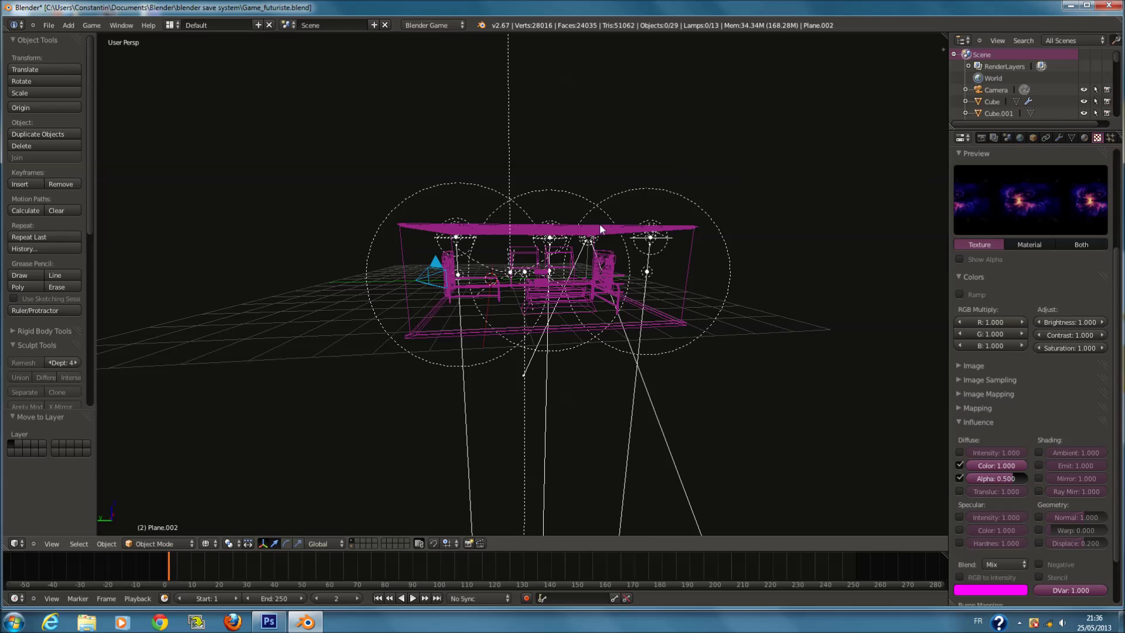
{"action": "scroll", "coordinate": [574, 316], "scroll_direction": "up", "scroll_amount": 5}
Return to the hologram plane's layer, move the plane to layer 1, and display the room with it.
{"action": "key", "text": "KP_Divide"}
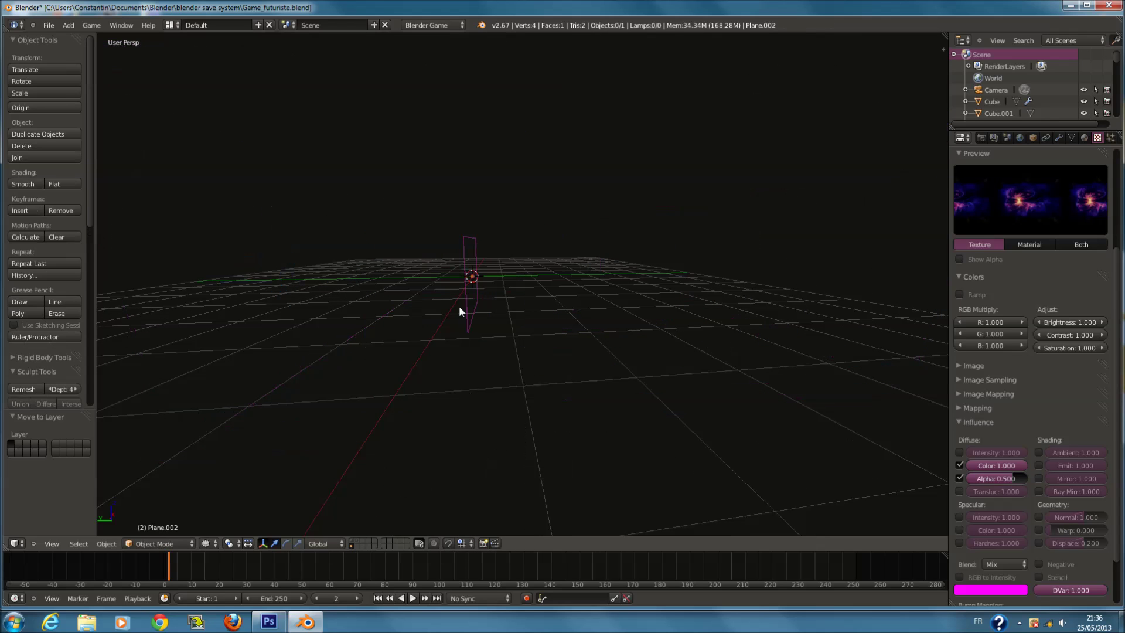
{"action": "key", "text": "m"}
{"action": "left_click", "coordinate": [570, 327]}
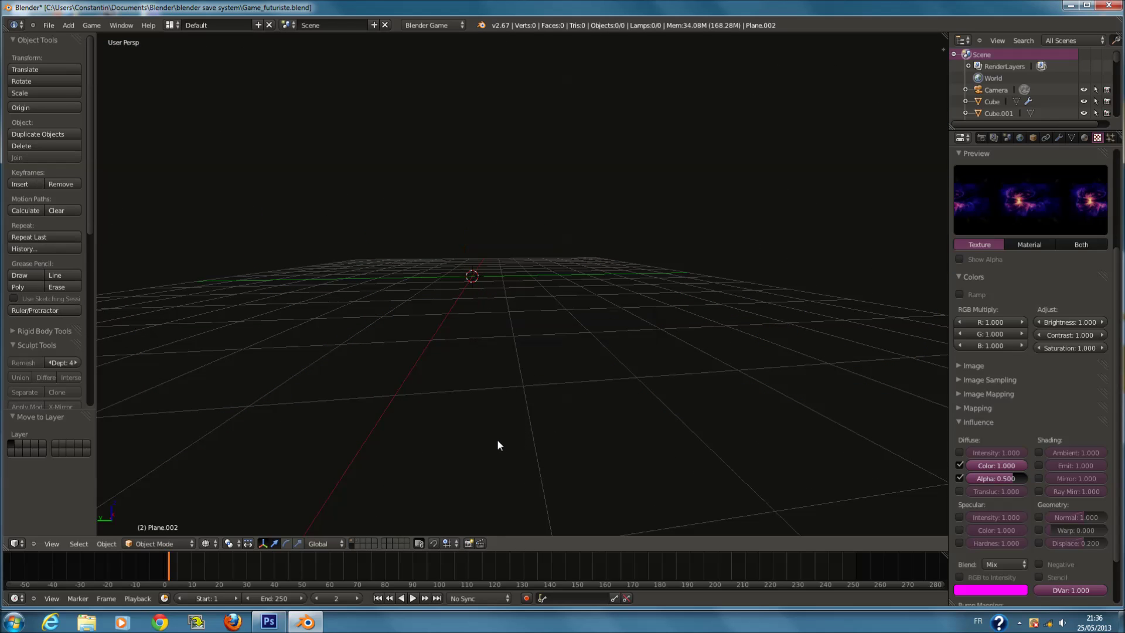
{"action": "left_click", "coordinate": [351, 542]}
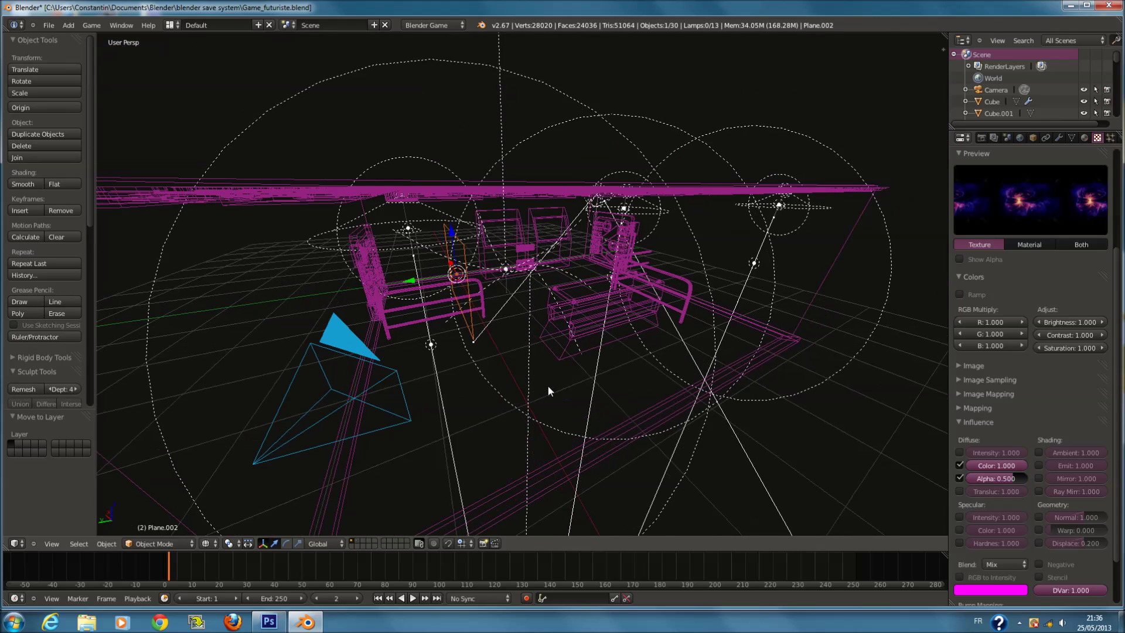
In top view, rotate the hologram plane 90° about Z and move it over the long table.
{"action": "key", "text": "KP_7"}
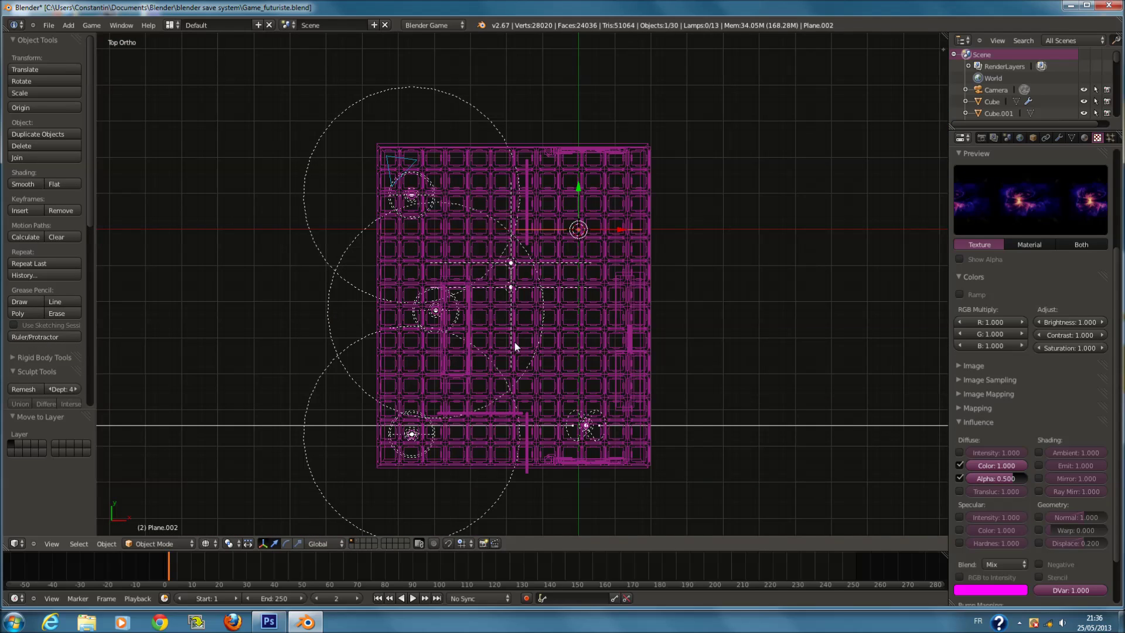
{"action": "scroll", "coordinate": [781, 203], "scroll_direction": "up", "scroll_amount": 1}
{"action": "type", "text": "r"}
{"action": "type", "text": "90"}
{"action": "key", "text": "Return"}
{"action": "key", "text": "g"}
{"action": "left_click_drag", "start_coordinate": [576, 317], "coordinate": [543, 356]}
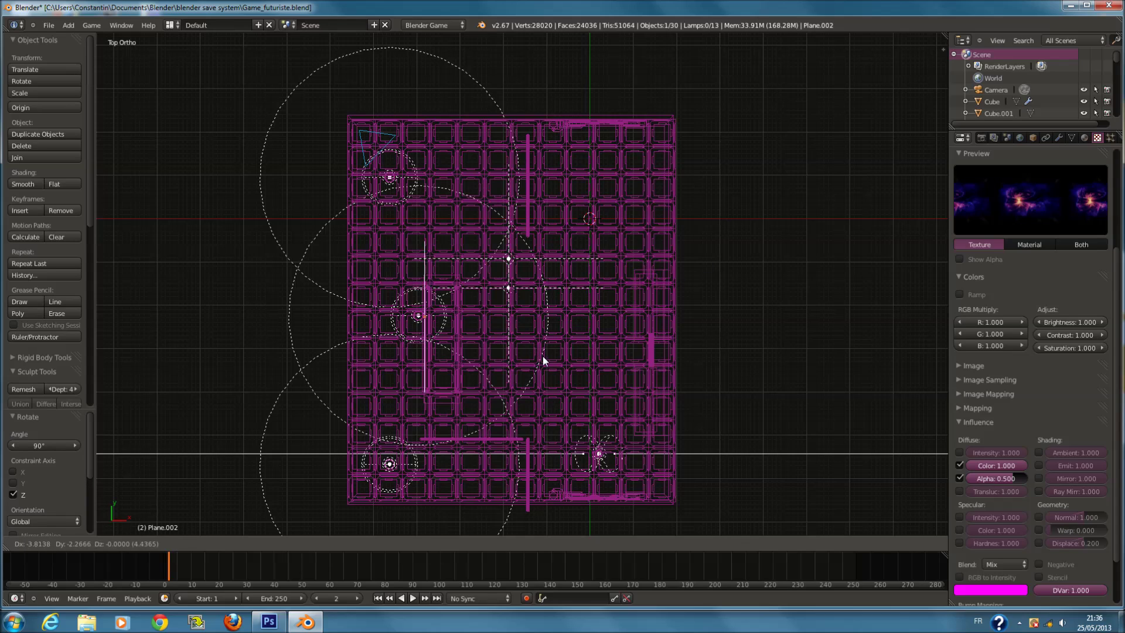
{"action": "left_click", "coordinate": [552, 361]}
Scale the hologram plane by about 0.601 to fit the table, viewed in solid shading.
{"action": "key", "text": "KP_2"}
{"action": "key", "text": "KP_2"}
{"action": "key", "text": "KP_2"}
{"action": "key", "text": "KP_2"}
{"action": "key", "text": "KP_2"}
{"action": "key", "text": "KP_2"}
{"action": "key", "text": "z"}
{"action": "key", "text": "KP_Decimal"}
{"action": "mouse_move", "coordinate": [552, 361]}
{"action": "middle_mouse_down"}
{"action": "mouse_move", "coordinate": [769, 386]}
{"action": "mouse_move", "coordinate": [794, 365]}
{"action": "middle_mouse_up"}
{"action": "key", "text": "s"}
{"action": "left_click", "coordinate": [558, 254]}
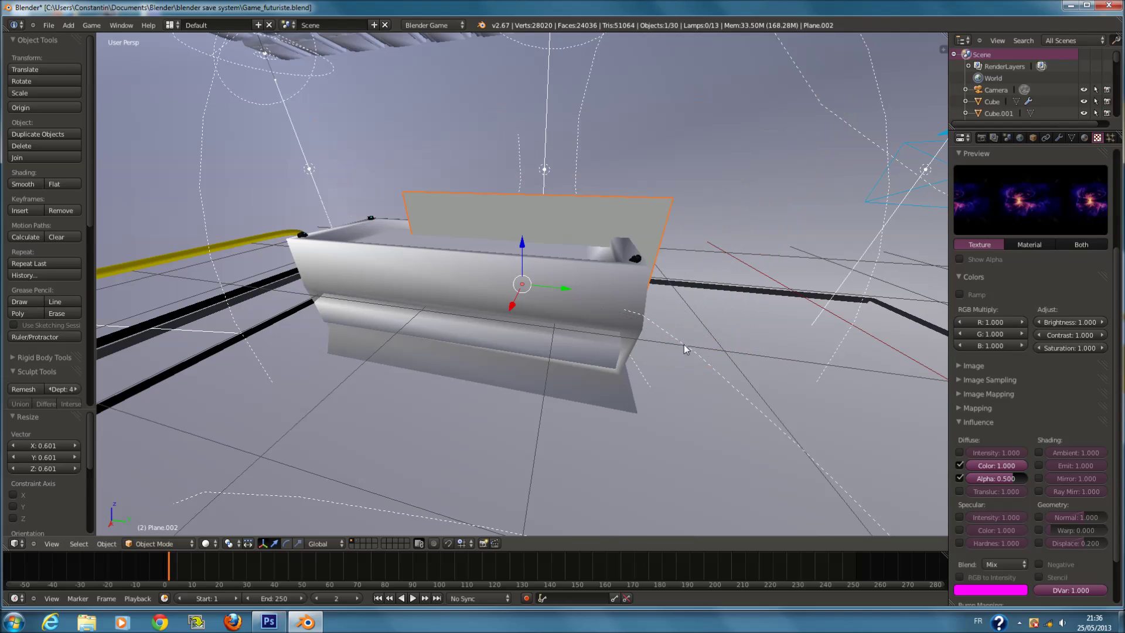
Raise the hologram plane about 0.98 above the table, save the file, and shift the plane -0.370 along Y.
{"action": "key", "text": "g"}
{"action": "key", "text": "z"}
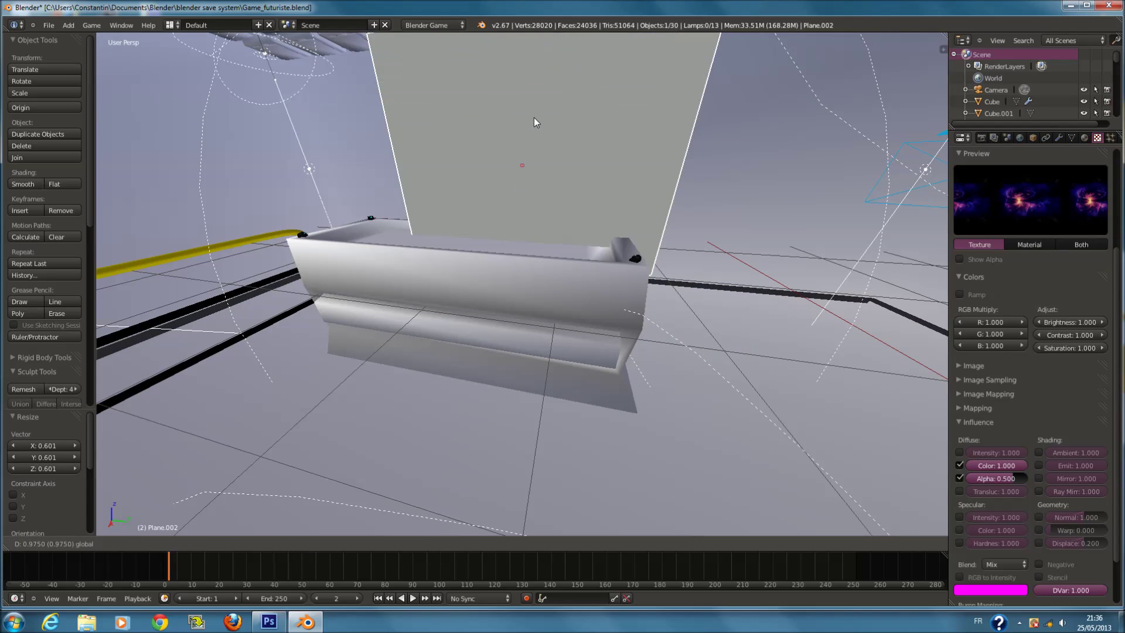
{"action": "left_click", "coordinate": [537, 120]}
{"action": "scroll", "coordinate": [592, 164], "scroll_direction": "down", "scroll_amount": 4}
{"action": "key", "text": "g"}
{"action": "key", "text": "Escape"}
{"action": "key", "text": "ctrl+s"}
{"action": "key", "text": "g"}
{"action": "key", "text": "y"}
{"action": "left_click", "coordinate": [468, 213]}
Flatten the hologram plane along Z to about 0.4 and adjust its height so it sits just above the table.
{"action": "middle_click_drag", "start_coordinate": [469, 214], "coordinate": [569, 224]}
{"action": "key", "text": "s"}
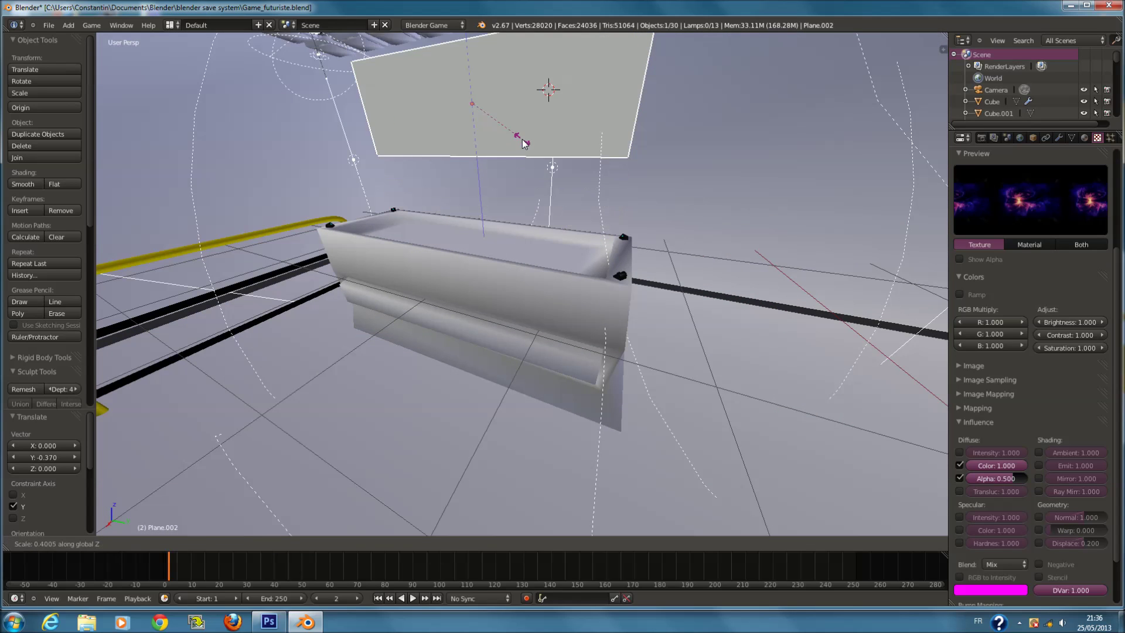
{"action": "left_click", "coordinate": [519, 133]}
{"action": "middle_click_drag", "start_coordinate": [520, 133], "coordinate": [474, 154]}
{"action": "key", "text": "g"}
{"action": "key", "text": "z"}
{"action": "left_click", "coordinate": [469, 194]}
{"action": "middle_click_drag", "start_coordinate": [469, 193], "coordinate": [516, 169]}
{"action": "key", "text": "g"}
{"action": "key", "text": "z"}
{"action": "left_click", "coordinate": [494, 162]}
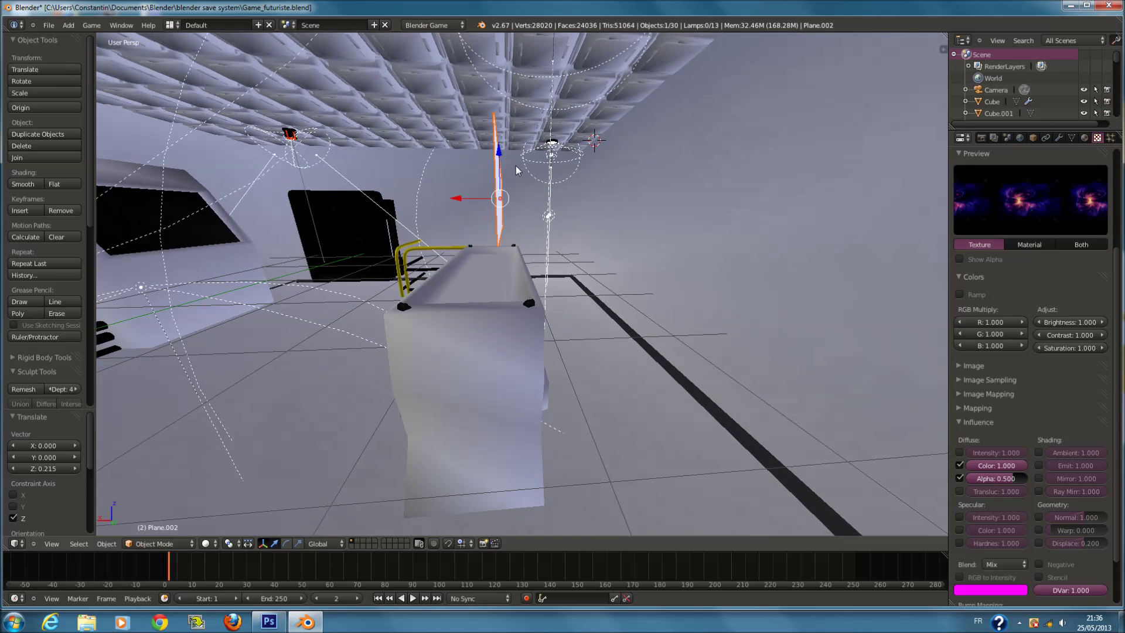
Shift the hologram plane 0.143 along X to centre it over the table and save the file.
{"action": "key", "text": "g"}
{"action": "key", "text": "x"}
{"action": "left_click", "coordinate": [449, 197]}
{"action": "mouse_move", "coordinate": [448, 197]}
{"action": "middle_mouse_down"}
{"action": "mouse_move", "coordinate": [525, 228]}
{"action": "mouse_move", "coordinate": [596, 320]}
{"action": "middle_mouse_up"}
{"action": "key", "text": "ctrl+s"}
Select the hologram plane together with the table and its corner projectors, and move them to layer 11.
{"action": "key", "text": "z"}
{"action": "key", "text": "c"}
{"action": "left_click_drag", "start_coordinate": [596, 320], "coordinate": [470, 294]}
{"action": "key", "text": "Escape"}
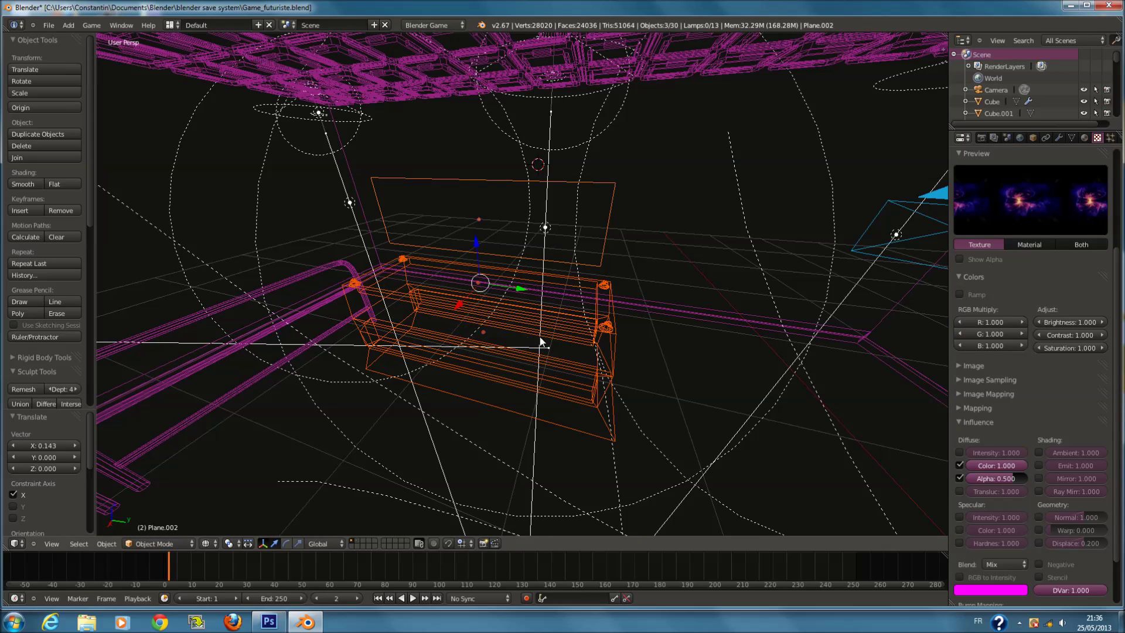
{"action": "middle_click_drag", "start_coordinate": [540, 340], "coordinate": [566, 340]}
{"action": "key", "text": "a"}
{"action": "key", "text": "ctrl+z"}
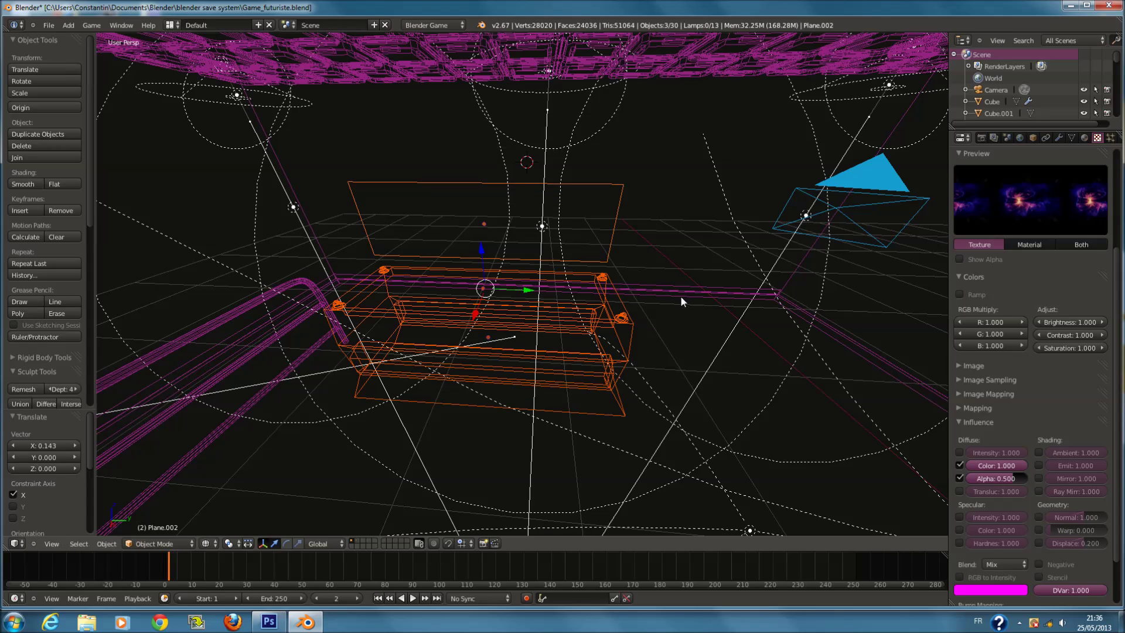
{"action": "key", "text": "m"}
{"action": "left_click", "coordinate": [780, 328]}
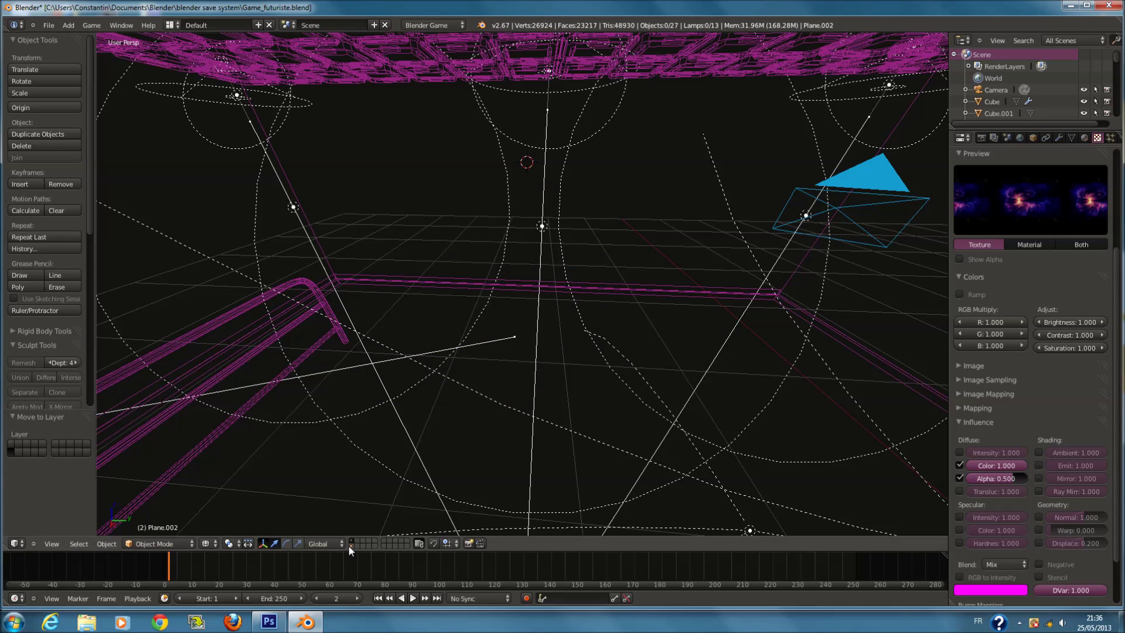
Display layer 11 in Texture viewport shading and select the hologram plane.
{"action": "left_click", "coordinate": [352, 546]}
{"action": "key", "text": "z"}
{"action": "left_click", "coordinate": [211, 543]}
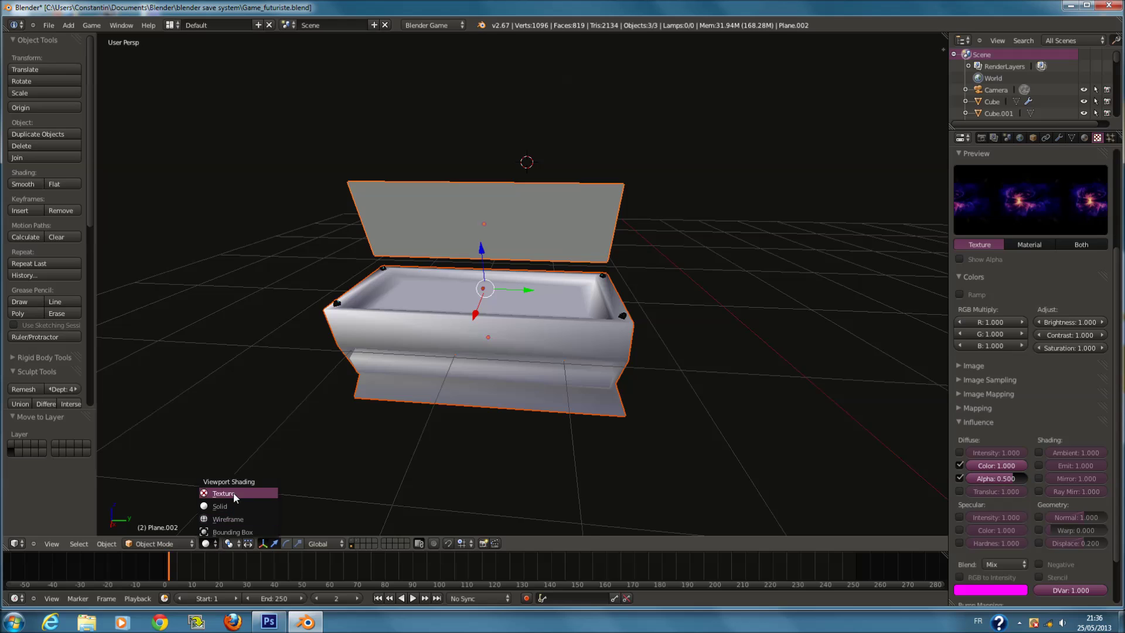
{"action": "left_click", "coordinate": [231, 498]}
{"action": "right_click", "coordinate": [540, 202]}
{"action": "scroll", "coordinate": [541, 202], "scroll_direction": "up", "scroll_amount": 3}
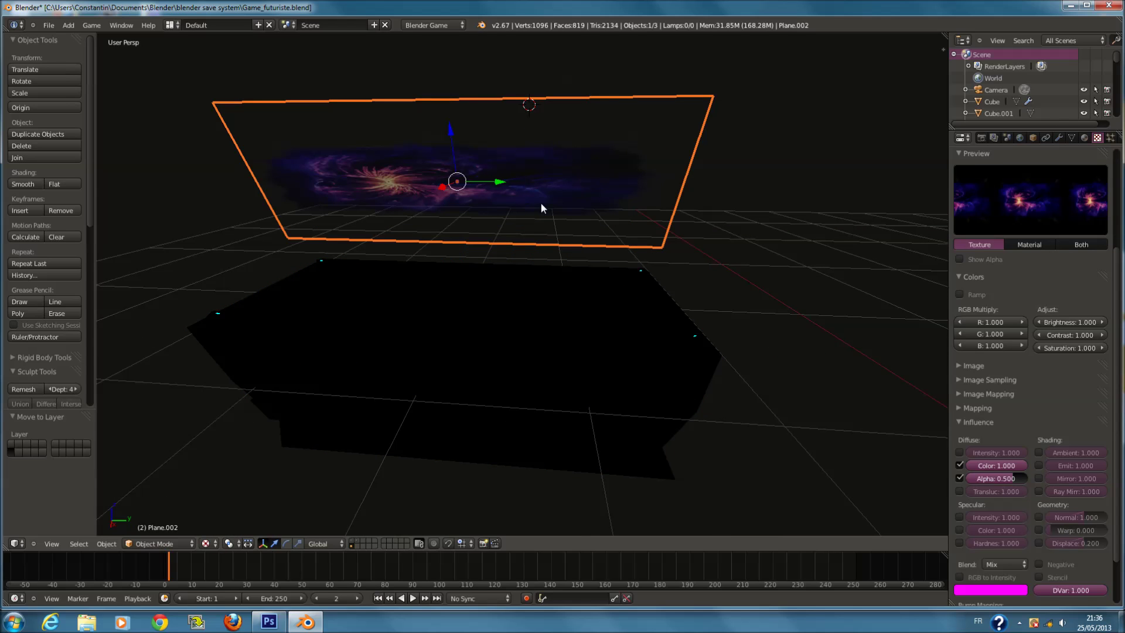
Unwrap the hologram plane from the right view using Project From View with Scale to Bounds.
{"action": "key", "text": "KP_1"}
{"action": "key", "text": "KP_3"}
{"action": "key", "text": "Tab"}
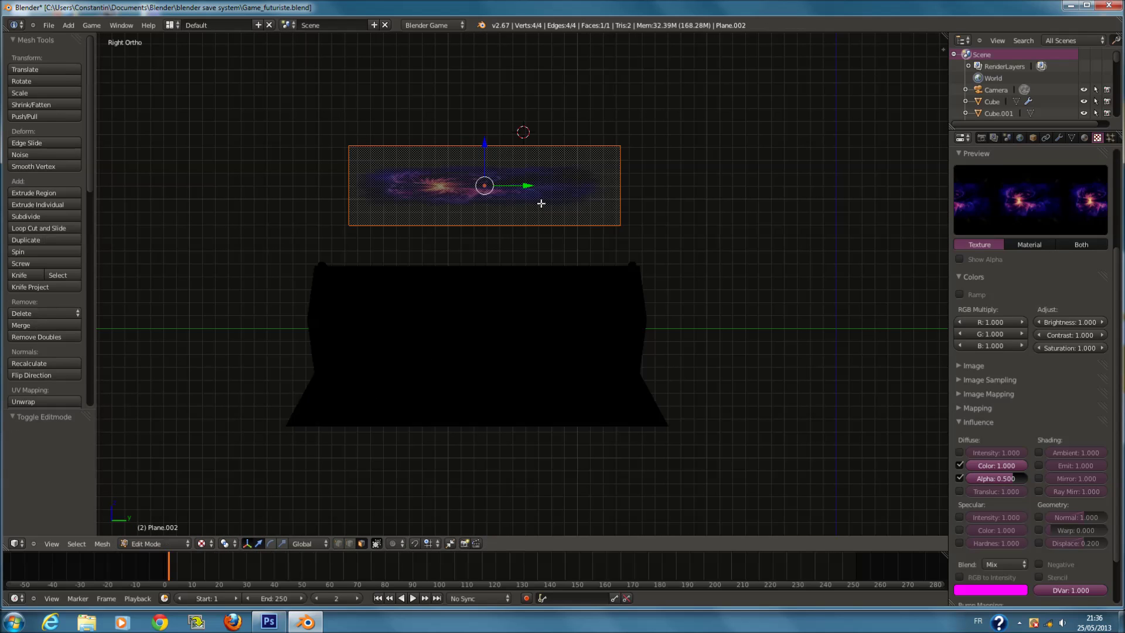
{"action": "scroll", "coordinate": [503, 206], "scroll_direction": "up", "scroll_amount": 1}
{"action": "key", "text": "u"}
{"action": "left_click", "coordinate": [503, 205]}
{"action": "scroll", "coordinate": [503, 206], "scroll_direction": "up", "scroll_amount": 2, "text": "shift"}
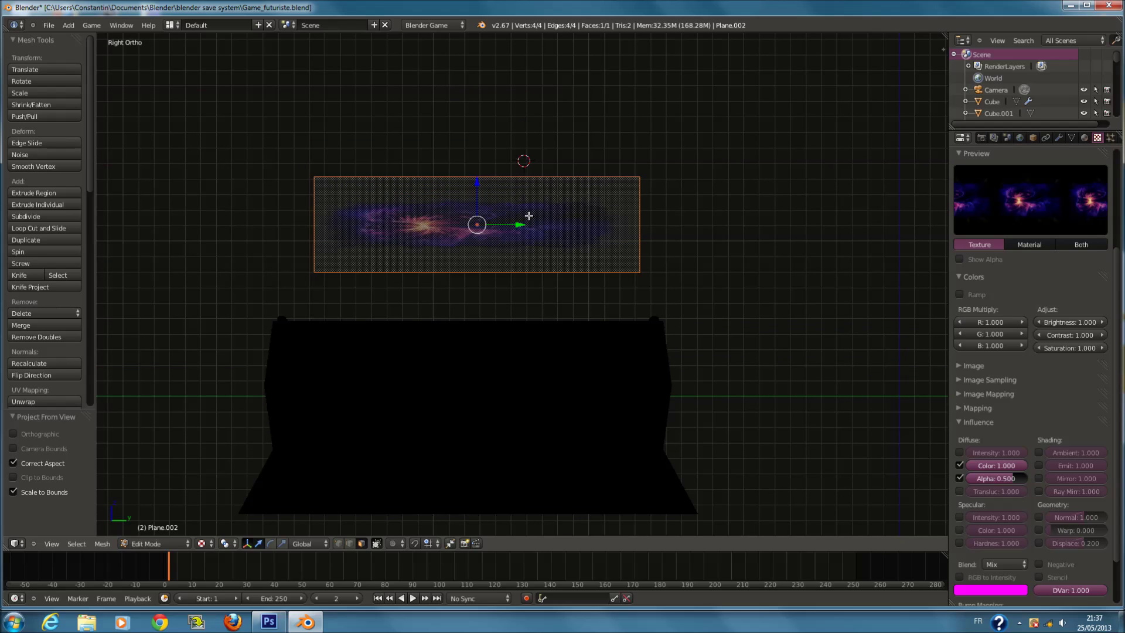
{"action": "key", "text": "Tab"}
Stretch the hologram plane along Z until it reaches the table, and shift it -0.147 along Z.
{"action": "scroll", "coordinate": [684, 277], "scroll_direction": "up", "scroll_amount": 1}
{"action": "scroll", "coordinate": [454, 245], "scroll_direction": "up", "scroll_amount": 1}
{"action": "key", "text": "s"}
{"action": "key", "text": "z"}
{"action": "right_click", "coordinate": [456, 262]}
{"action": "key", "text": "s"}
{"action": "key", "text": "z"}
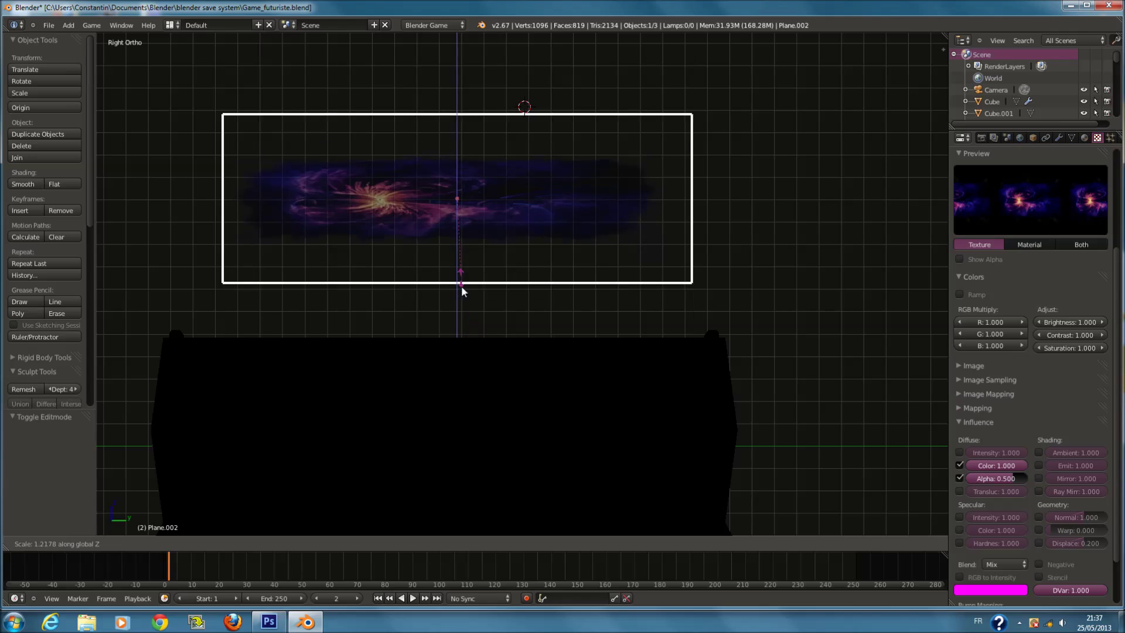
{"action": "left_click", "coordinate": [469, 338]}
{"action": "key", "text": "g"}
{"action": "left_click", "coordinate": [458, 186]}
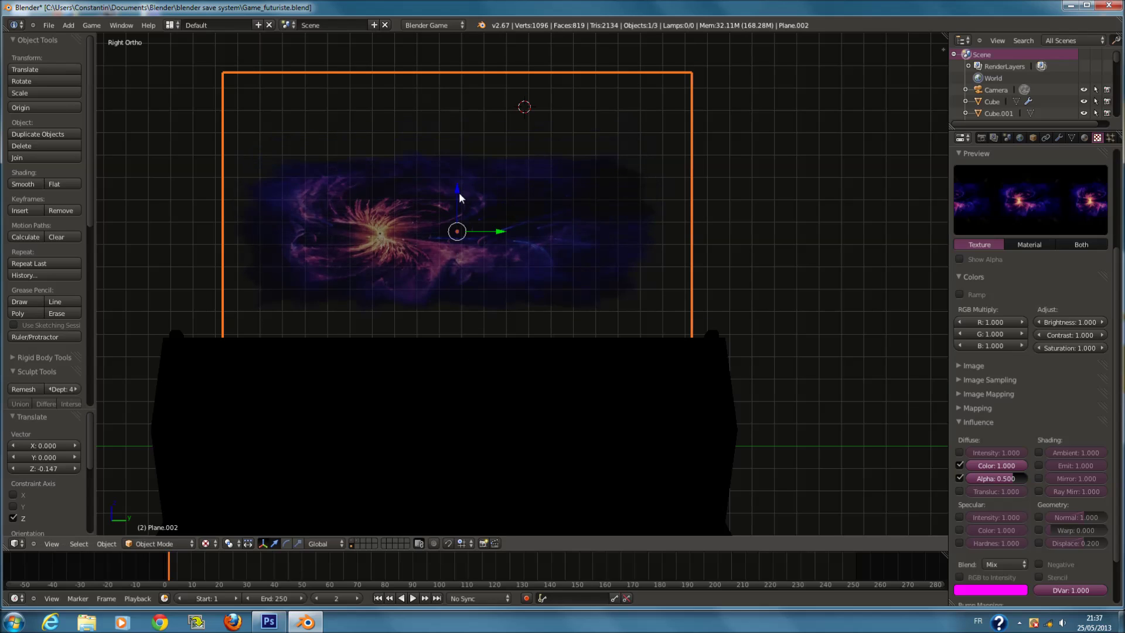
Deselect everything, reset the 3D cursor to the origin, and add a spot lamp there.
{"action": "key", "text": "a"}
{"action": "scroll", "coordinate": [492, 246], "scroll_direction": "down", "scroll_amount": 3}
{"action": "key", "text": "shift+c"}
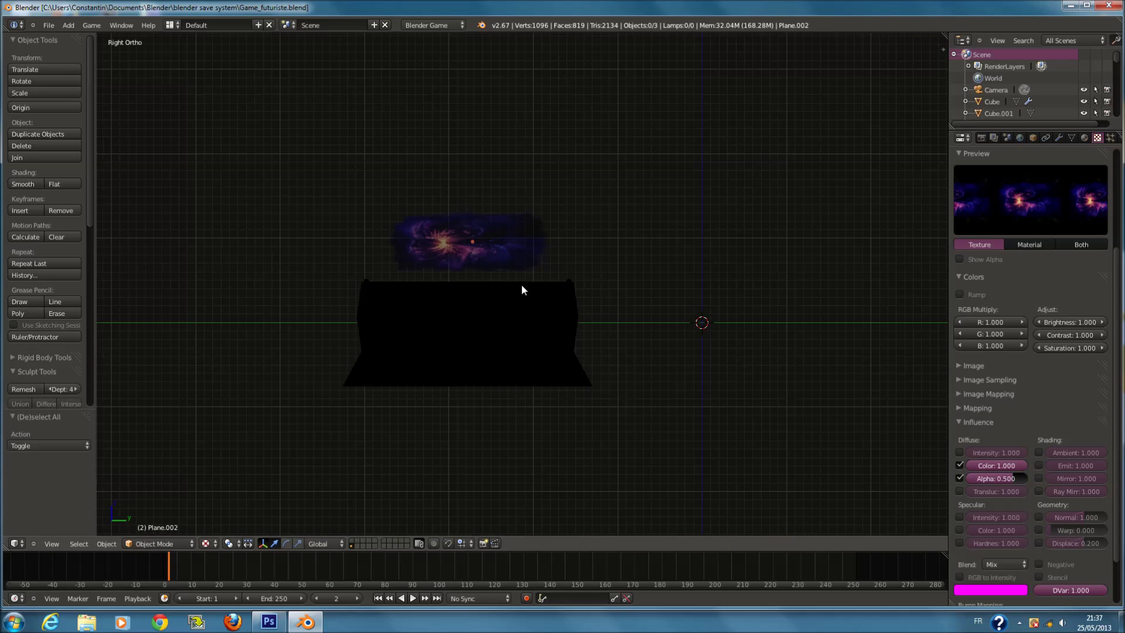
{"action": "key", "text": "shift+a"}
{"action": "mouse_move", "coordinate": [539, 414]}
{"action": "left_click", "coordinate": [593, 438]}
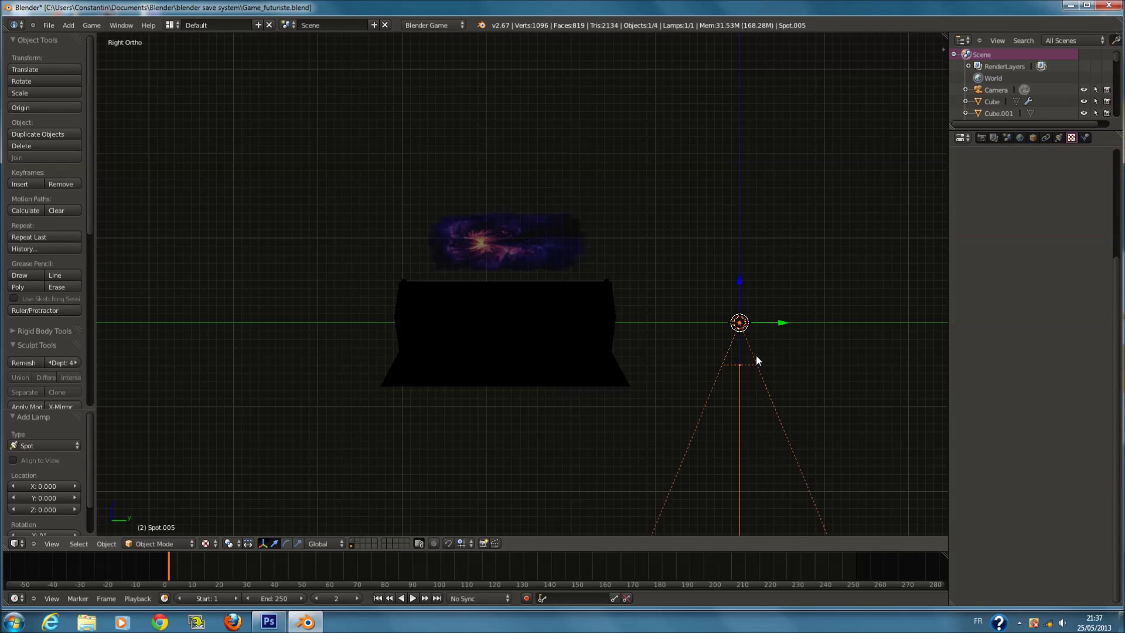
{"action": "left_click", "coordinate": [217, 543]}
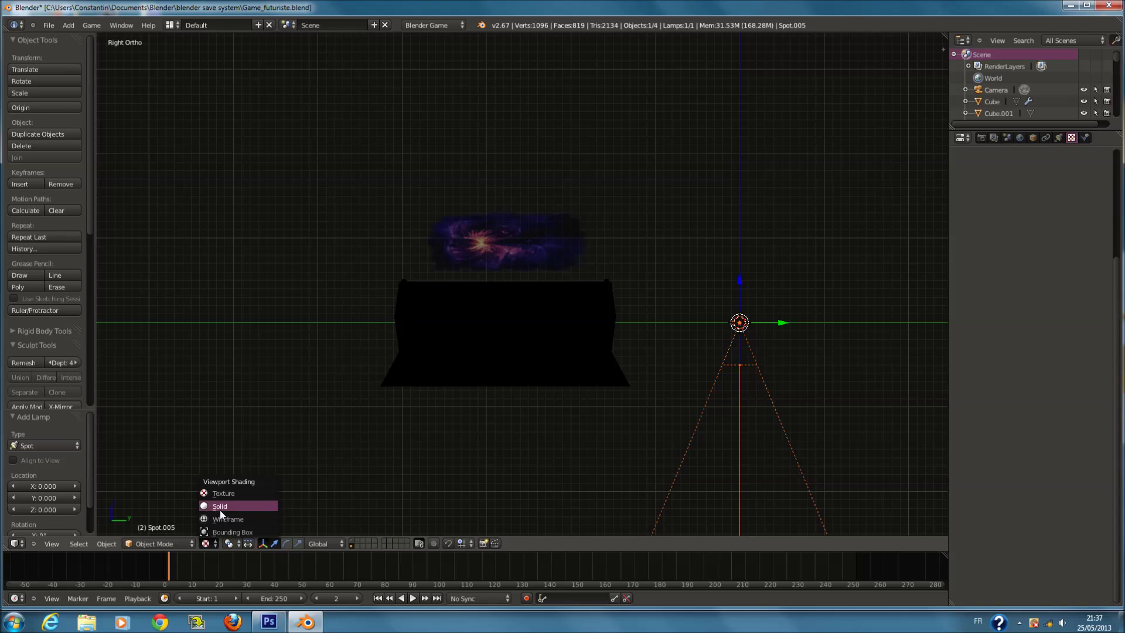
Switch the viewport to Solid shading and set the new spot lamp's colour to light blue.
{"action": "left_click", "coordinate": [220, 510]}
{"action": "left_click", "coordinate": [1059, 137]}
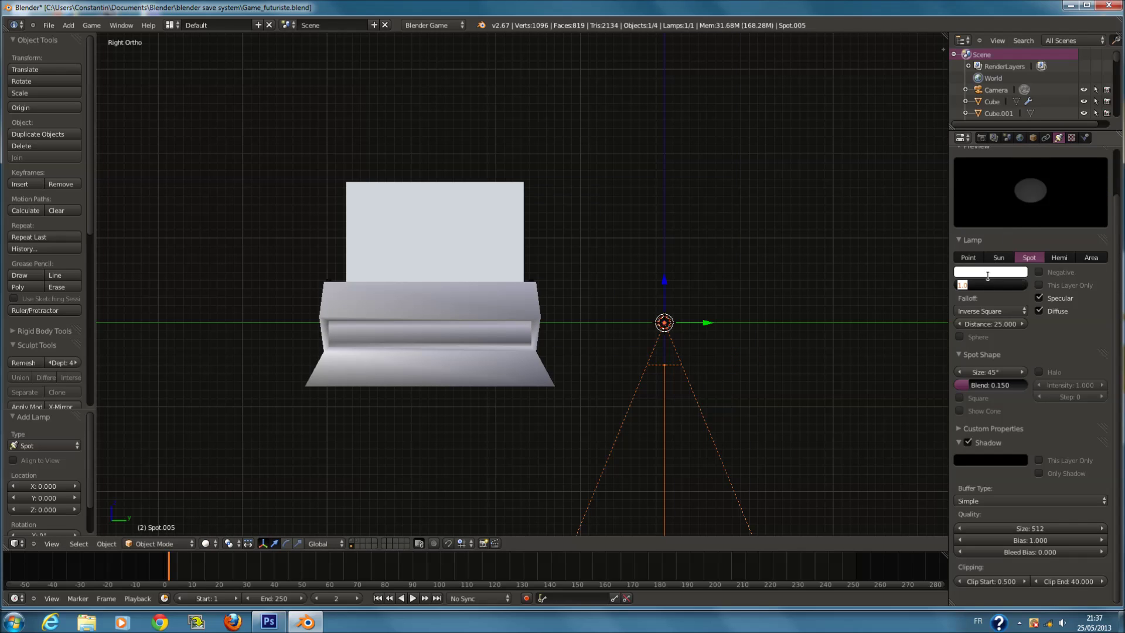
{"action": "left_click", "coordinate": [990, 272]}
{"action": "left_click", "coordinate": [968, 155]}
{"action": "left_click_drag", "start_coordinate": [981, 147], "coordinate": [1003, 141]}
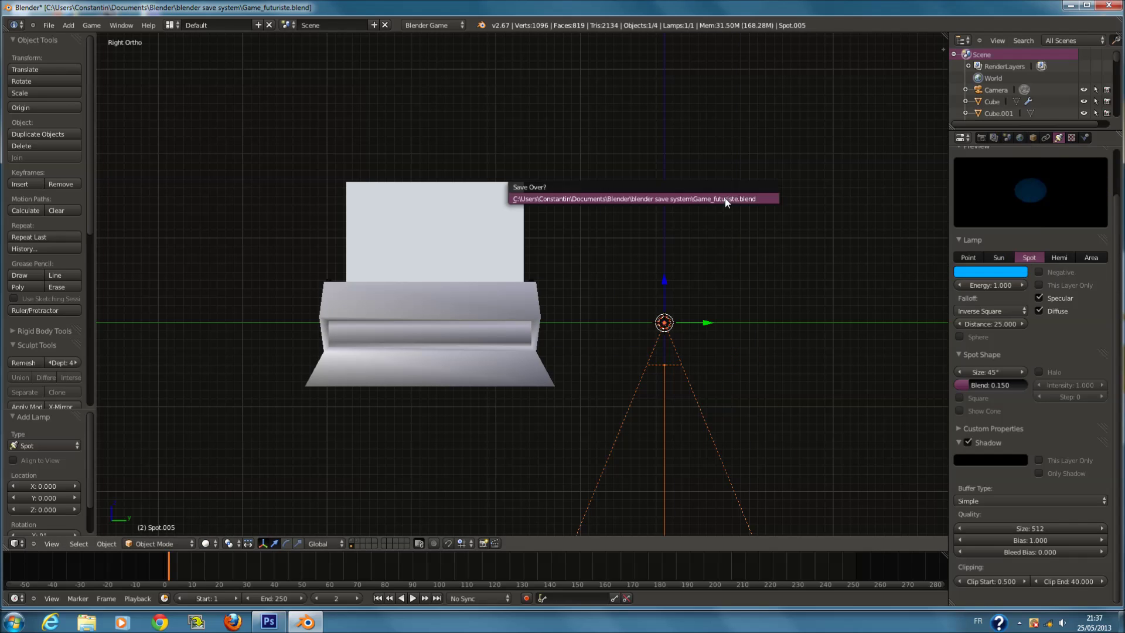
Rotate the spot lamp to aim diagonally up over the table, move it closer, and scale it down, finishing with a 0.406 scale.
{"action": "key", "text": "r"}
{"action": "left_click", "coordinate": [764, 382]}
{"action": "key", "text": "s"}
{"action": "left_click", "coordinate": [684, 330]}
{"action": "key", "text": "g"}
{"action": "left_click", "coordinate": [710, 310]}
{"action": "key", "text": "s"}
{"action": "left_click", "coordinate": [644, 291]}
In Wireframe shading, move the spot lamp about -0.863 along Y to the end of the table beside the hologram.
{"action": "key", "text": "z"}
{"action": "scroll", "coordinate": [586, 275], "scroll_direction": "up", "scroll_amount": 3}
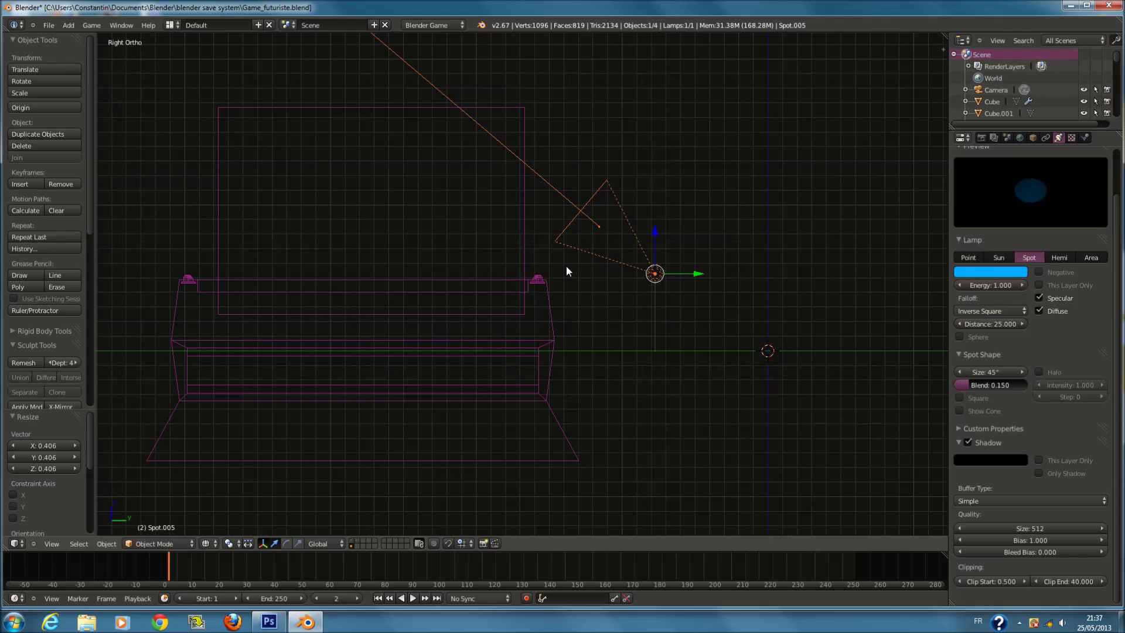
{"action": "key", "text": "g"}
{"action": "left_click", "coordinate": [579, 283]}
From the top view, move the spot lamp along X to the table's corner projector and rotate it 31.627° toward the hologram.
{"action": "key", "text": "KP_7"}
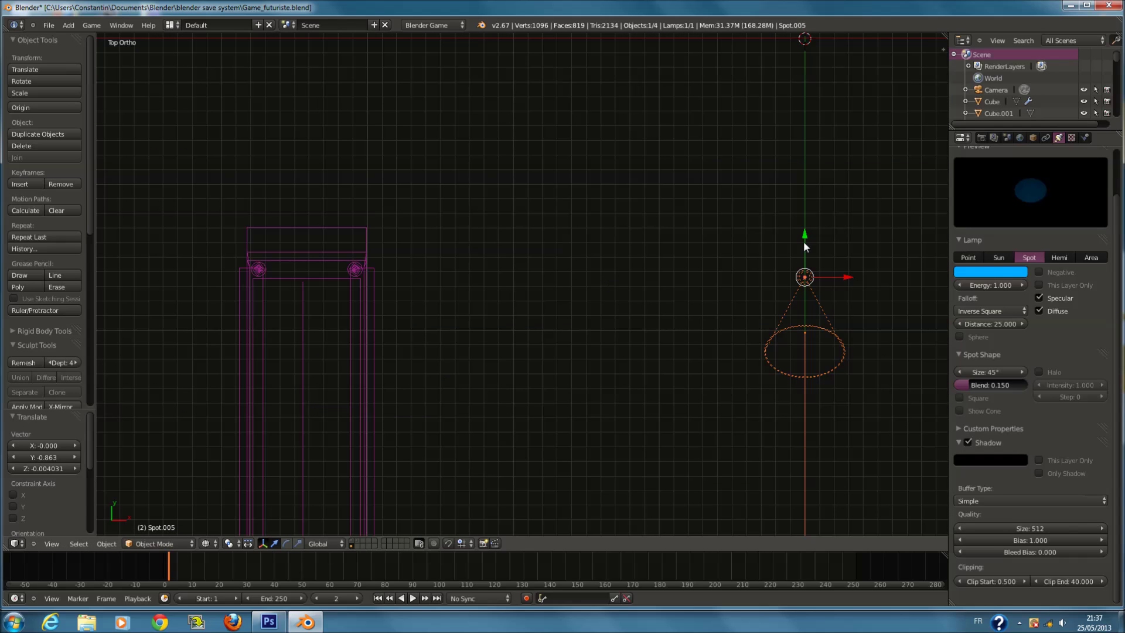
{"action": "key", "text": "g"}
{"action": "key", "text": "x"}
{"action": "left_click", "coordinate": [388, 265]}
{"action": "middle_click_drag", "start_coordinate": [504, 252], "coordinate": [579, 243], "text": "shift"}
{"action": "key", "text": "r"}
{"action": "left_click", "coordinate": [581, 330]}
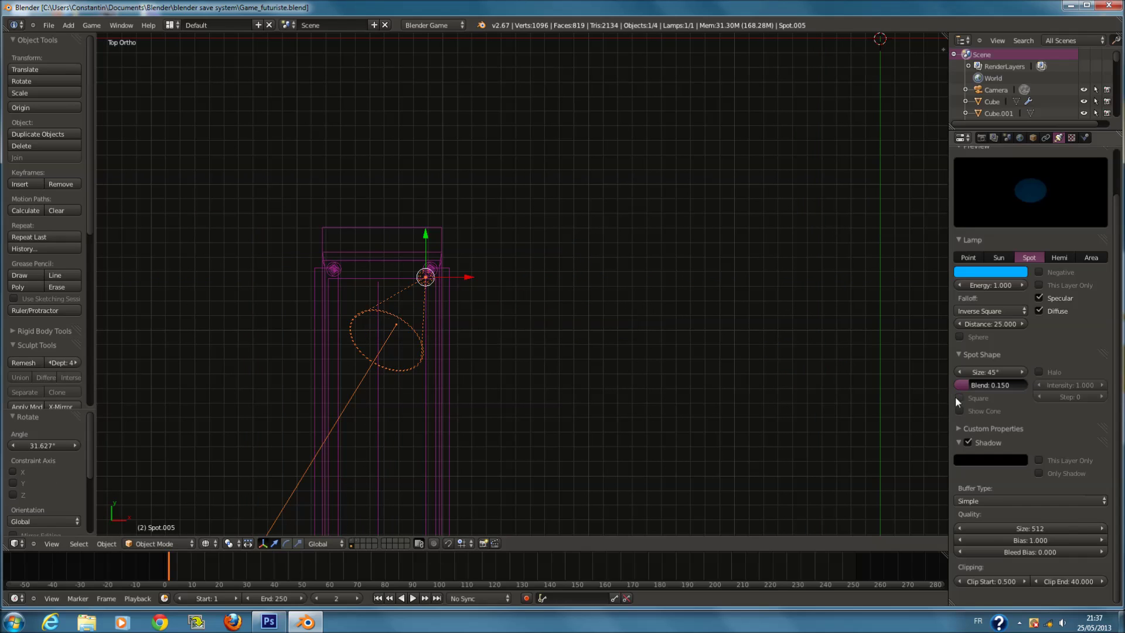
Set the spot lamp's blend to 1.000 and its cone size to 70°.
{"action": "left_click_drag", "start_coordinate": [982, 385], "coordinate": [1014, 365]}
{"action": "left_click", "coordinate": [1014, 370]}
{"action": "type", "text": "70"}
{"action": "key", "text": "Return"}
Set the spot lamp's energy to 0.5 and its distance to 2.
{"action": "left_click_drag", "start_coordinate": [988, 286], "coordinate": [896, 283]}
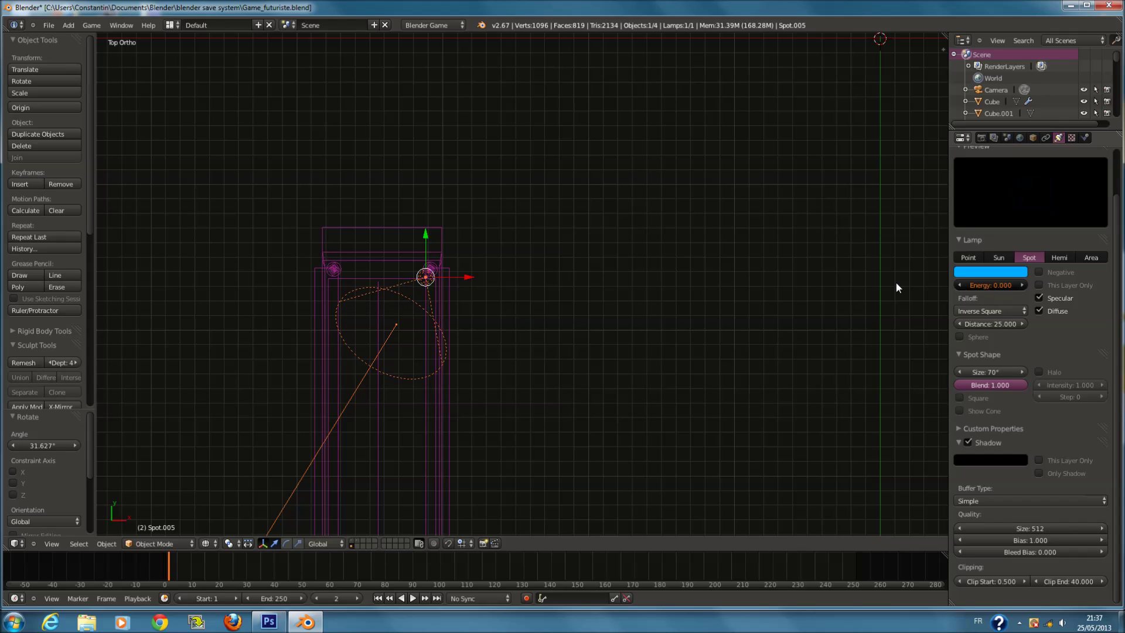
{"action": "left_click", "coordinate": [1004, 287]}
{"action": "key", "text": "BackSpace"}
{"action": "type", "text": "0.5"}
{"action": "key", "text": "Return"}
{"action": "left_click_drag", "start_coordinate": [997, 325], "coordinate": [879, 314]}
{"action": "left_click", "coordinate": [1013, 324]}
{"action": "type", "text": "2"}
{"action": "key", "text": "Return"}
Enable Halo on the spot lamp and save the file over Game_futuriste.blend.
{"action": "key", "text": "ctrl+s"}
{"action": "left_click", "coordinate": [1039, 372]}
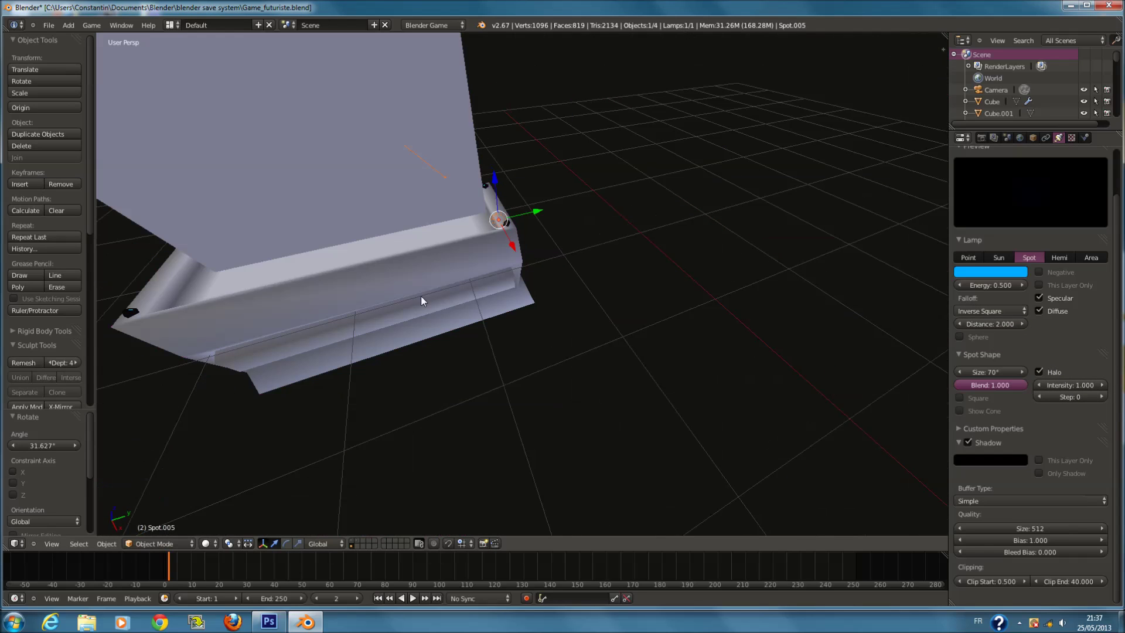
{"action": "key", "text": "ctrl+s"}
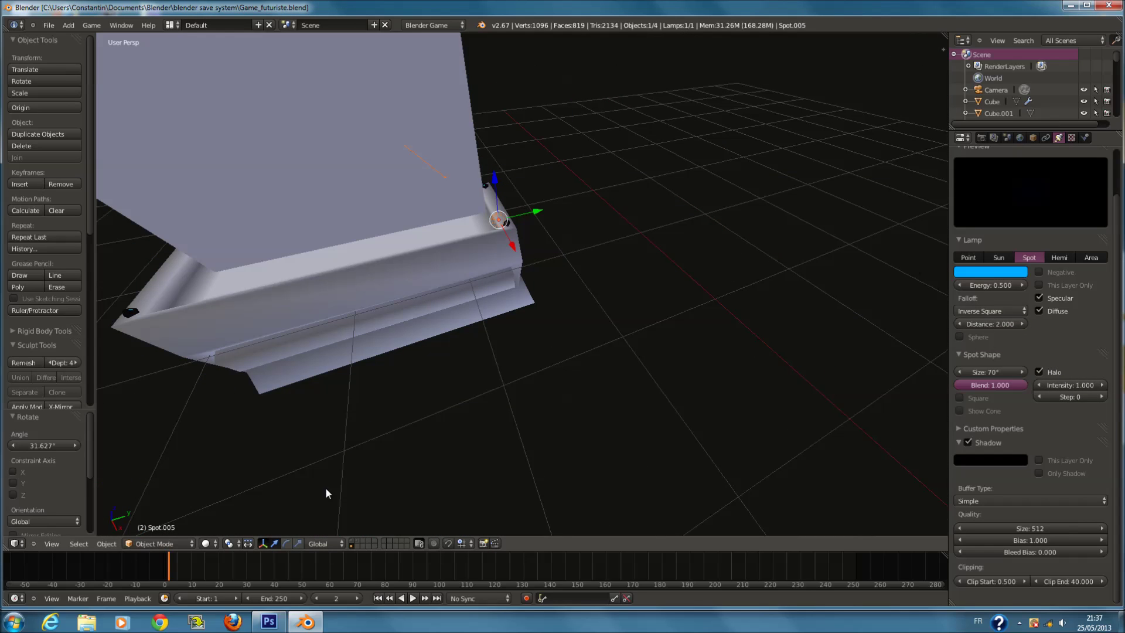
Examine the table, hologram and spot lamp in Texture shading, then return to Solid shading.
{"action": "left_click", "coordinate": [205, 543]}
{"action": "left_click", "coordinate": [223, 494]}
{"action": "mouse_move", "coordinate": [441, 364]}
{"action": "middle_mouse_down"}
{"action": "mouse_move", "coordinate": [508, 288]}
{"action": "mouse_move", "coordinate": [532, 237]}
{"action": "mouse_move", "coordinate": [585, 265]}
{"action": "mouse_move", "coordinate": [287, 233]}
{"action": "mouse_move", "coordinate": [600, 263]}
{"action": "middle_mouse_up"}
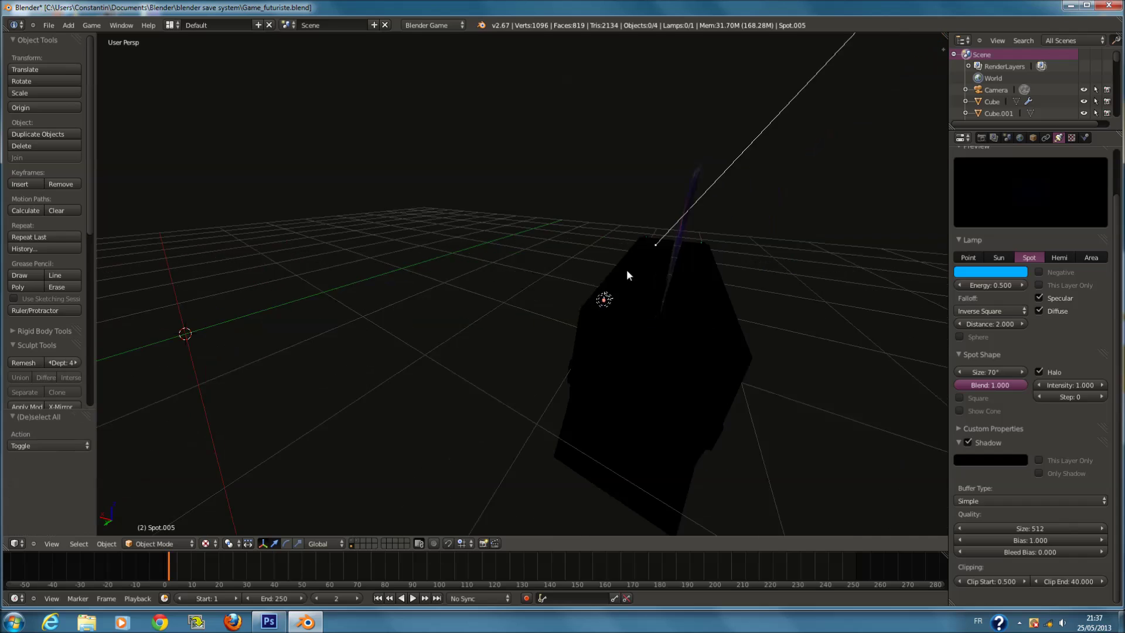
{"action": "key", "text": "z"}
{"action": "key", "text": "a"}
{"action": "key", "text": "z"}
{"action": "key", "text": "a"}
{"action": "scroll", "coordinate": [528, 352], "scroll_direction": "down", "scroll_amount": 3}
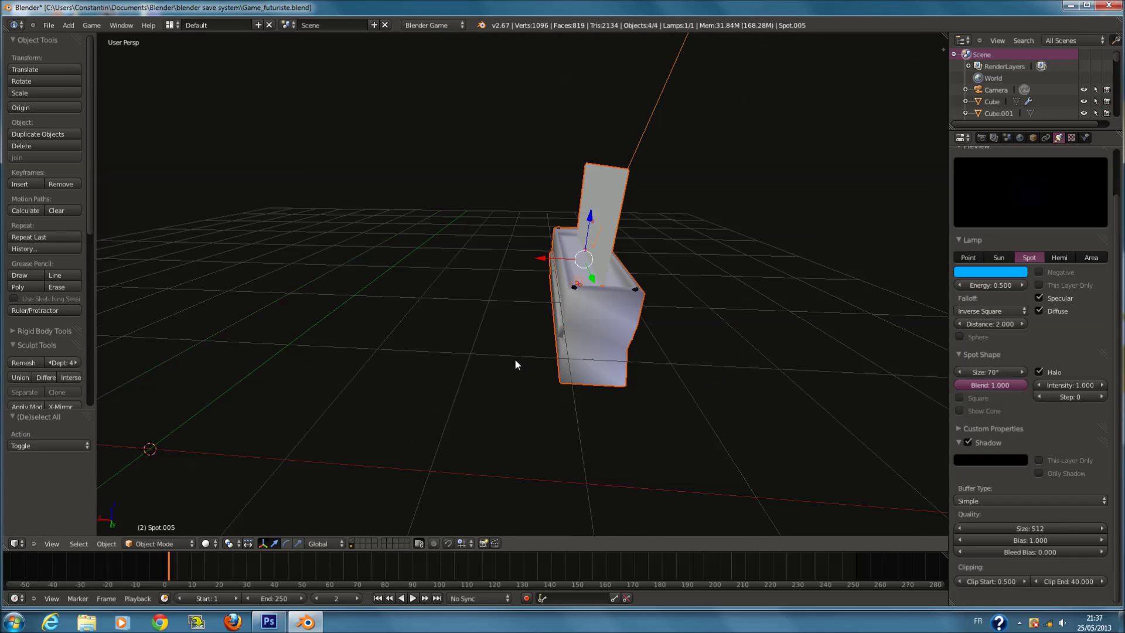
Deselect everything, add a point lamp, and place it above the floor beside the table, with a last move of -1.903, -0.429, 0.542.
{"action": "key", "text": "a"}
{"action": "key", "text": "shift+a"}
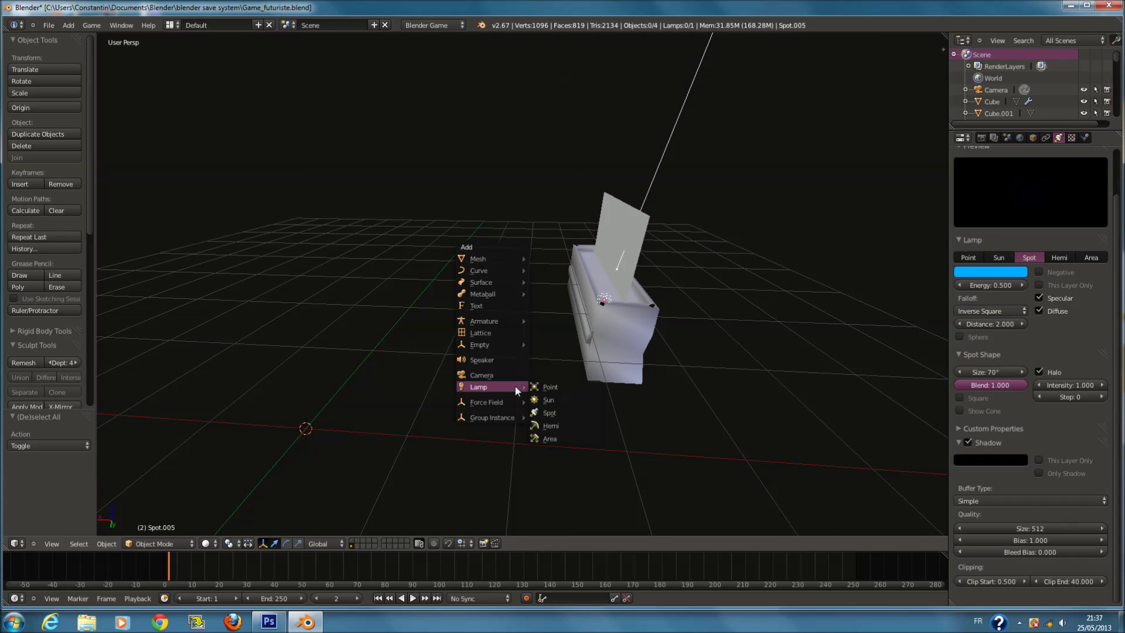
{"action": "left_click", "coordinate": [548, 384]}
{"action": "left_click_drag", "start_coordinate": [288, 414], "coordinate": [337, 252]}
{"action": "key", "text": "g"}
{"action": "left_click", "coordinate": [703, 178]}
Display the scene in Texture shading and select the blue spot lamp at the table's corner.
{"action": "left_click", "coordinate": [206, 543]}
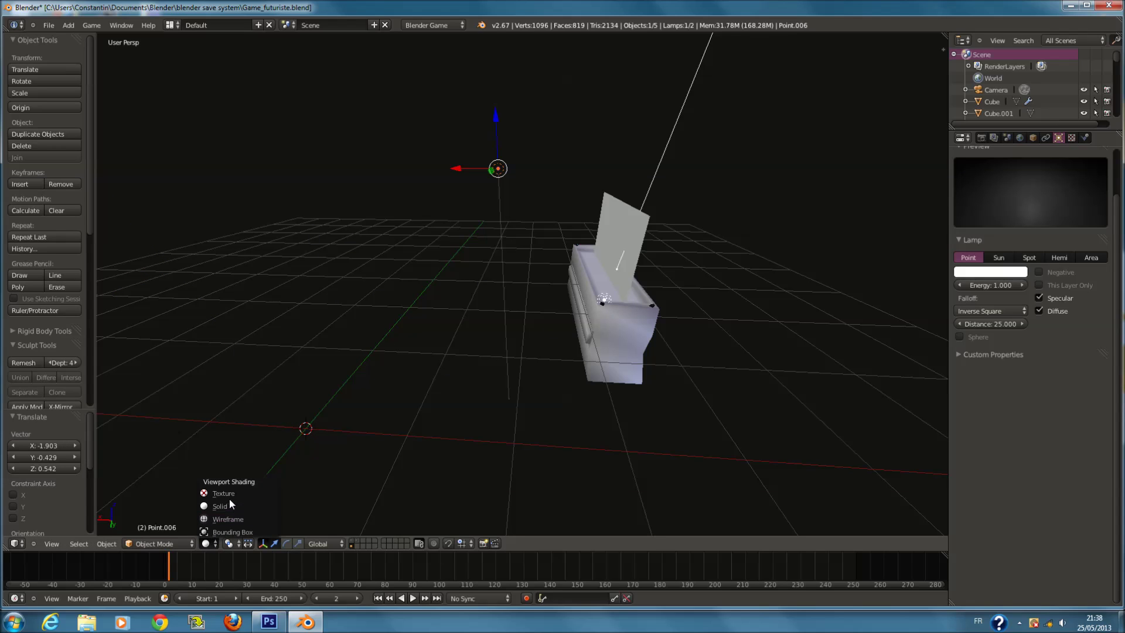
{"action": "key", "text": "Return"}
{"action": "mouse_move", "coordinate": [613, 327]}
{"action": "middle_mouse_down"}
{"action": "mouse_move", "coordinate": [710, 306]}
{"action": "mouse_move", "coordinate": [681, 262]}
{"action": "middle_mouse_up"}
{"action": "right_click", "coordinate": [637, 266]}
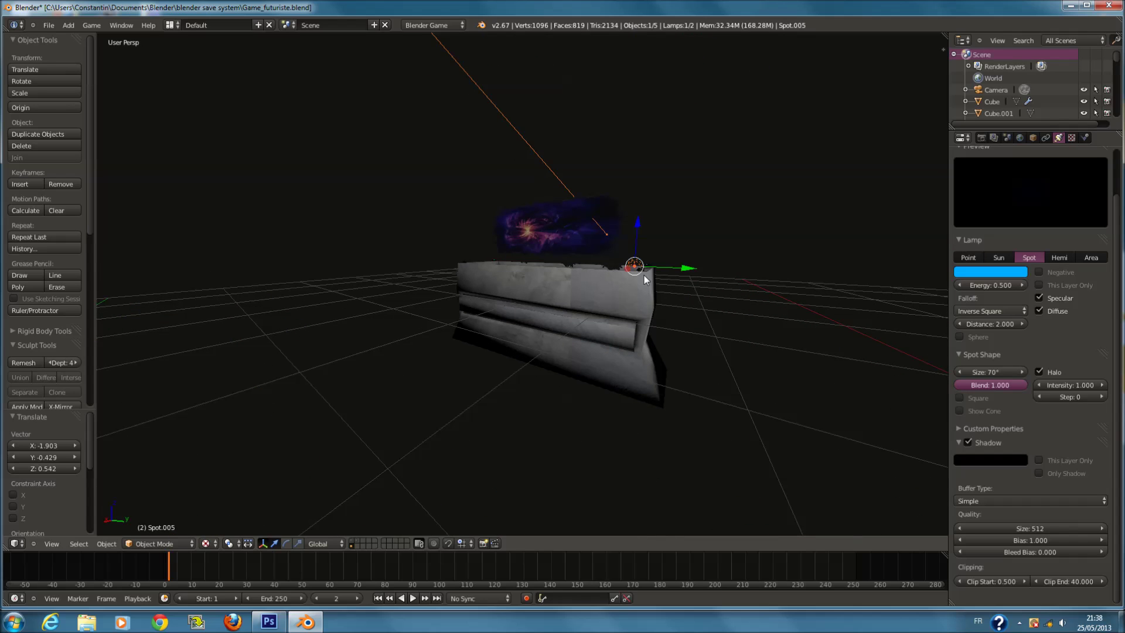
Save the file and set the blue spot lamp's distance to 3.
{"action": "scroll", "coordinate": [644, 275], "scroll_direction": "up", "scroll_amount": 3}
{"action": "middle_click_drag", "start_coordinate": [586, 252], "coordinate": [535, 293]}
{"action": "scroll", "coordinate": [589, 281], "scroll_direction": "down", "scroll_amount": 3}
{"action": "key", "text": "ctrl+s"}
{"action": "left_click", "coordinate": [535, 294]}
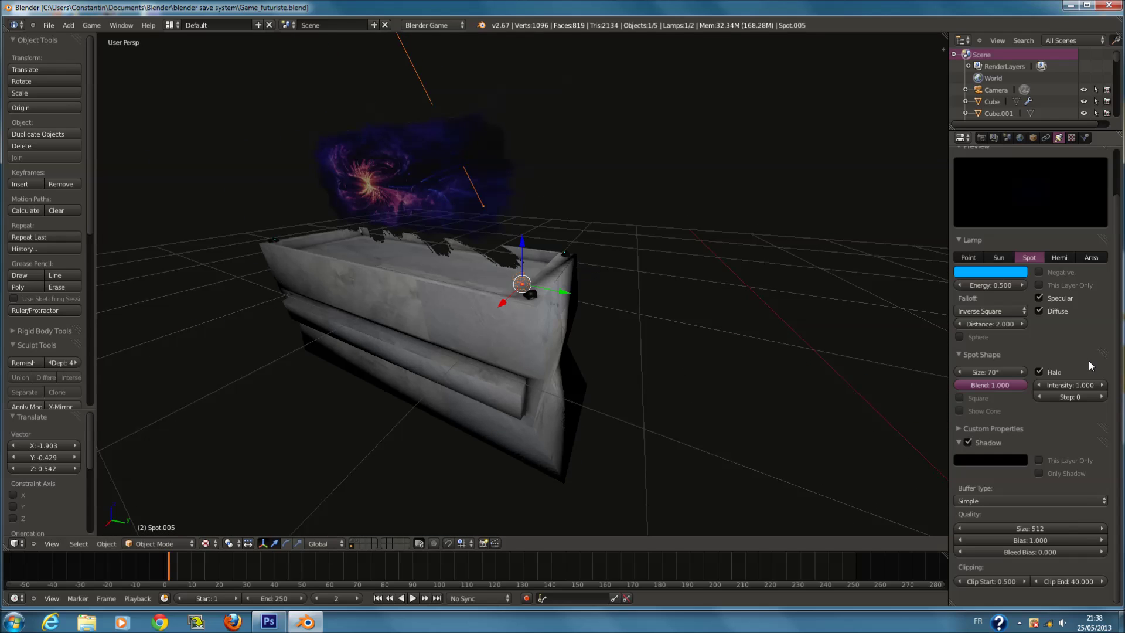
{"action": "type", "text": "3"}
{"action": "key", "text": "Return"}
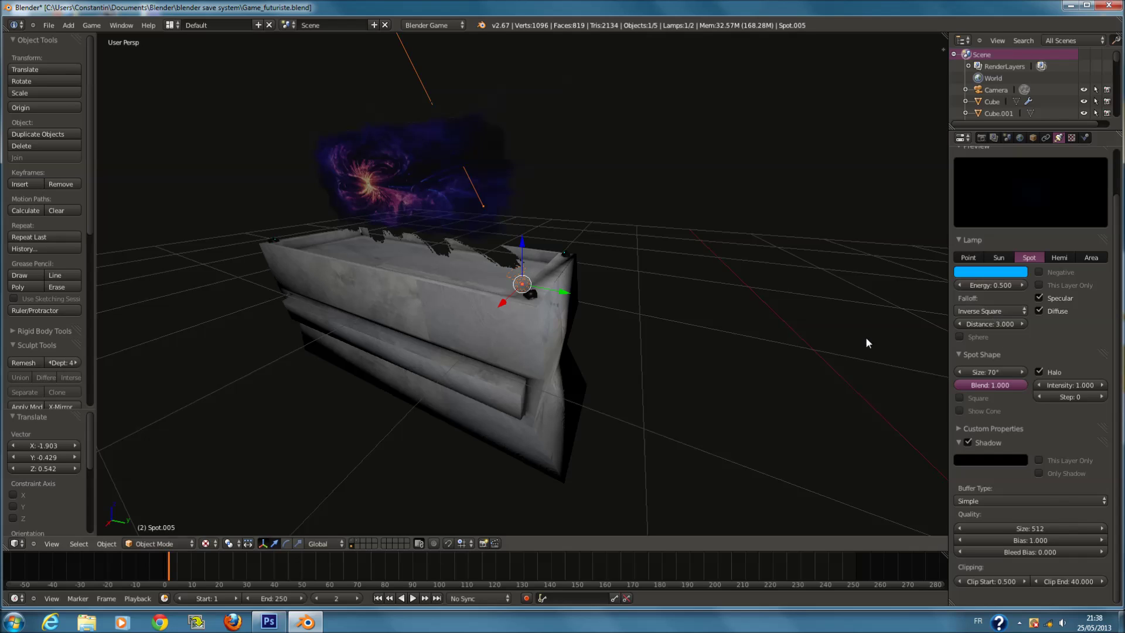
Set the blue spot lamp's distance to 10, save the file and test the lighting in the game preview.
{"action": "scroll", "coordinate": [840, 345], "scroll_direction": "down", "scroll_amount": 3}
{"action": "scroll", "coordinate": [841, 345], "scroll_direction": "up", "scroll_amount": 2}
{"action": "left_click", "coordinate": [1000, 326]}
{"action": "type", "text": "10"}
{"action": "key", "text": "Return"}
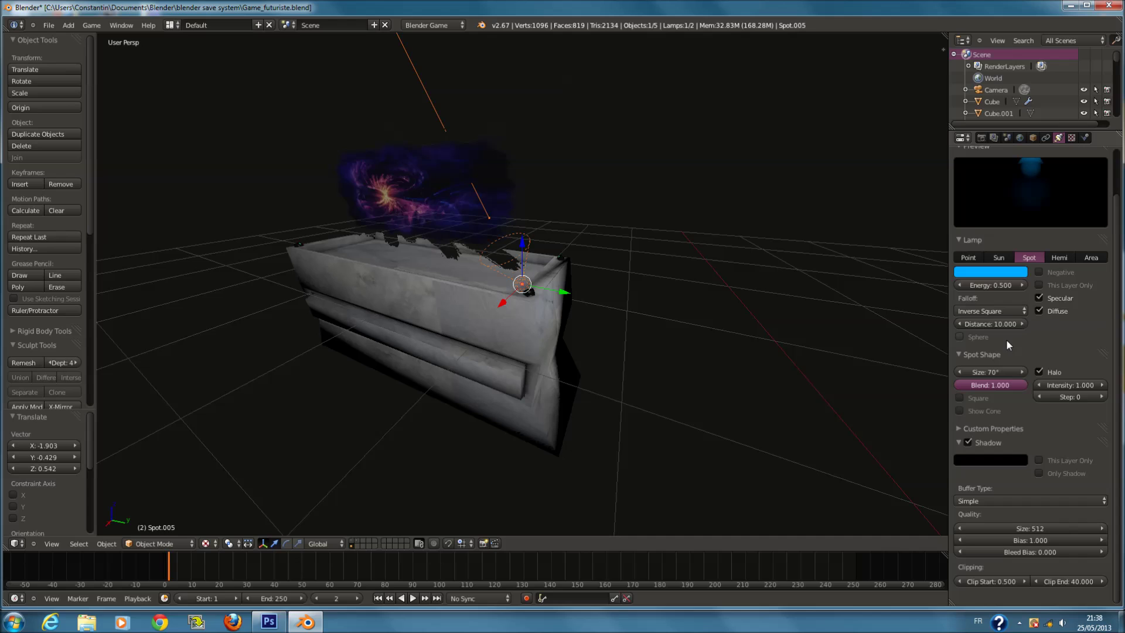
{"action": "middle_click_drag", "start_coordinate": [646, 222], "coordinate": [631, 372]}
{"action": "key", "text": "ctrl+s"}
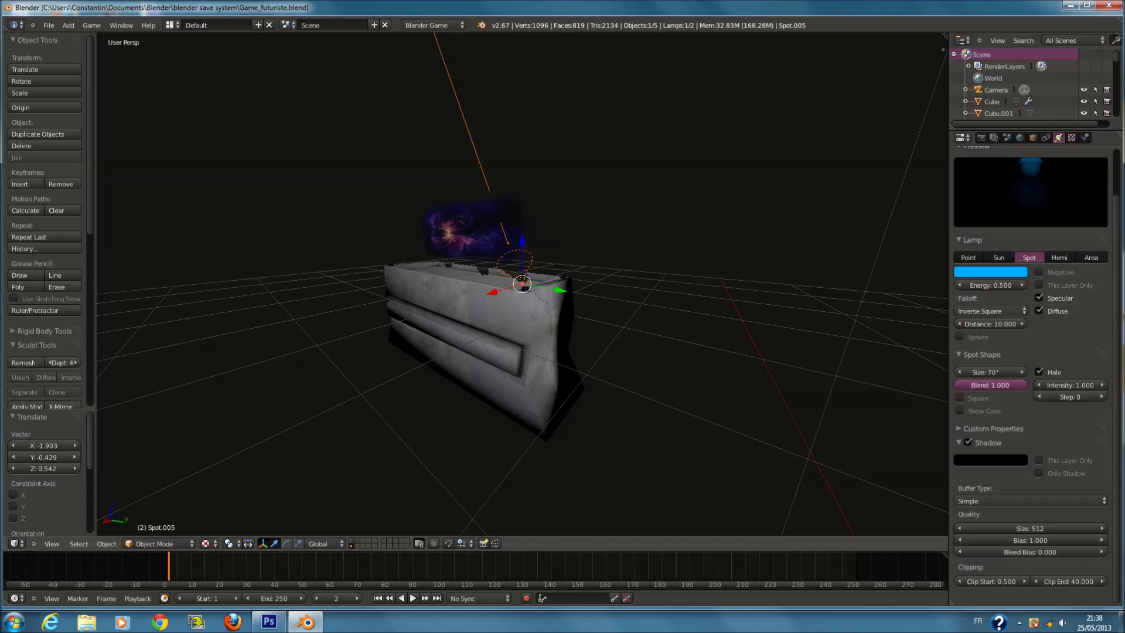
{"action": "key", "text": "p"}
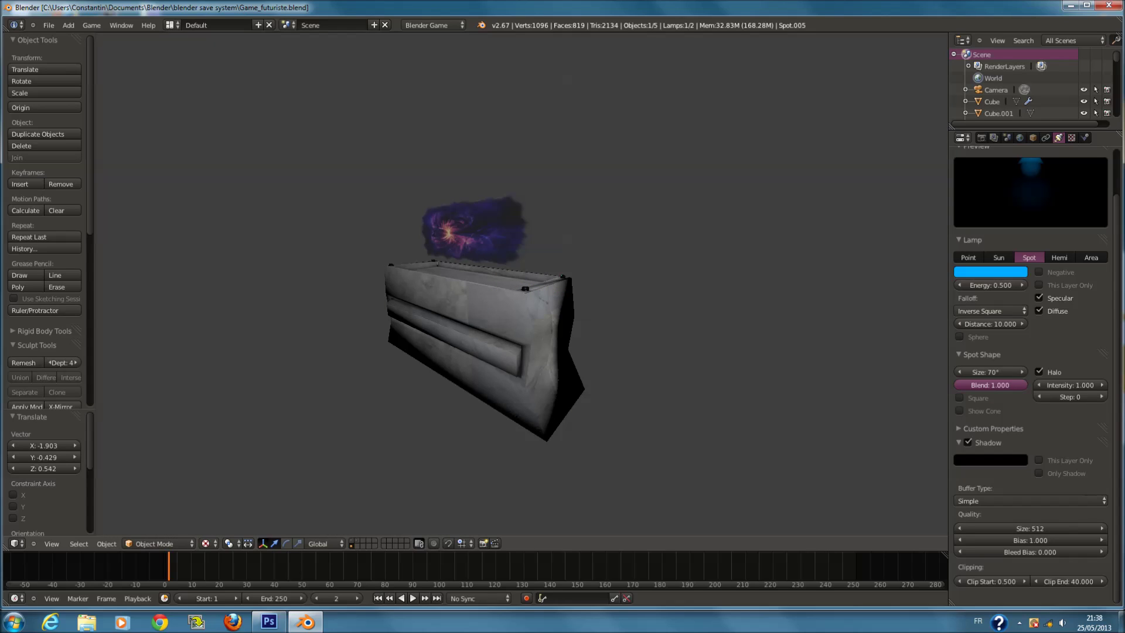
{"action": "key", "text": "Escape"}
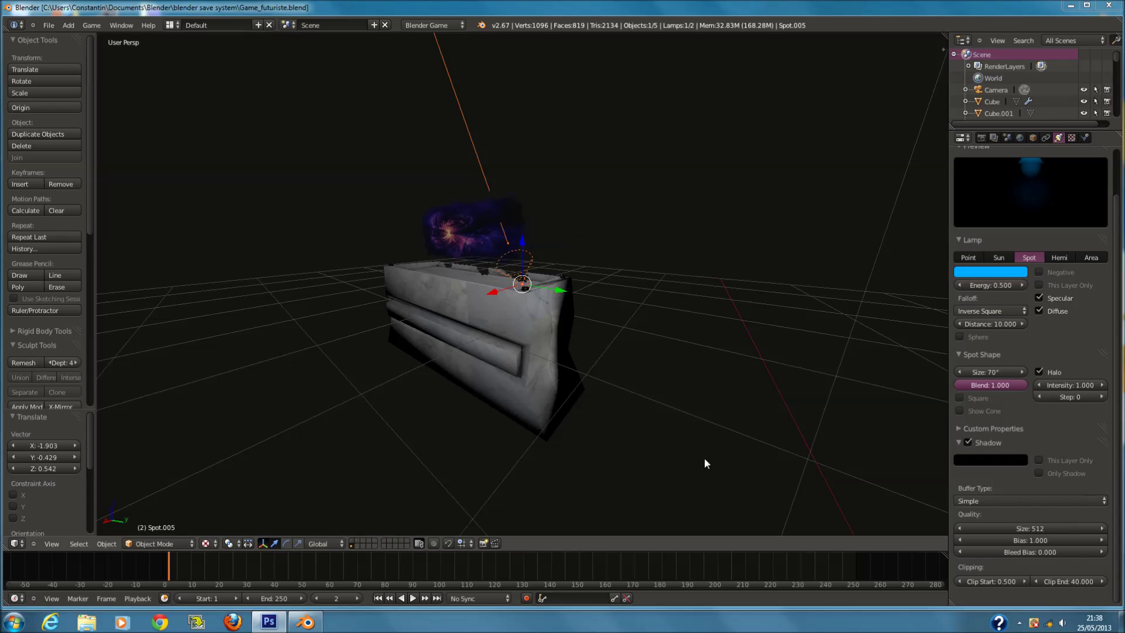
Set the spot lamp's energy to 2, save the file and run the game preview.
{"action": "left_click", "coordinate": [990, 286]}
{"action": "type", "text": "2"}
{"action": "key", "text": "Return"}
{"action": "key", "text": "ctrl+s"}
{"action": "left_click", "coordinate": [706, 330]}
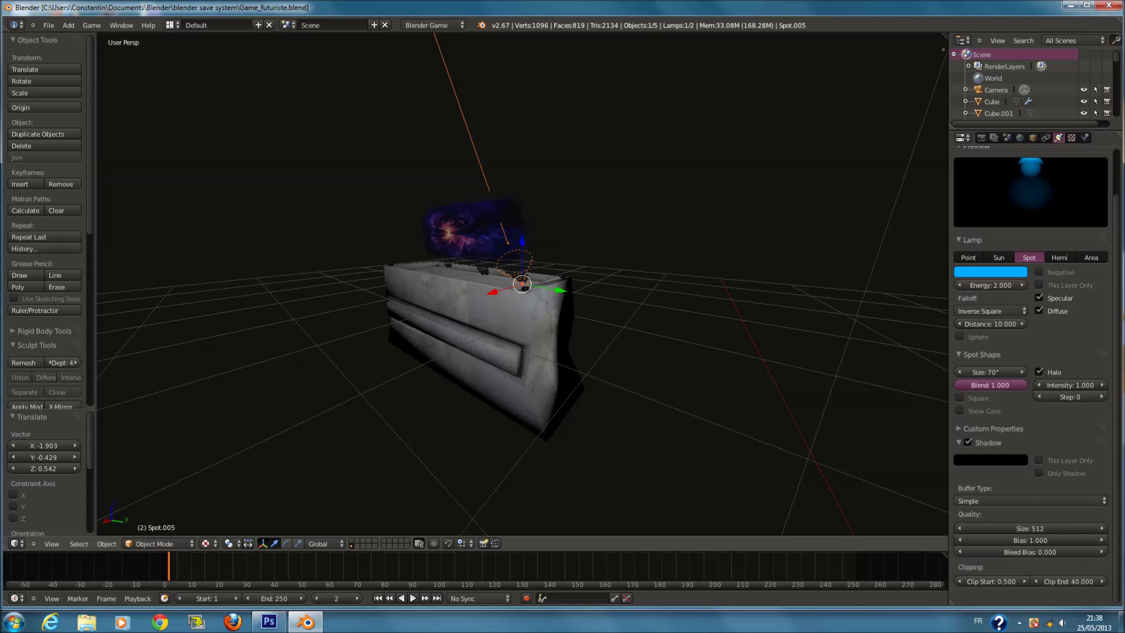
{"action": "key", "text": "p"}
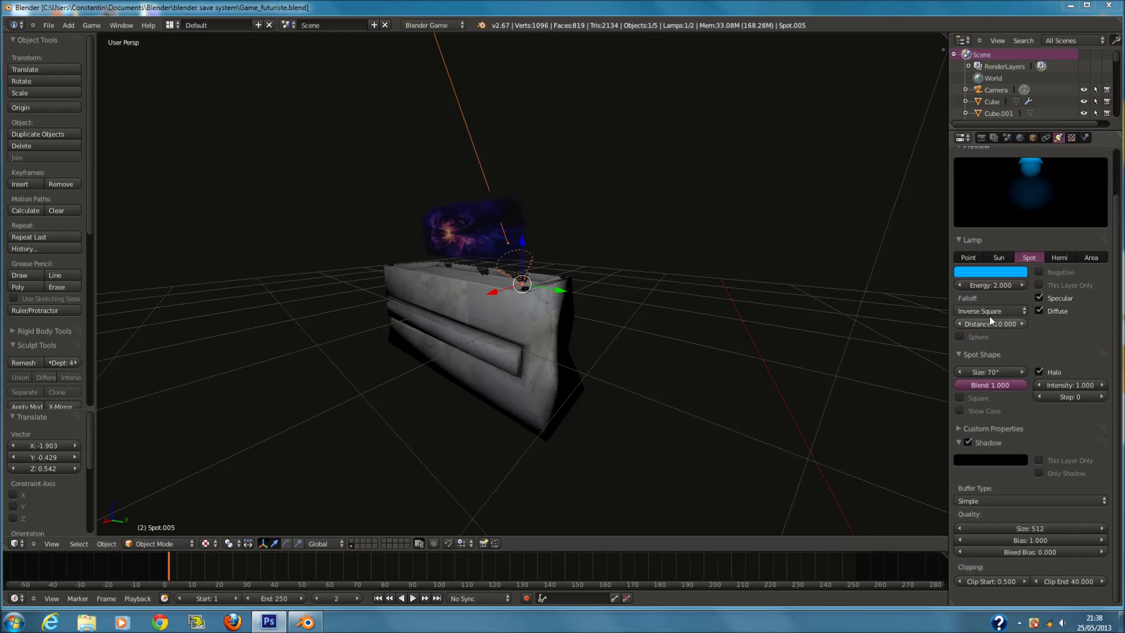
Set the spot lamp's energy to 10 and save the file.
{"action": "left_click", "coordinate": [990, 286]}
{"action": "type", "text": "10"}
{"action": "key", "text": "Return"}
{"action": "key", "text": "ctrl+s"}
{"action": "left_click", "coordinate": [747, 339]}
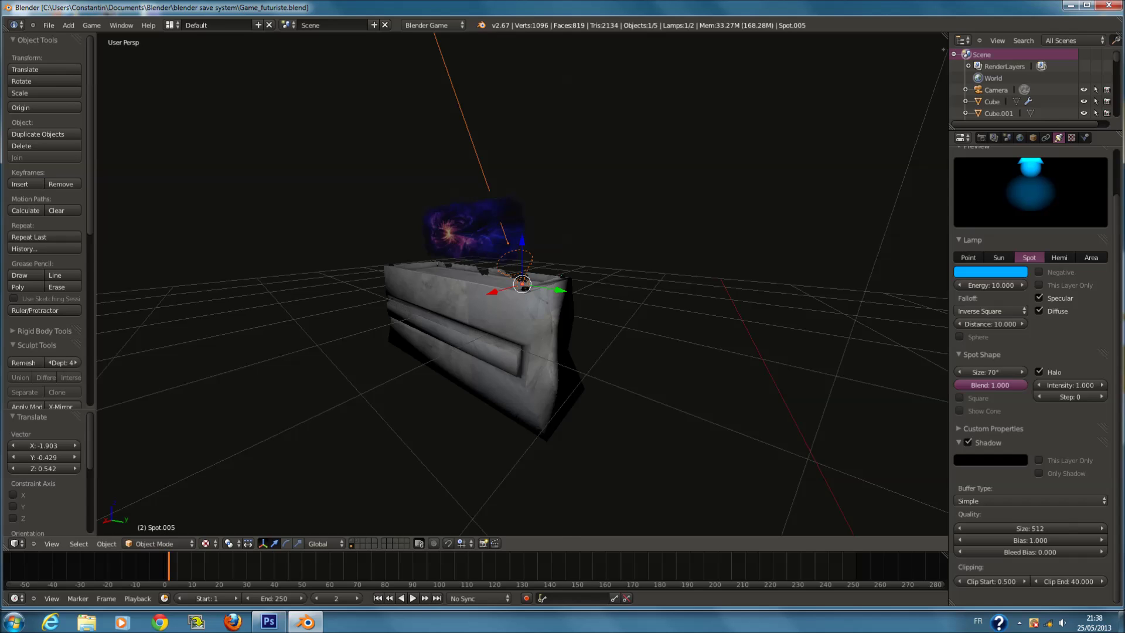
Check the lighting in the game preview, including a close view of the console's end with nothing selected.
{"action": "key", "text": "p"}
{"action": "key", "text": "Escape"}
{"action": "middle_click_drag", "start_coordinate": [747, 336], "coordinate": [637, 353]}
{"action": "key", "text": "a"}
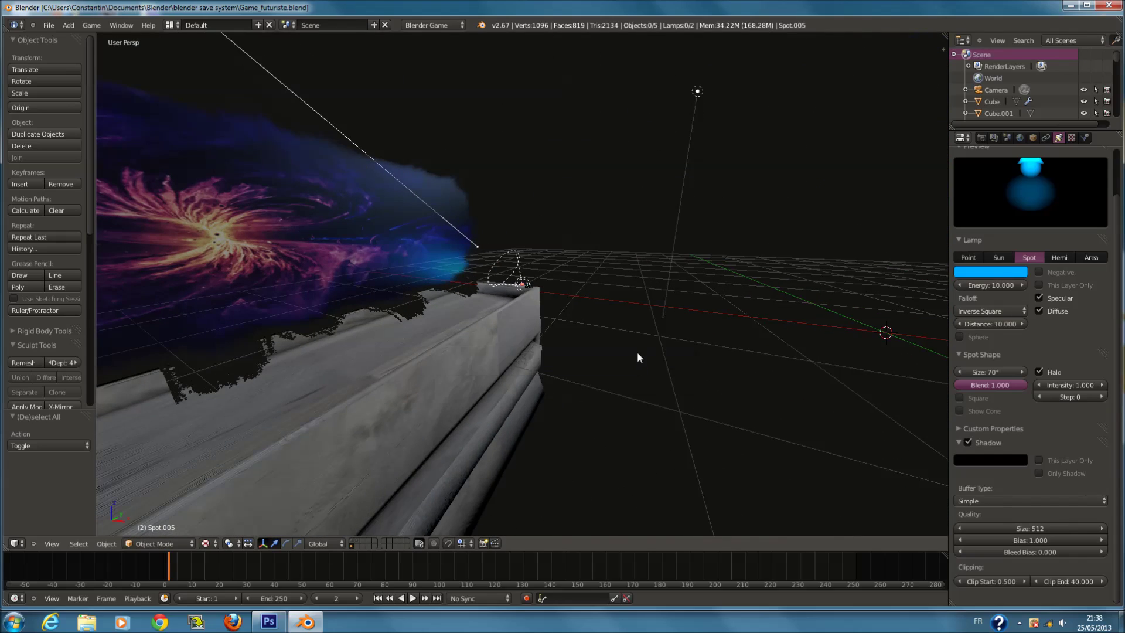
{"action": "key", "text": "p"}
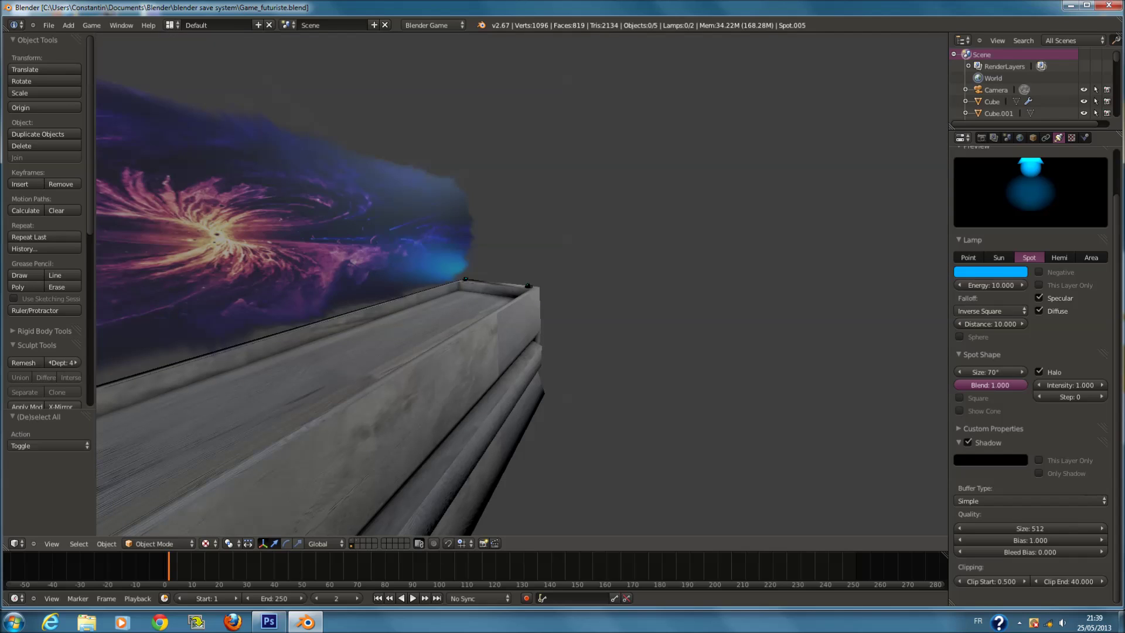
{"action": "key", "text": "Escape"}
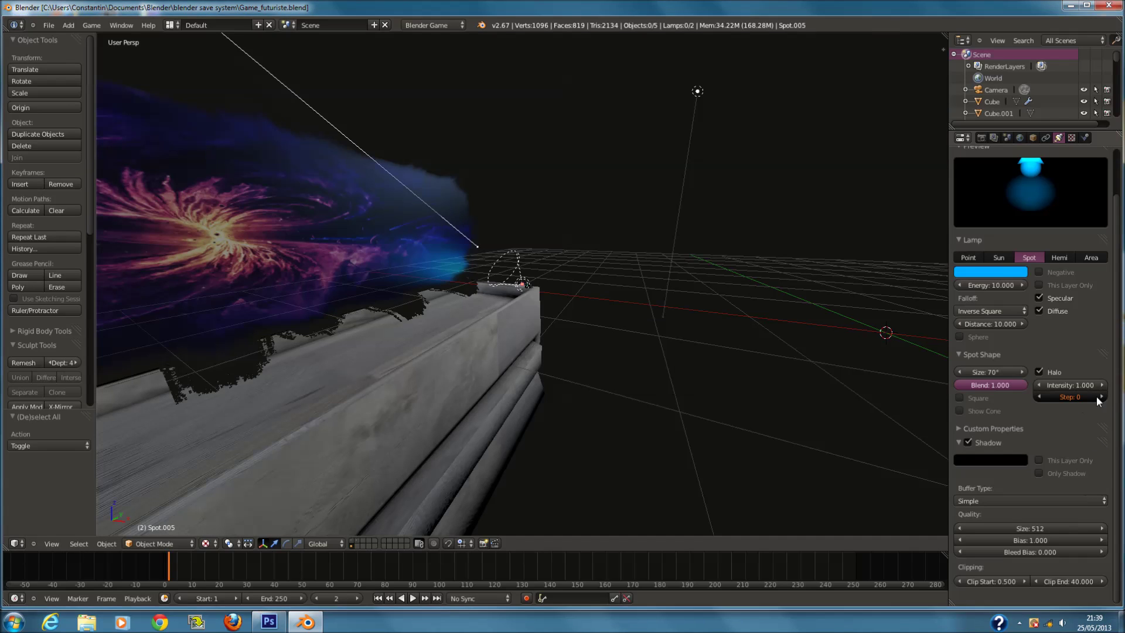
Try halo step values of 7 and 1 on the spot lamp.
{"action": "left_click_drag", "start_coordinate": [1070, 397], "coordinate": [1078, 399]}
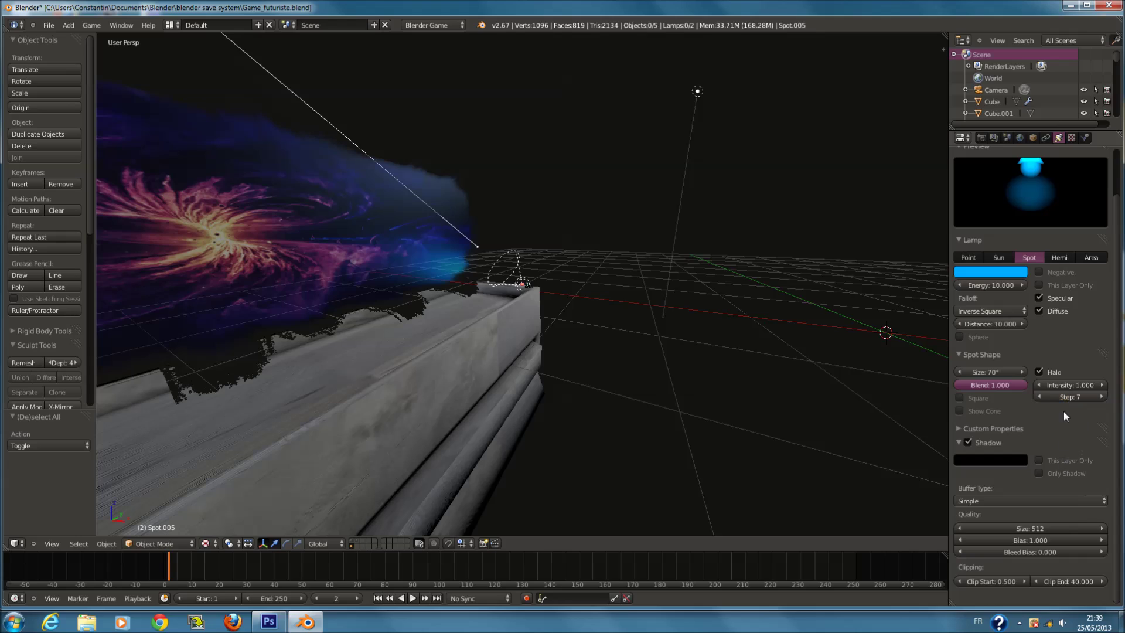
{"action": "left_click", "coordinate": [1071, 397]}
{"action": "type", "text": "1"}
{"action": "key", "text": "Return"}
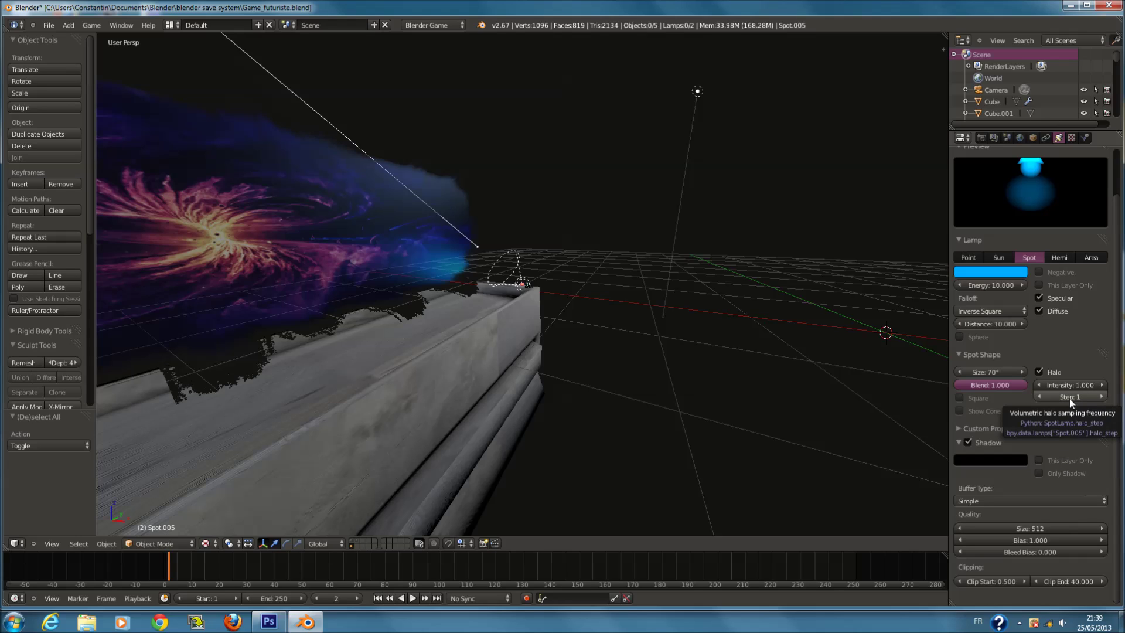
Set the spot lamp's halo step to 10 and save the file.
{"action": "left_click", "coordinate": [1070, 398]}
{"action": "type", "text": "10"}
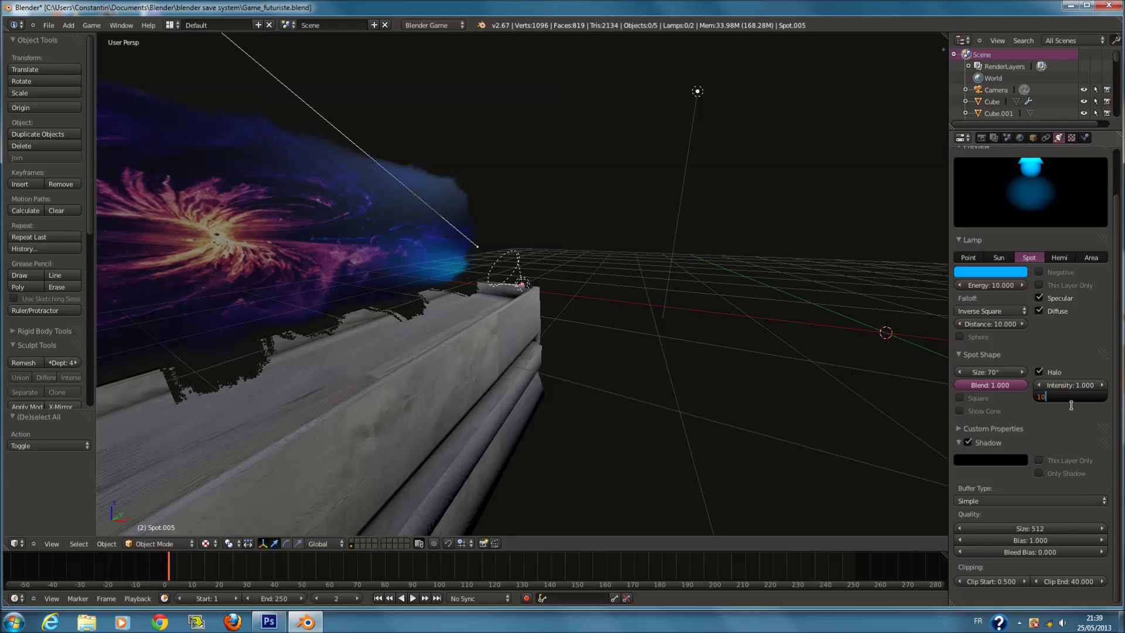
{"action": "key", "text": "Return"}
{"action": "middle_click_drag", "start_coordinate": [637, 401], "coordinate": [584, 381]}
{"action": "key", "text": "ctrl+s"}
{"action": "left_click", "coordinate": [585, 376]}
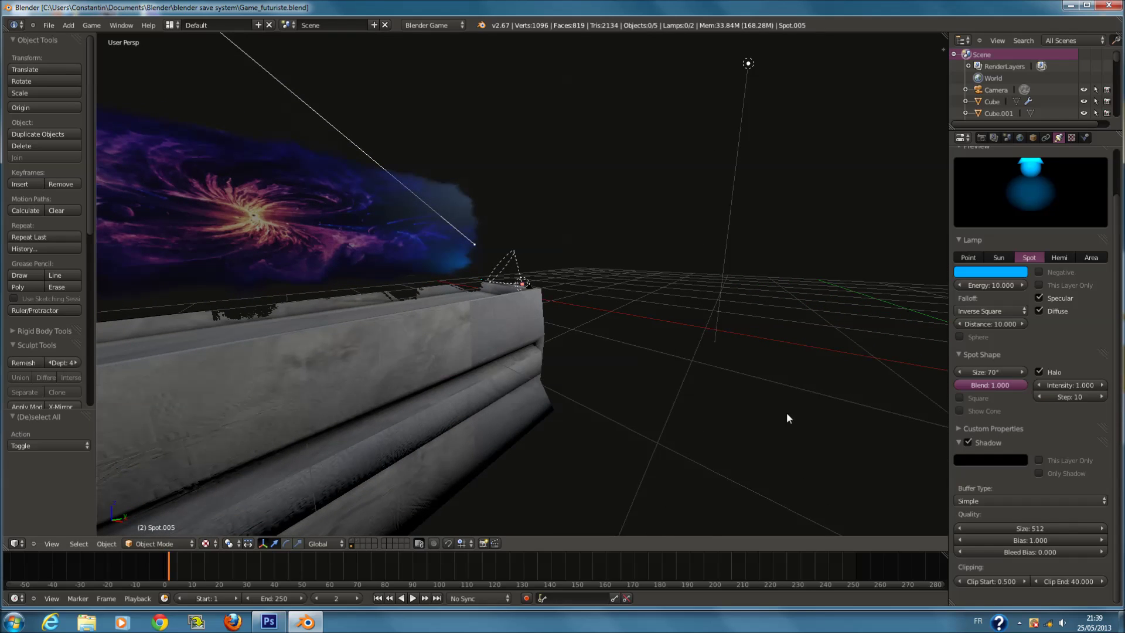
Turn off the spot lamp's shadow and check the scene in the game preview.
{"action": "left_click", "coordinate": [969, 442]}
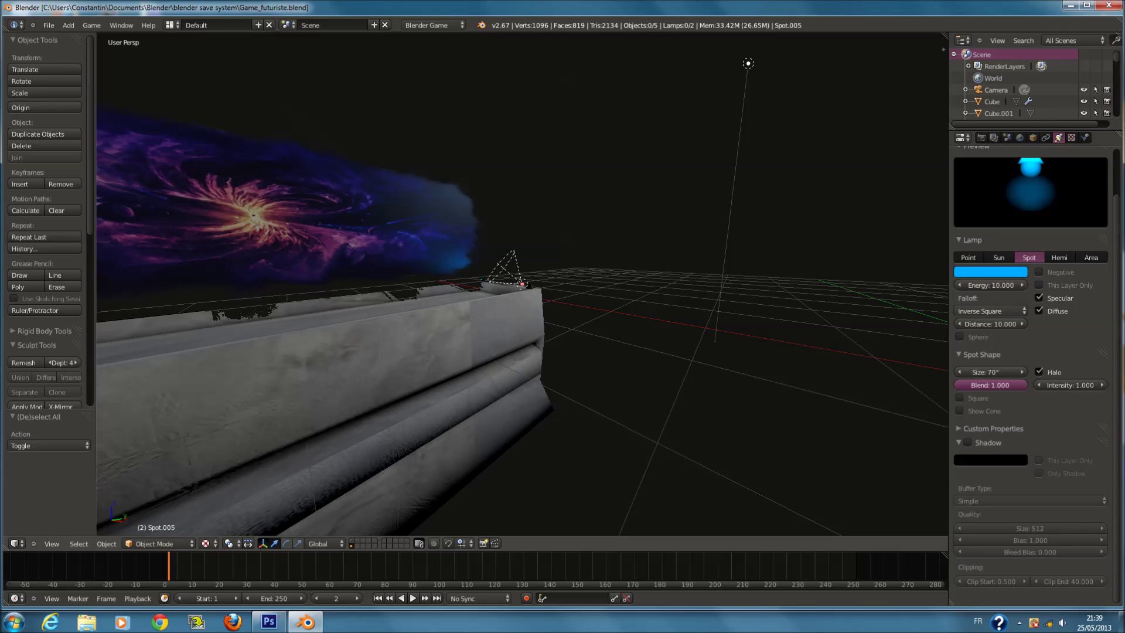
{"action": "key", "text": "p"}
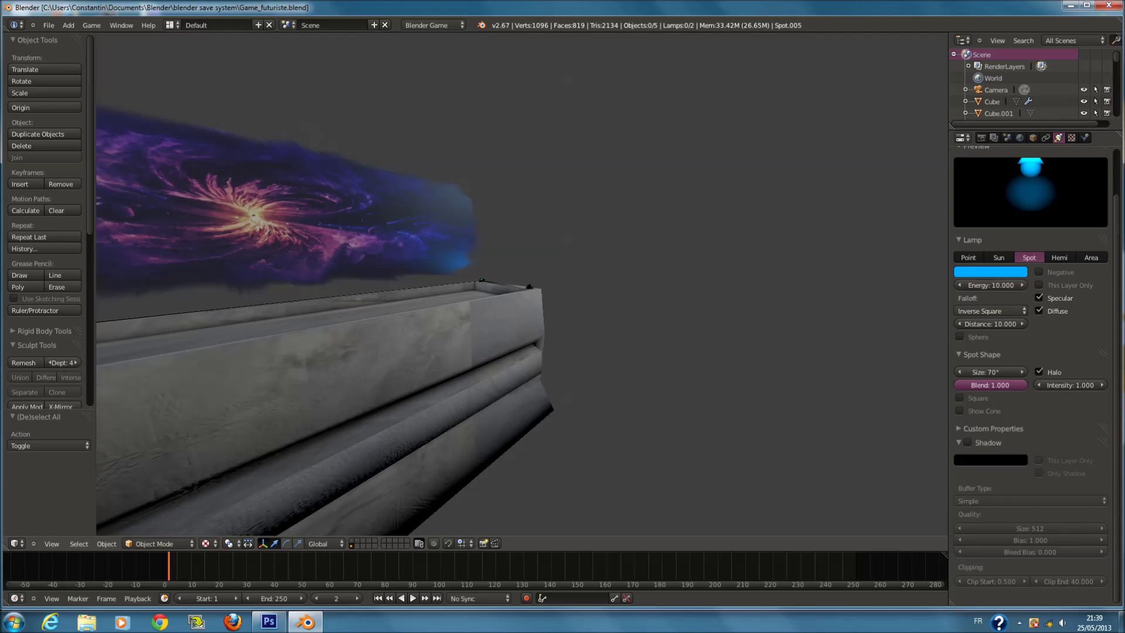
{"action": "key", "text": "Escape"}
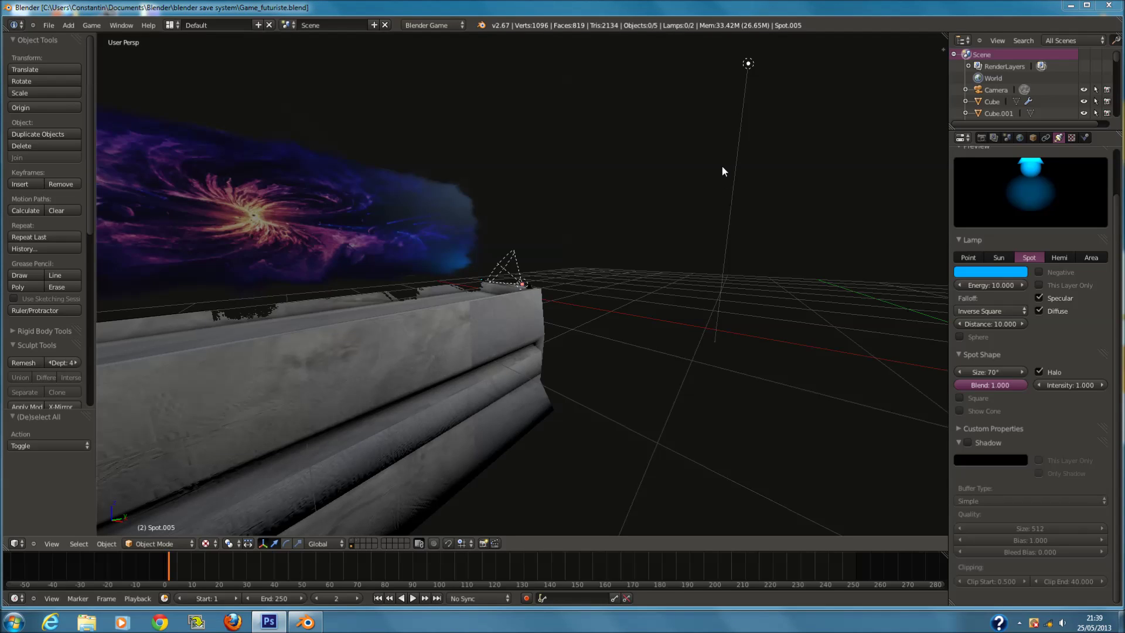
Delete the white point lamp floating above the console.
{"action": "middle_click_drag", "start_coordinate": [723, 169], "coordinate": [700, 236]}
{"action": "right_click", "coordinate": [760, 105]}
{"action": "key", "text": "x"}
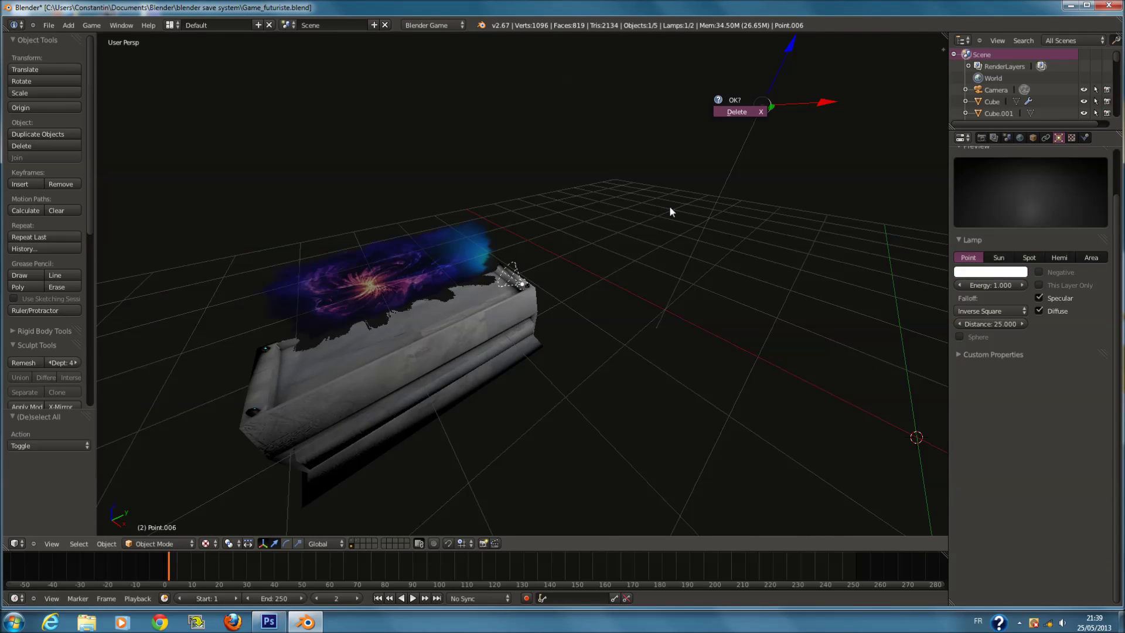
{"action": "key", "text": "Return"}
In a wireframe top view, duplicate the spot lamp, rotate the copy about -69° and place it at the opposite corner of the same console end.
{"action": "key", "text": "KP_7"}
{"action": "key", "text": "z"}
{"action": "right_click", "coordinate": [521, 284]}
{"action": "key", "text": "shift+d"}
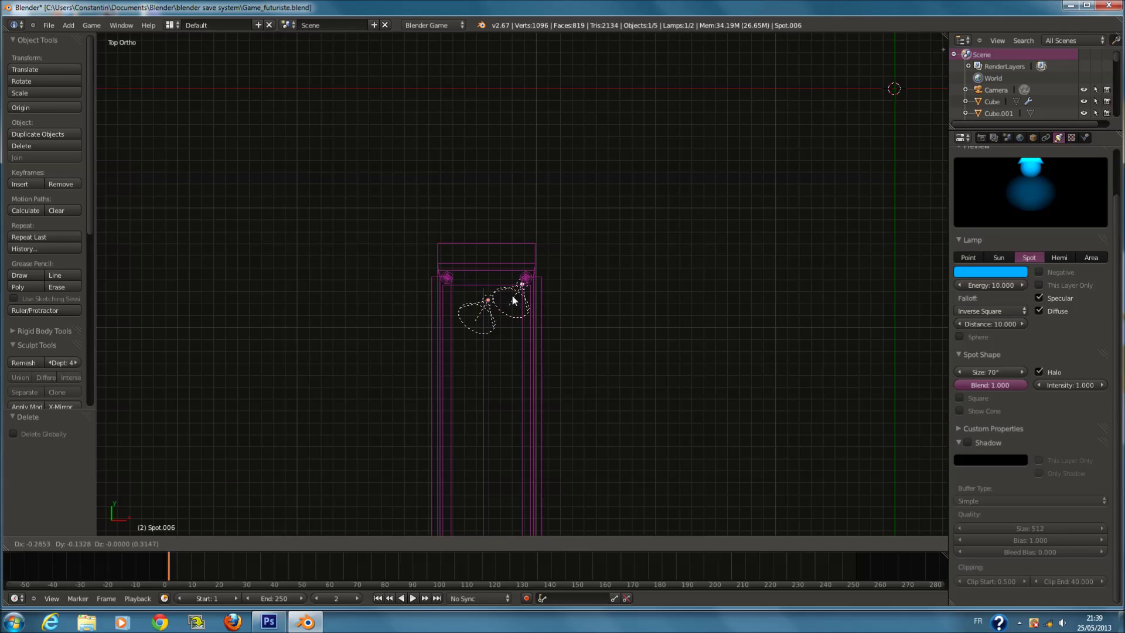
{"action": "left_click", "coordinate": [516, 296]}
{"action": "key", "text": "r"}
{"action": "left_click", "coordinate": [588, 146]}
{"action": "key", "text": "g"}
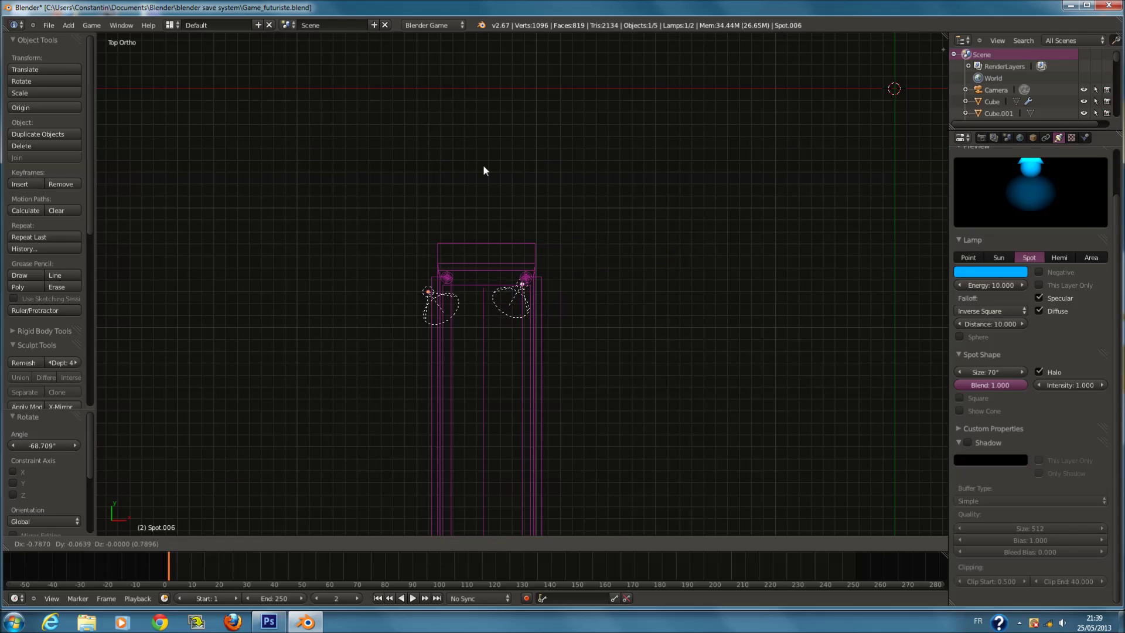
{"action": "left_click", "coordinate": [509, 176]}
Duplicate both spot lamps, rotate the copies 180° and move them along Y to the corners at the console's other end.
{"action": "scroll", "coordinate": [530, 264], "scroll_direction": "down", "scroll_amount": 4}
{"action": "scroll", "coordinate": [530, 309], "scroll_direction": "up", "scroll_amount": 3}
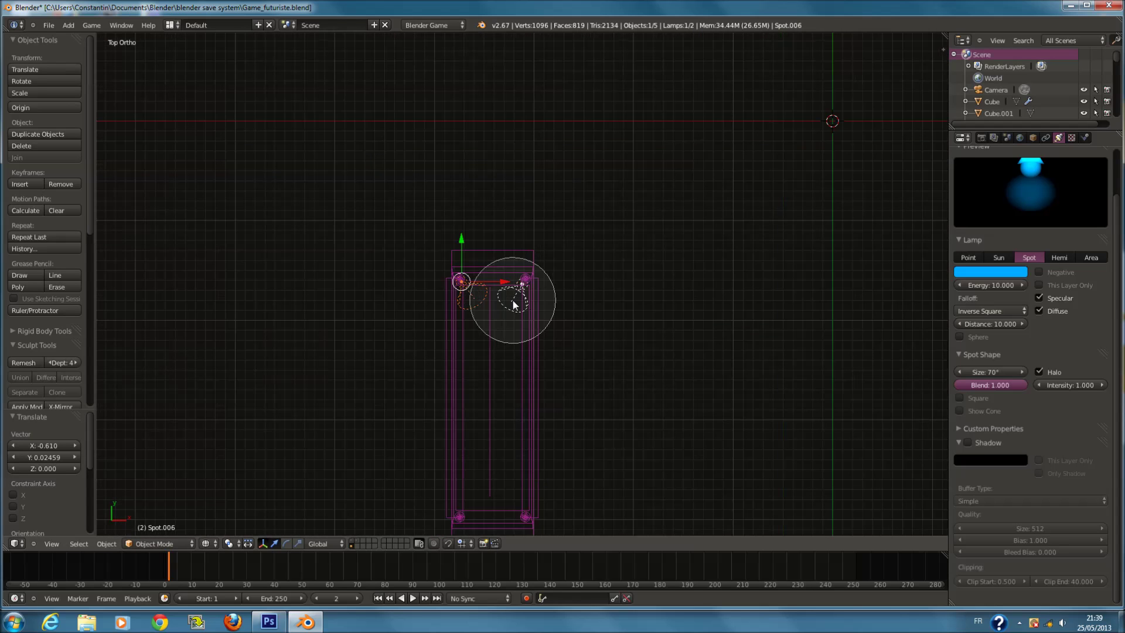
{"action": "right_click", "coordinate": [521, 295], "text": "shift"}
{"action": "key", "text": "shift+d"}
{"action": "scroll", "coordinate": [554, 352], "scroll_direction": "down", "scroll_amount": 3, "text": "shift"}
{"action": "left_click", "coordinate": [554, 366]}
{"action": "type", "text": "r180"}
{"action": "key", "text": "Return"}
{"action": "key", "text": "g"}
{"action": "key", "text": "y"}
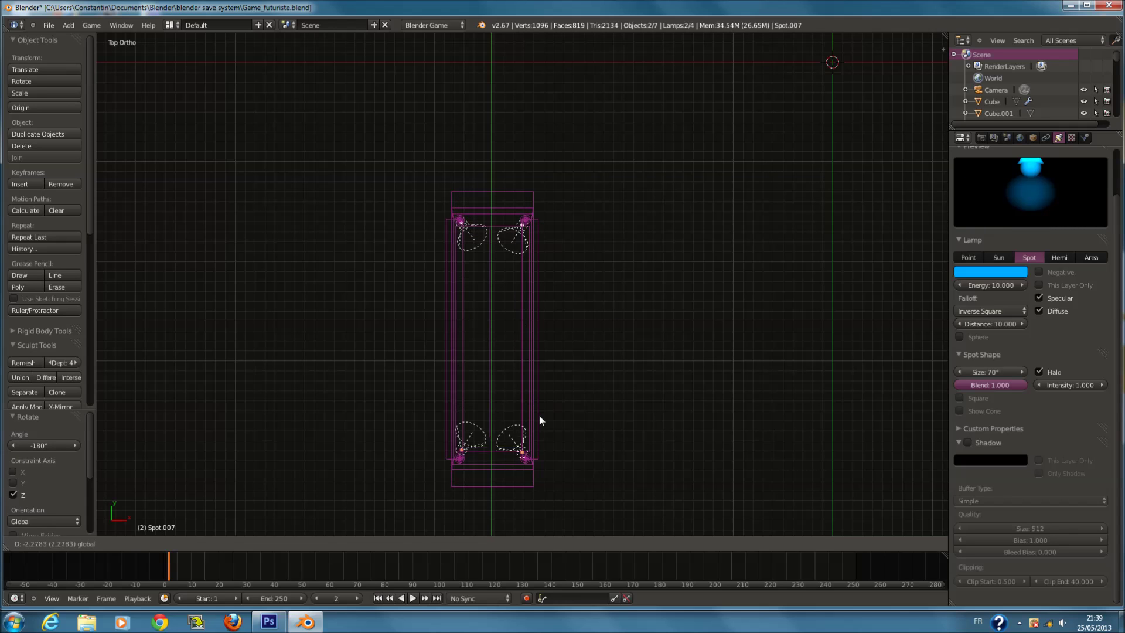
{"action": "left_click", "coordinate": [539, 407]}
Select all the console's objects and lamps in solid camera view and move them to the first layer.
{"action": "middle_click_drag", "start_coordinate": [537, 406], "coordinate": [494, 328]}
{"action": "key", "text": "z"}
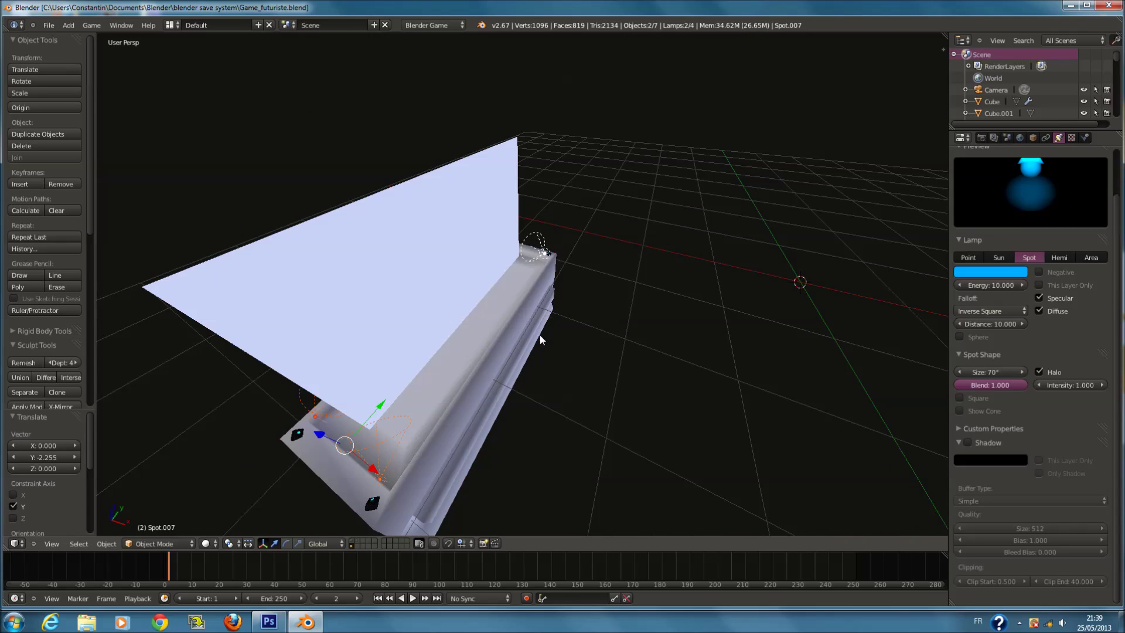
{"action": "key", "text": "KP_0"}
{"action": "key", "text": "a"}
{"action": "key", "text": "a"}
{"action": "key", "text": "m"}
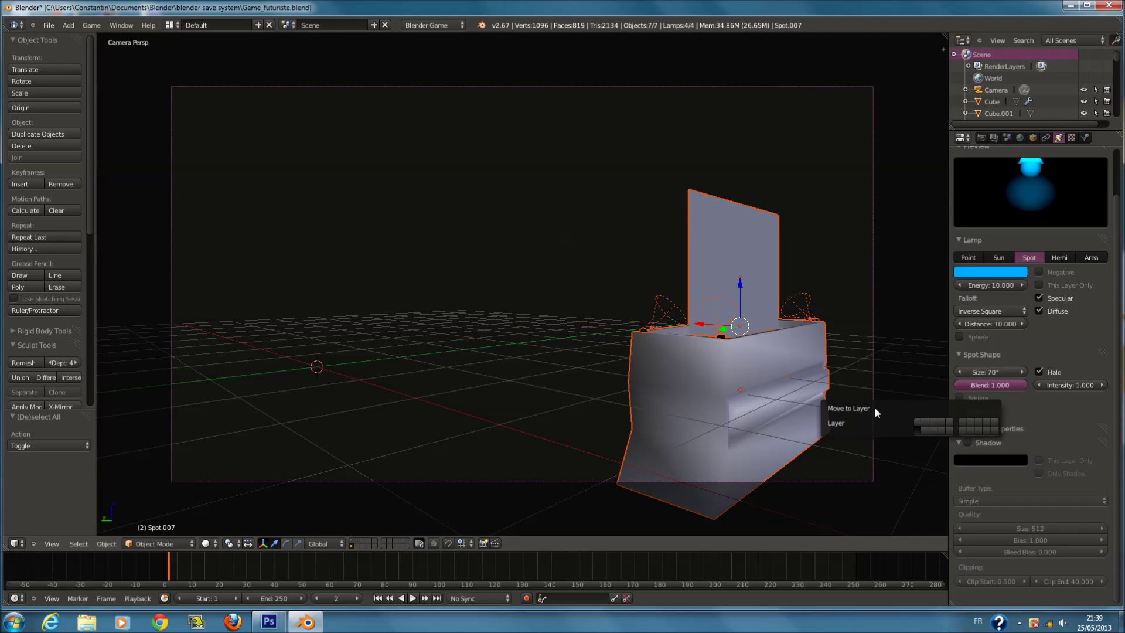
{"action": "left_click", "coordinate": [917, 423]}
Show the first layer with the full room, deselect everything and switch the viewport to textured shading.
{"action": "left_click", "coordinate": [351, 542]}
{"action": "key", "text": "a"}
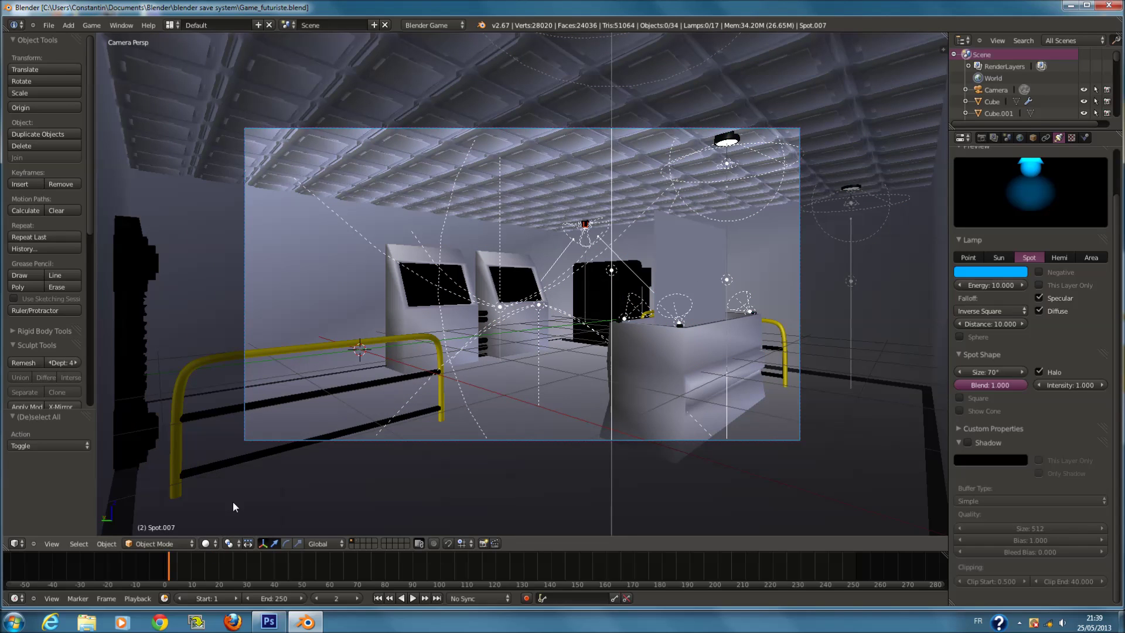
{"action": "left_click", "coordinate": [210, 544]}
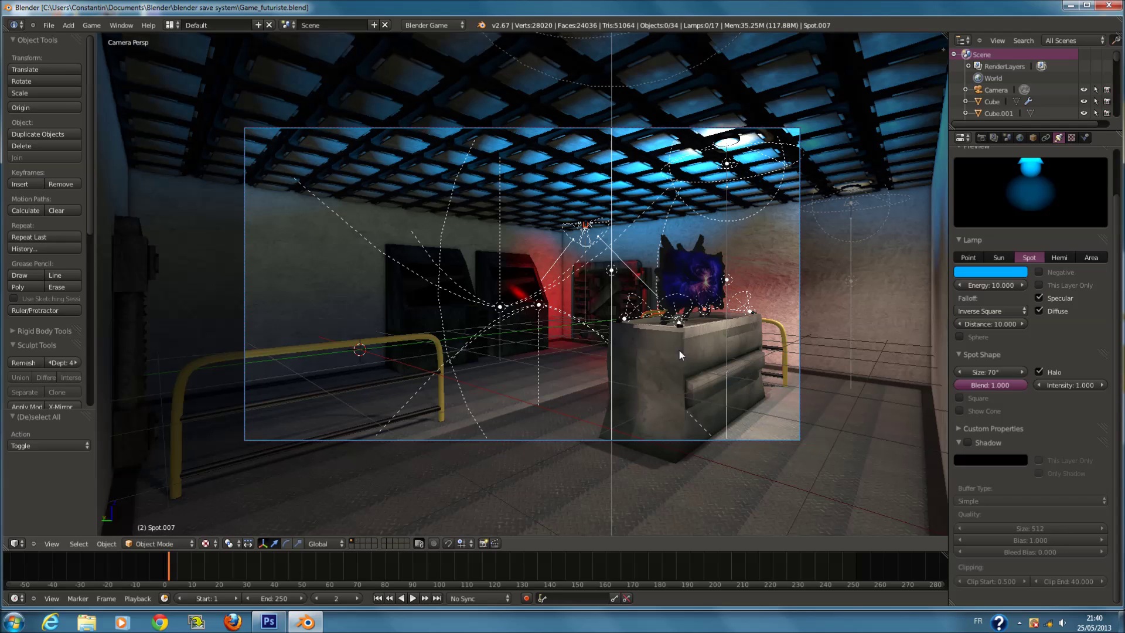
Select the spot lamp at the console's near front corner and set its blend to 0.
{"action": "key", "text": "Home"}
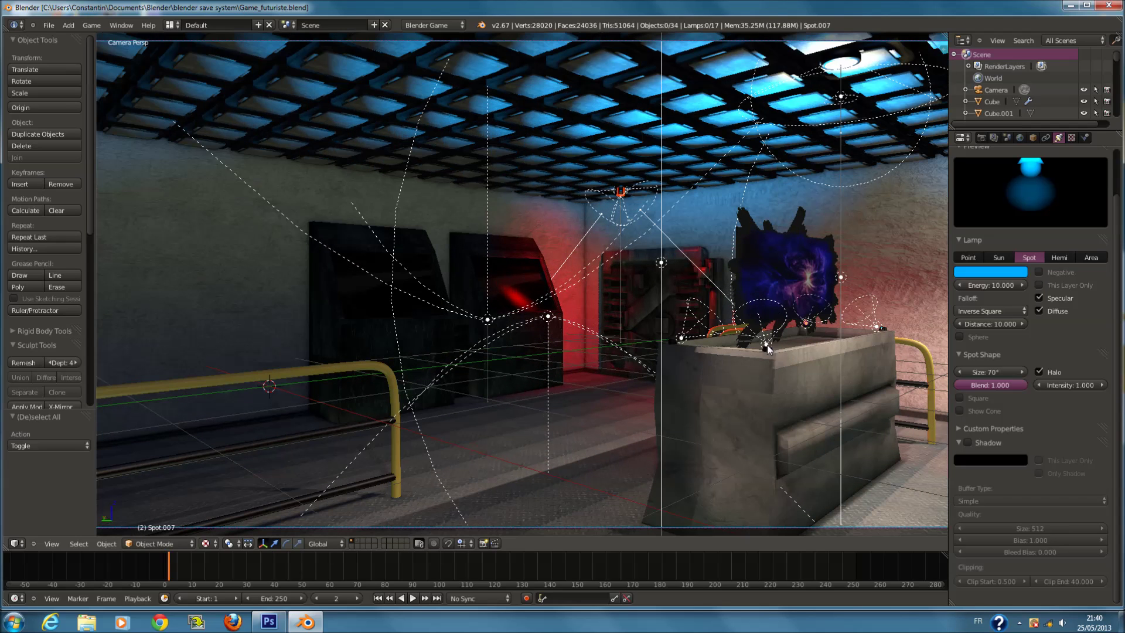
{"action": "right_click", "coordinate": [769, 344]}
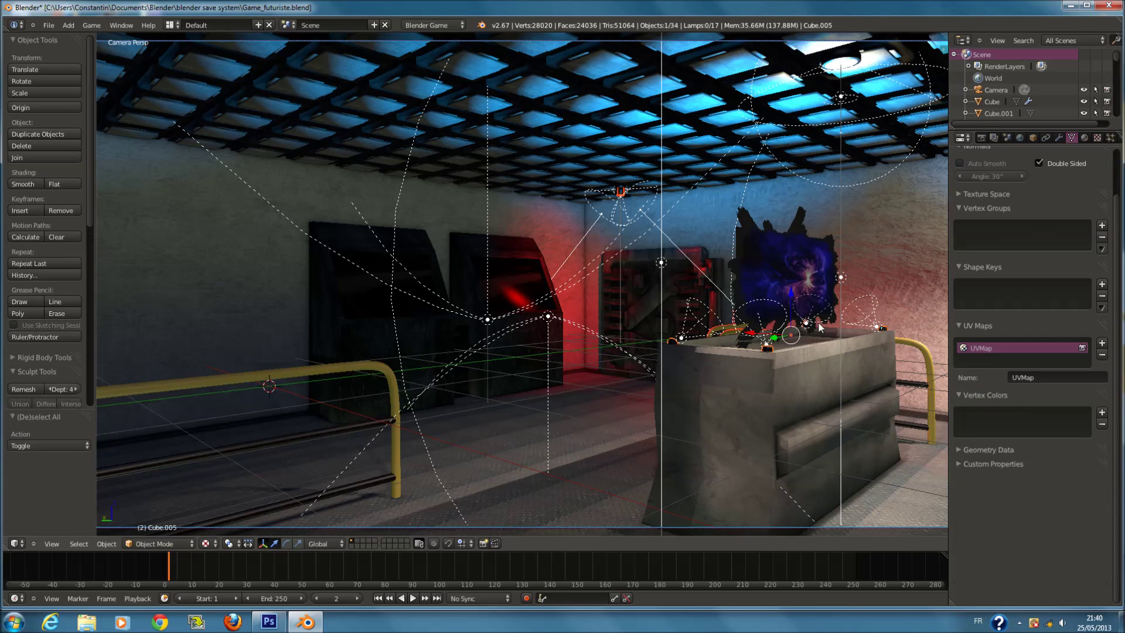
{"action": "right_click", "coordinate": [767, 345]}
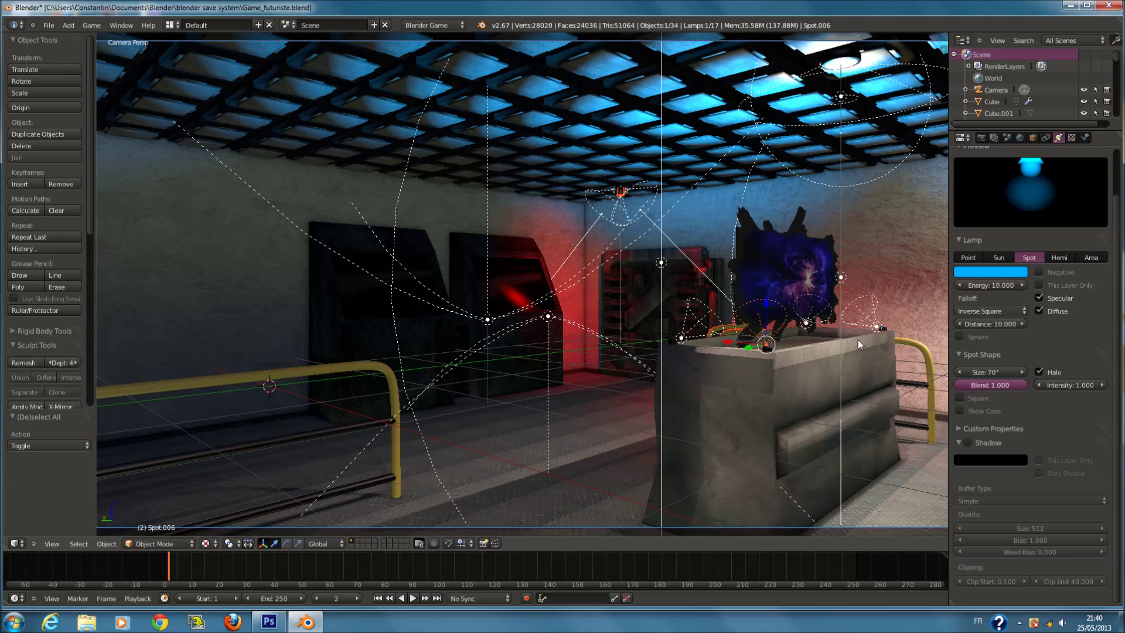
{"action": "left_click", "coordinate": [993, 386]}
{"action": "type", "text": "0"}
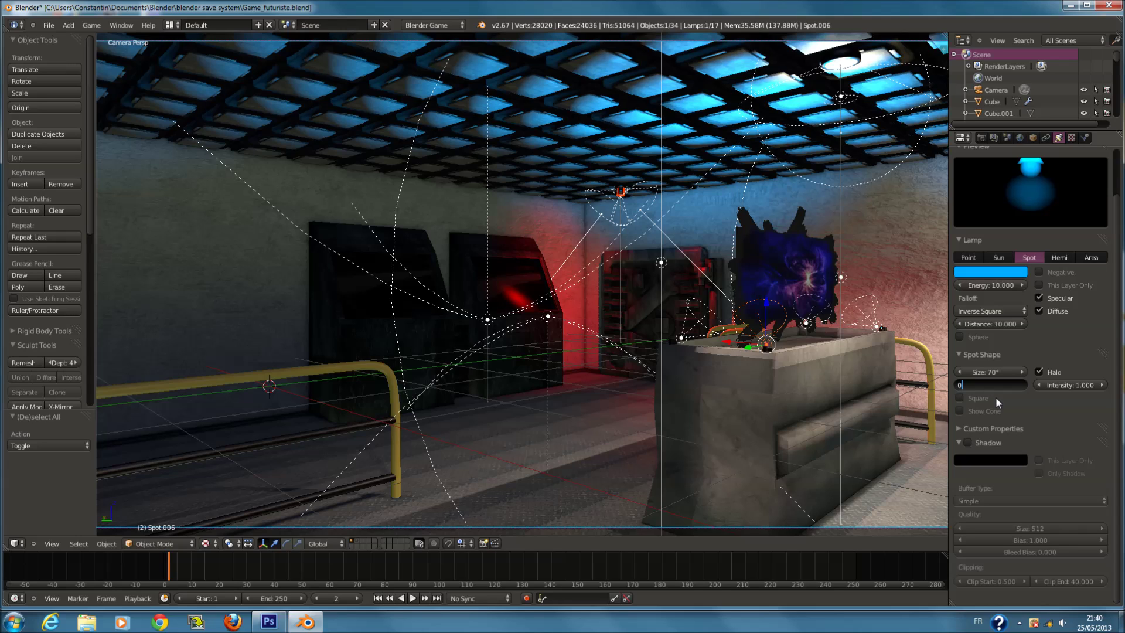
{"action": "key", "text": "Return"}
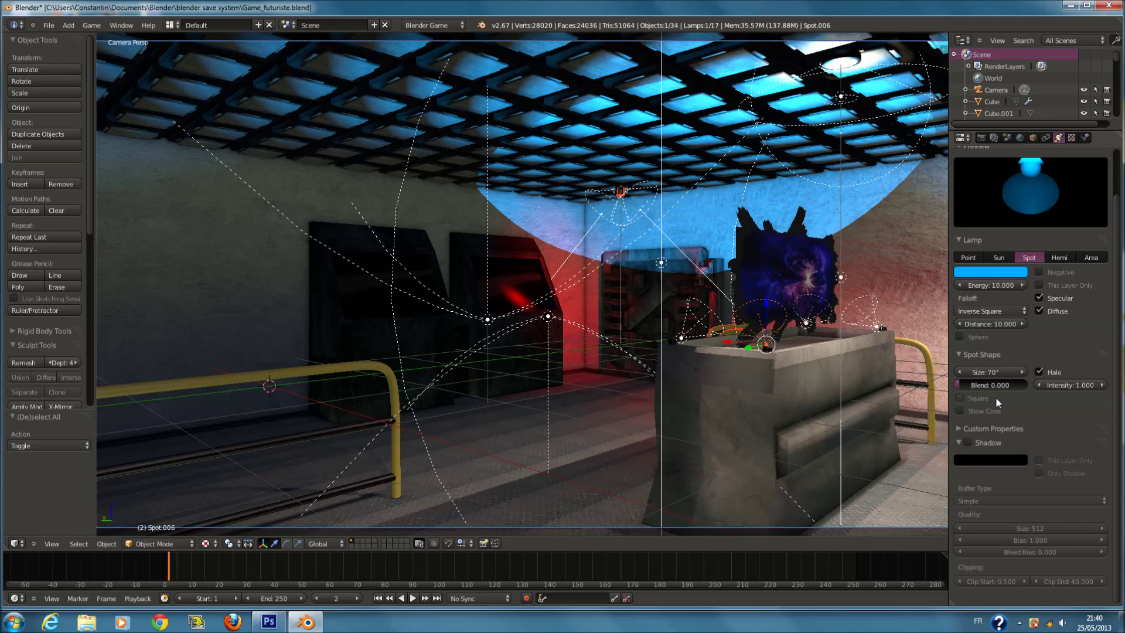
{"action": "scroll", "coordinate": [803, 368], "scroll_direction": "down", "scroll_amount": 2}
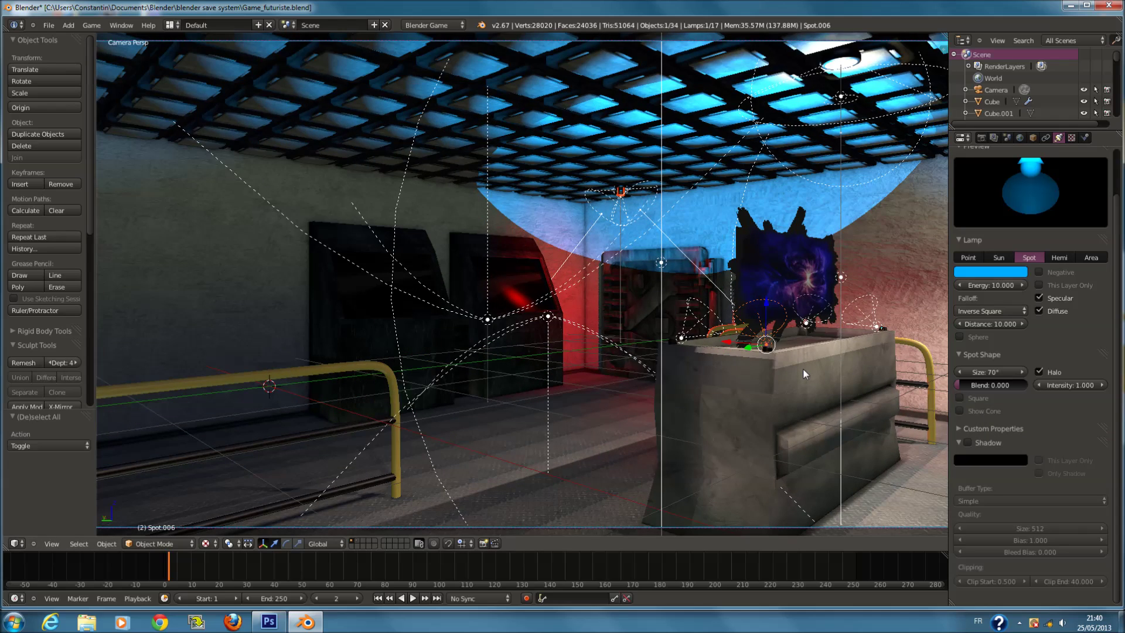
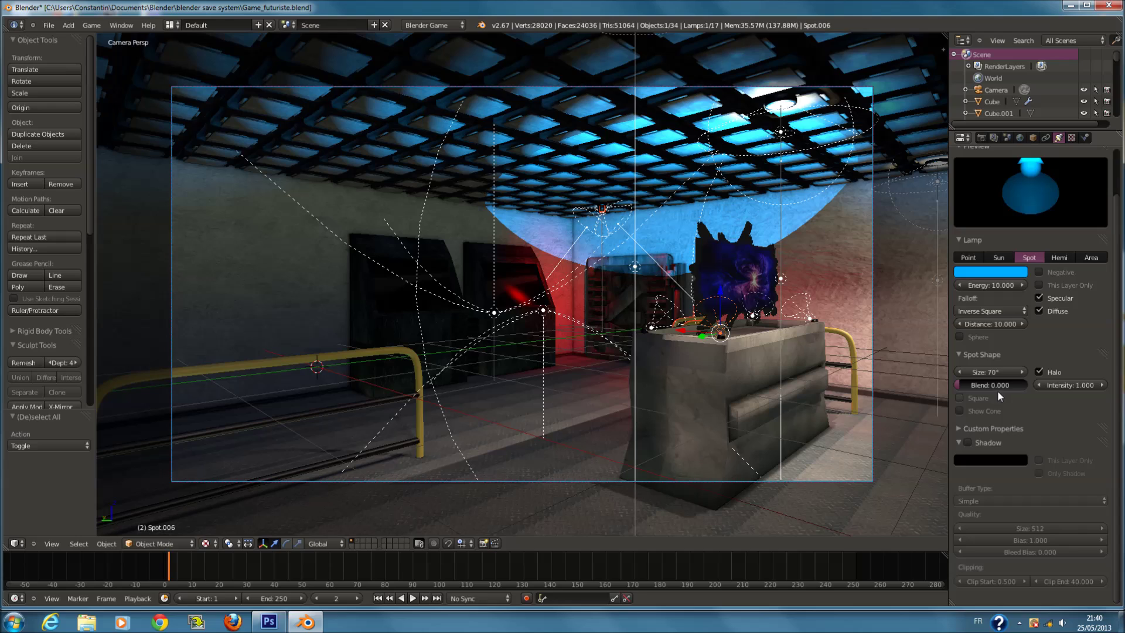
Set the selected corner spot lamp's blend to 0.8 and its energy to 1.
{"action": "key", "text": "BackSpace"}
{"action": "type", "text": ".8"}
{"action": "key", "text": "Return"}
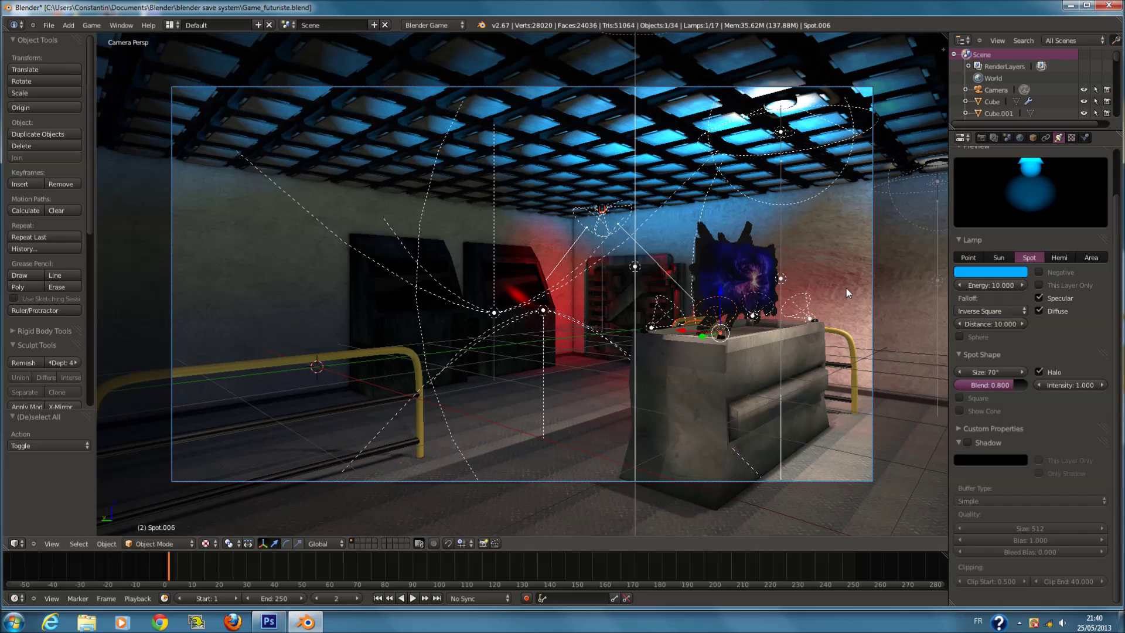
{"action": "middle_click_drag", "start_coordinate": [864, 322], "coordinate": [756, 359]}
{"action": "left_click", "coordinate": [987, 285]}
{"action": "type", "text": "1"}
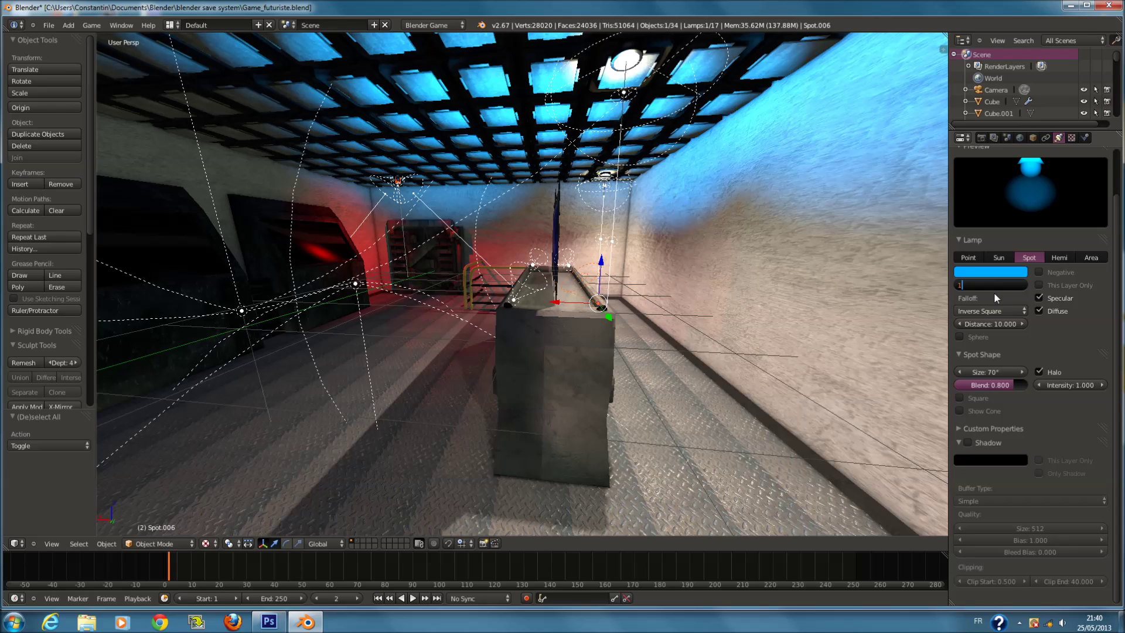
{"action": "key", "text": "Return"}
{"action": "middle_click_drag", "start_coordinate": [902, 293], "coordinate": [773, 293]}
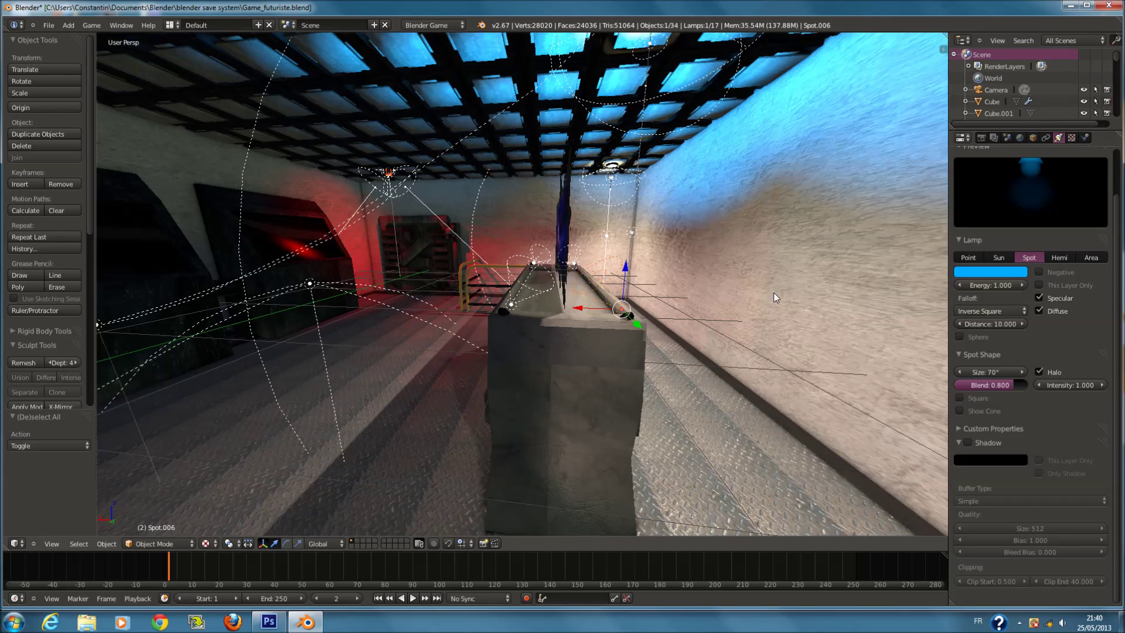
Set the same spot lamp's energy to 0.4 and halo intensity to 25, and save the file.
{"action": "left_click", "coordinate": [998, 286]}
{"action": "type", "text": ".4"}
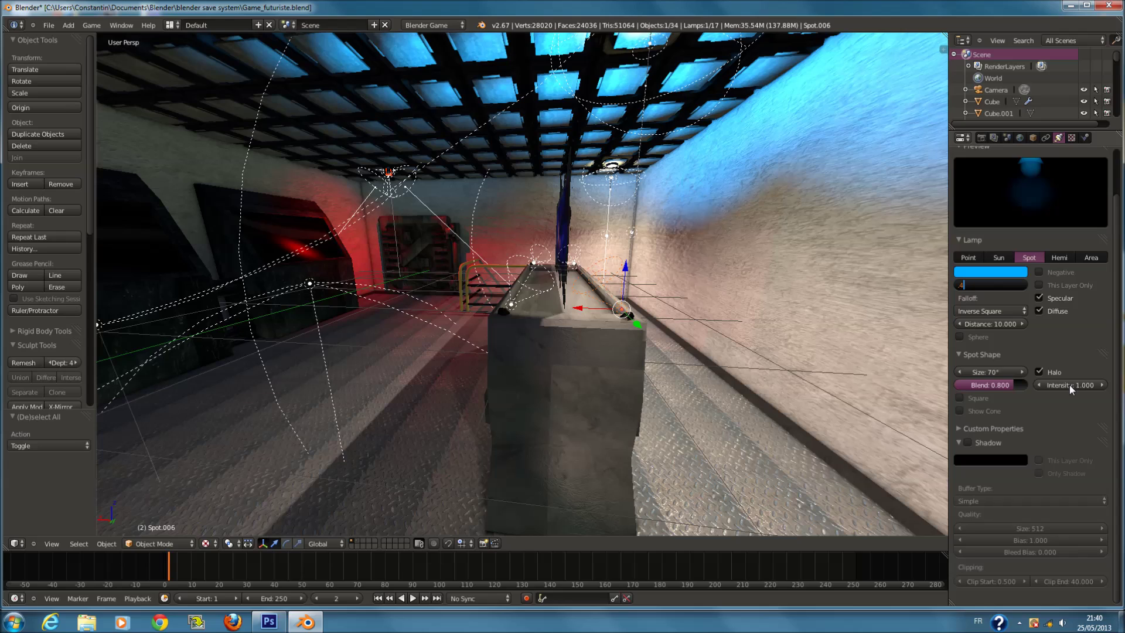
{"action": "key", "text": "Return"}
{"action": "type", "text": "25"}
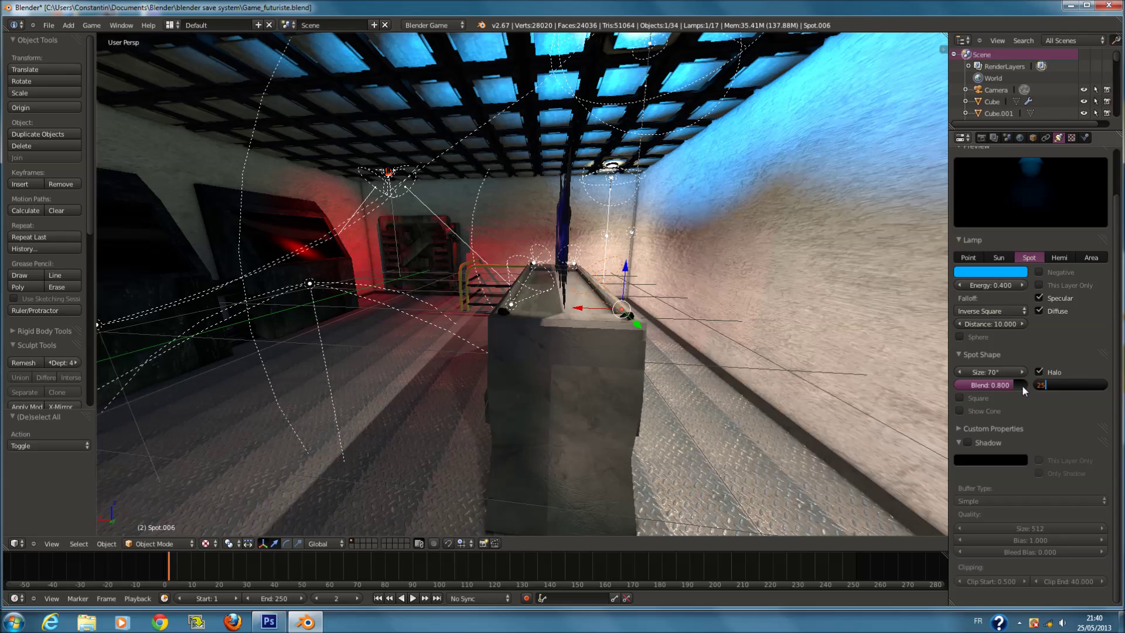
{"action": "key", "text": "Return"}
{"action": "middle_click_drag", "start_coordinate": [645, 293], "coordinate": [579, 325]}
{"action": "key", "text": "ctrl+s"}
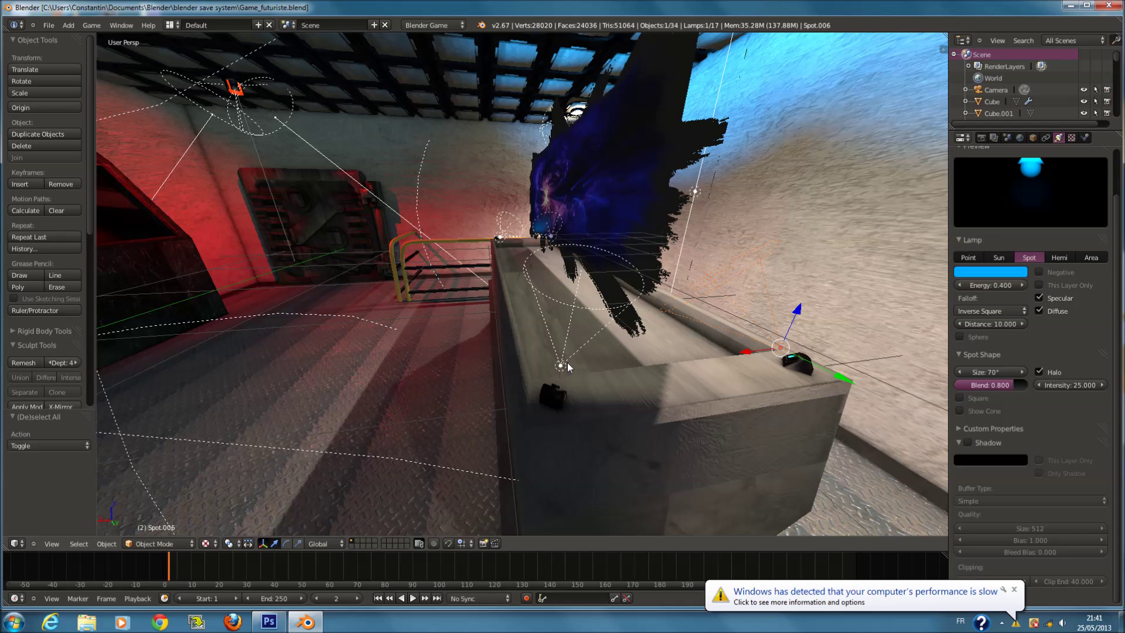
Select the spot lamp at the adjacent corner of the same console end and set its energy to 0.4 and halo intensity to 25.
{"action": "right_click", "coordinate": [559, 366]}
{"action": "left_click", "coordinate": [1000, 286]}
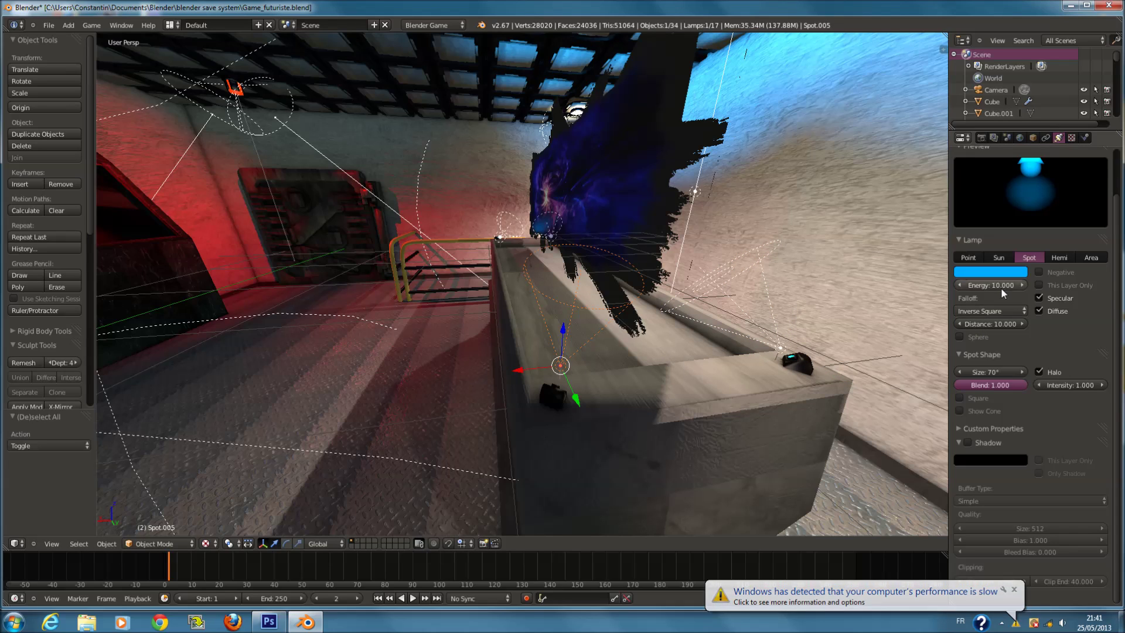
{"action": "type", "text": "4"}
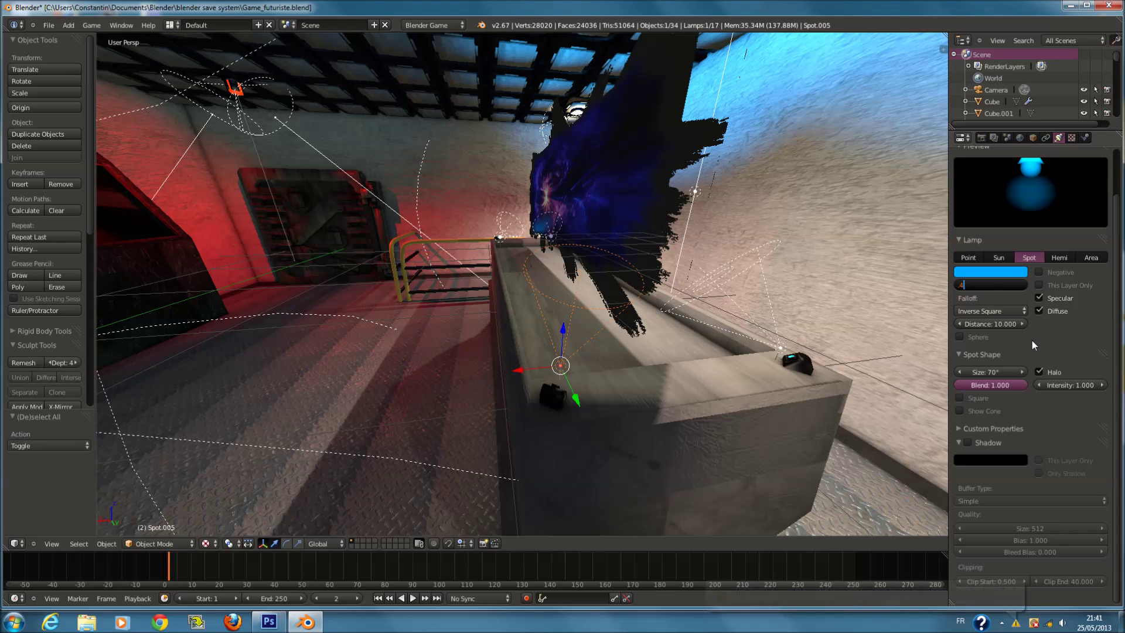
{"action": "key", "text": "Return"}
{"action": "left_click", "coordinate": [1075, 384]}
{"action": "type", "text": "25"}
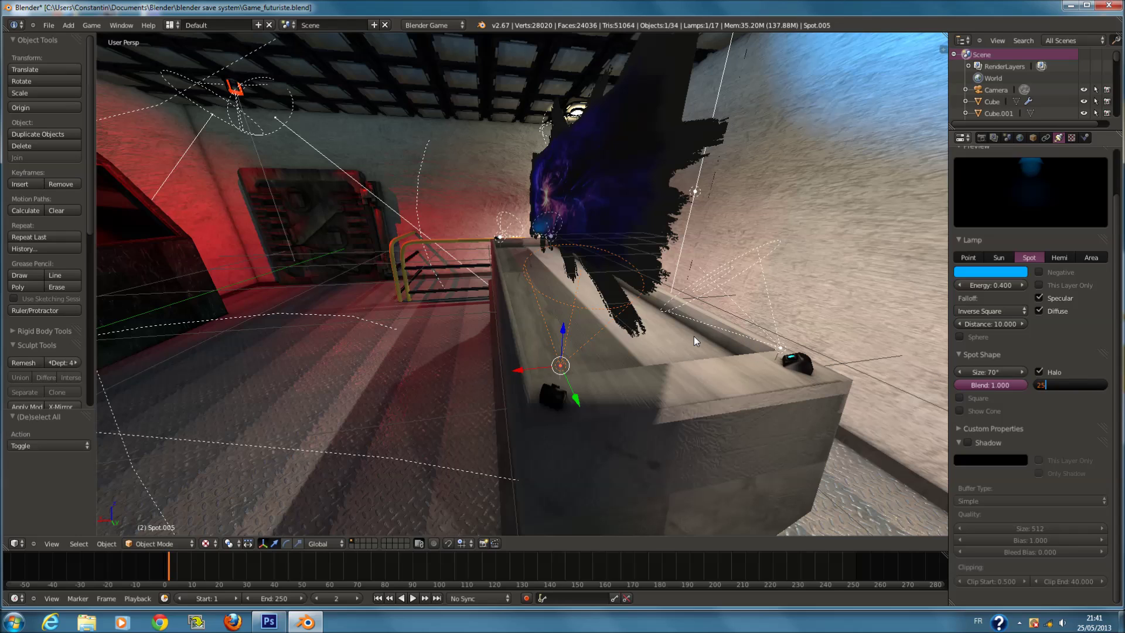
{"action": "key", "text": "Return"}
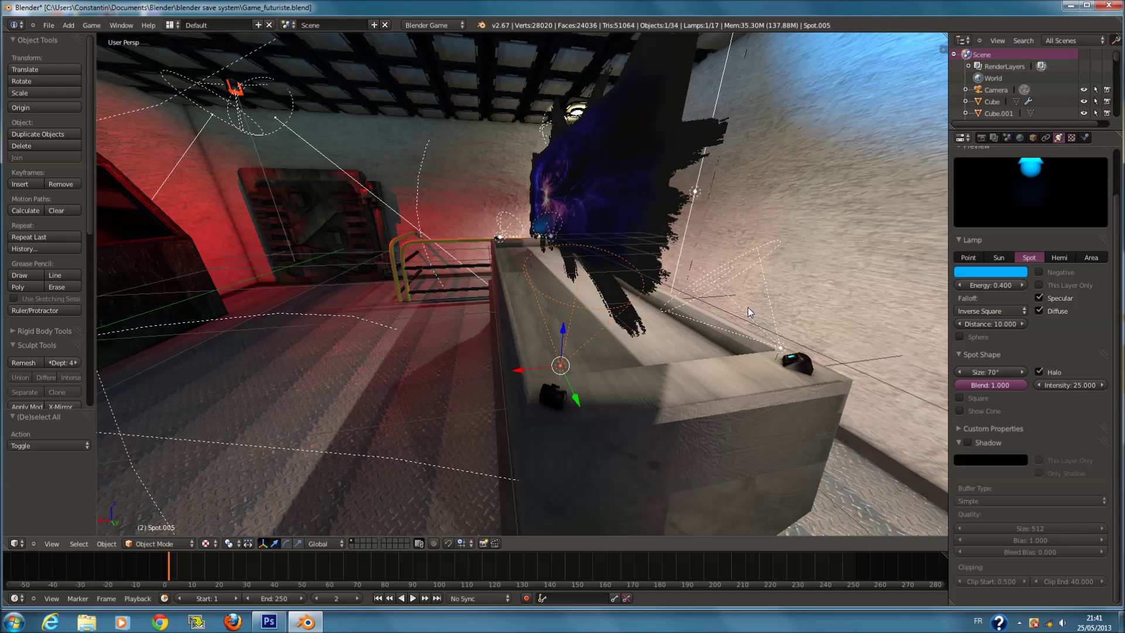
Select the spot lamp at the console's other end, on the kiosk side, and snap the 3D cursor to it.
{"action": "scroll", "coordinate": [756, 307], "scroll_direction": "down", "scroll_amount": 3}
{"action": "middle_click_drag", "start_coordinate": [713, 287], "coordinate": [547, 349]}
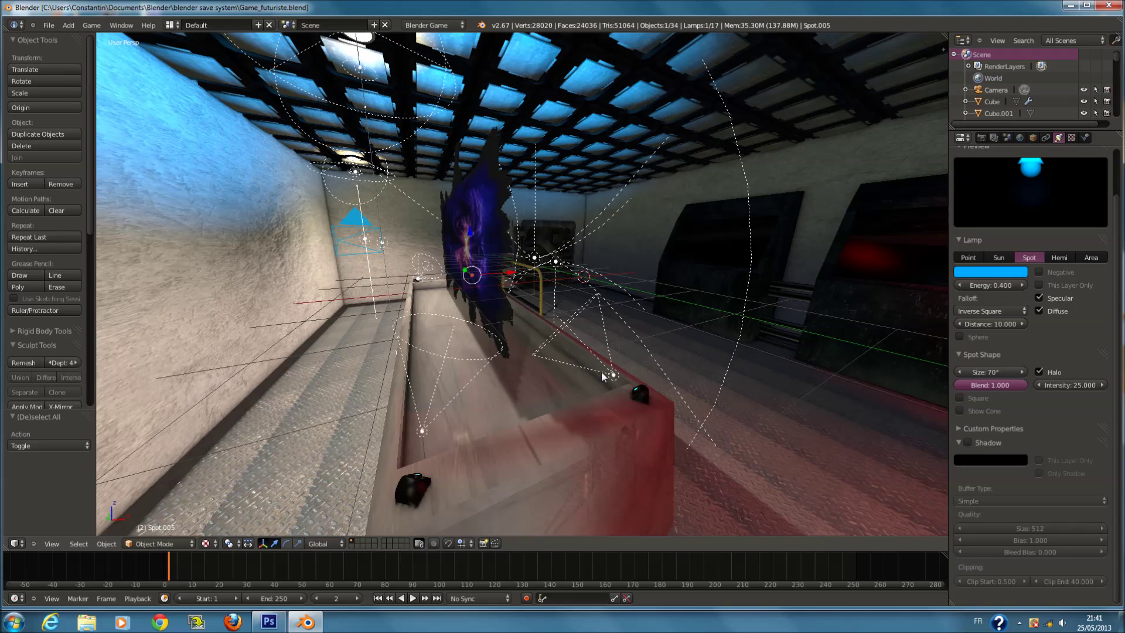
{"action": "right_click", "coordinate": [611, 378]}
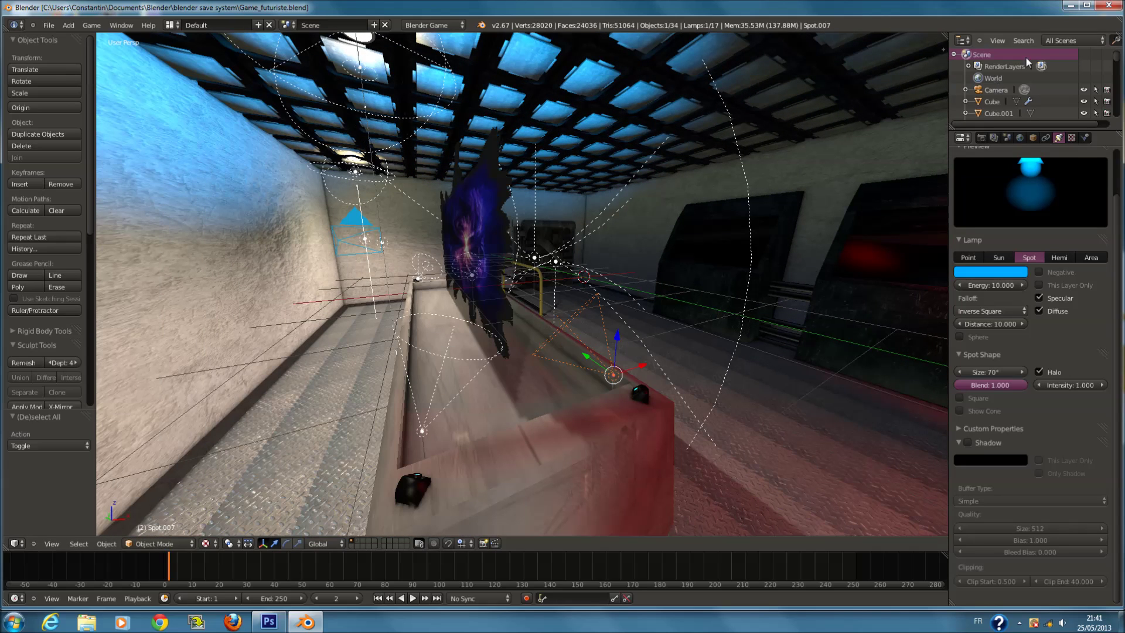
{"action": "left_click", "coordinate": [1073, 7]}
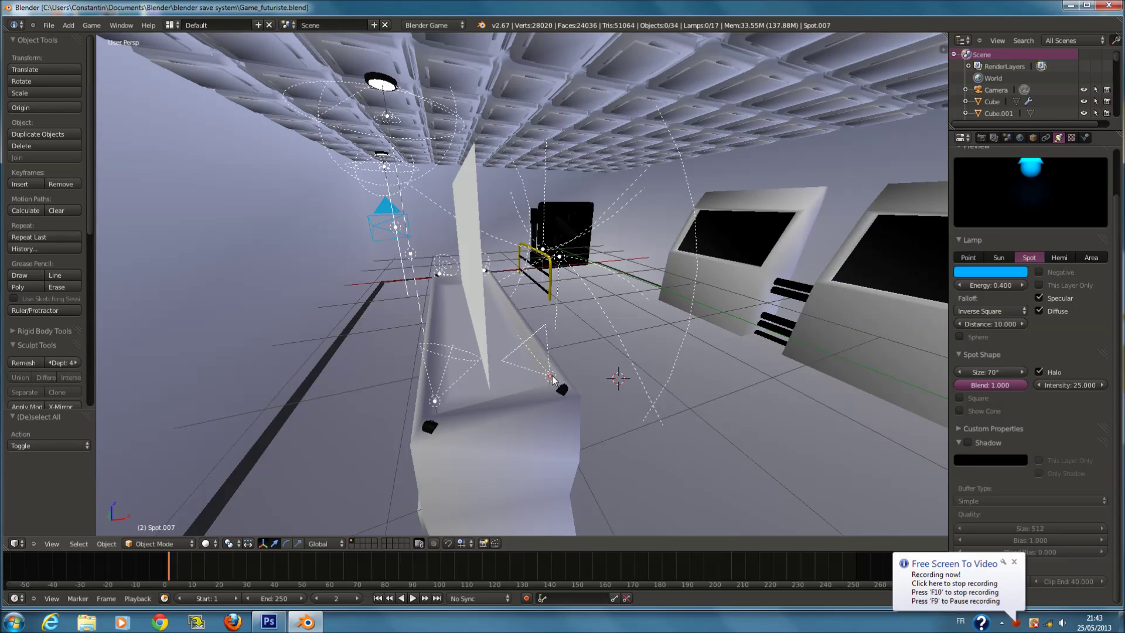
{"action": "right_click", "coordinate": [552, 378]}
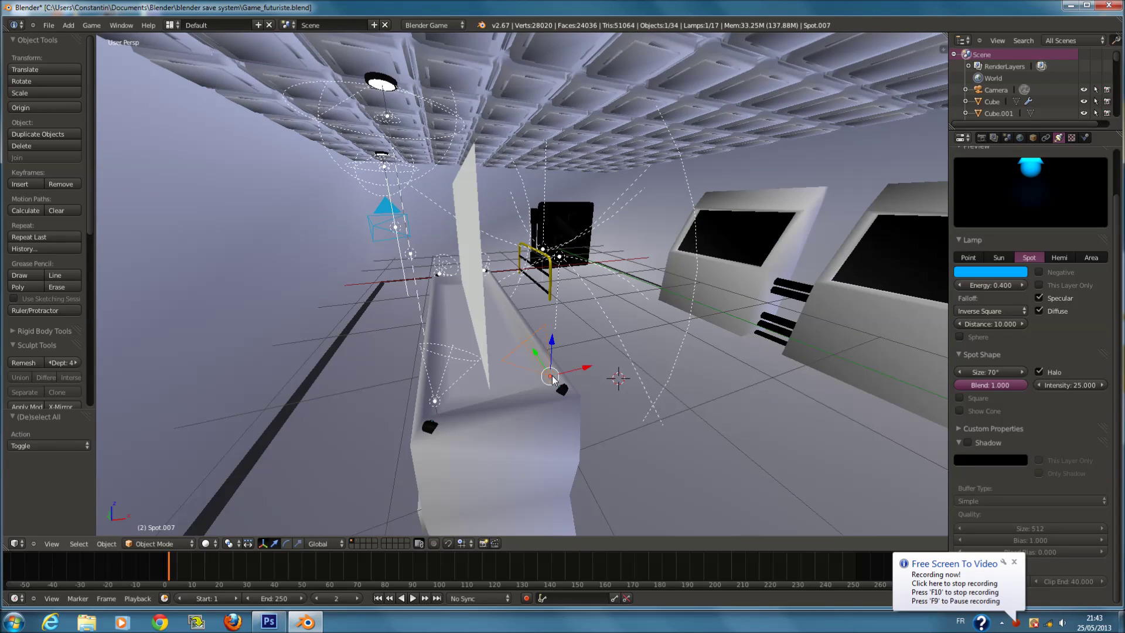
{"action": "middle_click_drag", "start_coordinate": [552, 378], "coordinate": [556, 400]}
{"action": "key", "text": "shift+s"}
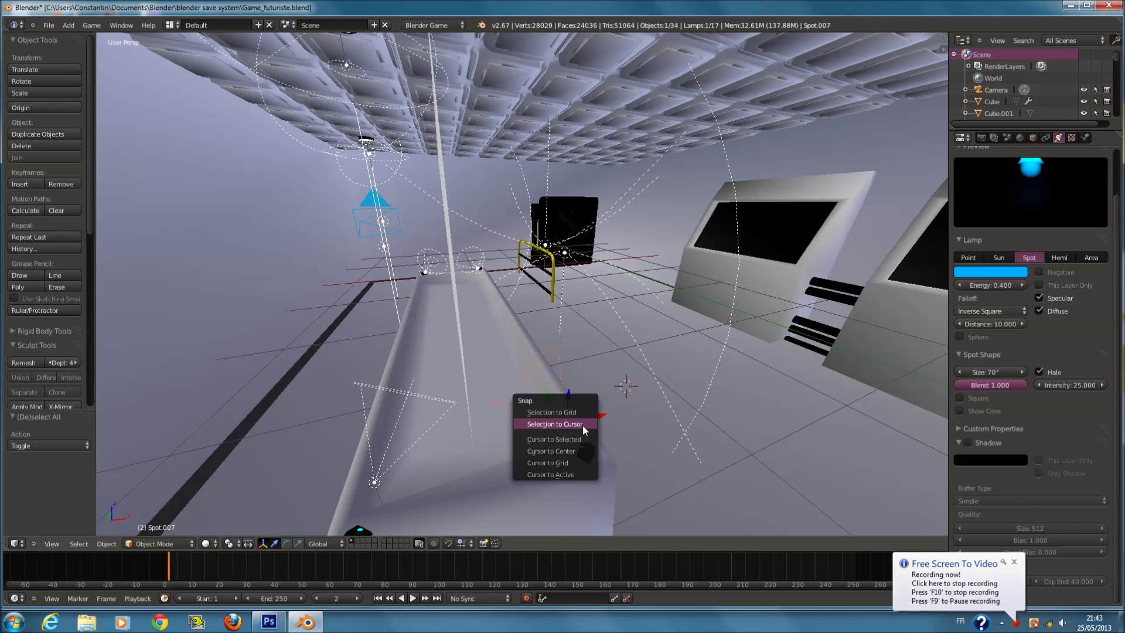
{"action": "left_click", "coordinate": [580, 440]}
Add a point lamp at the 3D cursor on the console corner.
{"action": "key", "text": "shift+a"}
{"action": "middle_click_drag", "start_coordinate": [696, 364], "coordinate": [638, 378]}
{"action": "key", "text": "shift+a"}
{"action": "mouse_move", "coordinate": [637, 378]}
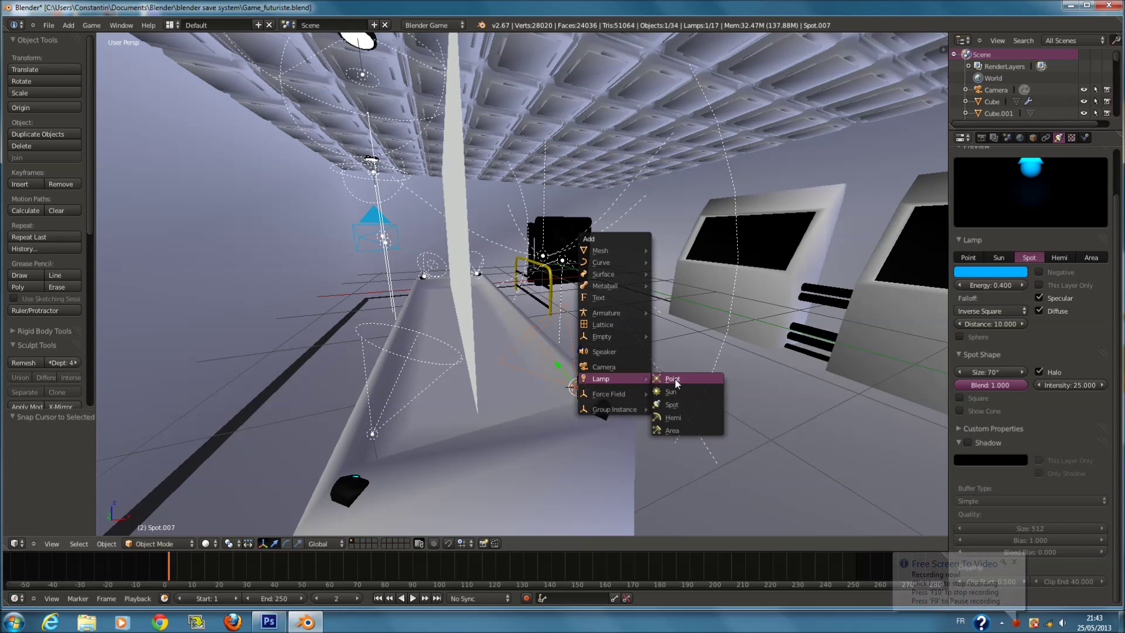
{"action": "left_click", "coordinate": [669, 378]}
{"action": "key", "text": "s"}
{"action": "left_click", "coordinate": [624, 386]}
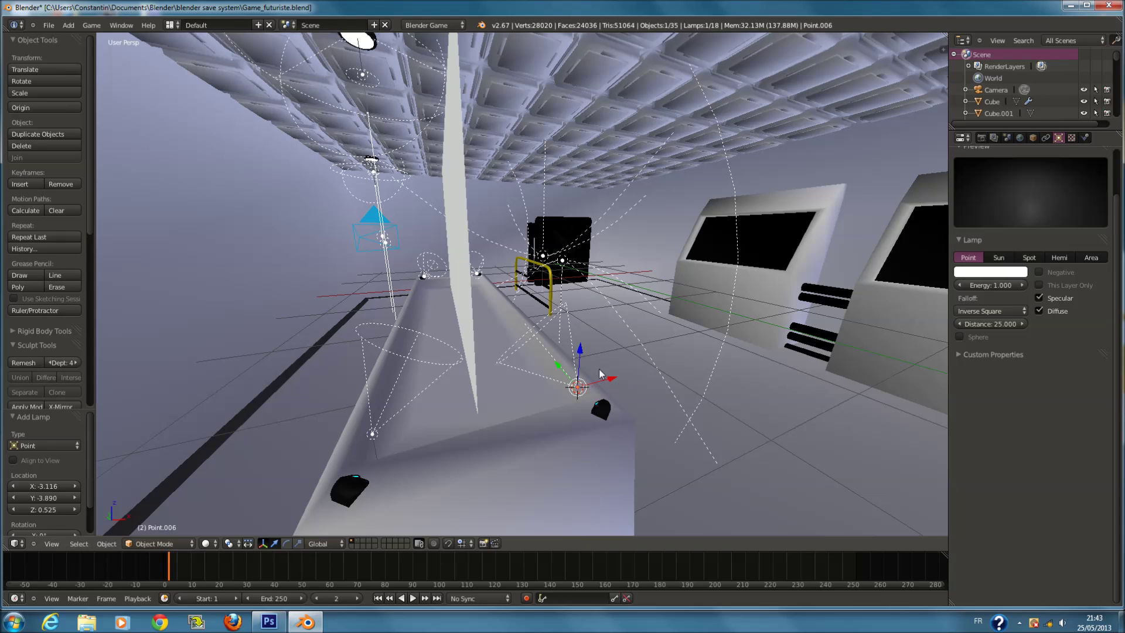
Color the new point lamp light blue (R 0.286, G 0.610, B 1.000) and enable its Sphere option.
{"action": "left_click", "coordinate": [998, 272]}
{"action": "left_click_drag", "start_coordinate": [983, 148], "coordinate": [983, 132]}
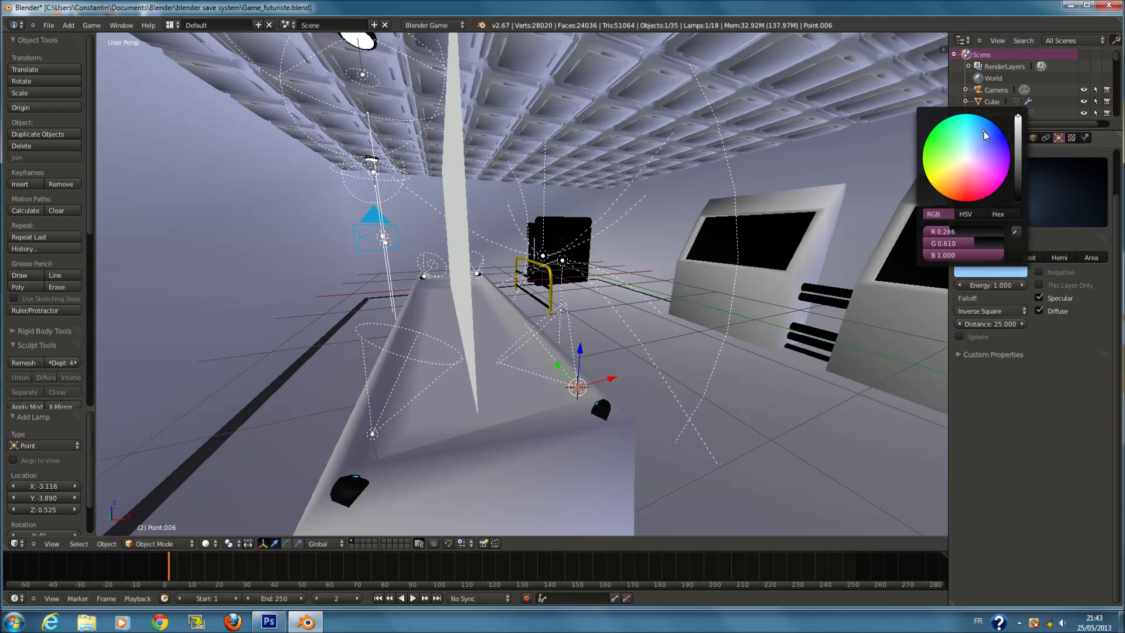
{"action": "left_click", "coordinate": [959, 337]}
{"action": "scroll", "coordinate": [726, 352], "scroll_direction": "down", "scroll_amount": 3}
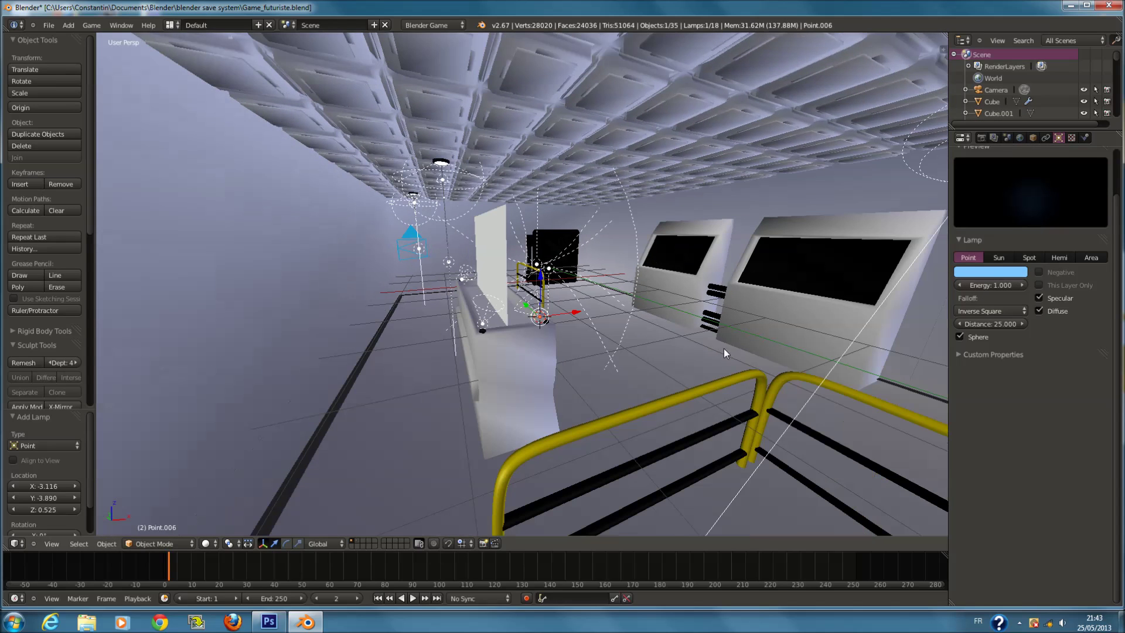
Try distances of 1 and 0.2 for the point lamp's sphere.
{"action": "left_click_drag", "start_coordinate": [1003, 323], "coordinate": [842, 326]}
{"action": "left_click", "coordinate": [987, 325]}
{"action": "type", "text": "1"}
{"action": "key", "text": "Return"}
{"action": "scroll", "coordinate": [658, 319], "scroll_direction": "up", "scroll_amount": 2}
{"action": "left_click", "coordinate": [992, 324]}
{"action": "type", "text": "0.2"}
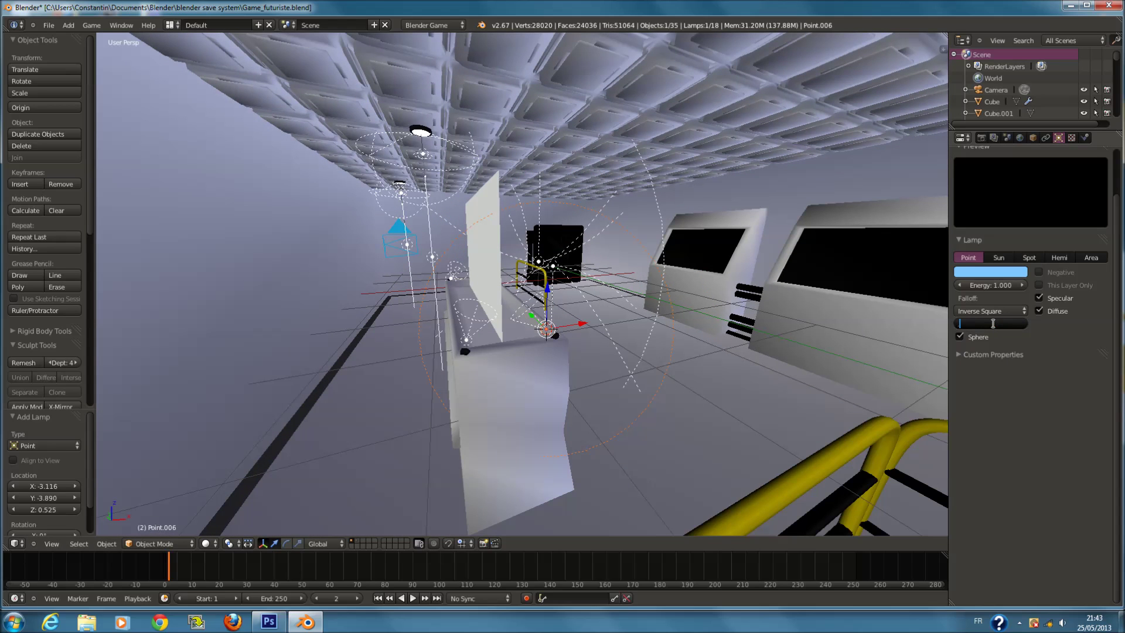
{"action": "key", "text": "Return"}
{"action": "scroll", "coordinate": [655, 331], "scroll_direction": "up", "scroll_amount": 2}
Set the point lamp's distance to 0.5.
{"action": "left_click", "coordinate": [996, 326]}
{"action": "key", "text": "BackSpace"}
{"action": "type", "text": "0.5"}
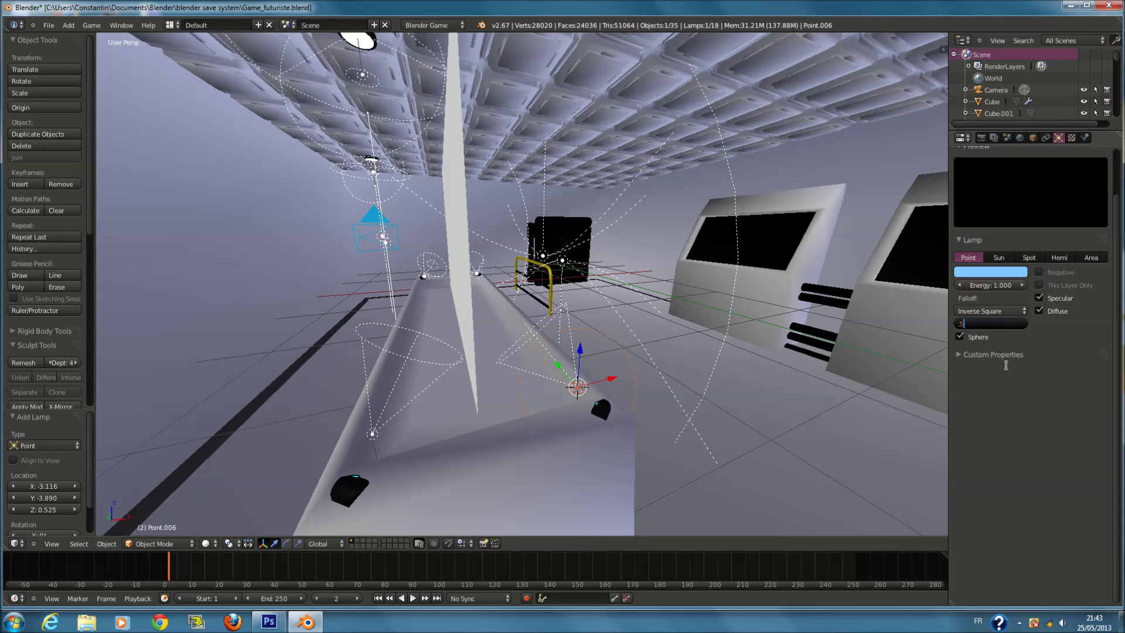
{"action": "key", "text": "Return"}
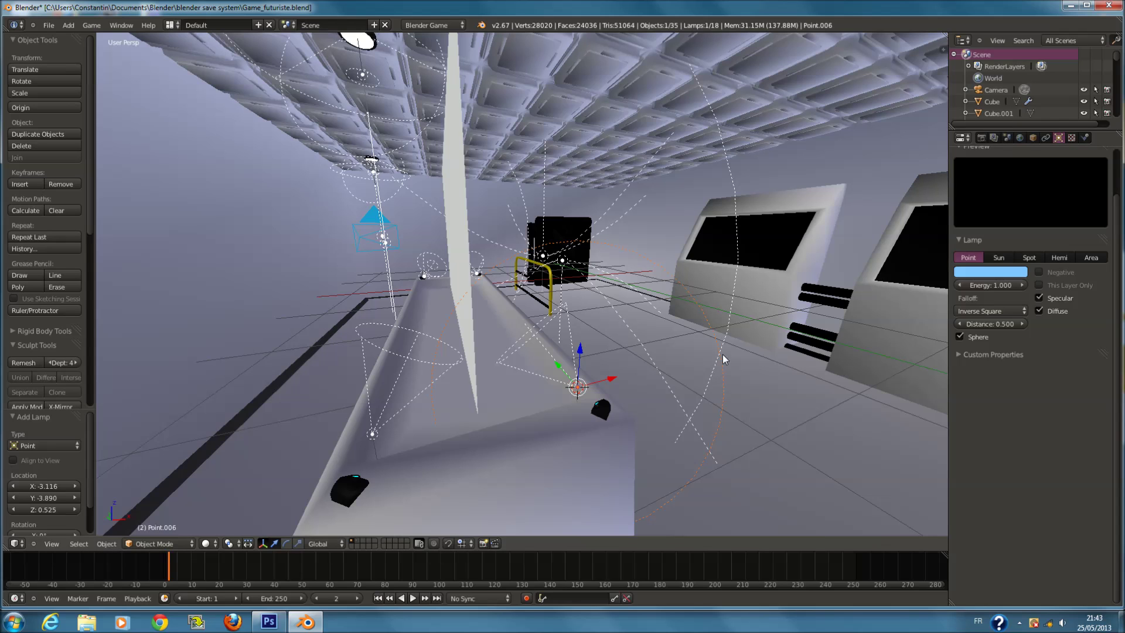
Duplicate the point lamp along X to the adjacent console corner and adjust the copy's position along Y.
{"action": "key", "text": "shift+d"}
{"action": "key", "text": "x"}
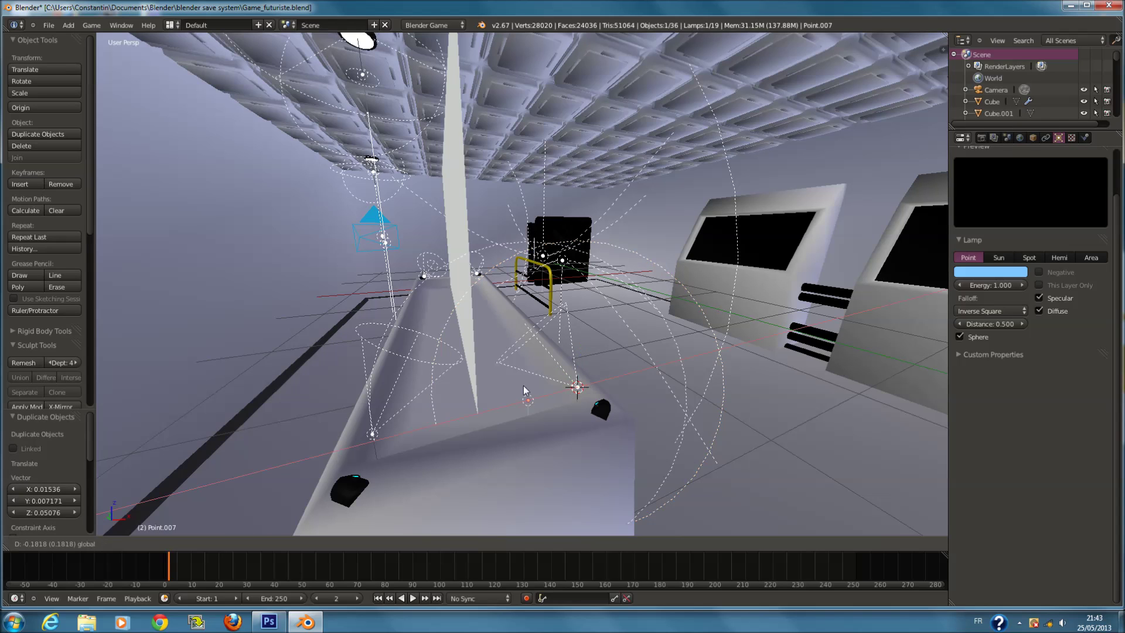
{"action": "left_click", "coordinate": [419, 400]}
{"action": "key", "text": "g"}
{"action": "key", "text": "y"}
{"action": "left_click", "coordinate": [571, 389]}
Duplicate the point lamp again and move the copy along Y to the corner at the console's other end.
{"action": "middle_click_drag", "start_coordinate": [572, 389], "coordinate": [627, 375]}
{"action": "key", "text": "shift+d"}
{"action": "left_click", "coordinate": [621, 361]}
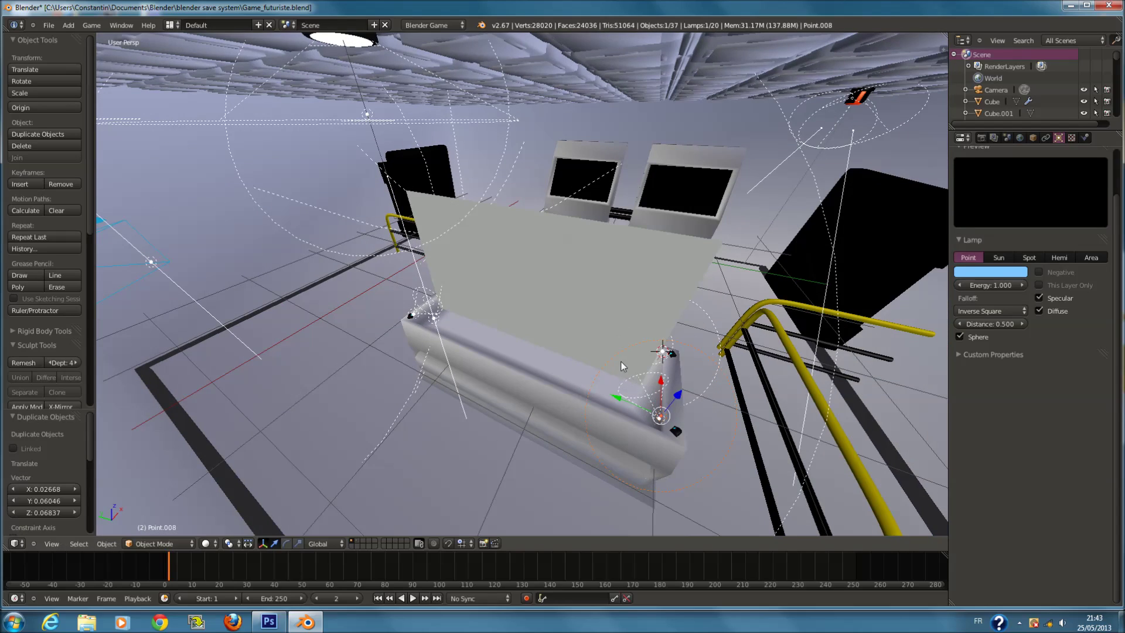
{"action": "key", "text": "g"}
{"action": "key", "text": "y"}
{"action": "left_click", "coordinate": [382, 311]}
Duplicate that point lamp along X to the last console corner, fine-tune its X position, deselect everything and save the file.
{"action": "key", "text": "shift+d"}
{"action": "key", "text": "x"}
{"action": "left_click", "coordinate": [530, 259]}
{"action": "middle_click_drag", "start_coordinate": [530, 259], "coordinate": [541, 255]}
{"action": "key", "text": "g"}
{"action": "key", "text": "x"}
{"action": "left_click", "coordinate": [542, 253]}
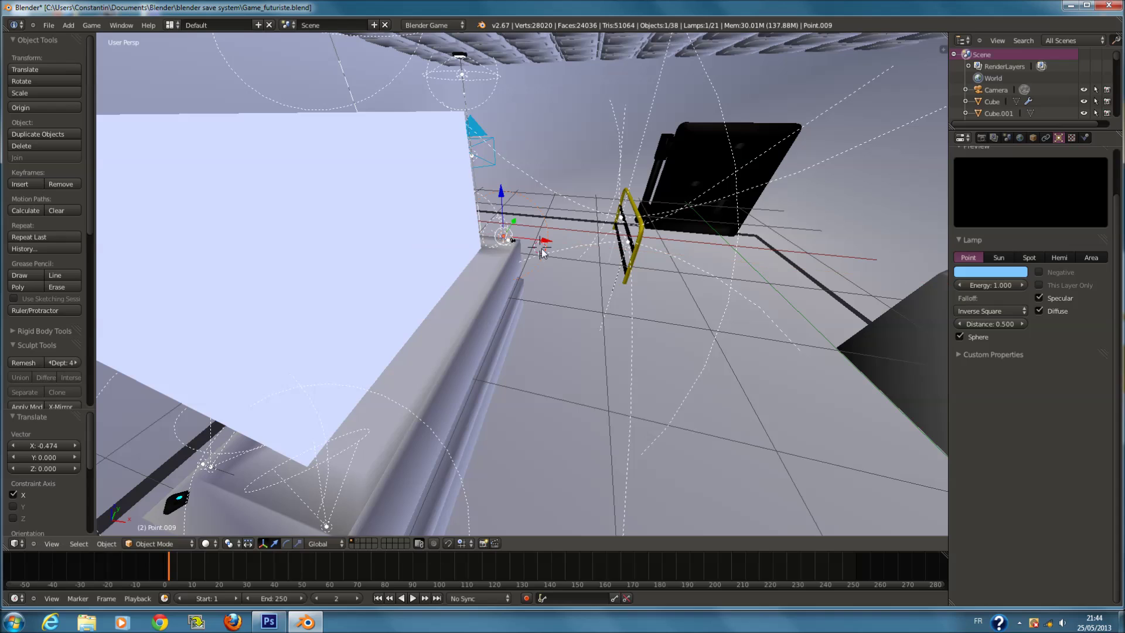
{"action": "key", "text": "a"}
{"action": "key", "text": "ctrl+s"}
Select the hologram plane, inspect its mesh in Edit Mode, return to Object Mode and save the file.
{"action": "right_click", "coordinate": [382, 195]}
{"action": "middle_click_drag", "start_coordinate": [381, 195], "coordinate": [352, 174]}
{"action": "key", "text": "Tab"}
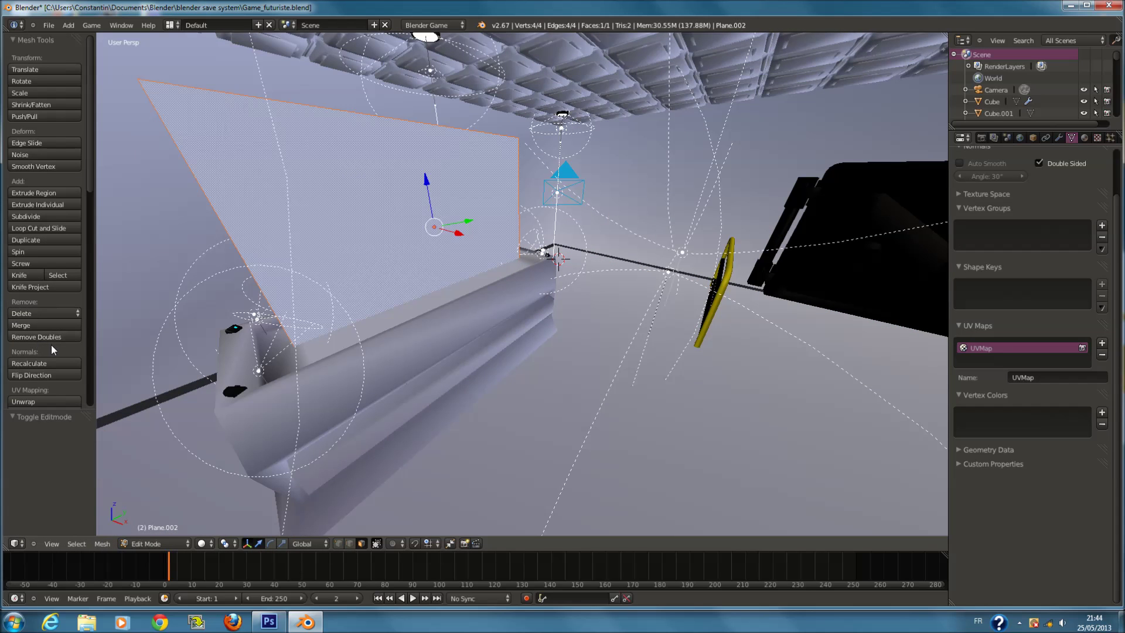
{"action": "key", "text": "Tab"}
{"action": "key", "text": "ctrl+s"}
Return to the camera view, deselect everything and go back to frame 0.
{"action": "left_click", "coordinate": [403, 324]}
{"action": "key", "text": "KP_0"}
{"action": "key", "text": "a"}
{"action": "key", "text": "a"}
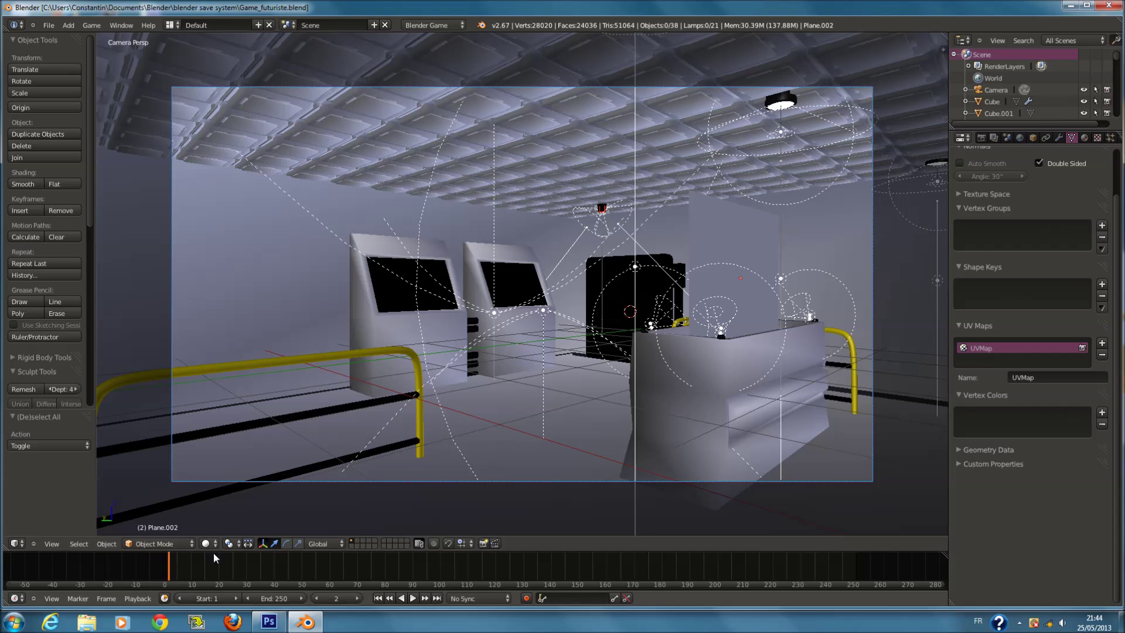
{"action": "key", "text": "Left"}
{"action": "key", "text": "Left"}
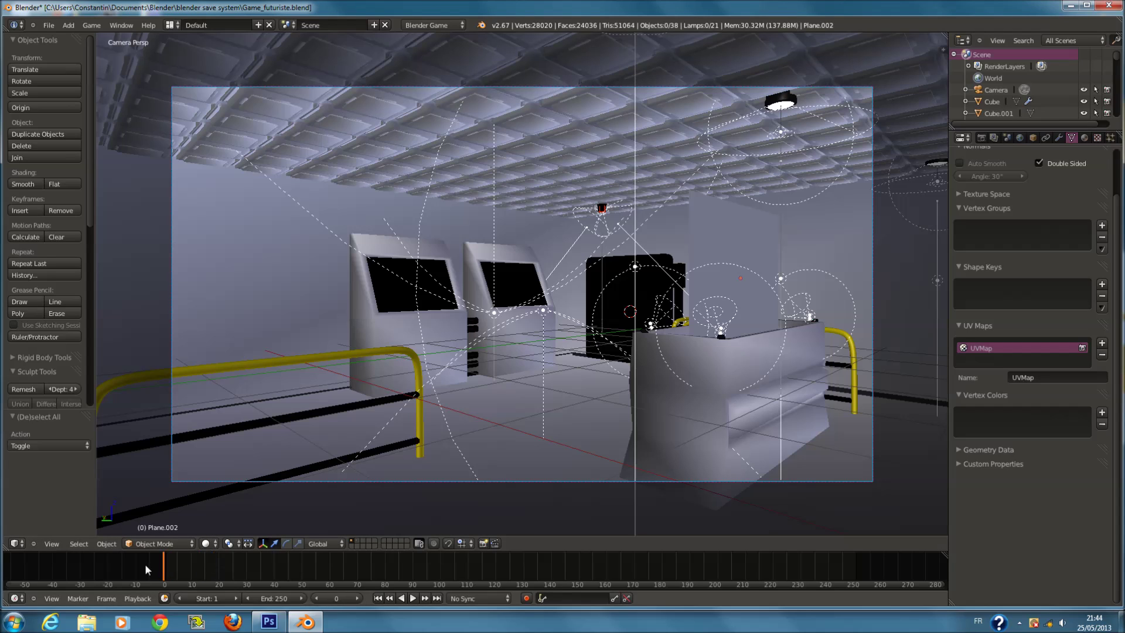
Switch the viewport to textured shading, run the game to preview the scene, and stop it.
{"action": "left_click", "coordinate": [216, 544]}
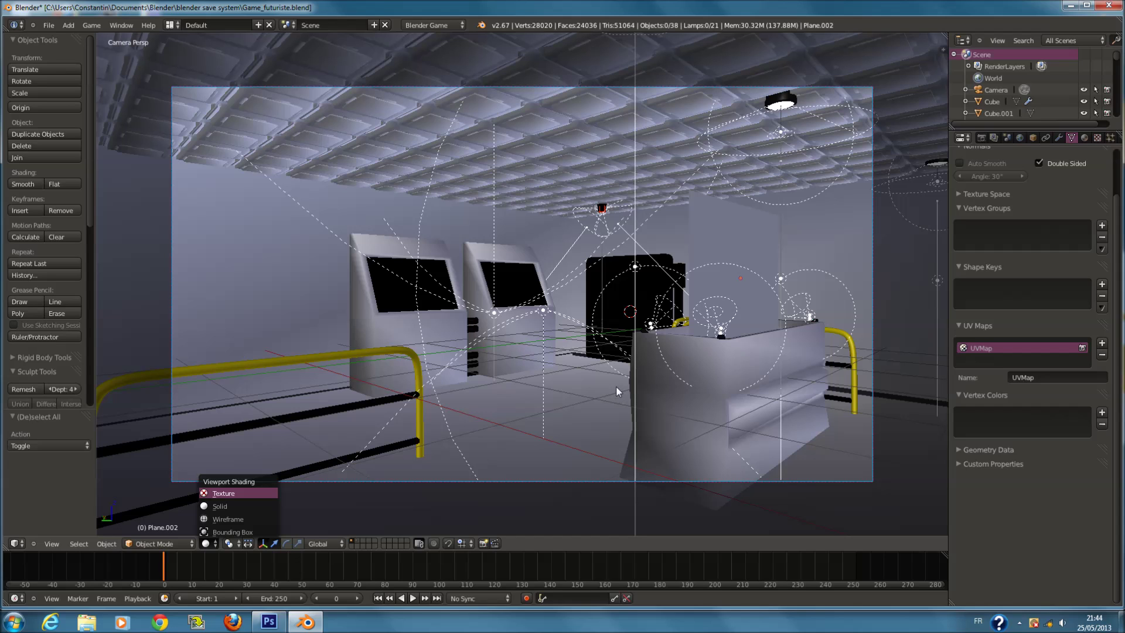
{"action": "key", "text": "Return"}
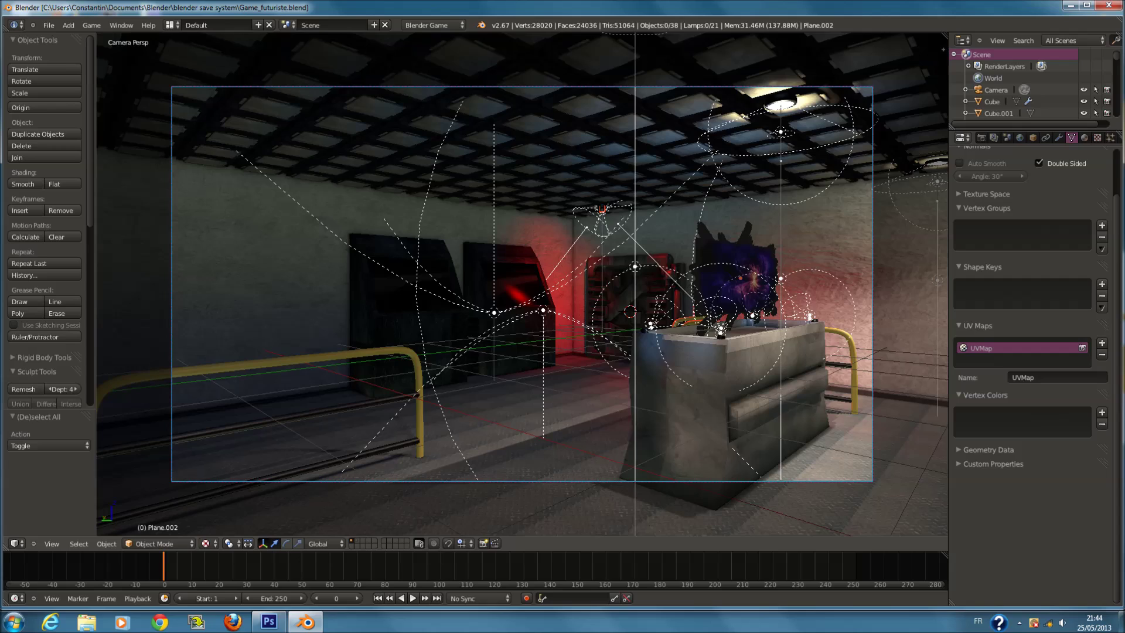
{"action": "key", "text": "p"}
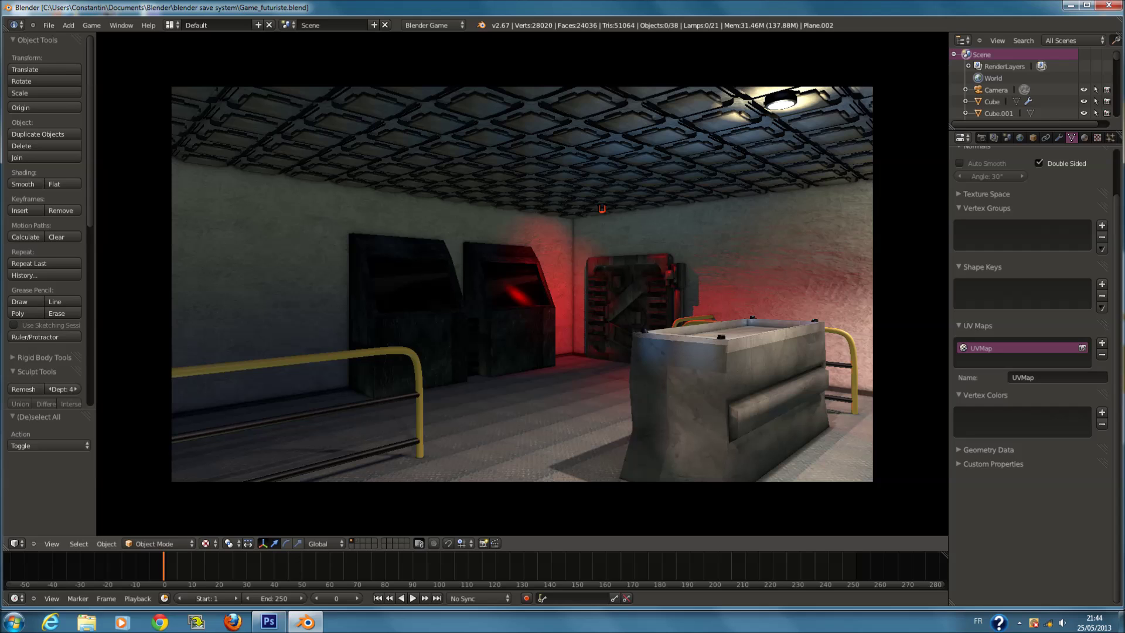
{"action": "key", "text": "Escape"}
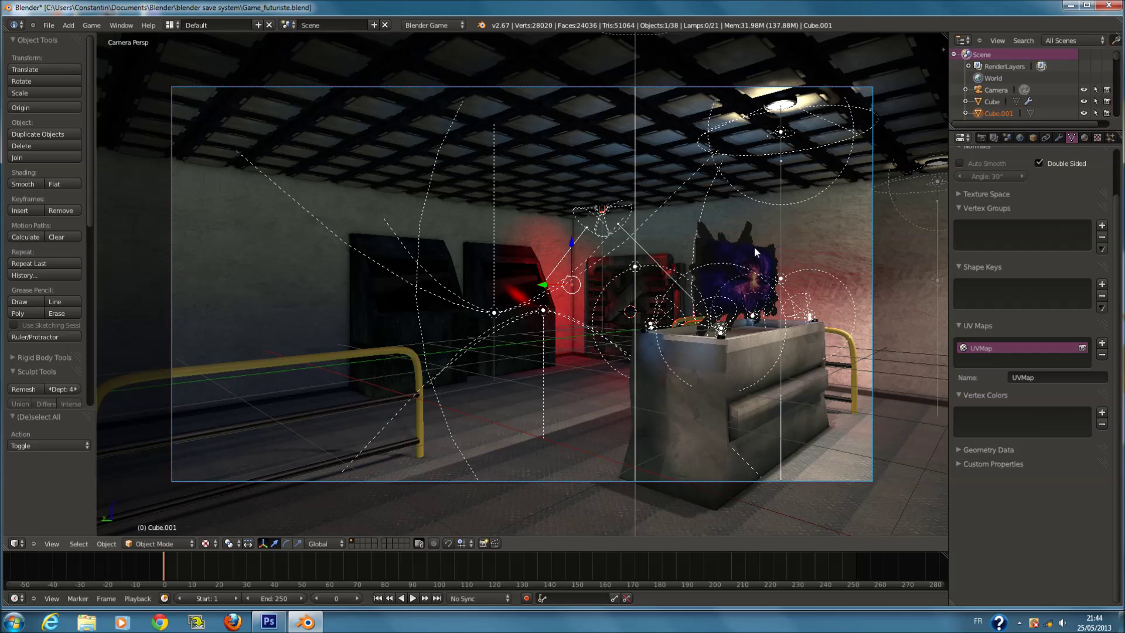
Select the hologram plane above the console in solid shading and open its material settings.
{"action": "scroll", "coordinate": [756, 239], "scroll_direction": "up", "scroll_amount": 3}
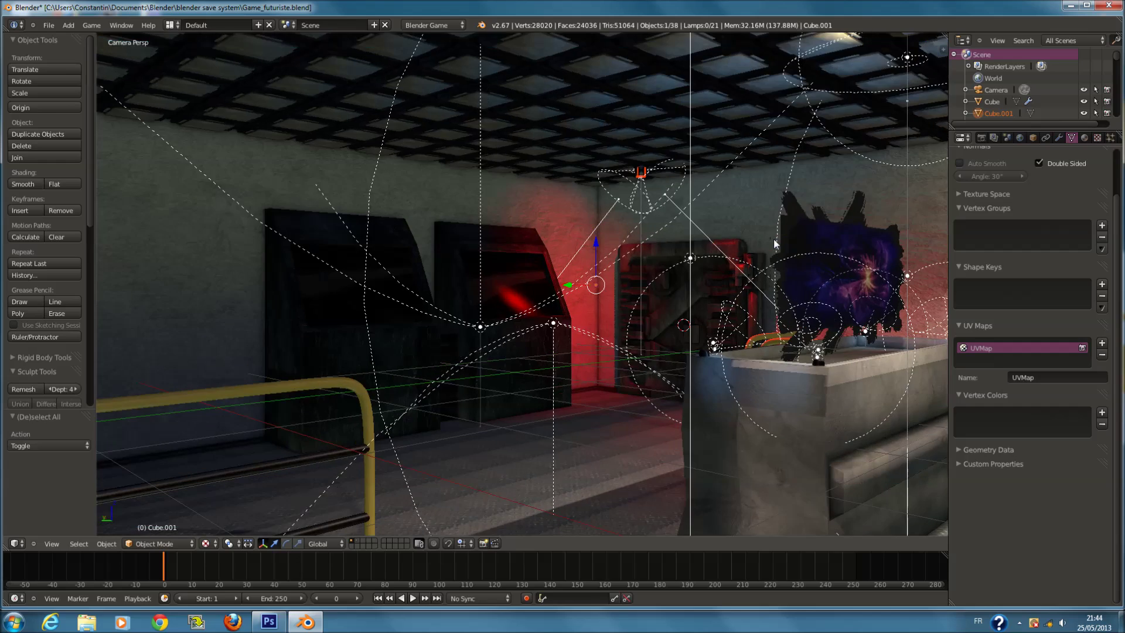
{"action": "key", "text": "z"}
{"action": "scroll", "coordinate": [779, 244], "scroll_direction": "down", "scroll_amount": 1}
{"action": "right_click", "coordinate": [798, 188]}
{"action": "key", "text": "z"}
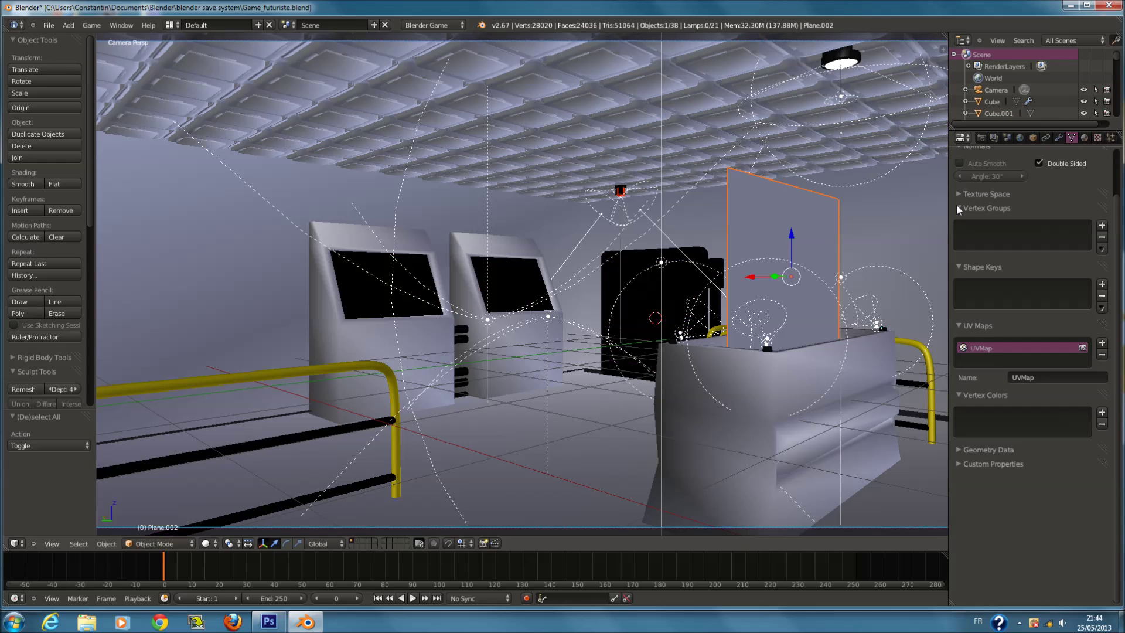
{"action": "left_click", "coordinate": [1085, 137]}
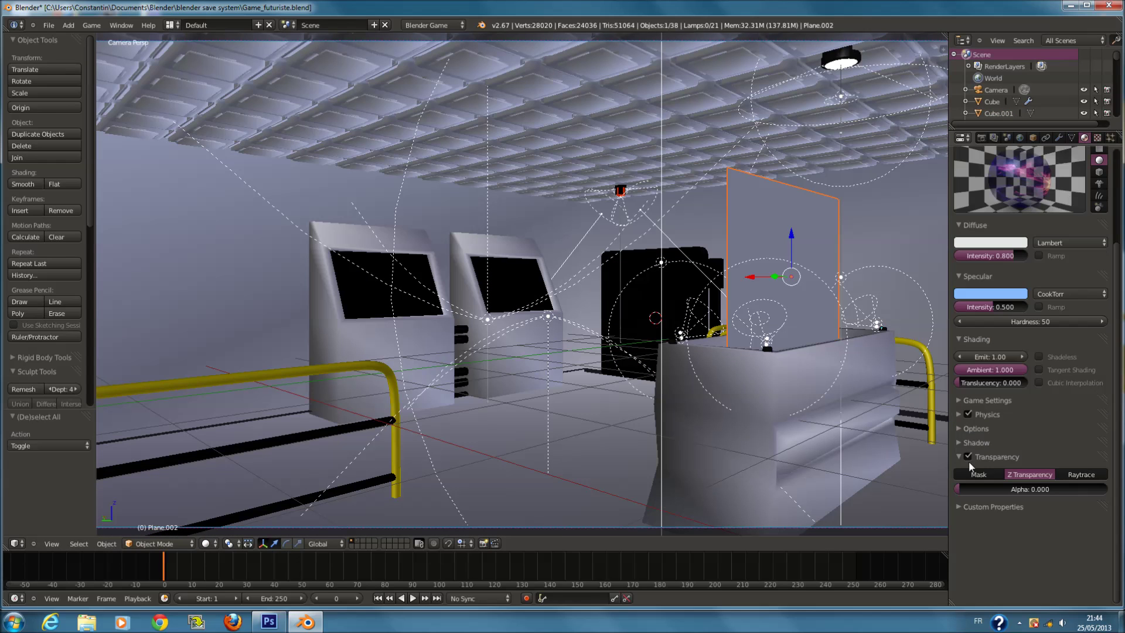
Set the alpha influence of the hologram's image texture to 1.000 and save the file.
{"action": "left_click", "coordinate": [1098, 137]}
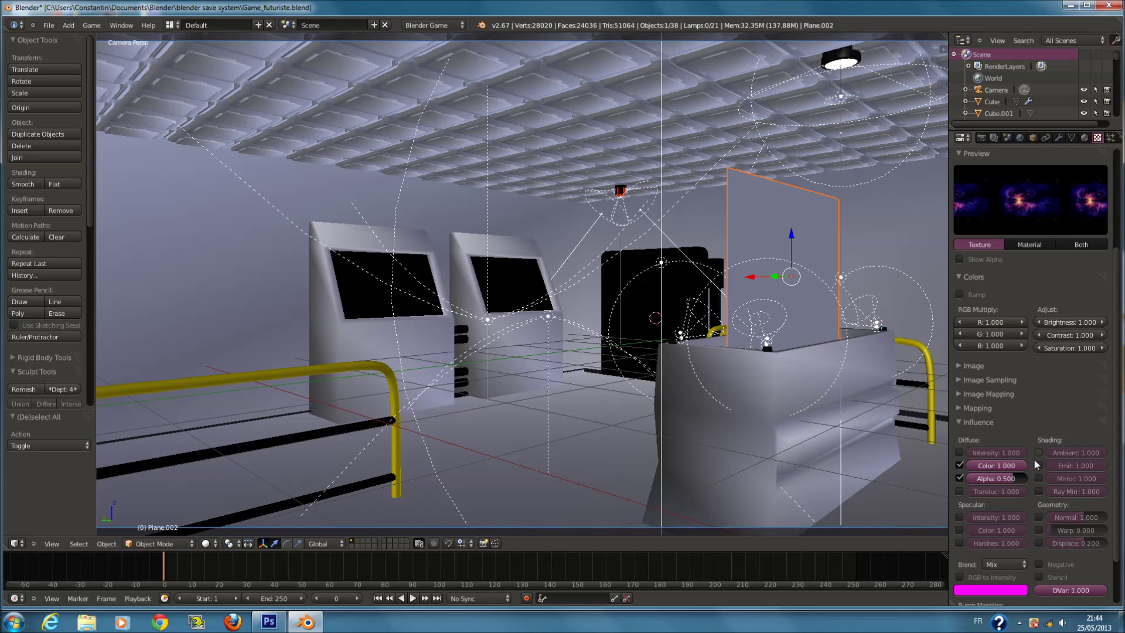
{"action": "key", "text": "ctrl+s"}
{"action": "left_click", "coordinate": [1012, 411]}
Flip the hologram plane's normal direction in Edit Mode with face normals displayed, and return to Object Mode.
{"action": "key", "text": "Tab"}
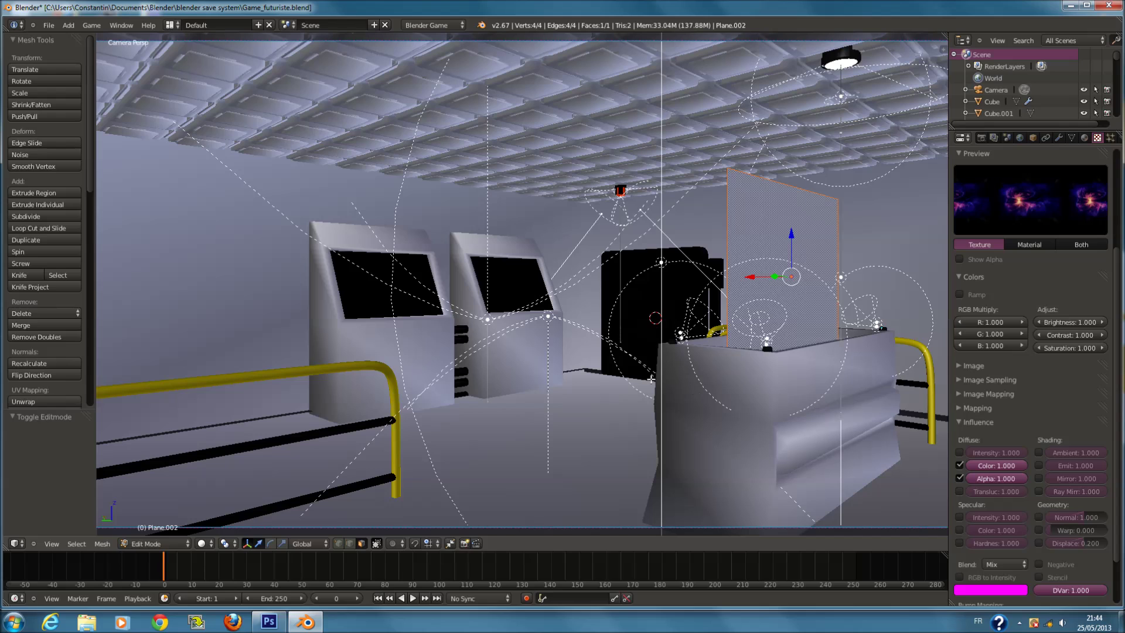
{"action": "left_click", "coordinate": [32, 376]}
{"action": "key", "text": "n"}
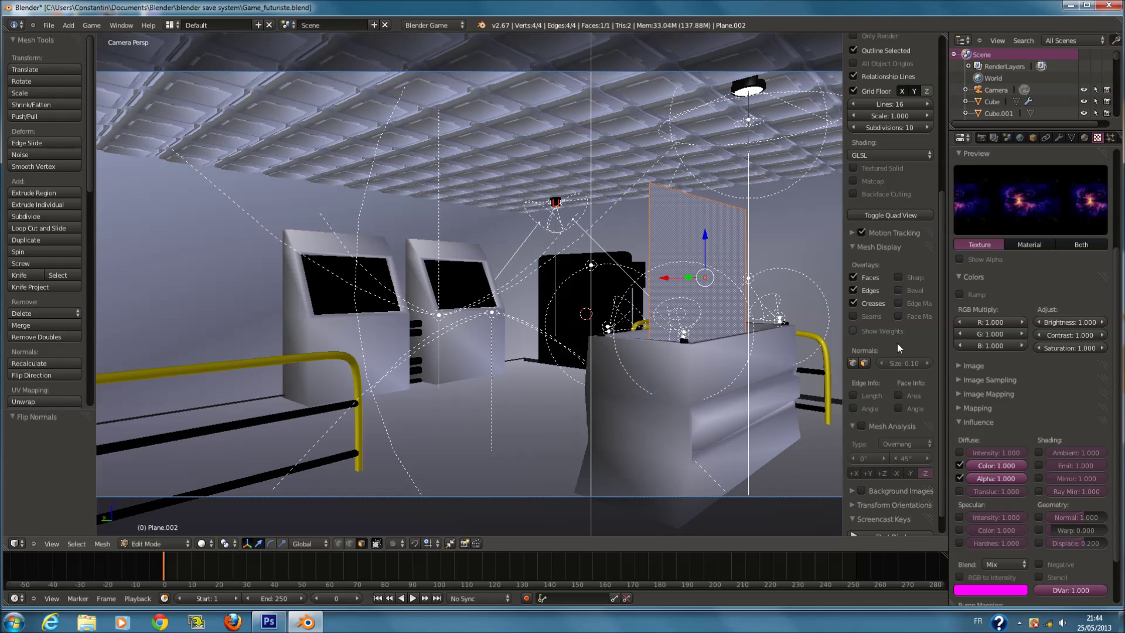
{"action": "middle_click_drag", "start_coordinate": [713, 339], "coordinate": [557, 389]}
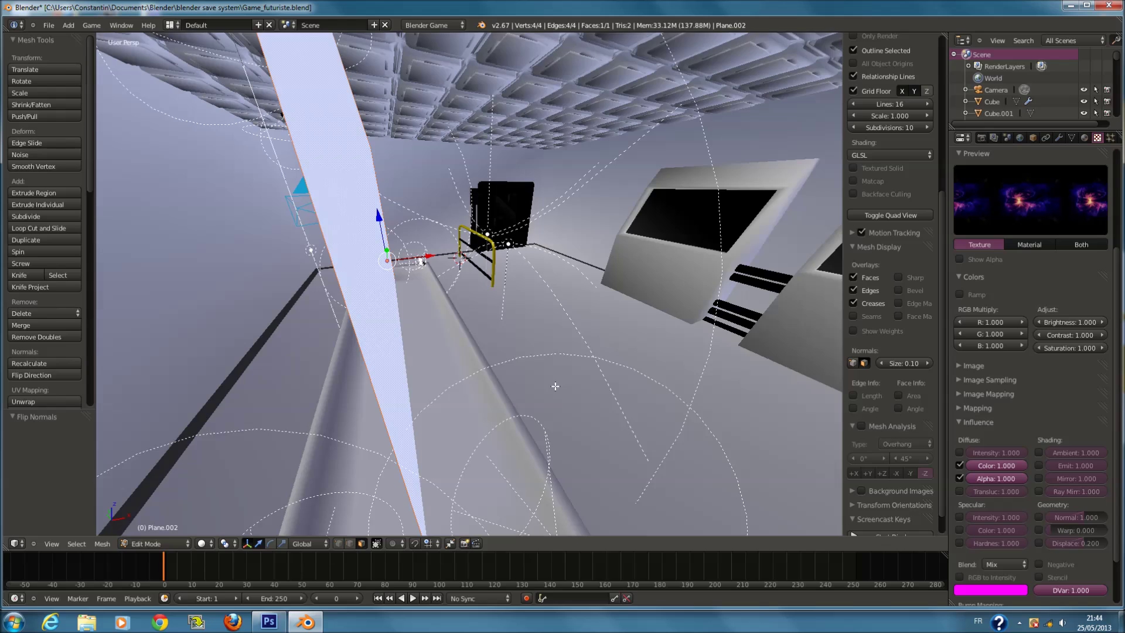
{"action": "key", "text": "Tab"}
Return to the camera view in textured shading, run the game to check the hologram, and stop it.
{"action": "key", "text": "KP_0"}
{"action": "left_click", "coordinate": [207, 543]}
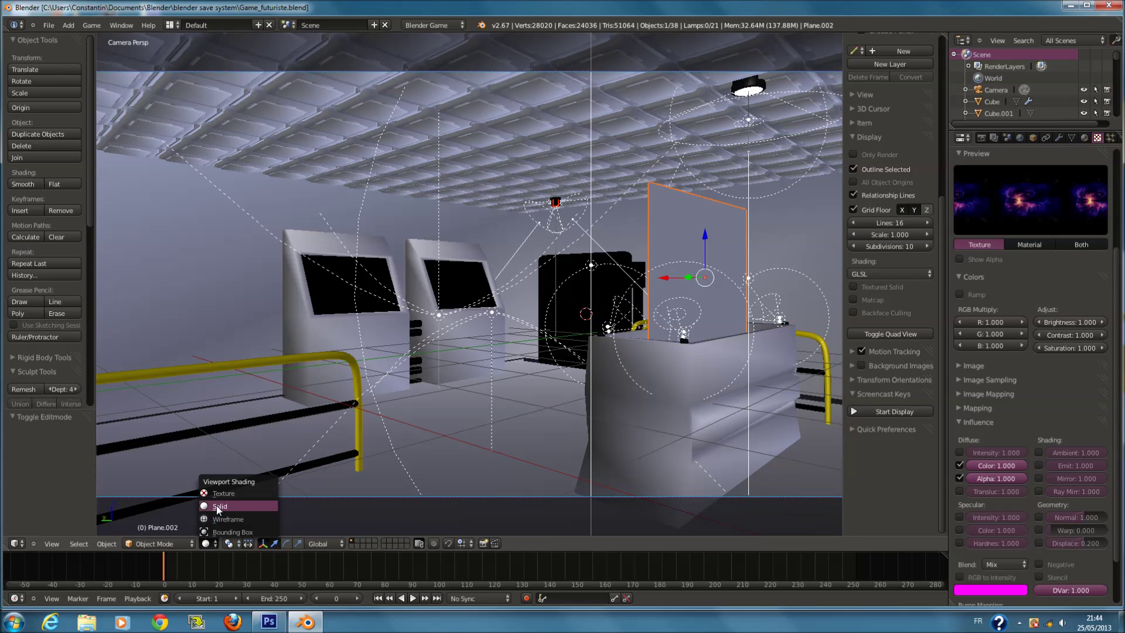
{"action": "left_click", "coordinate": [220, 495]}
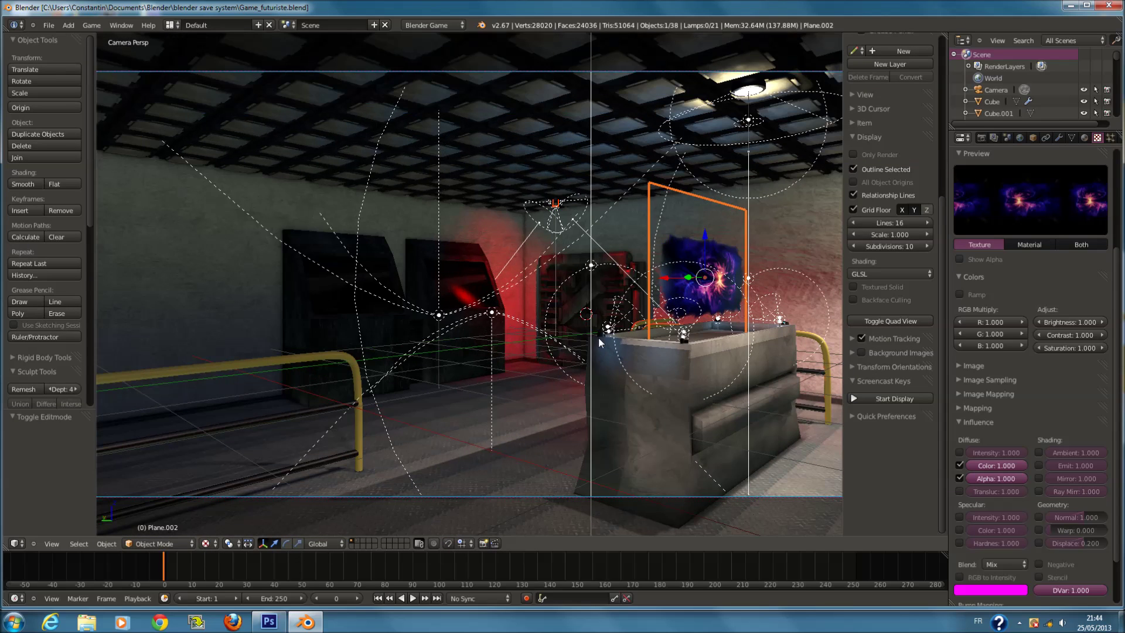
{"action": "key", "text": "p"}
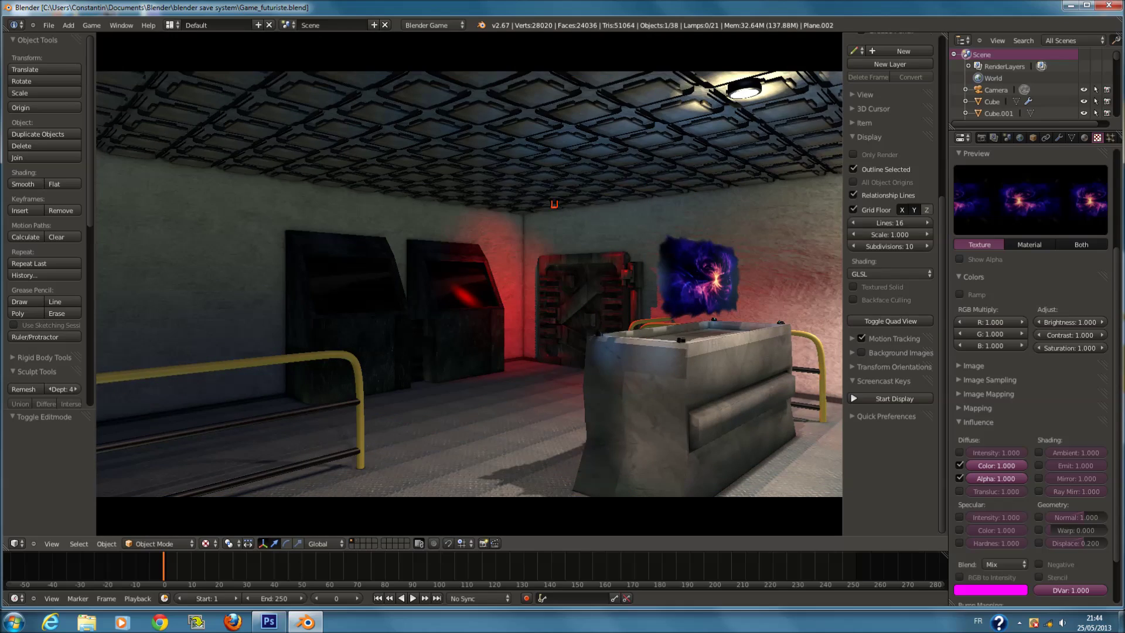
{"action": "key", "text": "Escape"}
Run the game from a viewpoint at the end of the console to check the hologram's other side, and stop it.
{"action": "middle_click_drag", "start_coordinate": [691, 305], "coordinate": [722, 321]}
{"action": "key", "text": "KP_0"}
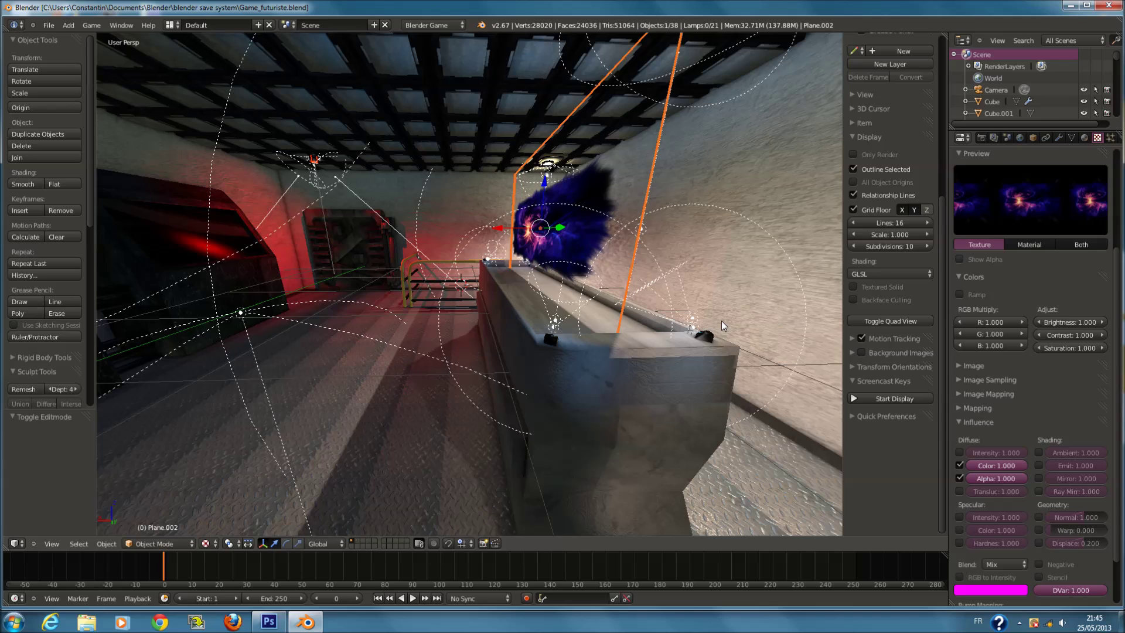
{"action": "key", "text": "p"}
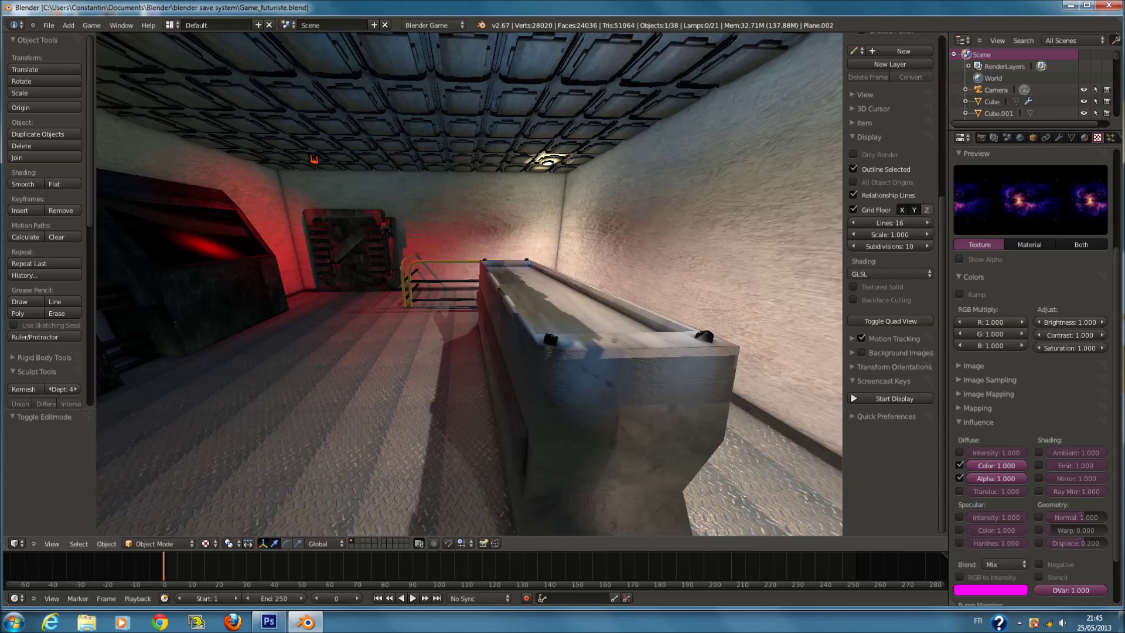
{"action": "key", "text": "Escape"}
Extrude the hologram plane's face by a small amount in Edit Mode to give it thickness, and return to Object Mode.
{"action": "middle_click_drag", "start_coordinate": [722, 321], "coordinate": [669, 288]}
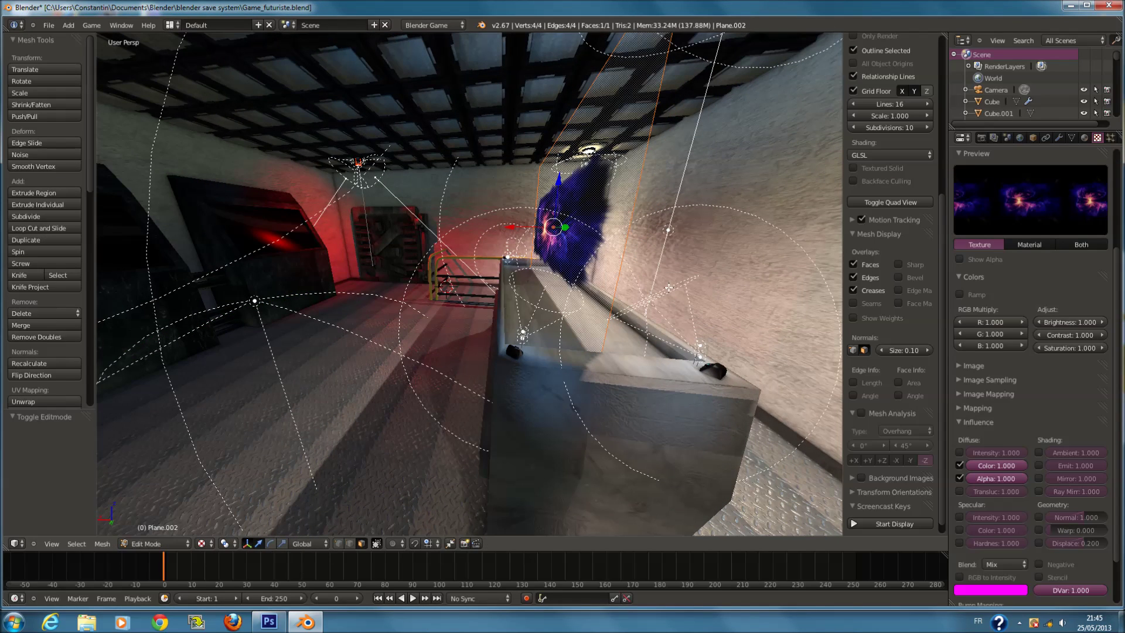
{"action": "key", "text": "e"}
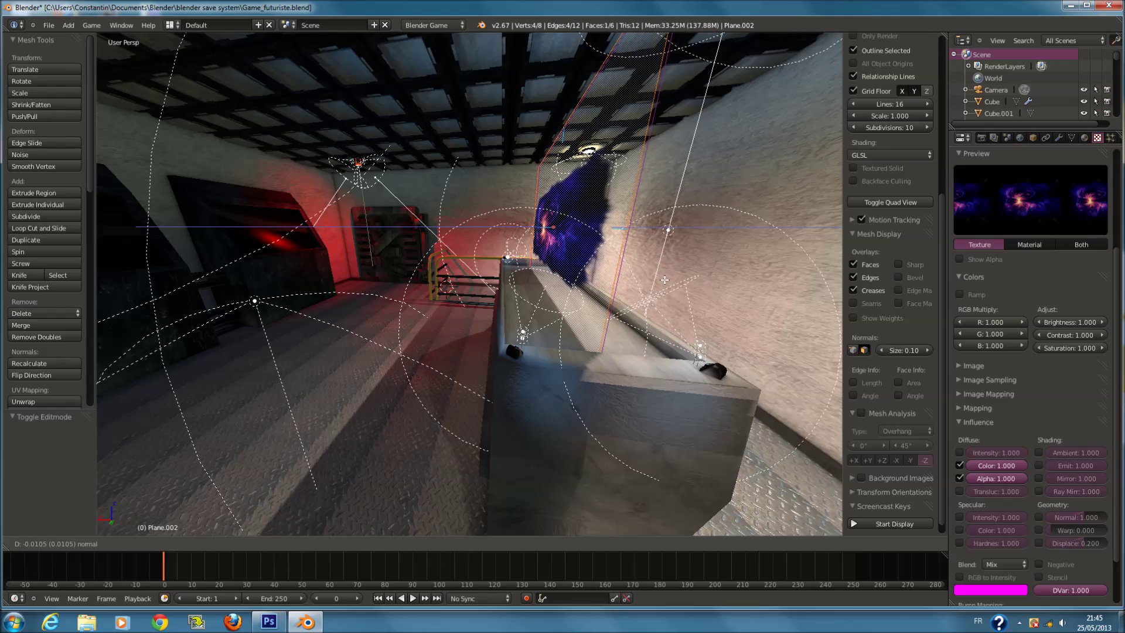
{"action": "left_click", "coordinate": [603, 258]}
{"action": "middle_click_drag", "start_coordinate": [568, 228], "coordinate": [579, 259]}
{"action": "key", "text": "Tab"}
Run and stop the game from two viewpoints around the console to check the thickened hologram.
{"action": "key", "text": "p"}
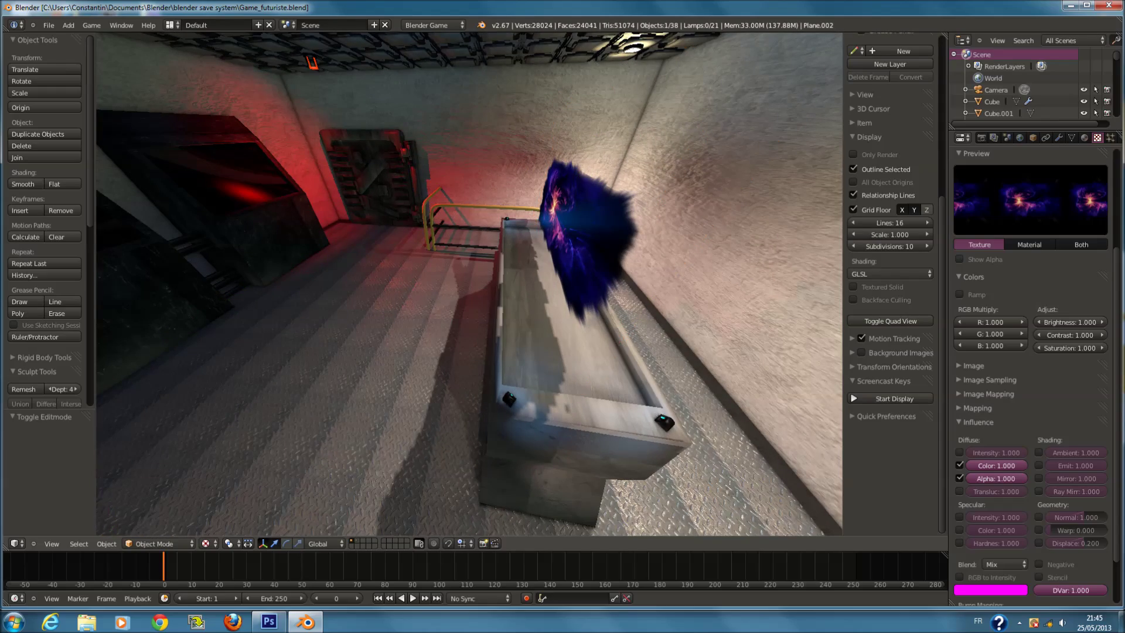
{"action": "key", "text": "Escape"}
{"action": "mouse_move", "coordinate": [605, 249]}
{"action": "middle_mouse_down"}
{"action": "mouse_move", "coordinate": [561, 249]}
{"action": "mouse_move", "coordinate": [518, 226]}
{"action": "mouse_move", "coordinate": [609, 258]}
{"action": "middle_mouse_up"}
{"action": "key", "text": "p"}
{"action": "key", "text": "Escape"}
Save the file and select the blue point lamp at the console's near, room-side corner, viewed in textured shading.
{"action": "key", "text": "a"}
{"action": "middle_click_drag", "start_coordinate": [560, 364], "coordinate": [535, 361]}
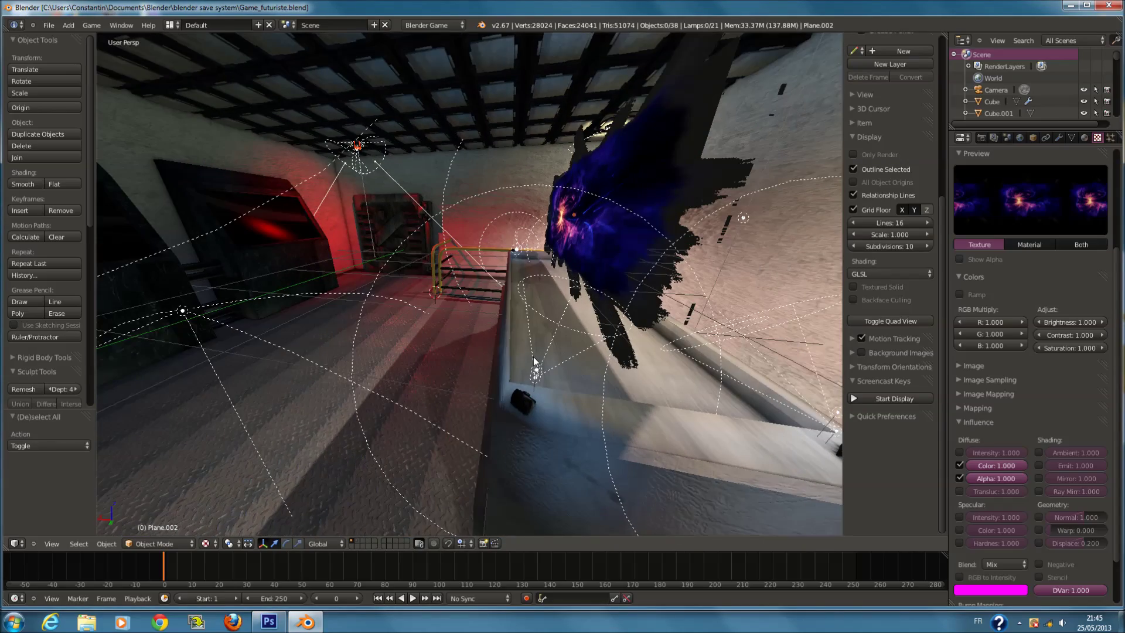
{"action": "right_click", "coordinate": [536, 378]}
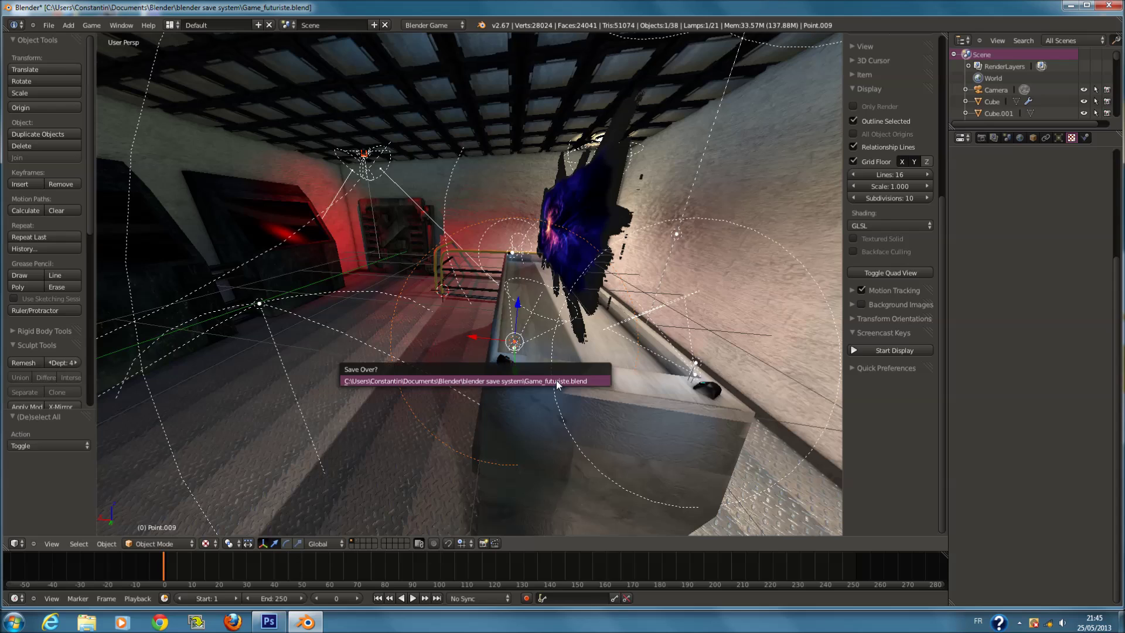
{"action": "key", "text": "z"}
{"action": "right_click", "coordinate": [523, 356]}
{"action": "key", "text": "z"}
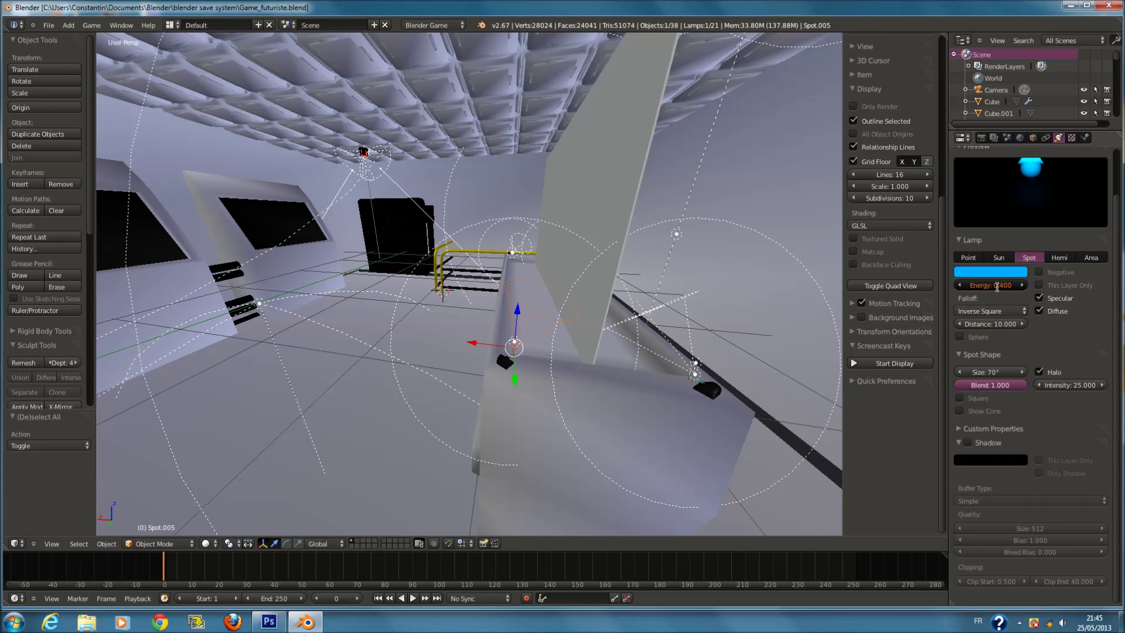
{"action": "right_click", "coordinate": [516, 339]}
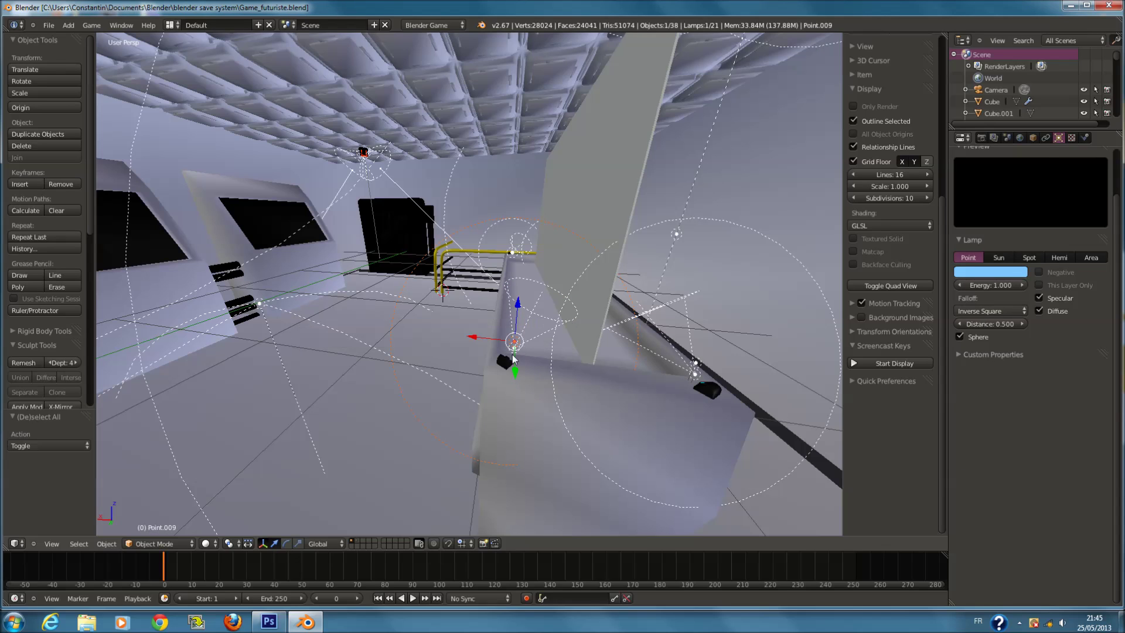
{"action": "left_click", "coordinate": [205, 544]}
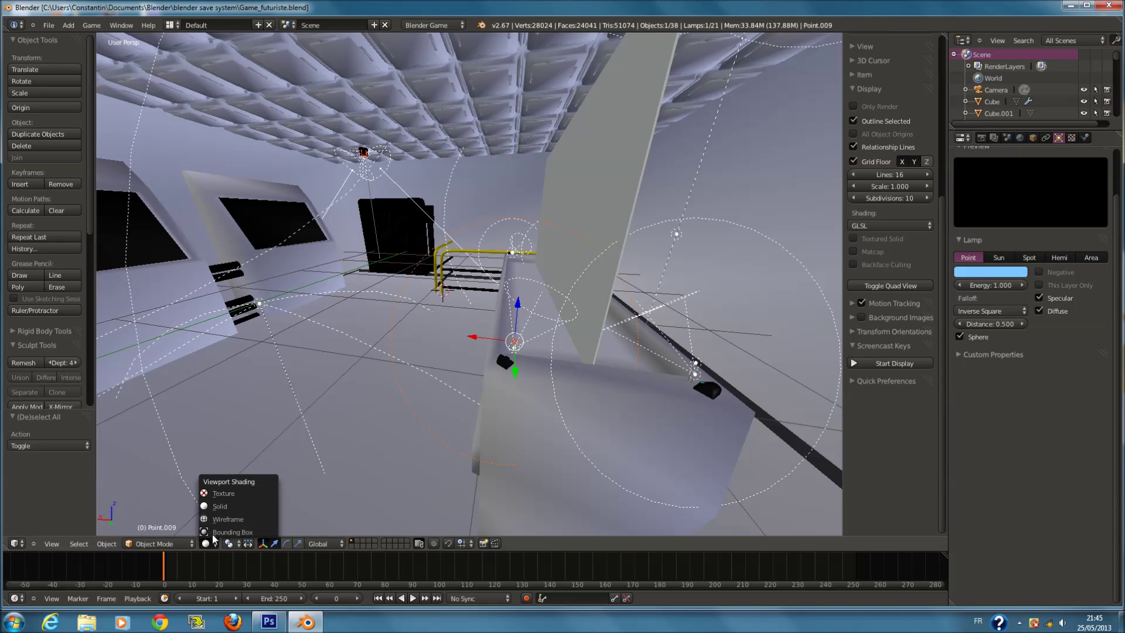
{"action": "left_click", "coordinate": [235, 494]}
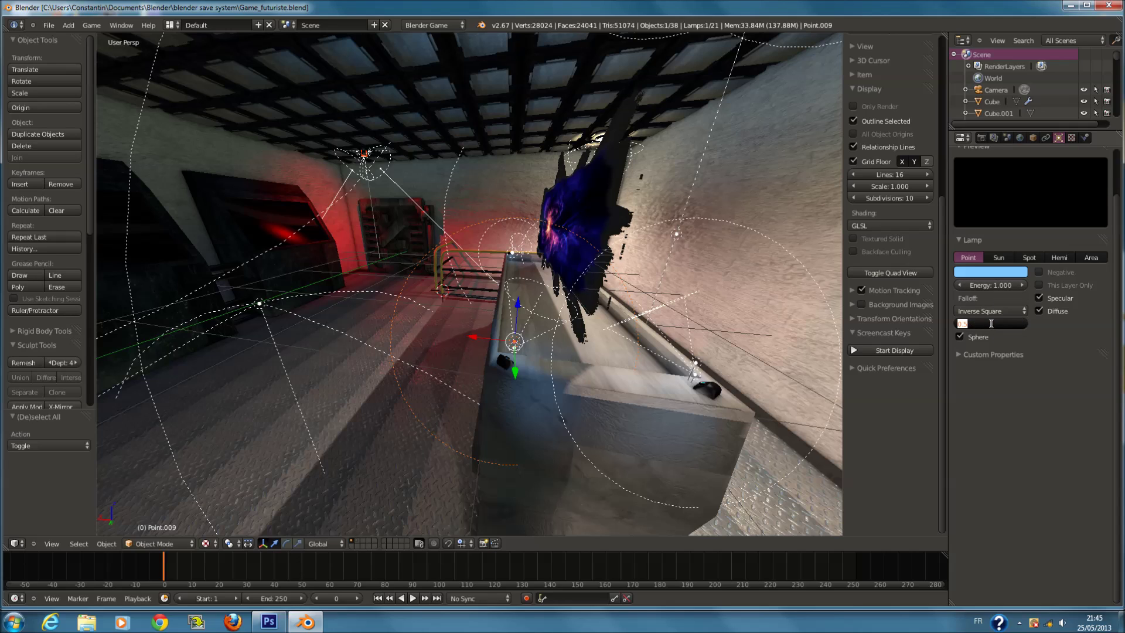
Try an energy of 3 on the point lamp and set it back to 1.
{"action": "key", "text": "Return"}
{"action": "left_click", "coordinate": [997, 285]}
{"action": "type", "text": "3"}
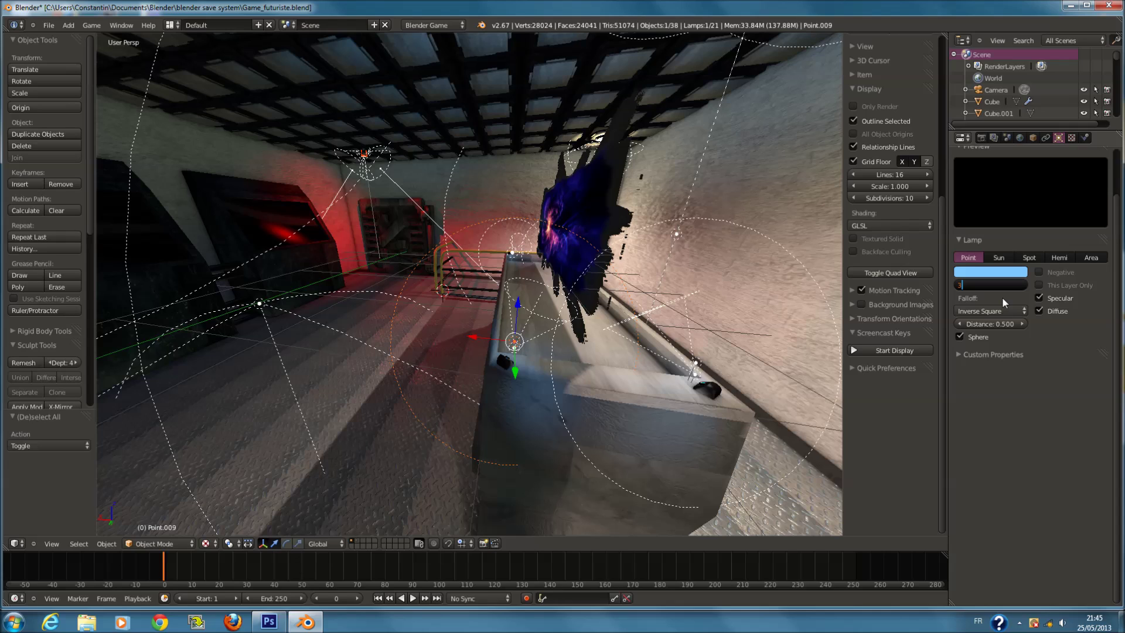
{"action": "key", "text": "Return"}
{"action": "left_click", "coordinate": [997, 283]}
{"action": "type", "text": "1"}
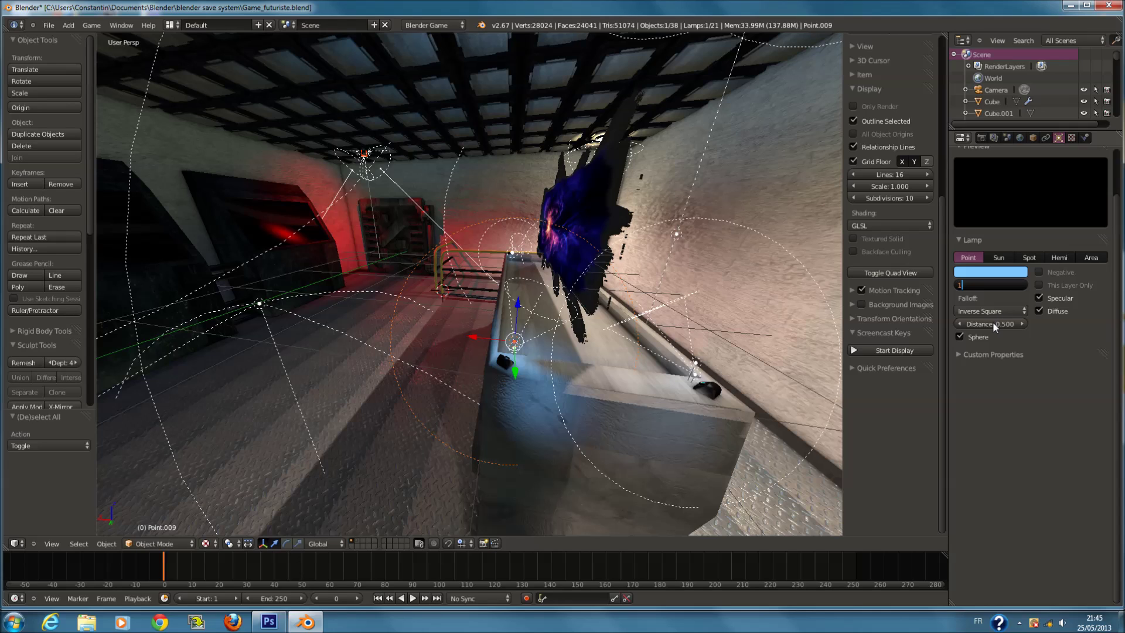
{"action": "key", "text": "Return"}
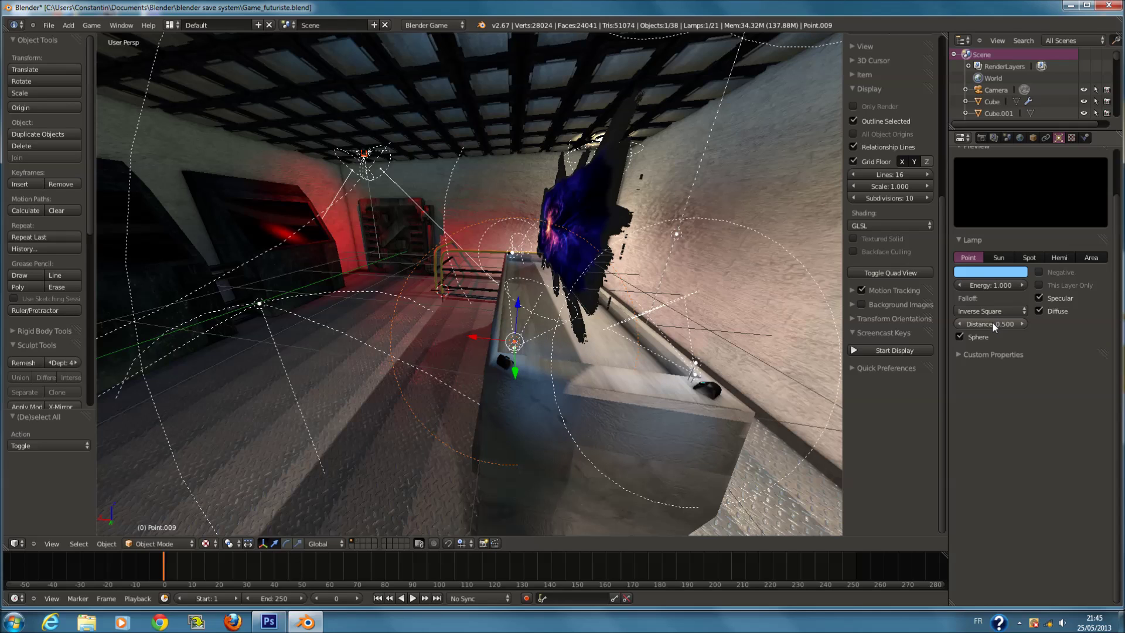
Set the point lamp's distance to 1 and move it up over the console by about X -0.201, Y -0.160, Z 0.230.
{"action": "key", "text": "Return"}
{"action": "type", "text": "1"}
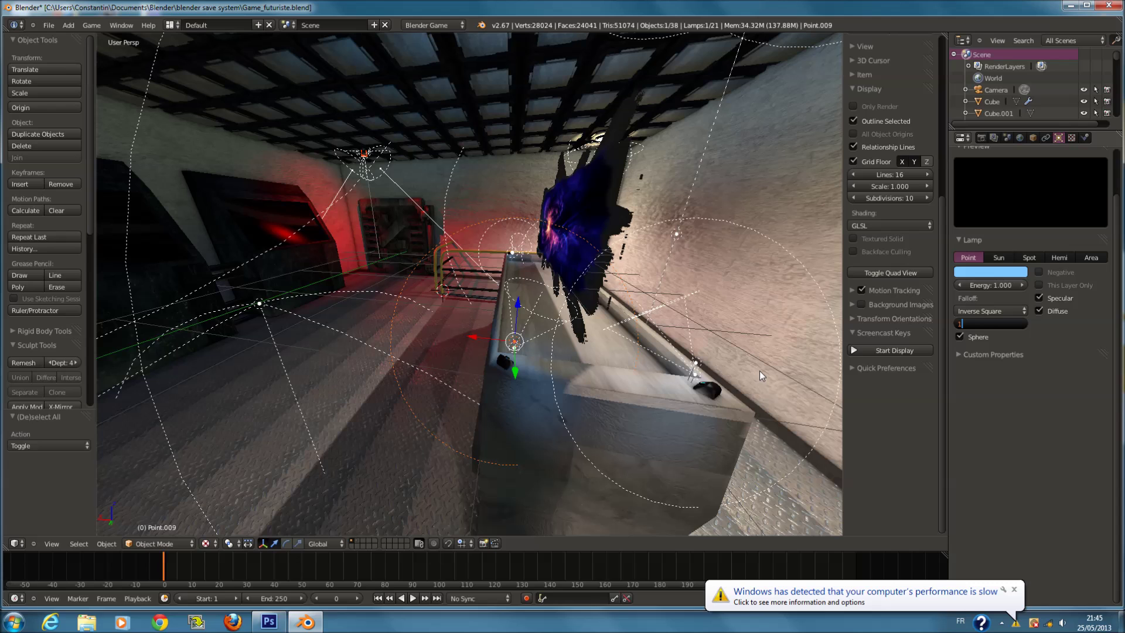
{"action": "key", "text": "Return"}
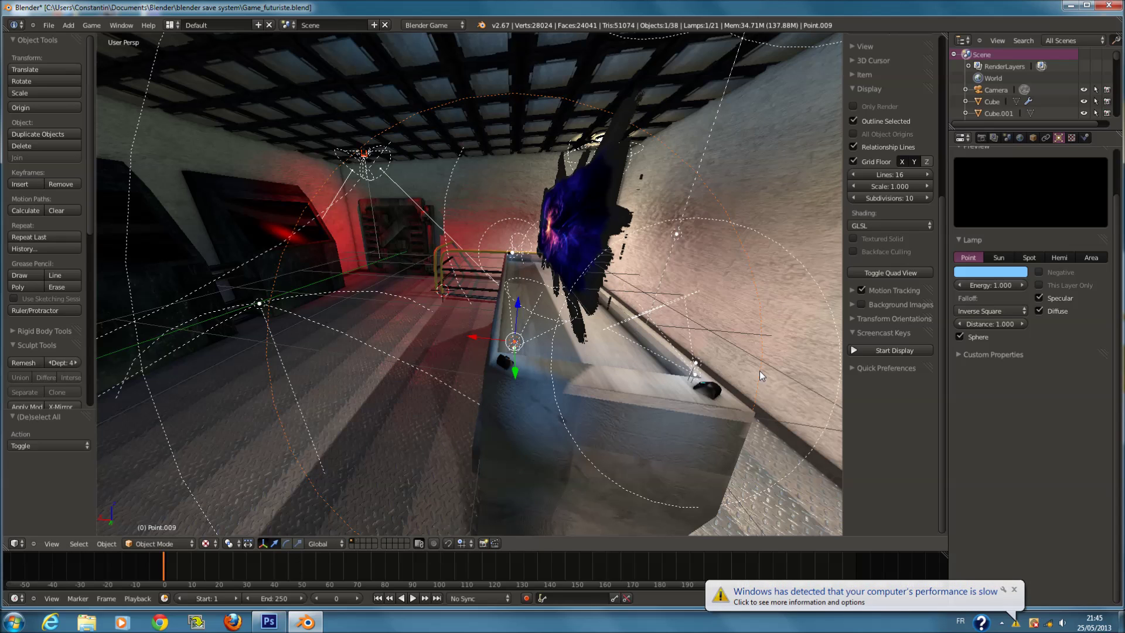
{"action": "middle_click_drag", "start_coordinate": [758, 370], "coordinate": [809, 336]}
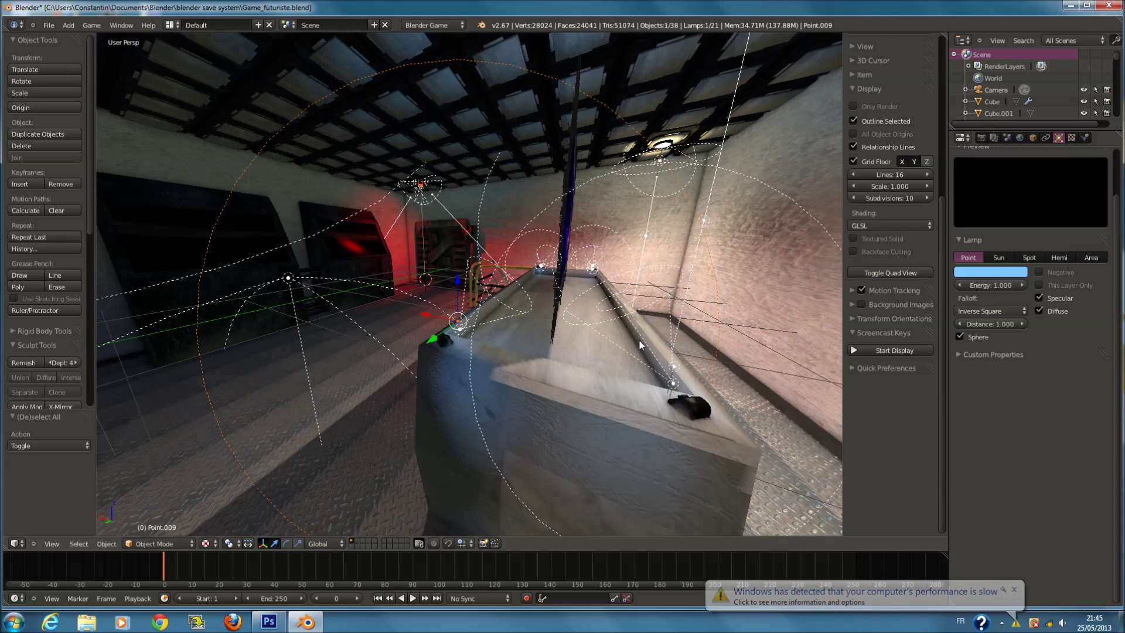
{"action": "key", "text": "g"}
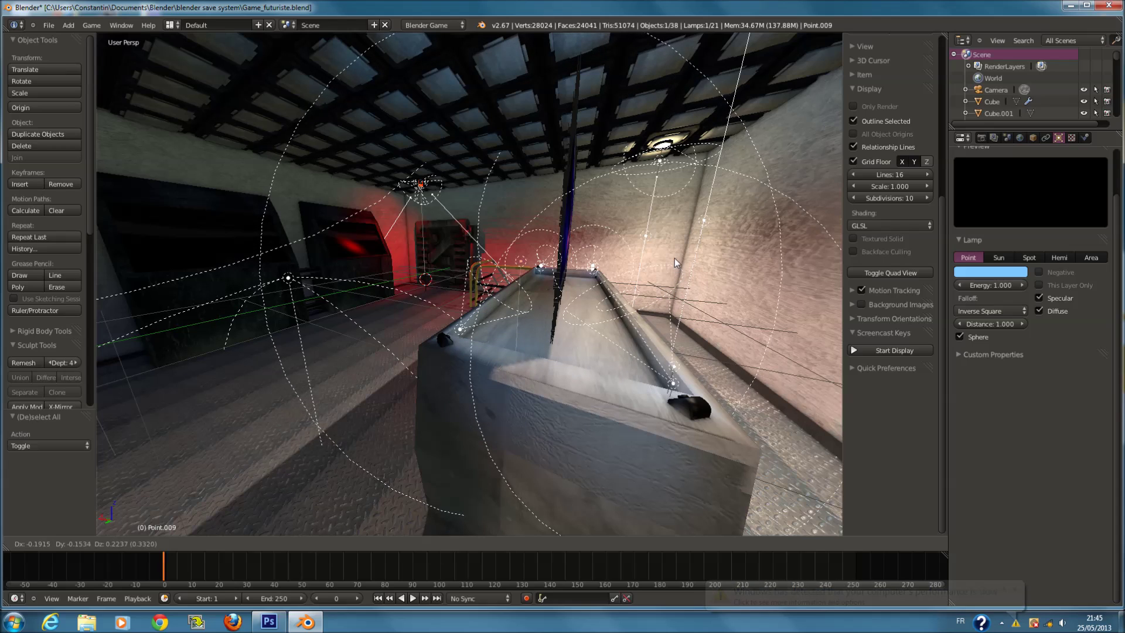
{"action": "left_click", "coordinate": [677, 259]}
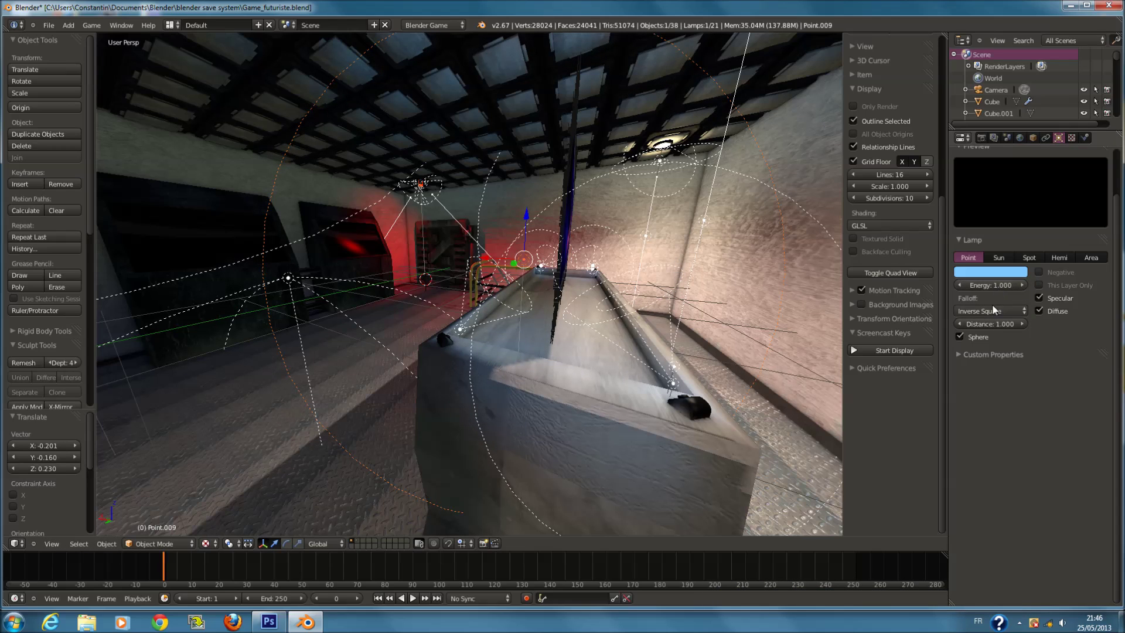
Set the point lamp's energy to 5 and move it about 0.18 further, higher beside the hologram.
{"action": "type", "text": "5"}
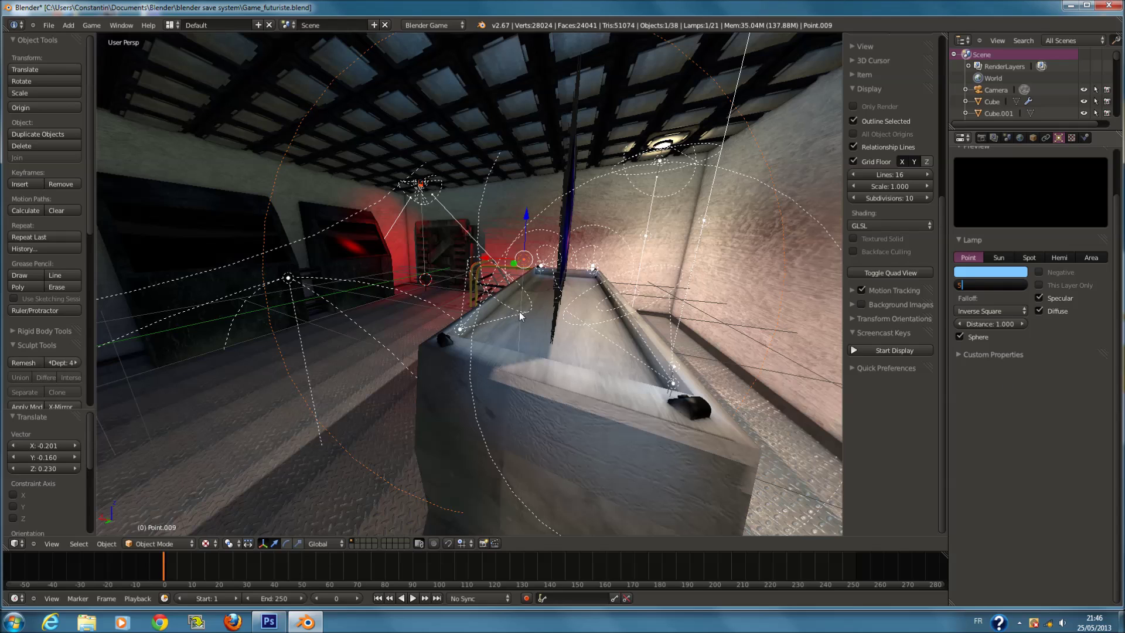
{"action": "key", "text": "Return"}
{"action": "middle_click_drag", "start_coordinate": [558, 318], "coordinate": [631, 342]}
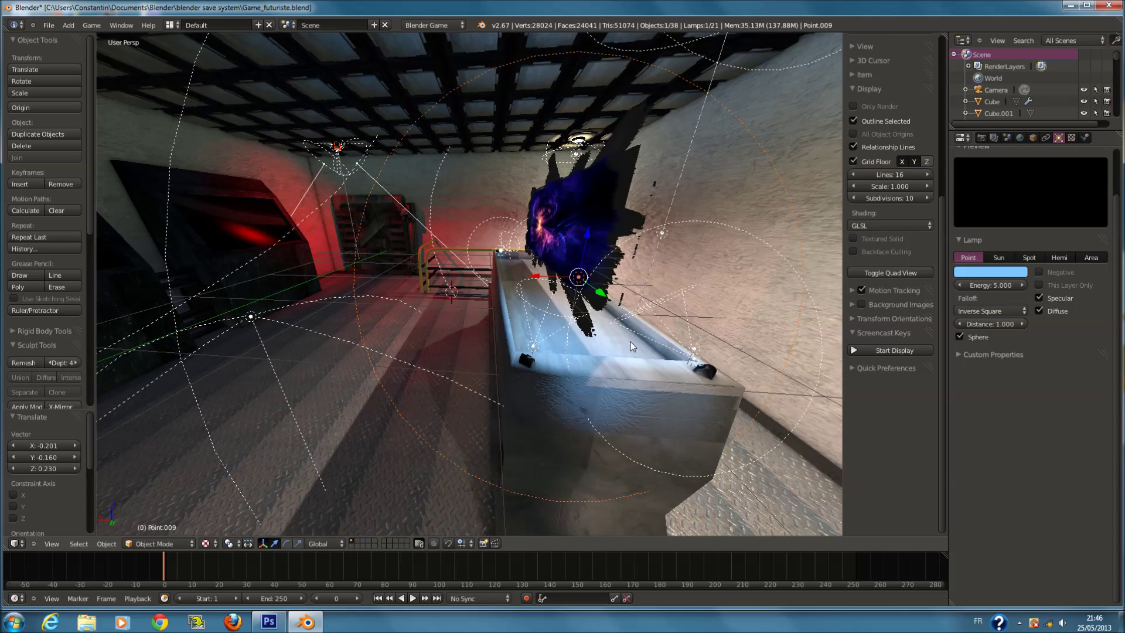
{"action": "key", "text": "g"}
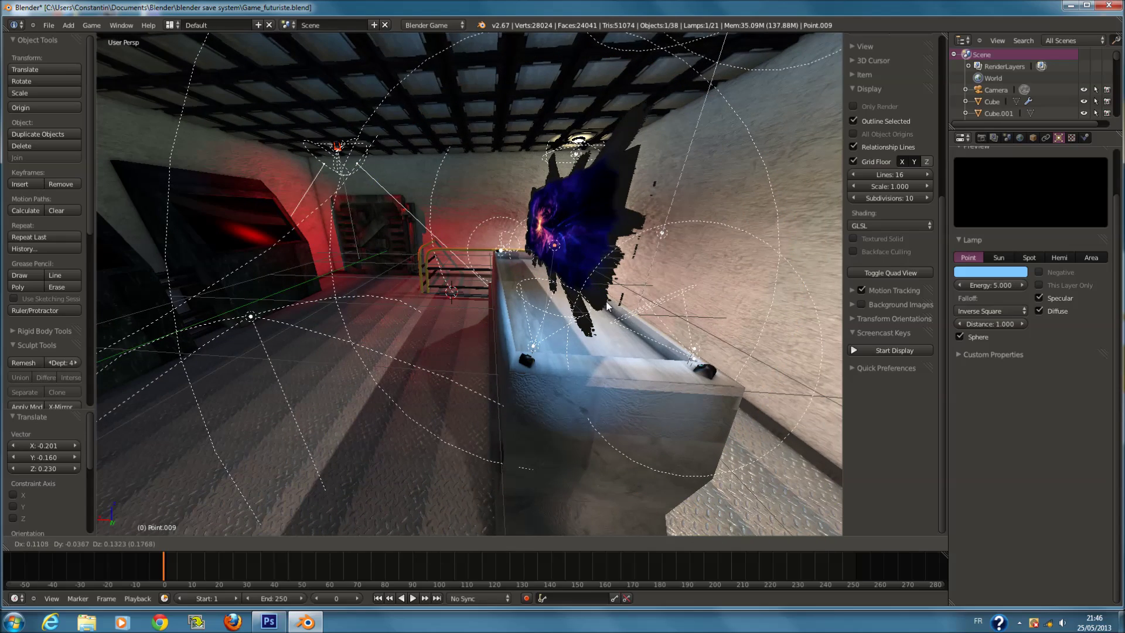
{"action": "left_click", "coordinate": [608, 309]}
Set the point lamp at the console's near, wall-side corner to energy 5 and distance 1.
{"action": "middle_click_drag", "start_coordinate": [655, 335], "coordinate": [699, 359]}
{"action": "key", "text": "a"}
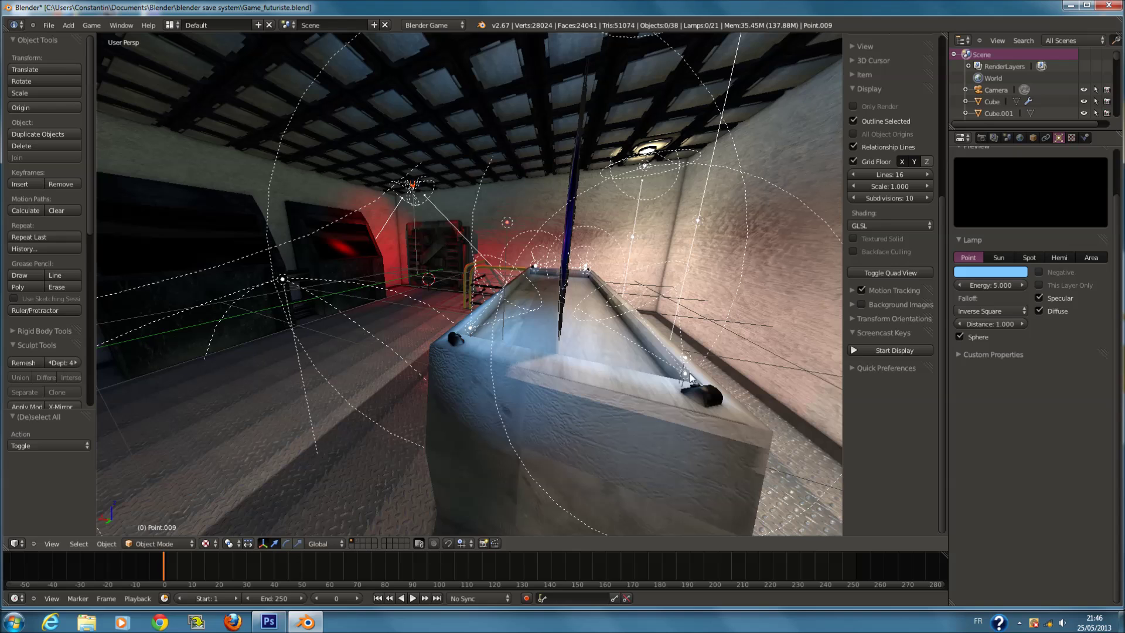
{"action": "right_click", "coordinate": [686, 357]}
{"action": "middle_click_drag", "start_coordinate": [542, 268], "coordinate": [528, 250]}
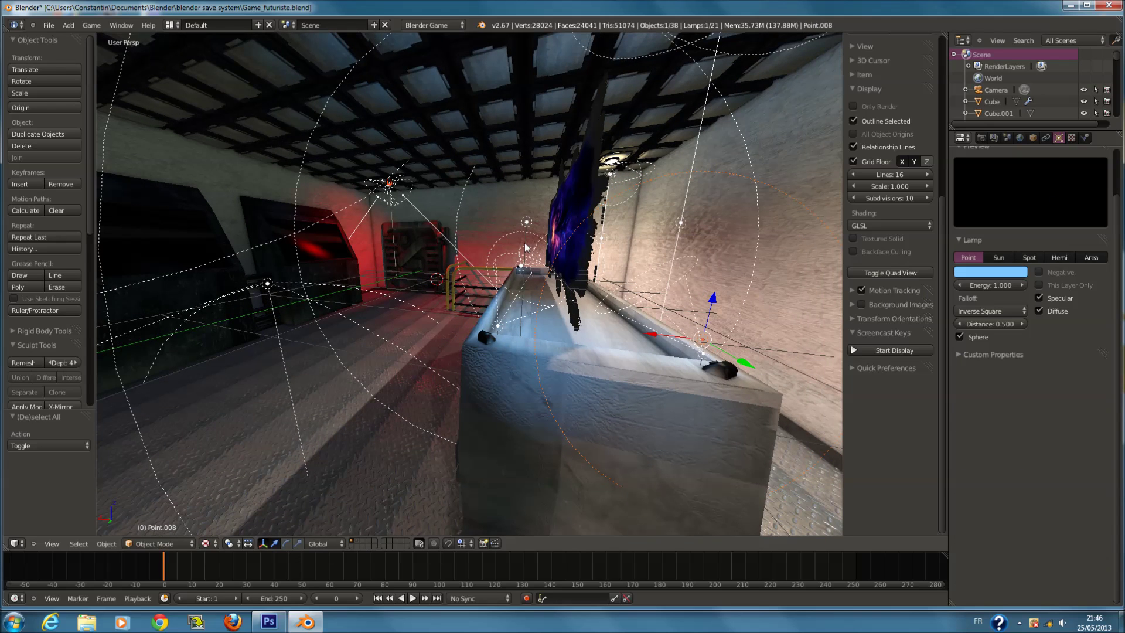
{"action": "right_click", "coordinate": [528, 221]}
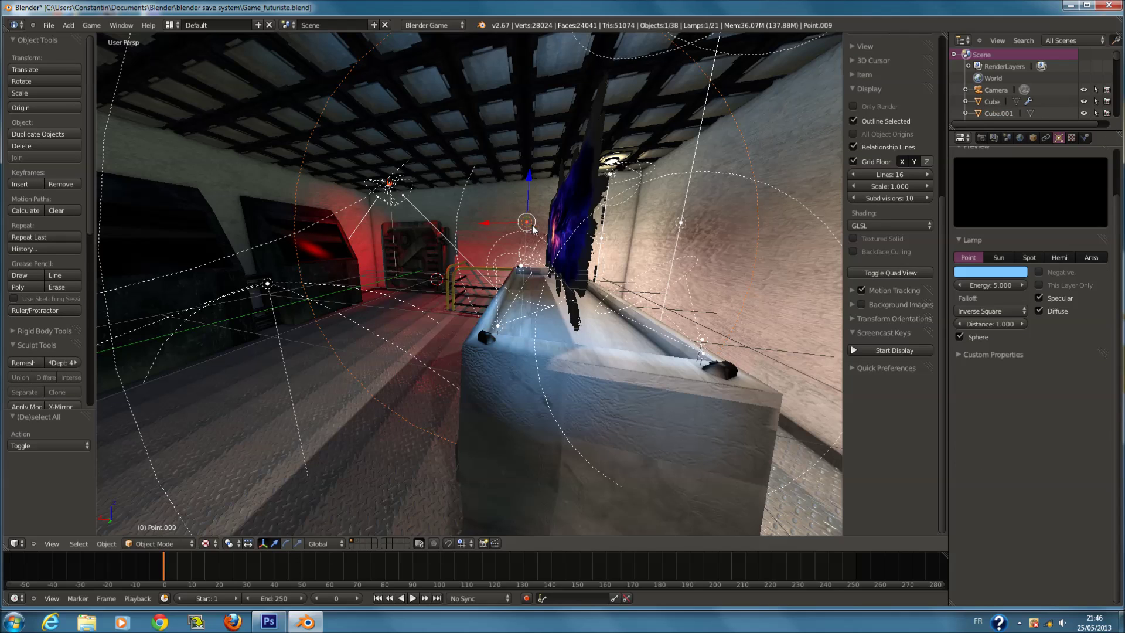
{"action": "right_click", "coordinate": [703, 341]}
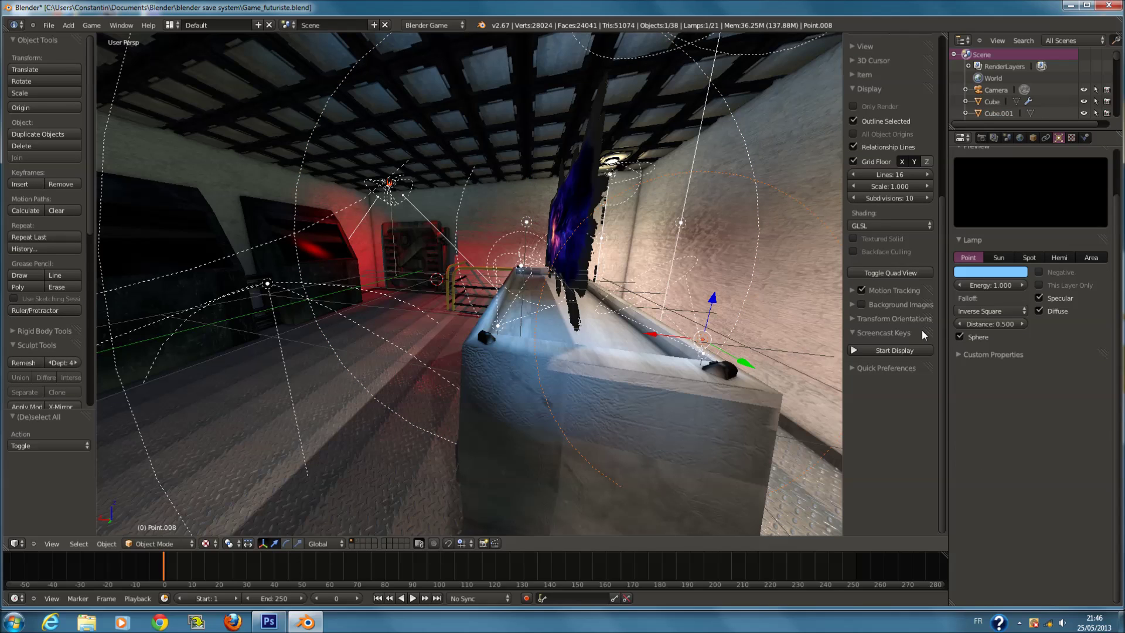
{"action": "type", "text": "5"}
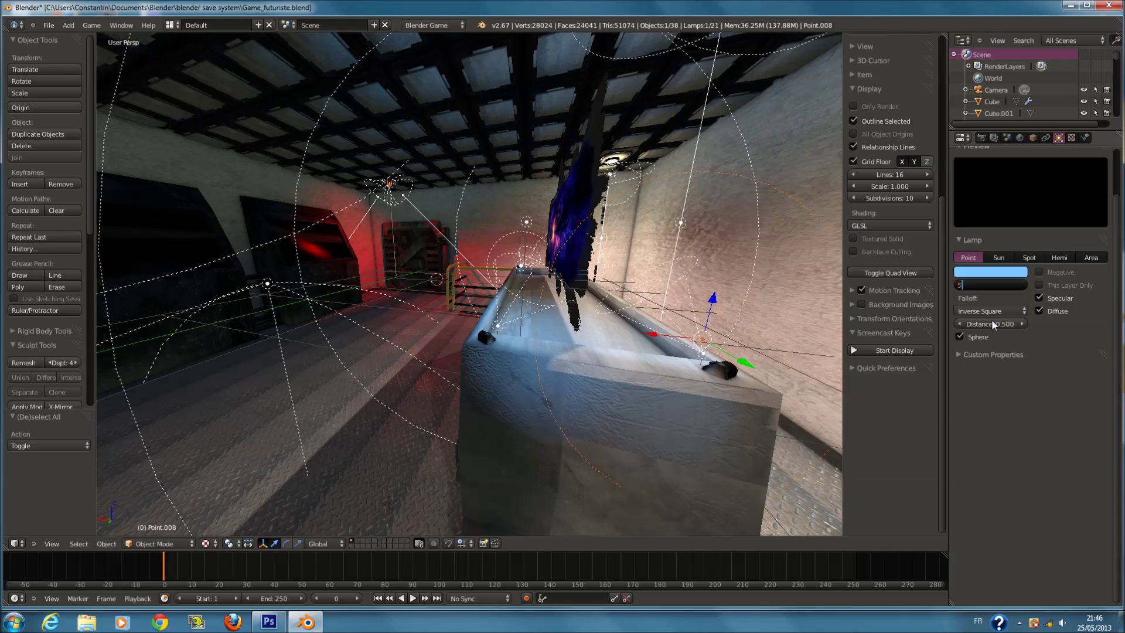
{"action": "left_click", "coordinate": [991, 324]}
{"action": "type", "text": "1"}
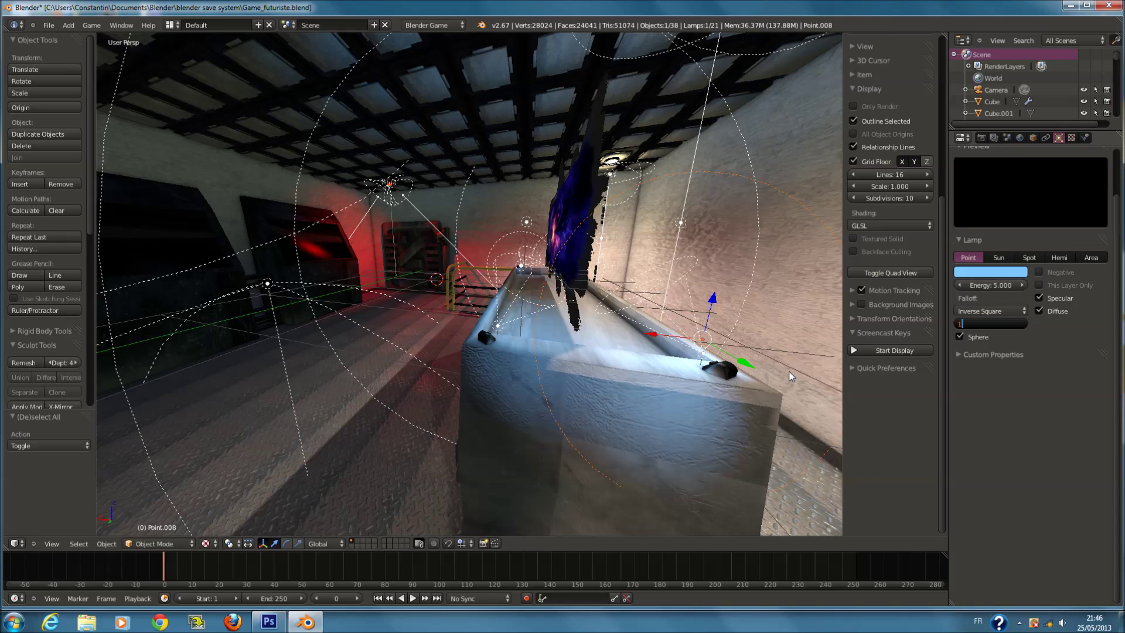
{"action": "key", "text": "Return"}
Move this wall-side point lamp up beside the hologram and adjust its position along Y and X.
{"action": "middle_click_drag", "start_coordinate": [779, 371], "coordinate": [779, 386]}
{"action": "key", "text": "g"}
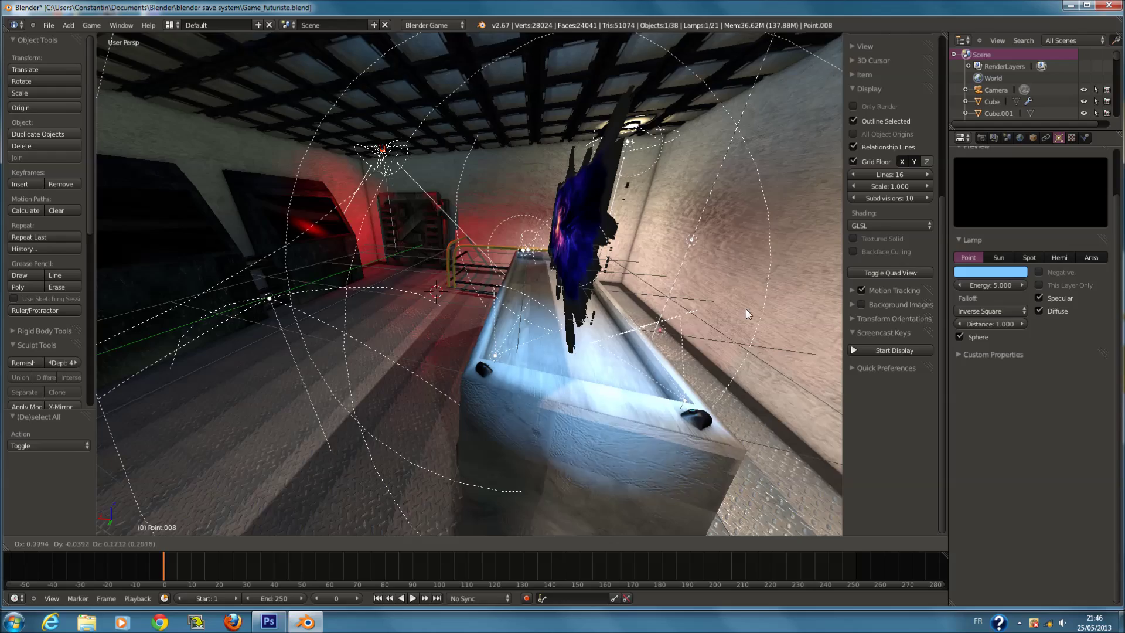
{"action": "left_click", "coordinate": [683, 295]}
{"action": "key", "text": "g"}
{"action": "key", "text": "y"}
{"action": "left_click", "coordinate": [466, 279]}
{"action": "middle_click_drag", "start_coordinate": [477, 284], "coordinate": [528, 294]}
{"action": "key", "text": "g"}
{"action": "key", "text": "x"}
{"action": "left_click", "coordinate": [683, 342]}
{"action": "key", "text": "a"}
Set the point lamp at the room-side corner of the console's opposite end to energy 5 and distance 1.
{"action": "middle_click_drag", "start_coordinate": [684, 342], "coordinate": [600, 389]}
{"action": "right_click", "coordinate": [687, 363]}
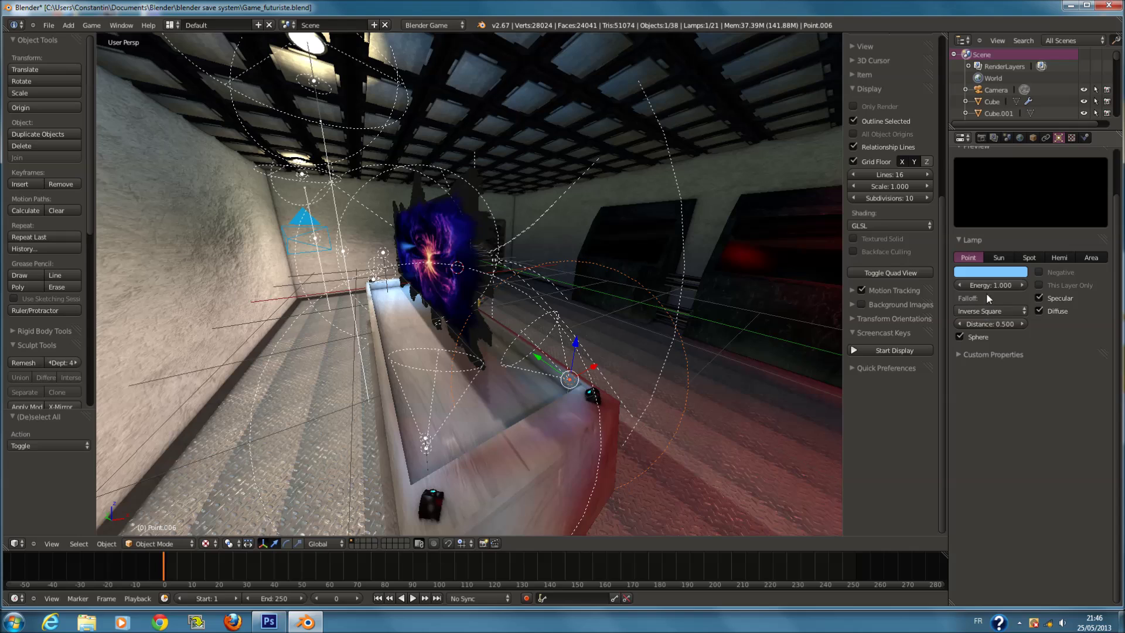
{"action": "type", "text": "5"}
{"action": "key", "text": "Return"}
{"action": "left_click", "coordinate": [990, 325]}
{"action": "type", "text": "1"}
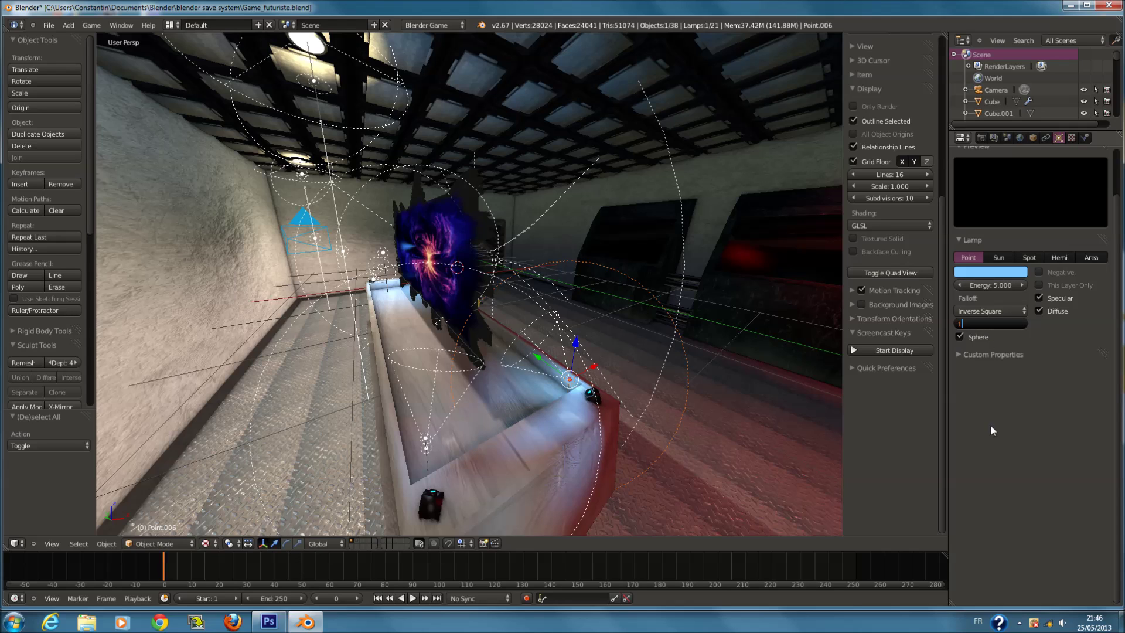
{"action": "key", "text": "Return"}
Move the opposite end's room-side point lamp inward toward the hologram and adjust its height along Z.
{"action": "key", "text": "a"}
{"action": "middle_click_drag", "start_coordinate": [652, 427], "coordinate": [454, 367]}
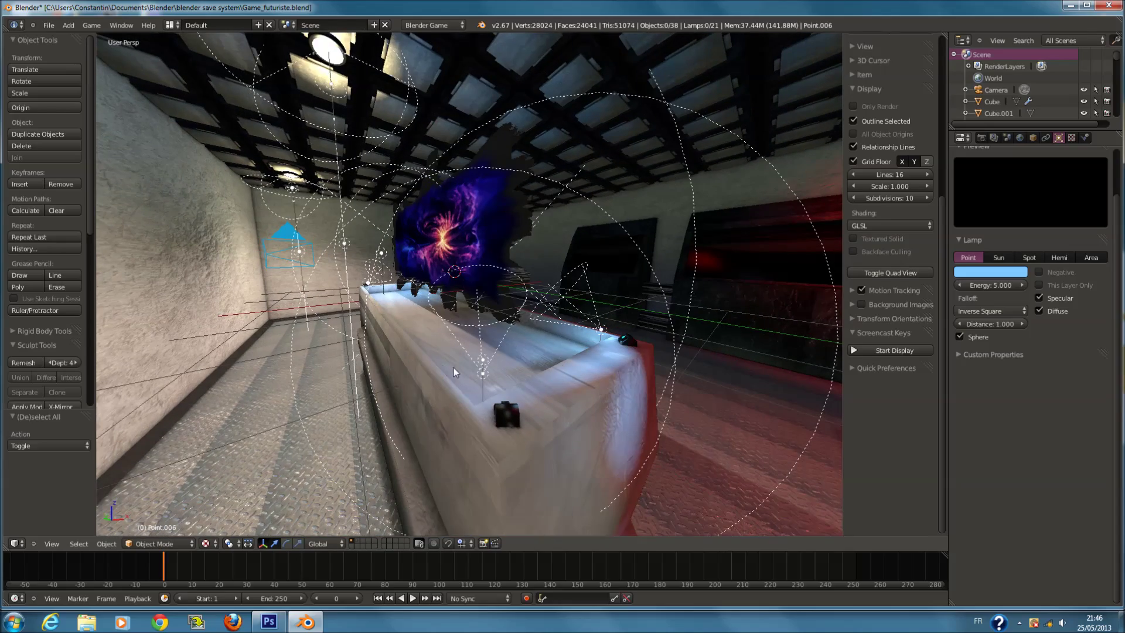
{"action": "middle_click_drag", "start_coordinate": [702, 332], "coordinate": [692, 355]}
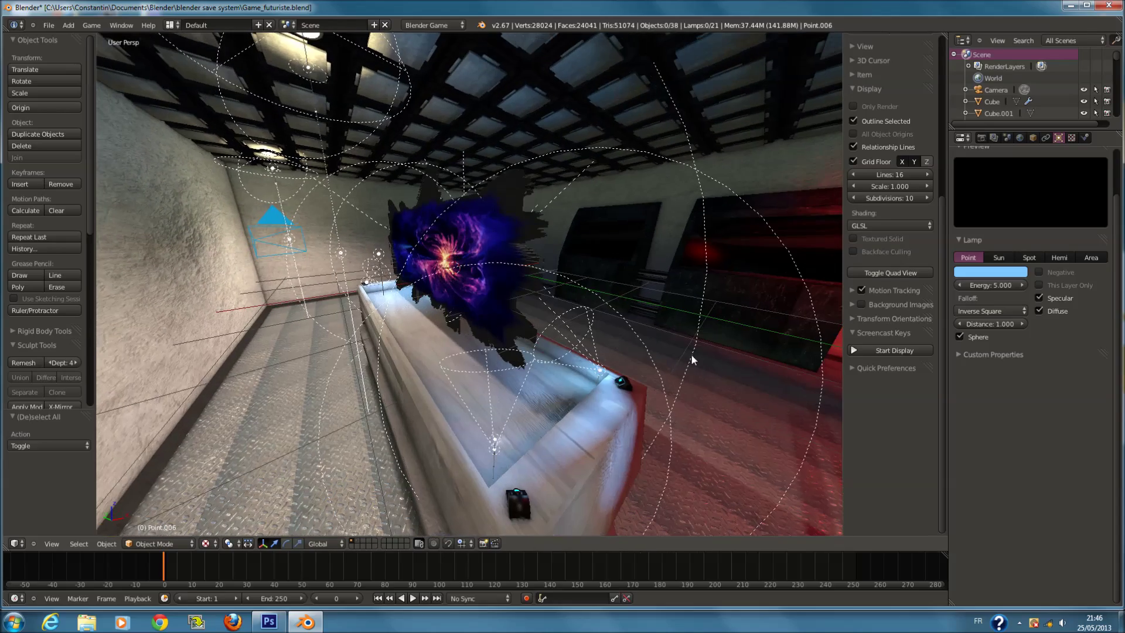
{"action": "right_click", "coordinate": [658, 366]}
{"action": "key", "text": "g"}
{"action": "left_click", "coordinate": [654, 300]}
{"action": "middle_click_drag", "start_coordinate": [655, 308], "coordinate": [612, 372]}
{"action": "key", "text": "g"}
{"action": "key", "text": "z"}
{"action": "left_click", "coordinate": [541, 371]}
Move the point lamp at the wall-side corner of the same end up over the console.
{"action": "right_click", "coordinate": [588, 369]}
{"action": "scroll", "coordinate": [588, 368], "scroll_direction": "up", "scroll_amount": 1}
{"action": "key", "text": "g"}
{"action": "left_click", "coordinate": [562, 322]}
{"action": "middle_click_drag", "start_coordinate": [547, 326], "coordinate": [462, 321]}
{"action": "key", "text": "a"}
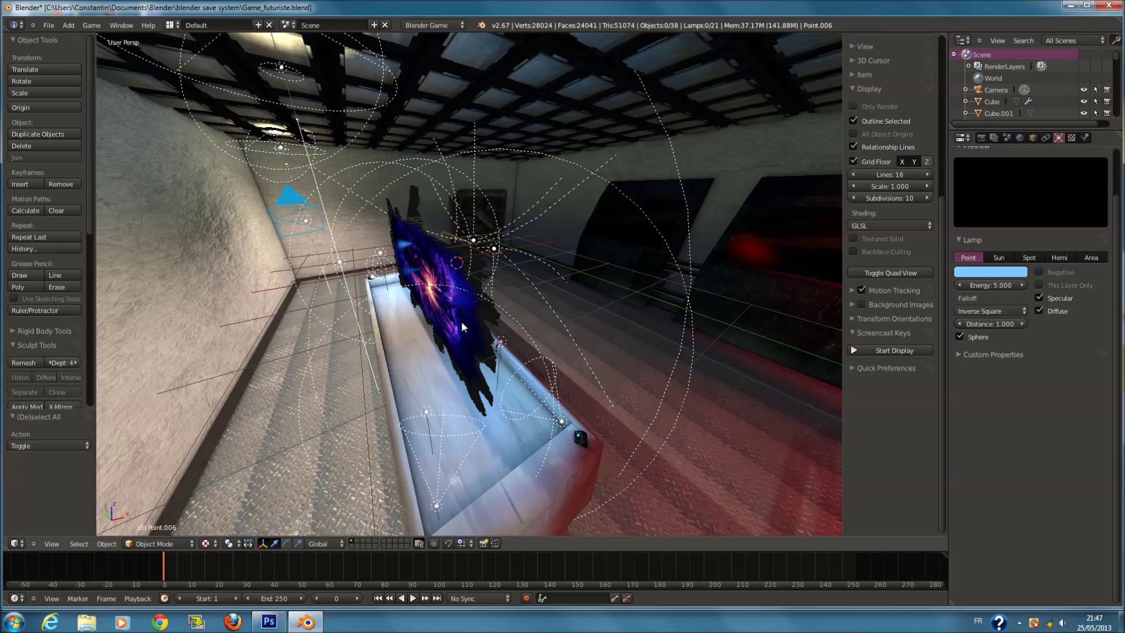
Set the moved wall-side point lamp's energy to 5 and distance to 1, and save the file.
{"action": "left_click", "coordinate": [996, 286]}
{"action": "type", "text": "5"}
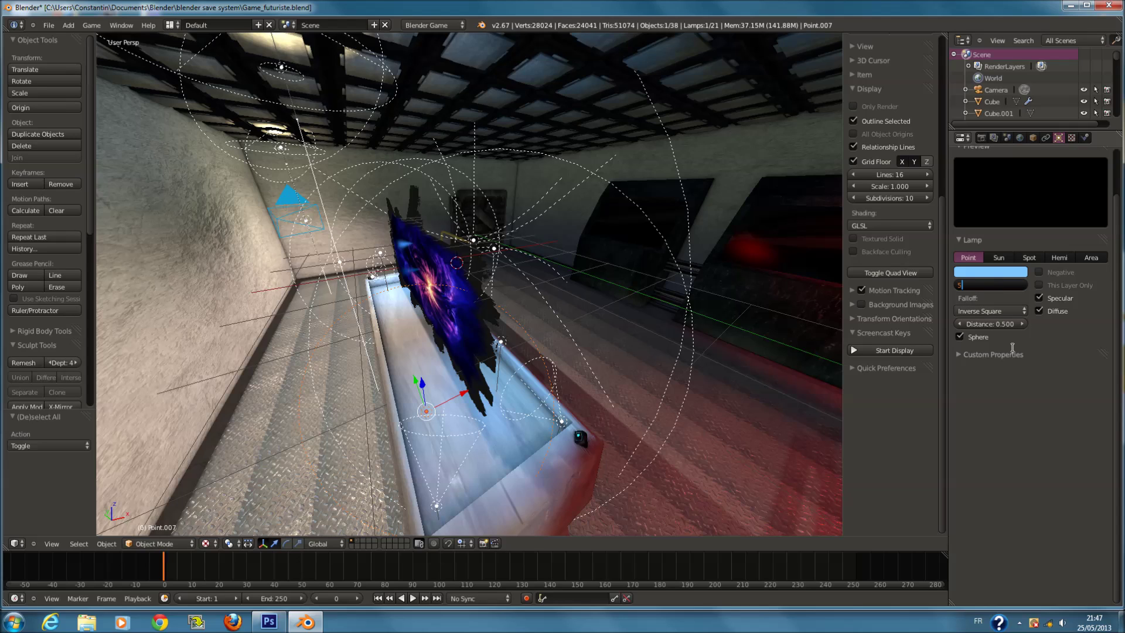
{"action": "key", "text": "Return"}
{"action": "left_click", "coordinate": [990, 325]}
{"action": "type", "text": "1"}
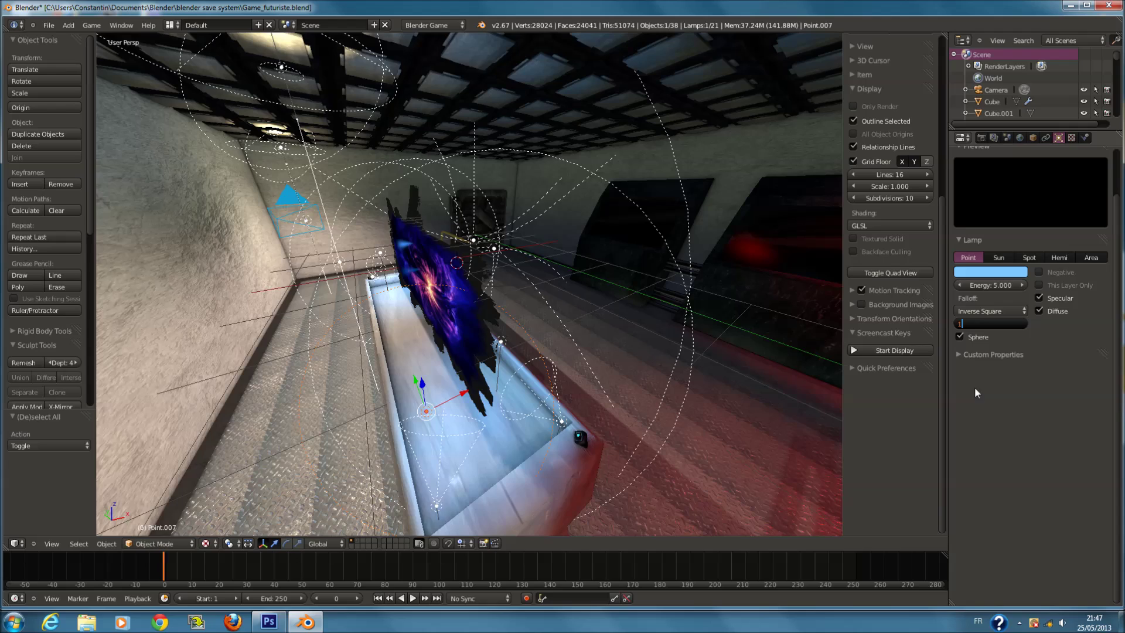
{"action": "key", "text": "Return"}
{"action": "middle_click_drag", "start_coordinate": [592, 343], "coordinate": [551, 299]}
{"action": "key", "text": "ctrl+s"}
Change the diffuse color of the hologram plane's material to a pale cyan.
{"action": "scroll", "coordinate": [511, 256], "scroll_direction": "up", "scroll_amount": 2}
{"action": "right_click", "coordinate": [513, 253]}
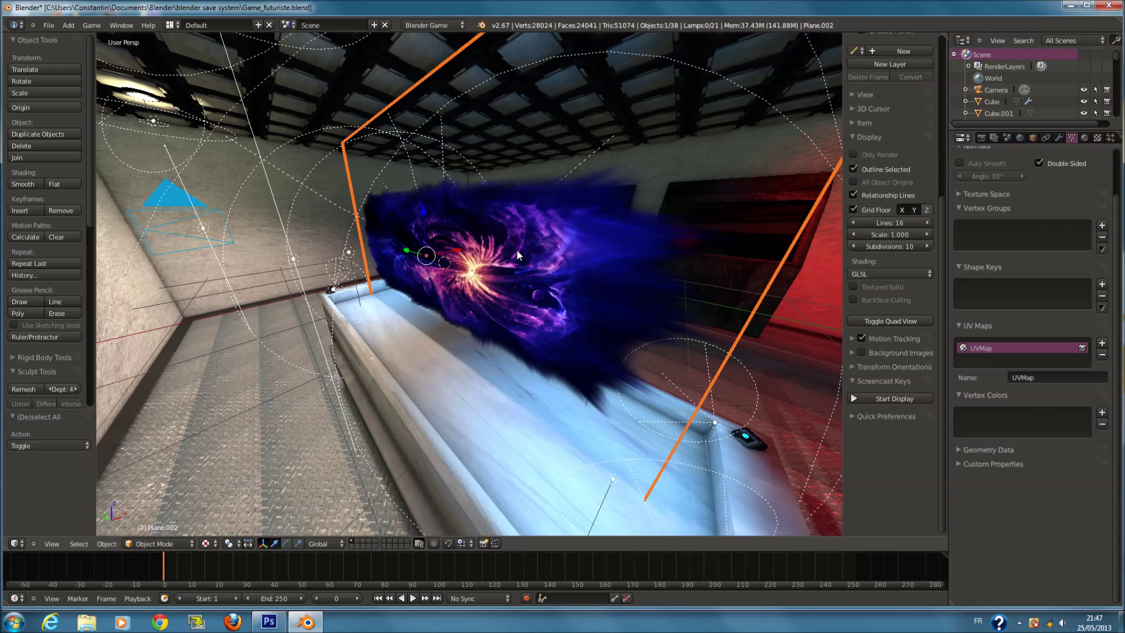
{"action": "left_click", "coordinate": [1085, 139]}
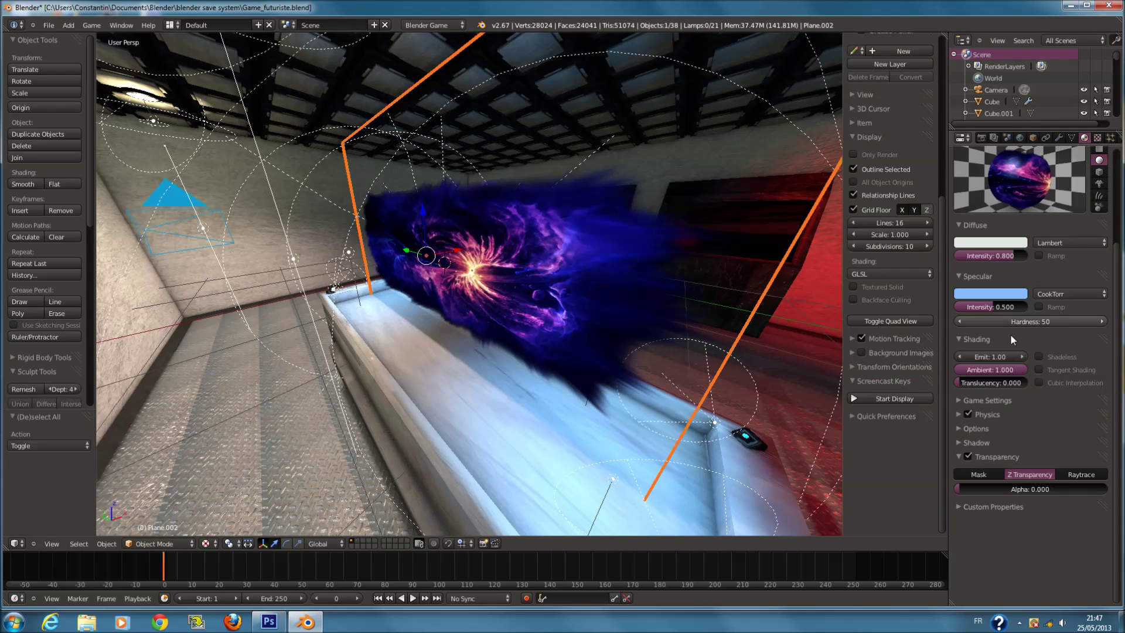
{"action": "left_click", "coordinate": [1009, 246]}
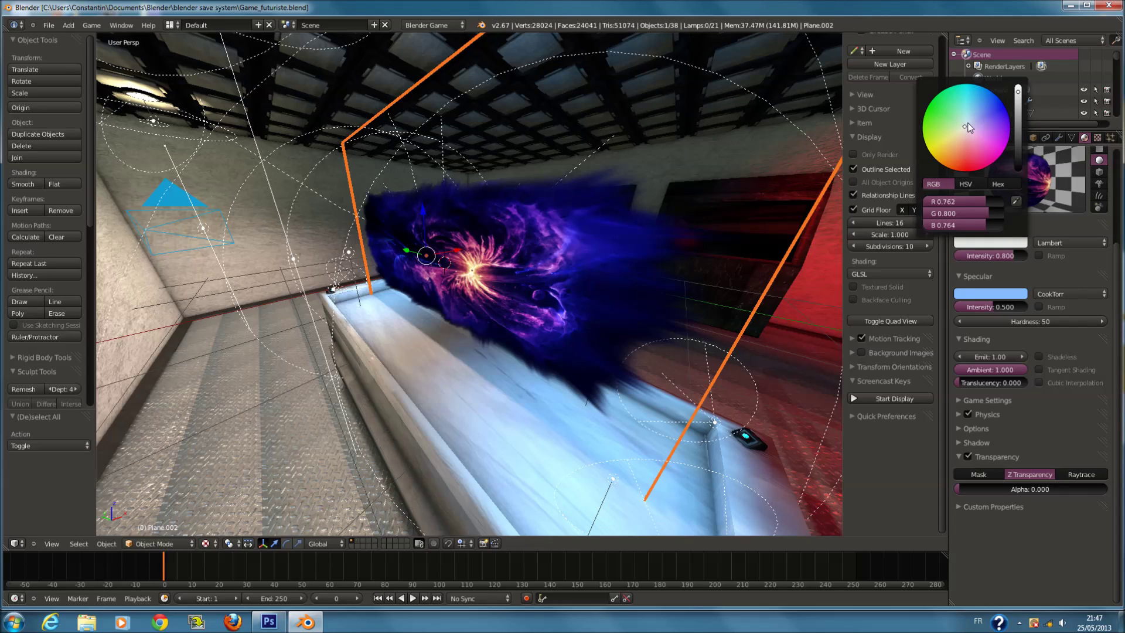
{"action": "left_click", "coordinate": [970, 111]}
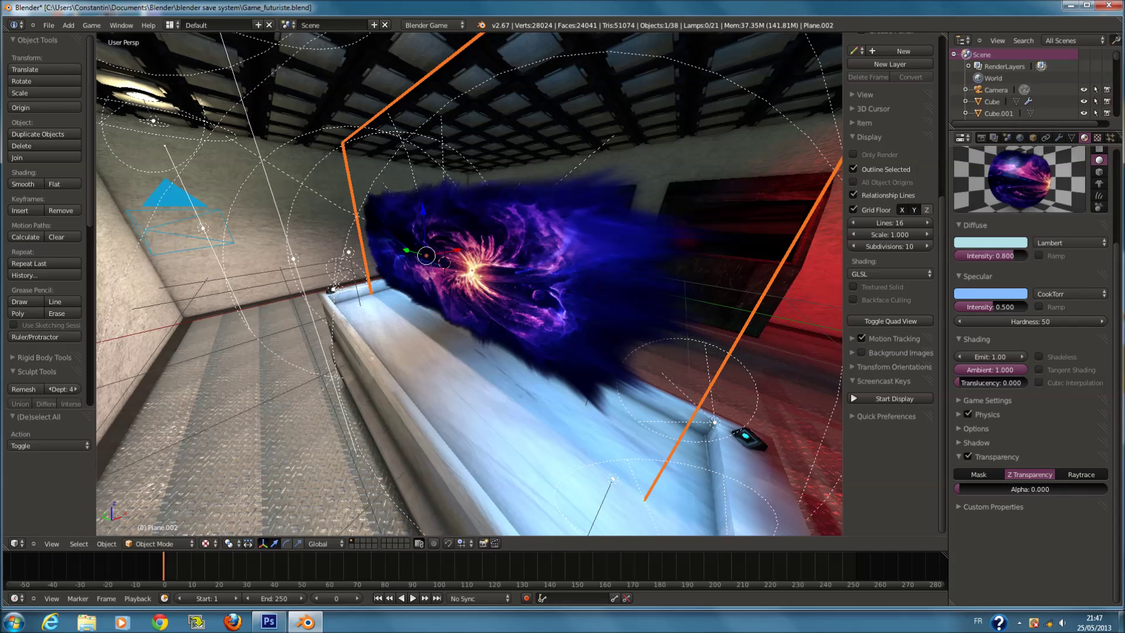
Try alpha influences of 0.5 and 0.8 on the hologram's texture.
{"action": "left_click", "coordinate": [1098, 139]}
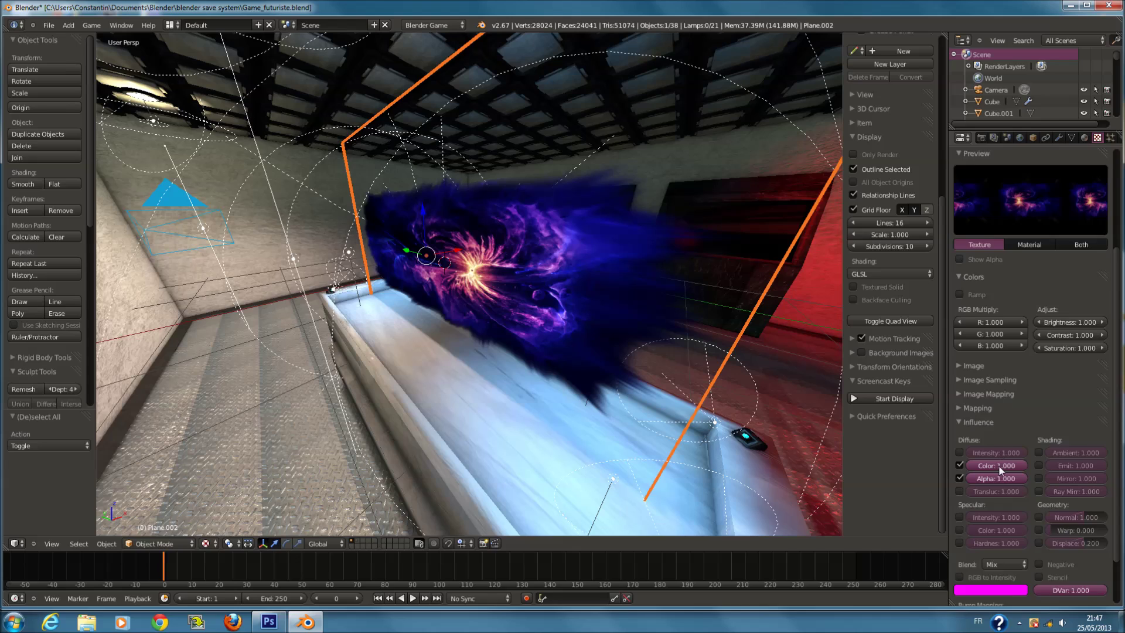
{"action": "scroll", "coordinate": [1004, 463], "scroll_direction": "down", "scroll_amount": 3}
{"action": "left_click", "coordinate": [1002, 419]}
{"action": "key", "text": "BackSpace"}
{"action": "type", "text": "0.5"}
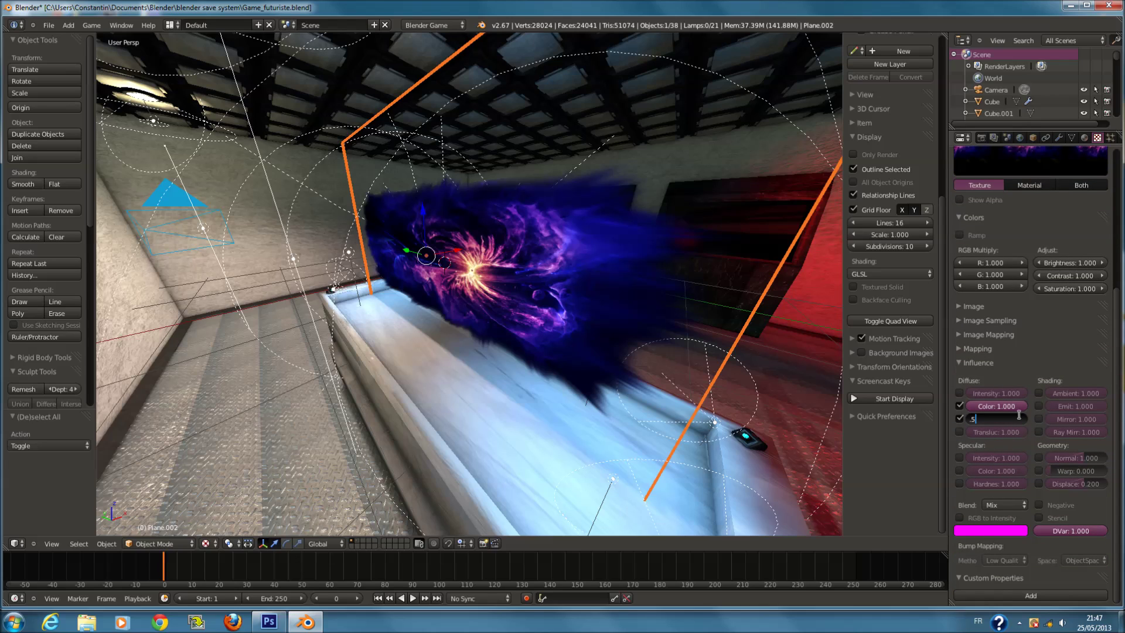
{"action": "key", "text": "Return"}
{"action": "left_click", "coordinate": [1000, 417]}
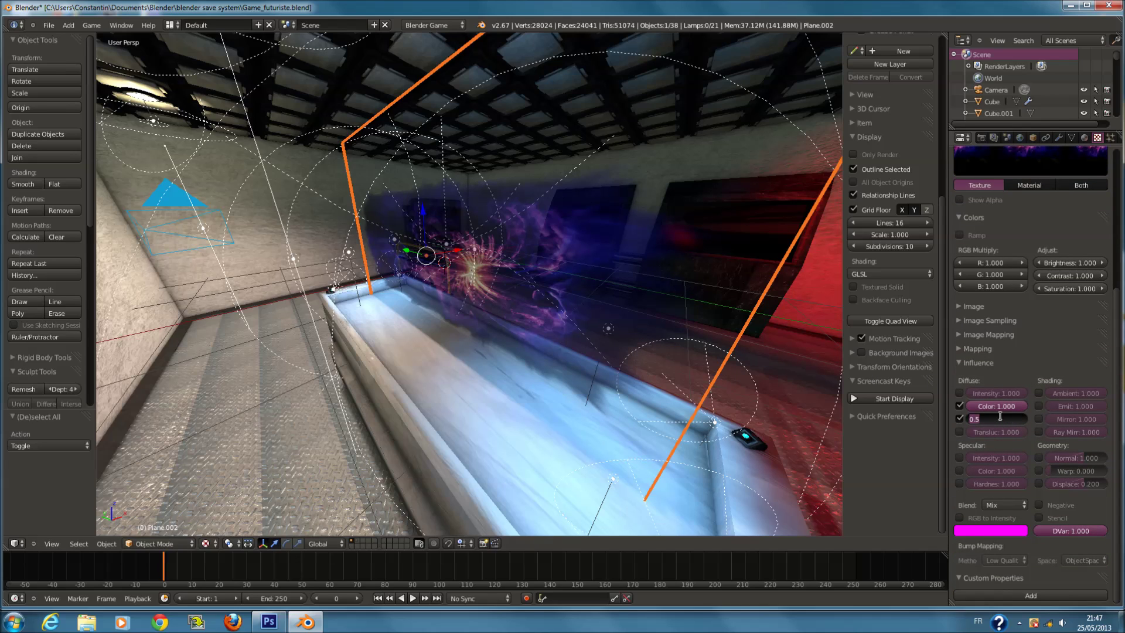
{"action": "type", "text": "0.8"}
{"action": "key", "text": "Return"}
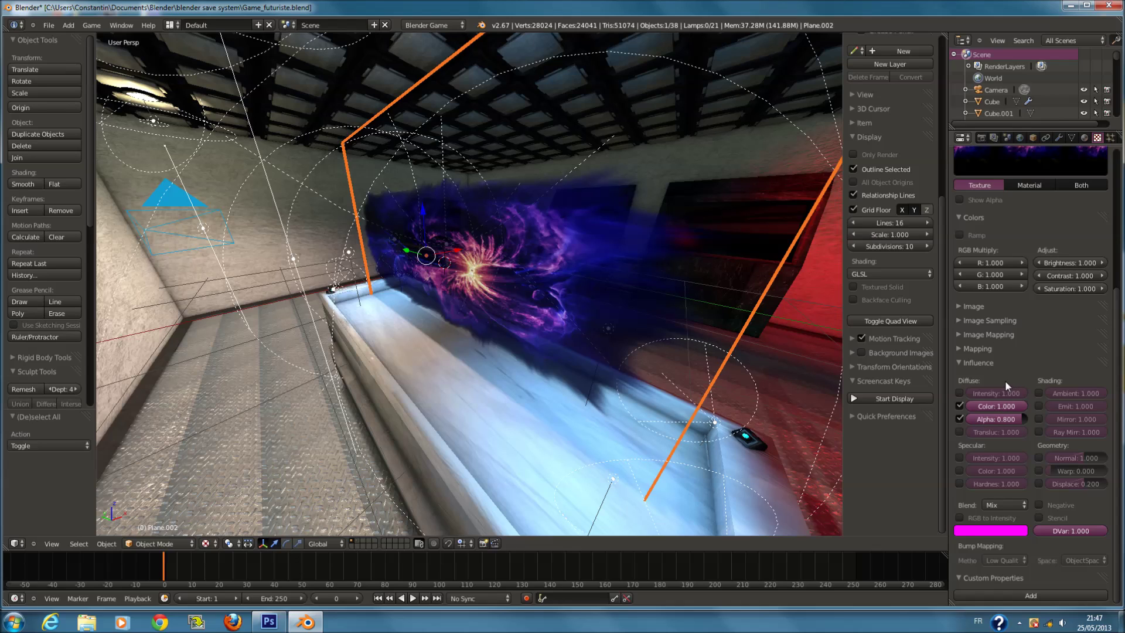
Try alpha influences of 0.6 and 0.7 on the hologram's texture.
{"action": "left_click", "coordinate": [997, 419]}
{"action": "type", "text": ".6"}
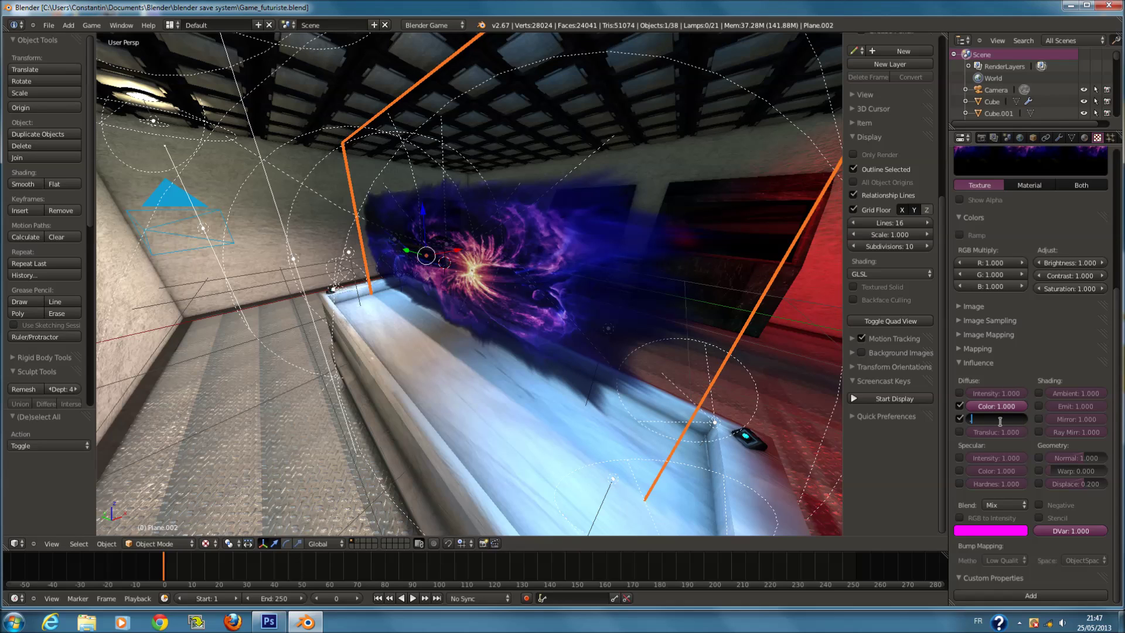
{"action": "key", "text": "Return"}
{"action": "left_click", "coordinate": [1015, 416]}
{"action": "type", "text": ".7"}
{"action": "key", "text": "Return"}
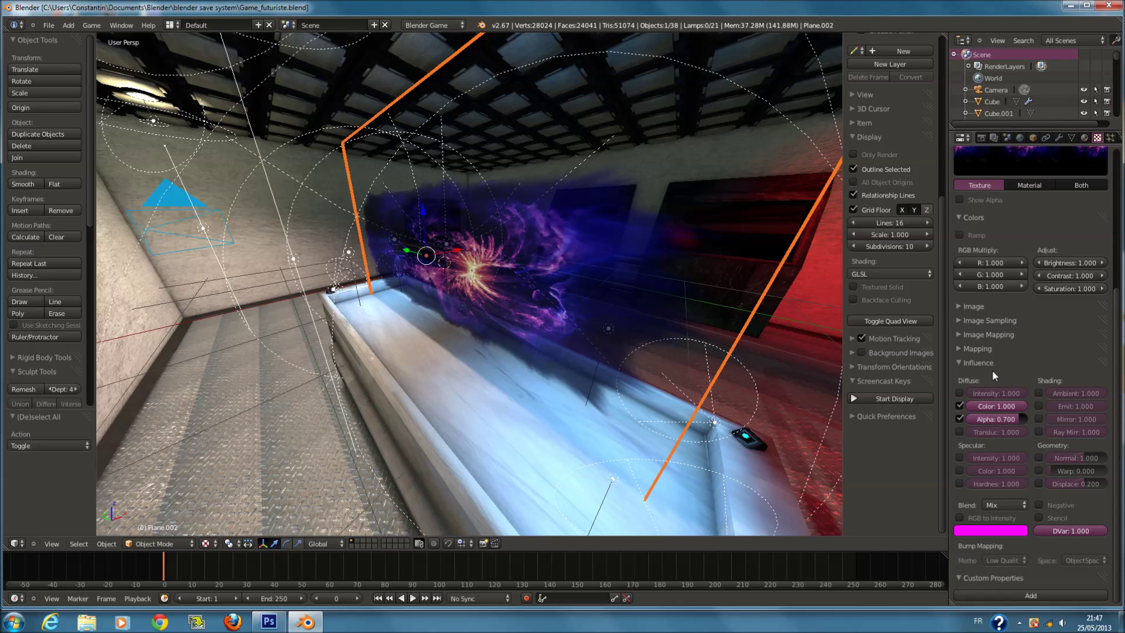
Try the Add blend type with a color influence of 0.1 on the hologram texture and return the blend to Mix.
{"action": "scroll", "coordinate": [995, 381], "scroll_direction": "down", "scroll_amount": 3}
{"action": "left_click", "coordinate": [991, 514]}
{"action": "left_click", "coordinate": [1015, 502]}
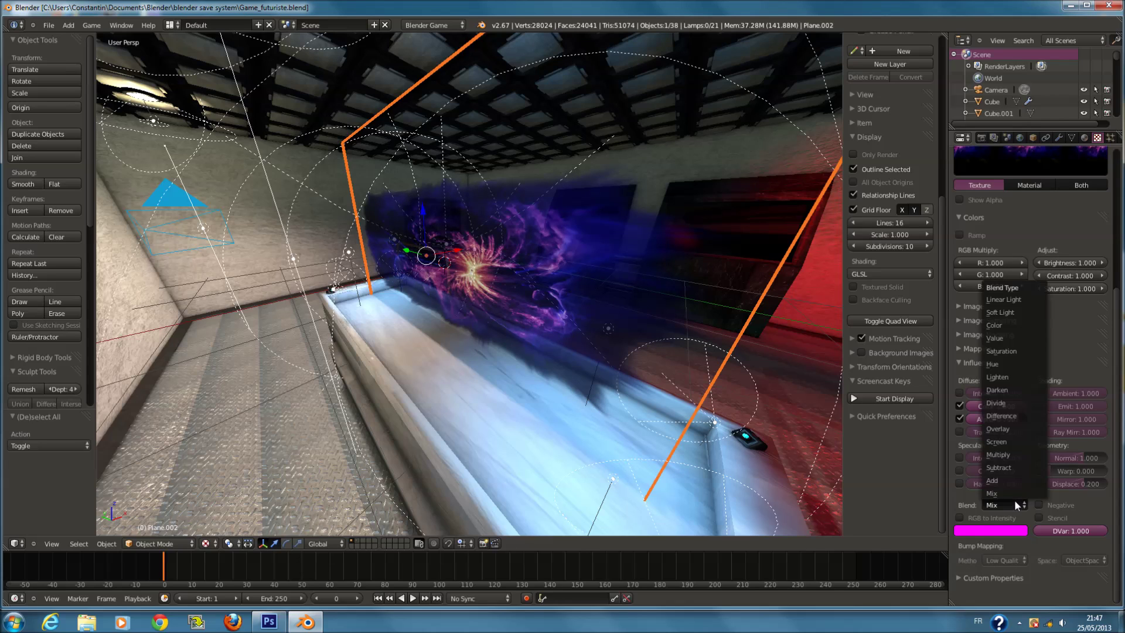
{"action": "left_click", "coordinate": [1010, 472]}
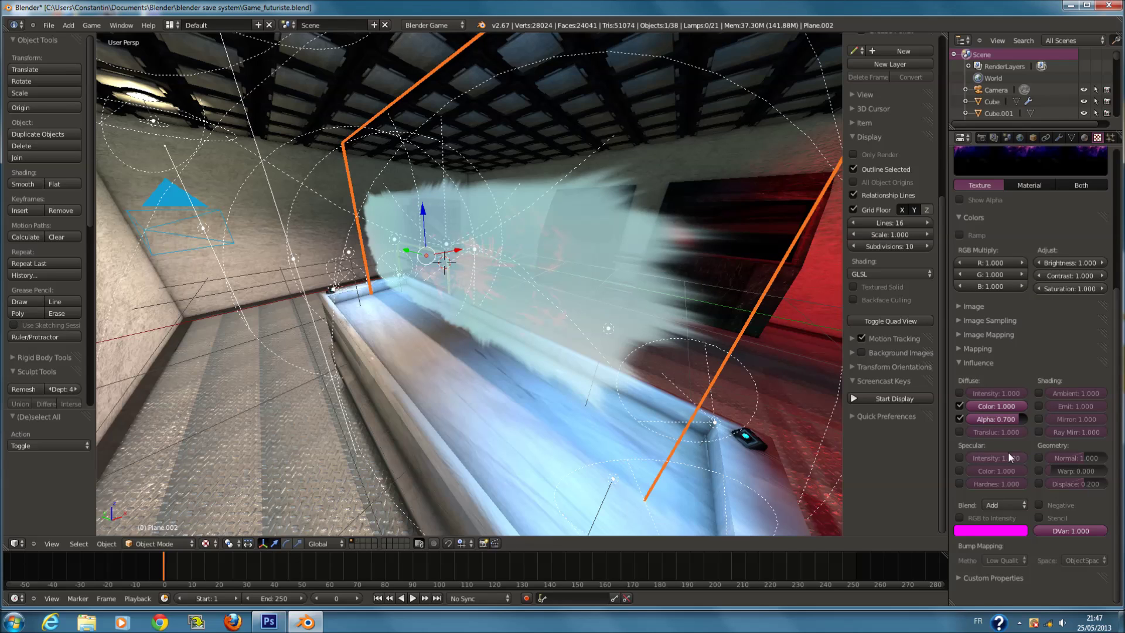
{"action": "left_click", "coordinate": [1010, 405]}
{"action": "type", "text": ".1"}
{"action": "key", "text": "Return"}
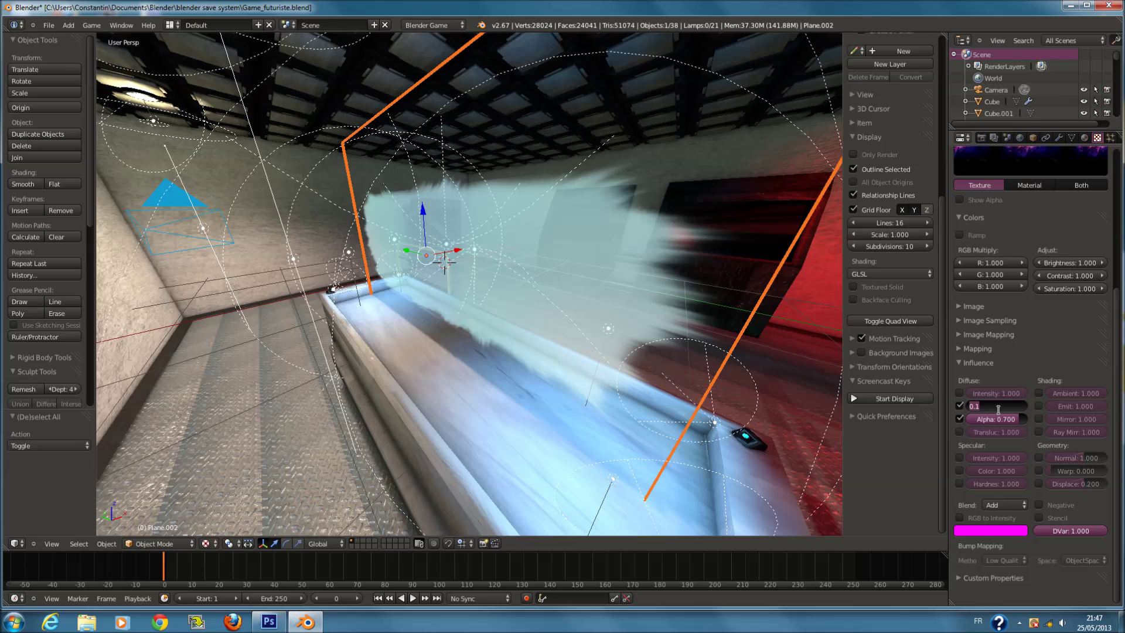
{"action": "left_click_drag", "start_coordinate": [1021, 411], "coordinate": [1067, 411]}
{"action": "left_click", "coordinate": [1006, 505]}
{"action": "left_click", "coordinate": [1001, 489]}
Try color influences of 0.6, 0.8 and 0.9 on the hologram's texture.
{"action": "left_click", "coordinate": [1008, 405]}
{"action": "key", "text": "BackSpace"}
{"action": "type", "text": "0.6"}
{"action": "key", "text": "Return"}
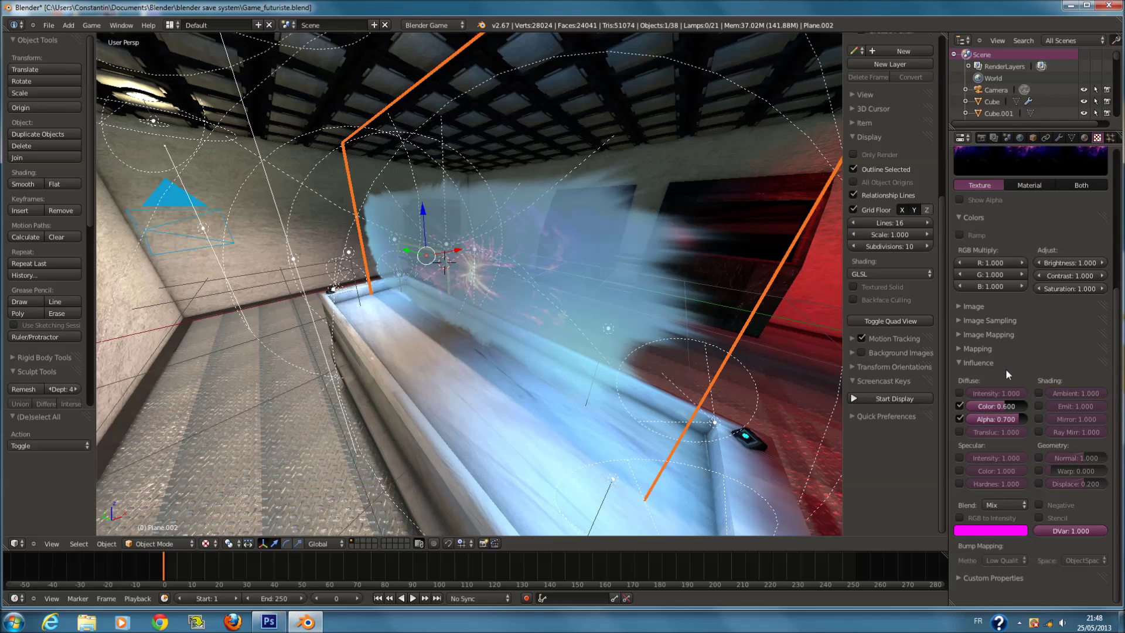
{"action": "type", "text": "0.8"}
{"action": "key", "text": "Return"}
{"action": "left_click", "coordinate": [1010, 406]}
{"action": "type", "text": "0.9"}
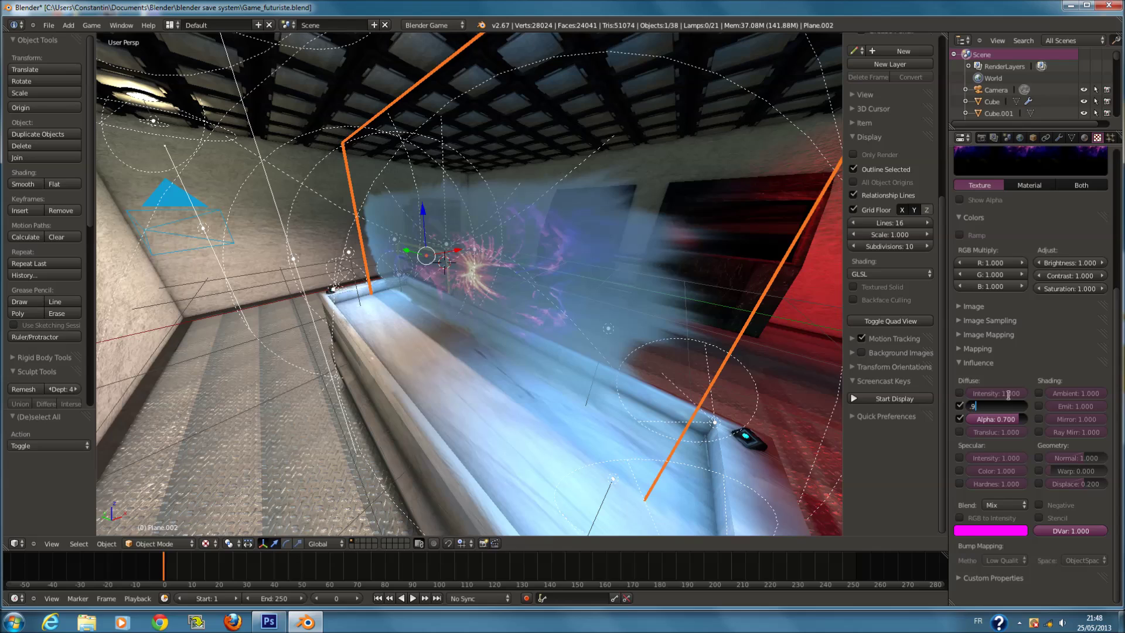
{"action": "key", "text": "Return"}
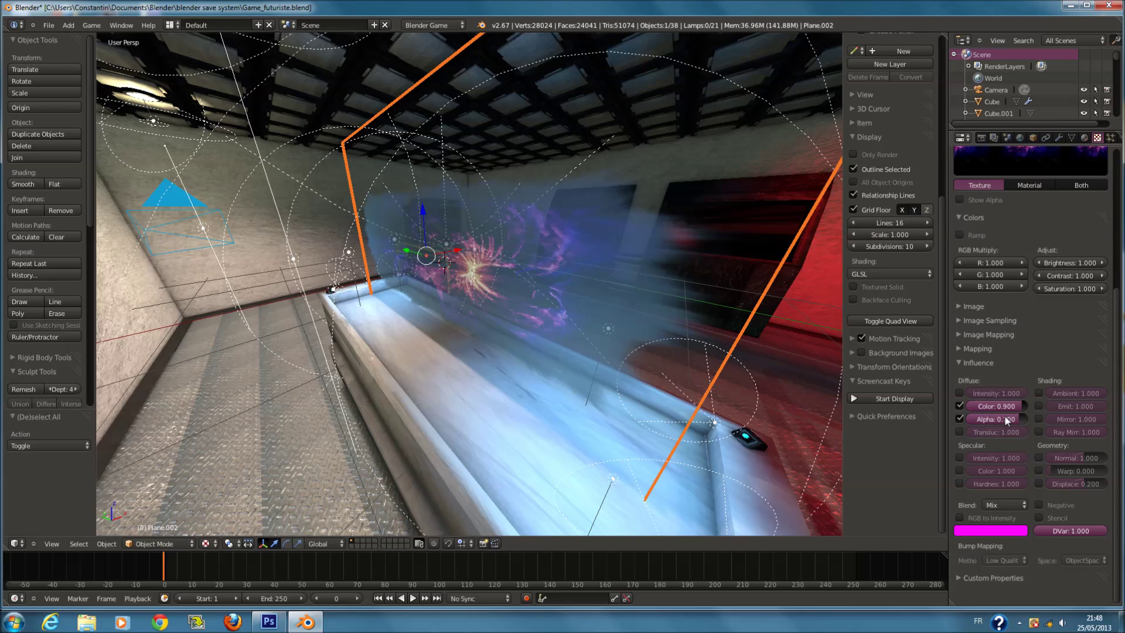
Try an alpha influence of 0.8 and a color influence of 0.925 on the hologram's texture.
{"action": "type", "text": "0.8"}
{"action": "key", "text": "Return"}
{"action": "left_click", "coordinate": [1016, 407]}
{"action": "type", "text": ".0"}
{"action": "key", "text": "BackSpace"}
{"action": "type", "text": "925"}
{"action": "key", "text": "Return"}
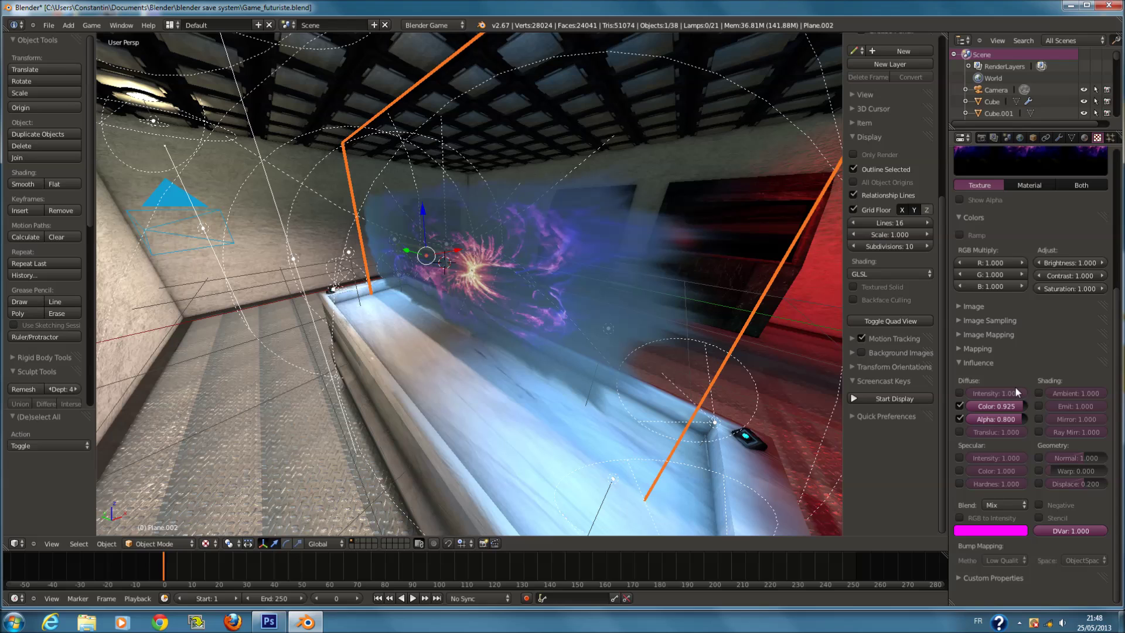
Set the hologram texture's alpha influence to 0.925 and its color influence to 0.98.
{"action": "left_click", "coordinate": [1010, 418]}
{"action": "type", "text": ".925"}
{"action": "key", "text": "Return"}
{"action": "middle_click_drag", "start_coordinate": [680, 411], "coordinate": [628, 398]}
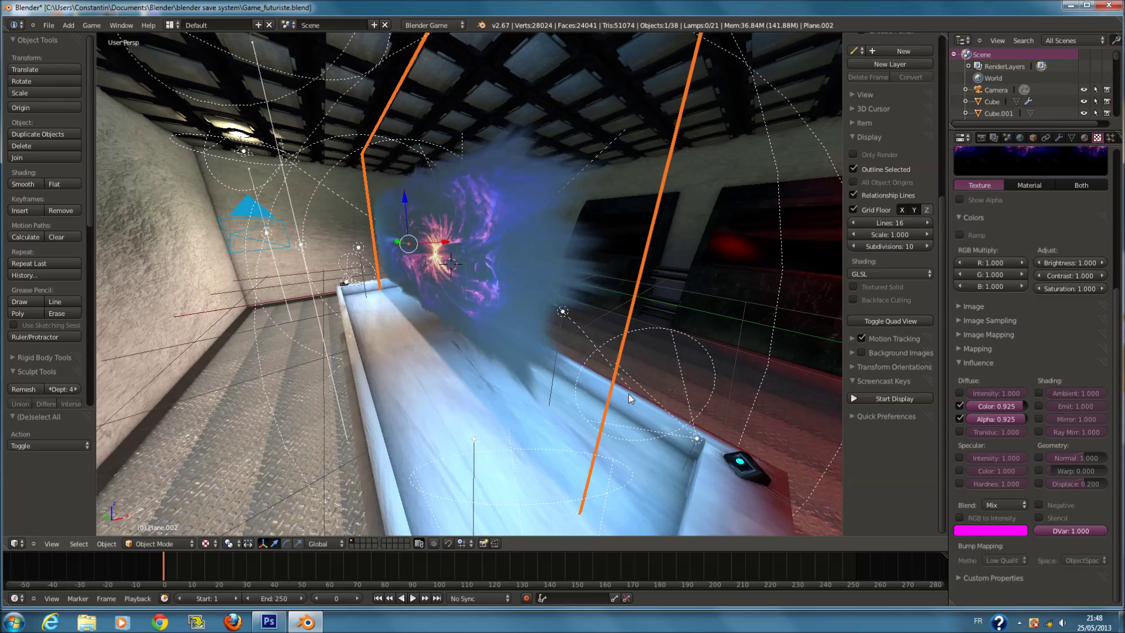
{"action": "left_click", "coordinate": [1007, 404]}
{"action": "key", "text": "BackSpace"}
{"action": "type", "text": ".9"}
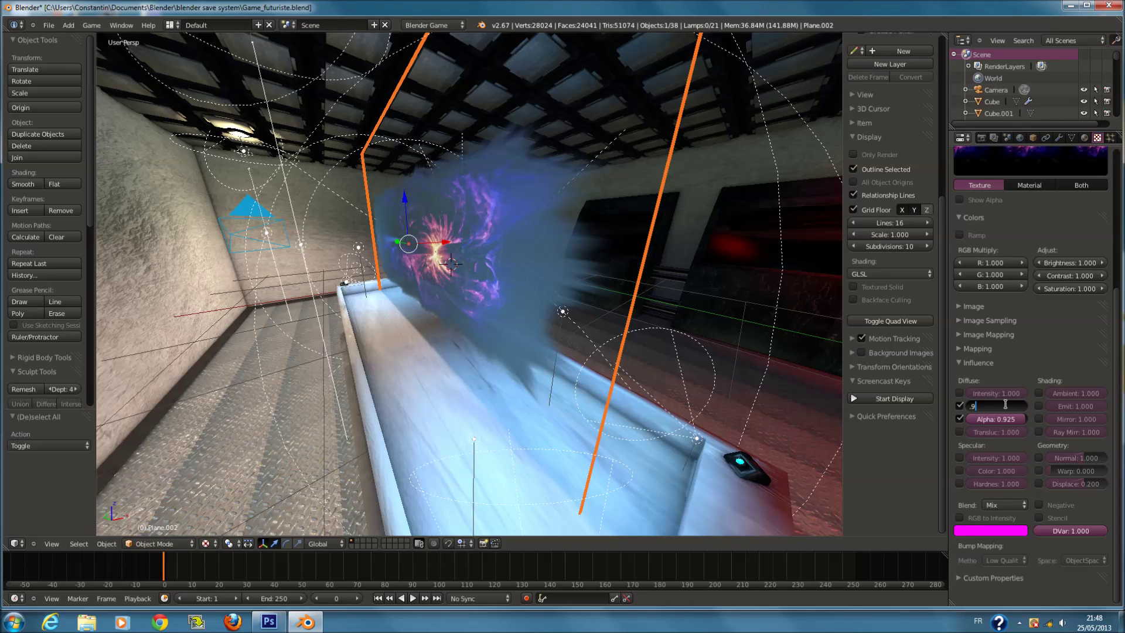
{"action": "type", "text": "8"}
{"action": "key", "text": "Return"}
Deselect the hologram, save over the existing file and start the game to check the hologram's look.
{"action": "key", "text": "a"}
{"action": "key", "text": "ctrl+s"}
{"action": "left_click", "coordinate": [630, 340]}
{"action": "scroll", "coordinate": [639, 339], "scroll_direction": "down", "scroll_amount": 3}
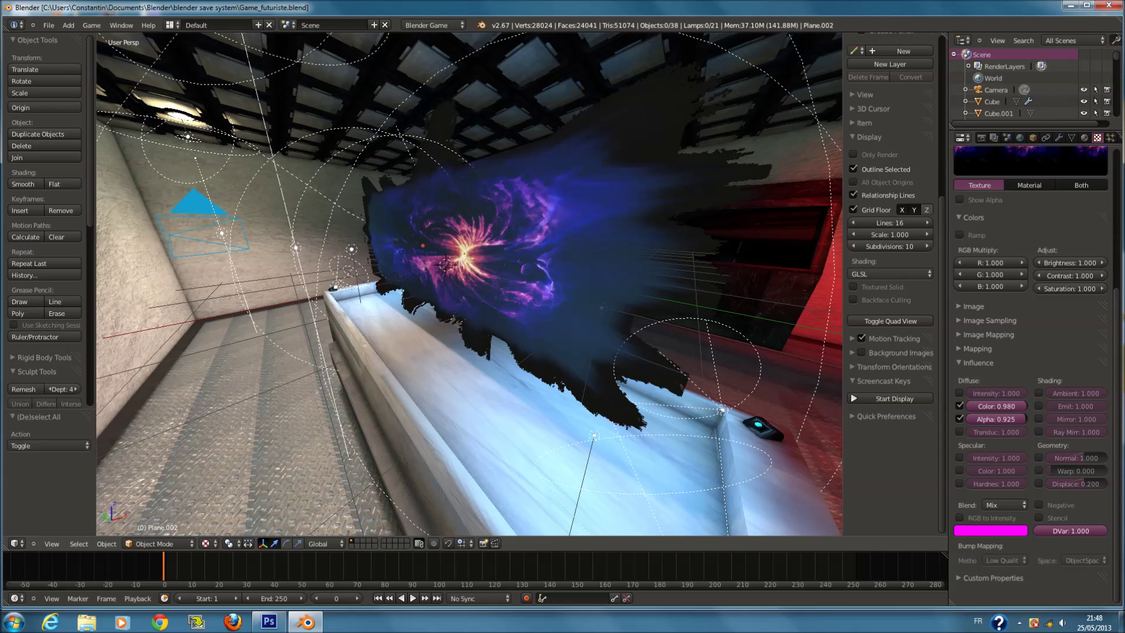
{"action": "key", "text": "p"}
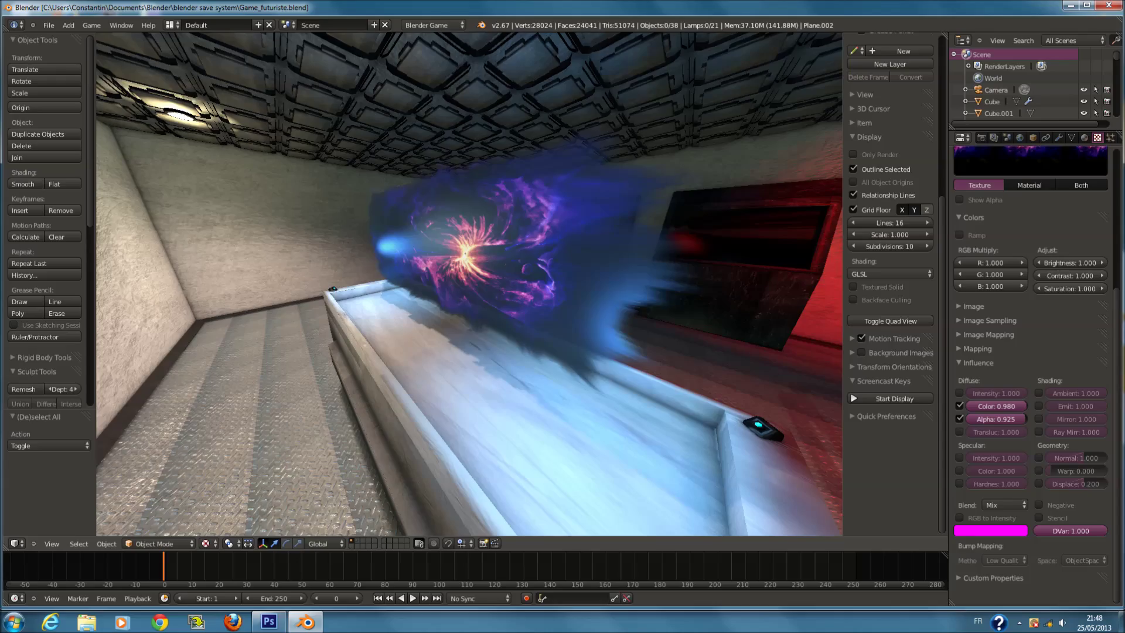
Stop the running game, bring up the world settings and save over Game_futuriste.blend.
{"action": "key", "text": "Escape"}
{"action": "mouse_move", "coordinate": [633, 299]}
{"action": "middle_mouse_down"}
{"action": "mouse_move", "coordinate": [683, 314]}
{"action": "mouse_move", "coordinate": [628, 300]}
{"action": "mouse_move", "coordinate": [398, 320]}
{"action": "mouse_move", "coordinate": [488, 315]}
{"action": "mouse_move", "coordinate": [435, 319]}
{"action": "mouse_move", "coordinate": [455, 216]}
{"action": "mouse_move", "coordinate": [596, 307]}
{"action": "mouse_move", "coordinate": [633, 301]}
{"action": "middle_mouse_up"}
{"action": "key", "text": "a"}
{"action": "key", "text": "a"}
{"action": "key", "text": "a"}
{"action": "key", "text": "ctrl+s"}
{"action": "middle_click_drag", "start_coordinate": [519, 293], "coordinate": [437, 235]}
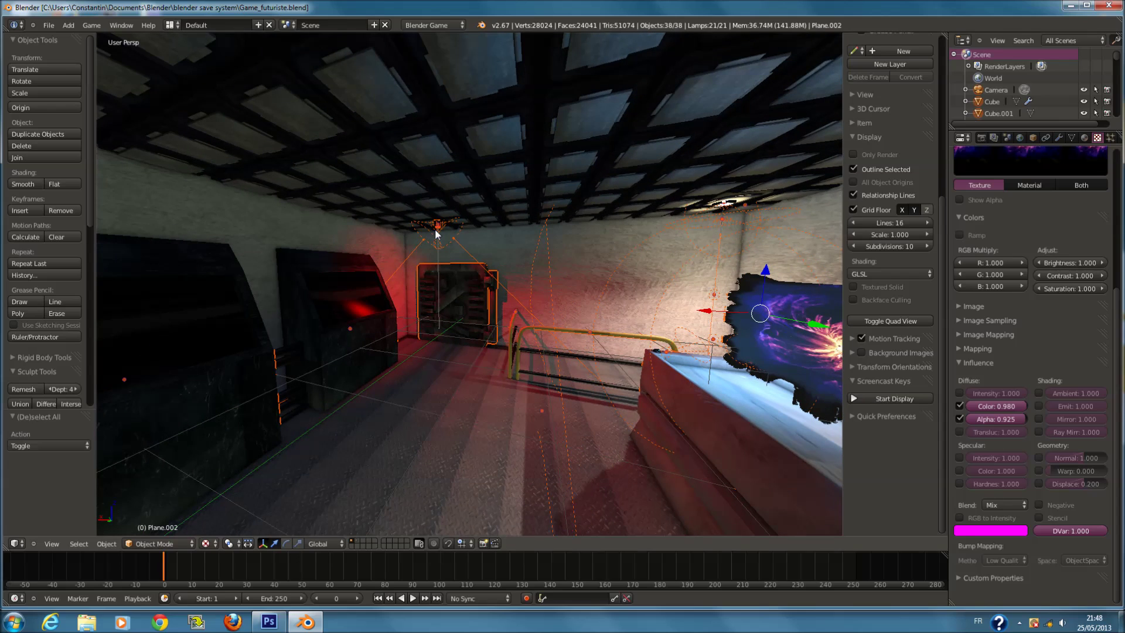
{"action": "left_click", "coordinate": [1021, 138]}
{"action": "key", "text": "ctrl+s"}
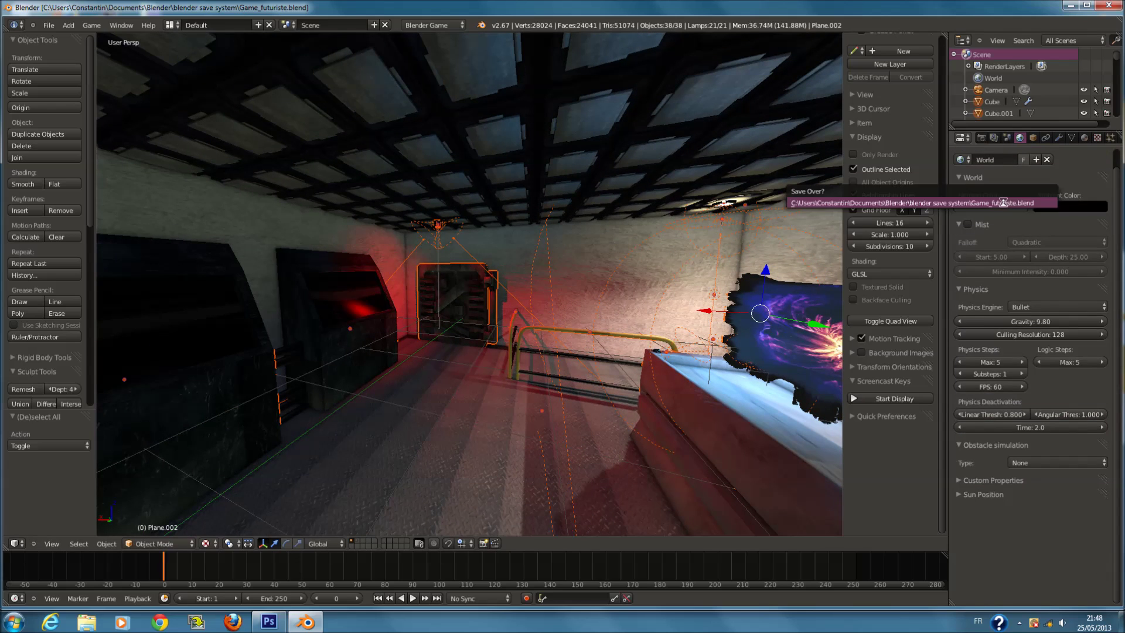
{"action": "left_click", "coordinate": [1003, 203]}
Enable mist for the world and run the game briefly to check its effect on the room.
{"action": "left_click", "coordinate": [969, 241]}
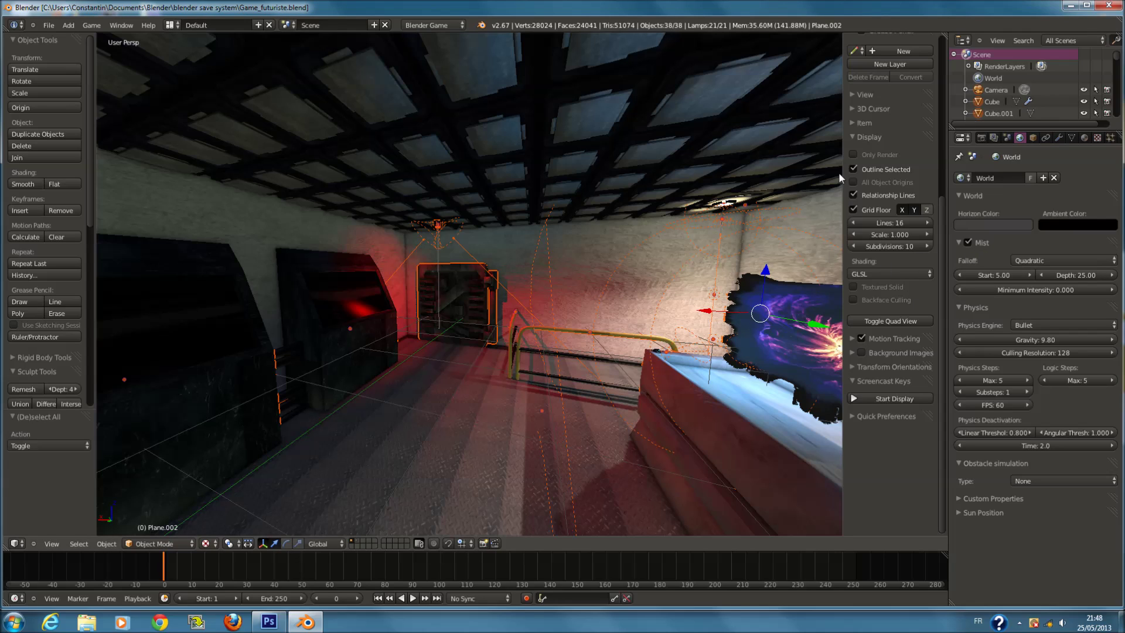
{"action": "middle_click_drag", "start_coordinate": [772, 189], "coordinate": [771, 188]}
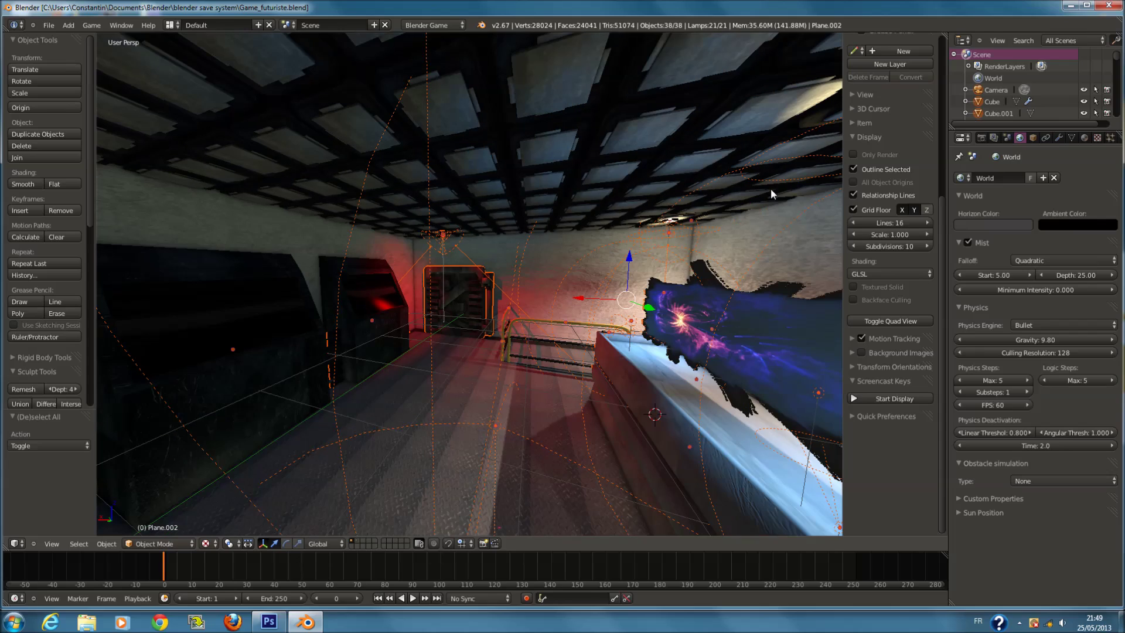
{"action": "scroll", "coordinate": [691, 264], "scroll_direction": "down", "scroll_amount": 8}
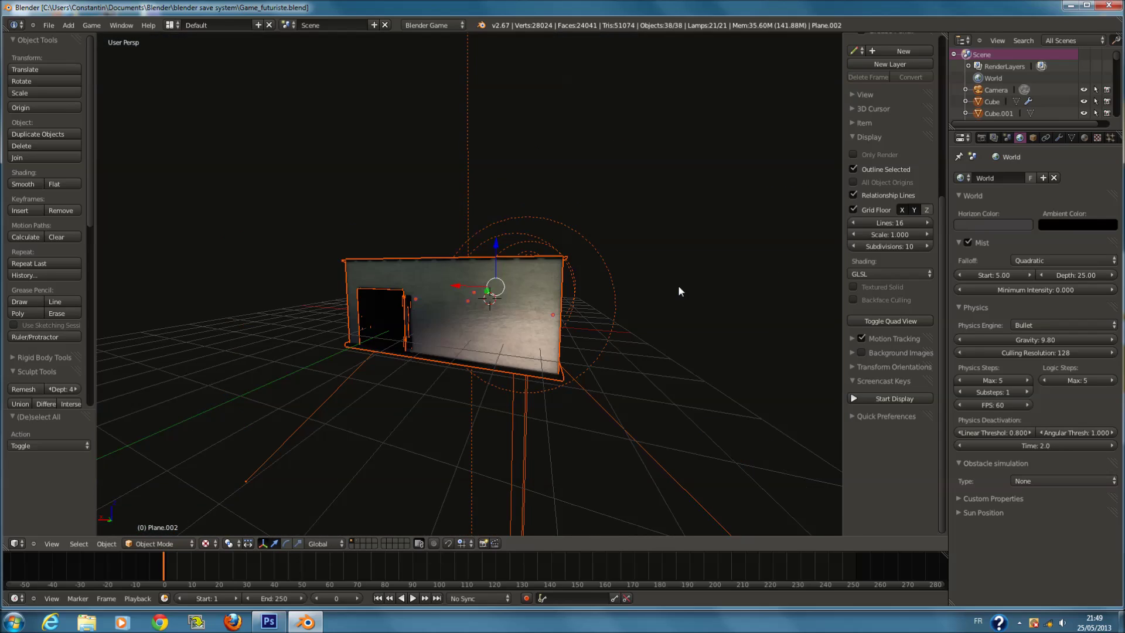
{"action": "scroll", "coordinate": [609, 317], "scroll_direction": "up", "scroll_amount": 3}
{"action": "scroll", "coordinate": [606, 318], "scroll_direction": "up", "scroll_amount": 4}
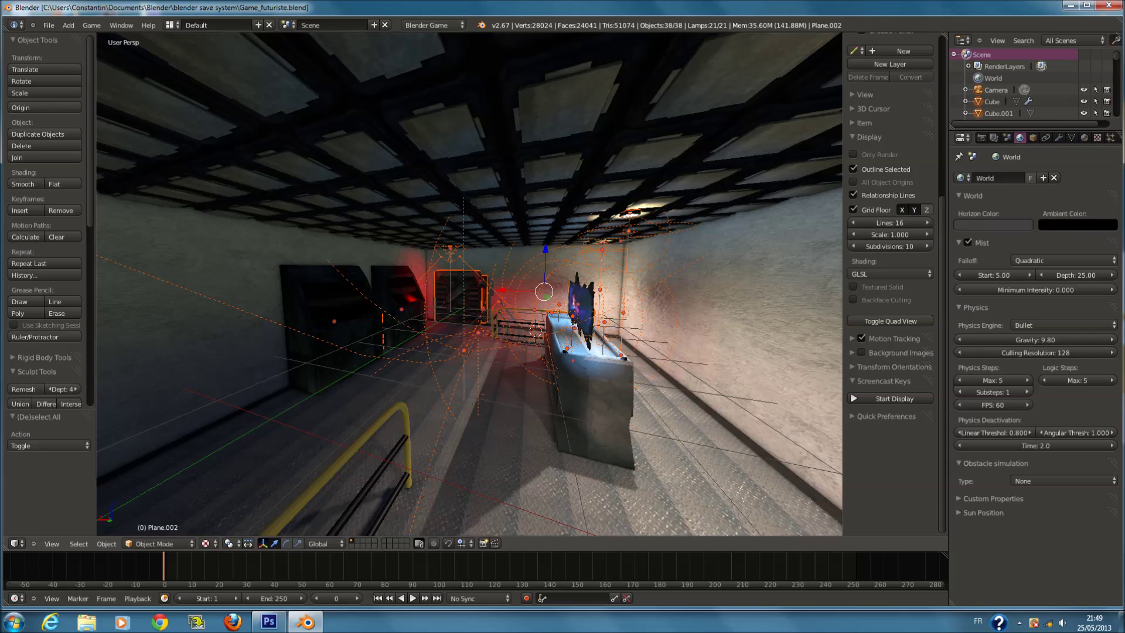
{"action": "key", "text": "p"}
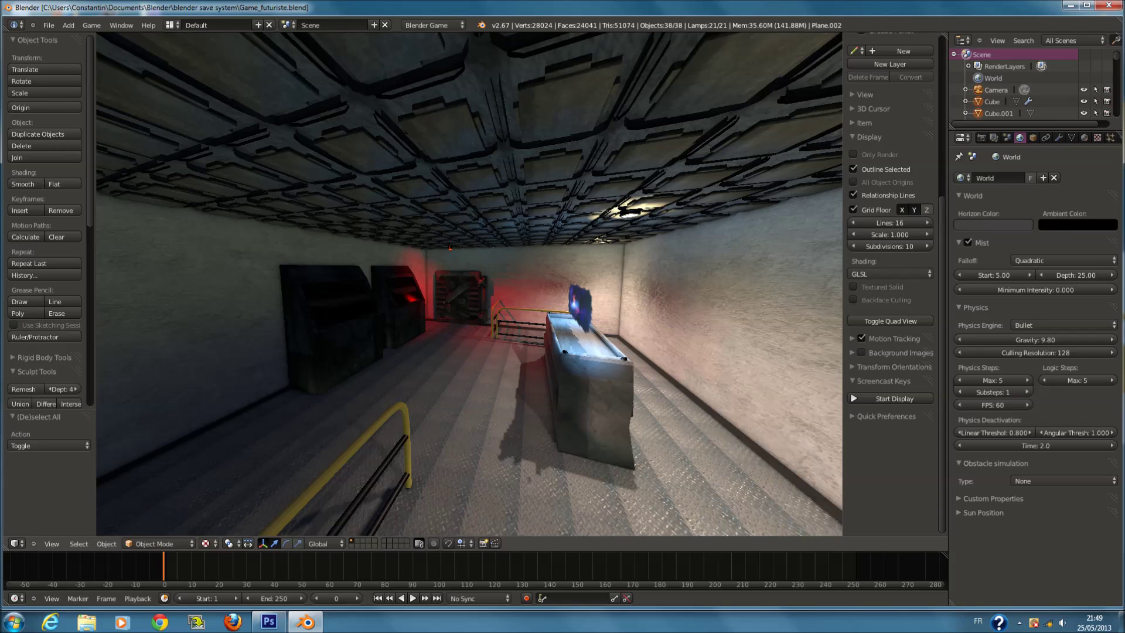
{"action": "key", "text": "Escape"}
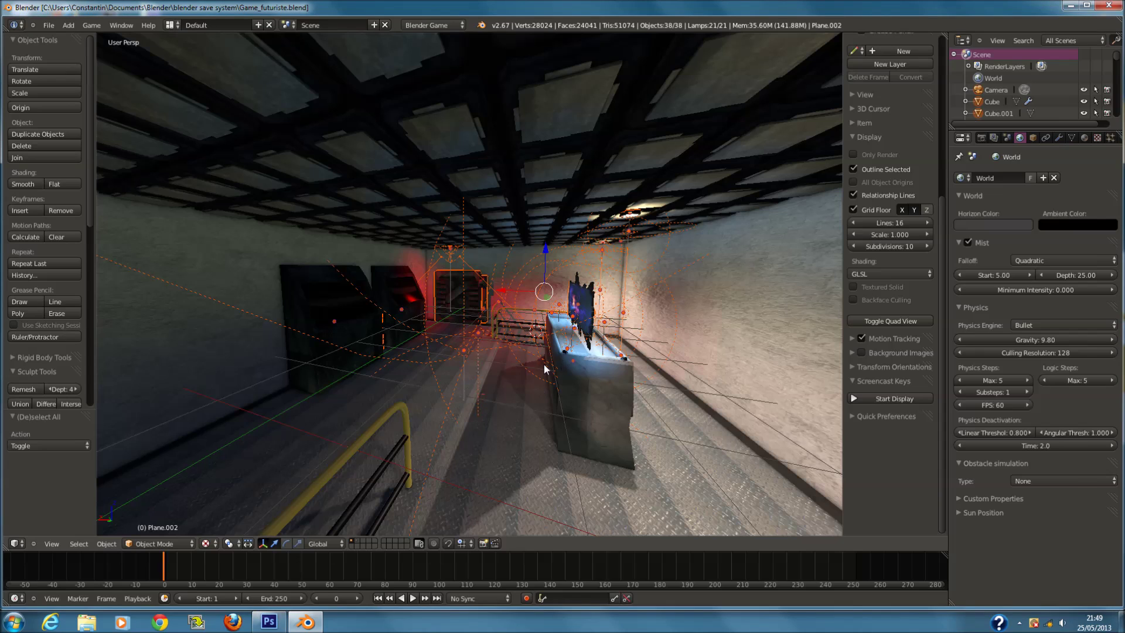
{"action": "scroll", "coordinate": [543, 363], "scroll_direction": "up", "scroll_amount": 5}
{"action": "scroll", "coordinate": [553, 382], "scroll_direction": "down", "scroll_amount": 5}
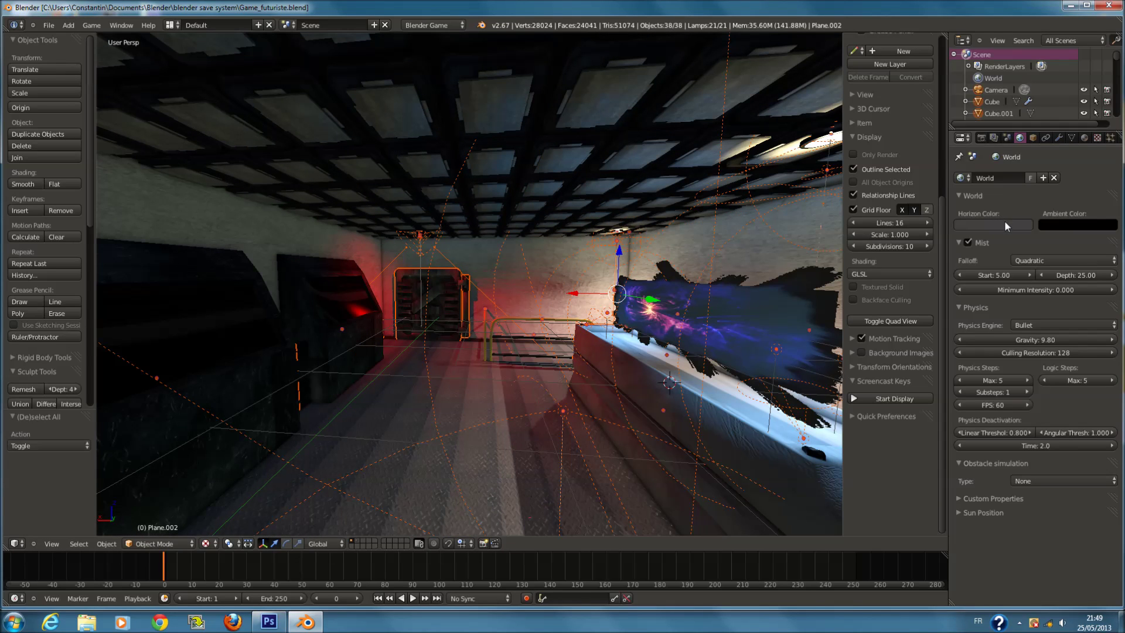
Switch the viewport to solid shading and try a muted blue horizon color of R 0.132, G 0.173, B 0.260.
{"action": "left_click", "coordinate": [207, 544]}
{"action": "left_click", "coordinate": [224, 503]}
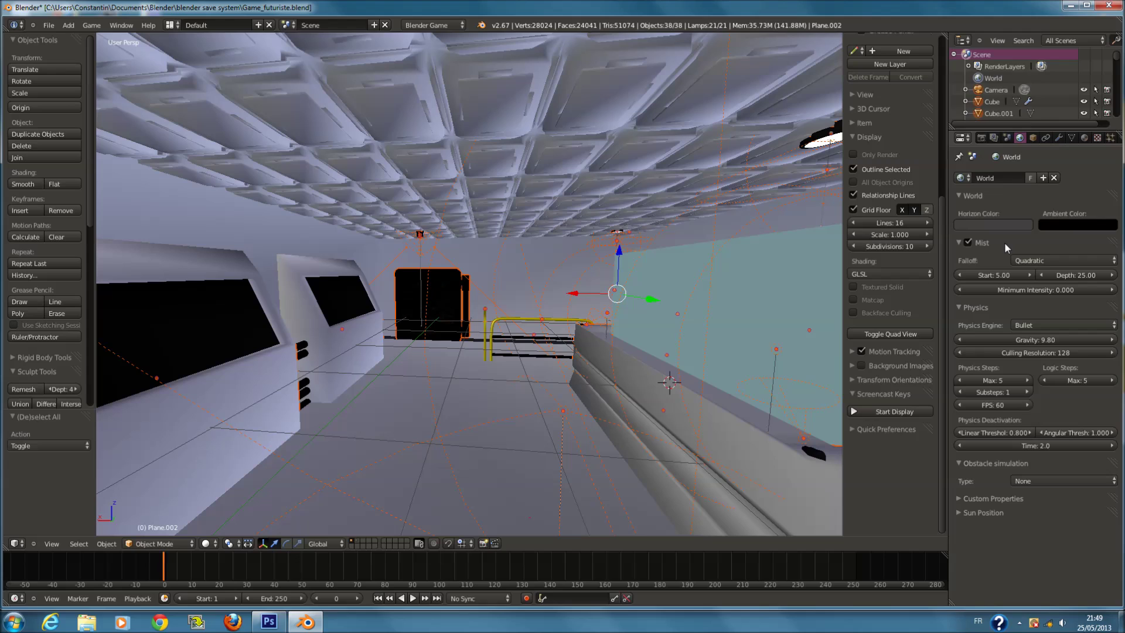
{"action": "left_click", "coordinate": [1003, 225]}
{"action": "left_click_drag", "start_coordinate": [1024, 120], "coordinate": [983, 104]}
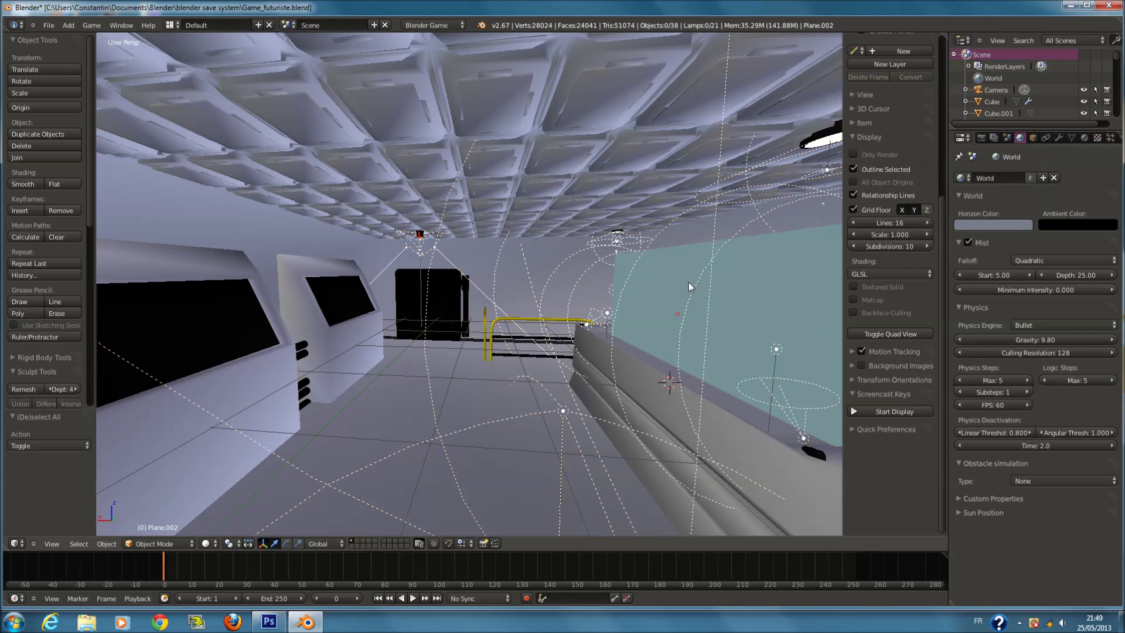
{"action": "left_click", "coordinate": [1011, 223]}
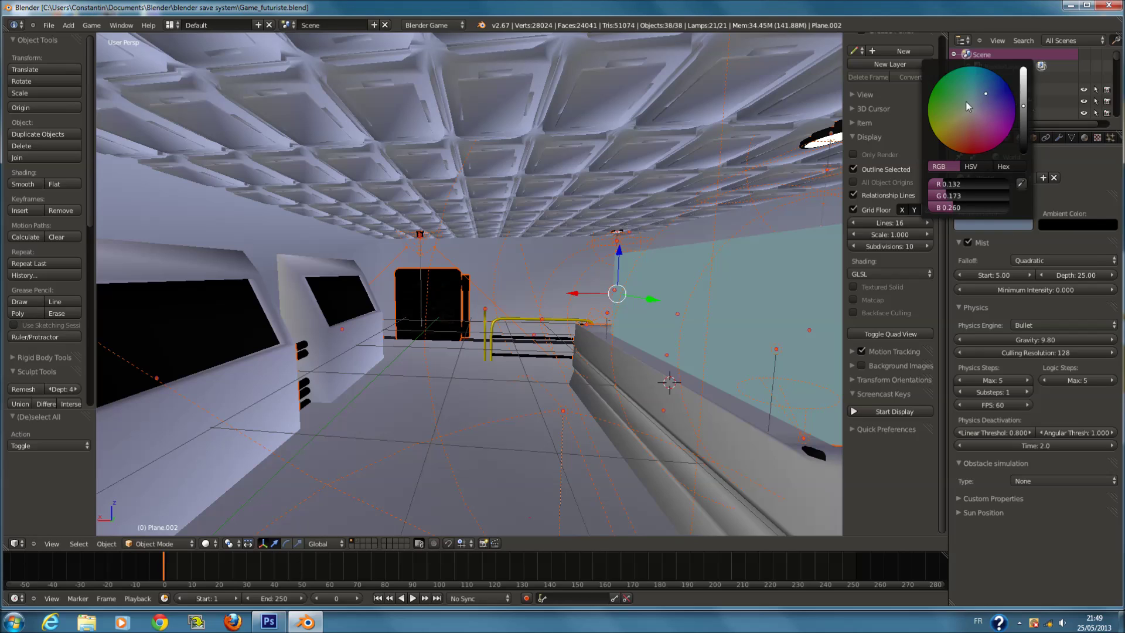
Raise the world's ambient color slightly above black, to a nearly neutral dark gray.
{"action": "left_click", "coordinate": [1093, 225]}
{"action": "mouse_move", "coordinate": [1108, 151]}
{"action": "left_mouse_down"}
{"action": "mouse_move", "coordinate": [1110, 111]}
{"action": "mouse_move", "coordinate": [1112, 153]}
{"action": "left_mouse_up"}
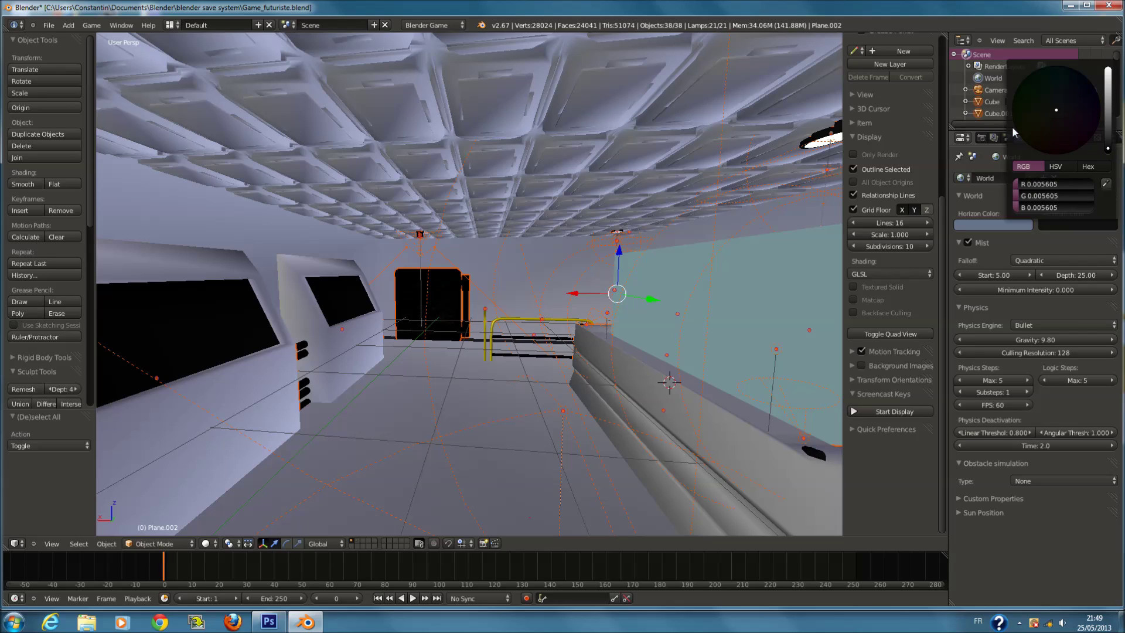
{"action": "left_click", "coordinate": [1025, 226]}
{"action": "left_click", "coordinate": [1084, 224]}
{"action": "left_click_drag", "start_coordinate": [1054, 111], "coordinate": [1054, 118]}
Return the viewport to textured shading and run the game to check the world colors.
{"action": "left_click", "coordinate": [206, 543]}
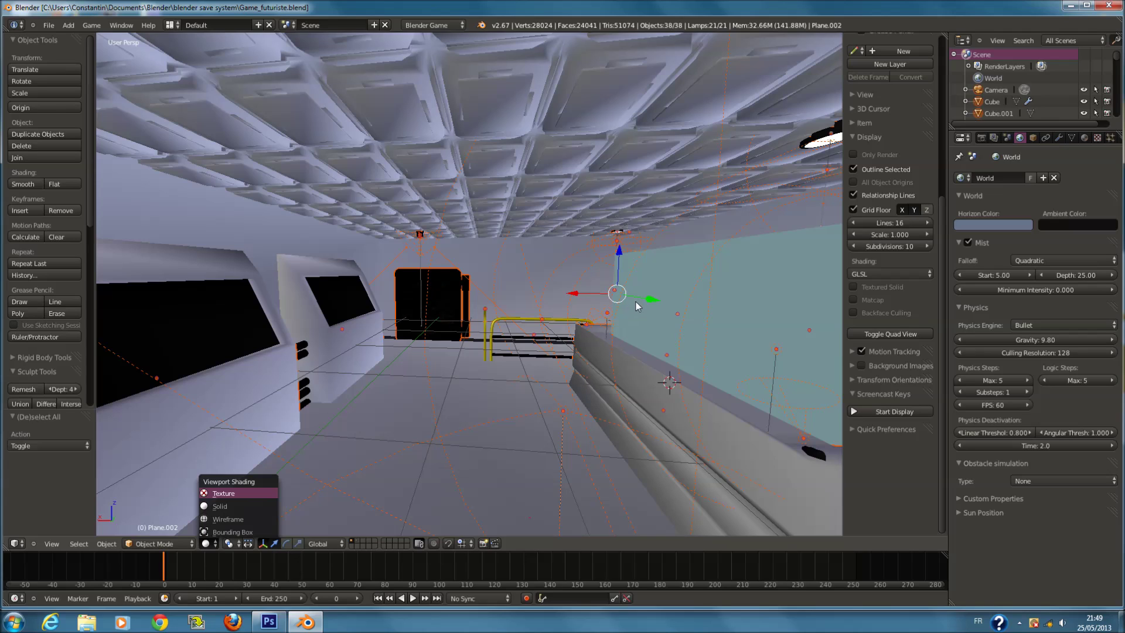
{"action": "key", "text": "Return"}
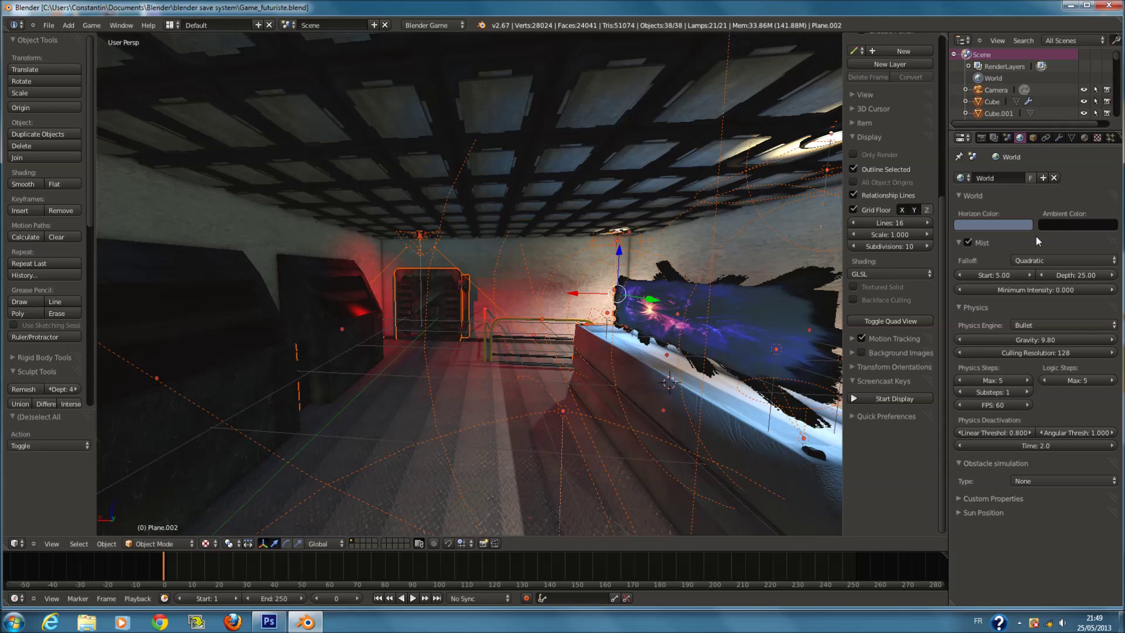
{"action": "key", "text": "a"}
{"action": "key", "text": "a"}
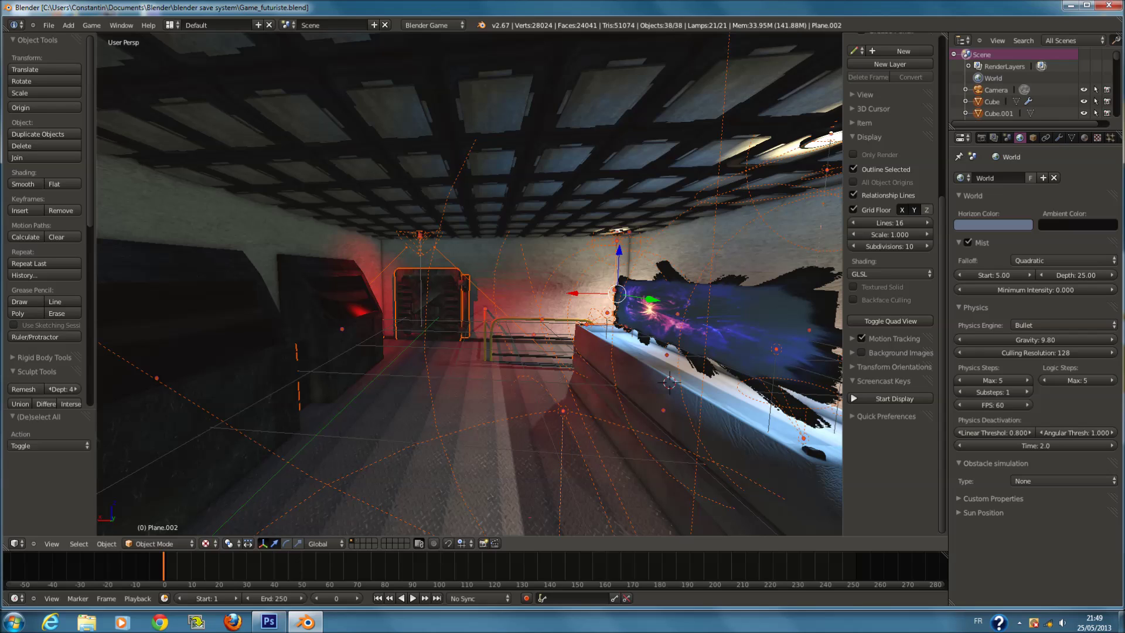
{"action": "key", "text": "p"}
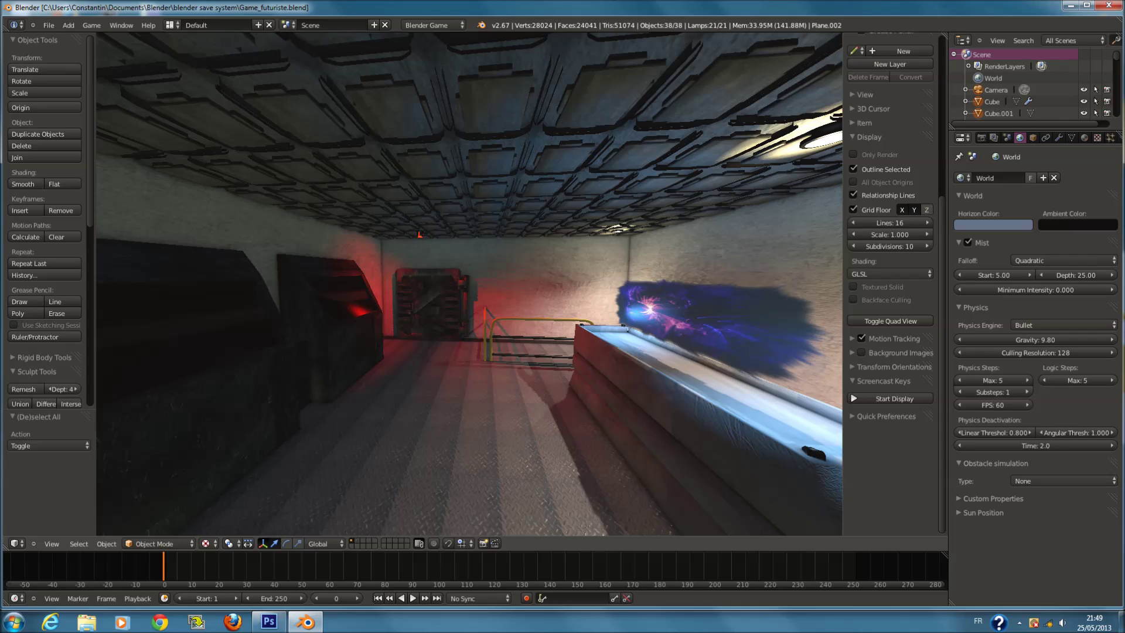
{"action": "key", "text": "Escape"}
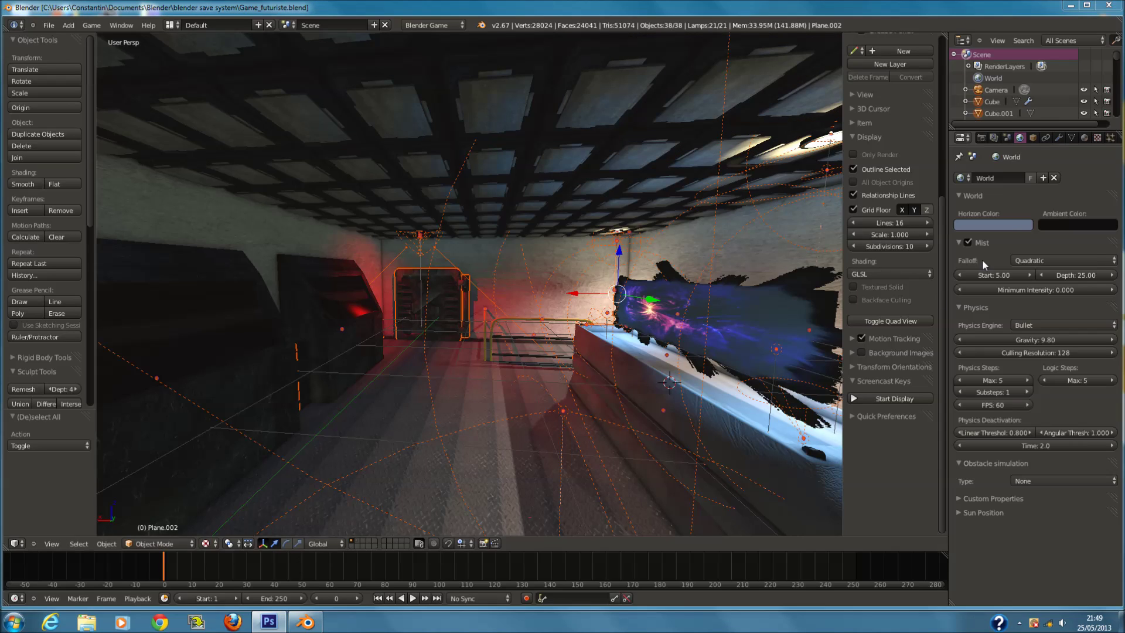
Try a saturated blue horizon color of R 0.000, G 0.03687, B 0.467 and test it in the game.
{"action": "left_click", "coordinate": [1007, 225]}
{"action": "mouse_move", "coordinate": [1023, 109]}
{"action": "left_mouse_down"}
{"action": "mouse_move", "coordinate": [1022, 91]}
{"action": "mouse_move", "coordinate": [1006, 97]}
{"action": "left_mouse_up"}
{"action": "left_click", "coordinate": [996, 225]}
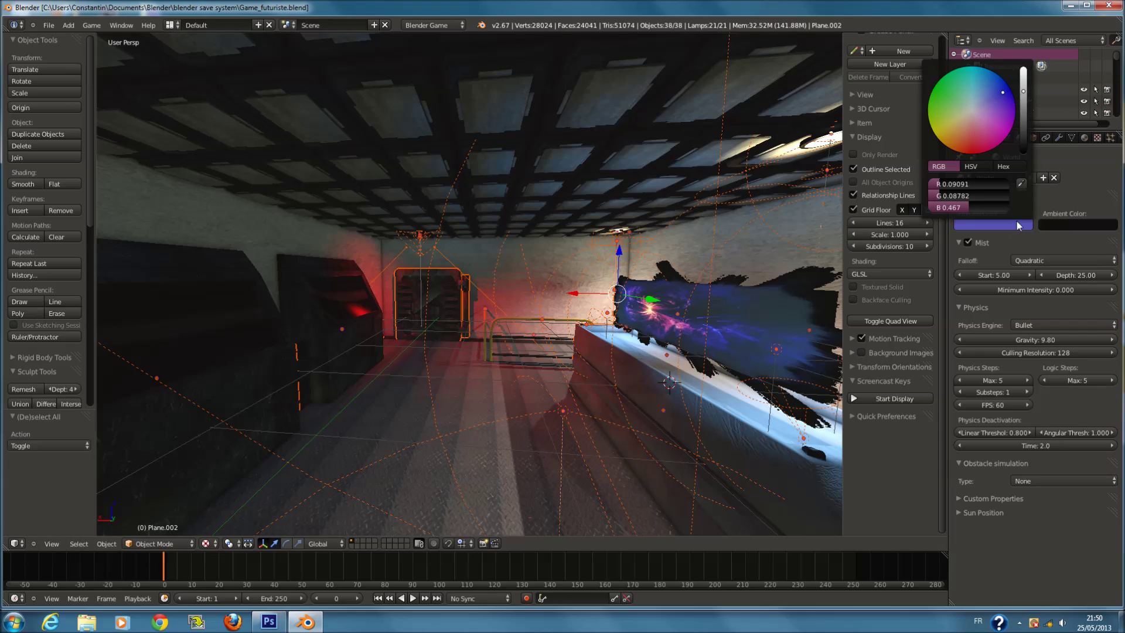
{"action": "left_click", "coordinate": [1006, 86]}
{"action": "left_click_drag", "start_coordinate": [1006, 86], "coordinate": [1019, 86]}
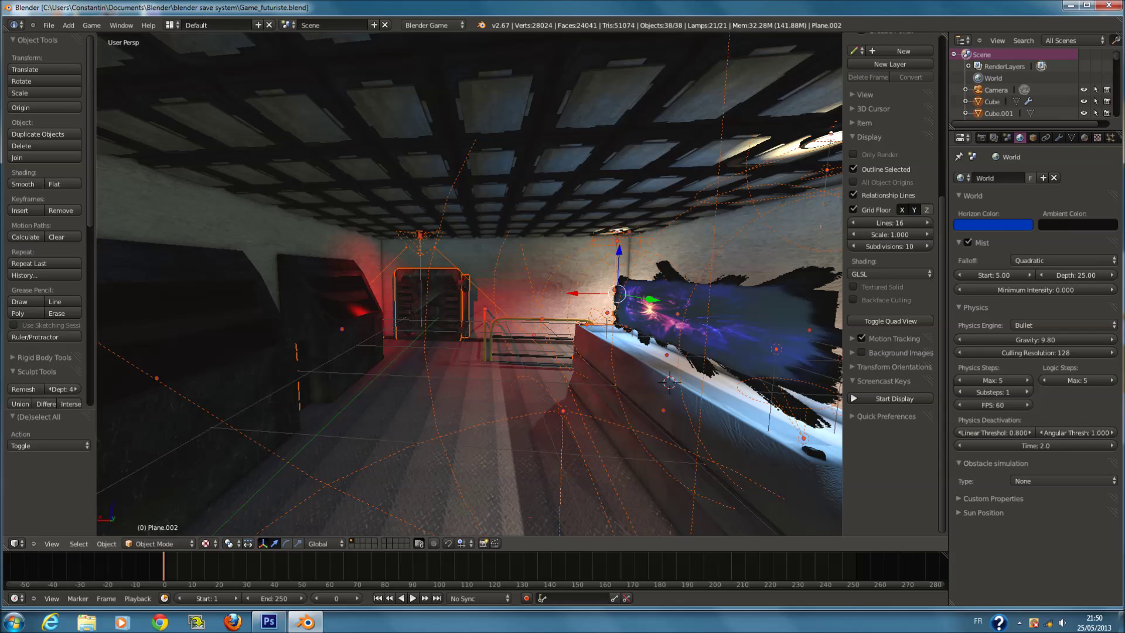
{"action": "key", "text": "p"}
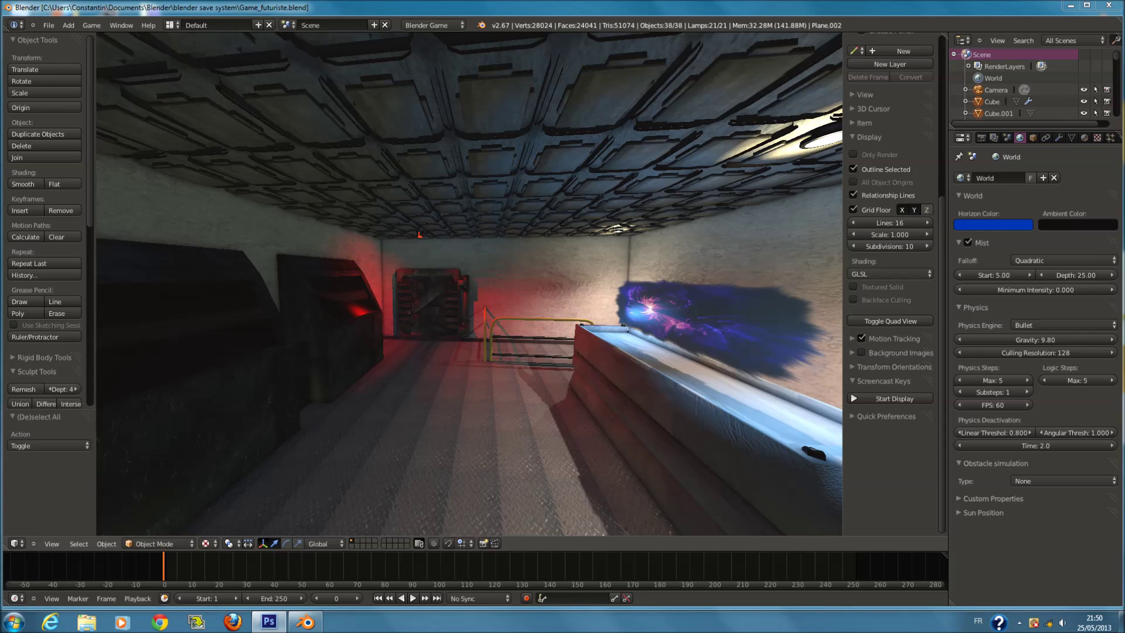
{"action": "key", "text": "Escape"}
Deselect all objects and try a darker blue horizon color of R 0.000, G 0.01544, B 0.163.
{"action": "scroll", "coordinate": [665, 352], "scroll_direction": "down", "scroll_amount": 3}
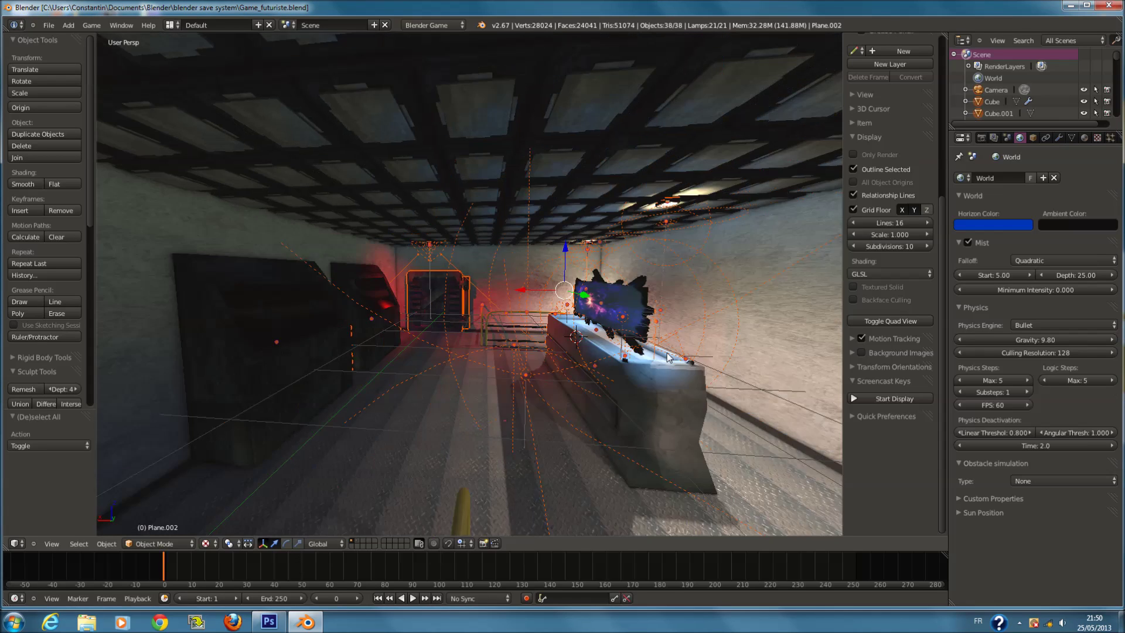
{"action": "scroll", "coordinate": [665, 353], "scroll_direction": "up", "scroll_amount": 2}
{"action": "key", "text": "a"}
{"action": "left_click", "coordinate": [1000, 224]}
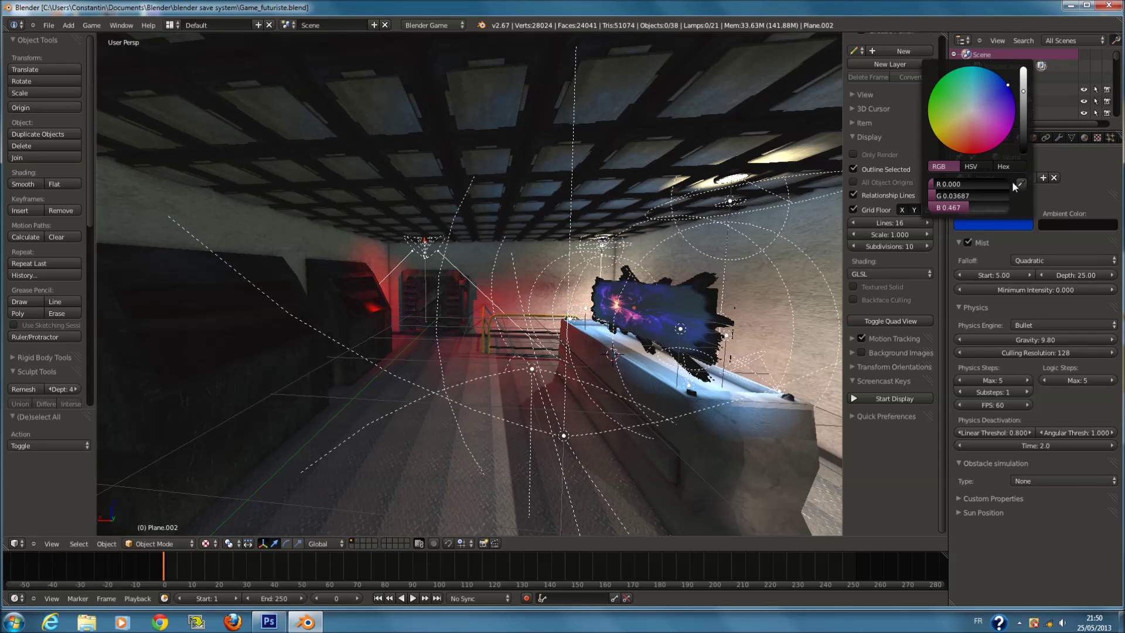
{"action": "left_click", "coordinate": [1024, 118]}
{"action": "left_click_drag", "start_coordinate": [1024, 118], "coordinate": [1024, 120]}
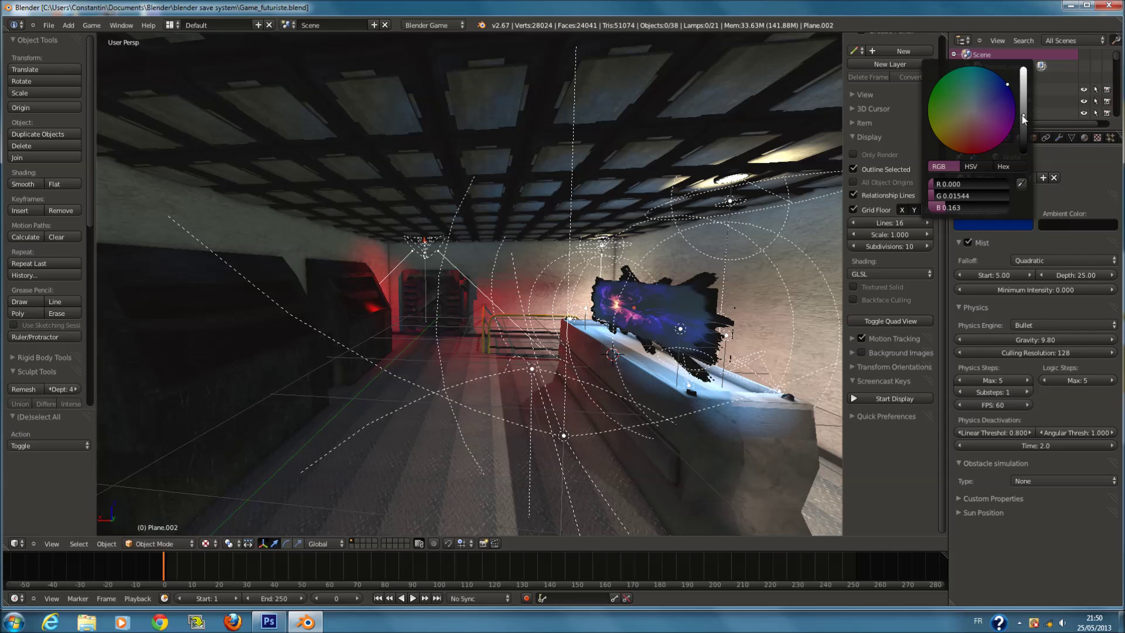
Try minimum intensities of 0.1 and 0.025 for the world's mist.
{"action": "left_click", "coordinate": [993, 274]}
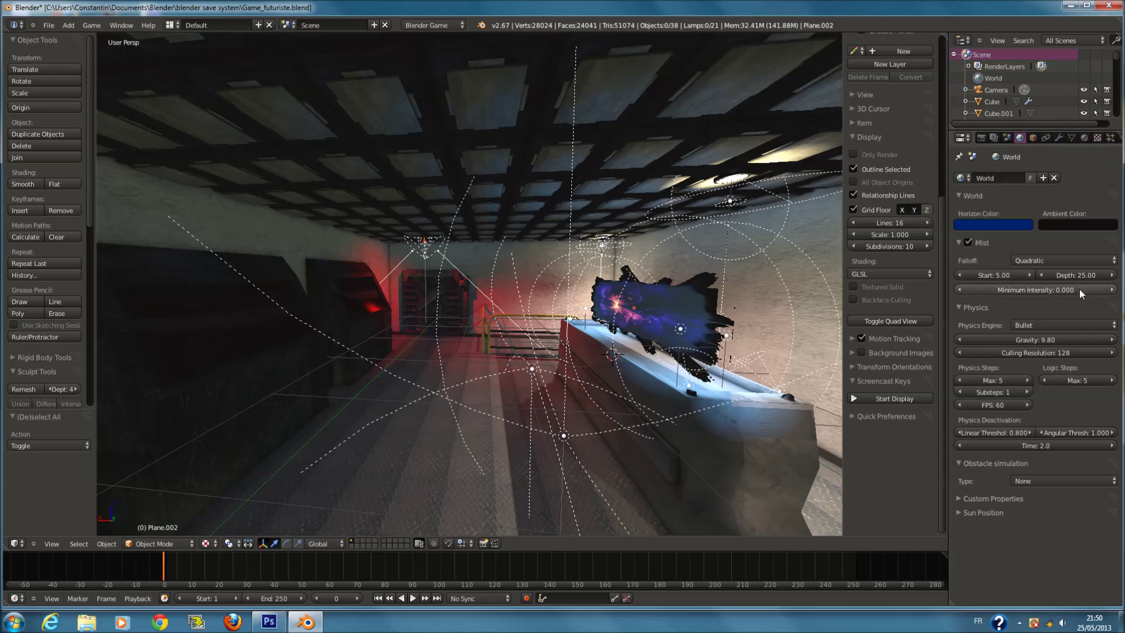
{"action": "left_click_drag", "start_coordinate": [1064, 289], "coordinate": [1088, 290]}
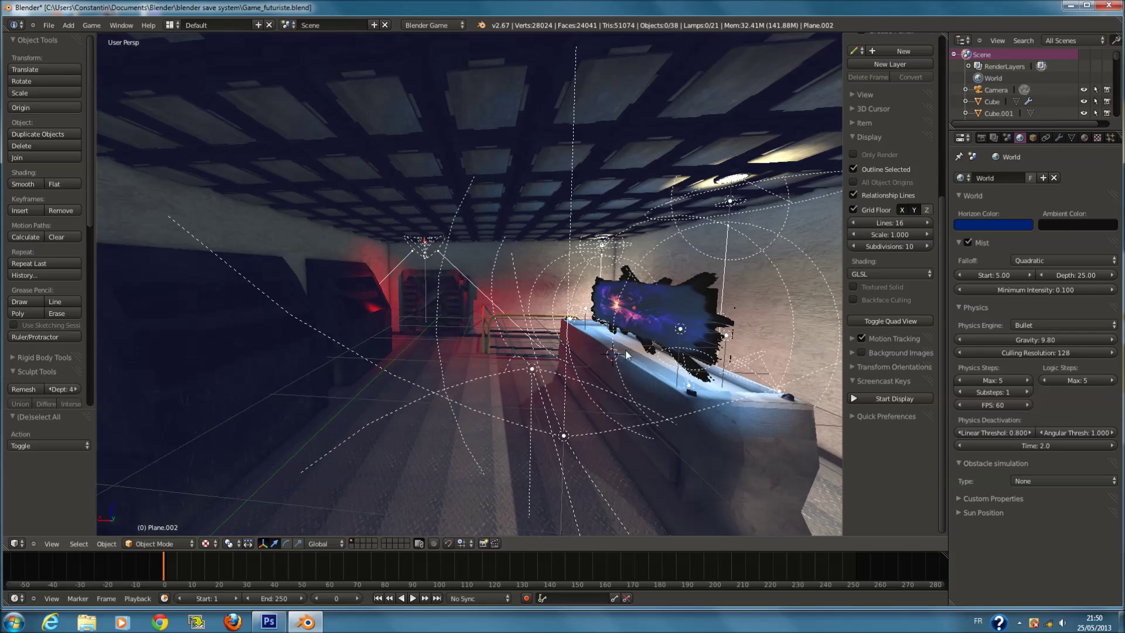
{"action": "left_click", "coordinate": [1042, 292]}
{"action": "type", "text": ".0"}
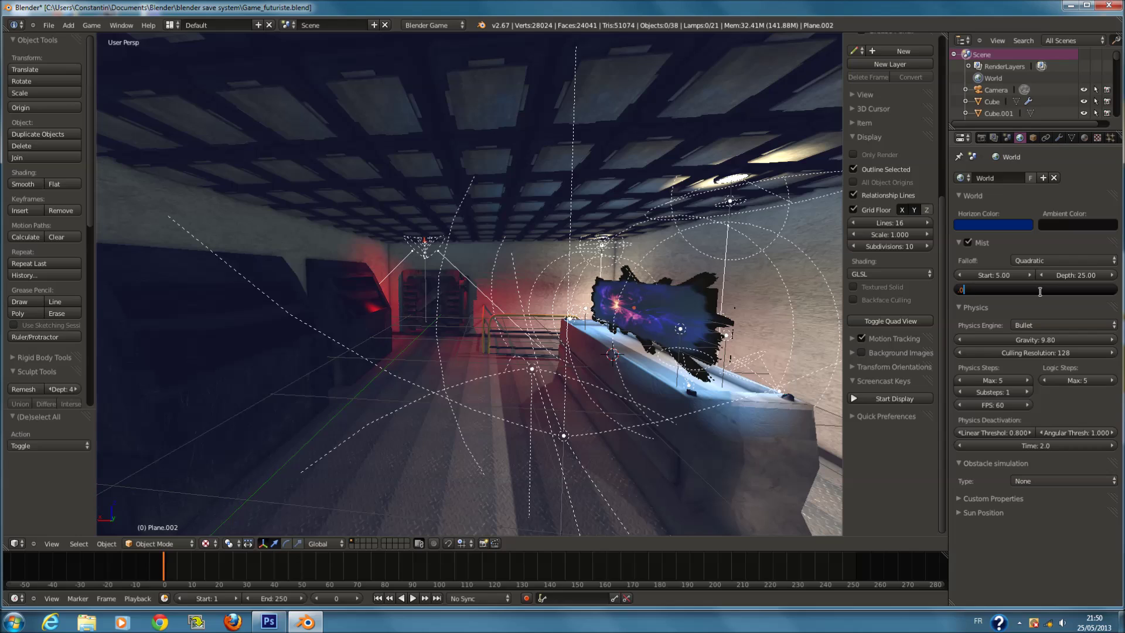
{"action": "type", "text": "25"}
{"action": "key", "text": "Return"}
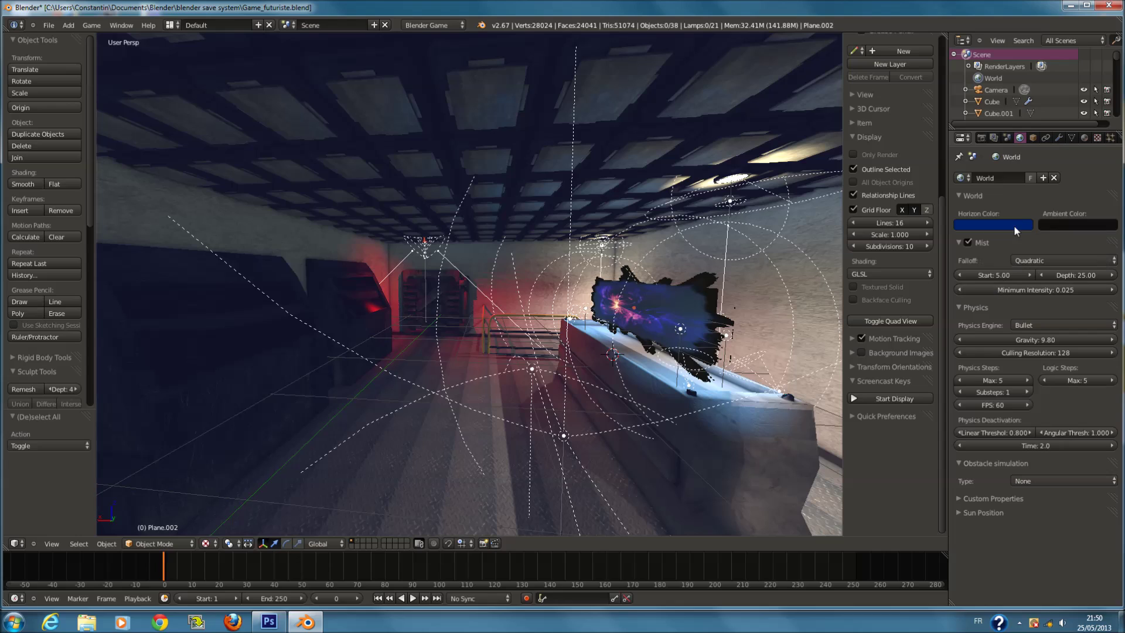
Try a minimum mist intensity of 0.01, and settle on 0.005.
{"action": "left_click", "coordinate": [1041, 288]}
{"action": "type", "text": "0.01"}
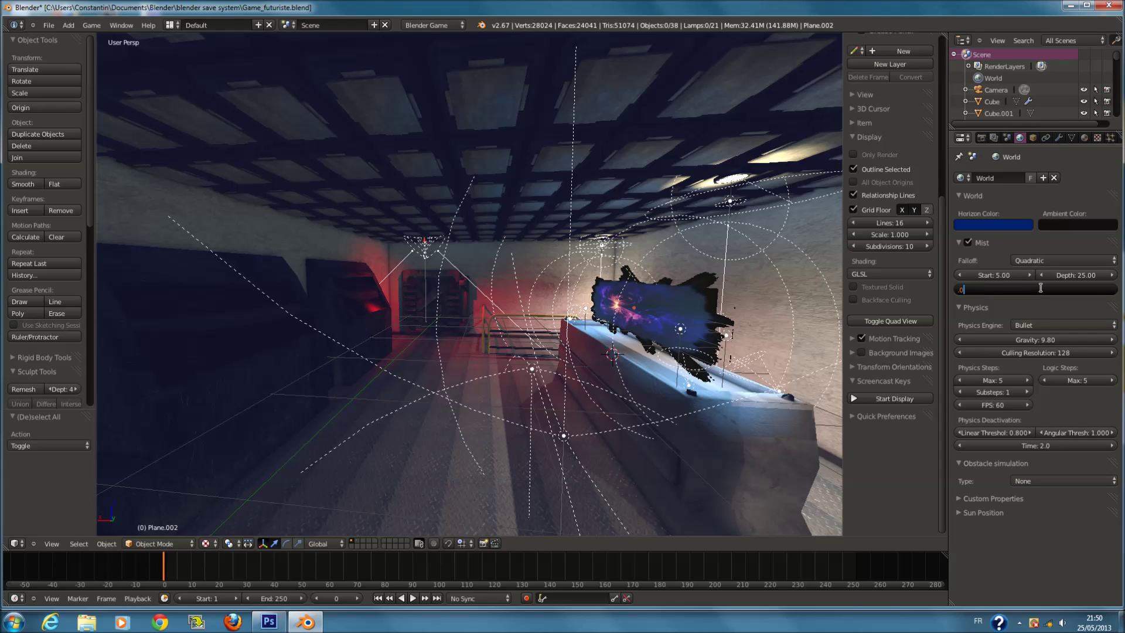
{"action": "key", "text": "Return"}
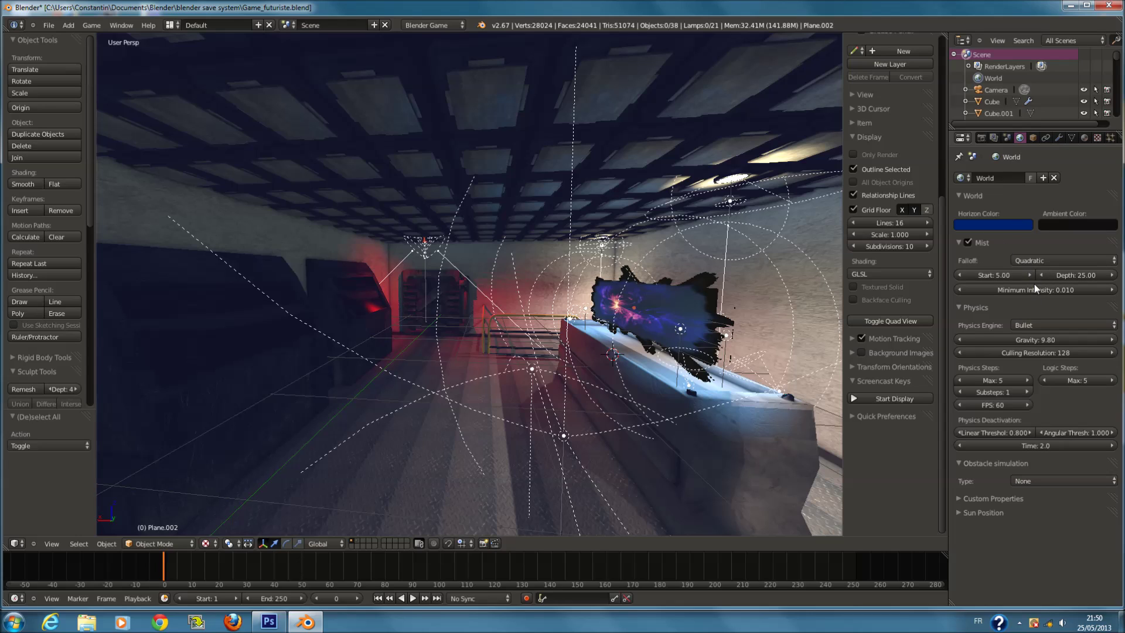
{"action": "left_click", "coordinate": [1035, 288]}
{"action": "type", "text": ".00"}
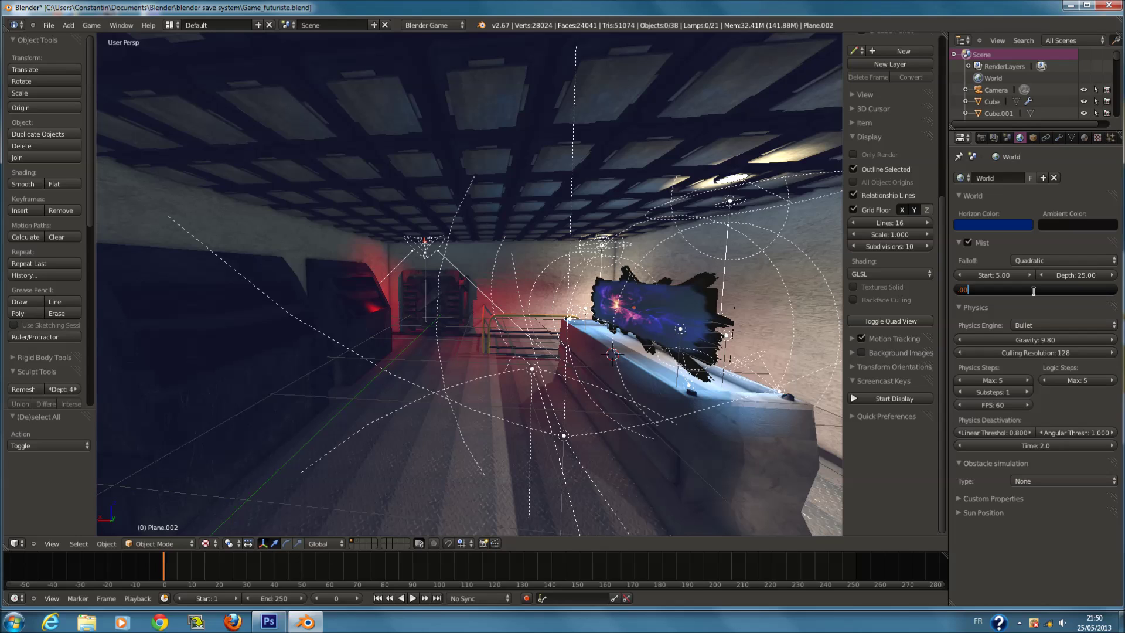
{"action": "type", "text": "5"}
{"action": "key", "text": "Return"}
Change the world's horizon color to a muted gray-green and save over the existing file.
{"action": "left_click", "coordinate": [996, 223]}
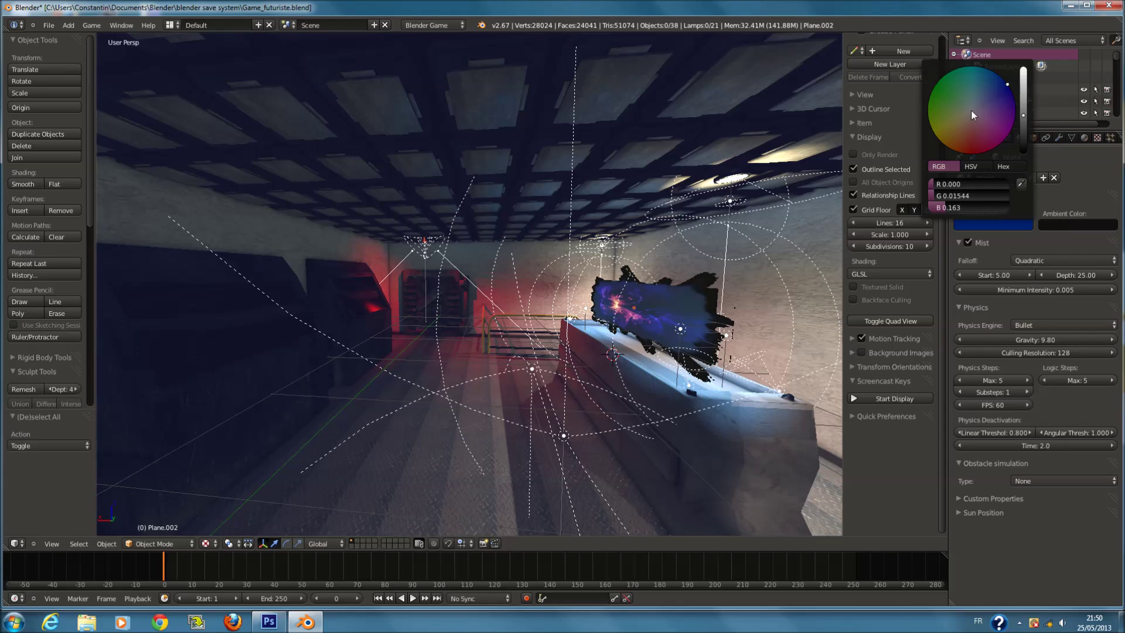
{"action": "left_click", "coordinate": [965, 116]}
{"action": "key", "text": "ctrl+s"}
{"action": "left_click", "coordinate": [626, 351]}
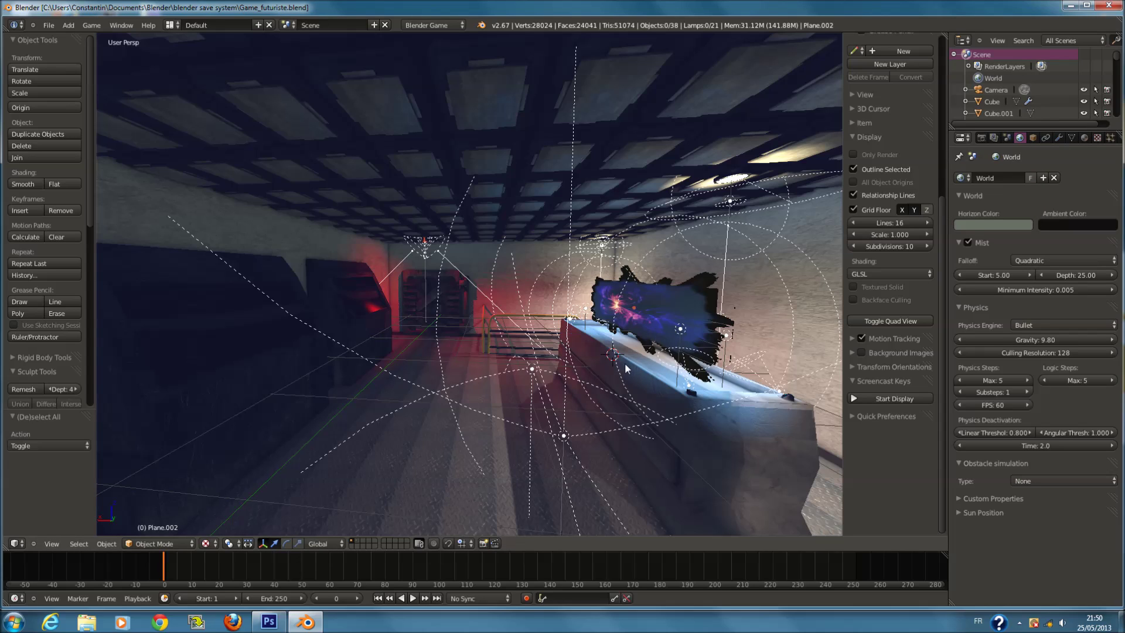
Adjust the world's ambient color to a very dark blue-gray.
{"action": "left_click", "coordinate": [1108, 229]}
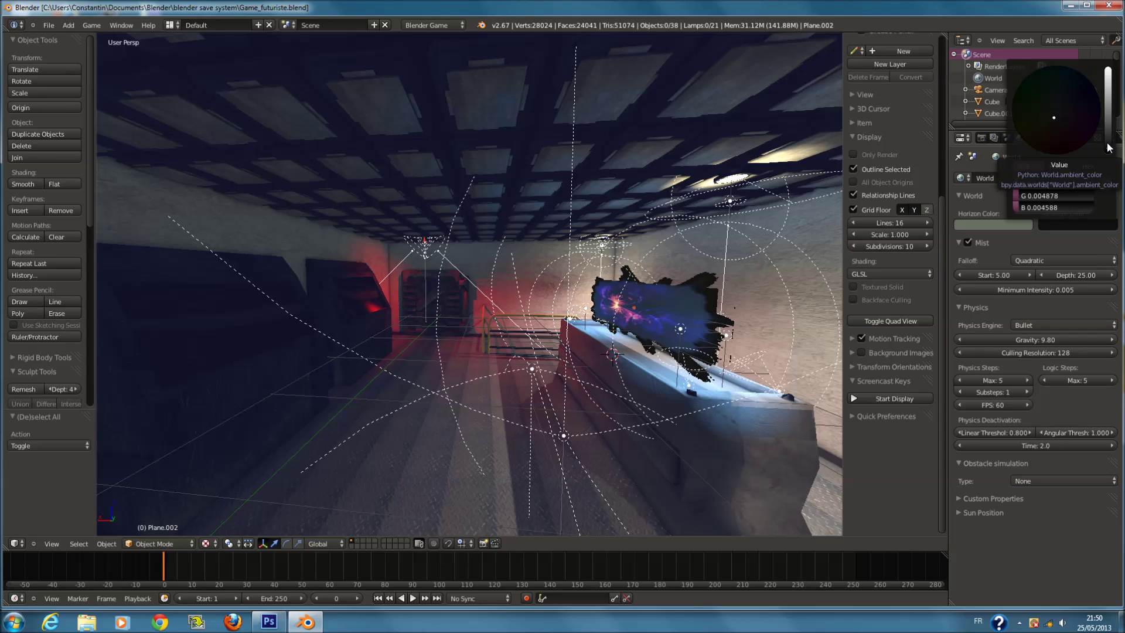
{"action": "left_click", "coordinate": [1108, 146]}
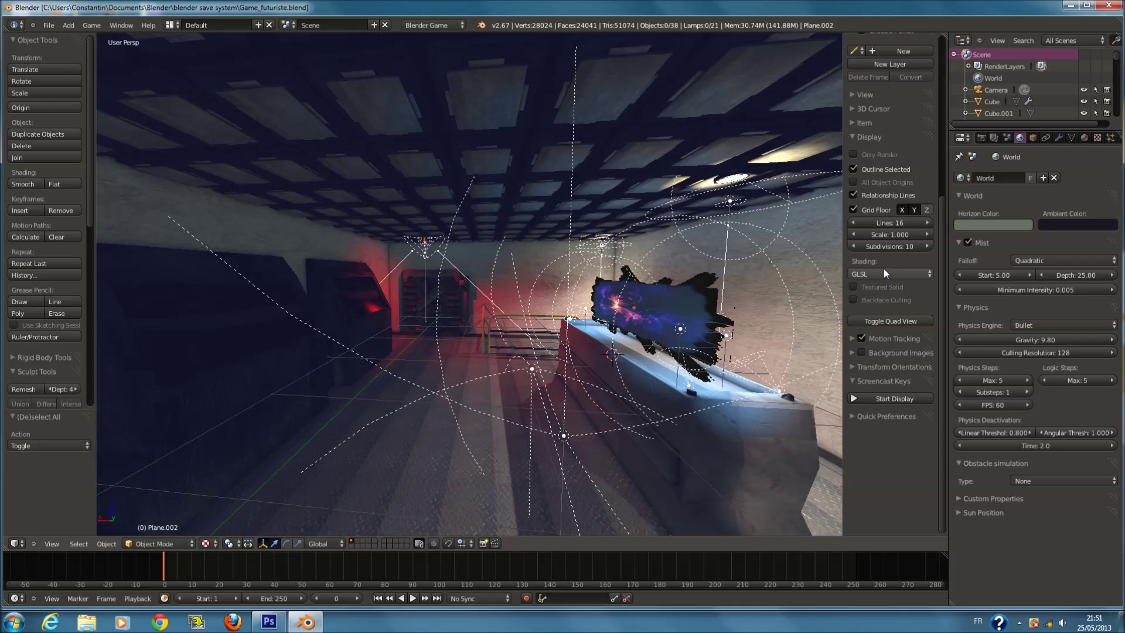
Set the minimum intensity of the world's mist to 0.001.
{"action": "left_click", "coordinate": [1039, 289]}
{"action": "type", "text": ".001"}
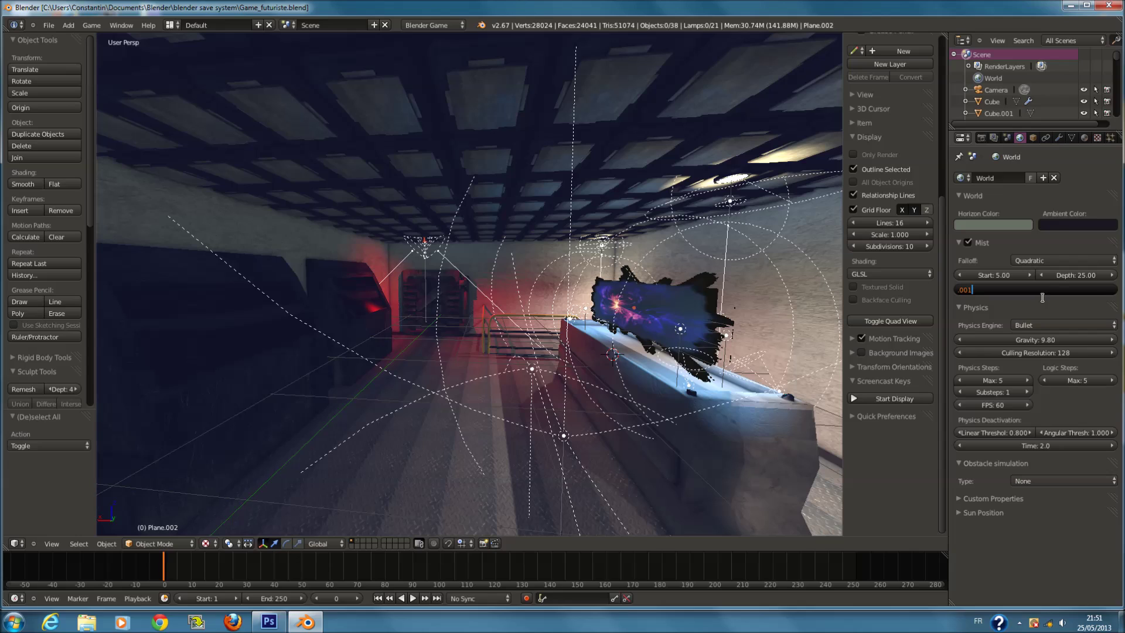
{"action": "key", "text": "Return"}
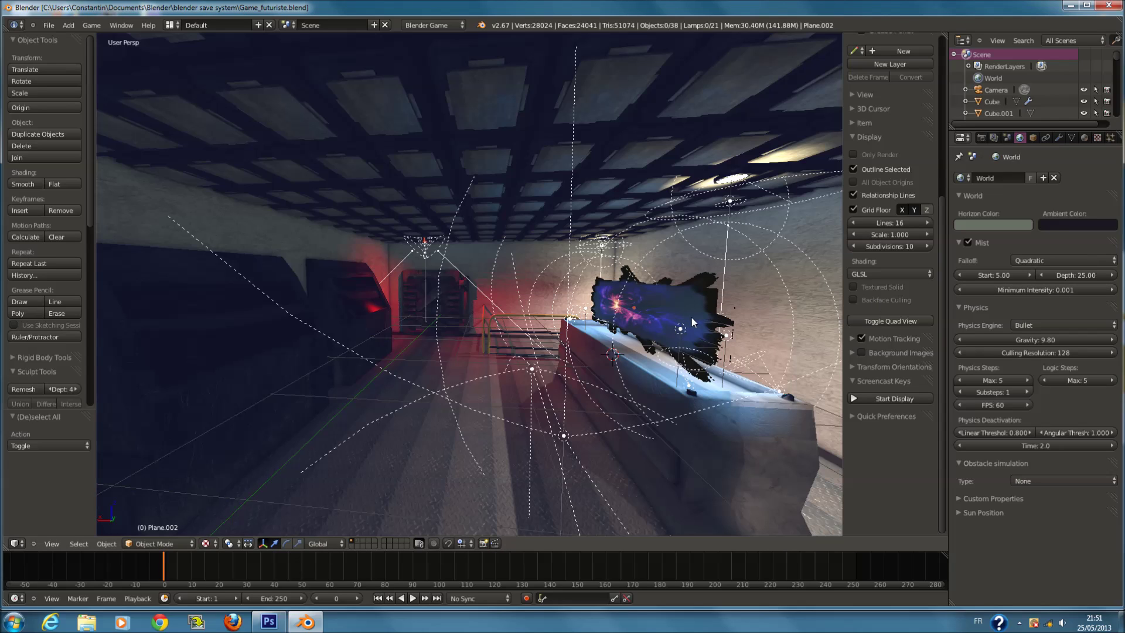
Change the world's ambient color to near black and save over the existing Game_futuriste.blend file.
{"action": "left_click", "coordinate": [1090, 226]}
{"action": "left_click", "coordinate": [1111, 151]}
{"action": "key", "text": "ctrl+s"}
{"action": "key", "text": "ctrl+z"}
{"action": "key", "text": "ctrl+shift+z"}
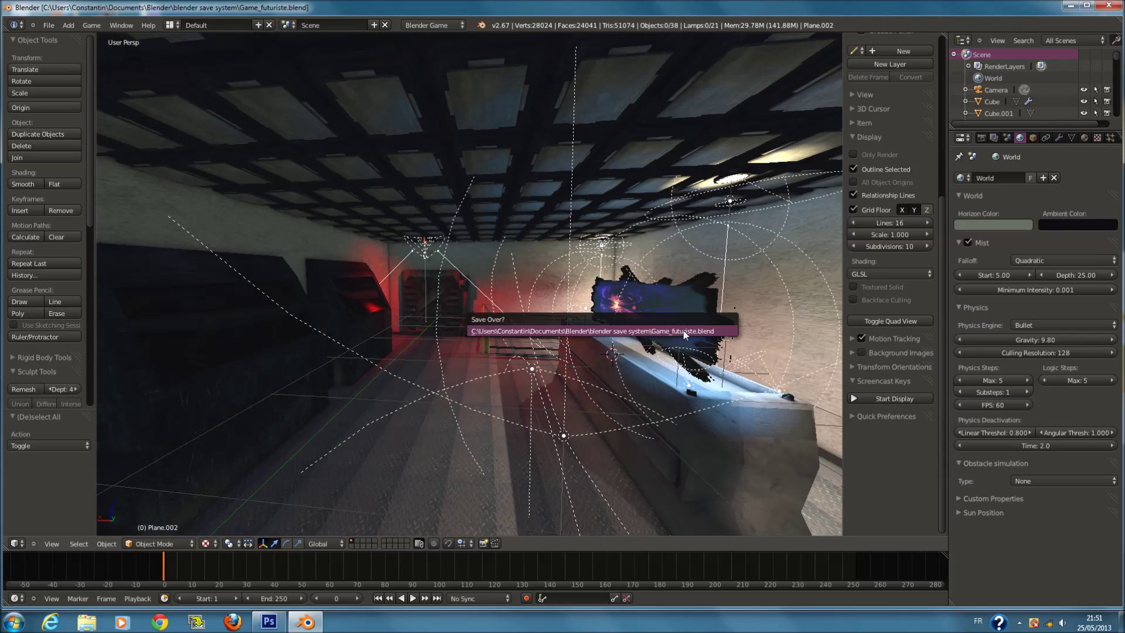
{"action": "key", "text": "ctrl+s"}
{"action": "left_click", "coordinate": [652, 352]}
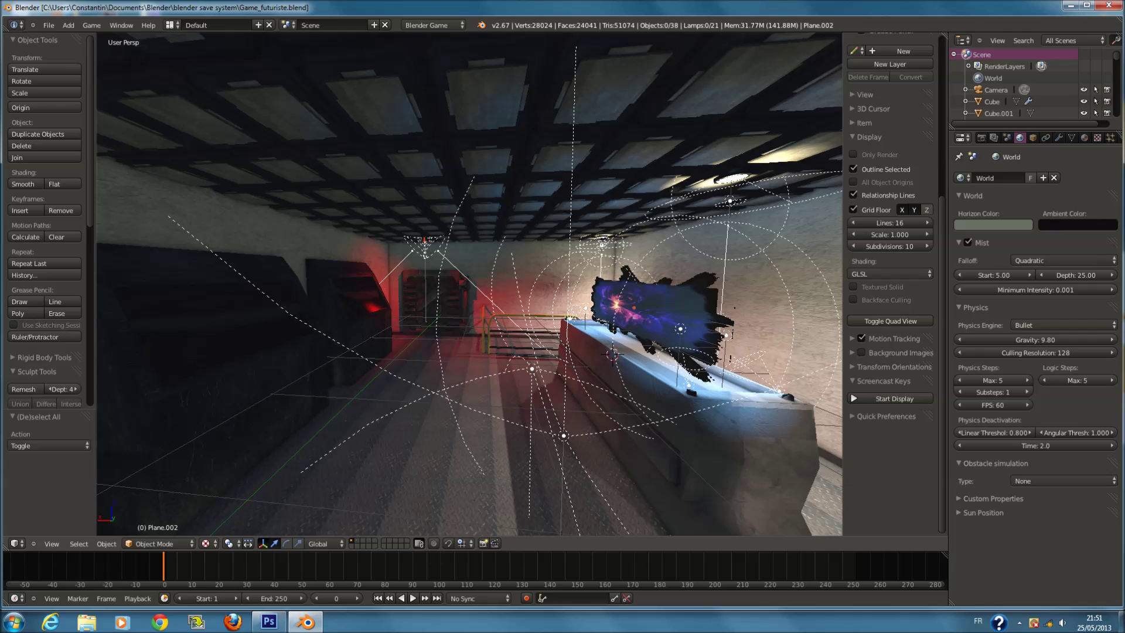
Test the room in the game engine, and examine the lit metal floor and railing up close.
{"action": "key", "text": "p"}
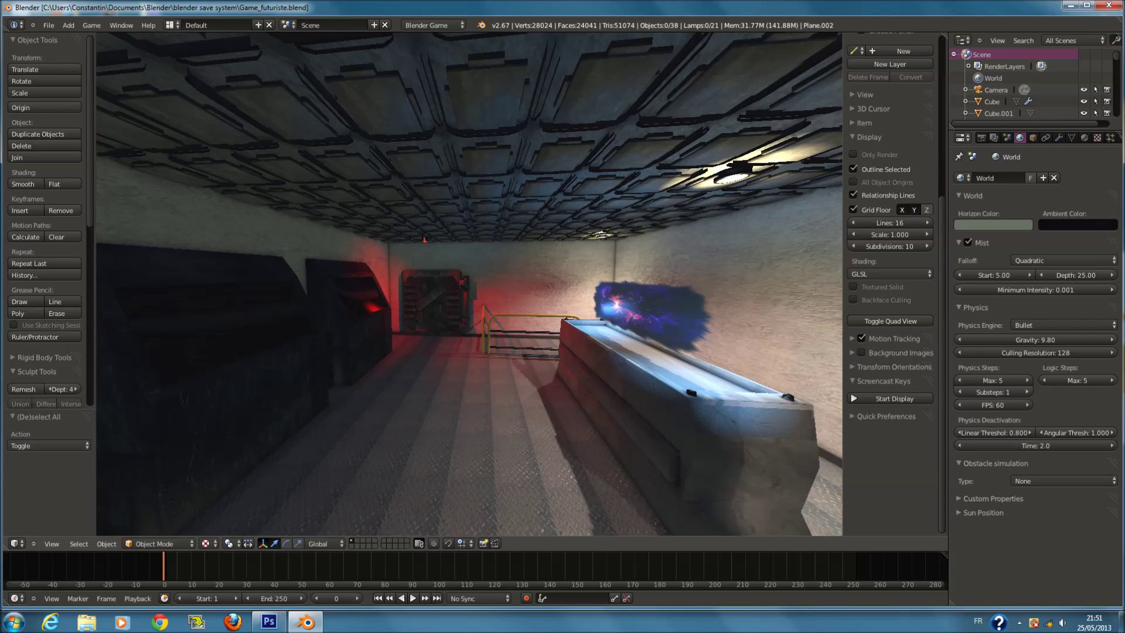
{"action": "key", "text": "Escape"}
{"action": "middle_click_drag", "start_coordinate": [582, 426], "coordinate": [532, 395]}
{"action": "scroll", "coordinate": [533, 395], "scroll_direction": "up", "scroll_amount": 5}
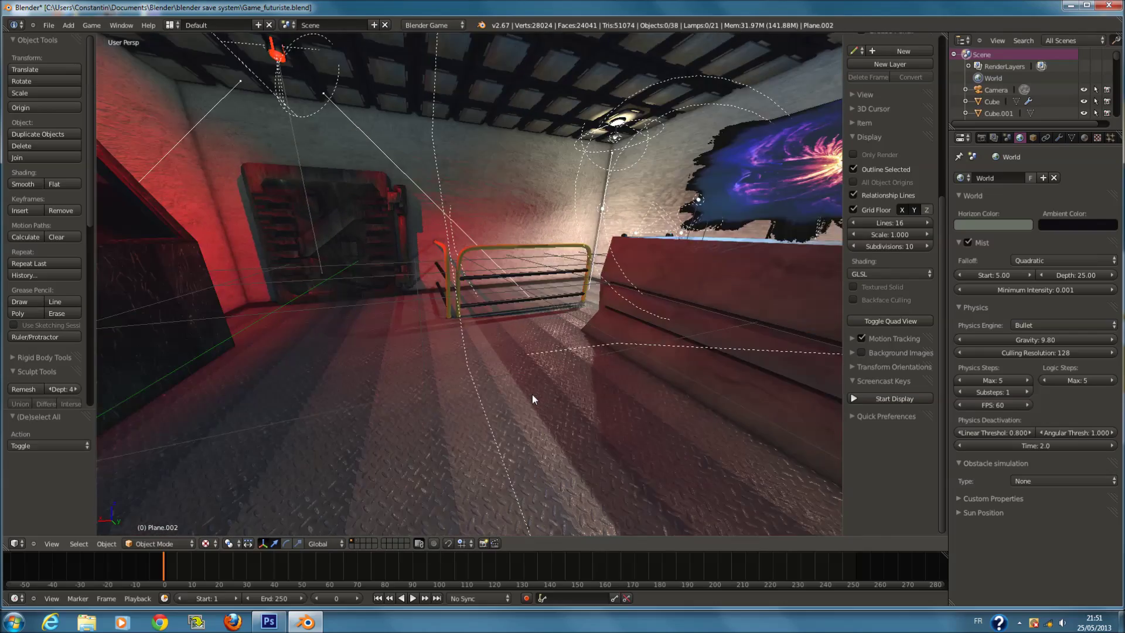
{"action": "scroll", "coordinate": [532, 395], "scroll_direction": "up", "scroll_amount": 5}
{"action": "scroll", "coordinate": [532, 396], "scroll_direction": "up", "scroll_amount": 2}
{"action": "scroll", "coordinate": [532, 395], "scroll_direction": "down", "scroll_amount": 2}
{"action": "key", "text": "a"}
{"action": "middle_click_drag", "start_coordinate": [532, 395], "coordinate": [536, 374]}
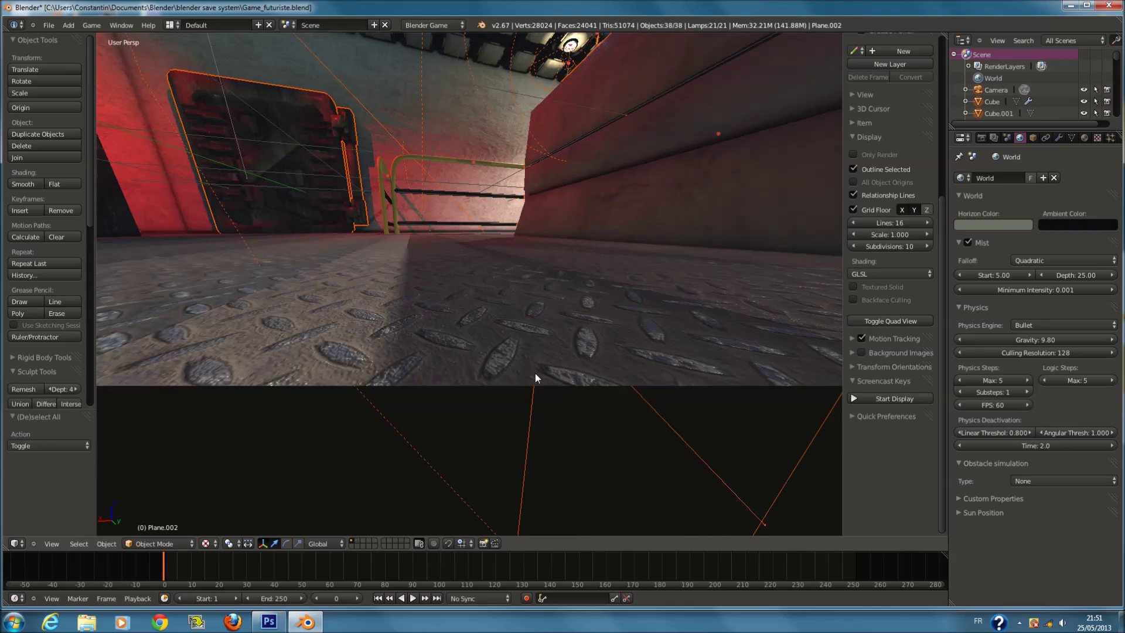
{"action": "scroll", "coordinate": [520, 389], "scroll_direction": "down", "scroll_amount": 3}
{"action": "key", "text": "a"}
{"action": "scroll", "coordinate": [522, 361], "scroll_direction": "down", "scroll_amount": 5}
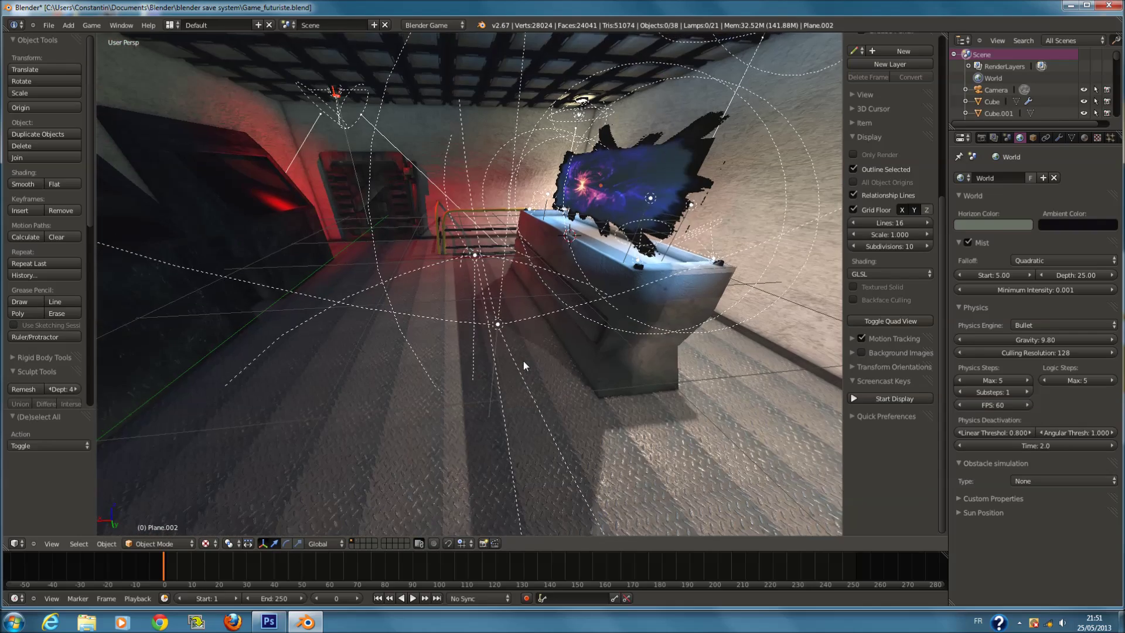
Collapse the game settings in the render properties and review the available bake modes.
{"action": "left_click", "coordinate": [981, 137]}
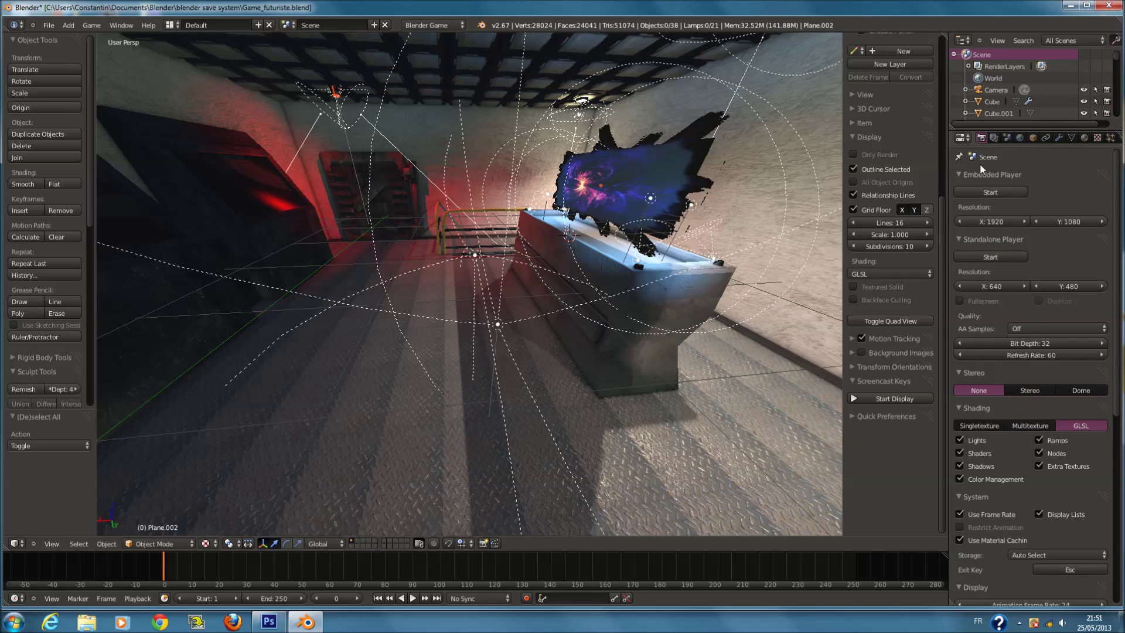
{"action": "left_click_drag", "start_coordinate": [991, 175], "coordinate": [1005, 270]}
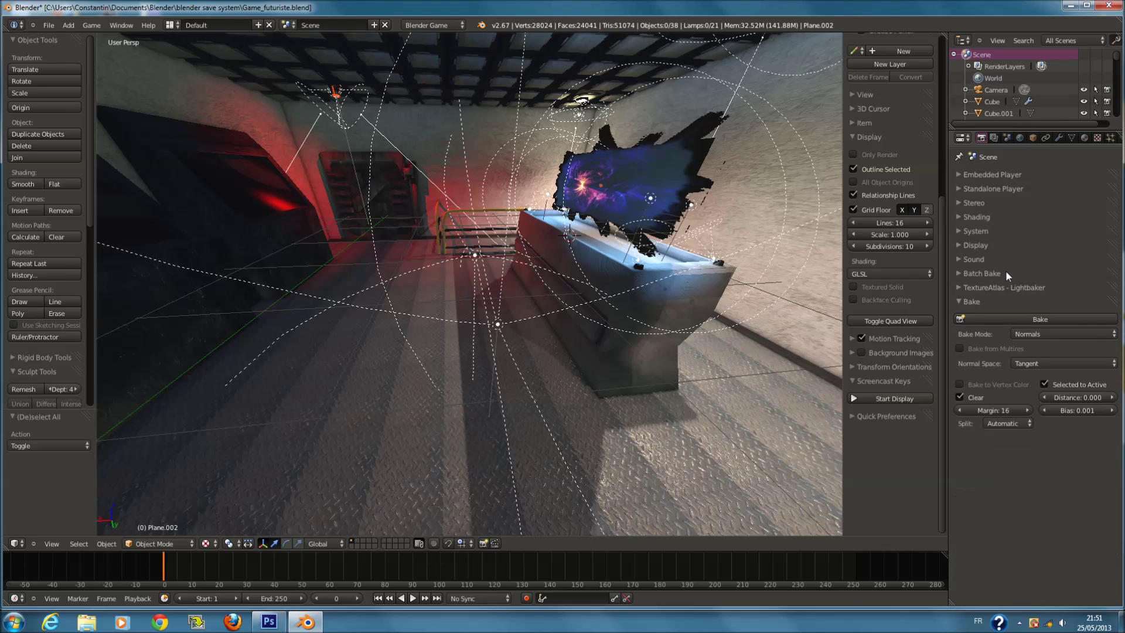
{"action": "left_click", "coordinate": [1045, 364]}
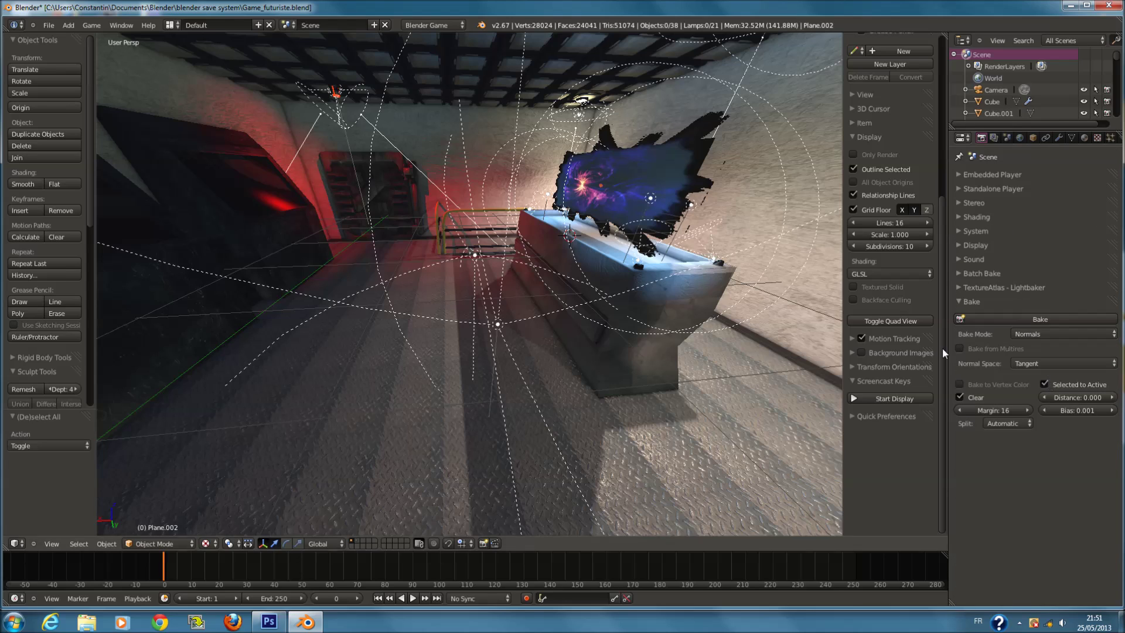
{"action": "left_click", "coordinate": [1050, 332]}
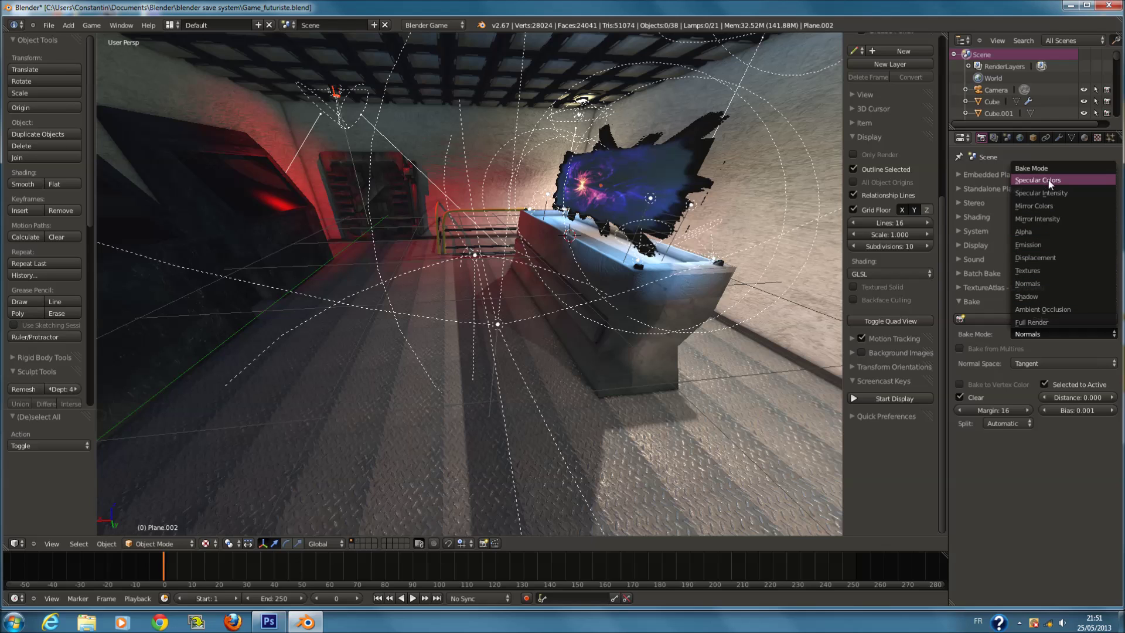
Look over the dark consoles near the red beacon and save over the existing file.
{"action": "middle_click_drag", "start_coordinate": [375, 270], "coordinate": [399, 264]}
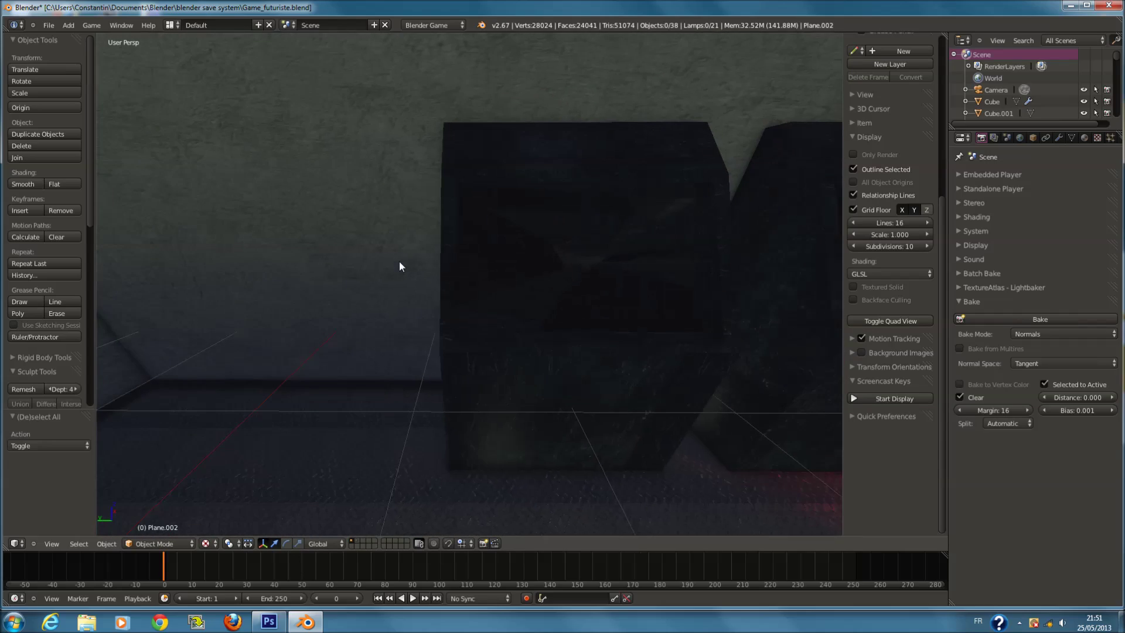
{"action": "middle_click_drag", "start_coordinate": [515, 284], "coordinate": [374, 206]}
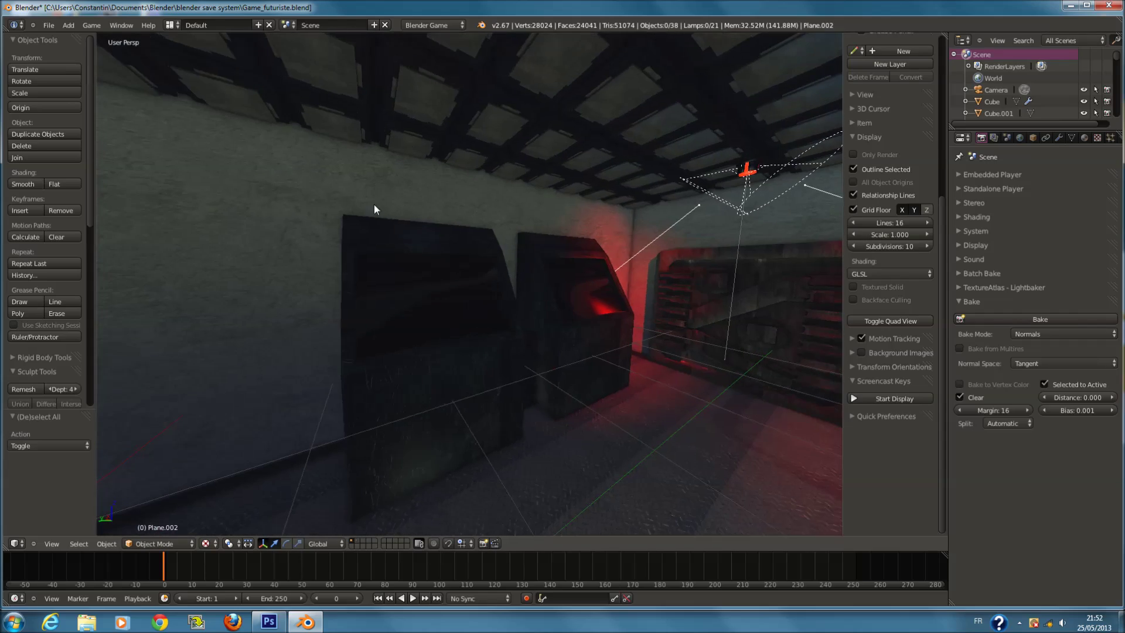
{"action": "middle_click_drag", "start_coordinate": [567, 316], "coordinate": [600, 330]}
{"action": "key", "text": "ctrl+s"}
{"action": "left_click", "coordinate": [601, 326]}
Select the red beacon on the ceiling and switch the viewport to solid shading.
{"action": "key", "text": "a"}
{"action": "middle_click_drag", "start_coordinate": [669, 223], "coordinate": [613, 269]}
{"action": "key", "text": "a"}
{"action": "right_click", "coordinate": [625, 187]}
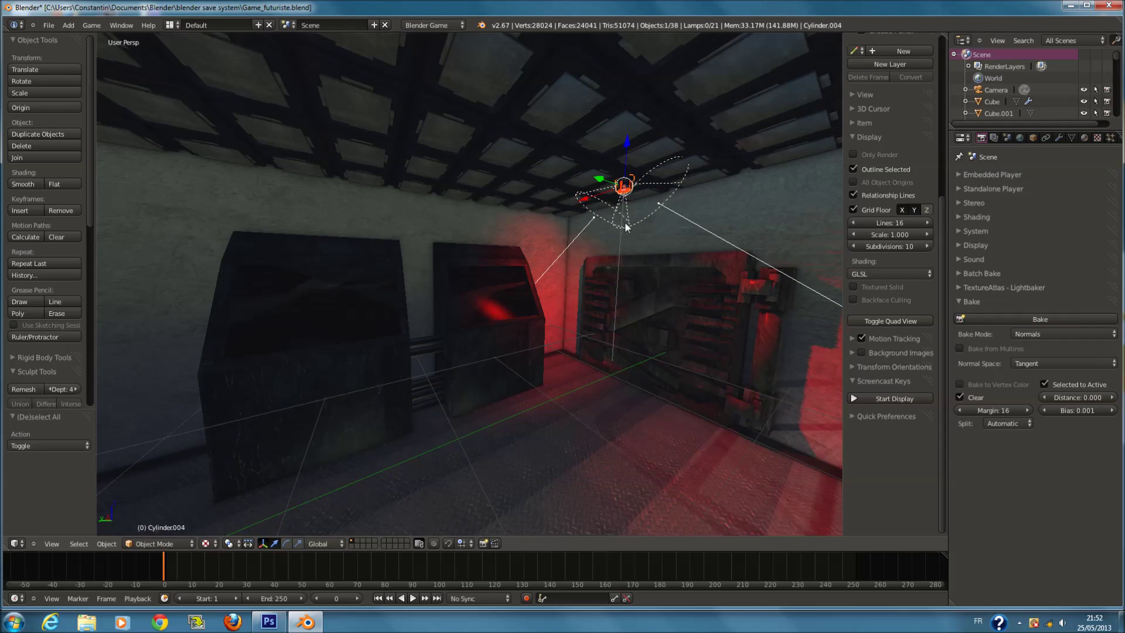
{"action": "left_click", "coordinate": [205, 543]}
{"action": "left_click", "coordinate": [220, 506]}
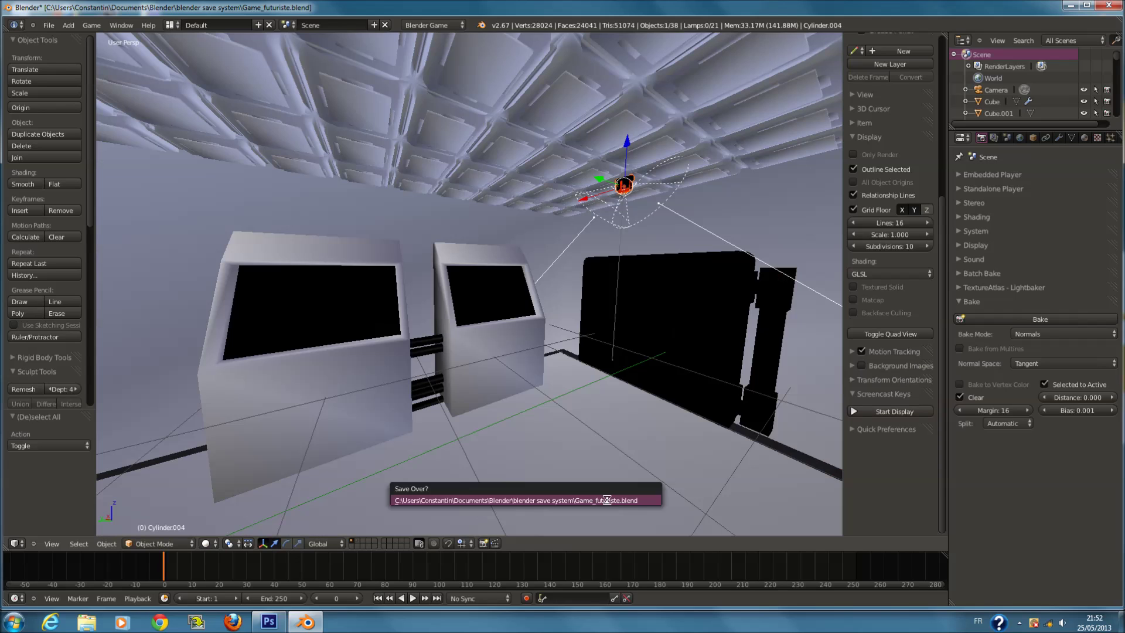
Enlarge the timeline area and turn it into a Logic Editor.
{"action": "left_click_drag", "start_coordinate": [630, 551], "coordinate": [528, 351]}
{"action": "left_click", "coordinate": [18, 598]}
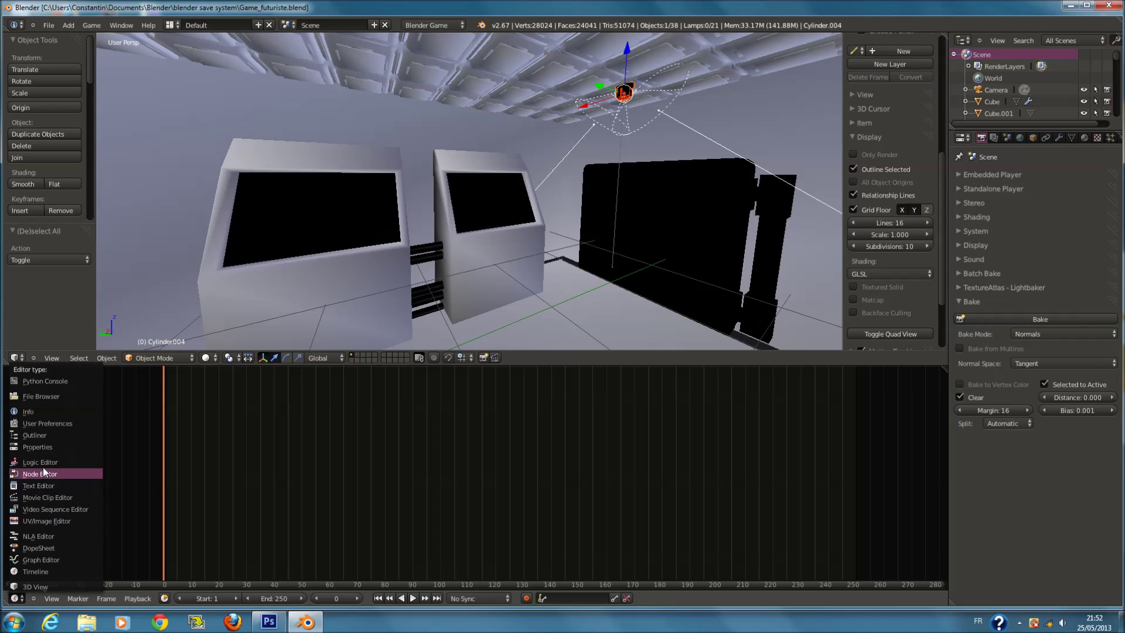
{"action": "key", "text": "Return"}
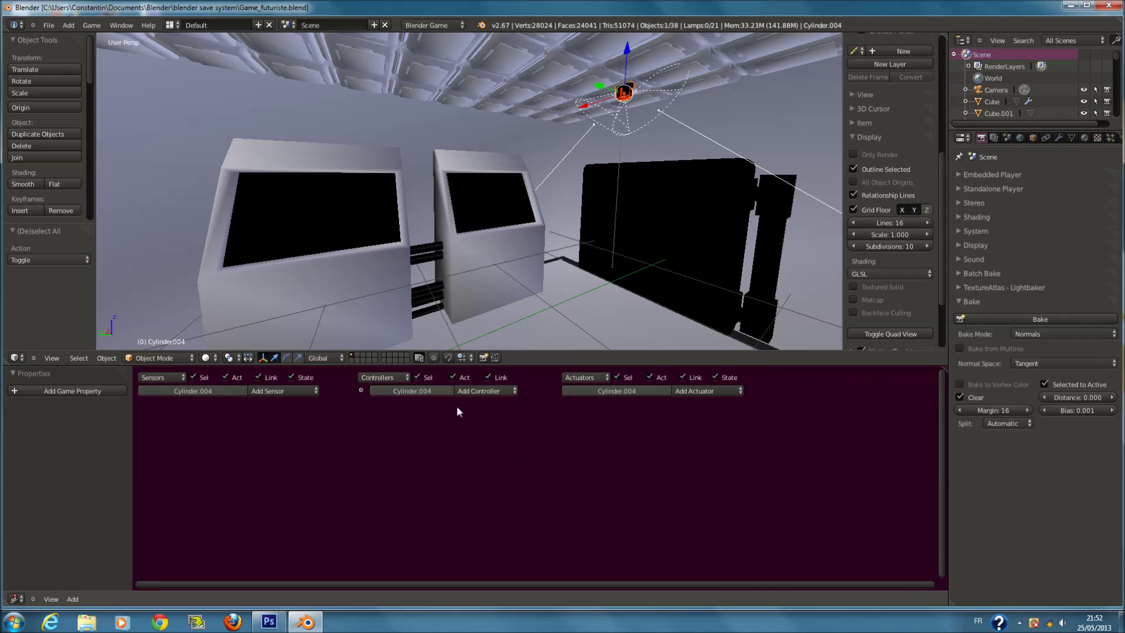
Select the beacon's Spot.004 lamp and add an Always sensor to it.
{"action": "scroll", "coordinate": [611, 179], "scroll_direction": "up", "scroll_amount": 2}
{"action": "key", "text": "KP_Decimal"}
{"action": "key", "text": "z"}
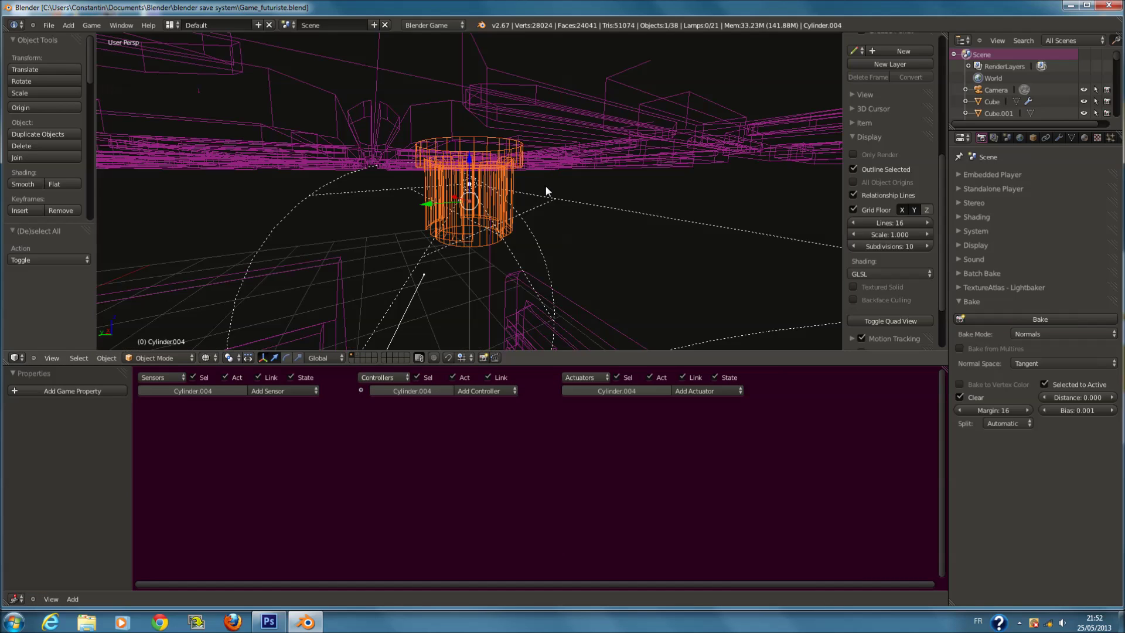
{"action": "right_click", "coordinate": [574, 191]}
{"action": "key", "text": "z"}
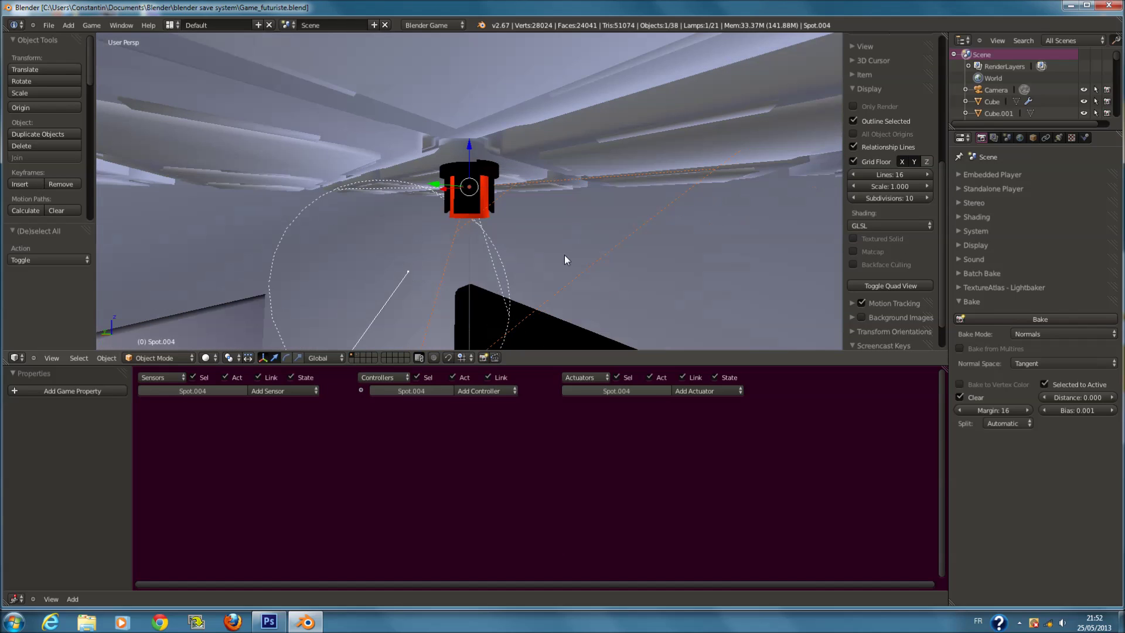
{"action": "left_click", "coordinate": [280, 391]}
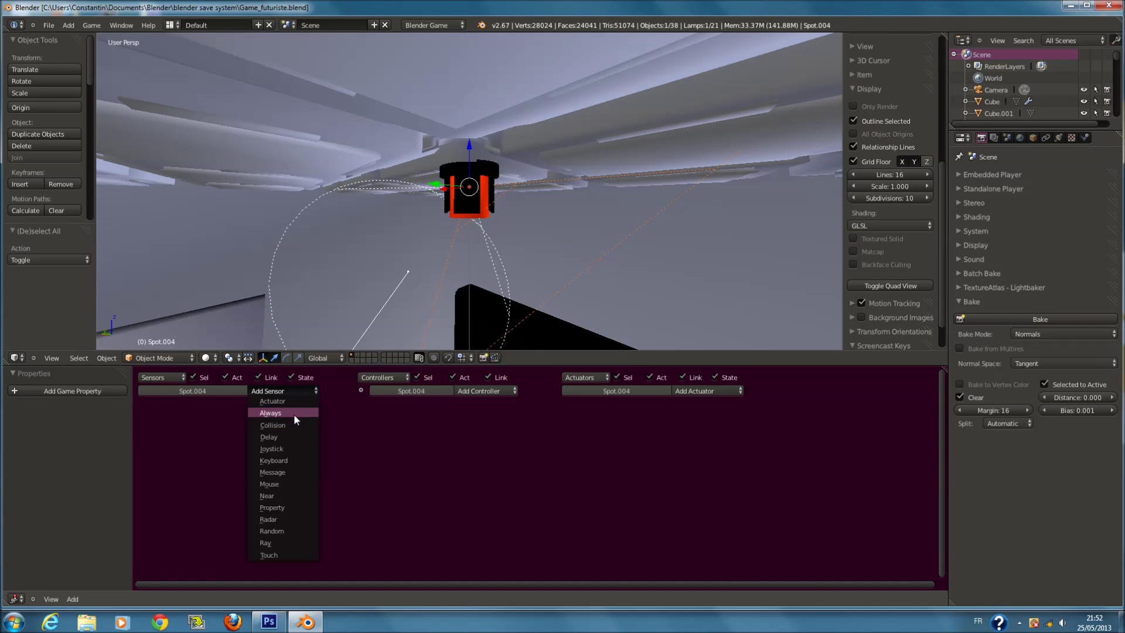
{"action": "left_click", "coordinate": [293, 414]}
Add a Motion actuator to Spot.004, link the Always sensor to it, and set its Z rotation to 5°.
{"action": "left_click", "coordinate": [699, 393]}
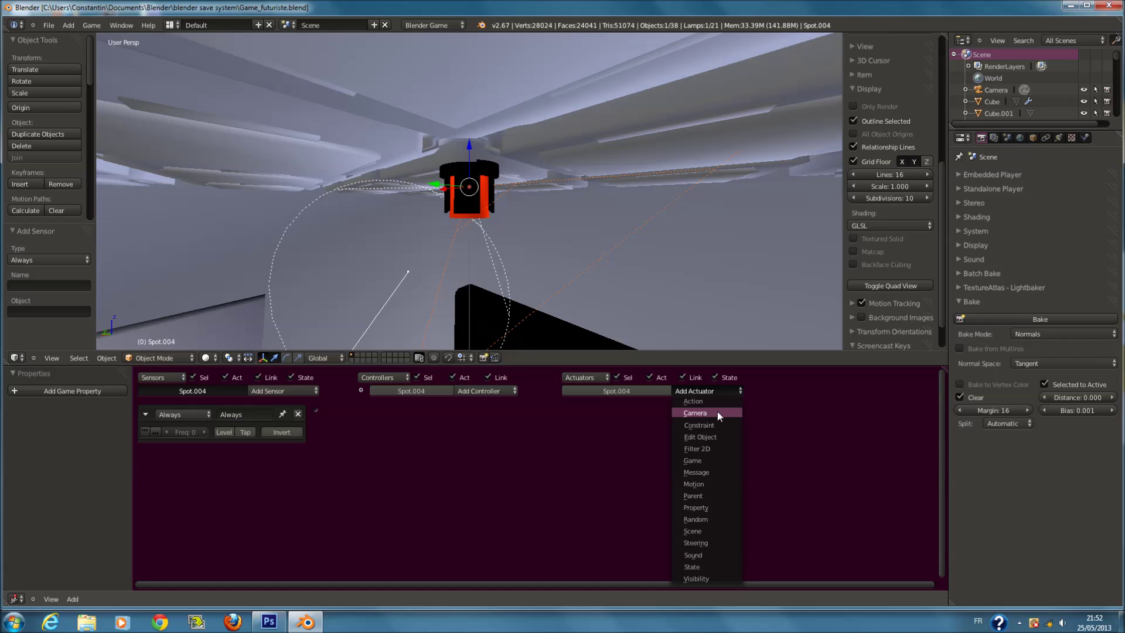
{"action": "left_click", "coordinate": [727, 483]}
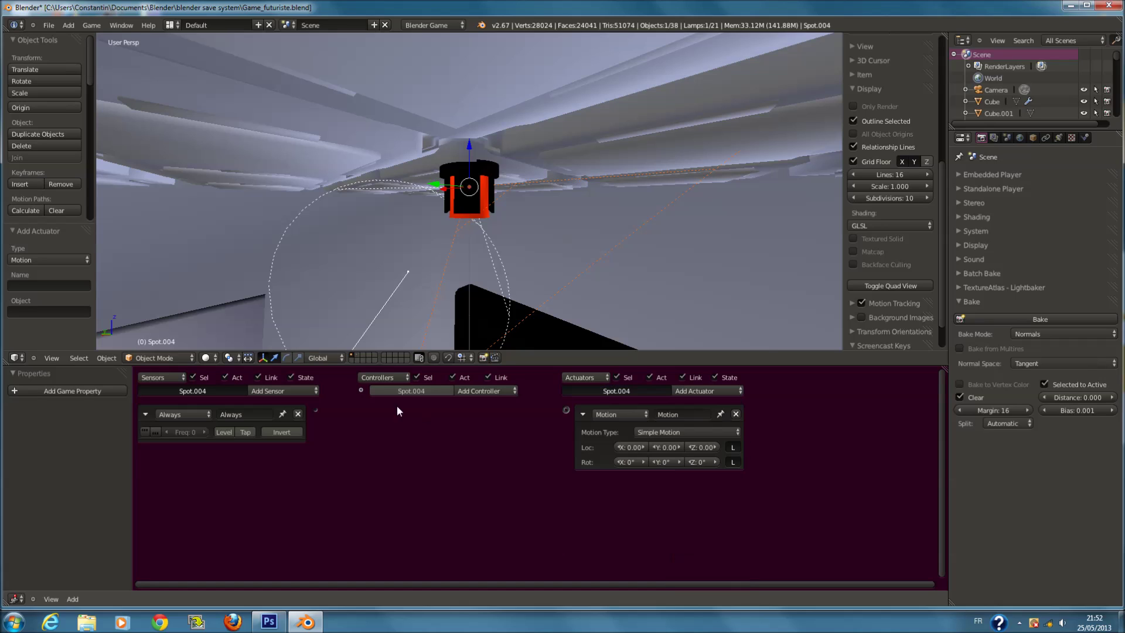
{"action": "left_click_drag", "start_coordinate": [317, 409], "coordinate": [564, 410]}
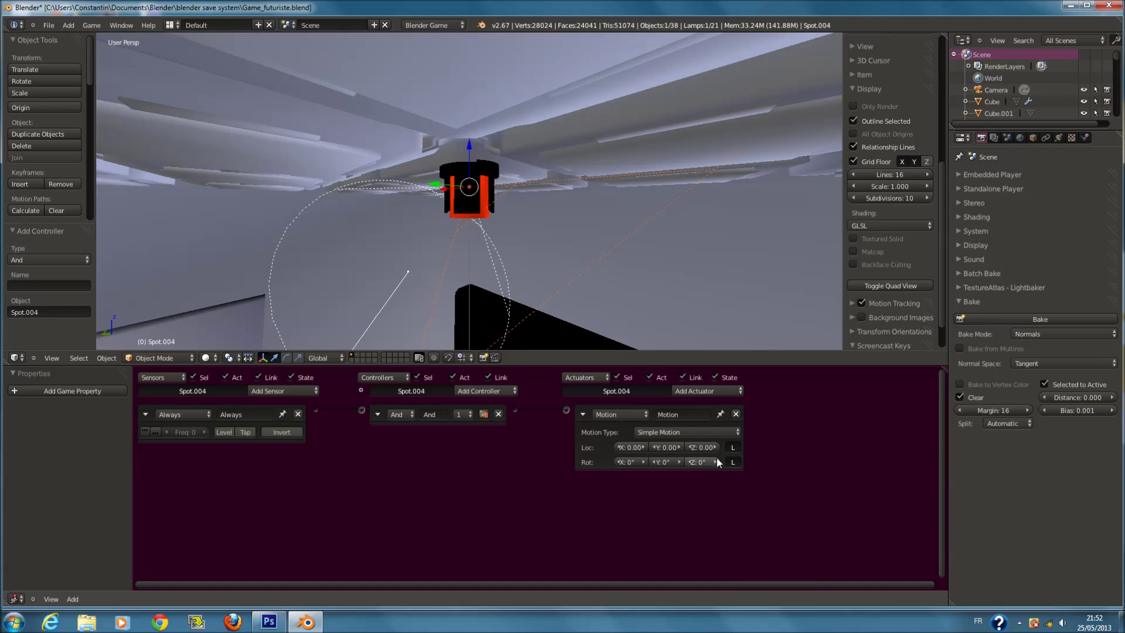
{"action": "left_click", "coordinate": [713, 462]}
{"action": "left_click", "coordinate": [713, 461]}
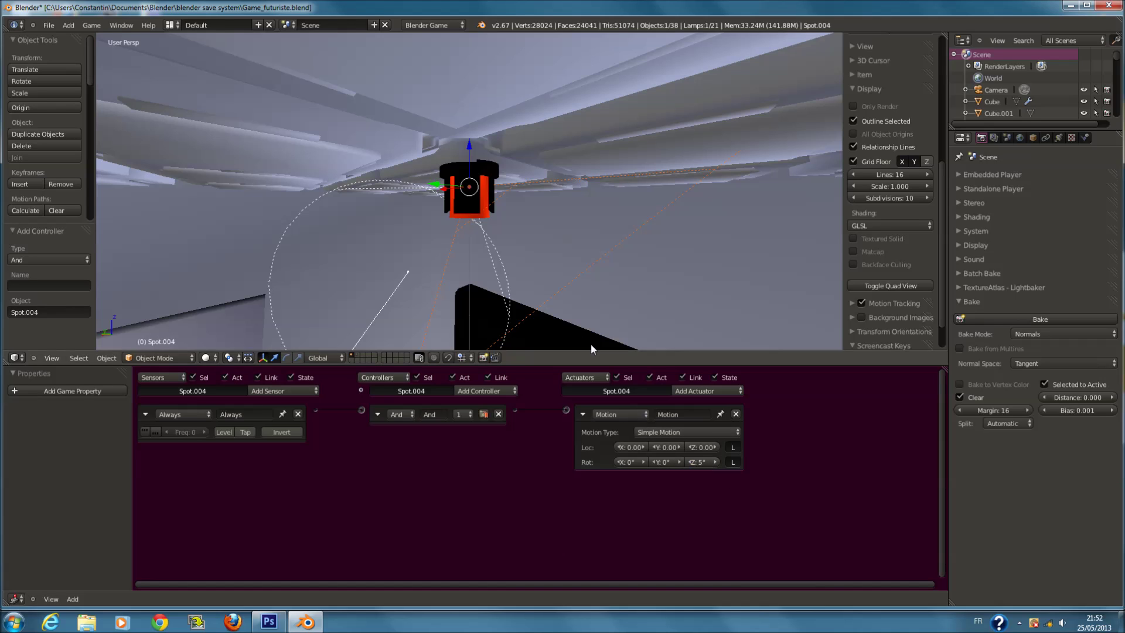
Give the beacon's other spot lamp, Spot.003, an Always sensor linked to a Motion actuator.
{"action": "middle_click_drag", "start_coordinate": [422, 248], "coordinate": [394, 266]}
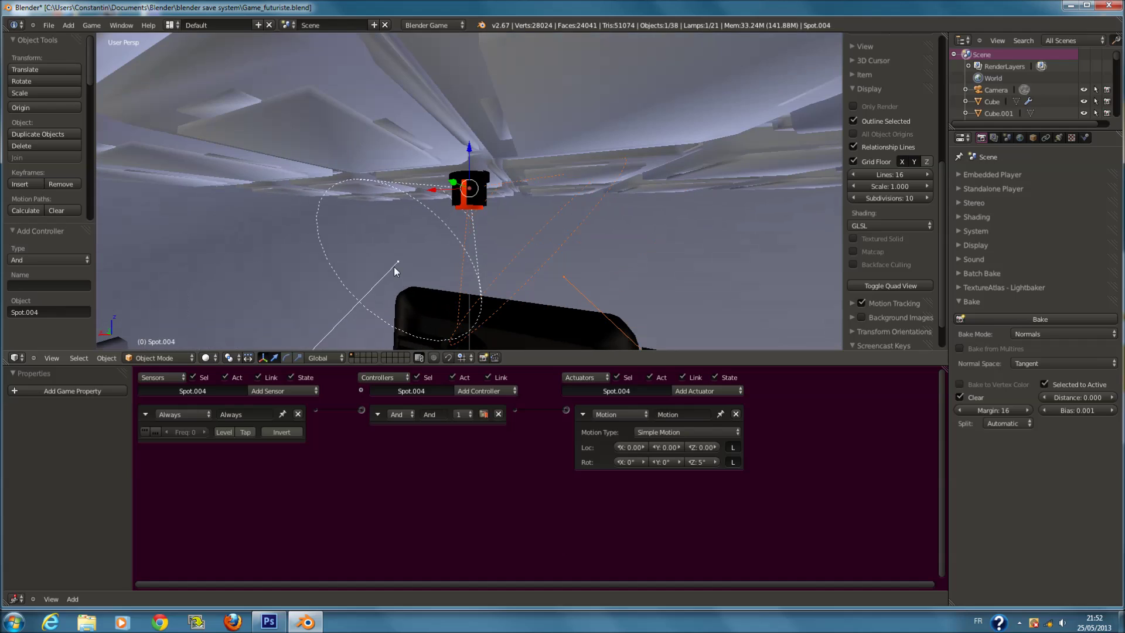
{"action": "right_click", "coordinate": [395, 263]}
{"action": "left_click", "coordinate": [317, 390]}
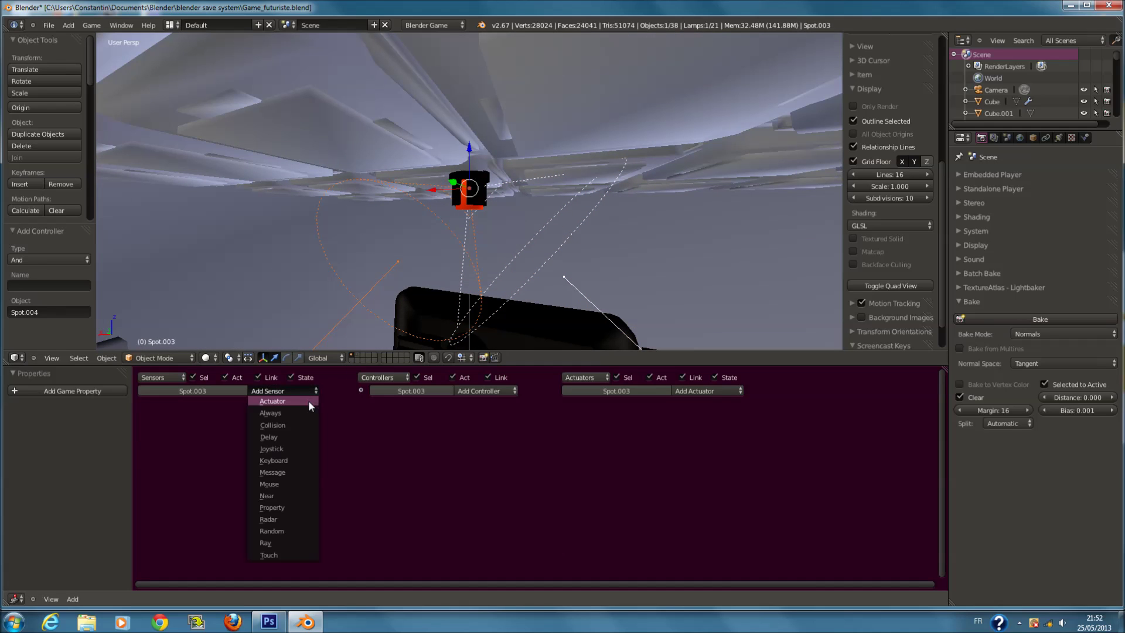
{"action": "left_click", "coordinate": [310, 411]}
{"action": "left_click", "coordinate": [710, 391]}
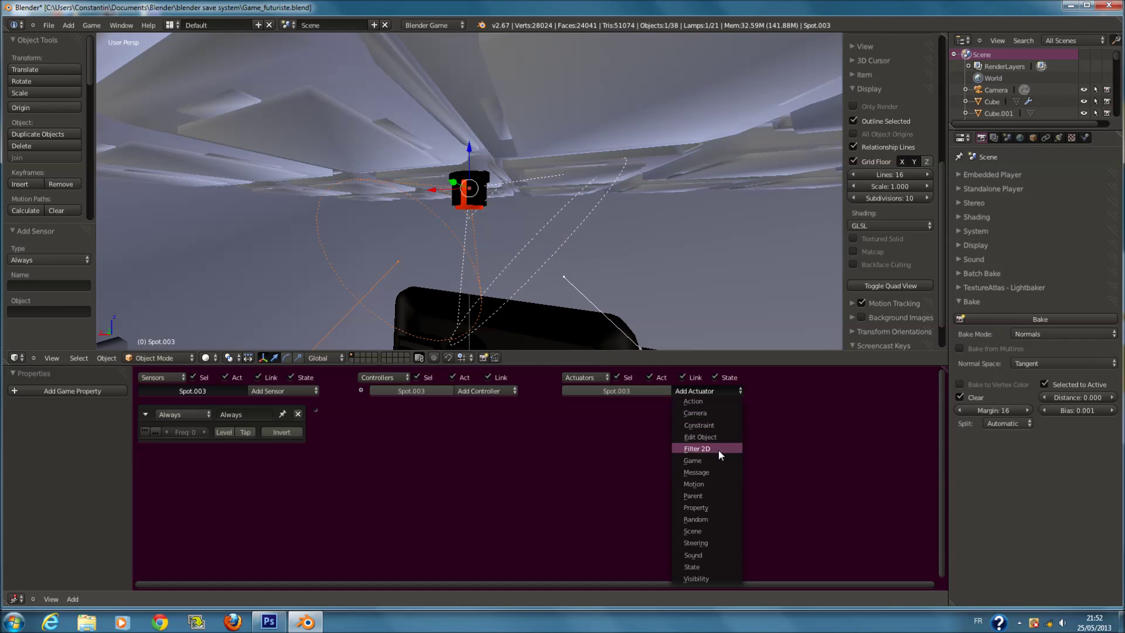
{"action": "left_click", "coordinate": [716, 484]}
{"action": "left_click_drag", "start_coordinate": [316, 410], "coordinate": [566, 410]}
Set the Z rotation of Spot.003's Motion actuator to 5°.
{"action": "left_click", "coordinate": [705, 462]}
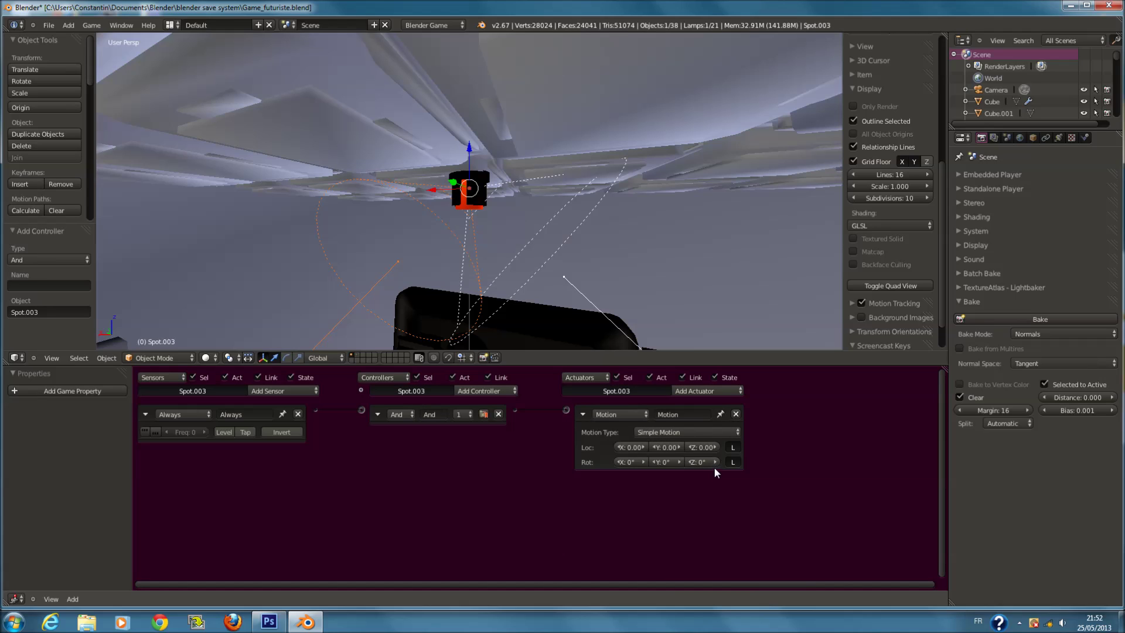
{"action": "key", "text": "BackSpace"}
{"action": "type", "text": "5"}
{"action": "key", "text": "Return"}
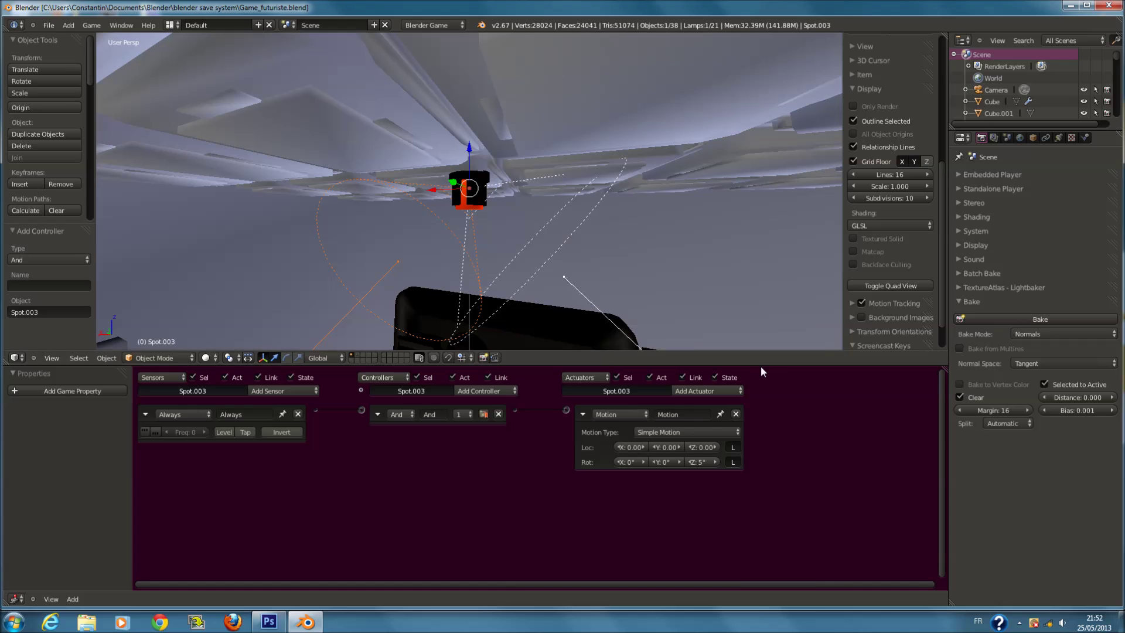
Shrink the Logic Editor to its header, and view the room through the camera with nothing selected.
{"action": "key", "text": "ctrl+Up"}
{"action": "key", "text": "KP_0"}
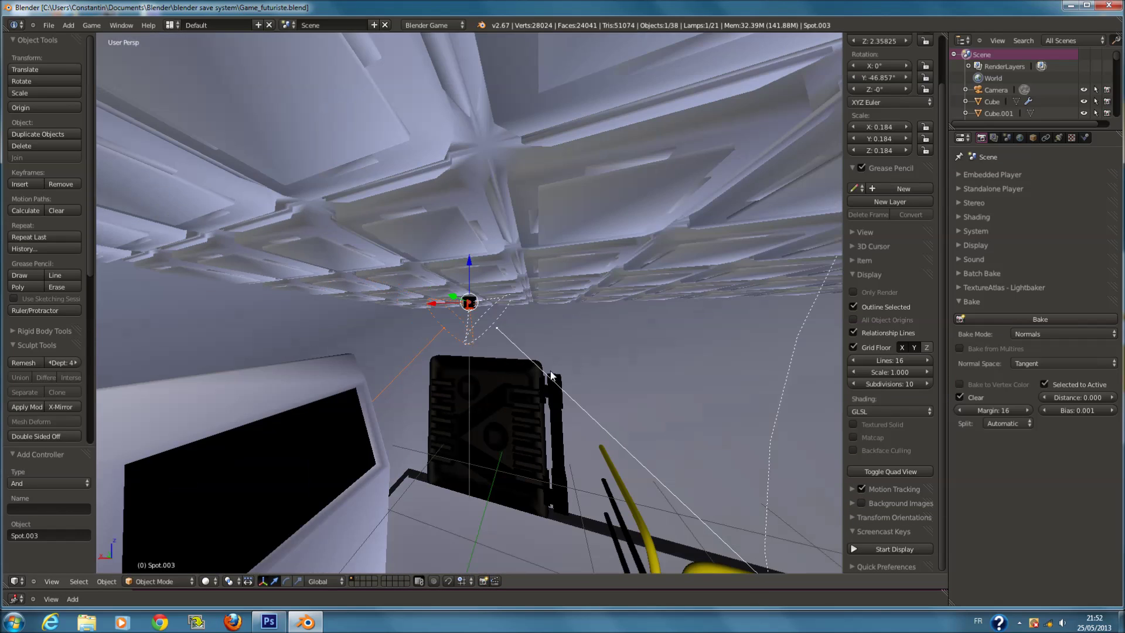
{"action": "key", "text": "a"}
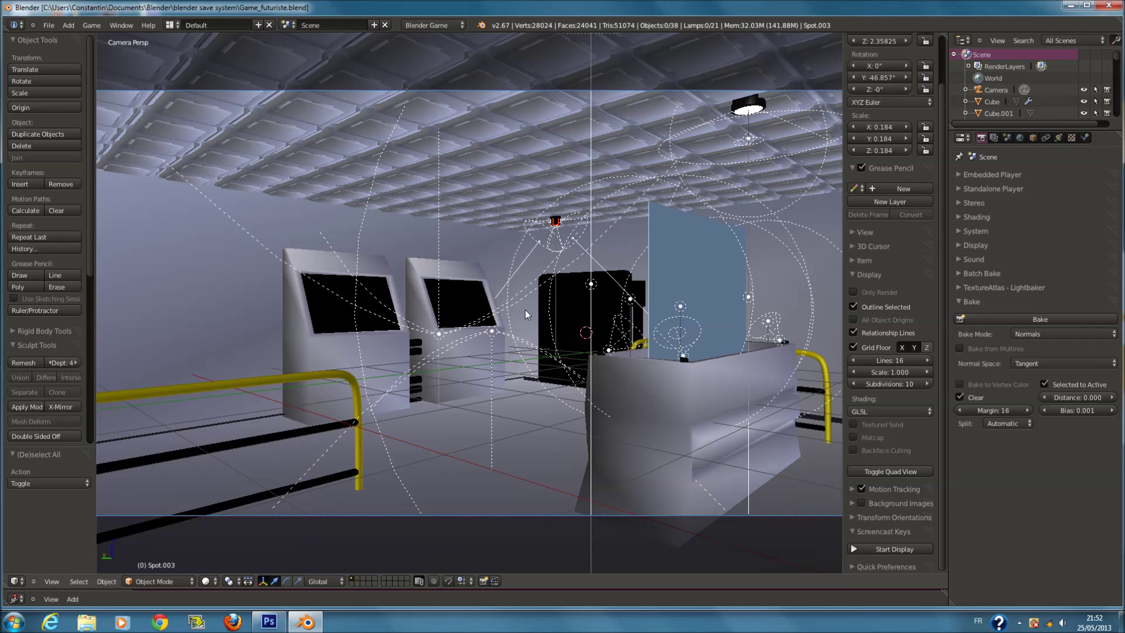
Hide the 3D view's tool shelf and properties region, and switch the camera view to textured shading.
{"action": "key", "text": "n"}
{"action": "key", "text": "t"}
{"action": "scroll", "coordinate": [525, 309], "scroll_direction": "down", "scroll_amount": 2}
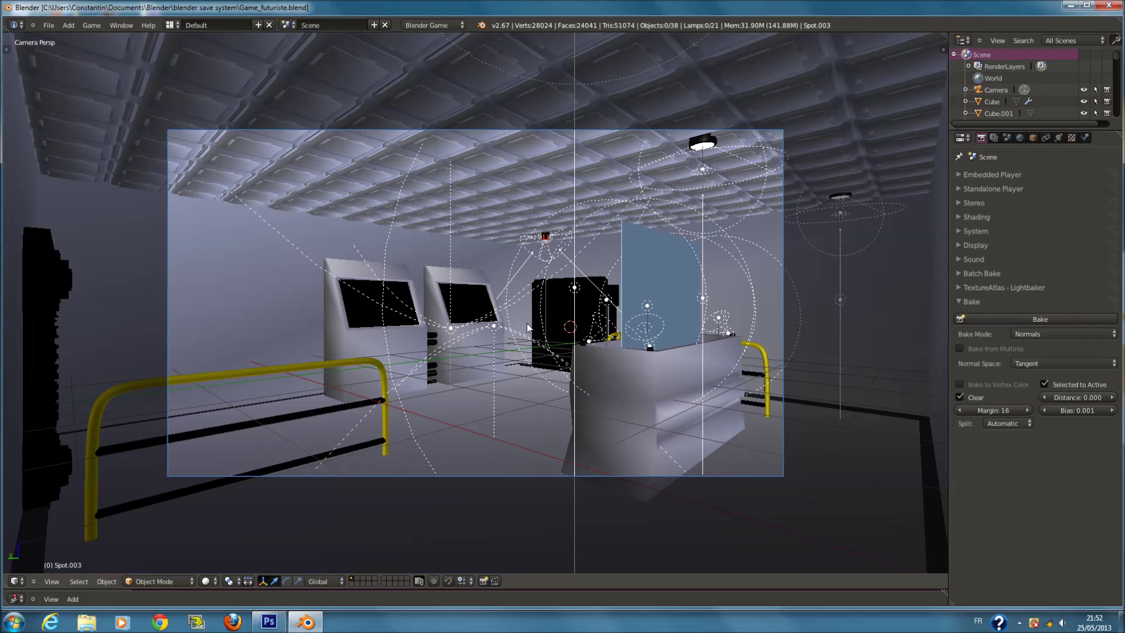
{"action": "scroll", "coordinate": [526, 322], "scroll_direction": "up", "scroll_amount": 2}
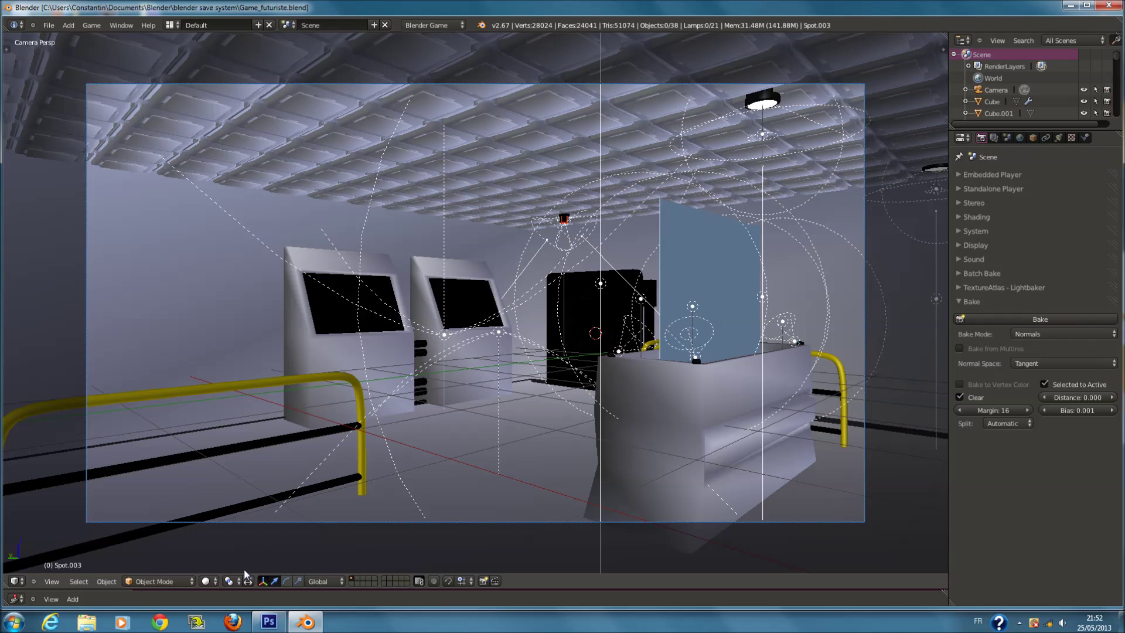
{"action": "left_click", "coordinate": [211, 582]}
{"action": "left_click", "coordinate": [240, 531]}
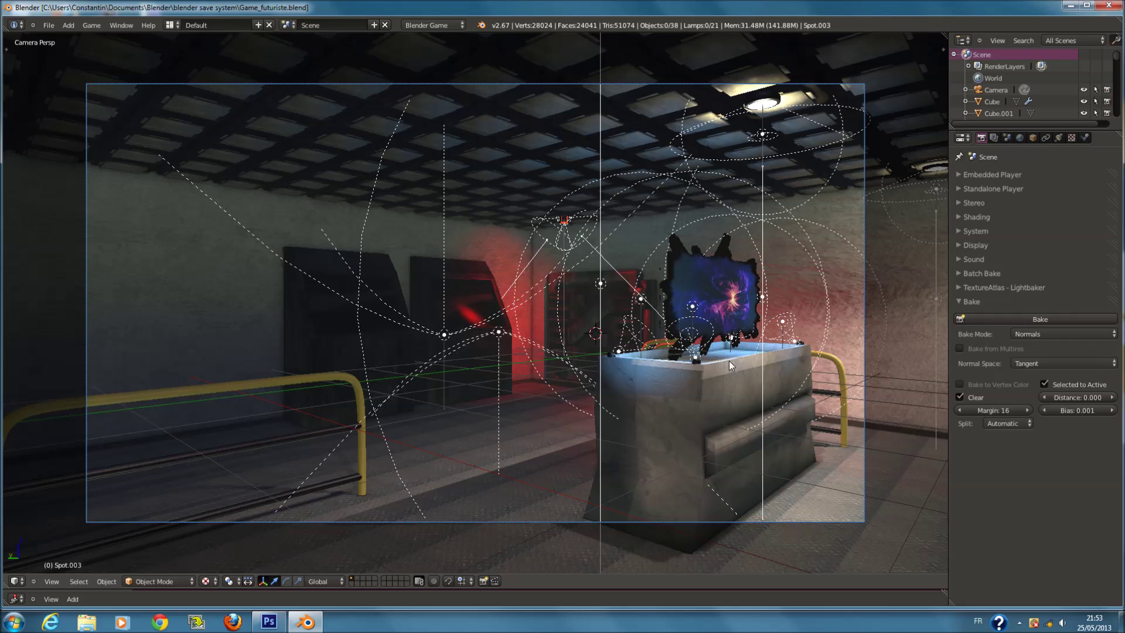
Test the beacon lamps in game from the camera view, and rotate the spot lamp Spot.004 about the global Z axis.
{"action": "key", "text": "p"}
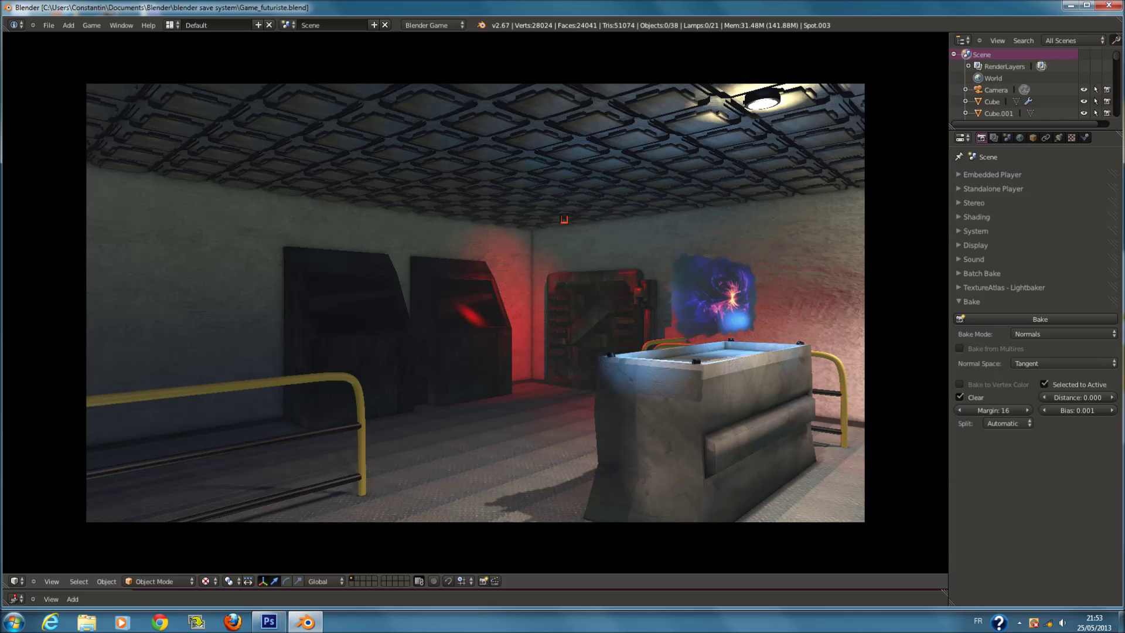
{"action": "key", "text": "Escape"}
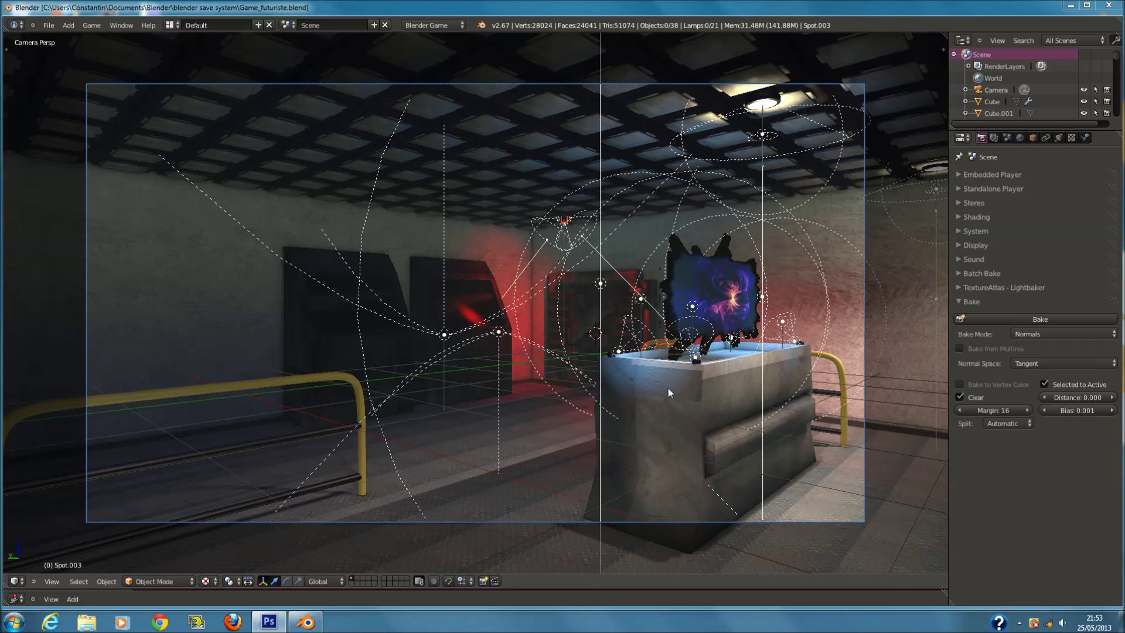
{"action": "mouse_move", "coordinate": [661, 349]}
{"action": "middle_mouse_down"}
{"action": "mouse_move", "coordinate": [651, 326]}
{"action": "mouse_move", "coordinate": [666, 338]}
{"action": "middle_mouse_up"}
{"action": "middle_click_drag", "start_coordinate": [602, 367], "coordinate": [522, 355]}
{"action": "right_click", "coordinate": [525, 364]}
{"action": "right_click", "coordinate": [576, 358]}
{"action": "right_click", "coordinate": [564, 375]}
{"action": "scroll", "coordinate": [604, 365], "scroll_direction": "down", "scroll_amount": 3}
{"action": "key", "text": "r"}
{"action": "key", "text": "z"}
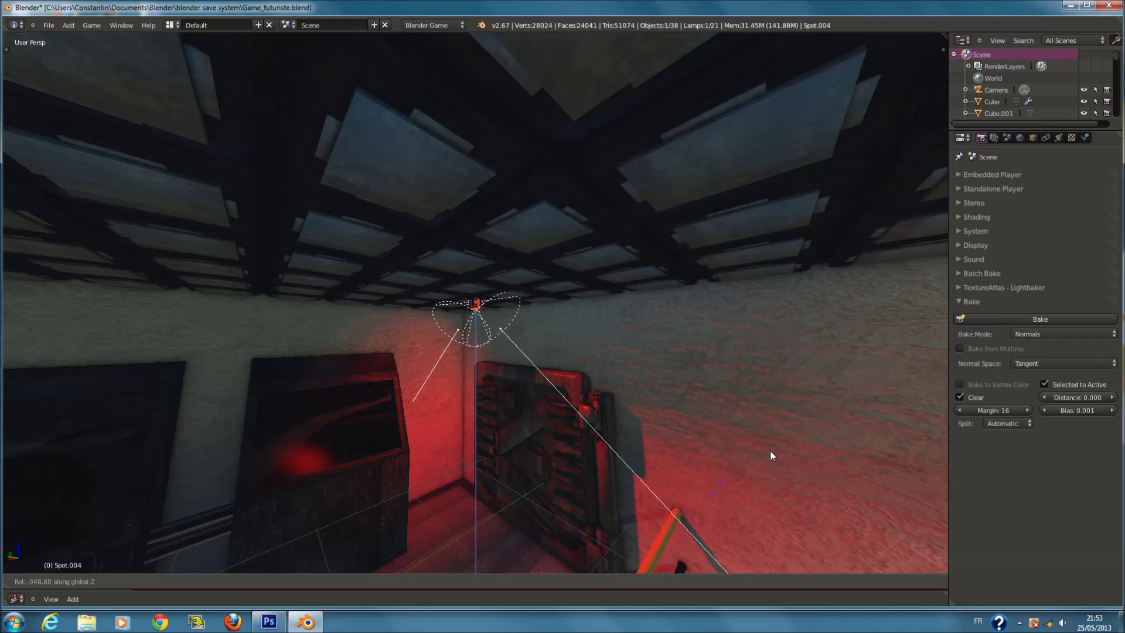
{"action": "left_click", "coordinate": [689, 466]}
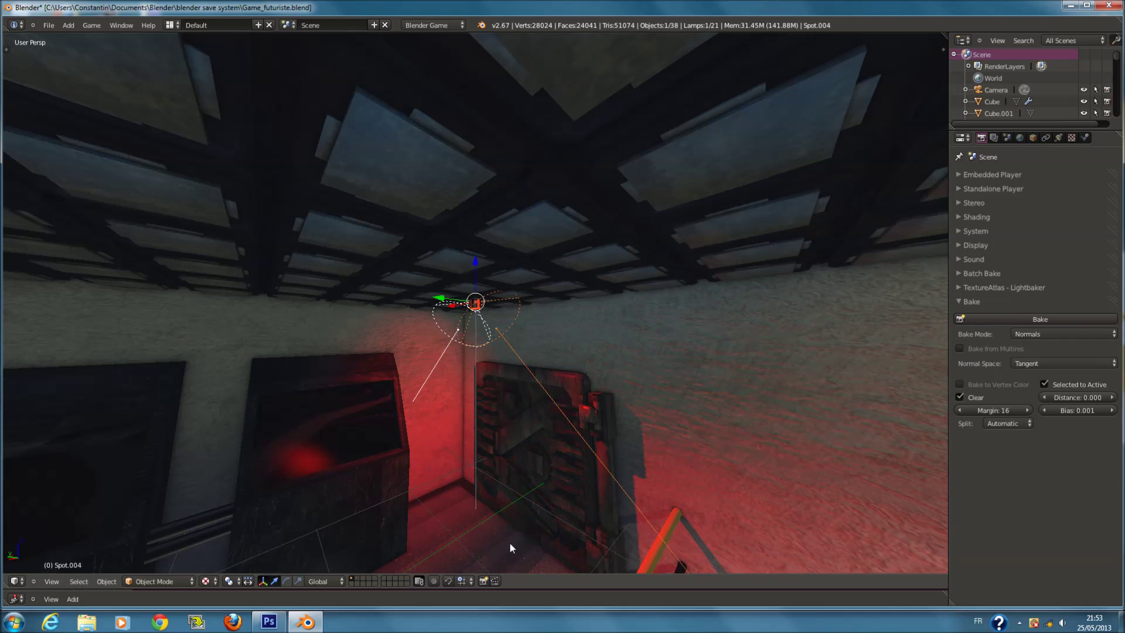
Enlarge the Logic Editor, set the rotation of Spot.004's Motion actuator to Y 5° and Z 0°, and save the file.
{"action": "left_click_drag", "start_coordinate": [542, 589], "coordinate": [542, 378]}
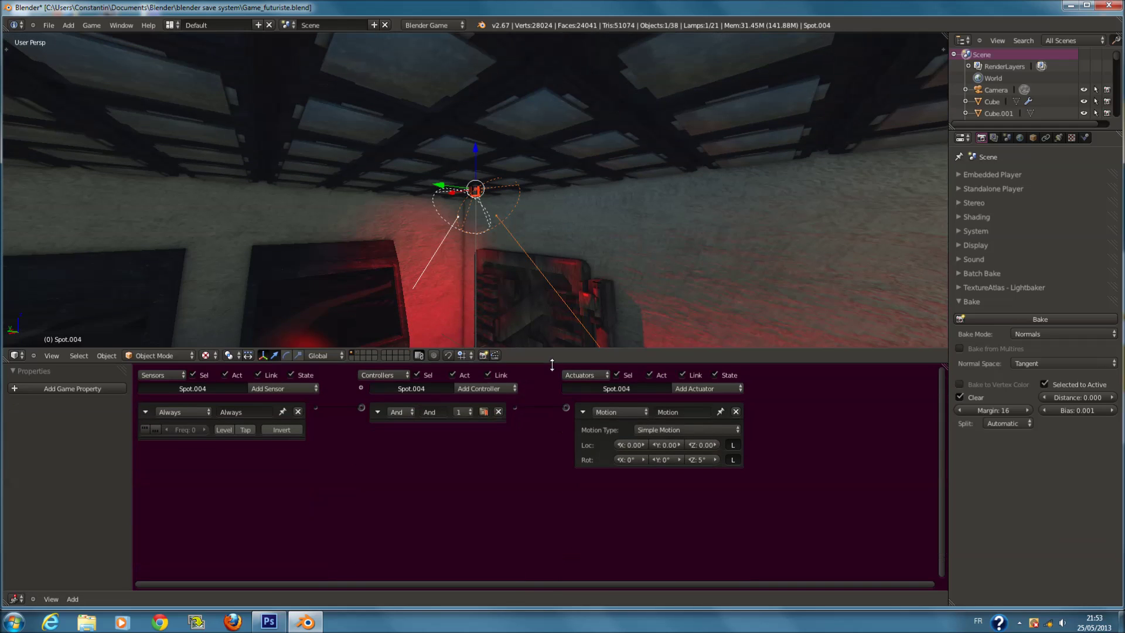
{"action": "scroll", "coordinate": [386, 492], "scroll_direction": "down", "scroll_amount": 1}
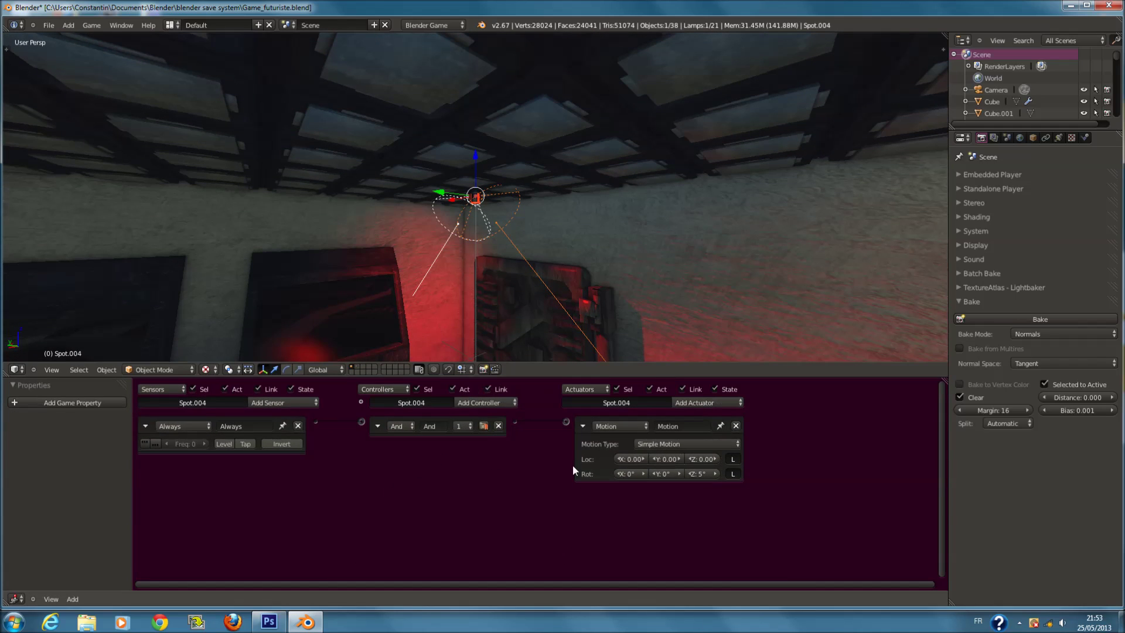
{"action": "left_click", "coordinate": [696, 474]}
{"action": "type", "text": "0"}
{"action": "left_click", "coordinate": [667, 473]}
{"action": "type", "text": "5"}
{"action": "key", "text": "Return"}
{"action": "key", "text": "ctrl+s"}
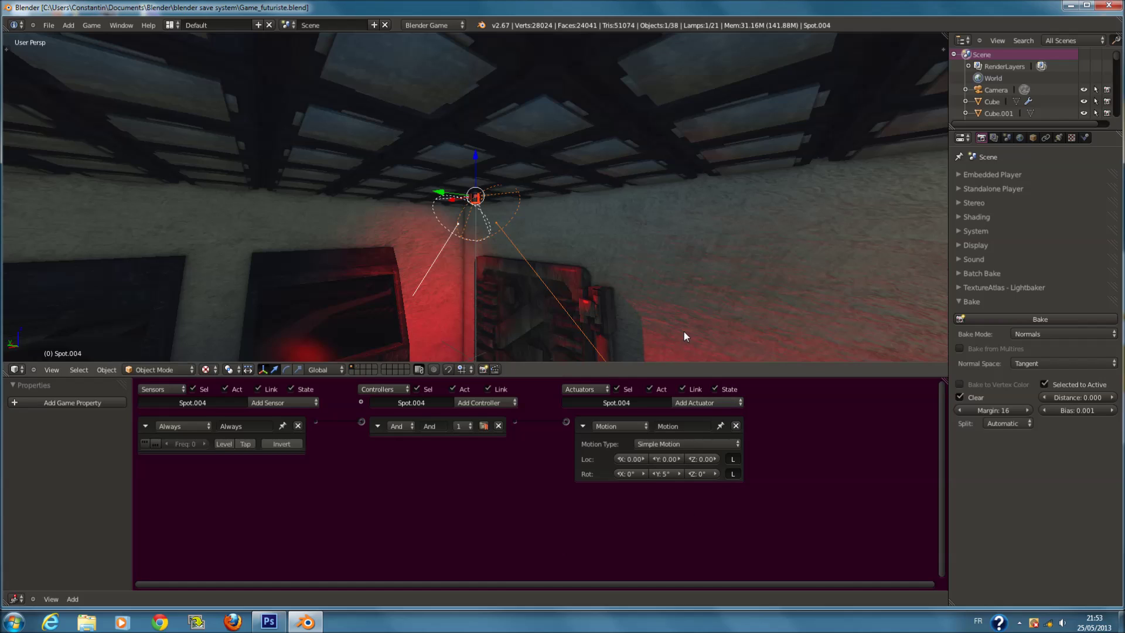
Enable true level triggering on Spot.004's Always sensor, test it in game, and reset its Motion actuator's Y rotation to 0°.
{"action": "left_click", "coordinate": [149, 441]}
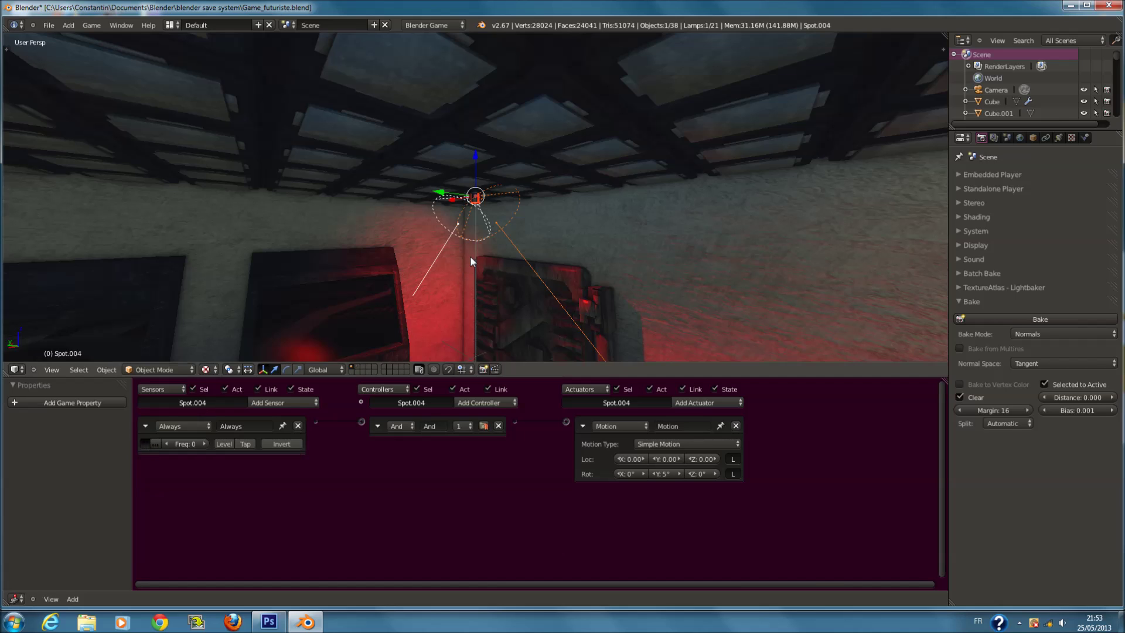
{"action": "key", "text": "p"}
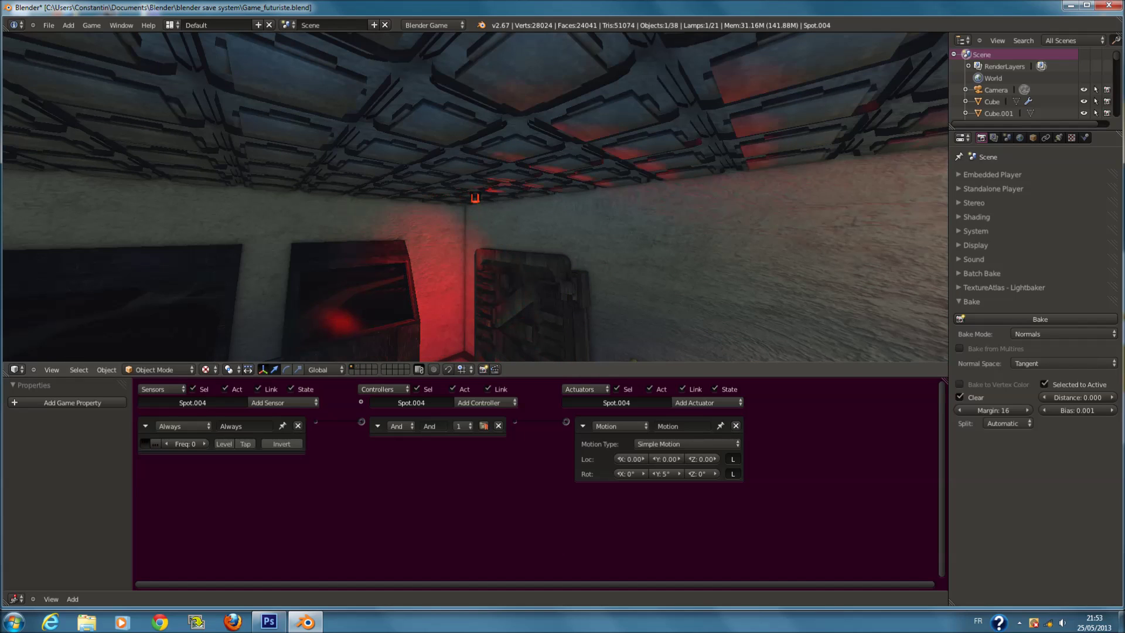
{"action": "key", "text": "Escape"}
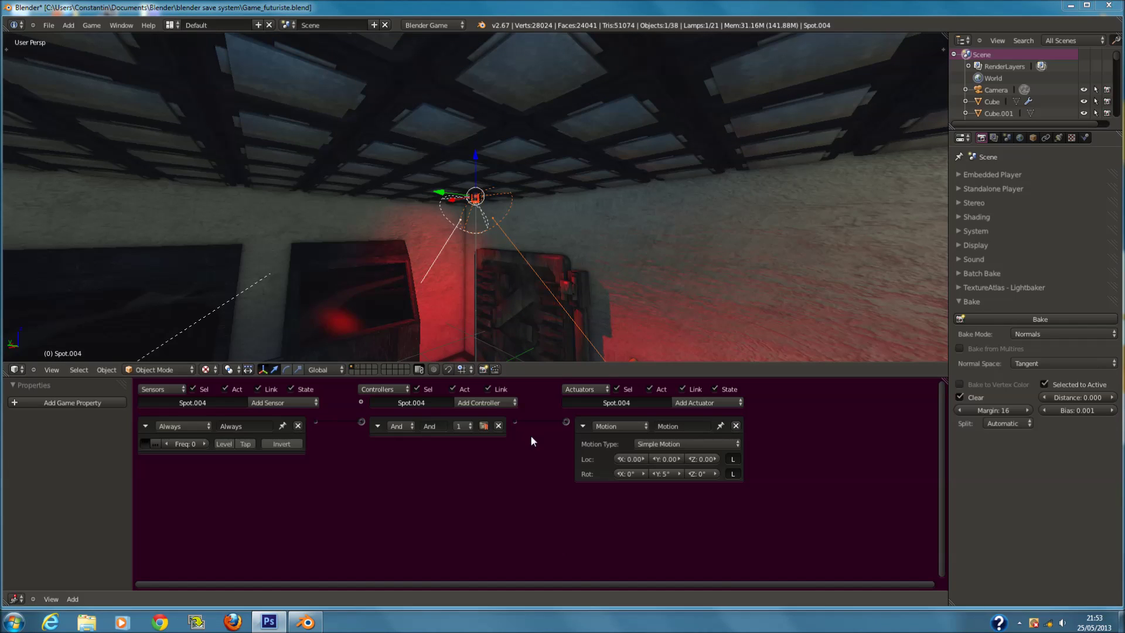
{"action": "left_click", "coordinate": [658, 471]}
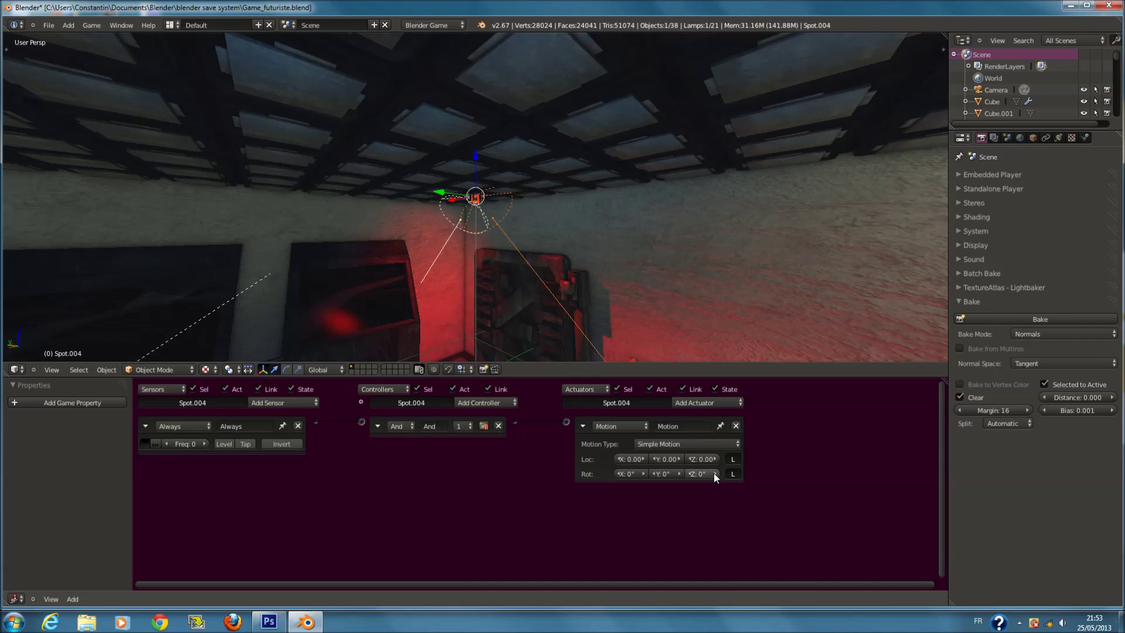
Enable true level triggering on Spot.003's Always sensor, save the file, and test the lamp in game.
{"action": "right_click", "coordinate": [456, 224]}
{"action": "left_click", "coordinate": [147, 443]}
{"action": "key", "text": "ctrl+s"}
{"action": "key", "text": "p"}
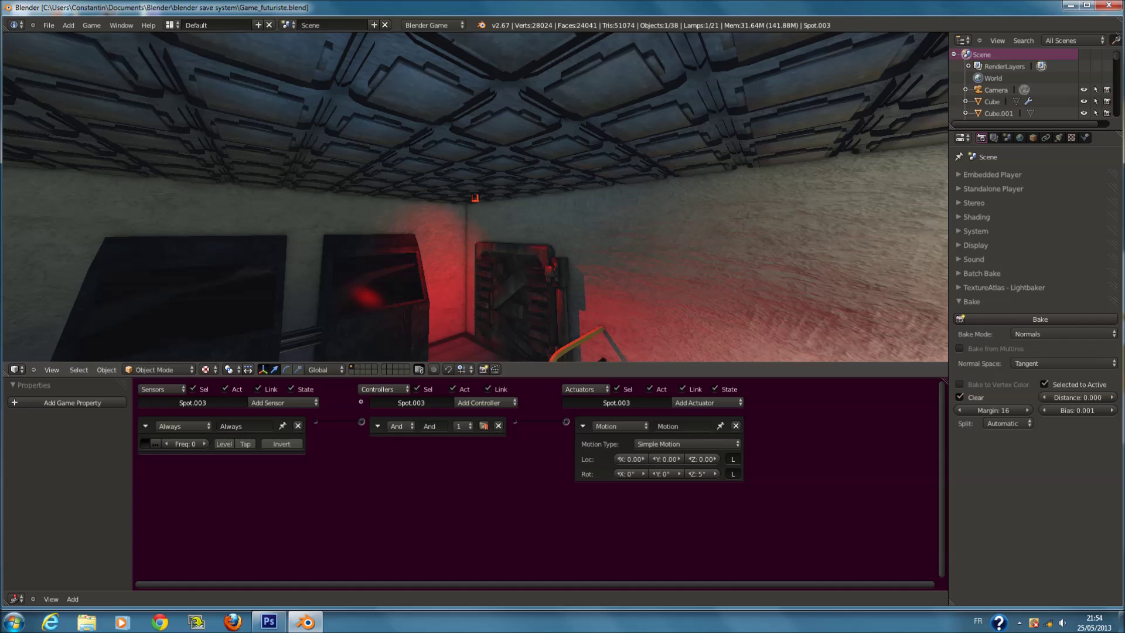
{"action": "key", "text": "Escape"}
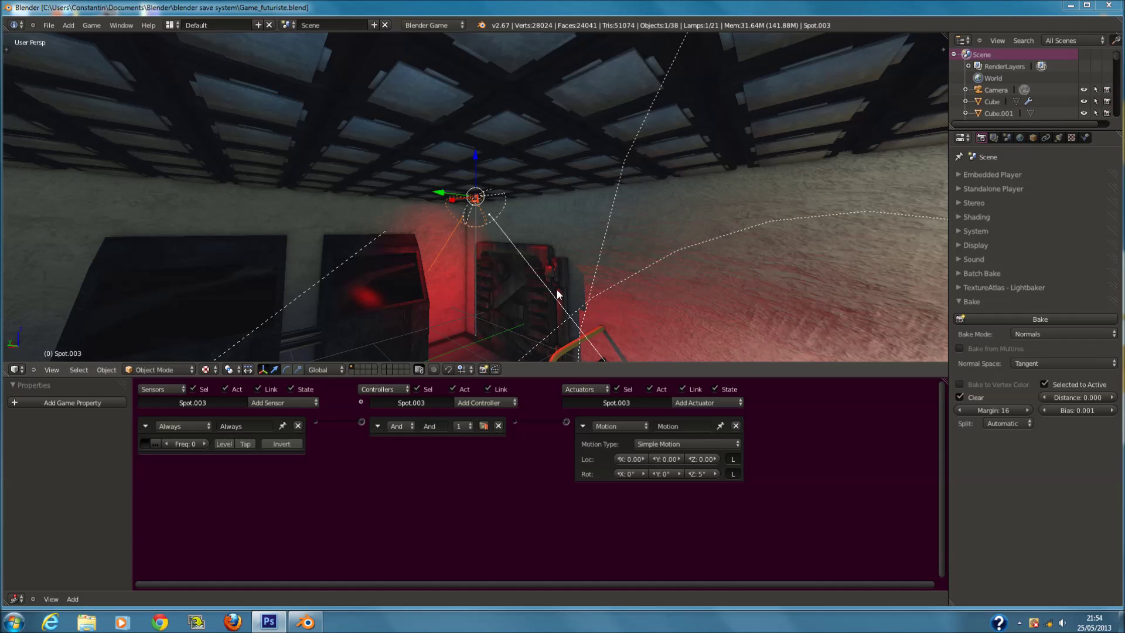
Set the rotation of Spot.003's Motion actuator to X 3° and Z 0°, and test it in game.
{"action": "middle_click_drag", "start_coordinate": [548, 280], "coordinate": [448, 231]}
{"action": "key", "text": "Return"}
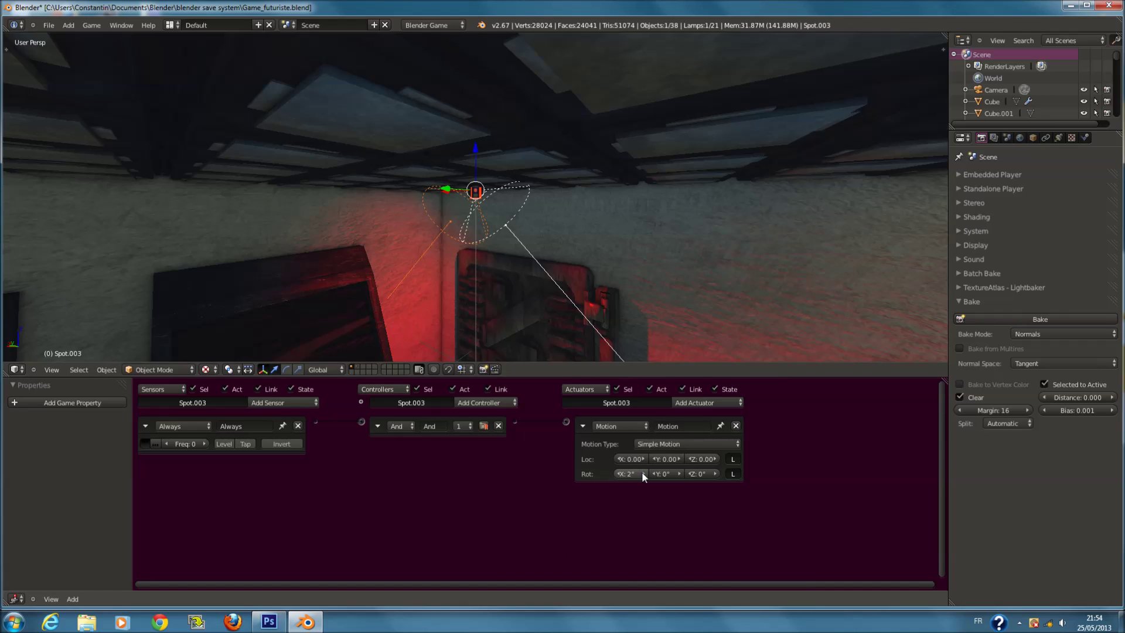
{"action": "key", "text": "p"}
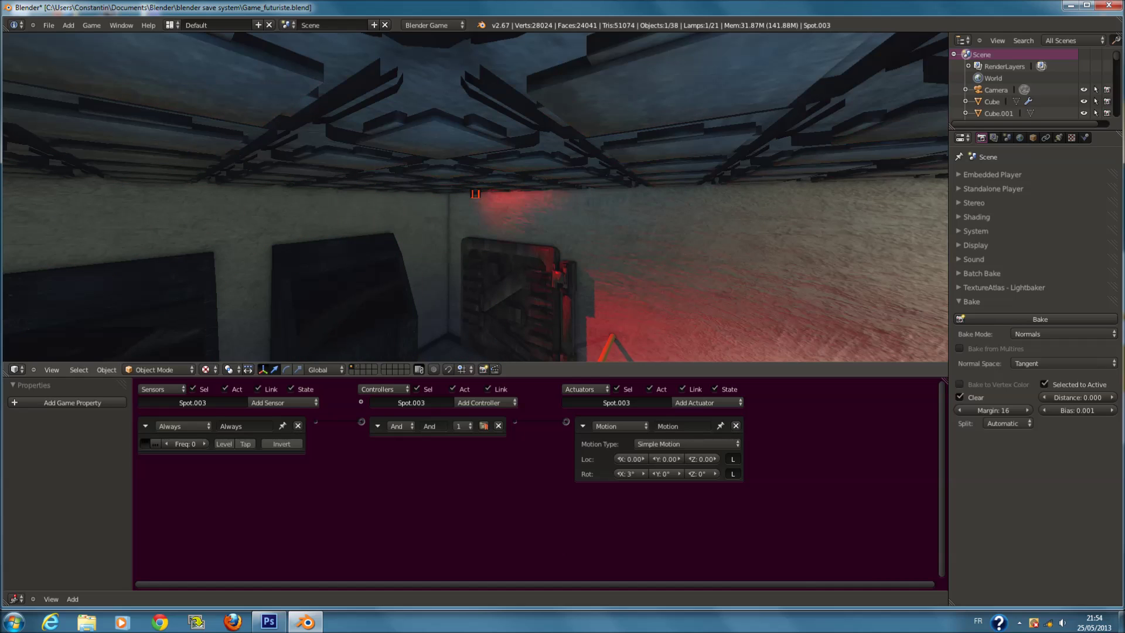
{"action": "key", "text": "Escape"}
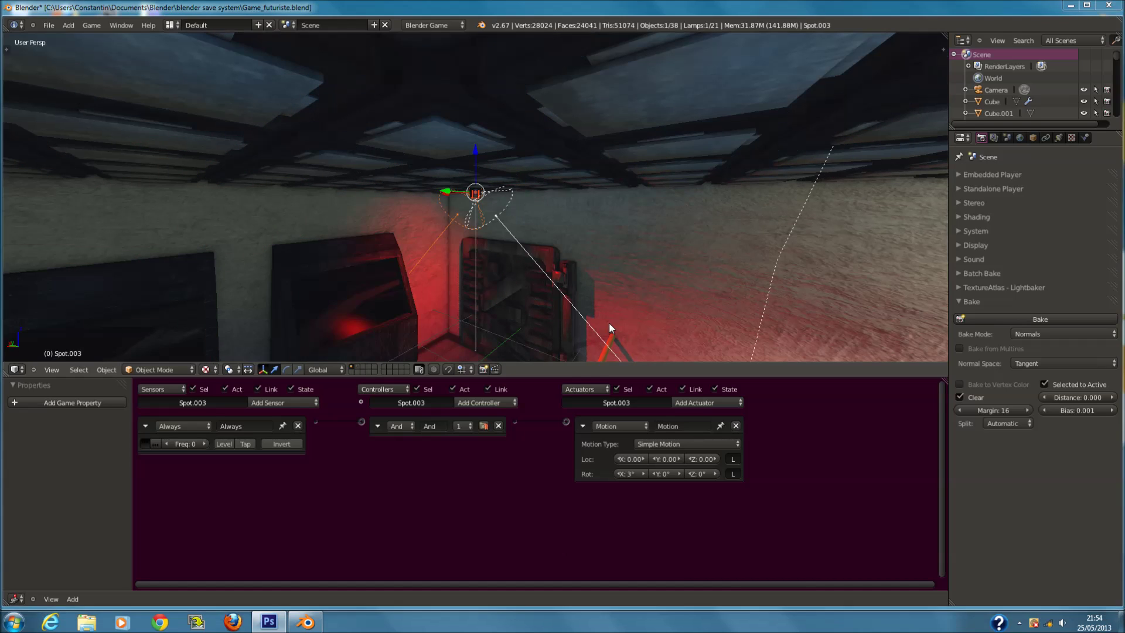
Set the rotation of Spot.003's Motion actuator to X 0° and Y 5°, and test it in game.
{"action": "left_click", "coordinate": [666, 474]}
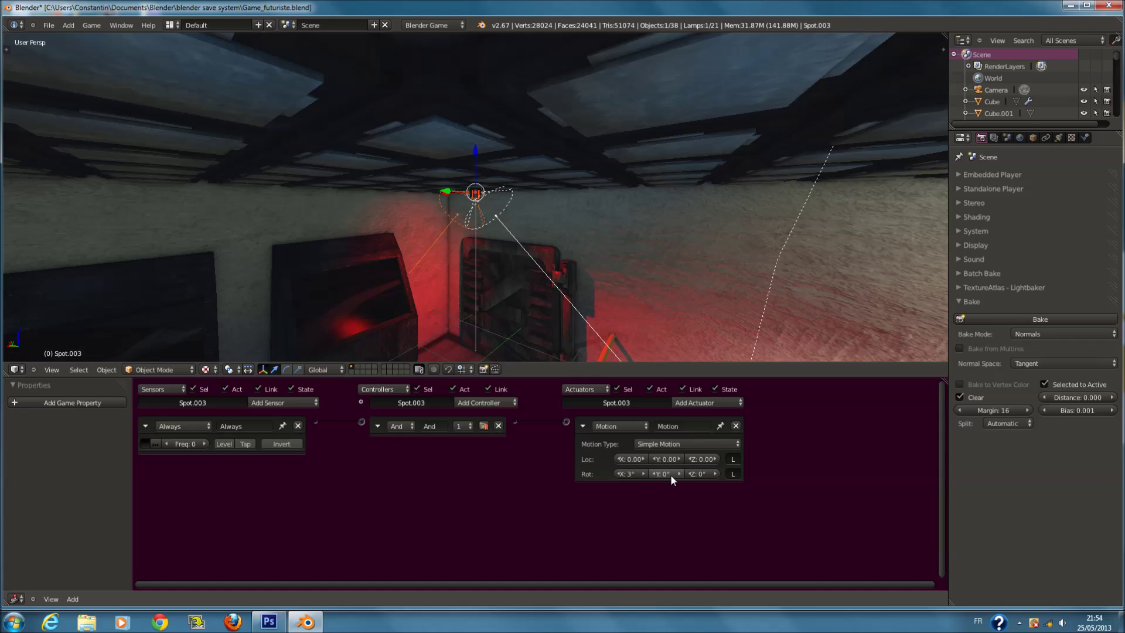
{"action": "left_click", "coordinate": [674, 473]}
{"action": "left_click", "coordinate": [680, 473]}
{"action": "left_click", "coordinate": [679, 473]}
{"action": "left_click", "coordinate": [680, 473]}
{"action": "key", "text": "Return"}
{"action": "key", "text": "p"}
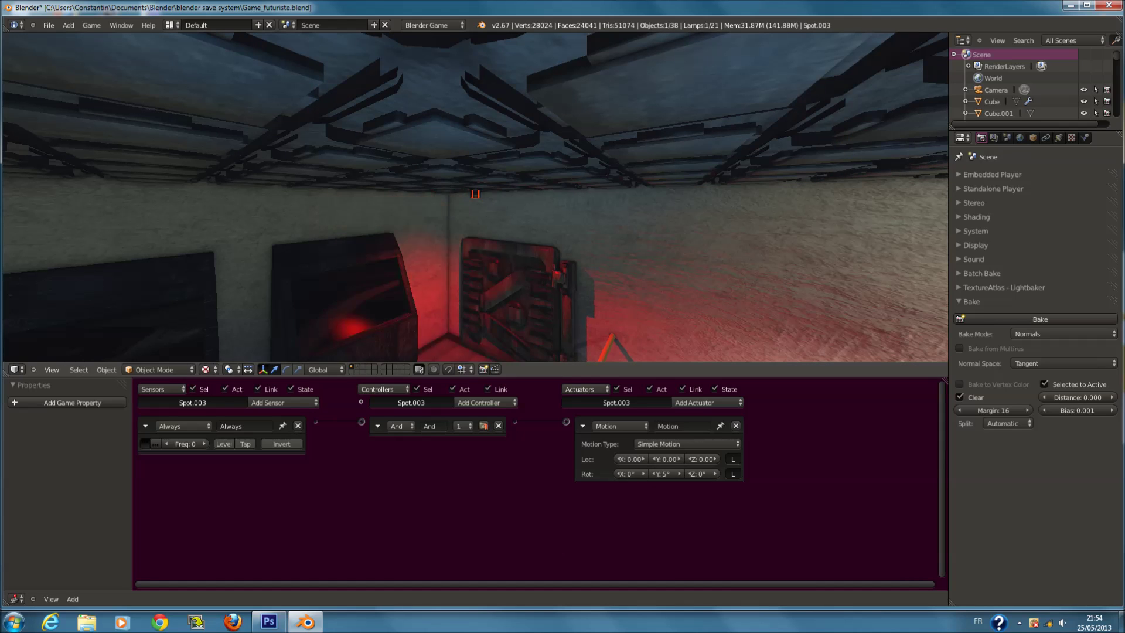
{"action": "key", "text": "Escape"}
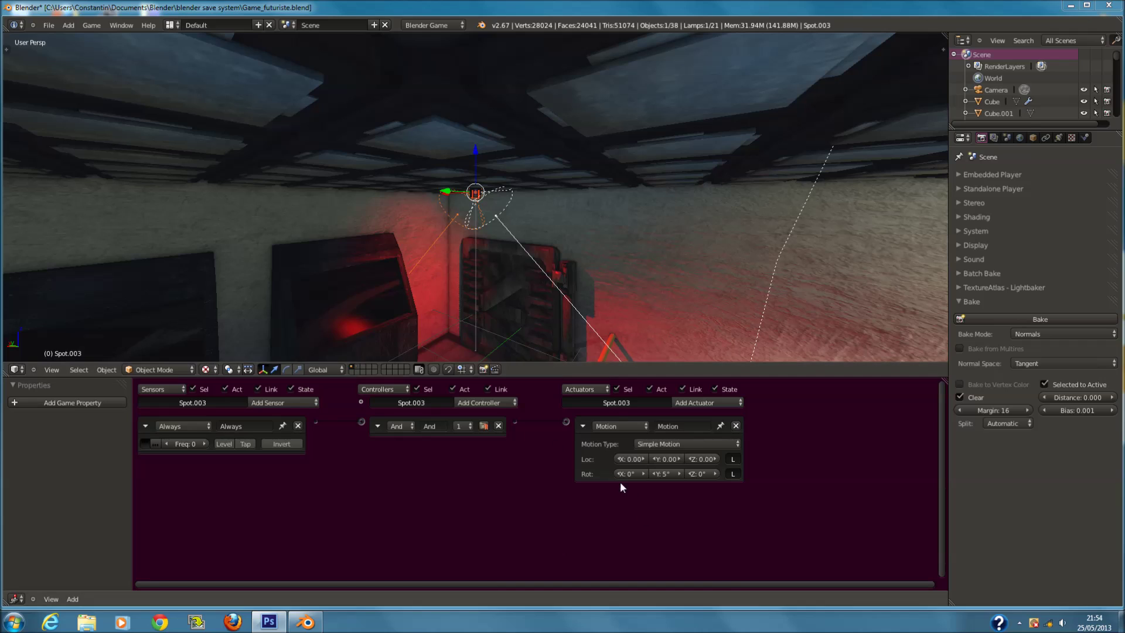
Try Spot.003's Motion actuator in game with Y rotation 0° and Y location 0.20, and reset the Y location to 0.
{"action": "left_click", "coordinate": [668, 474]}
{"action": "type", "text": "0"}
{"action": "left_click", "coordinate": [667, 459]}
{"action": "type", "text": "0.2"}
{"action": "key", "text": "Return"}
{"action": "key", "text": "p"}
{"action": "key", "text": "Escape"}
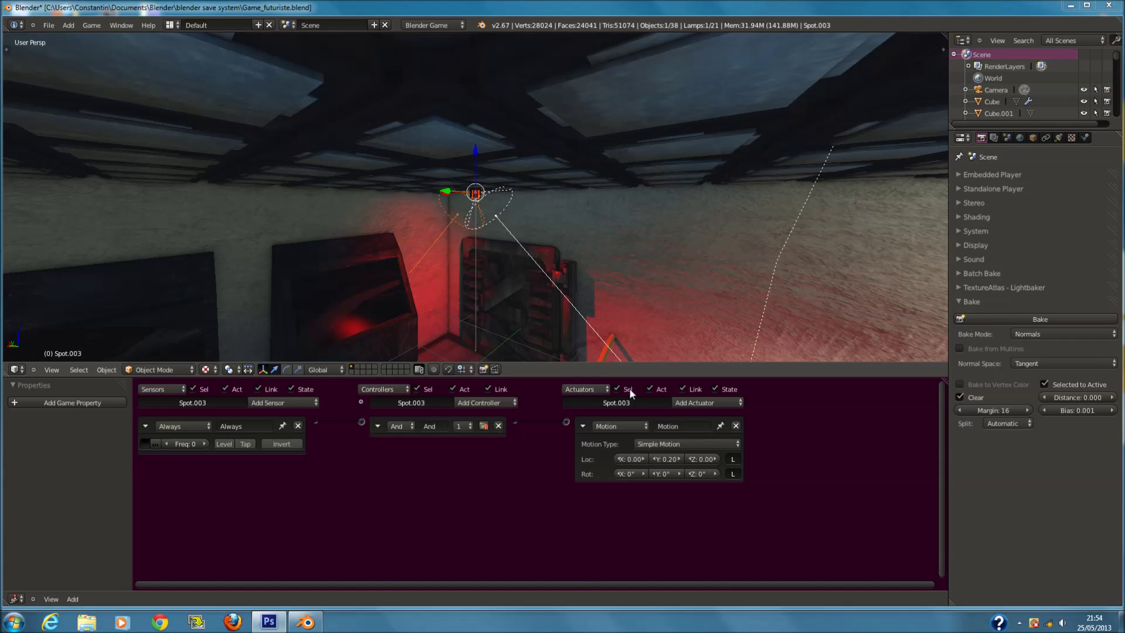
{"action": "left_click", "coordinate": [666, 459]}
{"action": "type", "text": "0"}
{"action": "key", "text": "Return"}
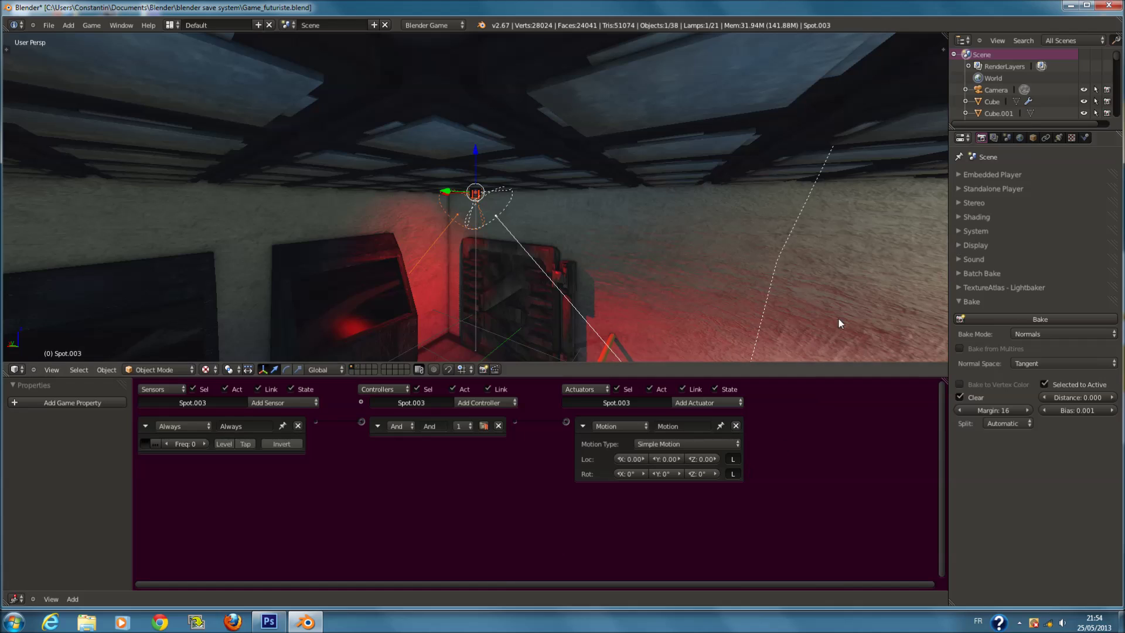
Try the Dynamic physics type on Spot.003, and return it to No Collision.
{"action": "left_click", "coordinate": [1086, 138]}
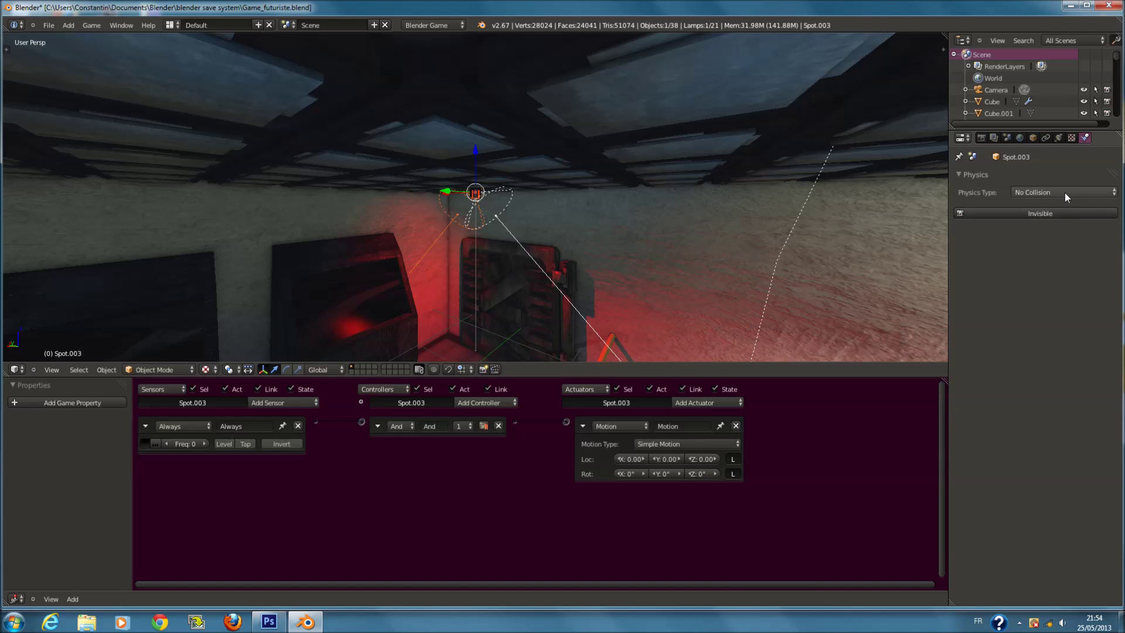
{"action": "left_click", "coordinate": [1064, 193]}
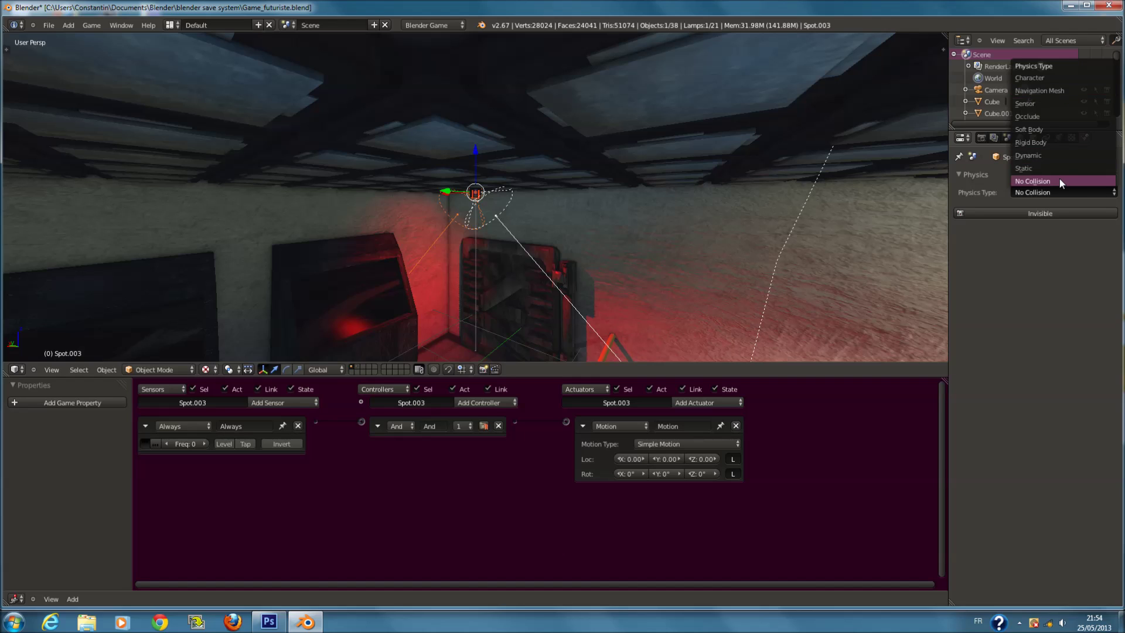
{"action": "left_click", "coordinate": [1056, 155]}
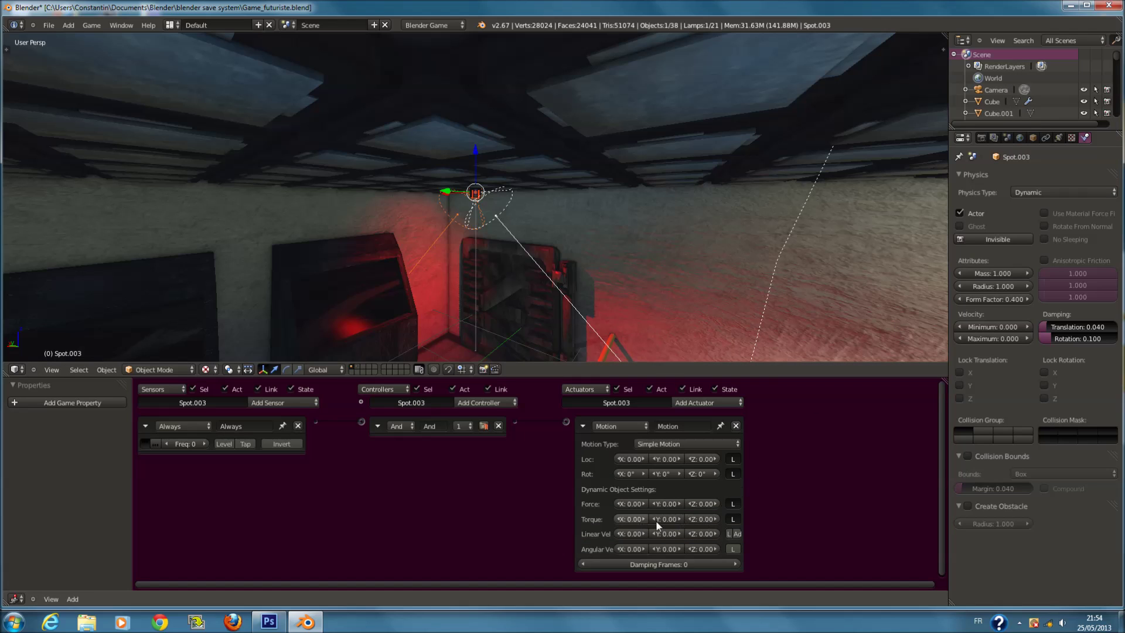
{"action": "left_click", "coordinate": [1069, 192]}
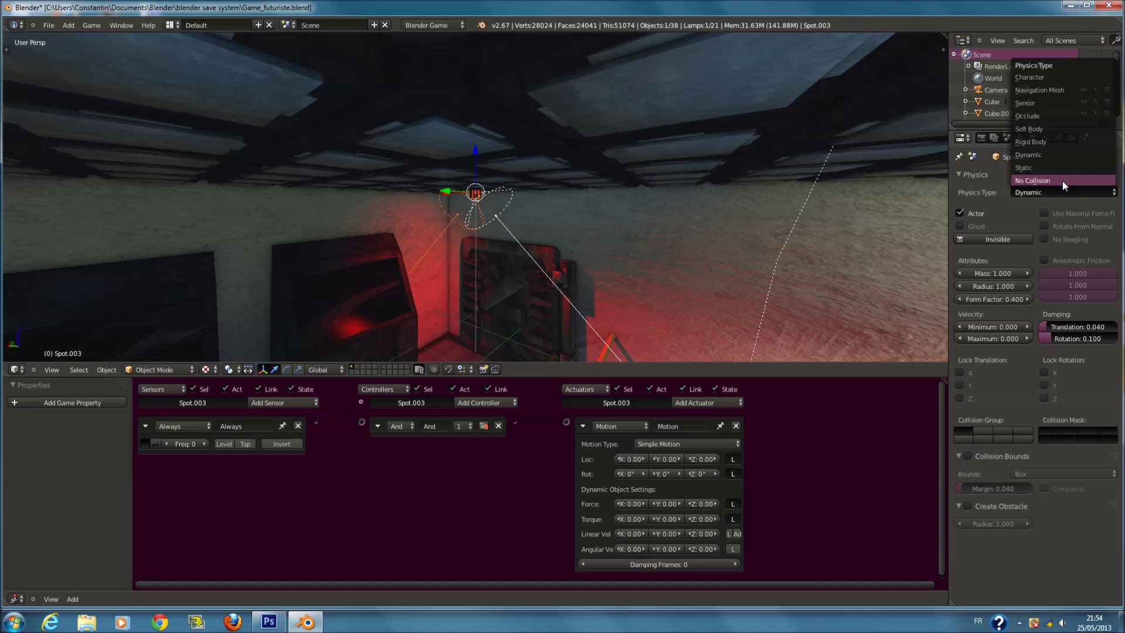
{"action": "left_click", "coordinate": [1063, 181]}
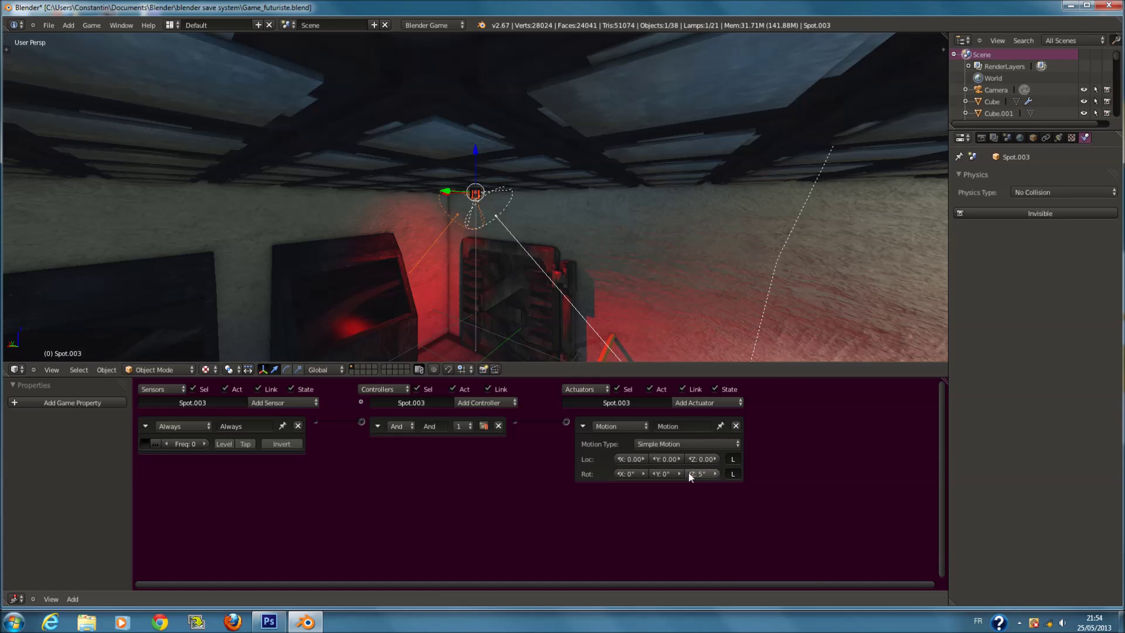
Test Spot.003 in game with its Motion actuator's Z rotation set to 3° and to 12°.
{"action": "middle_click_drag", "start_coordinate": [480, 264], "coordinate": [538, 267]}
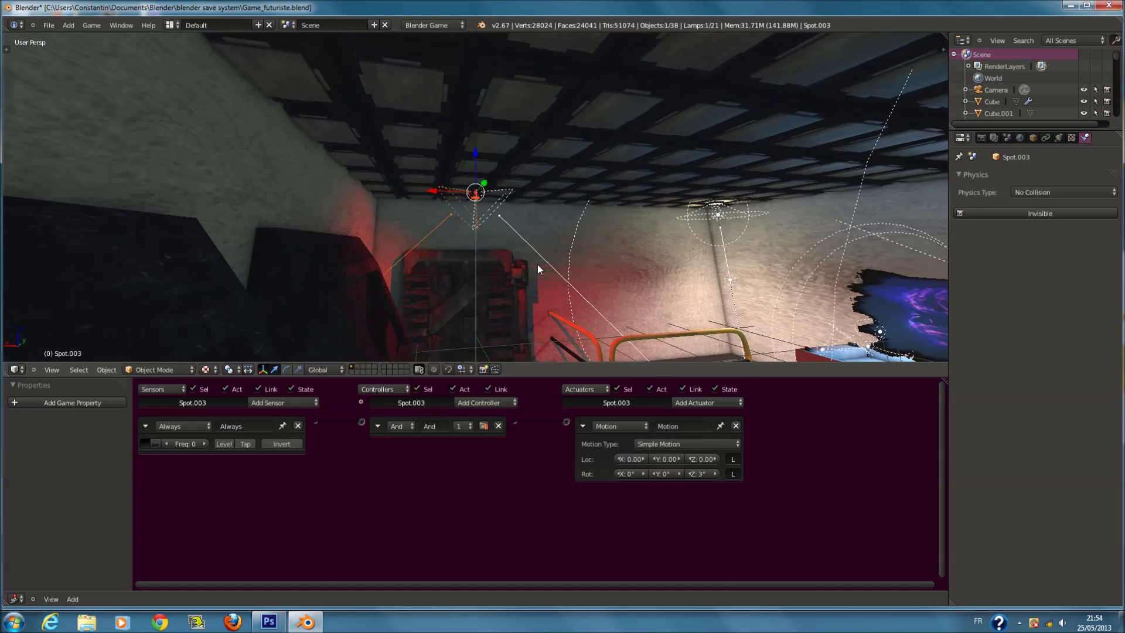
{"action": "key", "text": "p"}
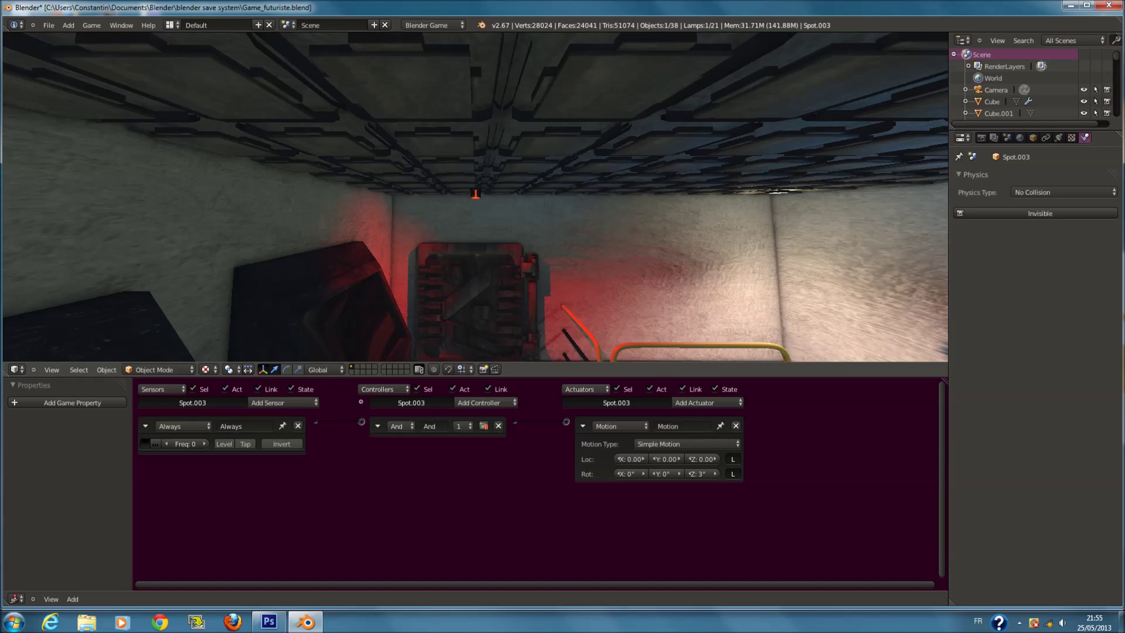
{"action": "key", "text": "Escape"}
{"action": "left_click_drag", "start_coordinate": [703, 473], "coordinate": [721, 474]}
{"action": "key", "text": "p"}
{"action": "key", "text": "Escape"}
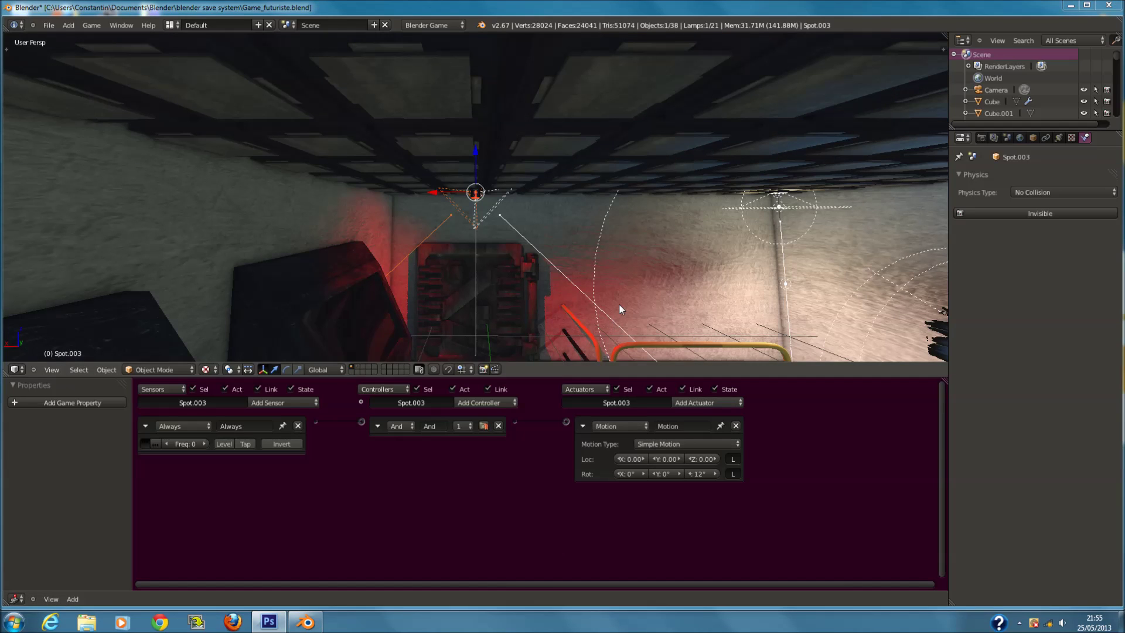
Set the Z rotation of Spot.003's Motion actuator to 0°, and try rotating the lamp in the 3D view.
{"action": "mouse_move", "coordinate": [627, 280]}
{"action": "middle_mouse_down"}
{"action": "mouse_move", "coordinate": [618, 304]}
{"action": "mouse_move", "coordinate": [614, 279]}
{"action": "mouse_move", "coordinate": [618, 299]}
{"action": "middle_mouse_up"}
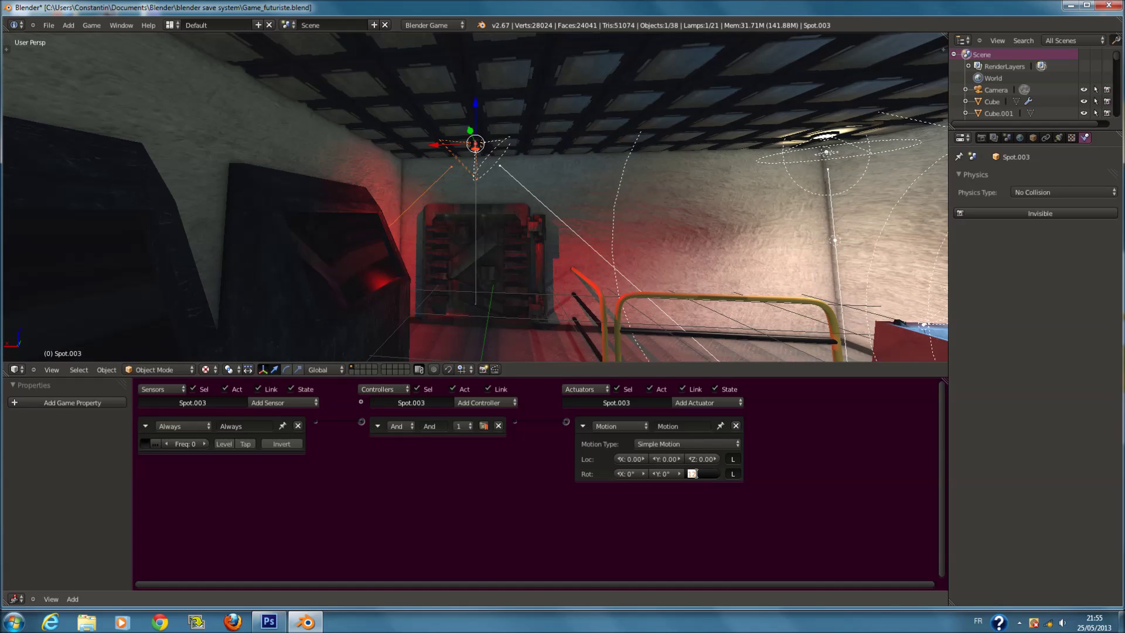
{"action": "type", "text": "12"}
{"action": "key", "text": "Escape"}
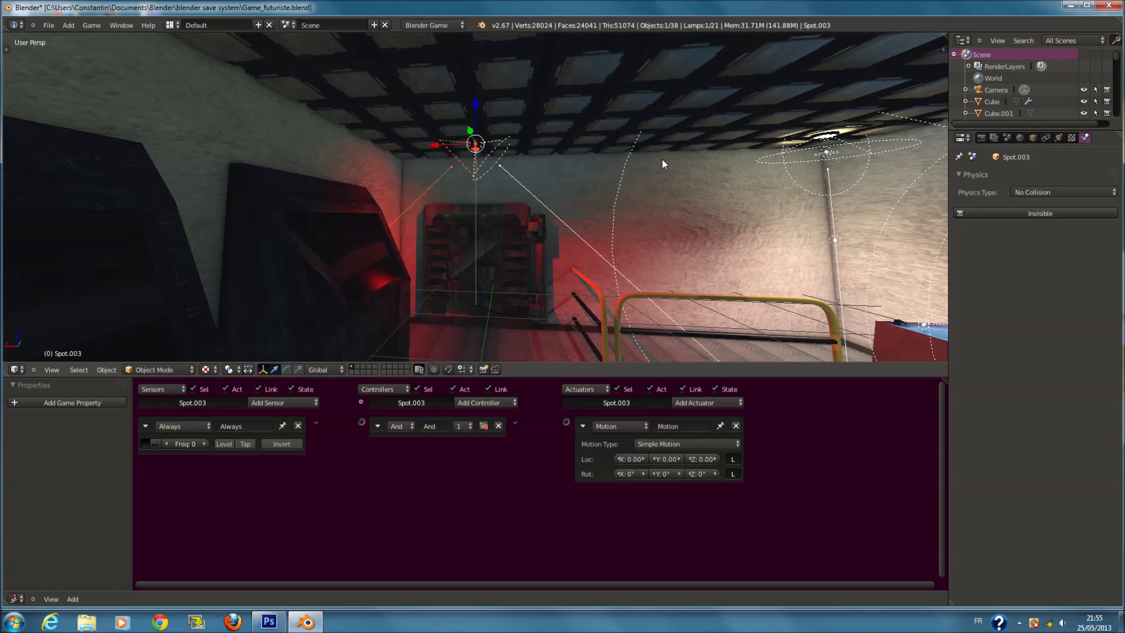
{"action": "key", "text": "r"}
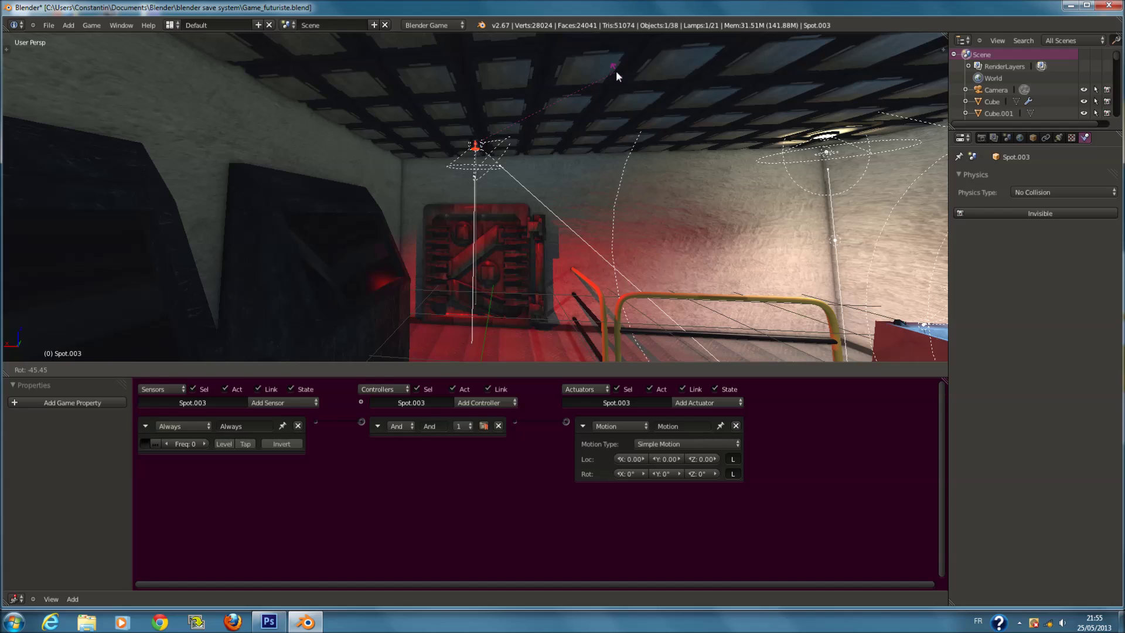
{"action": "right_click", "coordinate": [617, 70]}
Set the Y rotation of Spot.003's Motion actuator to 1°, and test it in game.
{"action": "left_click", "coordinate": [672, 472]}
{"action": "type", "text": "1"}
{"action": "key", "text": "Return"}
{"action": "key", "text": "p"}
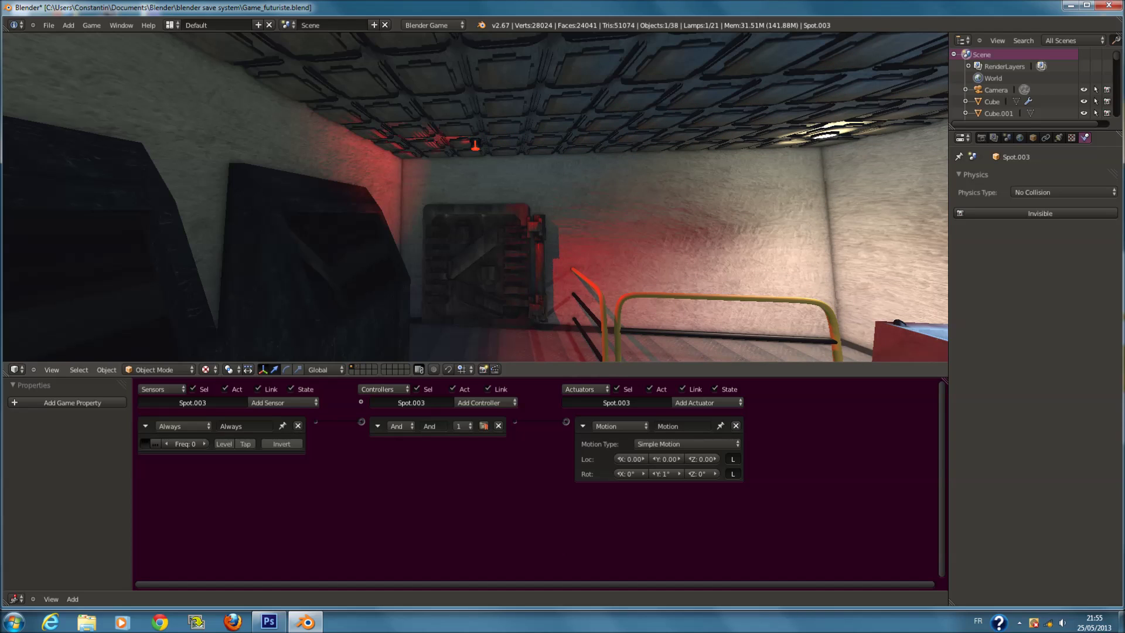
{"action": "key", "text": "Escape"}
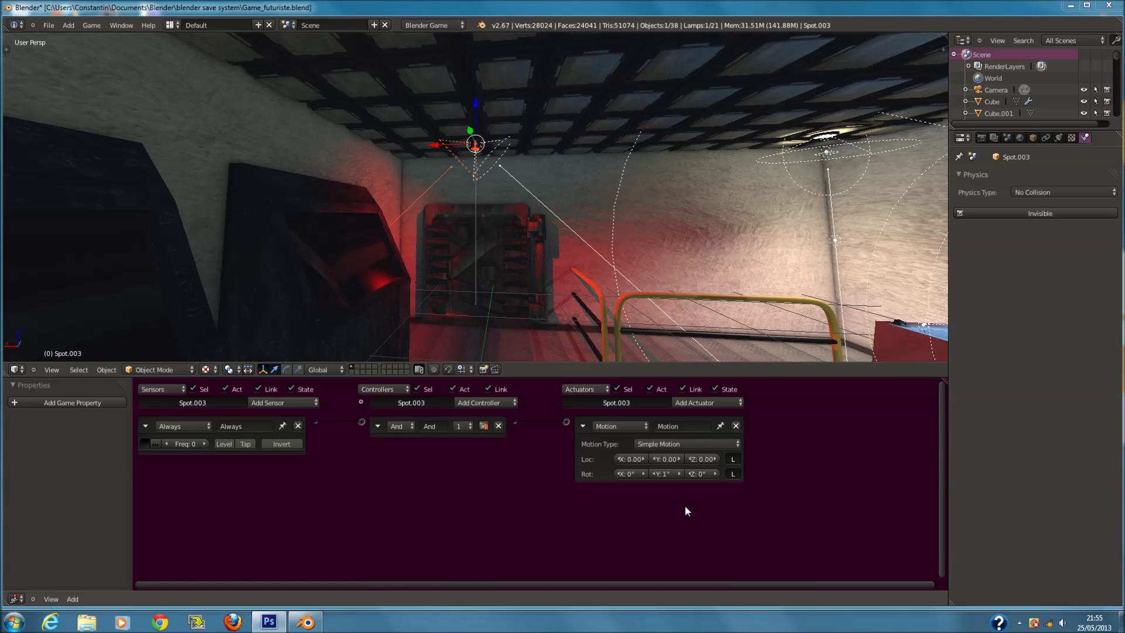
Set the rotation of Spot.003's Motion actuator to X 3° and Y 0°.
{"action": "left_click", "coordinate": [643, 471]}
{"action": "type", "text": "3"}
{"action": "left_click", "coordinate": [670, 475]}
{"action": "key", "text": "Return"}
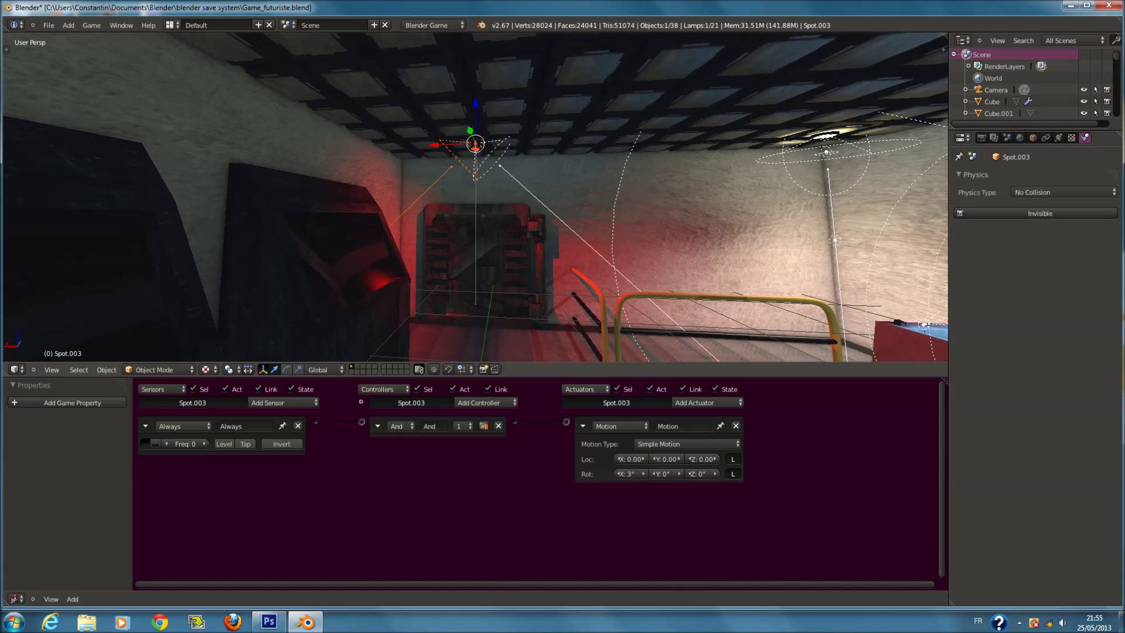
Test Spot.003 in game with its Motion actuator's X rotation set to 3°.
{"action": "key", "text": "p"}
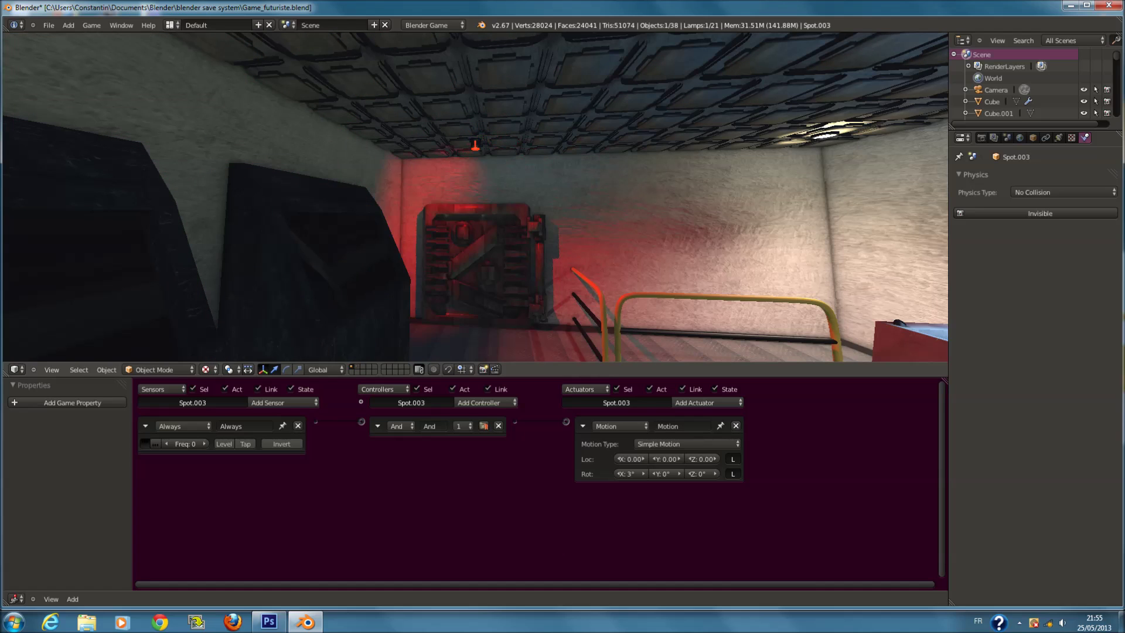
{"action": "key", "text": "Escape"}
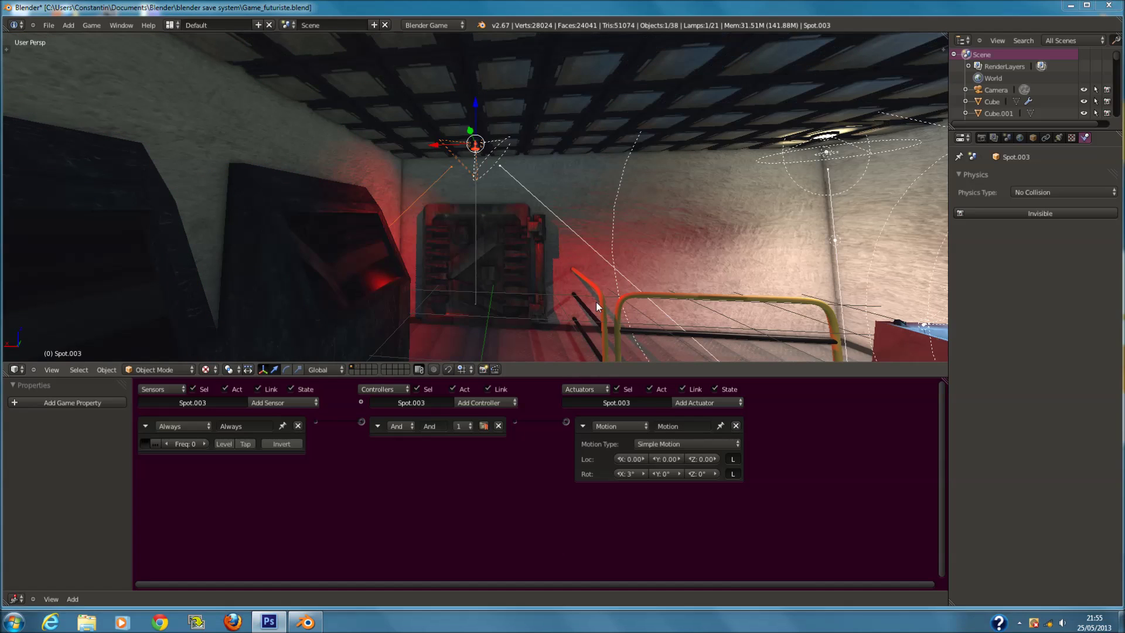
Set the X rotation of both beacon spots' Motion actuators to 6° and Spot.004's Z rotation to 0°, and test them in game.
{"action": "middle_click_drag", "start_coordinate": [546, 188], "coordinate": [504, 169]}
{"action": "right_click", "coordinate": [495, 152]}
{"action": "left_click", "coordinate": [630, 473]}
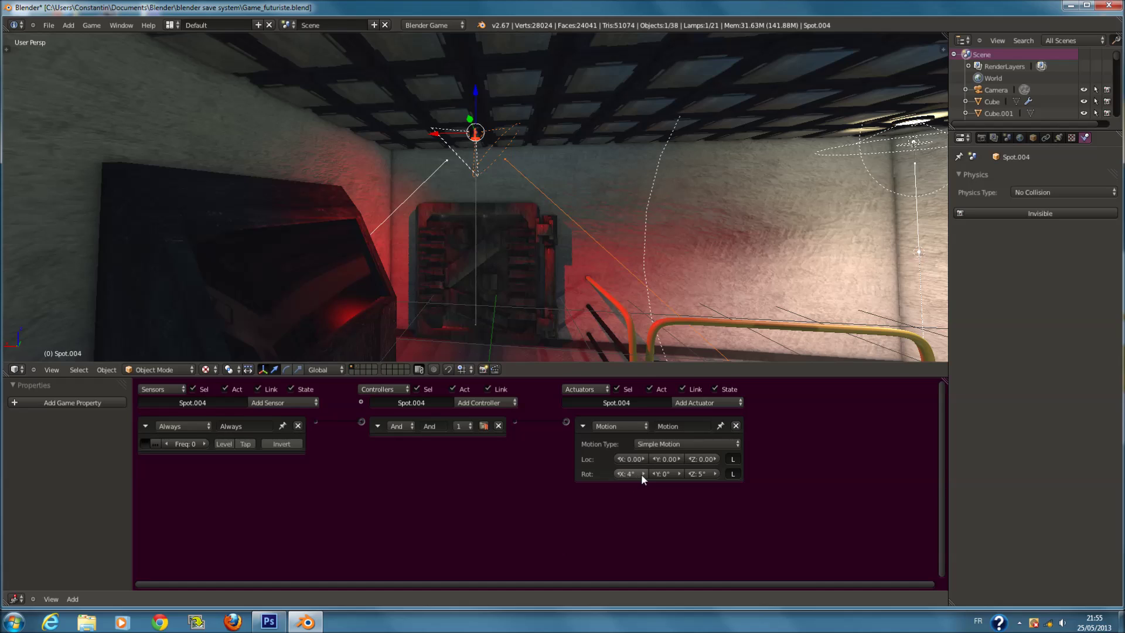
{"action": "right_click", "coordinate": [450, 163]}
{"action": "right_click", "coordinate": [561, 209]}
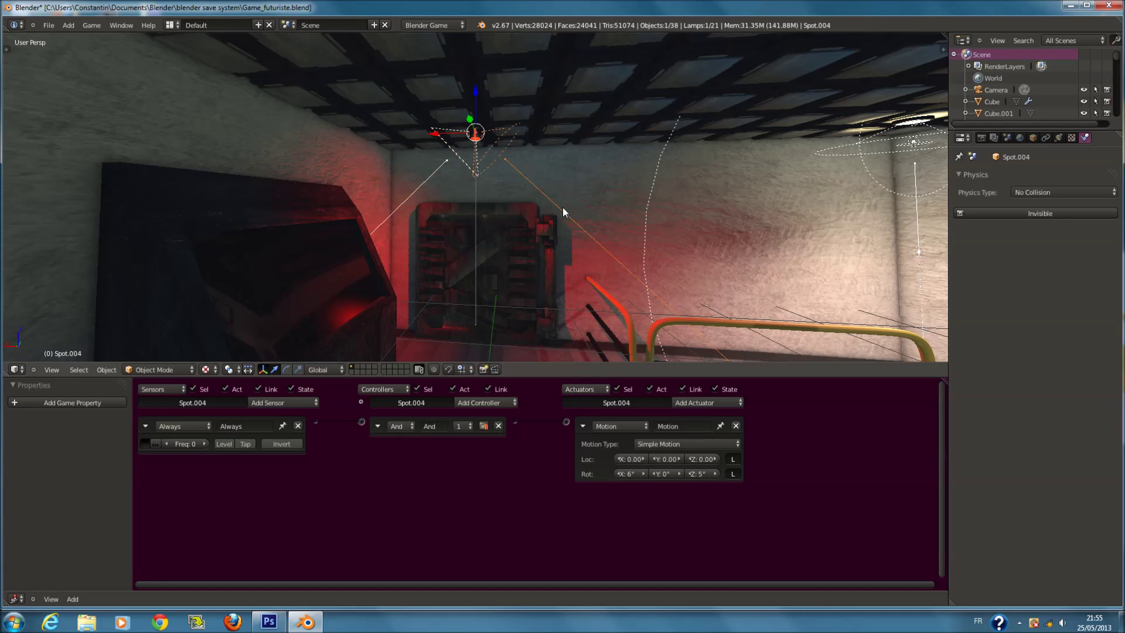
{"action": "type", "text": "0"}
{"action": "key", "text": "Return"}
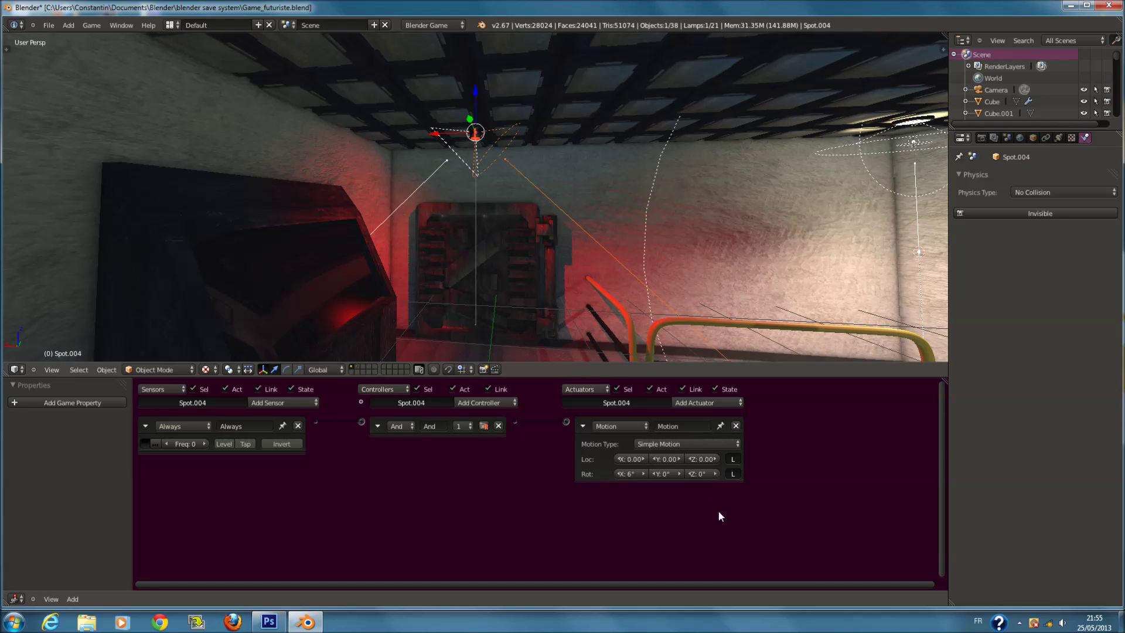
{"action": "key", "text": "p"}
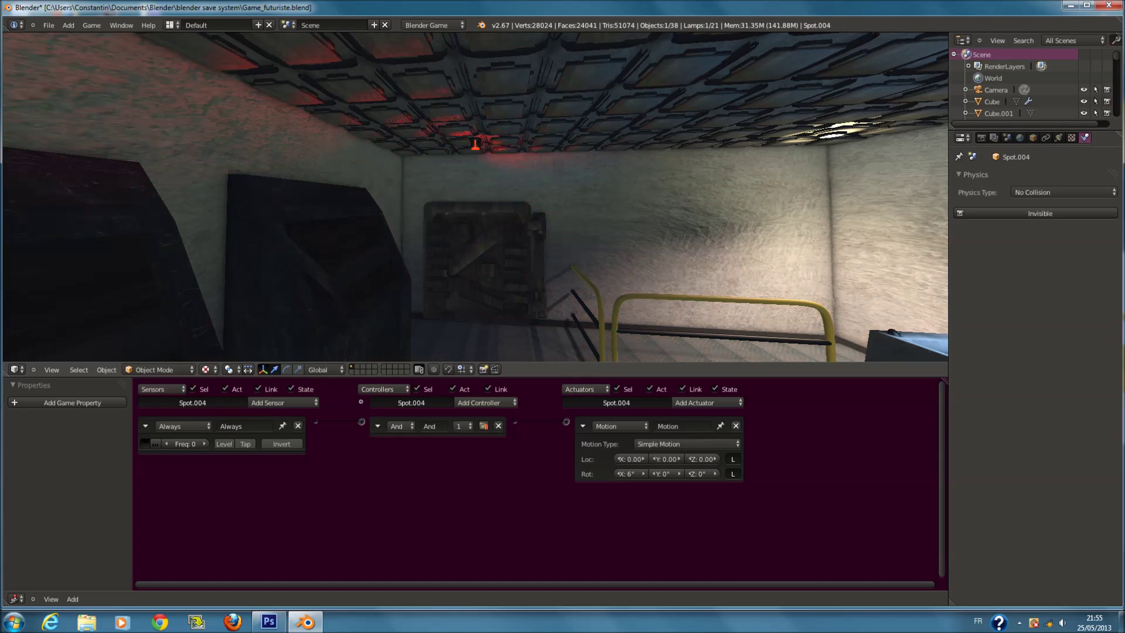
{"action": "key", "text": "Escape"}
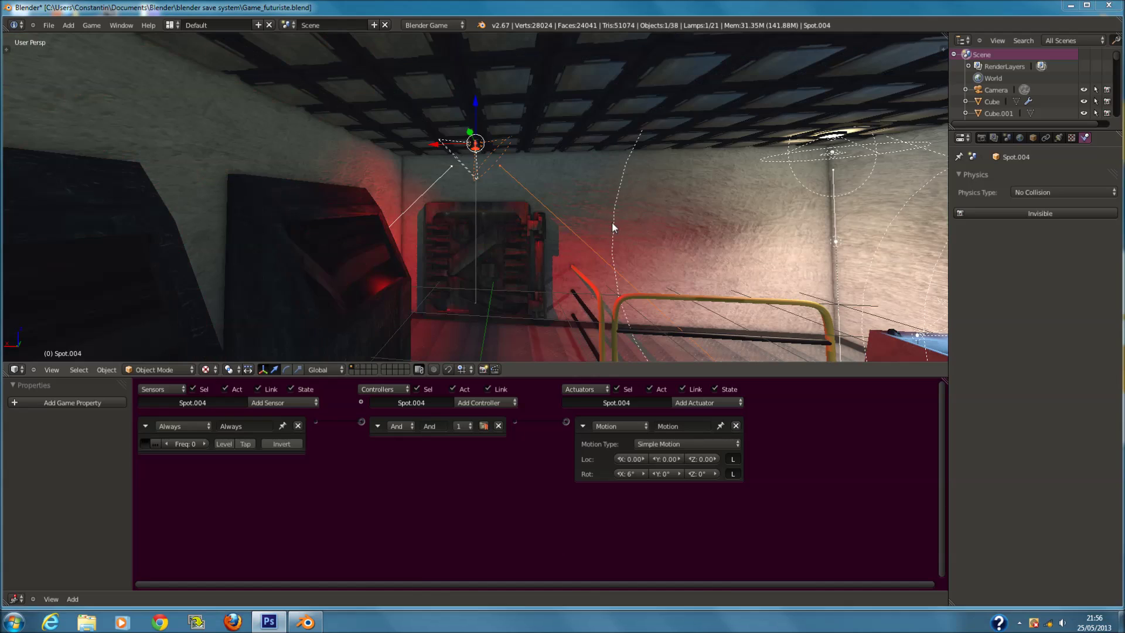
In the front wireframe view, rotate Spot.004 by about 39° and Spot.003 by about -40° so they point nearly horizontally in opposite directions.
{"action": "key", "text": "KP_5"}
{"action": "scroll", "coordinate": [714, 252], "scroll_direction": "down", "scroll_amount": 5}
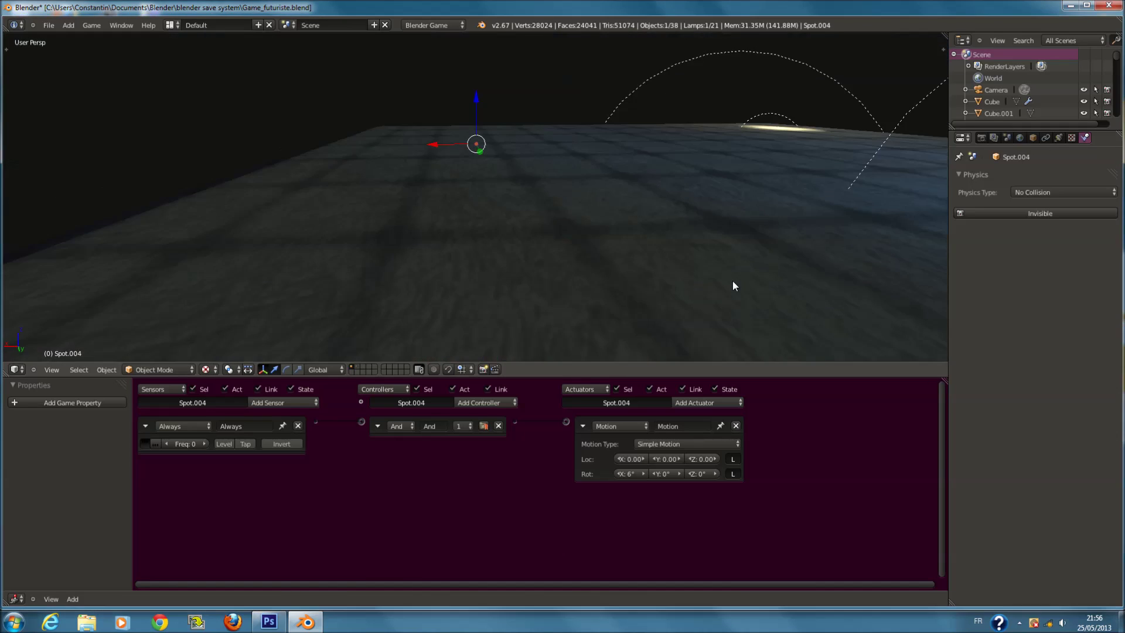
{"action": "middle_click_drag", "start_coordinate": [732, 283], "coordinate": [721, 267]}
{"action": "scroll", "coordinate": [722, 267], "scroll_direction": "down", "scroll_amount": 2}
{"action": "key", "text": "KP_1"}
{"action": "key", "text": "z"}
{"action": "scroll", "coordinate": [711, 245], "scroll_direction": "up", "scroll_amount": 3}
{"action": "key", "text": "r"}
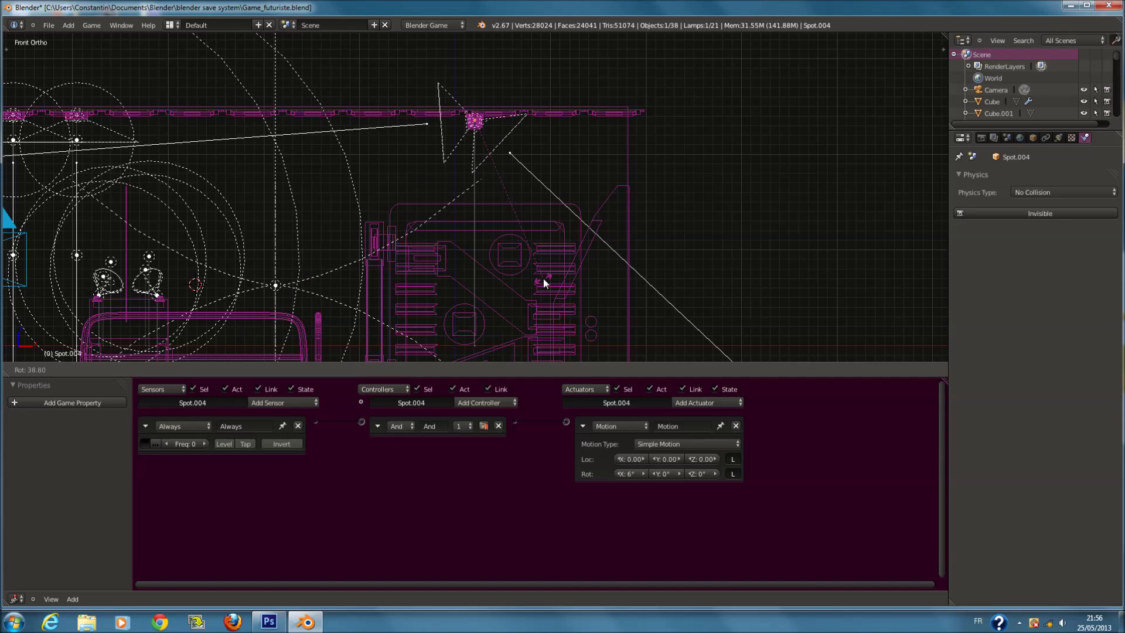
{"action": "right_click", "coordinate": [537, 283]}
{"action": "right_click", "coordinate": [518, 135]}
{"action": "key", "text": "r"}
{"action": "right_click", "coordinate": [527, 38]}
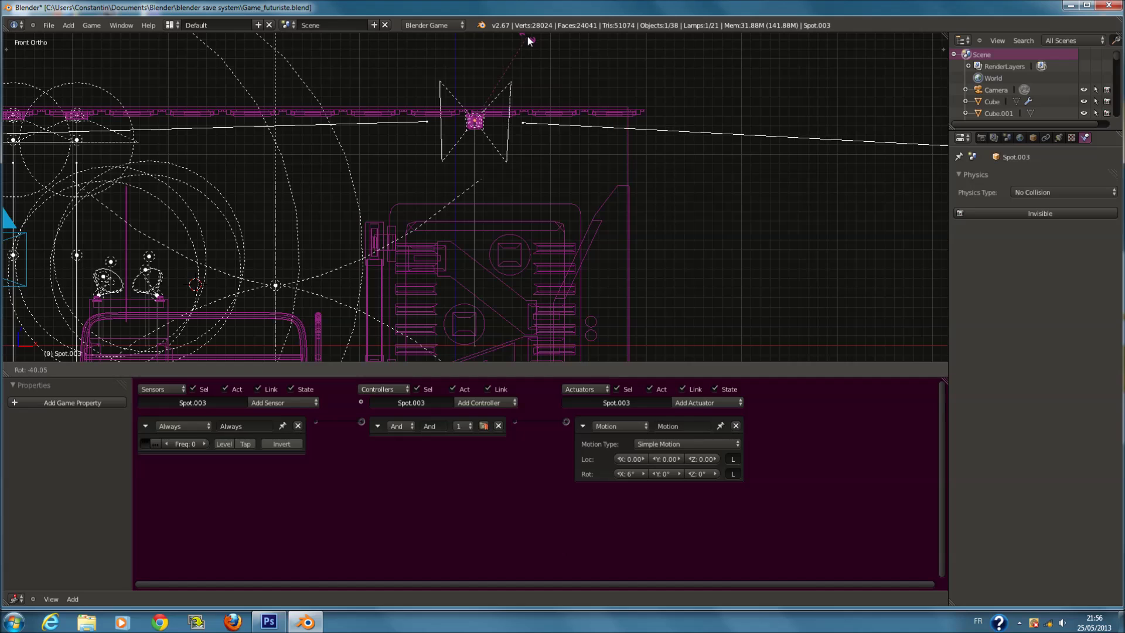
Restore the textured display in the 3D view and test the rotating beacon spots in game from inside the room.
{"action": "key", "text": "z"}
{"action": "key", "text": "z"}
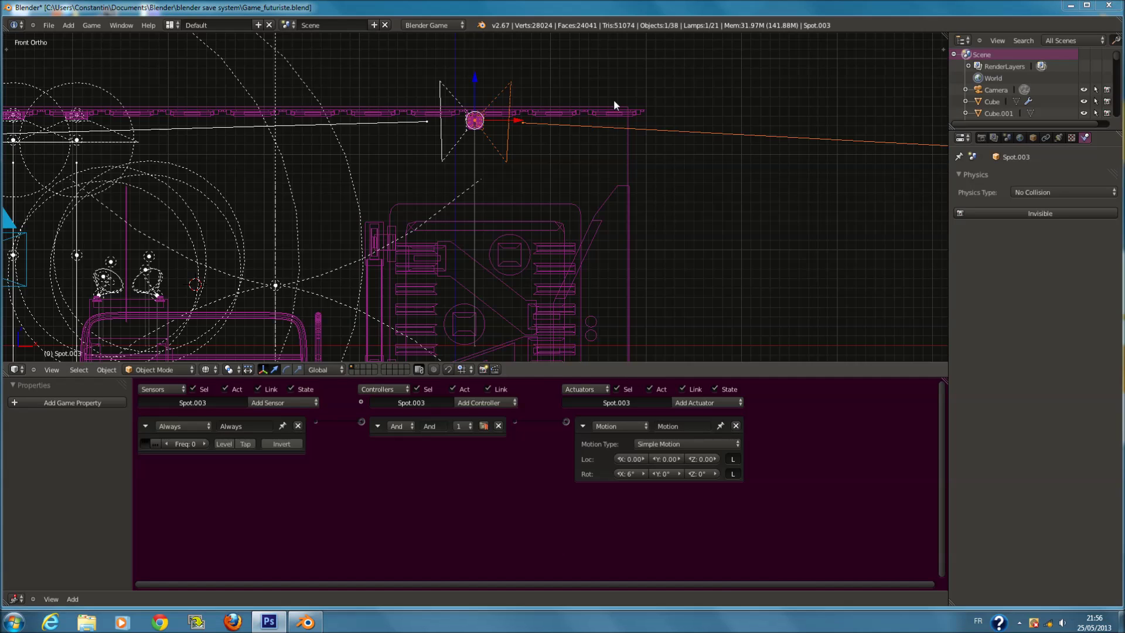
{"action": "left_click", "coordinate": [214, 370]}
{"action": "left_click", "coordinate": [223, 319]}
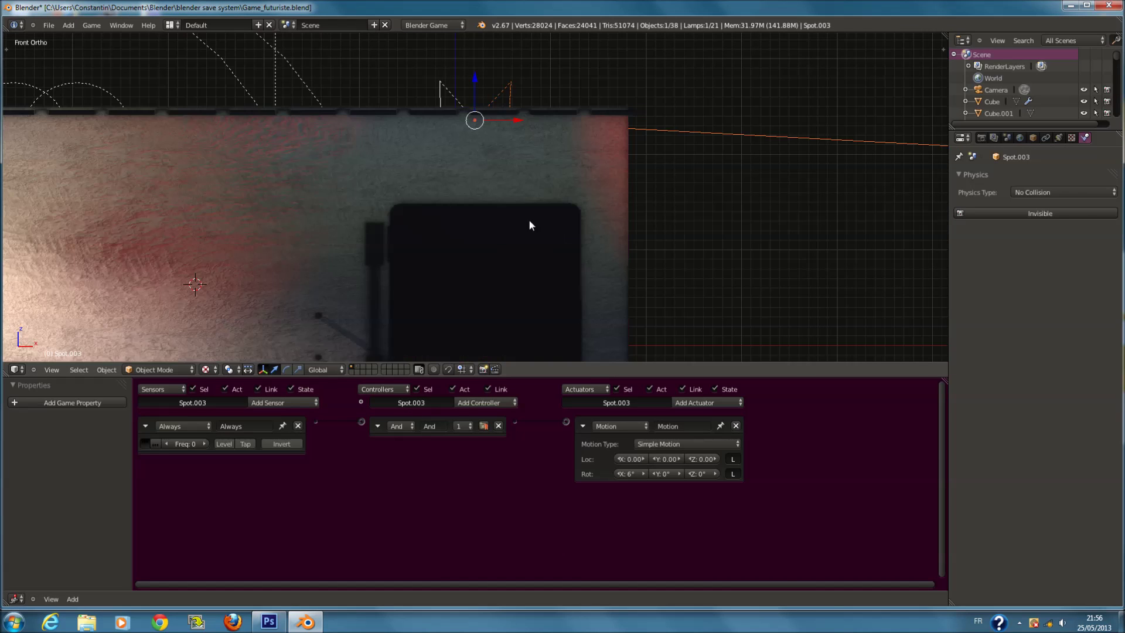
{"action": "key", "text": "KP_0"}
{"action": "middle_click_drag", "start_coordinate": [623, 197], "coordinate": [703, 205]}
{"action": "key", "text": "p"}
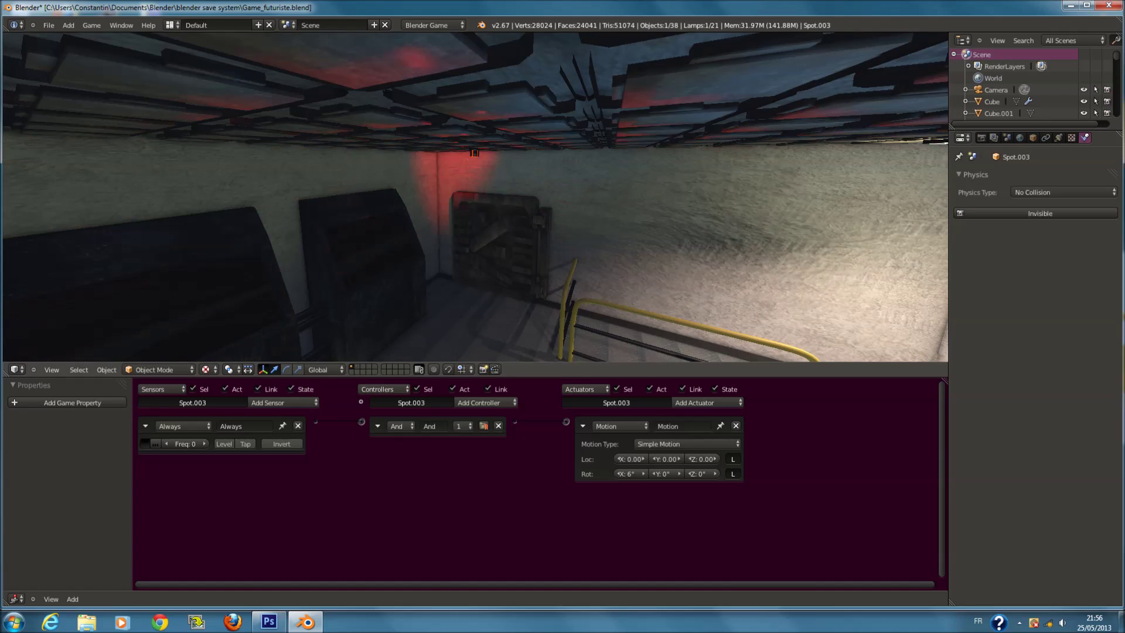
{"action": "key", "text": "Escape"}
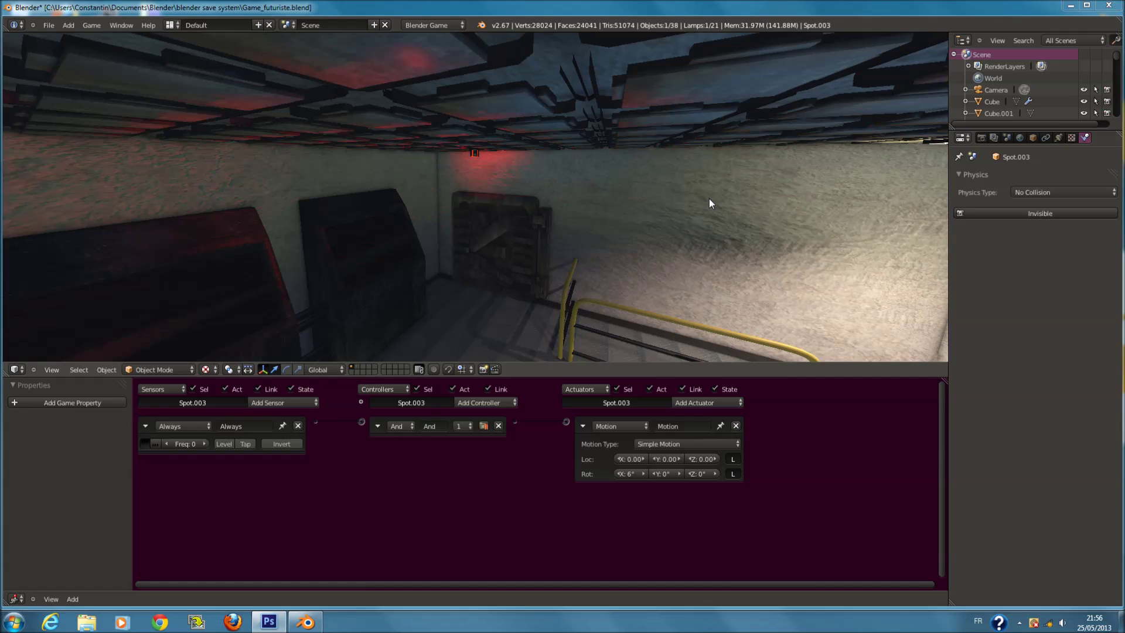
Enlarge the 3D view, save over Game_futuriste.blend and test the game from the camera view.
{"action": "middle_click_drag", "start_coordinate": [701, 255], "coordinate": [706, 262]}
{"action": "key", "text": "ctrl+s"}
{"action": "left_click", "coordinate": [705, 262]}
{"action": "left_click_drag", "start_coordinate": [782, 376], "coordinate": [761, 586]}
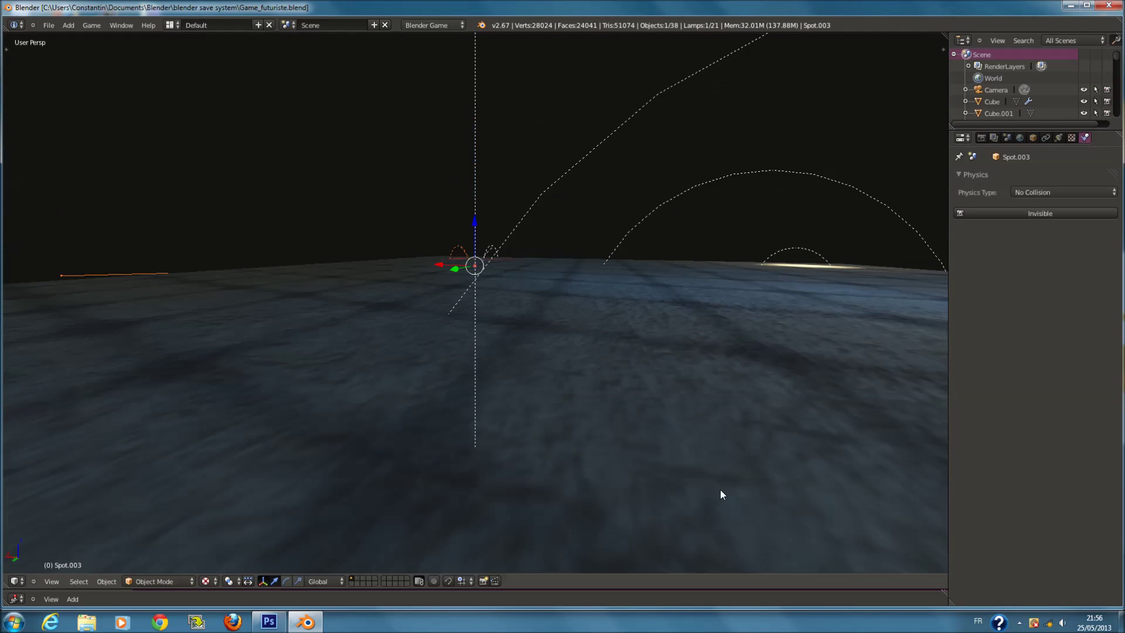
{"action": "key", "text": "KP_0"}
{"action": "key", "text": "Home"}
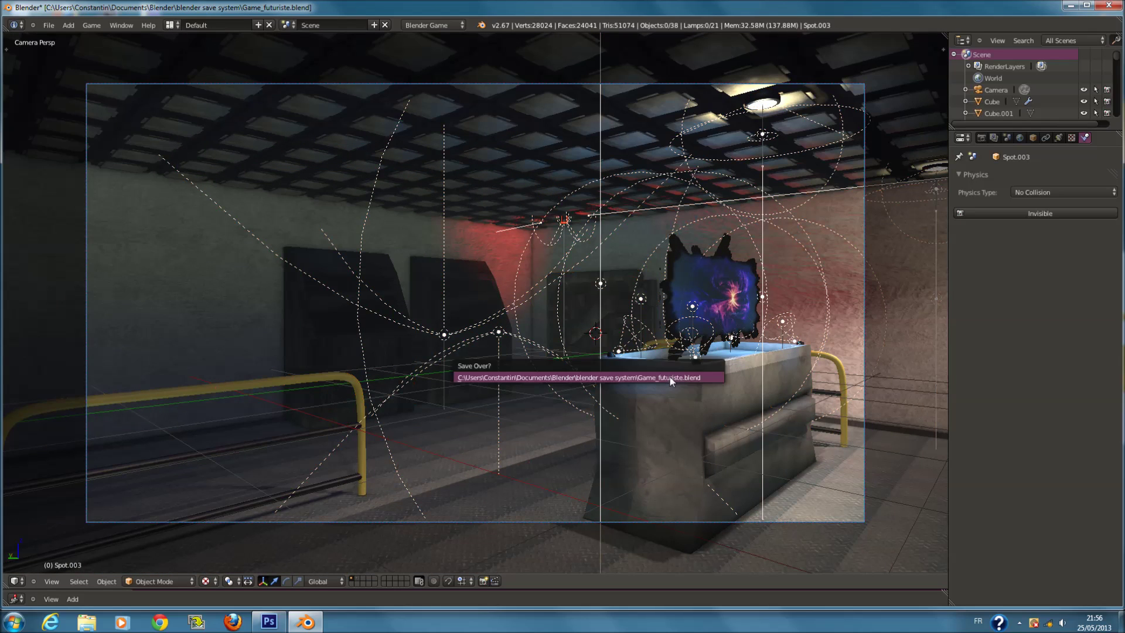
{"action": "key", "text": "p"}
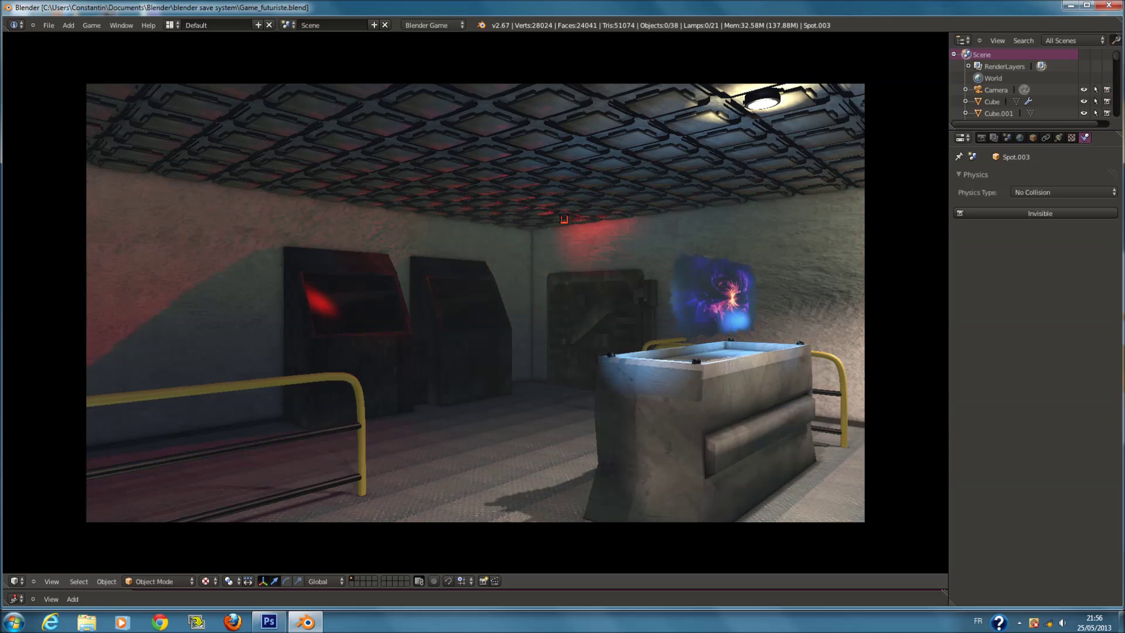
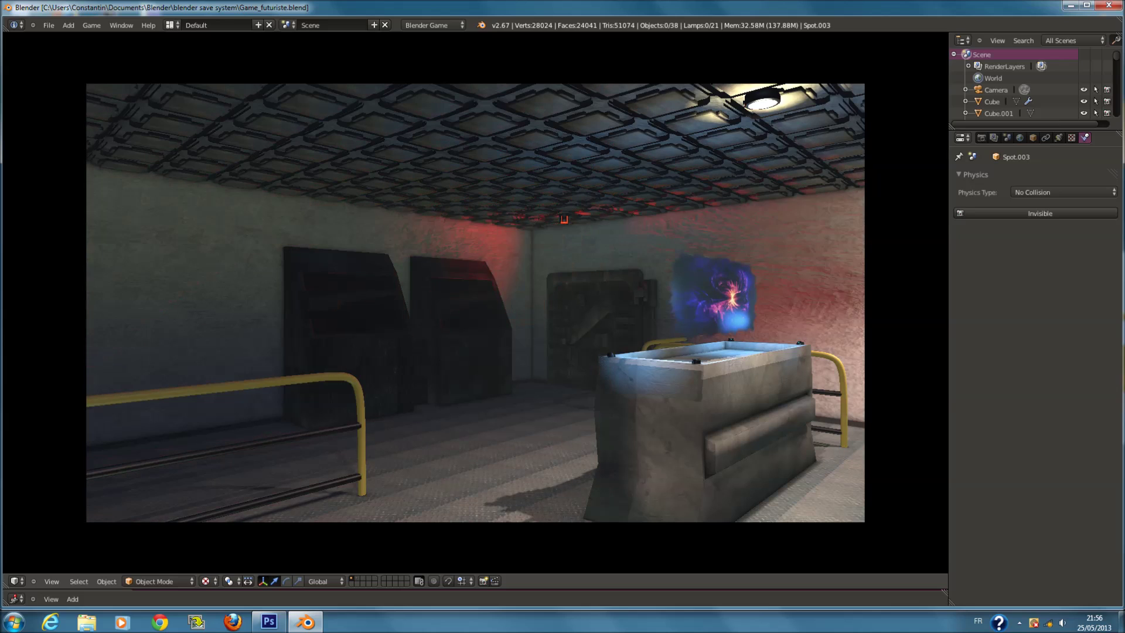
{"action": "key", "text": "Escape"}
Set the energy of the bluish hemi lamp Lamp.001 to 0.025.
{"action": "middle_click_drag", "start_coordinate": [689, 389], "coordinate": [551, 334]}
{"action": "key", "text": "a"}
{"action": "scroll", "coordinate": [460, 332], "scroll_direction": "down", "scroll_amount": 2}
{"action": "right_click", "coordinate": [581, 324]}
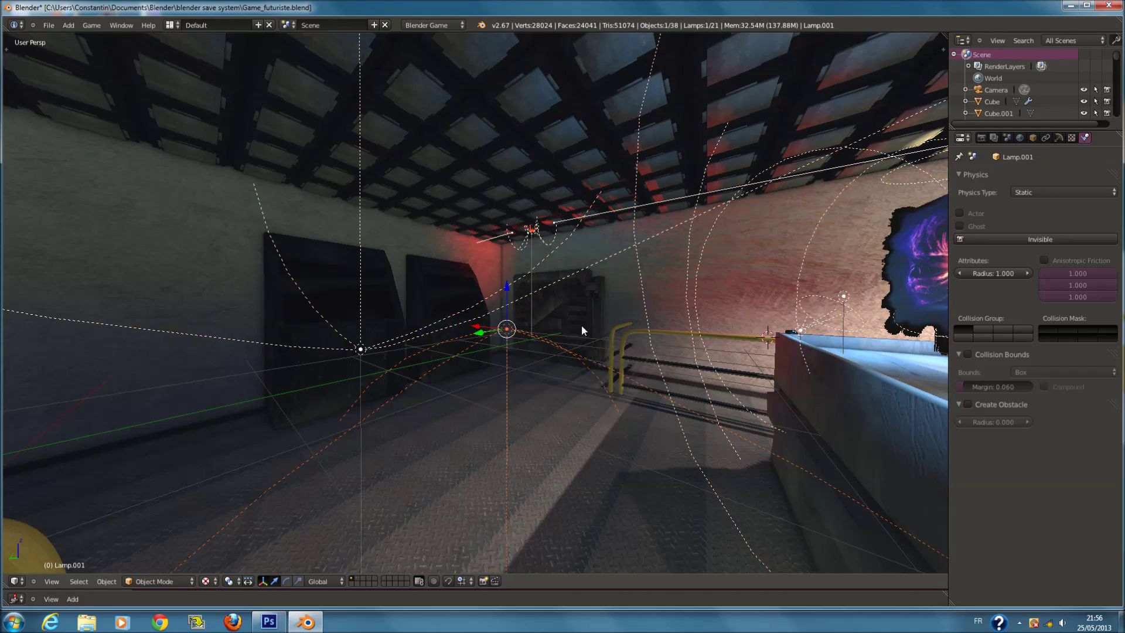
{"action": "left_click", "coordinate": [1059, 139]}
{"action": "left_click", "coordinate": [991, 287]}
{"action": "type", "text": ".025"}
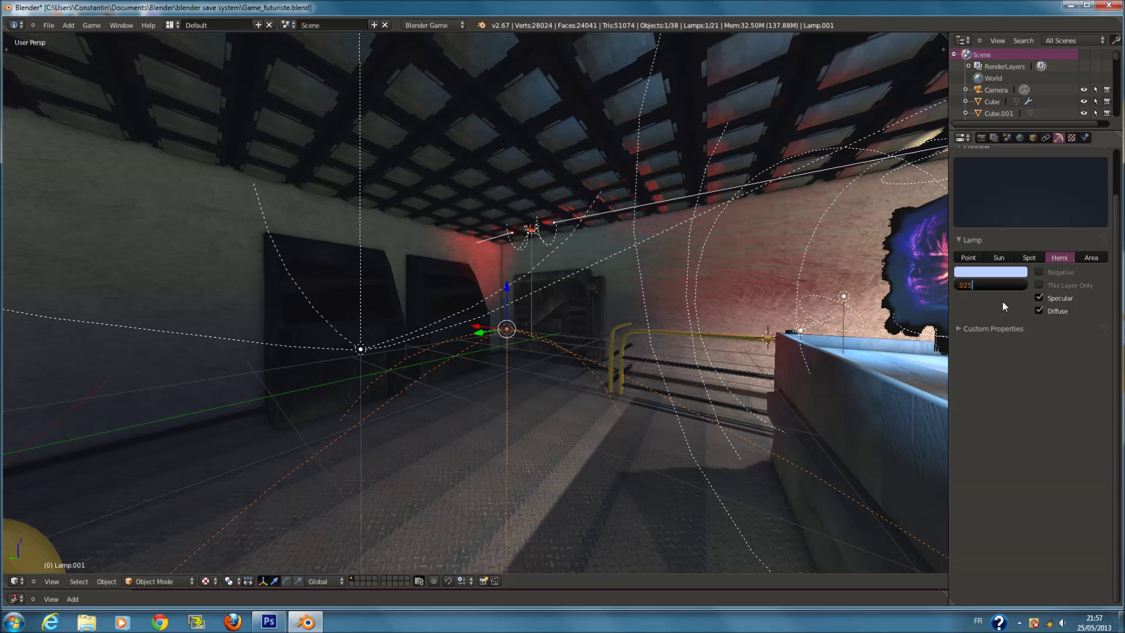
{"action": "key", "text": "Return"}
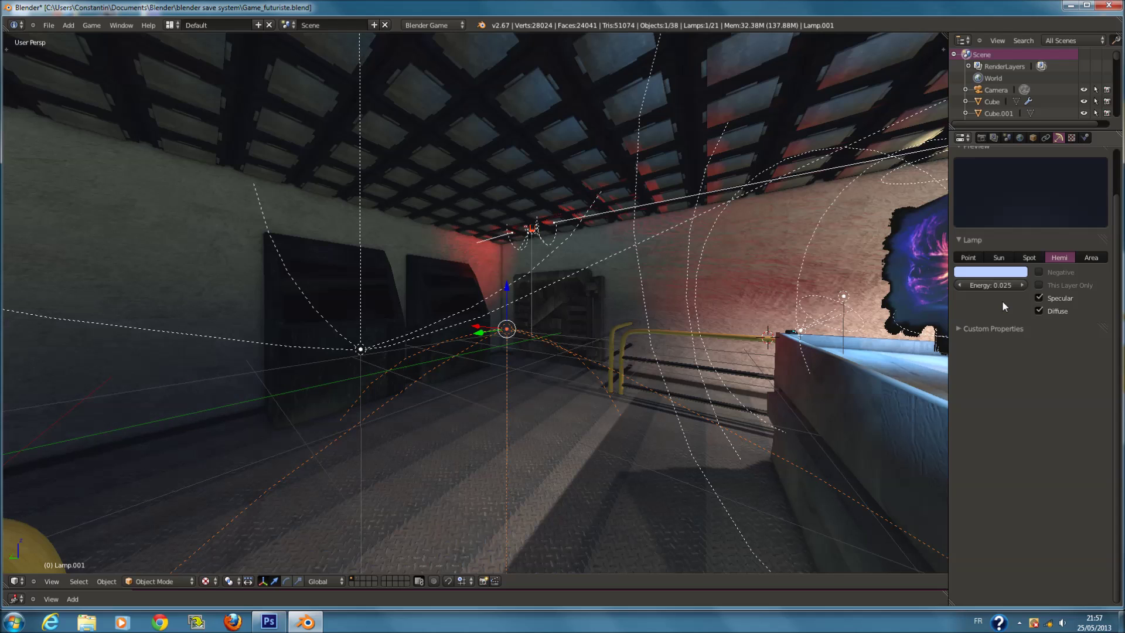
Set the energy of the other hemi lamp, Lamp, to 0.085.
{"action": "right_click", "coordinate": [375, 350]}
{"action": "key", "text": "ctrl+s"}
{"action": "type", "text": ".085"}
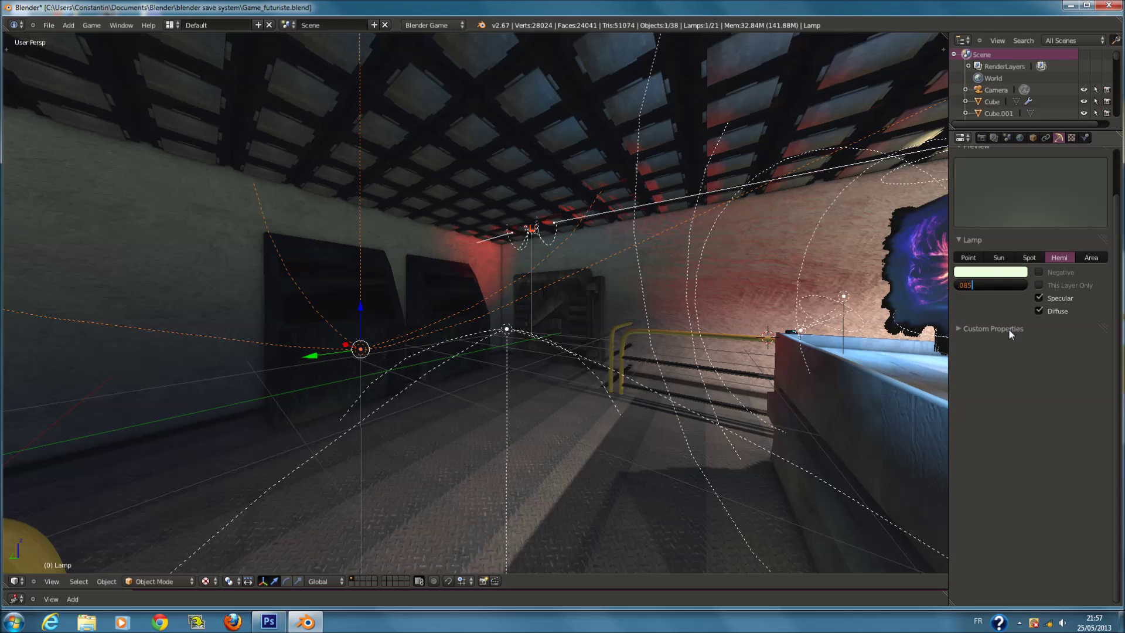
{"action": "key", "text": "Return"}
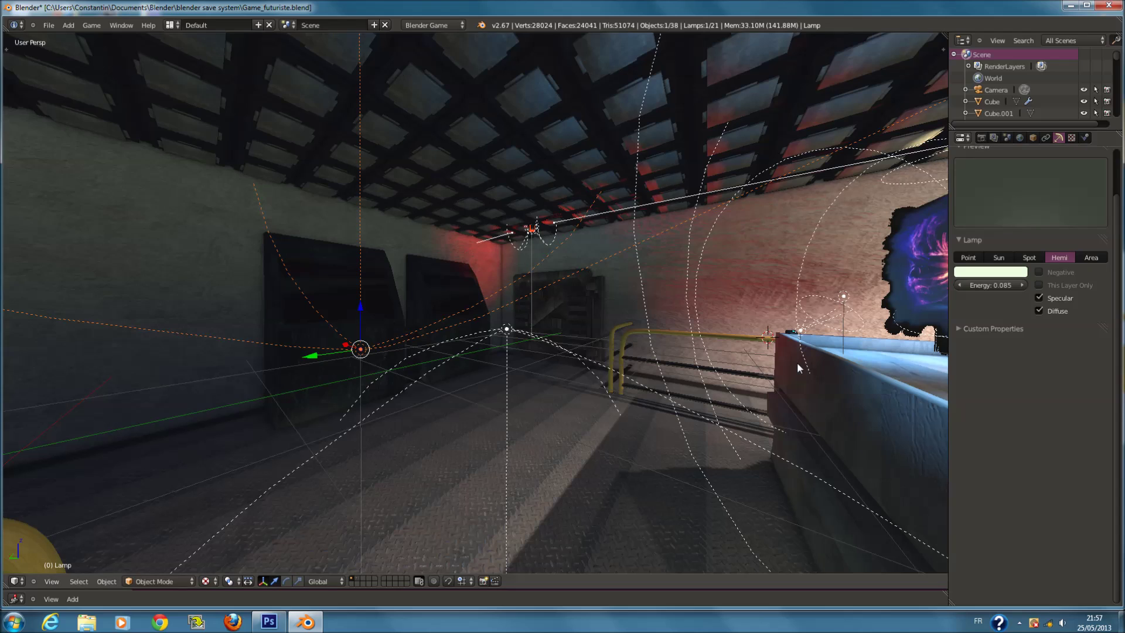
Save over the current blend file and test the dimmed room lighting in game from the camera view.
{"action": "key", "text": "KP_0"}
{"action": "key", "text": "ctrl+s"}
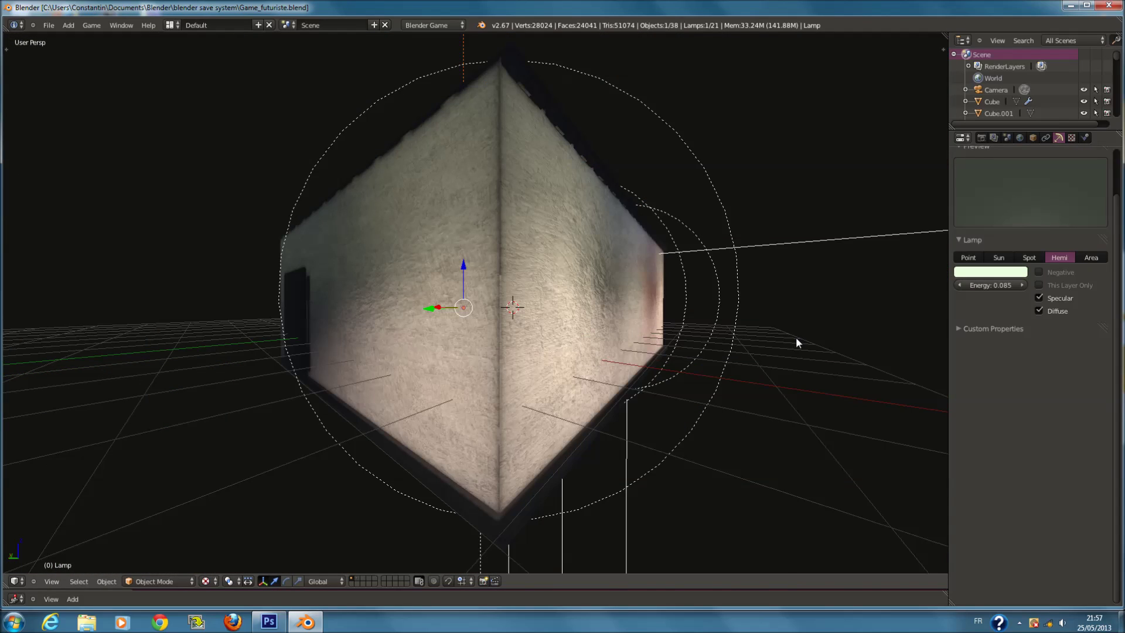
{"action": "key", "text": "a"}
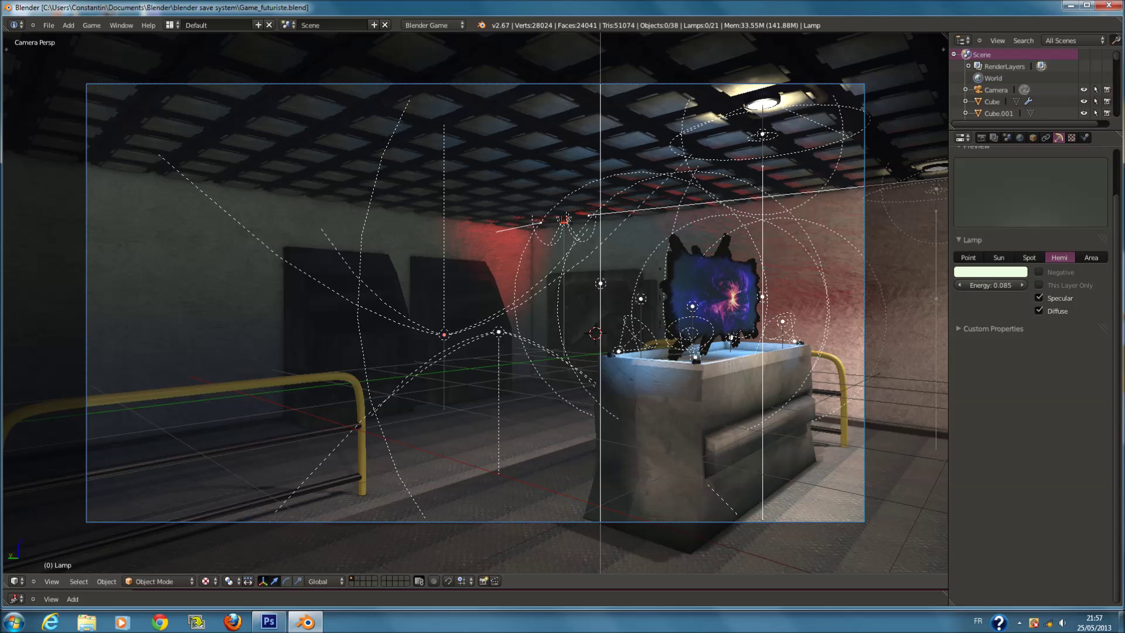
{"action": "key", "text": "p"}
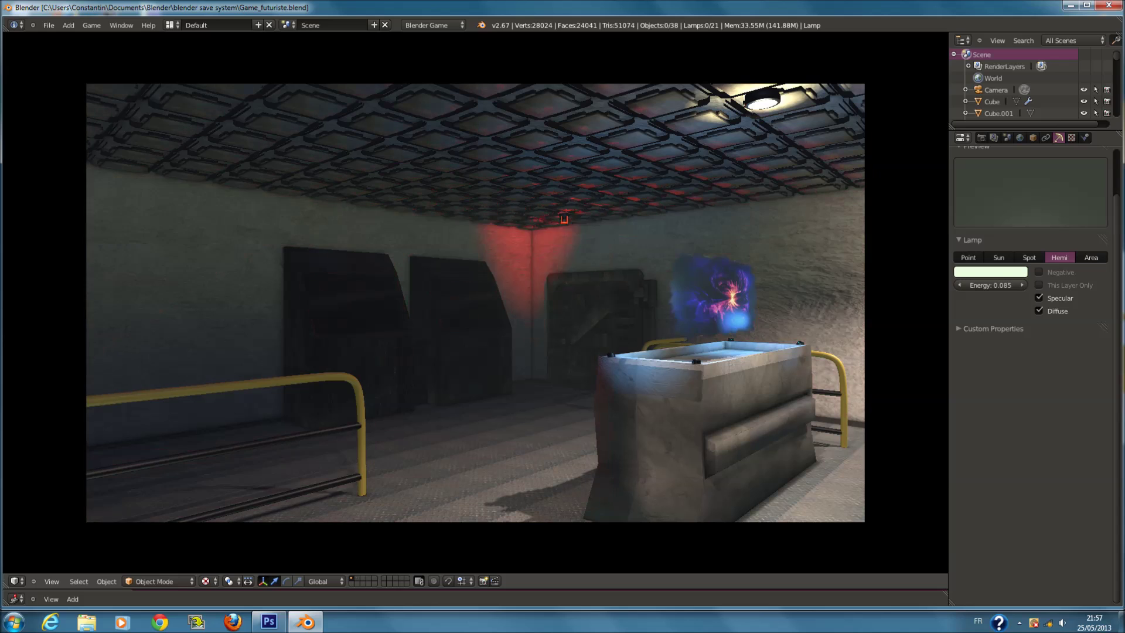
{"action": "key", "text": "Escape"}
Select the camera and add an Always sensor to it in the resized Logic Editor.
{"action": "key", "text": "KP_0"}
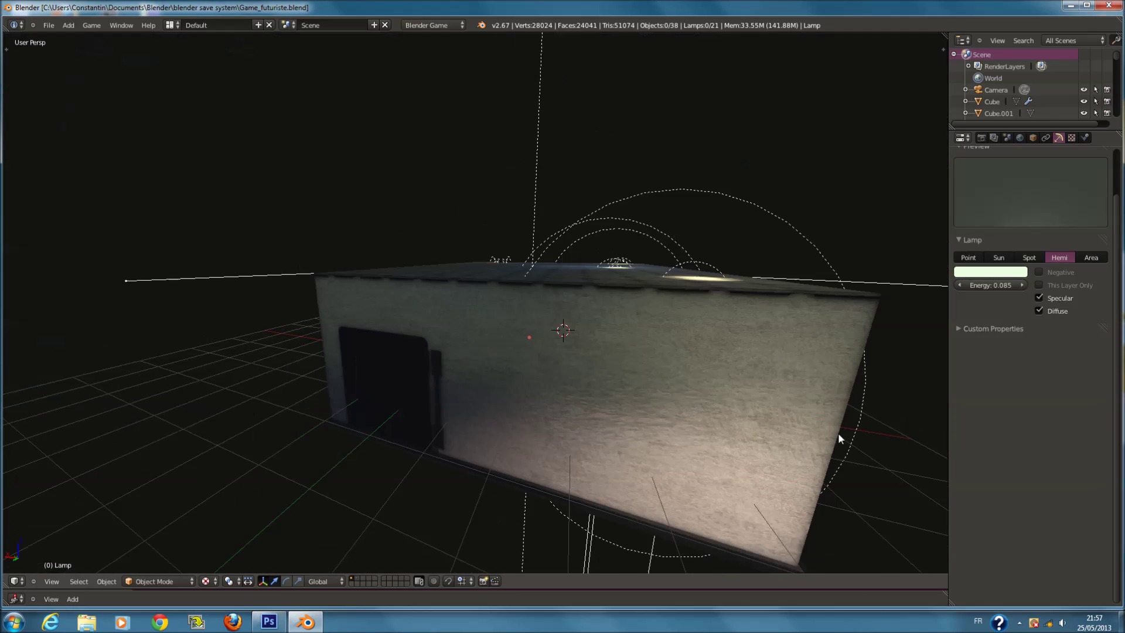
{"action": "key", "text": "KP_0"}
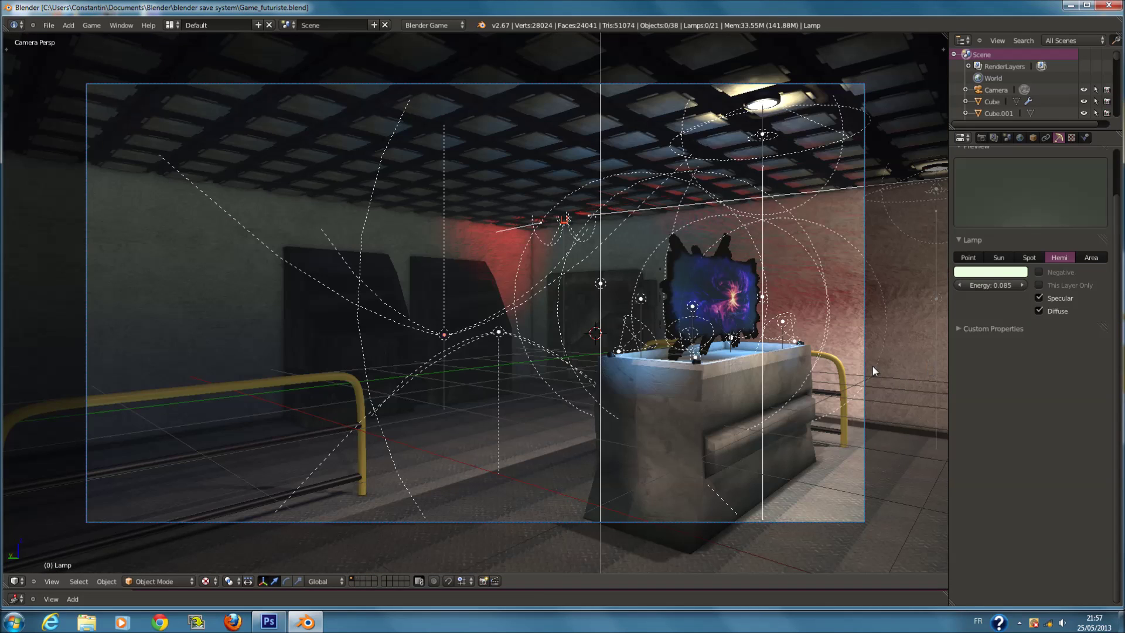
{"action": "right_click", "coordinate": [863, 356]}
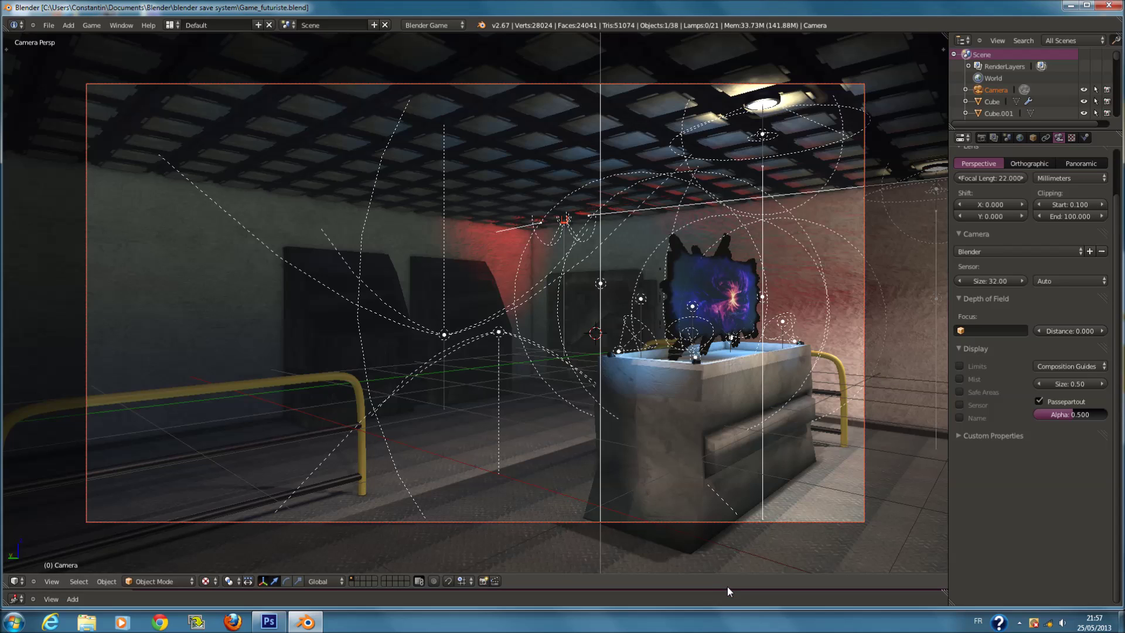
{"action": "left_click_drag", "start_coordinate": [726, 588], "coordinate": [286, 206]}
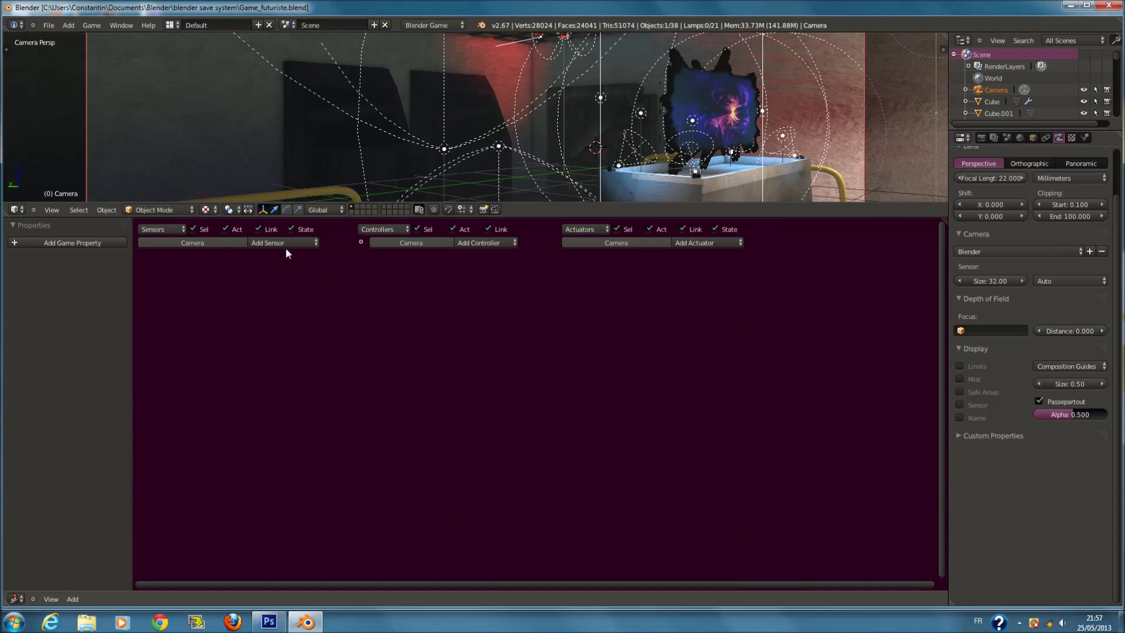
{"action": "left_click", "coordinate": [287, 243]}
{"action": "left_click", "coordinate": [293, 261]}
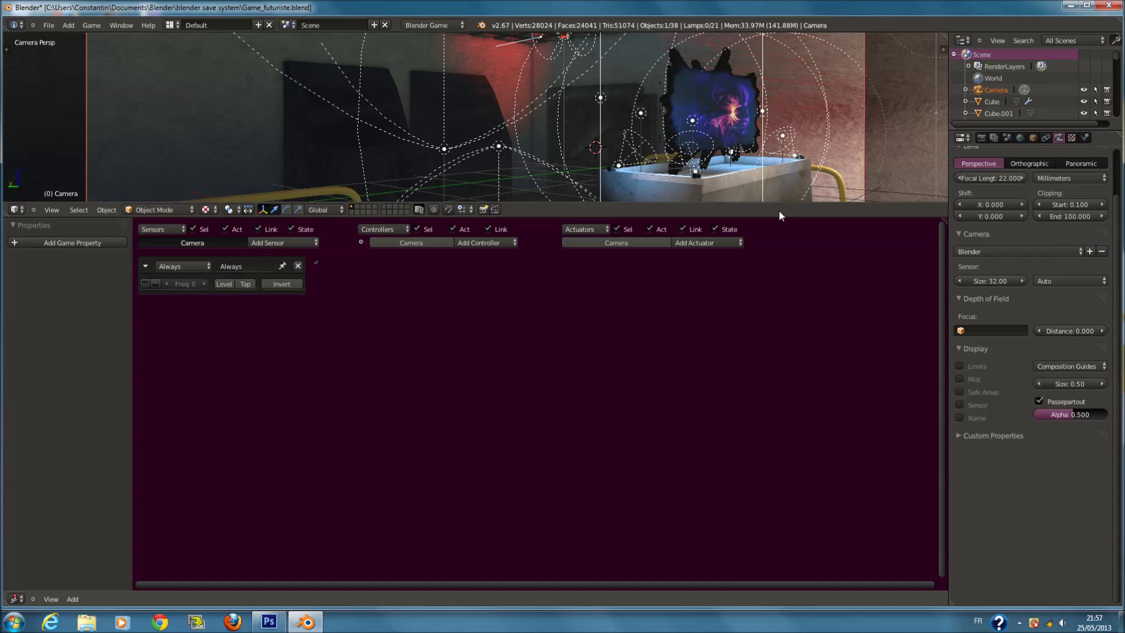
{"action": "left_click_drag", "start_coordinate": [796, 218], "coordinate": [751, 413]}
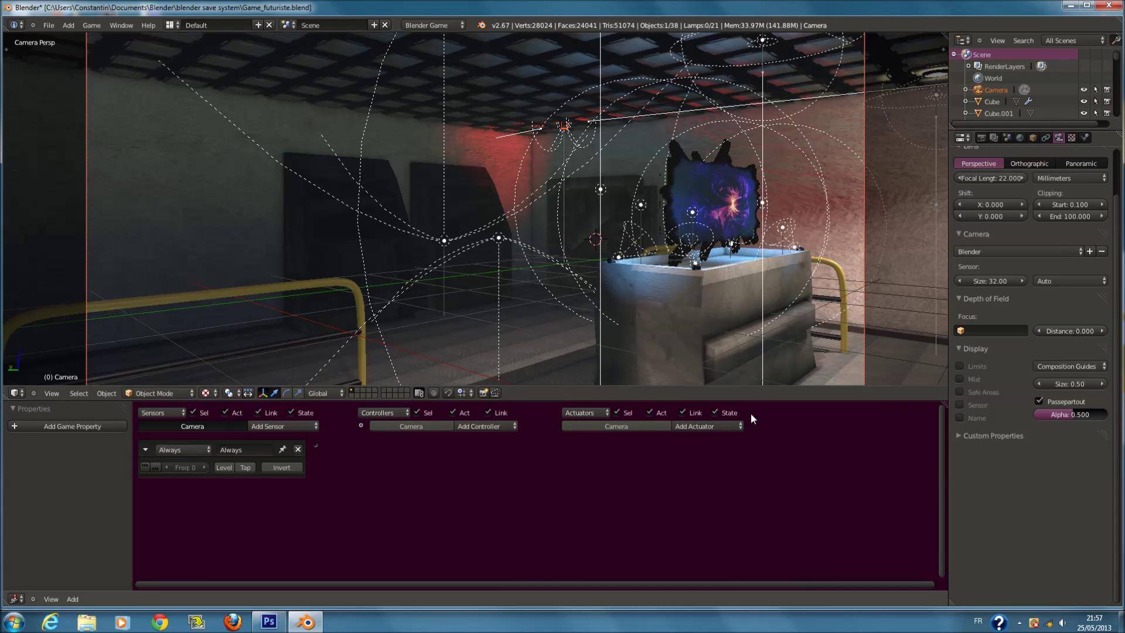
Add a Filter 2D actuator to the camera, link it to the Always sensor through an And controller, and set its type to Motion Blur.
{"action": "left_click", "coordinate": [706, 426]}
{"action": "left_click", "coordinate": [718, 371]}
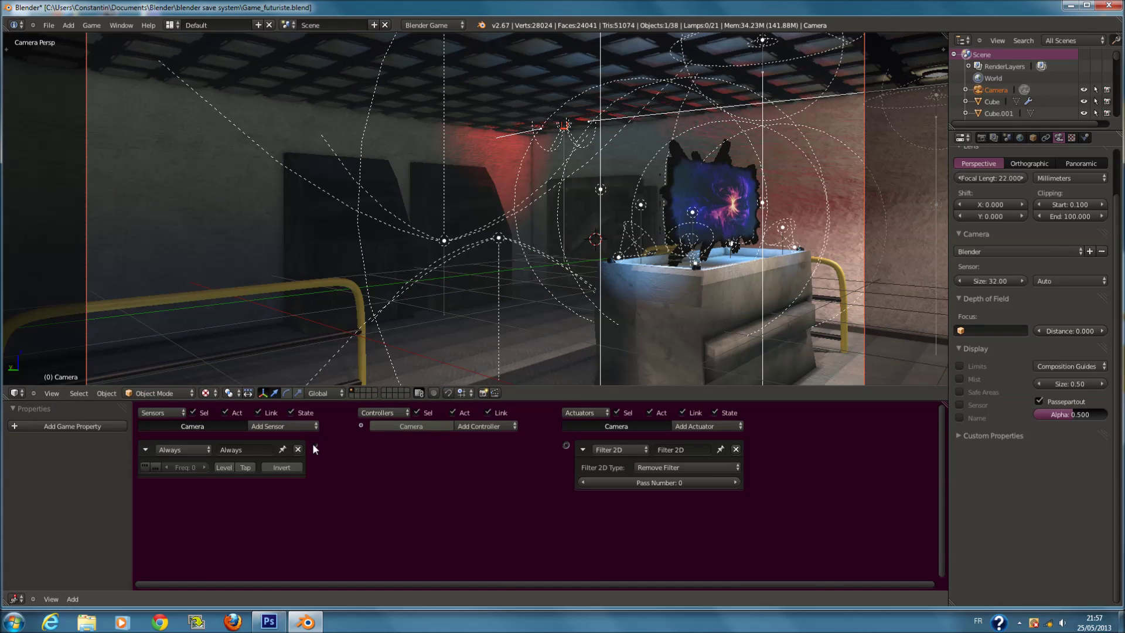
{"action": "mouse_move", "coordinate": [566, 446]}
{"action": "left_mouse_down"}
{"action": "mouse_move", "coordinate": [325, 443]}
{"action": "mouse_move", "coordinate": [565, 447]}
{"action": "left_mouse_up"}
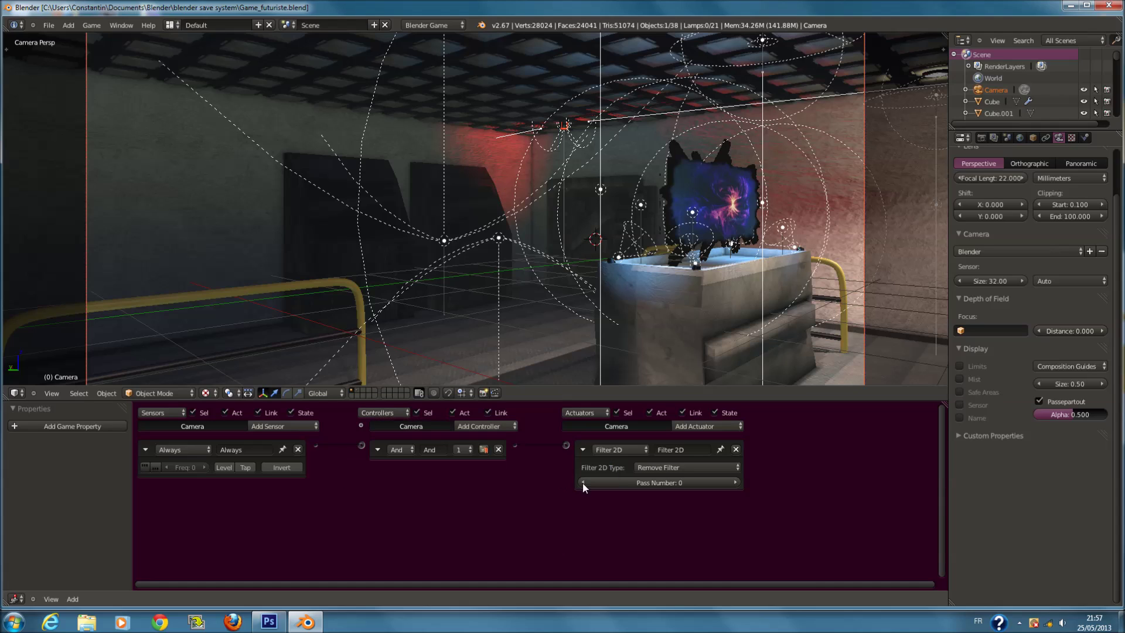
{"action": "left_click", "coordinate": [685, 467]}
{"action": "left_click", "coordinate": [693, 421]}
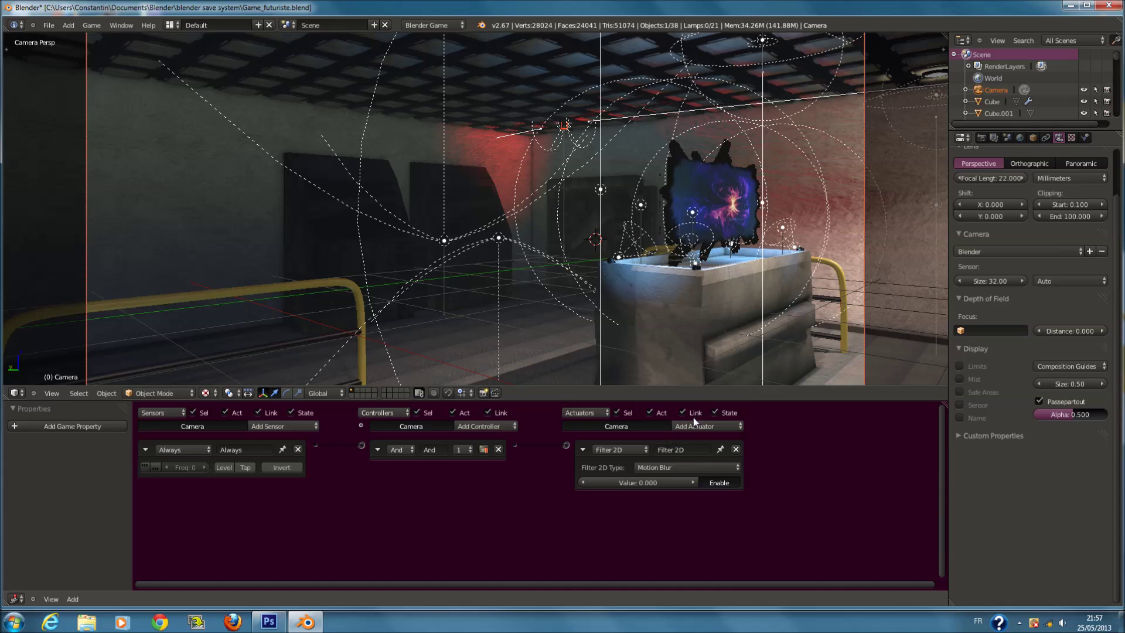
Set the camera's Motion Blur filter value to 1 and test the effect in game.
{"action": "left_click", "coordinate": [637, 485]}
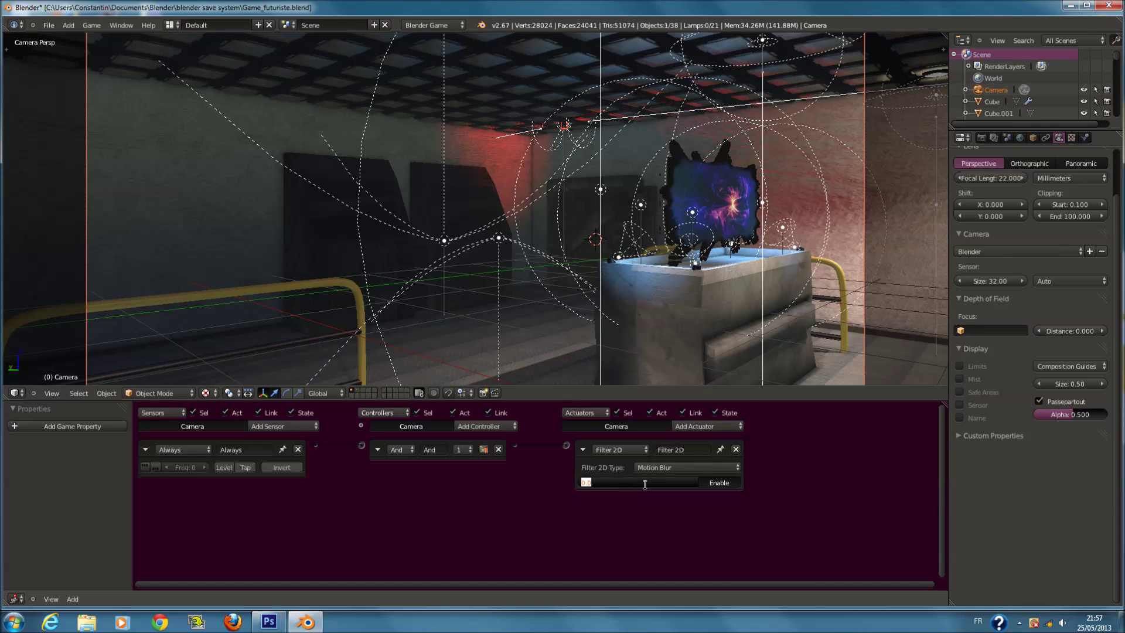
{"action": "type", "text": "1"}
{"action": "key", "text": "Return"}
{"action": "key", "text": "p"}
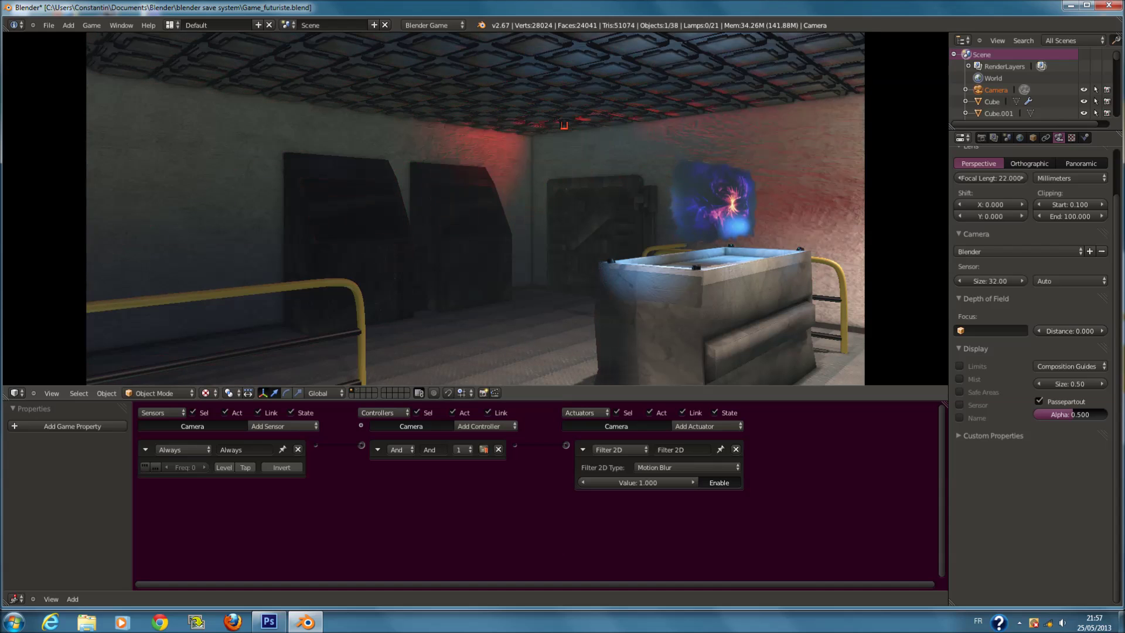
{"action": "key", "text": "Escape"}
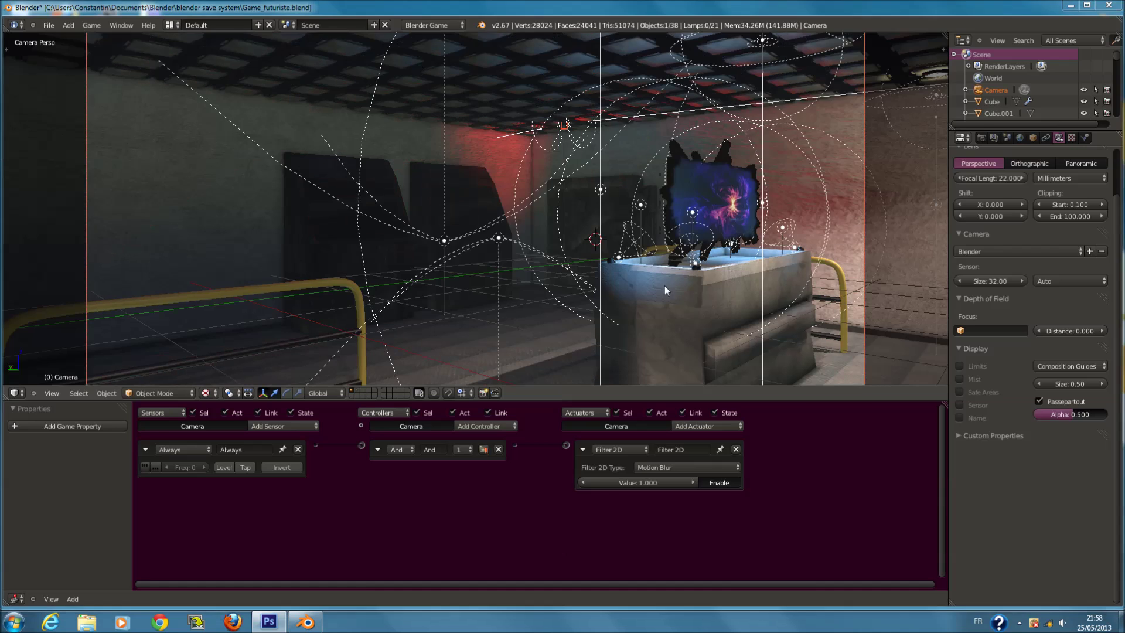
In solid shading with a smaller Logic Editor, set hemi lamp Lamp.001 to energy 0.01 and a saturated blue colour.
{"action": "left_click_drag", "start_coordinate": [789, 400], "coordinate": [790, 494]}
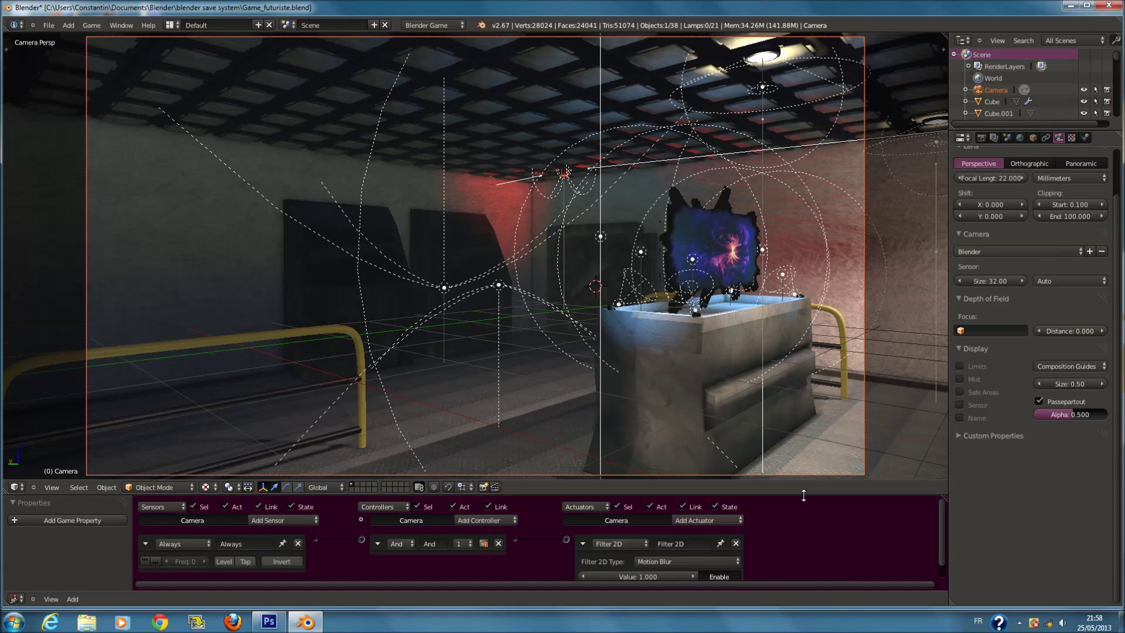
{"action": "right_click", "coordinate": [499, 287]}
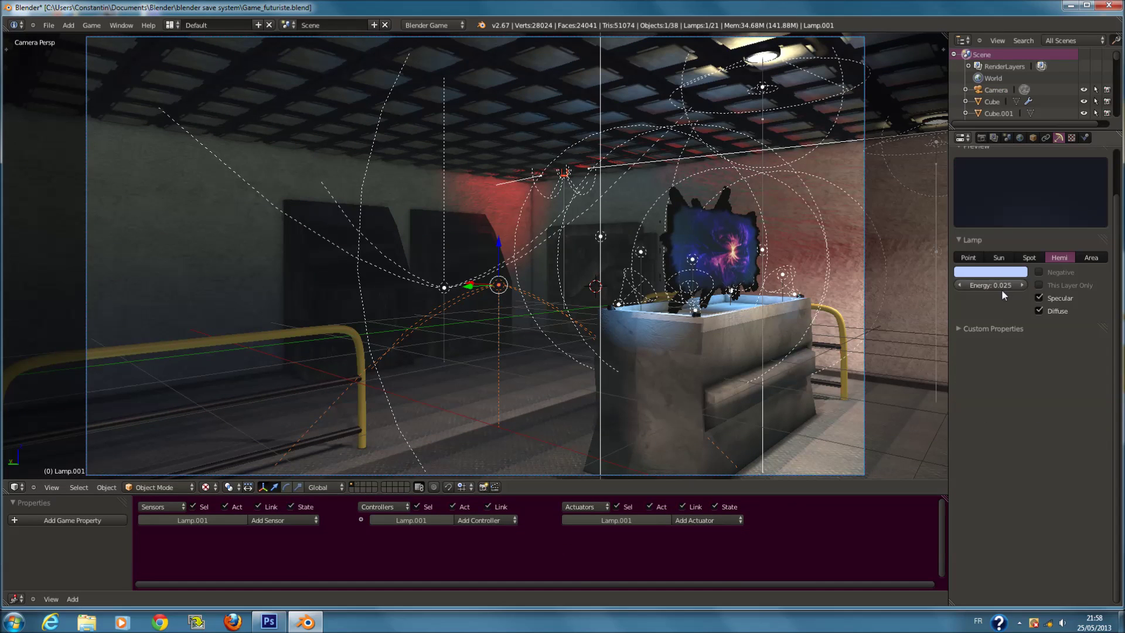
{"action": "left_click", "coordinate": [205, 487]}
{"action": "left_click", "coordinate": [231, 458]}
{"action": "left_click", "coordinate": [1015, 288]}
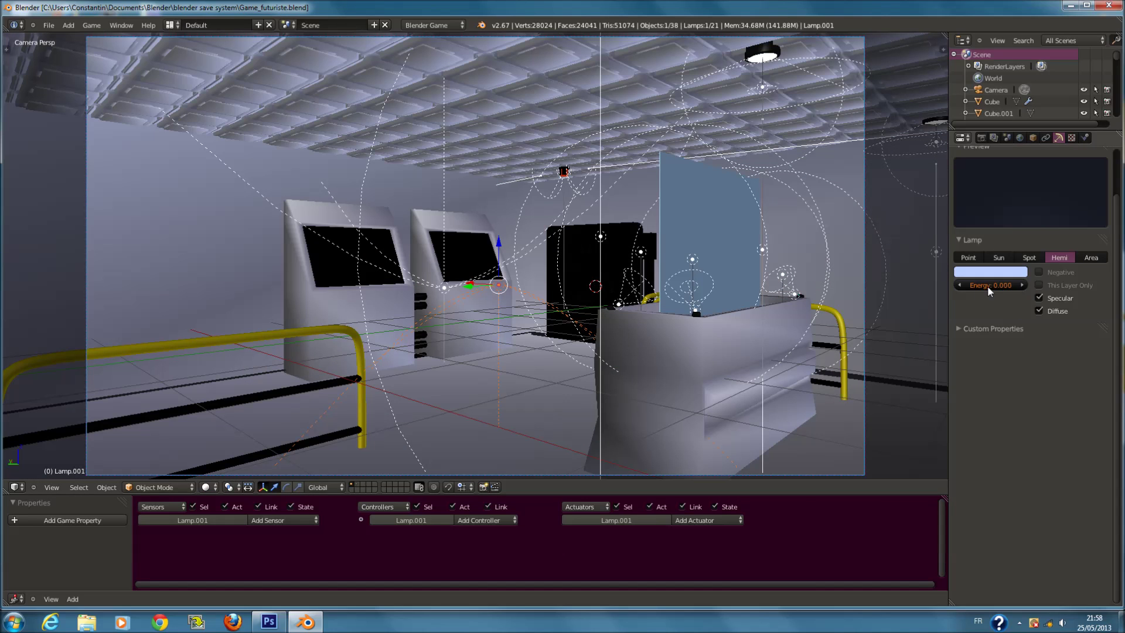
{"action": "type", "text": "0.01"}
{"action": "key", "text": "Return"}
{"action": "left_click", "coordinate": [1019, 280]}
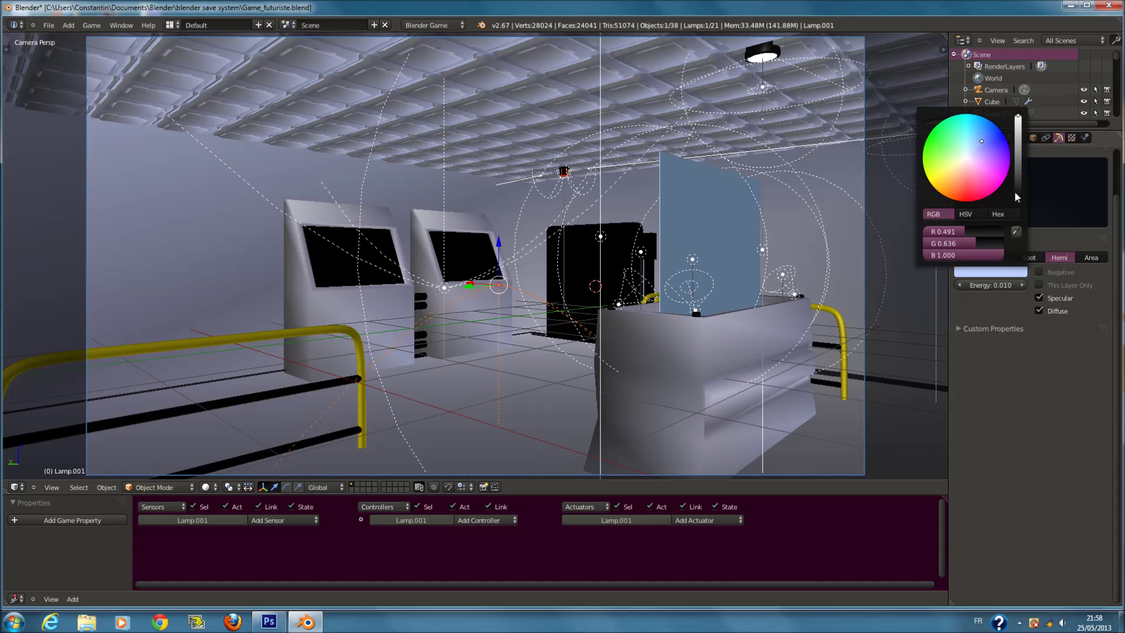
{"action": "left_click_drag", "start_coordinate": [999, 137], "coordinate": [1013, 124]}
Set the other hemi lamp, Lamp, to energy 0.02 and a light green colour of R 0.516, G 1.000, B 0.450.
{"action": "right_click", "coordinate": [444, 287]}
{"action": "left_click", "coordinate": [1003, 286]}
{"action": "type", "text": ".02"}
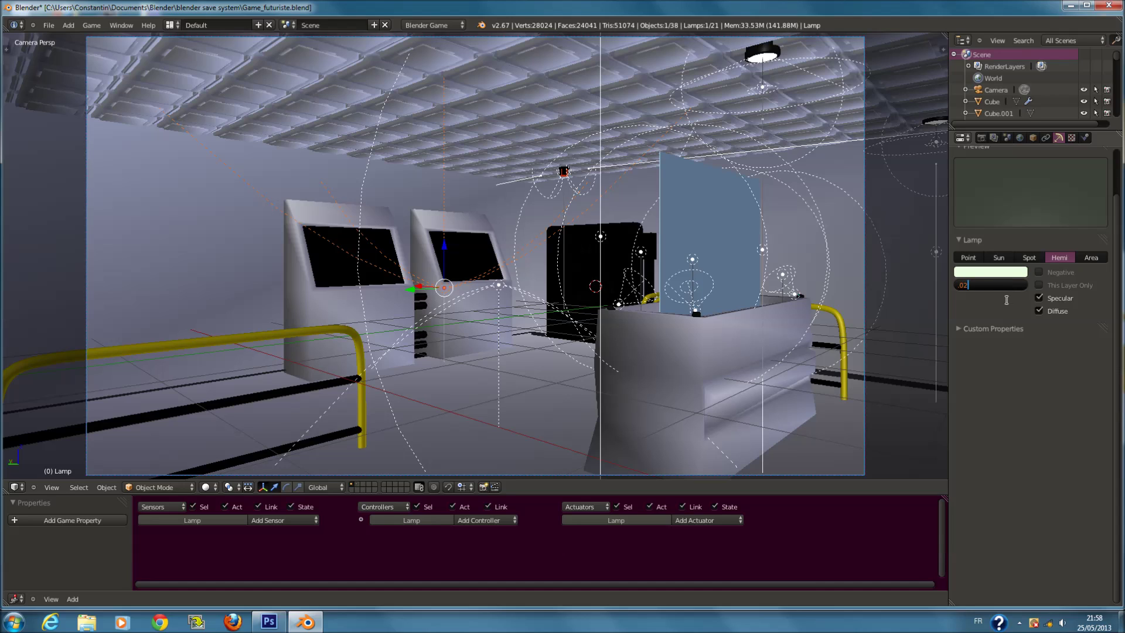
{"action": "key", "text": "Return"}
{"action": "left_click", "coordinate": [1018, 277]}
{"action": "left_click", "coordinate": [950, 151]}
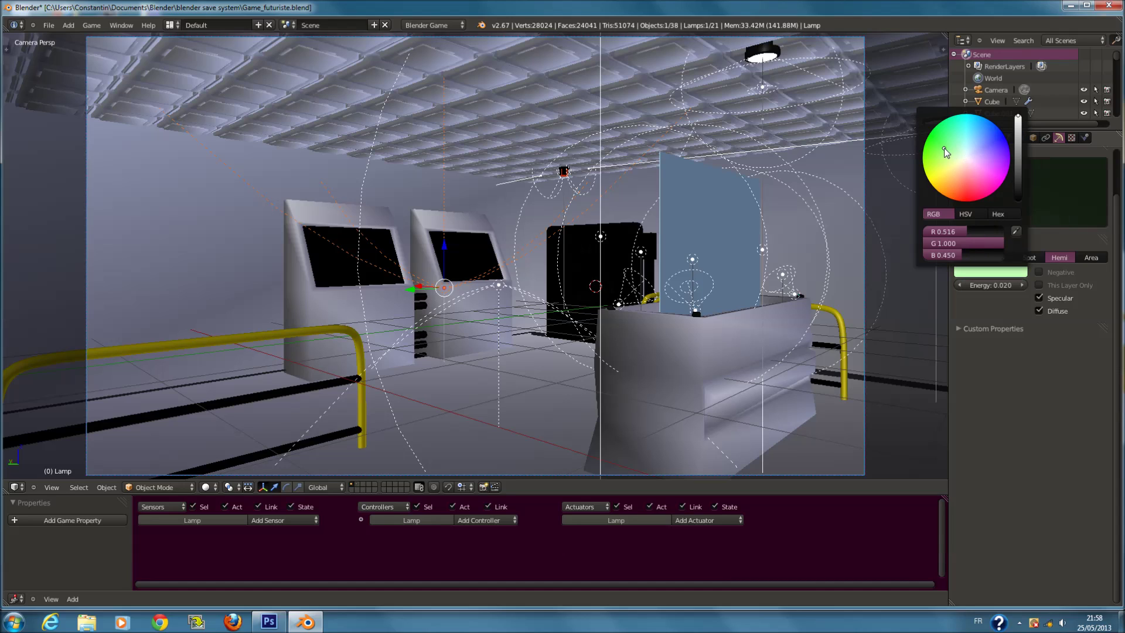
Restore textured viewport shading, save the blend file and test the tinted room lighting in game.
{"action": "left_click", "coordinate": [207, 487]}
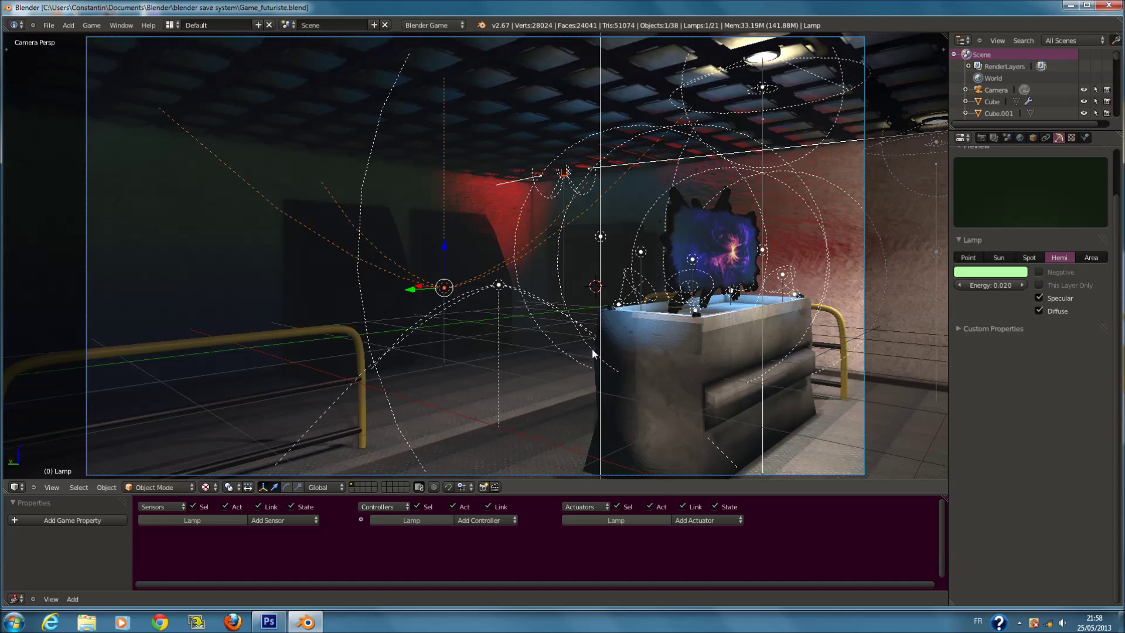
{"action": "key", "text": "ctrl+s"}
{"action": "left_click", "coordinate": [592, 350]}
{"action": "key", "text": "a"}
{"action": "key", "text": "p"}
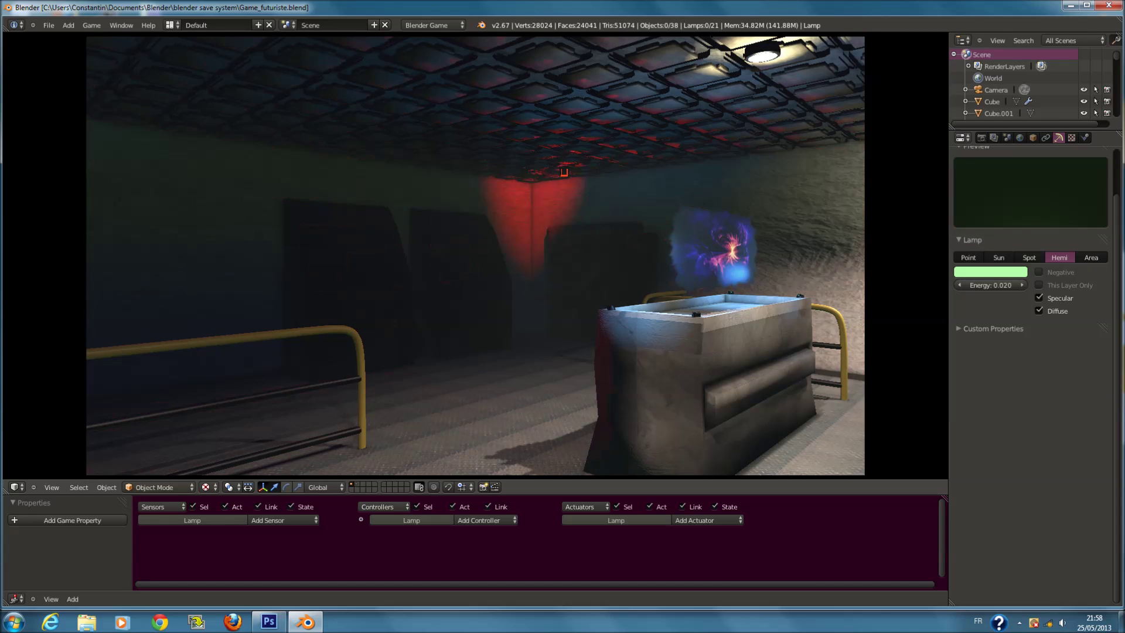
{"action": "key", "text": "Escape"}
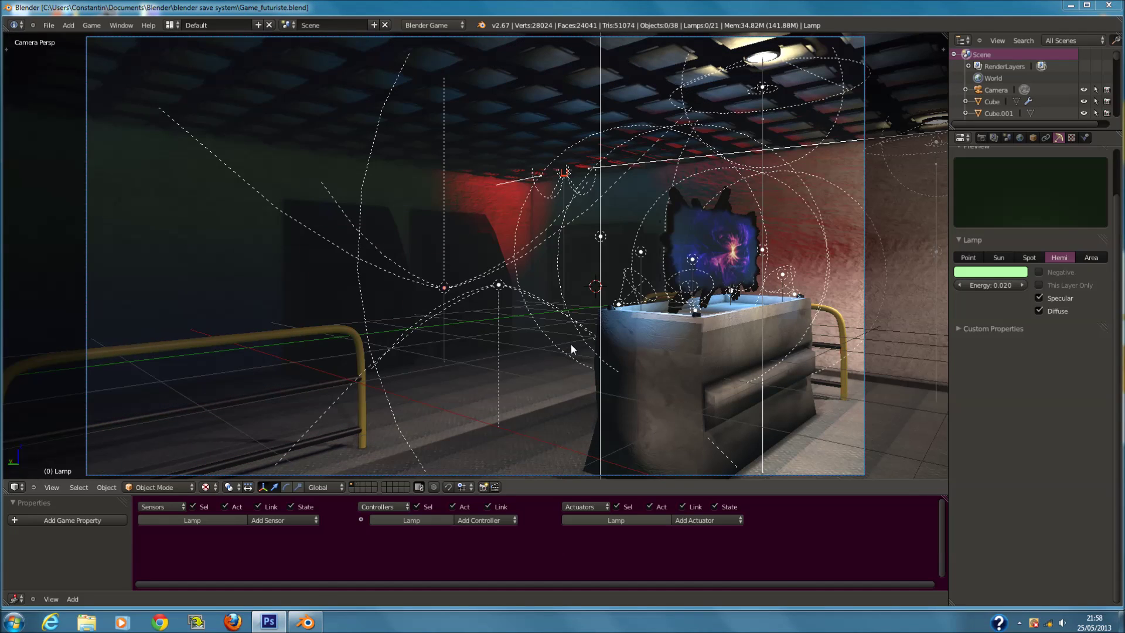
Save over the blend file and add a point lamp from the top view with nothing else selected.
{"action": "key", "text": "KP_Decimal"}
{"action": "scroll", "coordinate": [586, 354], "scroll_direction": "up", "scroll_amount": 3}
{"action": "key", "text": "KP_0"}
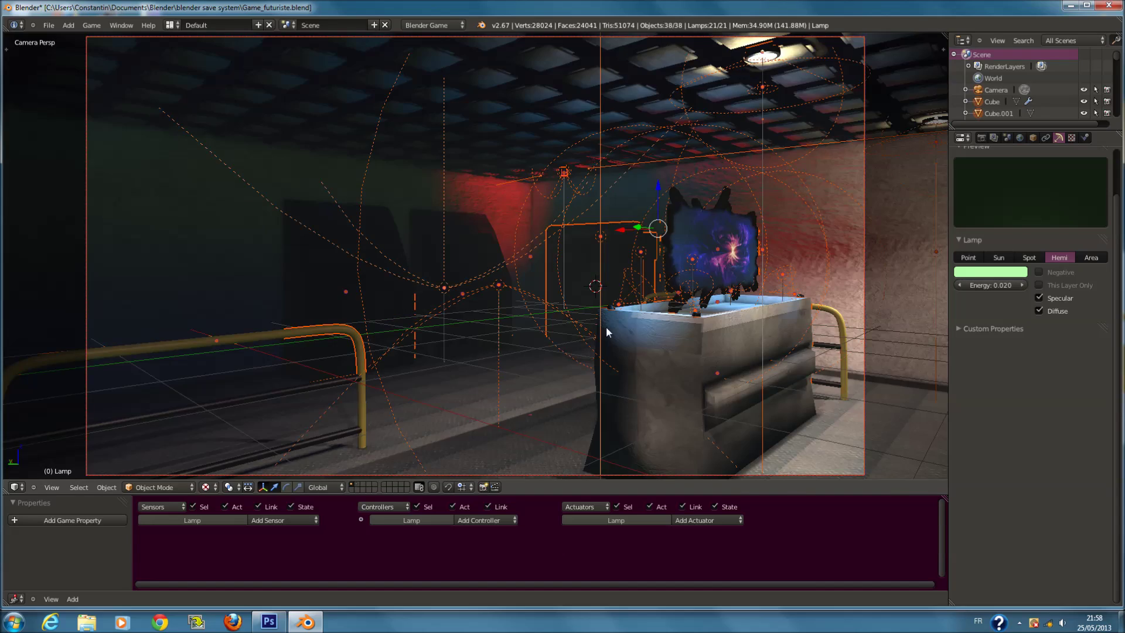
{"action": "key", "text": "KP_0"}
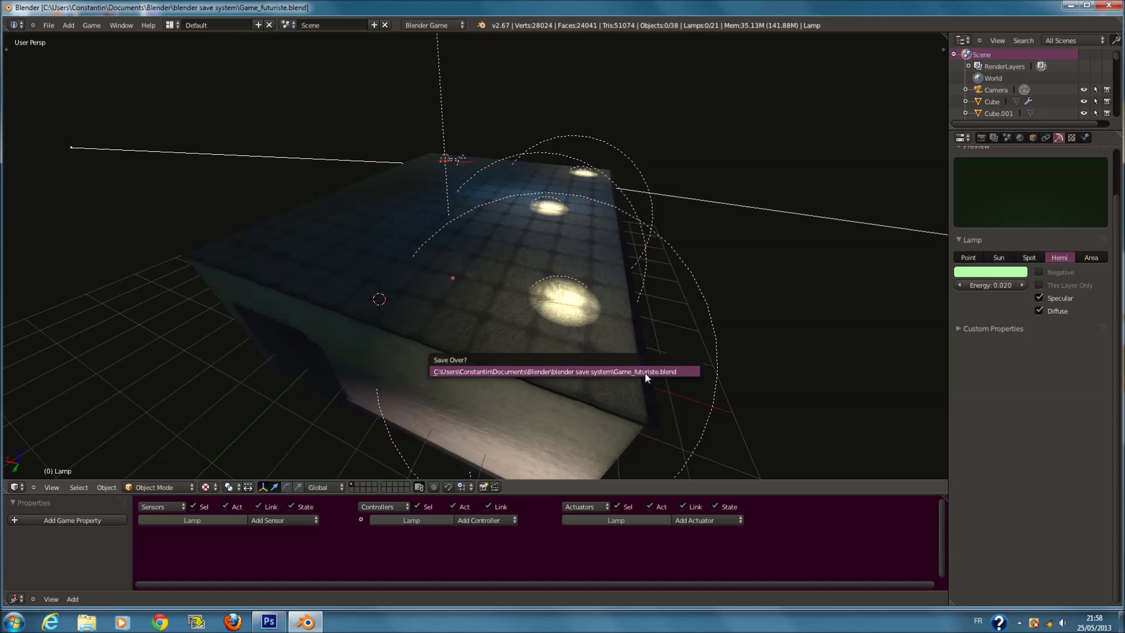
{"action": "key", "text": "KP_7"}
{"action": "key", "text": "a"}
{"action": "key", "text": "a"}
{"action": "key", "text": "shift+a"}
{"action": "mouse_move", "coordinate": [558, 311]}
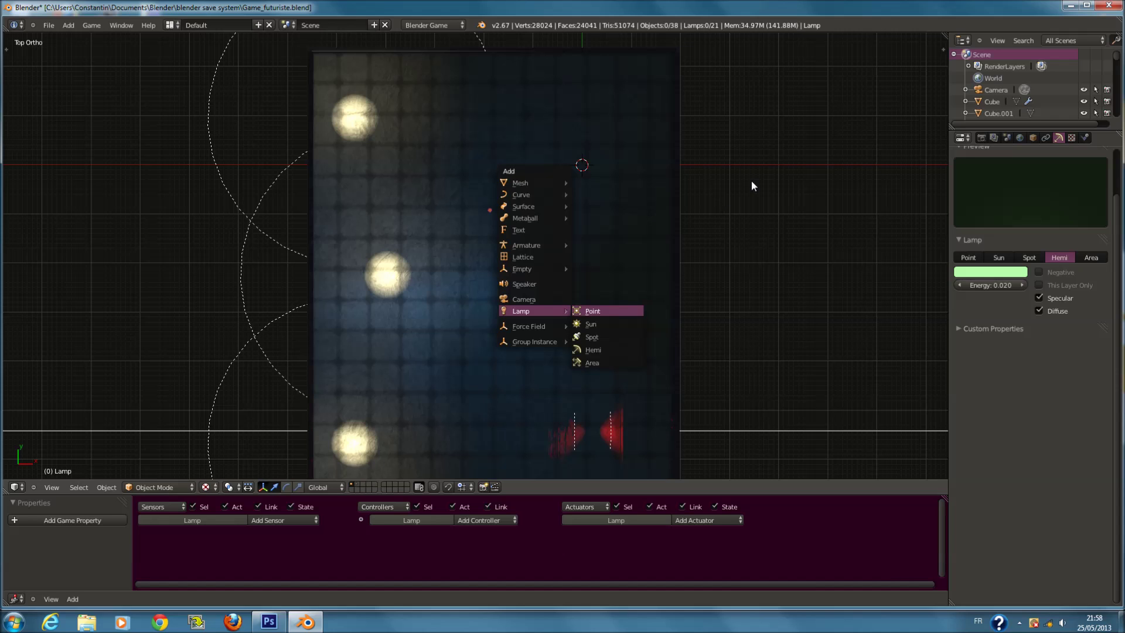
{"action": "key", "text": "Return"}
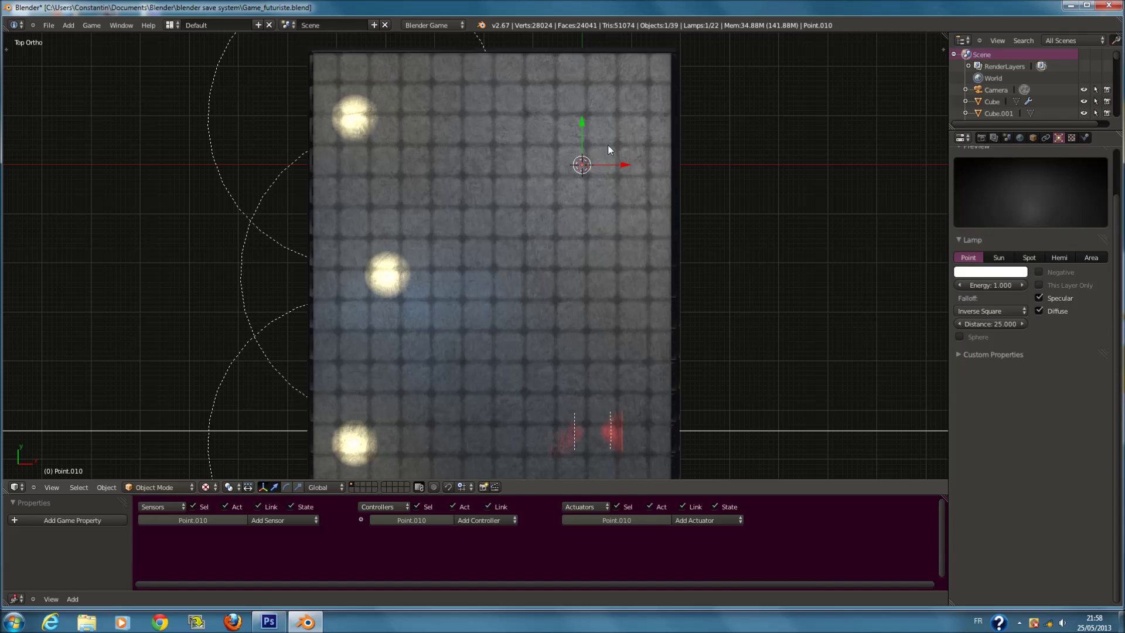
Move the new point lamp in the top view toward the middle of the room, adjusting it along the X axis.
{"action": "key", "text": "g"}
{"action": "left_click", "coordinate": [594, 252]}
{"action": "key", "text": "g"}
{"action": "key", "text": "x"}
{"action": "left_click", "coordinate": [557, 288]}
Raise the point lamp above the floor in the camera view and shift it about 1.64 units along the negative X axis.
{"action": "key", "text": "KP_0"}
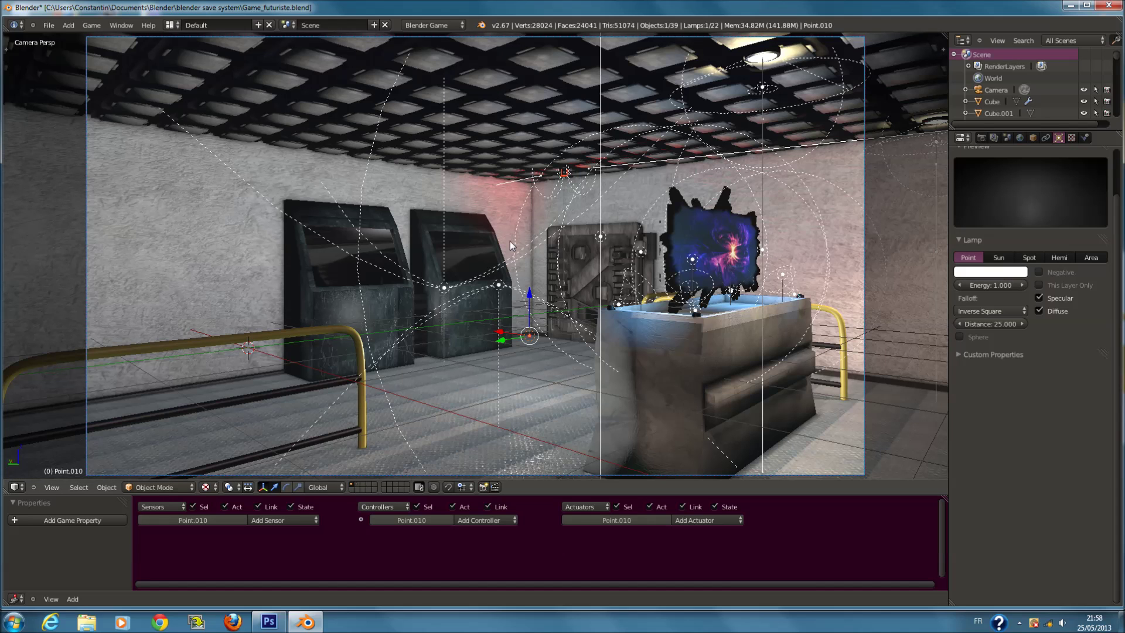
{"action": "key", "text": "g"}
{"action": "key", "text": "z"}
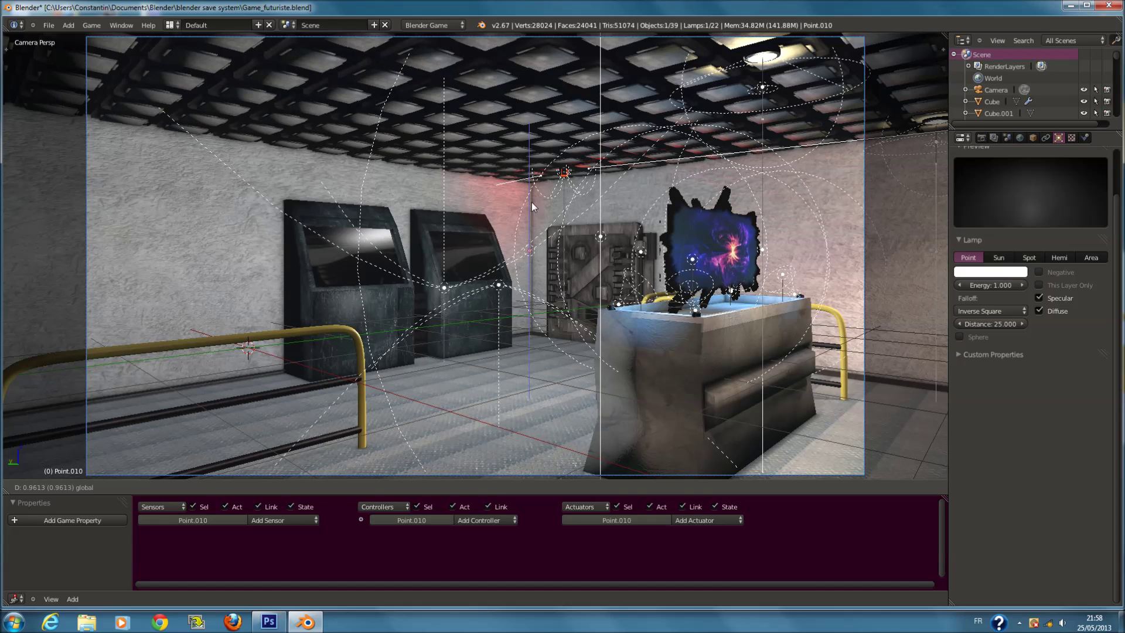
{"action": "key", "text": "z"}
{"action": "key", "text": "z"}
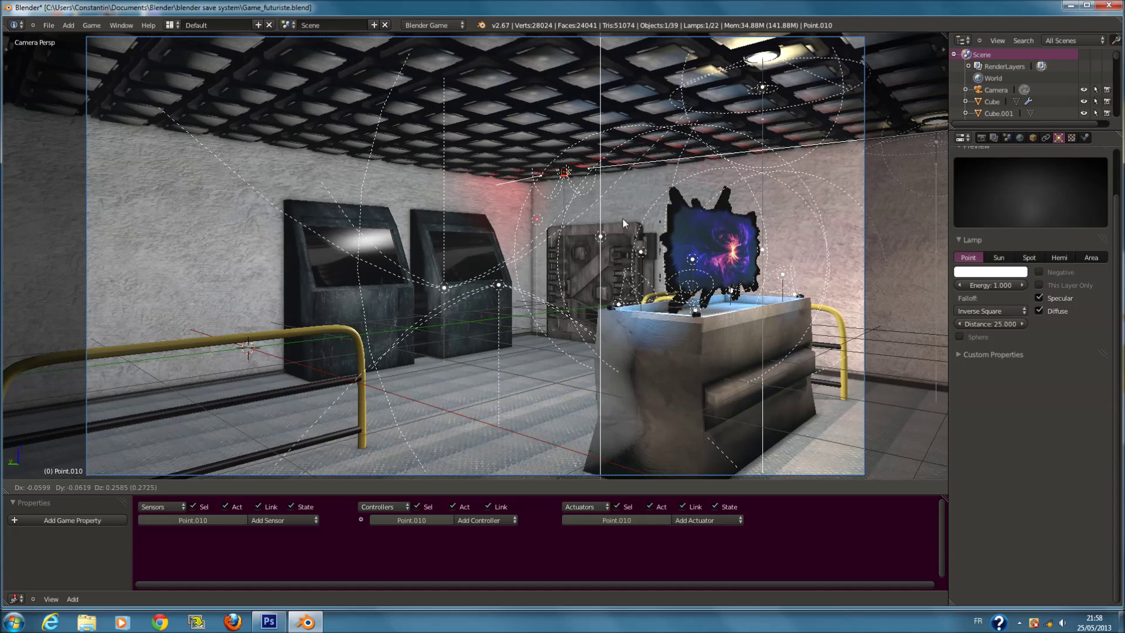
{"action": "left_click", "coordinate": [720, 227]}
{"action": "middle_click_drag", "start_coordinate": [720, 228], "coordinate": [542, 252]}
{"action": "key", "text": "g"}
{"action": "key", "text": "x"}
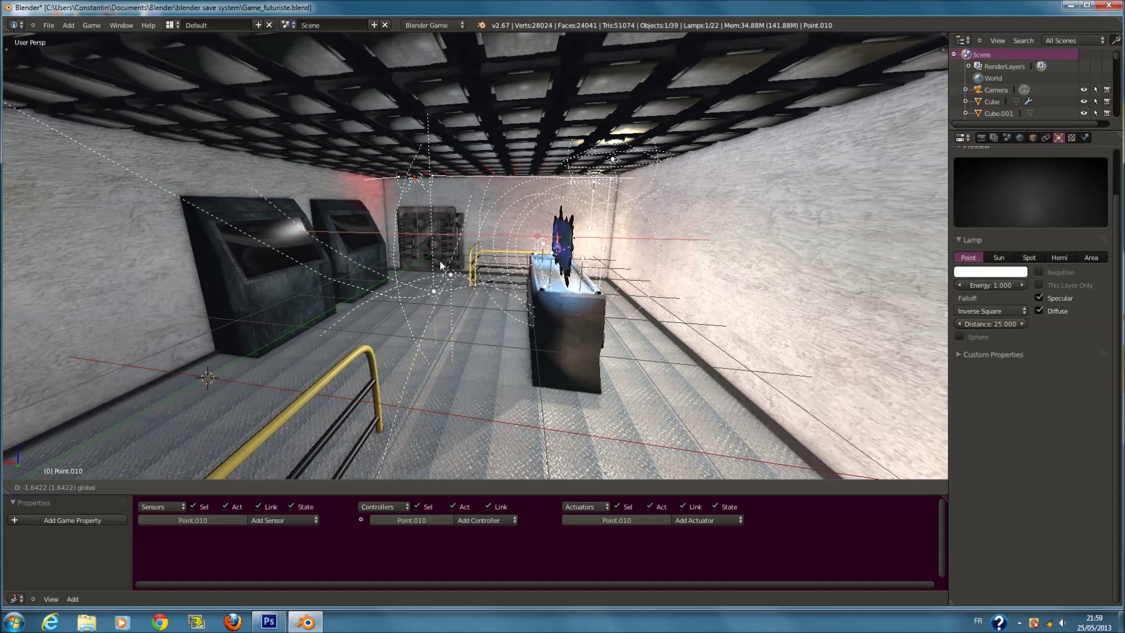
{"action": "left_click", "coordinate": [439, 267]}
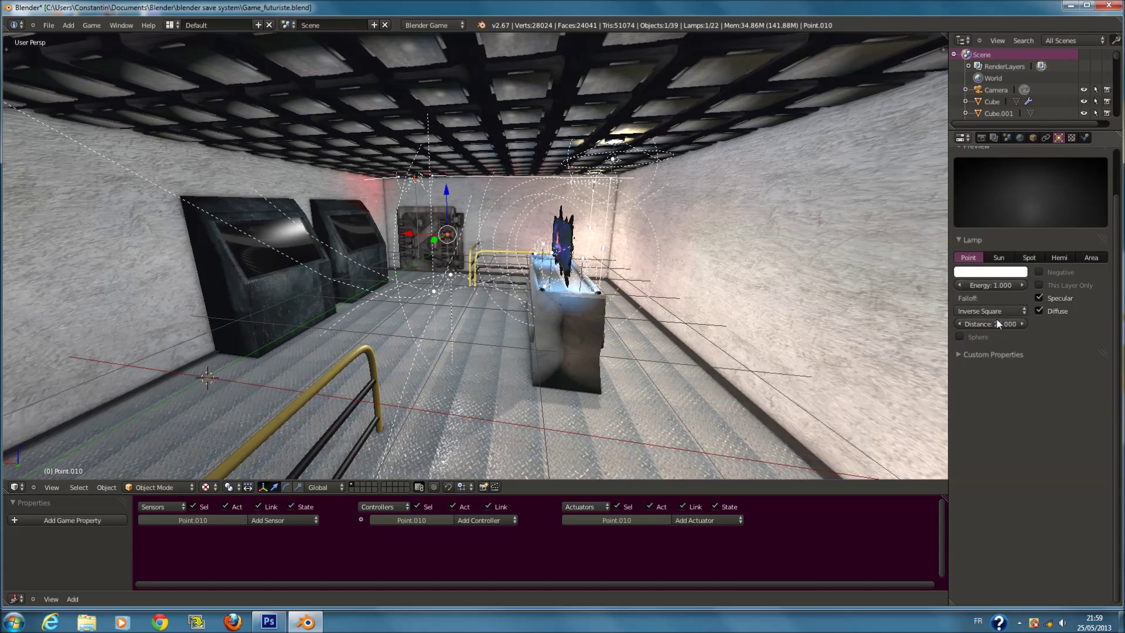
Enable Sphere on the point lamp and set its colour to blue with R 0.000, G 0.135, B 1.000.
{"action": "left_click", "coordinate": [959, 338]}
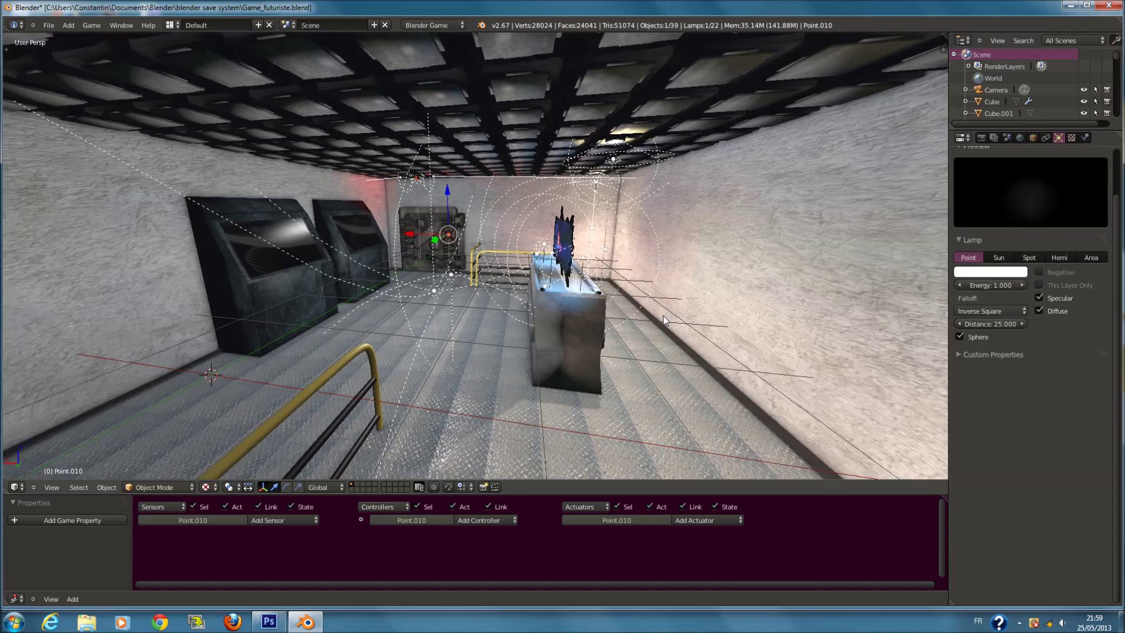
{"action": "key", "text": "KP_0"}
{"action": "scroll", "coordinate": [723, 308], "scroll_direction": "up", "scroll_amount": 1}
{"action": "left_click", "coordinate": [991, 272]}
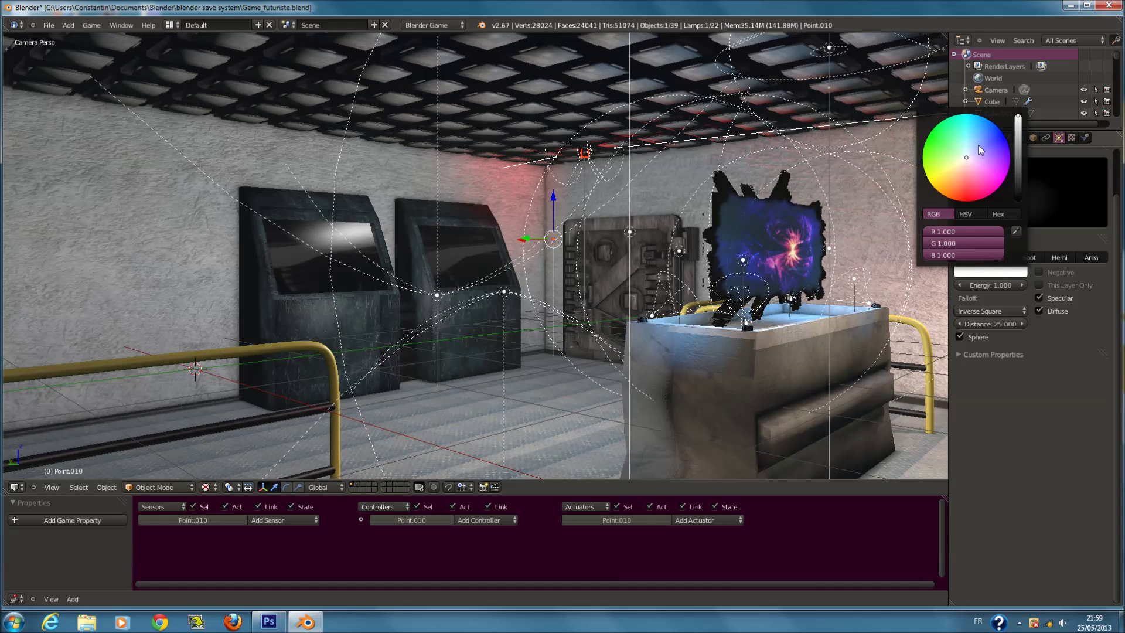
{"action": "left_click", "coordinate": [978, 146]}
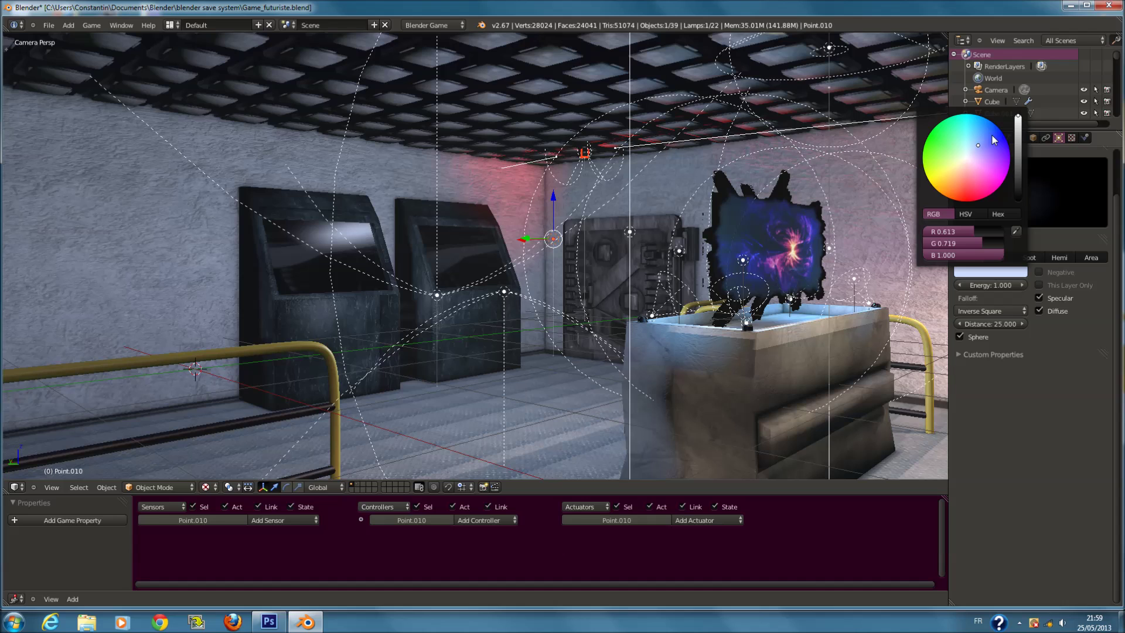
{"action": "left_click", "coordinate": [992, 135]}
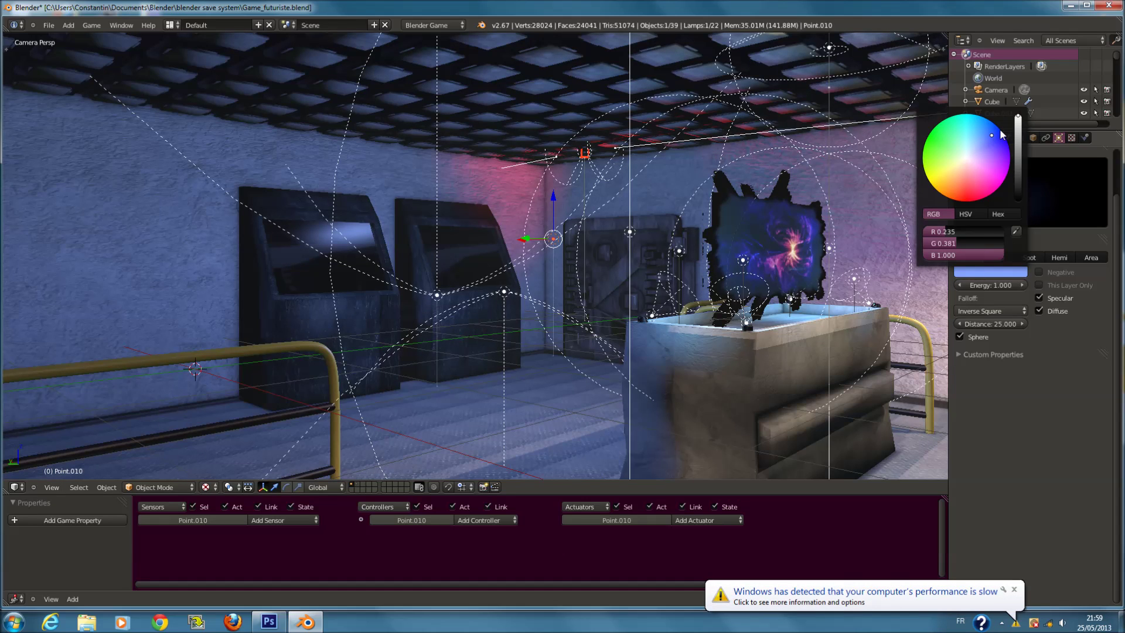
{"action": "left_click", "coordinate": [1002, 134]}
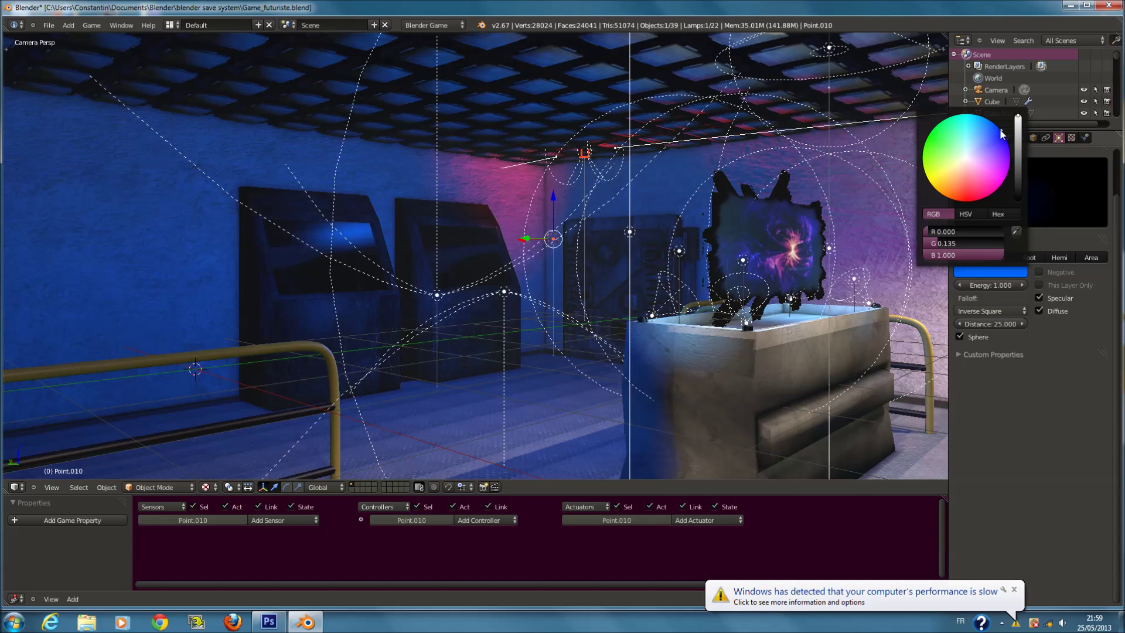
Set the blue point lamp's energy to 0.3.
{"action": "scroll", "coordinate": [537, 276], "scroll_direction": "down", "scroll_amount": 5}
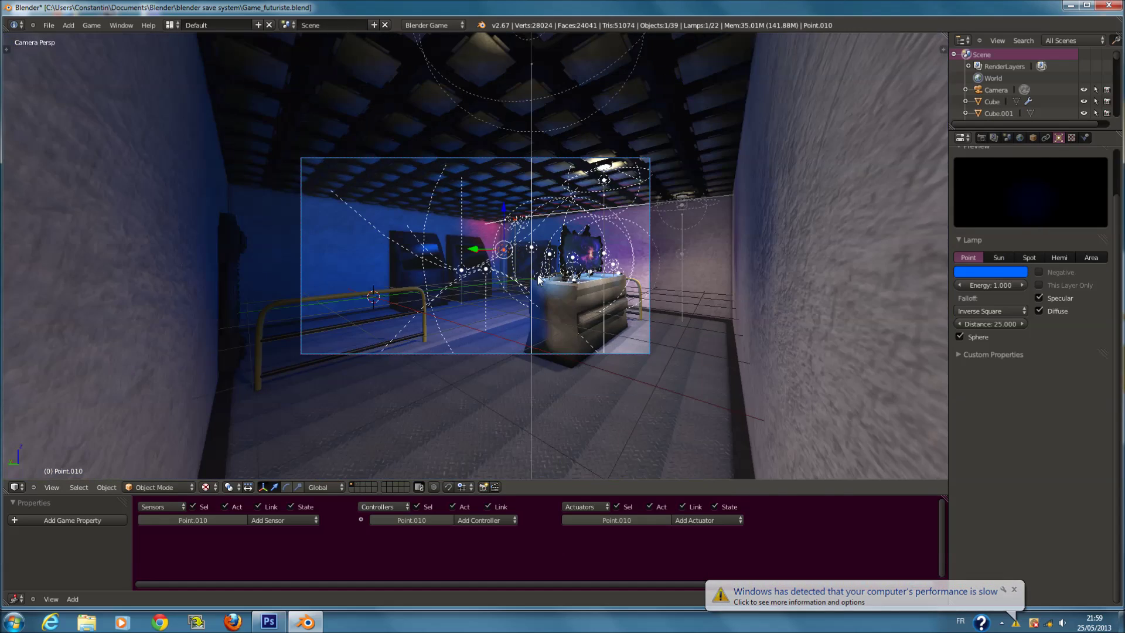
{"action": "scroll", "coordinate": [537, 276], "scroll_direction": "up", "scroll_amount": 3}
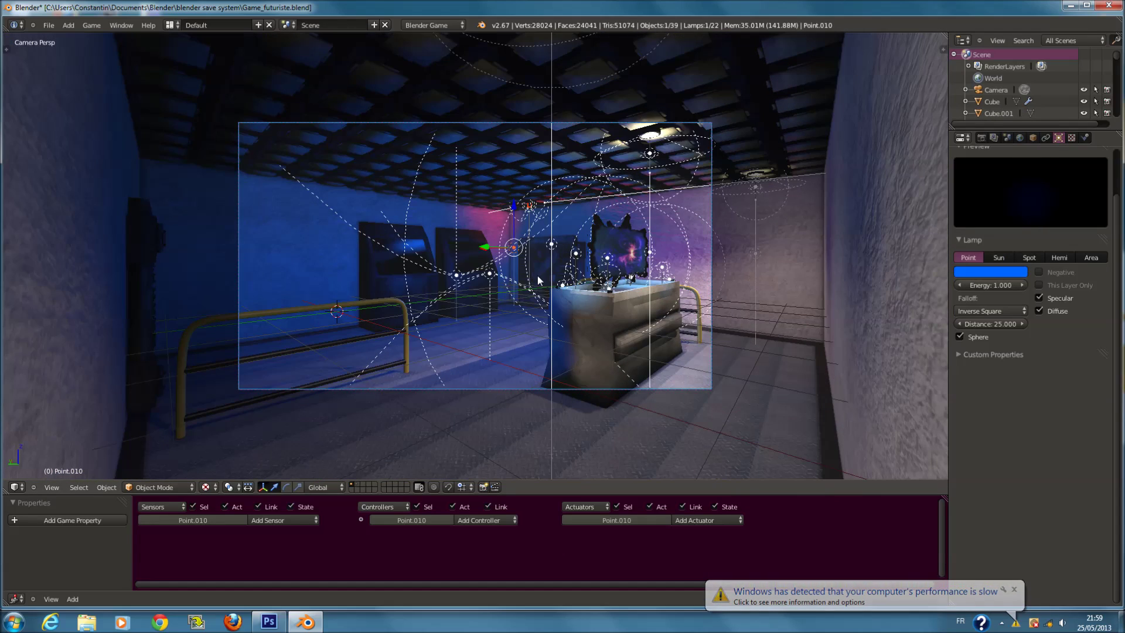
{"action": "scroll", "coordinate": [537, 275], "scroll_direction": "up", "scroll_amount": 2}
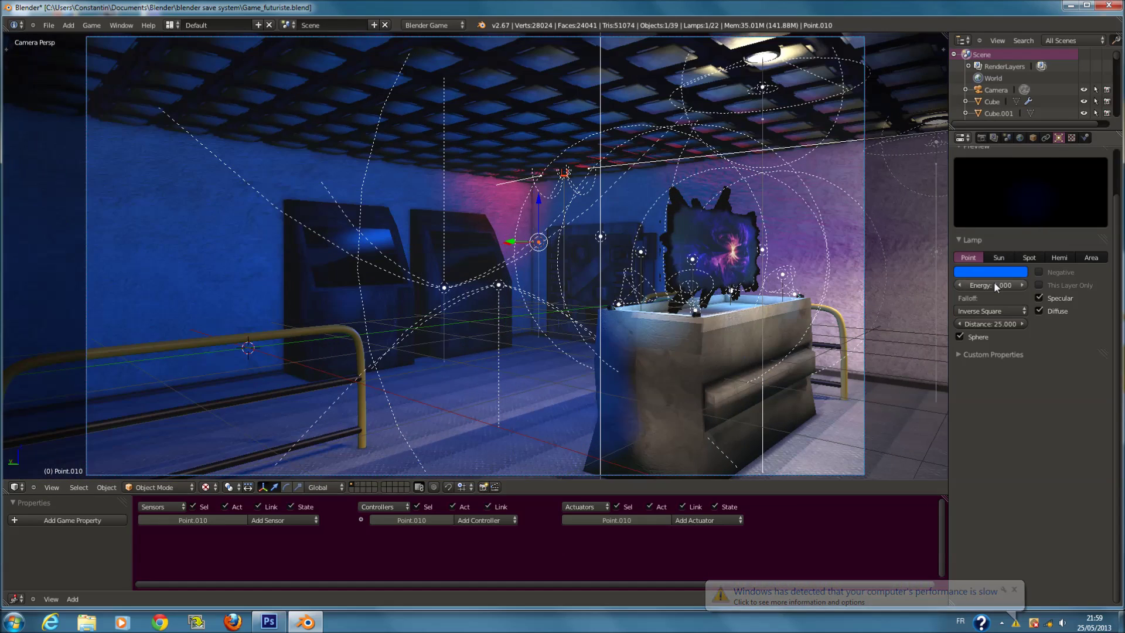
{"action": "left_click", "coordinate": [994, 286]}
{"action": "key", "text": "BackSpace"}
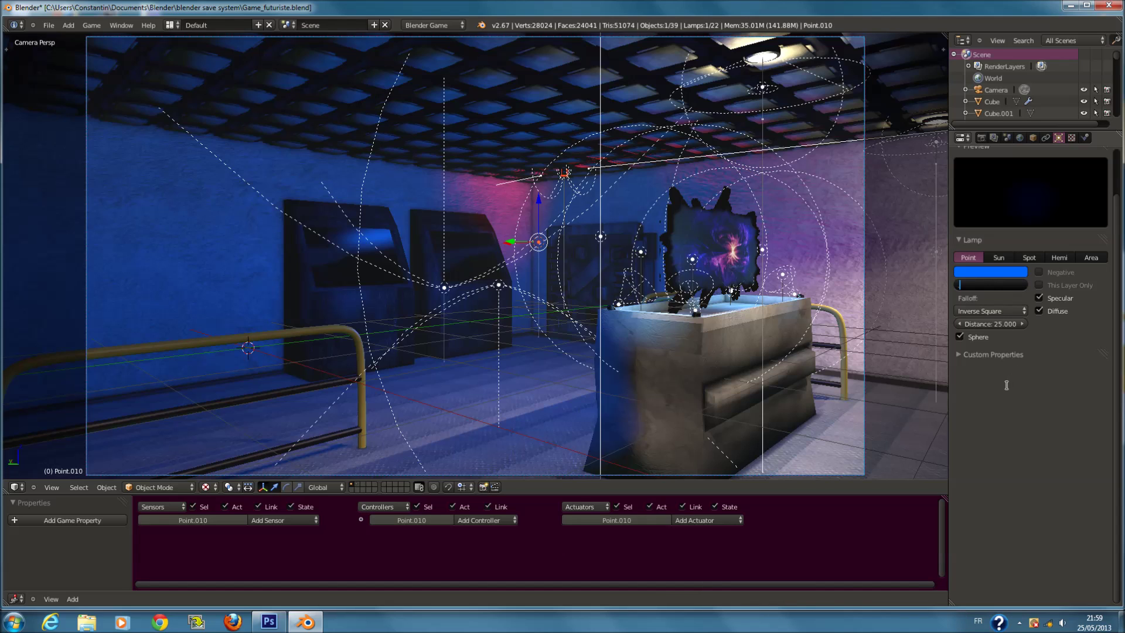
{"action": "type", "text": "3"}
{"action": "key", "text": "Return"}
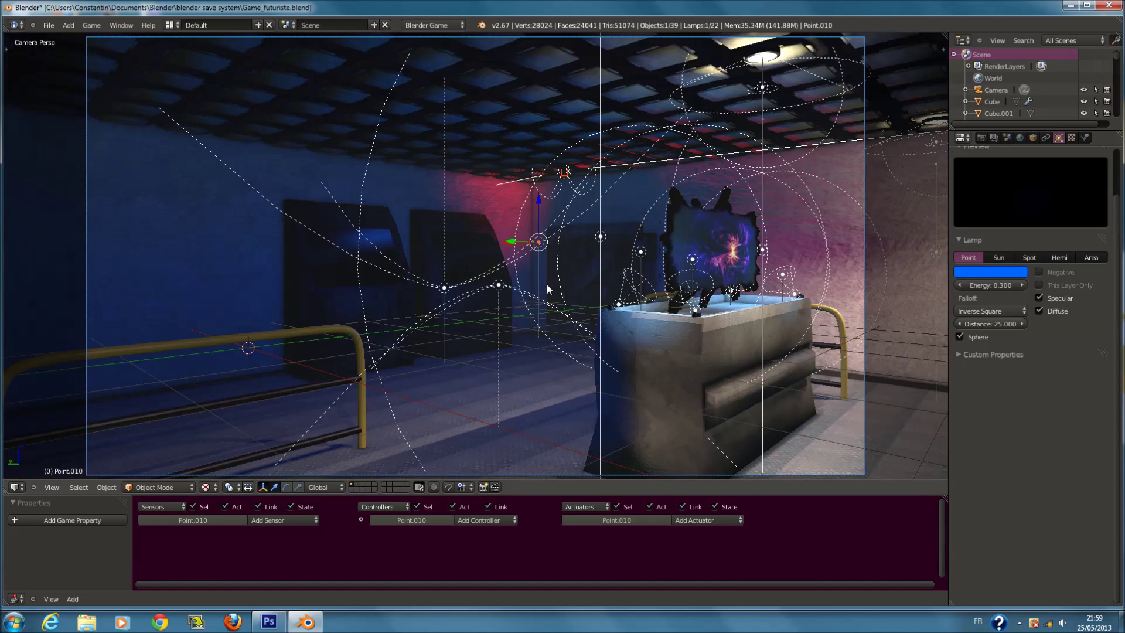
Select the hemi lamp Lamp.001 alone and change its colour to light red.
{"action": "middle_click_drag", "start_coordinate": [547, 284], "coordinate": [487, 296]}
{"action": "key", "text": "a"}
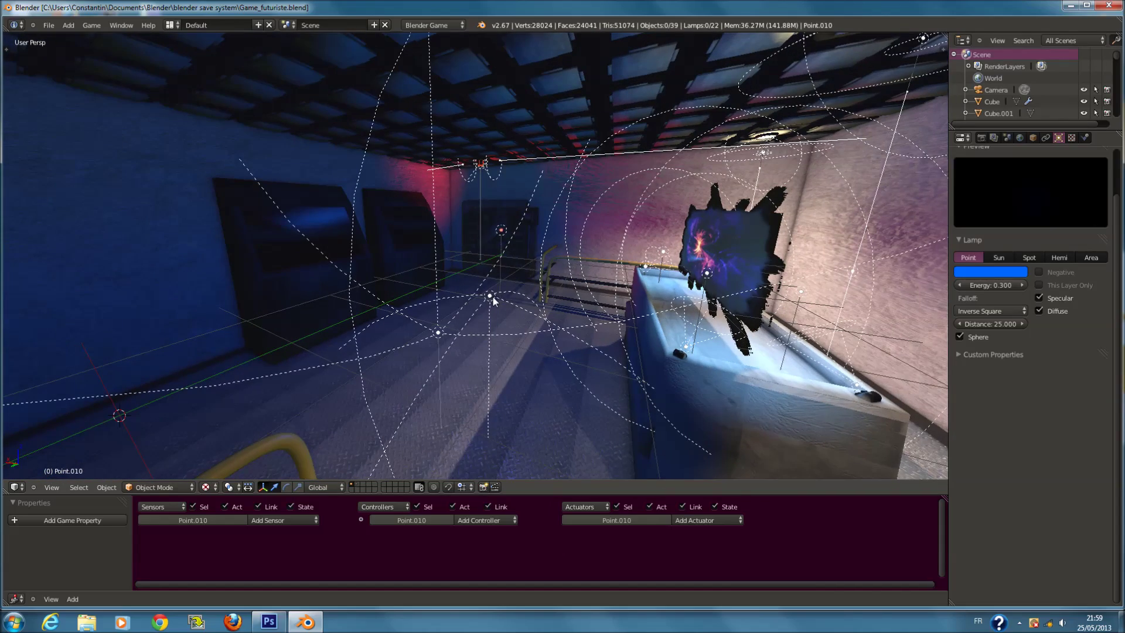
{"action": "right_click", "coordinate": [491, 295]}
{"action": "left_click", "coordinate": [986, 272]}
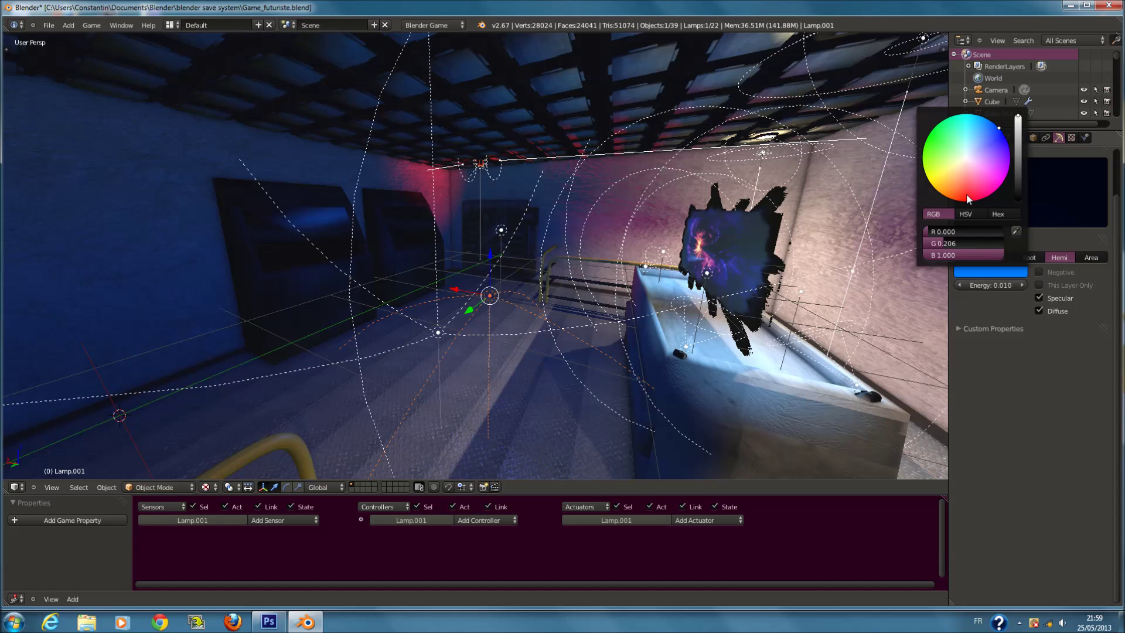
{"action": "left_click", "coordinate": [967, 196]}
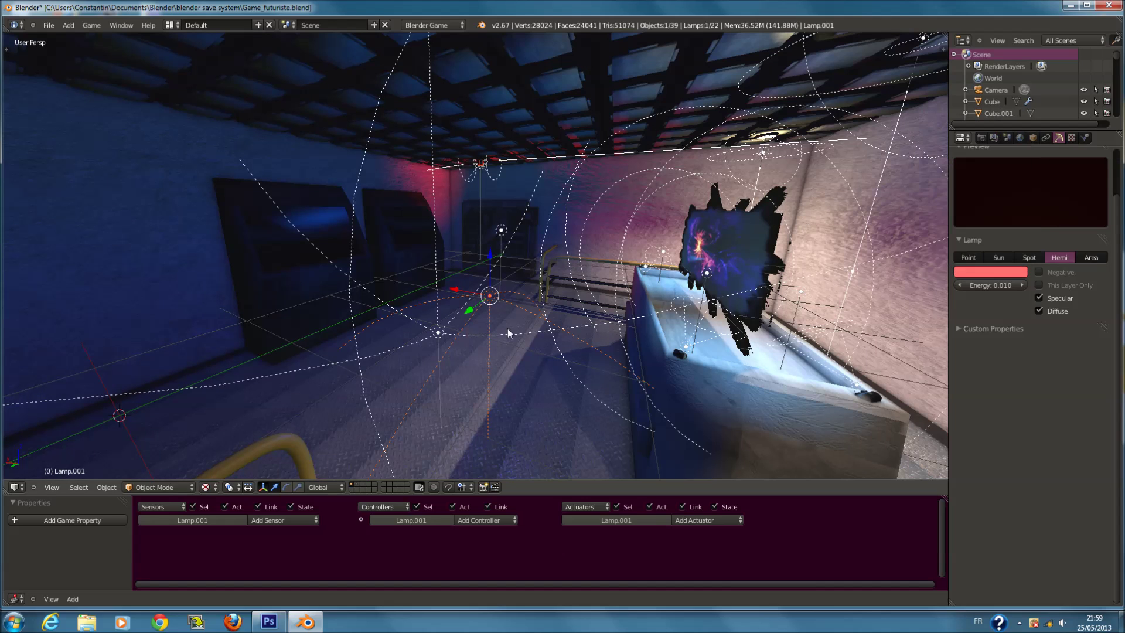
Make the green hemi lamp's colour a more saturated green and set its energy to 0.05.
{"action": "right_click", "coordinate": [438, 333]}
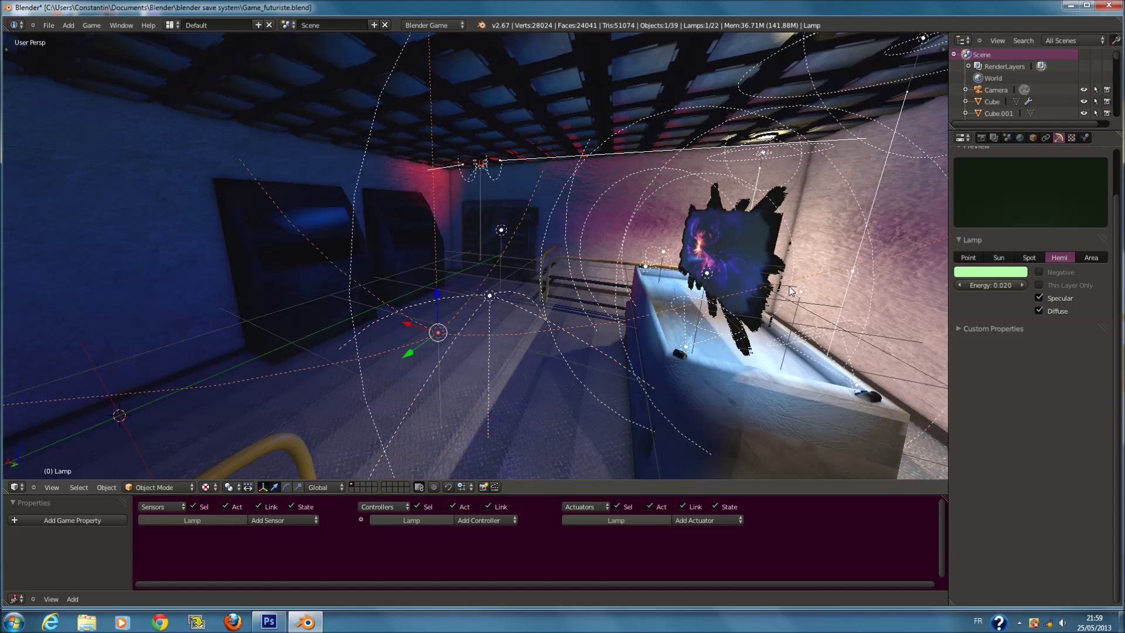
{"action": "left_click", "coordinate": [990, 271]}
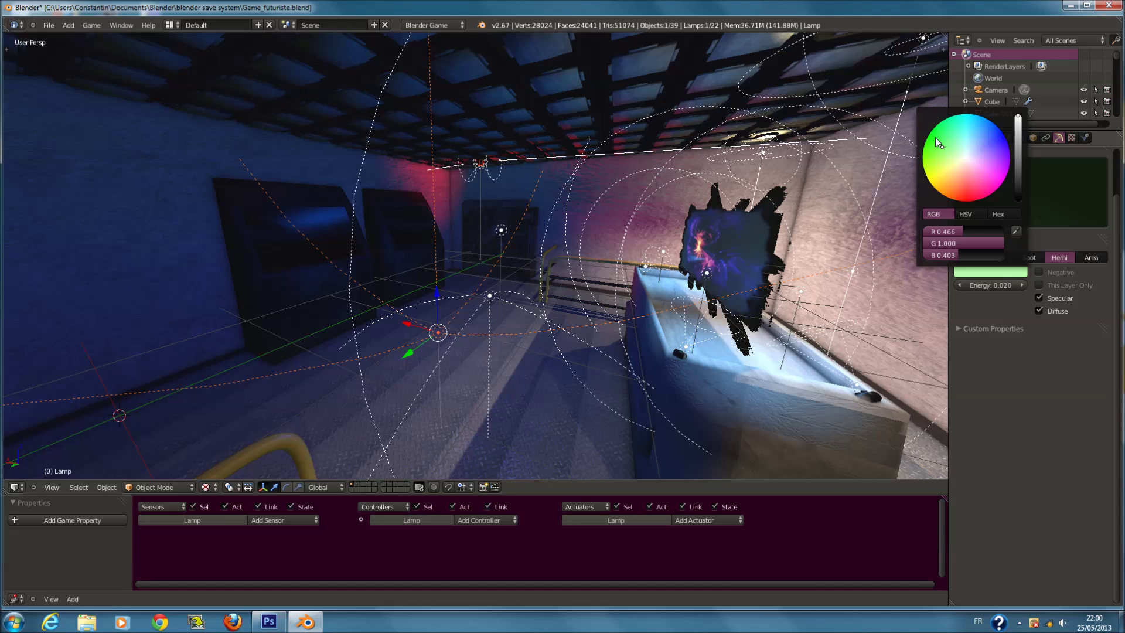
{"action": "left_click", "coordinate": [994, 283]}
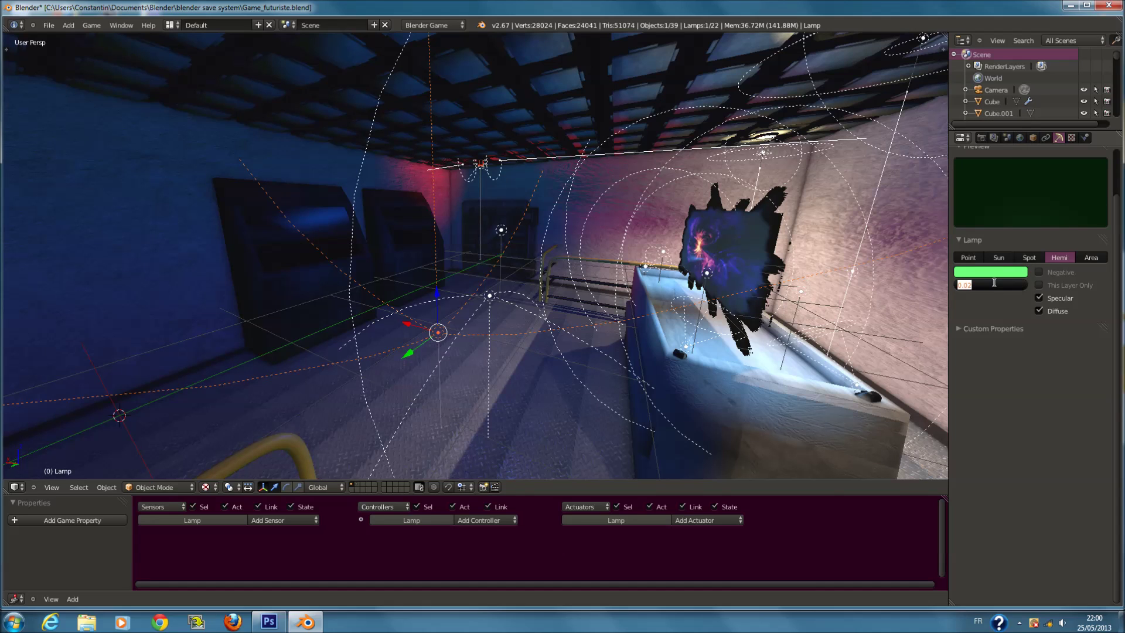
{"action": "type", "text": "0."}
{"action": "type", "text": "05"}
{"action": "key", "text": "Return"}
Set the energy of the light red hemi lamp Lamp.001 to 0.05, then save the file and return to the camera view.
{"action": "middle_click_drag", "start_coordinate": [586, 281], "coordinate": [491, 287]}
{"action": "right_click", "coordinate": [491, 288]}
{"action": "left_click", "coordinate": [992, 284]}
{"action": "type", "text": ".05"}
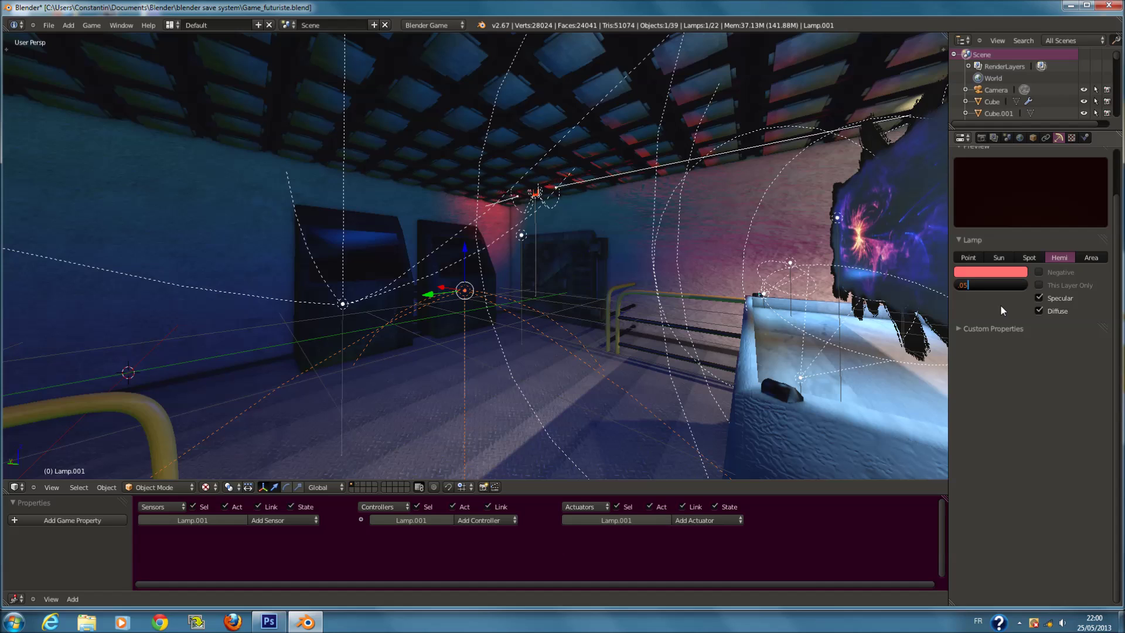
{"action": "key", "text": "Return"}
{"action": "middle_click_drag", "start_coordinate": [692, 315], "coordinate": [684, 331]}
{"action": "key", "text": "a"}
{"action": "key", "text": "ctrl+s"}
{"action": "key", "text": "KP_0"}
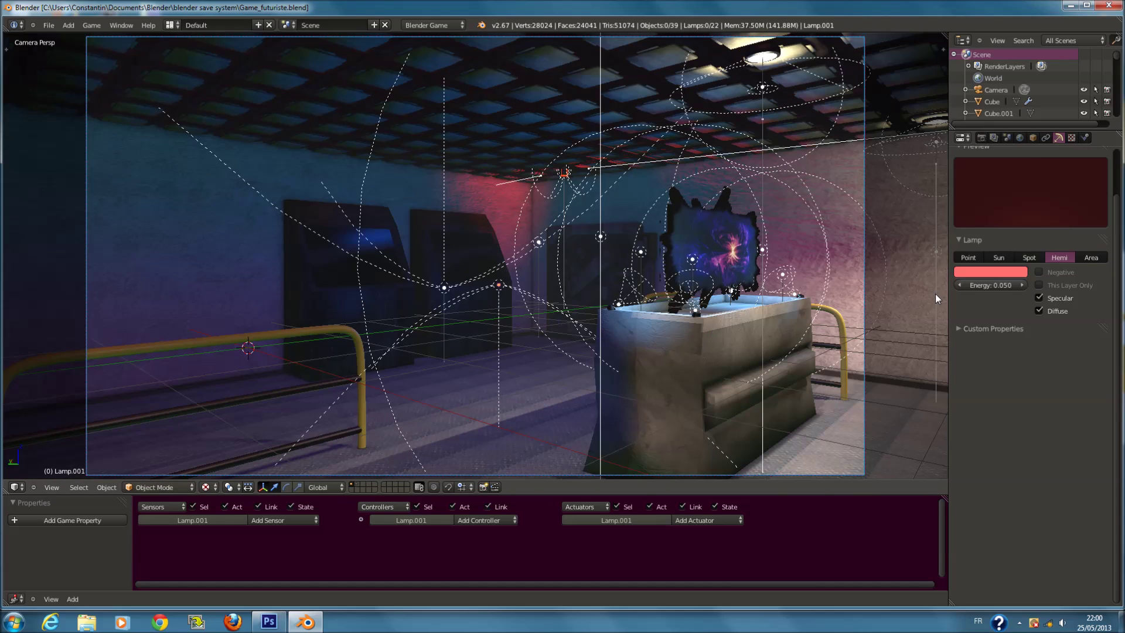
Change the colour of Lamp.001 from light red to a very dark blue and save the file.
{"action": "left_click", "coordinate": [991, 272]}
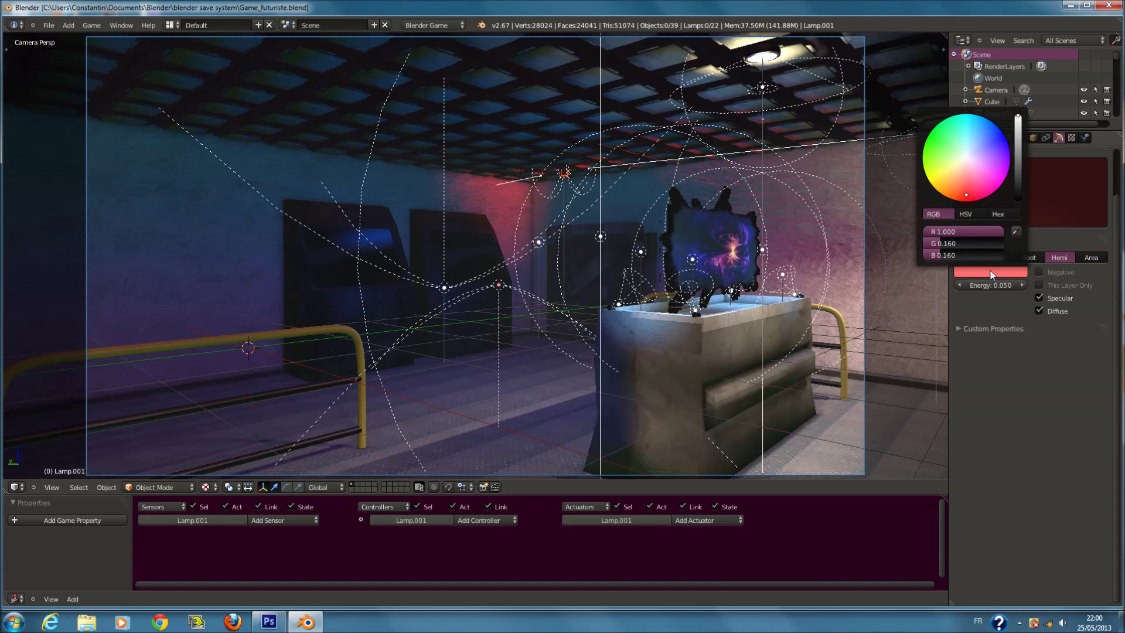
{"action": "left_click", "coordinate": [983, 144]}
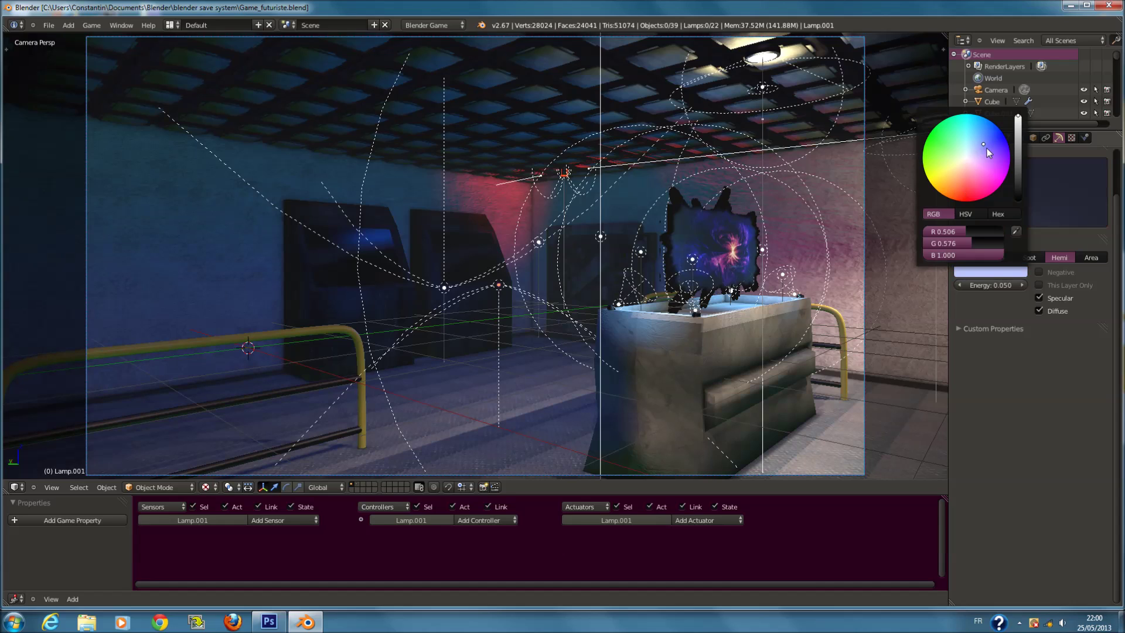
{"action": "left_click", "coordinate": [1020, 184]}
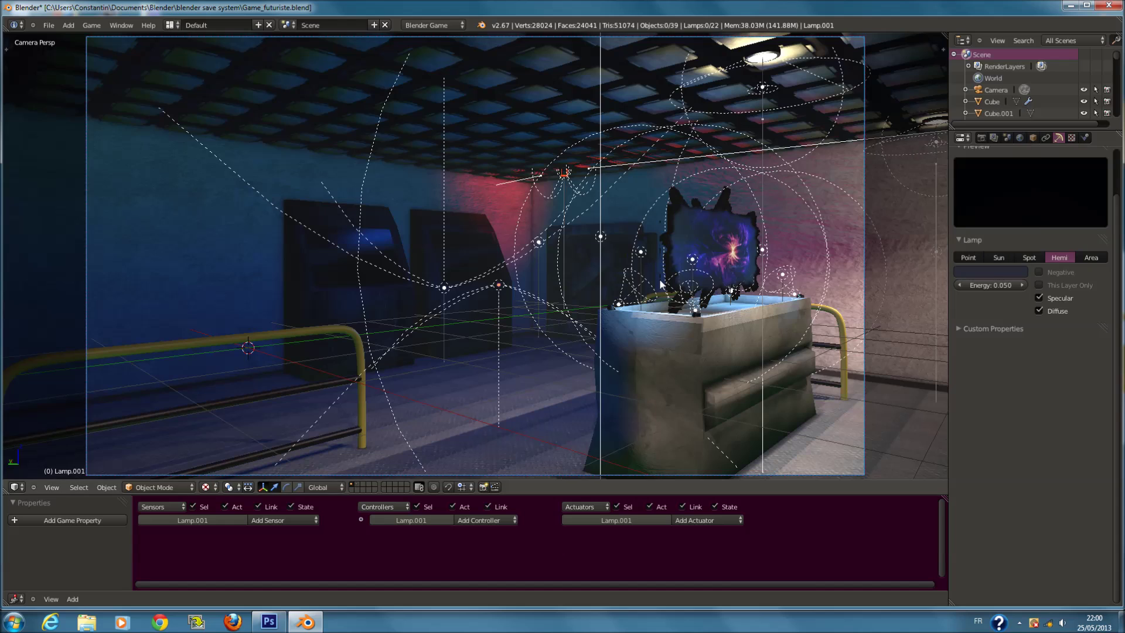
{"action": "scroll", "coordinate": [589, 297], "scroll_direction": "down", "scroll_amount": 4}
{"action": "scroll", "coordinate": [589, 297], "scroll_direction": "up", "scroll_amount": 3}
{"action": "key", "text": "ctrl+s"}
{"action": "left_click", "coordinate": [577, 319]}
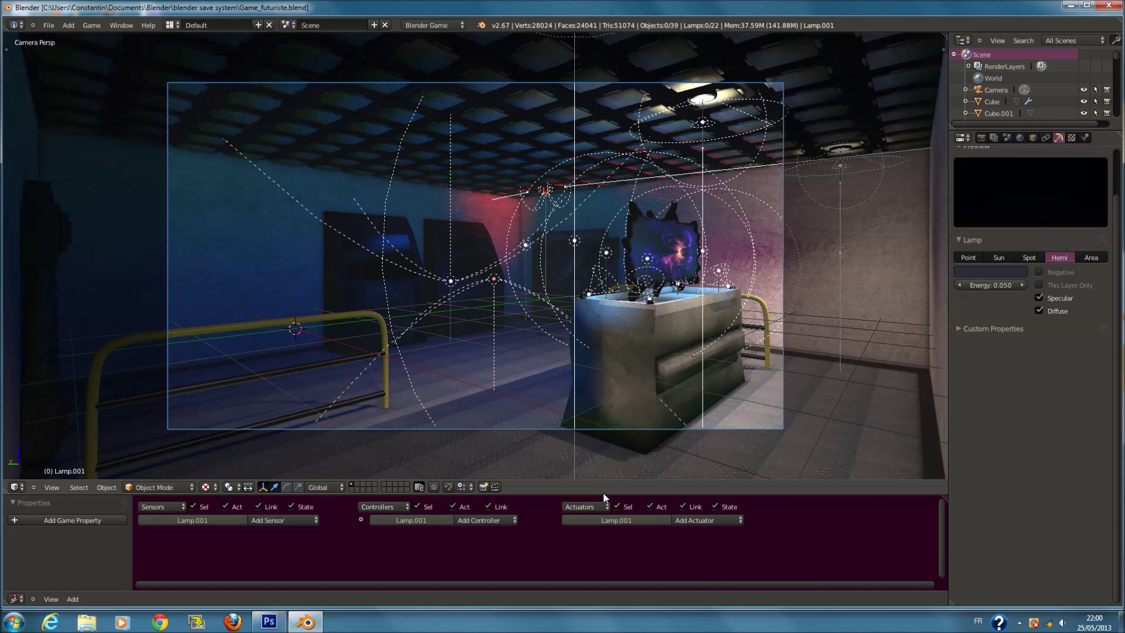
Set the type of the camera's Filter 2D actuator to Sharpen and test it by running the game.
{"action": "left_click_drag", "start_coordinate": [605, 495], "coordinate": [609, 457]}
{"action": "right_click", "coordinate": [723, 410]}
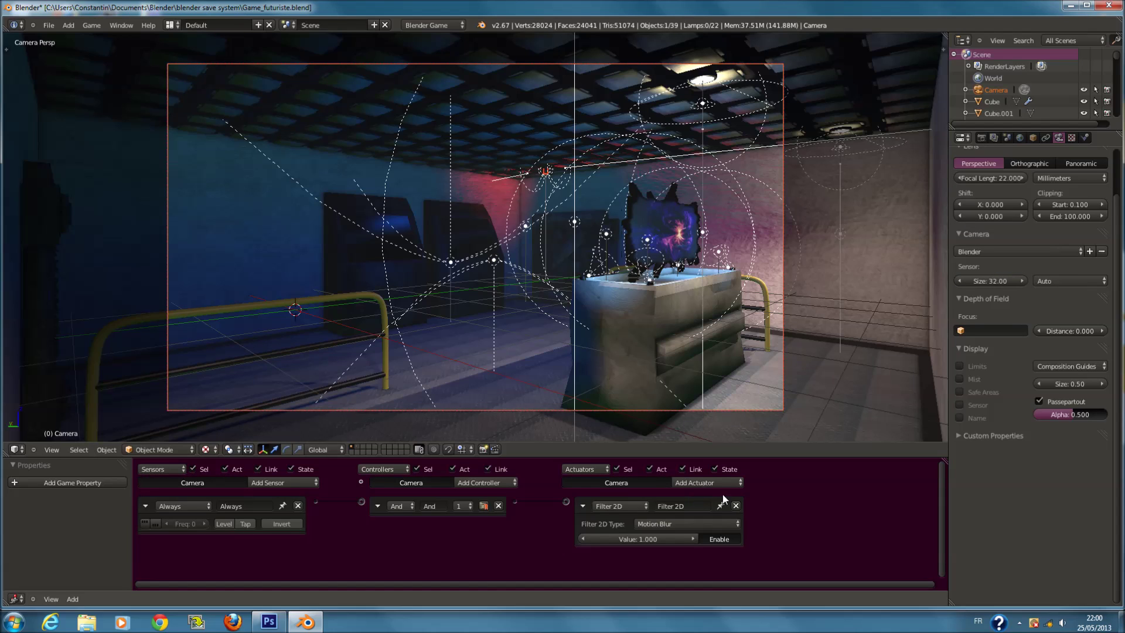
{"action": "left_click", "coordinate": [687, 523]}
{"action": "left_click", "coordinate": [678, 455]}
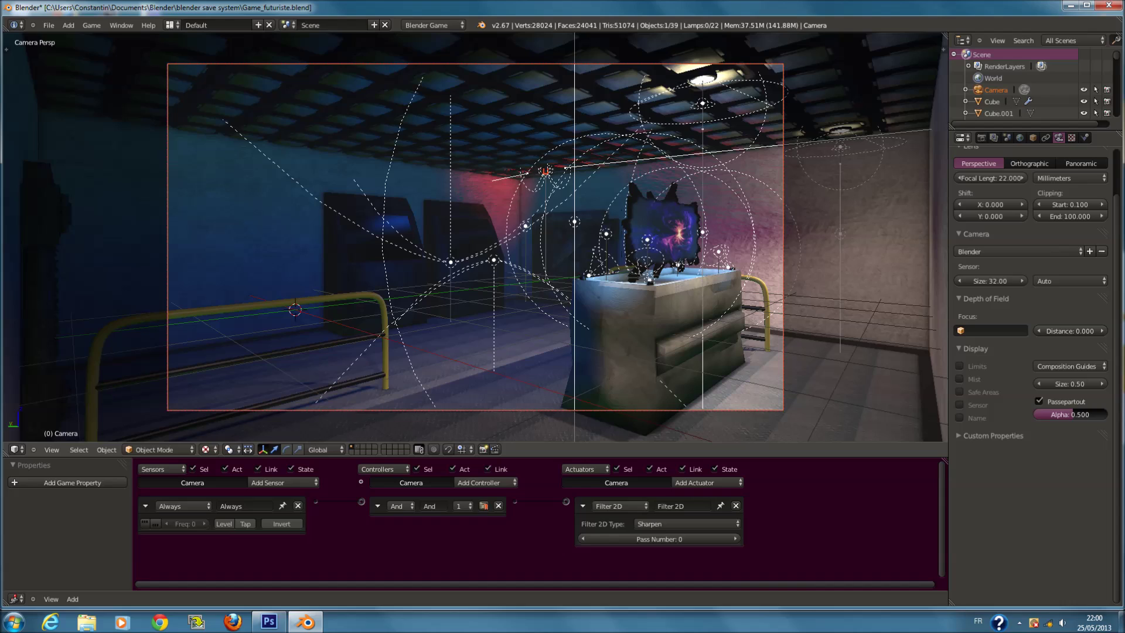
{"action": "key", "text": "p"}
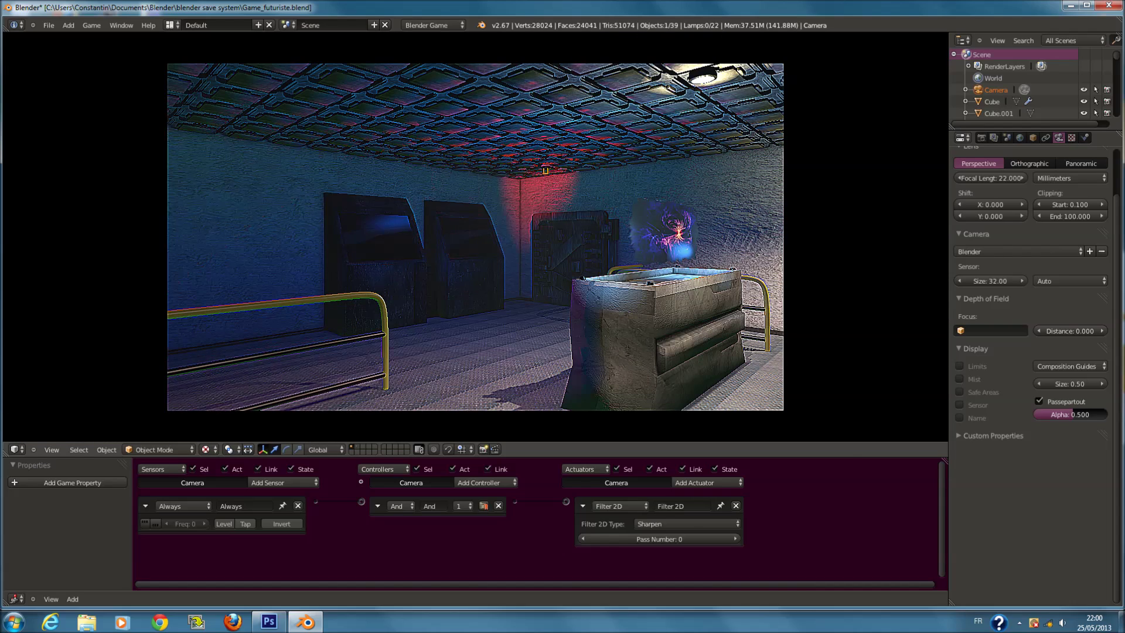
{"action": "key", "text": "Escape"}
Try the Dilation and Erosion types on the camera's Filter 2D actuator, running the game with each.
{"action": "left_click", "coordinate": [687, 524]}
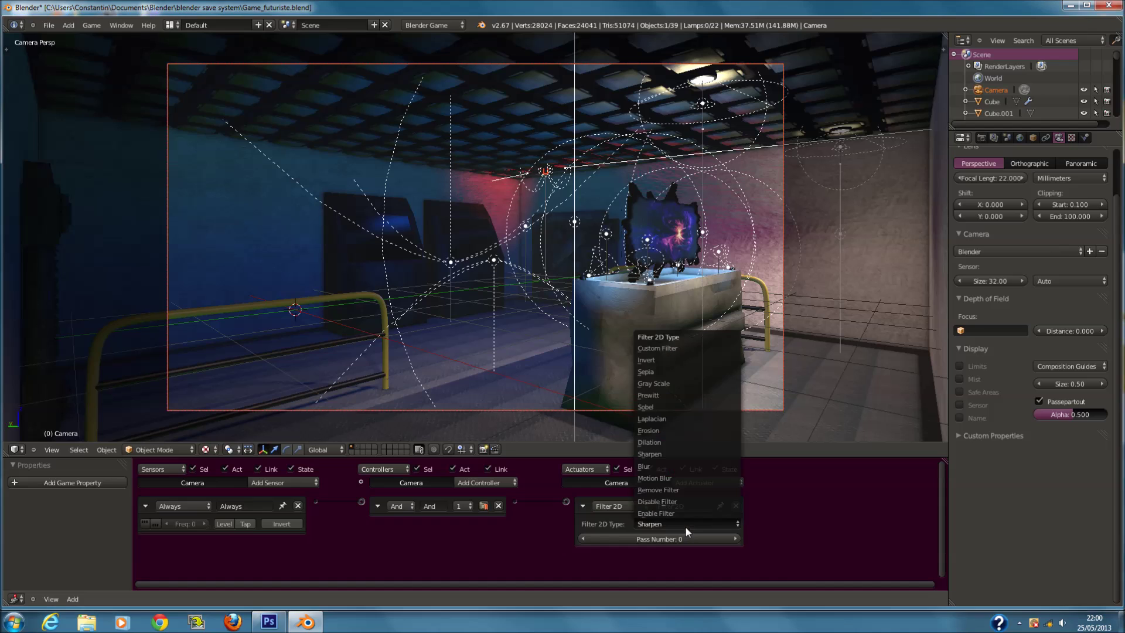
{"action": "left_click", "coordinate": [674, 442]}
{"action": "key", "text": "p"}
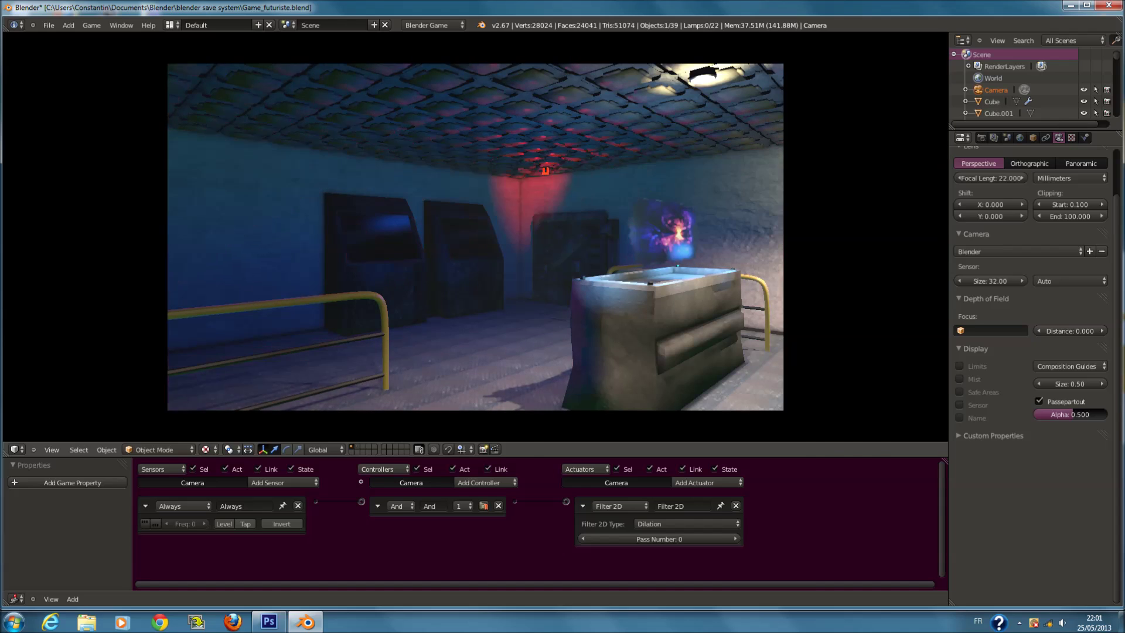
{"action": "key", "text": "Escape"}
{"action": "left_click", "coordinate": [720, 524]}
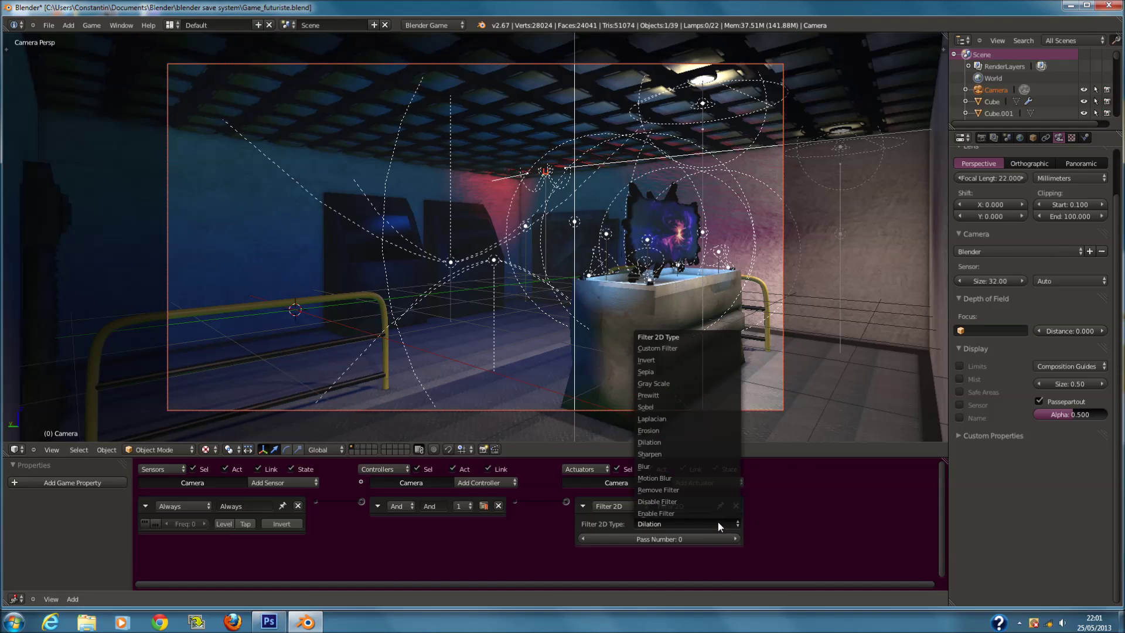
{"action": "left_click", "coordinate": [683, 428]}
{"action": "key", "text": "p"}
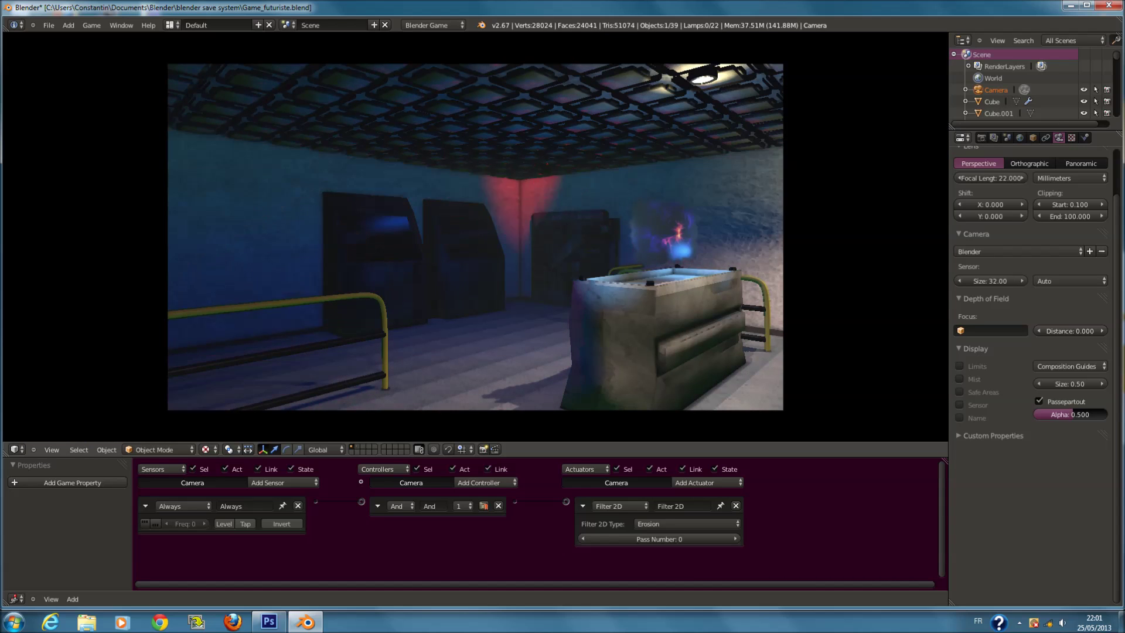
{"action": "key", "text": "Escape"}
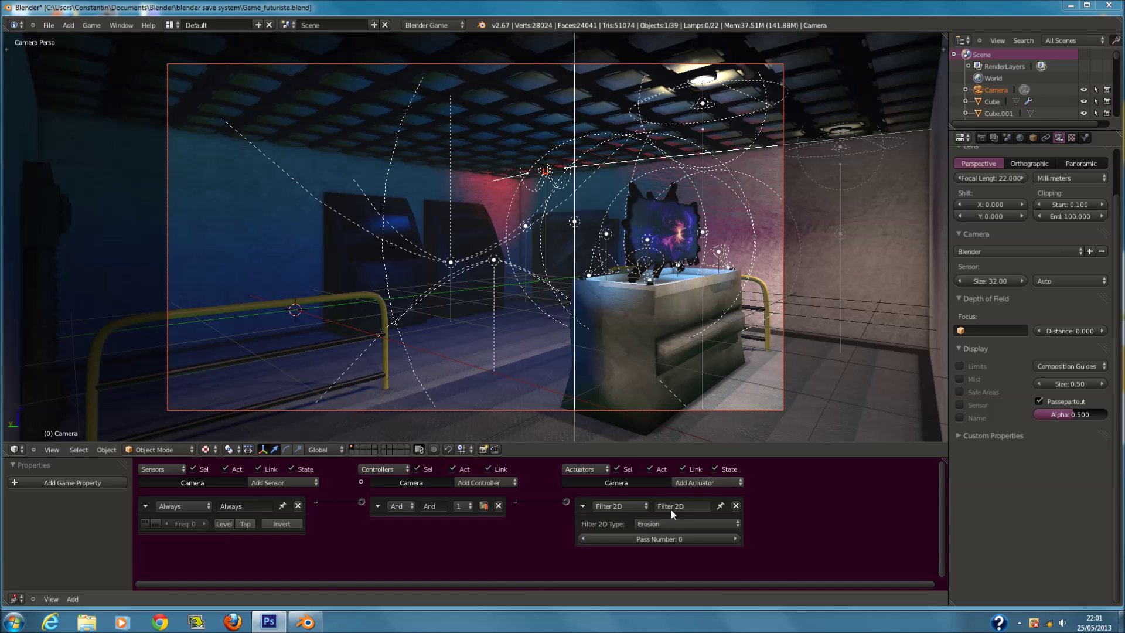
Try the Laplacian and Sobel types on the camera's Filter 2D actuator, running the game with each.
{"action": "left_click", "coordinate": [687, 524]}
{"action": "left_click", "coordinate": [673, 419]}
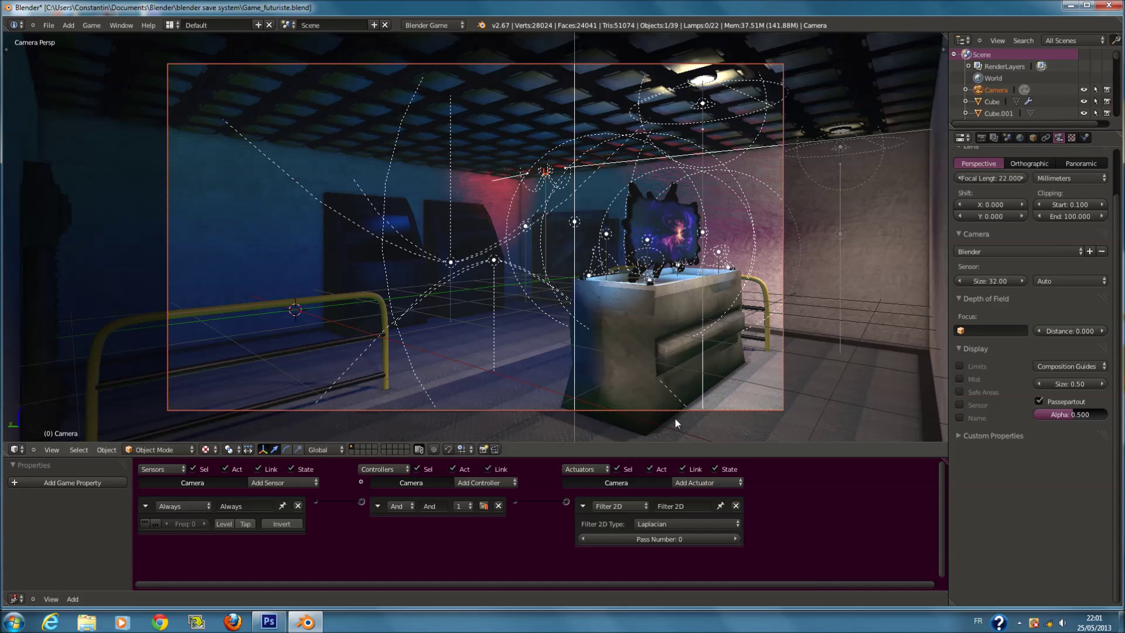
{"action": "key", "text": "p"}
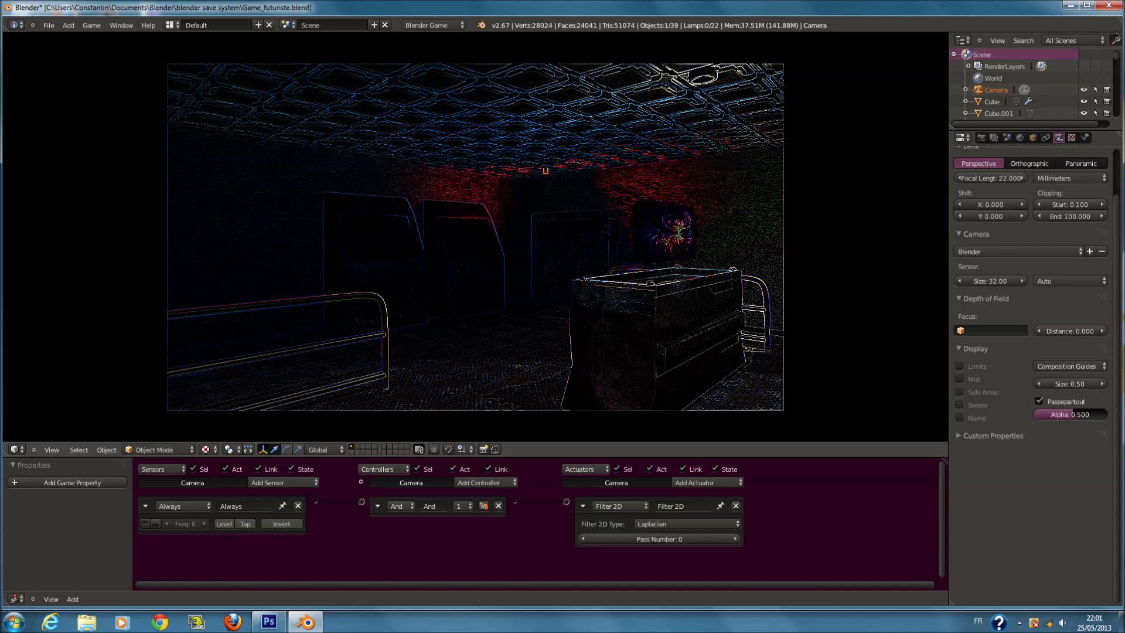
{"action": "key", "text": "Escape"}
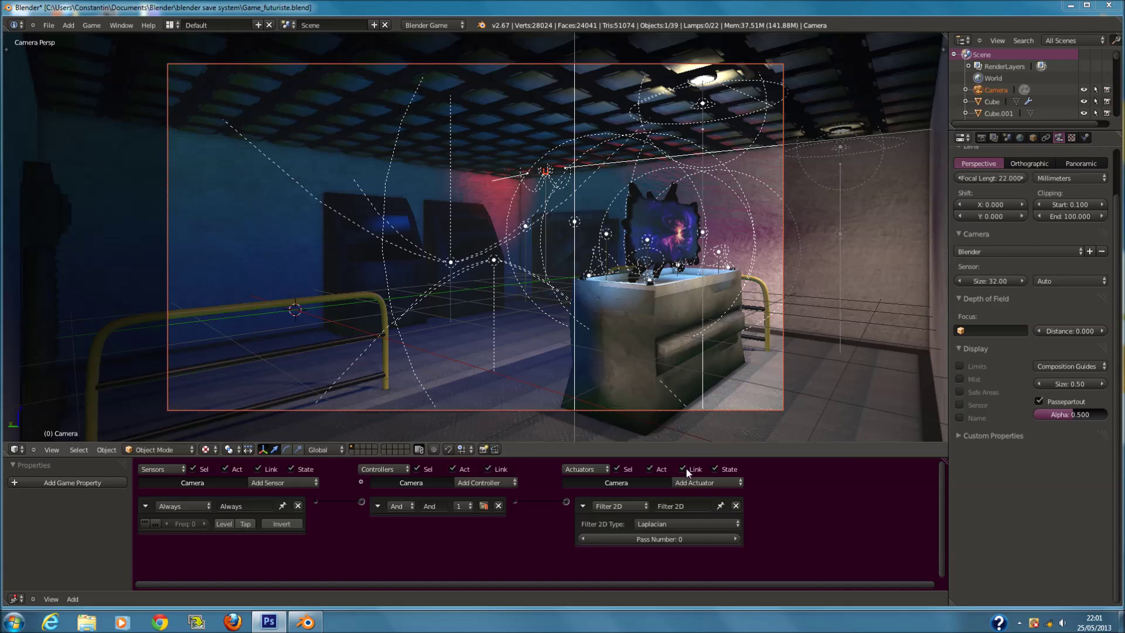
{"action": "left_click", "coordinate": [684, 523]}
{"action": "left_click", "coordinate": [680, 407]}
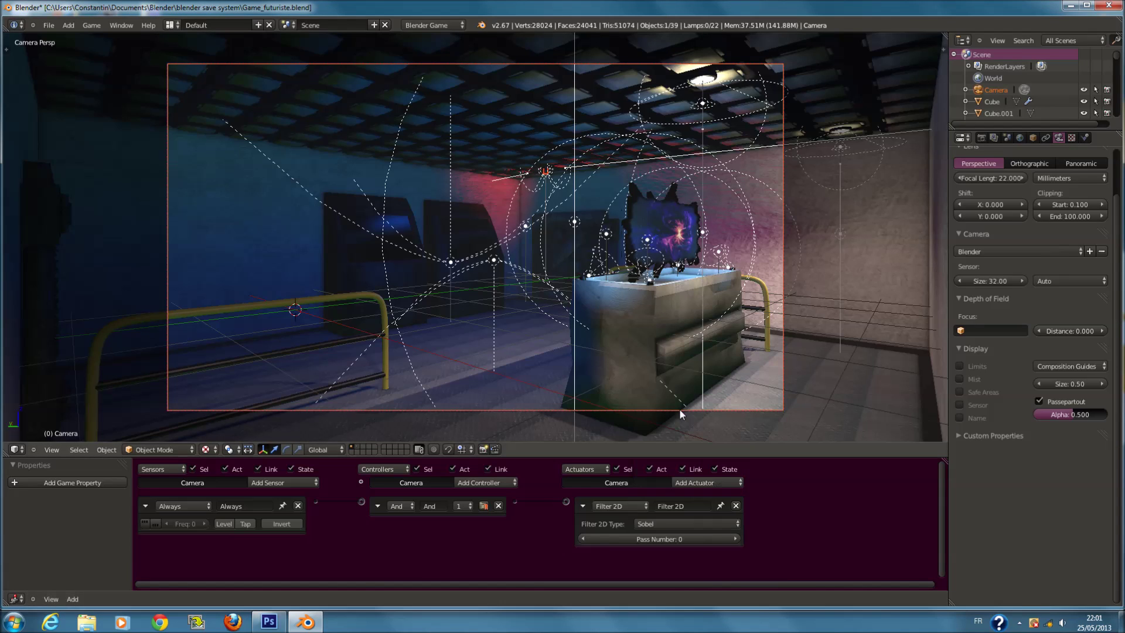
{"action": "key", "text": "p"}
{"action": "key", "text": "Escape"}
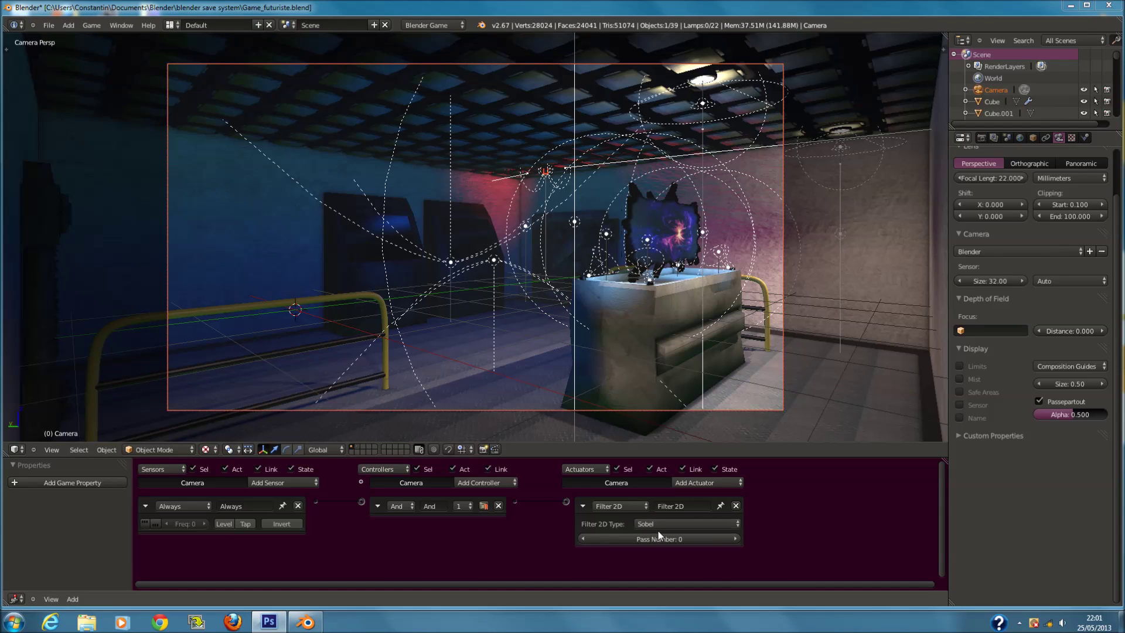
Try the Invert and Sepia types on the camera's Filter 2D actuator, running the game with each.
{"action": "left_click", "coordinate": [661, 525]}
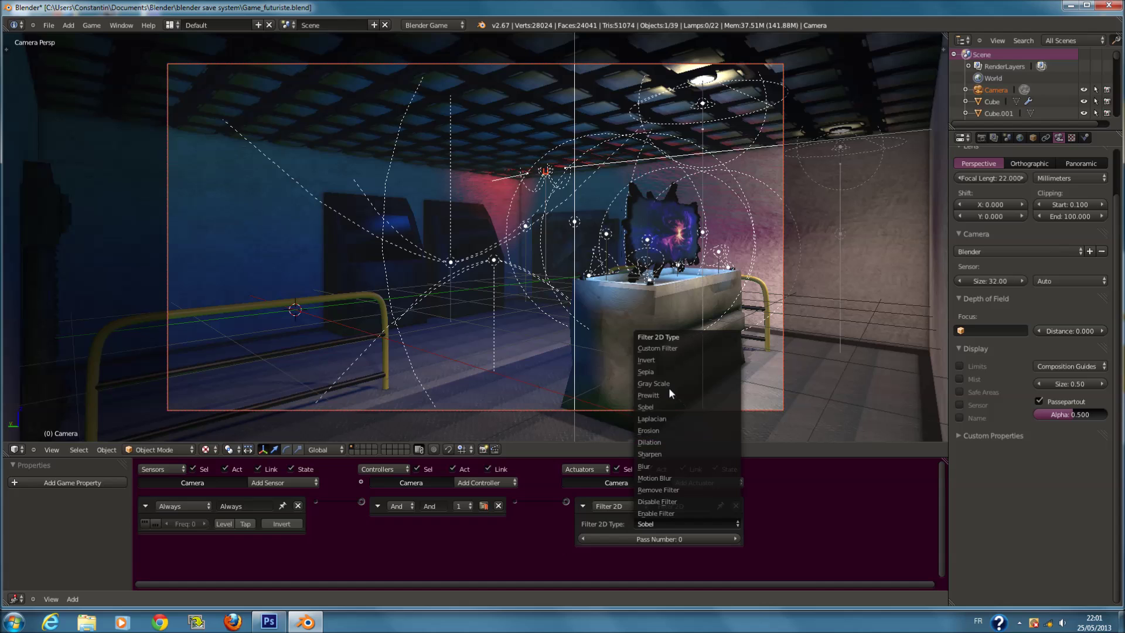
{"action": "left_click", "coordinate": [675, 358]}
{"action": "key", "text": "p"}
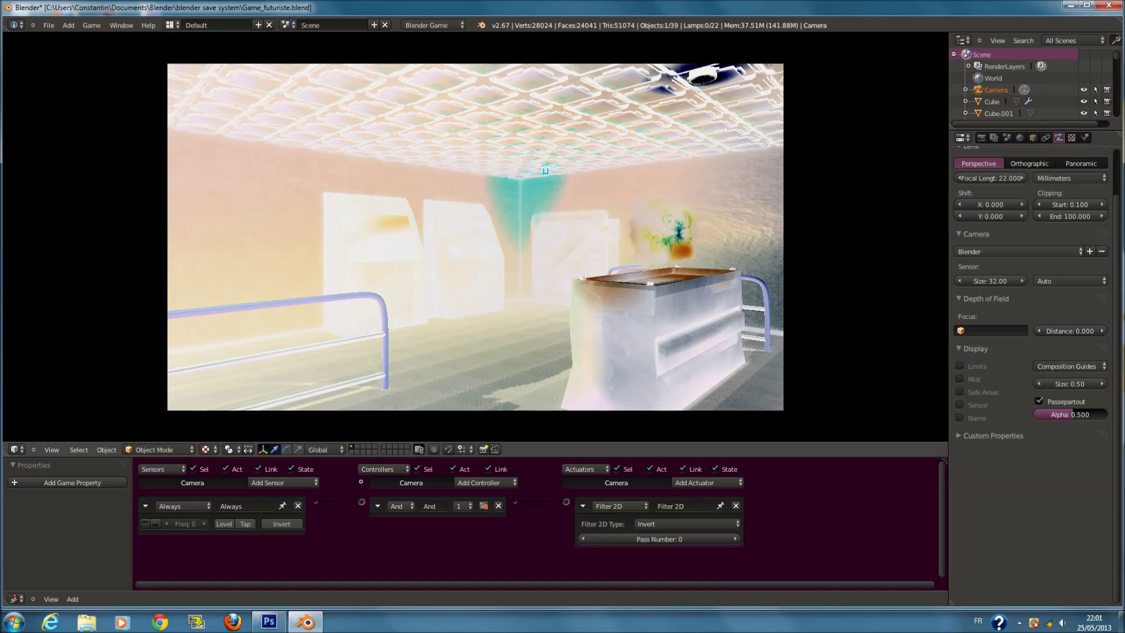
{"action": "key", "text": "Escape"}
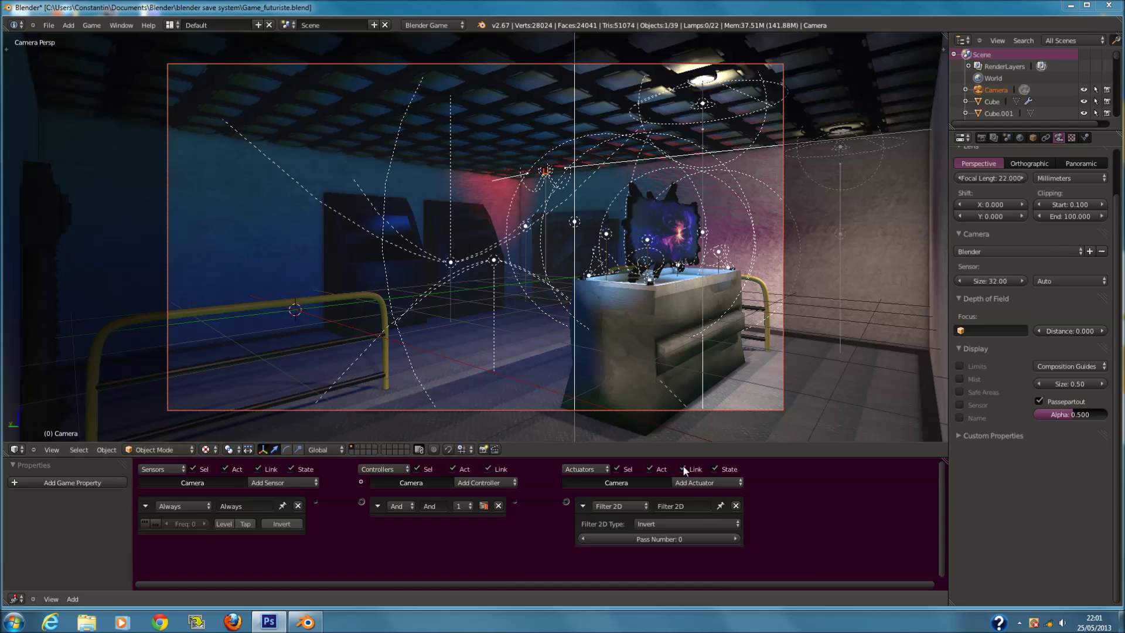
{"action": "left_click", "coordinate": [696, 528]}
{"action": "left_click", "coordinate": [672, 371]}
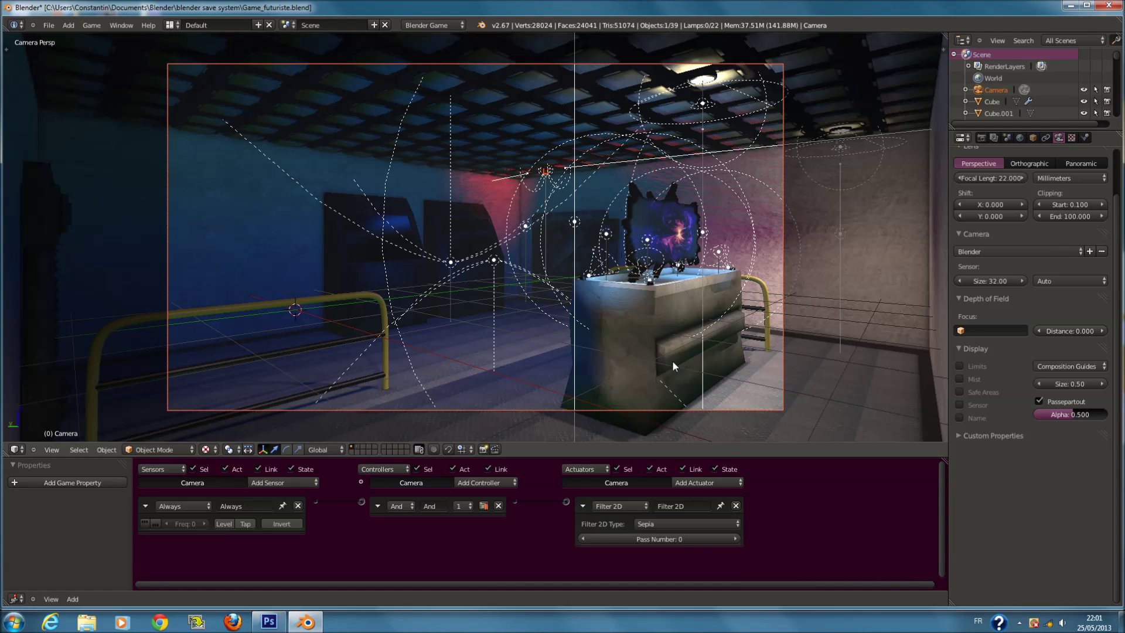
{"action": "key", "text": "p"}
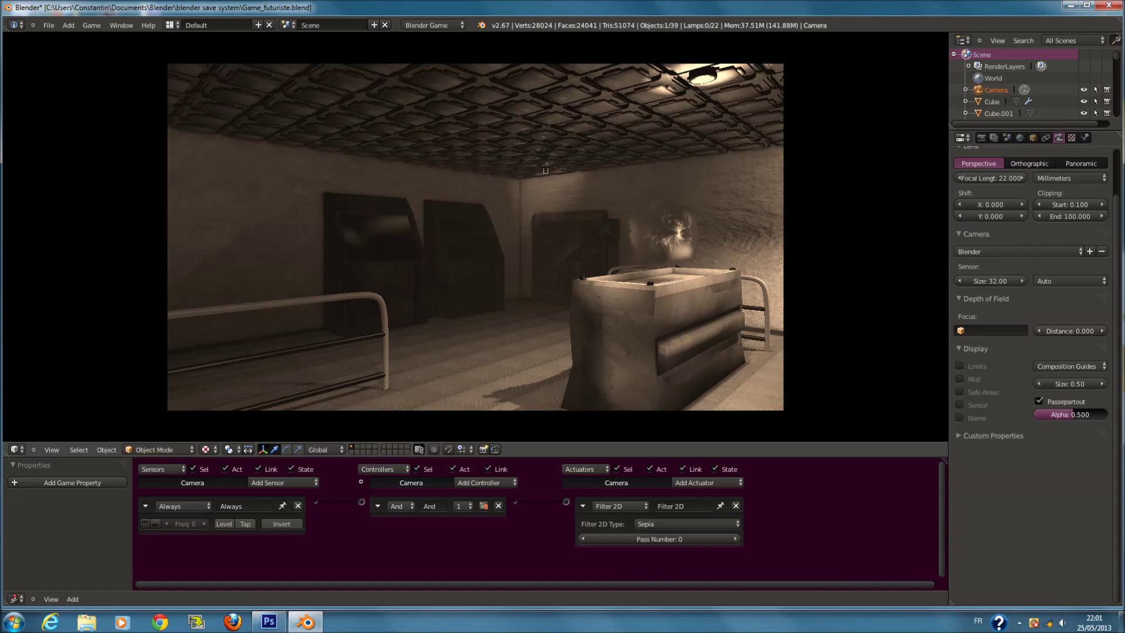
{"action": "key", "text": "Escape"}
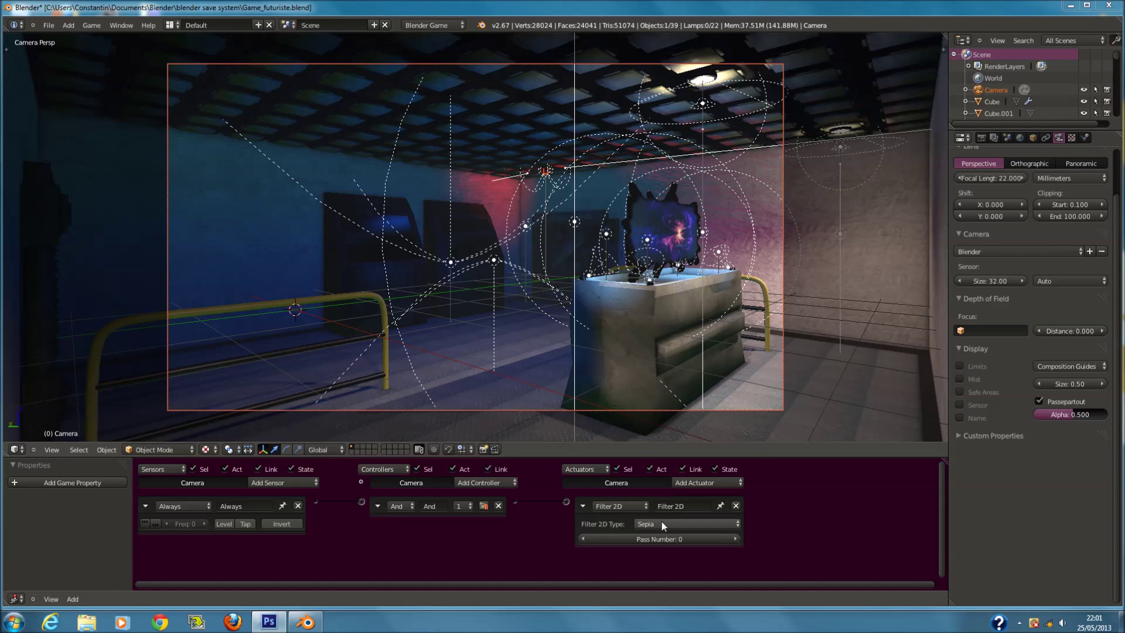
Try the Gray Scale and Prewitt types on the camera's Filter 2D actuator, running the game with each.
{"action": "left_click", "coordinate": [661, 522]}
{"action": "left_click", "coordinate": [673, 384]}
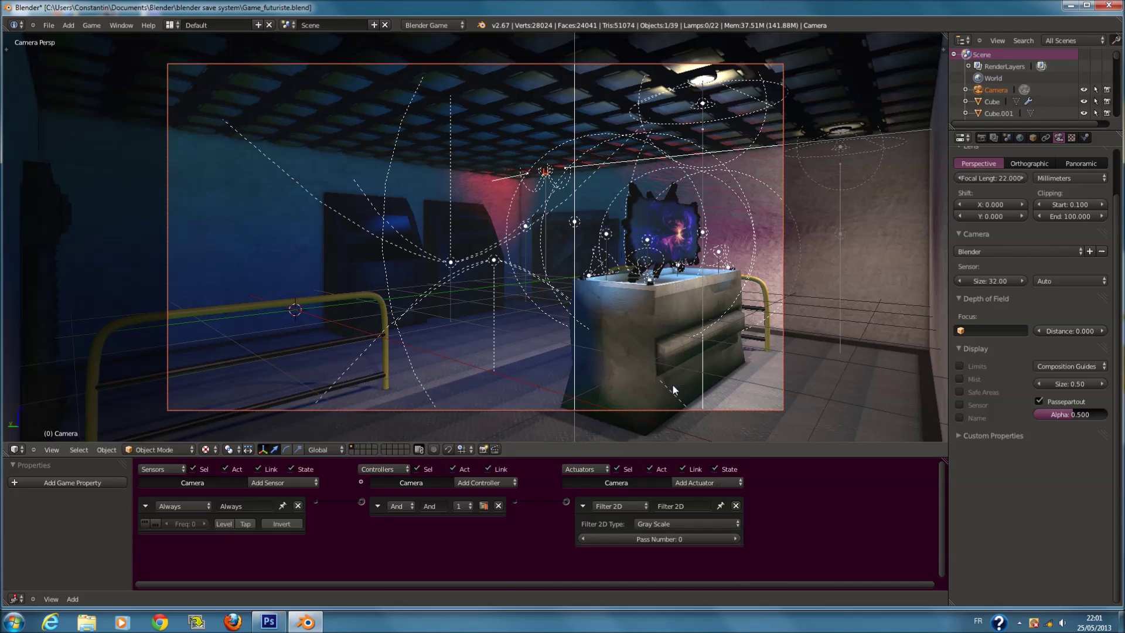
{"action": "key", "text": "p"}
{"action": "key", "text": "Escape"}
{"action": "left_click", "coordinate": [676, 524]}
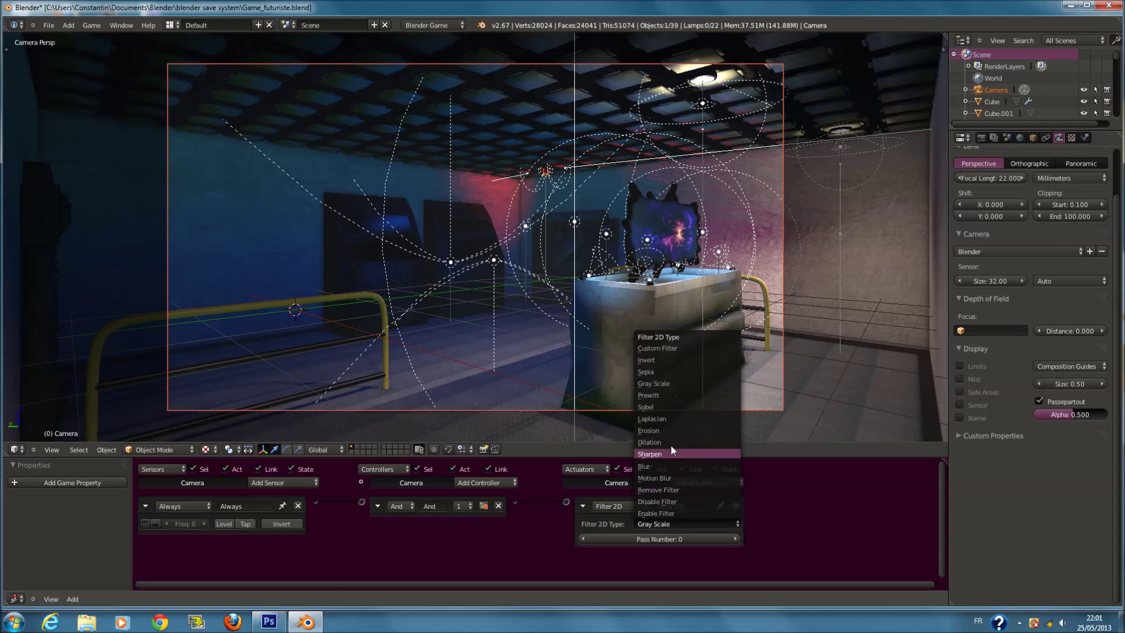
{"action": "left_click", "coordinate": [668, 394]}
{"action": "key", "text": "p"}
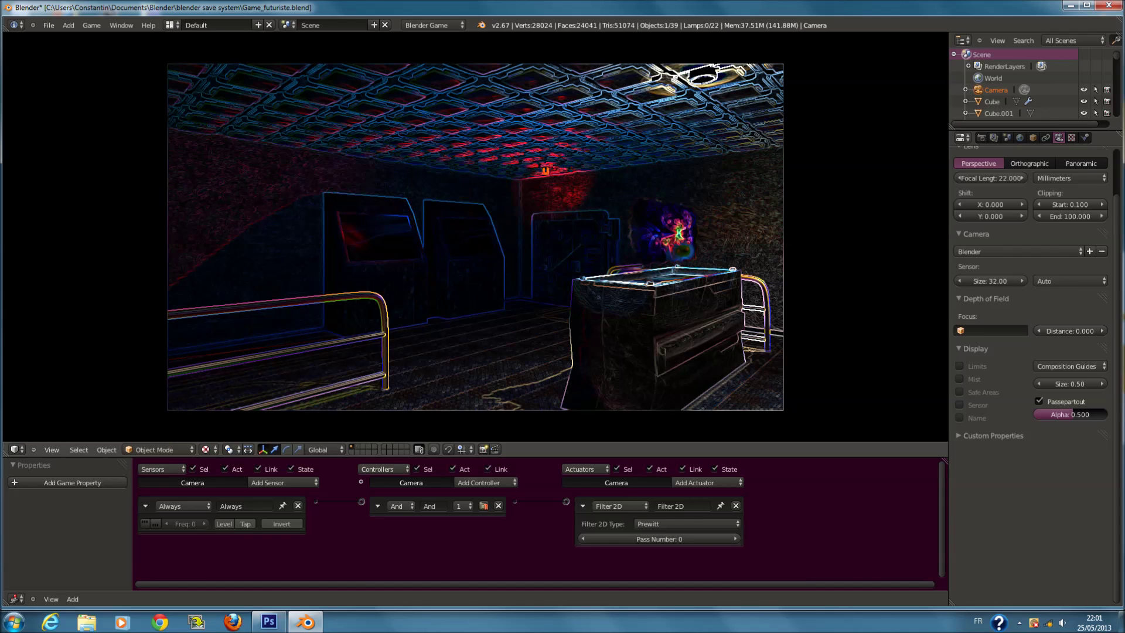
{"action": "key", "text": "Escape"}
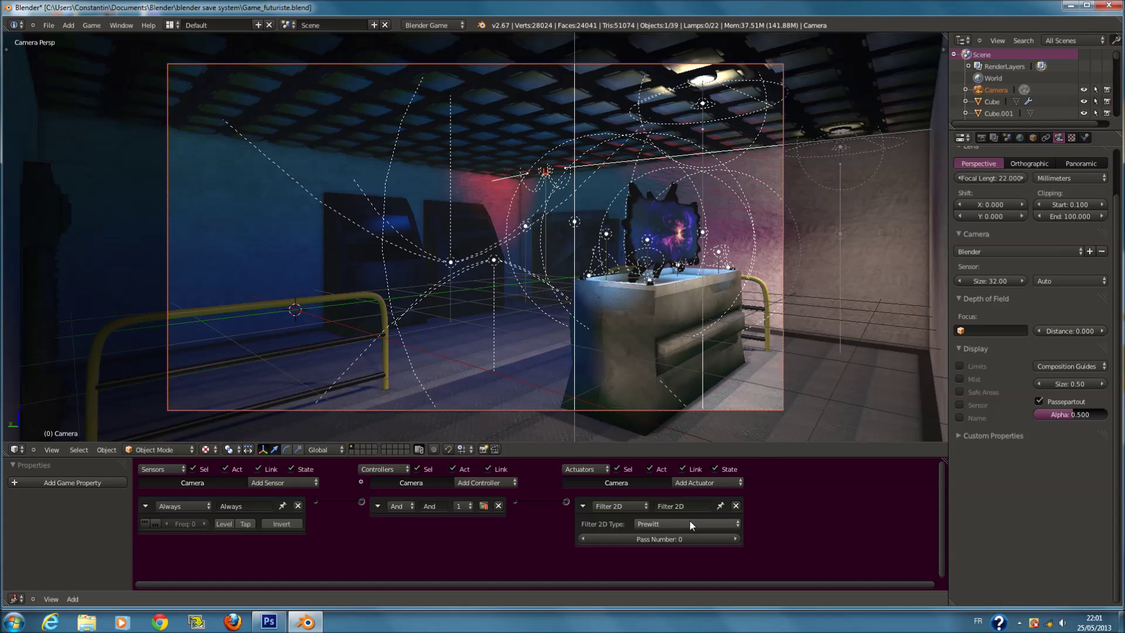
Test the Sepia filter in the game once more, then switch the camera's Filter 2D type to Laplacian and run the game again.
{"action": "left_click", "coordinate": [690, 520]}
{"action": "left_click", "coordinate": [676, 371]}
{"action": "key", "text": "p"}
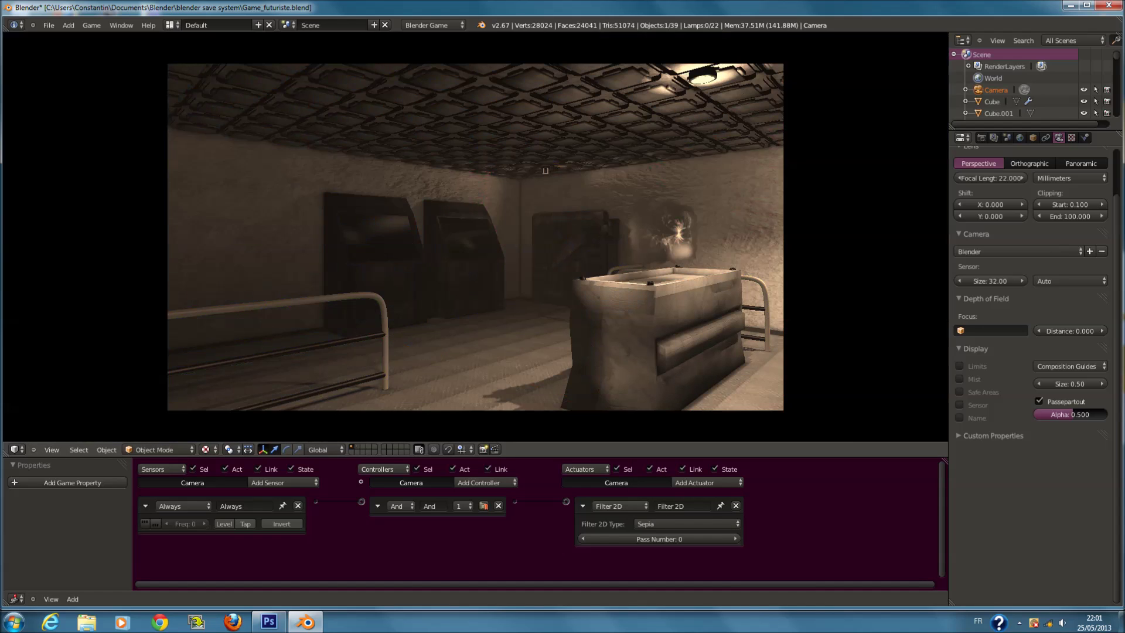
{"action": "key", "text": "Escape"}
{"action": "left_click", "coordinate": [674, 523]}
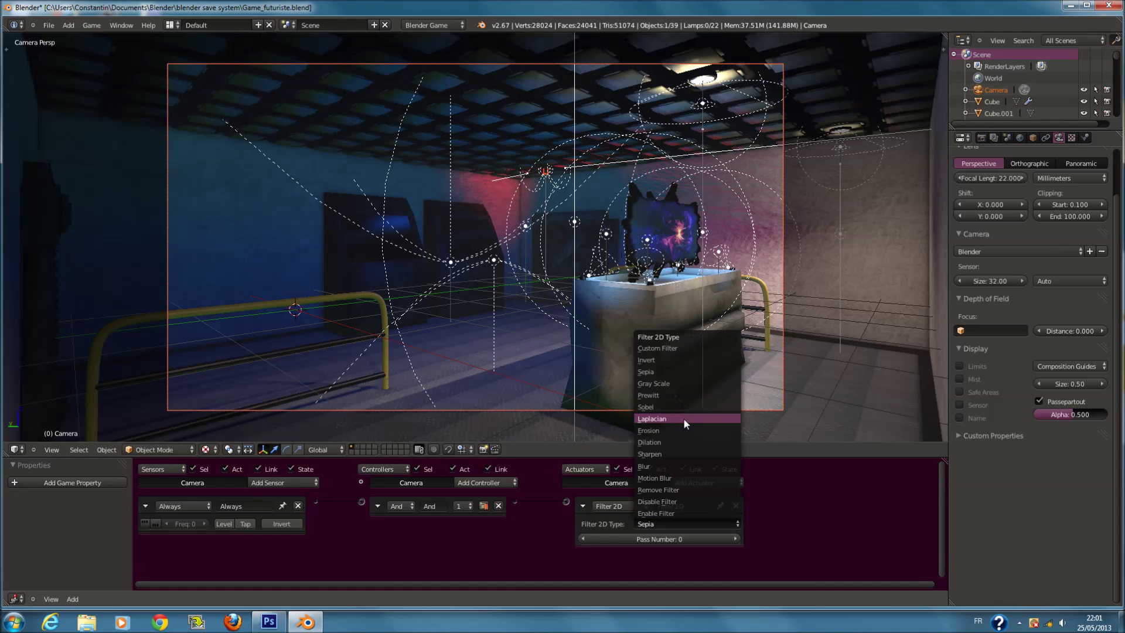
{"action": "left_click", "coordinate": [683, 418]}
{"action": "key", "text": "p"}
{"action": "key", "text": "Escape"}
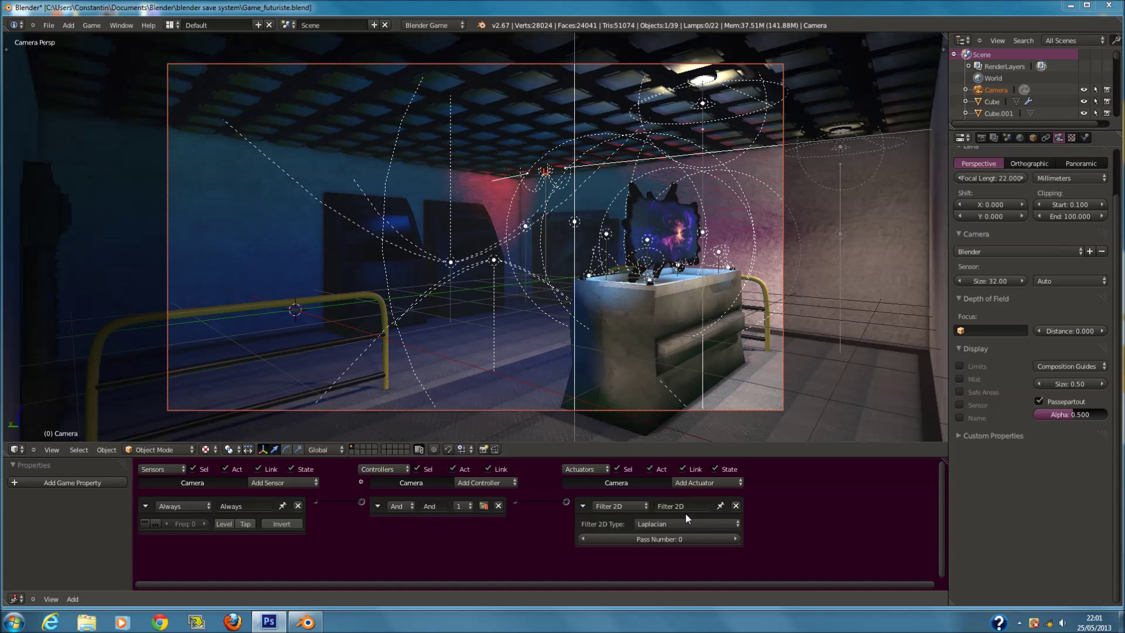
Try the Erosion type on the camera's Filter 2D actuator, then set it to Blur, running the game with each.
{"action": "left_click", "coordinate": [680, 523]}
{"action": "left_click", "coordinate": [680, 433]}
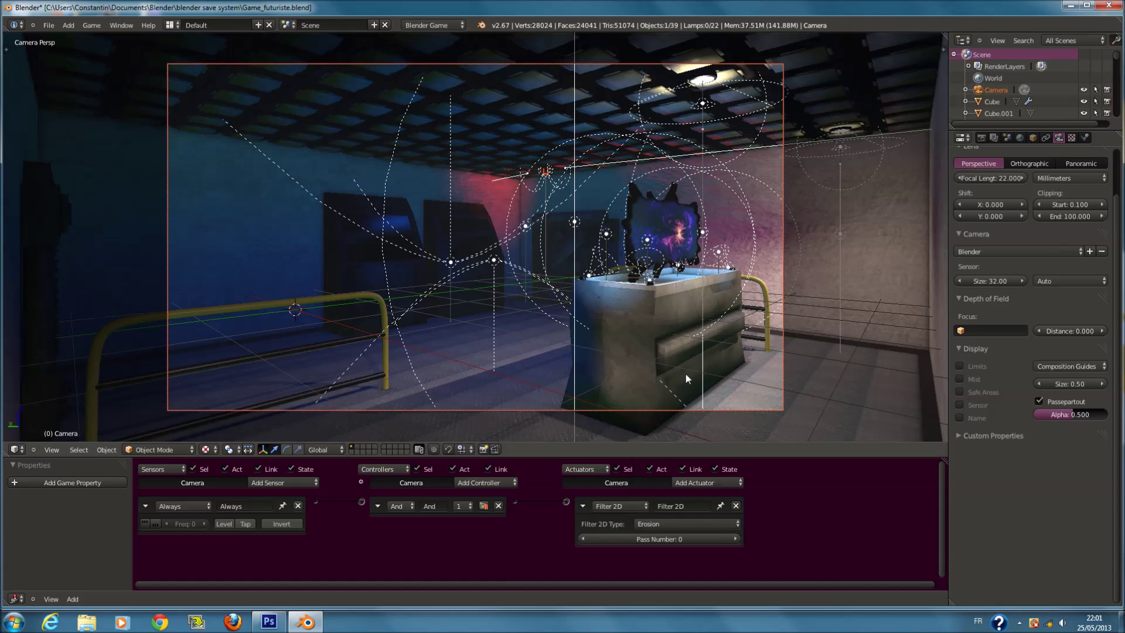
{"action": "key", "text": "p"}
{"action": "key", "text": "Escape"}
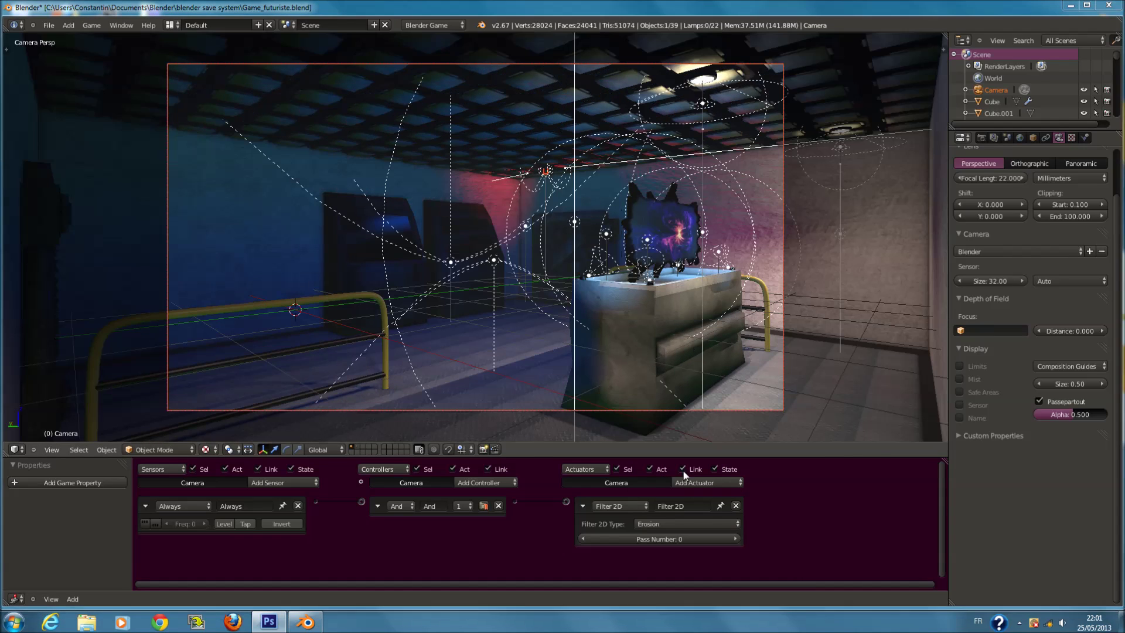
{"action": "left_click", "coordinate": [668, 524]}
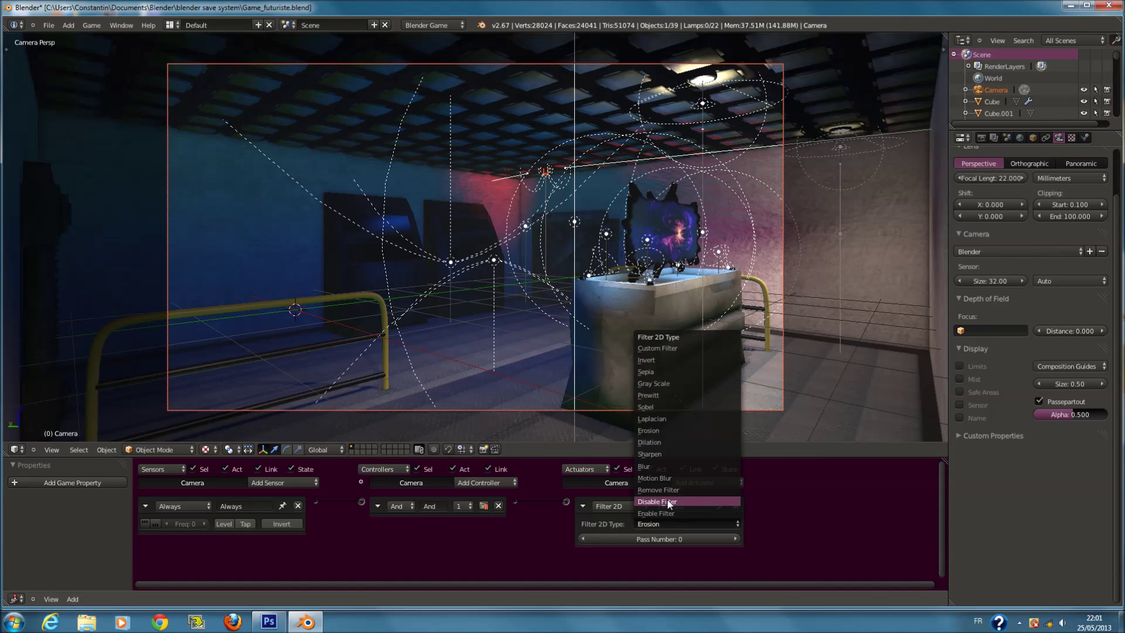
{"action": "left_click", "coordinate": [677, 465]}
{"action": "key", "text": "p"}
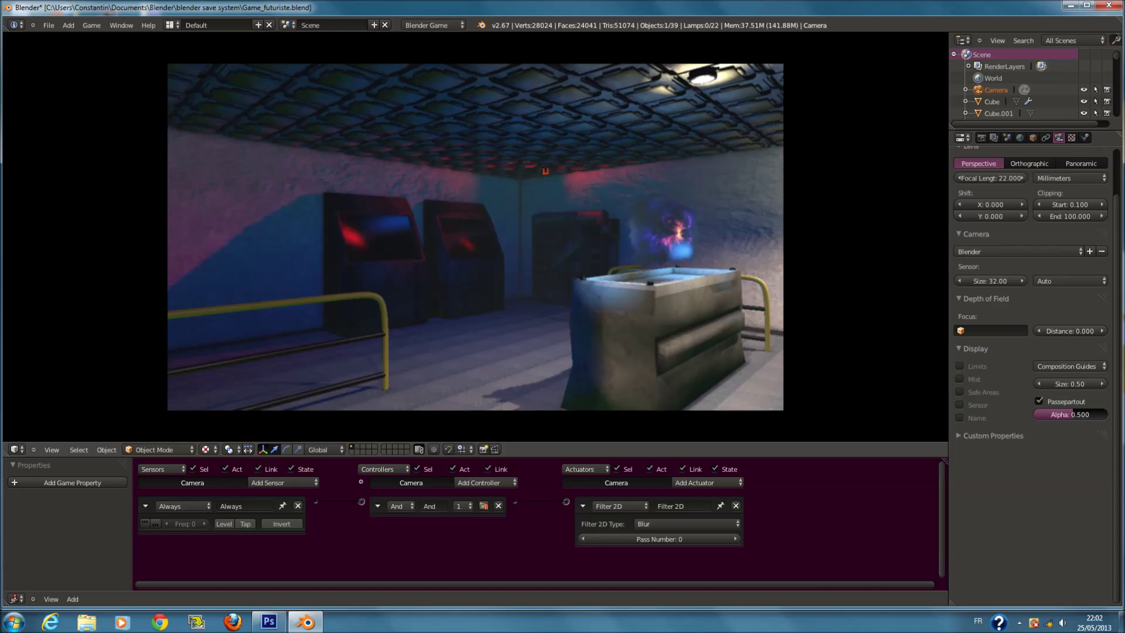
{"action": "key", "text": "Escape"}
Deselect all objects and save Game_futuriste.blend with the room shown through the camera.
{"action": "key", "text": "a"}
{"action": "middle_click_drag", "start_coordinate": [711, 358], "coordinate": [768, 336]}
{"action": "key", "text": "a"}
{"action": "scroll", "coordinate": [659, 348], "scroll_direction": "down", "scroll_amount": 5}
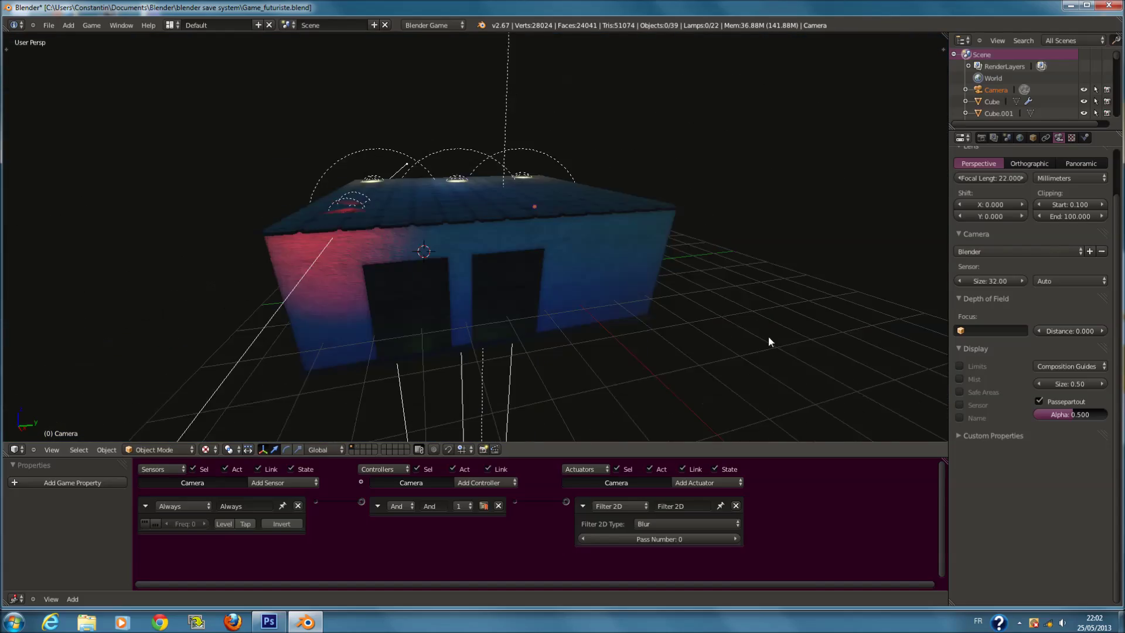
{"action": "scroll", "coordinate": [502, 274], "scroll_direction": "up", "scroll_amount": 8}
{"action": "middle_click_drag", "start_coordinate": [502, 274], "coordinate": [757, 254]}
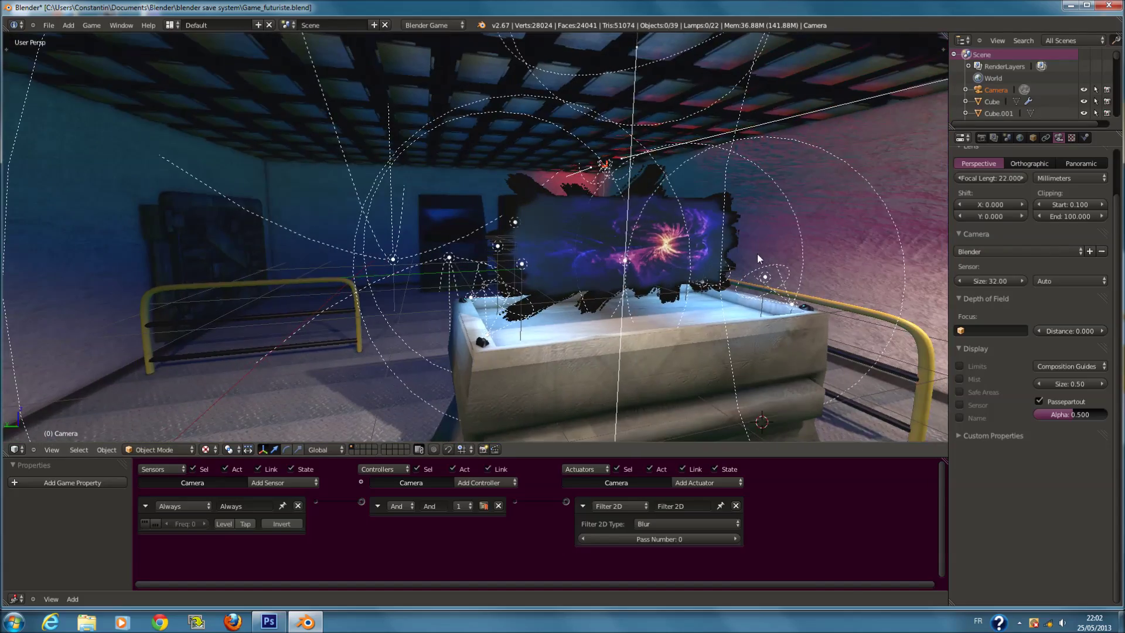
{"action": "key", "text": "KP_0"}
{"action": "key", "text": "a"}
{"action": "key", "text": "a"}
{"action": "key", "text": "ctrl+s"}
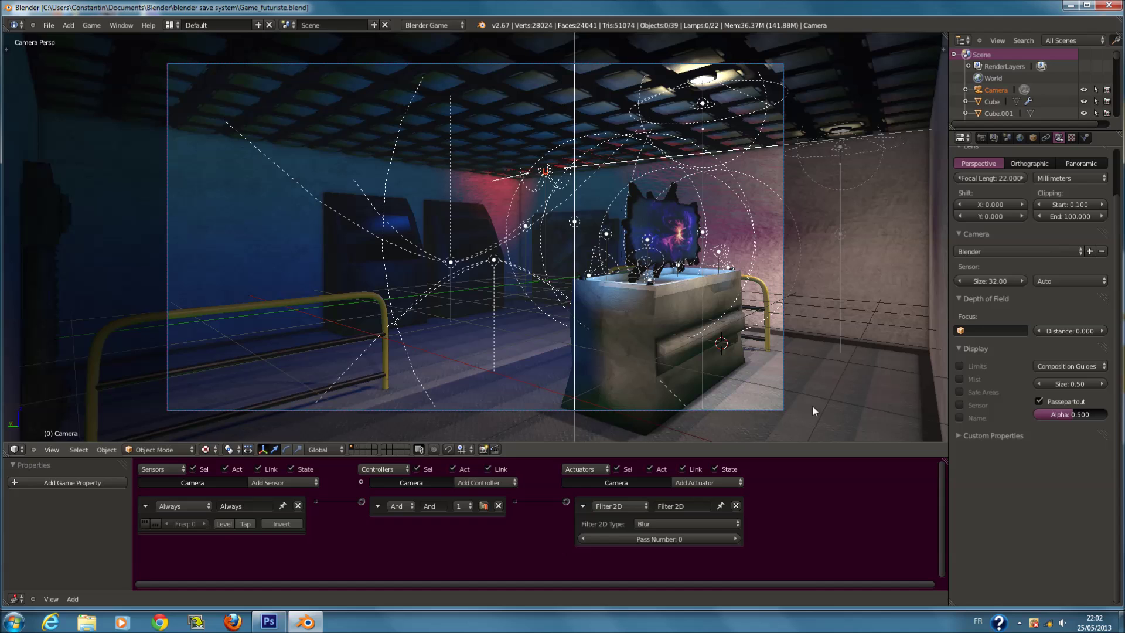
Collapse the logic editor area to its header so the 3D view takes up its space.
{"action": "left_click_drag", "start_coordinate": [834, 456], "coordinate": [862, 589]}
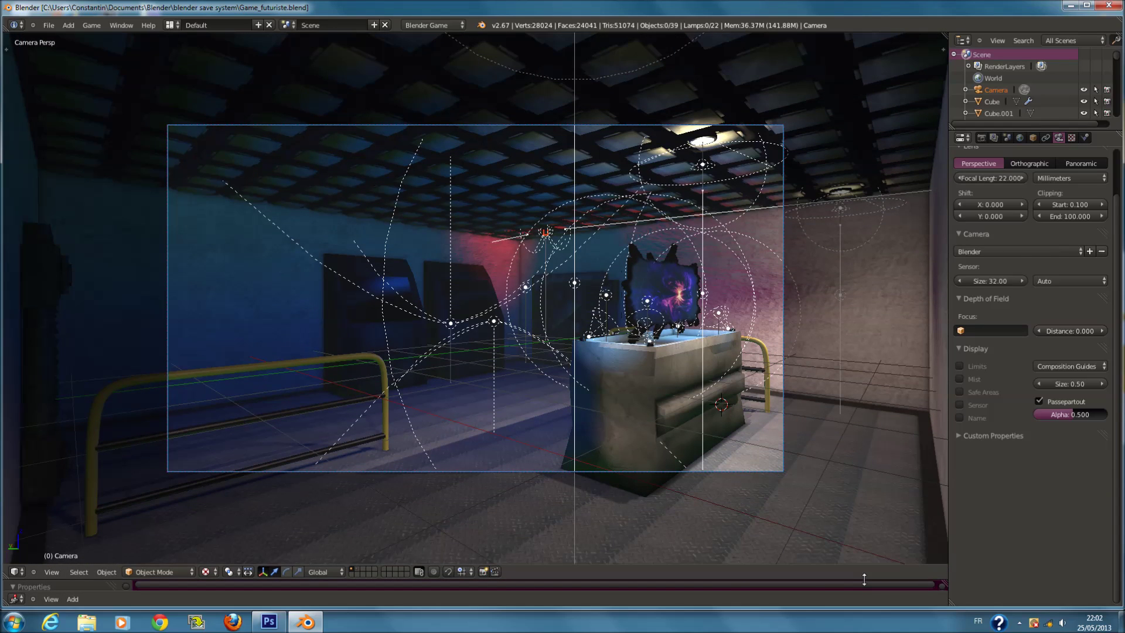
{"action": "scroll", "coordinate": [701, 361], "scroll_direction": "up", "scroll_amount": 2}
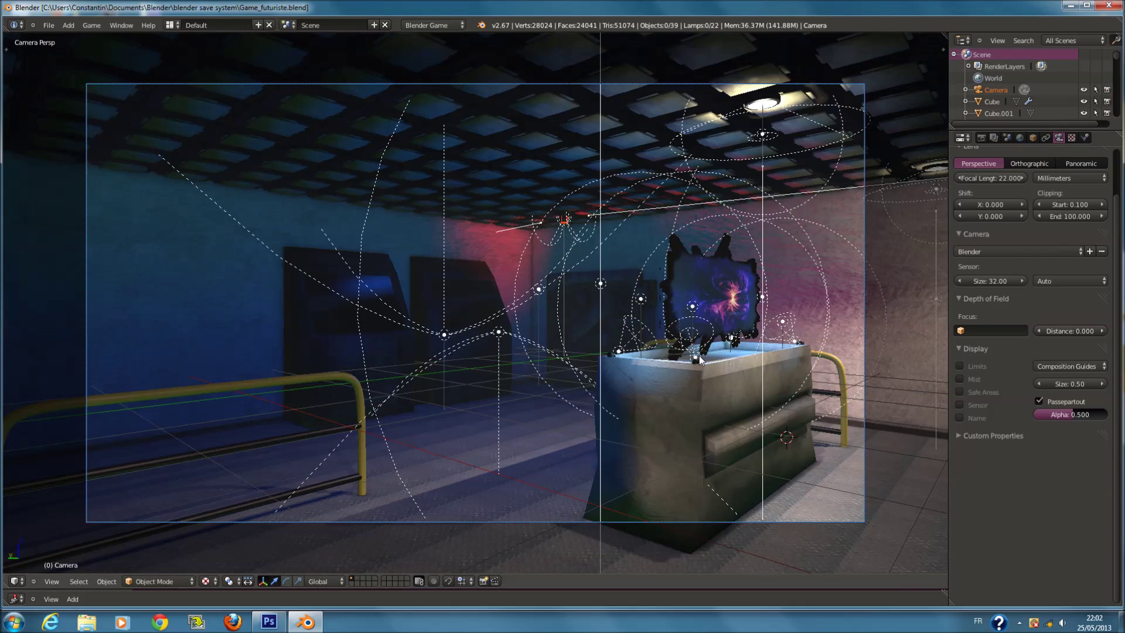
{"action": "scroll", "coordinate": [733, 346], "scroll_direction": "down", "scroll_amount": 1}
{"action": "key", "text": "a"}
{"action": "key", "text": "a"}
{"action": "scroll", "coordinate": [732, 347], "scroll_direction": "up", "scroll_amount": 1}
{"action": "key", "text": "ctrl+s"}
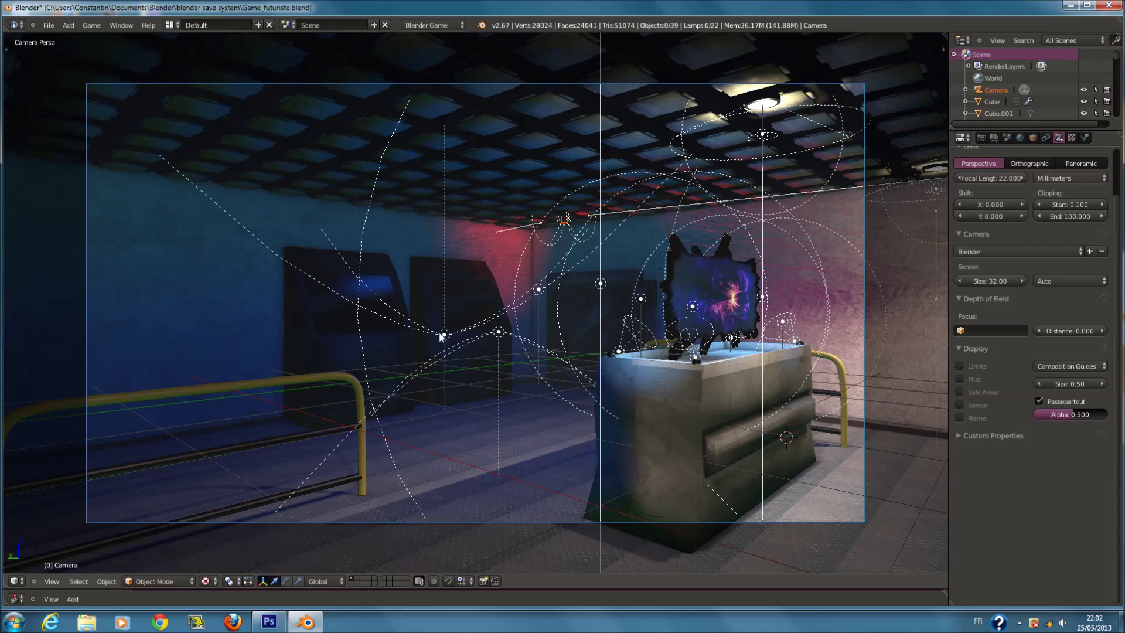
Save the scene over the existing Game_futuriste.blend file, keeping the whole camera frame in view.
{"action": "scroll", "coordinate": [408, 326], "scroll_direction": "down", "scroll_amount": 1}
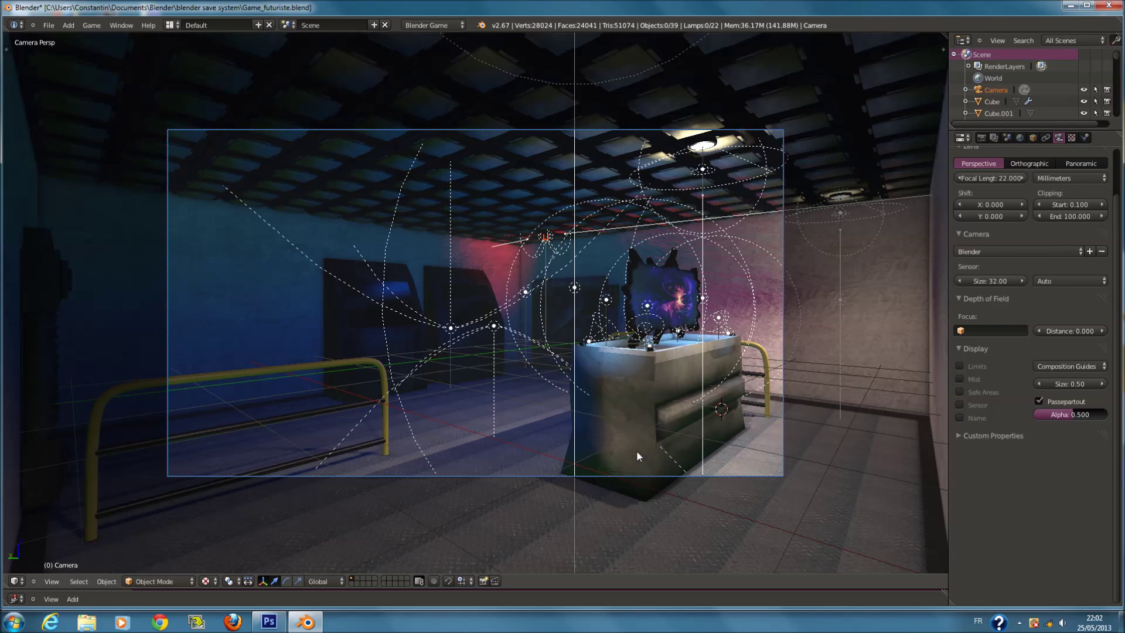
{"action": "scroll", "coordinate": [604, 446], "scroll_direction": "up", "scroll_amount": 1}
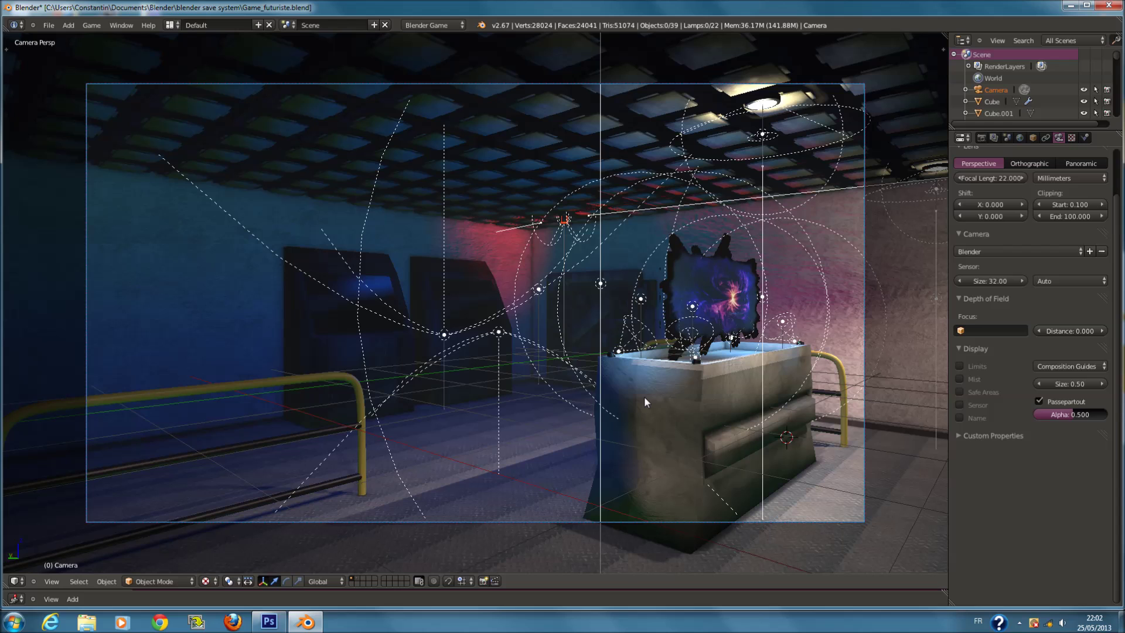
{"action": "scroll", "coordinate": [662, 398], "scroll_direction": "up", "scroll_amount": 1}
{"action": "key", "text": "ctrl+s"}
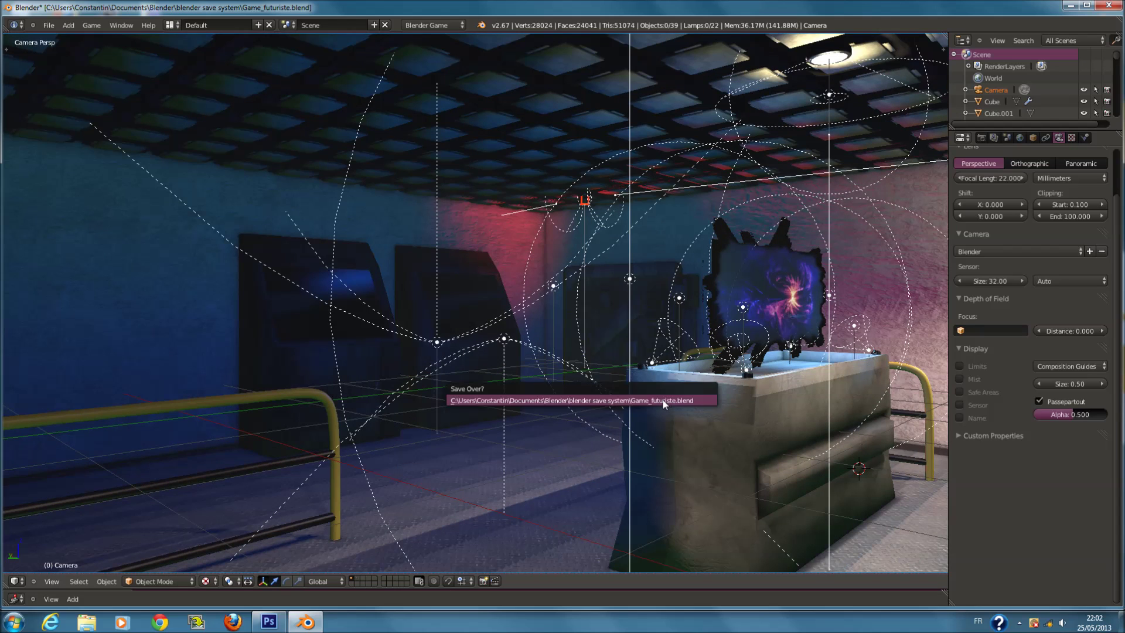
{"action": "scroll", "coordinate": [669, 400], "scroll_direction": "down", "scroll_amount": 2}
{"action": "scroll", "coordinate": [670, 398], "scroll_direction": "up", "scroll_amount": 1}
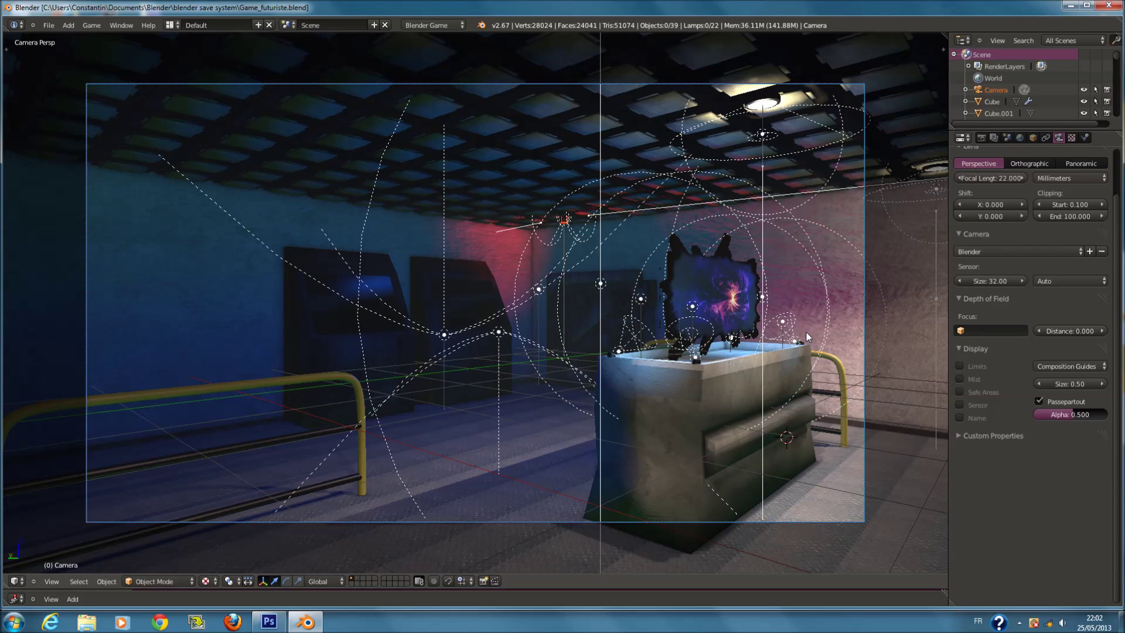